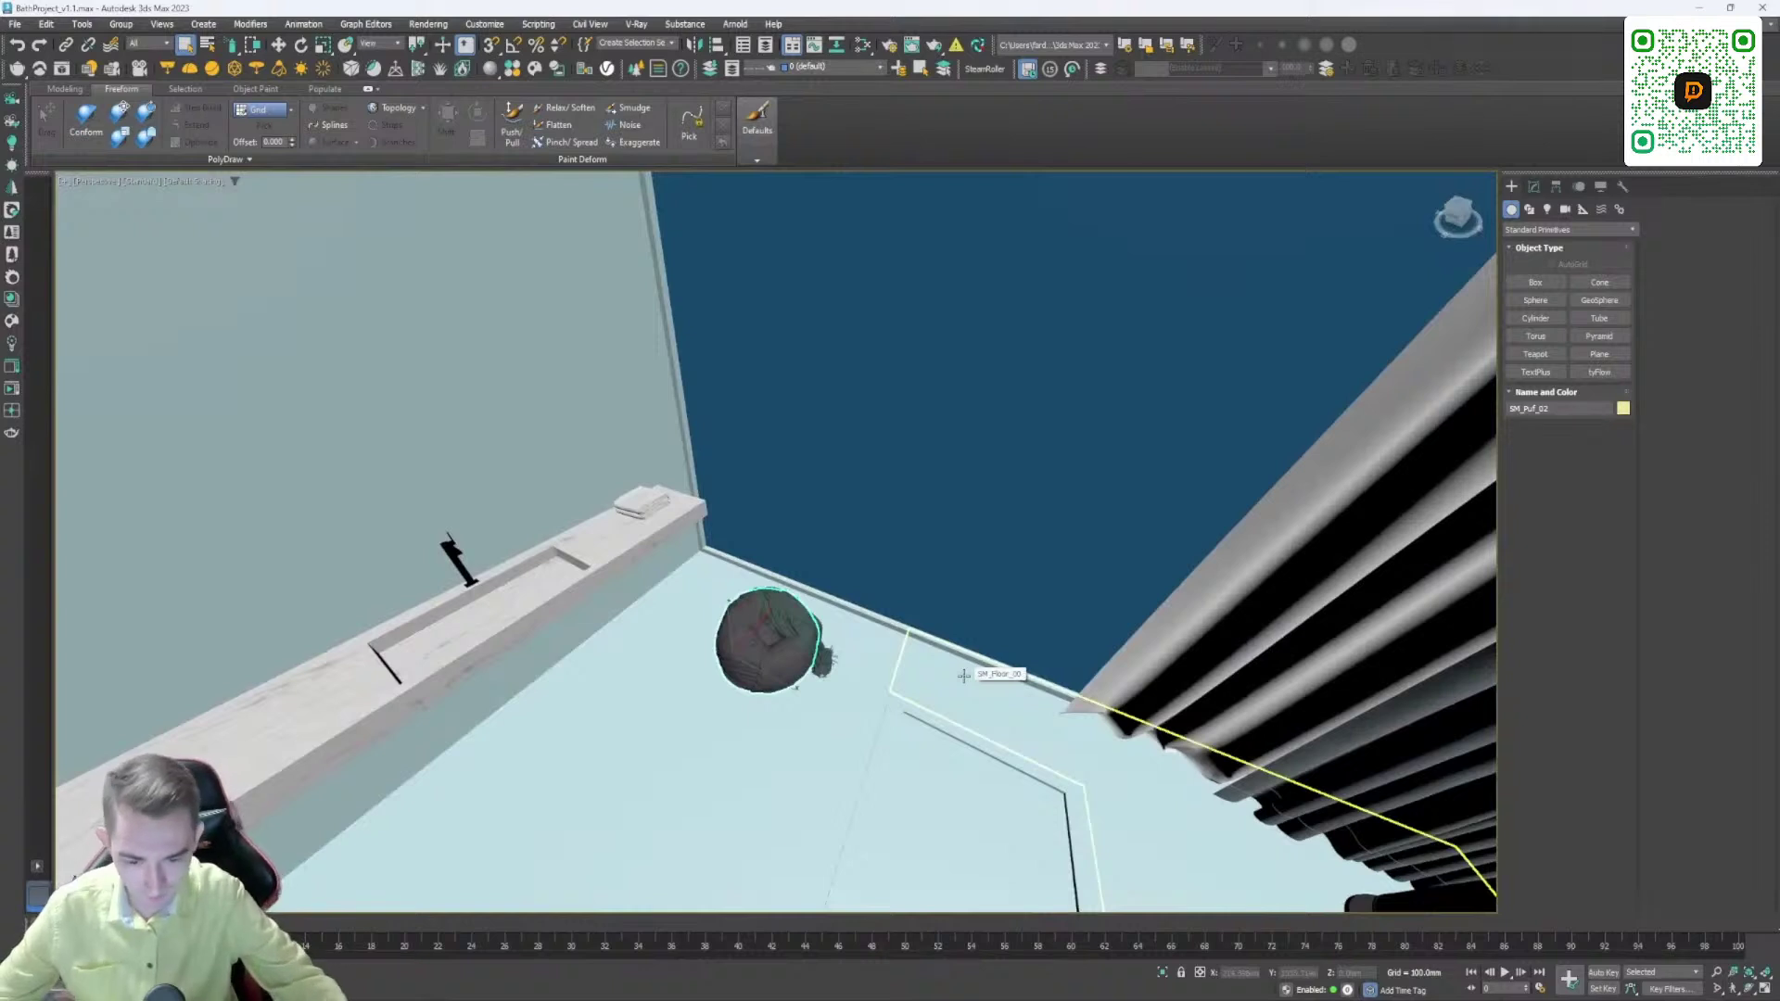
Step: Examine the bathroom's floor, pouf, water surface and sink furniture from several angles, selecting the individual objects
{"action": "left_click", "coordinate": [963, 676]}
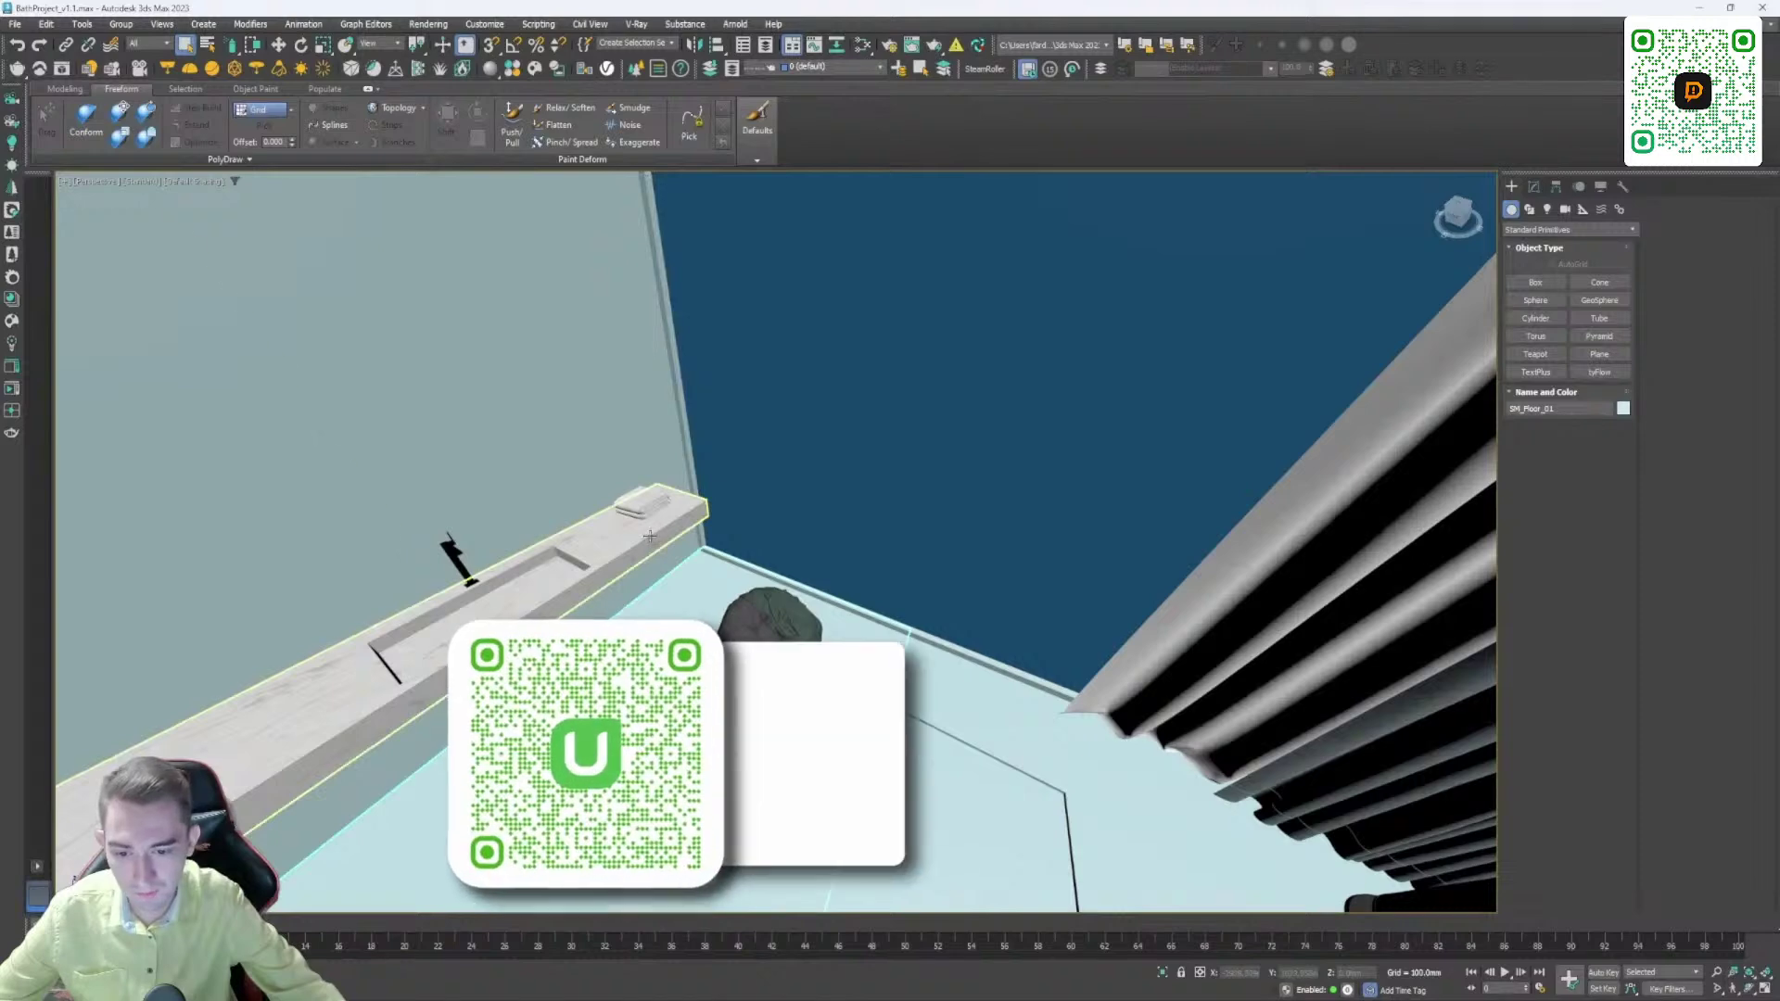
{"action": "middle_click_drag", "start_coordinate": [649, 536], "coordinate": [650, 519], "text": "alt"}
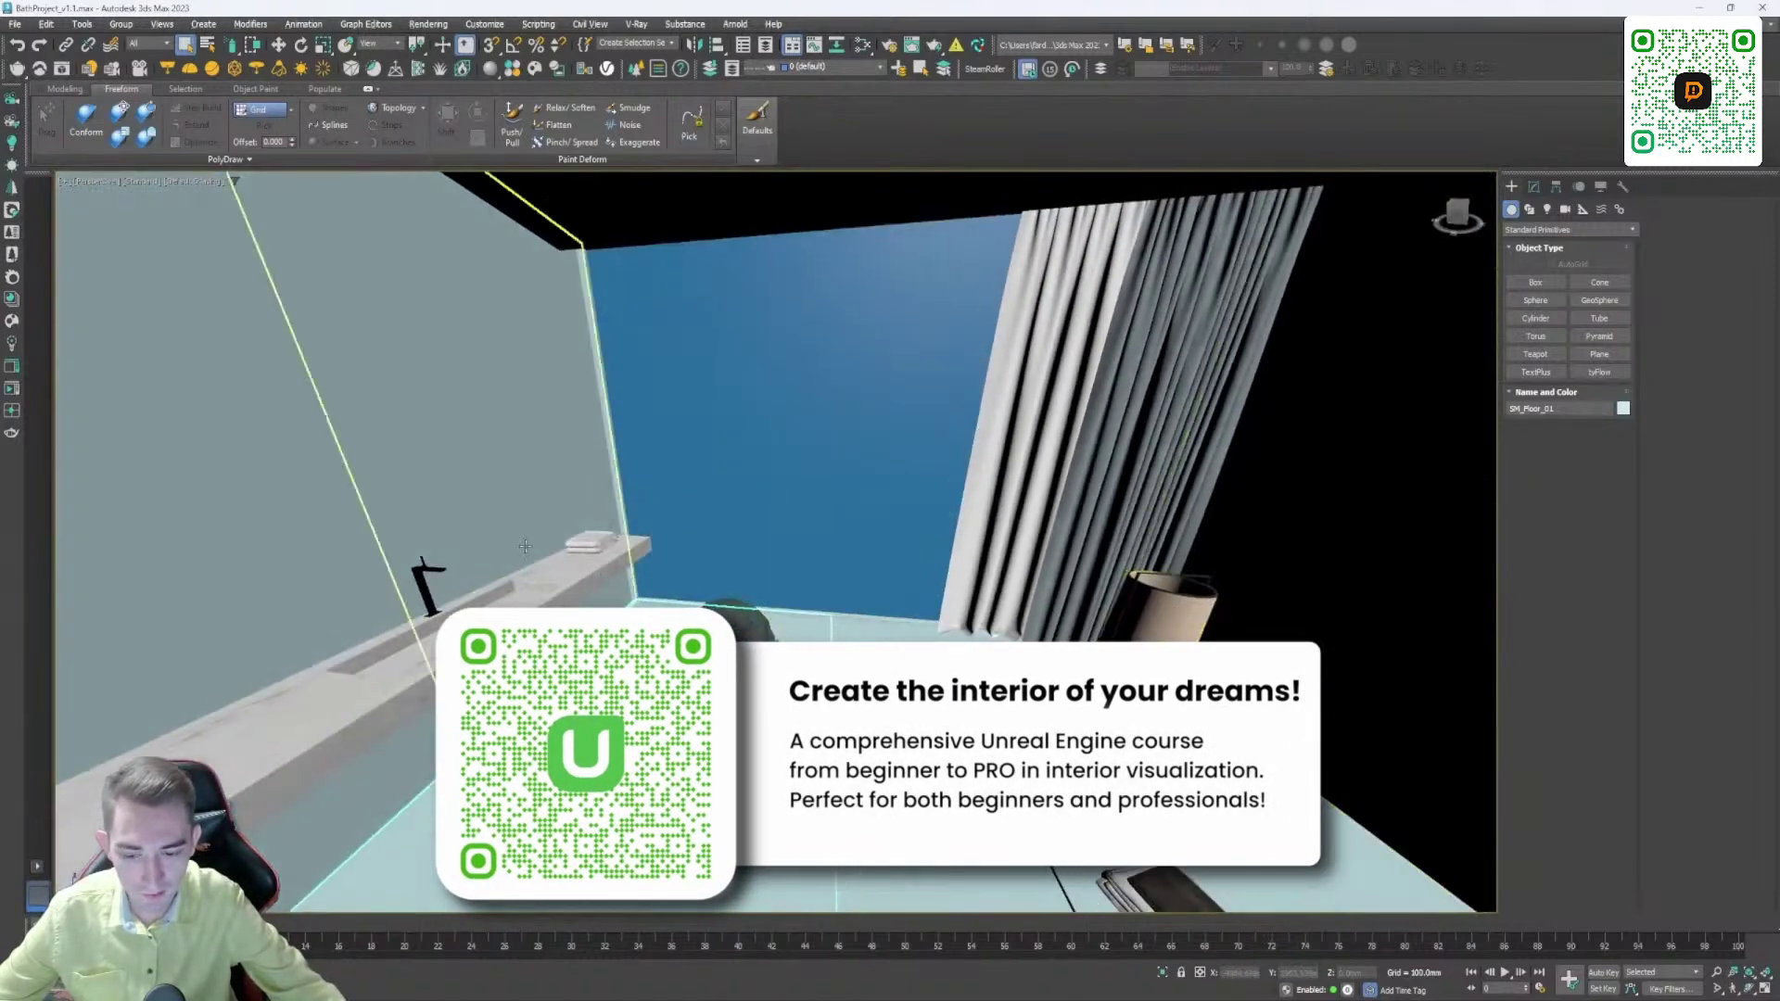
{"action": "mouse_move", "coordinate": [876, 640]}
{"action": "middle_mouse_down", "text": "alt"}
{"action": "mouse_move", "coordinate": [867, 616]}
{"action": "mouse_move", "coordinate": [858, 649]}
{"action": "middle_mouse_up", "text": "alt"}
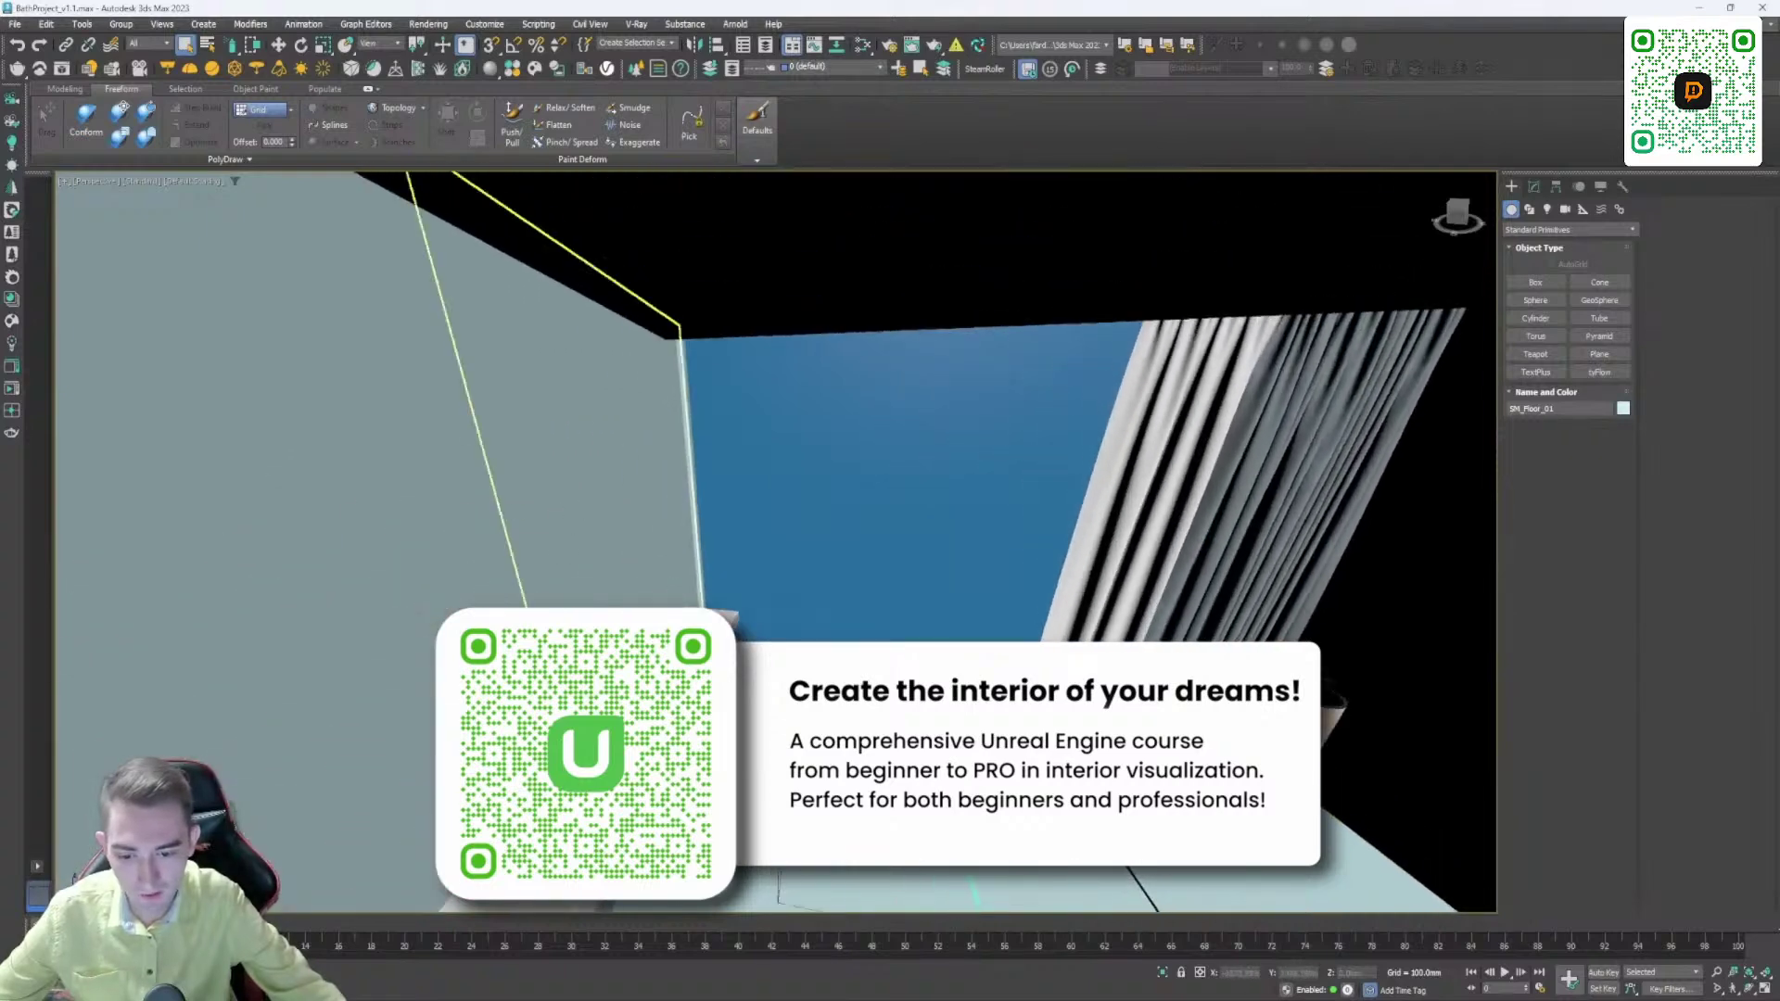
{"action": "middle_click_drag", "start_coordinate": [567, 425], "coordinate": [562, 439], "text": "alt"}
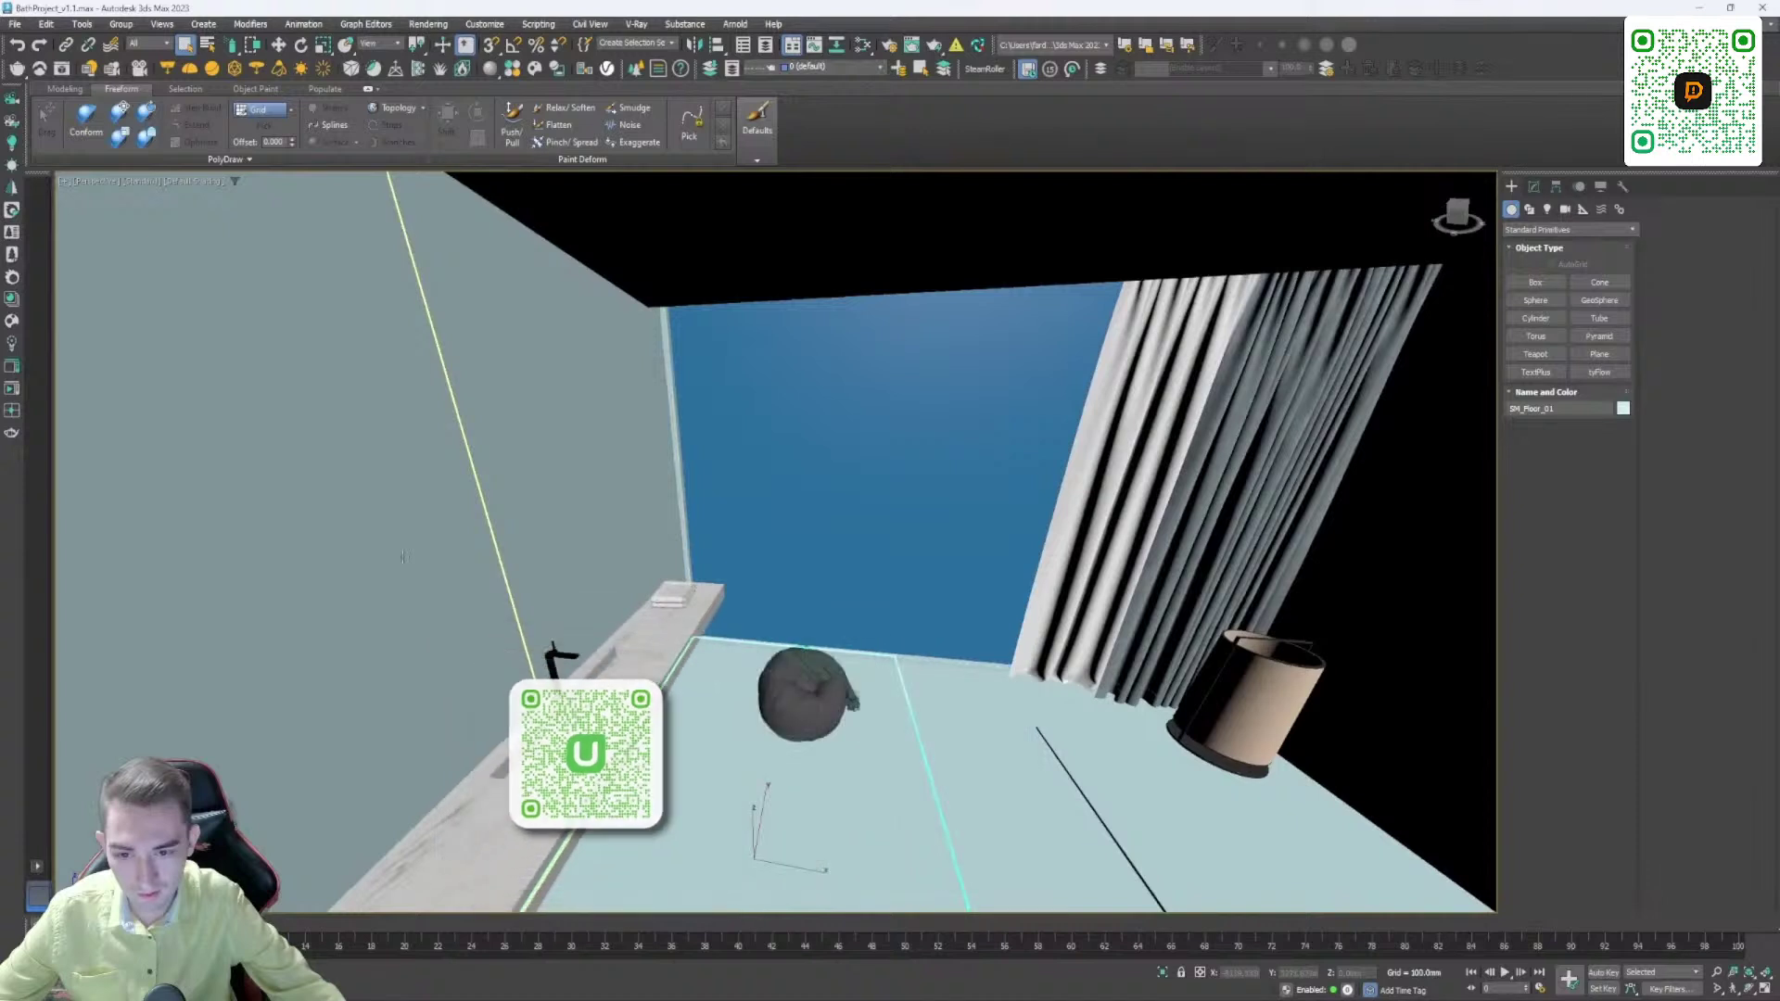
{"action": "middle_click_drag", "start_coordinate": [708, 715], "coordinate": [634, 695]}
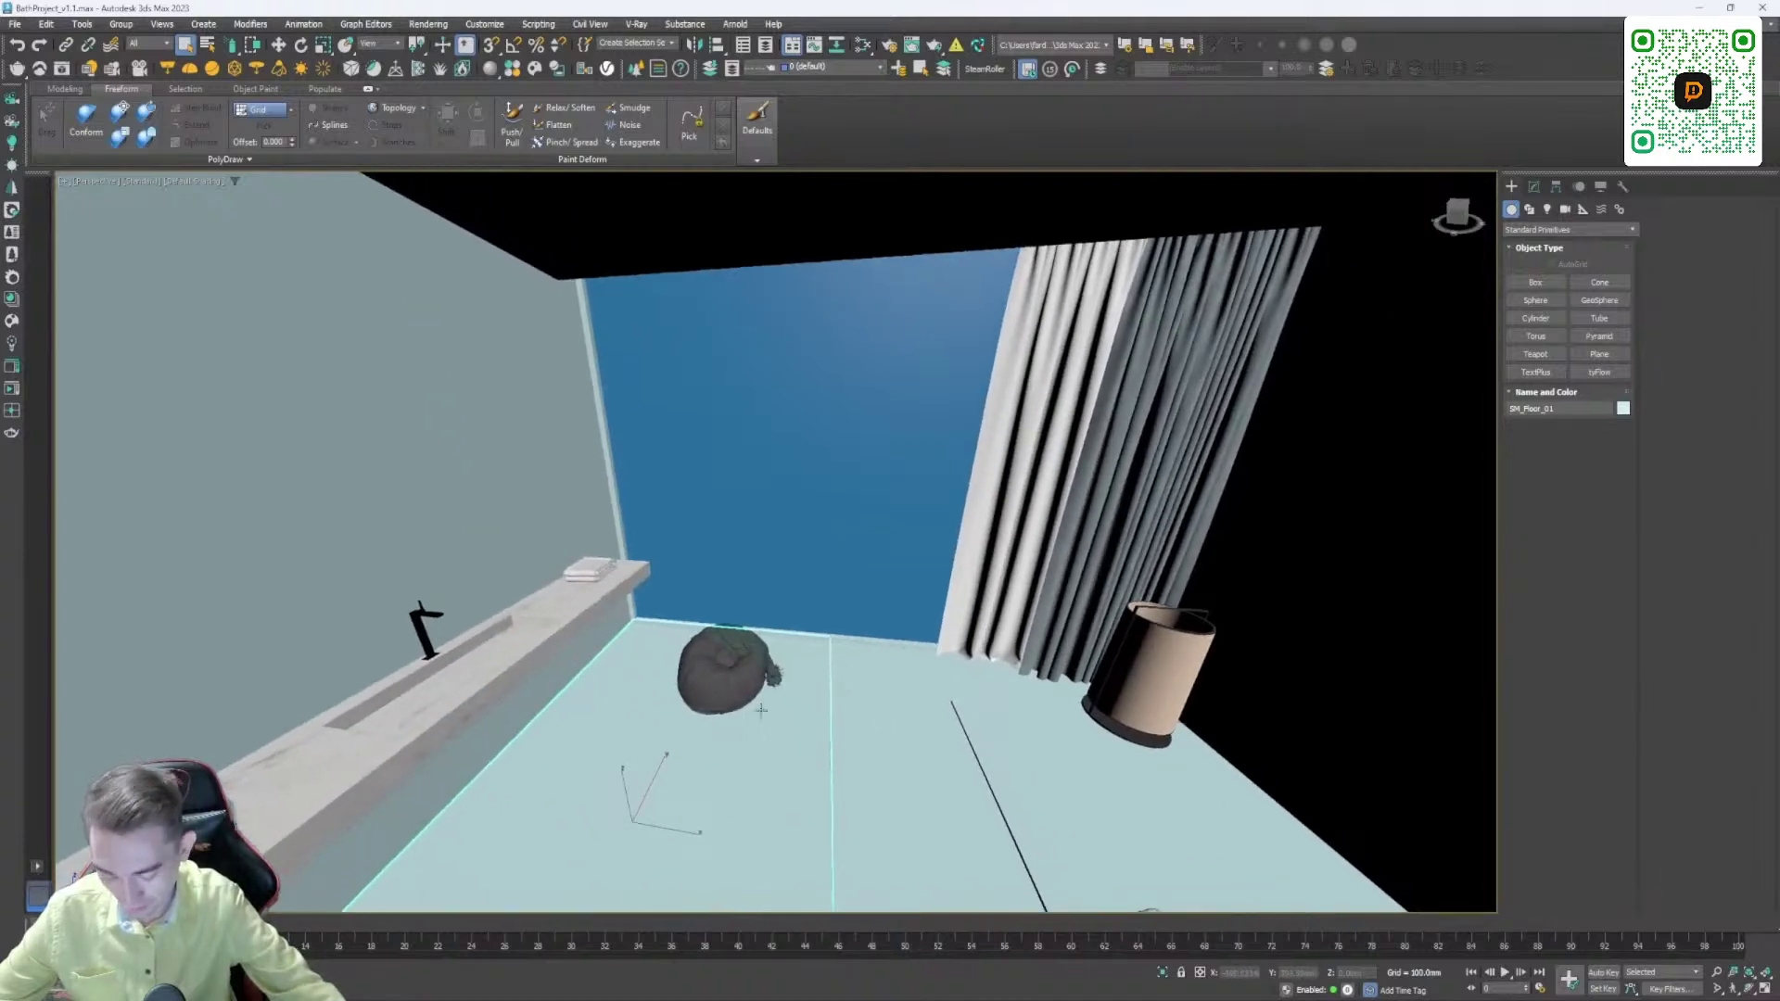
{"action": "left_click", "coordinate": [735, 644]}
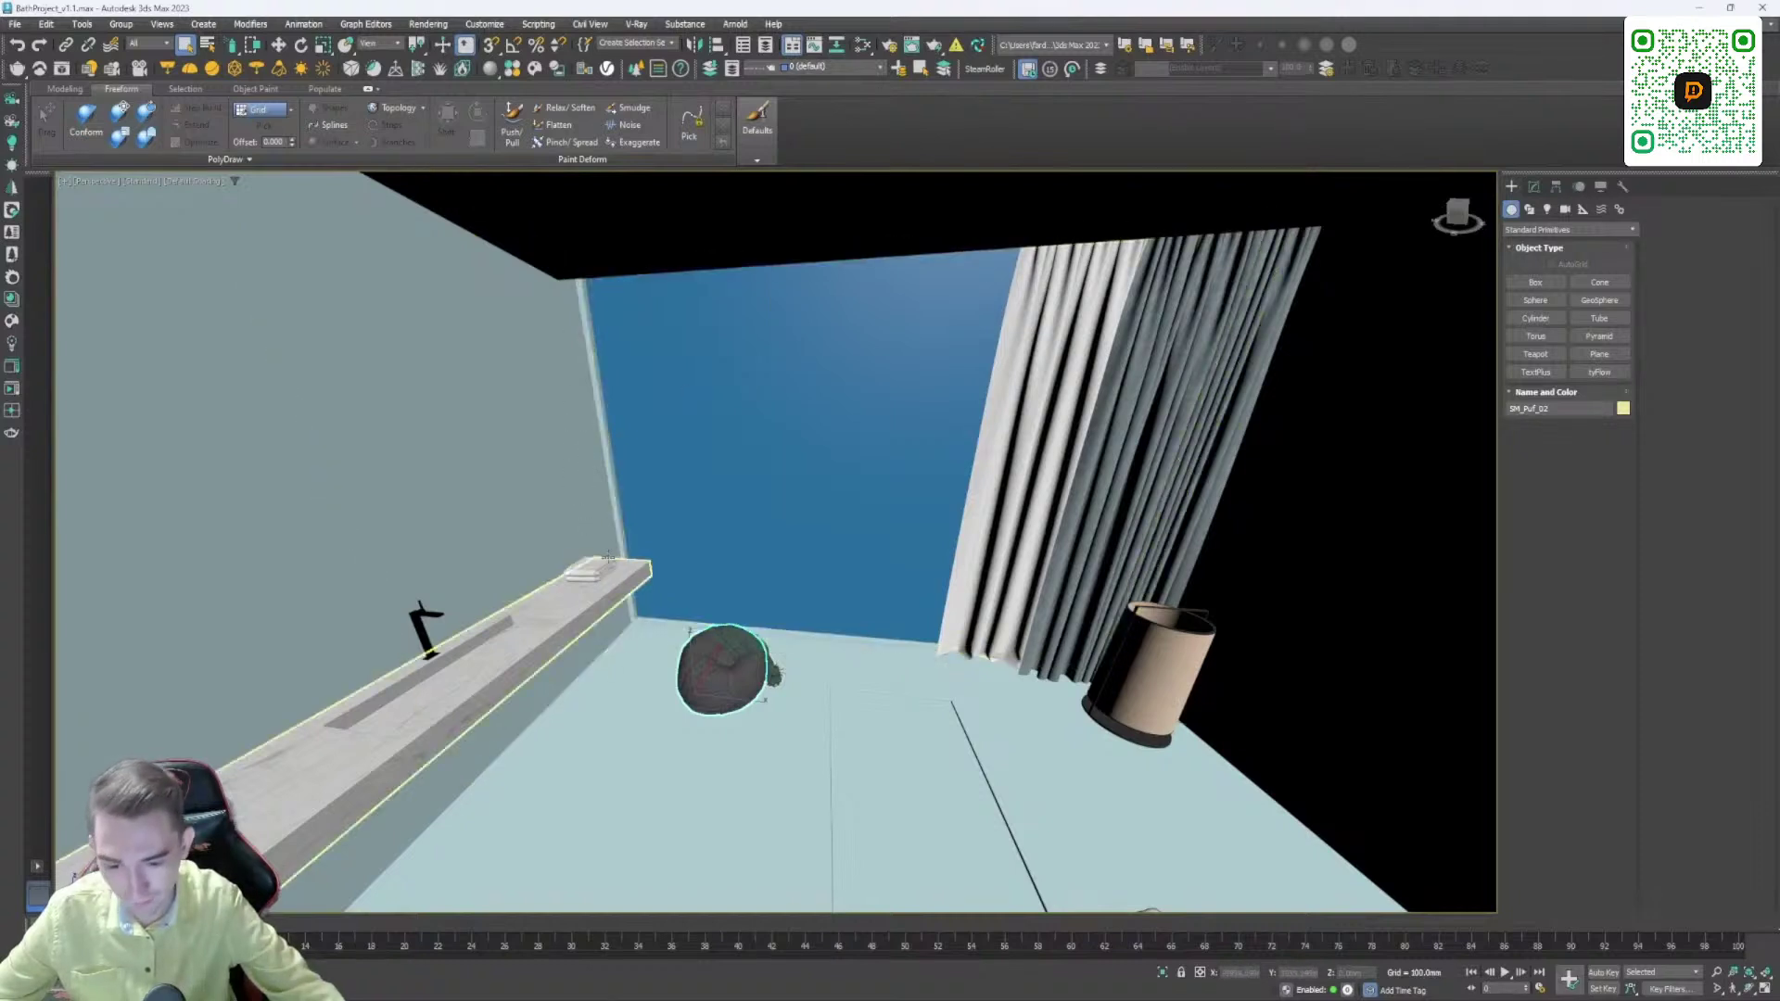
{"action": "left_click", "coordinate": [614, 482]}
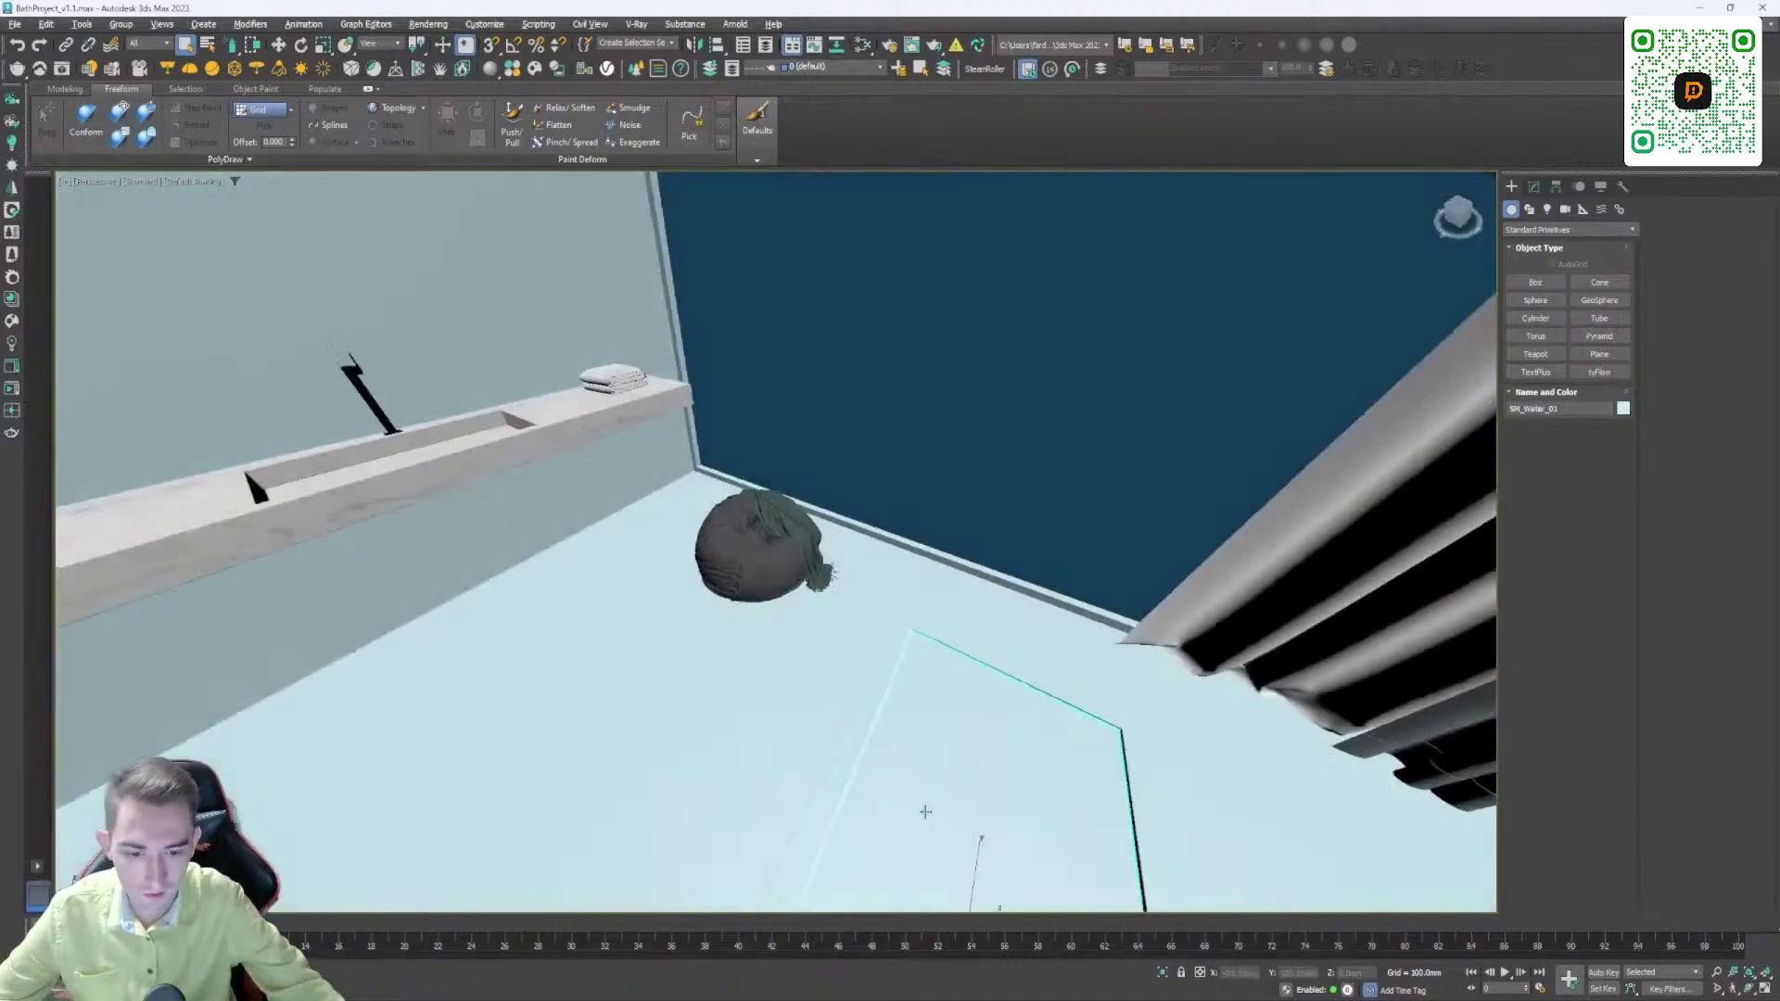
{"action": "middle_click_drag", "start_coordinate": [925, 812], "coordinate": [564, 501], "text": "alt"}
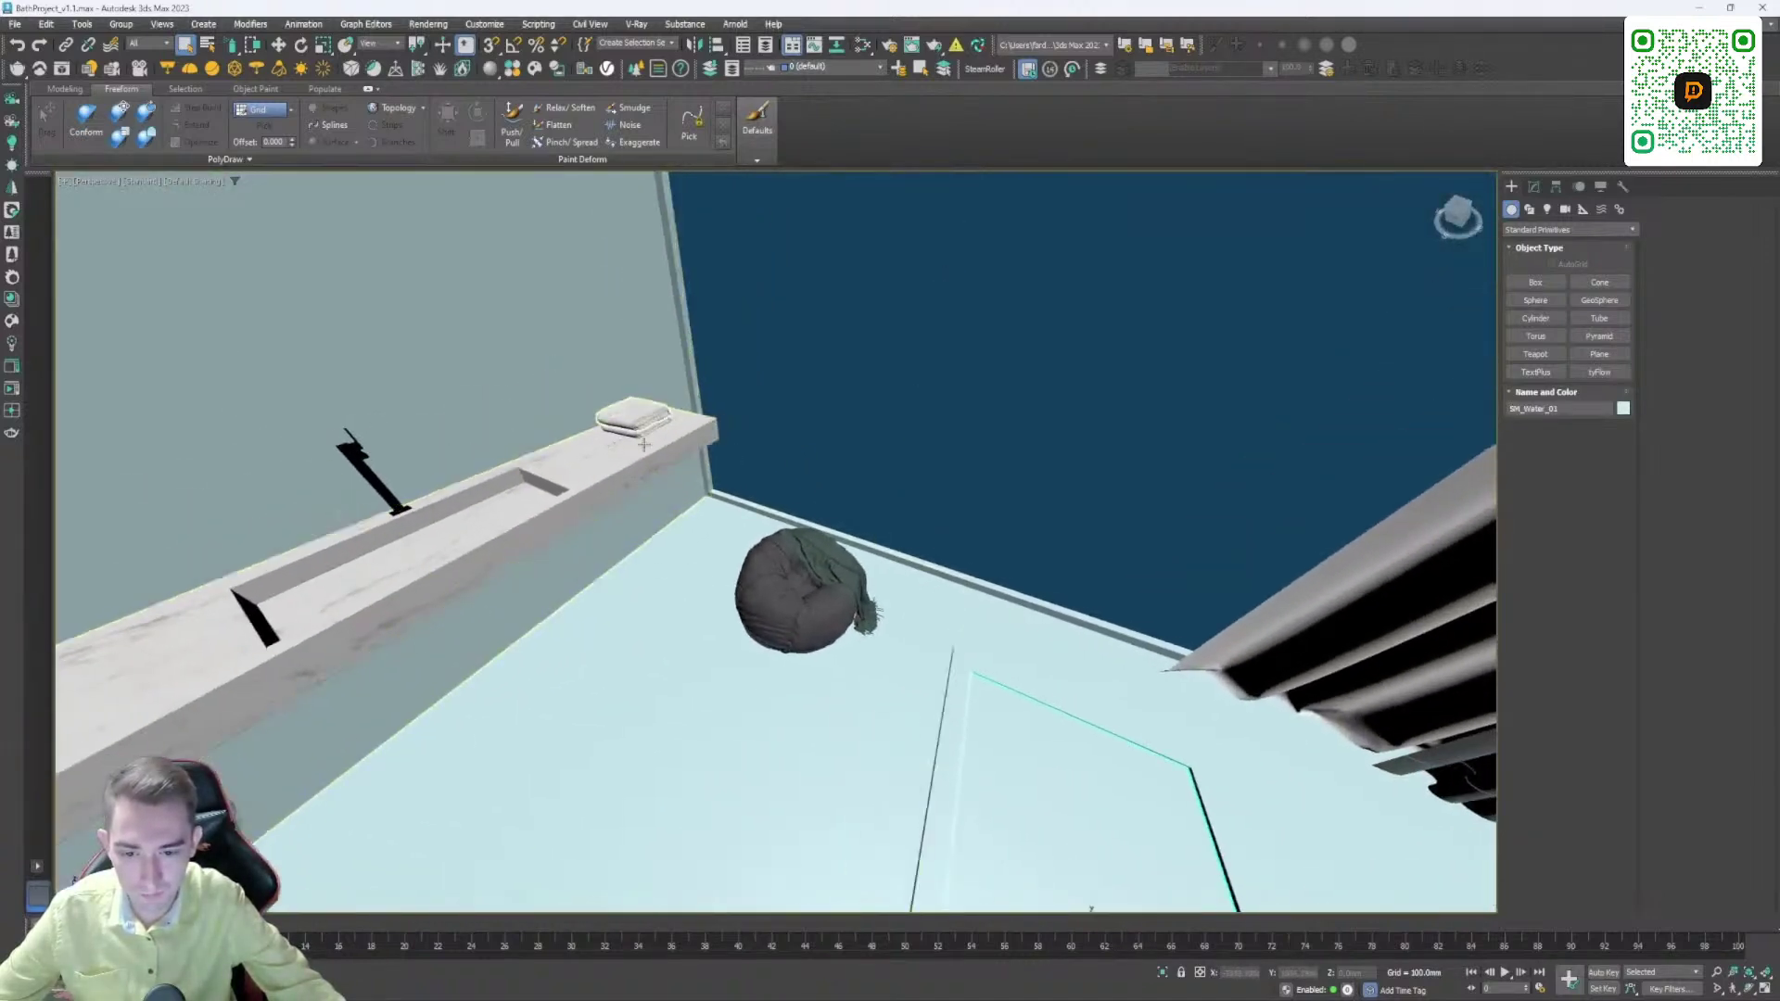
{"action": "middle_click_drag", "start_coordinate": [580, 605], "coordinate": [714, 583], "text": "alt"}
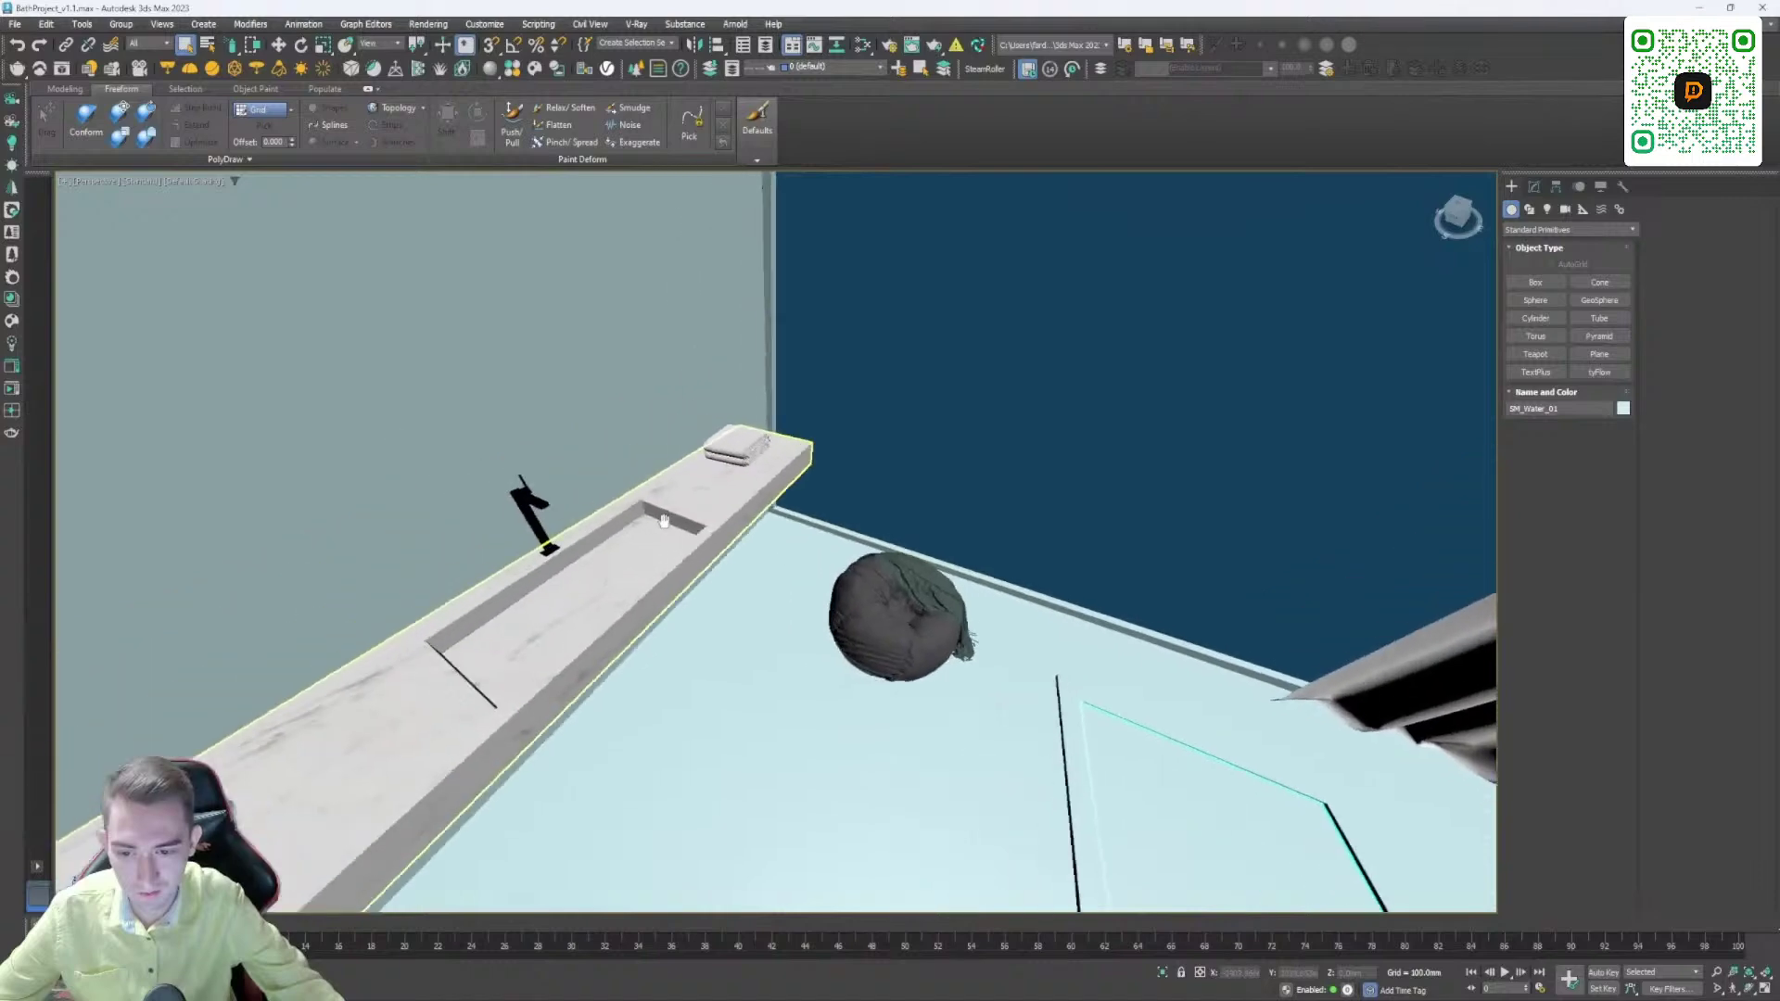
{"action": "left_click", "coordinate": [673, 612]}
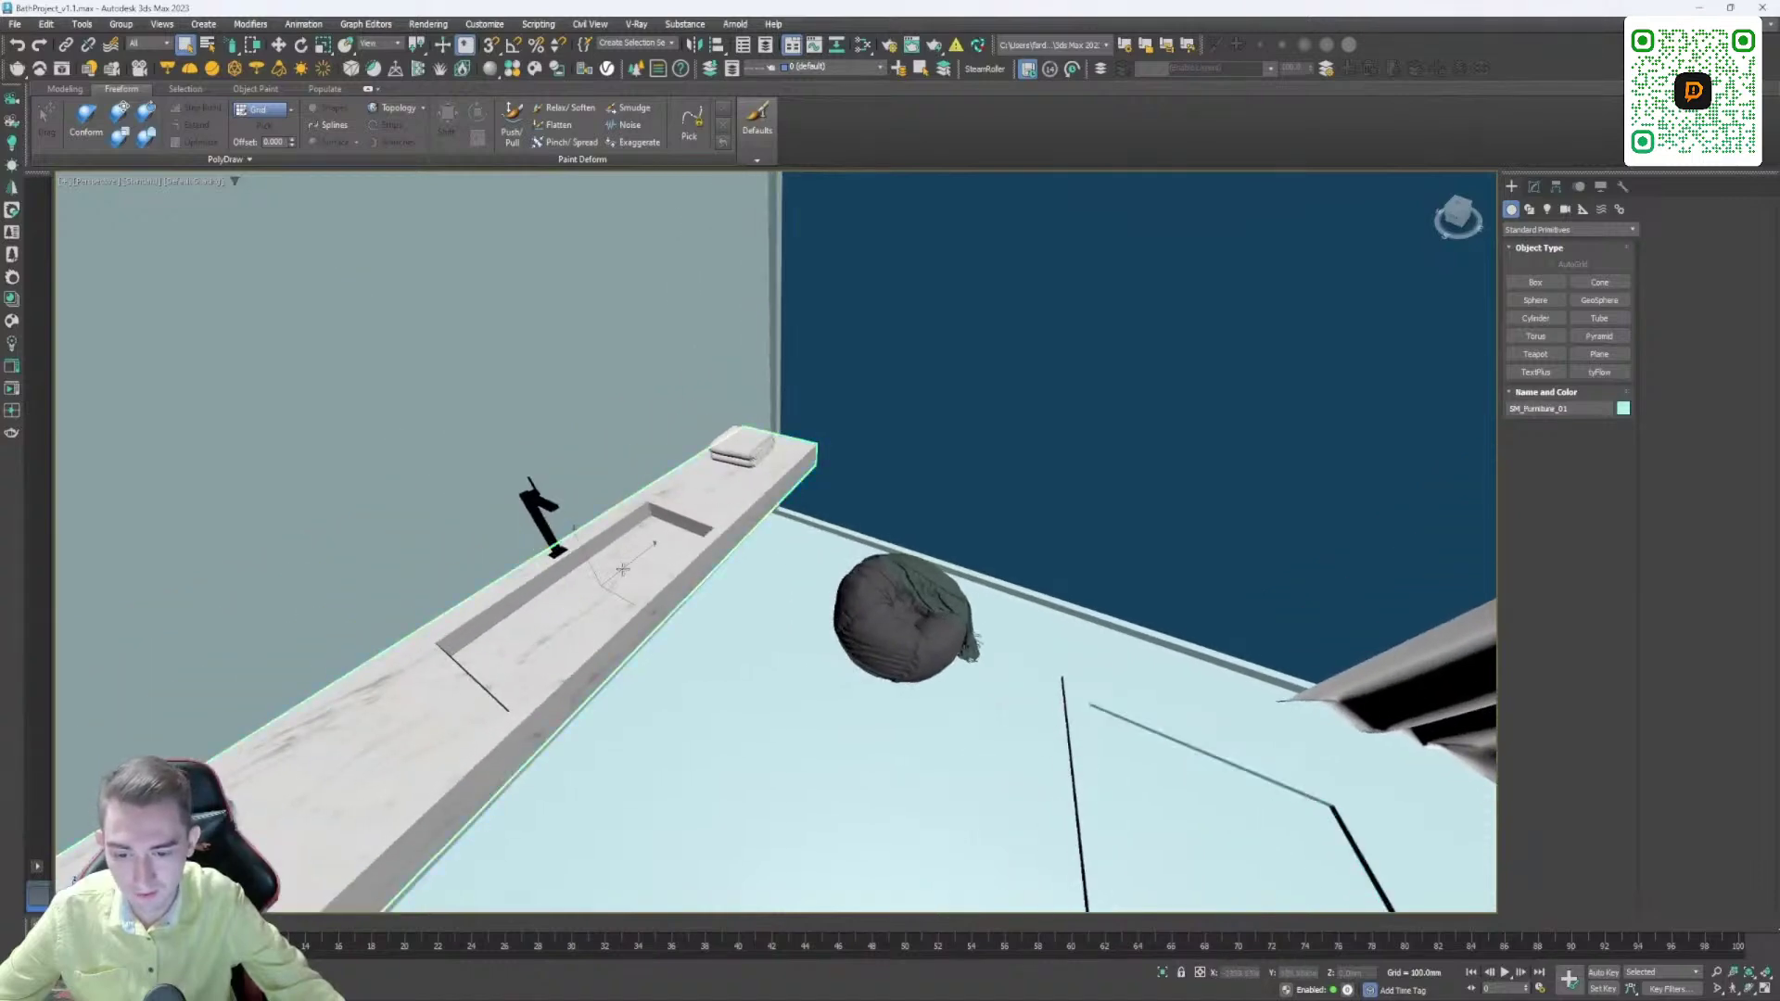
{"action": "middle_click_drag", "start_coordinate": [672, 636], "coordinate": [918, 562], "text": "alt"}
Step: Select the wall section beside the curtains and open the RizomUV Bridge for it
{"action": "left_click", "coordinate": [898, 556]}
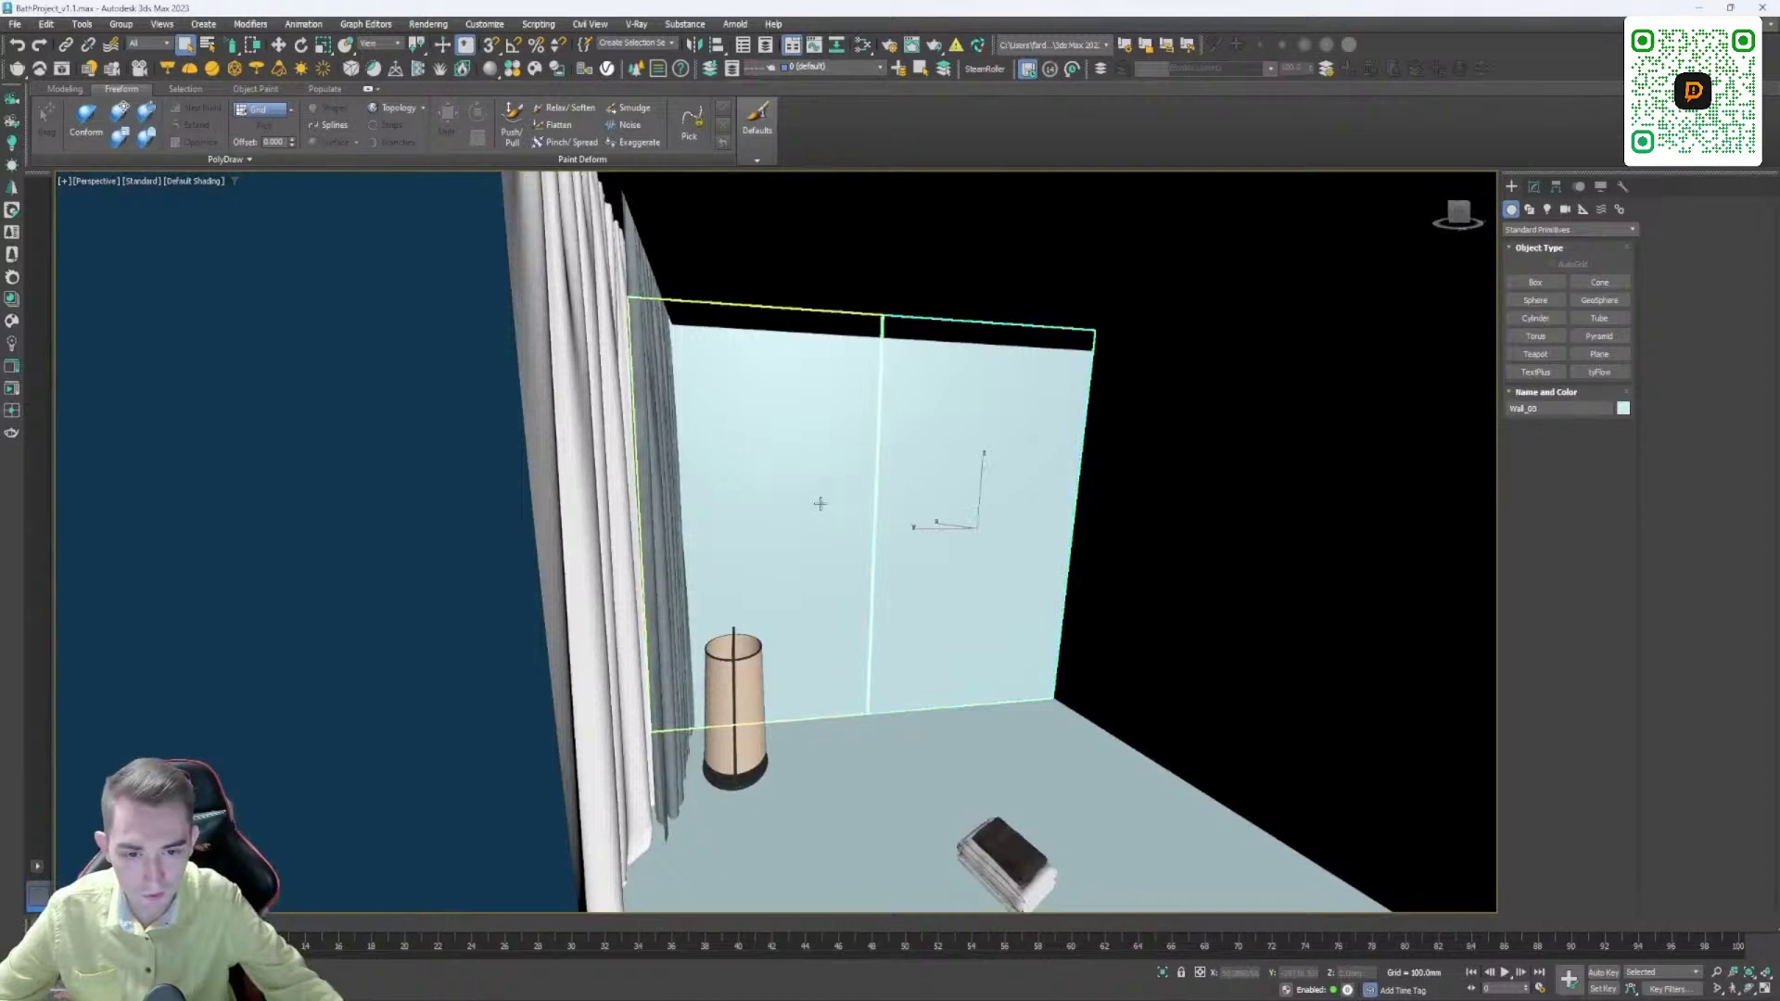
{"action": "scroll", "coordinate": [908, 485], "scroll_direction": "up", "scroll_amount": 3}
{"action": "middle_click_drag", "start_coordinate": [909, 485], "coordinate": [762, 525], "text": "alt"}
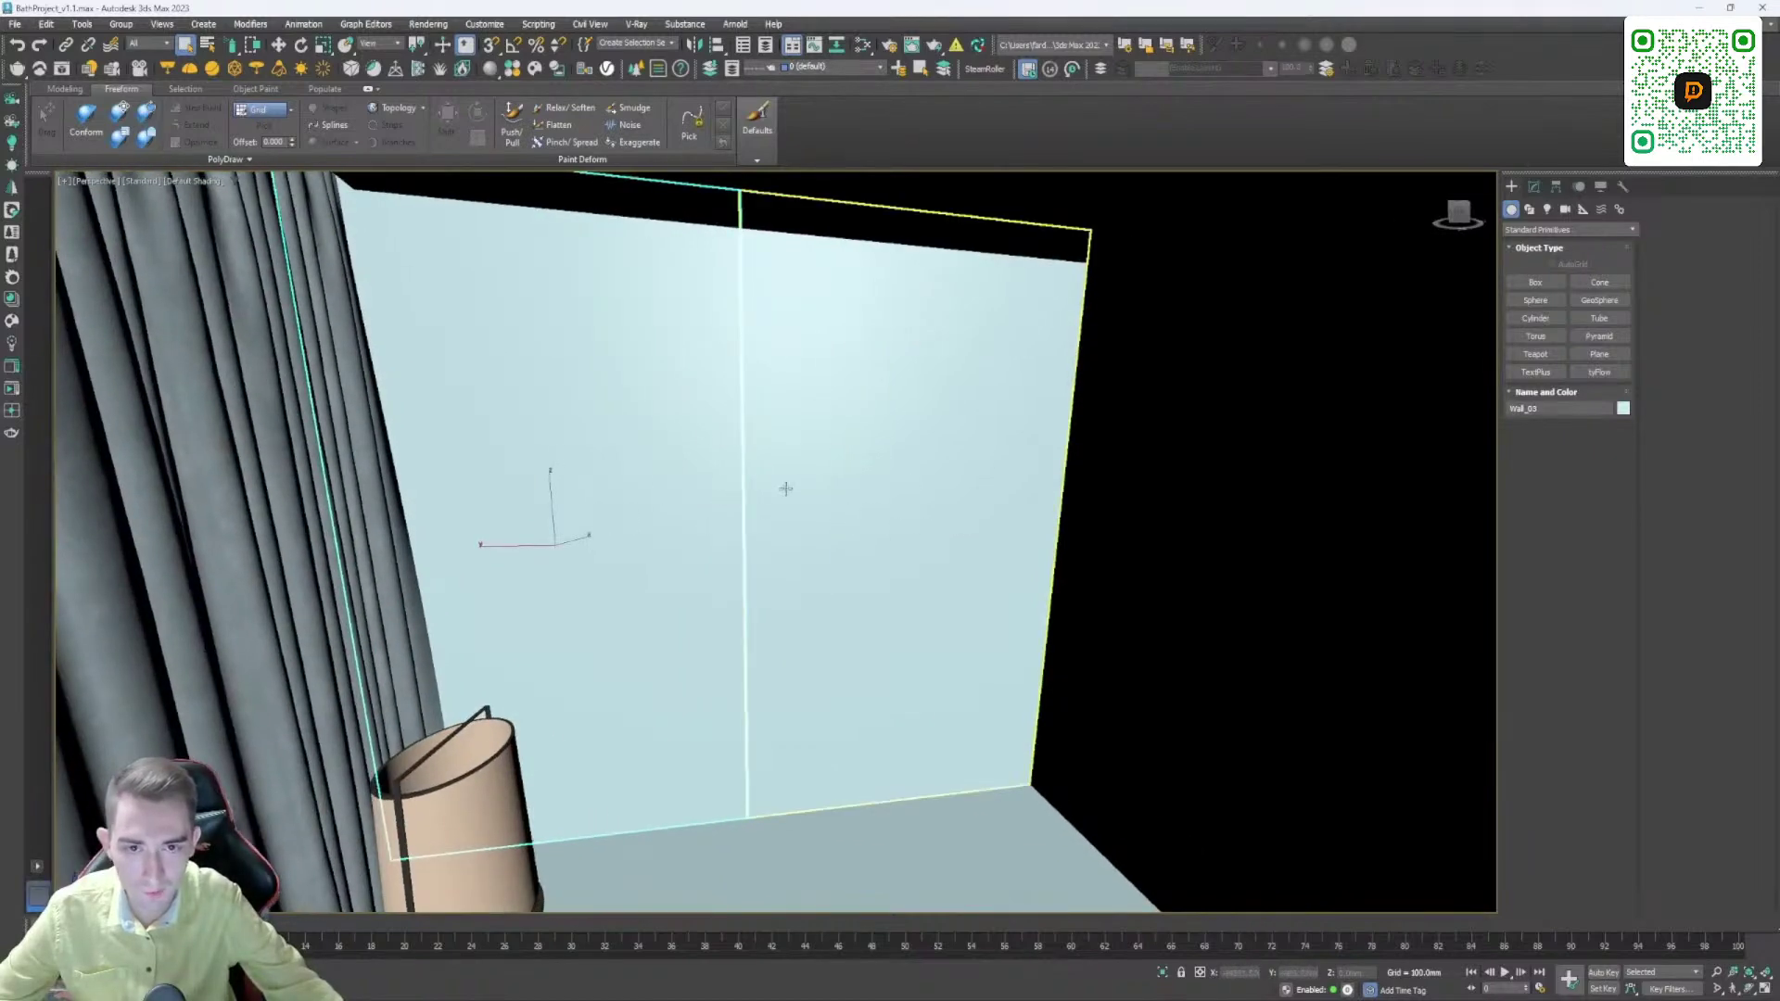
{"action": "left_click", "coordinate": [978, 45]}
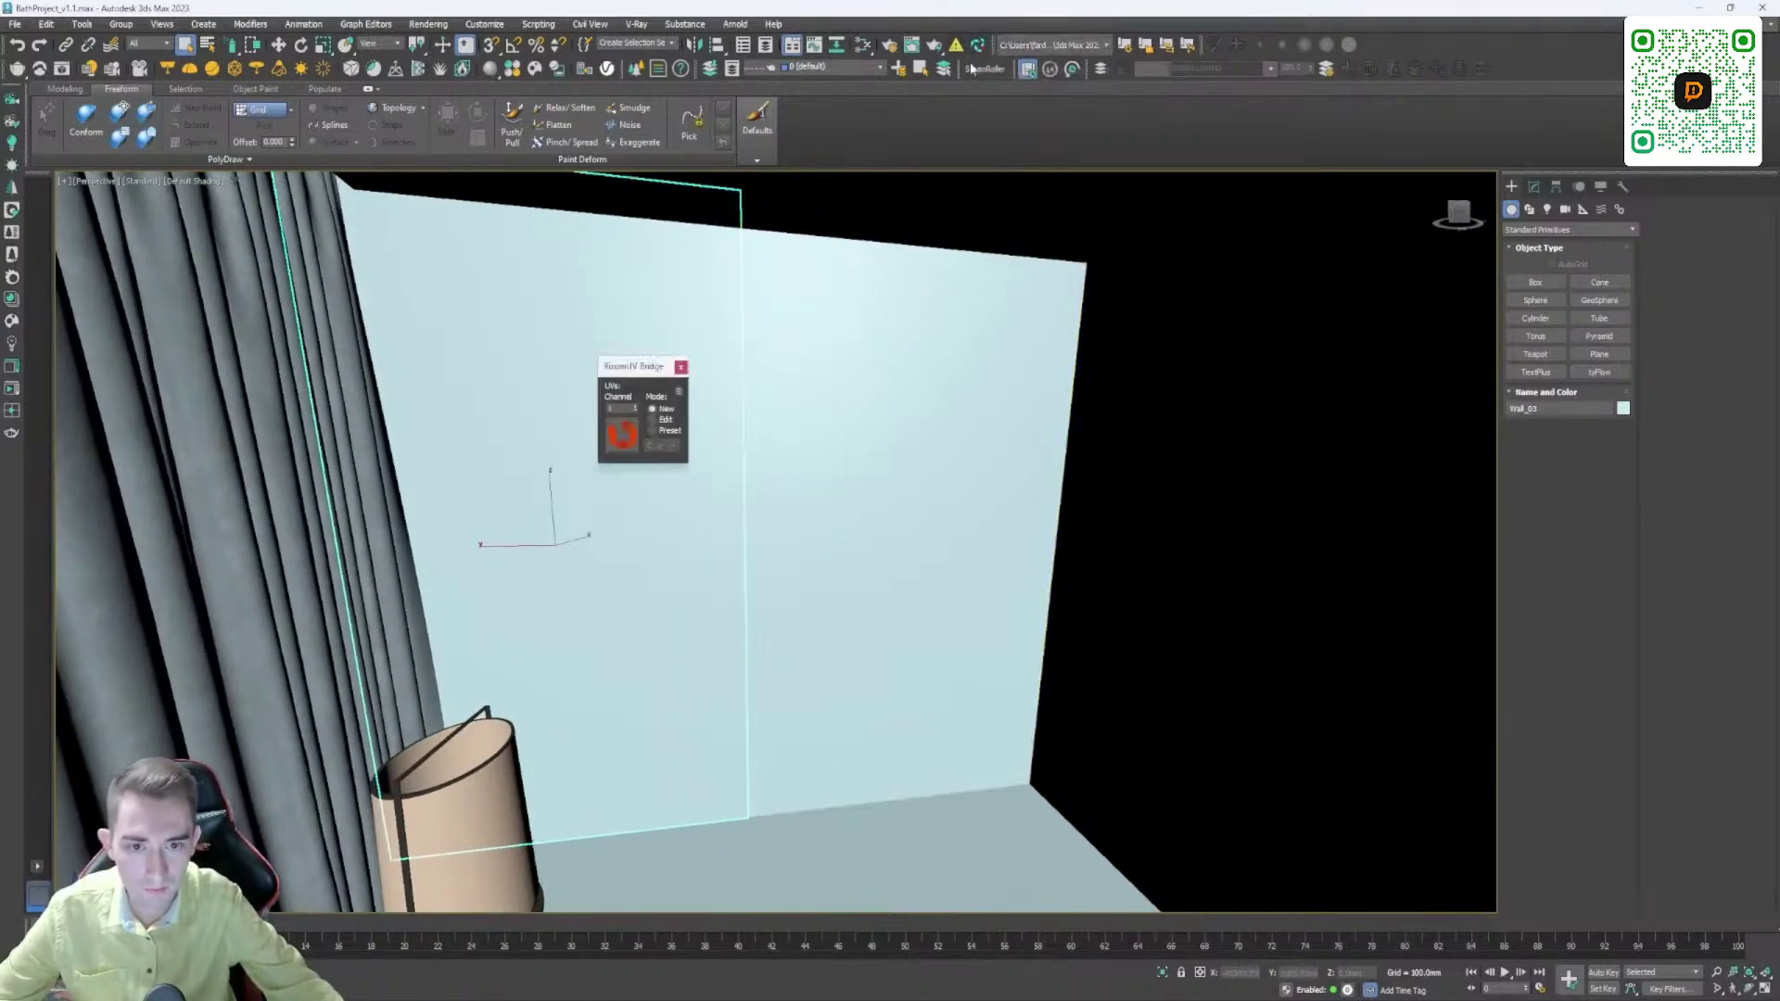
{"action": "middle_click_drag", "start_coordinate": [749, 466], "coordinate": [835, 468]}
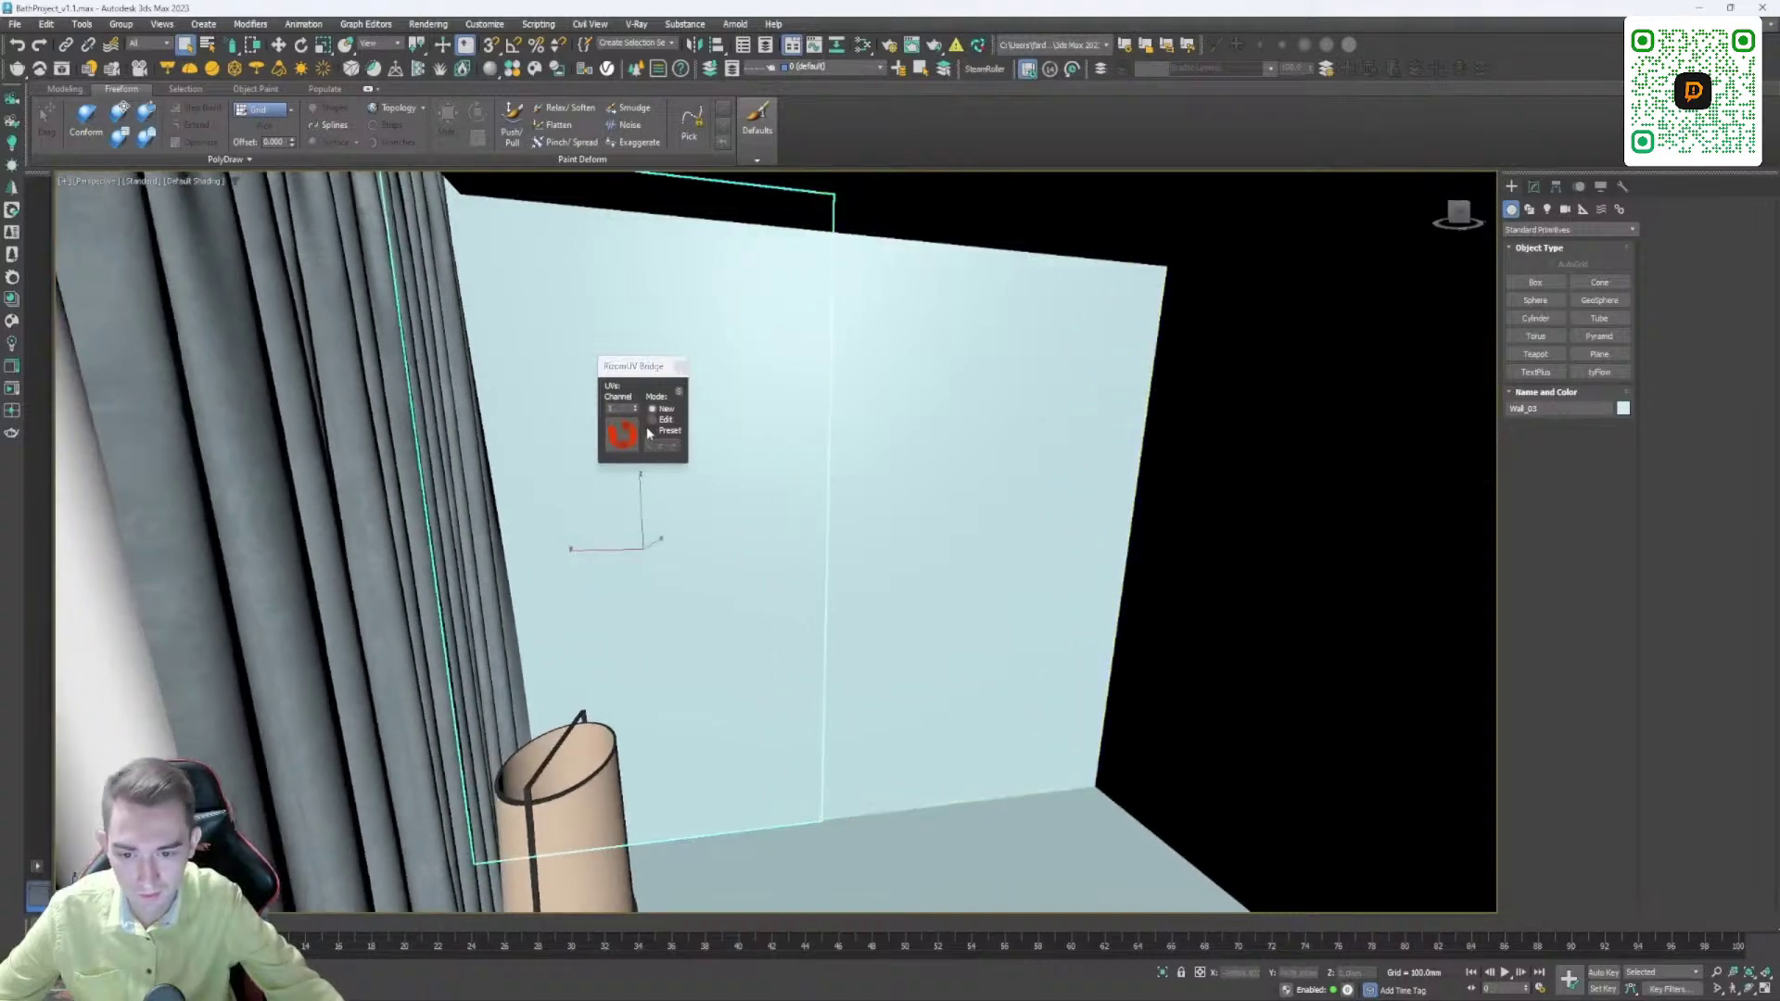
{"action": "middle_click_drag", "start_coordinate": [706, 475], "coordinate": [732, 478]}
{"action": "left_click_drag", "start_coordinate": [638, 370], "coordinate": [570, 396]}
{"action": "left_click", "coordinate": [1531, 187]}
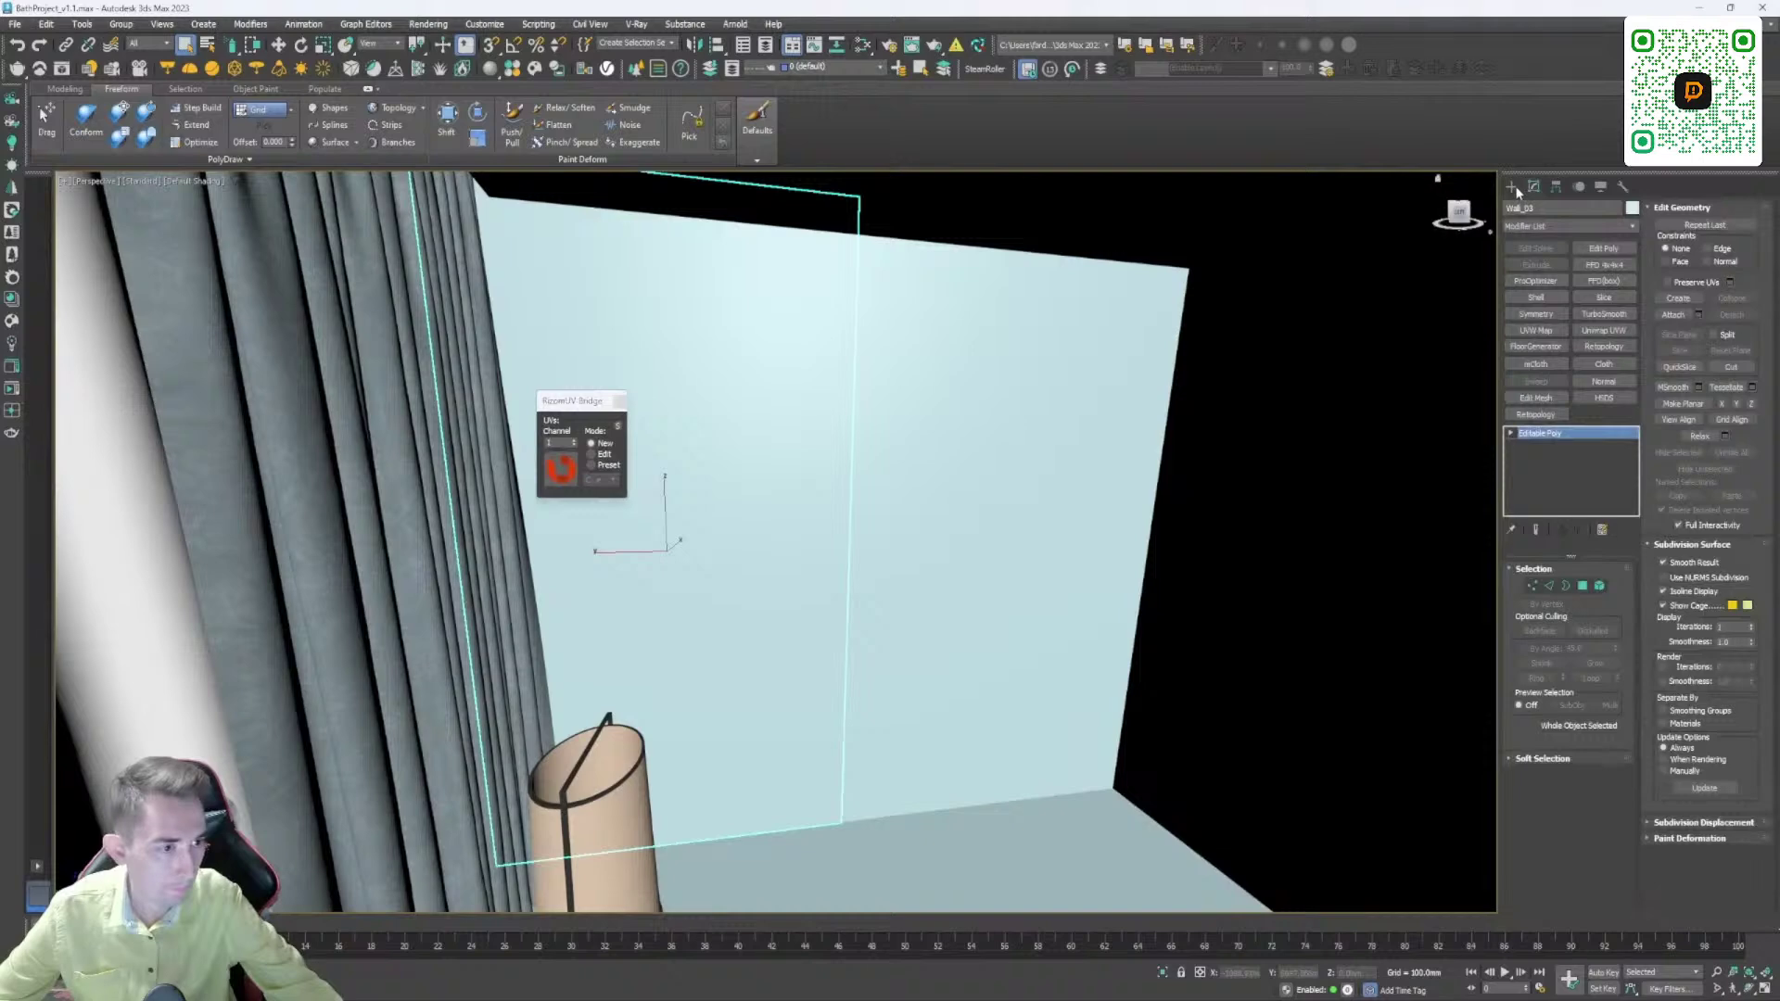
{"action": "left_click", "coordinate": [1514, 187]}
{"action": "left_click", "coordinate": [1531, 188]}
{"action": "left_click", "coordinate": [1514, 188]}
{"action": "middle_click_drag", "start_coordinate": [795, 575], "coordinate": [834, 589]}
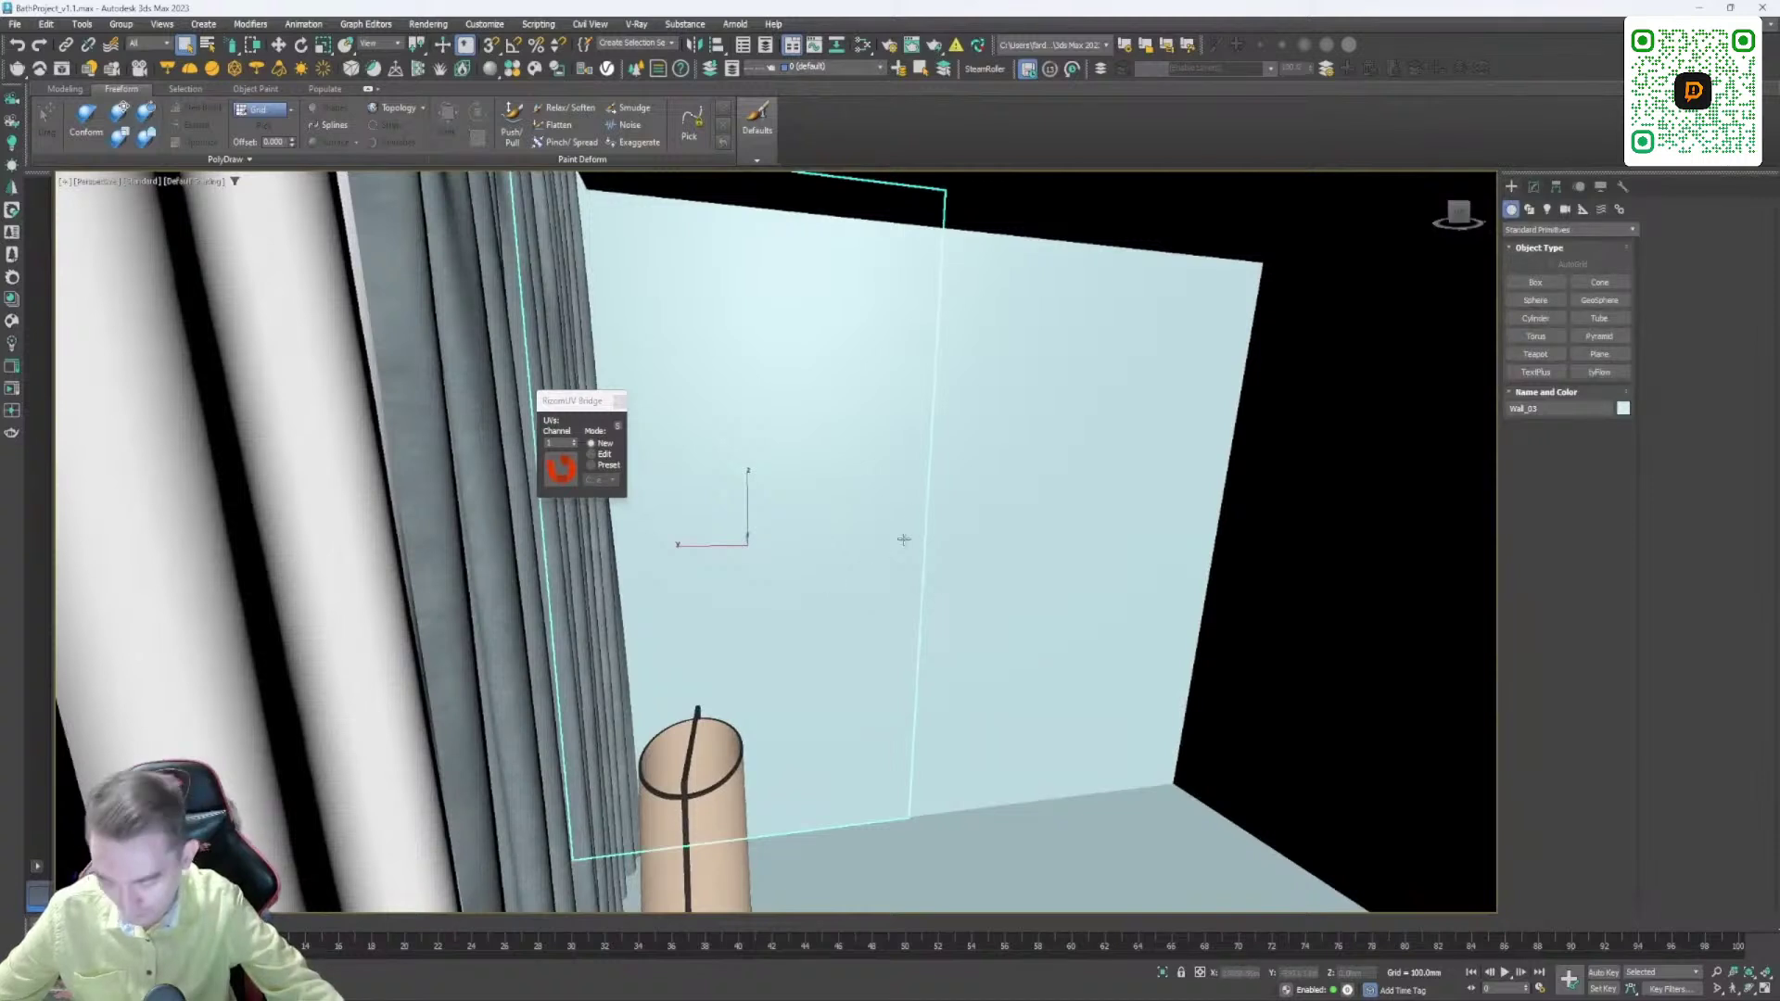
Step: Send the selected wall section to RizomUV through the bridge in New mode
{"action": "left_click_drag", "start_coordinate": [561, 412], "coordinate": [729, 400]}
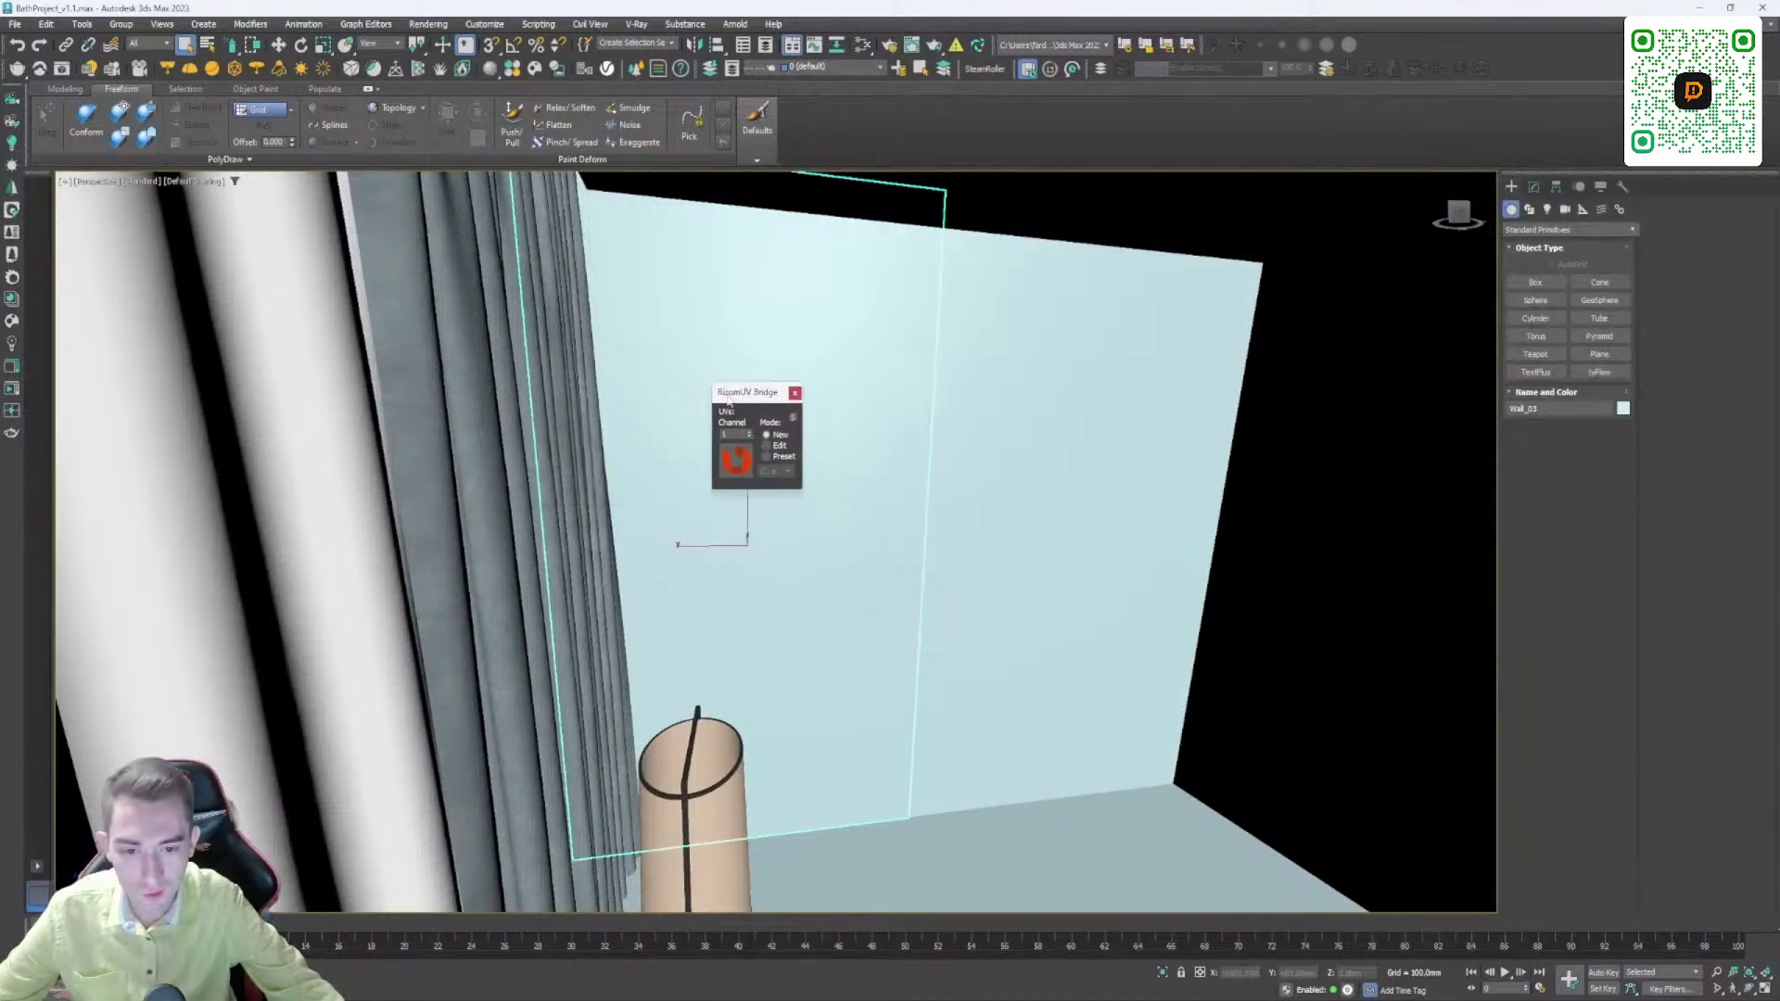
{"action": "middle_click_drag", "start_coordinate": [875, 547], "coordinate": [917, 380], "text": "alt"}
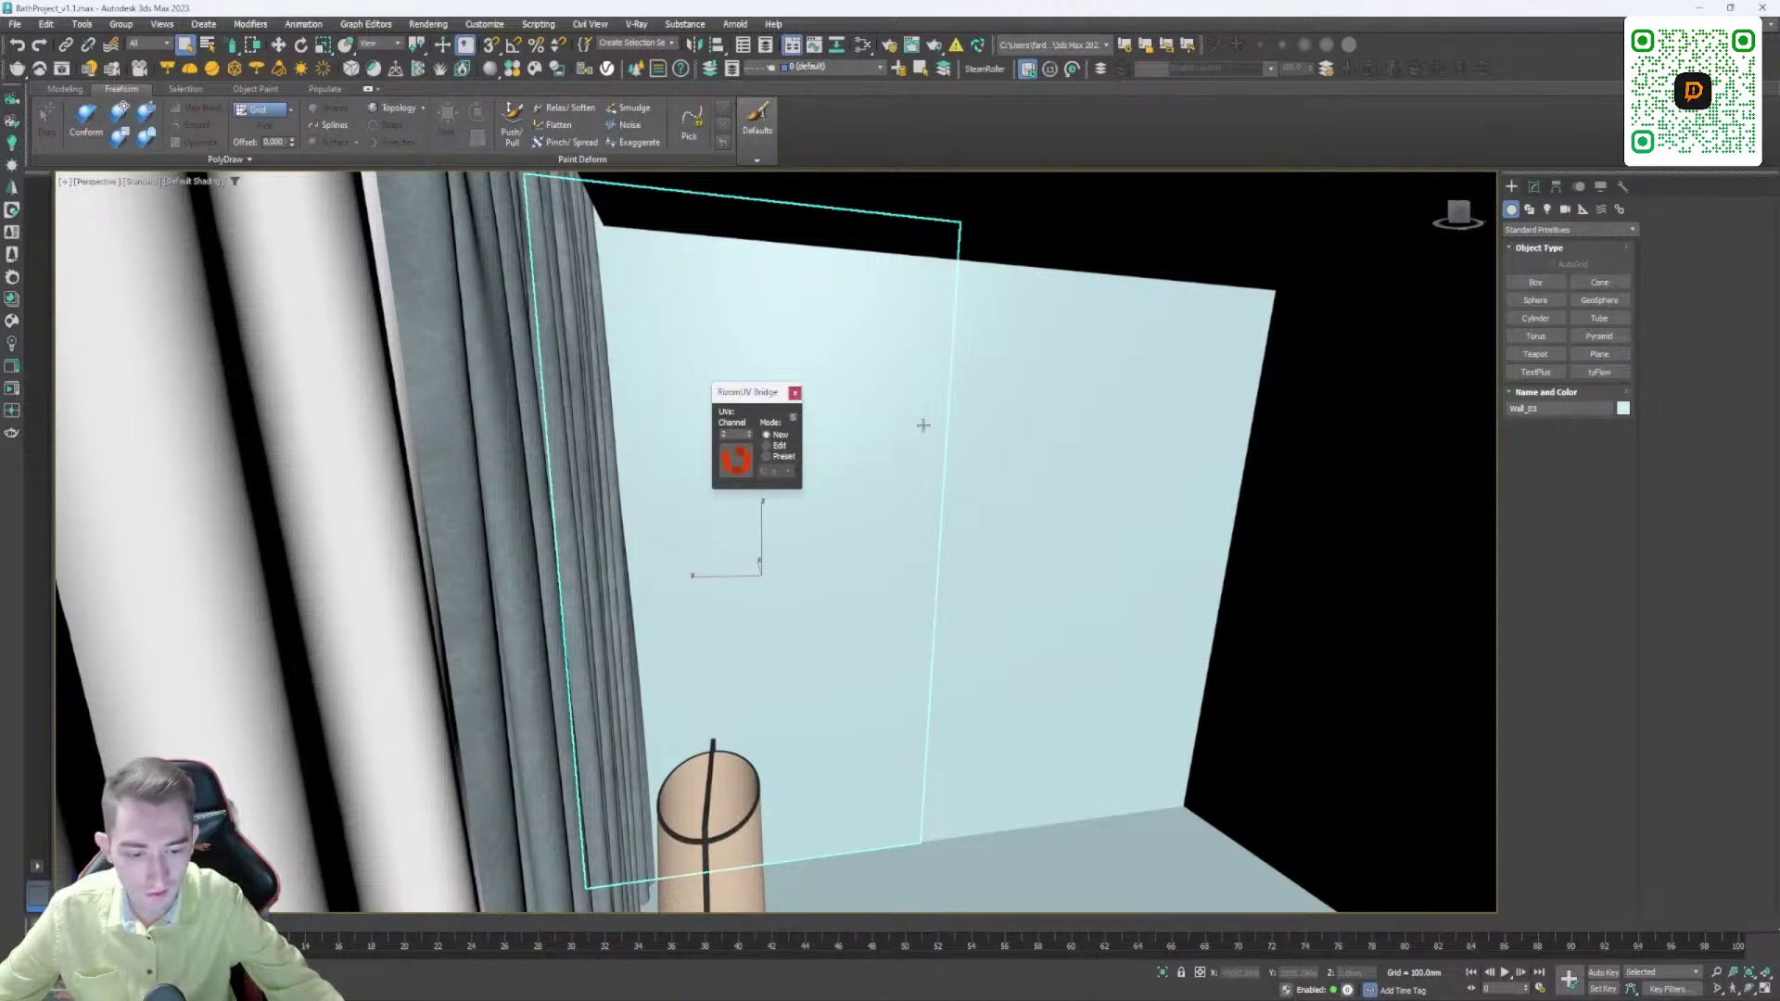
{"action": "left_click", "coordinate": [738, 465]}
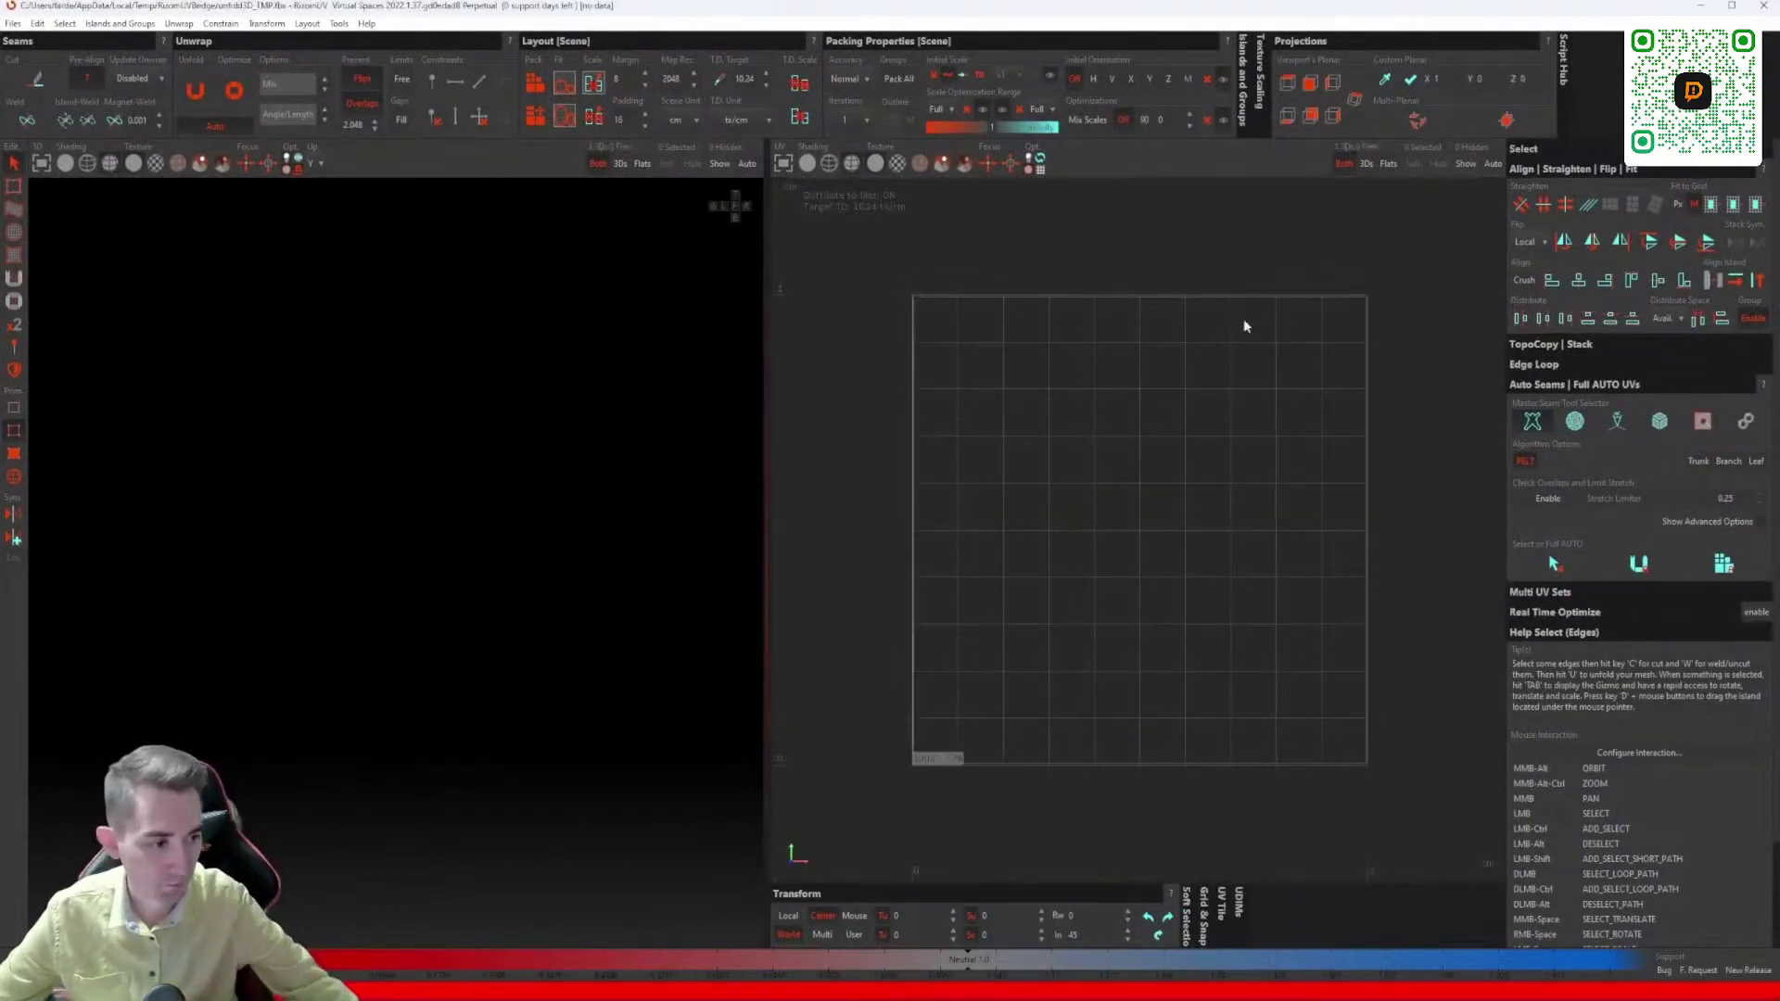
Step: Unwrap the wall automatically with the Box auto seams algorithm and pack the resulting UVs into the tile
{"action": "left_click", "coordinate": [1659, 425]}
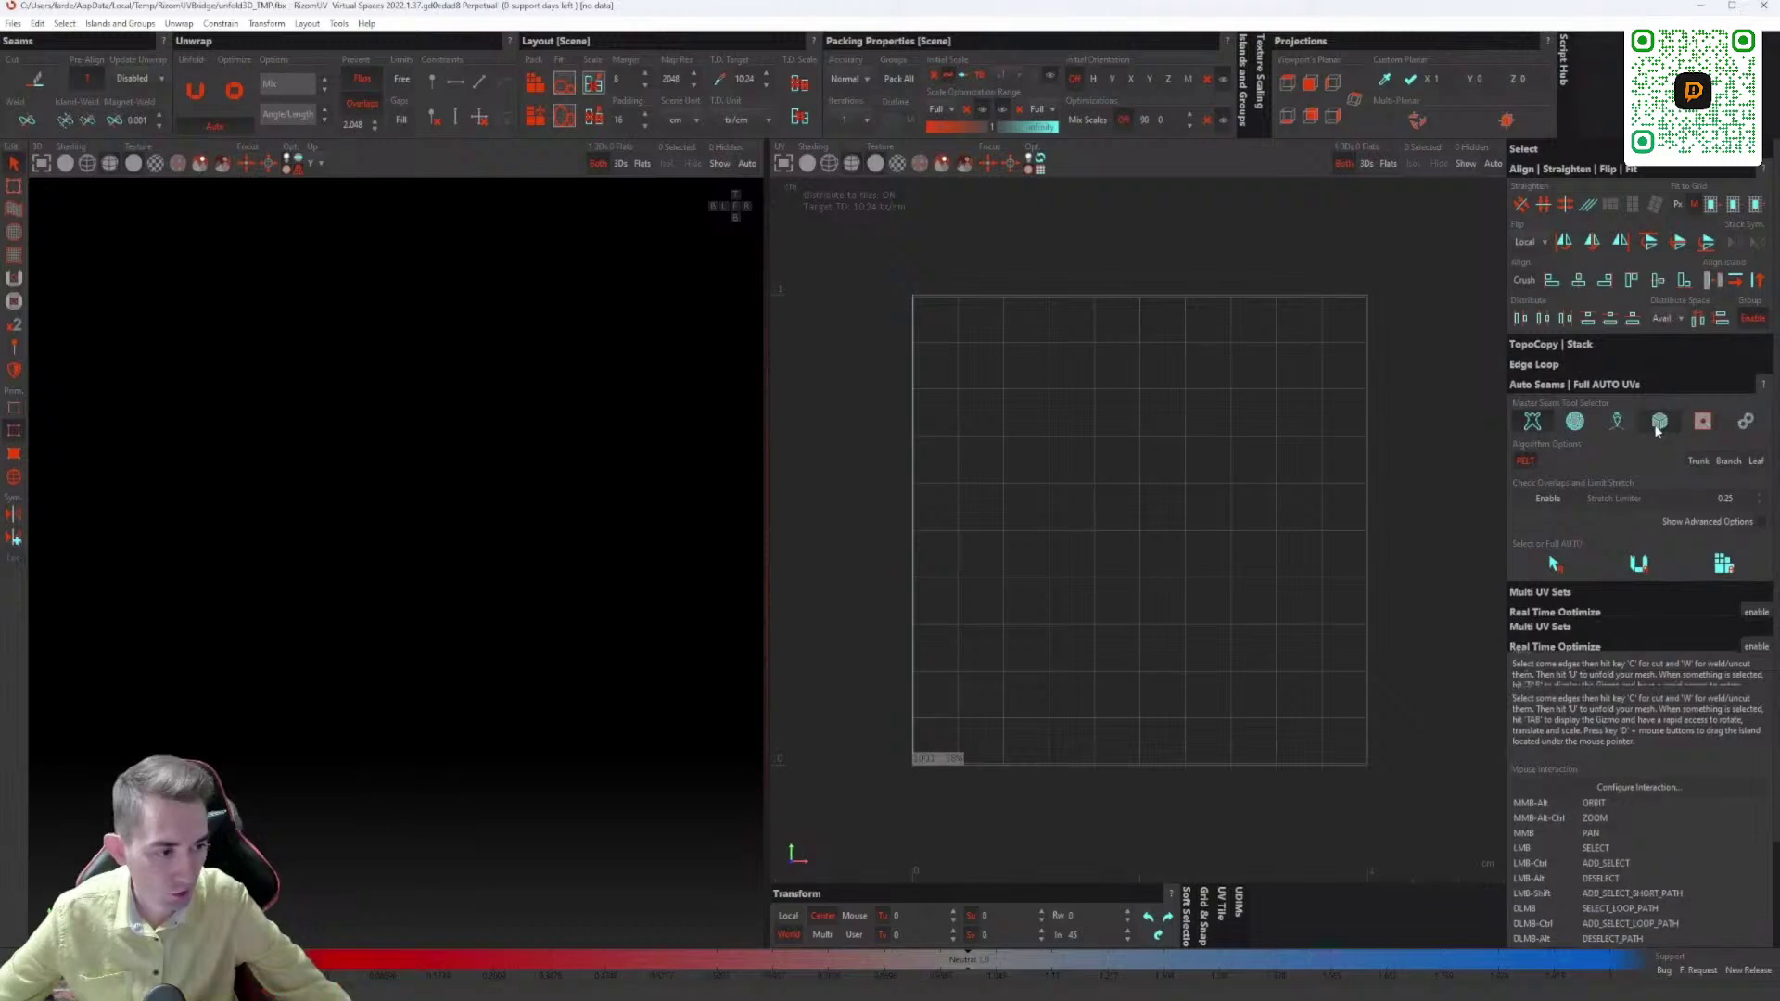
{"action": "left_click", "coordinate": [1723, 598]}
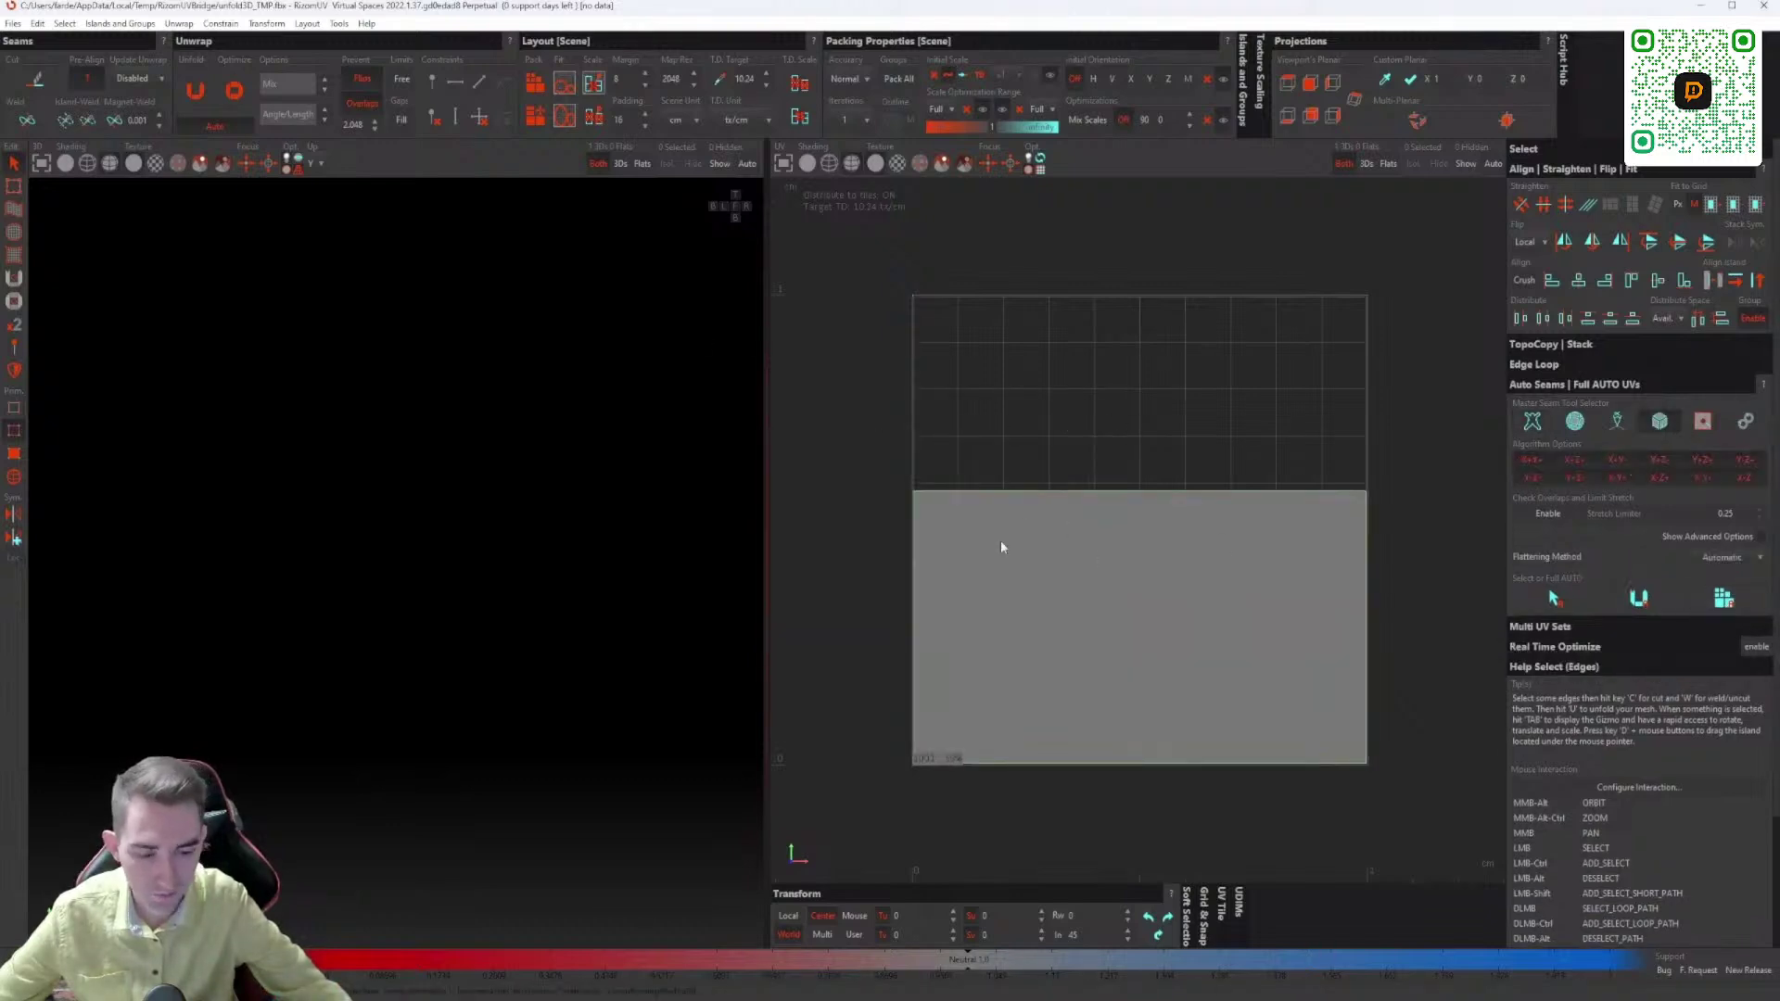
{"action": "left_click", "coordinate": [536, 87]}
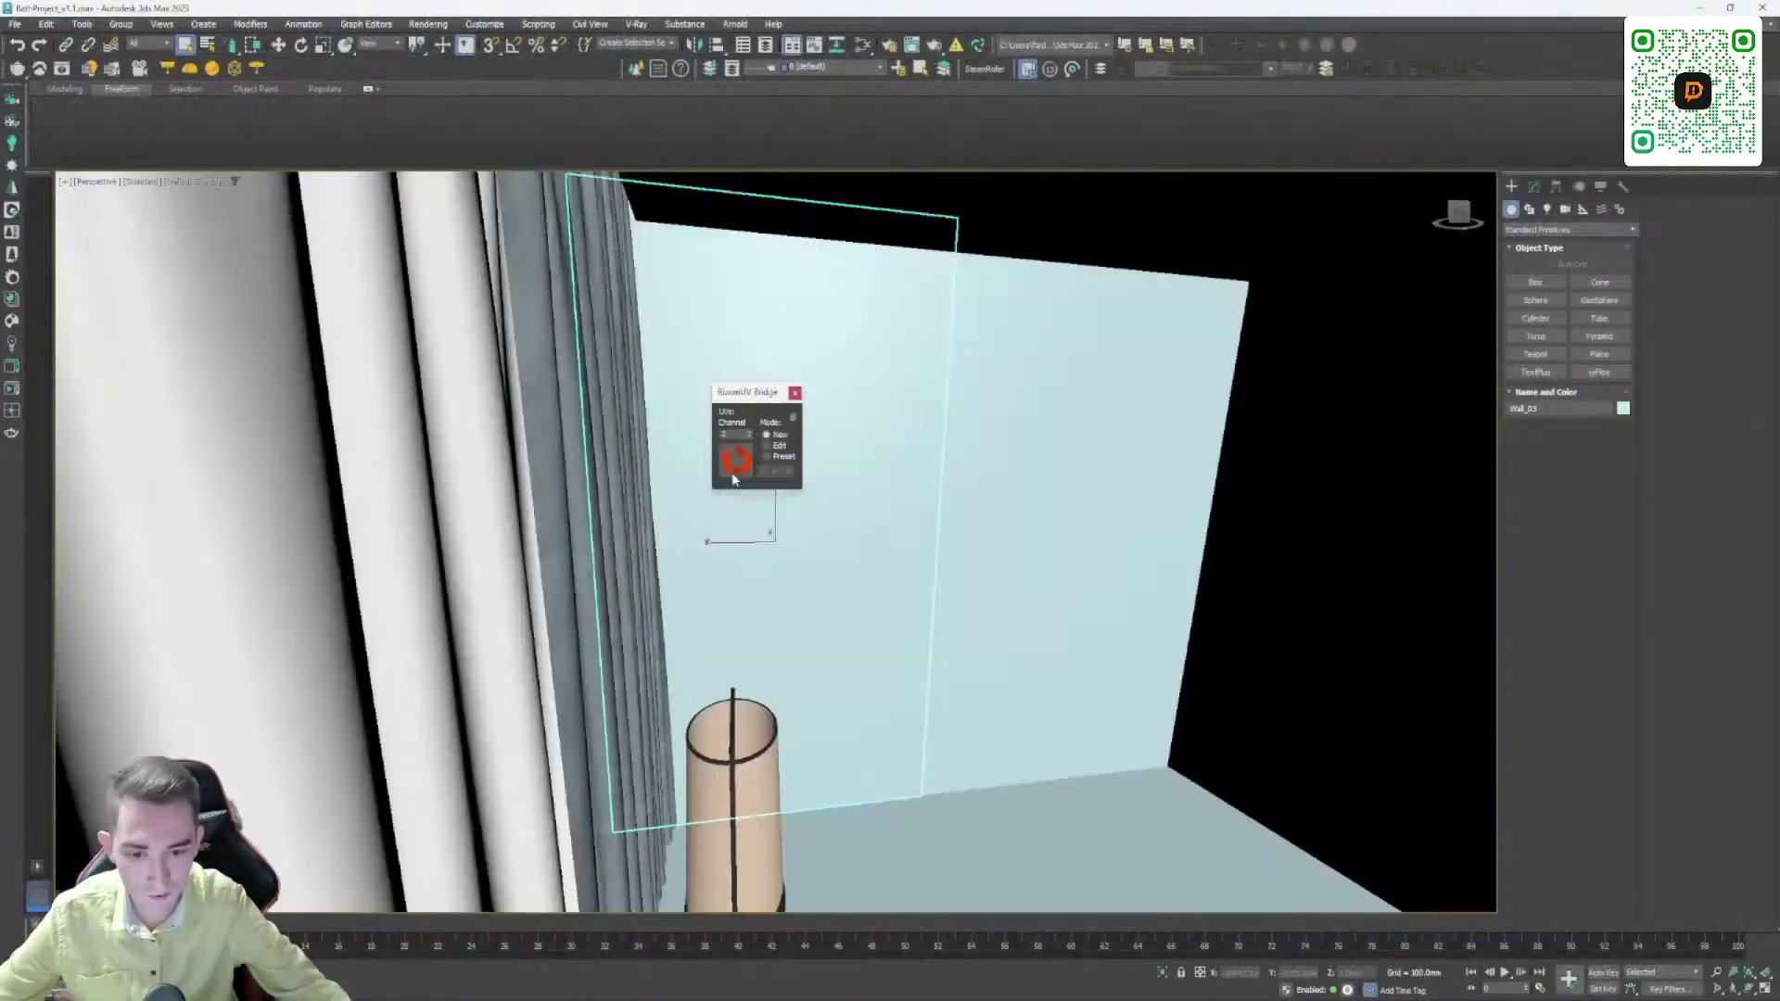
Step: Select the floor lamp beside the curtains in 3ds Max and send it to RizomUV in New mode
{"action": "middle_click_drag", "start_coordinate": [1019, 627], "coordinate": [1046, 555]}
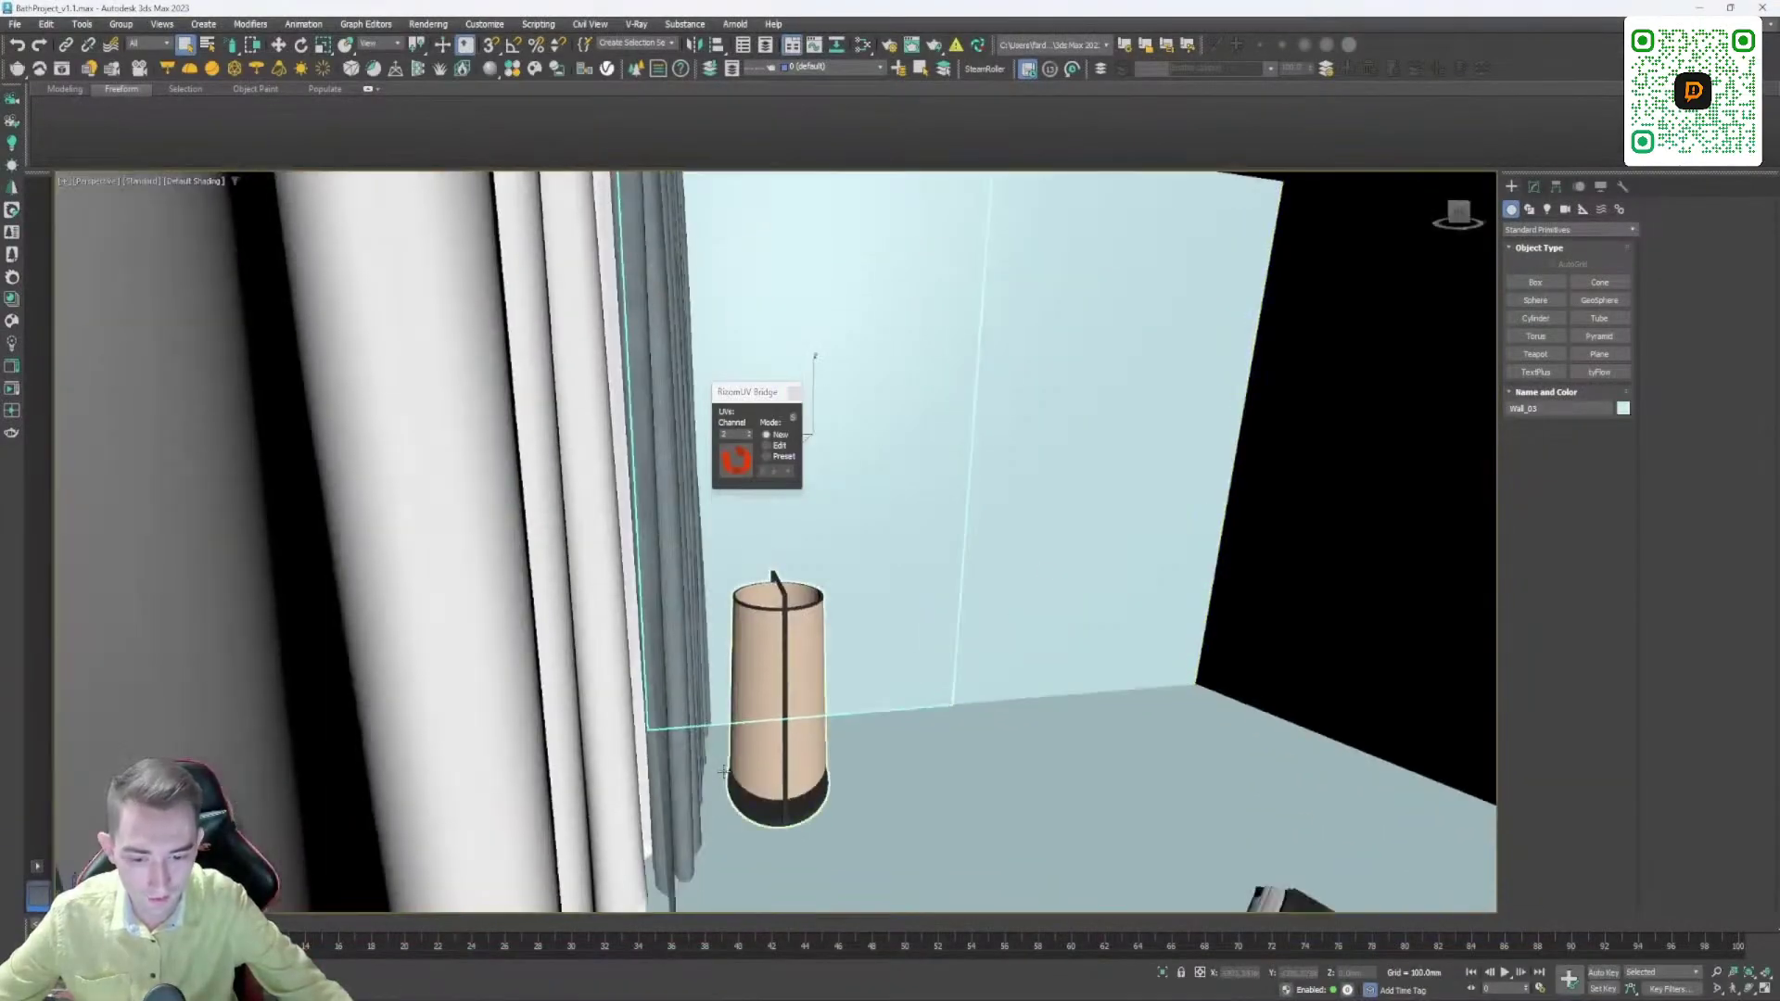
{"action": "left_click", "coordinate": [734, 769]}
{"action": "middle_click_drag", "start_coordinate": [727, 770], "coordinate": [930, 615], "text": "alt"}
{"action": "scroll", "coordinate": [914, 647], "scroll_direction": "up", "scroll_amount": 4}
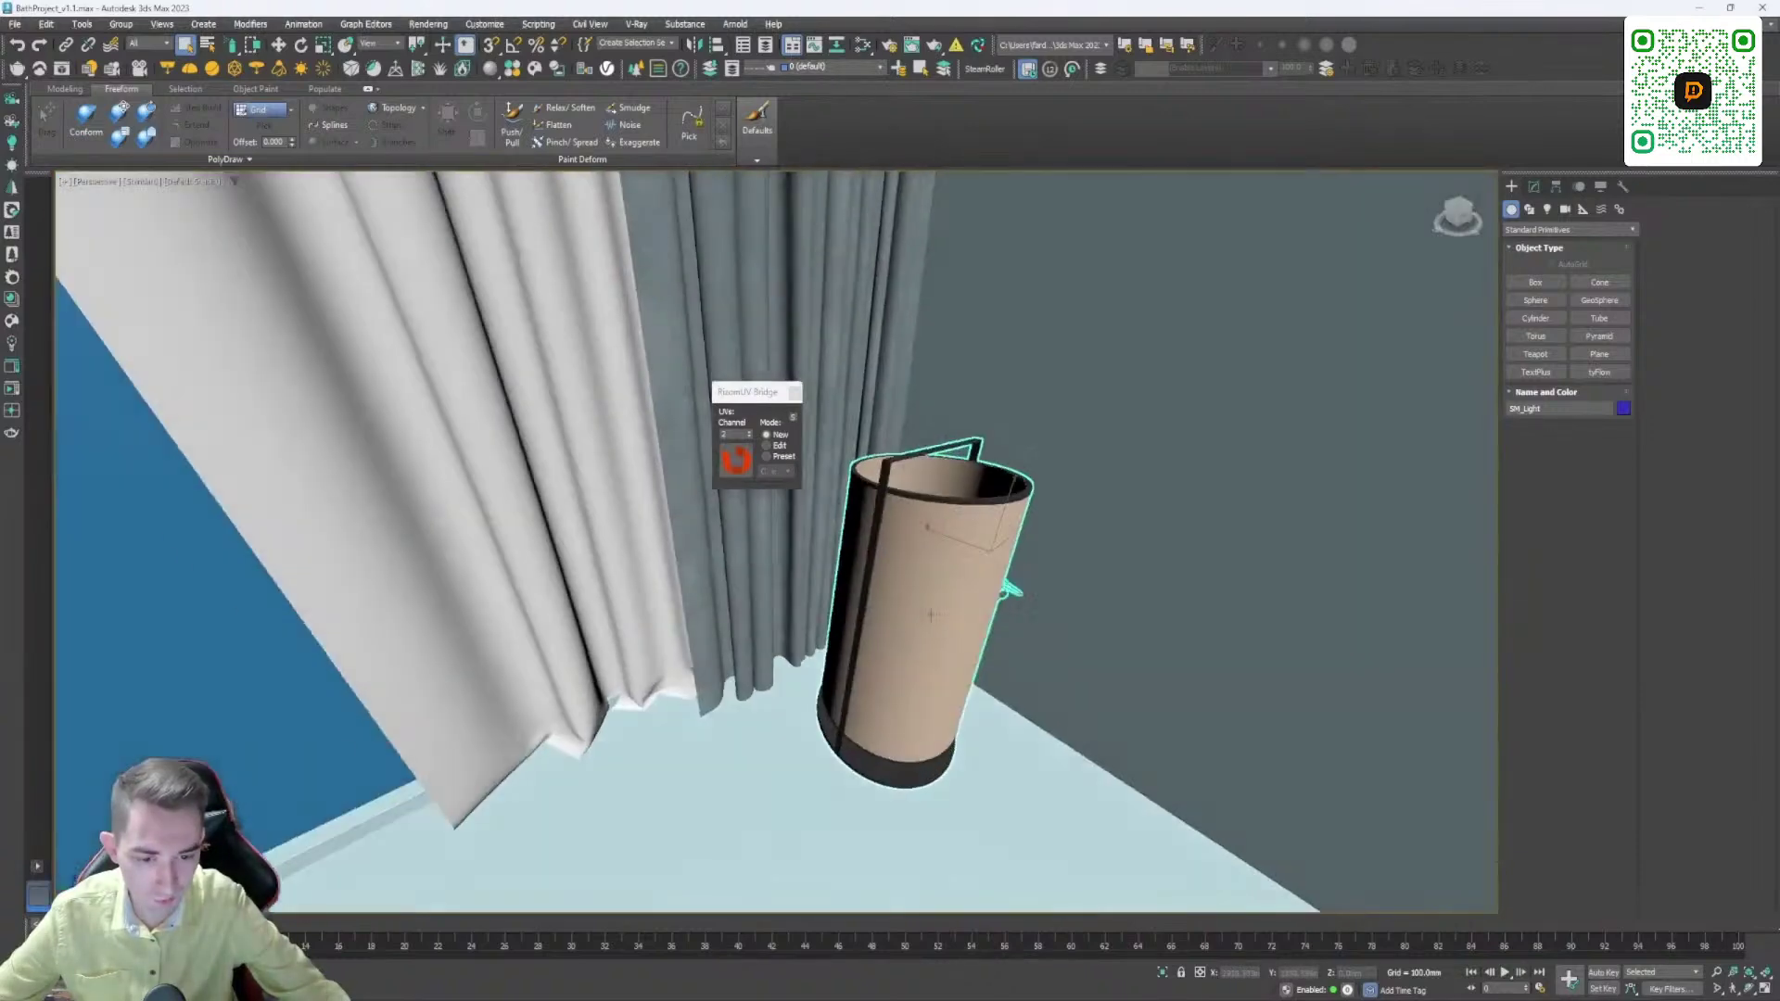
{"action": "left_click", "coordinate": [738, 466]}
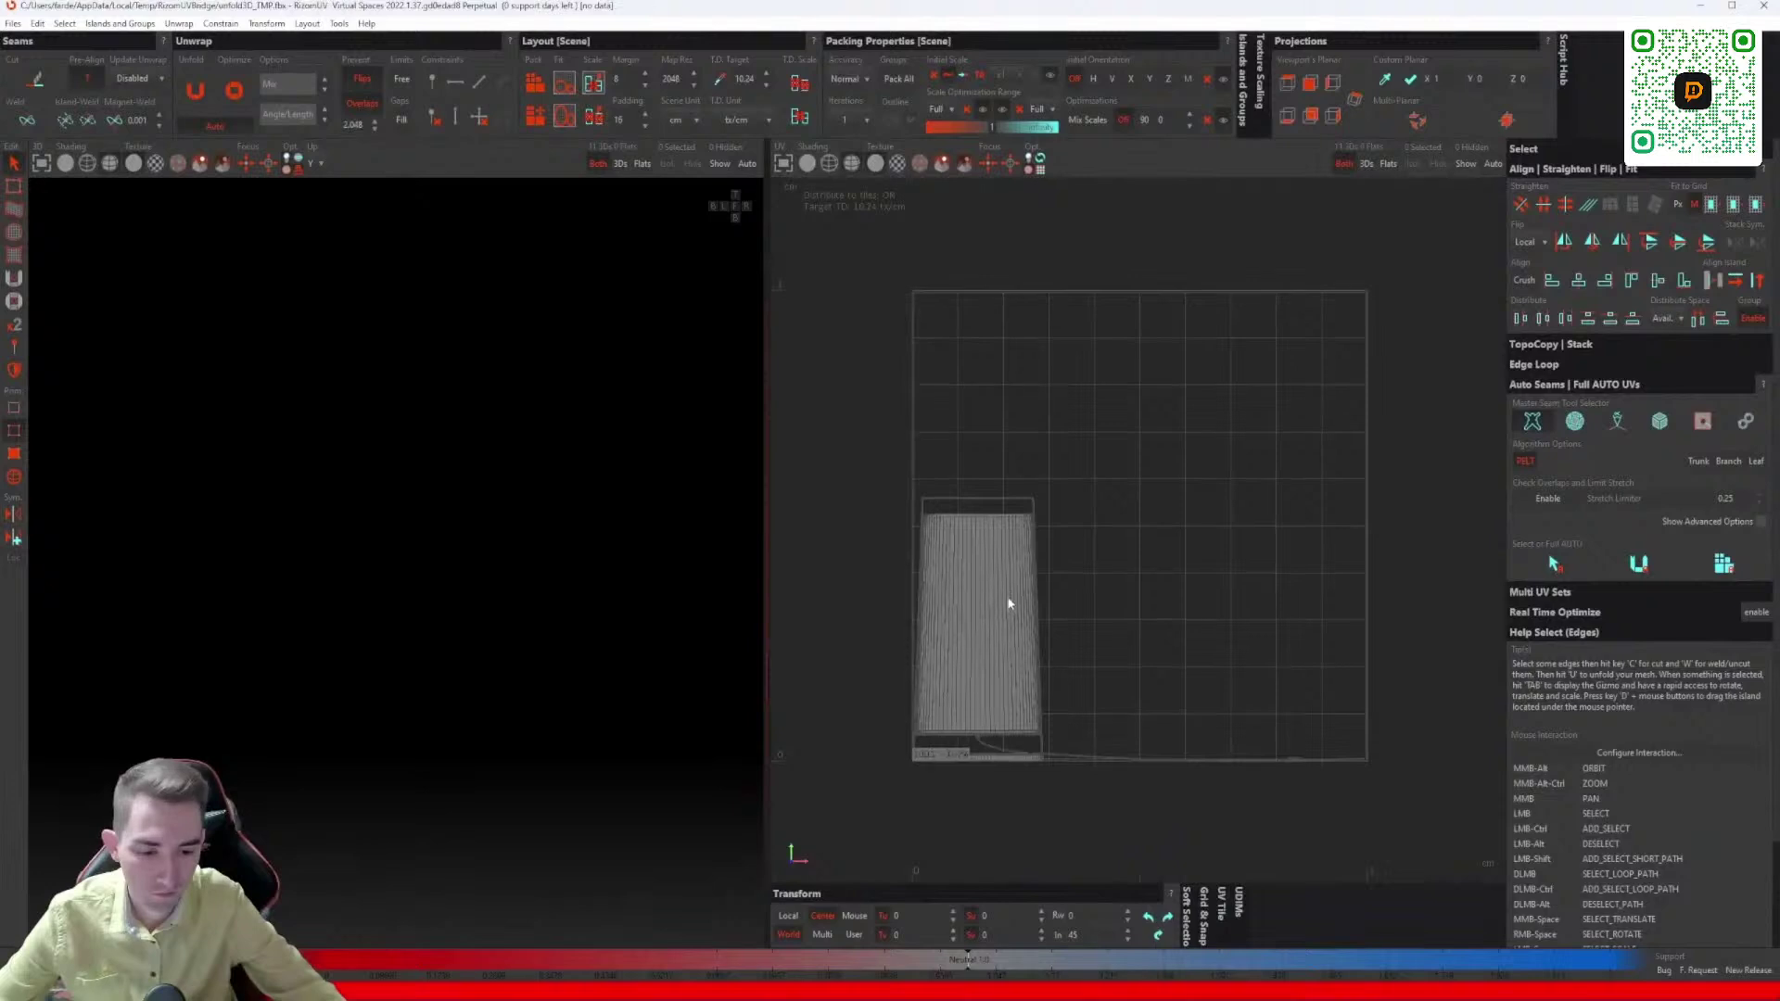
Step: Select all of the lamp's UV islands and move them out of the UV tile, just beside it
{"action": "key", "text": "ctrl+a"}
{"action": "key", "text": "f"}
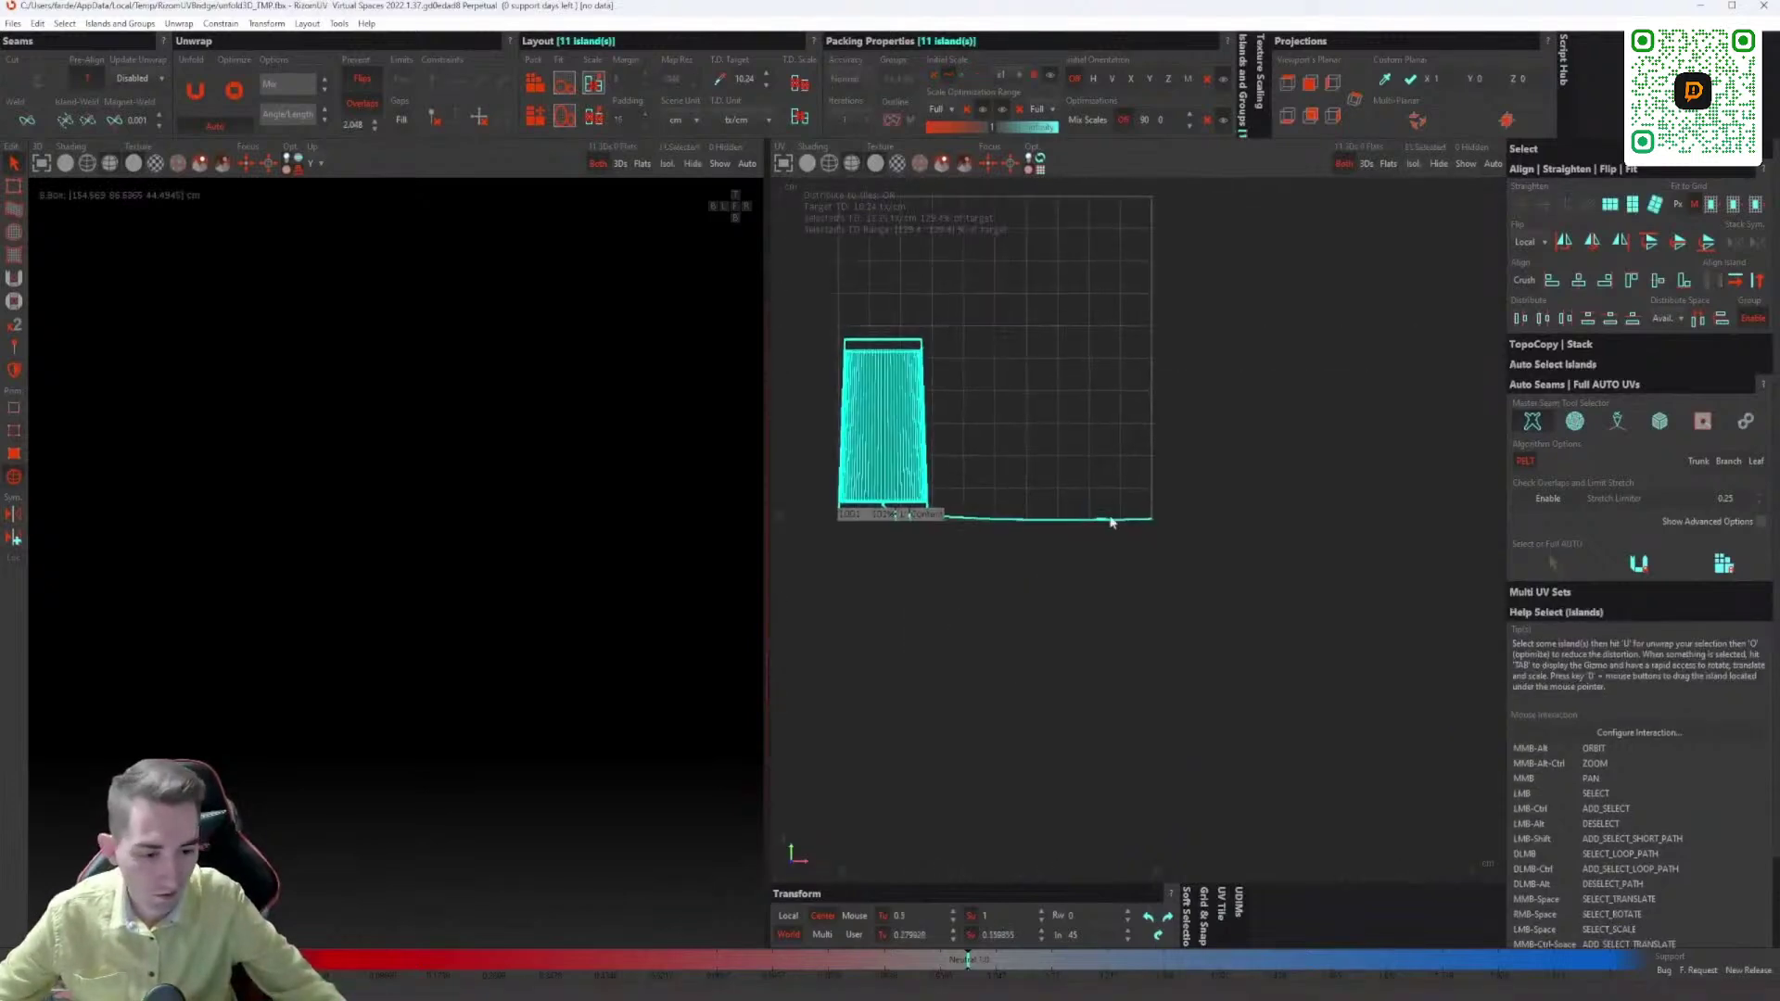
{"action": "scroll", "coordinate": [1208, 569], "scroll_direction": "down", "scroll_amount": 1}
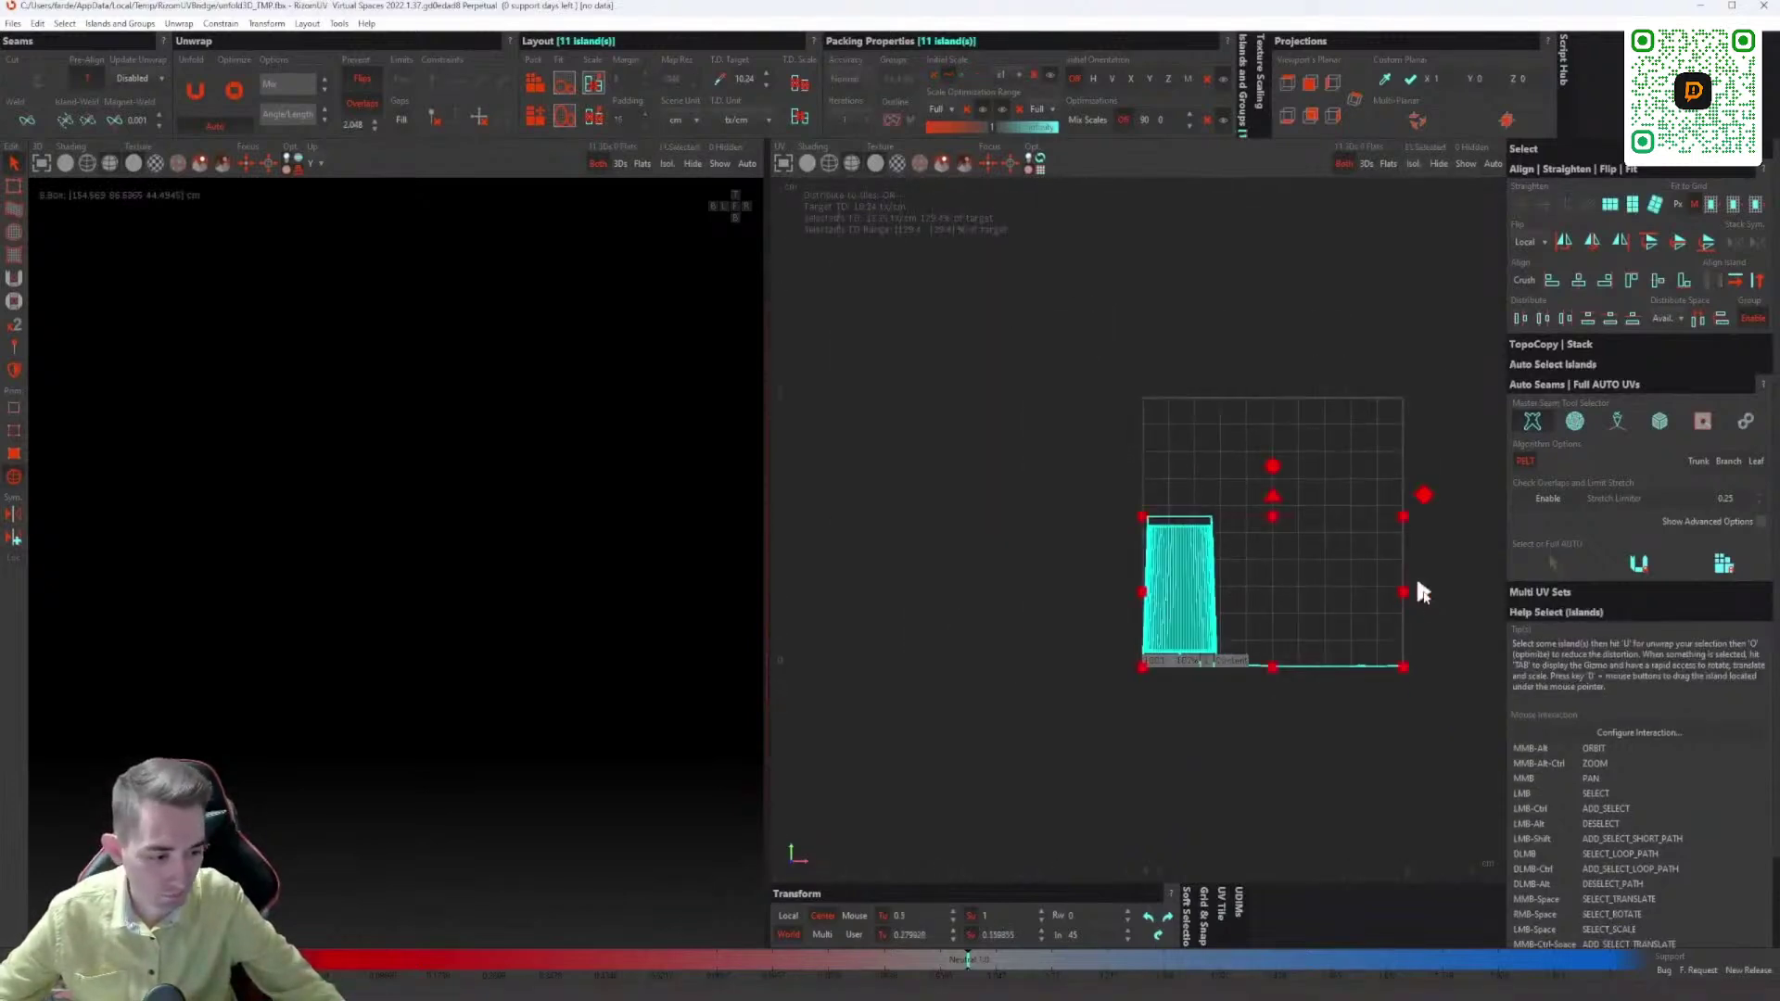
{"action": "left_click_drag", "start_coordinate": [1423, 594], "coordinate": [1143, 599]}
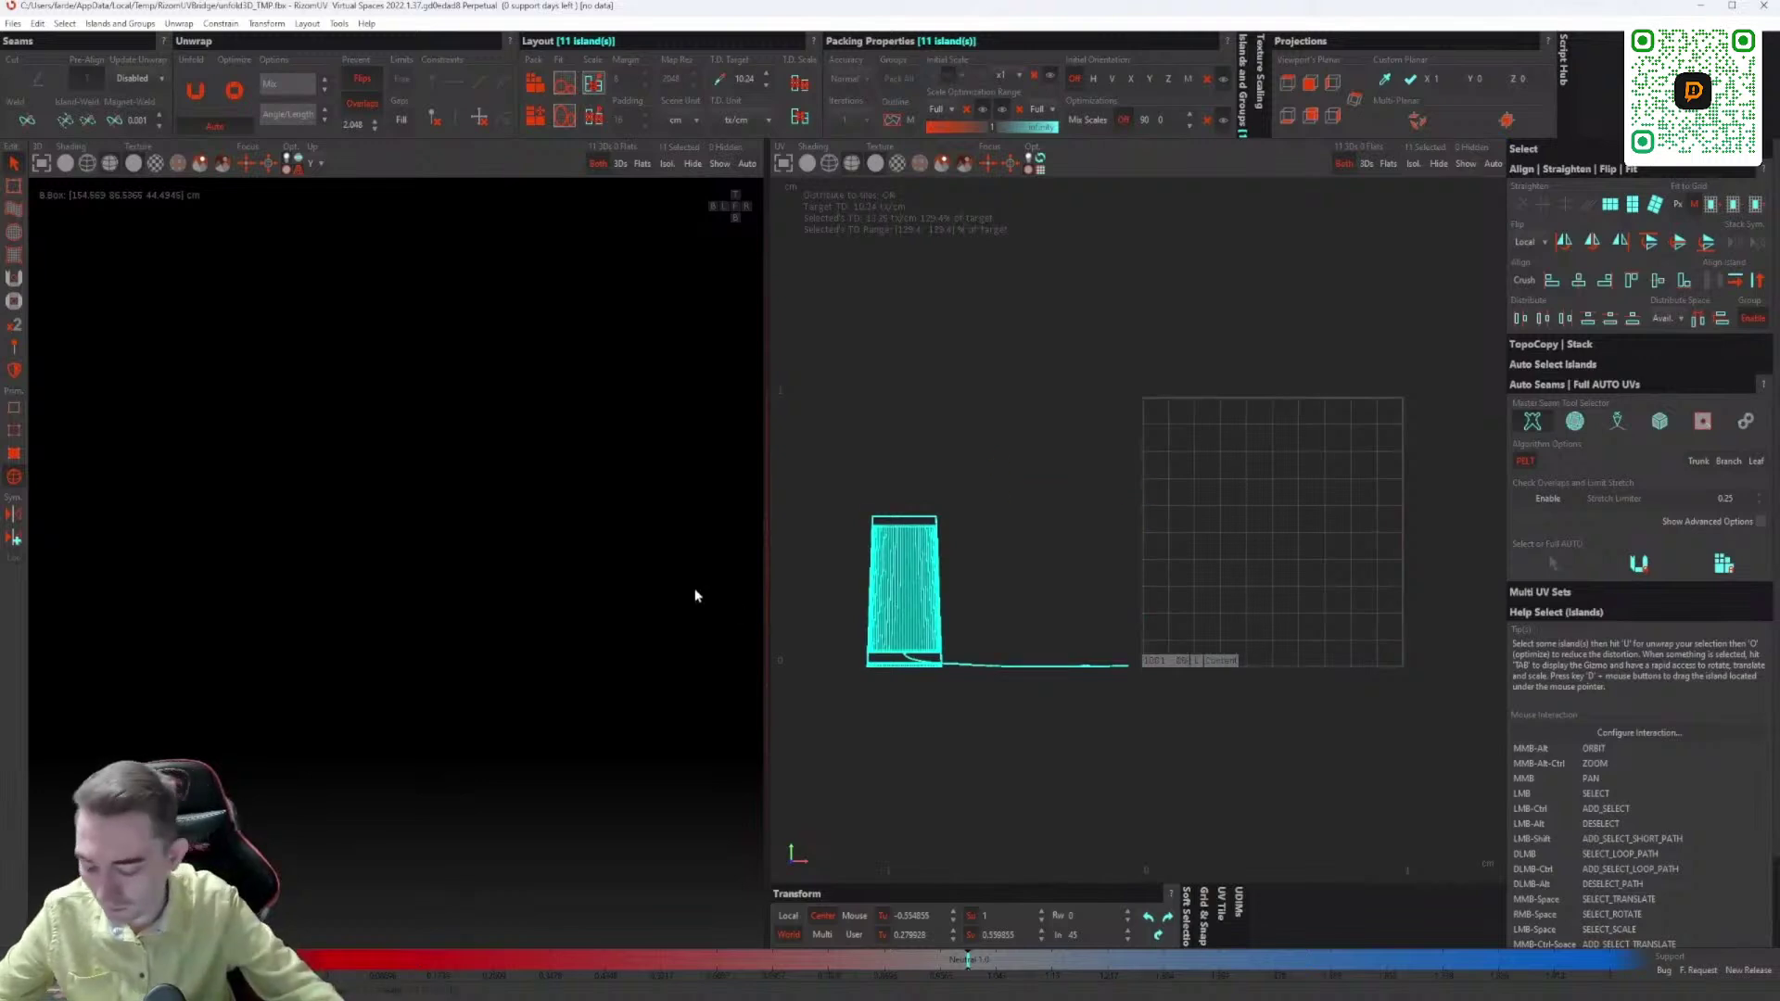
Step: Frame the lamp in the 3D view and select the cylindrical lampshade's island
{"action": "key", "text": "f"}
{"action": "middle_click_drag", "start_coordinate": [423, 565], "coordinate": [567, 553], "text": "alt"}
{"action": "left_click", "coordinate": [542, 582]}
{"action": "scroll", "coordinate": [528, 600], "scroll_direction": "up", "scroll_amount": 5}
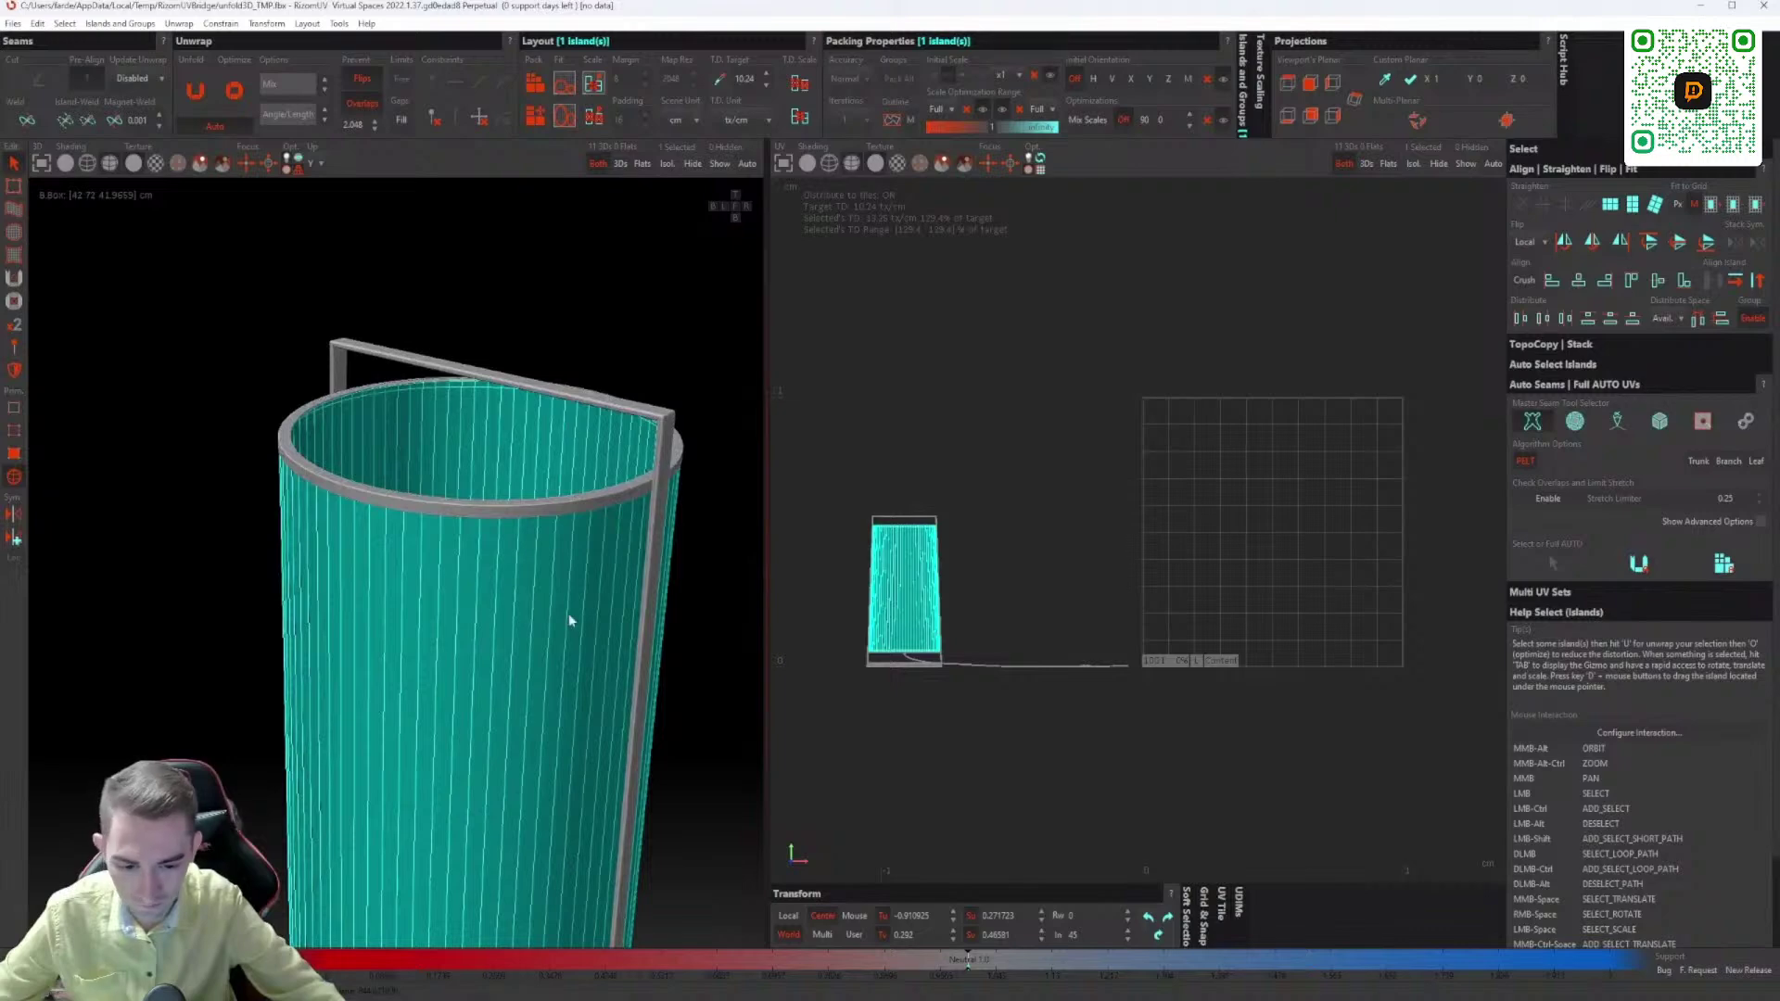
{"action": "scroll", "coordinate": [610, 549], "scroll_direction": "down", "scroll_amount": 5}
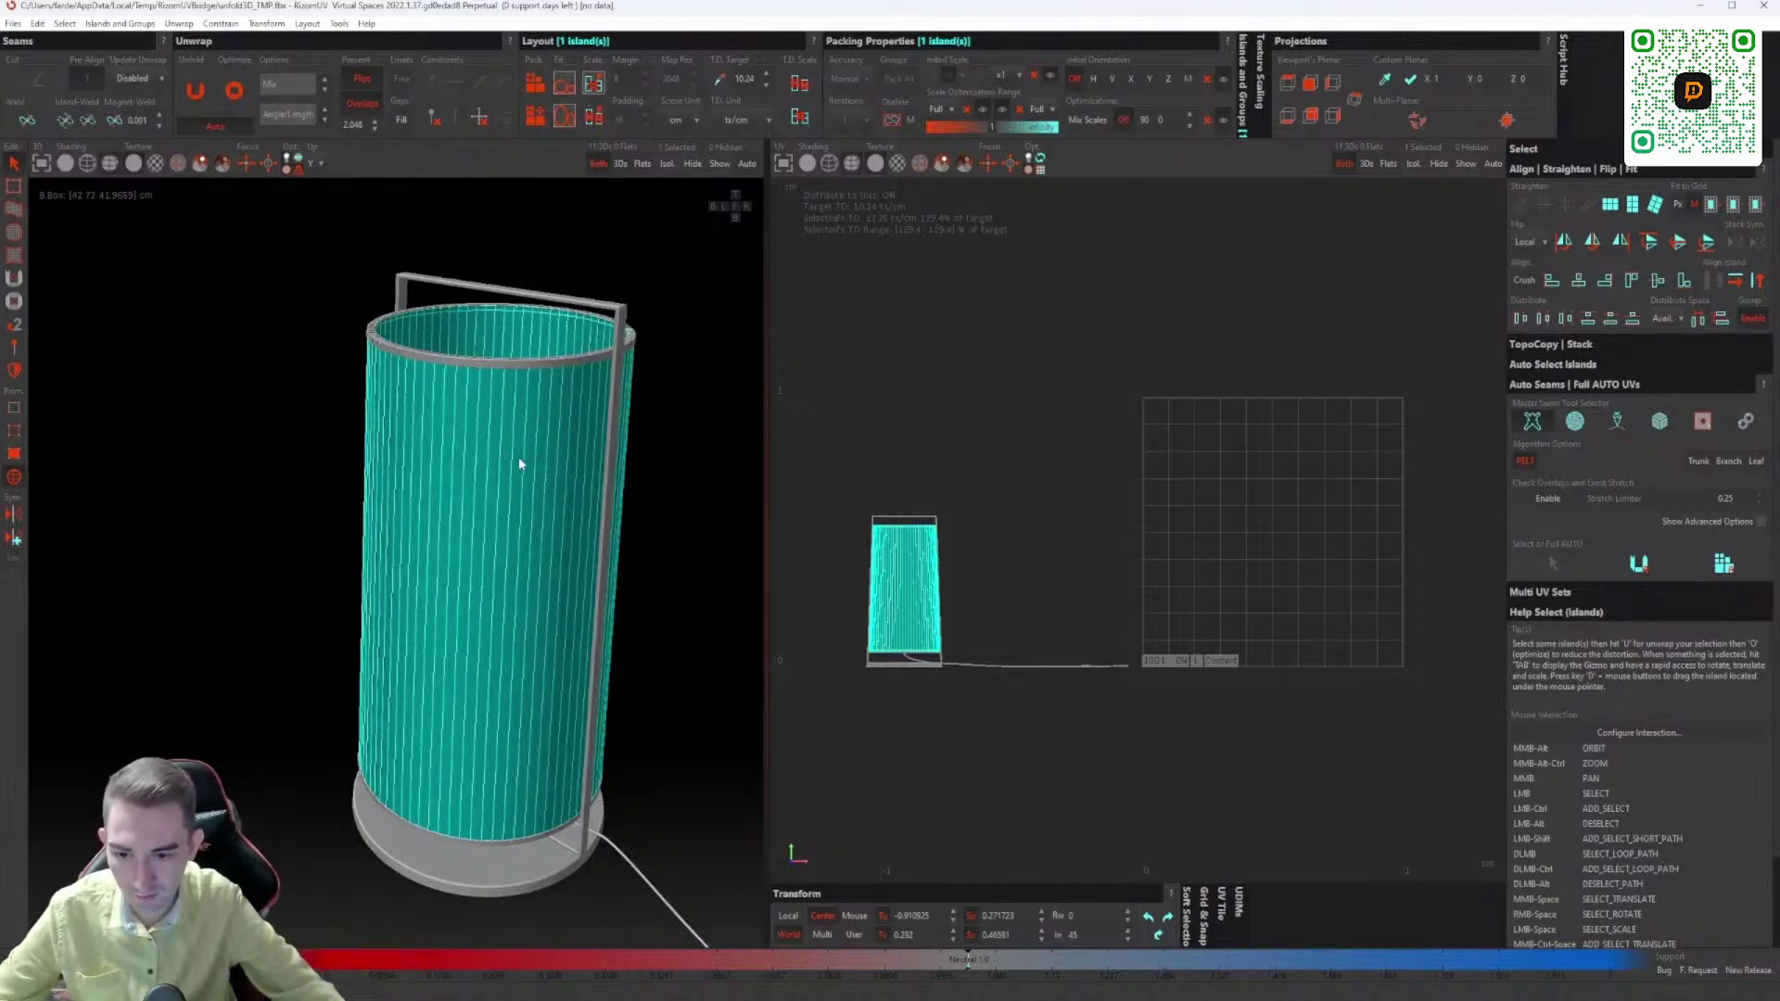
{"action": "middle_click_drag", "start_coordinate": [469, 379], "coordinate": [485, 460], "text": "alt"}
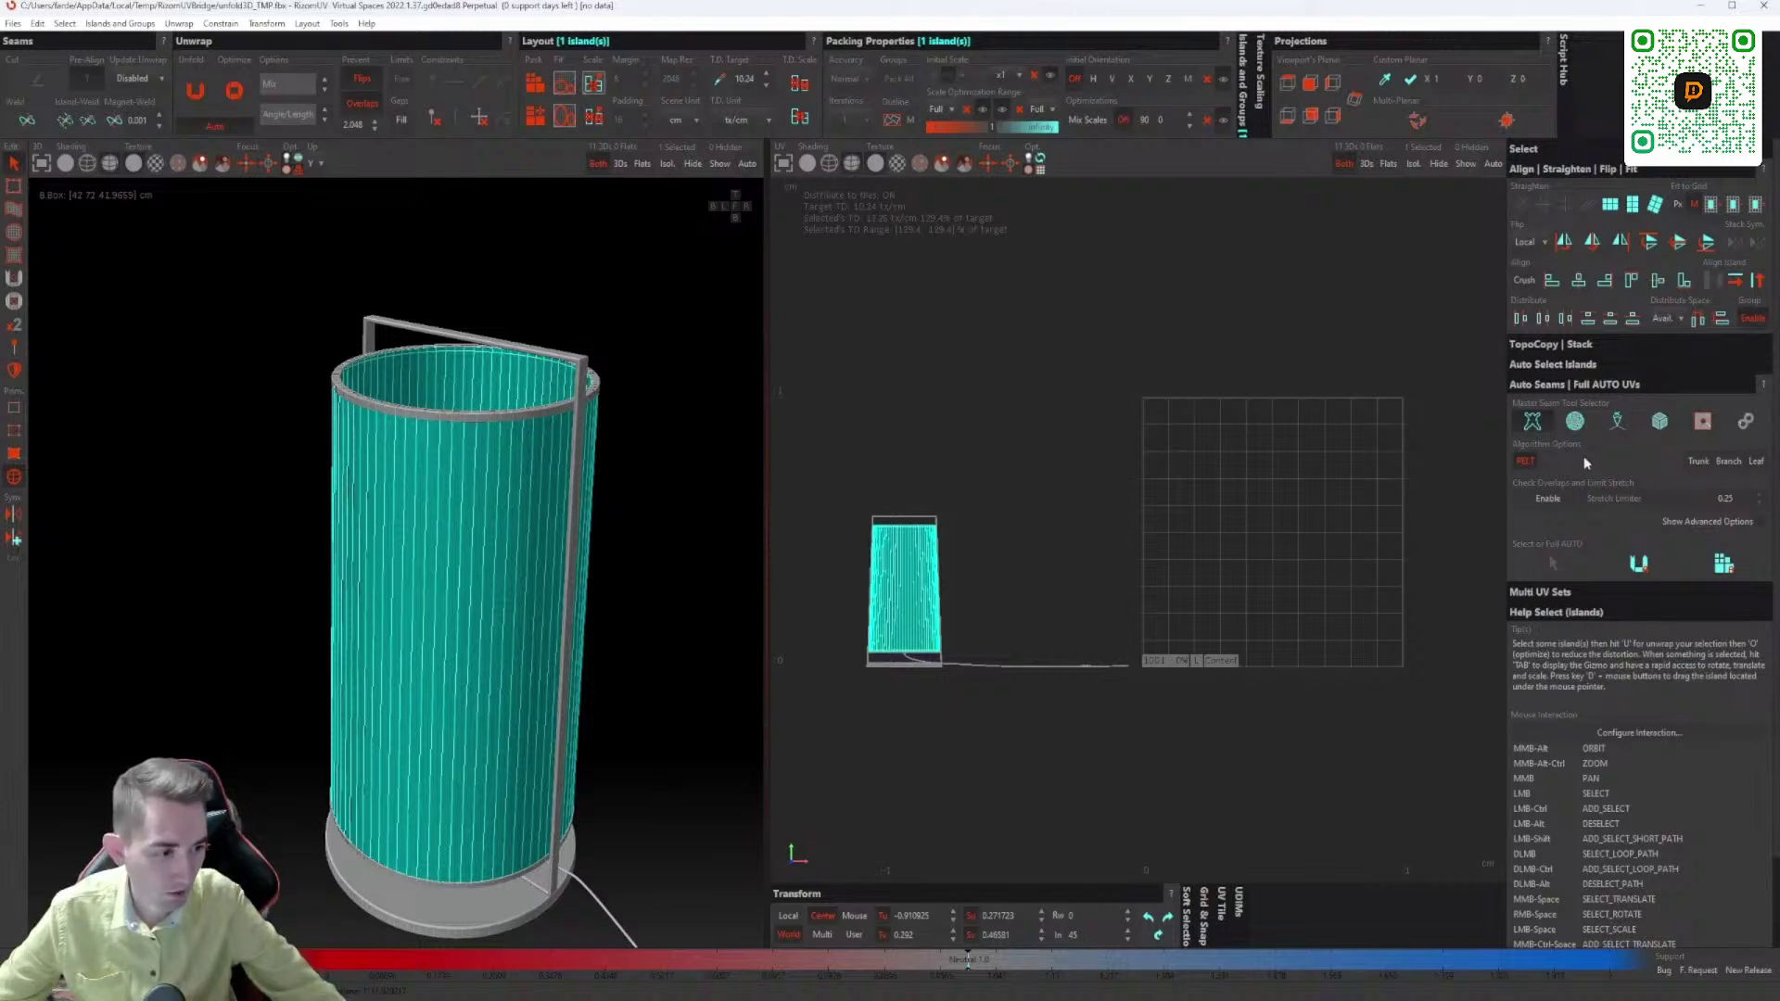
Step: Try a full automatic unwrap of the lampshade with Pelt, and switch the auto seams algorithm to Mosaic
{"action": "left_click", "coordinate": [1747, 575]}
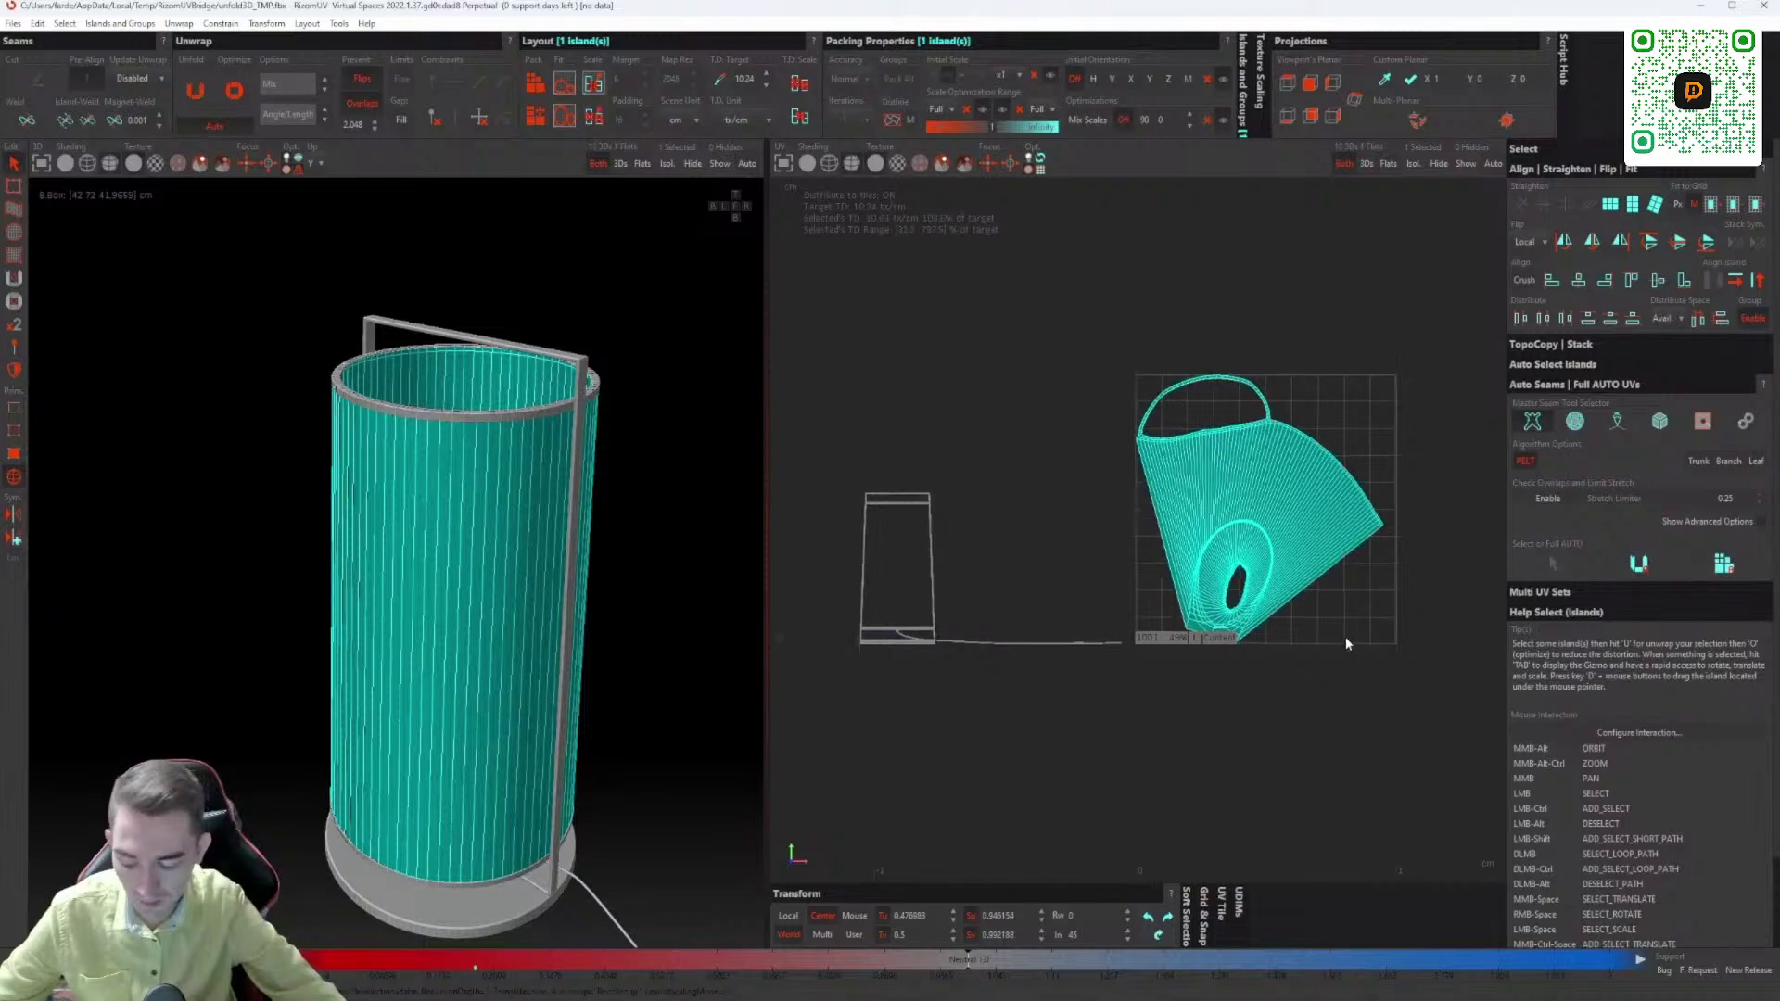
{"action": "left_click", "coordinate": [1575, 425]}
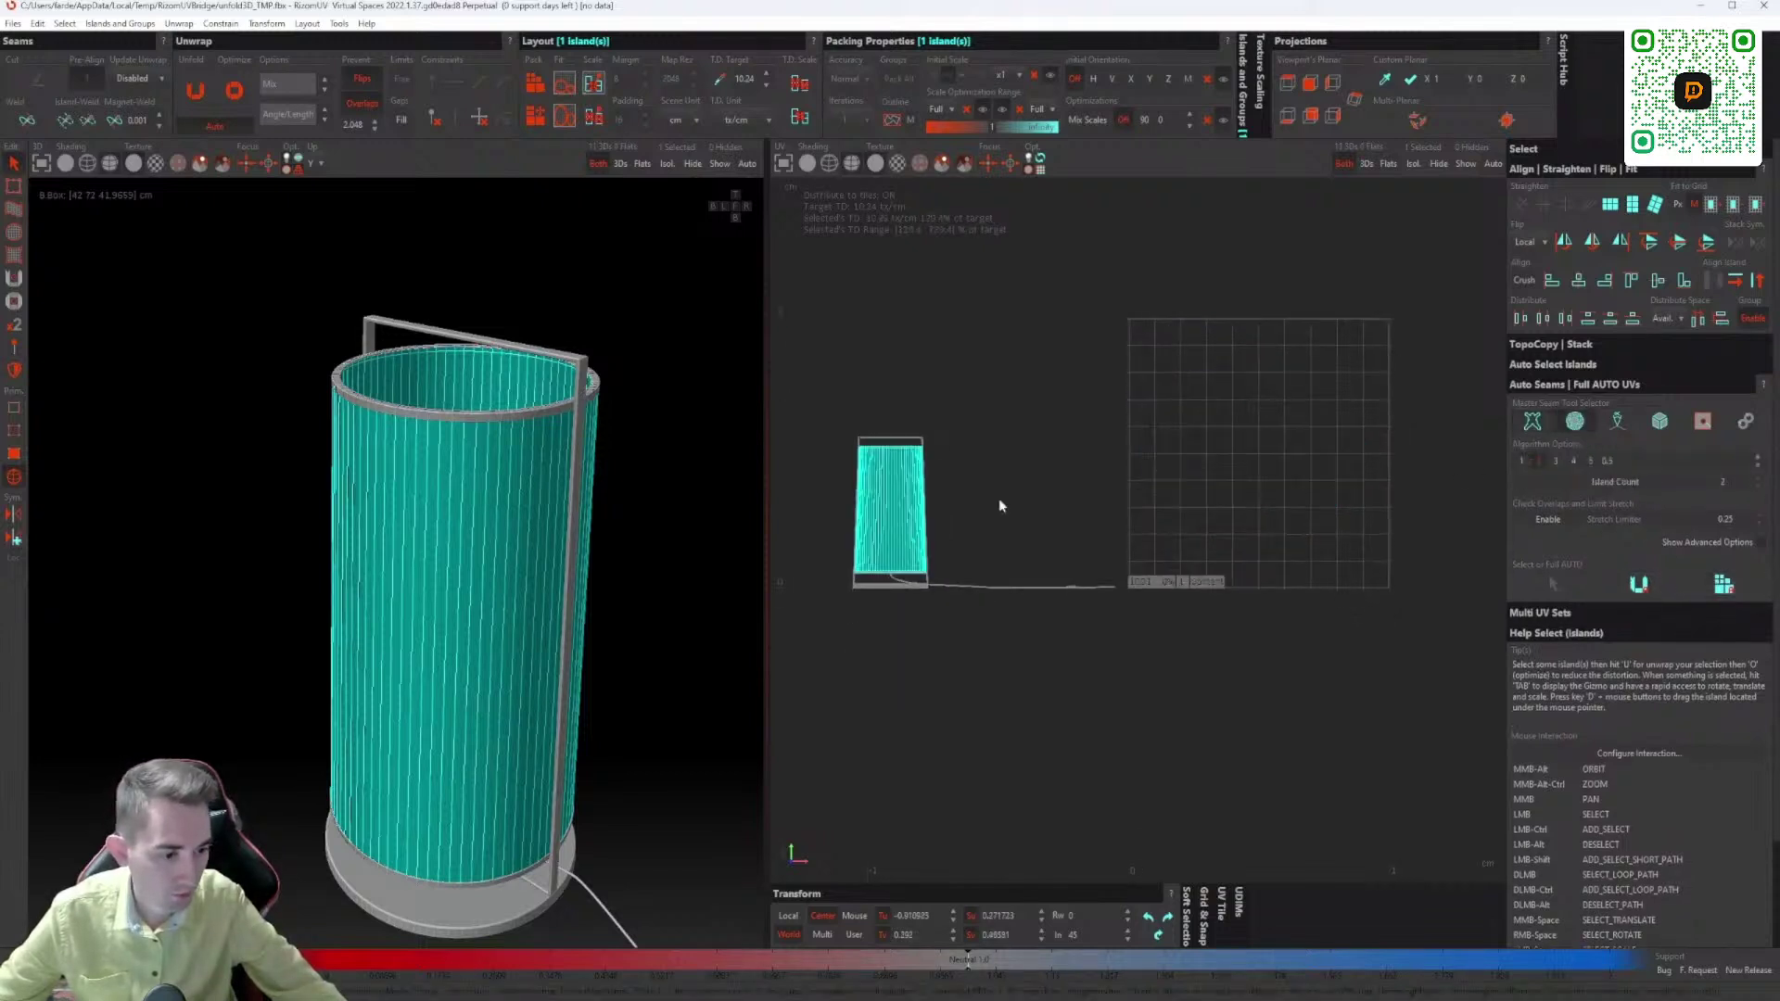
{"action": "scroll", "coordinate": [786, 480], "scroll_direction": "up", "scroll_amount": 1}
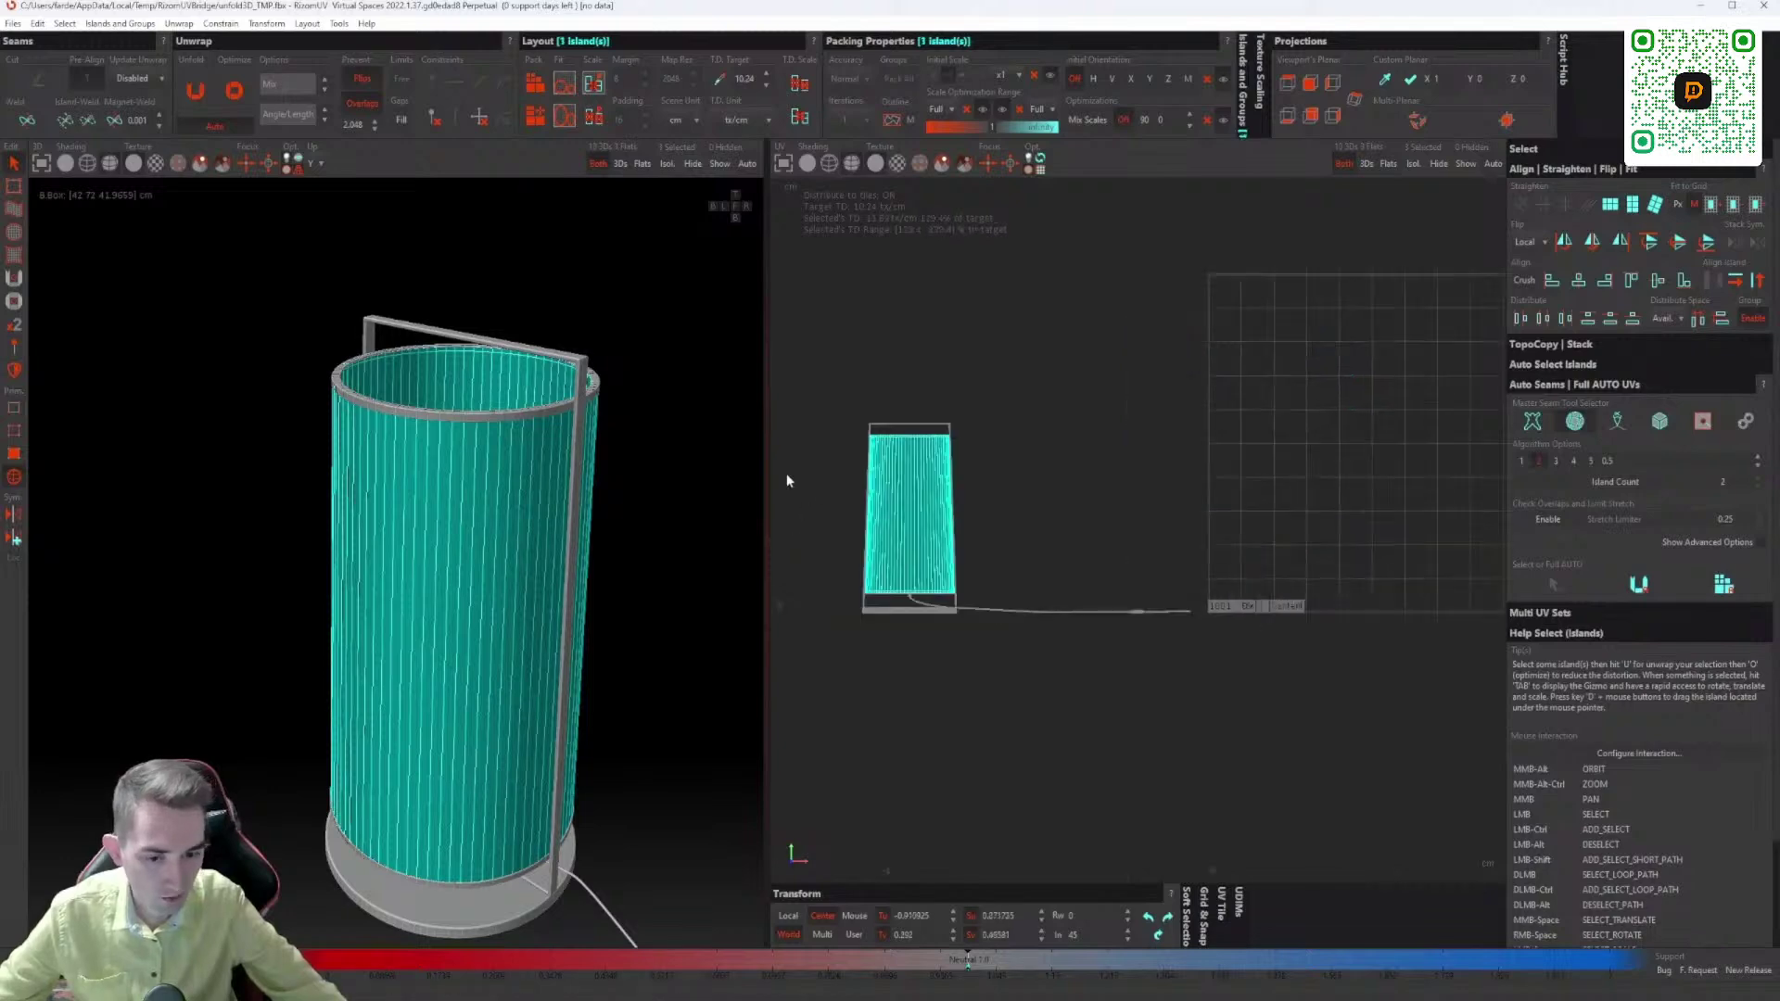
{"action": "middle_click_drag", "start_coordinate": [521, 467], "coordinate": [473, 409], "text": "alt"}
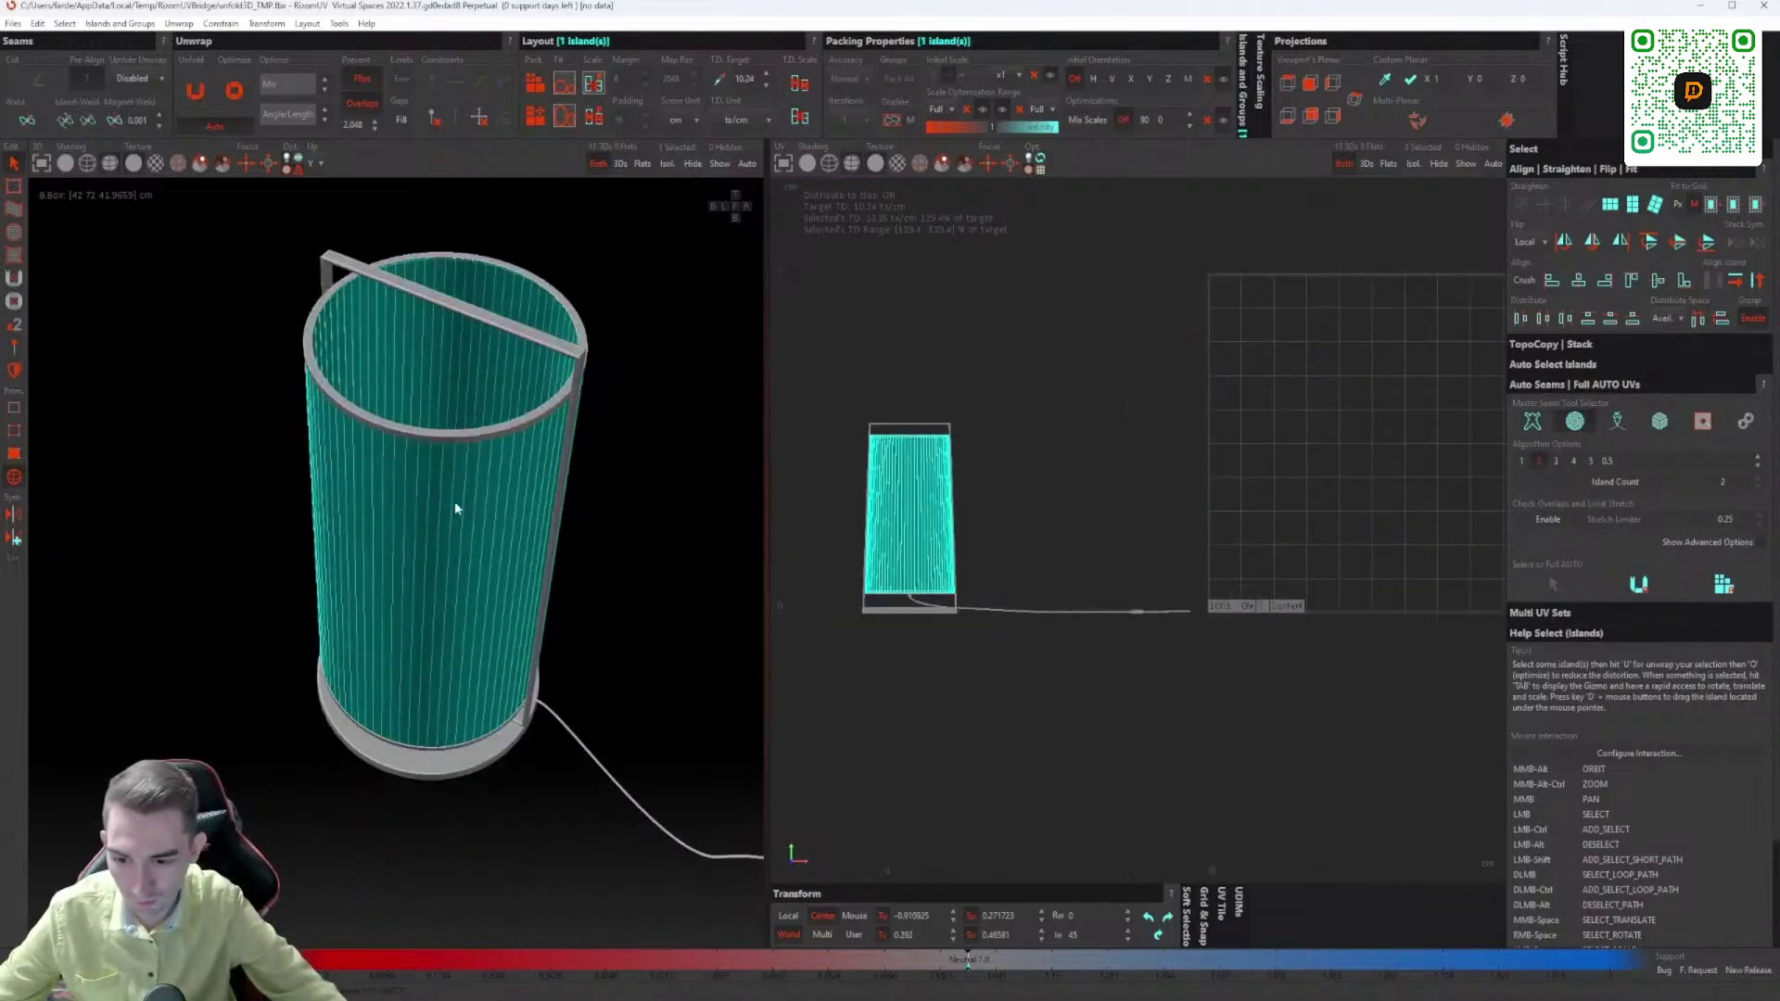
Step: Cut a vertical seam down the outer surface of the lampshade along one full-height edge
{"action": "key", "text": "F2"}
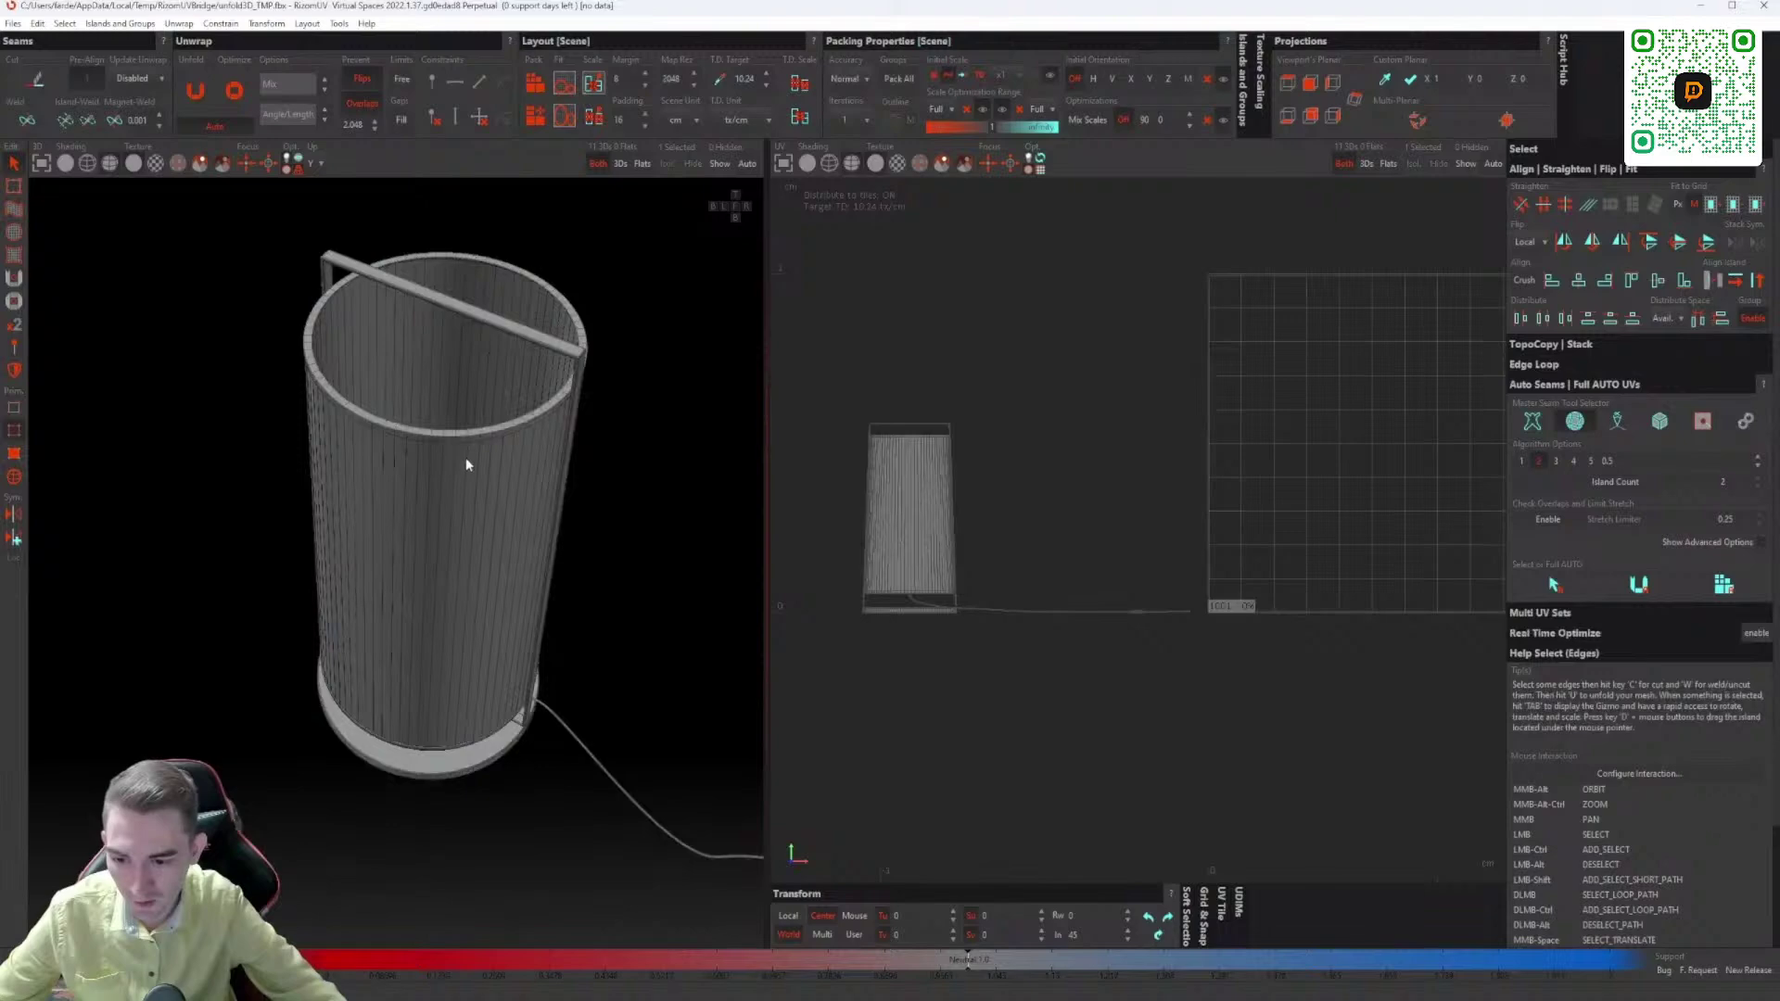
{"action": "scroll", "coordinate": [465, 458], "scroll_direction": "up", "scroll_amount": 3}
{"action": "left_click", "coordinate": [468, 454]}
{"action": "middle_click_drag", "start_coordinate": [483, 522], "coordinate": [460, 397], "text": "alt"}
{"action": "scroll", "coordinate": [476, 469], "scroll_direction": "up", "scroll_amount": 4}
{"action": "middle_click_drag", "start_coordinate": [562, 580], "coordinate": [497, 520], "text": "alt"}
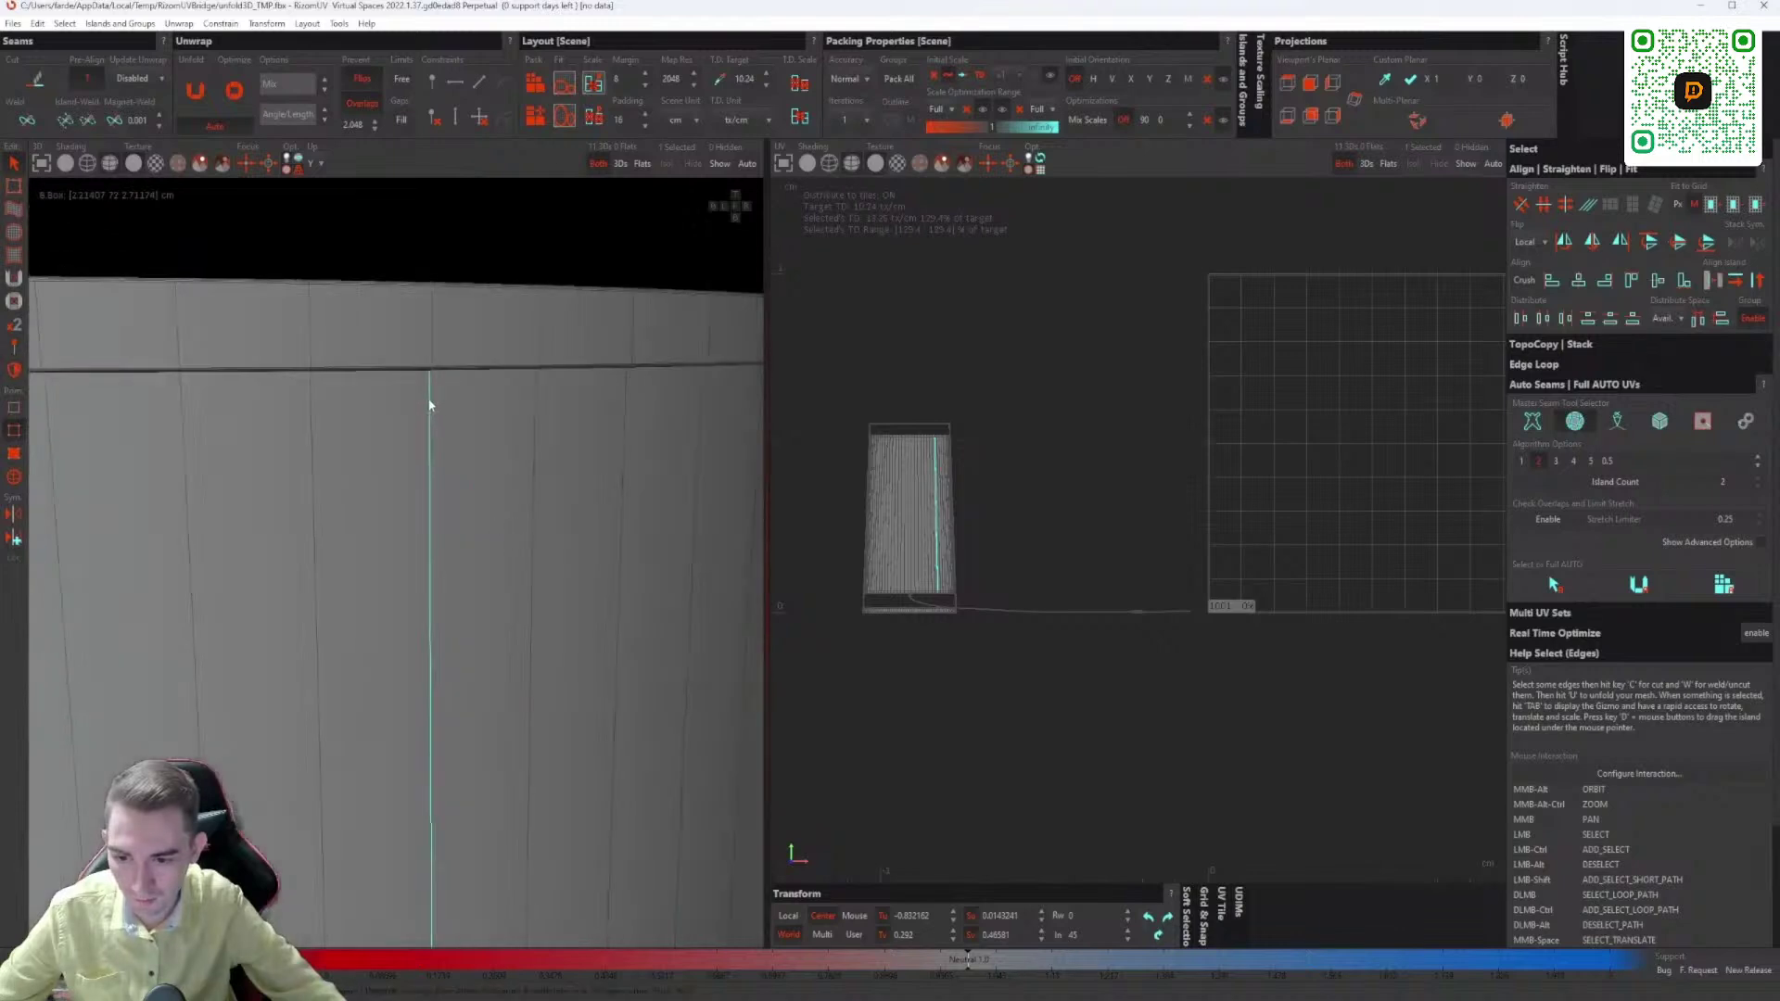
{"action": "middle_click_drag", "start_coordinate": [429, 404], "coordinate": [437, 353], "text": "alt"}
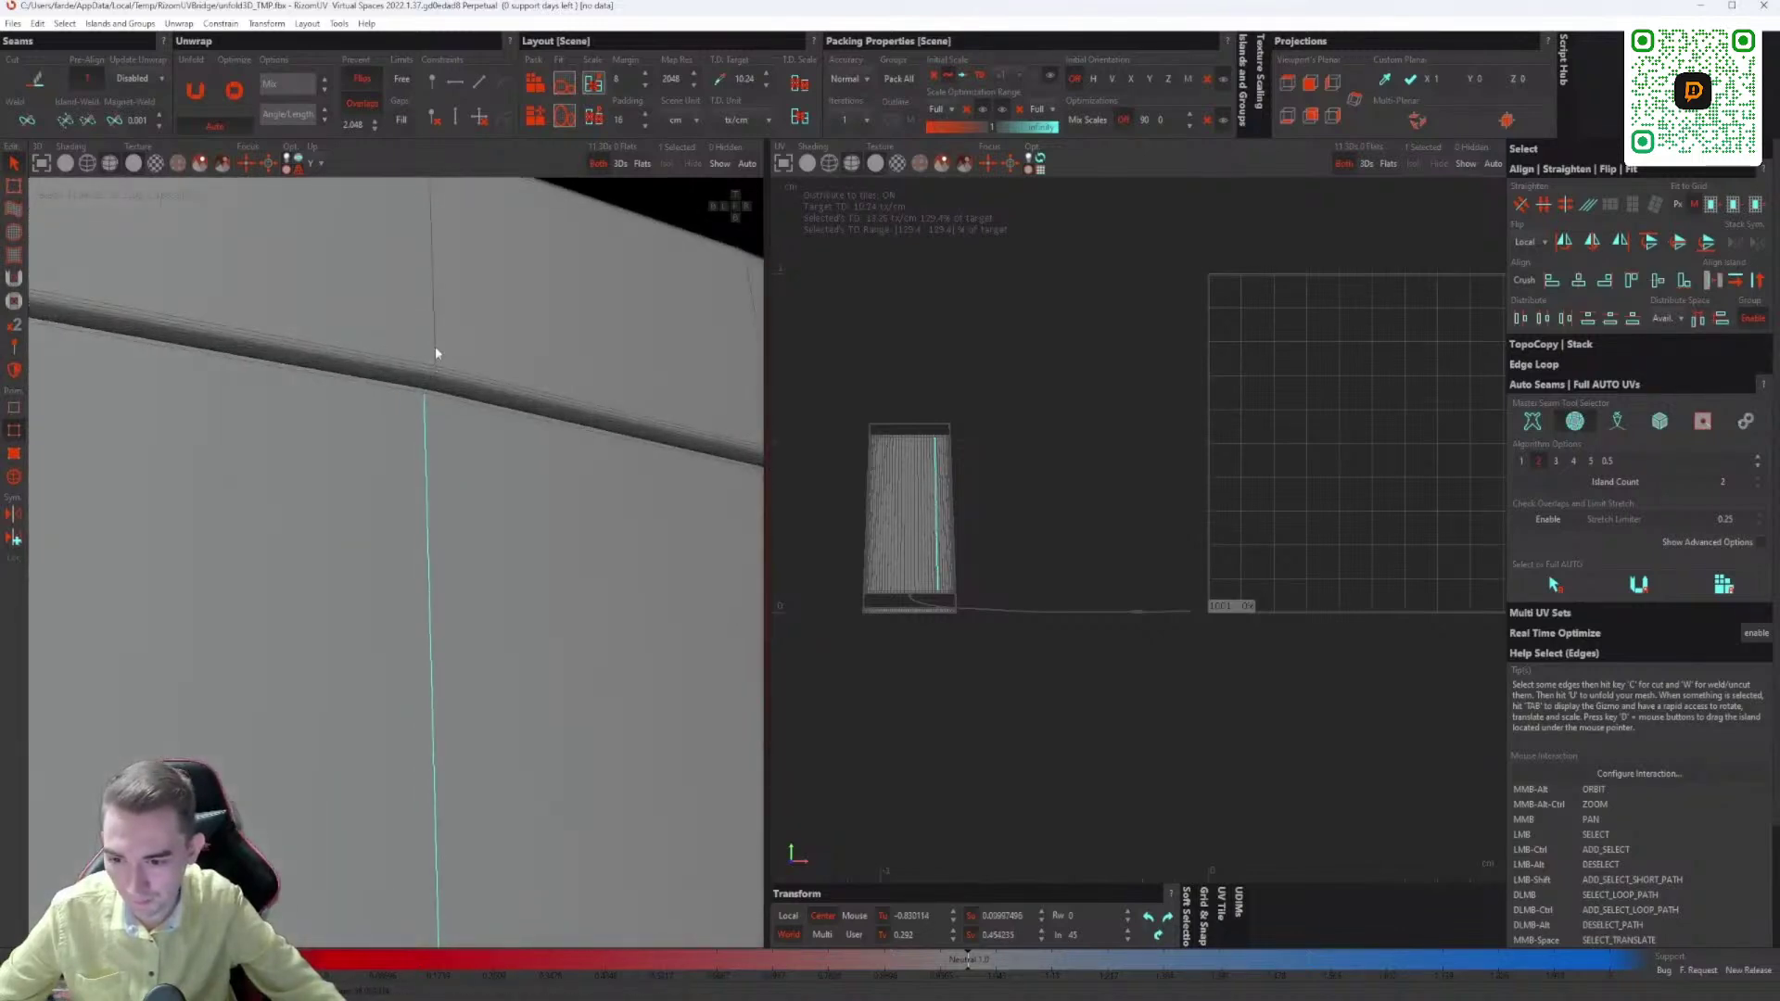
{"action": "left_click", "coordinate": [427, 428]}
{"action": "middle_click_drag", "start_coordinate": [428, 428], "coordinate": [466, 379], "text": "alt"}
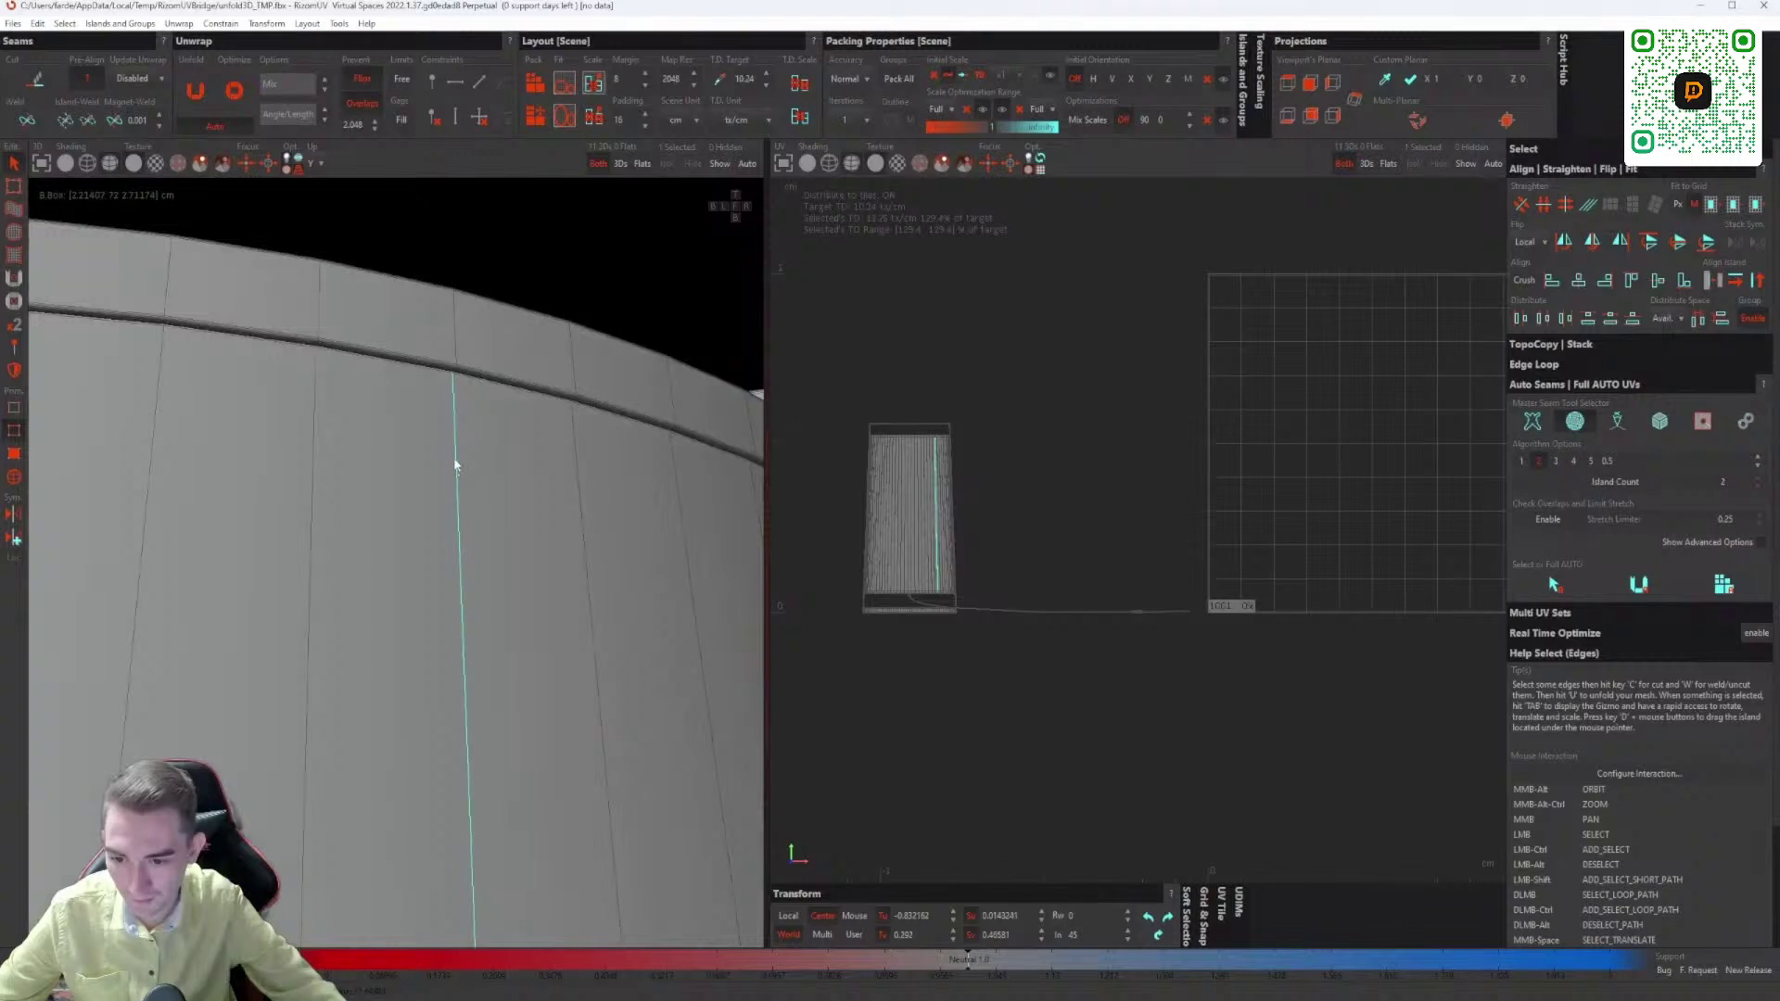
{"action": "scroll", "coordinate": [460, 385], "scroll_direction": "down", "scroll_amount": 5}
{"action": "mouse_move", "coordinate": [493, 517]}
{"action": "middle_mouse_down", "text": "alt"}
{"action": "mouse_move", "coordinate": [469, 682]}
{"action": "mouse_move", "coordinate": [464, 624]}
{"action": "mouse_move", "coordinate": [505, 520]}
{"action": "middle_mouse_up", "text": "alt"}
{"action": "scroll", "coordinate": [504, 519], "scroll_direction": "up", "scroll_amount": 5}
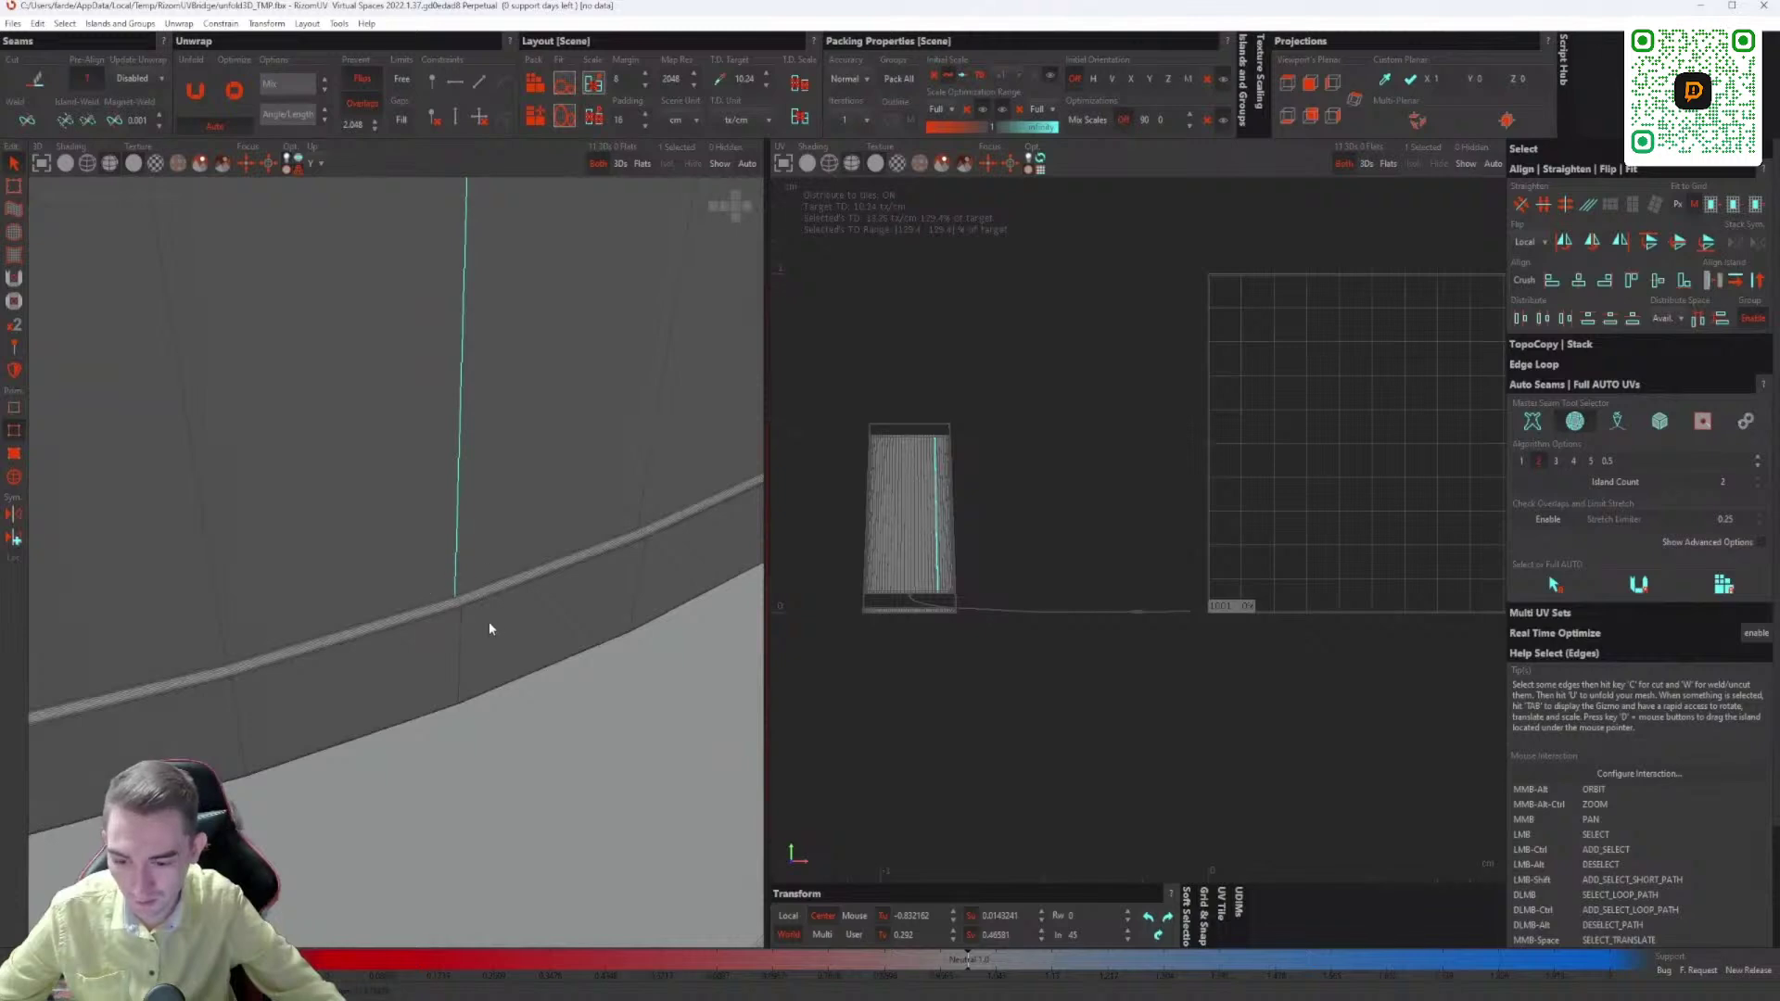
{"action": "scroll", "coordinate": [489, 629], "scroll_direction": "down", "scroll_amount": 5}
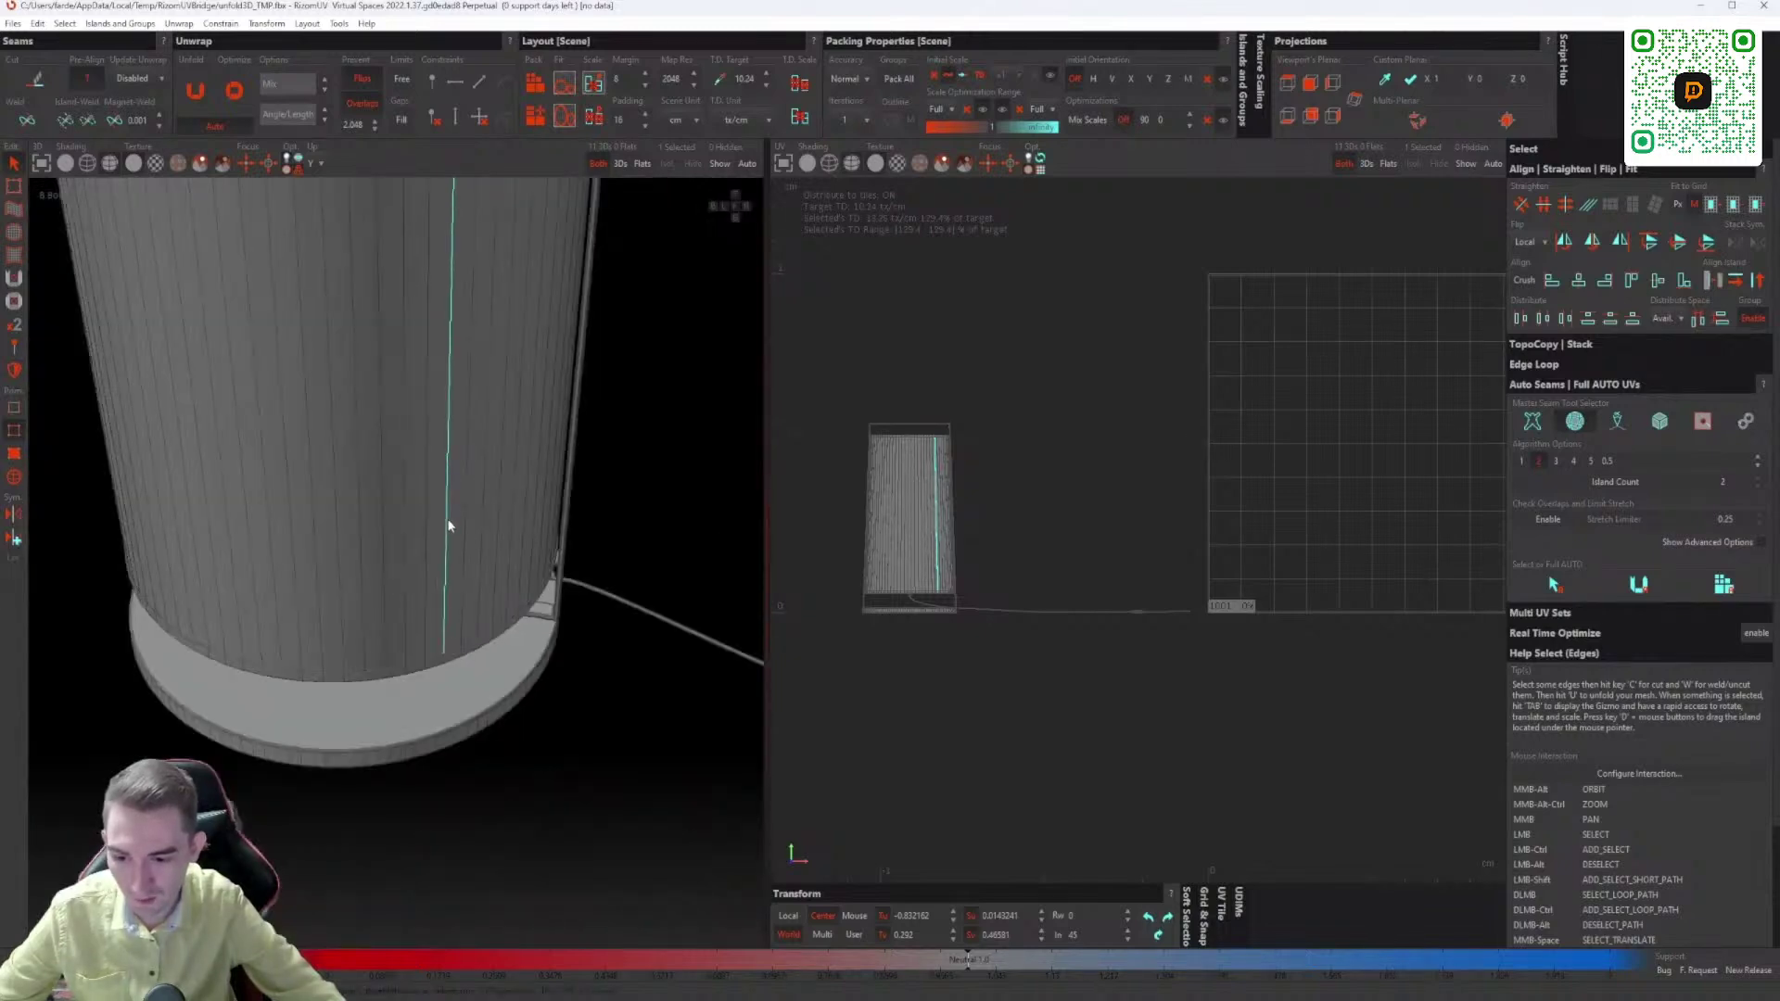
{"action": "middle_click_drag", "start_coordinate": [448, 526], "coordinate": [419, 668], "text": "alt"}
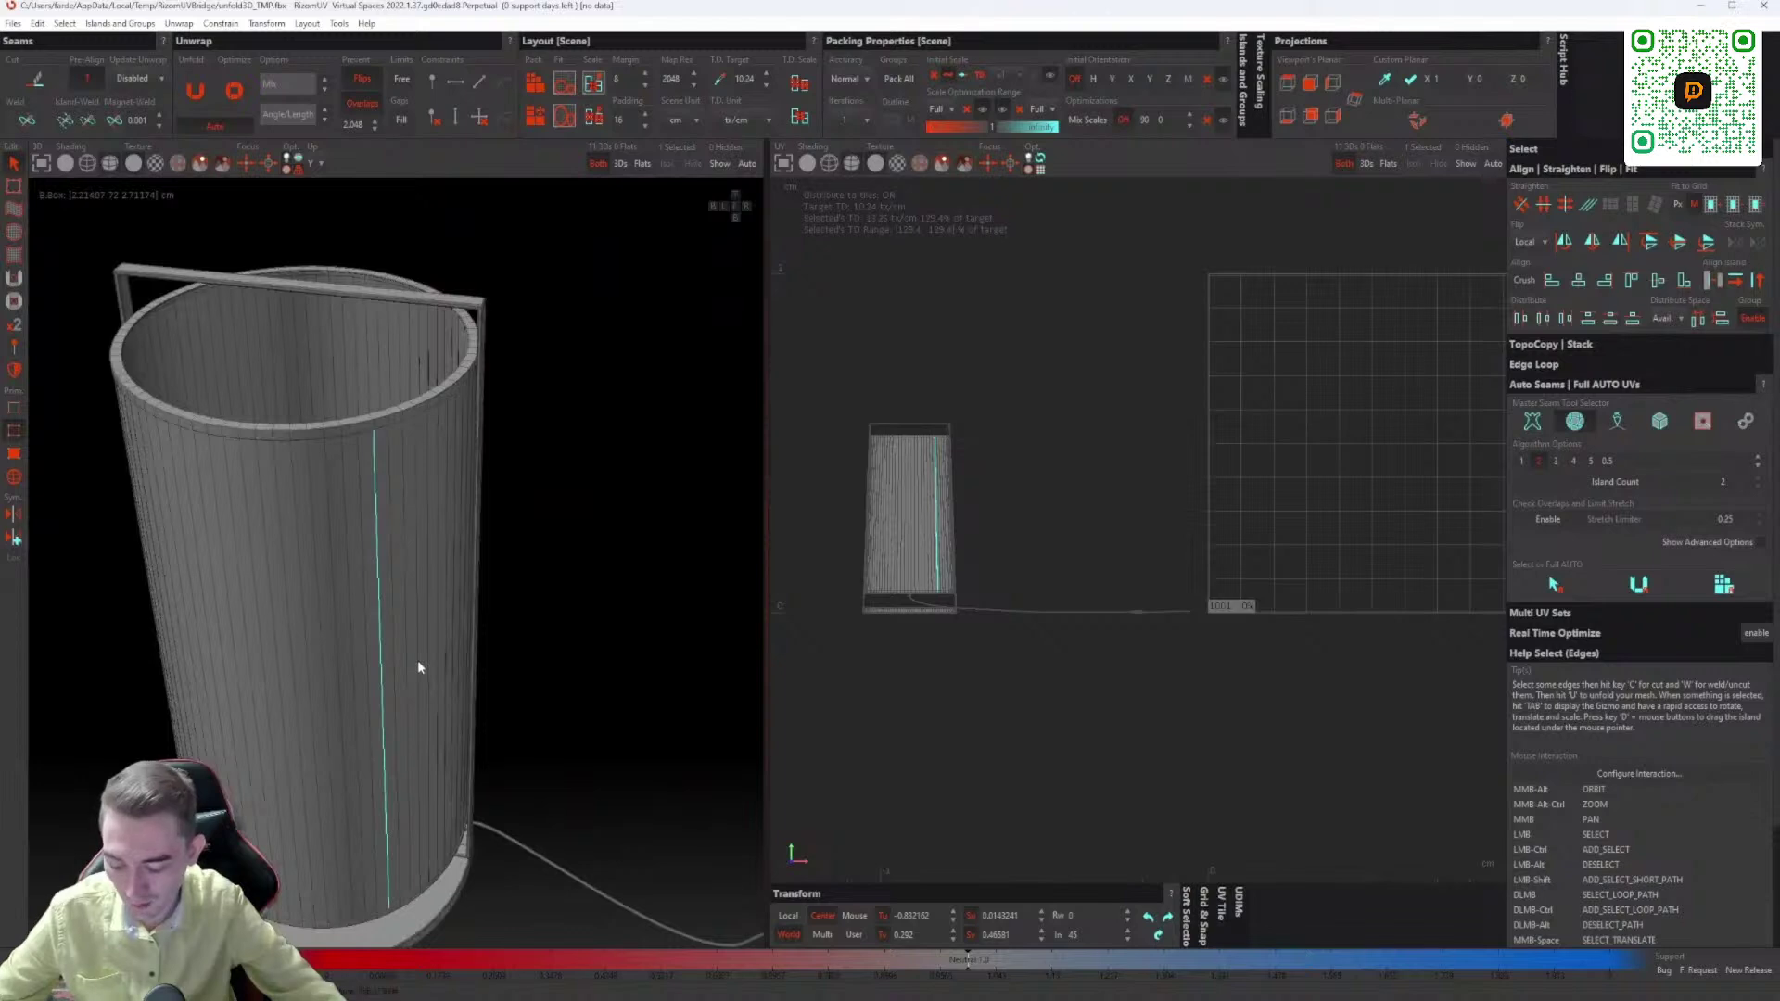
{"action": "key", "text": "c"}
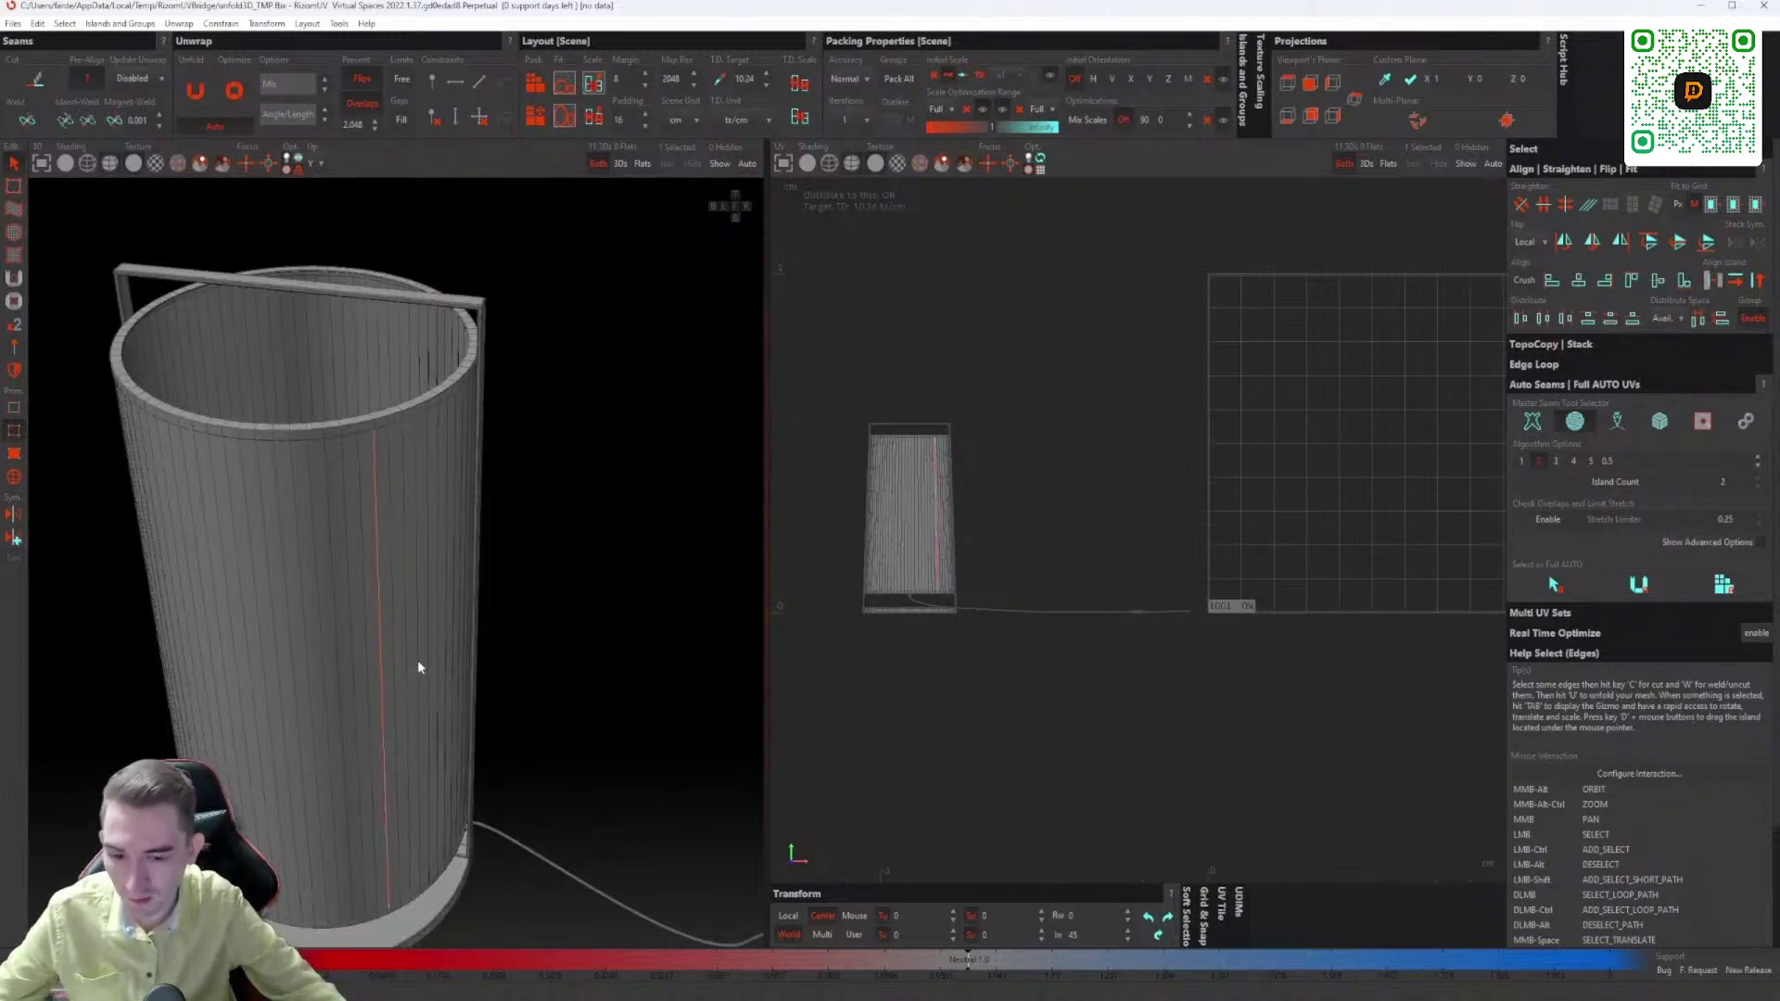
Step: Select the lampshade's island and run the full automatic unwrap with the Mosaic algorithm to lay it flat in the UV tile
{"action": "middle_click_drag", "start_coordinate": [718, 709], "coordinate": [648, 613]}
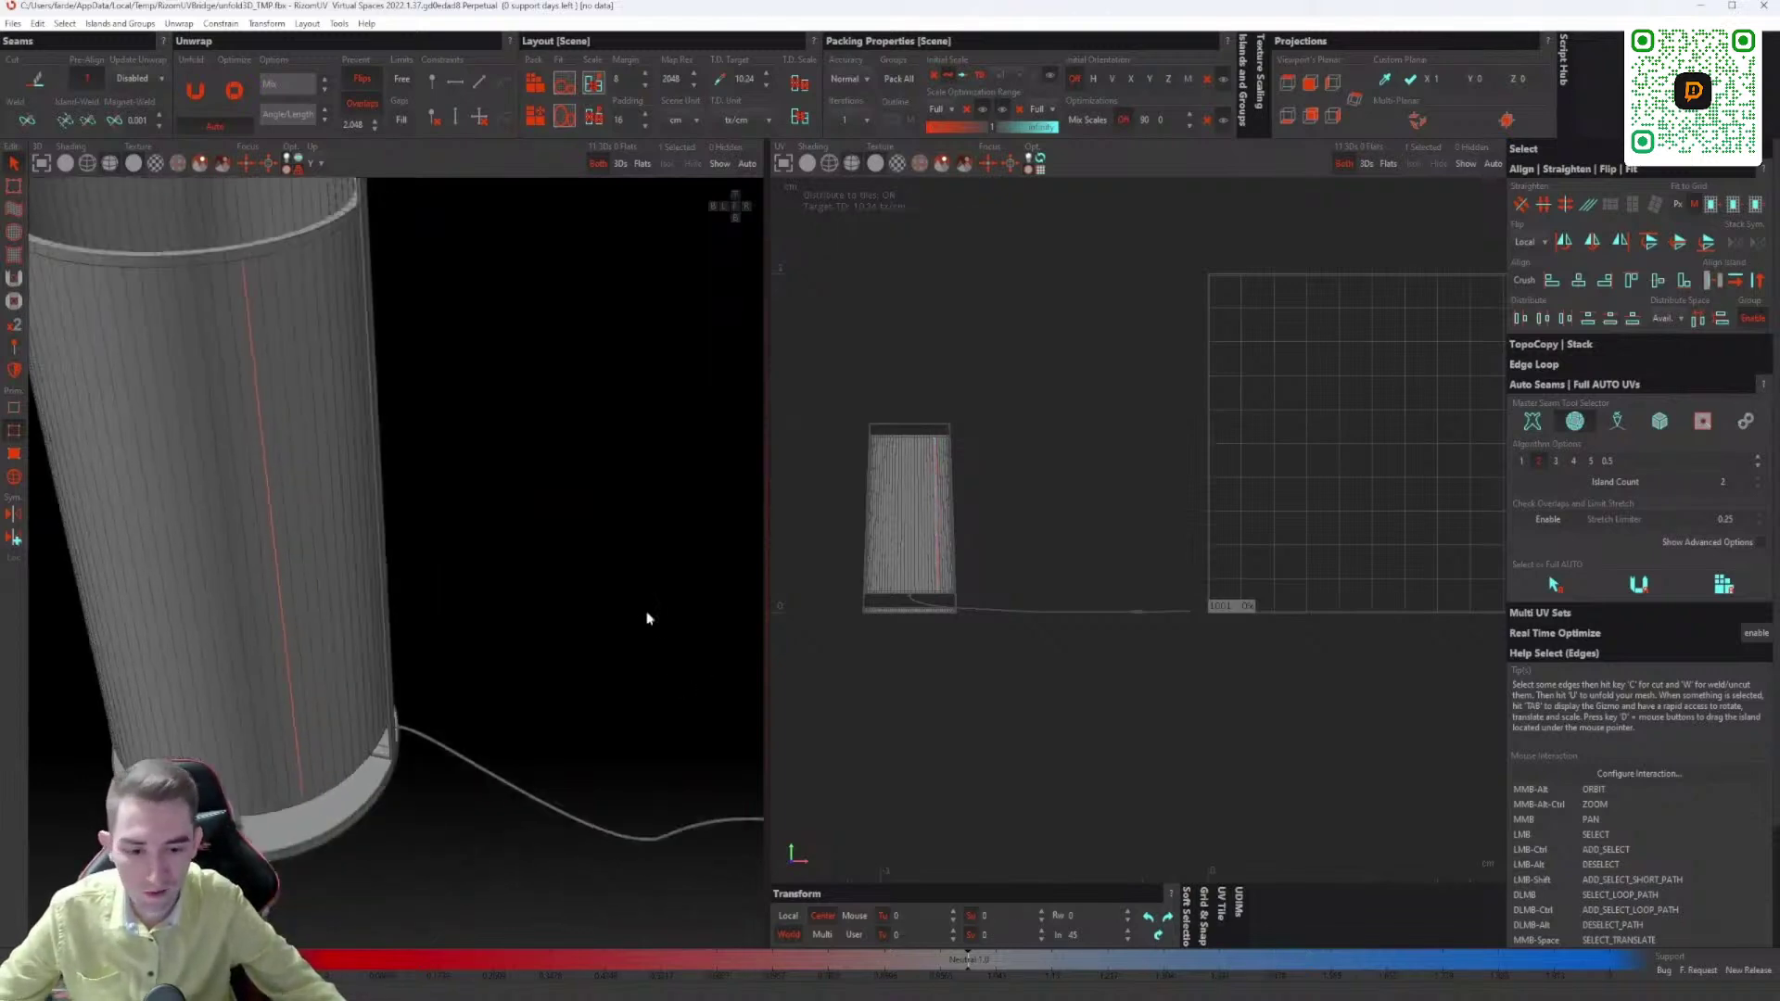
{"action": "left_click", "coordinate": [317, 533]}
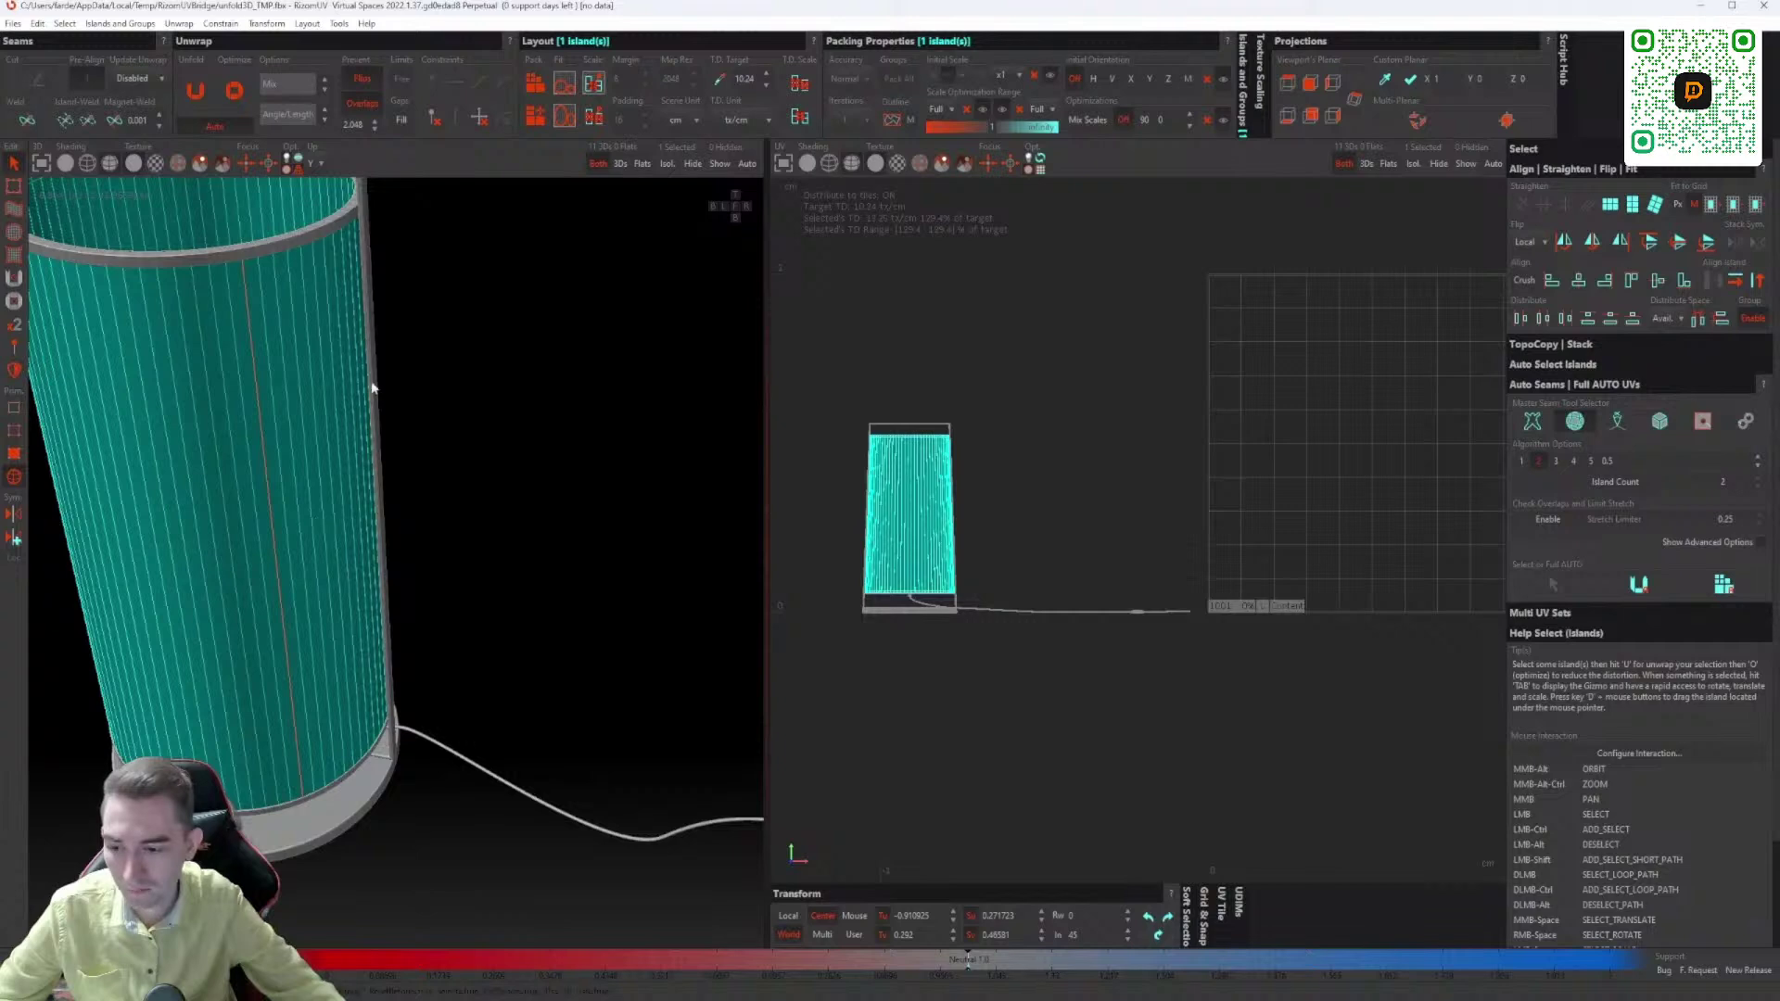
{"action": "scroll", "coordinate": [1064, 599], "scroll_direction": "down", "scroll_amount": 2}
{"action": "middle_click_drag", "start_coordinate": [1116, 601], "coordinate": [1088, 614]}
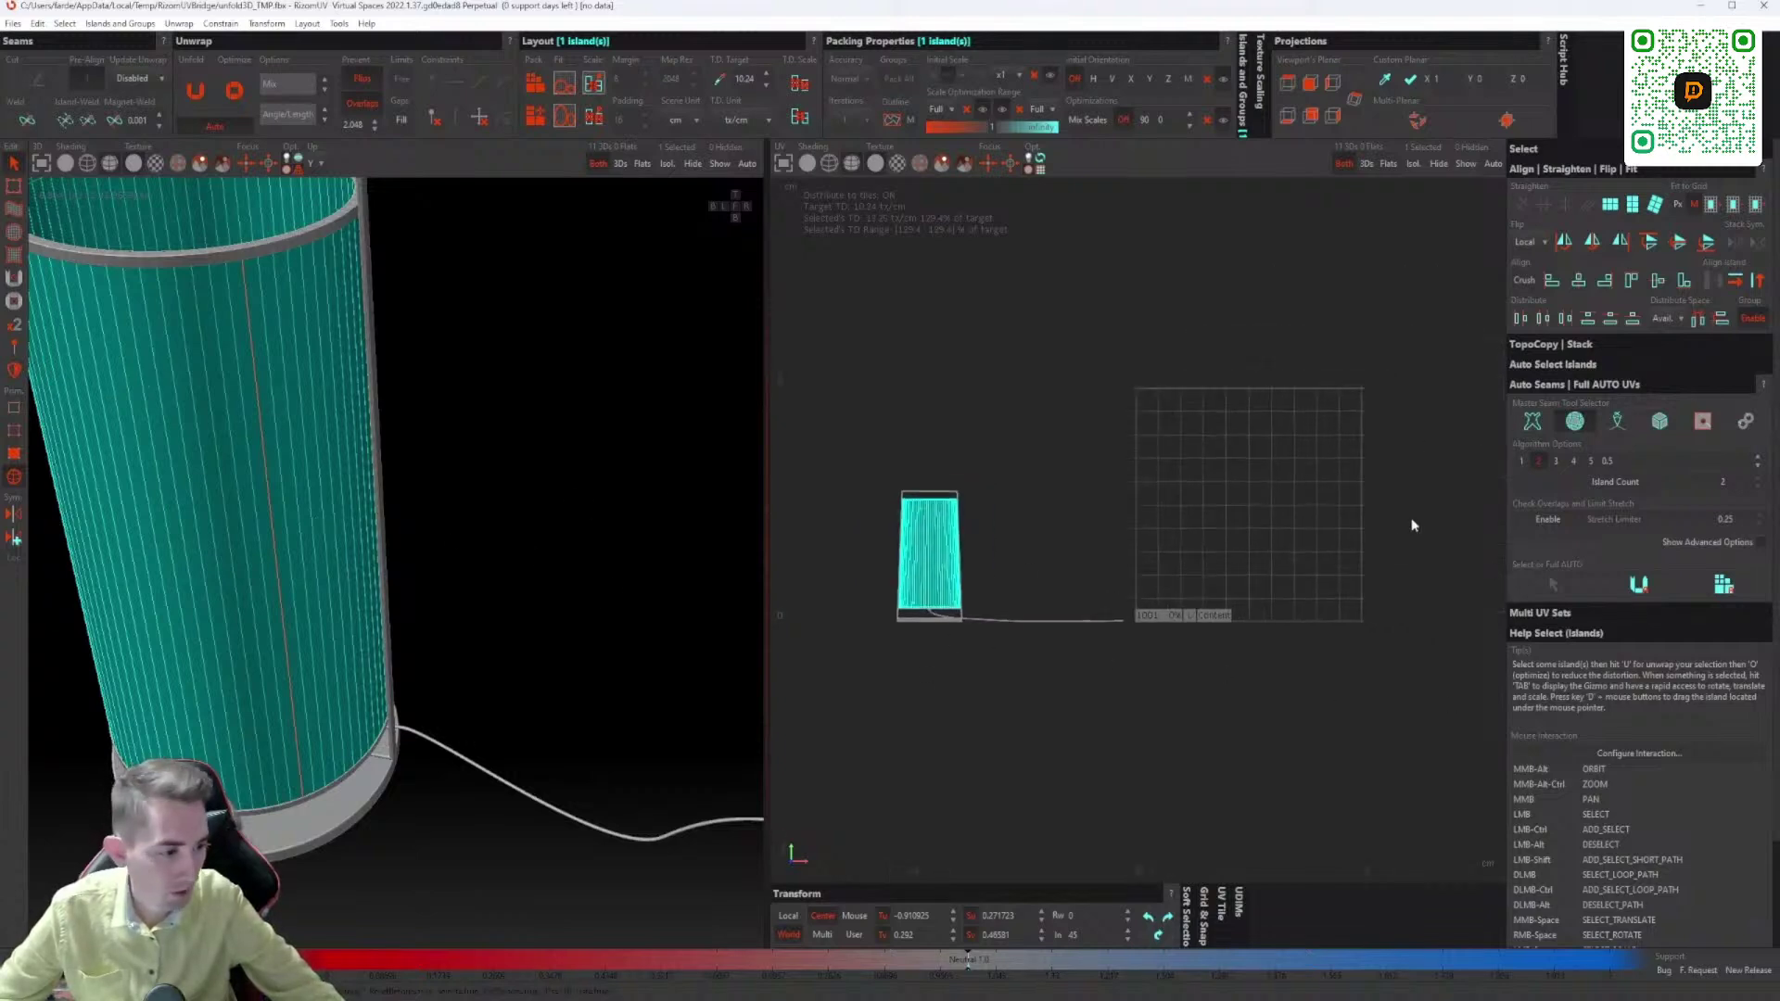
{"action": "middle_click_drag", "start_coordinate": [1413, 525], "coordinate": [1280, 564]}
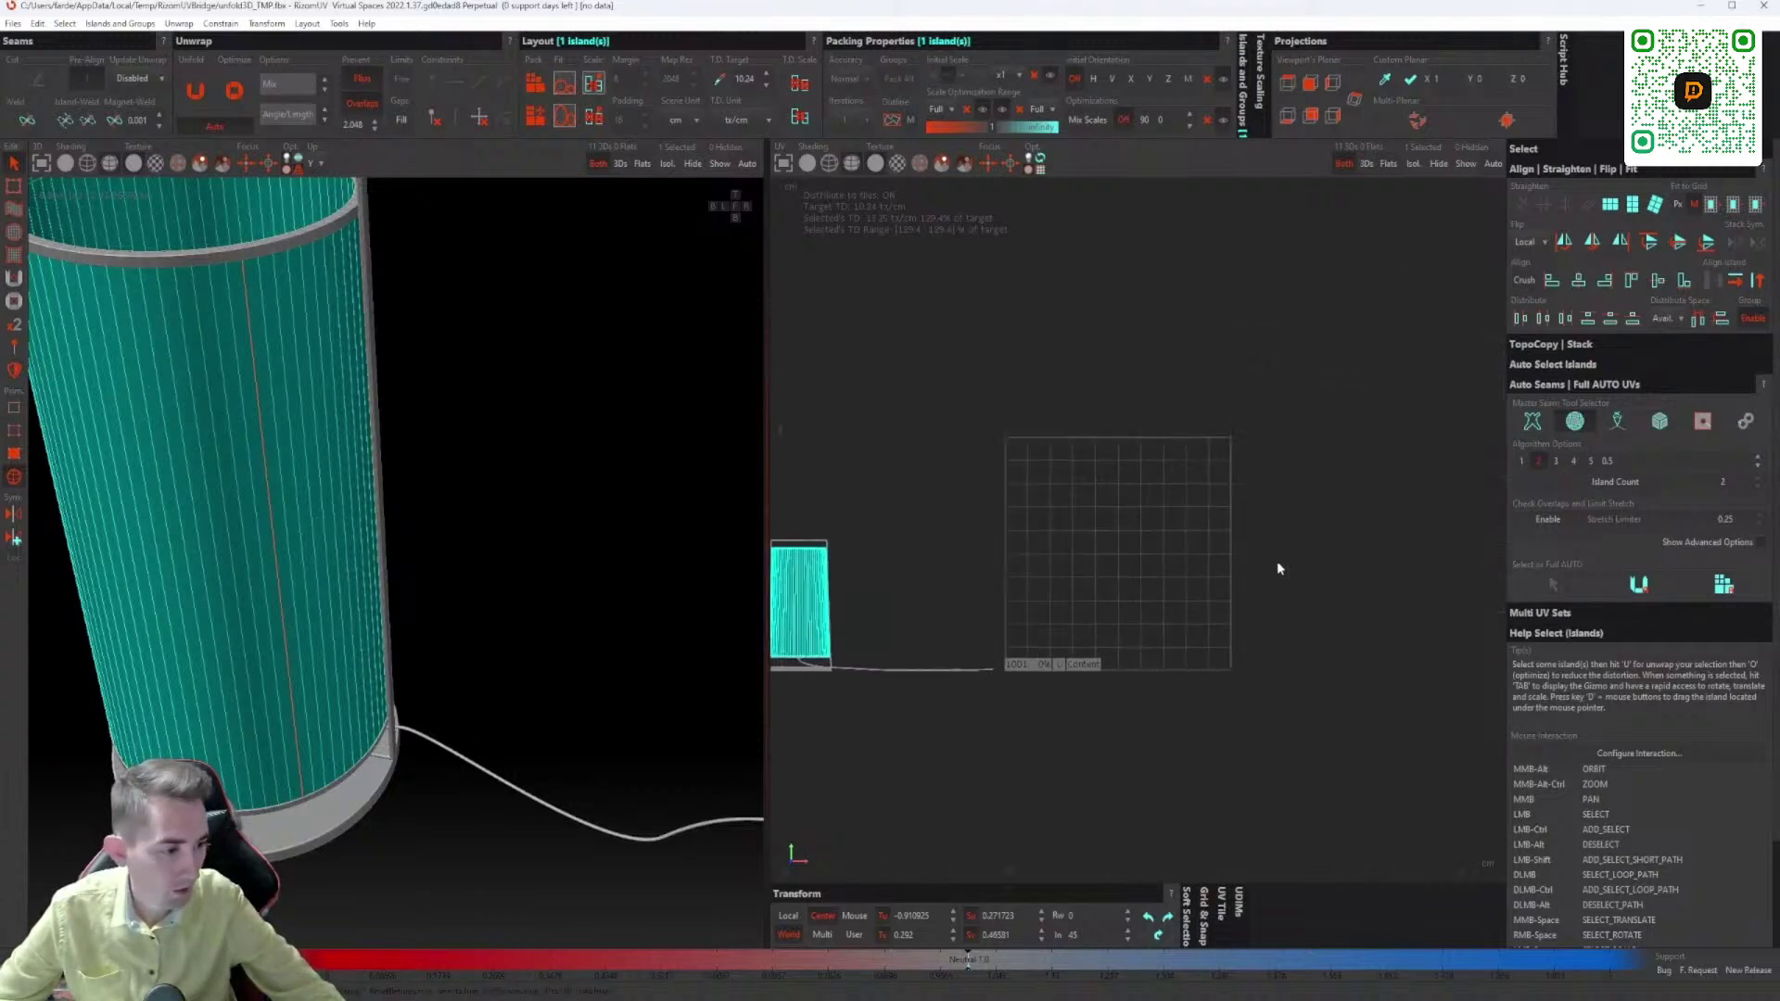
{"action": "left_click", "coordinate": [1723, 584]}
{"action": "scroll", "coordinate": [1070, 543], "scroll_direction": "up", "scroll_amount": 2}
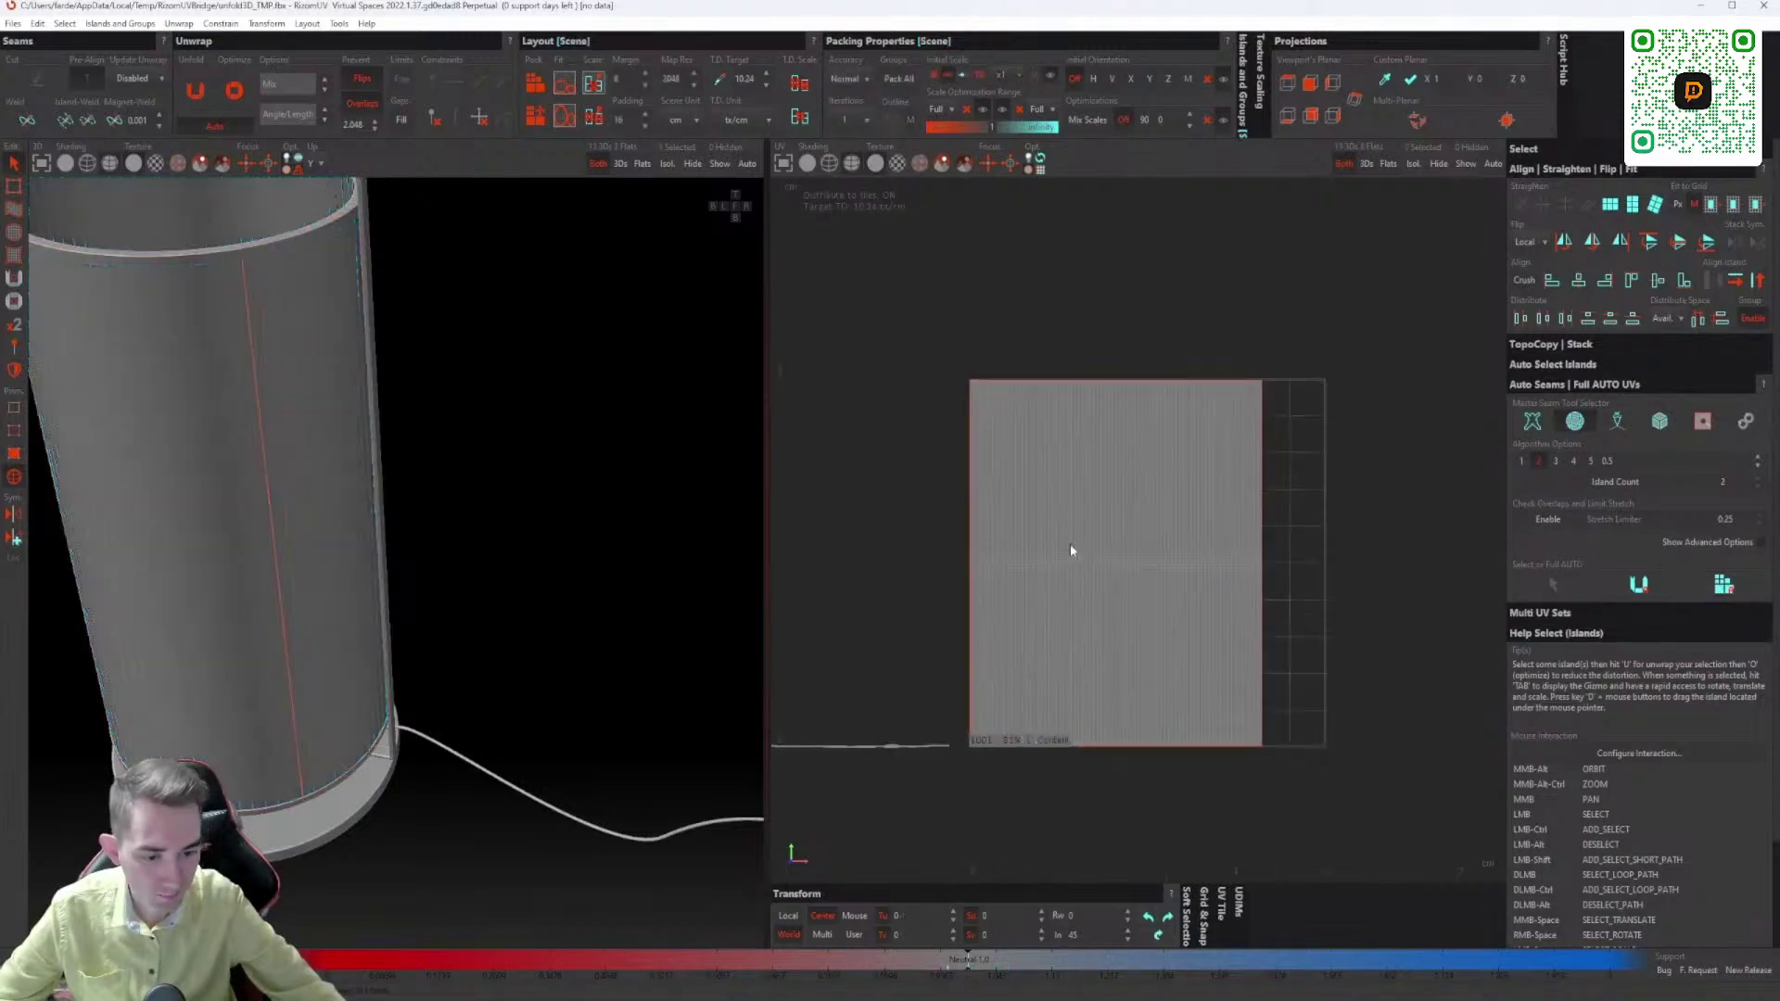
{"action": "scroll", "coordinate": [1142, 571], "scroll_direction": "up", "scroll_amount": 3}
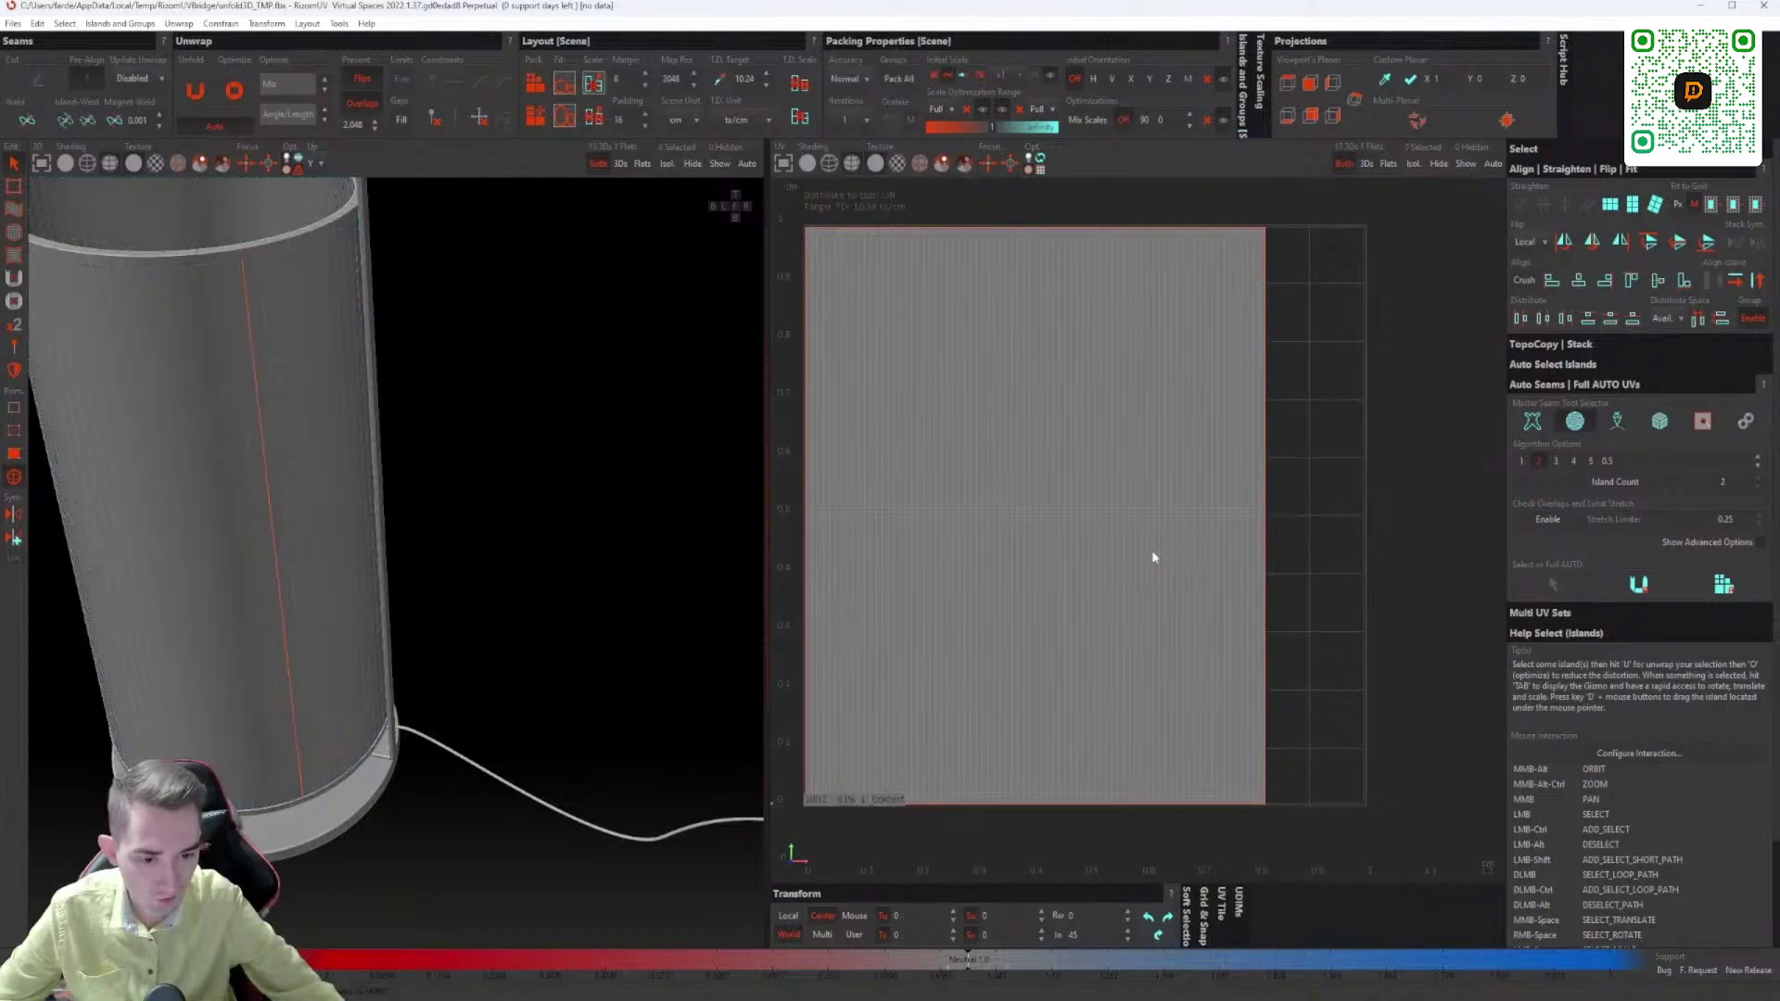
{"action": "middle_click_drag", "start_coordinate": [895, 538], "coordinate": [853, 487], "text": "alt"}
{"action": "scroll", "coordinate": [850, 491], "scroll_direction": "up", "scroll_amount": 1}
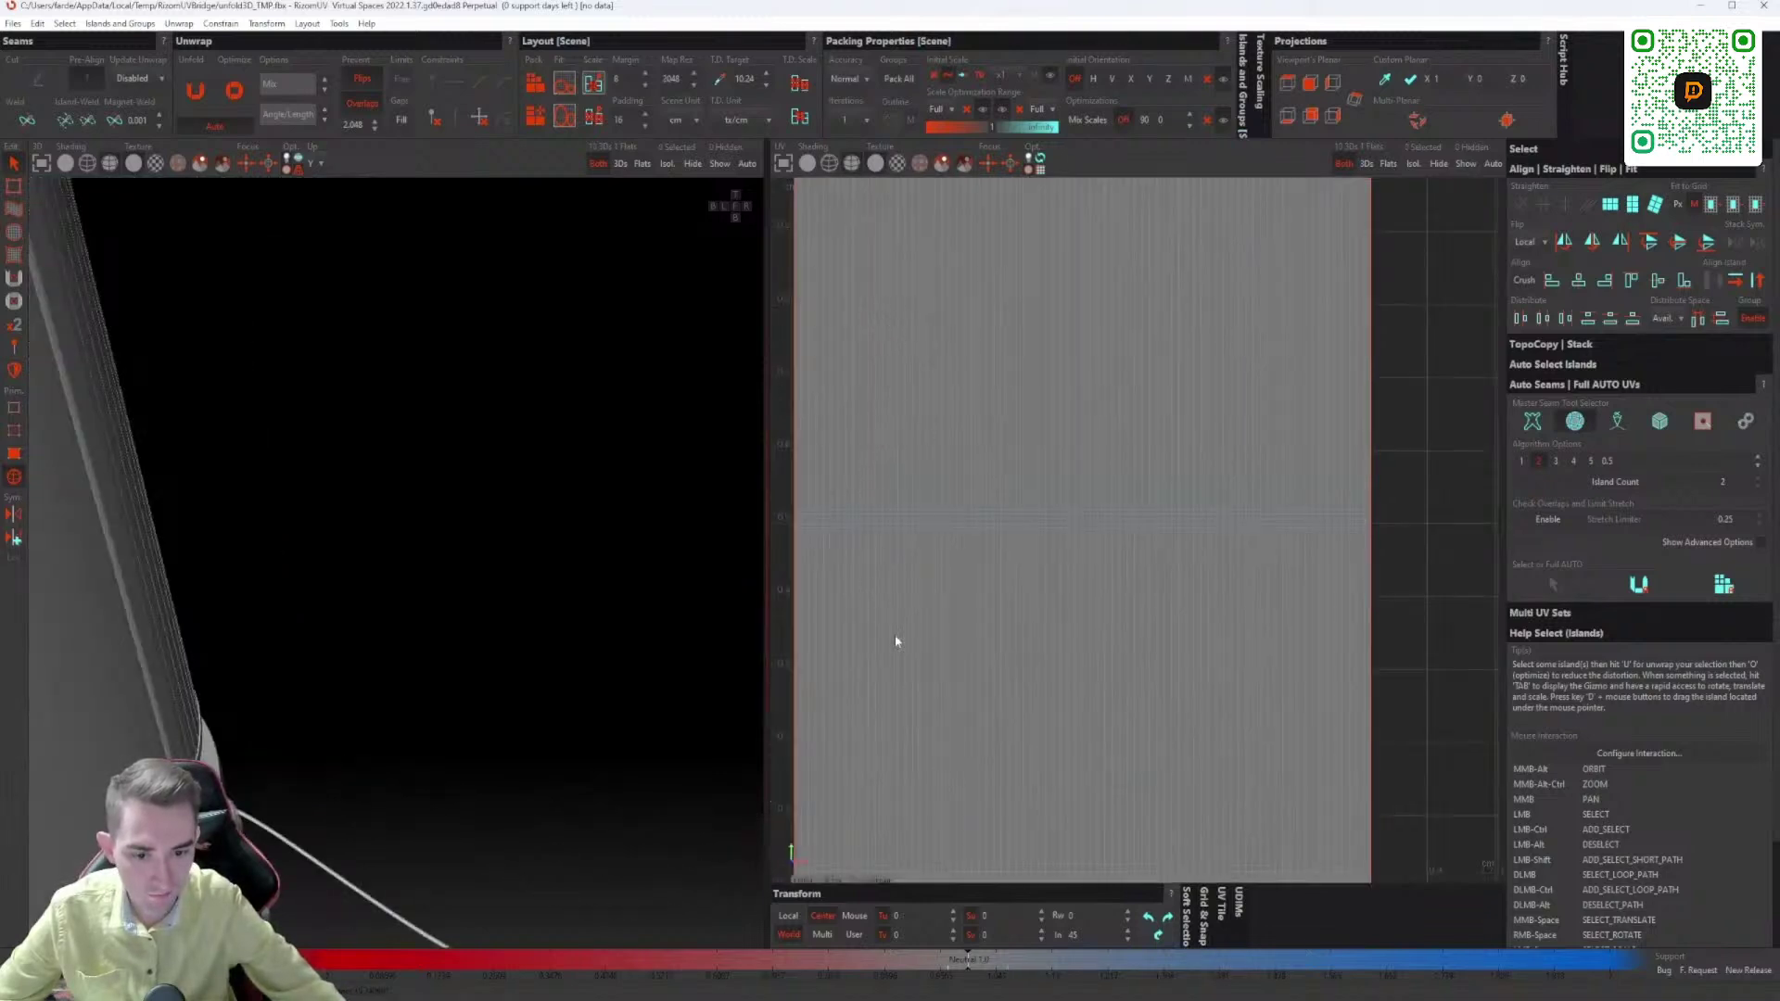
{"action": "scroll", "coordinate": [1191, 509], "scroll_direction": "down", "scroll_amount": 4}
{"action": "middle_click_drag", "start_coordinate": [1172, 587], "coordinate": [999, 452]}
{"action": "scroll", "coordinate": [1000, 453], "scroll_direction": "up", "scroll_amount": 1}
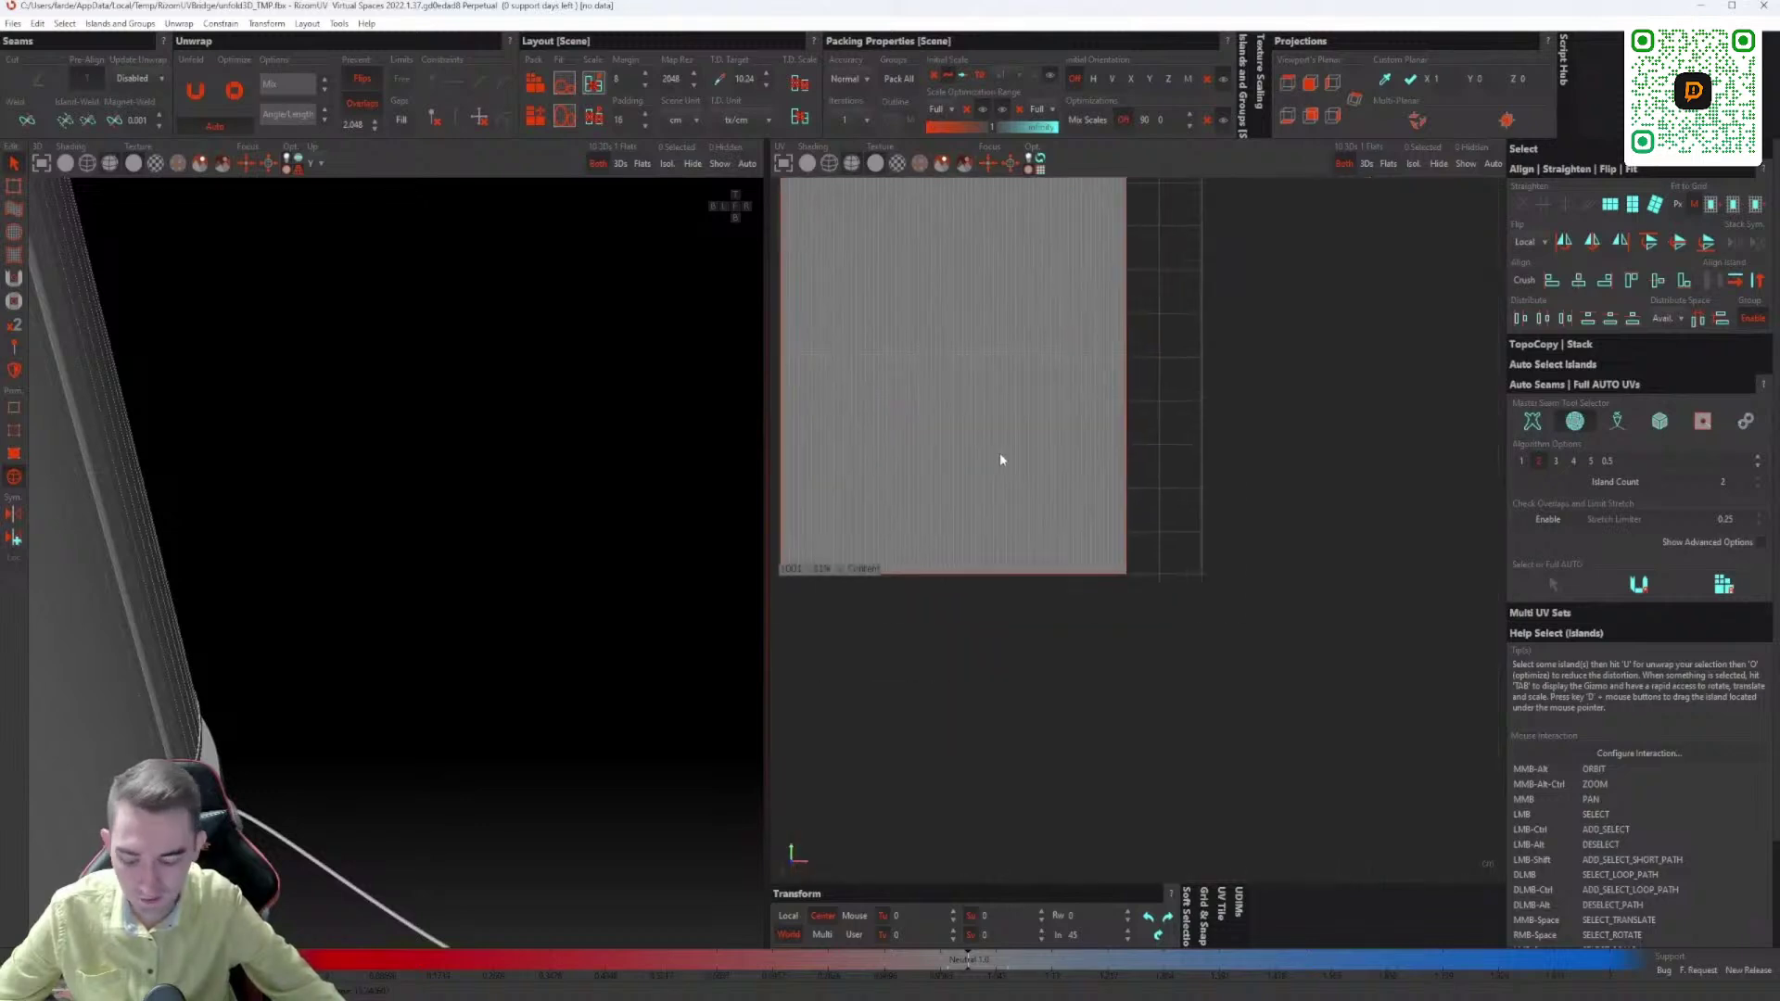
Step: Move the unwrapped lampshade island out of the UV tile, diagonally below it, and deselect it
{"action": "scroll", "coordinate": [1024, 491], "scroll_direction": "down", "scroll_amount": 2}
{"action": "left_click", "coordinate": [1009, 484]}
{"action": "scroll", "coordinate": [1009, 484], "scroll_direction": "down", "scroll_amount": 2}
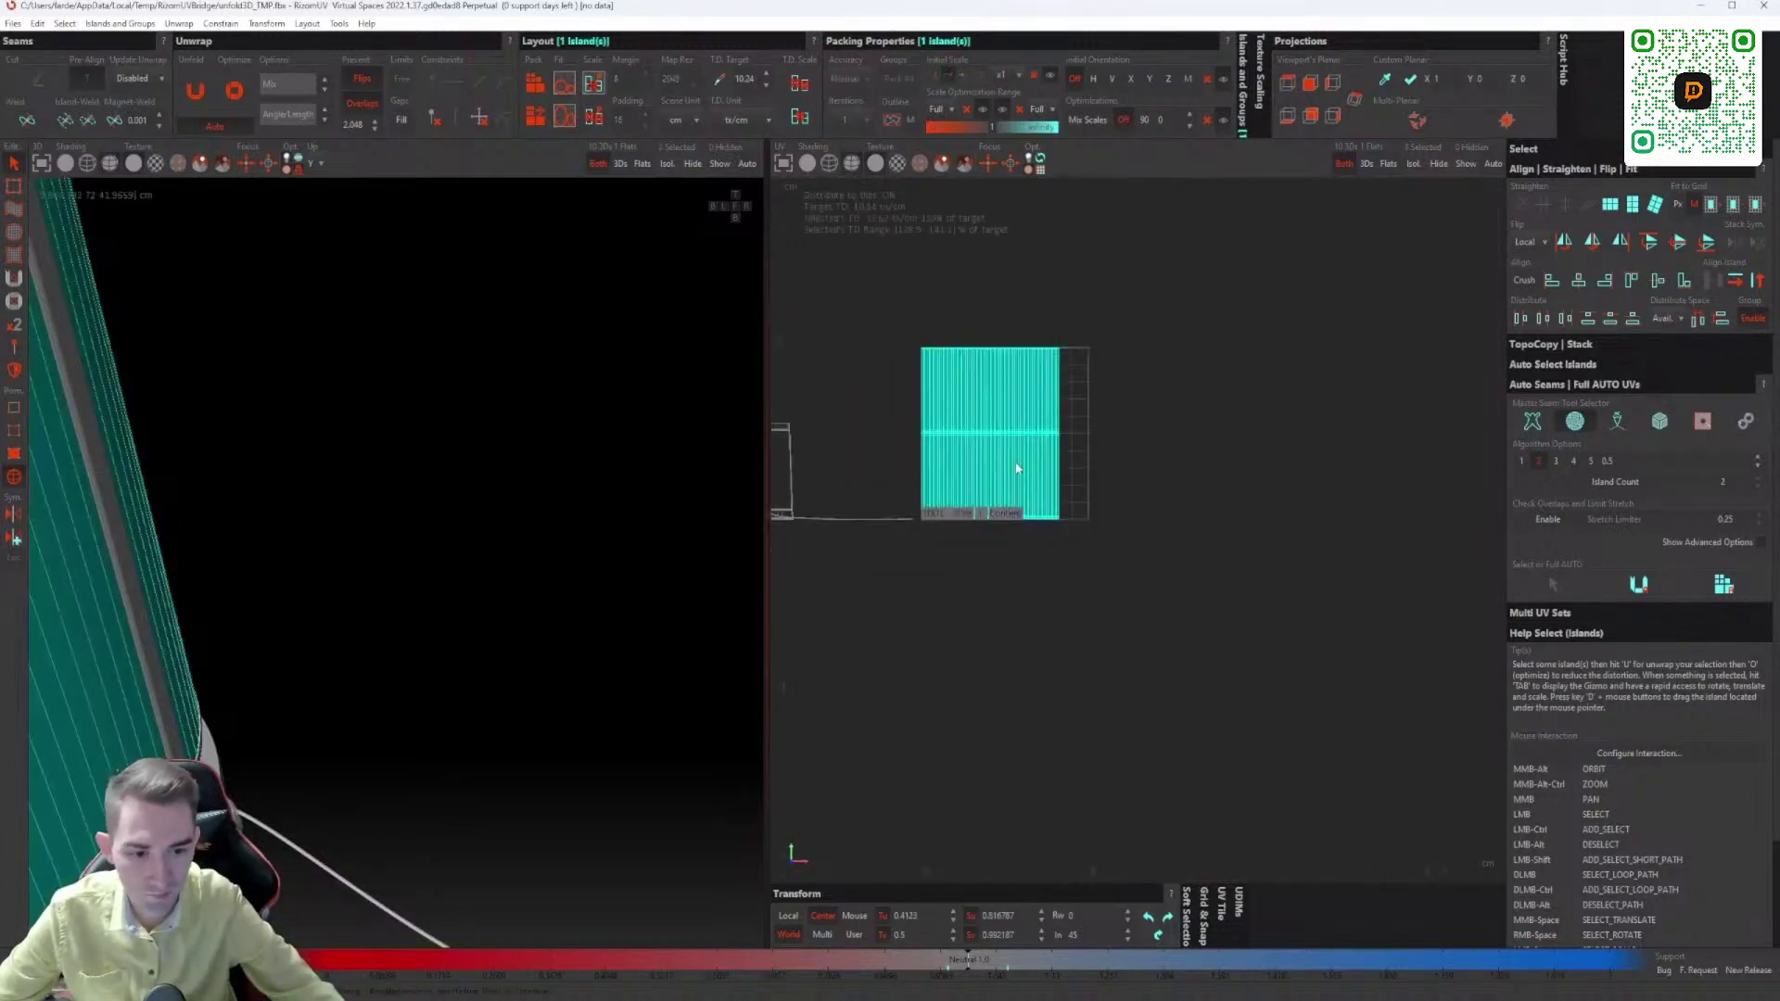
{"action": "middle_click_drag", "start_coordinate": [1061, 372], "coordinate": [1129, 441]}
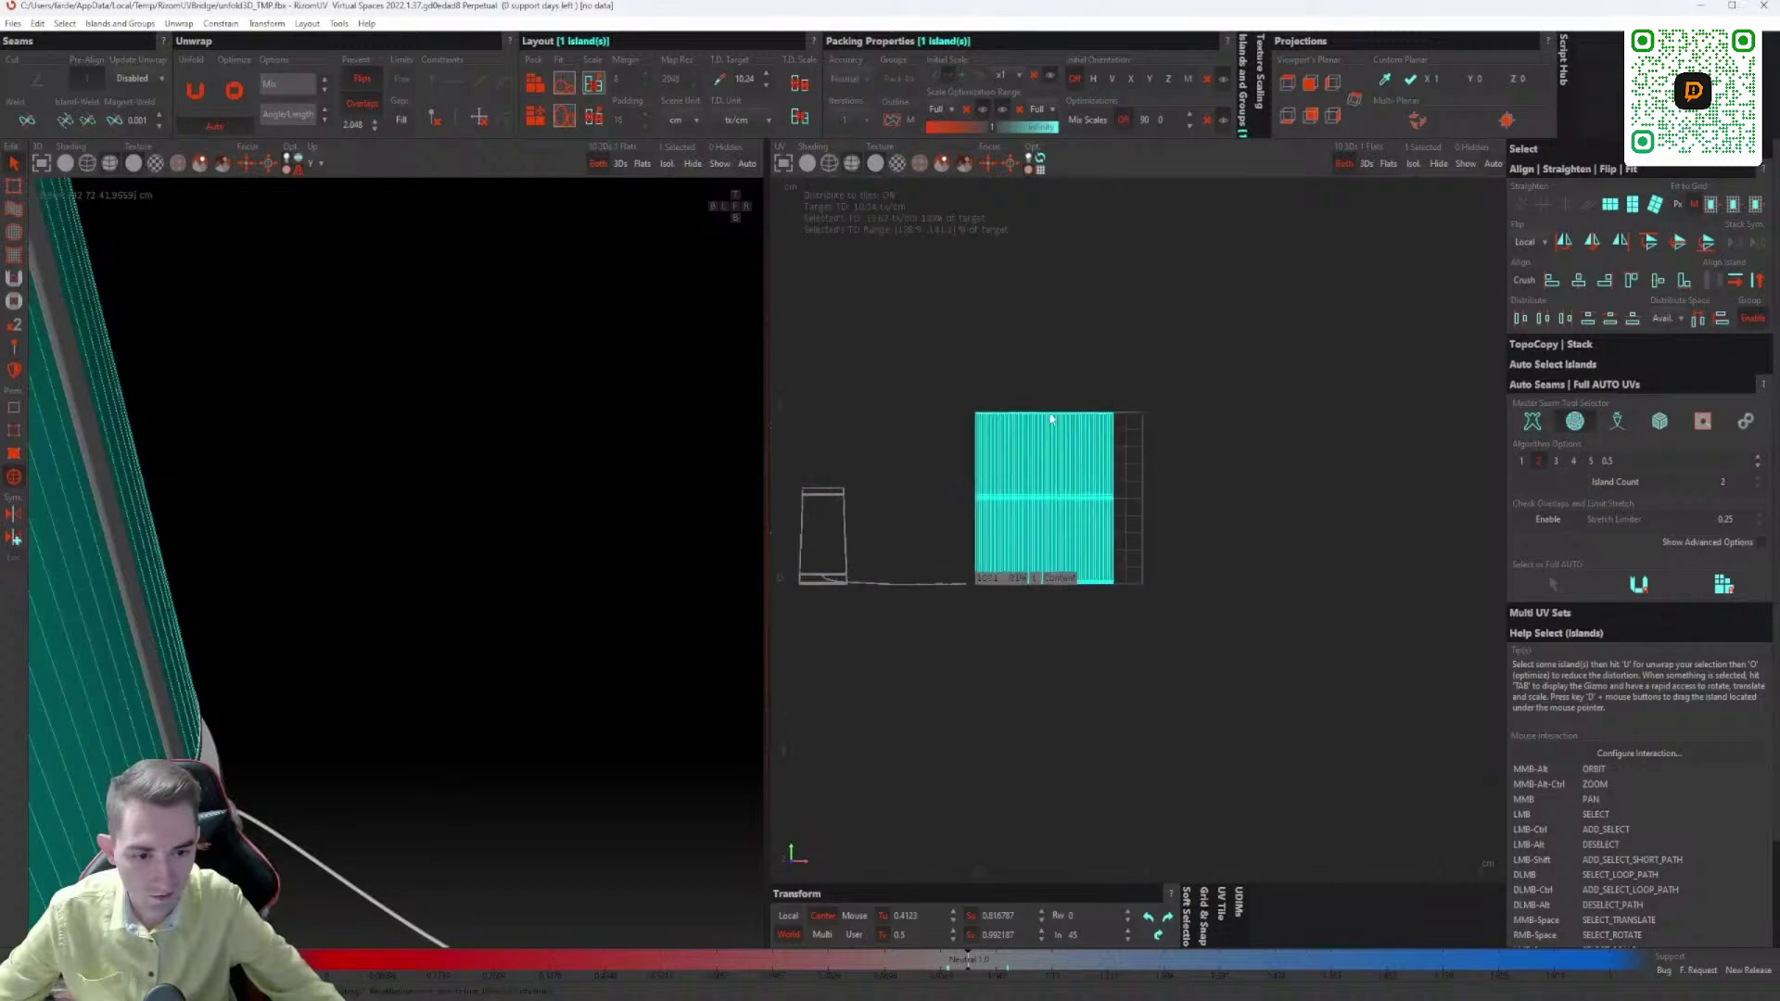
{"action": "key", "text": "Tab"}
{"action": "left_click_drag", "start_coordinate": [1134, 397], "coordinate": [1340, 622]}
{"action": "left_click", "coordinate": [1071, 669]}
Step: Select the thin rectangular frame around the lampshade and isolate it in the 3D view
{"action": "scroll", "coordinate": [829, 532], "scroll_direction": "up", "scroll_amount": 2}
{"action": "middle_click_drag", "start_coordinate": [830, 531], "coordinate": [853, 556]}
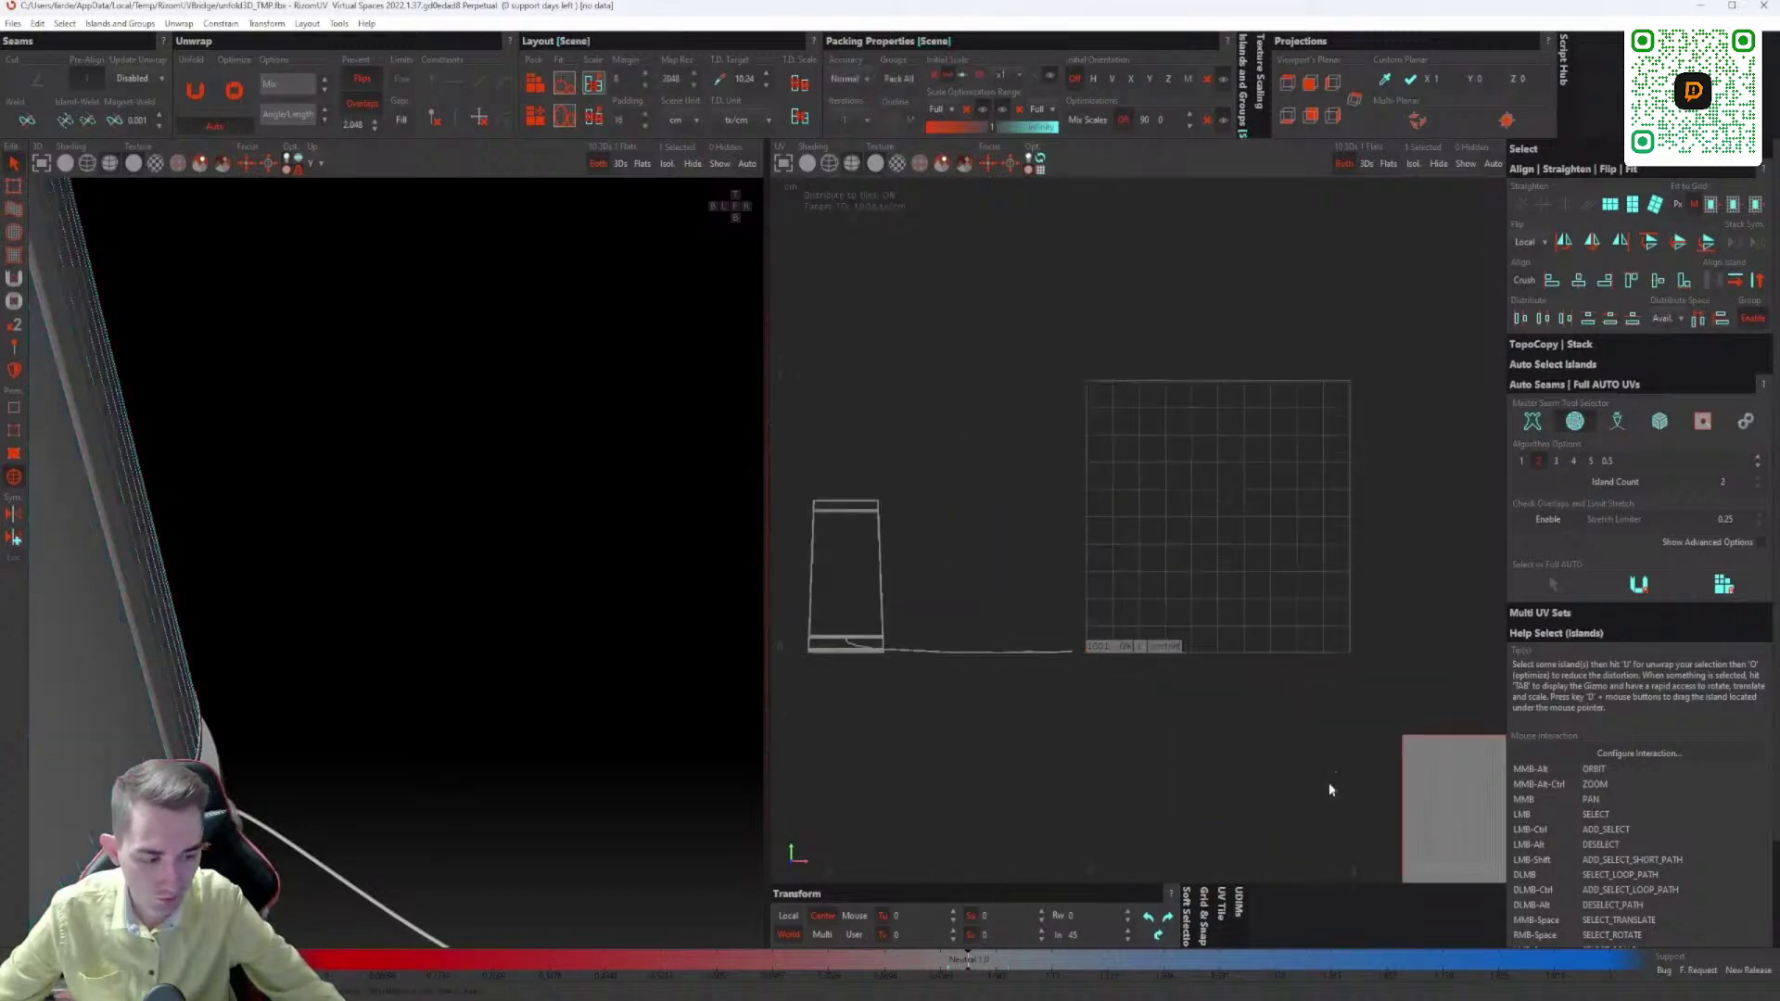
{"action": "scroll", "coordinate": [544, 607], "scroll_direction": "up", "scroll_amount": 5}
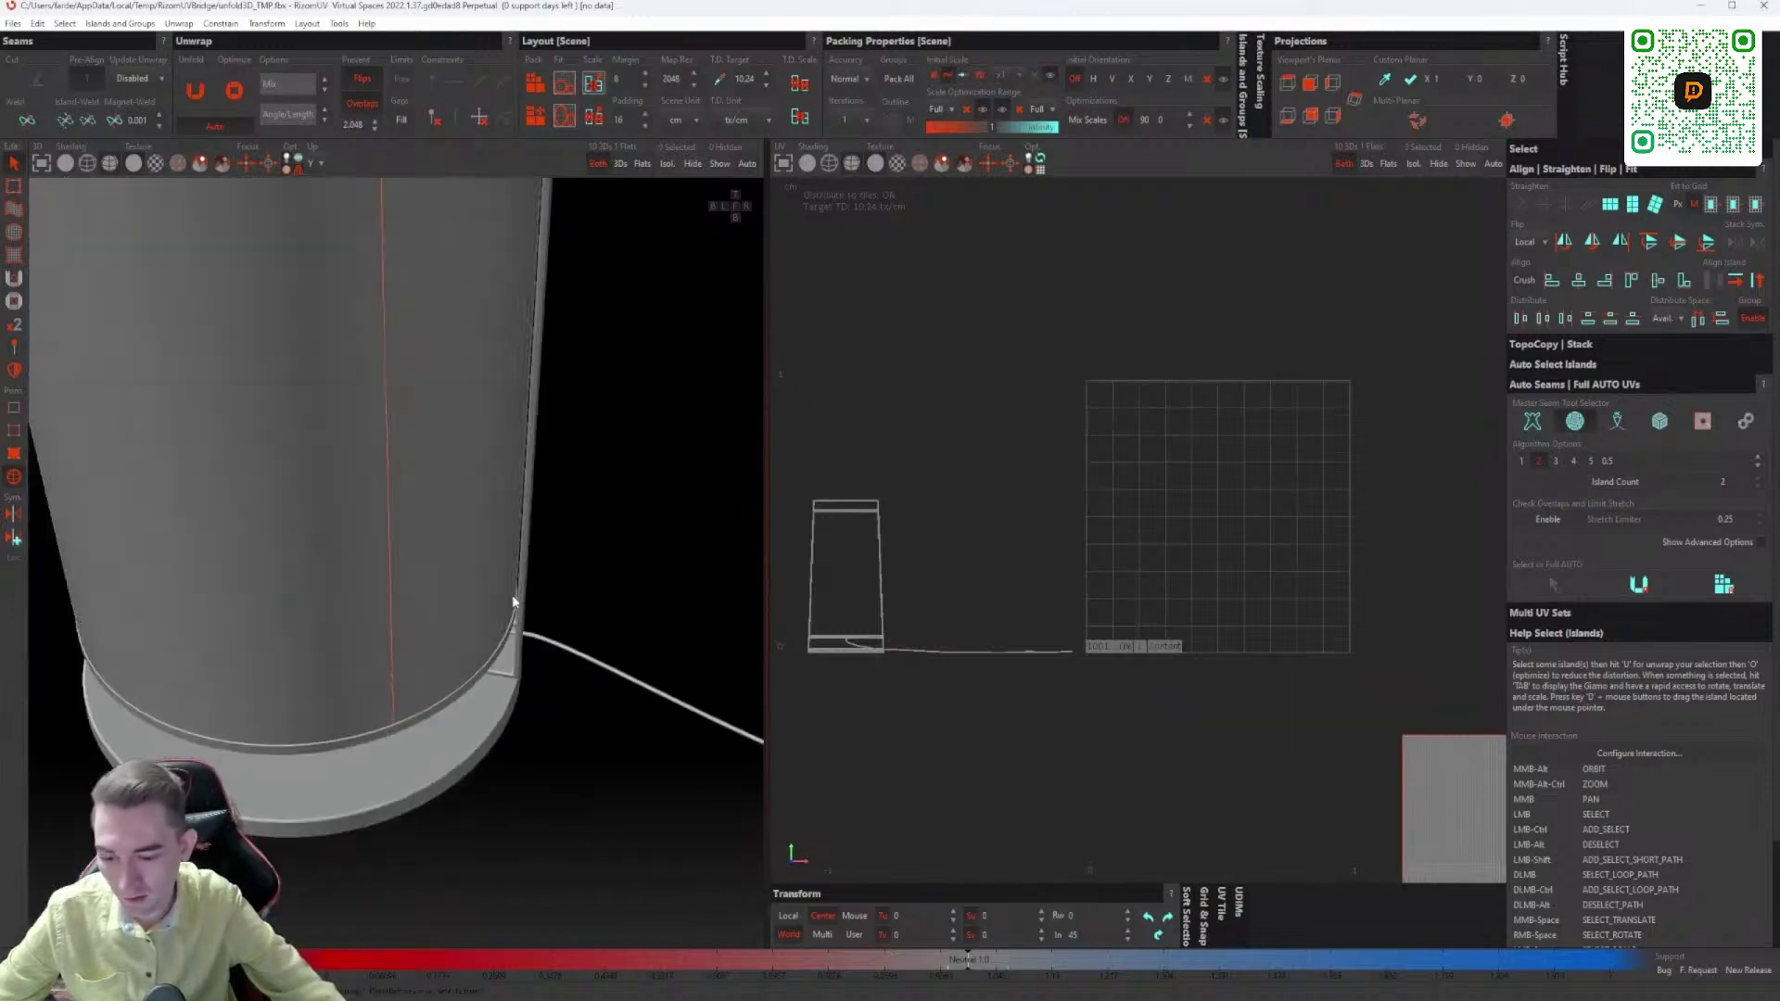
{"action": "scroll", "coordinate": [515, 669], "scroll_direction": "up", "scroll_amount": 5}
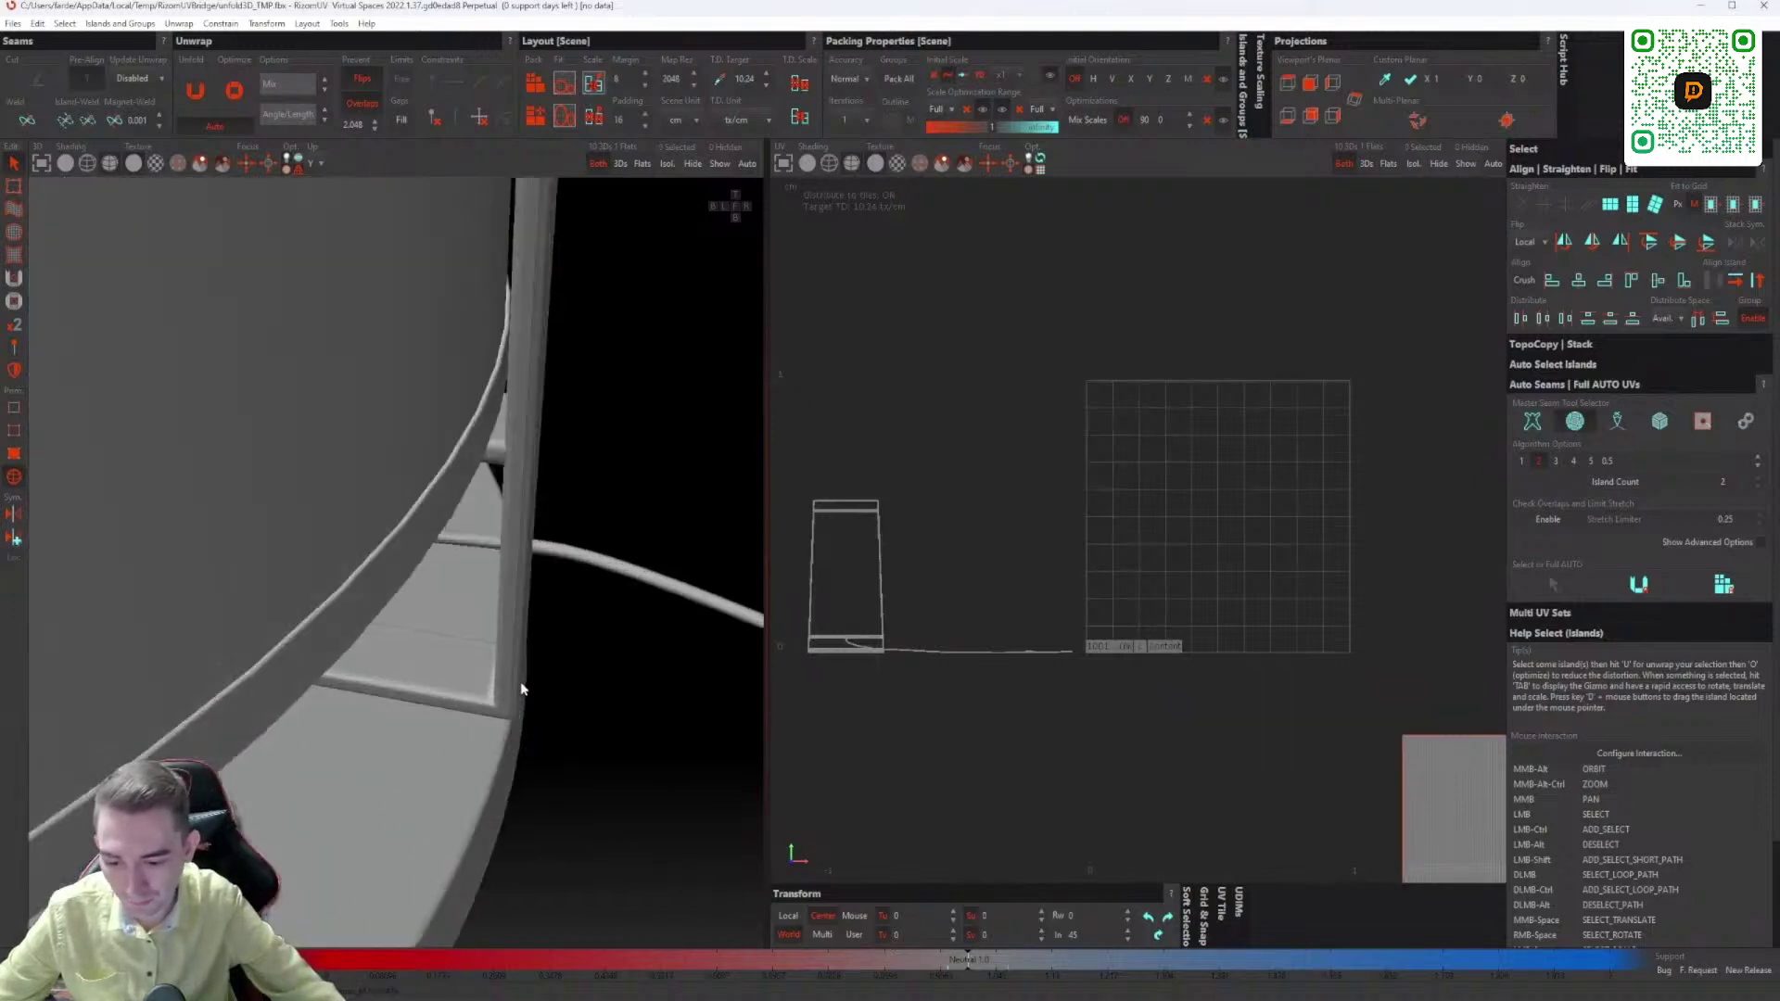
{"action": "left_click", "coordinate": [504, 683]}
{"action": "scroll", "coordinate": [492, 630], "scroll_direction": "down", "scroll_amount": 5}
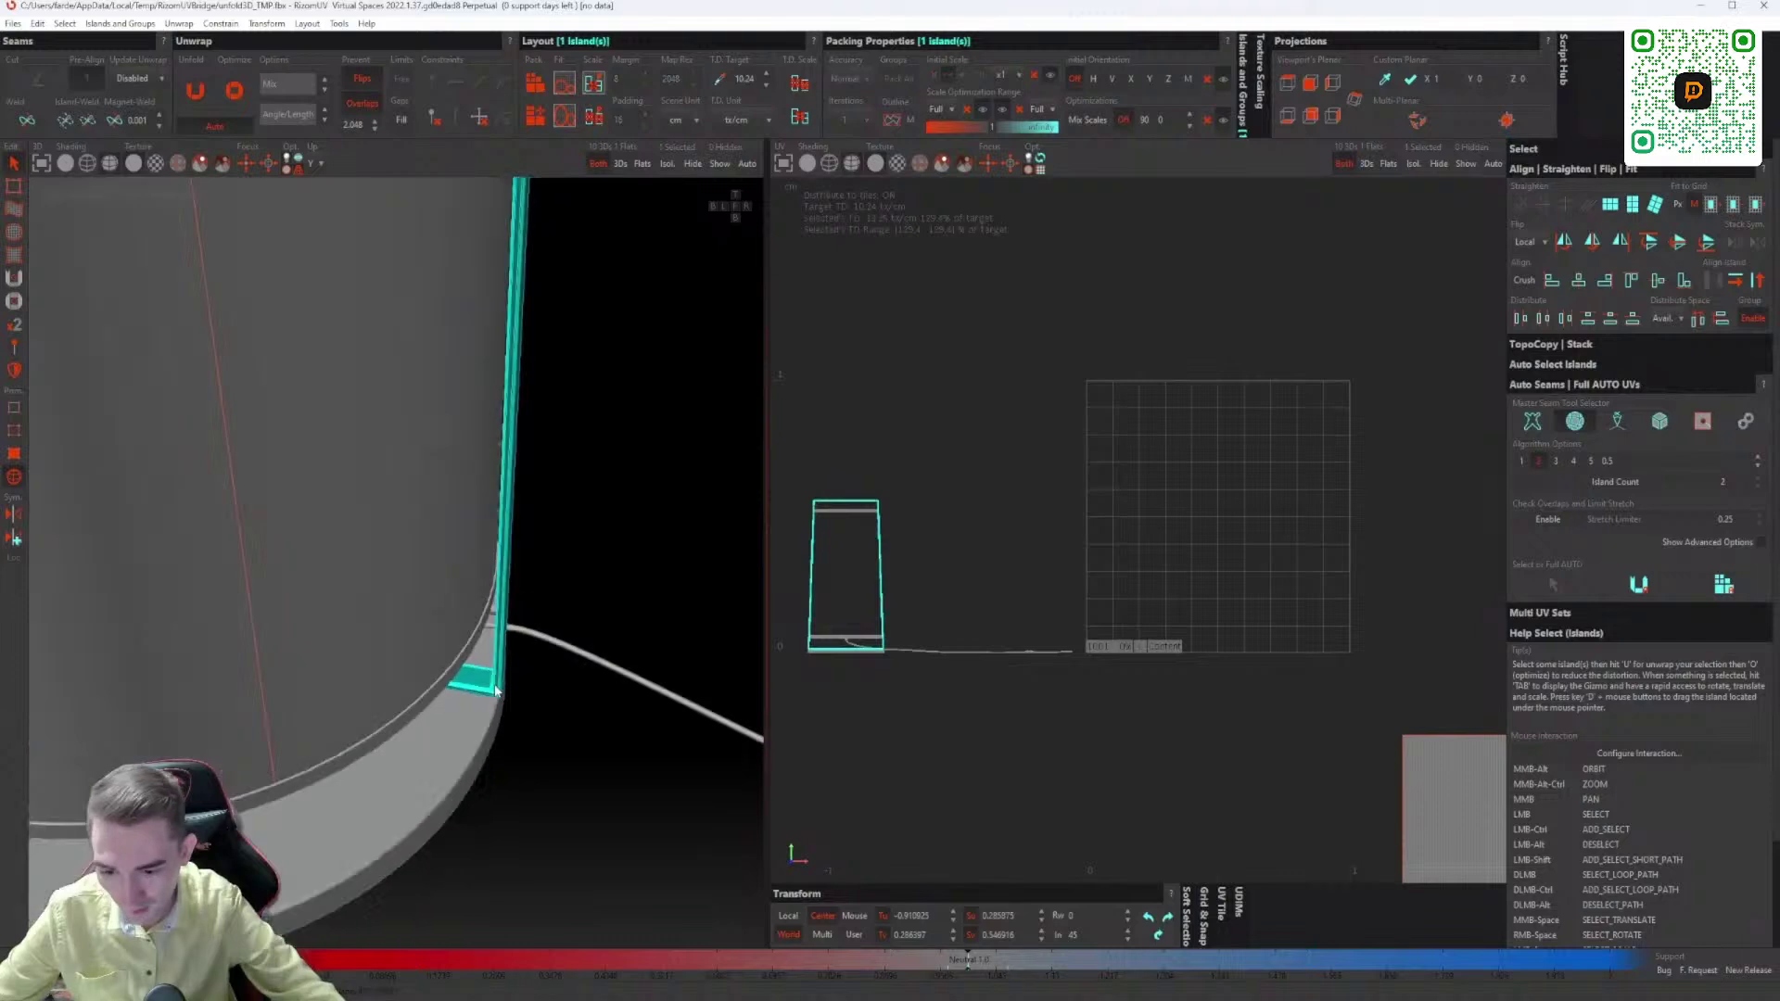
{"action": "scroll", "coordinate": [494, 631], "scroll_direction": "down", "scroll_amount": 4}
{"action": "middle_click_drag", "start_coordinate": [489, 636], "coordinate": [522, 543]}
{"action": "scroll", "coordinate": [605, 575], "scroll_direction": "up", "scroll_amount": 5}
{"action": "key", "text": "i"}
{"action": "scroll", "coordinate": [530, 389], "scroll_direction": "down", "scroll_amount": 3}
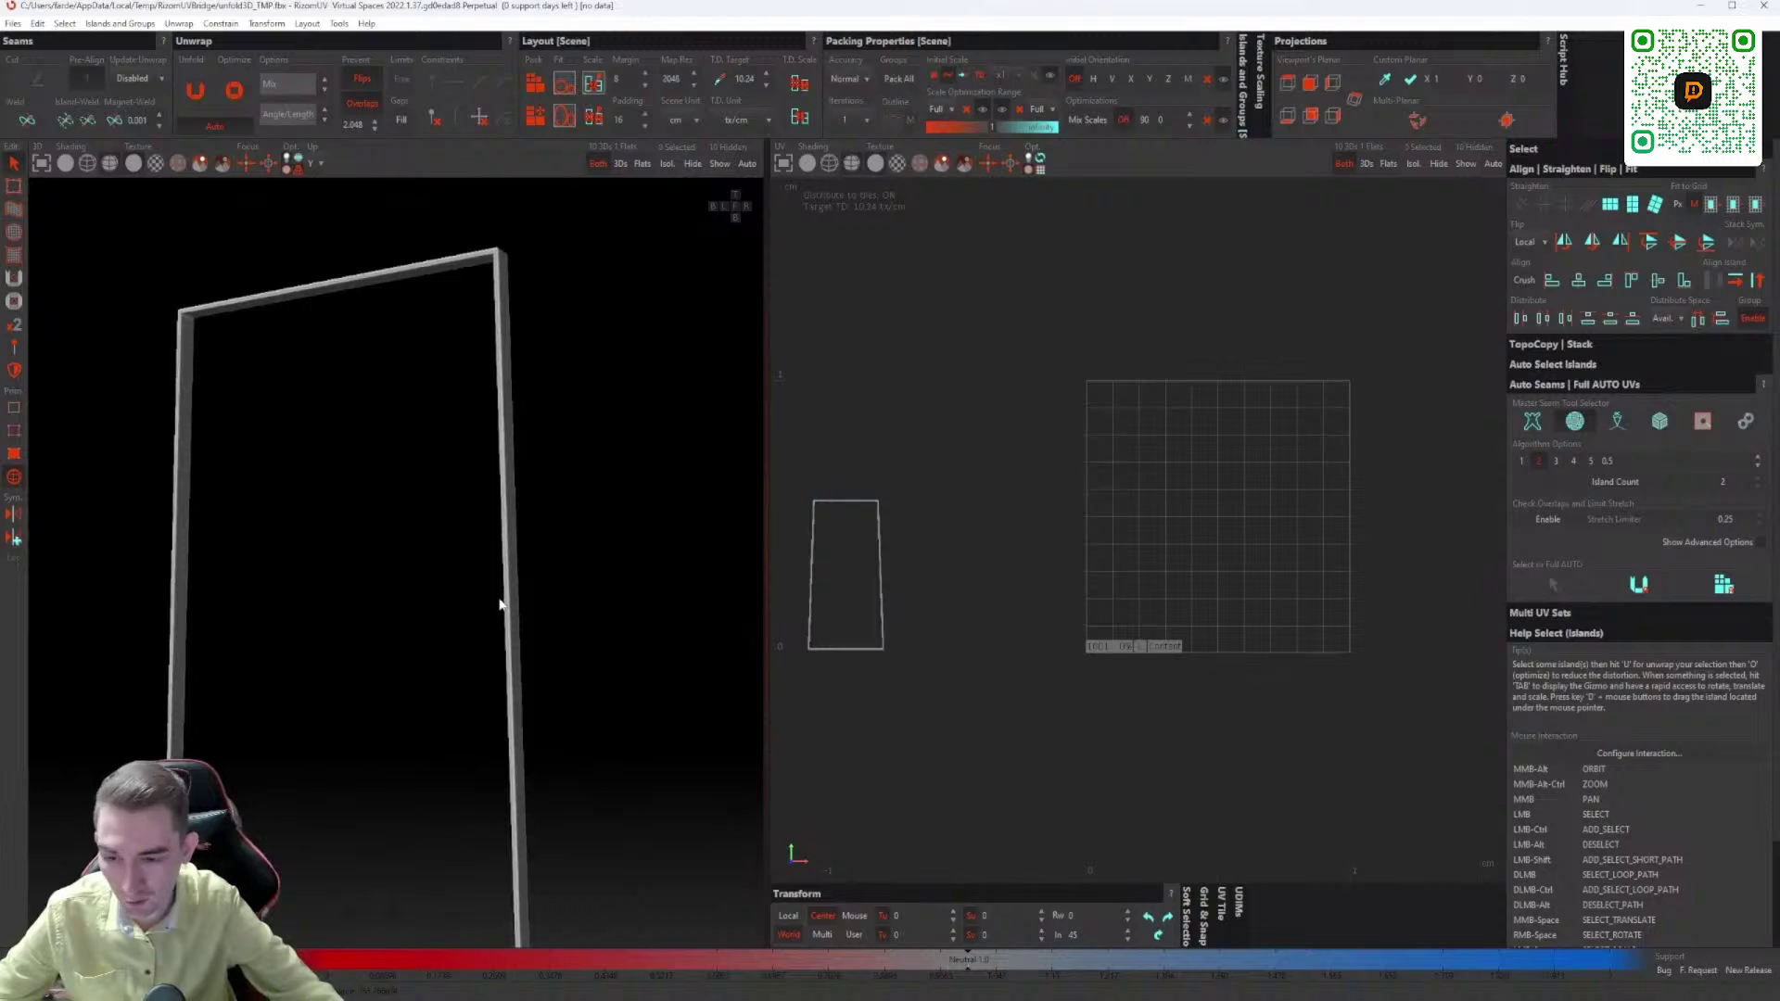
Step: Examine the edges and bevels at the upper corners of the isolated frame
{"action": "mouse_move", "coordinate": [499, 605]}
{"action": "middle_mouse_down", "text": "alt"}
{"action": "mouse_move", "coordinate": [405, 603]}
{"action": "mouse_move", "coordinate": [374, 545]}
{"action": "mouse_move", "coordinate": [505, 683]}
{"action": "mouse_move", "coordinate": [497, 636]}
{"action": "middle_mouse_up", "text": "alt"}
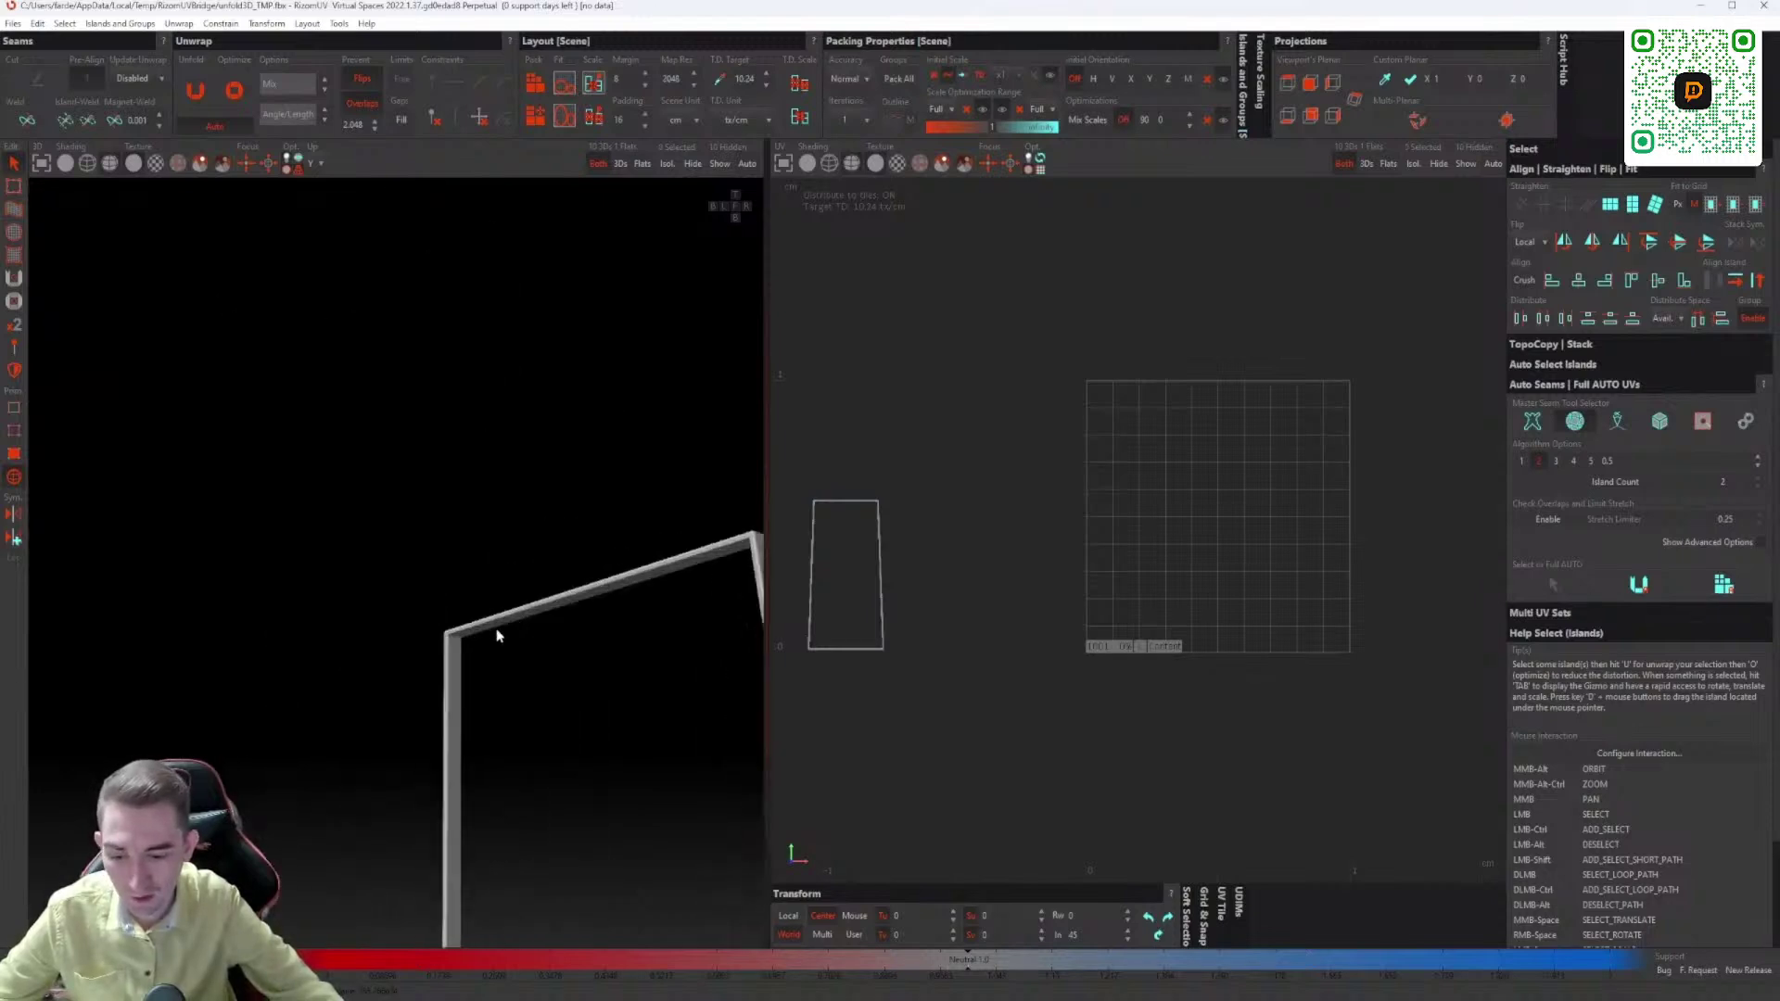
{"action": "scroll", "coordinate": [497, 636], "scroll_direction": "up", "scroll_amount": 6}
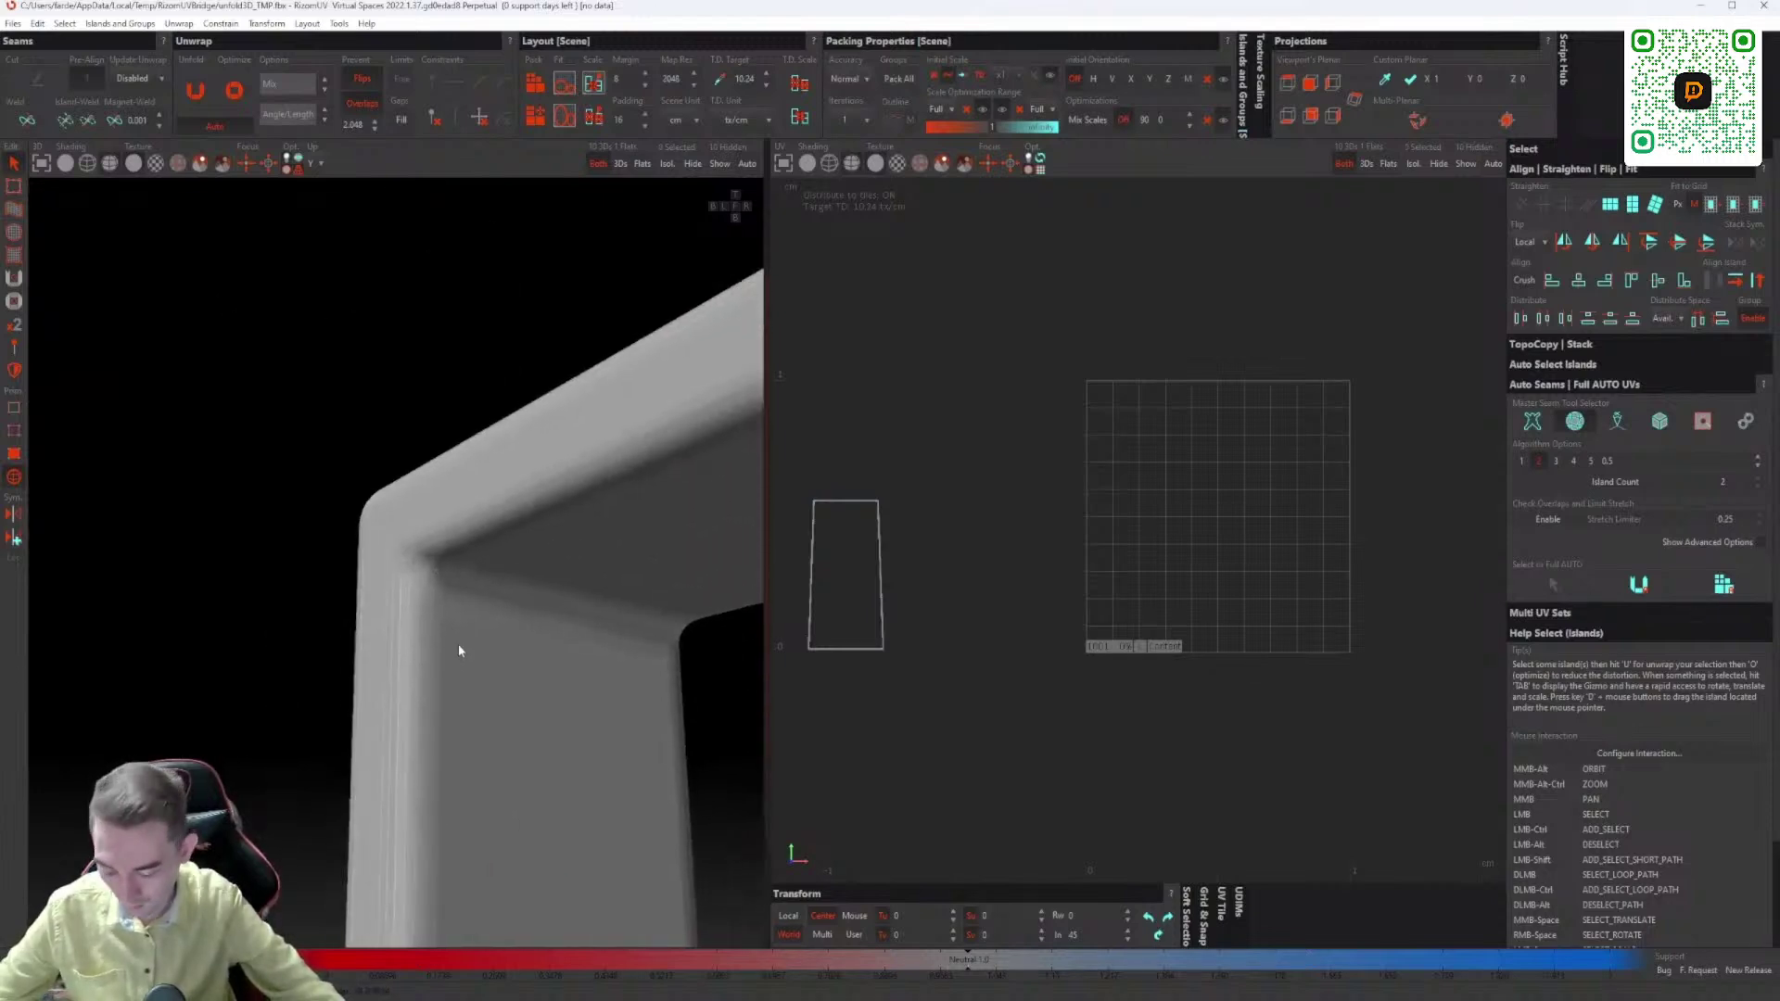
{"action": "scroll", "coordinate": [400, 505], "scroll_direction": "down", "scroll_amount": 3}
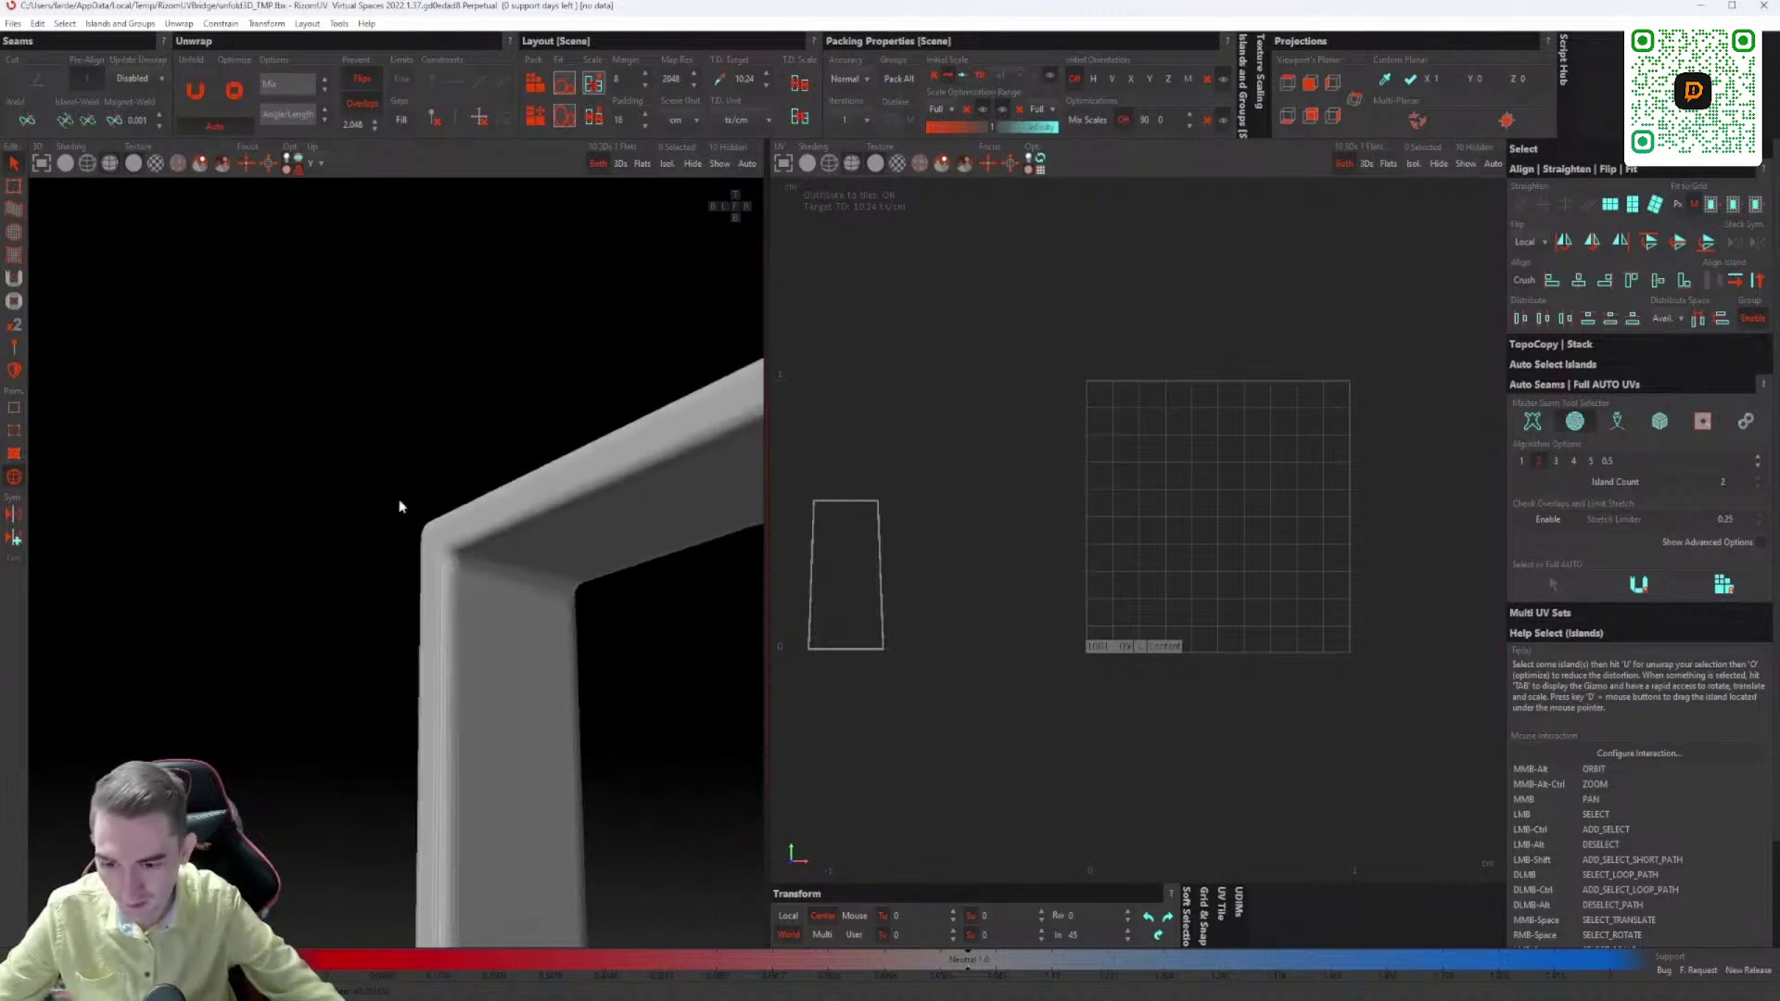
{"action": "scroll", "coordinate": [400, 505], "scroll_direction": "down", "scroll_amount": 4}
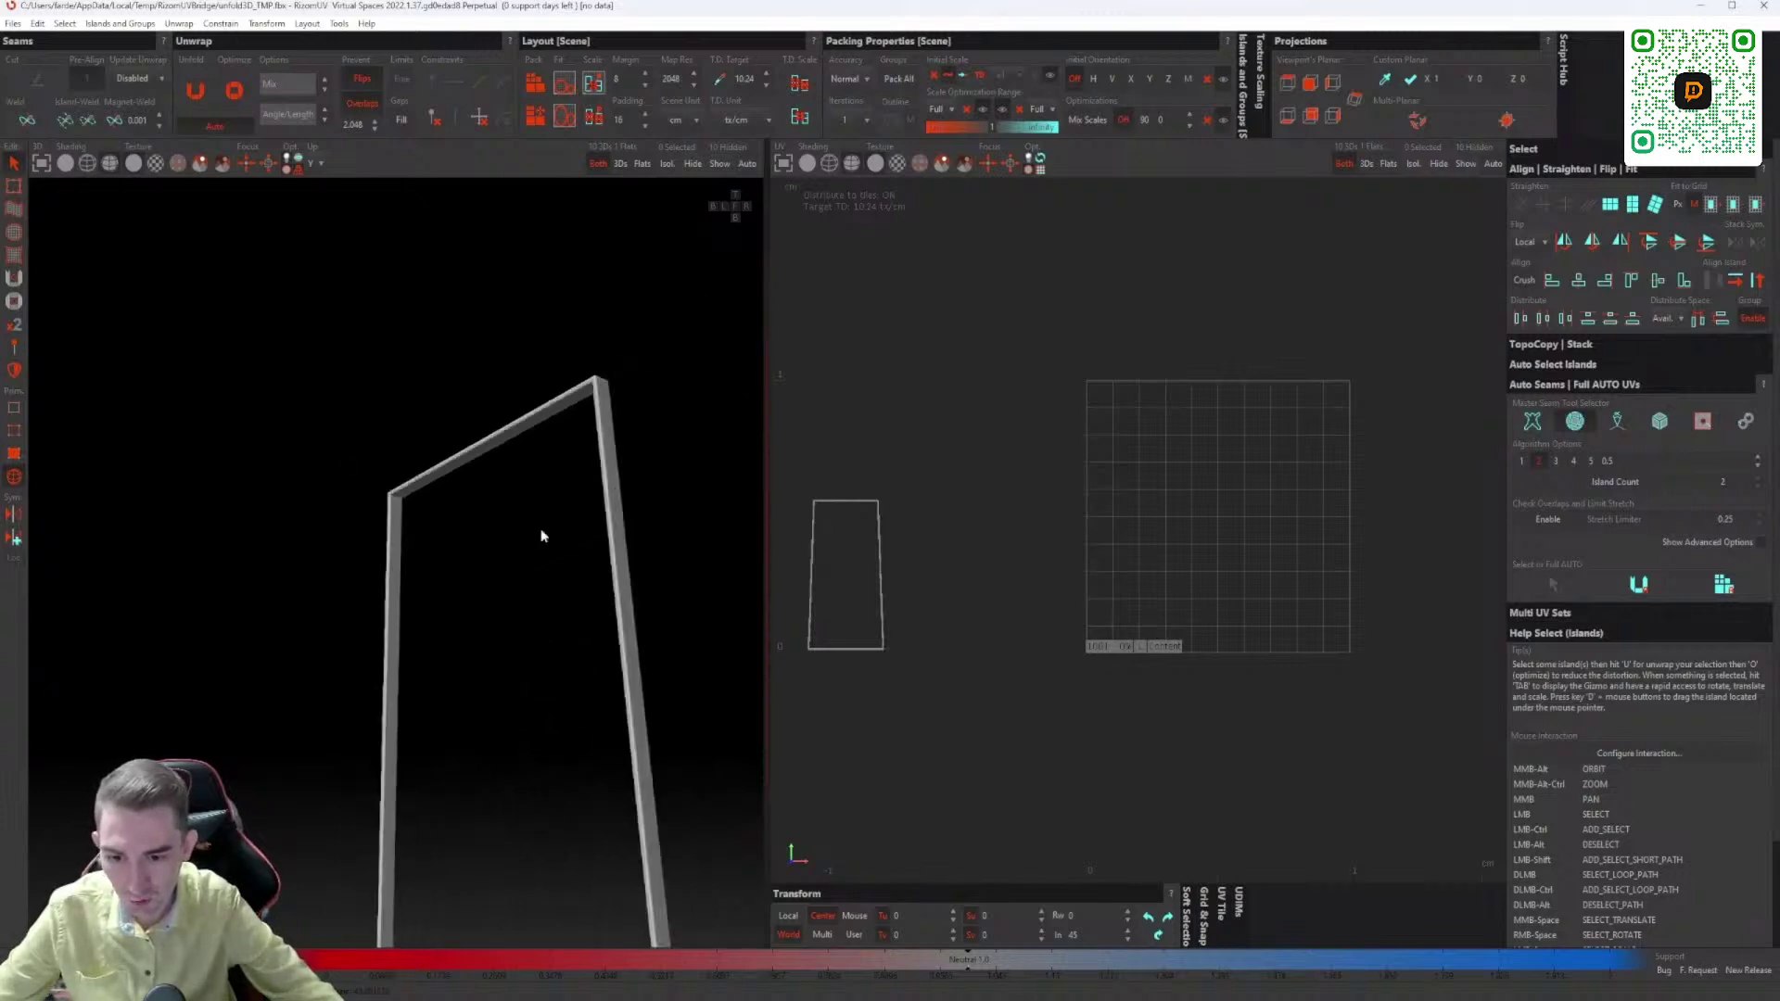
{"action": "middle_click_drag", "start_coordinate": [542, 536], "coordinate": [560, 485], "text": "alt"}
{"action": "middle_click_drag", "start_coordinate": [437, 530], "coordinate": [376, 700], "text": "alt"}
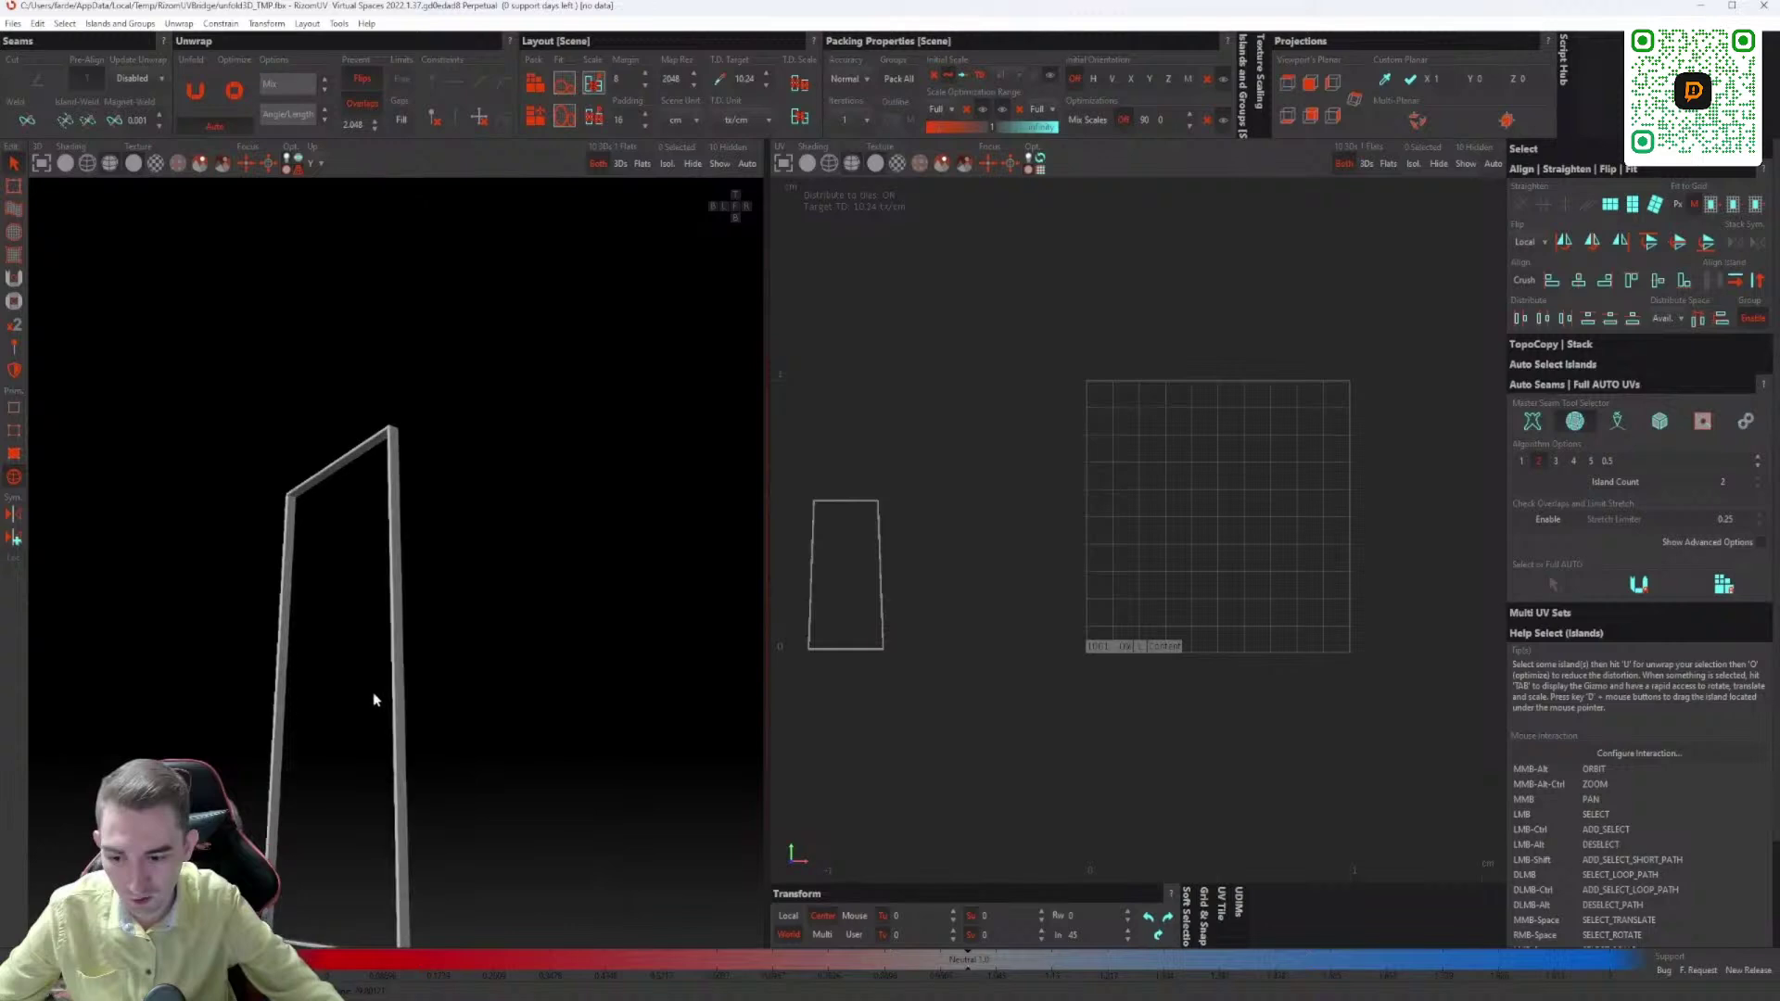
{"action": "scroll", "coordinate": [465, 639], "scroll_direction": "up", "scroll_amount": 6}
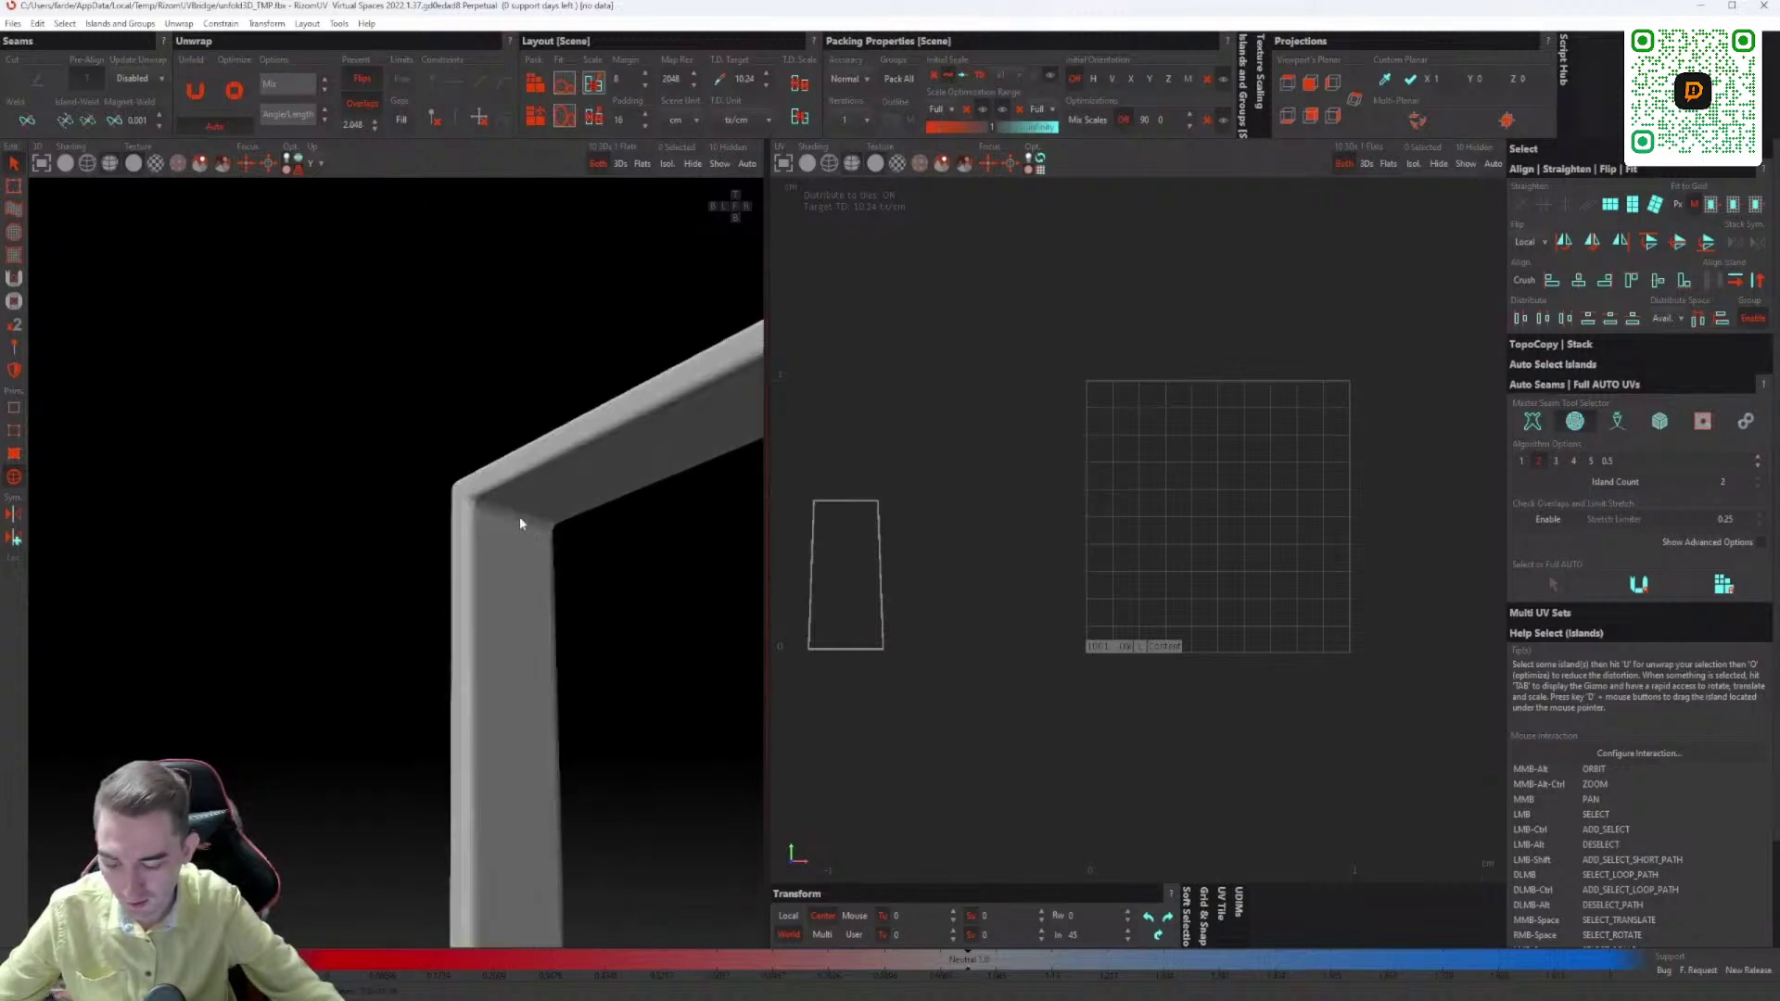
{"action": "scroll", "coordinate": [519, 525], "scroll_direction": "up", "scroll_amount": 5}
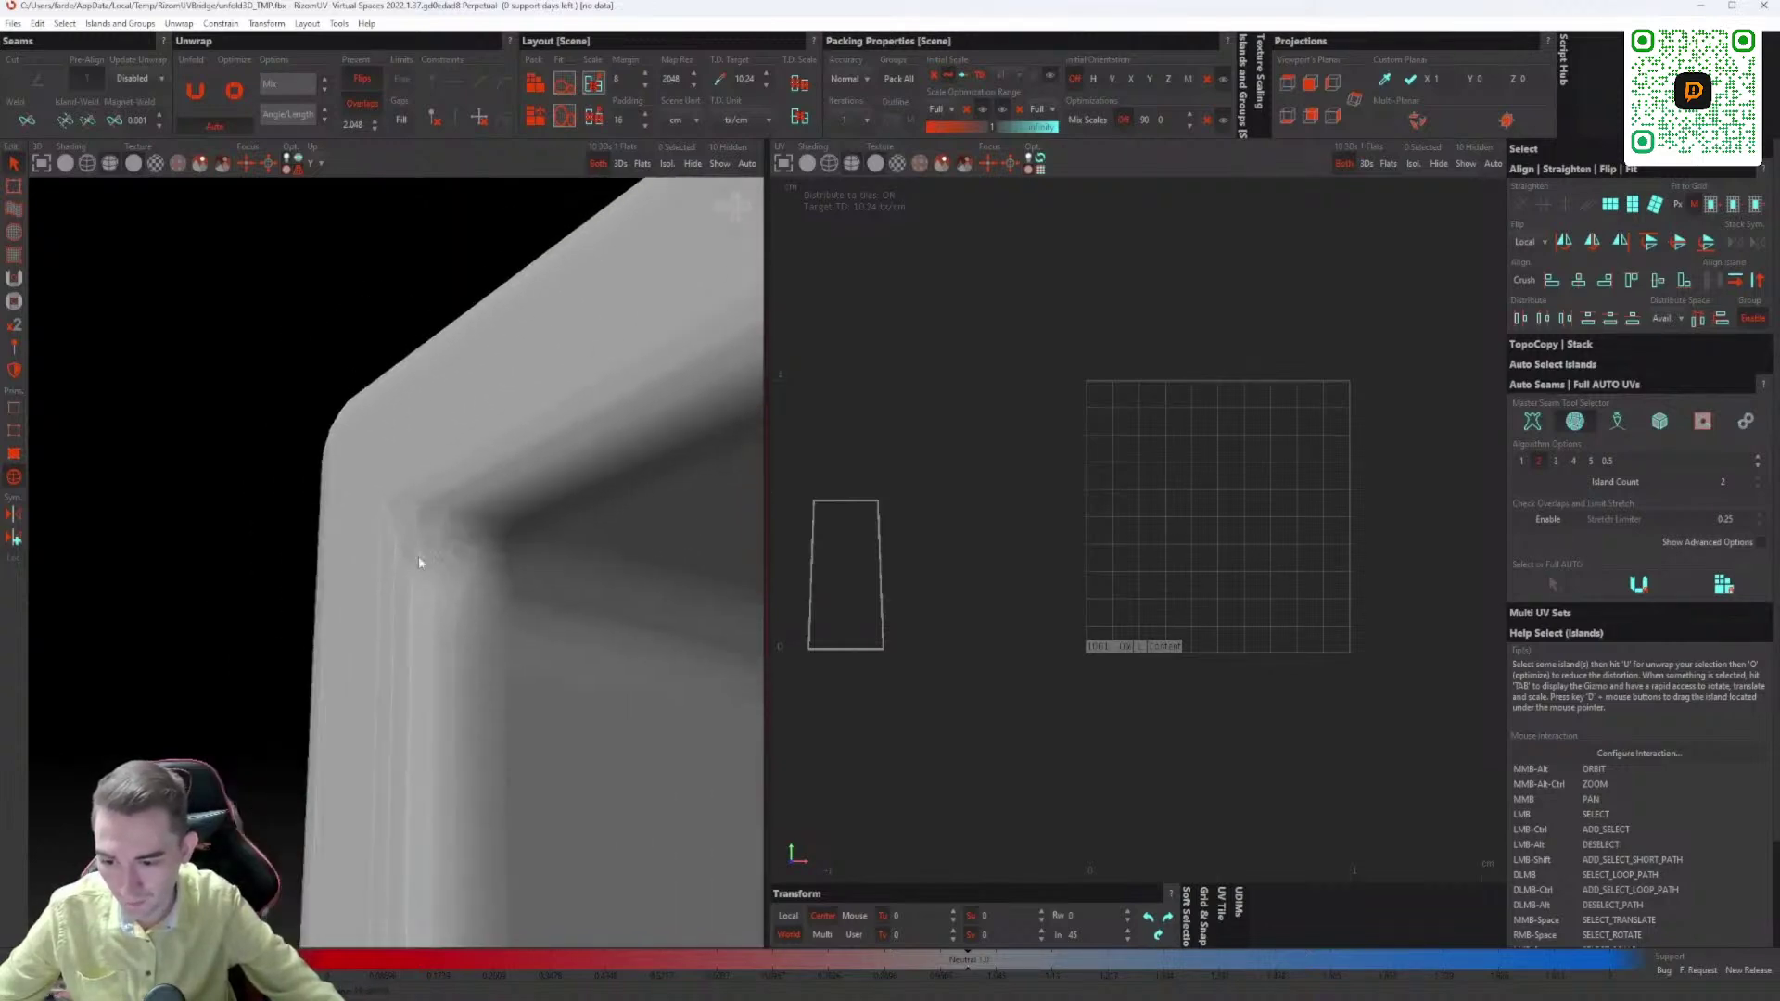
Step: Cut a mitre seam around the frame's upper corner, joining the inner edge, the diagonal corner edges and the edge across the top
{"action": "key", "text": "F2"}
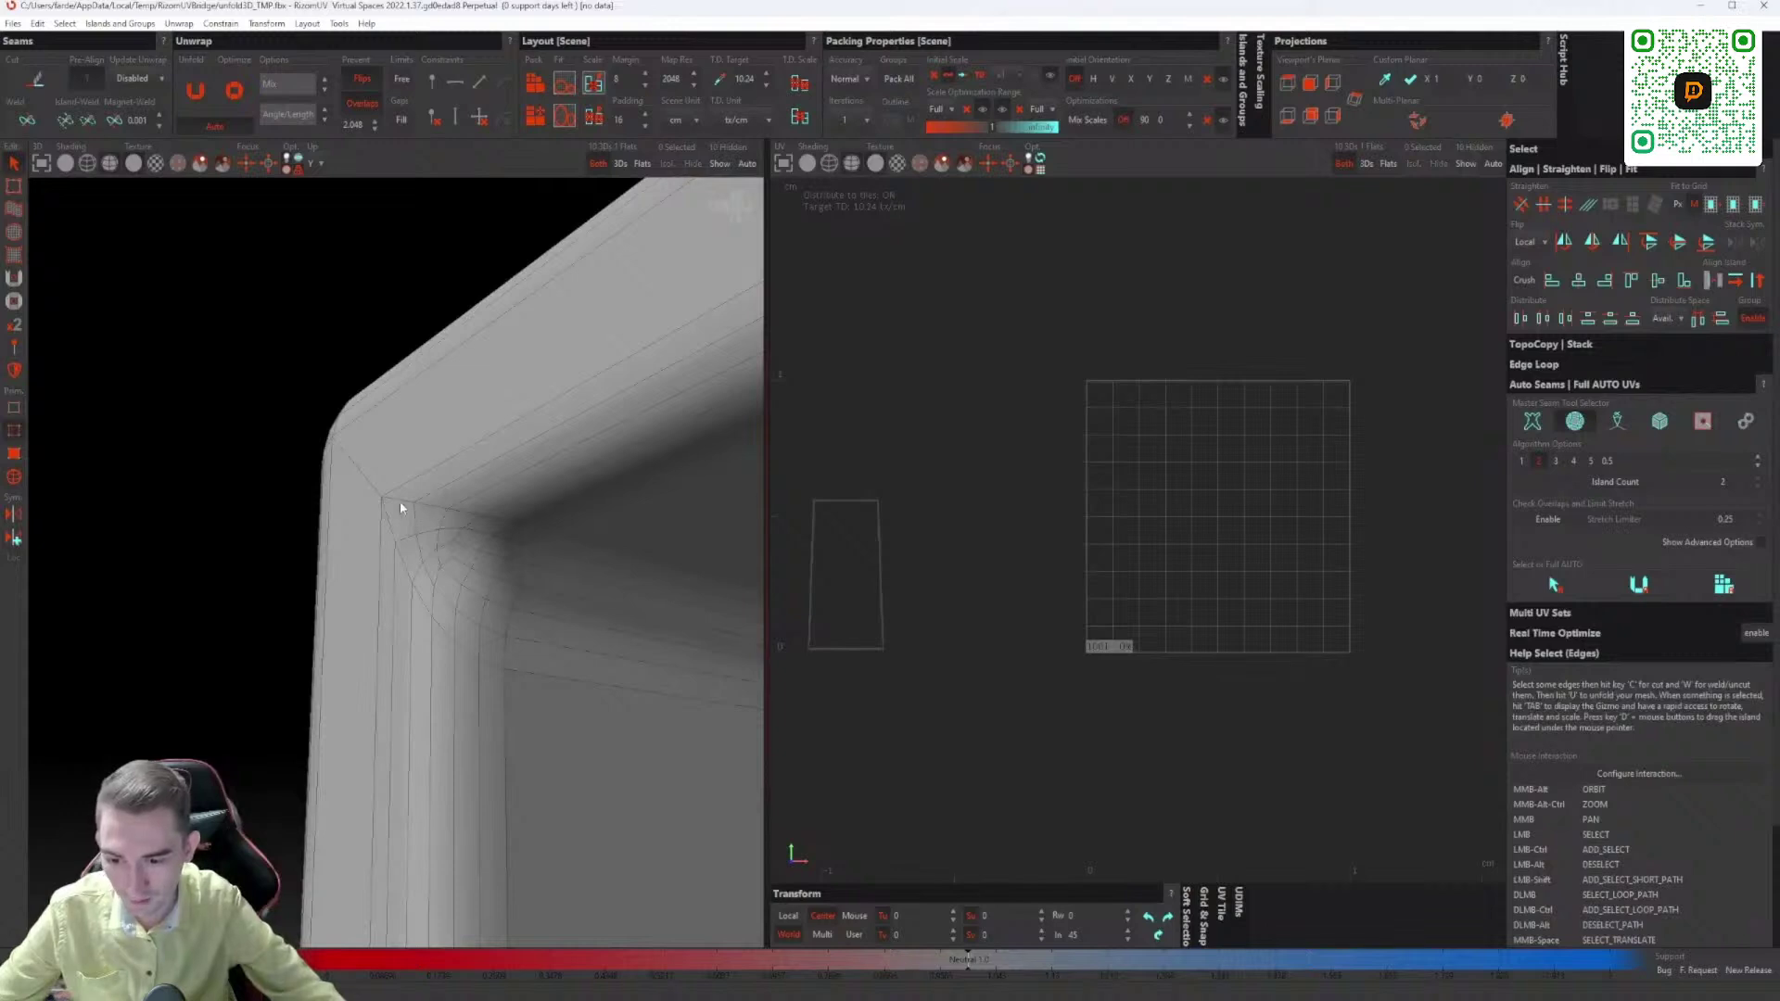
{"action": "double_click", "coordinate": [401, 507]}
{"action": "middle_click_drag", "start_coordinate": [398, 501], "coordinate": [341, 505], "text": "alt"}
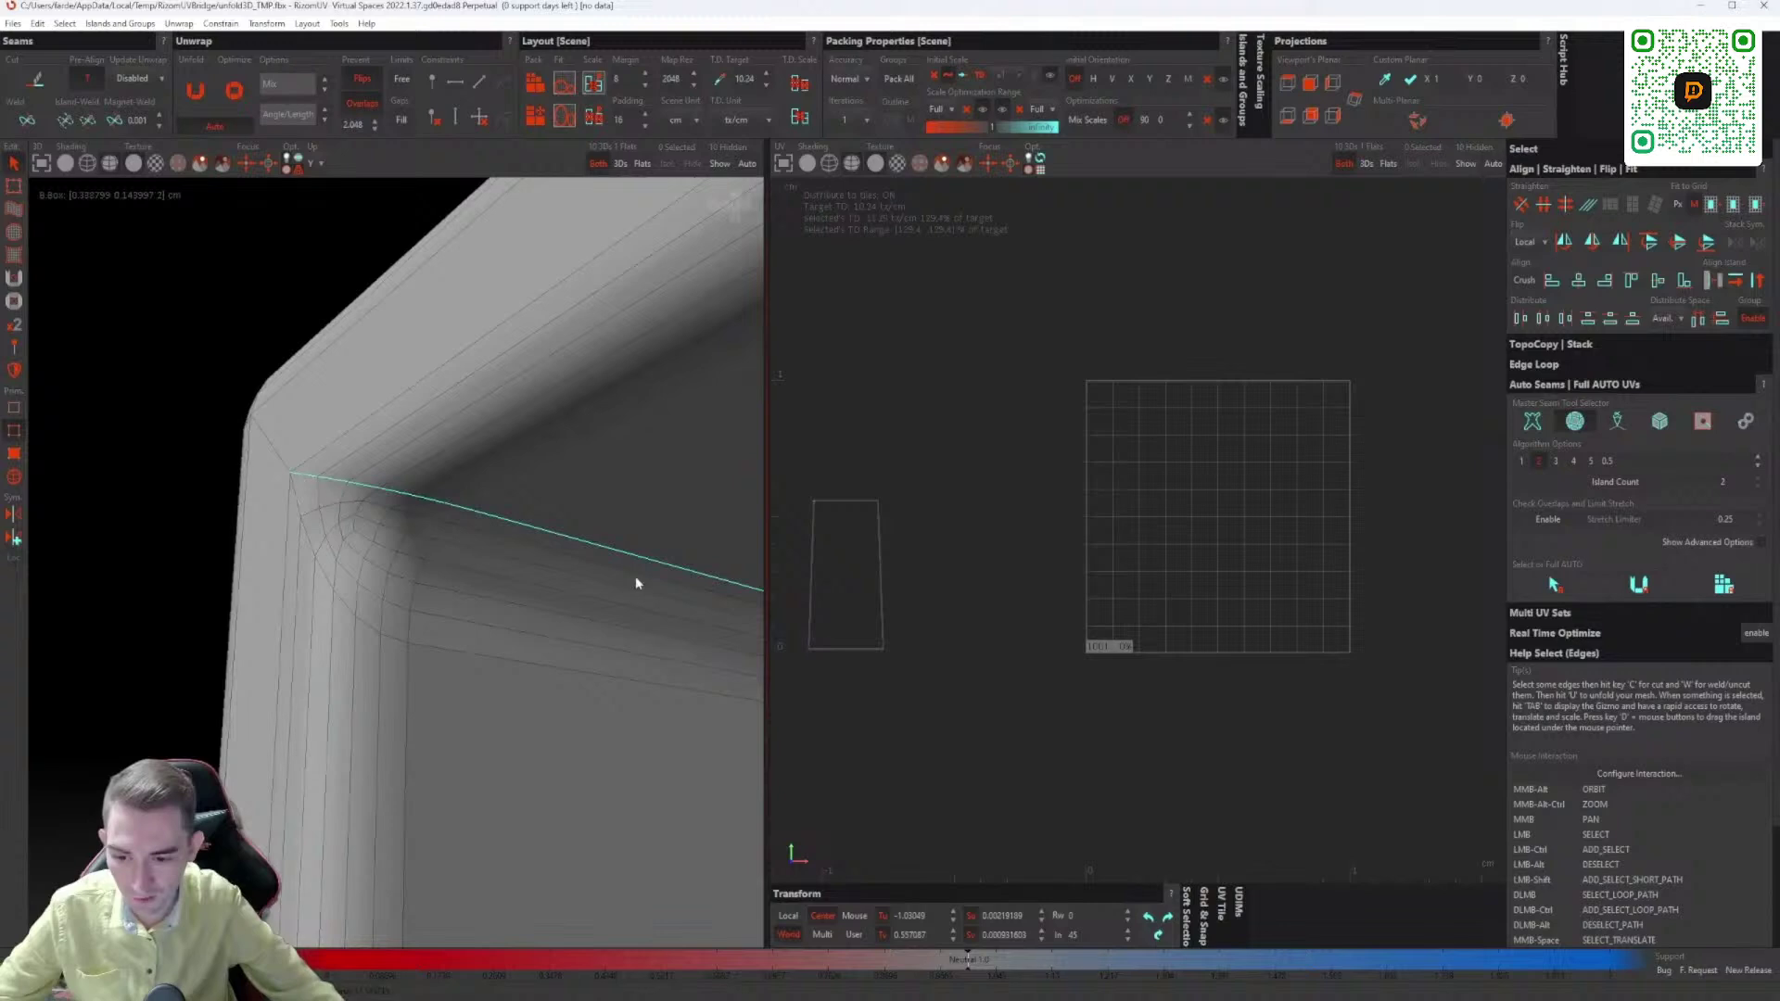
{"action": "middle_click_drag", "start_coordinate": [372, 519], "coordinate": [516, 608], "text": "alt"}
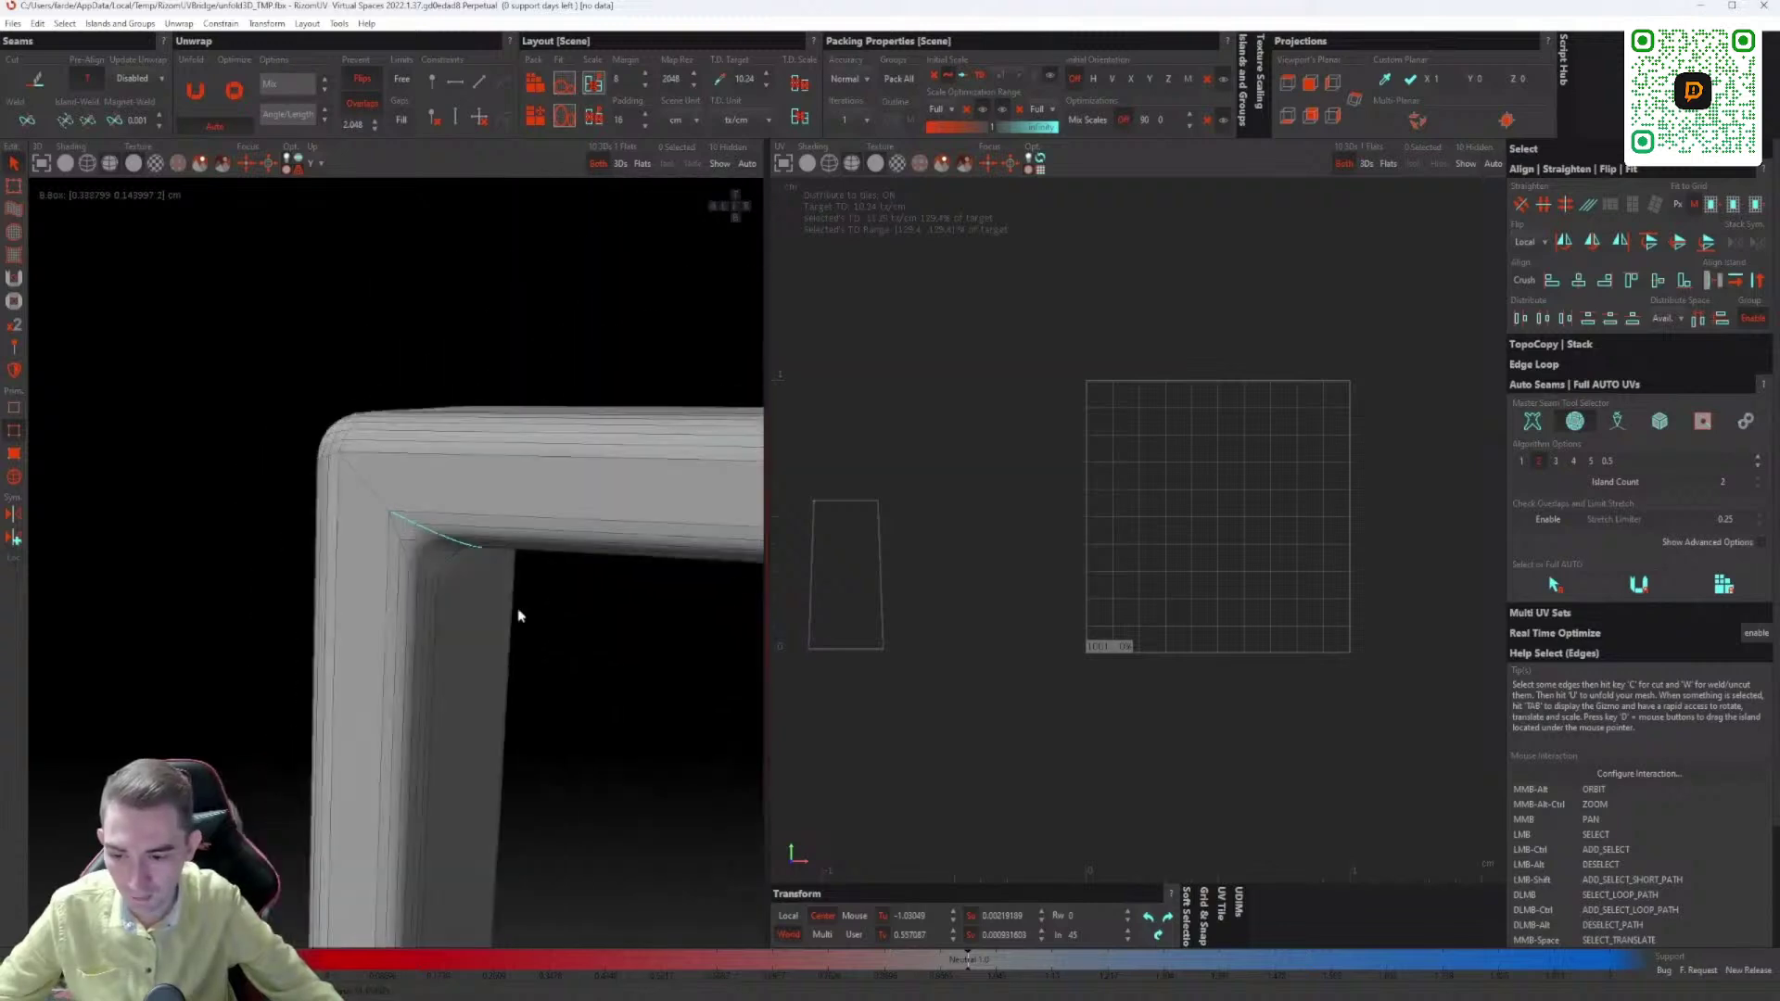
{"action": "left_click", "coordinate": [364, 478], "text": "ctrl"}
{"action": "middle_click_drag", "start_coordinate": [370, 505], "coordinate": [465, 581], "text": "alt"}
{"action": "scroll", "coordinate": [371, 477], "scroll_direction": "up", "scroll_amount": 4}
{"action": "double_click", "coordinate": [321, 449], "text": "ctrl"}
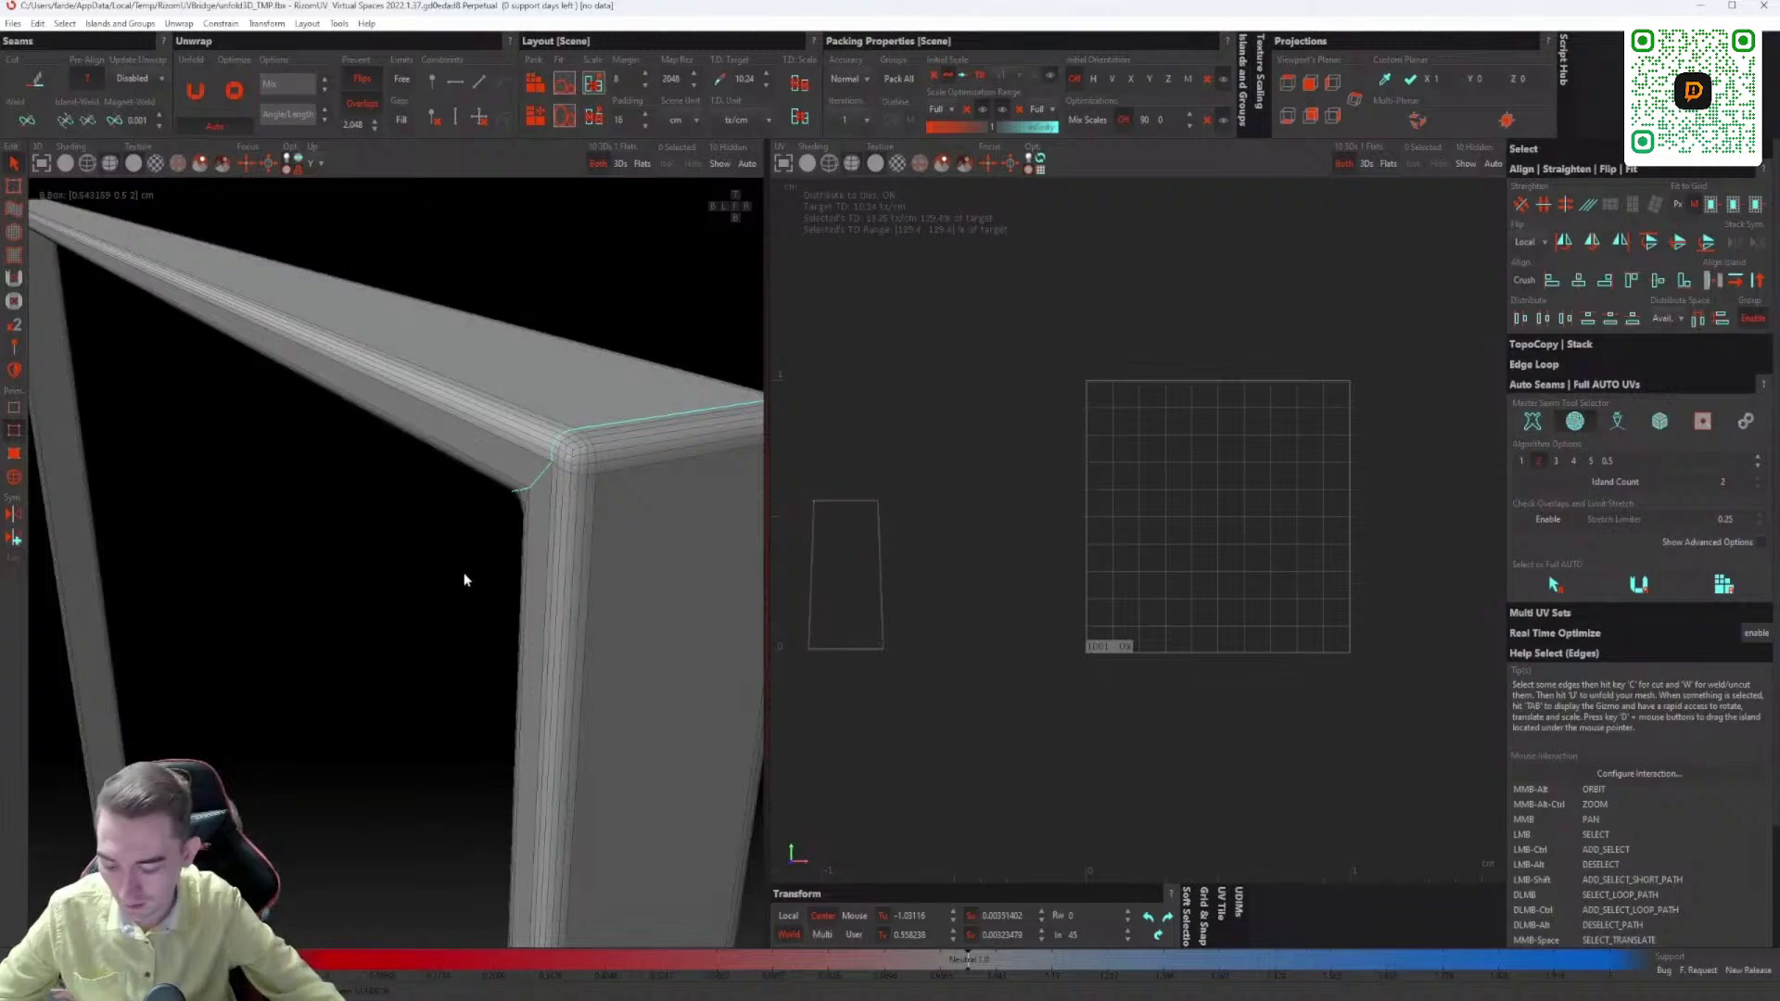
{"action": "key", "text": "c"}
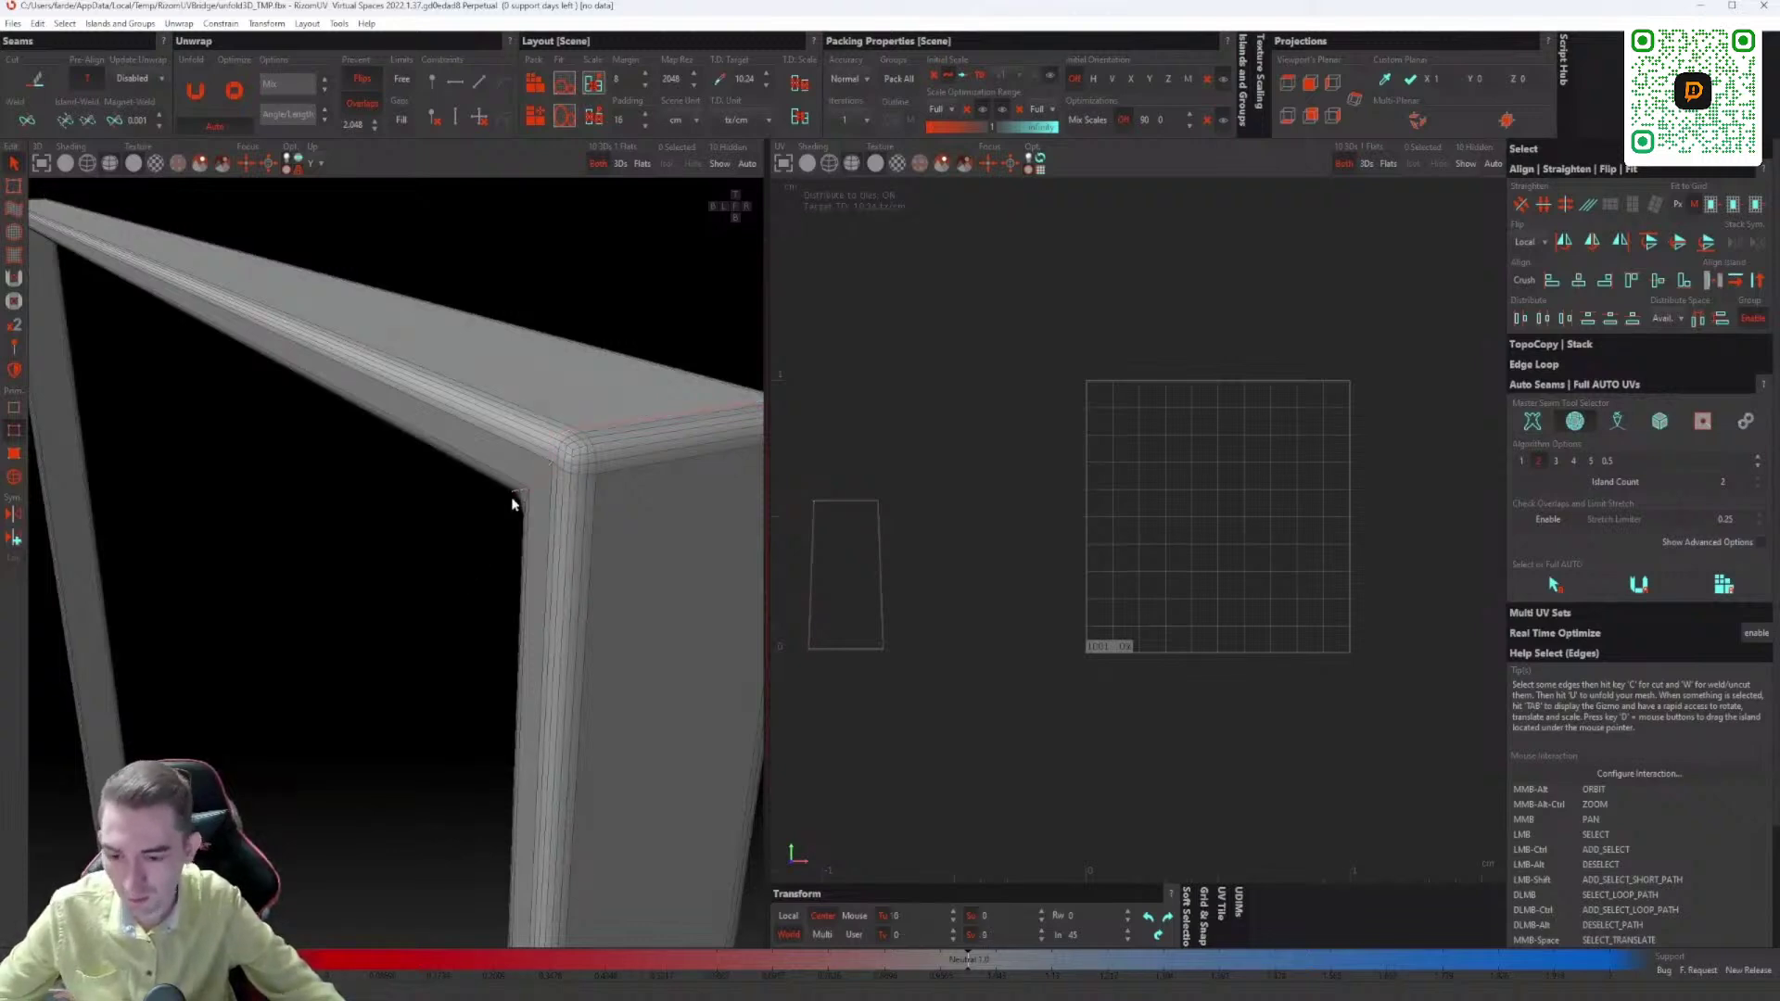
Step: Cut a mitre seam around the frame's other upper corner, joining the inner bevel edges, the diagonal corner edges and the outer edge
{"action": "scroll", "coordinate": [524, 503], "scroll_direction": "down", "scroll_amount": 3}
{"action": "scroll", "coordinate": [525, 504], "scroll_direction": "down", "scroll_amount": 2}
{"action": "middle_click_drag", "start_coordinate": [568, 554], "coordinate": [469, 584], "text": "alt"}
{"action": "scroll", "coordinate": [621, 498], "scroll_direction": "up", "scroll_amount": 8}
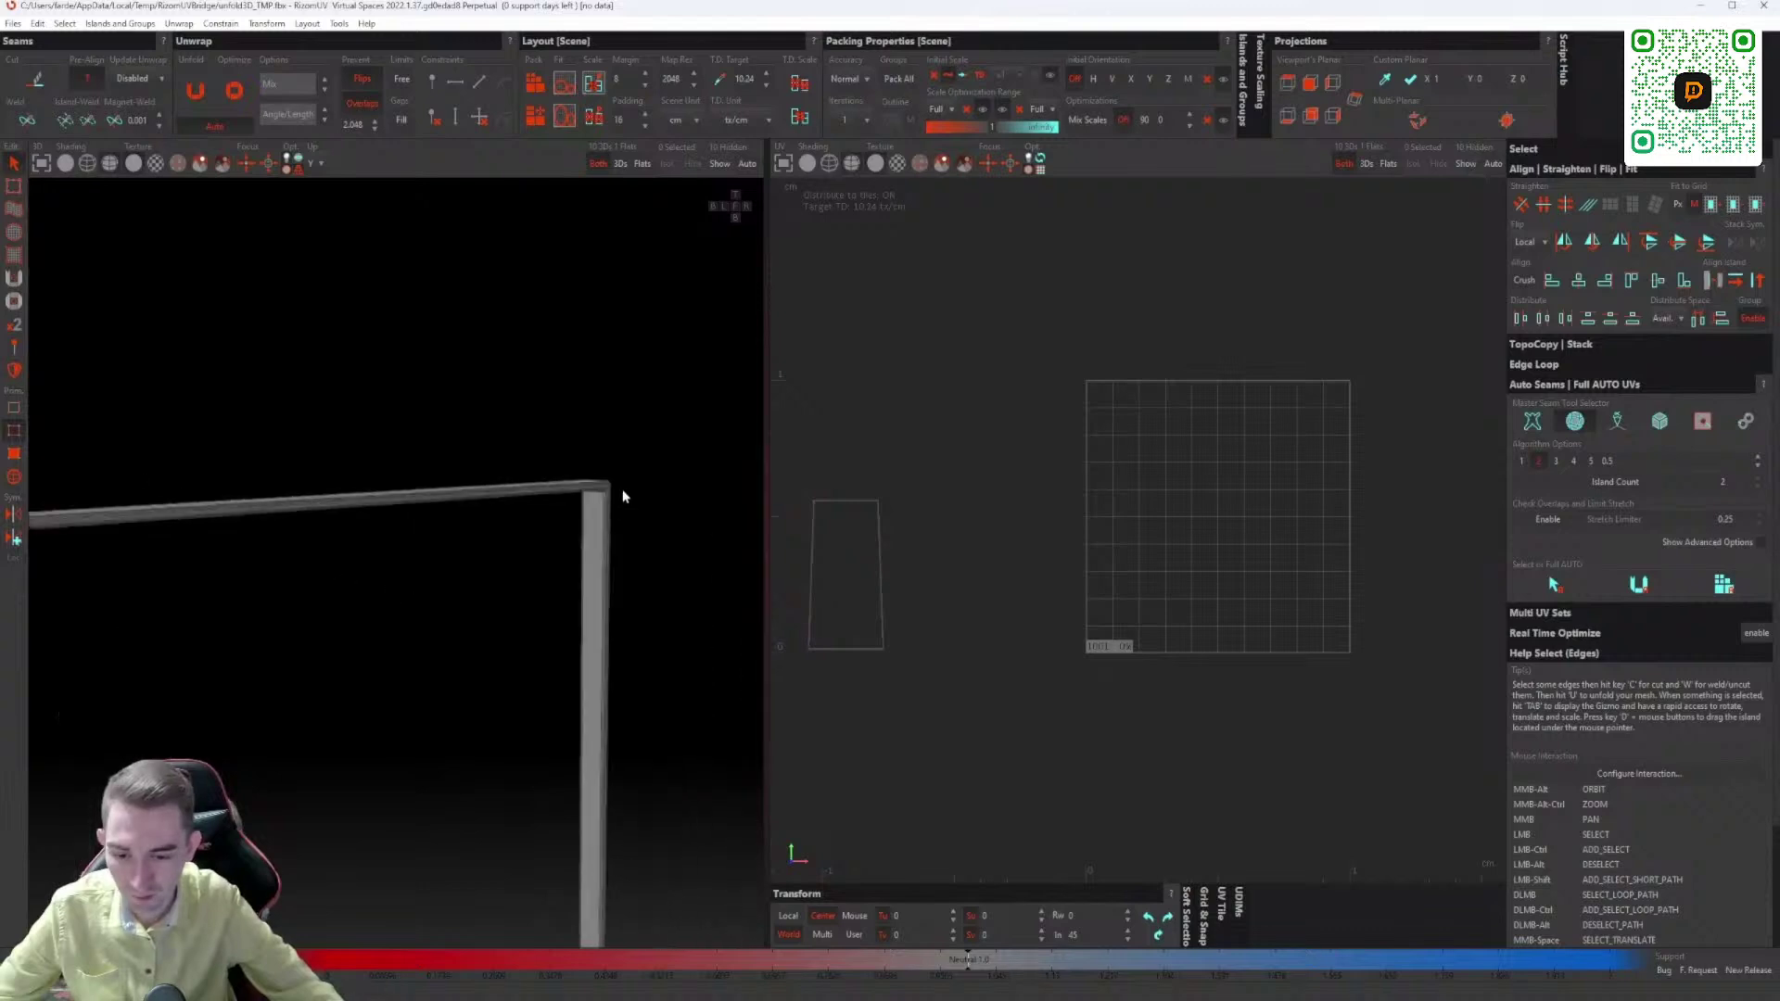
{"action": "middle_click_drag", "start_coordinate": [594, 527], "coordinate": [540, 565], "text": "alt"}
{"action": "scroll", "coordinate": [540, 501], "scroll_direction": "up", "scroll_amount": 4}
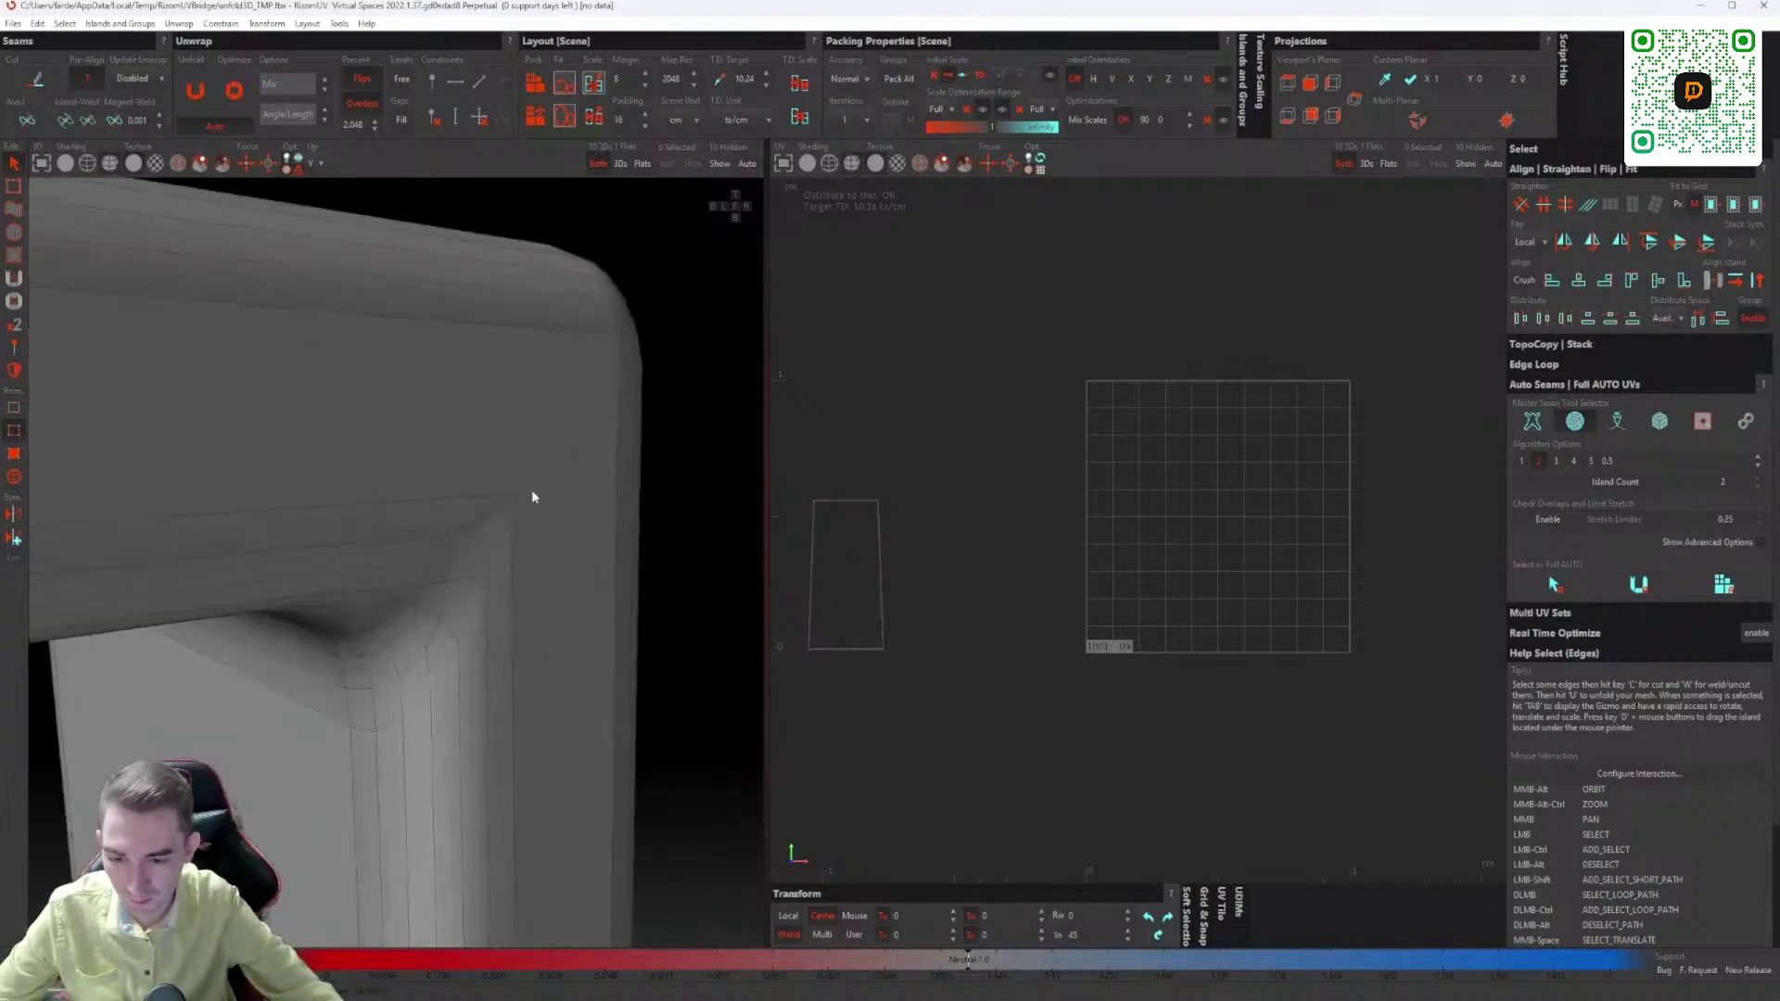
{"action": "left_click", "coordinate": [520, 480]}
{"action": "left_click", "coordinate": [481, 516], "text": "ctrl"}
{"action": "left_click", "coordinate": [414, 545], "text": "ctrl"}
{"action": "scroll", "coordinate": [414, 540], "scroll_direction": "down", "scroll_amount": 5}
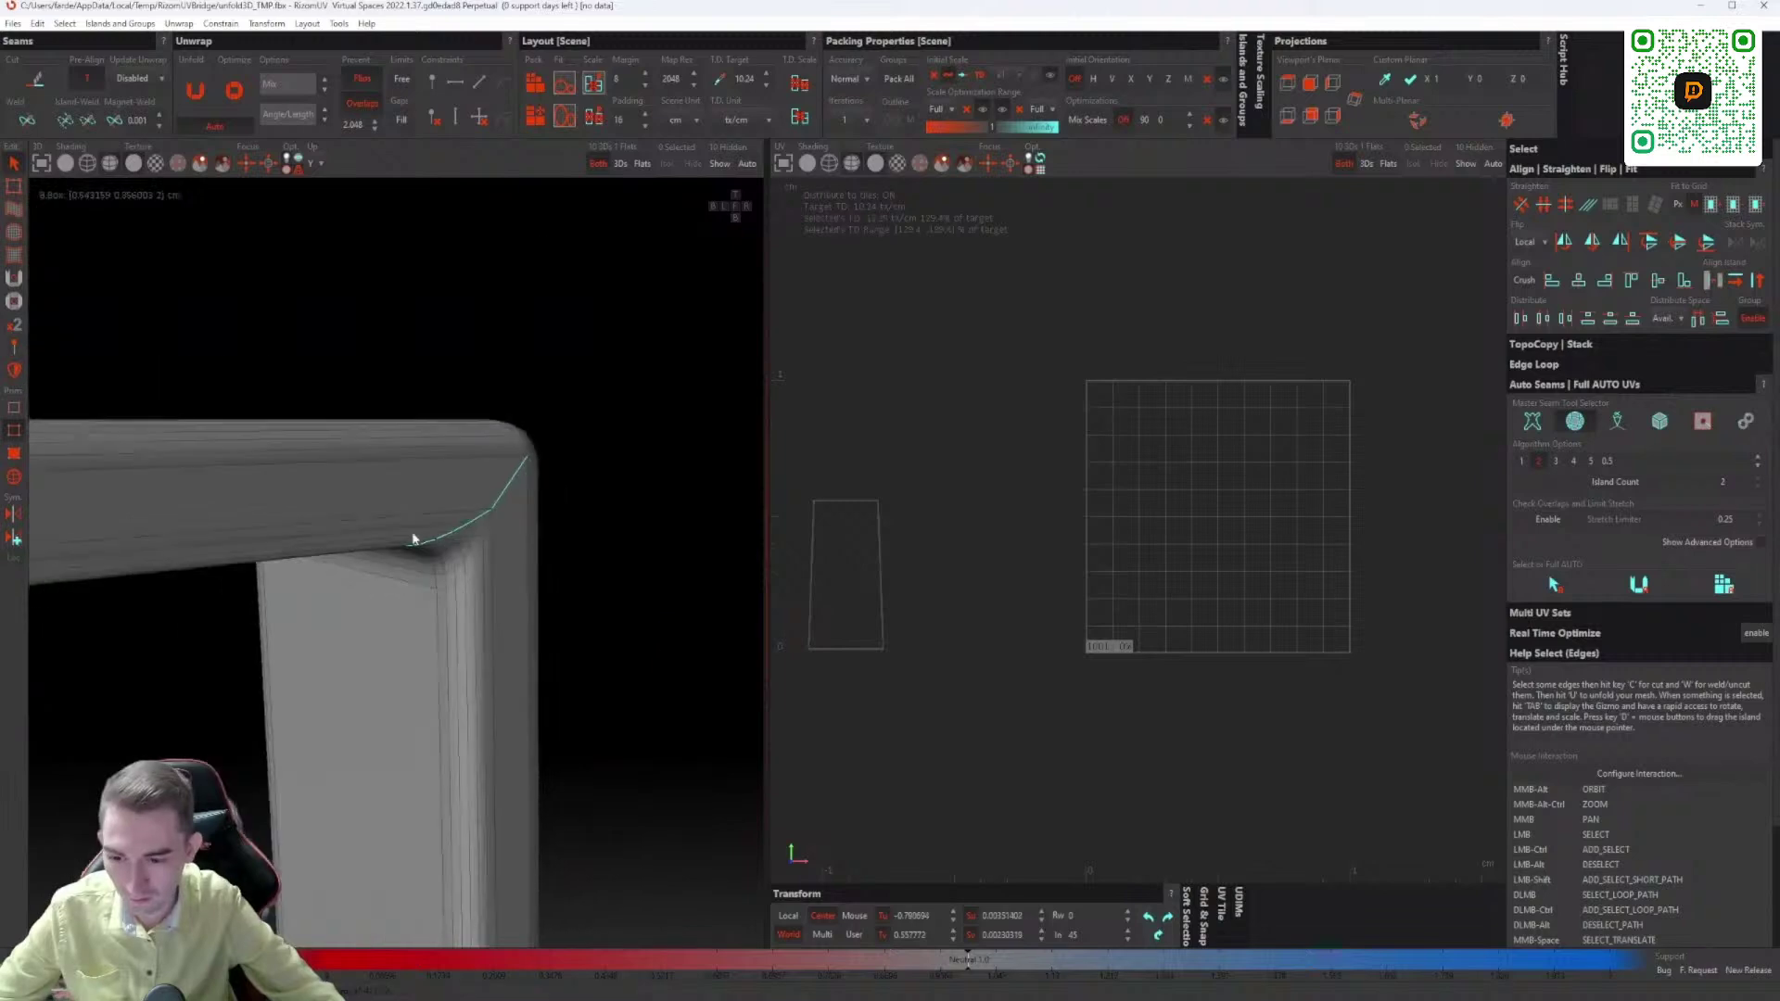
{"action": "mouse_move", "coordinate": [414, 540]}
{"action": "middle_mouse_down", "text": "alt"}
{"action": "mouse_move", "coordinate": [426, 497]}
{"action": "mouse_move", "coordinate": [526, 558]}
{"action": "mouse_move", "coordinate": [342, 529]}
{"action": "mouse_move", "coordinate": [406, 549]}
{"action": "middle_mouse_up", "text": "alt"}
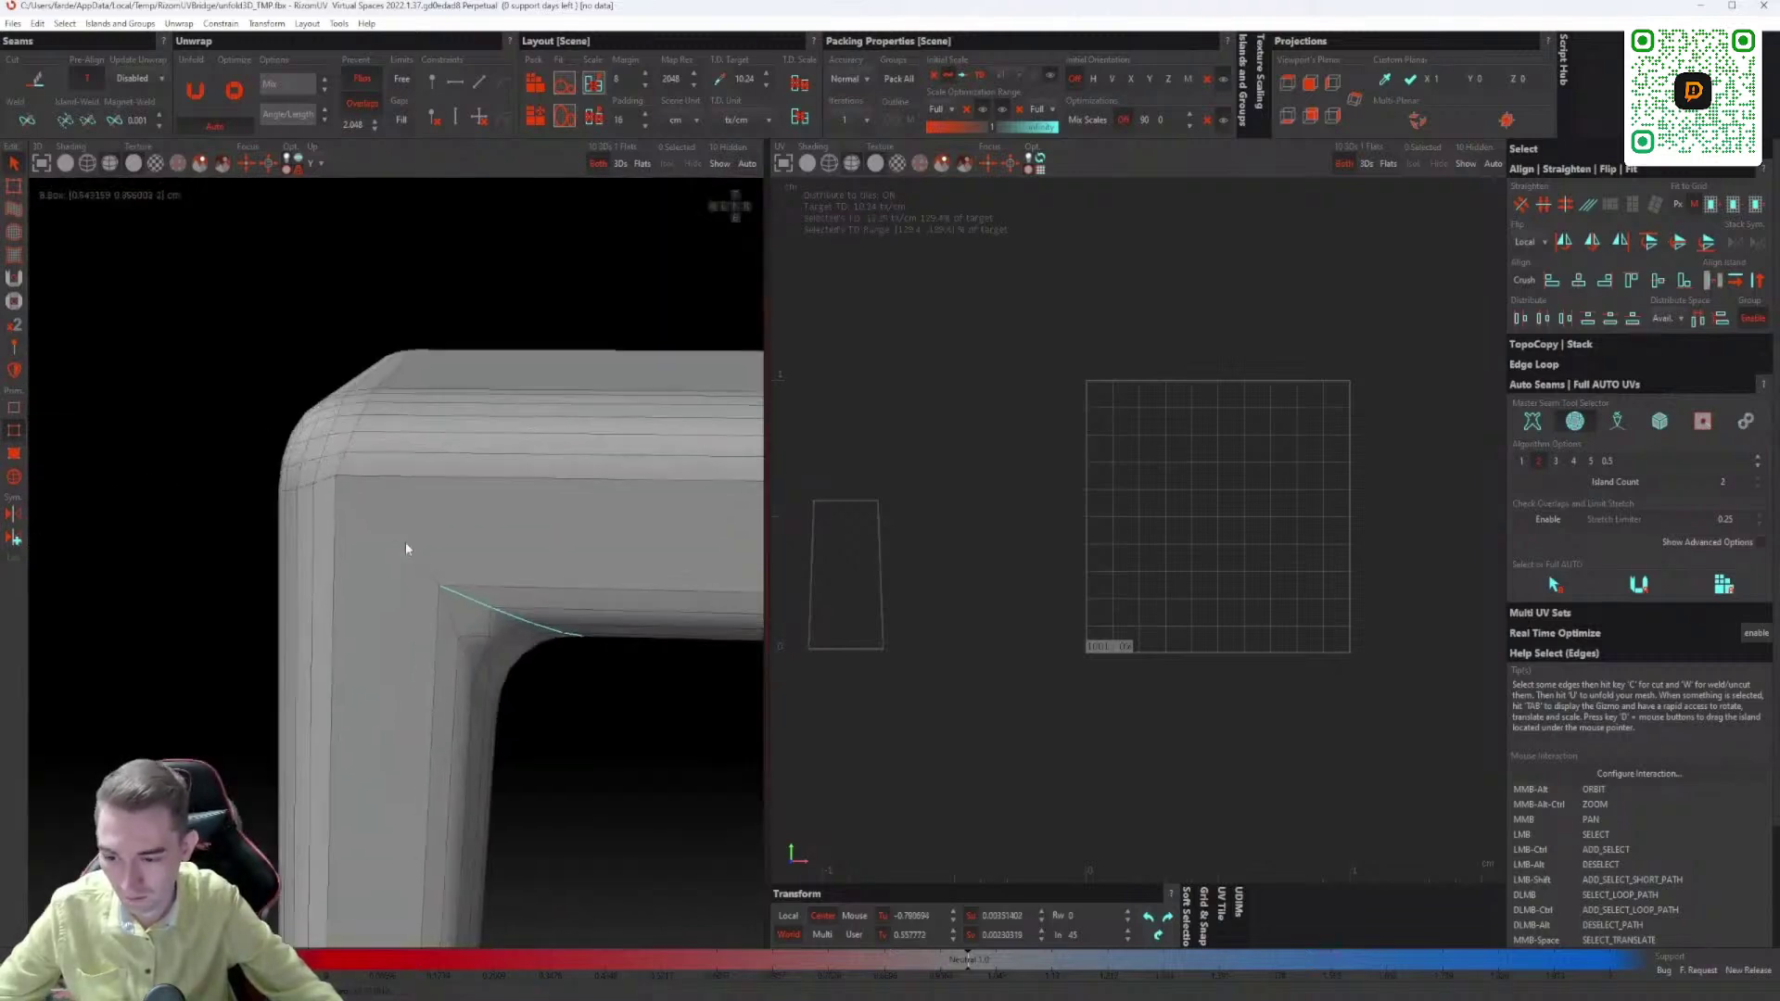
{"action": "left_click", "coordinate": [351, 498], "text": "ctrl"}
{"action": "middle_click_drag", "start_coordinate": [351, 499], "coordinate": [606, 380], "text": "alt"}
Step: Cut a mitre seam around the frame's first lower corner, following the inner bevel edge and the diagonal edges on both faces
{"action": "key", "text": "f"}
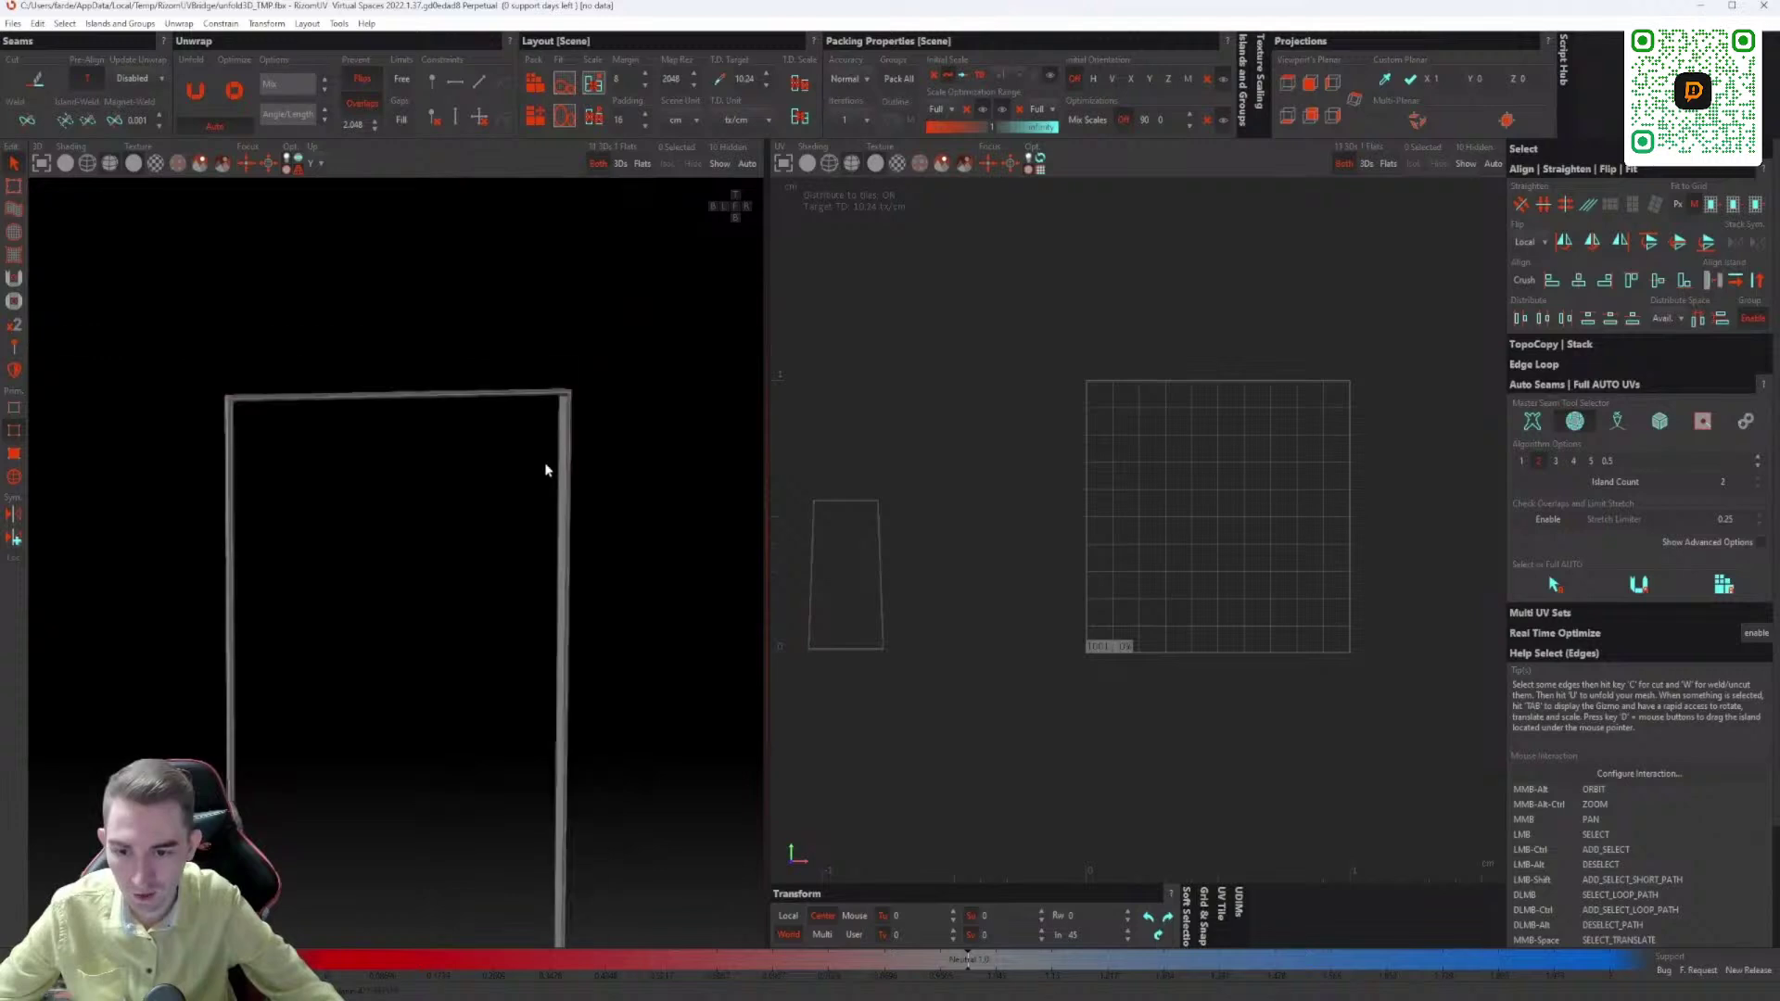
{"action": "middle_click_drag", "start_coordinate": [561, 745], "coordinate": [533, 449]}
{"action": "scroll", "coordinate": [553, 356], "scroll_direction": "up", "scroll_amount": 12}
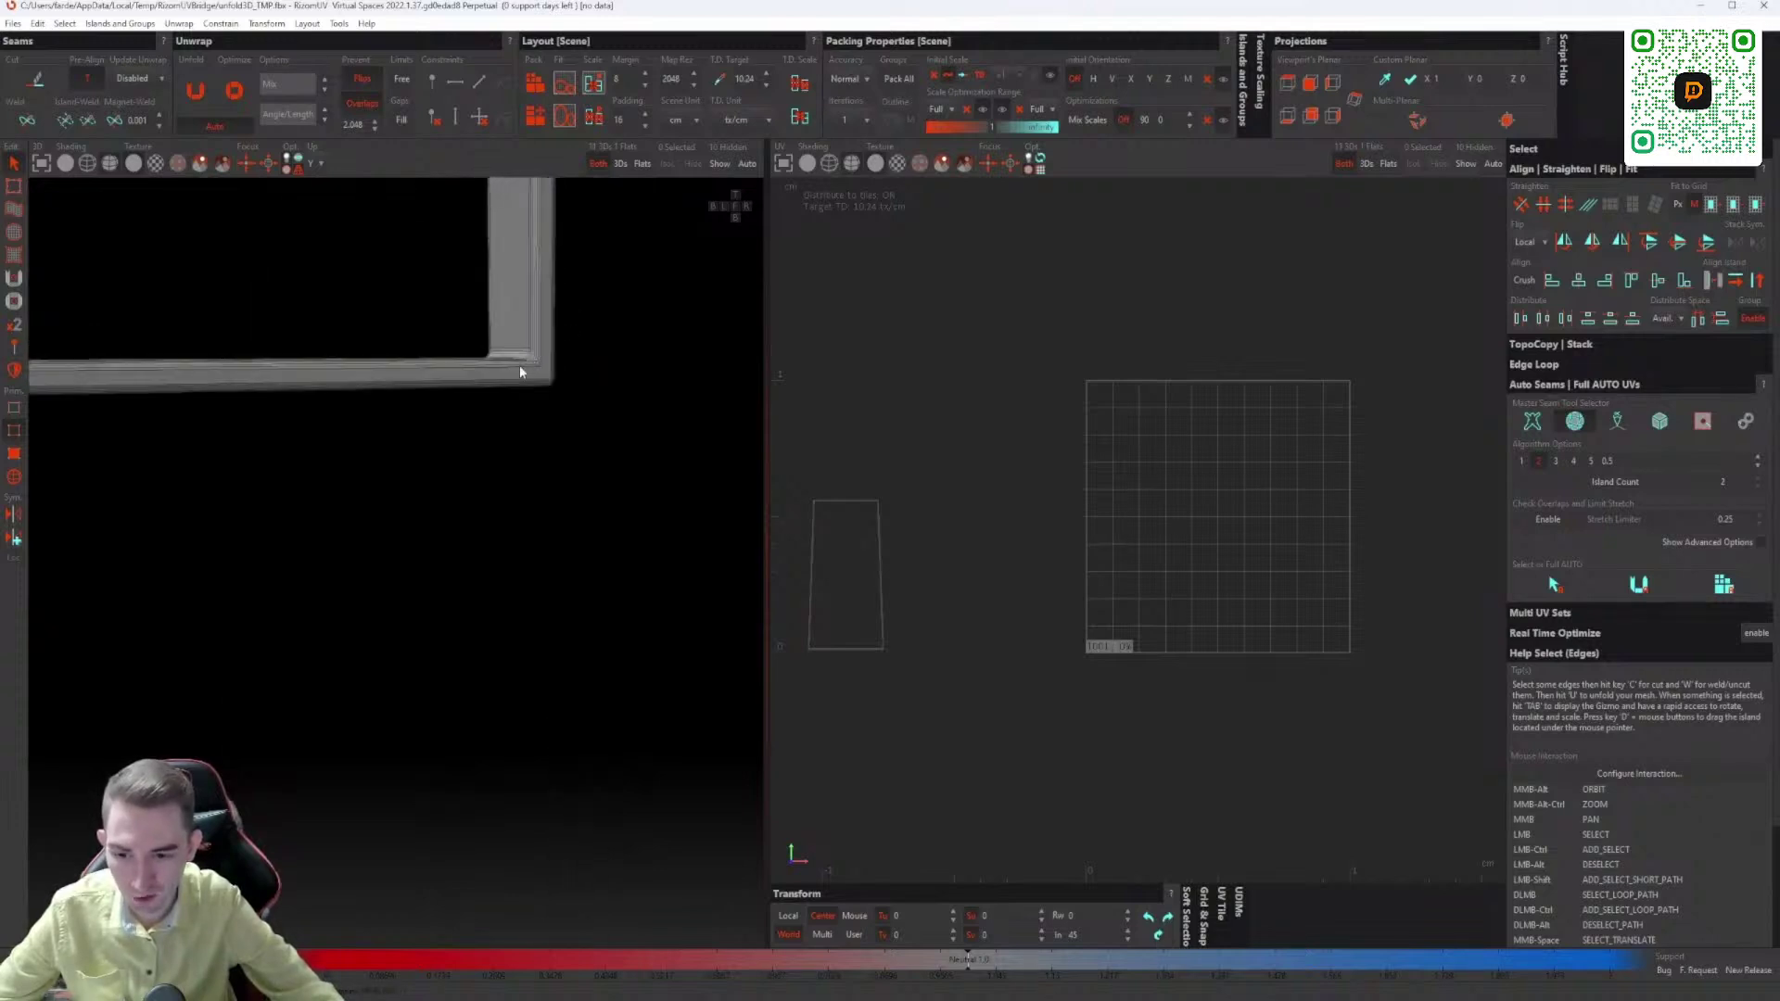
{"action": "scroll", "coordinate": [547, 380], "scroll_direction": "up", "scroll_amount": 5}
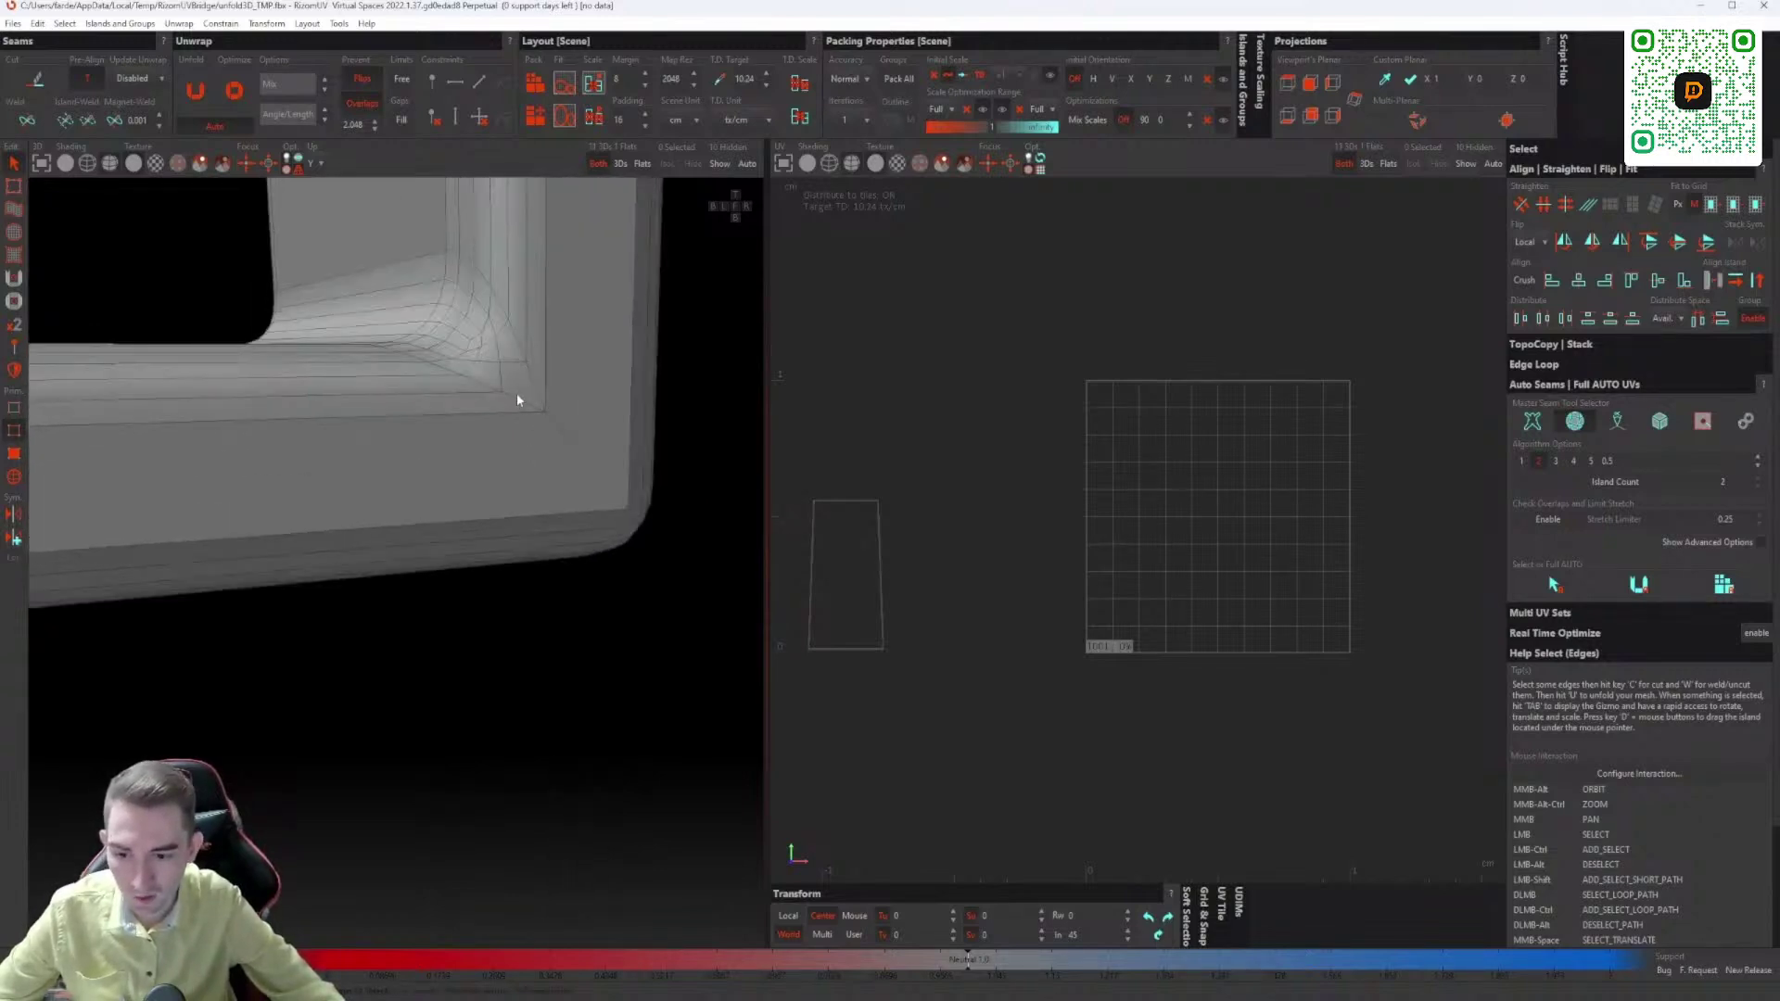
{"action": "double_click", "coordinate": [509, 394]}
{"action": "scroll", "coordinate": [466, 453], "scroll_direction": "down", "scroll_amount": 3}
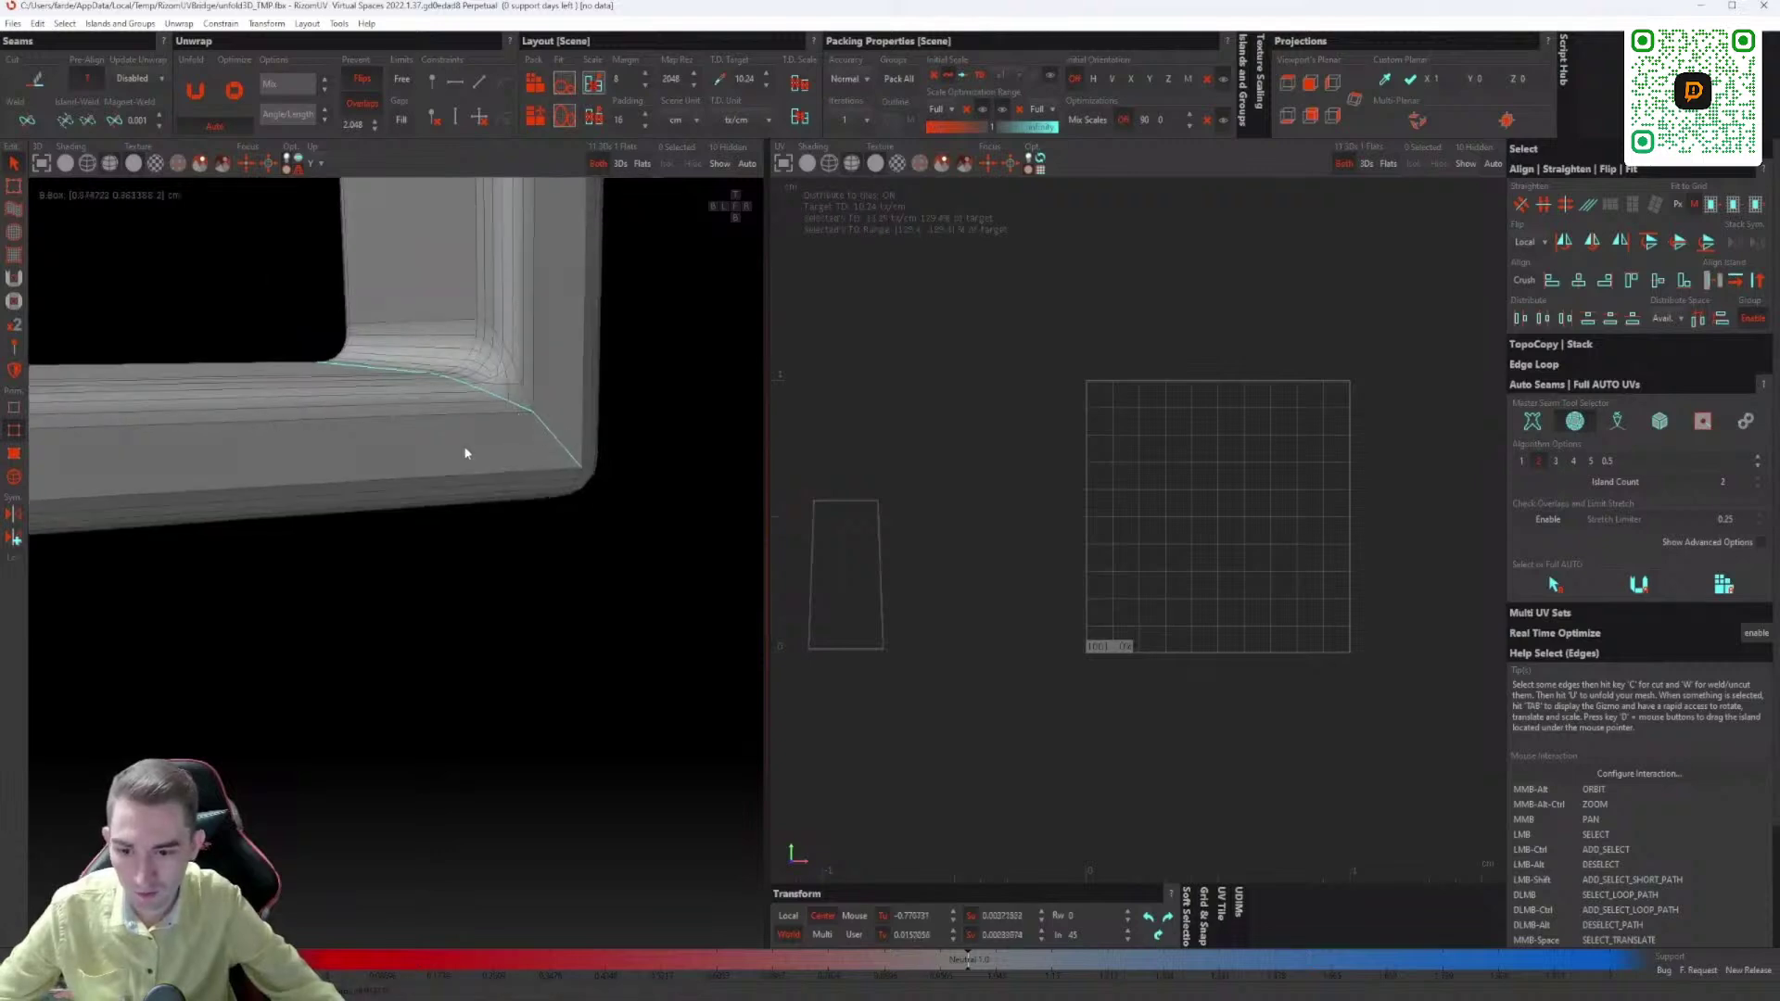
{"action": "middle_click_drag", "start_coordinate": [465, 453], "coordinate": [334, 569], "text": "alt"}
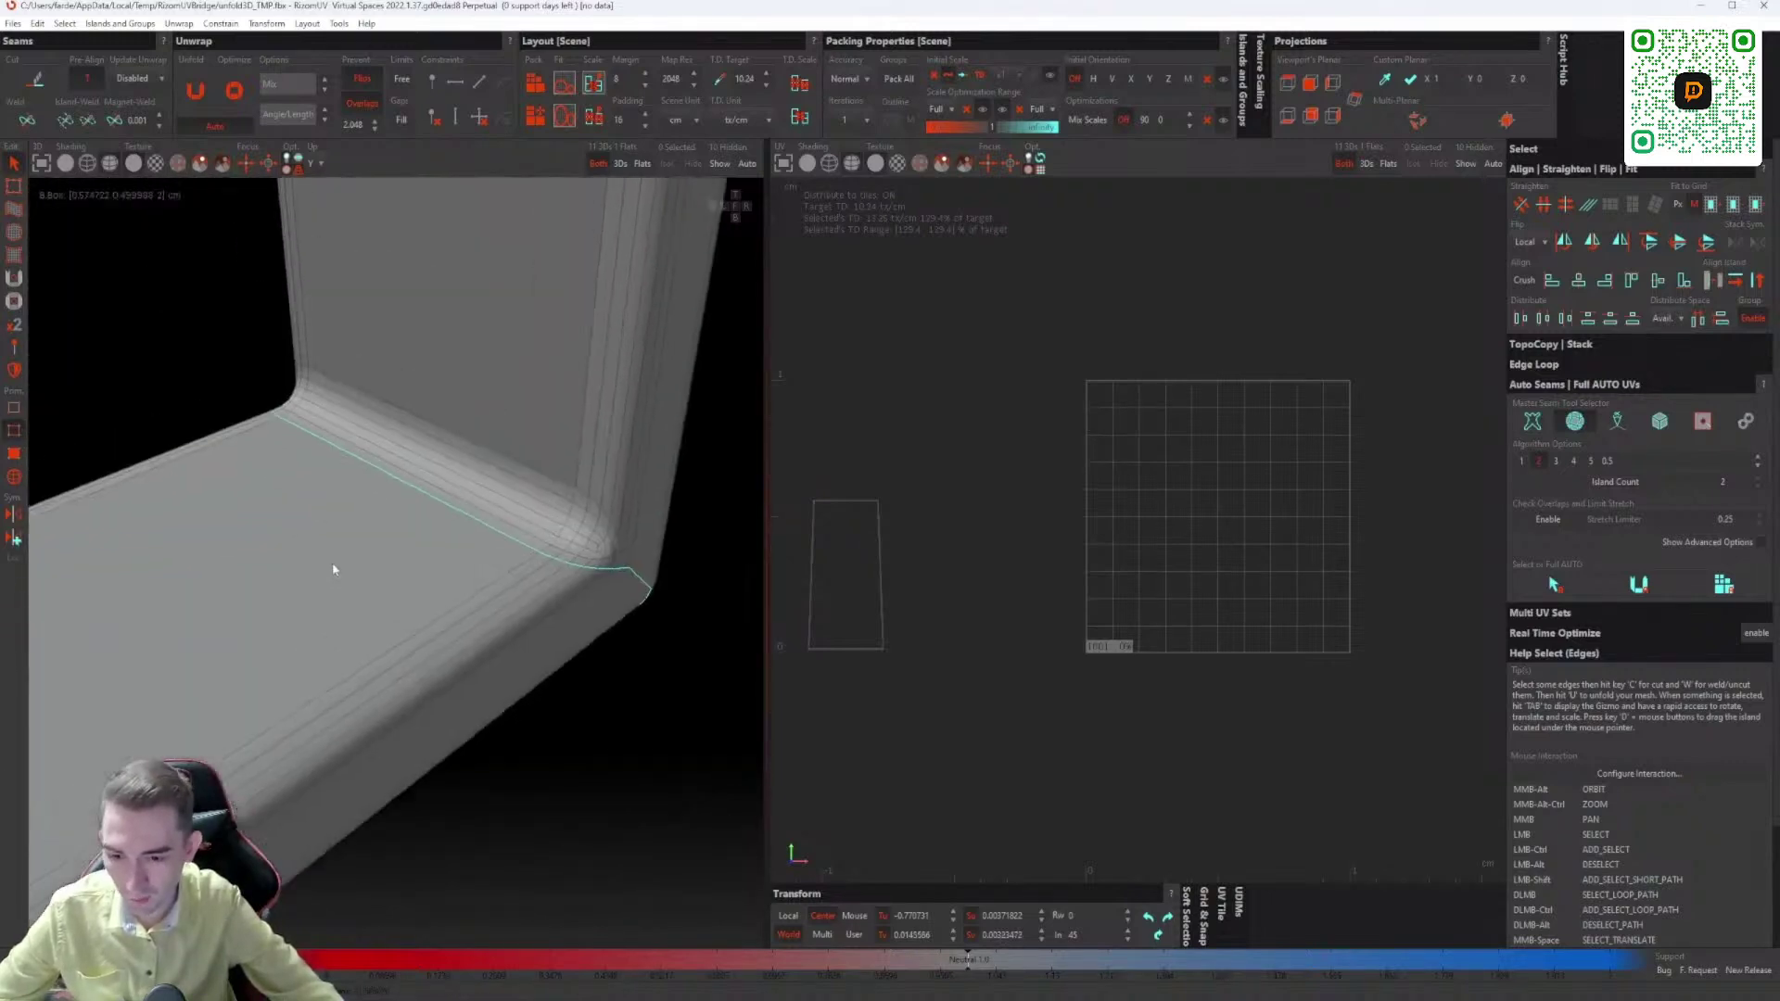
{"action": "key", "text": "c"}
Step: Cut a mitre seam around the frame's opposite lower corner, joining the inner edge loop with the diagonal corner edges
{"action": "scroll", "coordinate": [612, 571], "scroll_direction": "down", "scroll_amount": 6}
{"action": "middle_click_drag", "start_coordinate": [387, 686], "coordinate": [608, 485]}
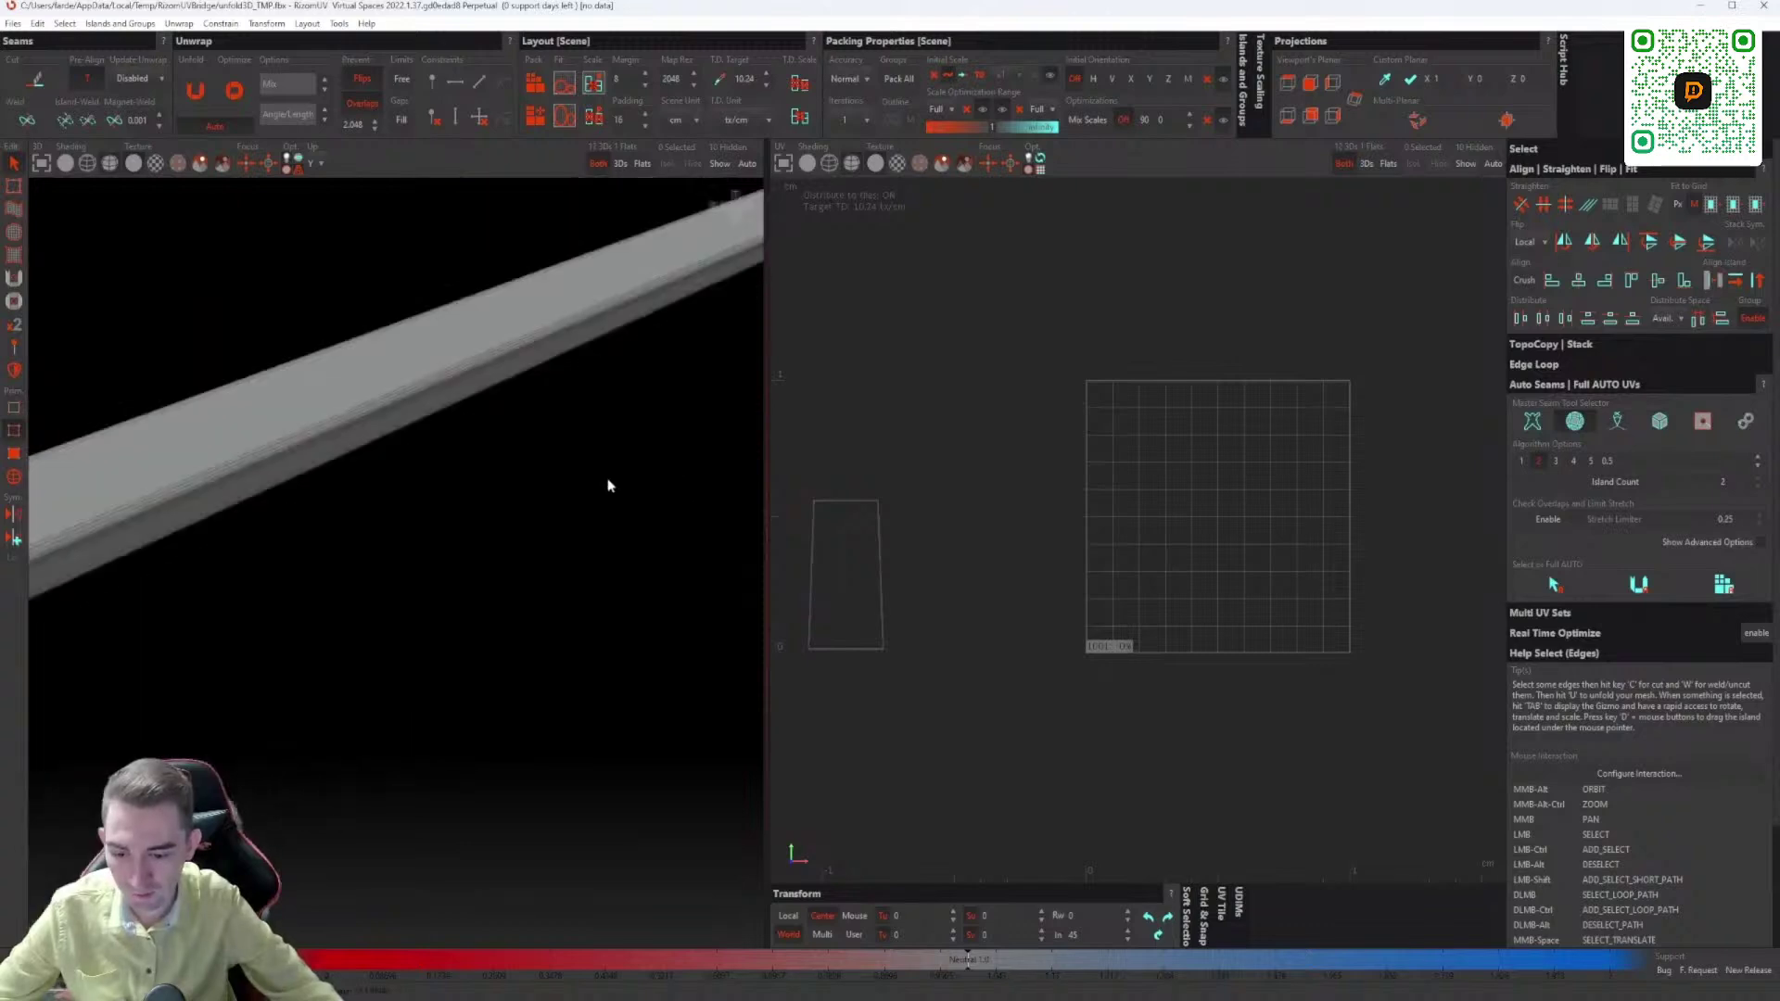
{"action": "scroll", "coordinate": [557, 506], "scroll_direction": "down", "scroll_amount": 3}
{"action": "scroll", "coordinate": [207, 603], "scroll_direction": "up", "scroll_amount": 5}
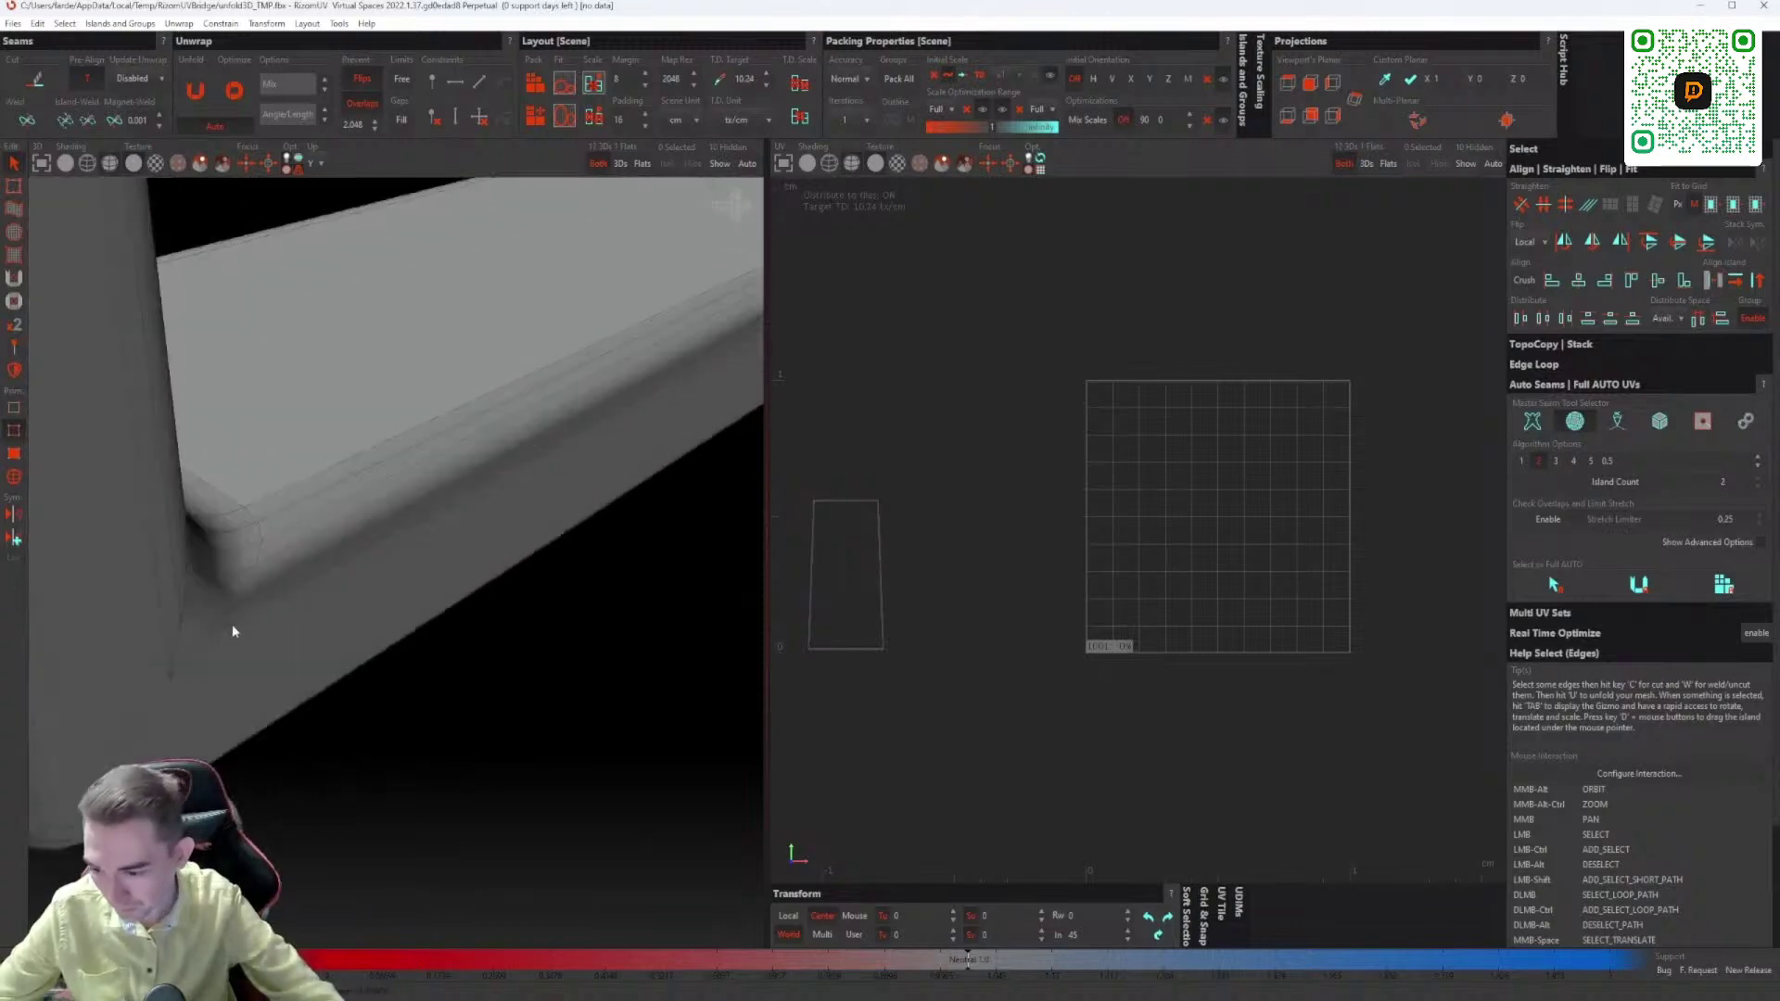
{"action": "middle_click_drag", "start_coordinate": [232, 625], "coordinate": [476, 616], "text": "alt"}
{"action": "left_click", "coordinate": [438, 622]}
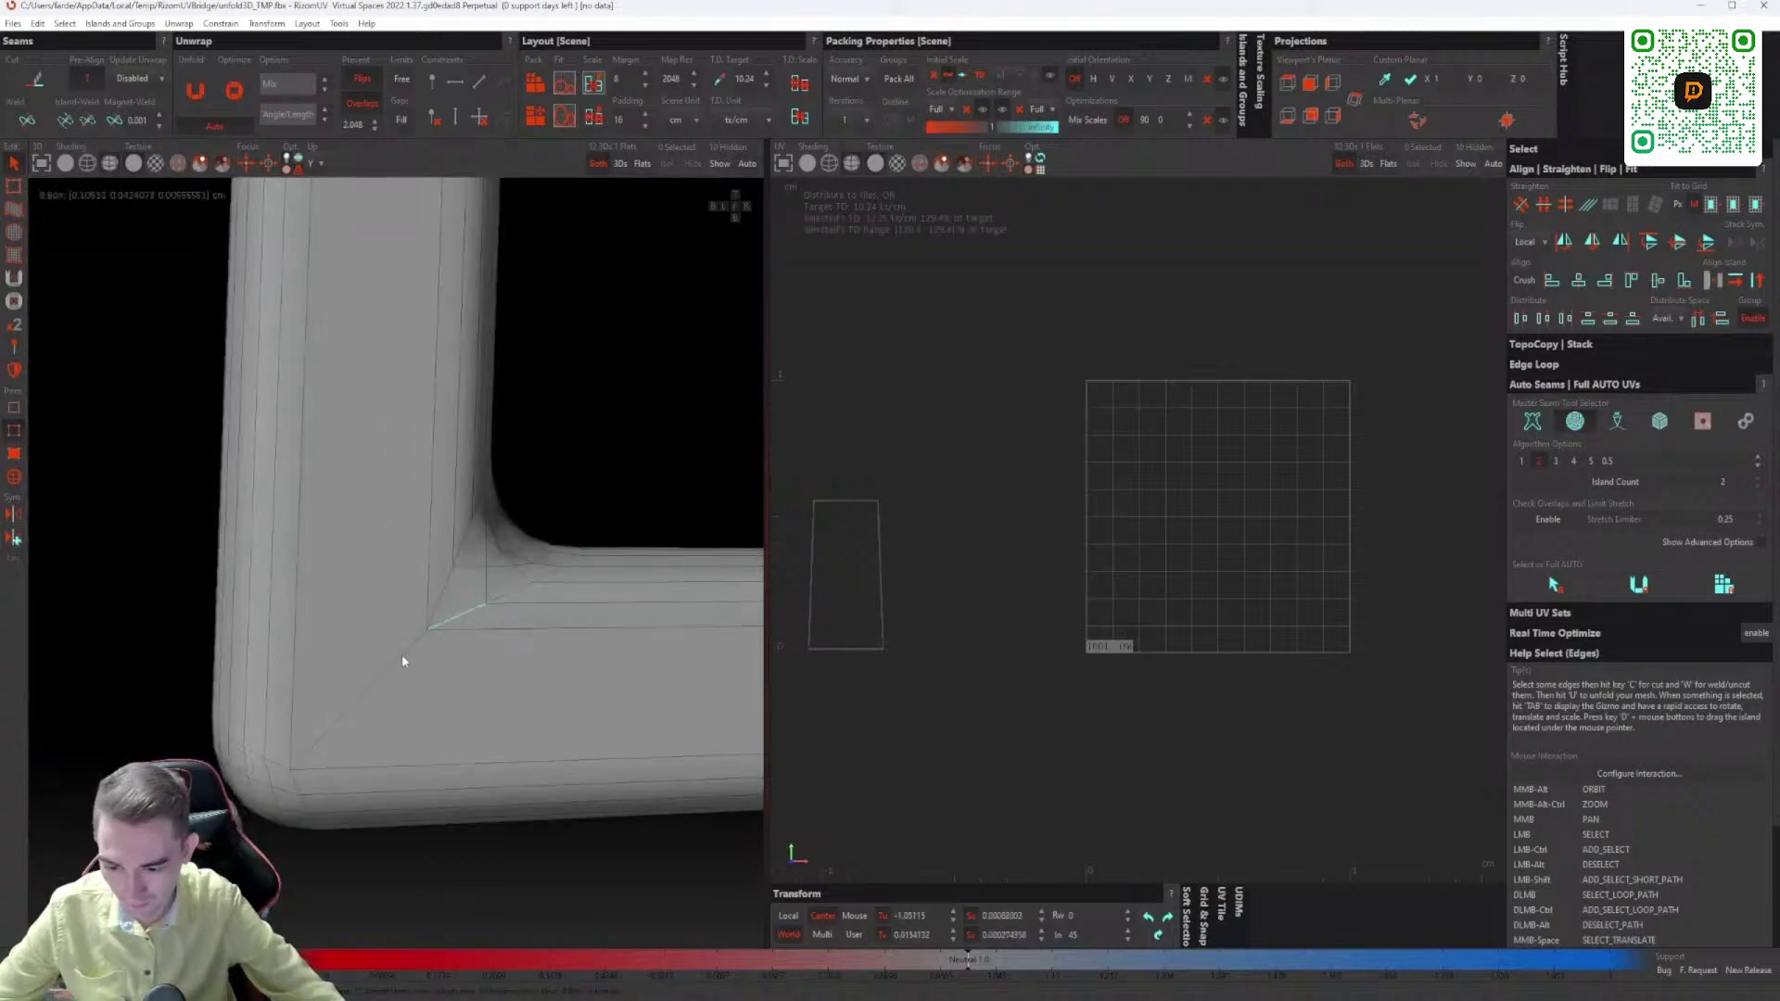
{"action": "left_click", "coordinate": [296, 786], "text": "ctrl"}
{"action": "middle_click_drag", "start_coordinate": [296, 786], "coordinate": [358, 620], "text": "alt"}
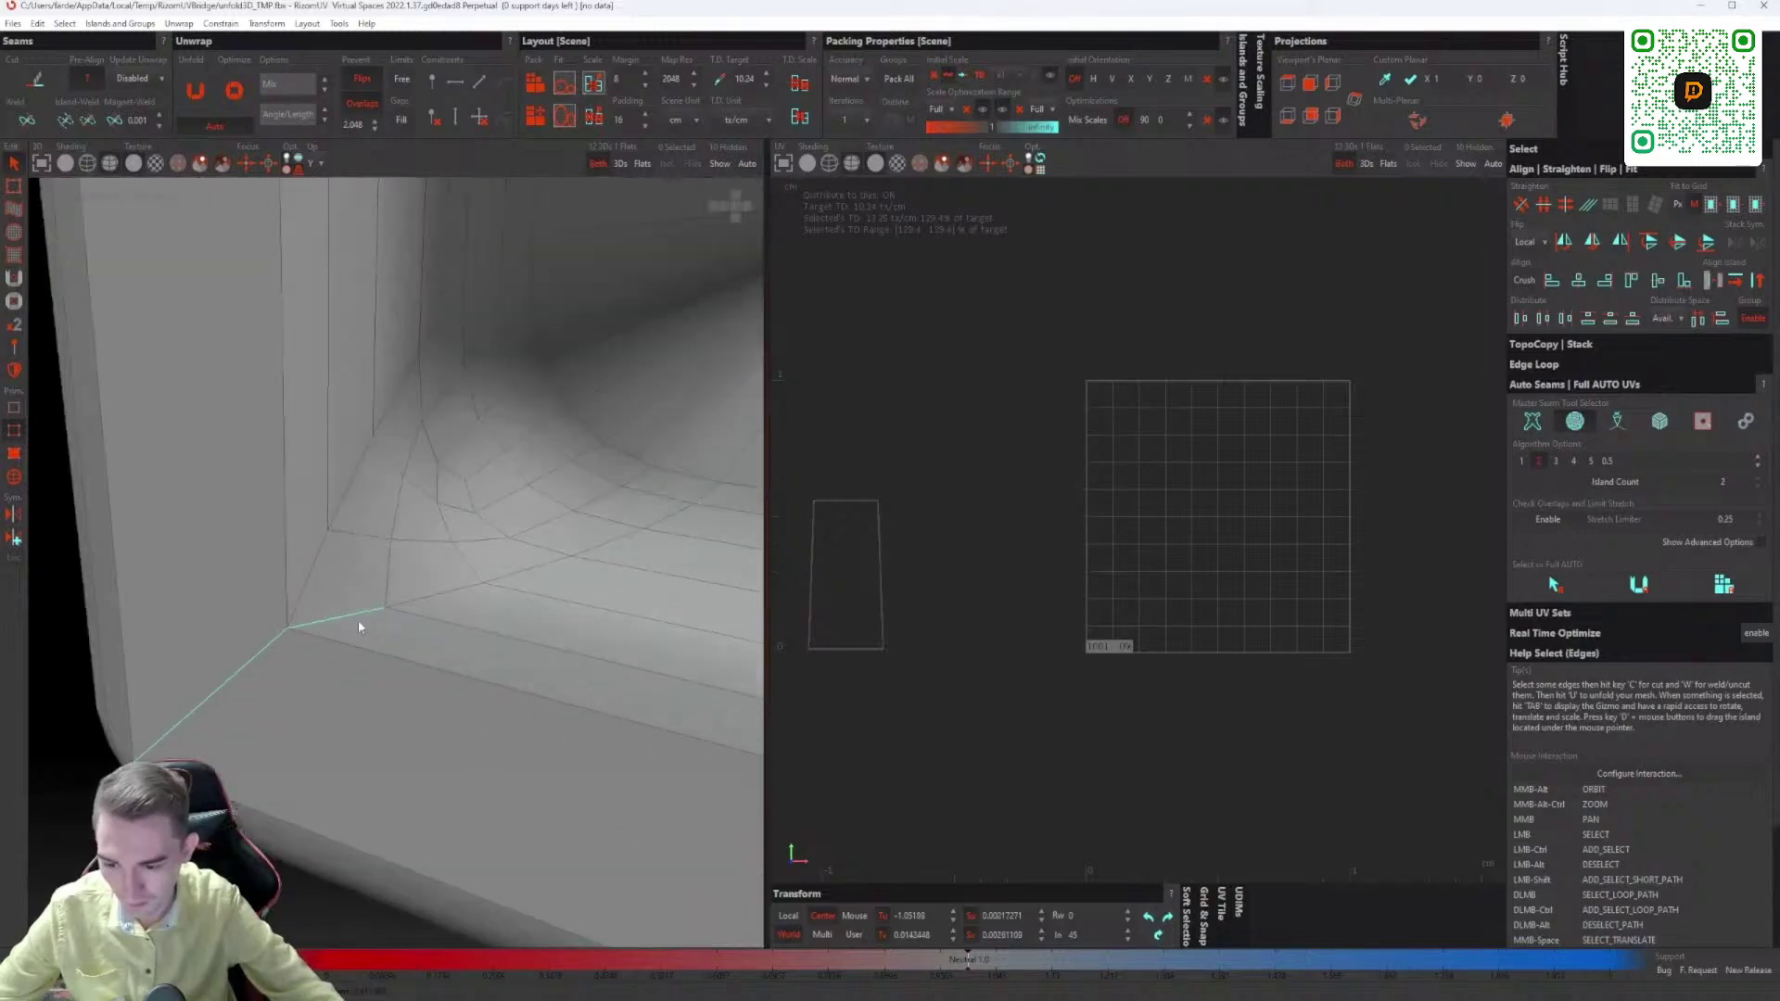
{"action": "double_click", "coordinate": [299, 638]}
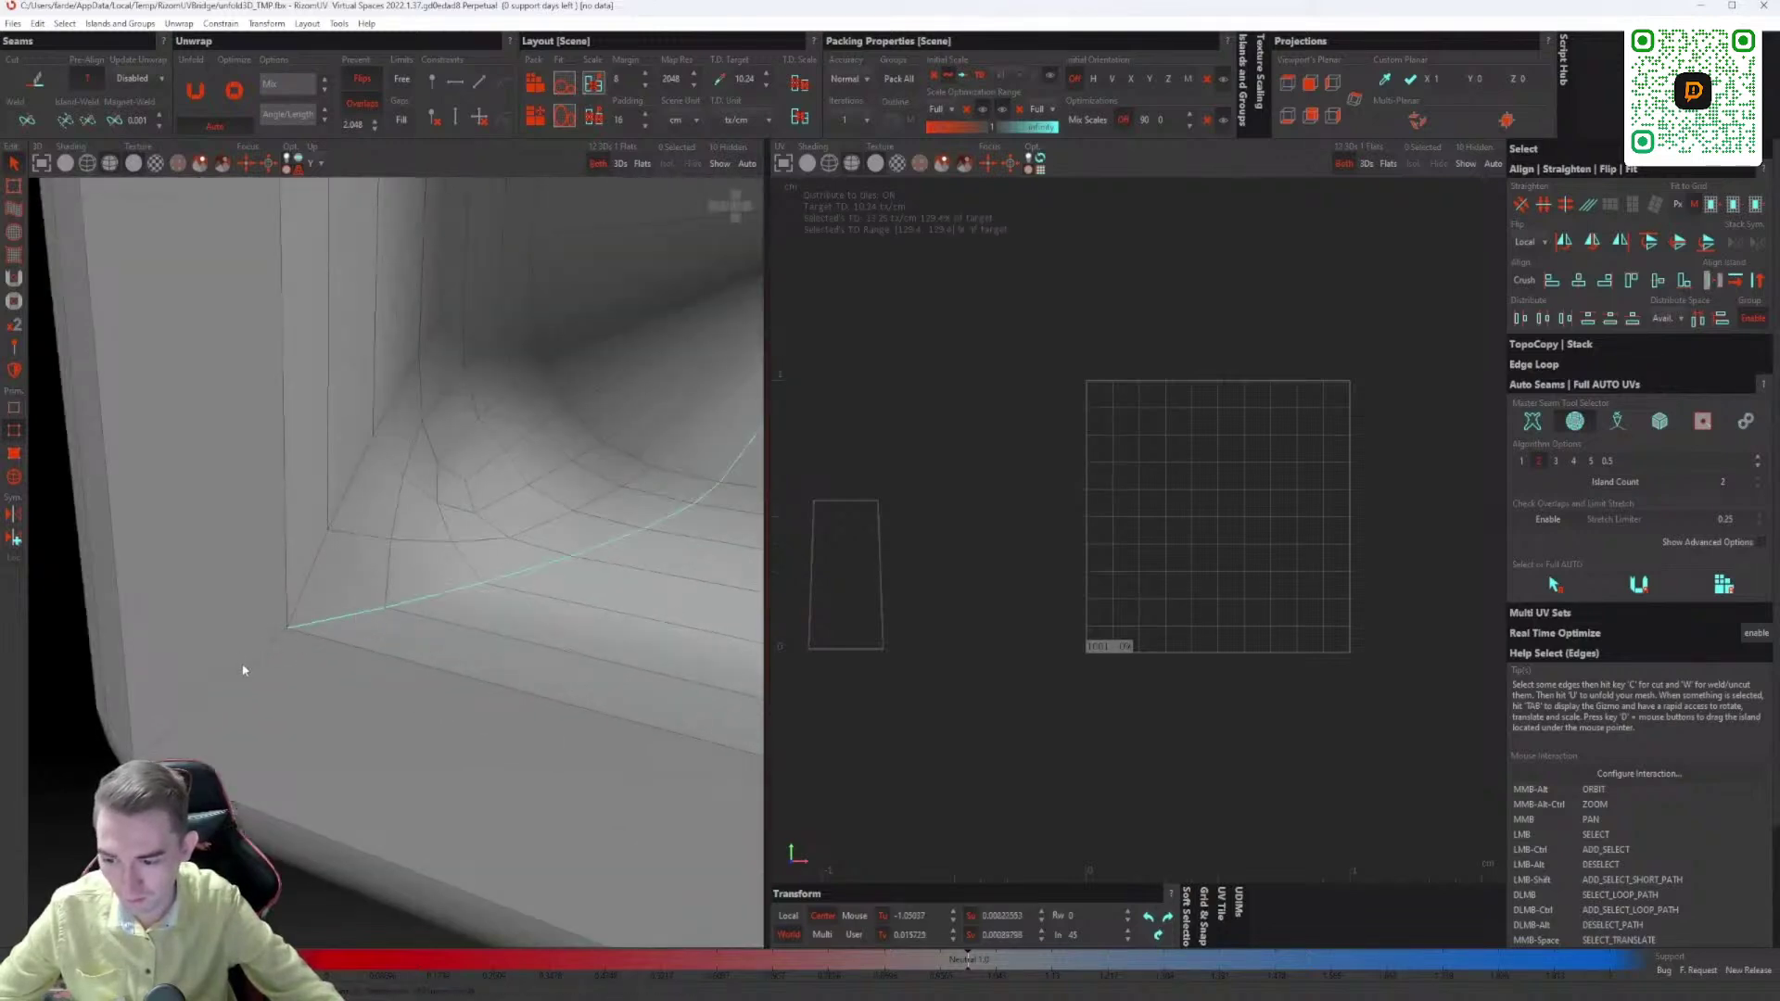
{"action": "middle_click_drag", "start_coordinate": [243, 670], "coordinate": [374, 665], "text": "alt"}
{"action": "left_click", "coordinate": [454, 527], "text": "ctrl"}
{"action": "left_click", "coordinate": [524, 638], "text": "ctrl"}
{"action": "key", "text": "c"}
Step: Check how the corner seams divide the frame by selecting the top bar and both side bars as islands
{"action": "key", "text": "F4"}
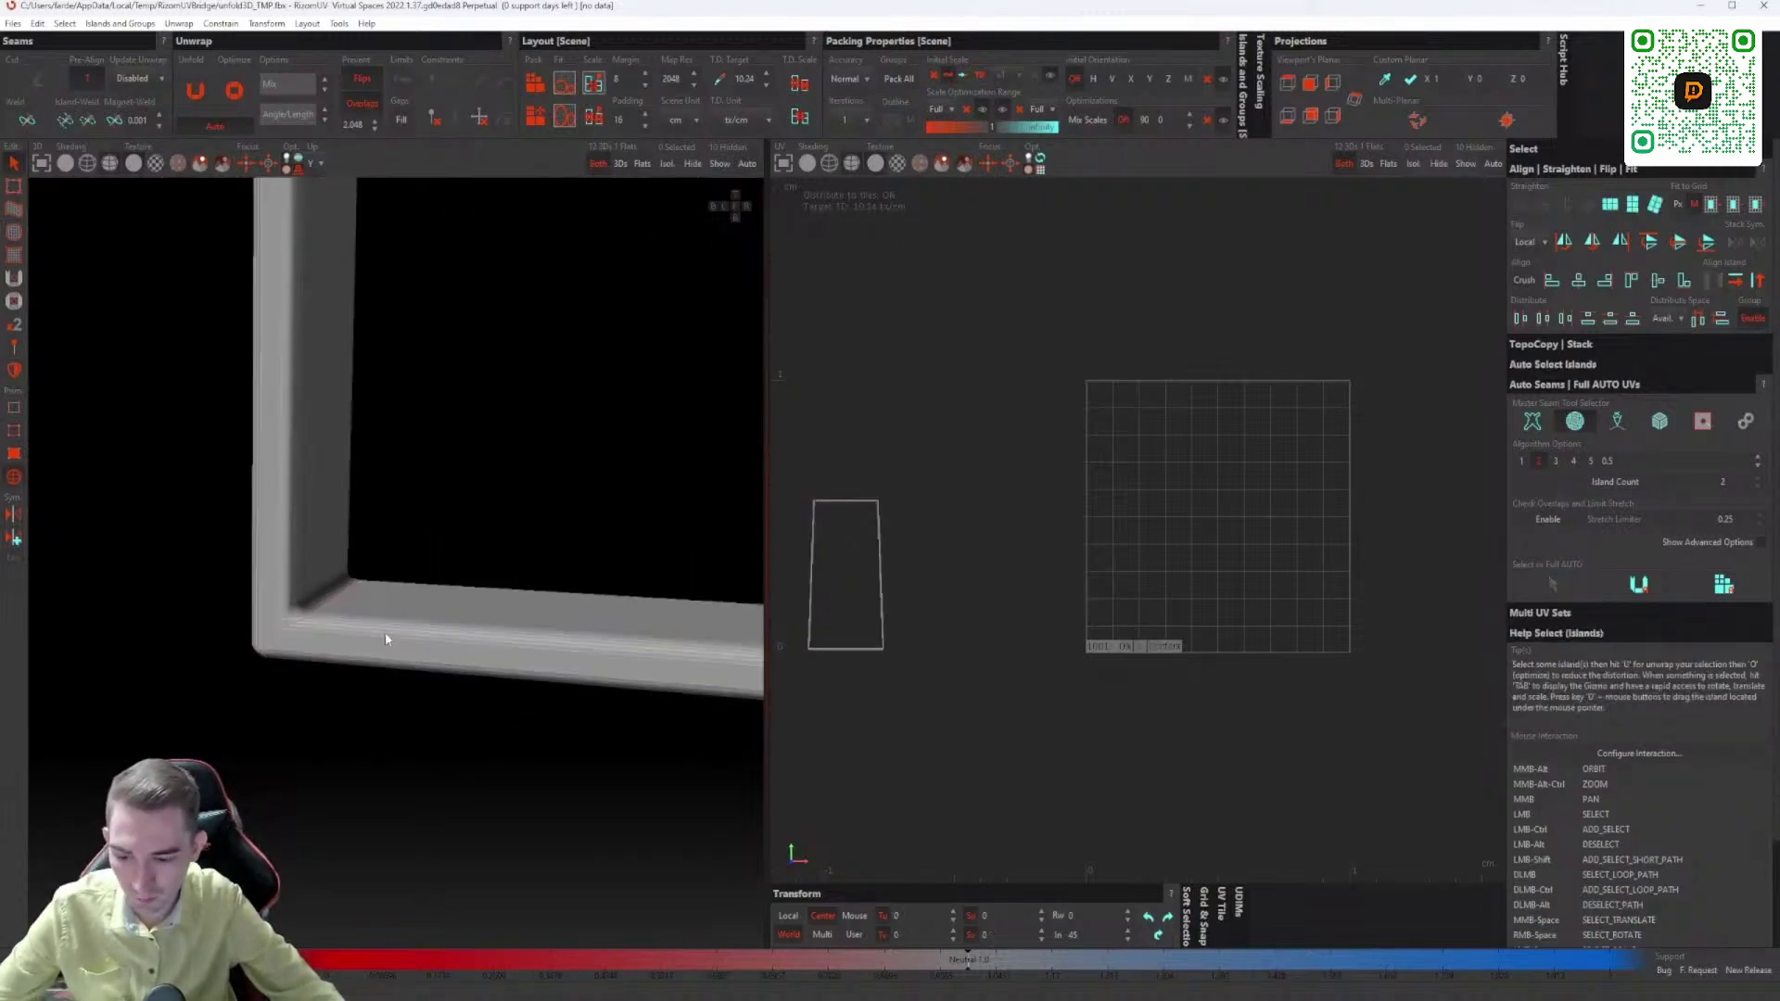
{"action": "left_click", "coordinate": [386, 639]}
{"action": "scroll", "coordinate": [349, 643], "scroll_direction": "down", "scroll_amount": 8}
{"action": "left_click_drag", "start_coordinate": [590, 516], "coordinate": [458, 598]}
{"action": "scroll", "coordinate": [454, 594], "scroll_direction": "down", "scroll_amount": 2}
{"action": "middle_click_drag", "start_coordinate": [450, 556], "coordinate": [431, 717]}
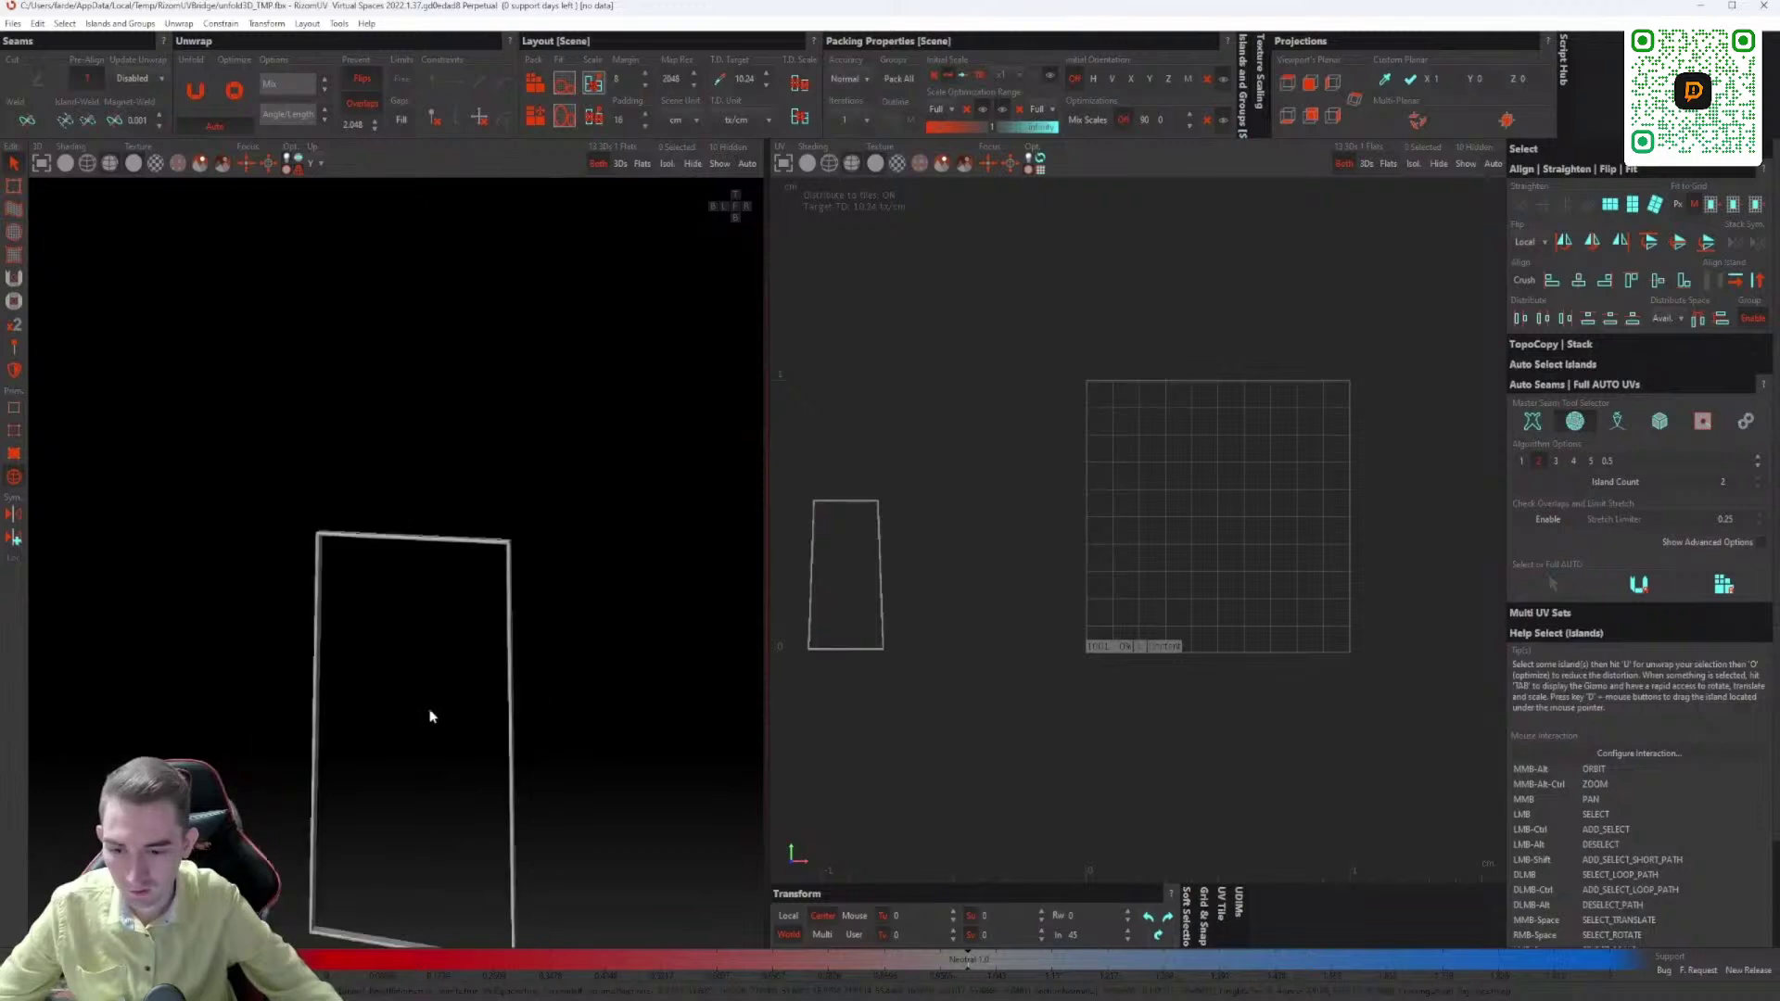
{"action": "scroll", "coordinate": [429, 546], "scroll_direction": "up", "scroll_amount": 4}
{"action": "left_click", "coordinate": [429, 550]}
{"action": "scroll", "coordinate": [566, 598], "scroll_direction": "up", "scroll_amount": 2}
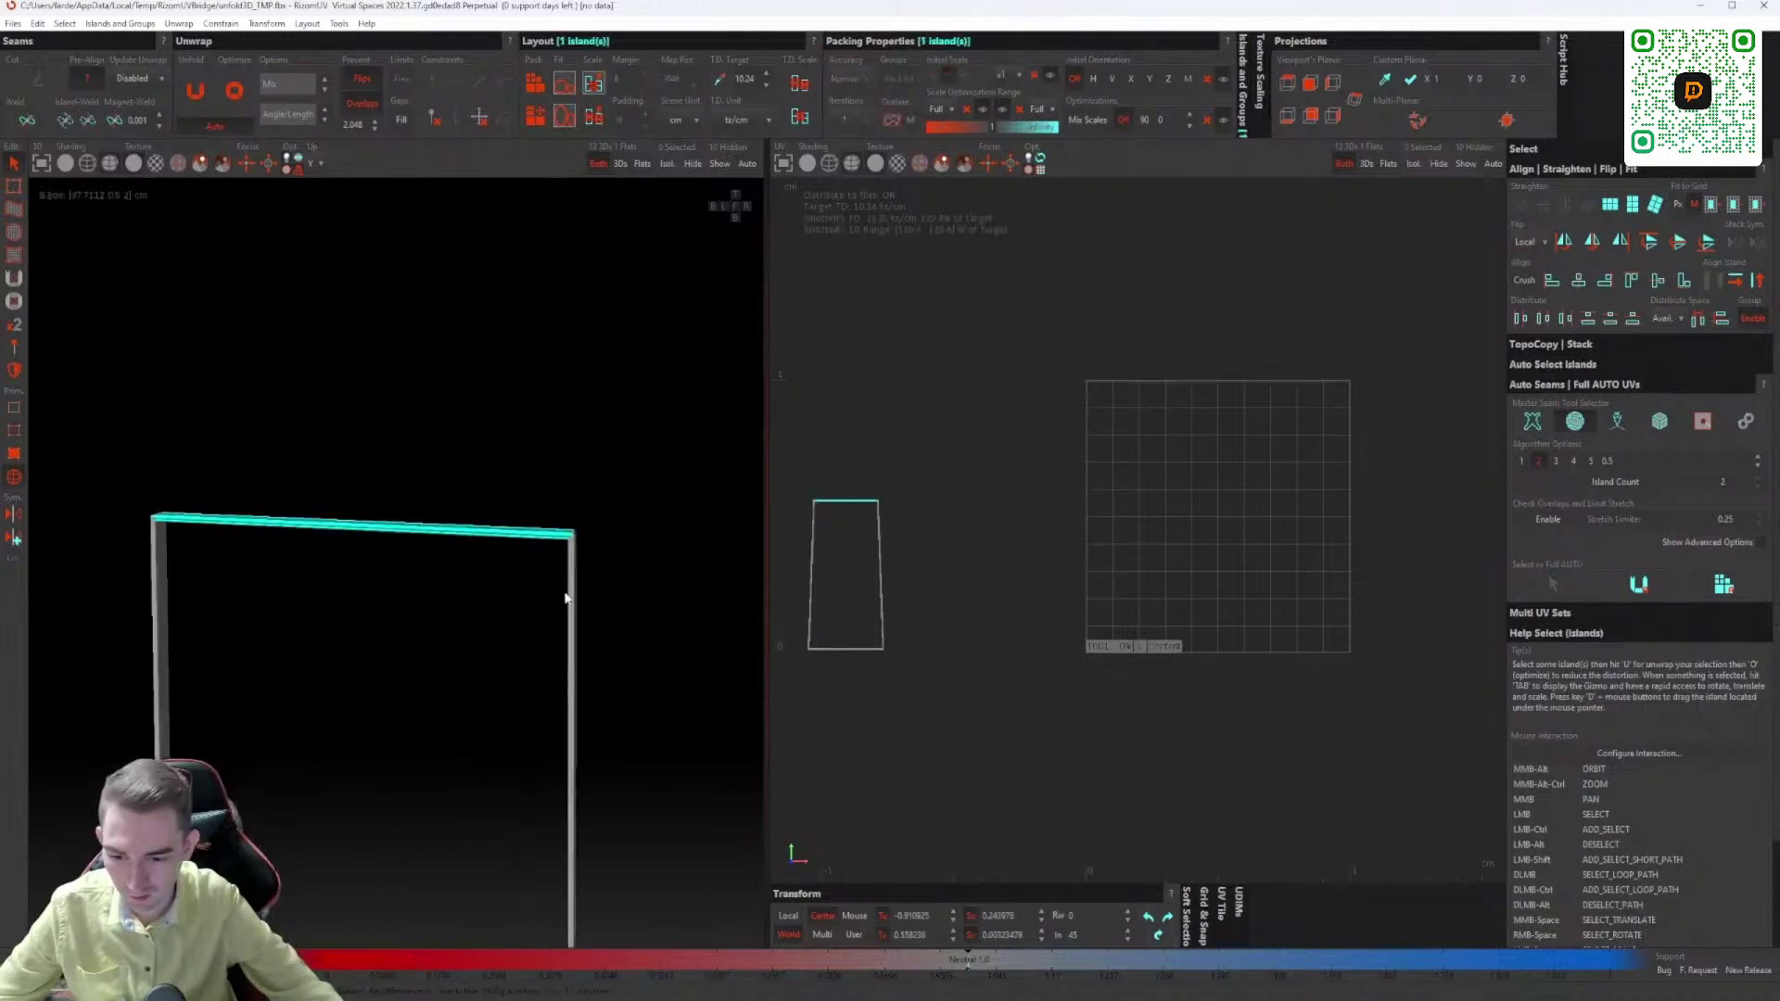
{"action": "left_click", "coordinate": [573, 585]}
{"action": "left_click", "coordinate": [167, 636]}
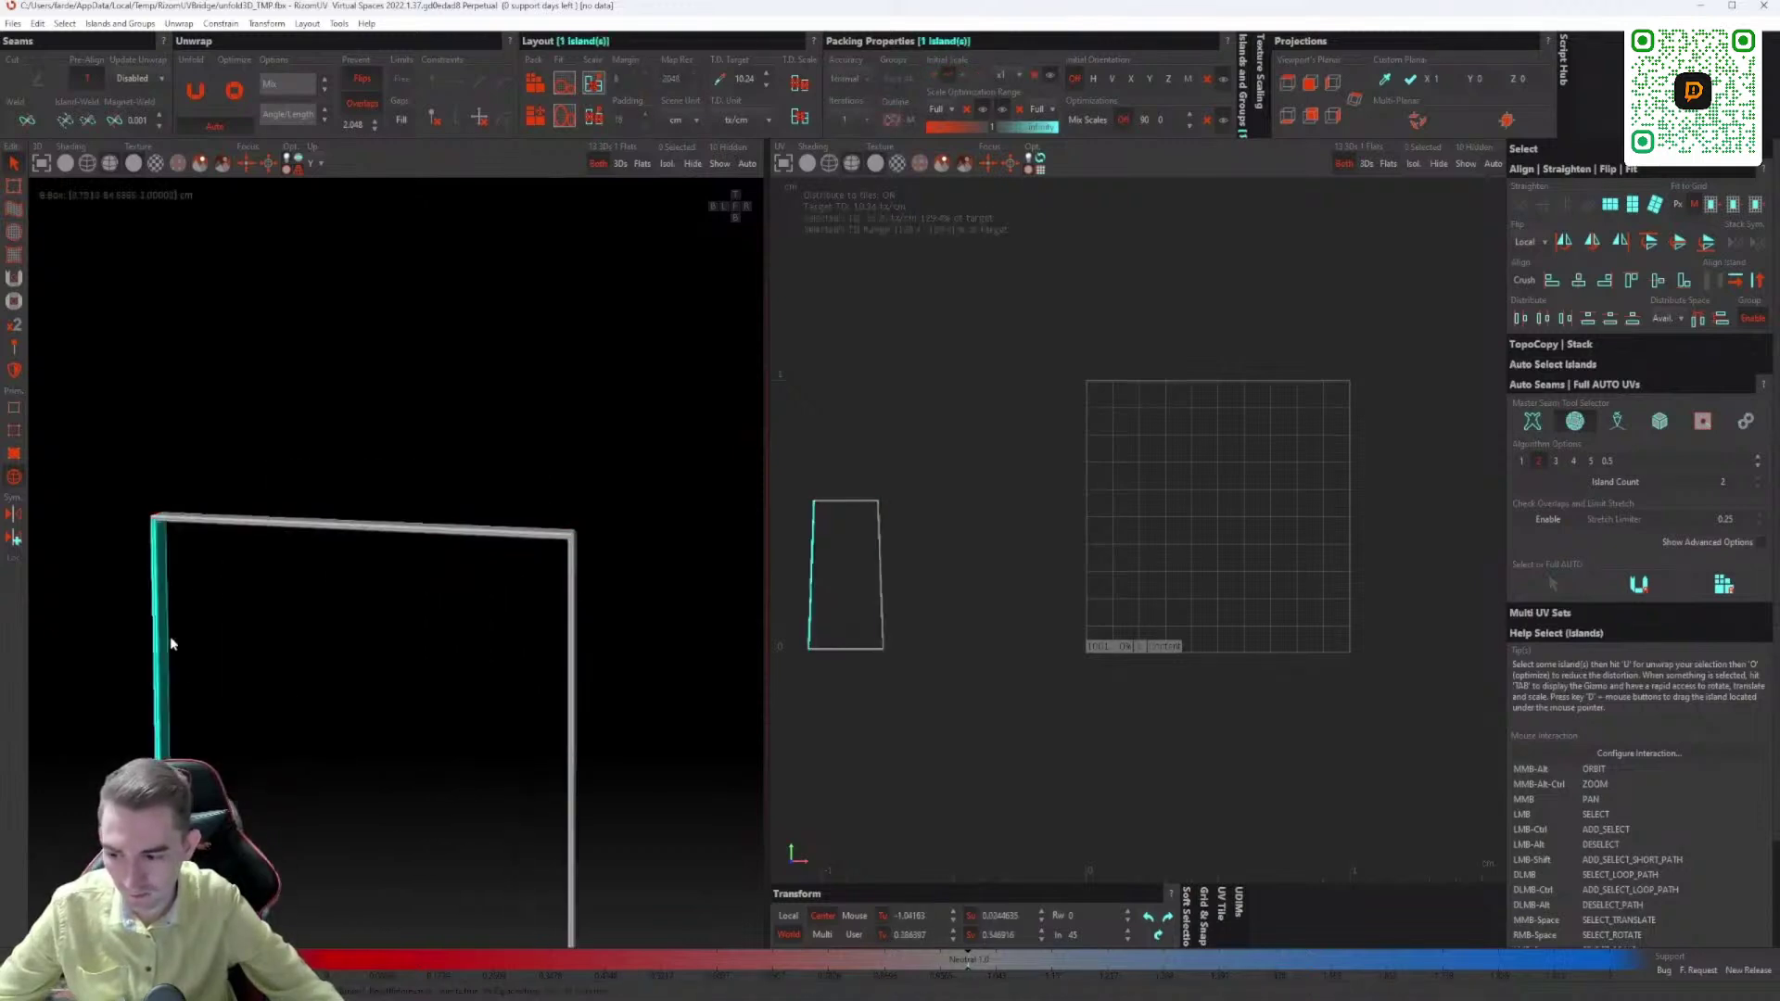
Step: Select the frame's top bar island and try the automatic Pelt seams on it, with unfolding and packing
{"action": "middle_click_drag", "start_coordinate": [170, 636], "coordinate": [455, 381]}
{"action": "left_click", "coordinate": [430, 286]}
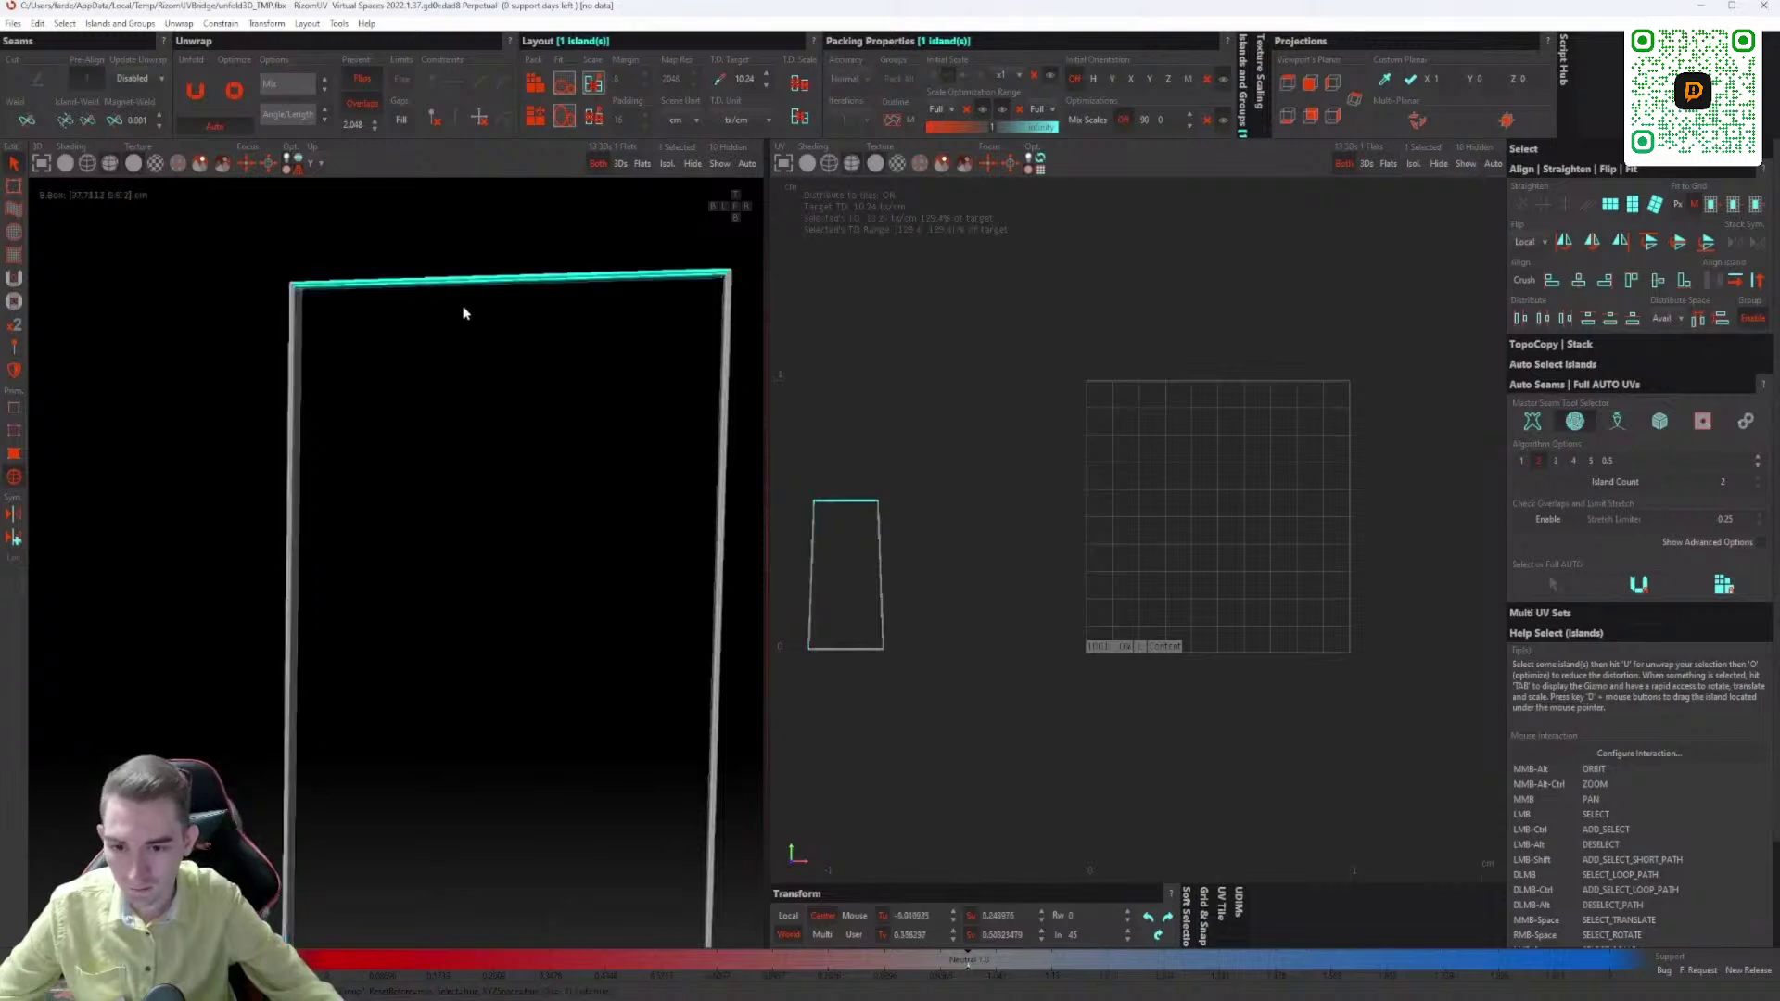
{"action": "middle_click_drag", "start_coordinate": [620, 418], "coordinate": [490, 574]}
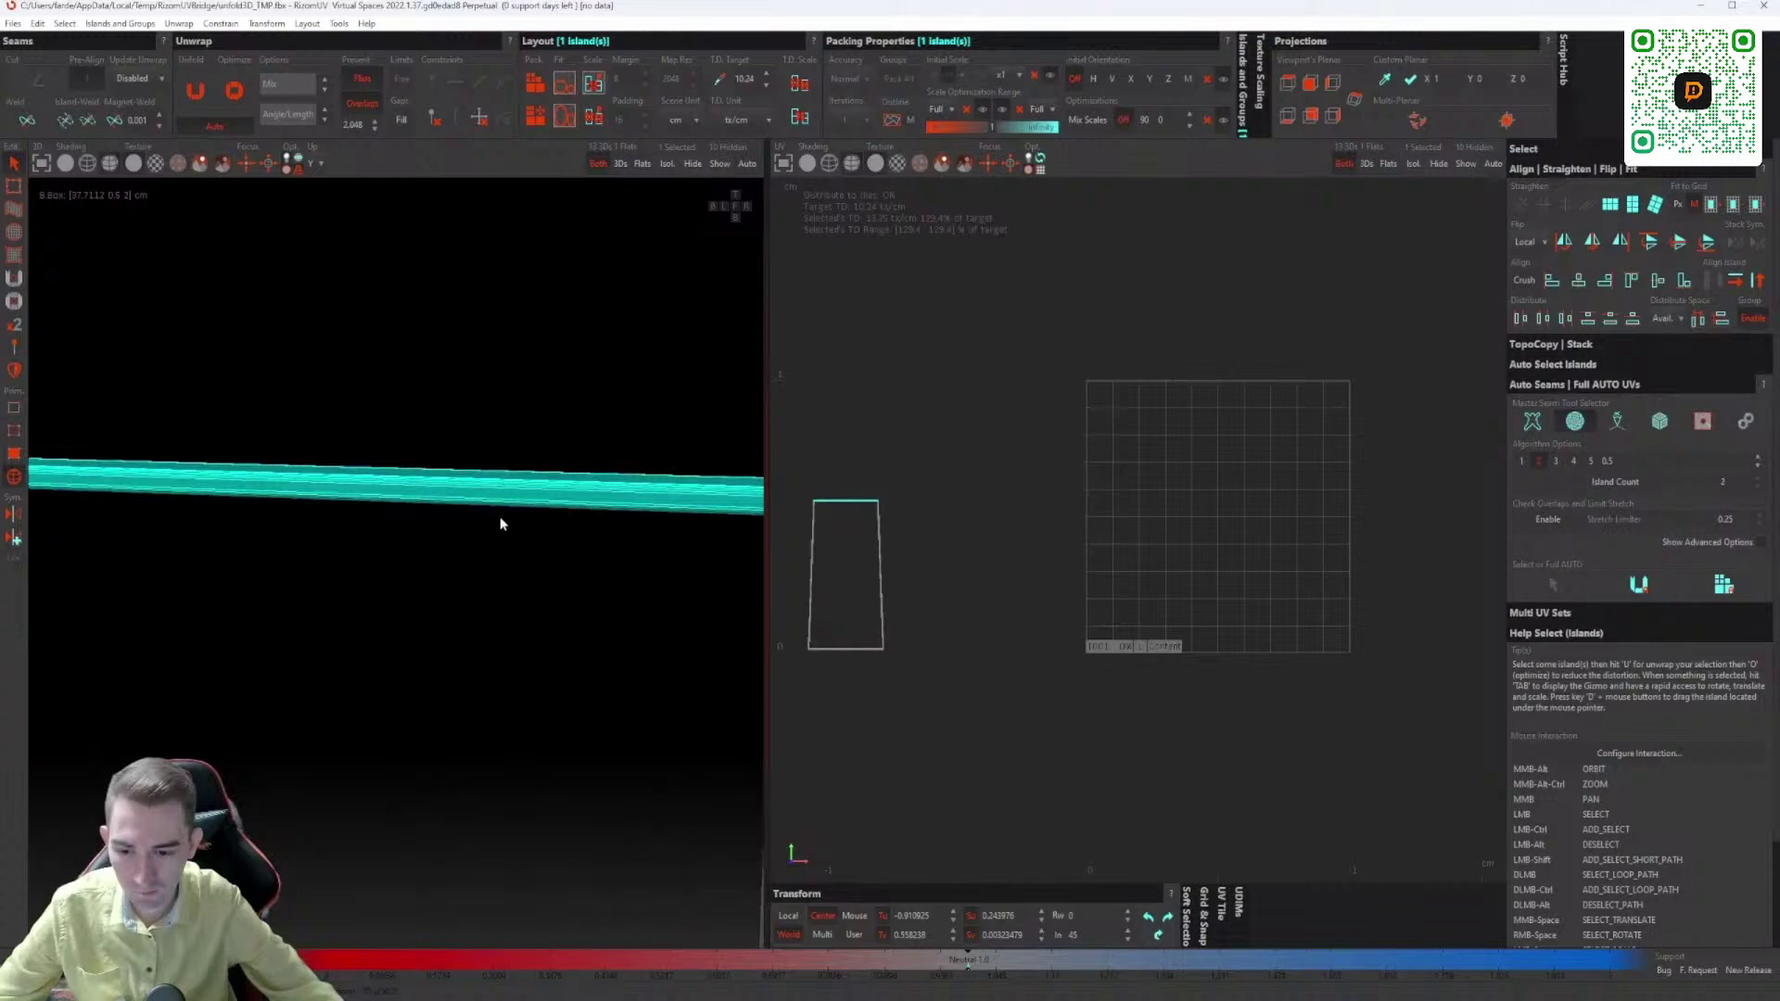
{"action": "scroll", "coordinate": [457, 497], "scroll_direction": "down", "scroll_amount": 4}
{"action": "scroll", "coordinate": [322, 517], "scroll_direction": "down", "scroll_amount": 1}
{"action": "scroll", "coordinate": [365, 503], "scroll_direction": "up", "scroll_amount": 2}
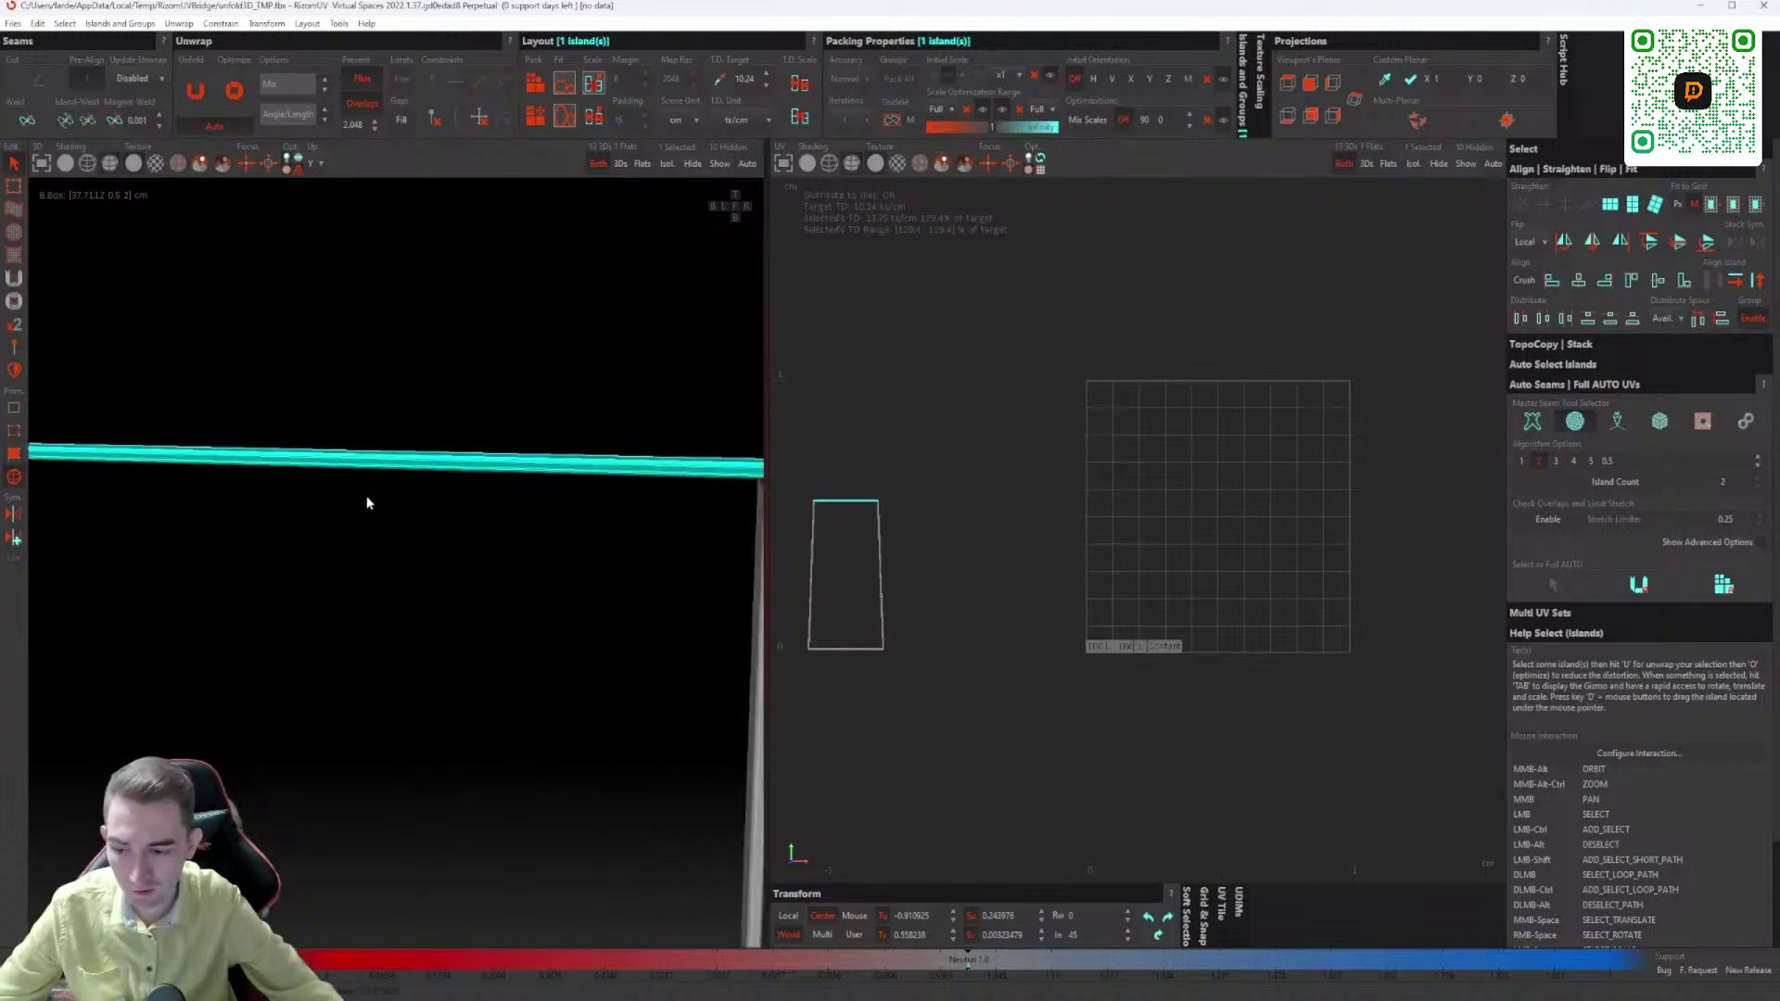
{"action": "scroll", "coordinate": [303, 473], "scroll_direction": "down", "scroll_amount": 3}
{"action": "scroll", "coordinate": [301, 472], "scroll_direction": "down", "scroll_amount": 1}
{"action": "left_click", "coordinate": [1573, 421]}
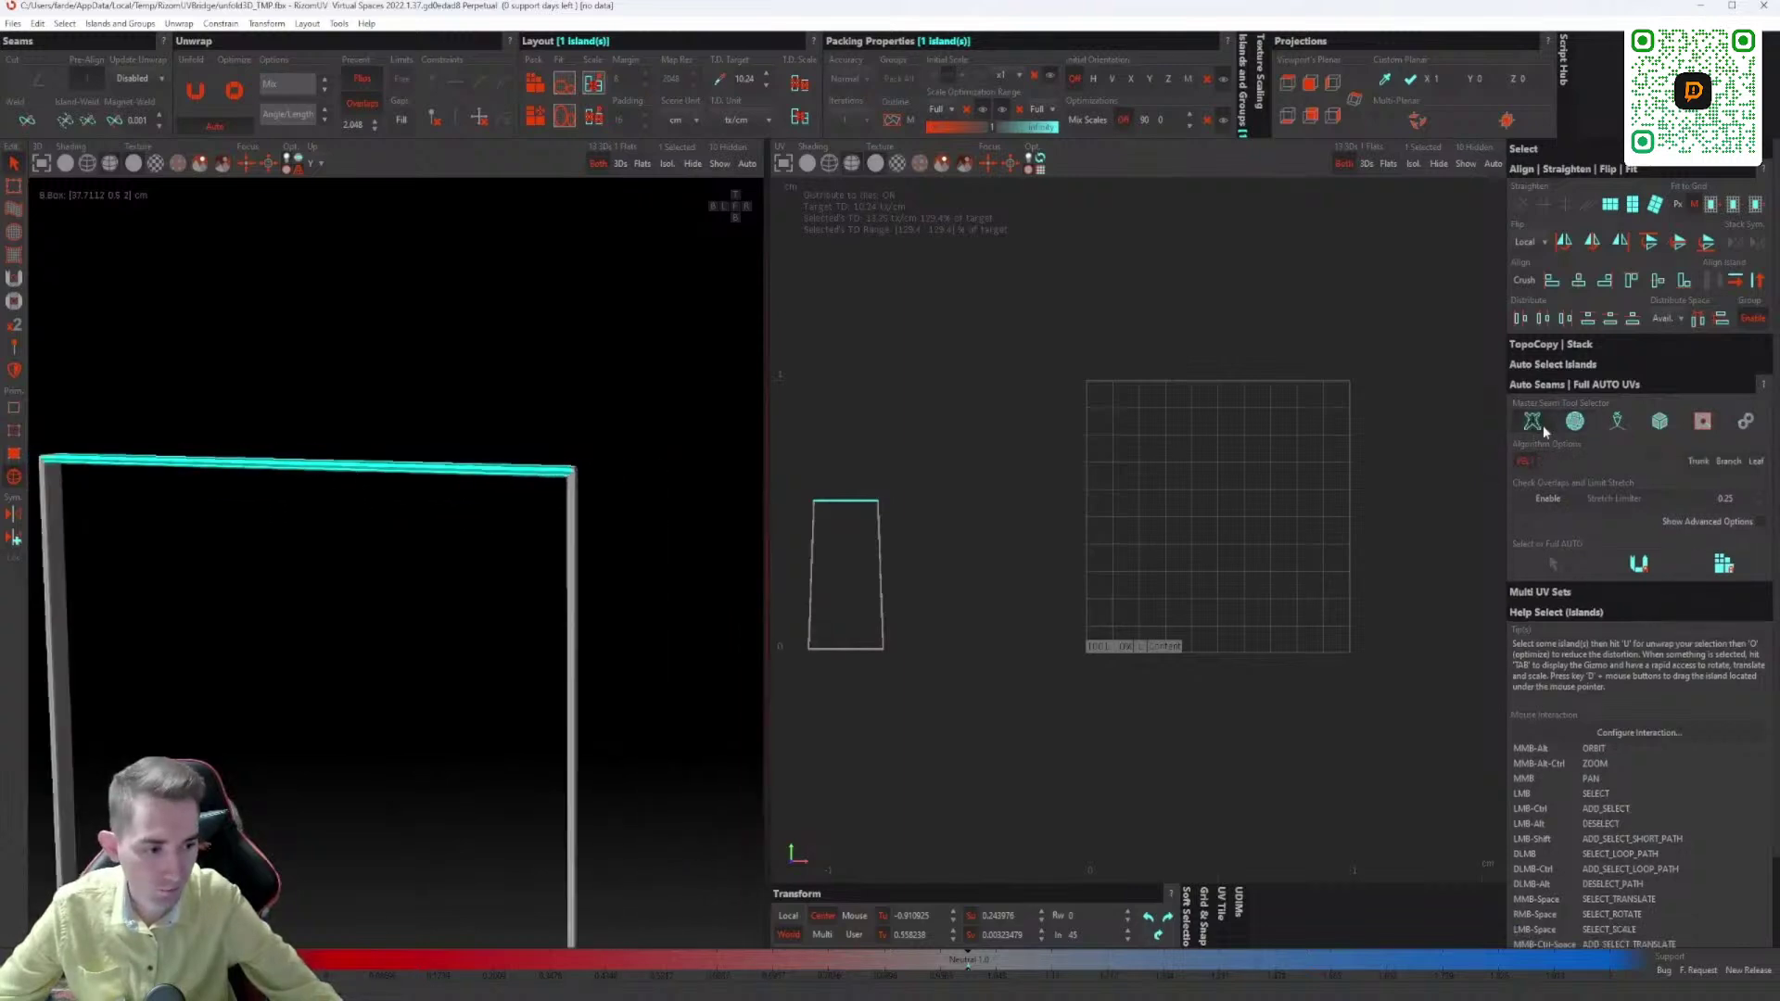
{"action": "left_click", "coordinate": [1724, 566]}
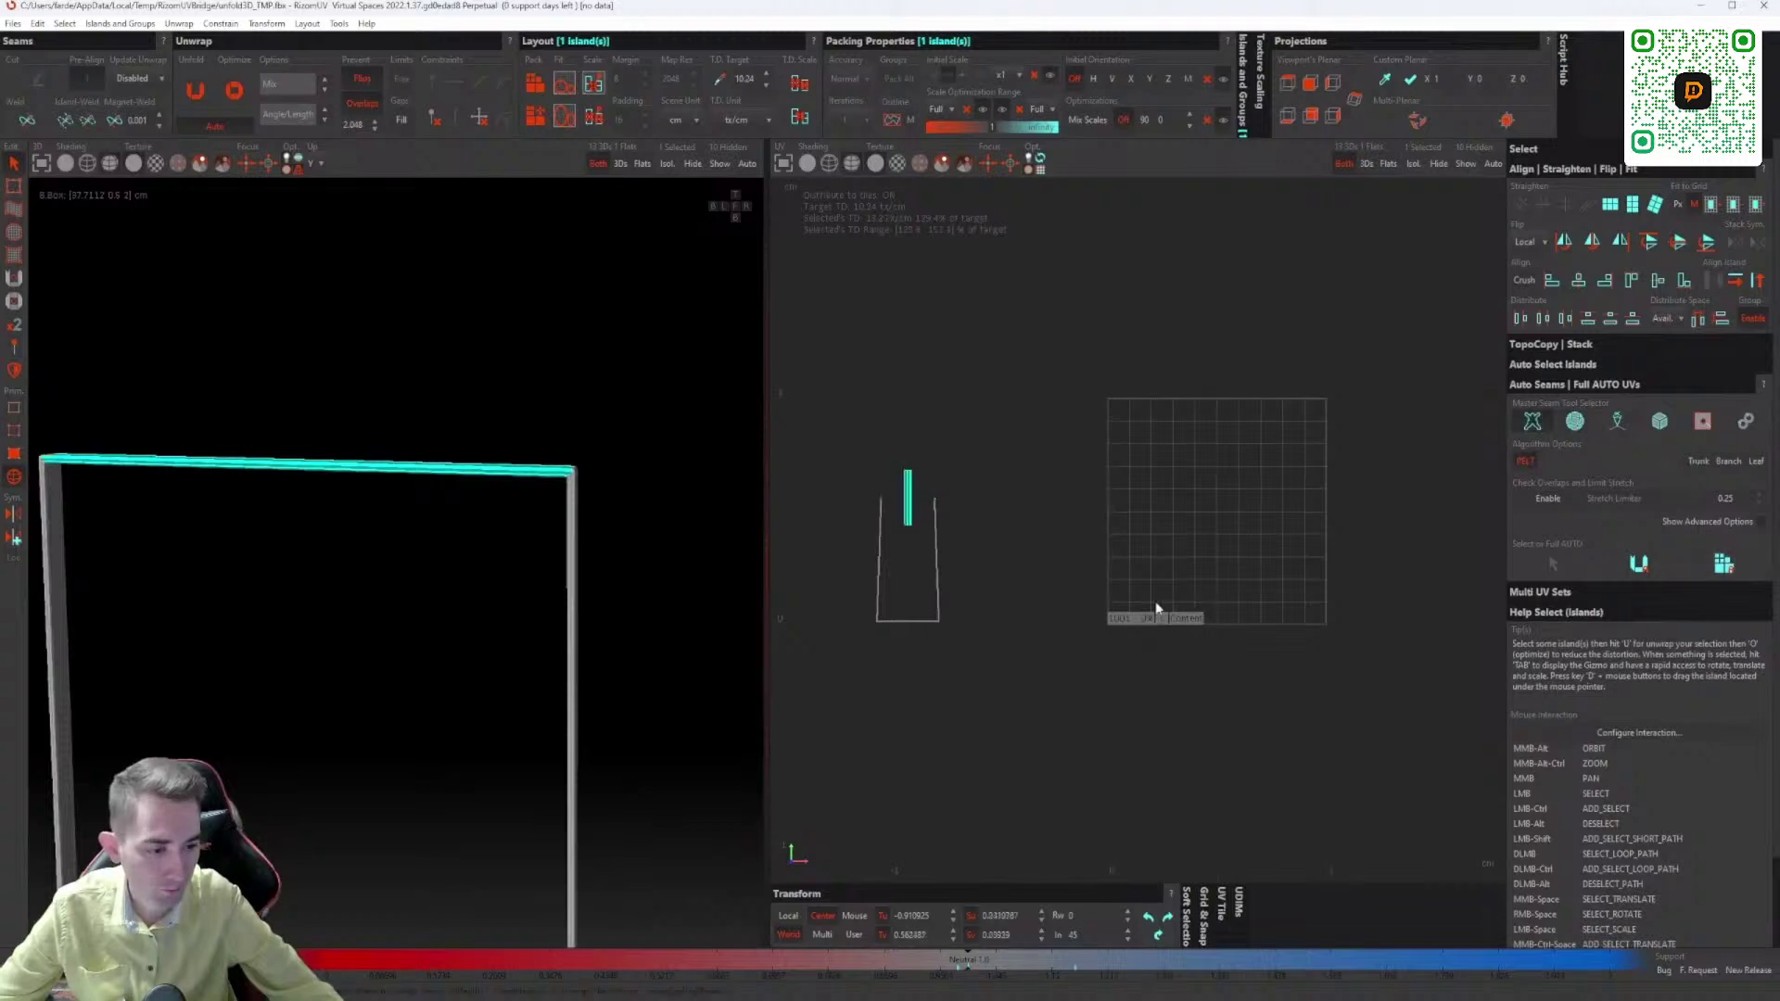
Step: Examine the automatically unwrapped top bar island in the UV view, and undo the automatic unwrap
{"action": "left_click", "coordinate": [1220, 460]}
{"action": "scroll", "coordinate": [1170, 443], "scroll_direction": "up", "scroll_amount": 8}
{"action": "scroll", "coordinate": [1168, 408], "scroll_direction": "up", "scroll_amount": 2}
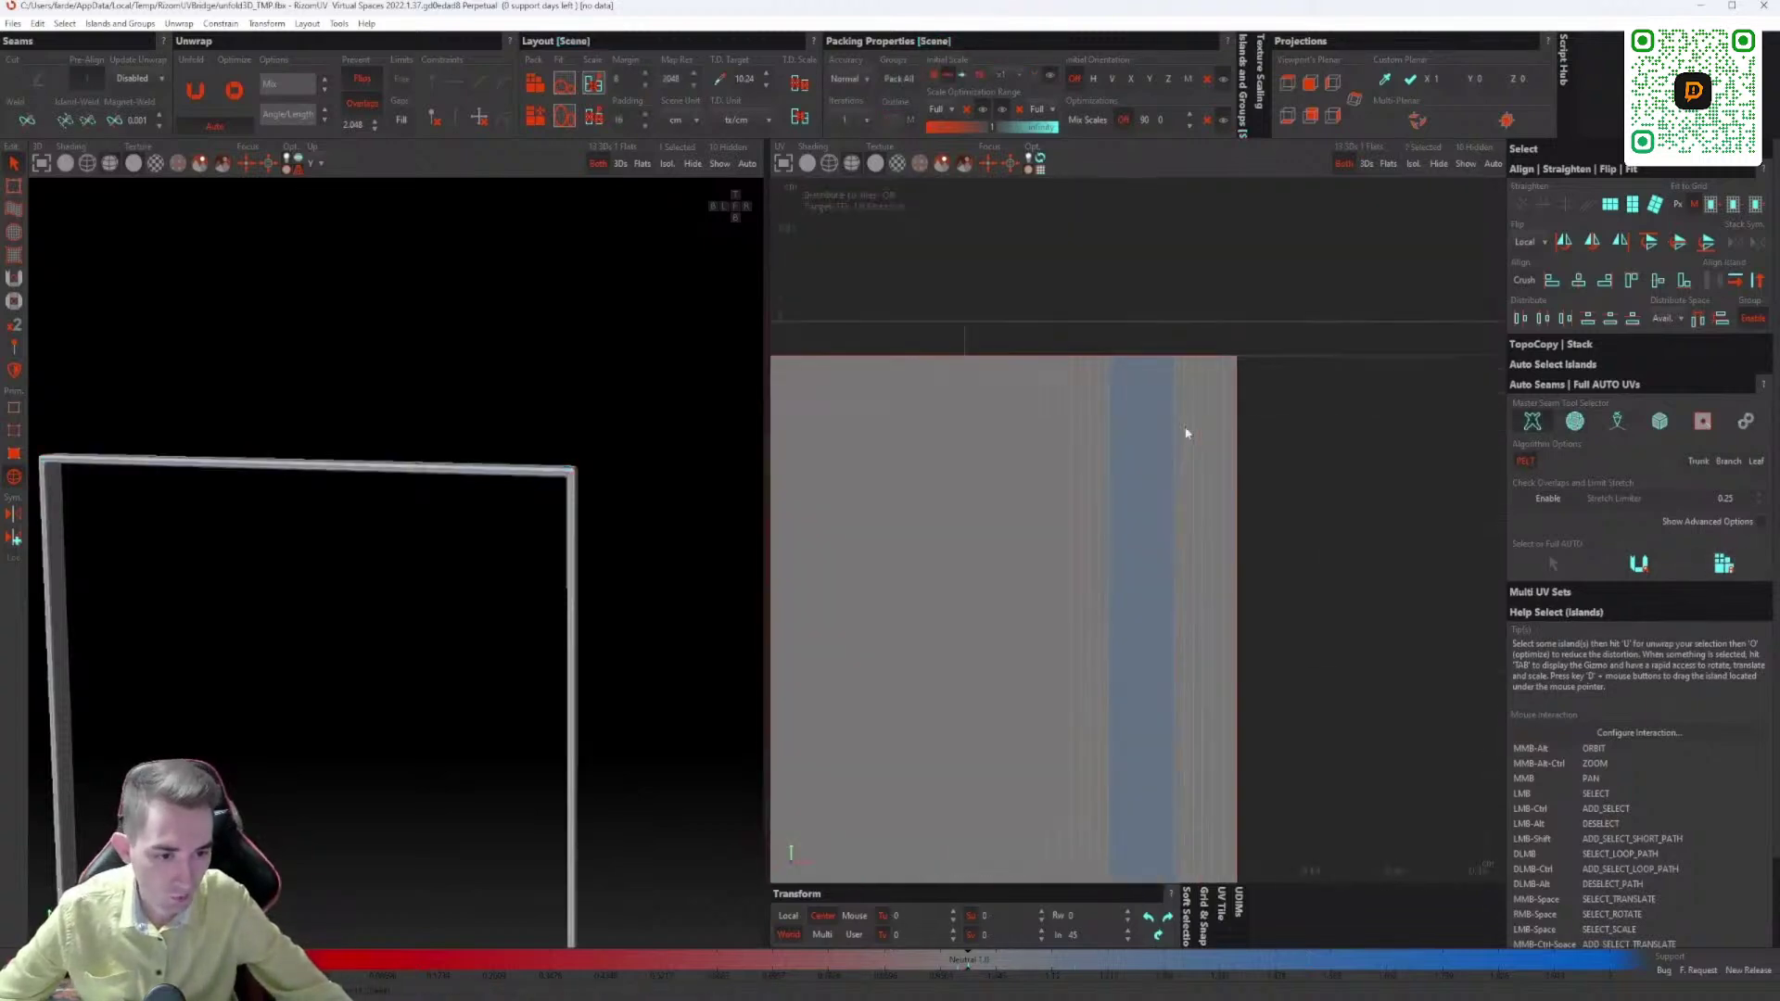
{"action": "scroll", "coordinate": [1166, 371], "scroll_direction": "down", "scroll_amount": 3}
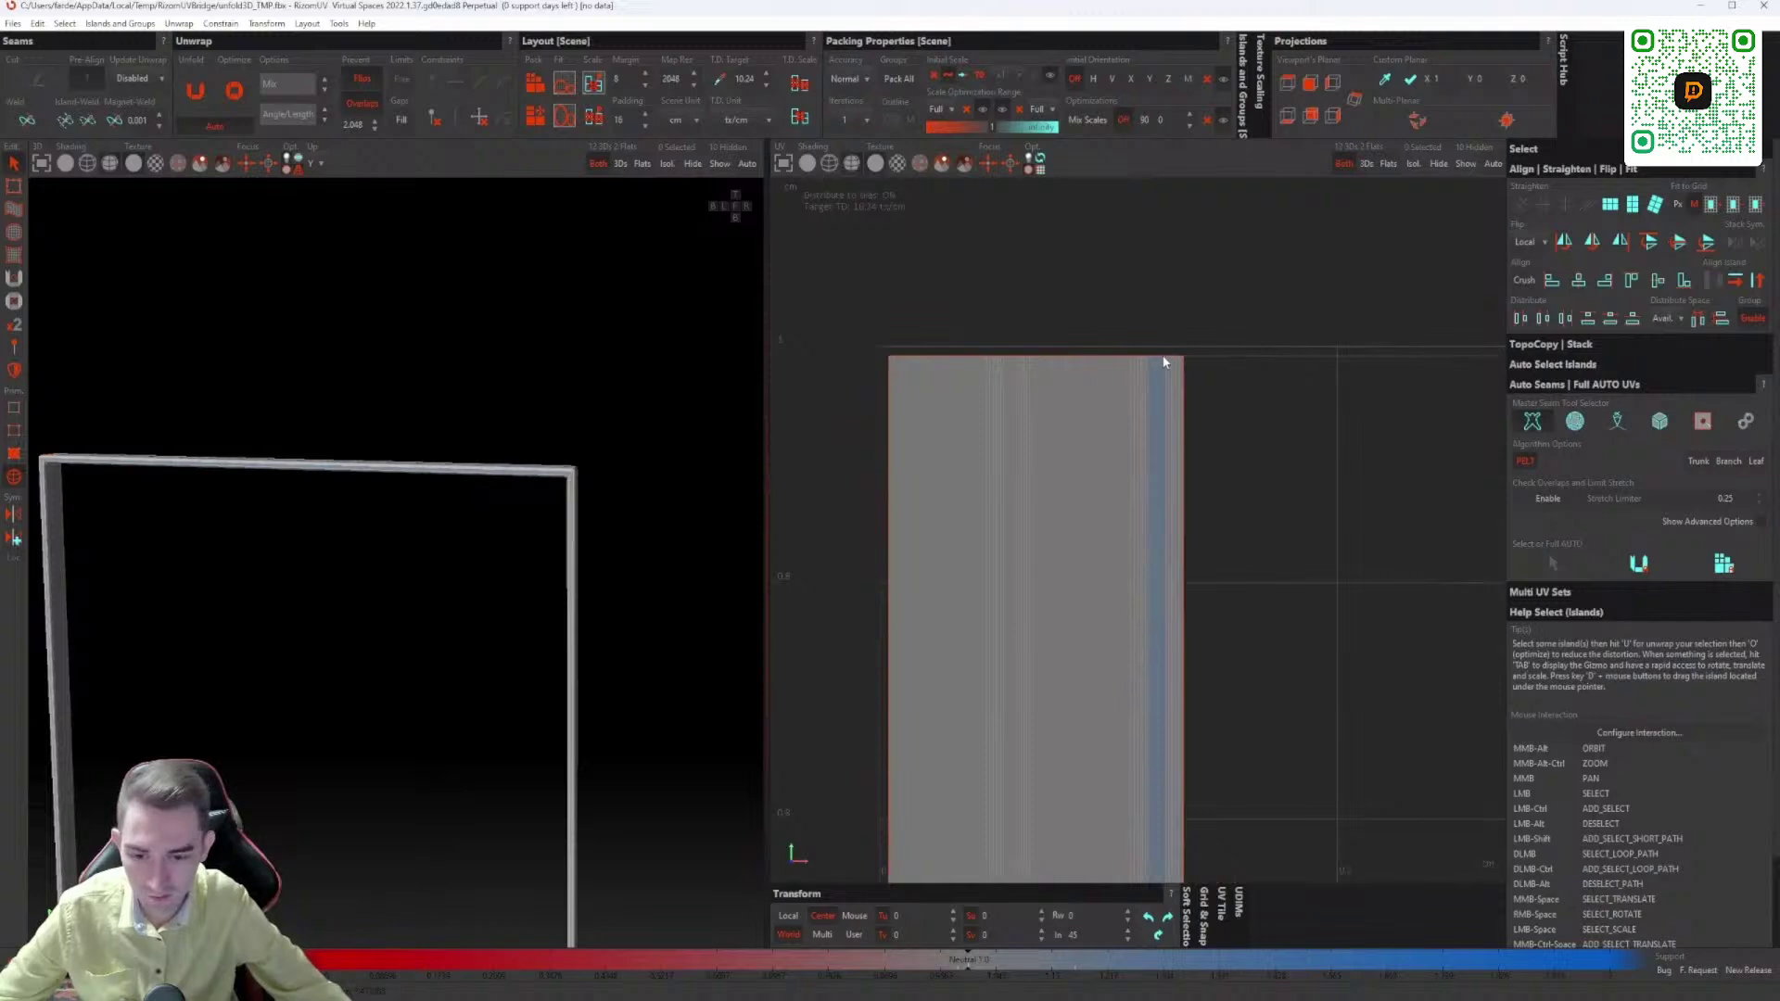
{"action": "left_click", "coordinate": [1165, 362]}
{"action": "key", "text": "f"}
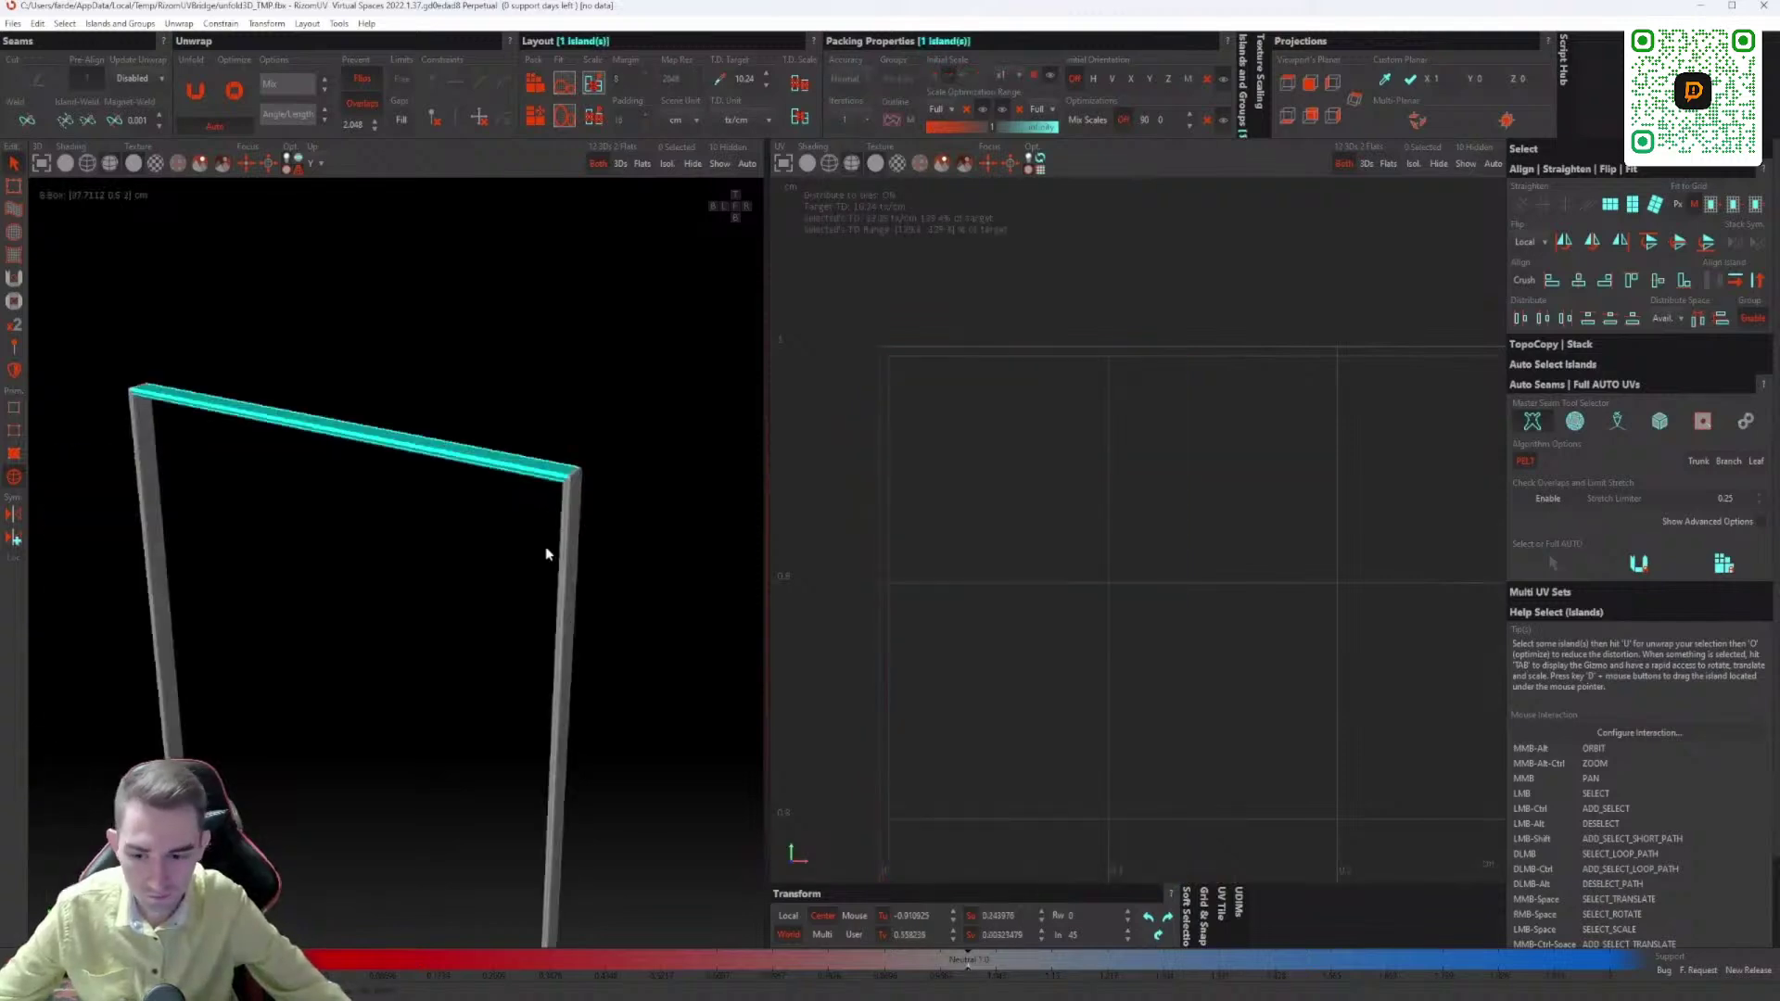
Step: Cut a lengthwise seam along the frame's top bar, where its outer flat face meets the front bevel
{"action": "scroll", "coordinate": [552, 476], "scroll_direction": "up", "scroll_amount": 6}
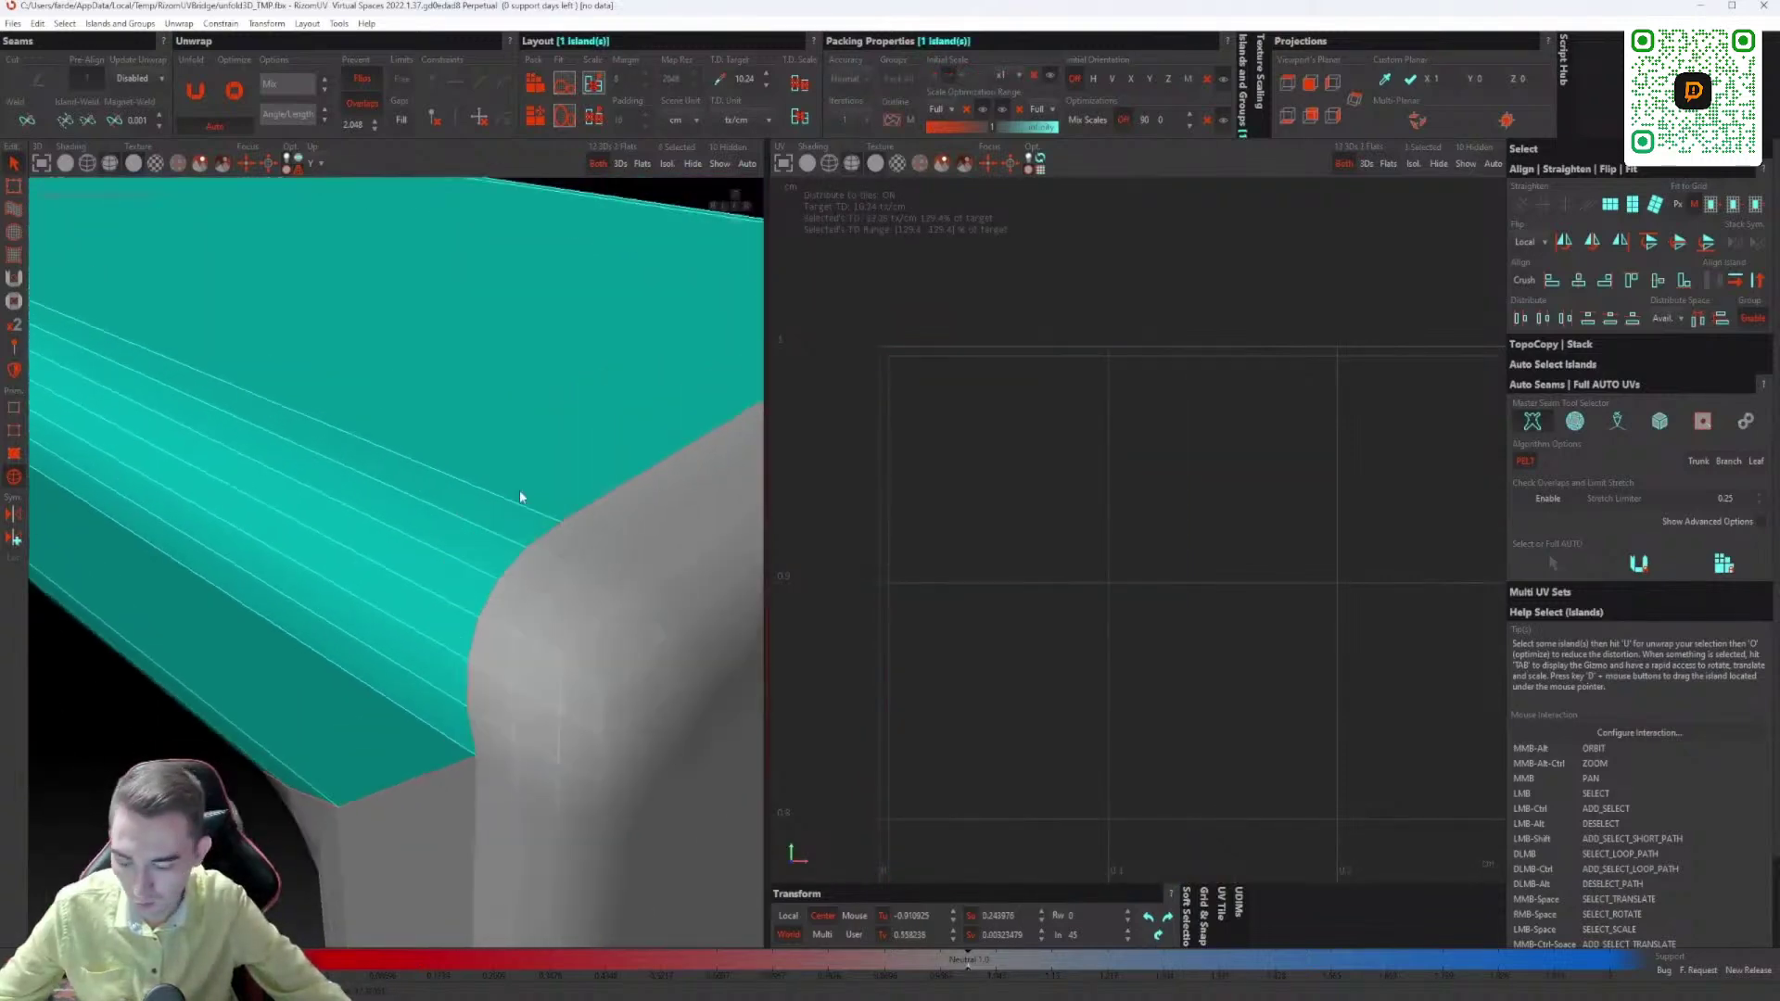
{"action": "key", "text": "F2"}
{"action": "double_click", "coordinate": [523, 506]}
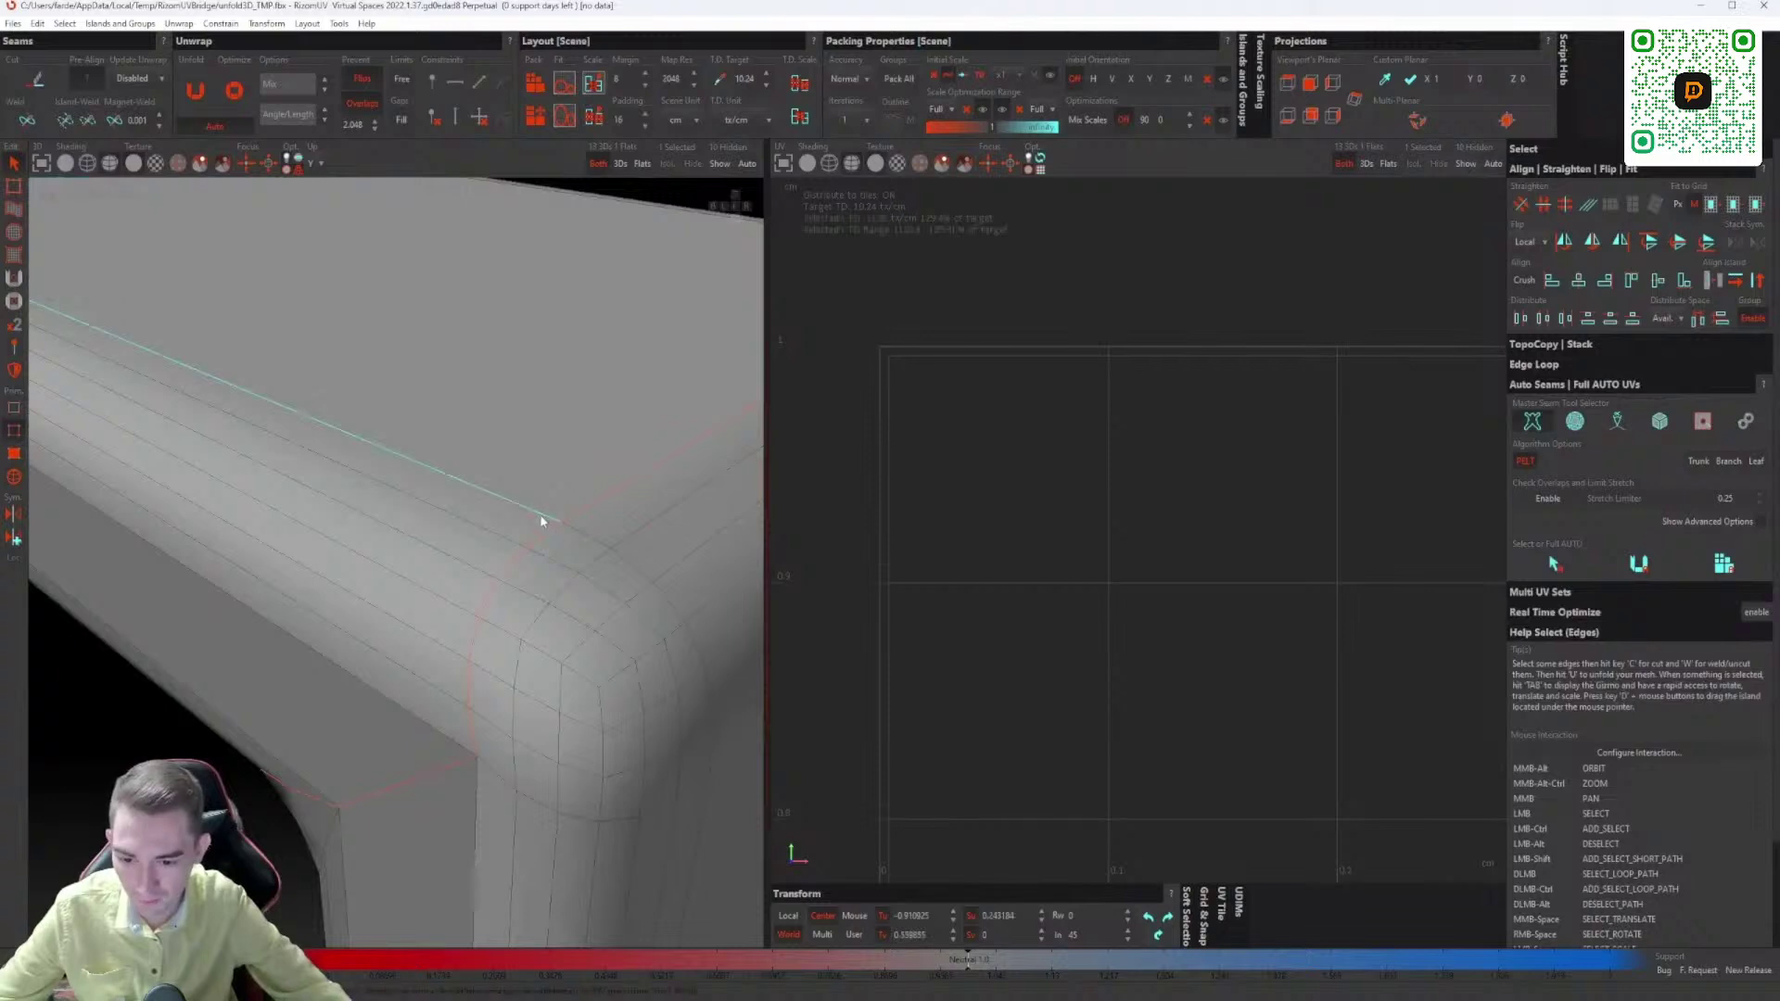
{"action": "scroll", "coordinate": [545, 520], "scroll_direction": "down", "scroll_amount": 3}
{"action": "scroll", "coordinate": [540, 520], "scroll_direction": "up", "scroll_amount": 3}
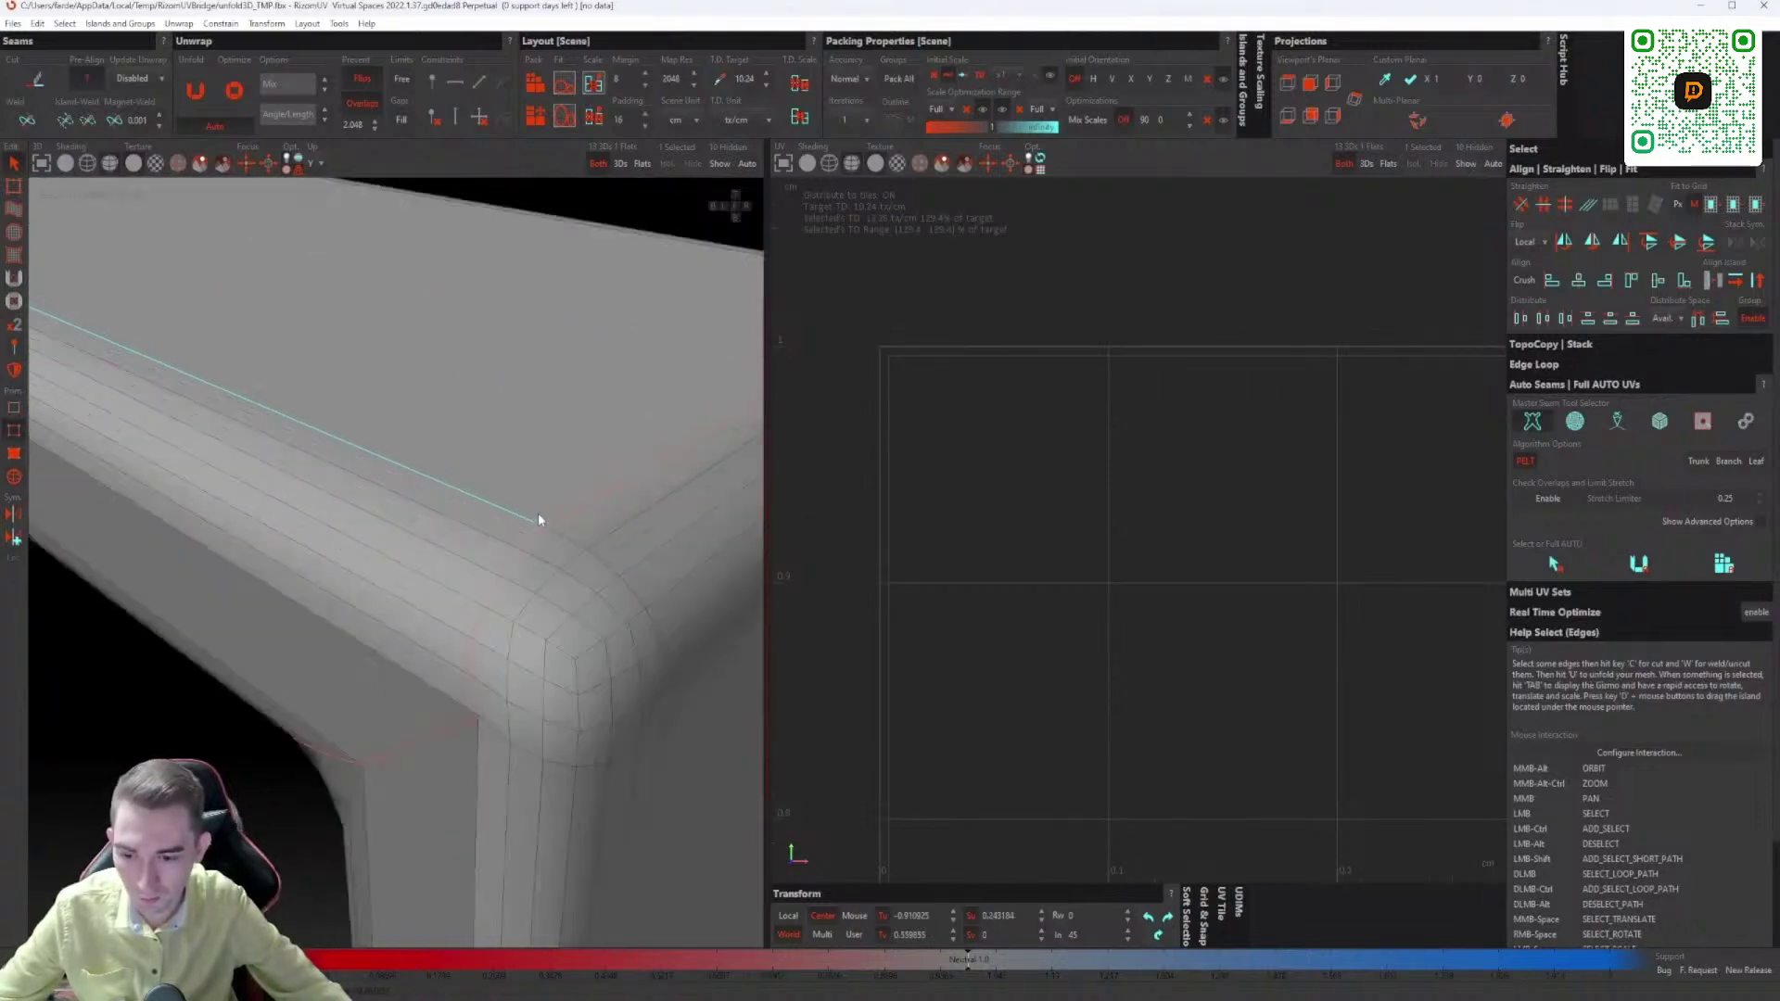
{"action": "mouse_move", "coordinate": [508, 523]}
{"action": "middle_mouse_down"}
{"action": "mouse_move", "coordinate": [505, 506]}
{"action": "mouse_move", "coordinate": [488, 521]}
{"action": "mouse_move", "coordinate": [491, 552]}
{"action": "middle_mouse_up"}
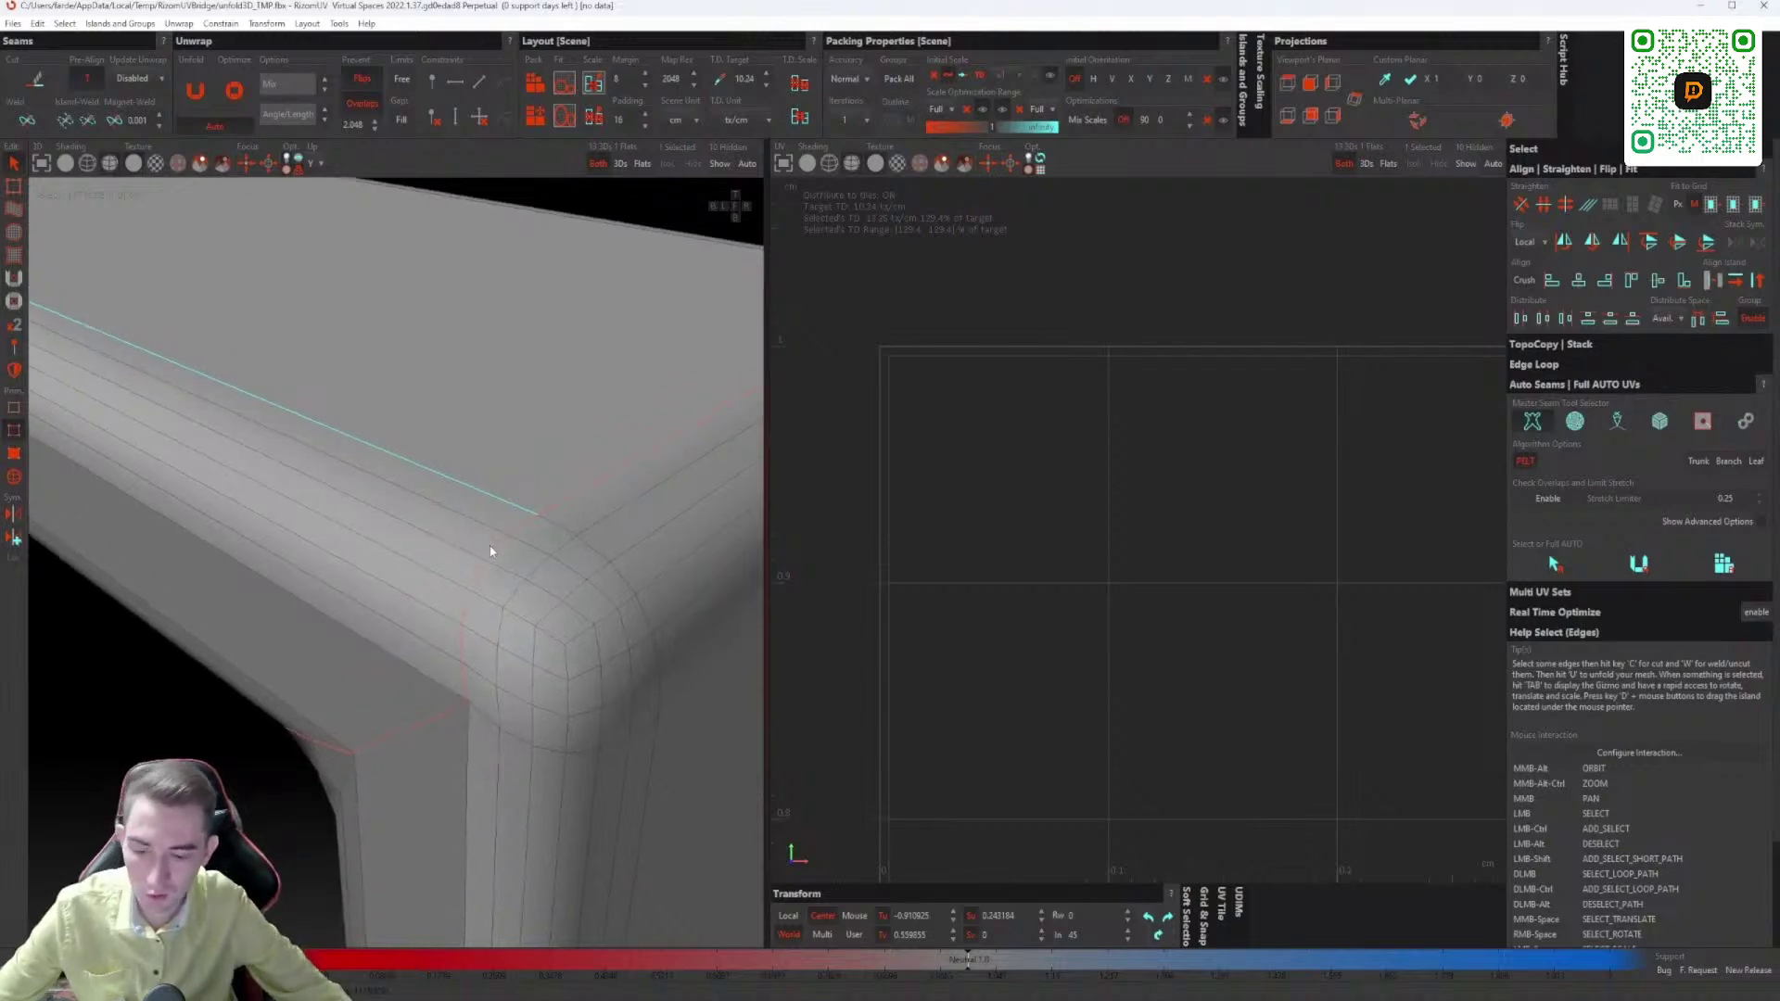
{"action": "key", "text": "F4"}
{"action": "middle_click_drag", "start_coordinate": [536, 482], "coordinate": [489, 500], "text": "alt"}
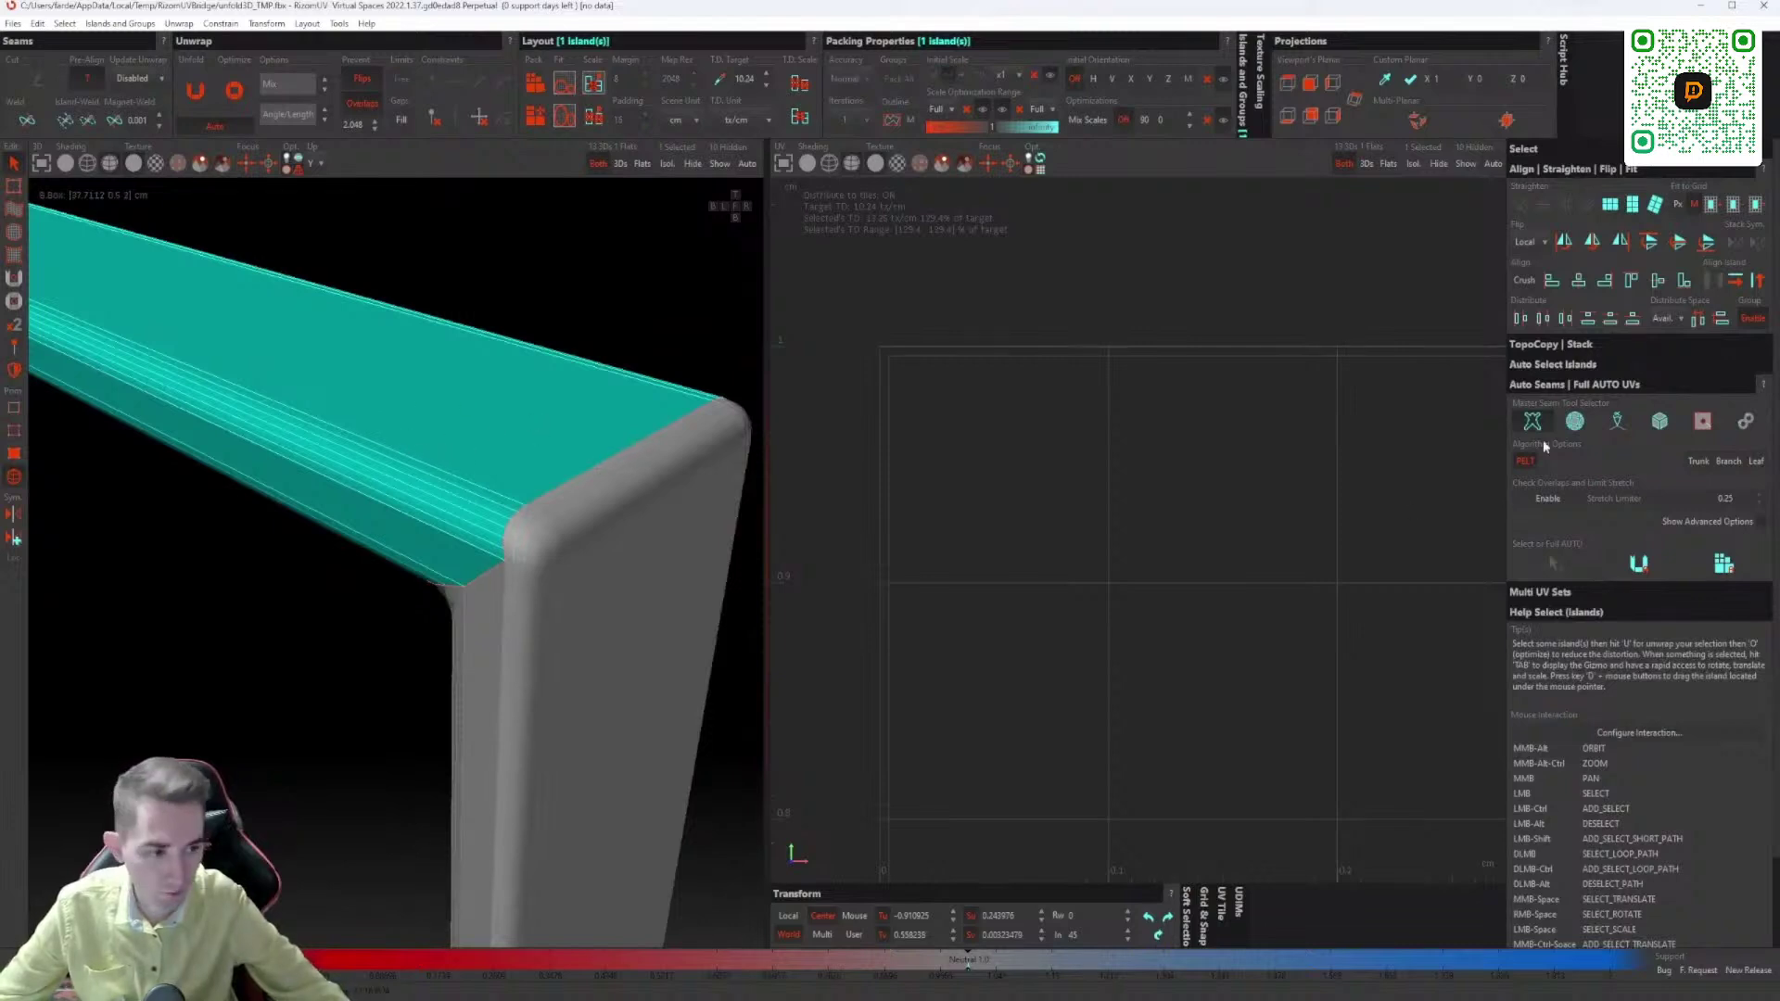
{"action": "left_click", "coordinate": [659, 297]}
{"action": "scroll", "coordinate": [461, 493], "scroll_direction": "up", "scroll_amount": 5}
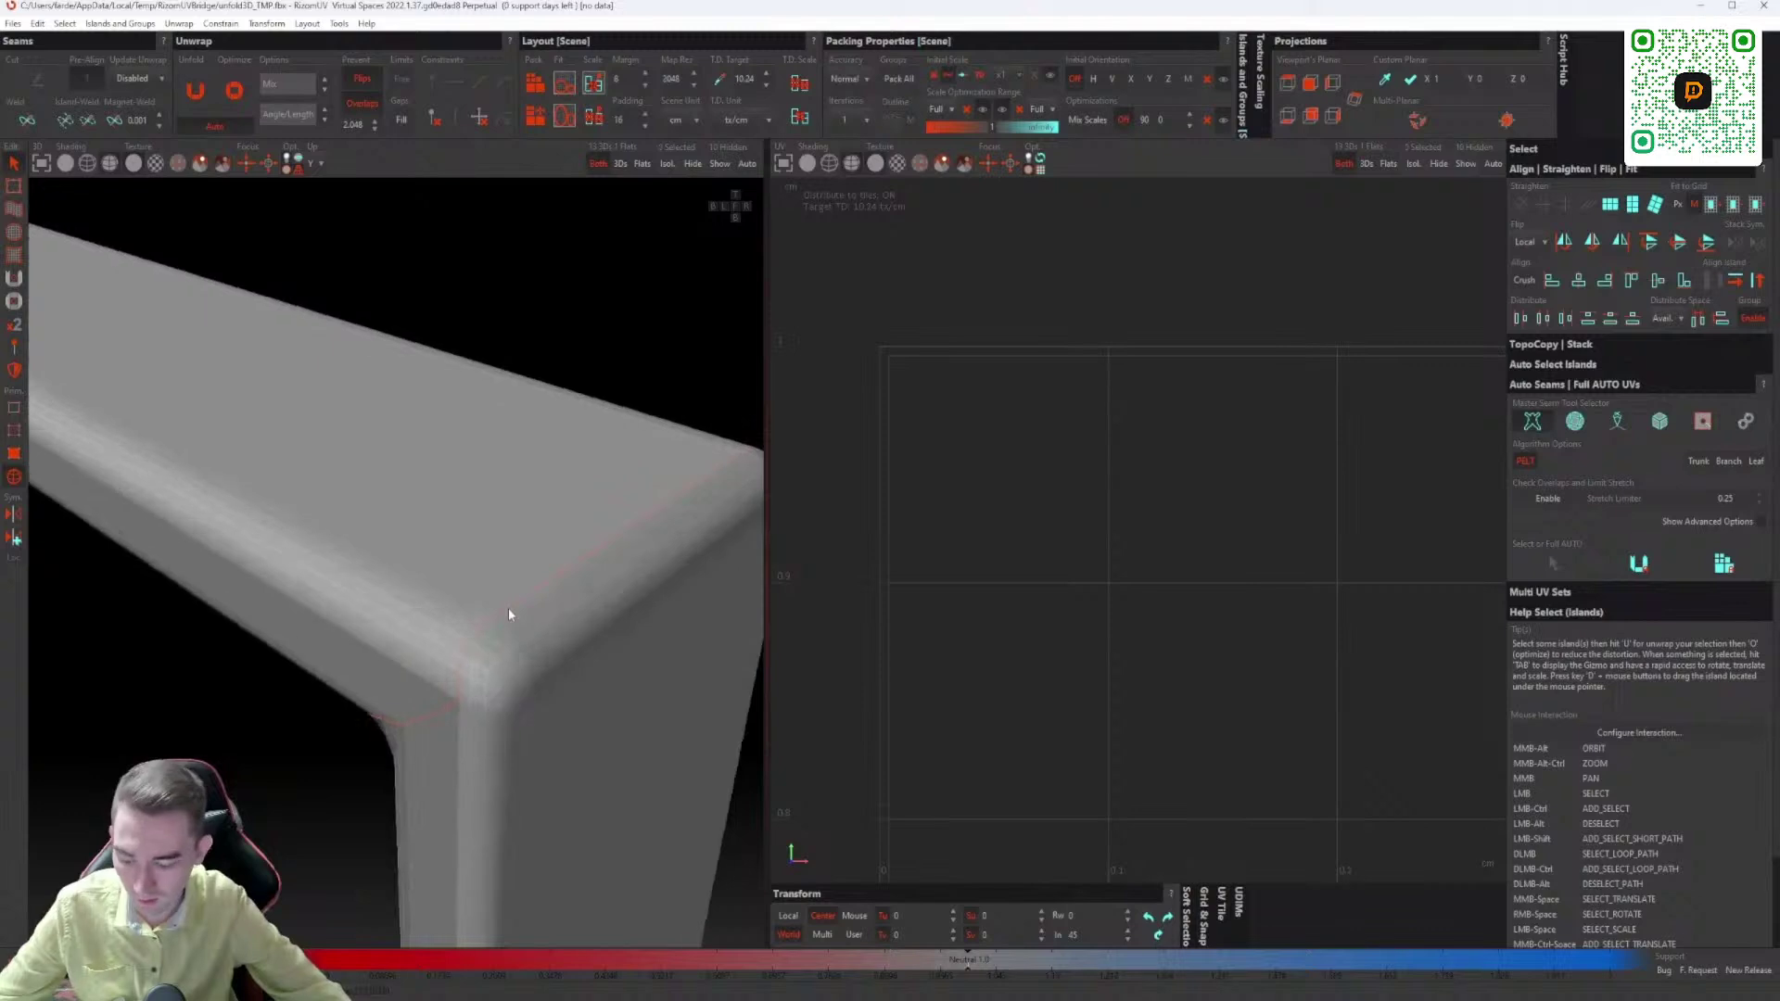
{"action": "left_click", "coordinate": [426, 602]}
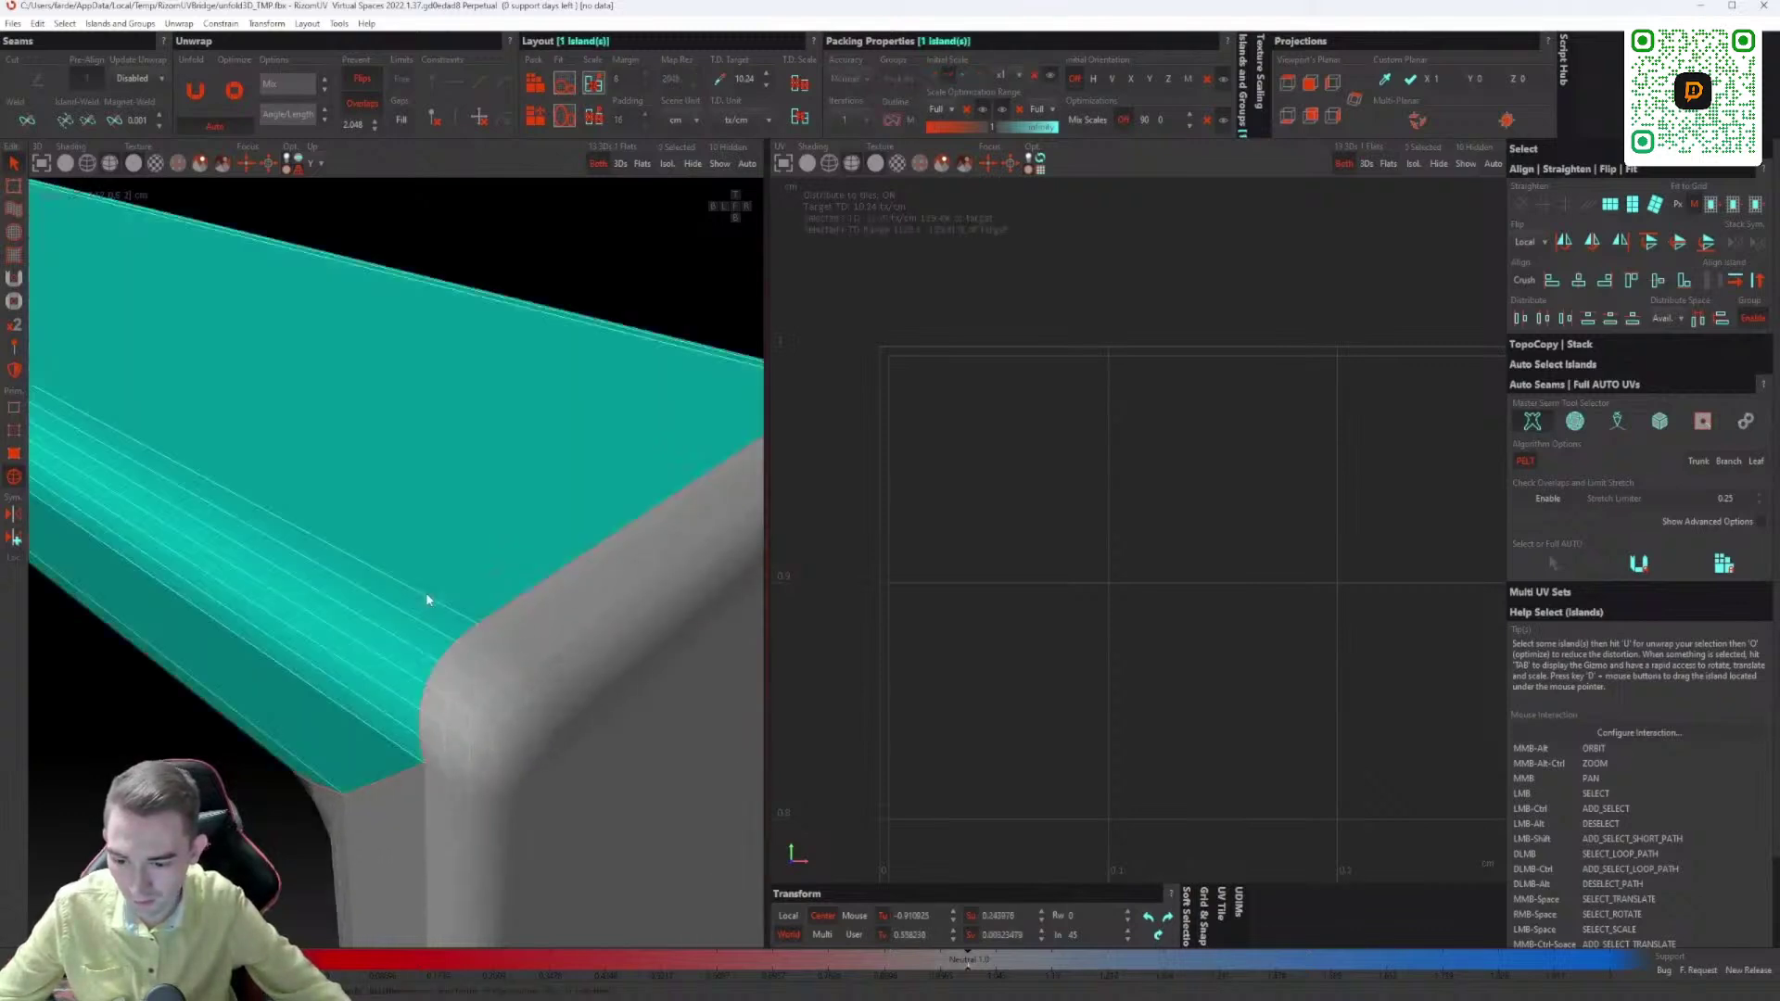
{"action": "key", "text": "F2"}
{"action": "scroll", "coordinate": [425, 598], "scroll_direction": "down", "scroll_amount": 2}
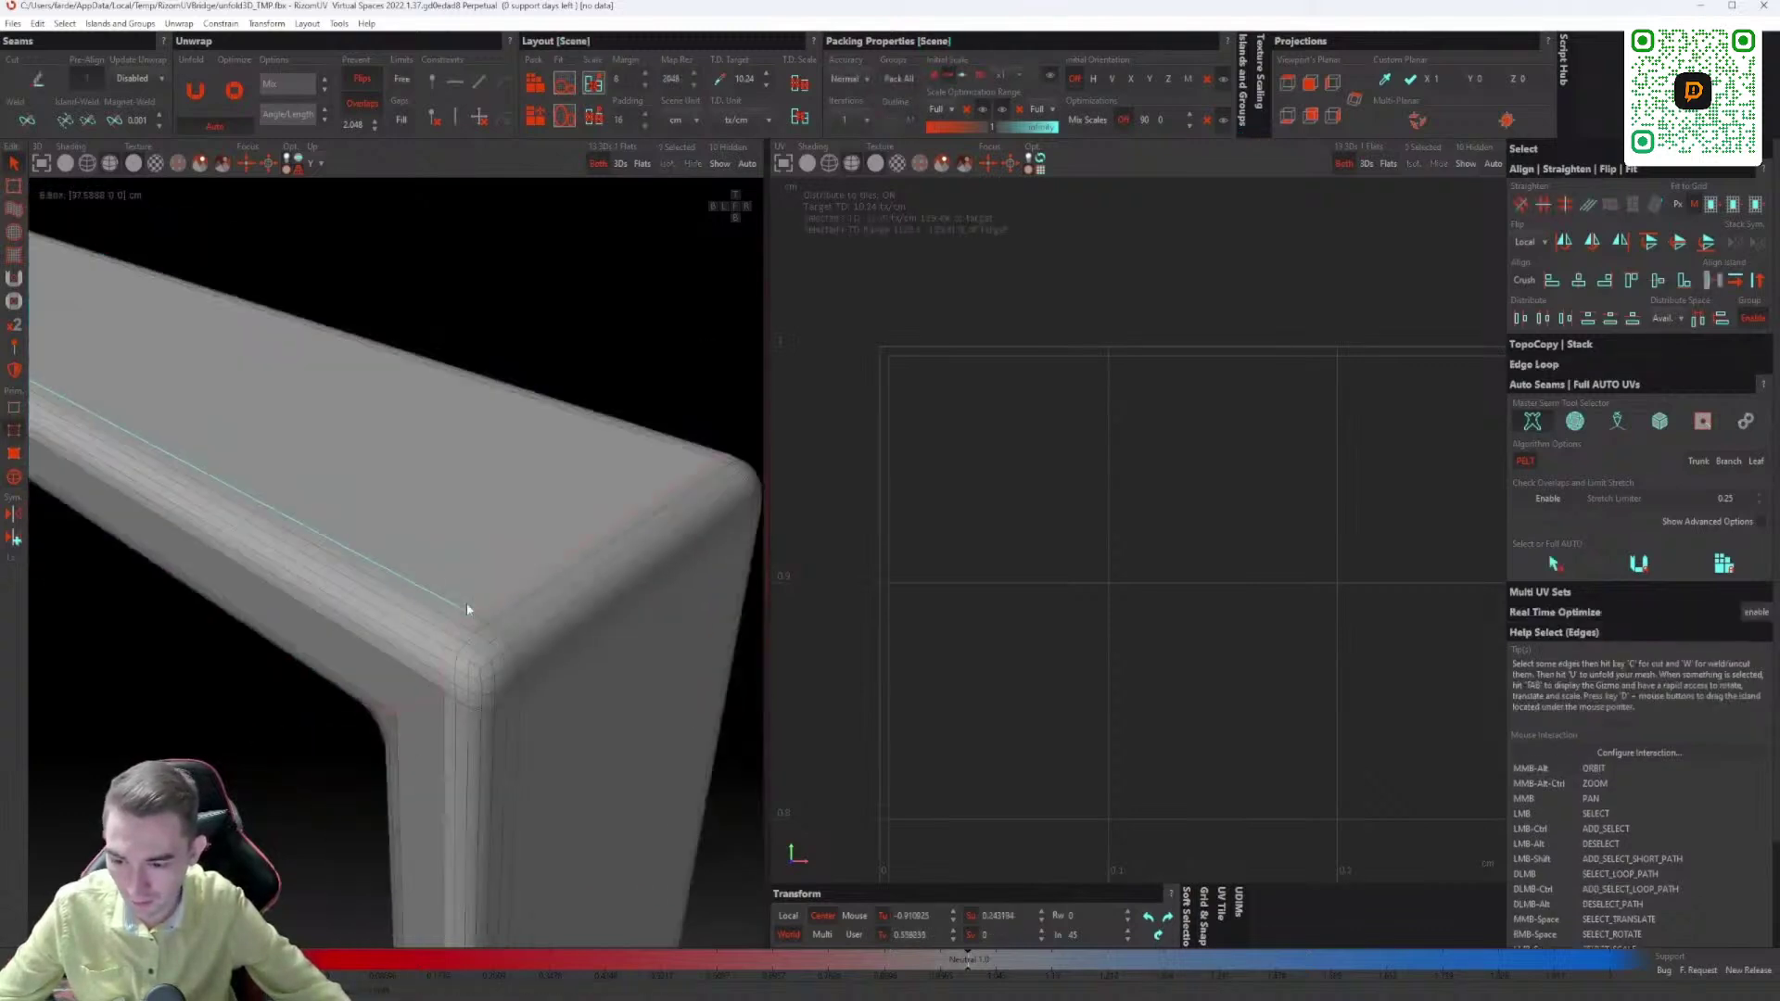
{"action": "key", "text": "c"}
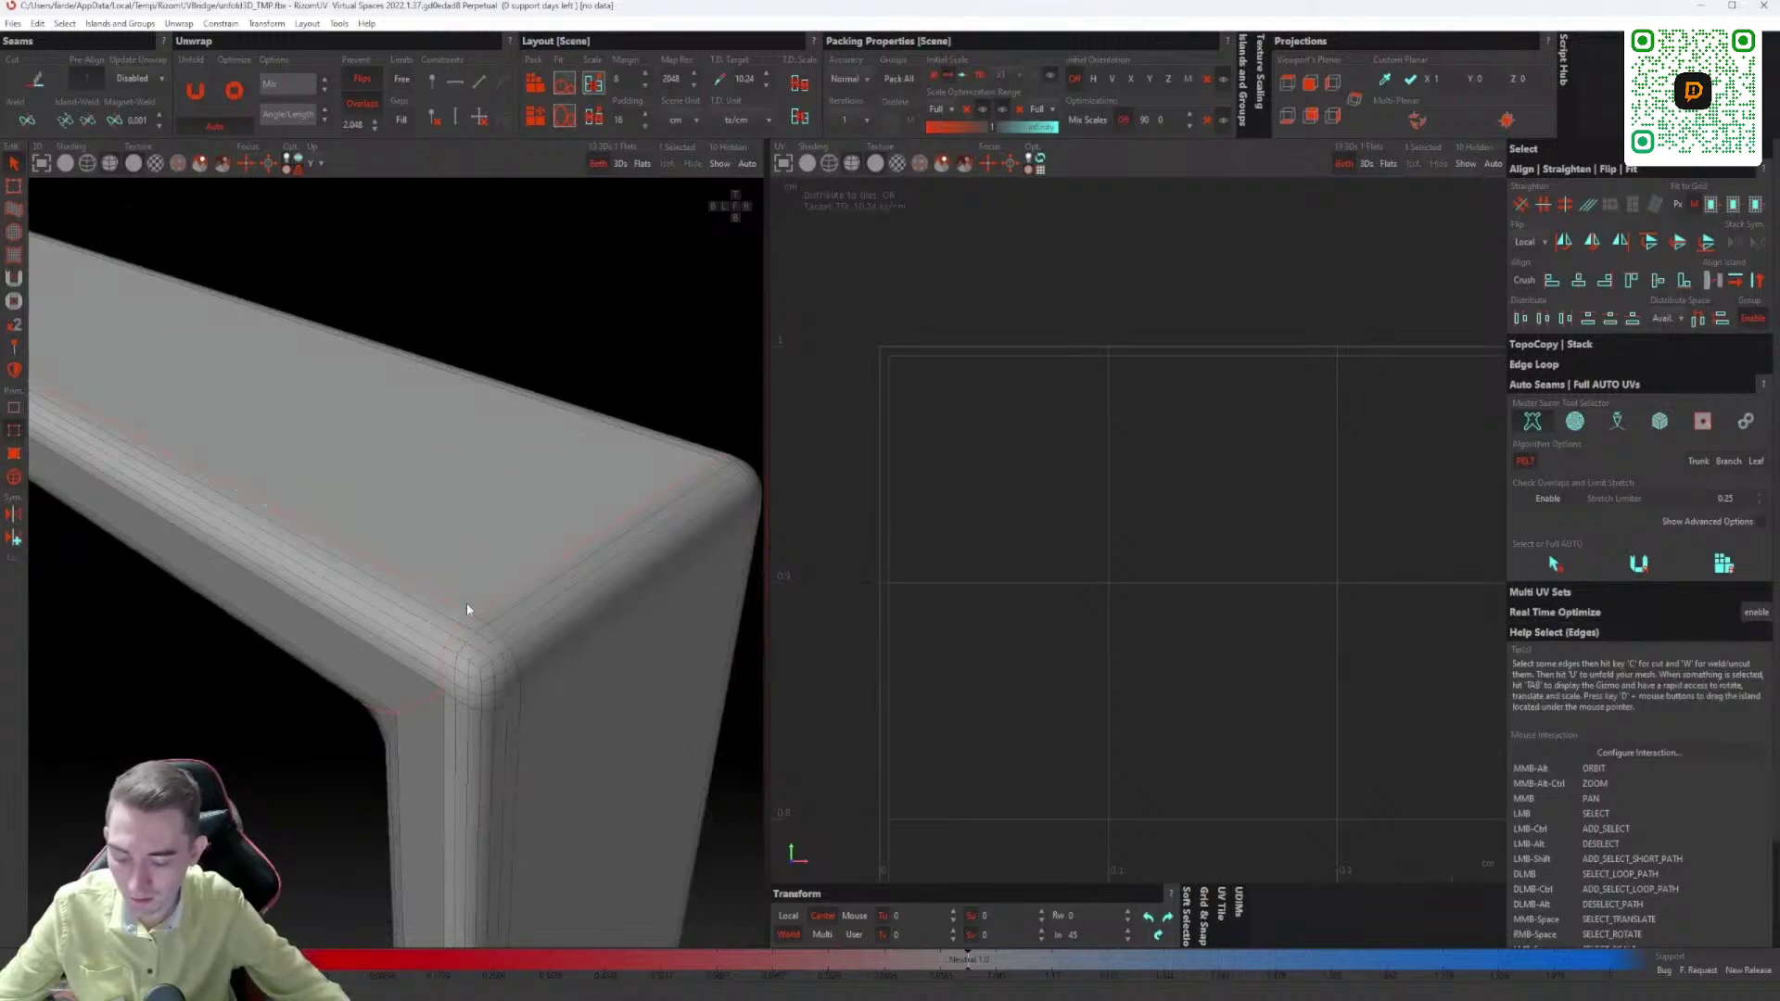
Step: Select the frame's top bar as an island, unfold it, and inspect its flattened shape in the UV view
{"action": "key", "text": "F4"}
{"action": "left_click", "coordinate": [466, 605]}
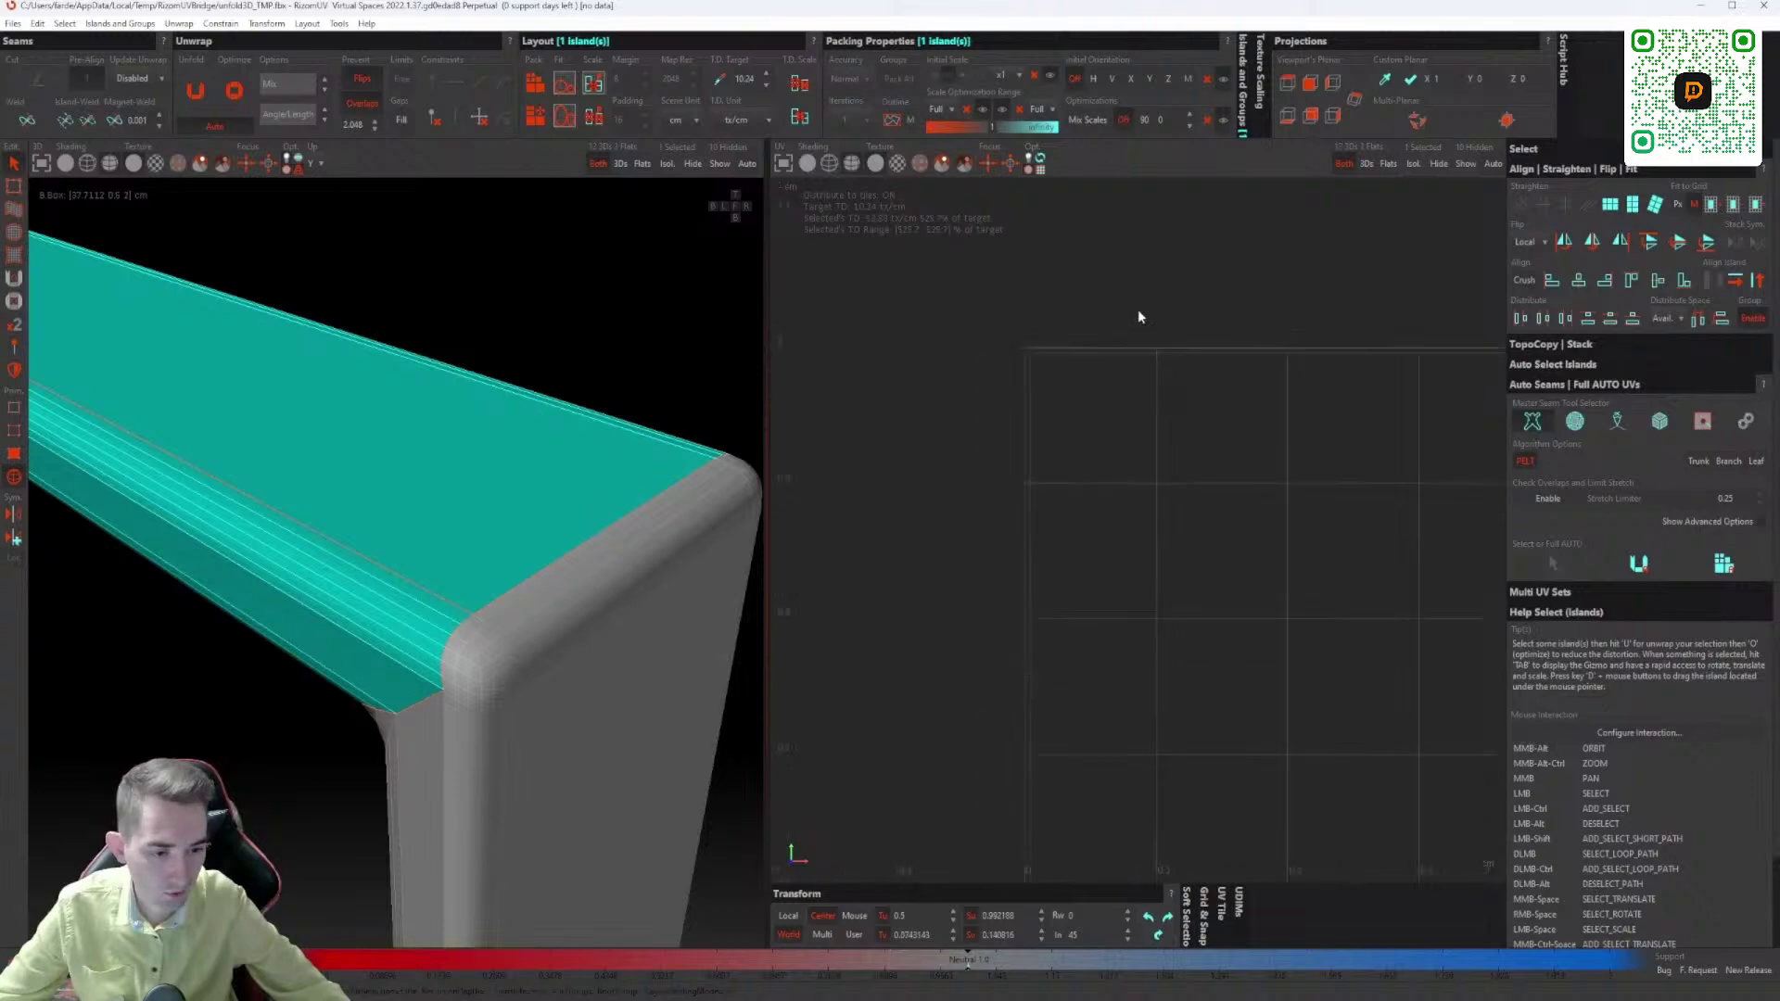
{"action": "key", "text": "u"}
{"action": "scroll", "coordinate": [1133, 367], "scroll_direction": "down", "scroll_amount": 1}
{"action": "left_click", "coordinate": [1206, 504]}
{"action": "scroll", "coordinate": [1260, 476], "scroll_direction": "up", "scroll_amount": 7}
{"action": "scroll", "coordinate": [1214, 556], "scroll_direction": "down", "scroll_amount": 1}
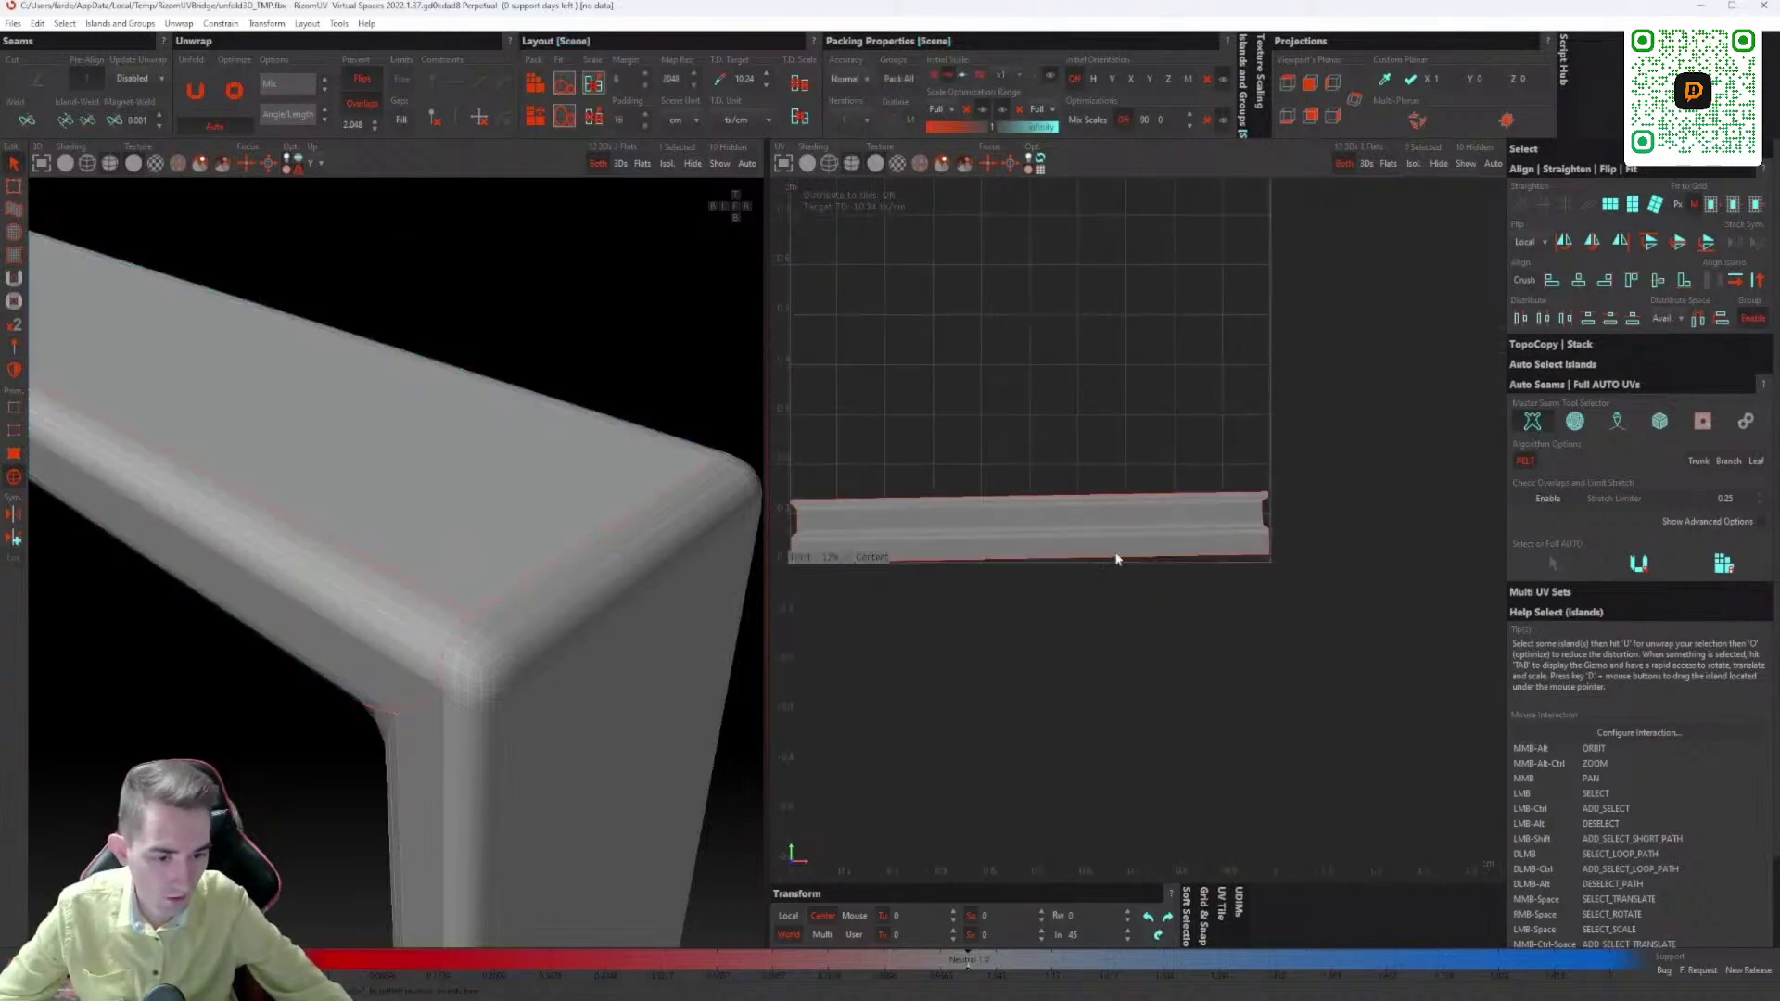
{"action": "middle_click_drag", "start_coordinate": [828, 515], "coordinate": [938, 494]}
{"action": "scroll", "coordinate": [932, 496], "scroll_direction": "up", "scroll_amount": 3}
{"action": "scroll", "coordinate": [928, 489], "scroll_direction": "down", "scroll_amount": 4}
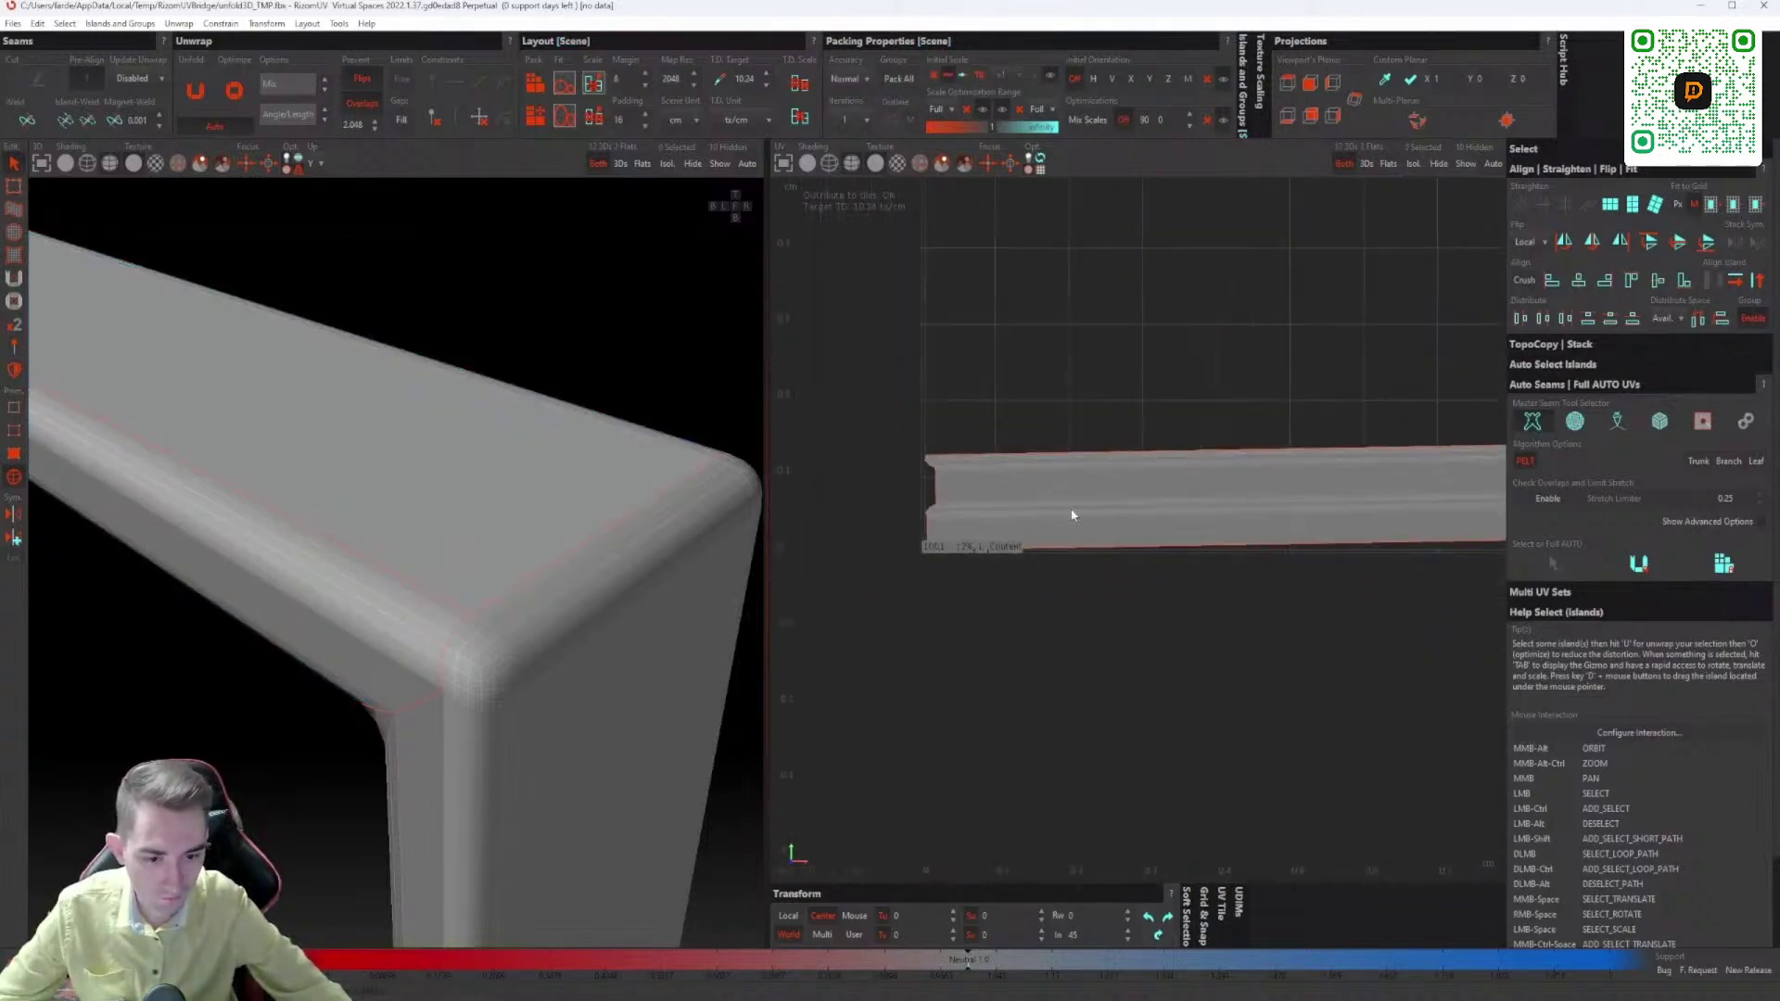
Step: Align the unfolded top bar island horizontally in the UV tile
{"action": "left_click", "coordinate": [1109, 508]}
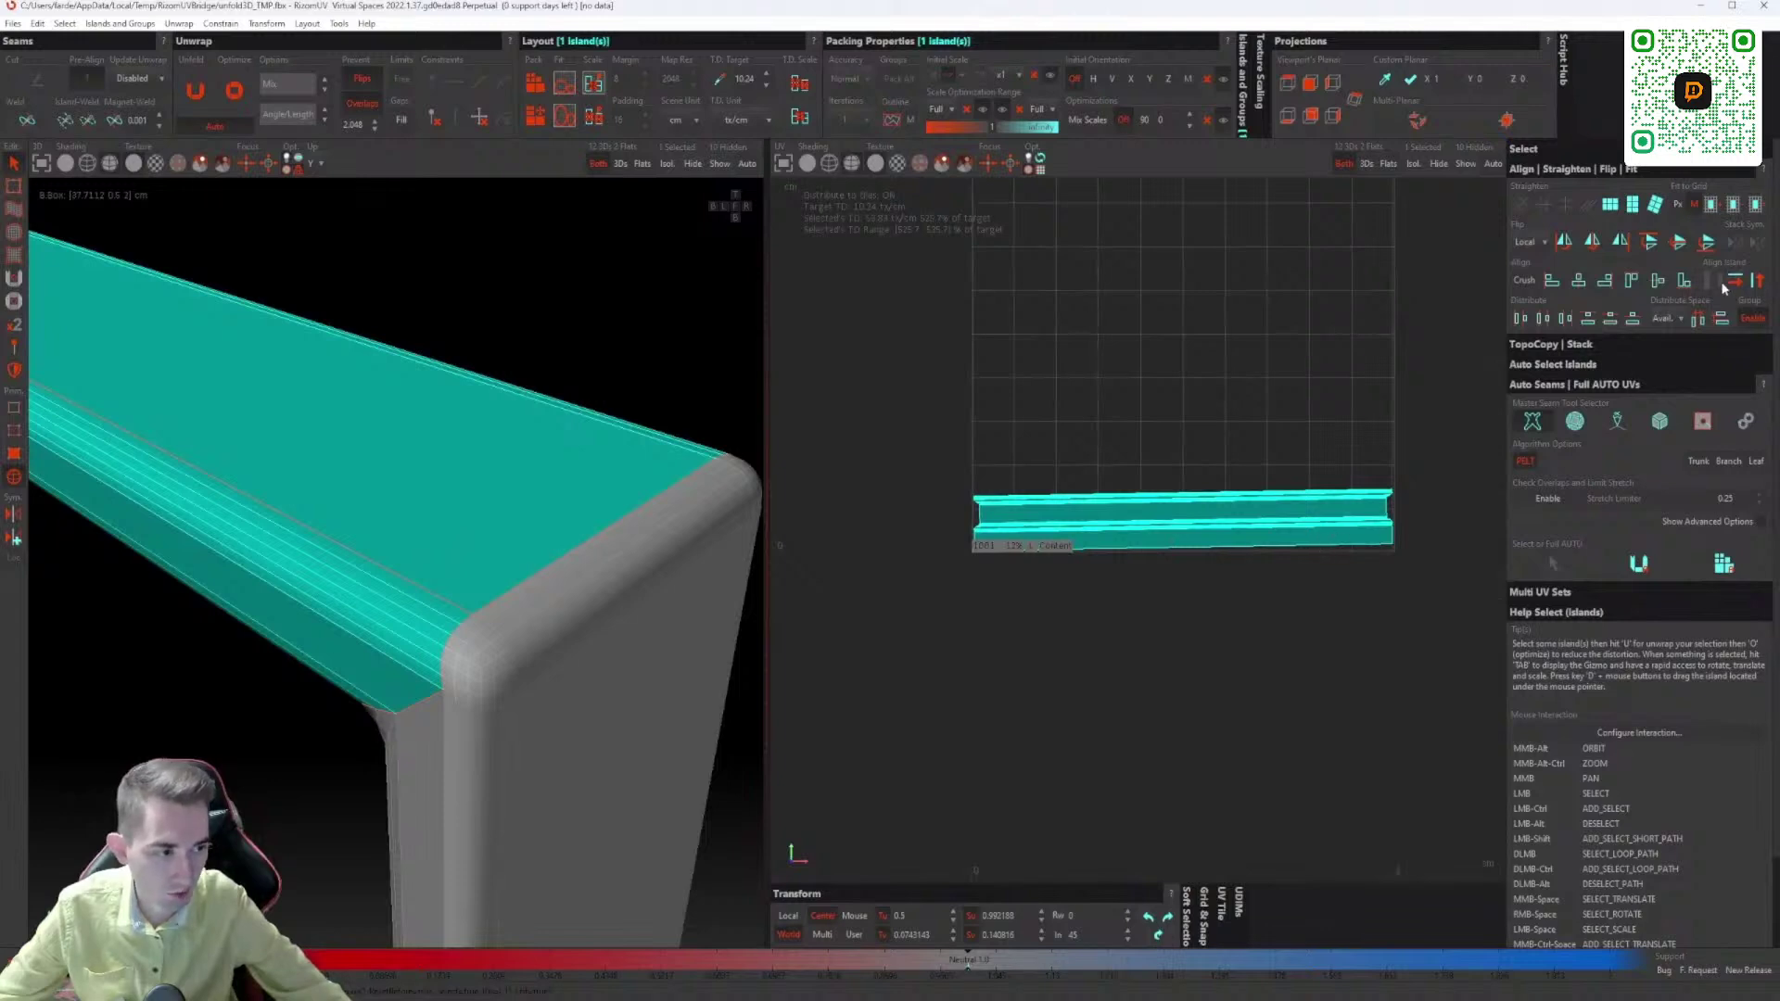
{"action": "left_click", "coordinate": [1165, 576]}
{"action": "middle_click_drag", "start_coordinate": [890, 534], "coordinate": [1152, 561]}
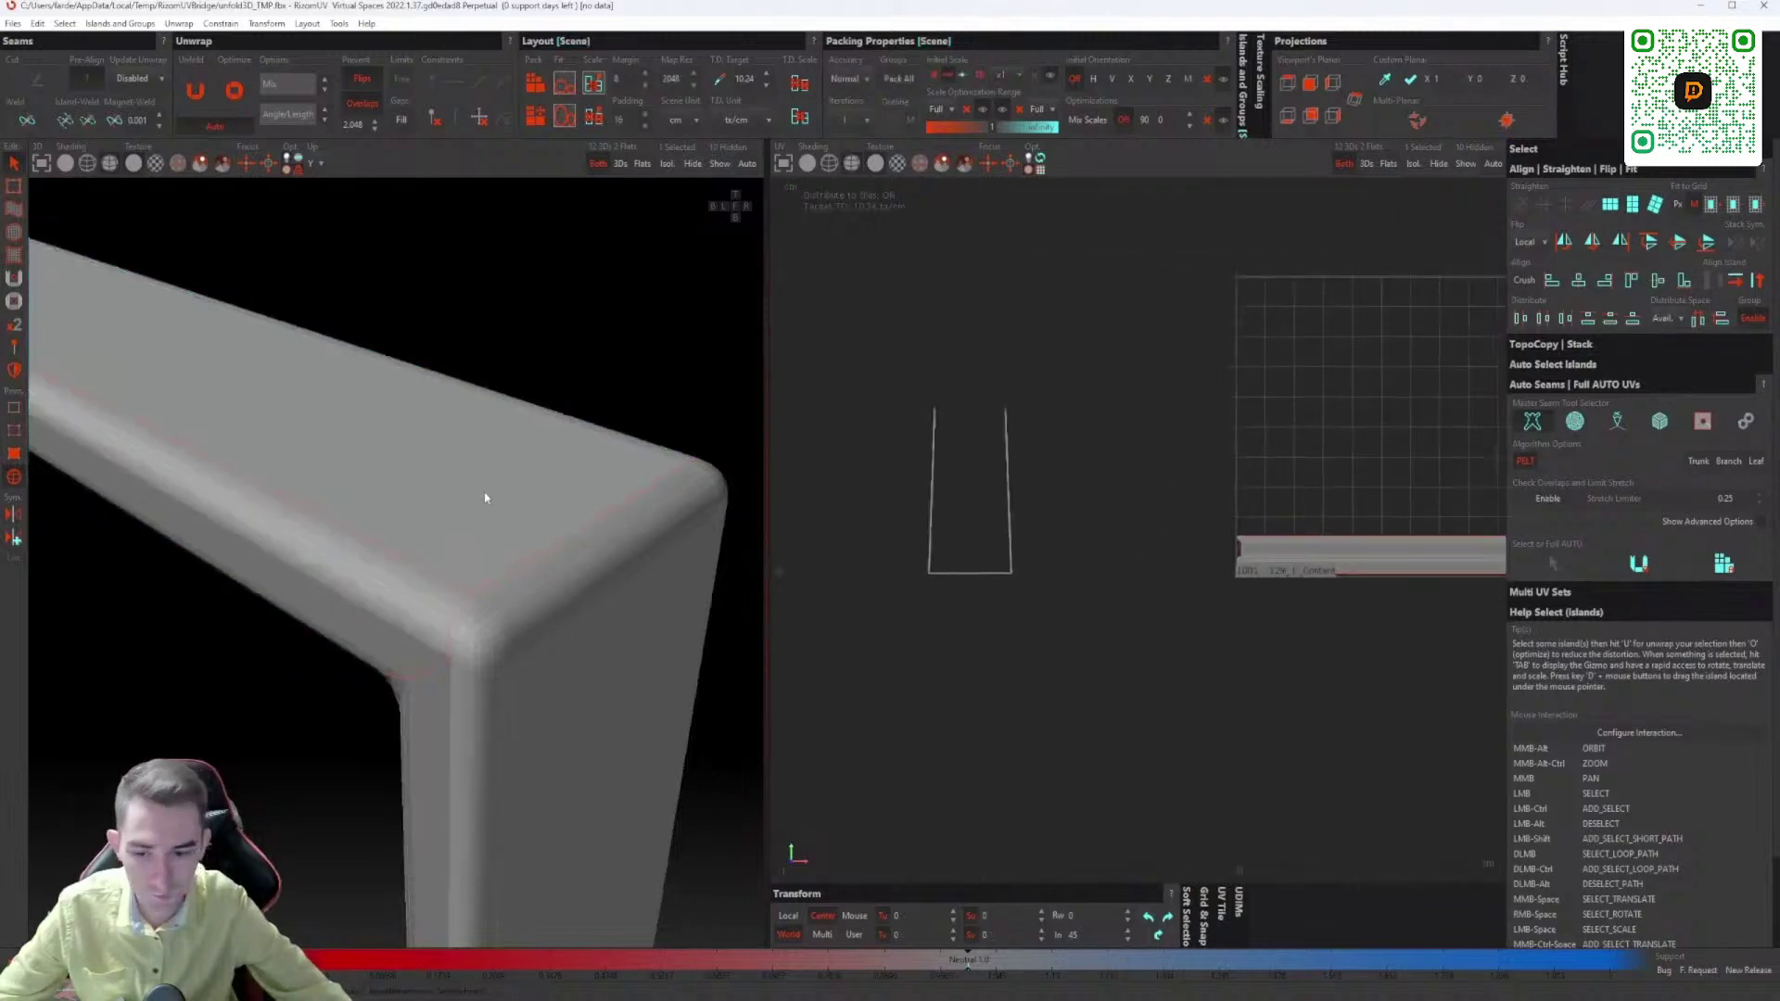
Step: Cut a lengthwise seam along the frame's bottom bar, where its outer flat face meets the bevel
{"action": "middle_click_drag", "start_coordinate": [485, 498], "coordinate": [501, 588], "text": "alt"}
{"action": "middle_click_drag", "start_coordinate": [447, 667], "coordinate": [459, 427]}
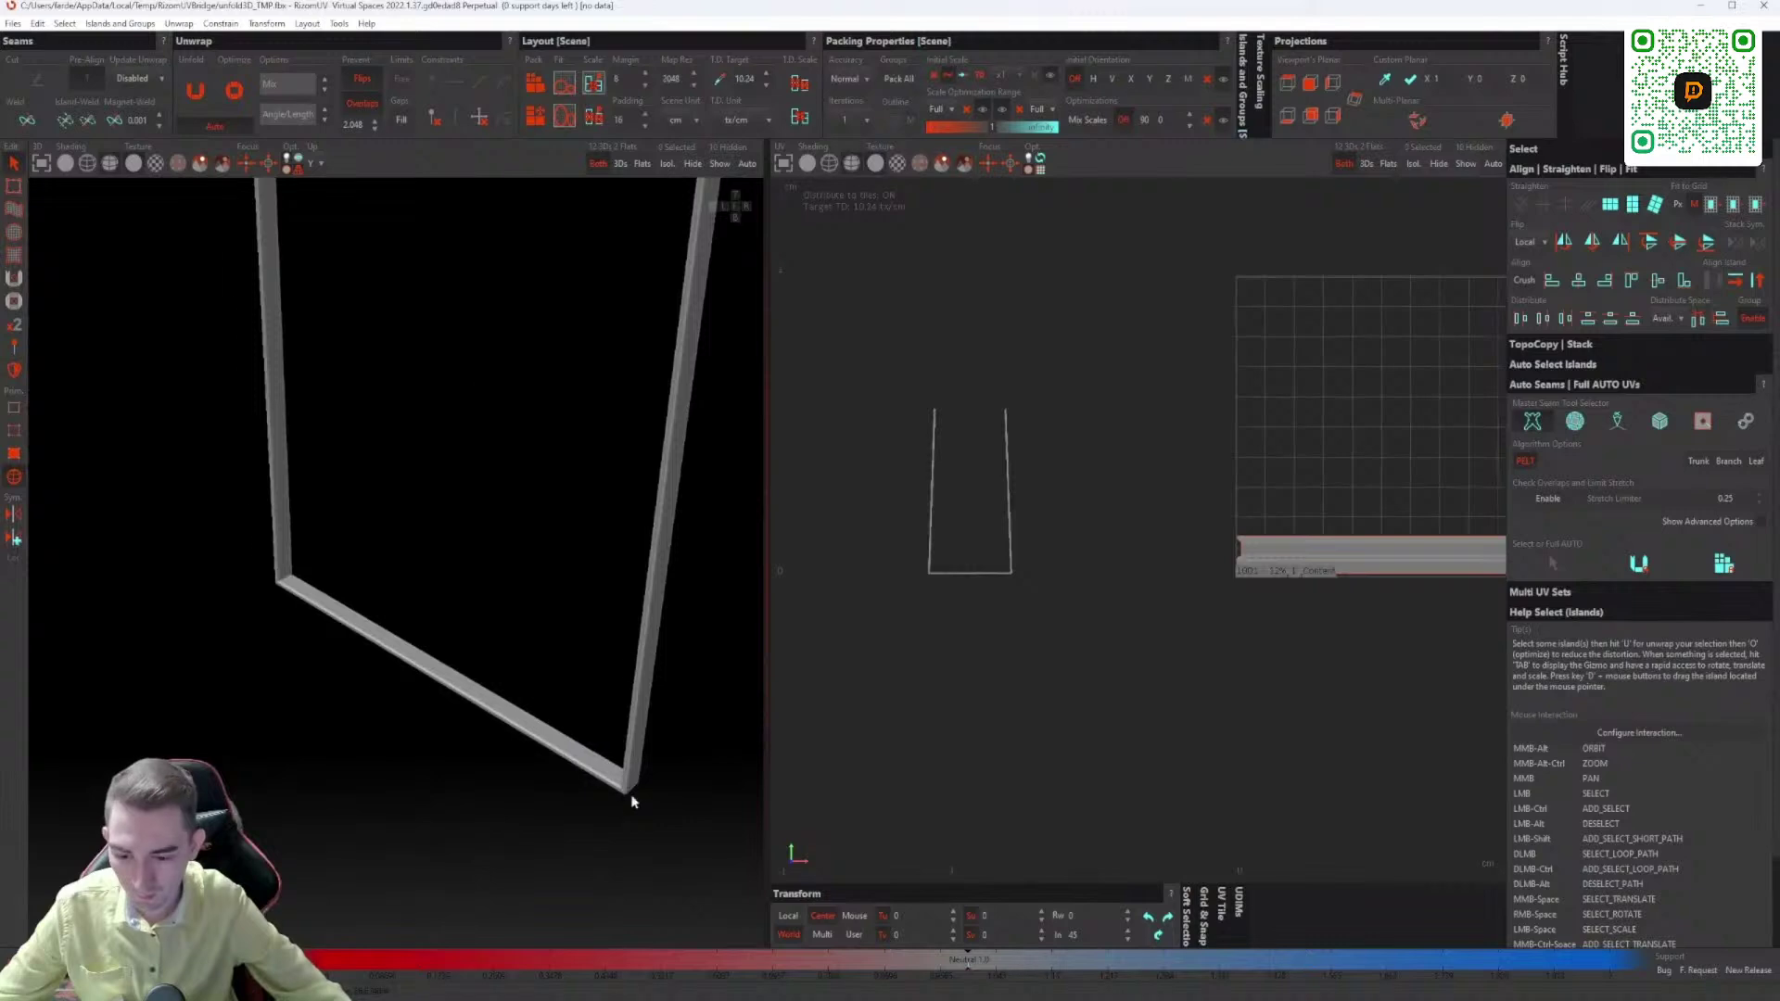
{"action": "scroll", "coordinate": [627, 797], "scroll_direction": "up", "scroll_amount": 8}
{"action": "left_click", "coordinate": [618, 785]}
{"action": "middle_click_drag", "start_coordinate": [639, 809], "coordinate": [565, 649], "text": "alt"}
{"action": "key", "text": "F2"}
{"action": "middle_click_drag", "start_coordinate": [546, 541], "coordinate": [571, 512], "text": "alt"}
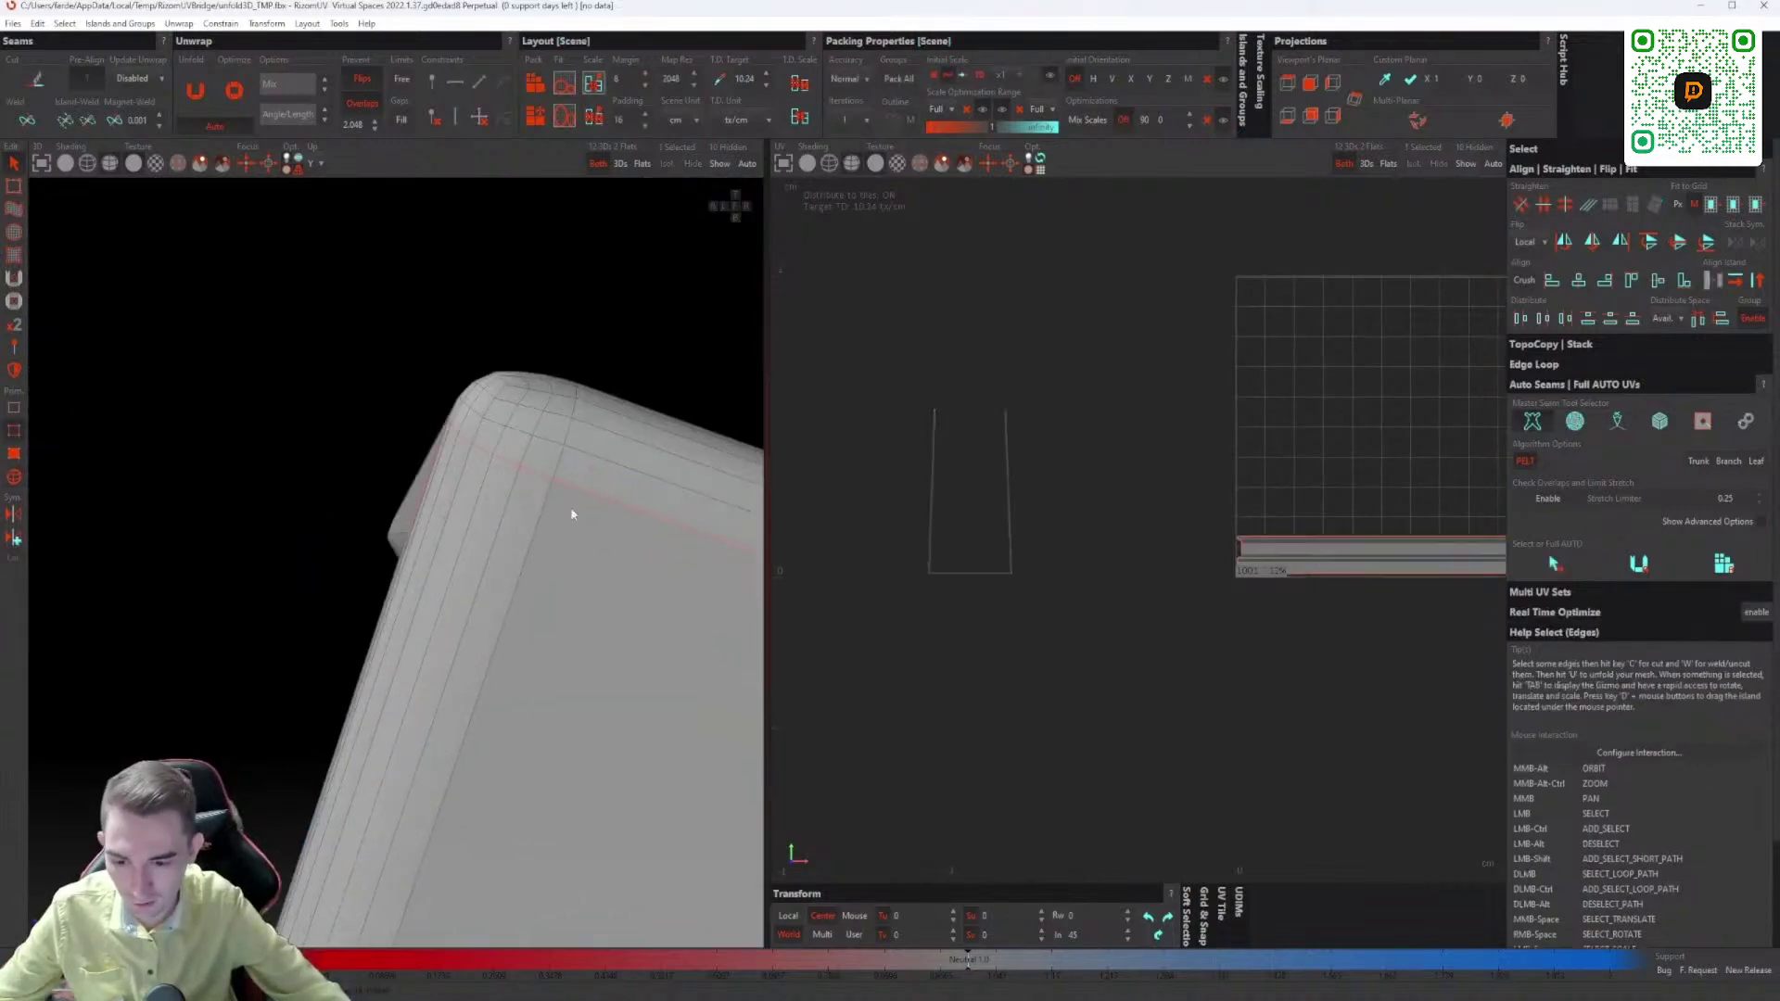
{"action": "left_click", "coordinate": [543, 504]}
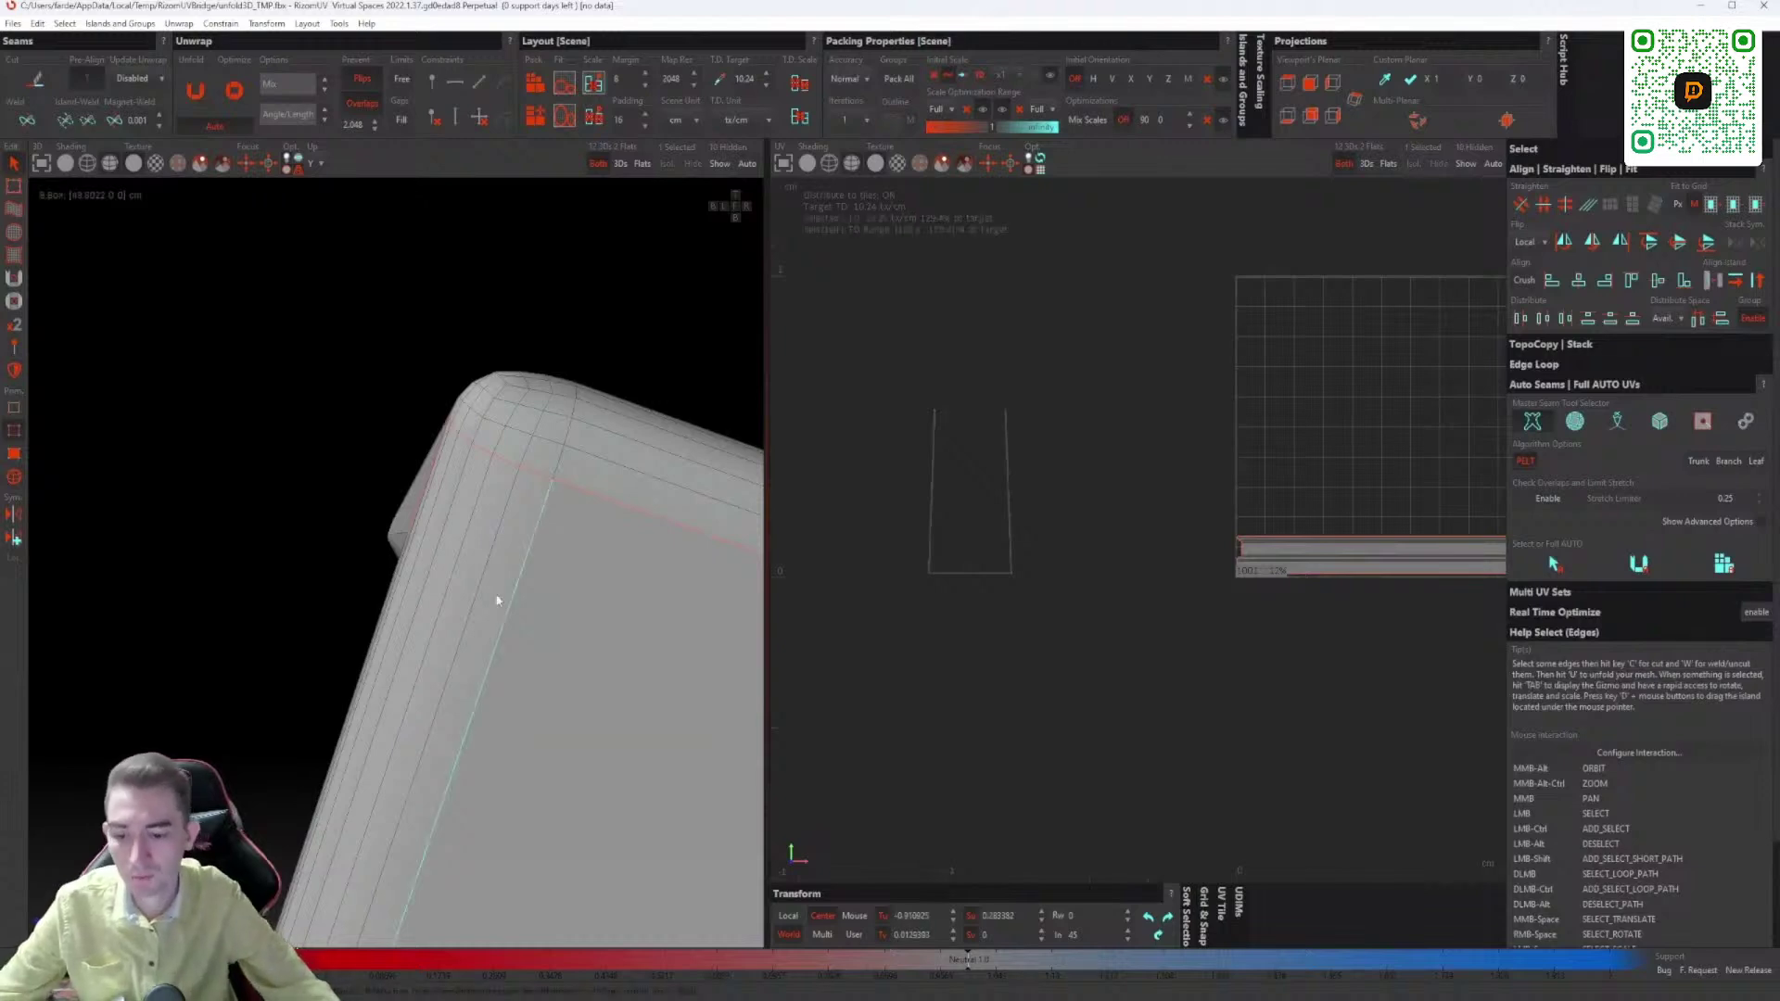
{"action": "middle_click_drag", "start_coordinate": [531, 816], "coordinate": [569, 461]}
{"action": "scroll", "coordinate": [556, 483], "scroll_direction": "down", "scroll_amount": 8}
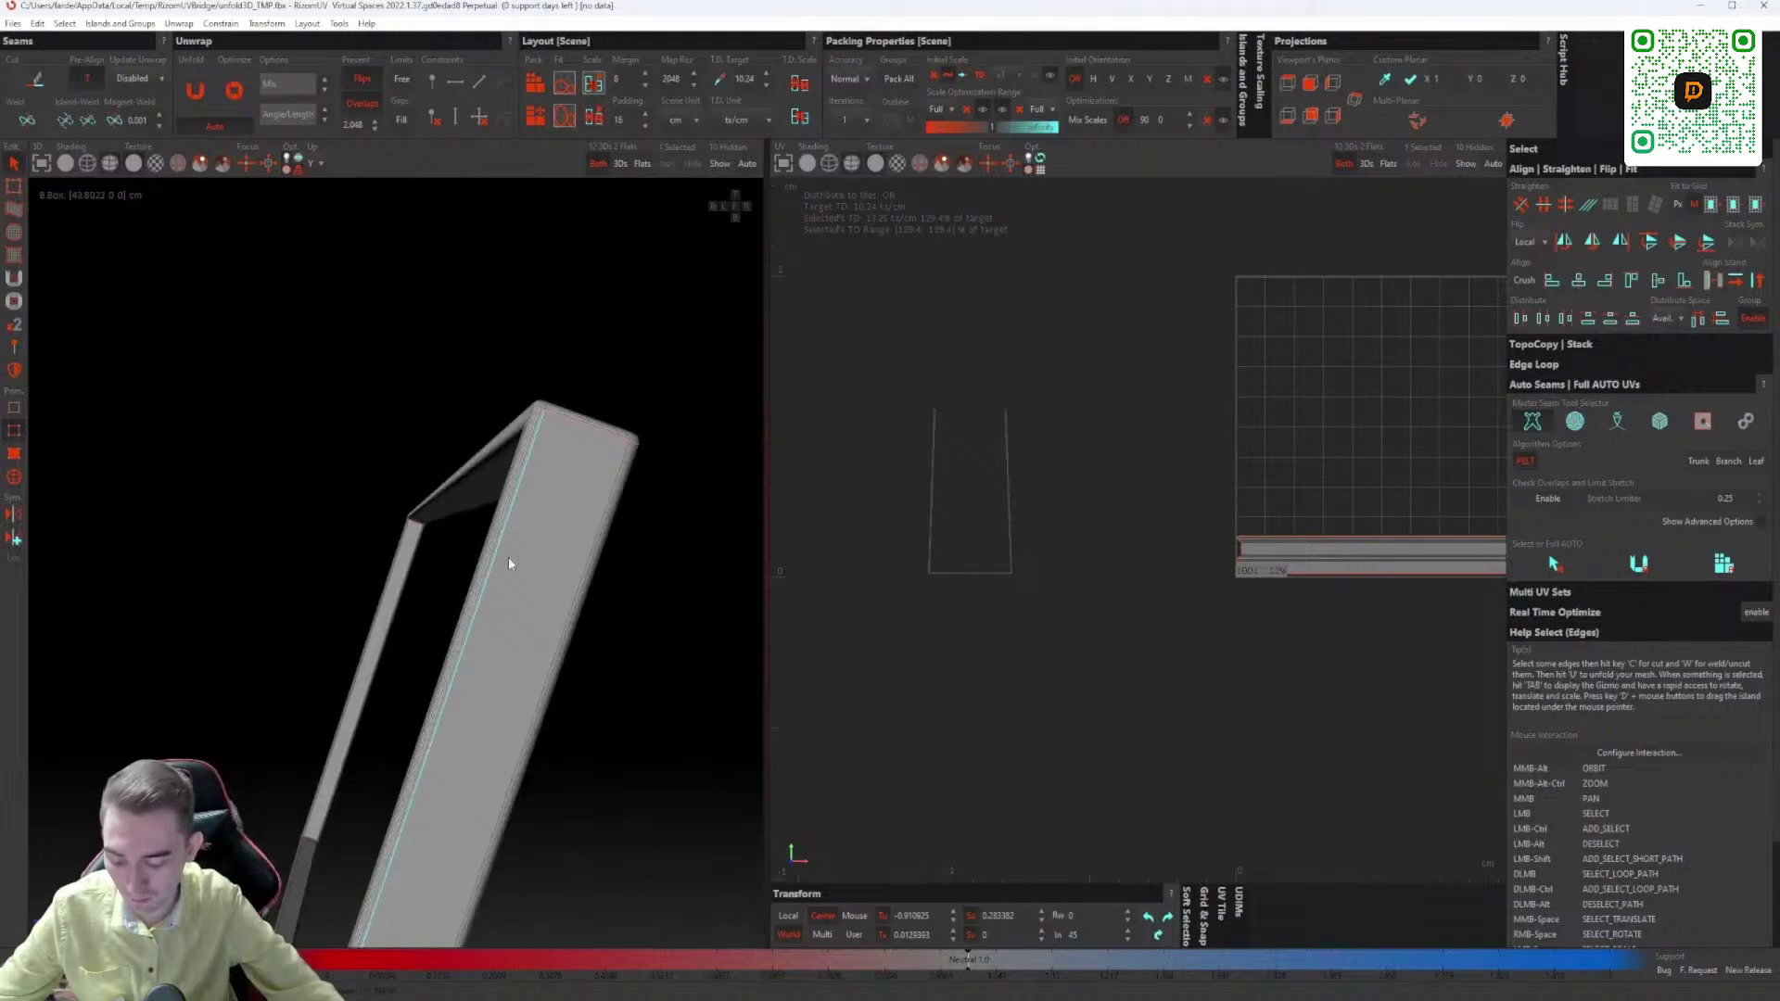
{"action": "key", "text": "c"}
Step: Select the frame's bottom bar island and unwrap it automatically with Pelt, unfolding and packing
{"action": "key", "text": "F4"}
{"action": "left_click", "coordinate": [534, 569]}
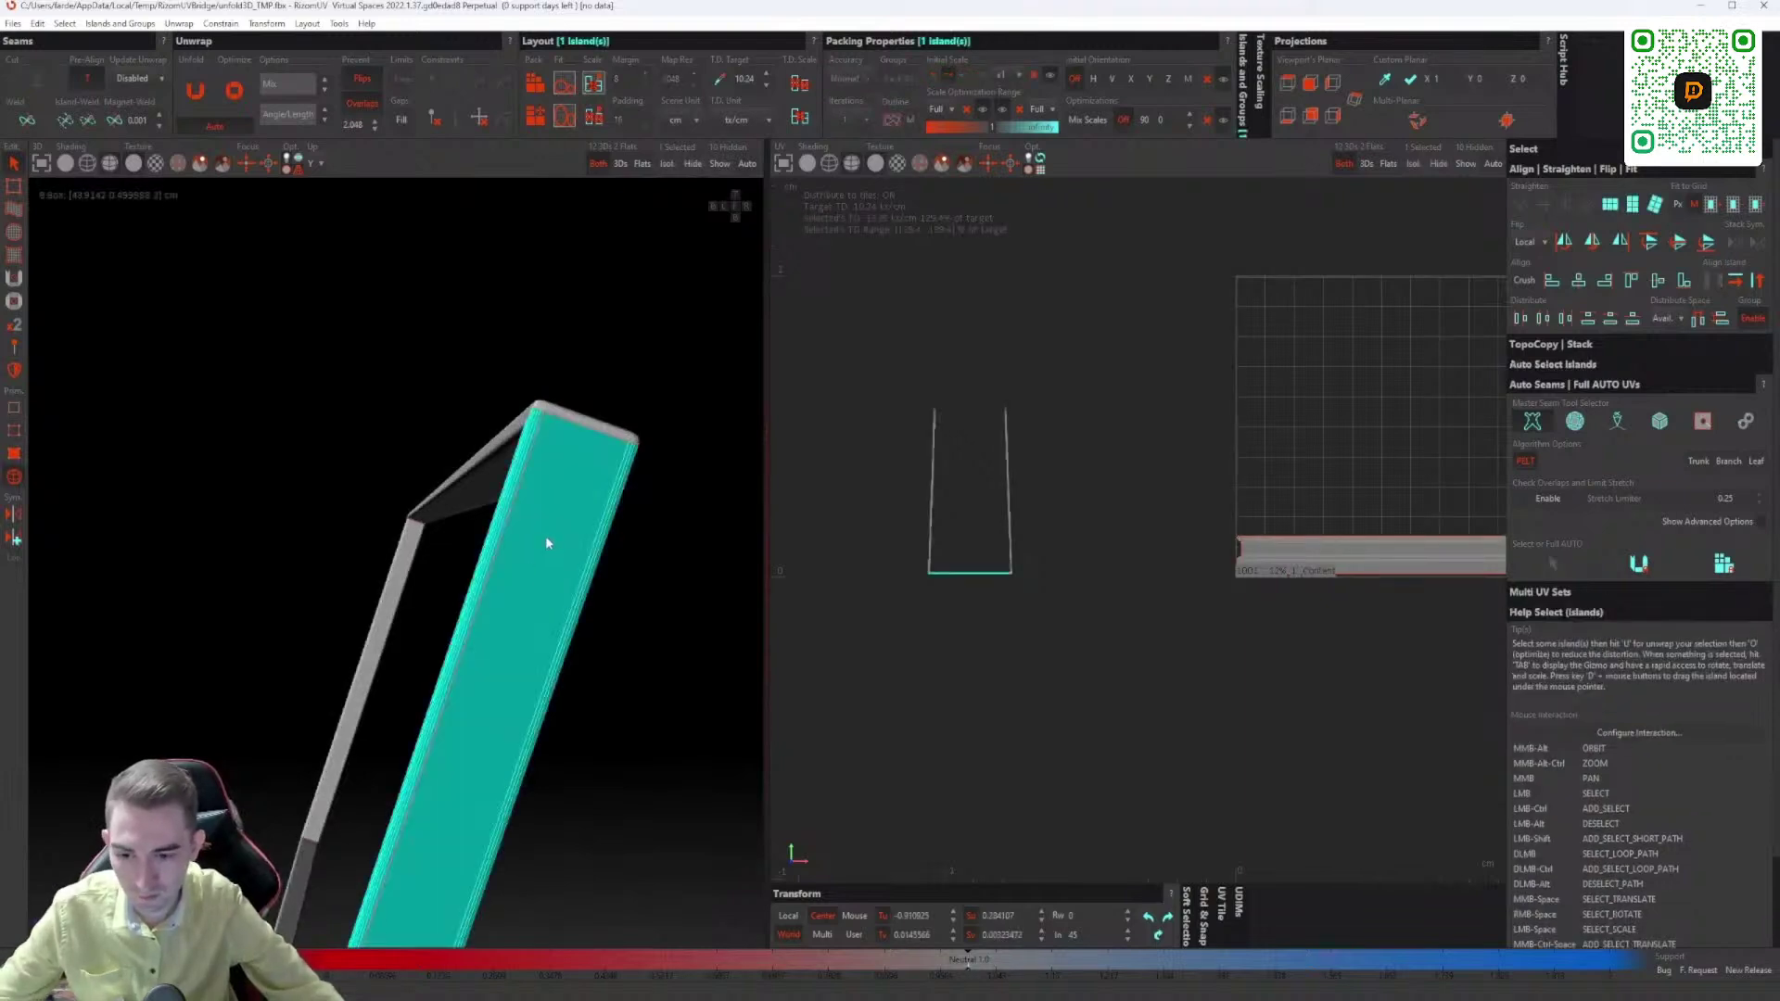
{"action": "middle_click_drag", "start_coordinate": [566, 481], "coordinate": [608, 580], "text": "alt"}
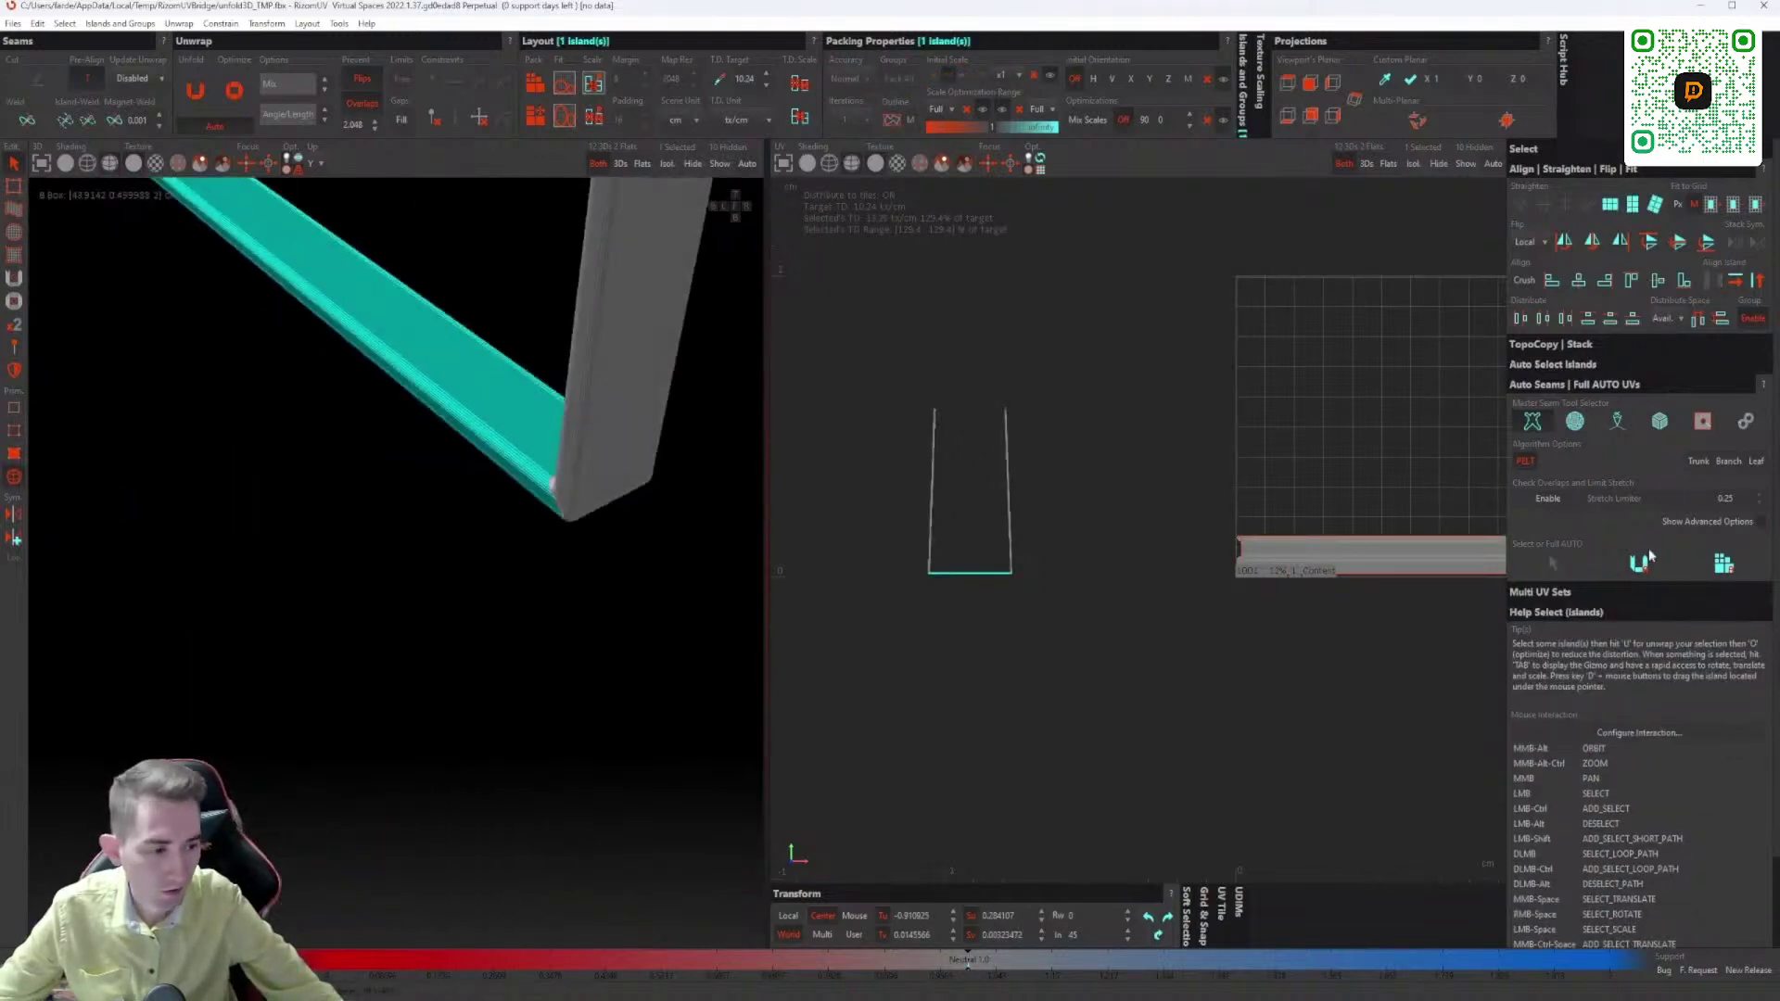
{"action": "left_click", "coordinate": [1721, 563]}
{"action": "key", "text": "f"}
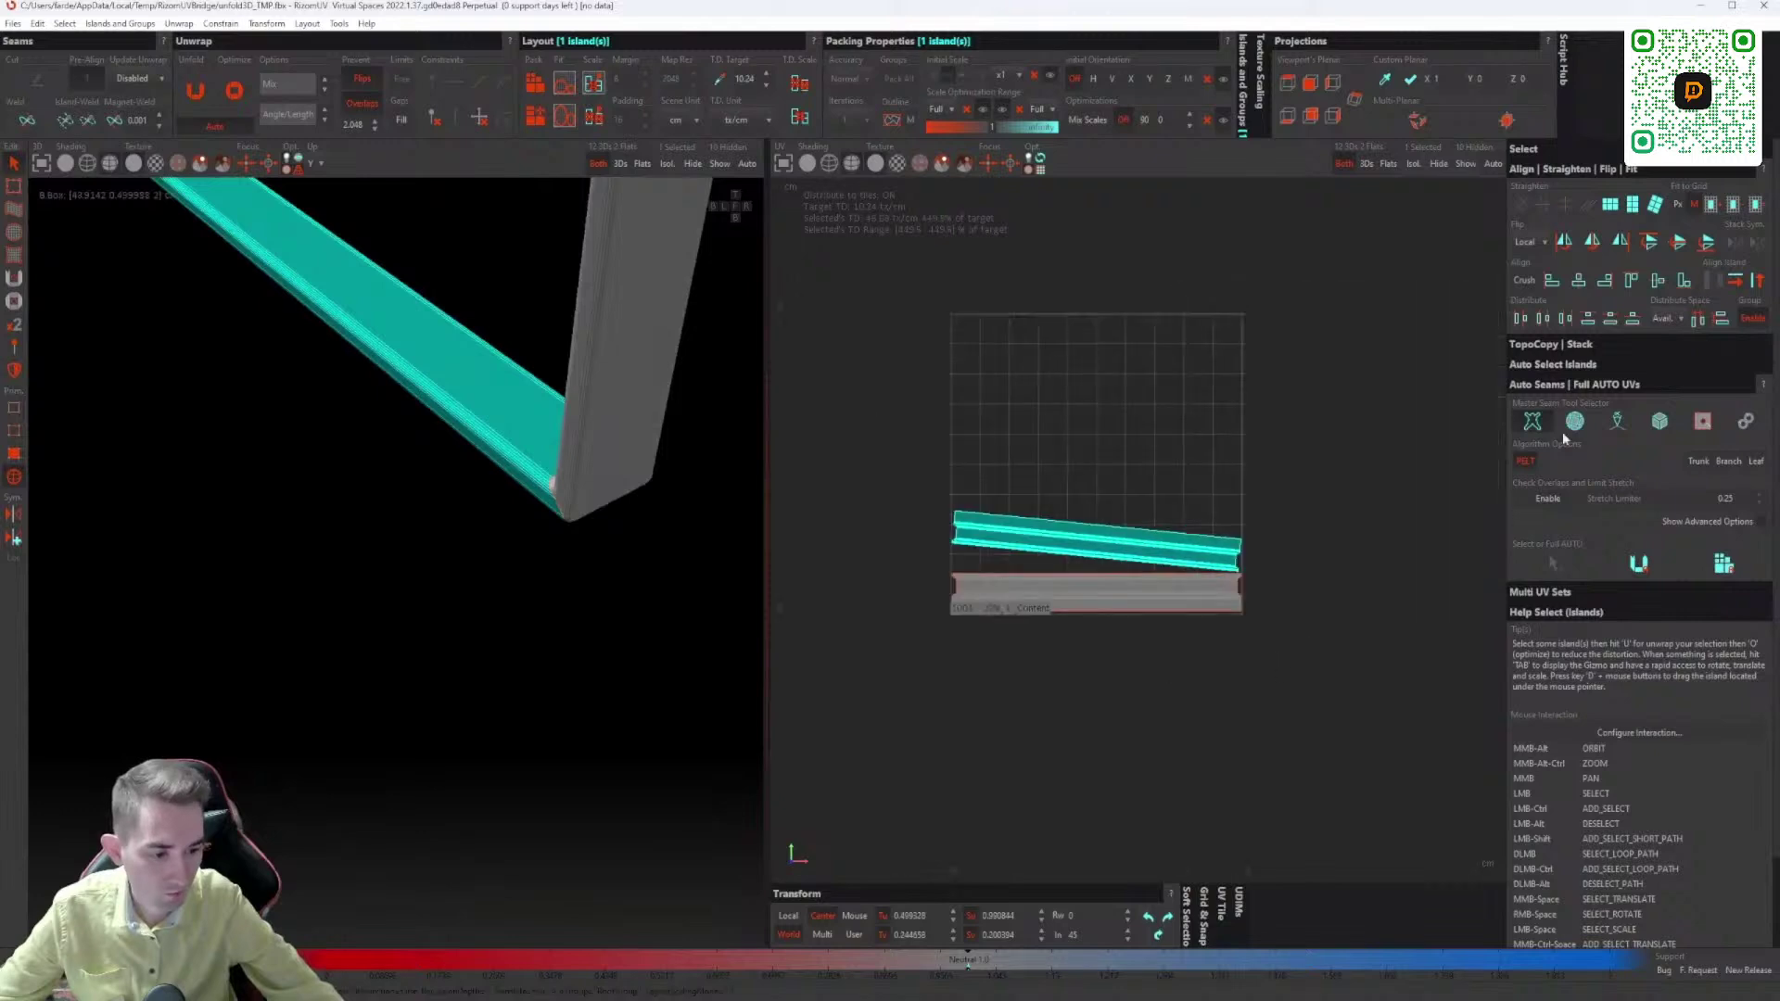
Step: Align the bottom bar island horizontally and pack it together with the top bar island in the UV tile
{"action": "left_click", "coordinate": [1738, 284]}
{"action": "left_click_drag", "start_coordinate": [1360, 442], "coordinate": [1247, 582]}
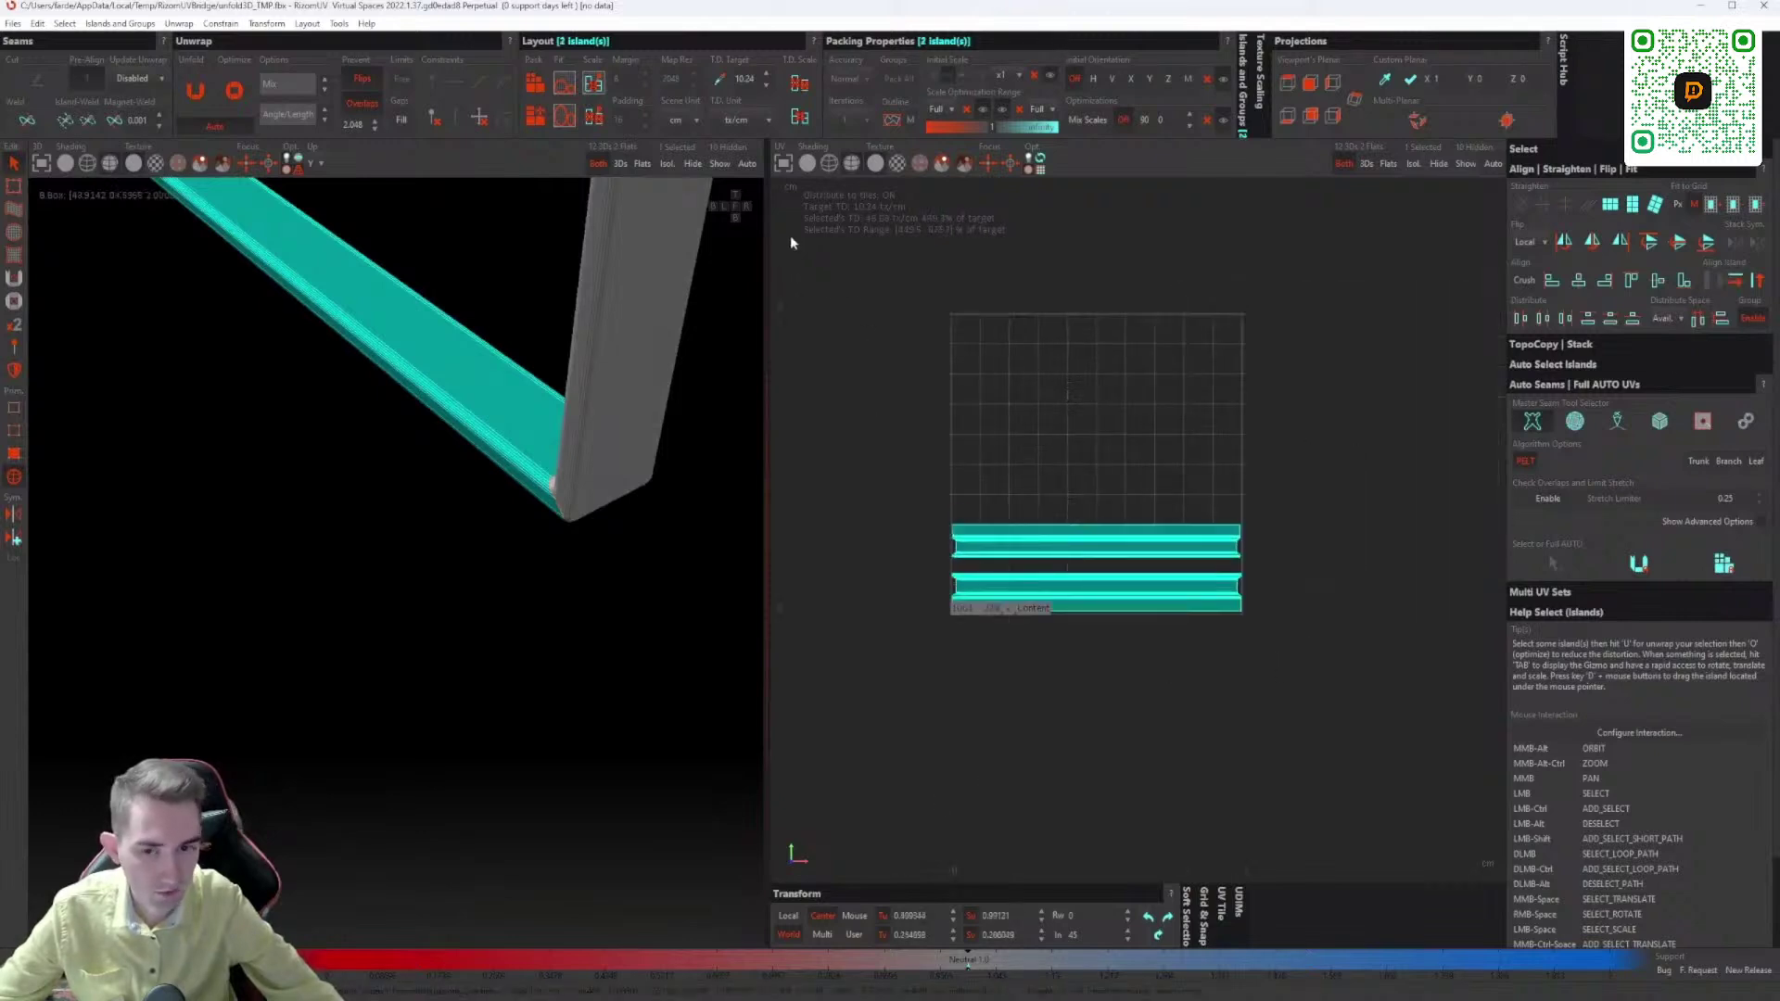
{"action": "left_click", "coordinate": [535, 83]}
{"action": "left_click", "coordinate": [1136, 679]}
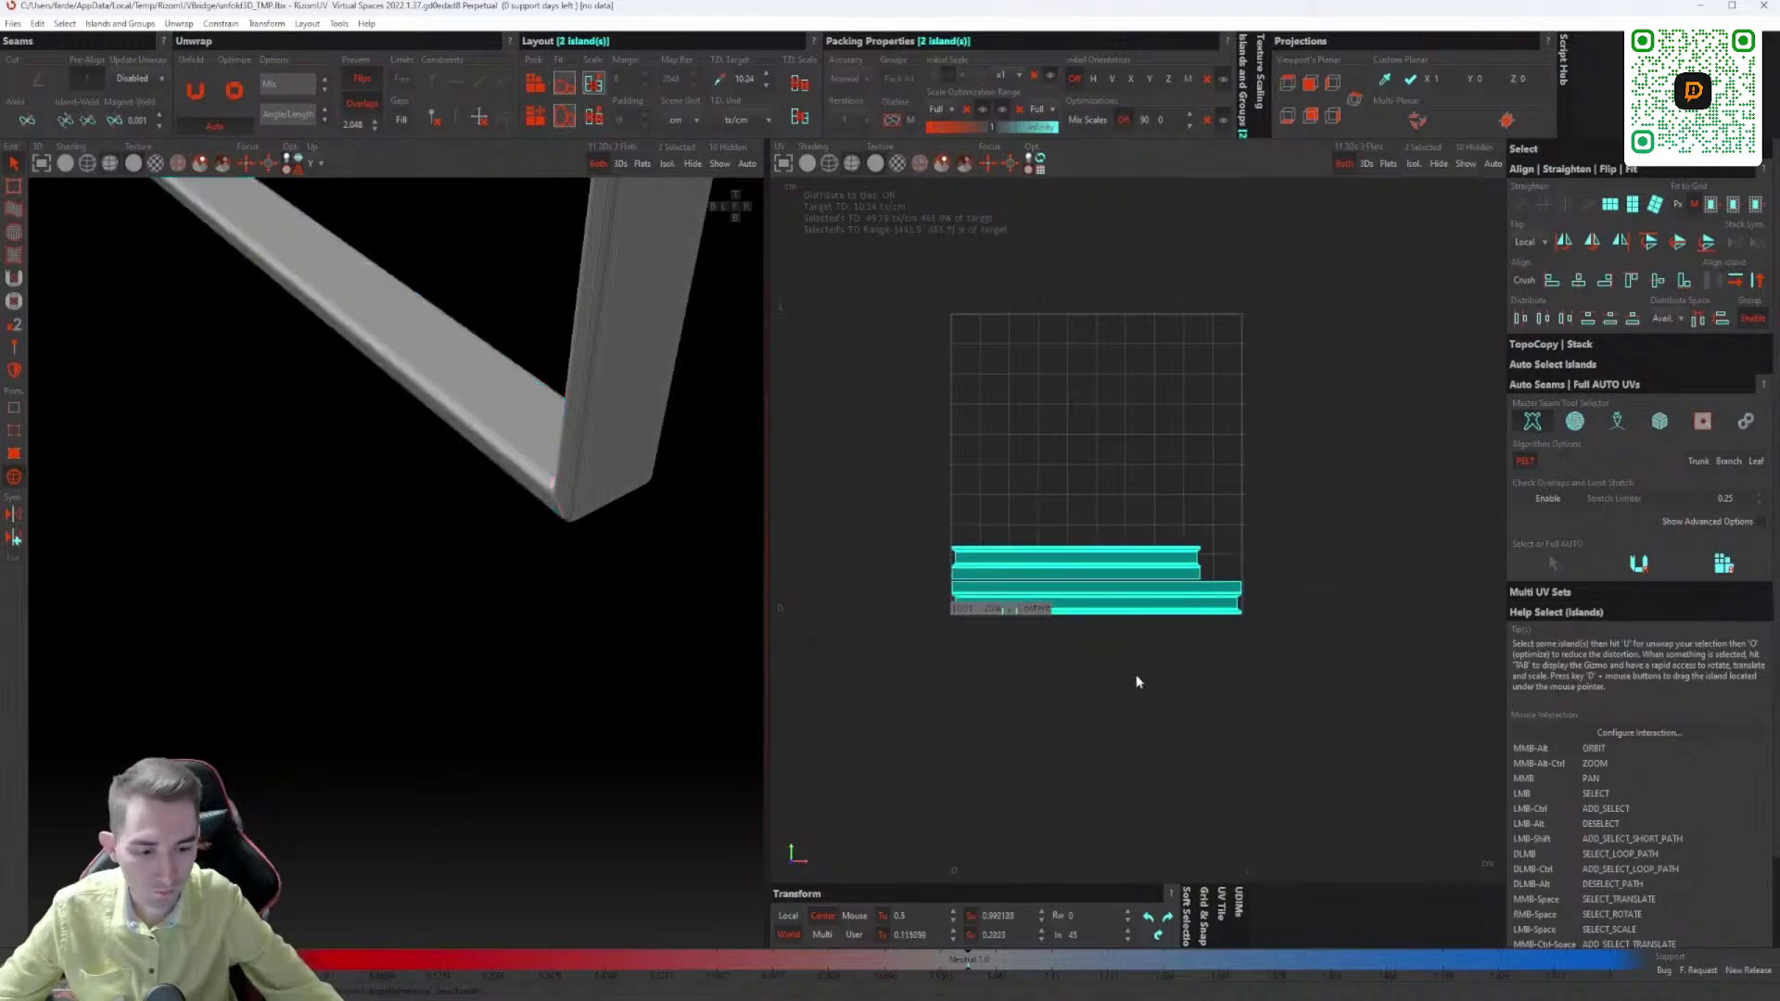
{"action": "left_click", "coordinate": [538, 87]}
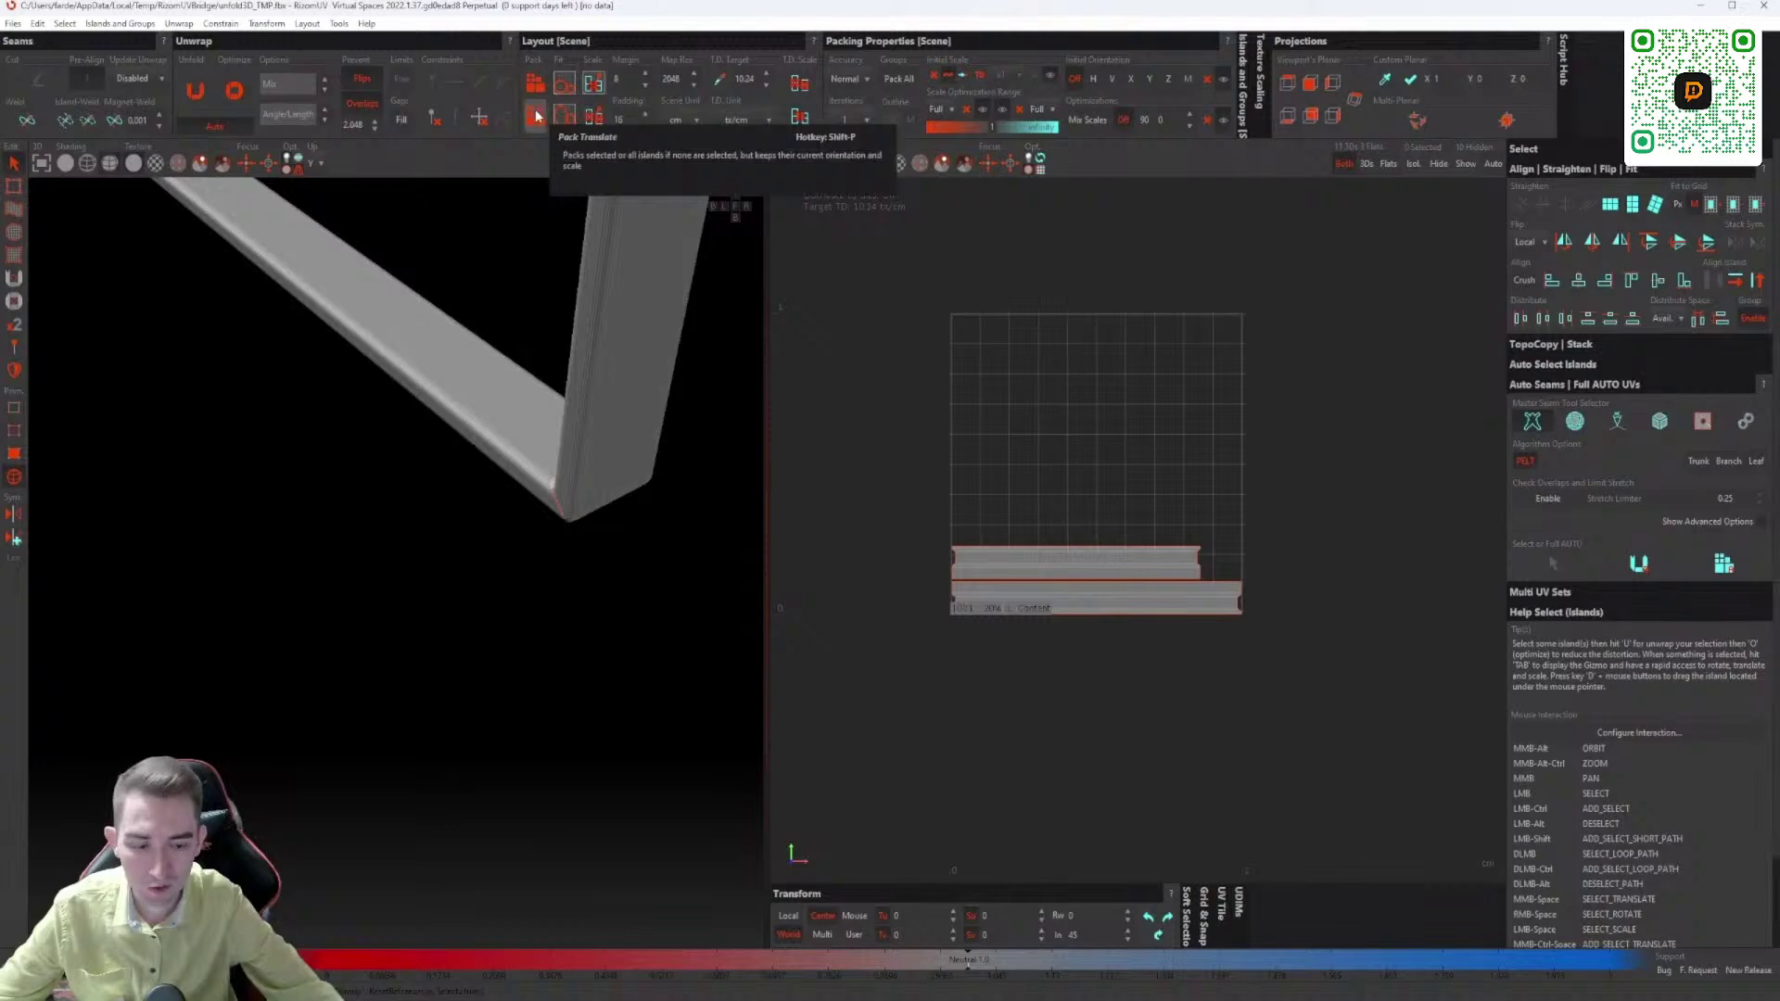
Step: Try stretching the two bar islands vertically and packing all islands with Pack Translate, and undo that packing
{"action": "left_click_drag", "start_coordinate": [1272, 544], "coordinate": [1112, 700]}
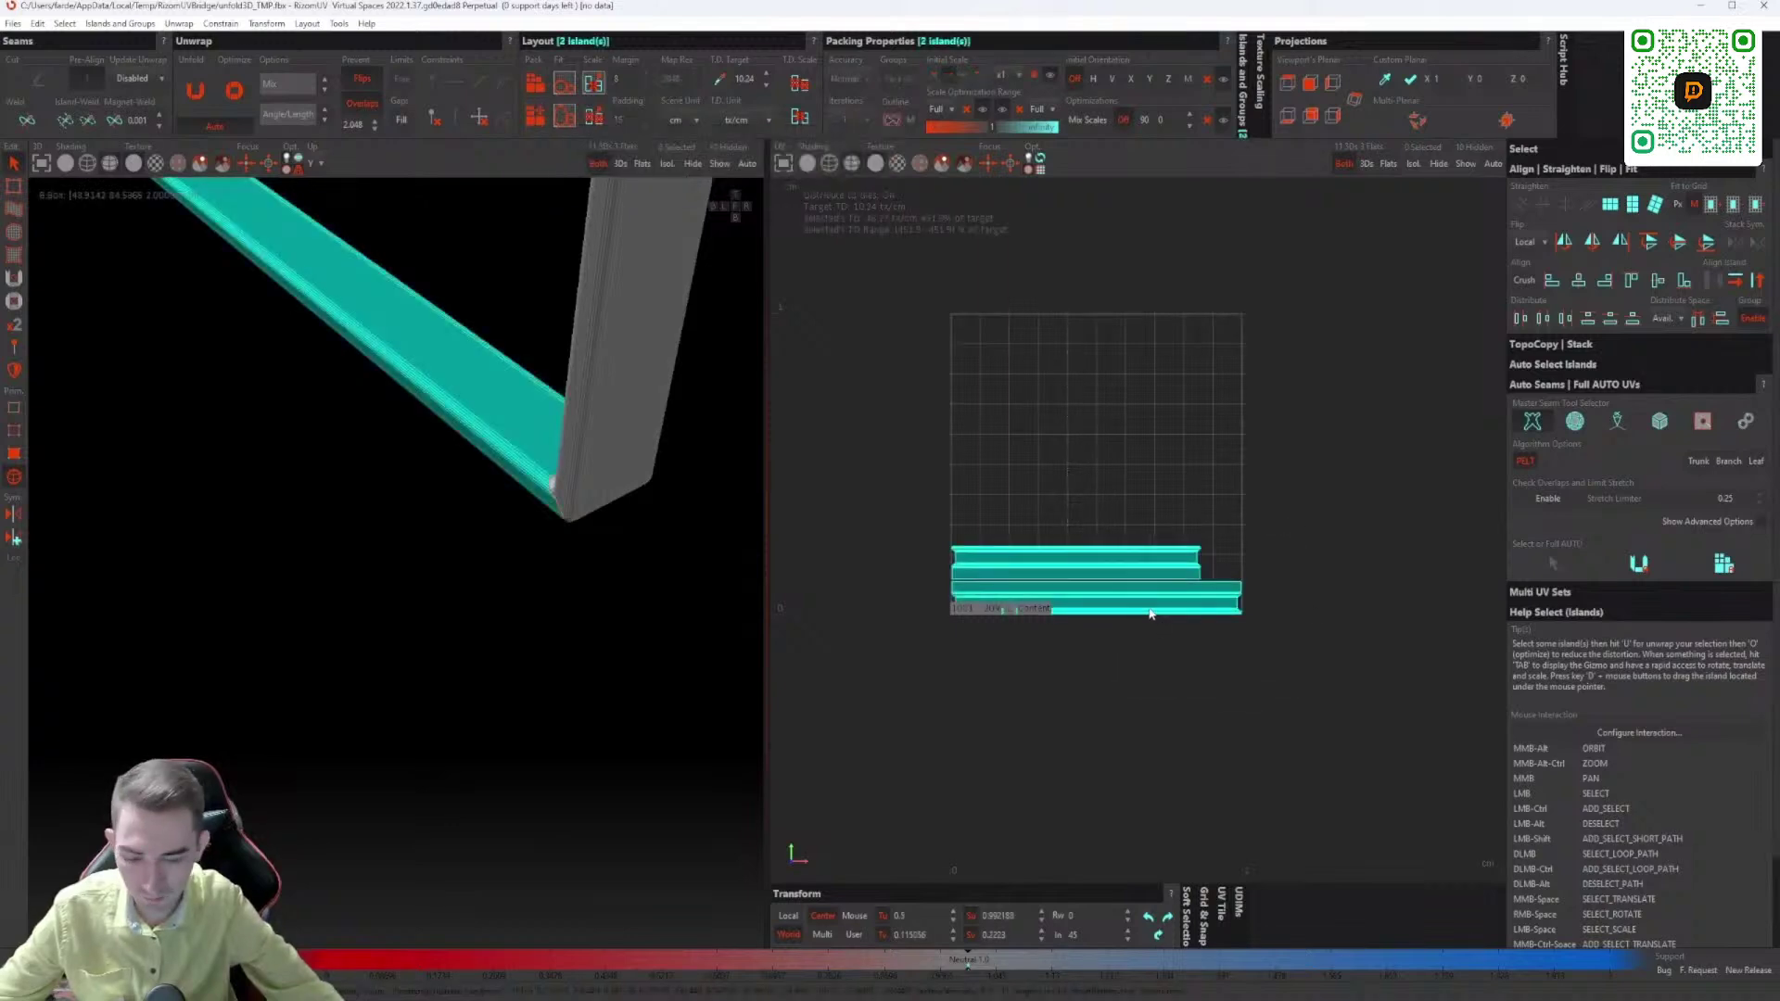
{"action": "key", "text": "Tab"}
{"action": "left_click_drag", "start_coordinate": [1097, 544], "coordinate": [1052, 444]}
{"action": "left_click", "coordinate": [938, 469]}
{"action": "left_click", "coordinate": [535, 118]}
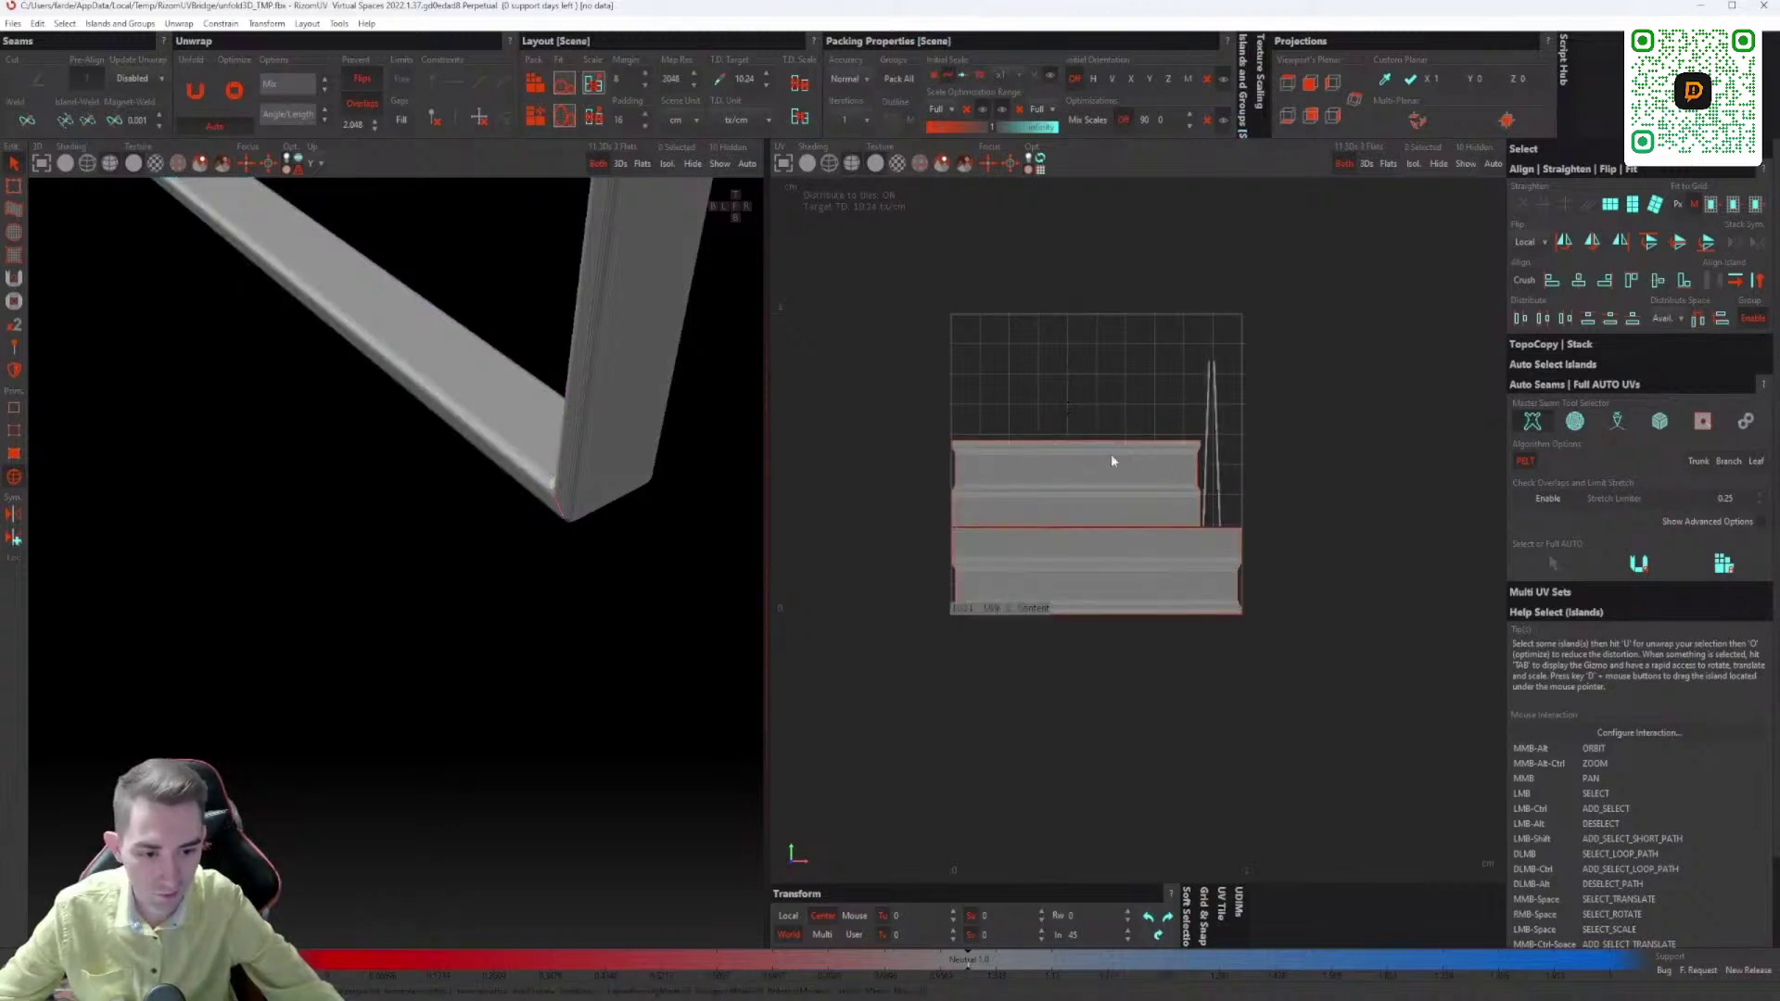
{"action": "key", "text": "ctrl+z"}
{"action": "key", "text": "ctrl+z"}
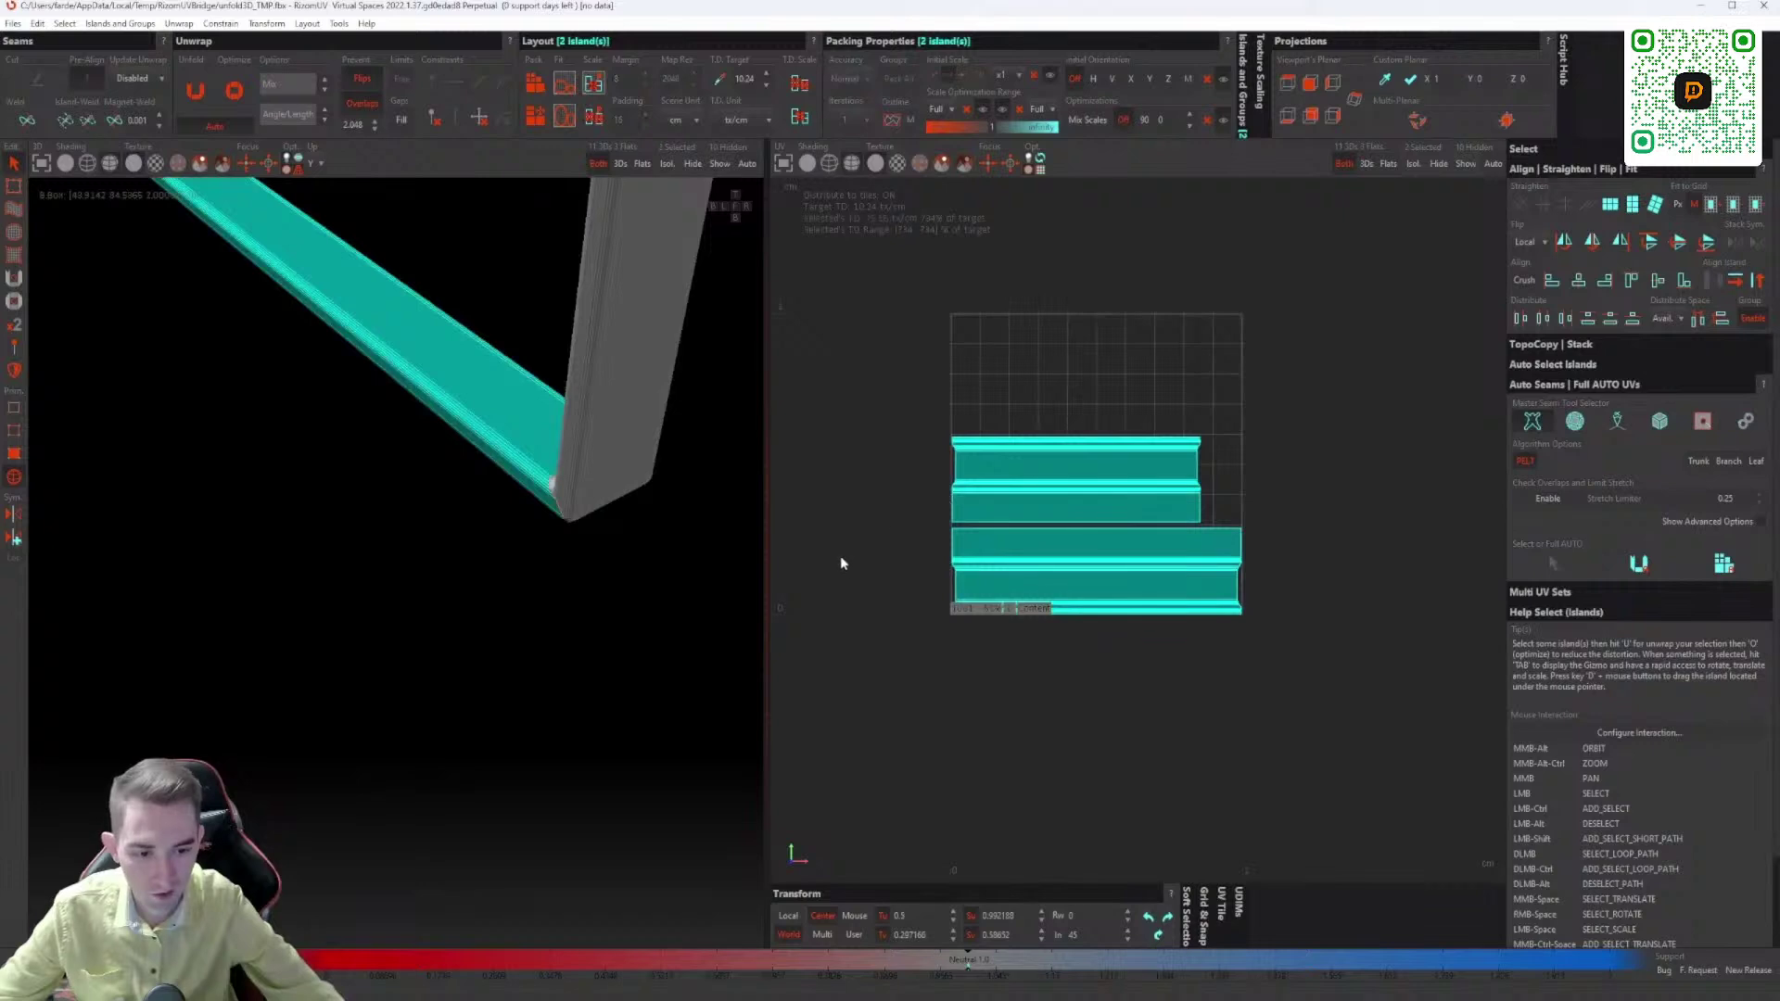
Step: Try packing only the two stretched bar islands, and return them to their unstretched proportions
{"action": "left_click", "coordinate": [539, 86]}
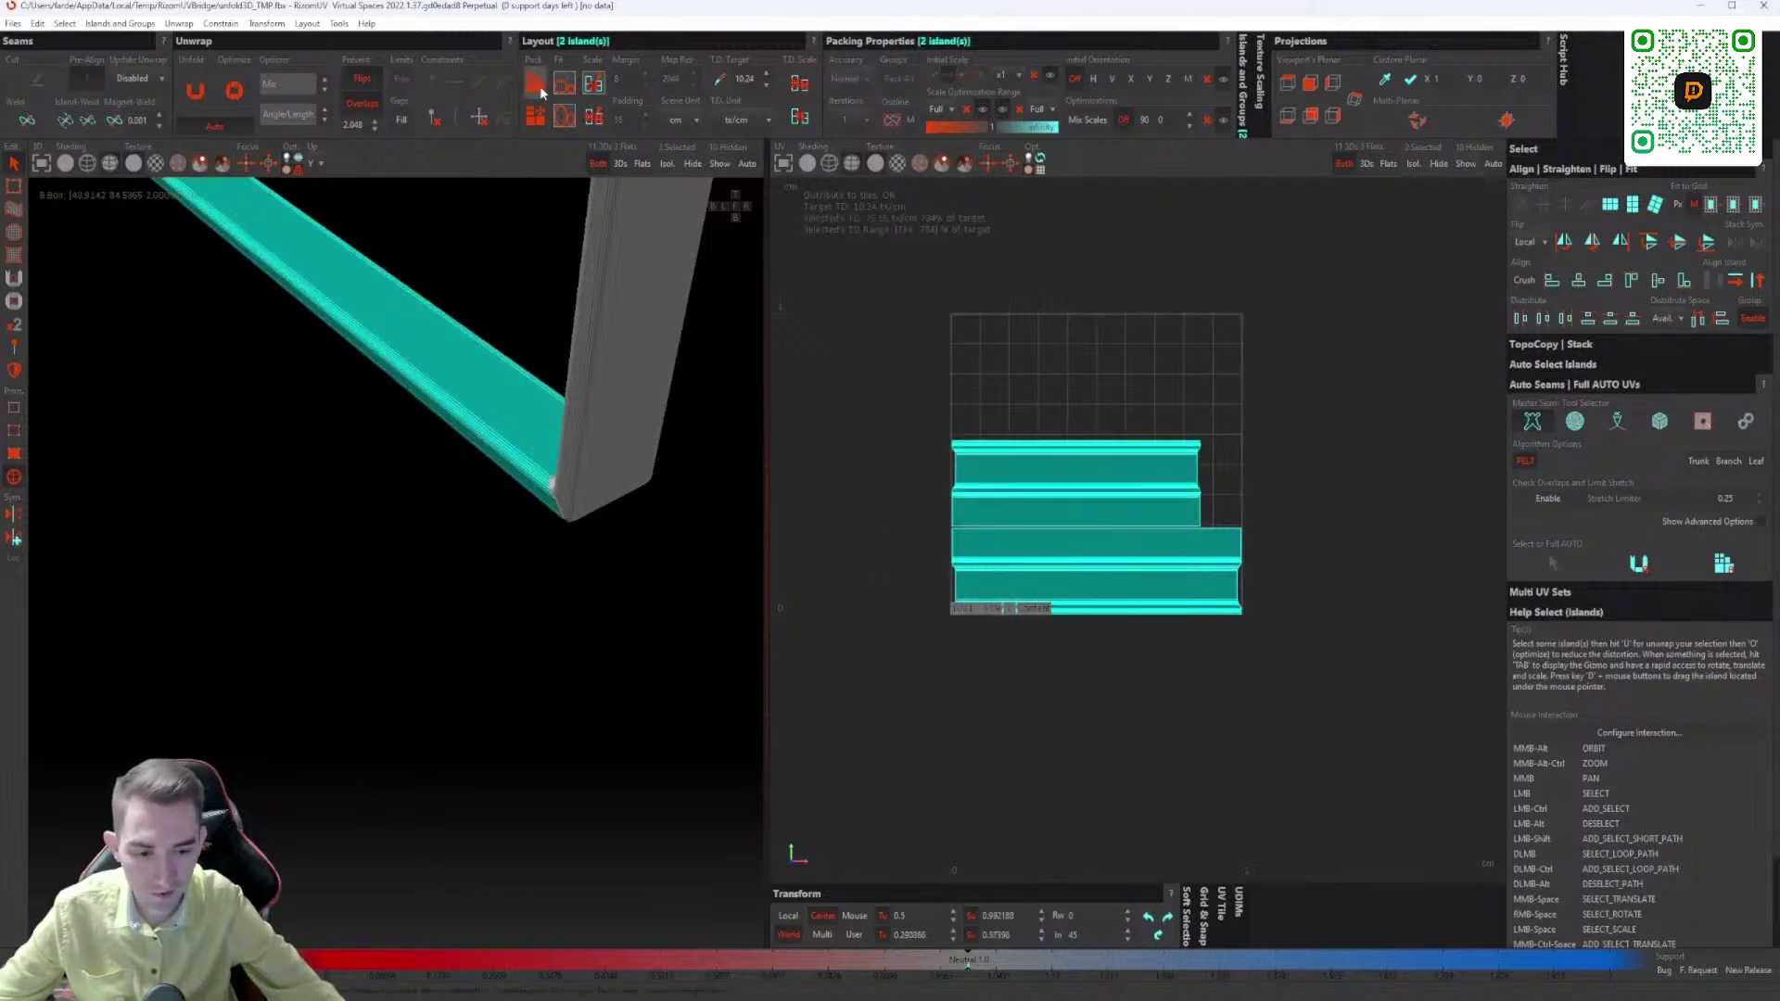
{"action": "left_click", "coordinate": [937, 638]}
{"action": "left_click_drag", "start_coordinate": [1344, 707], "coordinate": [1100, 456]}
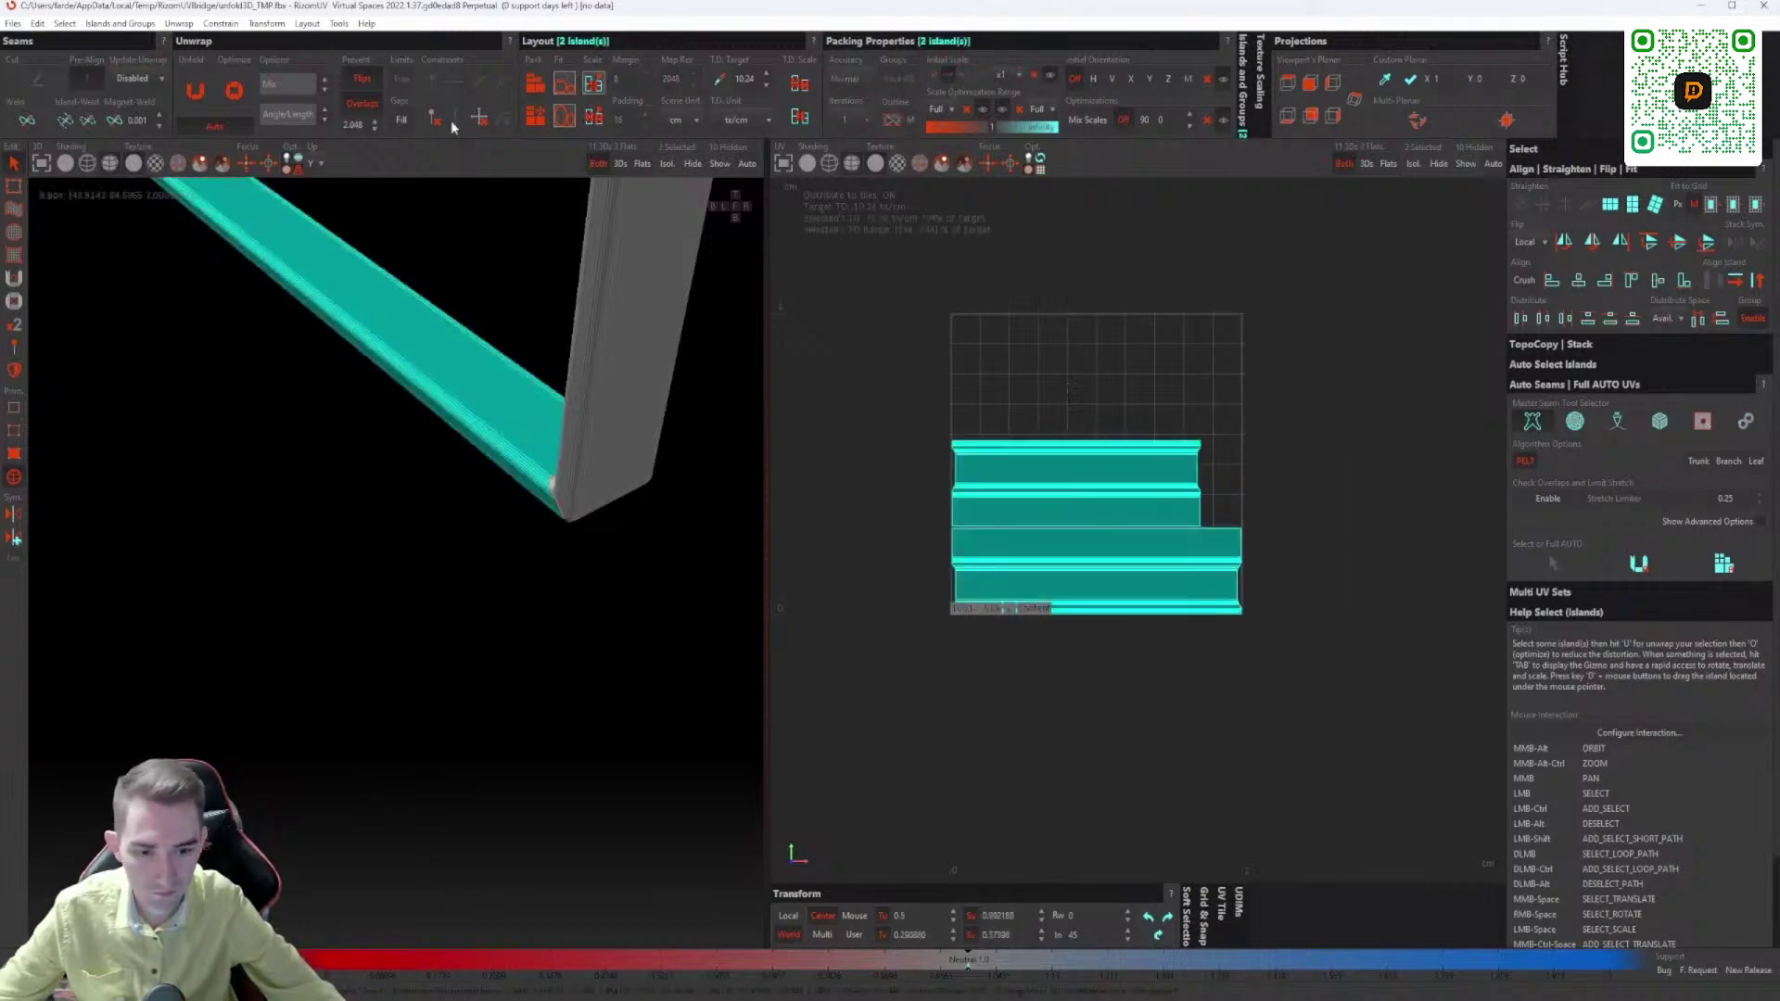
{"action": "left_click", "coordinate": [543, 87]}
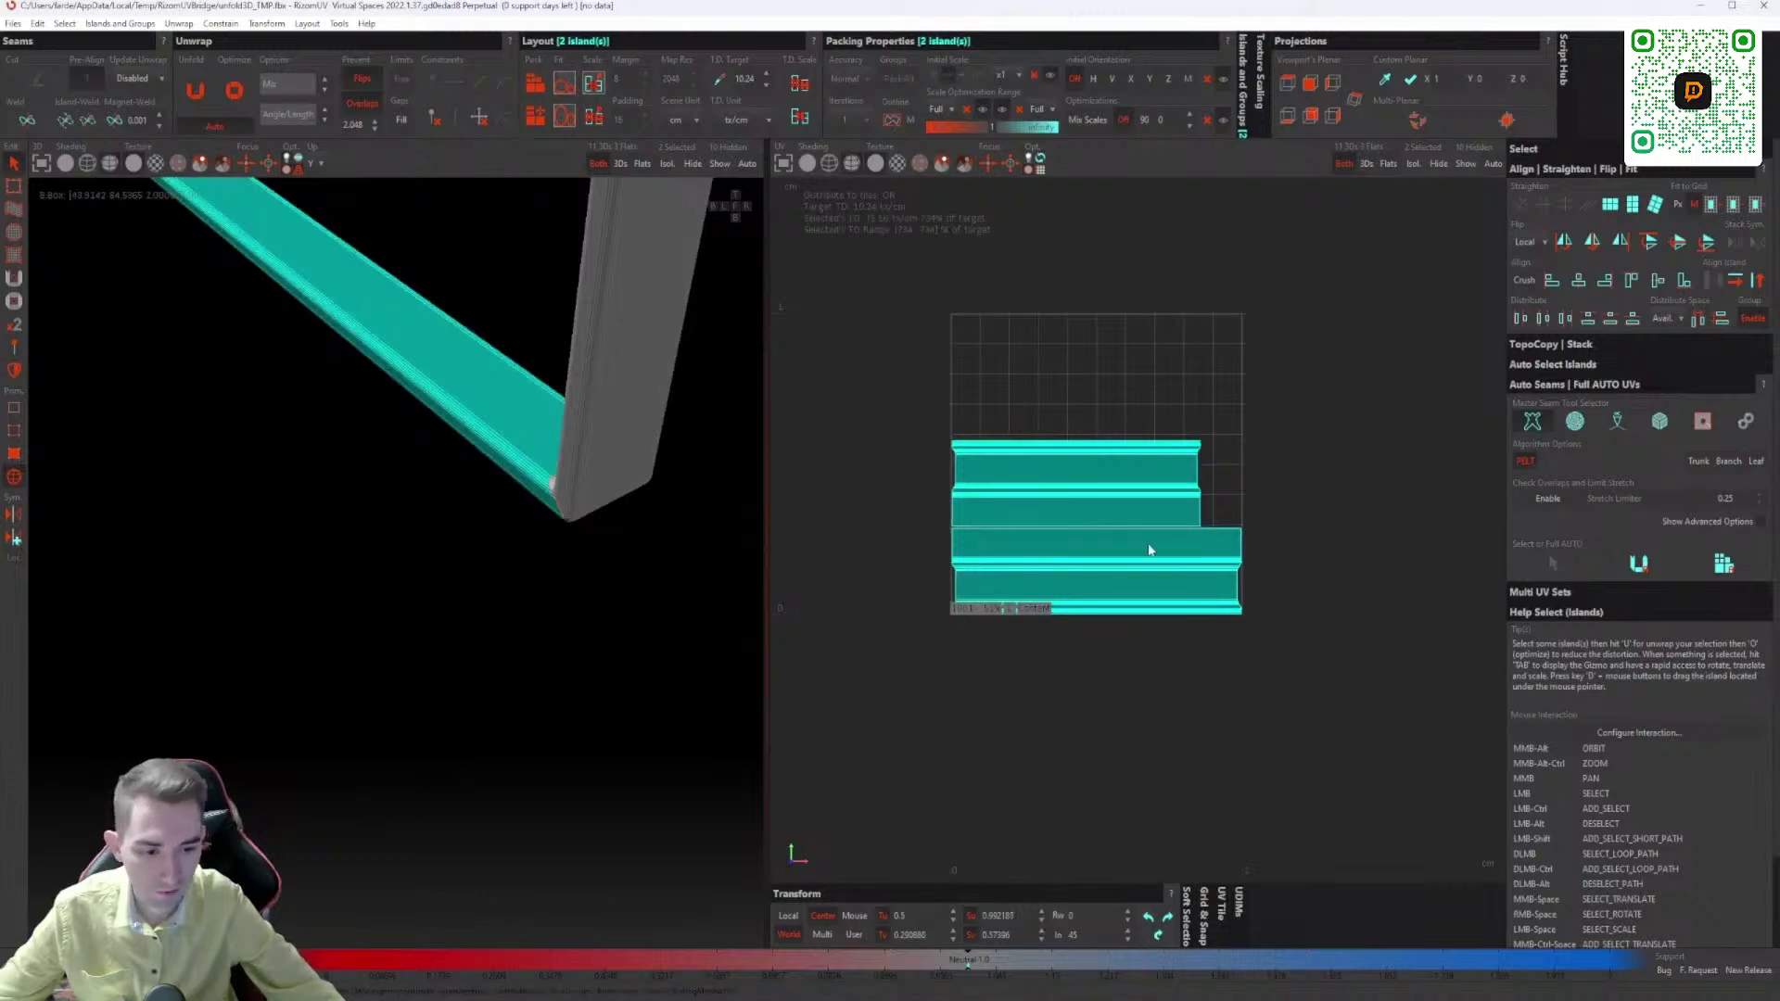
{"action": "middle_click_drag", "start_coordinate": [1131, 504], "coordinate": [1210, 402]}
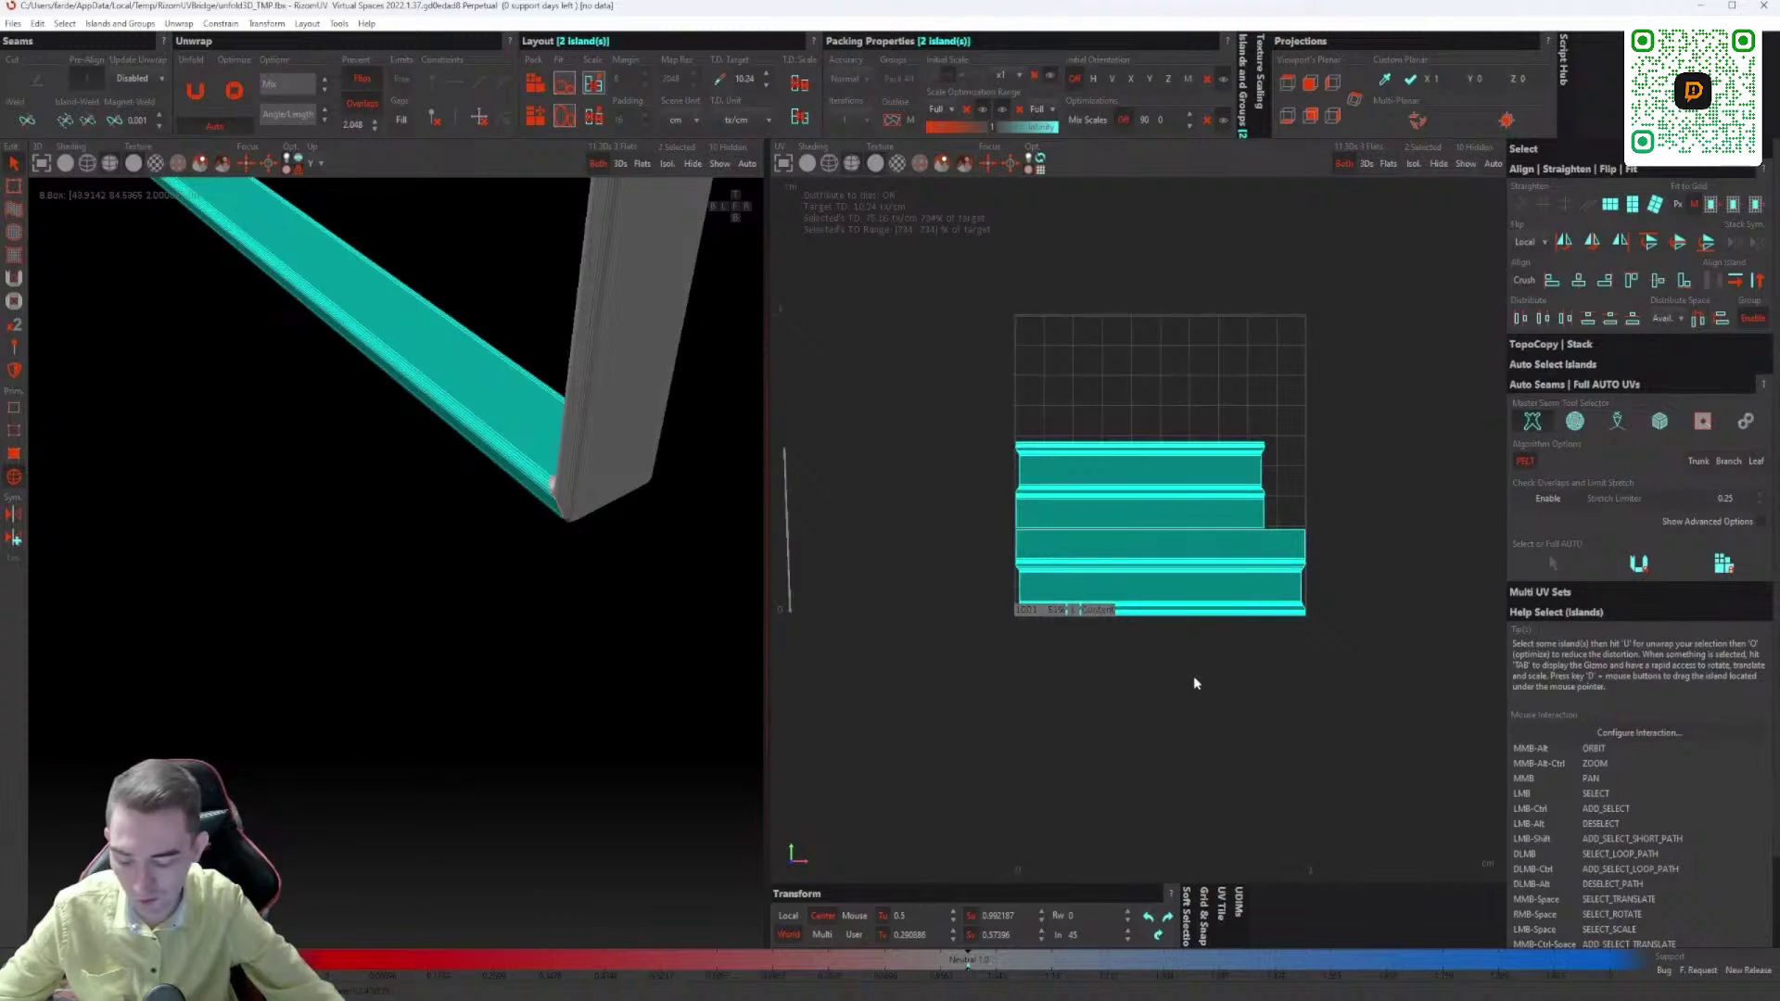
{"action": "key", "text": "p"}
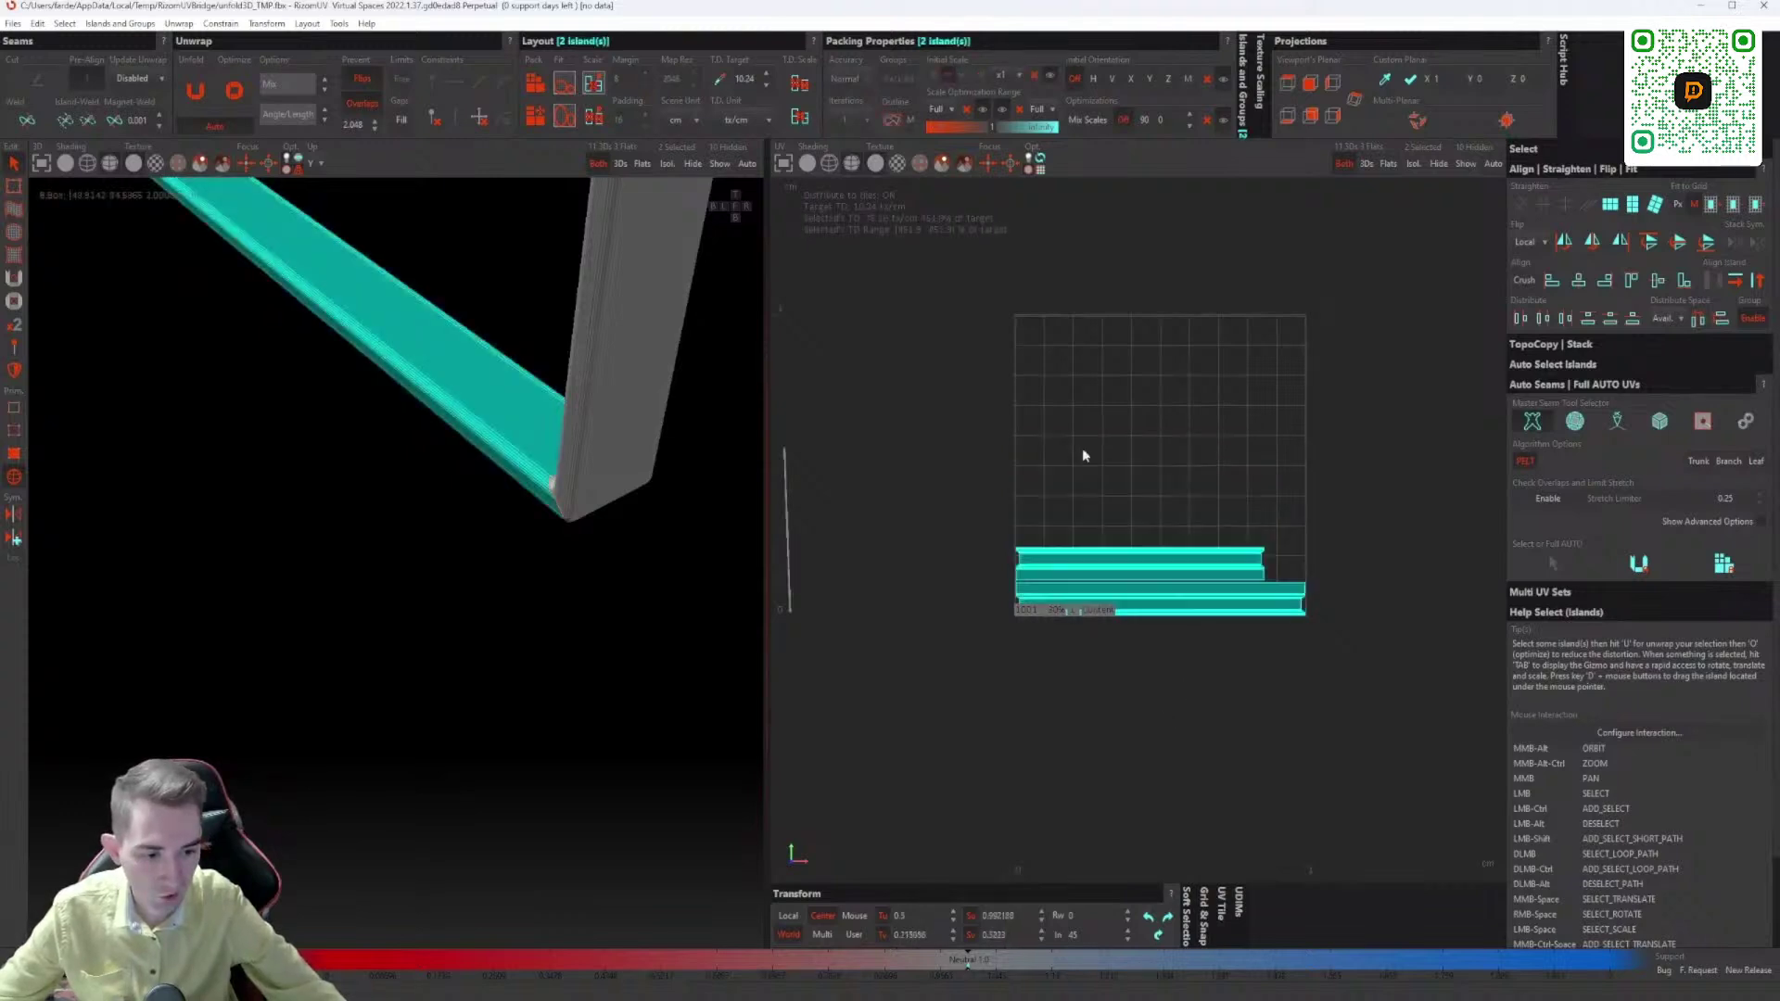
{"action": "mouse_move", "coordinate": [984, 639]}
{"action": "middle_mouse_down"}
{"action": "mouse_move", "coordinate": [1144, 661]}
{"action": "mouse_move", "coordinate": [956, 628]}
{"action": "middle_mouse_up"}
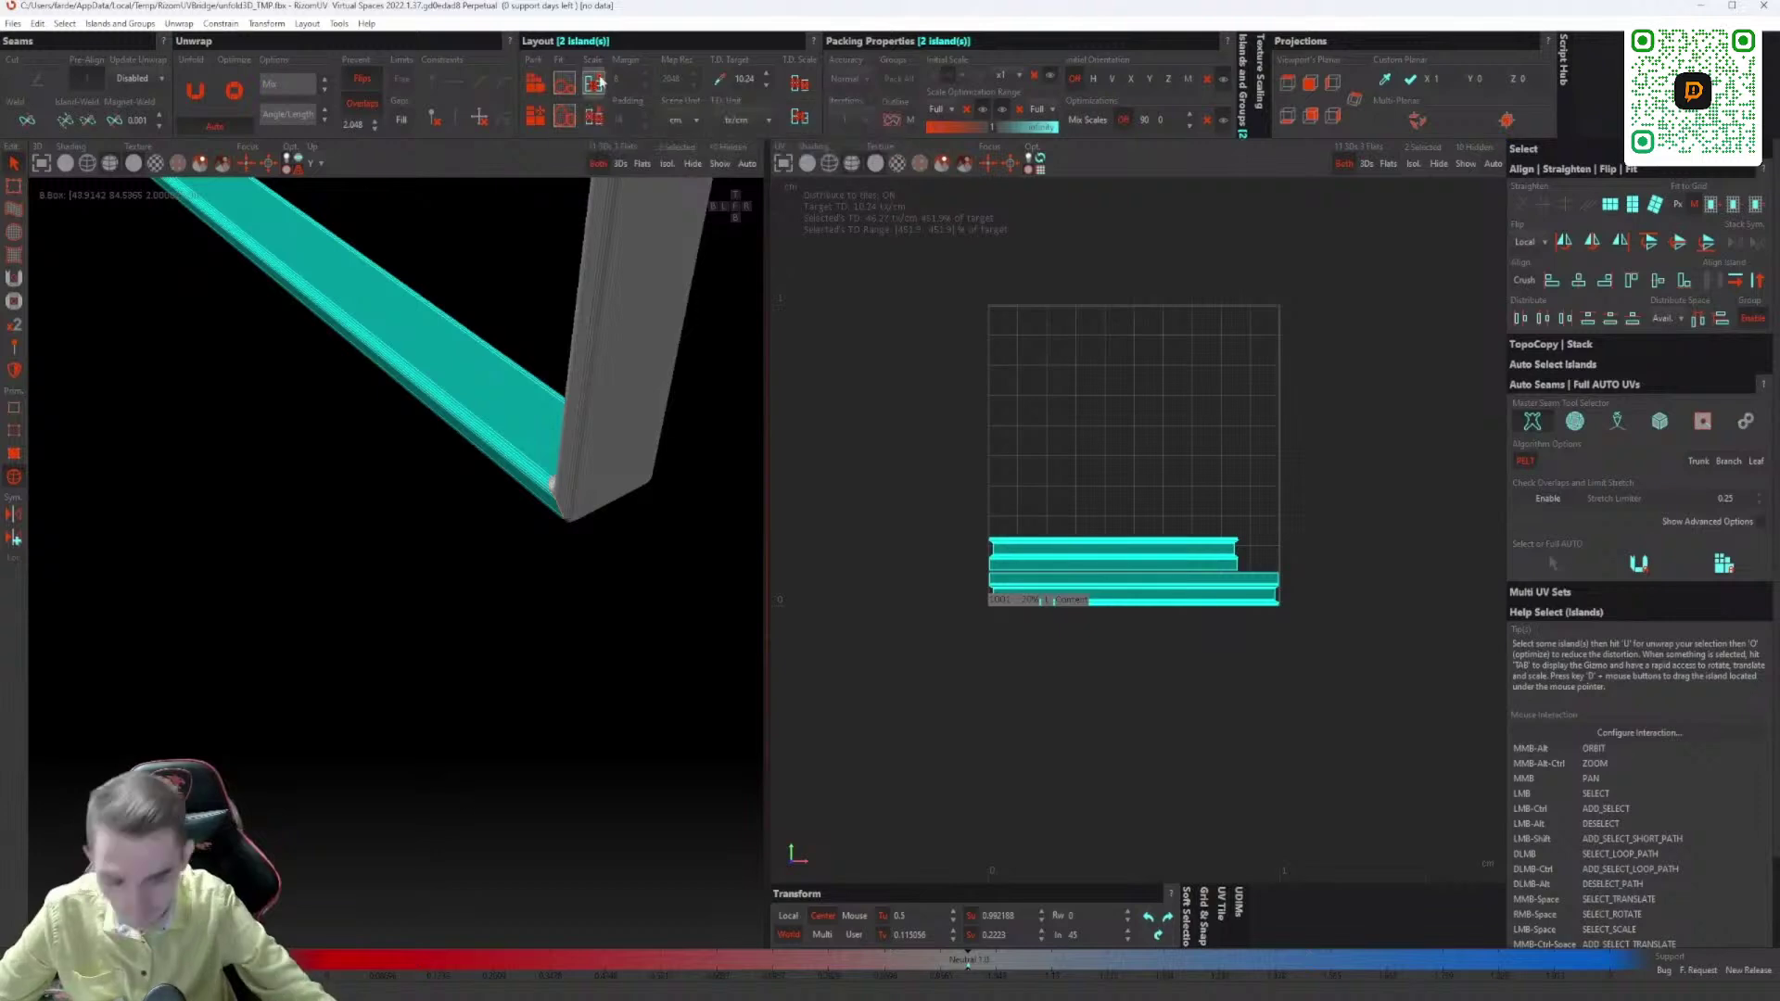
Step: Select the frame's left side bar island and try the automatic Pelt seams on it, with unfolding and packing
{"action": "middle_click_drag", "start_coordinate": [902, 603], "coordinate": [1038, 553]}
{"action": "scroll", "coordinate": [1040, 547], "scroll_direction": "up", "scroll_amount": 1}
{"action": "scroll", "coordinate": [547, 491], "scroll_direction": "down", "scroll_amount": 3}
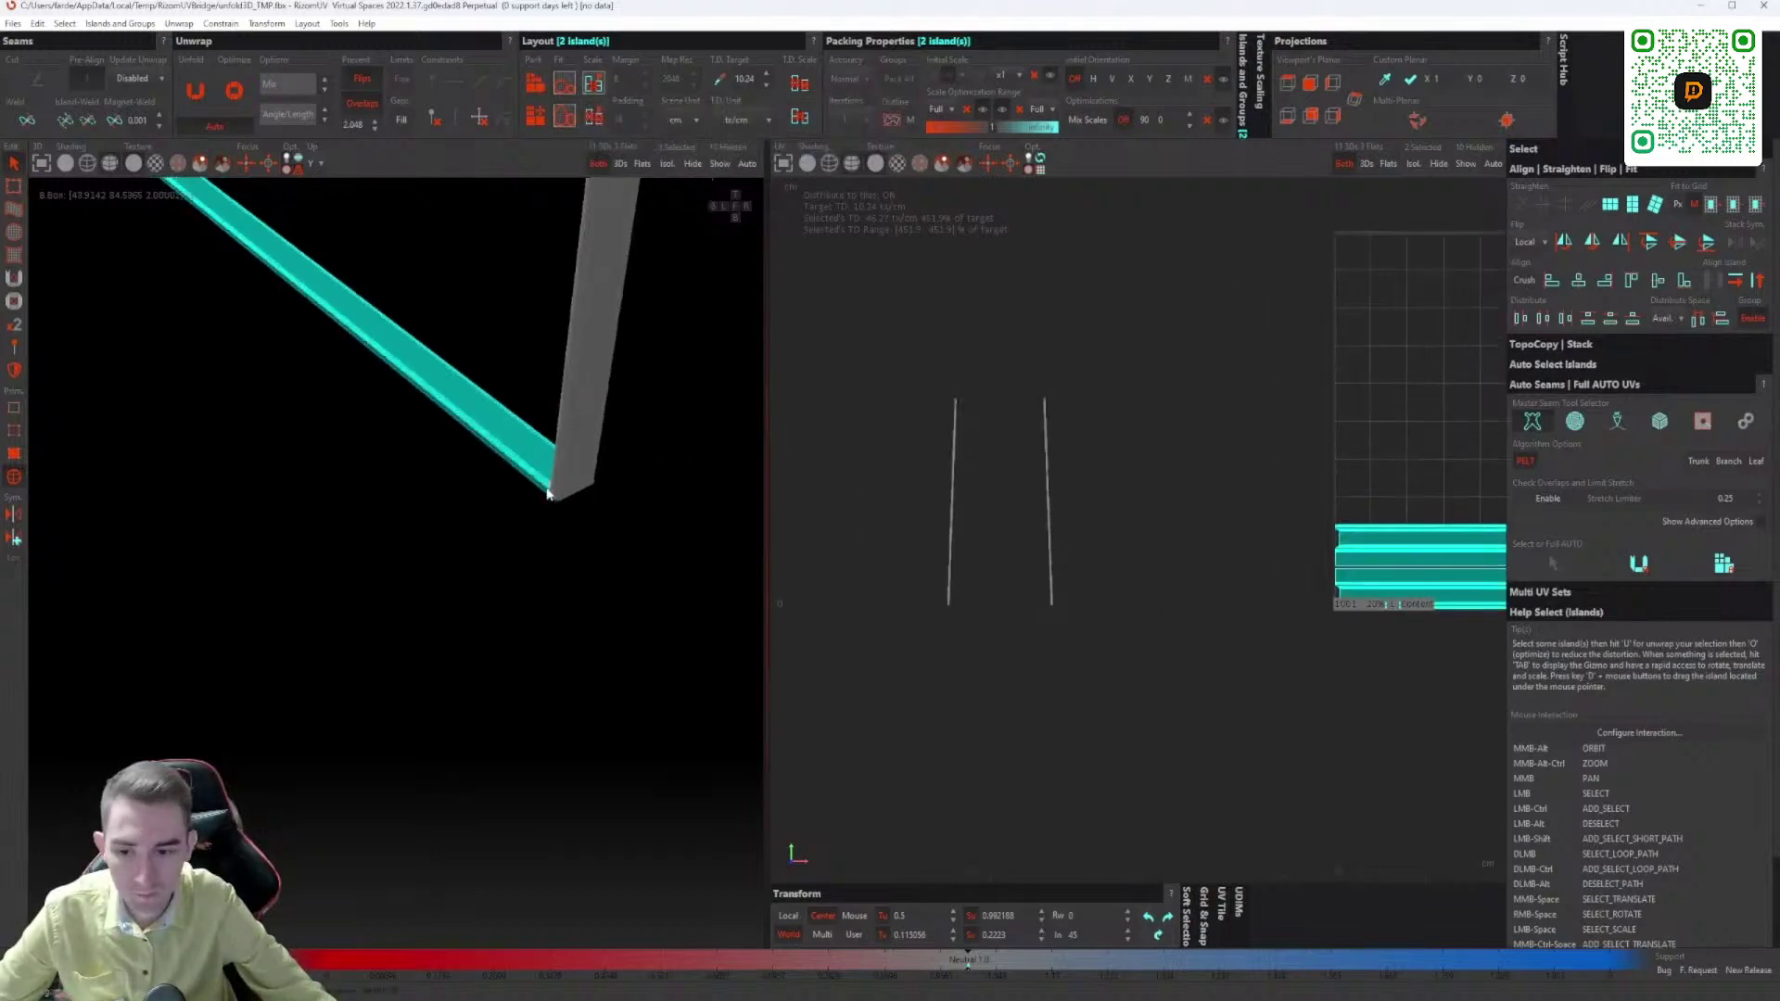
{"action": "middle_click_drag", "start_coordinate": [547, 492], "coordinate": [436, 519]}
{"action": "left_click", "coordinate": [385, 370]}
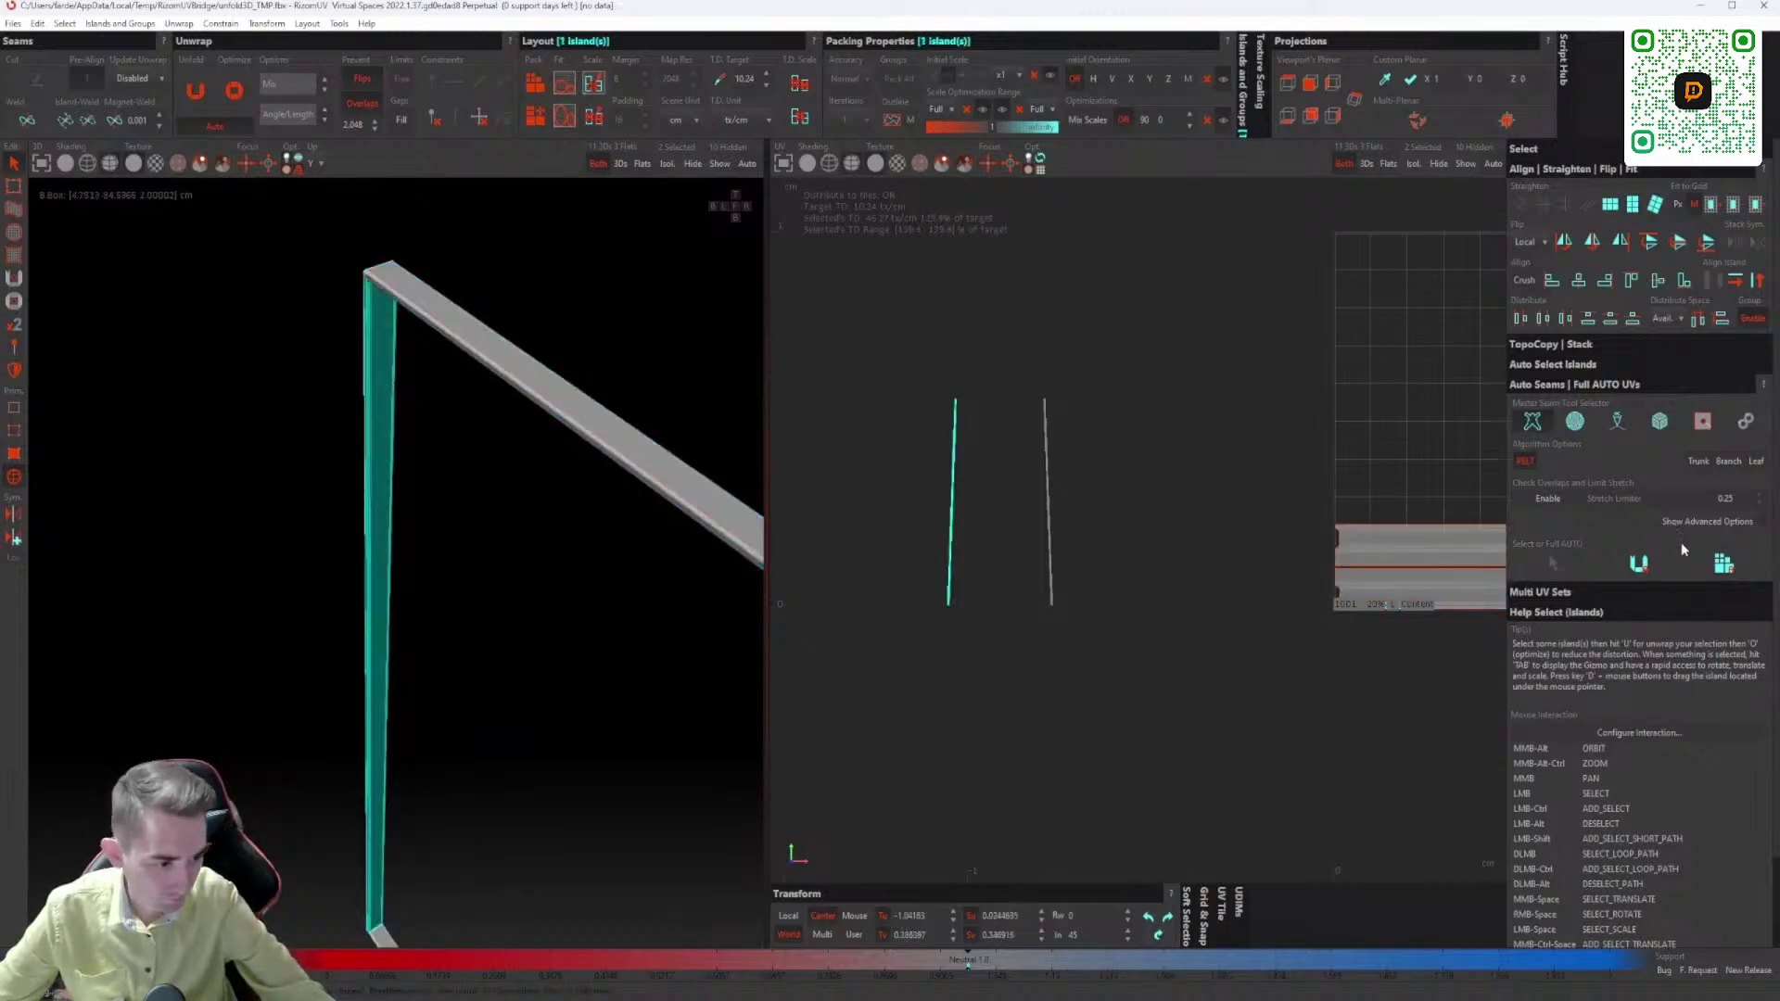
{"action": "middle_click_drag", "start_coordinate": [591, 566], "coordinate": [584, 561], "text": "alt"}
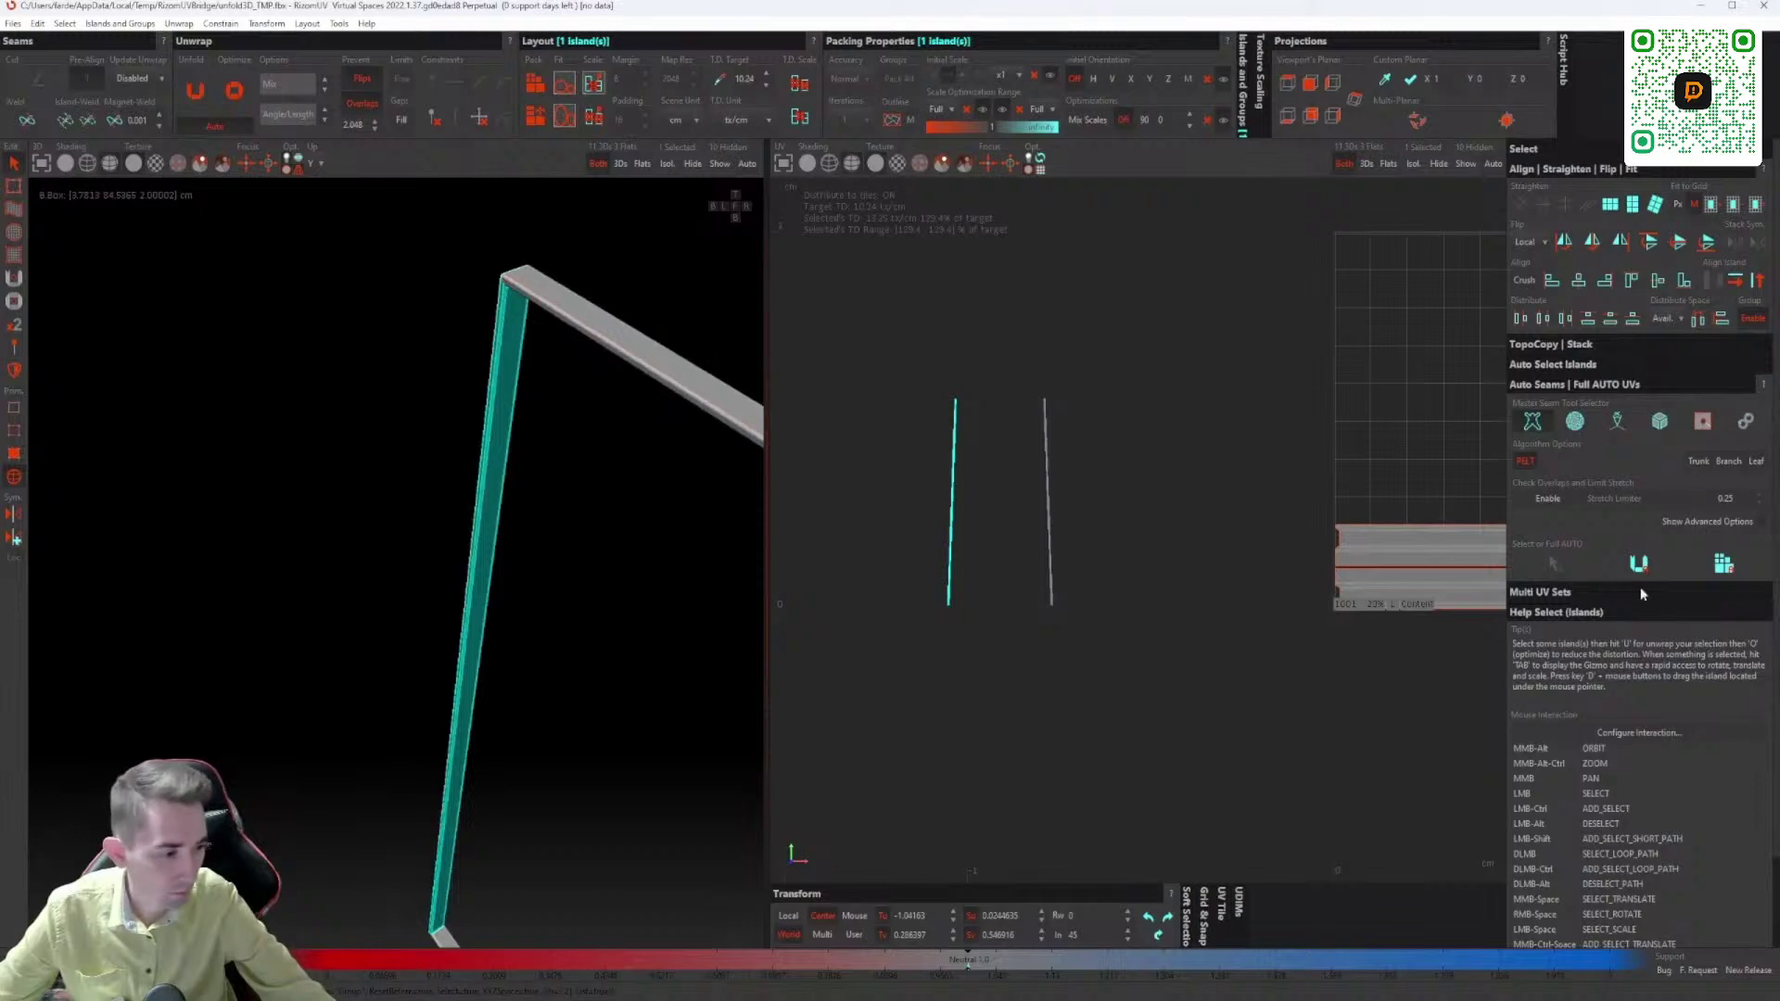
{"action": "left_click", "coordinate": [1723, 564]}
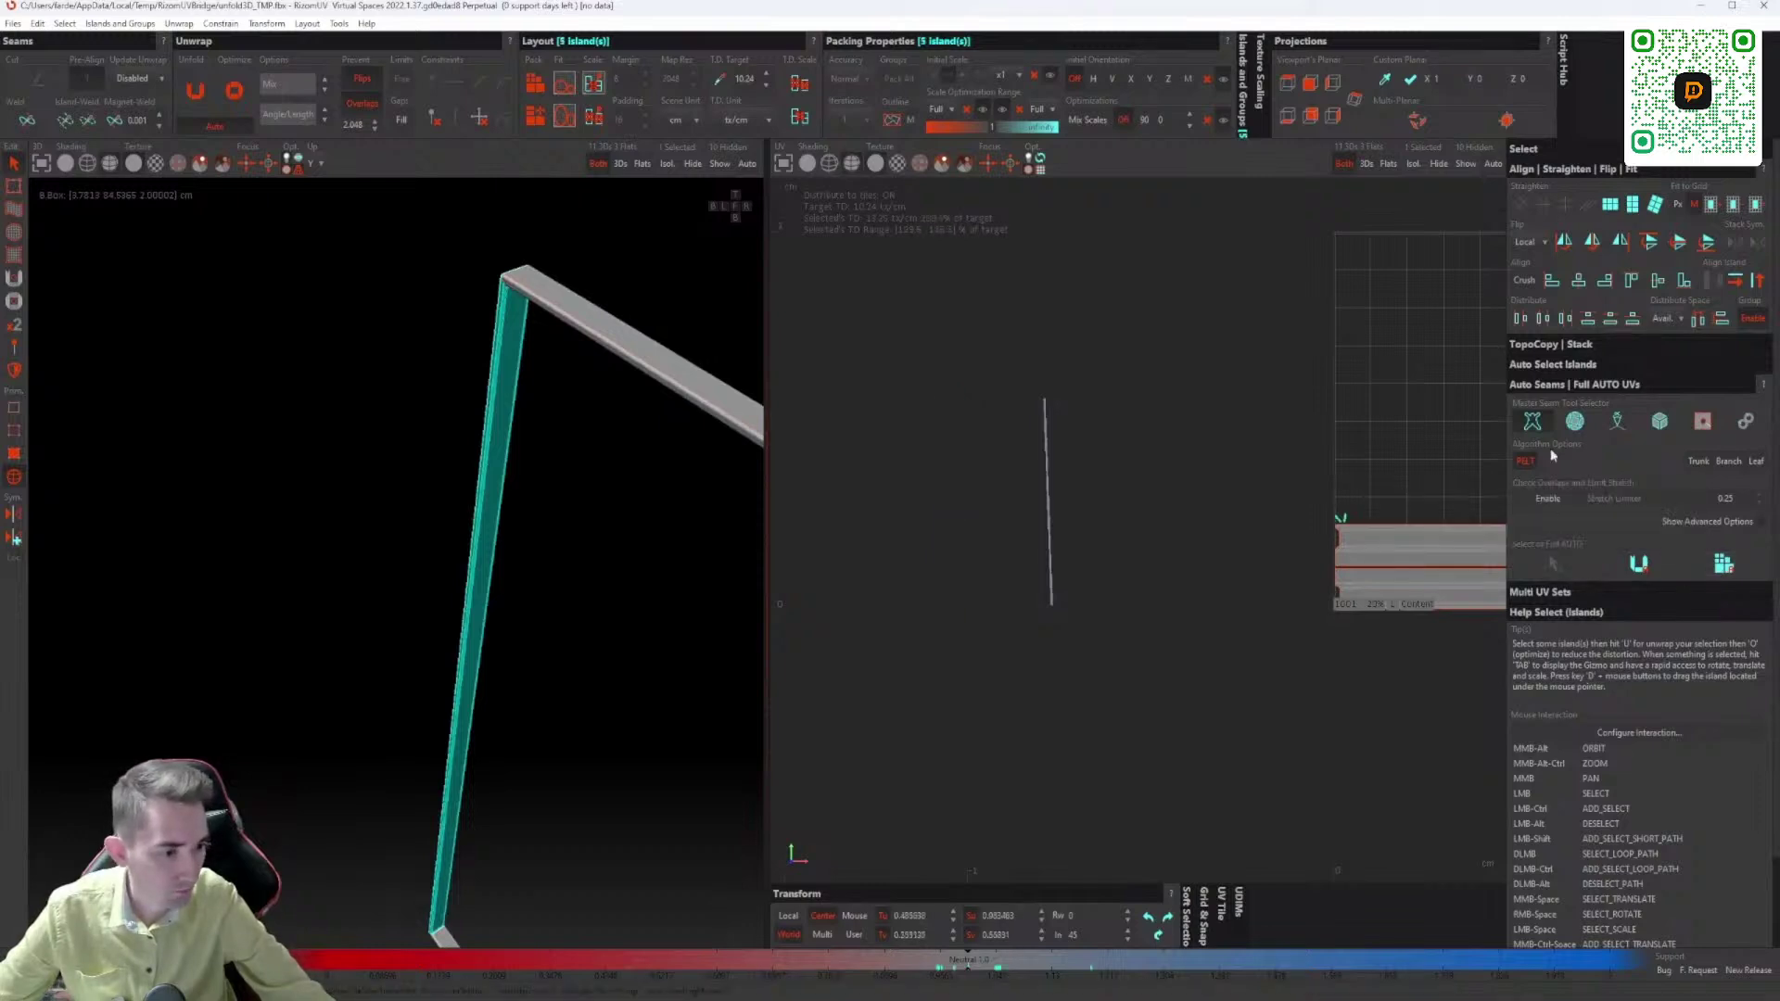
Step: Examine the automatically unwrapped side bar pieces in the UV view, checking their end caps, long strip and distortion colours
{"action": "scroll", "coordinate": [960, 504], "scroll_direction": "up", "scroll_amount": 5}
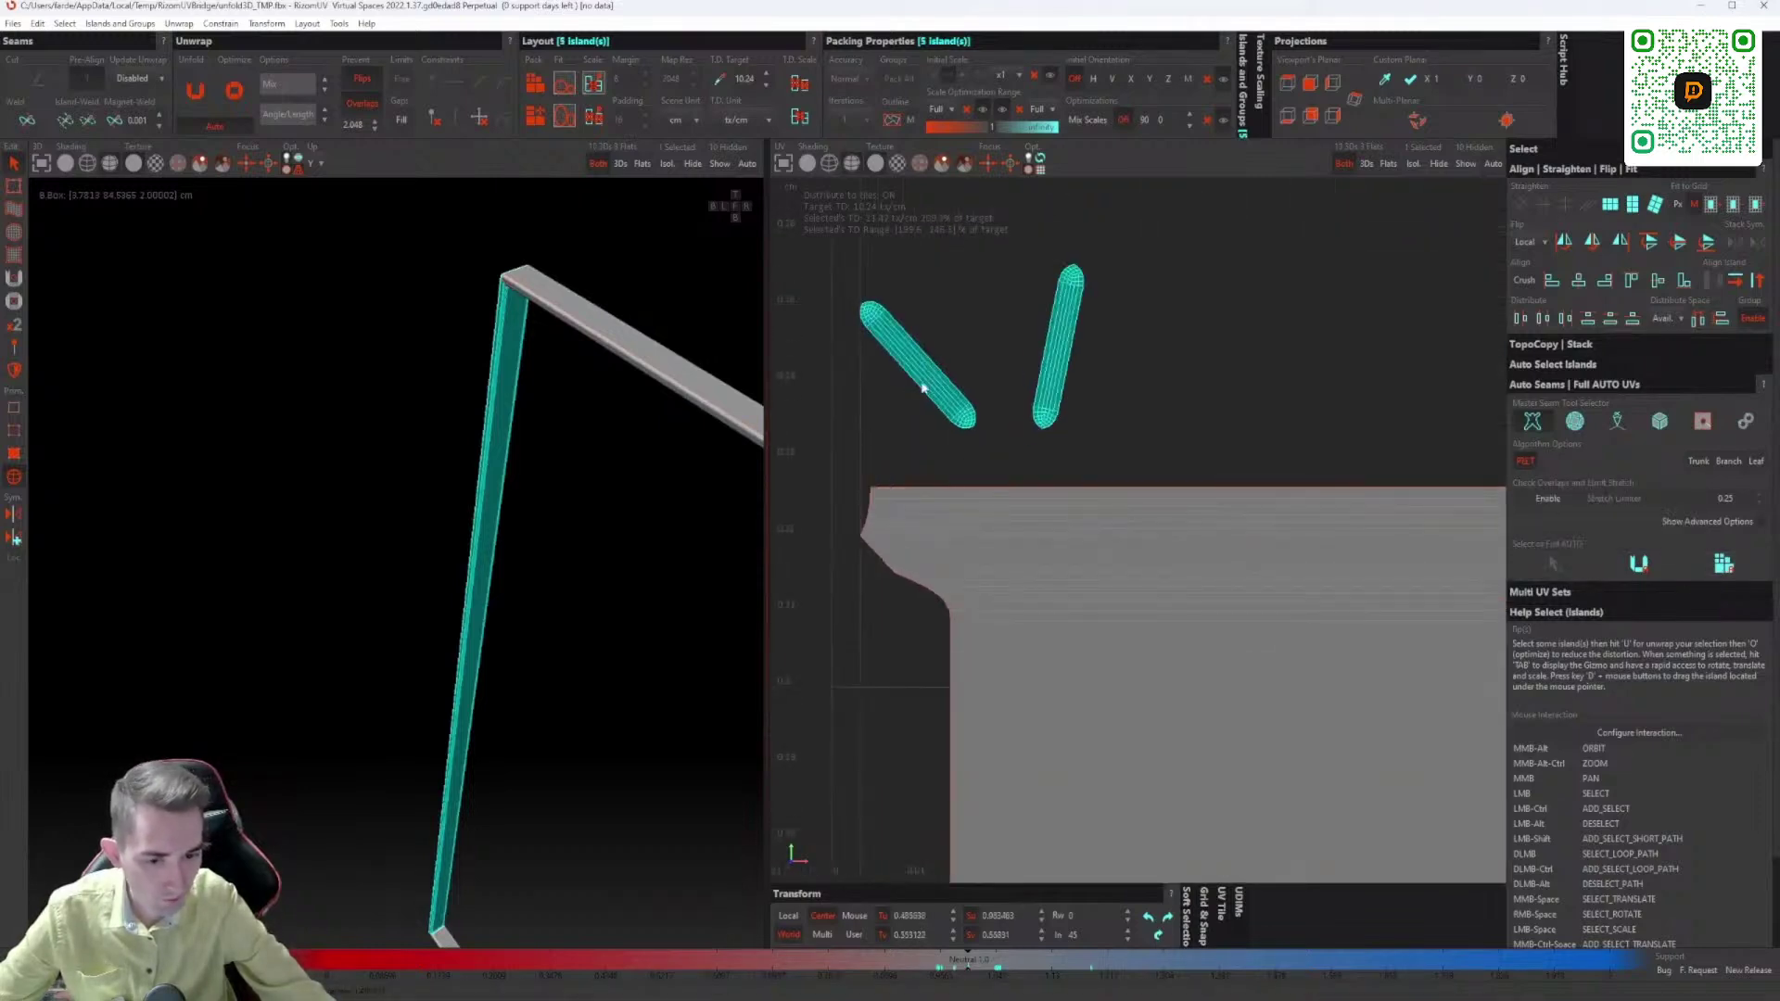
{"action": "left_click", "coordinate": [958, 451]}
{"action": "scroll", "coordinate": [934, 449], "scroll_direction": "down", "scroll_amount": 5}
{"action": "scroll", "coordinate": [936, 448], "scroll_direction": "up", "scroll_amount": 6}
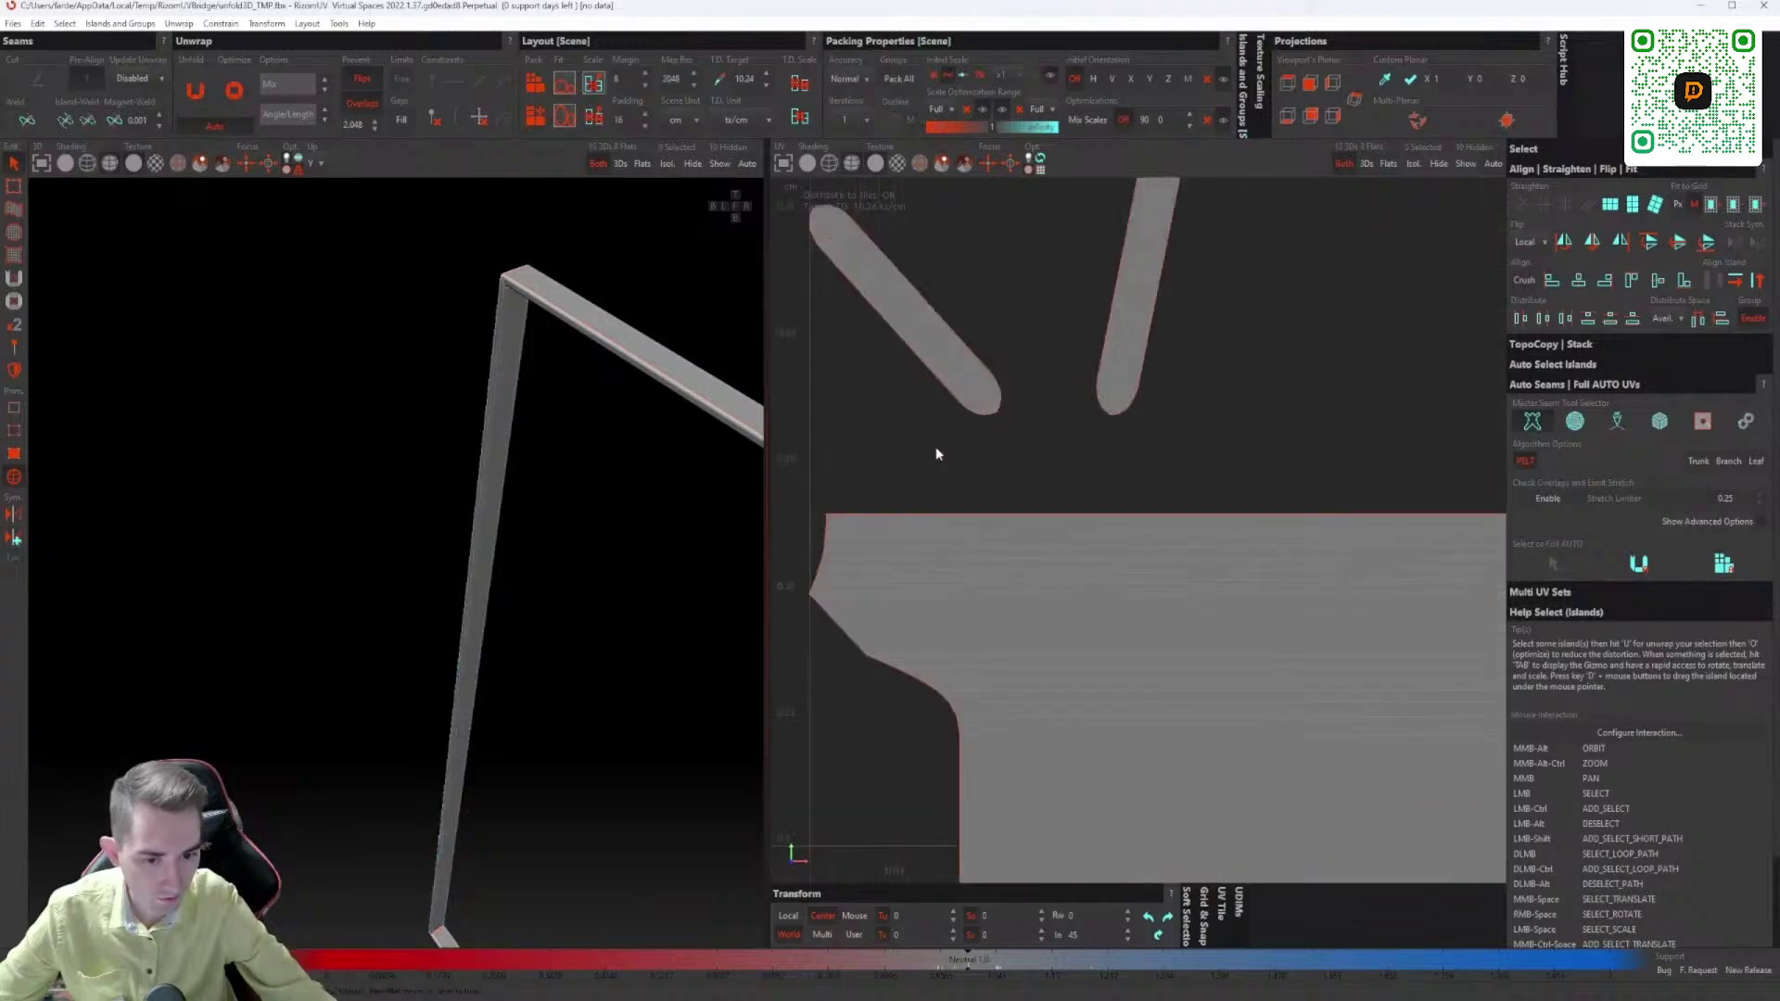
{"action": "scroll", "coordinate": [938, 447], "scroll_direction": "down", "scroll_amount": 8}
{"action": "scroll", "coordinate": [1256, 477], "scroll_direction": "up", "scroll_amount": 5}
{"action": "scroll", "coordinate": [992, 740], "scroll_direction": "up", "scroll_amount": 4}
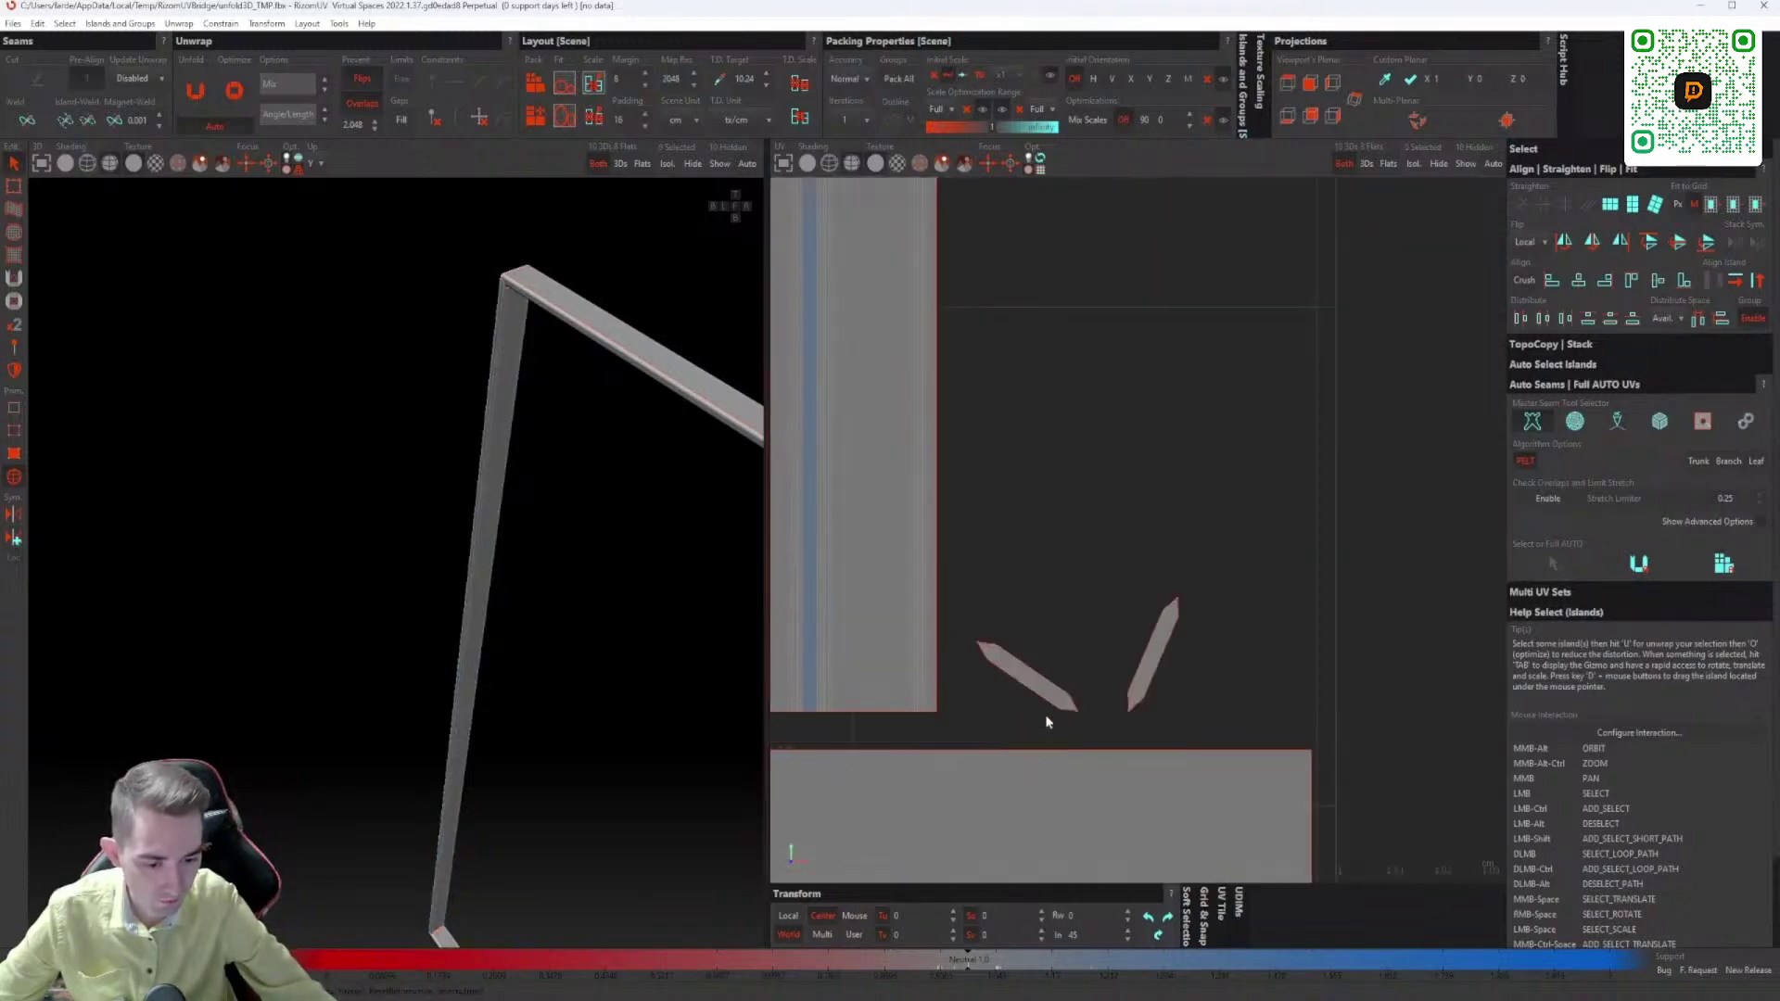
{"action": "scroll", "coordinate": [1036, 677], "scroll_direction": "down", "scroll_amount": 4}
{"action": "middle_click_drag", "start_coordinate": [973, 251], "coordinate": [961, 588]}
{"action": "scroll", "coordinate": [962, 593], "scroll_direction": "up", "scroll_amount": 3}
{"action": "scroll", "coordinate": [962, 594], "scroll_direction": "up", "scroll_amount": 3}
{"action": "scroll", "coordinate": [955, 473], "scroll_direction": "down", "scroll_amount": 1}
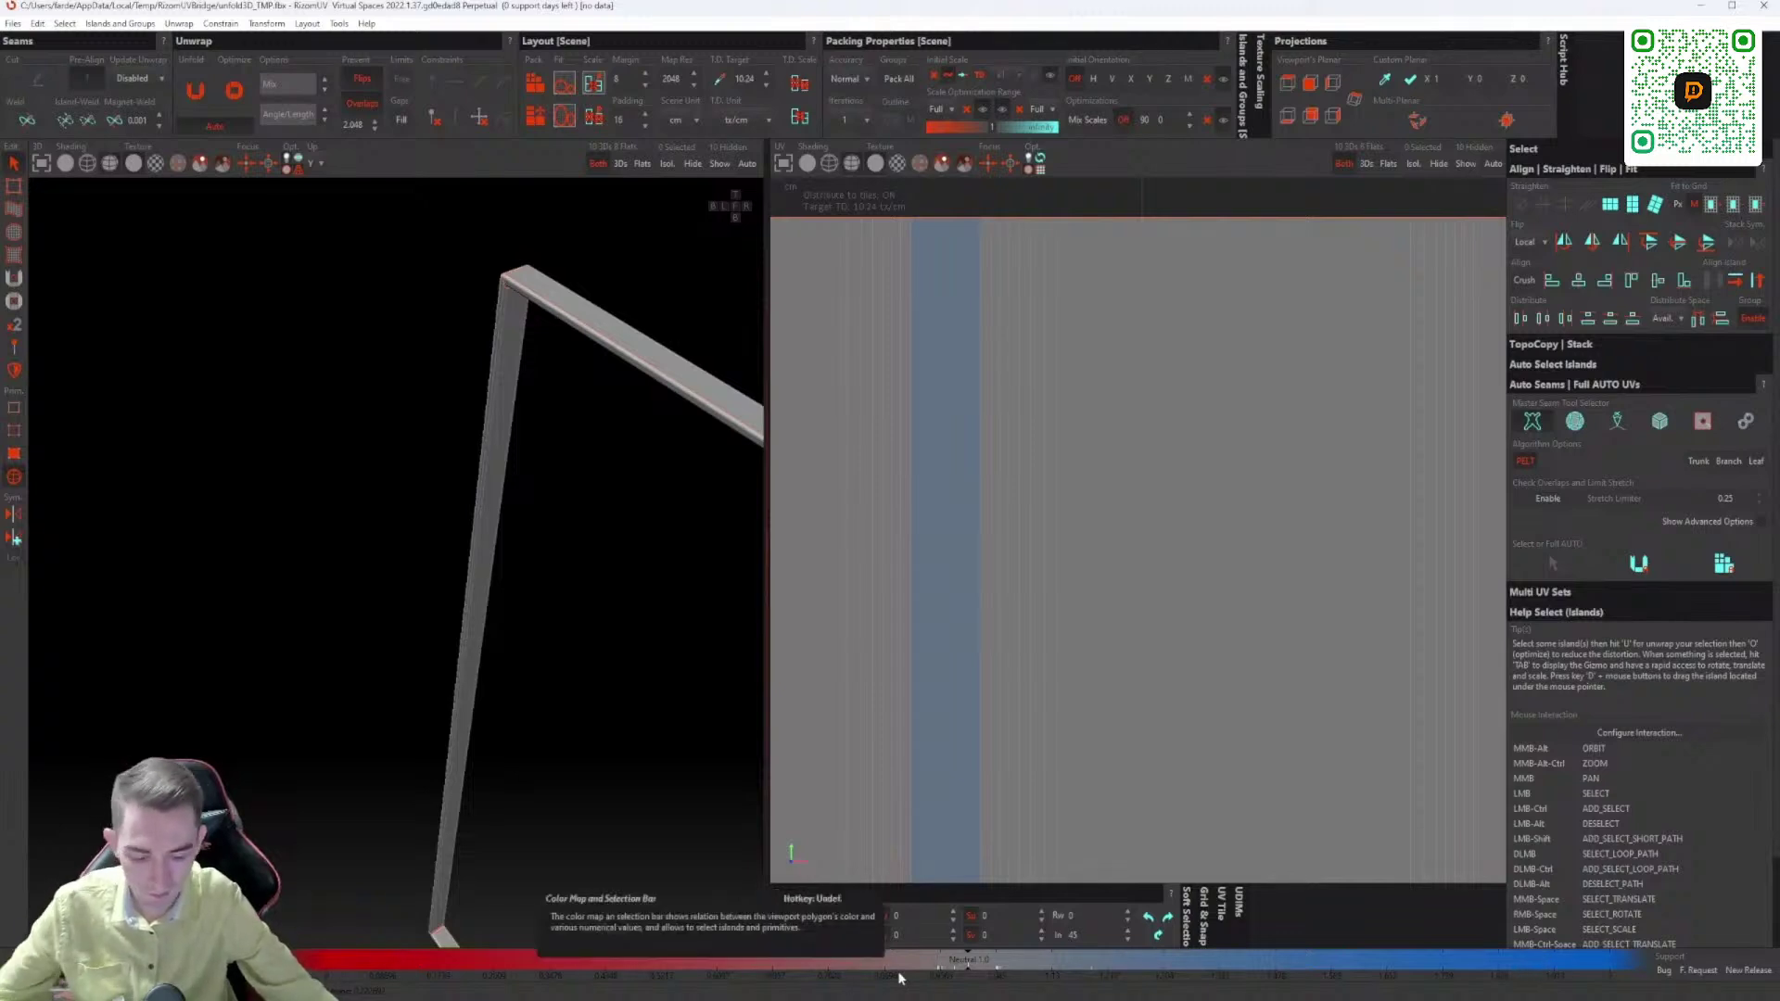
{"action": "scroll", "coordinate": [1164, 529], "scroll_direction": "down", "scroll_amount": 5}
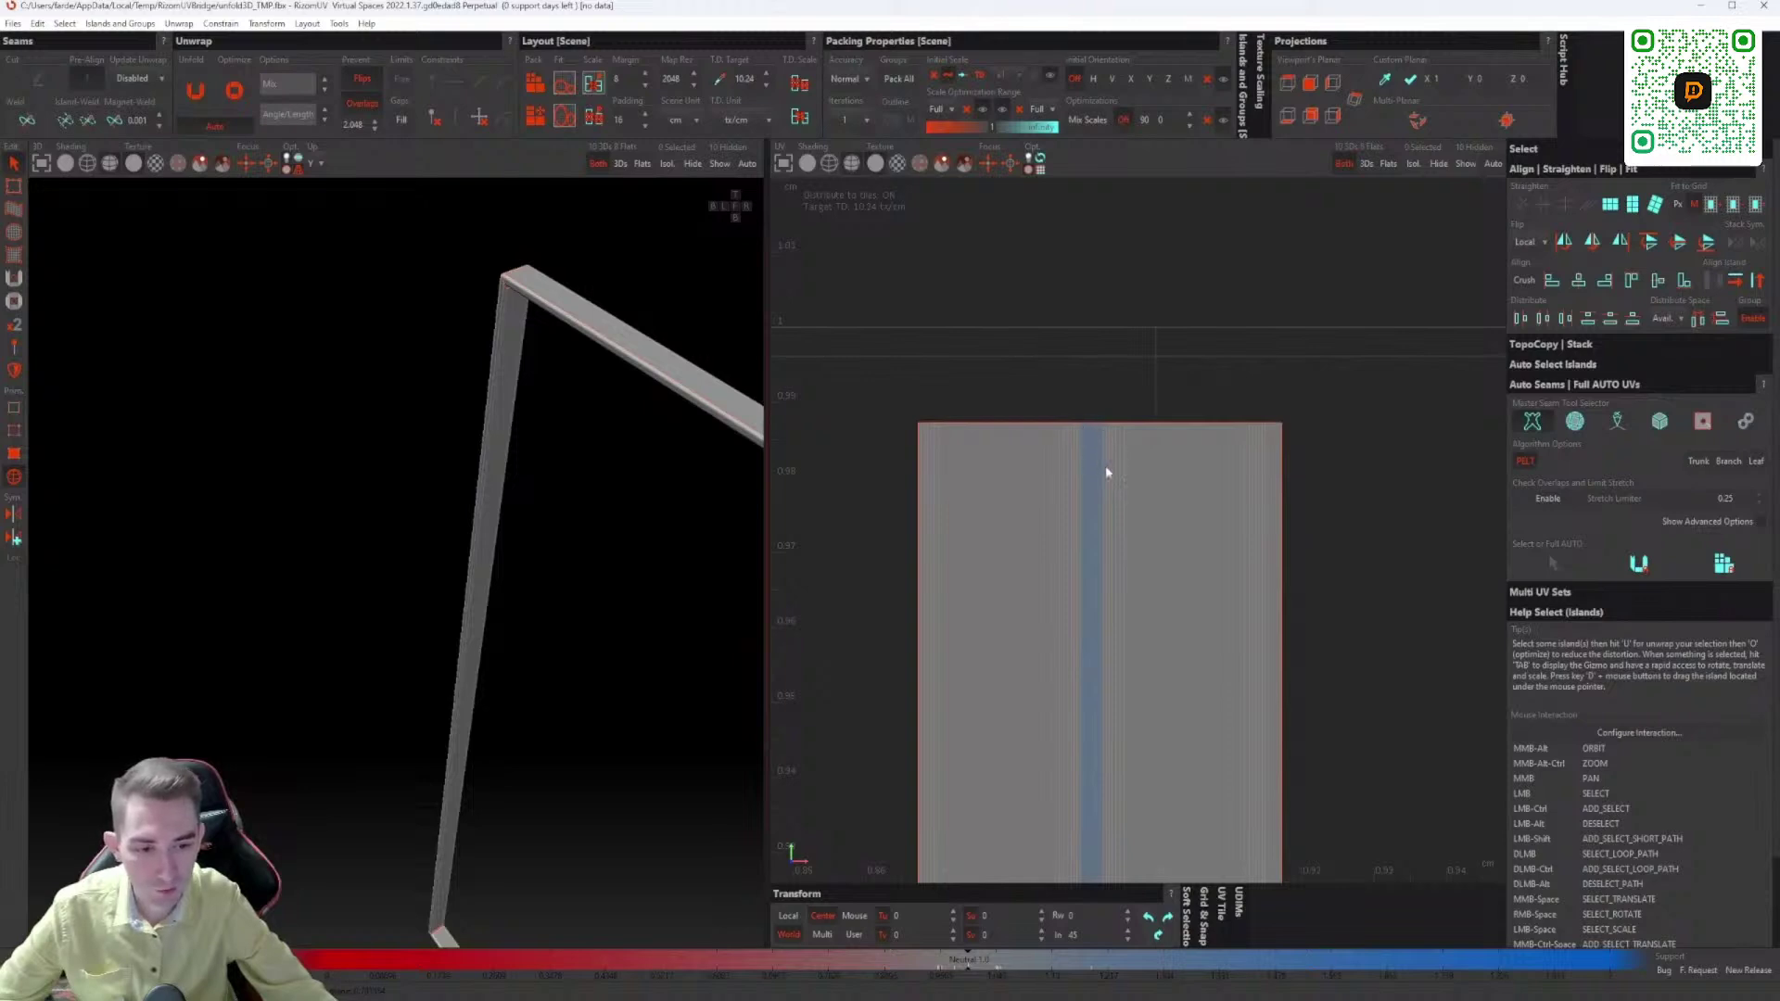
{"action": "scroll", "coordinate": [1068, 483], "scroll_direction": "down", "scroll_amount": 5}
{"action": "middle_click_drag", "start_coordinate": [1122, 586], "coordinate": [1128, 457]}
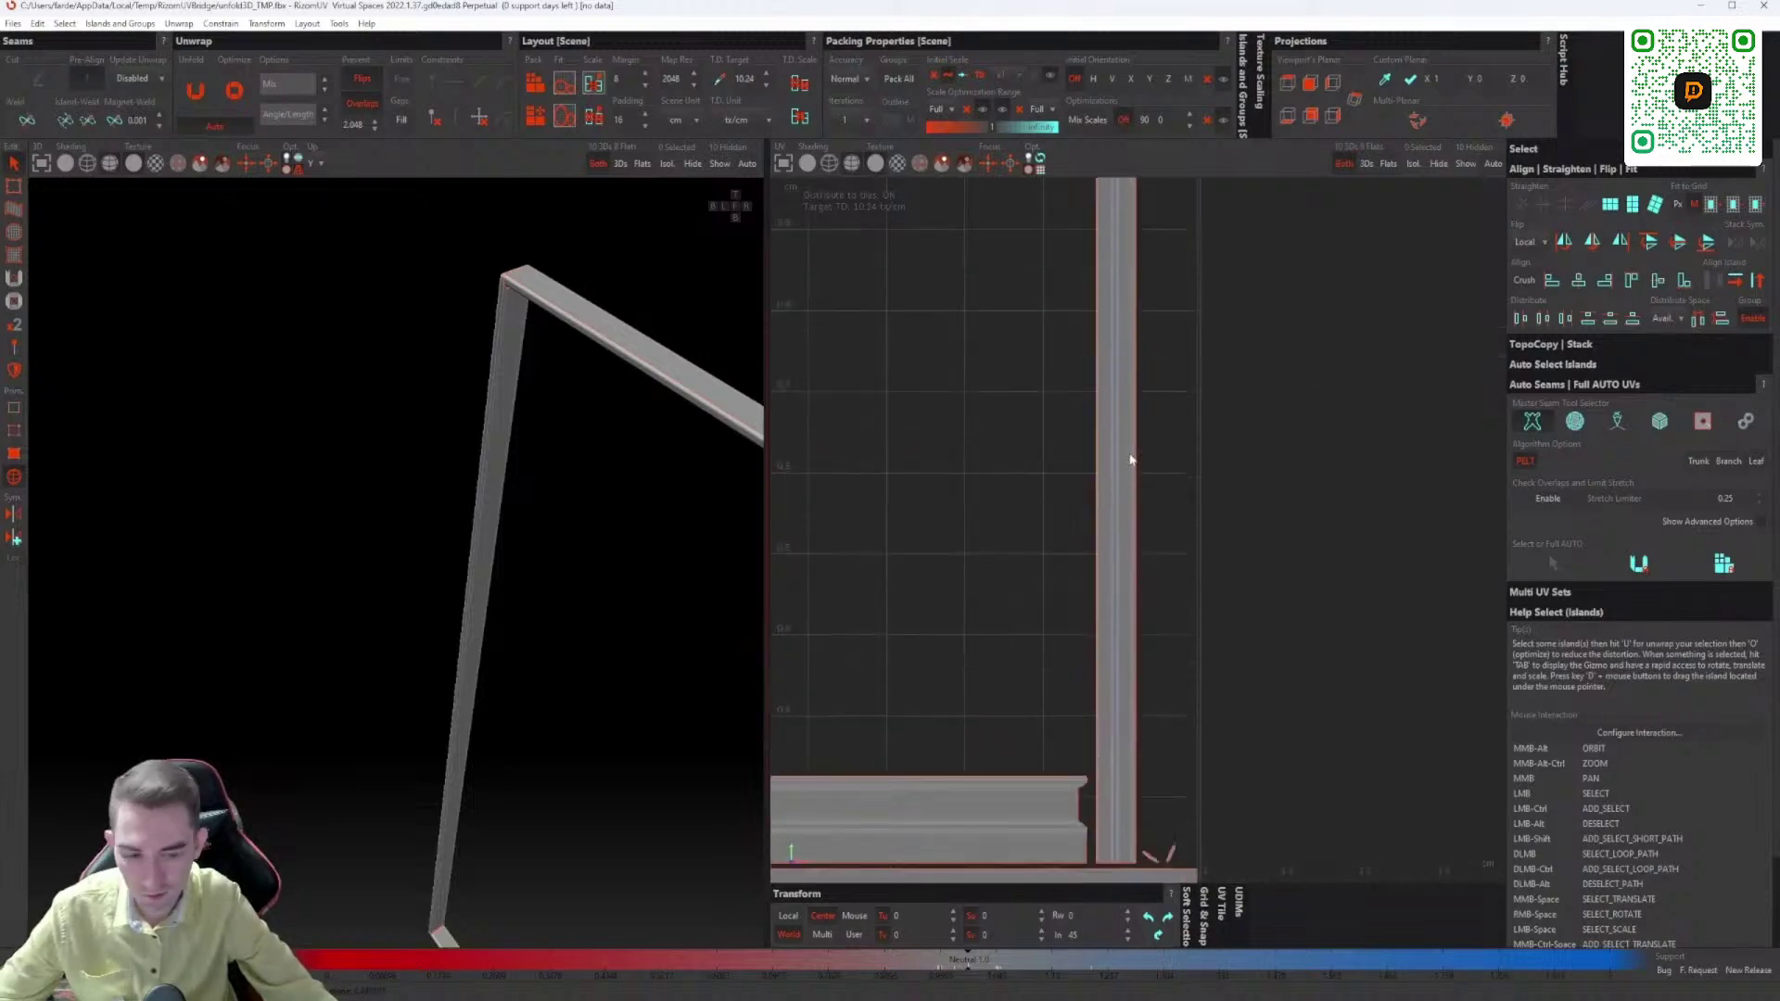
Step: Undo the automatic unwrap of the left side bar and return to the side bar islands in the UV view
{"action": "left_click", "coordinate": [1129, 457]}
{"action": "key", "text": "ctrl+z"}
{"action": "scroll", "coordinate": [1095, 459], "scroll_direction": "down", "scroll_amount": 3}
{"action": "middle_click_drag", "start_coordinate": [887, 596], "coordinate": [1481, 413]}
{"action": "scroll", "coordinate": [1305, 492], "scroll_direction": "down", "scroll_amount": 2}
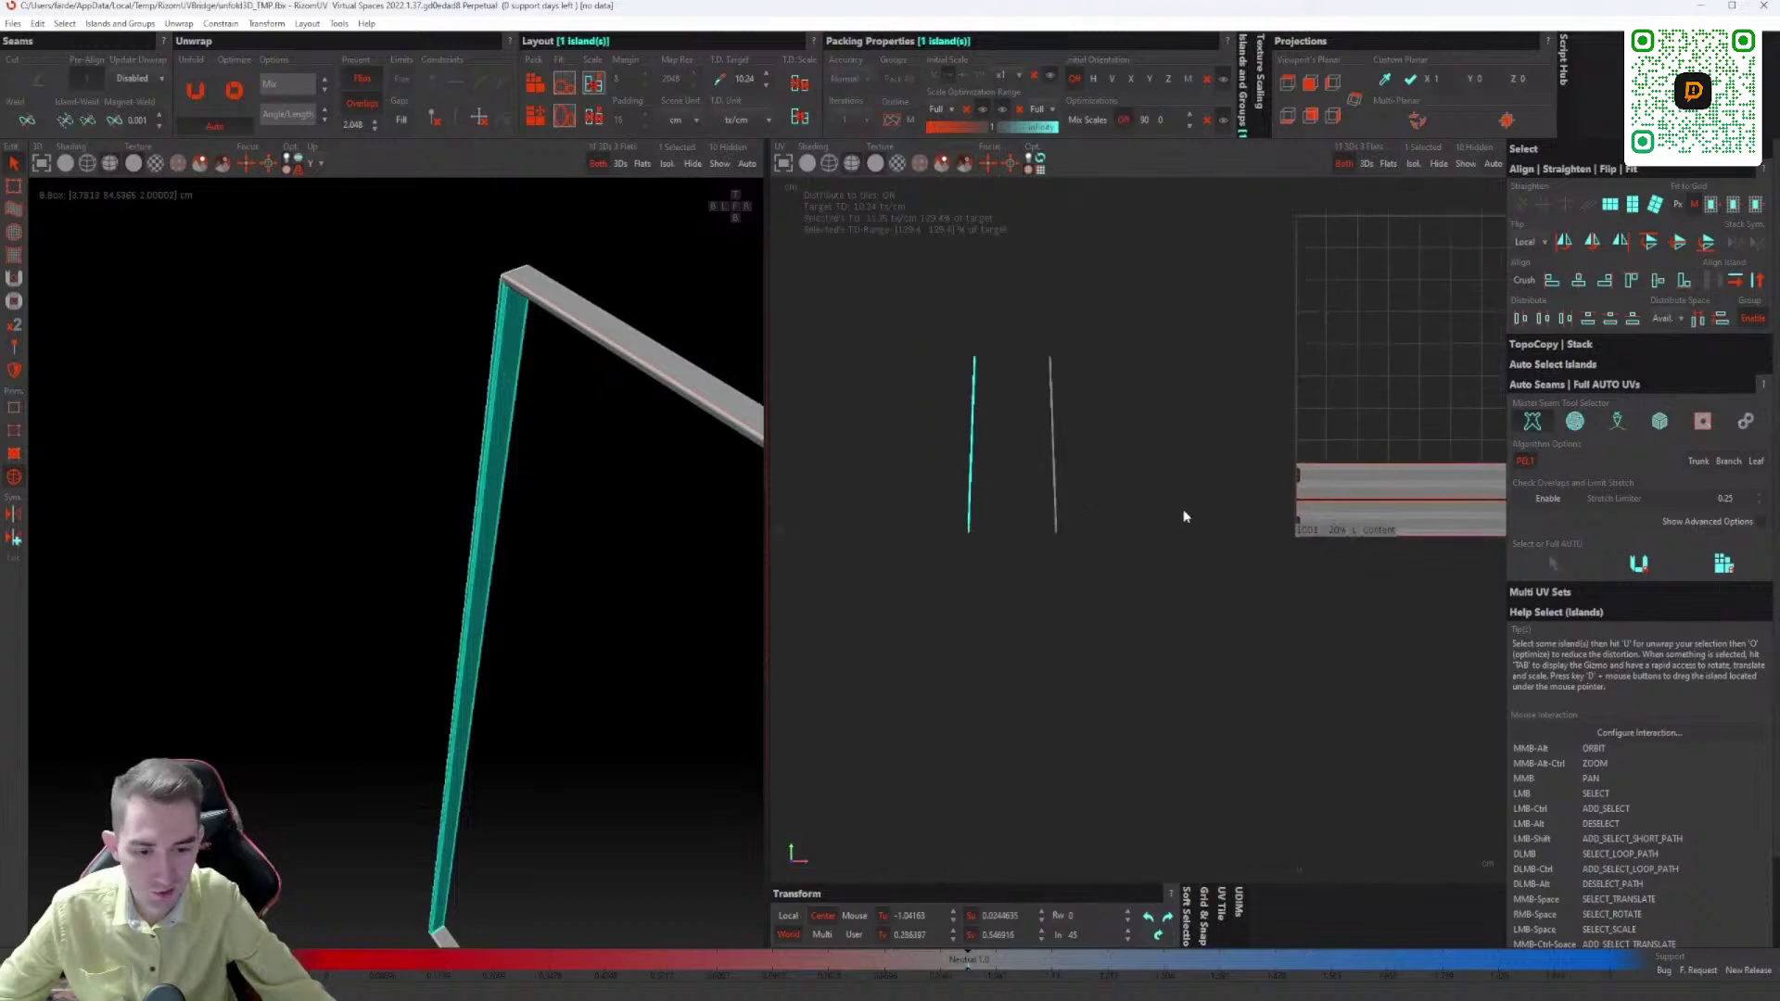
Step: Cut a seam along the long rounded corner edge loop of the frame's left side bar
{"action": "scroll", "coordinate": [976, 406], "scroll_direction": "up", "scroll_amount": 5}
{"action": "middle_click_drag", "start_coordinate": [974, 406], "coordinate": [966, 516]}
{"action": "scroll", "coordinate": [965, 516], "scroll_direction": "up", "scroll_amount": 4}
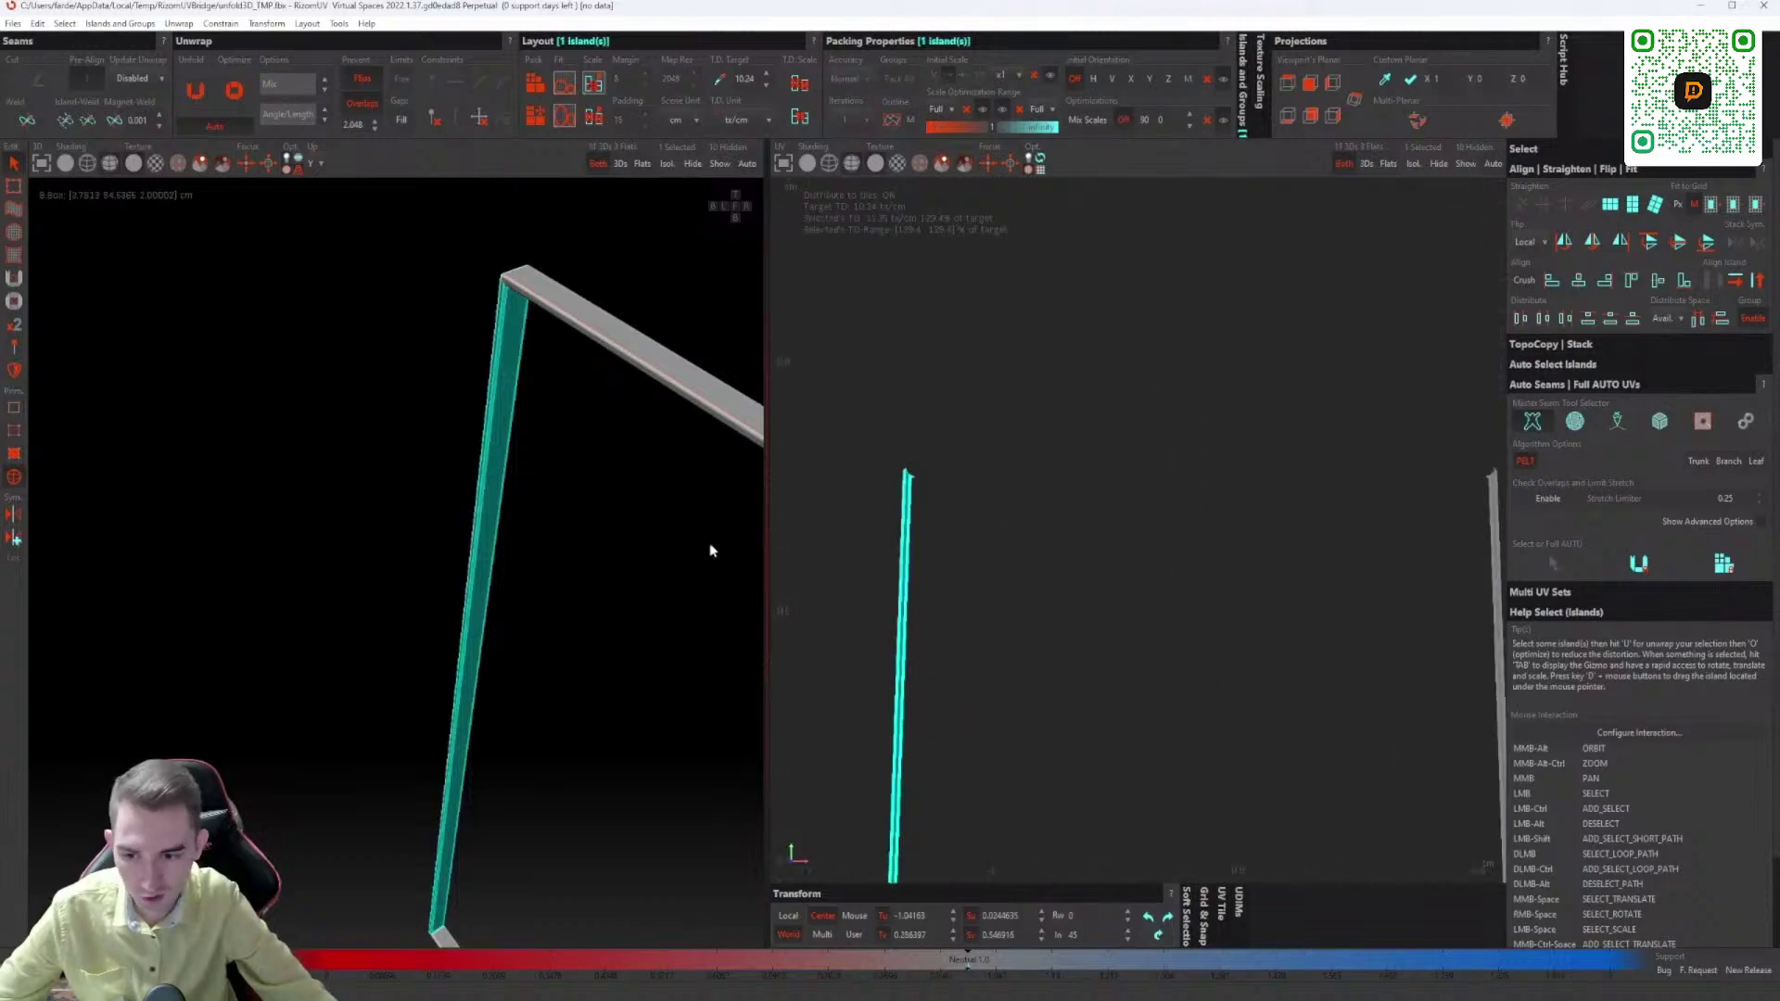
{"action": "middle_click_drag", "start_coordinate": [543, 464], "coordinate": [568, 309], "text": "alt"}
{"action": "scroll", "coordinate": [445, 186], "scroll_direction": "up", "scroll_amount": 4}
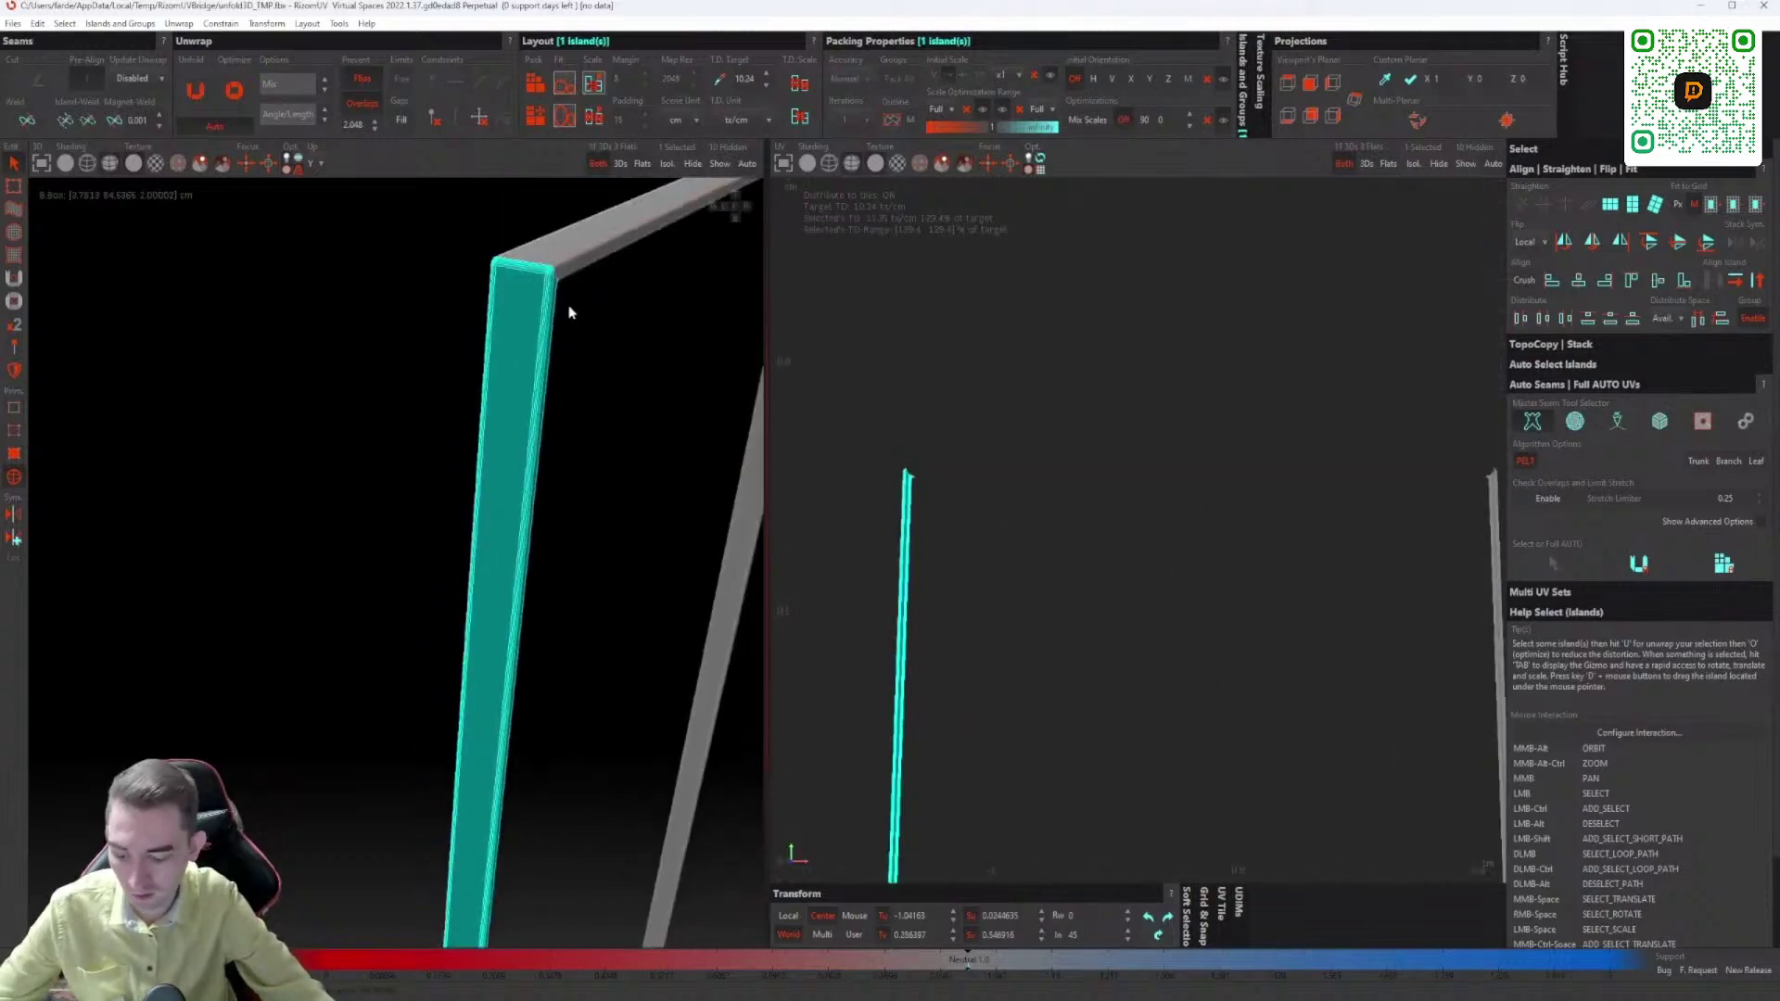
{"action": "scroll", "coordinate": [569, 229], "scroll_direction": "up", "scroll_amount": 2}
{"action": "key", "text": "F2"}
{"action": "scroll", "coordinate": [504, 346], "scroll_direction": "up", "scroll_amount": 5}
{"action": "double_click", "coordinate": [545, 282]}
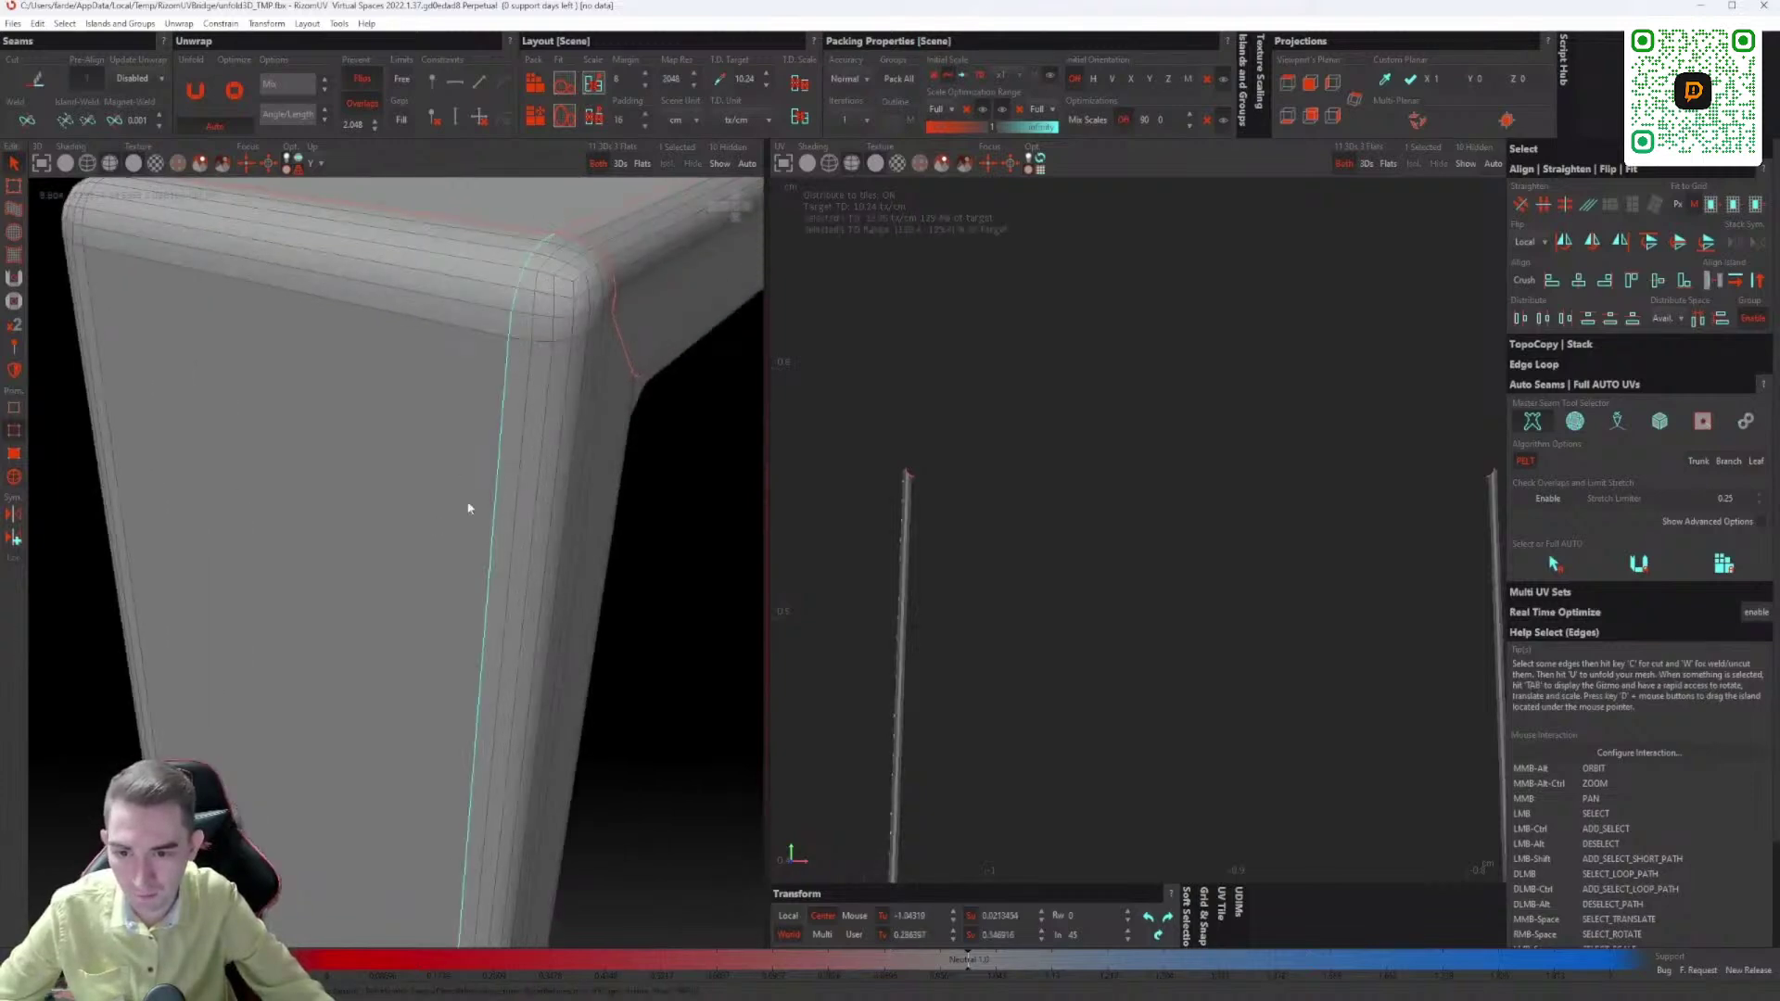
{"action": "middle_click_drag", "start_coordinate": [493, 528], "coordinate": [476, 501], "text": "alt"}
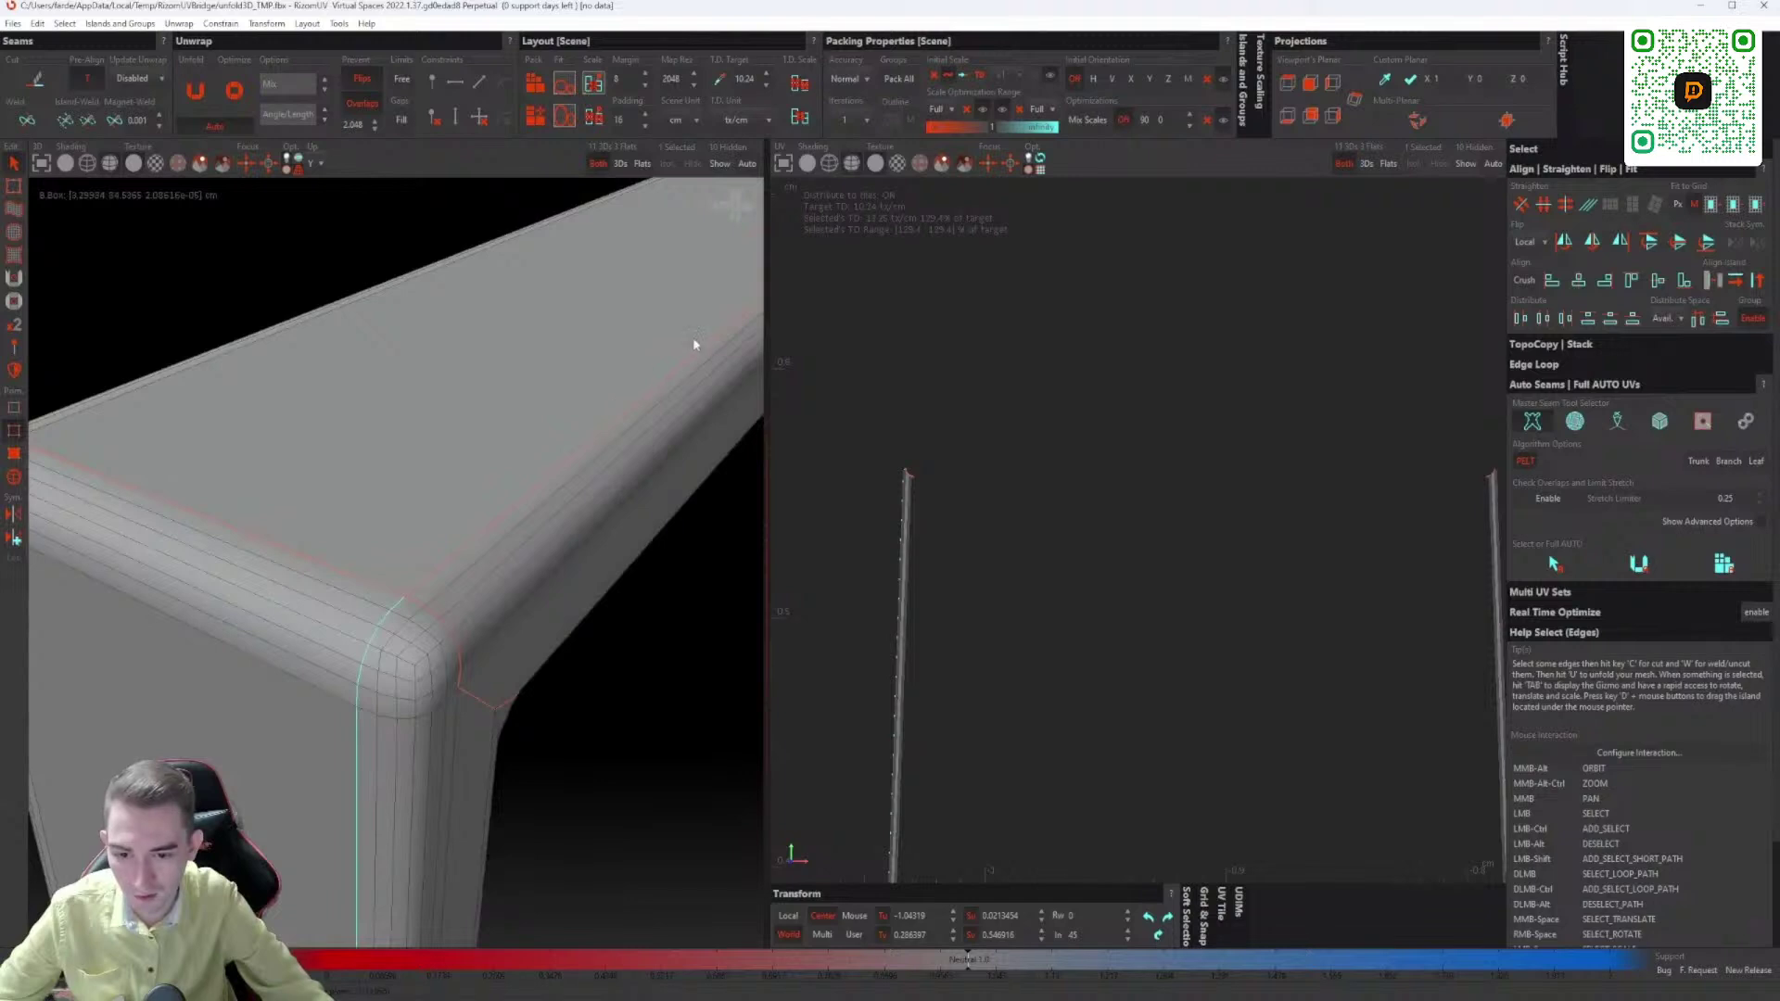
{"action": "scroll", "coordinate": [424, 596], "scroll_direction": "down", "scroll_amount": 3}
{"action": "middle_click_drag", "start_coordinate": [423, 597], "coordinate": [375, 612], "text": "alt"}
Step: Select the left side bar island, unwrap it with automatic Pelt seams, and pack its pieces into the UV tile
{"action": "key", "text": "F4"}
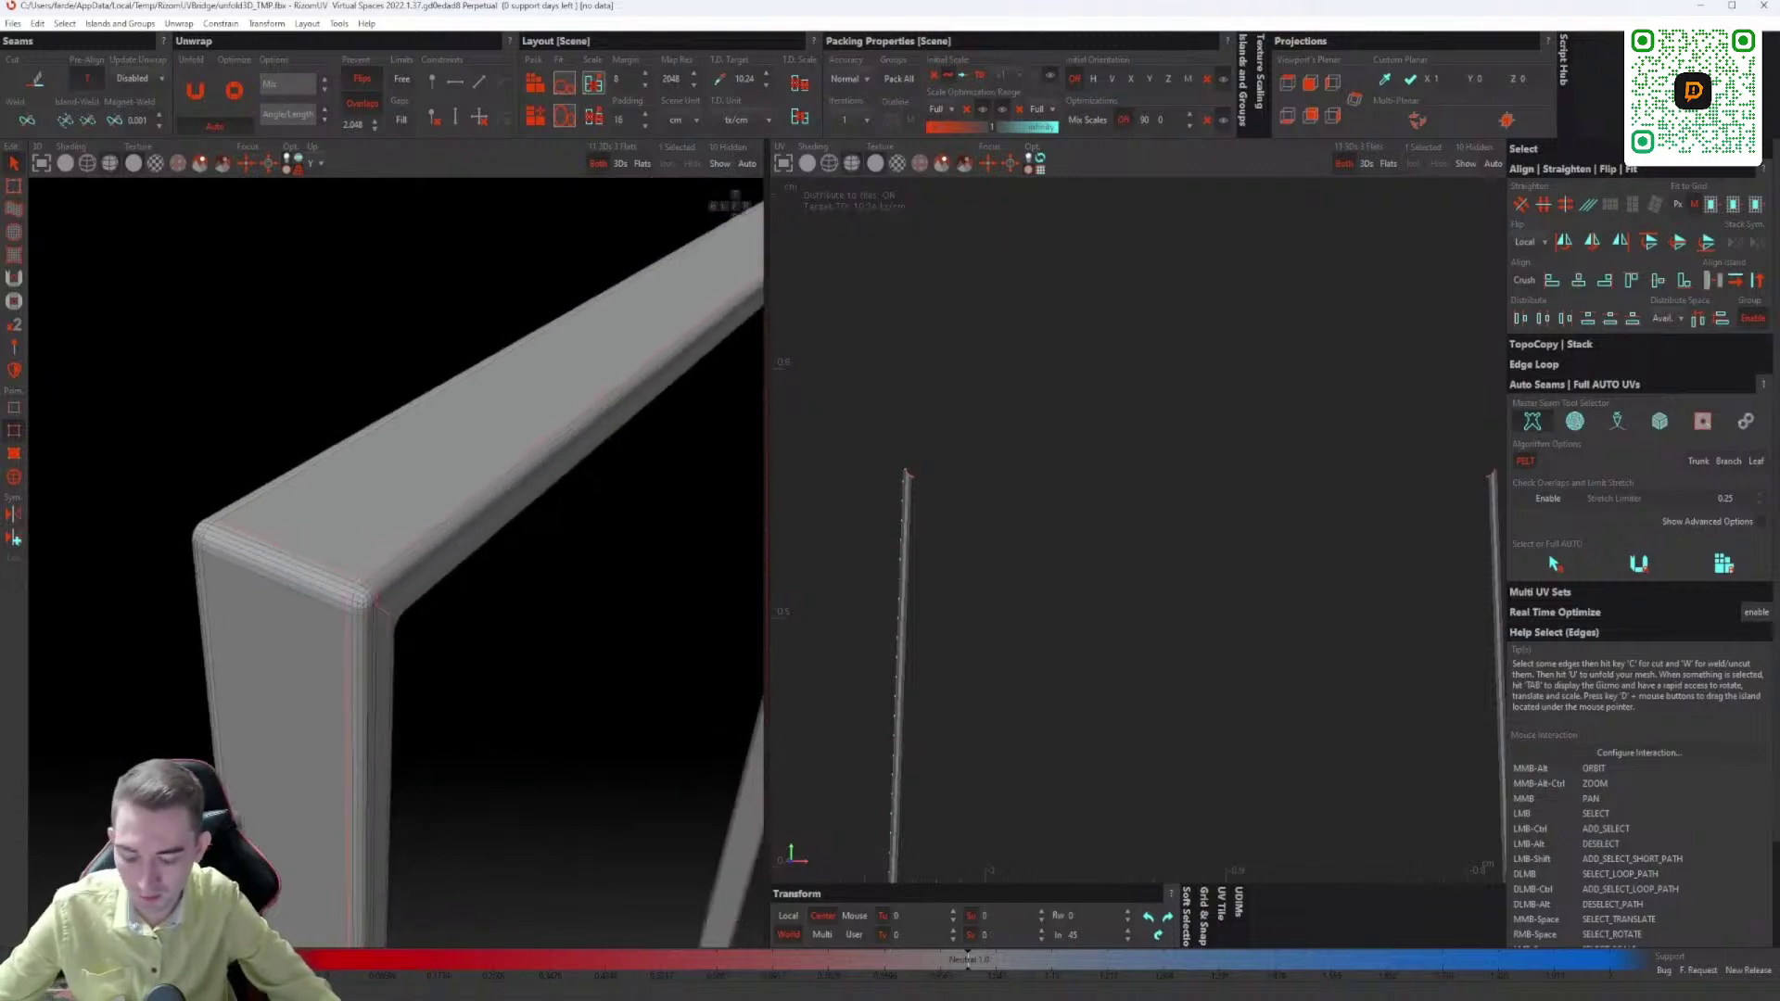
{"action": "left_click", "coordinate": [287, 735]}
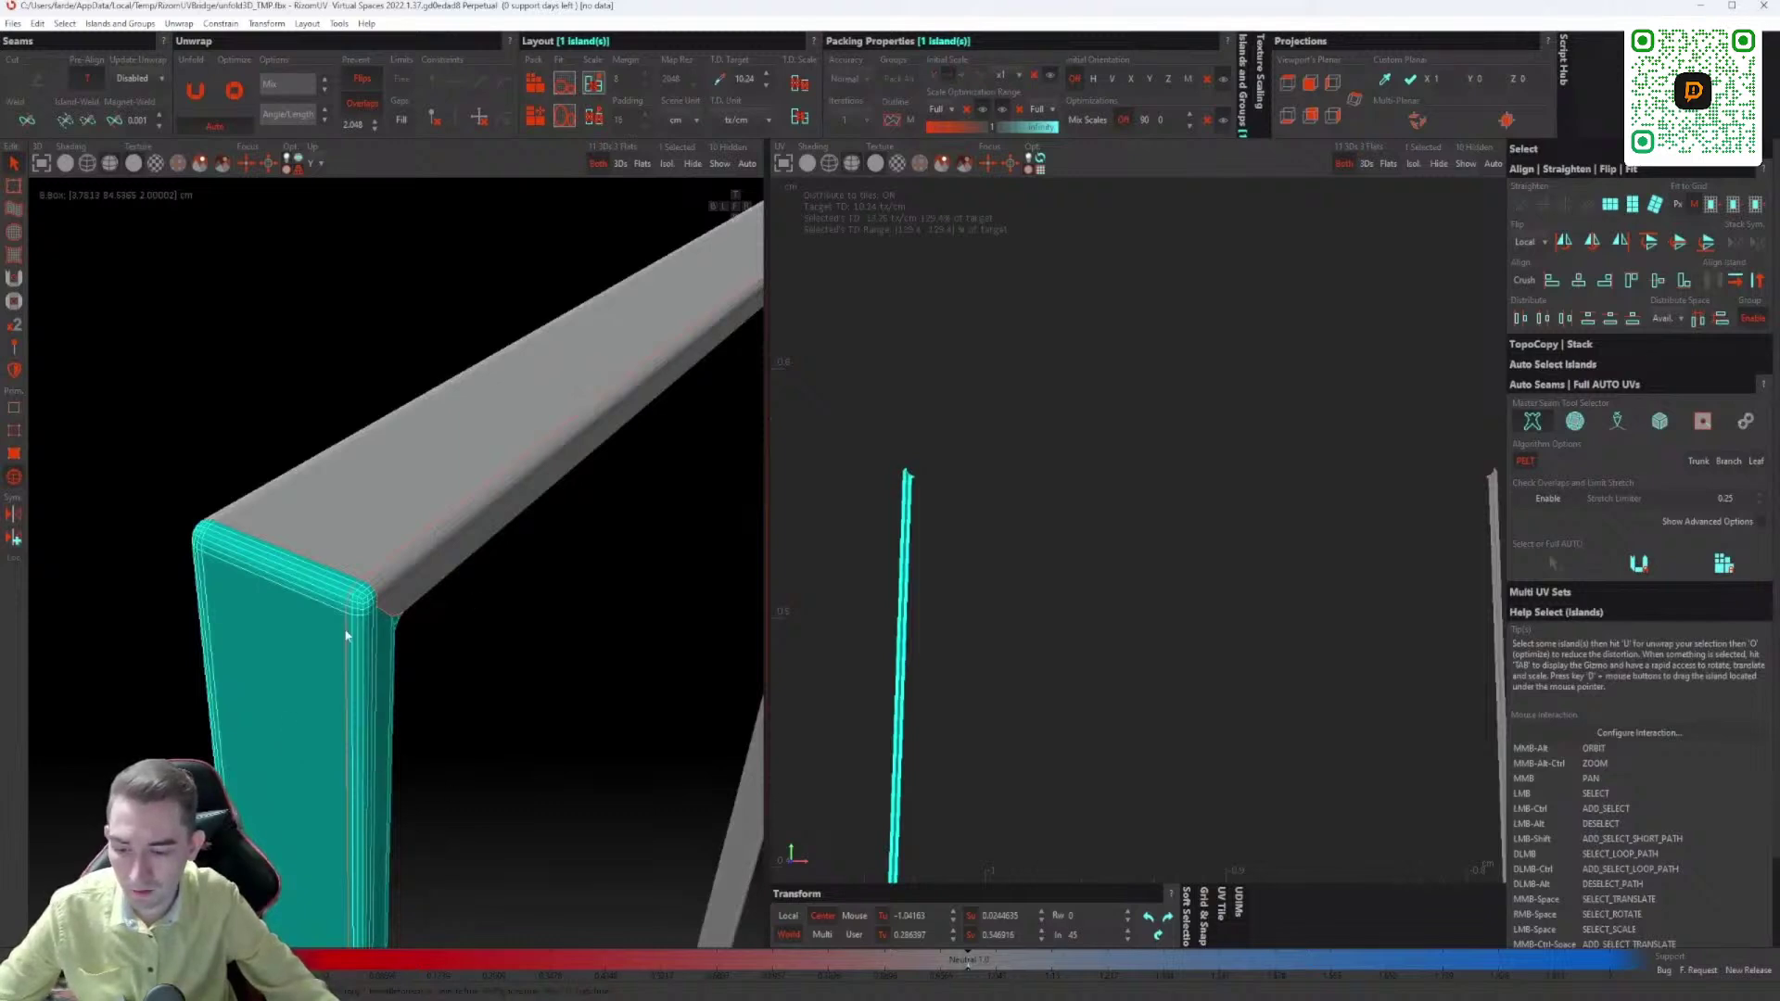
{"action": "scroll", "coordinate": [1014, 482], "scroll_direction": "down", "scroll_amount": 6}
{"action": "middle_click_drag", "start_coordinate": [1014, 482], "coordinate": [921, 424]}
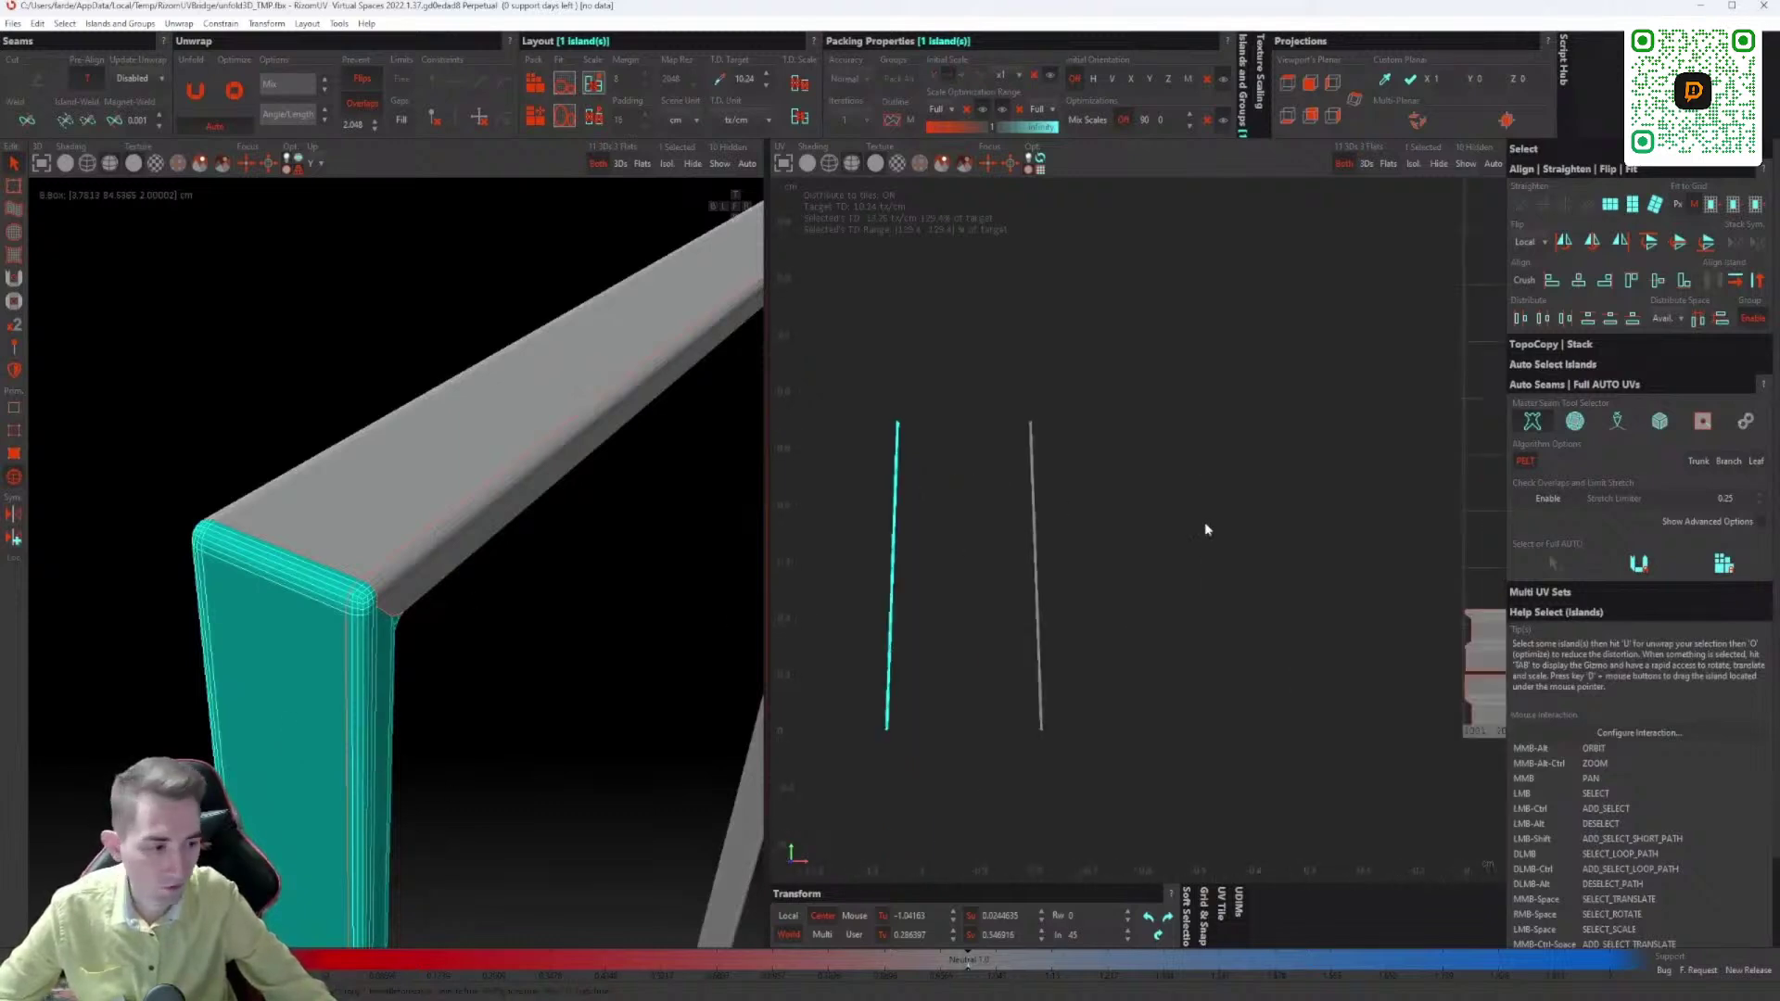
{"action": "left_click", "coordinate": [1667, 564]}
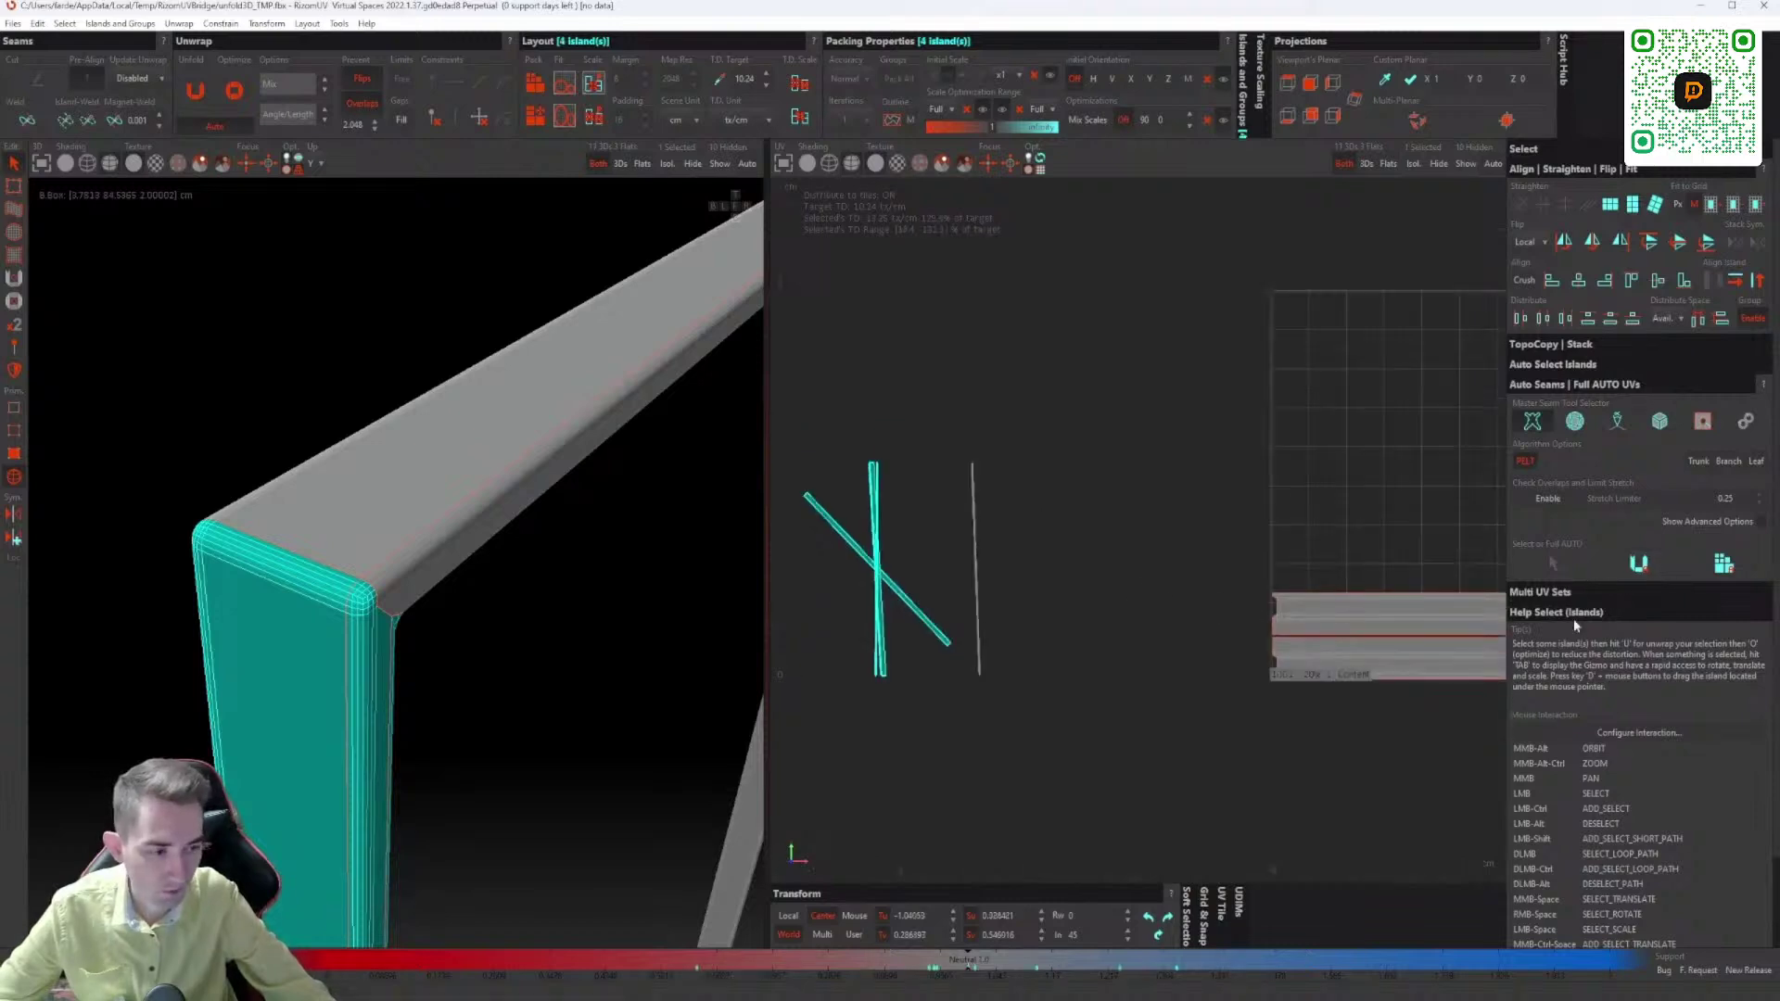
{"action": "left_click", "coordinate": [1723, 564]}
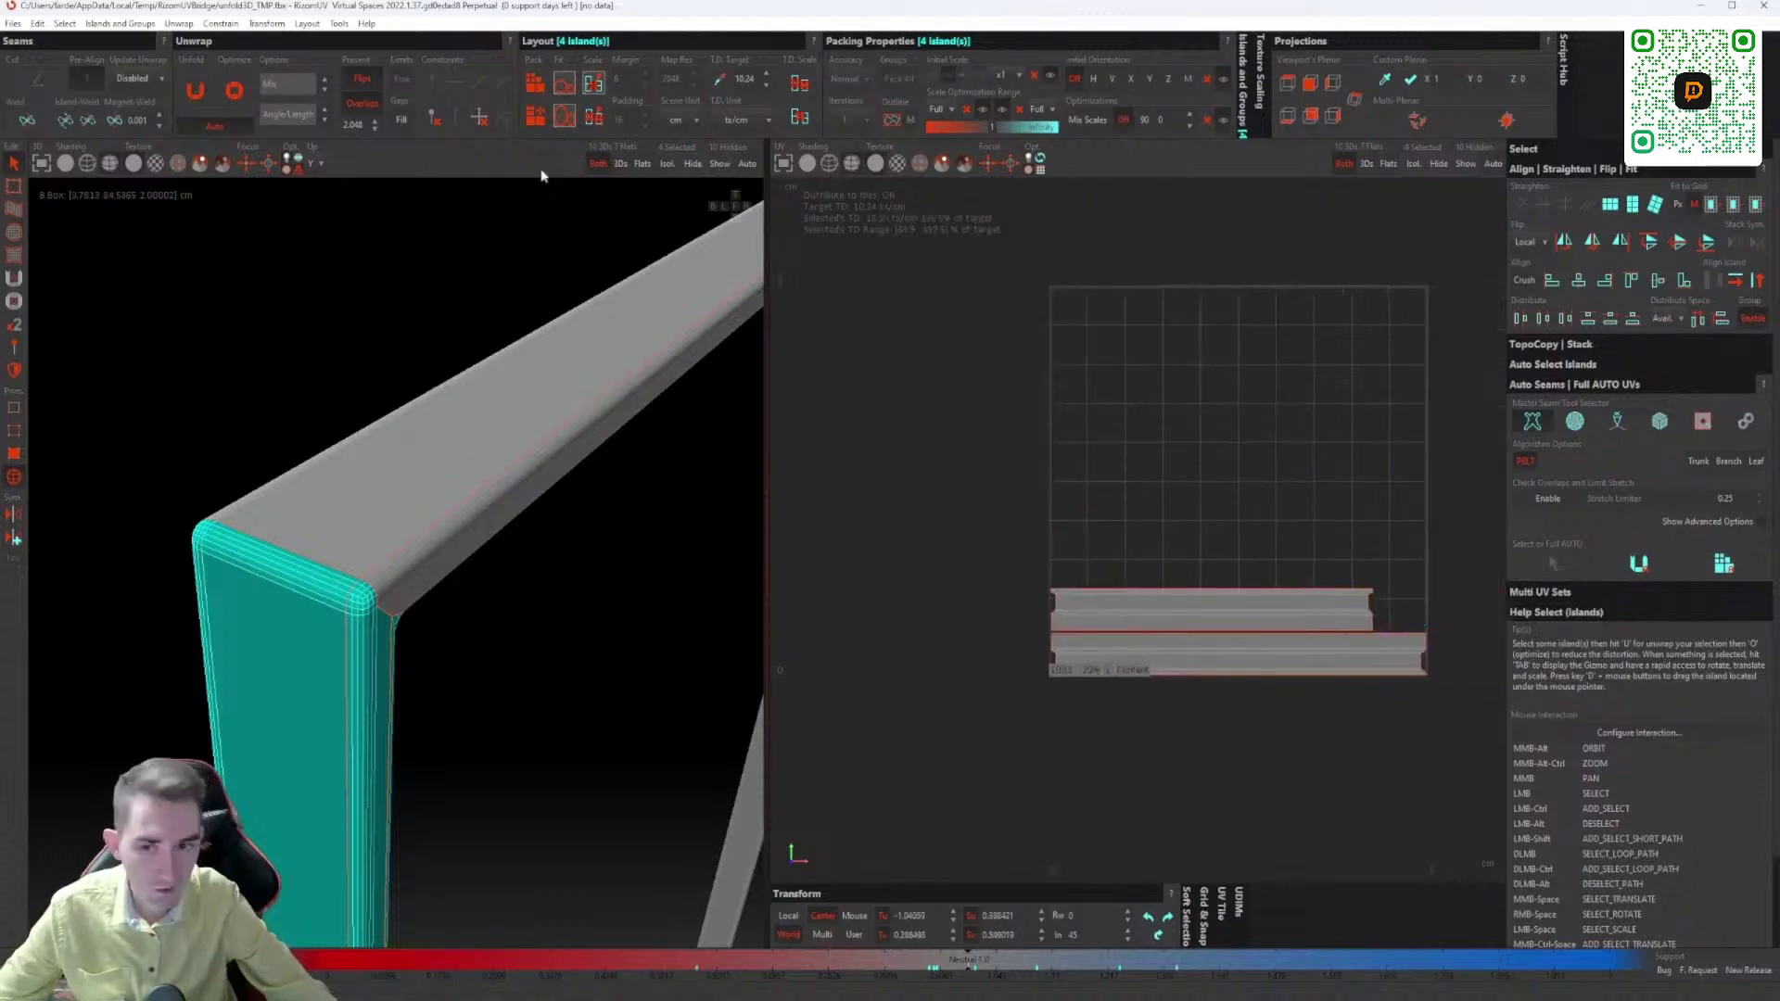
{"action": "left_click", "coordinate": [535, 86]}
{"action": "scroll", "coordinate": [1294, 437], "scroll_direction": "up", "scroll_amount": 3}
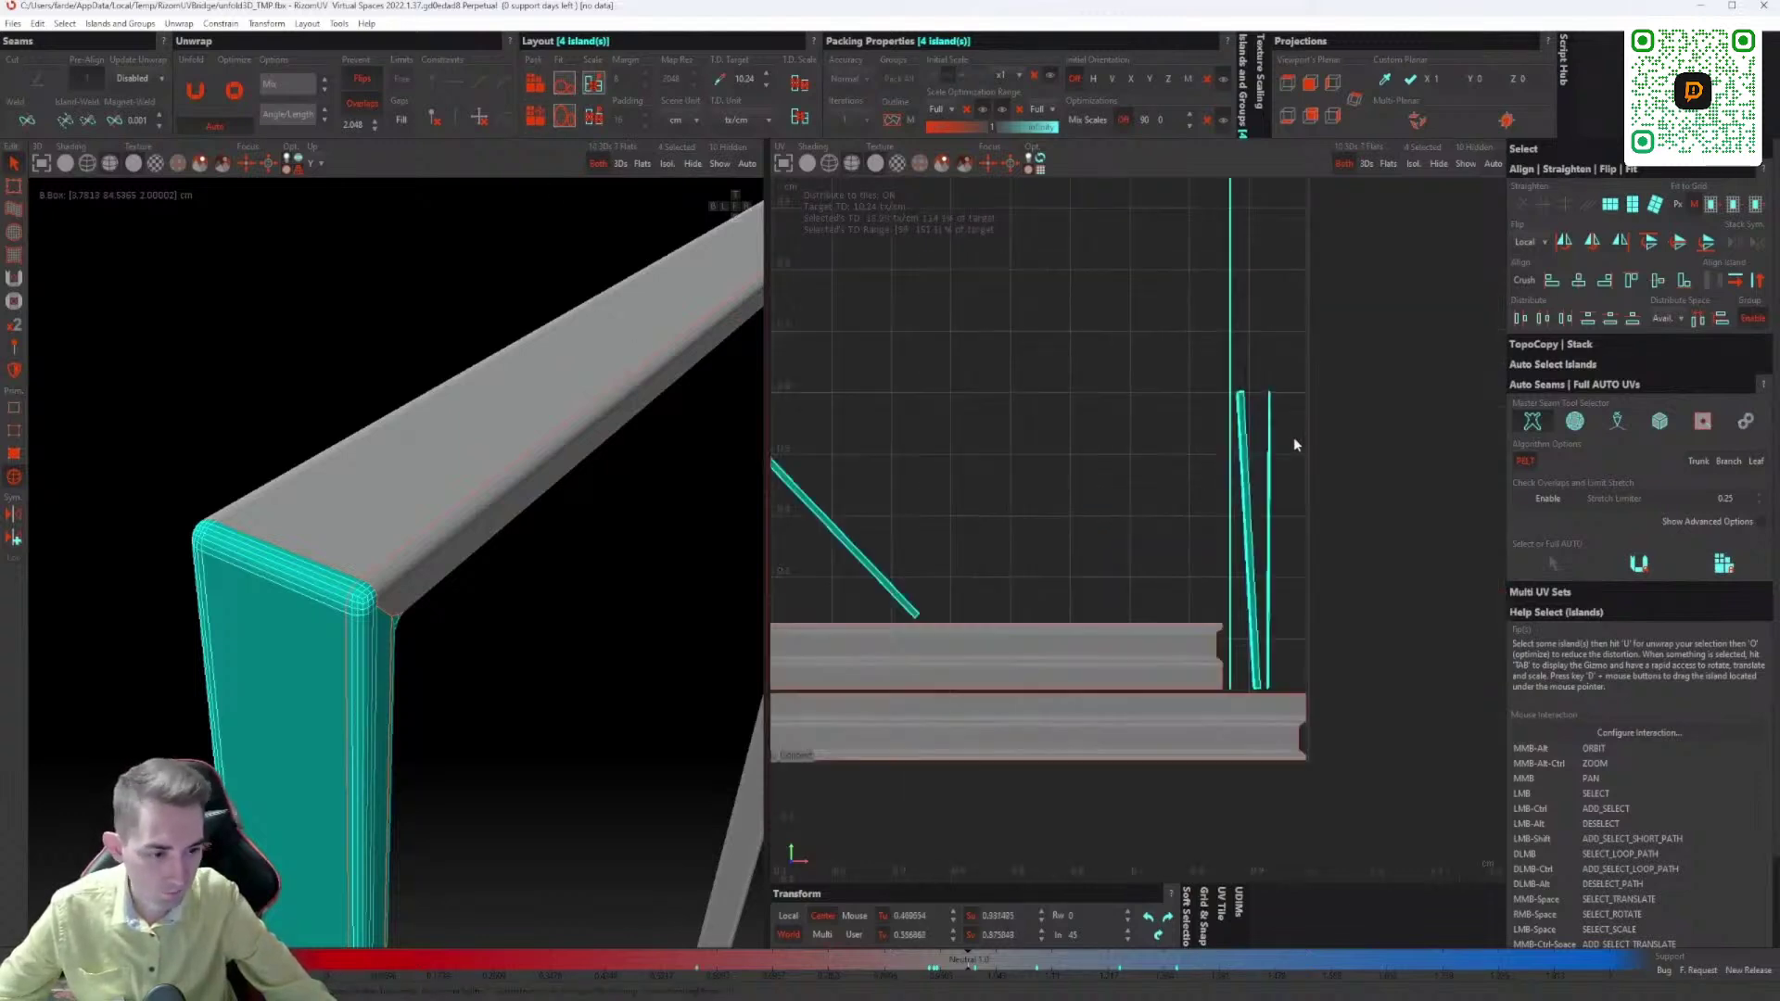
Step: Select all islands in the UV tile, align them horizontally and pack them again
{"action": "scroll", "coordinate": [1180, 469], "scroll_direction": "down", "scroll_amount": 5}
{"action": "left_click_drag", "start_coordinate": [1302, 320], "coordinate": [1042, 632]}
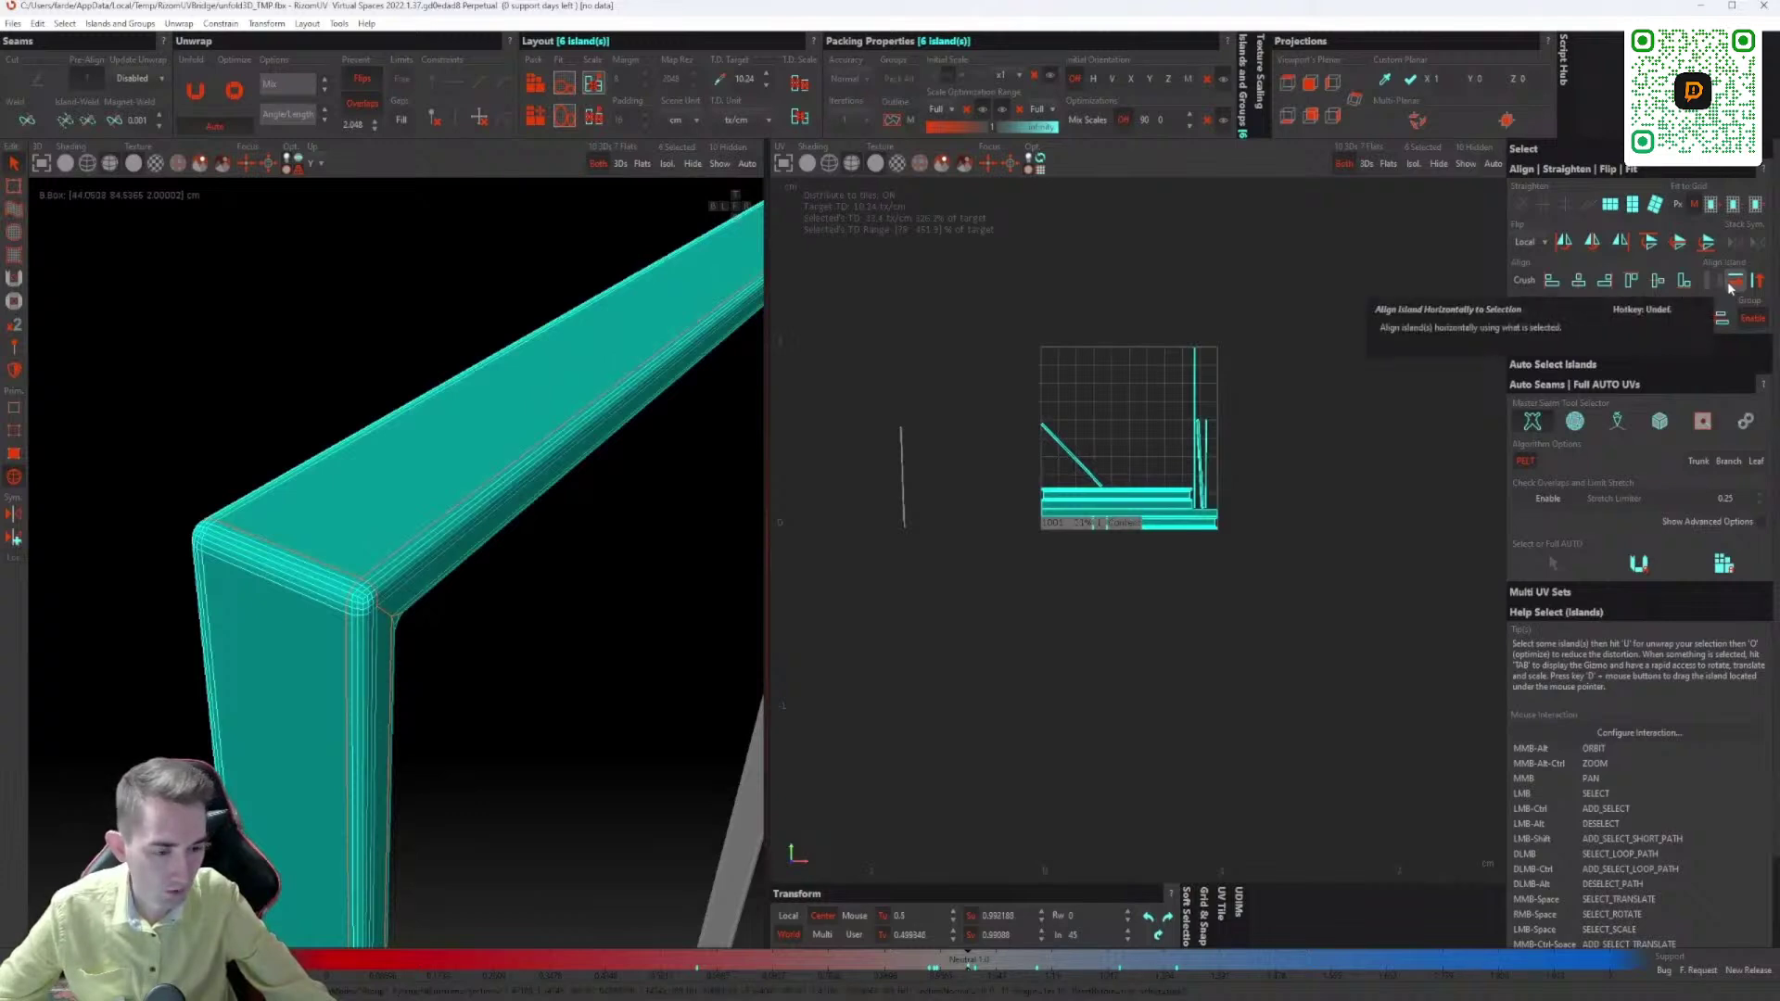
{"action": "left_click", "coordinate": [1730, 287]}
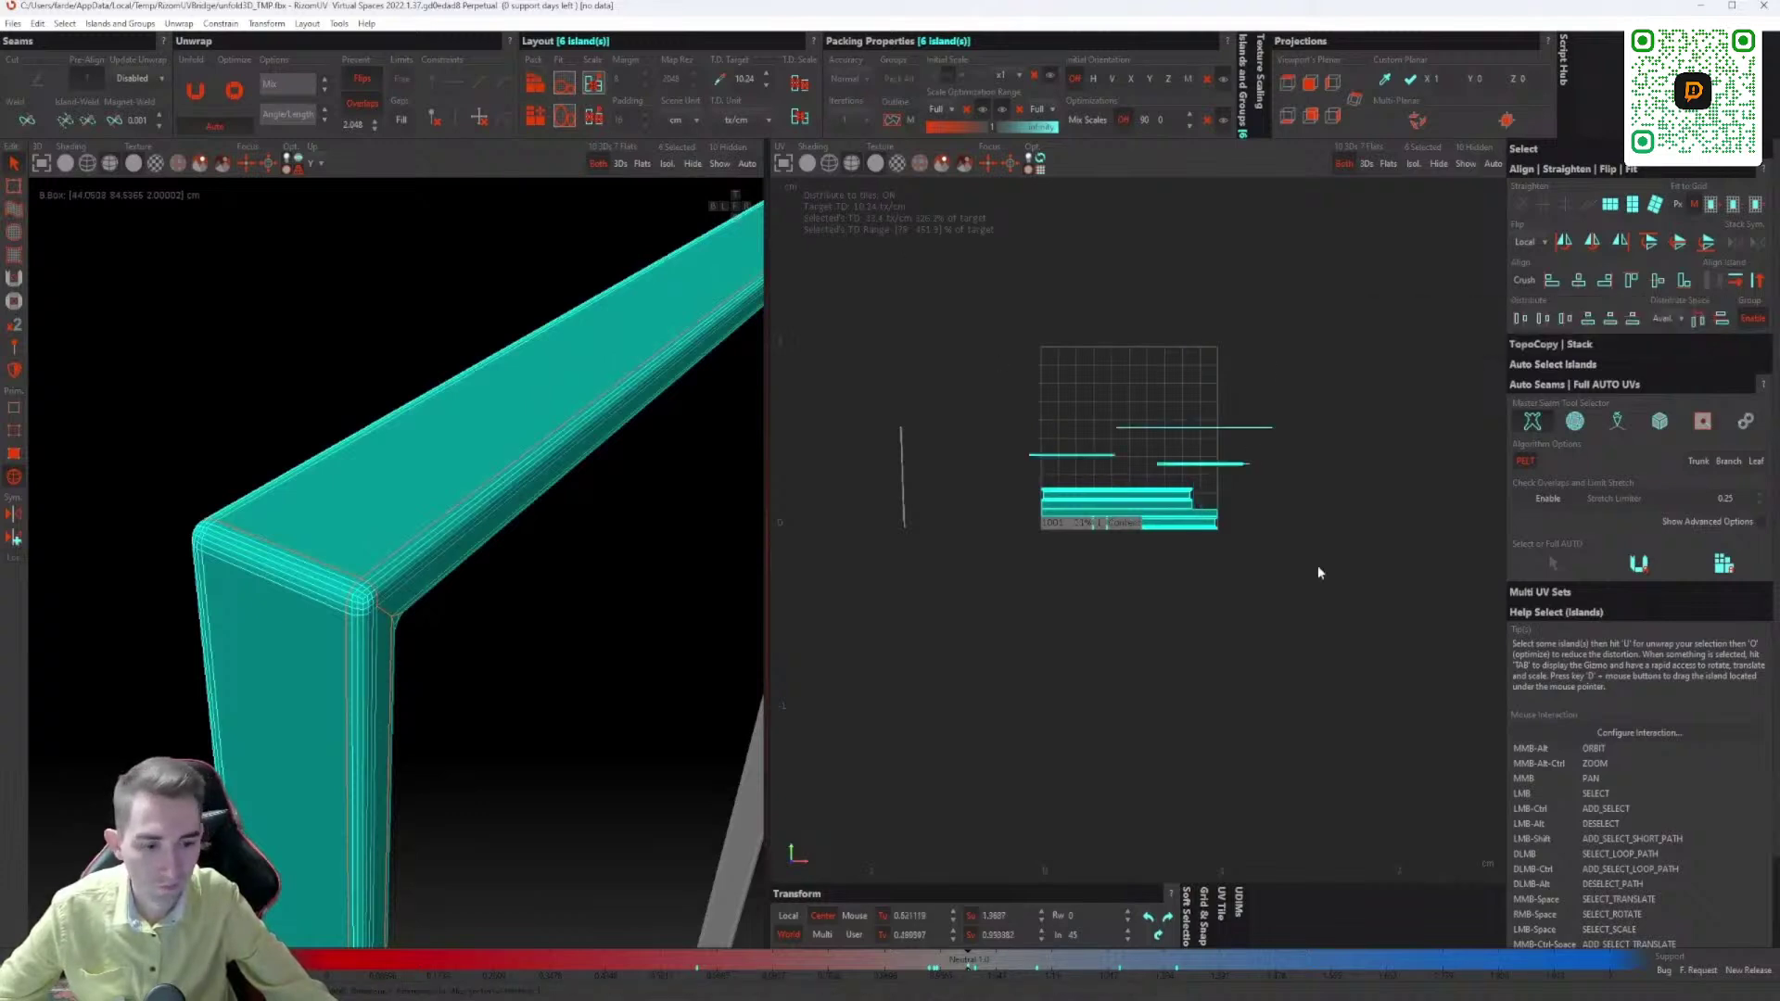
{"action": "left_click", "coordinate": [534, 84]}
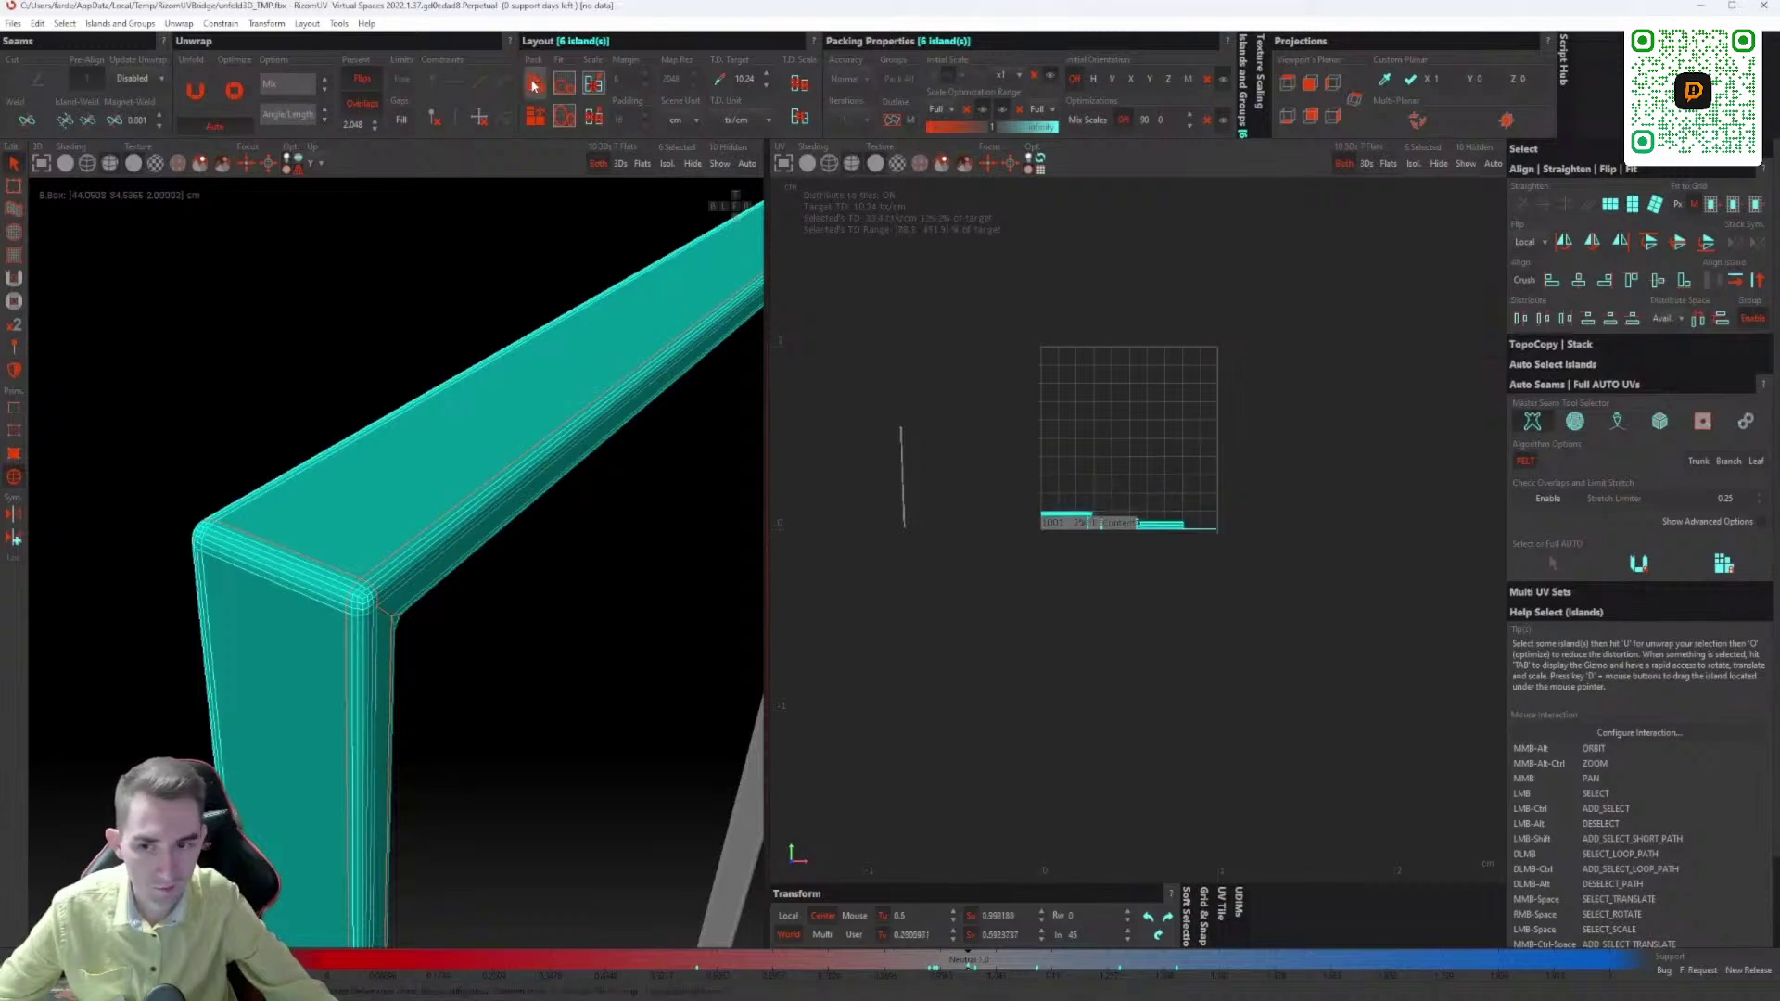
{"action": "left_click", "coordinate": [977, 699]}
Step: Try the automatic Pelt unwrap with unfolding and packing on the frame's uncut right side bar island
{"action": "scroll", "coordinate": [921, 474], "scroll_direction": "up", "scroll_amount": 6}
{"action": "middle_click_drag", "start_coordinate": [853, 408], "coordinate": [989, 485]}
{"action": "left_click_drag", "start_coordinate": [1031, 369], "coordinate": [926, 536]}
{"action": "scroll", "coordinate": [1240, 524], "scroll_direction": "down", "scroll_amount": 3}
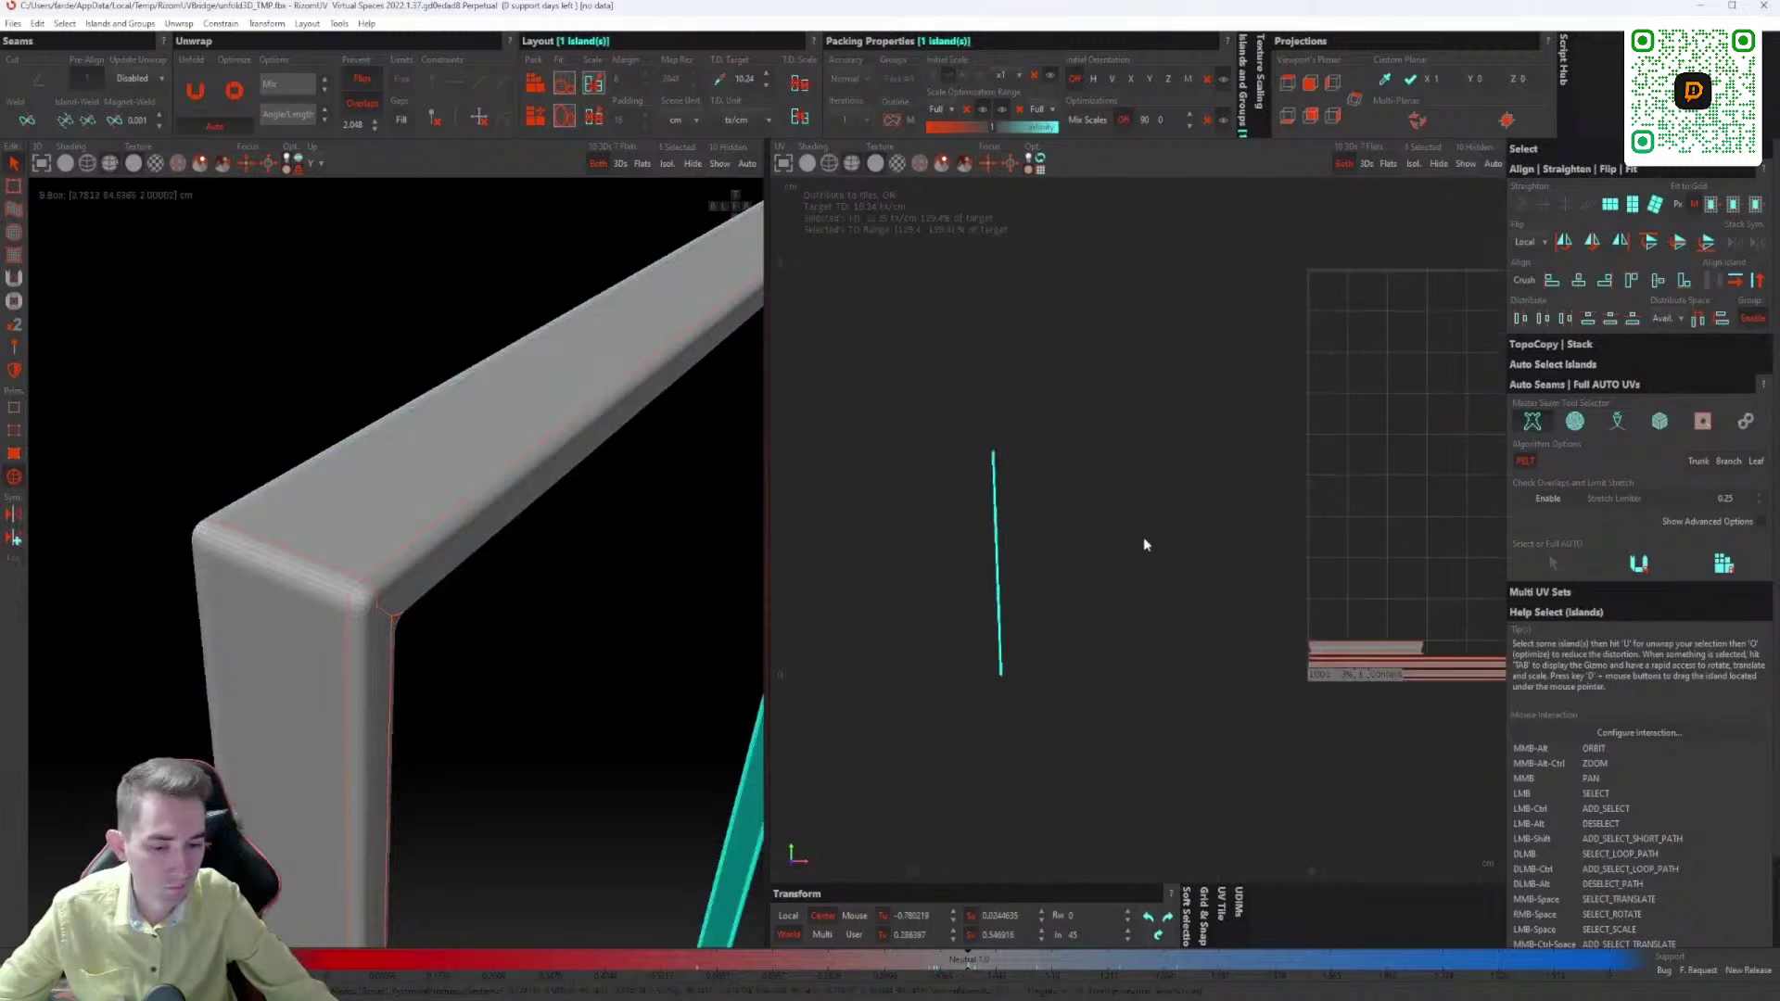
{"action": "left_click_drag", "start_coordinate": [1007, 468], "coordinate": [1149, 542]}
{"action": "key", "text": "ctrl+z"}
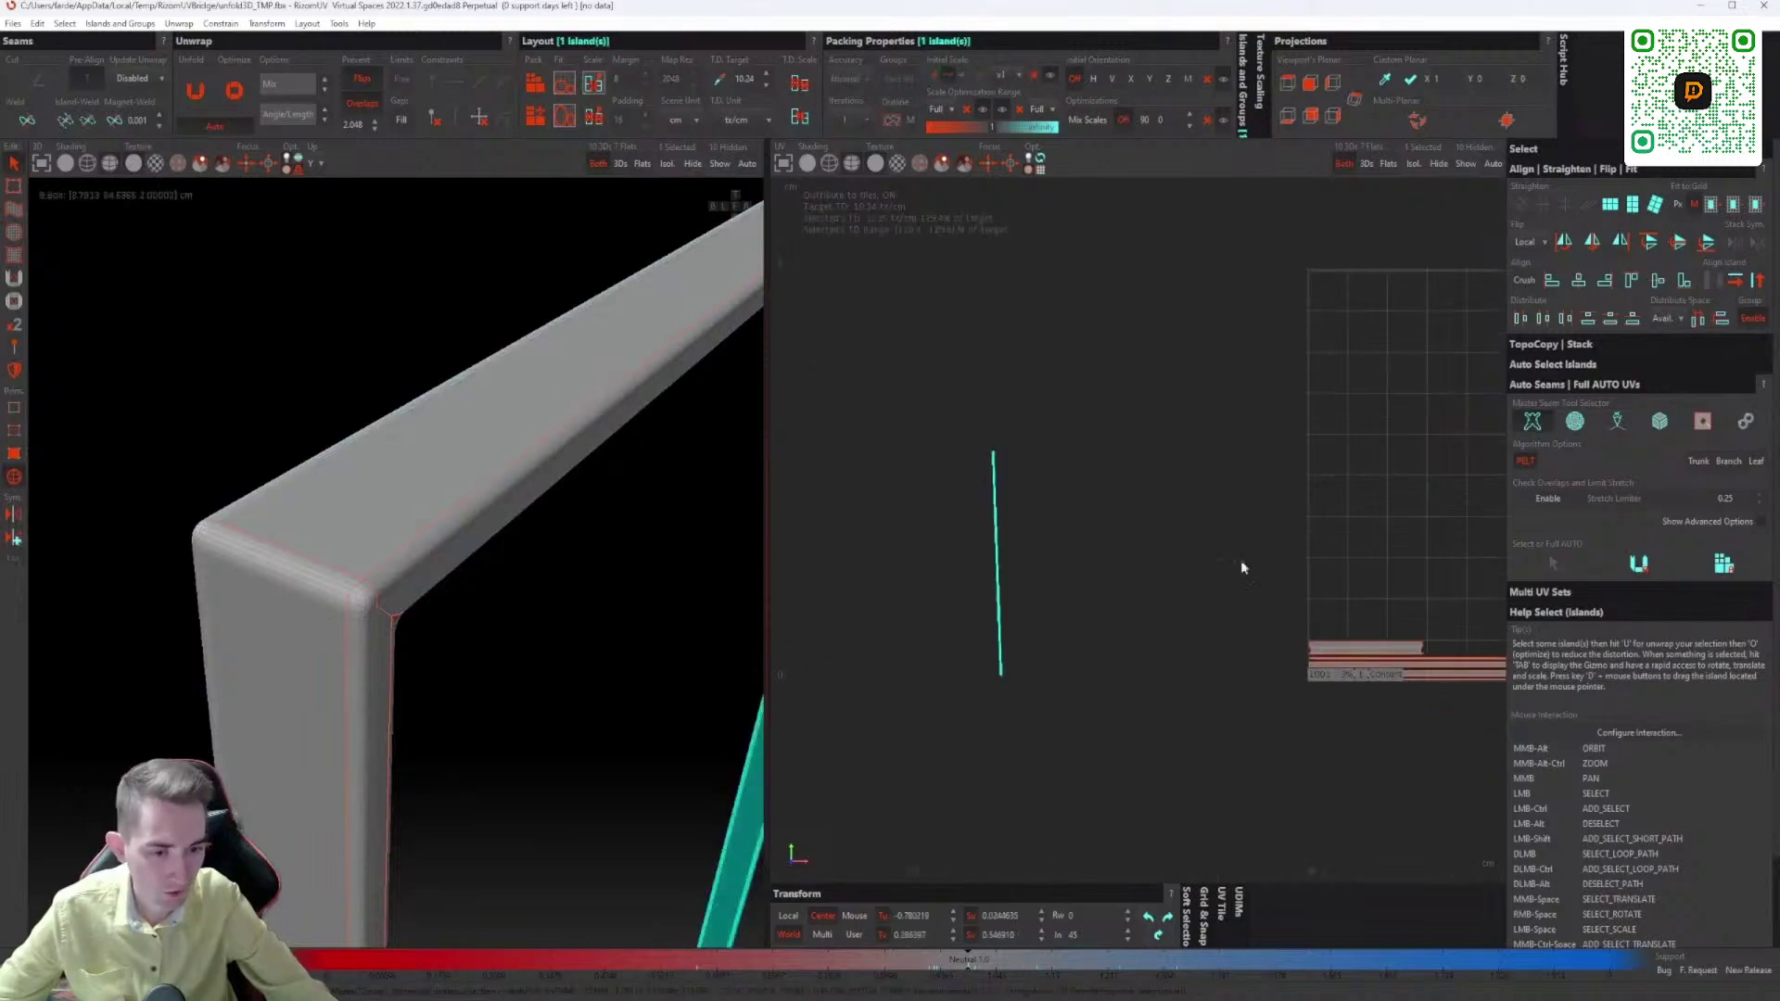
{"action": "middle_click_drag", "start_coordinate": [602, 575], "coordinate": [315, 542], "text": "alt"}
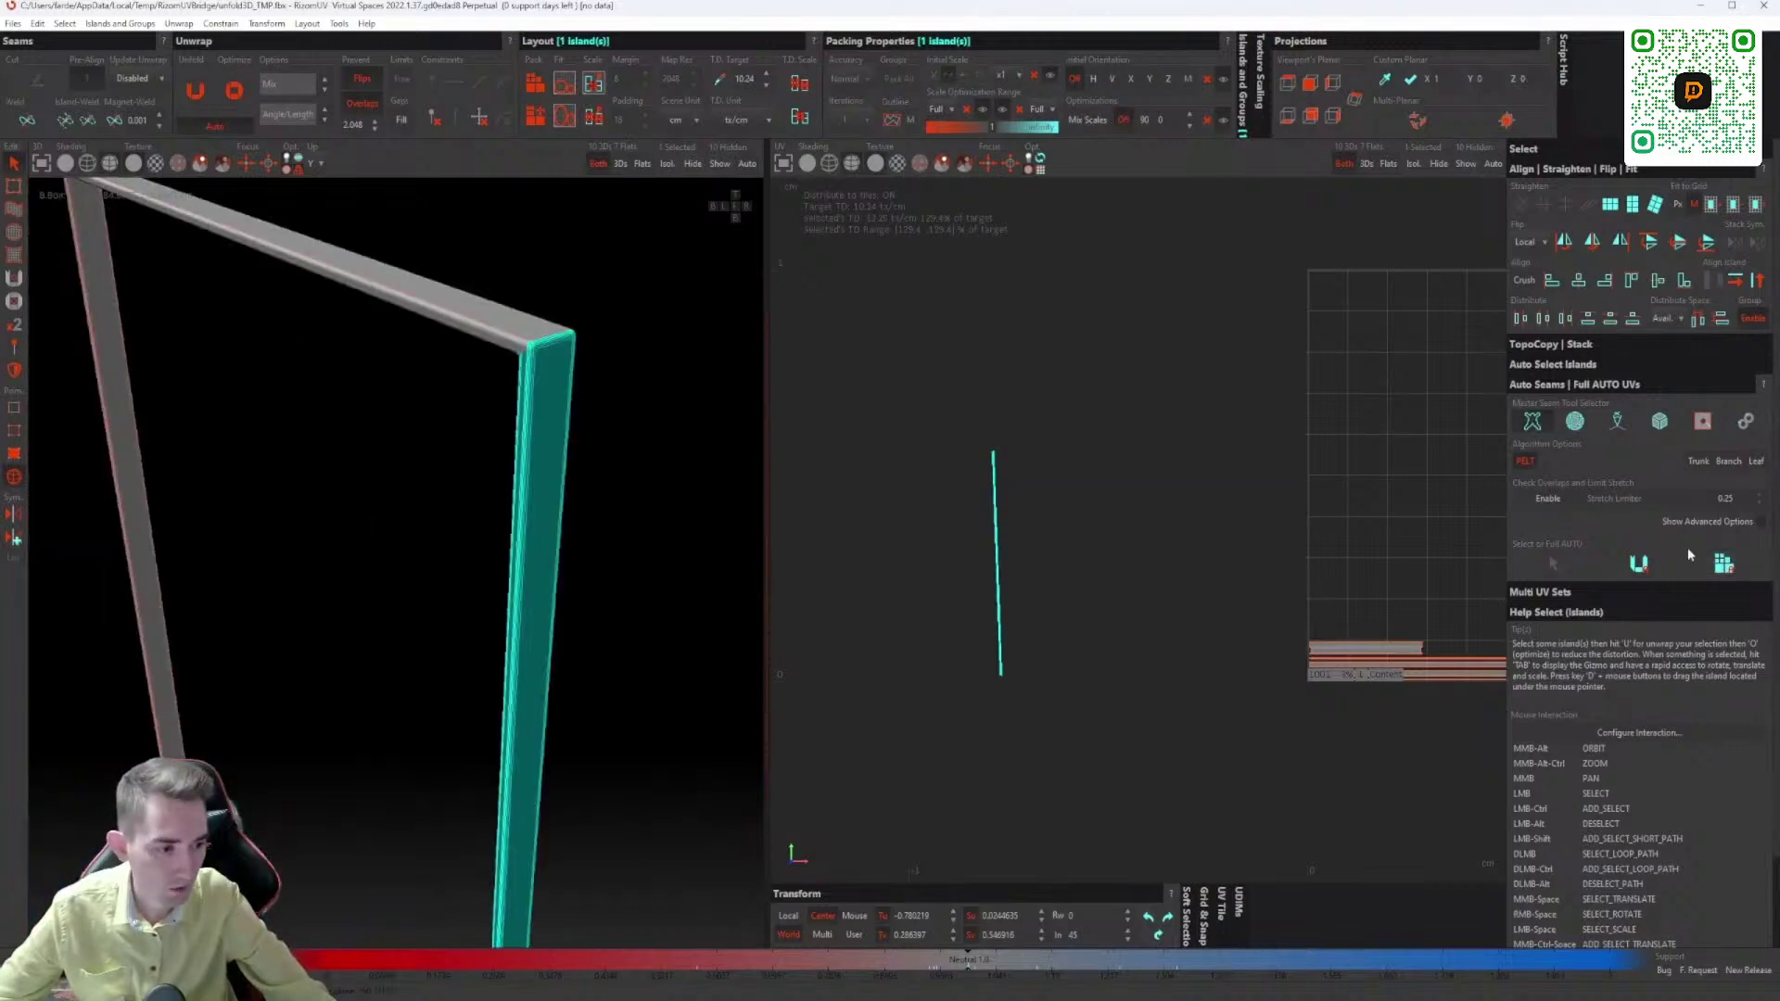
{"action": "left_click", "coordinate": [1724, 563]}
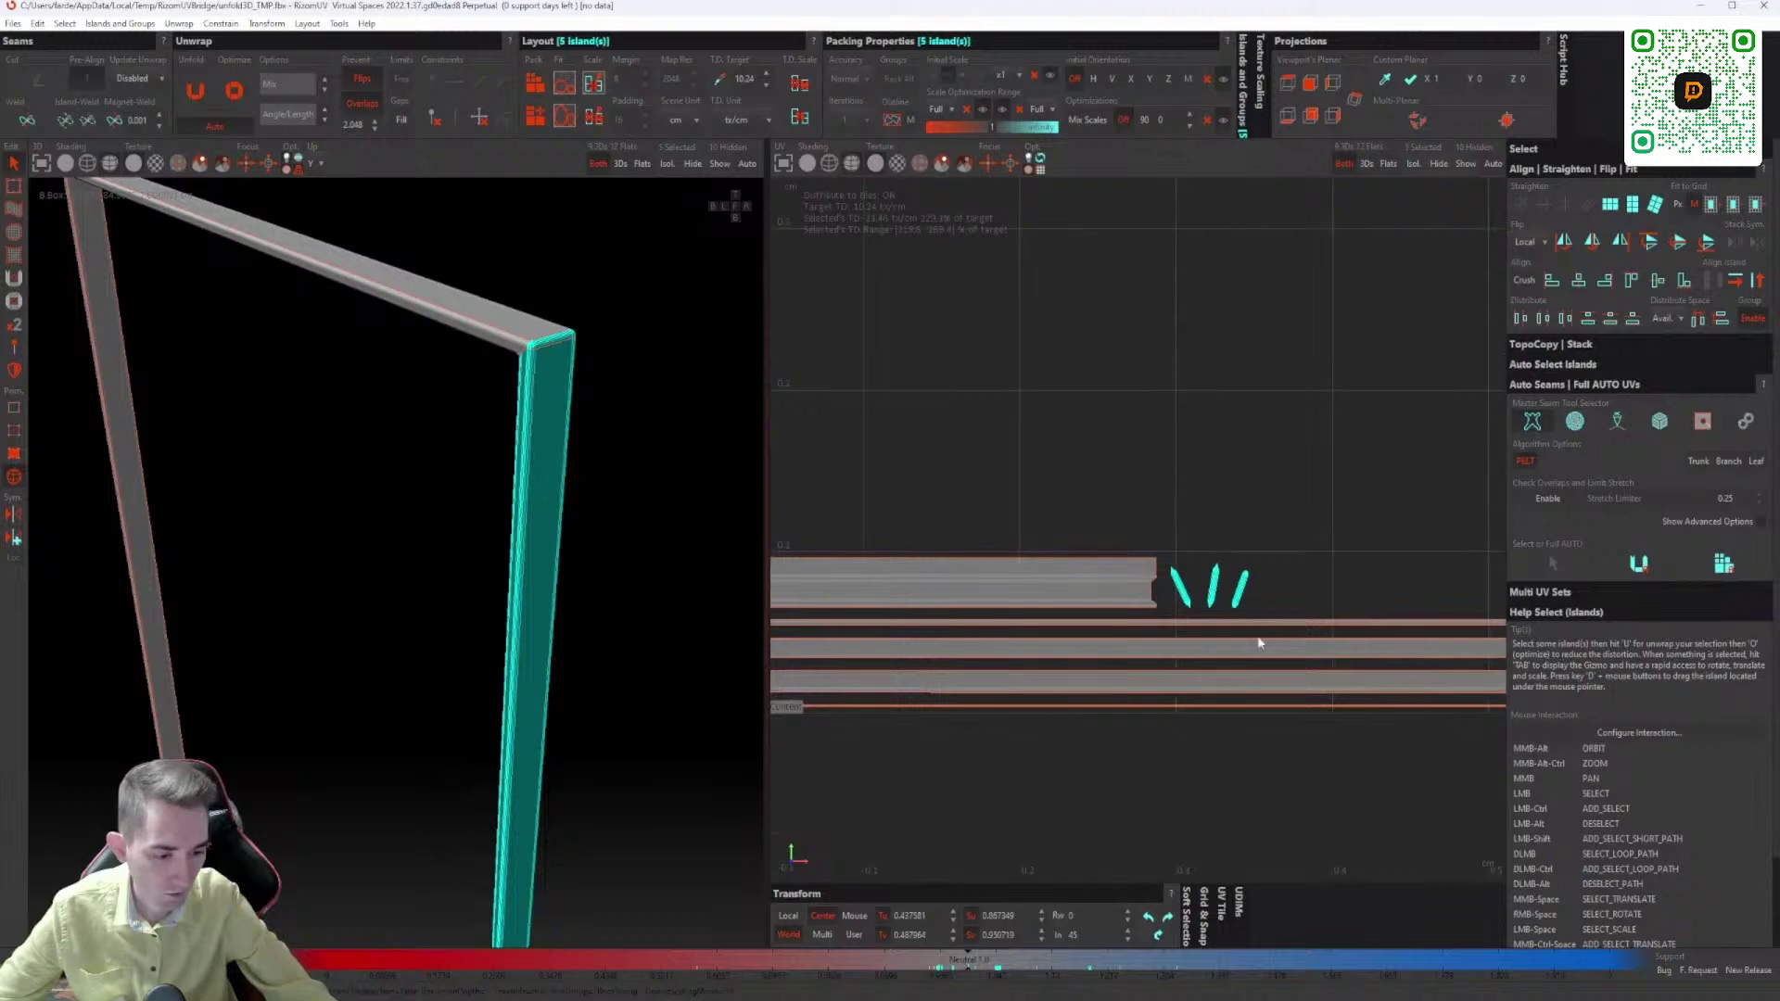
{"action": "left_click", "coordinate": [1189, 488]}
{"action": "scroll", "coordinate": [1176, 739], "scroll_direction": "up", "scroll_amount": 5}
{"action": "scroll", "coordinate": [1144, 409], "scroll_direction": "down", "scroll_amount": 5}
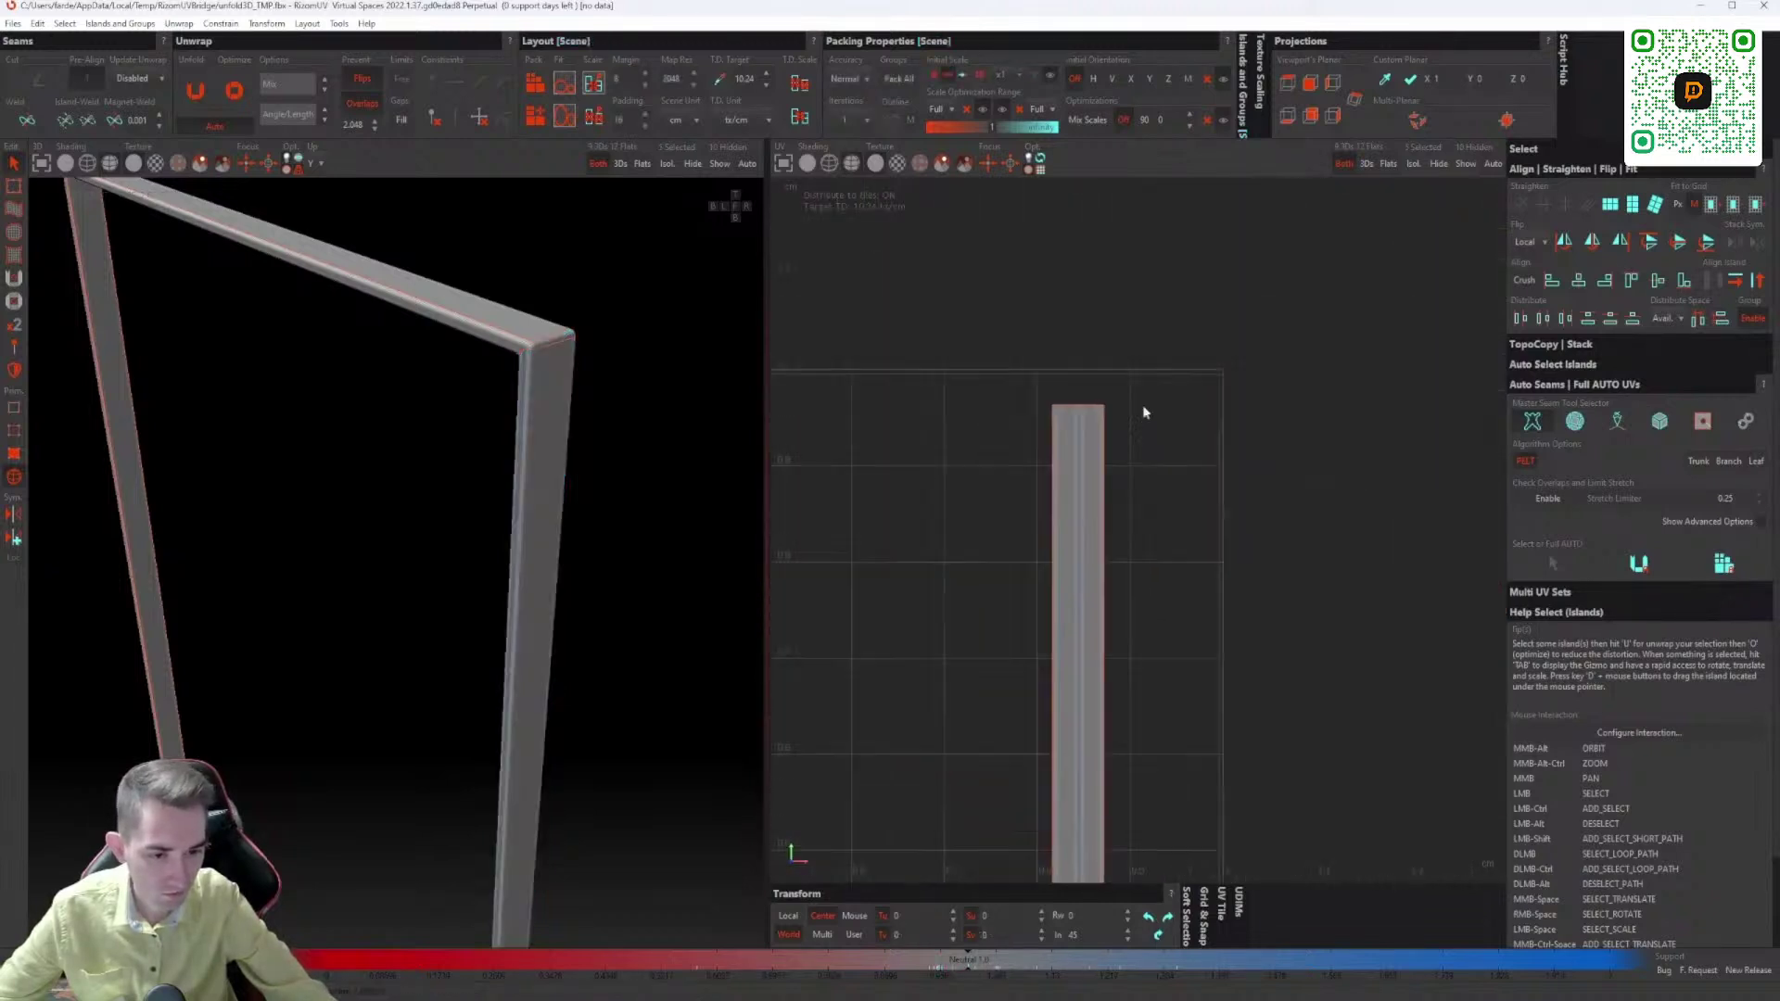
{"action": "left_click", "coordinate": [1168, 519]}
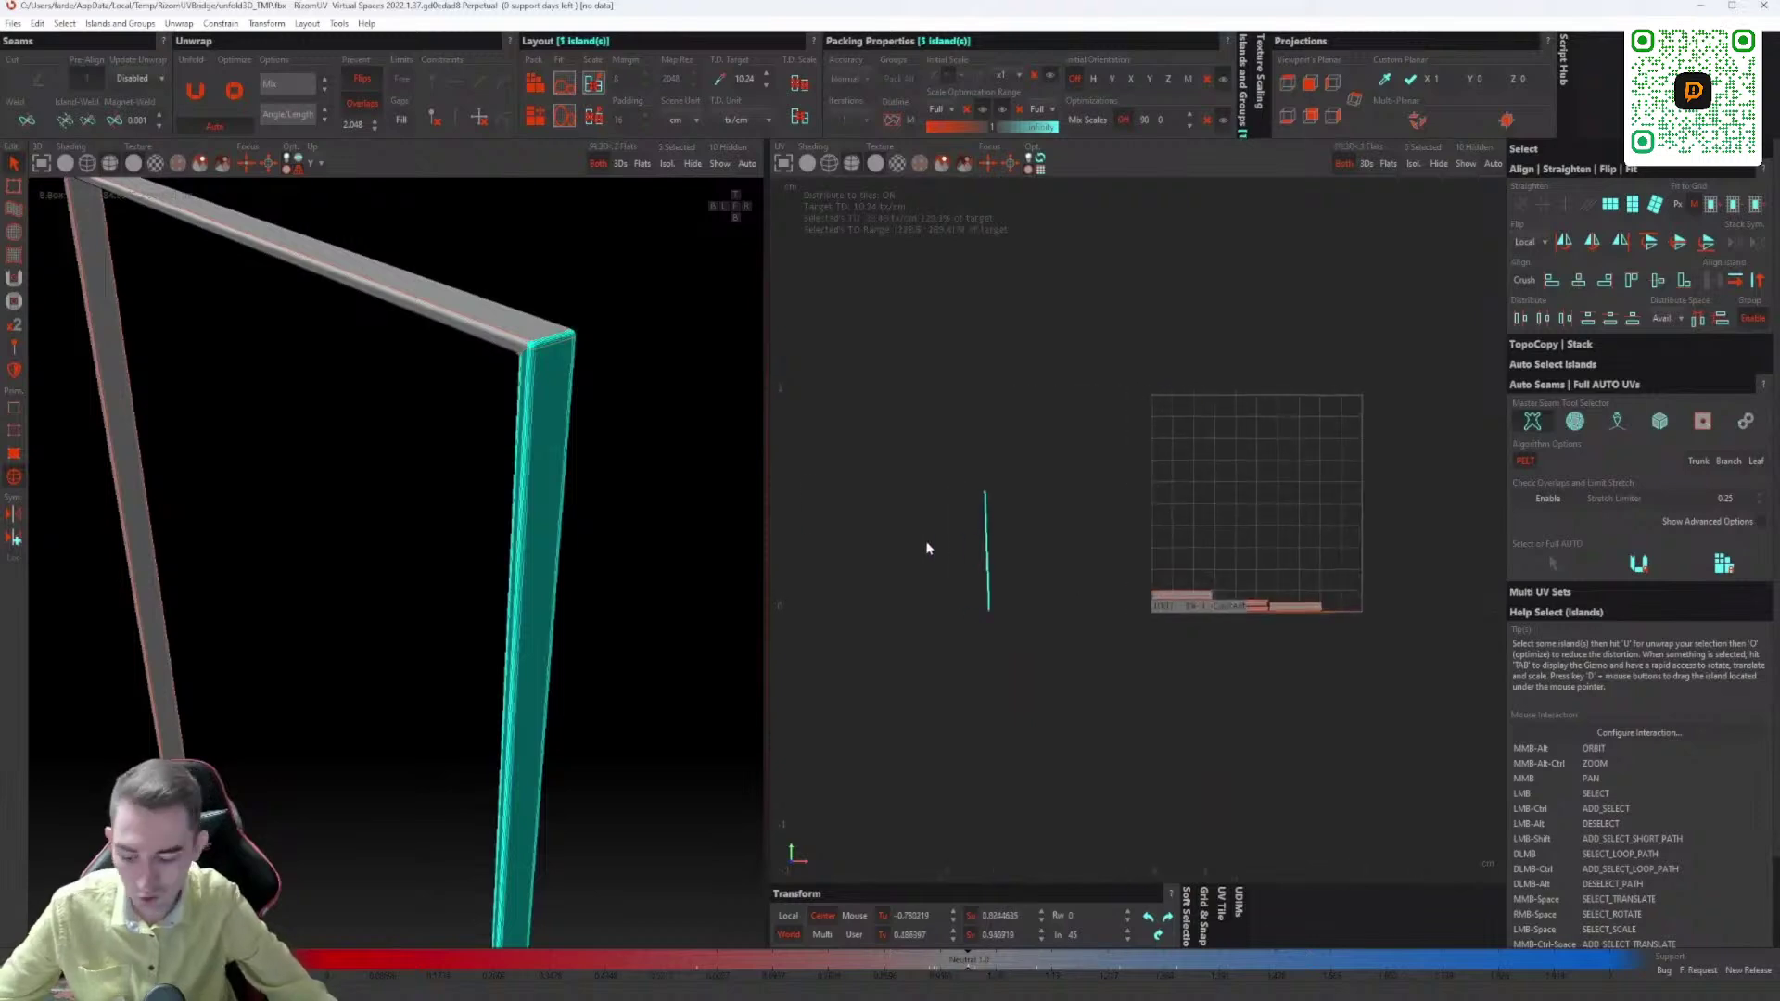
Step: Cut a seam along the long rounded corner edge loop of the right side bar
{"action": "key", "text": "F2"}
{"action": "scroll", "coordinate": [470, 265], "scroll_direction": "up", "scroll_amount": 6}
{"action": "scroll", "coordinate": [519, 368], "scroll_direction": "up", "scroll_amount": 3}
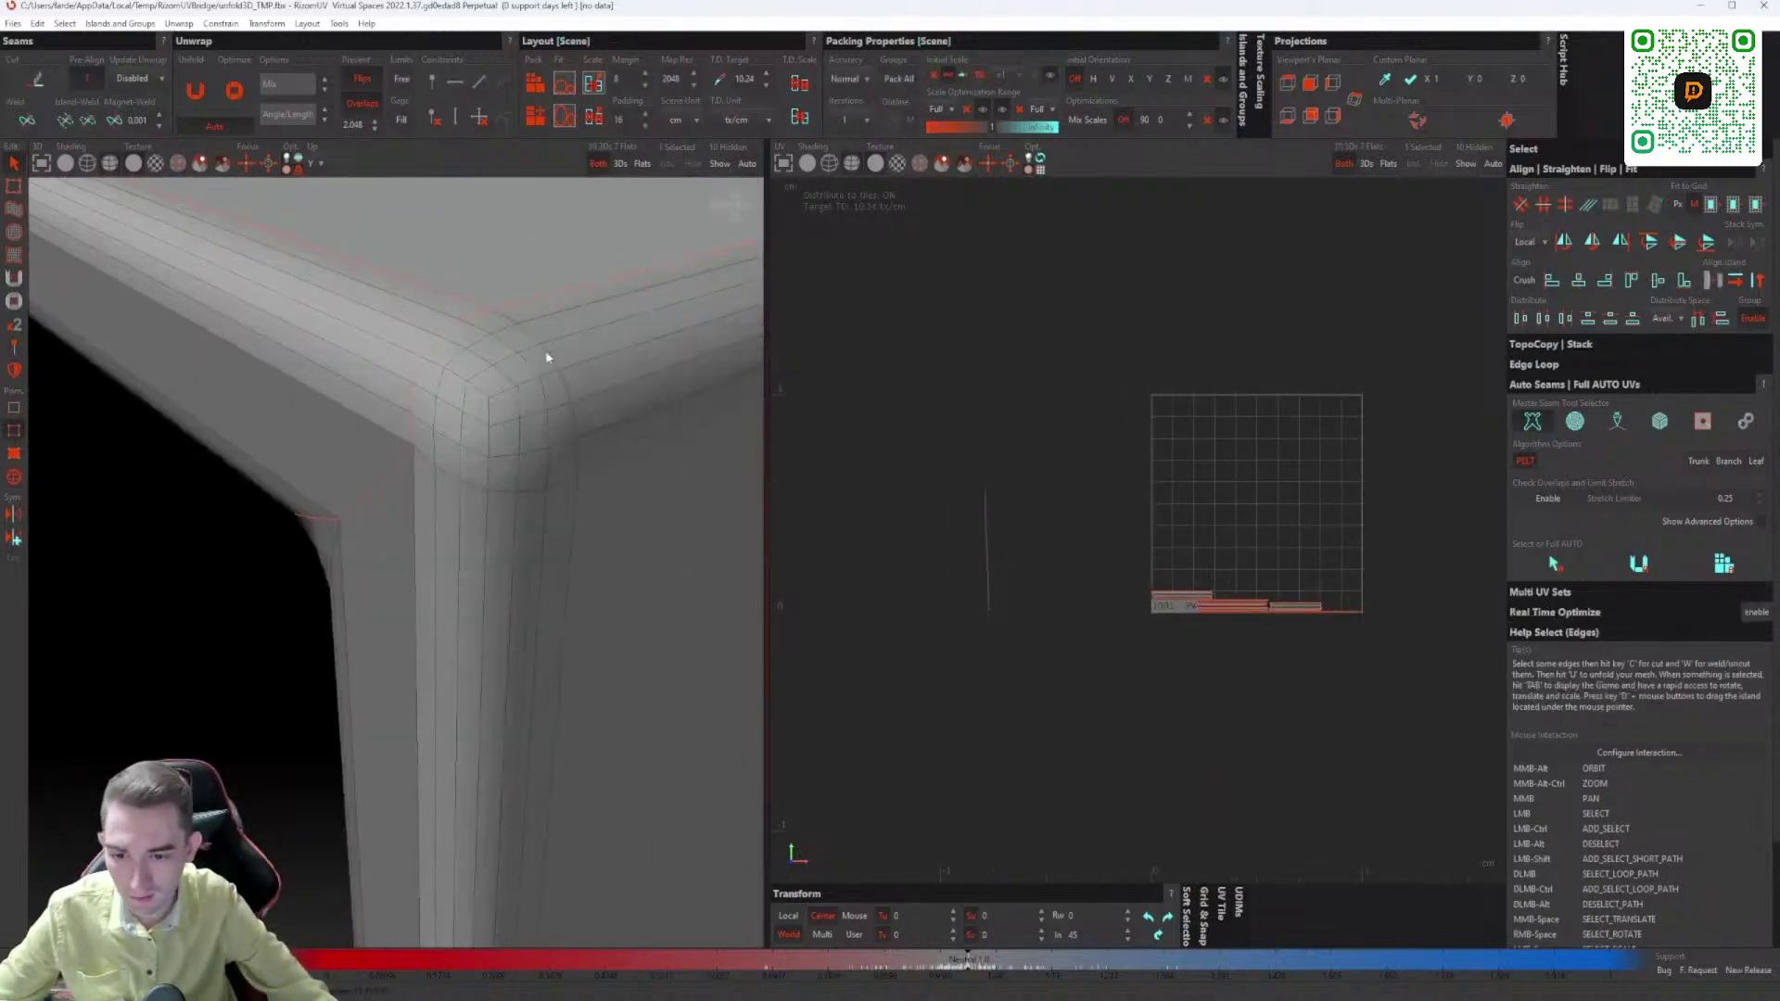
{"action": "double_click", "coordinate": [547, 356]}
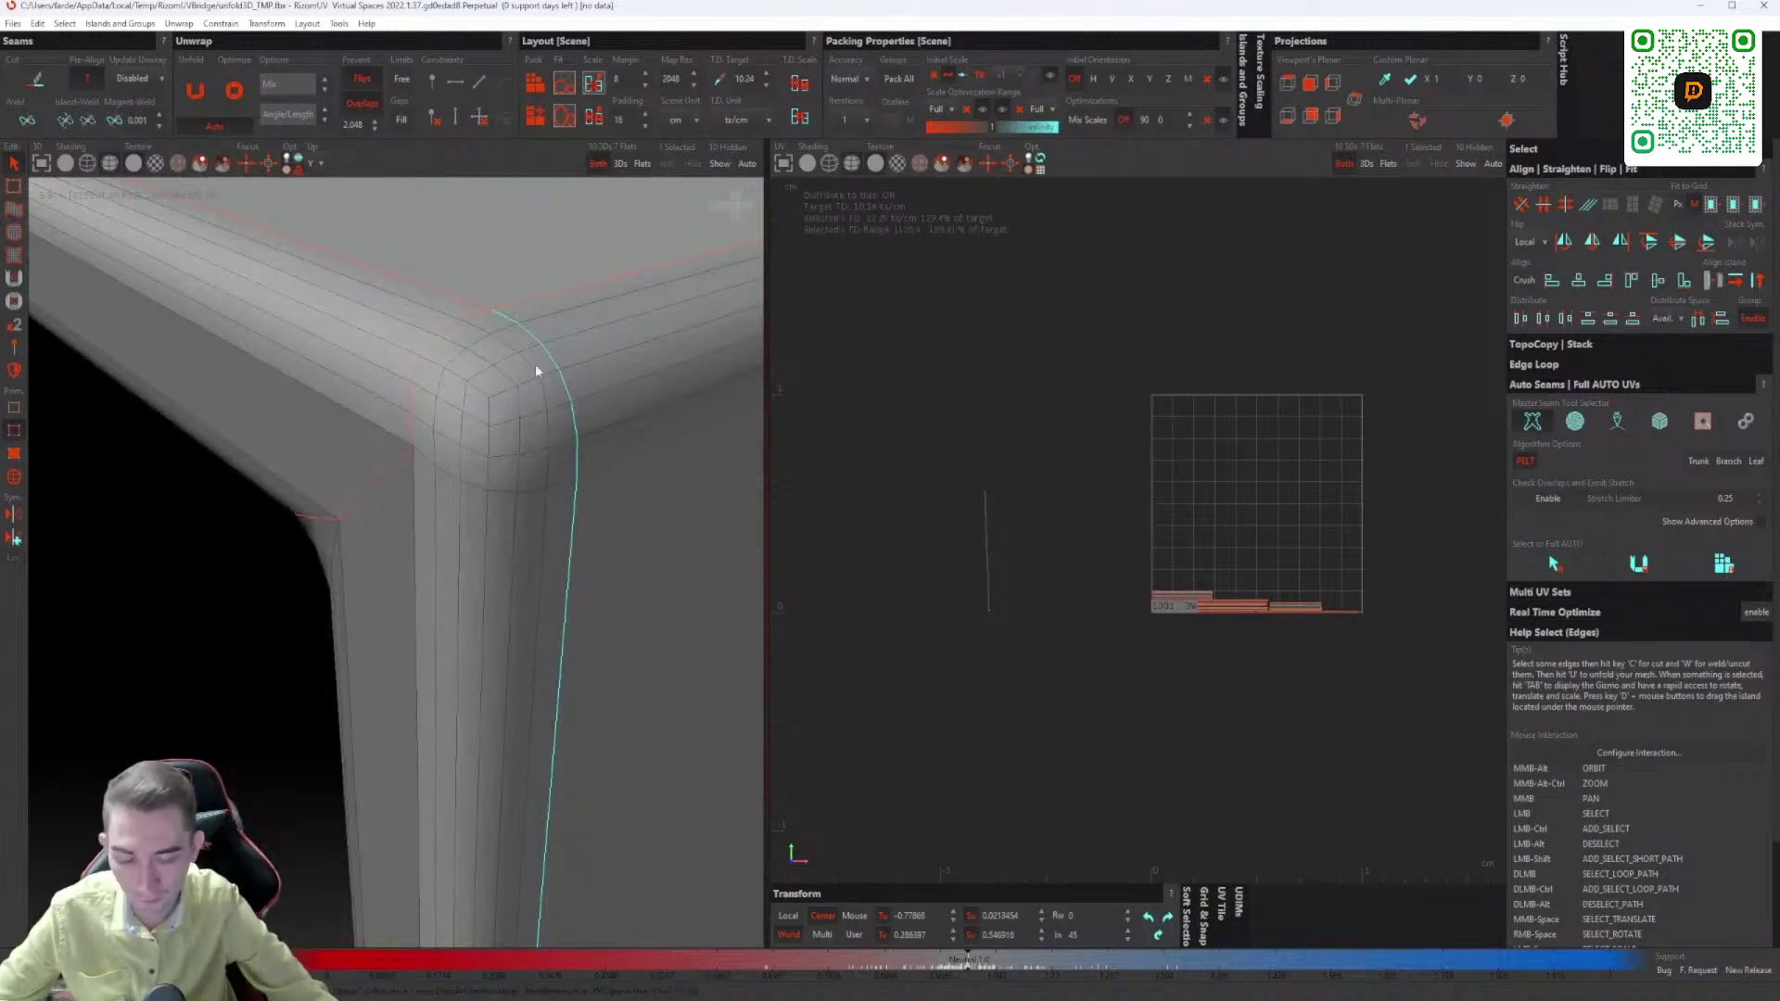
{"action": "key", "text": "c"}
Step: Select the right side bar island and unwrap it with automatic Pelt seams, unfolding and packing
{"action": "key", "text": "F4"}
{"action": "left_click", "coordinate": [561, 452]}
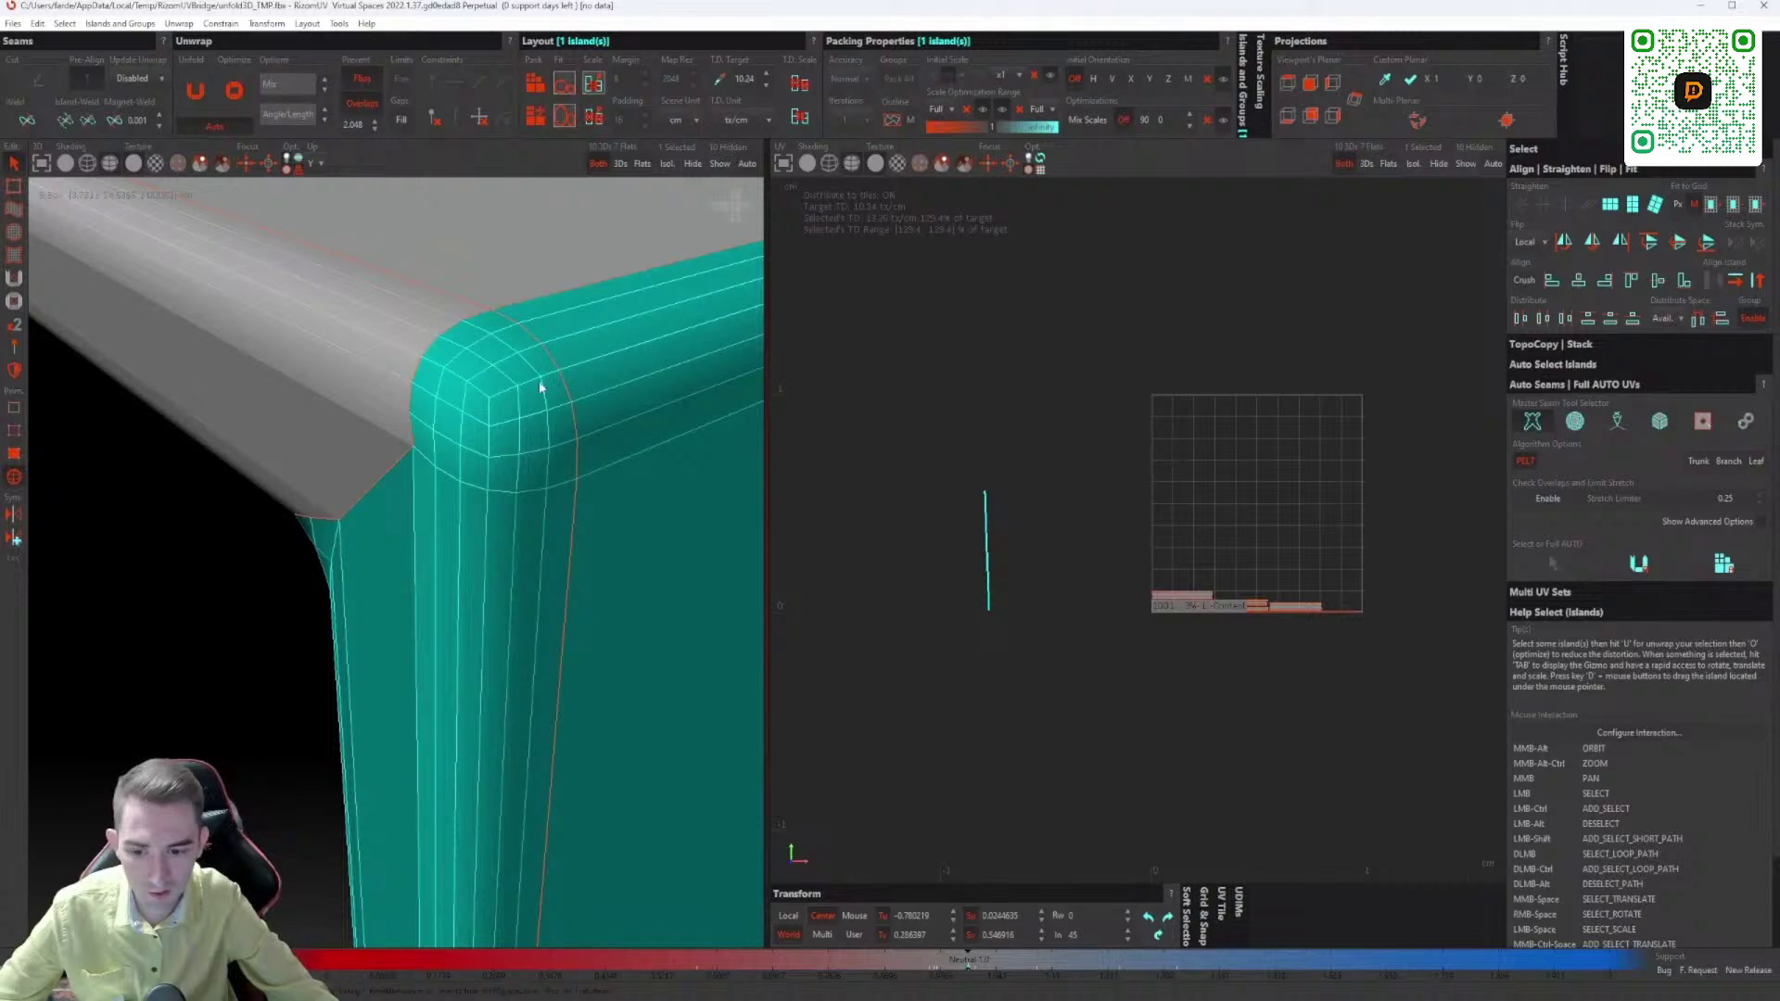
{"action": "scroll", "coordinate": [542, 402], "scroll_direction": "down", "scroll_amount": 5}
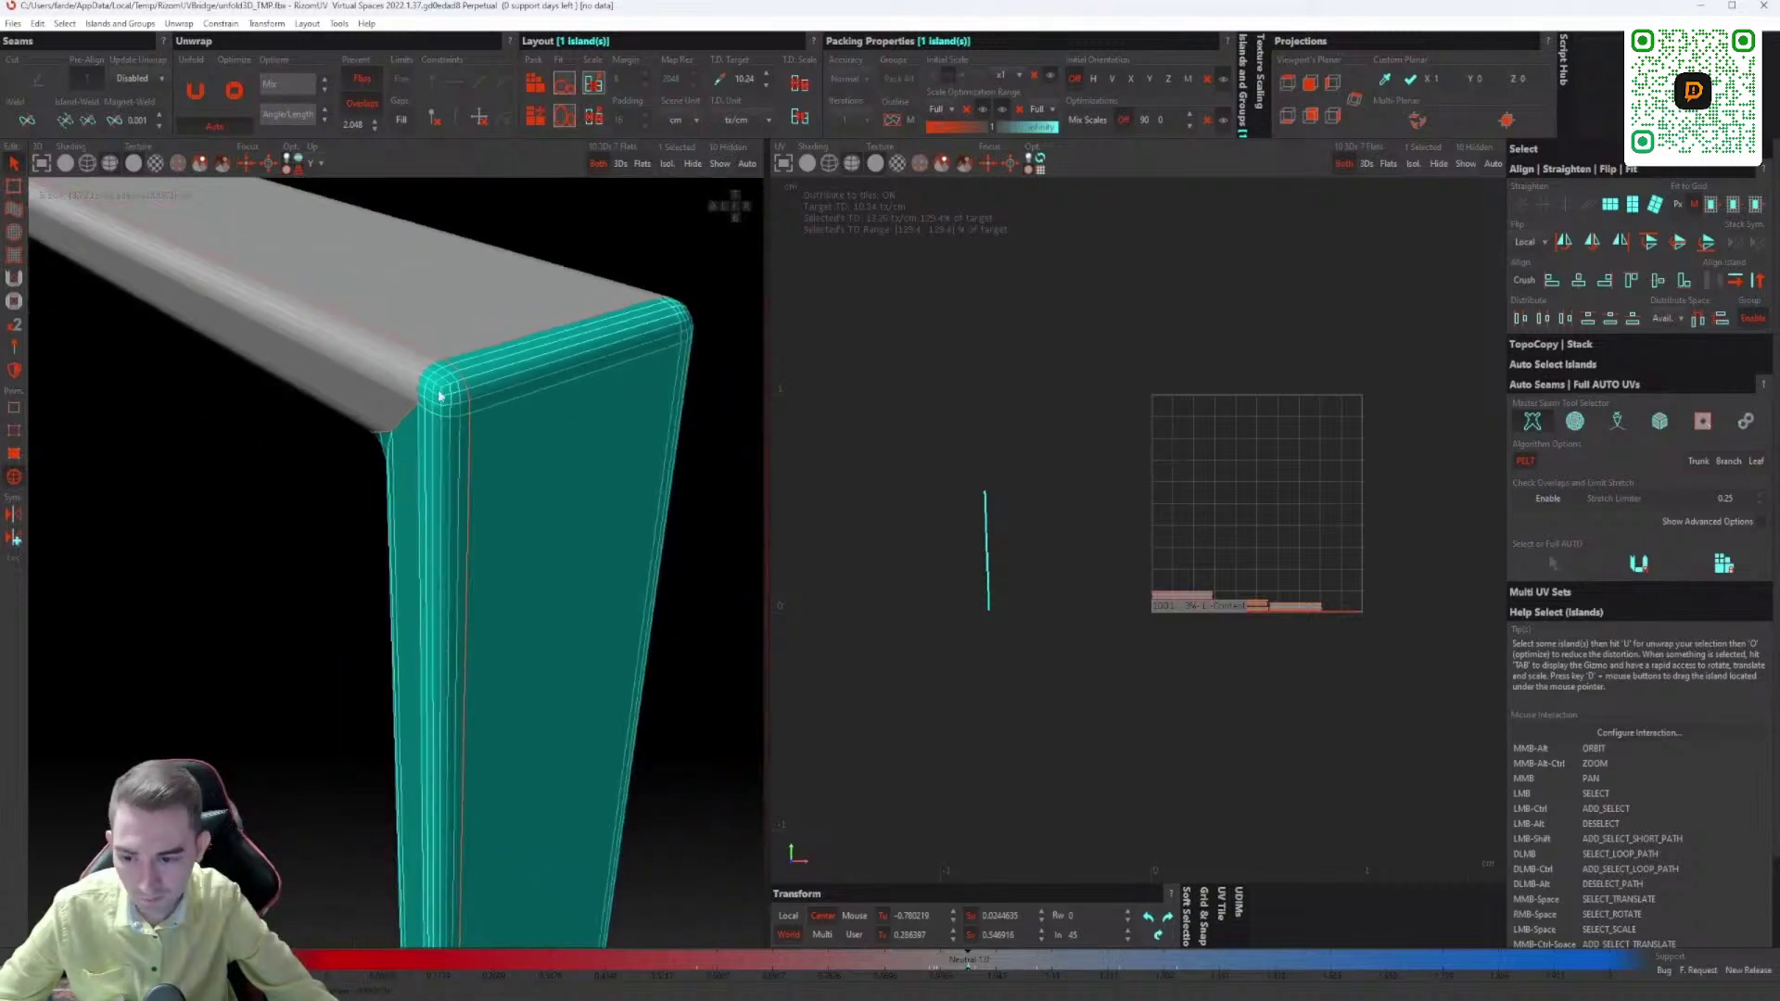
{"action": "scroll", "coordinate": [1064, 501], "scroll_direction": "down", "scroll_amount": 3}
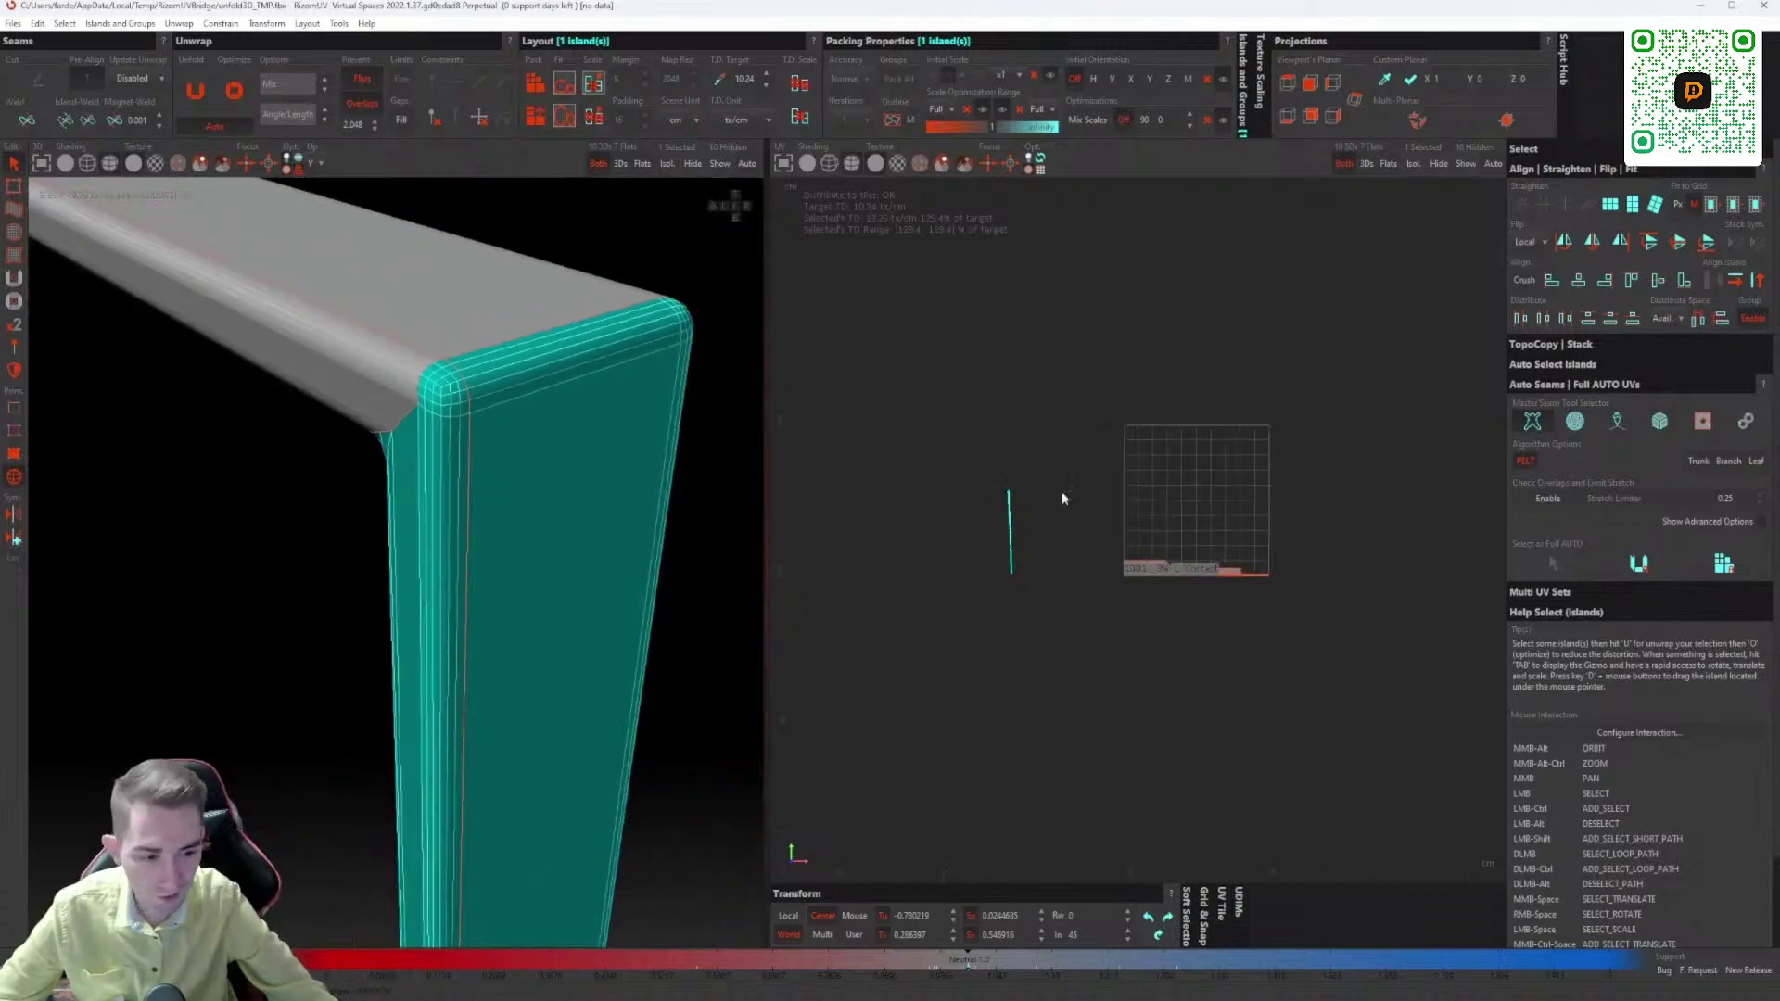
{"action": "left_click", "coordinate": [1724, 568]}
{"action": "scroll", "coordinate": [1192, 509], "scroll_direction": "up", "scroll_amount": 4}
{"action": "scroll", "coordinate": [1192, 509], "scroll_direction": "up", "scroll_amount": 2}
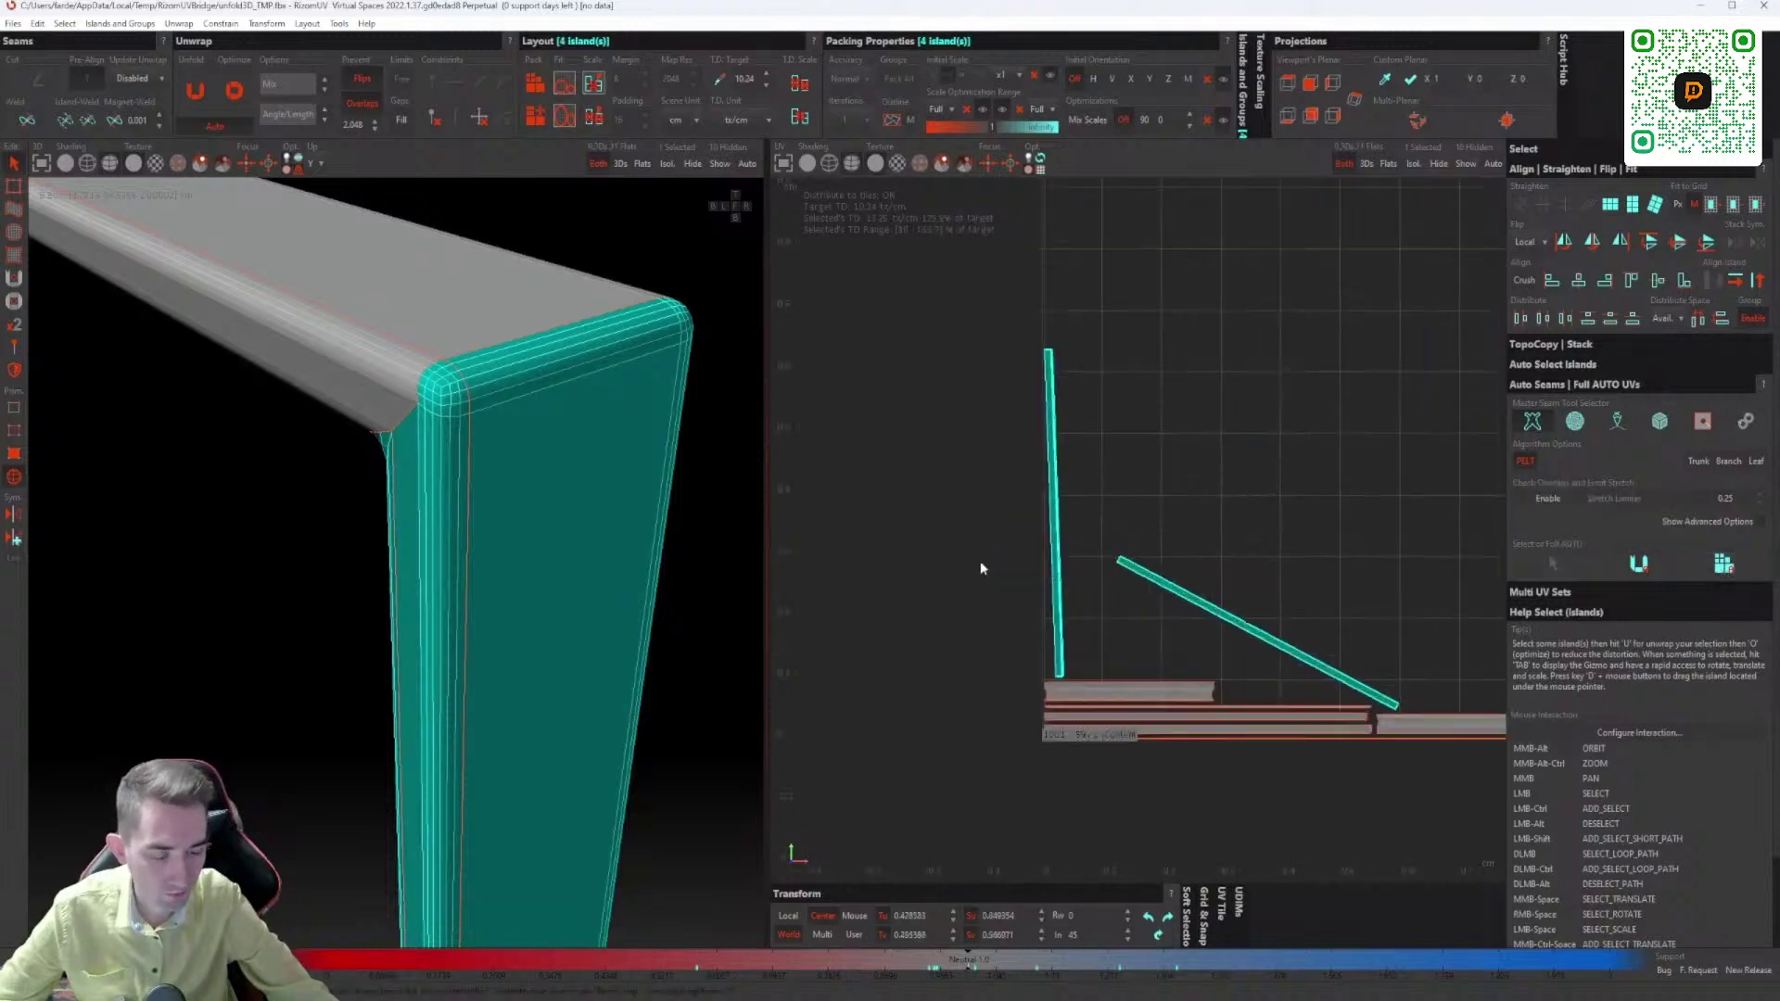
Step: Select all the frame's islands, align them horizontally, and pack them together in the UV tile
{"action": "left_click_drag", "start_coordinate": [1437, 247], "coordinate": [900, 830]}
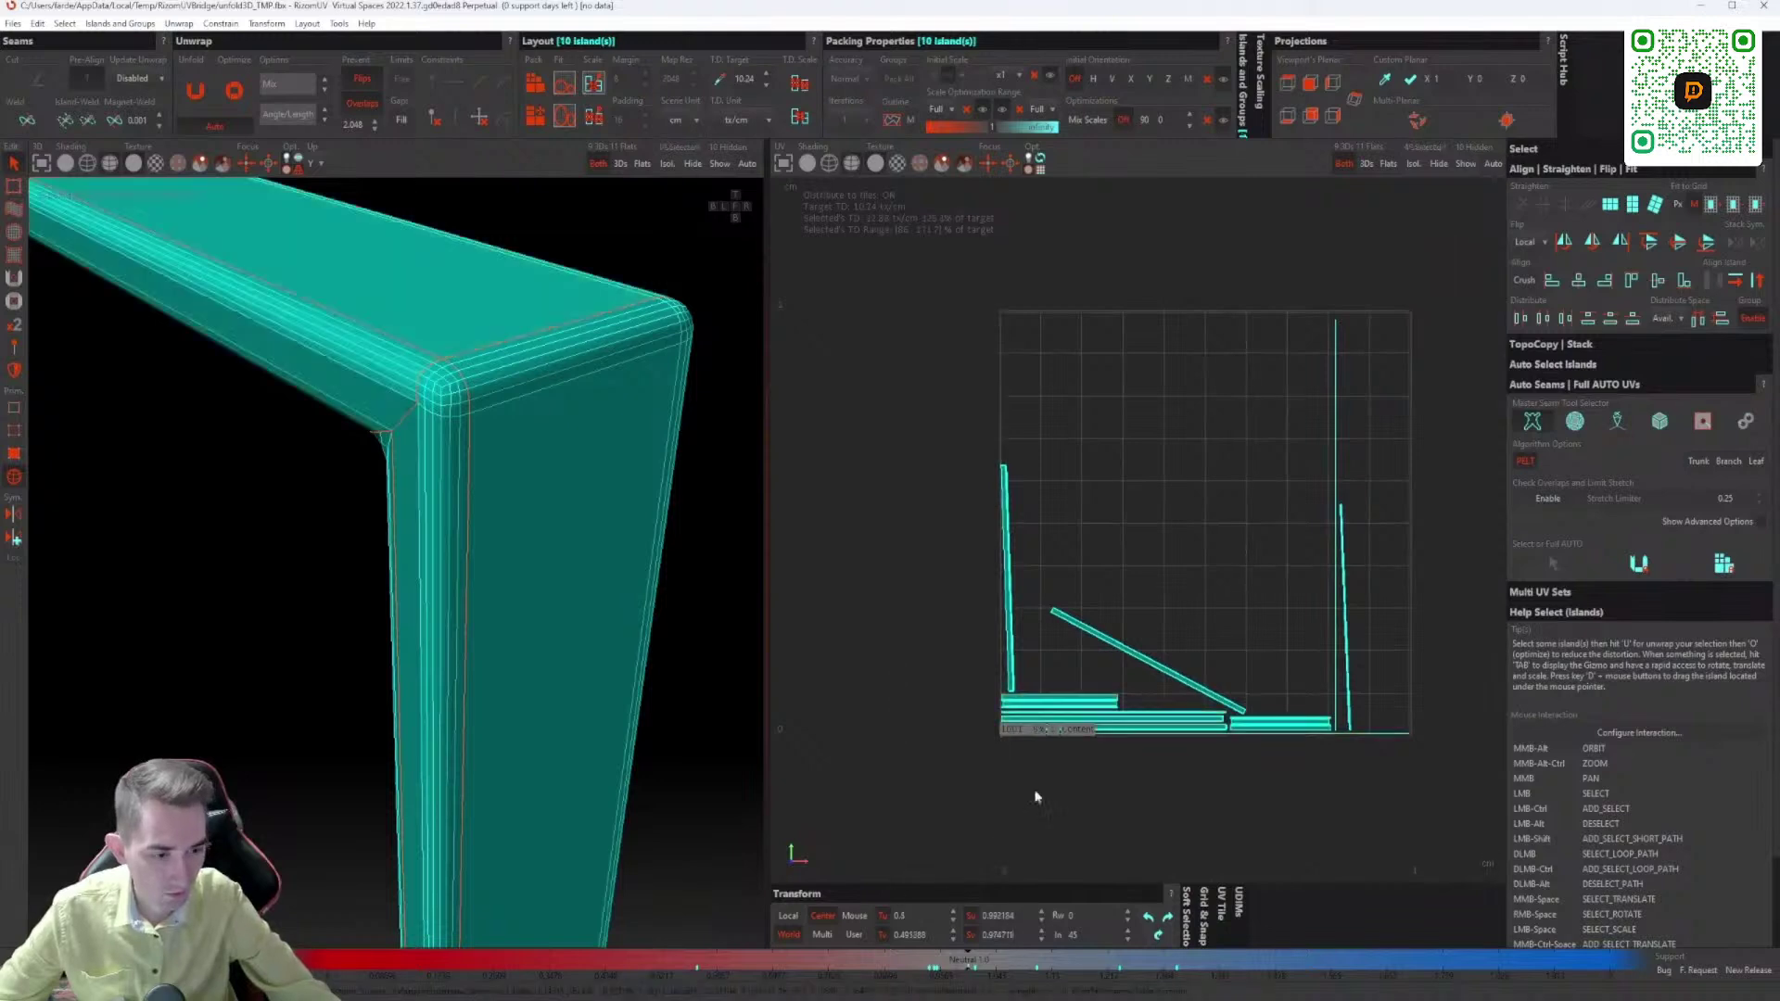
{"action": "left_click", "coordinate": [1734, 283]}
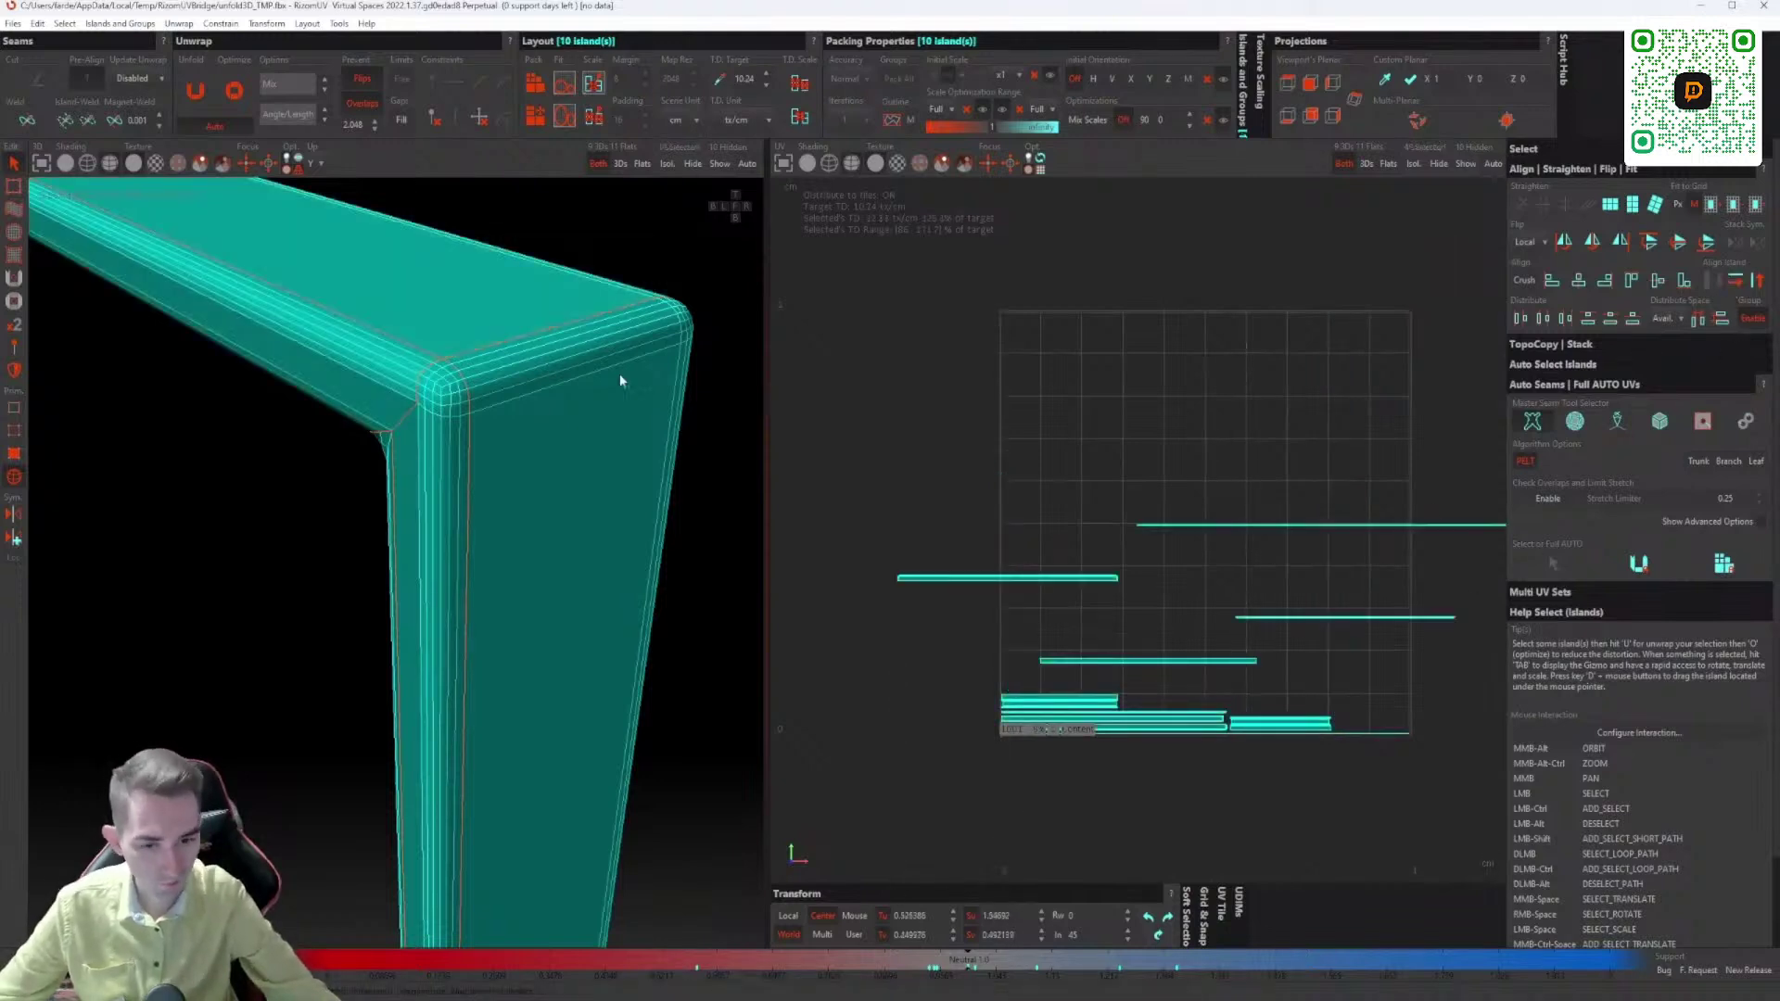
{"action": "left_click", "coordinate": [537, 83]}
{"action": "left_click", "coordinate": [1021, 623]}
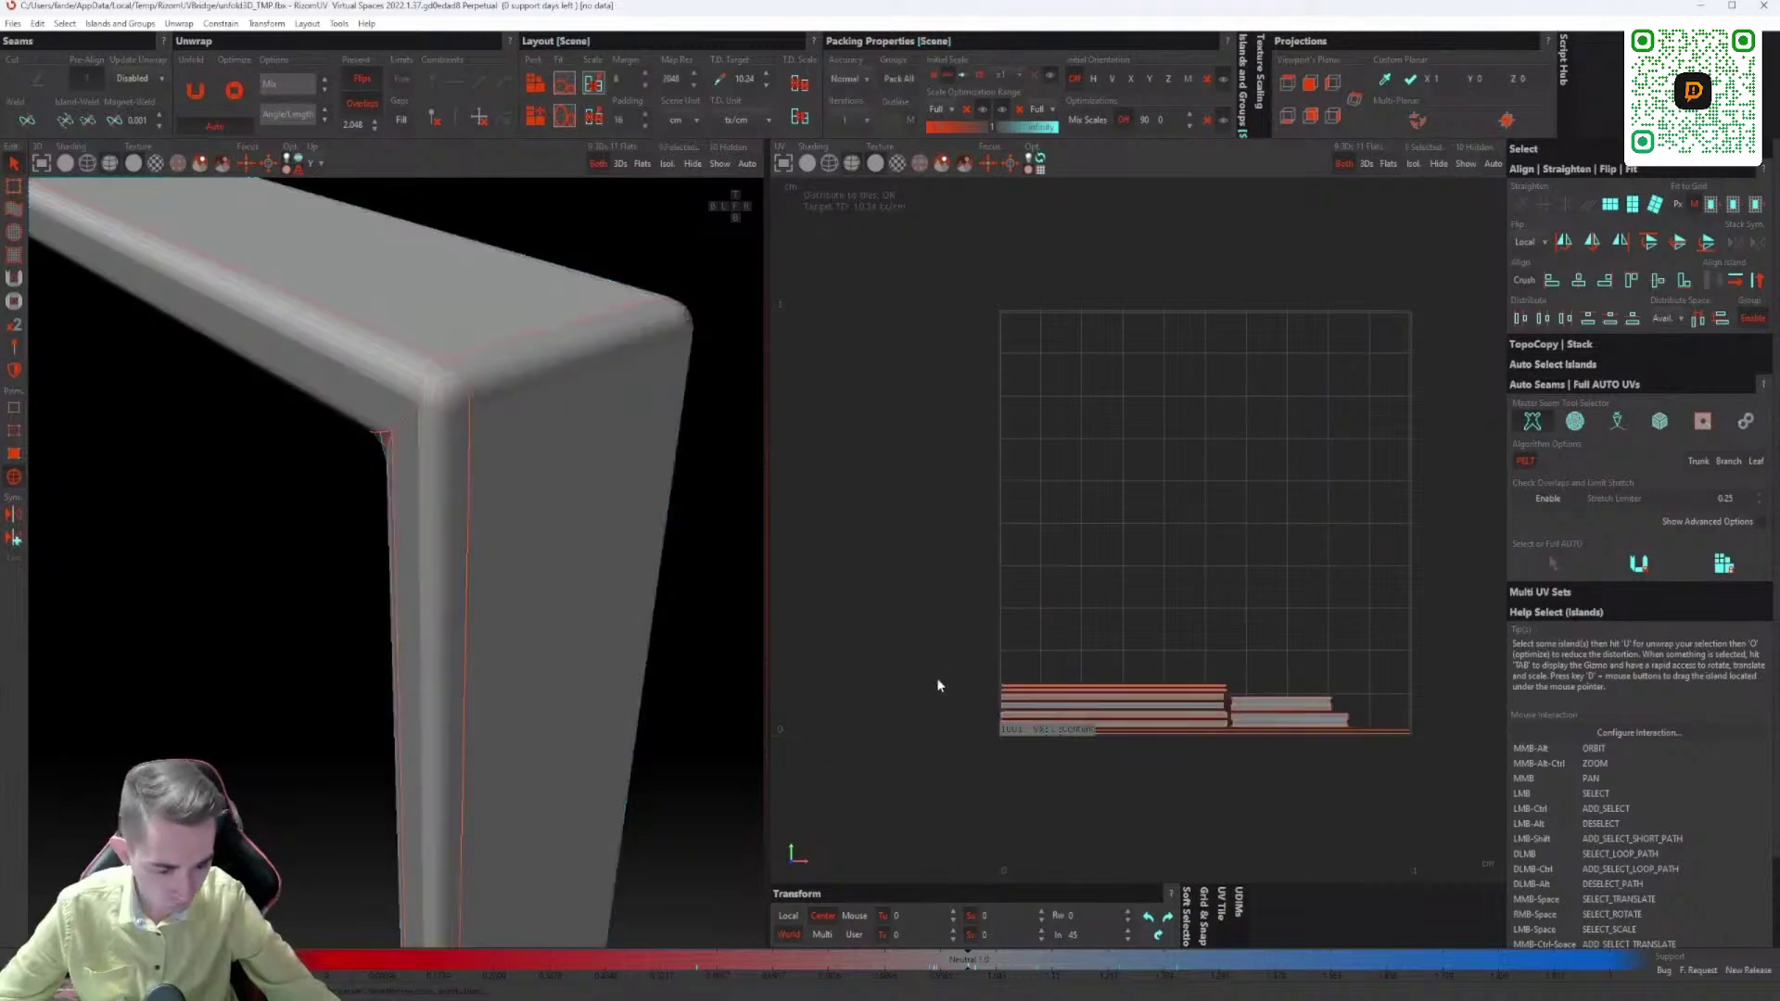
{"action": "scroll", "coordinate": [939, 686], "scroll_direction": "up", "scroll_amount": 4}
{"action": "scroll", "coordinate": [1248, 676], "scroll_direction": "down", "scroll_amount": 3}
{"action": "scroll", "coordinate": [1232, 596], "scroll_direction": "up", "scroll_amount": 3}
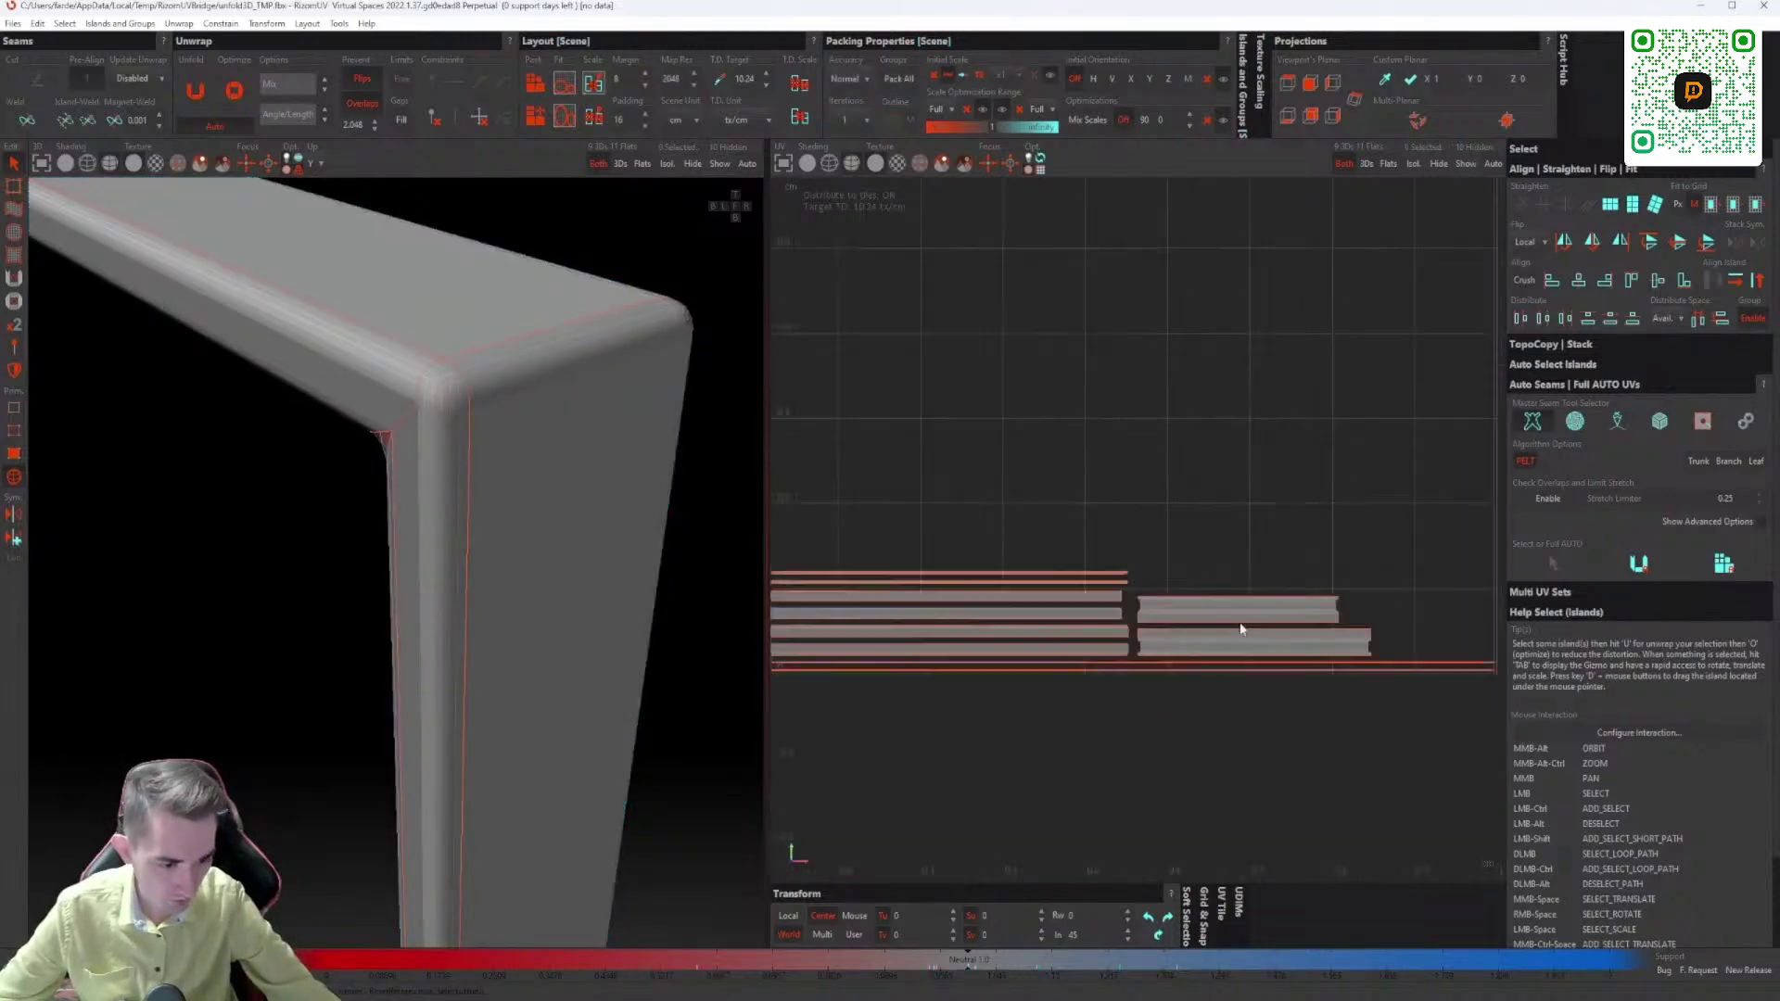
{"action": "scroll", "coordinate": [1078, 664], "scroll_direction": "down", "scroll_amount": 6}
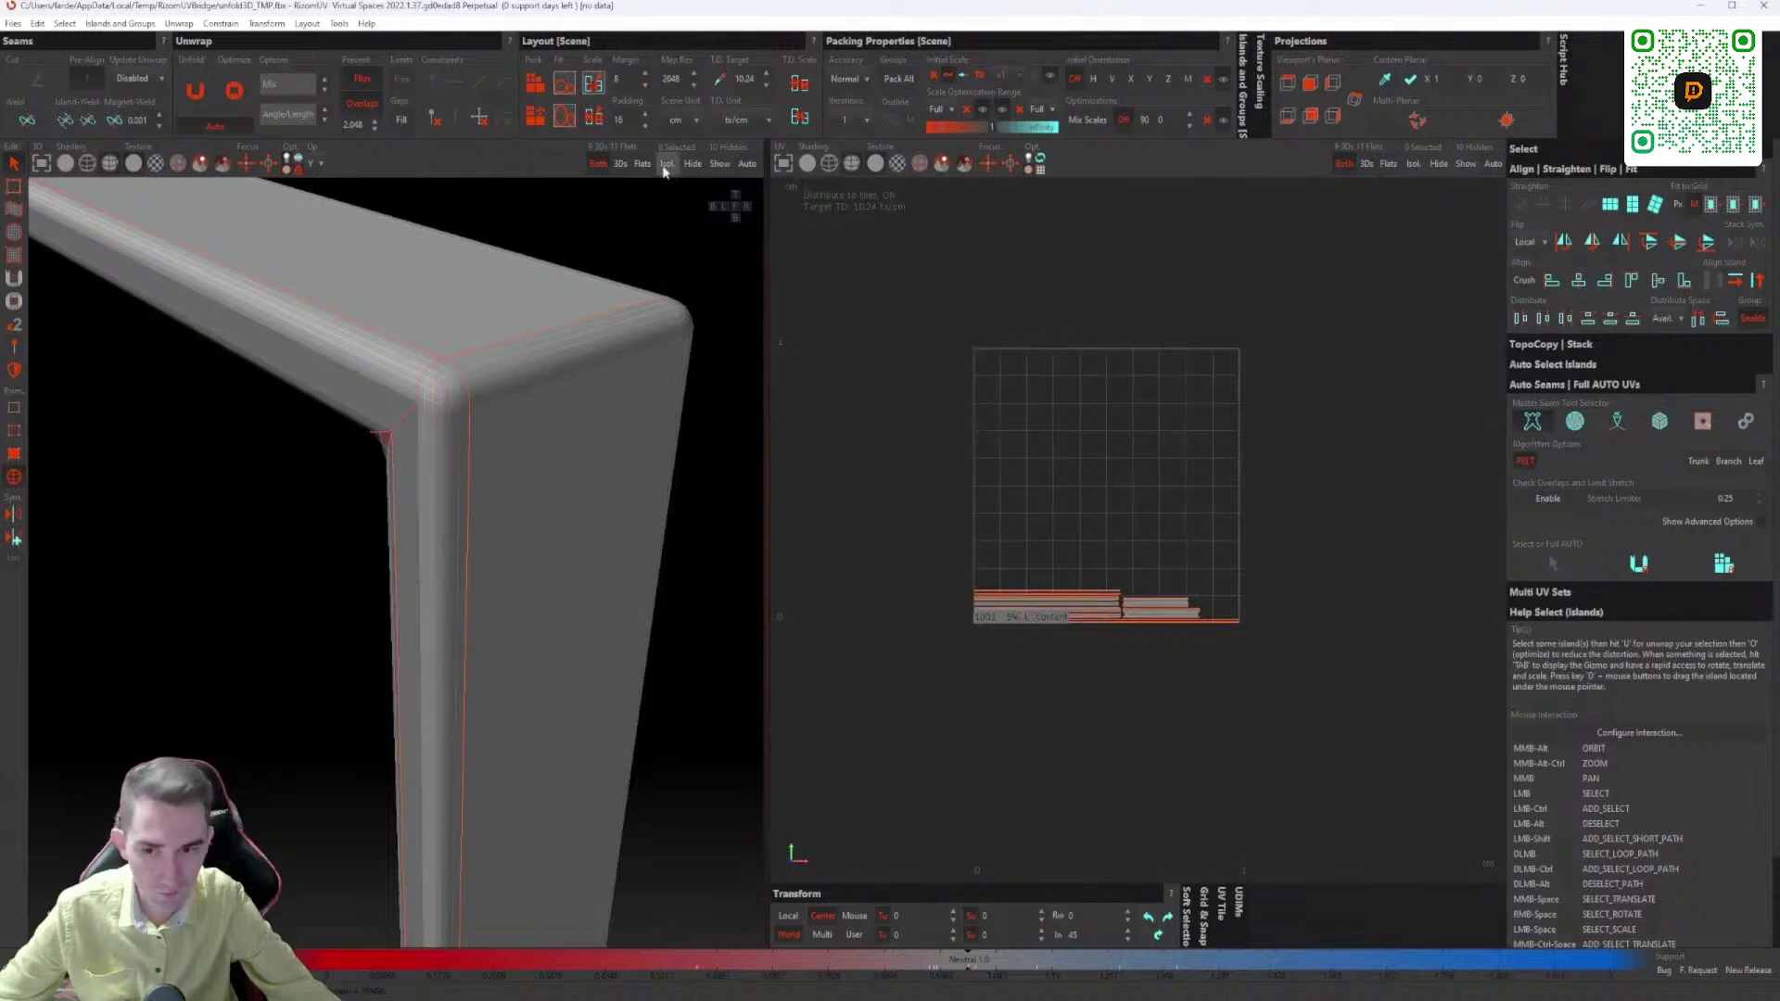
Step: Stretch the packed islands to fit the full UV tile and pack them again
{"action": "left_click", "coordinate": [564, 118]}
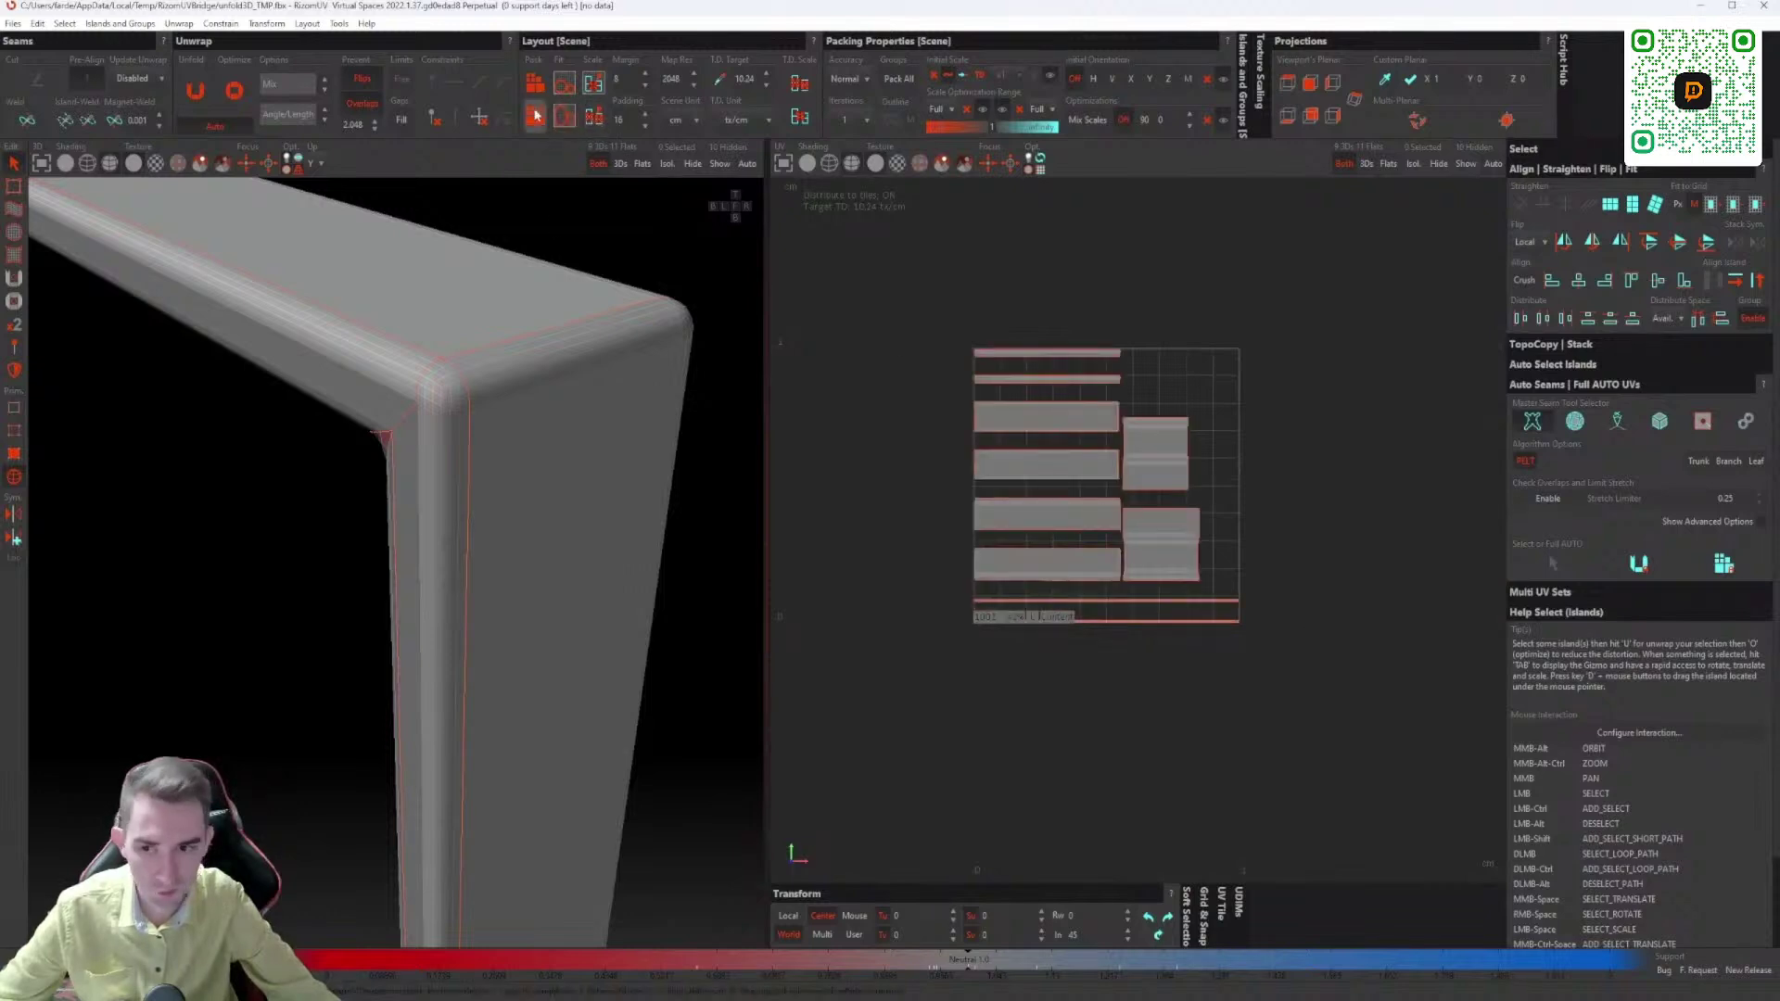
{"action": "left_click", "coordinate": [534, 83]}
{"action": "scroll", "coordinate": [1126, 547], "scroll_direction": "up", "scroll_amount": 3}
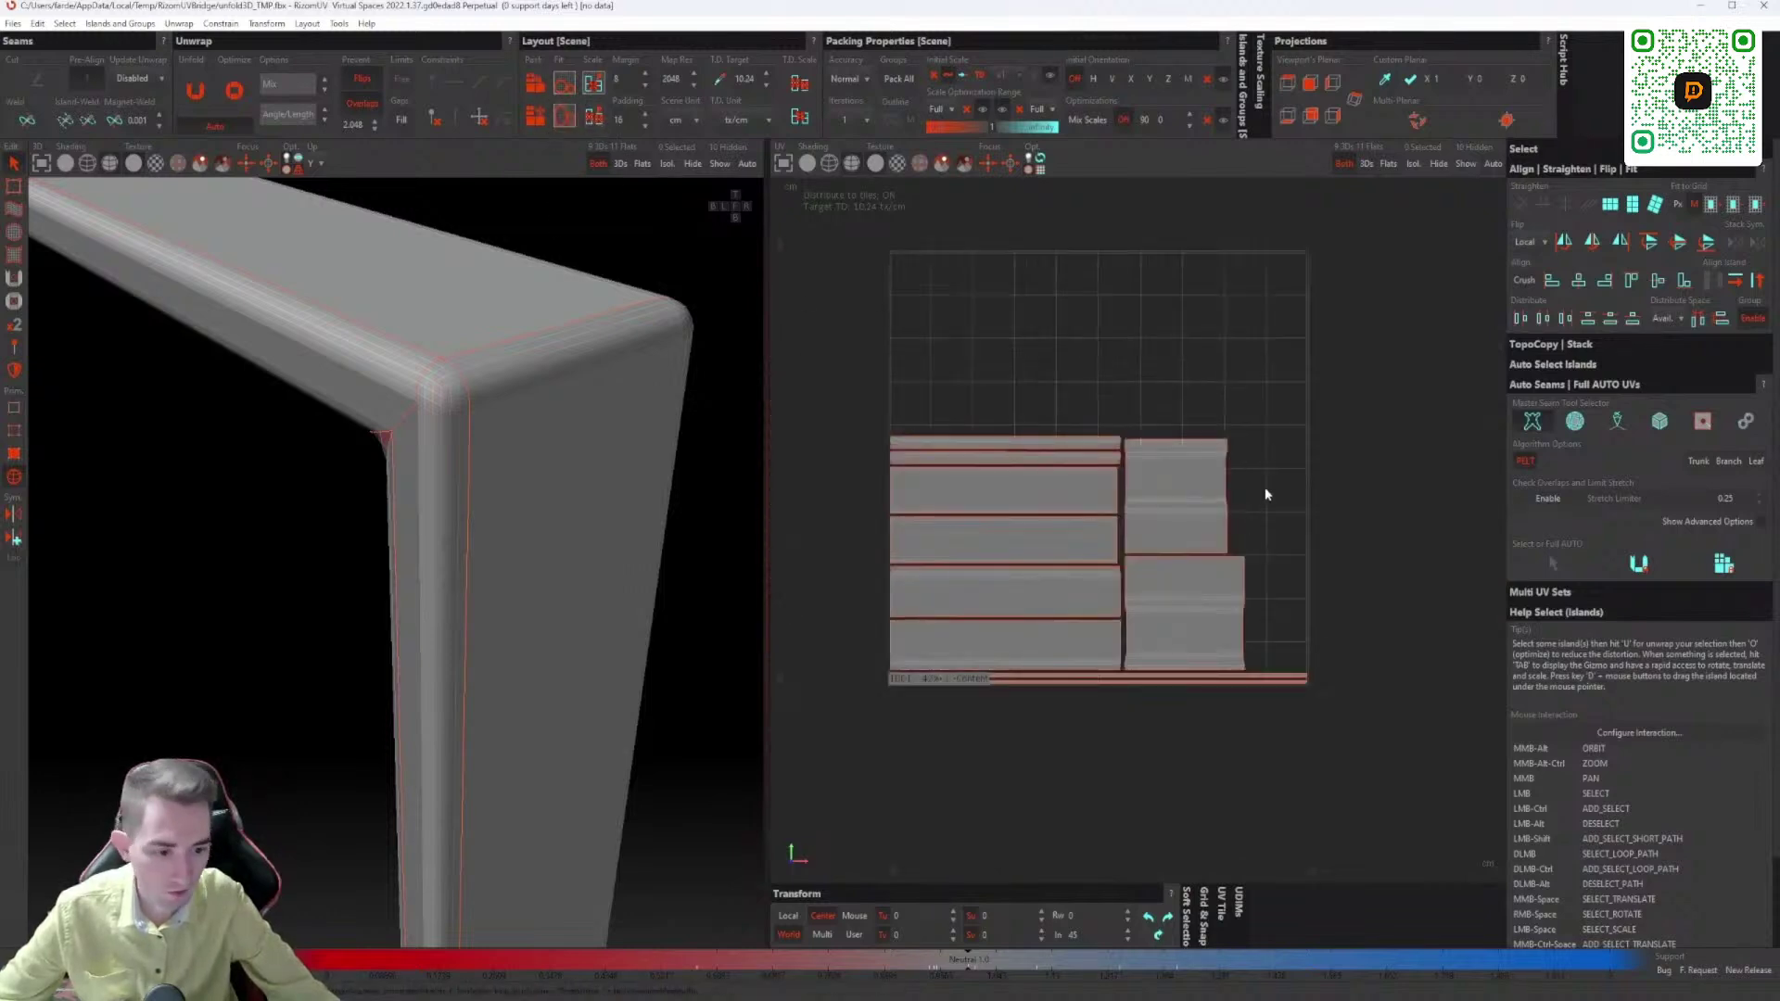
Step: Select the two ridged crossbar islands beside the side bar strips and align them vertically
{"action": "left_click_drag", "start_coordinate": [1264, 488], "coordinate": [1220, 556]}
{"action": "scroll", "coordinate": [1160, 483], "scroll_direction": "up", "scroll_amount": 2}
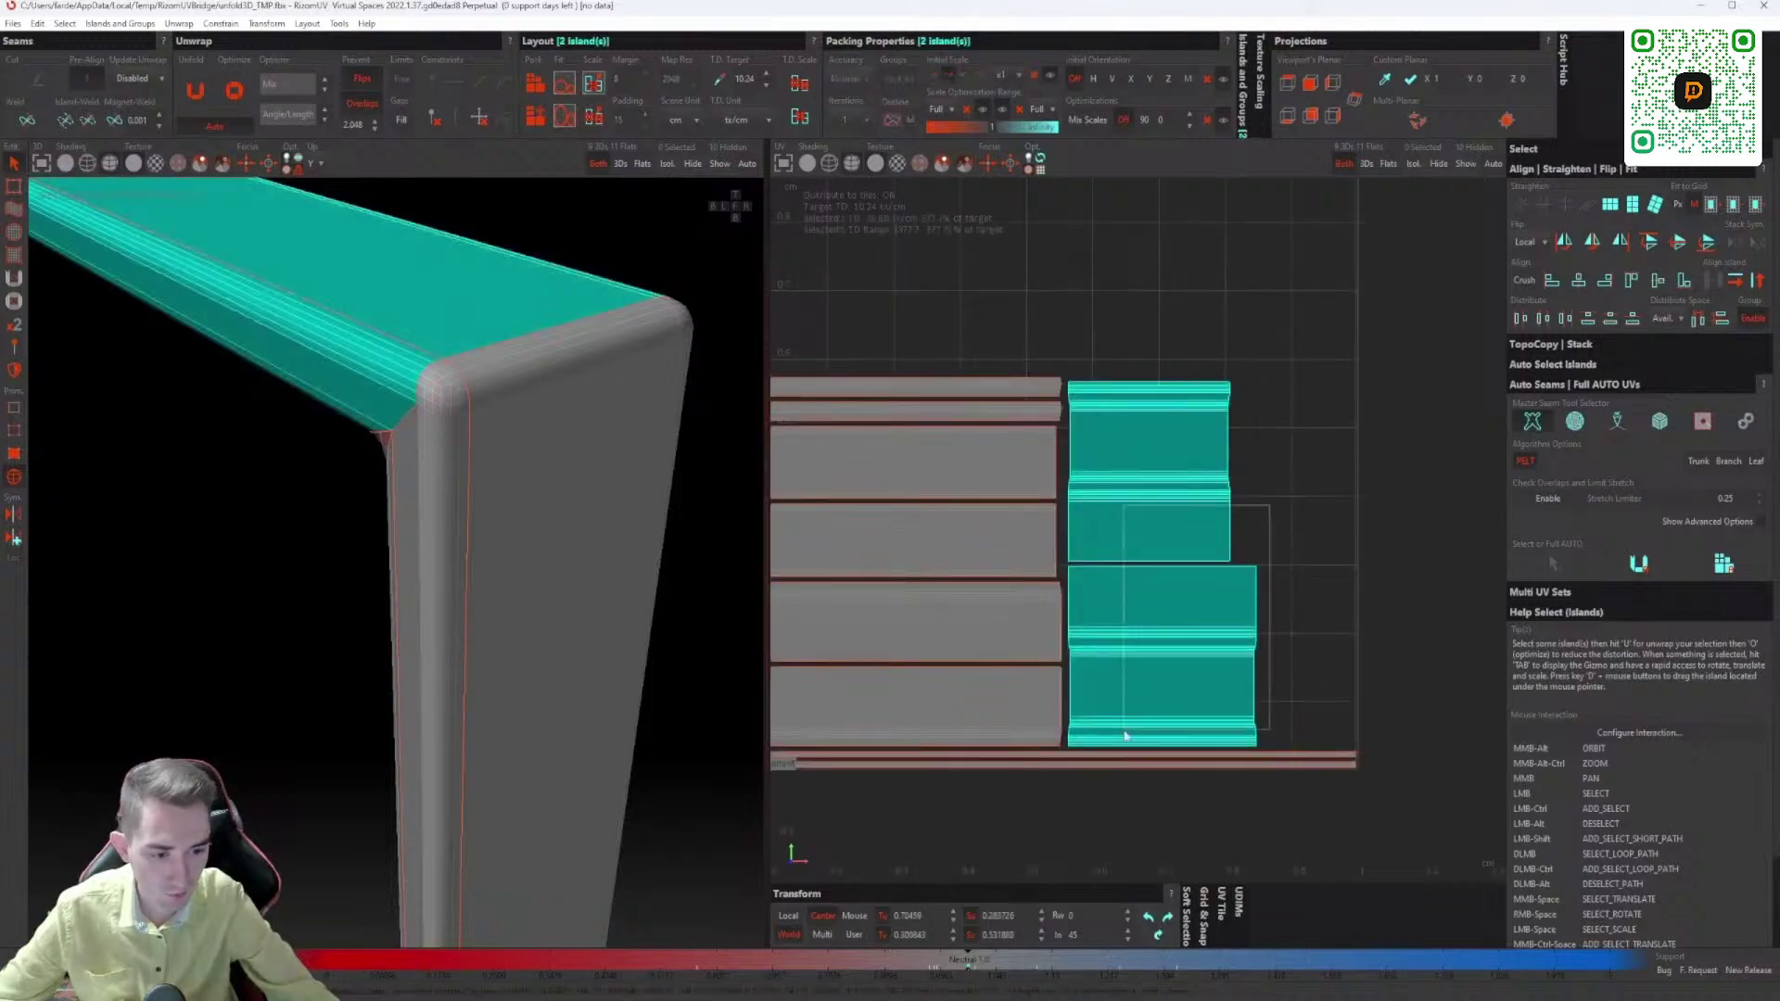
{"action": "left_click_drag", "start_coordinate": [1268, 509], "coordinate": [1139, 665]}
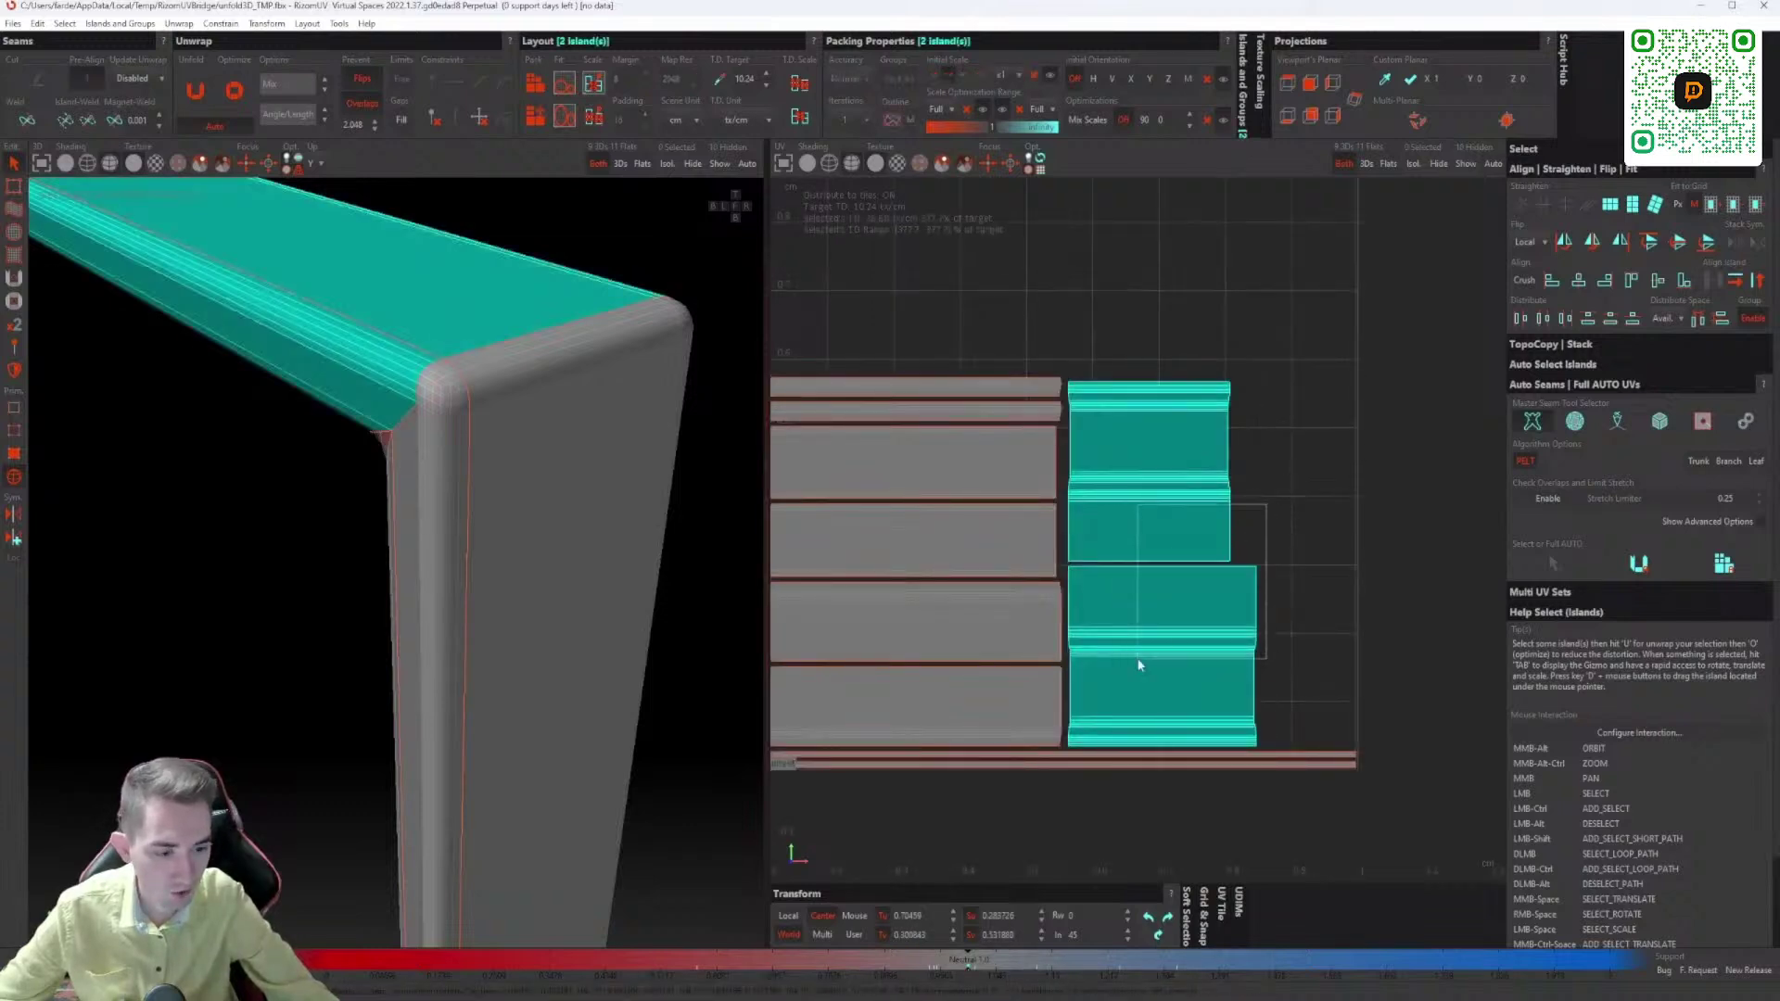
{"action": "left_click", "coordinate": [1760, 282]}
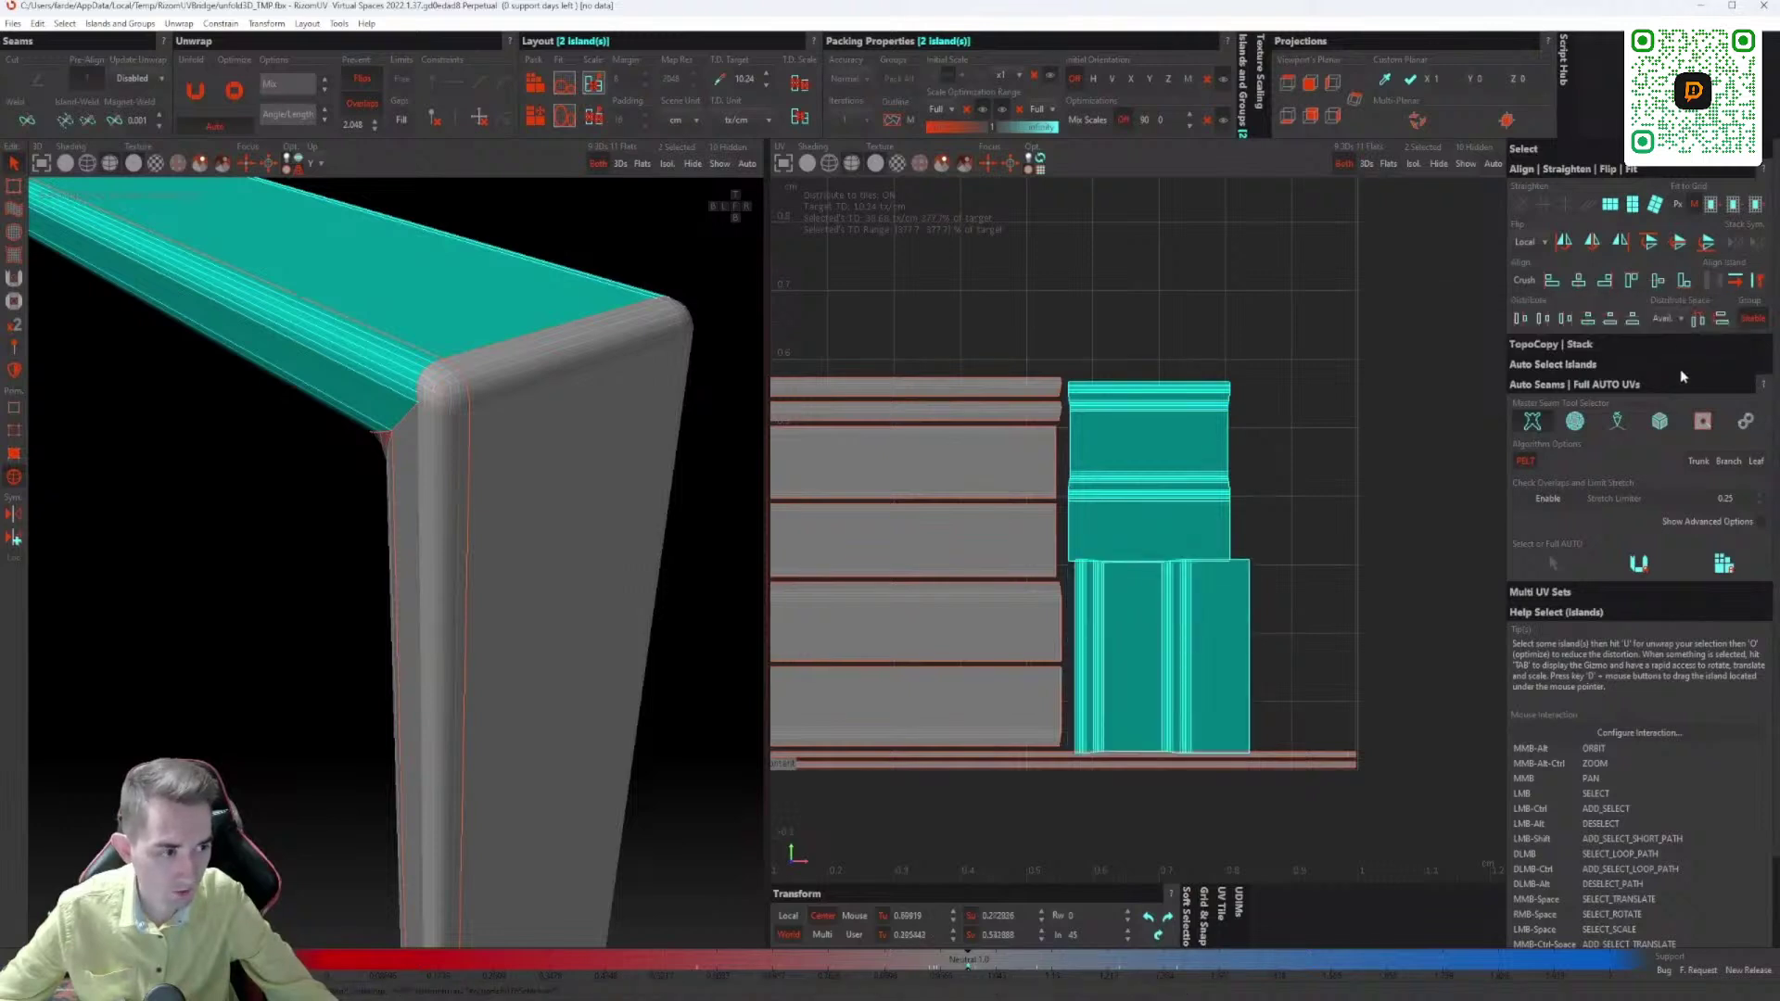
Step: Stretch the frame's whole island layout to fill the UV tile, and try packing it again
{"action": "left_click", "coordinate": [1332, 497]}
{"action": "left_click_drag", "start_coordinate": [1316, 386], "coordinate": [1138, 690]}
{"action": "scroll", "coordinate": [1156, 634], "scroll_direction": "down", "scroll_amount": 3}
{"action": "left_click", "coordinate": [1257, 549]}
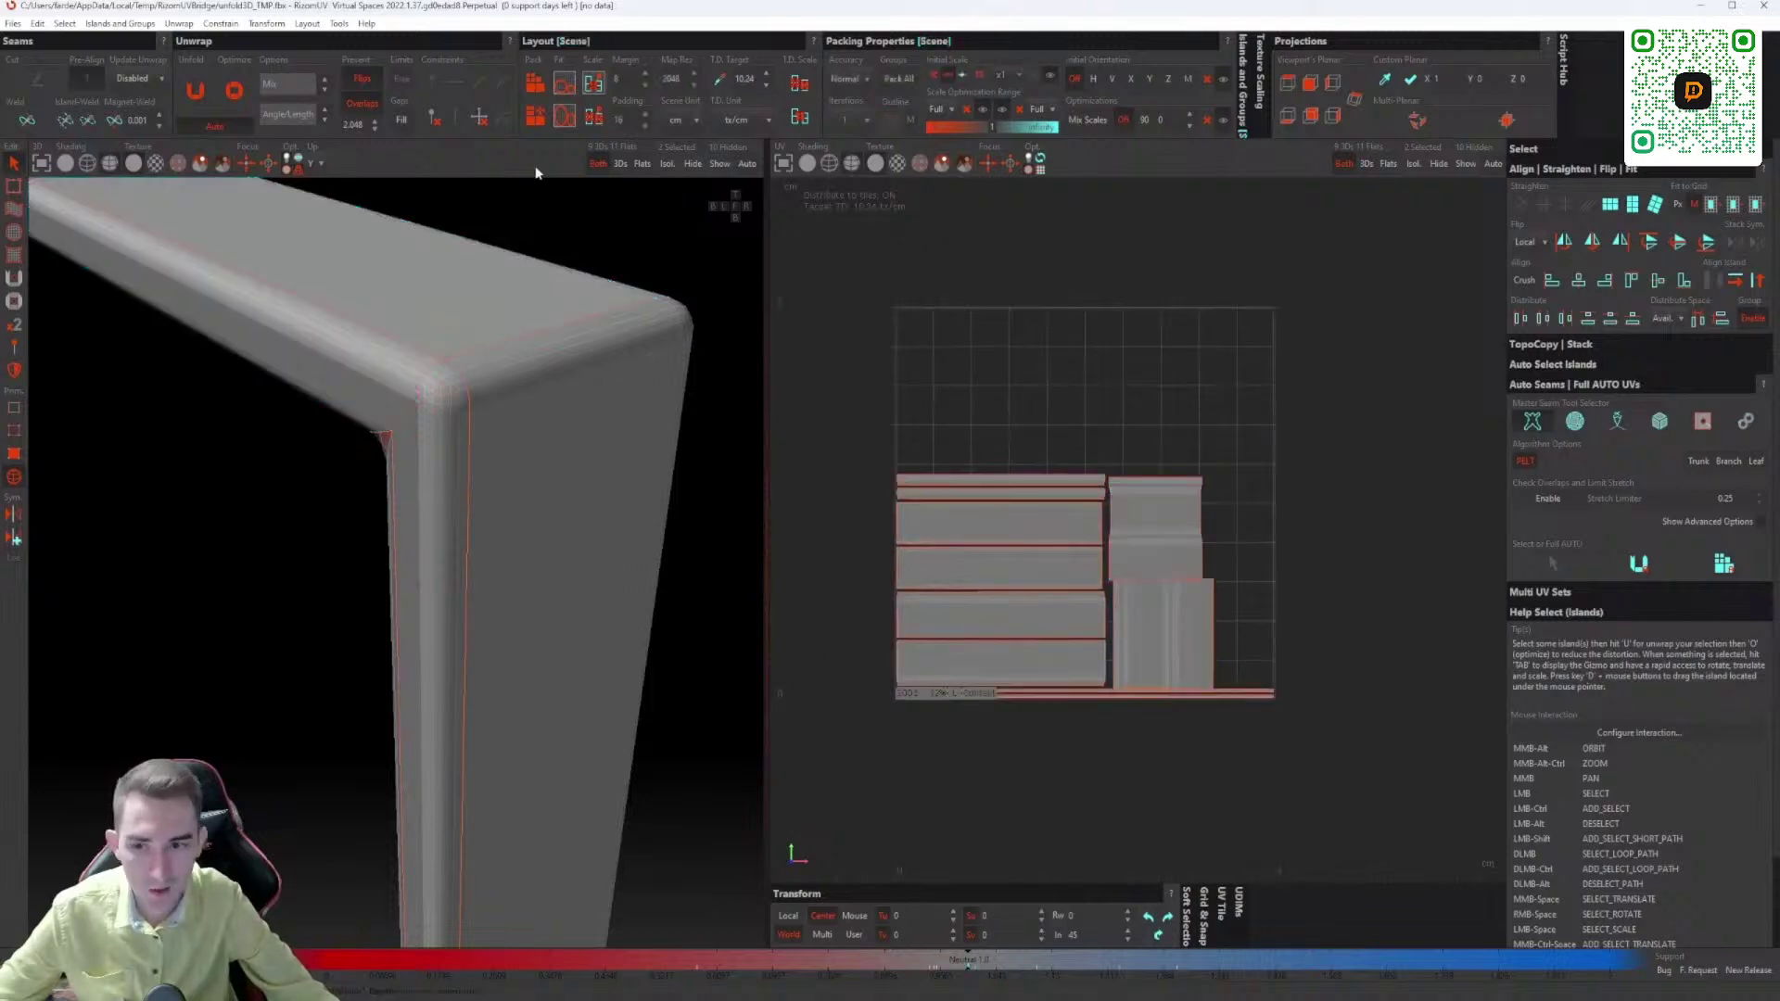
{"action": "left_click", "coordinate": [564, 118]}
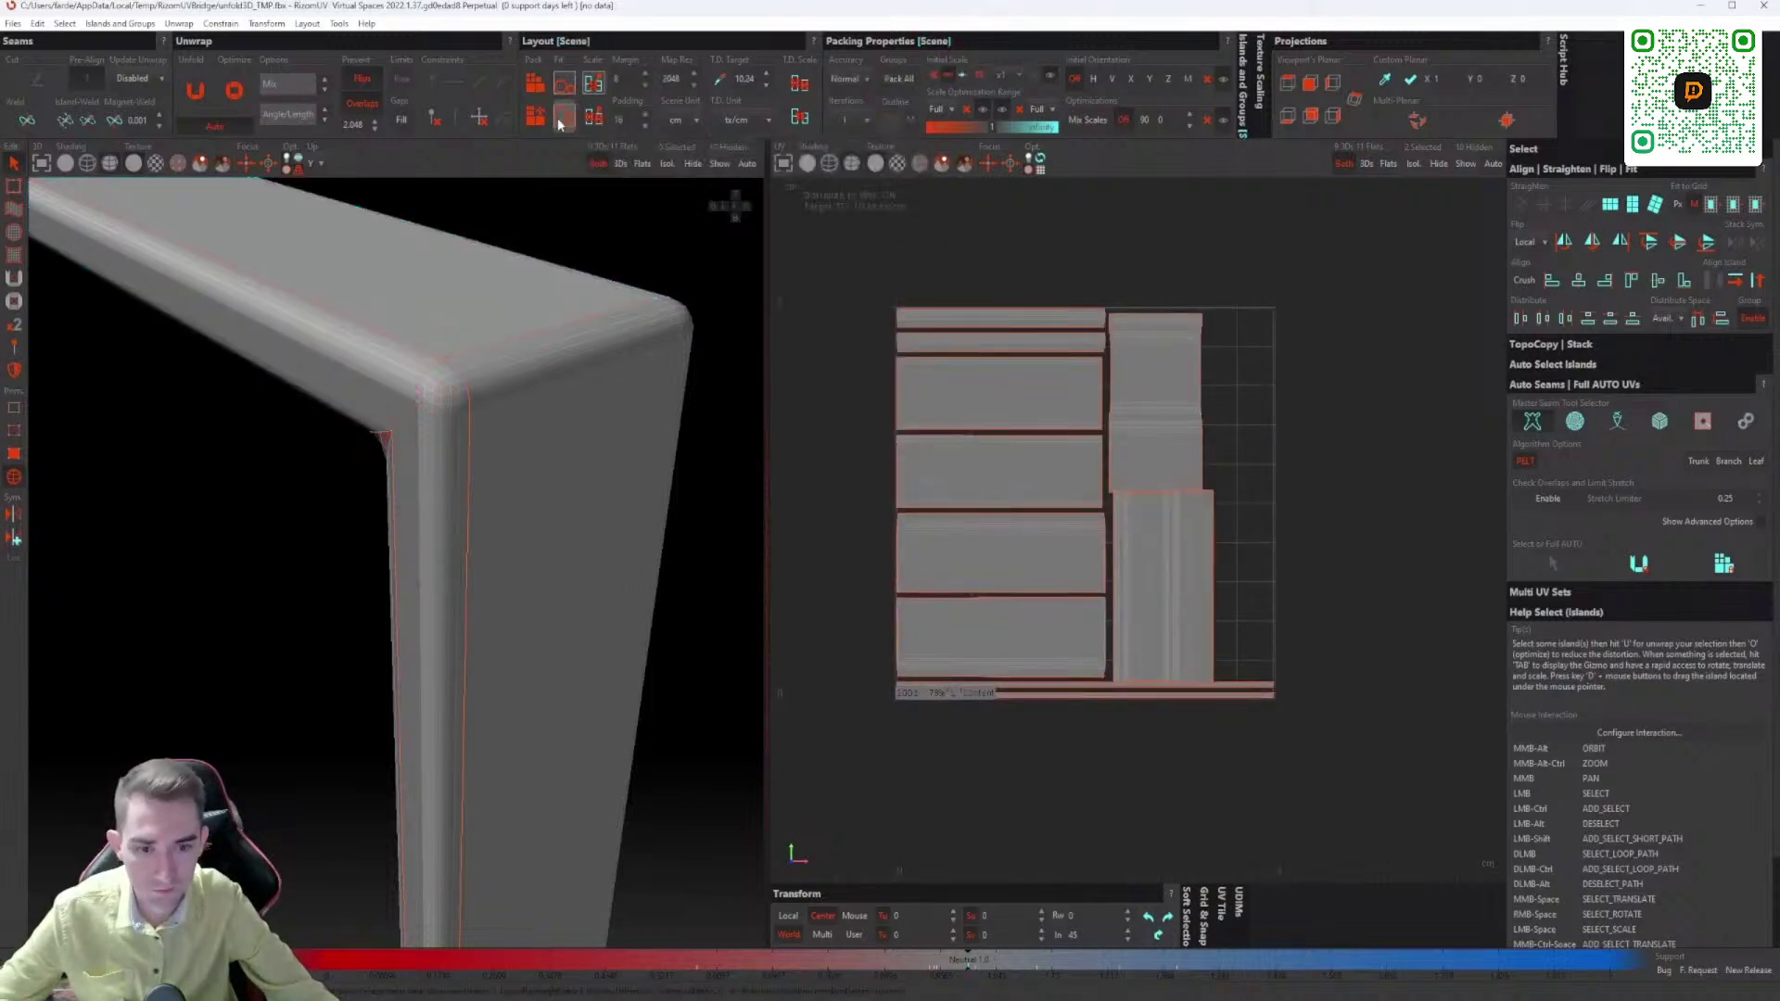
{"action": "left_click", "coordinate": [560, 119]}
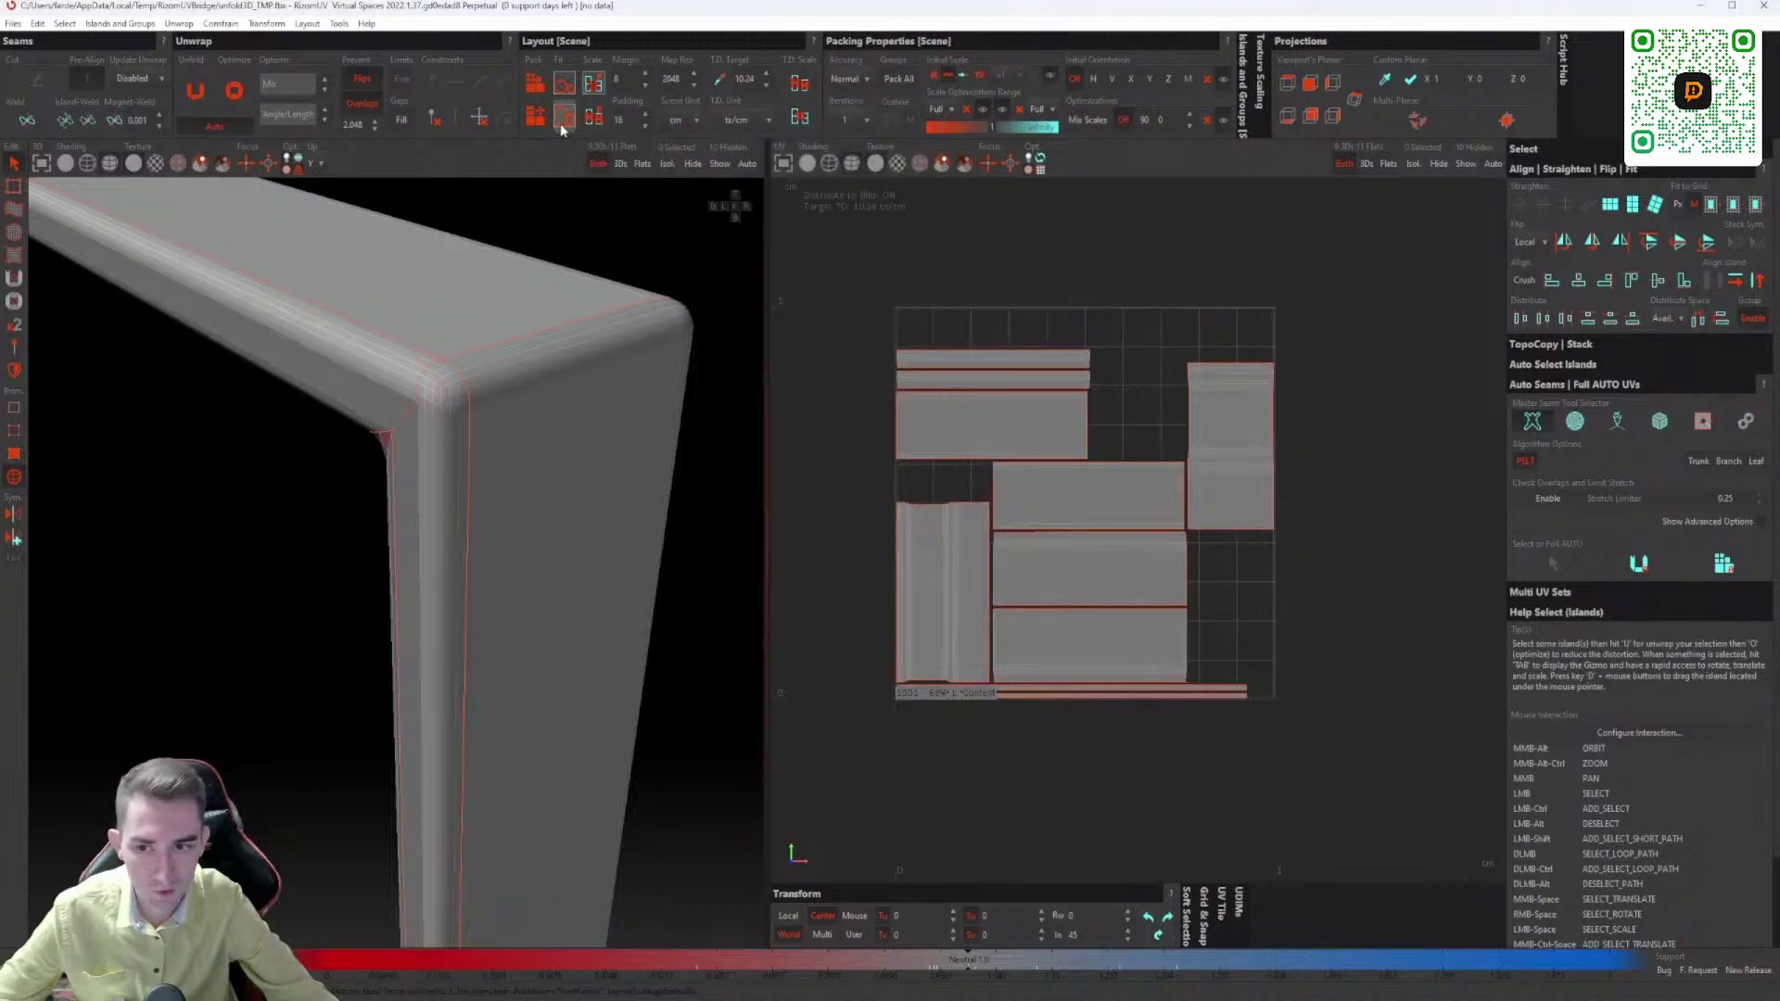
{"action": "left_click", "coordinate": [560, 124]}
Step: Select the frame's eight larger islands, leaving out the thin bottom strips, and pack and stretch them to fill the UV tile
{"action": "left_click_drag", "start_coordinate": [1304, 268], "coordinate": [854, 668]}
{"action": "left_click_drag", "start_coordinate": [1317, 237], "coordinate": [878, 683]}
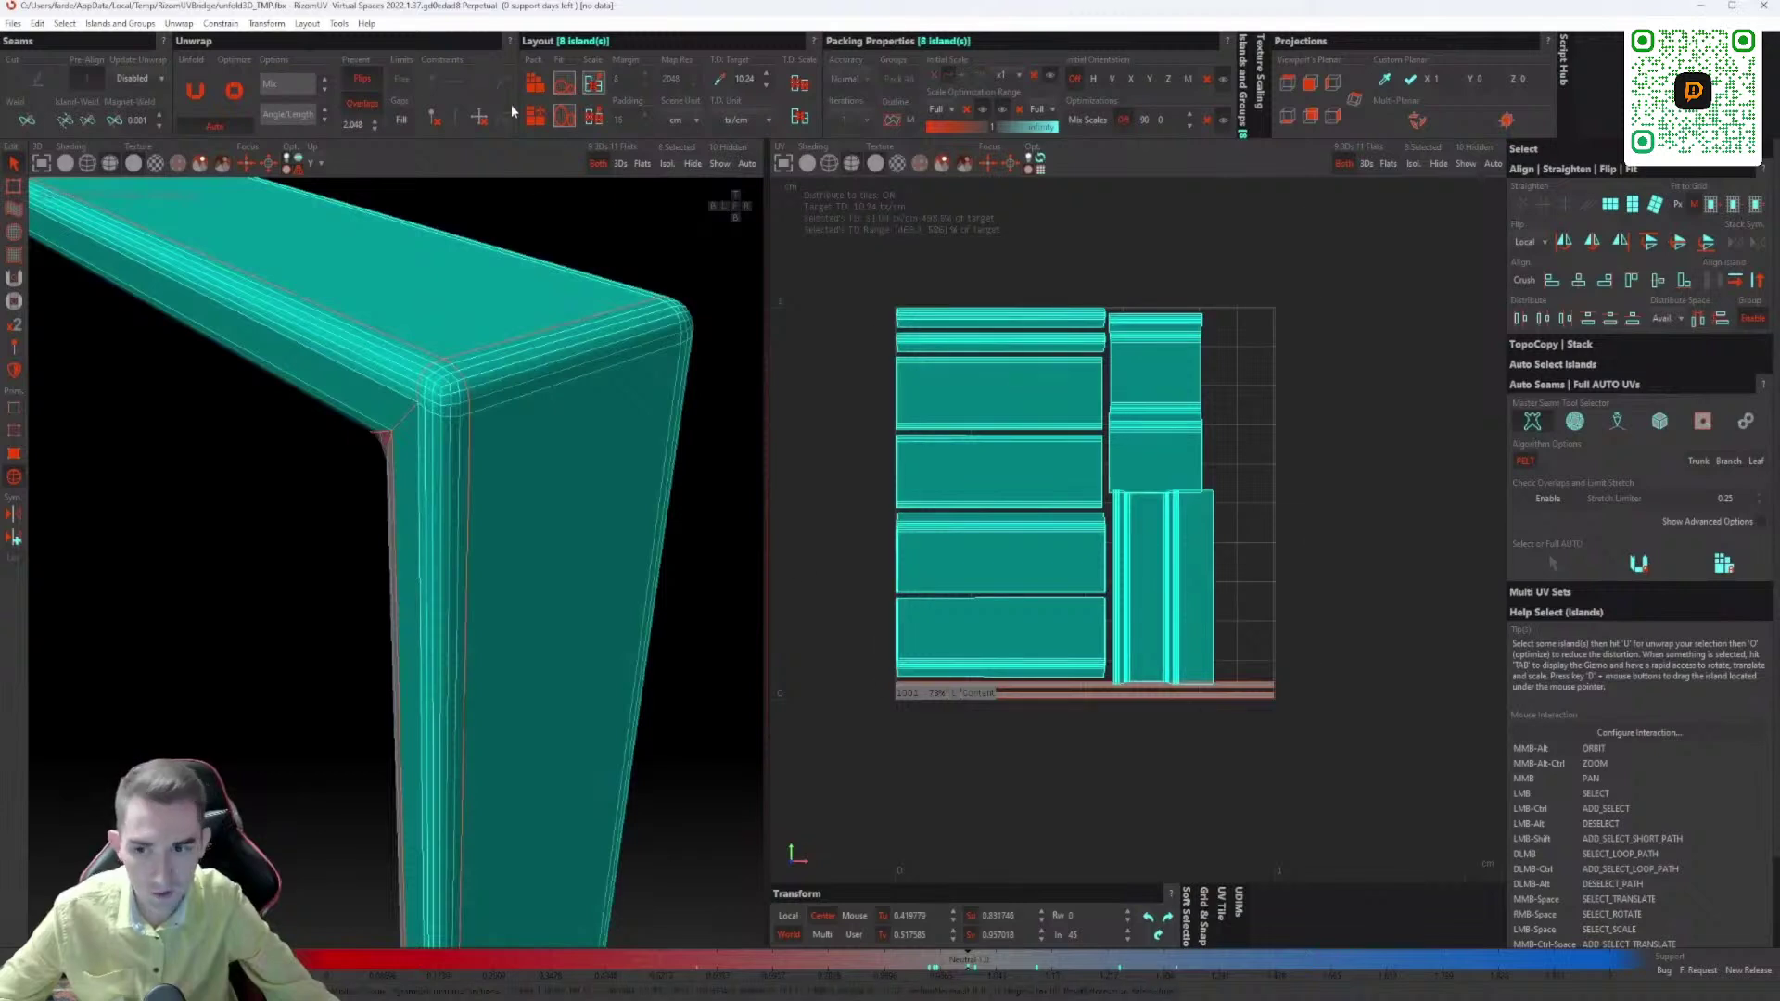
{"action": "left_click", "coordinate": [537, 85]}
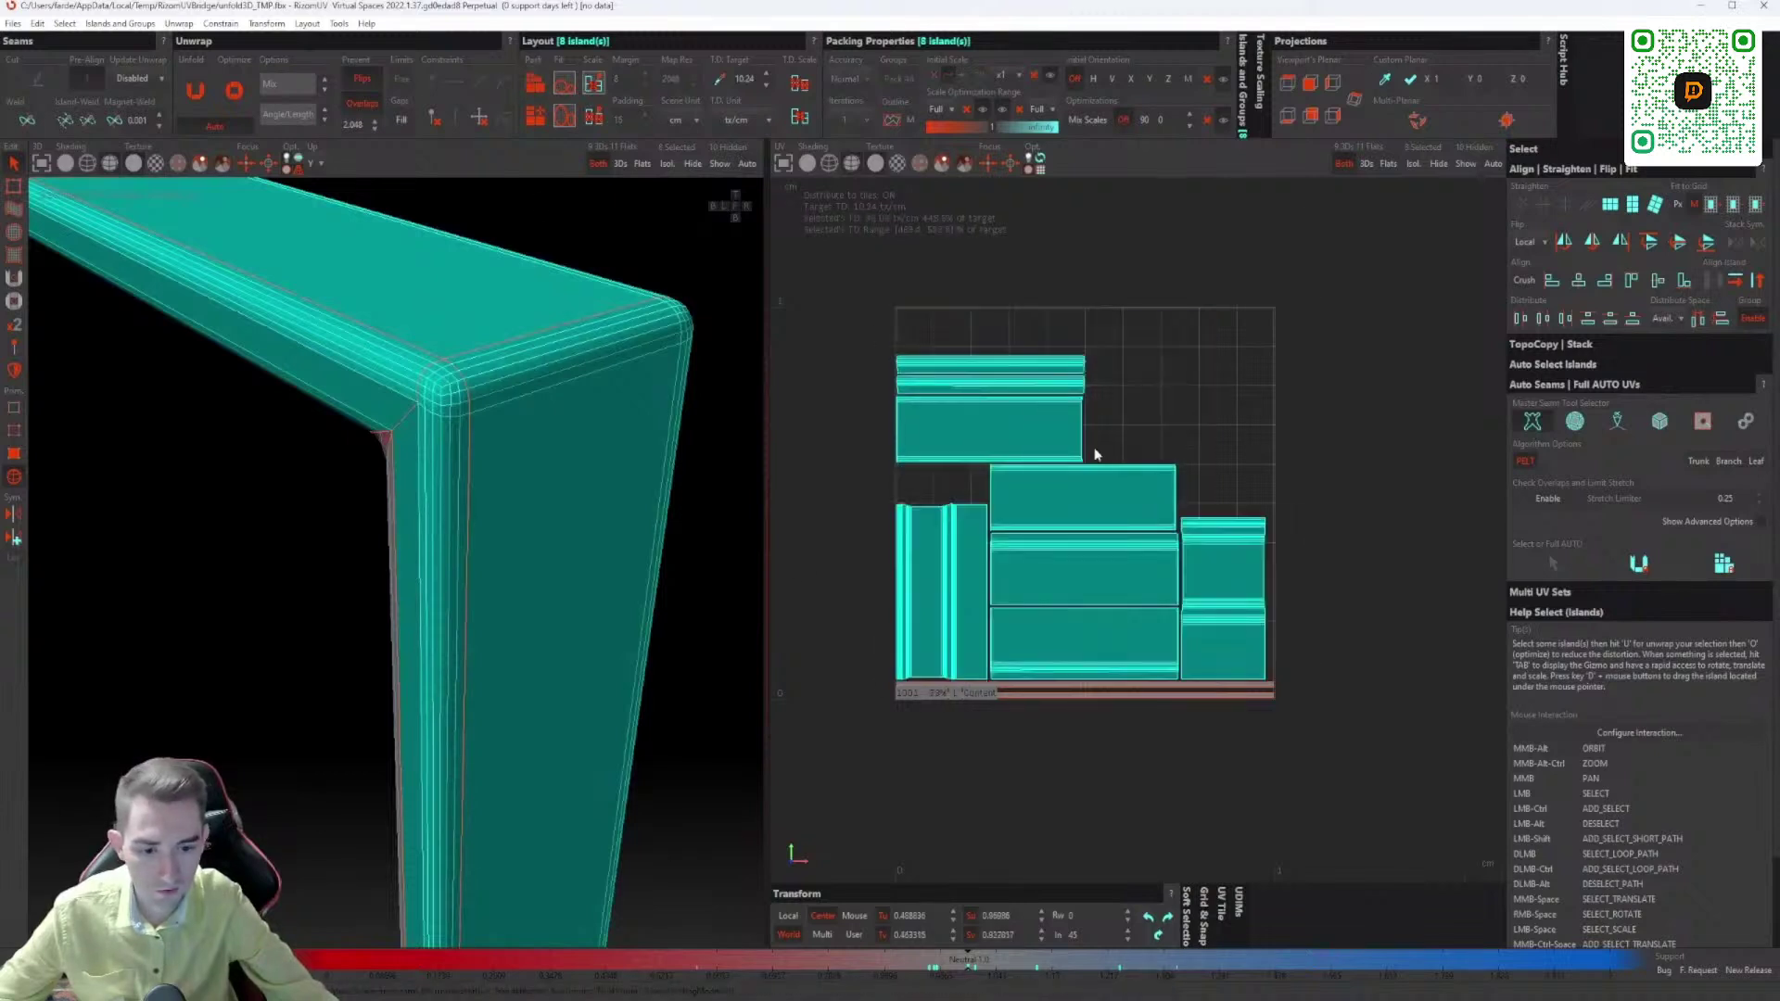
{"action": "left_click", "coordinate": [543, 86]}
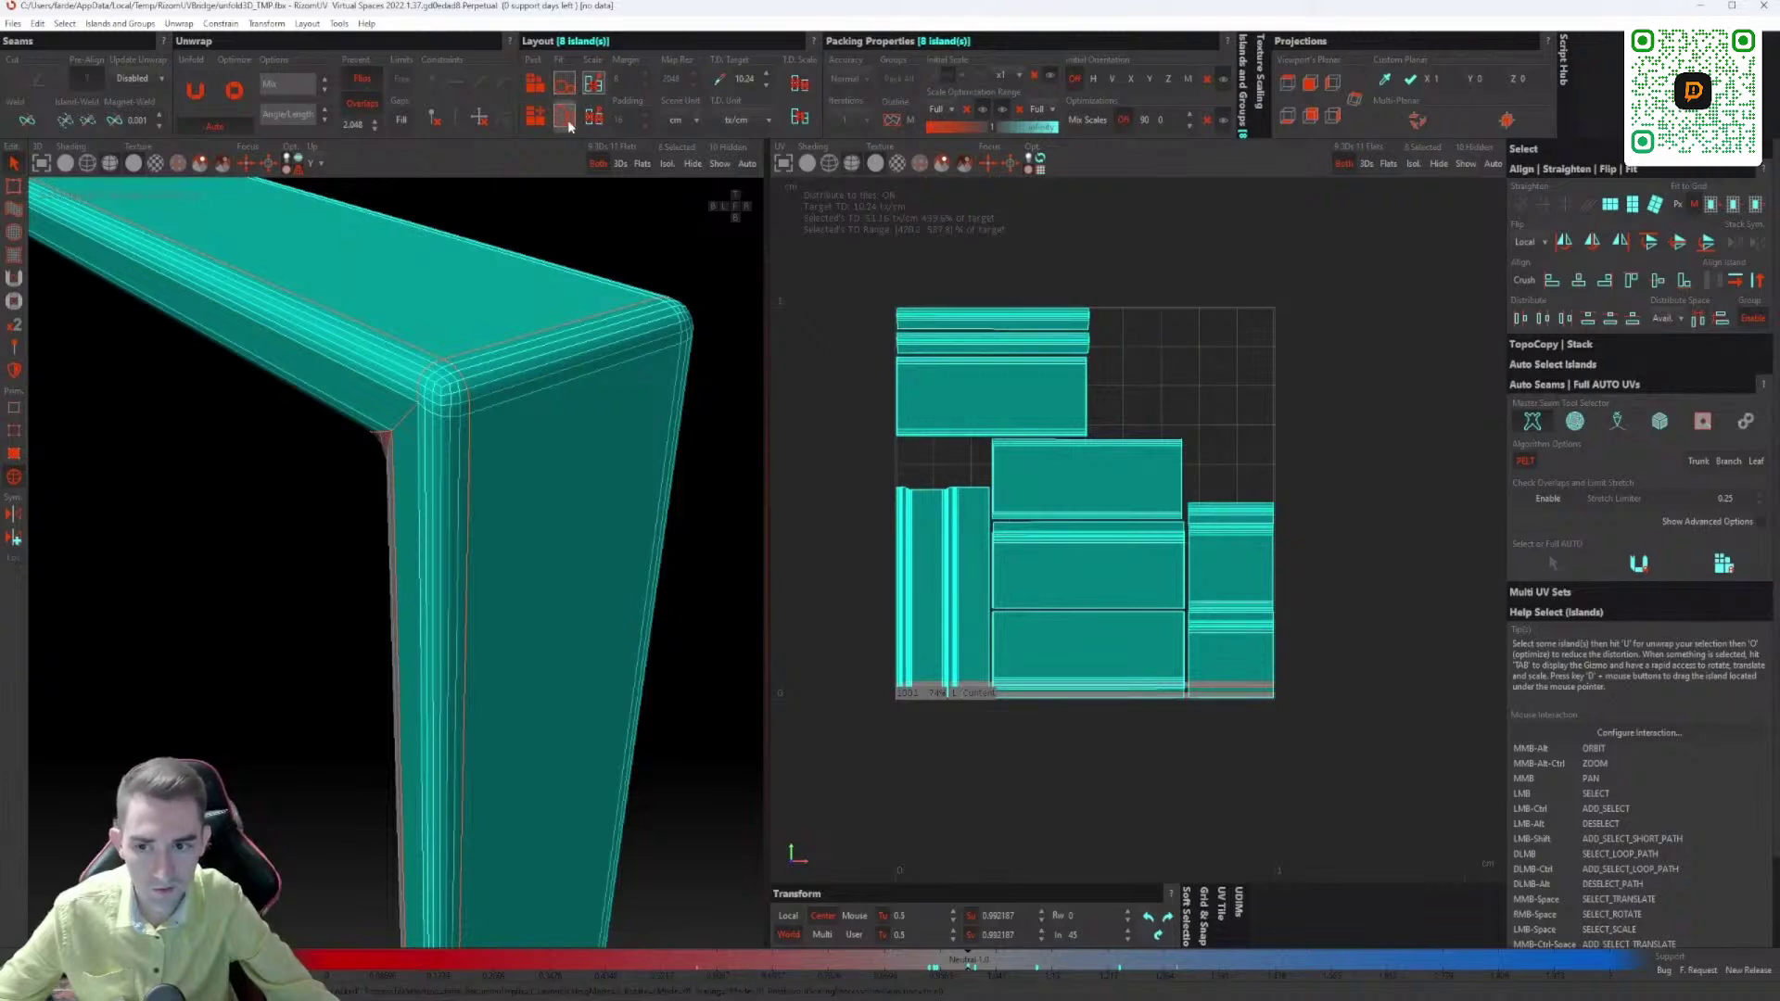
{"action": "left_click", "coordinate": [541, 87]}
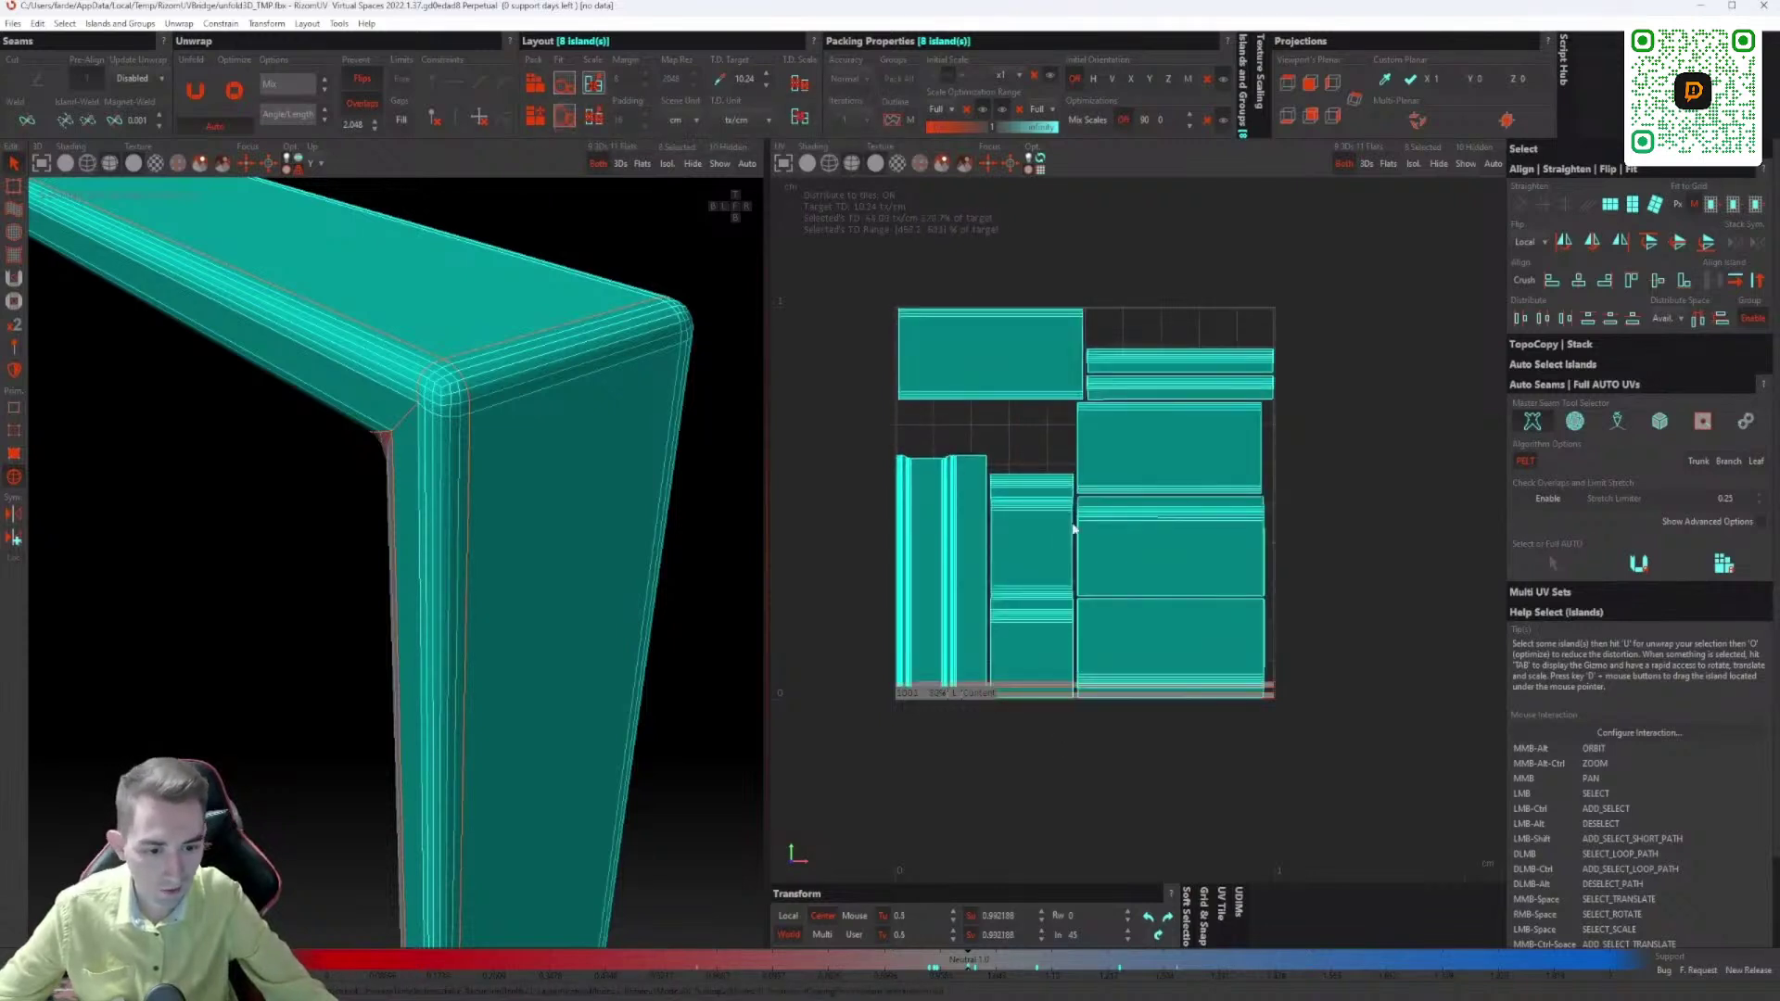
Step: Select the two upright ridged crossbar islands and stretch them upward into the gap beneath the wide bar island
{"action": "scroll", "coordinate": [1034, 448], "scroll_direction": "up", "scroll_amount": 3}
{"action": "left_click_drag", "start_coordinate": [974, 428], "coordinate": [904, 594]}
{"action": "scroll", "coordinate": [966, 517], "scroll_direction": "down", "scroll_amount": 2}
{"action": "key", "text": "Tab"}
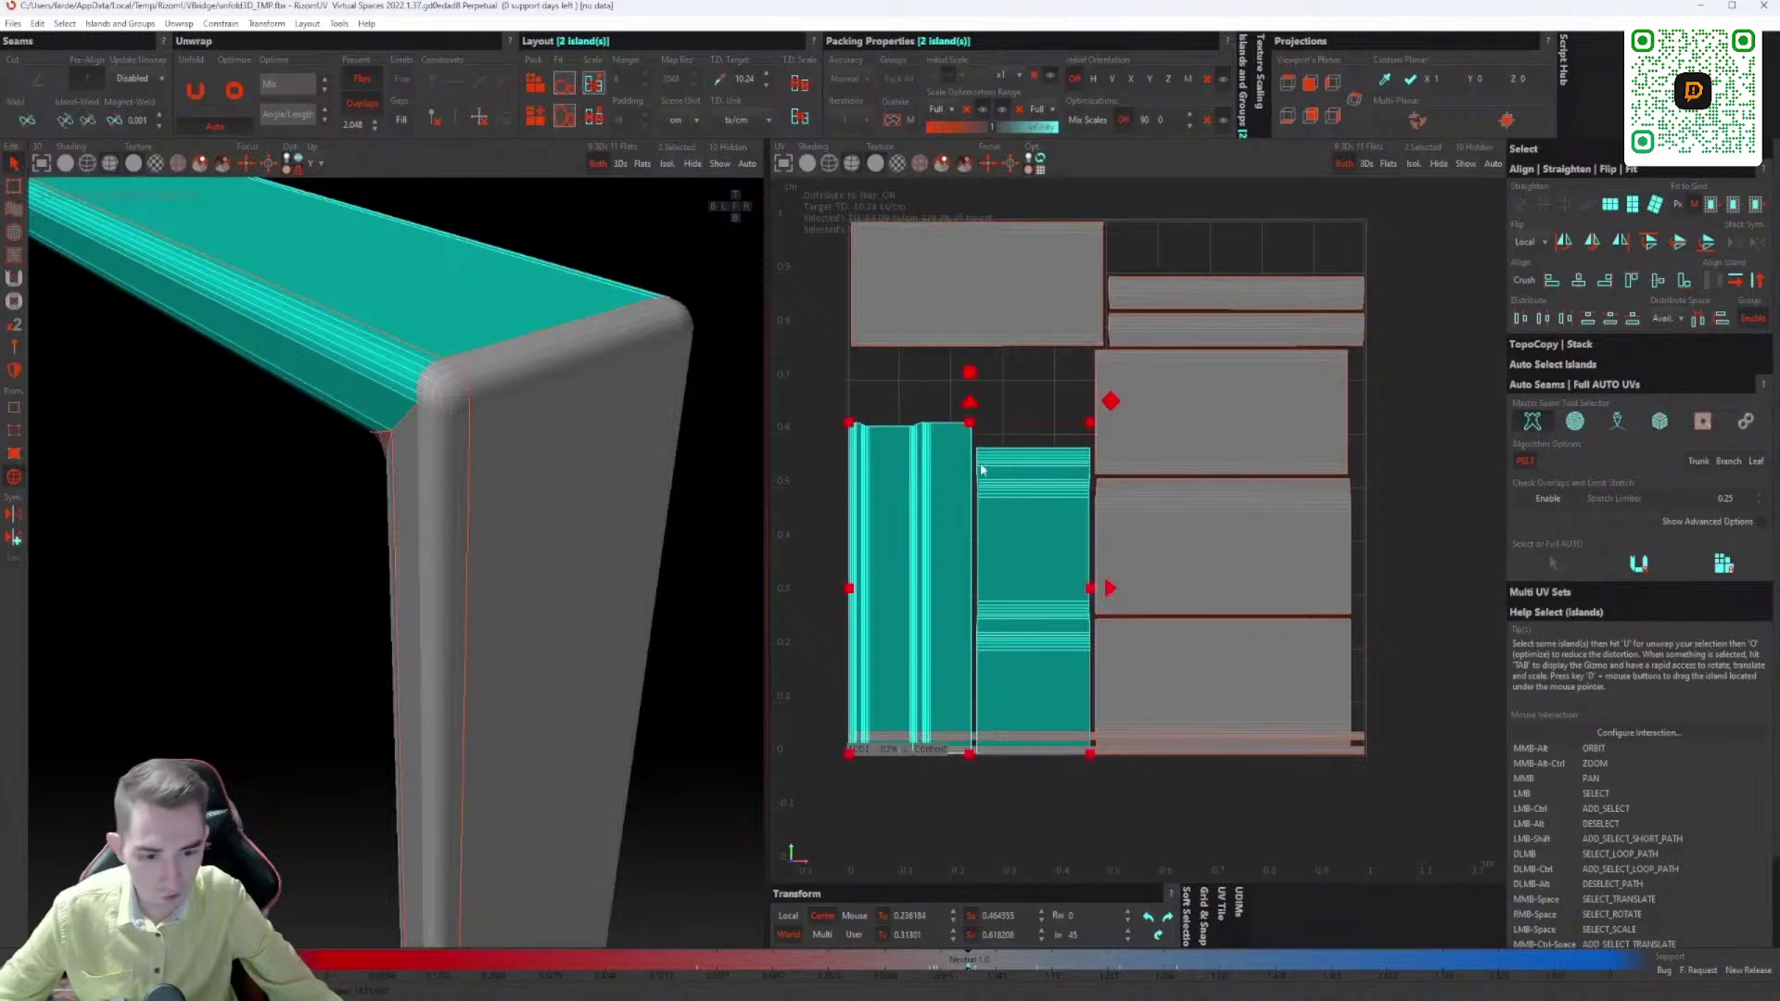
{"action": "left_click_drag", "start_coordinate": [969, 424], "coordinate": [968, 367]}
{"action": "middle_click_drag", "start_coordinate": [1071, 341], "coordinate": [990, 497]}
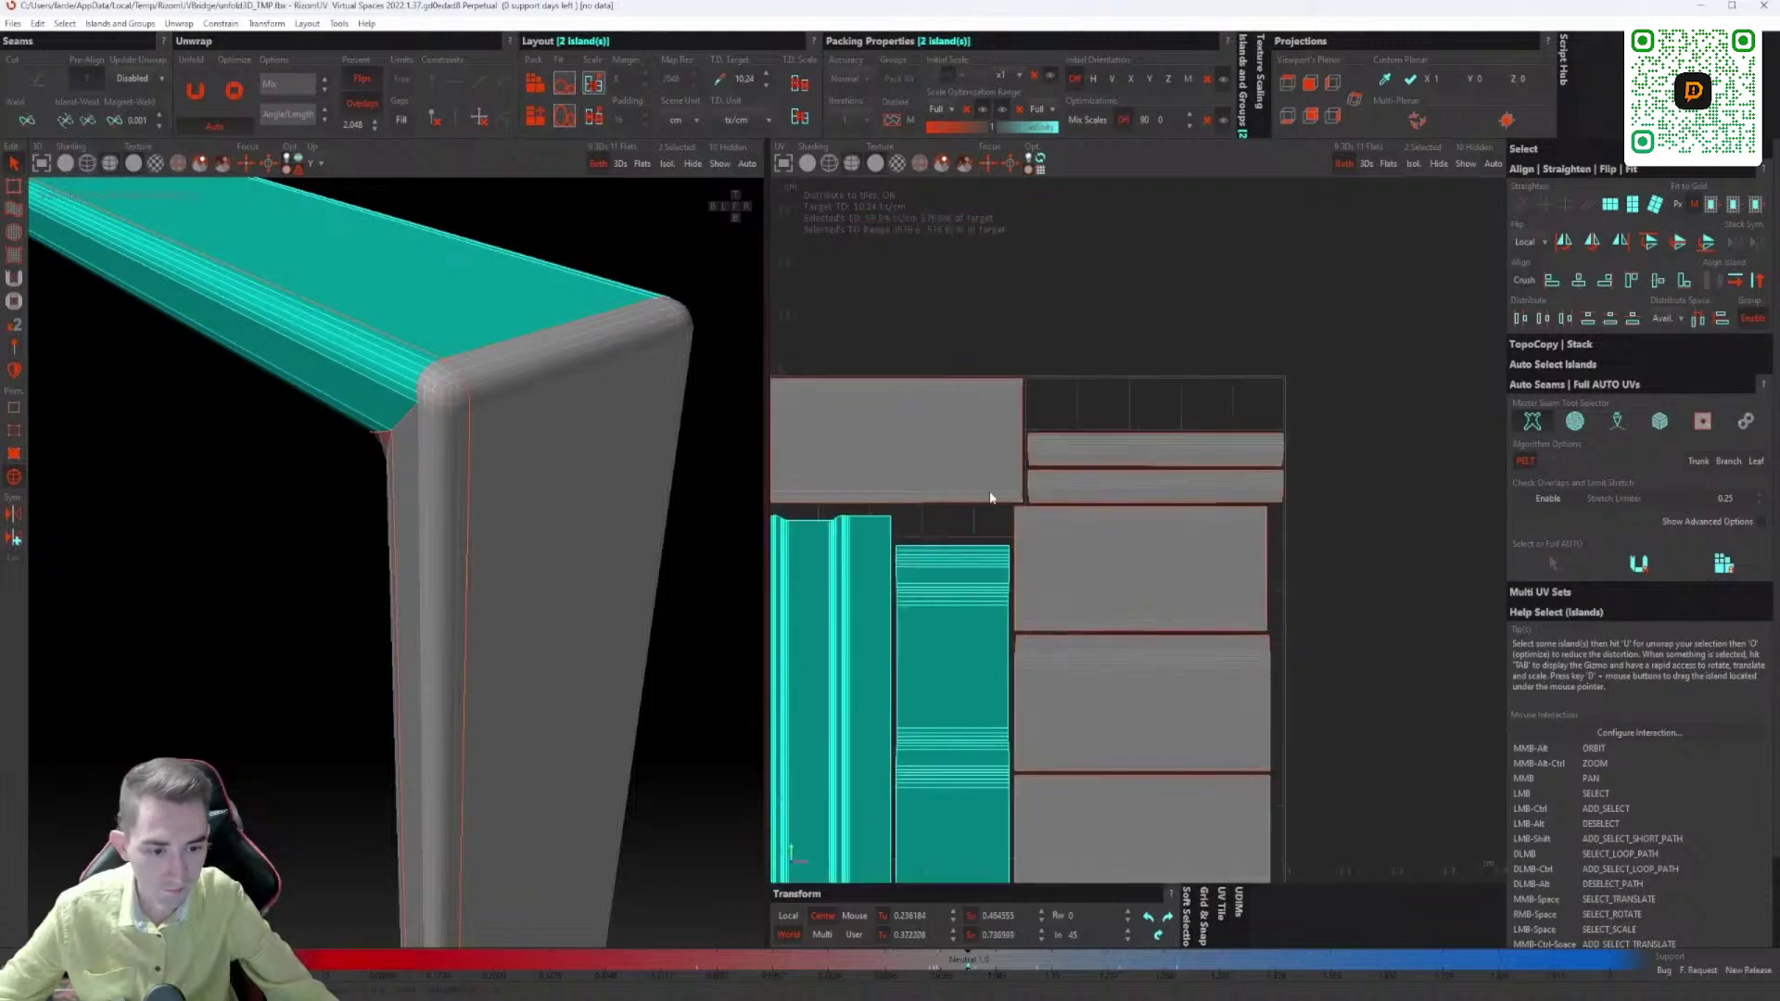
Step: Stretch the shorter ridged crossbar island upward to match the height of the ridged island beside it
{"action": "left_click", "coordinate": [1347, 660]}
{"action": "middle_click_drag", "start_coordinate": [1347, 664], "coordinate": [1086, 420]}
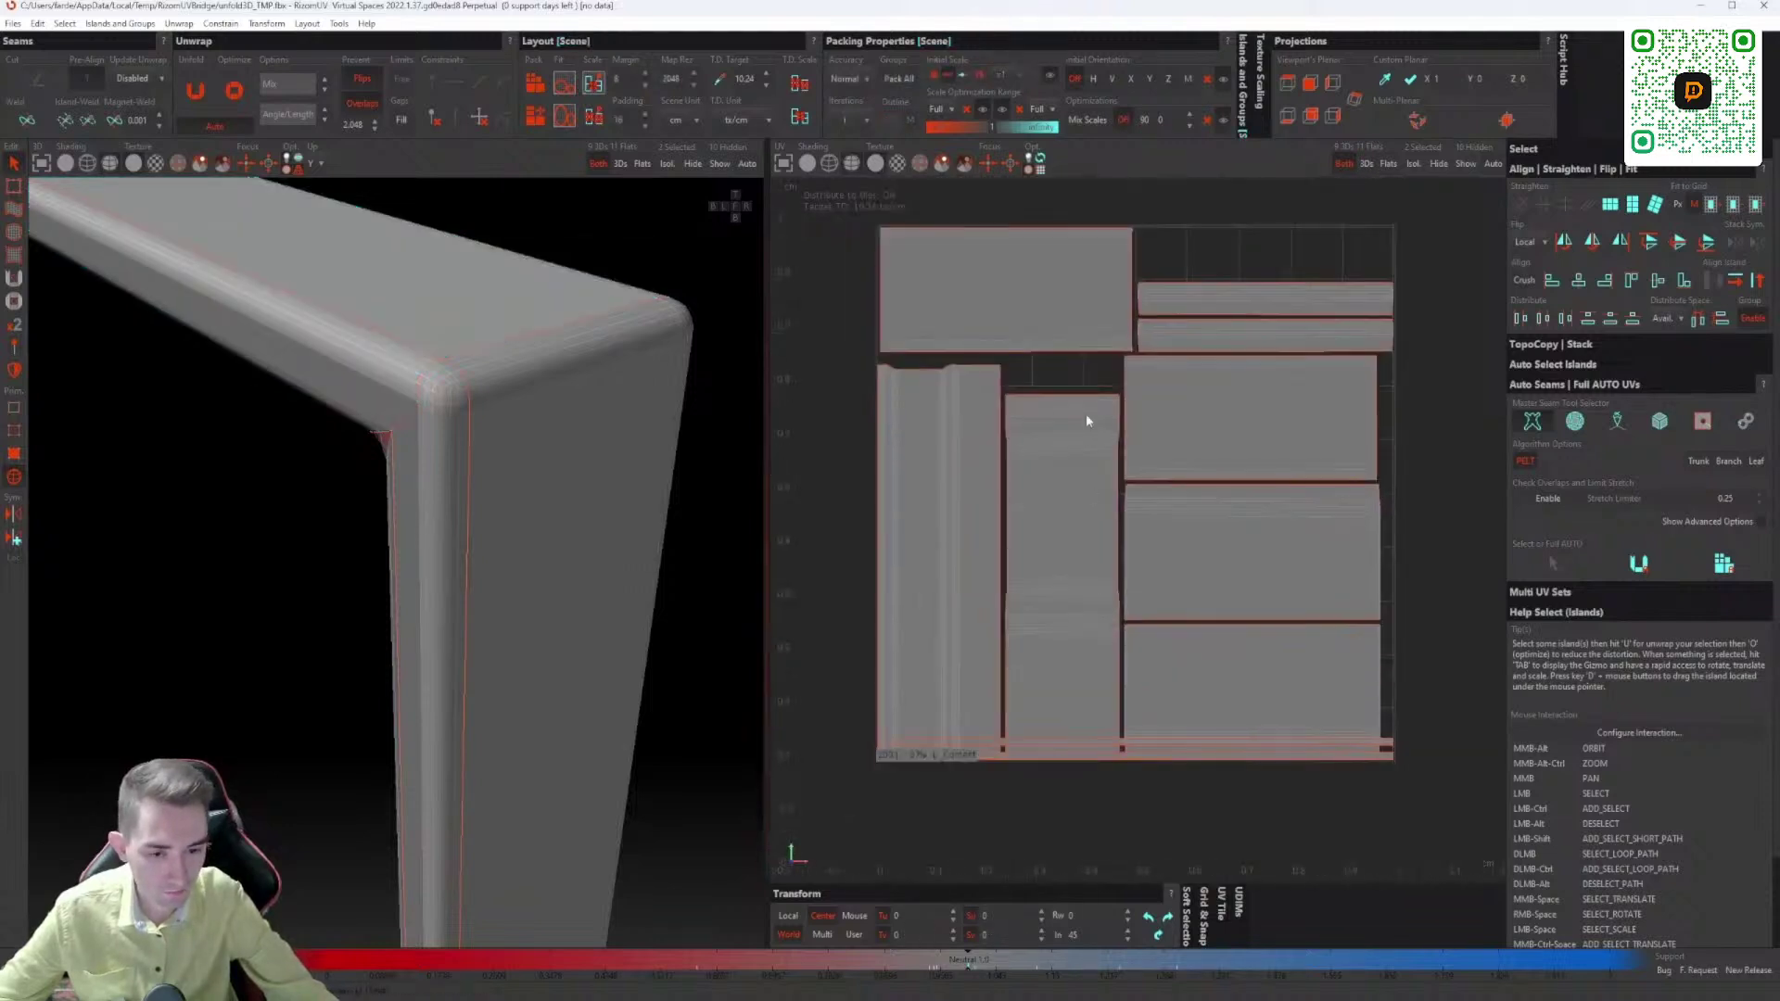
{"action": "scroll", "coordinate": [1038, 447], "scroll_direction": "up", "scroll_amount": 3}
{"action": "left_click", "coordinate": [1067, 419]}
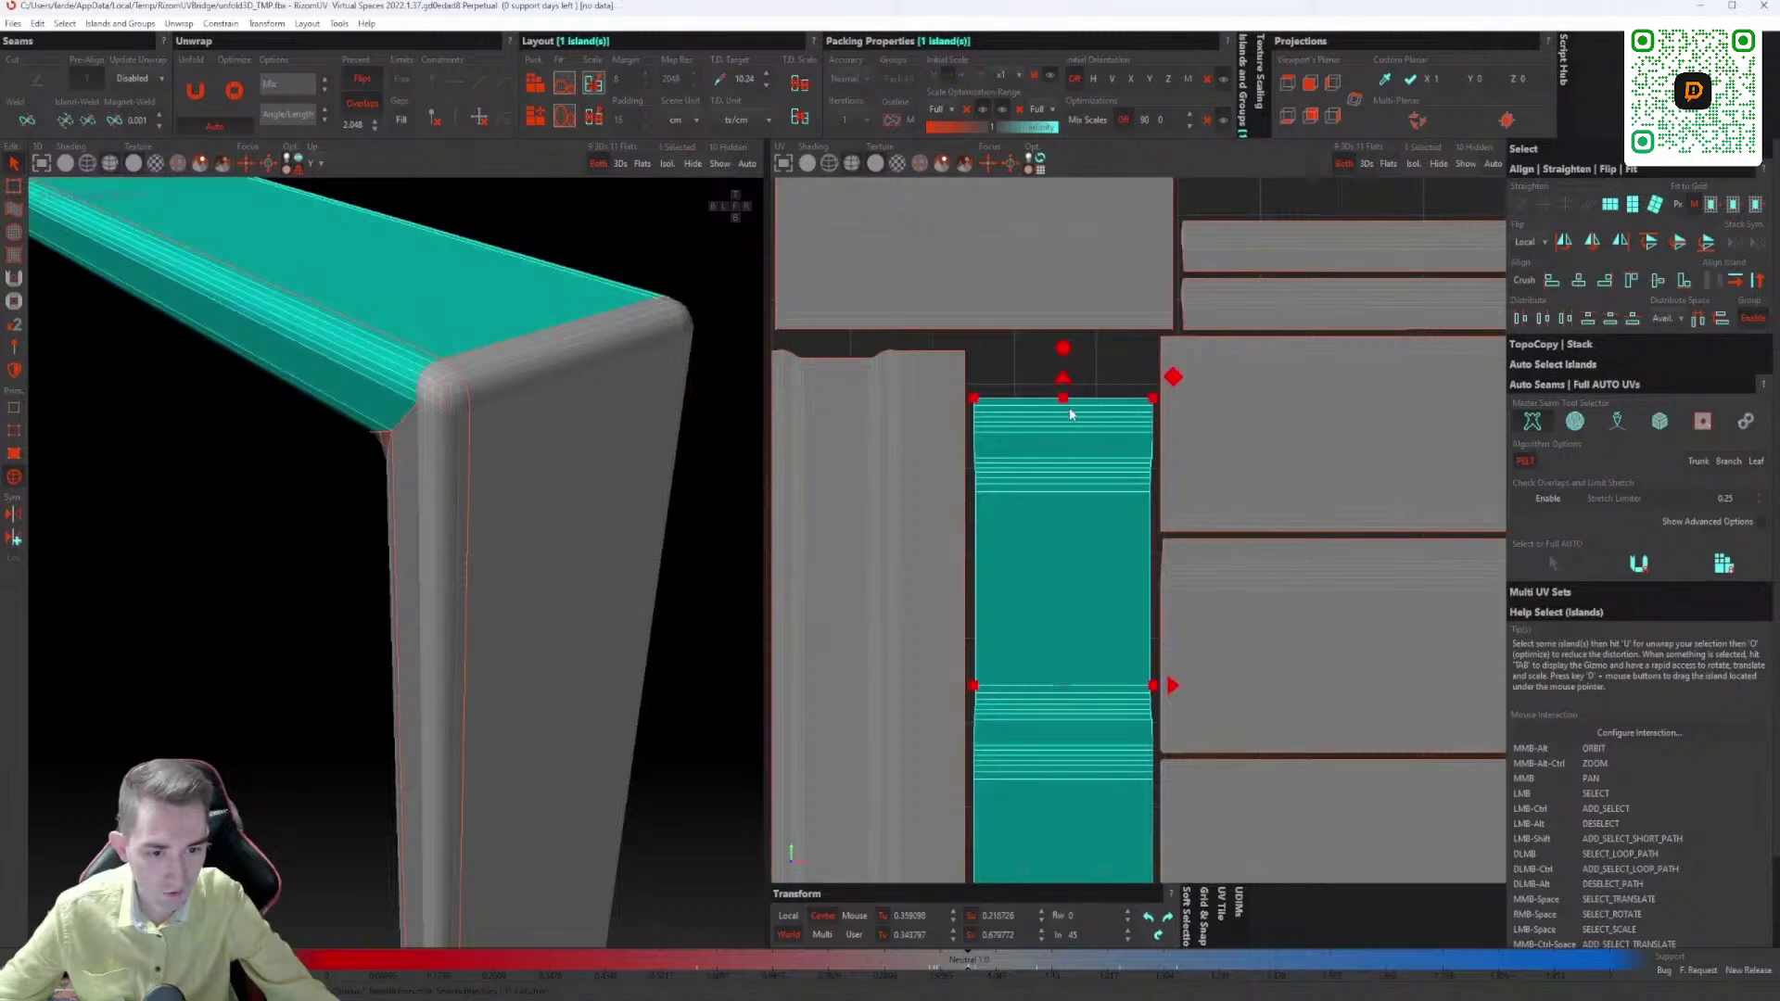
{"action": "left_click_drag", "start_coordinate": [1067, 383], "coordinate": [1068, 352]}
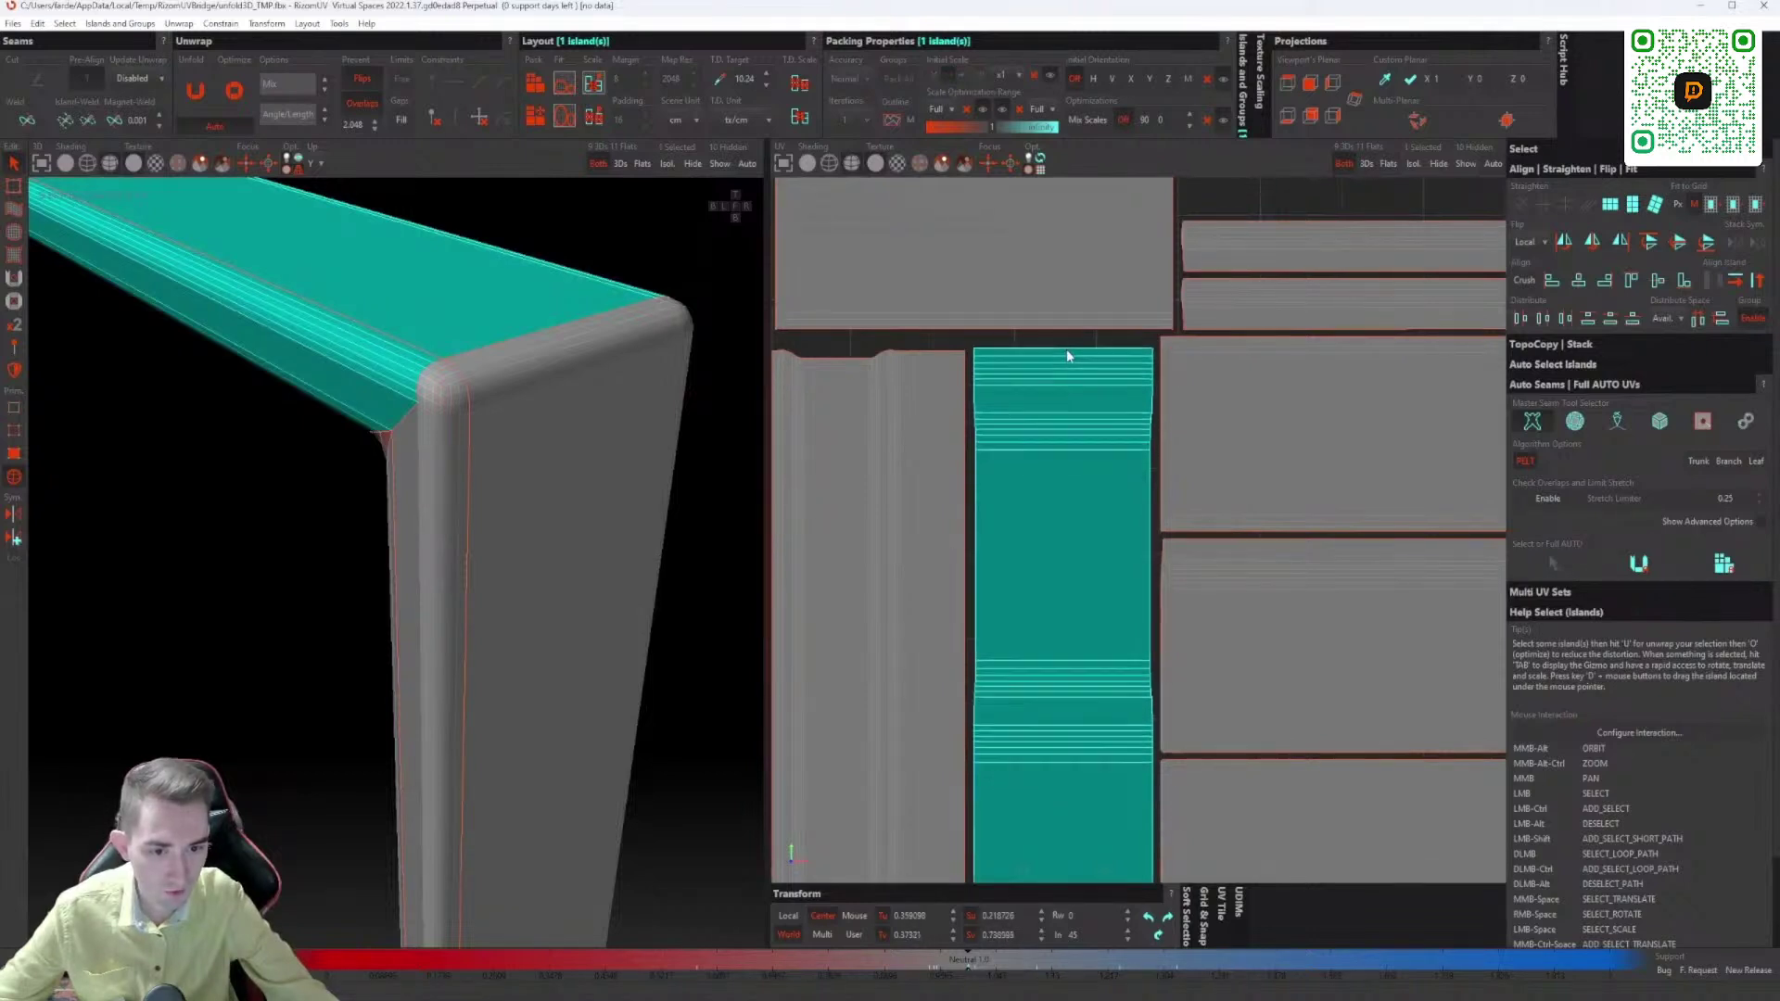
{"action": "scroll", "coordinate": [1068, 357], "scroll_direction": "down", "scroll_amount": 4}
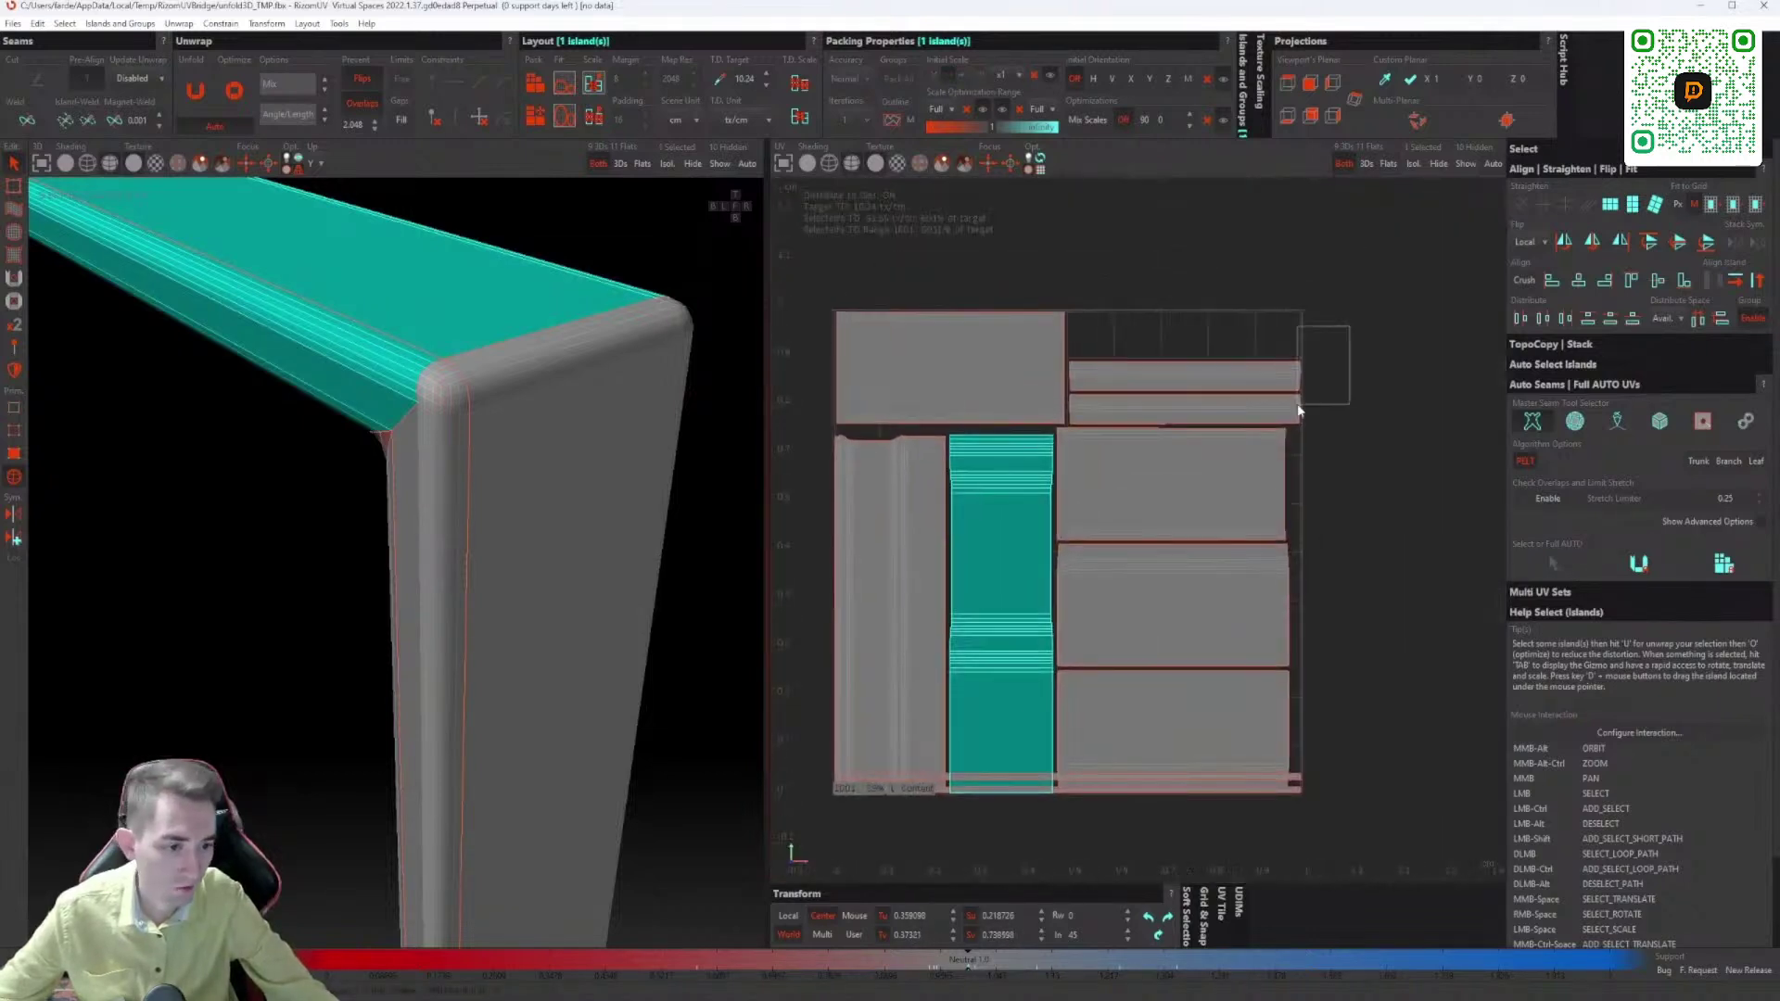
Step: Pack all the frame's islands together again to separate the thin bottom strips from the overlapping bars, and check their spacing
{"action": "left_click_drag", "start_coordinate": [1298, 411], "coordinate": [1216, 386]}
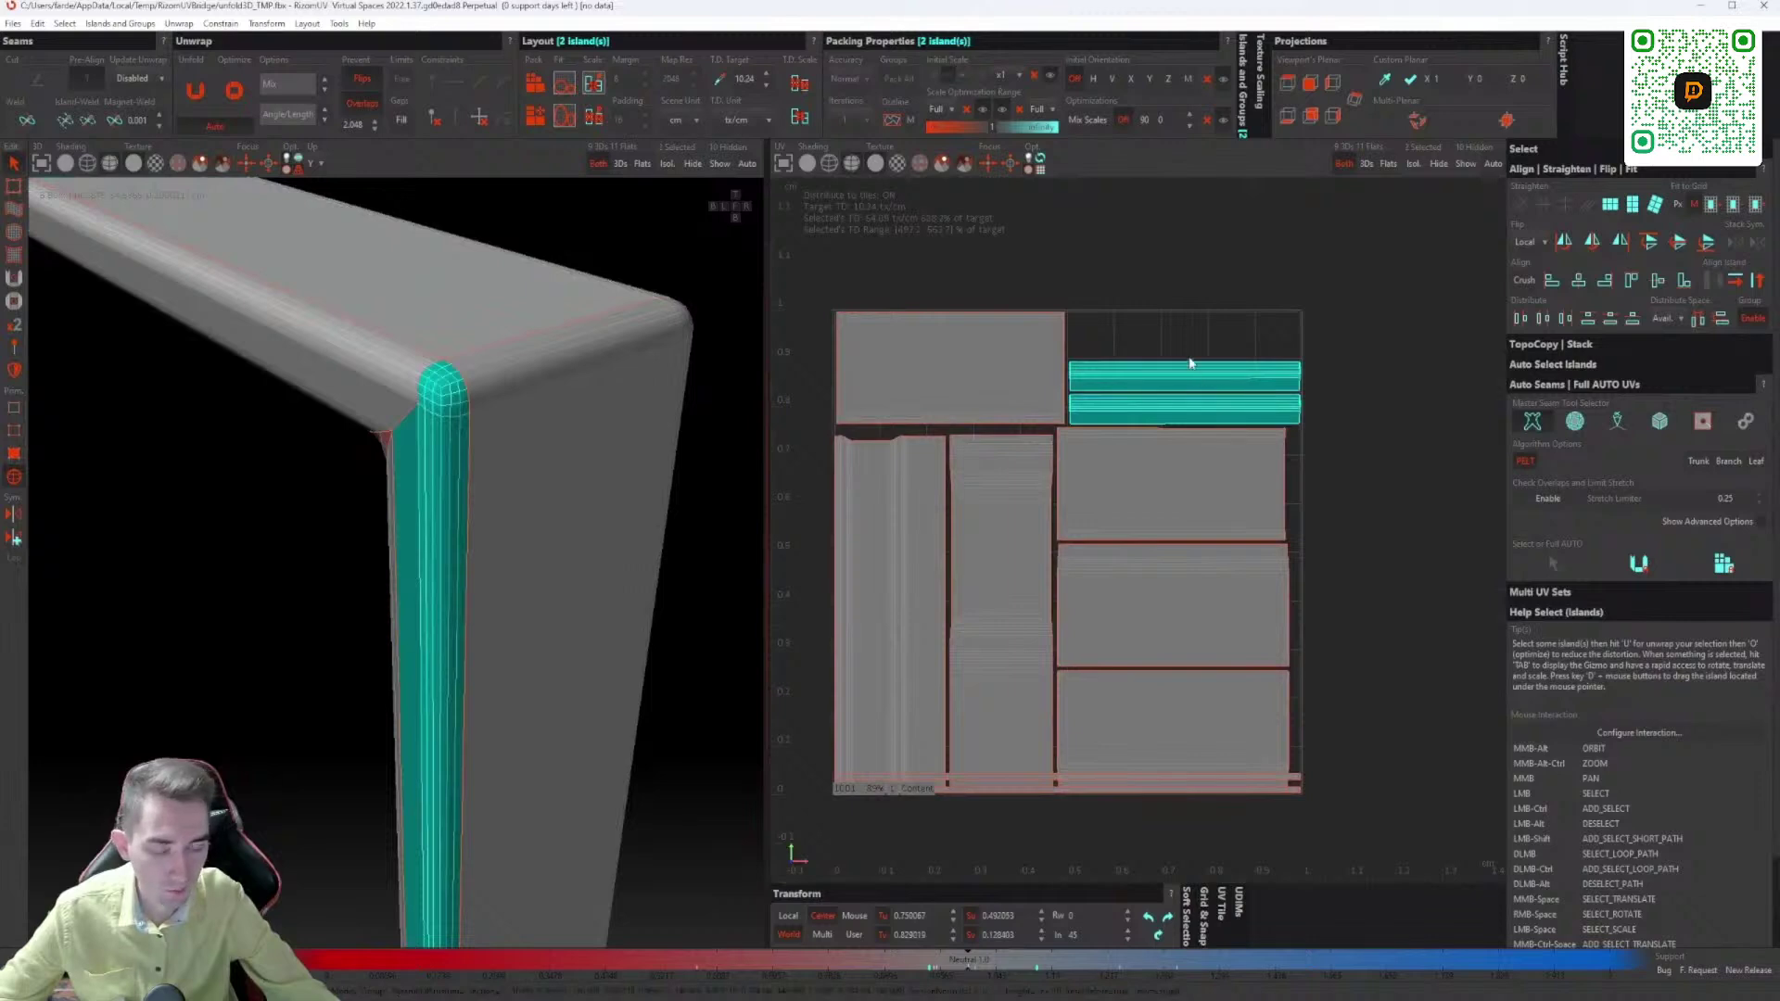
{"action": "left_click", "coordinate": [1319, 473]}
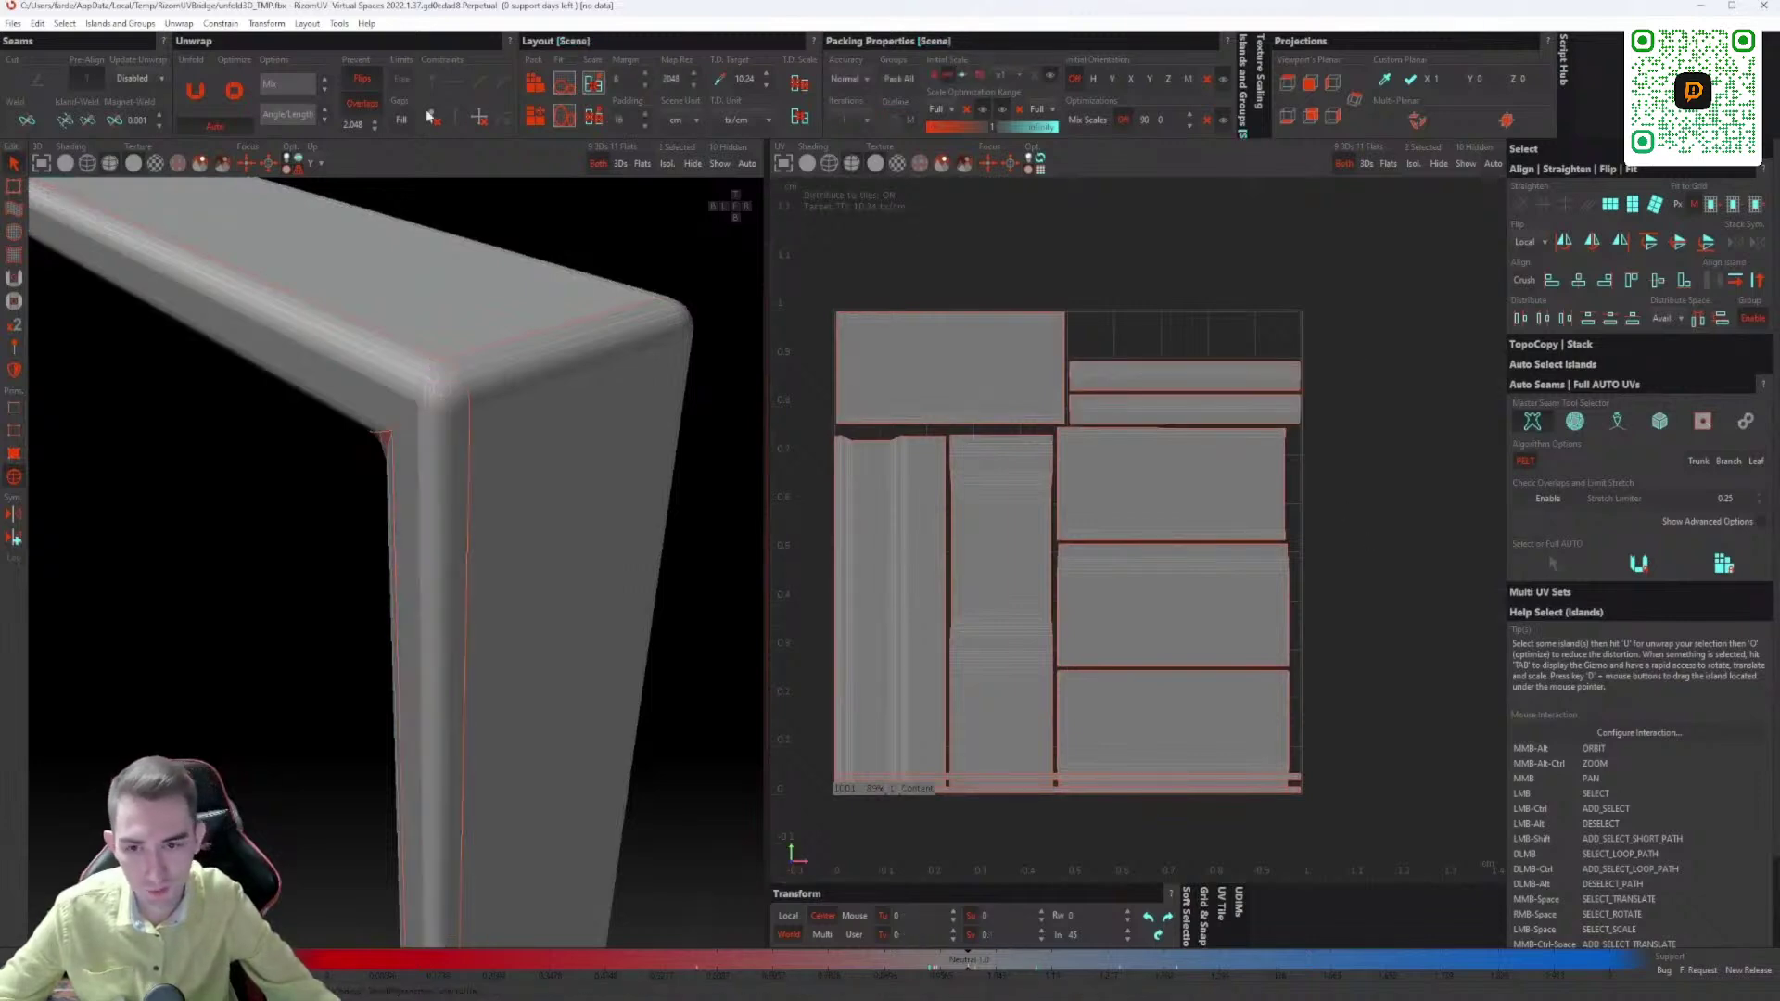
{"action": "scroll", "coordinate": [1057, 528], "scroll_direction": "down", "scroll_amount": 3}
{"action": "scroll", "coordinate": [1276, 620], "scroll_direction": "up", "scroll_amount": 2}
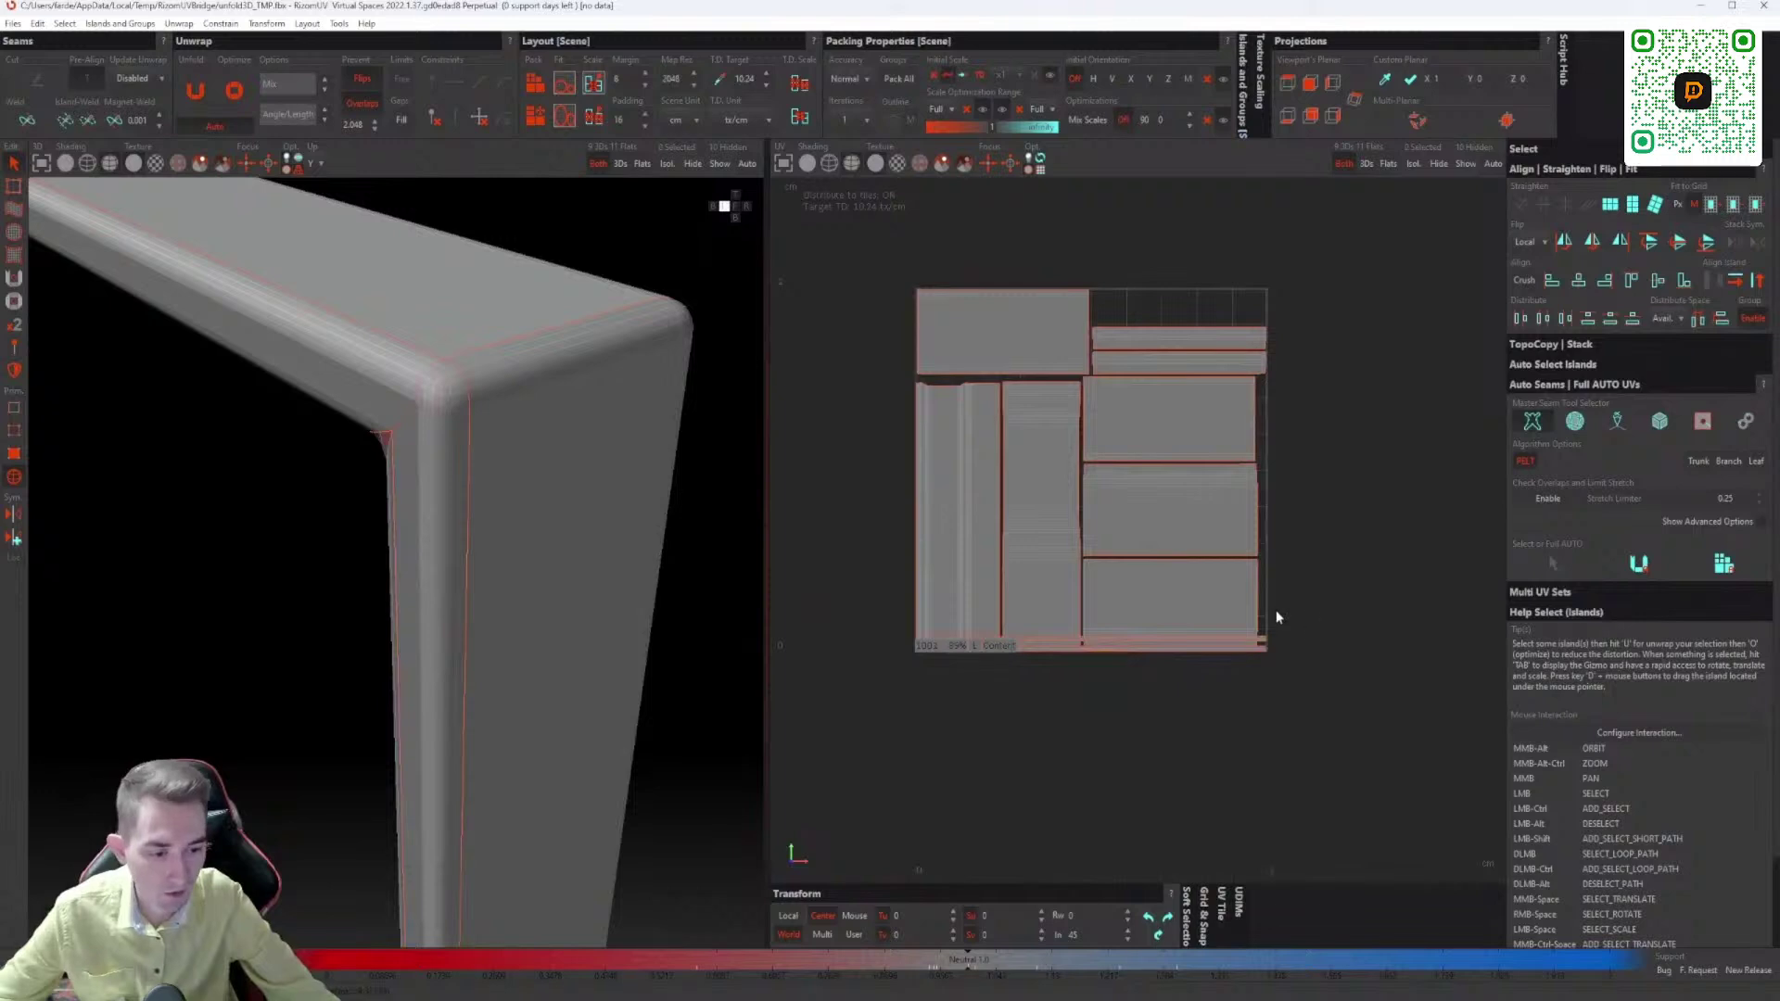
{"action": "scroll", "coordinate": [1080, 604], "scroll_direction": "up", "scroll_amount": 8}
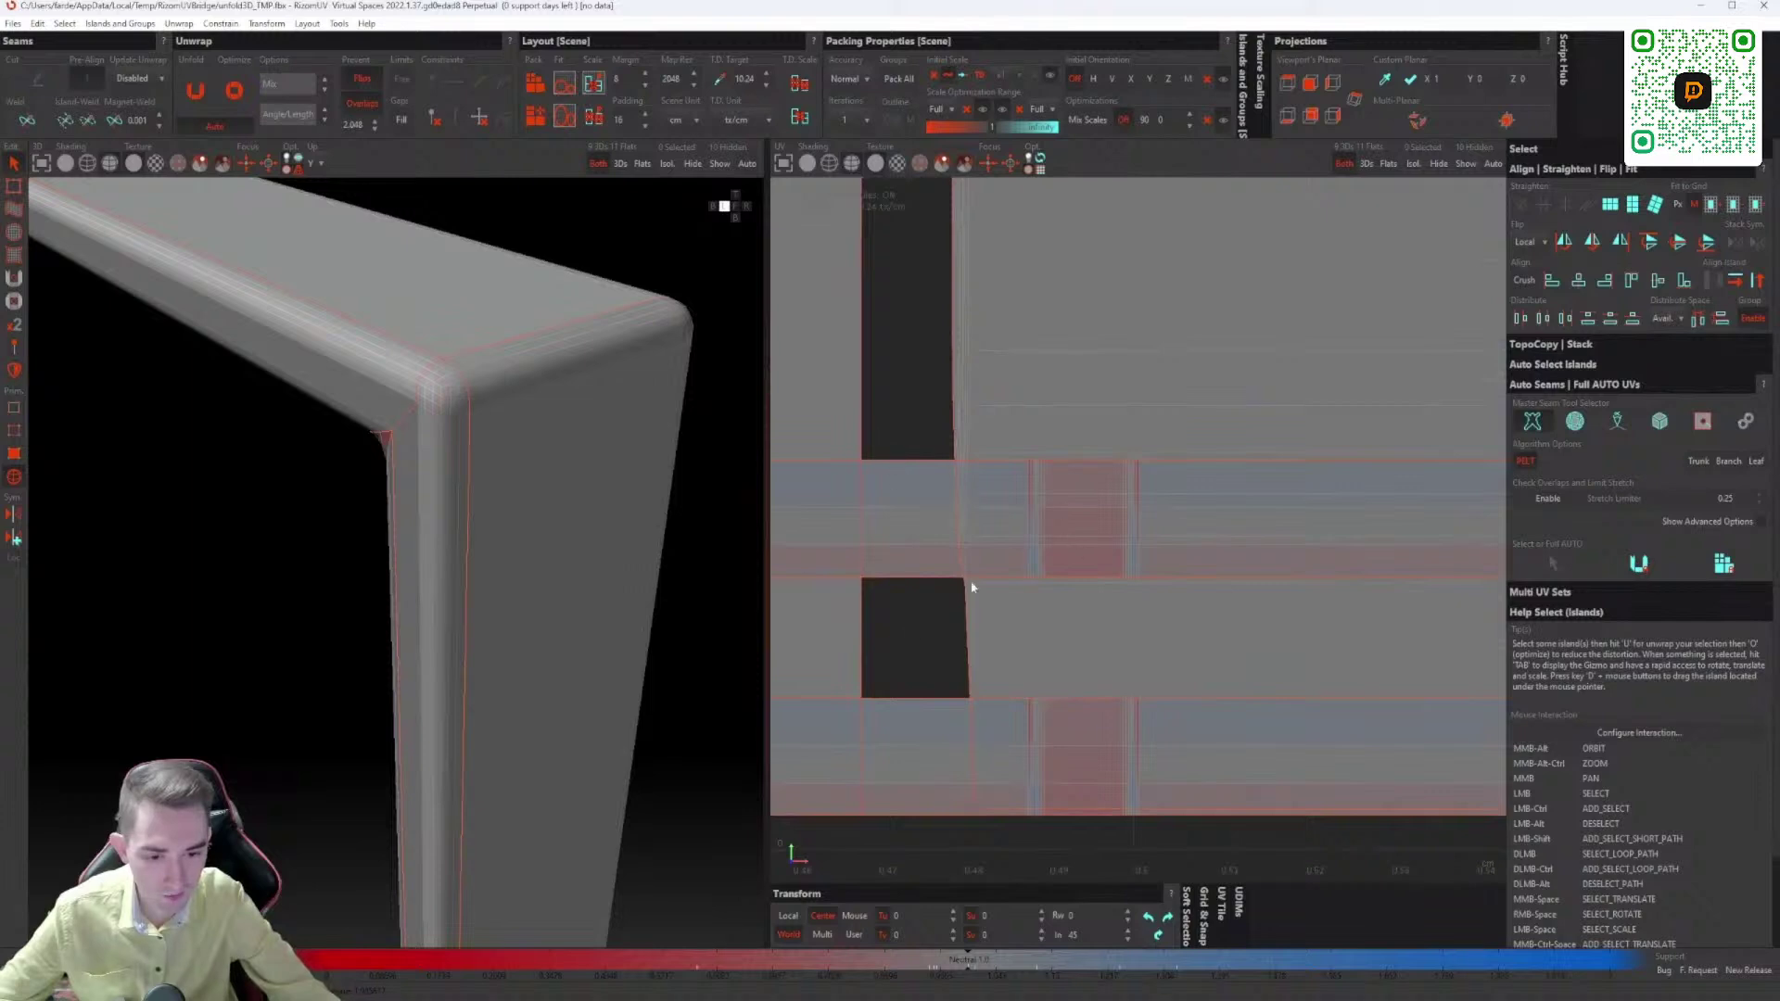
{"action": "scroll", "coordinate": [1040, 619], "scroll_direction": "down", "scroll_amount": 3}
{"action": "scroll", "coordinate": [1080, 687], "scroll_direction": "down", "scroll_amount": 5}
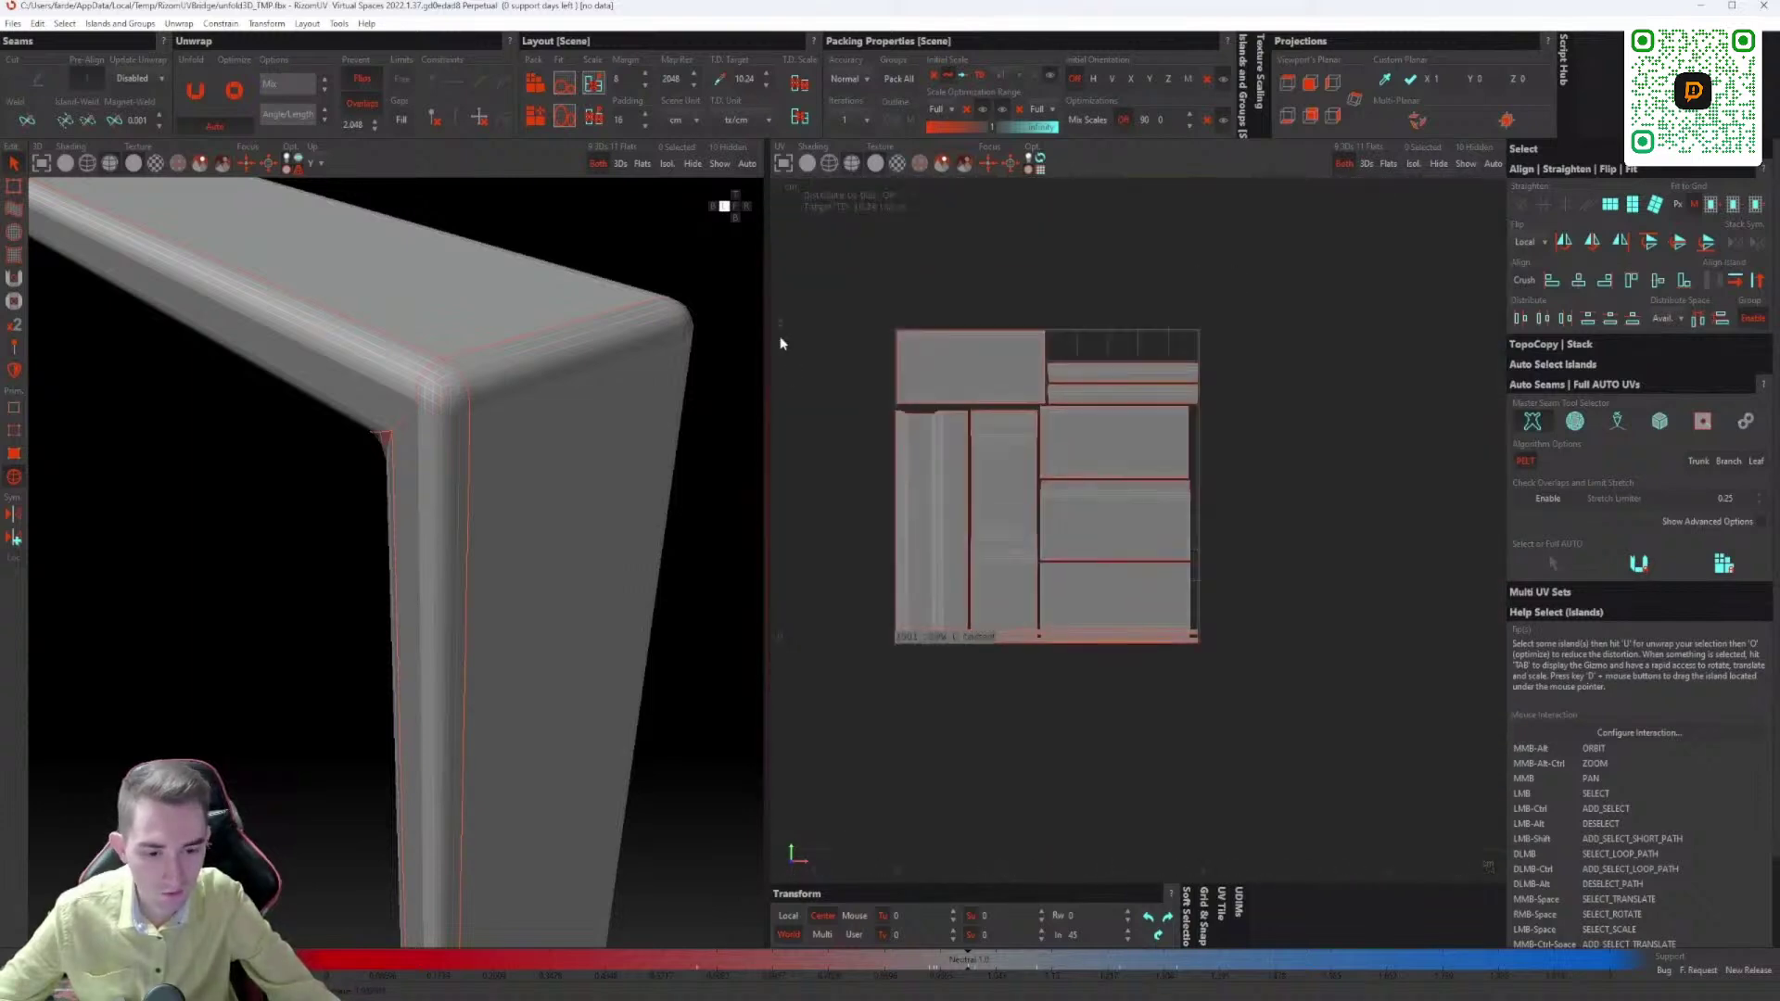
{"action": "left_click", "coordinate": [535, 83]}
{"action": "scroll", "coordinate": [954, 654], "scroll_direction": "up", "scroll_amount": 6}
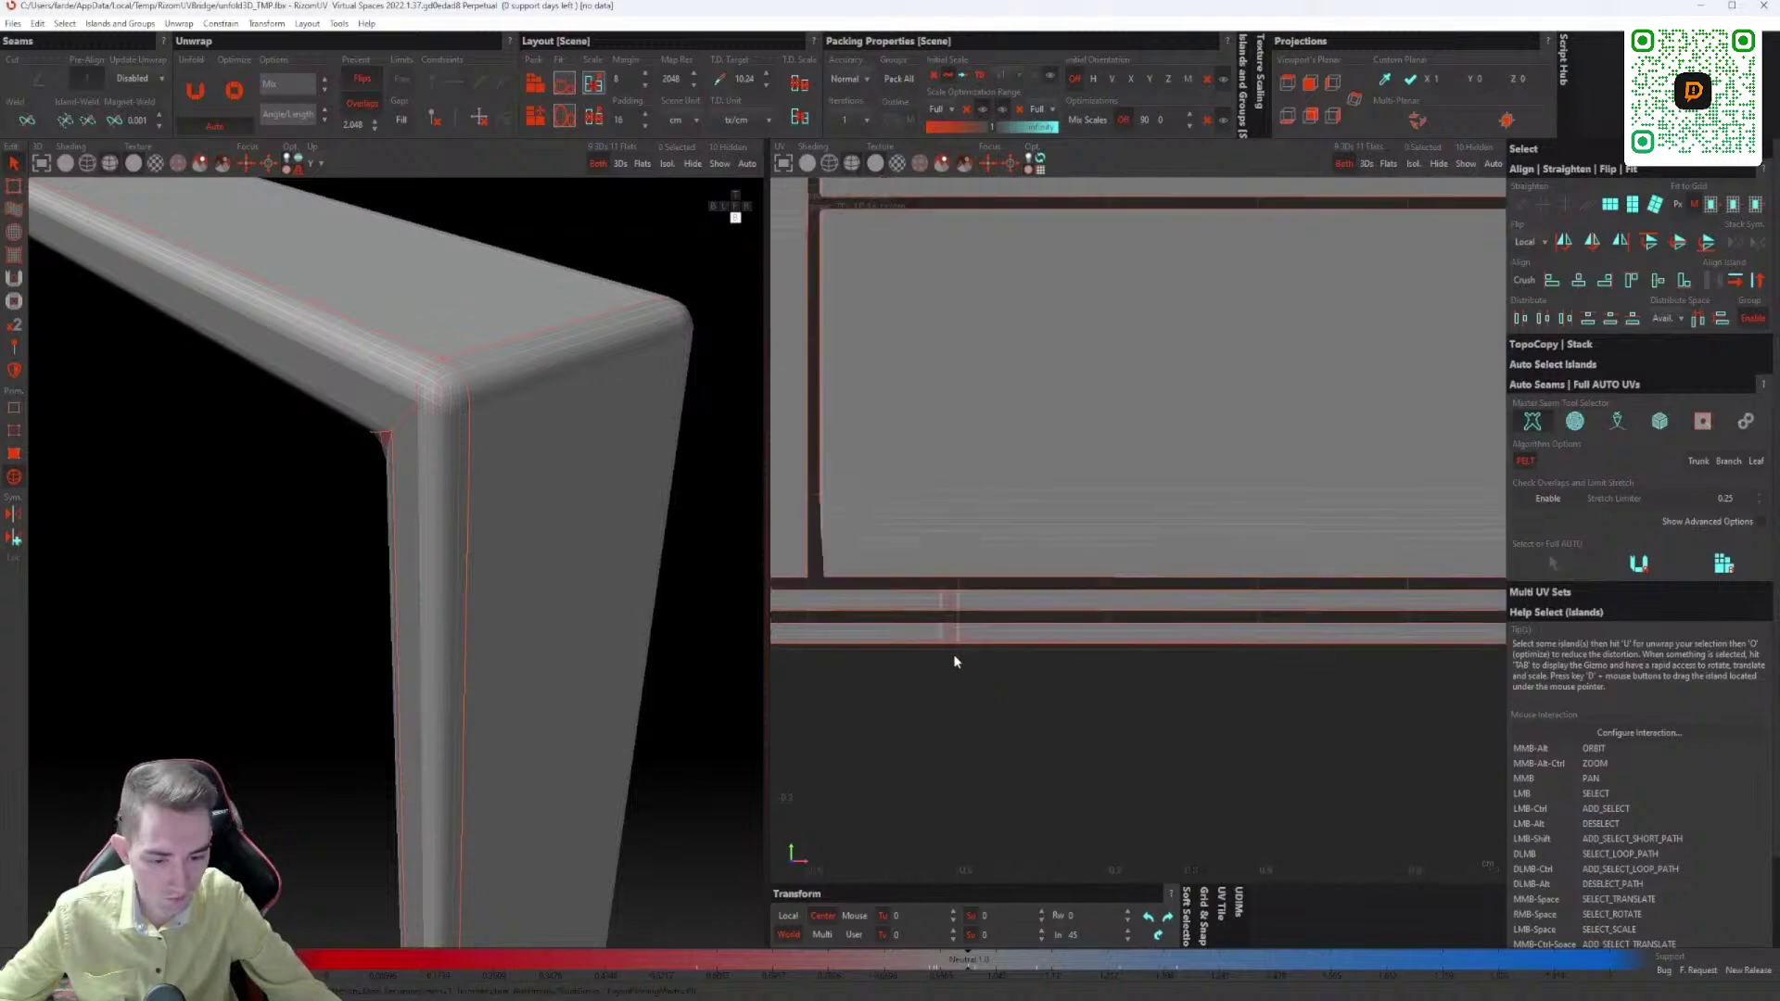
{"action": "scroll", "coordinate": [959, 644], "scroll_direction": "down", "scroll_amount": 6}
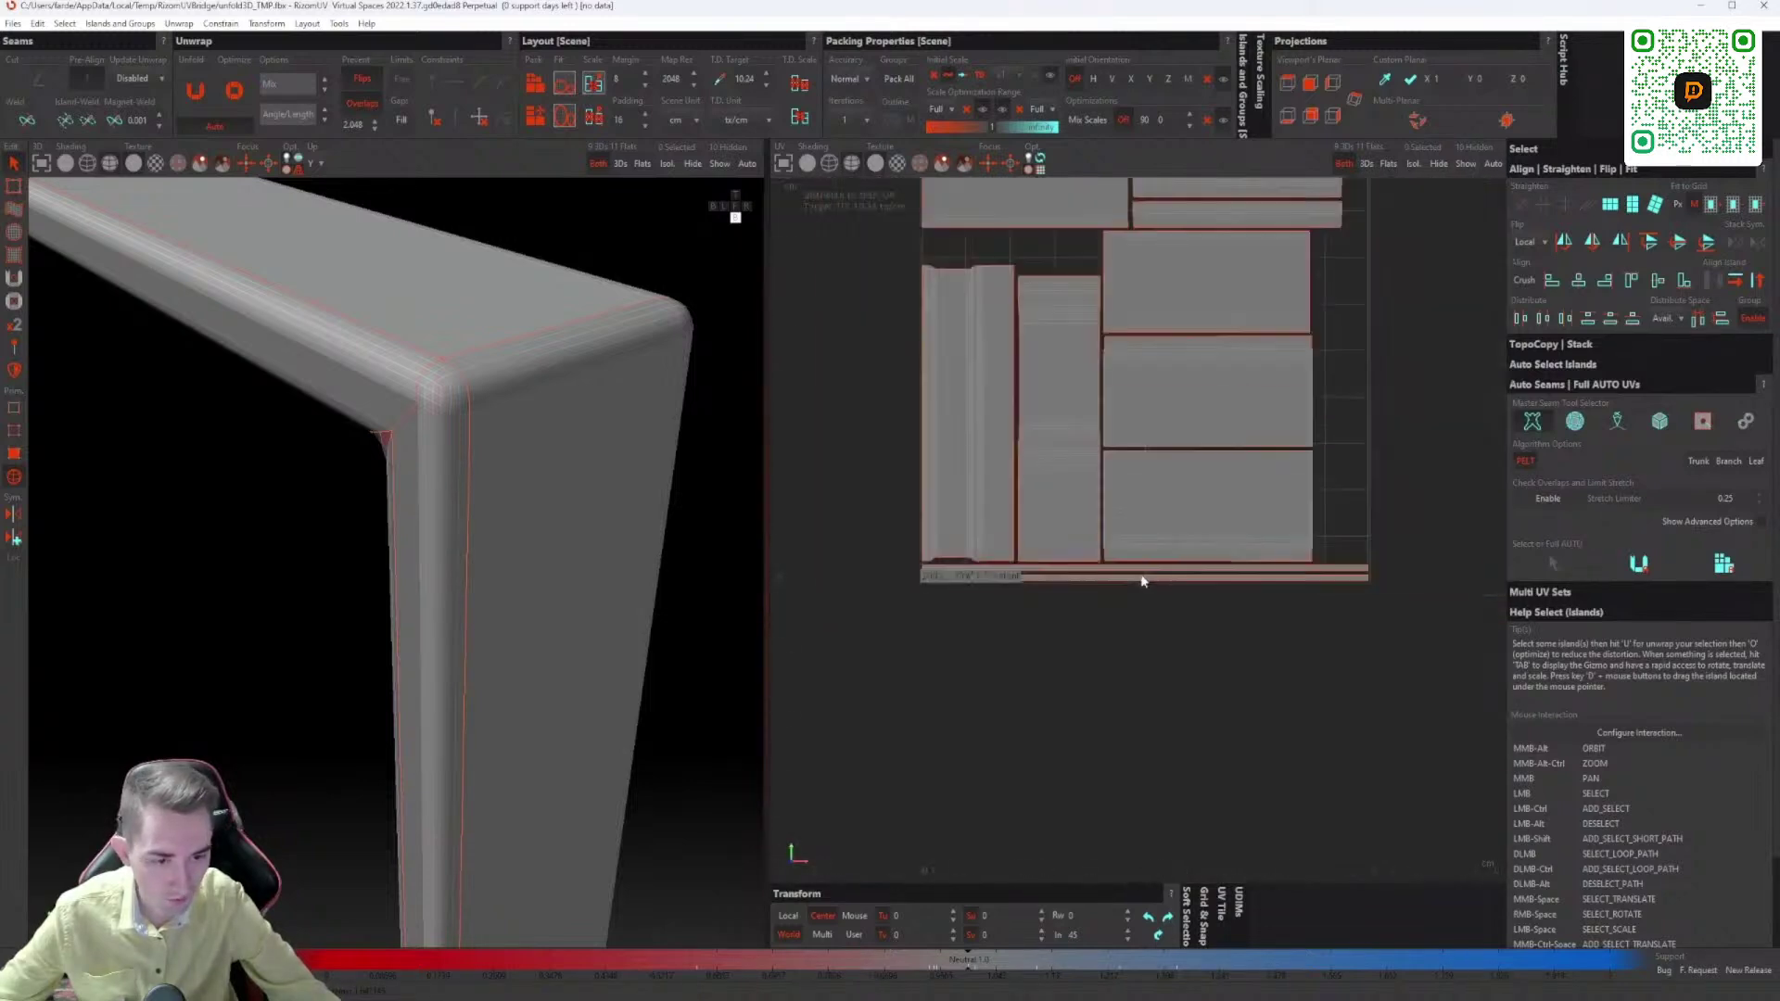
{"action": "scroll", "coordinate": [1190, 636], "scroll_direction": "down", "scroll_amount": 5}
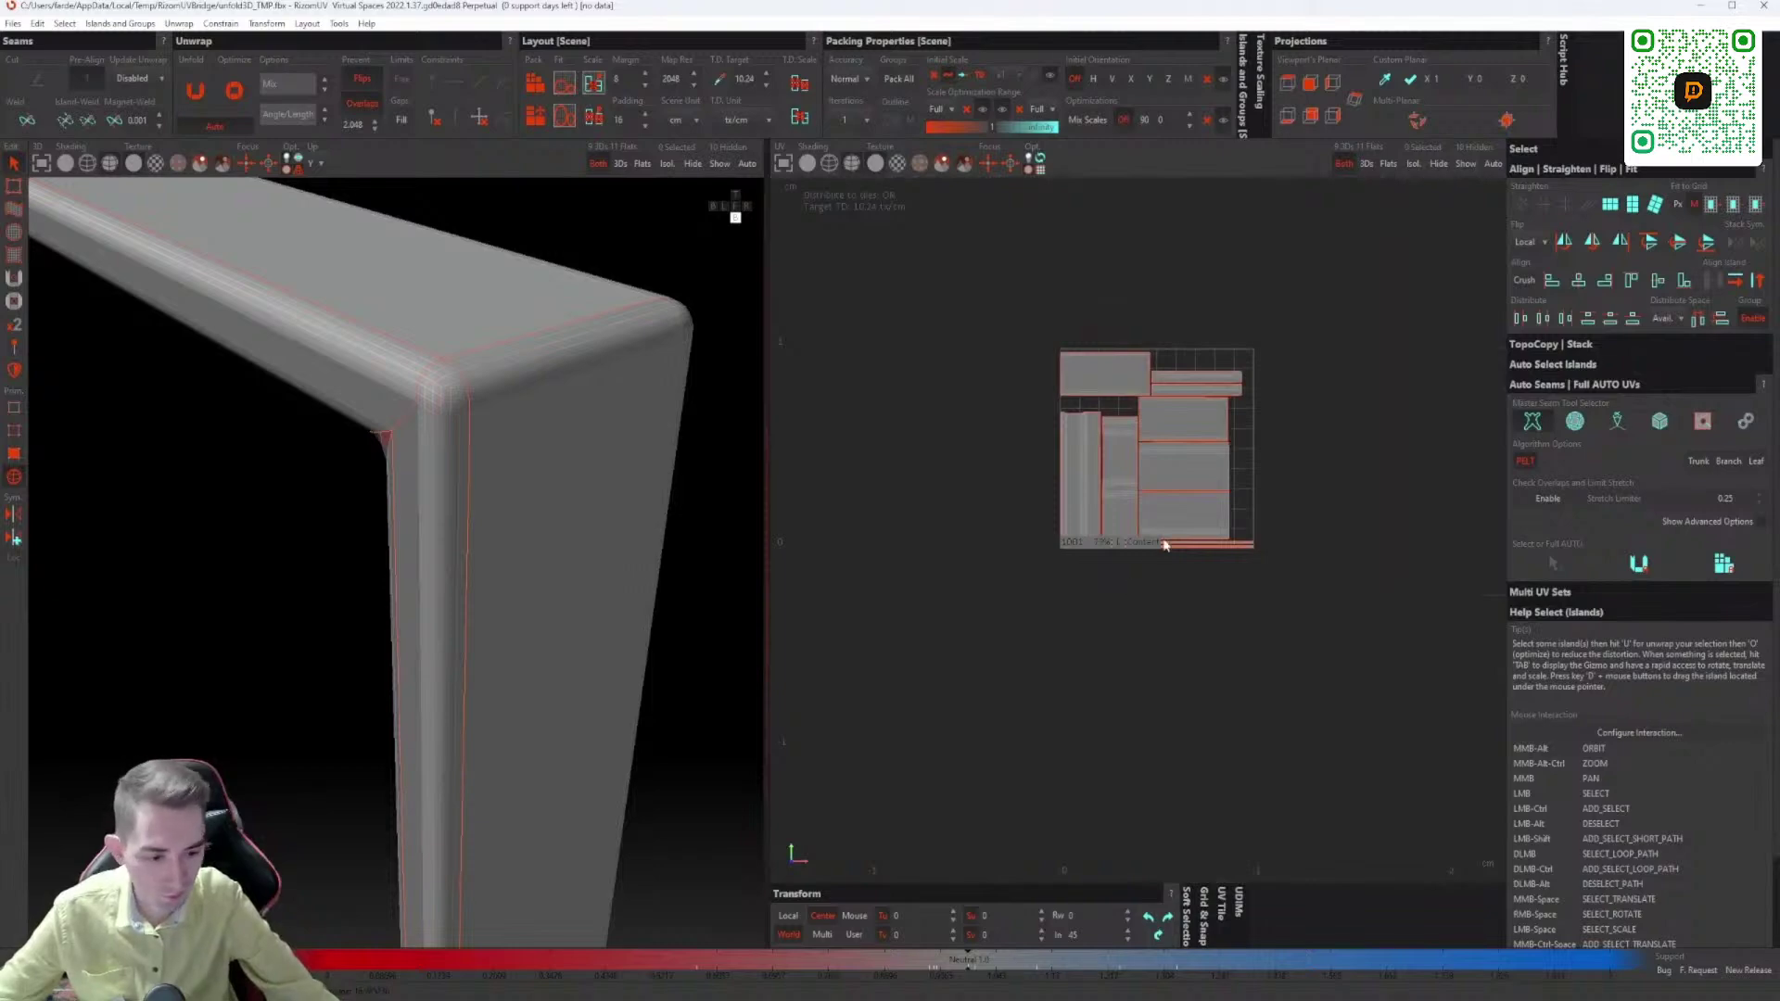
Step: Save the lamp's UVs, close RizomUV to return to 3ds Max, and move the RizomUV Bridge window clear of the lamp
{"action": "key", "text": "ctrl+s"}
{"action": "key", "text": "alt+F4"}
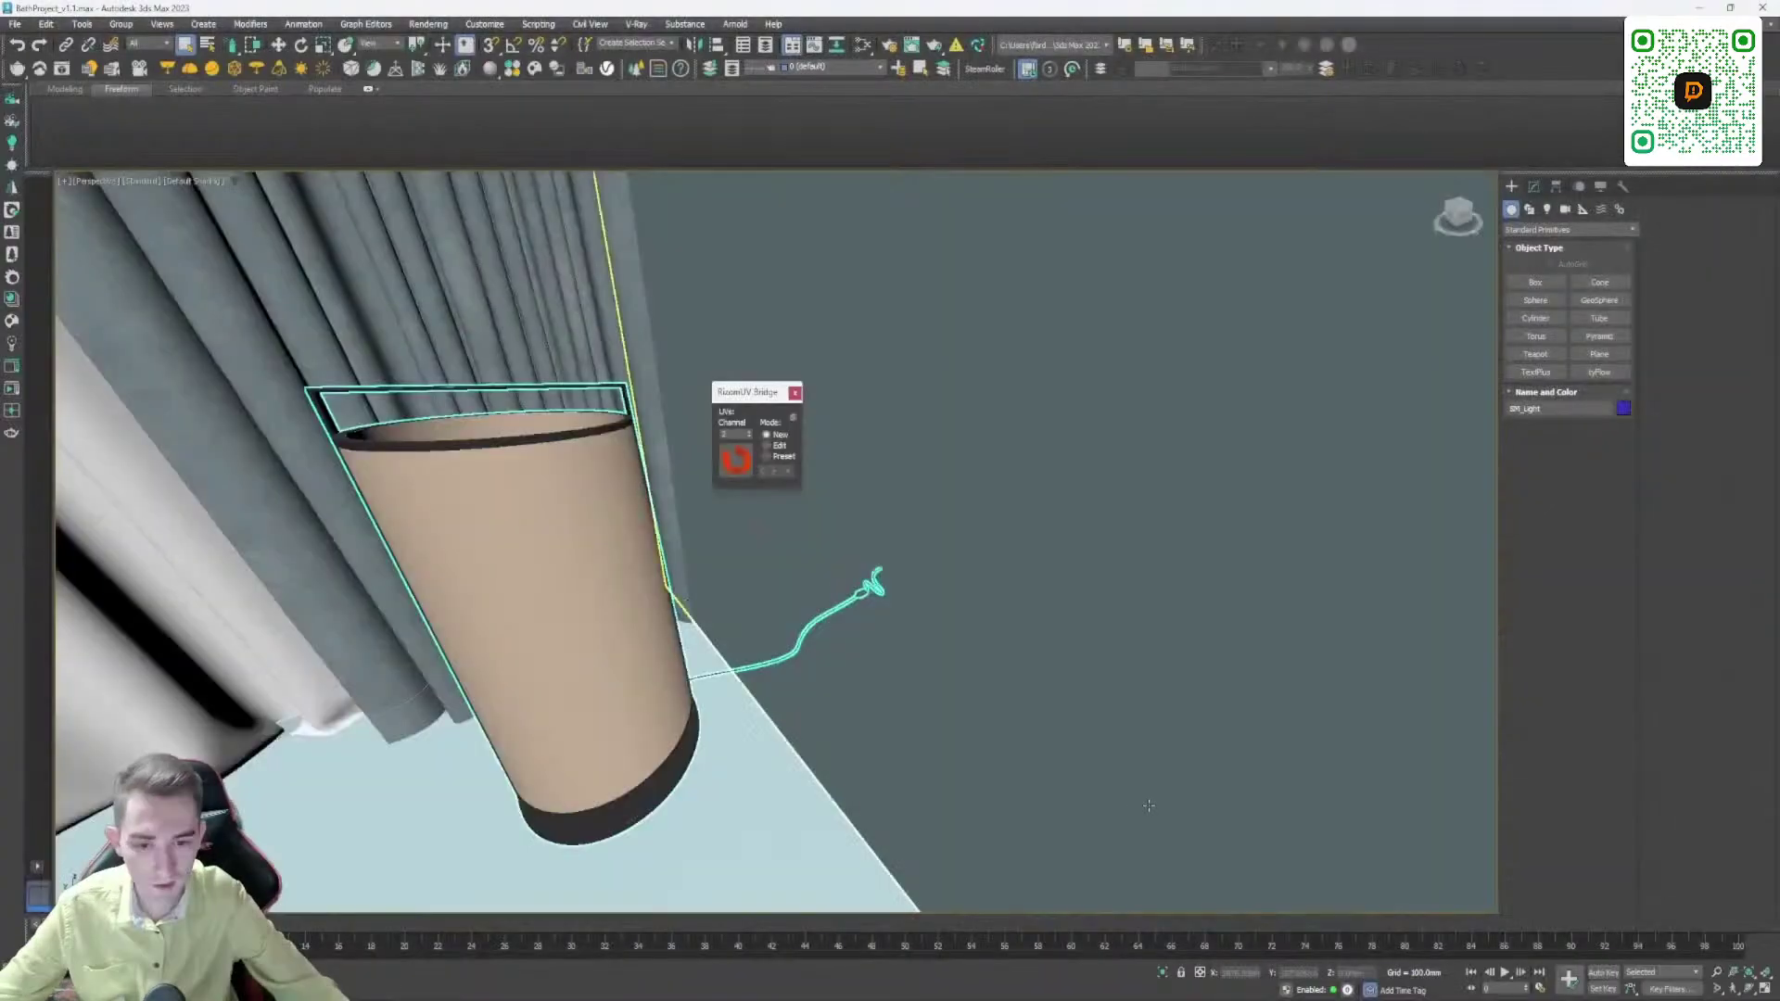
{"action": "left_click_drag", "start_coordinate": [744, 405], "coordinate": [410, 705]}
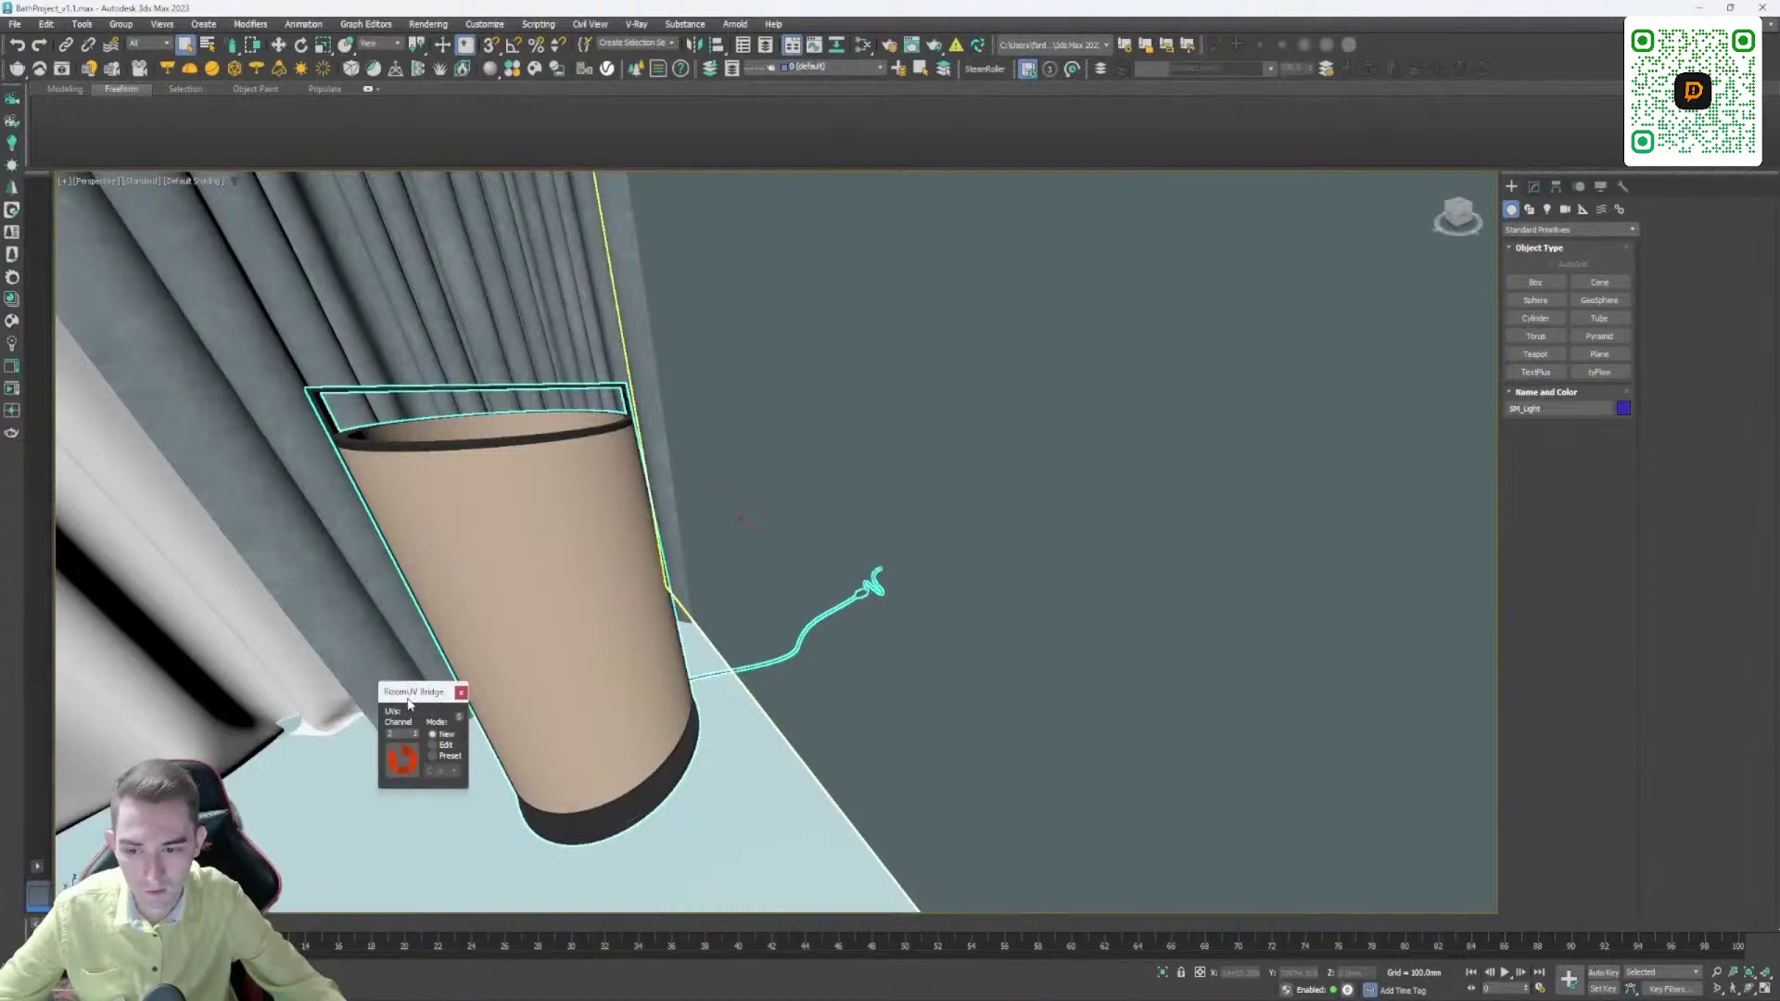
Step: Check the floor lamp's modifier stack and convert the lamp to an Editable Poly
{"action": "left_click", "coordinate": [1532, 188]}
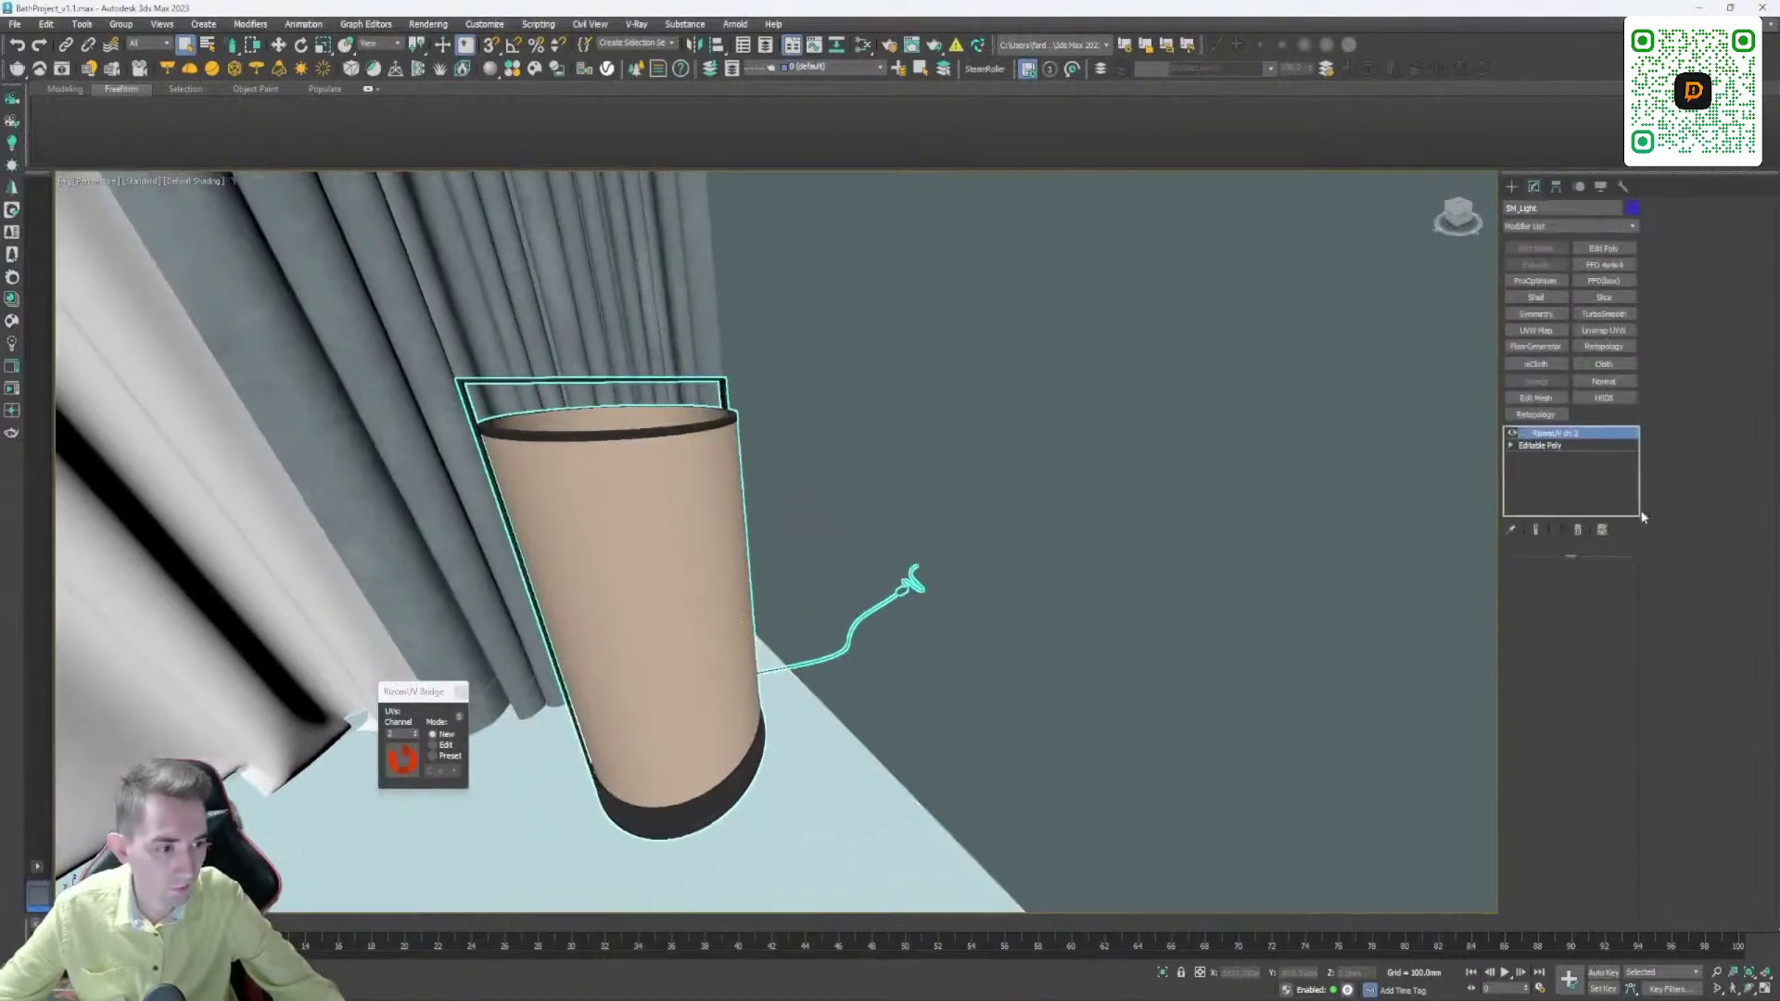
{"action": "middle_click_drag", "start_coordinate": [679, 443], "coordinate": [741, 436], "text": "alt"}
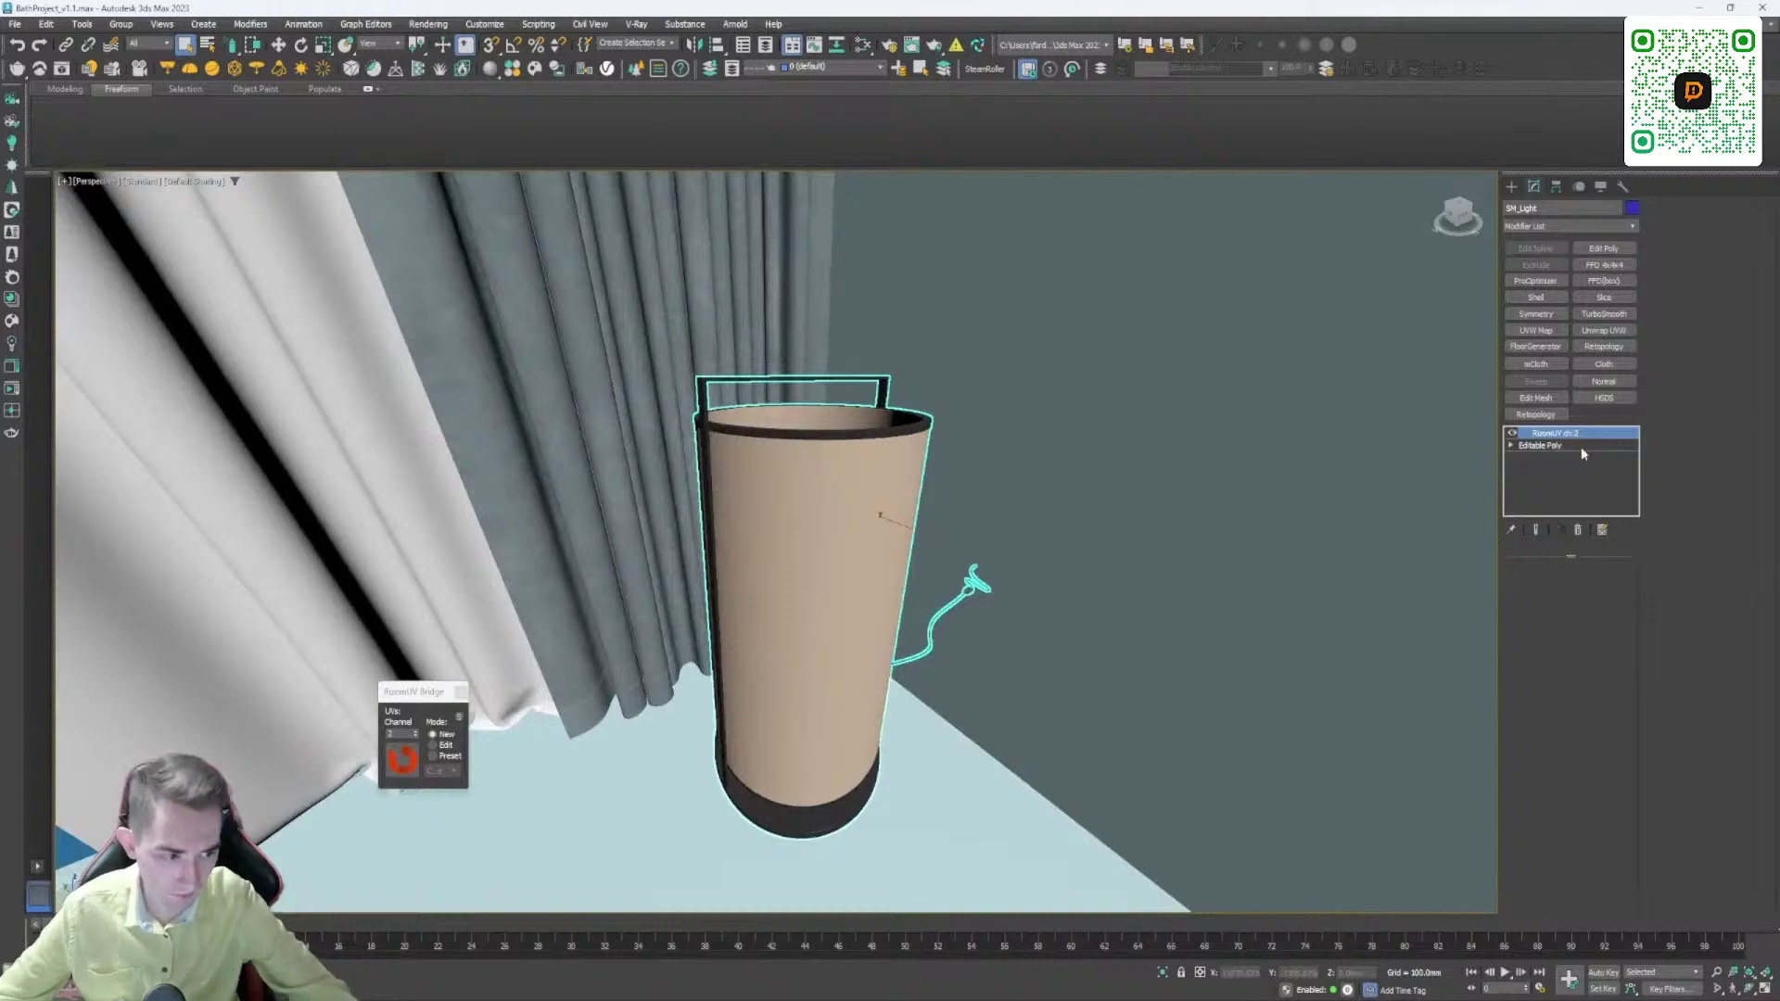
{"action": "middle_click_drag", "start_coordinate": [853, 445], "coordinate": [862, 519], "text": "alt"}
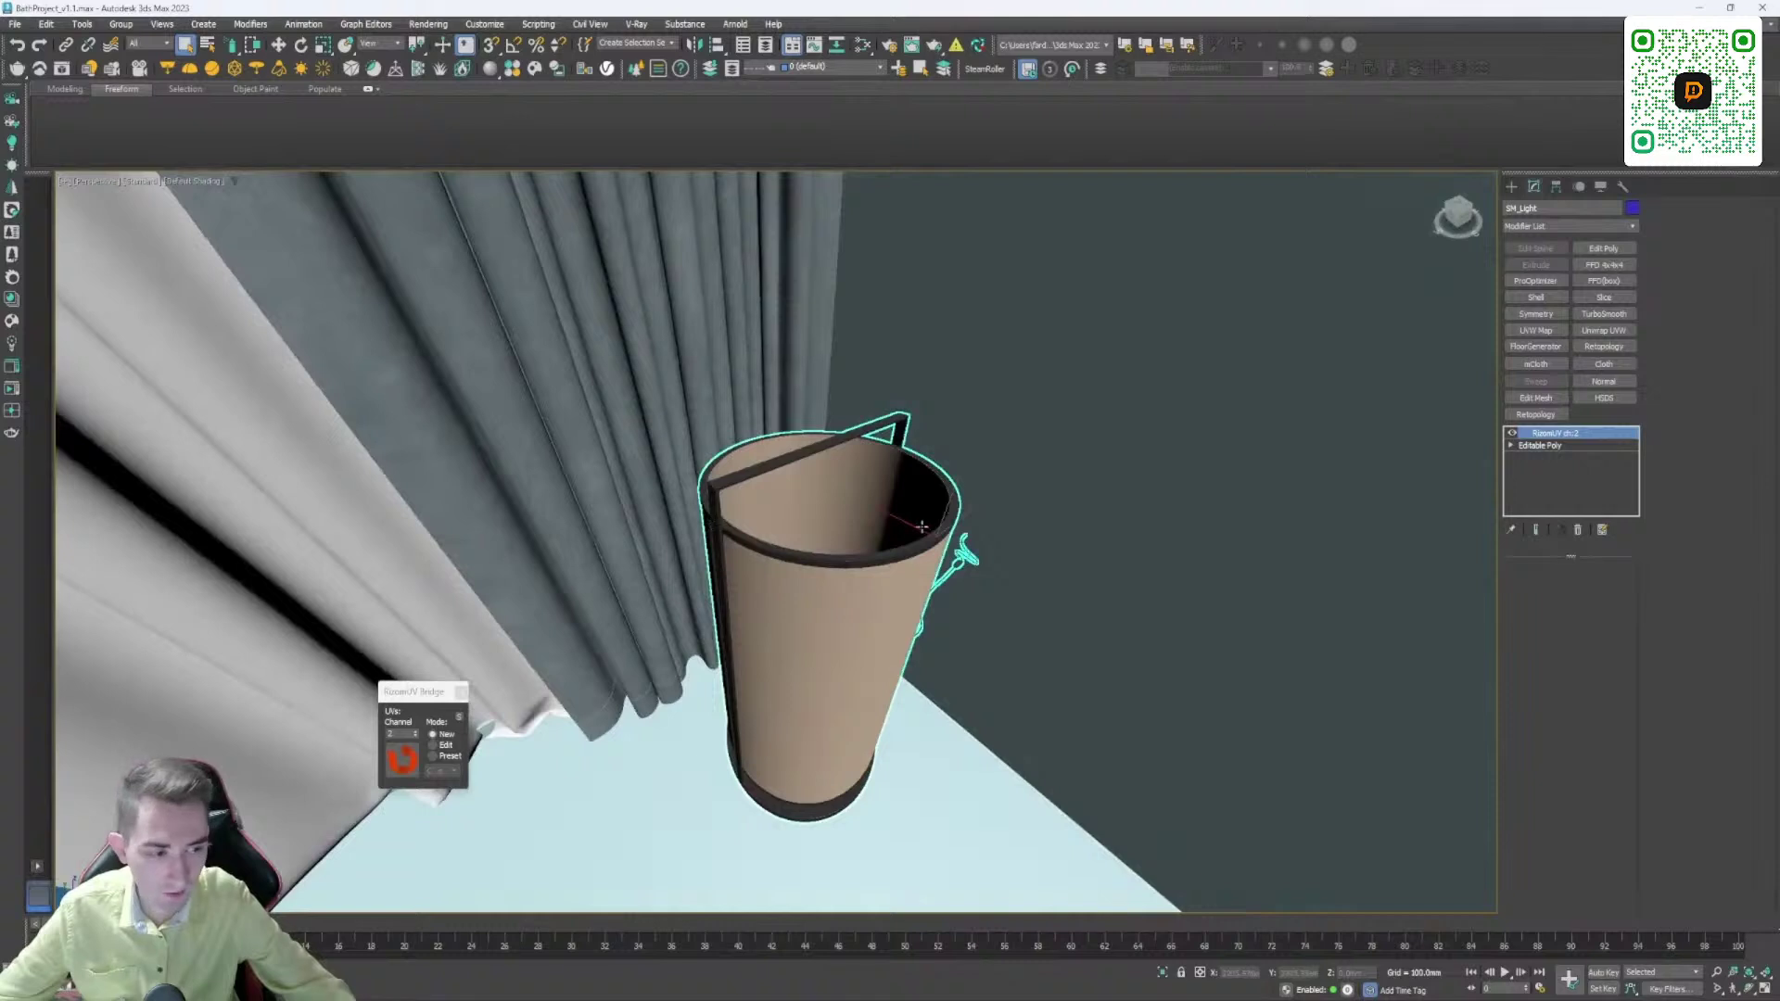
{"action": "middle_click_drag", "start_coordinate": [922, 527], "coordinate": [733, 446], "text": "alt"}
{"action": "right_click", "coordinate": [732, 447]}
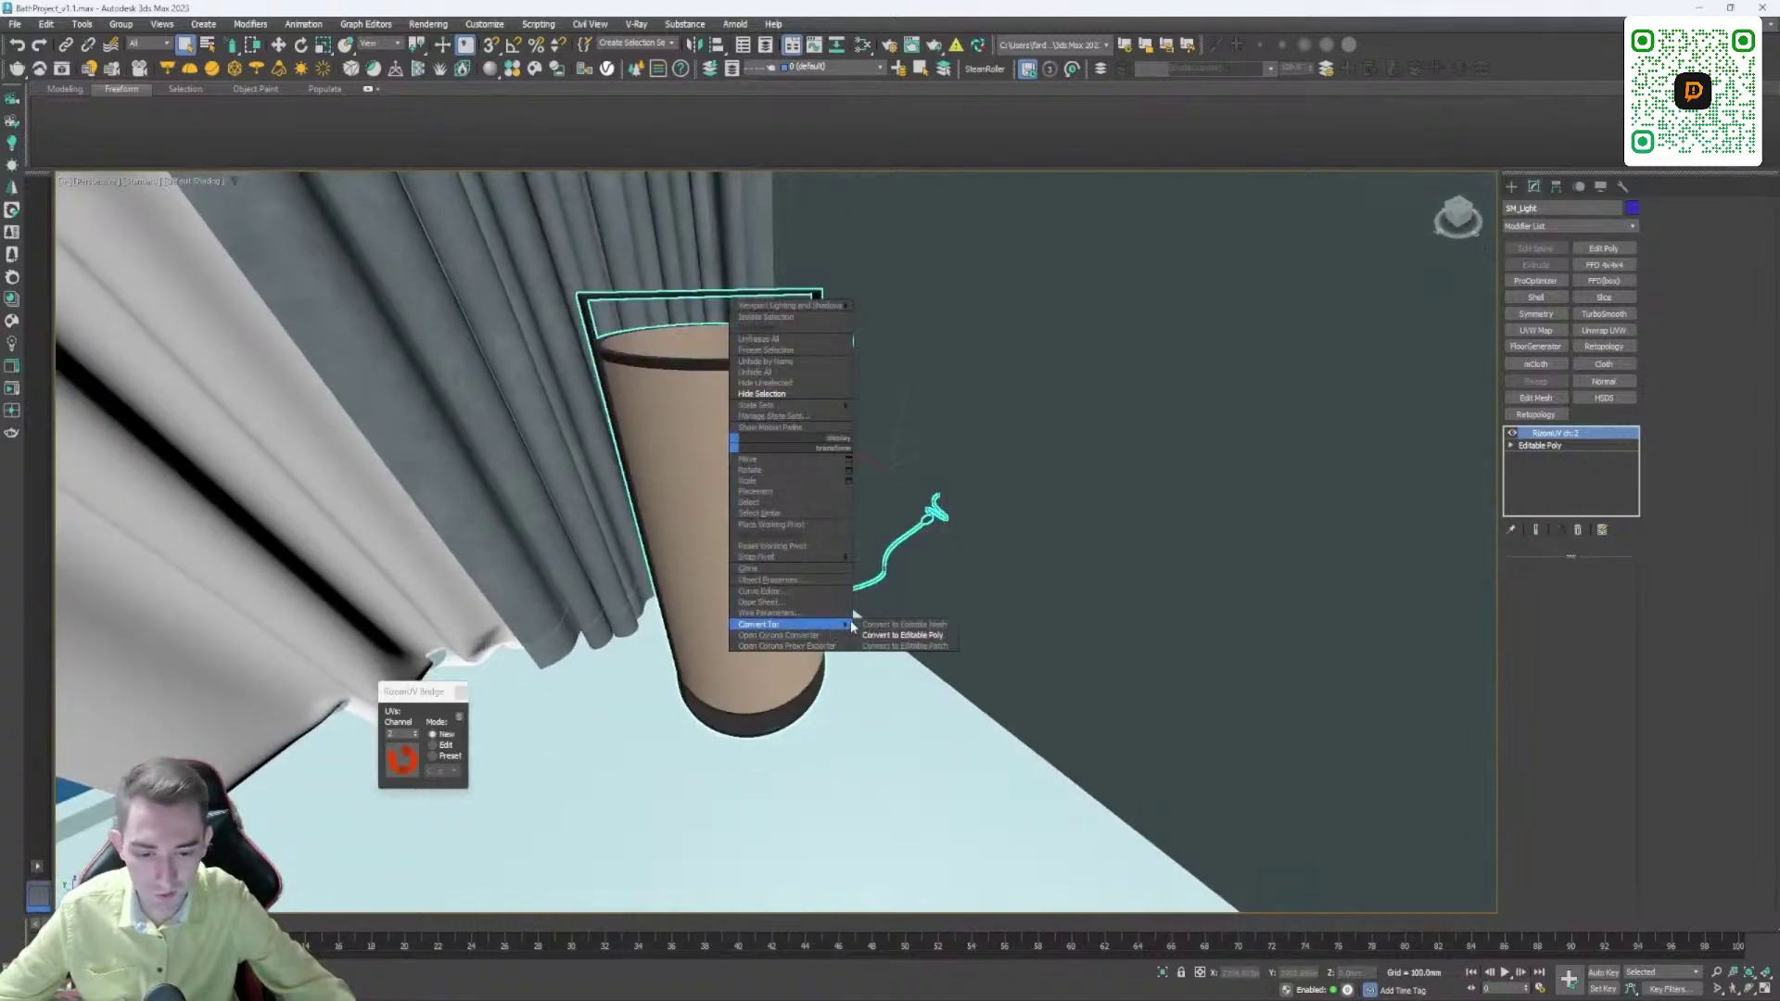
{"action": "left_click", "coordinate": [902, 635]}
Step: Select the white curtain beside the floor lamp, add an Unwrap UVW modifier to it, and open its UV editor
{"action": "scroll", "coordinate": [873, 509], "scroll_direction": "down", "scroll_amount": 5}
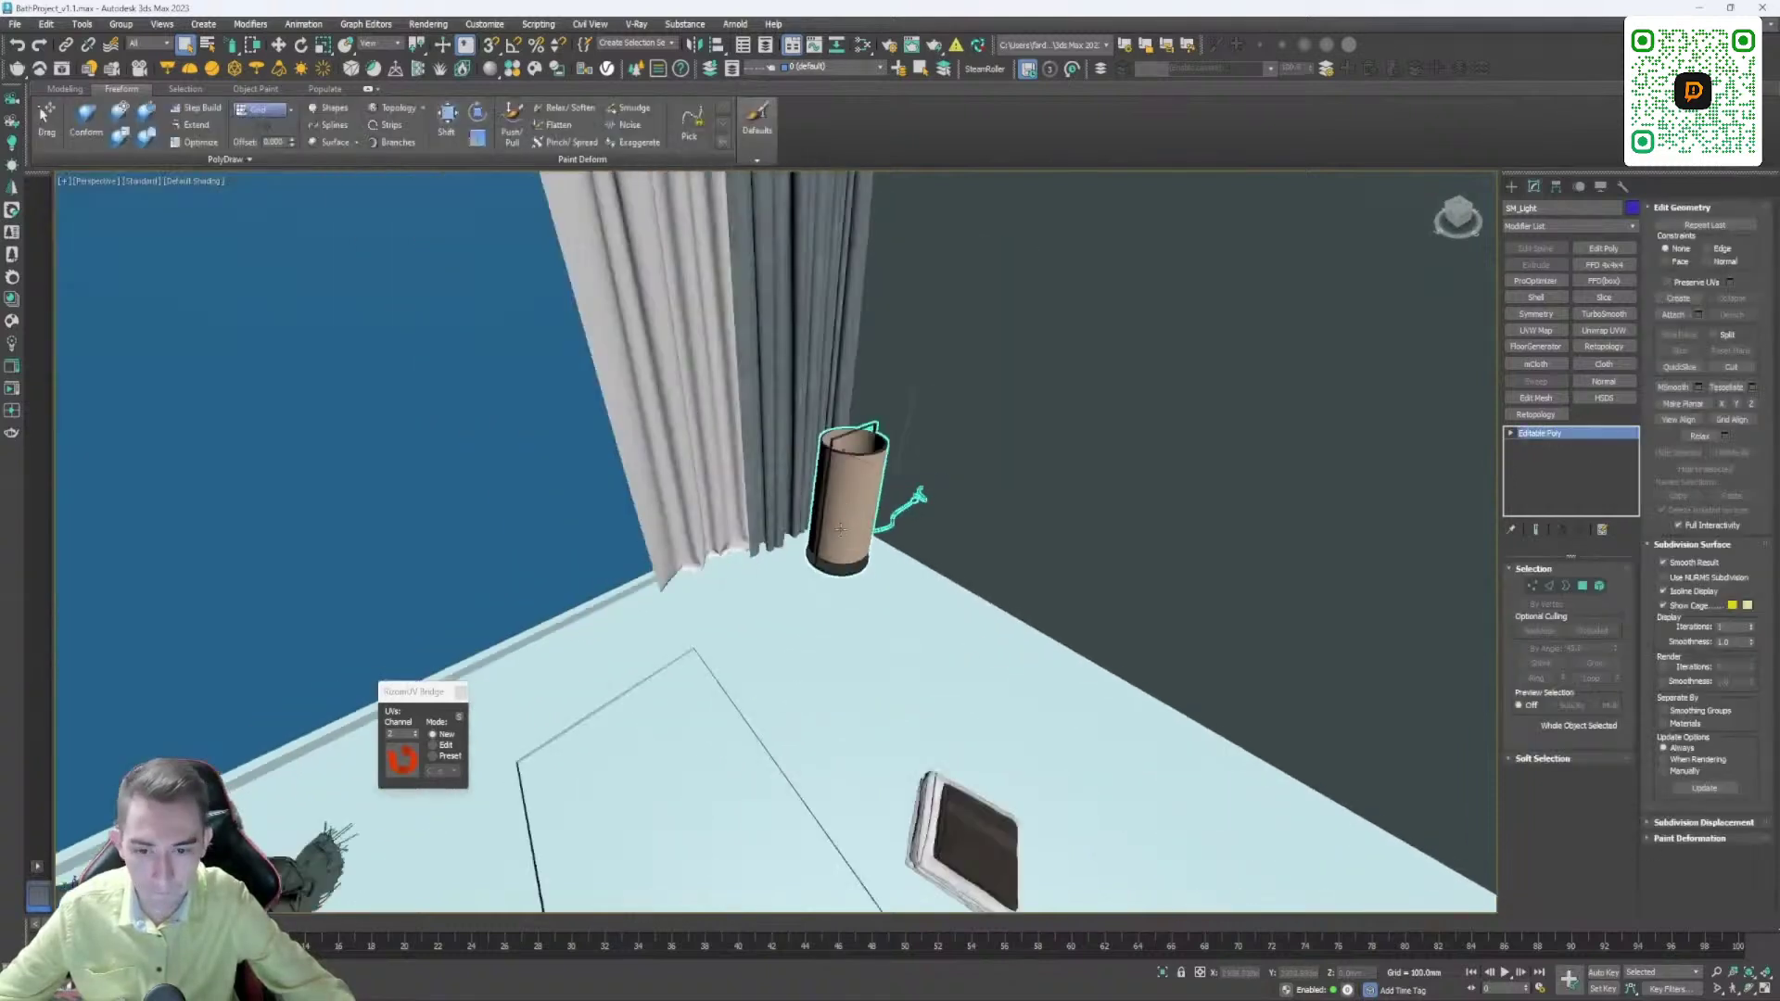
{"action": "middle_click_drag", "start_coordinate": [840, 529], "coordinate": [823, 383], "text": "alt"}
{"action": "left_click", "coordinate": [844, 501]}
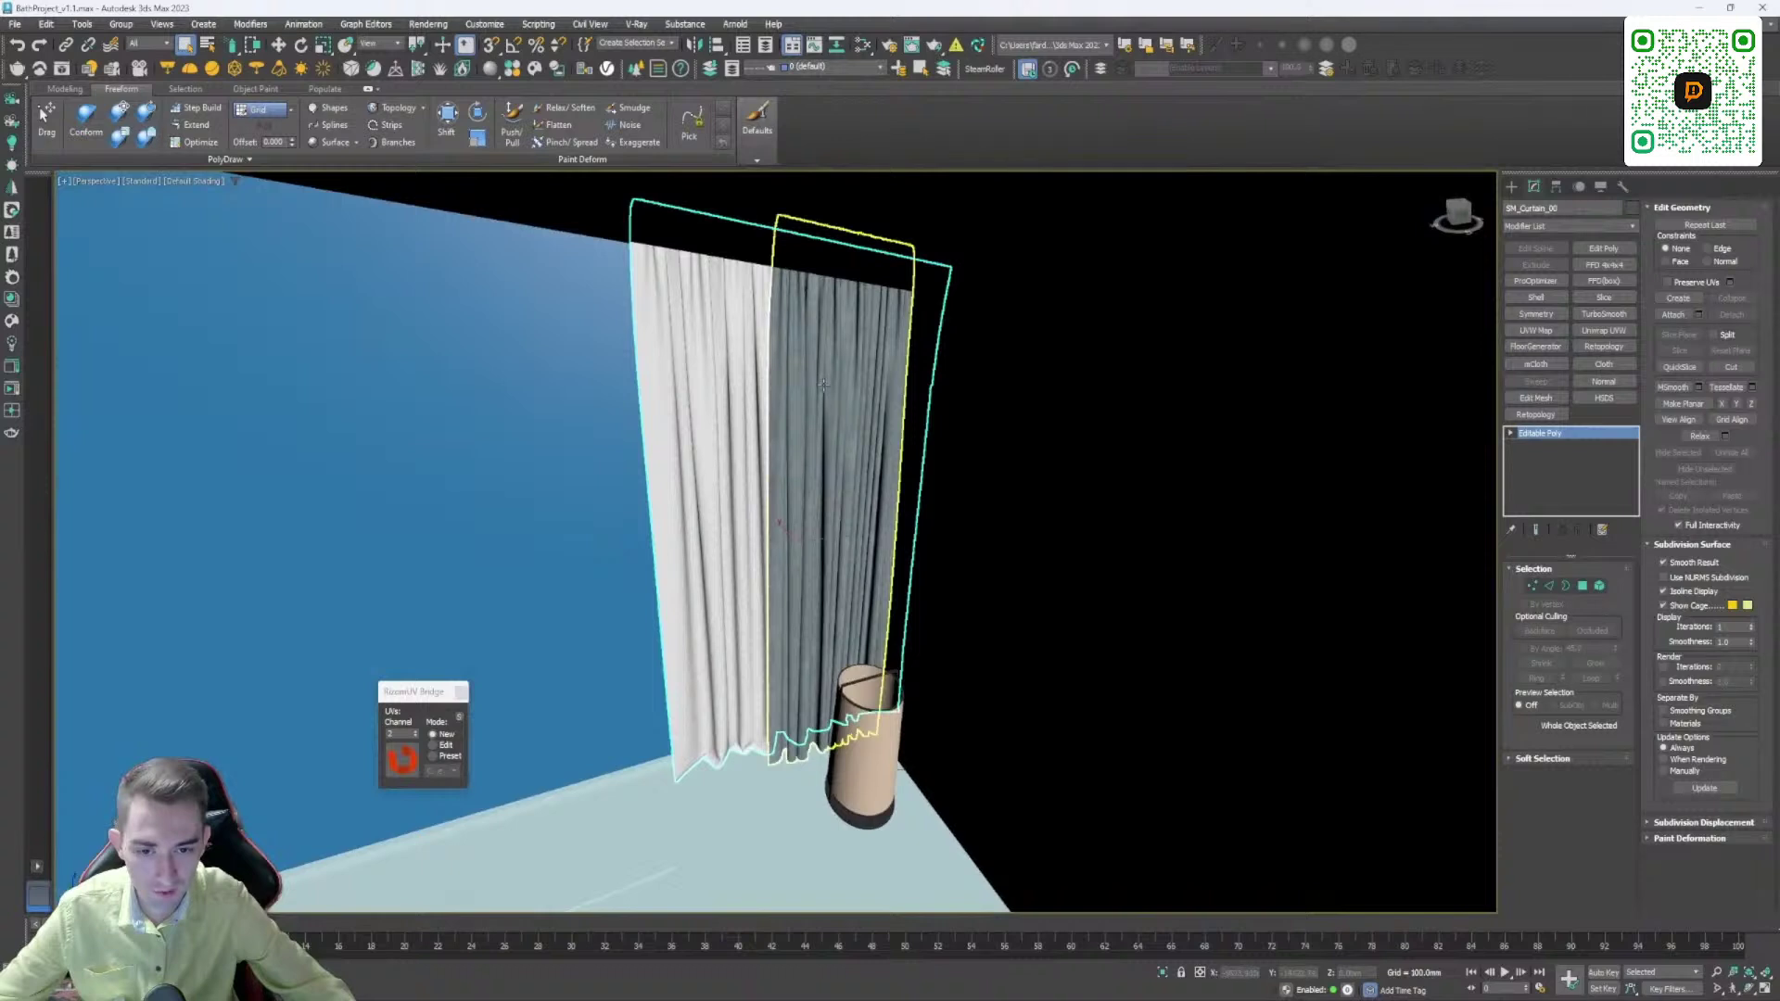
{"action": "middle_click_drag", "start_coordinate": [824, 383], "coordinate": [828, 530], "text": "alt"}
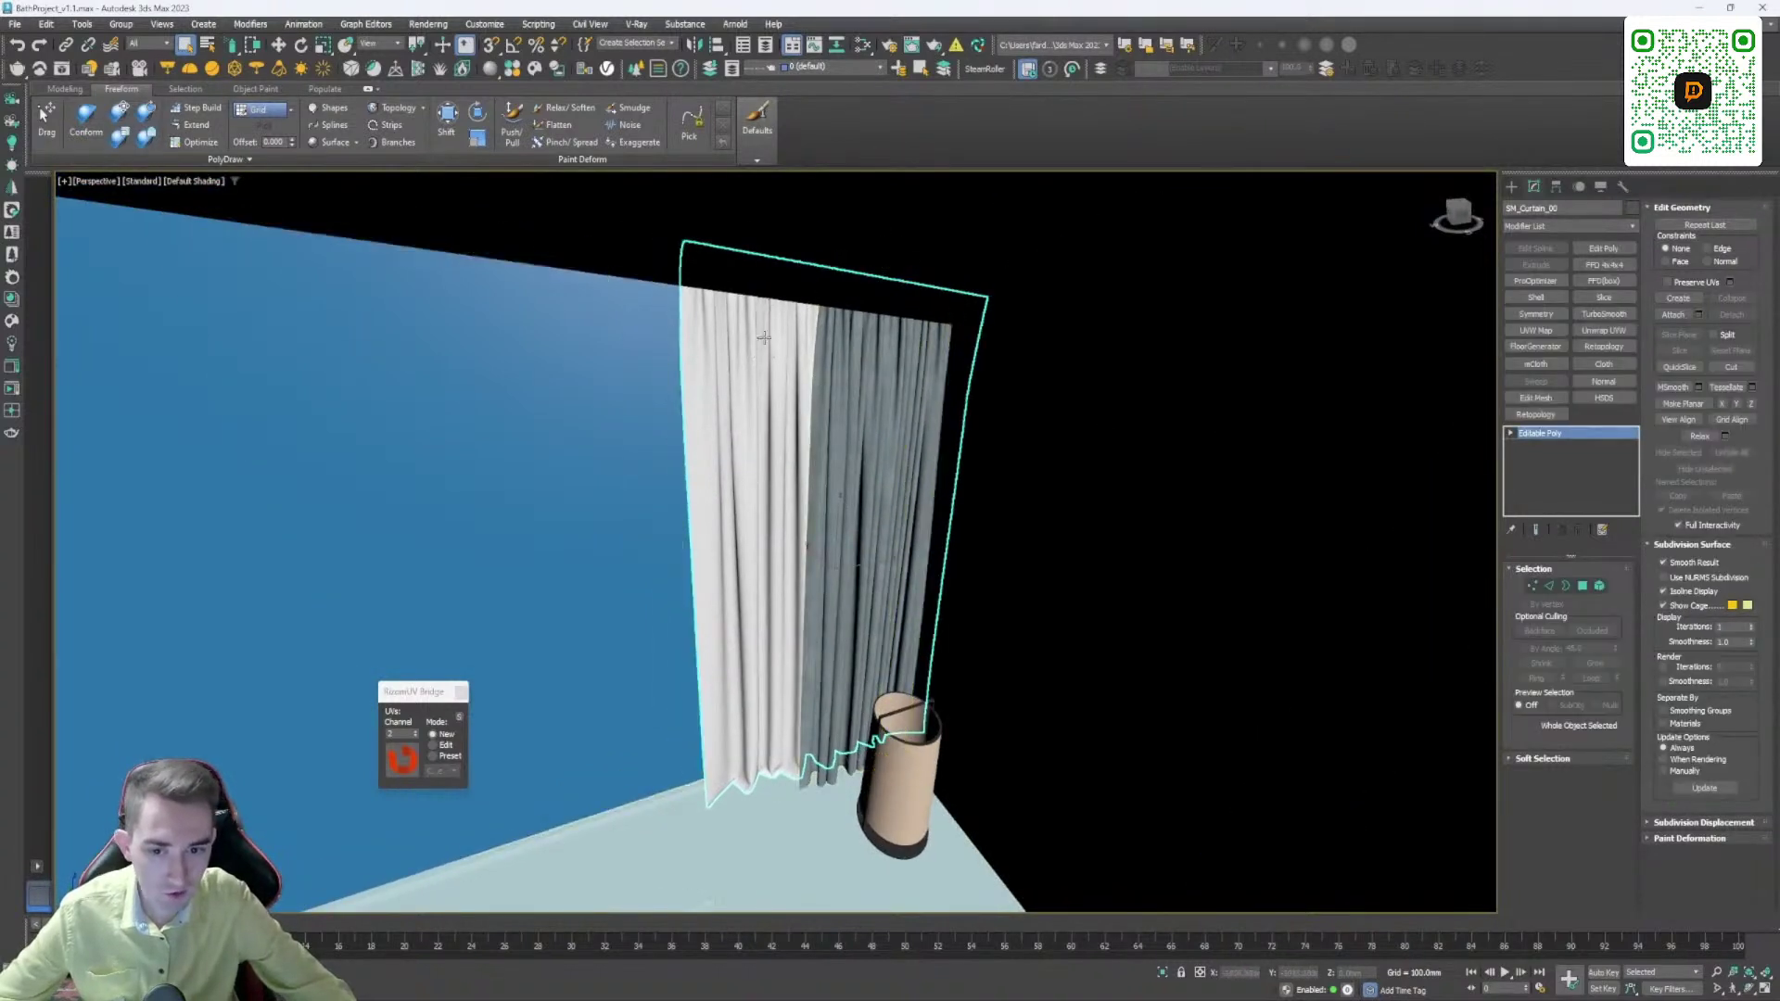
{"action": "middle_click_drag", "start_coordinate": [867, 476], "coordinate": [751, 313], "text": "alt"}
{"action": "left_click", "coordinate": [606, 715]}
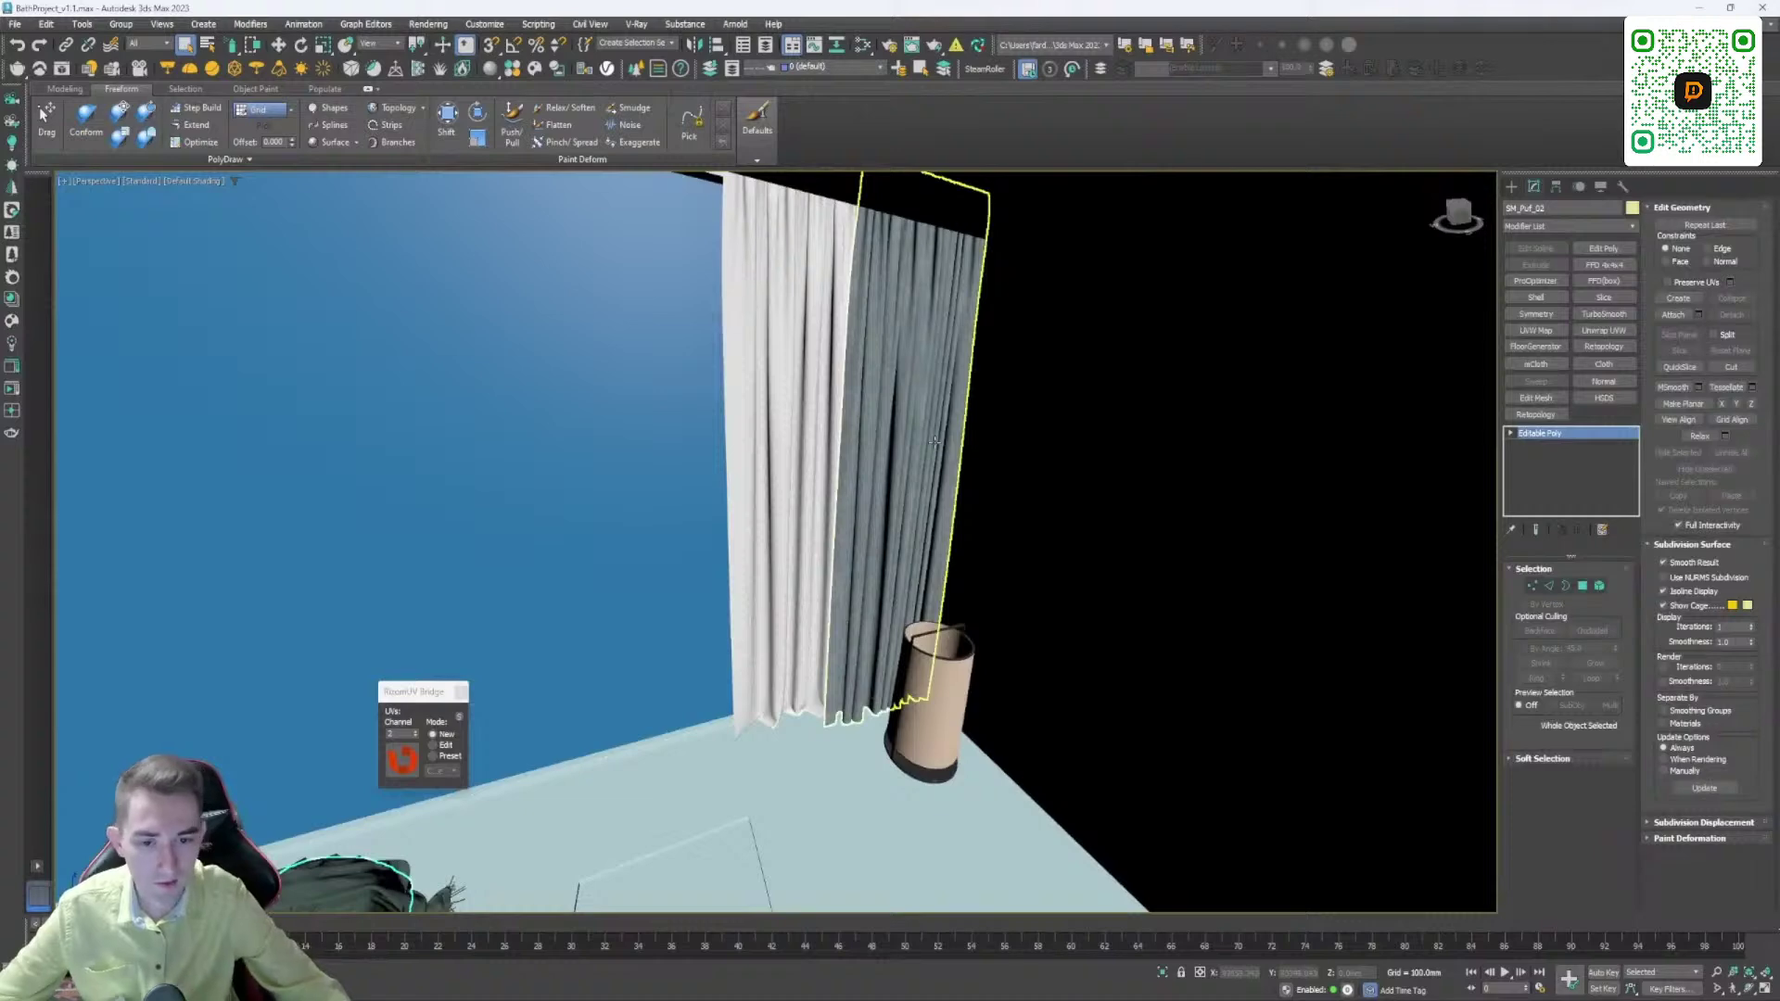
{"action": "middle_click_drag", "start_coordinate": [931, 443], "coordinate": [837, 481]}
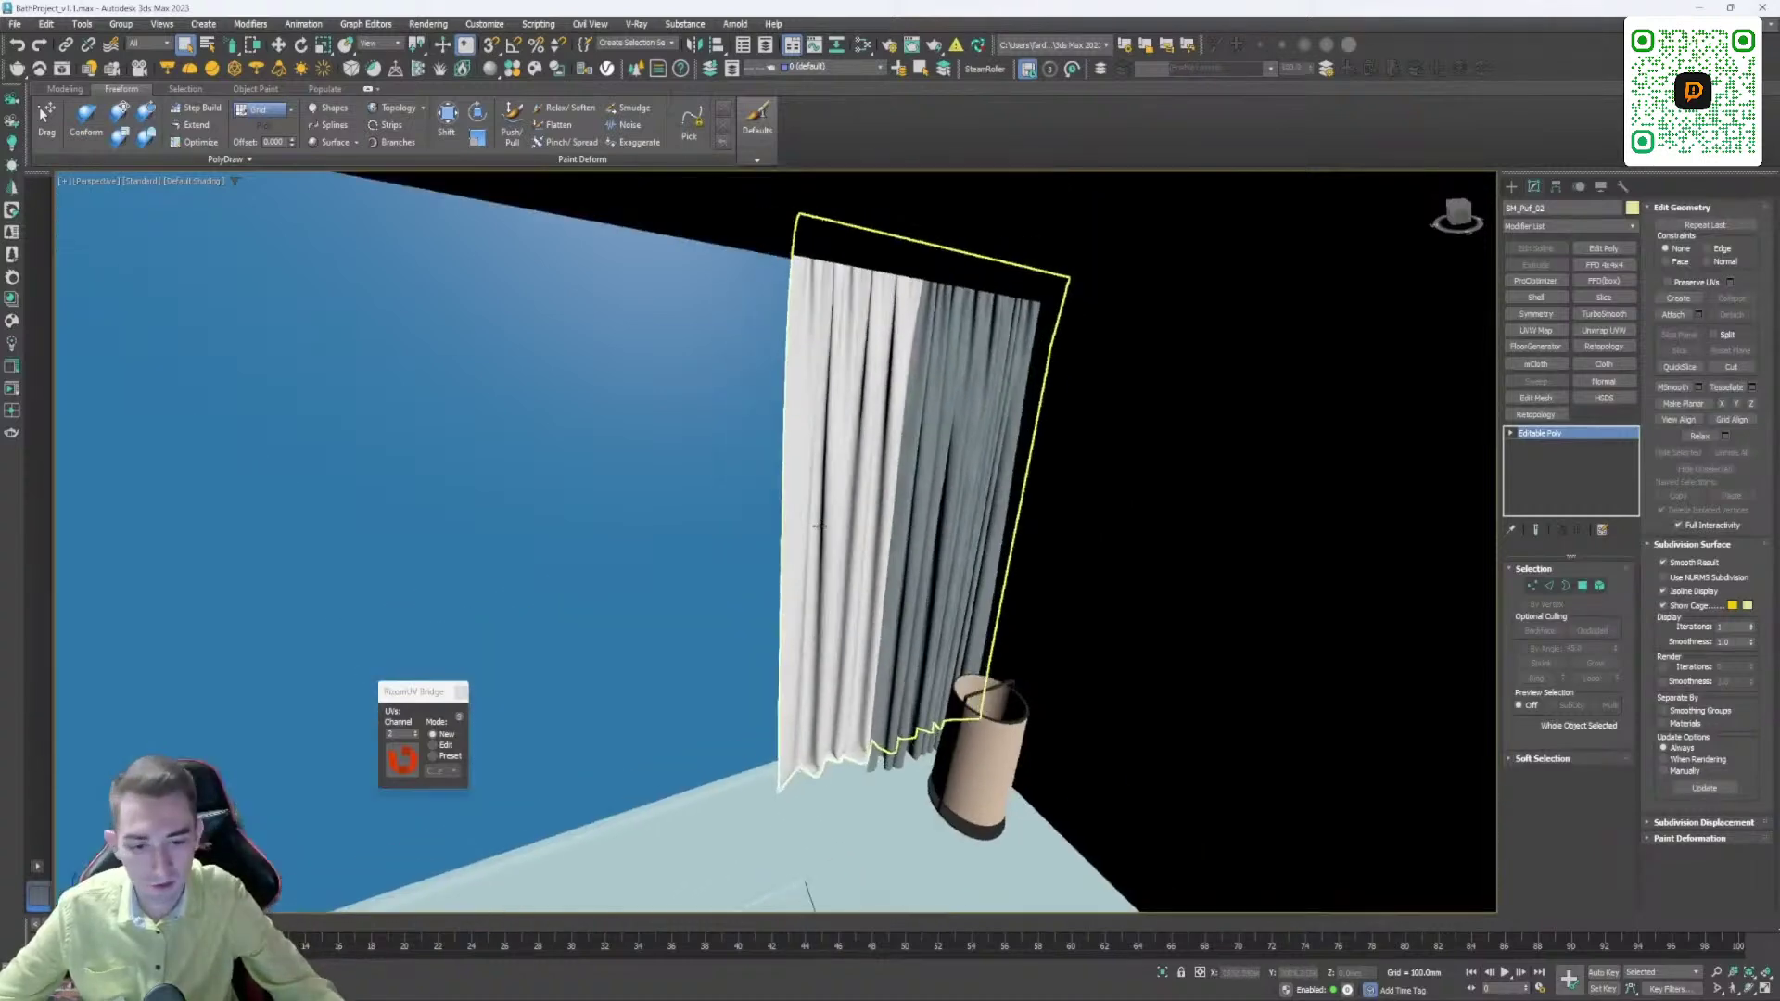
{"action": "middle_click_drag", "start_coordinate": [702, 739], "coordinate": [814, 635]}
{"action": "left_click", "coordinate": [833, 397]}
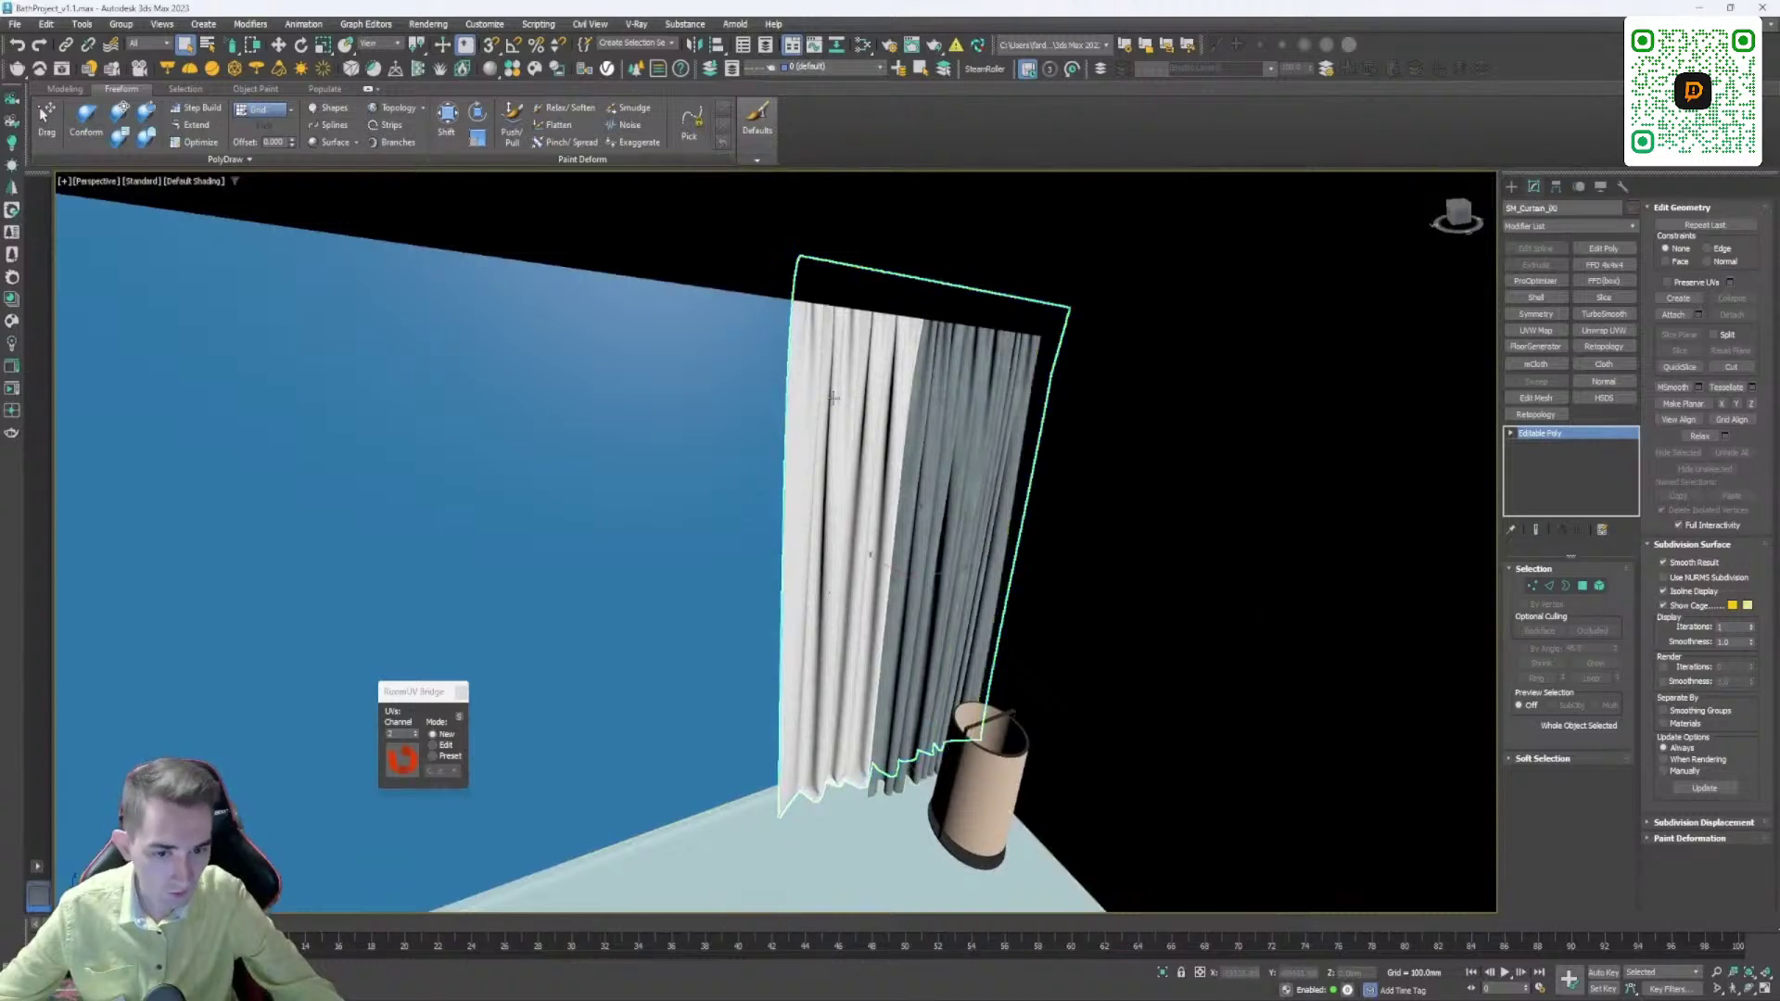
{"action": "left_click", "coordinate": [1612, 333]}
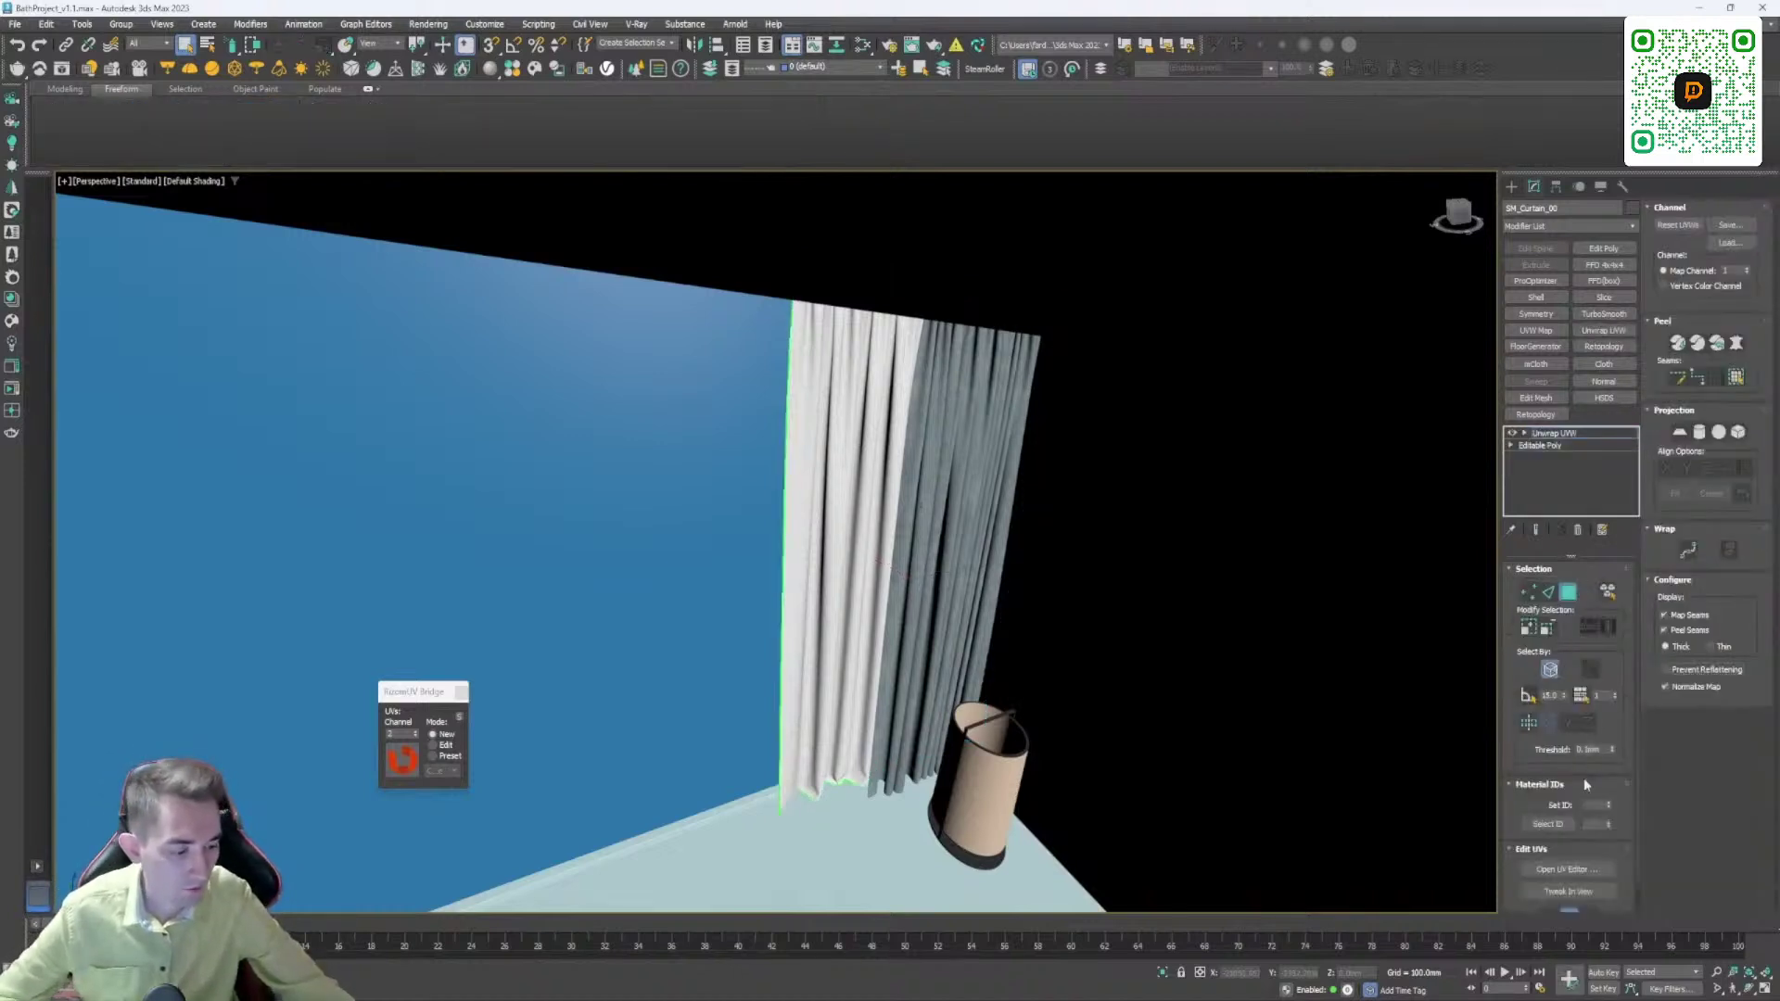
{"action": "left_click", "coordinate": [1561, 870]}
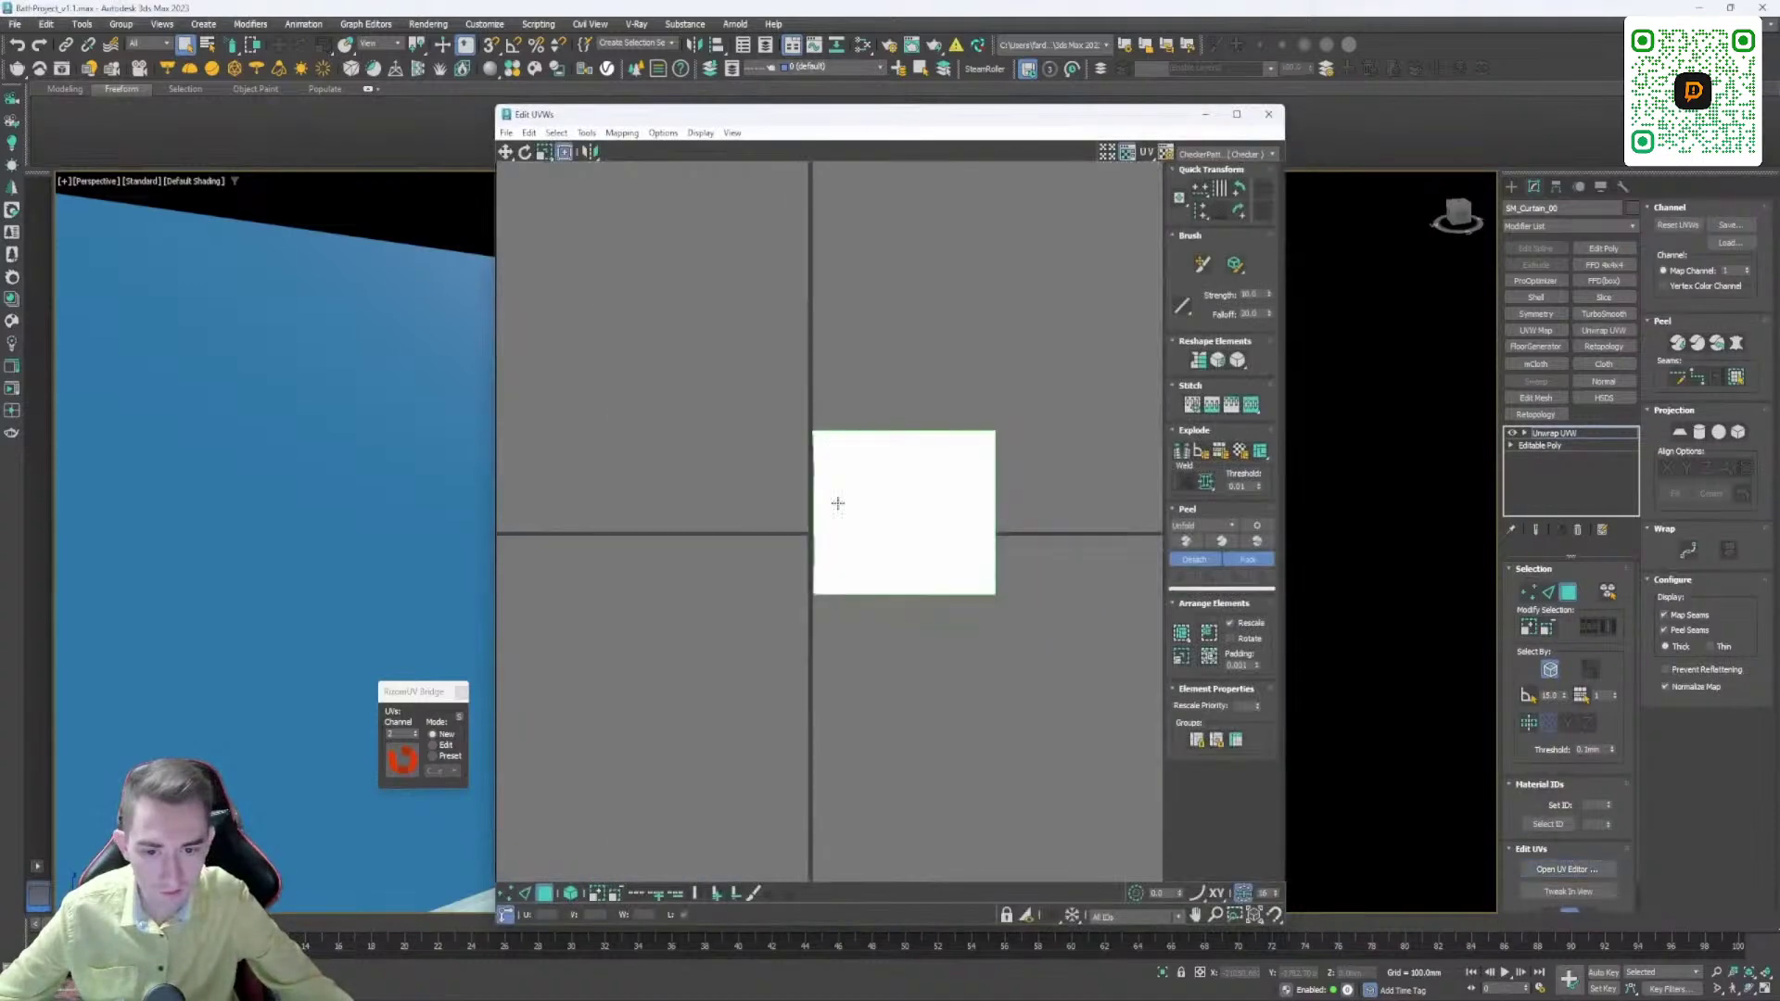
Step: Close the UV editor, move the white curtain's UVs to map channel 2, and convert the curtain to an Editable Poly
{"action": "left_click", "coordinate": [1268, 114]}
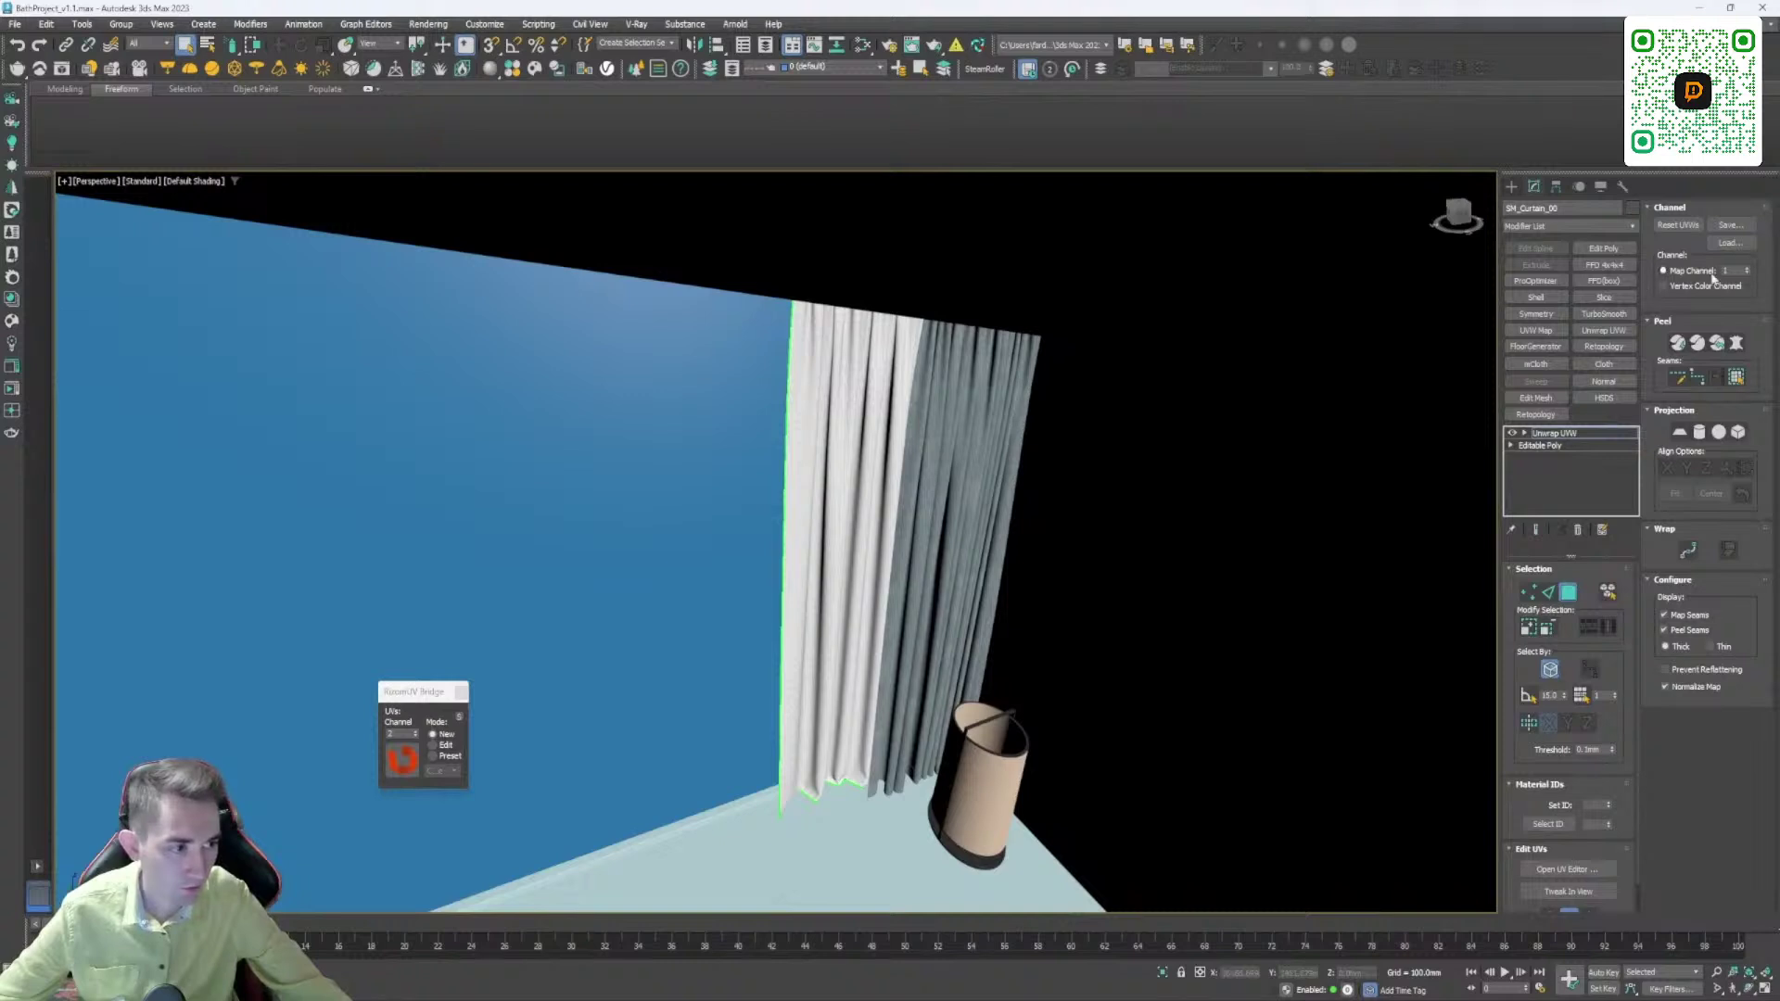
{"action": "left_click", "coordinate": [1749, 269]}
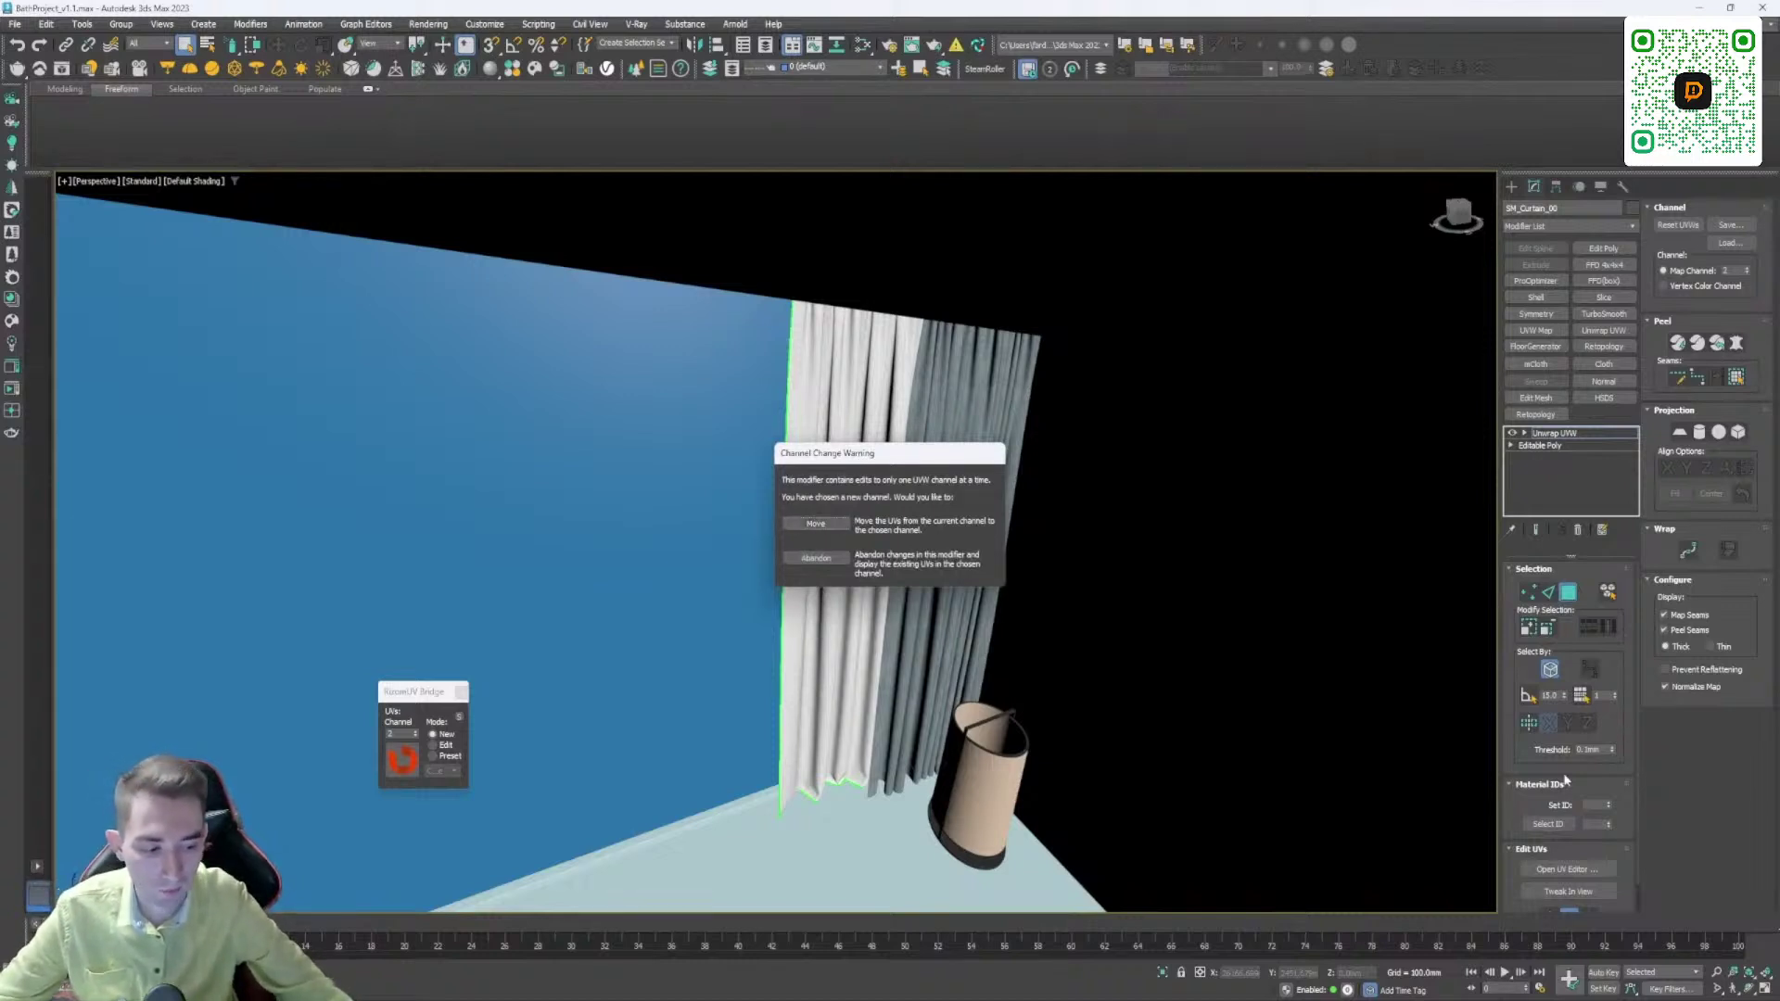
{"action": "left_click", "coordinate": [814, 523]}
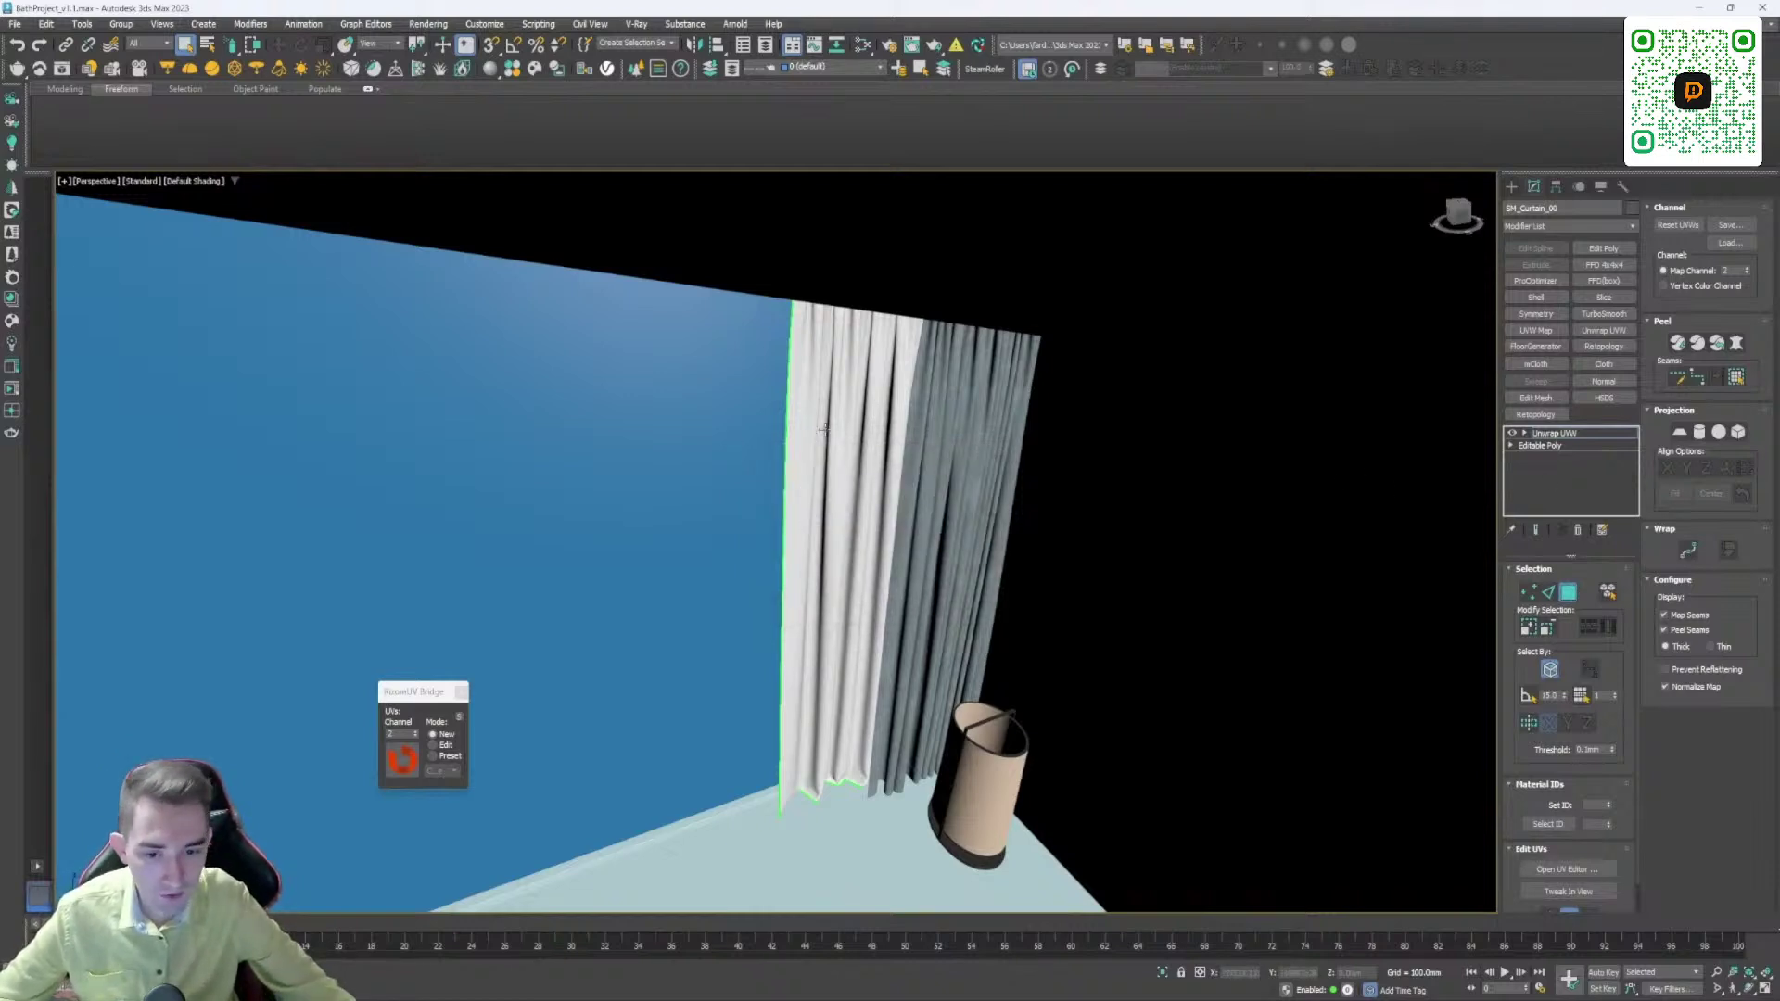
{"action": "right_click", "coordinate": [850, 411]}
{"action": "mouse_move", "coordinate": [918, 593]}
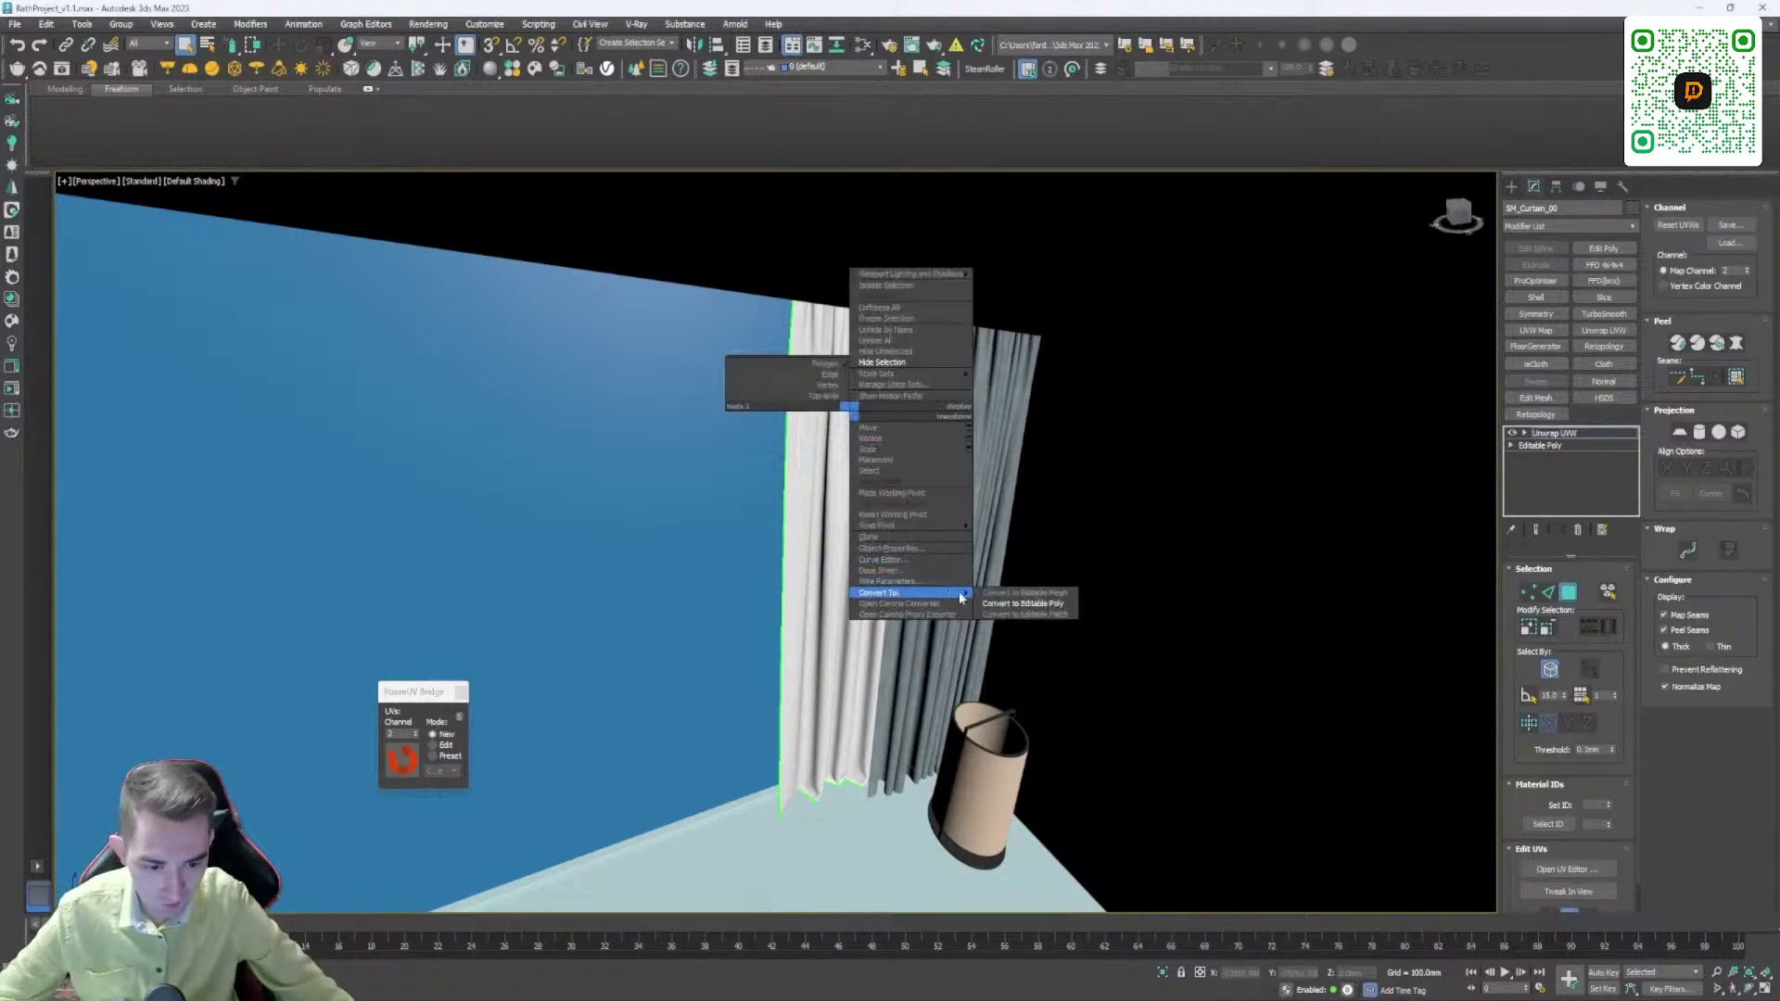
{"action": "left_click", "coordinate": [1029, 604]}
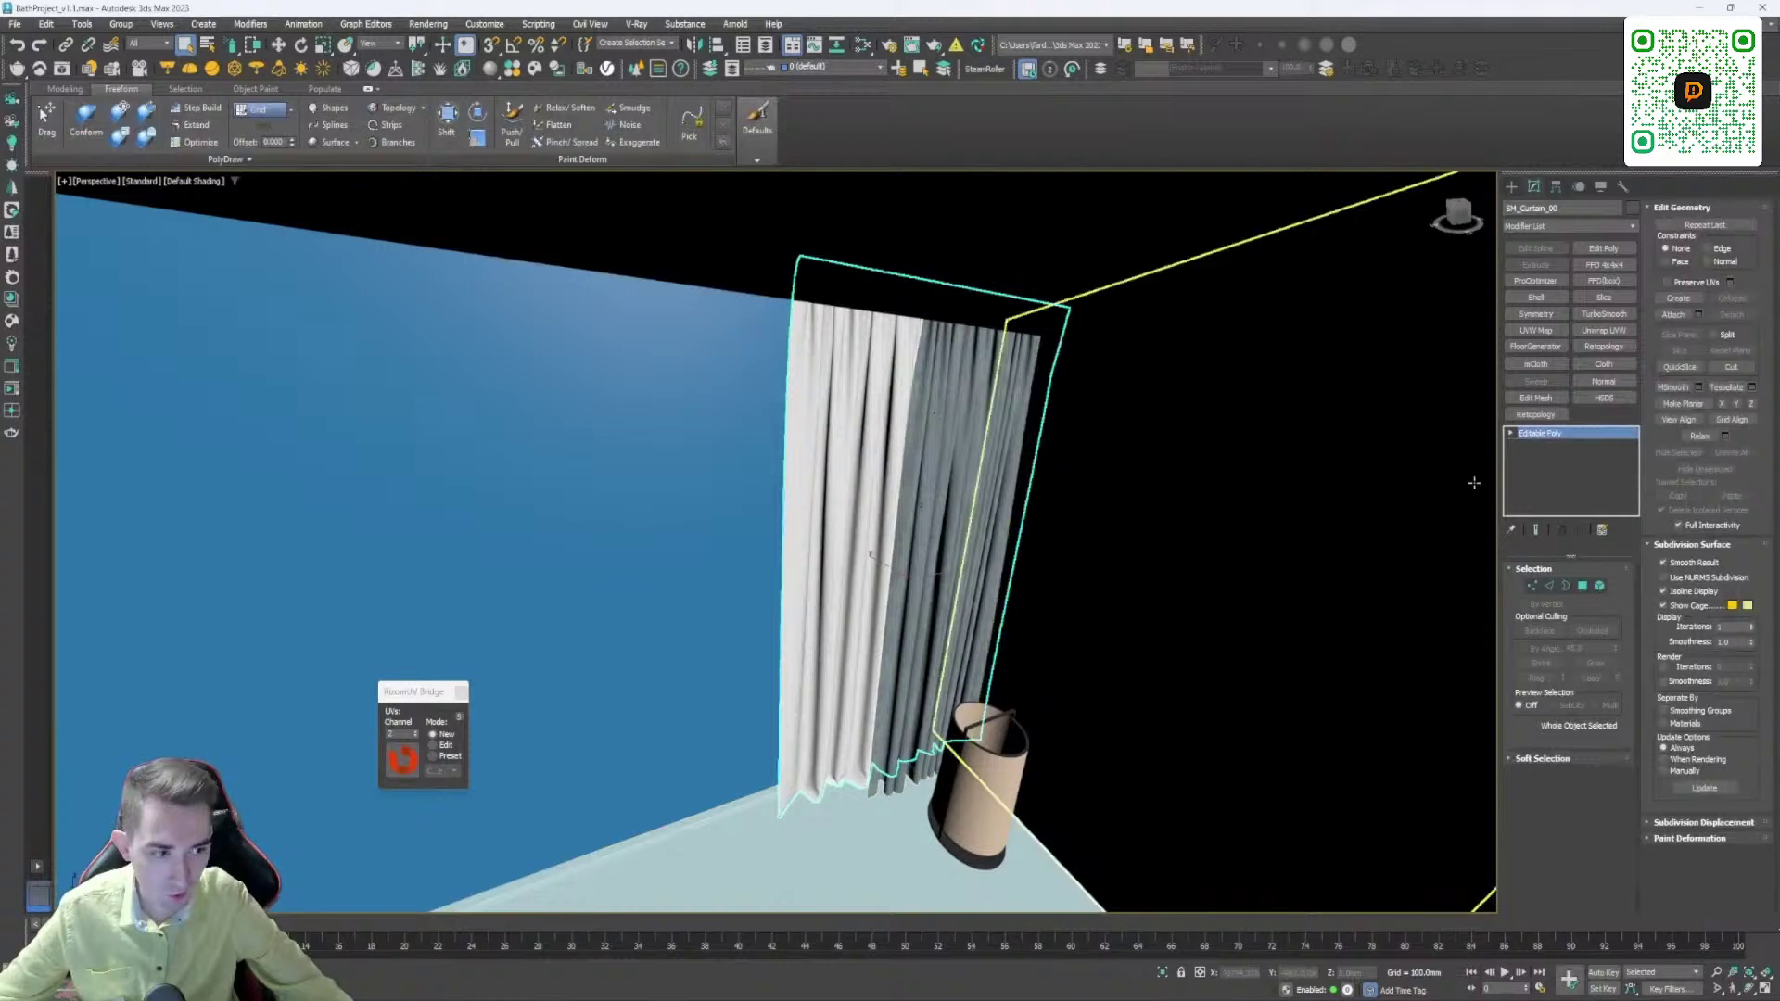
Step: Place the RizomUV Bridge window beside the curtain, set it to Edit mode on UV channel 2, and send the curtain to RizomUV
{"action": "middle_click_drag", "start_coordinate": [872, 436], "coordinate": [877, 526], "text": "alt"}
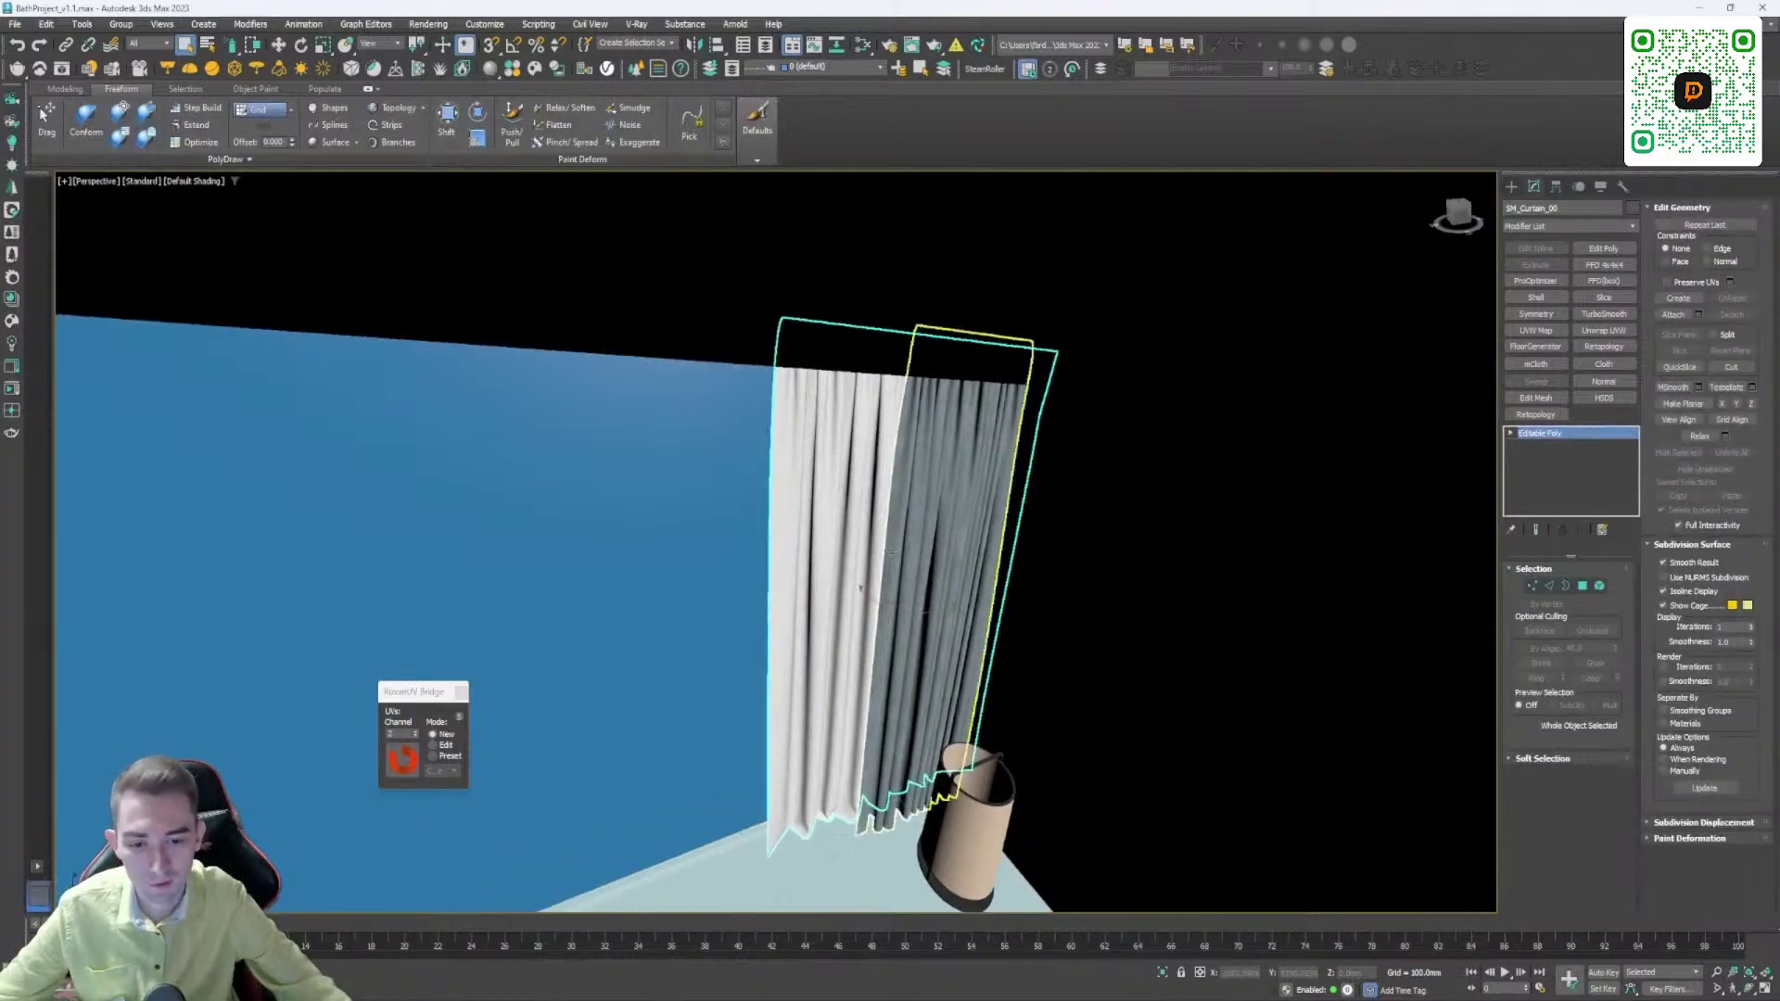
{"action": "middle_click_drag", "start_coordinate": [417, 538], "coordinate": [423, 545], "text": "alt"}
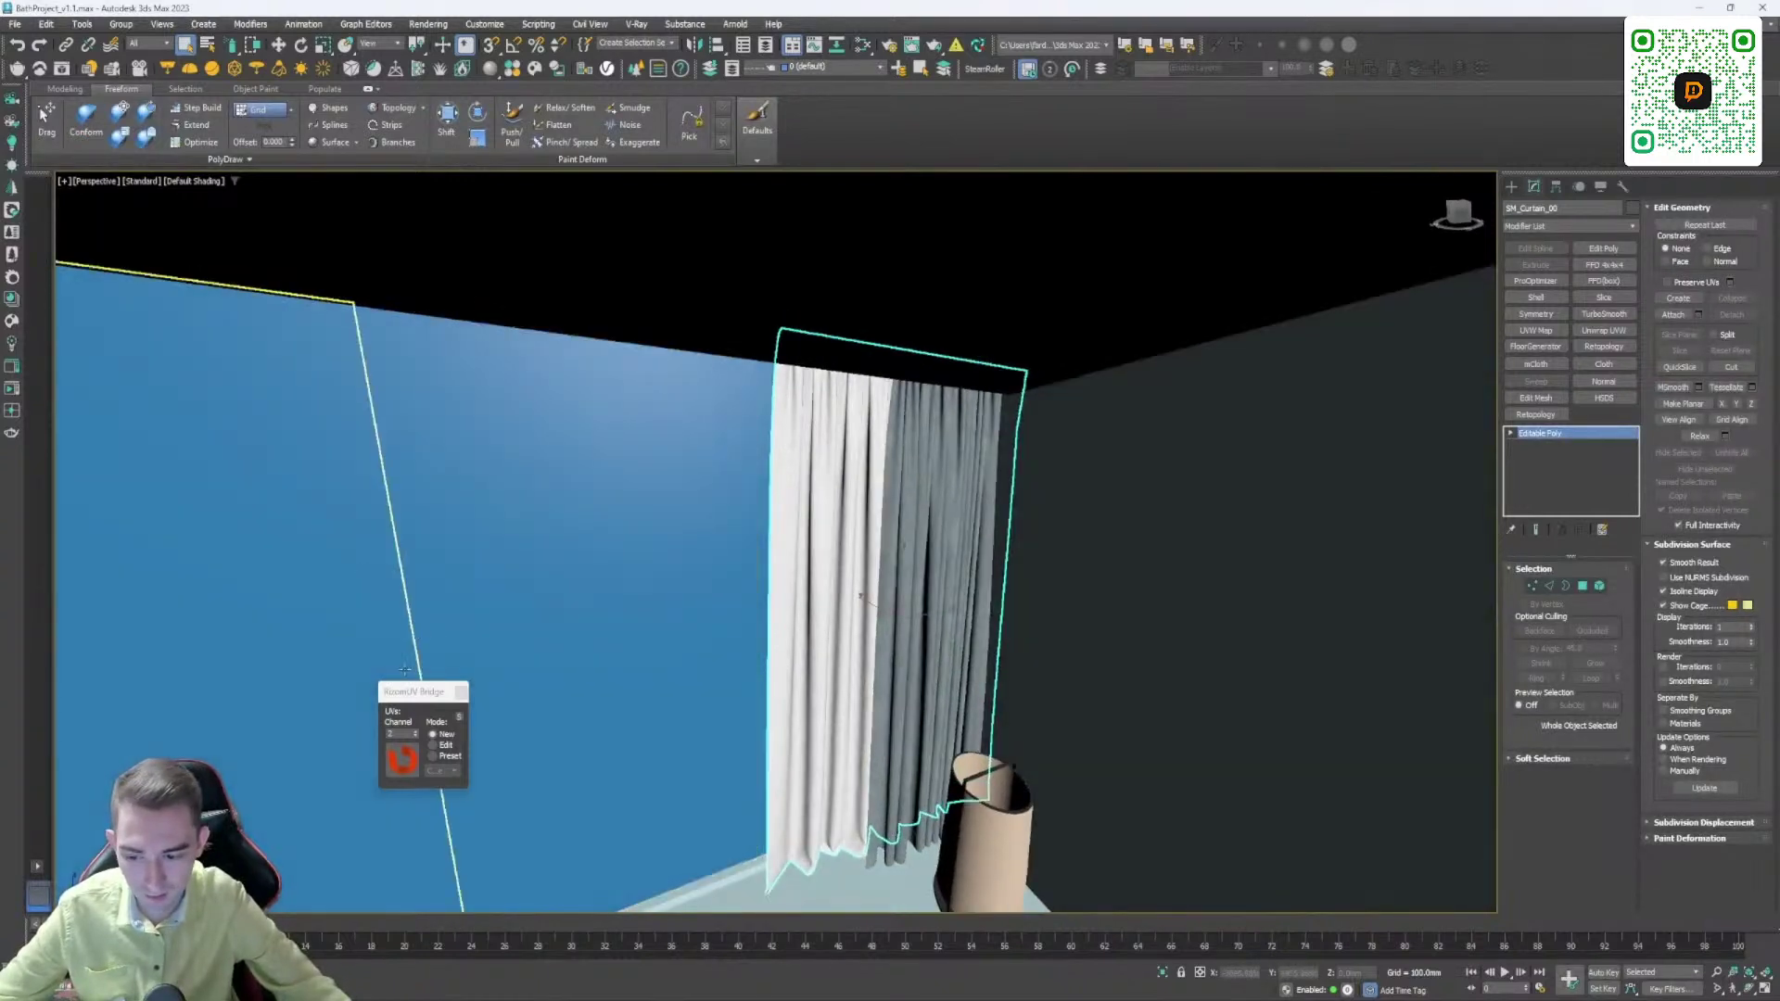
{"action": "left_click_drag", "start_coordinate": [413, 691], "coordinate": [689, 395]}
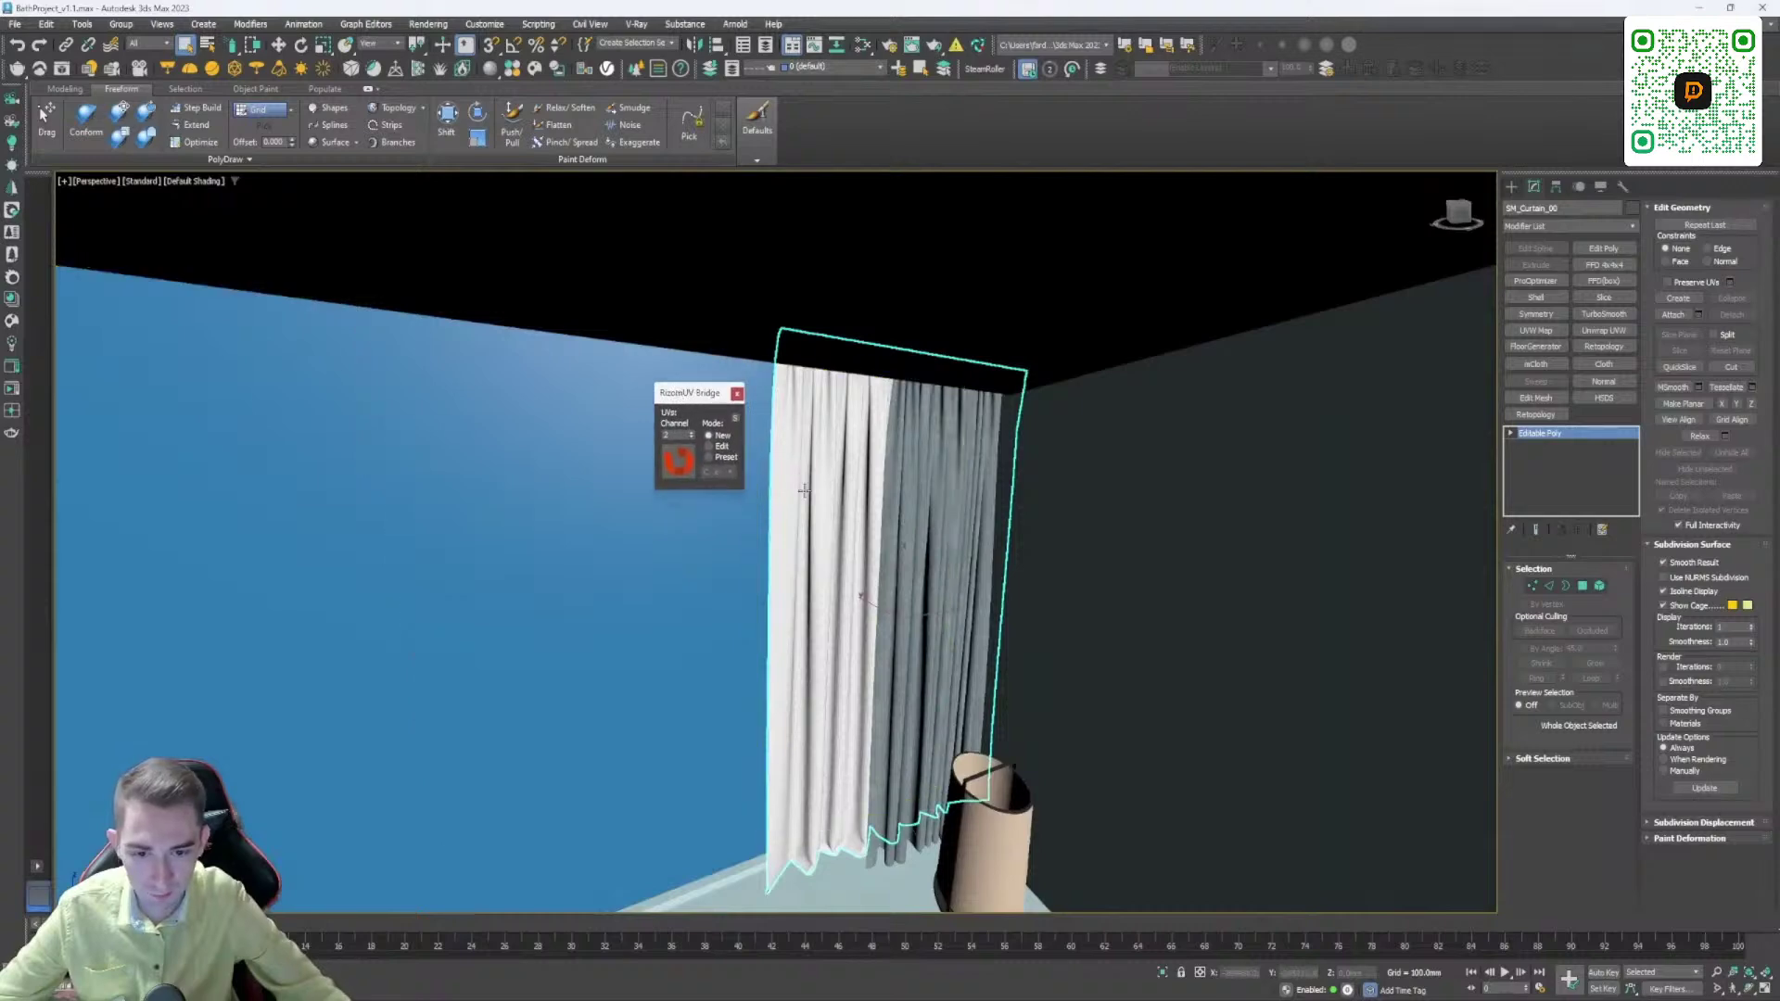
{"action": "middle_click_drag", "start_coordinate": [838, 498], "coordinate": [797, 500], "text": "alt"}
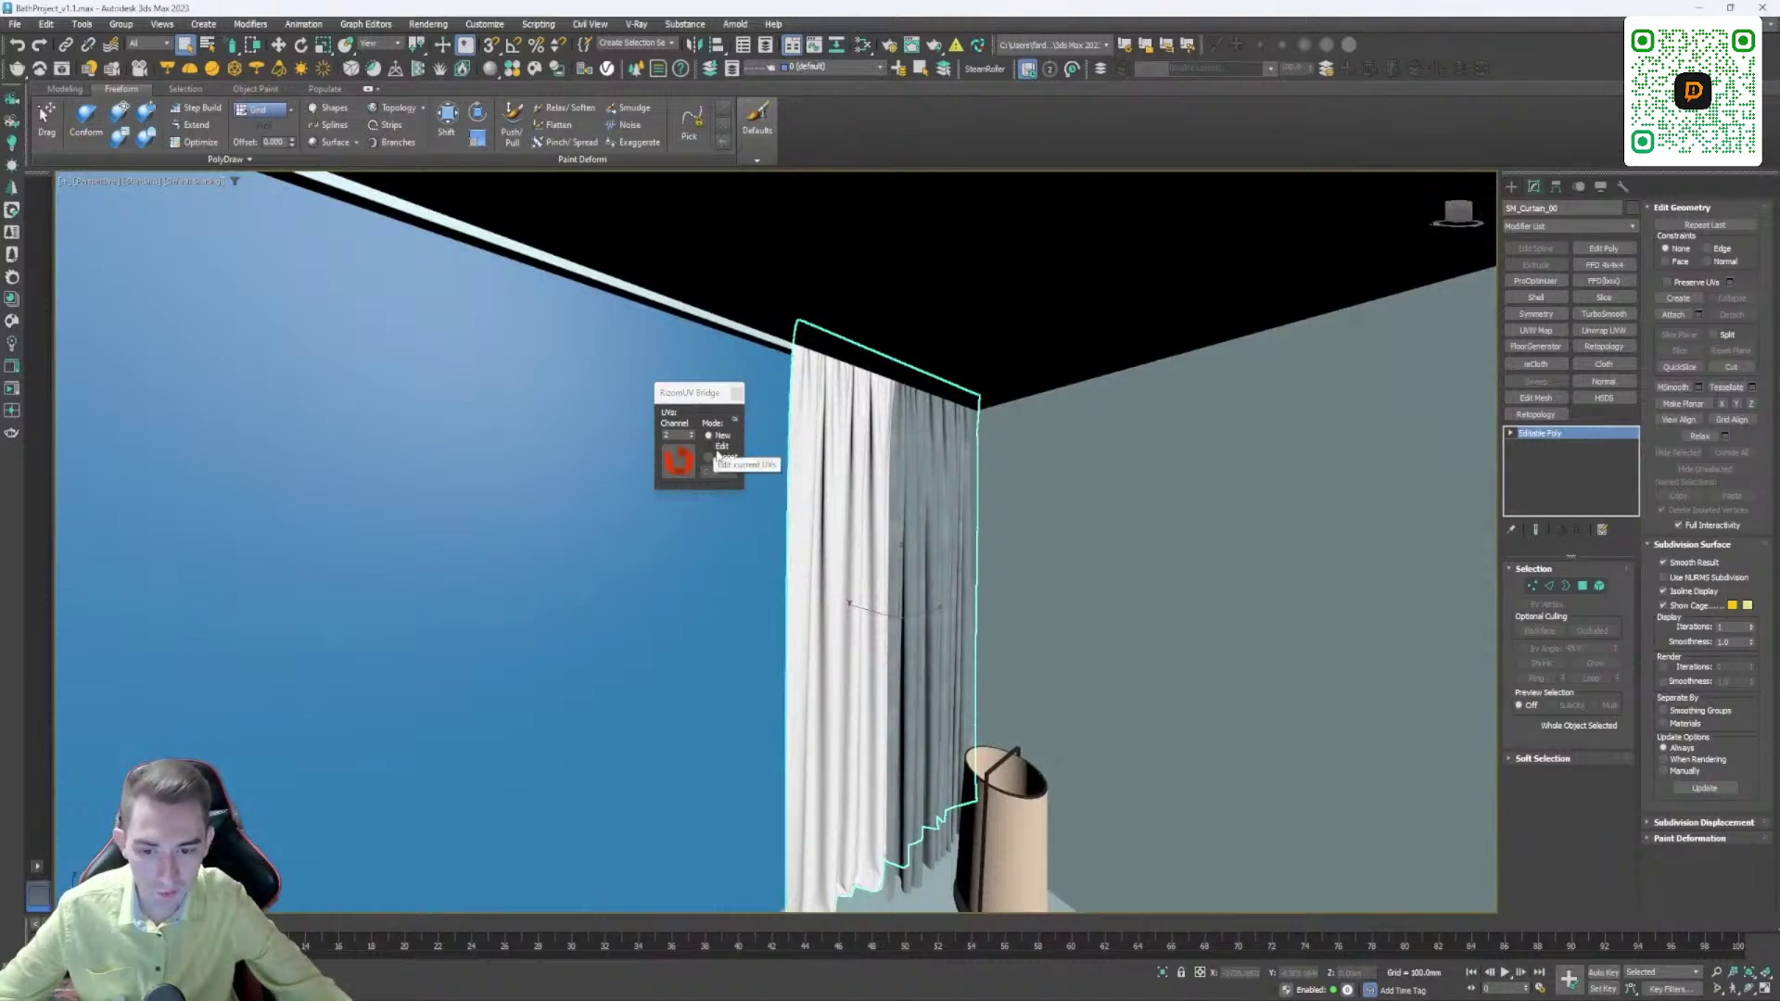
{"action": "left_click", "coordinate": [709, 446]}
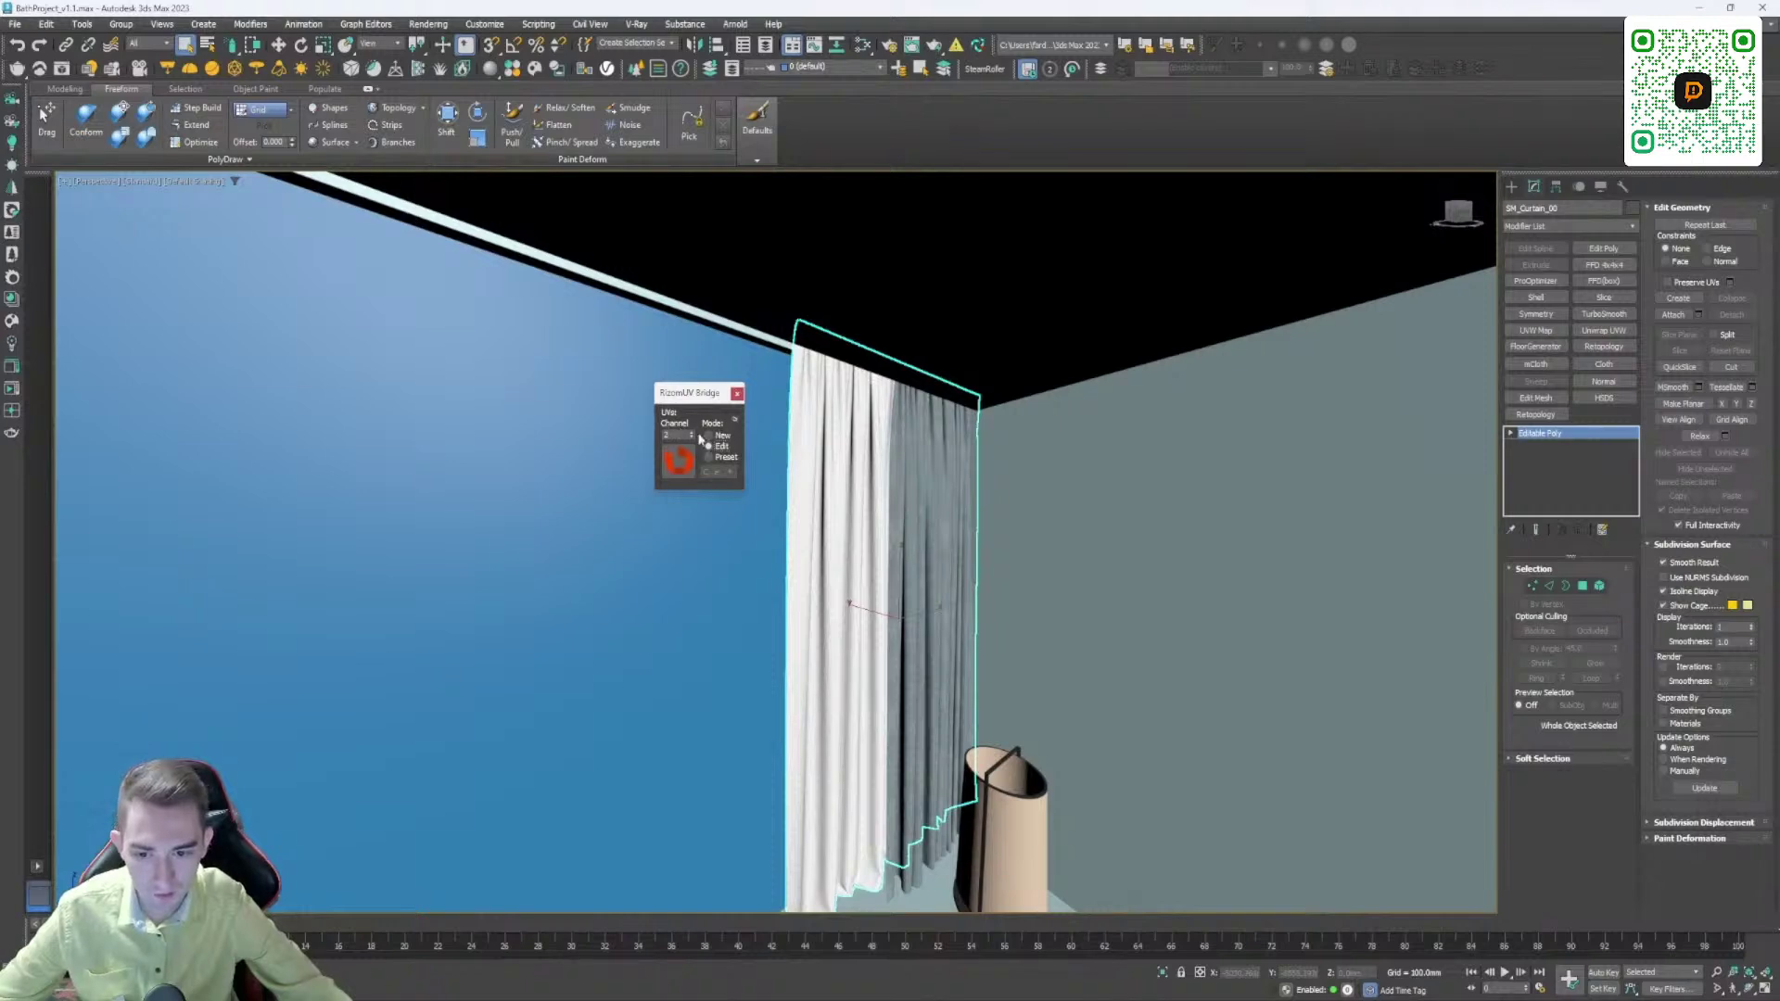
{"action": "type", "text": "2"}
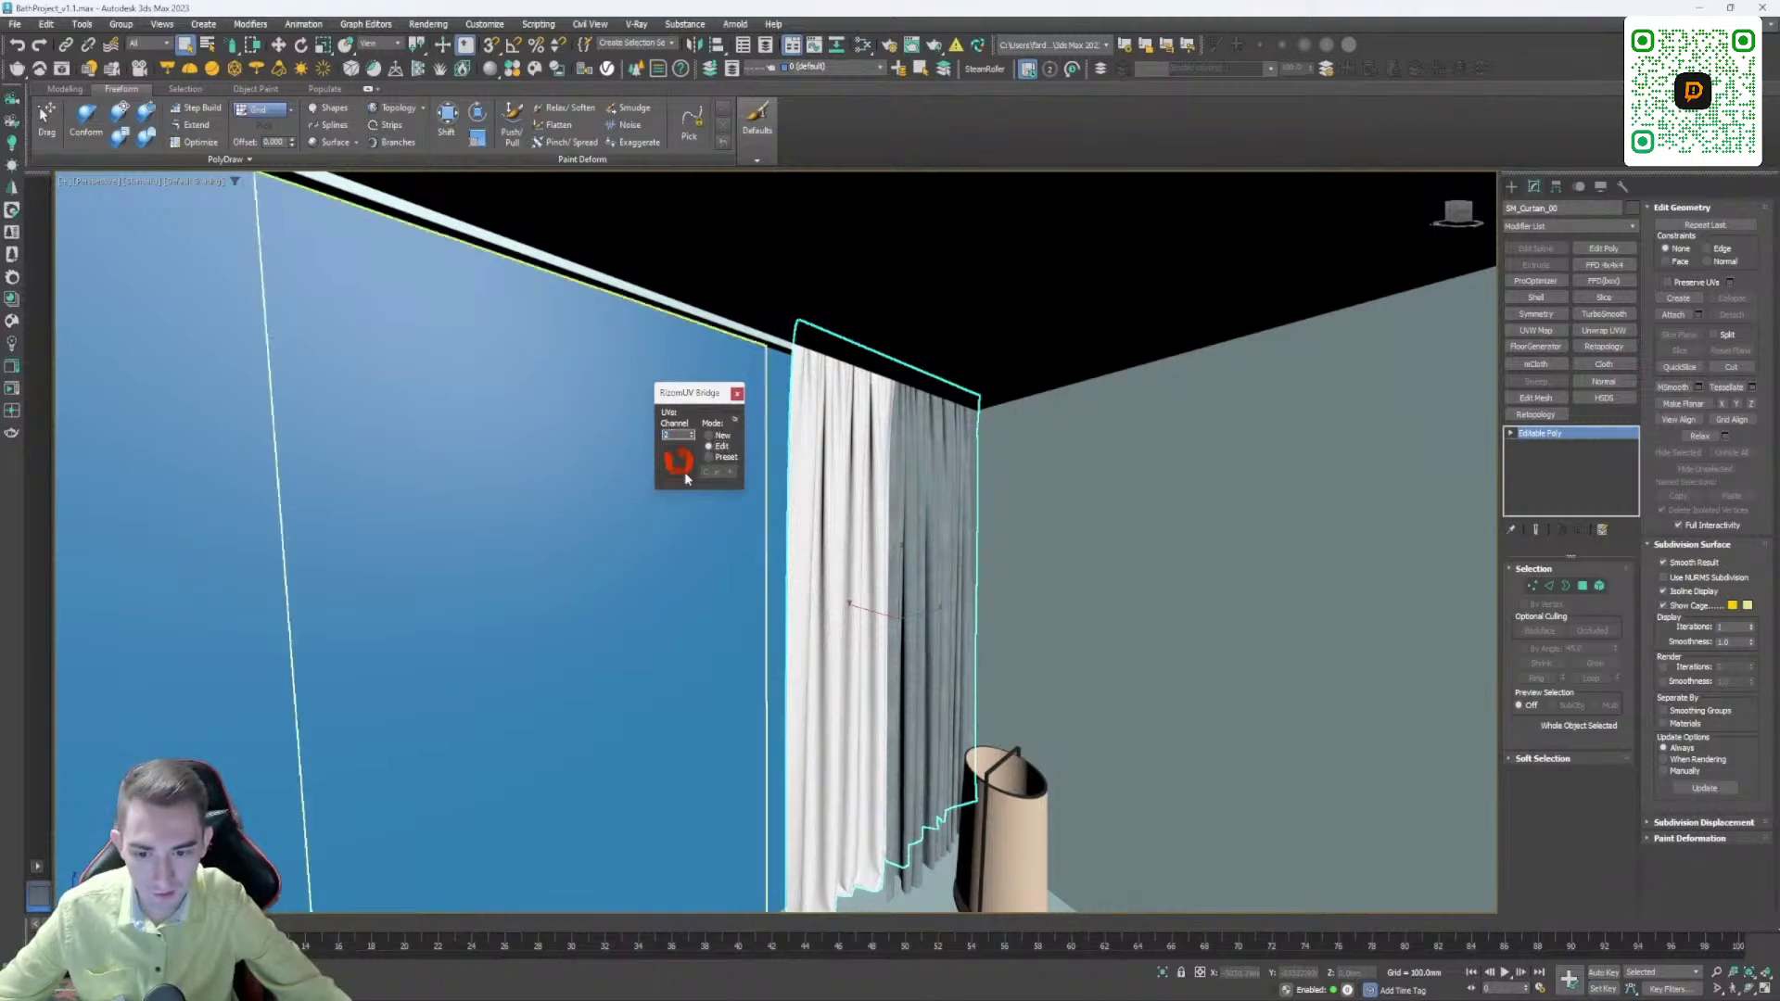
{"action": "left_click", "coordinate": [680, 464]}
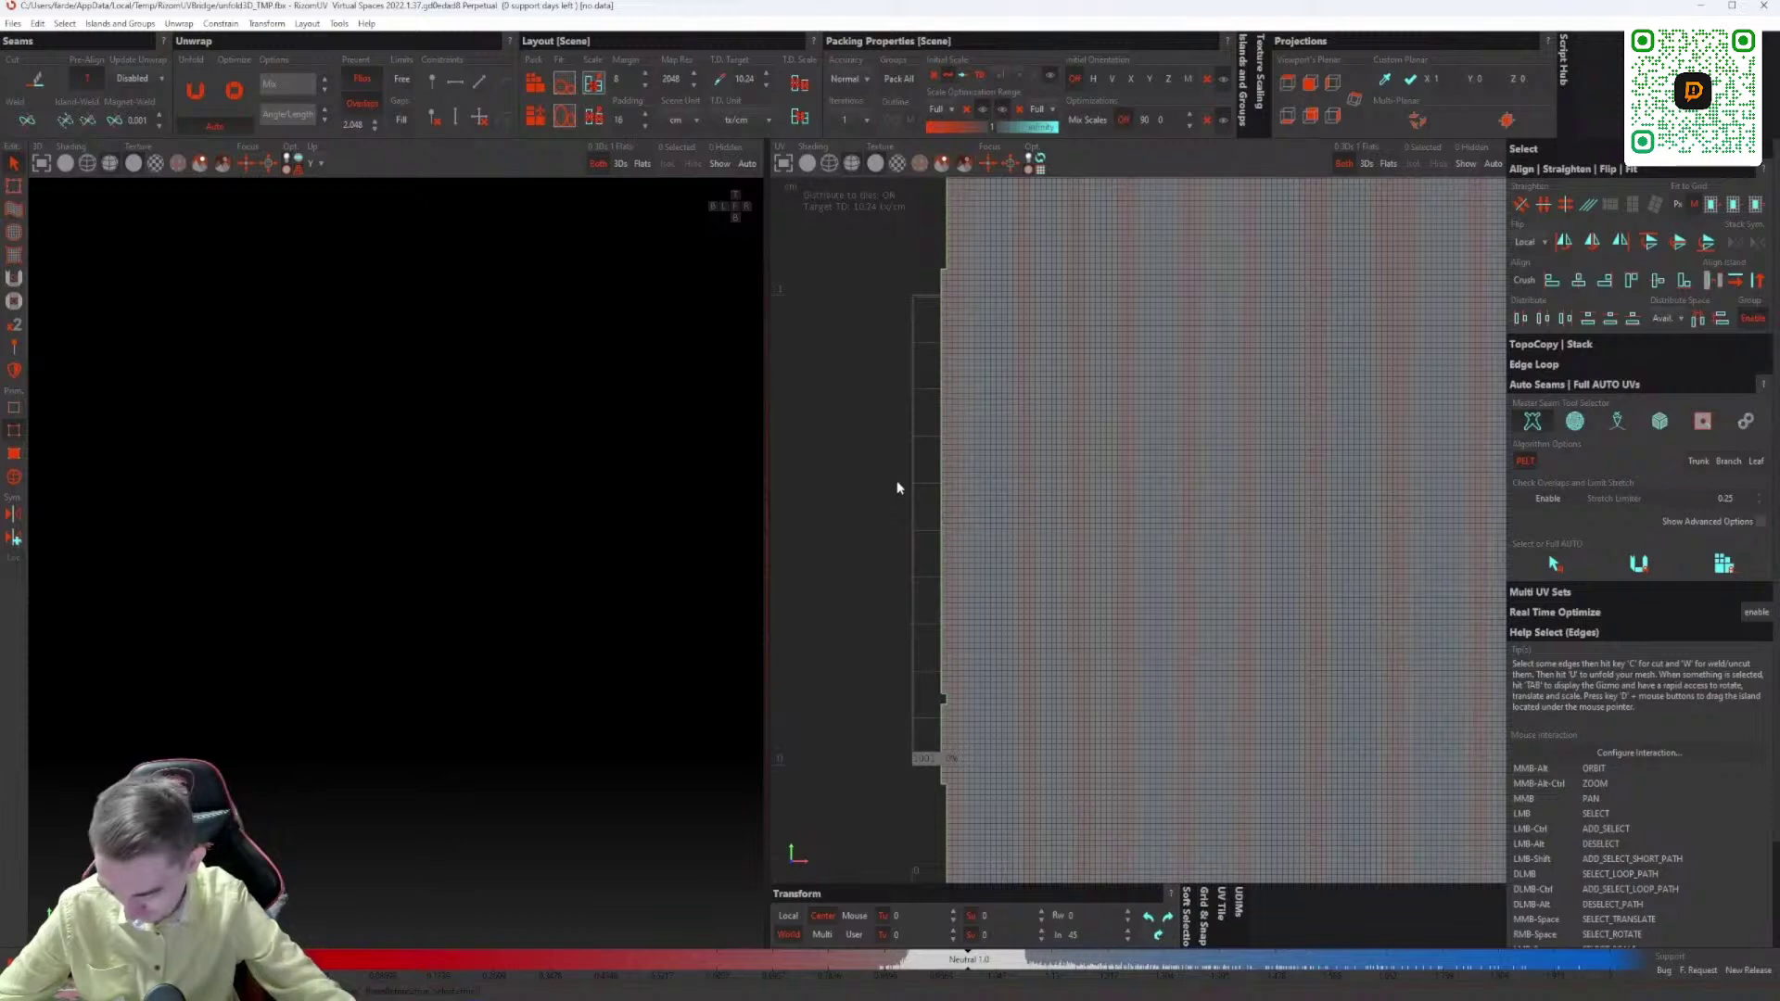
Step: Pack the oversized curtain island into the UV tile in island mode and fit it to fill the whole tile
{"action": "key", "text": "f"}
{"action": "scroll", "coordinate": [898, 480], "scroll_direction": "down", "scroll_amount": 3}
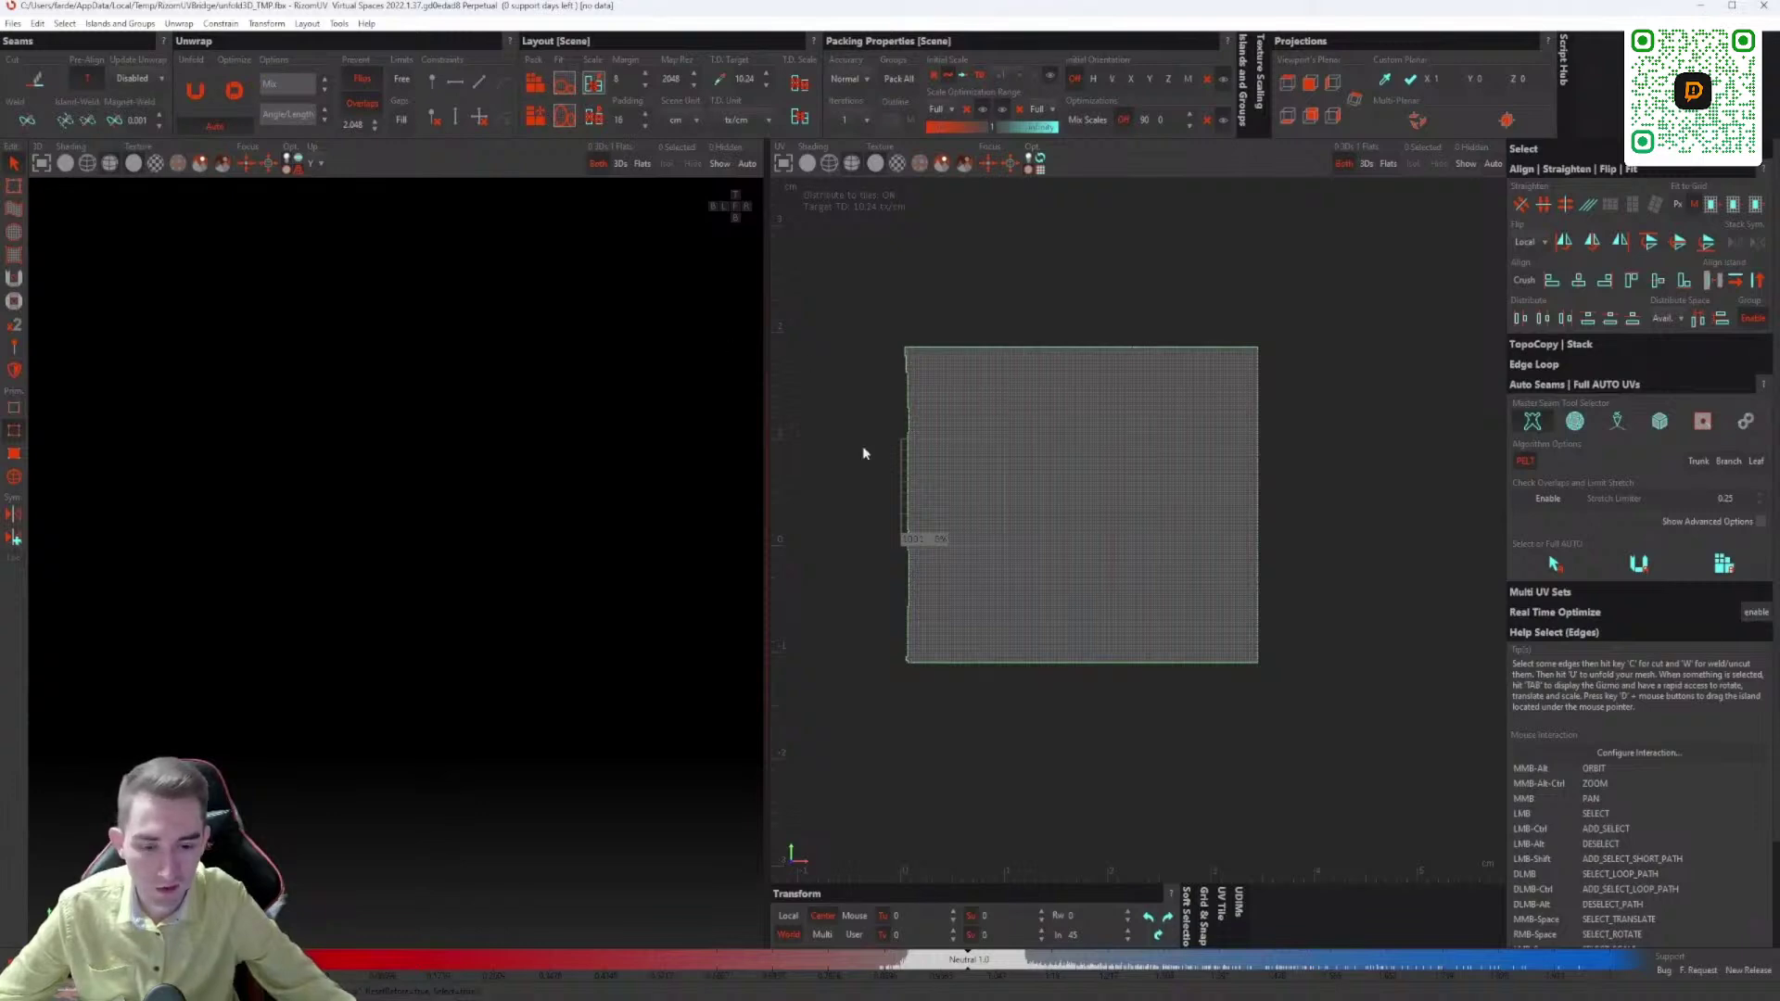
{"action": "scroll", "coordinate": [946, 445], "scroll_direction": "up", "scroll_amount": 3}
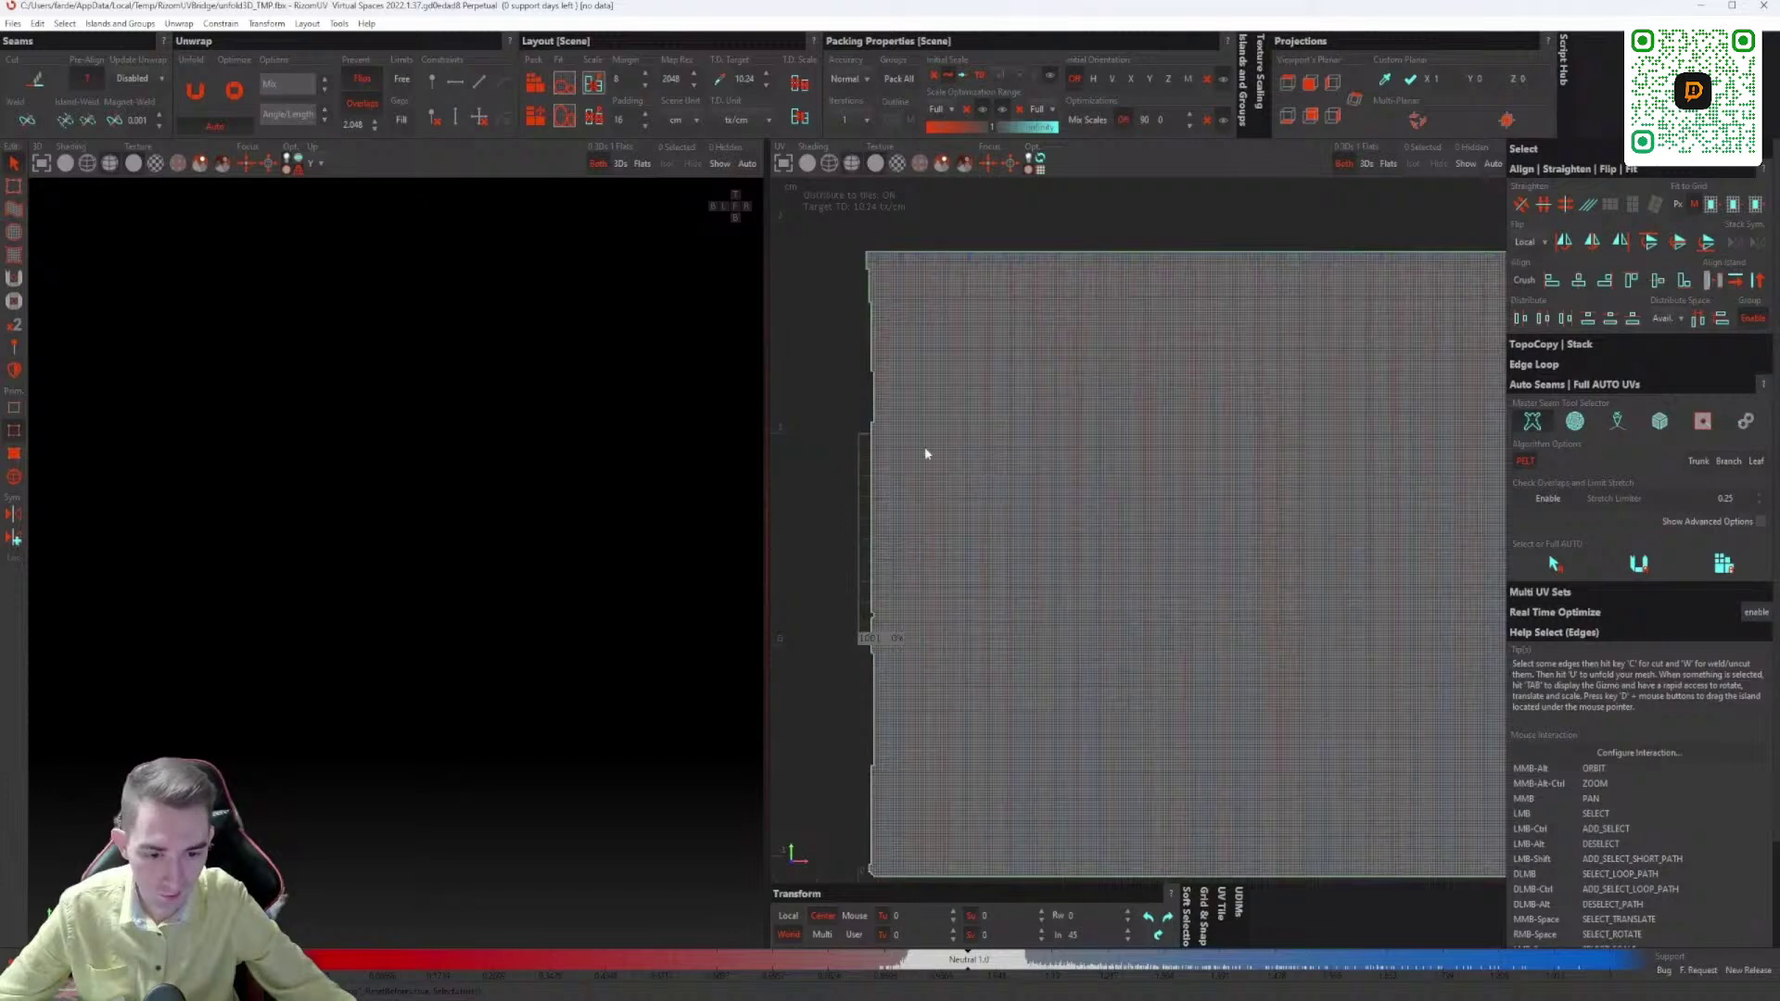
{"action": "scroll", "coordinate": [925, 454], "scroll_direction": "down", "scroll_amount": 3}
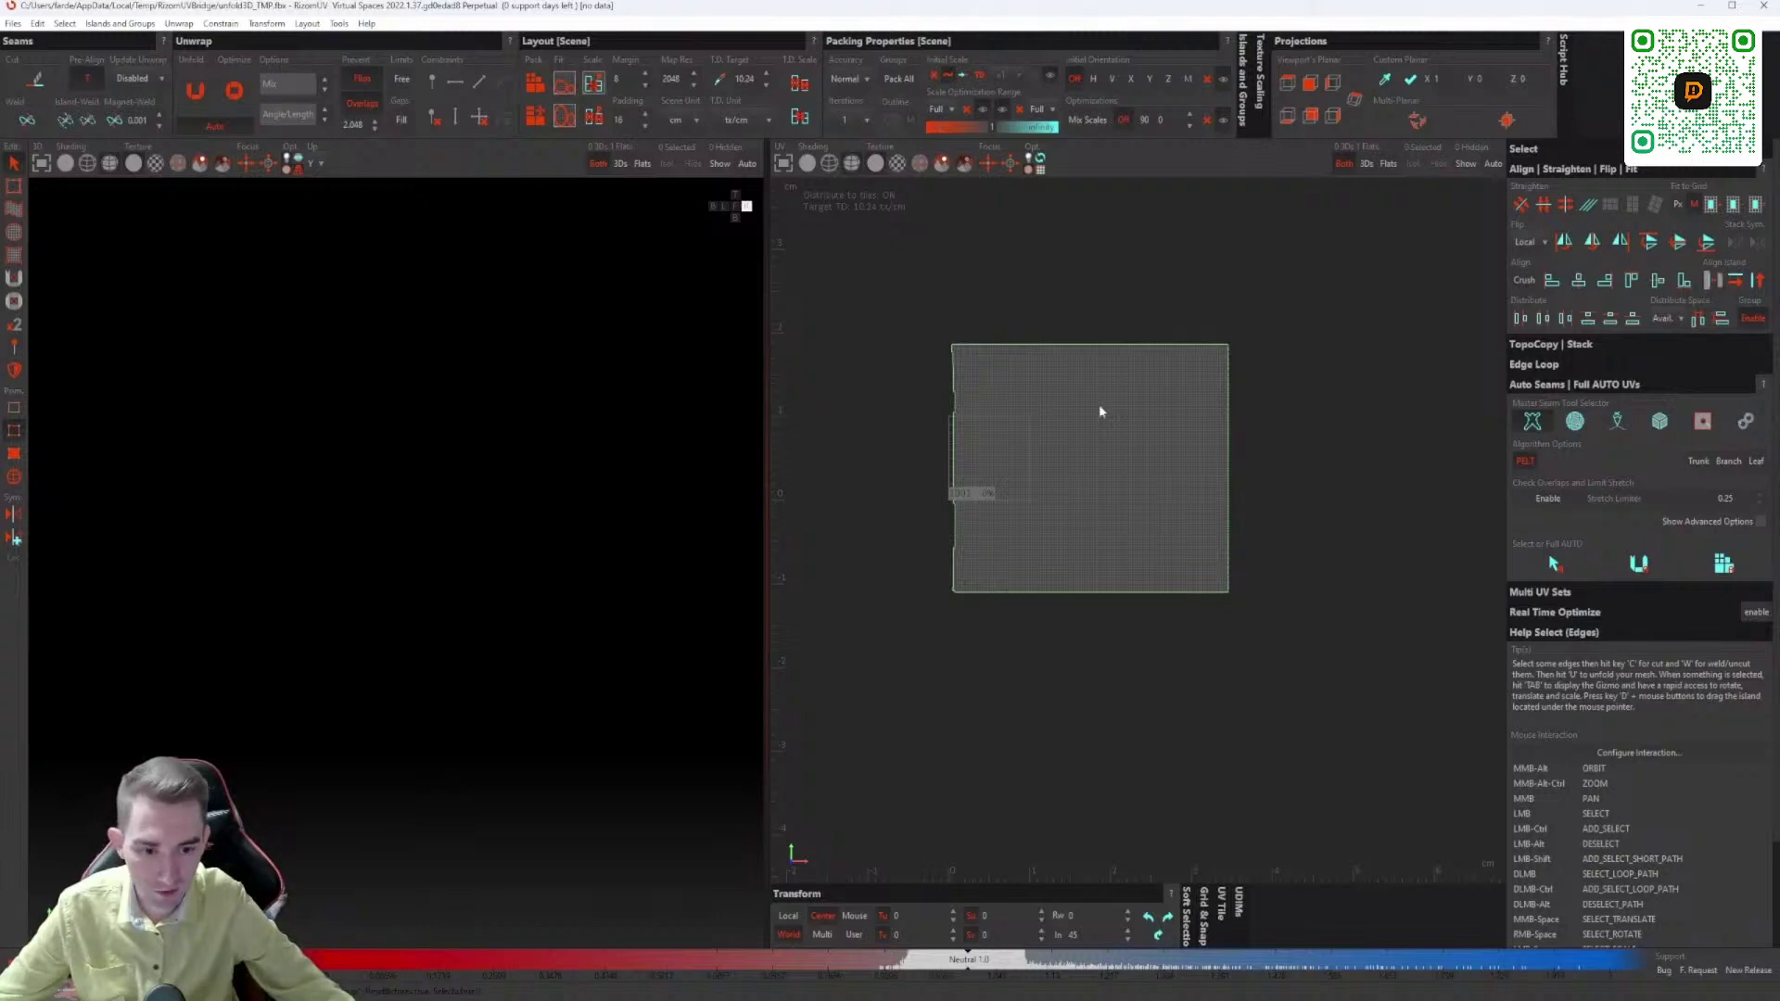
{"action": "key", "text": "F4"}
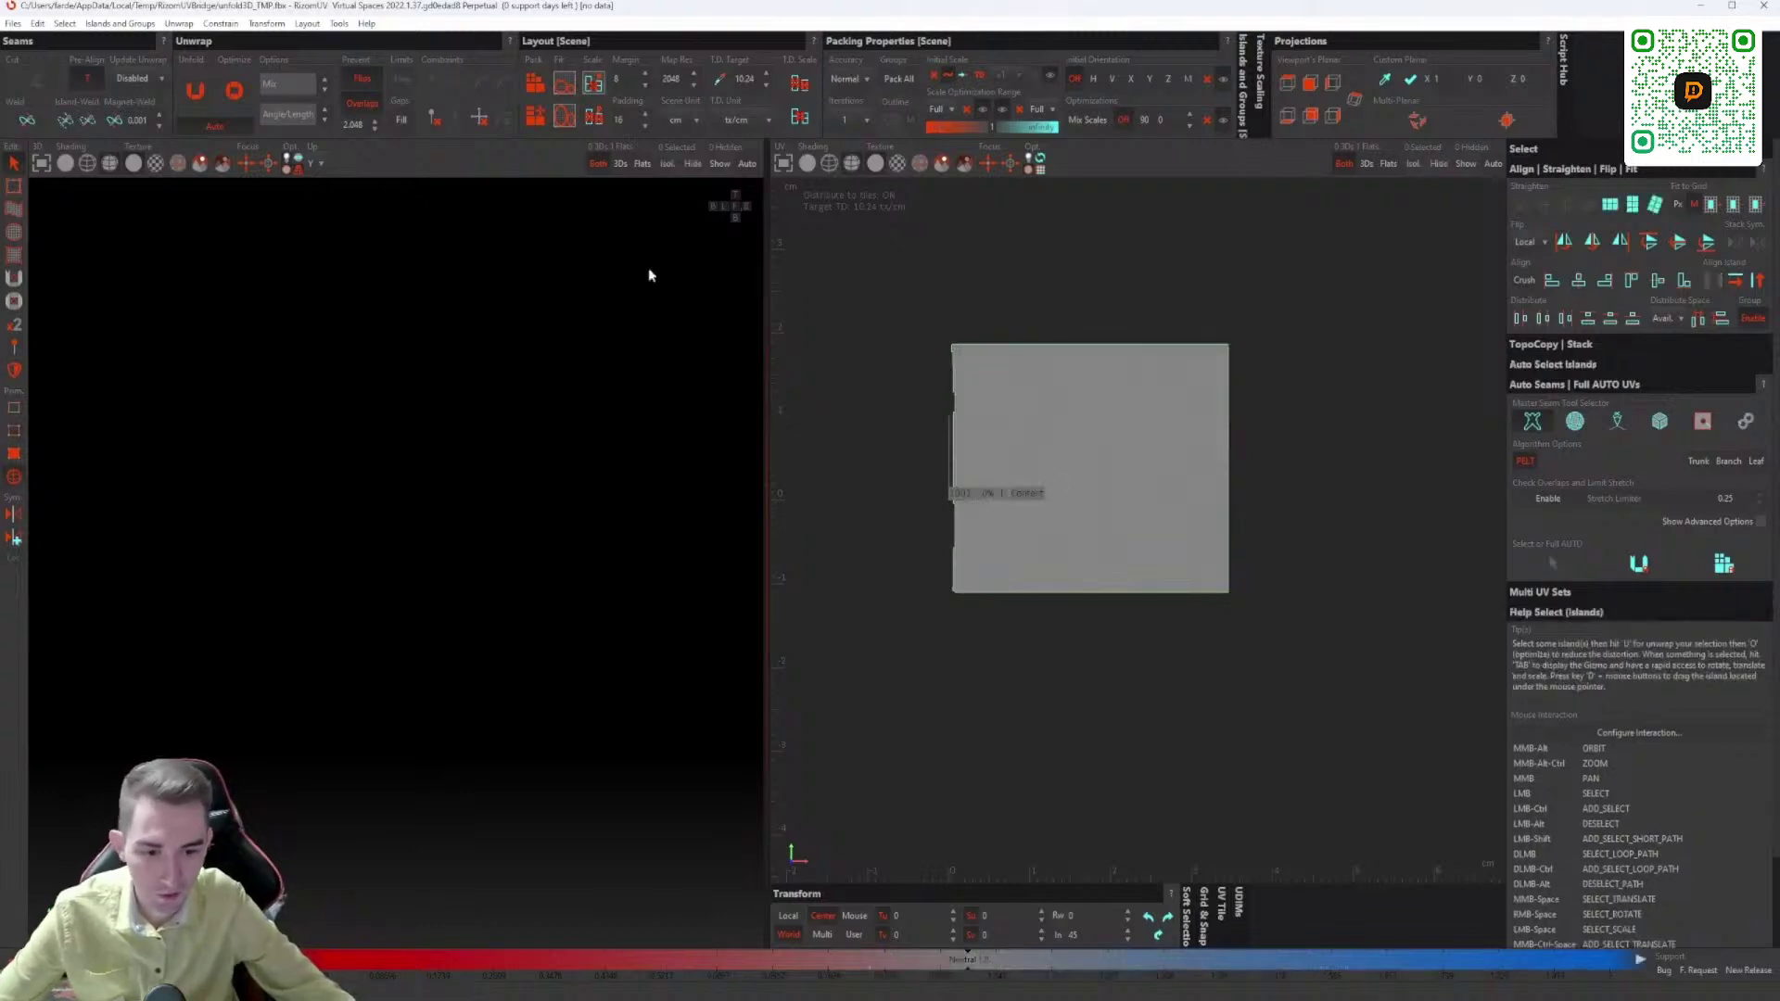
{"action": "scroll", "coordinate": [1029, 406], "scroll_direction": "up", "scroll_amount": 2}
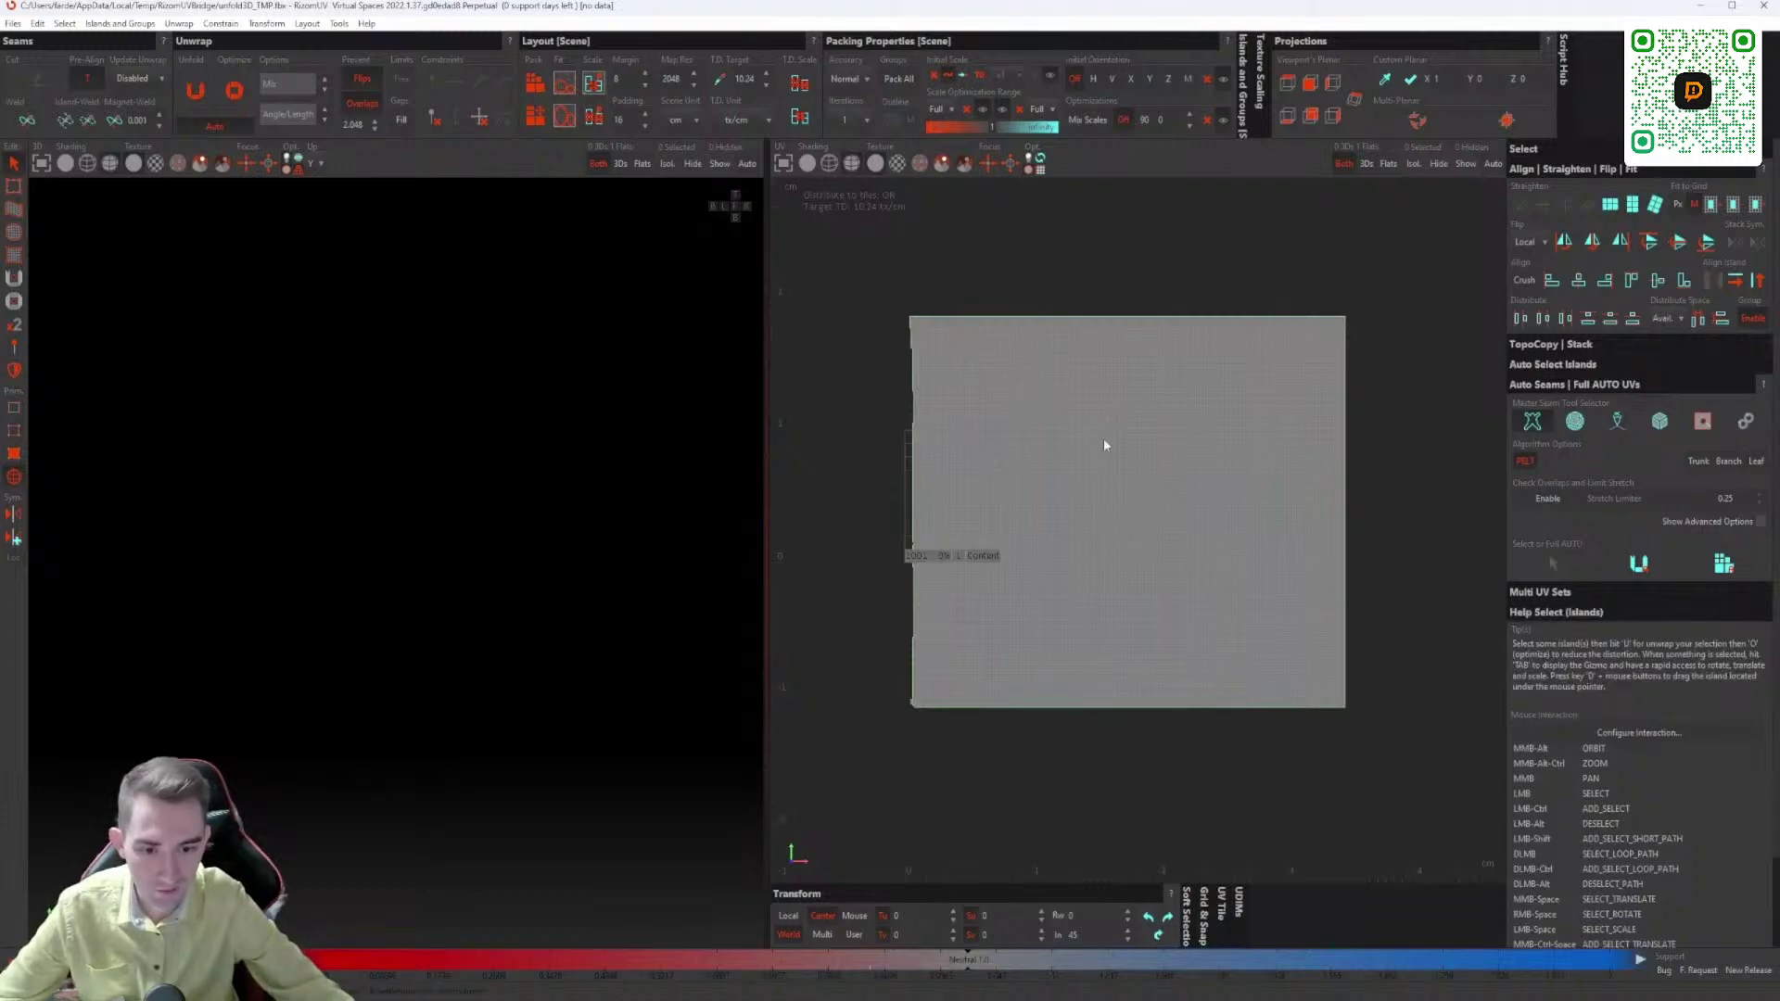
{"action": "left_click", "coordinate": [539, 92]}
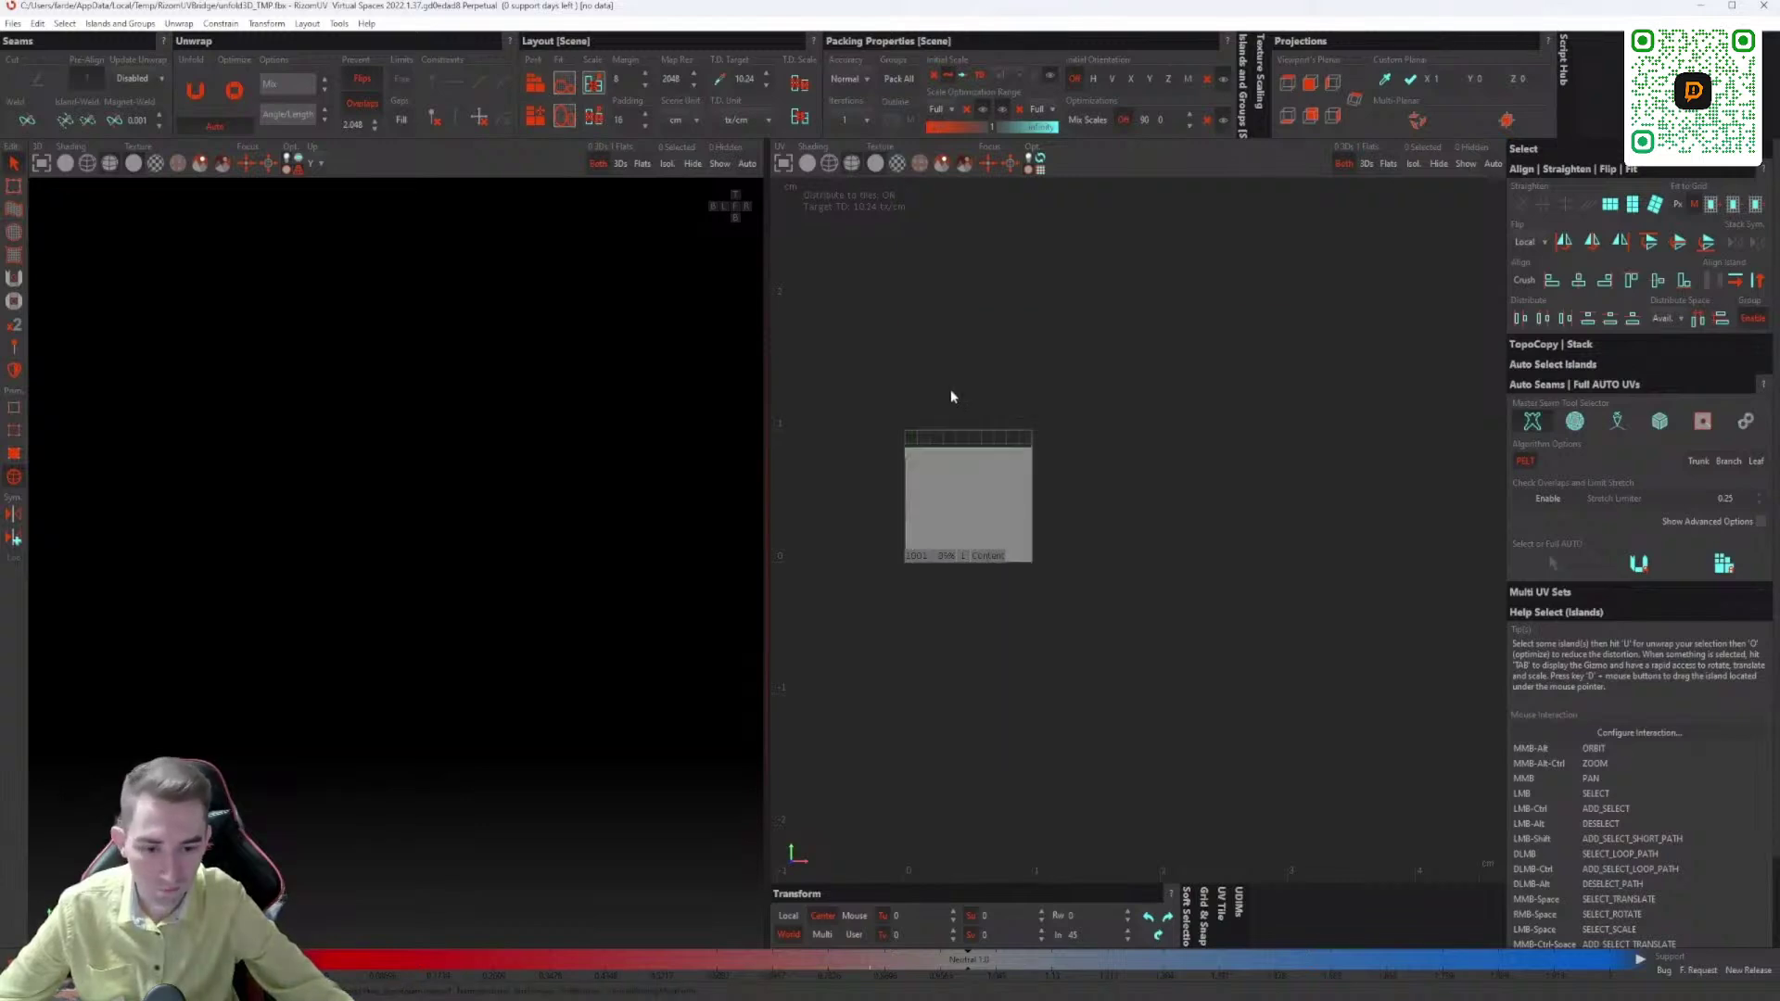
{"action": "scroll", "coordinate": [1054, 521], "scroll_direction": "up", "scroll_amount": 4}
{"action": "middle_click_drag", "start_coordinate": [1054, 521], "coordinate": [1261, 568]}
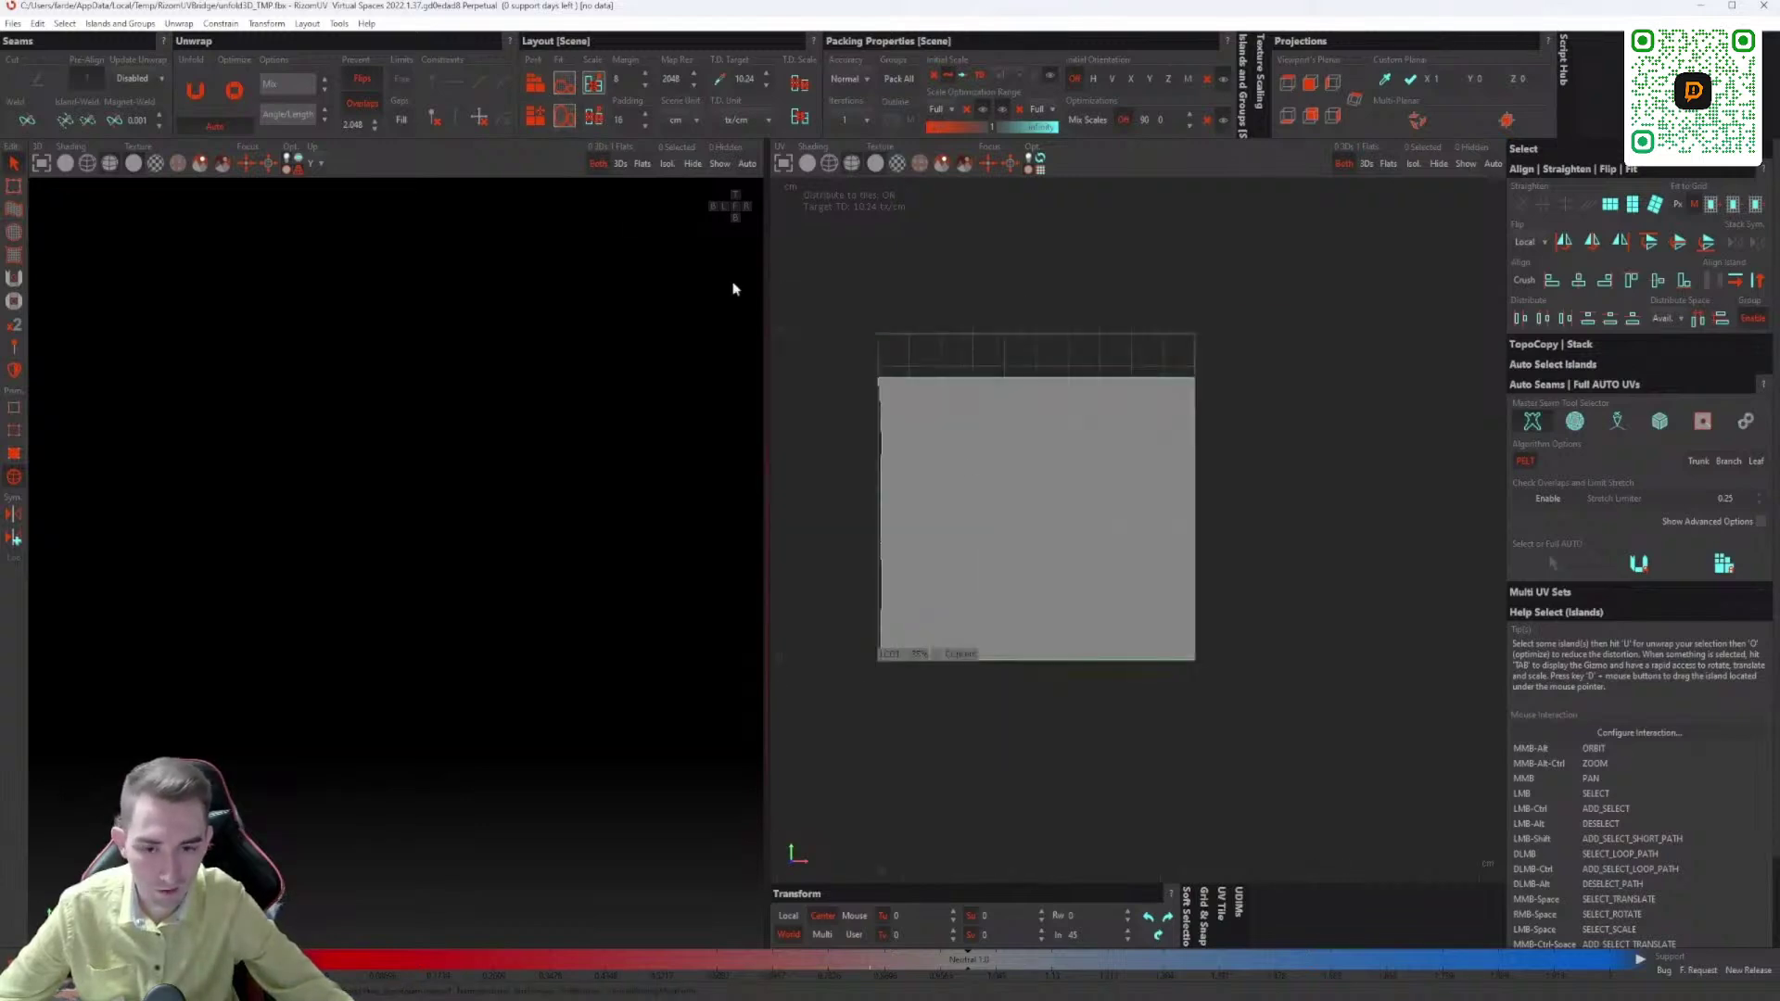
{"action": "left_click", "coordinate": [564, 115]}
{"action": "scroll", "coordinate": [989, 393], "scroll_direction": "up", "scroll_amount": 2}
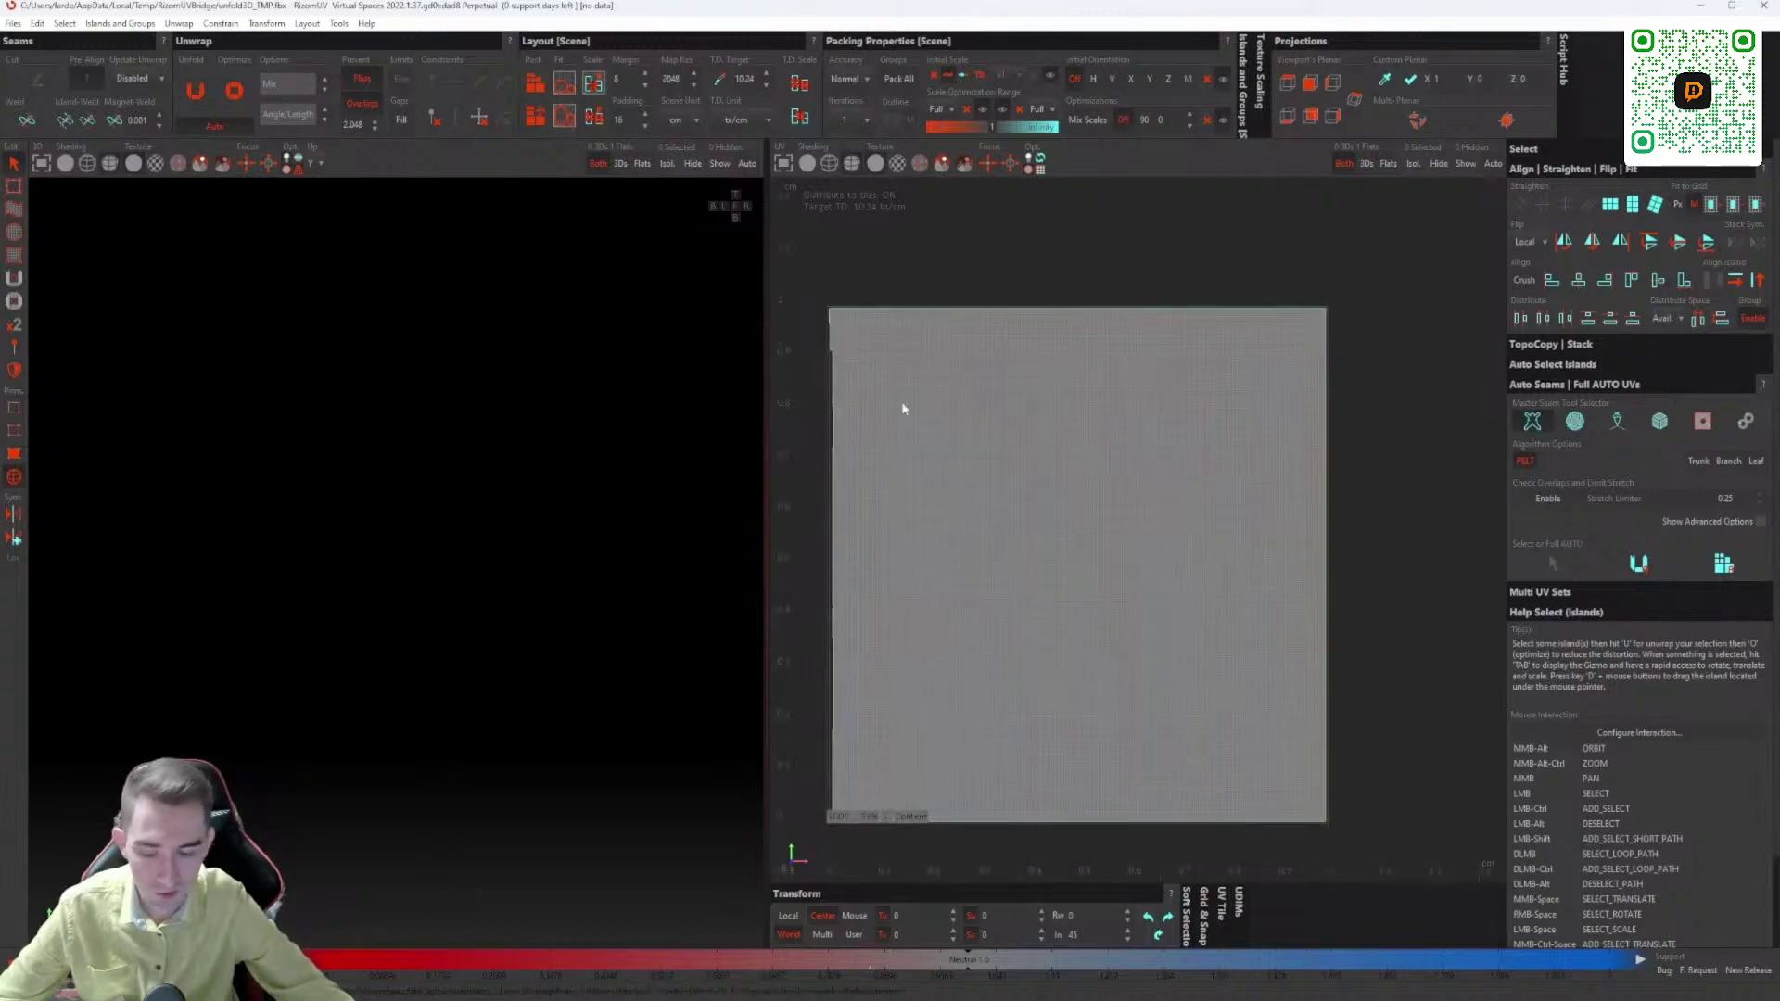
{"action": "middle_click_drag", "start_coordinate": [981, 475], "coordinate": [1049, 476]}
Step: Save the curtain's UVs back to 3ds Max and convert the curtain to an Editable Poly
{"action": "key", "text": "ctrl+s"}
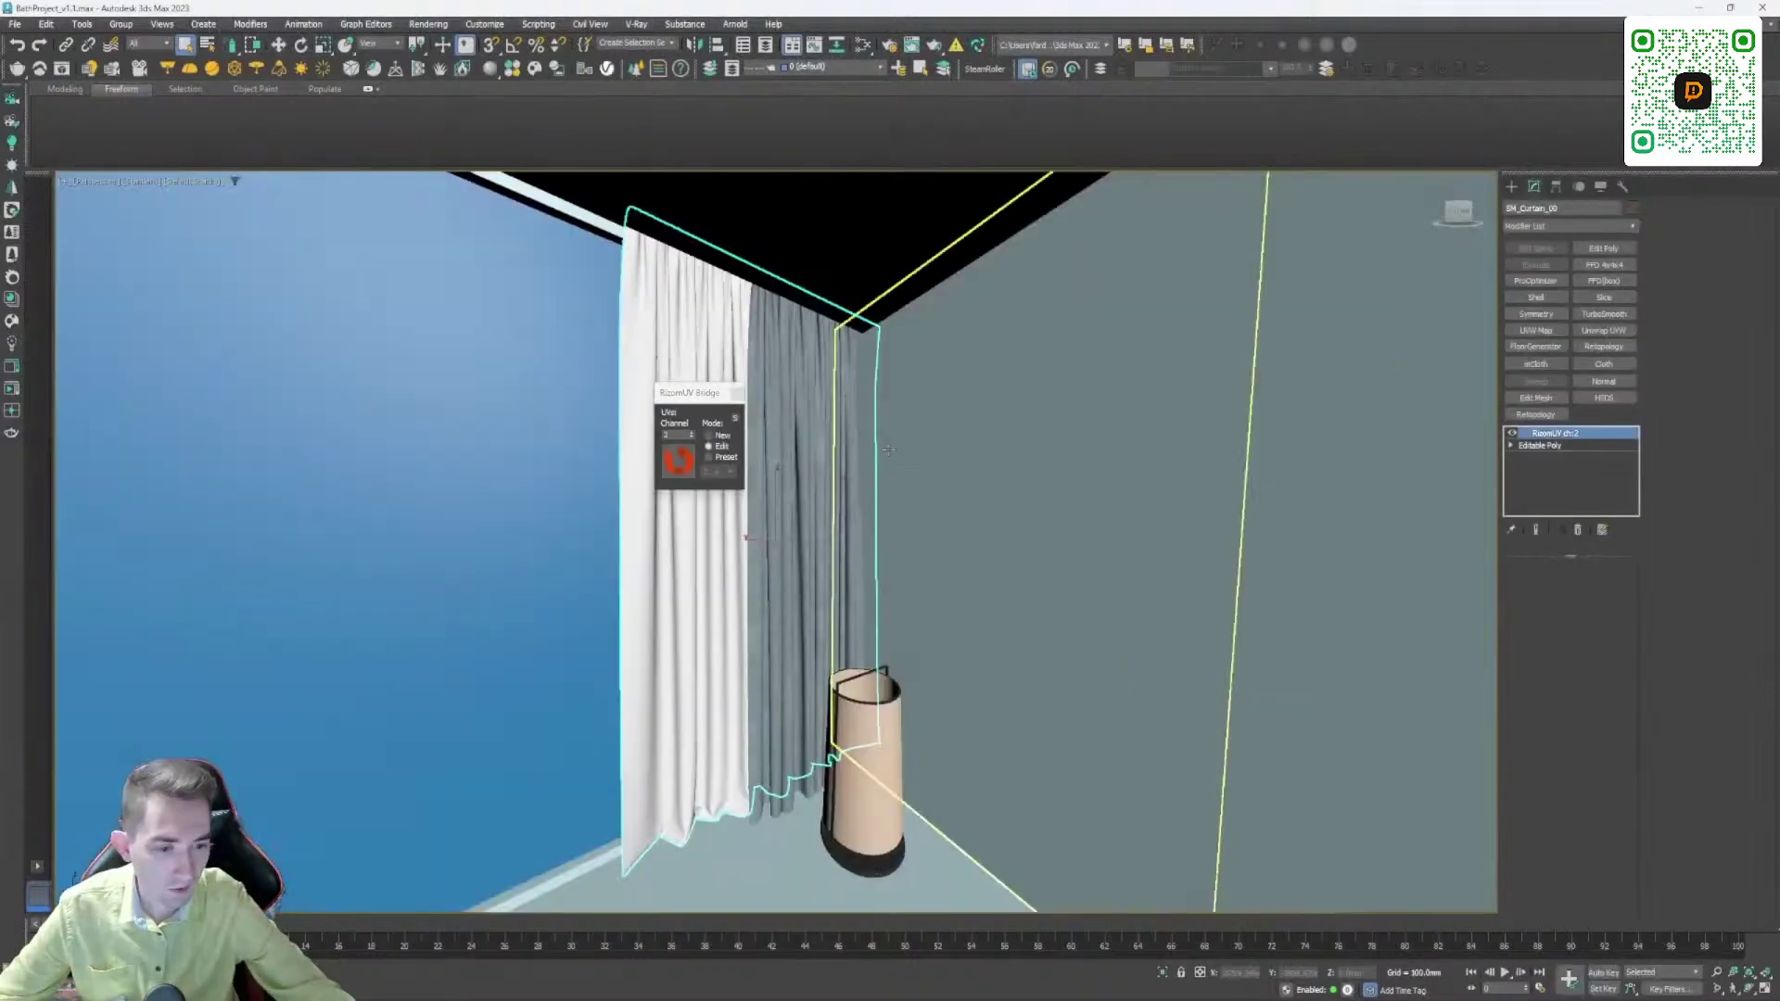
{"action": "right_click", "coordinate": [756, 445]}
{"action": "mouse_move", "coordinate": [788, 622]}
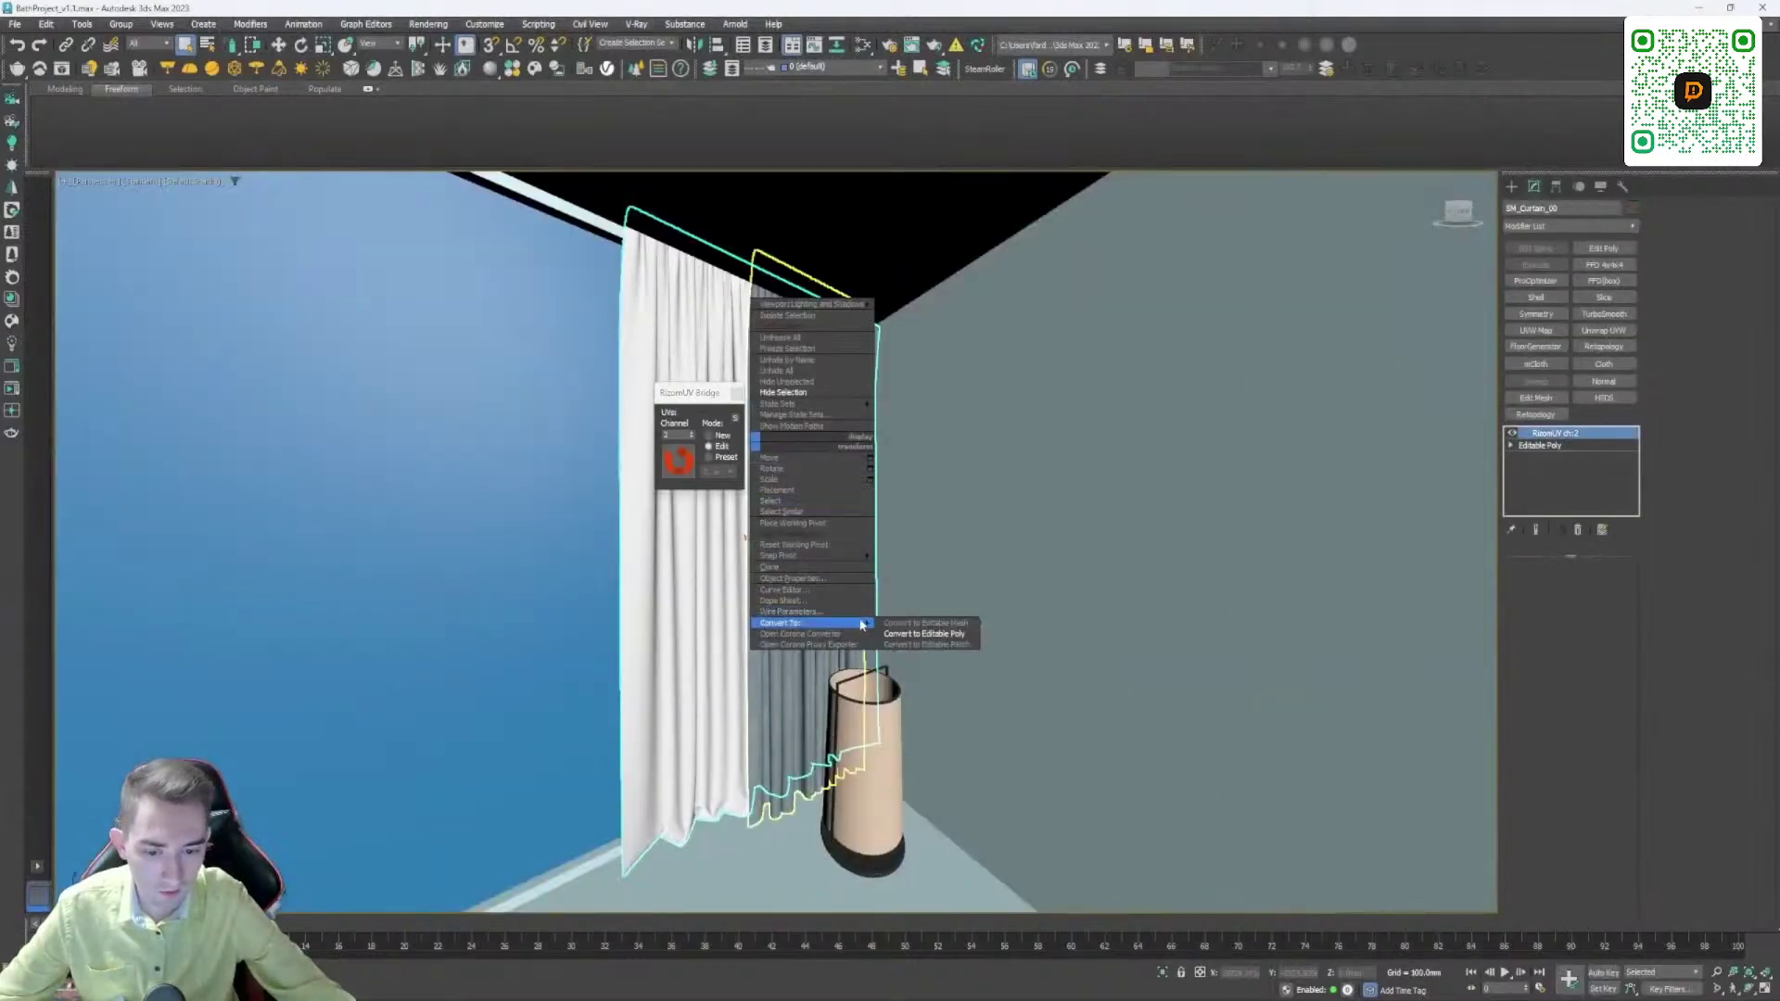
{"action": "left_click", "coordinate": [925, 634]}
Step: Look around the room for the next object to unwrap, picking the grey curtain and the dark pouf in turn
{"action": "middle_click_drag", "start_coordinate": [872, 455], "coordinate": [913, 452], "text": "alt"}
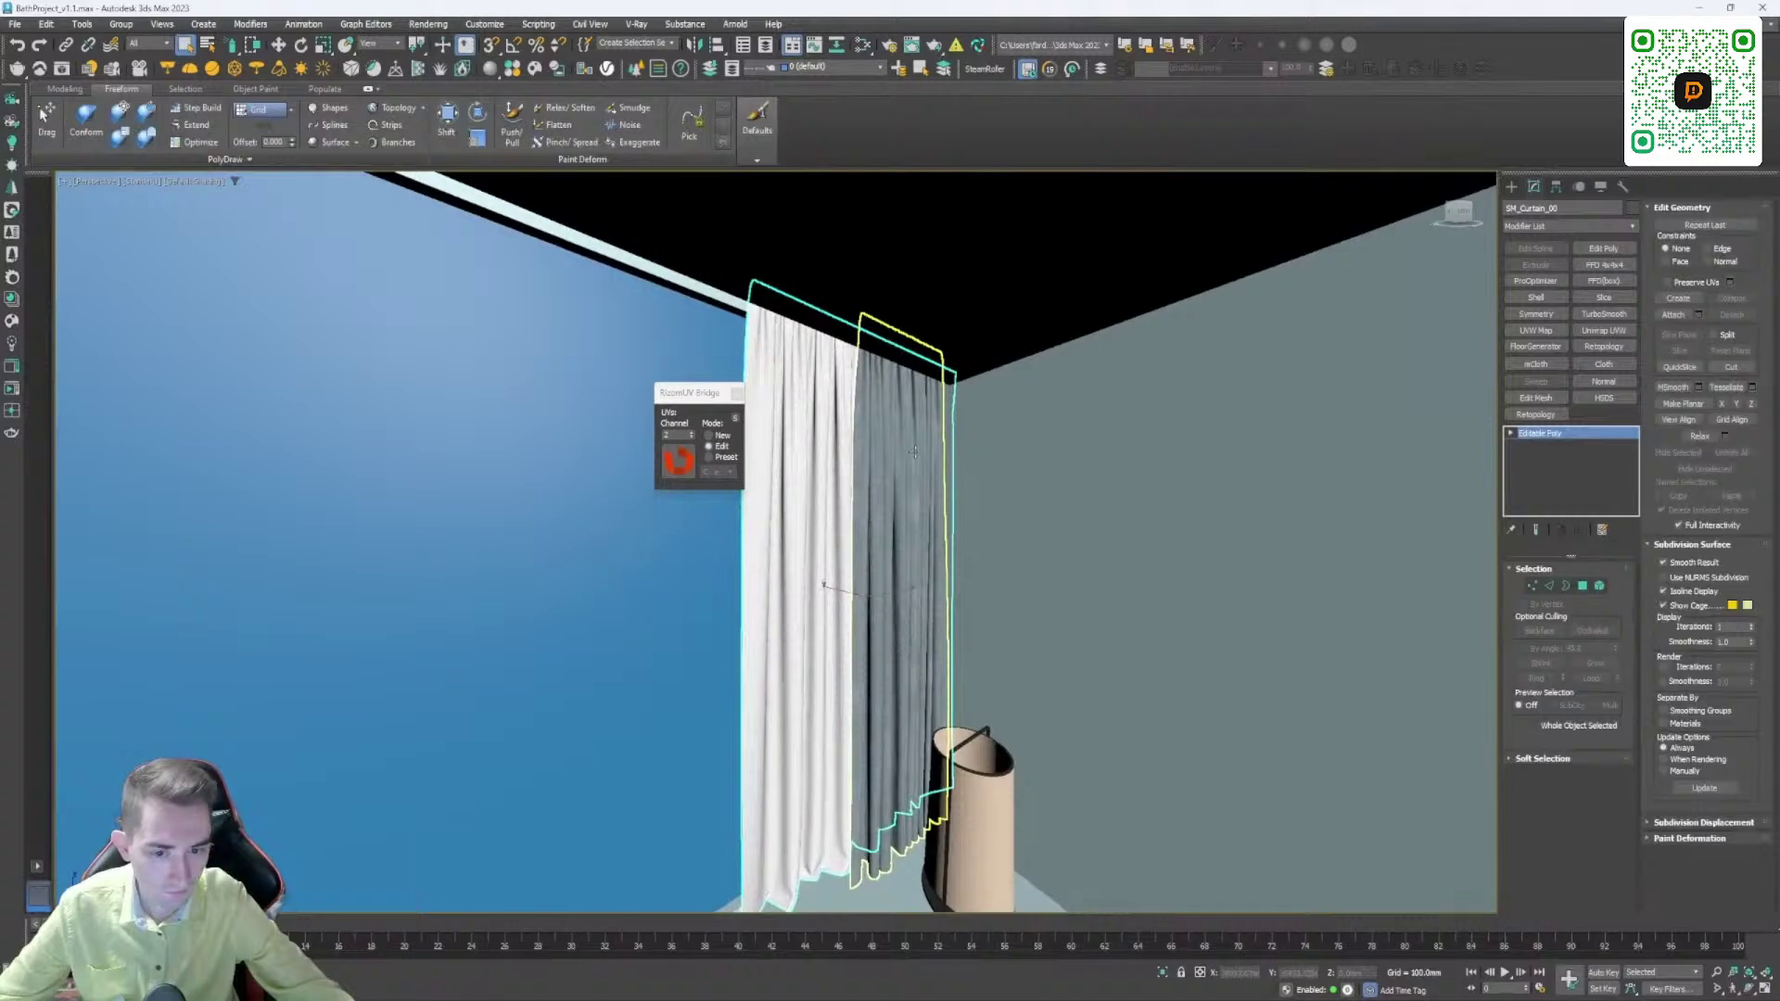
{"action": "left_click", "coordinate": [928, 526]}
{"action": "middle_click_drag", "start_coordinate": [928, 525], "coordinate": [951, 414]}
{"action": "middle_click_drag", "start_coordinate": [997, 338], "coordinate": [937, 372], "text": "alt"}
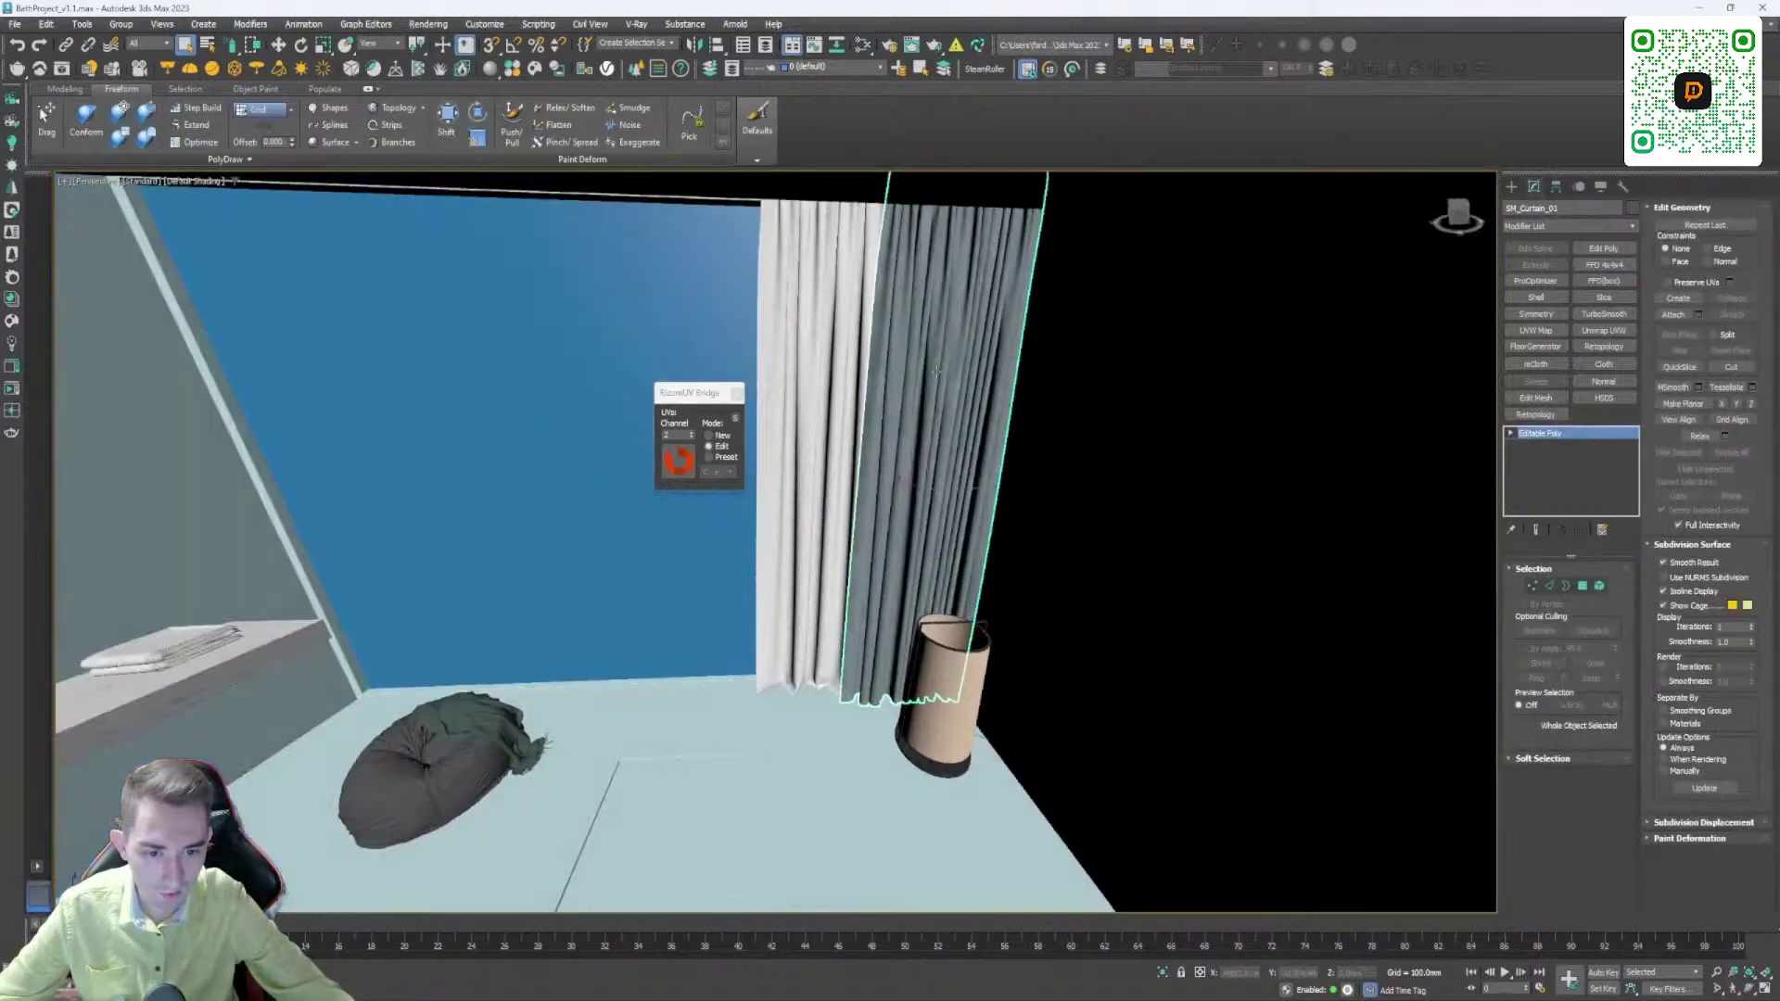
{"action": "middle_click_drag", "start_coordinate": [890, 529], "coordinate": [1066, 537]}
{"action": "left_click", "coordinate": [927, 644]}
{"action": "middle_click_drag", "start_coordinate": [714, 654], "coordinate": [834, 593]}
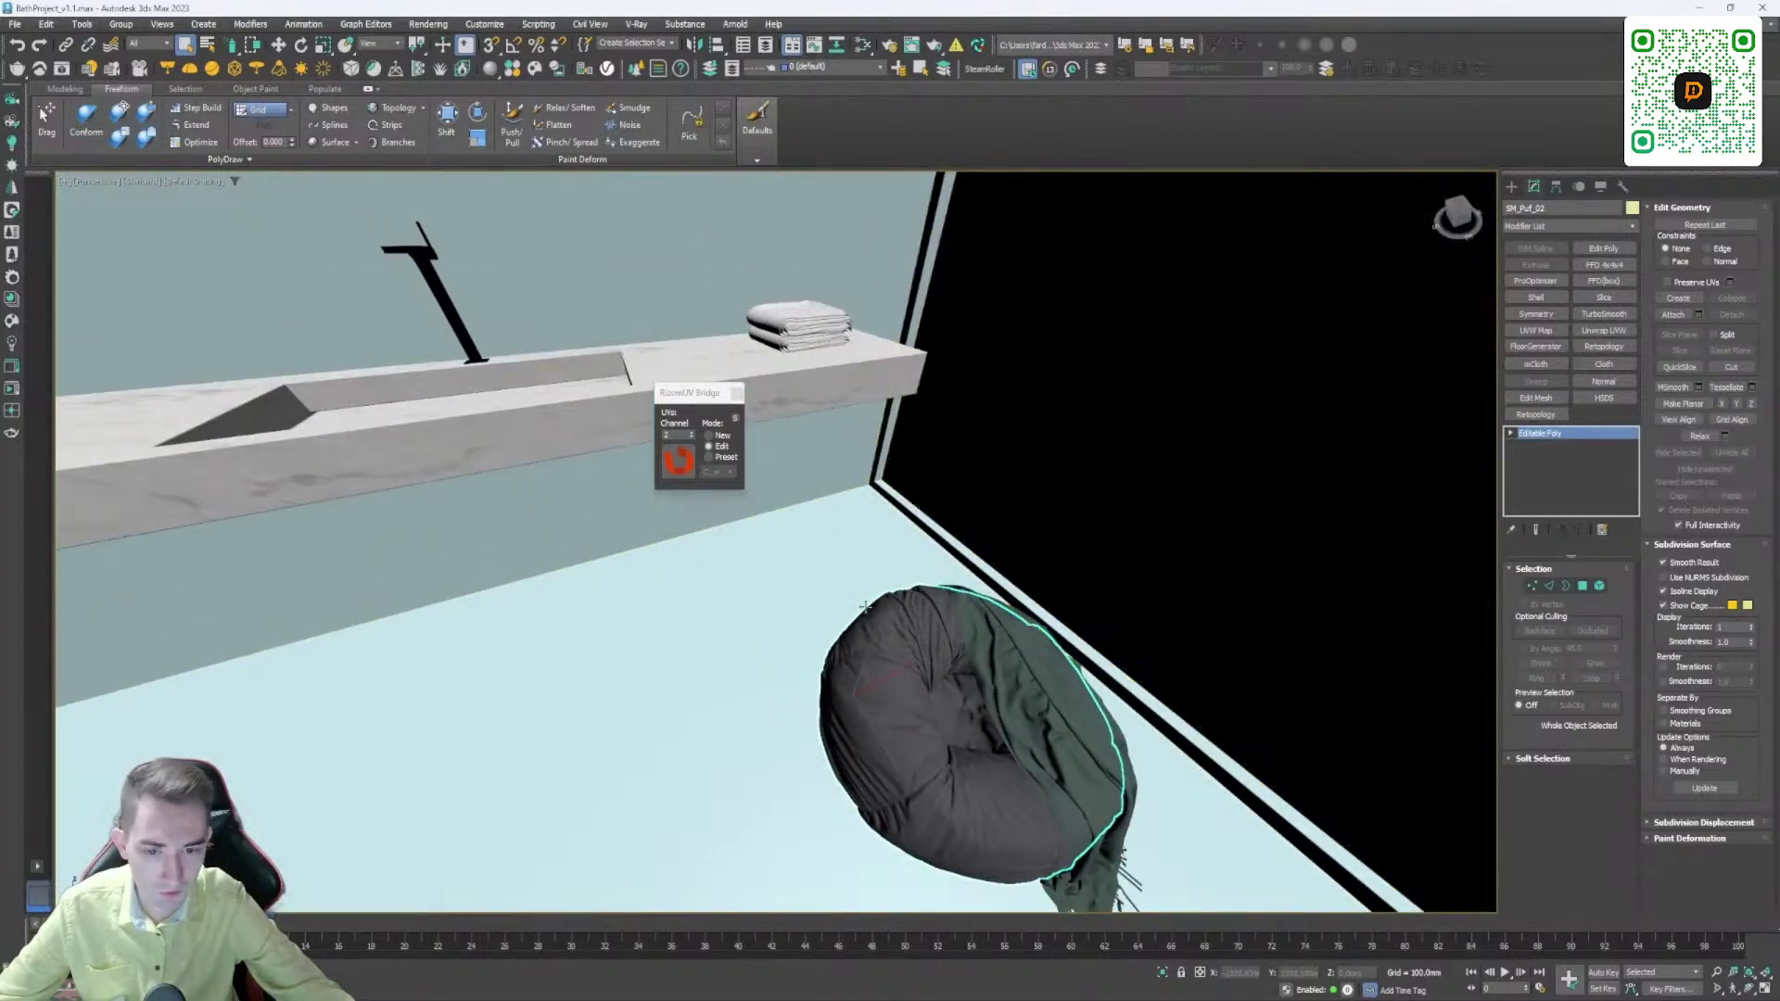
Step: Select the long marble countertop and set the RizomUV Bridge to New mode
{"action": "middle_click_drag", "start_coordinate": [788, 343], "coordinate": [992, 473]}
{"action": "middle_click_drag", "start_coordinate": [992, 473], "coordinate": [1002, 555], "text": "alt"}
{"action": "left_click", "coordinate": [967, 488]}
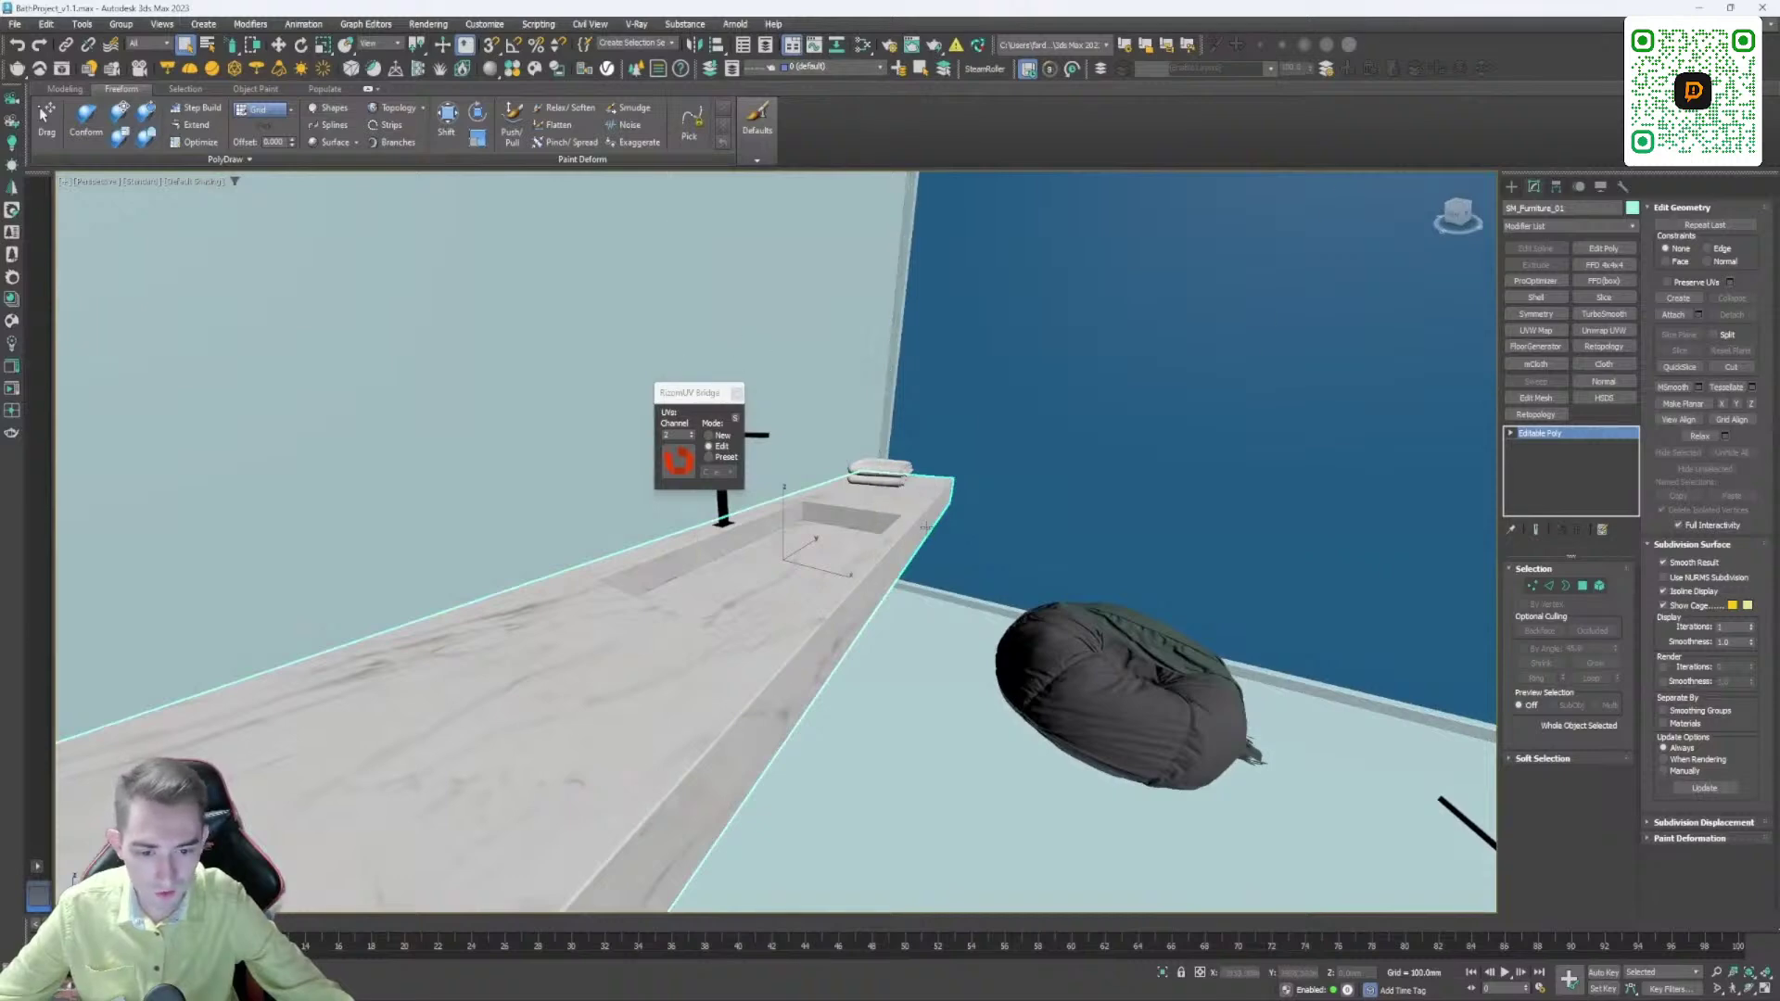
{"action": "mouse_move", "coordinate": [877, 561]}
{"action": "middle_mouse_down", "text": "alt"}
{"action": "mouse_move", "coordinate": [890, 501]}
{"action": "mouse_move", "coordinate": [876, 561]}
{"action": "middle_mouse_up", "text": "alt"}
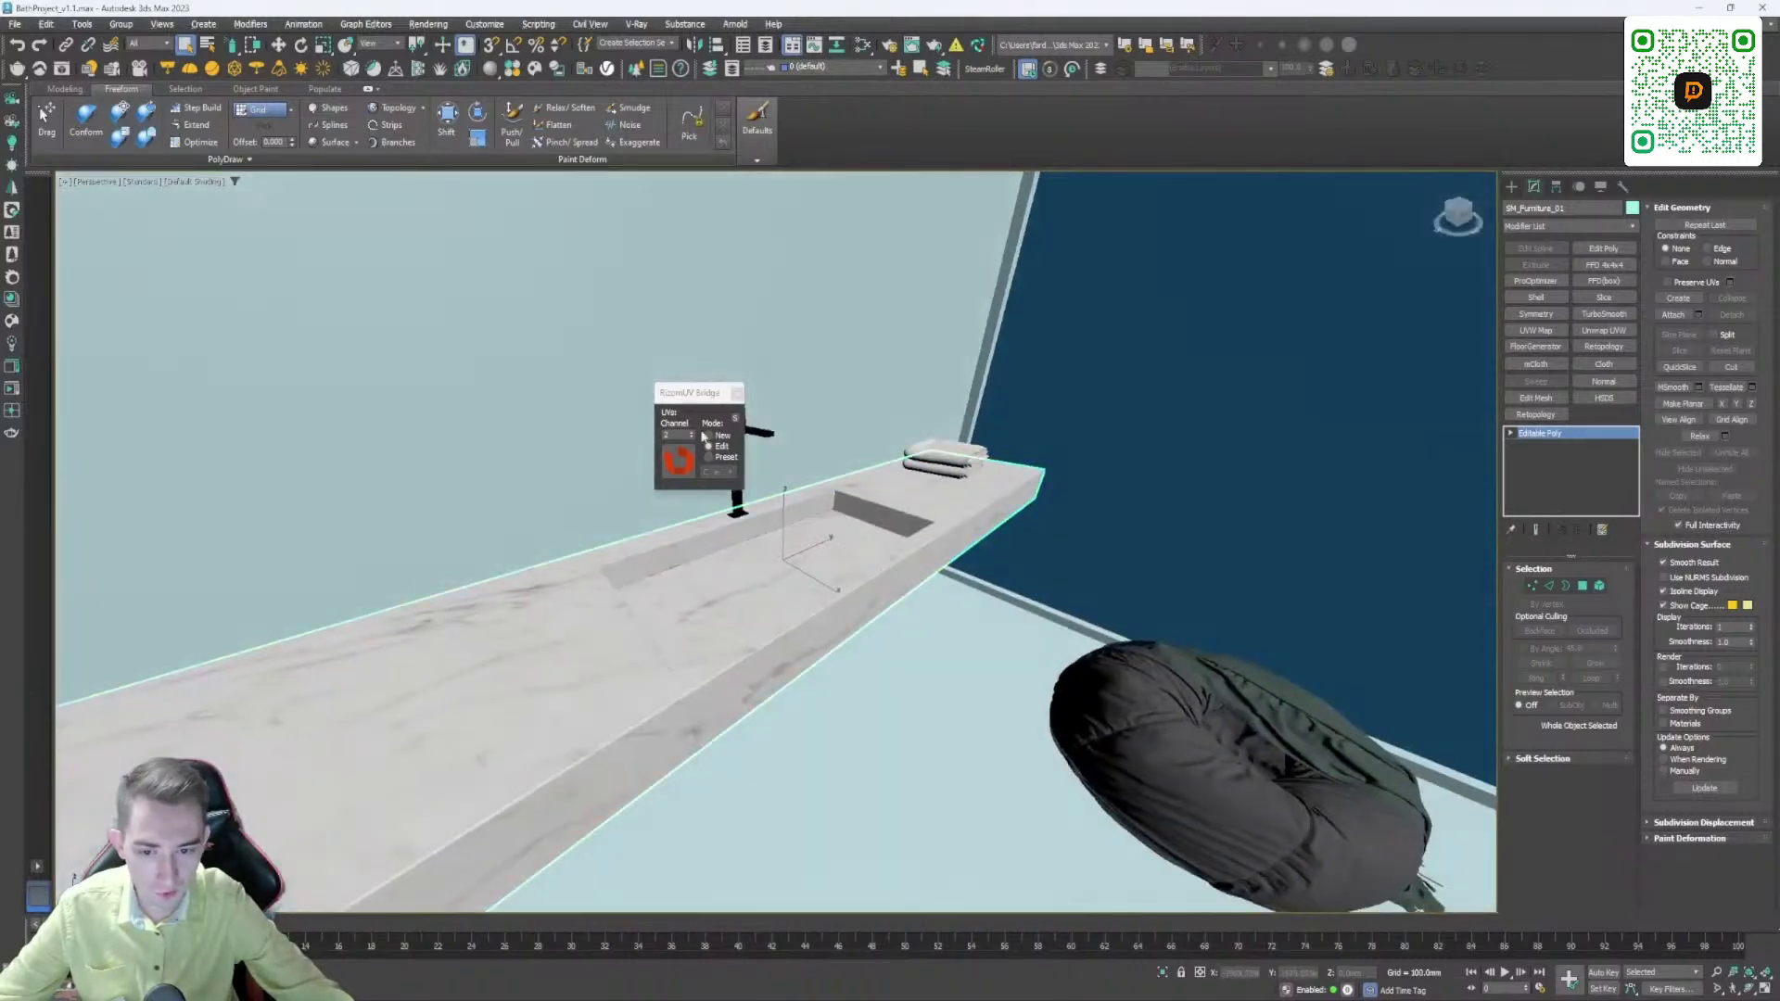
{"action": "left_click", "coordinate": [715, 439]}
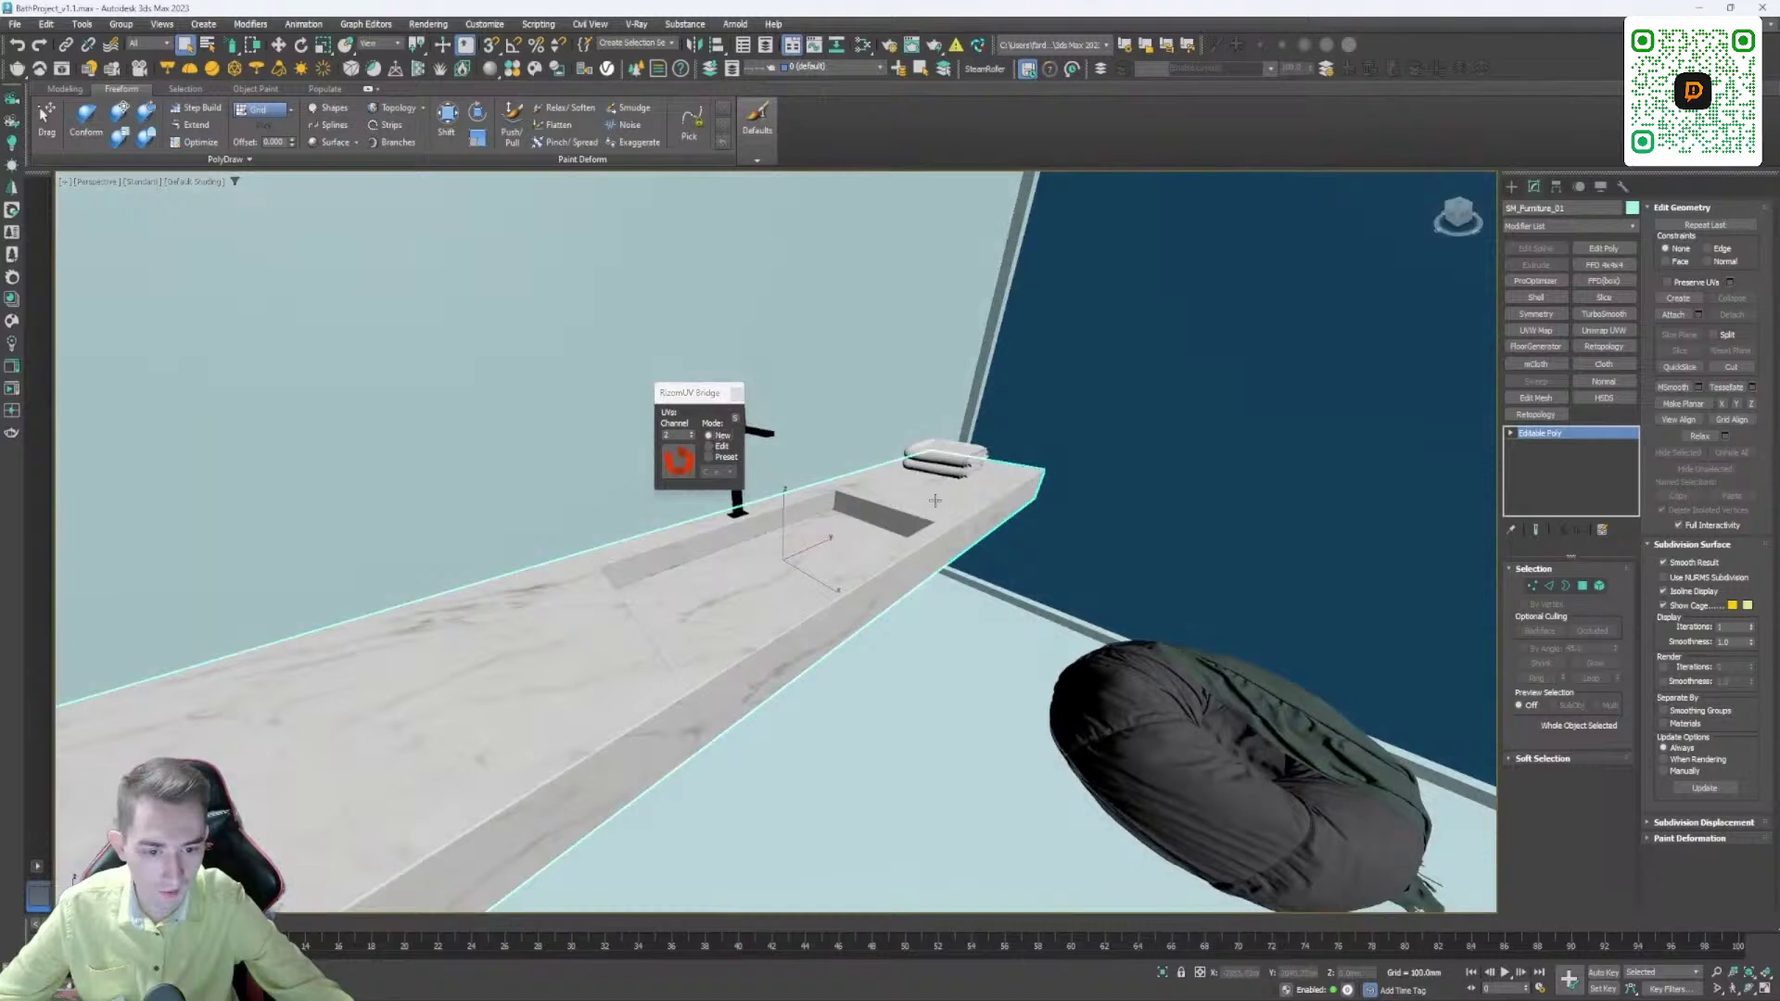
Step: Open the countertop in RizomUV and automatically cut, unfold and pack it with the Box seam algorithm
{"action": "left_click", "coordinate": [673, 465]}
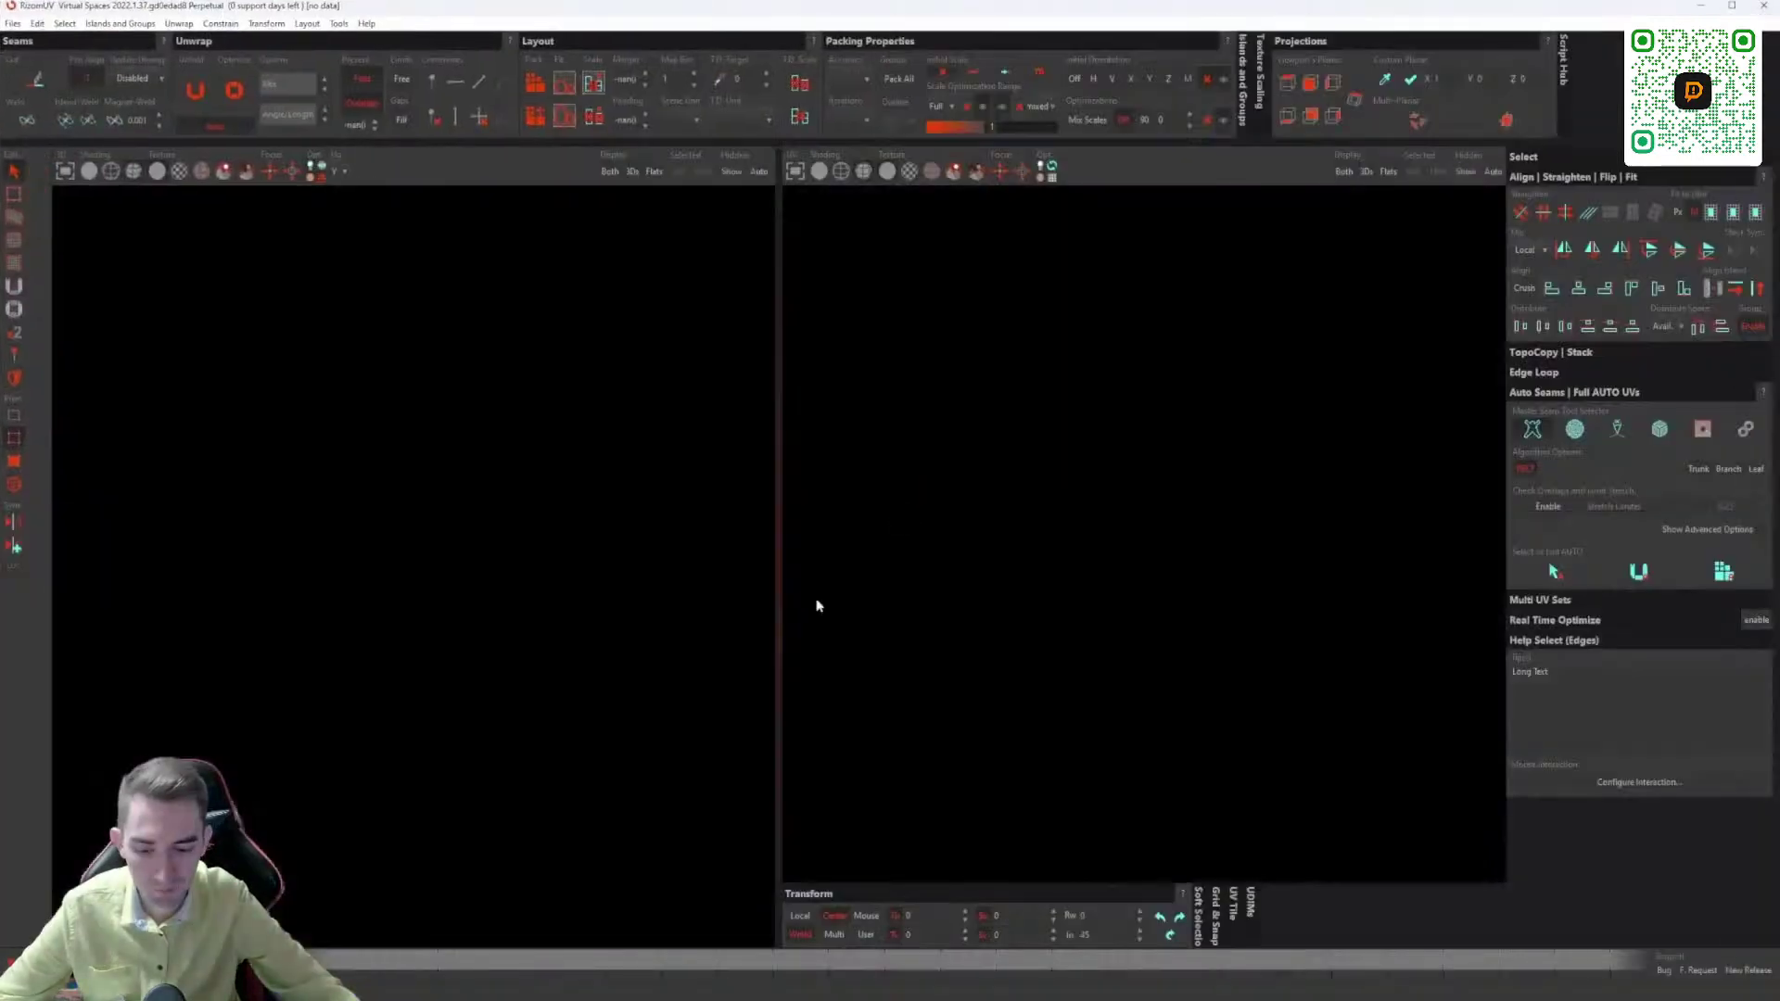
{"action": "left_click", "coordinate": [1697, 421]}
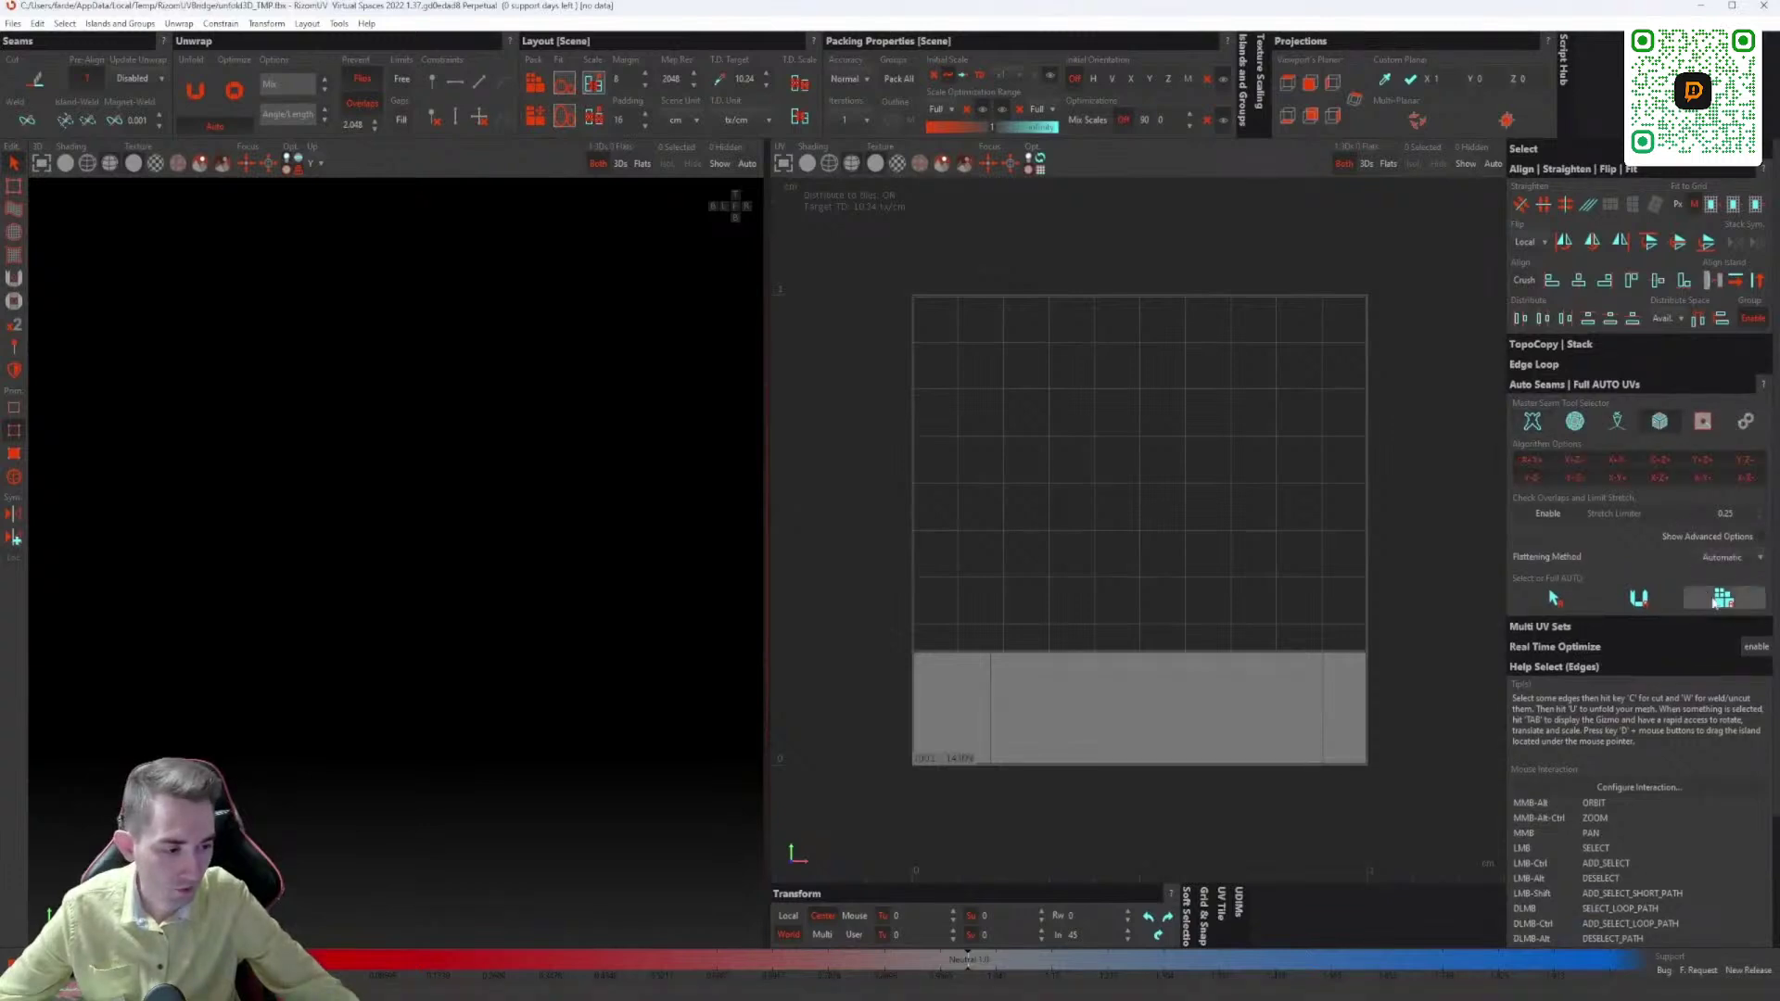
{"action": "left_click", "coordinate": [1722, 599]}
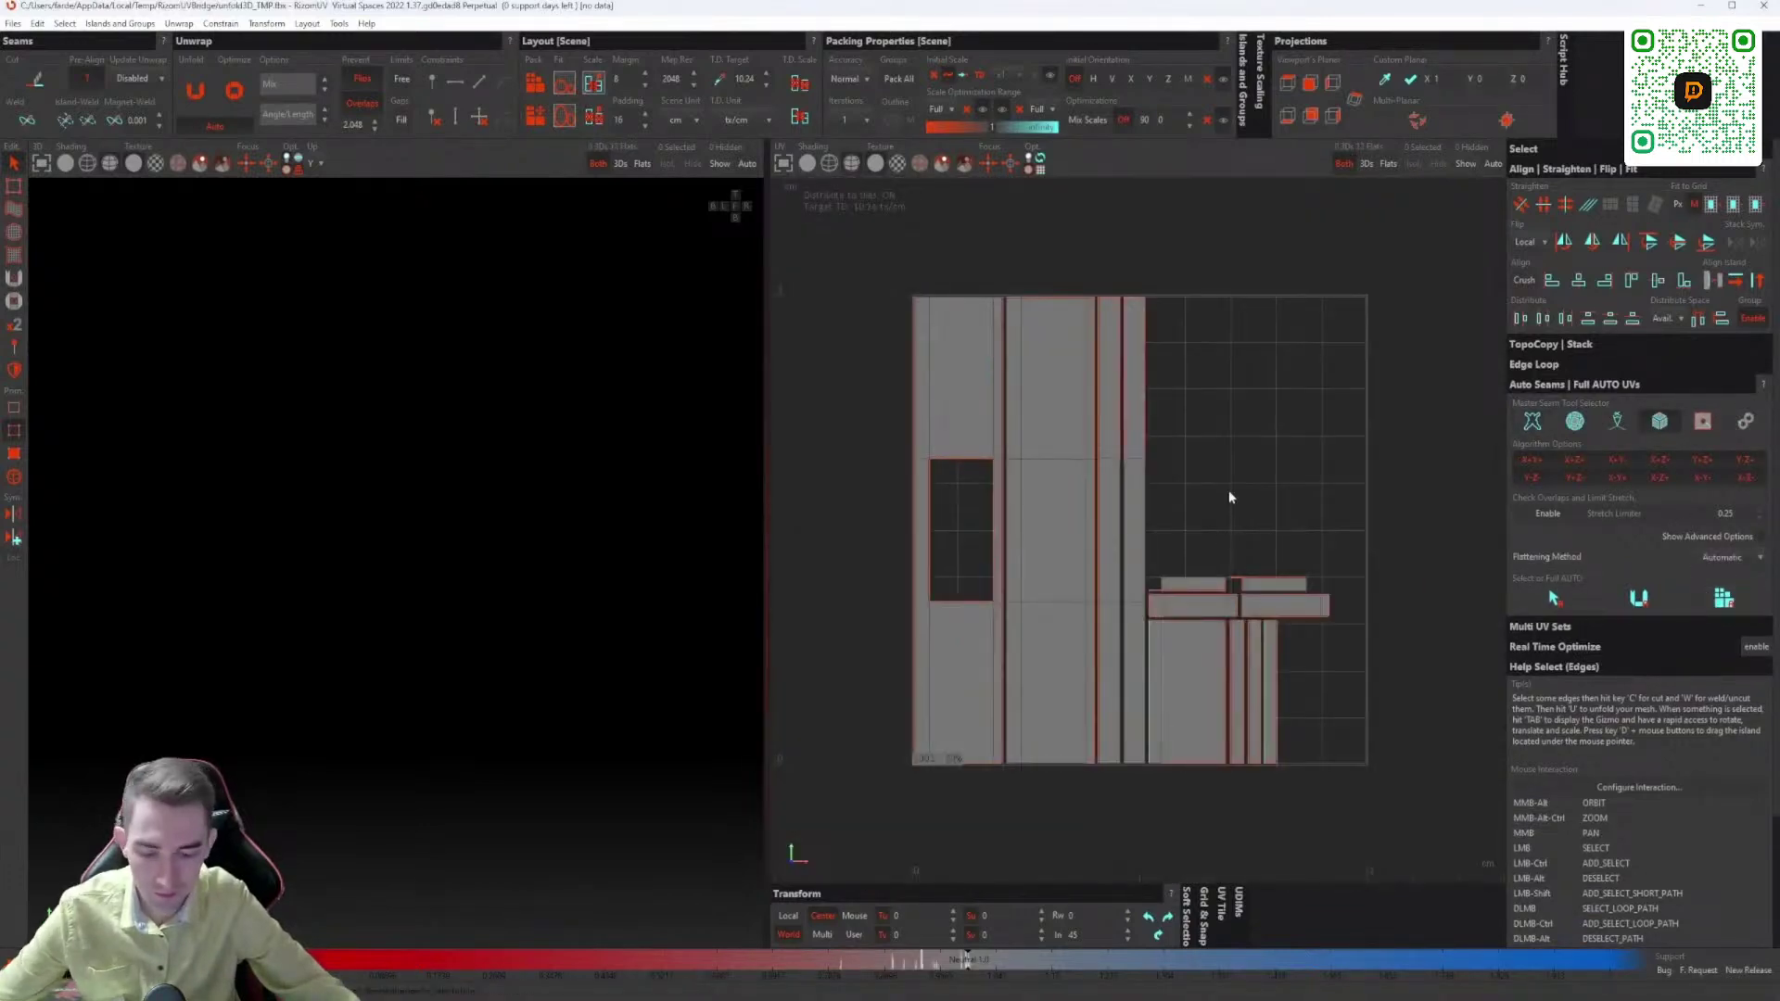
Step: Try to orient all the smaller islands beside the long strips vertically, and undo the rotation
{"action": "key", "text": "F4"}
{"action": "left_click_drag", "start_coordinate": [1363, 488], "coordinate": [1172, 795]}
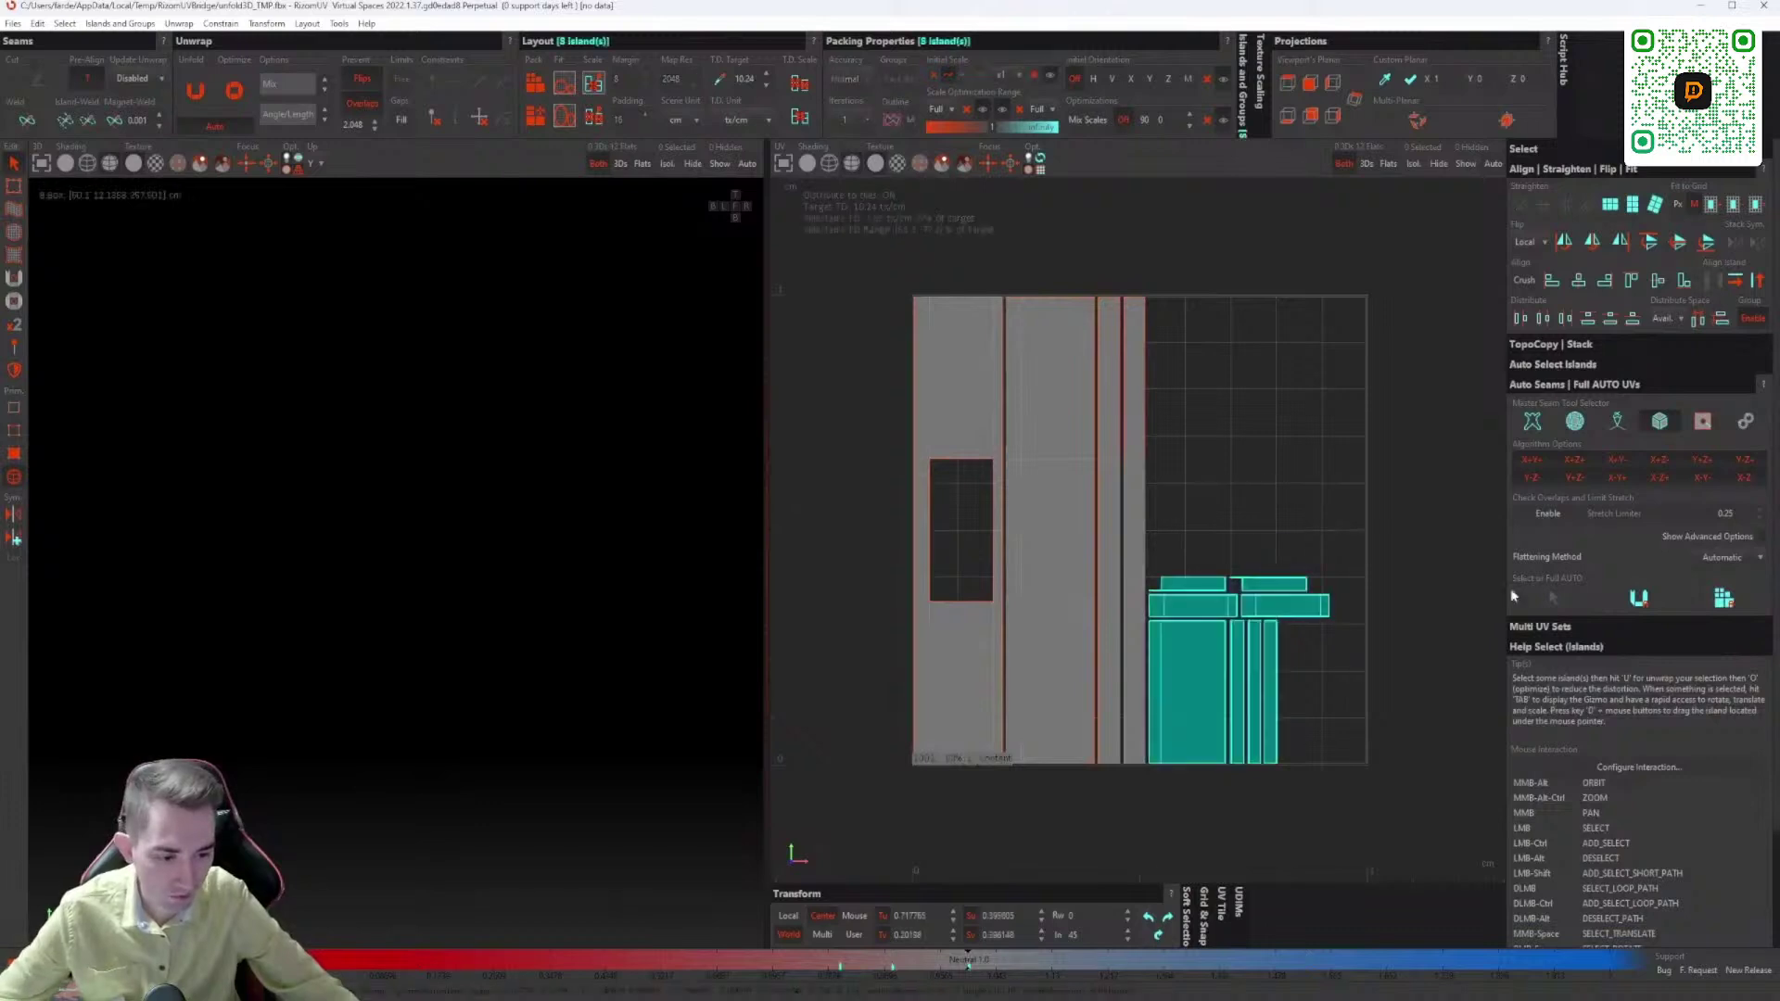
{"action": "left_click", "coordinate": [1757, 281]}
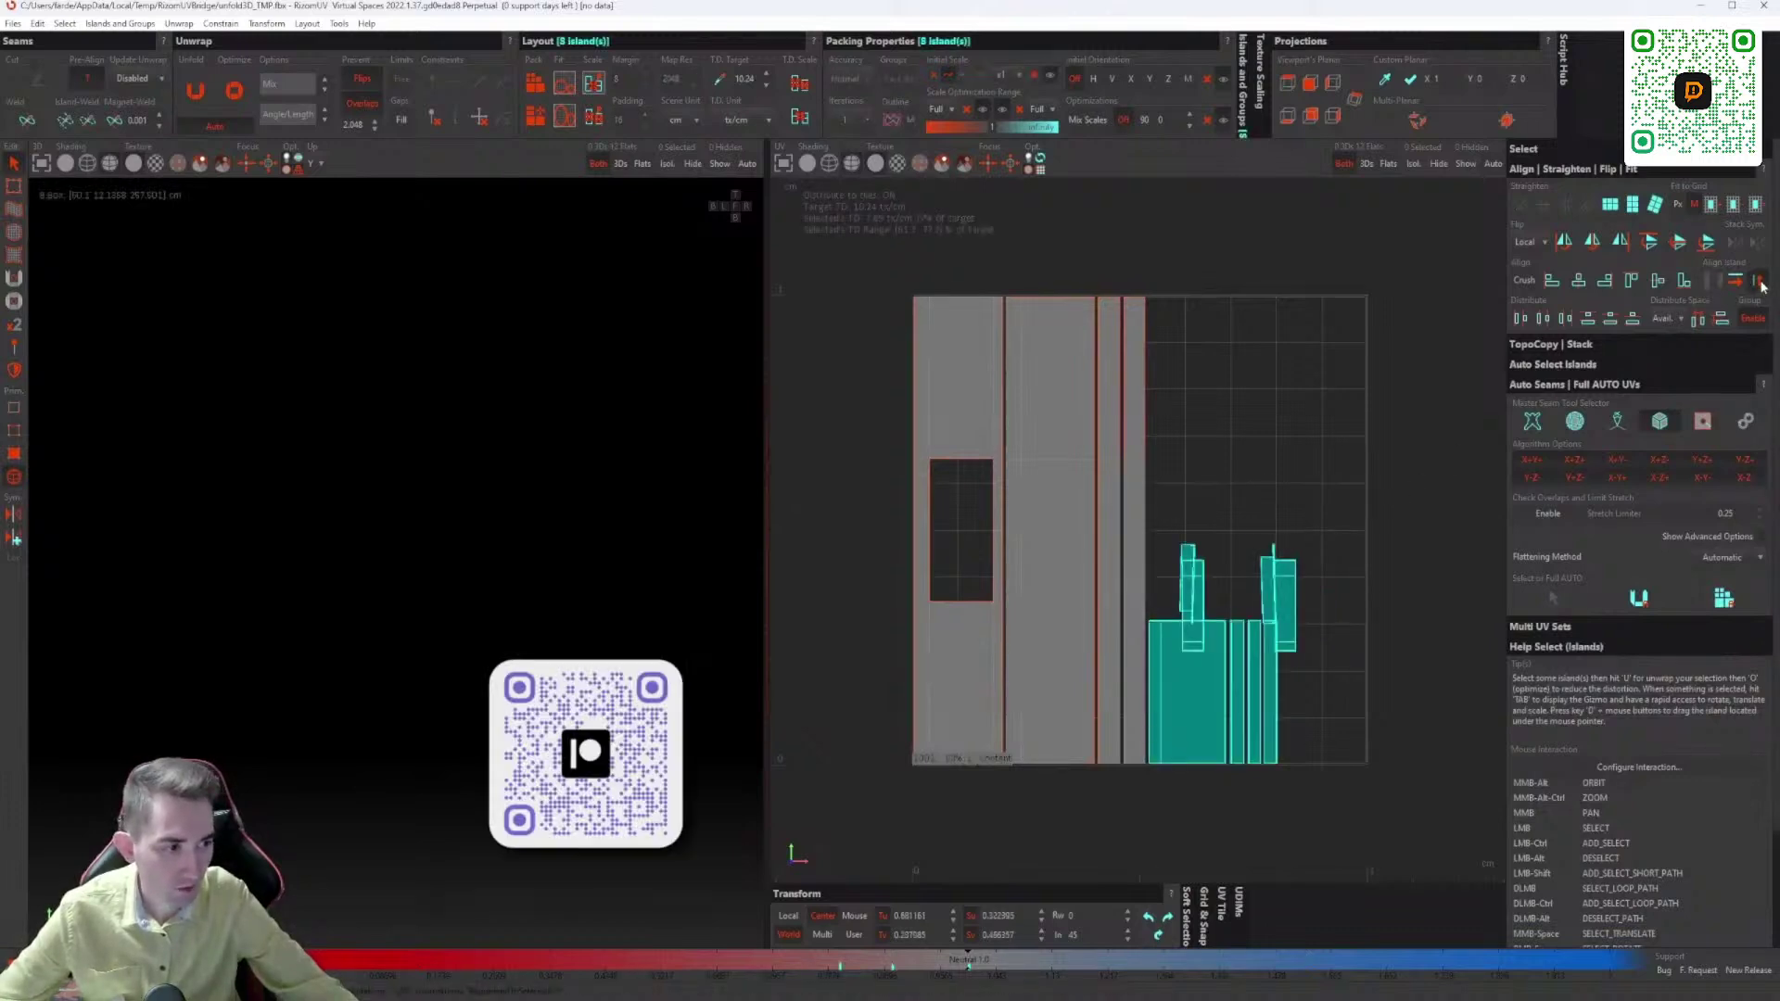
{"action": "left_click", "coordinate": [1346, 538]}
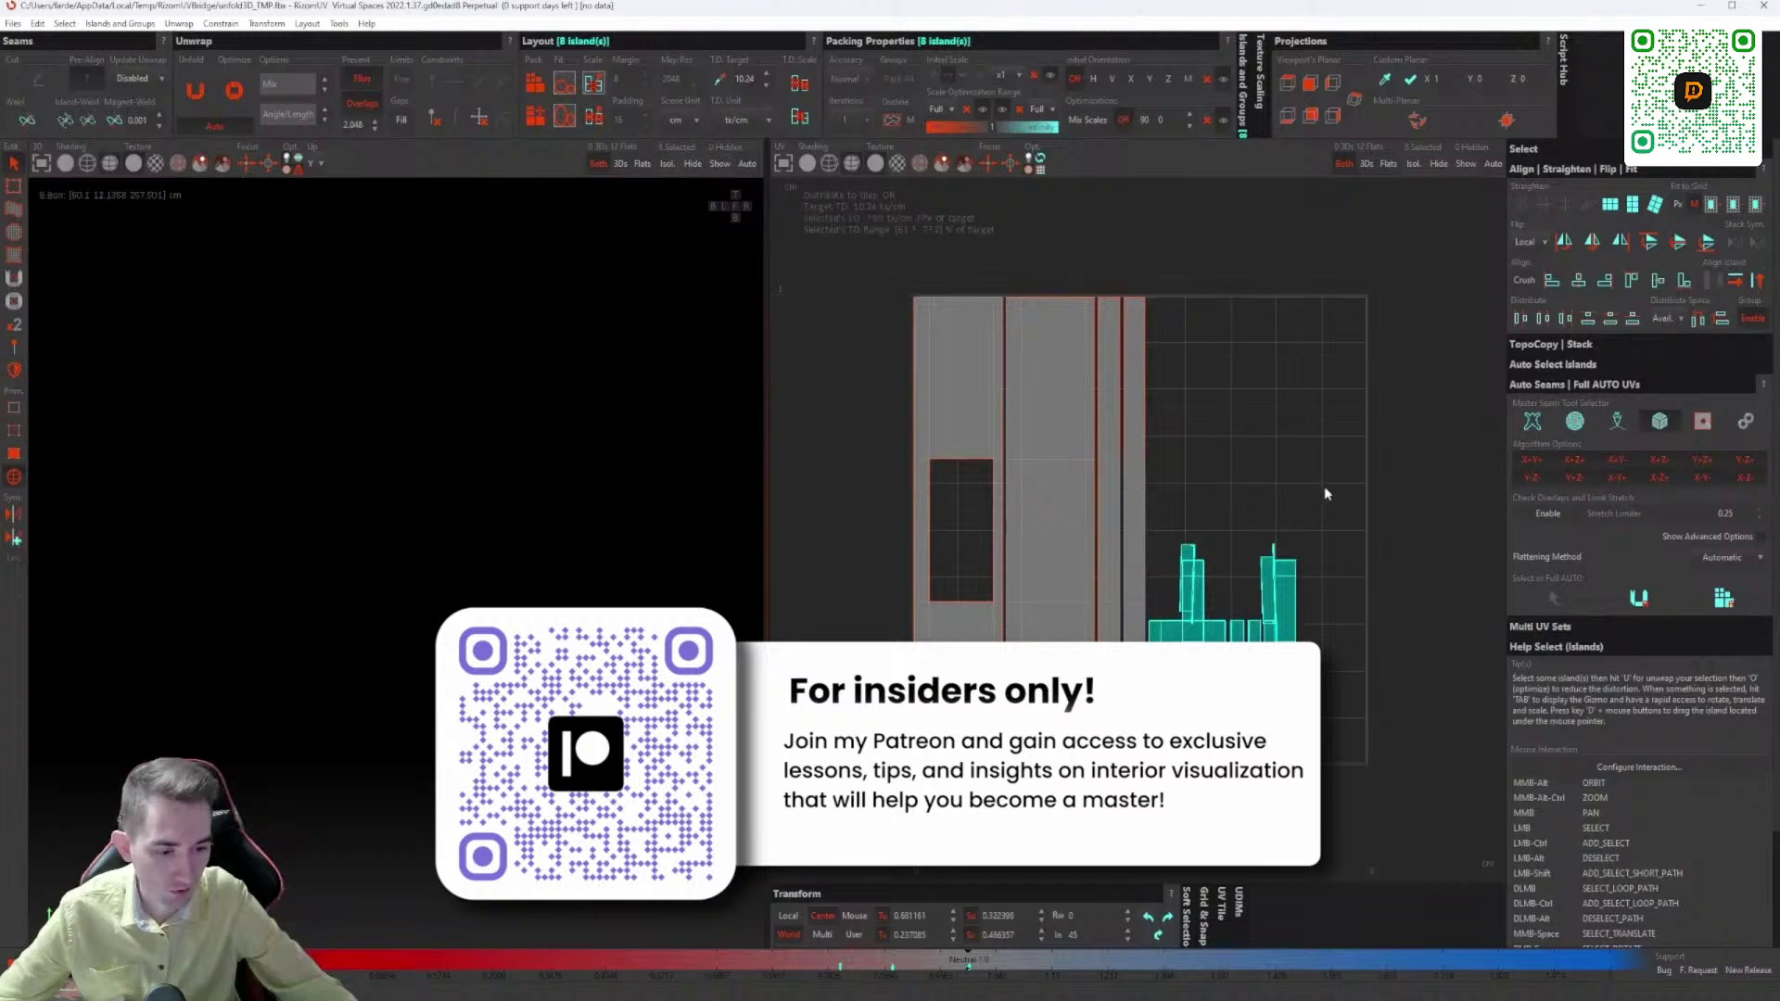
{"action": "key", "text": "ctrl+z"}
Step: Orient the four small islands beside the long strips vertically and repack the countertop's UV layout
{"action": "left_click", "coordinate": [1339, 523]}
{"action": "left_click_drag", "start_coordinate": [1209, 601], "coordinate": [1208, 603]}
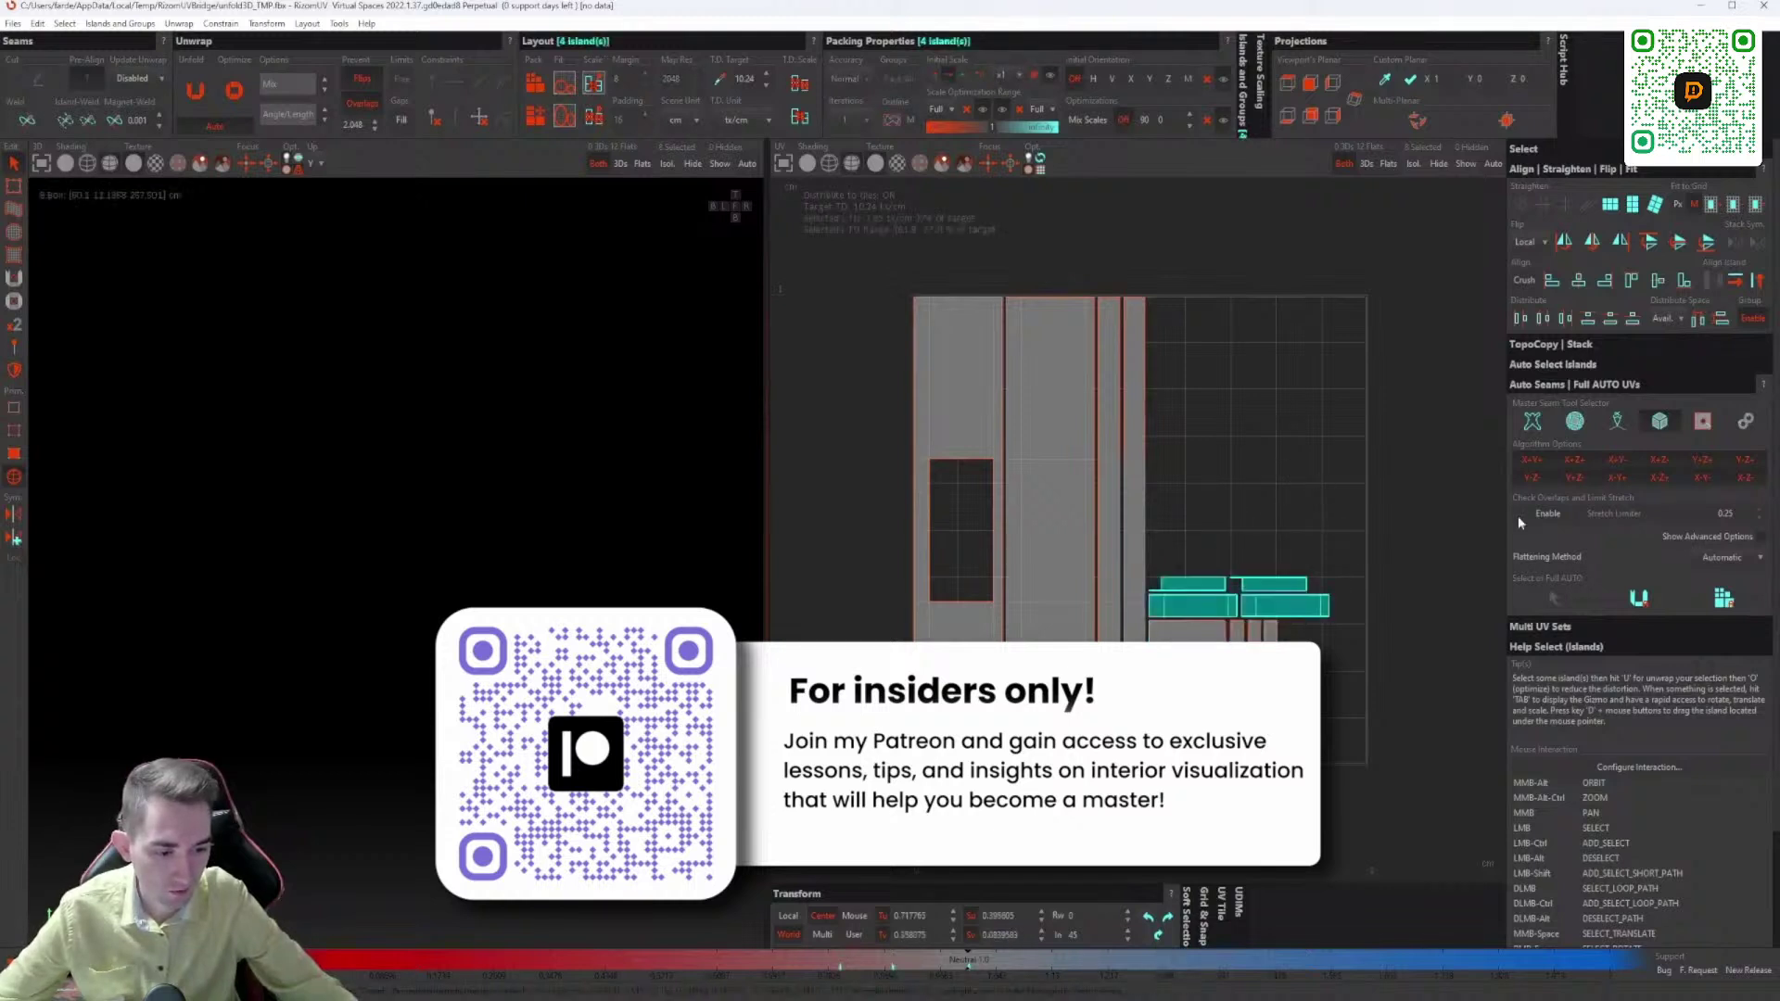
{"action": "left_click", "coordinate": [1756, 279]}
{"action": "left_click", "coordinate": [1265, 529]}
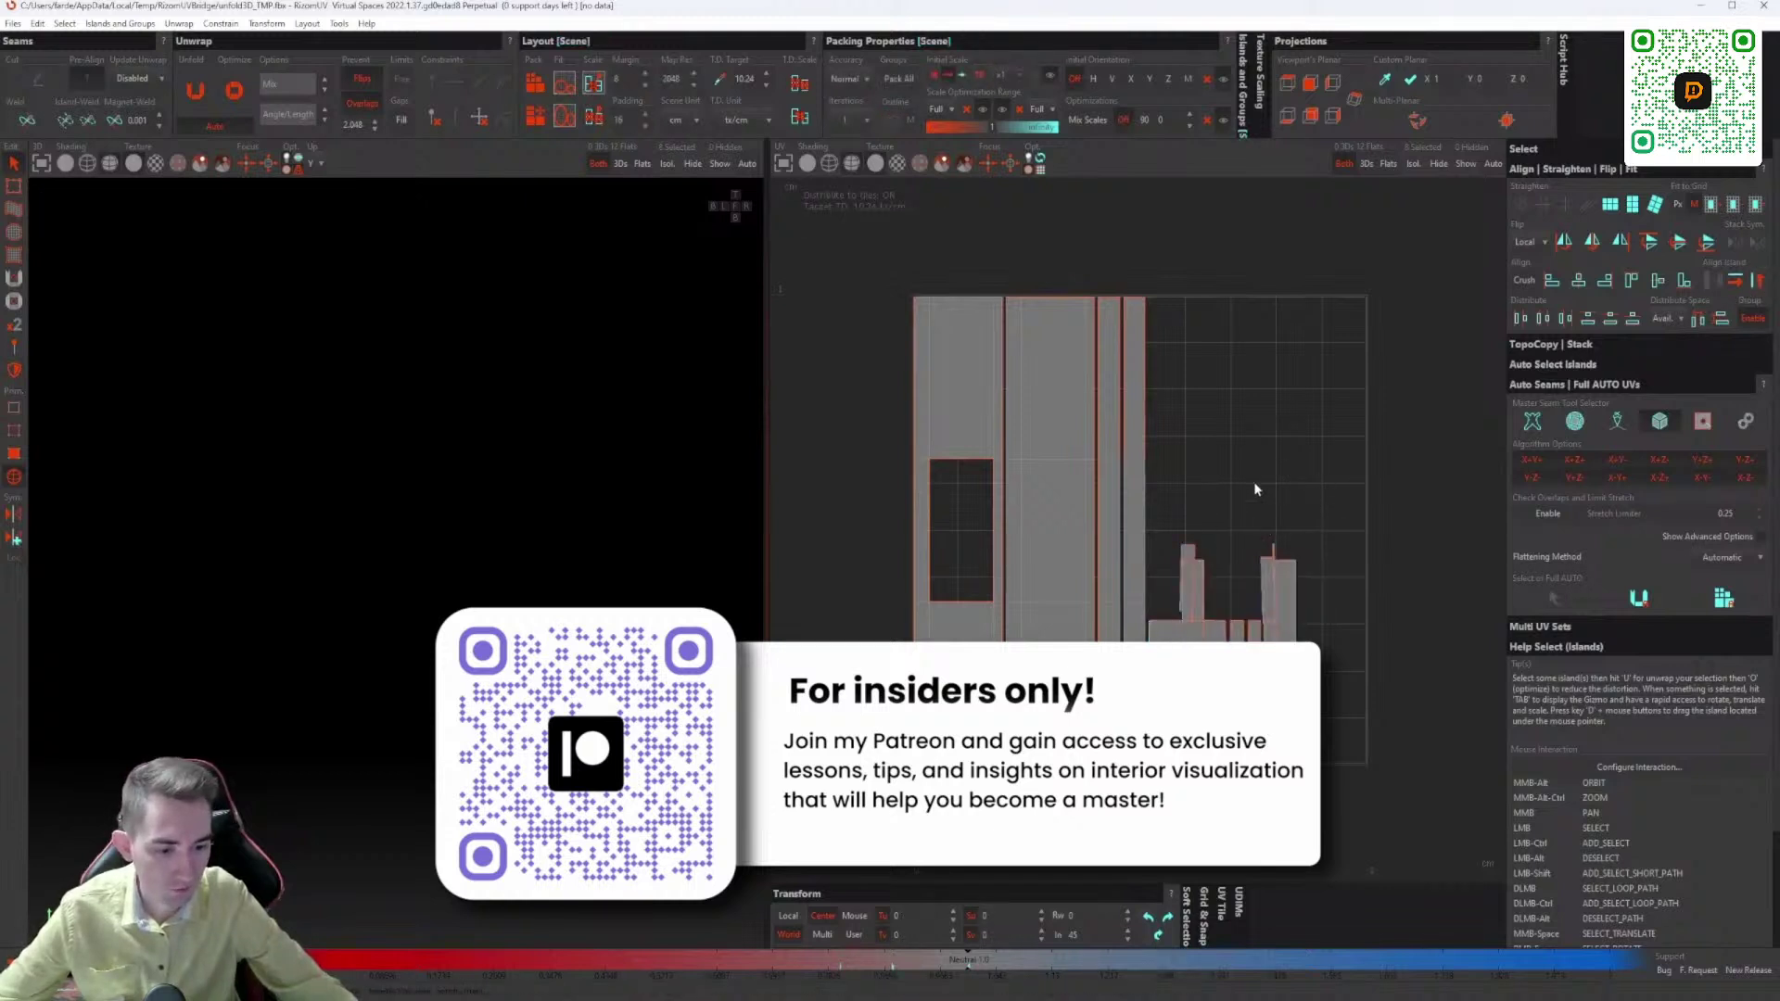
{"action": "left_click", "coordinate": [540, 84]}
{"action": "scroll", "coordinate": [1255, 417], "scroll_direction": "down", "scroll_amount": 2}
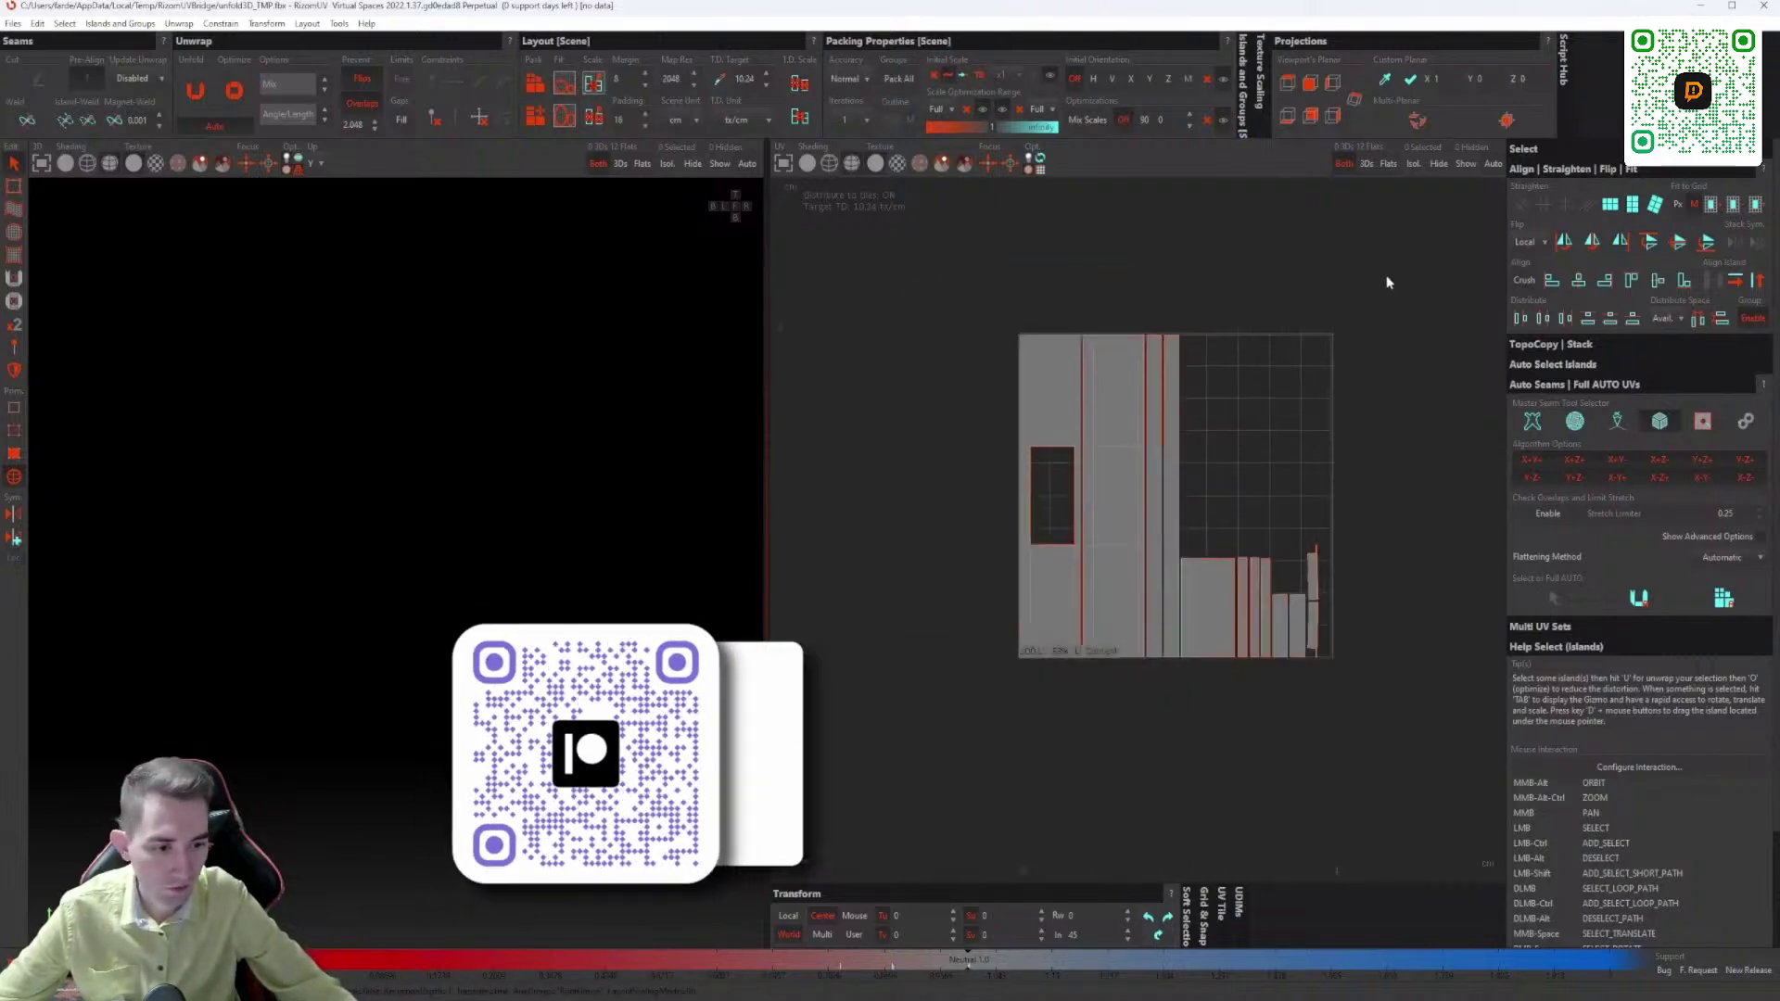
Step: Stretch all twelve countertop islands horizontally beyond the UV tile and repack them
{"action": "left_click_drag", "start_coordinate": [1388, 279], "coordinate": [922, 809]}
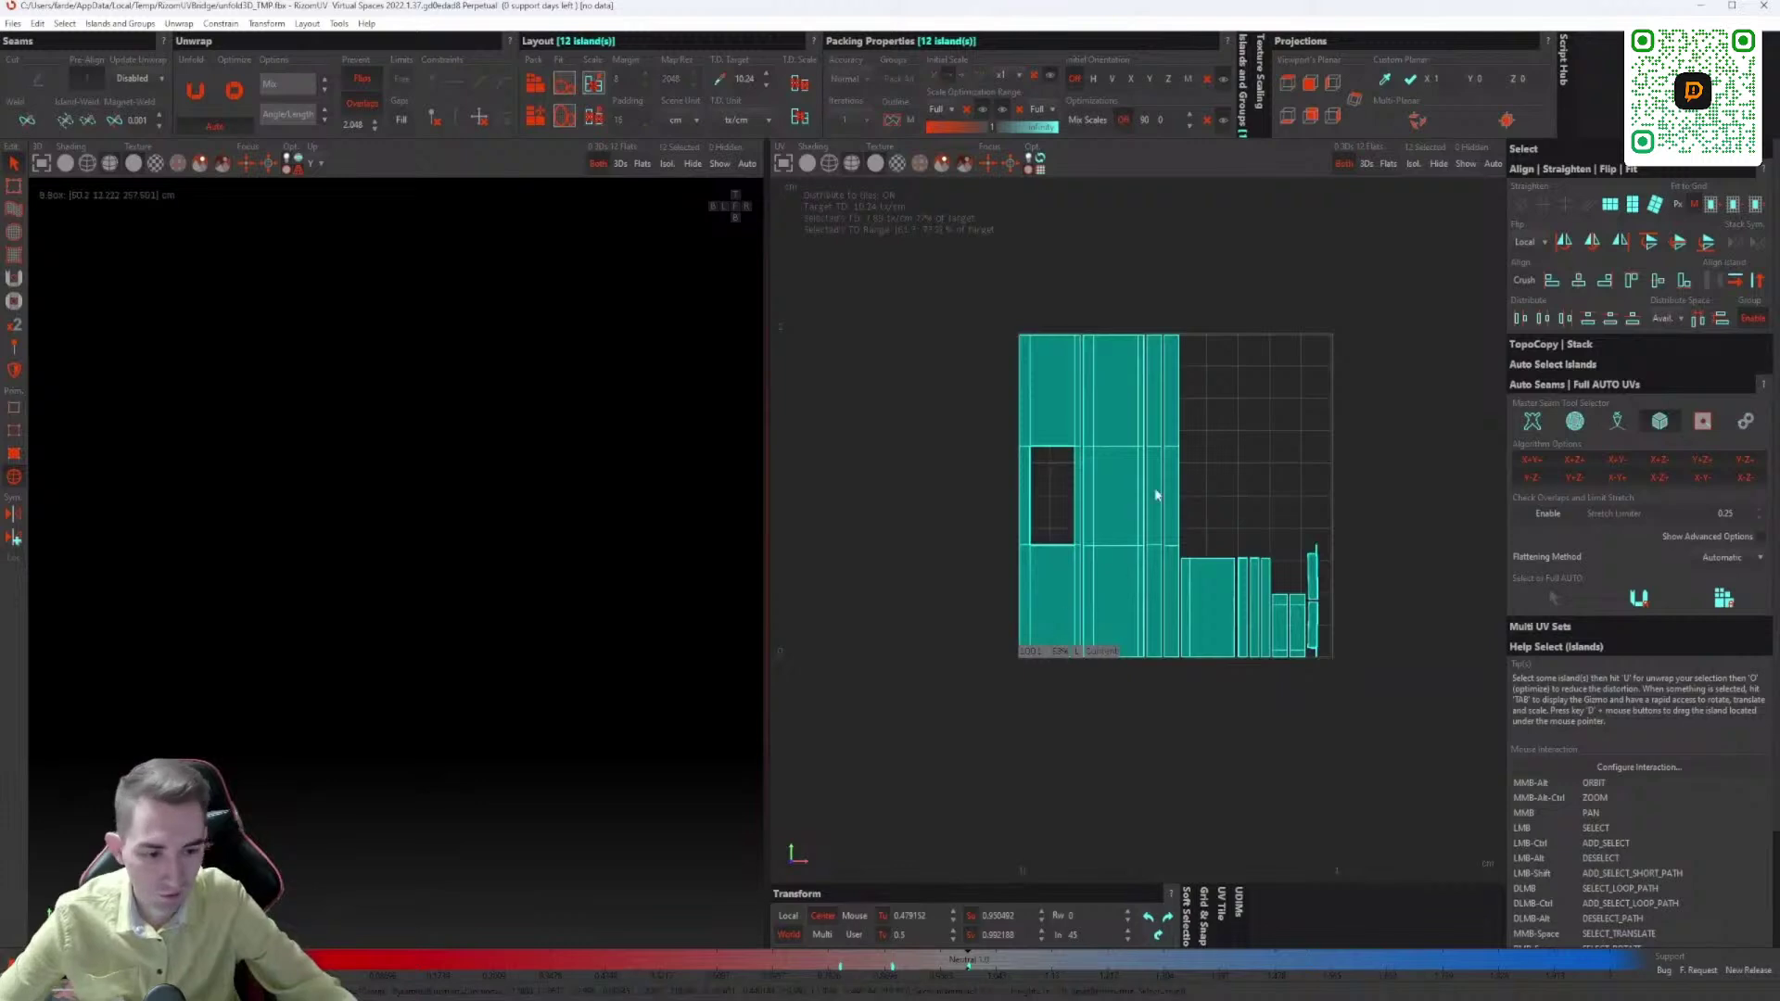
{"action": "left_click_drag", "start_coordinate": [1369, 243], "coordinate": [964, 820]}
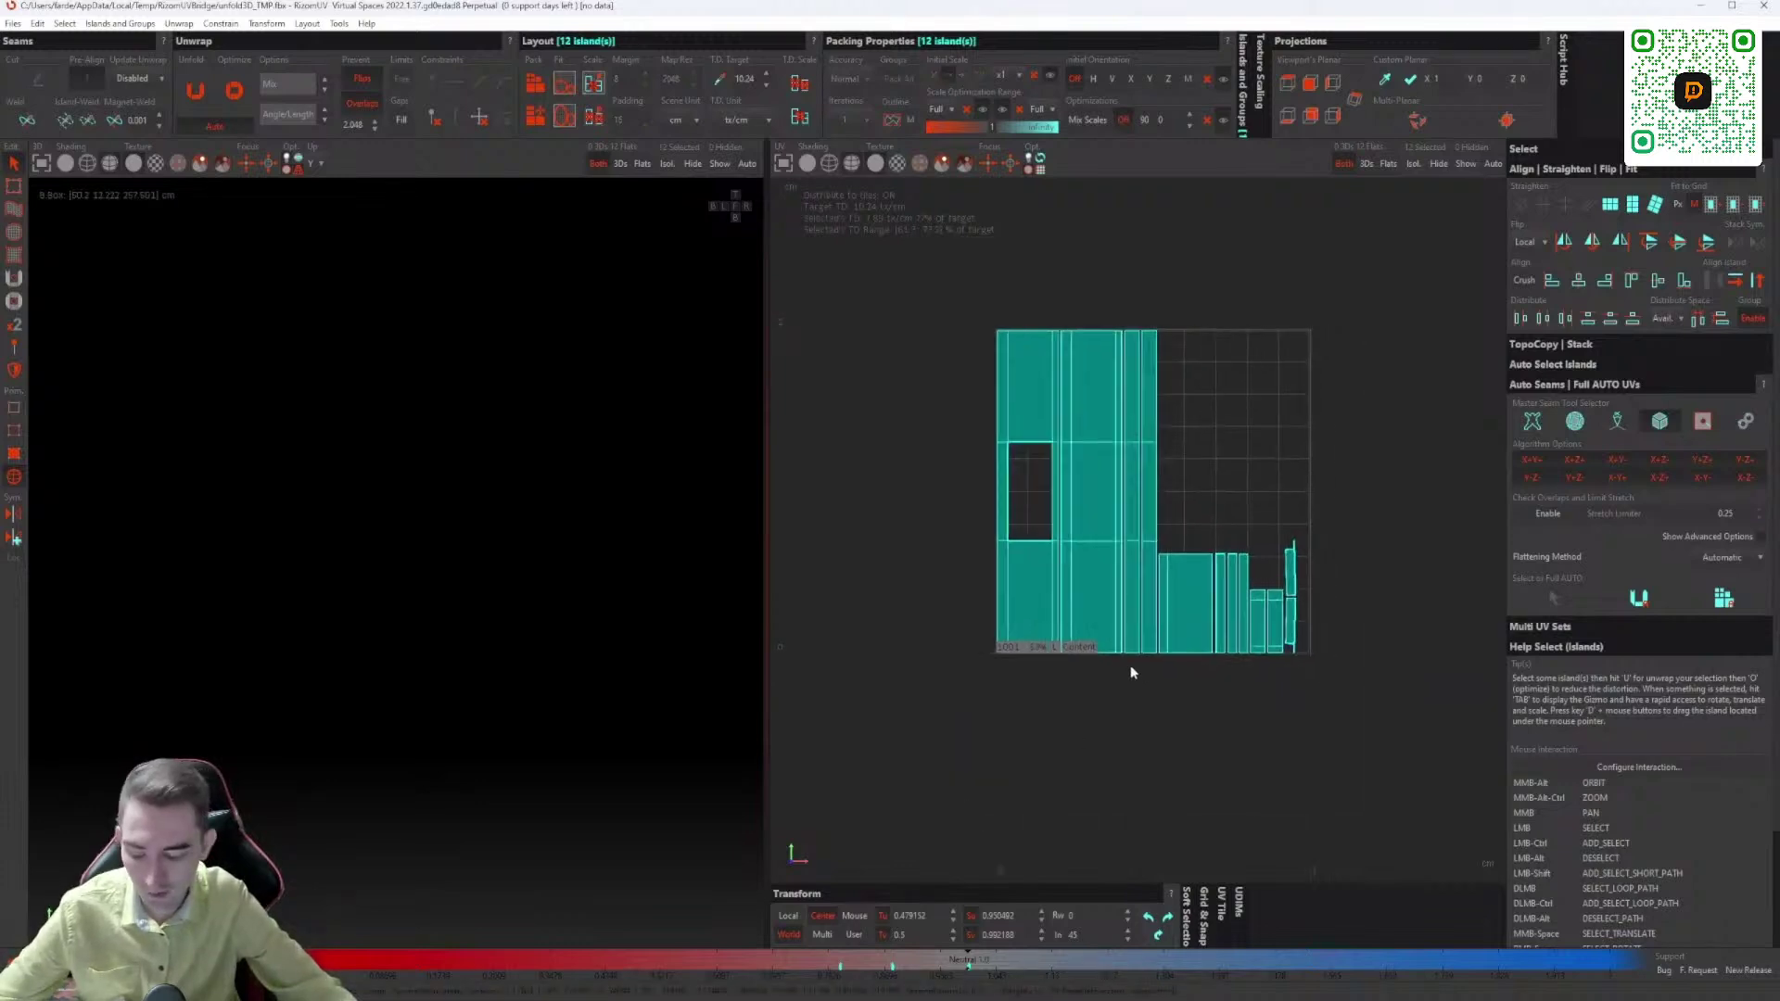
{"action": "middle_click_drag", "start_coordinate": [1132, 672], "coordinate": [1019, 720]}
{"action": "key", "text": "Tab"}
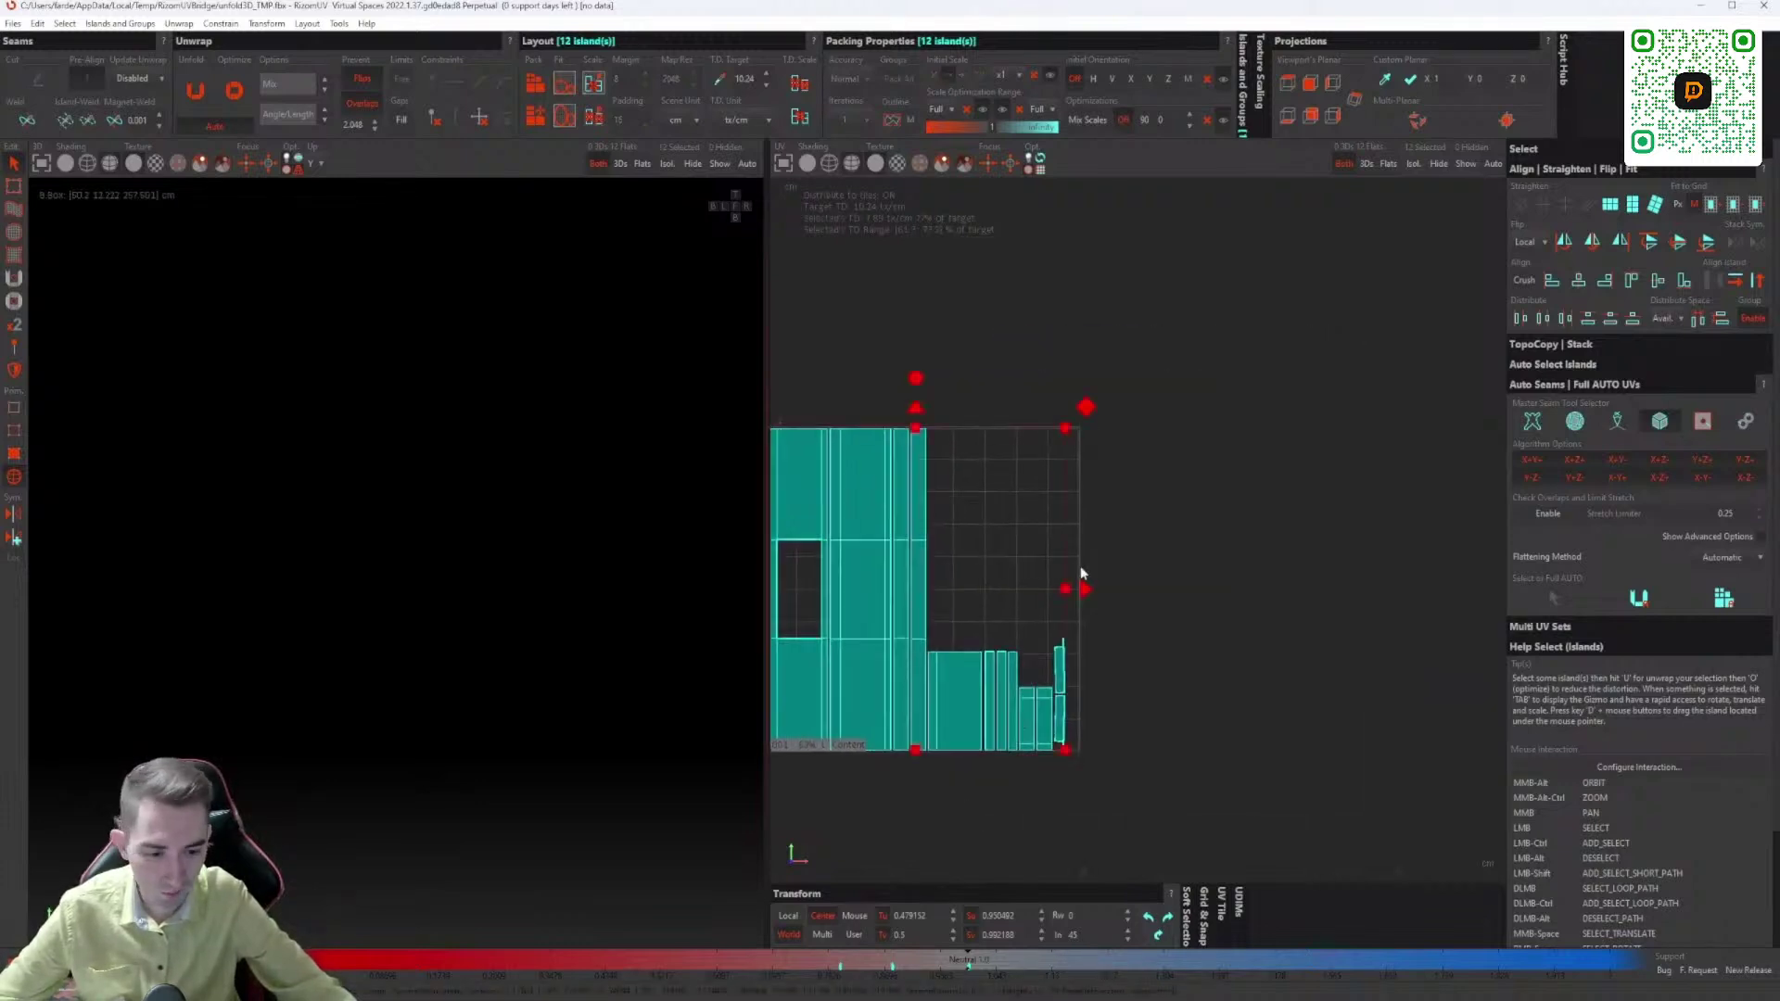
{"action": "left_click_drag", "start_coordinate": [1067, 595], "coordinate": [1199, 627]}
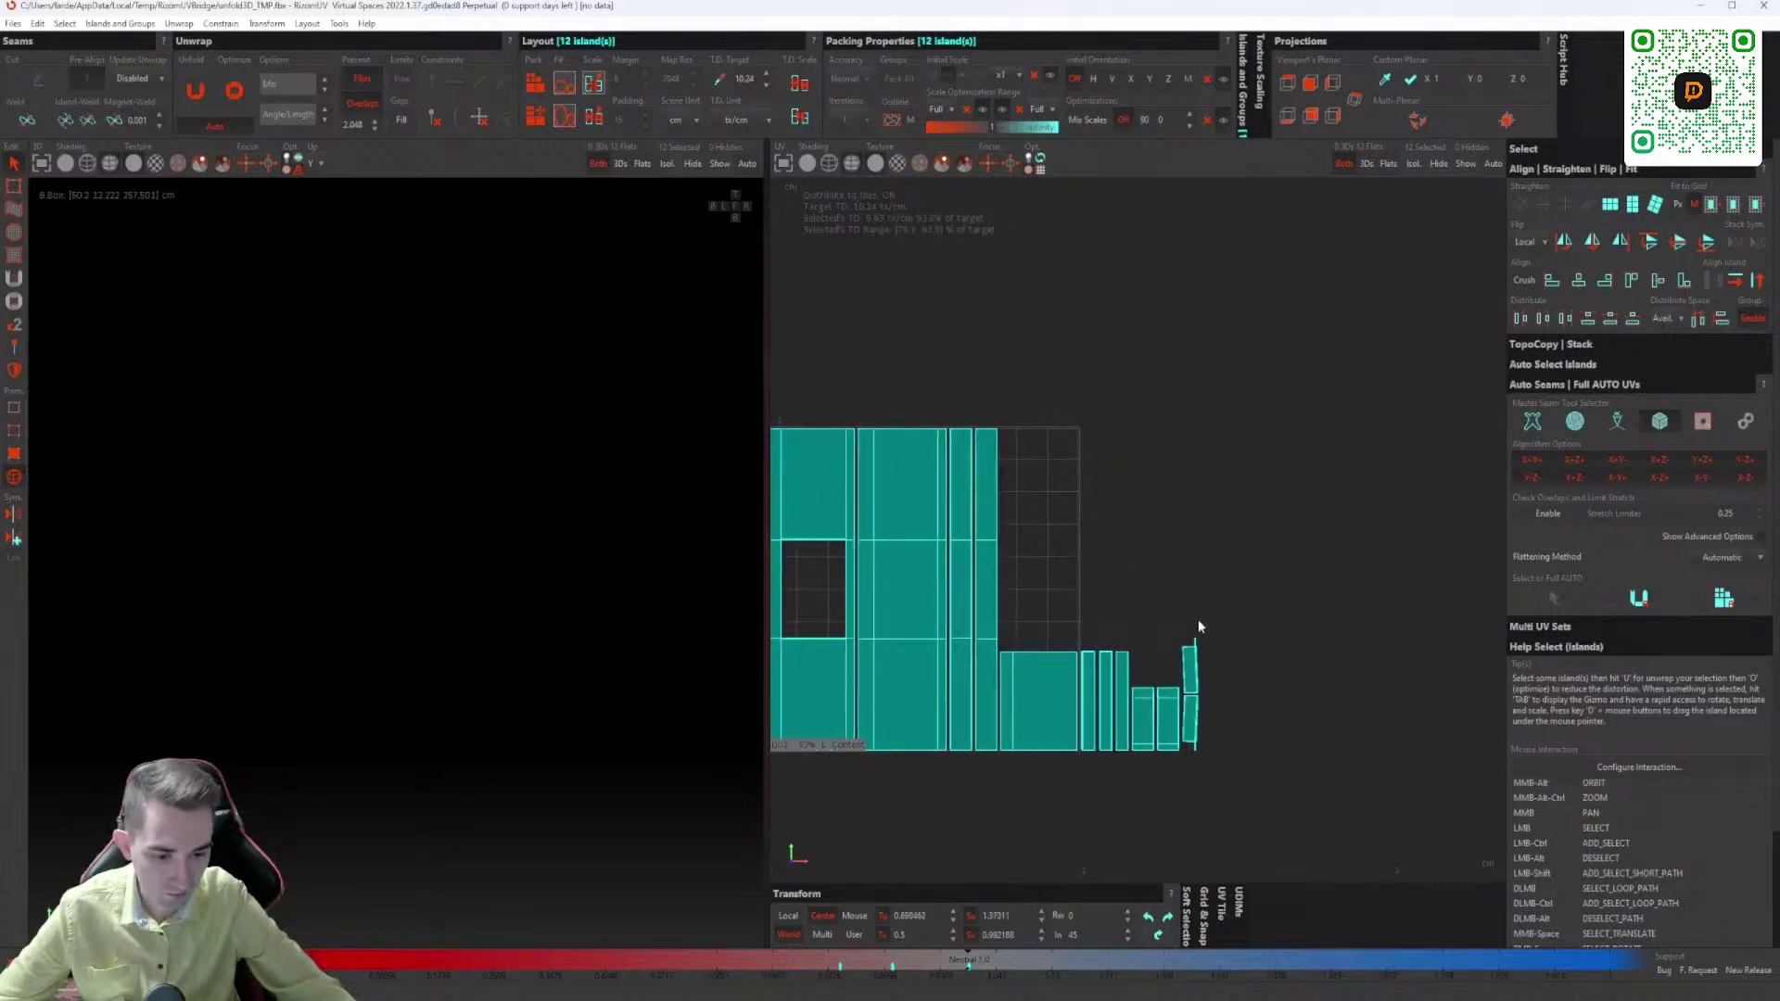
{"action": "left_click", "coordinate": [539, 94]}
{"action": "scroll", "coordinate": [1052, 594], "scroll_direction": "up", "scroll_amount": 4}
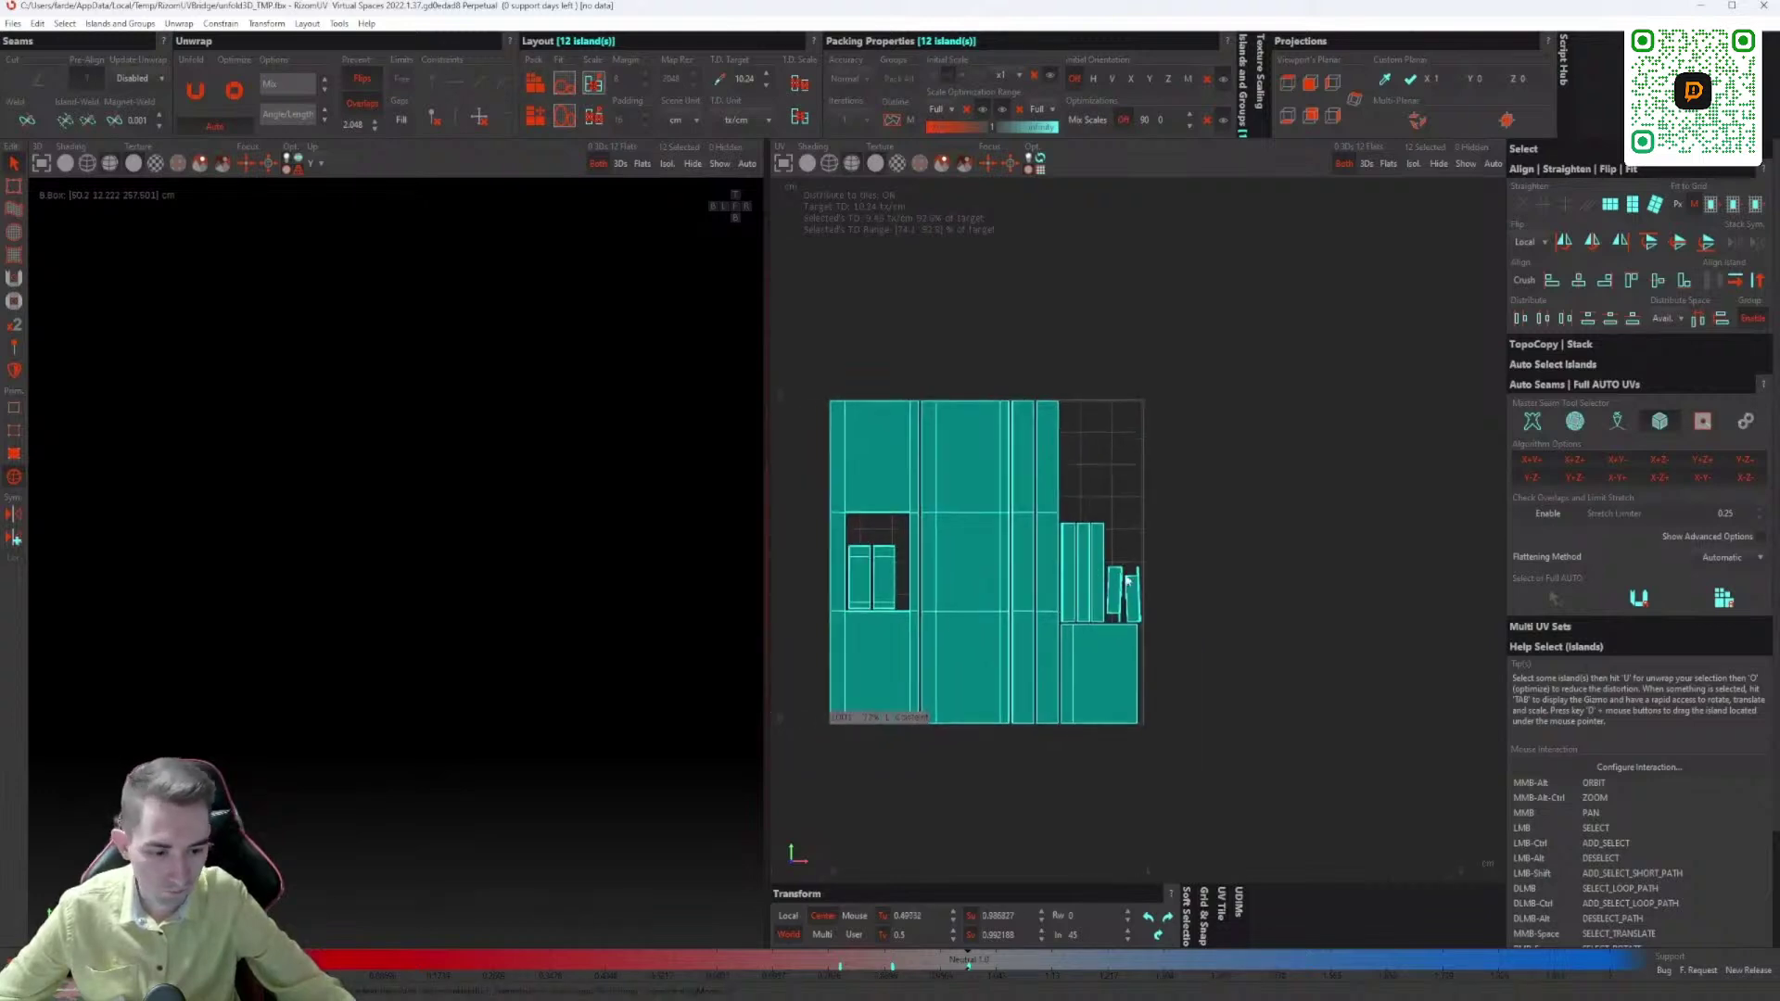
Step: Select the five narrow islands above the wide rectangular one and stretch them vertically
{"action": "scroll", "coordinate": [1141, 710], "scroll_direction": "down", "scroll_amount": 2}
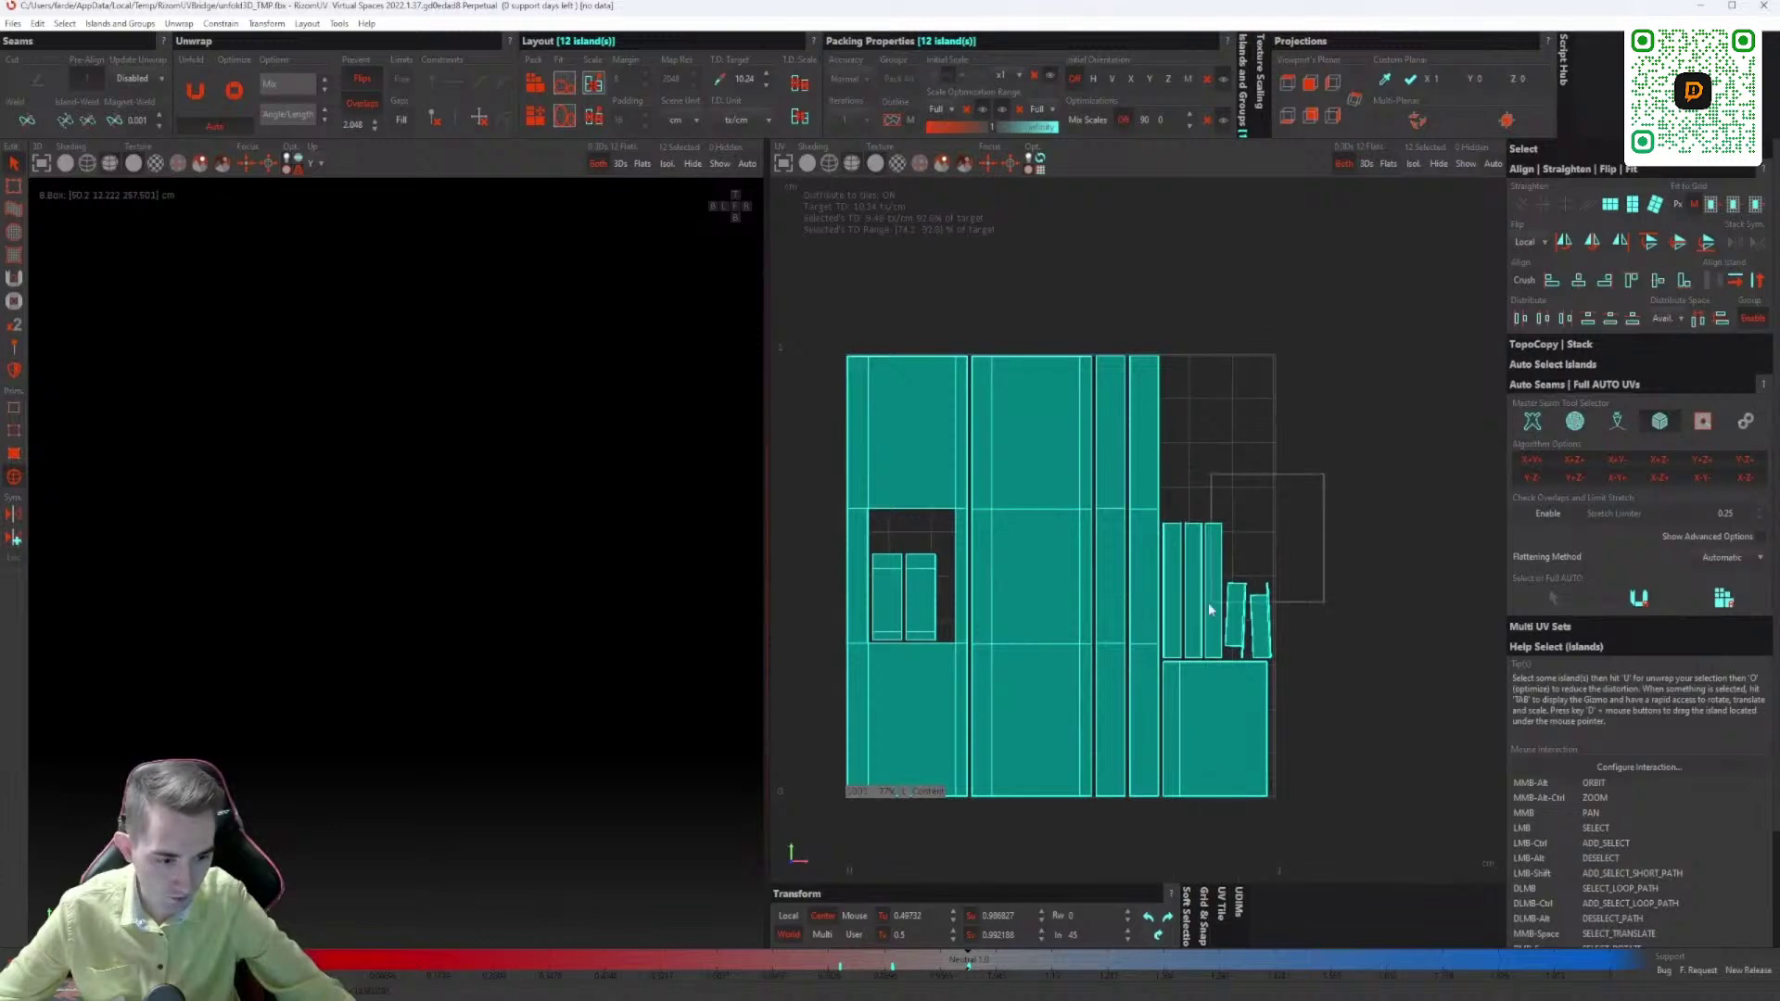
{"action": "left_click", "coordinate": [1171, 593]}
{"action": "middle_click_drag", "start_coordinate": [1199, 526], "coordinate": [1171, 609]}
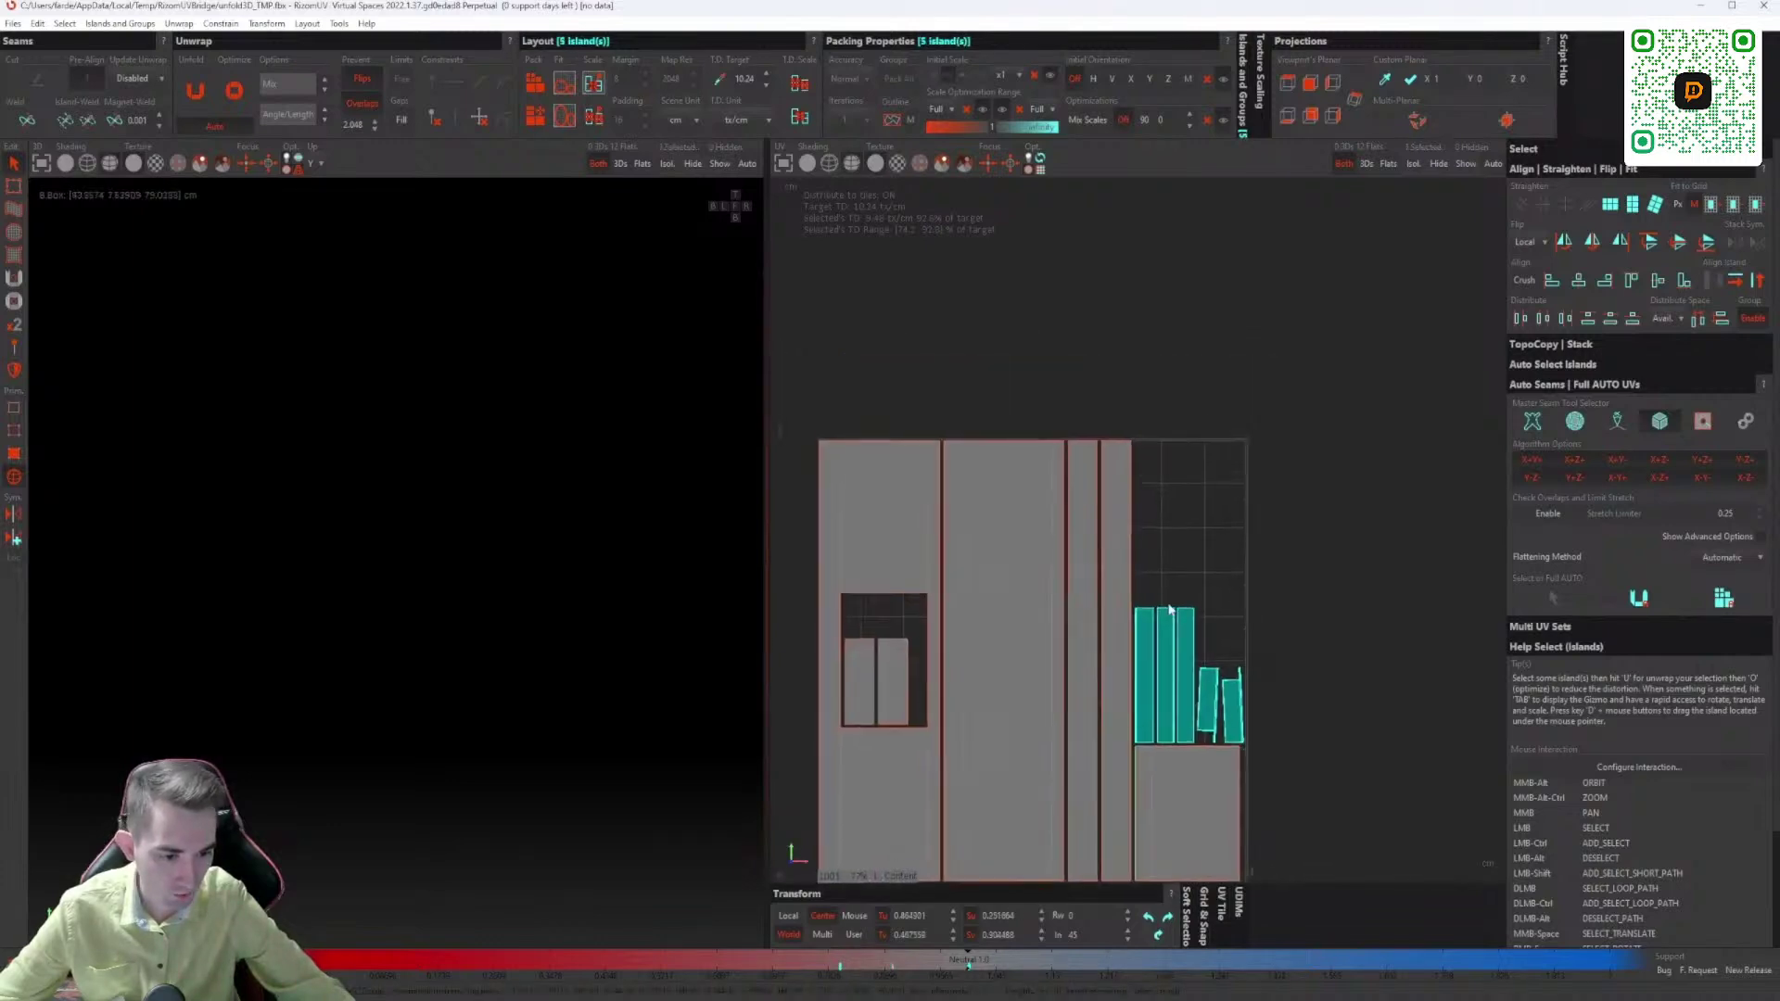
{"action": "left_click_drag", "start_coordinate": [1191, 610], "coordinate": [1193, 558]}
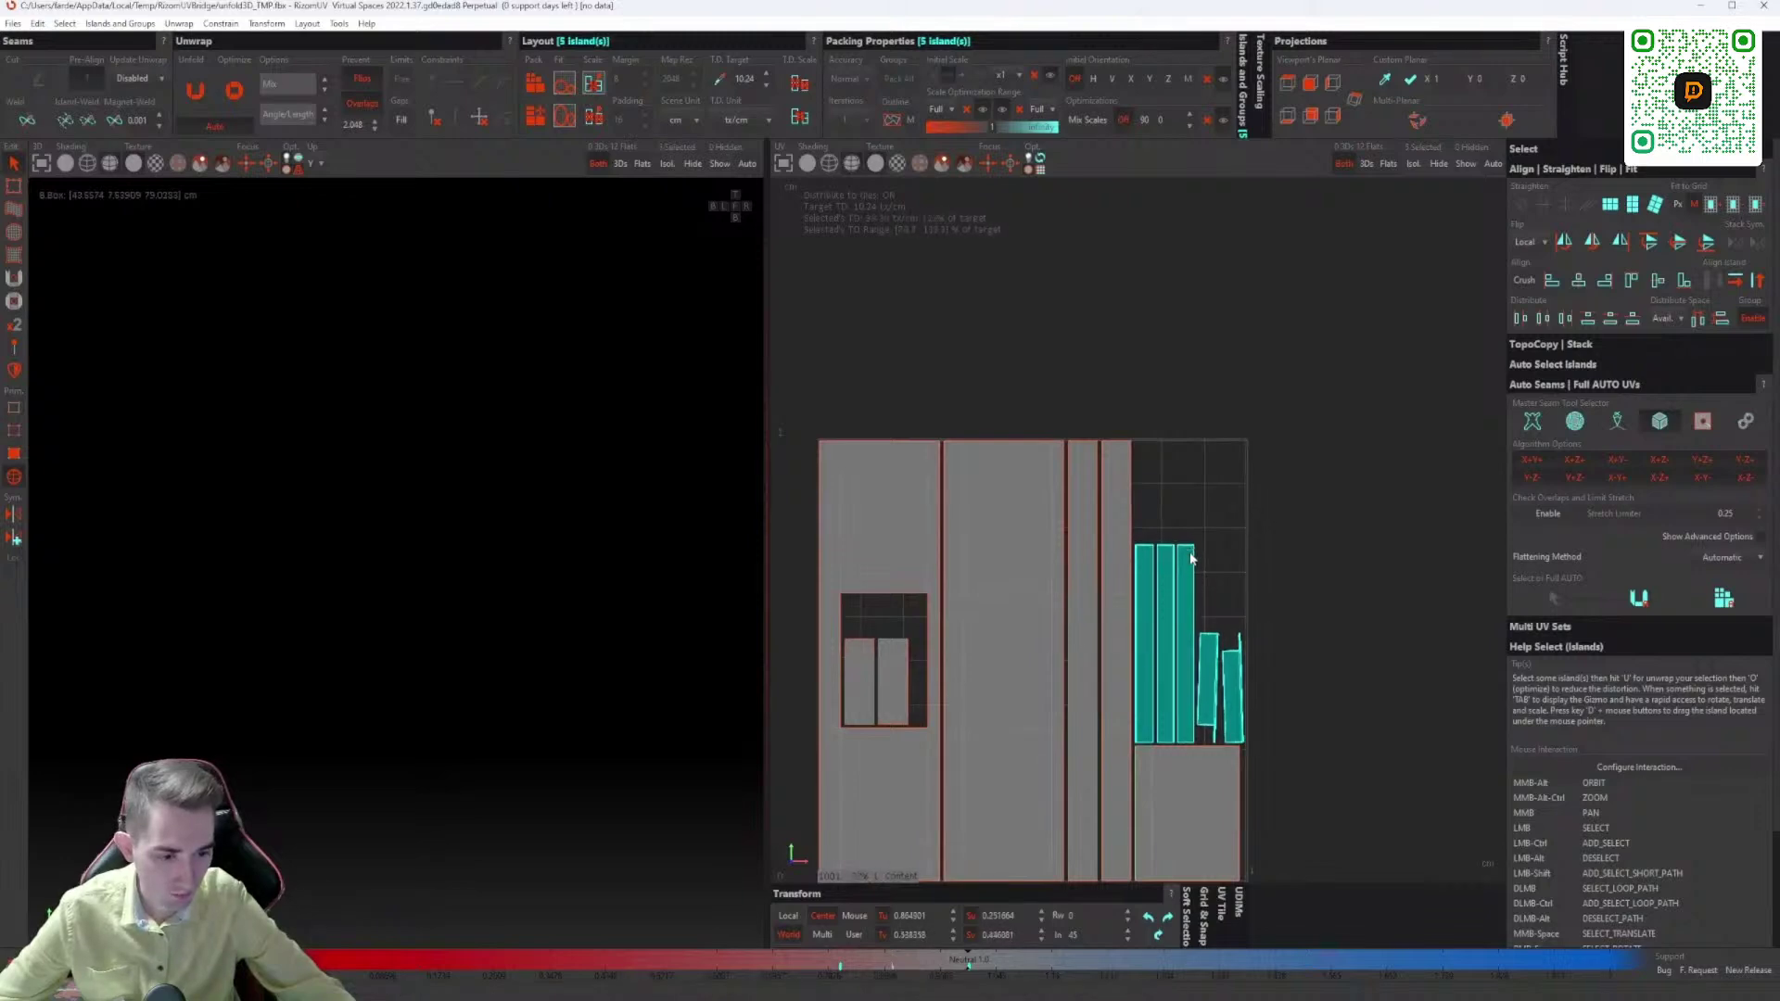
Step: Rotate the two tilted small islands beside the three narrow strips so that they stand upright
{"action": "scroll", "coordinate": [1255, 591], "scroll_direction": "up", "scroll_amount": 3}
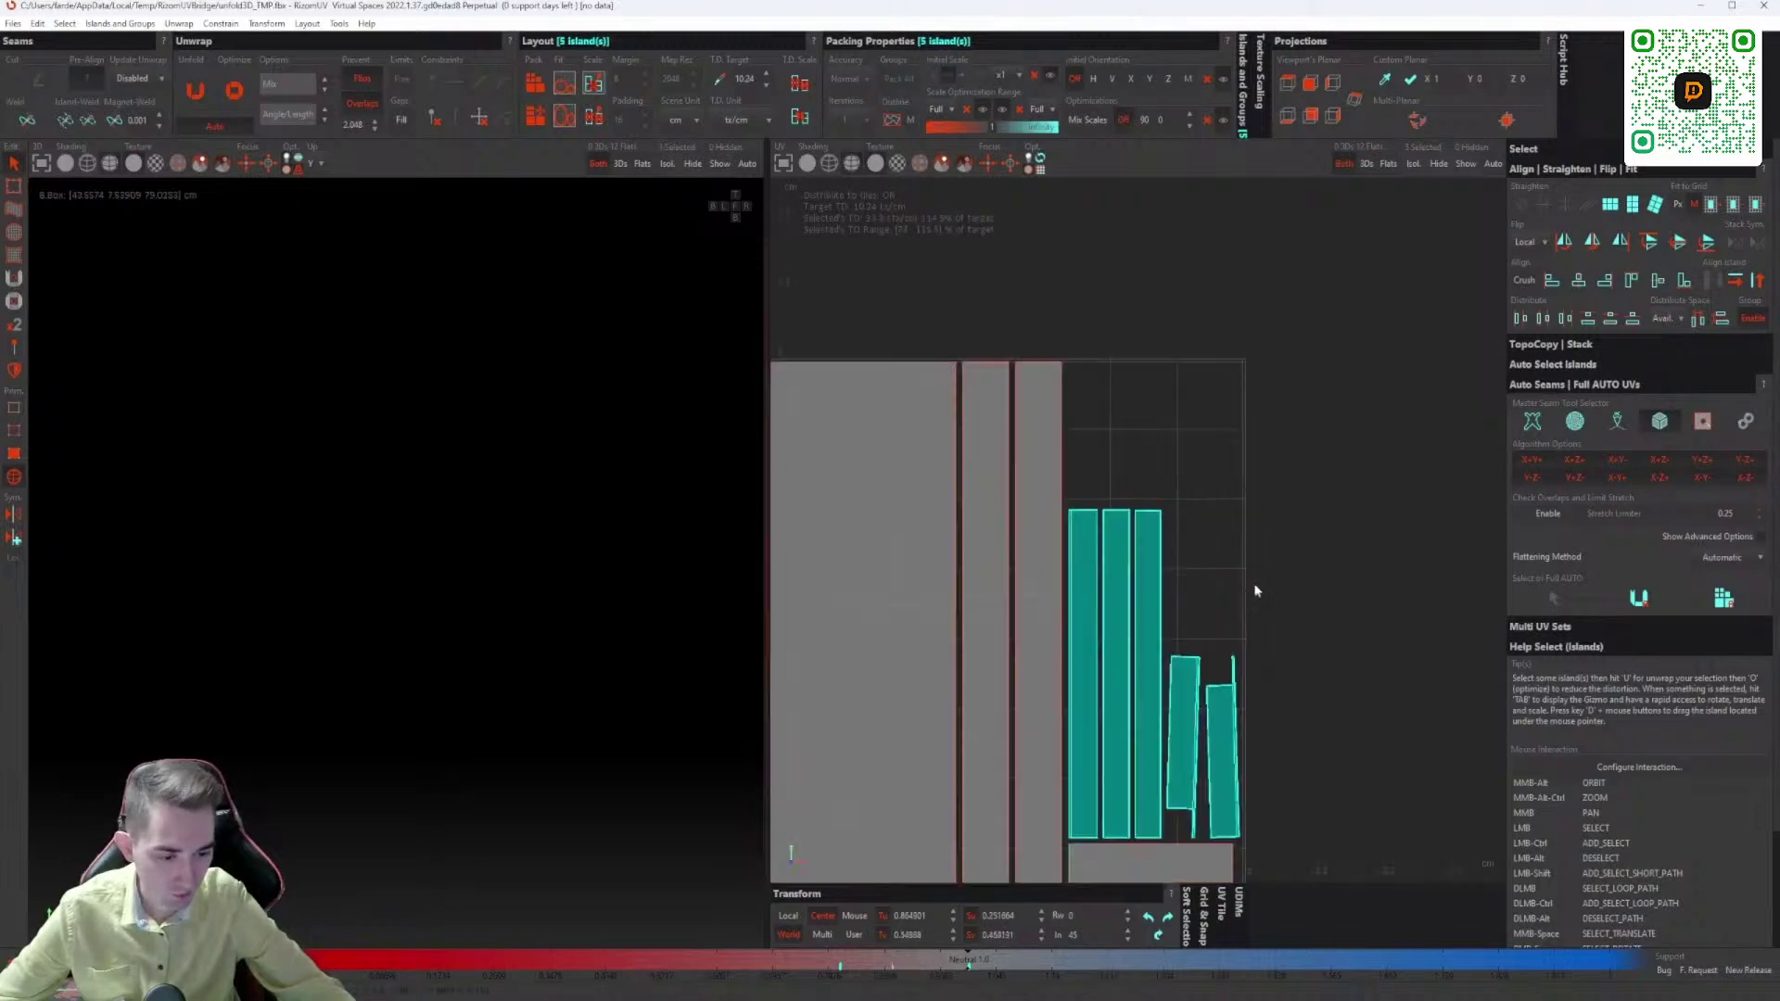
{"action": "left_click", "coordinate": [1212, 798]}
{"action": "middle_click_drag", "start_coordinate": [1255, 723], "coordinate": [1279, 532]}
{"action": "left_click_drag", "start_coordinate": [1285, 462], "coordinate": [1203, 672]}
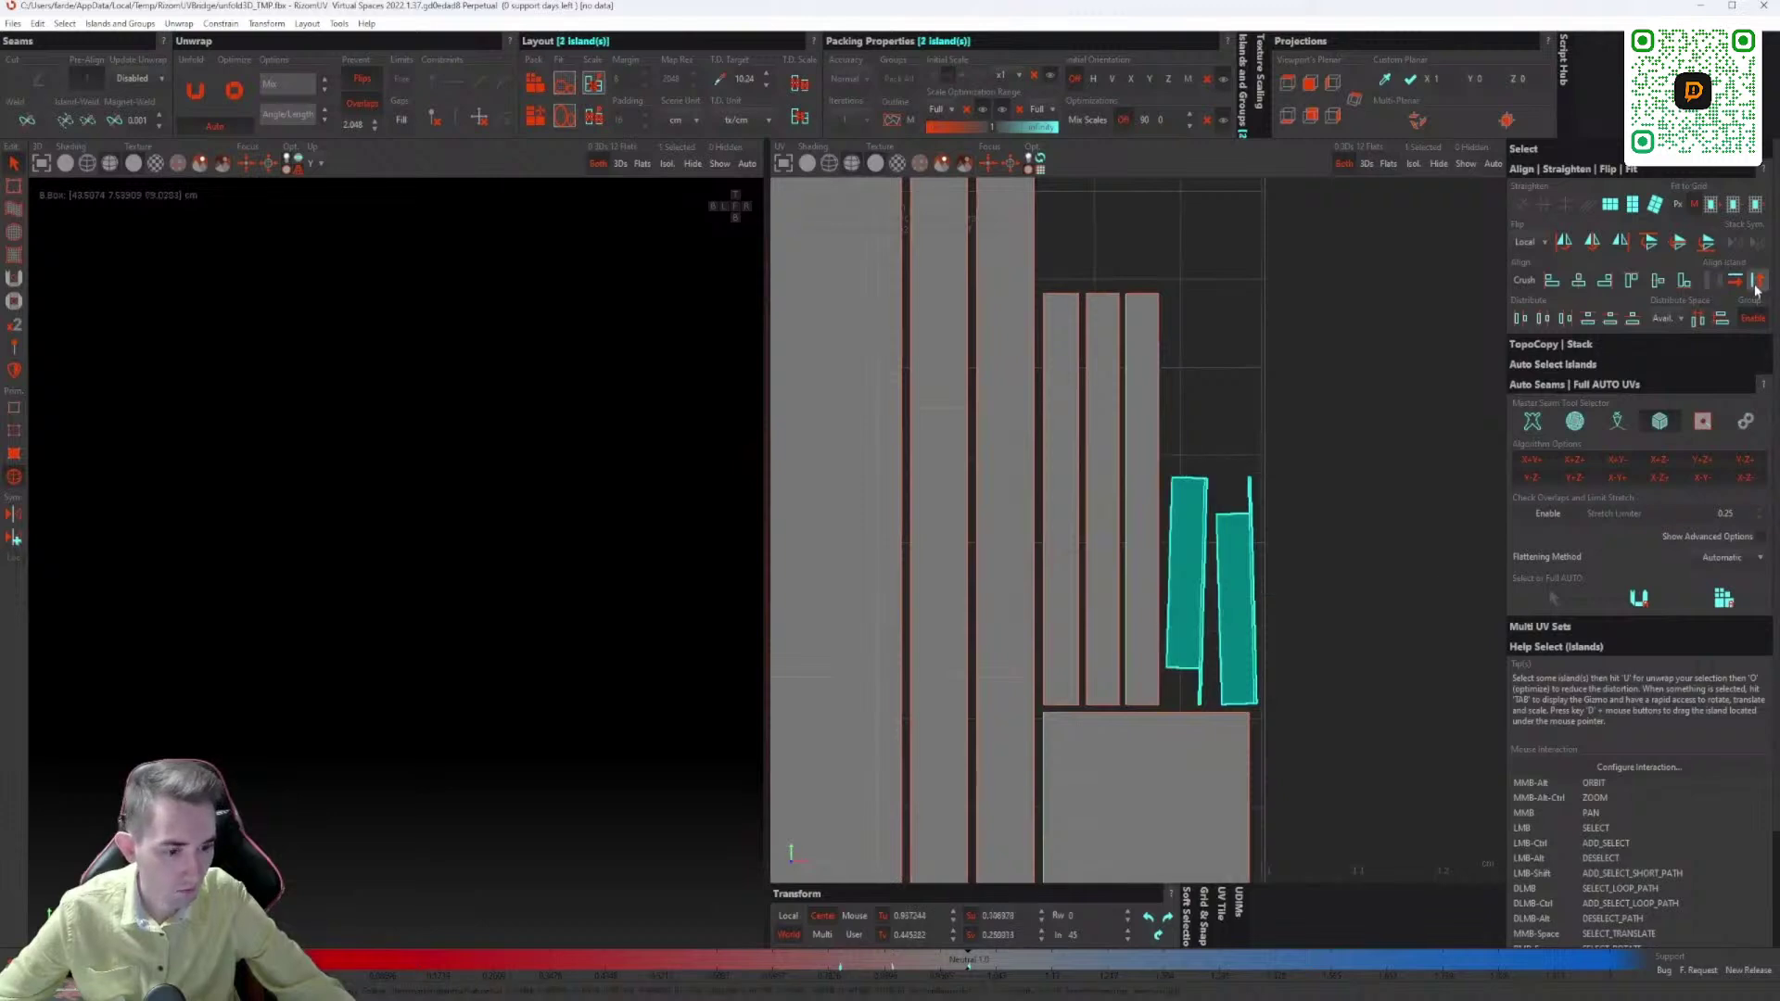
{"action": "scroll", "coordinate": [1279, 556], "scroll_direction": "up", "scroll_amount": 2}
{"action": "left_click", "coordinate": [1226, 557]}
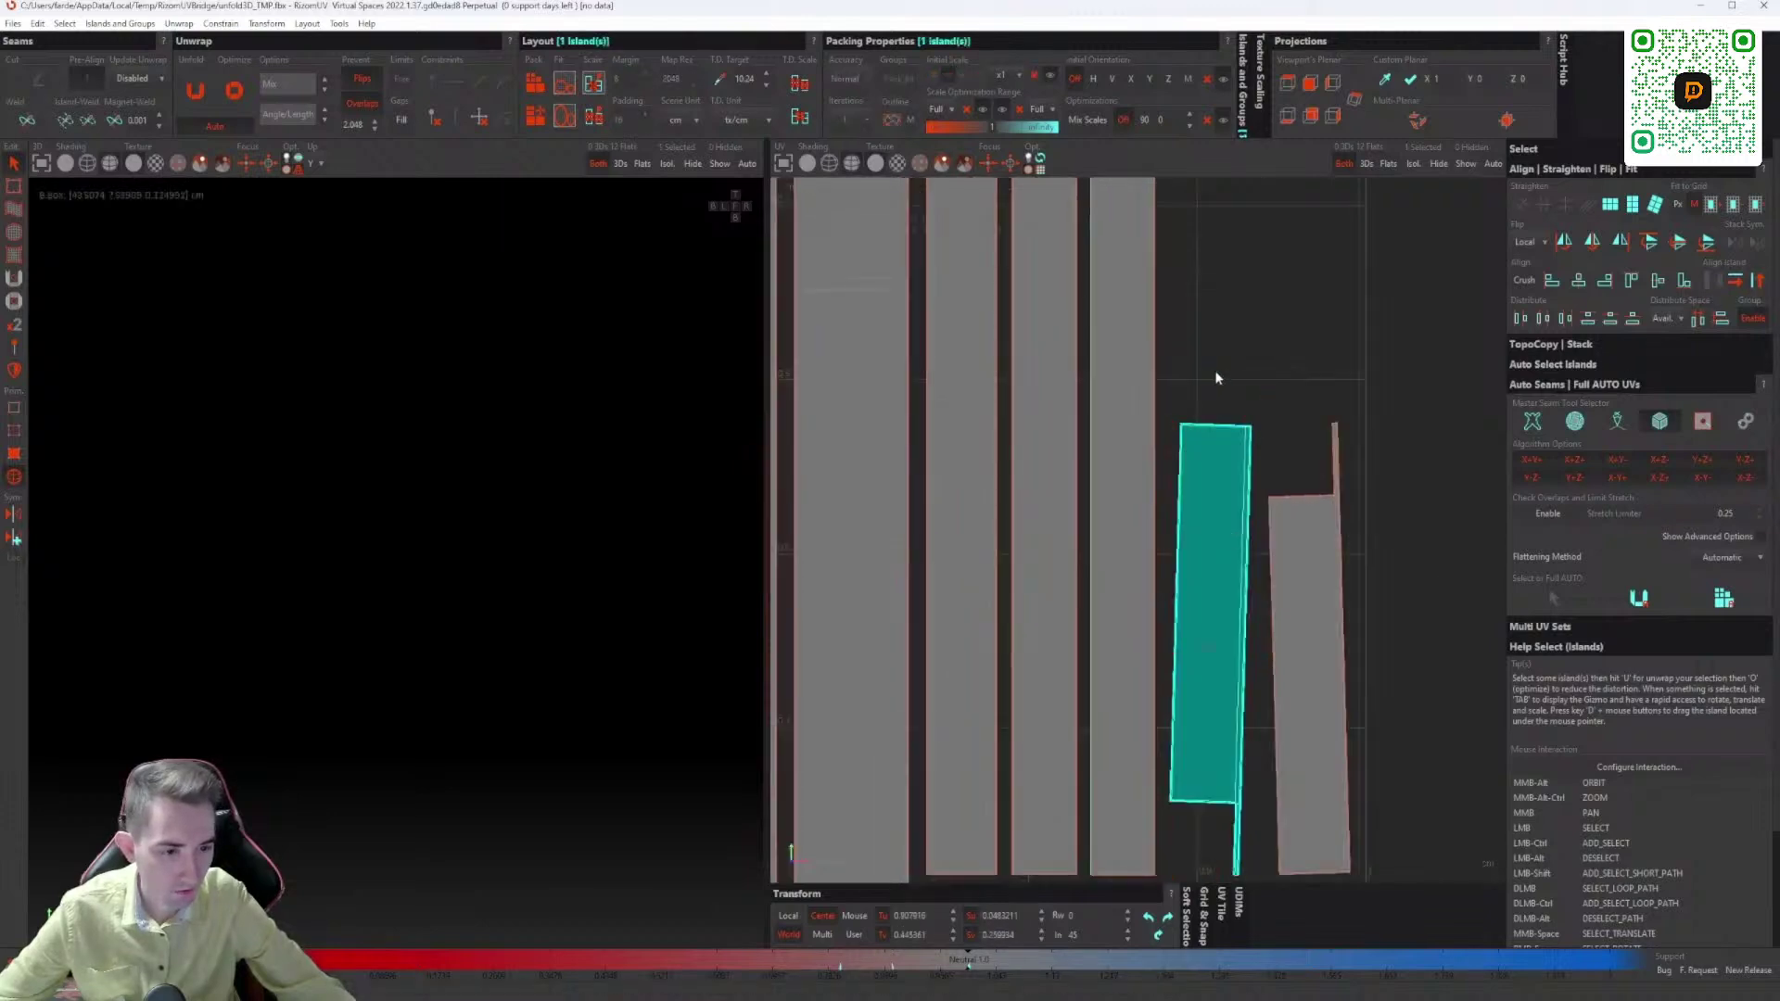
{"action": "key", "text": "u"}
{"action": "left_click", "coordinate": [1293, 488]}
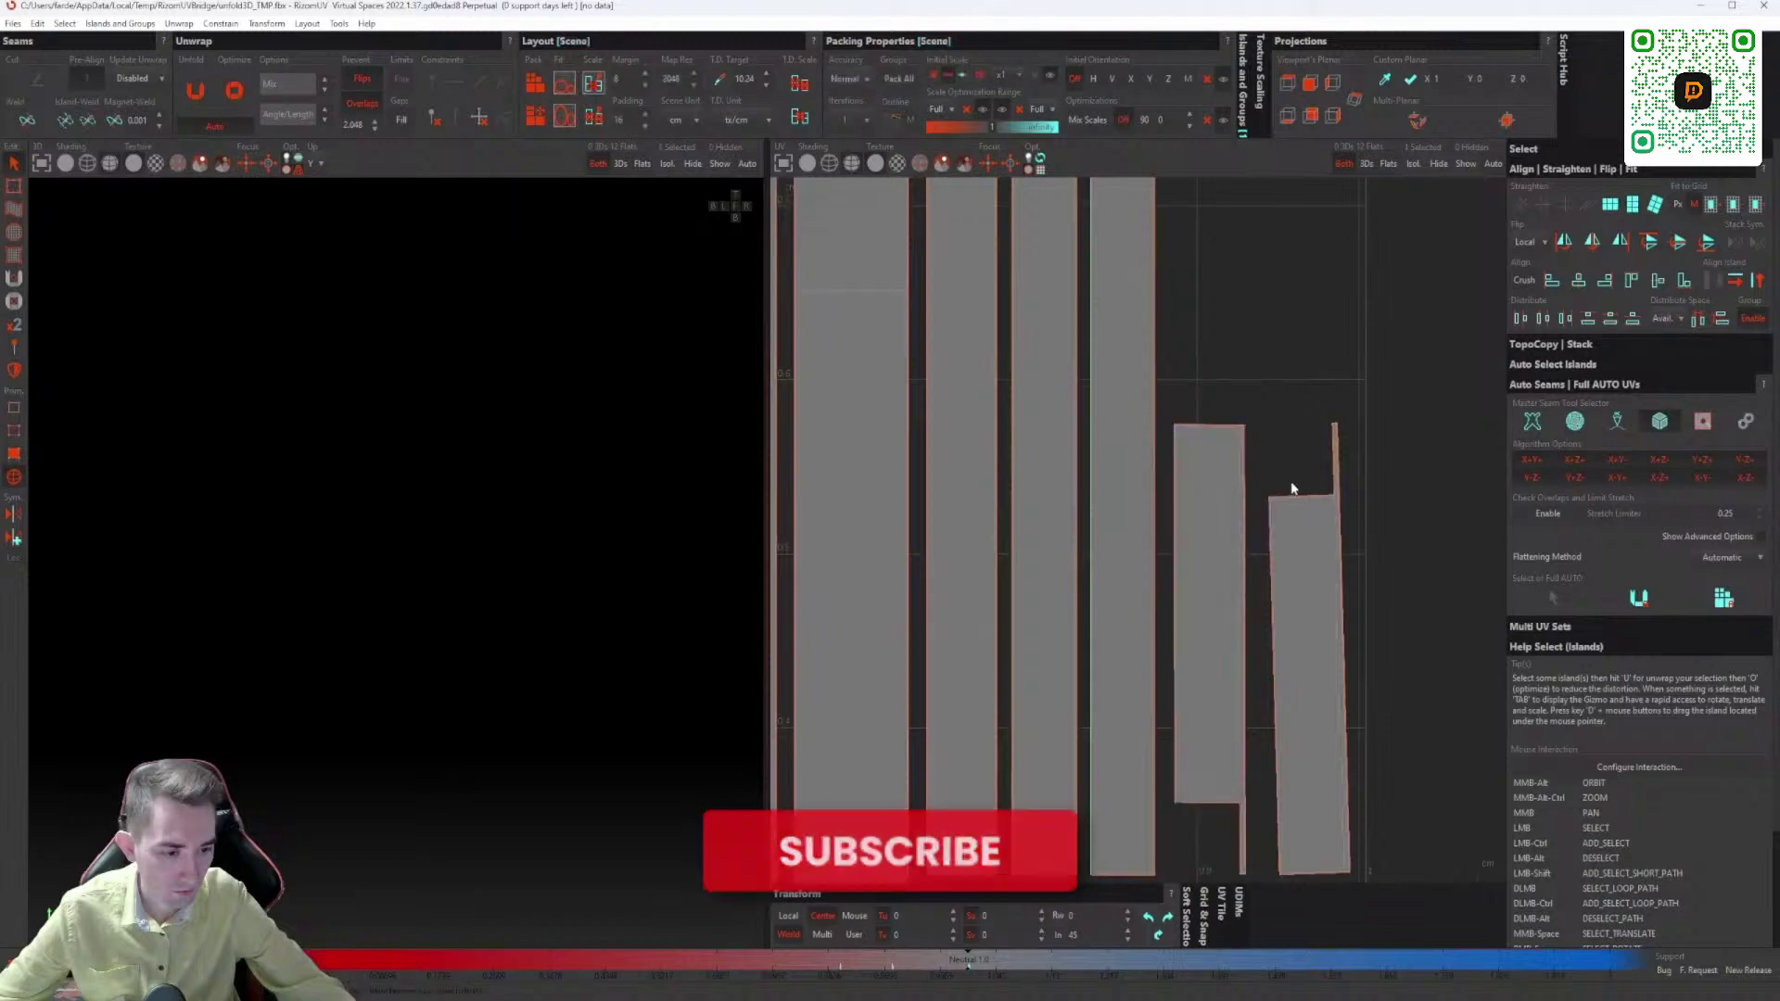
{"action": "left_click", "coordinate": [1302, 510]}
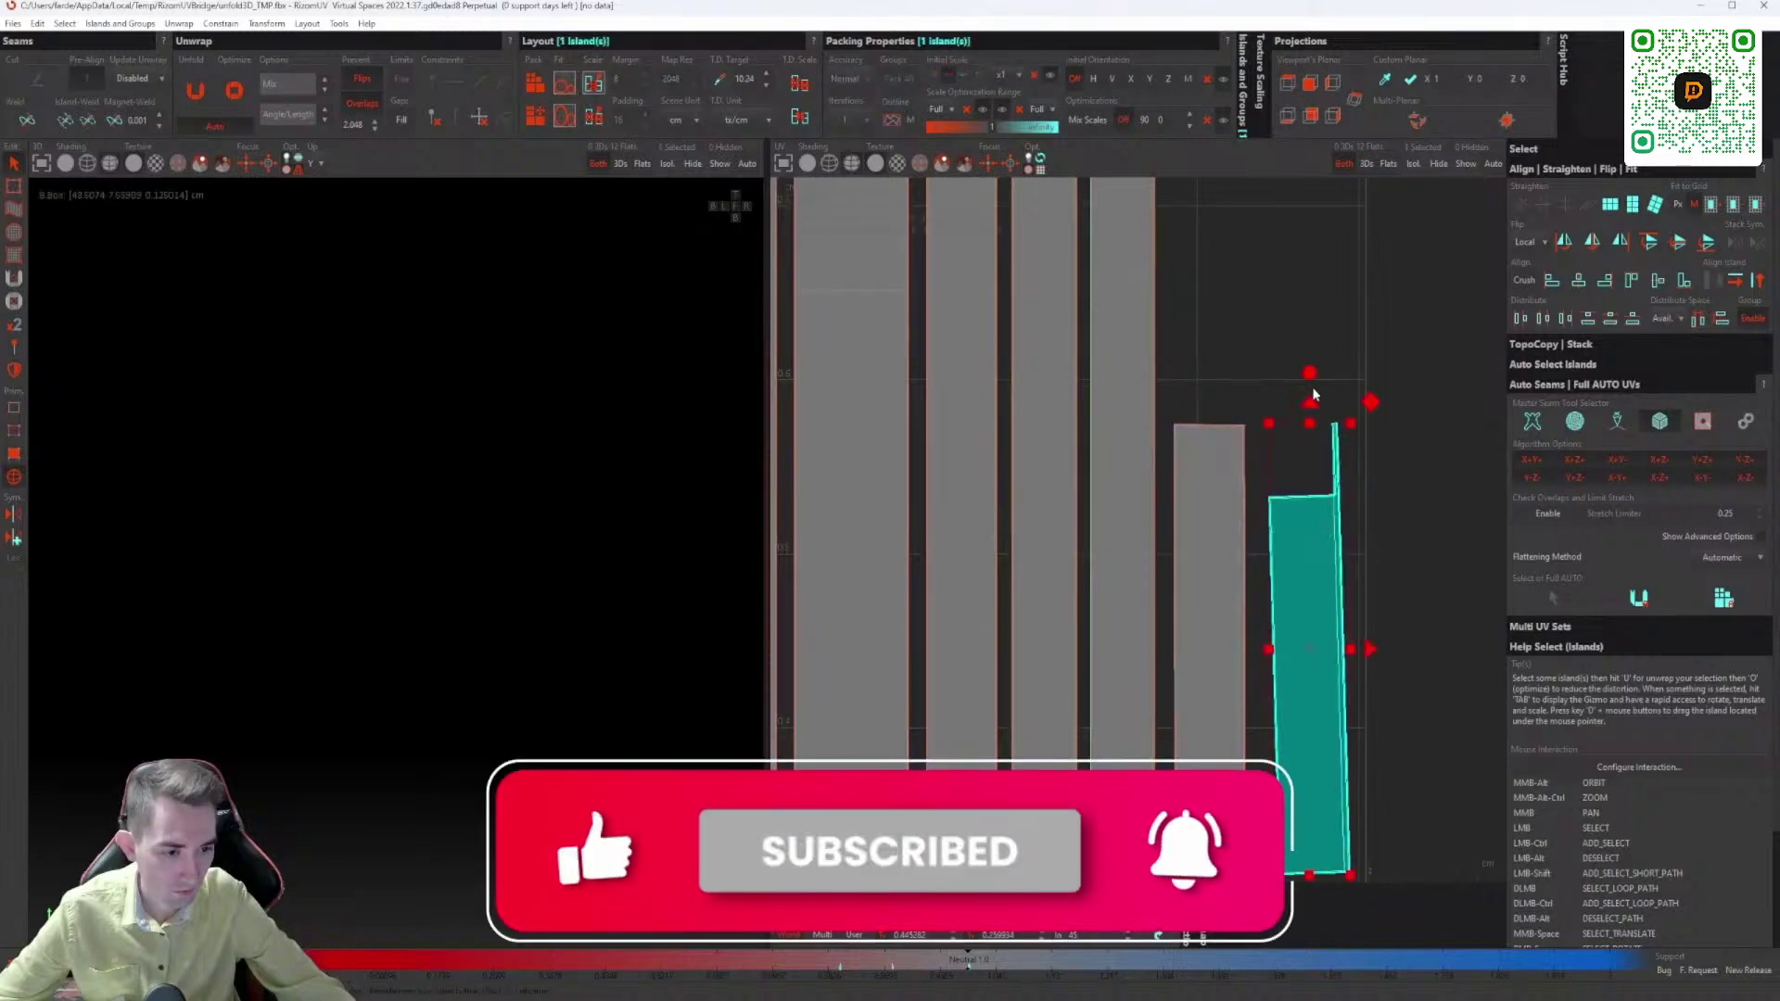
{"action": "left_click_drag", "start_coordinate": [1310, 373], "coordinate": [1314, 375]}
{"action": "scroll", "coordinate": [1294, 401], "scroll_direction": "down", "scroll_amount": 4}
{"action": "middle_click_drag", "start_coordinate": [1294, 408], "coordinate": [1382, 518]}
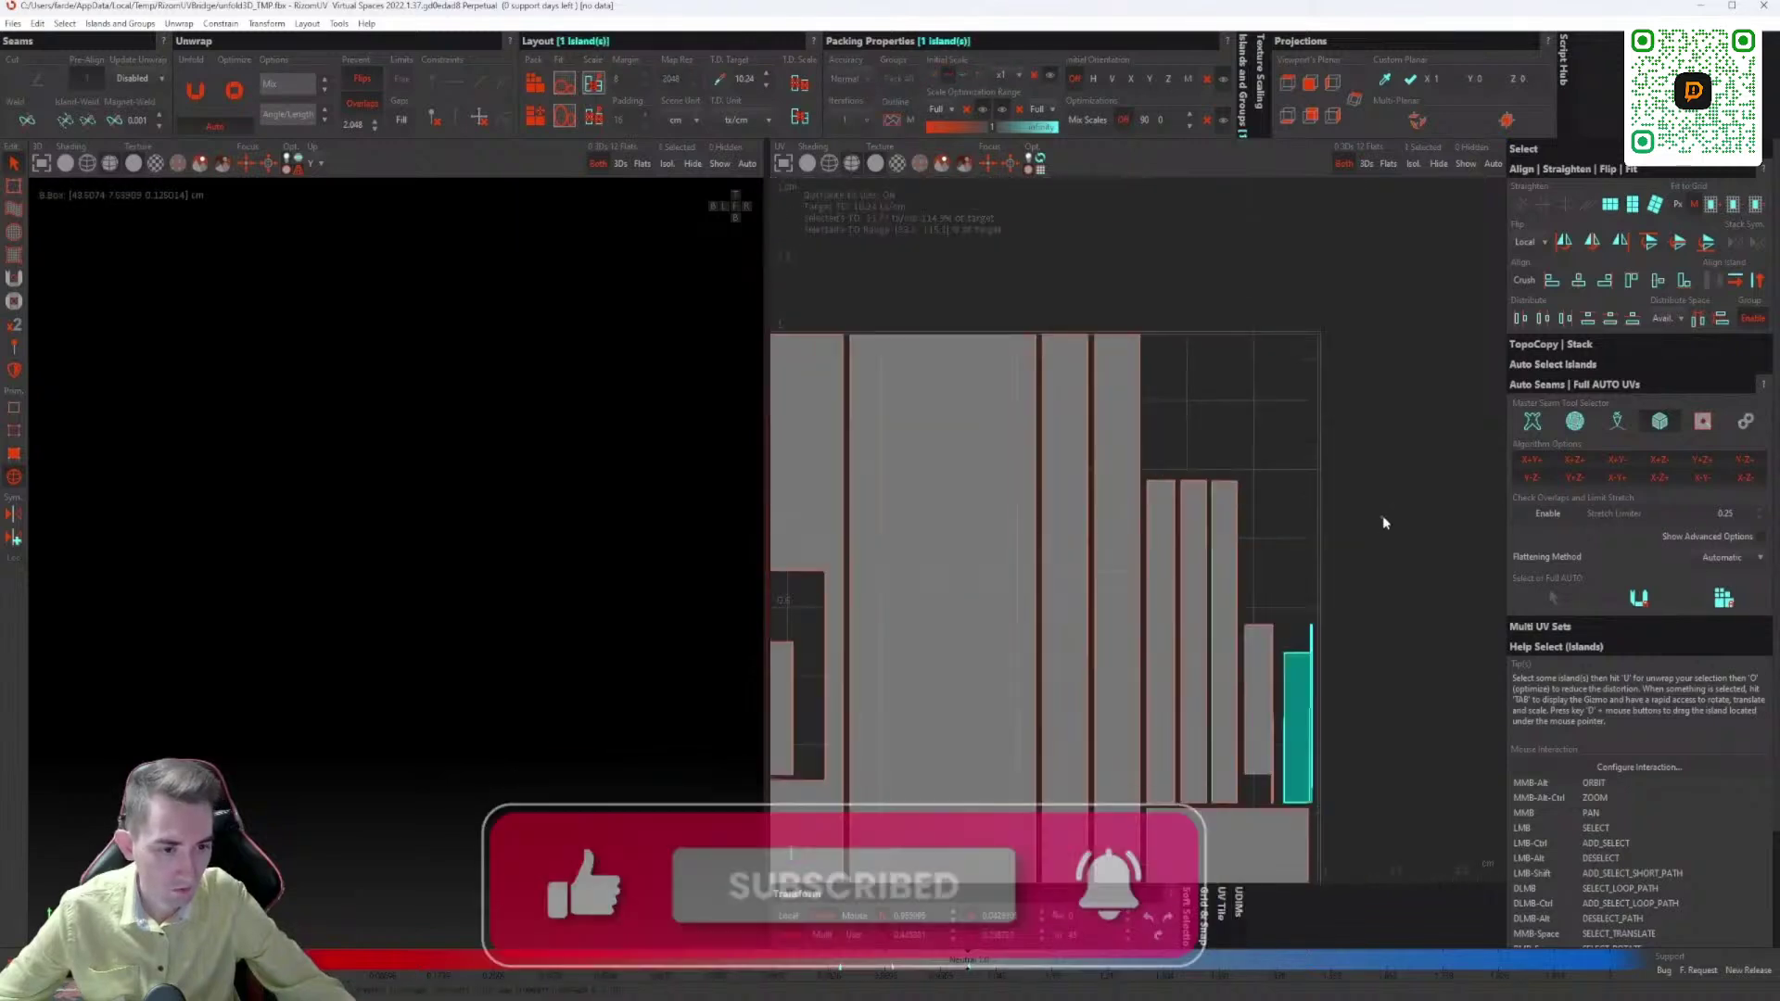
Step: Select the two islands inside the rectangular cutout and enlarge them to fill most of the opening
{"action": "left_click", "coordinate": [1383, 524]}
{"action": "key", "text": "p"}
{"action": "left_click_drag", "start_coordinate": [1259, 711], "coordinate": [1259, 712]}
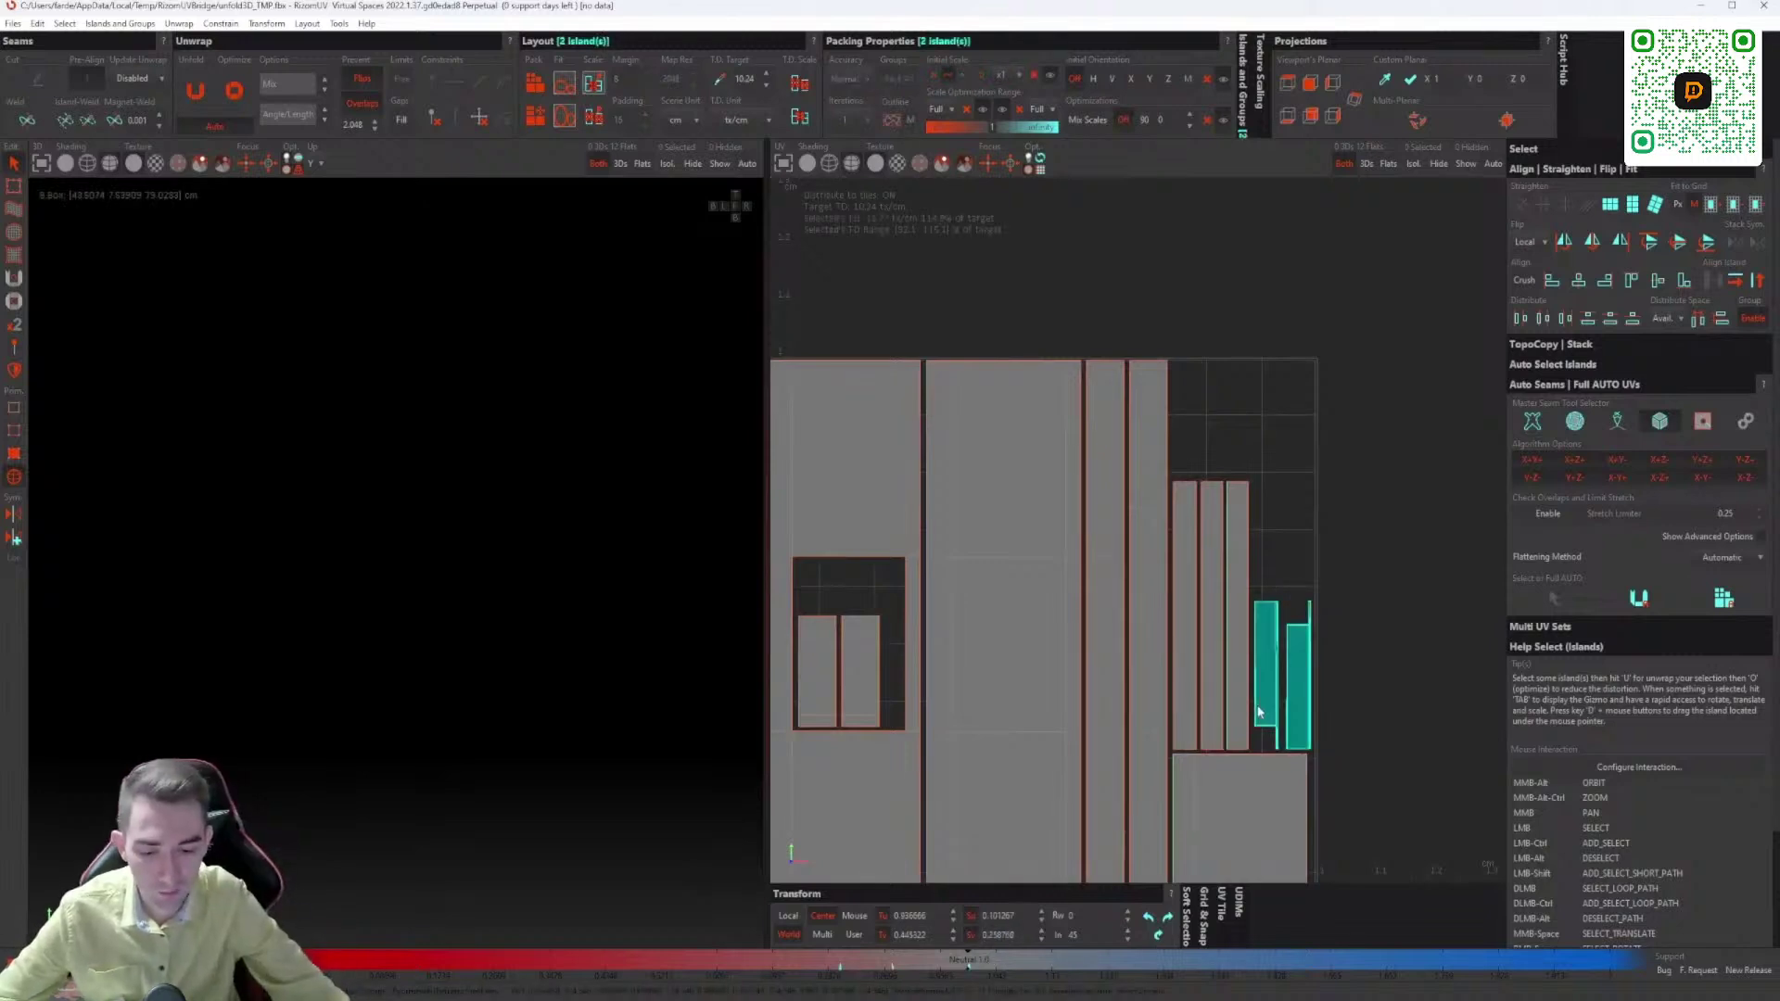
{"action": "middle_click_drag", "start_coordinate": [848, 620], "coordinate": [1289, 534]}
{"action": "scroll", "coordinate": [1289, 534], "scroll_direction": "up", "scroll_amount": 3}
{"action": "left_click_drag", "start_coordinate": [1269, 612], "coordinate": [1268, 613]}
{"action": "key", "text": "f"}
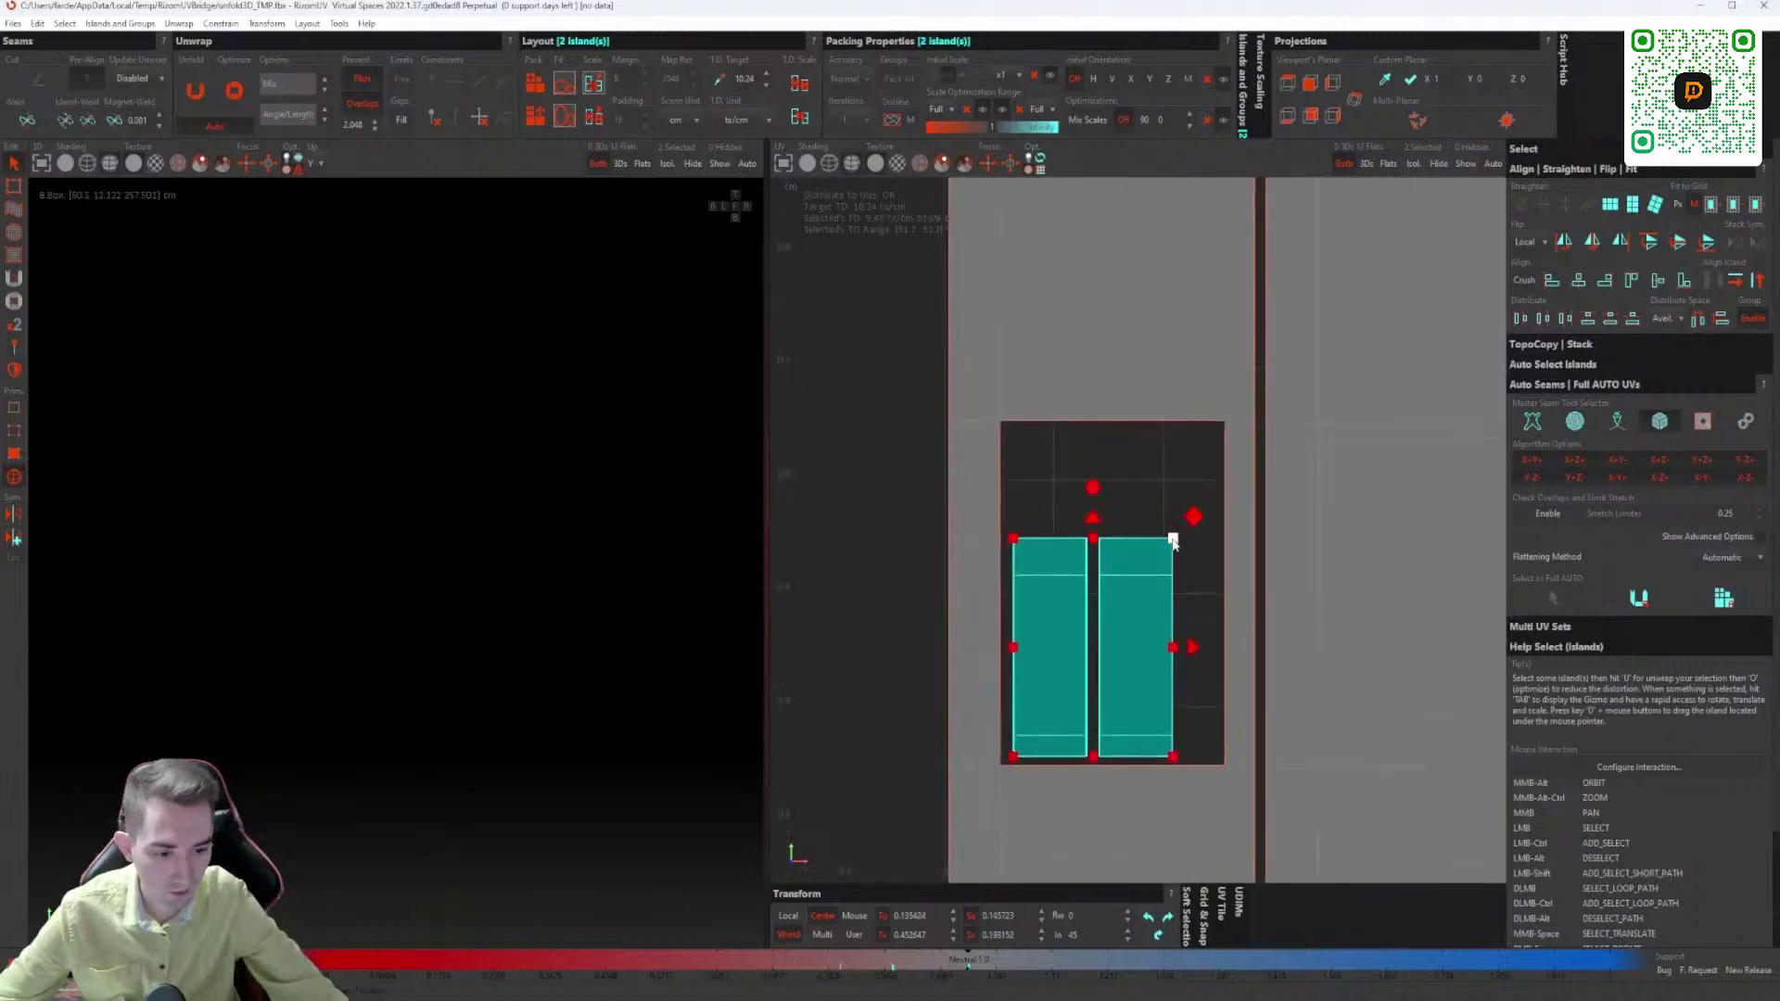
{"action": "left_click_drag", "start_coordinate": [1174, 543], "coordinate": [1112, 438]}
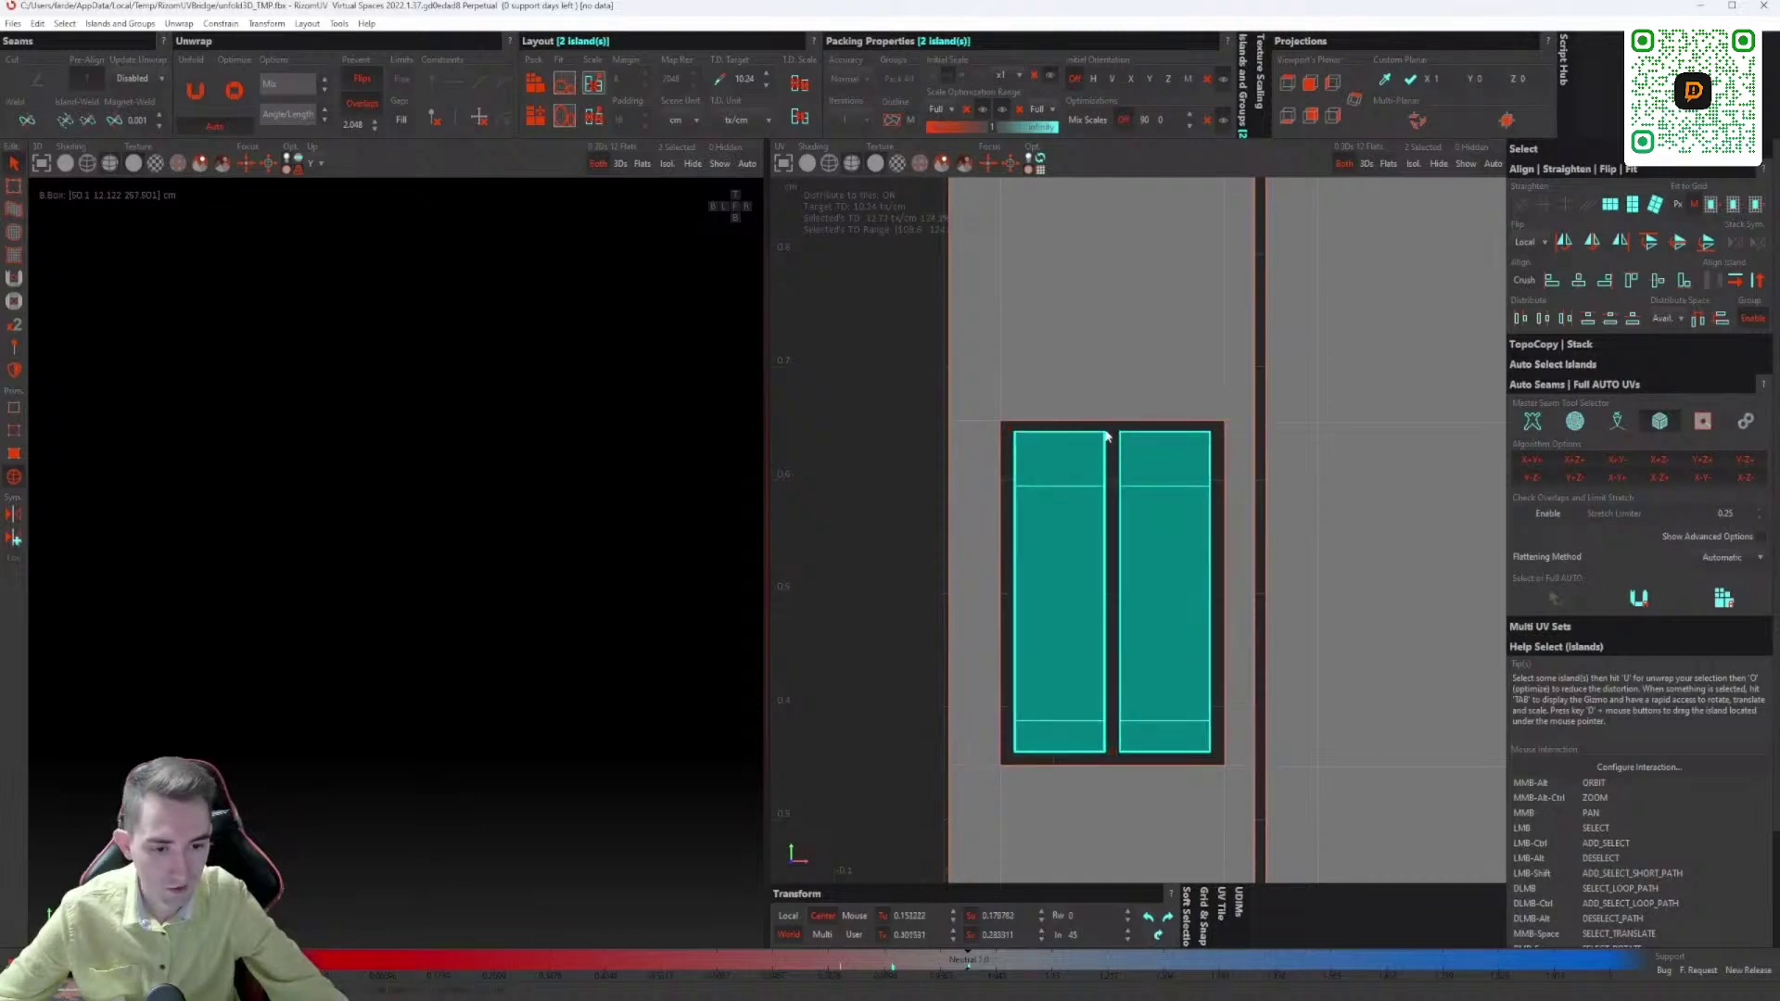
Step: Fine-tune the size and position of the two enlarged islands, centring them within the cutout with an even margin
{"action": "scroll", "coordinate": [1121, 433], "scroll_direction": "up", "scroll_amount": 3}
{"action": "scroll", "coordinate": [893, 435], "scroll_direction": "down", "scroll_amount": 2}
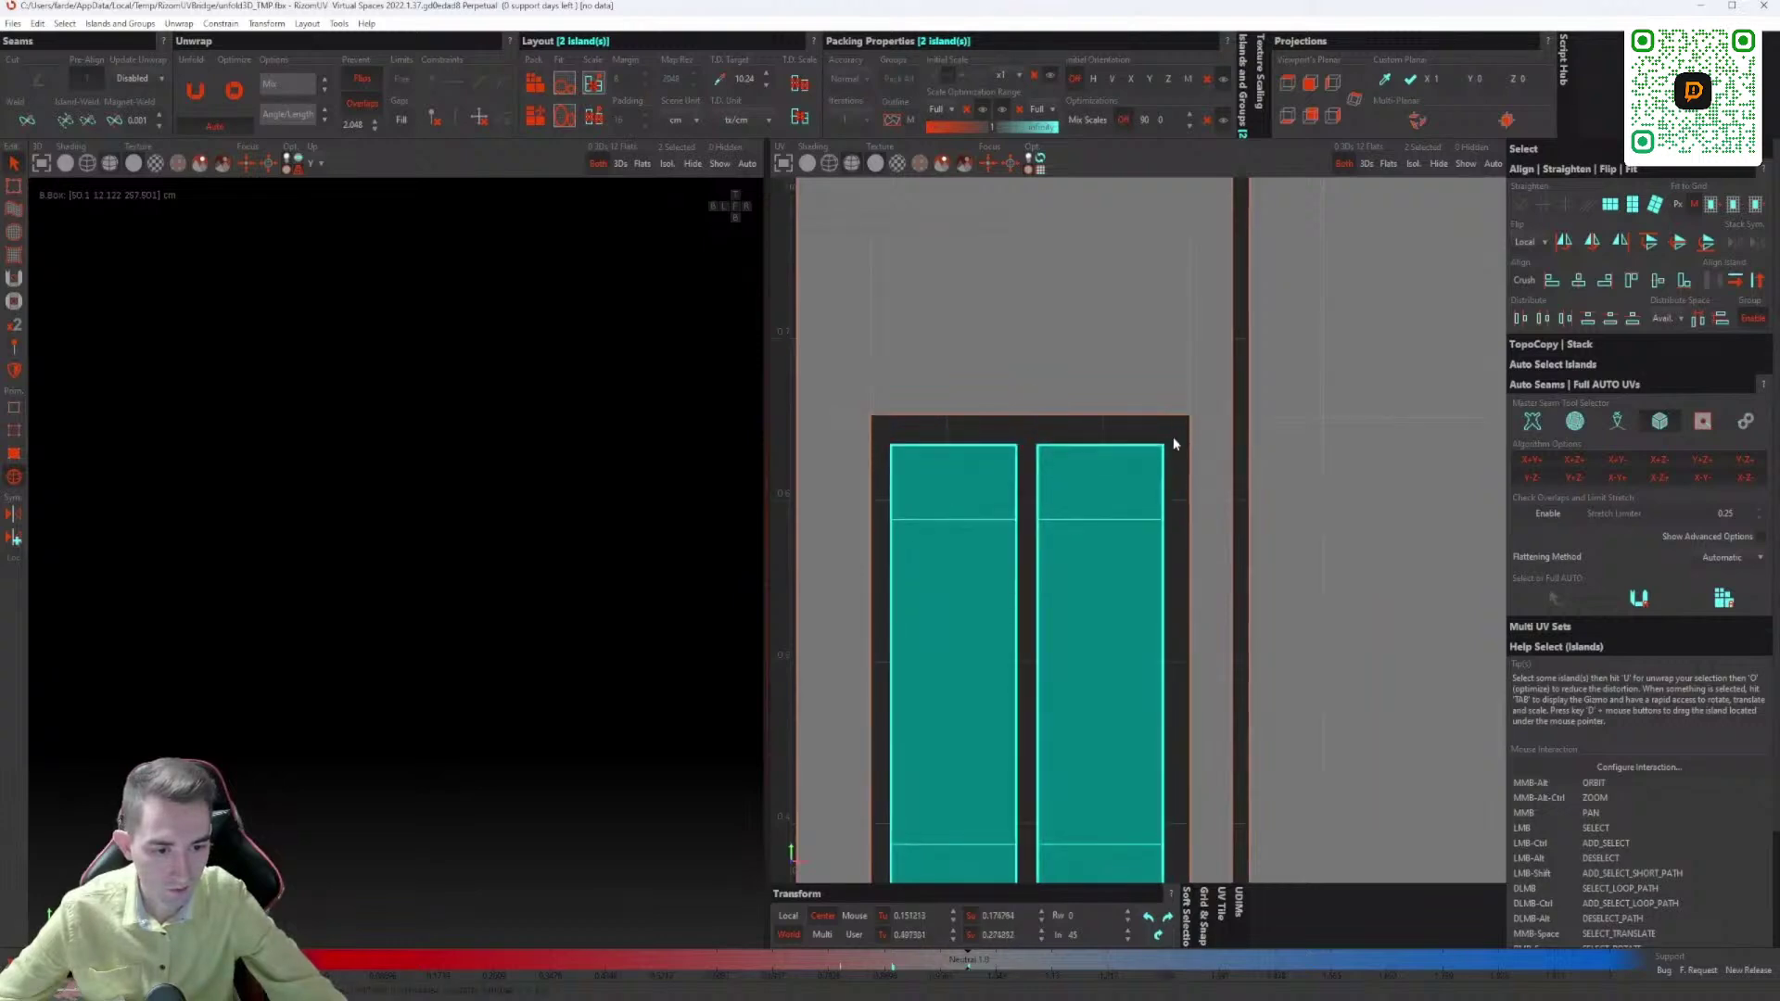
{"action": "scroll", "coordinate": [1172, 437], "scroll_direction": "down", "scroll_amount": 2}
{"action": "left_click_drag", "start_coordinate": [1187, 418], "coordinate": [1187, 423]}
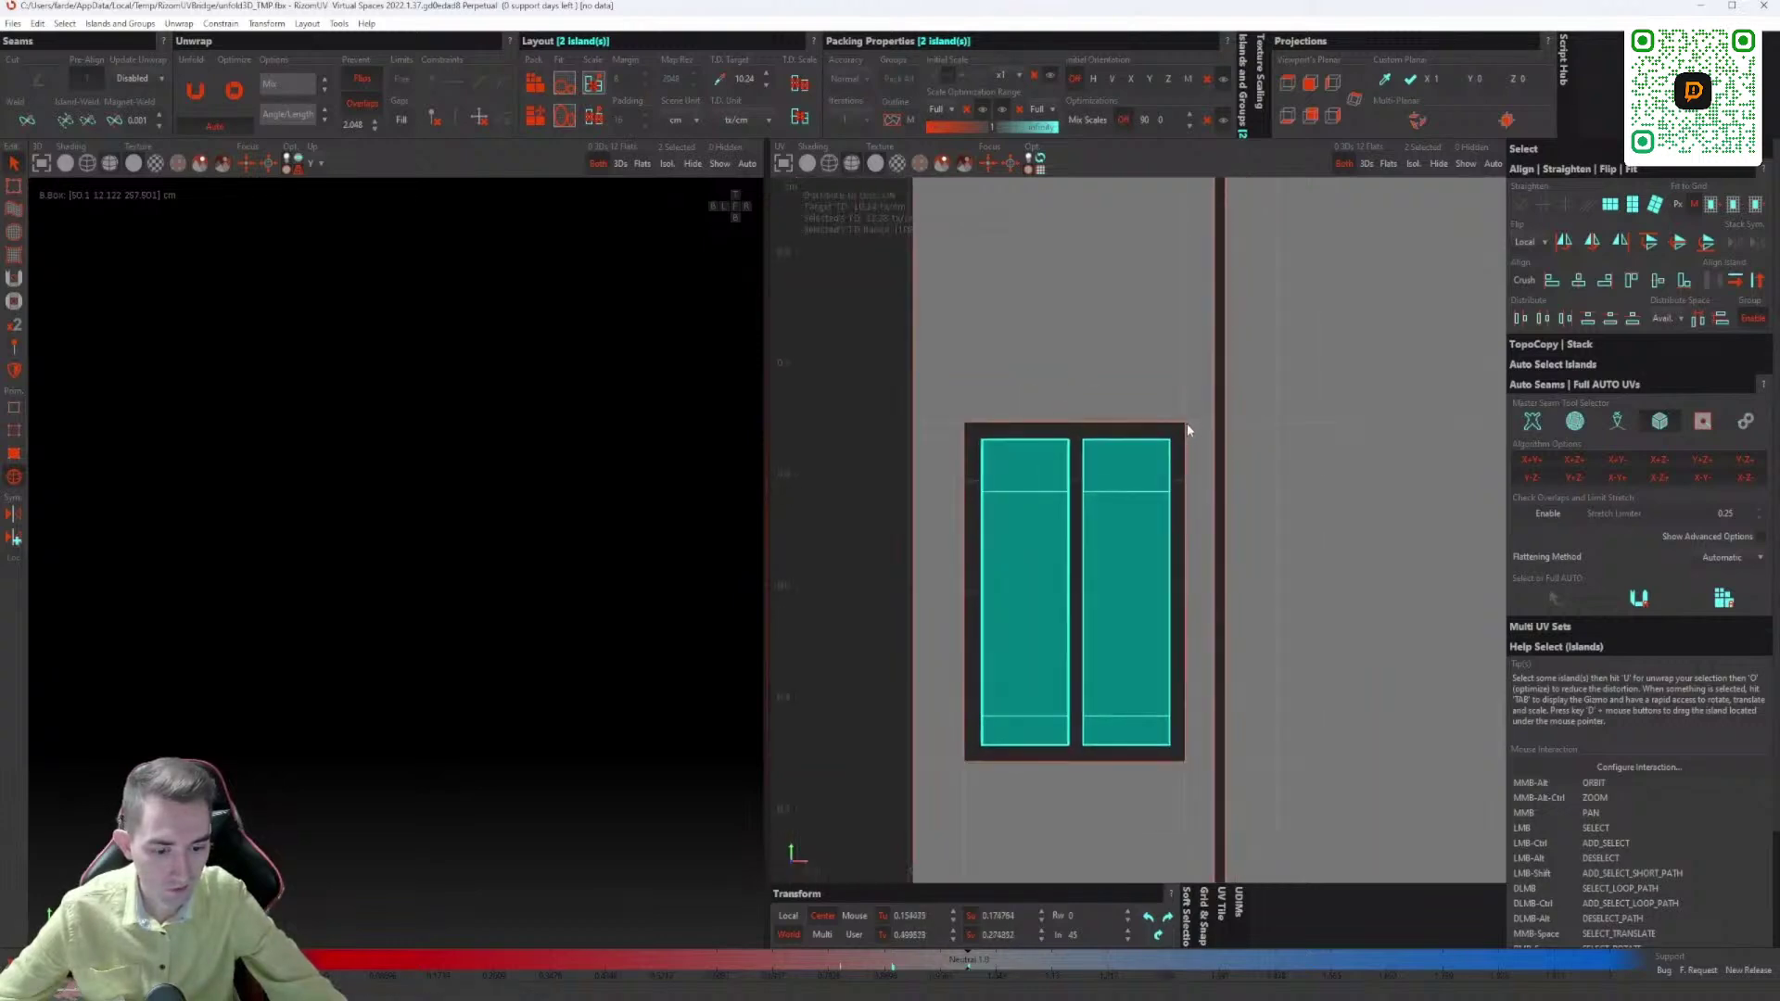
{"action": "mouse_move", "coordinate": [1153, 468]}
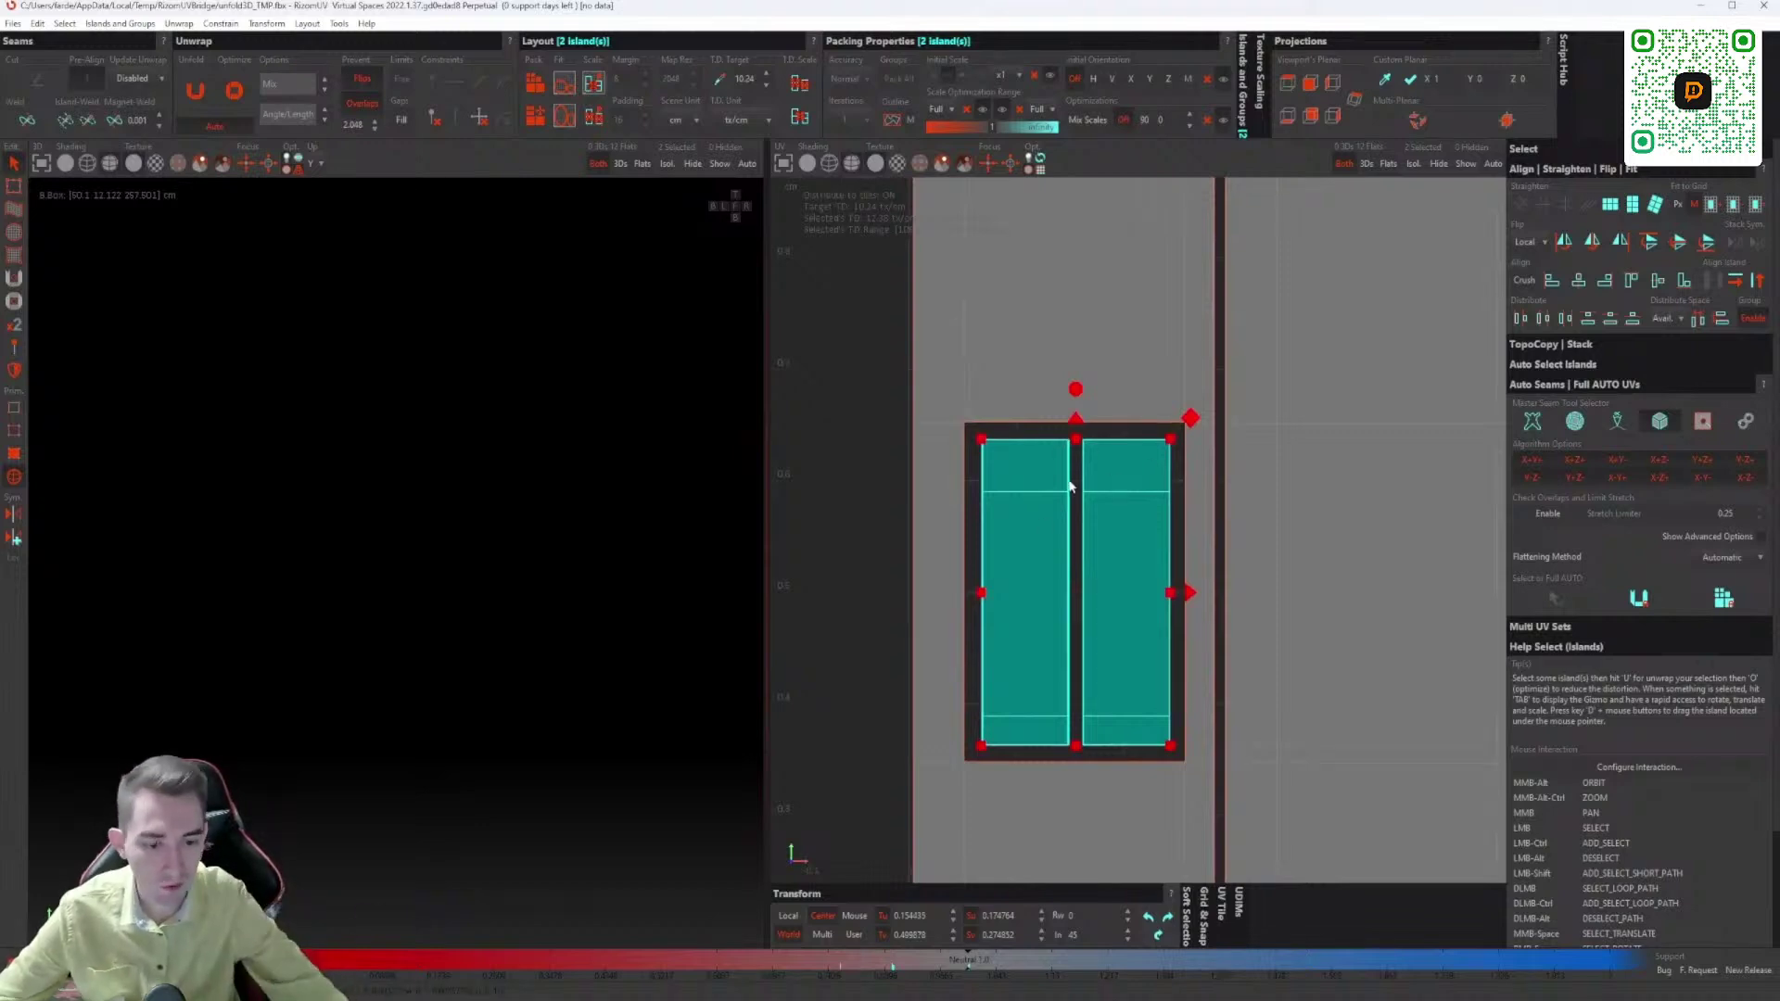
Step: Deselect the islands, close RizomUV without saving the countertop's UVs, and acknowledge the warning in 3ds Max
{"action": "scroll", "coordinate": [1087, 596], "scroll_direction": "down", "scroll_amount": 6}
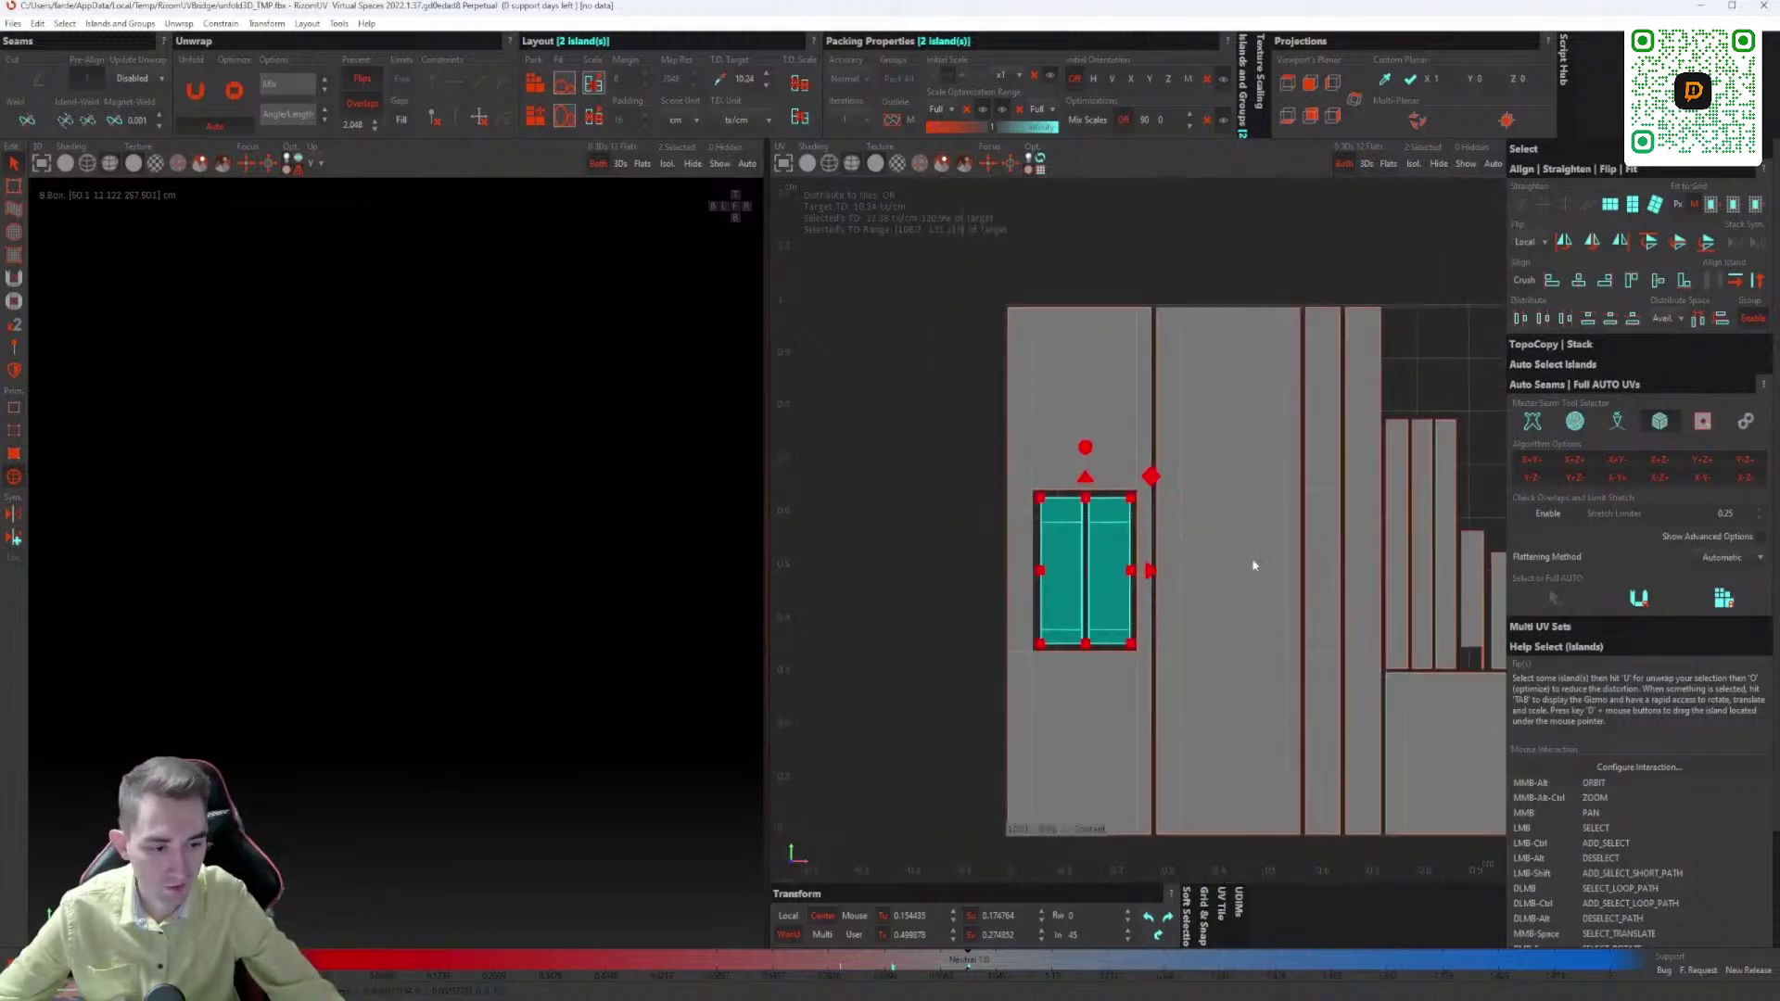
{"action": "key", "text": "Tab"}
{"action": "middle_click_drag", "start_coordinate": [1180, 552], "coordinate": [1080, 563]}
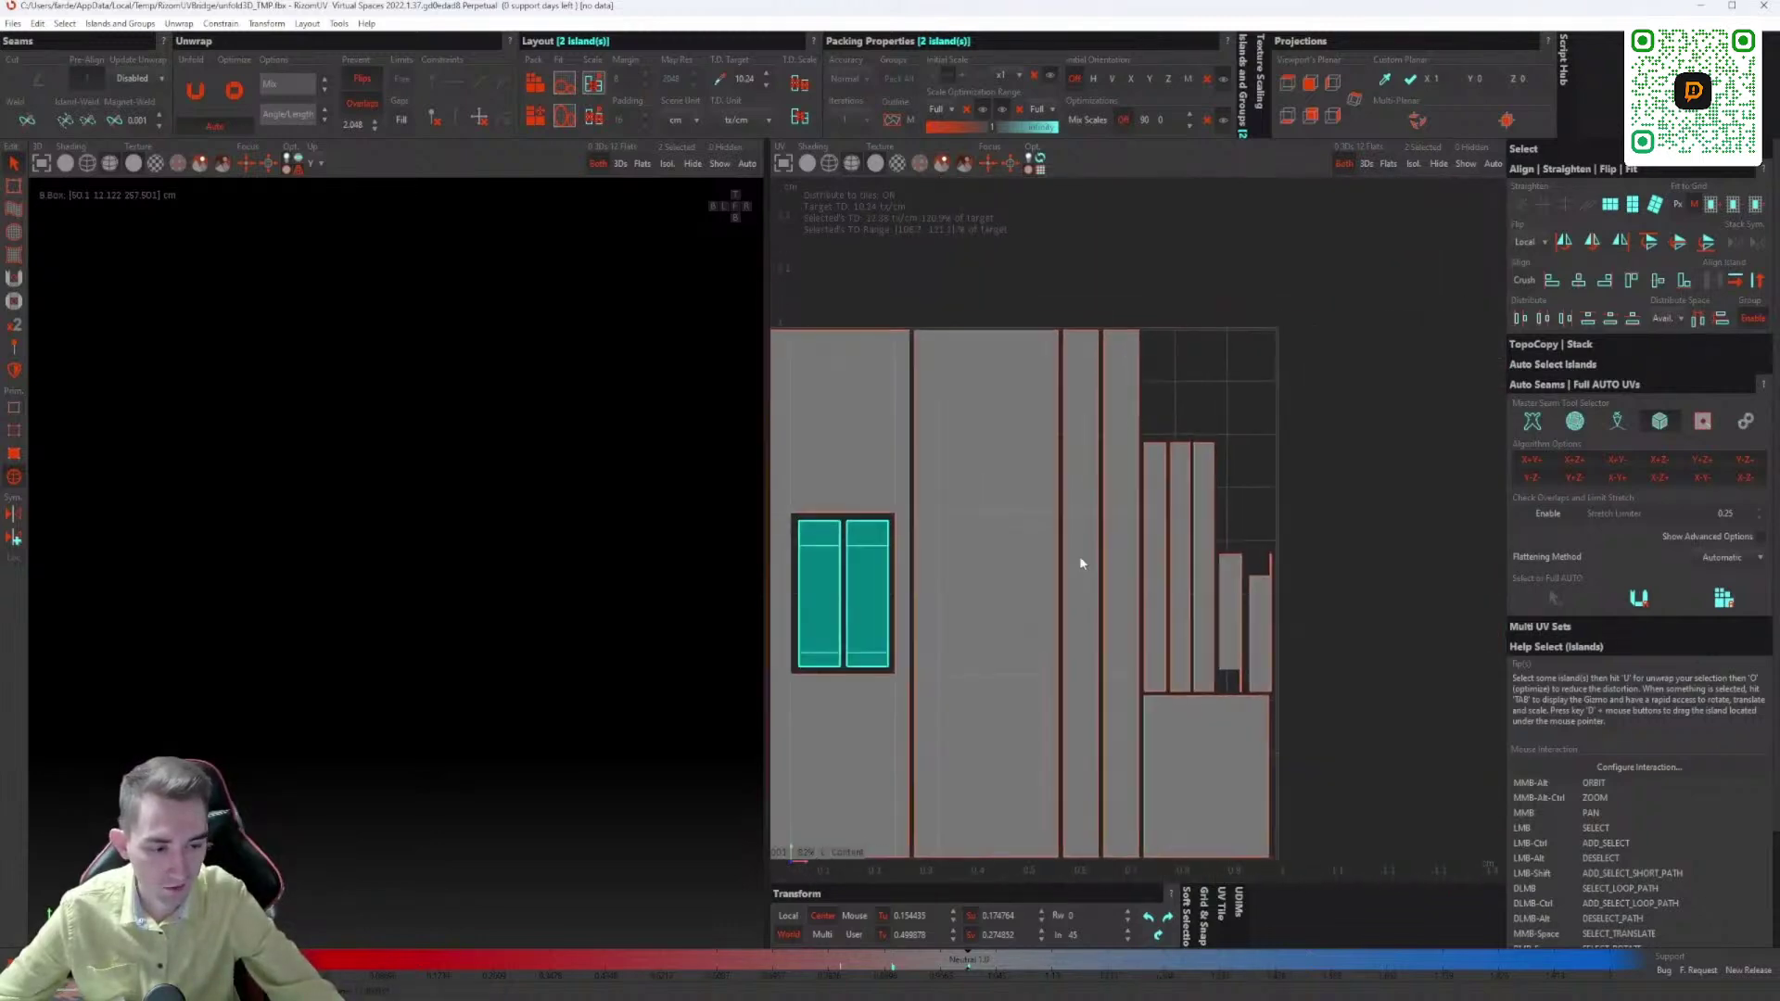
{"action": "left_click", "coordinate": [1287, 516]}
{"action": "left_click_drag", "start_coordinate": [1346, 367], "coordinate": [1207, 691]}
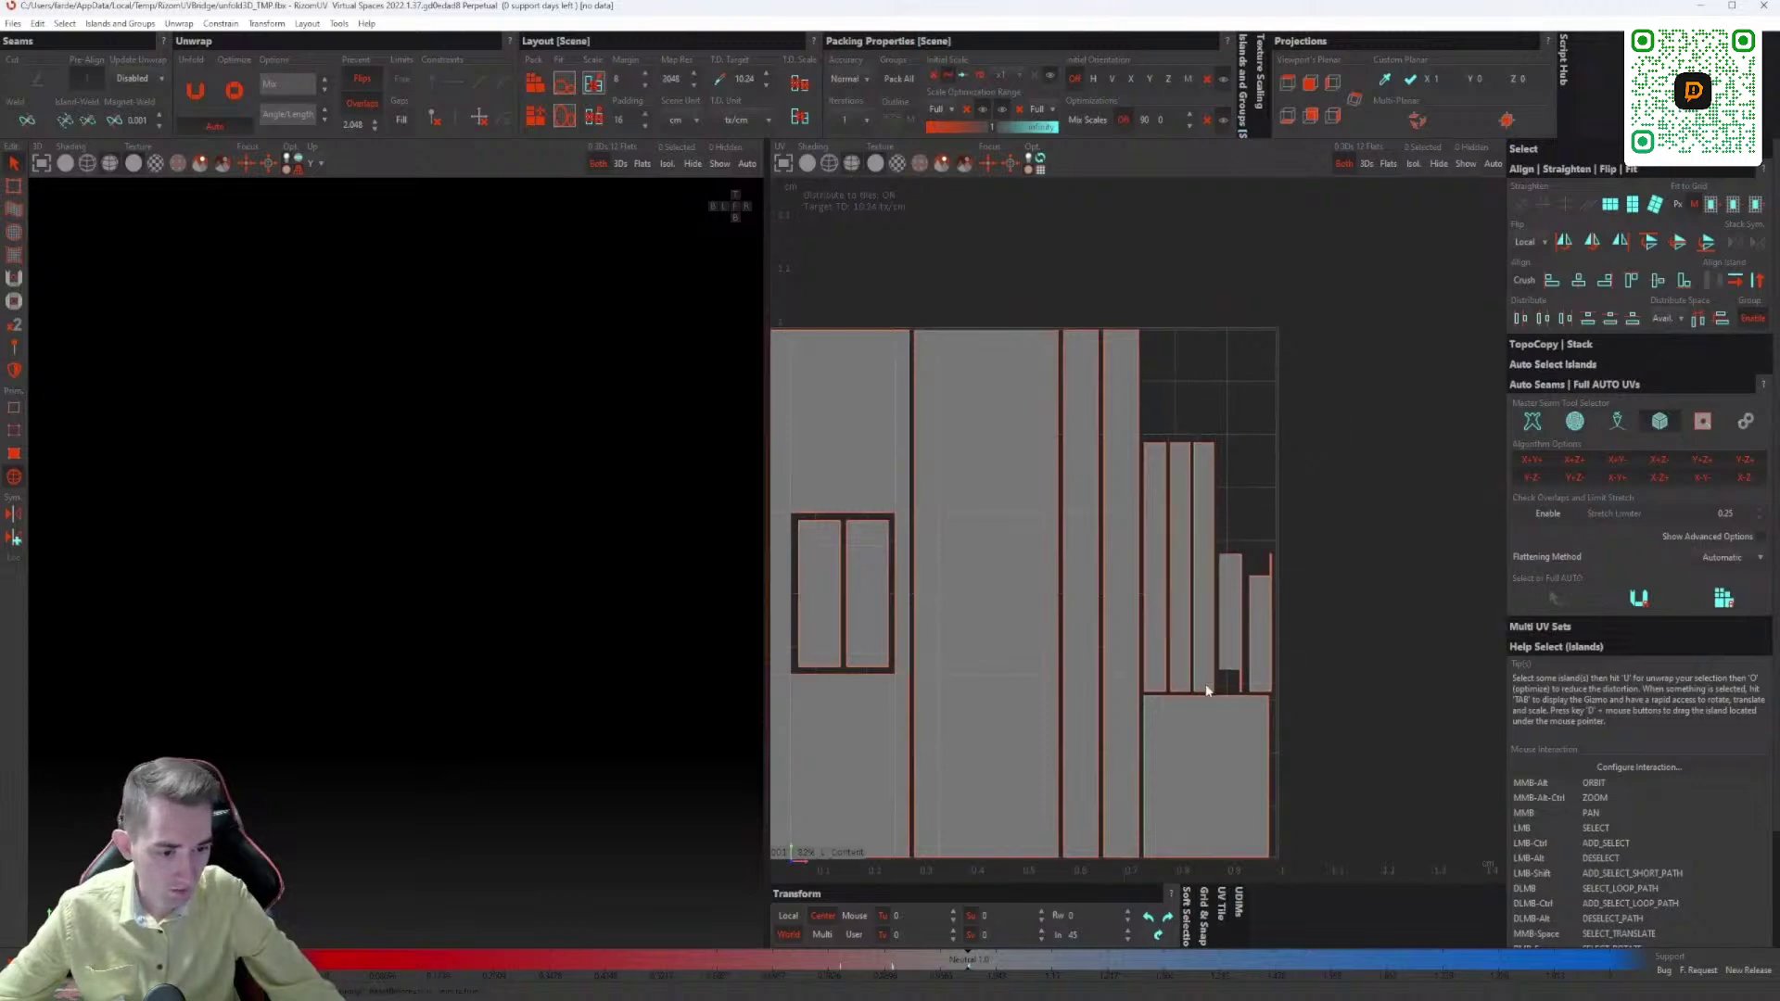
{"action": "left_click", "coordinate": [1355, 636]}
{"action": "scroll", "coordinate": [1228, 517], "scroll_direction": "down", "scroll_amount": 2}
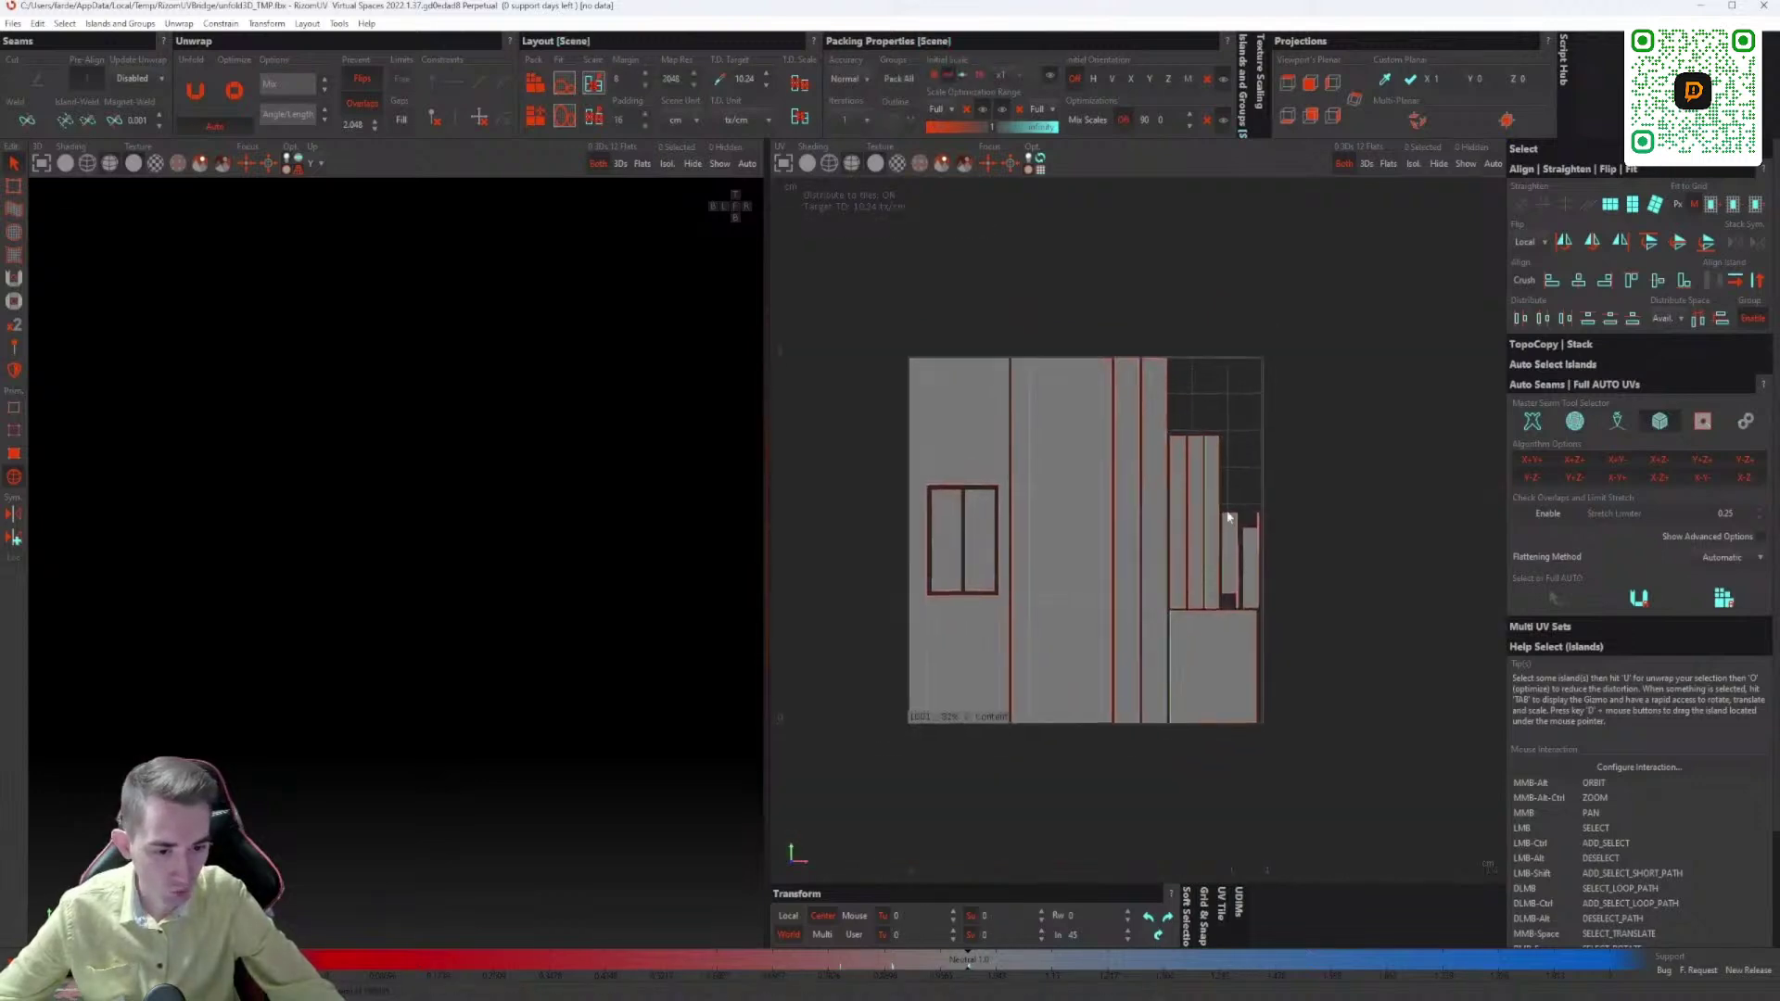
{"action": "left_click", "coordinate": [1764, 8]}
{"action": "left_click", "coordinate": [914, 507]}
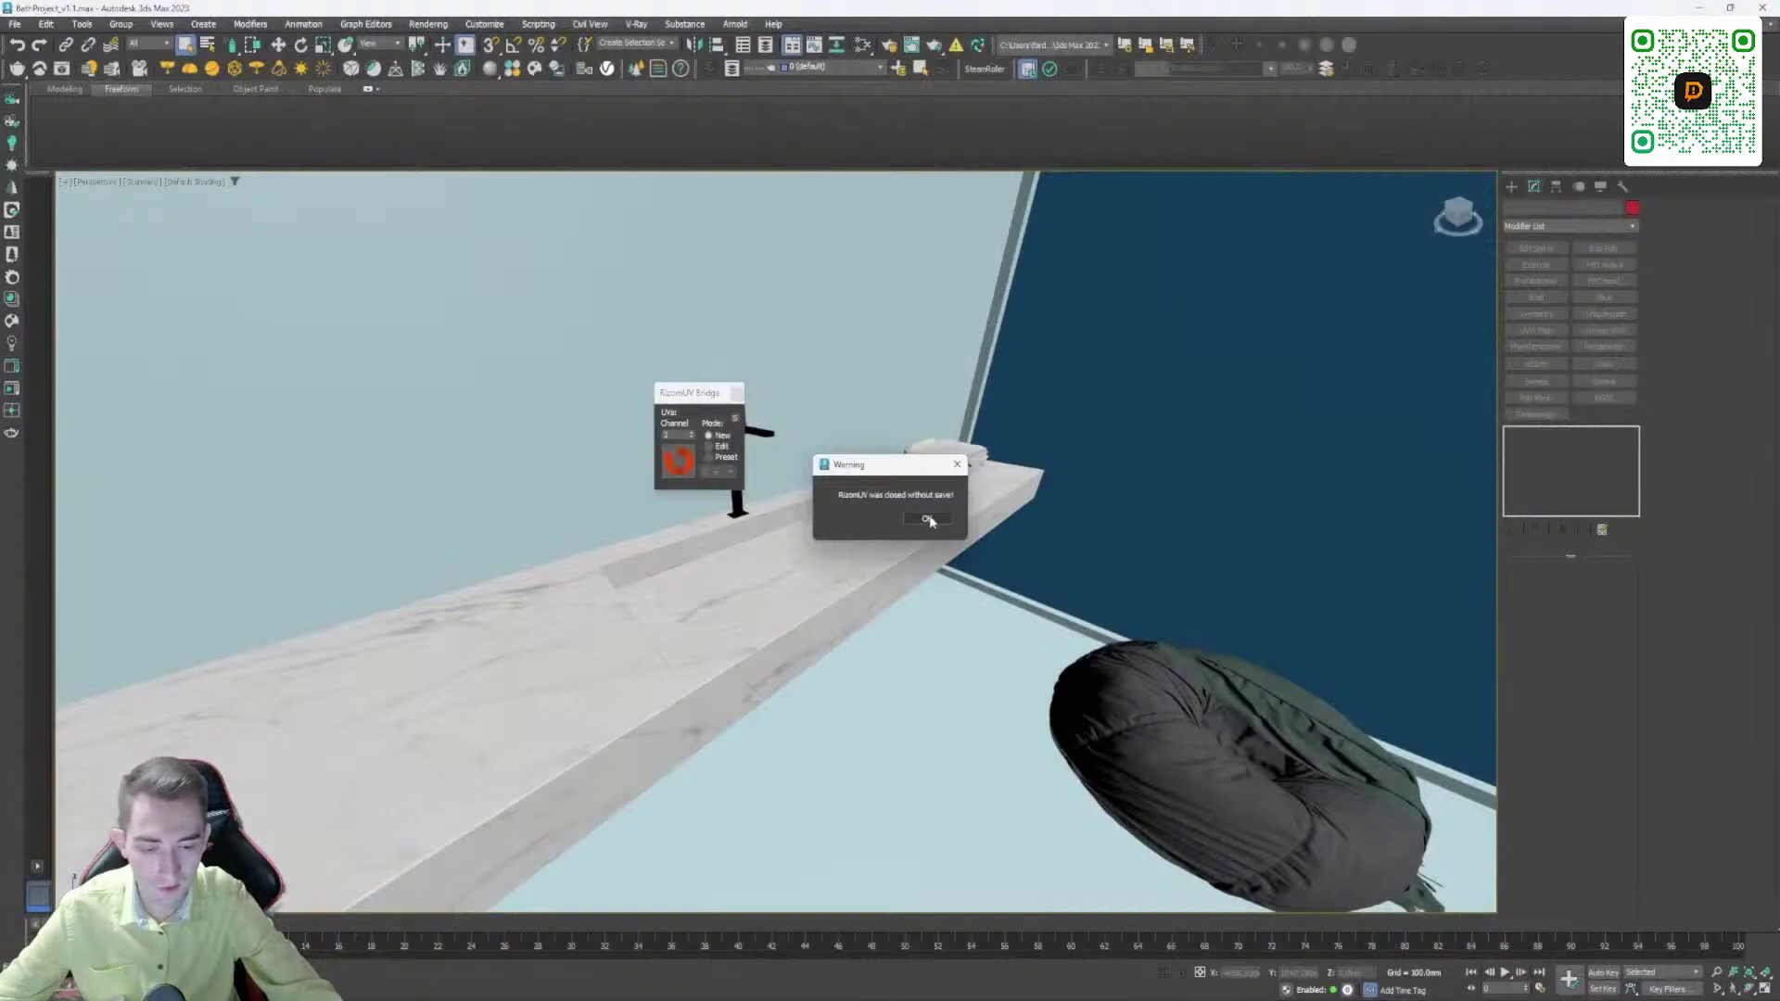
{"action": "left_click", "coordinate": [929, 519]}
Step: Select the black faucet on the marble countertop and open it in RizomUV through the bridge in New mode
{"action": "scroll", "coordinate": [812, 498], "scroll_direction": "up", "scroll_amount": 5}
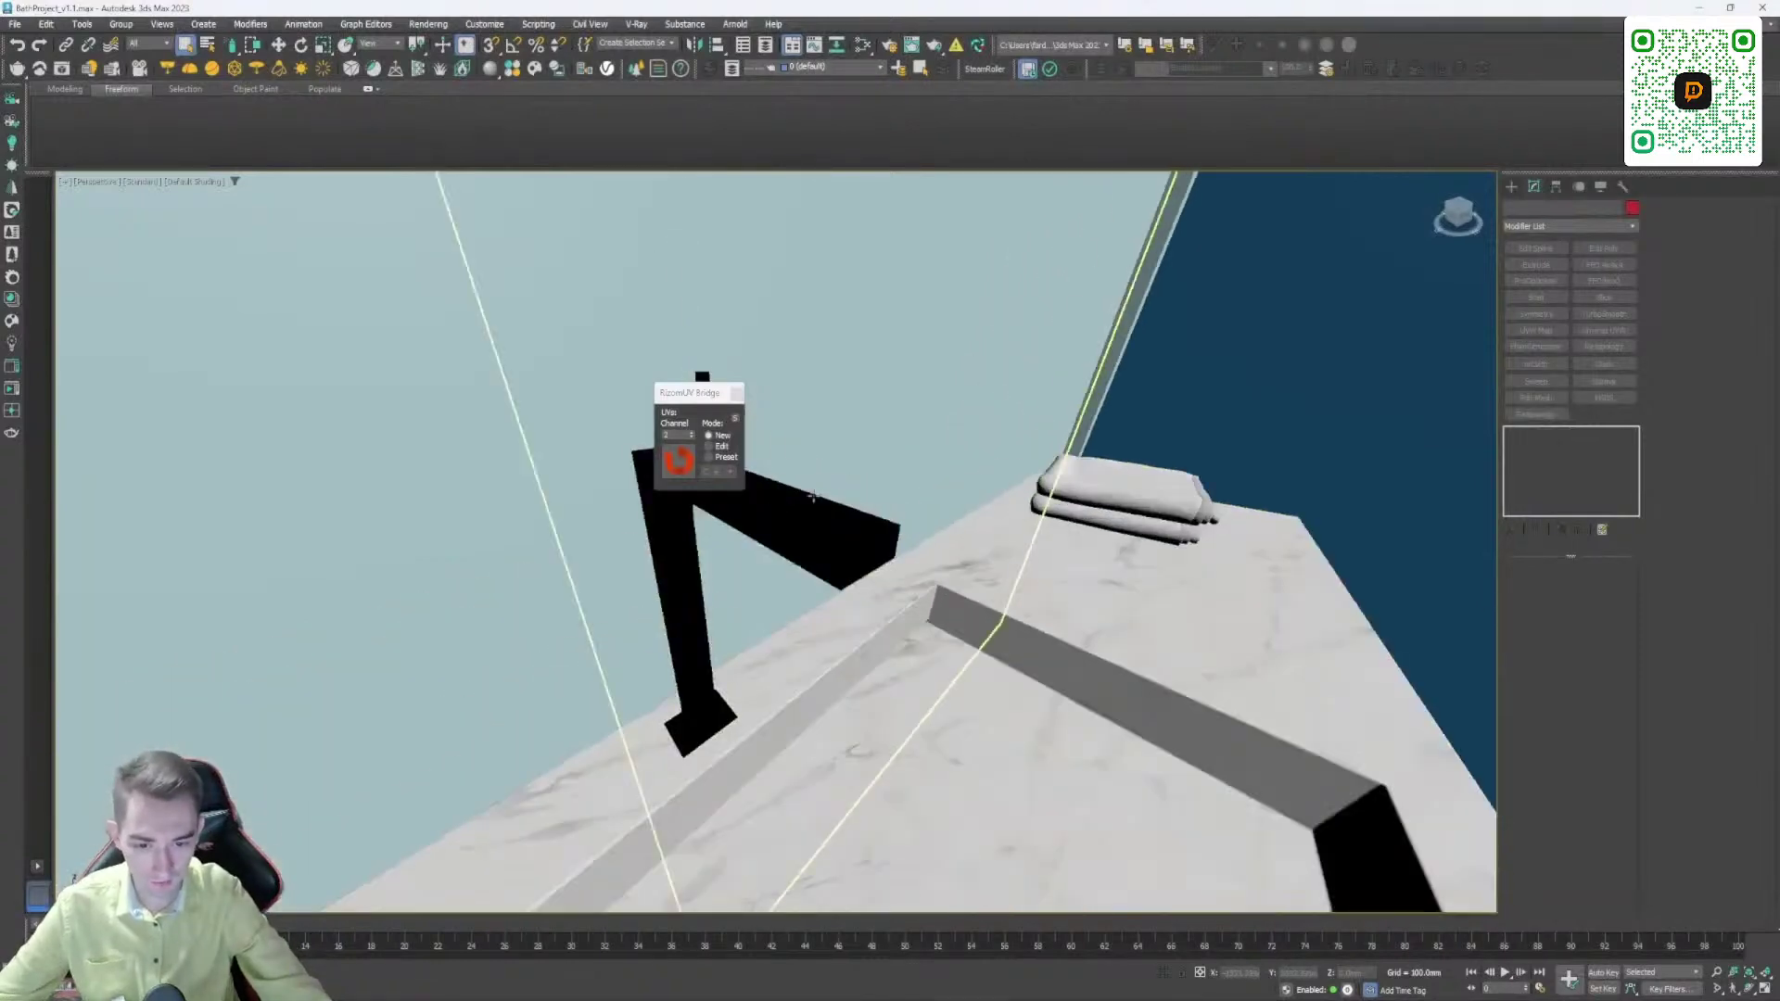
{"action": "left_click", "coordinate": [757, 523]}
{"action": "middle_click_drag", "start_coordinate": [756, 524], "coordinate": [890, 556], "text": "alt"}
{"action": "key", "text": "super"}
{"action": "key", "text": "super"}
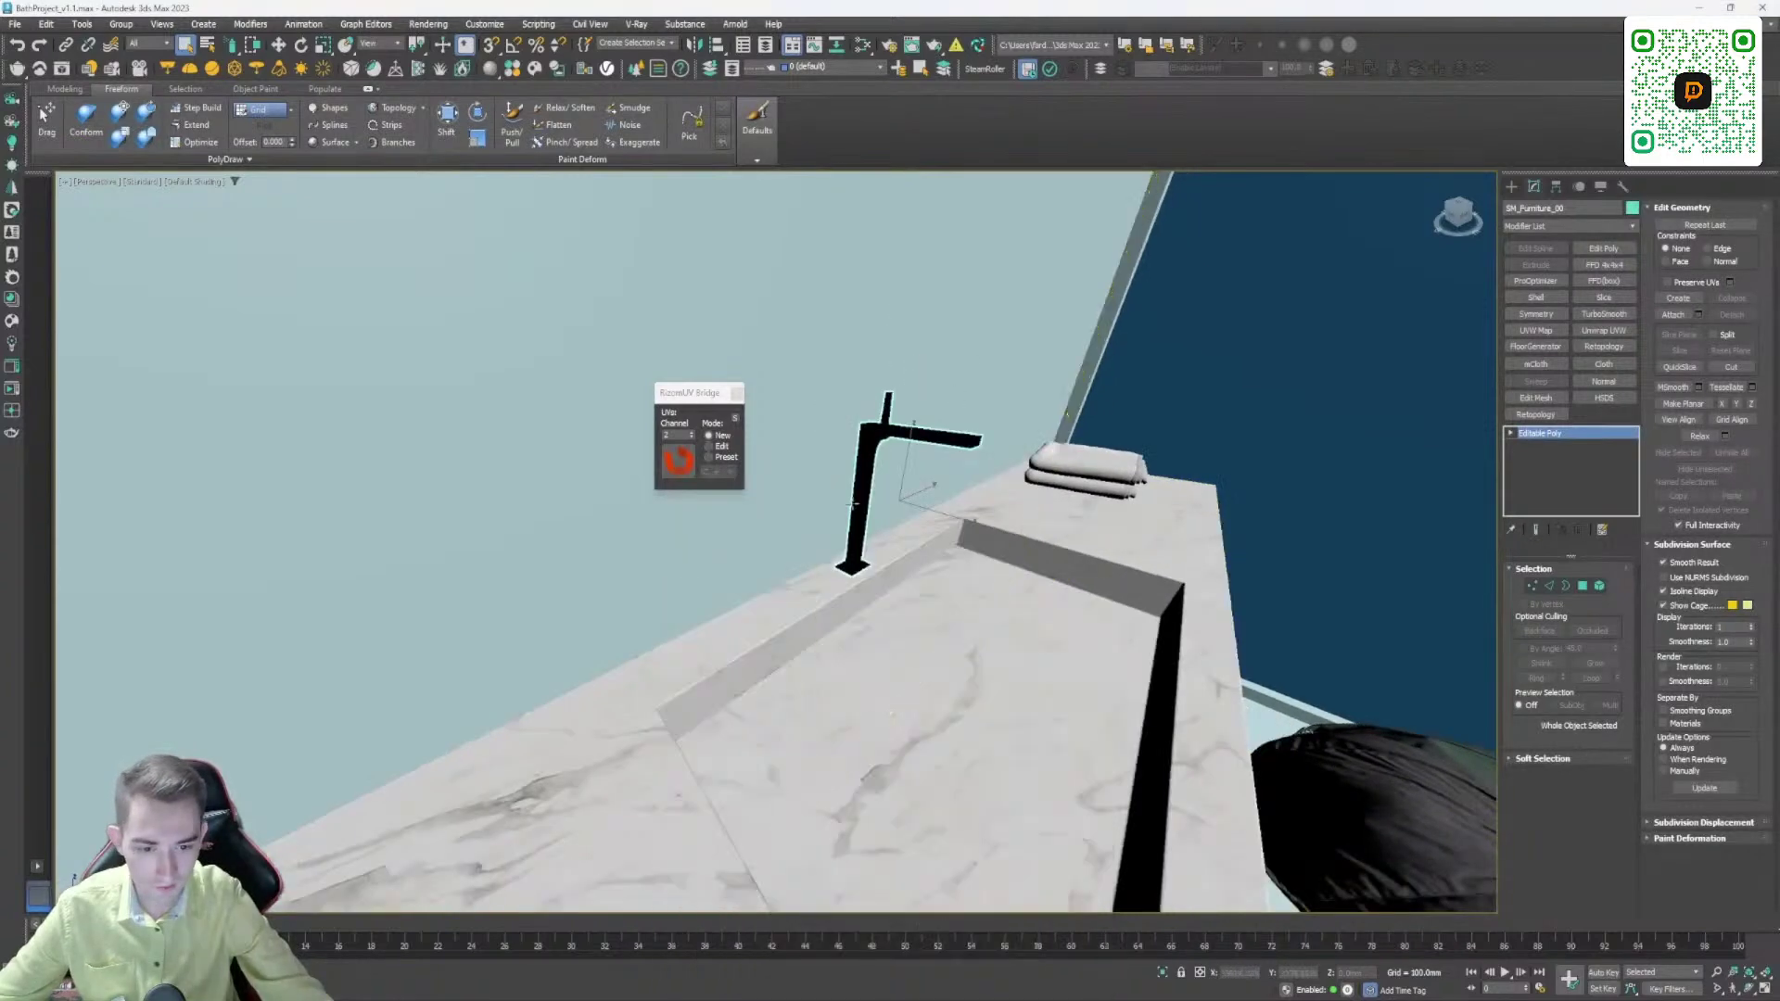
{"action": "scroll", "coordinate": [855, 503], "scroll_direction": "up", "scroll_amount": 3}
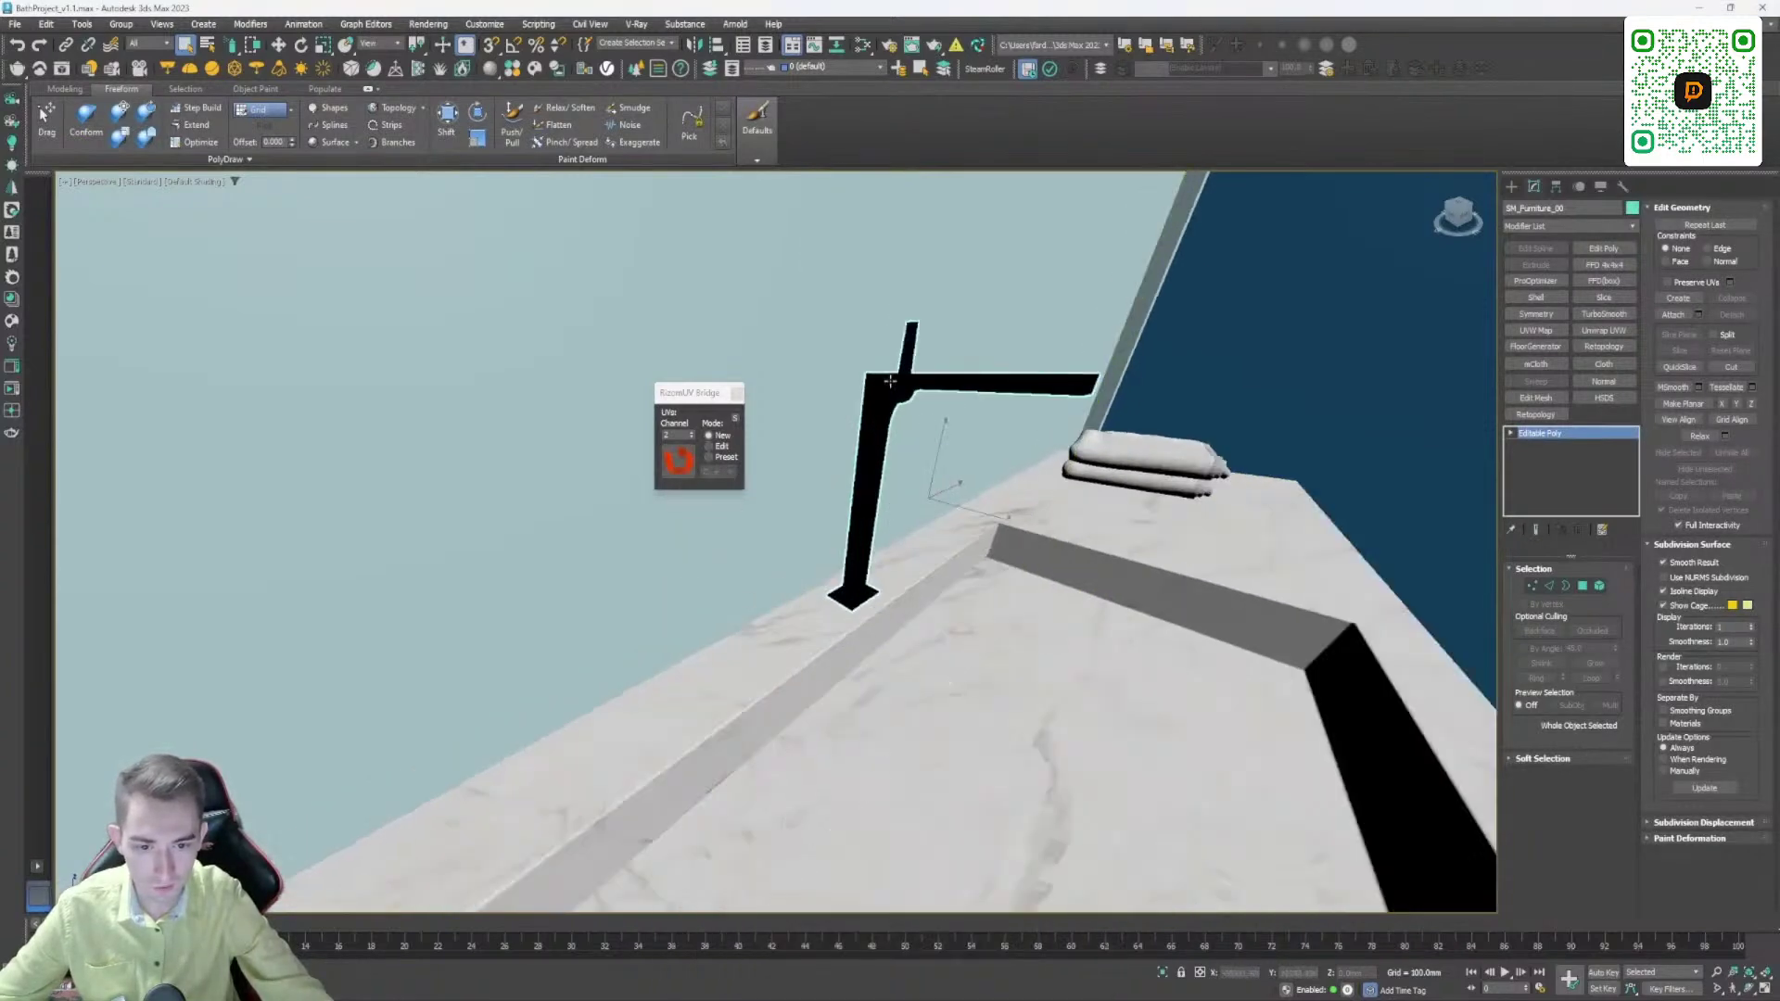
{"action": "left_click", "coordinate": [680, 468]}
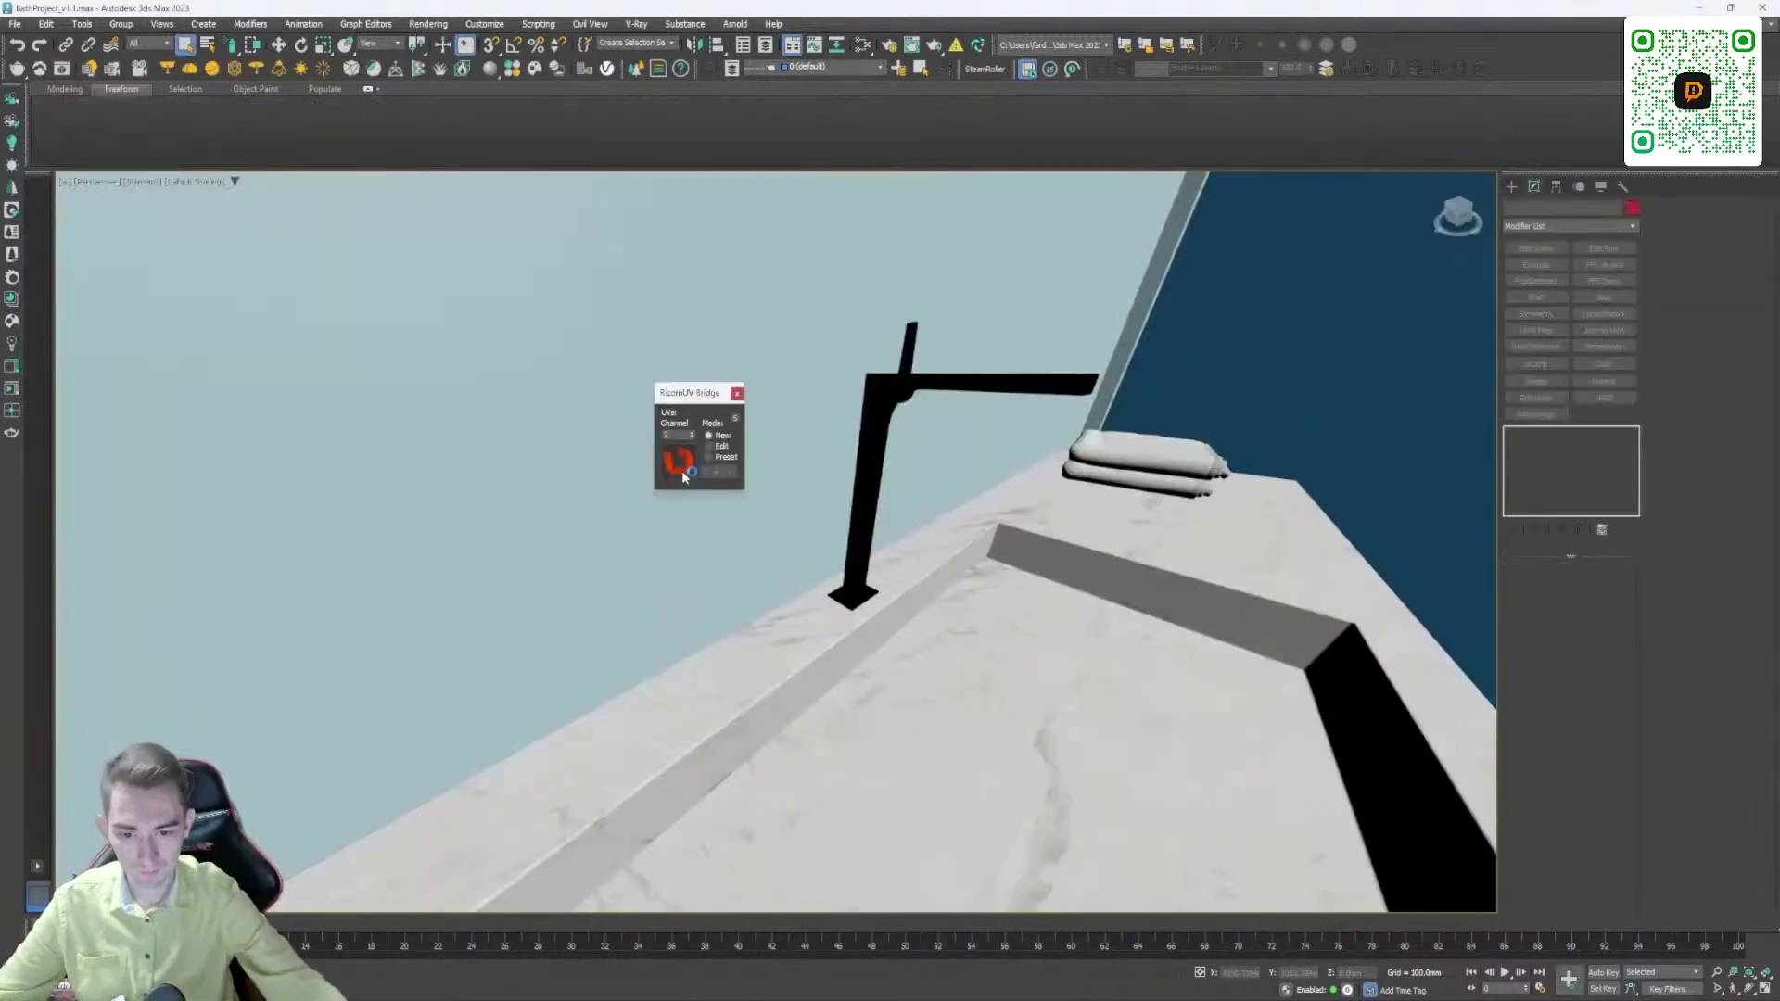
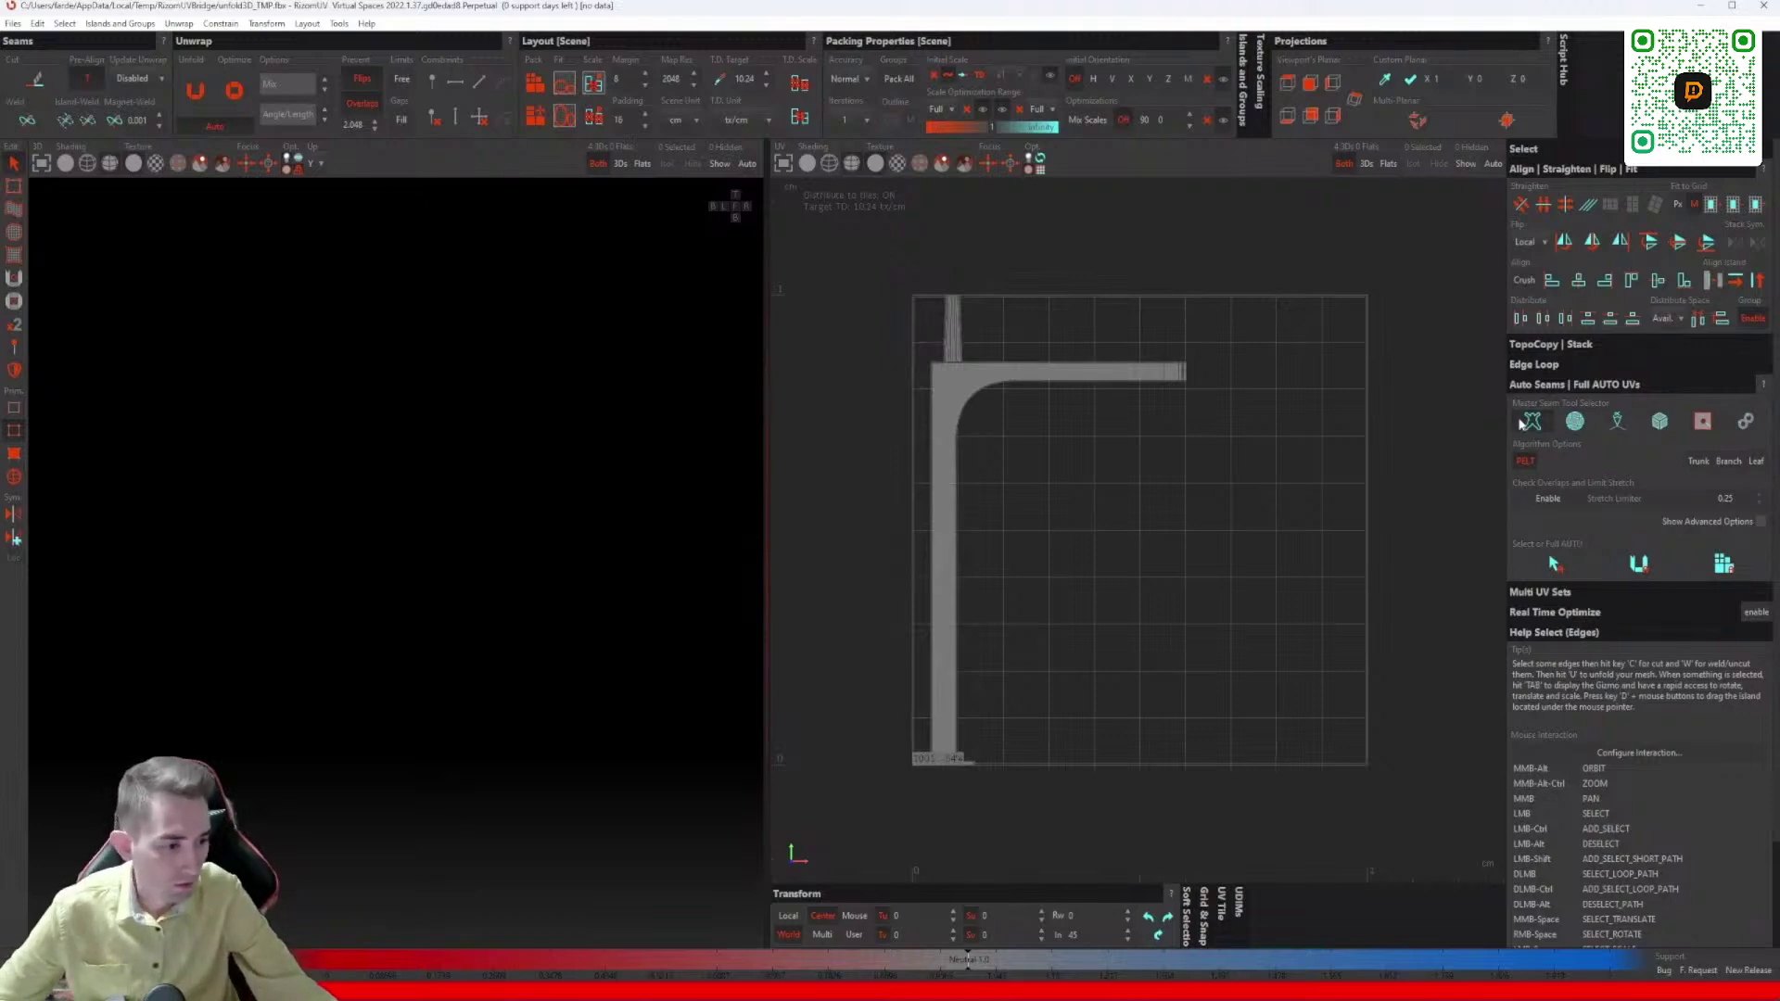
Step: Try automatically cutting, unfolding and packing the faucet with the Pelt seam algorithm, and undo it
{"action": "left_click", "coordinate": [1731, 558]}
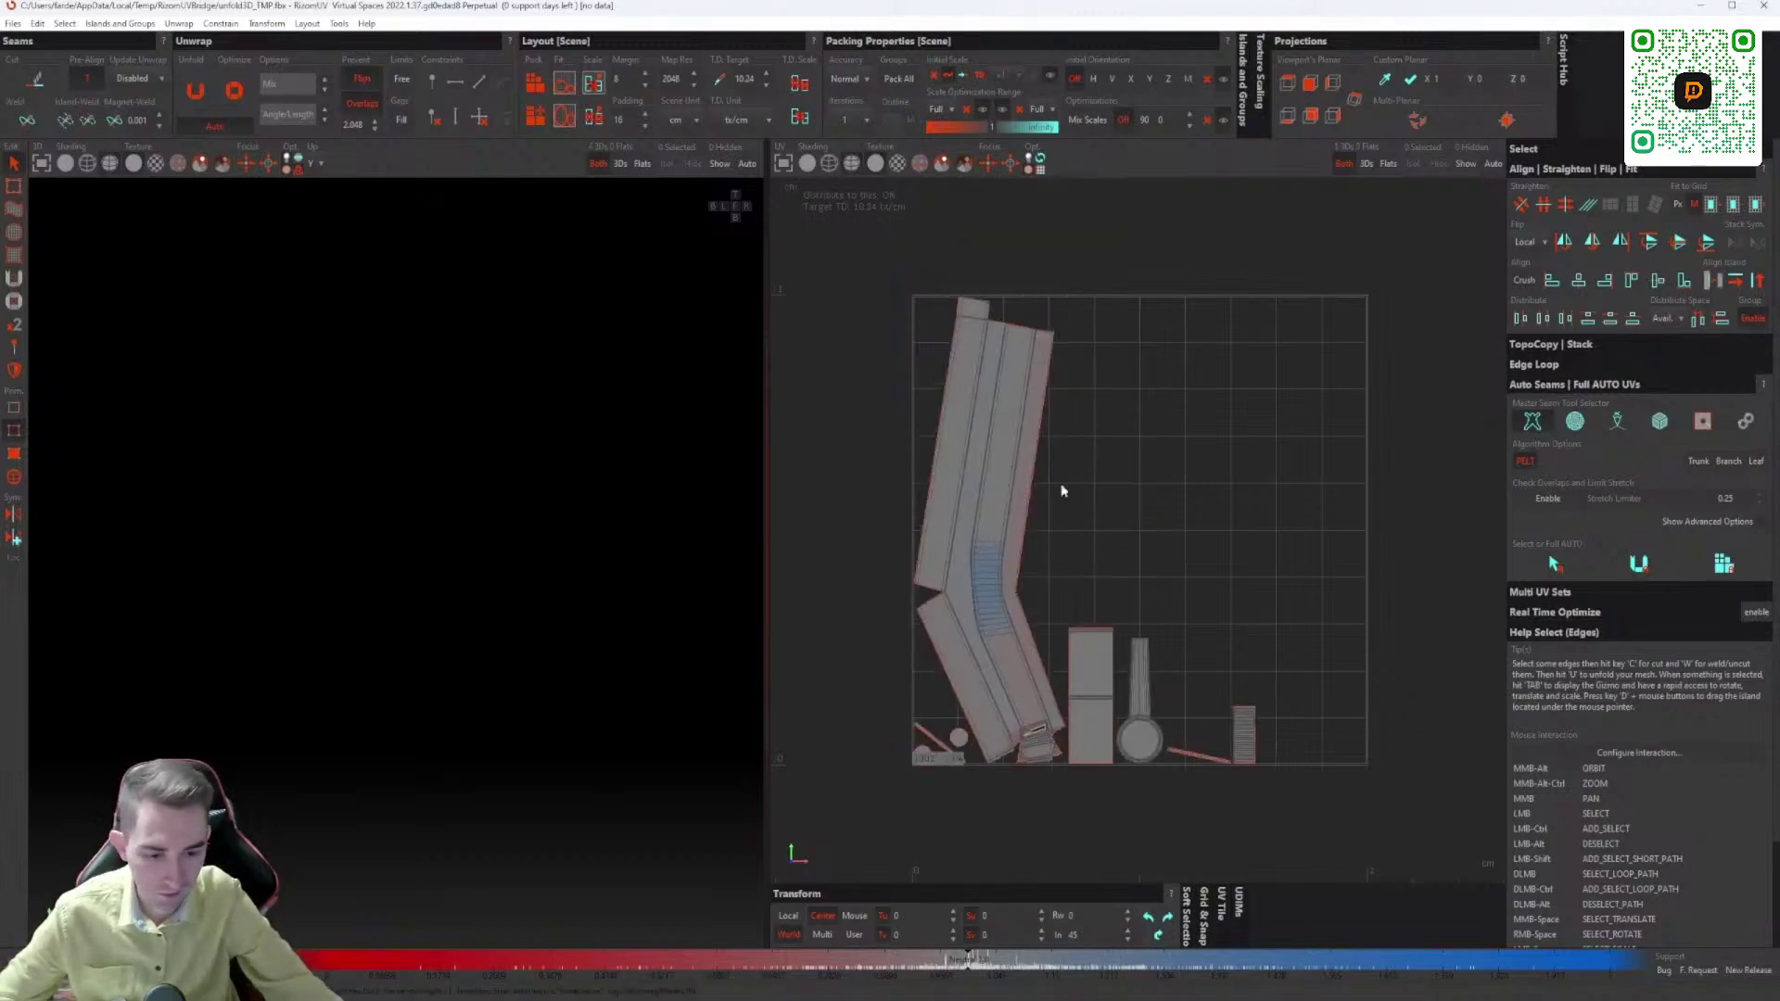
{"action": "key", "text": "ctrl+z"}
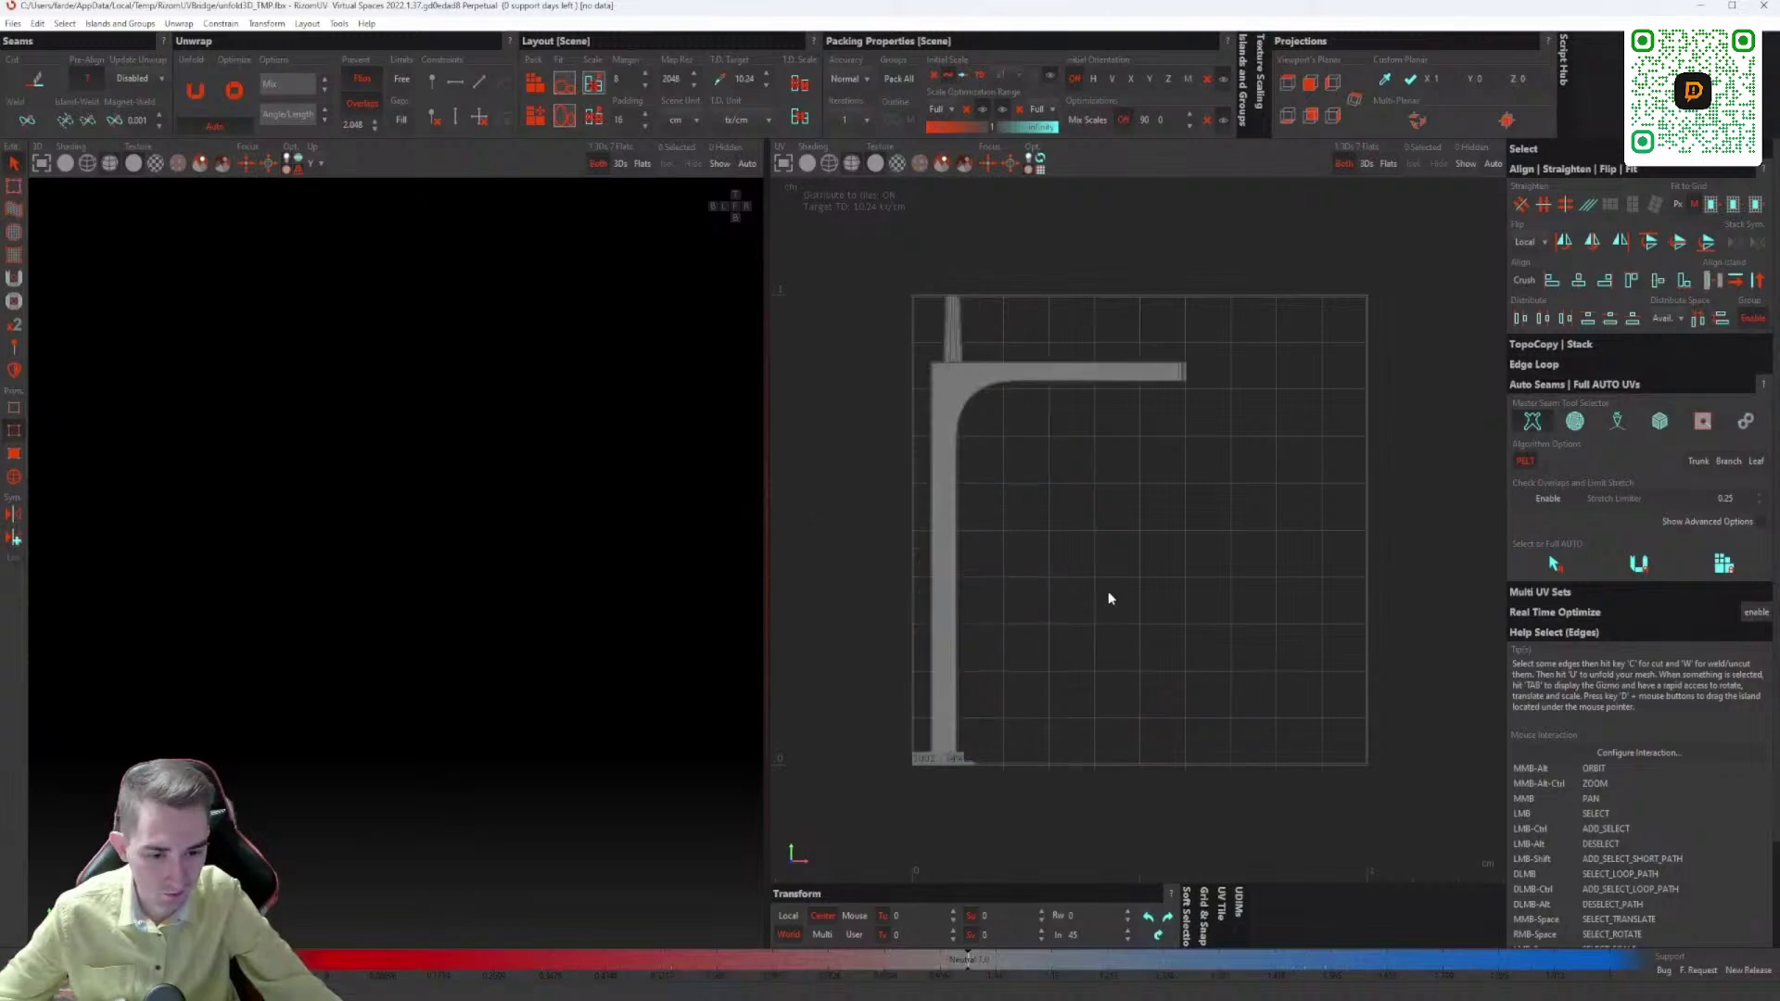
Step: Try automatically cutting, unfolding and packing the faucet with the Mosaic and Sharp Edges seam algorithms, undoing each attempt
{"action": "left_click", "coordinate": [1576, 429]}
{"action": "left_click", "coordinate": [1724, 584]}
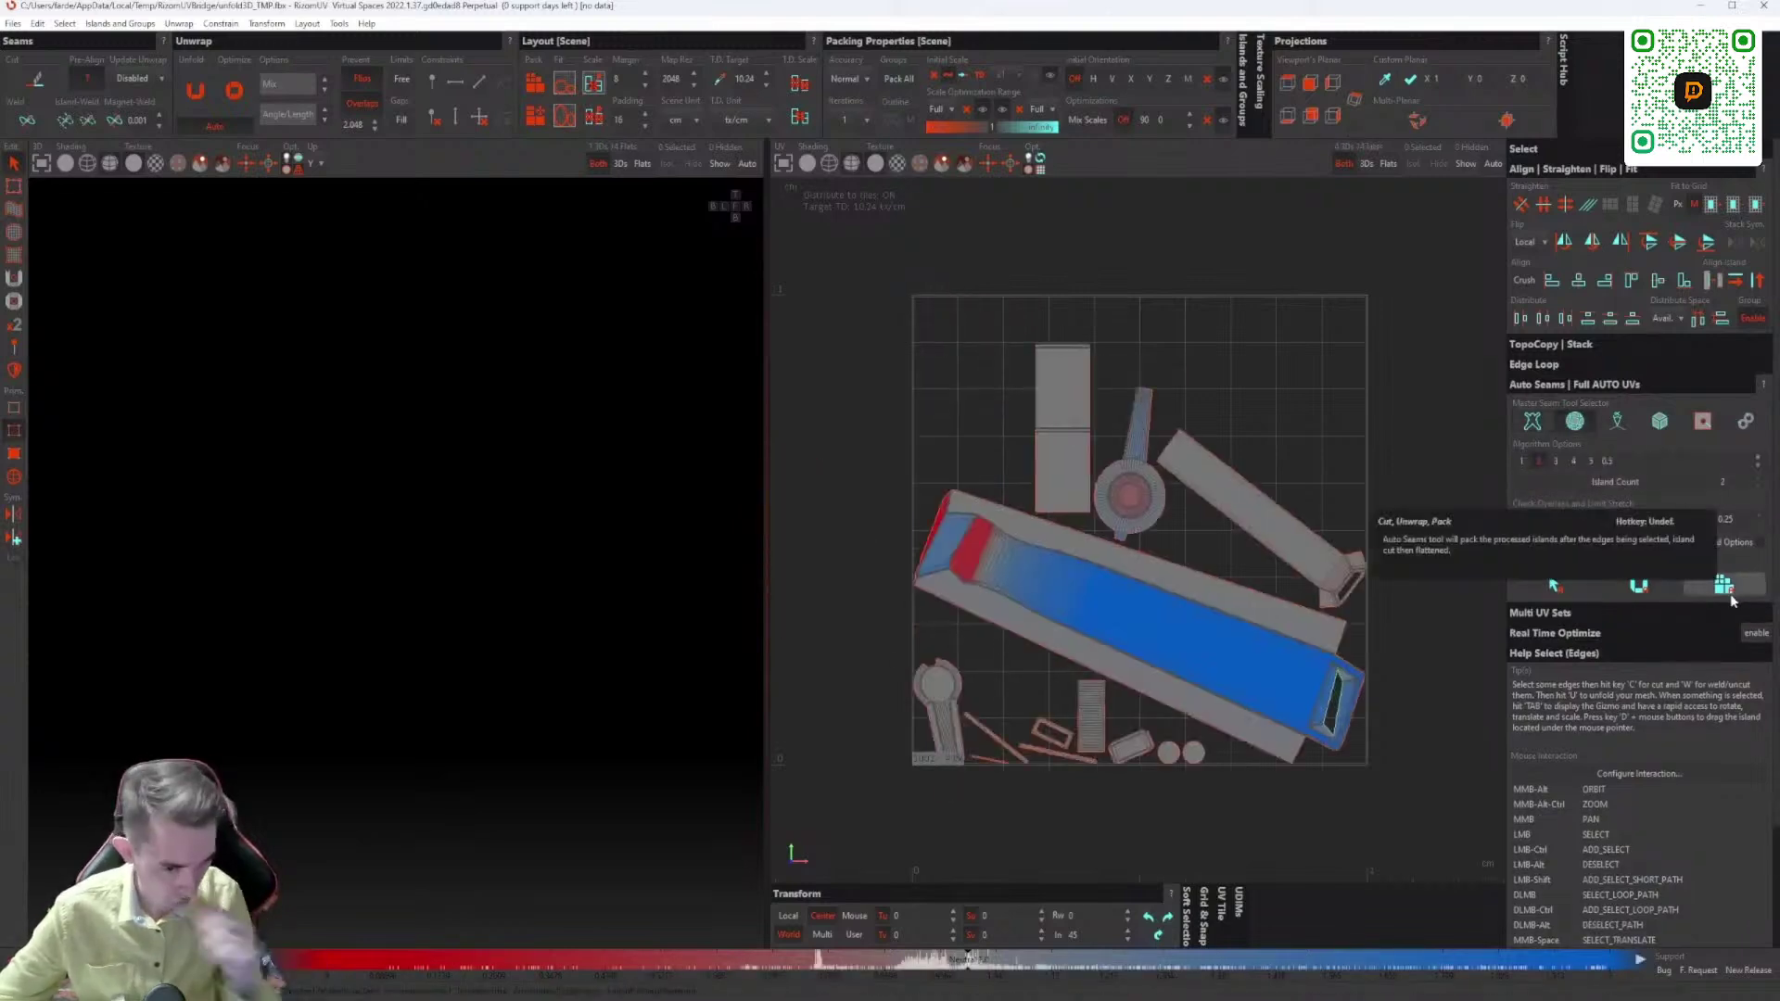
{"action": "key", "text": "ctrl+z"}
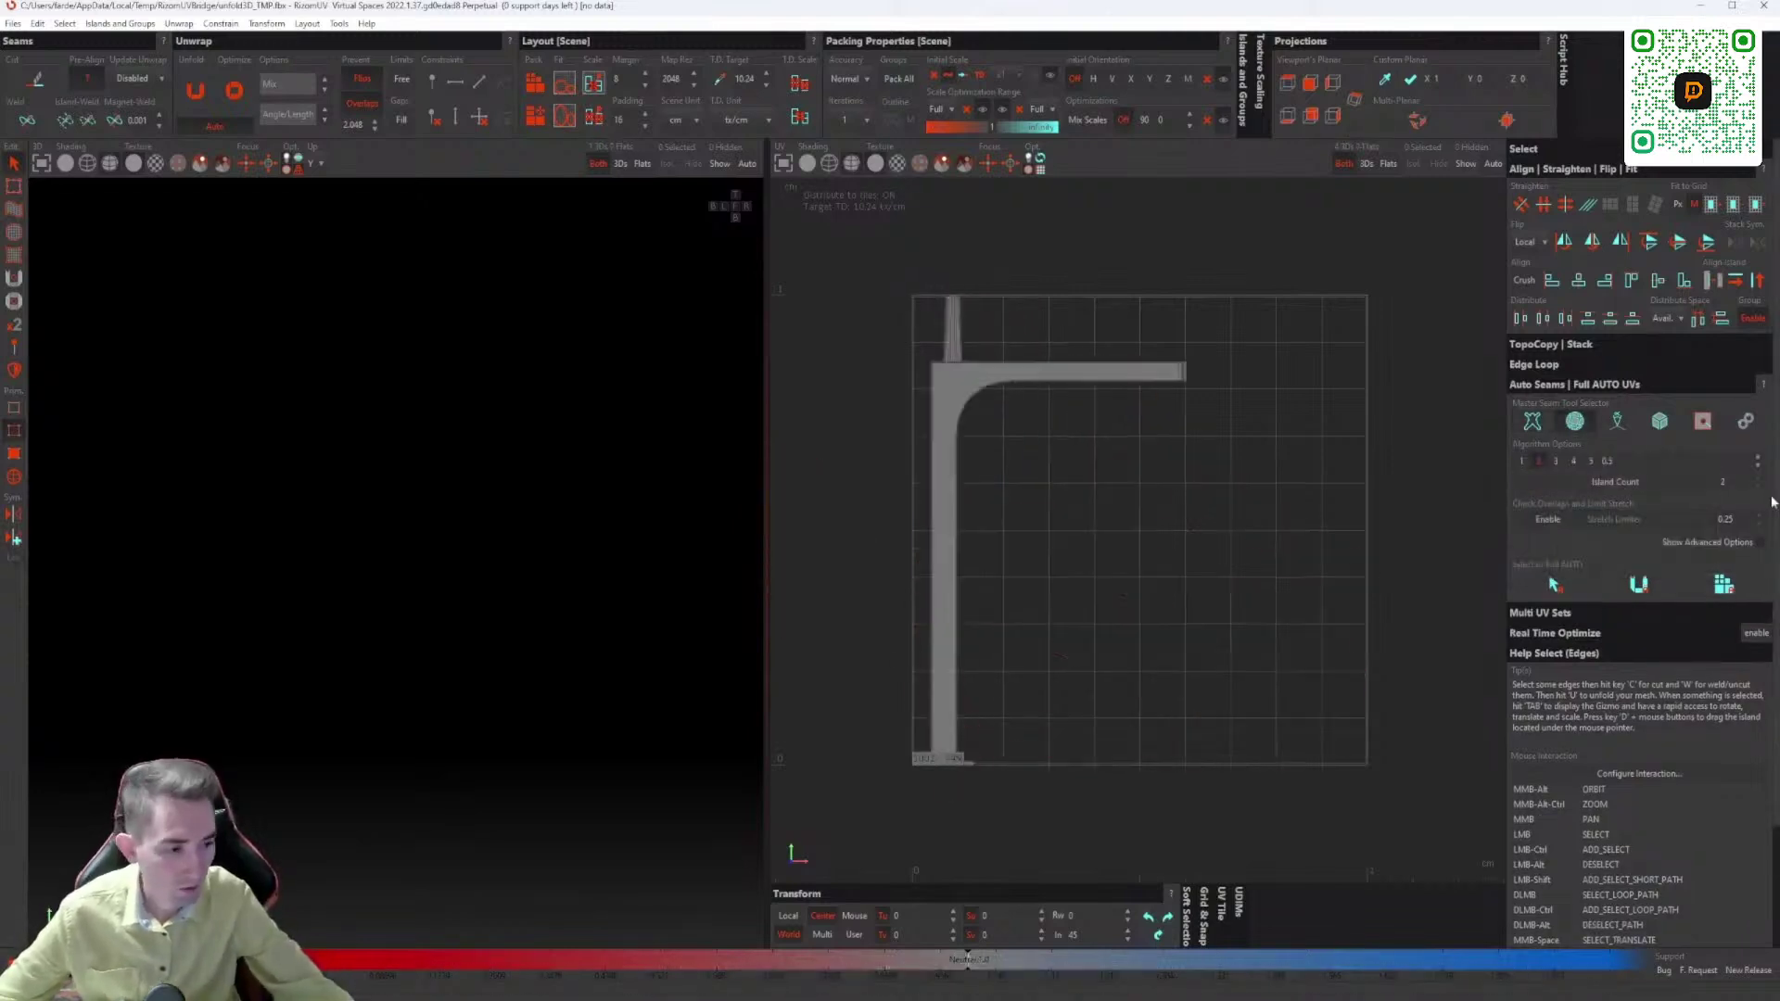
{"action": "left_click", "coordinate": [1619, 419]}
{"action": "left_click", "coordinate": [1724, 562]}
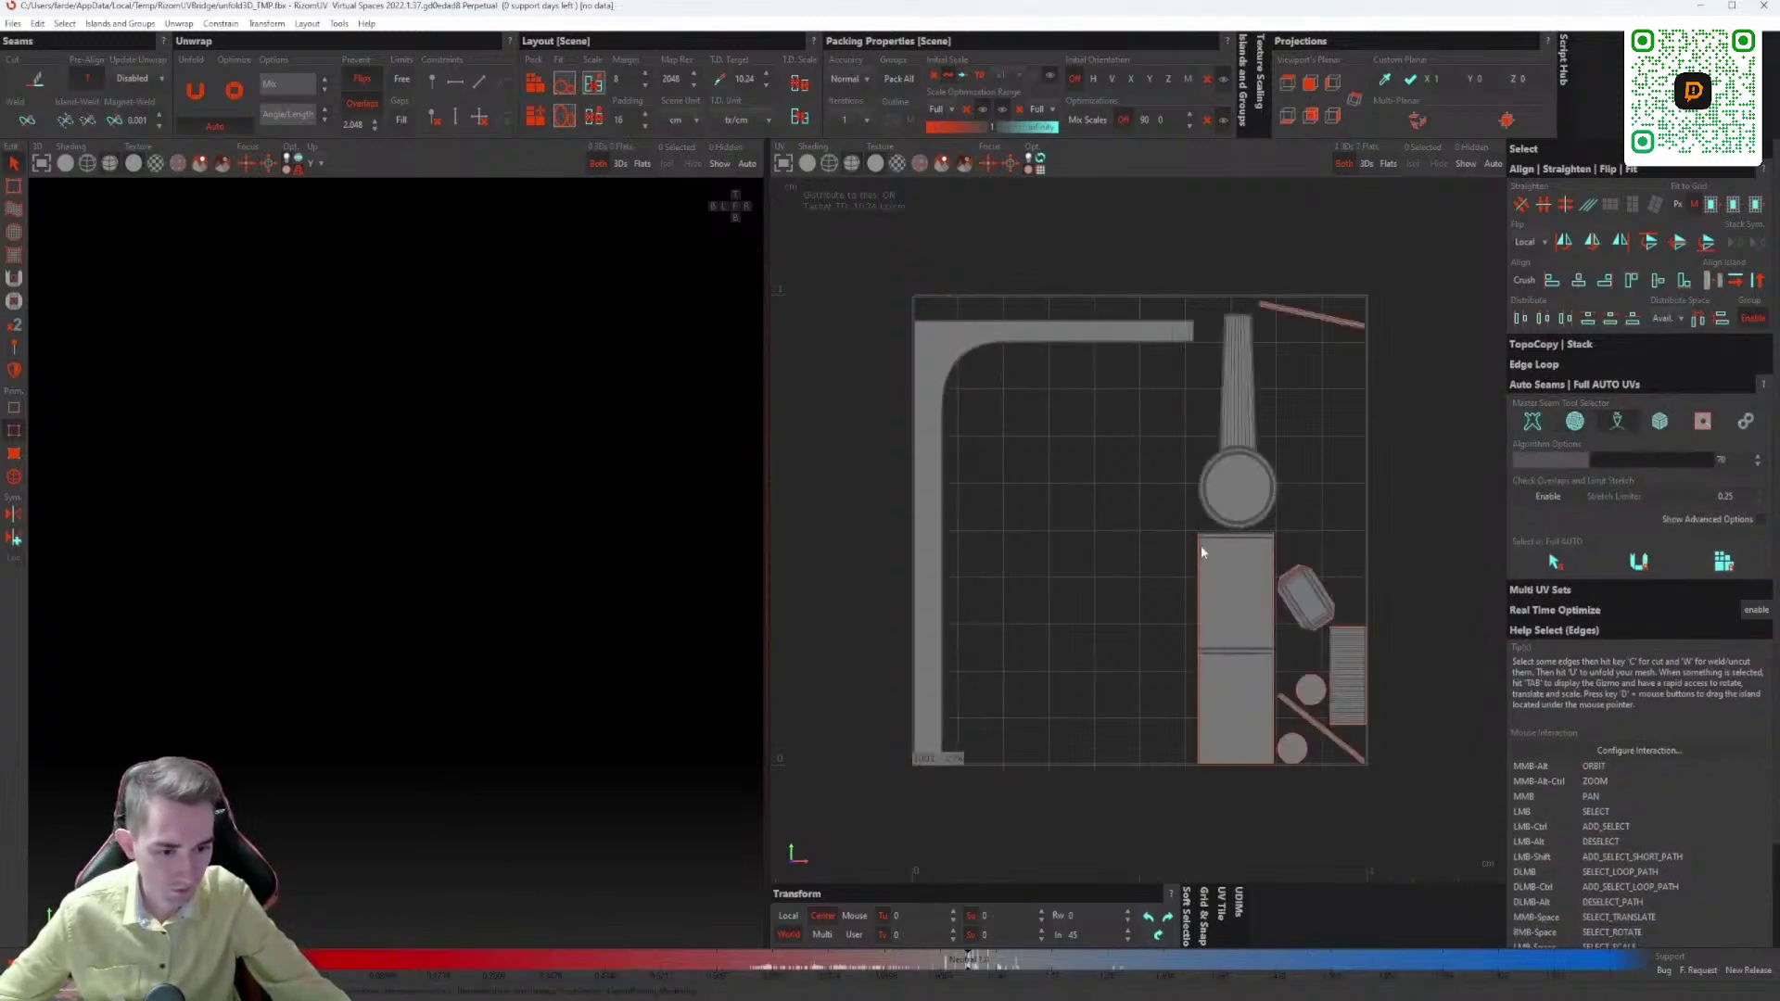
{"action": "key", "text": "ctrl+z"}
Step: Automatically cut, unfold and pack the faucet's UVs with the Box seam algorithm and the Automatic flattening method
{"action": "left_click", "coordinate": [1676, 421]}
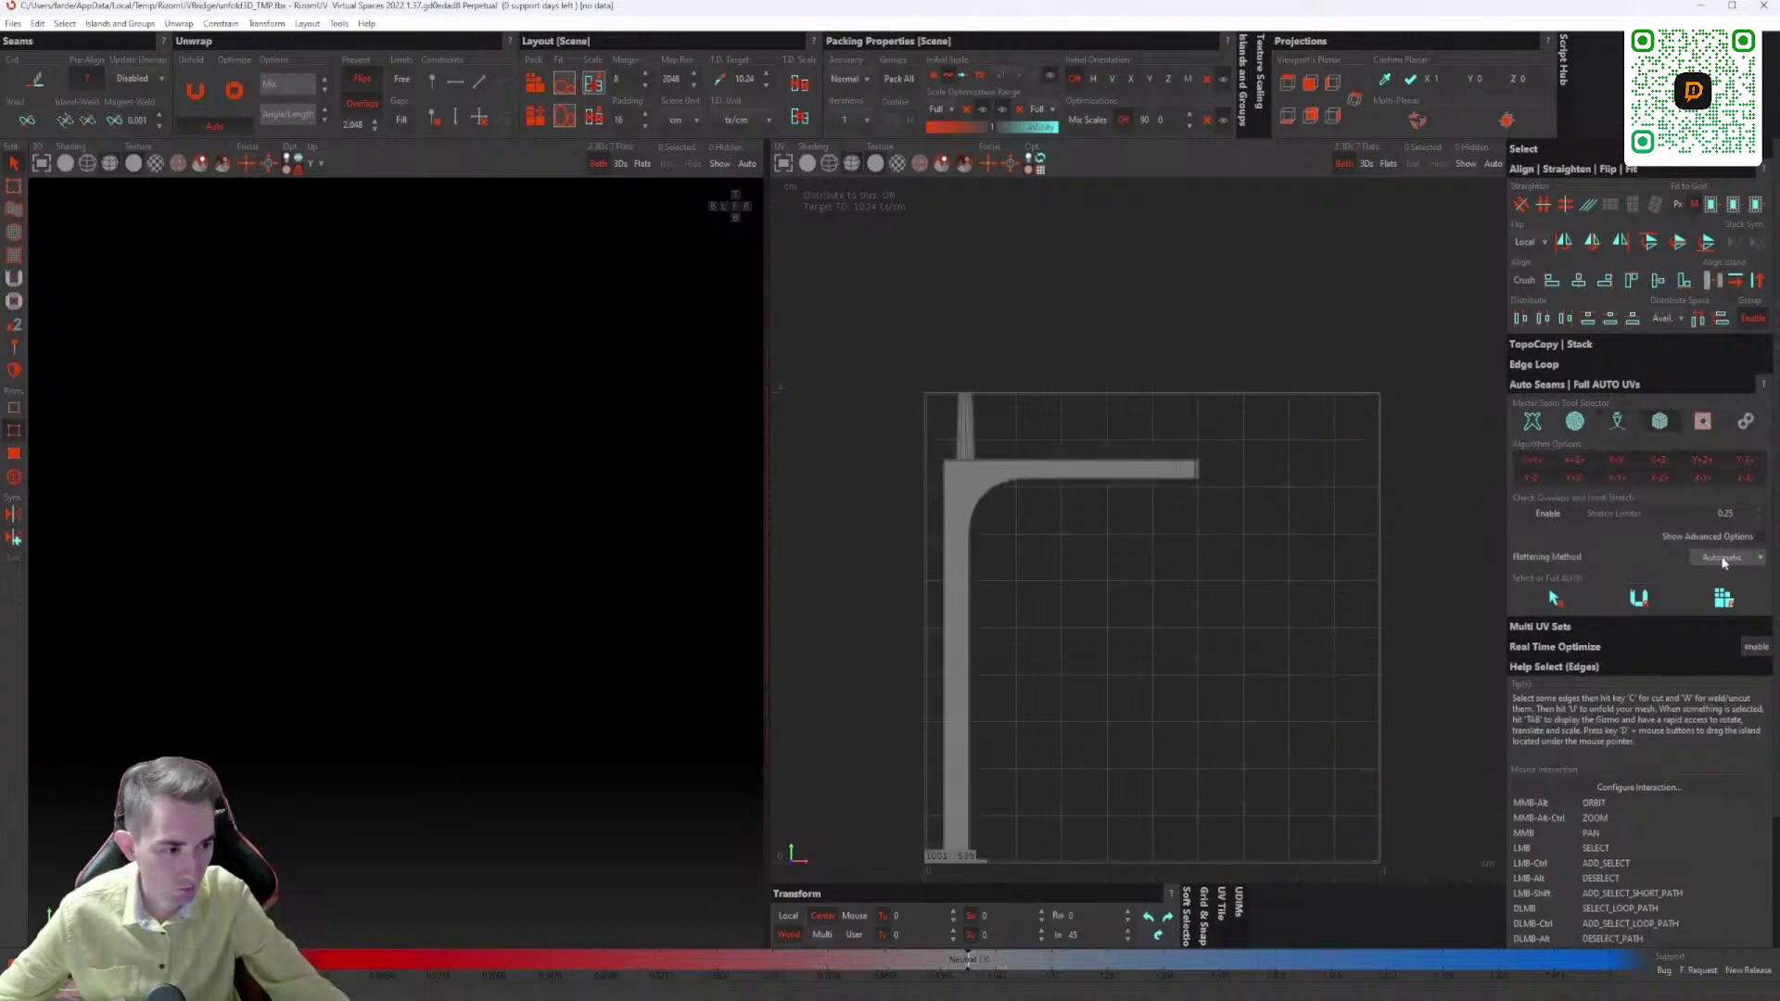
{"action": "left_click", "coordinate": [1722, 596]}
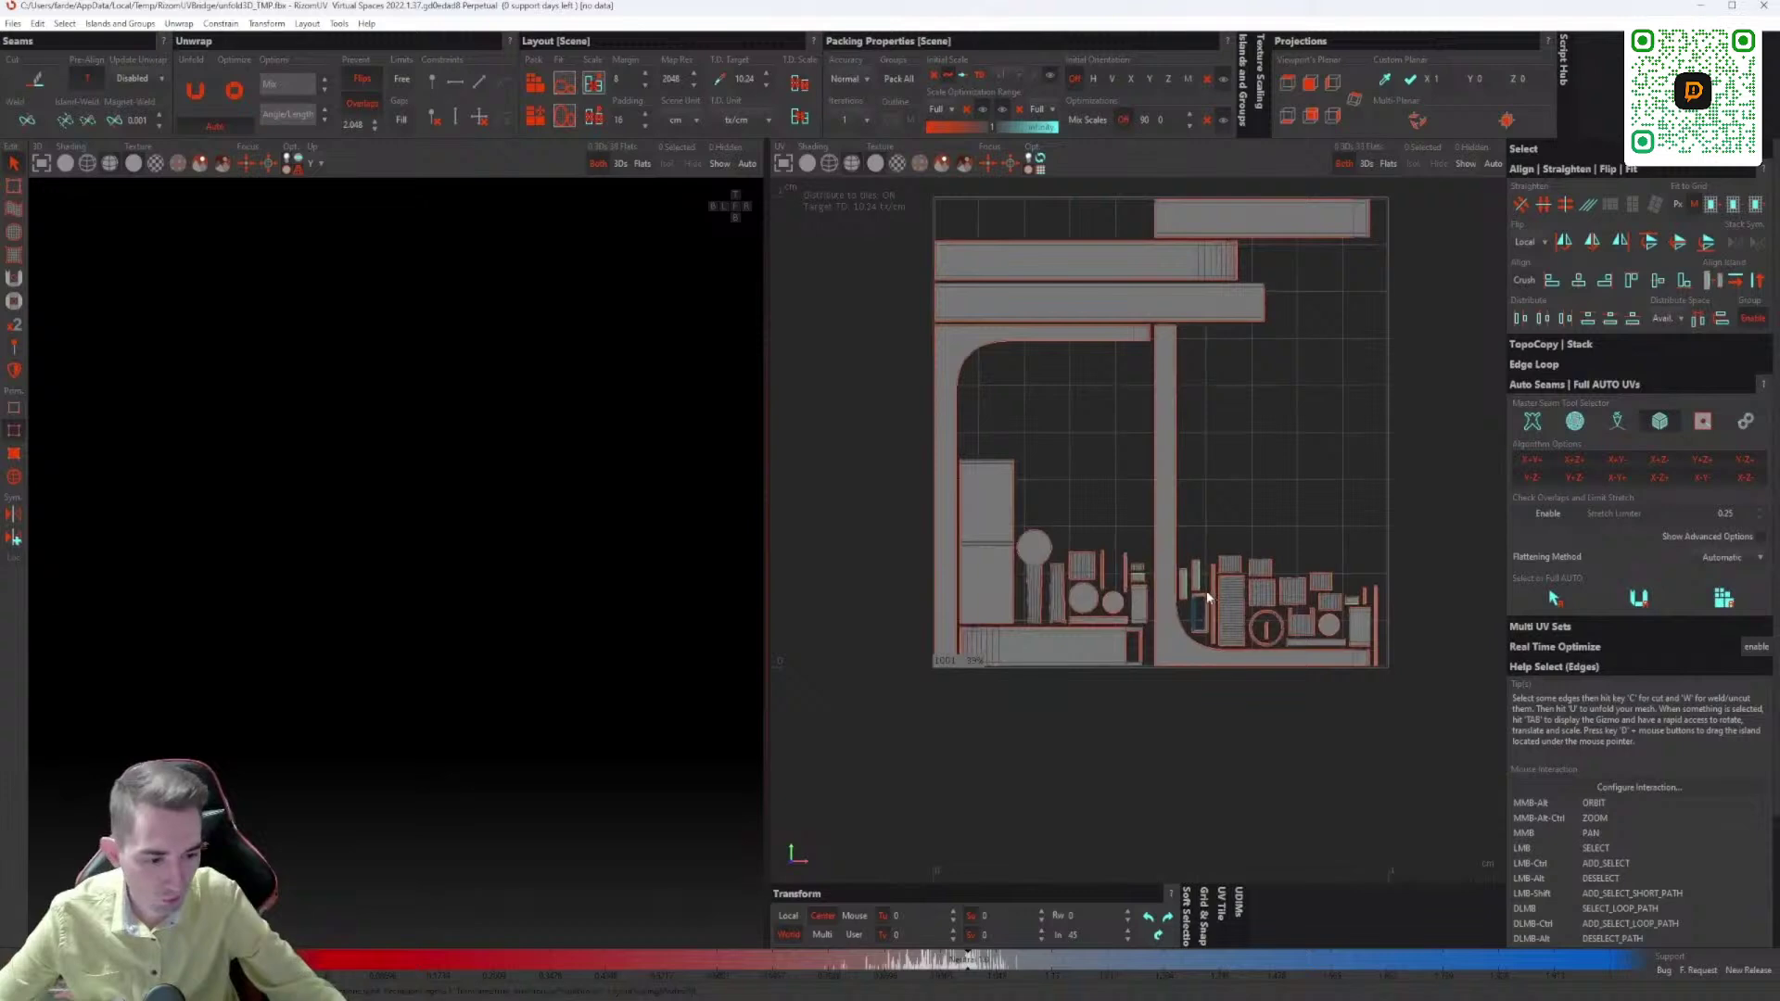
Step: Select the small rectangular frame island with overlapping corners and automatically cut, unfold and pack it with the Box algorithm
{"action": "scroll", "coordinate": [1208, 599], "scroll_direction": "up", "scroll_amount": 8}
{"action": "left_click", "coordinate": [955, 570]}
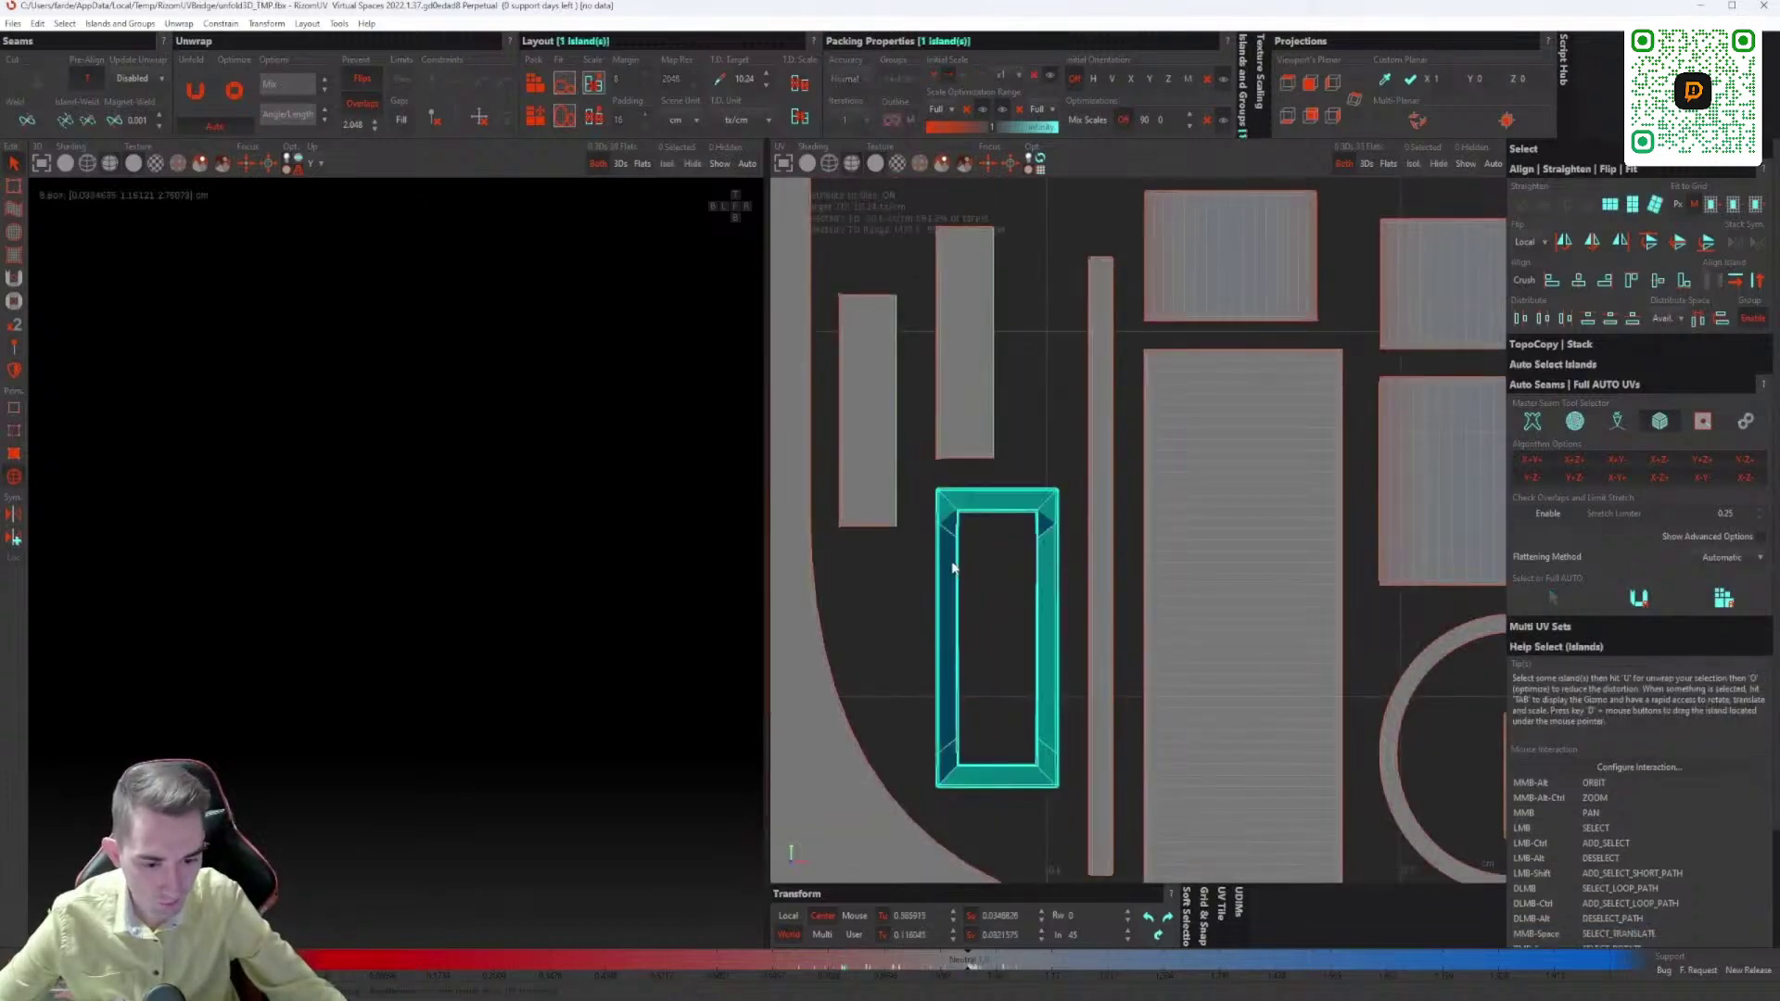
{"action": "scroll", "coordinate": [955, 538], "scroll_direction": "up", "scroll_amount": 4}
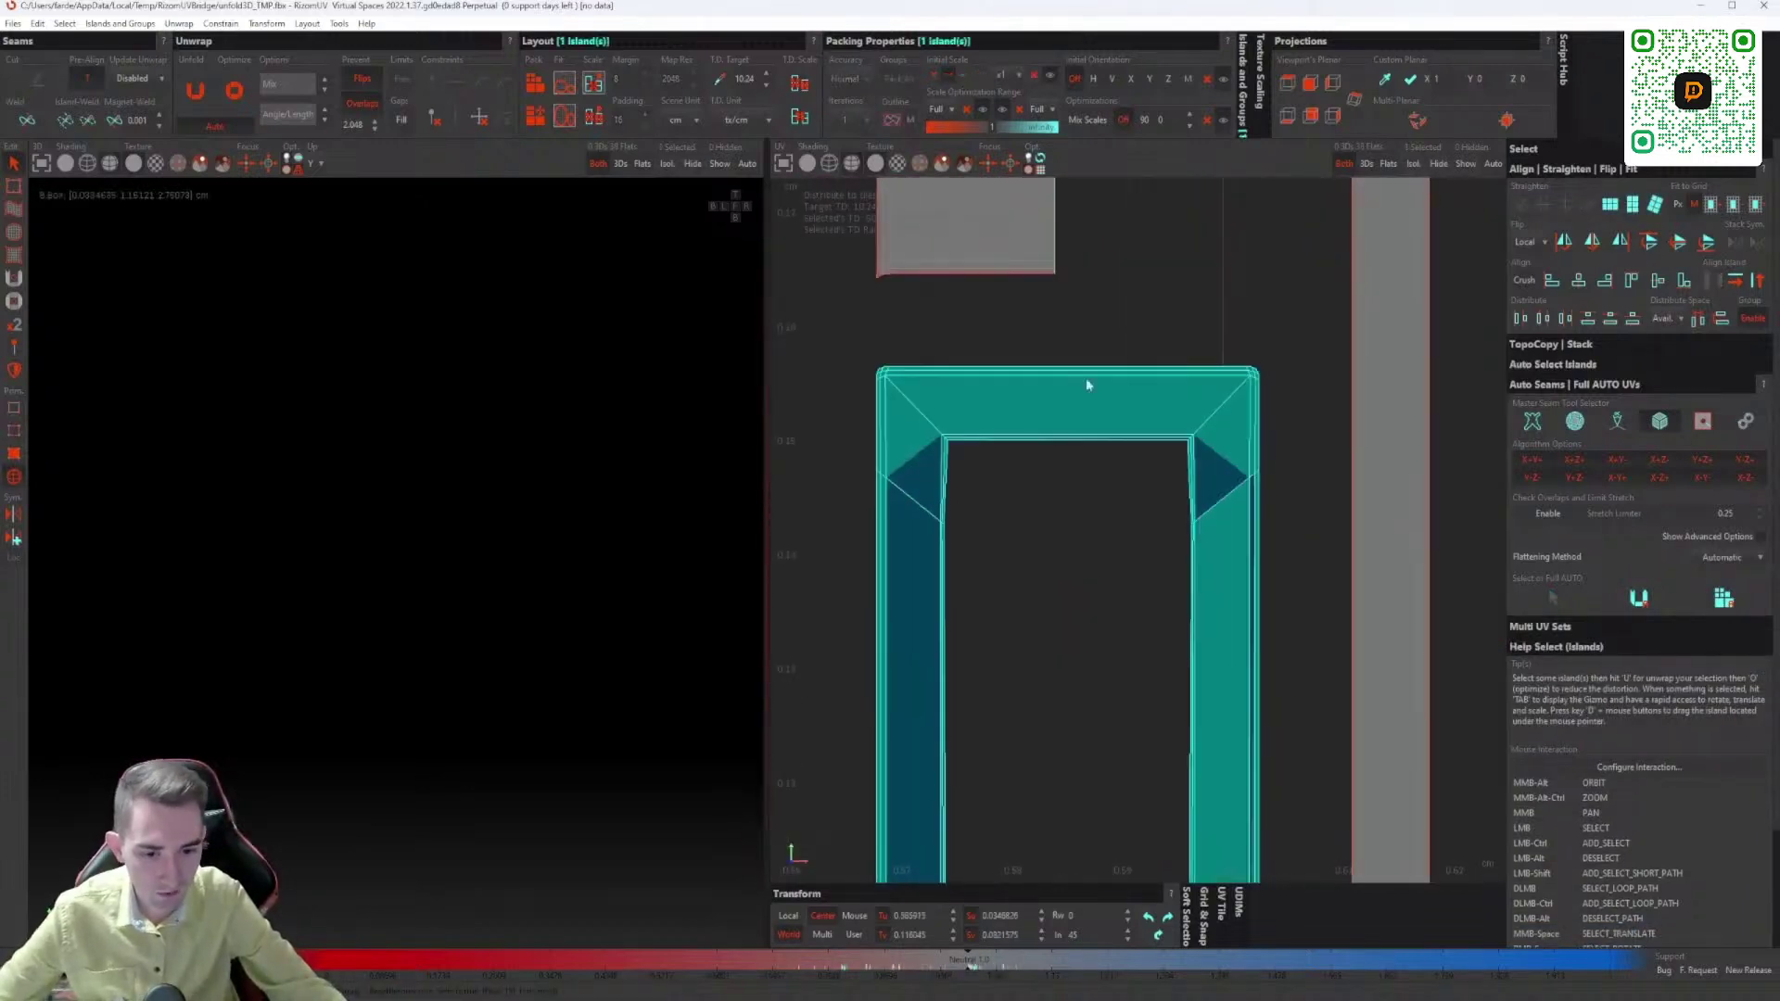
{"action": "middle_click_drag", "start_coordinate": [953, 611], "coordinate": [990, 514]}
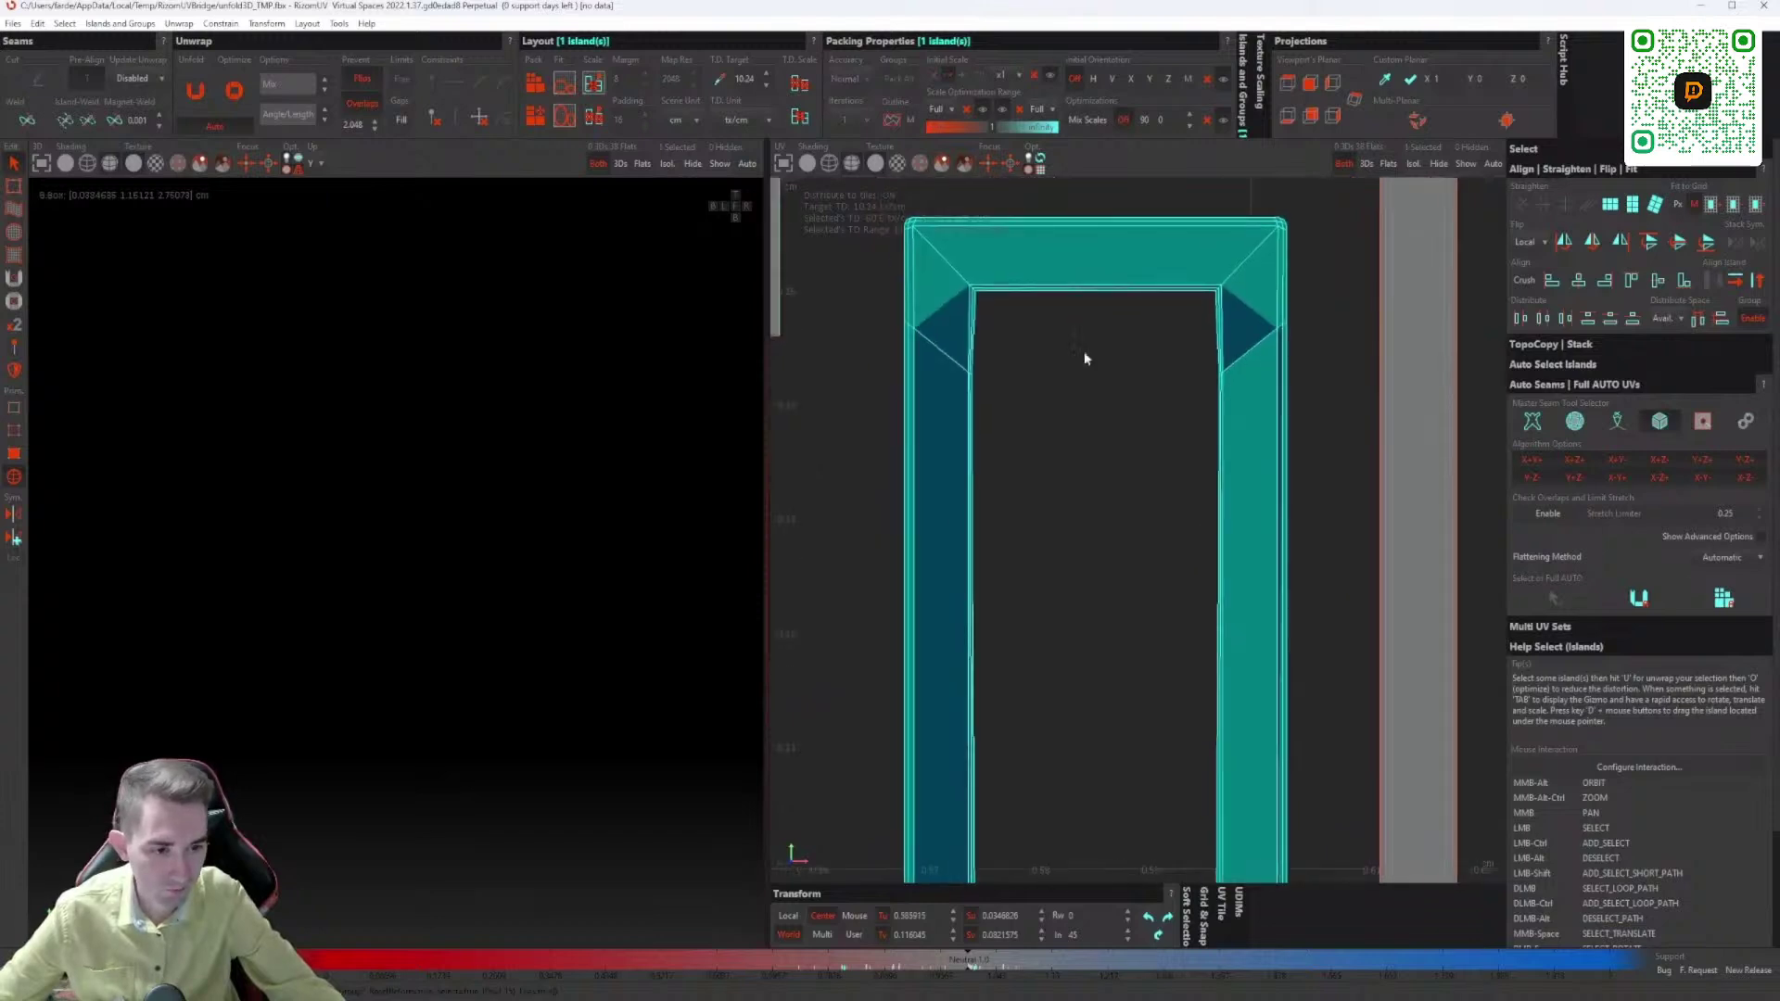
{"action": "middle_click_drag", "start_coordinate": [1056, 638], "coordinate": [1047, 512]}
{"action": "scroll", "coordinate": [1088, 417], "scroll_direction": "up", "scroll_amount": 3}
{"action": "scroll", "coordinate": [1048, 513], "scroll_direction": "down", "scroll_amount": 3}
{"action": "scroll", "coordinate": [1048, 513], "scroll_direction": "down", "scroll_amount": 3}
{"action": "middle_click_drag", "start_coordinate": [1054, 195], "coordinate": [1013, 616]}
{"action": "scroll", "coordinate": [1013, 619], "scroll_direction": "up", "scroll_amount": 3}
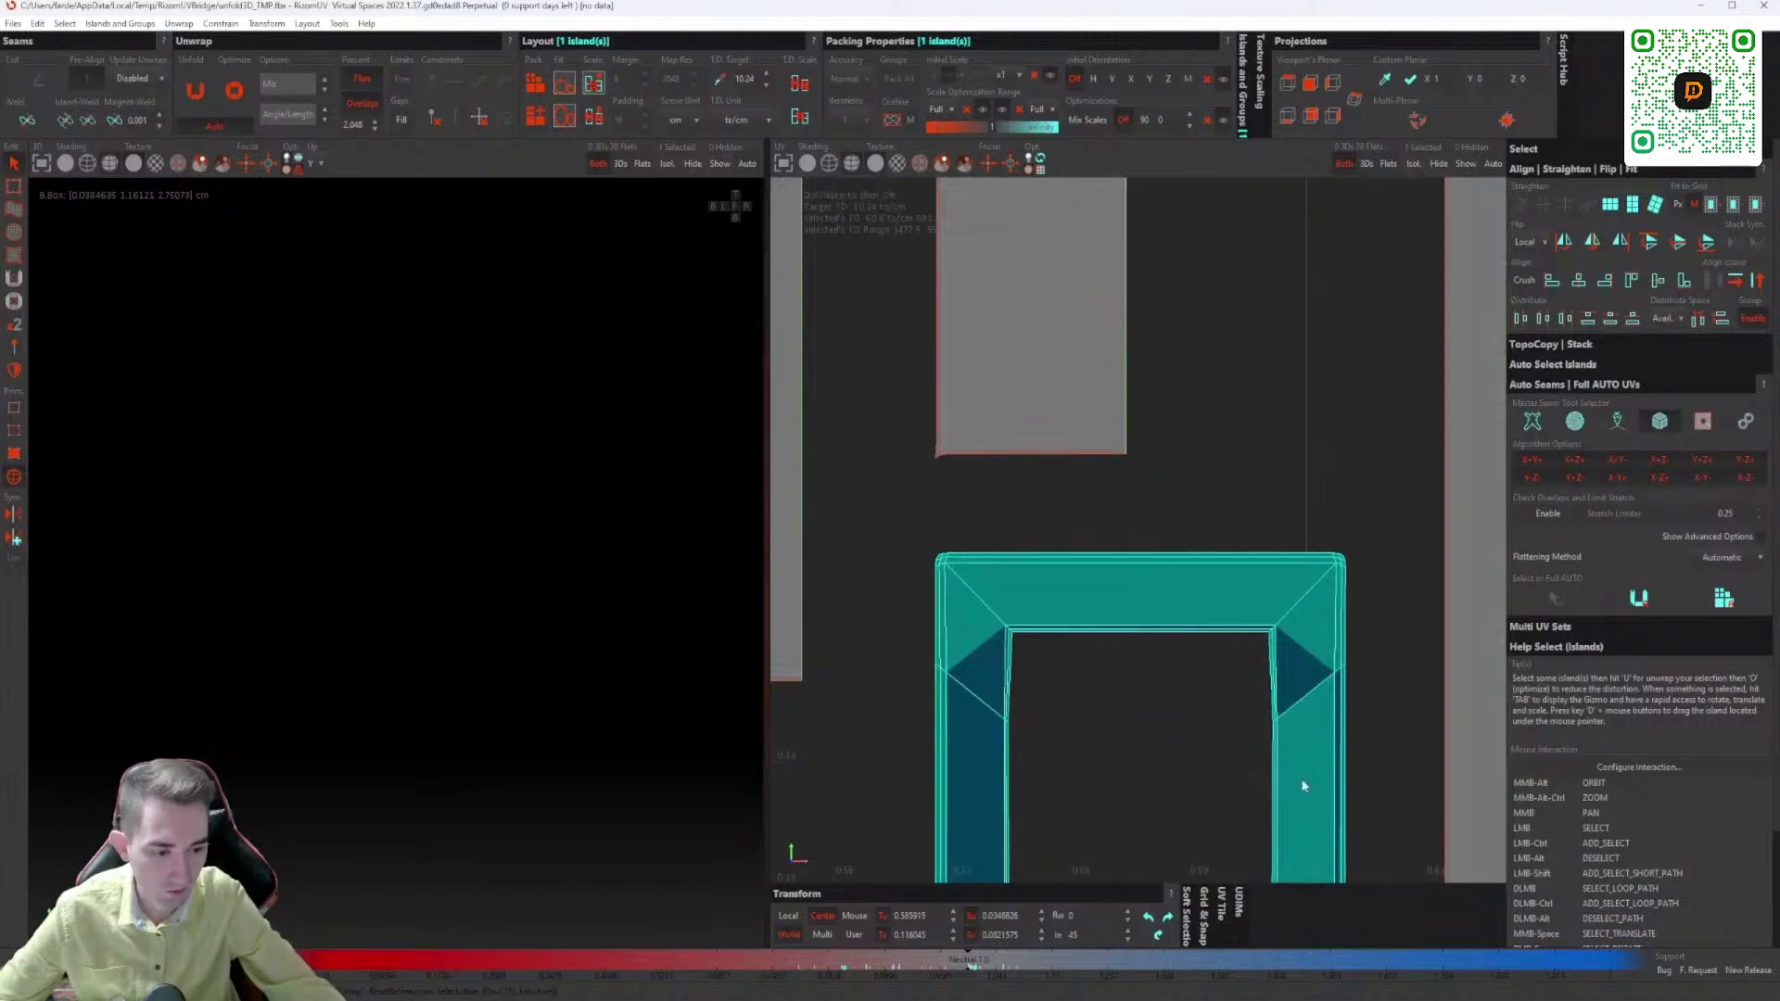
{"action": "middle_click_drag", "start_coordinate": [1299, 783], "coordinate": [1052, 635]}
{"action": "scroll", "coordinate": [1052, 635], "scroll_direction": "down", "scroll_amount": 1}
{"action": "scroll", "coordinate": [1001, 560], "scroll_direction": "down", "scroll_amount": 2}
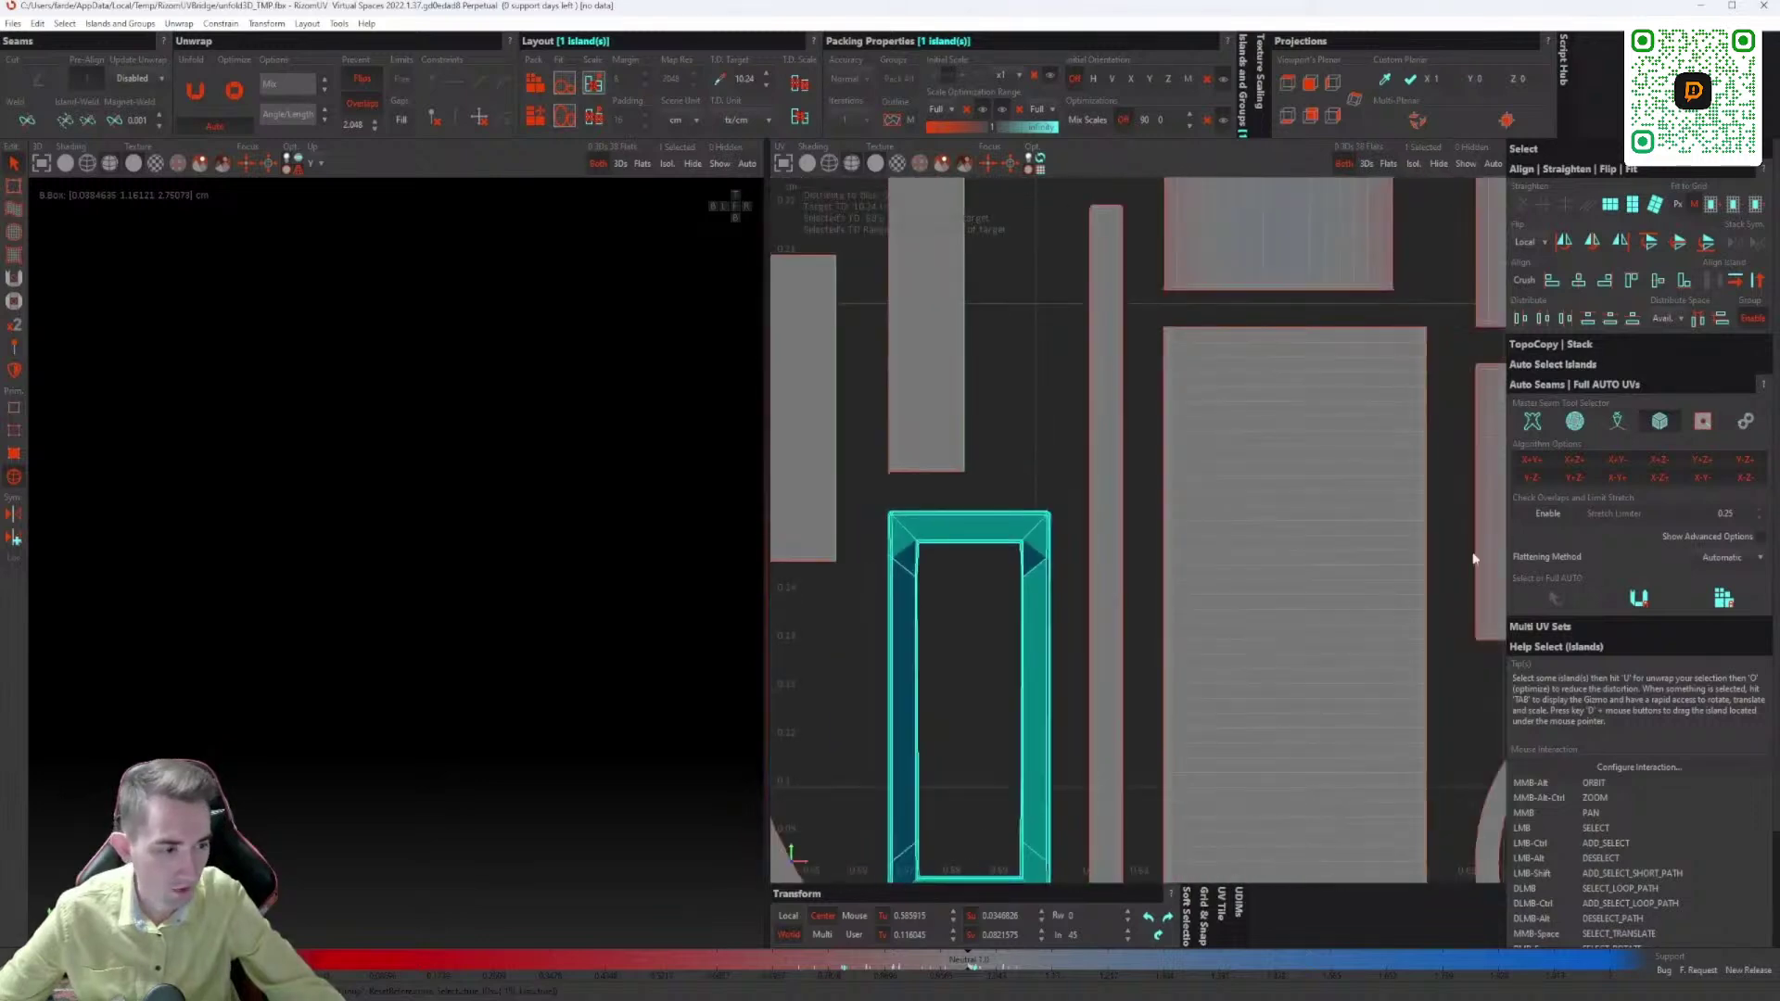
{"action": "left_click", "coordinate": [1736, 603]}
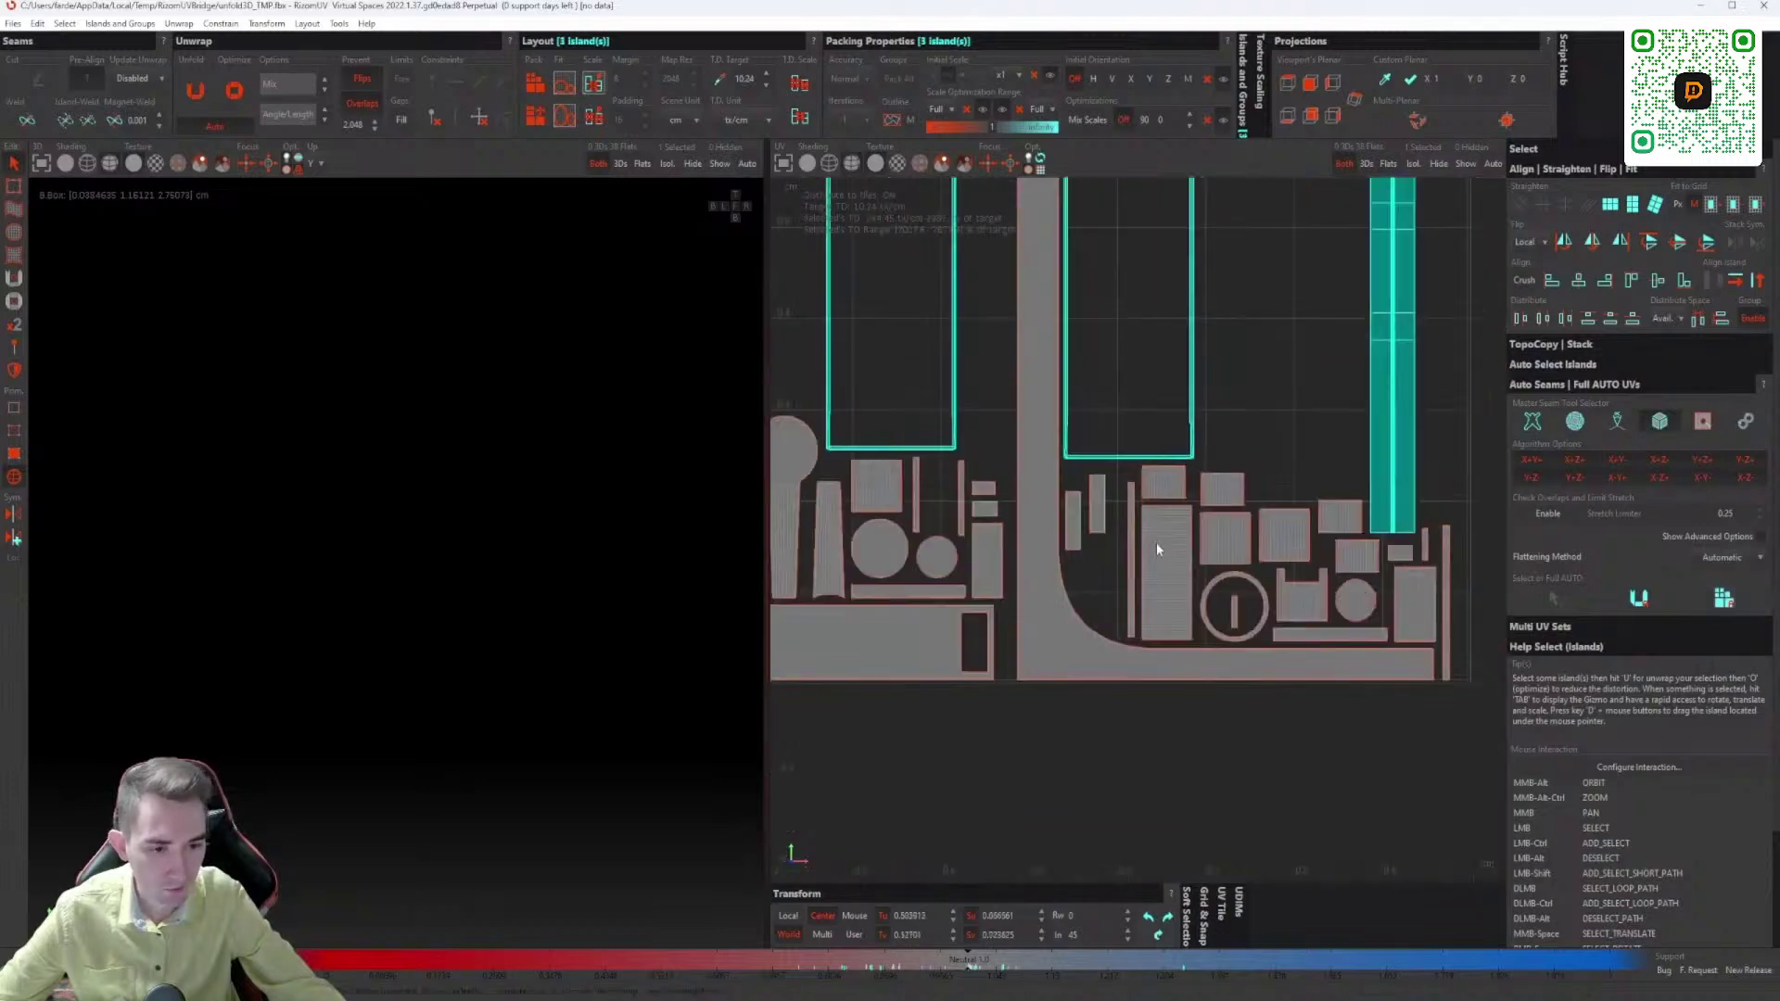
Step: Deselect the new frame and strip islands and repack all islands of the faucet
{"action": "middle_click_drag", "start_coordinate": [1182, 552], "coordinate": [1184, 564]}
{"action": "middle_click_drag", "start_coordinate": [1329, 233], "coordinate": [1335, 418]}
{"action": "scroll", "coordinate": [1342, 408], "scroll_direction": "down", "scroll_amount": 2}
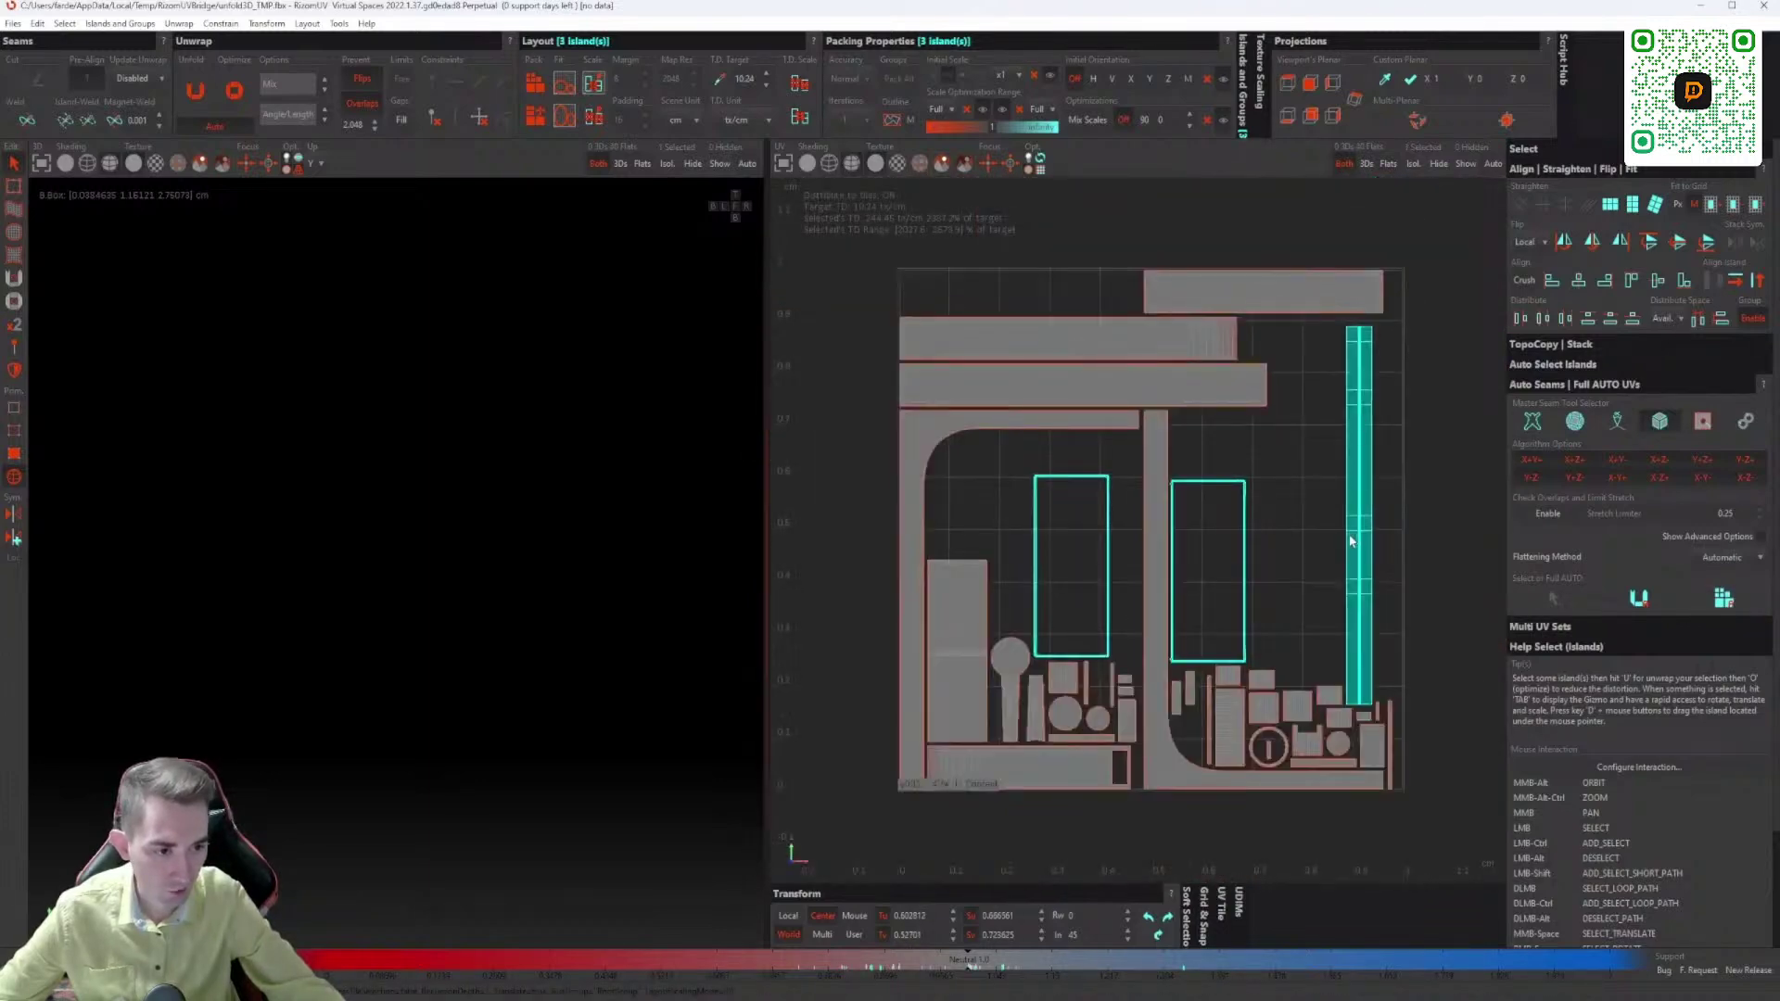
{"action": "left_click", "coordinate": [1351, 537]}
{"action": "left_click", "coordinate": [1317, 599]}
{"action": "scroll", "coordinate": [1055, 692], "scroll_direction": "up", "scroll_amount": 4}
{"action": "middle_click_drag", "start_coordinate": [1285, 873], "coordinate": [1066, 528]}
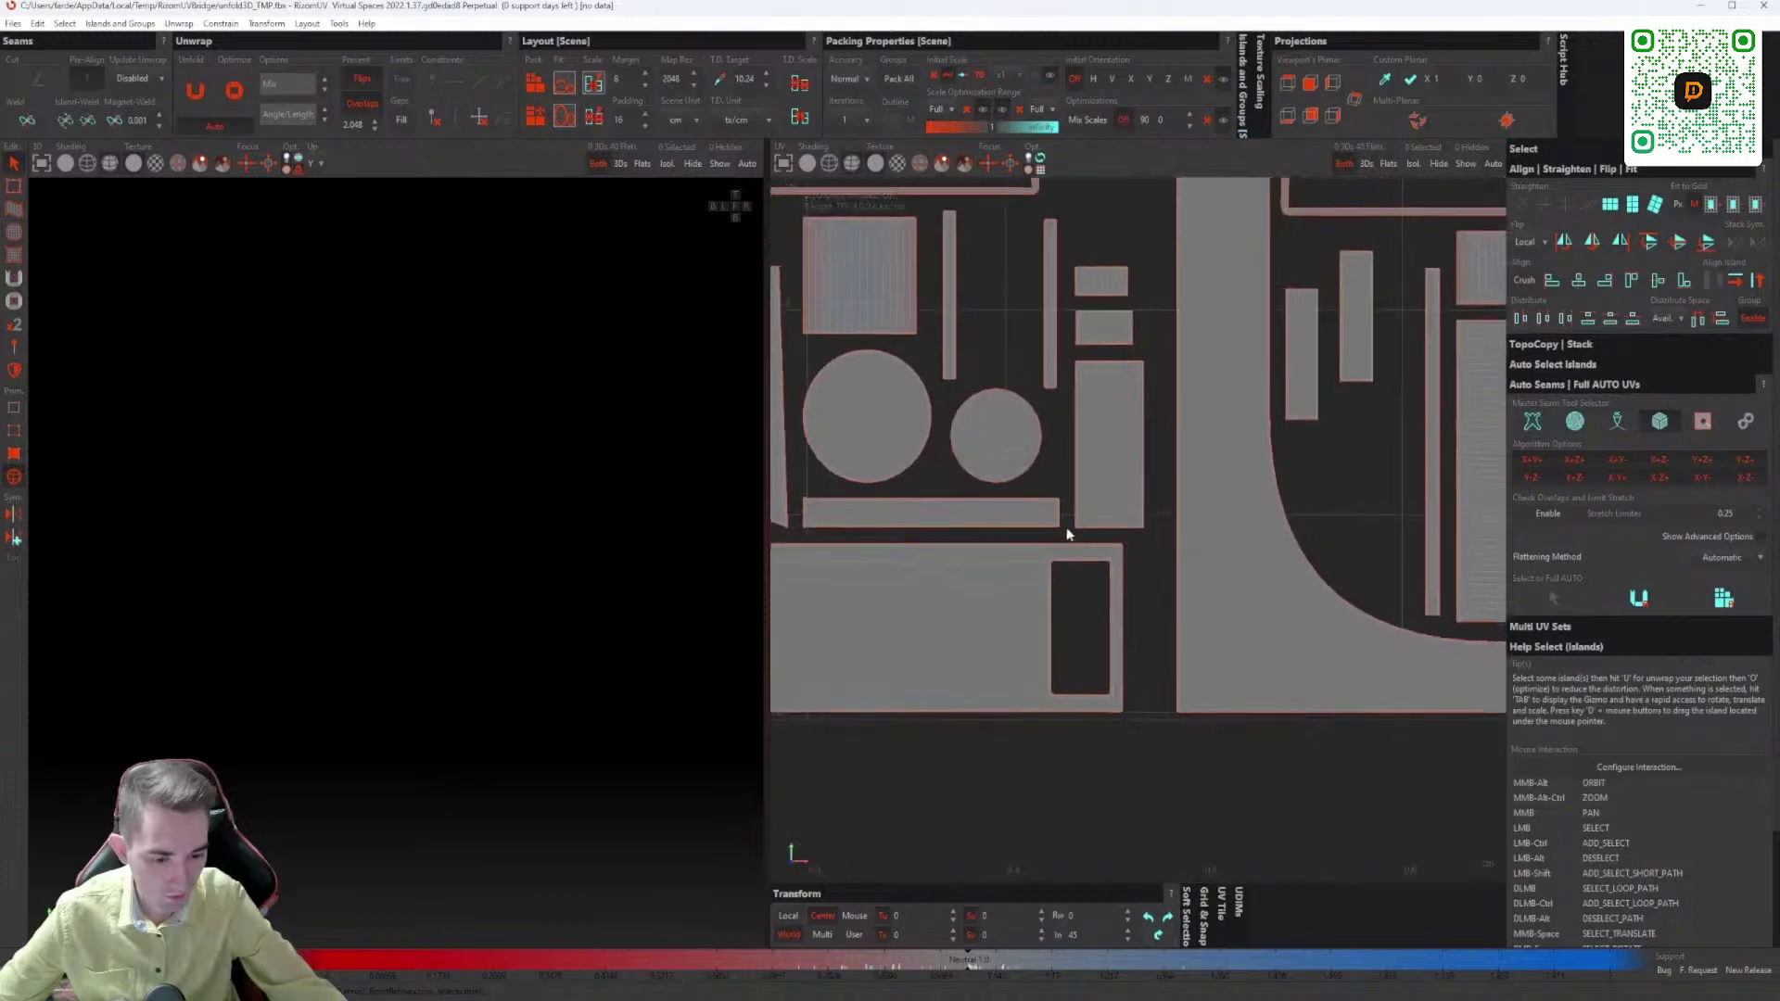
{"action": "scroll", "coordinate": [1069, 537], "scroll_direction": "down", "scroll_amount": 3}
{"action": "scroll", "coordinate": [1098, 660], "scroll_direction": "down", "scroll_amount": 3}
{"action": "middle_click_drag", "start_coordinate": [1176, 577], "coordinate": [1177, 657]}
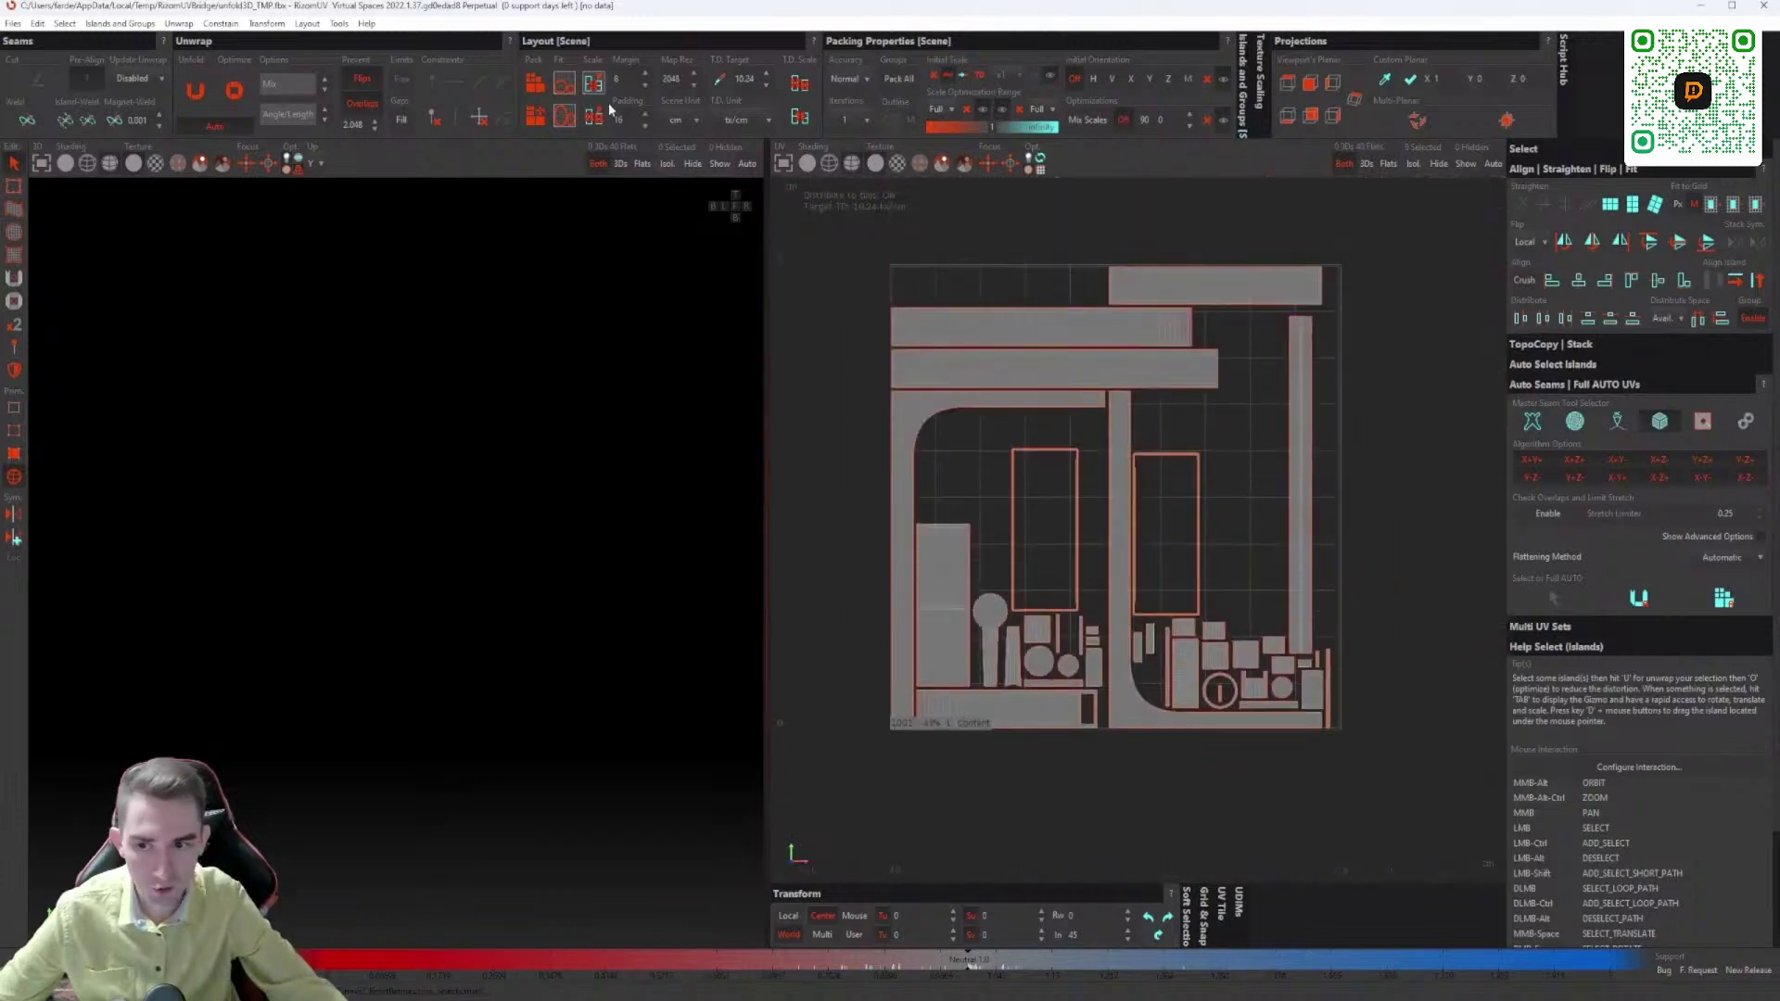
{"action": "left_click", "coordinate": [538, 87]}
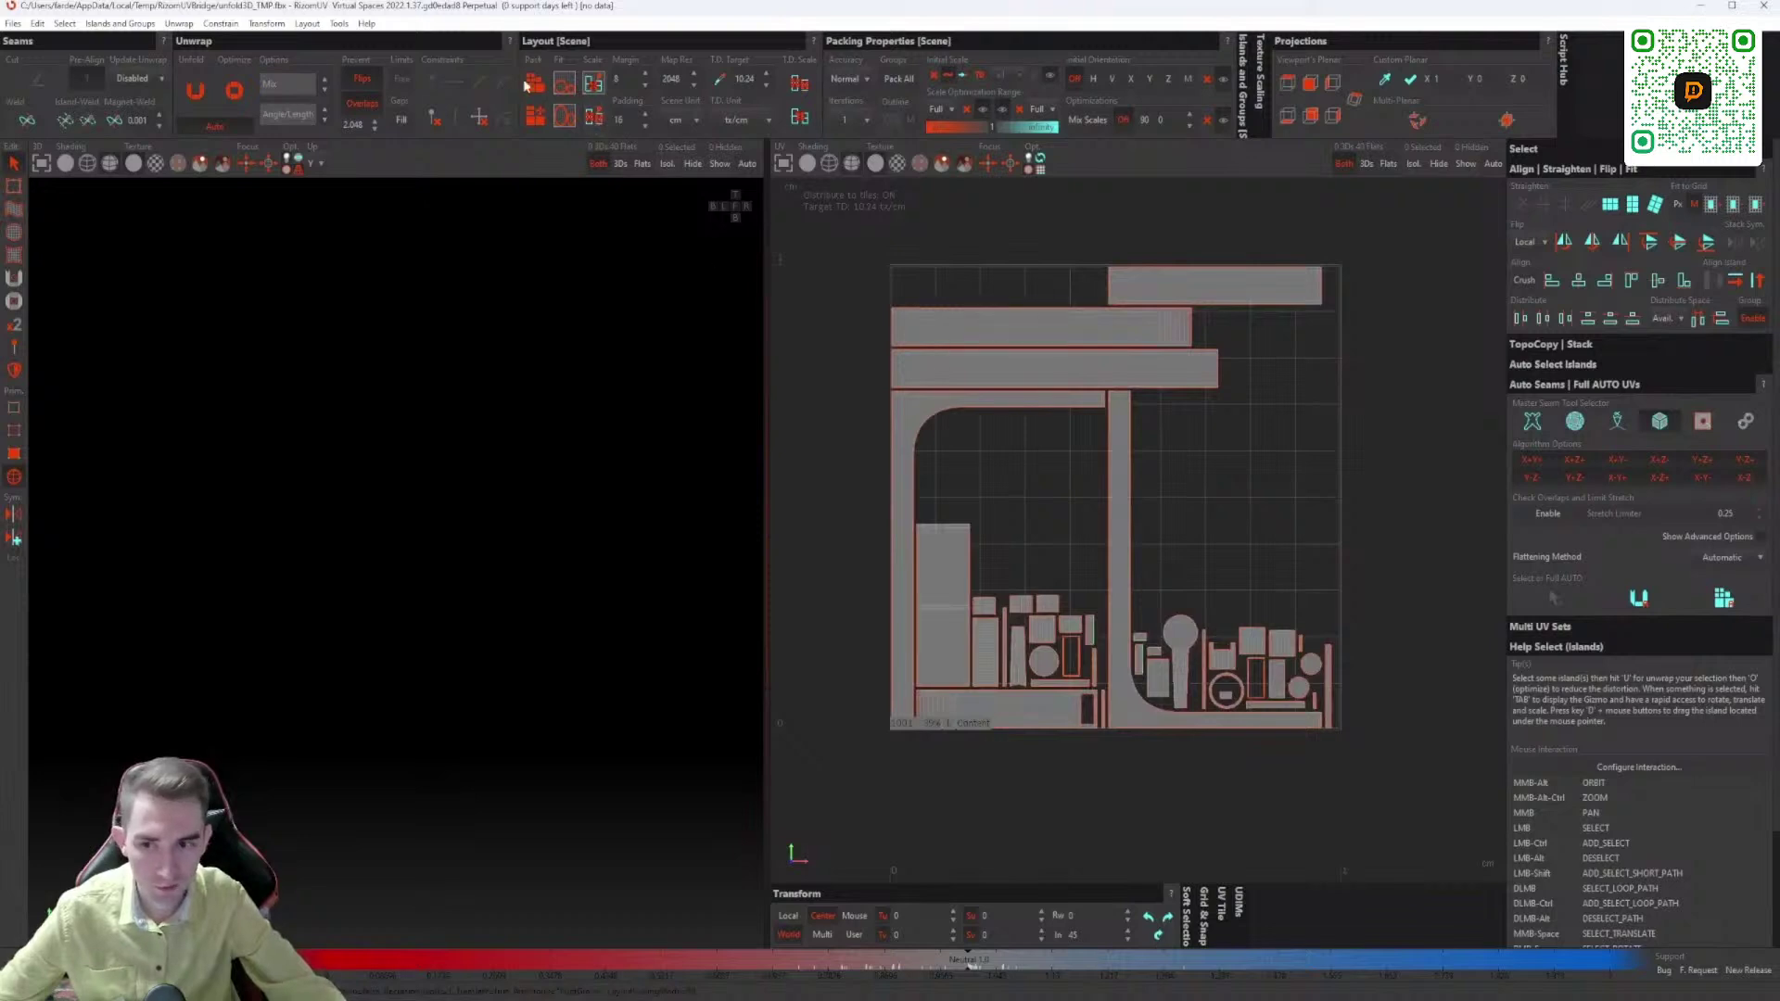
Step: Select all islands except the large body and spout pieces, pack them enlarged into the free UV space, and deselect them
{"action": "scroll", "coordinate": [1282, 612], "scroll_direction": "up", "scroll_amount": 3}
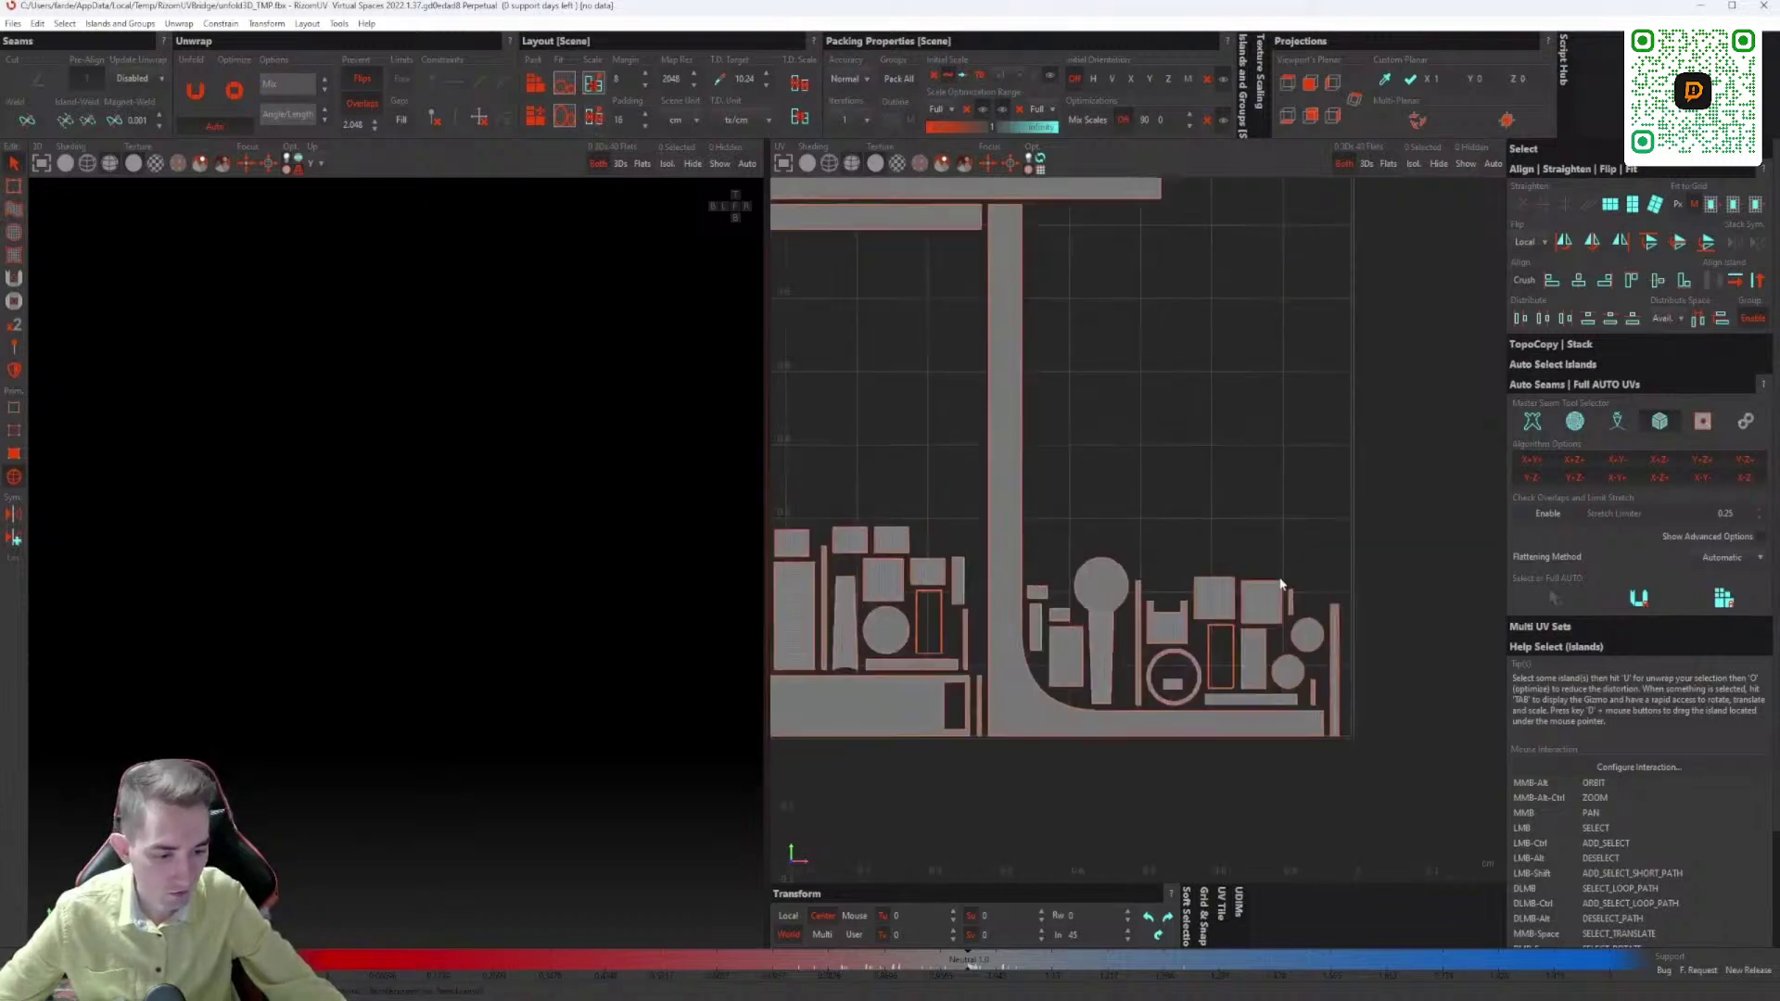
{"action": "left_click_drag", "start_coordinate": [1393, 467], "coordinate": [1020, 725]}
{"action": "middle_click_drag", "start_coordinate": [931, 671], "coordinate": [1072, 727]}
{"action": "scroll", "coordinate": [1129, 614], "scroll_direction": "down", "scroll_amount": 3}
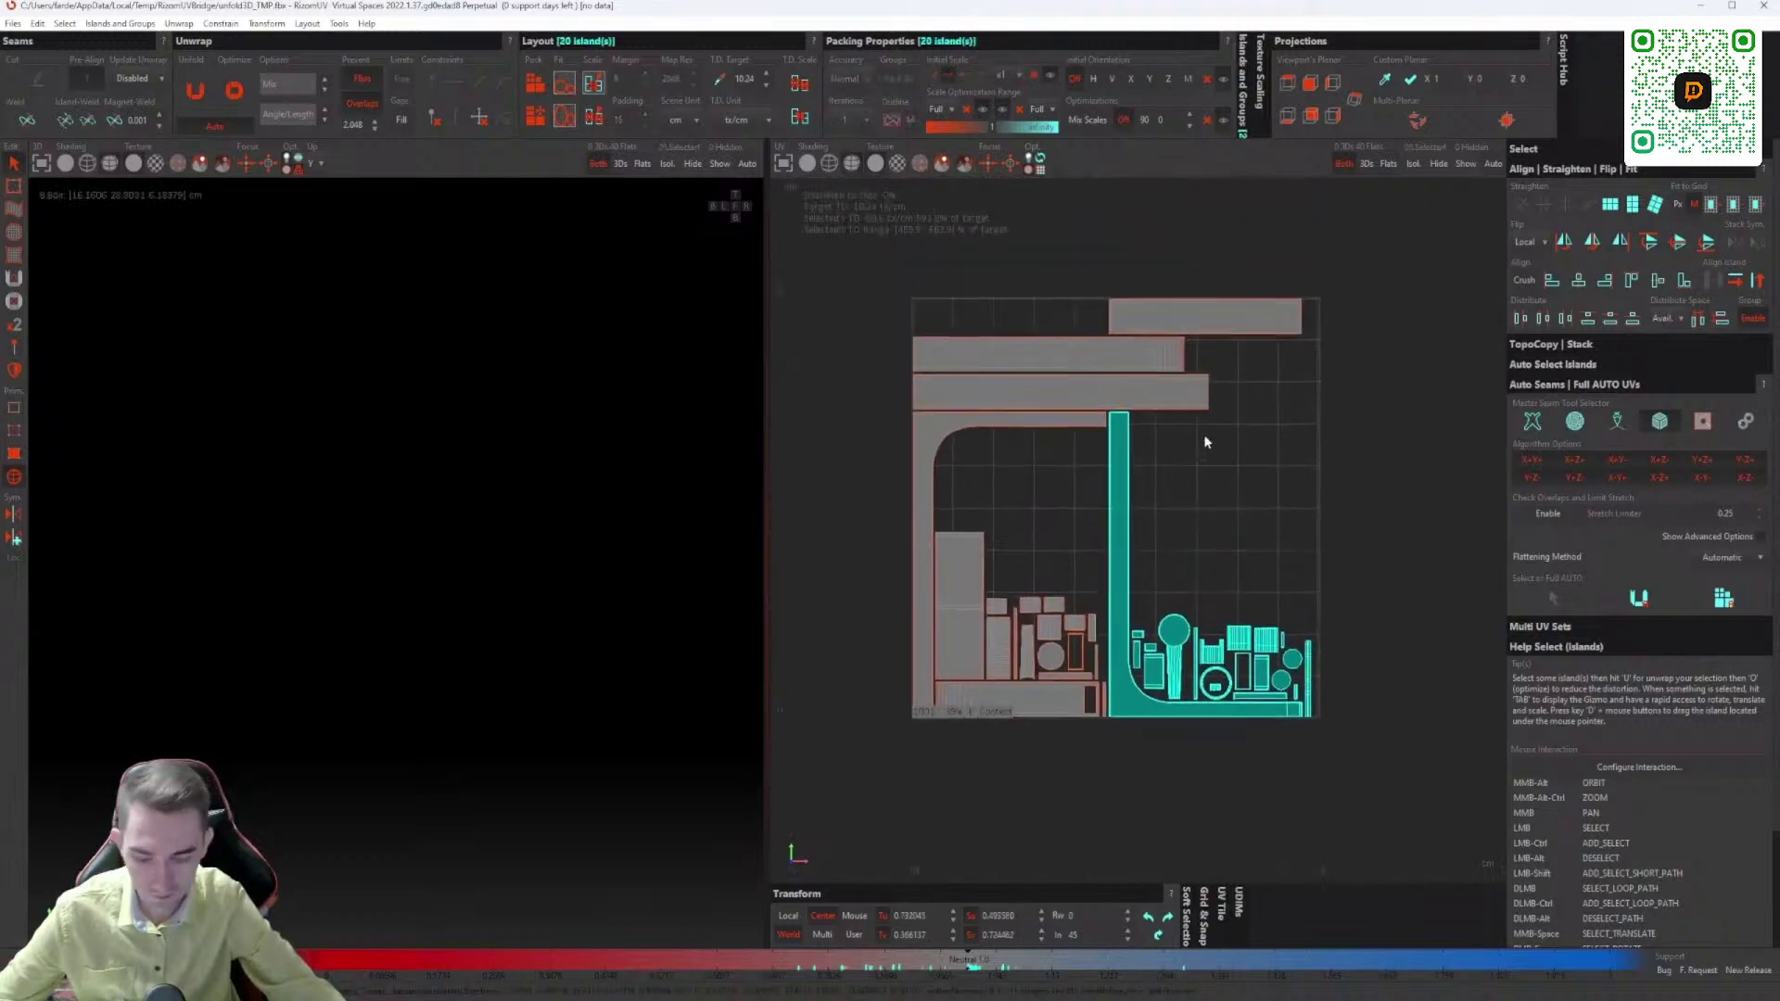
{"action": "key", "text": "ctrl+a"}
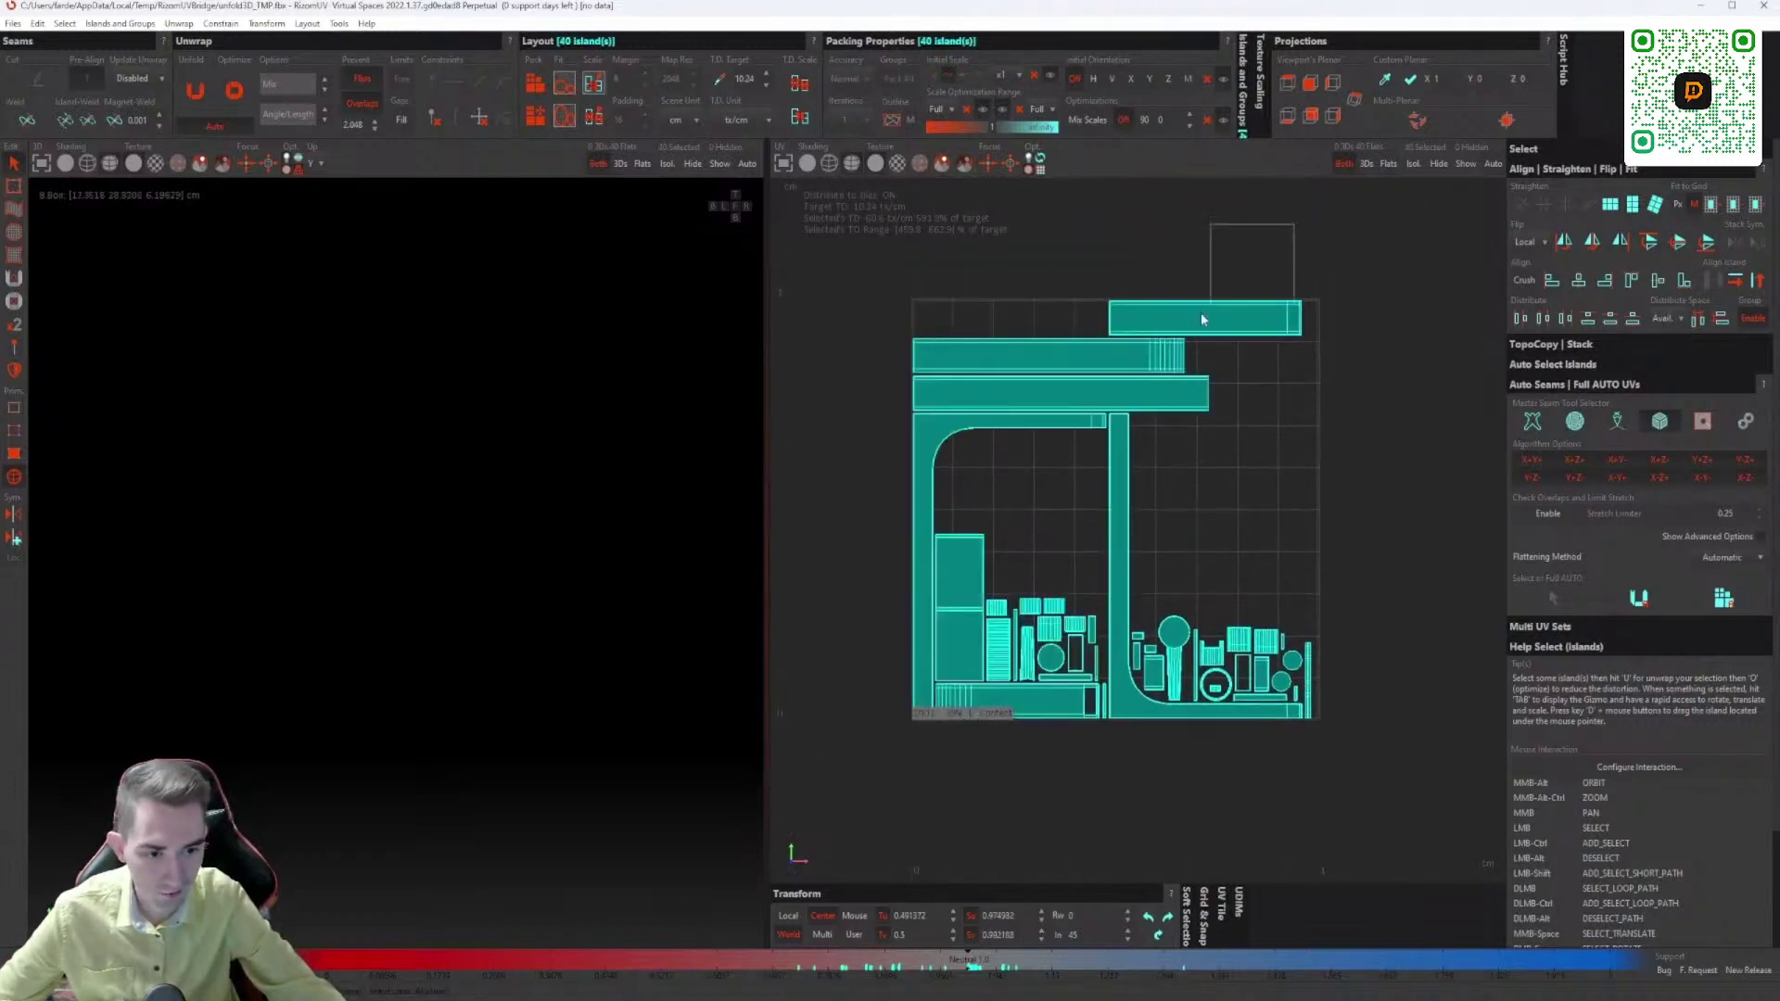
{"action": "left_click_drag", "start_coordinate": [1202, 319], "coordinate": [990, 509], "text": "alt"}
{"action": "left_click", "coordinate": [959, 575], "text": "alt"}
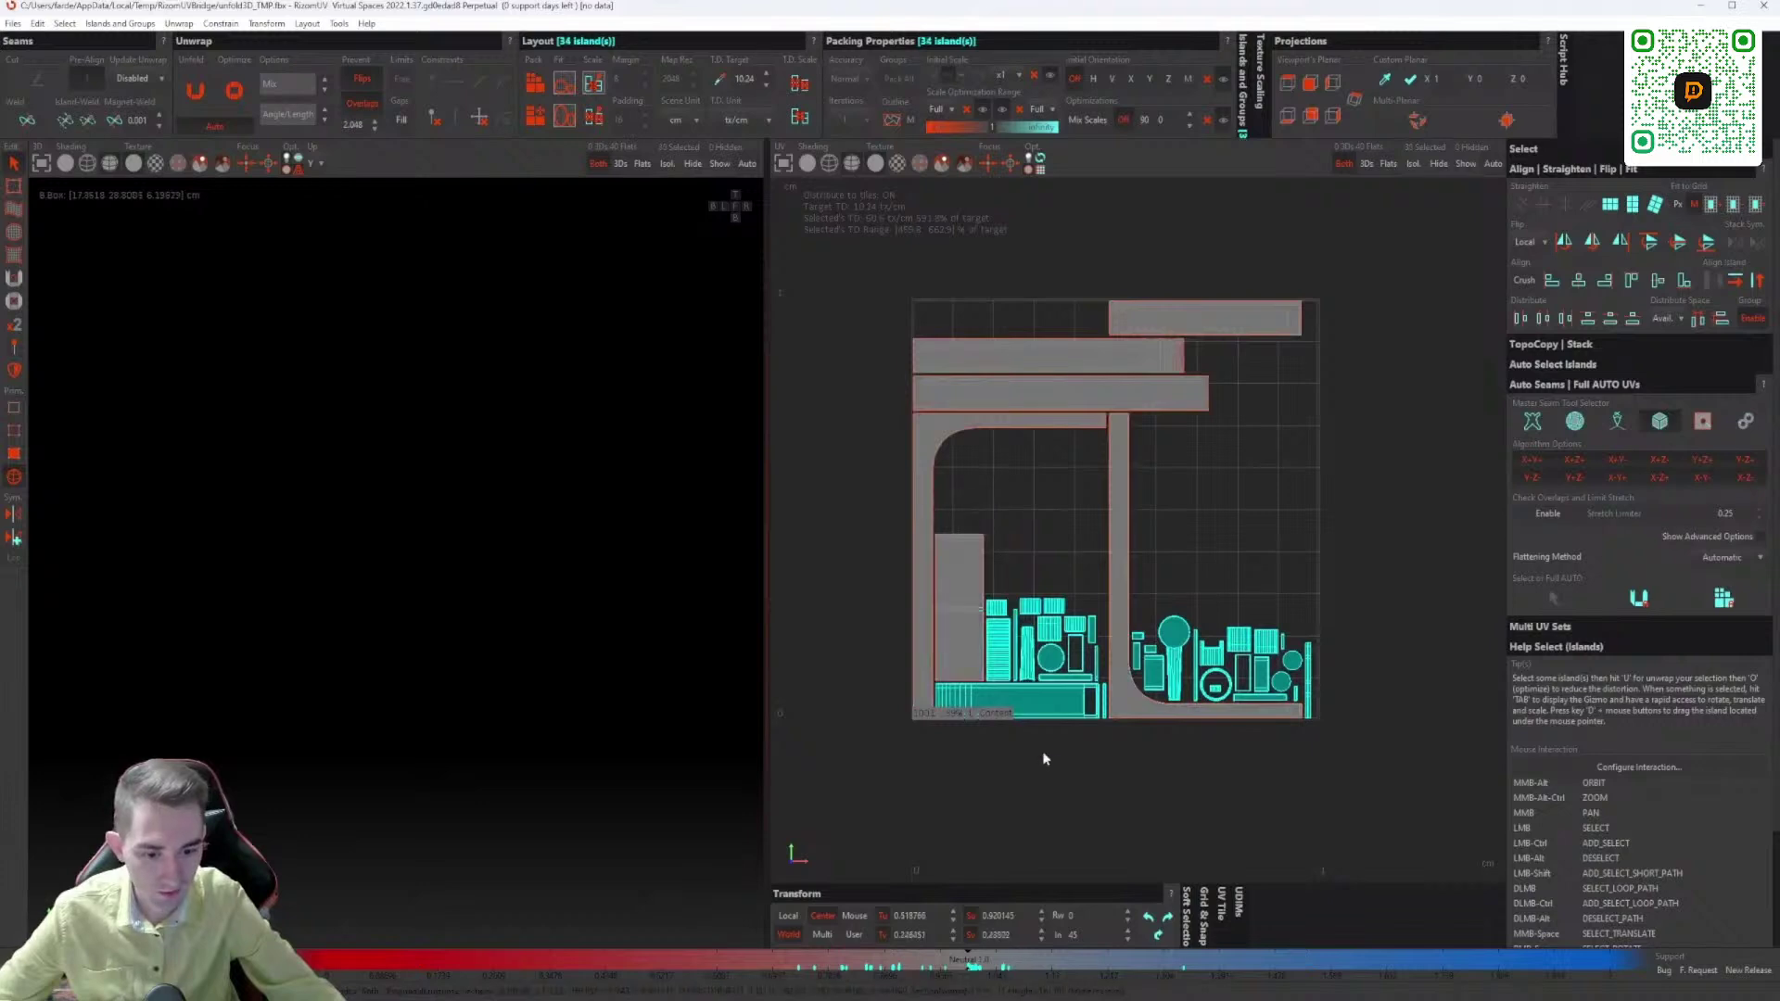
{"action": "left_click_drag", "start_coordinate": [1044, 753], "coordinate": [988, 706]}
{"action": "left_click", "coordinate": [1050, 713], "text": "alt"}
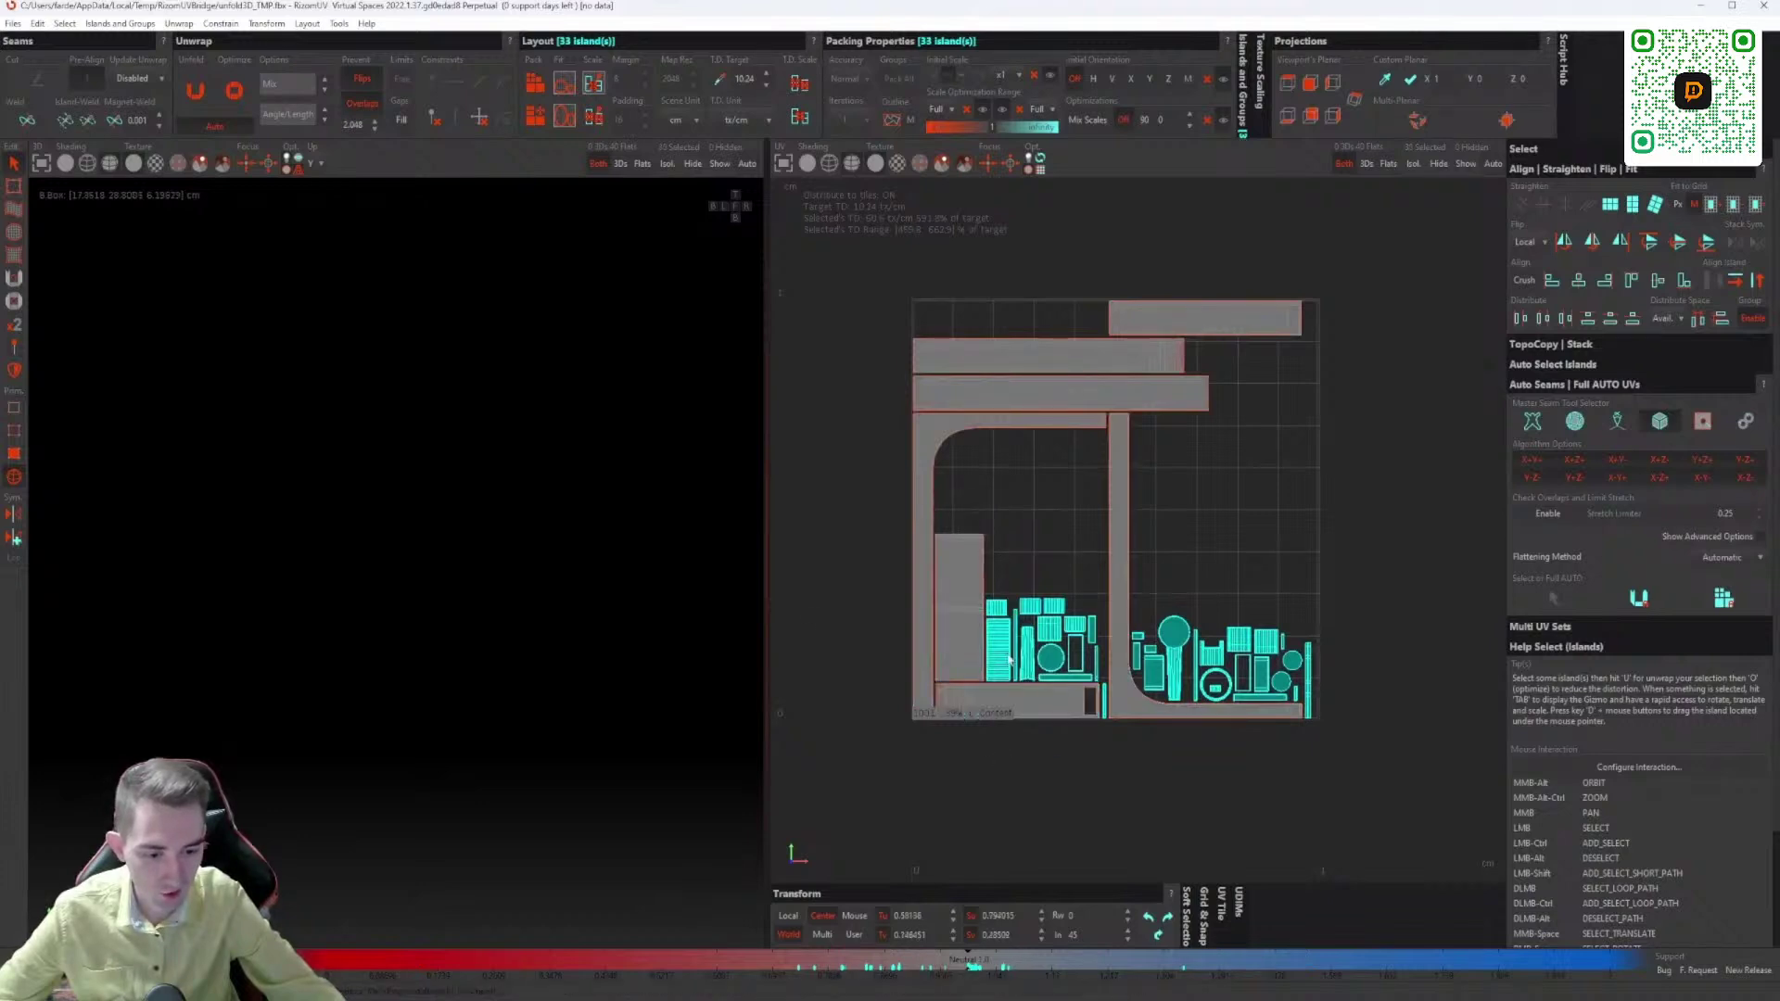
{"action": "middle_click_drag", "start_coordinate": [1028, 593], "coordinate": [867, 549]}
{"action": "left_click", "coordinate": [537, 89]}
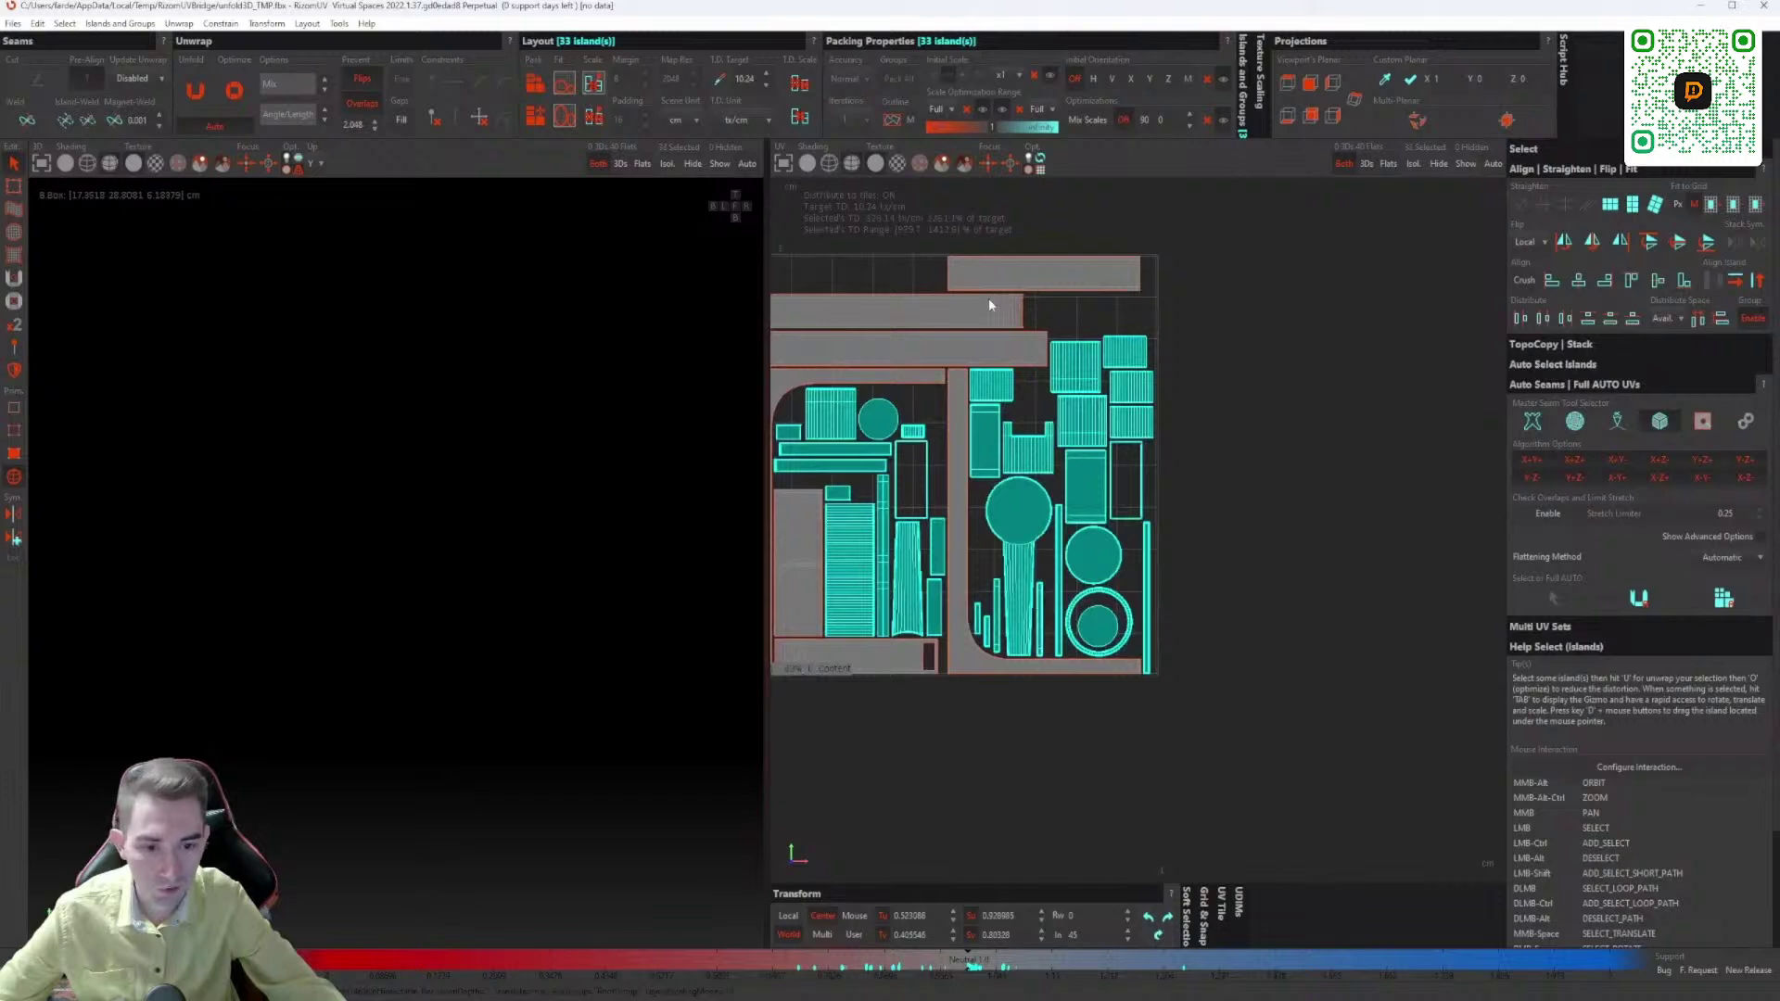
{"action": "left_click", "coordinate": [1247, 496]}
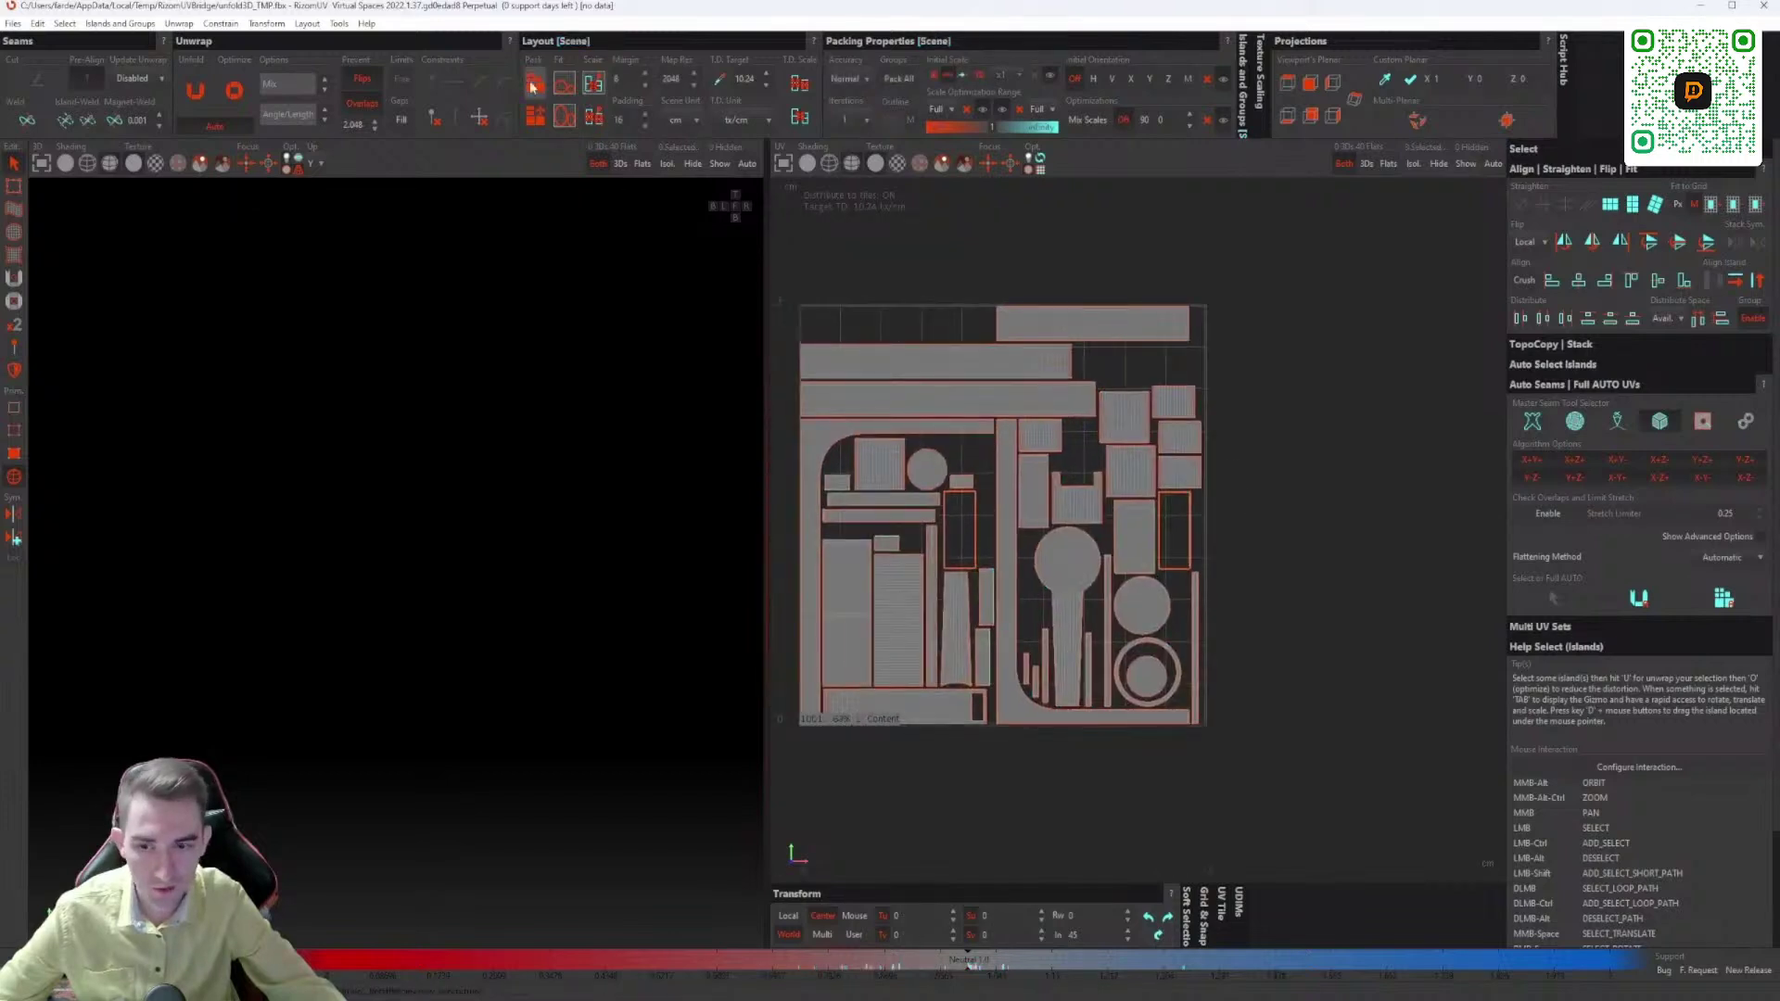
Step: Select the four narrow strip islands on either side of the tapered handle island
{"action": "scroll", "coordinate": [1101, 682], "scroll_direction": "up", "scroll_amount": 5}
{"action": "middle_click_drag", "start_coordinate": [947, 717], "coordinate": [1072, 491]}
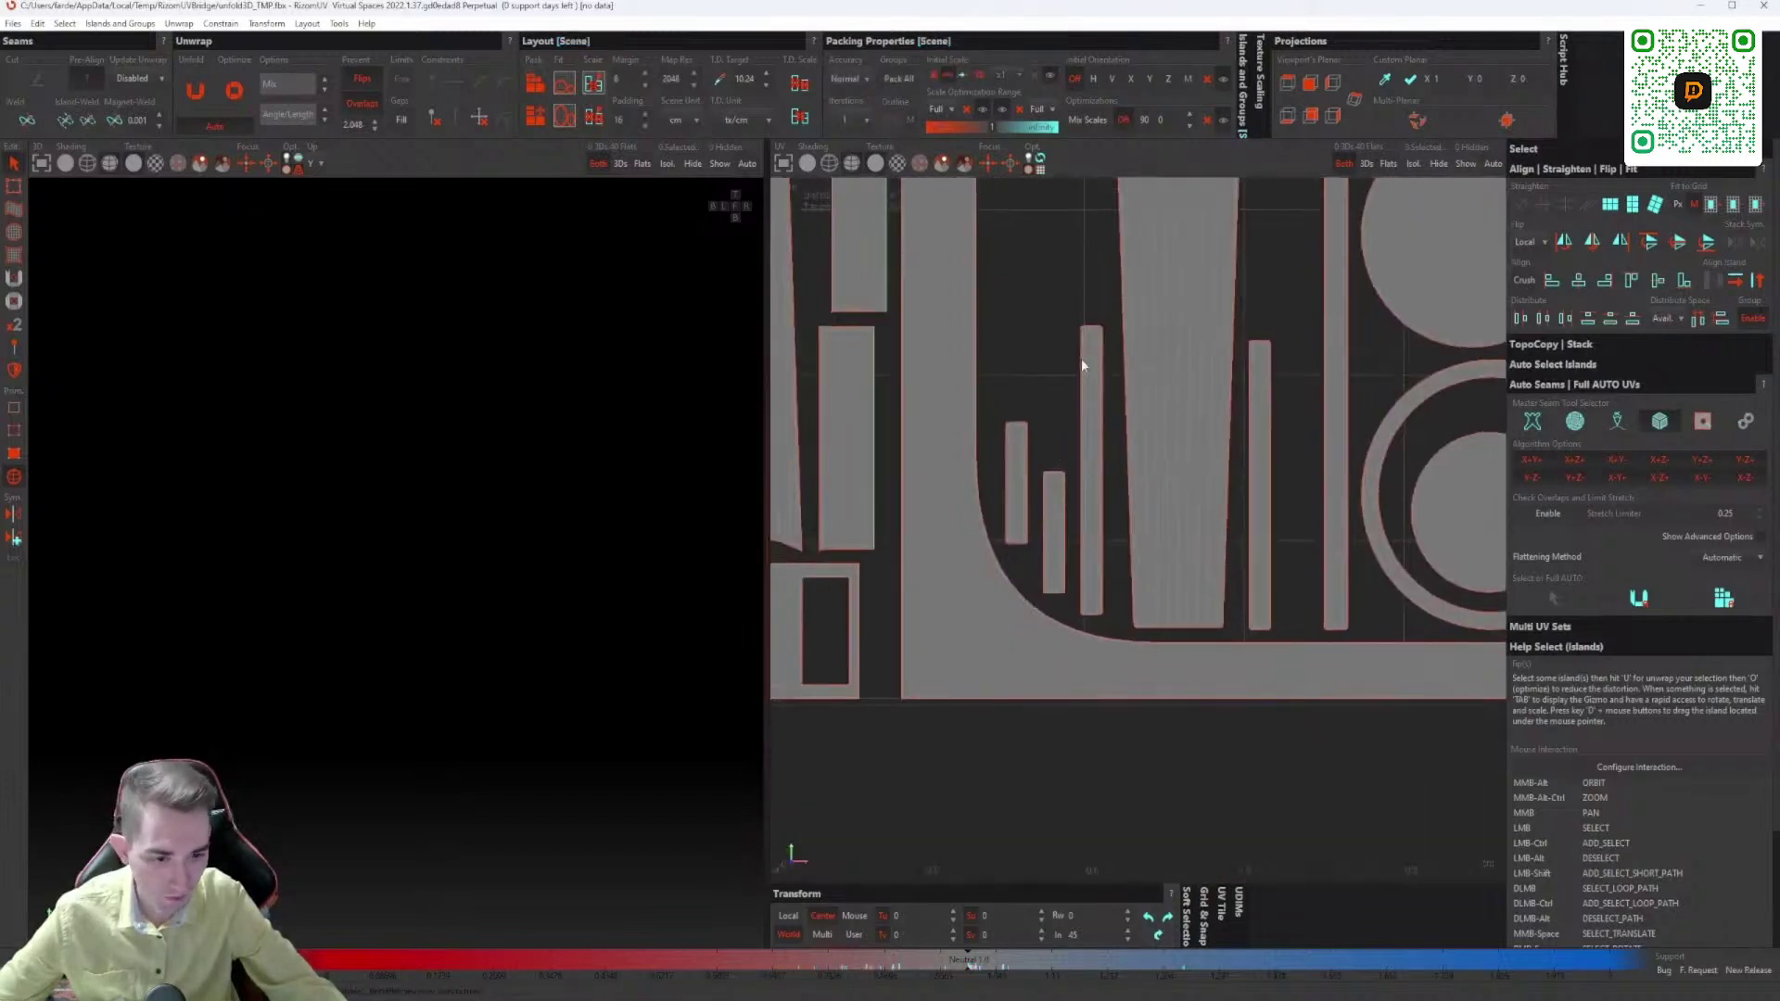
{"action": "left_click_drag", "start_coordinate": [1096, 297], "coordinate": [1018, 533]}
{"action": "middle_click_drag", "start_coordinate": [1331, 391], "coordinate": [1303, 496]}
{"action": "left_click_drag", "start_coordinate": [1256, 416], "coordinate": [1211, 521], "text": "ctrl"}
Step: Examine the edges and corners of the thin rectangular frame island and its spacing from neighbouring islands
{"action": "scroll", "coordinate": [1179, 529], "scroll_direction": "down", "scroll_amount": 4}
{"action": "middle_click_drag", "start_coordinate": [1086, 403], "coordinate": [1094, 598]}
{"action": "scroll", "coordinate": [1059, 505], "scroll_direction": "up", "scroll_amount": 5}
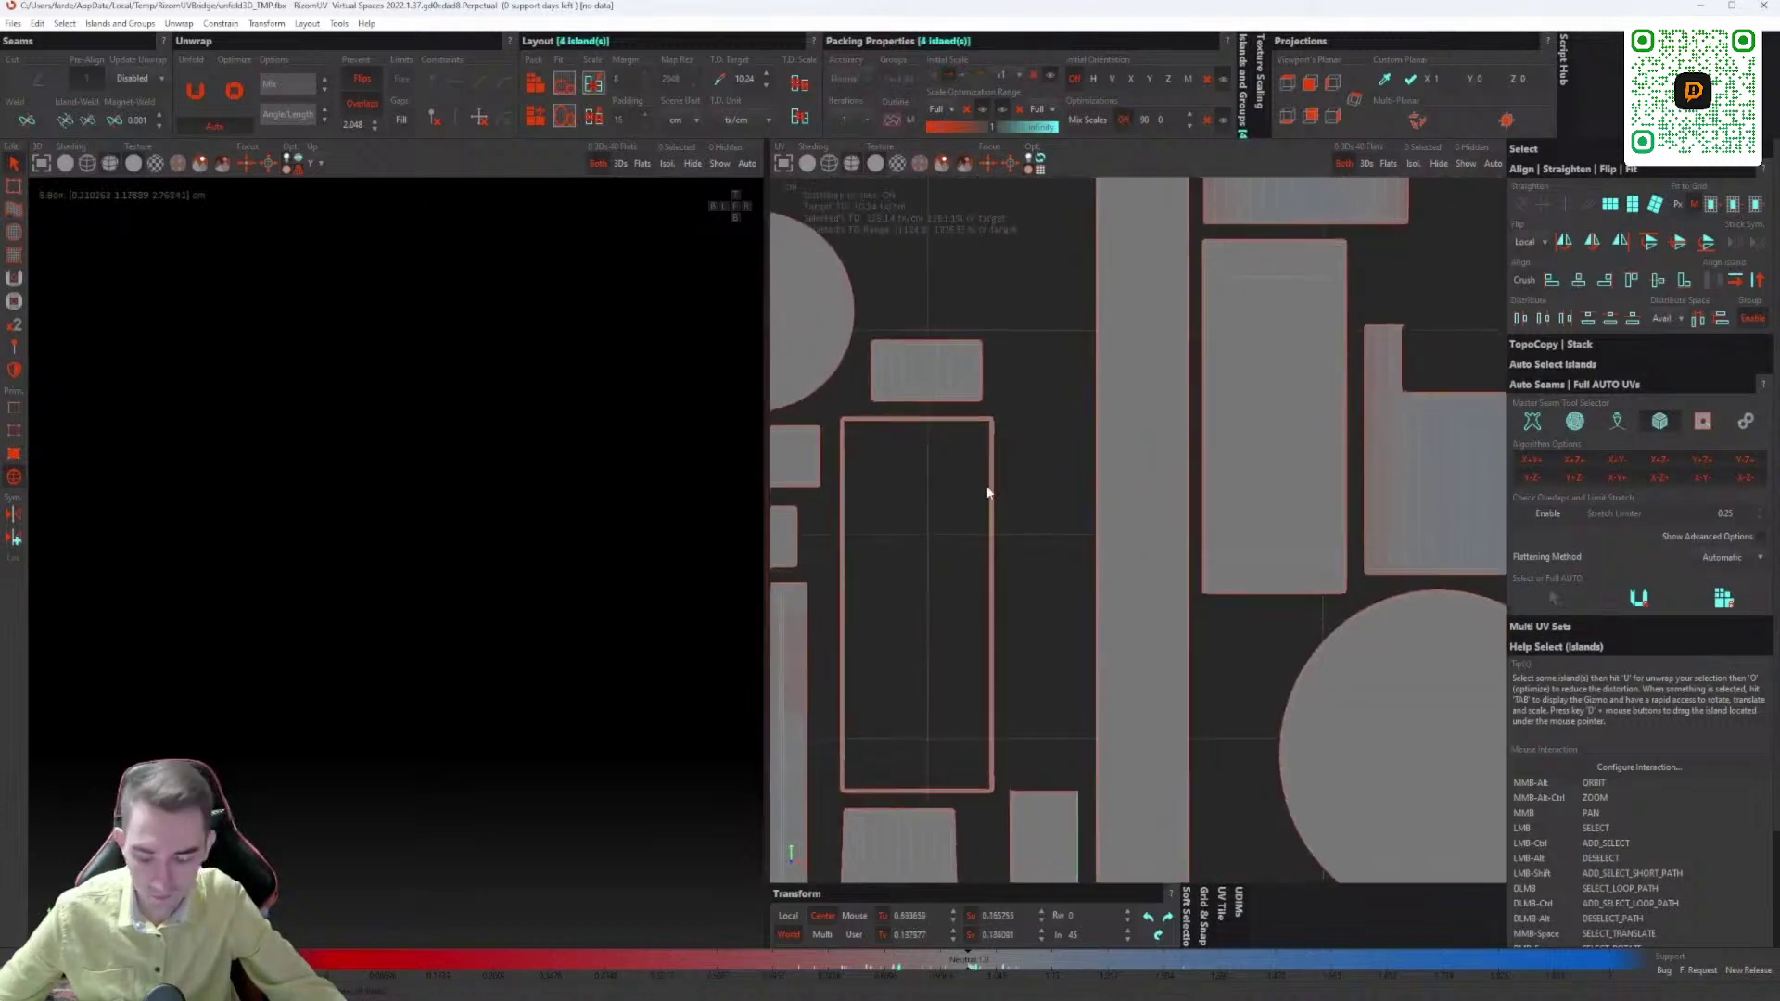
{"action": "scroll", "coordinate": [941, 575], "scroll_direction": "up", "scroll_amount": 3}
{"action": "middle_click_drag", "start_coordinate": [812, 338], "coordinate": [899, 288]}
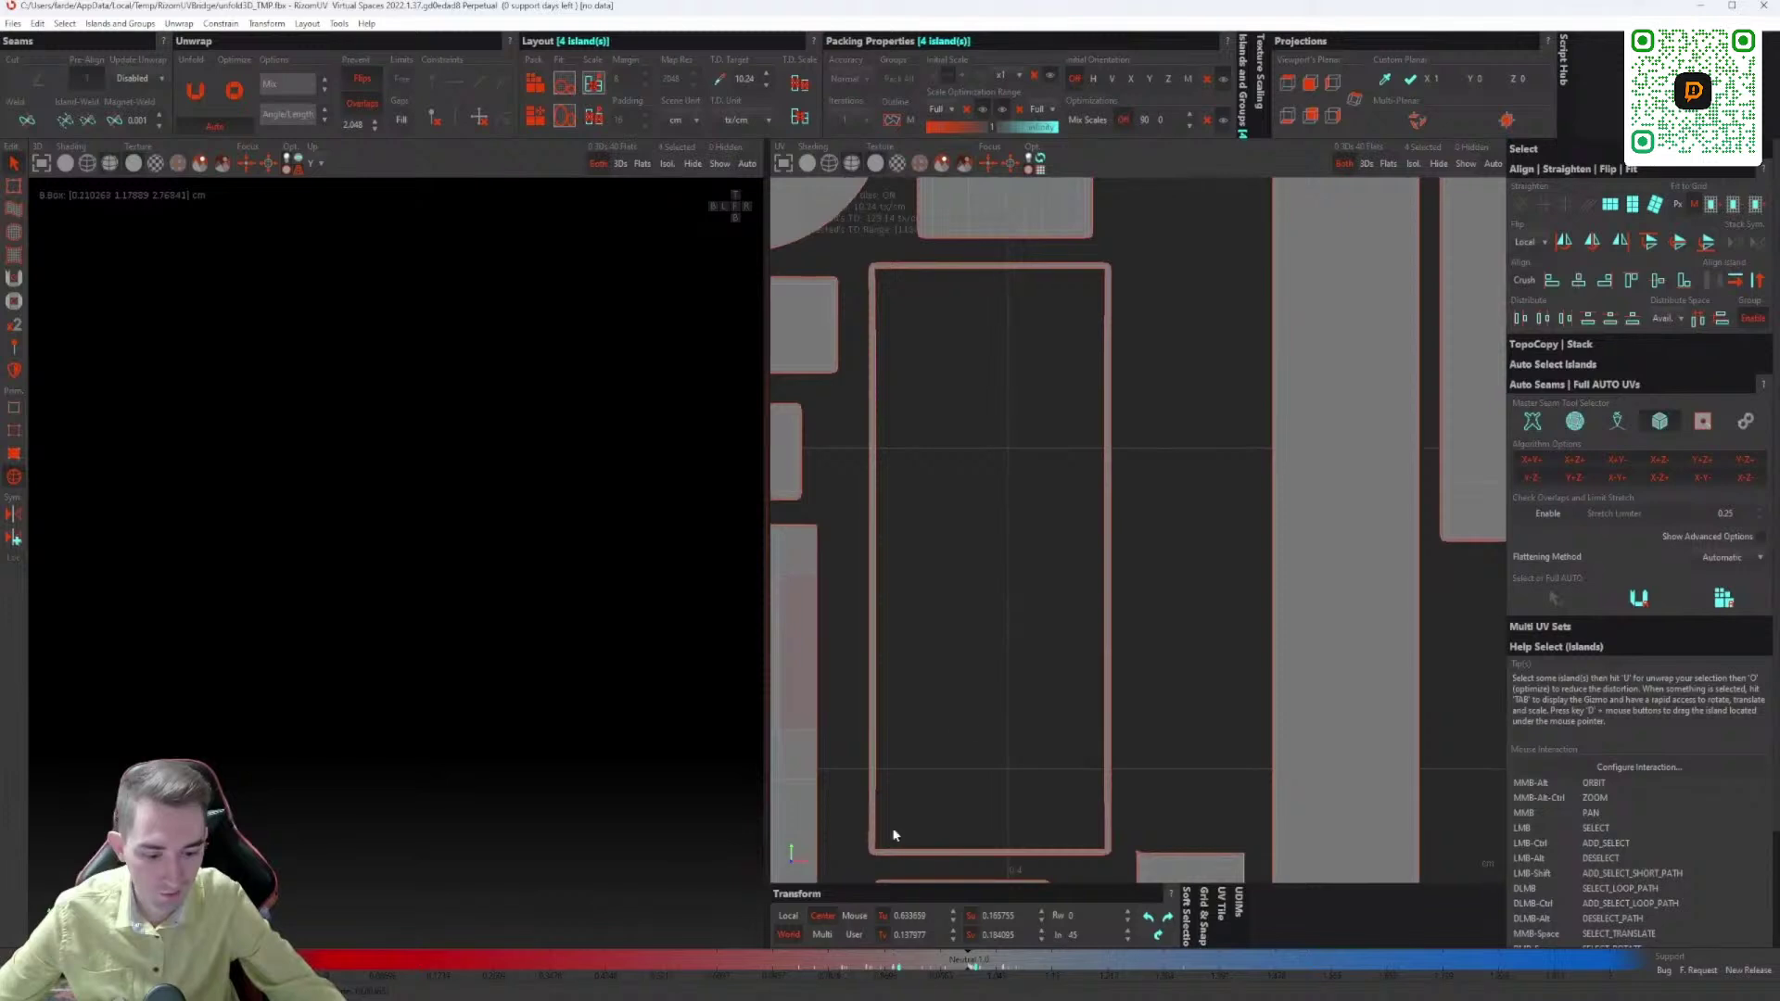
{"action": "middle_click_drag", "start_coordinate": [959, 854], "coordinate": [970, 759]}
{"action": "scroll", "coordinate": [981, 605], "scroll_direction": "down", "scroll_amount": 2}
{"action": "middle_click_drag", "start_coordinate": [958, 569], "coordinate": [972, 767]}
{"action": "scroll", "coordinate": [1008, 582], "scroll_direction": "down", "scroll_amount": 2}
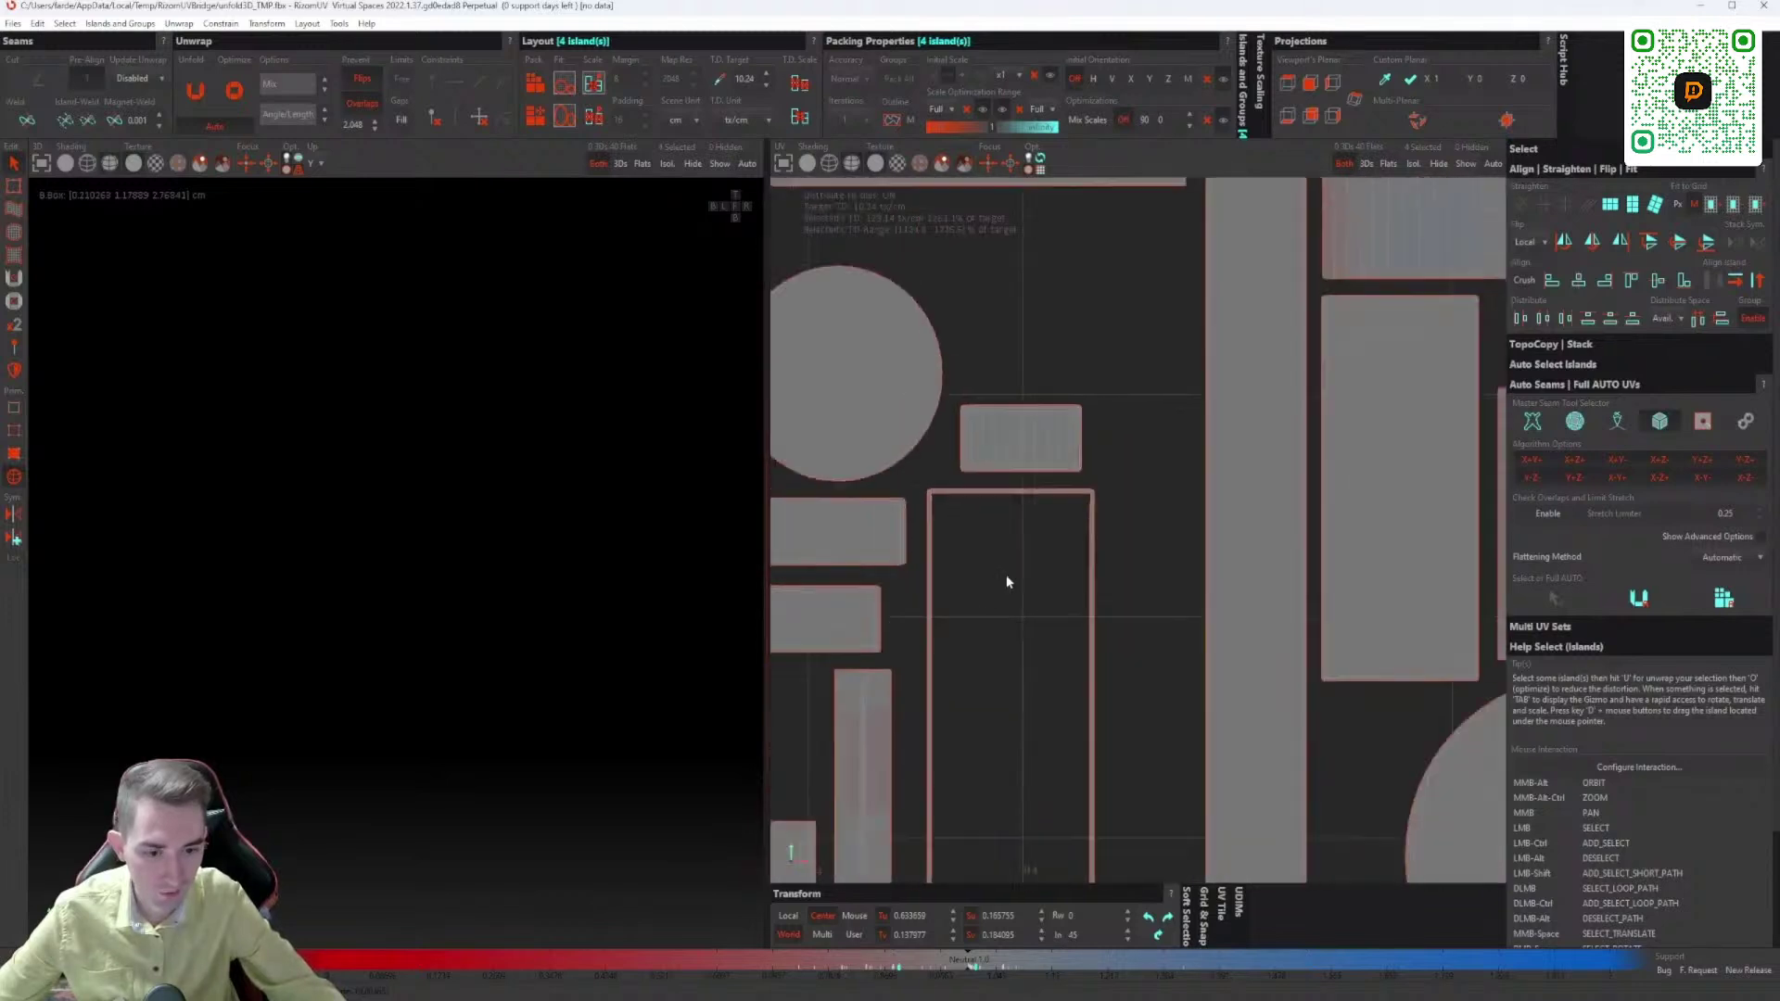
{"action": "middle_click_drag", "start_coordinate": [1008, 582], "coordinate": [1044, 551]}
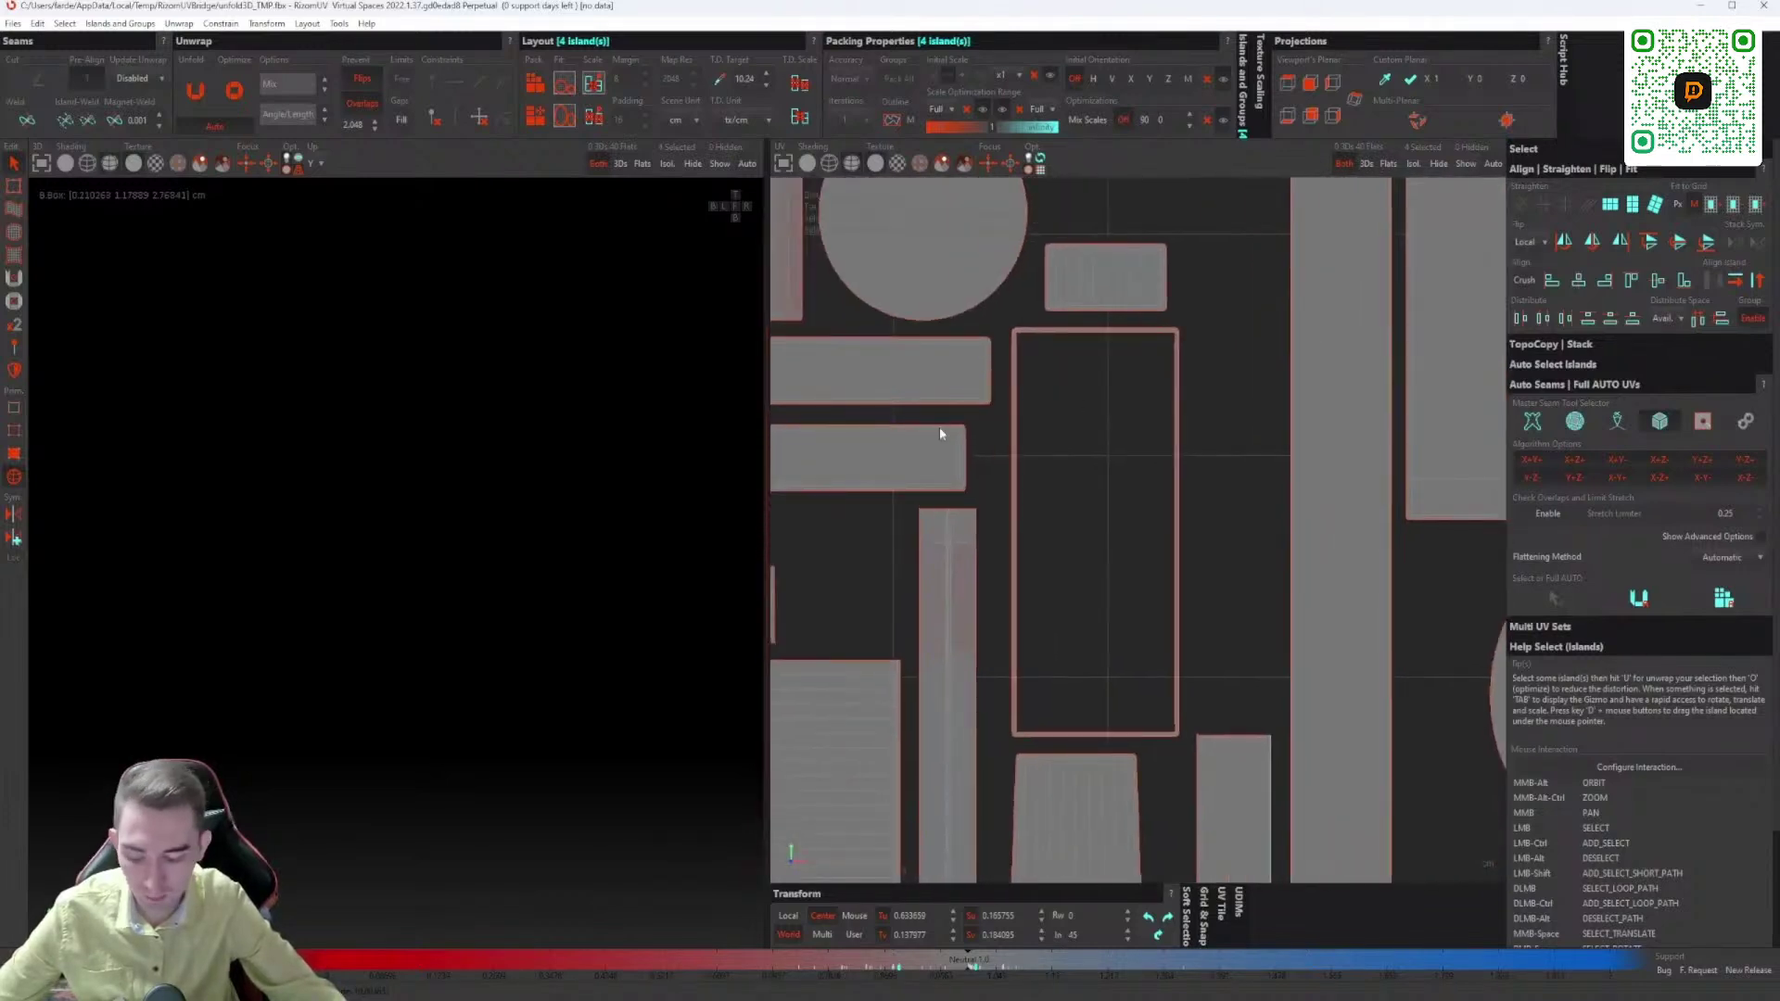
Step: Select the polygons along both long sides of the rectangular frame island, and return to island selection
{"action": "key", "text": "2"}
{"action": "left_click_drag", "start_coordinate": [1222, 415], "coordinate": [1001, 612]}
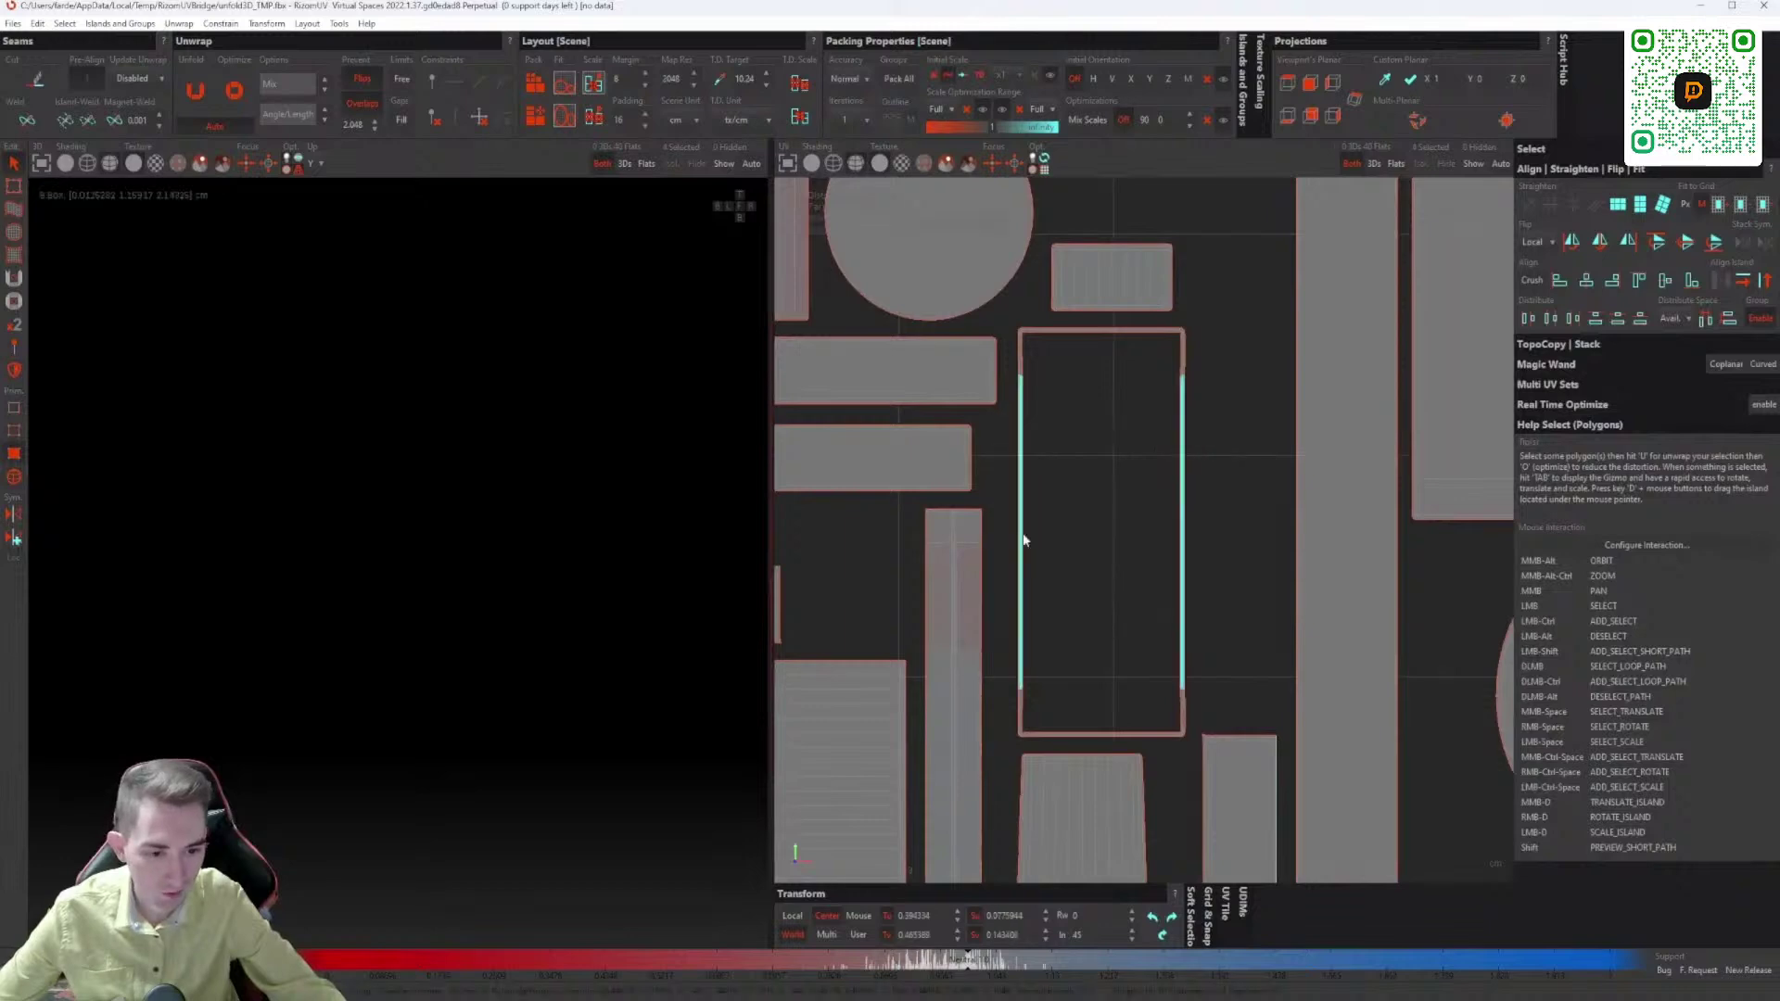
{"action": "scroll", "coordinate": [1023, 353], "scroll_direction": "up", "scroll_amount": 1}
{"action": "scroll", "coordinate": [1194, 388], "scroll_direction": "up", "scroll_amount": 2}
{"action": "left_click_drag", "start_coordinate": [1276, 336], "coordinate": [888, 616]}
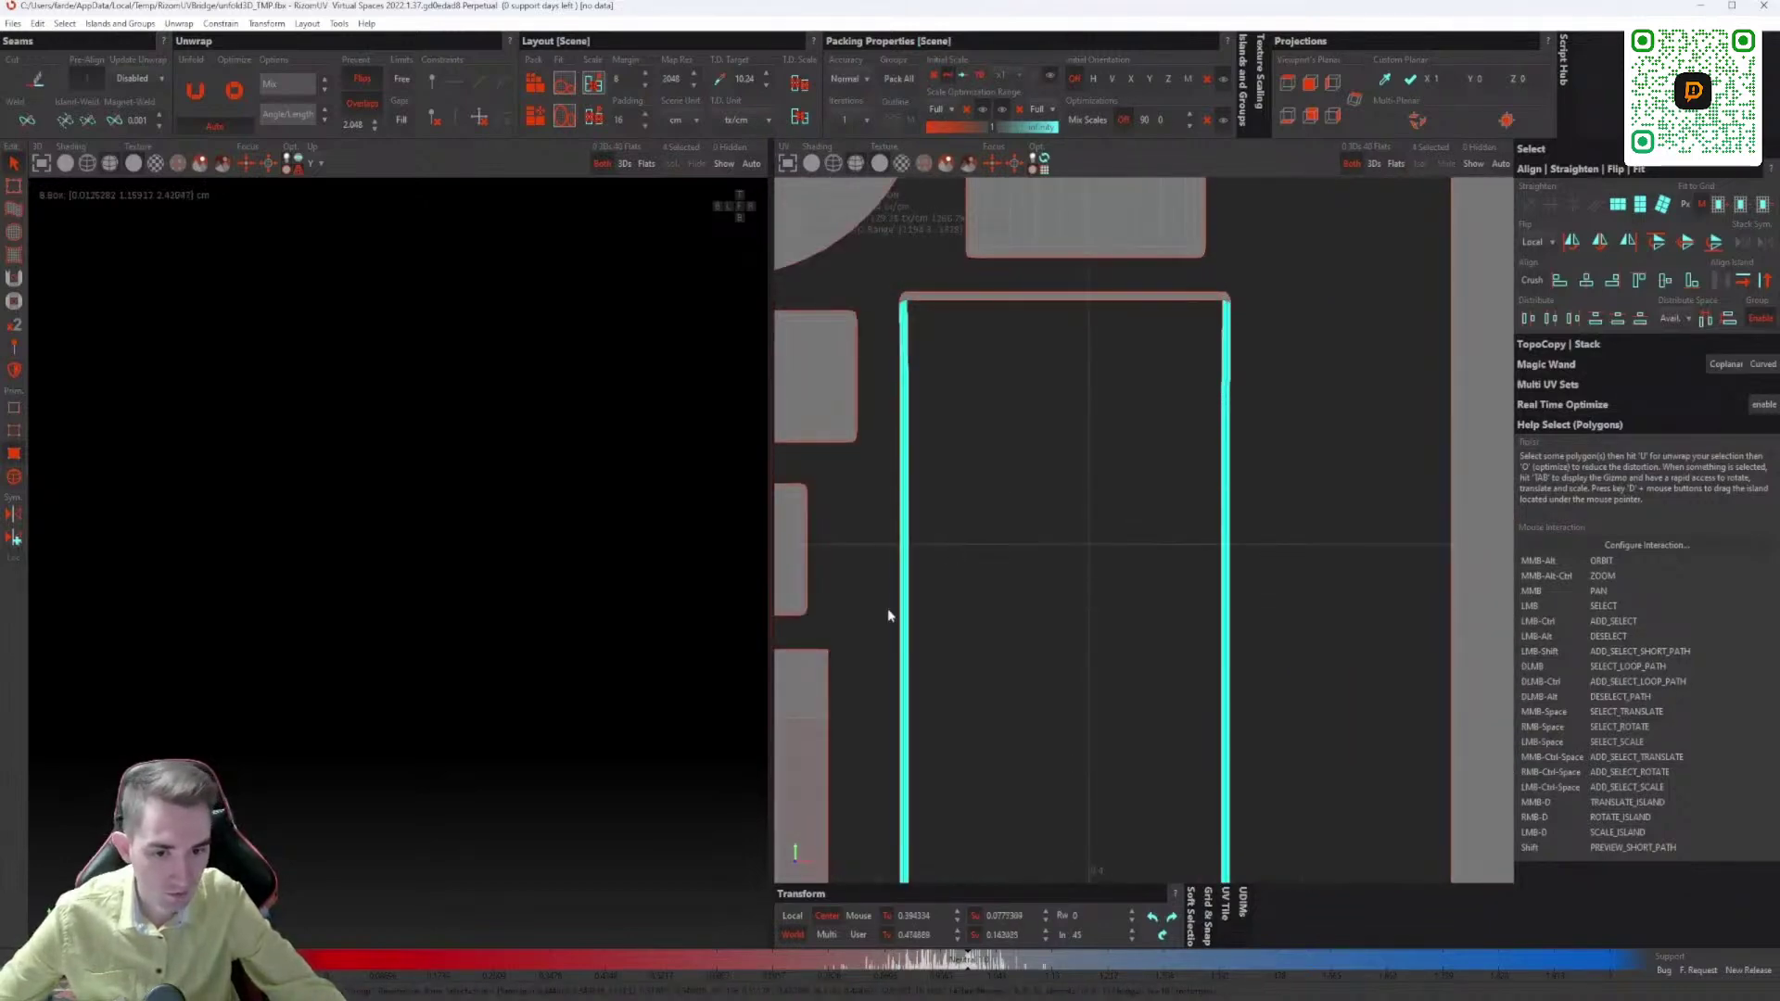
{"action": "scroll", "coordinate": [1116, 321], "scroll_direction": "down", "scroll_amount": 2}
{"action": "left_click_drag", "start_coordinate": [1224, 682], "coordinate": [1145, 761]}
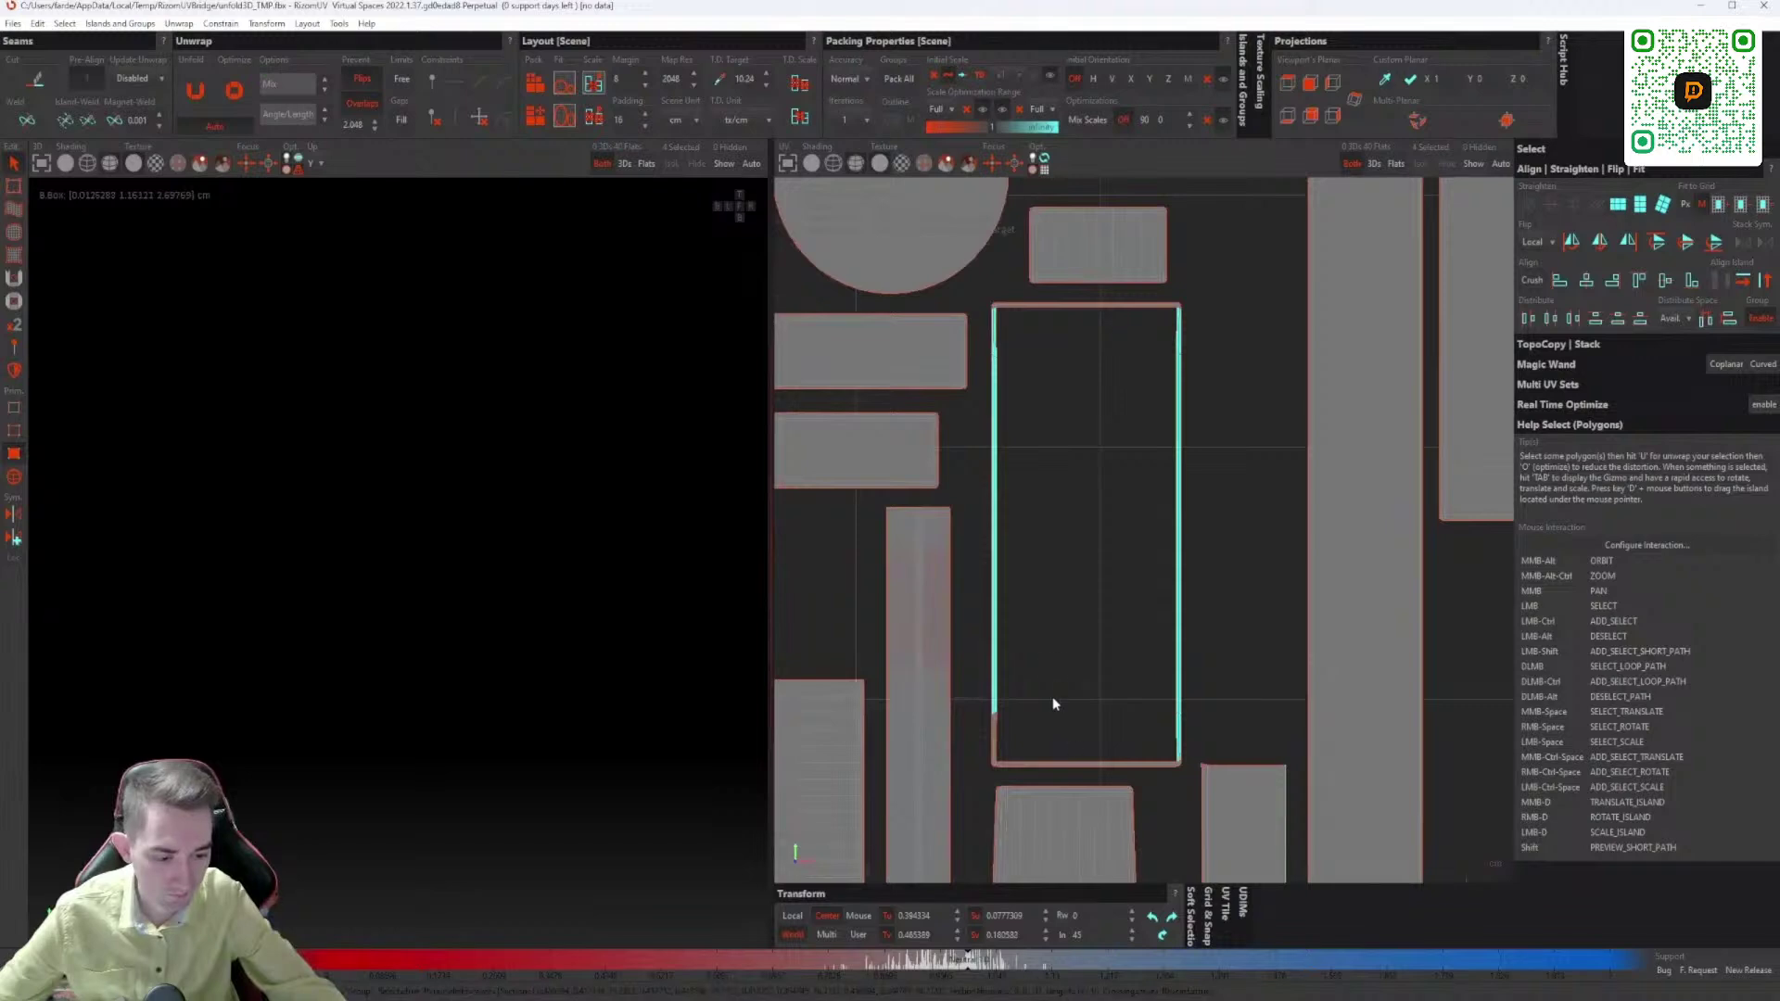
{"action": "left_click_drag", "start_coordinate": [959, 743], "coordinate": [960, 745]}
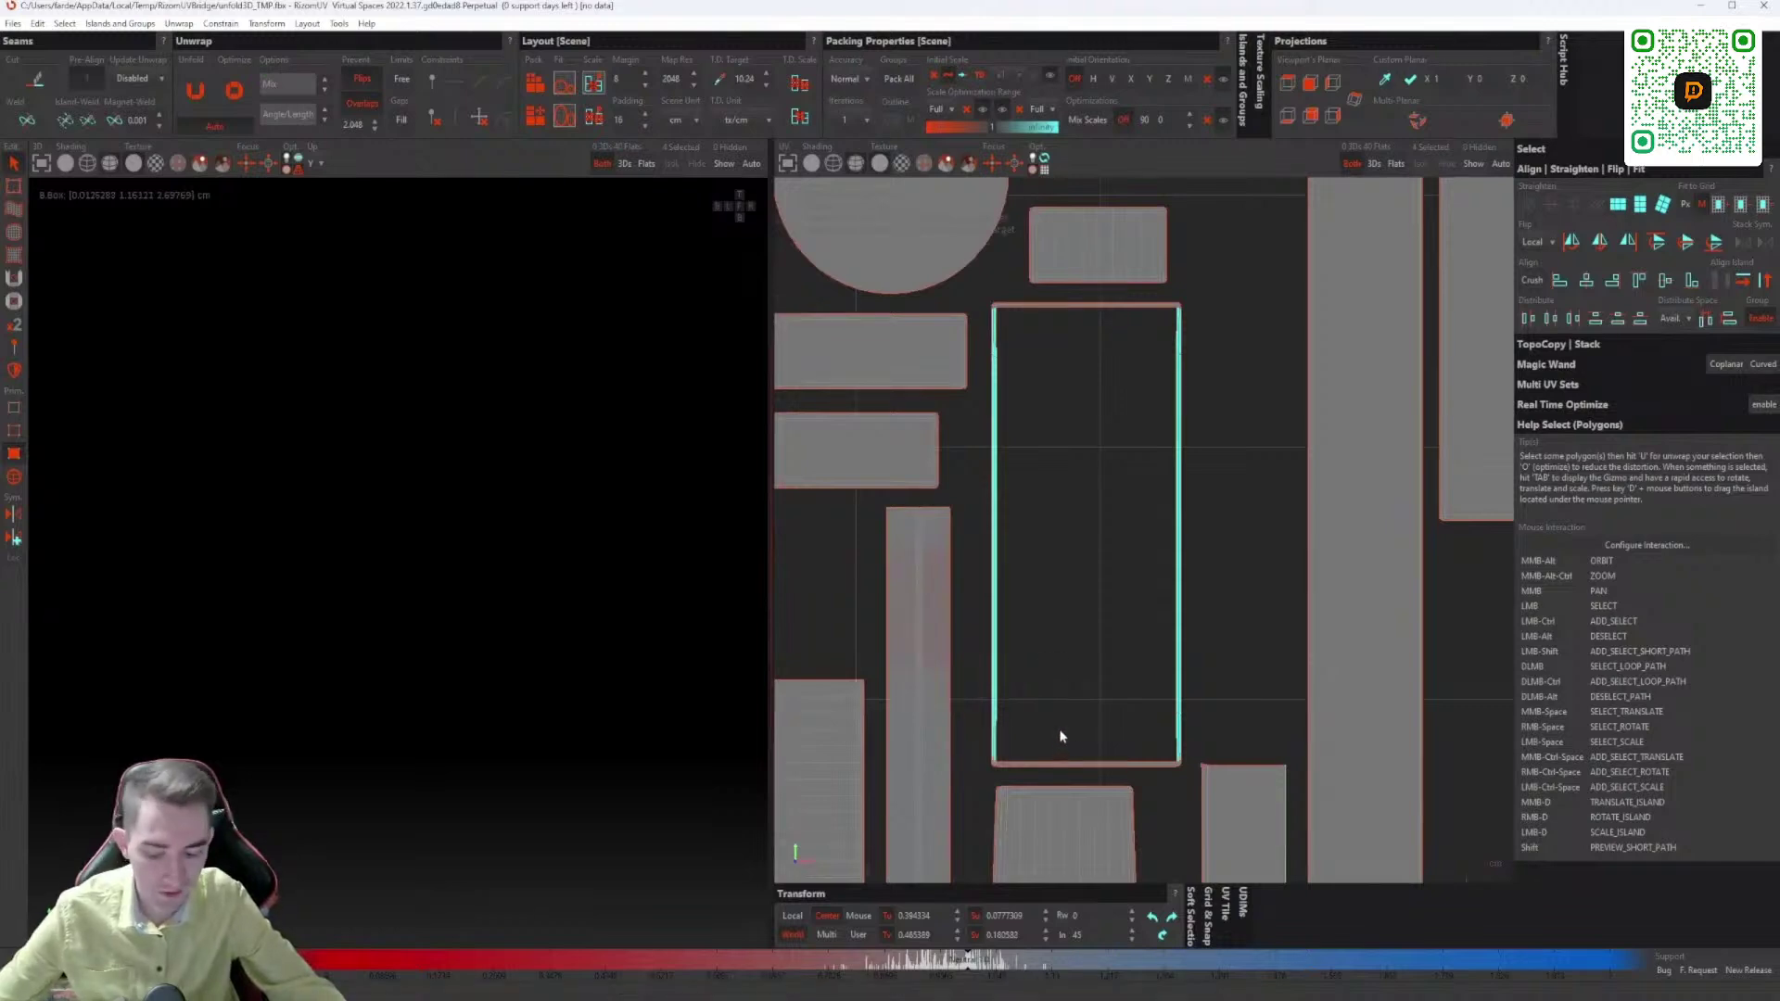
{"action": "key", "text": "F4"}
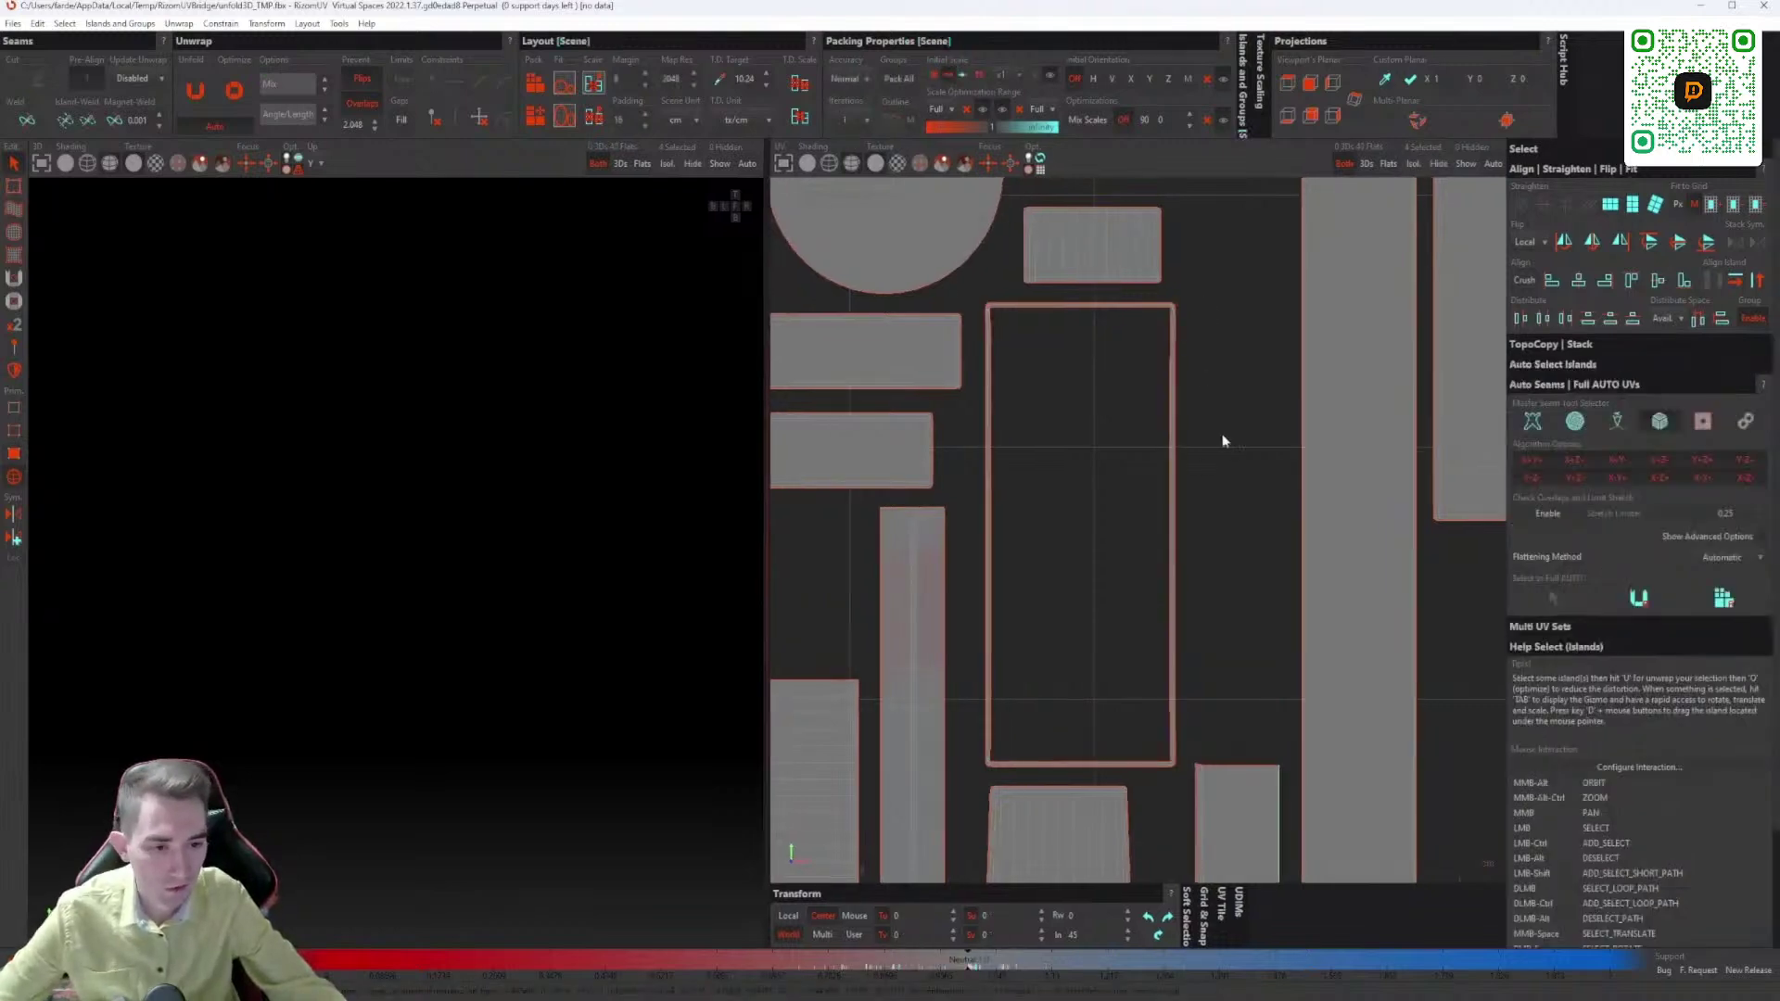
Step: Try aligning the islands vertically across the whole layout, and undo it
{"action": "scroll", "coordinate": [1150, 362], "scroll_direction": "up", "scroll_amount": 2}
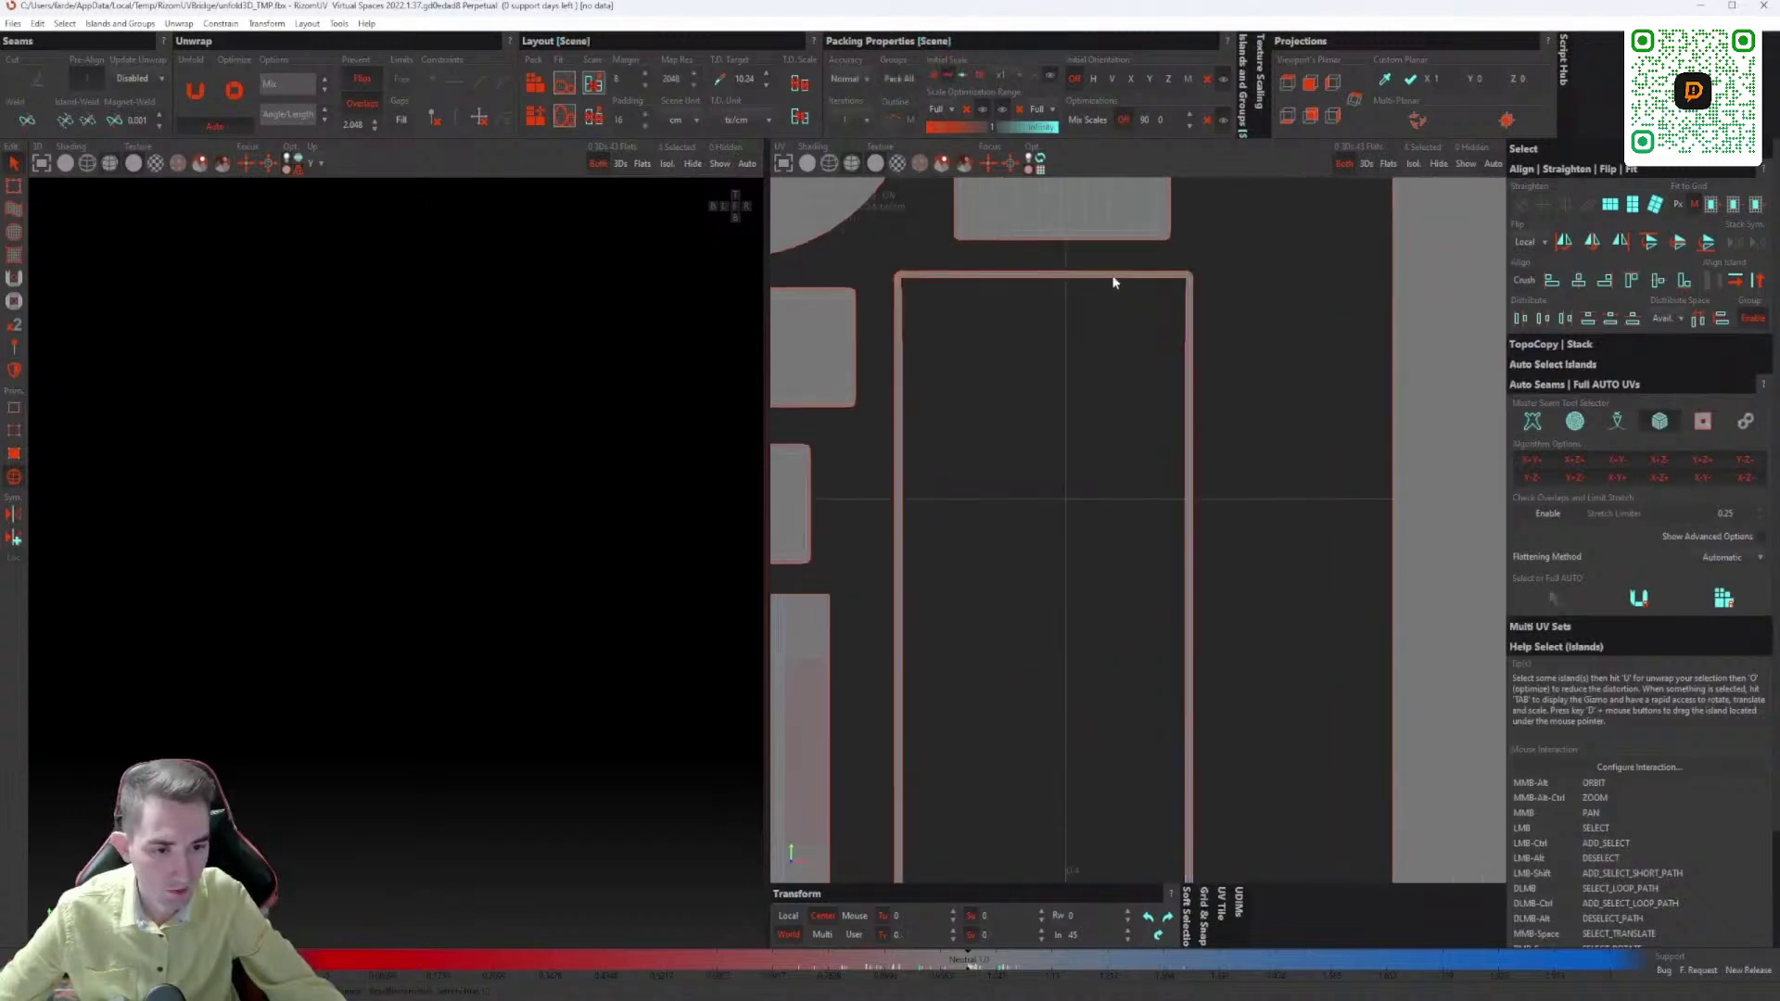
{"action": "scroll", "coordinate": [1094, 276], "scroll_direction": "down", "scroll_amount": 3}
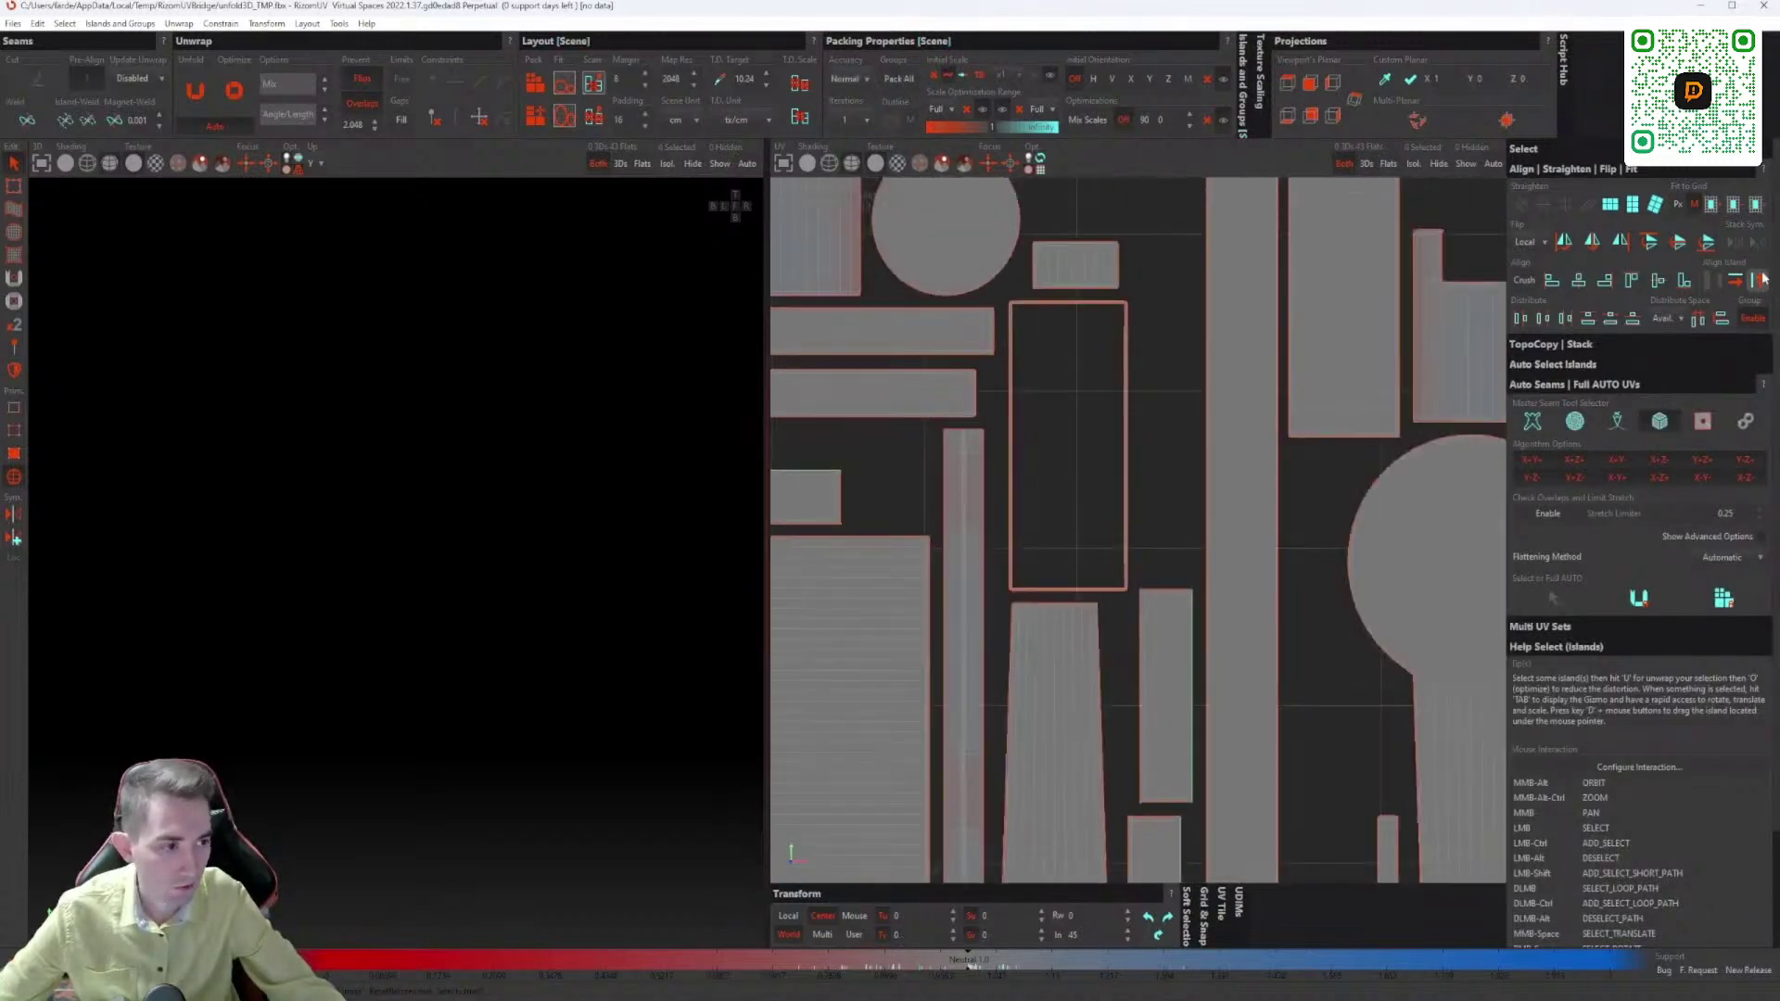
{"action": "left_click", "coordinate": [1761, 283]}
{"action": "scroll", "coordinate": [1143, 412], "scroll_direction": "down", "scroll_amount": 3}
{"action": "key", "text": "ctrl+z"}
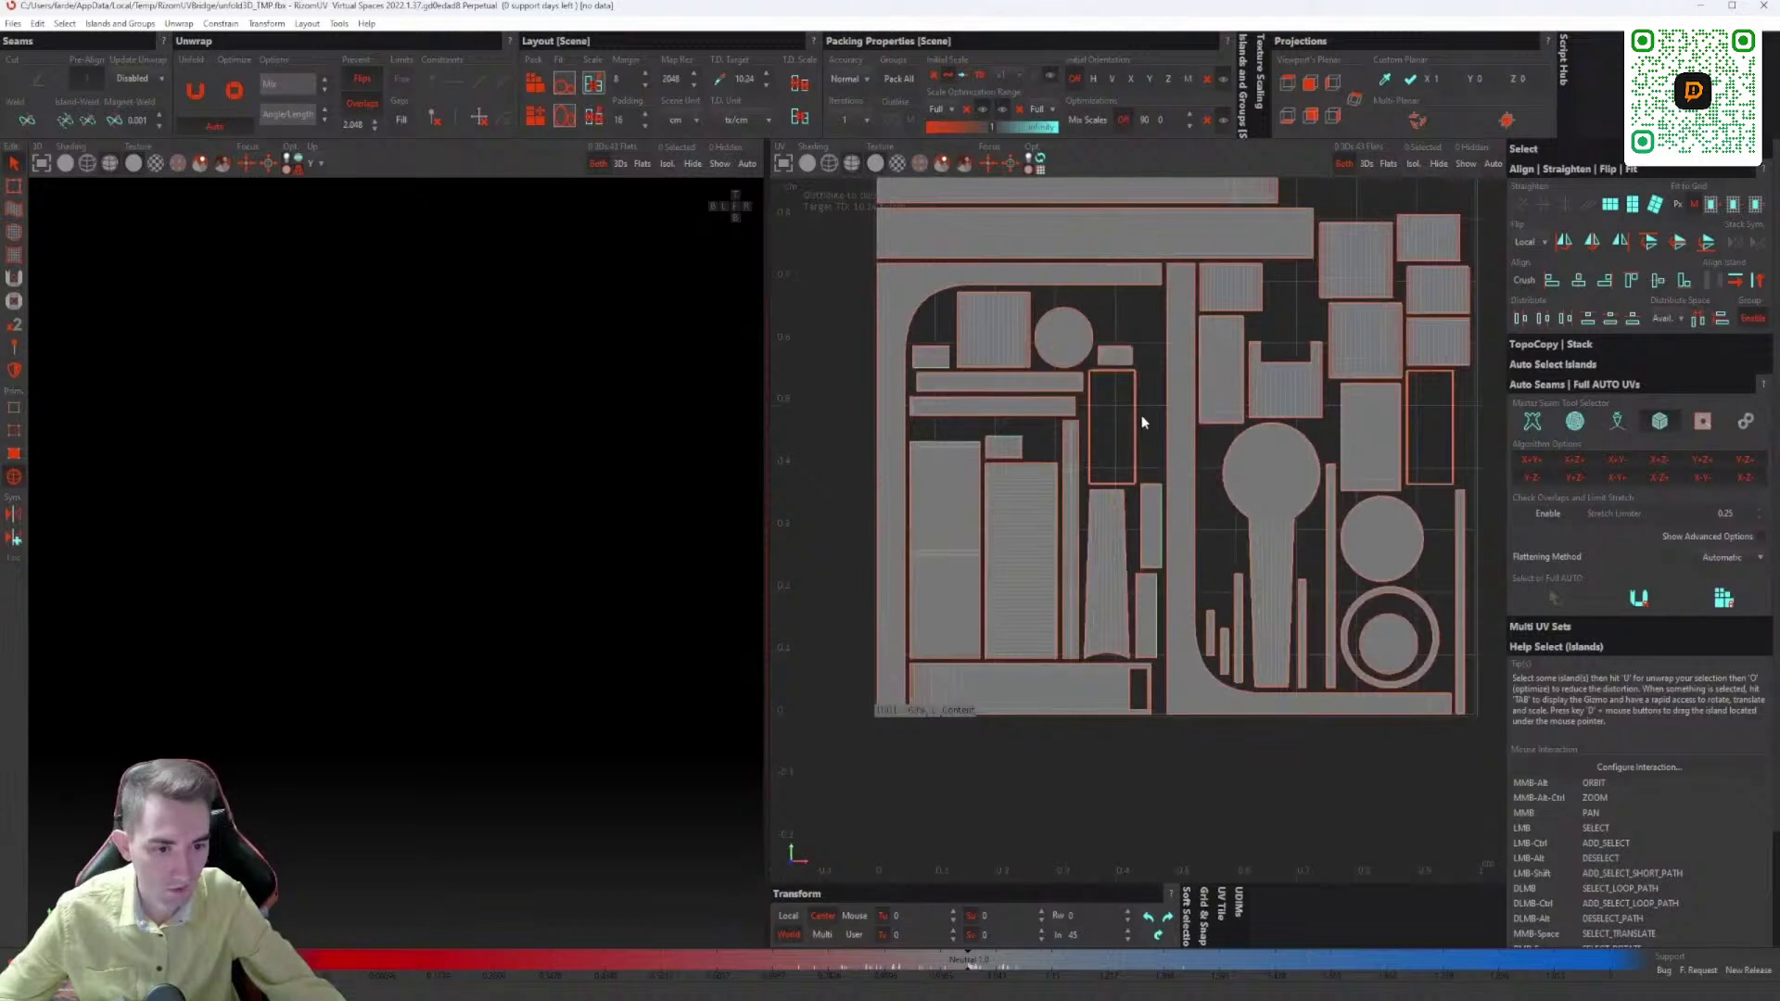
Step: Select the thin strip islands that form the rectangular frame beside the two narrow horizontal islands, and align them vertically
{"action": "scroll", "coordinate": [1142, 413], "scroll_direction": "up", "scroll_amount": 3}
{"action": "left_click_drag", "start_coordinate": [1074, 421], "coordinate": [1071, 419]}
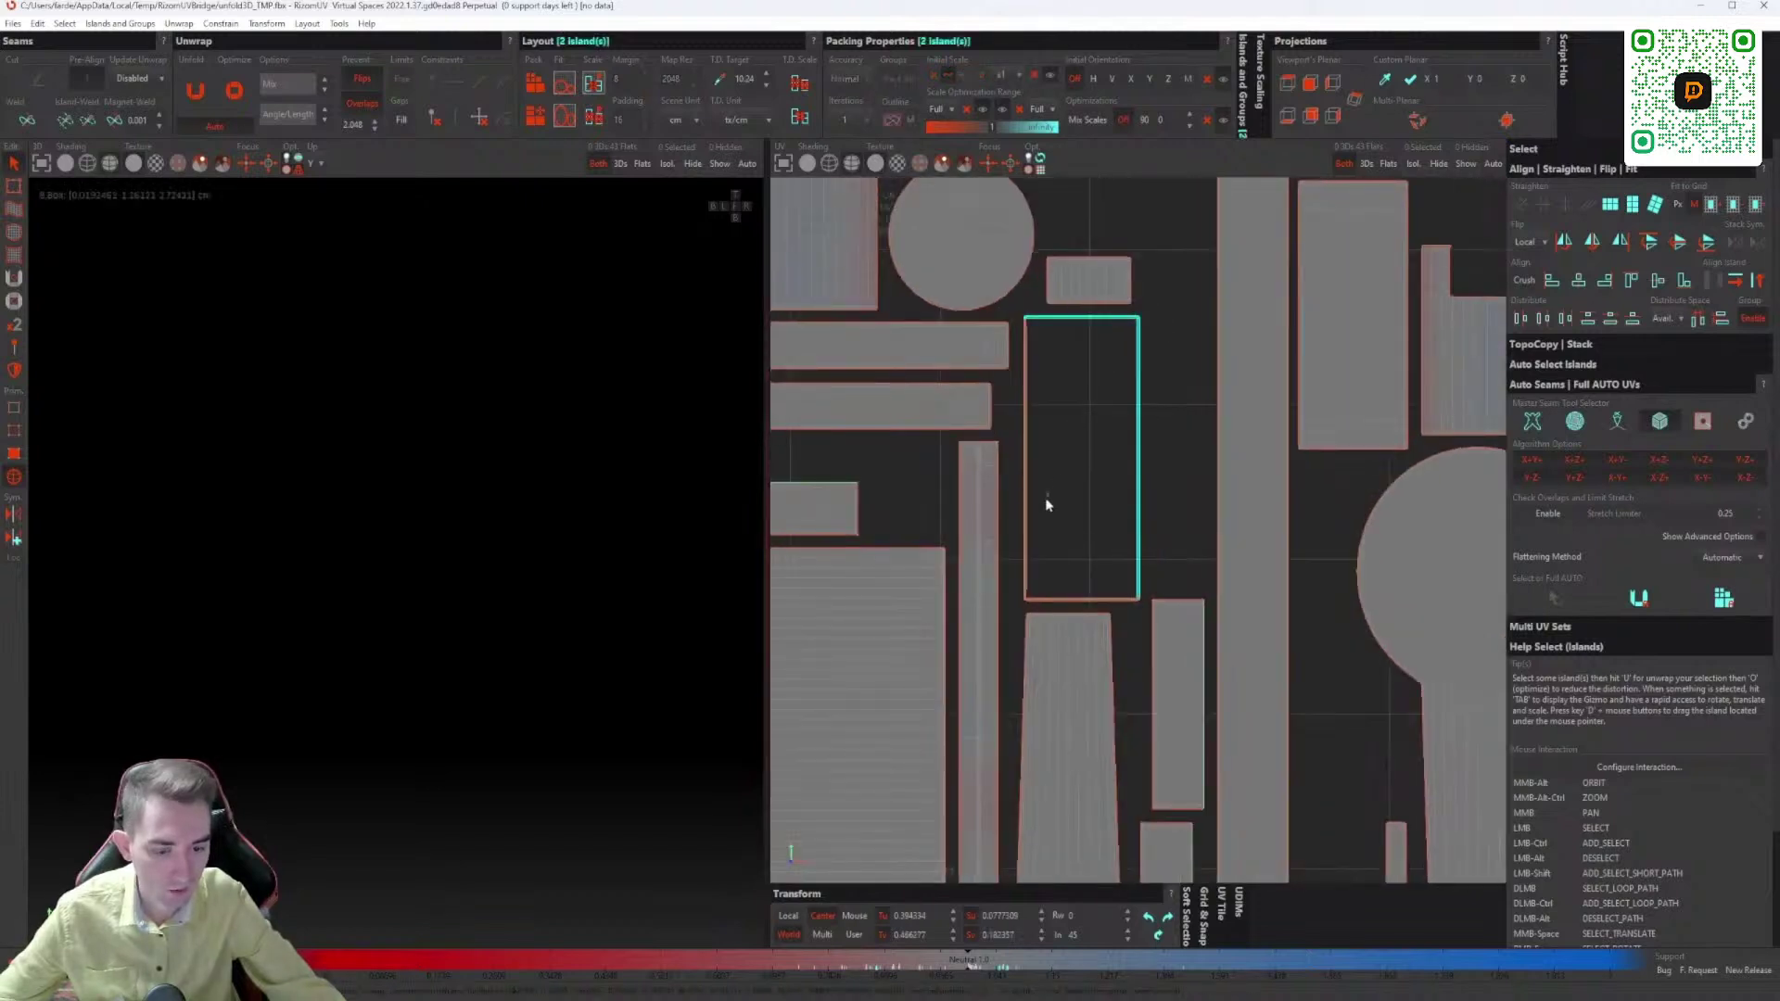
{"action": "left_click", "coordinate": [1744, 417]}
{"action": "key", "text": "u"}
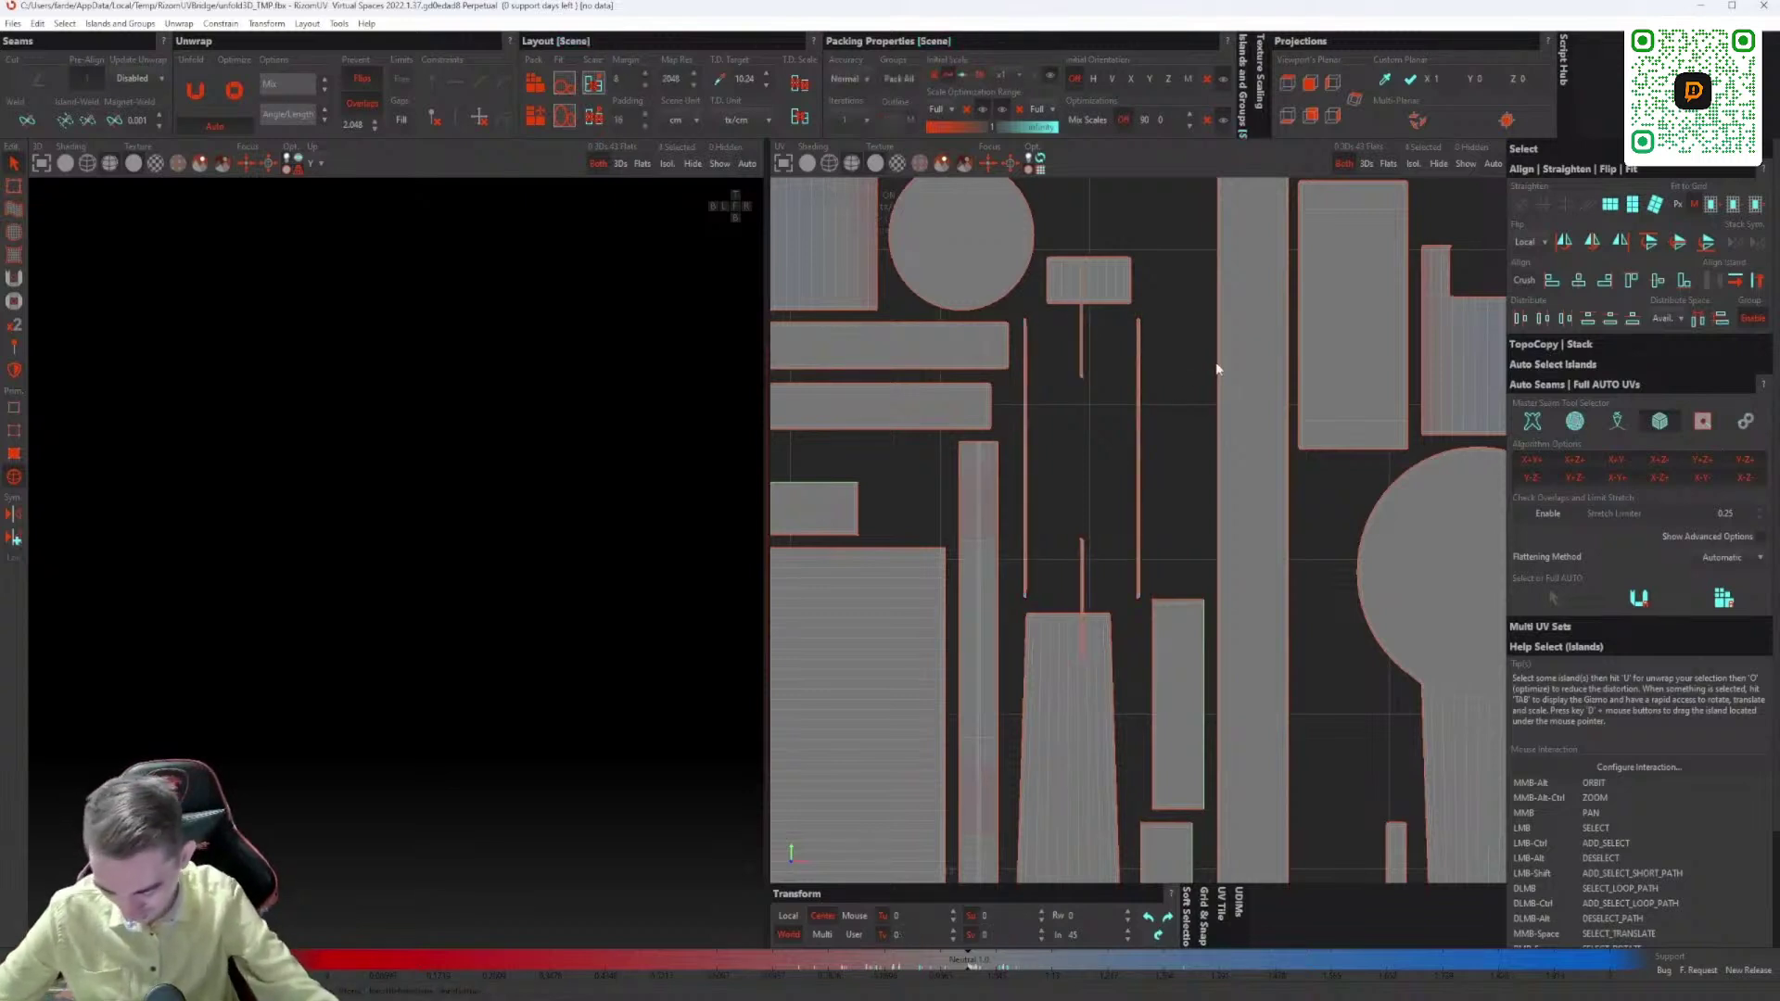
Step: Try packing all the islands of the scene at once, and undo it
{"action": "scroll", "coordinate": [1086, 442], "scroll_direction": "down", "scroll_amount": 2}
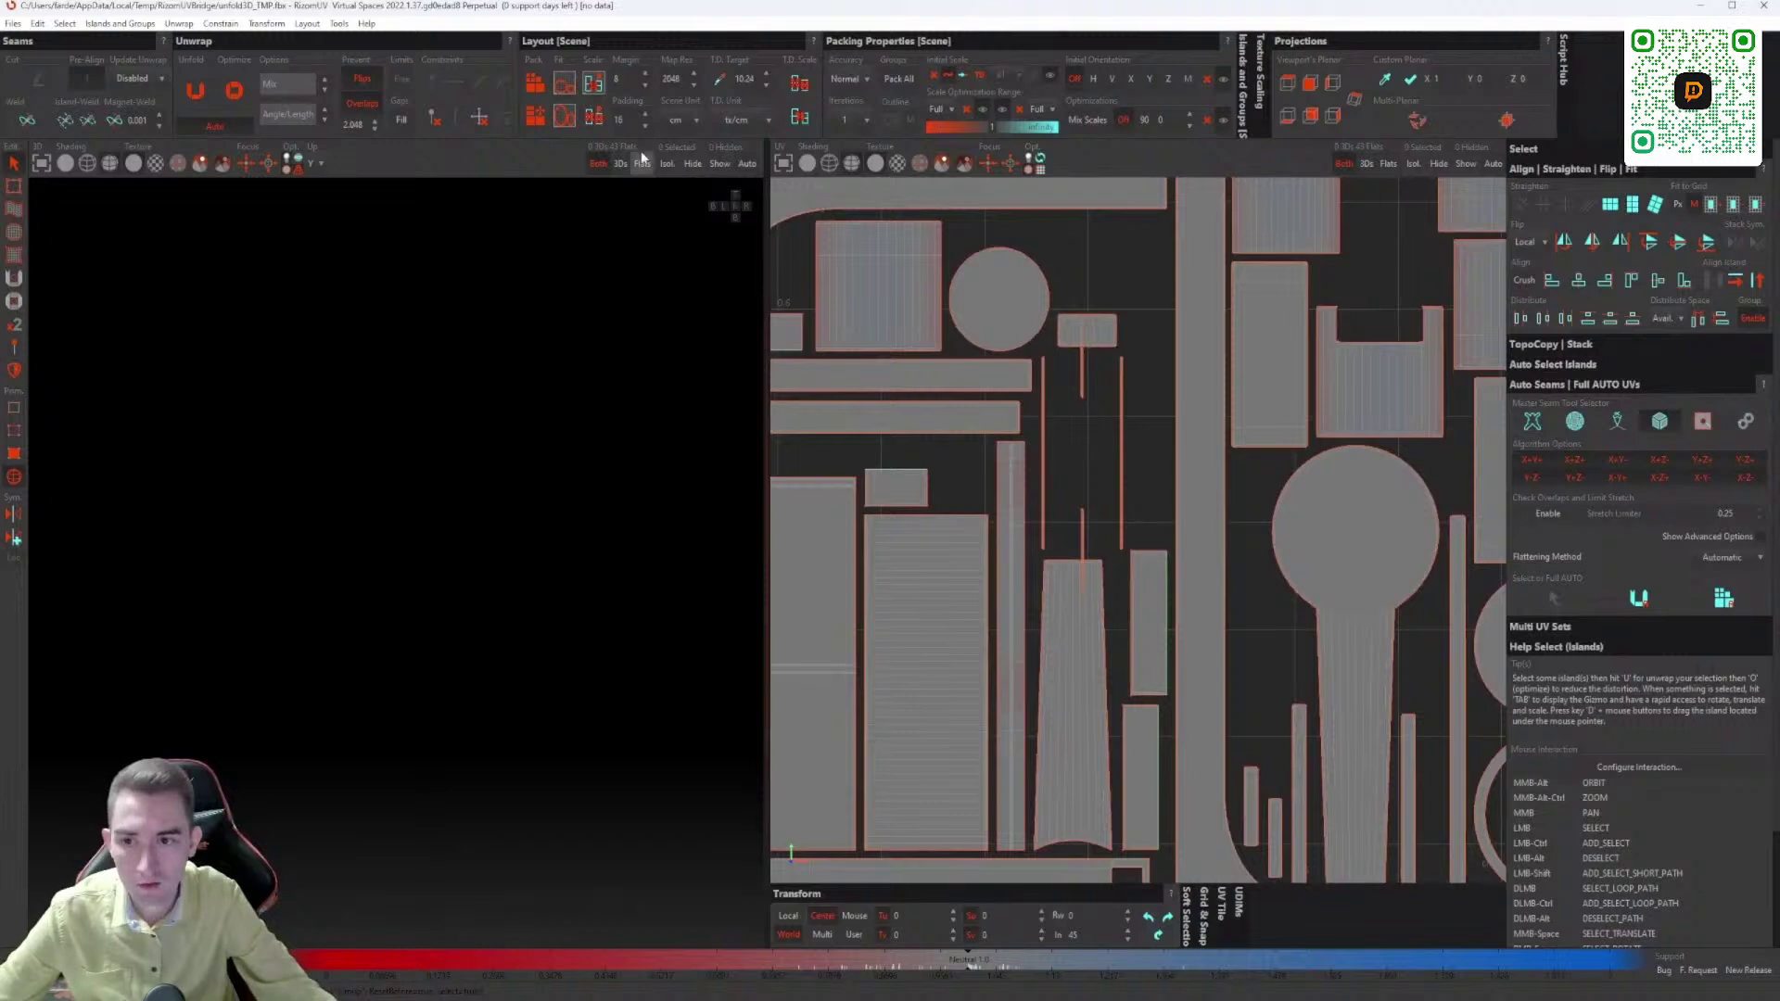
{"action": "left_click", "coordinate": [534, 83]}
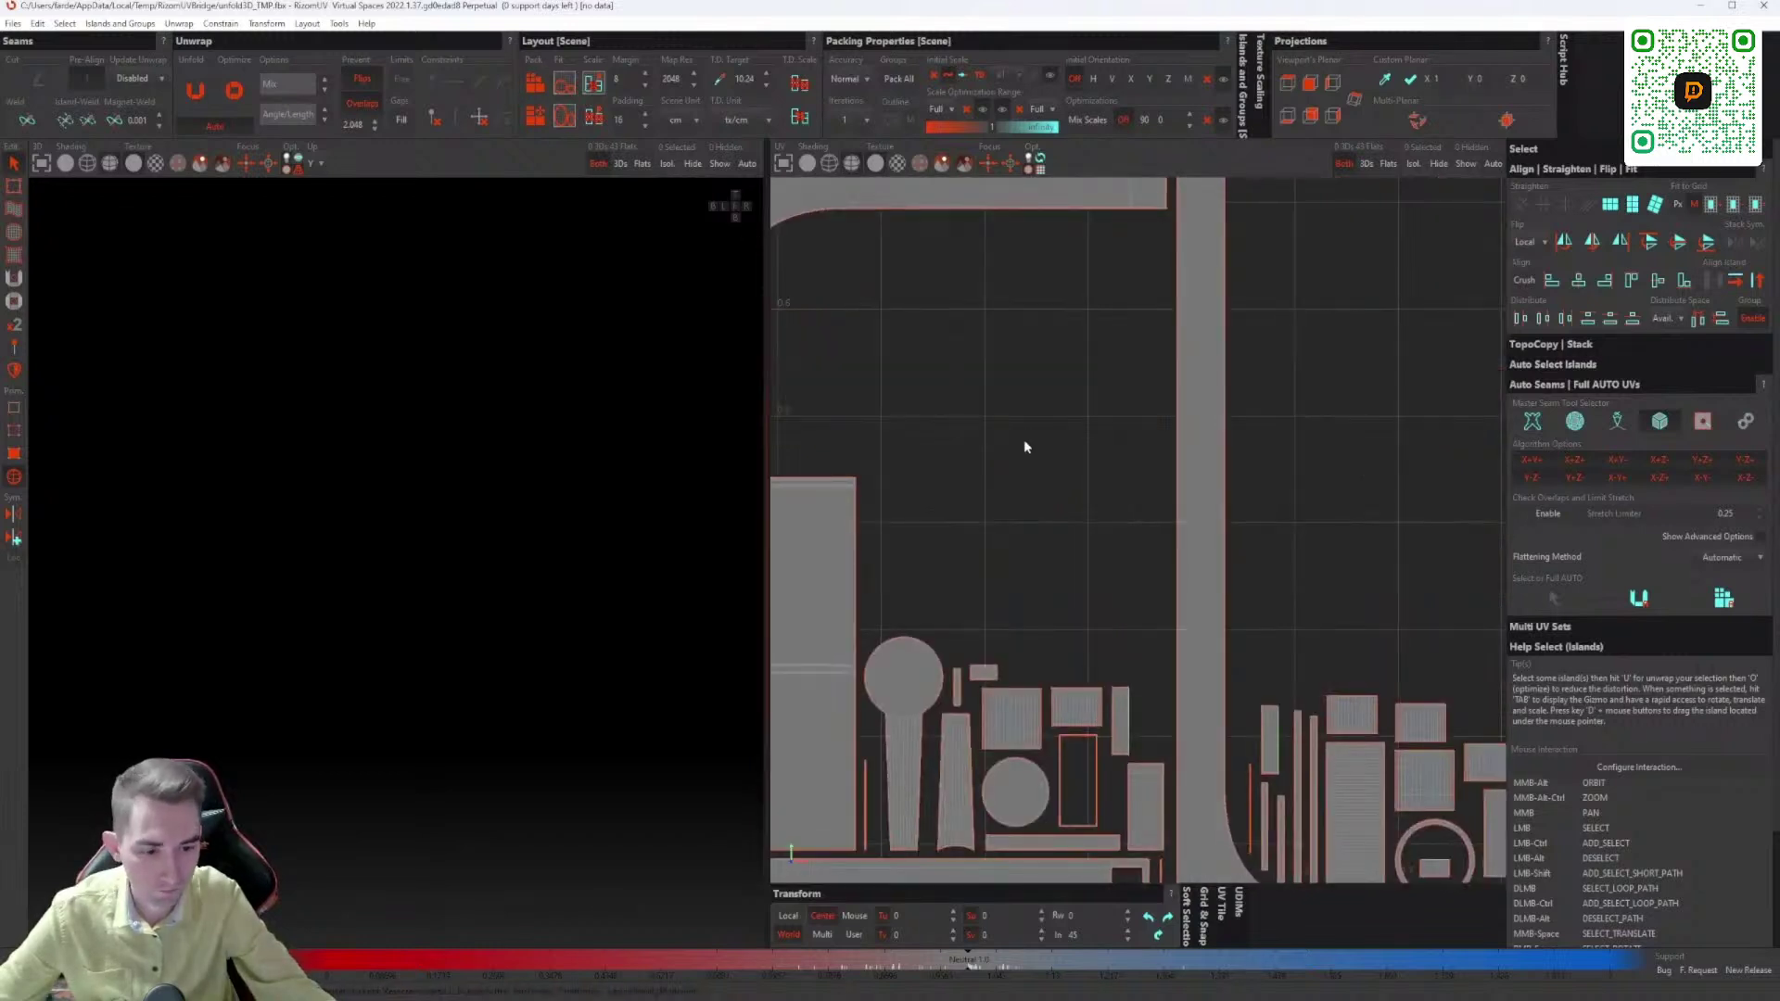
{"action": "scroll", "coordinate": [1023, 448], "scroll_direction": "down", "scroll_amount": 2}
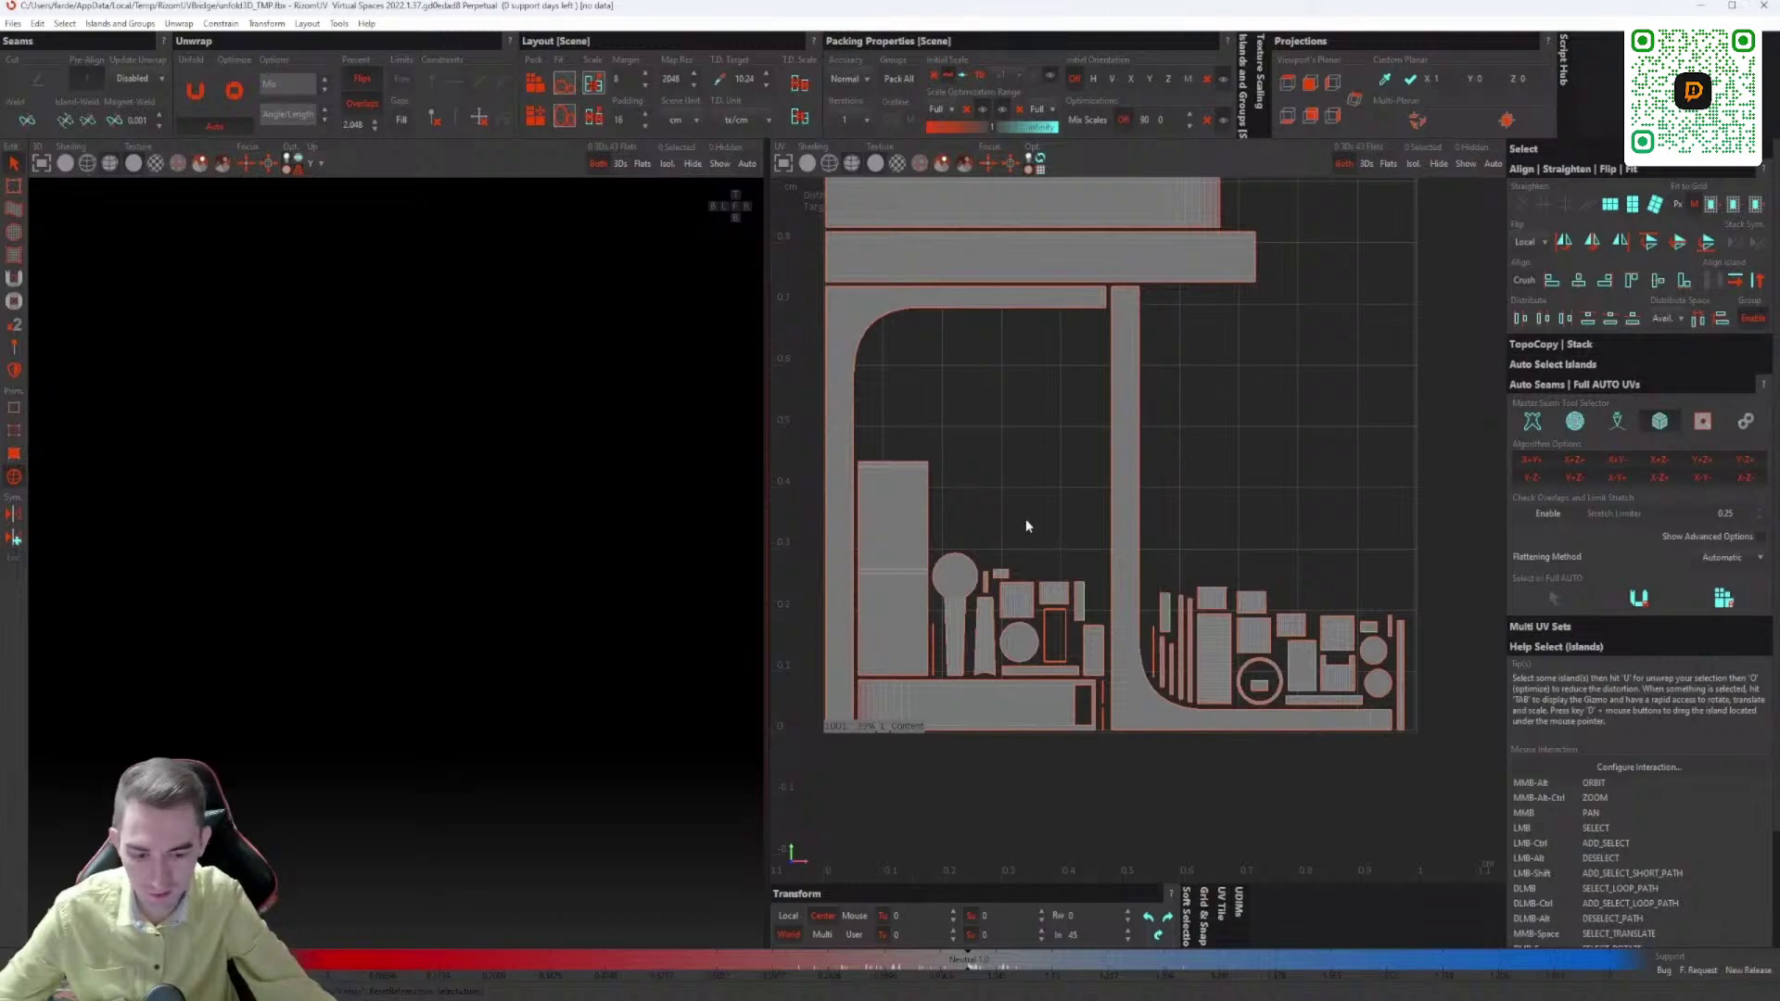
{"action": "key", "text": "f"}
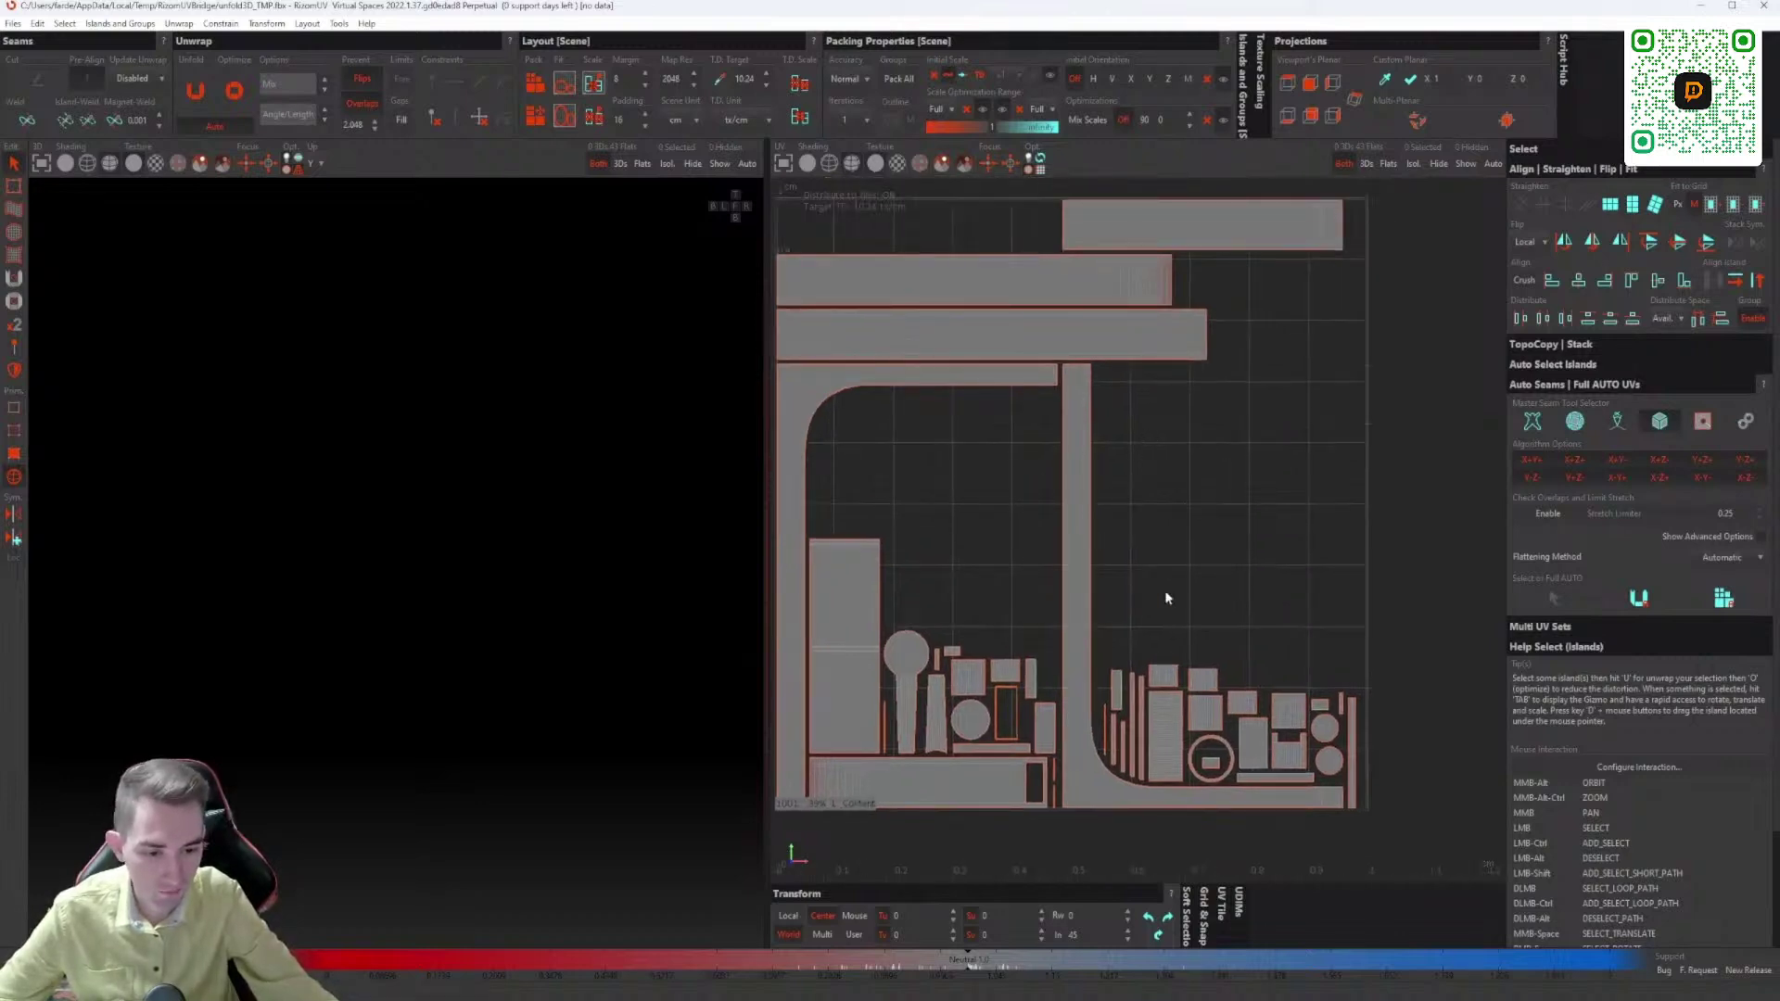
{"action": "key", "text": "p"}
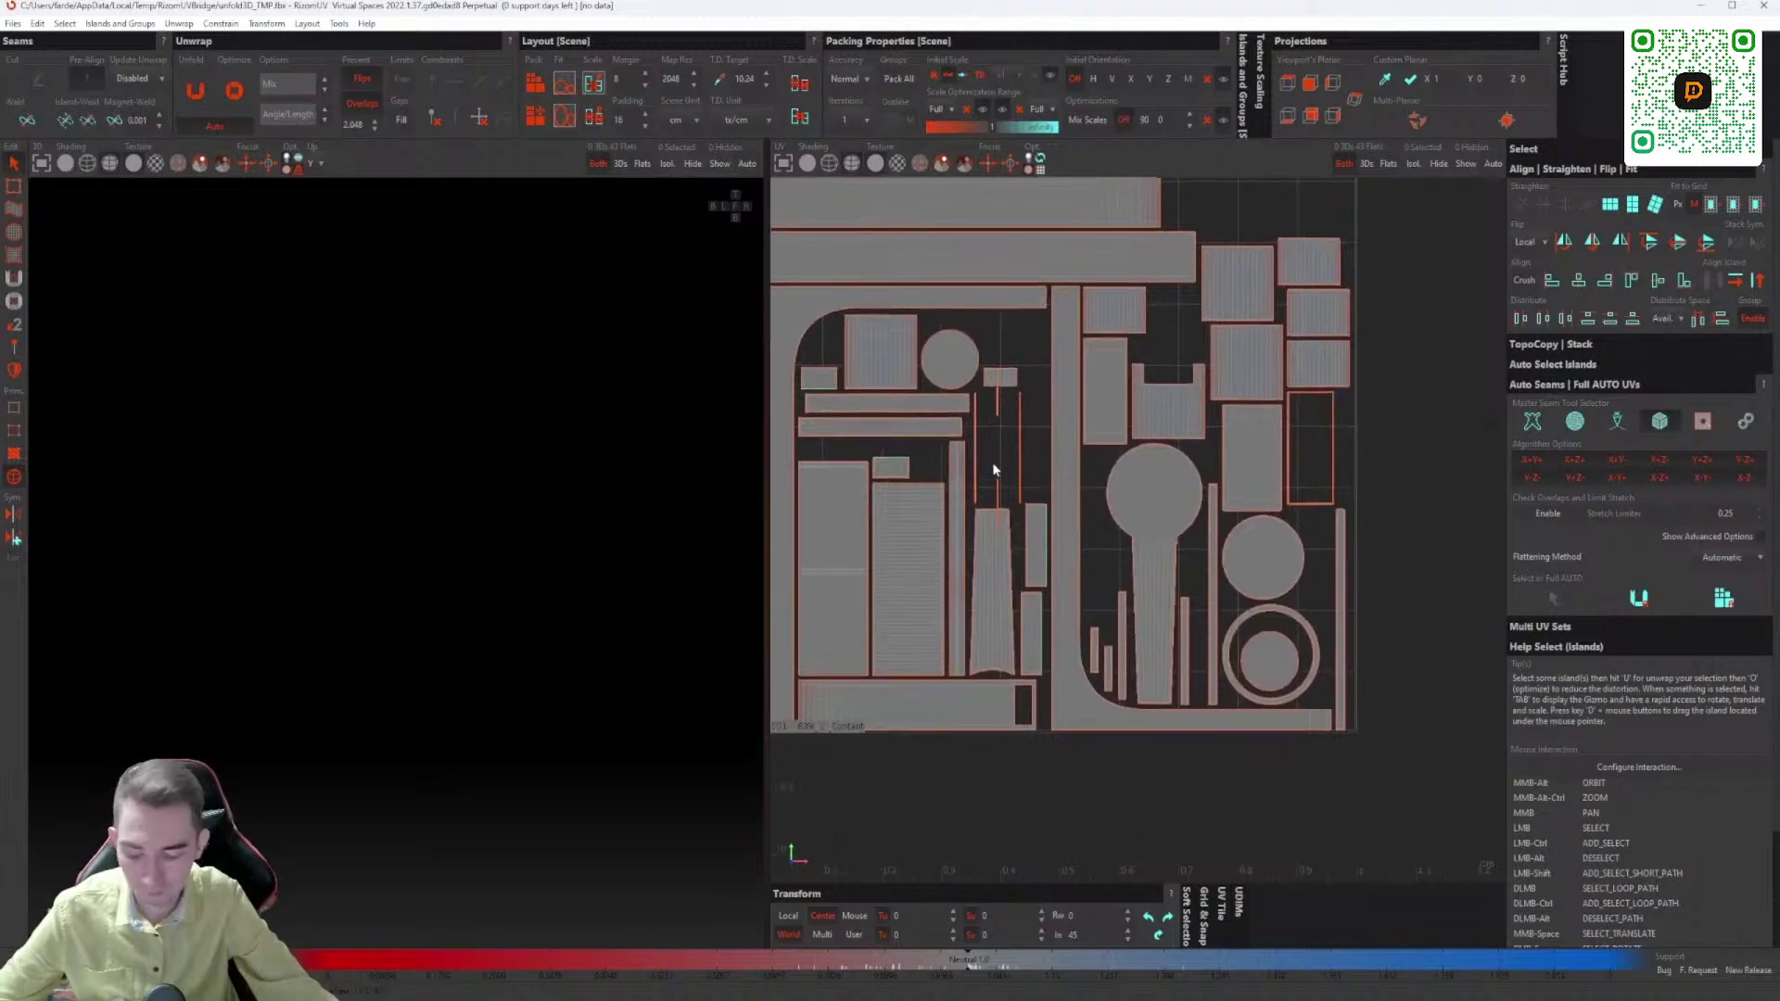
Step: Select all islands, excluding the two long upper strips, the curved corner islands and the large rectangles beside them
{"action": "key", "text": "ctrl+a"}
{"action": "key", "text": "p"}
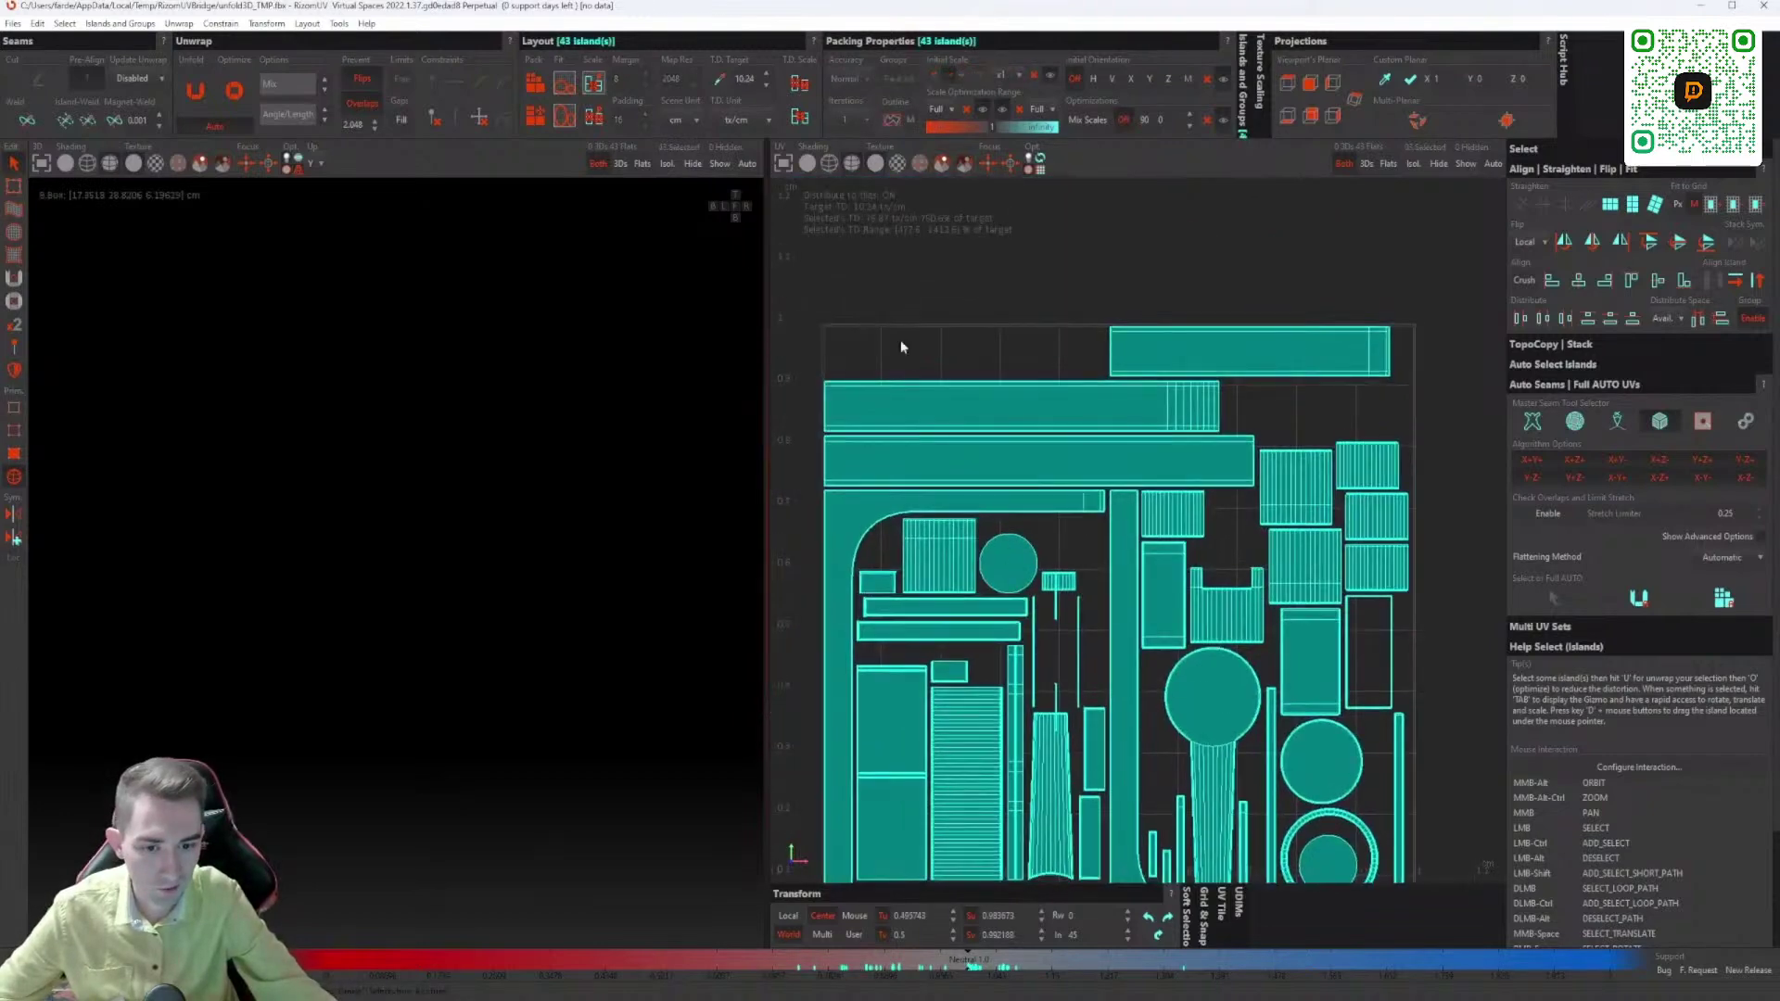
{"action": "left_click_drag", "start_coordinate": [886, 338], "coordinate": [799, 528]}
{"action": "left_click_drag", "start_coordinate": [1275, 246], "coordinate": [1164, 386], "text": "alt"}
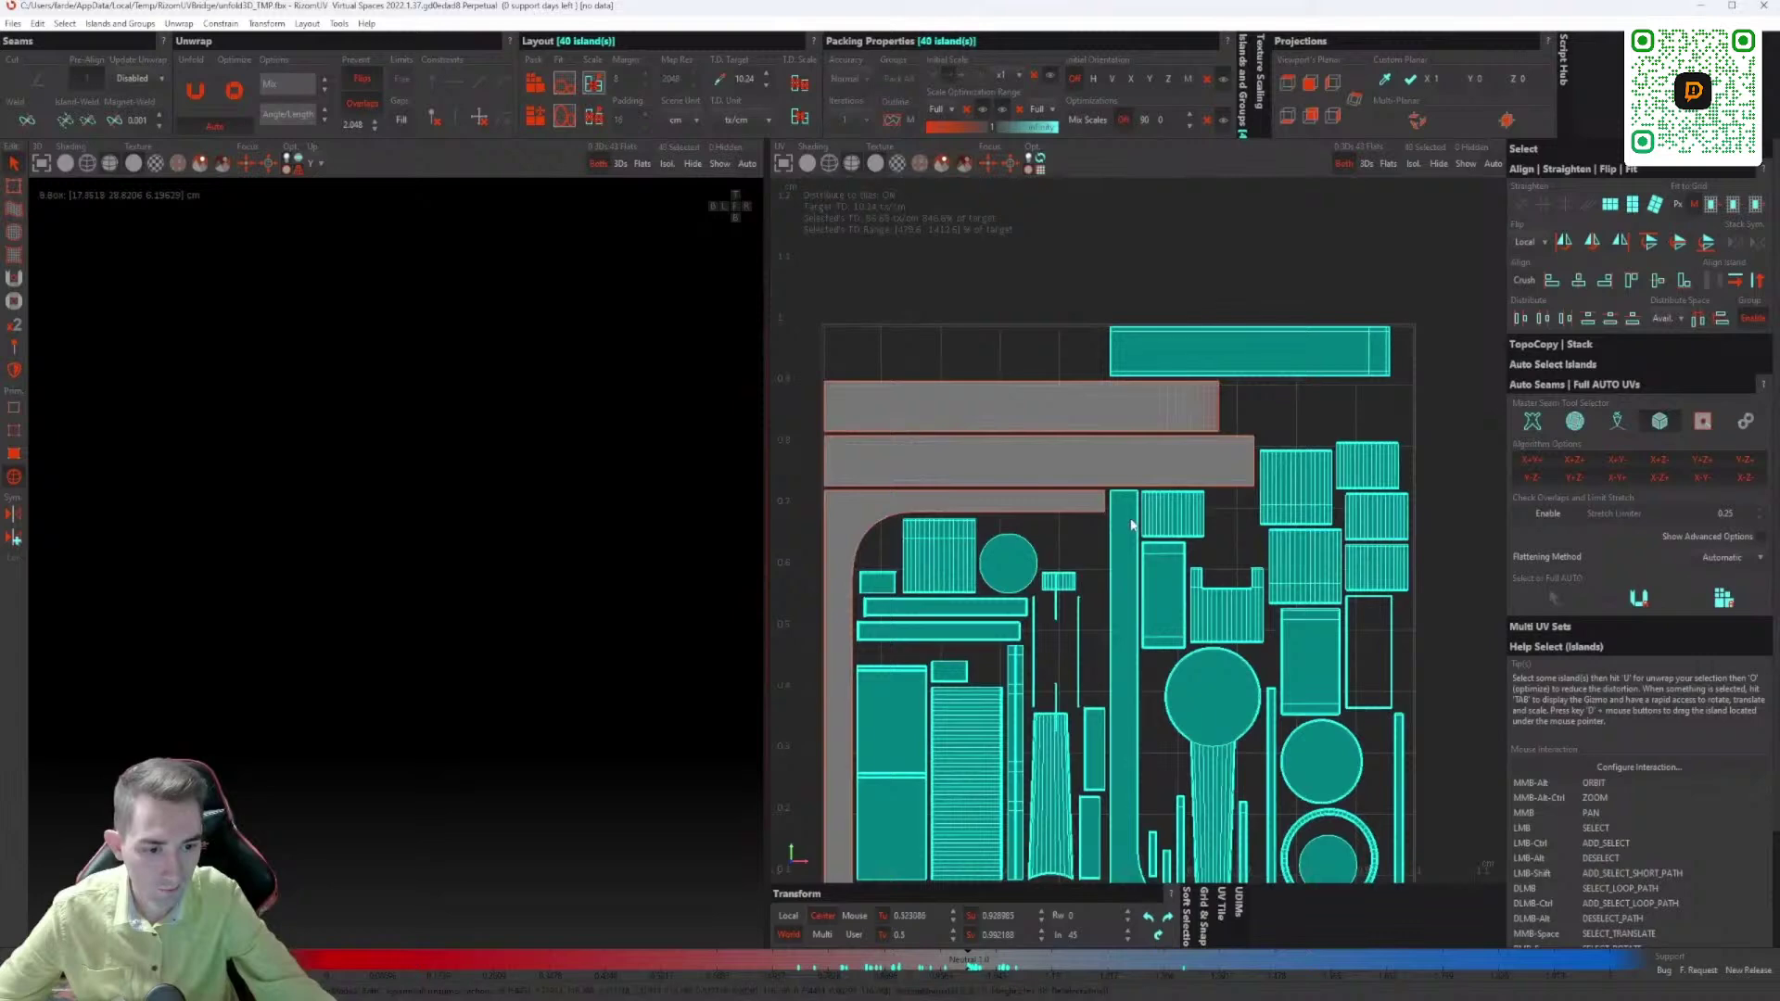
{"action": "left_click", "coordinate": [1130, 508], "text": "alt"}
{"action": "middle_click_drag", "start_coordinate": [1161, 605], "coordinate": [1208, 508]}
{"action": "left_click_drag", "start_coordinate": [1046, 754], "coordinate": [896, 579], "text": "alt"}
Step: Exclude the round-headed handle island from the selection, and pack the selected islands into the free space around the large ones
{"action": "middle_click_drag", "start_coordinate": [1270, 666], "coordinate": [1229, 727]}
{"action": "left_click", "coordinate": [1244, 631], "text": "alt"}
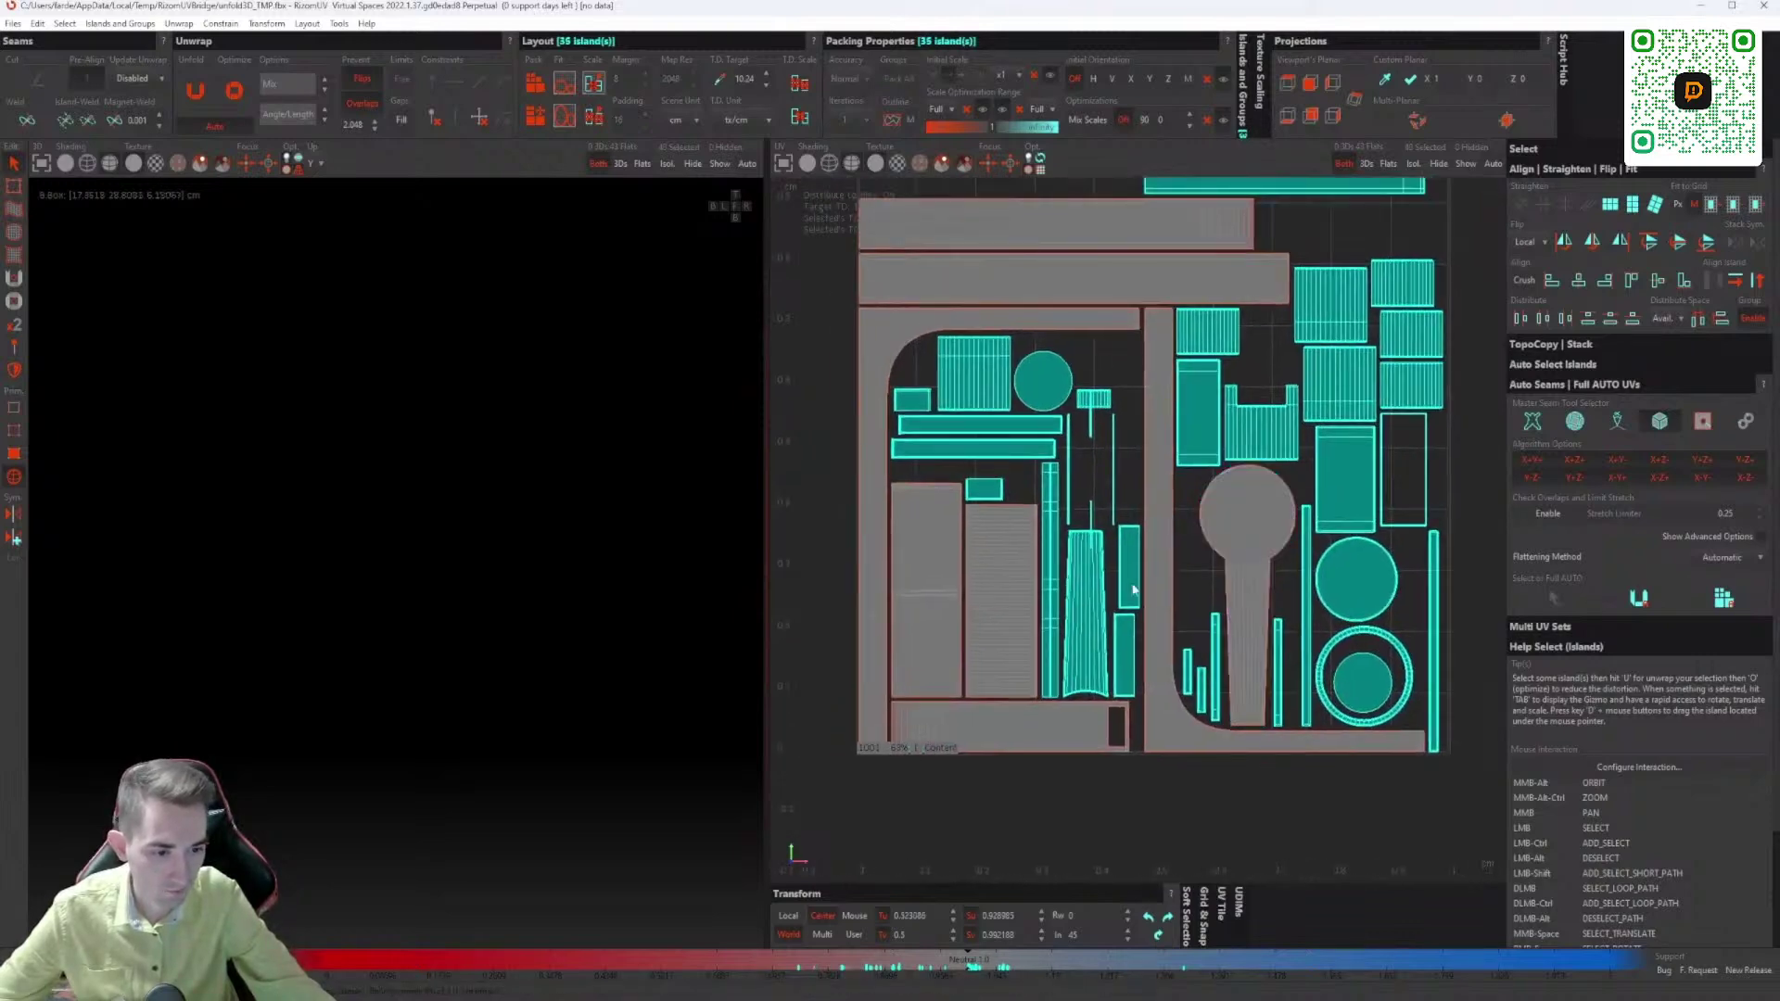
{"action": "scroll", "coordinate": [1108, 482], "scroll_direction": "down", "scroll_amount": 3}
{"action": "left_click", "coordinate": [1185, 479], "text": "alt"}
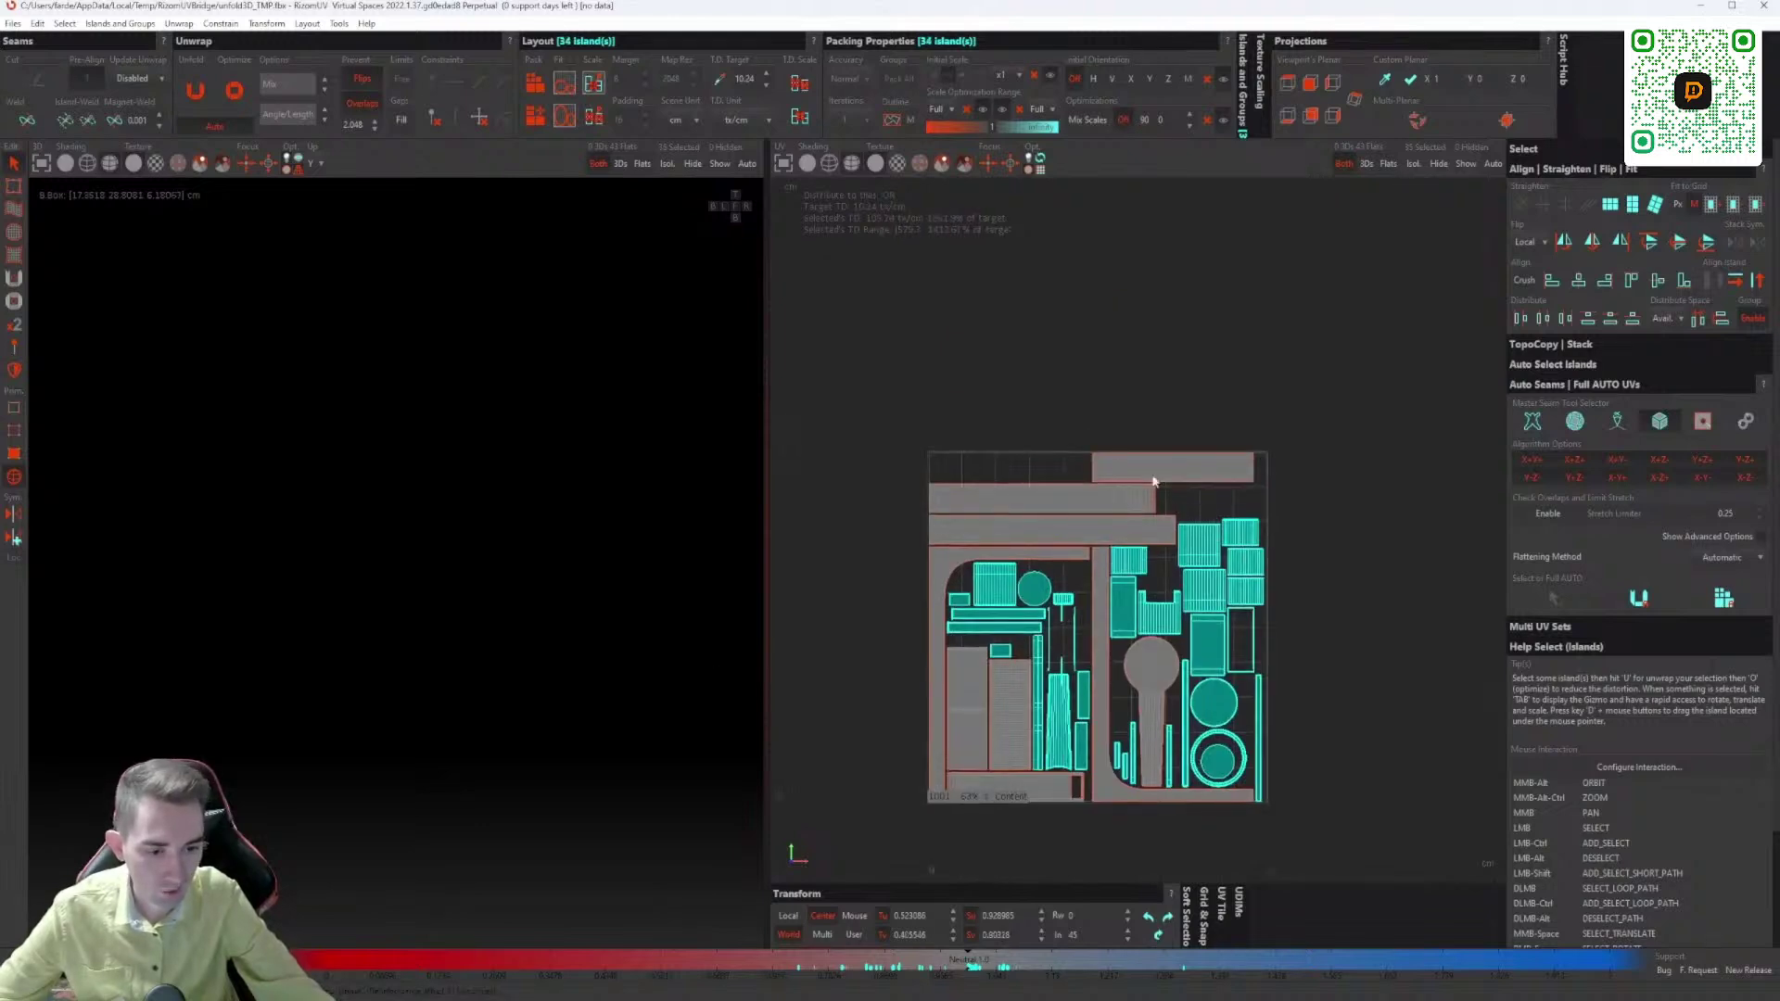
{"action": "key", "text": "ctrl+z"}
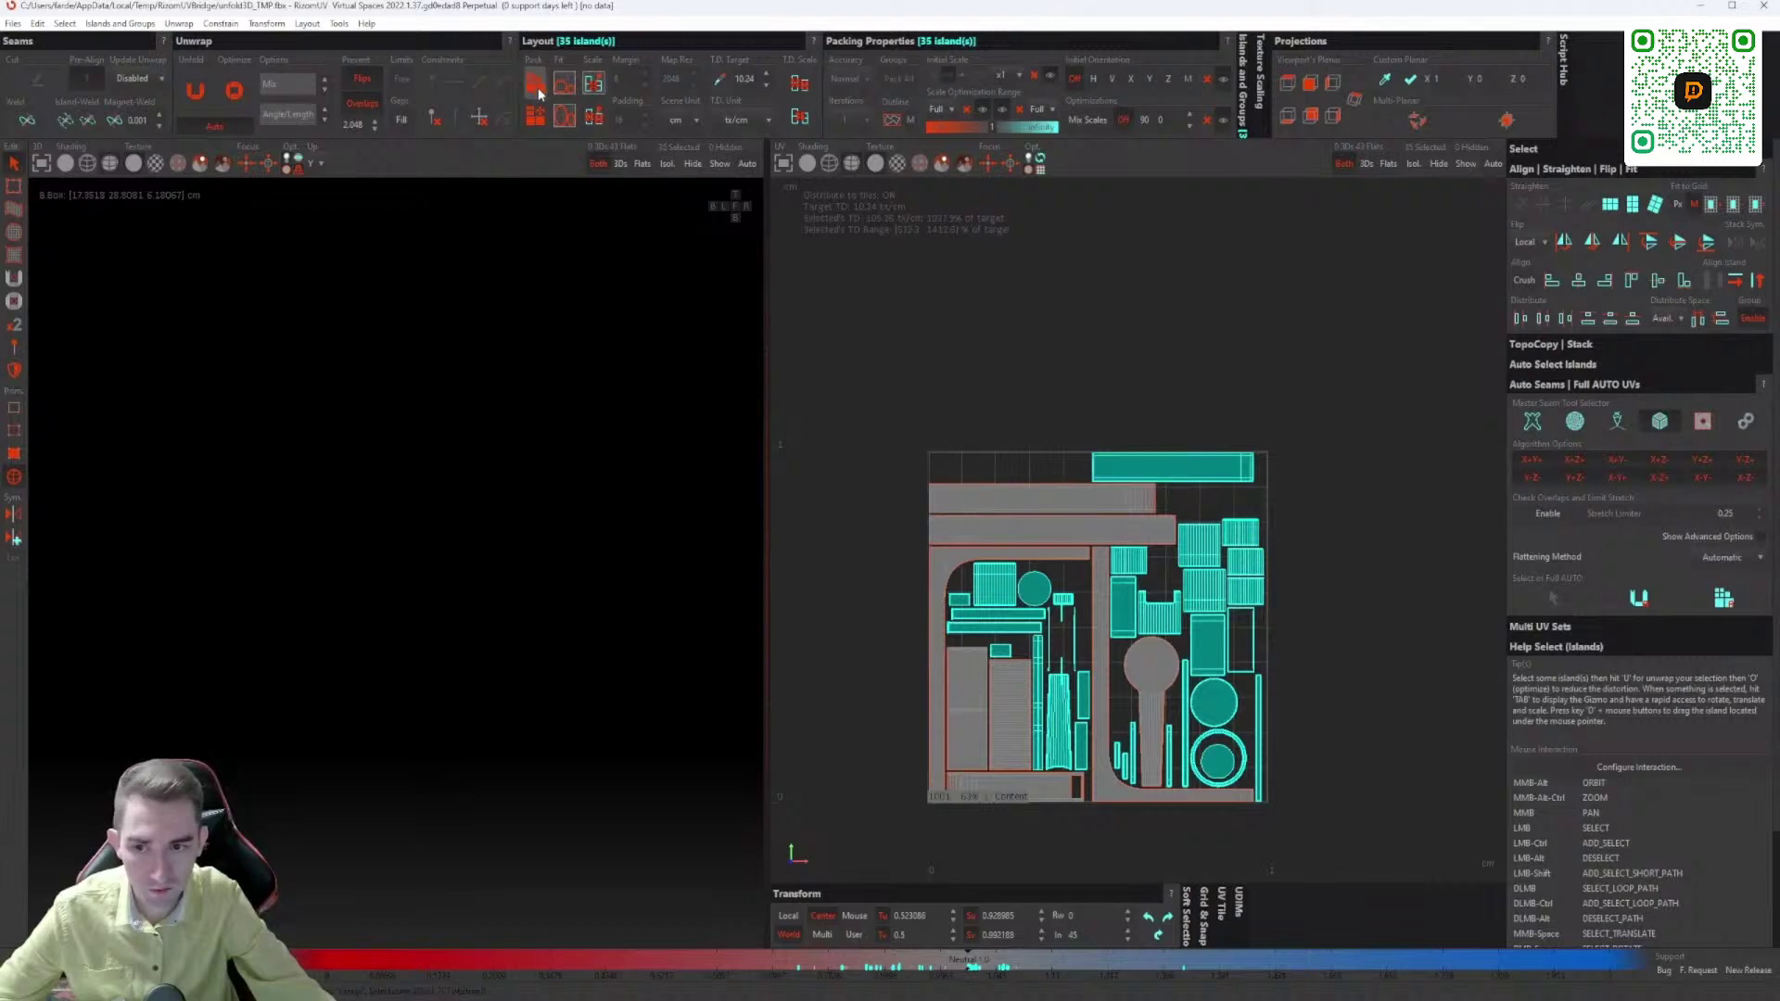
{"action": "left_click", "coordinate": [539, 126]}
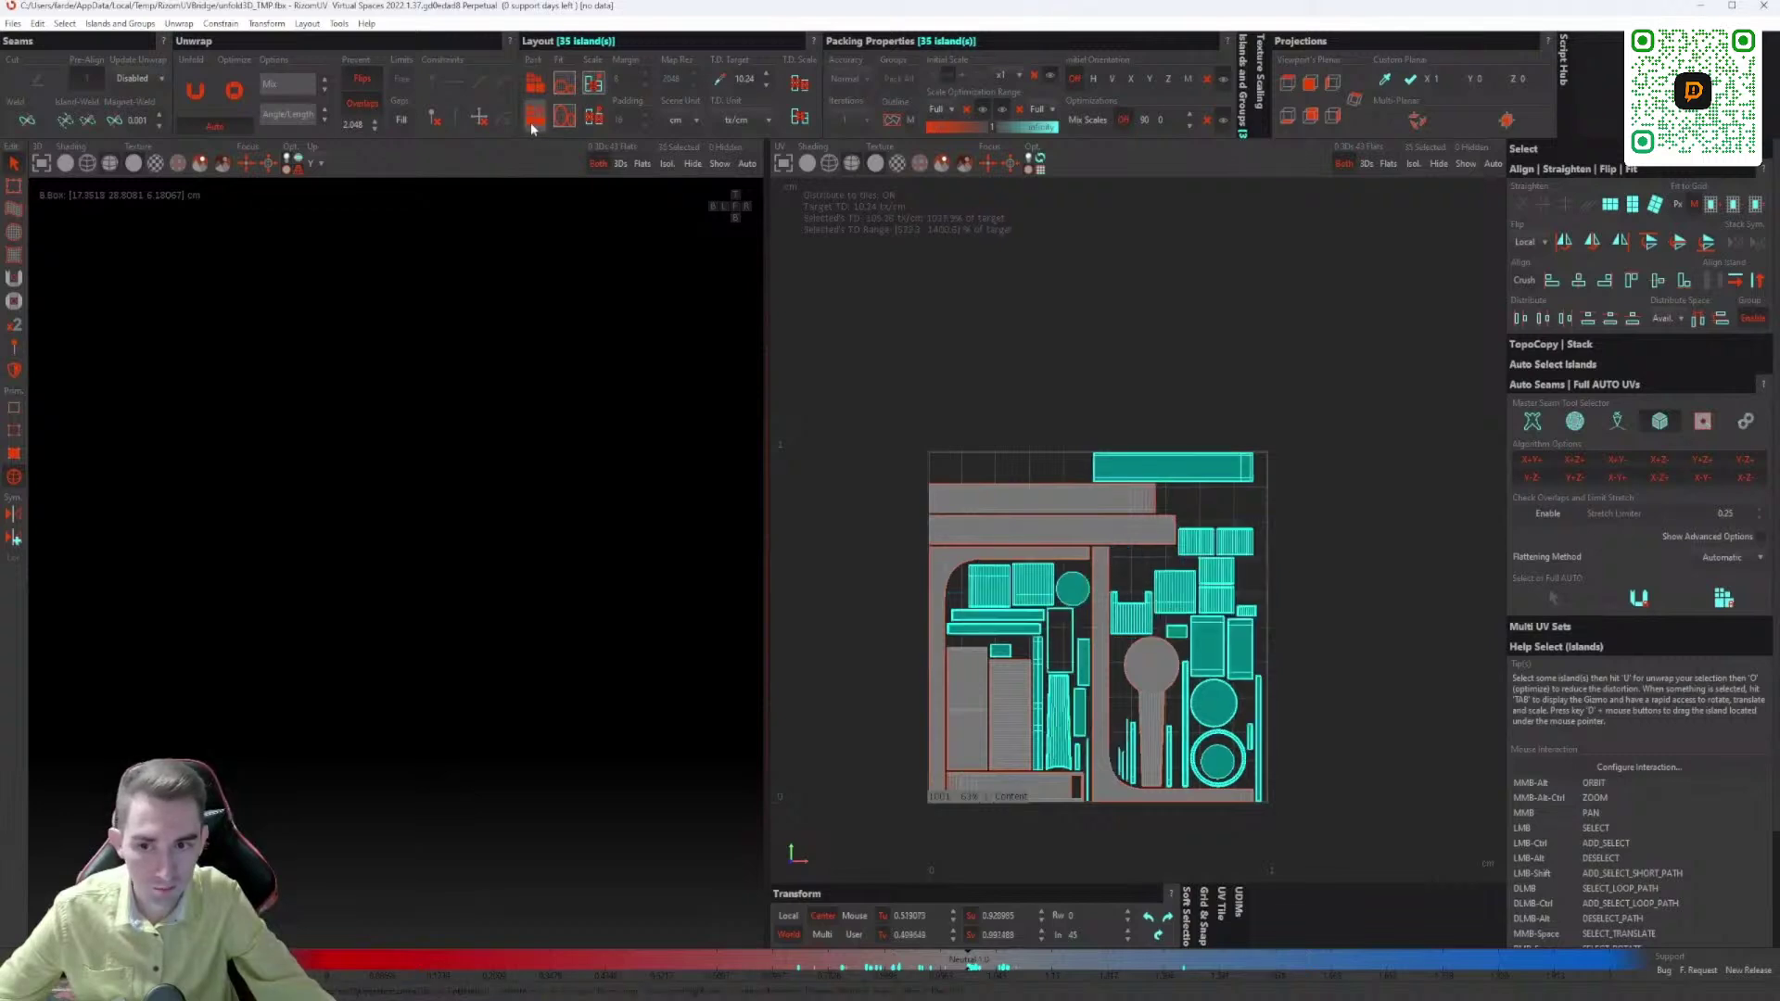
{"action": "left_click", "coordinate": [1295, 693]}
Step: Try selecting the polygons along the long side of the remaining rectangular frame island, and return to island selection
{"action": "scroll", "coordinate": [1136, 676], "scroll_direction": "up", "scroll_amount": 8}
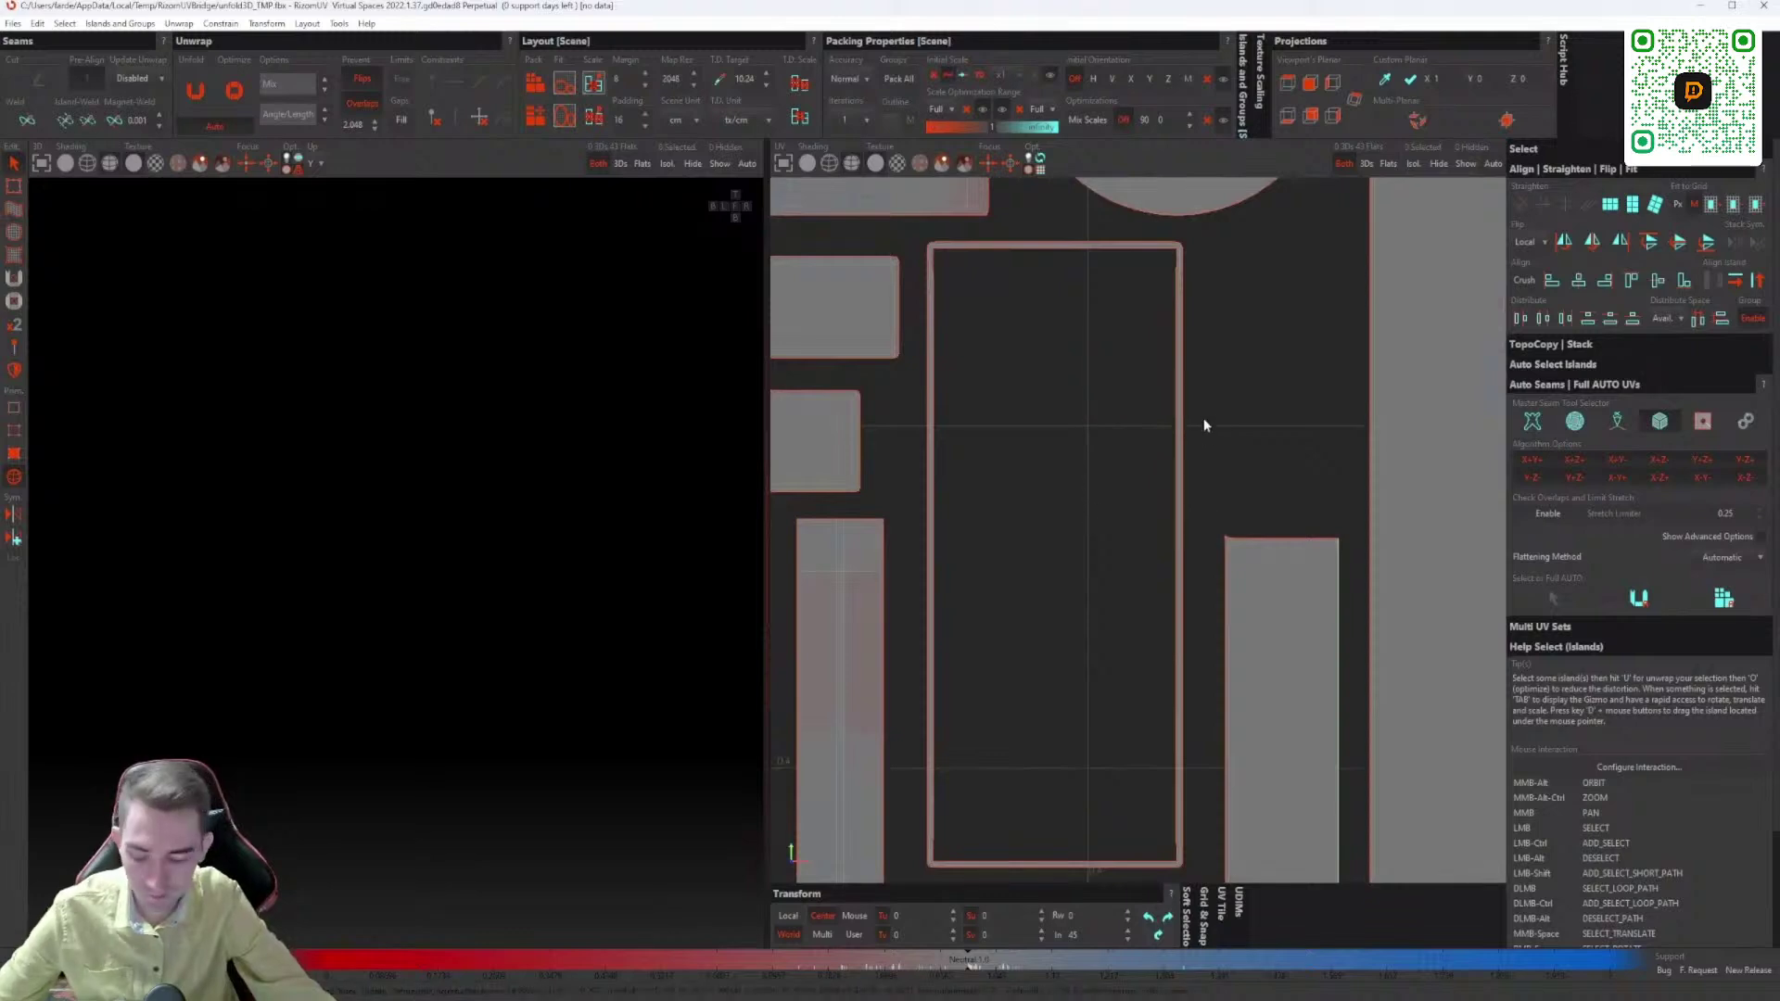
{"action": "key", "text": "F3"}
{"action": "left_click_drag", "start_coordinate": [1233, 384], "coordinate": [1075, 468]}
{"action": "key", "text": "F4"}
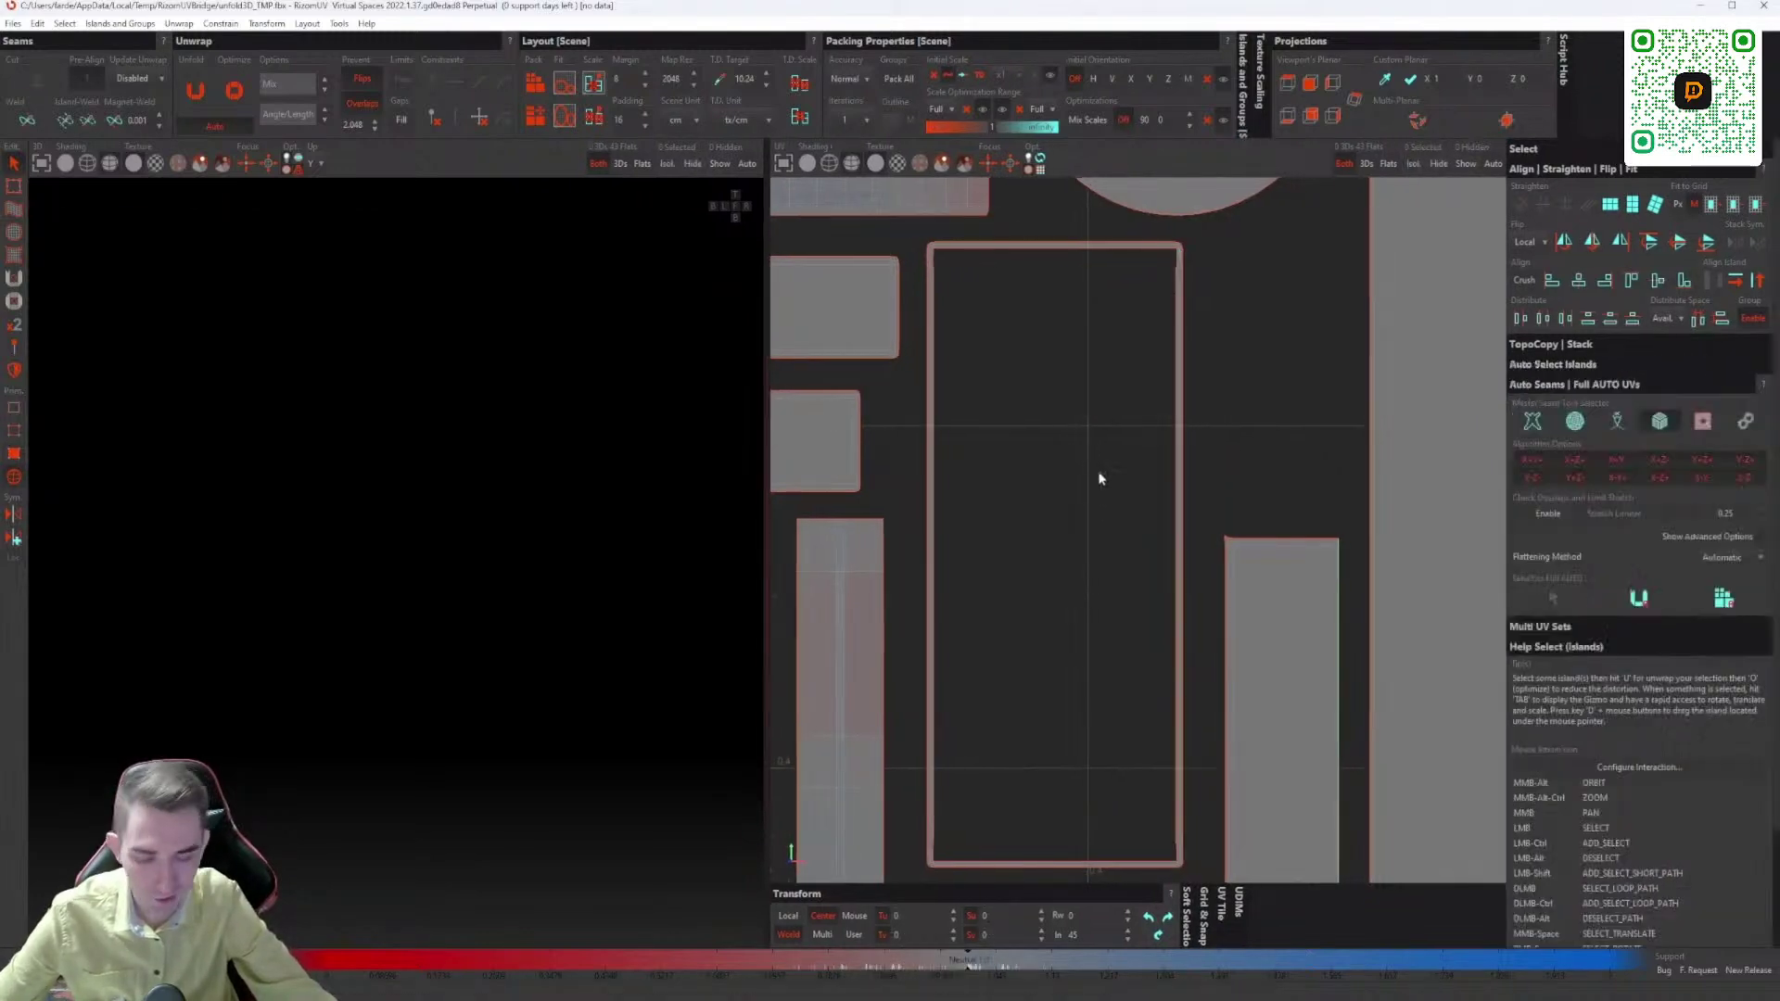
{"action": "scroll", "coordinate": [1067, 468], "scroll_direction": "down", "scroll_amount": 8}
{"action": "middle_click_drag", "start_coordinate": [1162, 510], "coordinate": [1136, 483]}
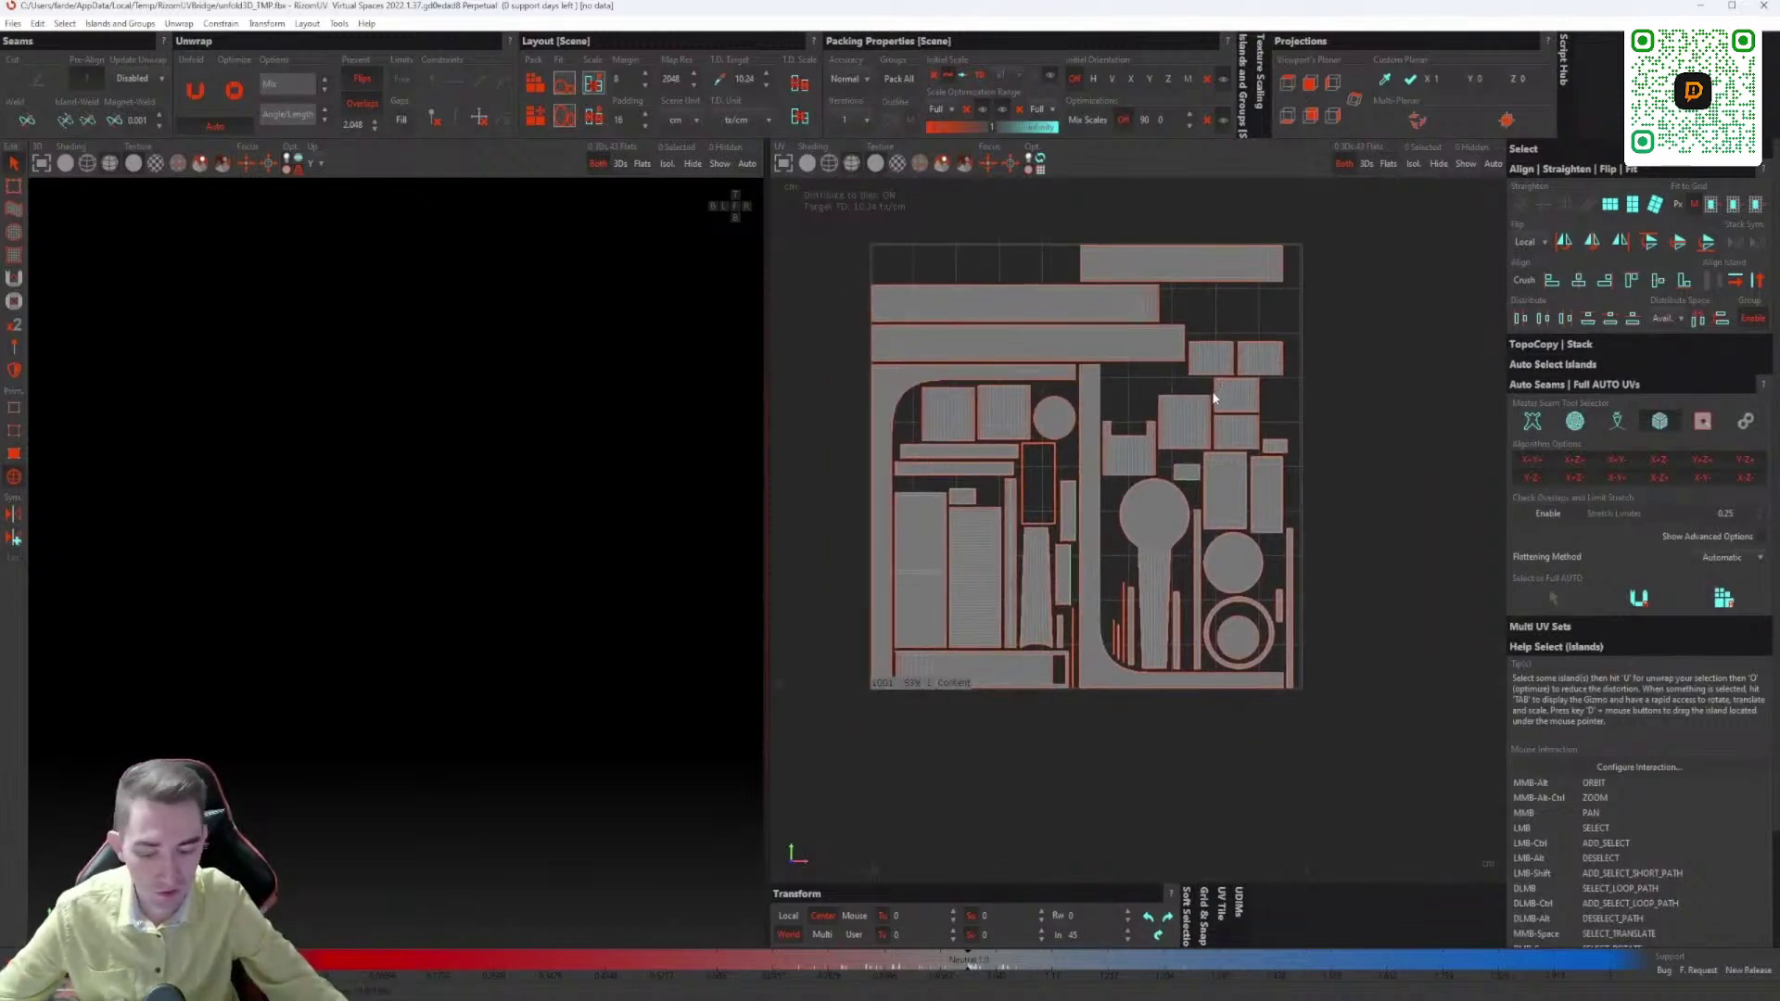
Step: Save the UV layout, return to 3ds Max and convert the object with the faucet to an Editable Poly
{"action": "key", "text": "ctrl+s"}
{"action": "key", "text": "alt+F4"}
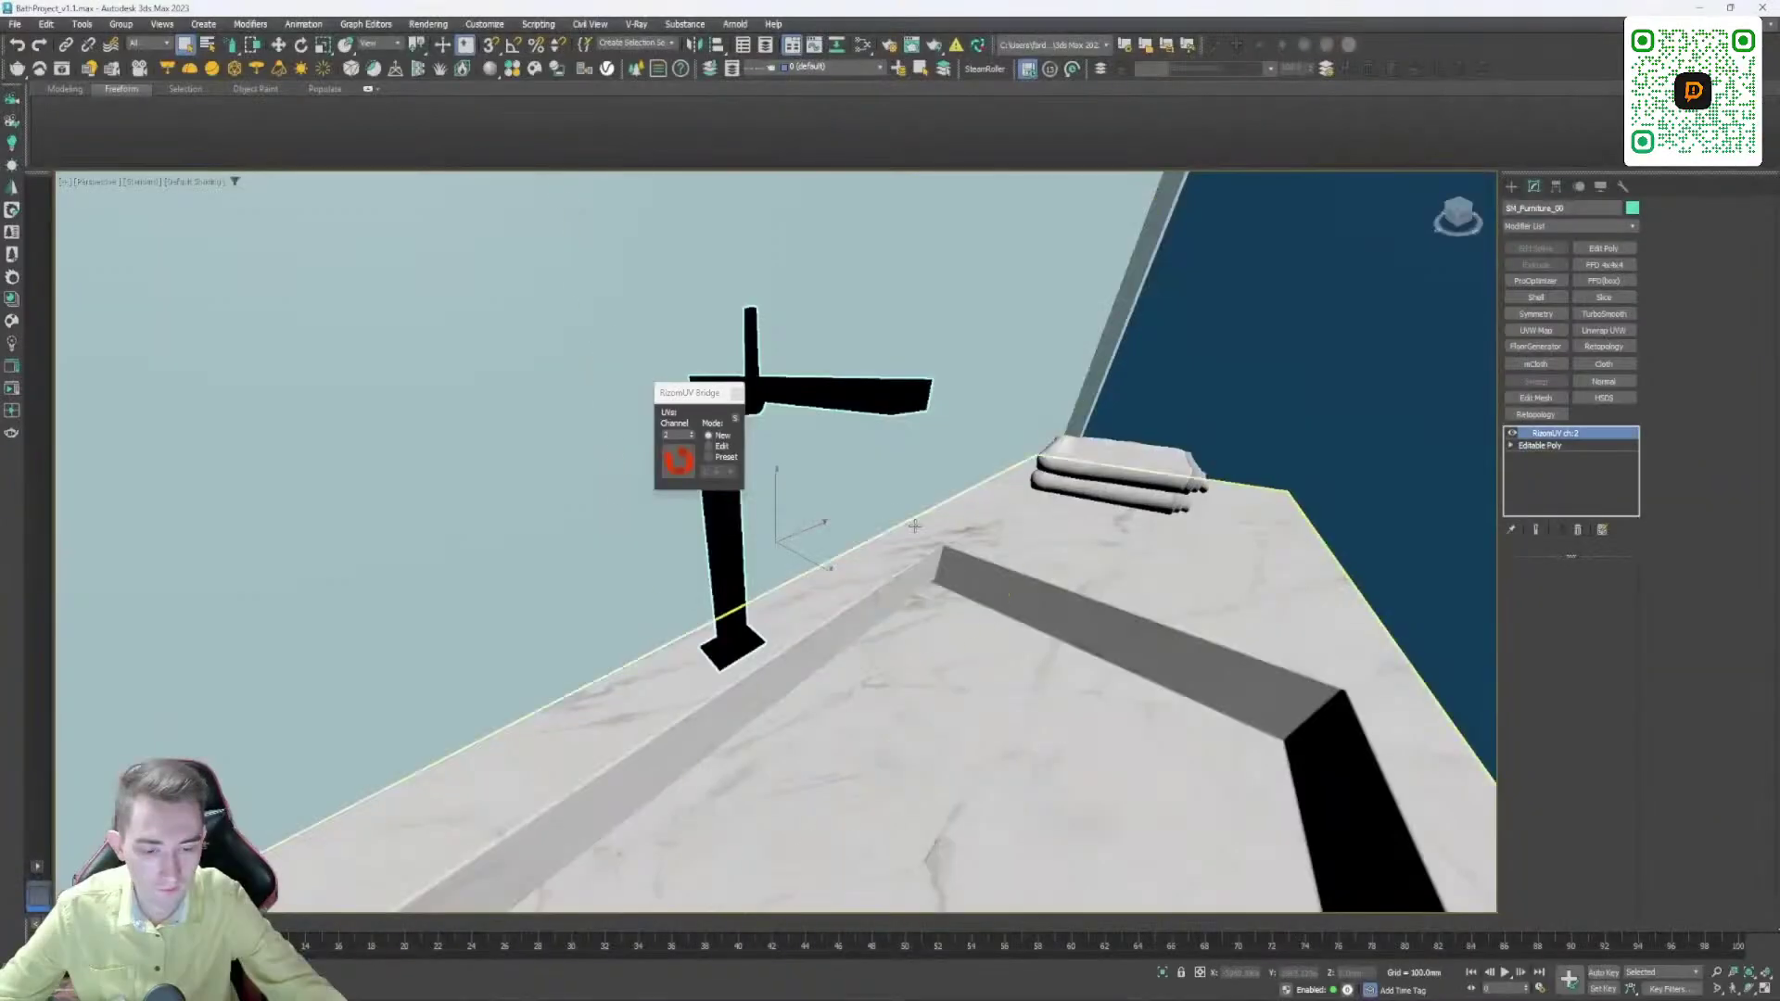
{"action": "right_click", "coordinate": [914, 525]}
{"action": "mouse_move", "coordinate": [982, 703]}
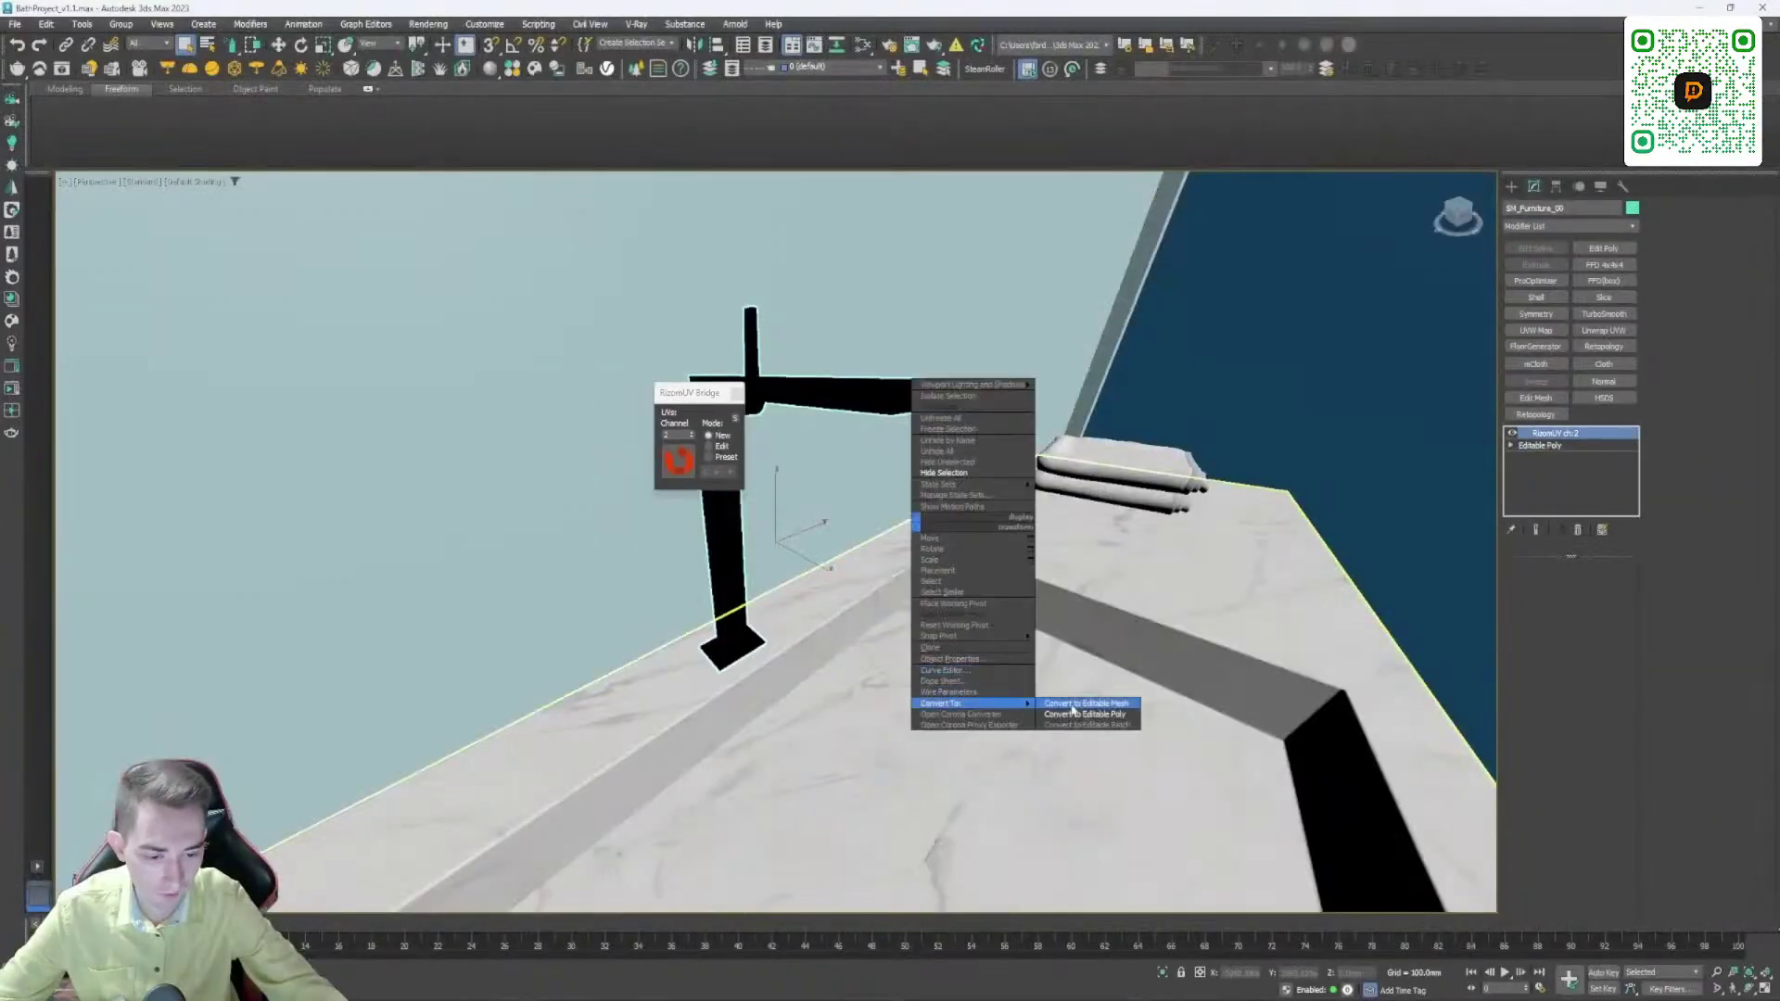
{"action": "left_click", "coordinate": [1111, 721]}
Step: Select the folded towel on the marble countertop and send it to RizomUV
{"action": "scroll", "coordinate": [743, 337], "scroll_direction": "down", "scroll_amount": 3}
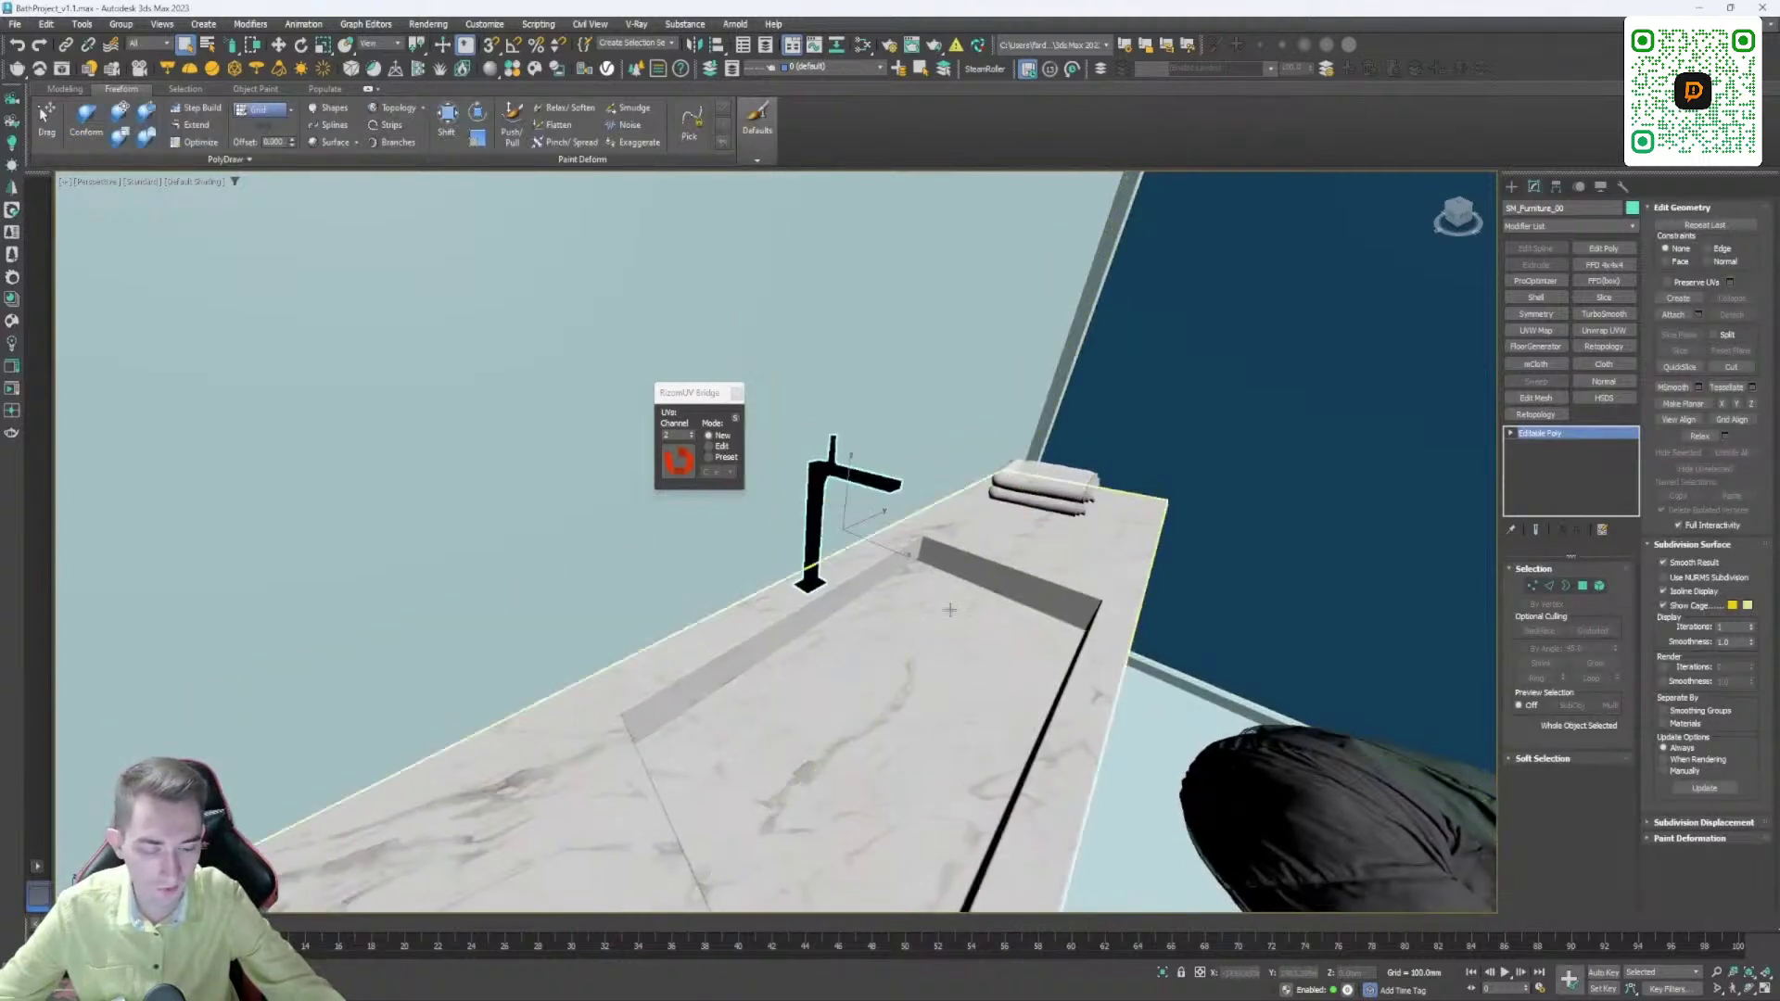
{"action": "mouse_move", "coordinate": [962, 627]}
{"action": "middle_mouse_down", "text": "alt"}
{"action": "mouse_move", "coordinate": [866, 624]}
{"action": "mouse_move", "coordinate": [952, 638]}
{"action": "middle_mouse_up", "text": "alt"}
{"action": "middle_click_drag", "start_coordinate": [890, 473], "coordinate": [897, 574]}
{"action": "scroll", "coordinate": [876, 561], "scroll_direction": "up", "scroll_amount": 7}
{"action": "scroll", "coordinate": [888, 589], "scroll_direction": "down", "scroll_amount": 2}
{"action": "left_click", "coordinate": [908, 613]}
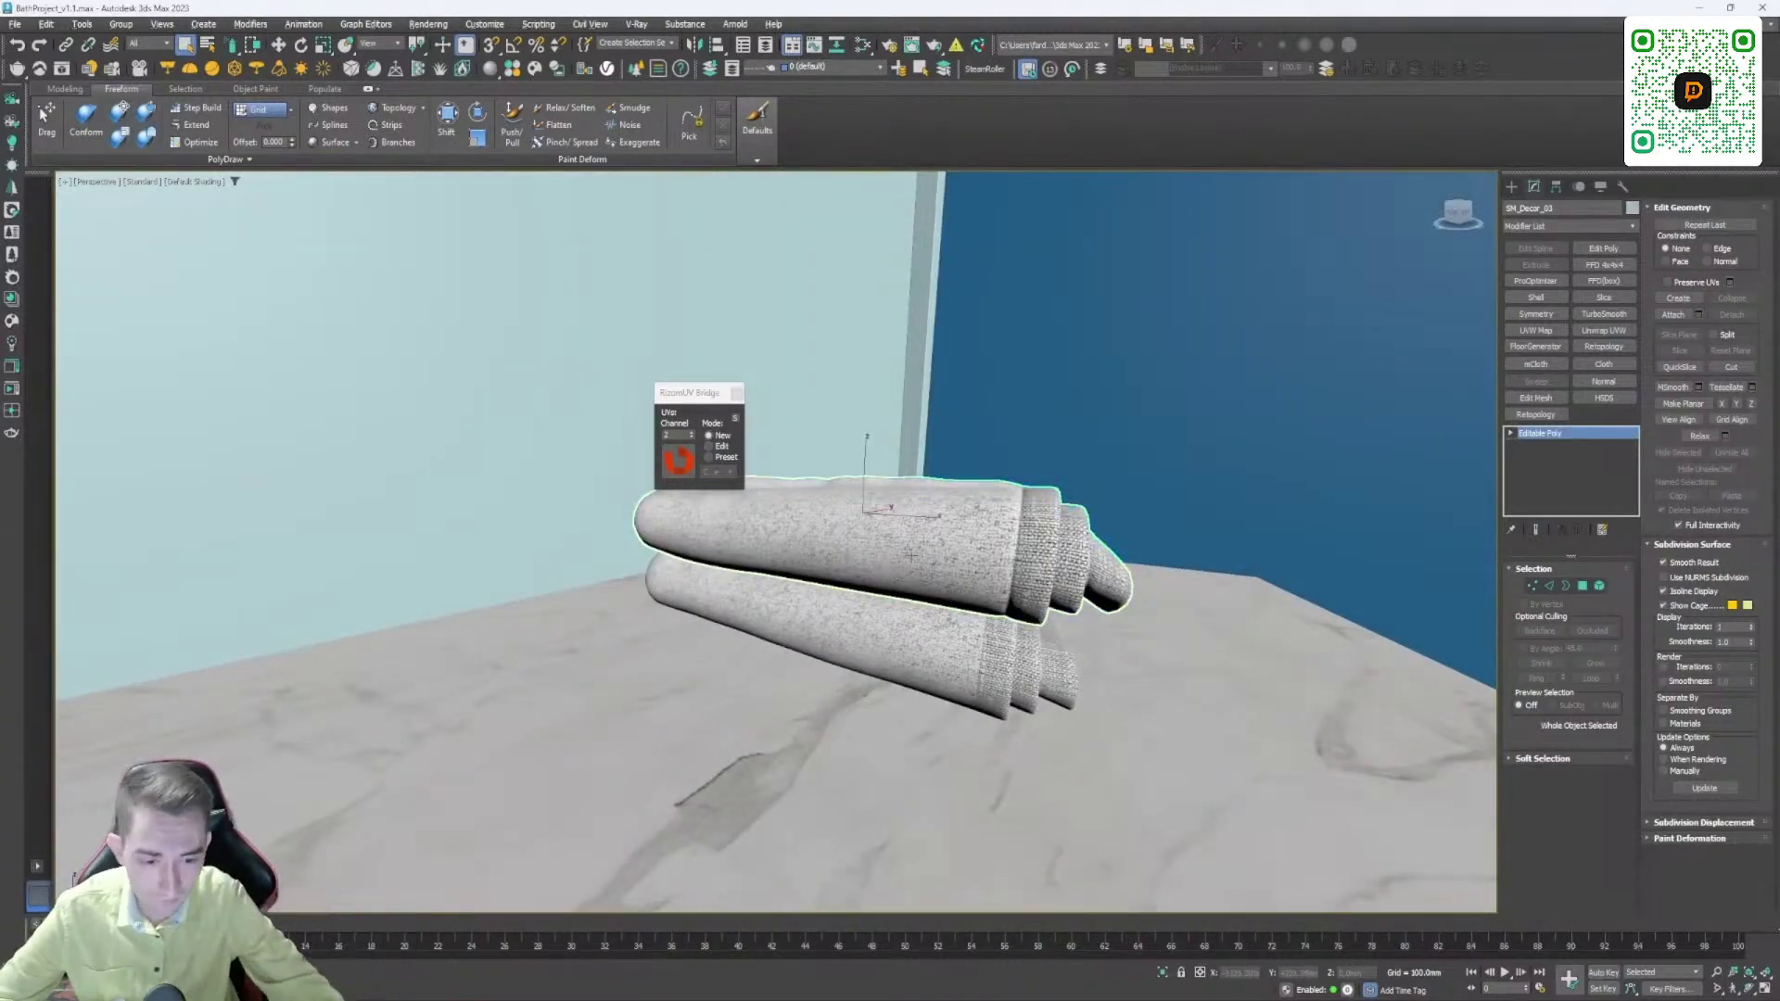
{"action": "middle_click_drag", "start_coordinate": [930, 555], "coordinate": [942, 701], "text": "alt"}
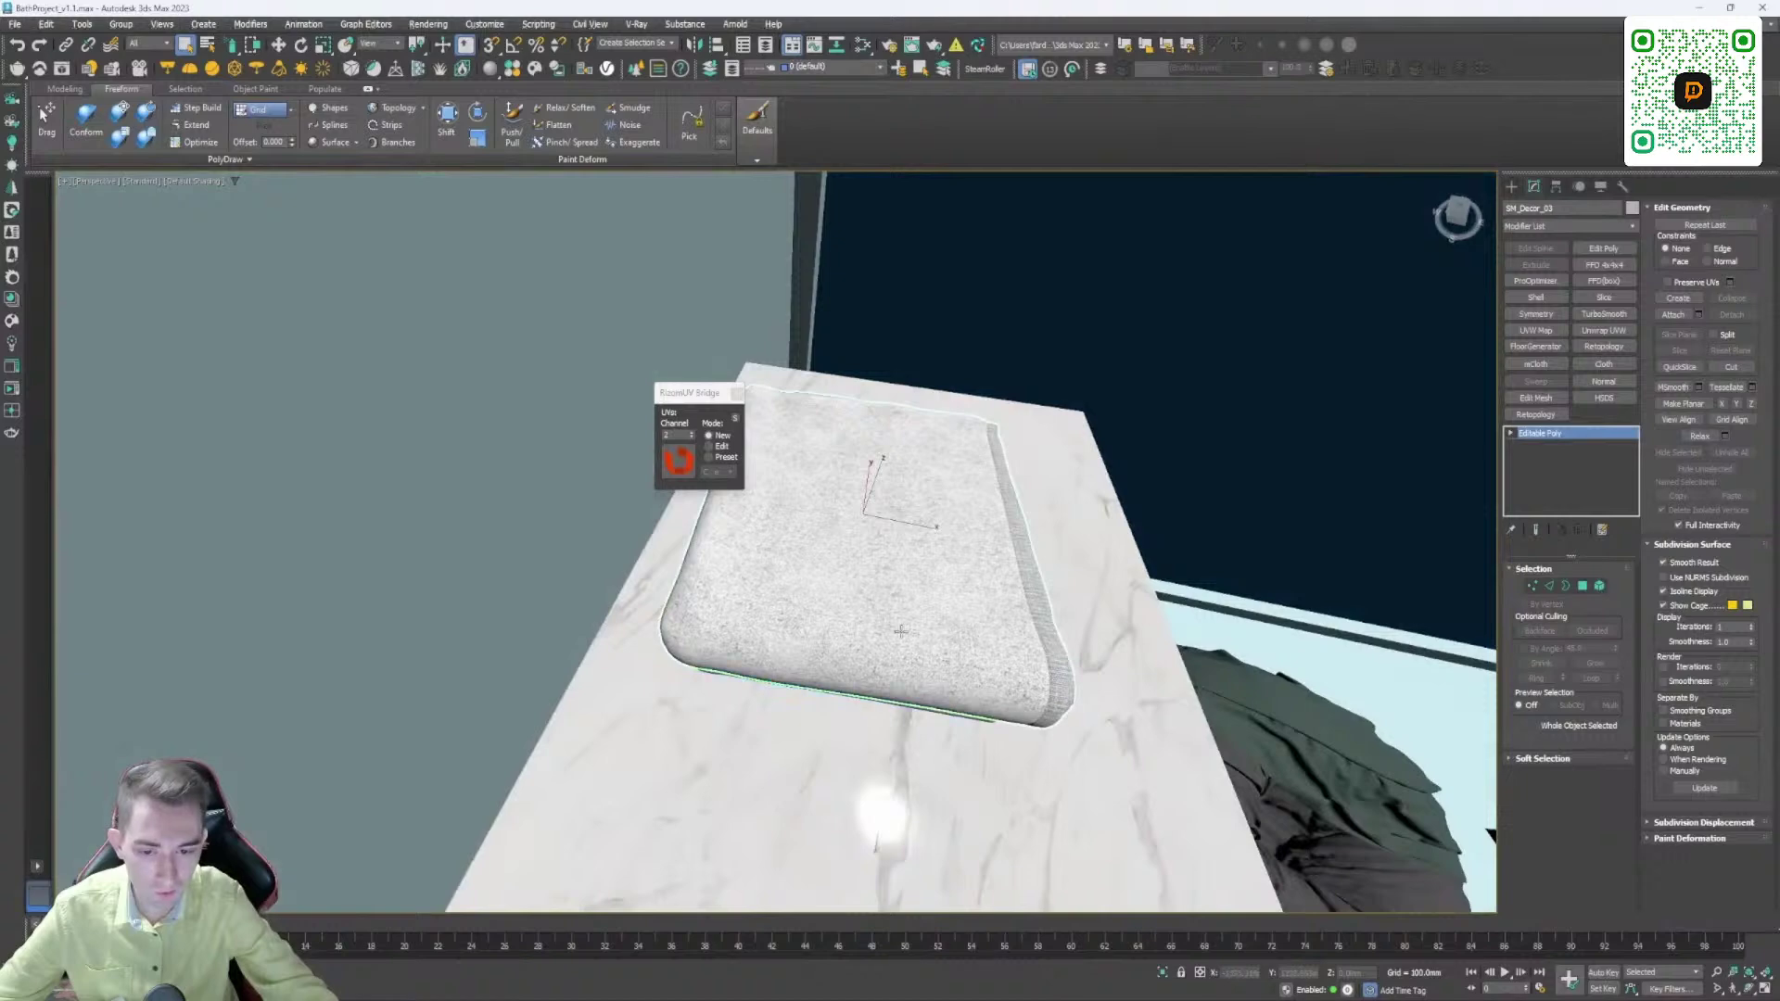
{"action": "left_click", "coordinate": [678, 461]}
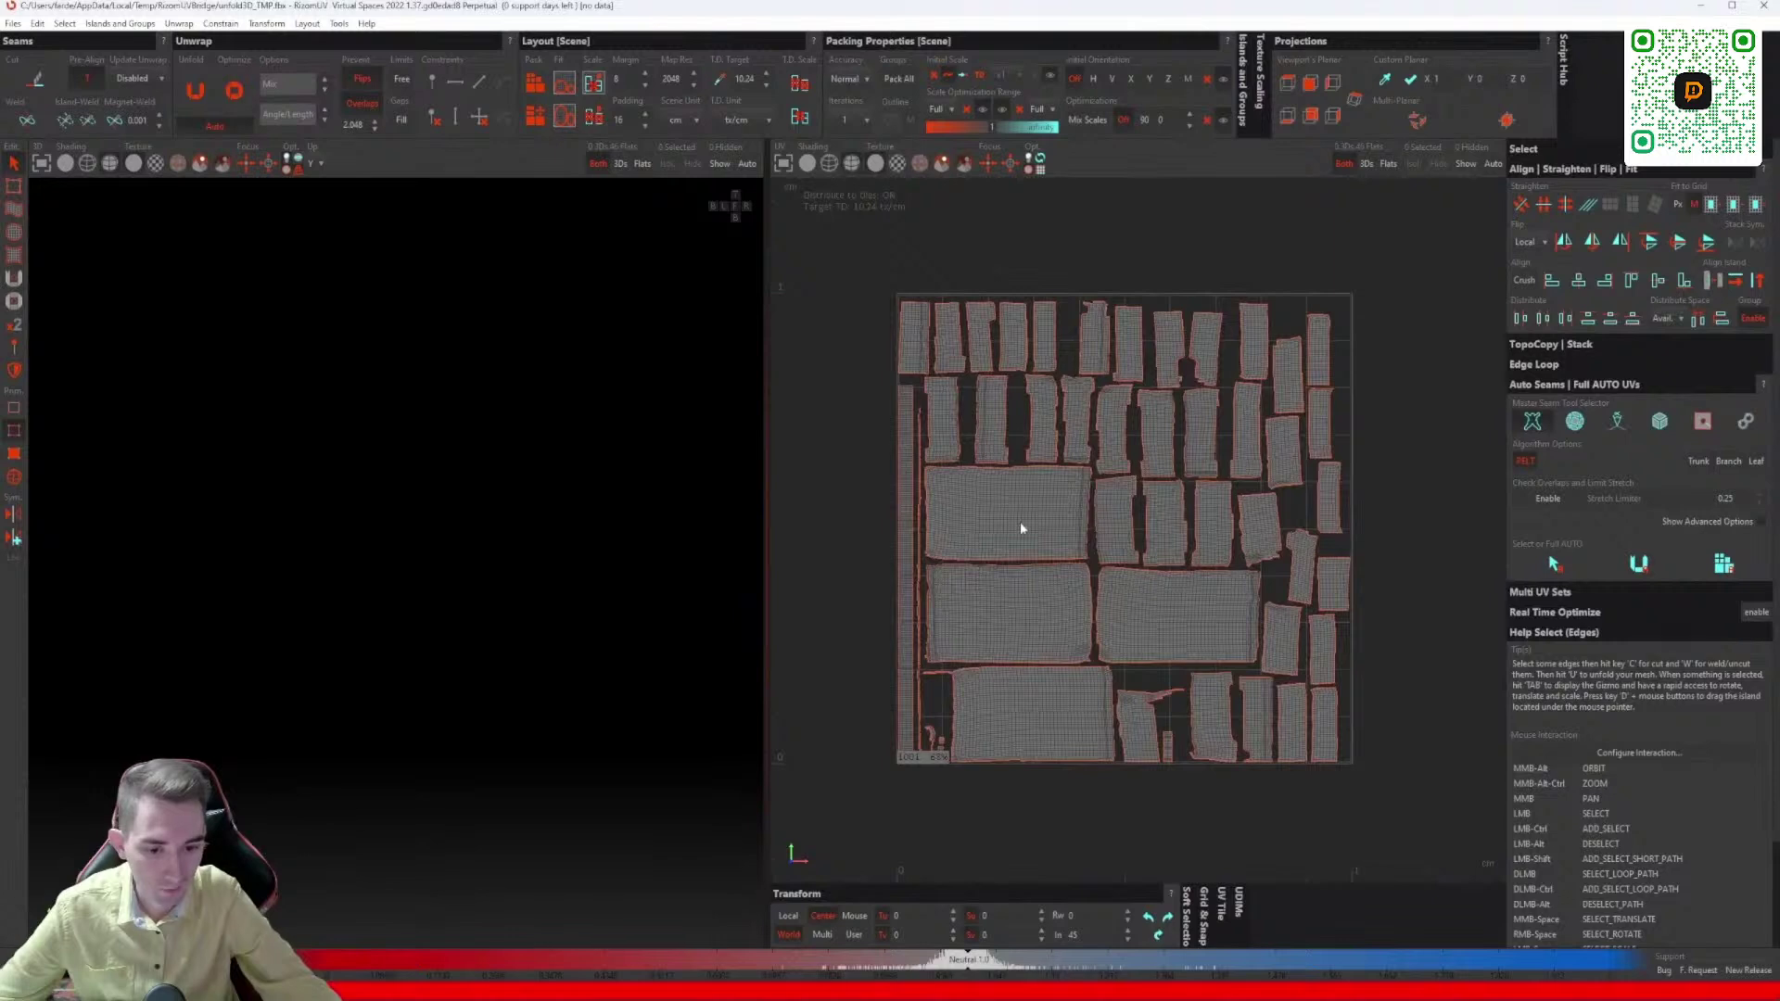
Step: Examine the towel's UV islands and the seams along its folded layers
{"action": "scroll", "coordinate": [994, 517], "scroll_direction": "up", "scroll_amount": 5}
{"action": "scroll", "coordinate": [915, 350], "scroll_direction": "down", "scroll_amount": 2}
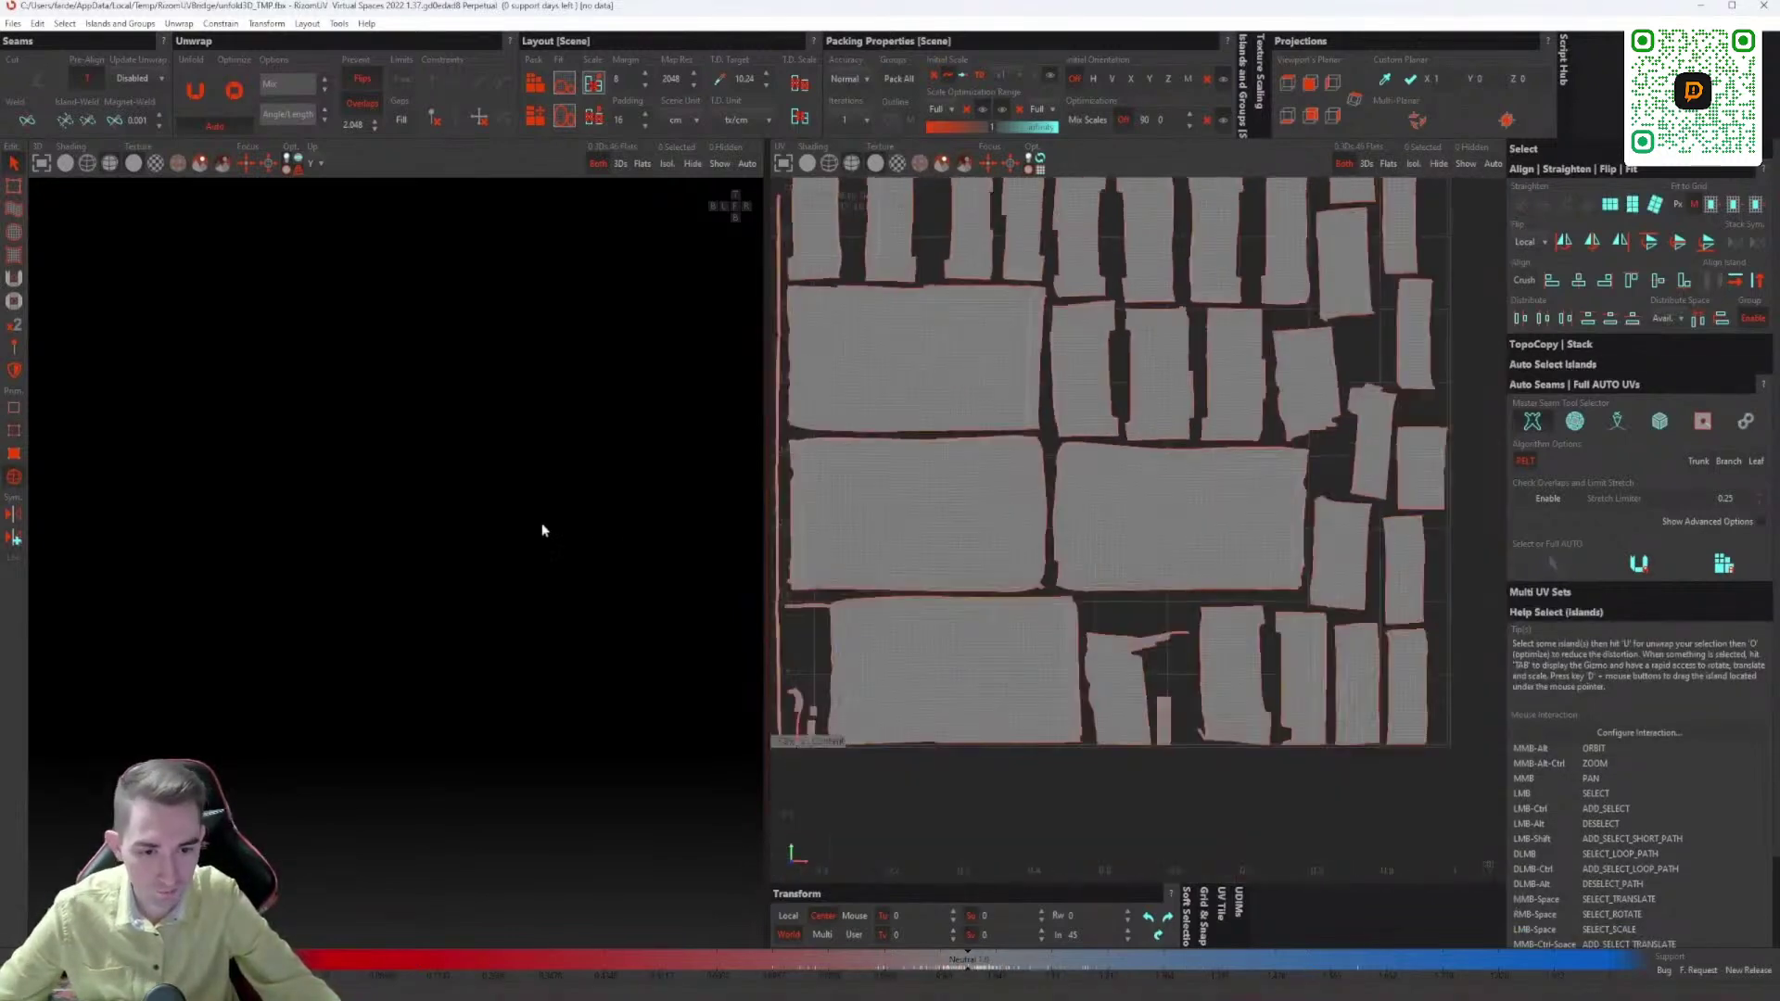
{"action": "middle_click_drag", "start_coordinate": [544, 530], "coordinate": [314, 609], "text": "alt"}
{"action": "scroll", "coordinate": [313, 608], "scroll_direction": "up", "scroll_amount": 10}
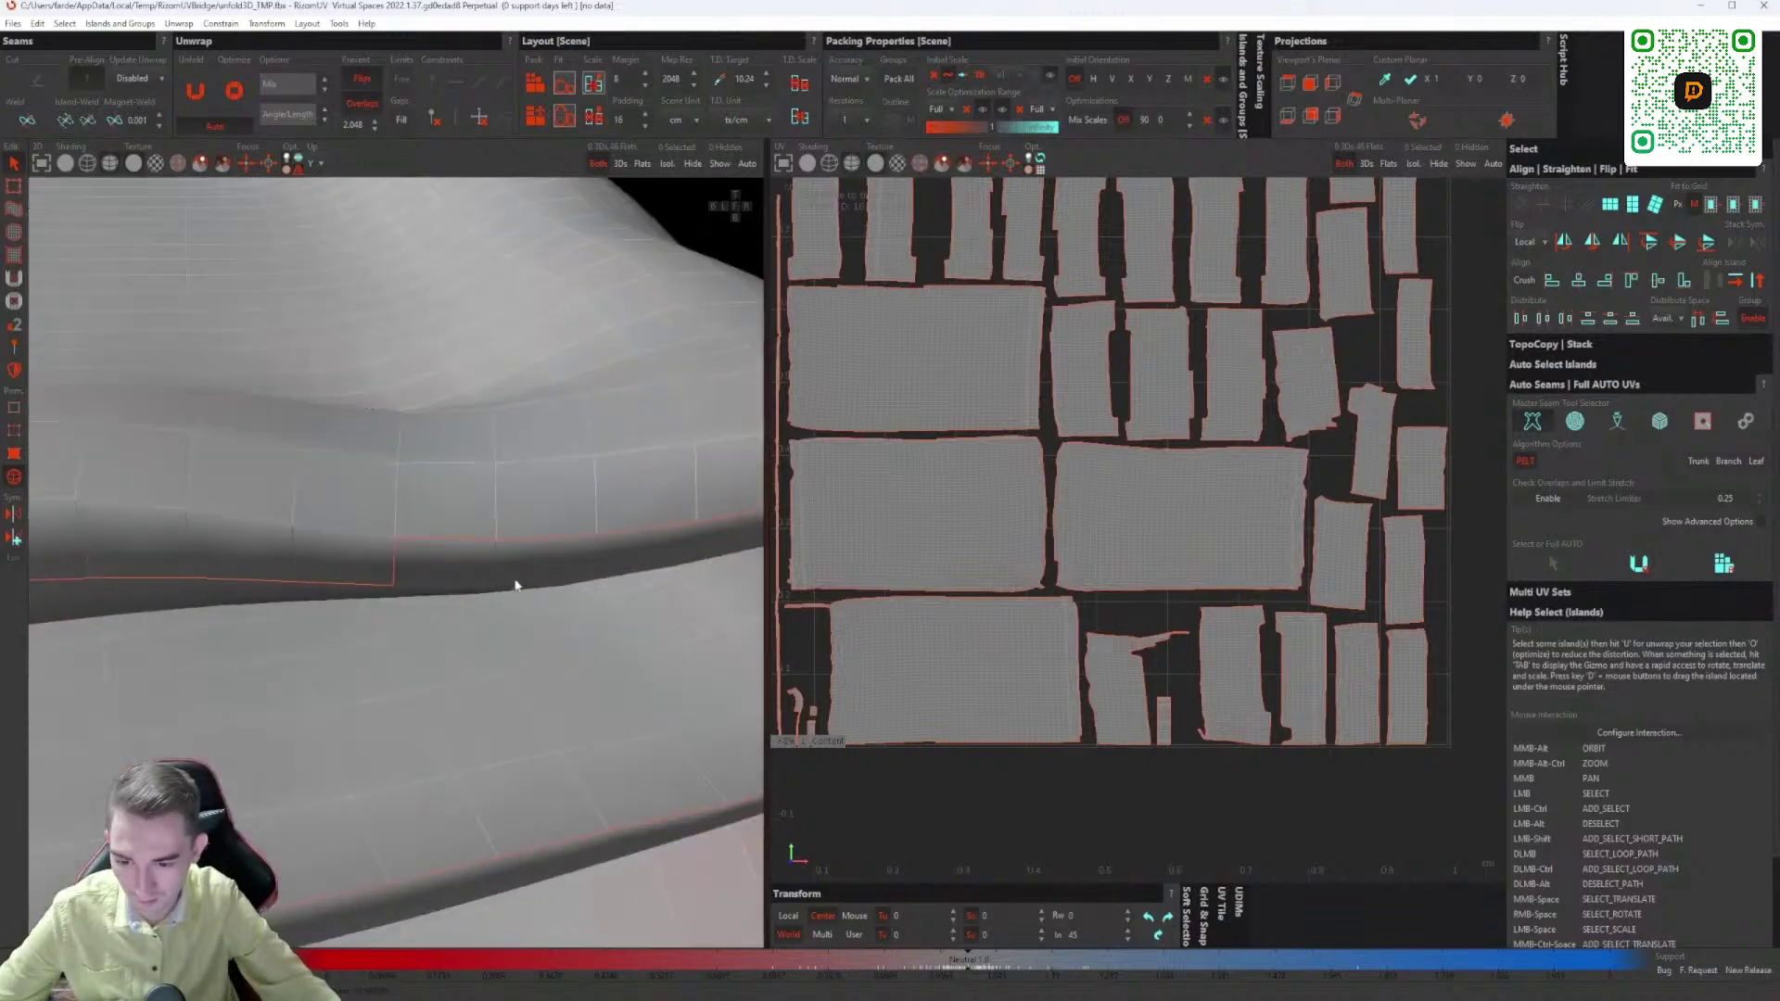
{"action": "middle_click_drag", "start_coordinate": [541, 507], "coordinate": [548, 570], "text": "alt"}
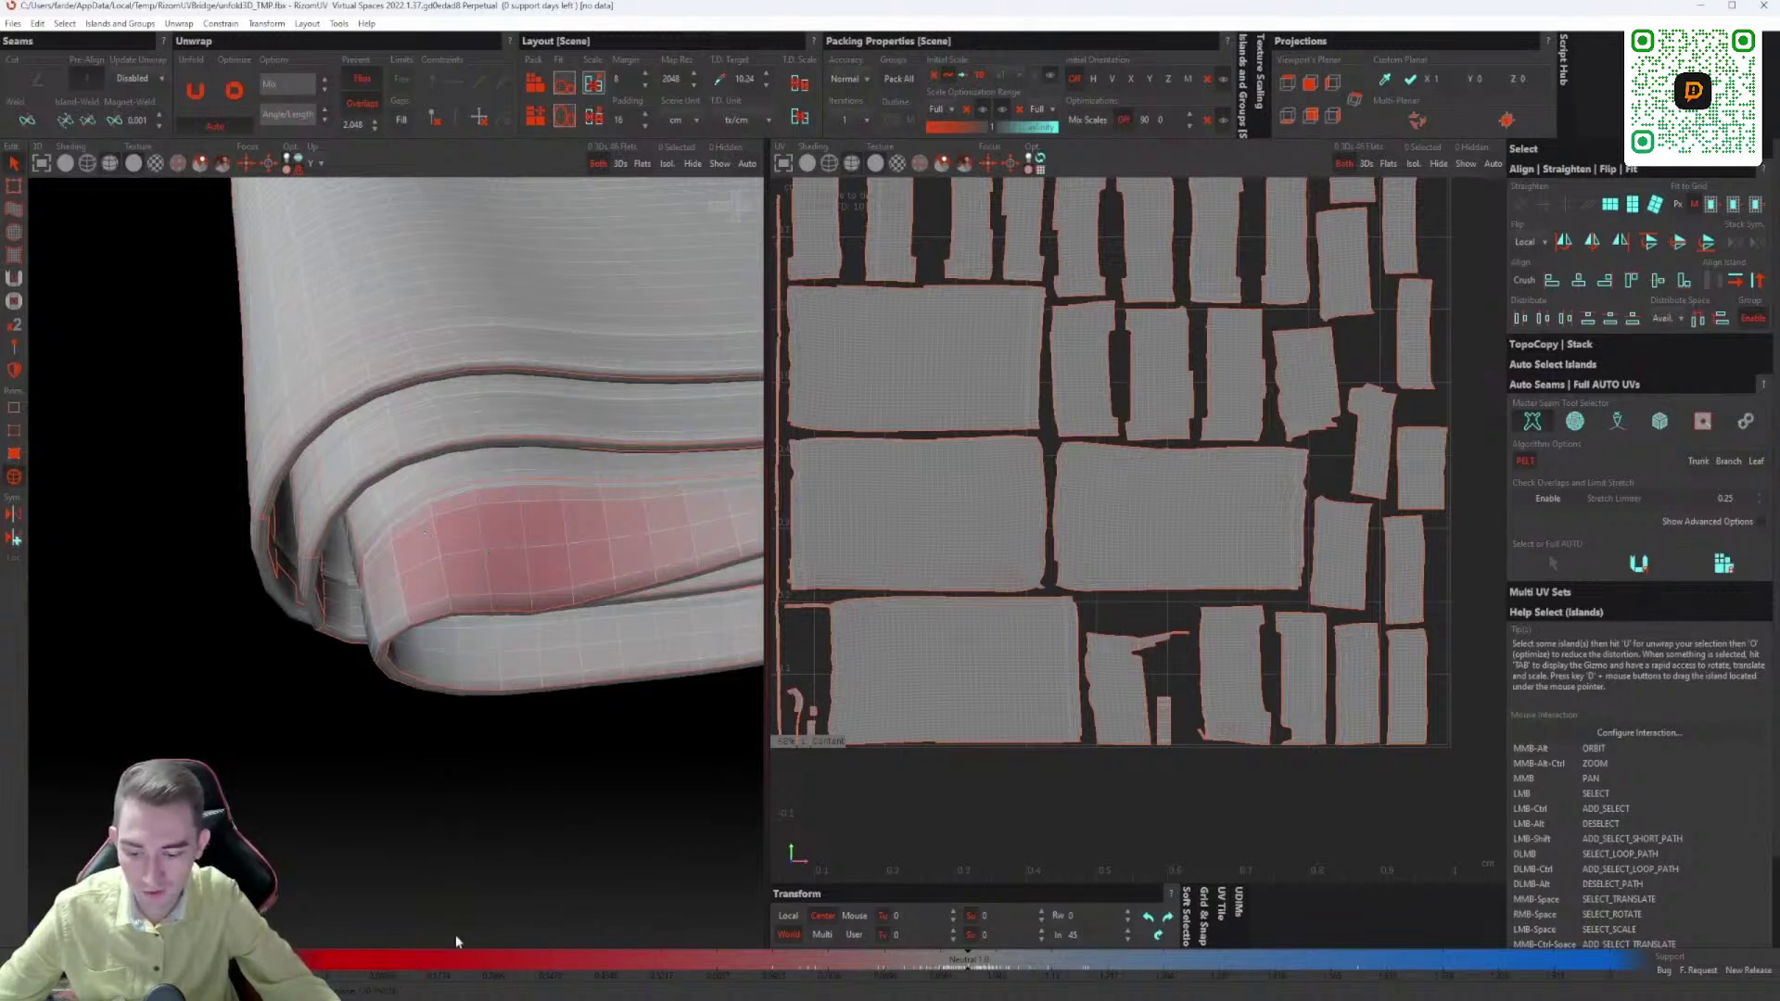
{"action": "middle_click_drag", "start_coordinate": [406, 696], "coordinate": [446, 577], "text": "alt"}
{"action": "middle_click_drag", "start_coordinate": [301, 576], "coordinate": [374, 527], "text": "alt"}
Step: Select the long strip island of the towel's inner fold and optimize it
{"action": "left_click", "coordinate": [408, 569]}
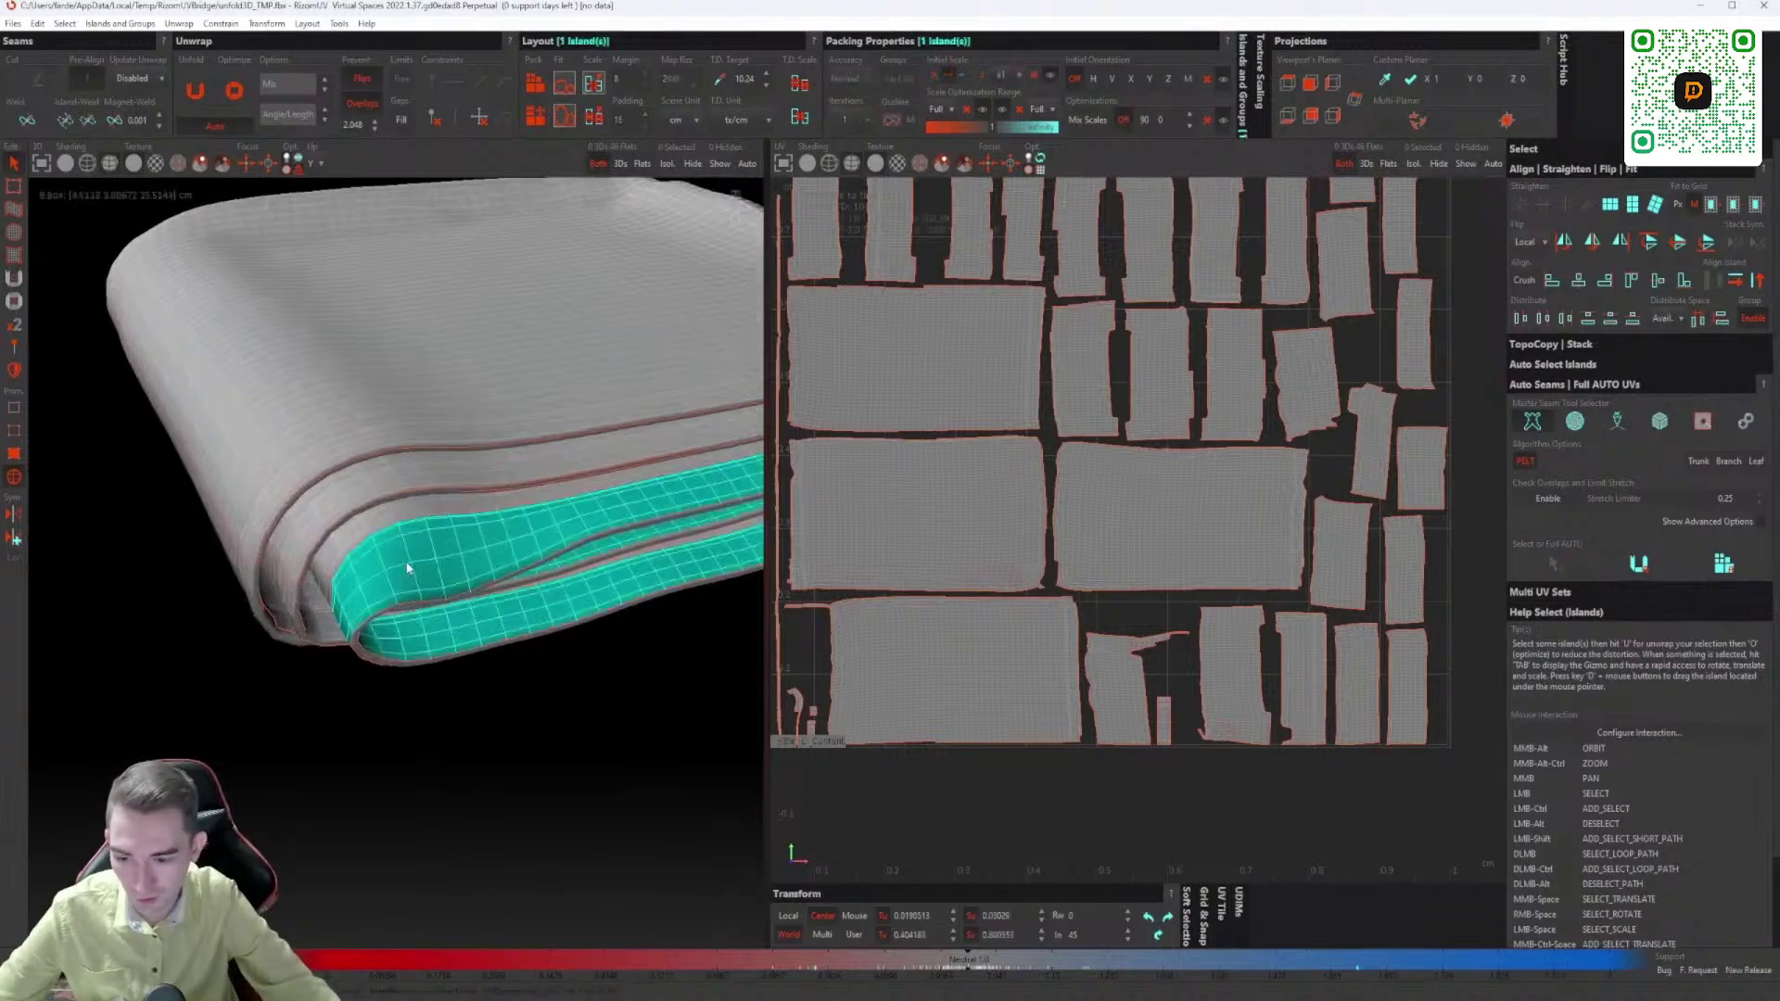
{"action": "scroll", "coordinate": [866, 385], "scroll_direction": "down", "scroll_amount": 3}
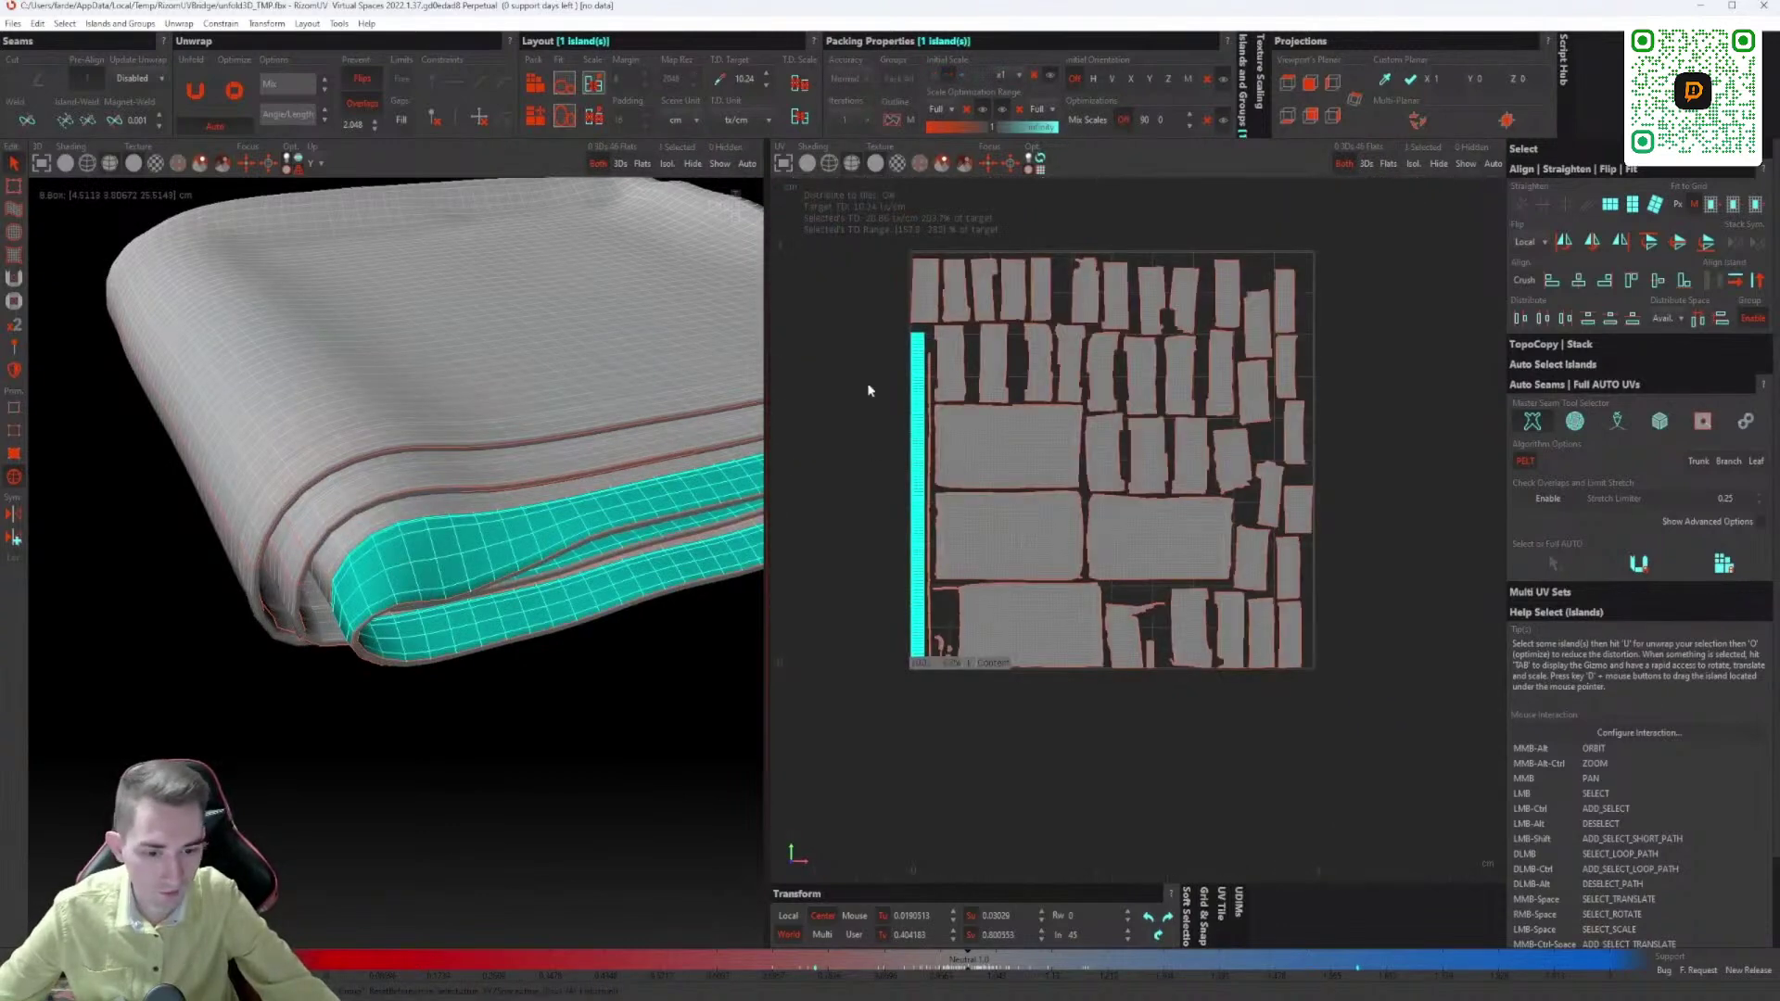
{"action": "scroll", "coordinate": [803, 385], "scroll_direction": "up", "scroll_amount": 5}
{"action": "left_click", "coordinate": [879, 544]}
{"action": "scroll", "coordinate": [879, 545], "scroll_direction": "up", "scroll_amount": 3}
{"action": "left_click", "coordinate": [918, 490]}
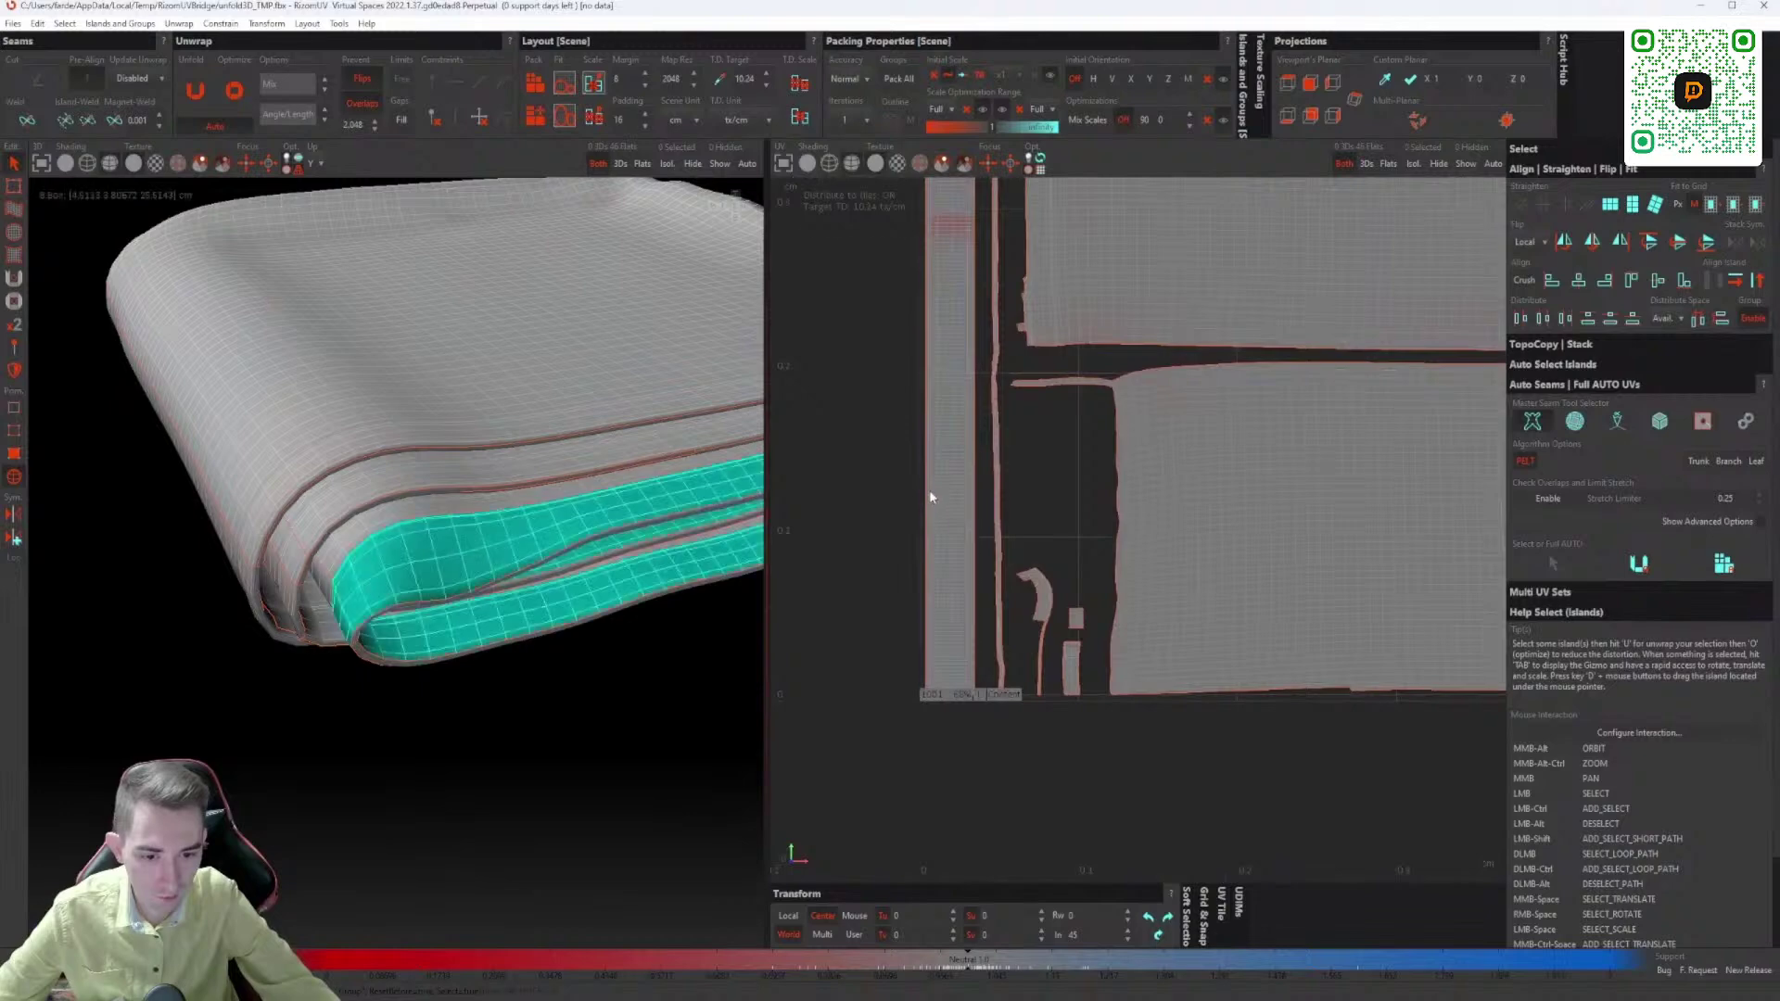
{"action": "scroll", "coordinate": [930, 489], "scroll_direction": "down", "scroll_amount": 3}
{"action": "scroll", "coordinate": [962, 653], "scroll_direction": "up", "scroll_amount": 1}
{"action": "middle_click_drag", "start_coordinate": [963, 653], "coordinate": [984, 668]}
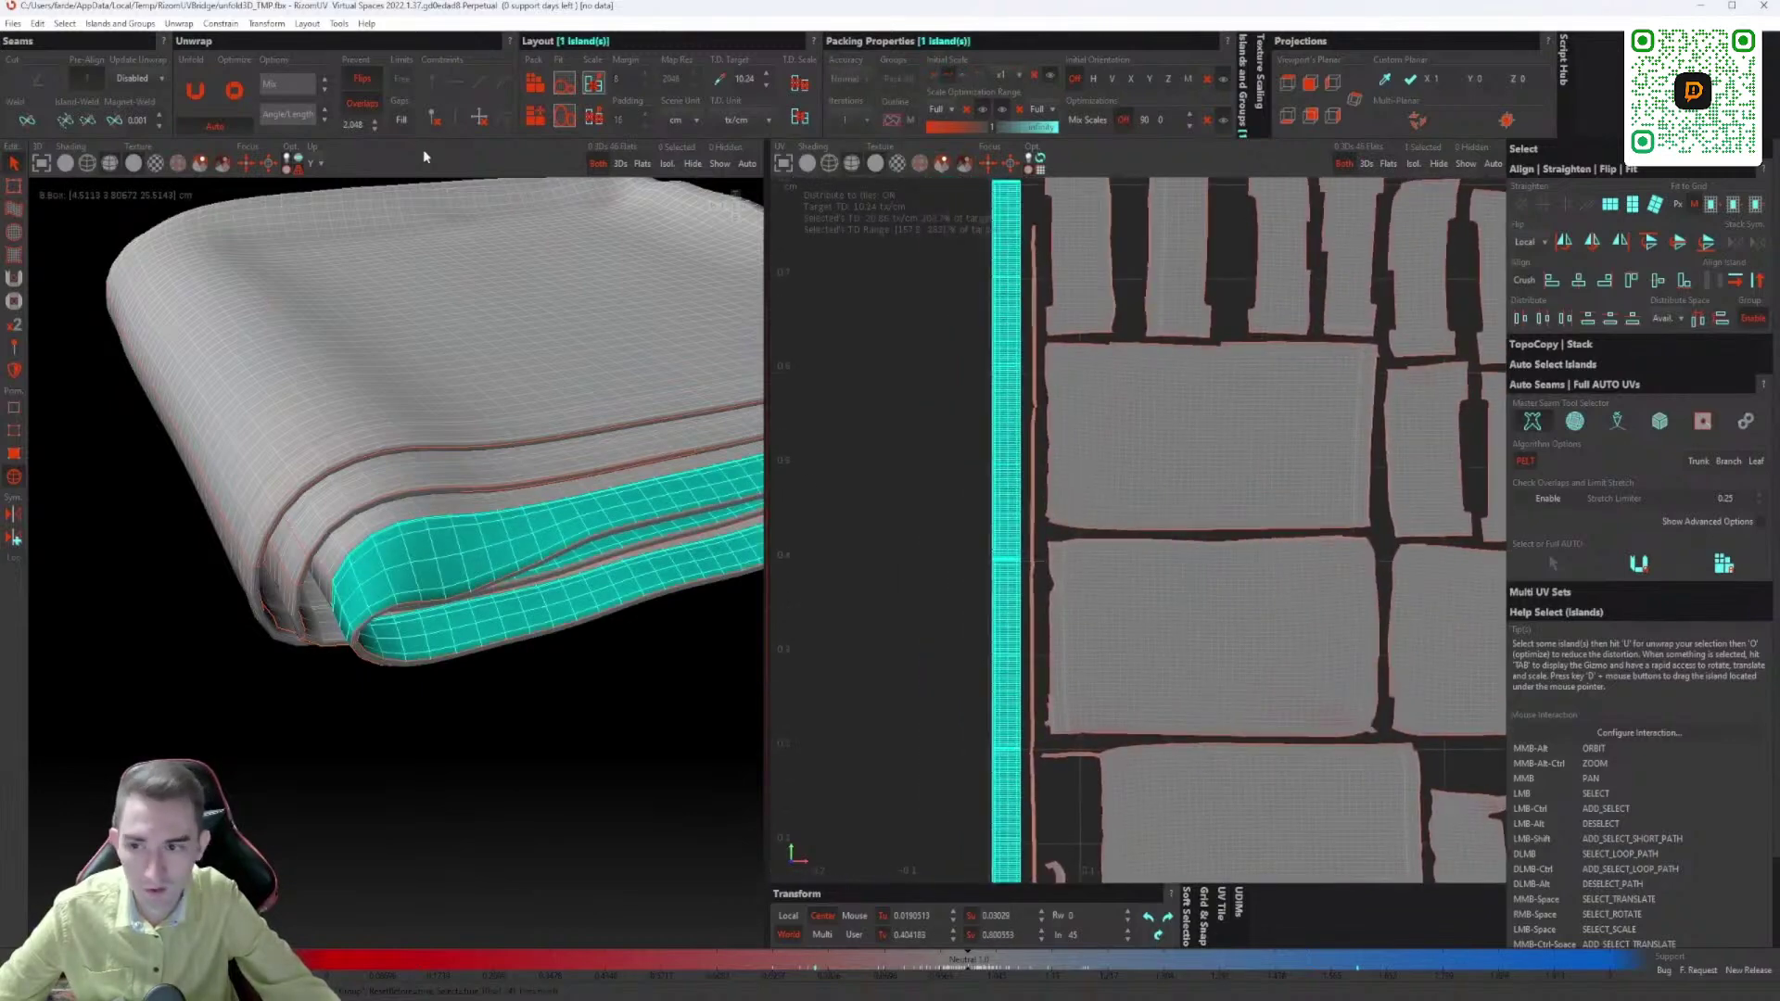
{"action": "left_click", "coordinate": [236, 98]}
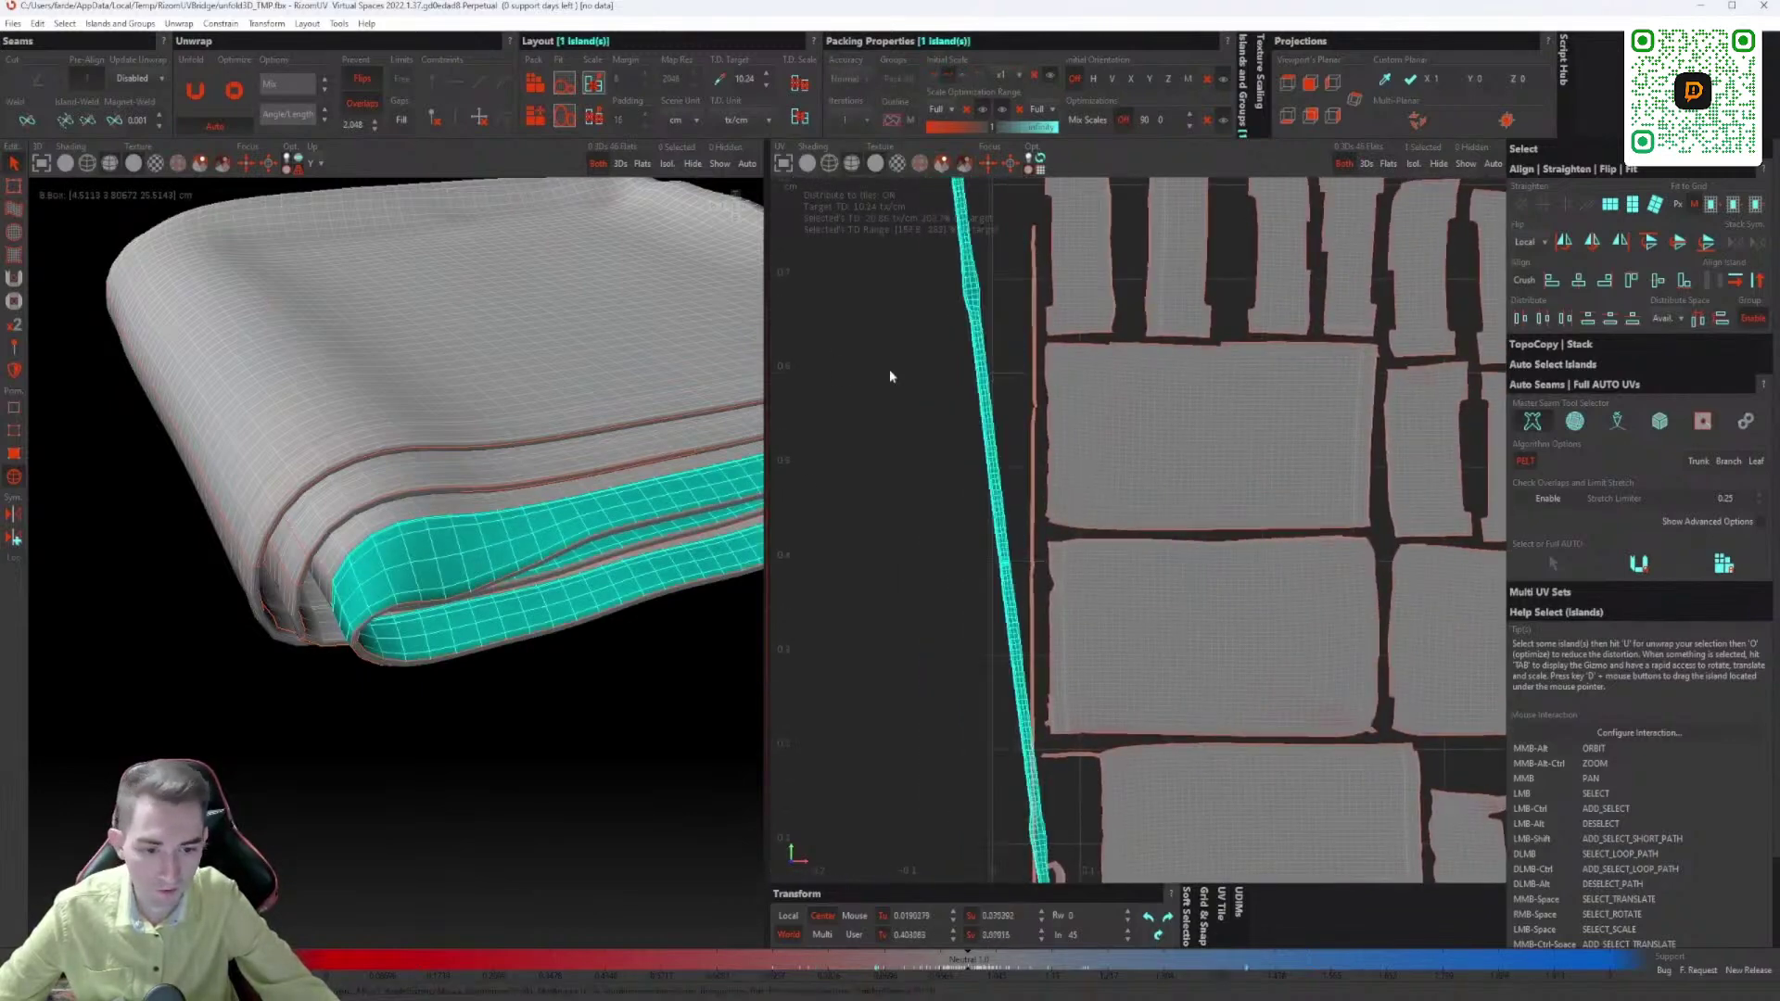
Step: Reselect the towel's long strip island in the UV layout and unfold it
{"action": "scroll", "coordinate": [888, 369], "scroll_direction": "down", "scroll_amount": 4}
{"action": "scroll", "coordinate": [1078, 473], "scroll_direction": "down", "scroll_amount": 2}
{"action": "left_click", "coordinate": [1079, 473]}
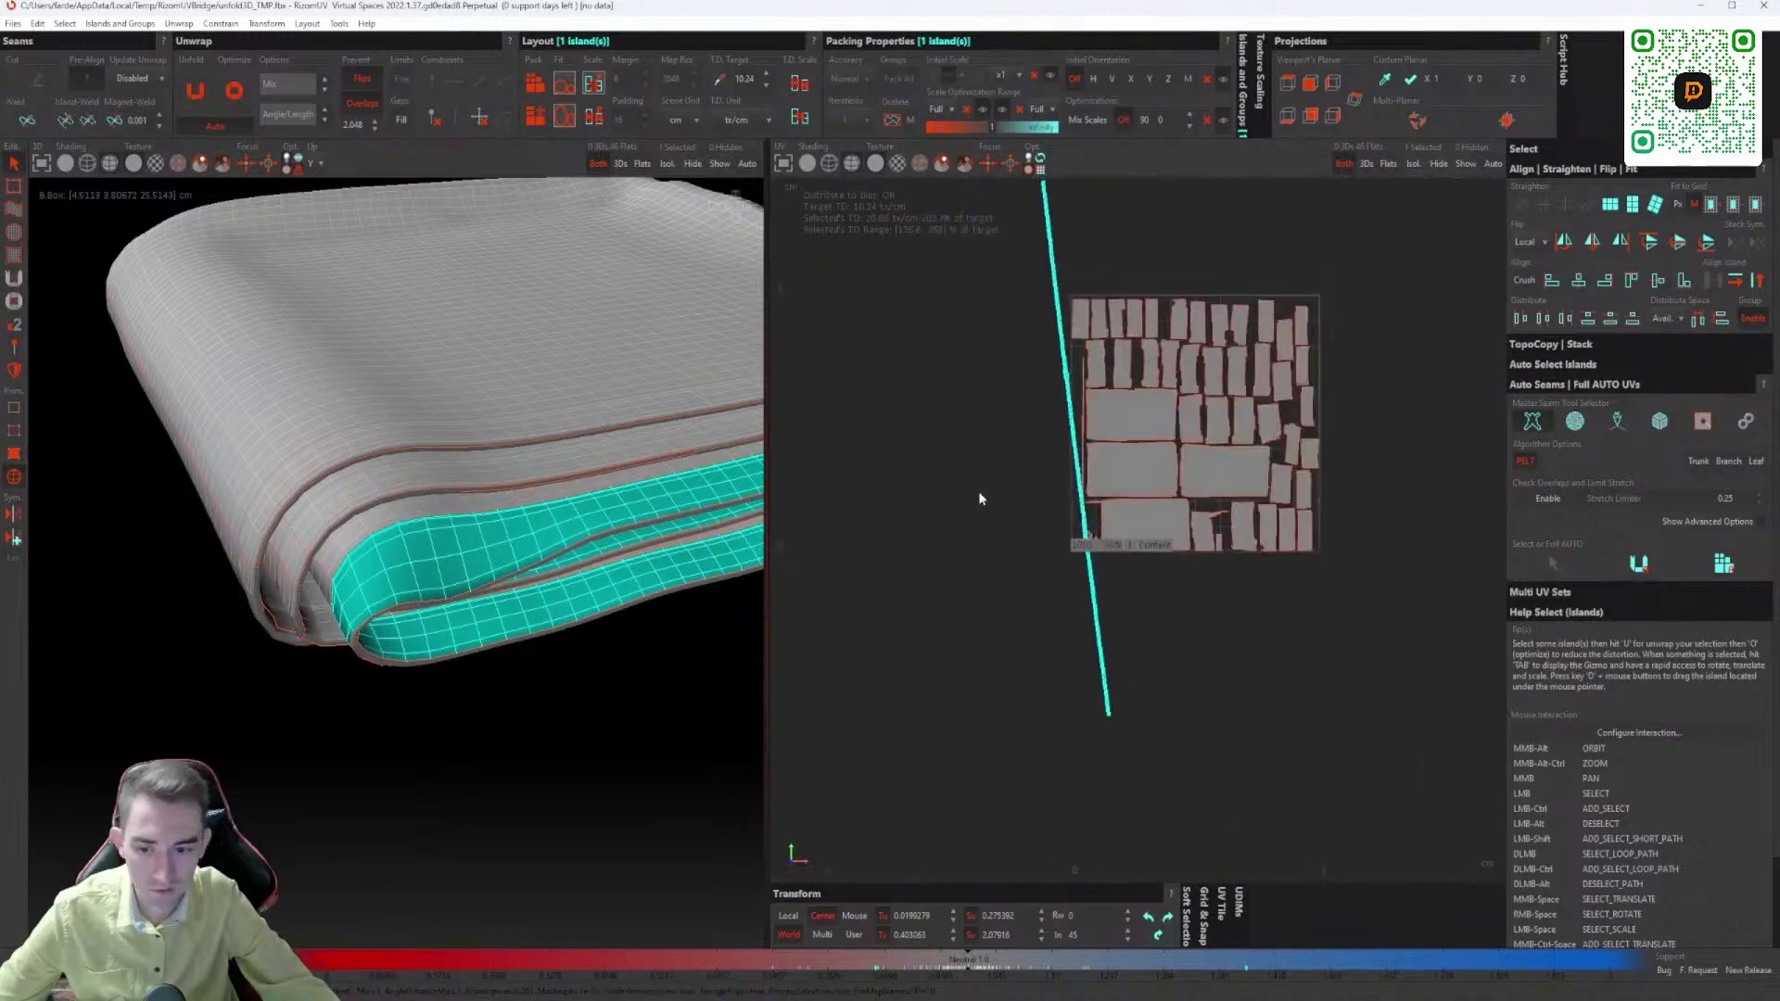
{"action": "scroll", "coordinate": [453, 556], "scroll_direction": "up", "scroll_amount": 4}
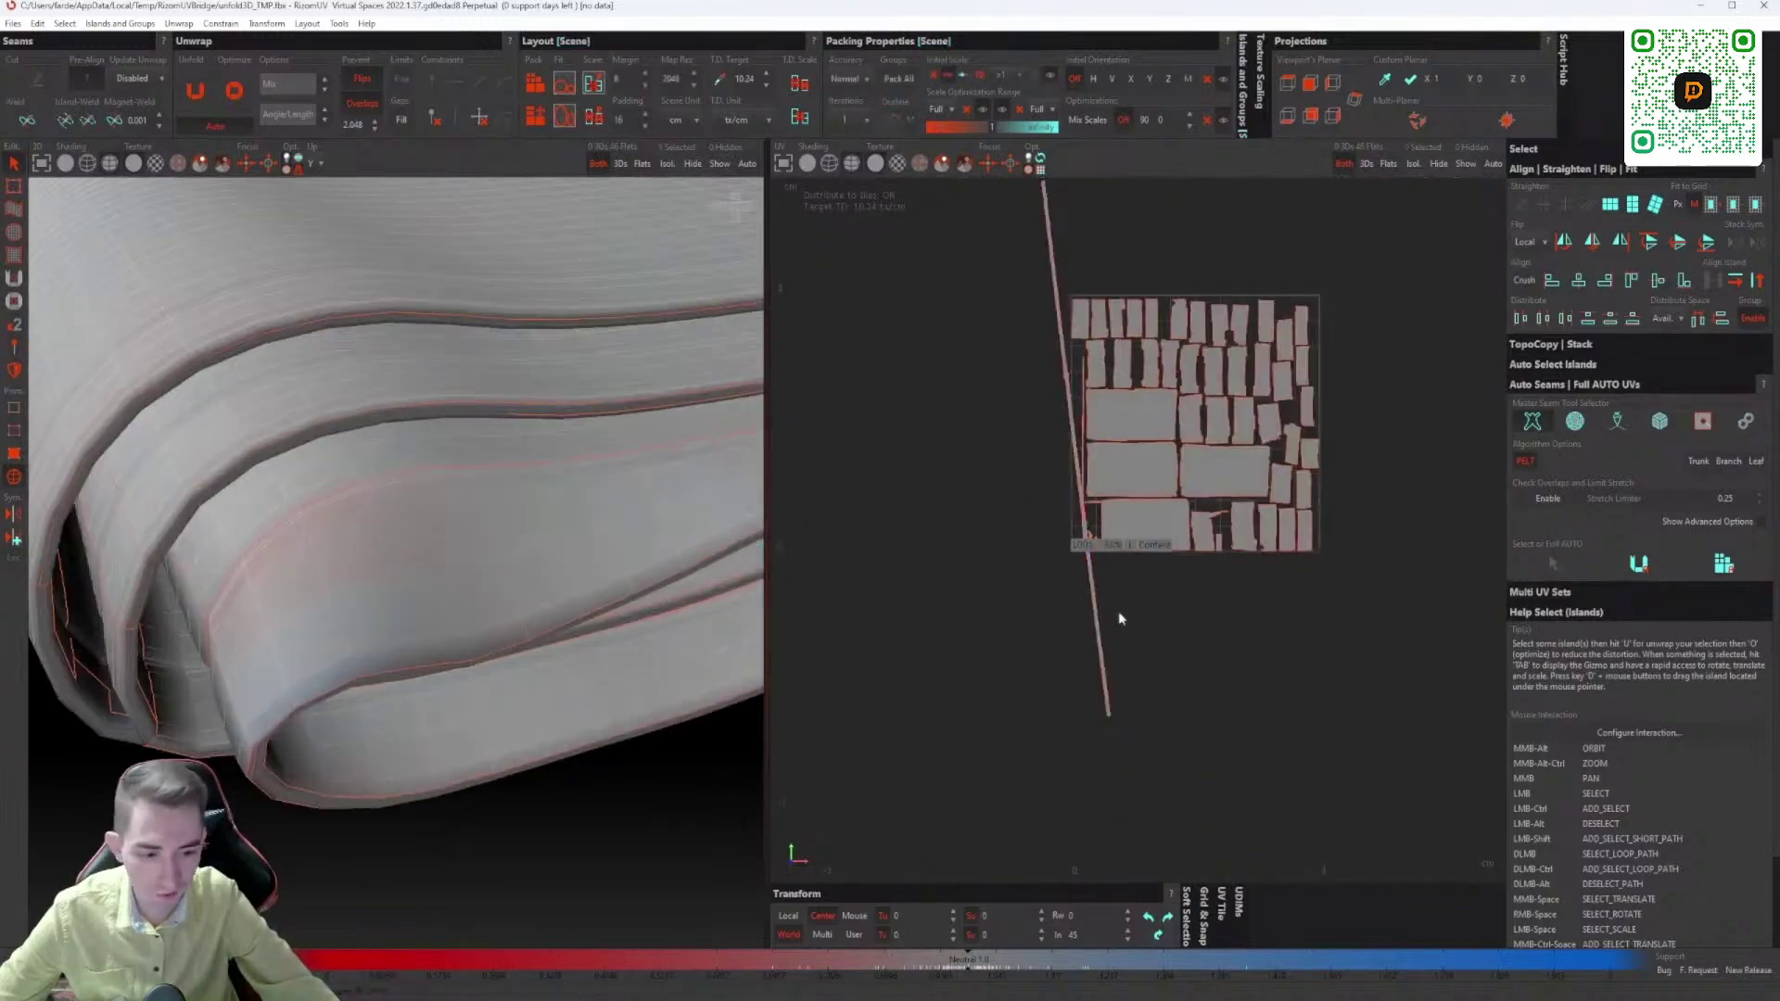
{"action": "left_click", "coordinate": [1118, 619]}
{"action": "left_click", "coordinate": [202, 97]}
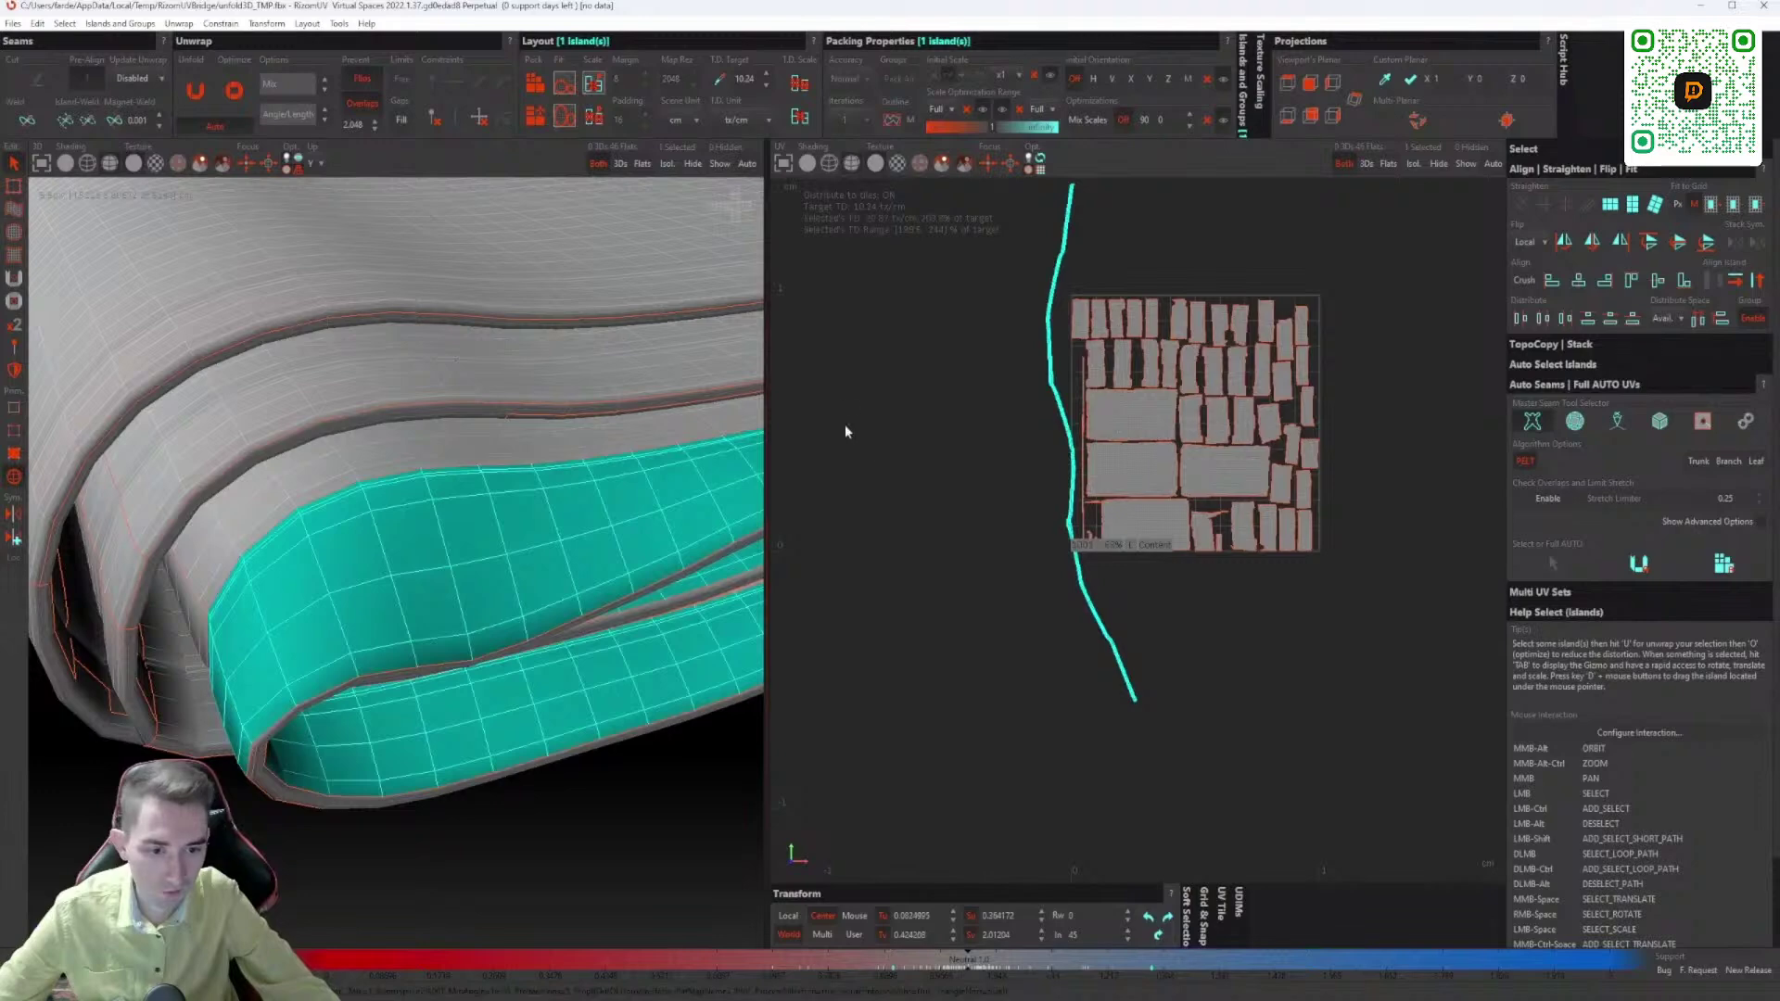
Step: Cut the towel's long strip UV island straight across at its upper bend
{"action": "left_click", "coordinate": [956, 539]}
{"action": "middle_click_drag", "start_coordinate": [440, 563], "coordinate": [347, 569], "text": "alt"}
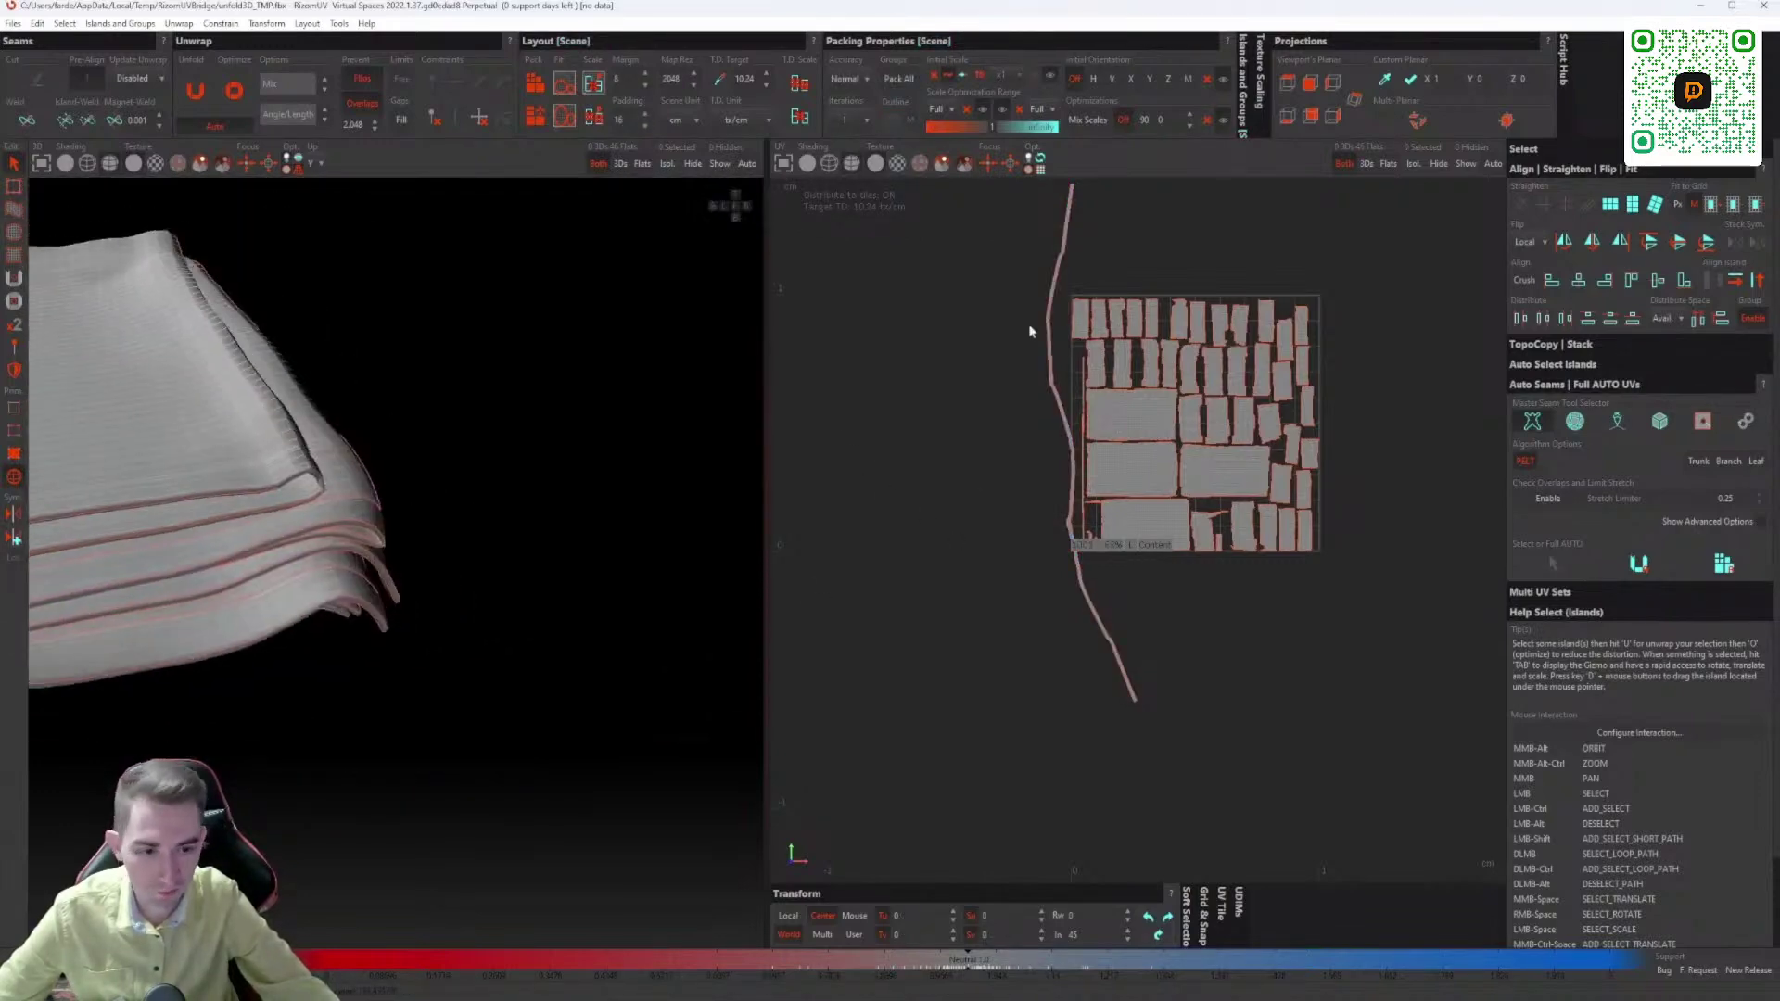
{"action": "scroll", "coordinate": [1030, 331], "scroll_direction": "up", "scroll_amount": 10}
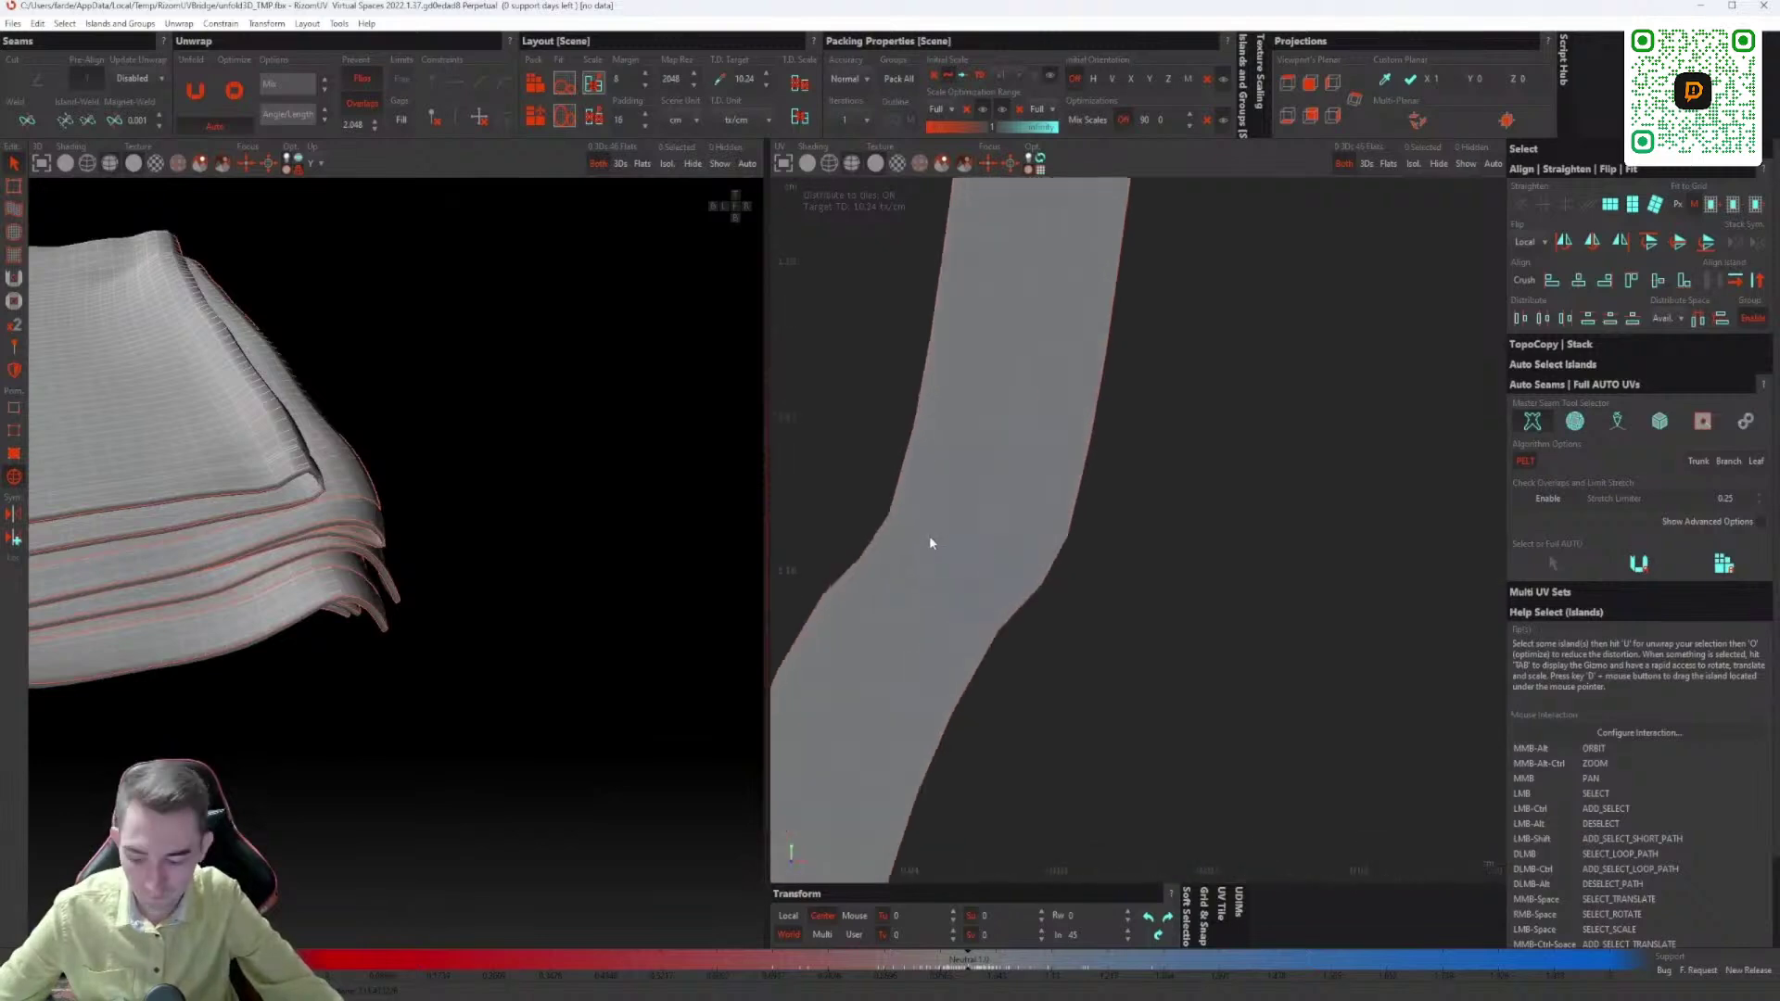
{"action": "key", "text": "F2"}
{"action": "left_click", "coordinate": [927, 568]}
{"action": "scroll", "coordinate": [927, 568], "scroll_direction": "down", "scroll_amount": 8}
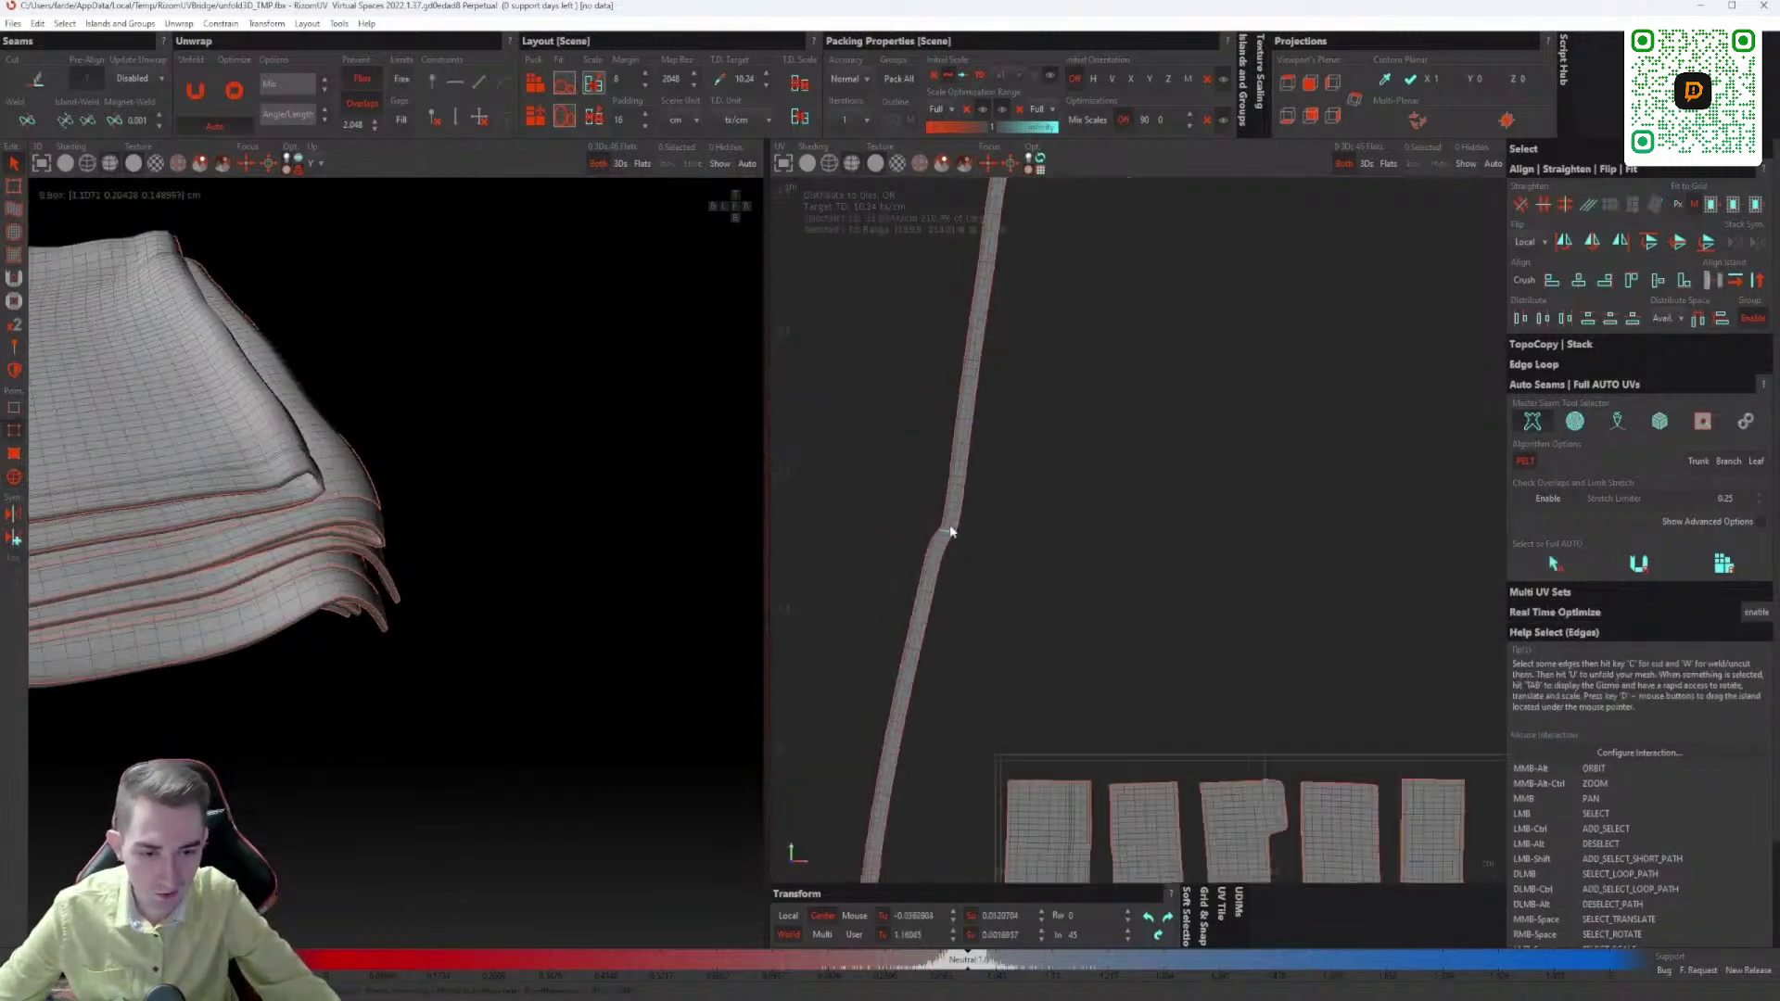
{"action": "scroll", "coordinate": [919, 585], "scroll_direction": "up", "scroll_amount": 10}
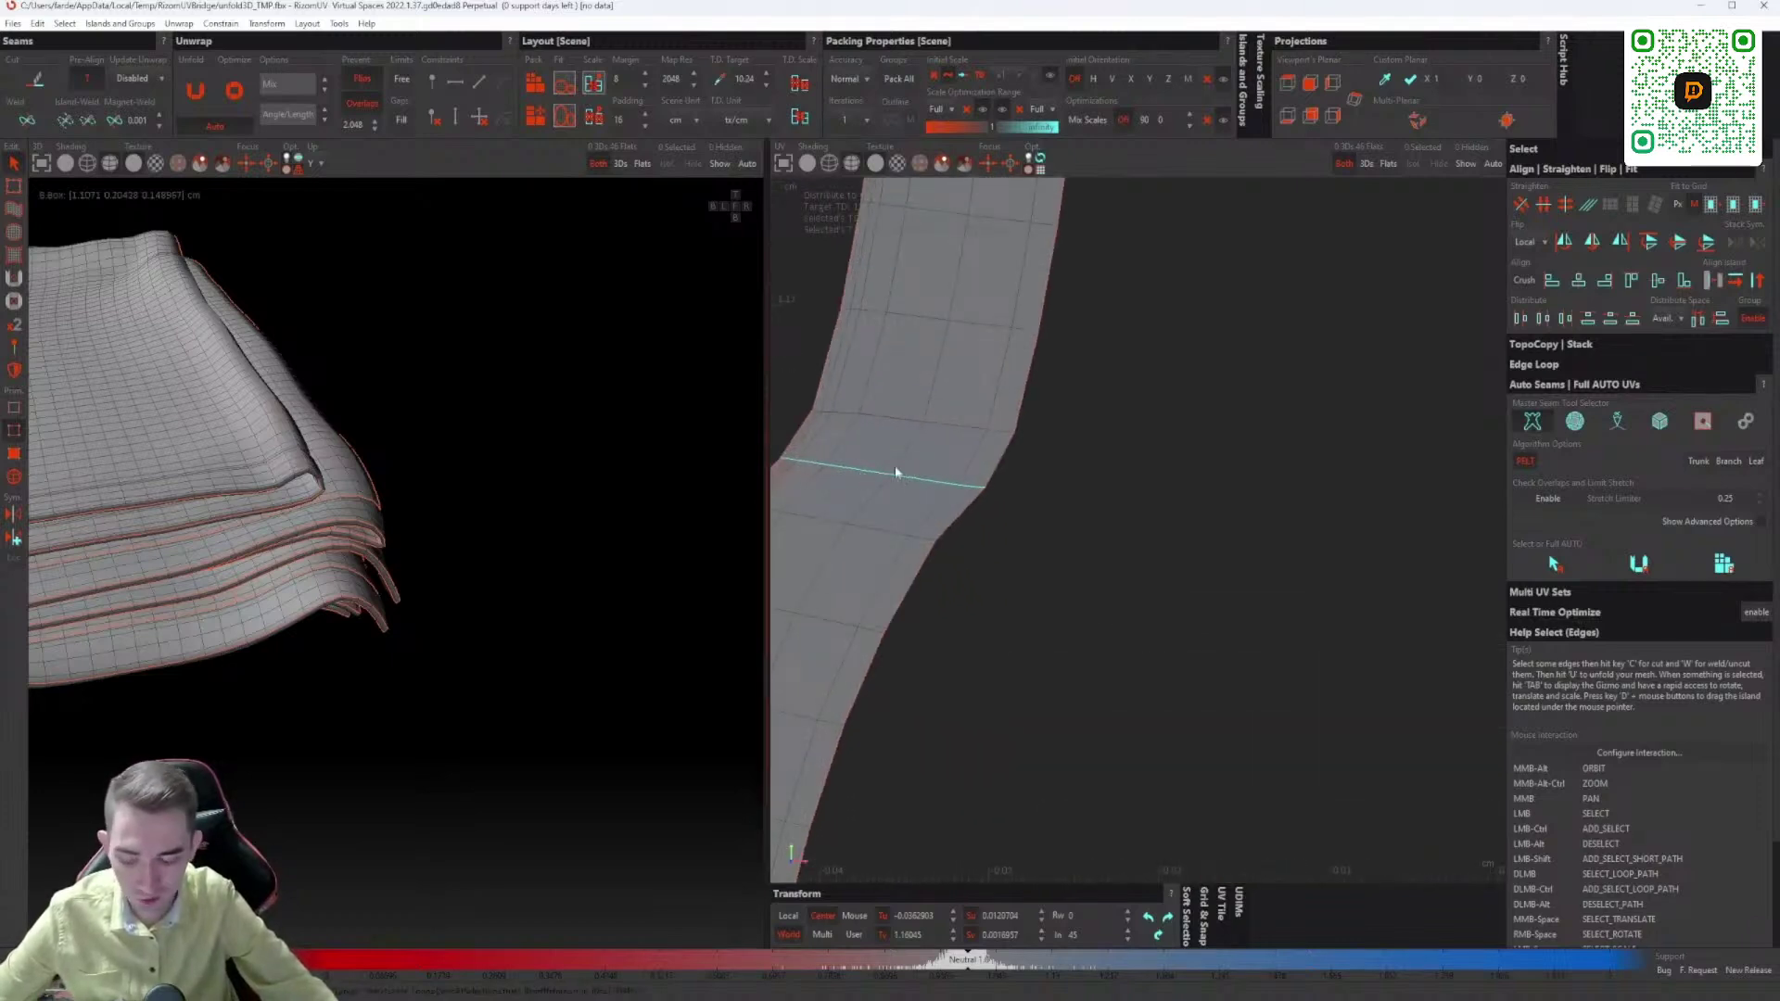
{"action": "middle_click_drag", "start_coordinate": [905, 530], "coordinate": [949, 434]}
{"action": "key", "text": "c"}
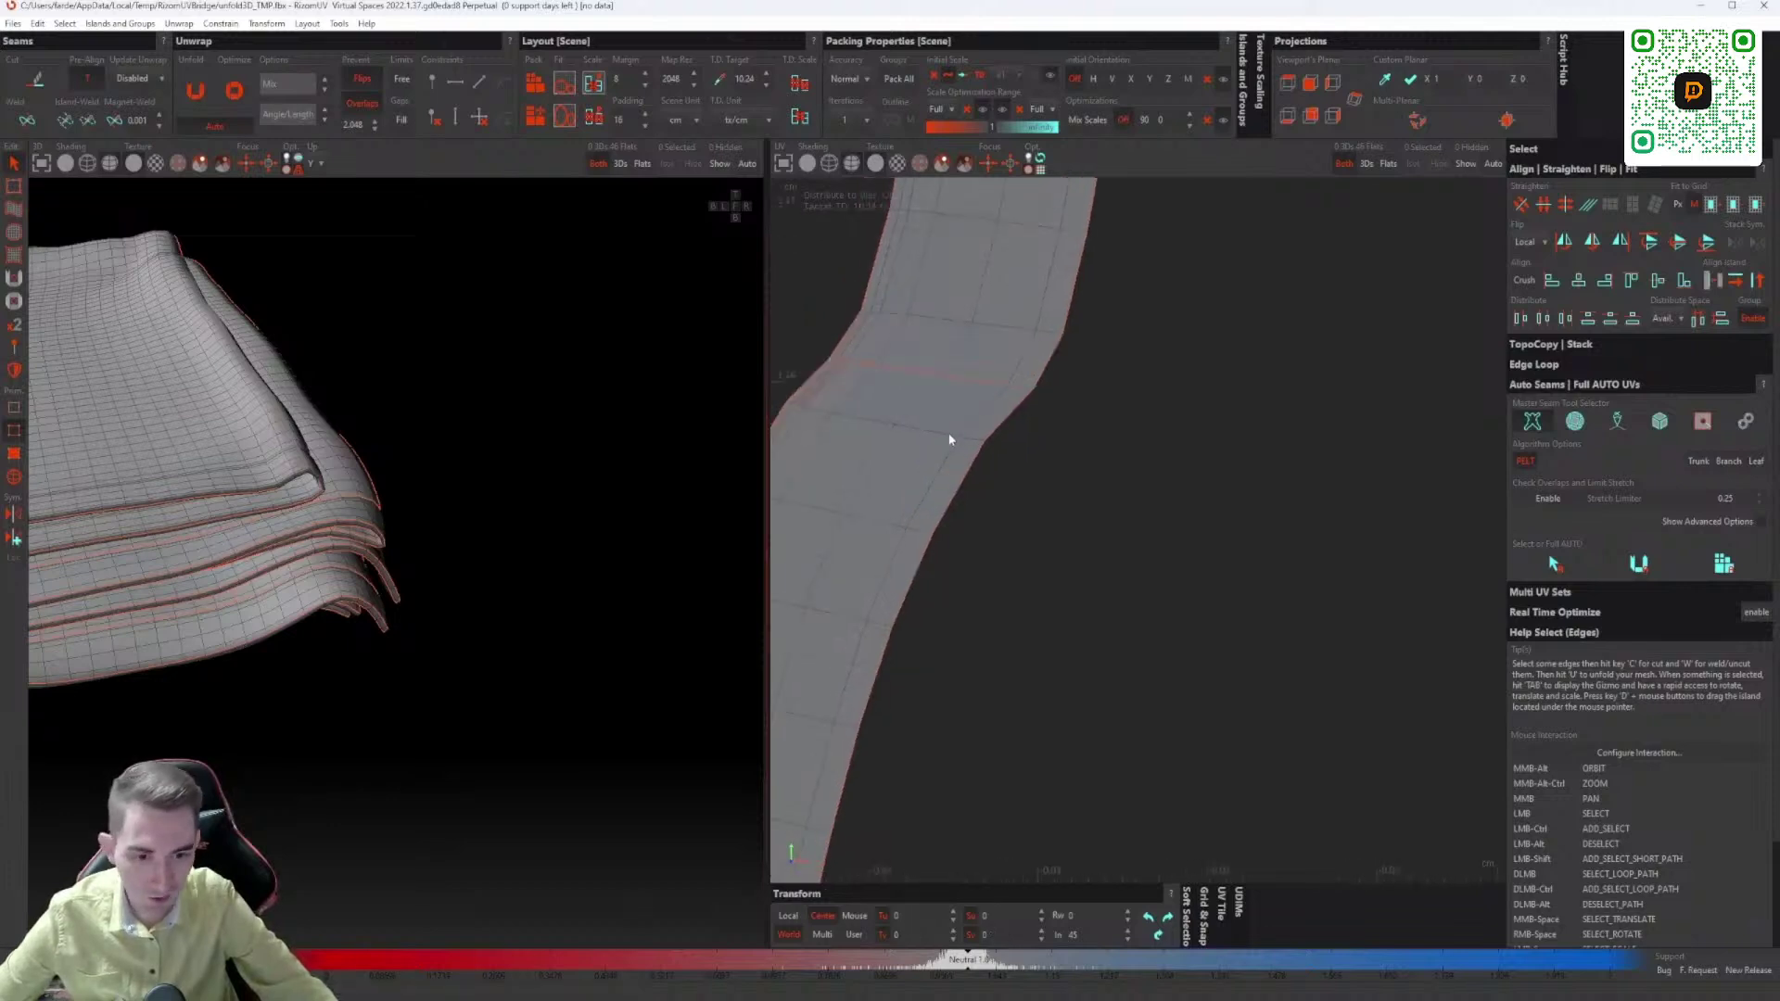
Step: Cut the long strip island across at the next two bends down its length
{"action": "scroll", "coordinate": [1048, 335], "scroll_direction": "down", "scroll_amount": 8}
{"action": "scroll", "coordinate": [961, 742], "scroll_direction": "up", "scroll_amount": 5}
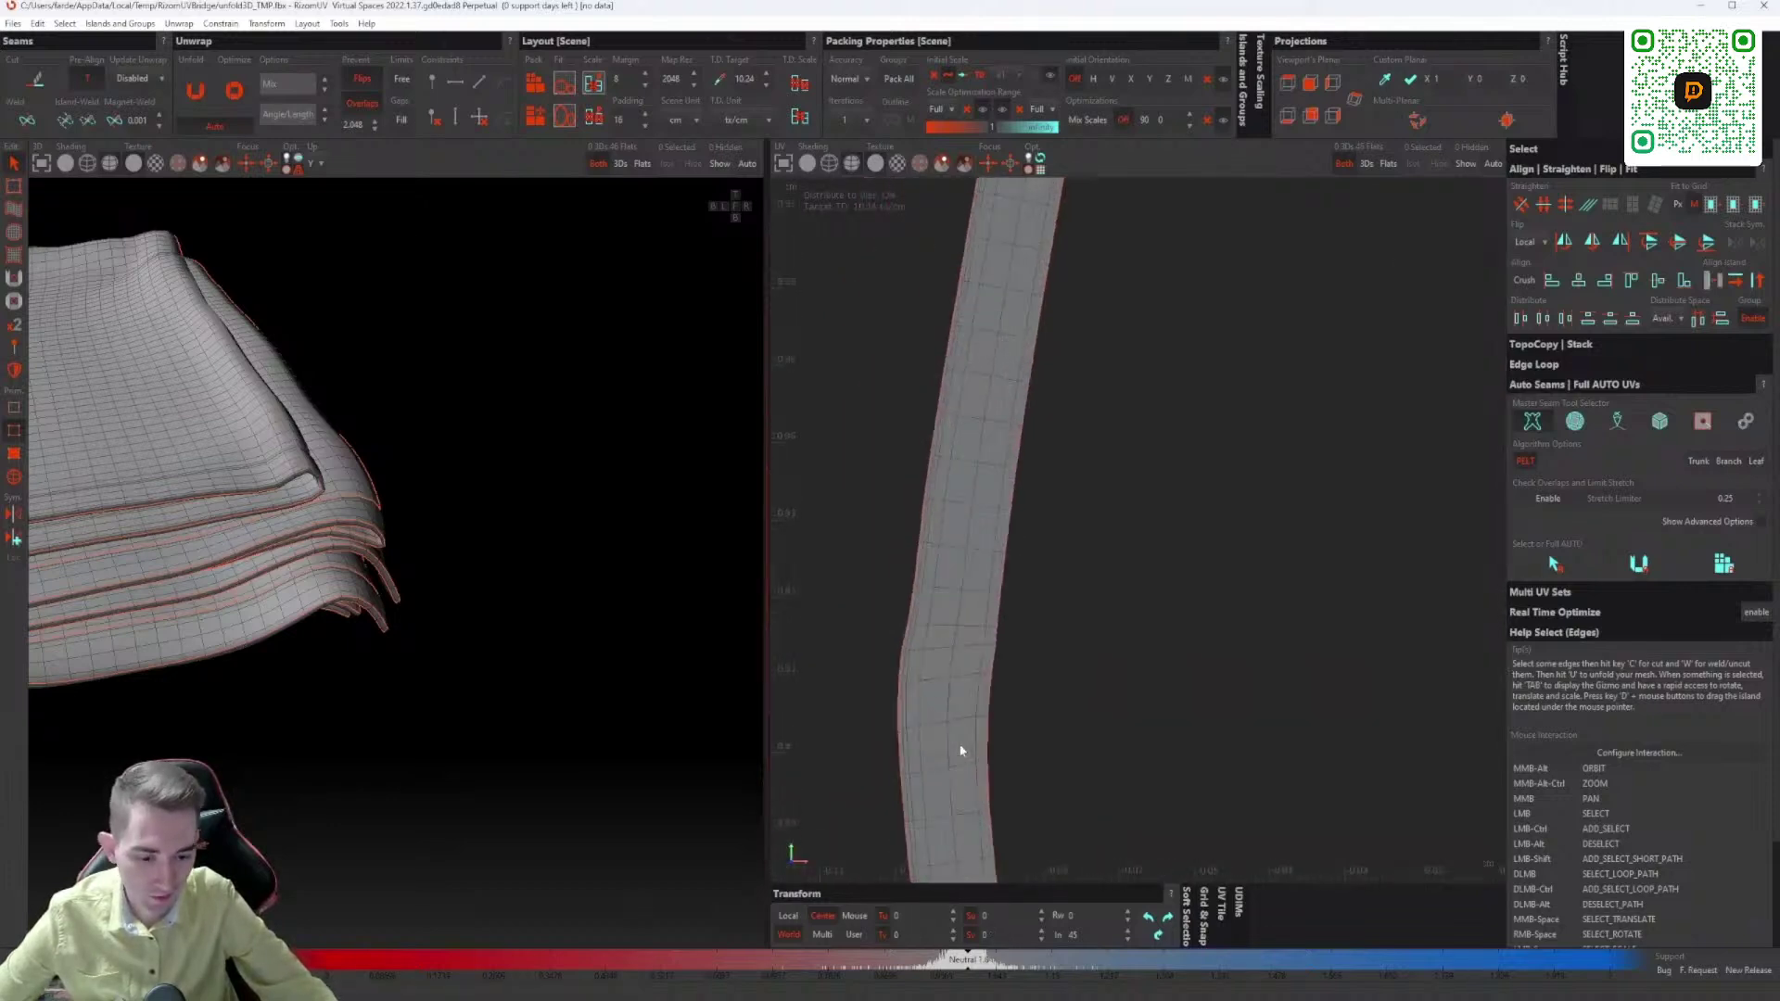
{"action": "double_click", "coordinate": [958, 594]}
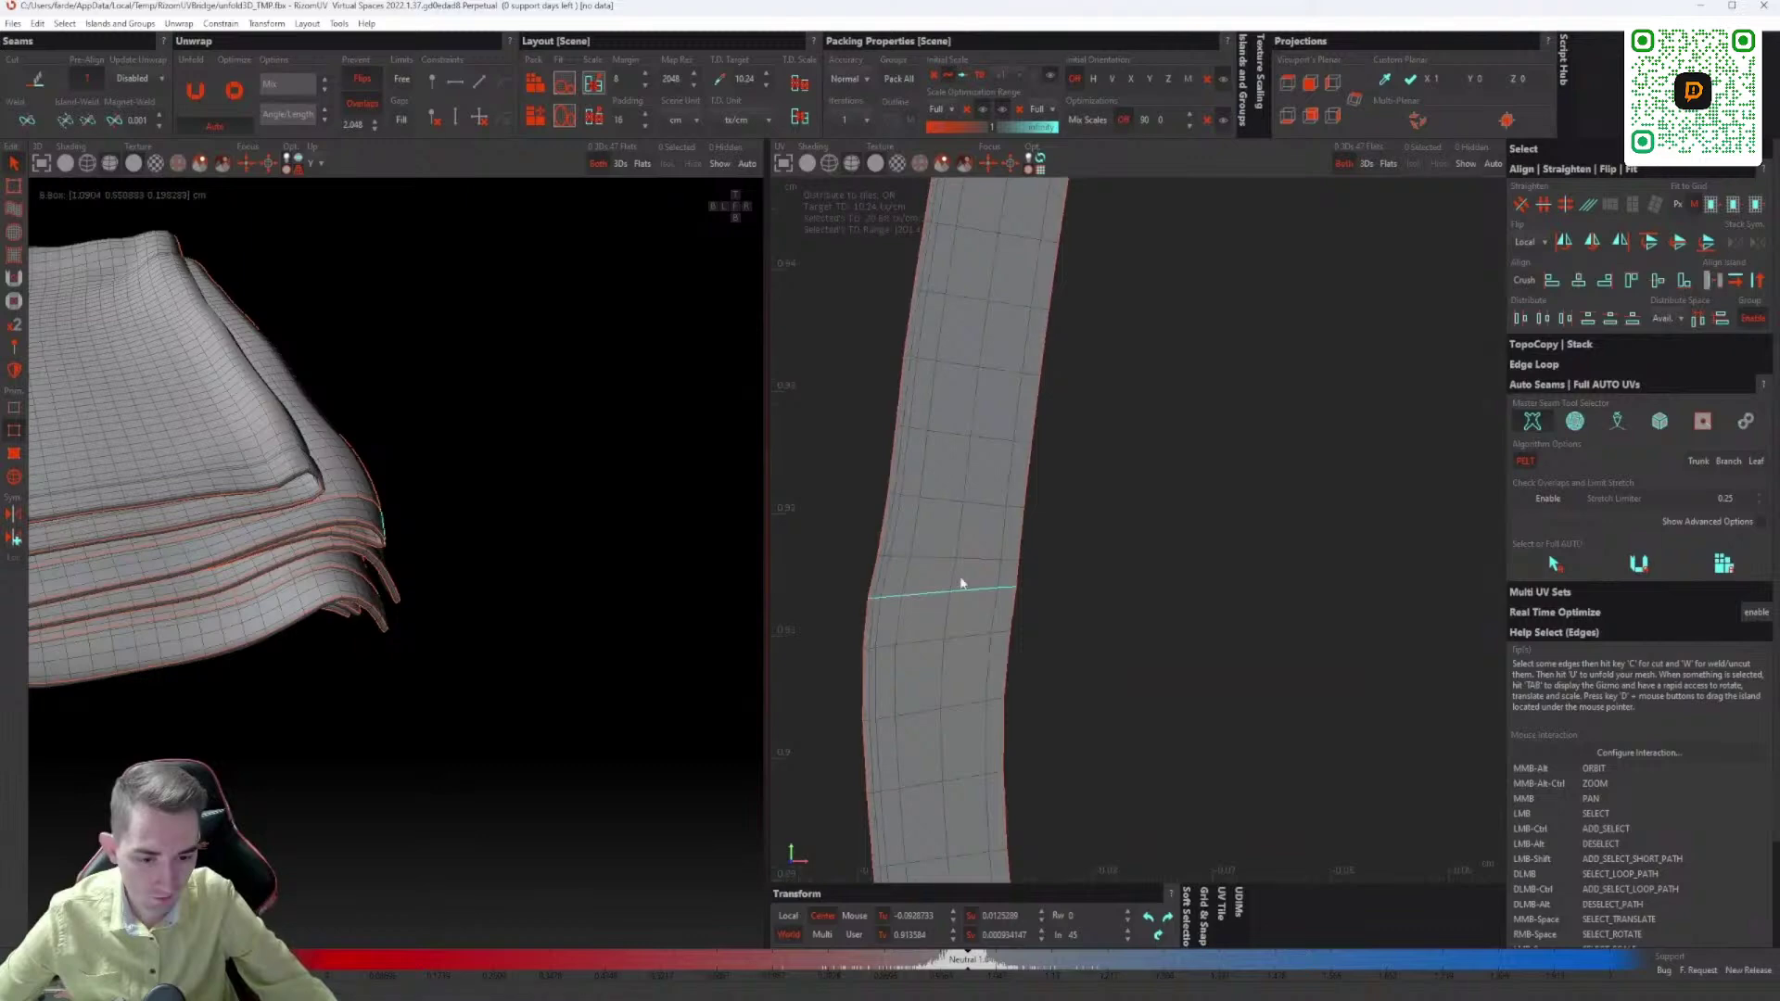
{"action": "key", "text": "c"}
{"action": "scroll", "coordinate": [958, 596], "scroll_direction": "down", "scroll_amount": 6}
{"action": "middle_click_drag", "start_coordinate": [957, 596], "coordinate": [871, 278]}
{"action": "scroll", "coordinate": [879, 610], "scroll_direction": "up", "scroll_amount": 4}
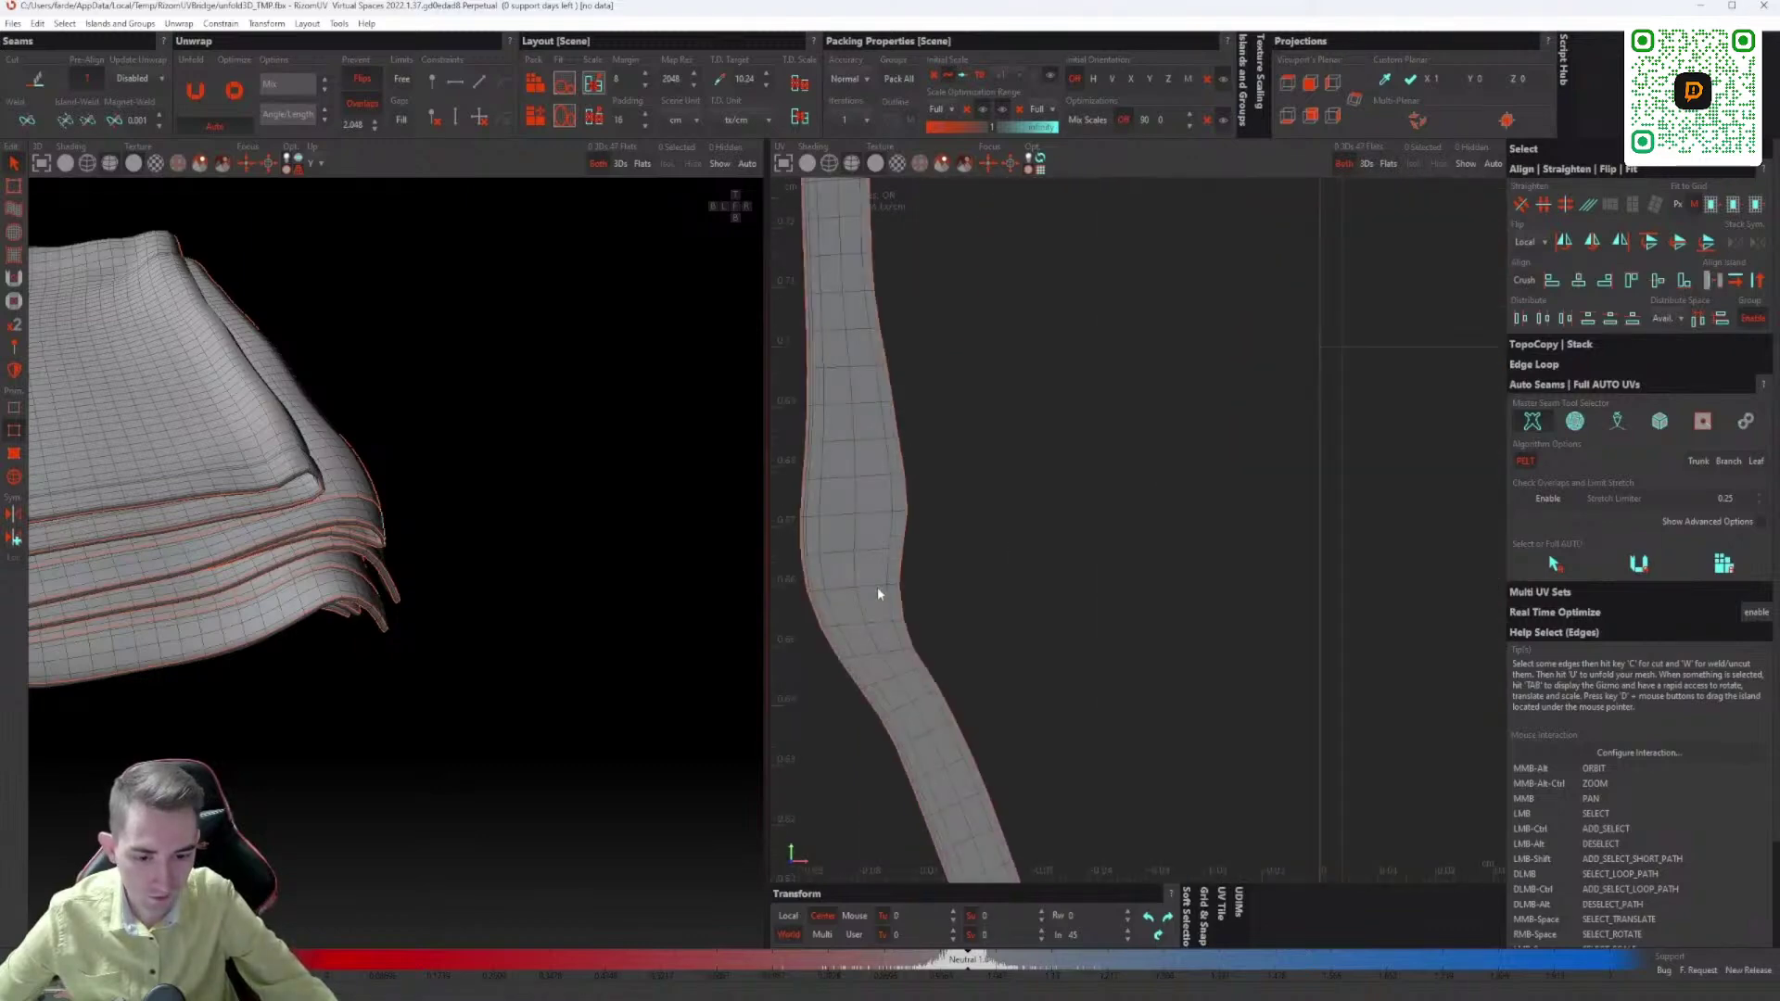
{"action": "double_click", "coordinate": [878, 588]}
{"action": "key", "text": "c"}
Step: Cut the strip island across at two more bends beside the large rectangular towel islands
{"action": "scroll", "coordinate": [881, 588], "scroll_direction": "down", "scroll_amount": 6}
{"action": "middle_click_drag", "start_coordinate": [935, 788], "coordinate": [918, 549]}
{"action": "scroll", "coordinate": [966, 691], "scroll_direction": "up", "scroll_amount": 7}
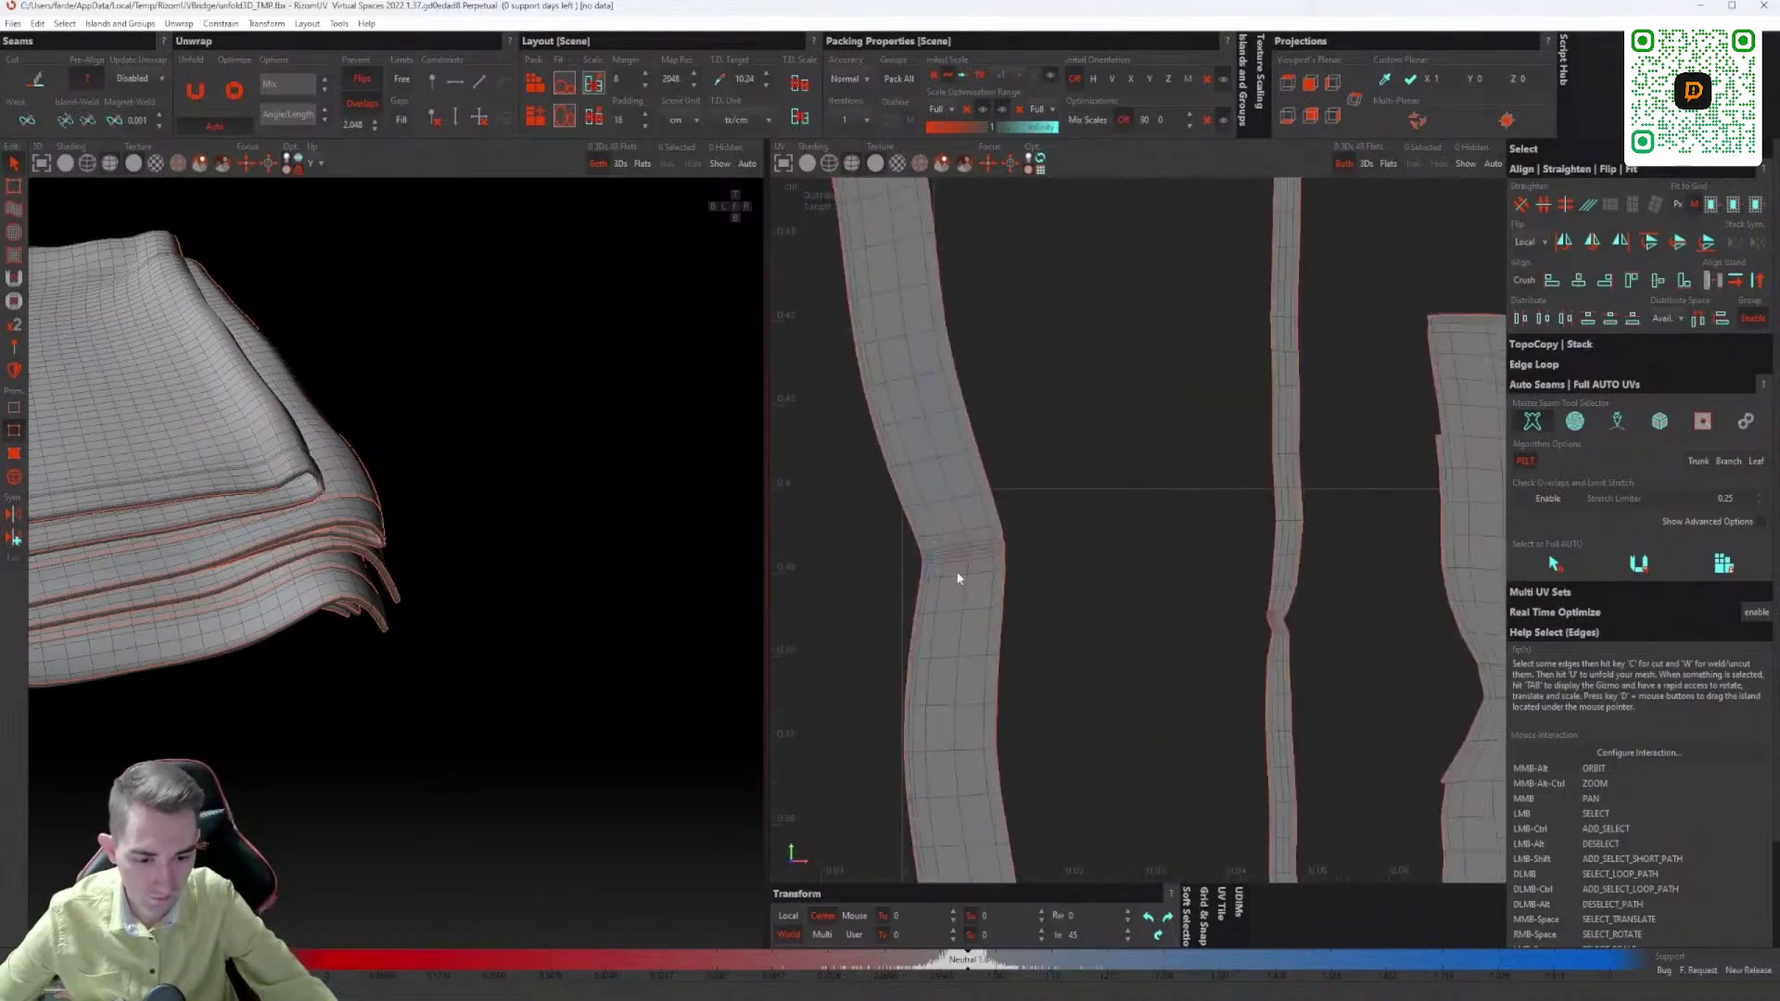
{"action": "scroll", "coordinate": [958, 575], "scroll_direction": "up", "scroll_amount": 4}
{"action": "double_click", "coordinate": [949, 535]}
{"action": "key", "text": "c"}
{"action": "scroll", "coordinate": [978, 532], "scroll_direction": "down", "scroll_amount": 8}
{"action": "middle_click_drag", "start_coordinate": [978, 531], "coordinate": [983, 459]}
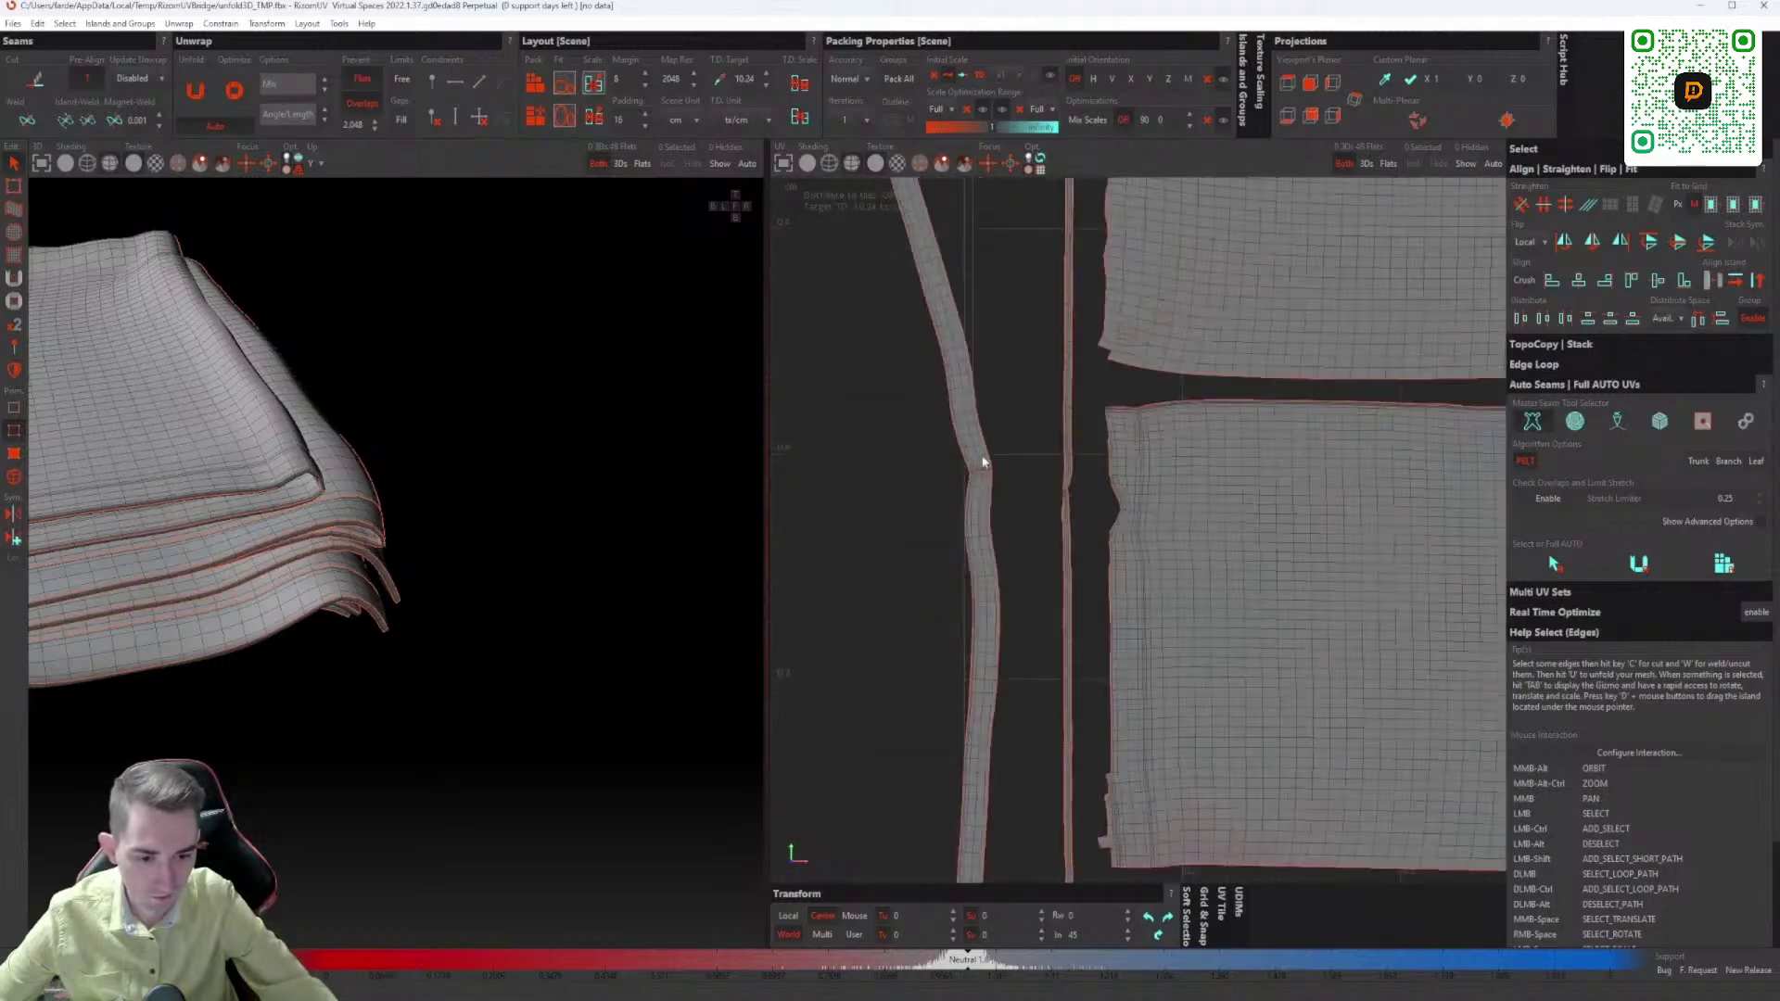
{"action": "scroll", "coordinate": [973, 468], "scroll_direction": "down", "scroll_amount": 4}
{"action": "scroll", "coordinate": [990, 569], "scroll_direction": "up", "scroll_amount": 9}
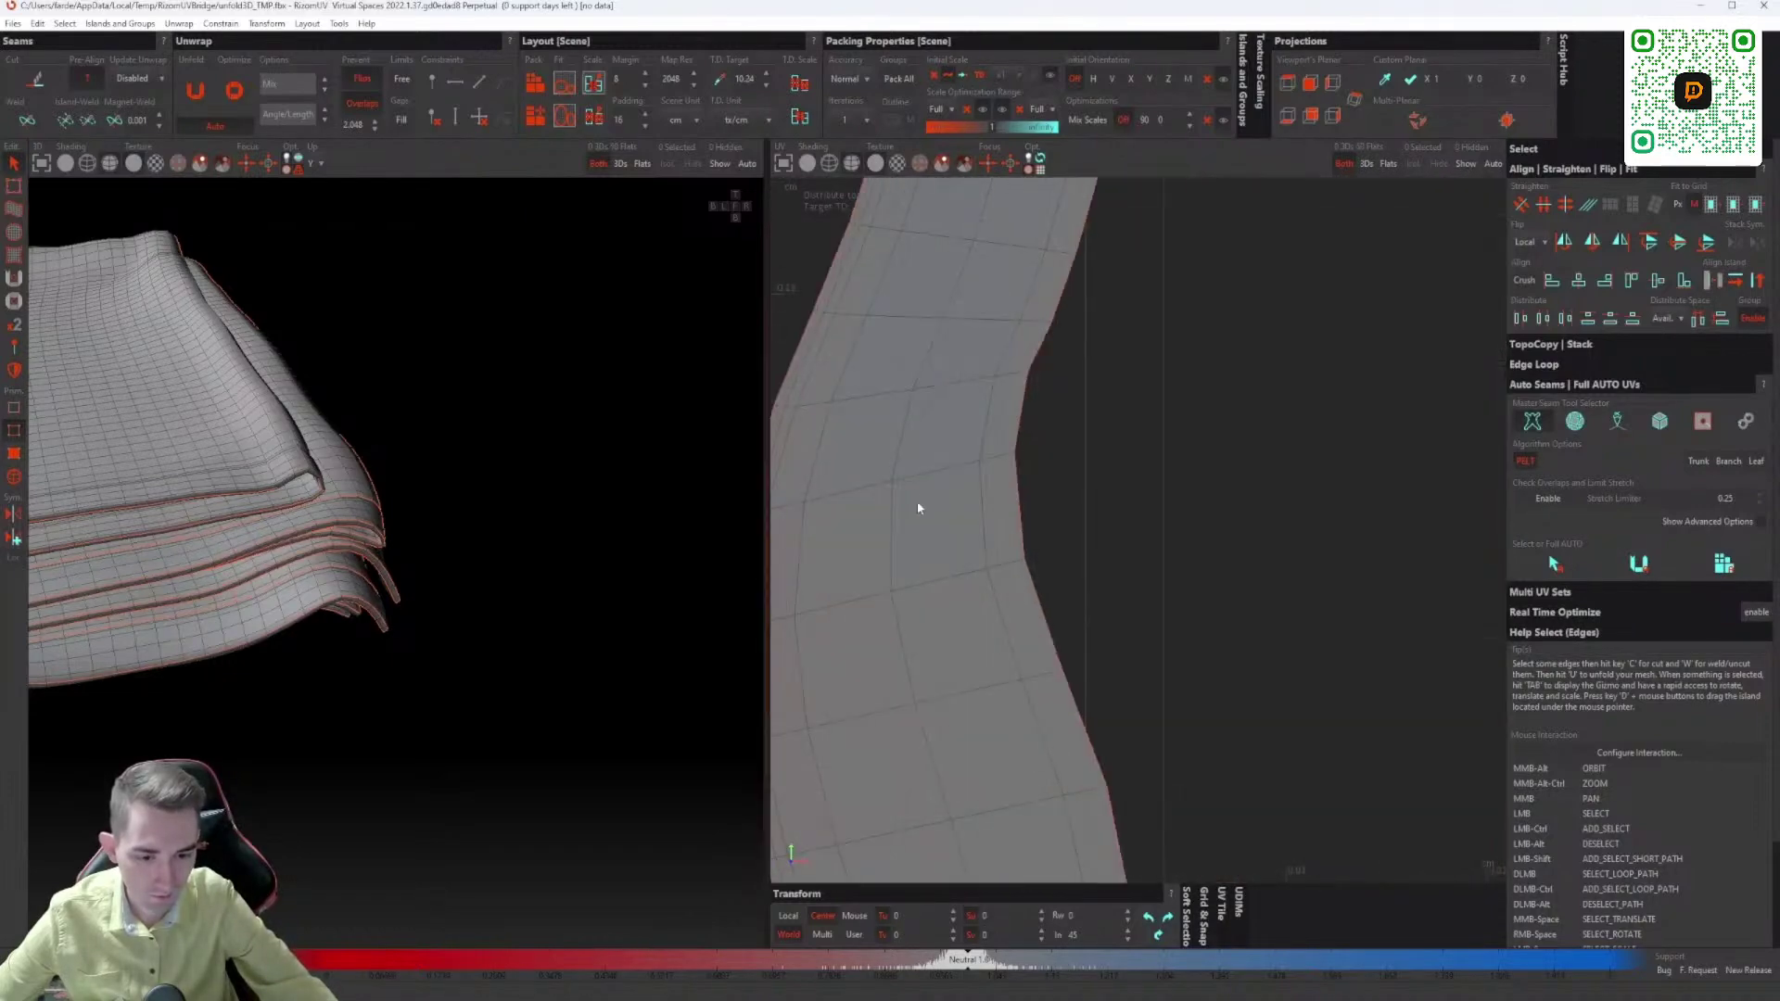
{"action": "double_click", "coordinate": [909, 481]}
{"action": "key", "text": "c"}
Step: Cut the strip island across at the bends along its lower end
{"action": "scroll", "coordinate": [954, 426], "scroll_direction": "down", "scroll_amount": 9}
{"action": "middle_click_drag", "start_coordinate": [1010, 829], "coordinate": [1012, 598]}
{"action": "scroll", "coordinate": [1015, 519], "scroll_direction": "up", "scroll_amount": 4}
{"action": "scroll", "coordinate": [1017, 504], "scroll_direction": "up", "scroll_amount": 4}
{"action": "double_click", "coordinate": [1042, 569]}
{"action": "key", "text": "c"}
{"action": "scroll", "coordinate": [1042, 570], "scroll_direction": "down", "scroll_amount": 6}
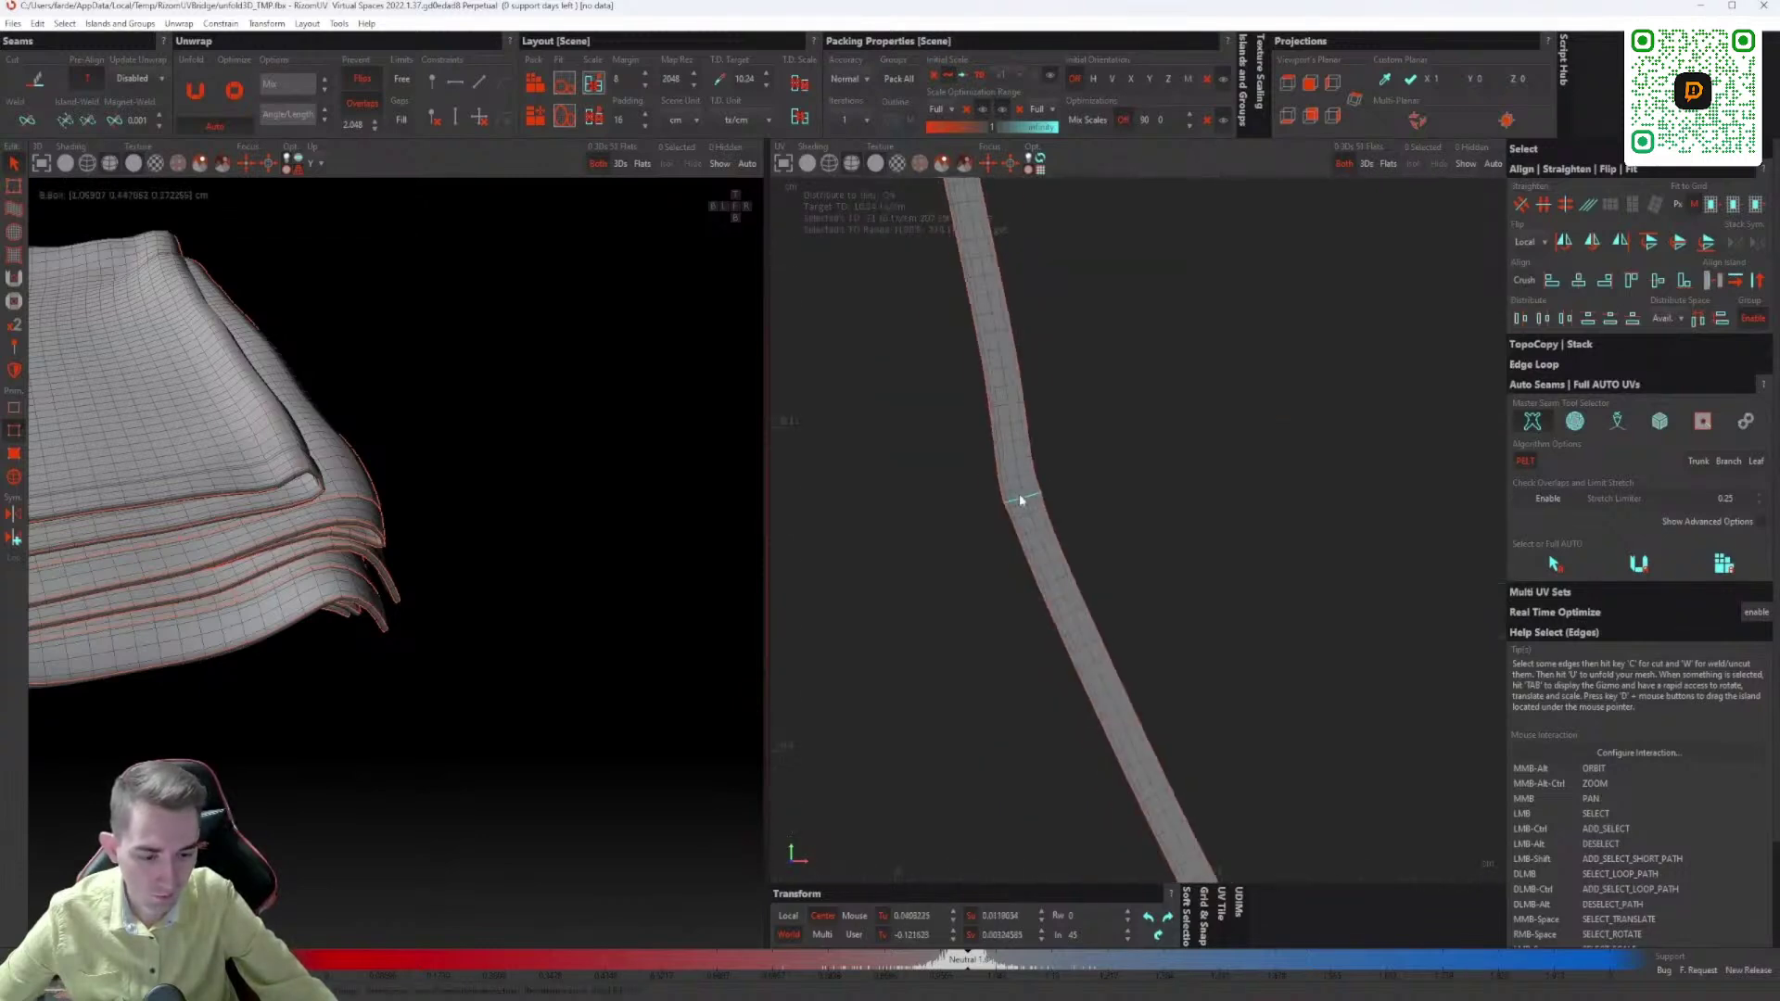
{"action": "scroll", "coordinate": [1013, 614], "scroll_direction": "up", "scroll_amount": 6}
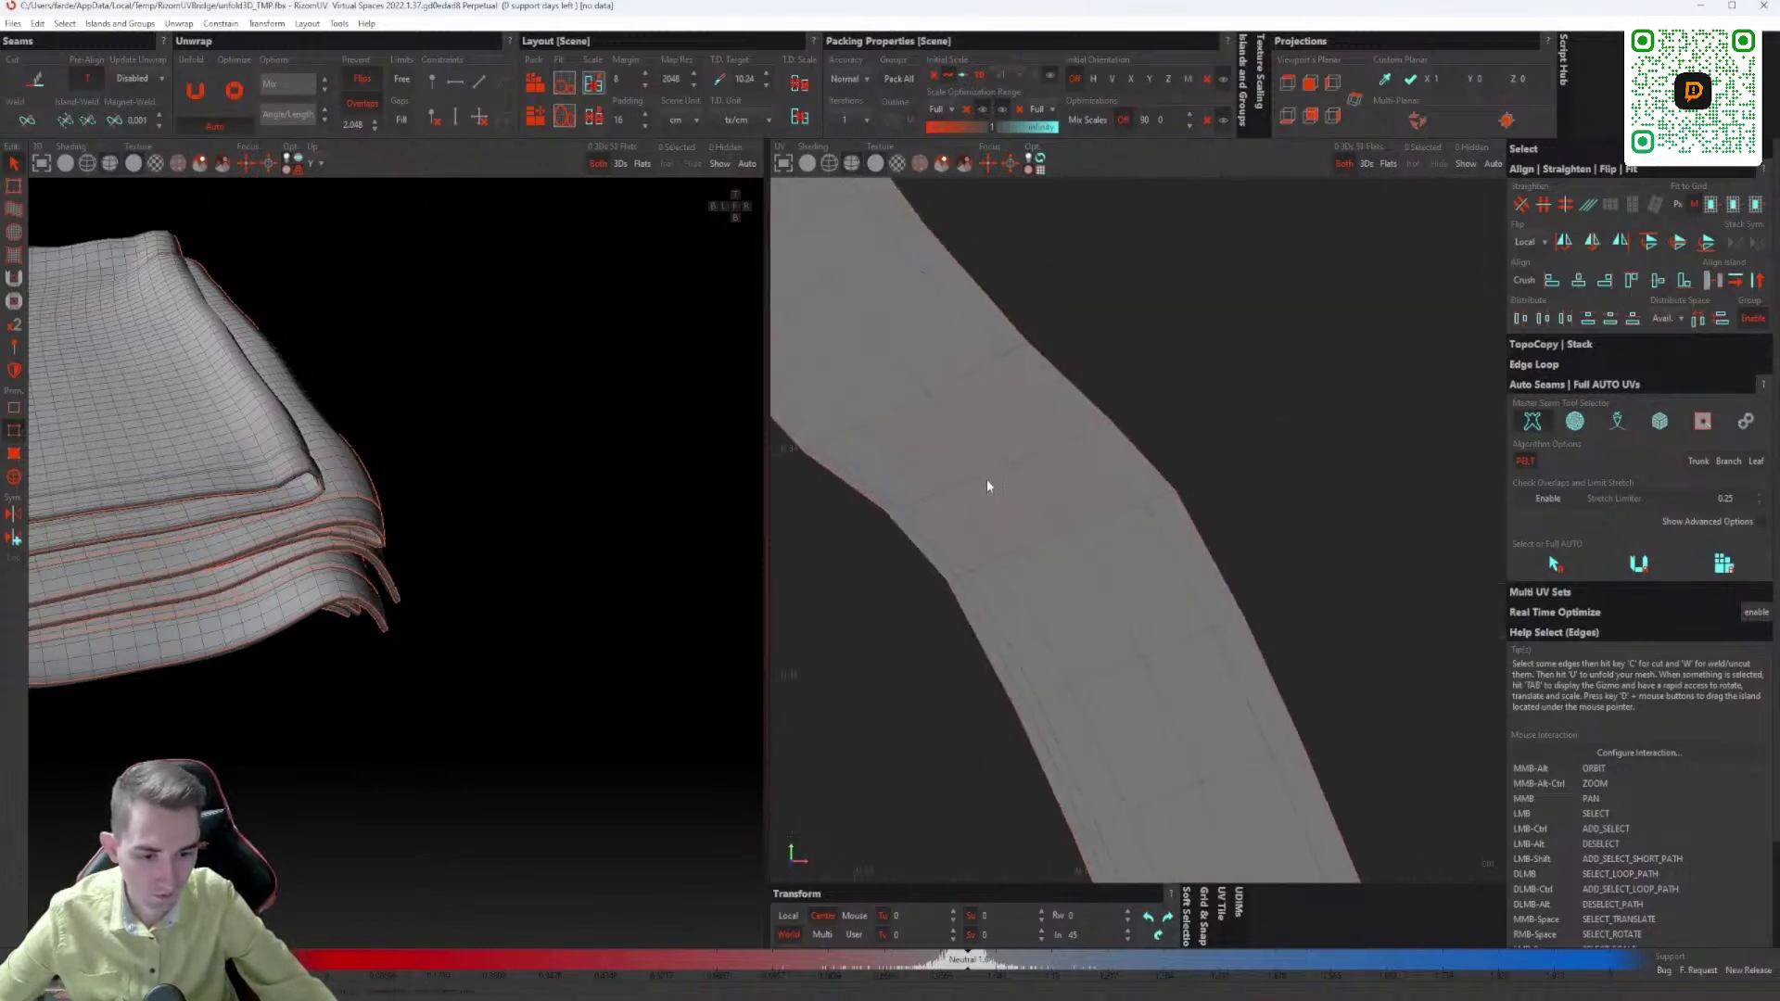
{"action": "left_click", "coordinate": [985, 478]}
{"action": "key", "text": "c"}
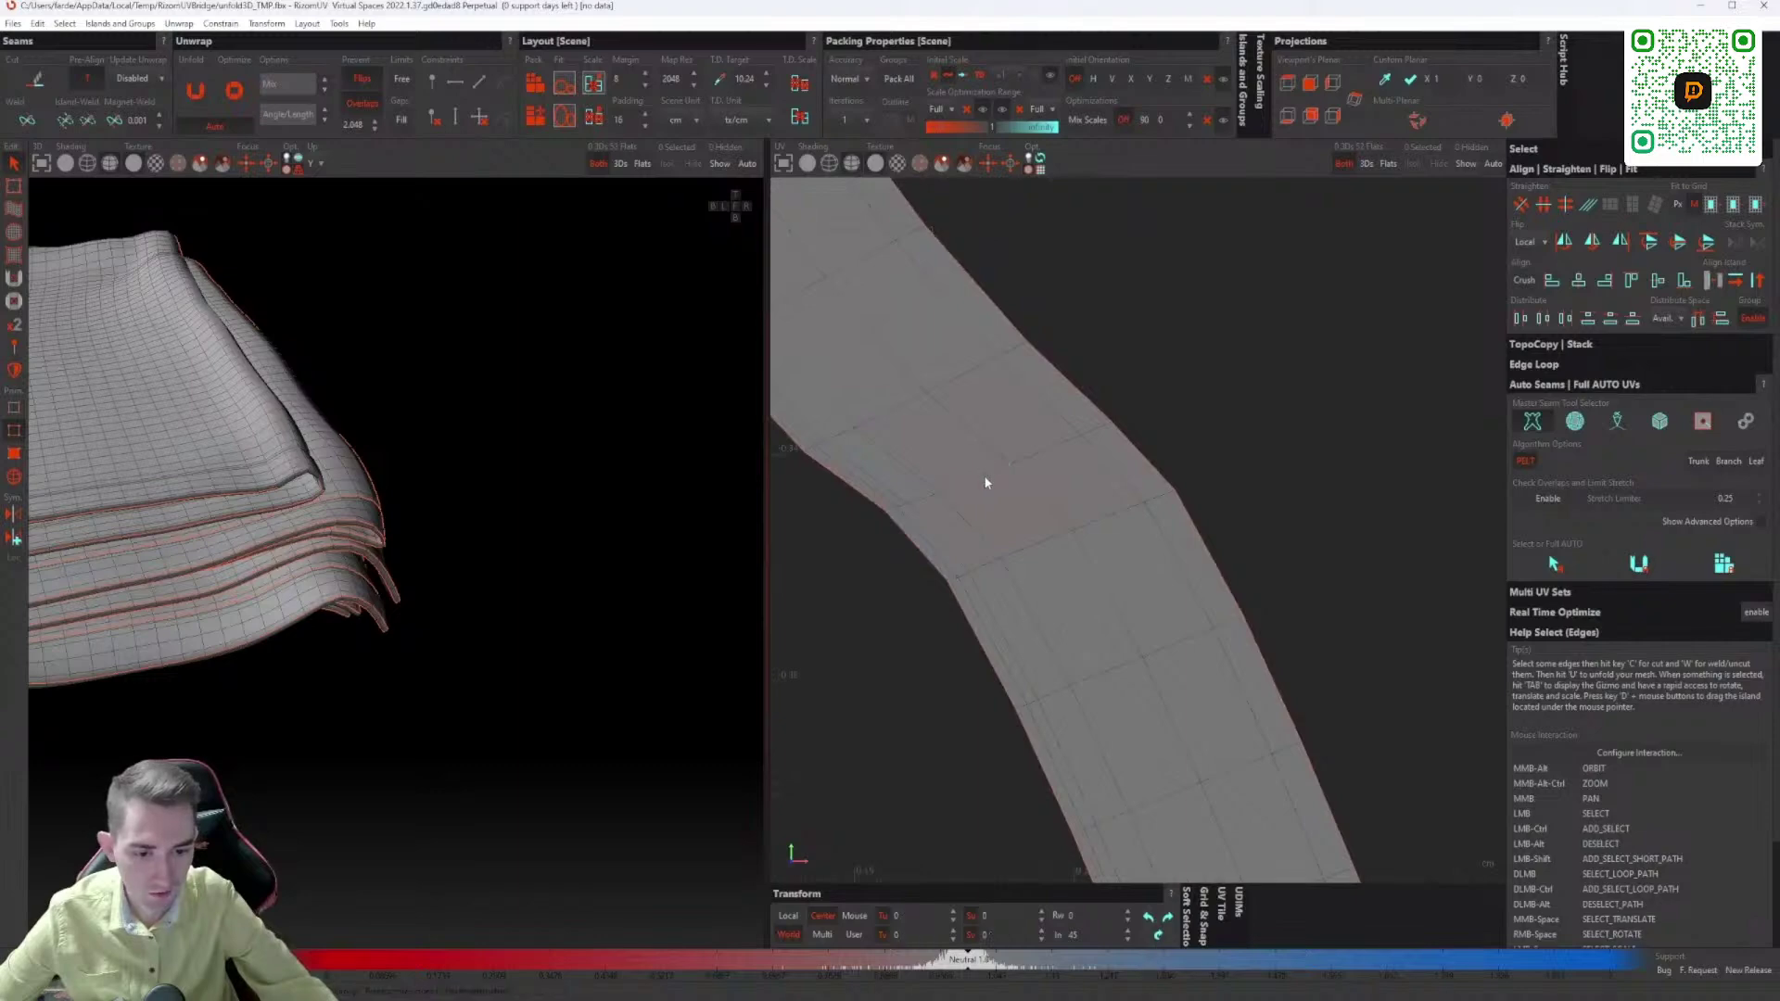
Step: Unfold the separated strip pieces and orient all of the towel's UV islands vertically
{"action": "left_click", "coordinate": [976, 440]}
{"action": "scroll", "coordinate": [972, 429], "scroll_direction": "down", "scroll_amount": 6}
{"action": "key", "text": "u"}
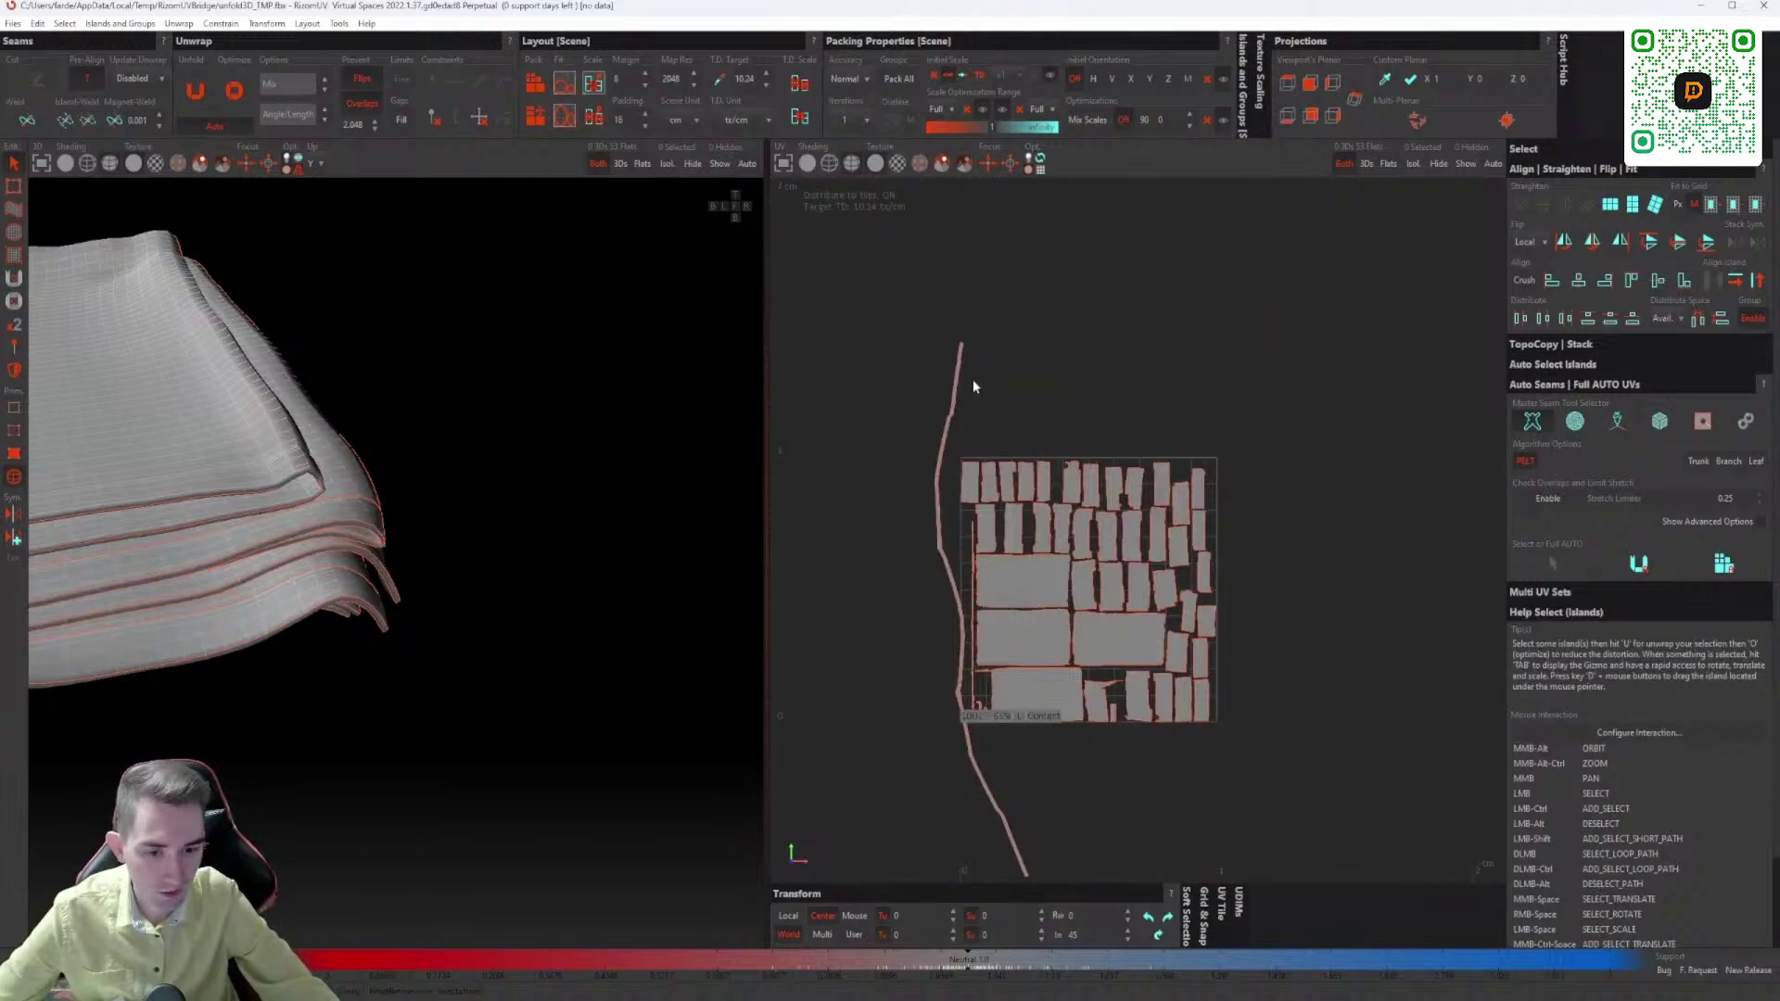
{"action": "left_click", "coordinate": [1755, 283]}
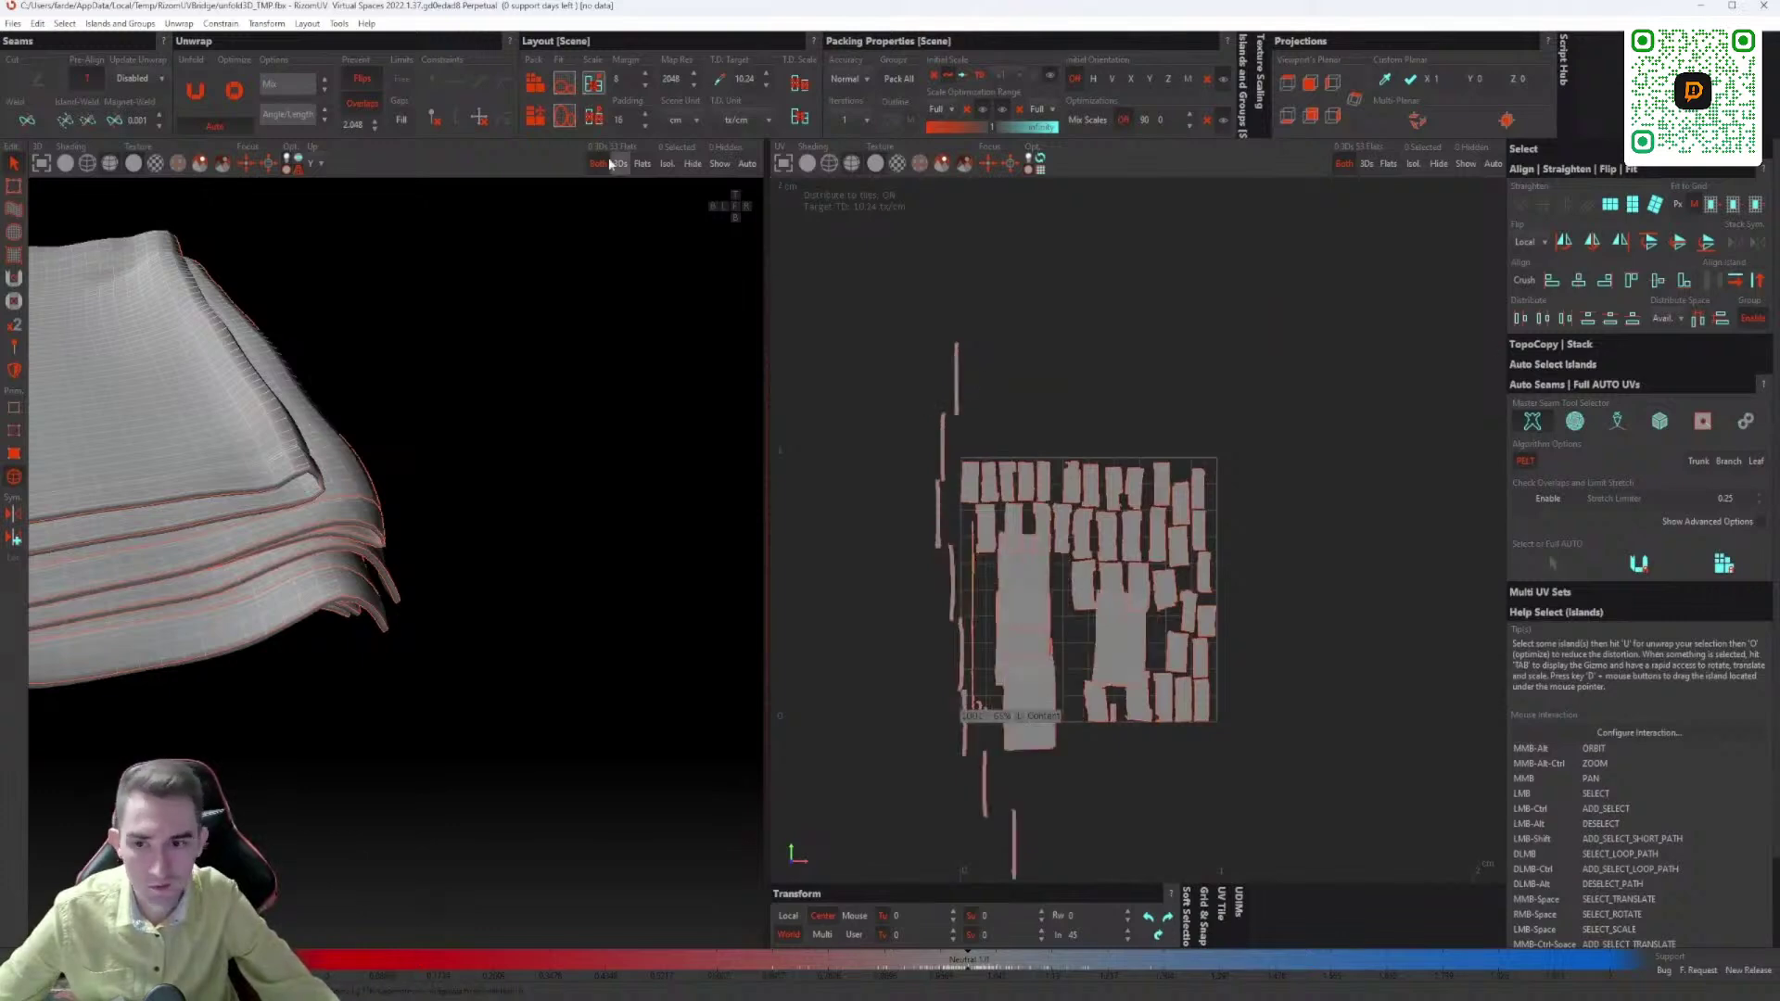
Step: Pack all of the towel's UV islands into the UV tile
{"action": "key", "text": "p"}
{"action": "scroll", "coordinate": [1217, 469], "scroll_direction": "up", "scroll_amount": 5}
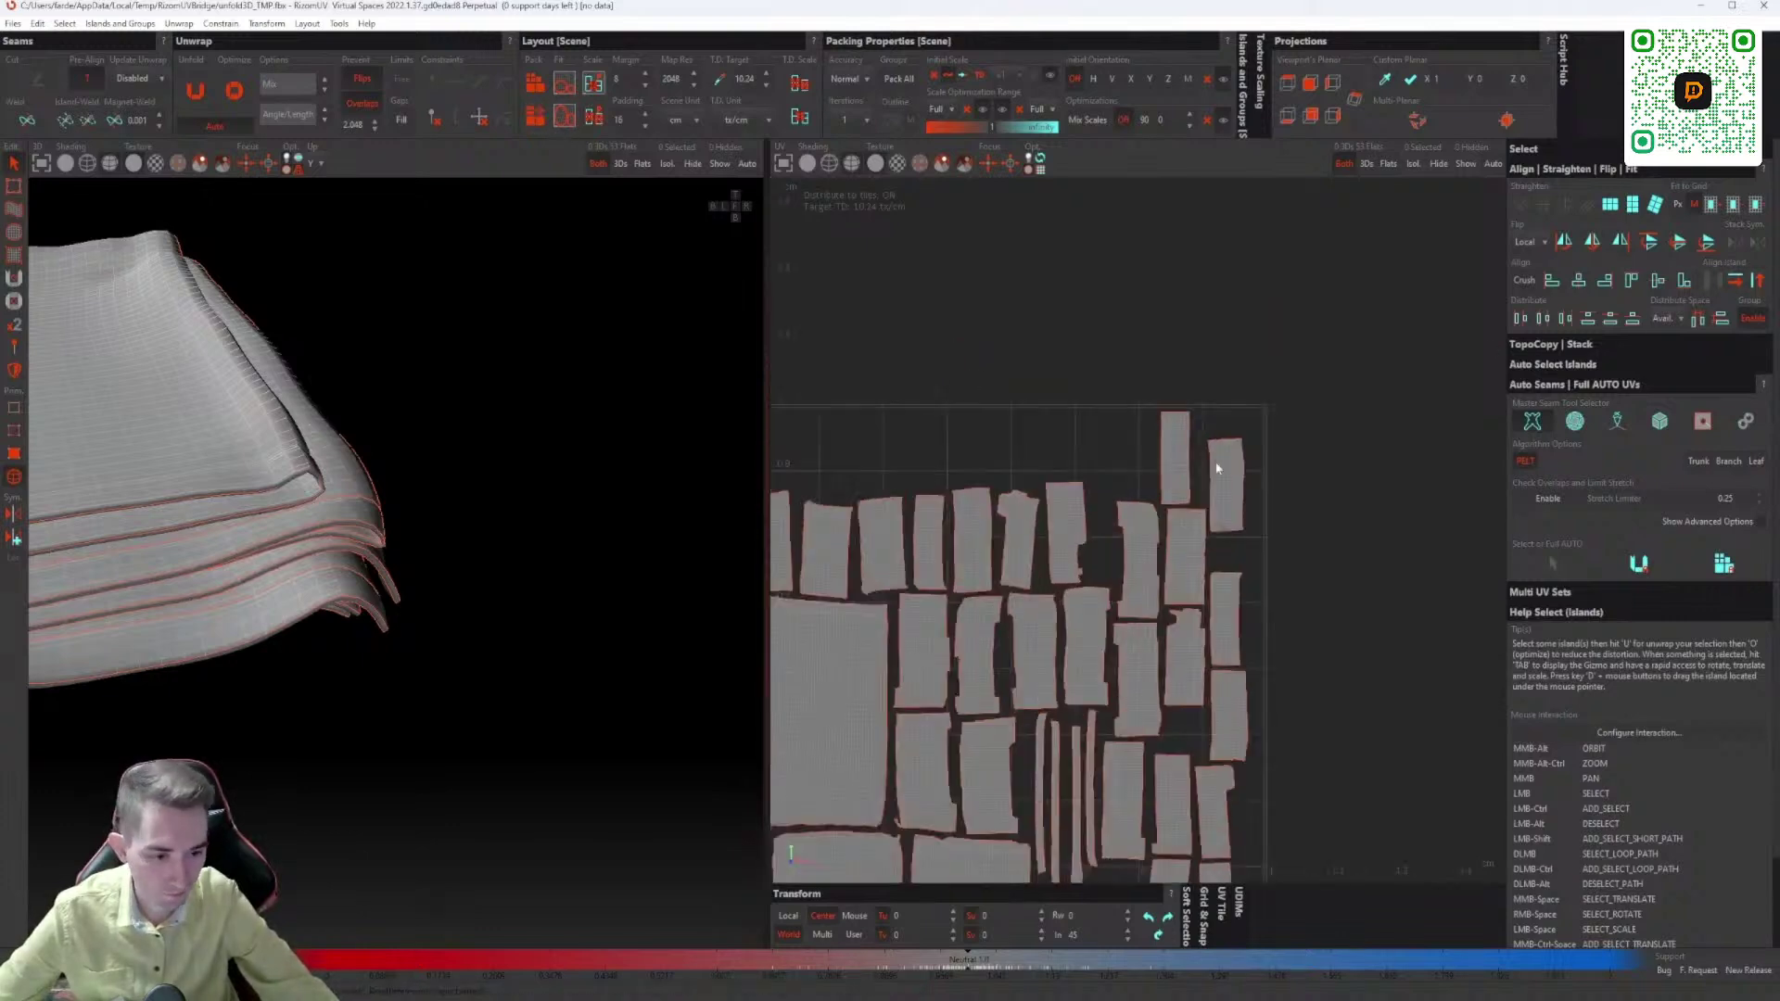
{"action": "scroll", "coordinate": [1261, 427], "scroll_direction": "down", "scroll_amount": 1}
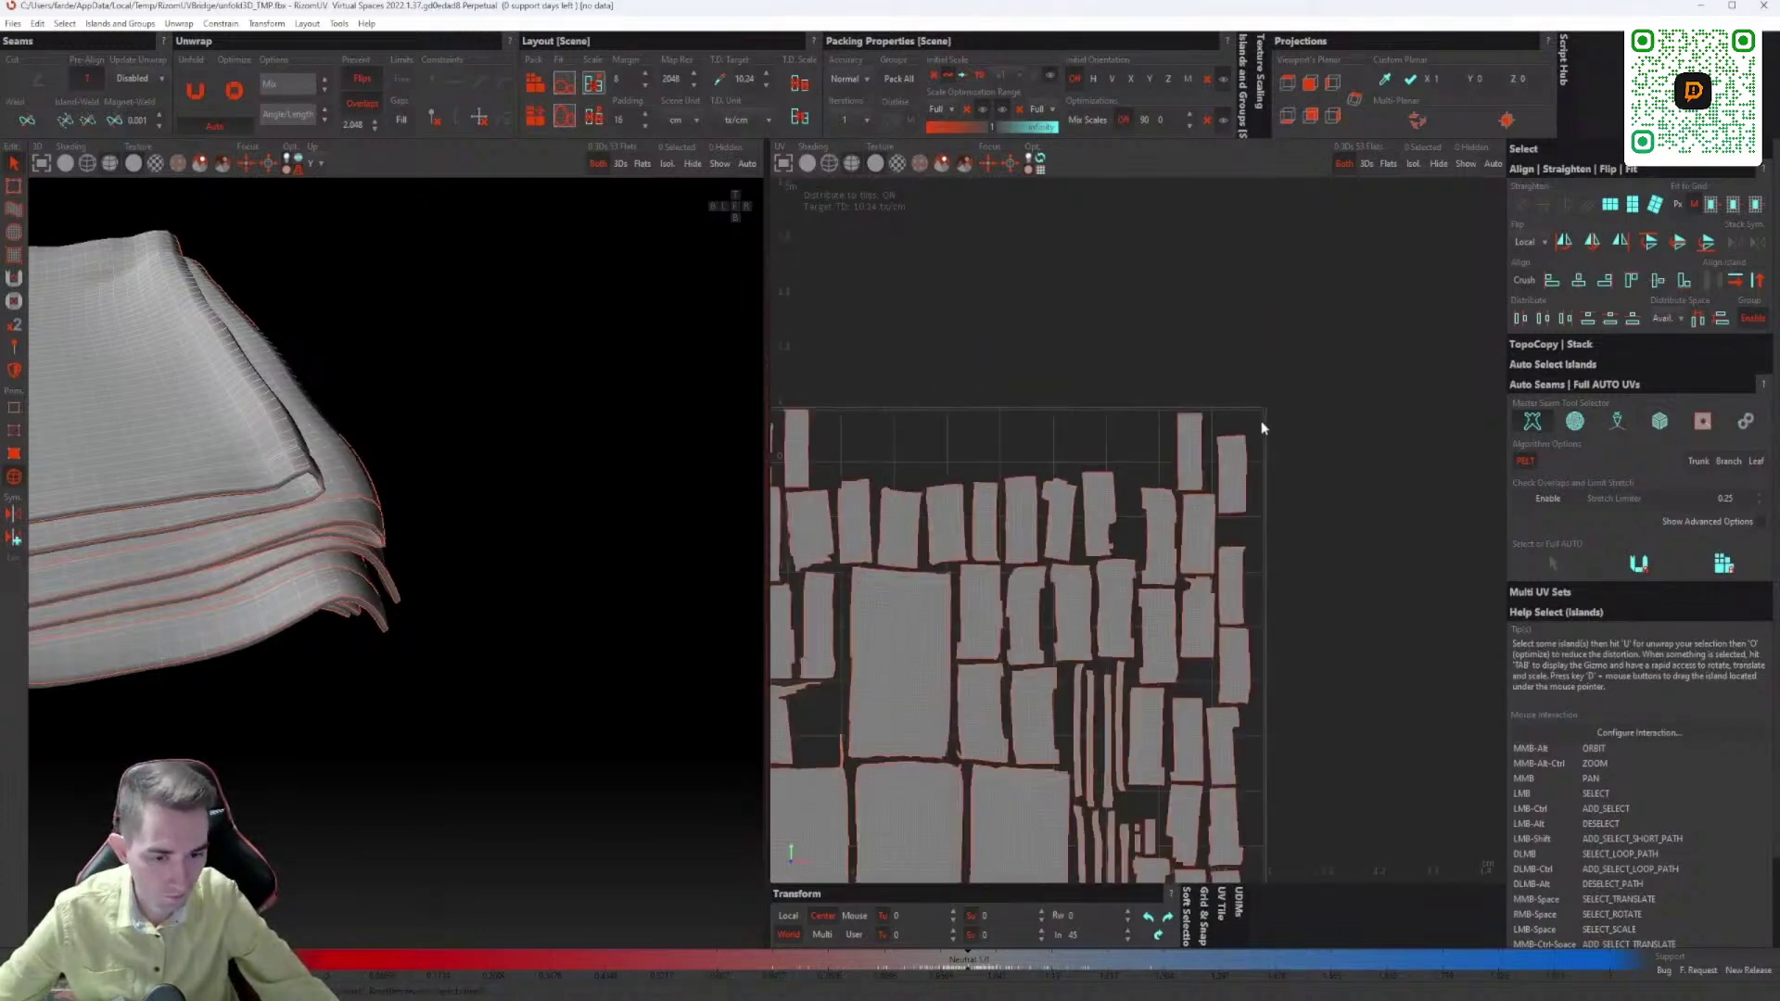
{"action": "left_click", "coordinate": [537, 116]}
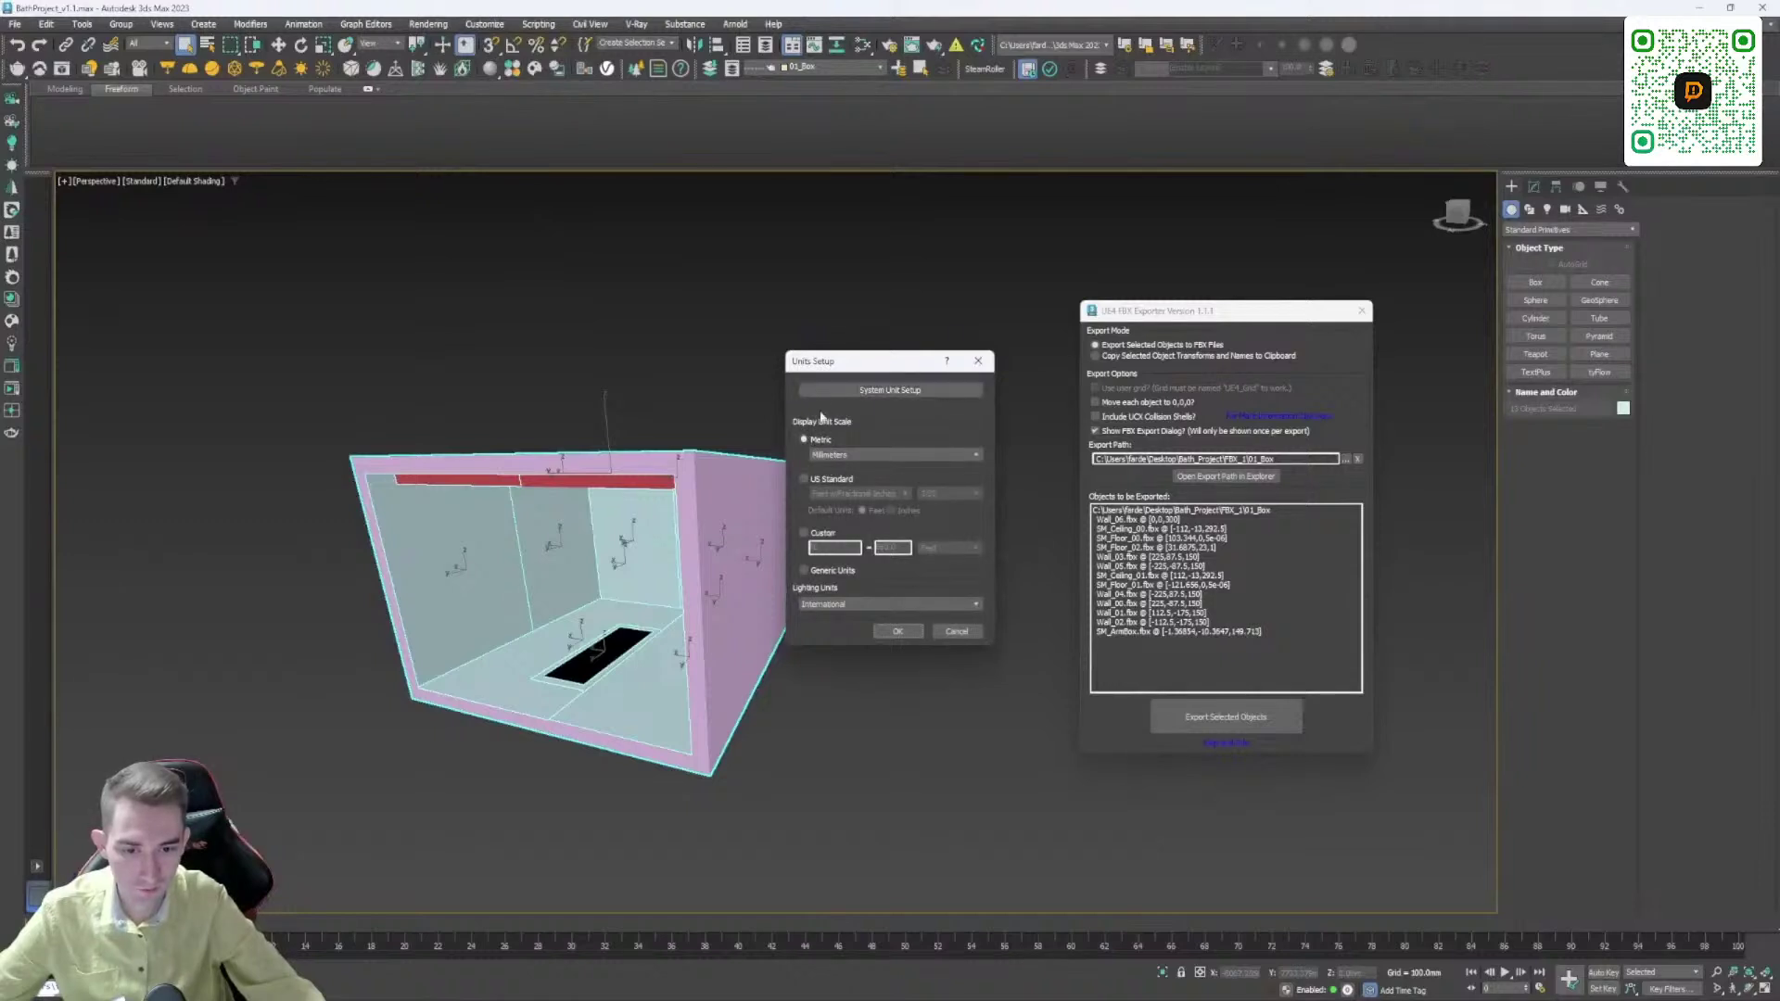
Step: Check the system unit scale and metric display units in the 3ds Max Units Setup
{"action": "left_click", "coordinate": [870, 399]}
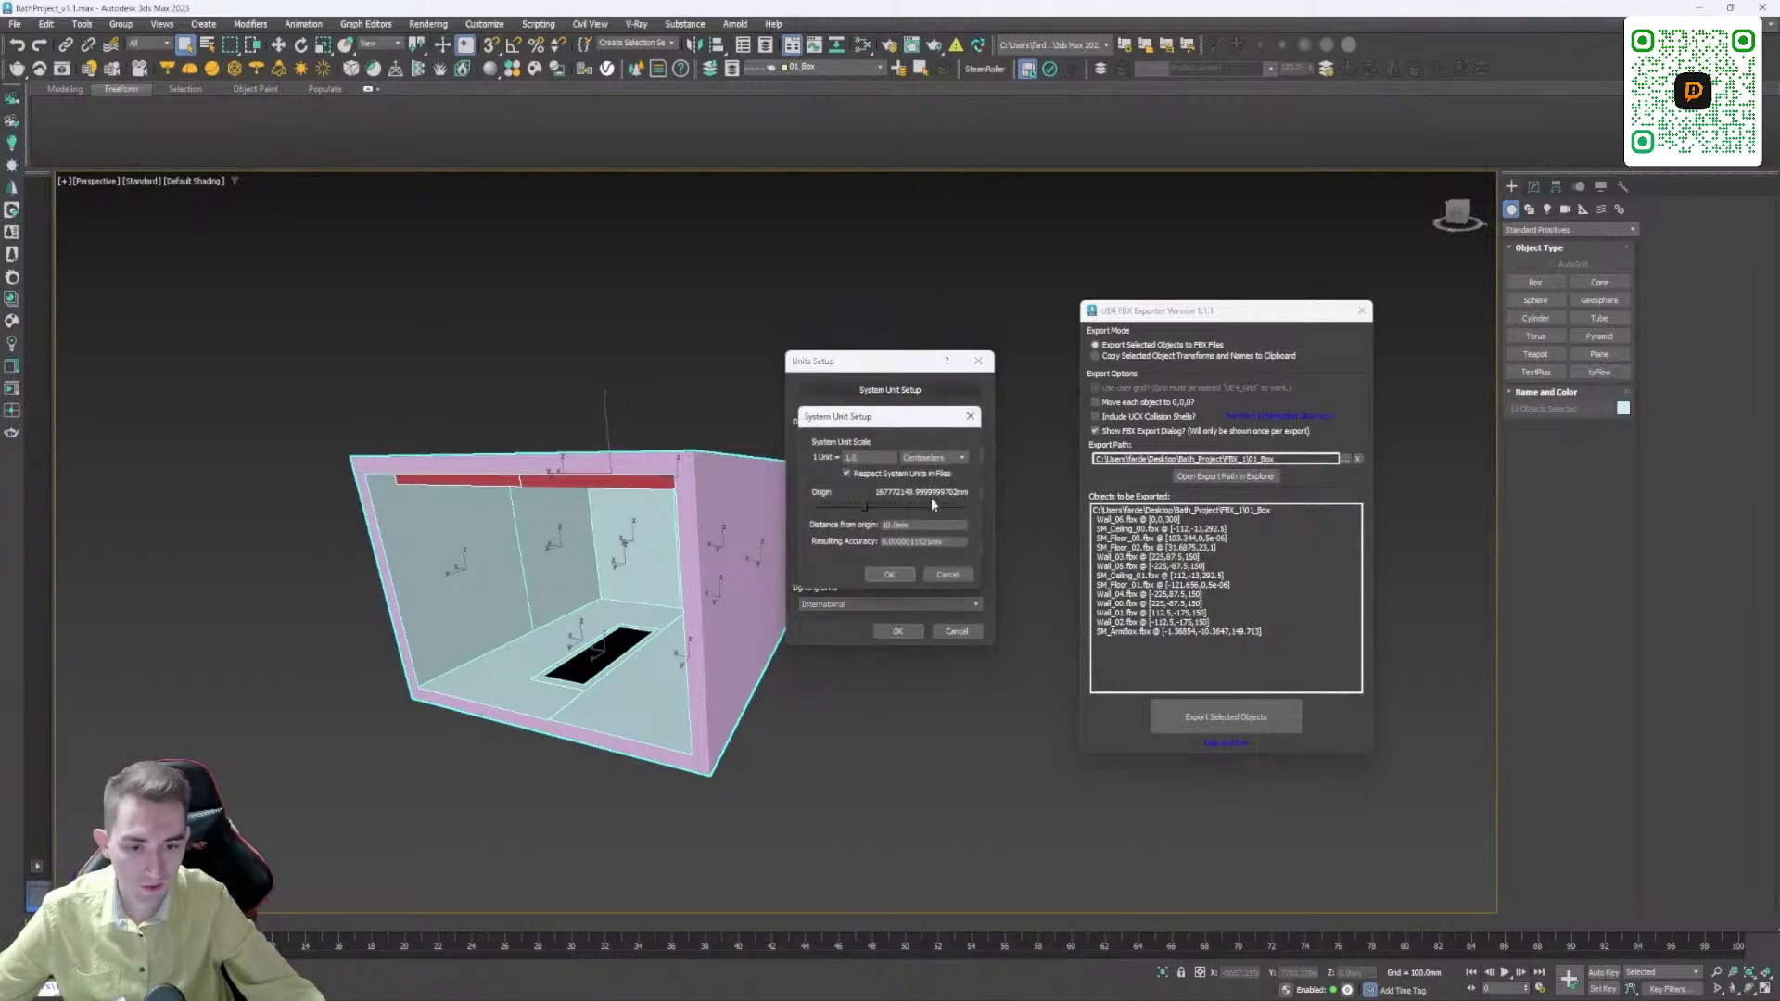
{"action": "left_click", "coordinate": [875, 572]}
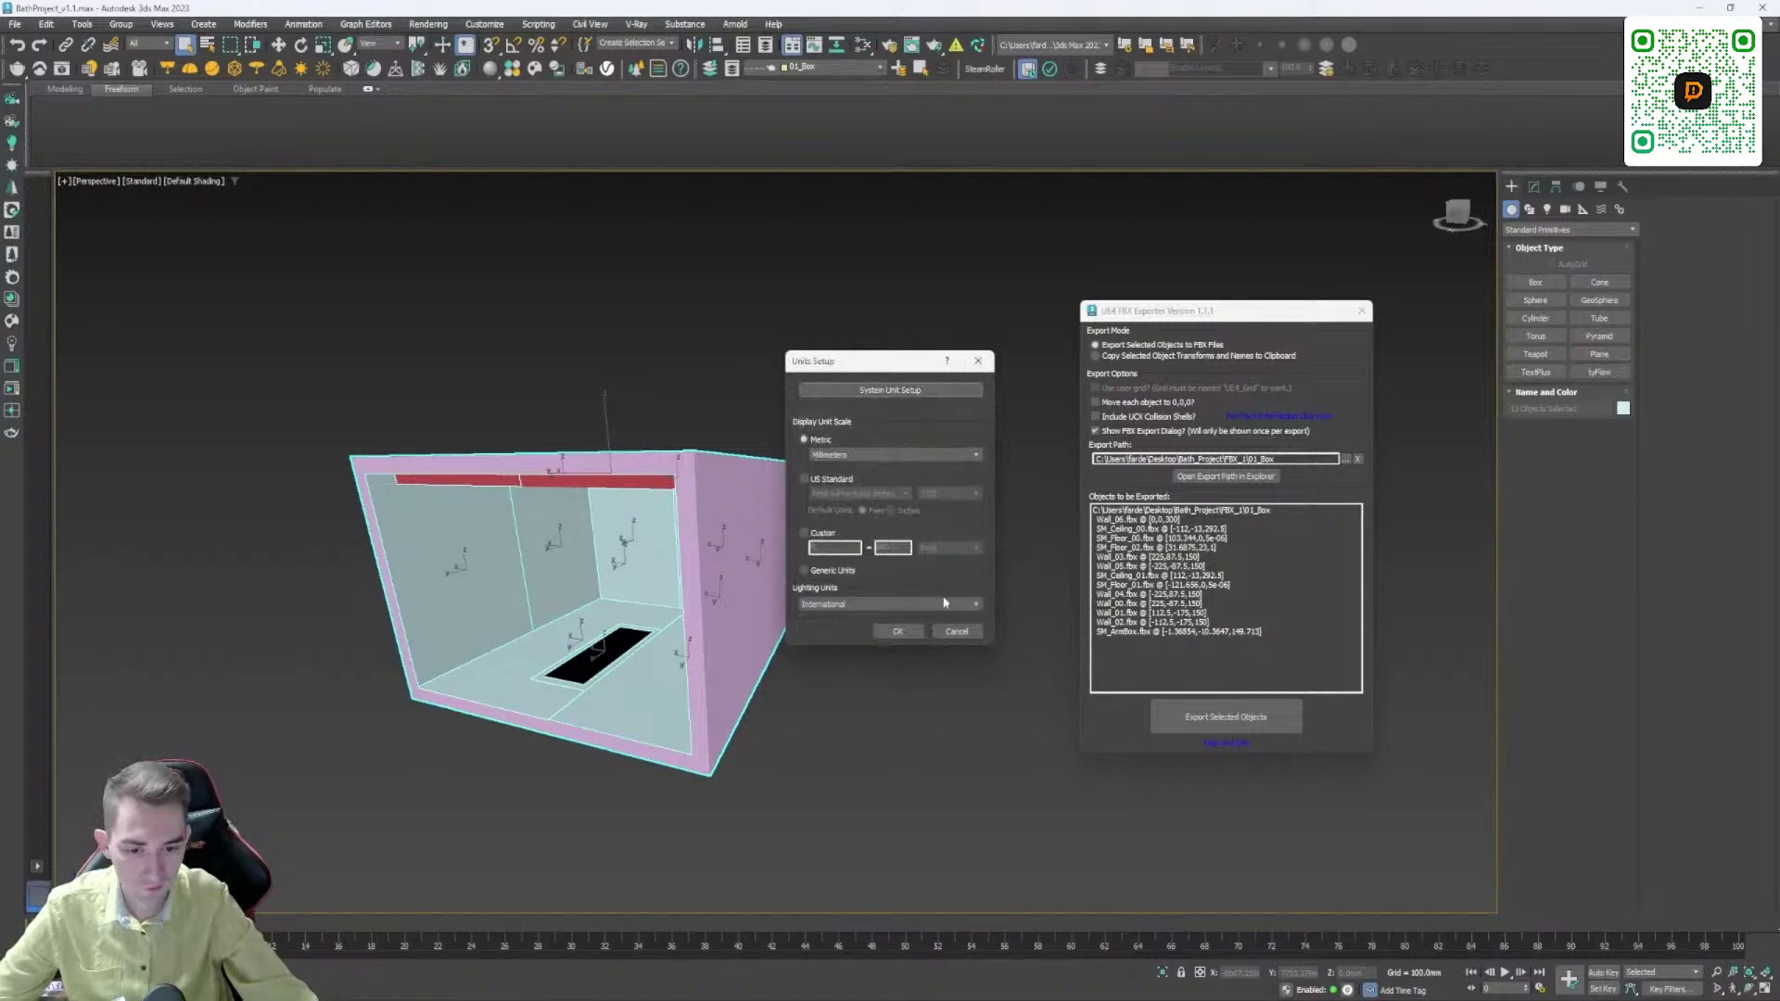
{"action": "left_click", "coordinate": [898, 632]}
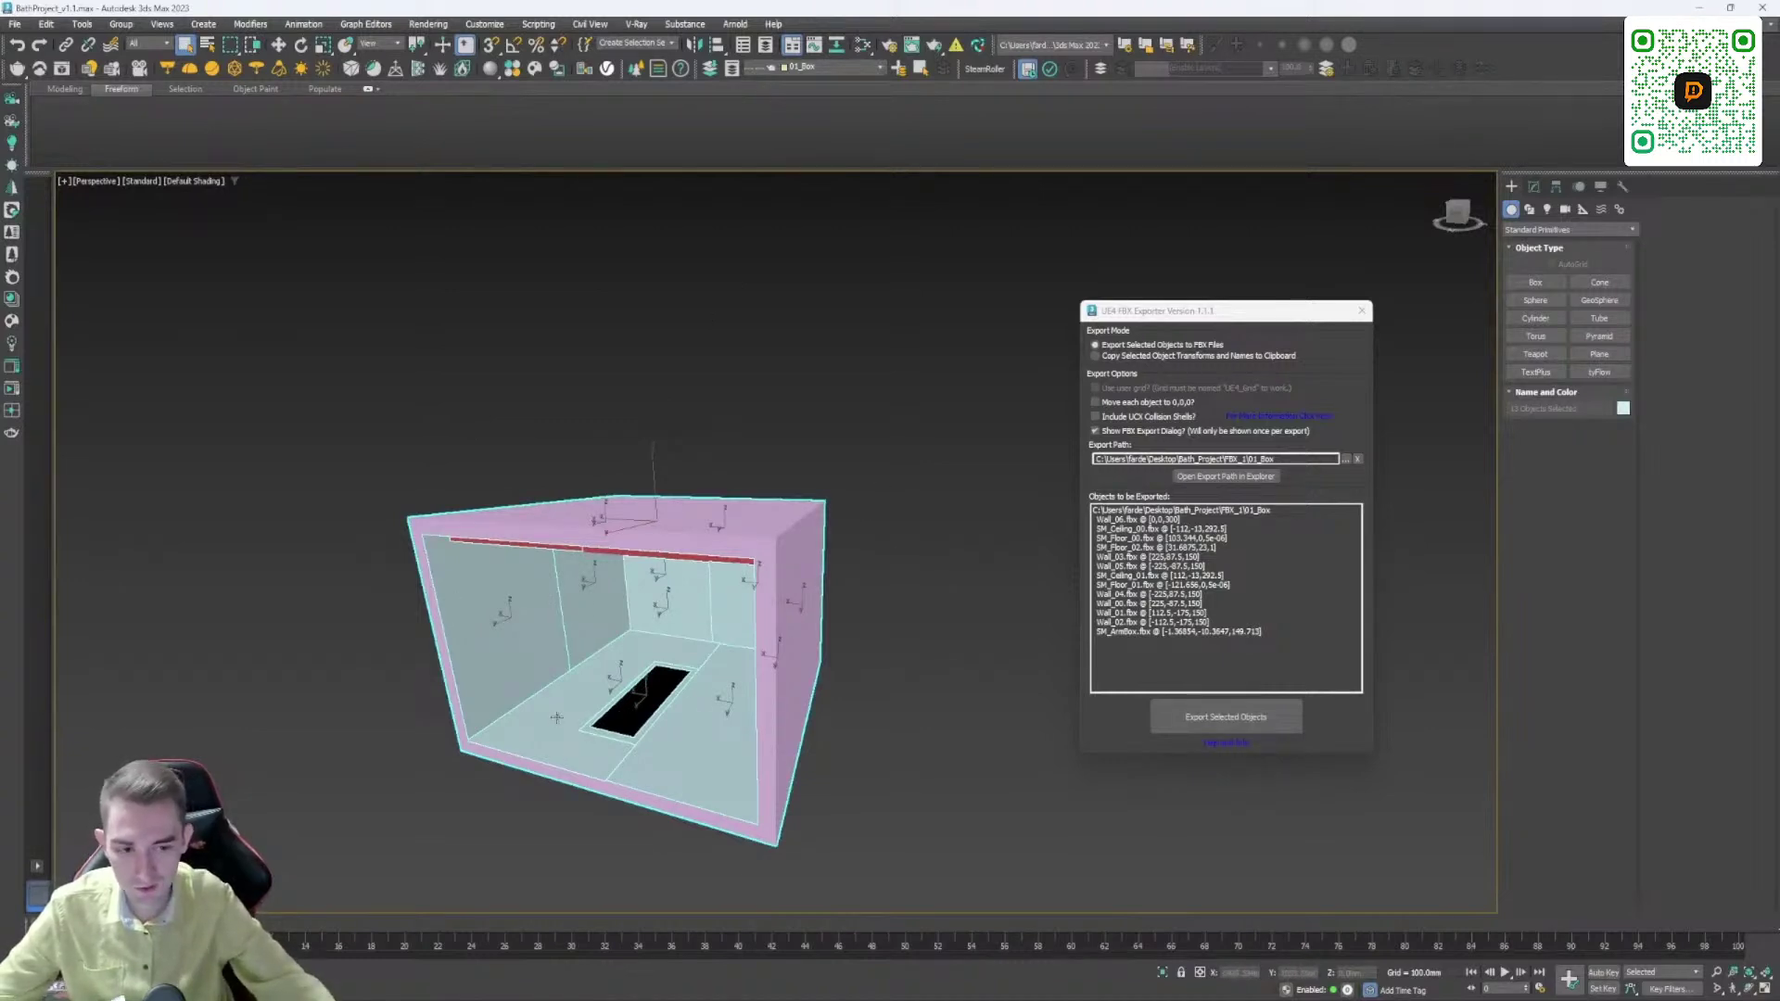
Step: Move the FBX exporter window closer to the room model, hide the box layer and show the windows layer
{"action": "left_click_drag", "start_coordinate": [1180, 318], "coordinate": [1028, 318]}
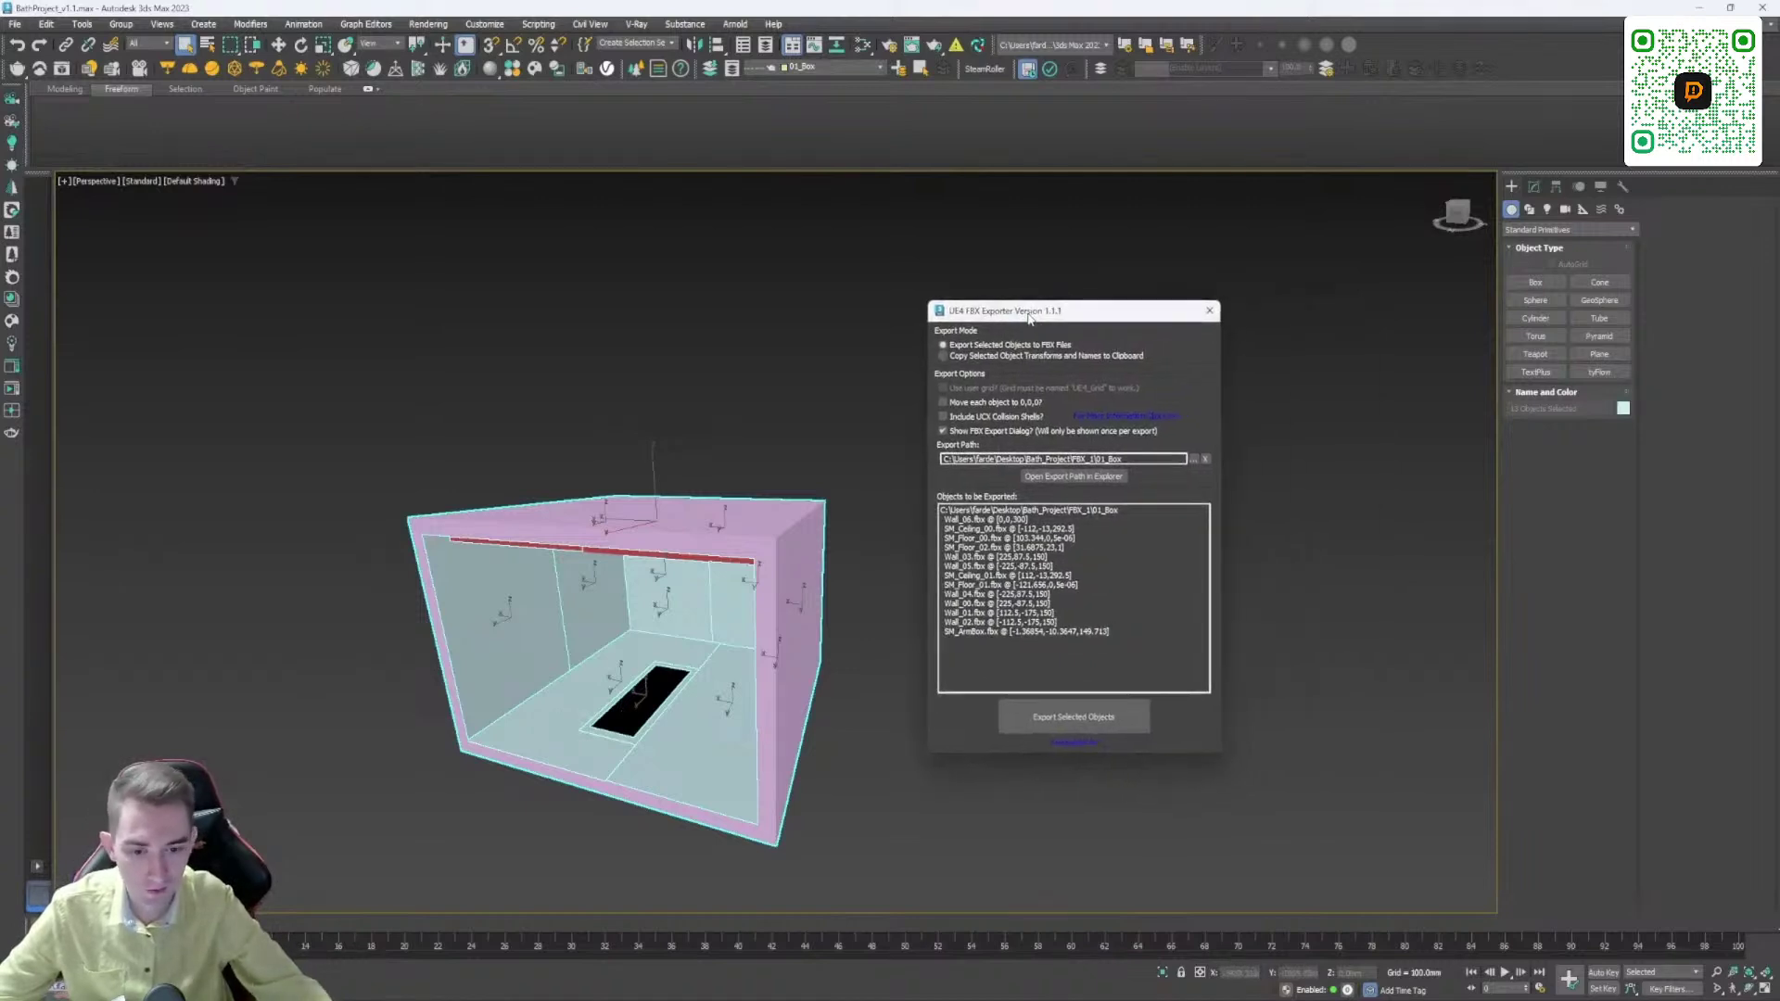
{"action": "middle_click_drag", "start_coordinate": [880, 560], "coordinate": [838, 492], "text": "alt"}
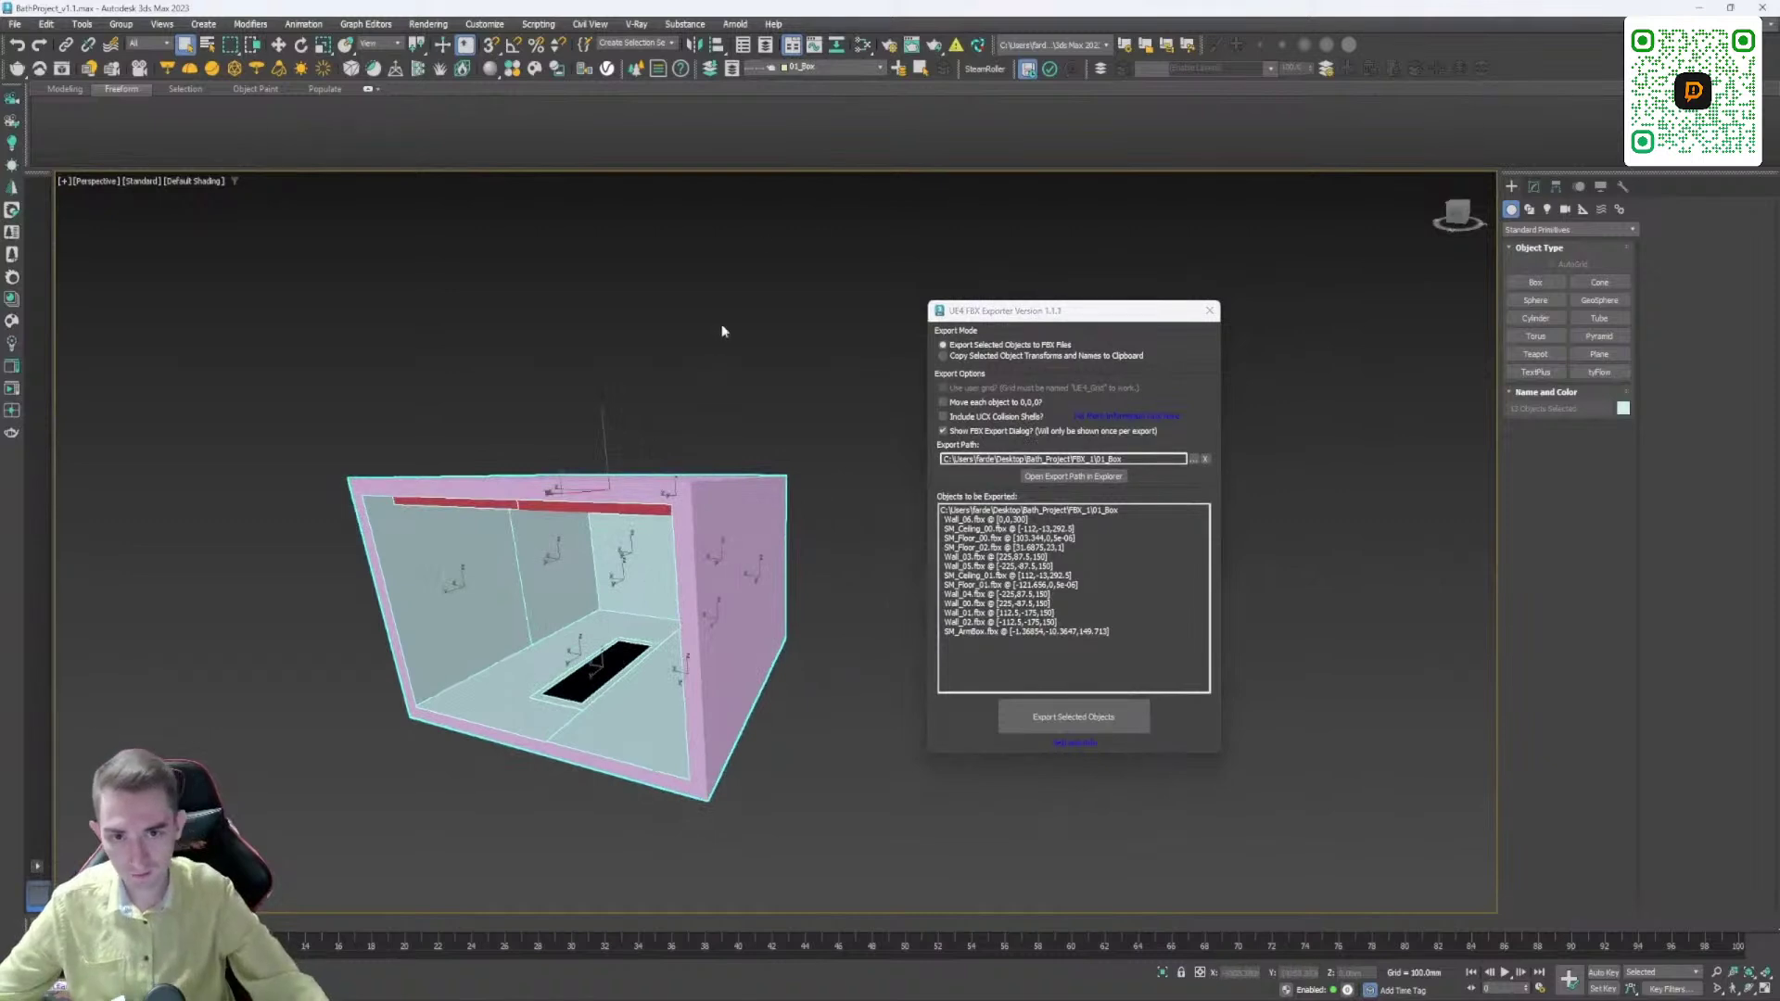
{"action": "left_click", "coordinate": [803, 70]}
{"action": "left_click", "coordinate": [749, 97]}
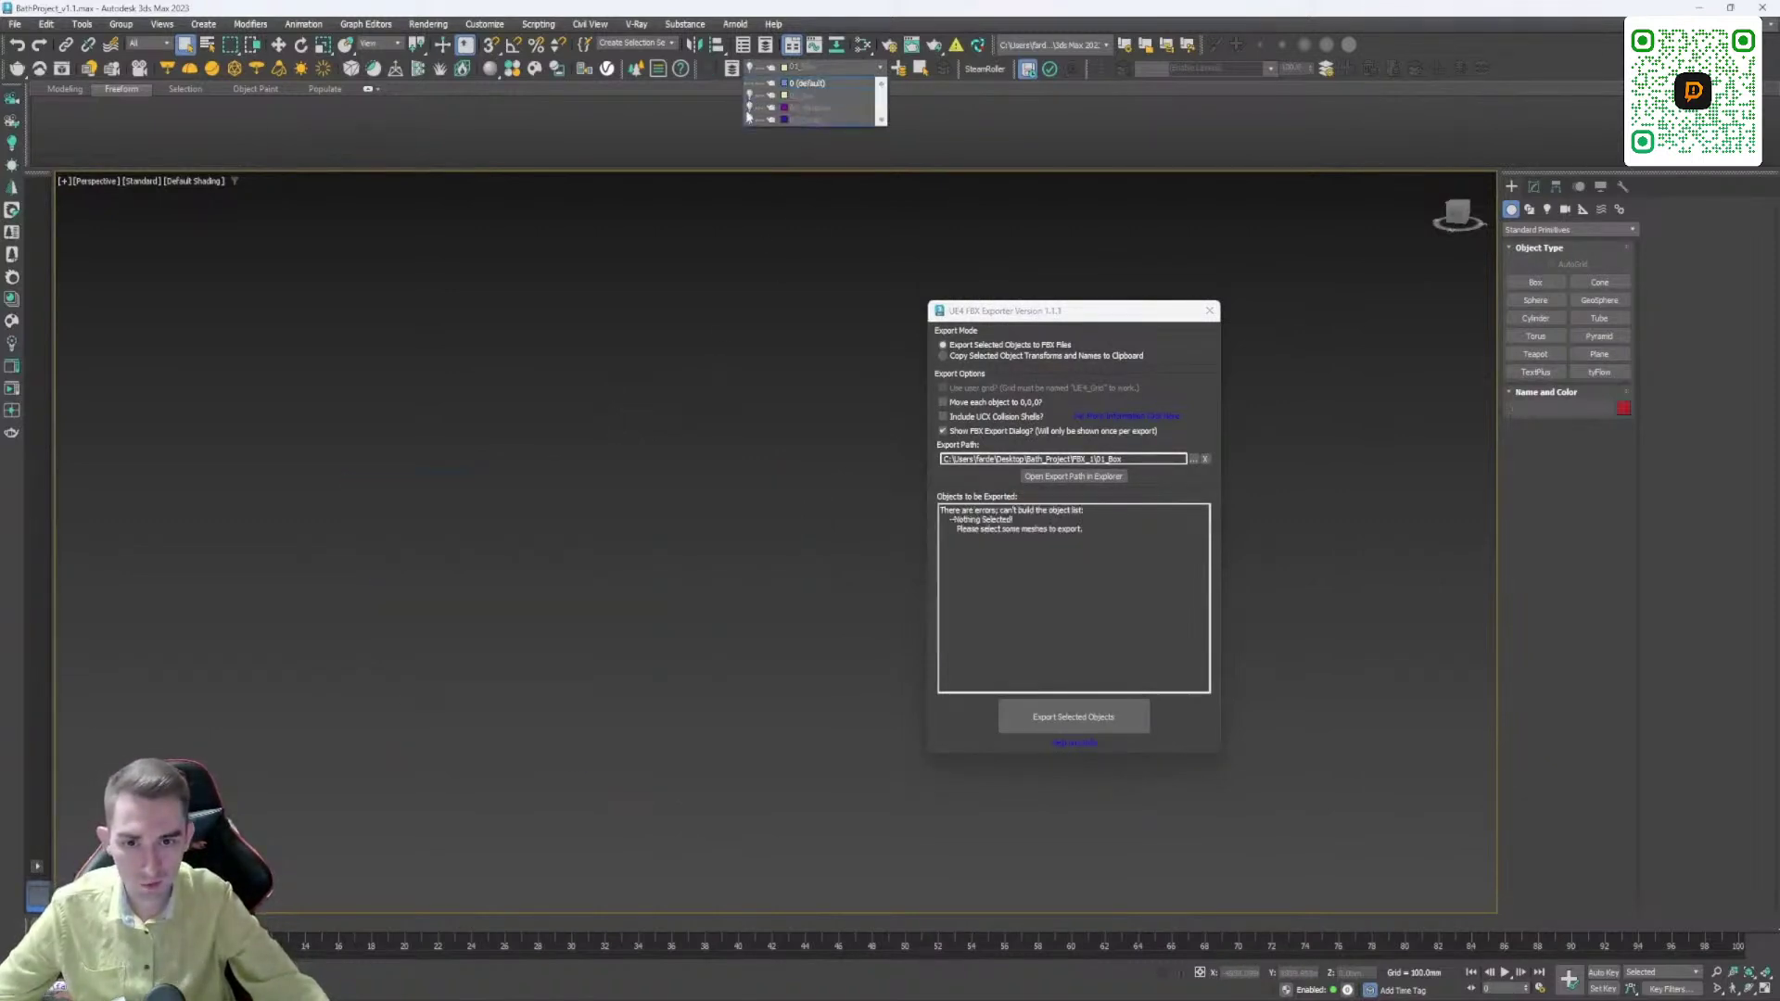
{"action": "left_click", "coordinate": [749, 108]}
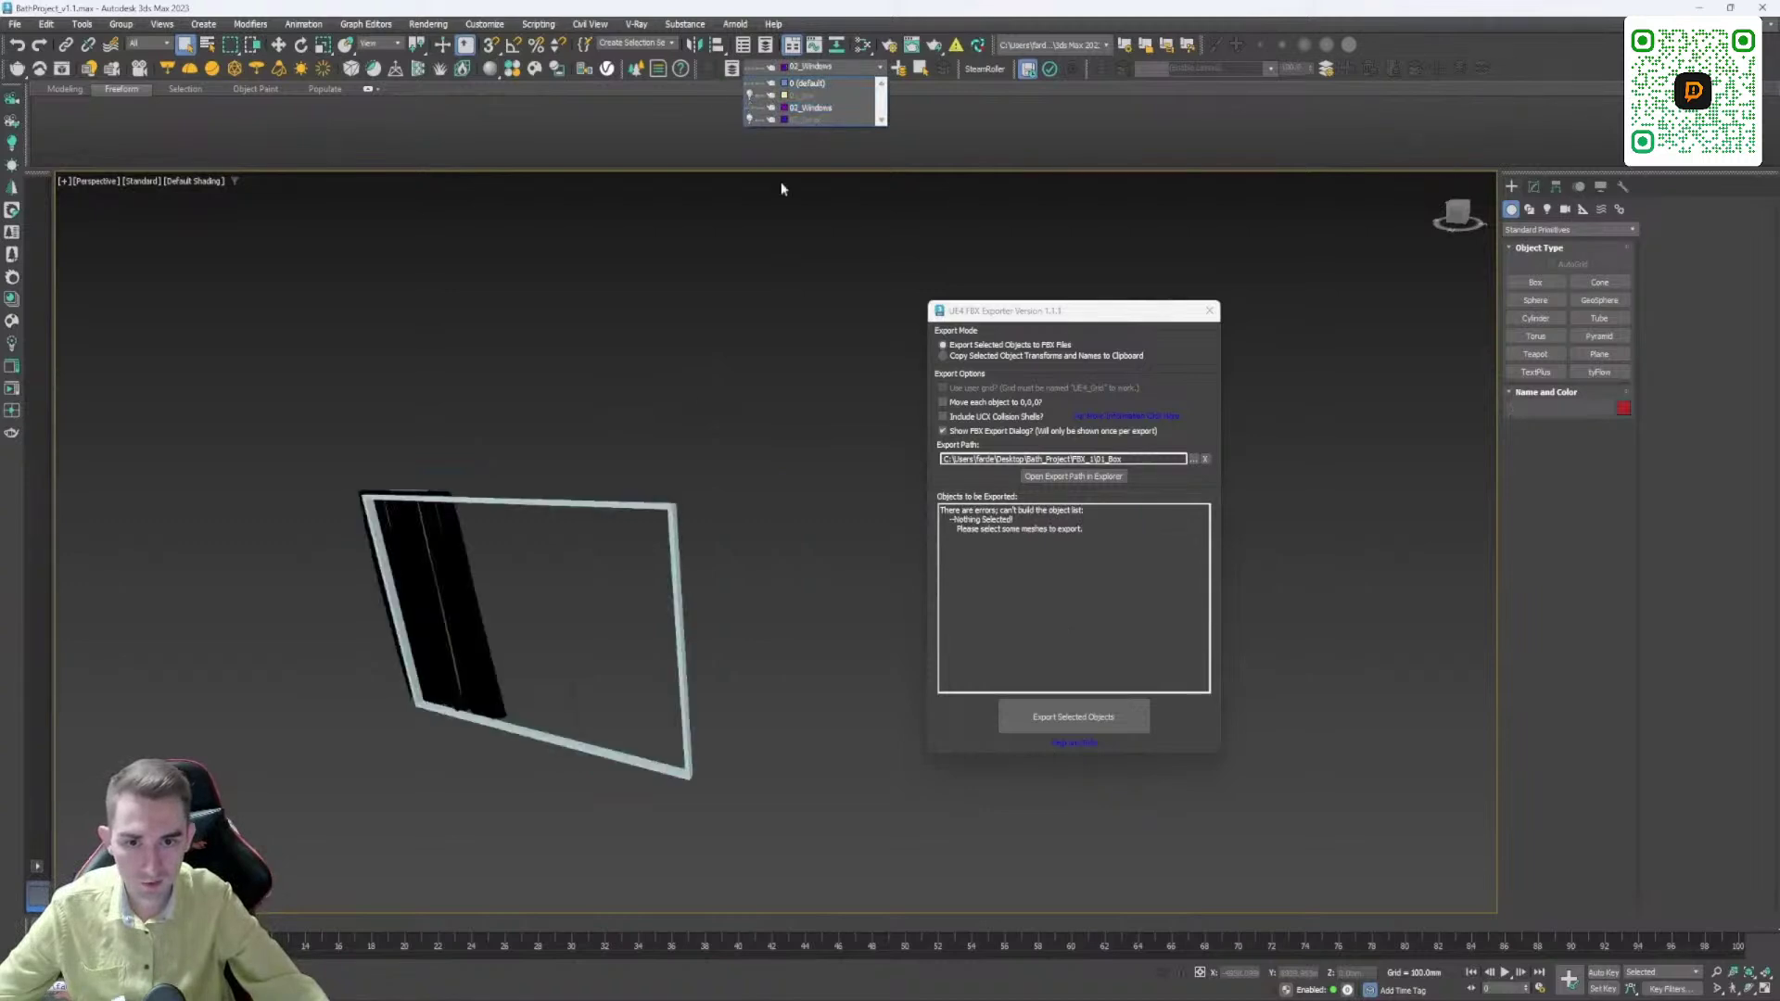
{"action": "left_click", "coordinate": [718, 371]}
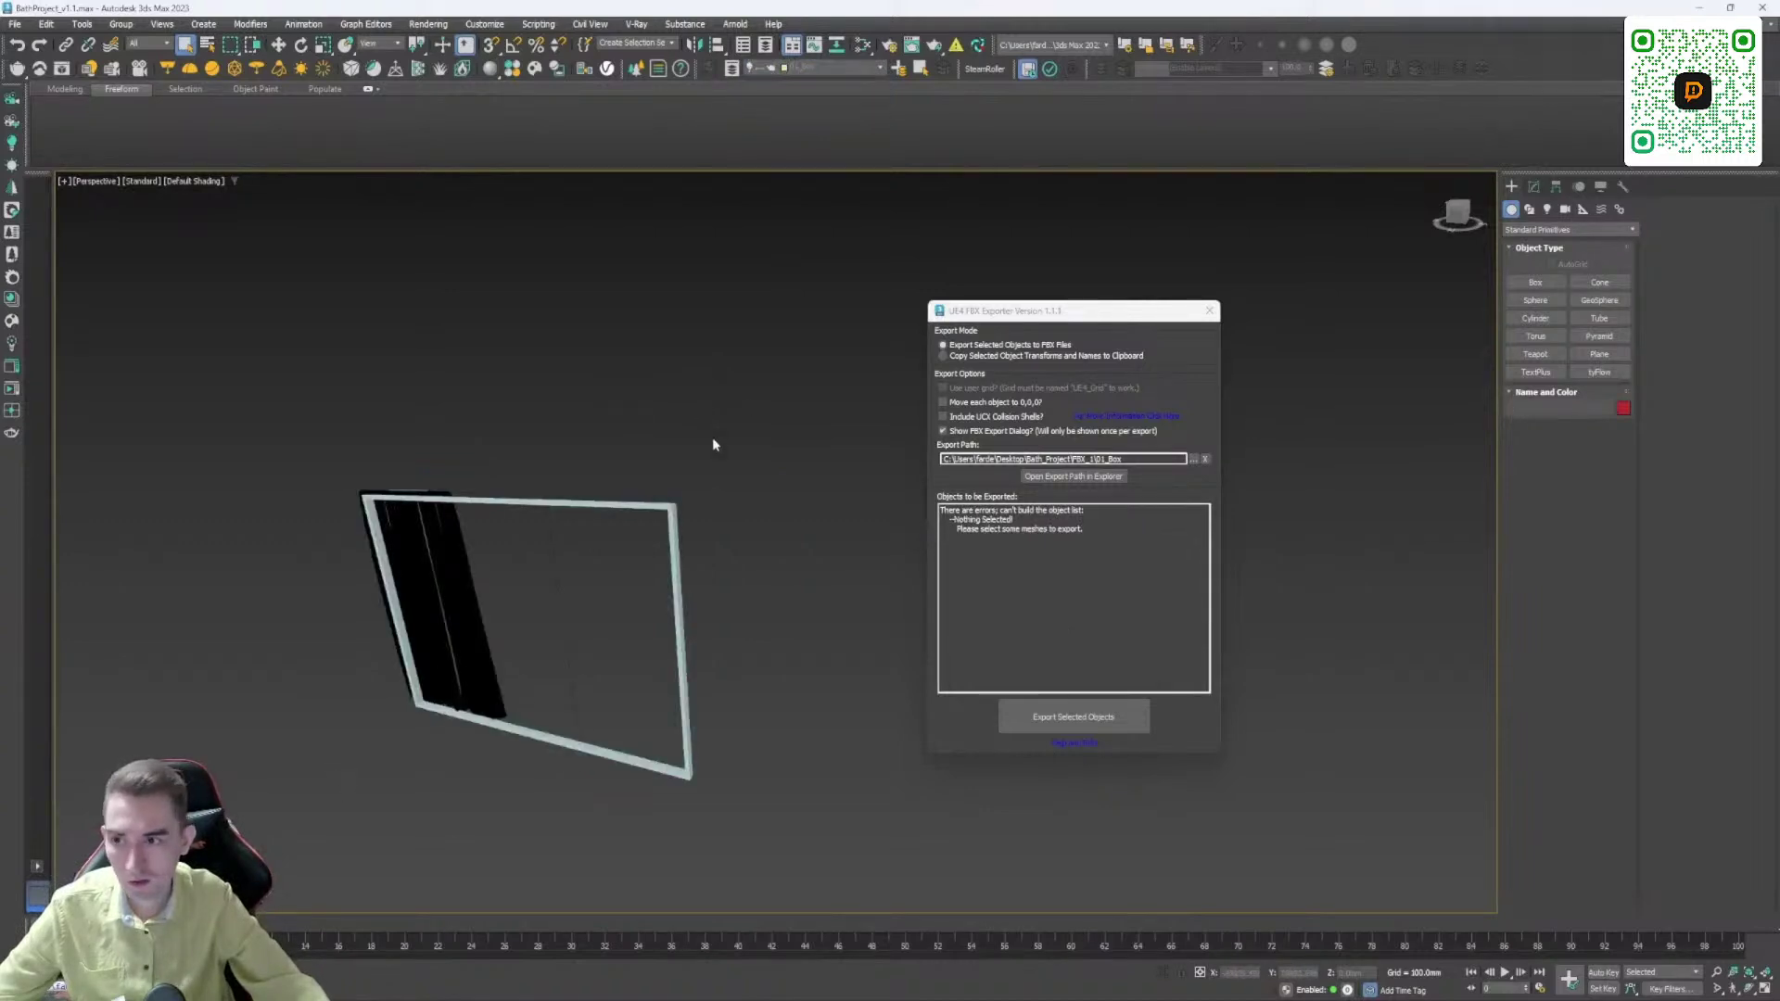
Step: Select the window and curtain objects to list them for FBX export, clear the selection and close the exporter
{"action": "middle_click_drag", "start_coordinate": [712, 444], "coordinate": [732, 420]}
{"action": "left_click_drag", "start_coordinate": [285, 948], "coordinate": [284, 944]}
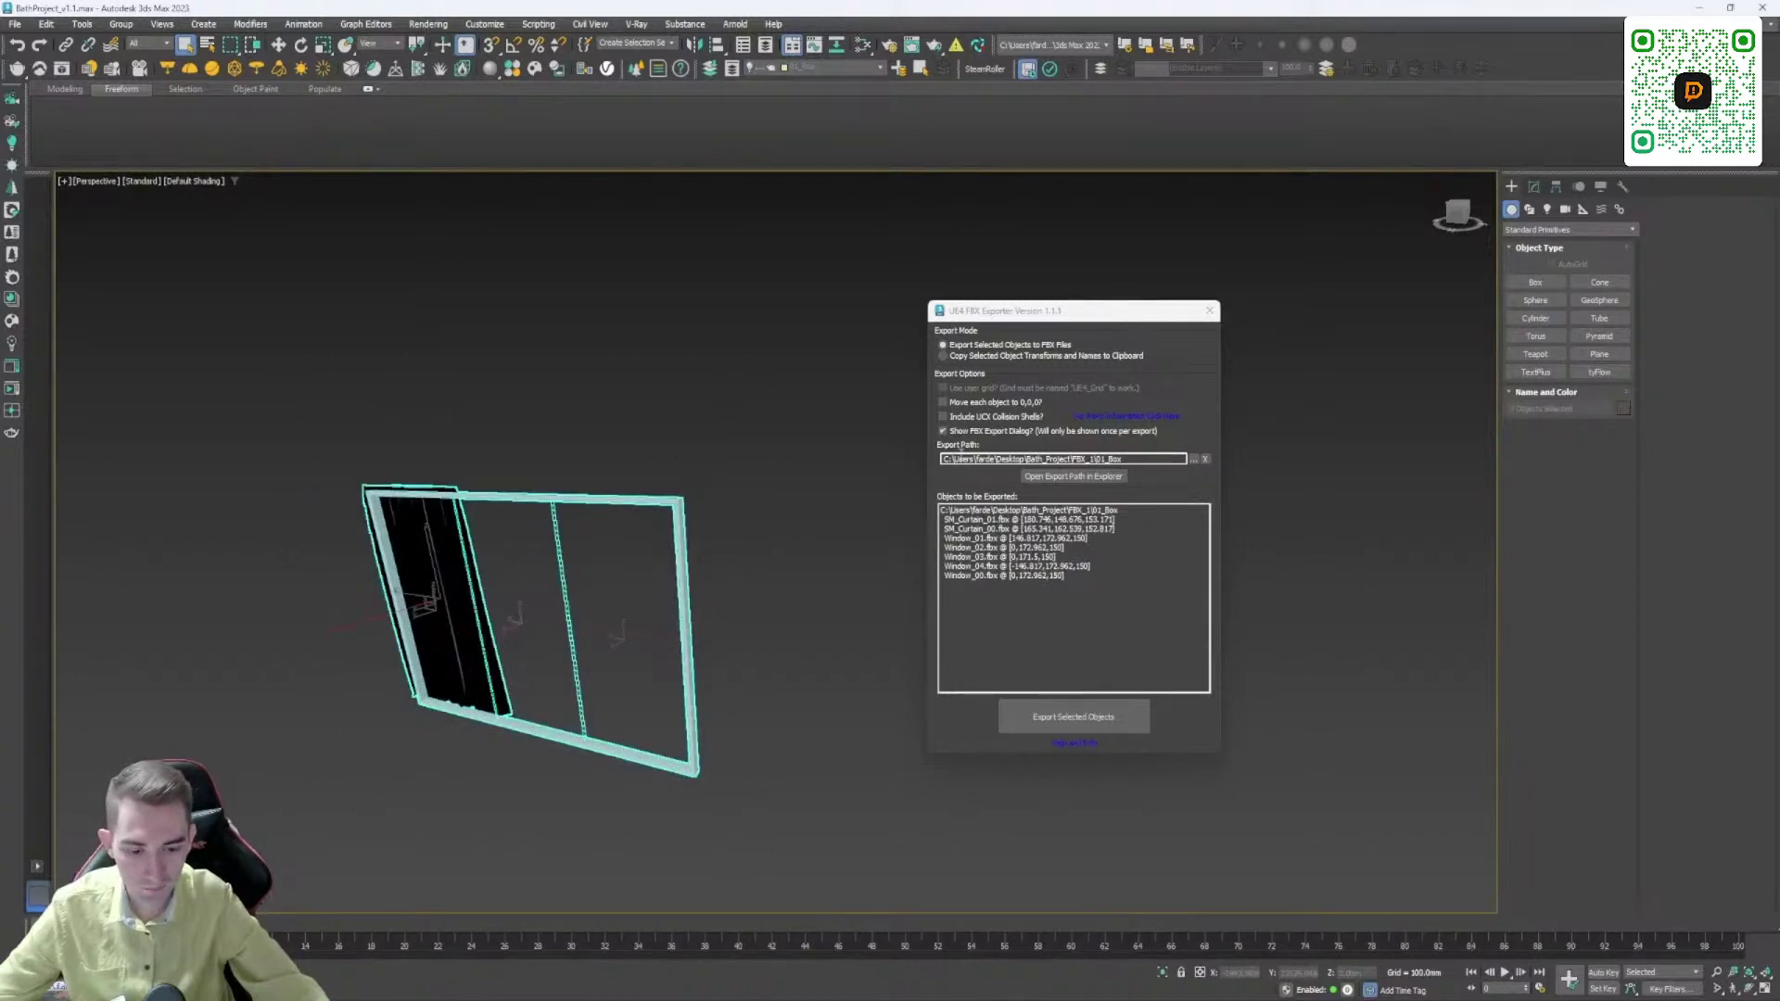
{"action": "left_click", "coordinate": [826, 610]}
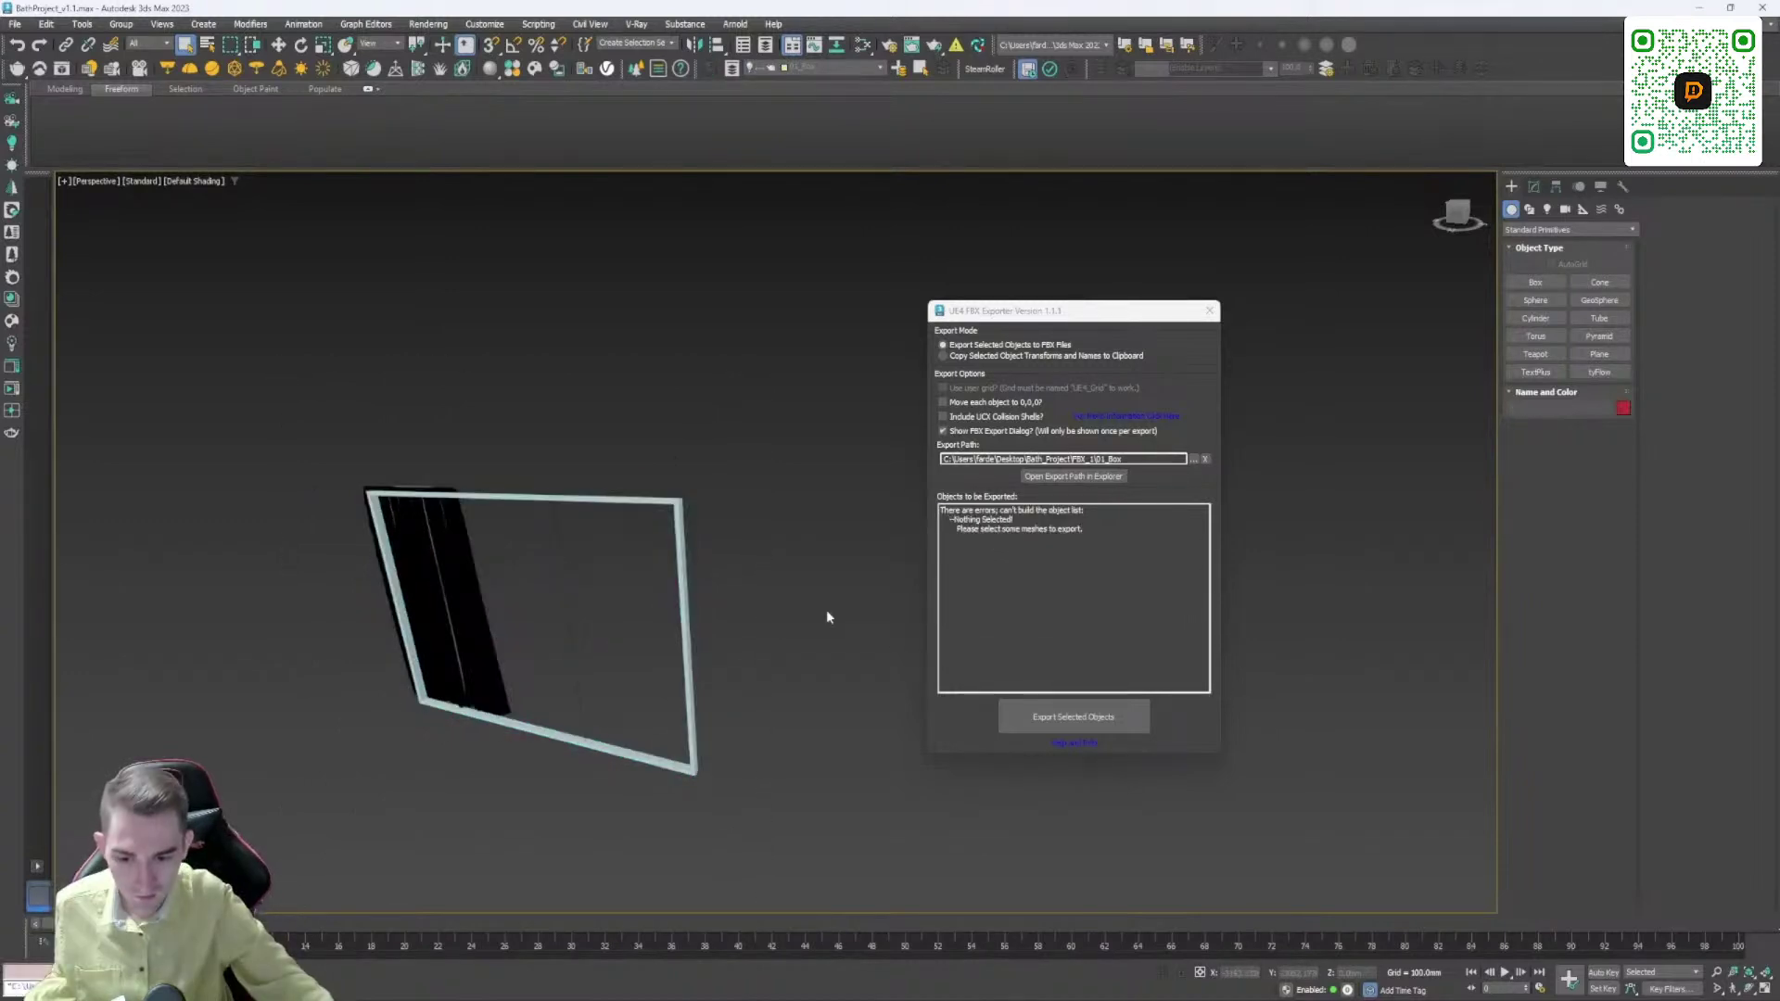
{"action": "left_click", "coordinate": [1209, 312]}
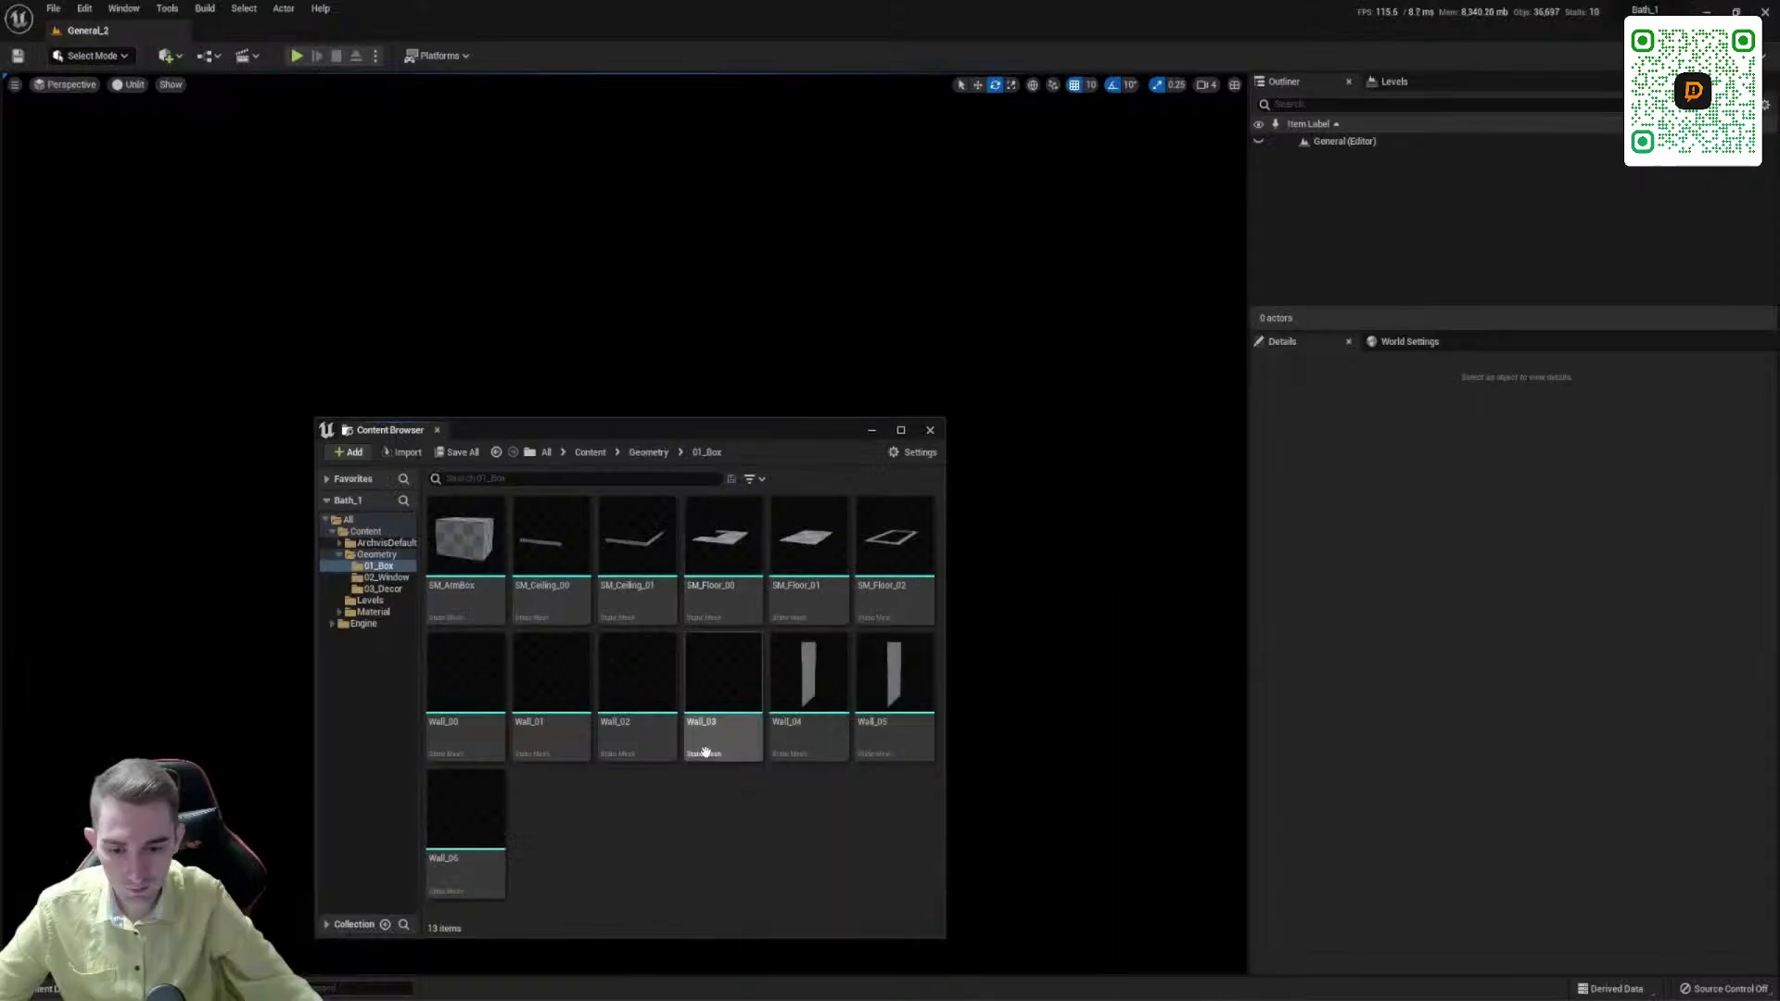
Step: Switch to File Explorer, open the 01_Box folder in FBX_1 and place its window beside Unreal's Content Browser
{"action": "mouse_move", "coordinate": [739, 996]}
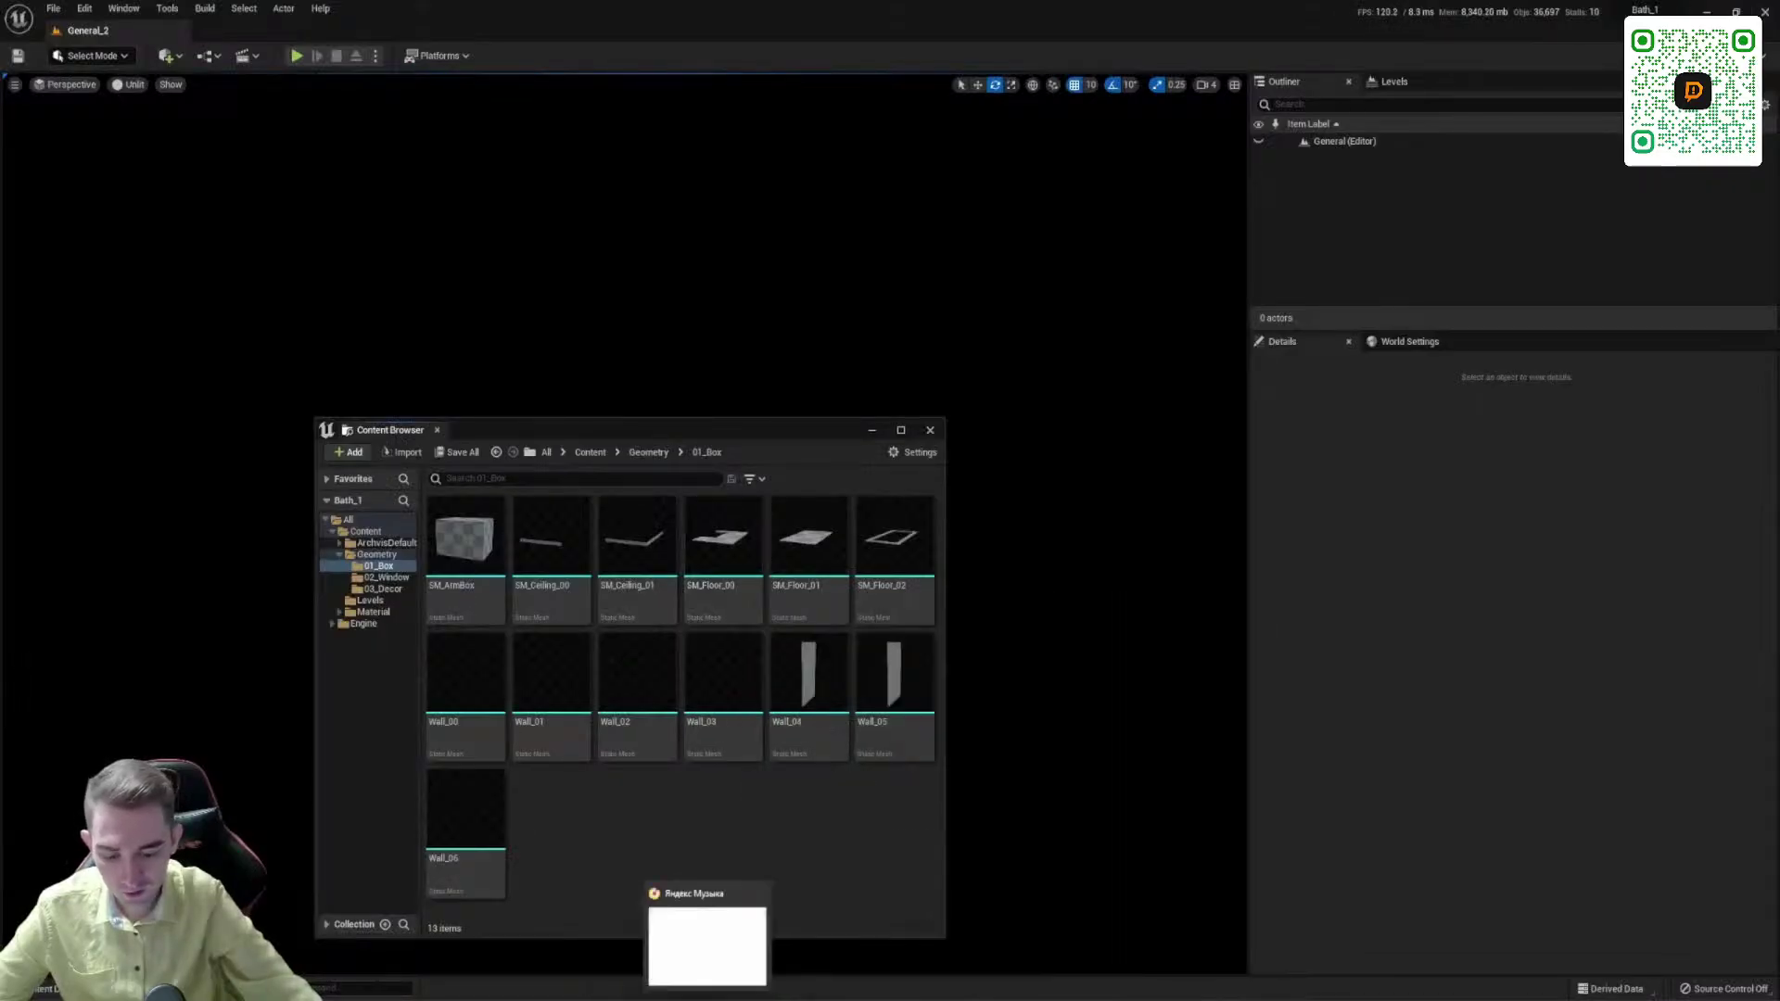
{"action": "mouse_move", "coordinate": [790, 960]}
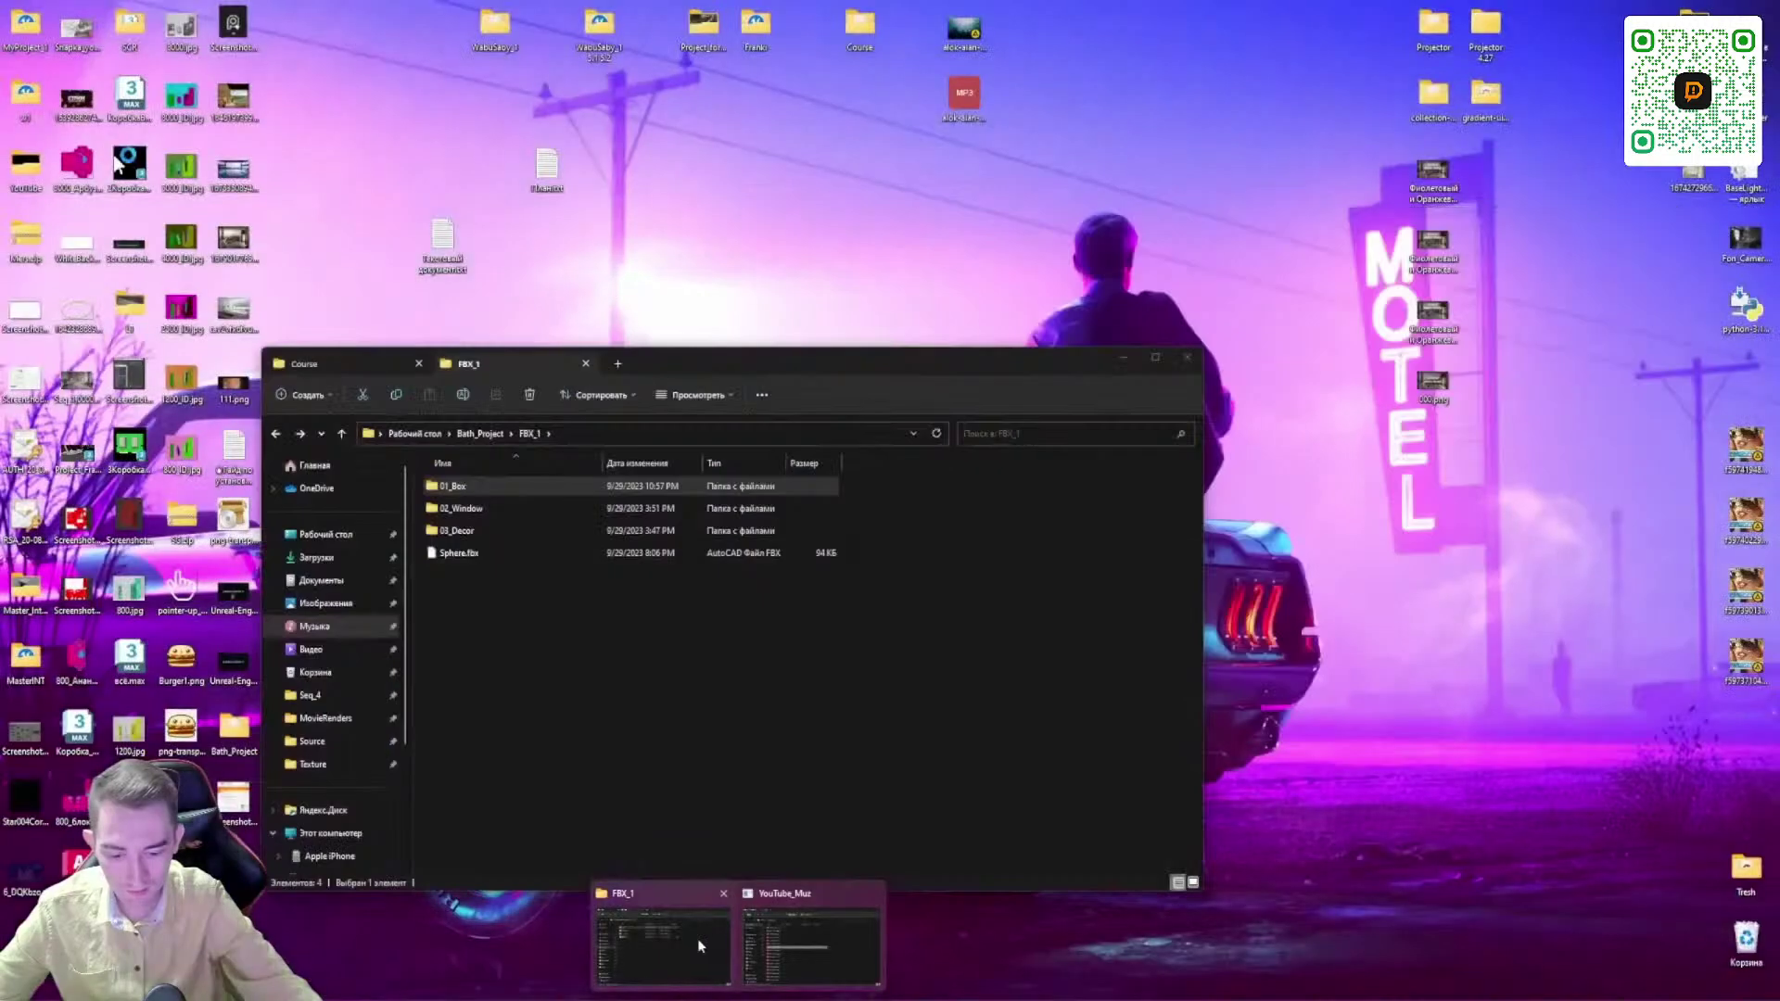
{"action": "left_click", "coordinate": [698, 938]}
{"action": "double_click", "coordinate": [465, 492]}
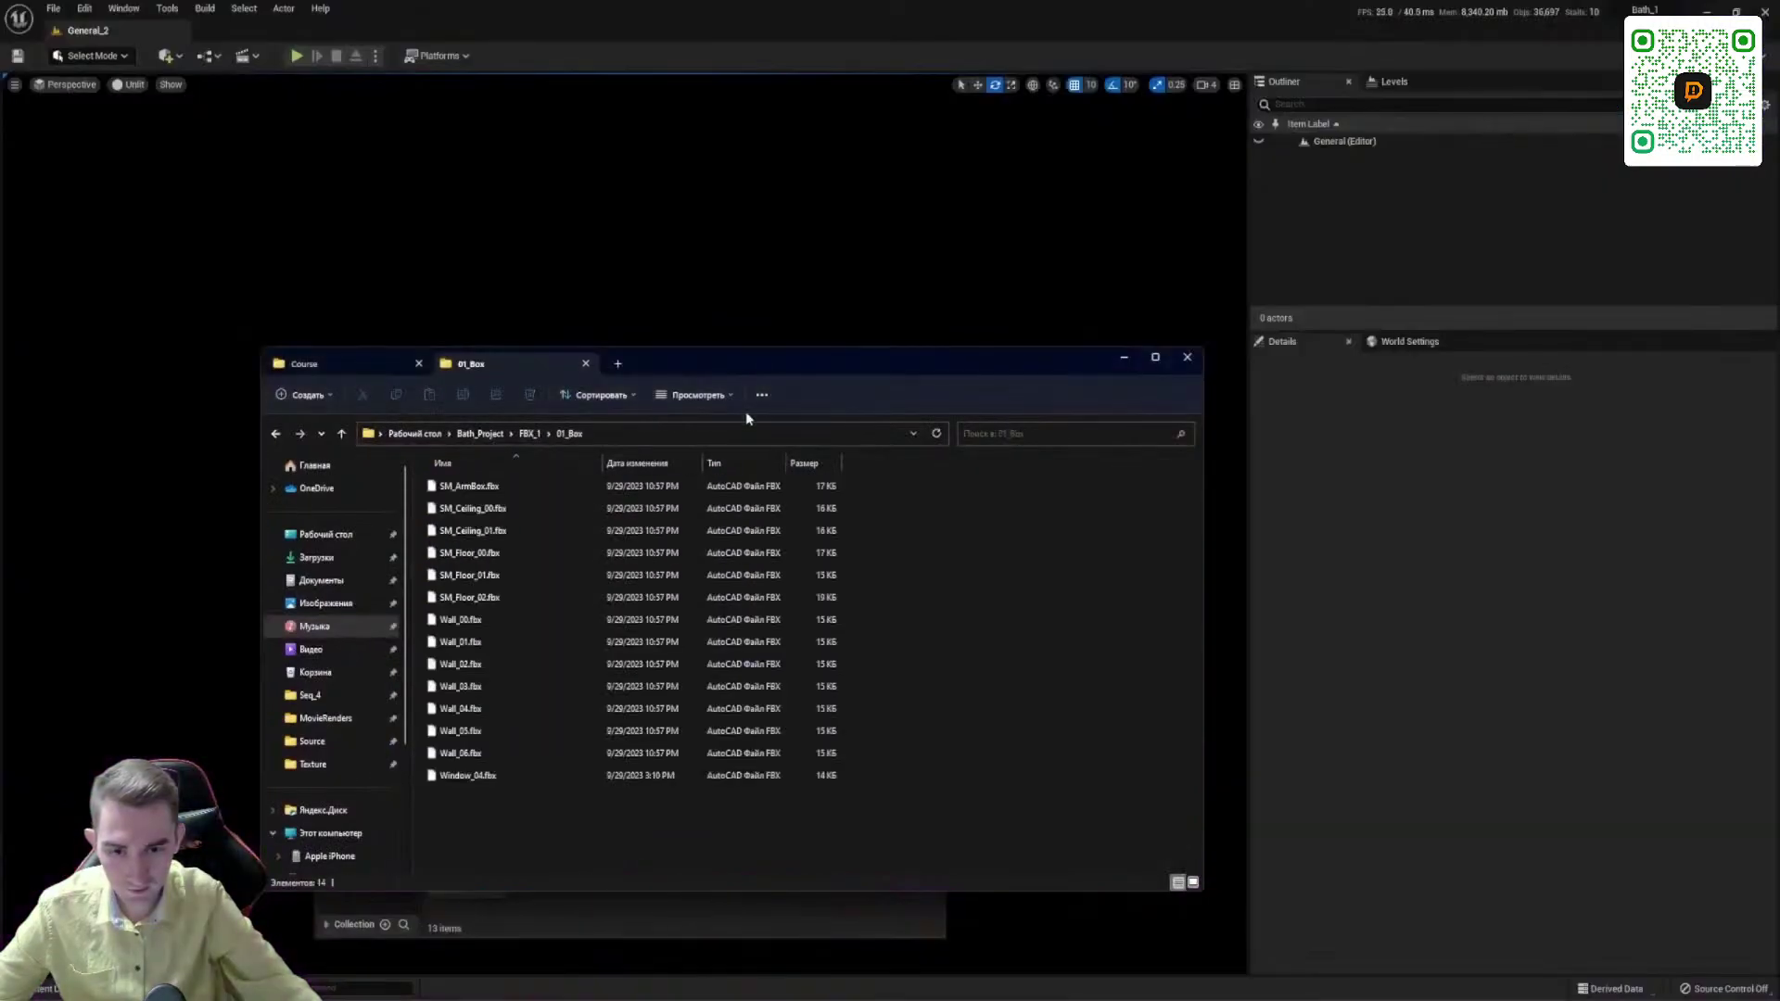
{"action": "left_click_drag", "start_coordinate": [805, 367], "coordinate": [1337, 190]}
Step: Select all the FBX files in the 01_Box folder and bring them into the Content Browser's Geometry/01_Box folder
{"action": "left_click_drag", "start_coordinate": [1194, 640], "coordinate": [1057, 298]}
{"action": "left_click_drag", "start_coordinate": [1196, 645], "coordinate": [1037, 308]}
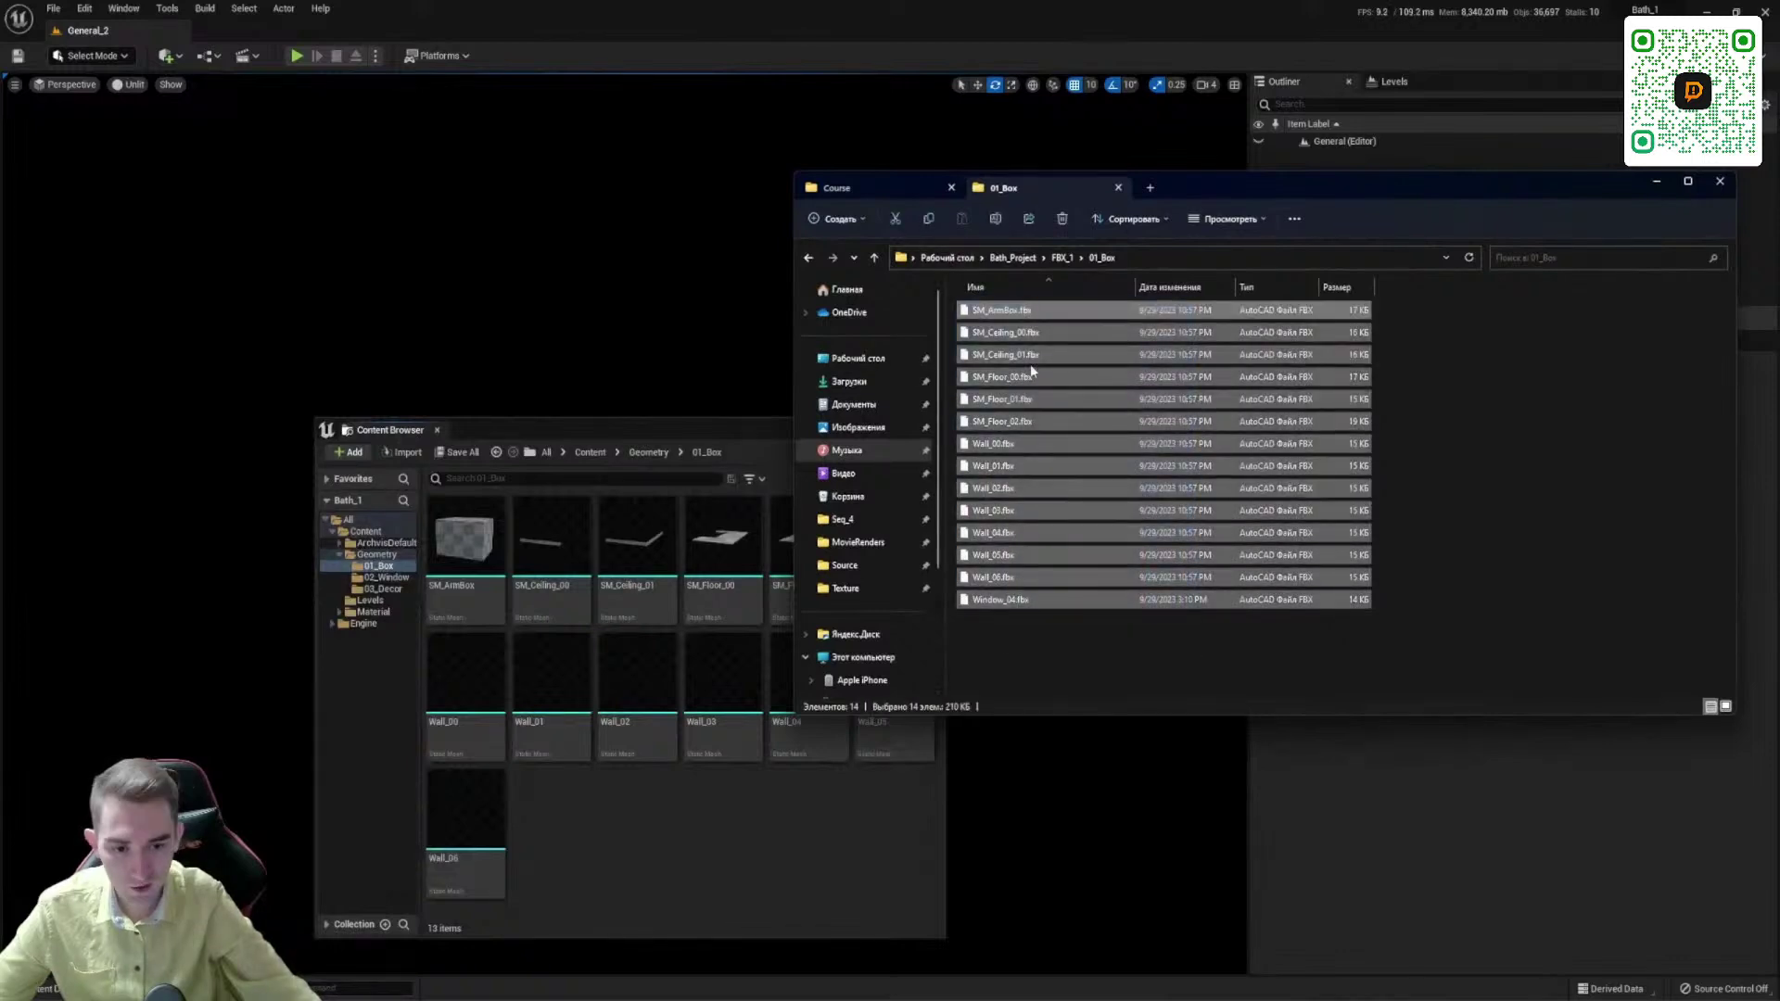
{"action": "left_click_drag", "start_coordinate": [1033, 368], "coordinate": [651, 752]}
{"action": "left_click_drag", "start_coordinate": [1171, 678], "coordinate": [1004, 317]}
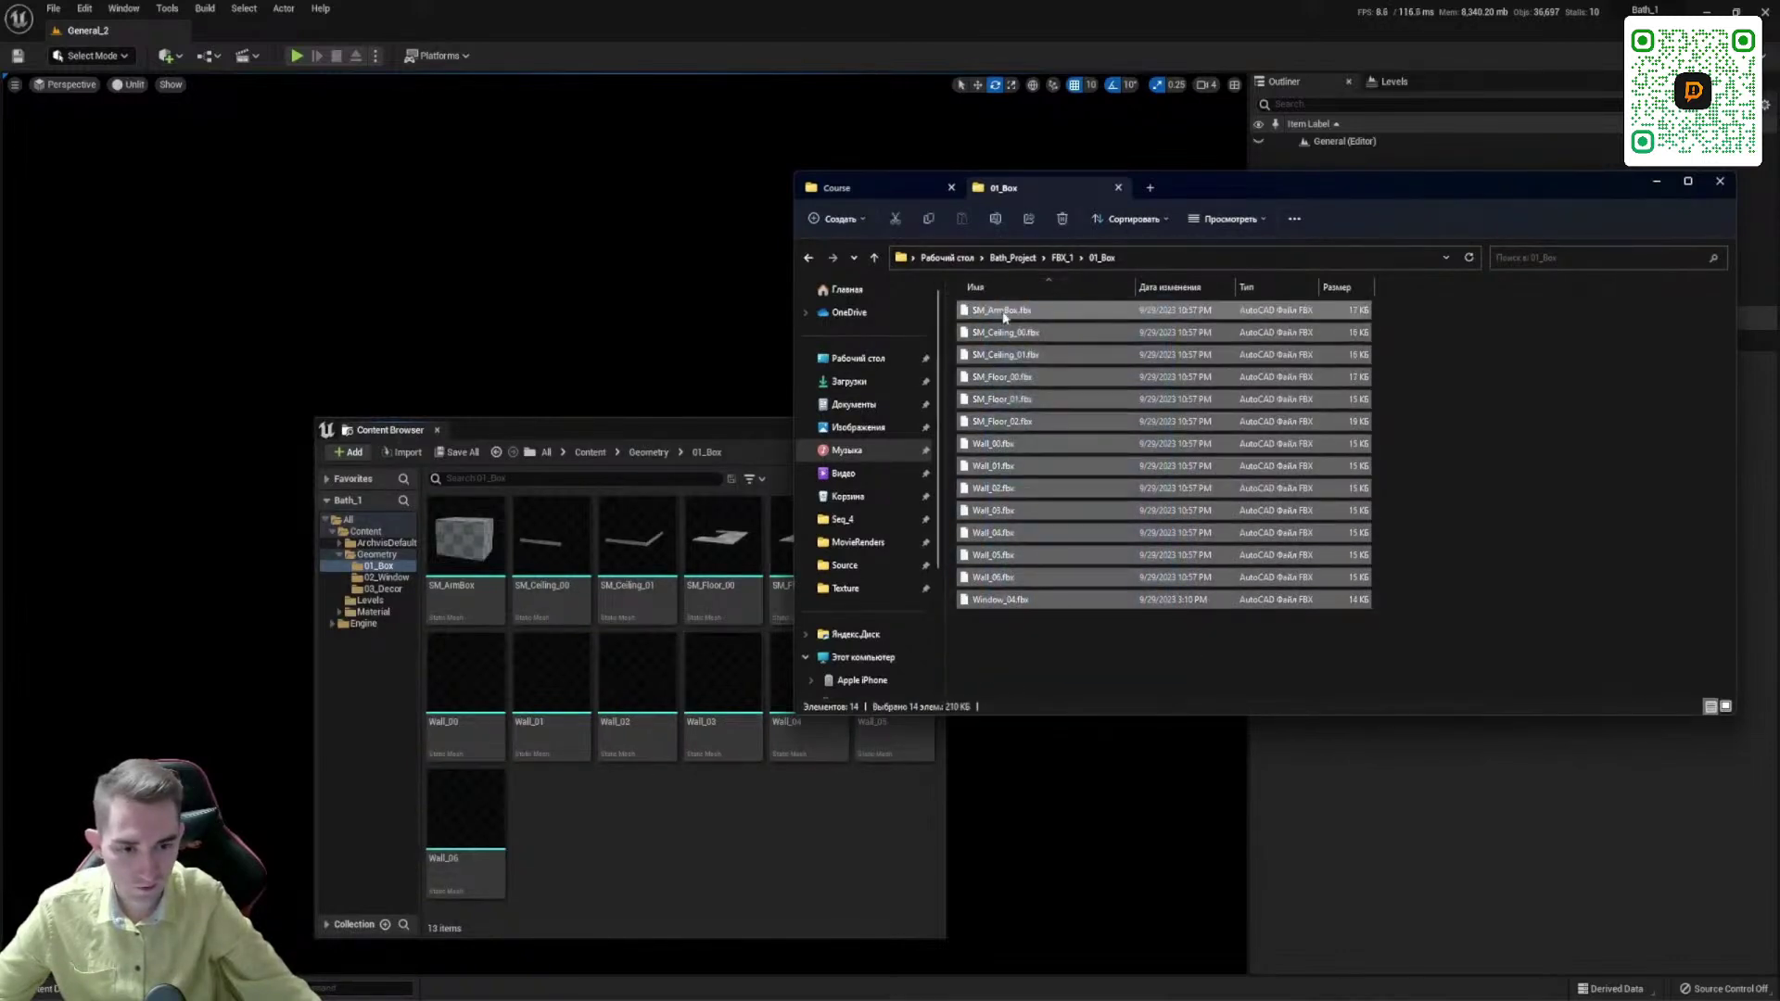
{"action": "left_click_drag", "start_coordinate": [568, 779], "coordinate": [651, 753]}
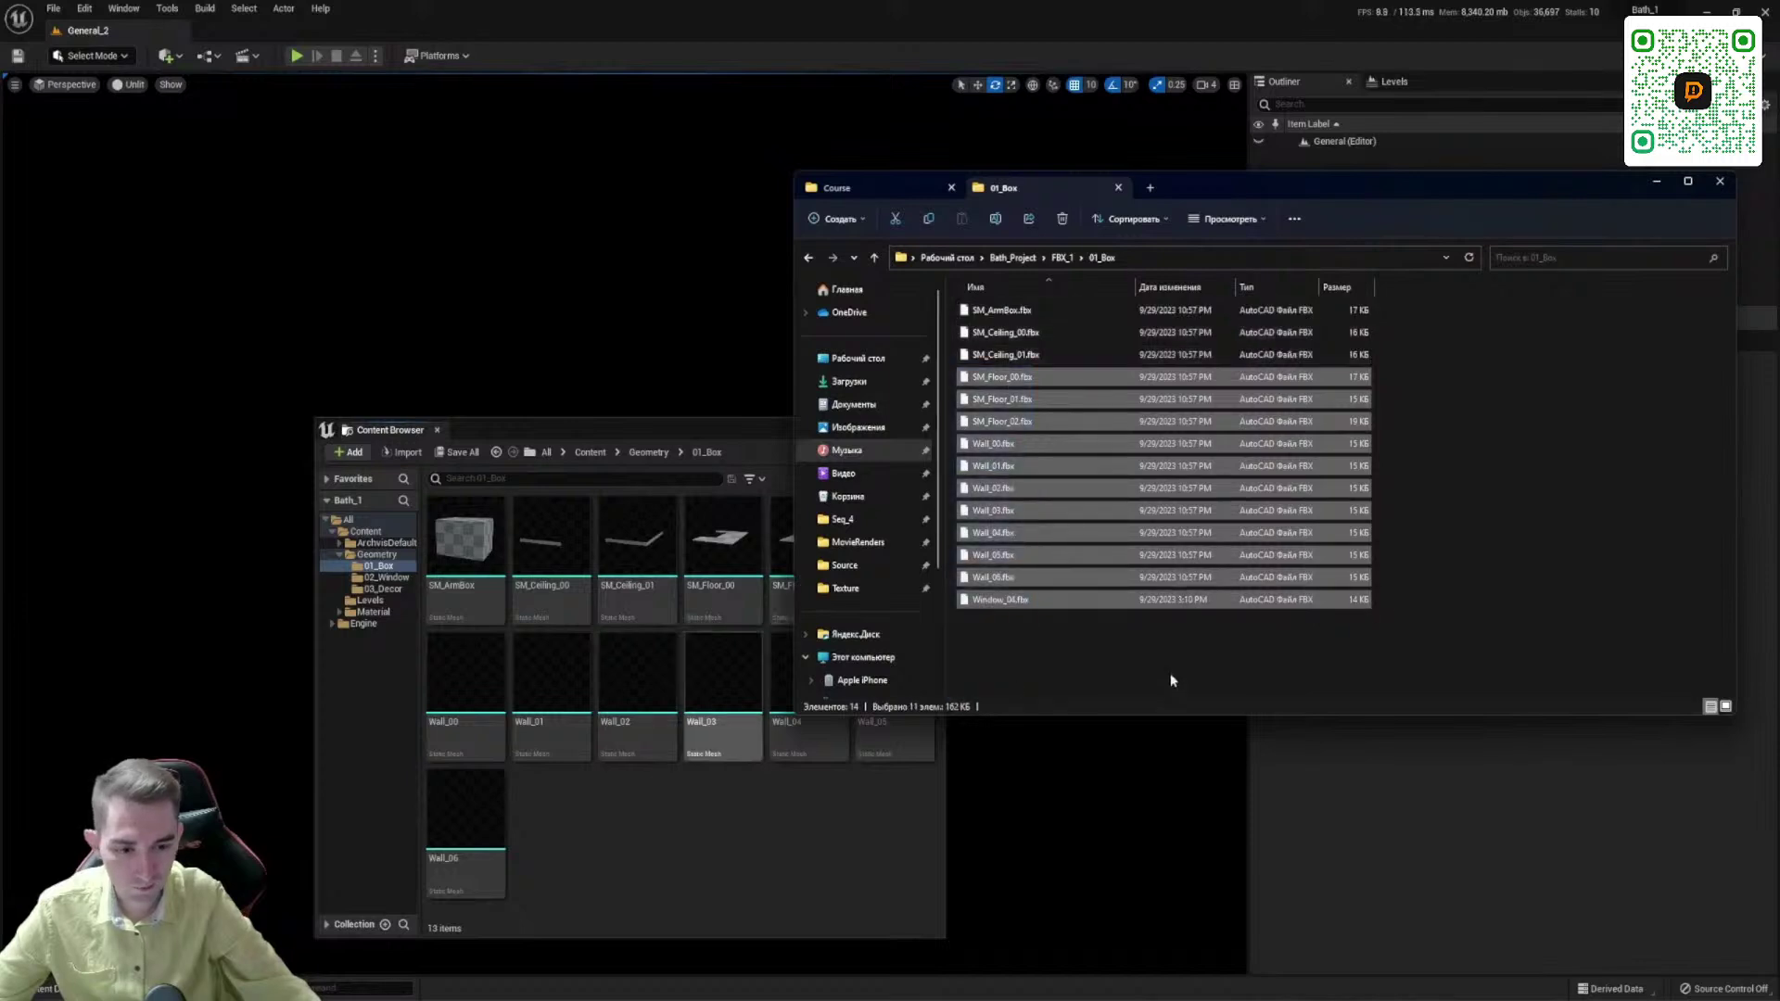
{"action": "left_click_drag", "start_coordinate": [1171, 677], "coordinate": [1004, 313]}
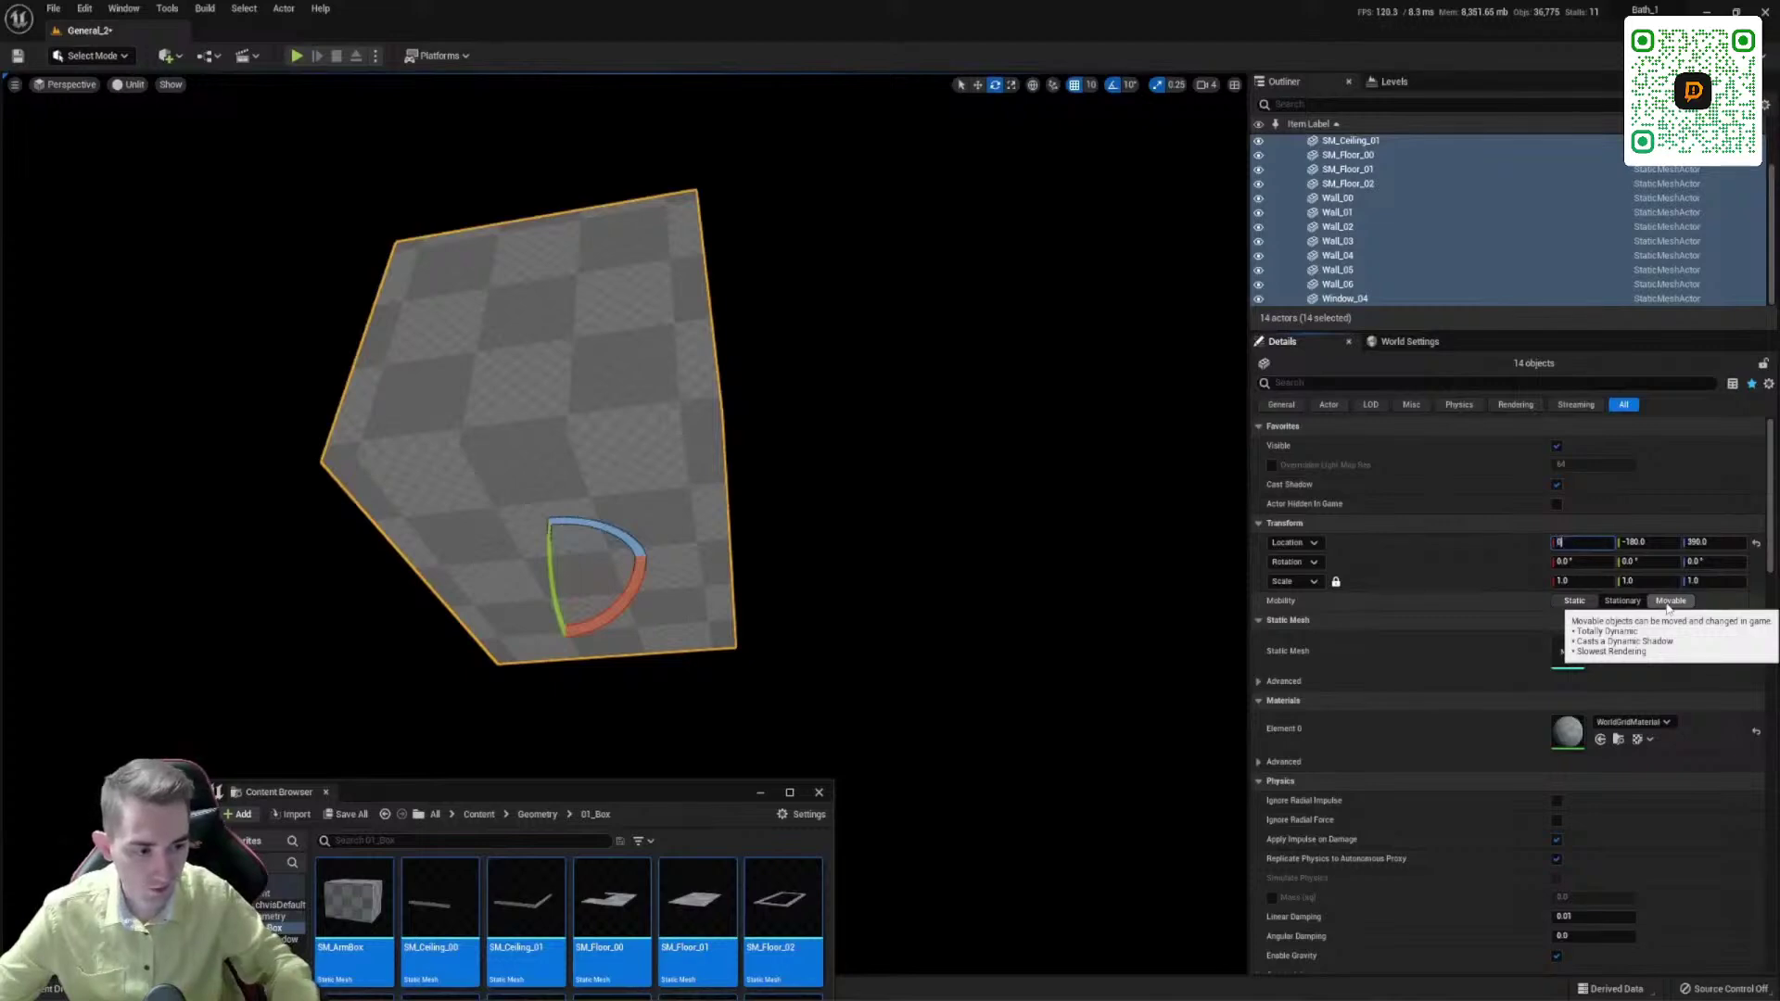
Step: Set the X, Y and Z location of all the selected room meshes to 0 to place them at the world origin
{"action": "key", "text": "Return"}
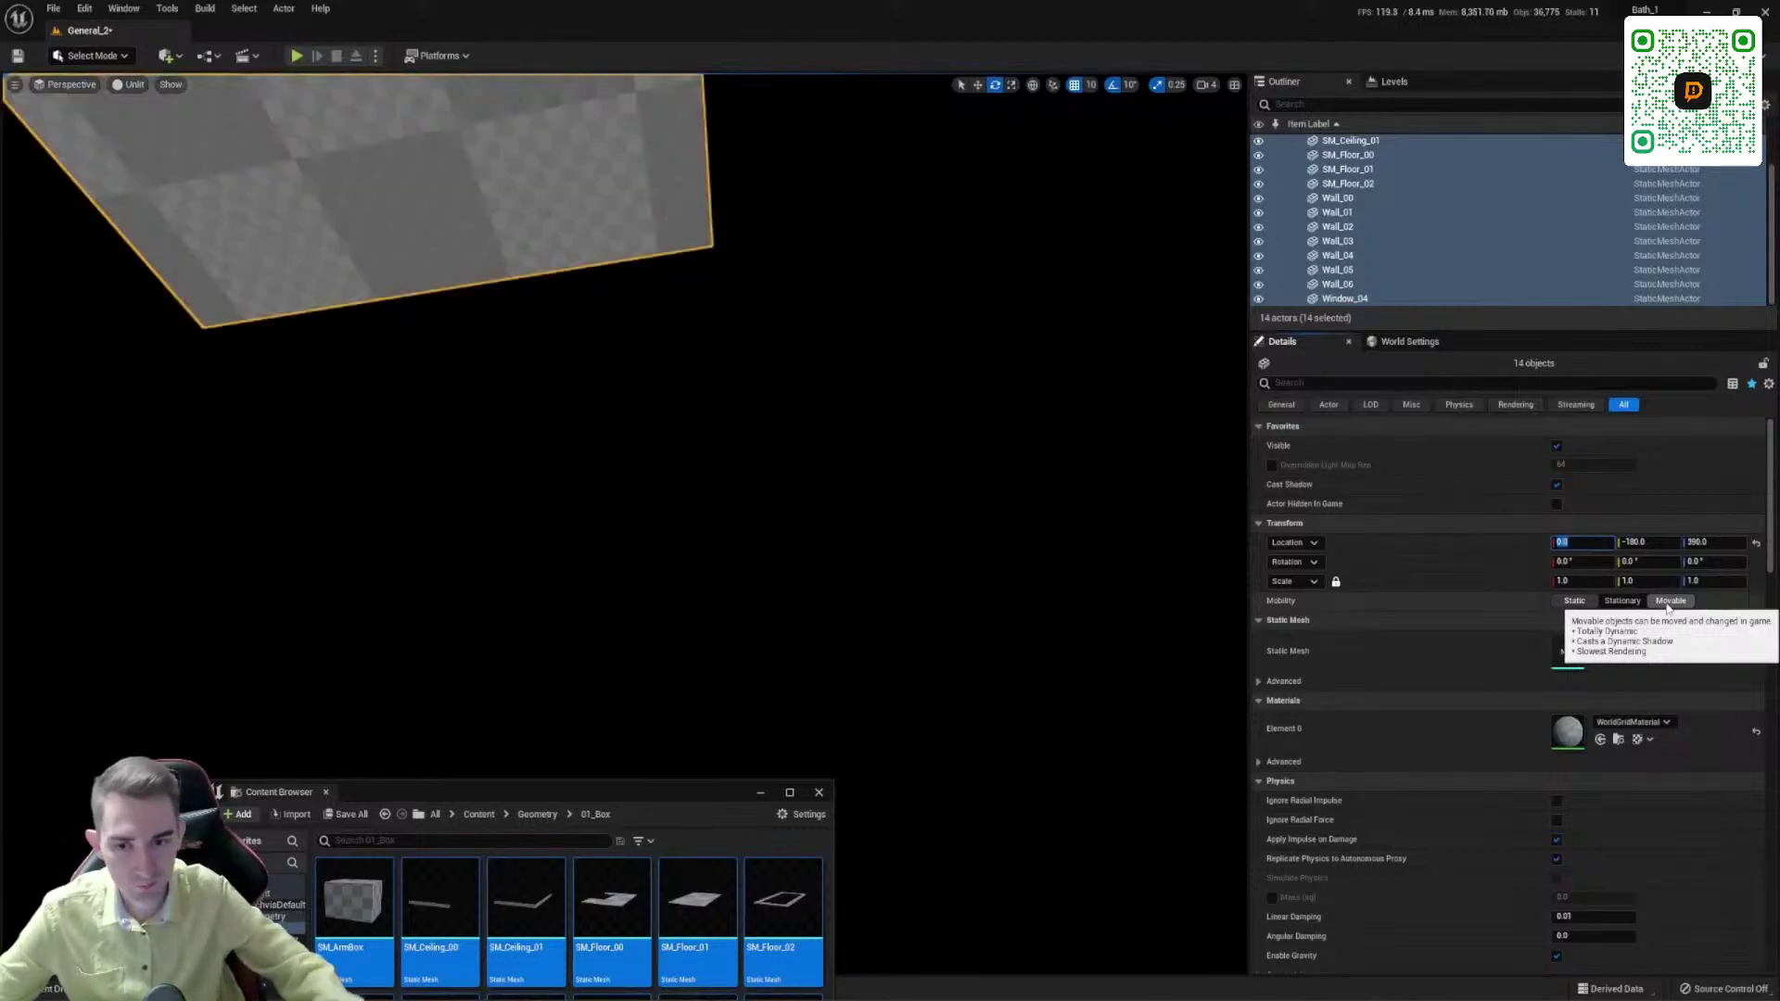
{"action": "left_click", "coordinate": [1655, 544]}
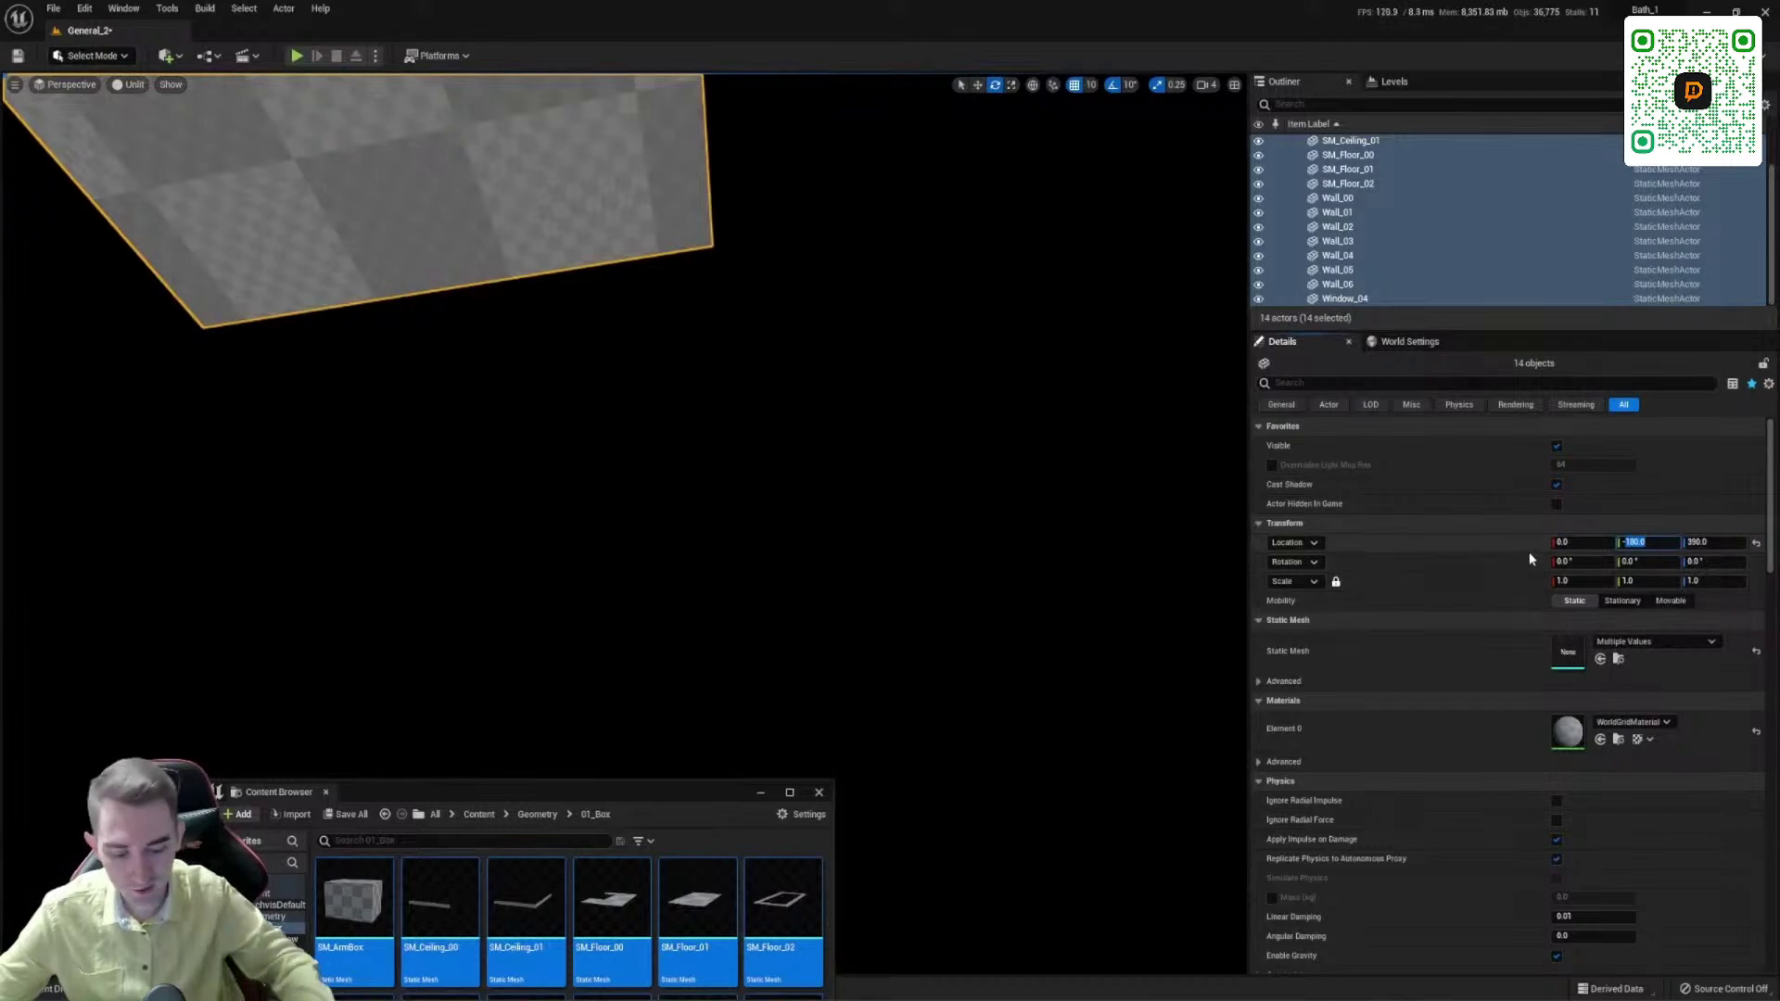
{"action": "type", "text": "0"}
{"action": "key", "text": "Return"}
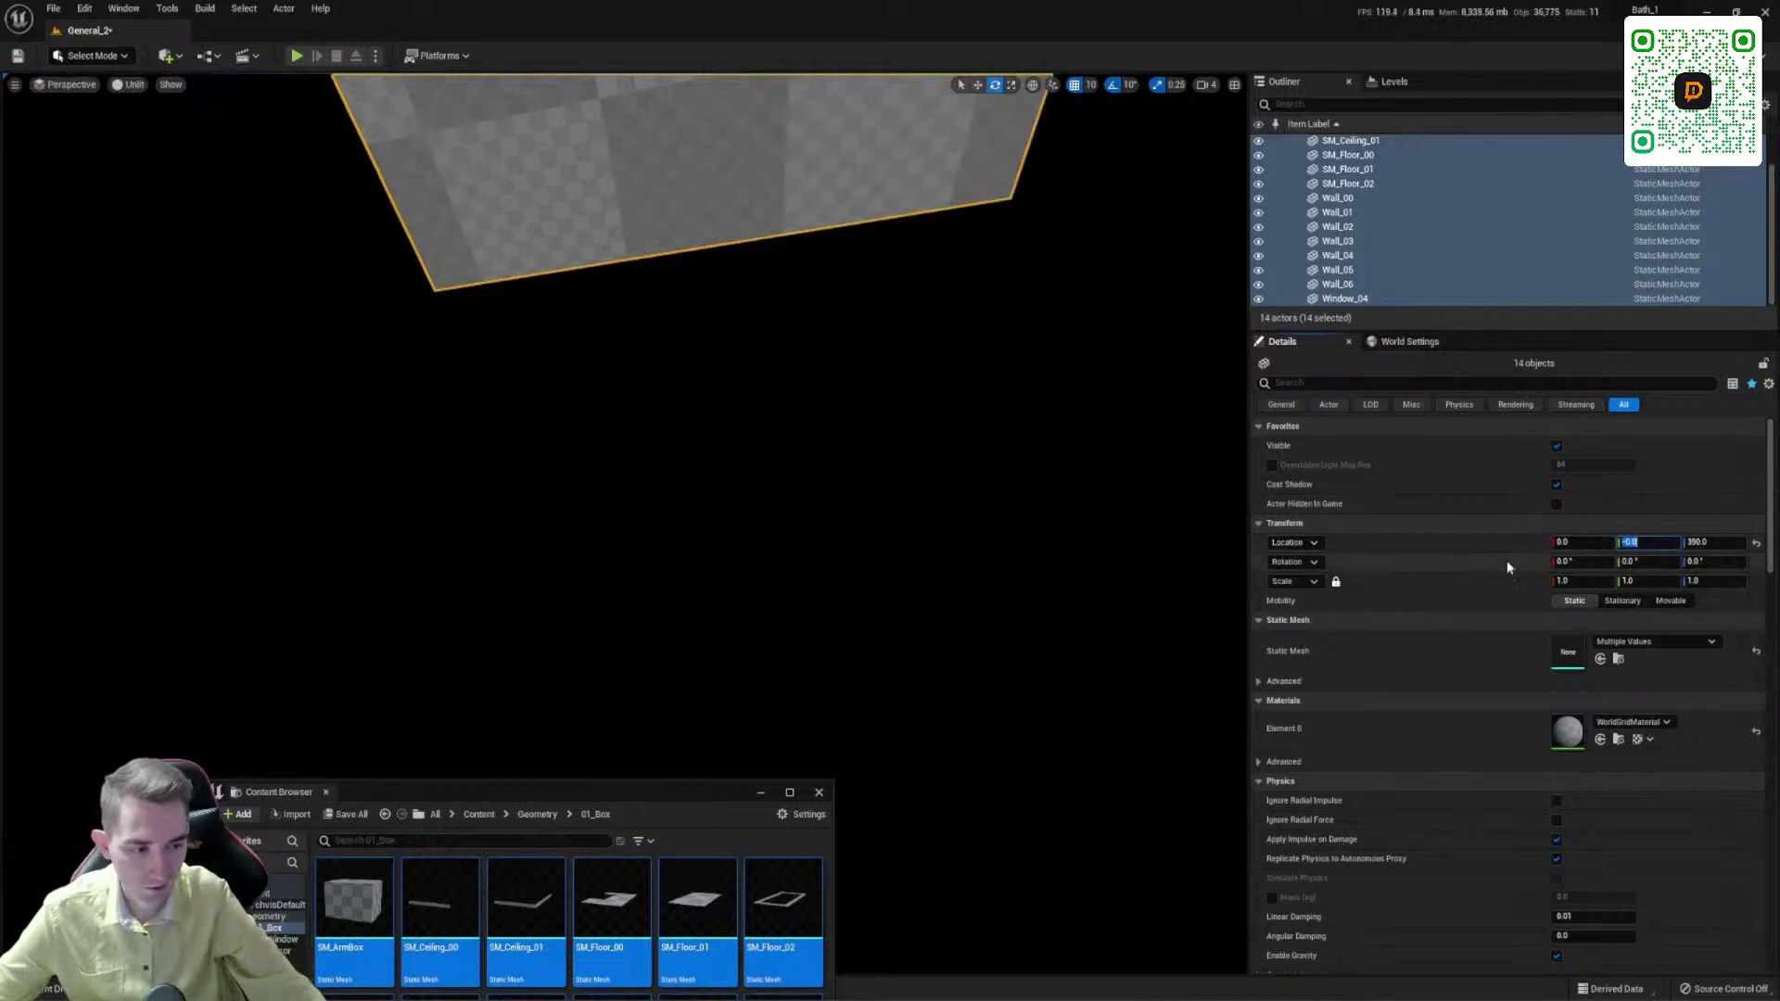
{"action": "left_click", "coordinate": [1696, 543]}
{"action": "key", "text": "Return"}
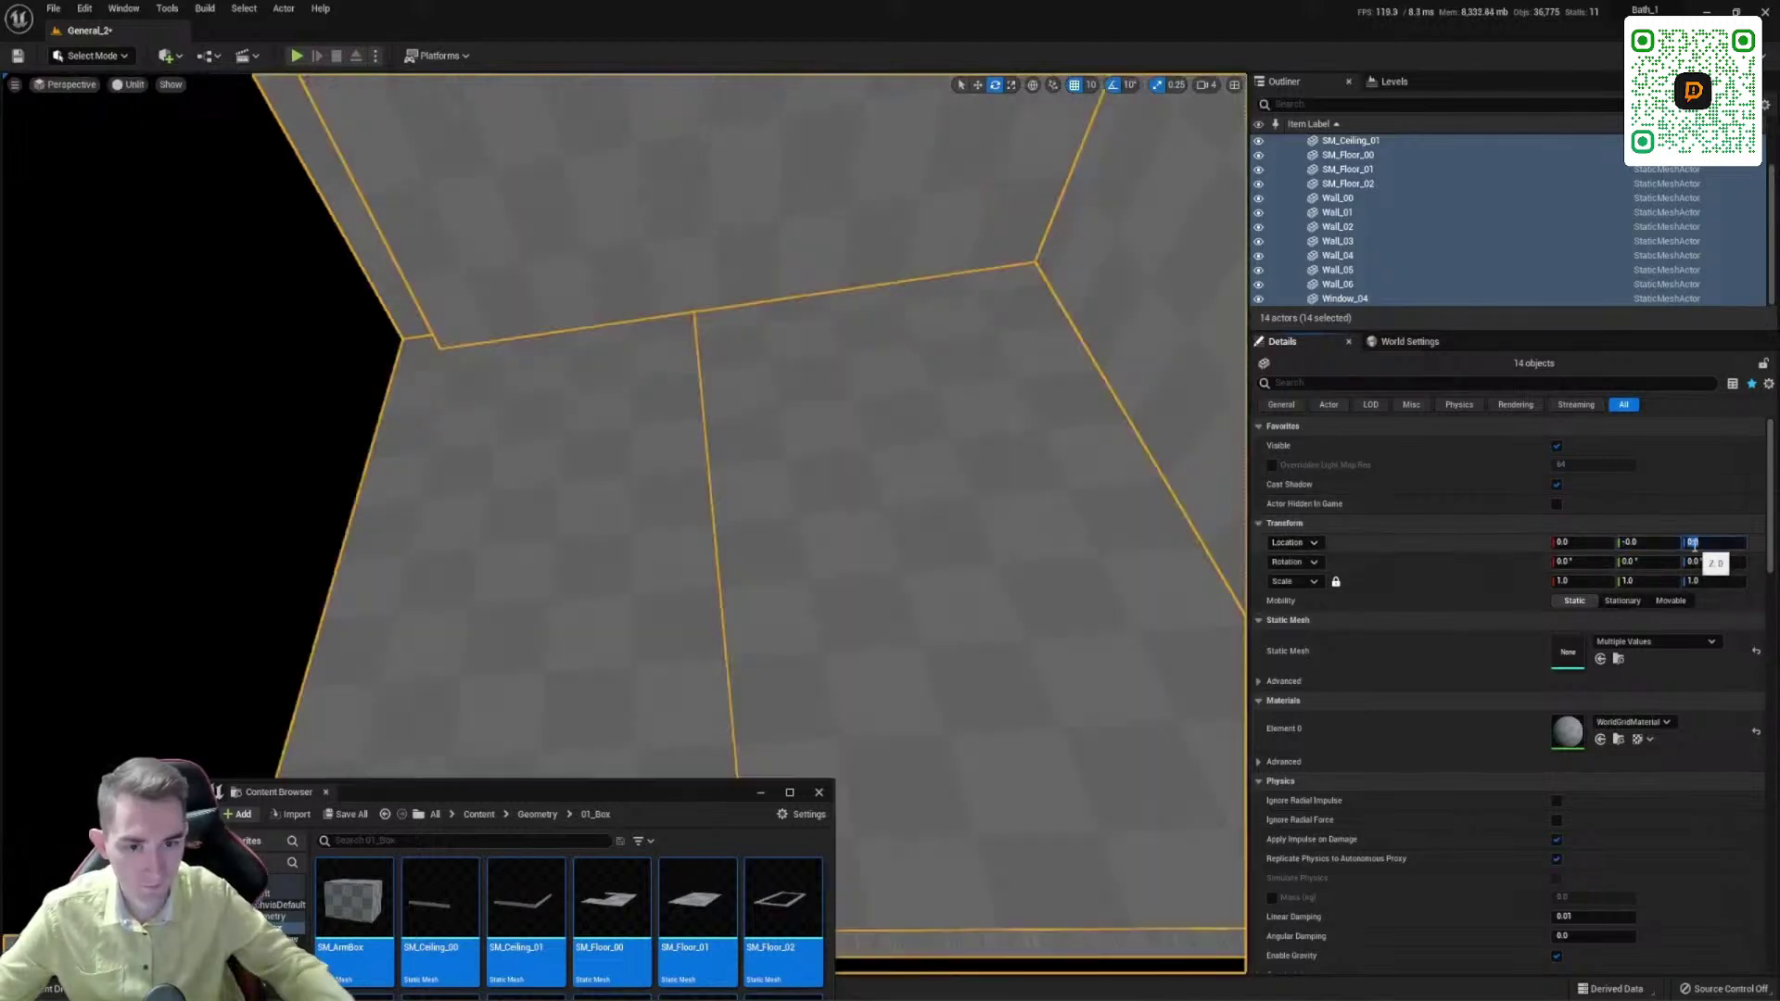
Step: Examine the assembled room box from outside and inside, checking how its walls, floor and ceiling fit together
{"action": "right_click_drag", "start_coordinate": [625, 524], "coordinate": [501, 445]}
{"action": "mouse_move", "coordinate": [955, 532]}
{"action": "right_mouse_down"}
{"action": "mouse_move", "coordinate": [988, 594]}
{"action": "mouse_move", "coordinate": [983, 552]}
{"action": "mouse_move", "coordinate": [955, 531]}
{"action": "right_mouse_up"}
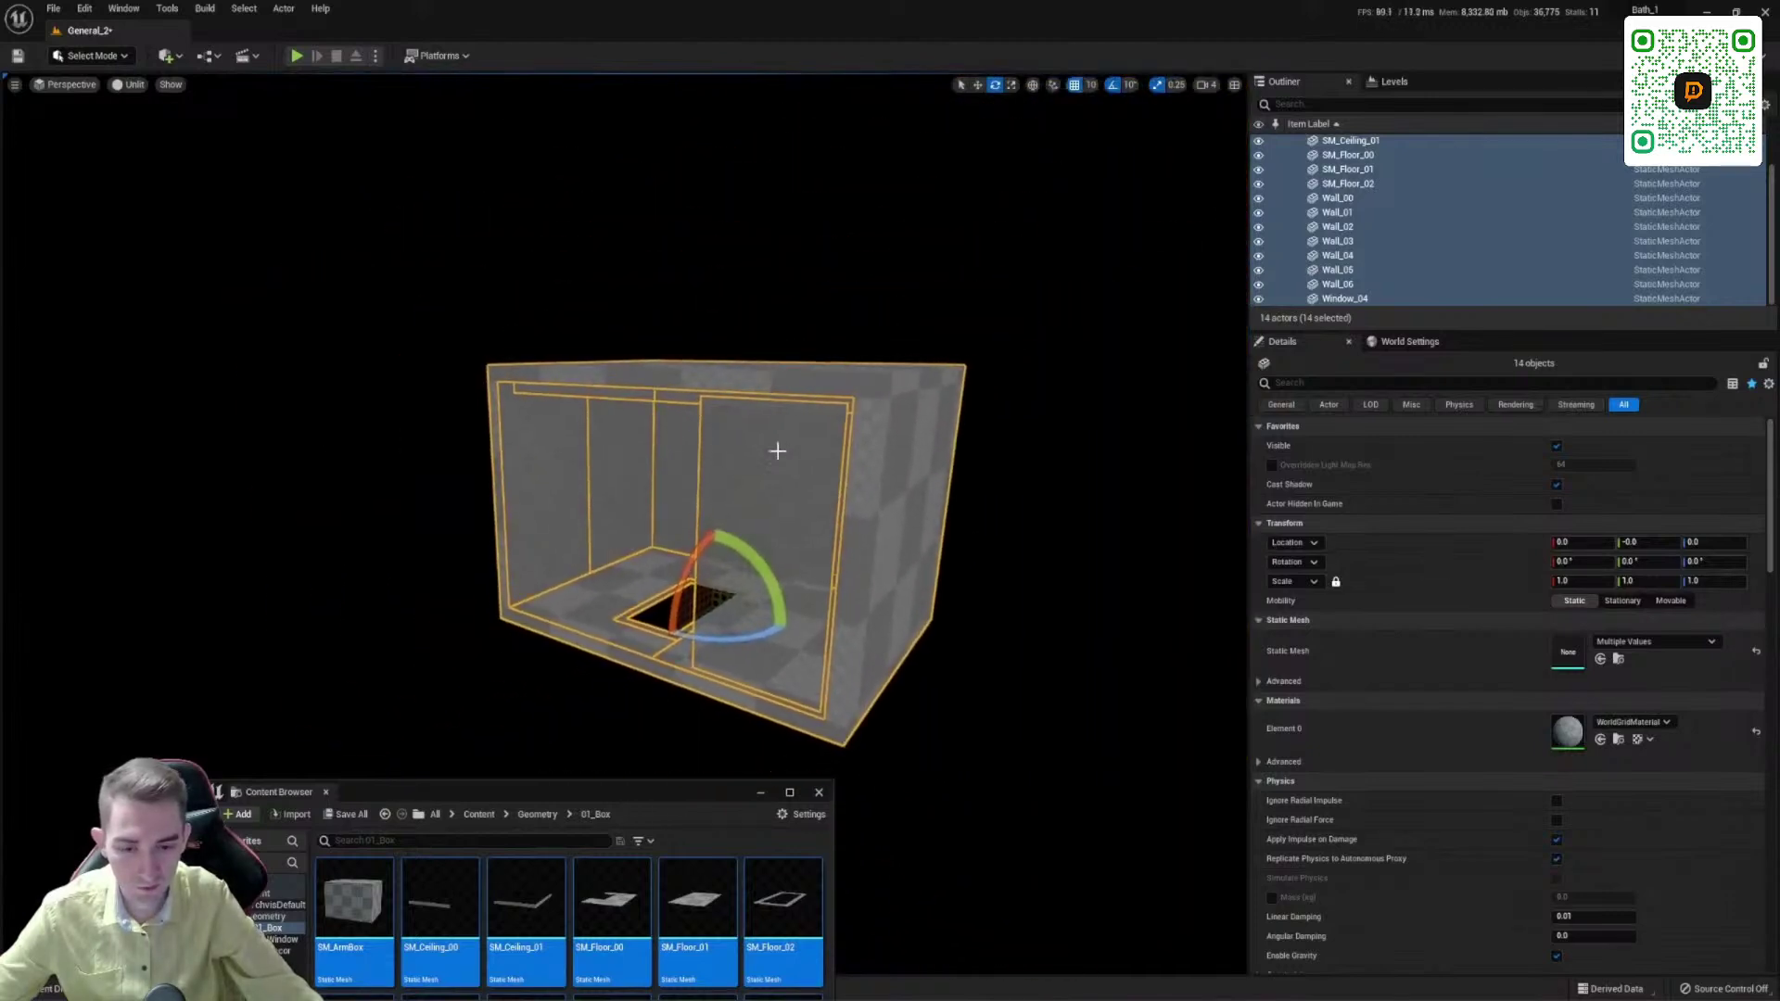
{"action": "right_click_drag", "start_coordinate": [855, 393], "coordinate": [755, 357]}
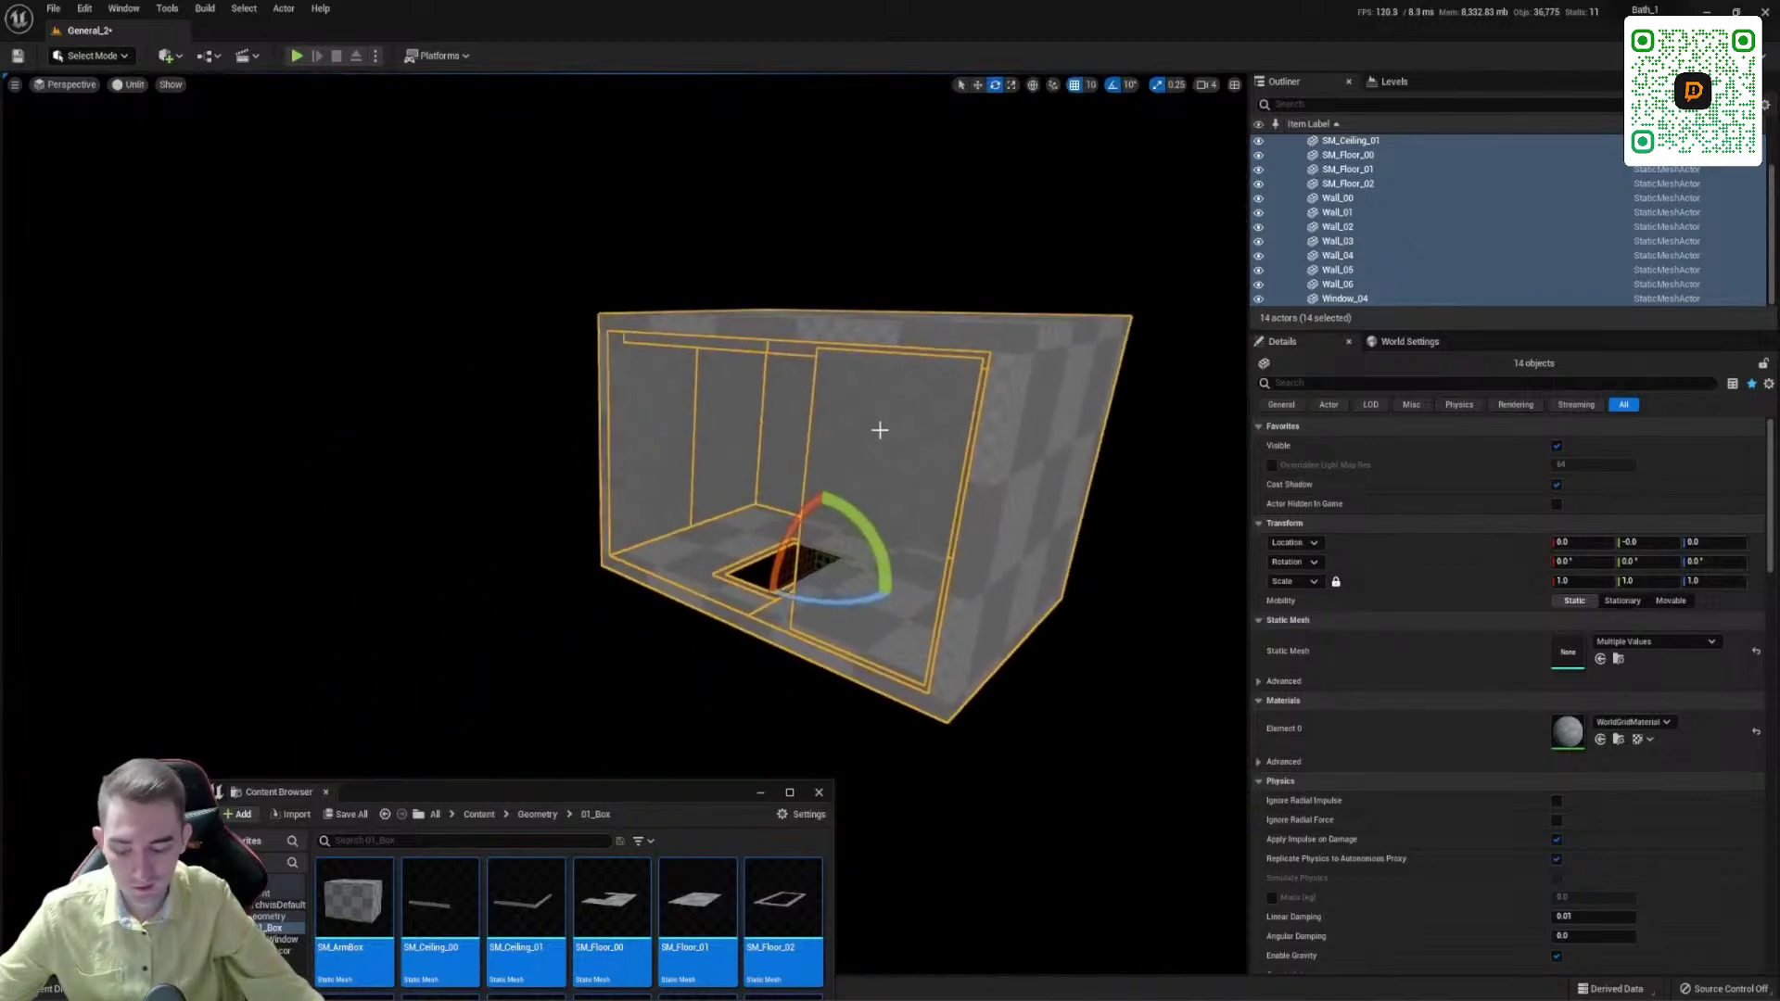
{"action": "right_click_drag", "start_coordinate": [879, 429], "coordinate": [864, 436]}
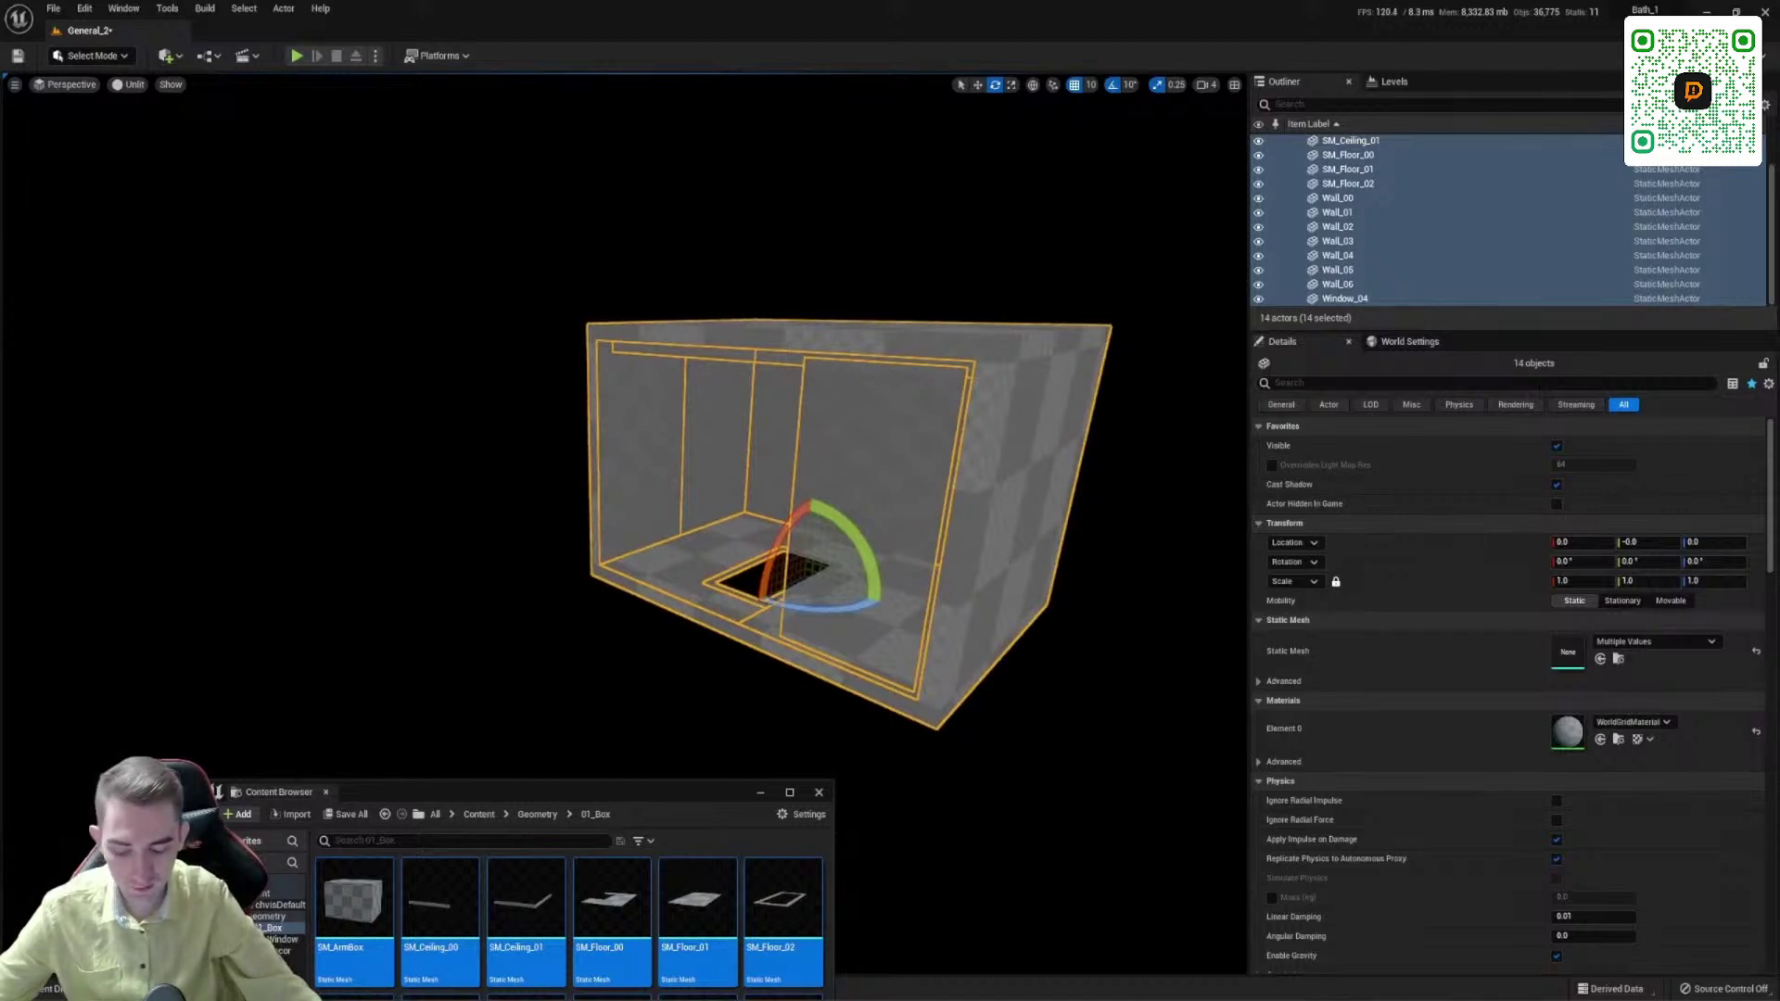
{"action": "right_click_drag", "start_coordinate": [649, 417], "coordinate": [878, 430]}
{"action": "scroll", "coordinate": [751, 457], "scroll_direction": "up", "scroll_amount": 6}
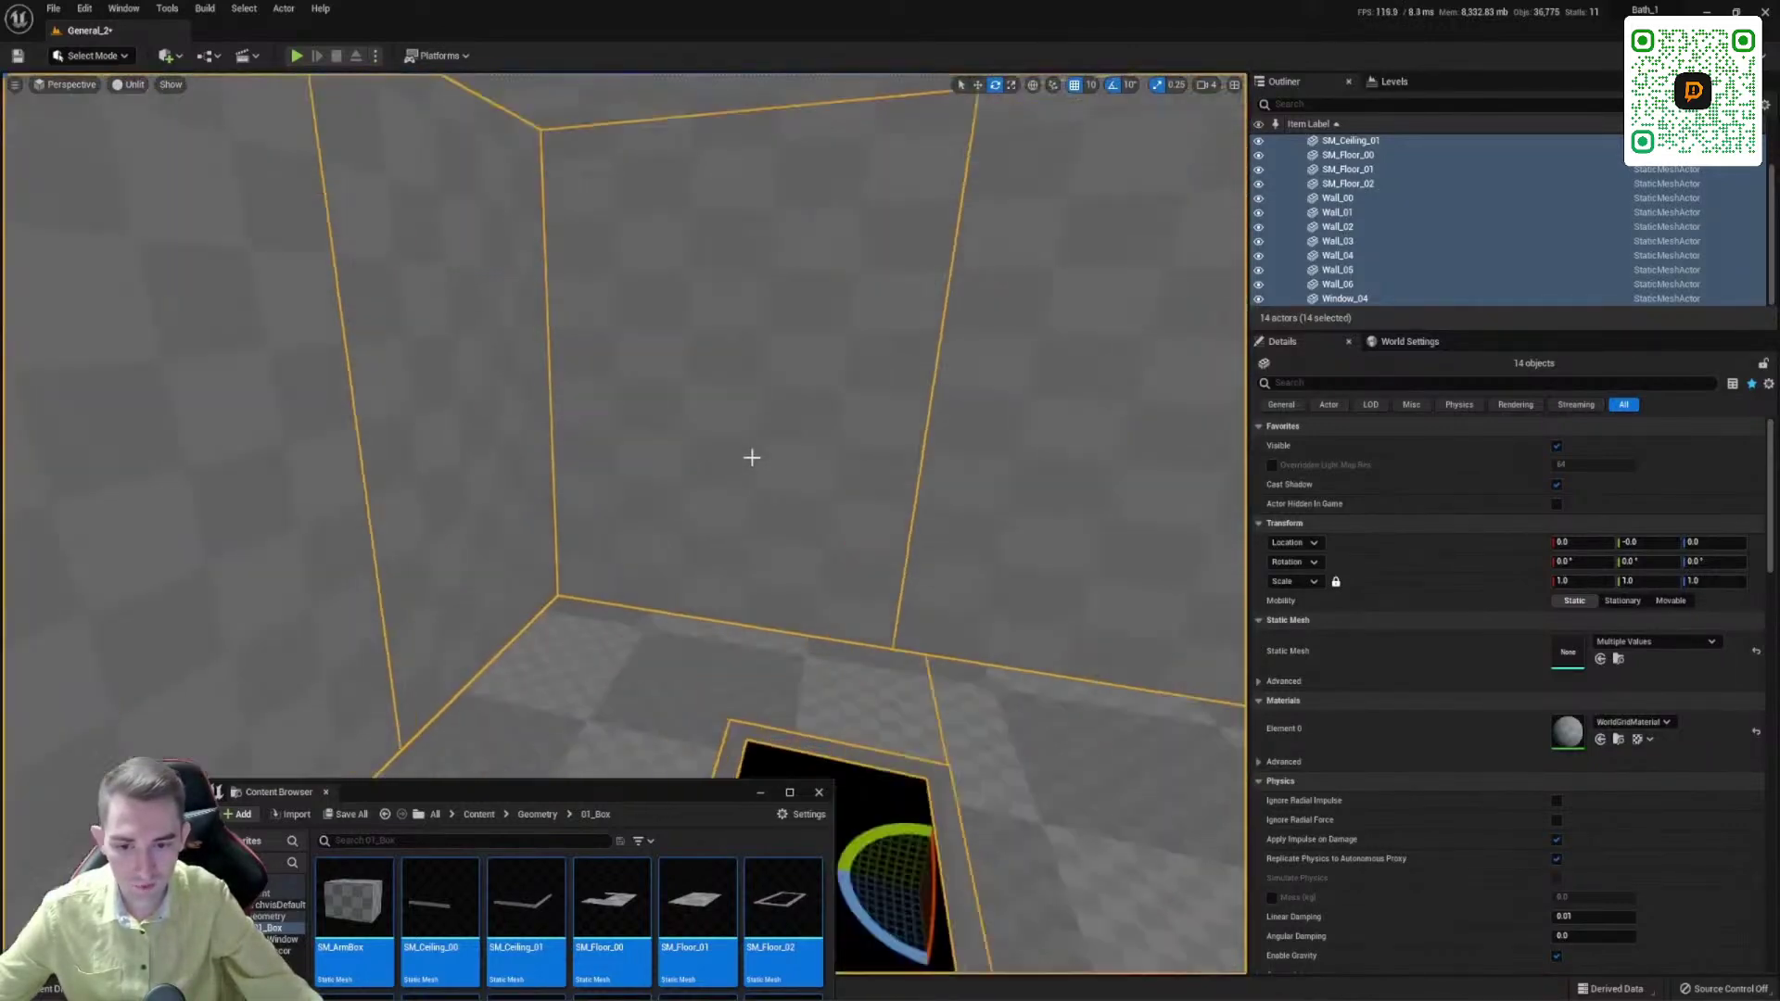
{"action": "scroll", "coordinate": [750, 457], "scroll_direction": "down", "scroll_amount": 2}
{"action": "scroll", "coordinate": [749, 457], "scroll_direction": "down", "scroll_amount": 10}
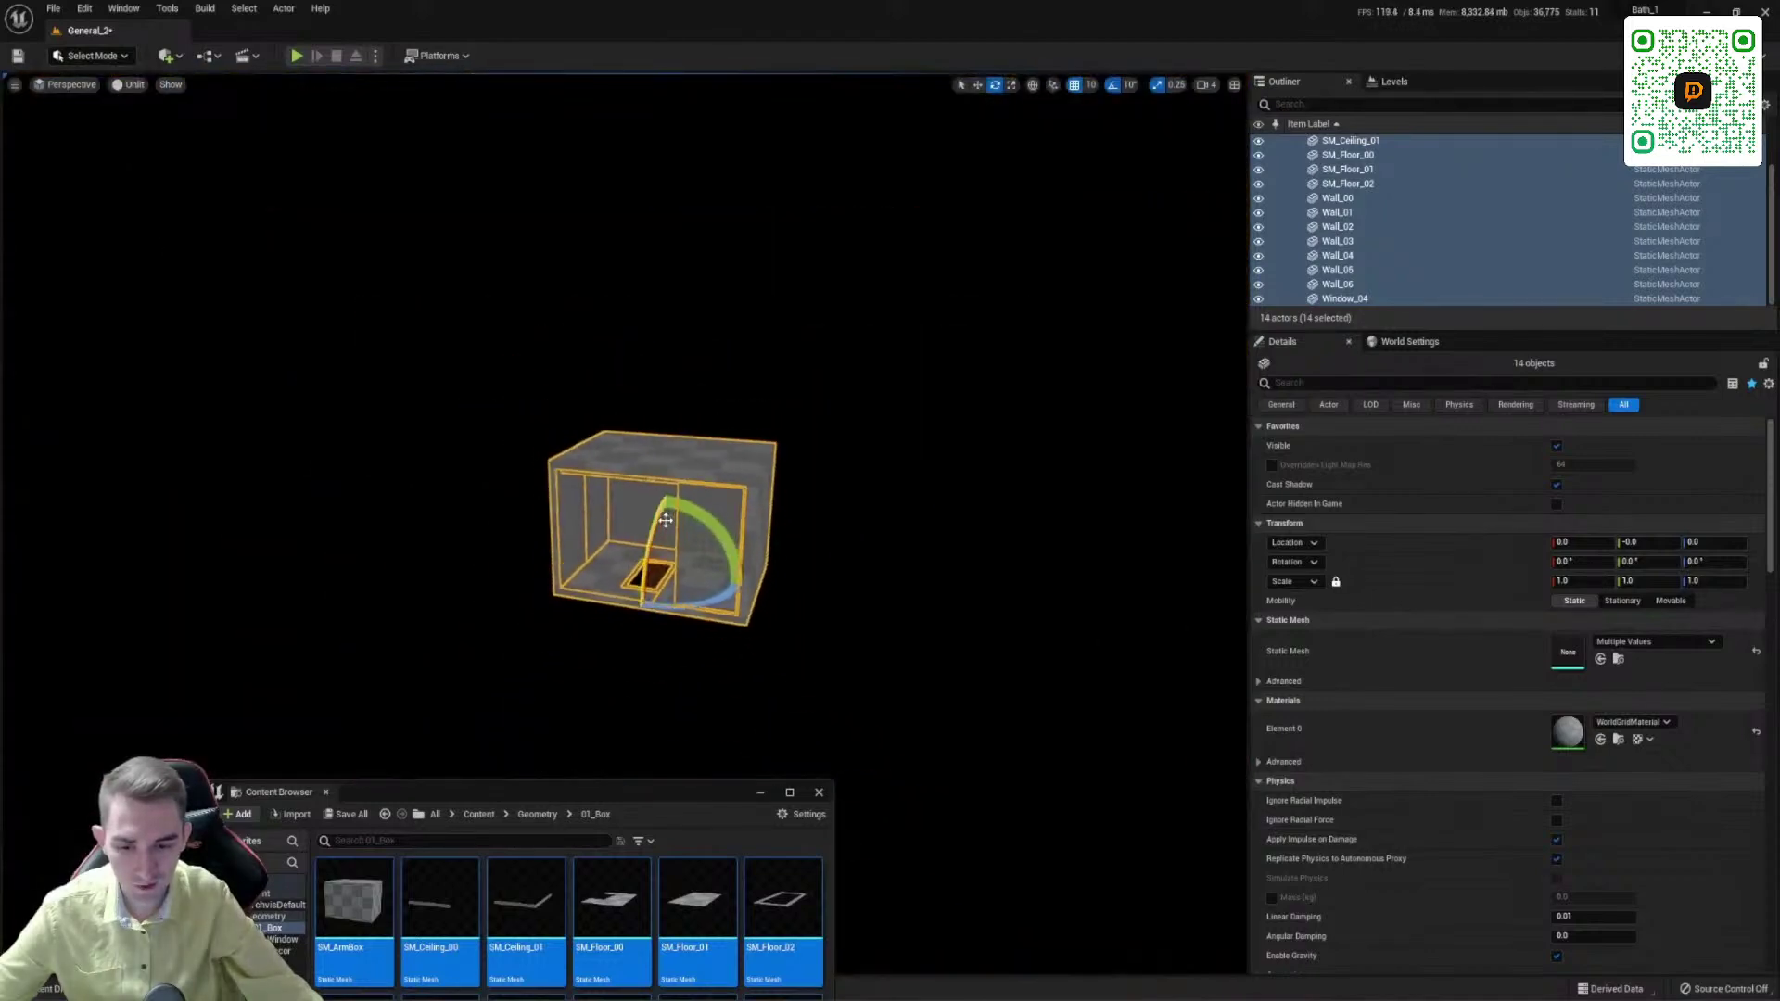
{"action": "scroll", "coordinate": [692, 461], "scroll_direction": "up", "scroll_amount": 6}
{"action": "scroll", "coordinate": [693, 462], "scroll_direction": "down", "scroll_amount": 5}
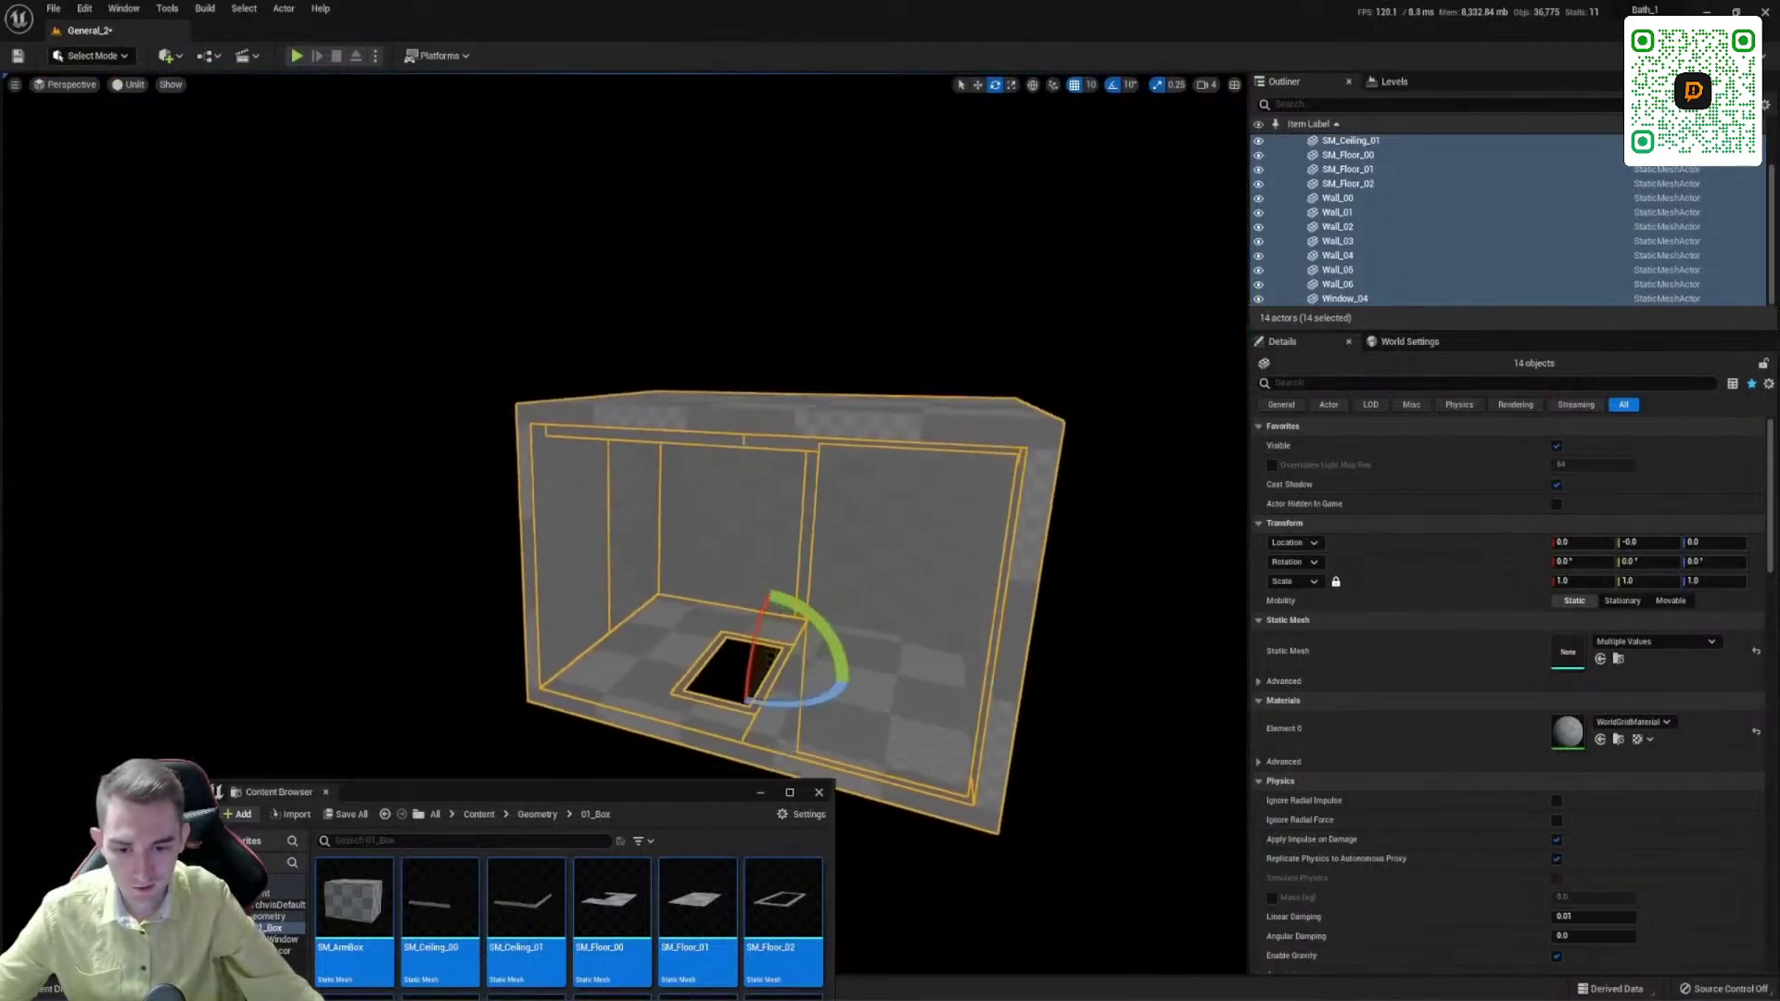
{"action": "scroll", "coordinate": [692, 462], "scroll_direction": "up", "scroll_amount": 4}
{"action": "scroll", "coordinate": [693, 462], "scroll_direction": "up", "scroll_amount": 4}
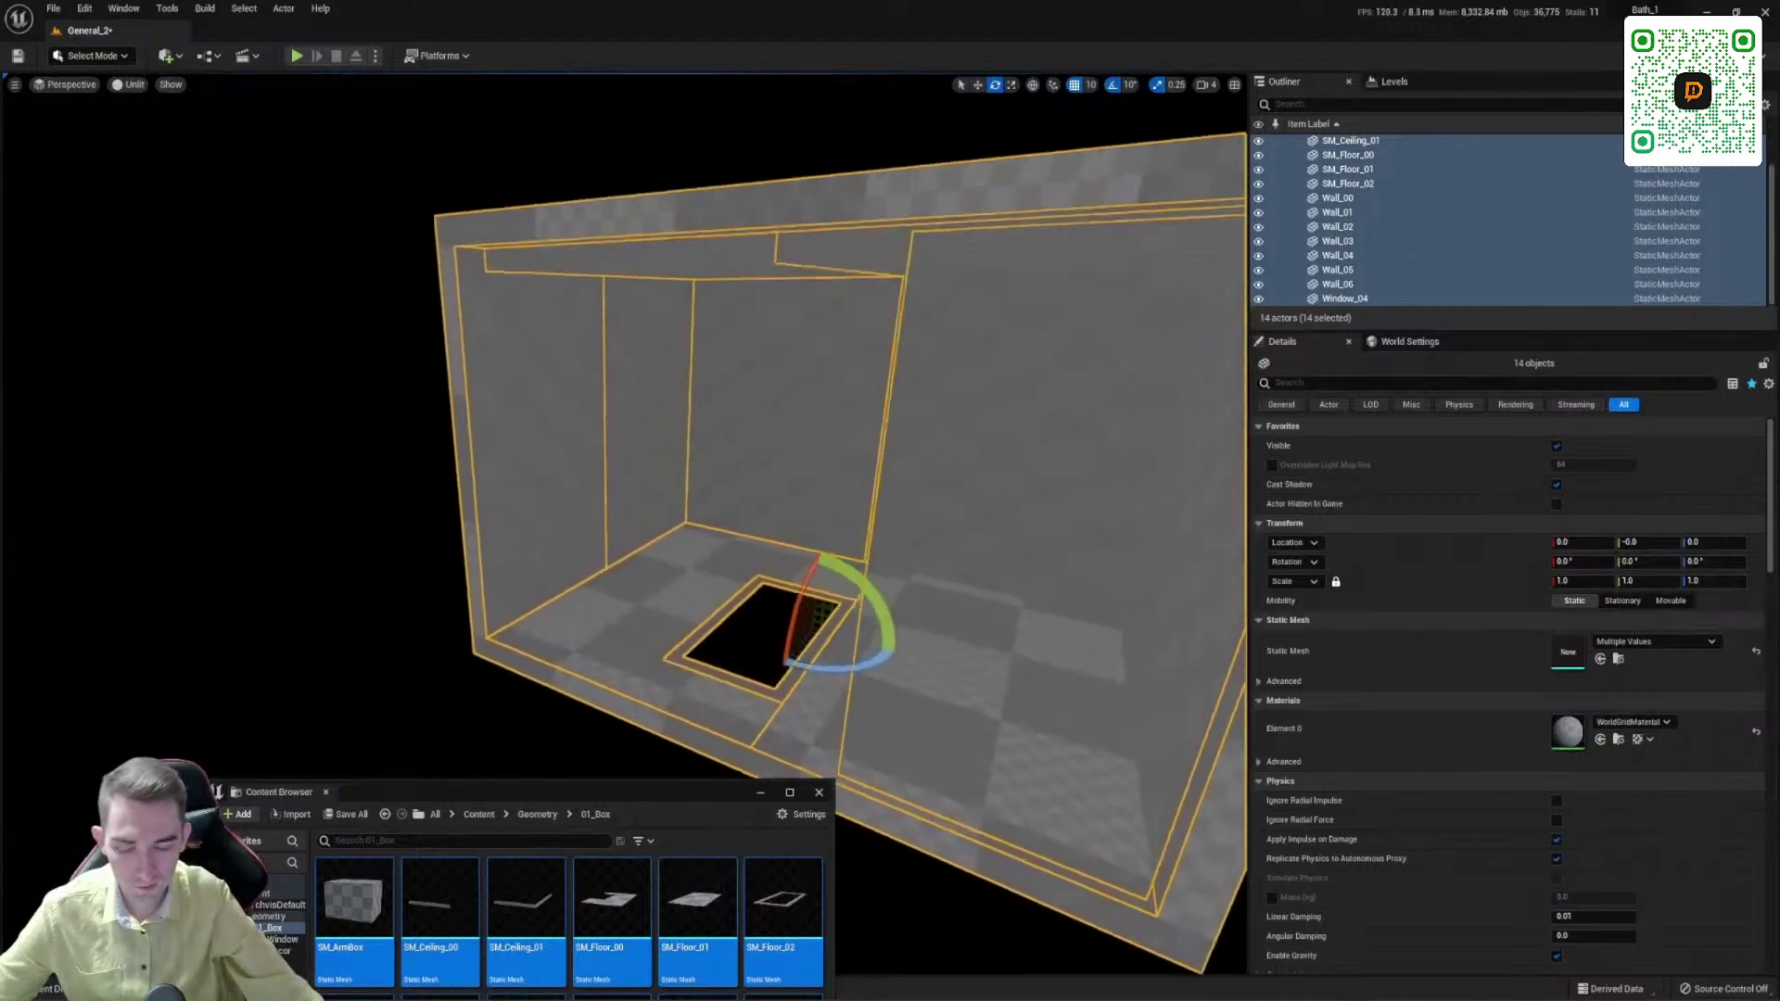
{"action": "scroll", "coordinate": [693, 462], "scroll_direction": "down", "scroll_amount": 4}
{"action": "scroll", "coordinate": [740, 516], "scroll_direction": "down", "scroll_amount": 4}
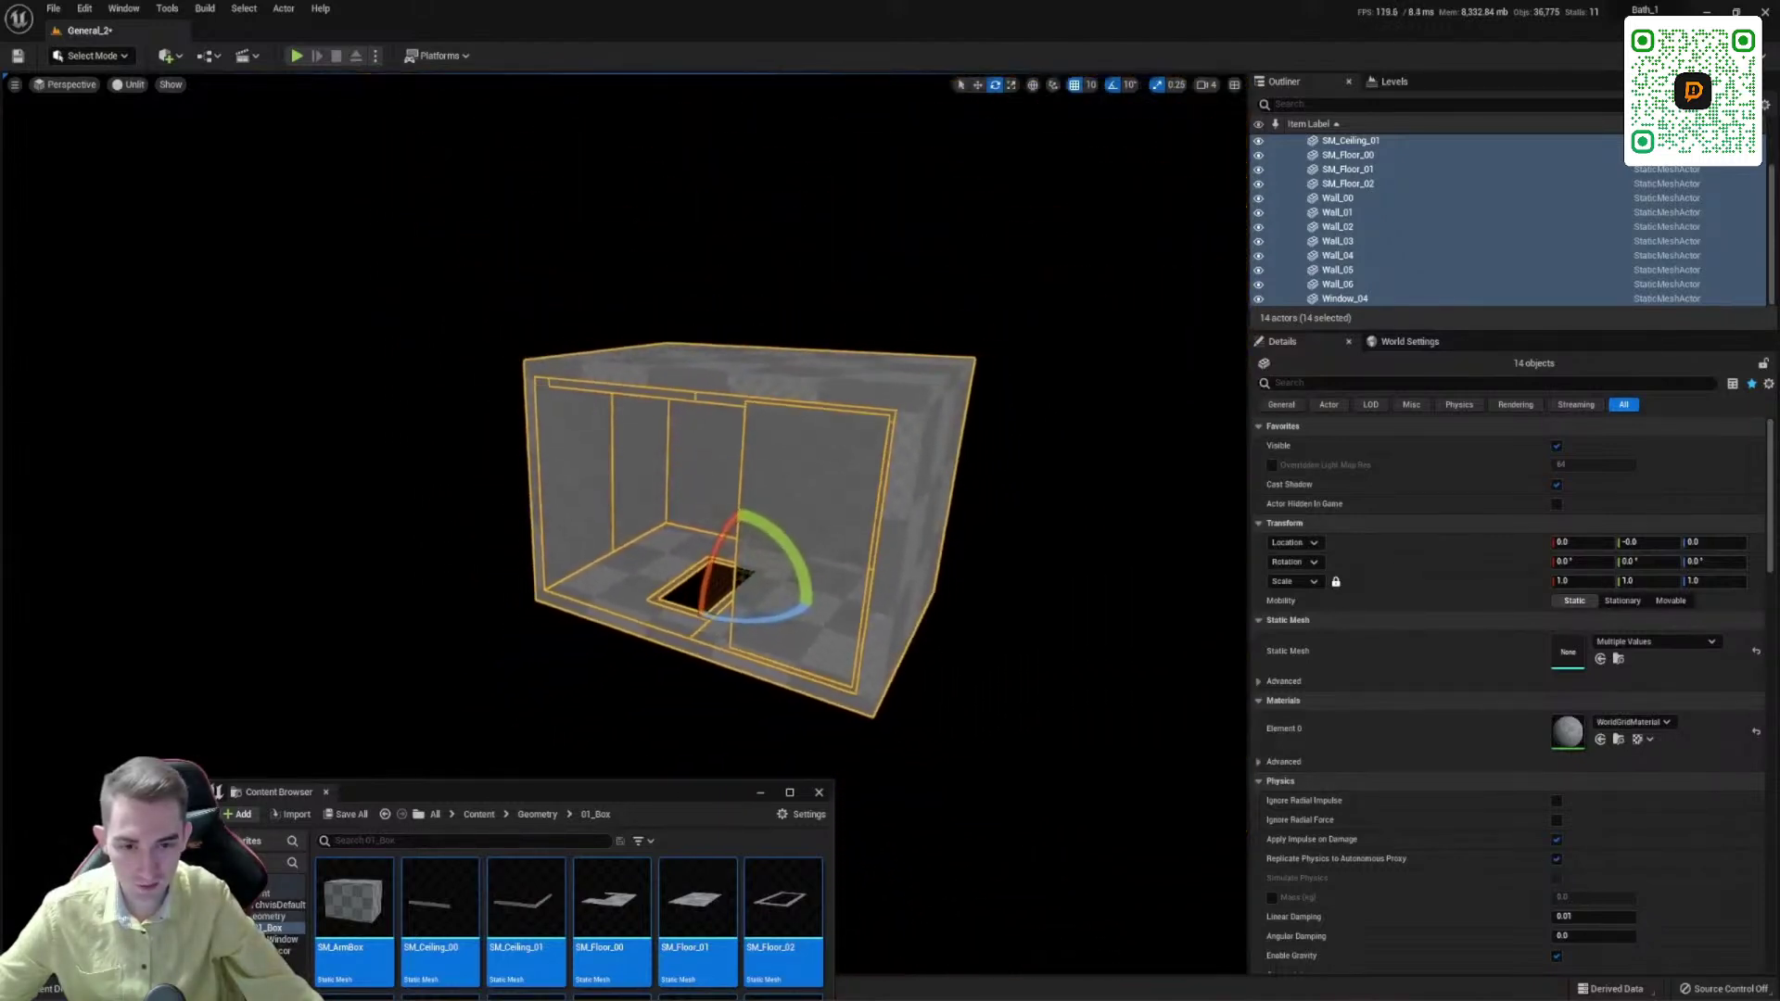
{"action": "scroll", "coordinate": [740, 516], "scroll_direction": "up", "scroll_amount": 3}
{"action": "scroll", "coordinate": [643, 461], "scroll_direction": "up", "scroll_amount": 1}
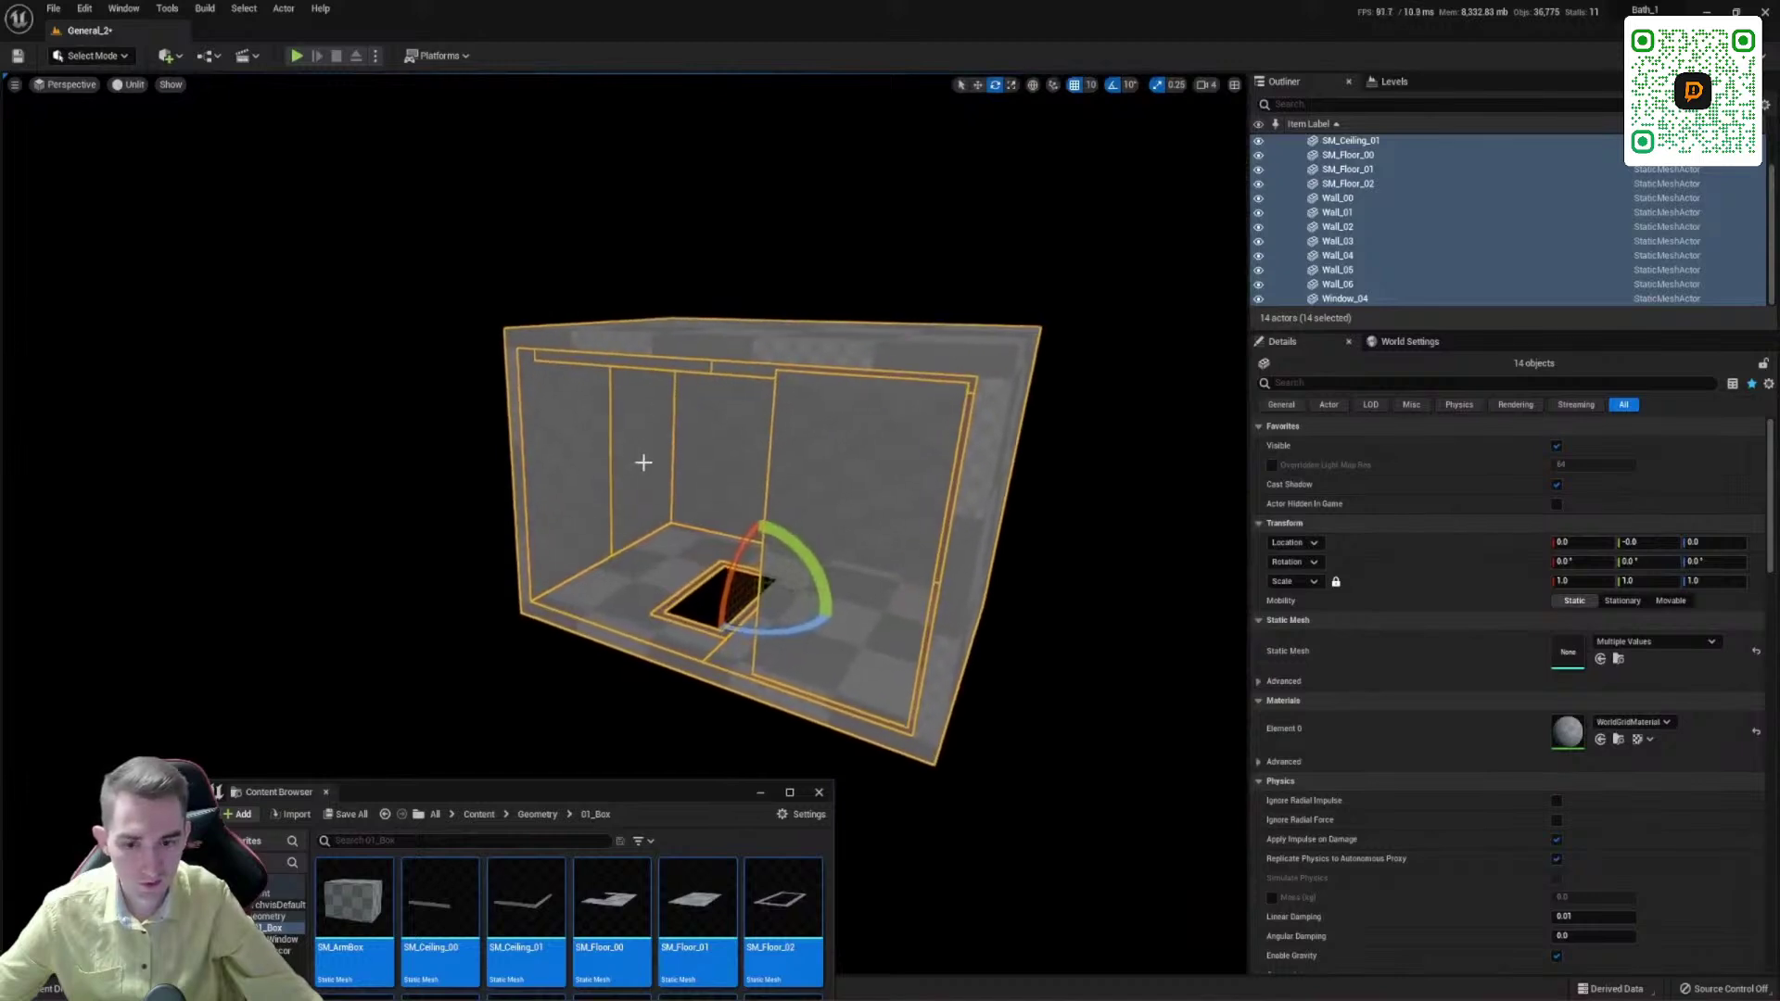
Step: Open the viewport's camera speed settings
{"action": "left_click", "coordinate": [1203, 85]}
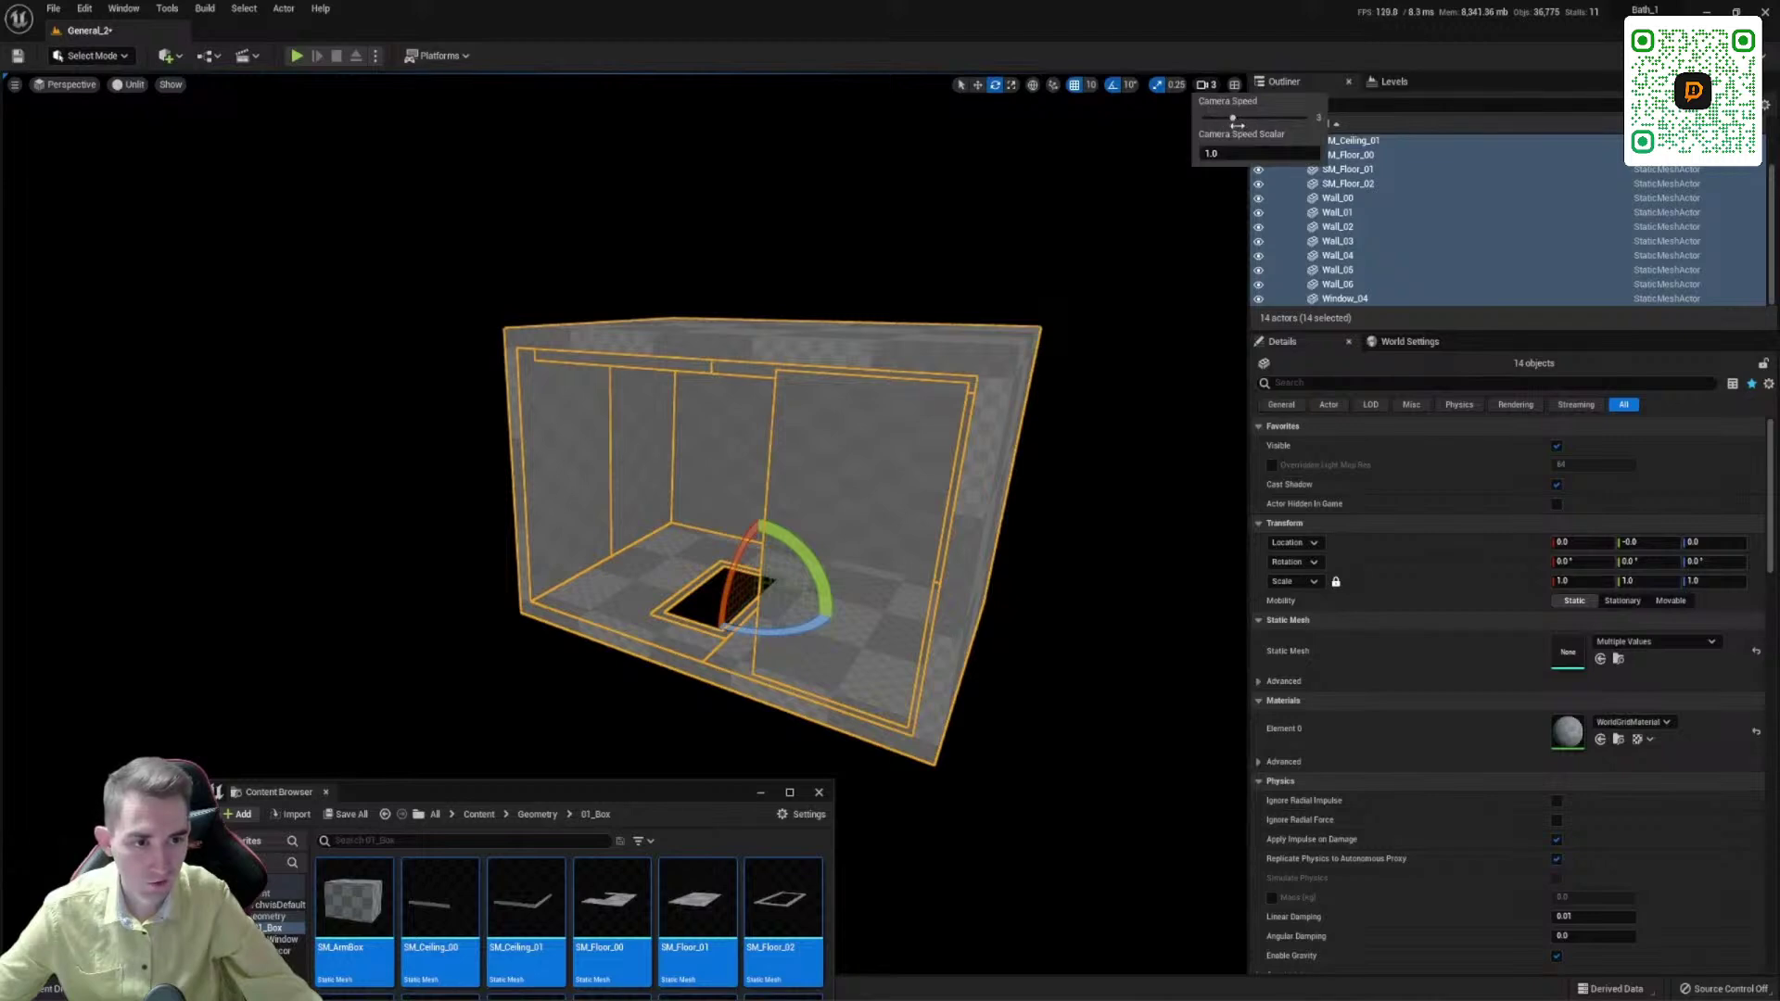
Step: Set the viewport camera speed to 4 and frame the selected room meshes
{"action": "right_click_drag", "start_coordinate": [946, 306], "coordinate": [1203, 199]}
{"action": "key", "text": "w"}
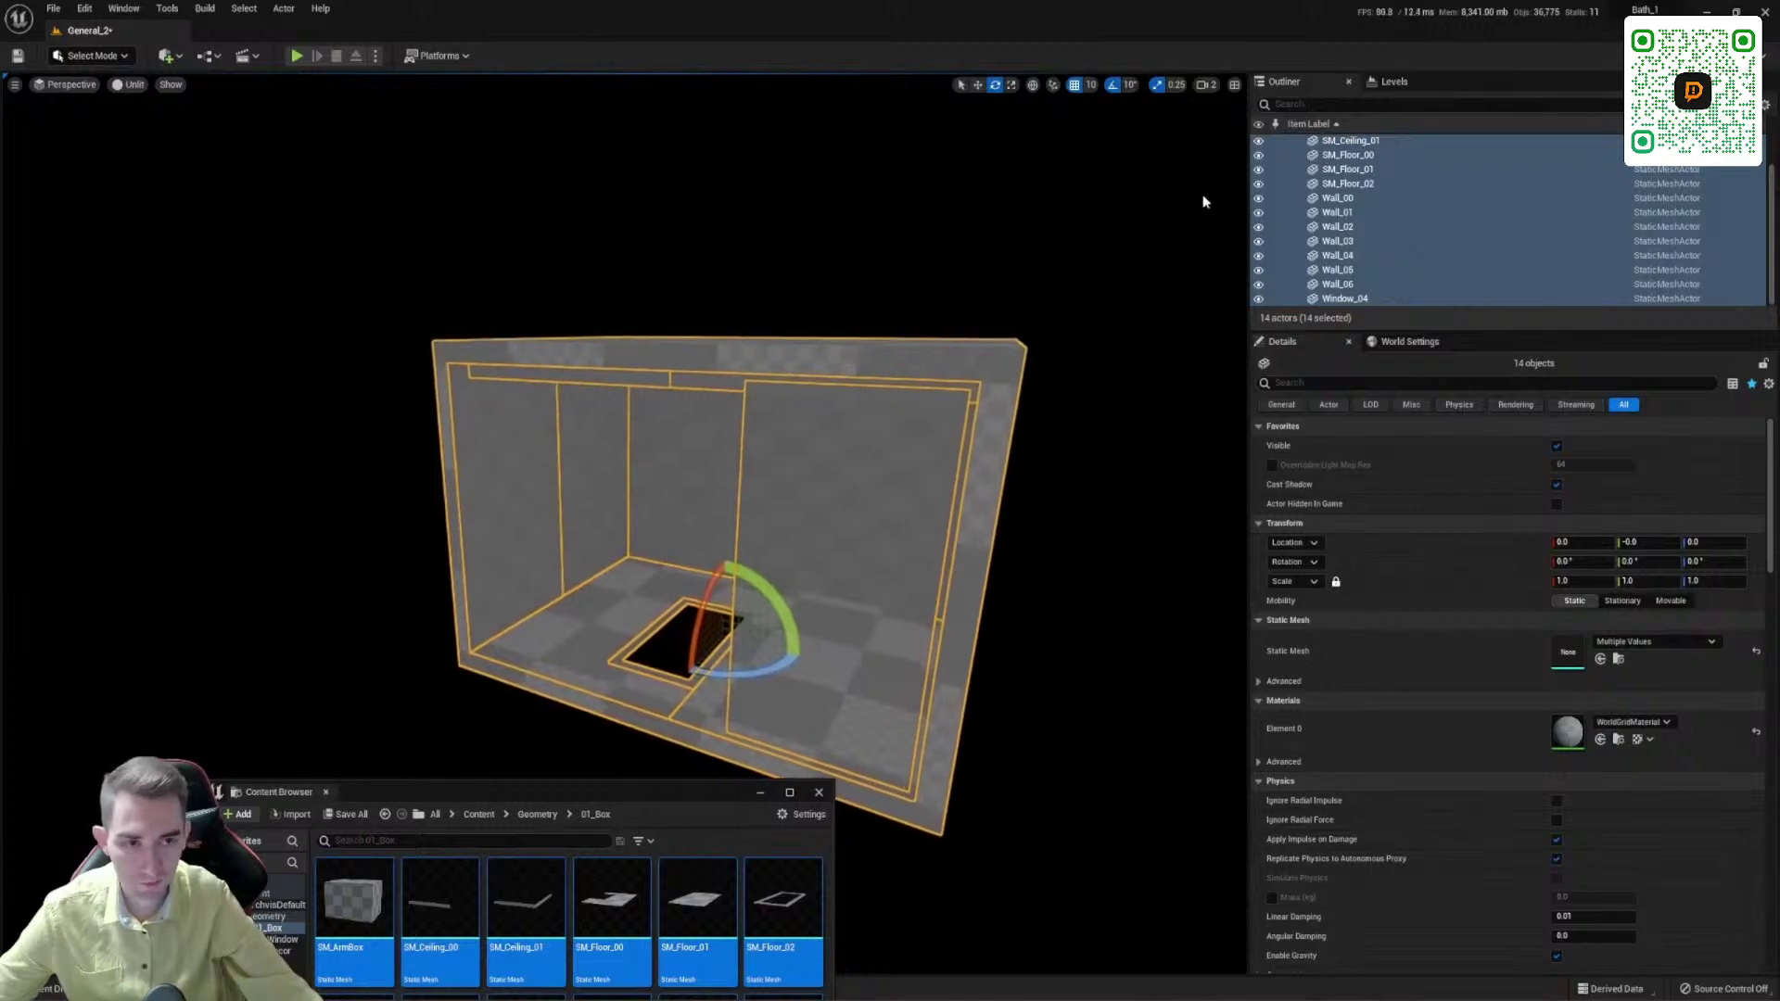
{"action": "left_click", "coordinate": [1206, 88]}
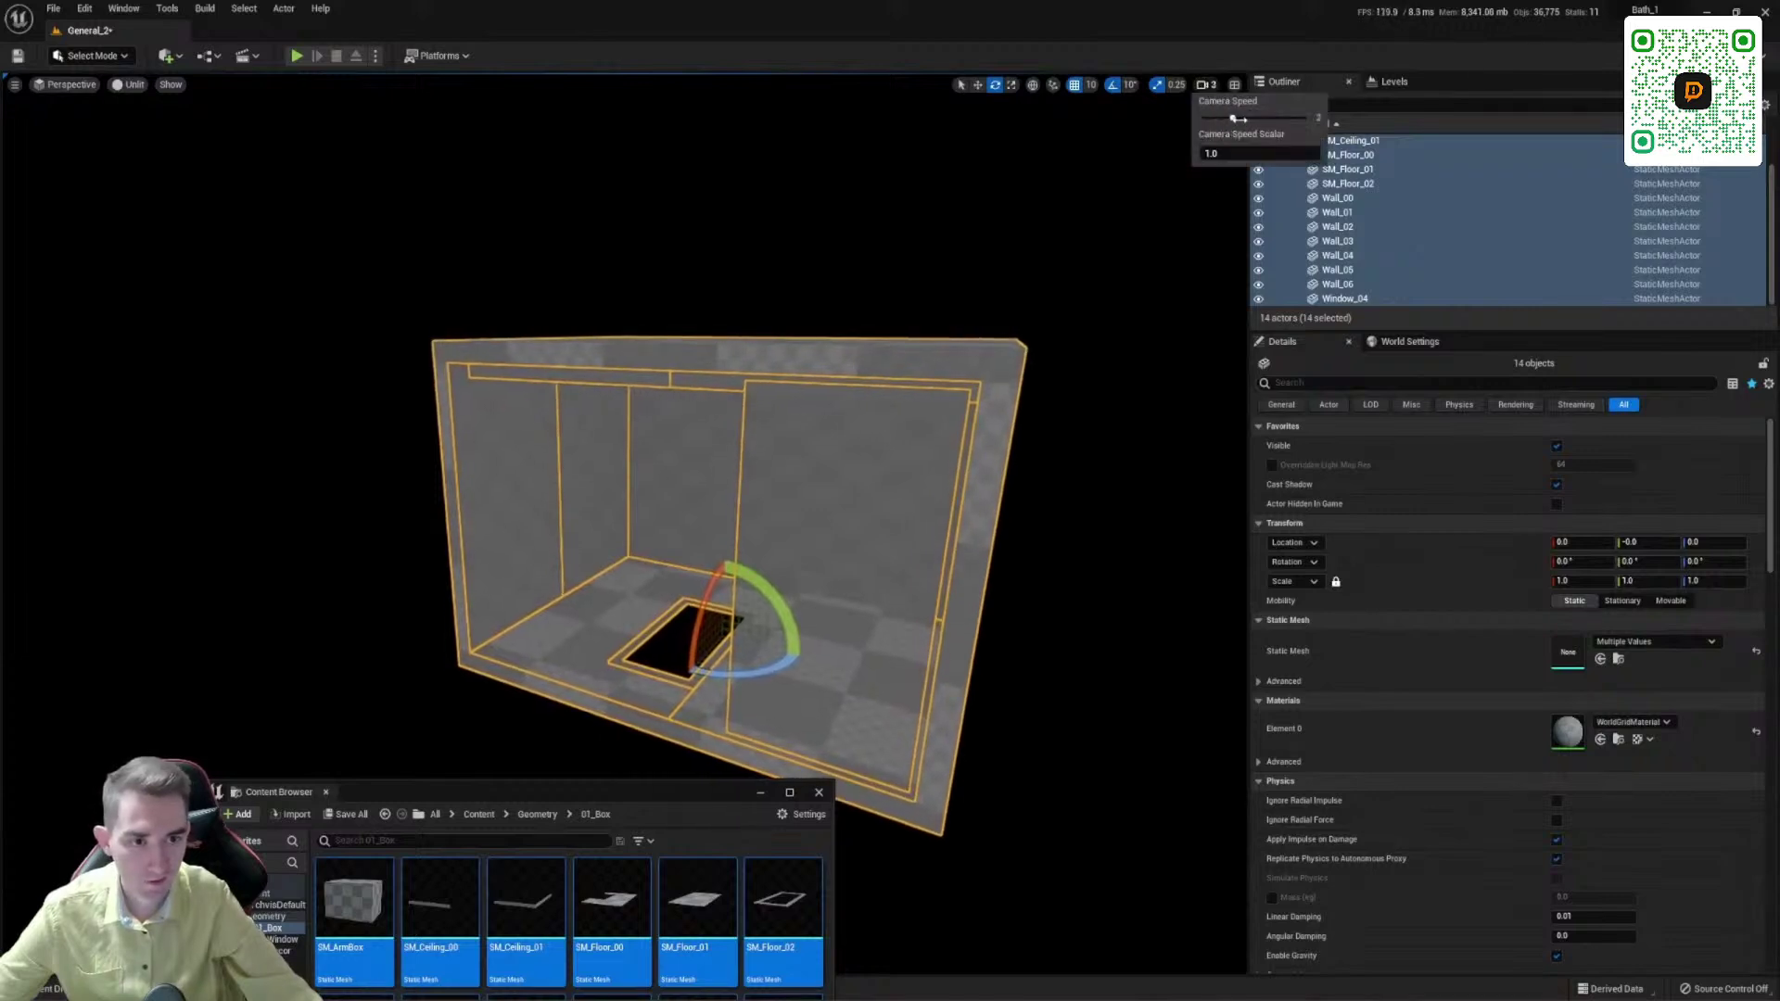
{"action": "right_click_drag", "start_coordinate": [919, 510], "coordinate": [862, 487]}
{"action": "right_click_drag", "start_coordinate": [704, 482], "coordinate": [668, 538]}
{"action": "key", "text": "f"}
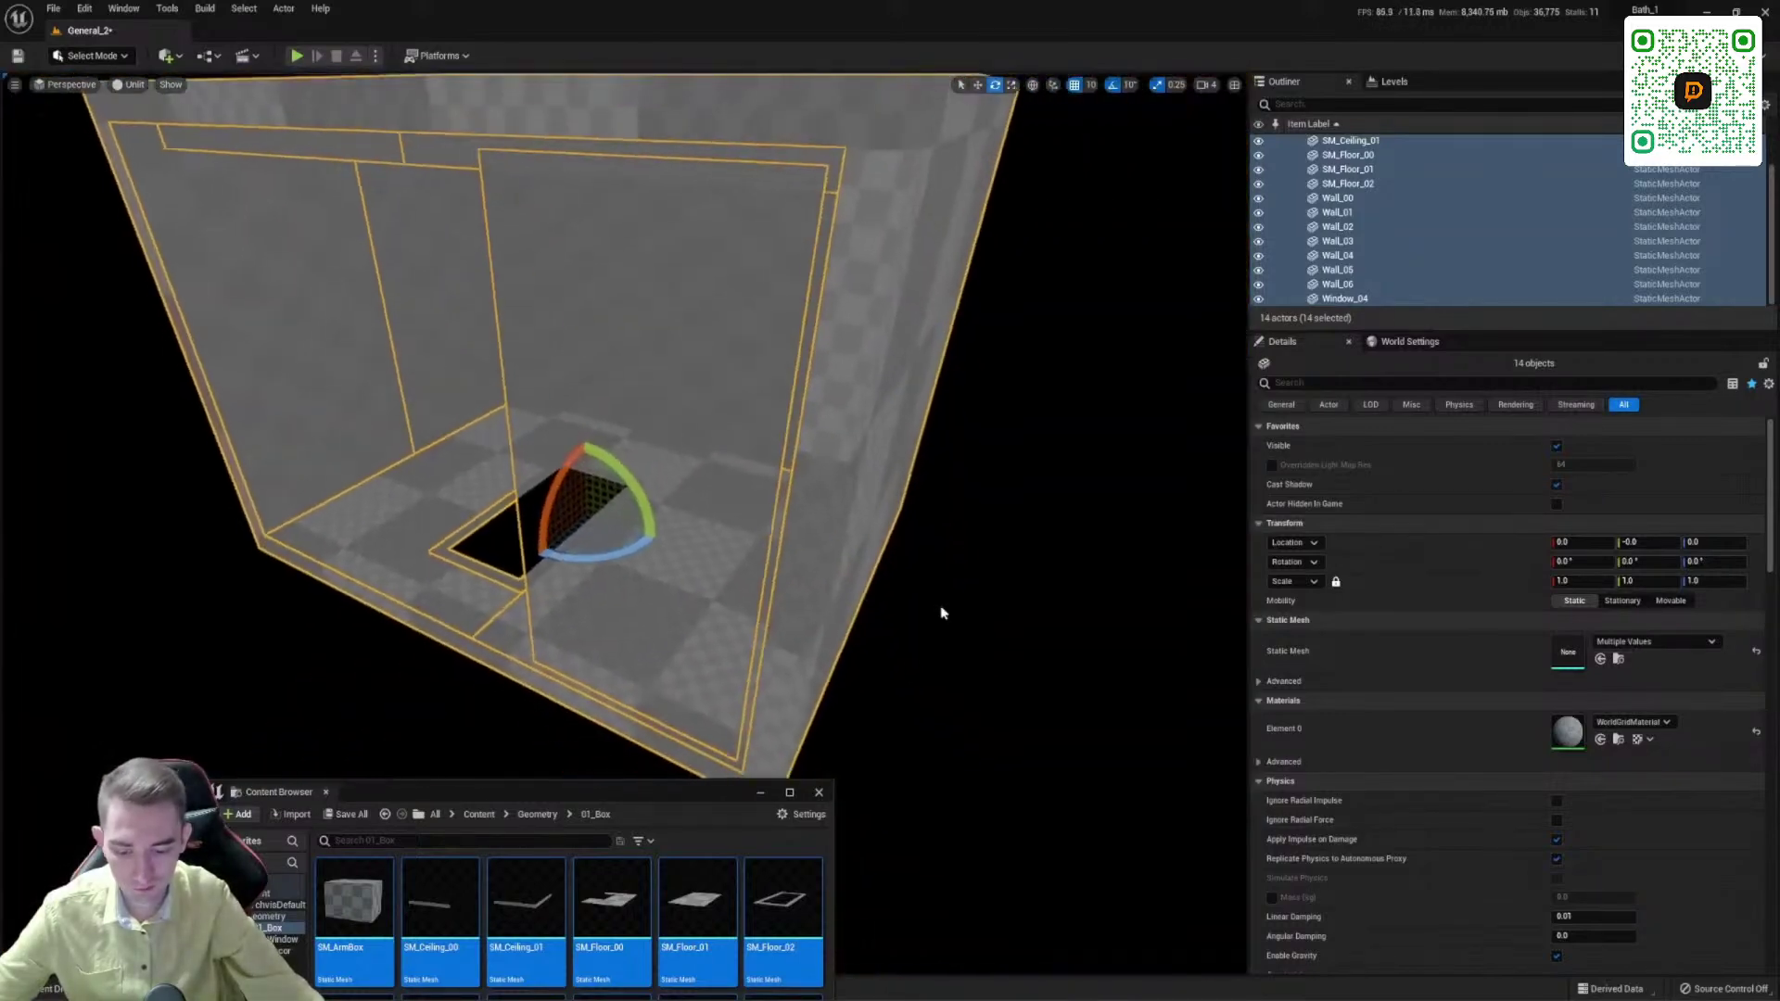
Step: Place a second copy of all 01_Box meshes in the level and delete these copies
{"action": "left_click_drag", "start_coordinate": [661, 796], "coordinate": [884, 289]}
{"action": "left_click", "coordinate": [843, 711]}
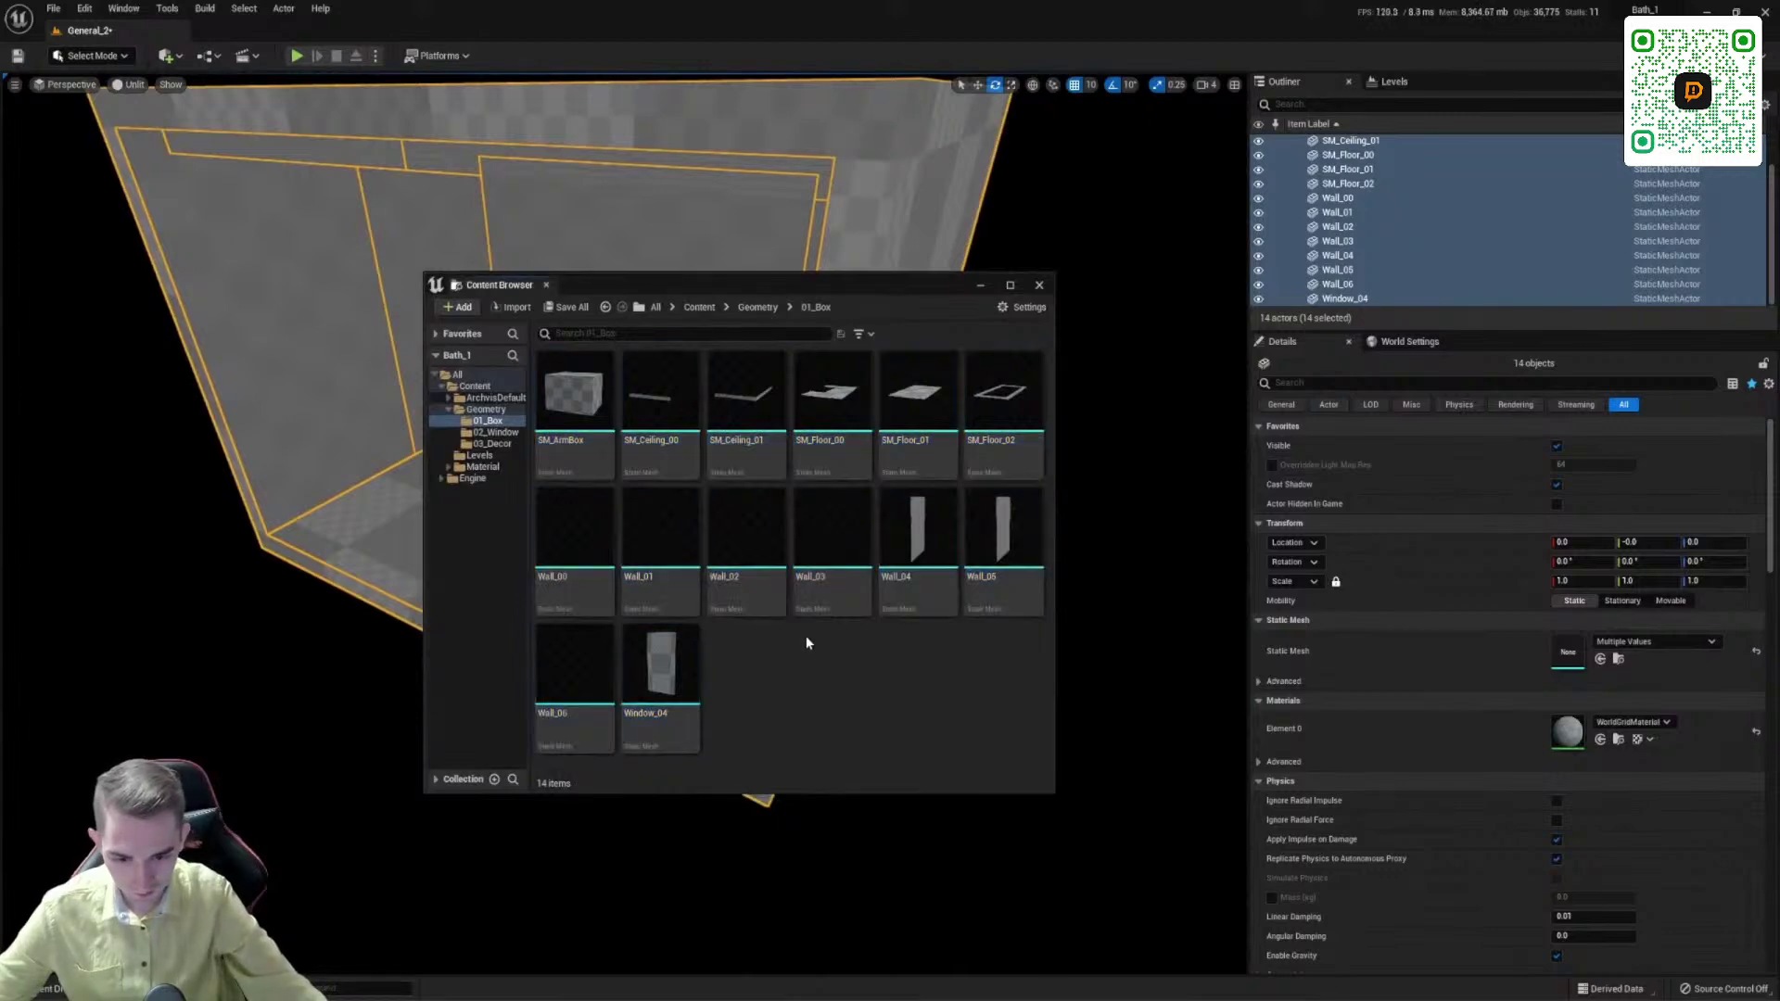
{"action": "key", "text": "ctrl+a"}
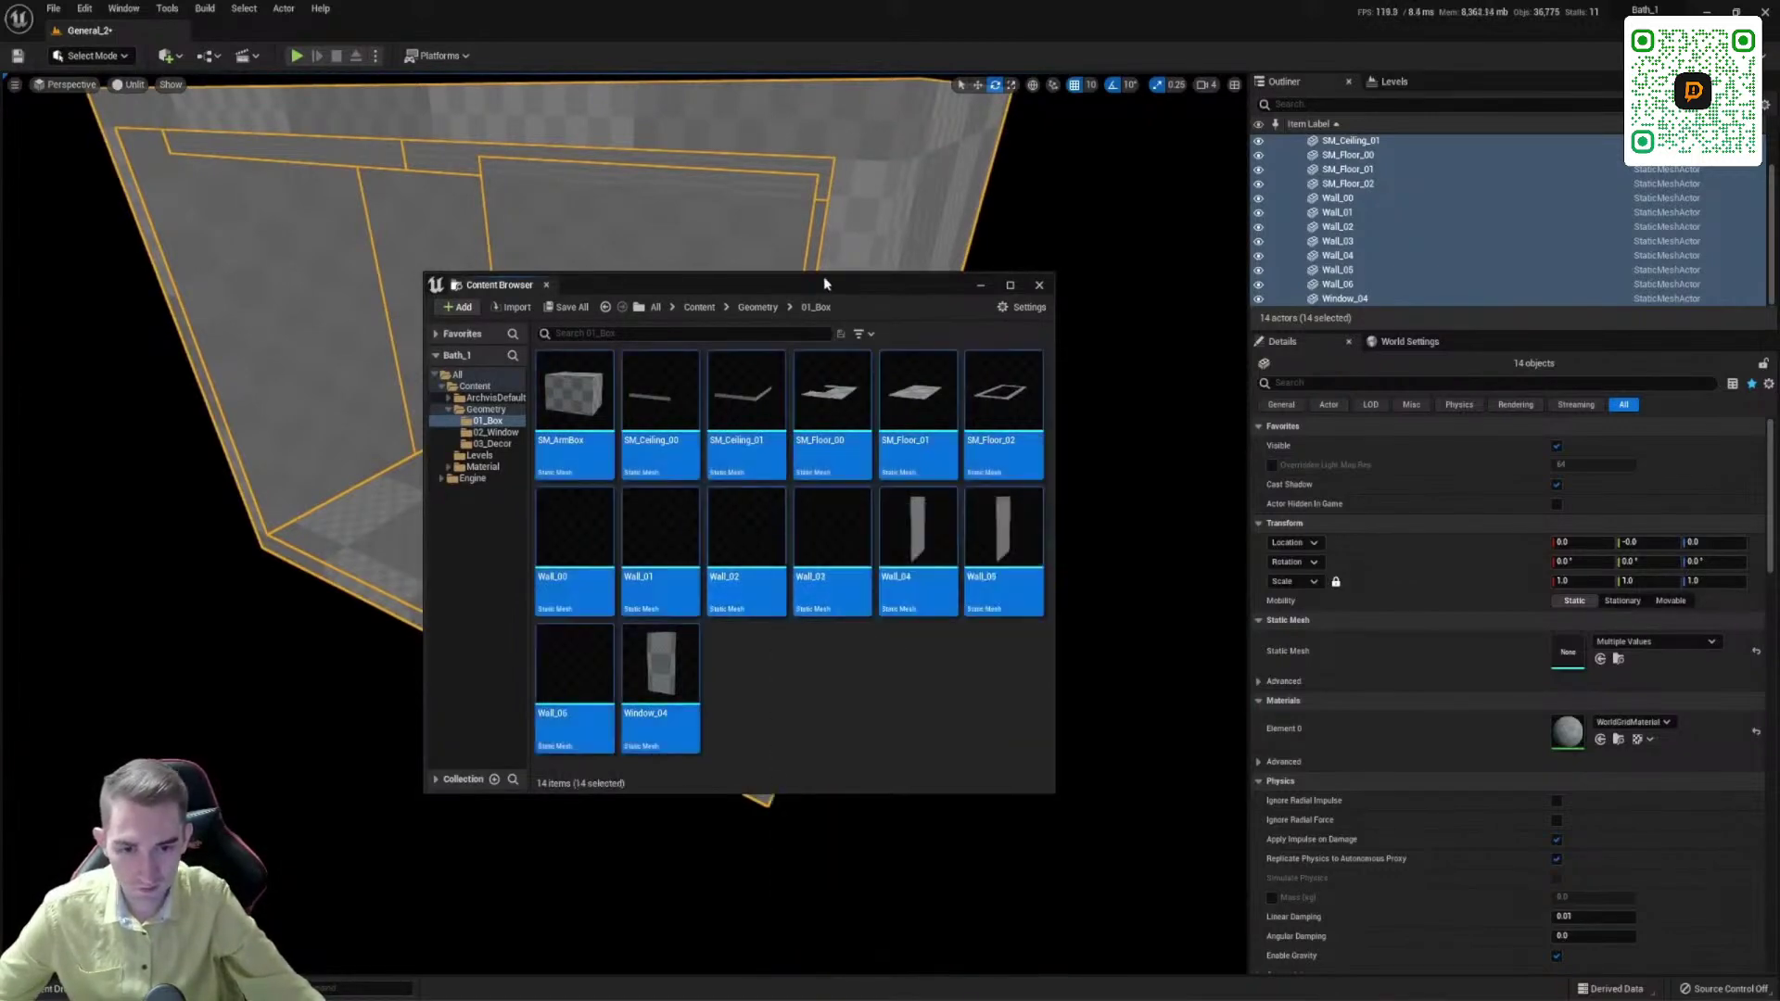
{"action": "left_click_drag", "start_coordinate": [823, 276], "coordinate": [1259, 379]}
{"action": "left_click_drag", "start_coordinate": [1203, 508], "coordinate": [269, 638]}
{"action": "right_click_drag", "start_coordinate": [433, 621], "coordinate": [385, 635]}
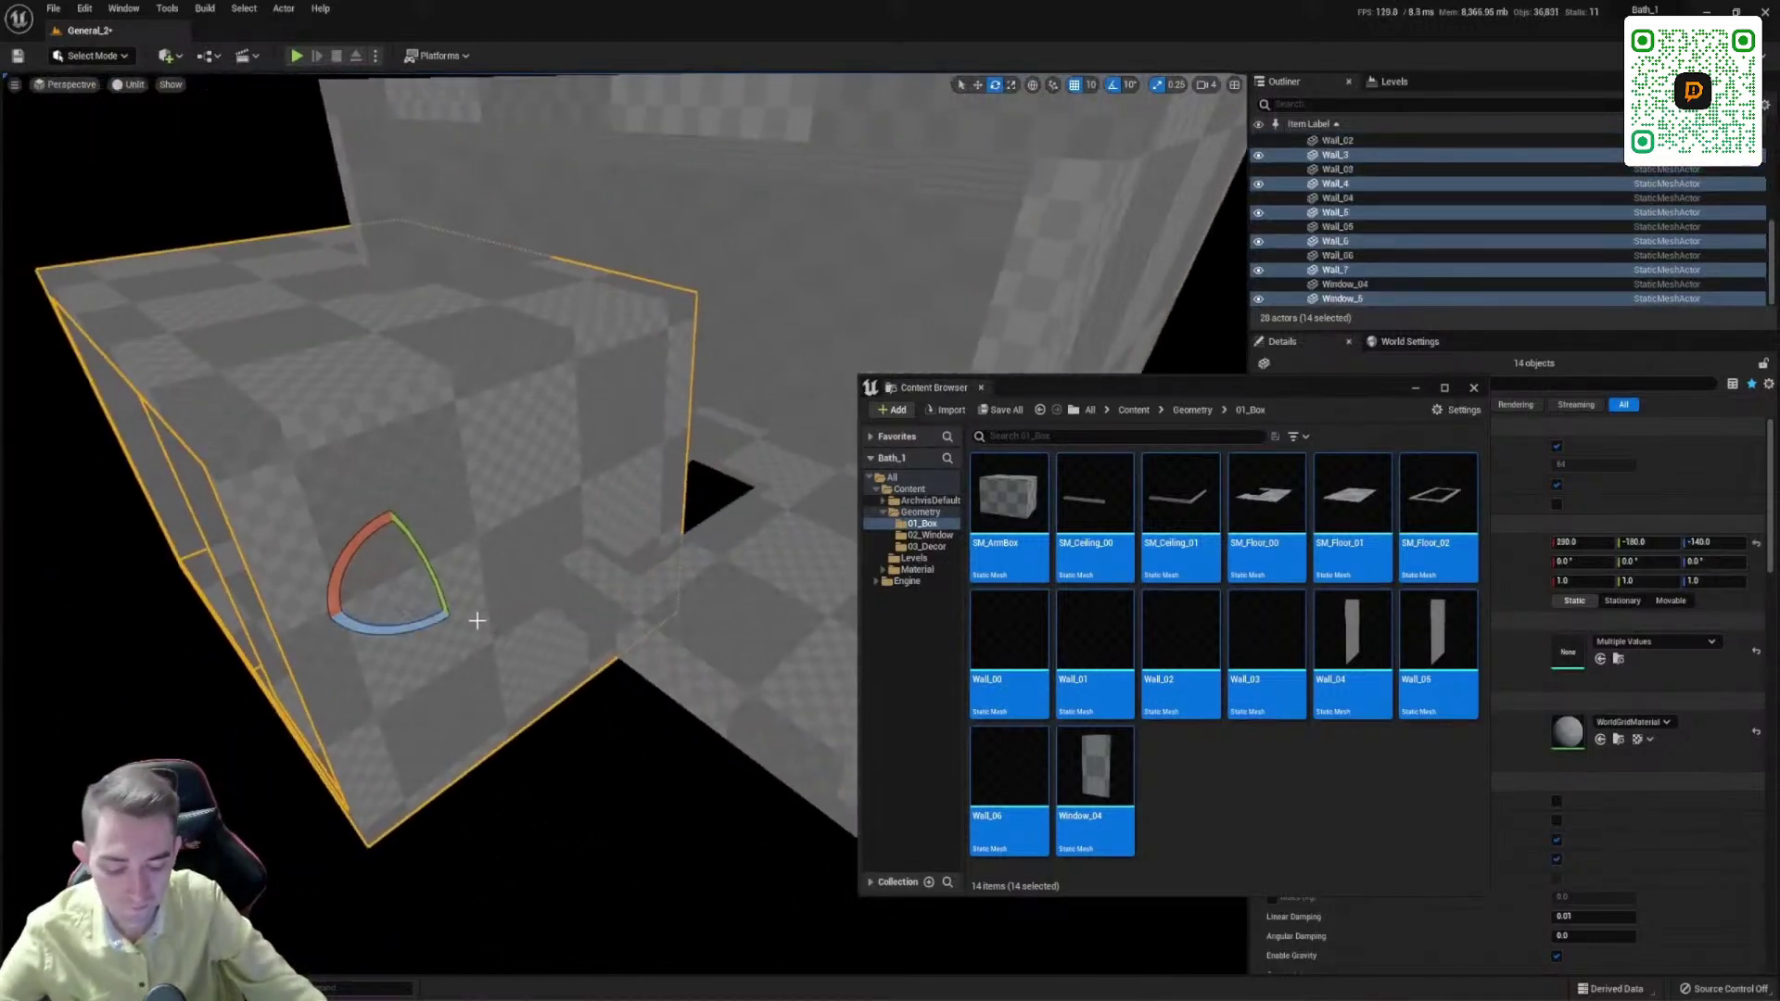
{"action": "key", "text": "Delete"}
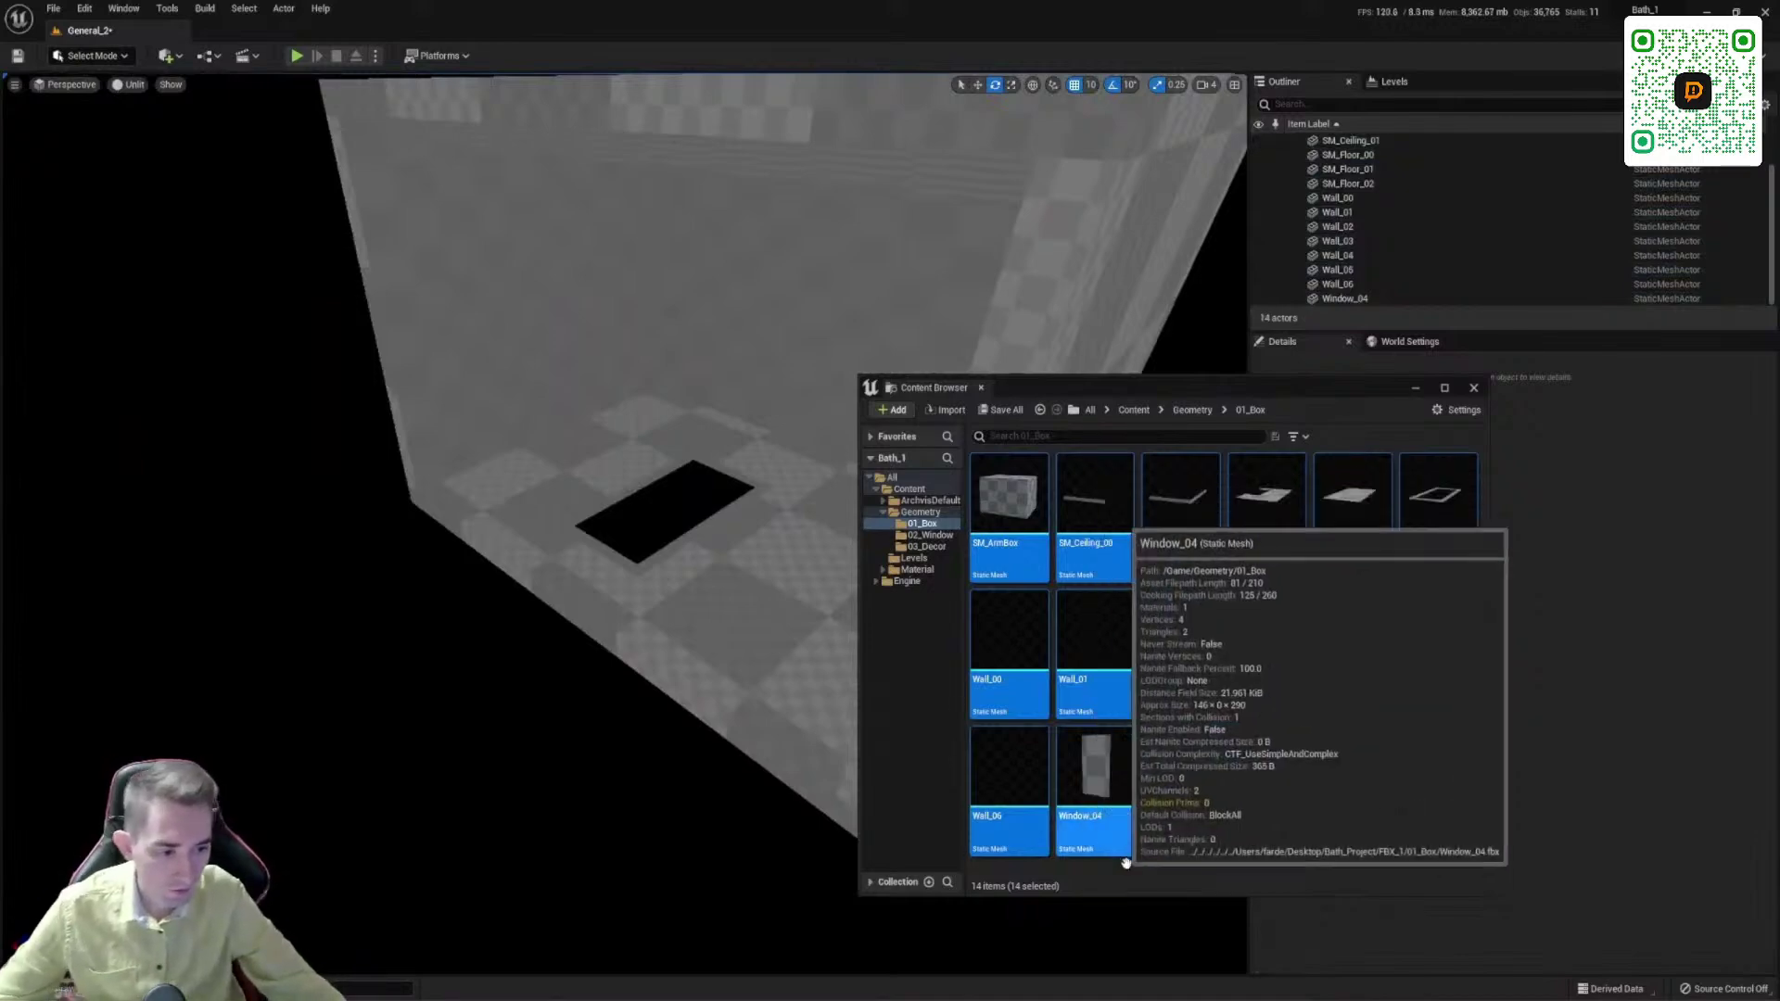
Step: Switch to 3ds Max and examine the room's floor pieces and the full set of scene objects
{"action": "left_click", "coordinate": [1196, 998]}
{"action": "left_click", "coordinate": [803, 635]}
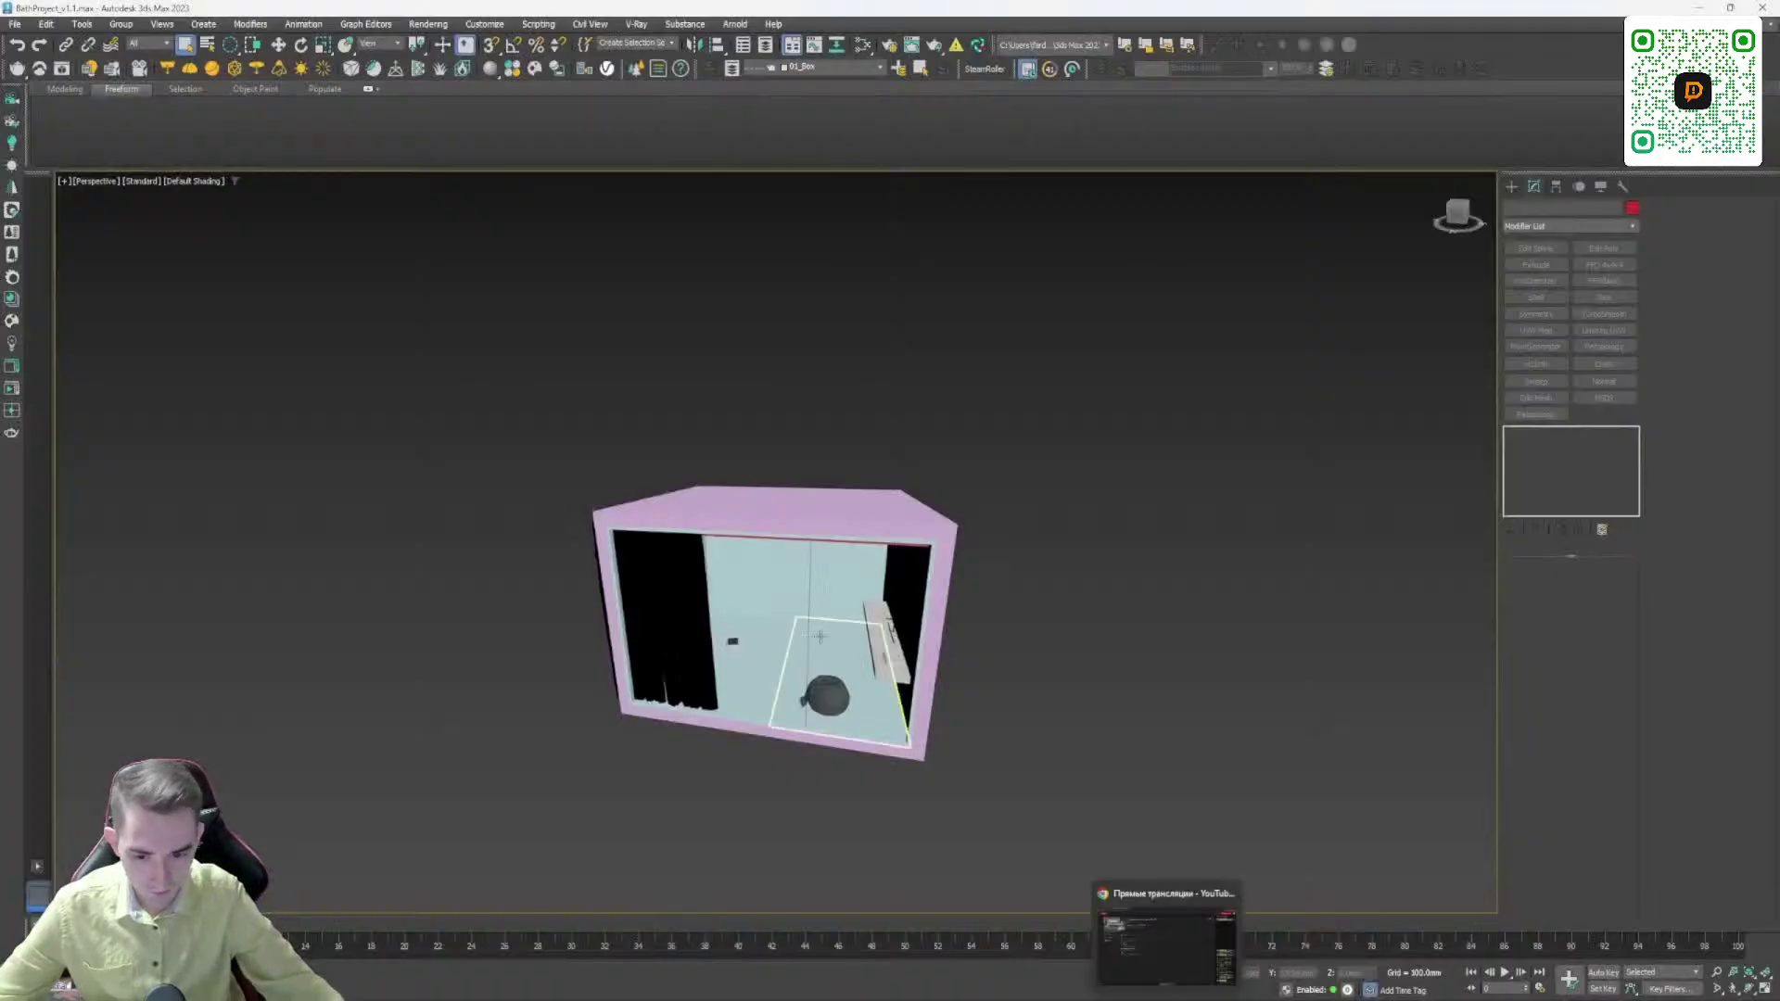
{"action": "scroll", "coordinate": [803, 632], "scroll_direction": "up", "scroll_amount": 4}
{"action": "scroll", "coordinate": [674, 693], "scroll_direction": "up", "scroll_amount": 4}
{"action": "left_click", "coordinate": [662, 707]}
{"action": "middle_click_drag", "start_coordinate": [662, 707], "coordinate": [633, 655], "text": "alt"}
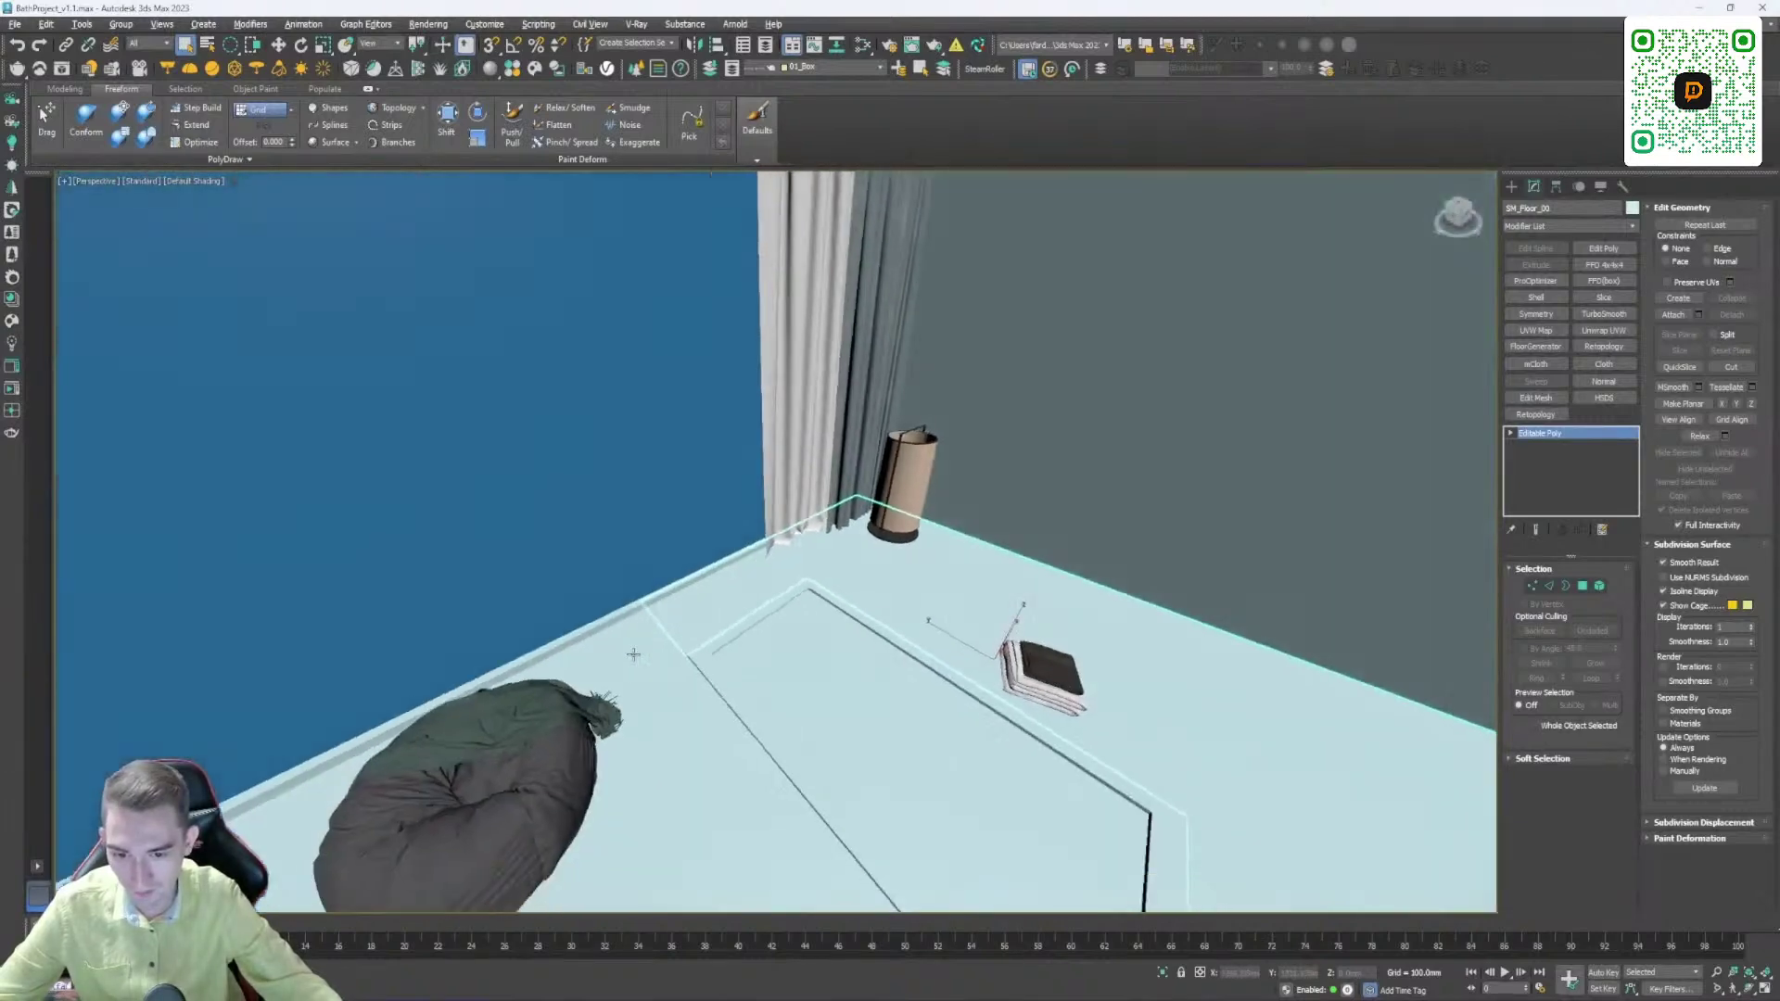
{"action": "key", "text": "ctrl+a"}
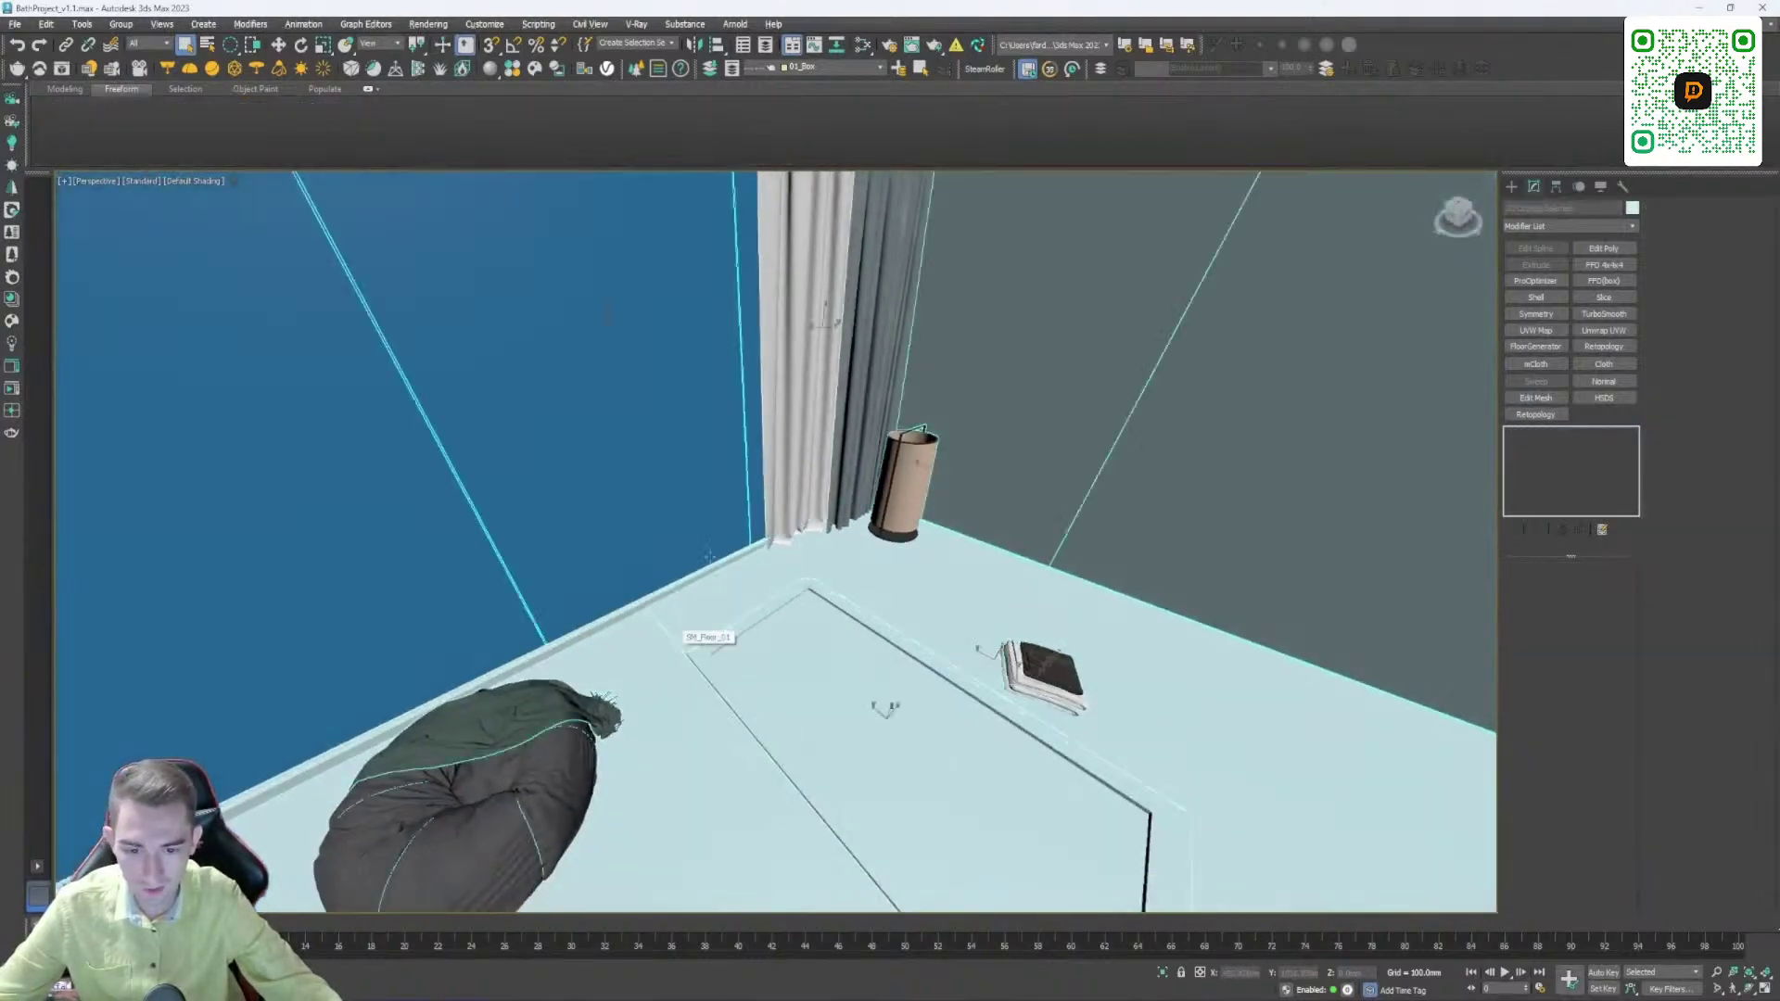
{"action": "scroll", "coordinate": [673, 639], "scroll_direction": "down", "scroll_amount": 8}
{"action": "middle_click_drag", "start_coordinate": [673, 639], "coordinate": [892, 533], "text": "alt"}
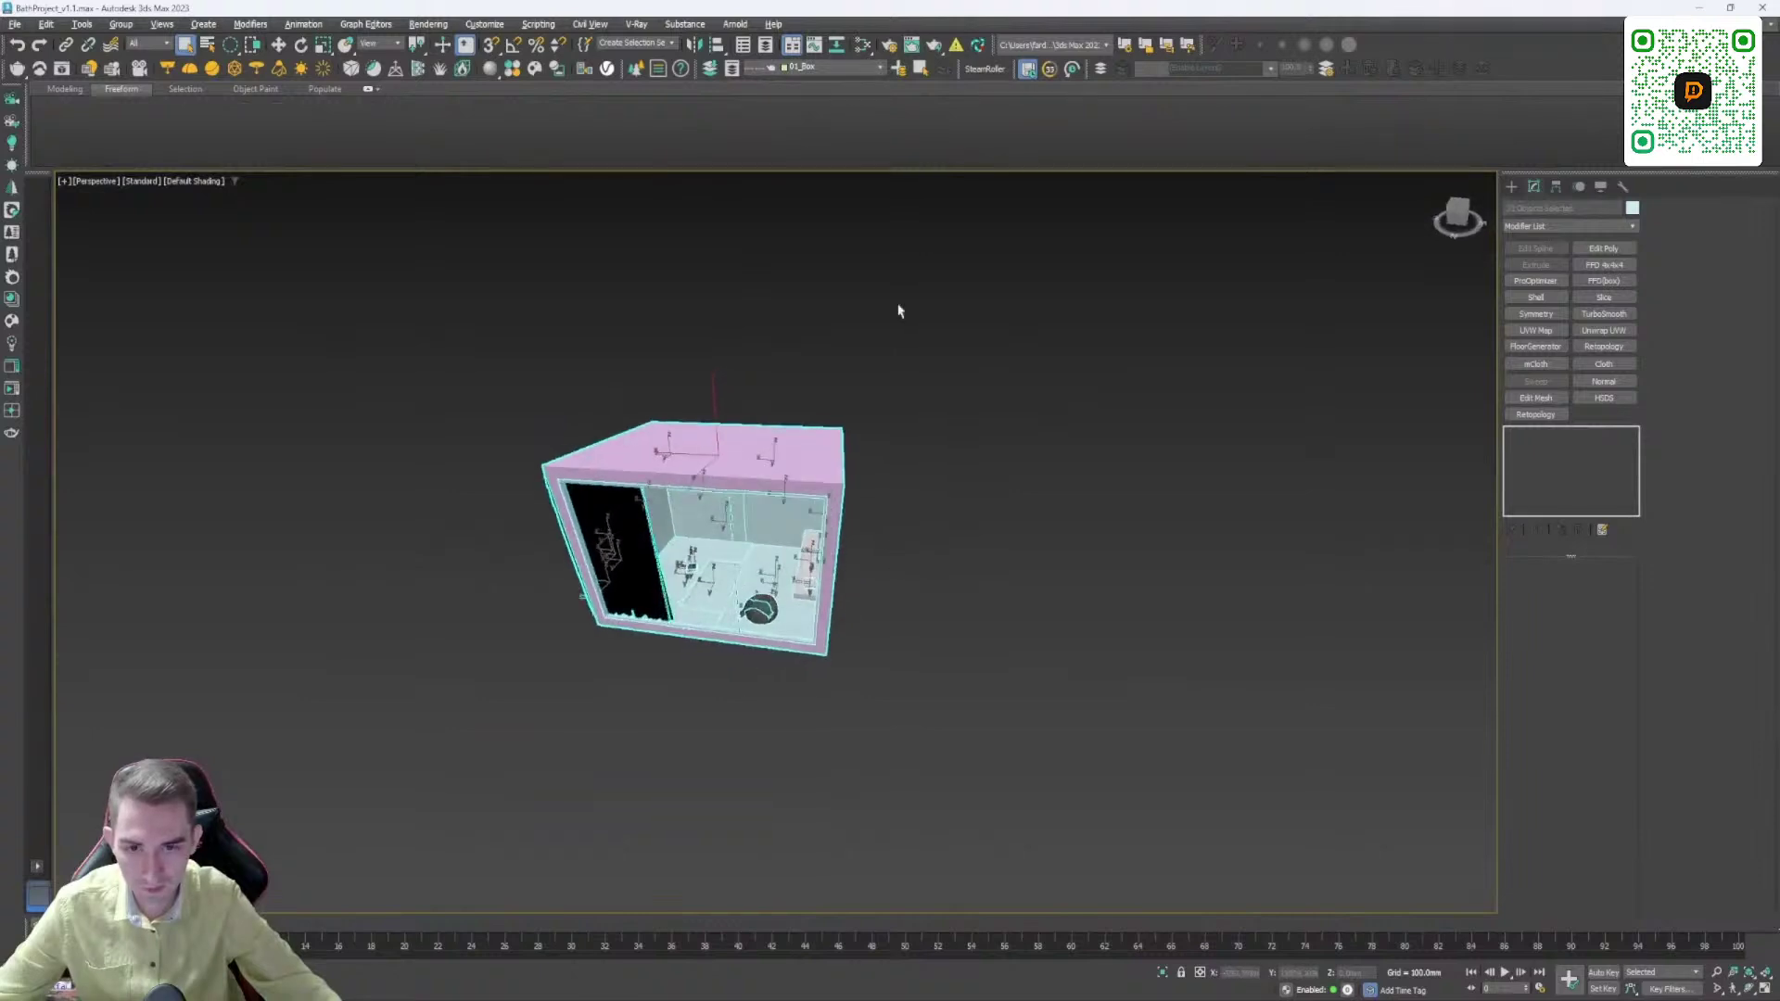
Step: Hide all layers except 01_Box and select all of its objects
{"action": "left_click", "coordinate": [749, 107]}
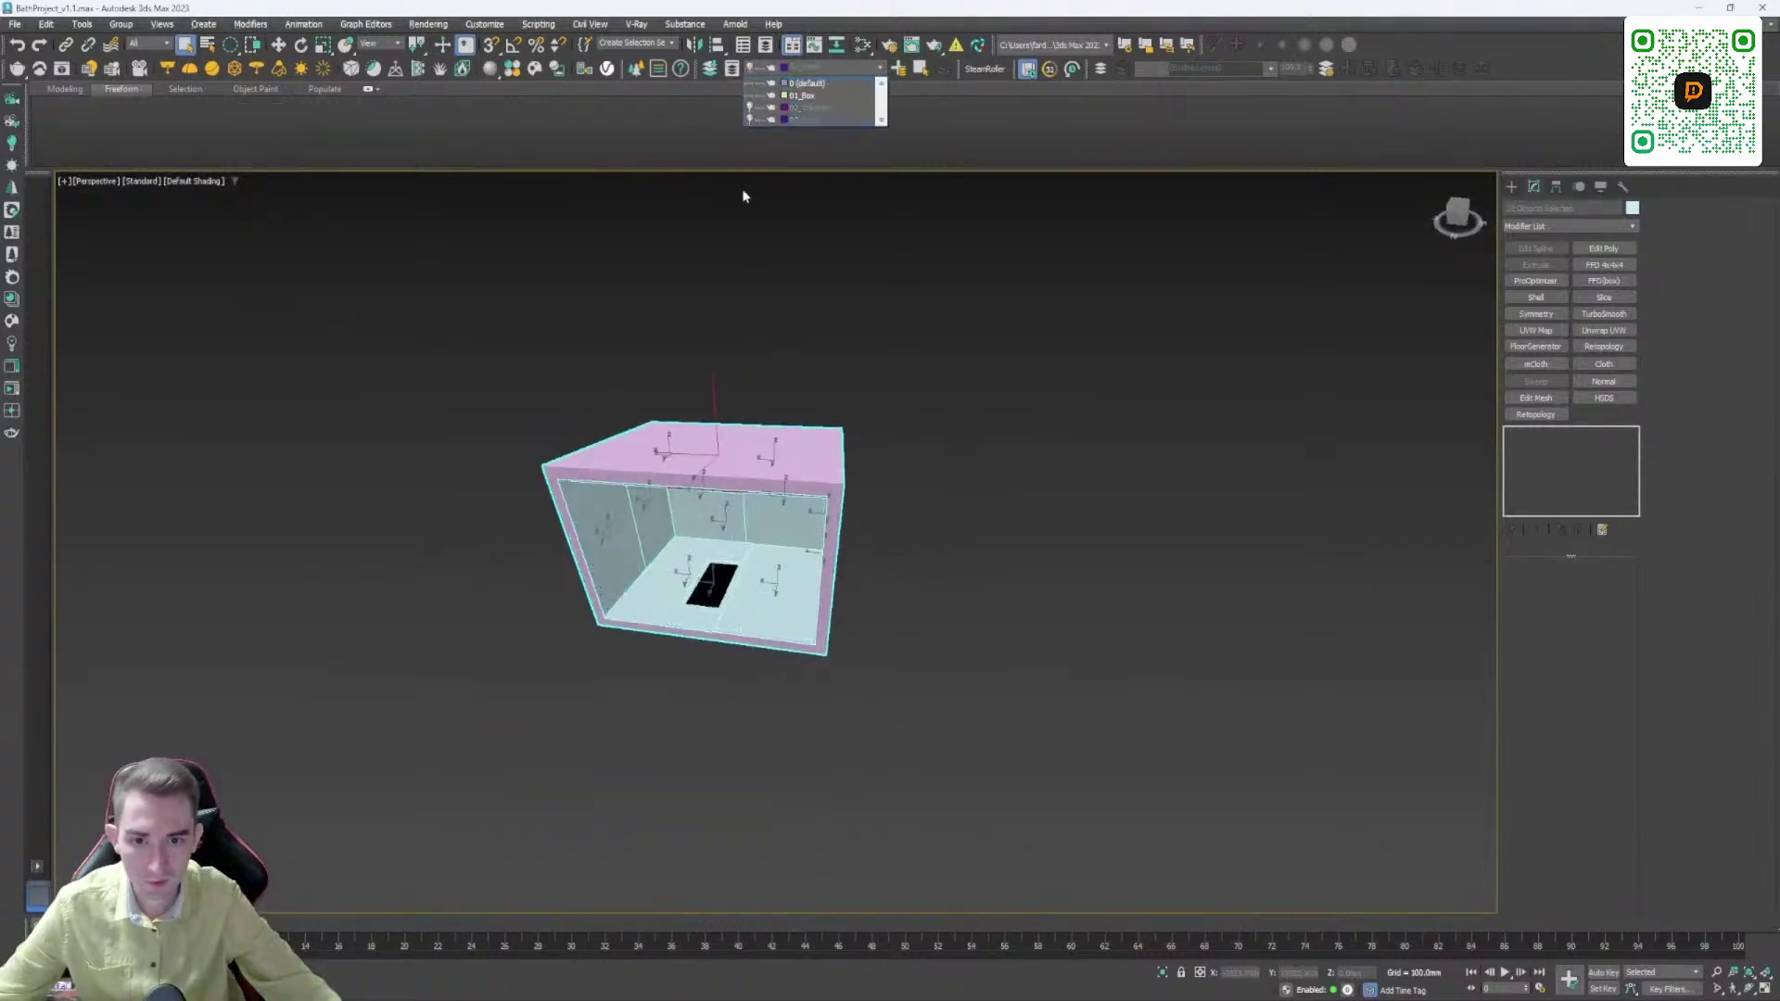
{"action": "left_click", "coordinate": [803, 95]}
{"action": "left_click", "coordinate": [830, 368]}
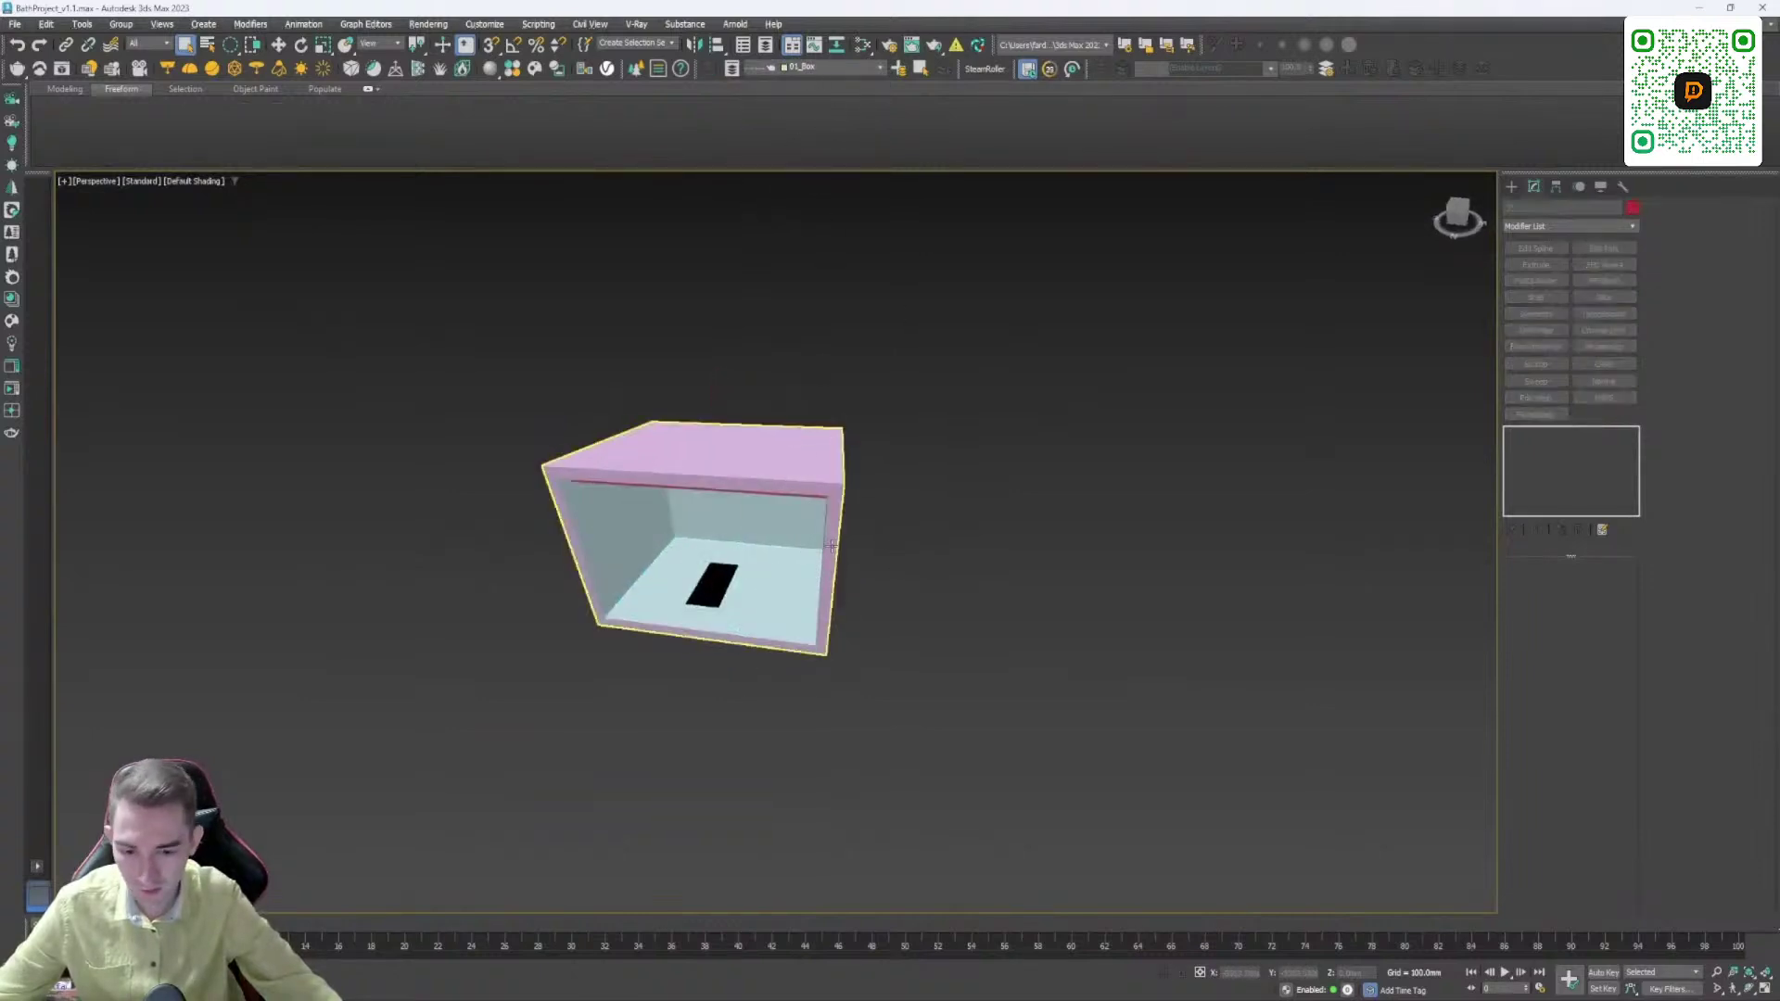
{"action": "middle_click_drag", "start_coordinate": [830, 546], "coordinate": [948, 339], "text": "alt"}
{"action": "key", "text": "ctrl+a"}
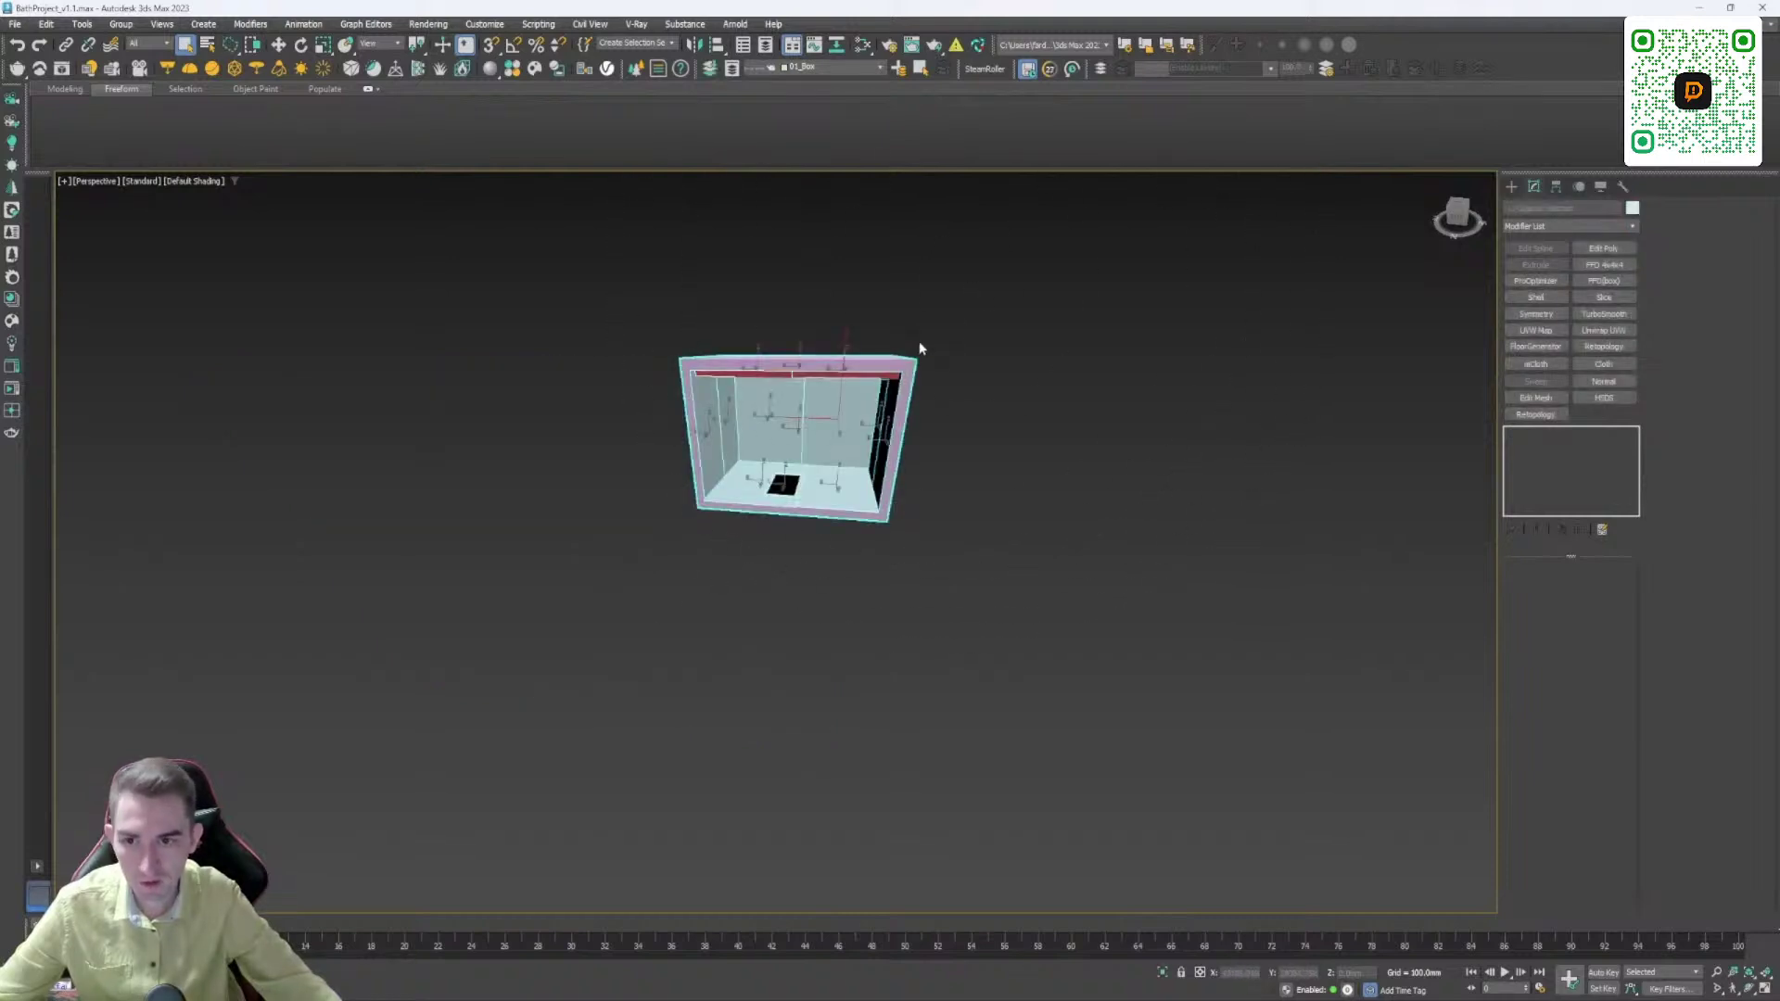
Step: Examine the isolated 01_Box room geometry from several sides
{"action": "scroll", "coordinate": [770, 442], "scroll_direction": "up", "scroll_amount": 5}
{"action": "middle_click_drag", "start_coordinate": [769, 441], "coordinate": [1288, 906], "text": "alt"}
{"action": "scroll", "coordinate": [569, 485], "scroll_direction": "up", "scroll_amount": 3}
{"action": "scroll", "coordinate": [798, 545], "scroll_direction": "down", "scroll_amount": 6}
{"action": "mouse_move", "coordinate": [1289, 996]}
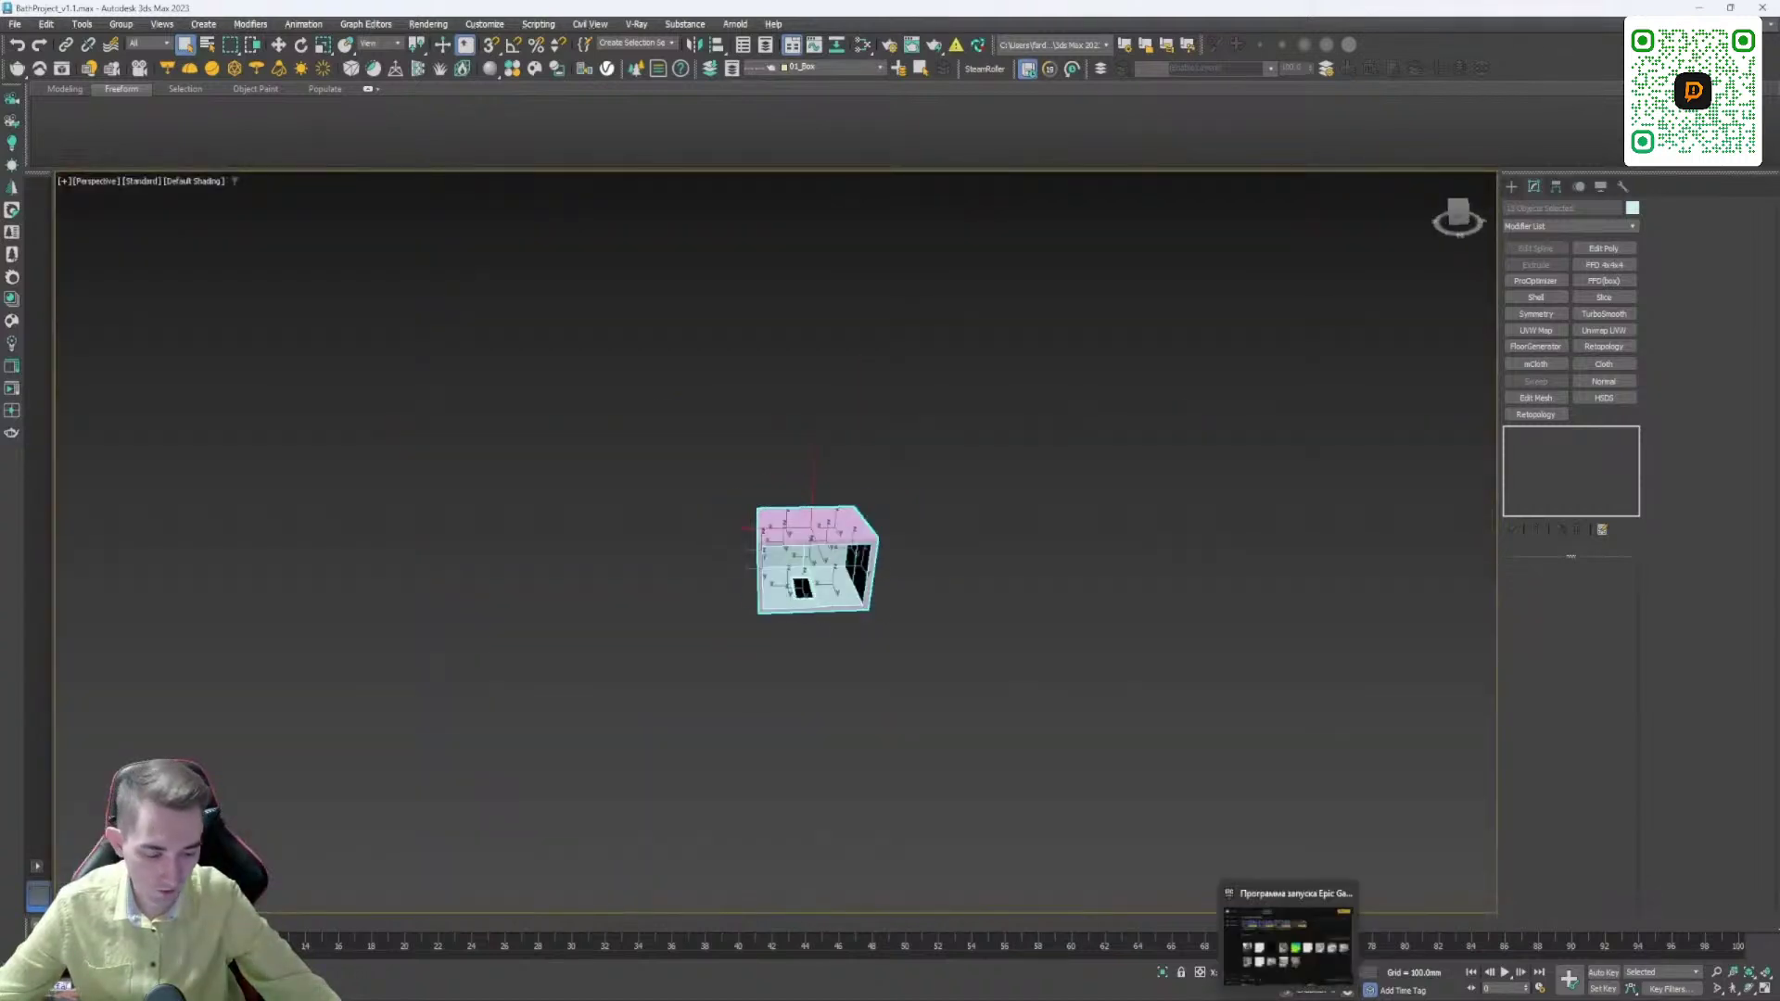
{"action": "left_click", "coordinate": [1289, 936]}
{"action": "key", "text": "alt+Tab"}
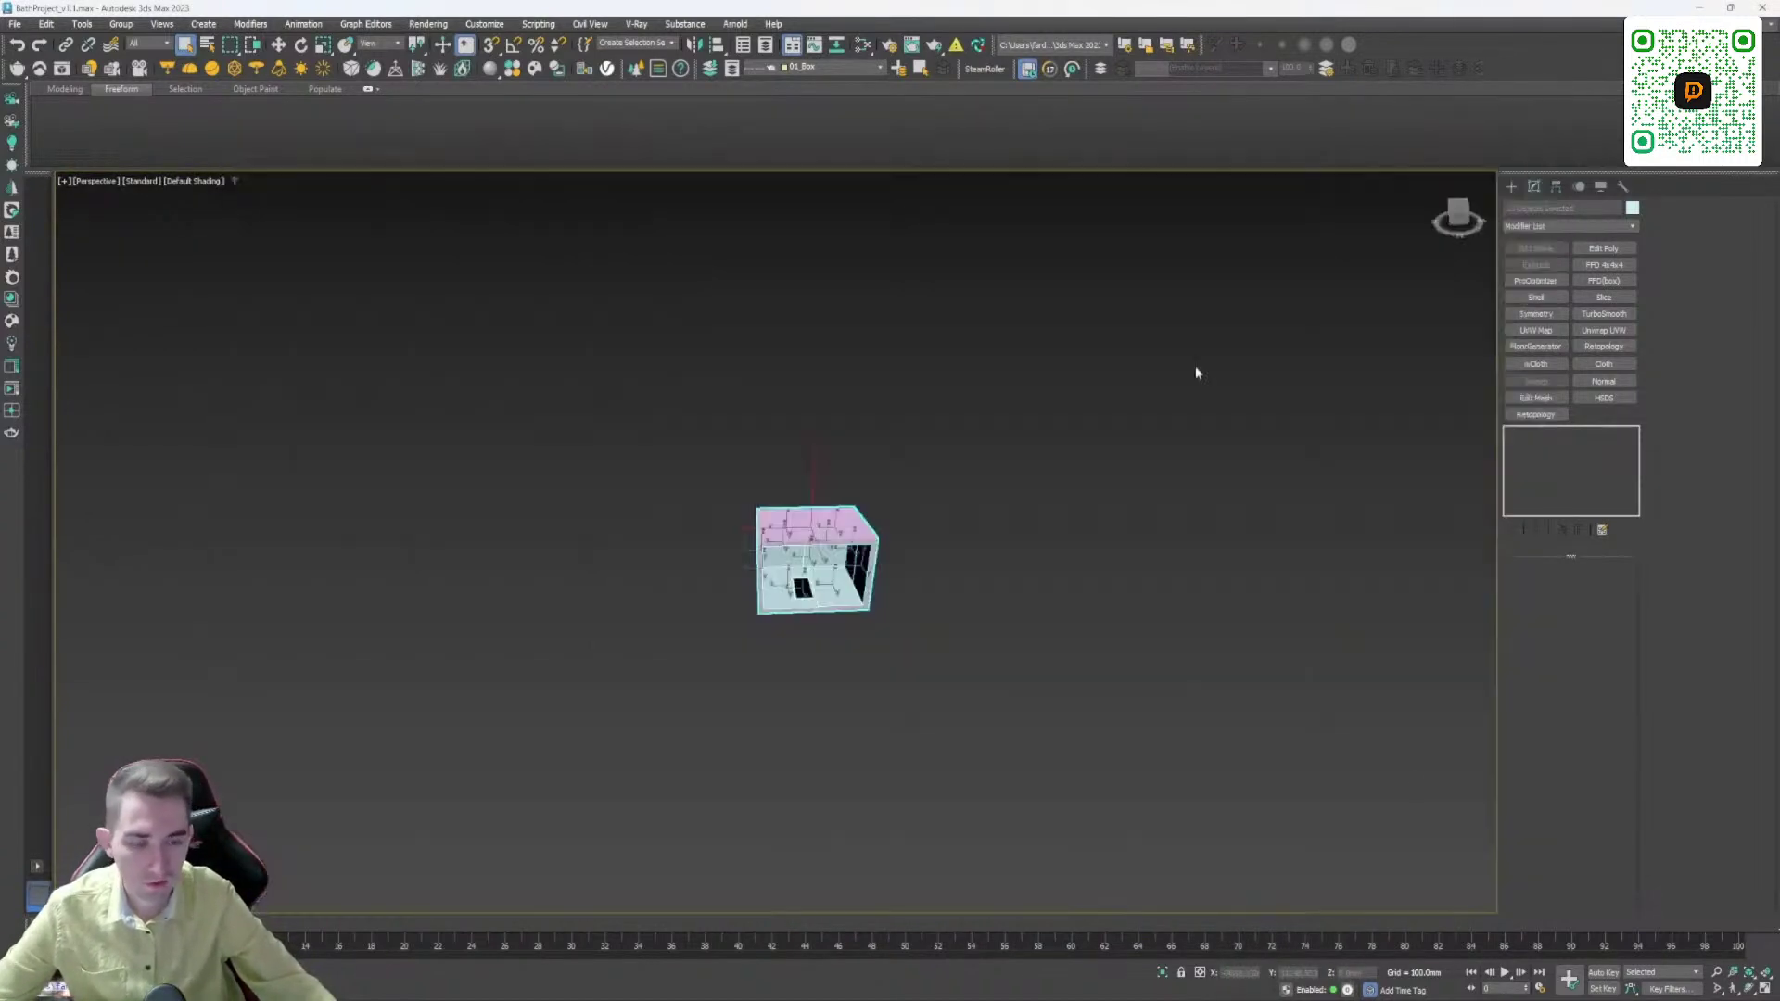
Step: Switch back to Unreal Engine and delete the Window_04 panel from the room's window opening
{"action": "mouse_move", "coordinate": [1228, 994]}
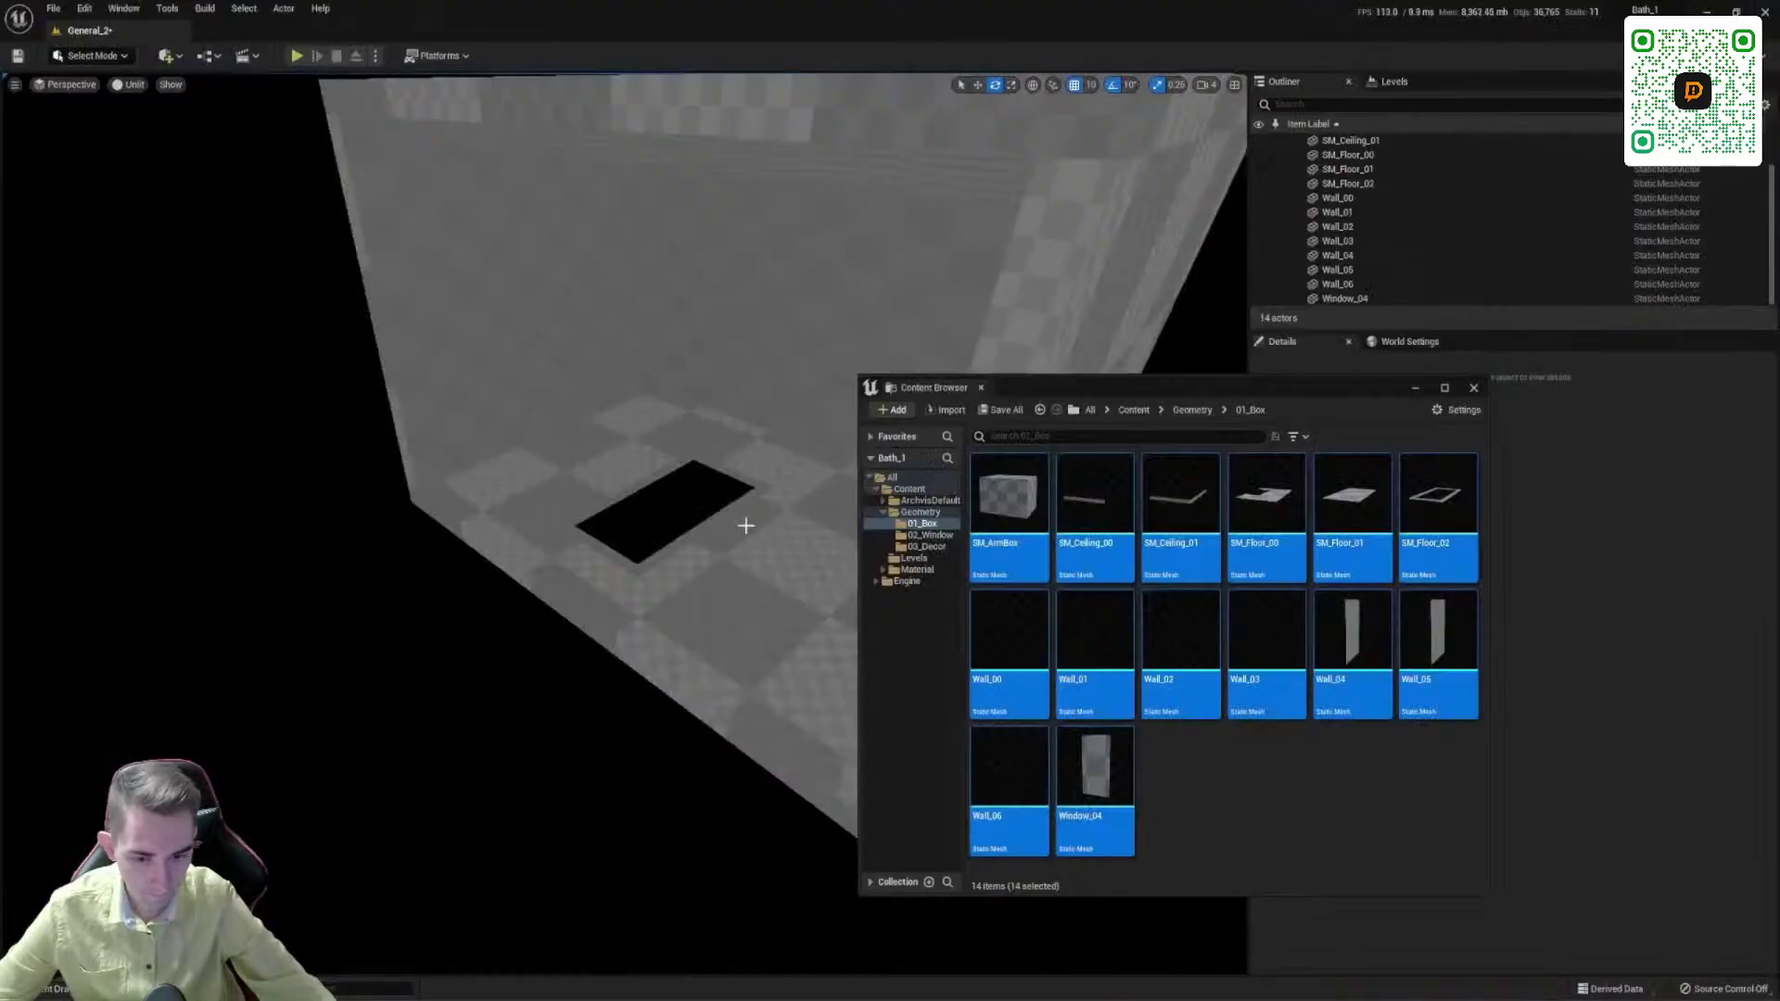
{"action": "key", "text": "w"}
{"action": "right_click_drag", "start_coordinate": [745, 526], "coordinate": [1006, 445]}
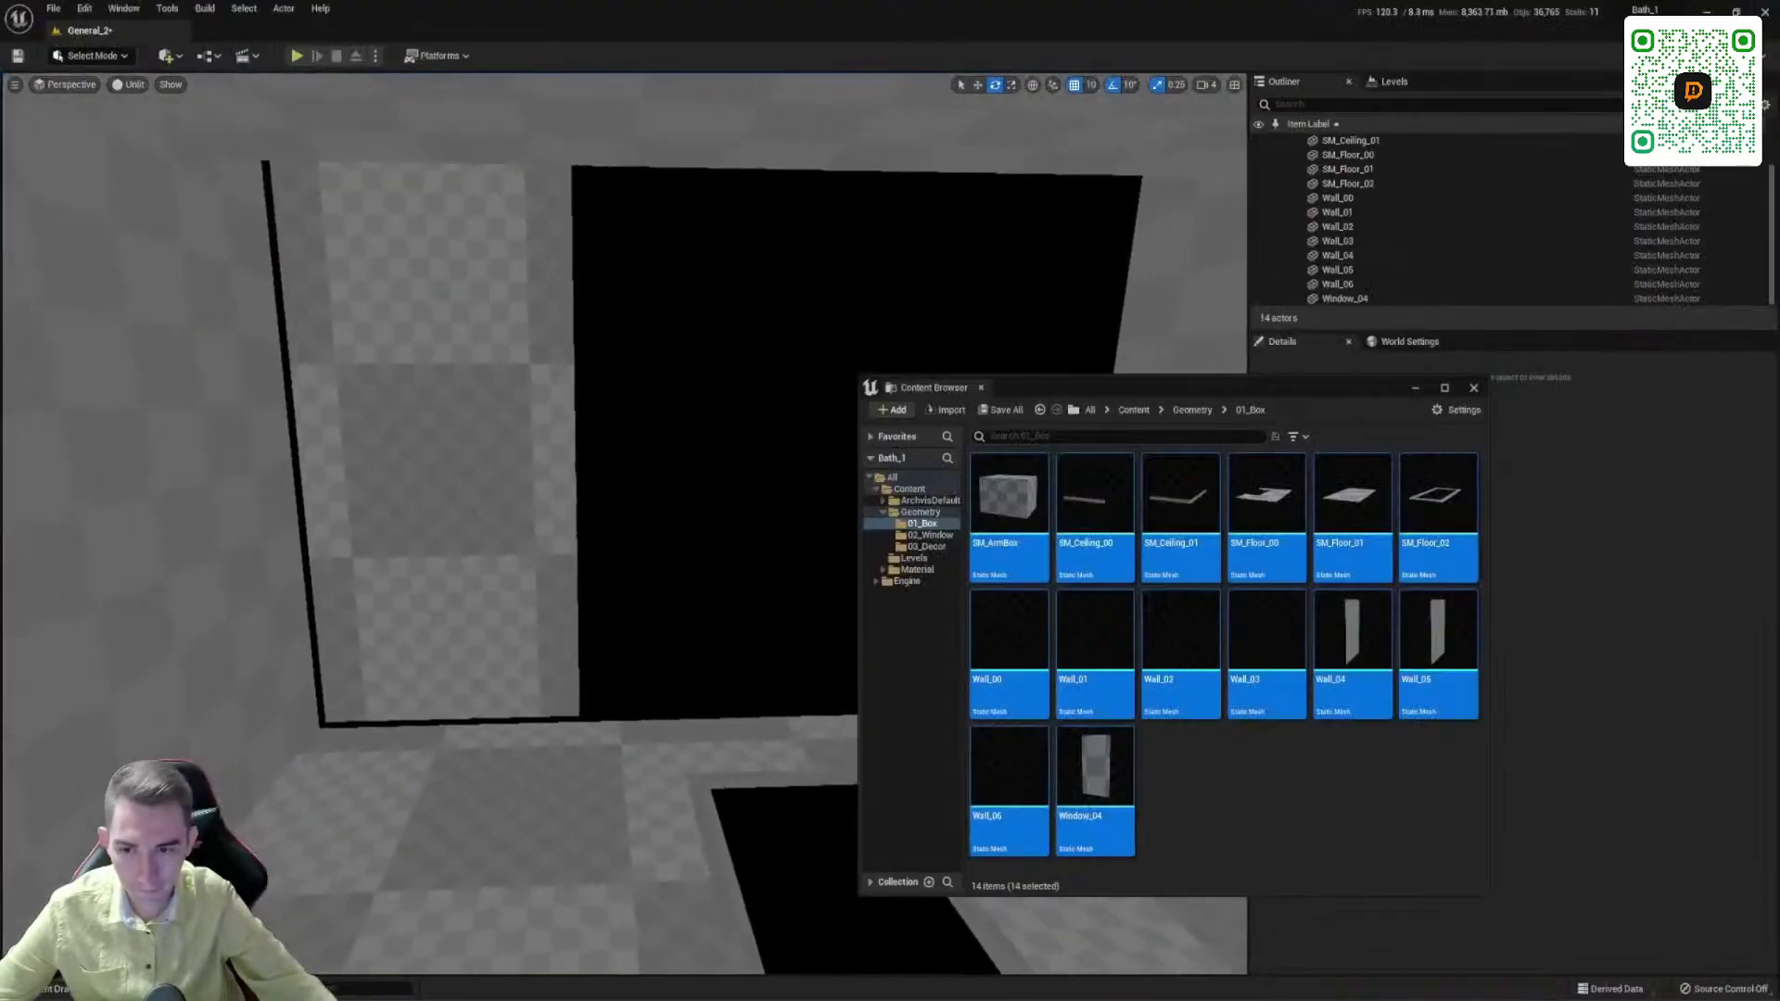
{"action": "right_click_drag", "start_coordinate": [656, 469], "coordinate": [655, 469]}
{"action": "left_click", "coordinate": [589, 465]}
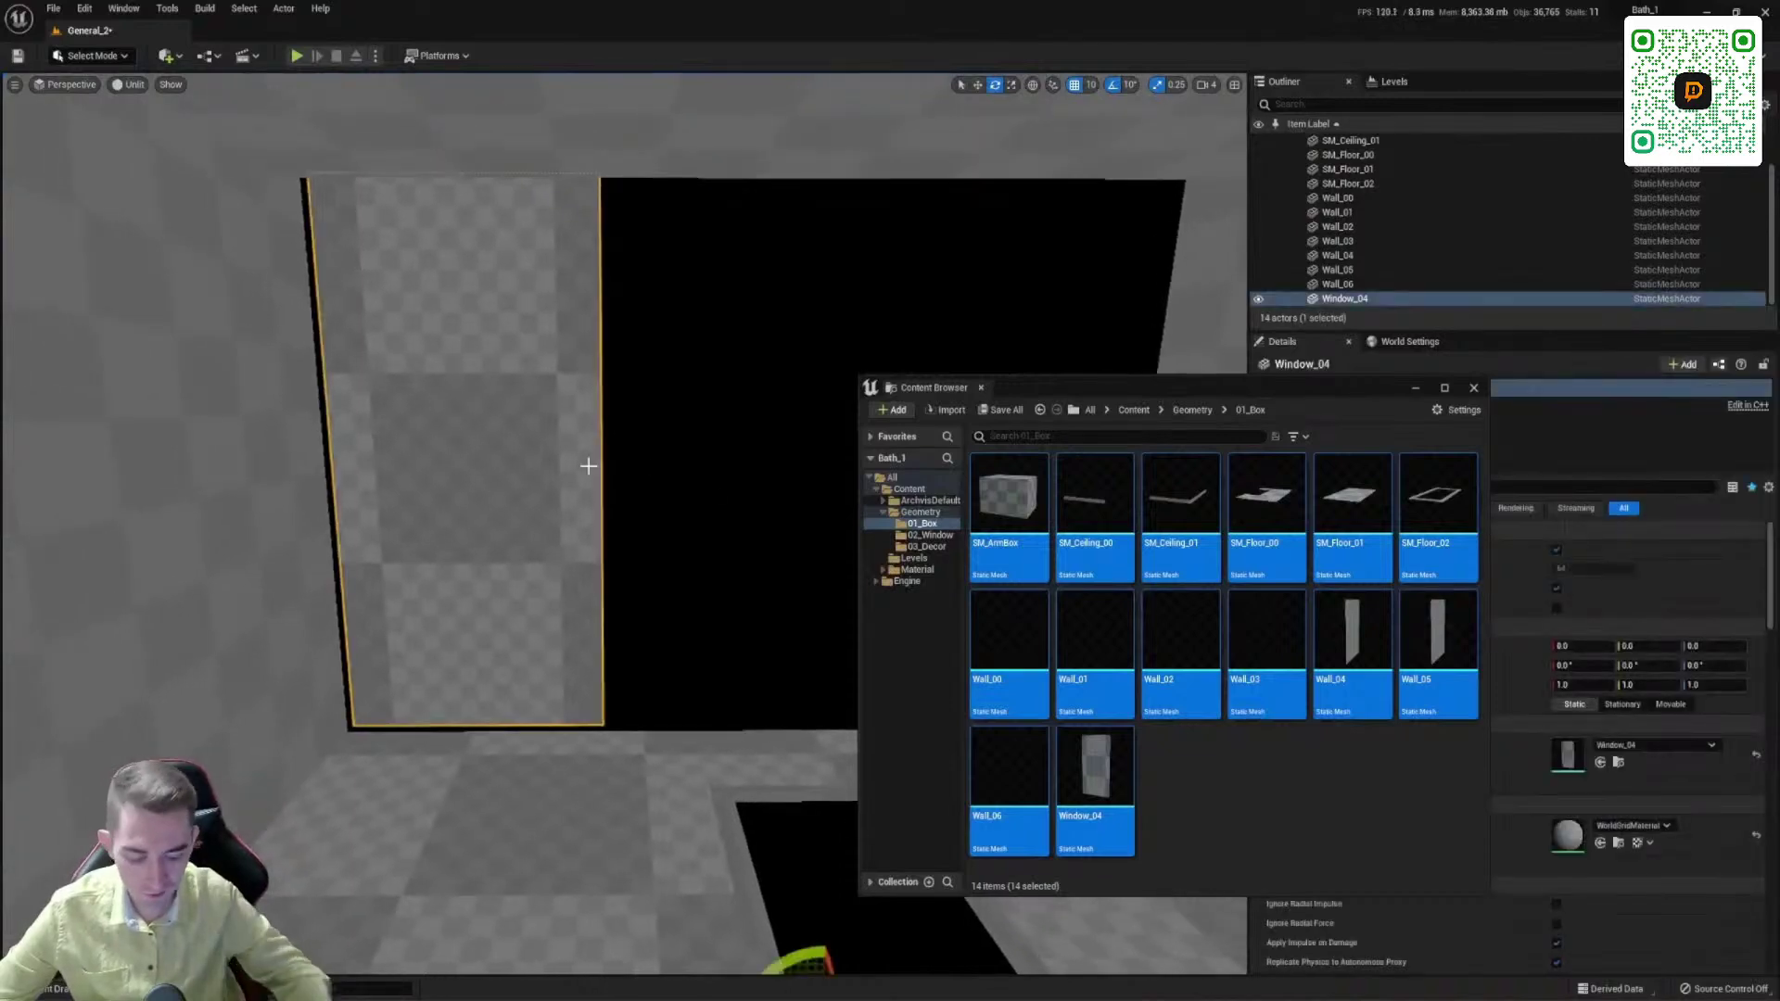
{"action": "key", "text": "Delete"}
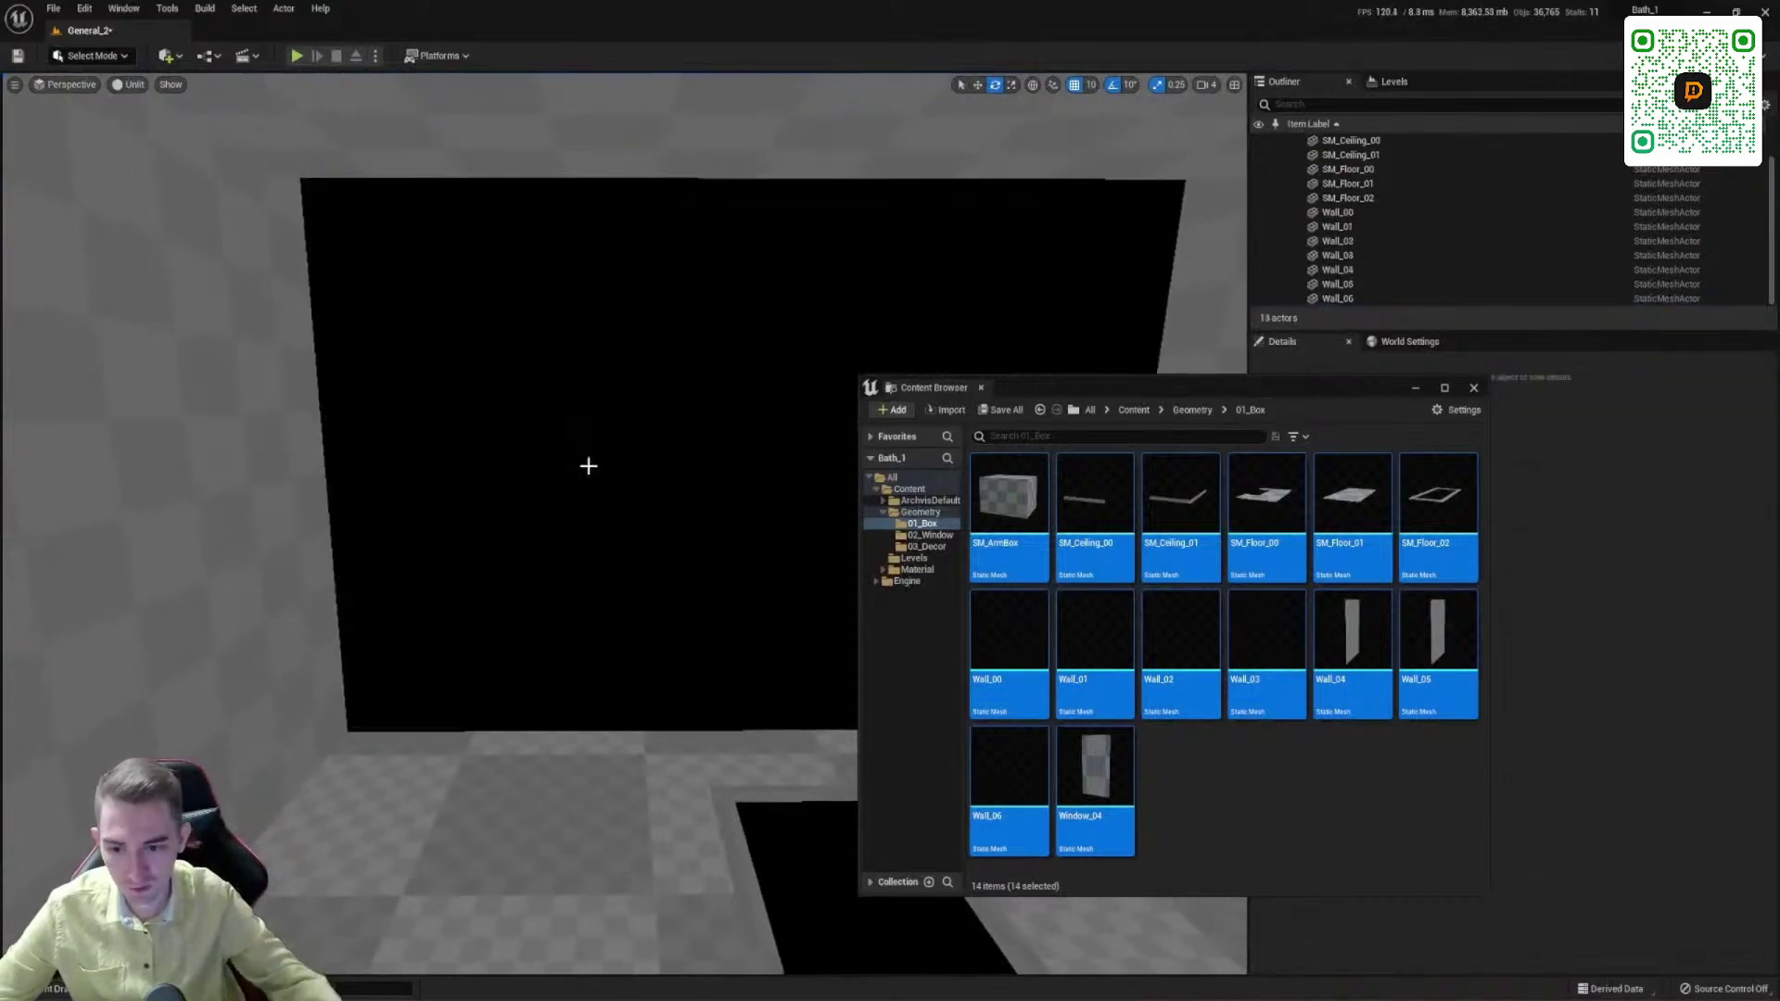
{"action": "right_click_drag", "start_coordinate": [419, 336], "coordinate": [537, 339]}
Step: Open the 02_Window geometry folder in the Content Browser and select all of its meshes
{"action": "left_click", "coordinate": [1259, 803]}
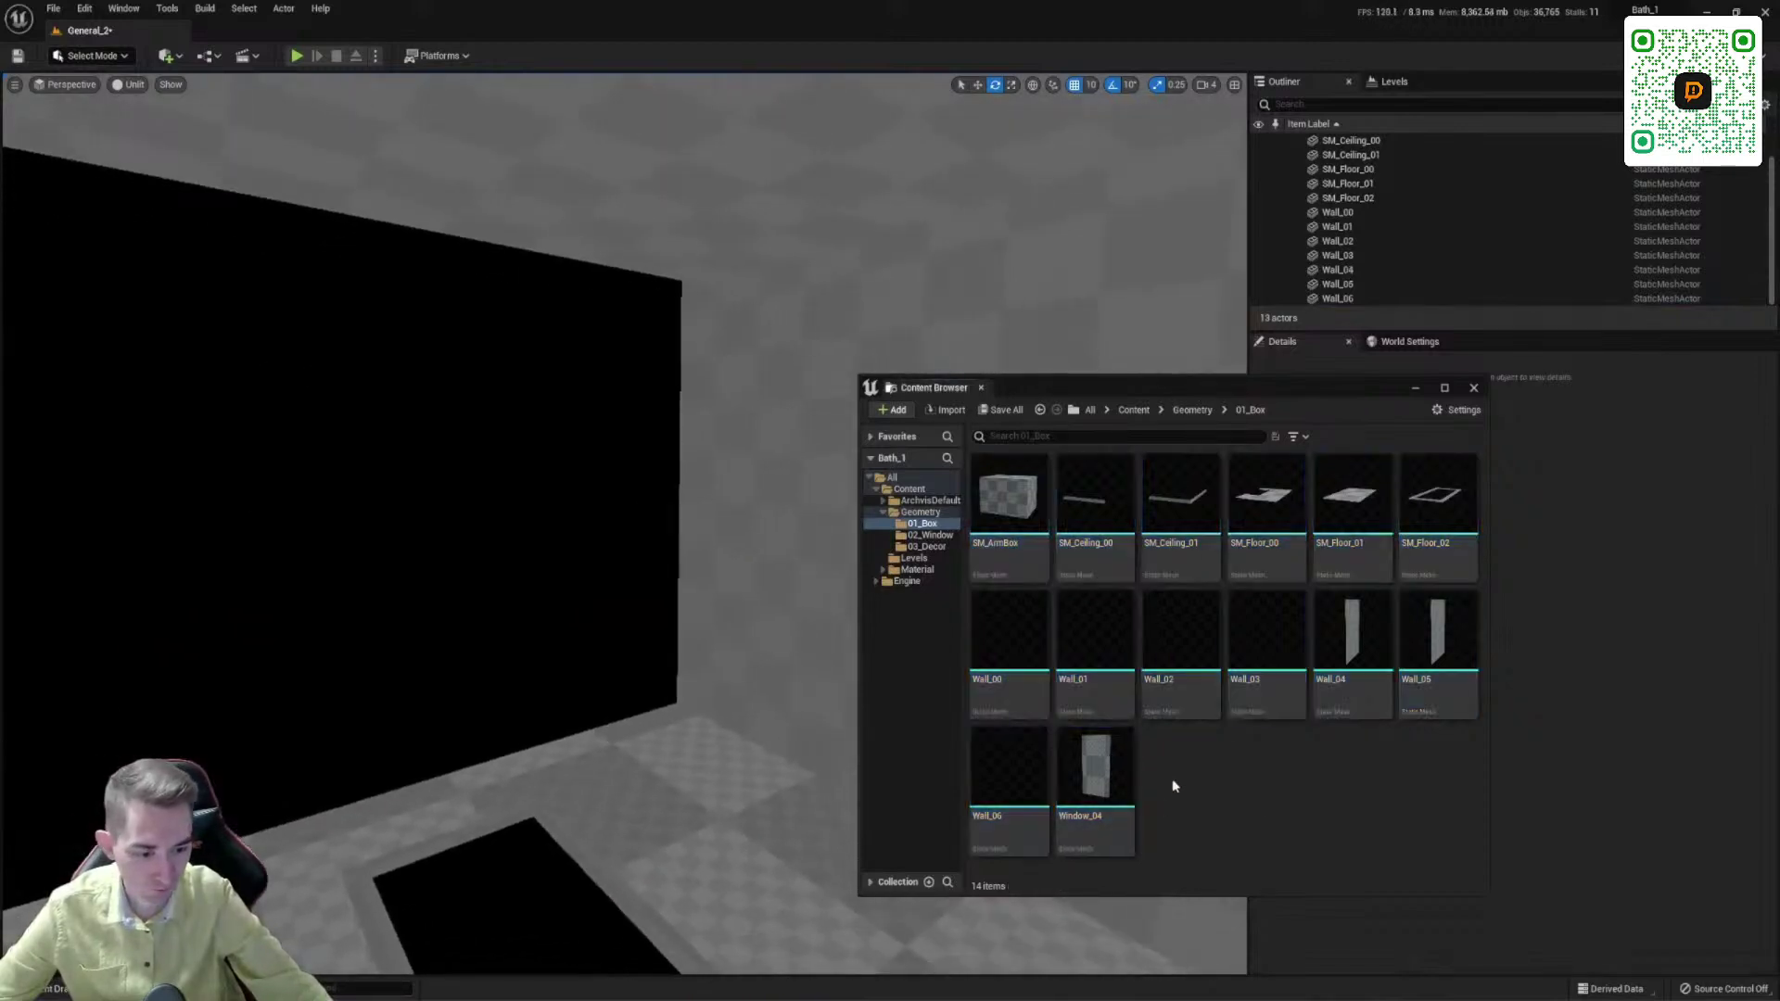
{"action": "left_click_drag", "start_coordinate": [1125, 388], "coordinate": [1098, 773]}
{"action": "right_click_drag", "start_coordinate": [909, 556], "coordinate": [909, 697]}
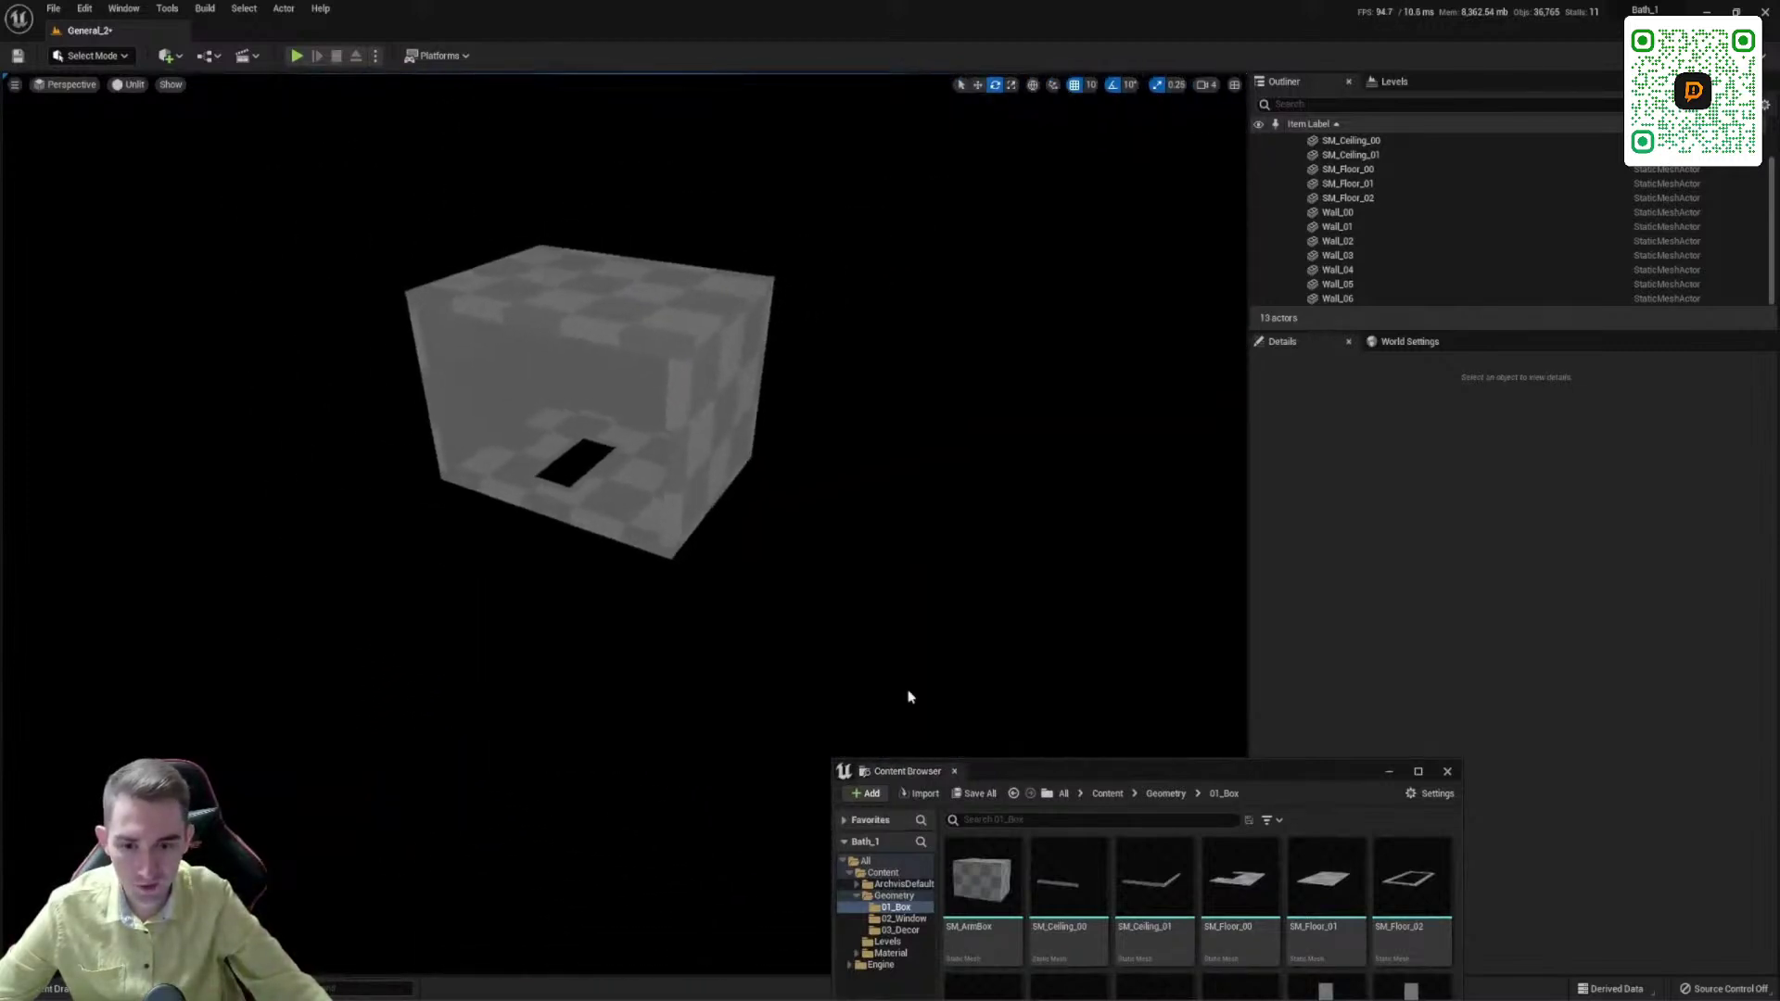
{"action": "left_click_drag", "start_coordinate": [1024, 768], "coordinate": [967, 350]}
{"action": "key", "text": "alt+Left"}
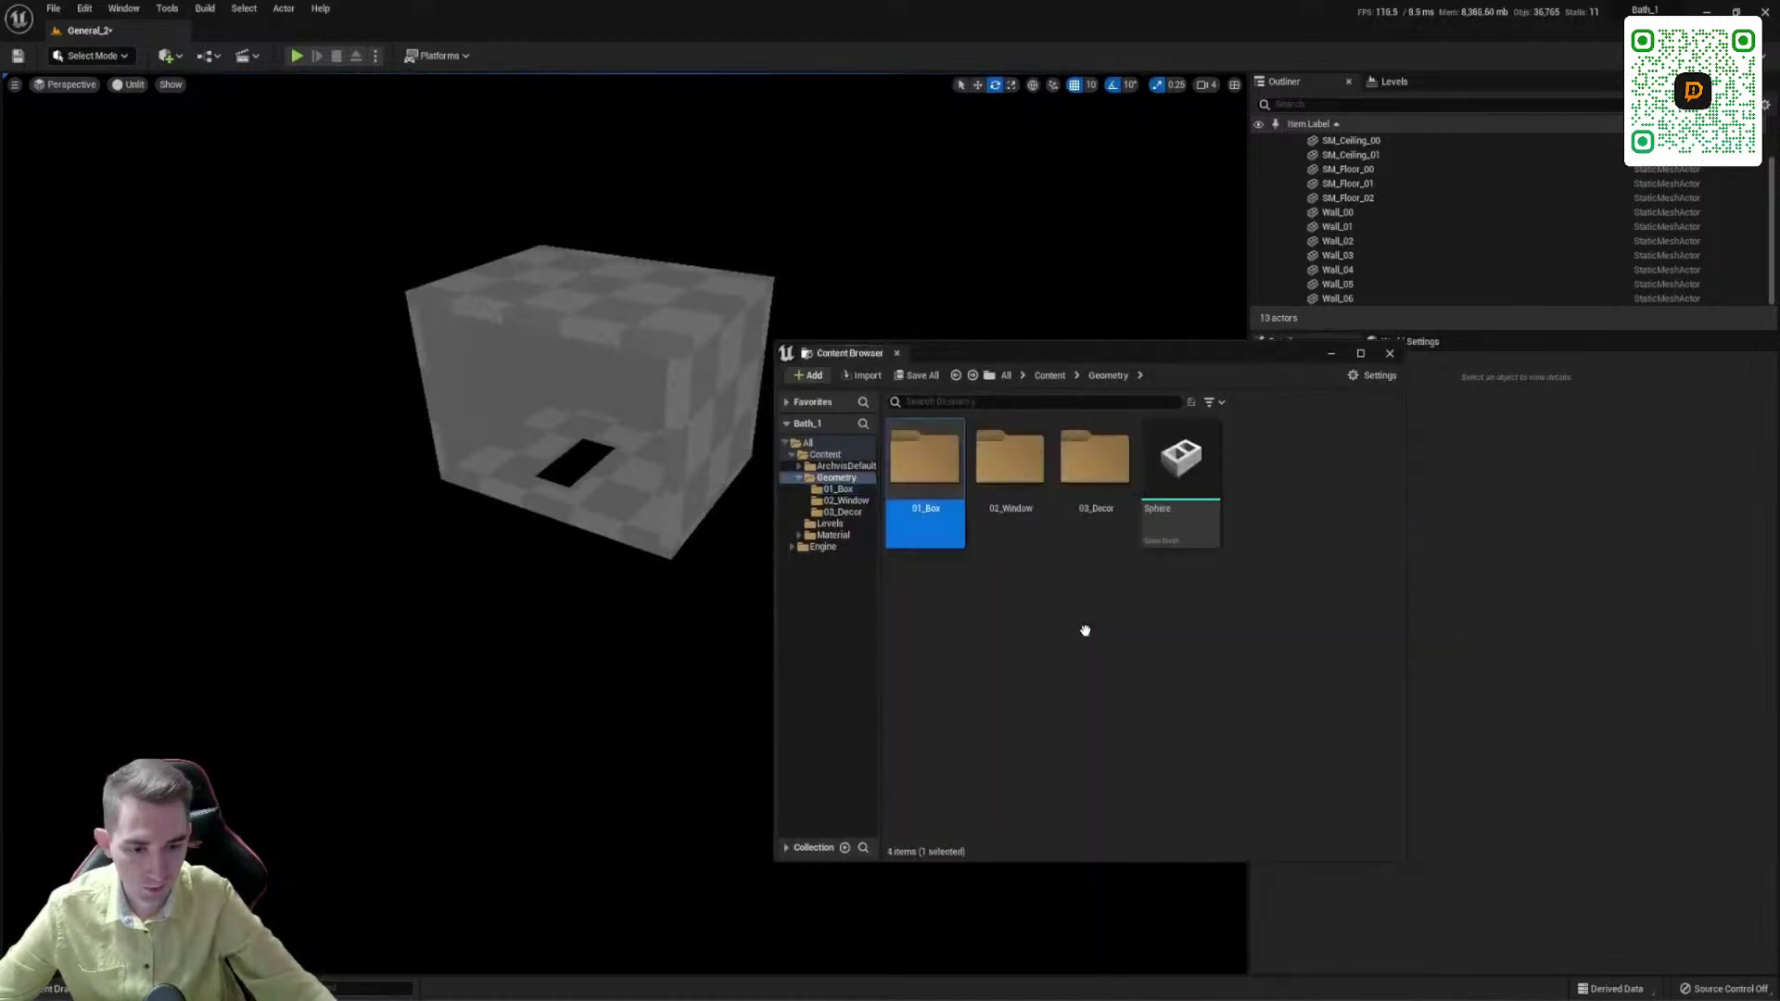
{"action": "double_click", "coordinate": [977, 489]}
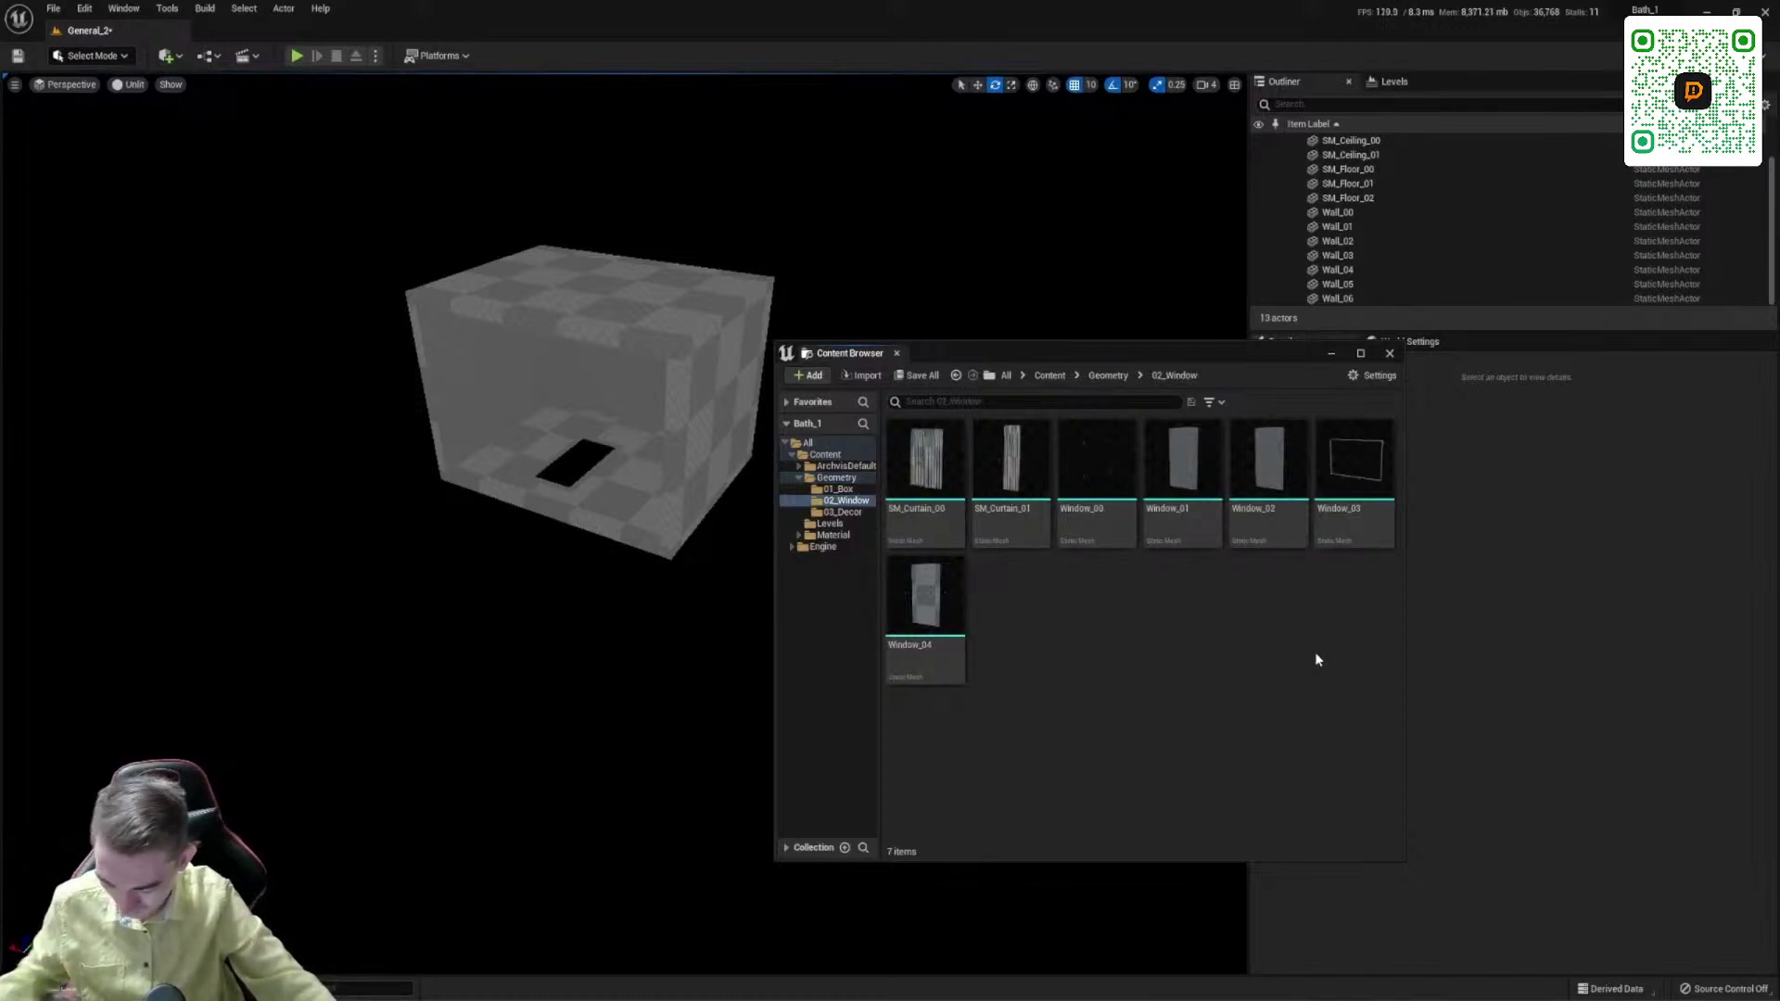
{"action": "left_click", "coordinate": [931, 459]}
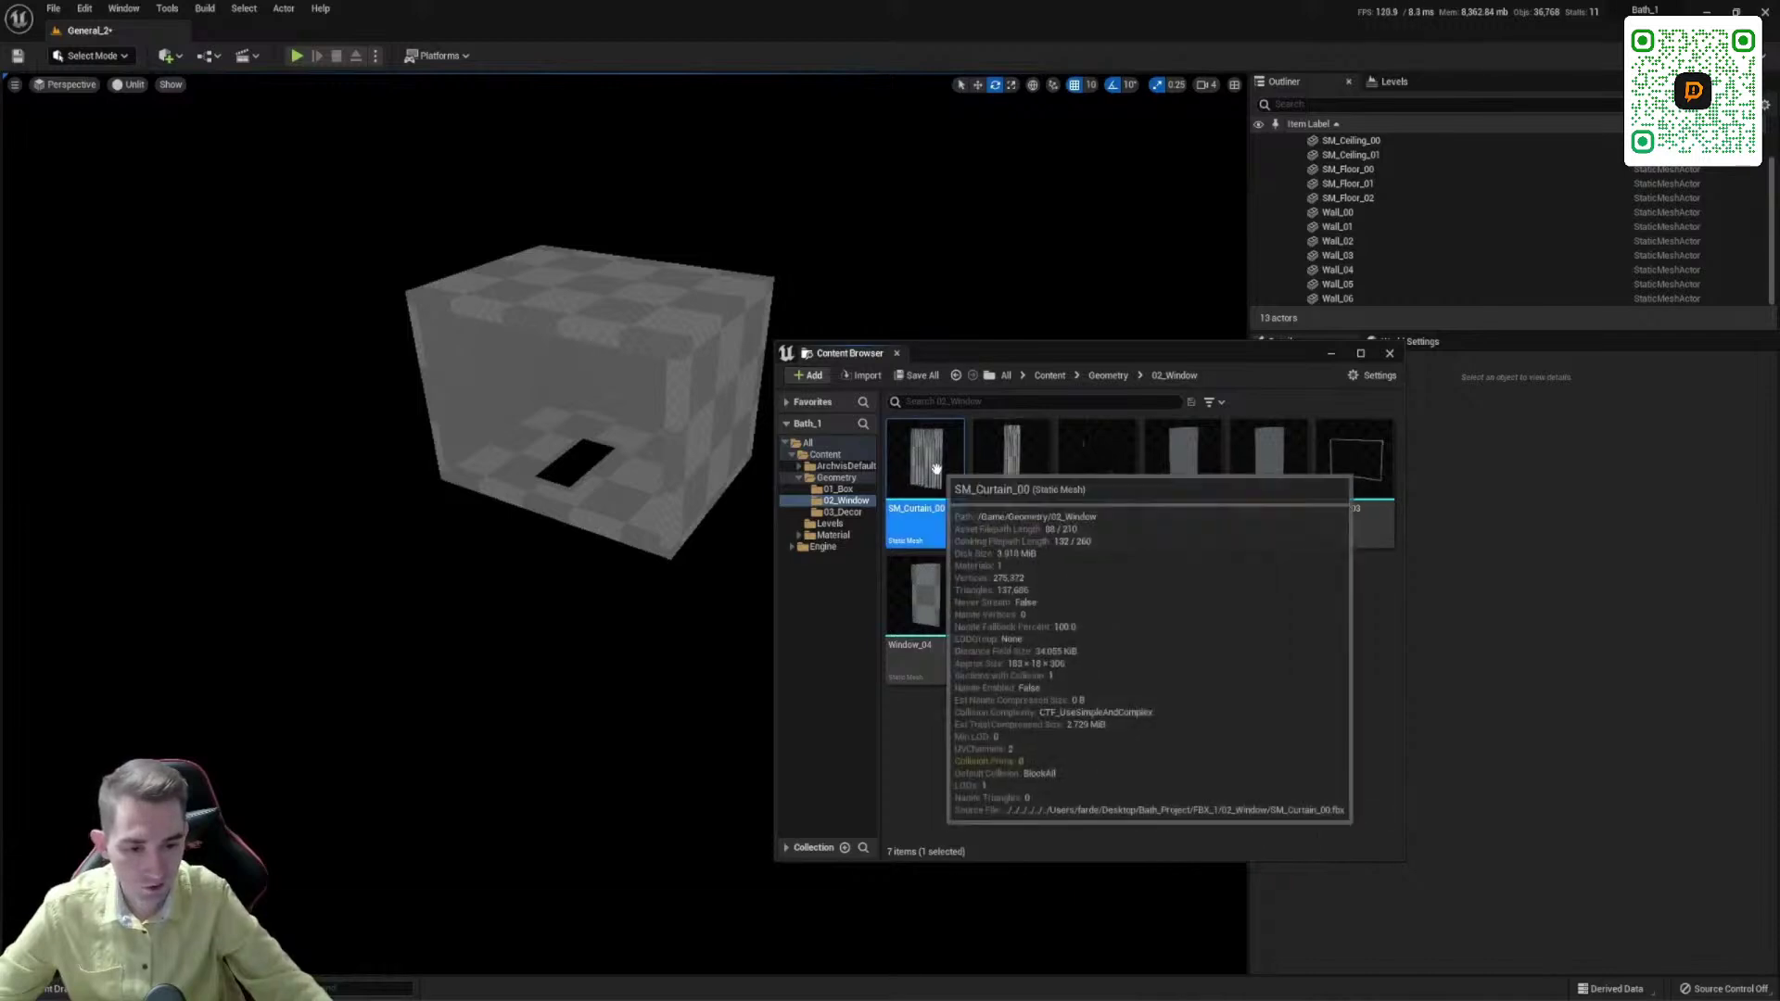
{"action": "key", "text": "ctrl+a"}
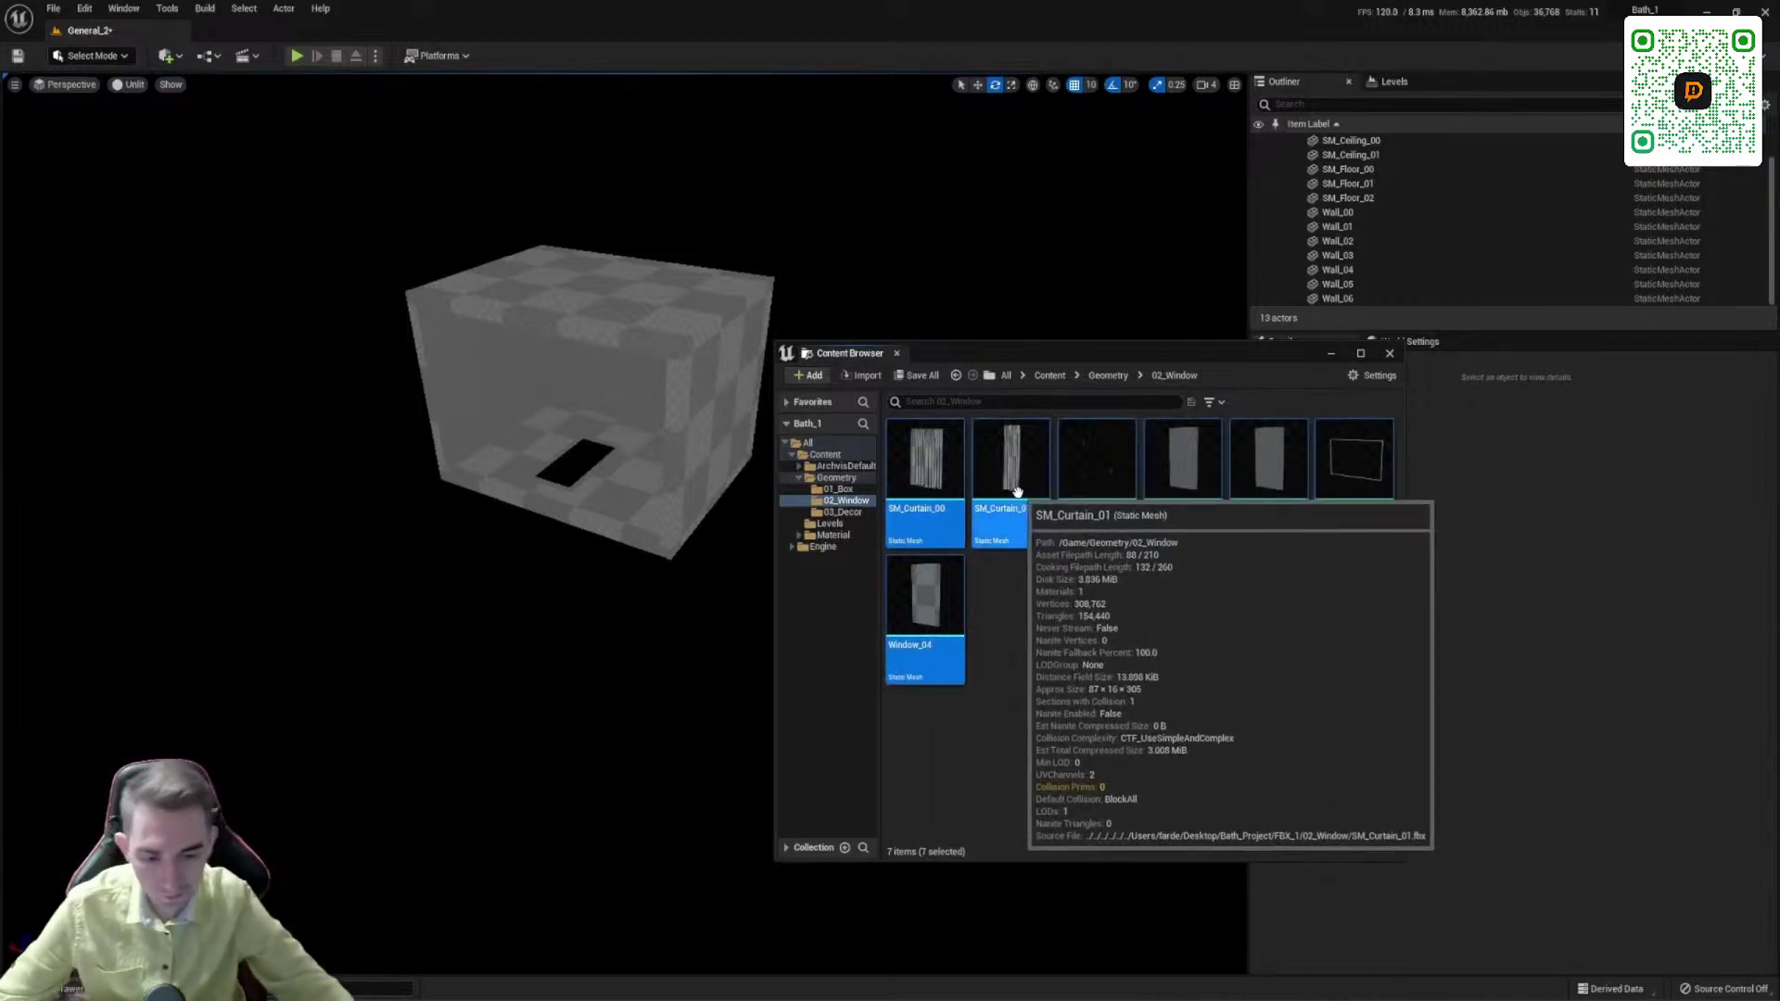
Step: Place the selected window and curtain meshes in the level and set their location to 0, 0, 0
{"action": "left_click_drag", "start_coordinate": [1014, 485], "coordinate": [614, 509]}
{"action": "left_click_drag", "start_coordinate": [849, 353], "coordinate": [622, 794]}
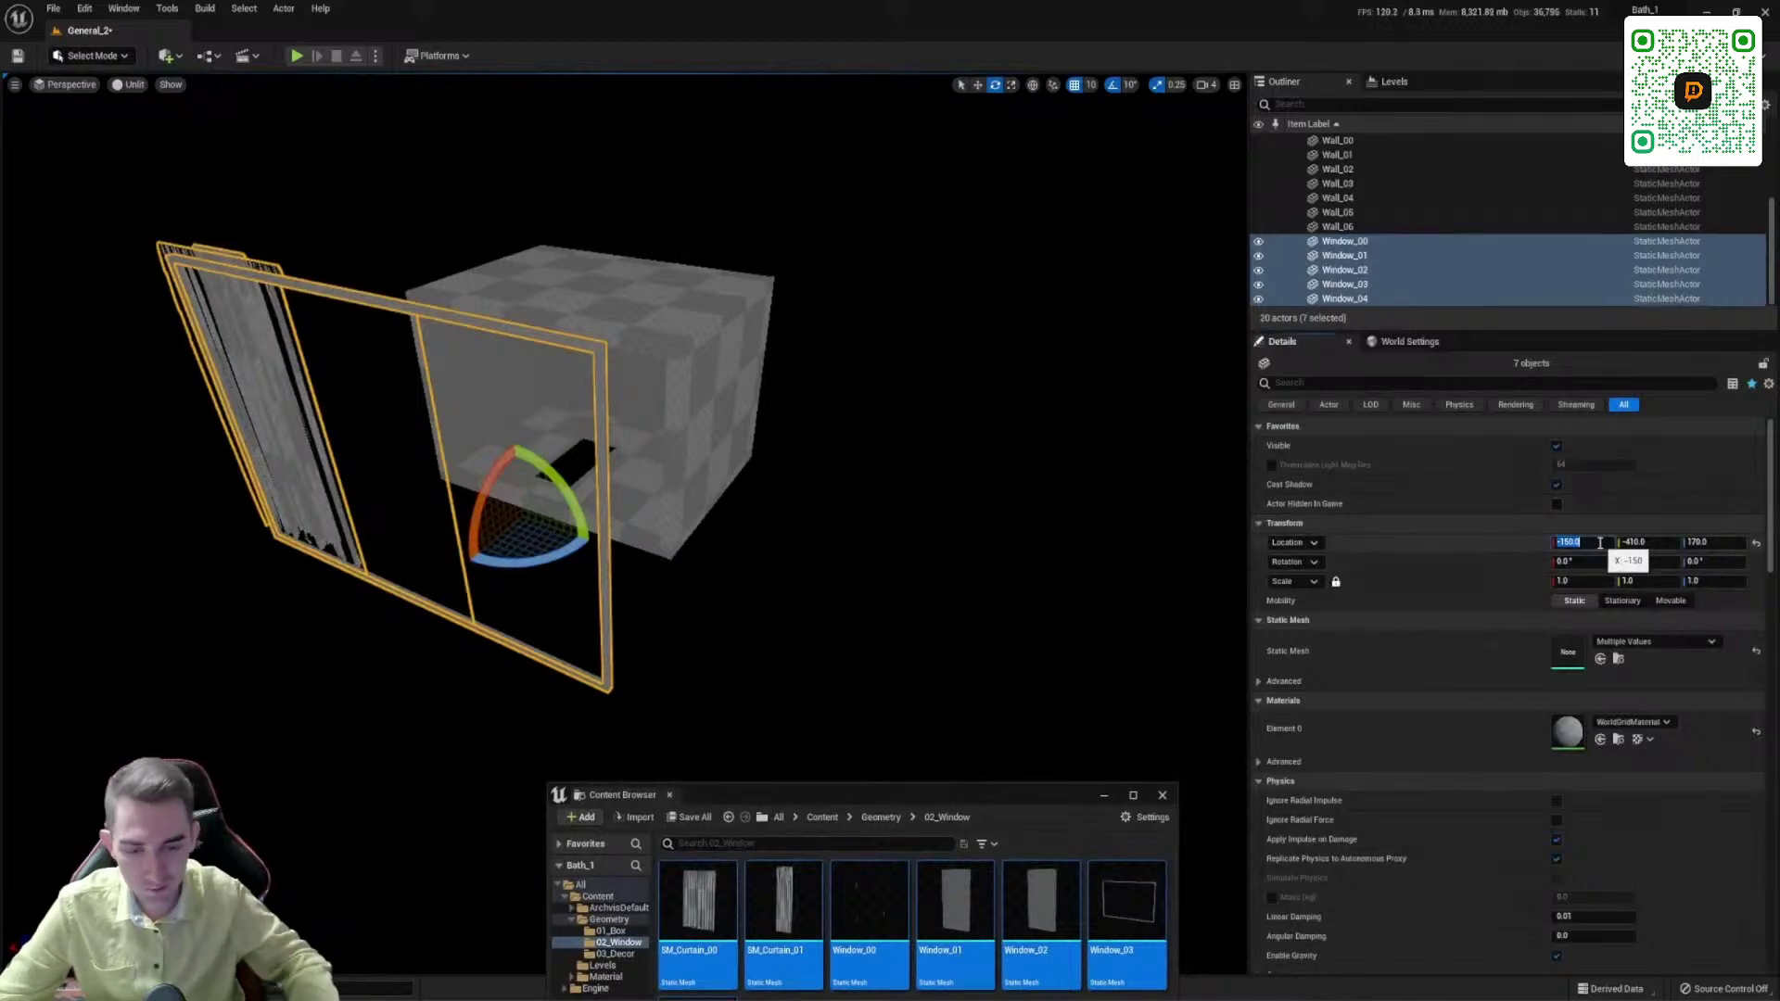
{"action": "type", "text": "0"}
{"action": "key", "text": "Return"}
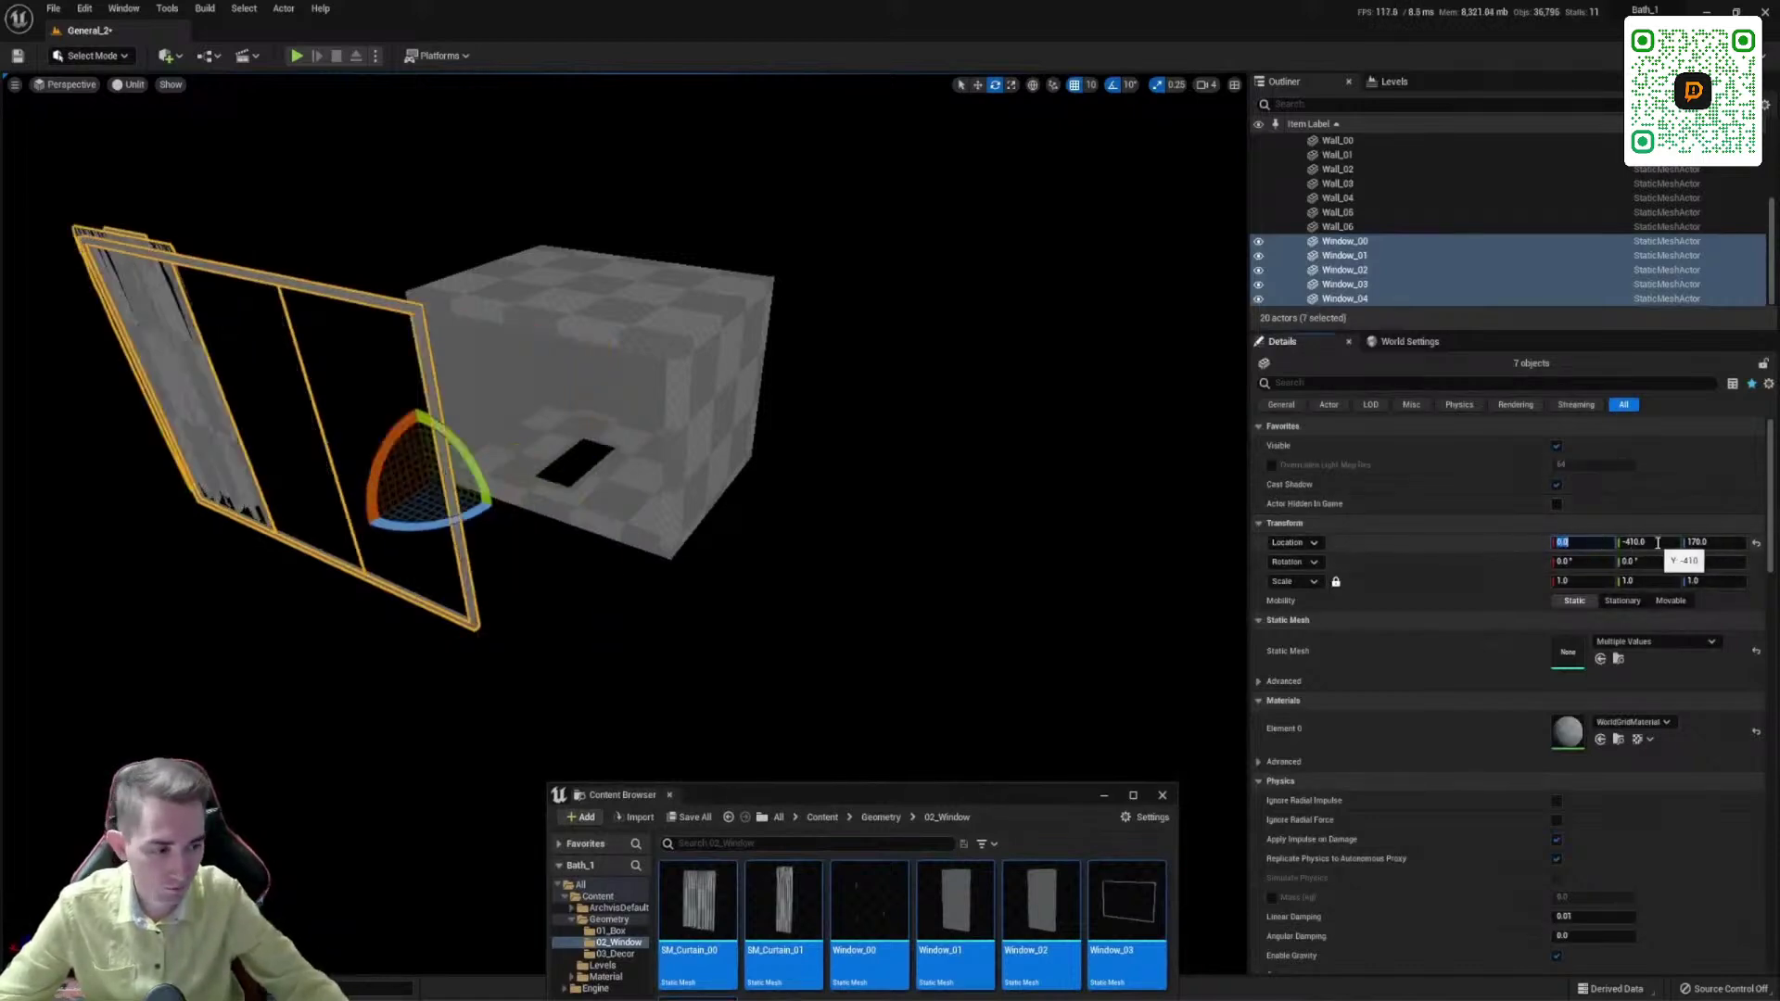
{"action": "type", "text": "0"}
{"action": "key", "text": "Return"}
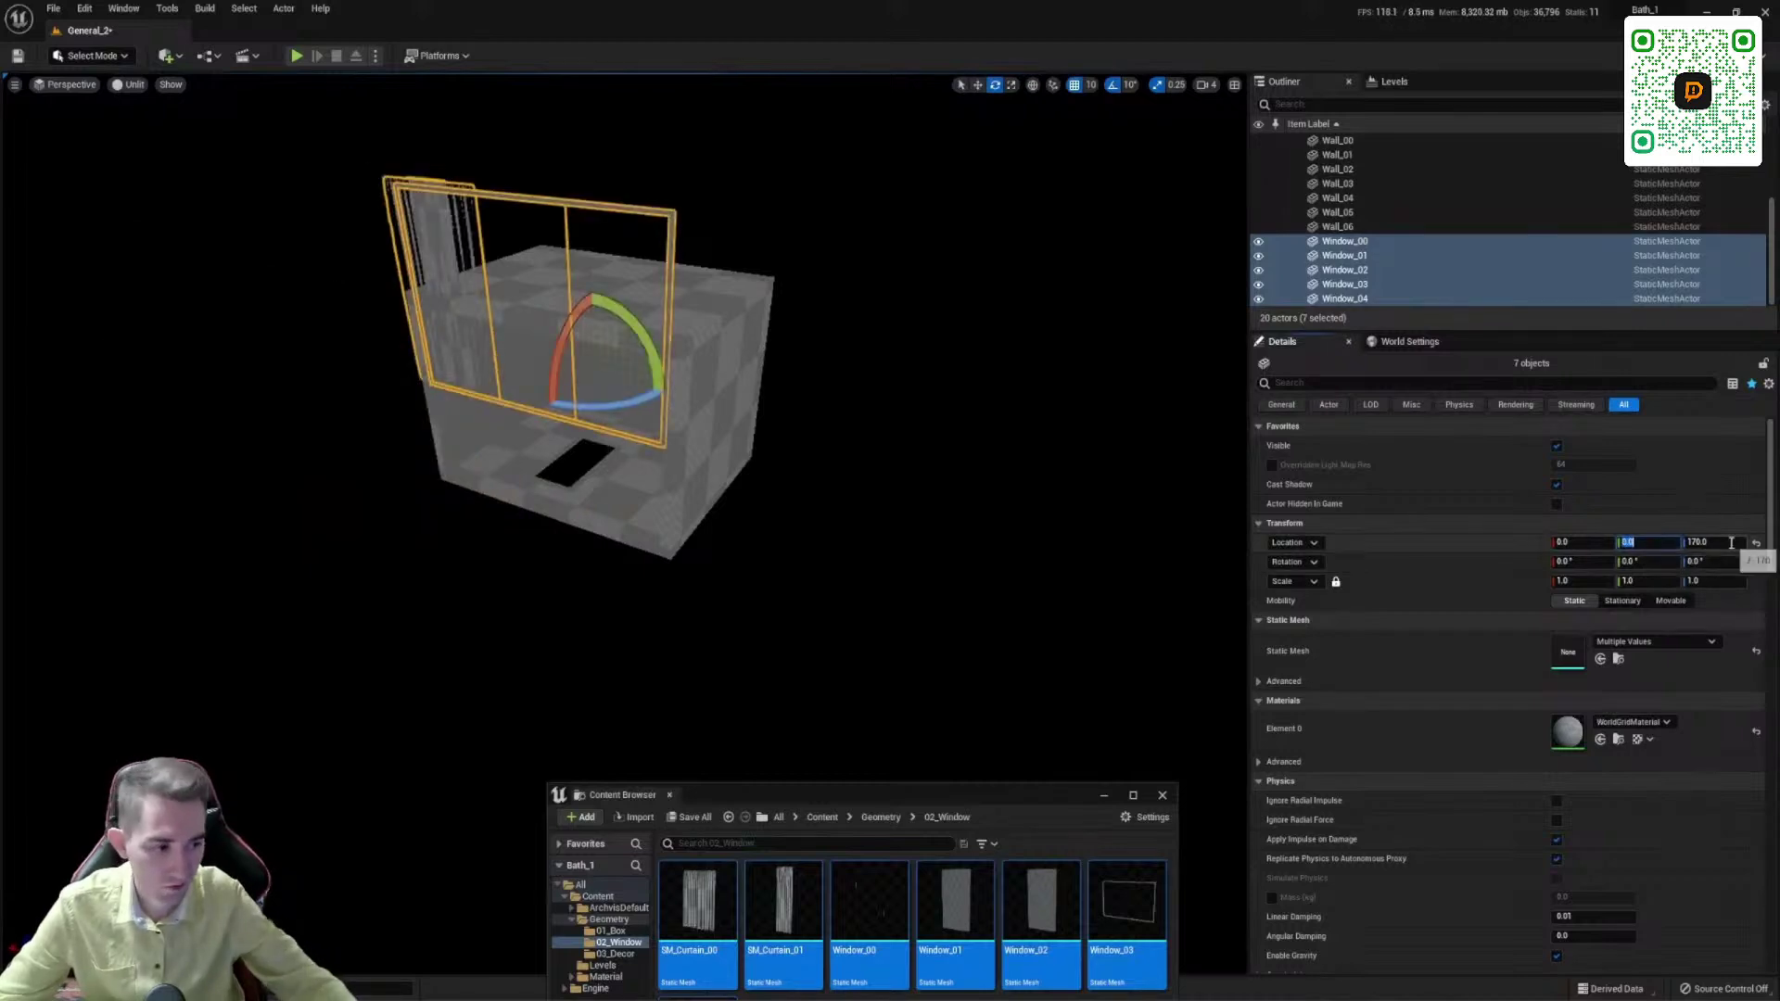
{"action": "key", "text": "Return"}
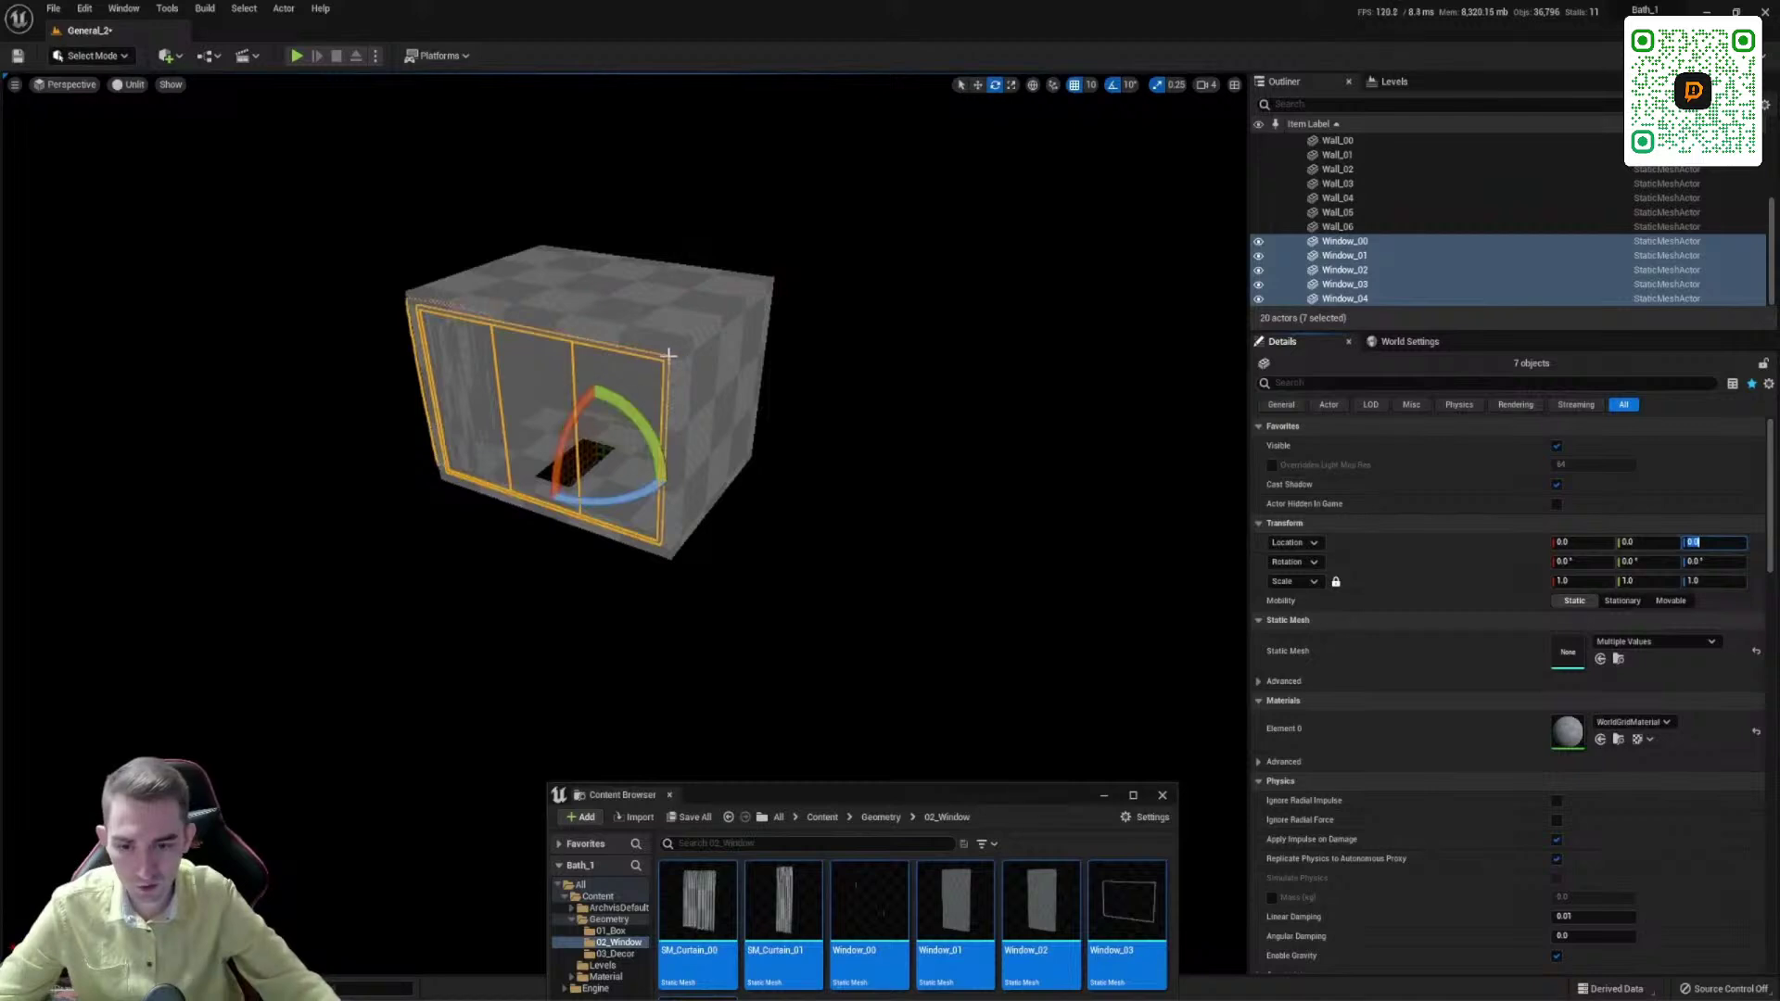
Step: Examine how the placed window meshes fit the room shell and its floor pieces
{"action": "right_click_drag", "start_coordinate": [702, 436], "coordinate": [551, 468]}
{"action": "key", "text": "w"}
{"action": "left_click", "coordinate": [621, 475]}
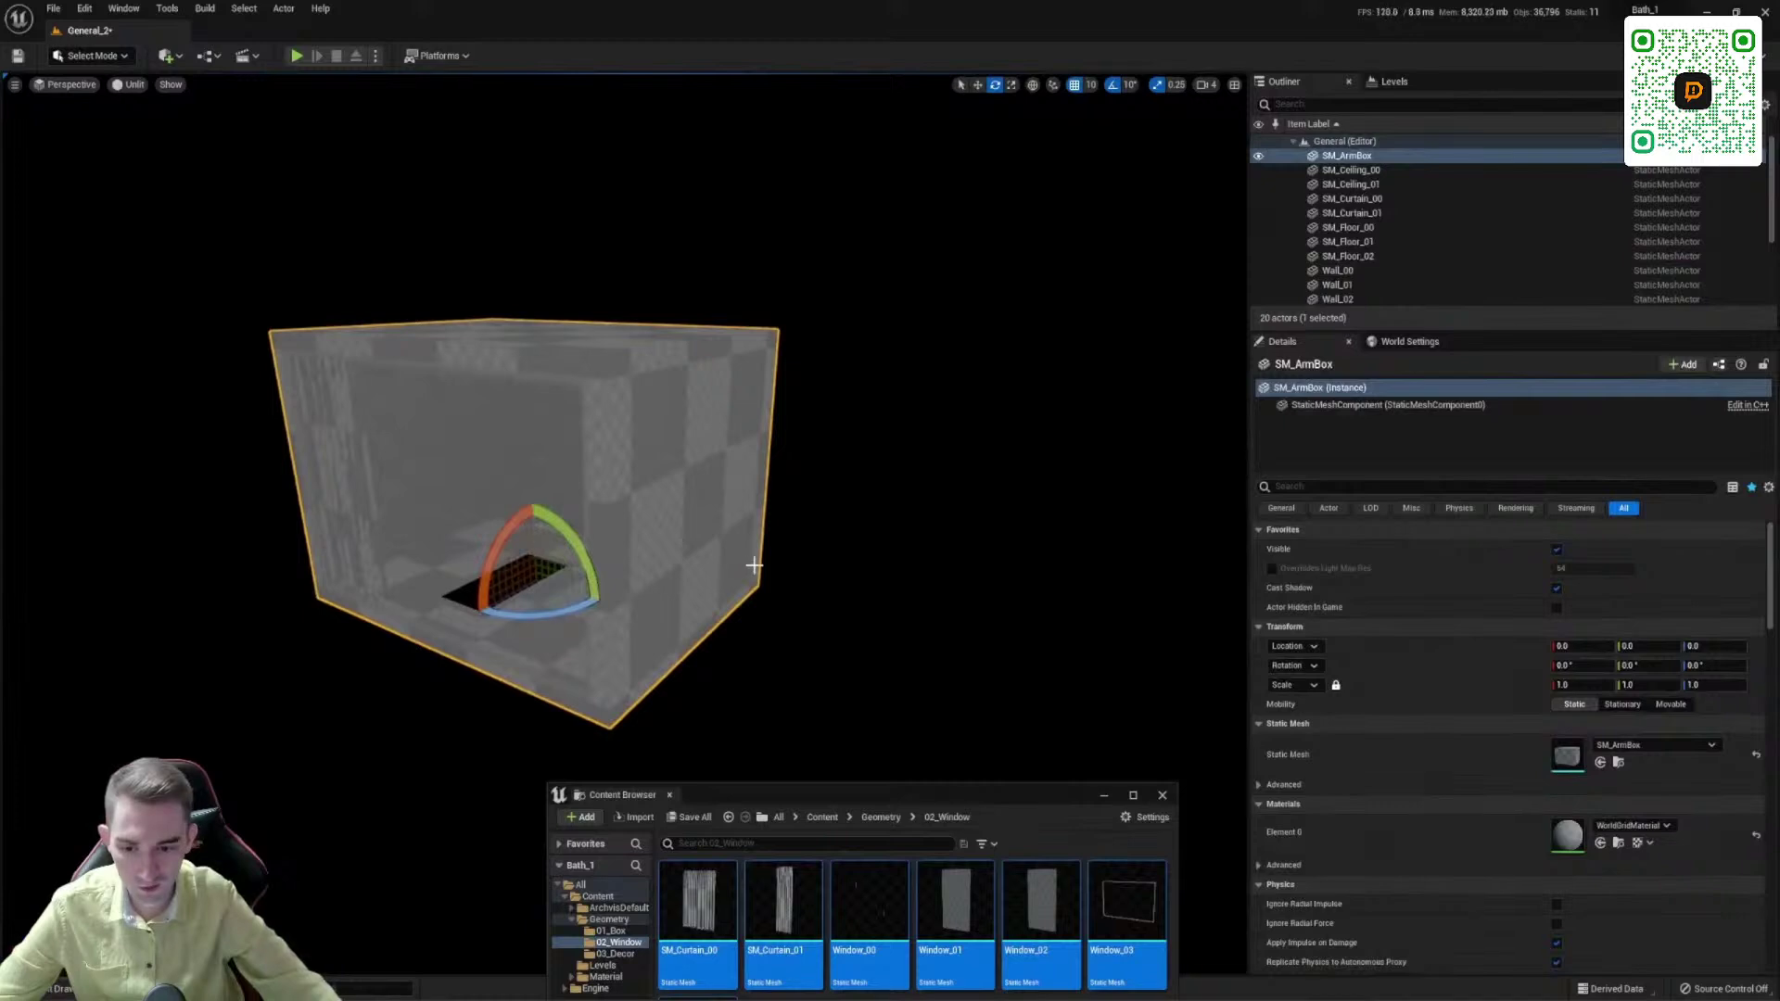
{"action": "left_click", "coordinate": [512, 636]}
{"action": "left_click", "coordinate": [443, 585]}
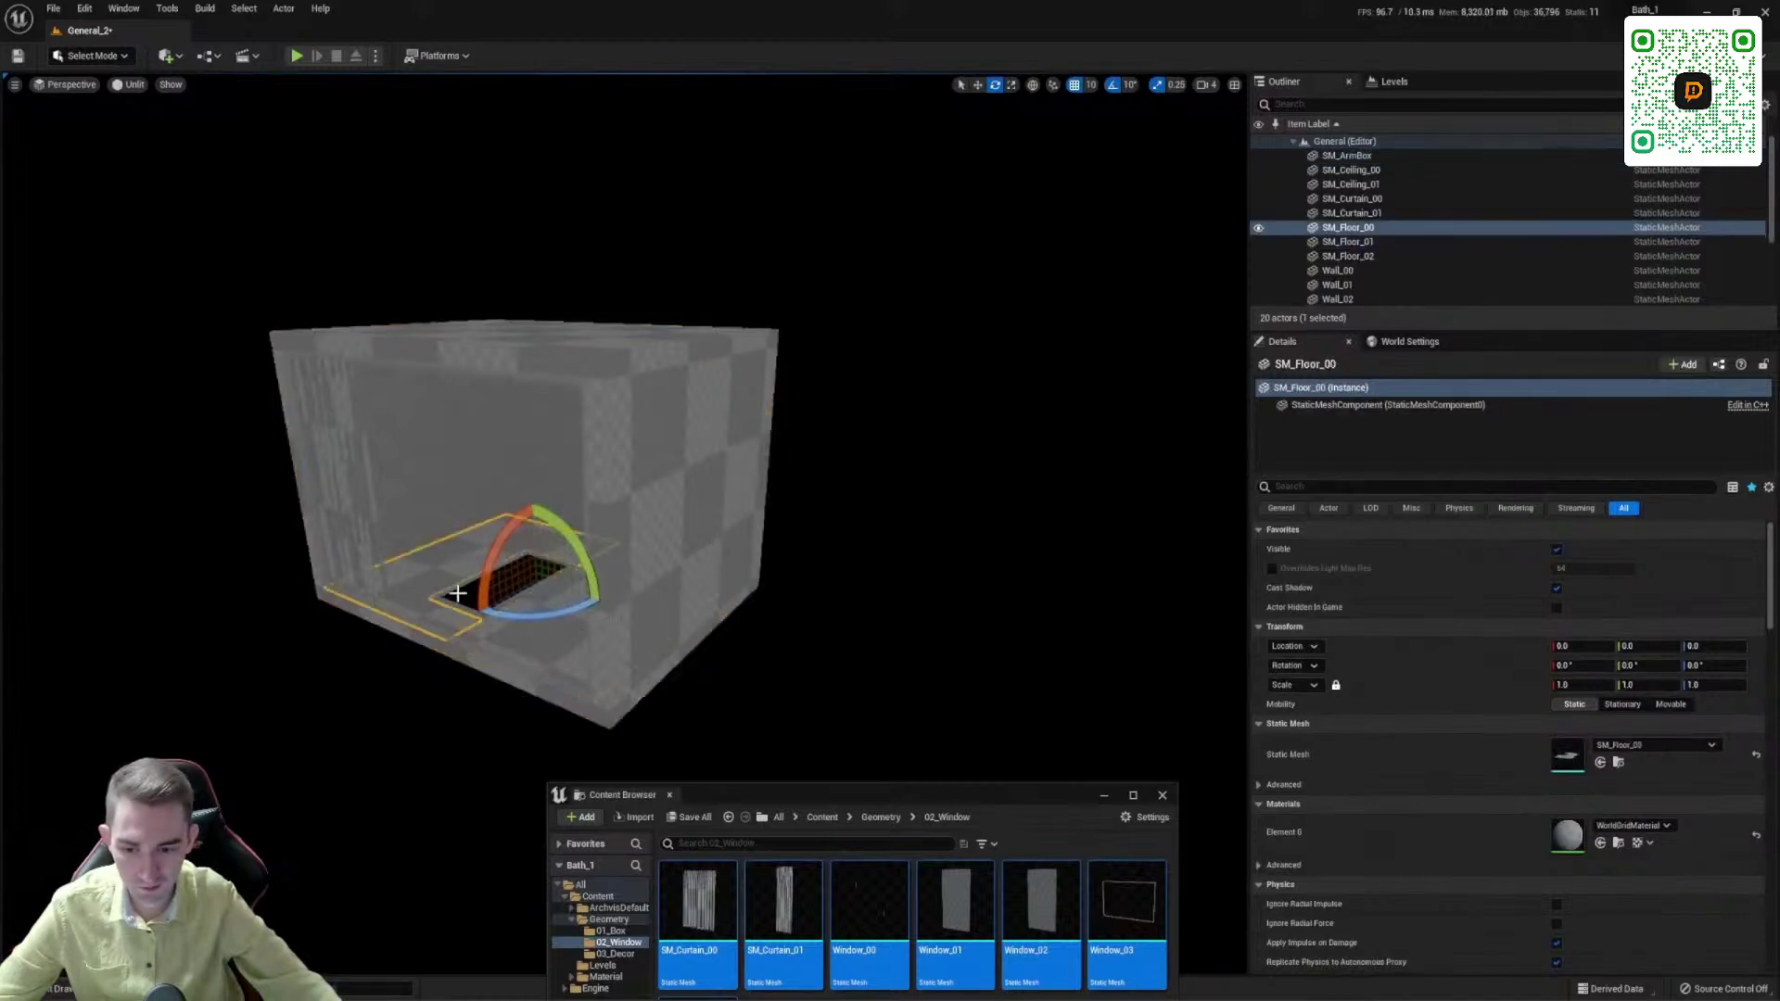
{"action": "left_click", "coordinate": [533, 632]}
{"action": "key", "text": "Escape"}
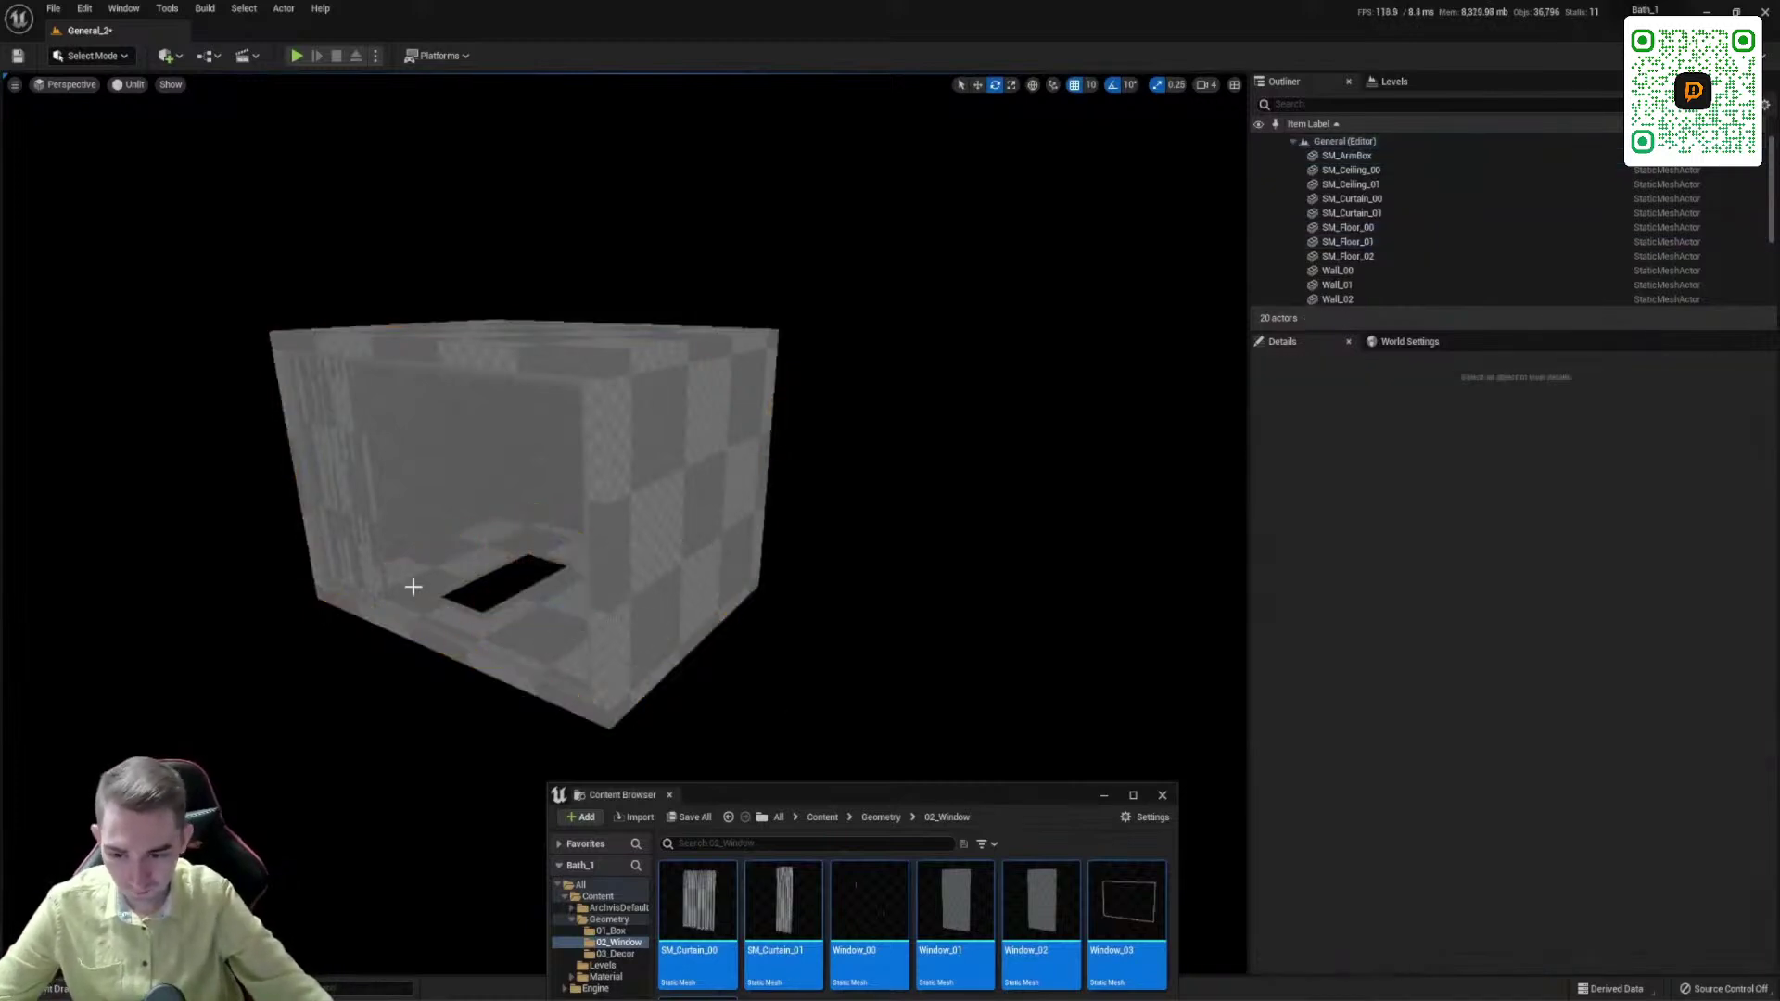
{"action": "key", "text": "w"}
{"action": "right_click_drag", "start_coordinate": [413, 588], "coordinate": [102, 604]}
{"action": "key", "text": "s"}
Step: Open the 03_Decor geometry folder in the Content Browser and select all of its meshes
{"action": "left_click_drag", "start_coordinate": [786, 795], "coordinate": [636, 465]}
{"action": "left_click", "coordinate": [728, 487]}
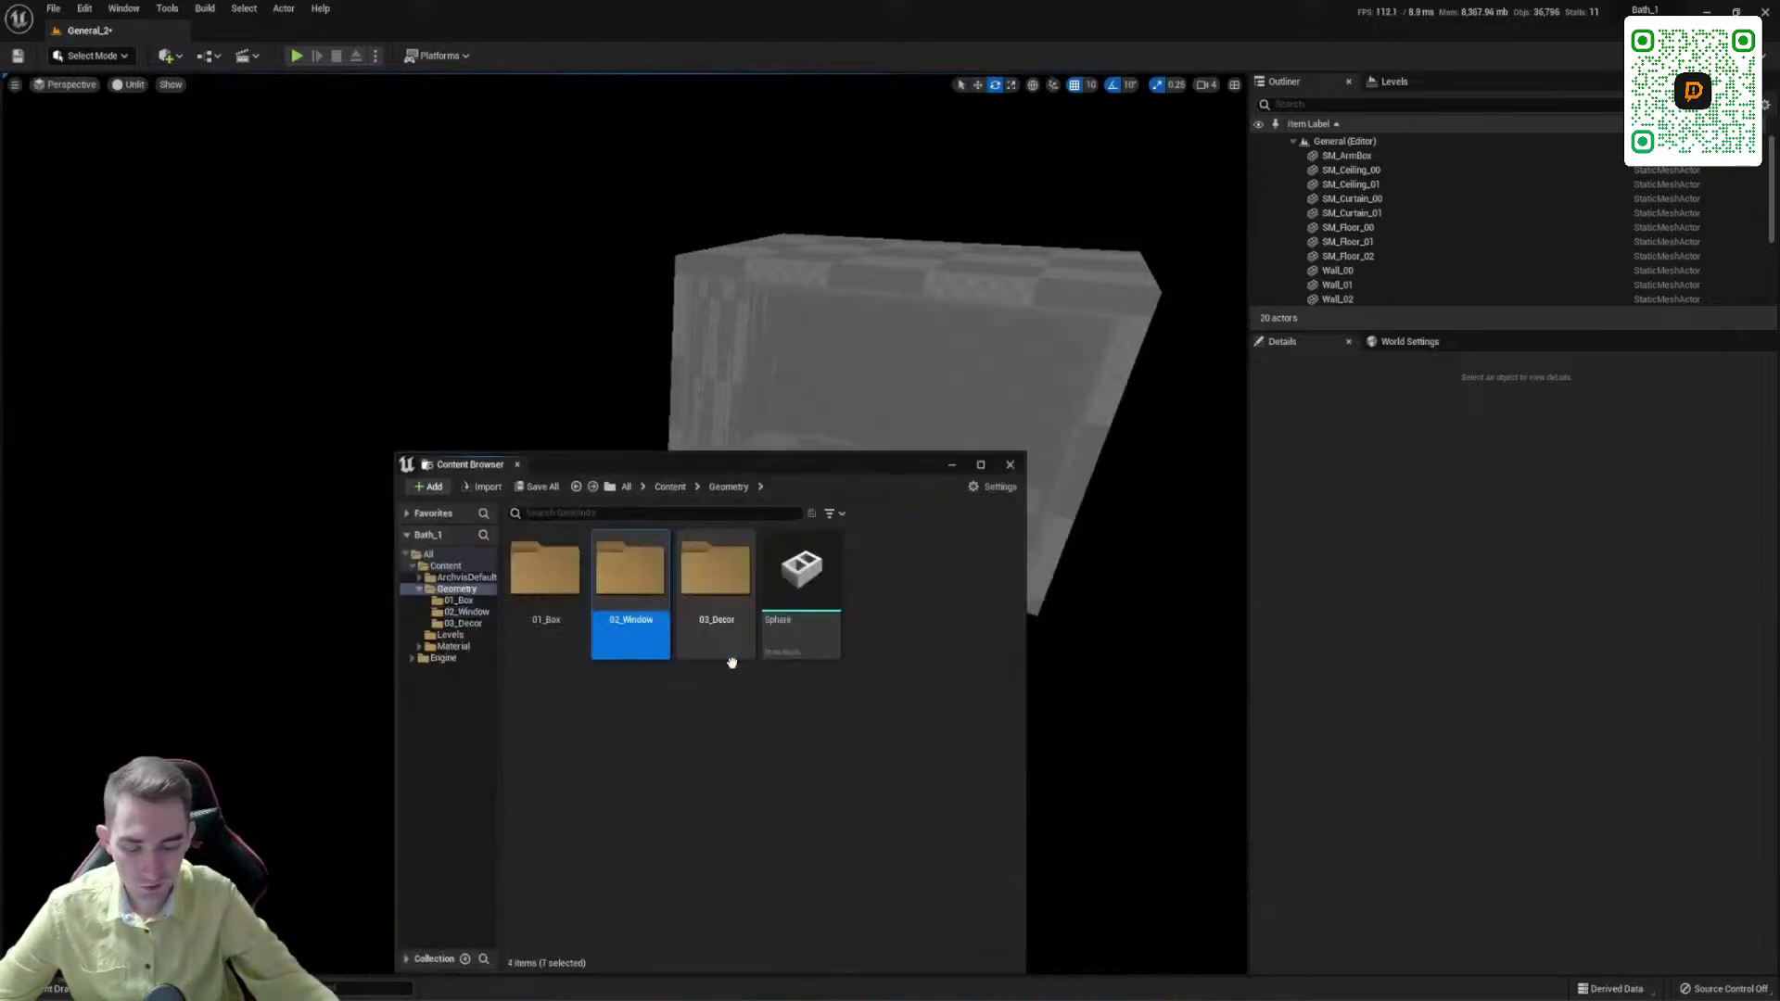
{"action": "double_click", "coordinate": [723, 617]}
{"action": "key", "text": "ctrl+a"}
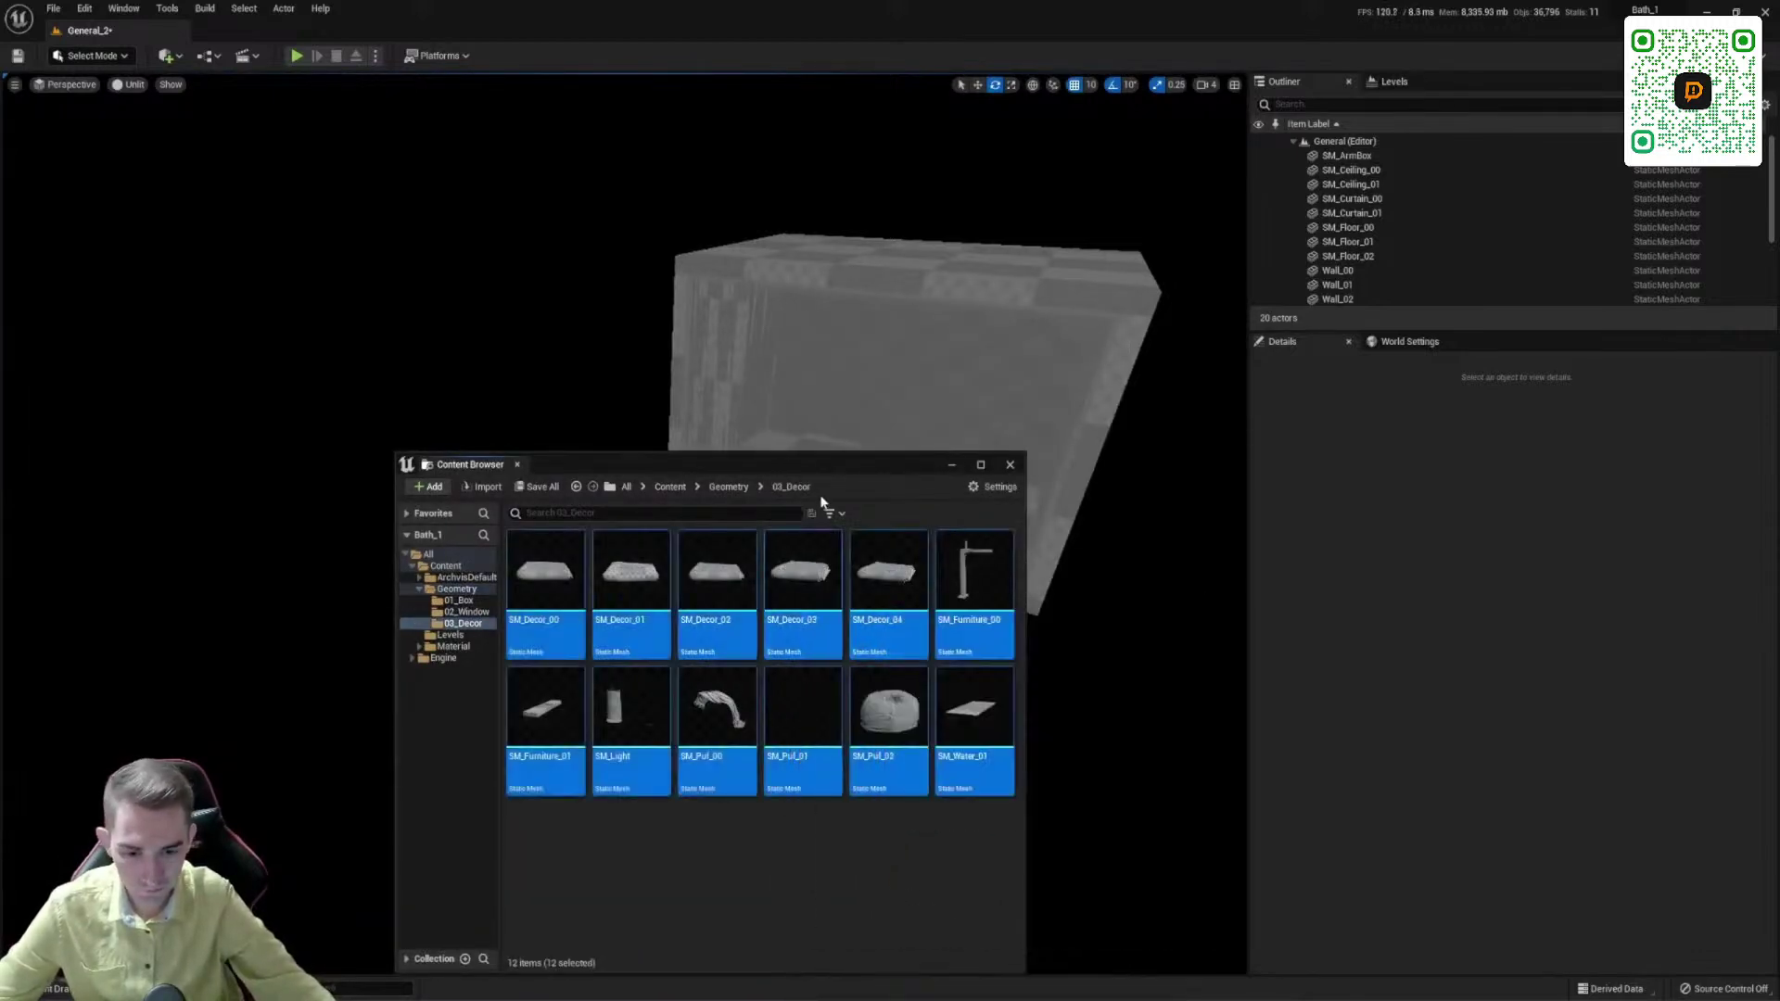
Step: Place all selected 03_Decor meshes in the level and clear the Content Browser away from the scene
{"action": "left_click_drag", "start_coordinate": [823, 469], "coordinate": [1049, 745]}
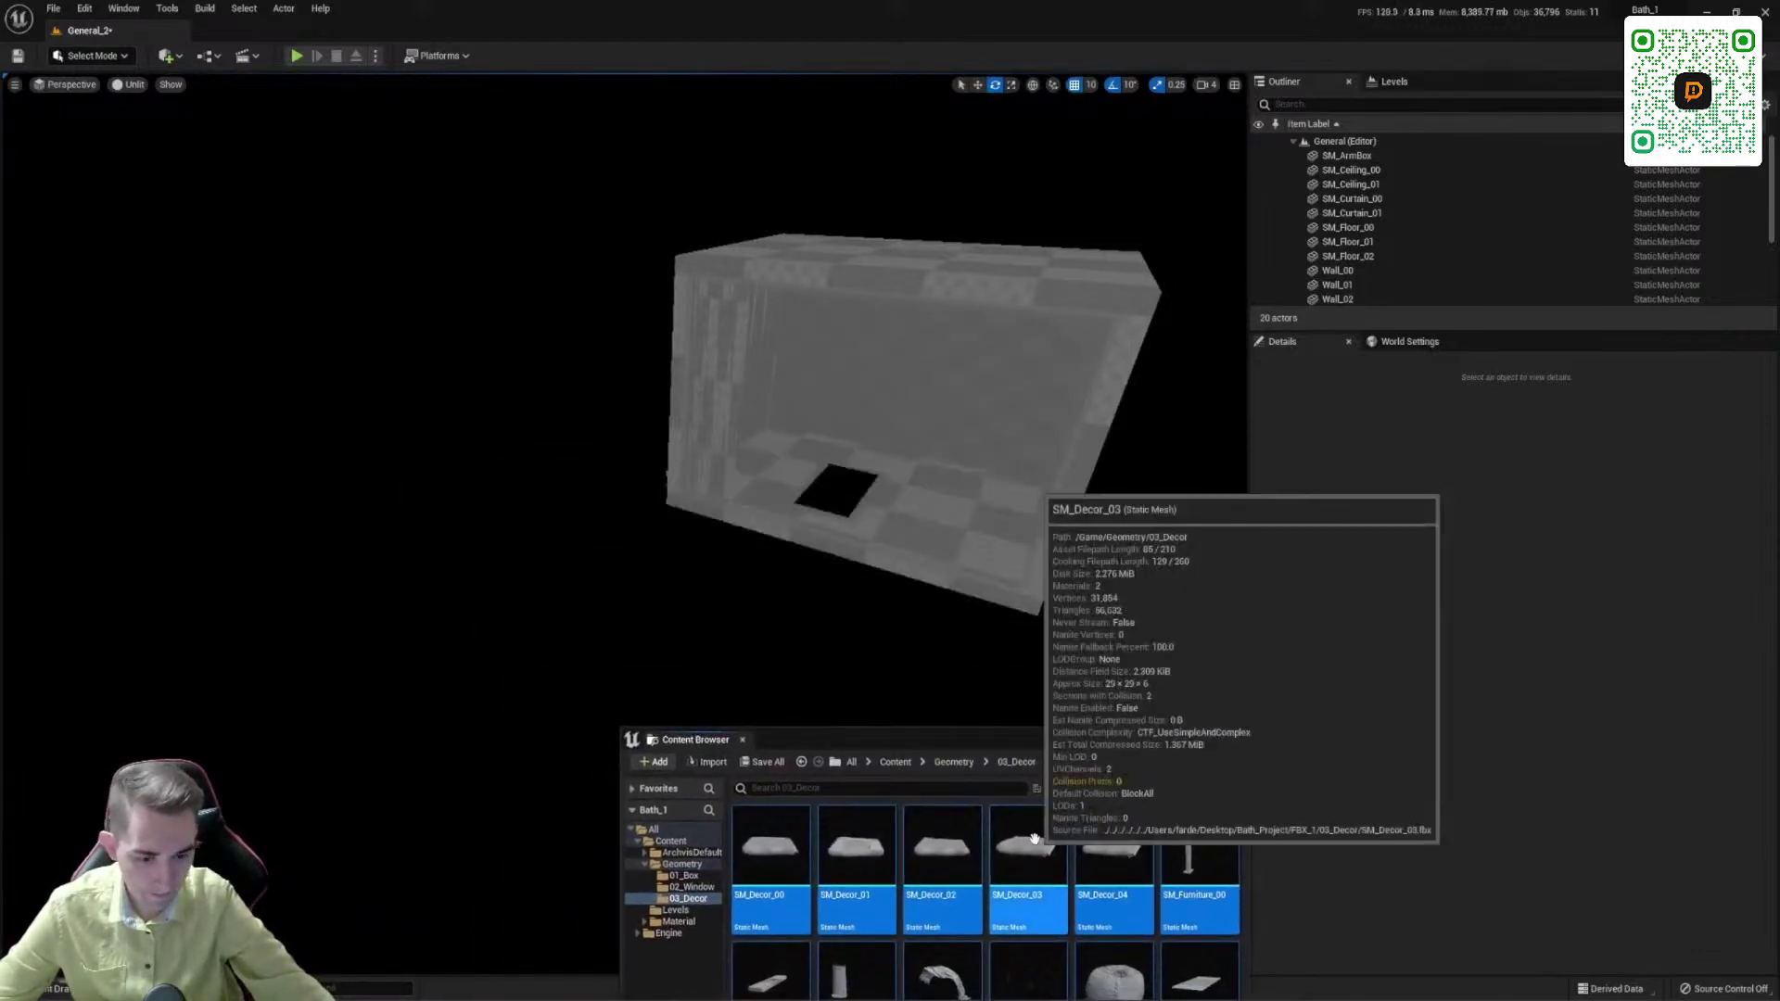
{"action": "left_click_drag", "start_coordinate": [1001, 829], "coordinate": [549, 466]}
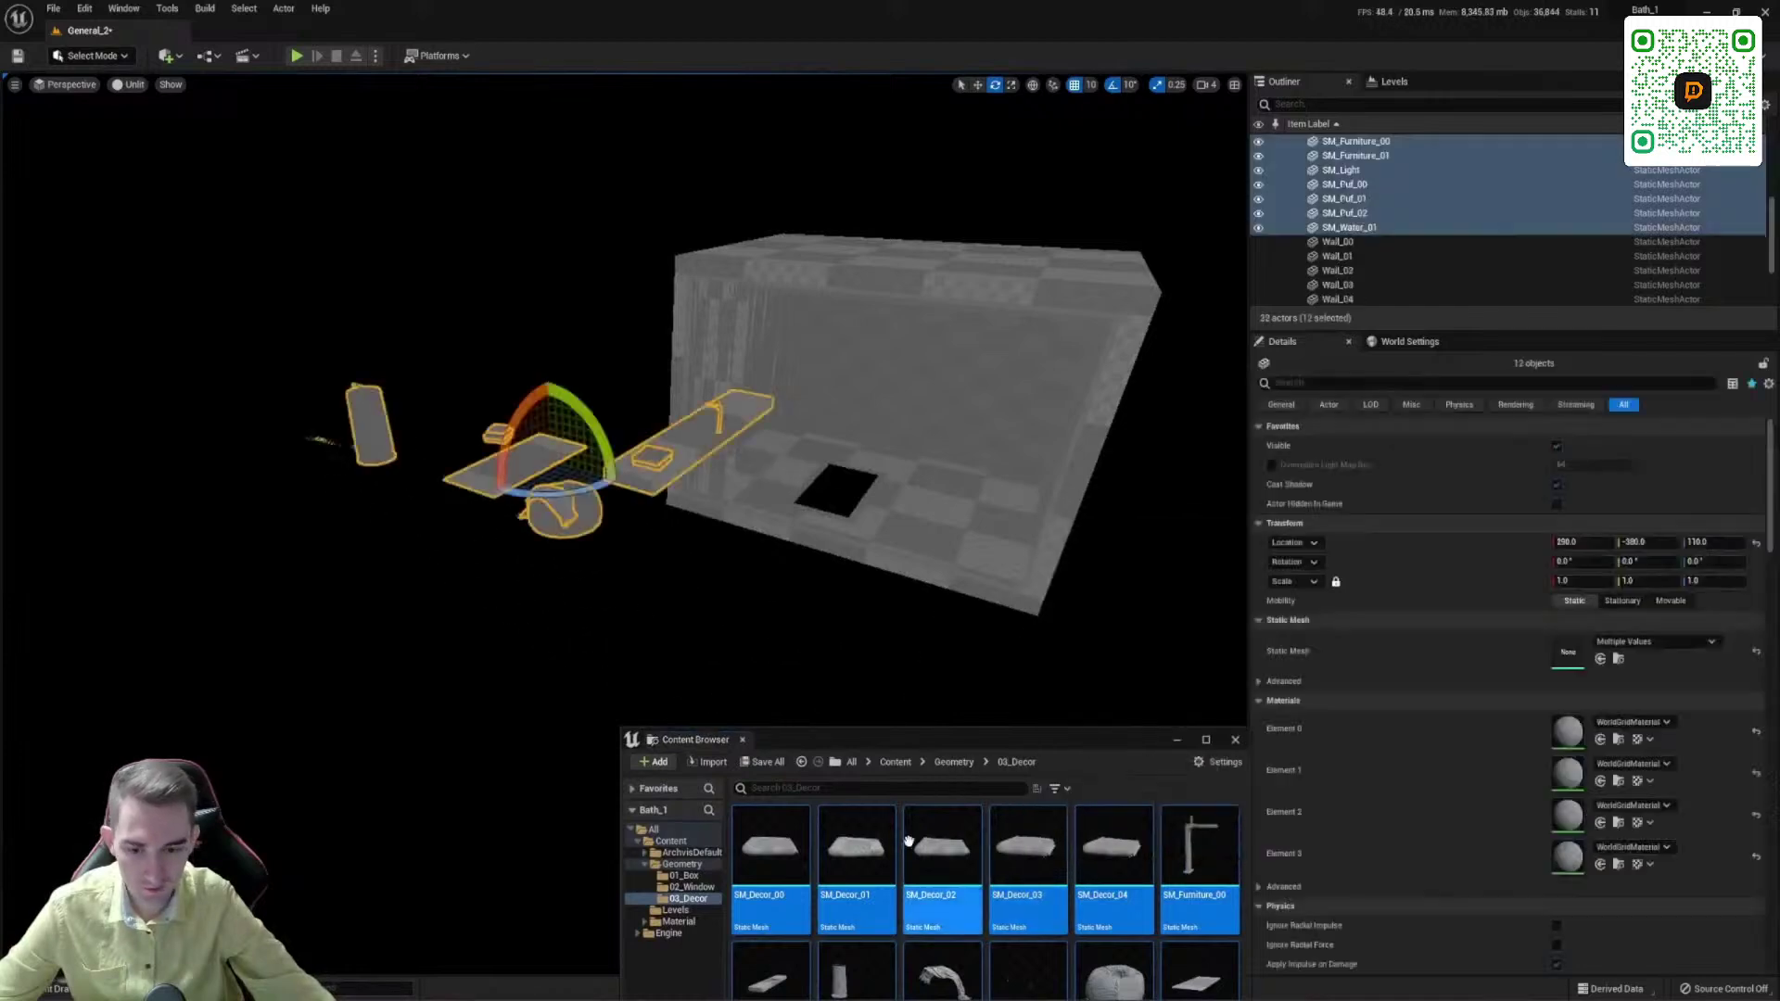
{"action": "left_click_drag", "start_coordinate": [958, 760], "coordinate": [904, 914]}
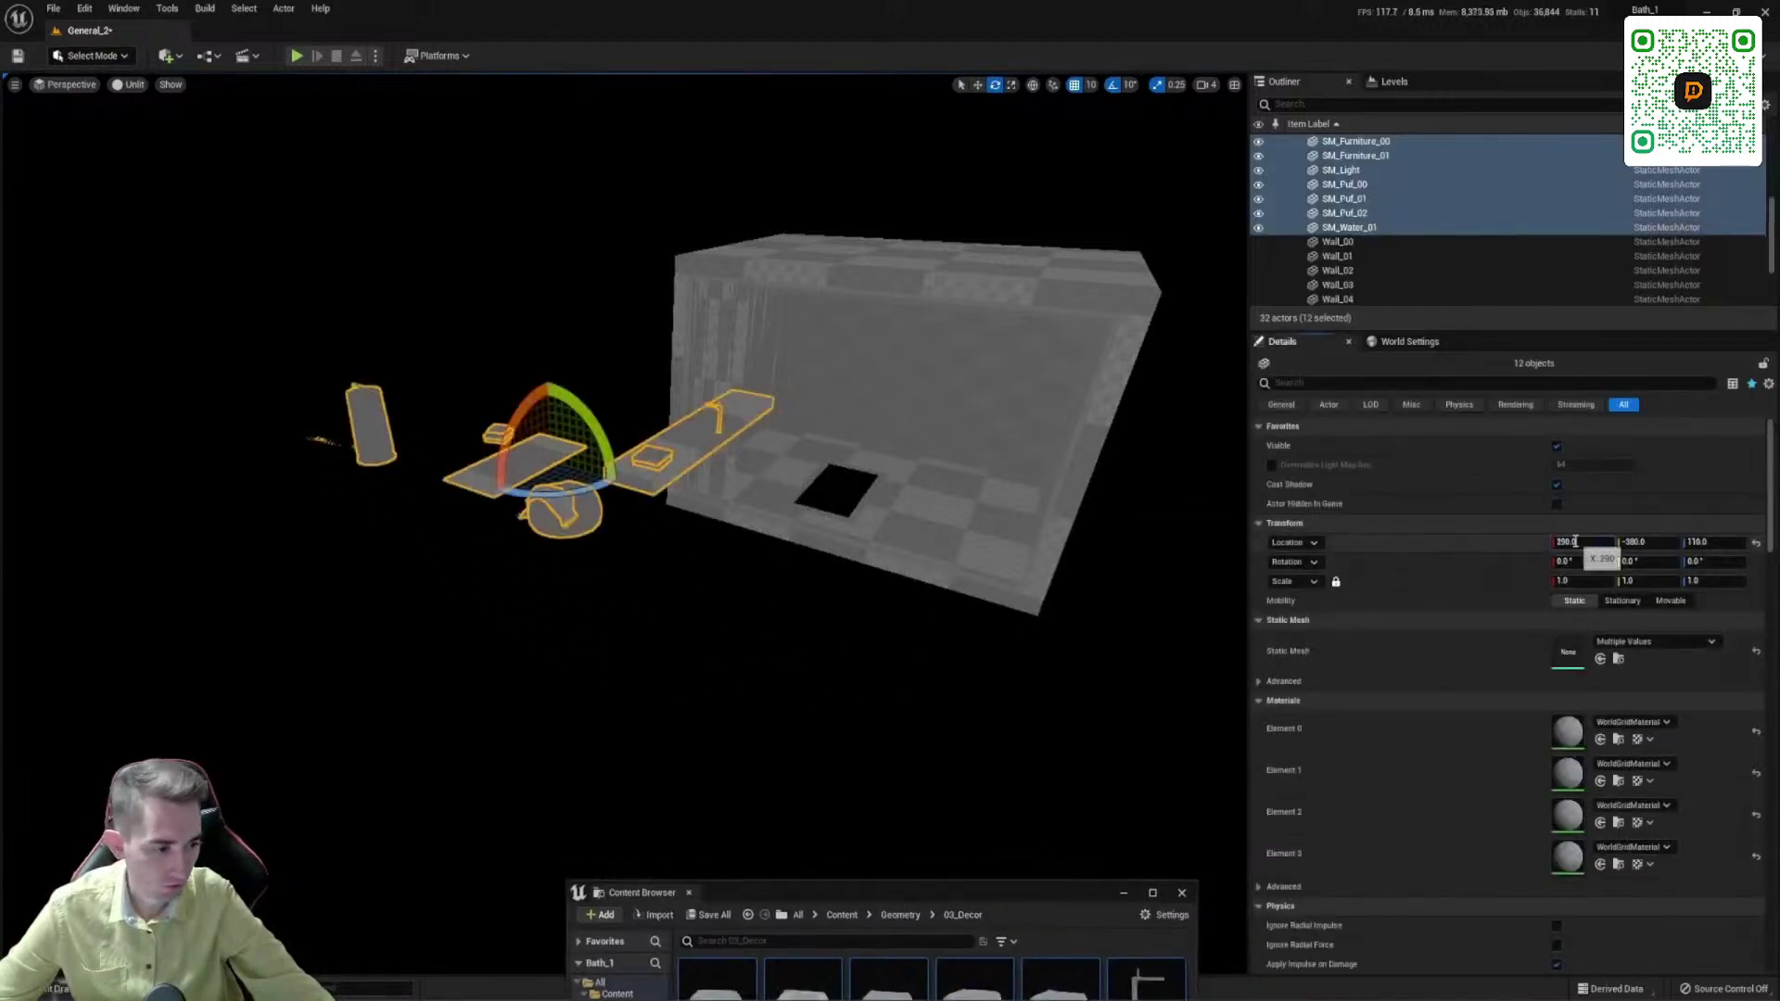
Step: Set the location of the placed decor meshes to 0, 0, 0 and deselect them
{"action": "type", "text": "0"}
{"action": "key", "text": "Return"}
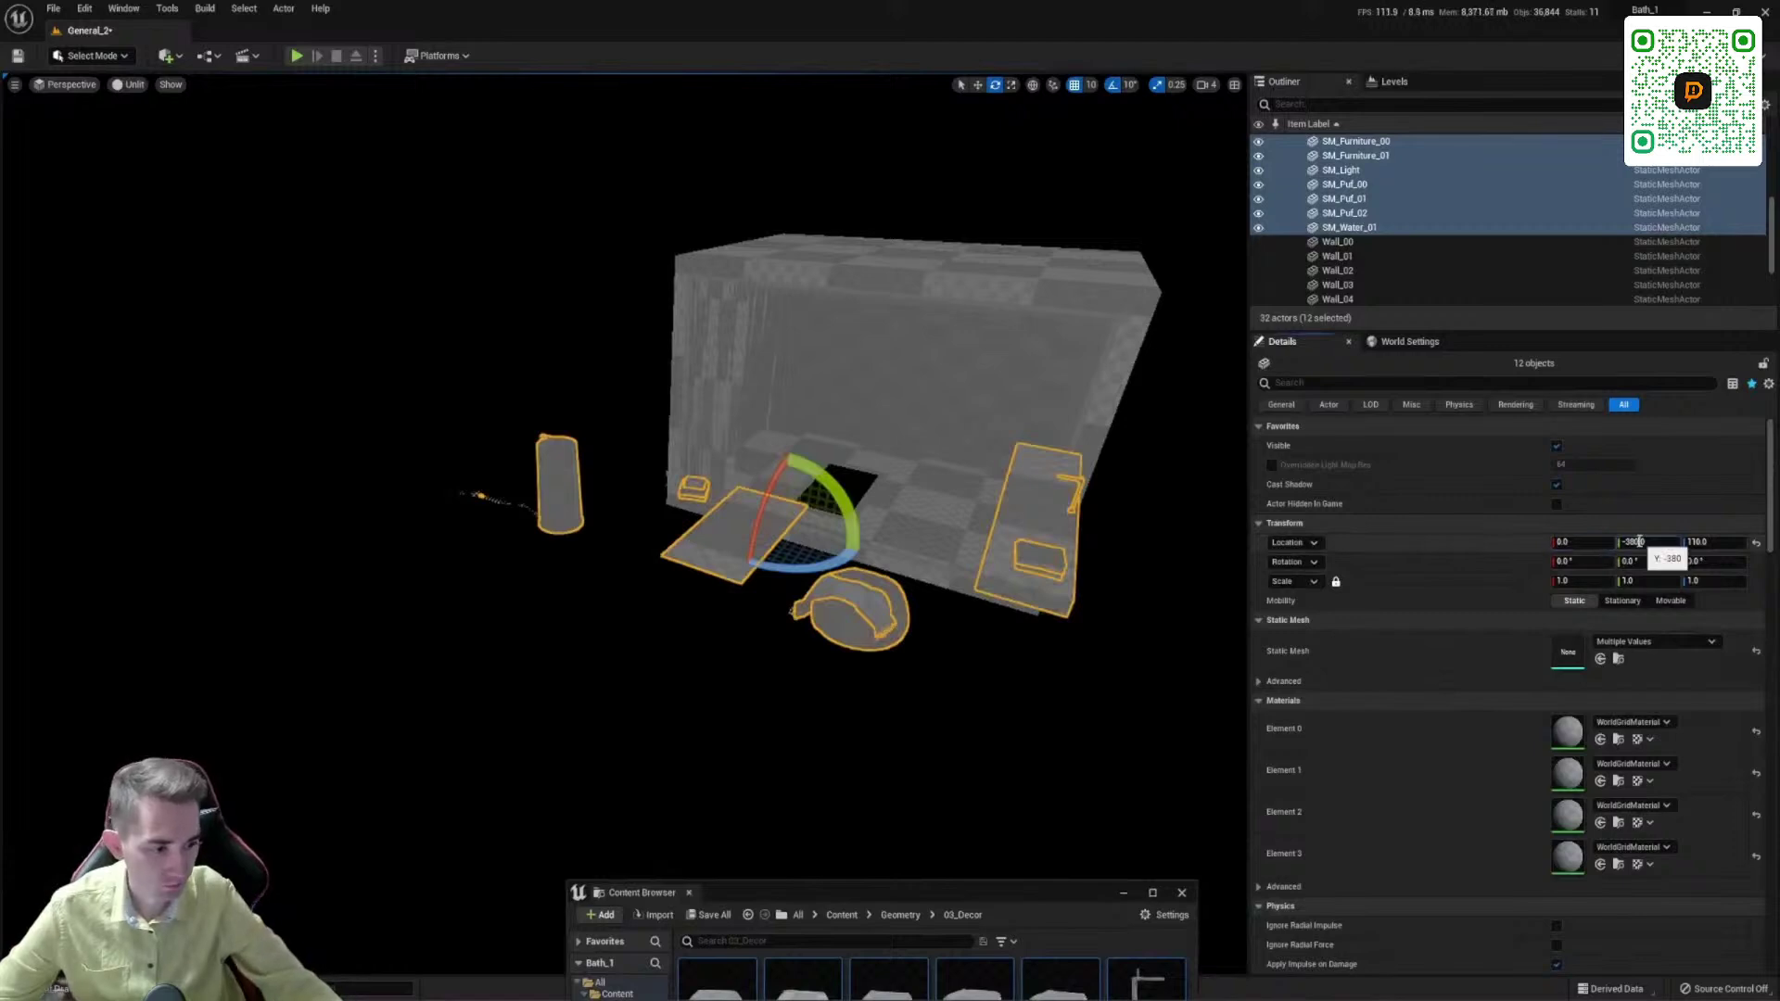
{"action": "type", "text": "0"}
{"action": "key", "text": "Return"}
{"action": "type", "text": "0"}
{"action": "key", "text": "Return"}
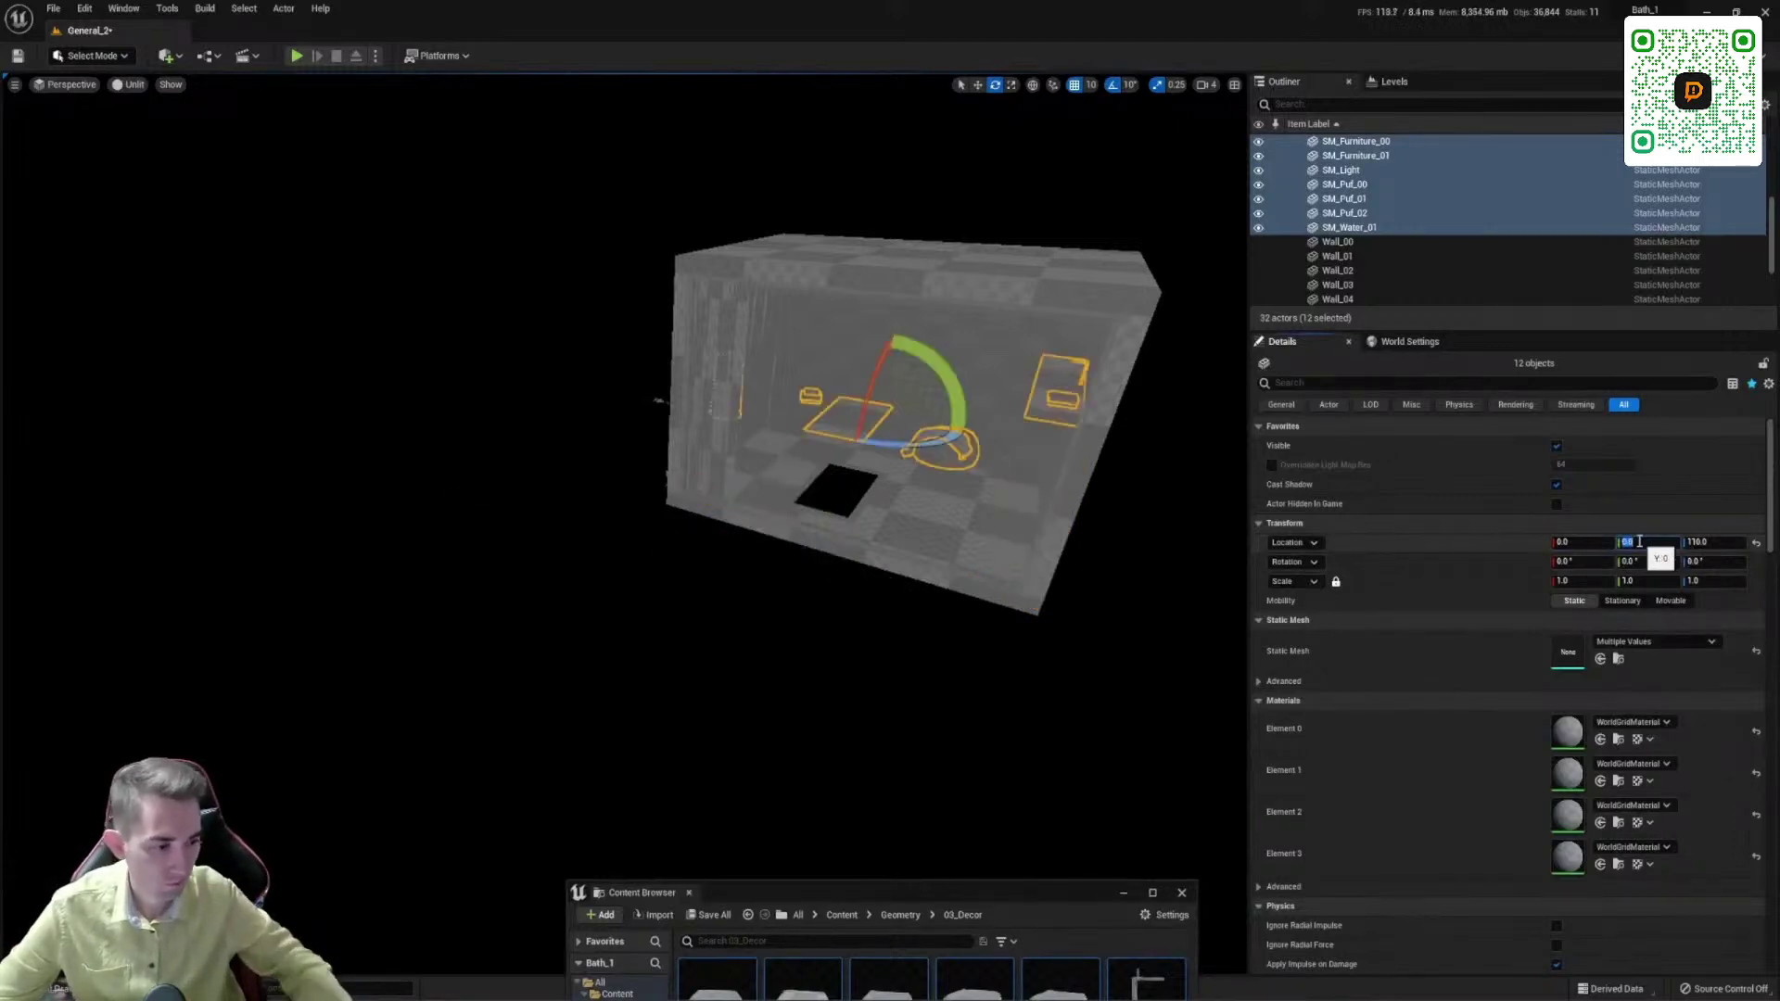
{"action": "left_click", "coordinate": [1707, 543]}
{"action": "type", "text": "0"}
{"action": "key", "text": "Return"}
{"action": "left_click", "coordinate": [1019, 694]}
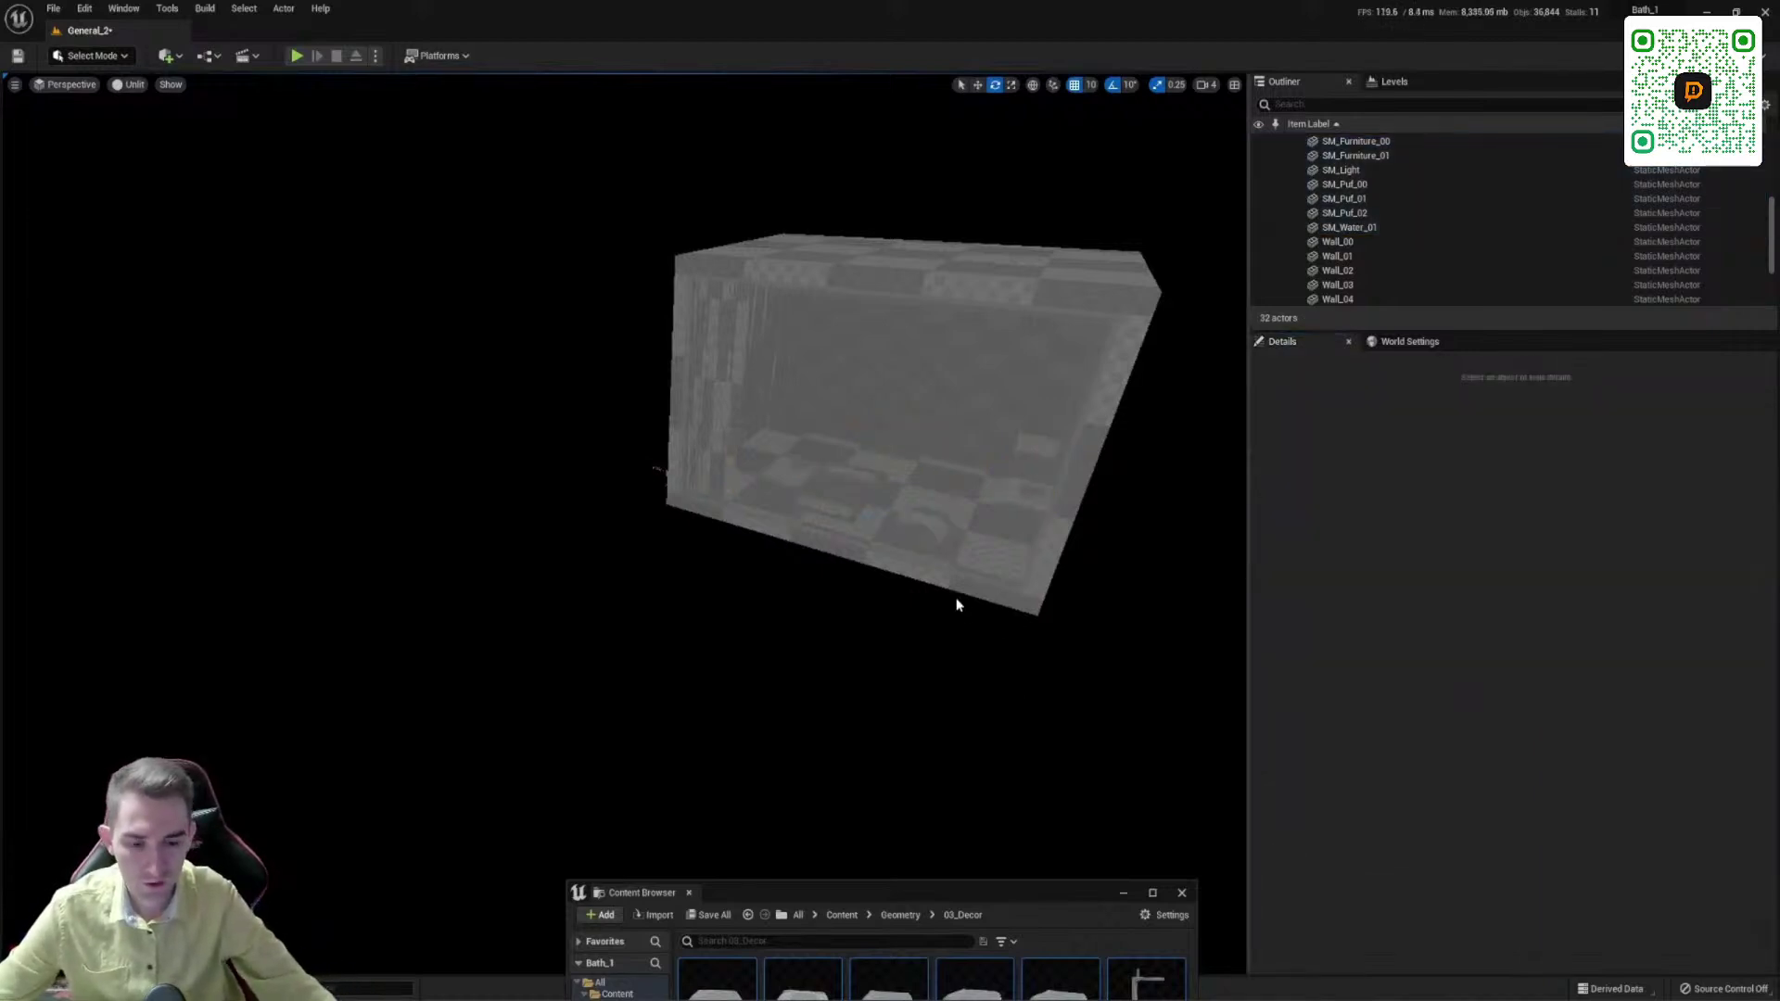
Step: Examine the placed decor meshes and walls from inside the room
{"action": "mouse_move", "coordinate": [957, 604]}
{"action": "right_mouse_down"}
{"action": "mouse_move", "coordinate": [1029, 614]}
{"action": "mouse_move", "coordinate": [1010, 594]}
{"action": "mouse_move", "coordinate": [1034, 612]}
{"action": "mouse_move", "coordinate": [954, 594]}
{"action": "right_mouse_up"}
{"action": "key", "text": "w"}
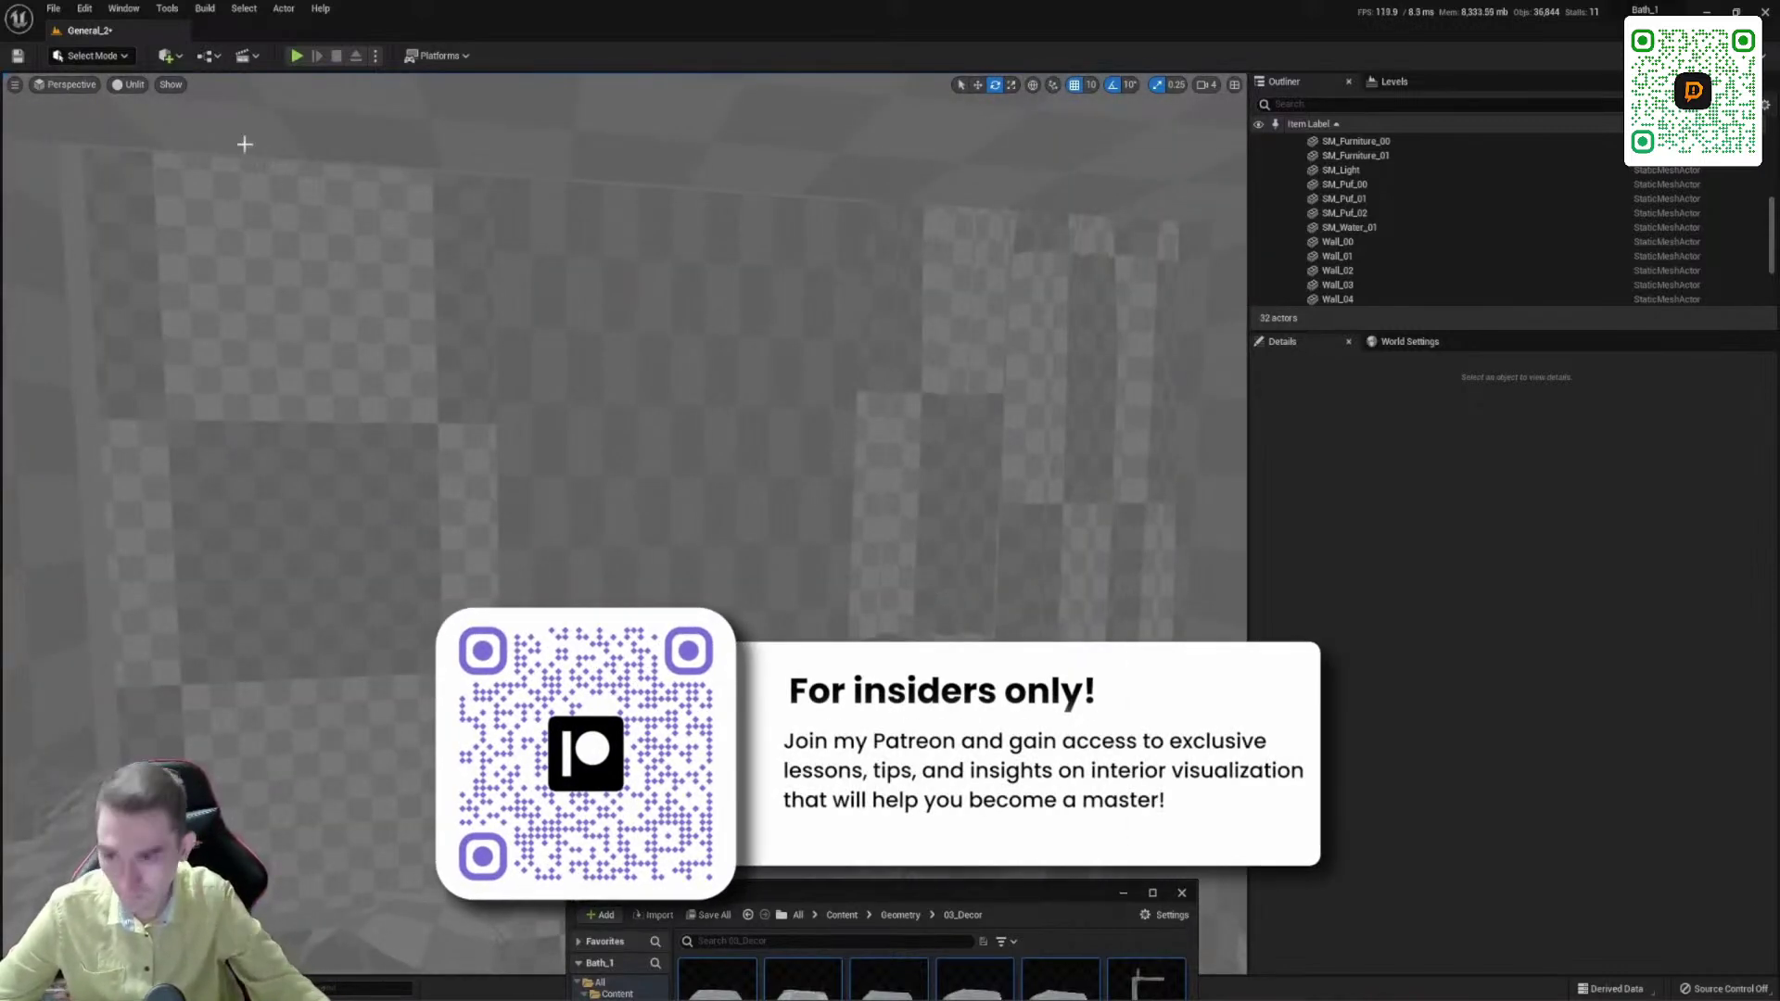
{"action": "right_click_drag", "start_coordinate": [751, 453], "coordinate": [710, 425]}
{"action": "left_click", "coordinate": [134, 84]}
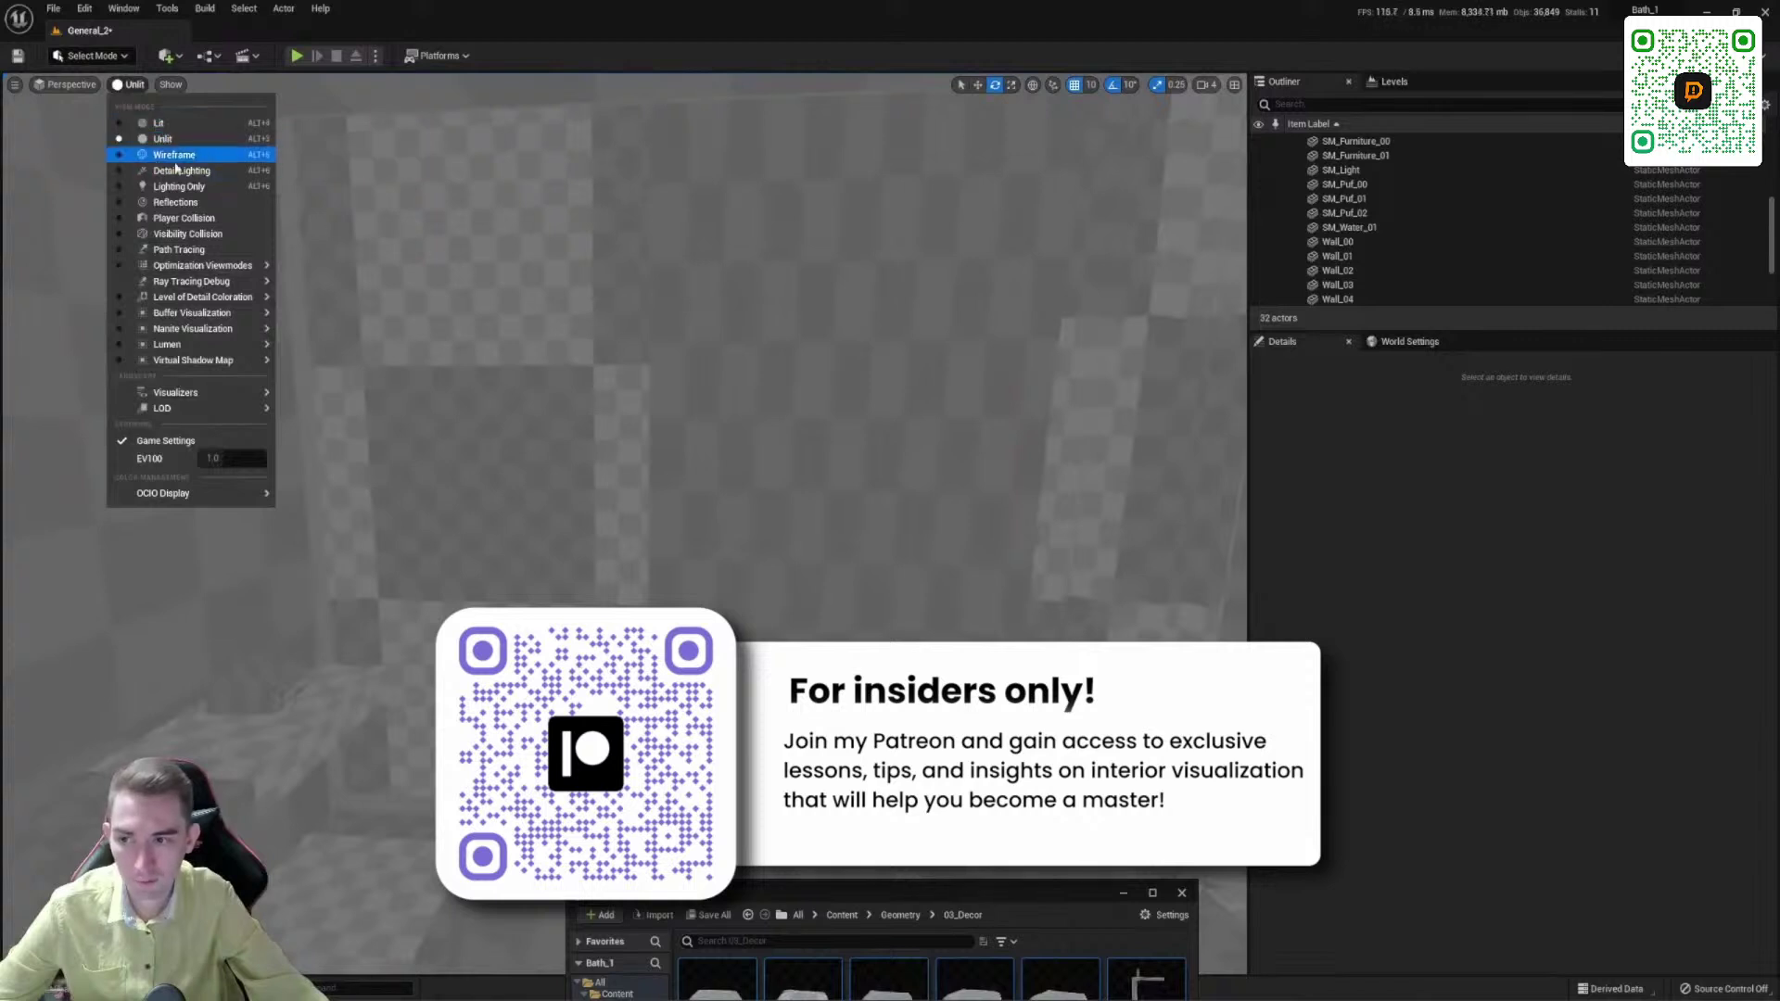
{"action": "right_click_drag", "start_coordinate": [720, 417], "coordinate": [719, 418]}
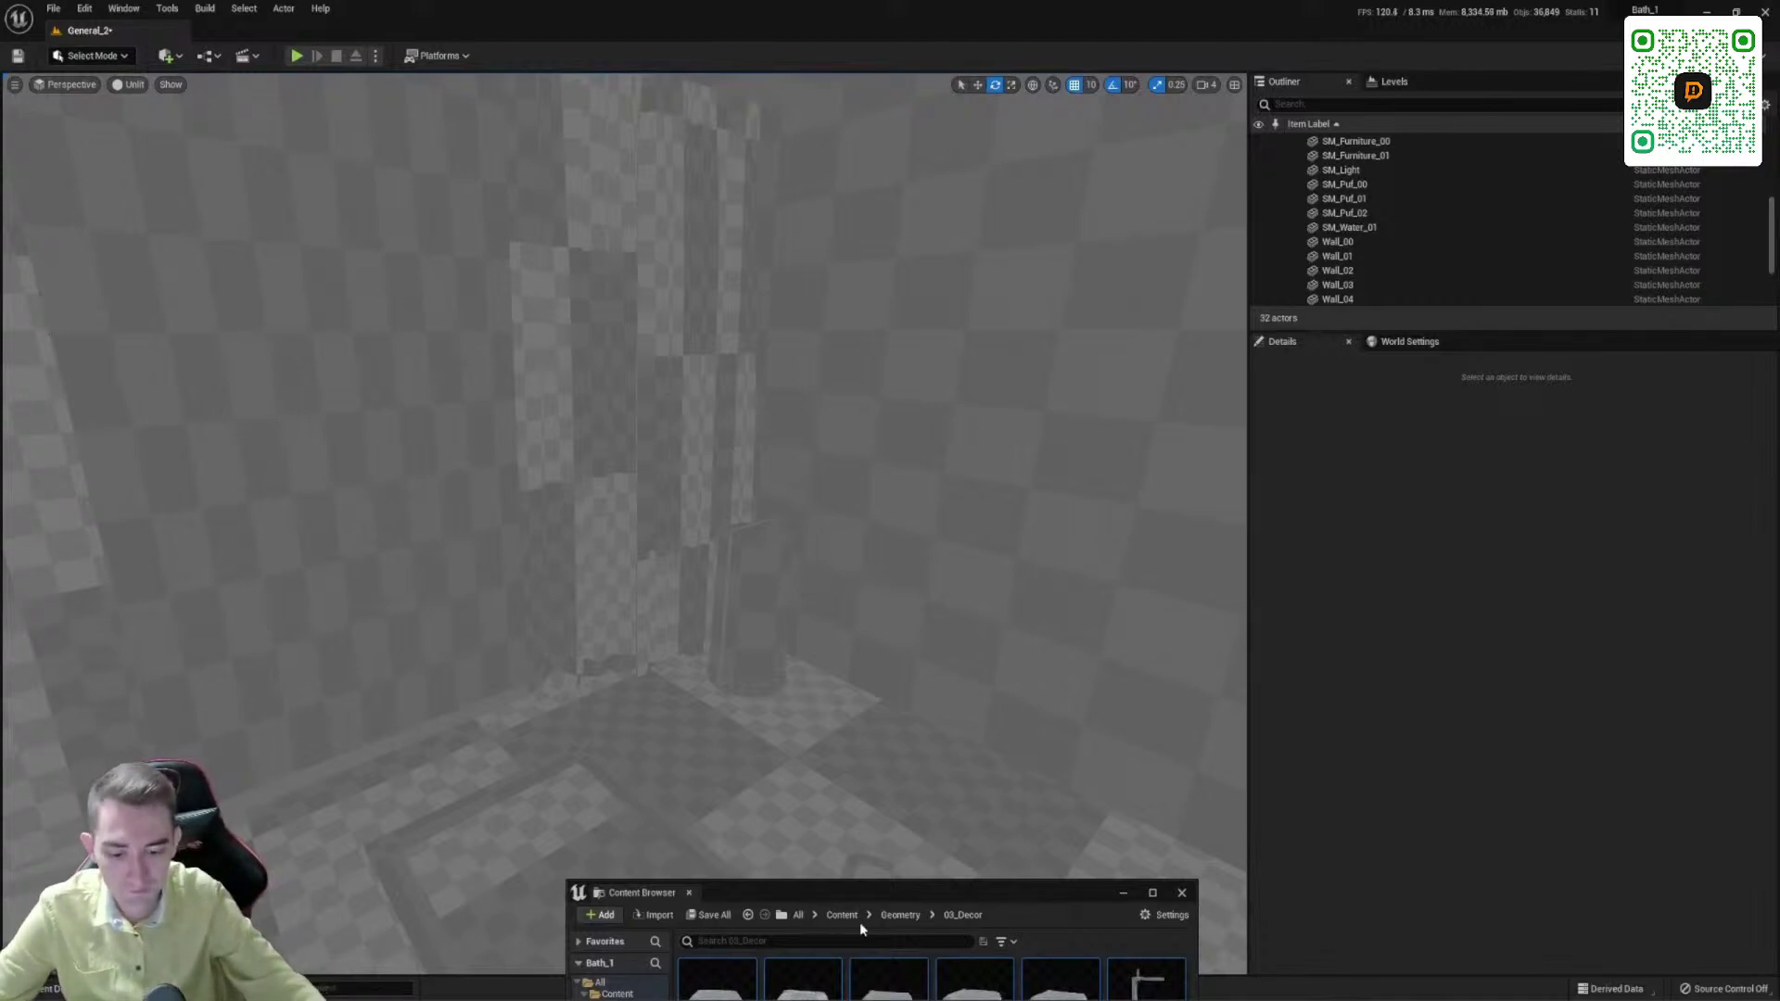
Step: Open the Levels folder in the Content Browser and save all changes to the General_2 level
{"action": "left_click_drag", "start_coordinate": [836, 893], "coordinate": [661, 337]}
{"action": "left_click", "coordinate": [727, 360]}
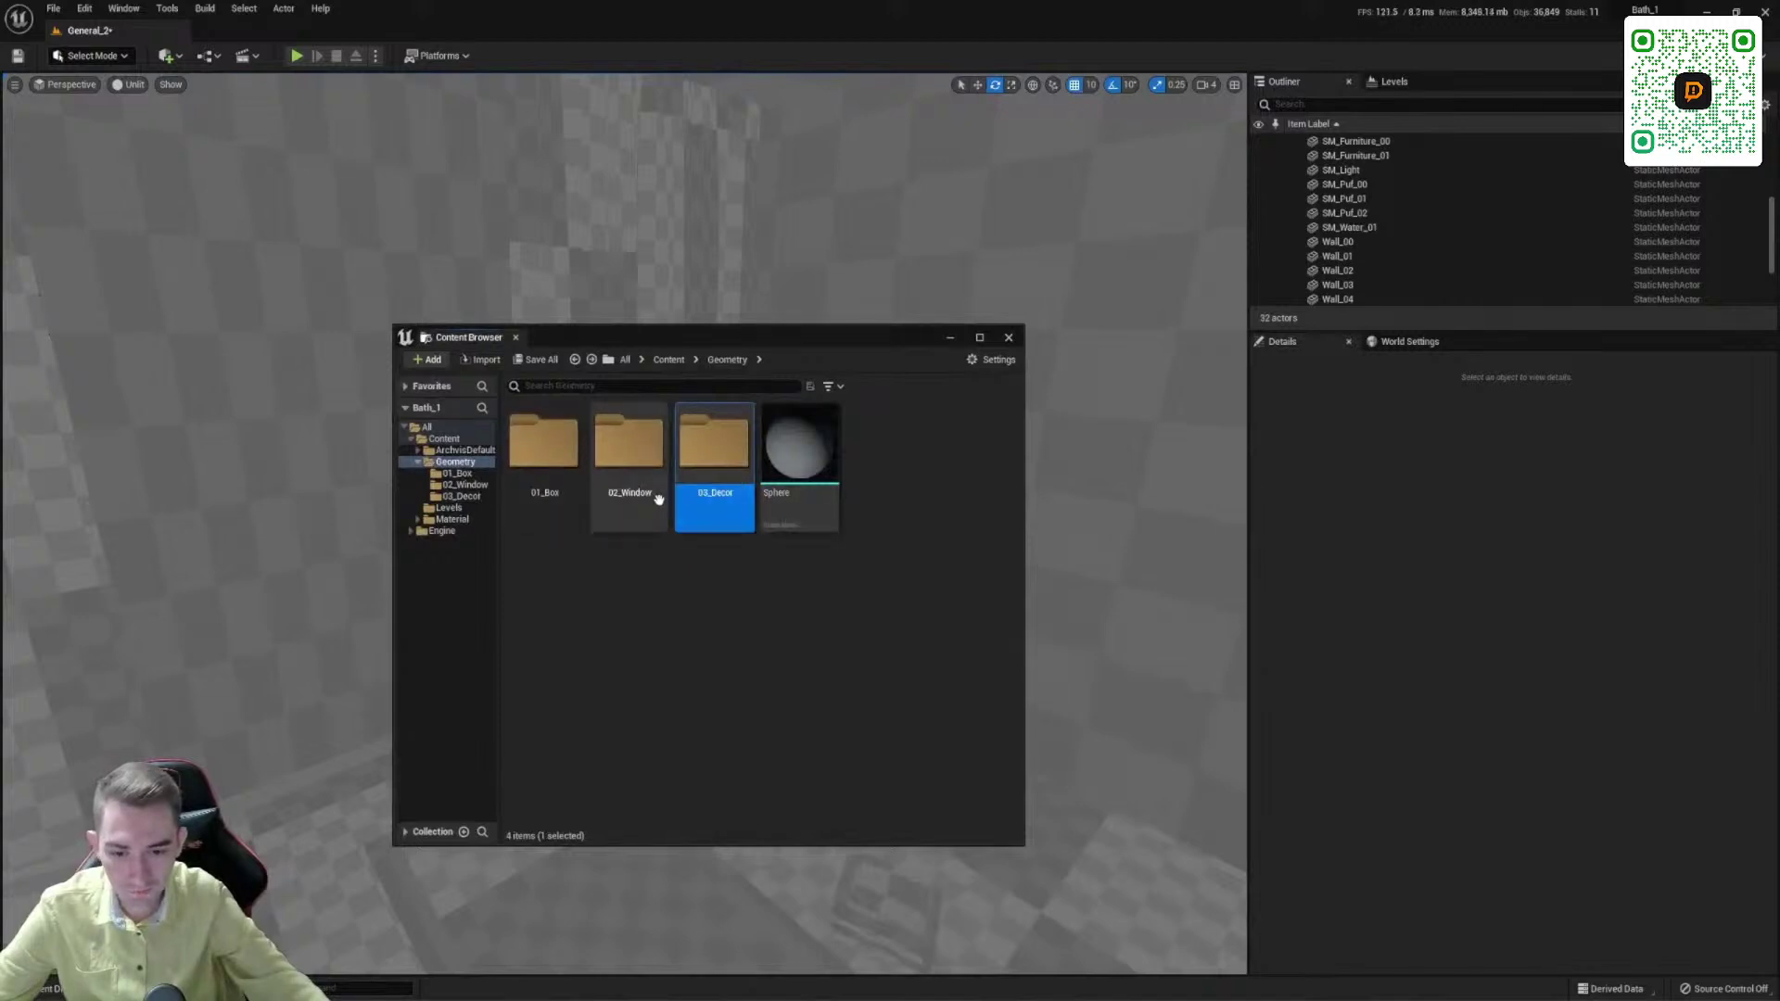
{"action": "key", "text": "alt+Up"}
{"action": "double_click", "coordinate": [709, 491]}
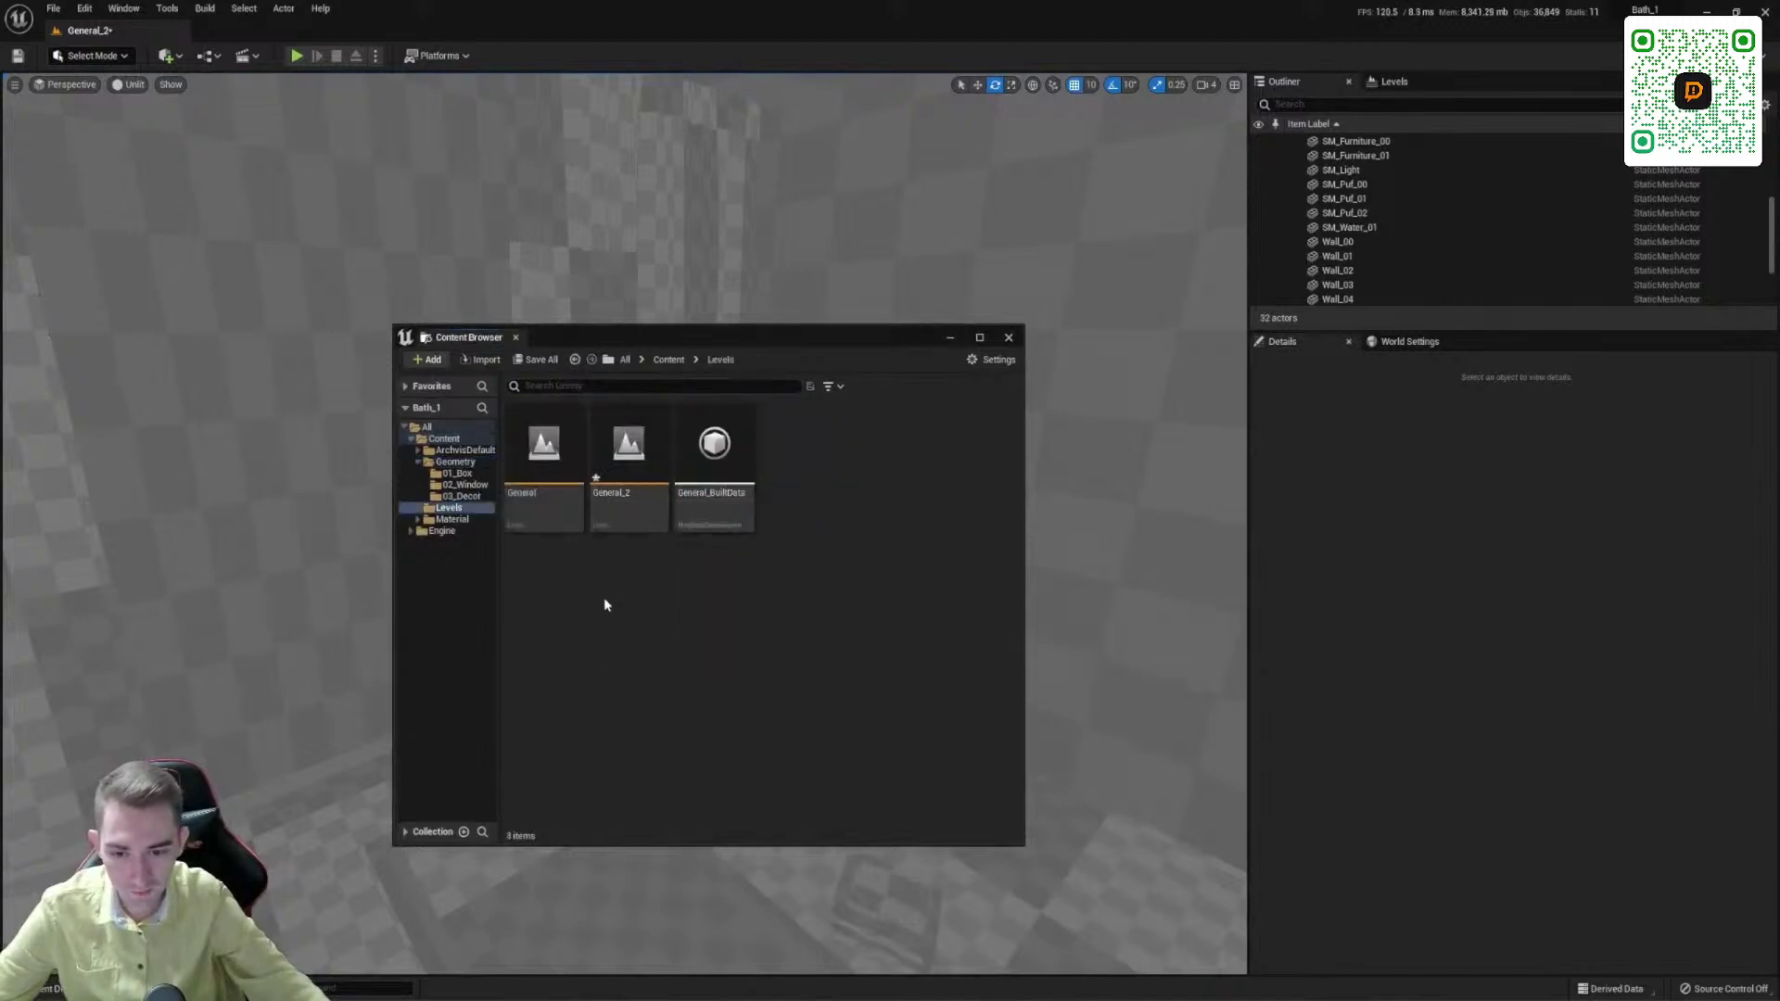
{"action": "left_click", "coordinate": [55, 9]}
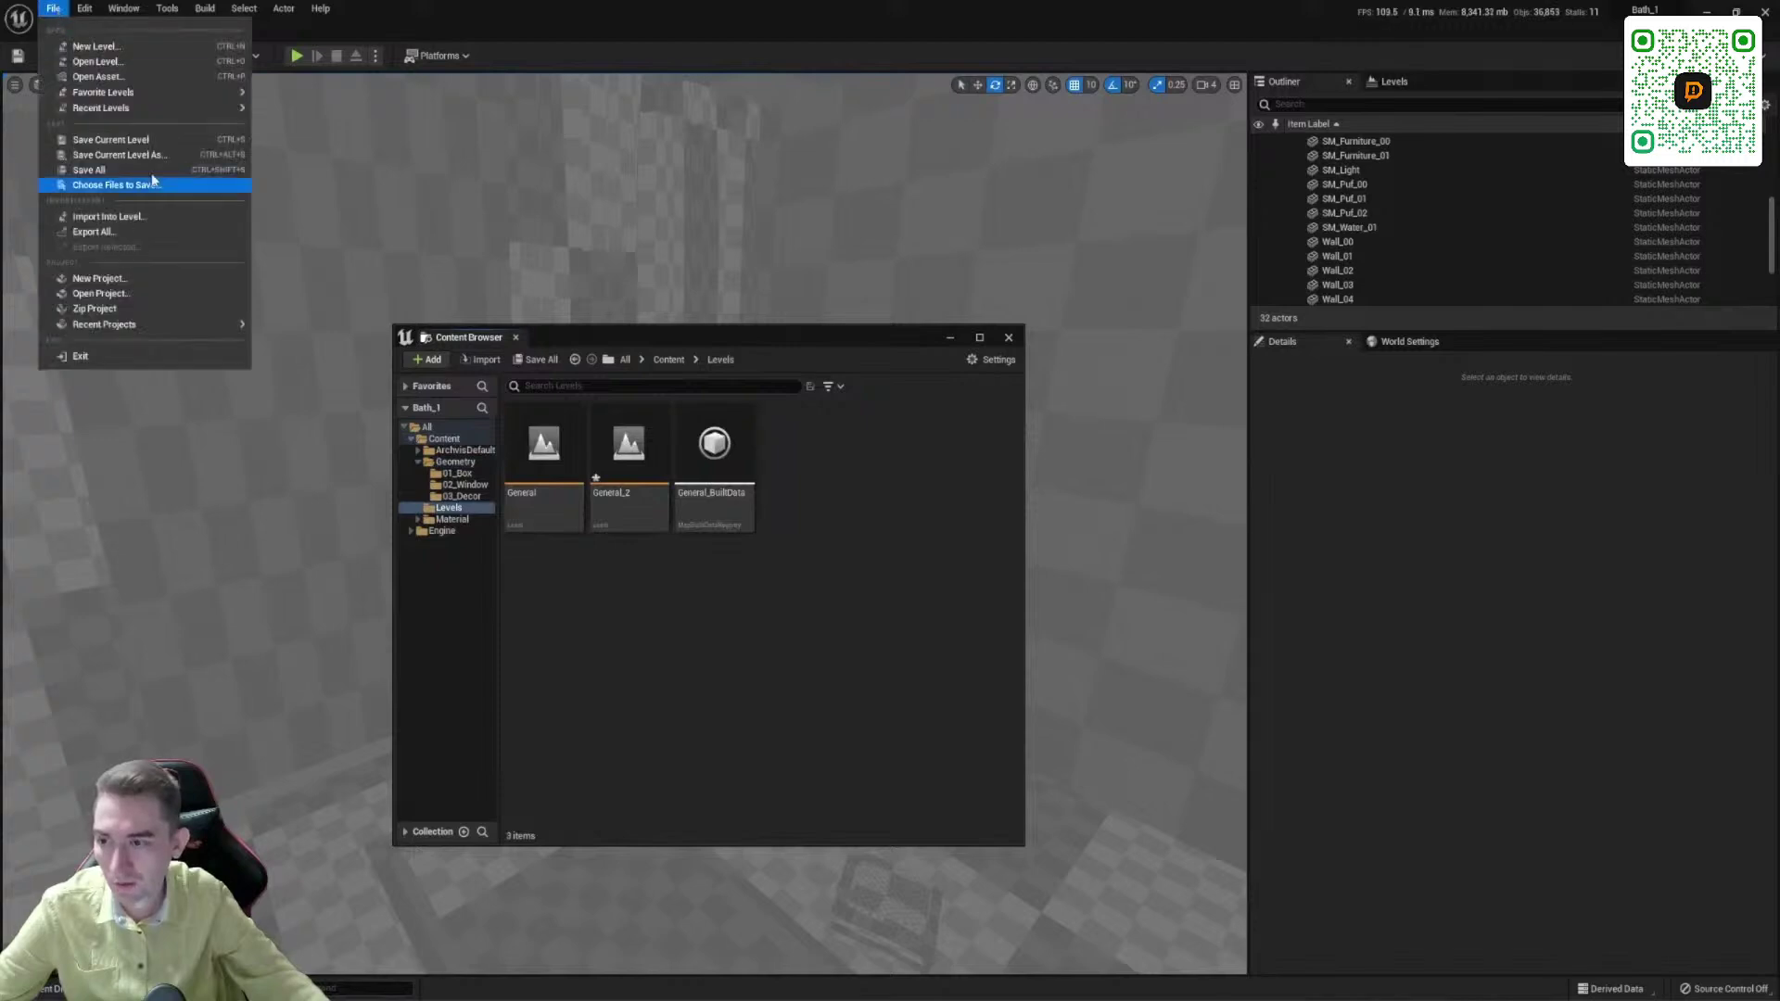
{"action": "left_click", "coordinate": [83, 170]}
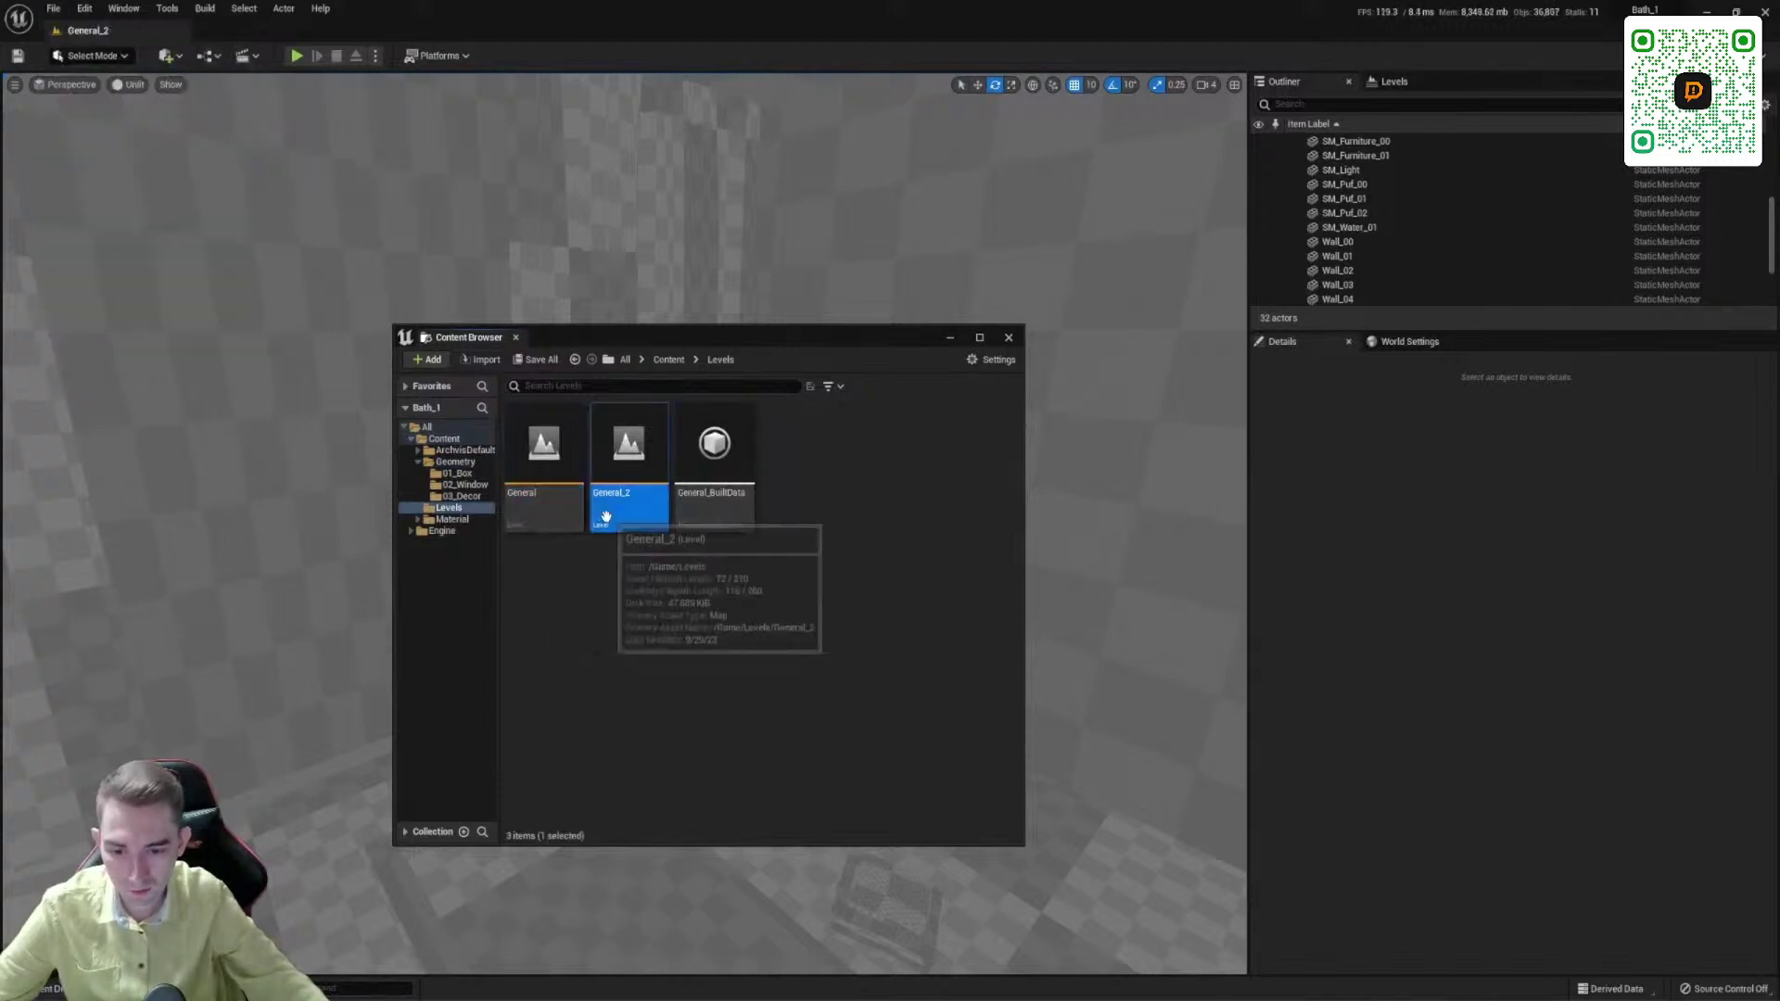
{"action": "left_click", "coordinate": [705, 652]}
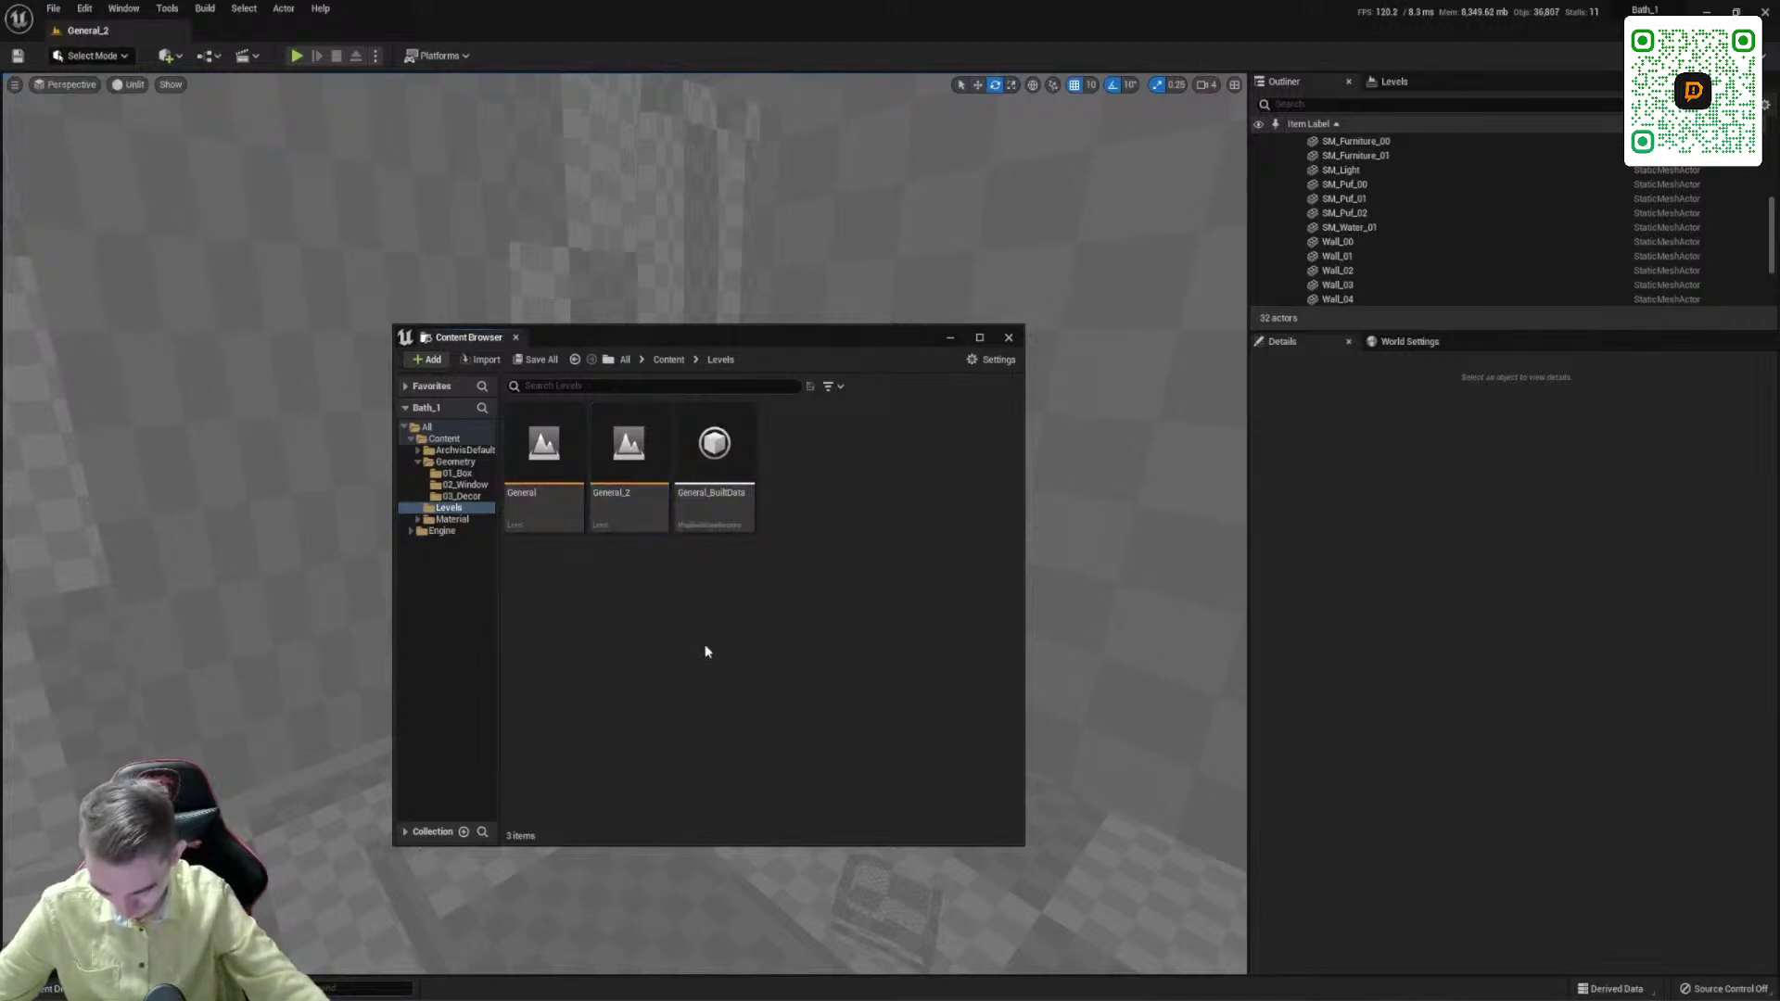
Step: Open the General level from the Levels folder and clear the Content Browser away from the viewport
{"action": "left_click", "coordinate": [557, 505]}
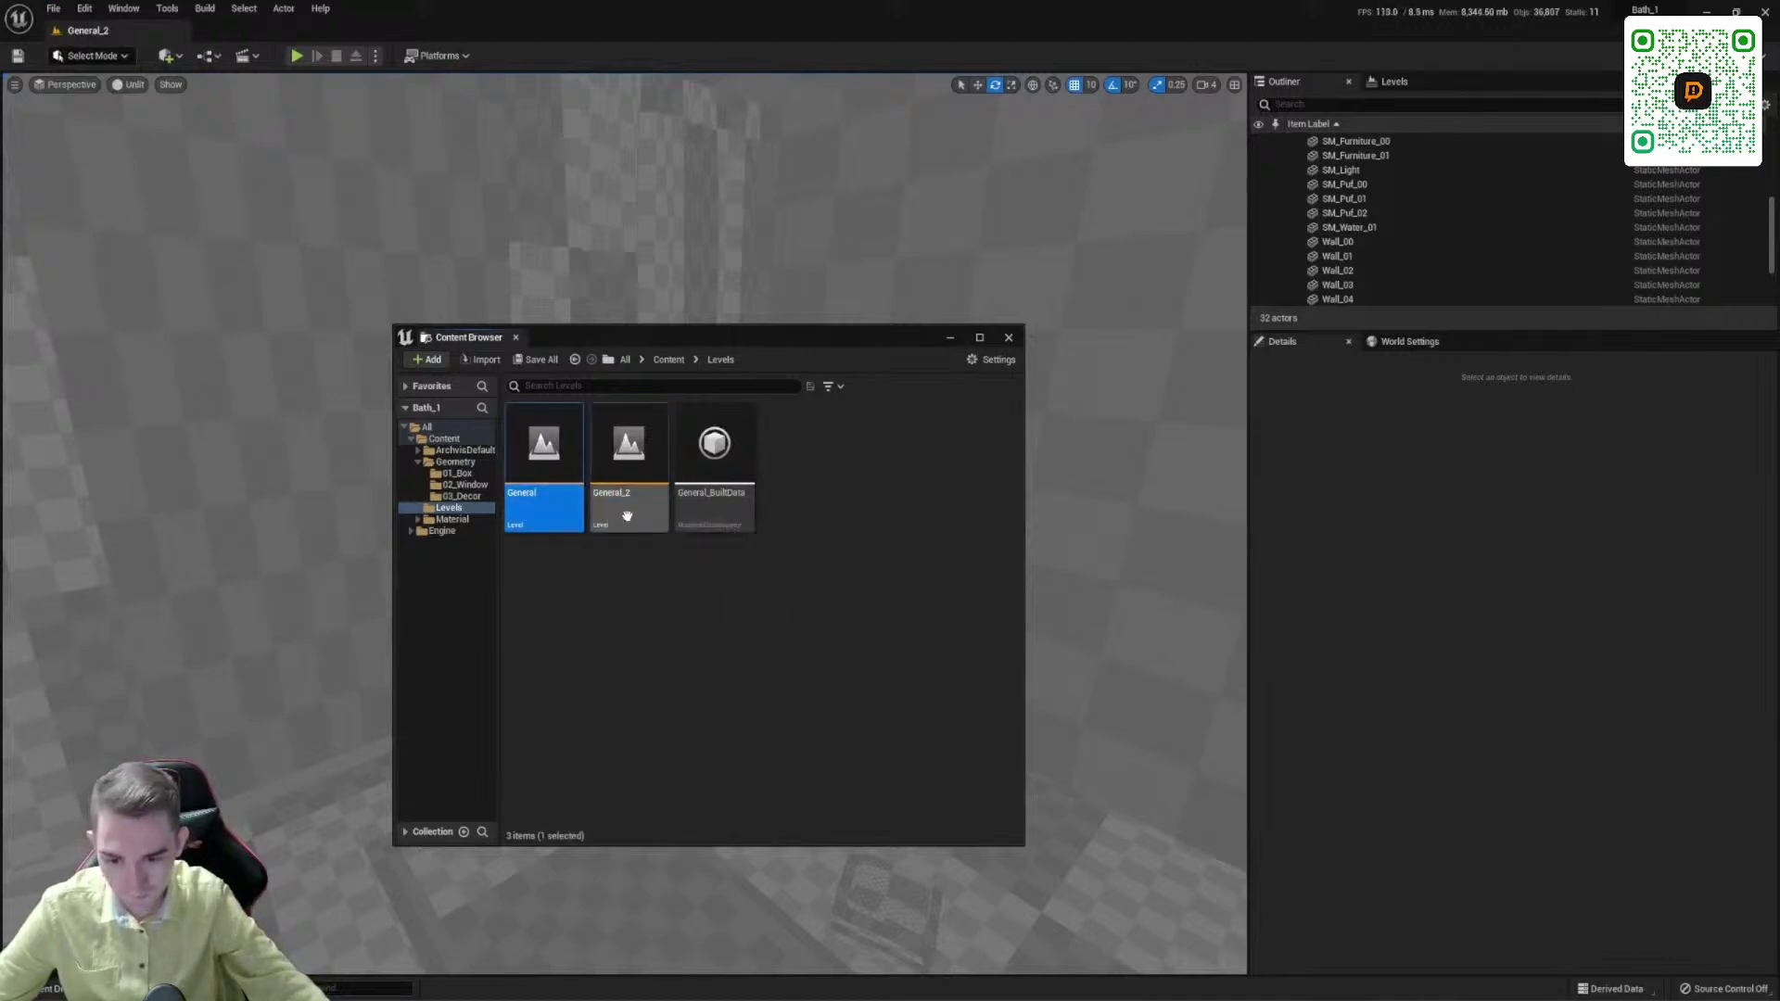
{"action": "left_click", "coordinate": [760, 520]}
{"action": "left_click", "coordinate": [694, 522]}
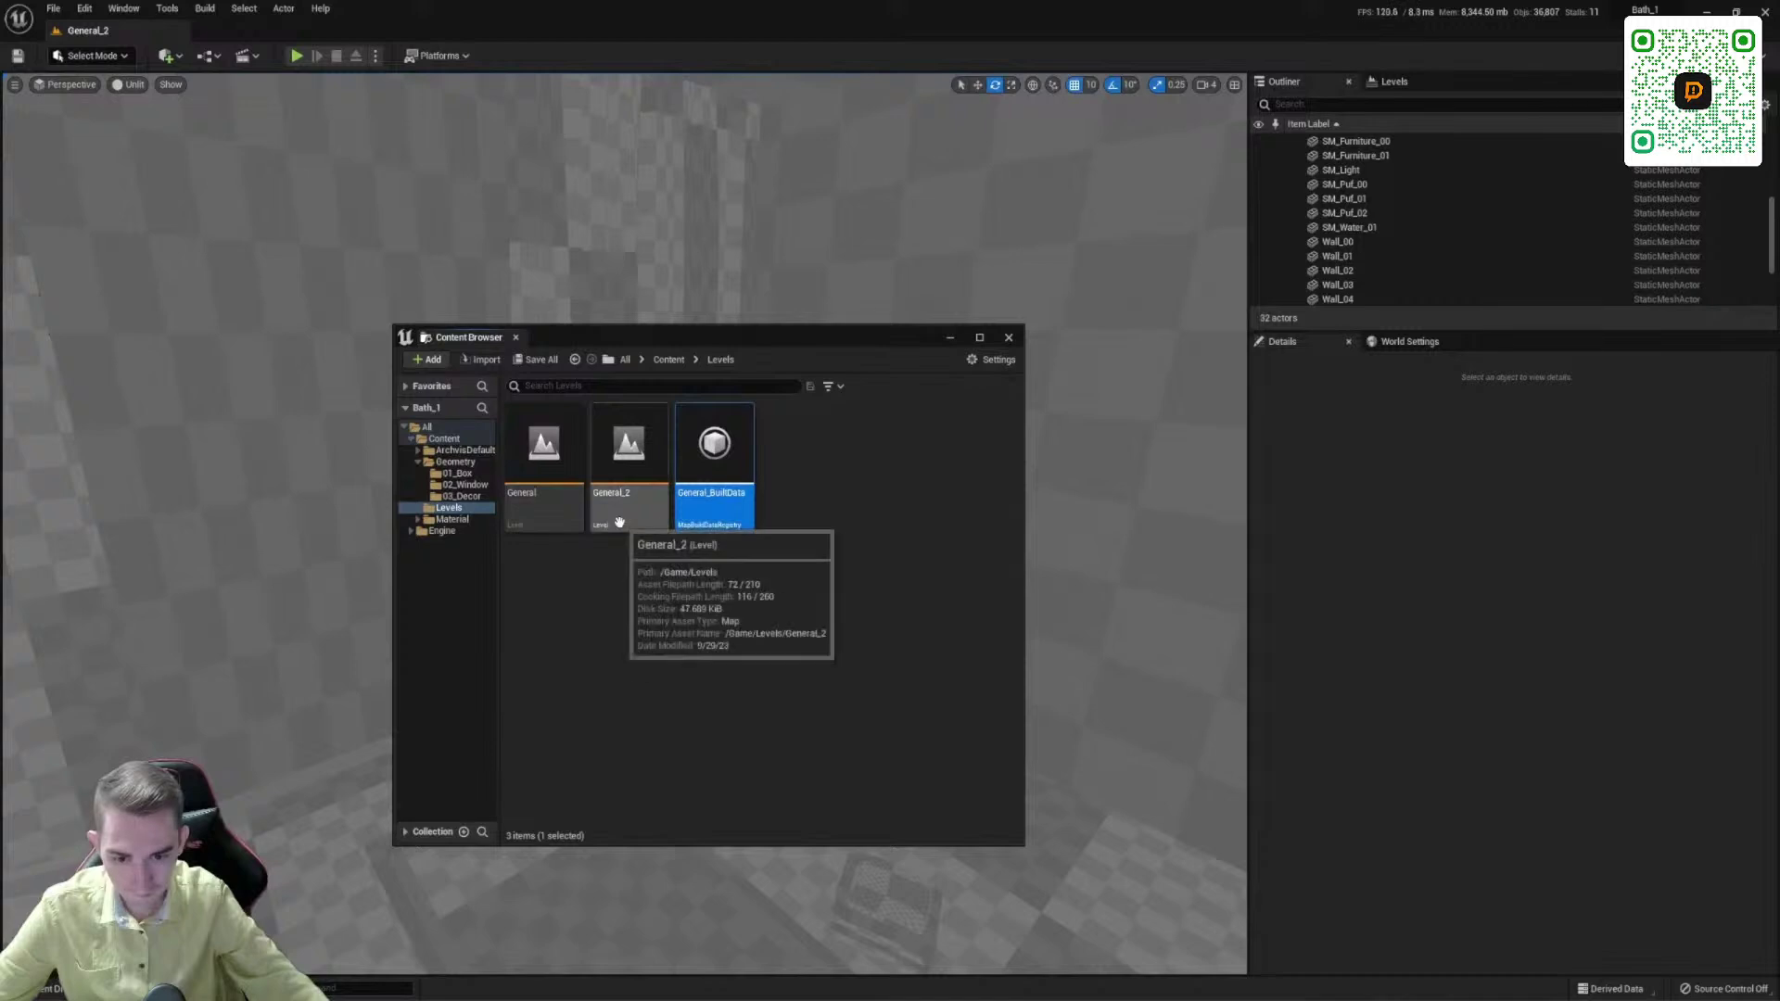
{"action": "double_click", "coordinate": [542, 513]}
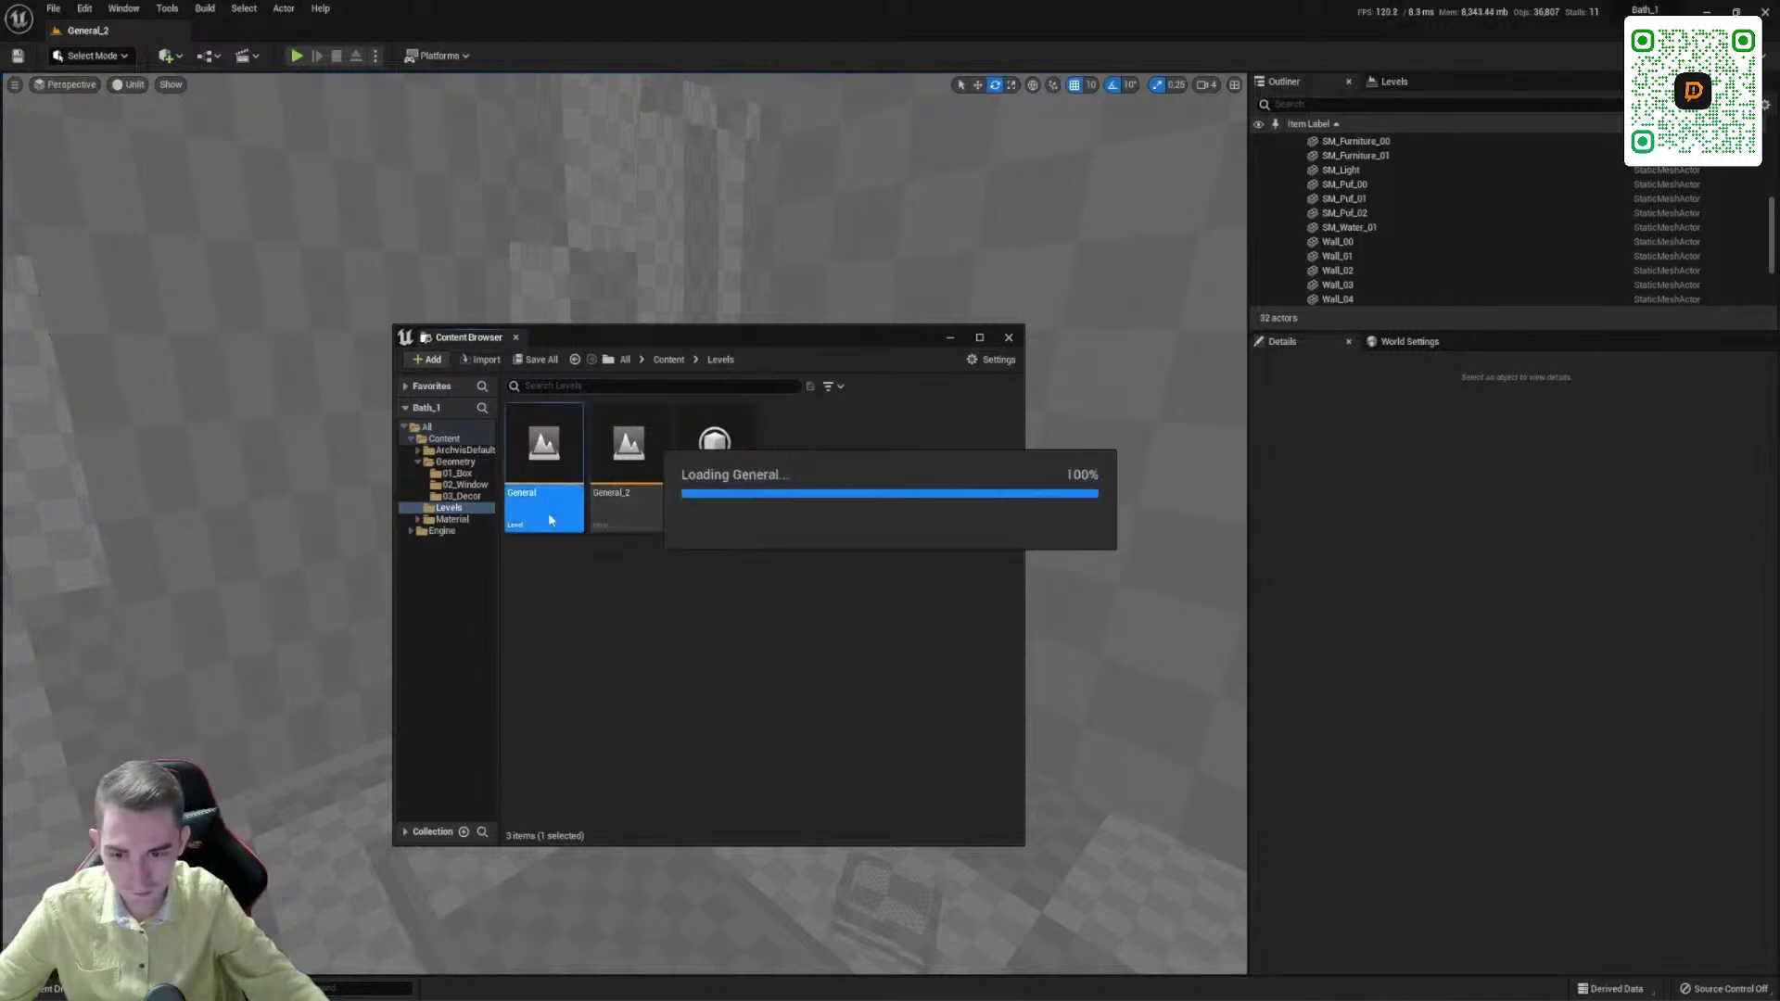
{"action": "left_click_drag", "start_coordinate": [711, 339], "coordinate": [829, 937]}
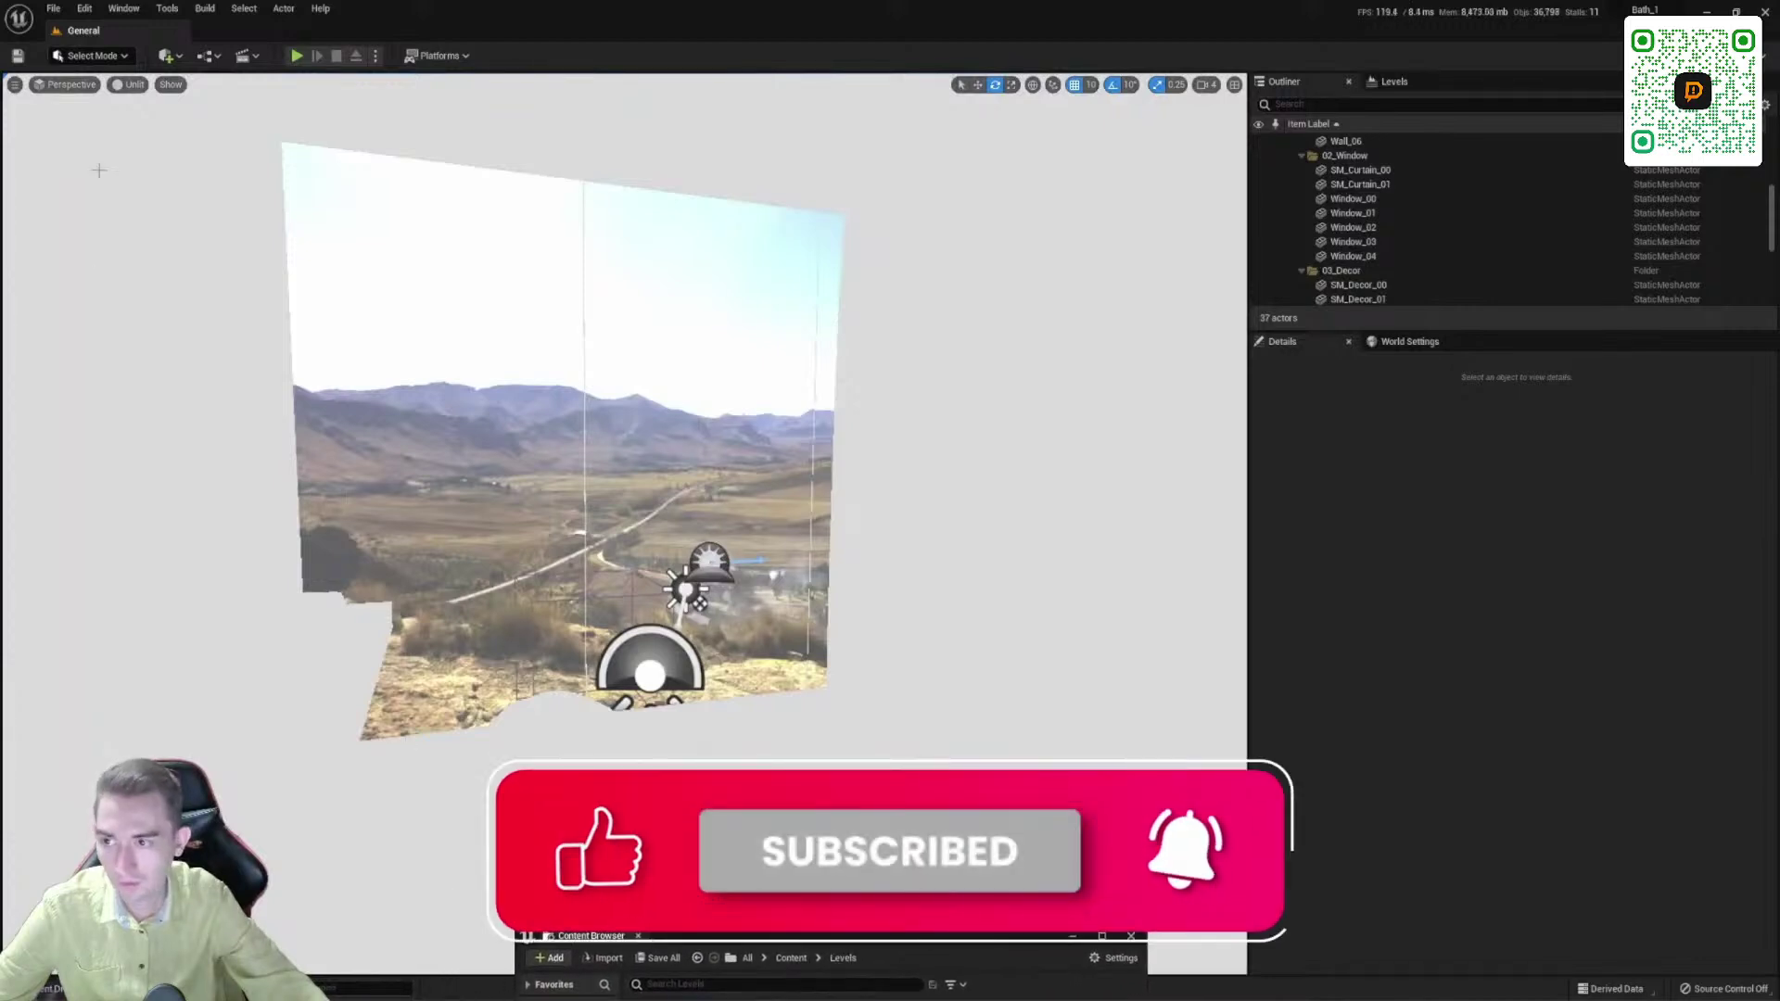
Step: Switch the viewport to the Lit view mode and inspect the light on the curtain, walls and ceiling
{"action": "left_click", "coordinate": [131, 87]}
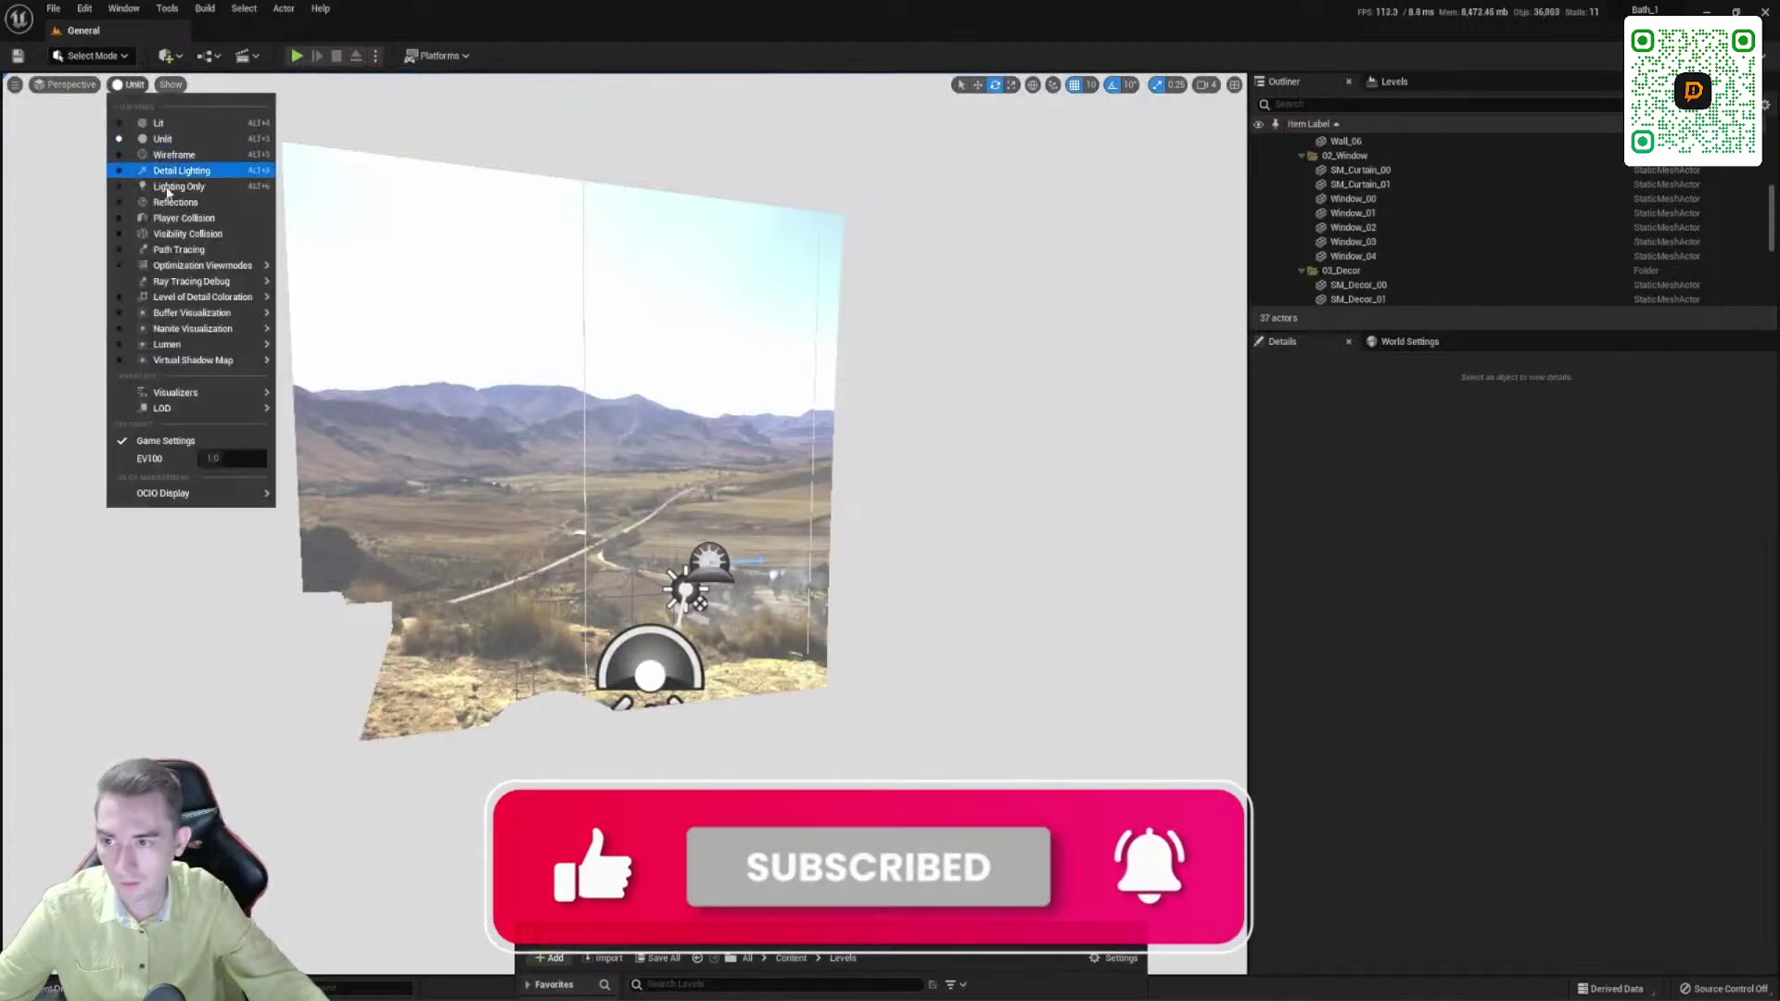
{"action": "left_click", "coordinate": [161, 127]}
{"action": "mouse_move", "coordinate": [660, 513]}
{"action": "right_mouse_down"}
{"action": "mouse_move", "coordinate": [594, 510]}
{"action": "mouse_move", "coordinate": [705, 512]}
{"action": "mouse_move", "coordinate": [661, 513]}
{"action": "right_mouse_up"}
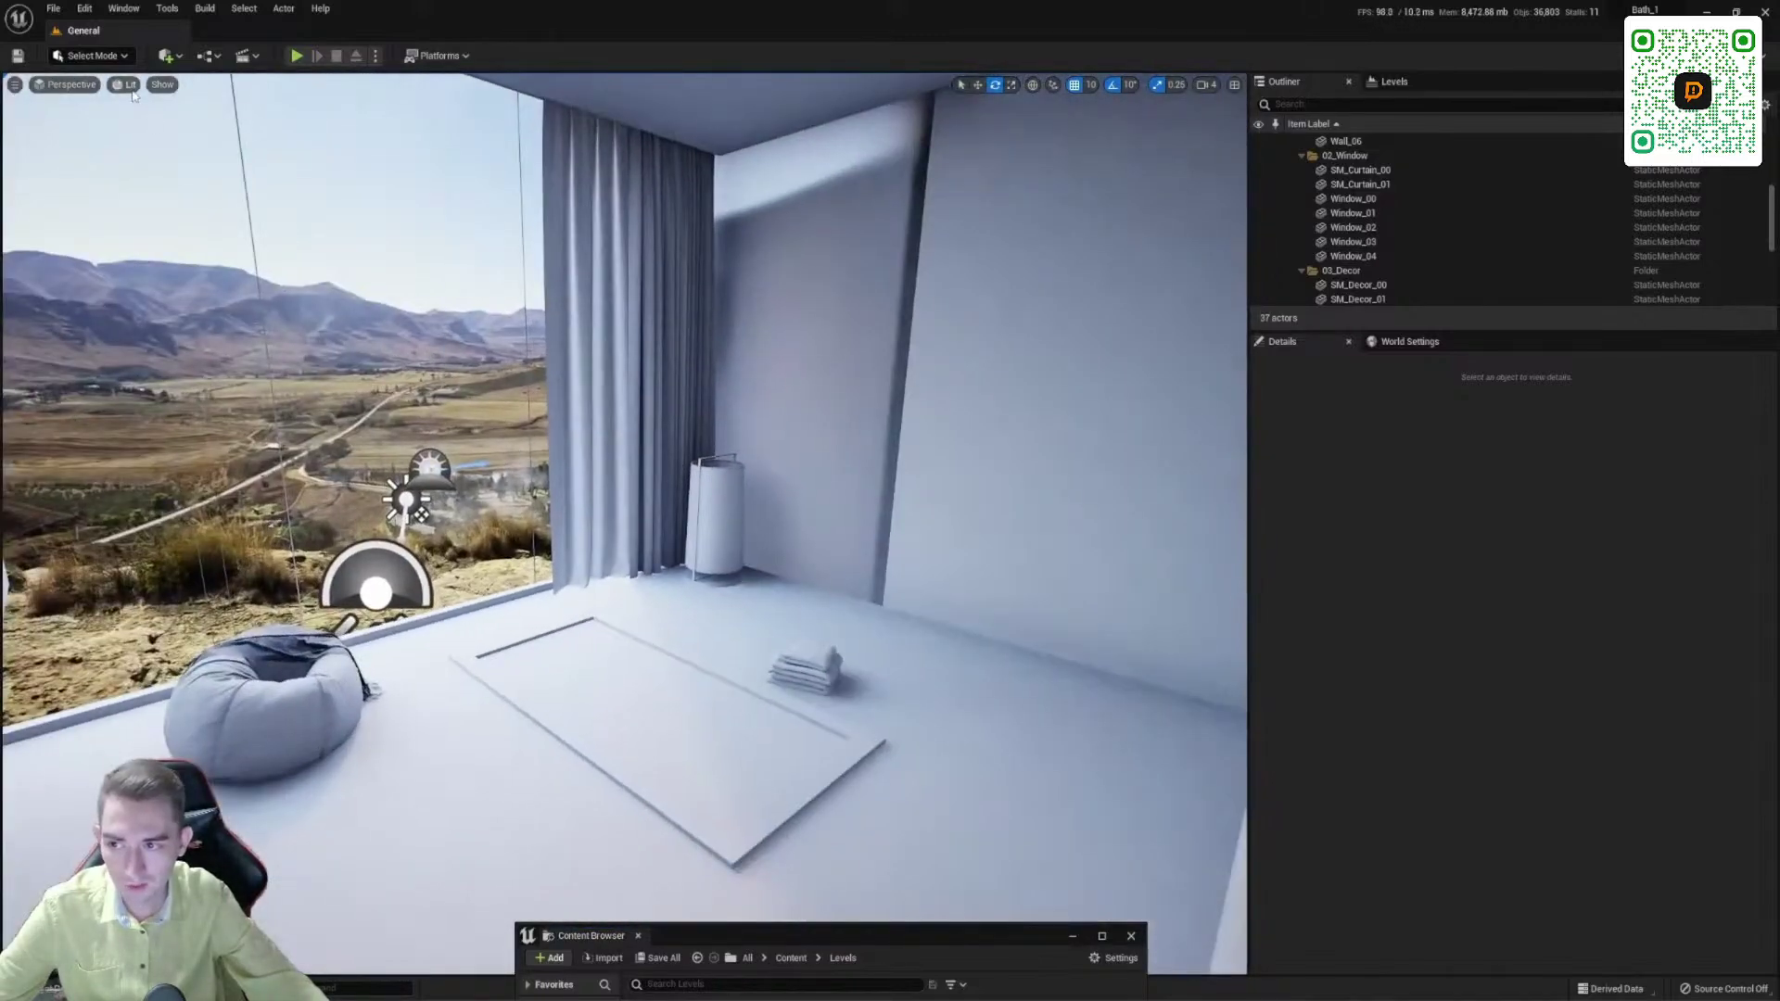
{"action": "right_click_drag", "start_coordinate": [132, 94], "coordinate": [288, 65]}
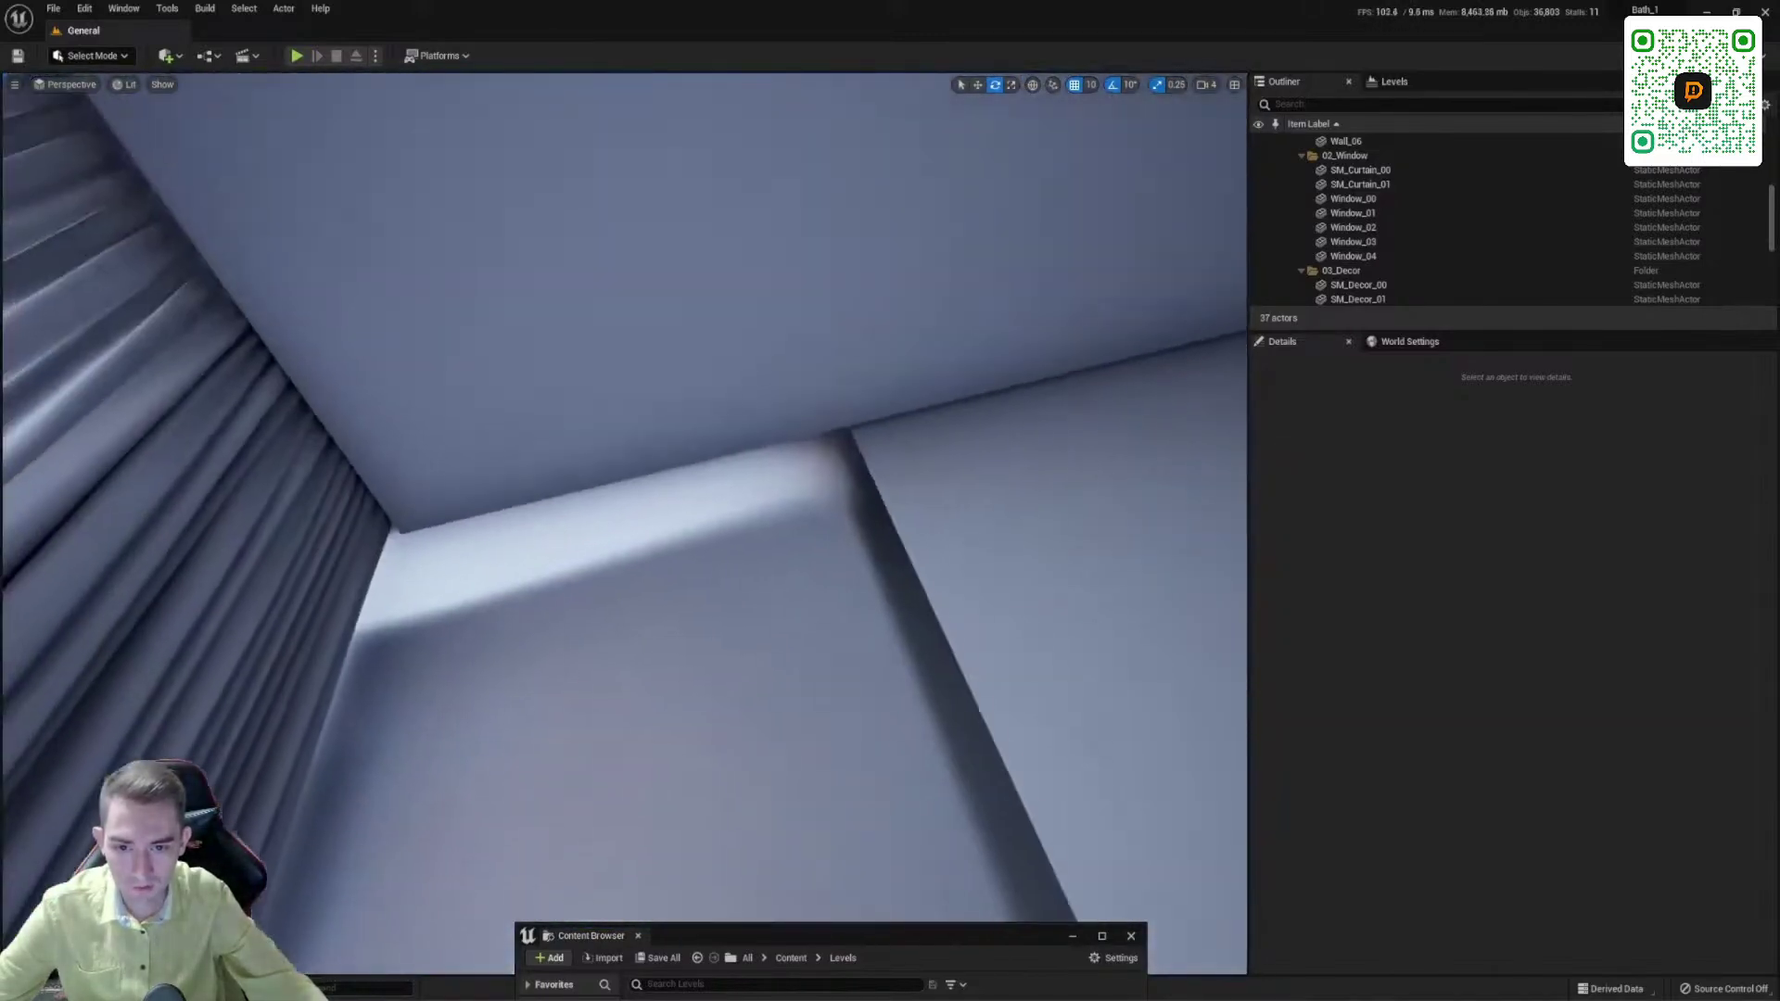
{"action": "right_click_drag", "start_coordinate": [623, 524], "coordinate": [557, 538]}
{"action": "right_click_drag", "start_coordinate": [625, 524], "coordinate": [667, 435]}
{"action": "right_click_drag", "start_coordinate": [791, 548], "coordinate": [530, 315]}
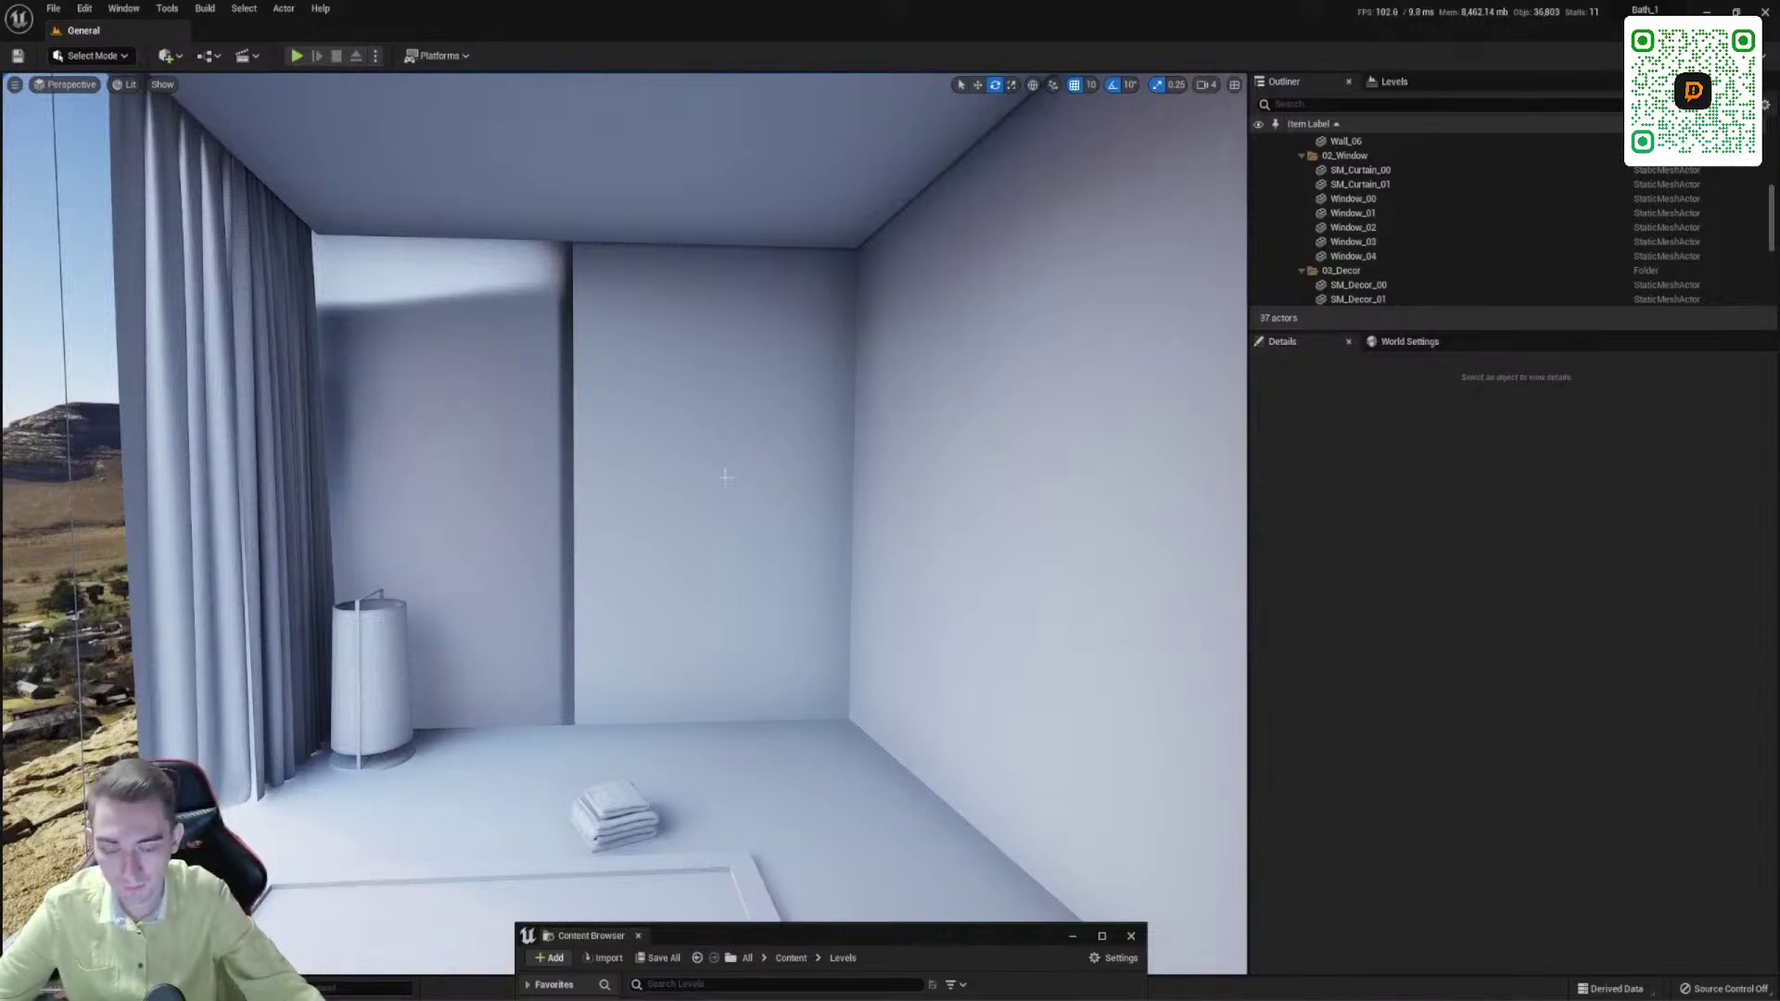
{"action": "right_click_drag", "start_coordinate": [726, 478], "coordinate": [697, 487]}
Step: Bring the Content Browser back into view and open the Material folder
{"action": "left_click_drag", "start_coordinate": [829, 932], "coordinate": [770, 513]}
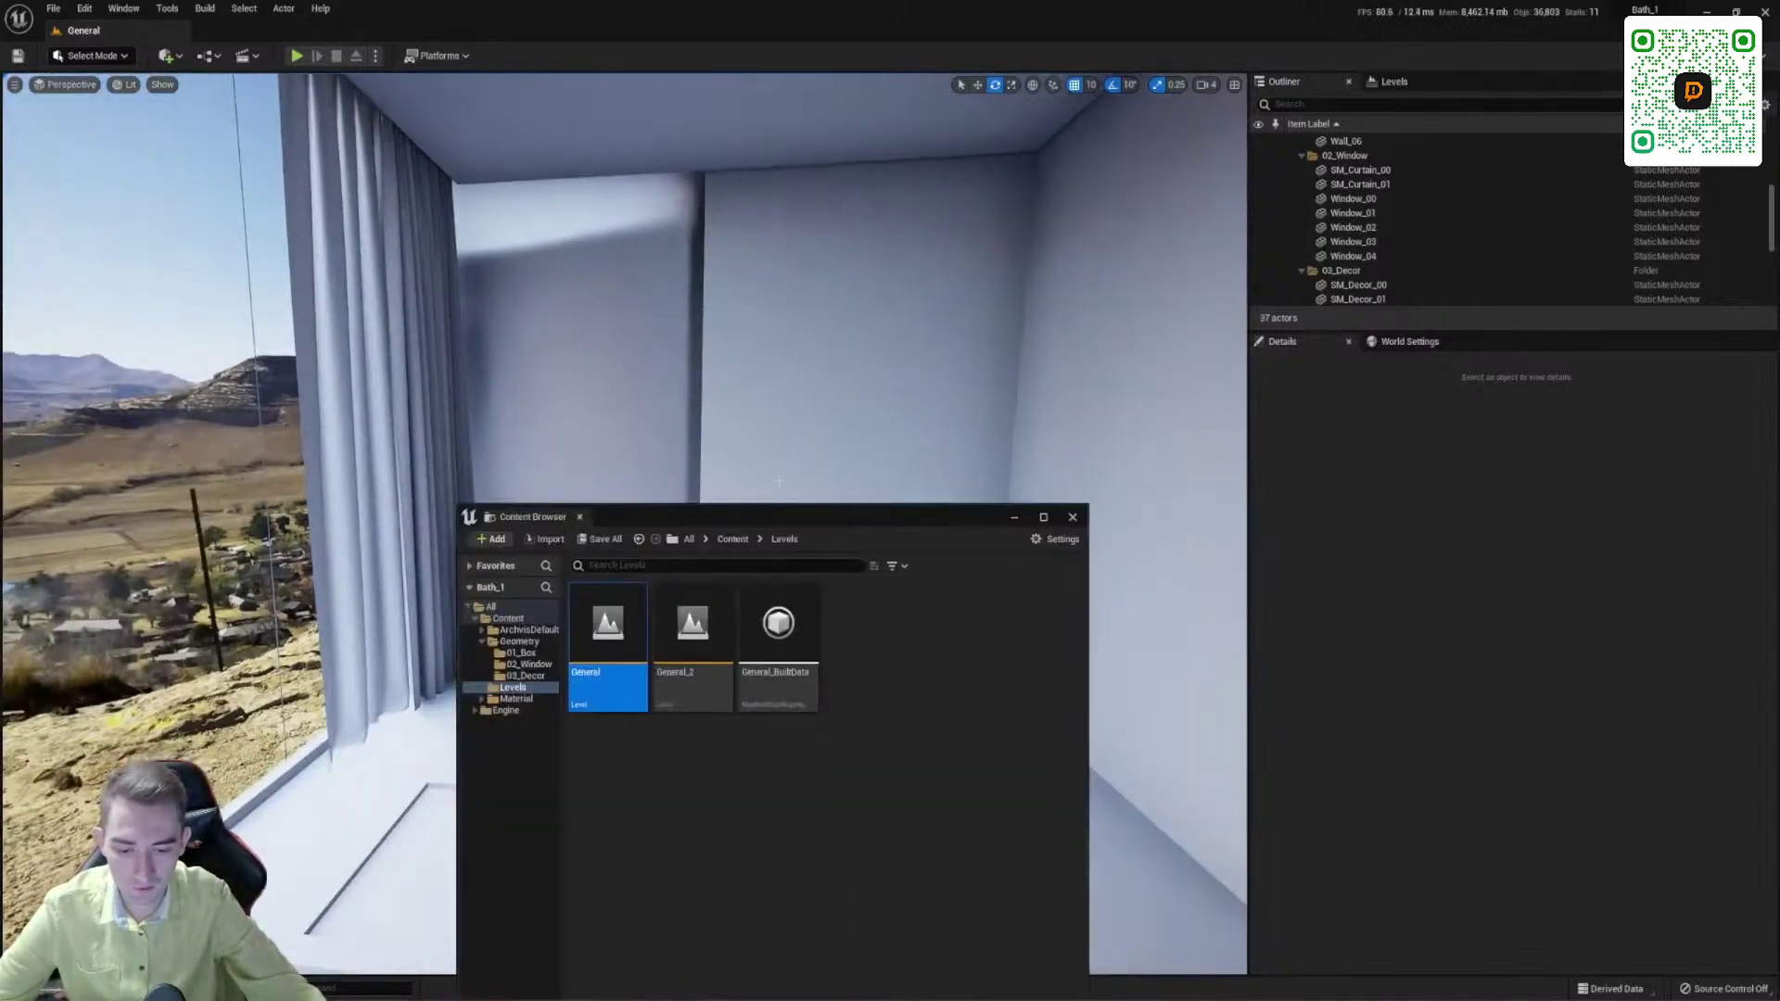
{"action": "key", "text": "alt+Left"}
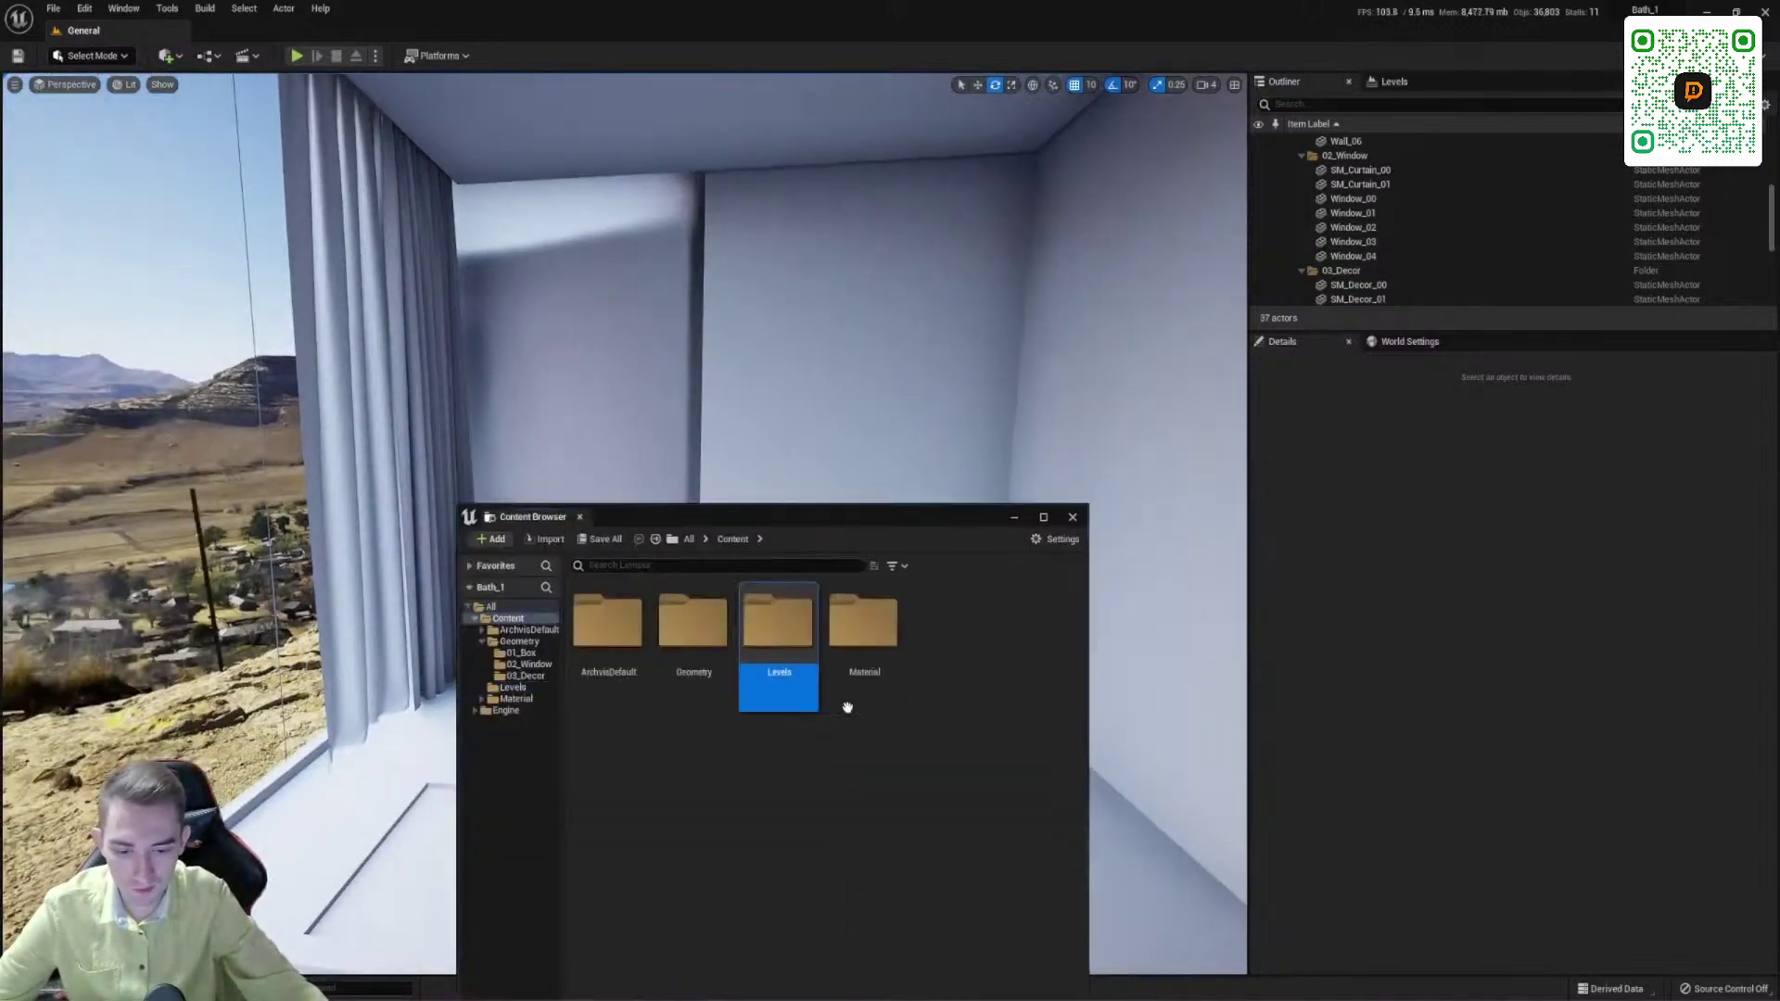
{"action": "double_click", "coordinate": [871, 649]}
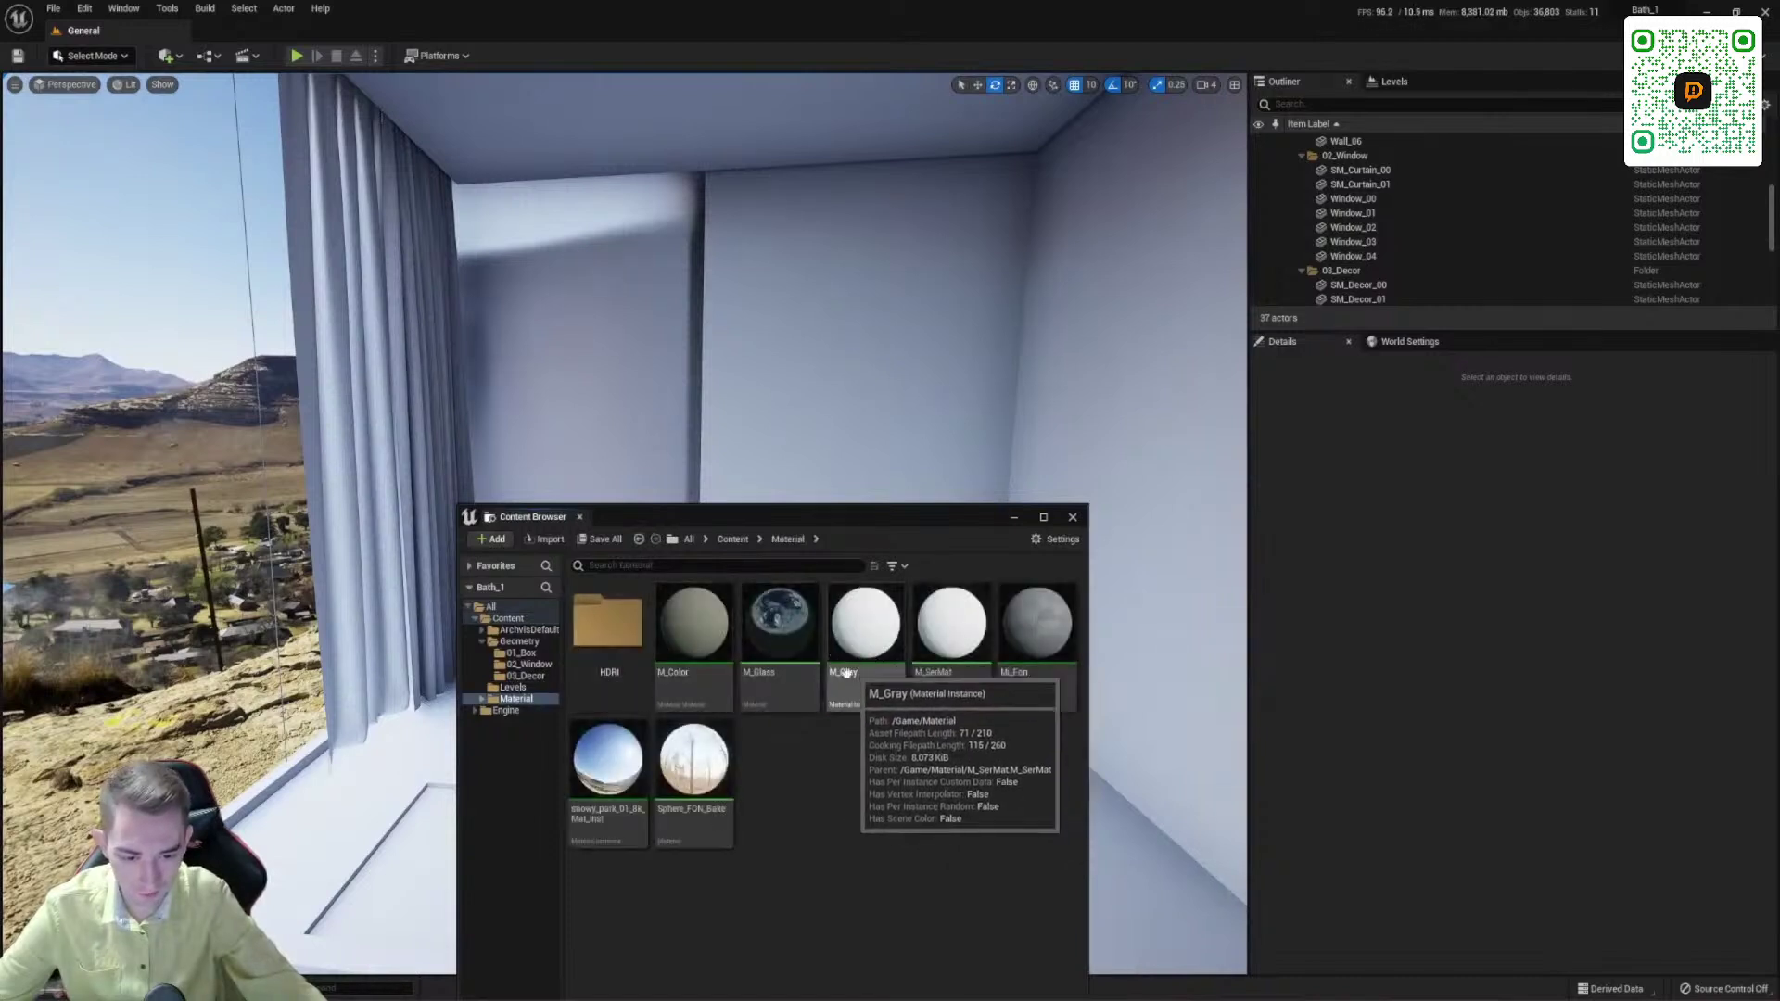
{"action": "left_click", "coordinate": [964, 680]}
{"action": "double_click", "coordinate": [964, 679]}
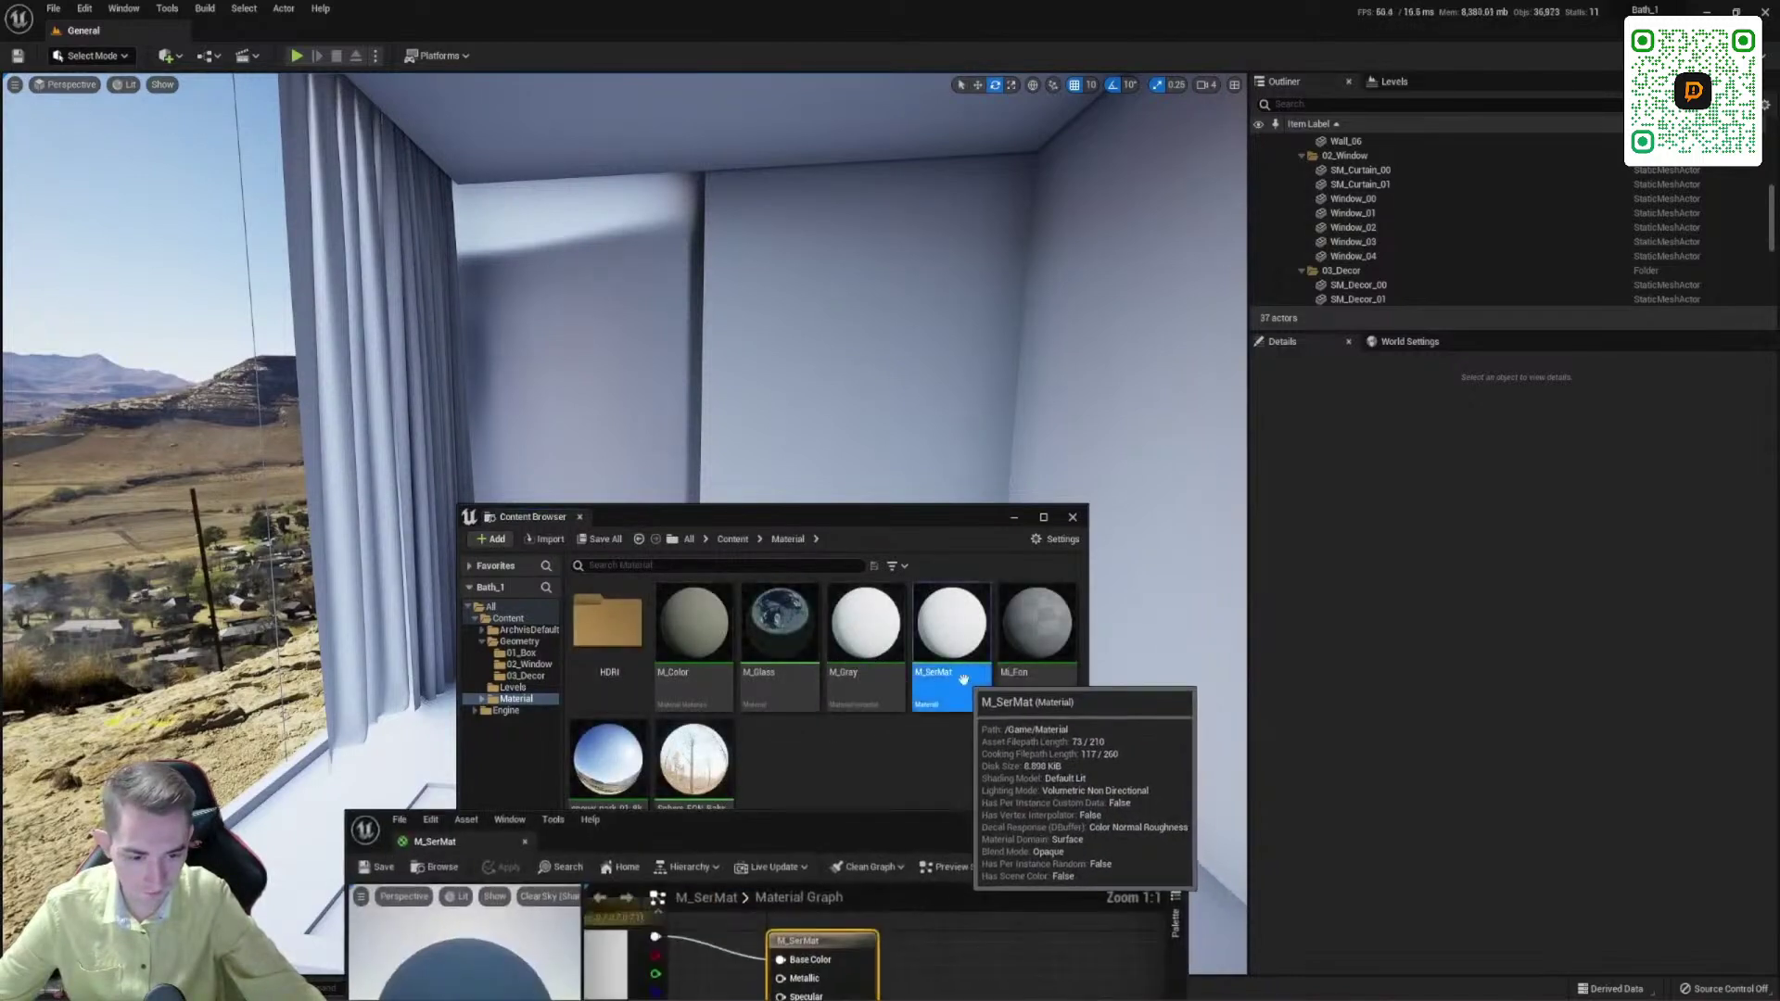
{"action": "left_click", "coordinate": [898, 516]}
{"action": "left_click_drag", "start_coordinate": [897, 517], "coordinate": [819, 335]}
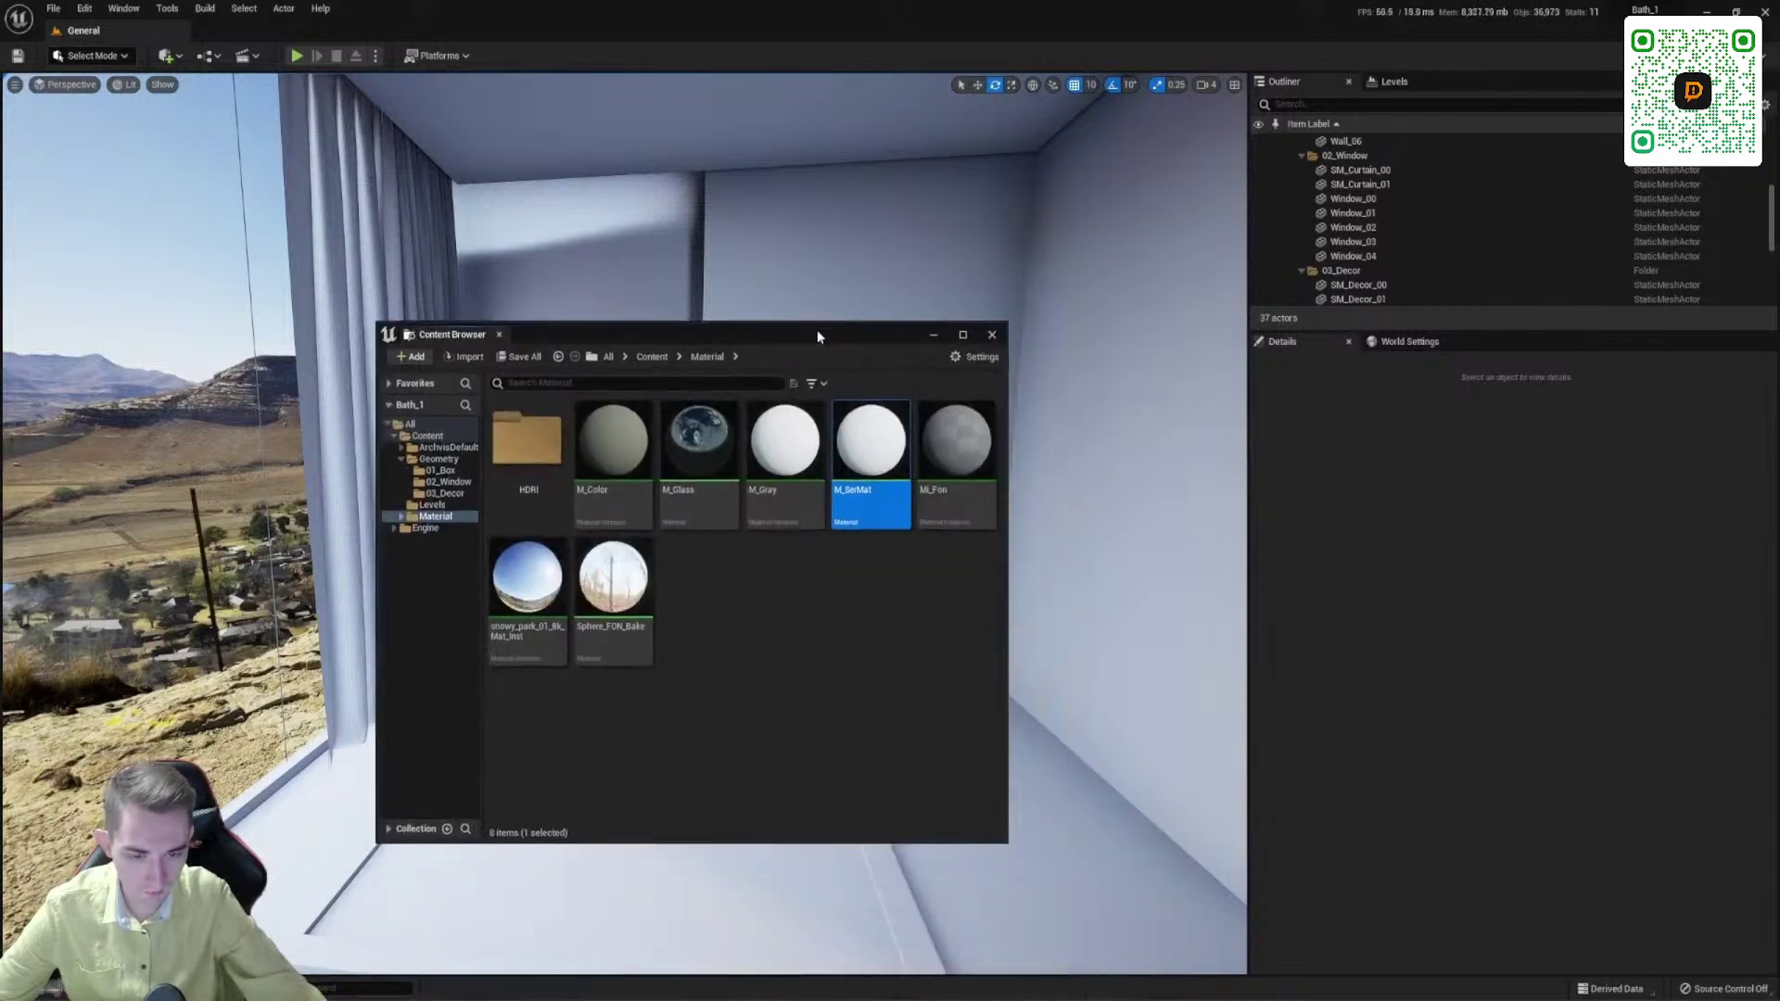
{"action": "right_click", "coordinate": [739, 586]}
{"action": "left_click", "coordinate": [714, 598]}
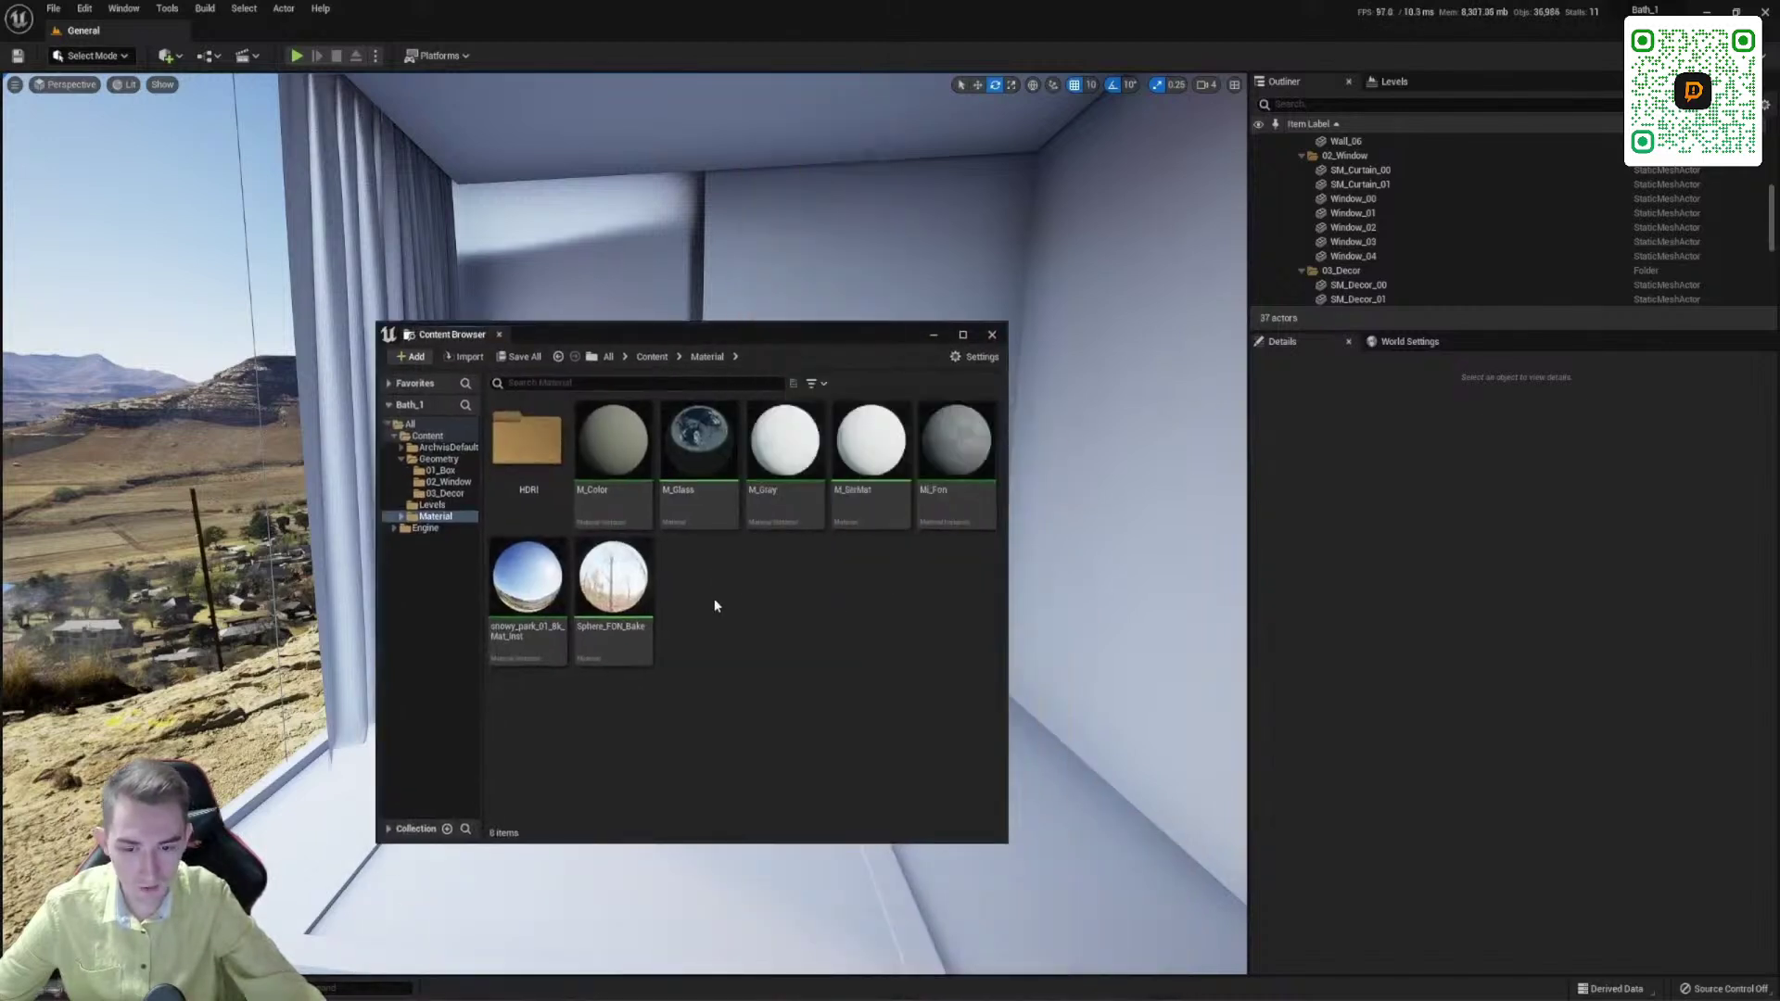
{"action": "right_click", "coordinate": [714, 598]}
{"action": "left_click", "coordinate": [735, 651]}
{"action": "key", "text": "alt+Left"}
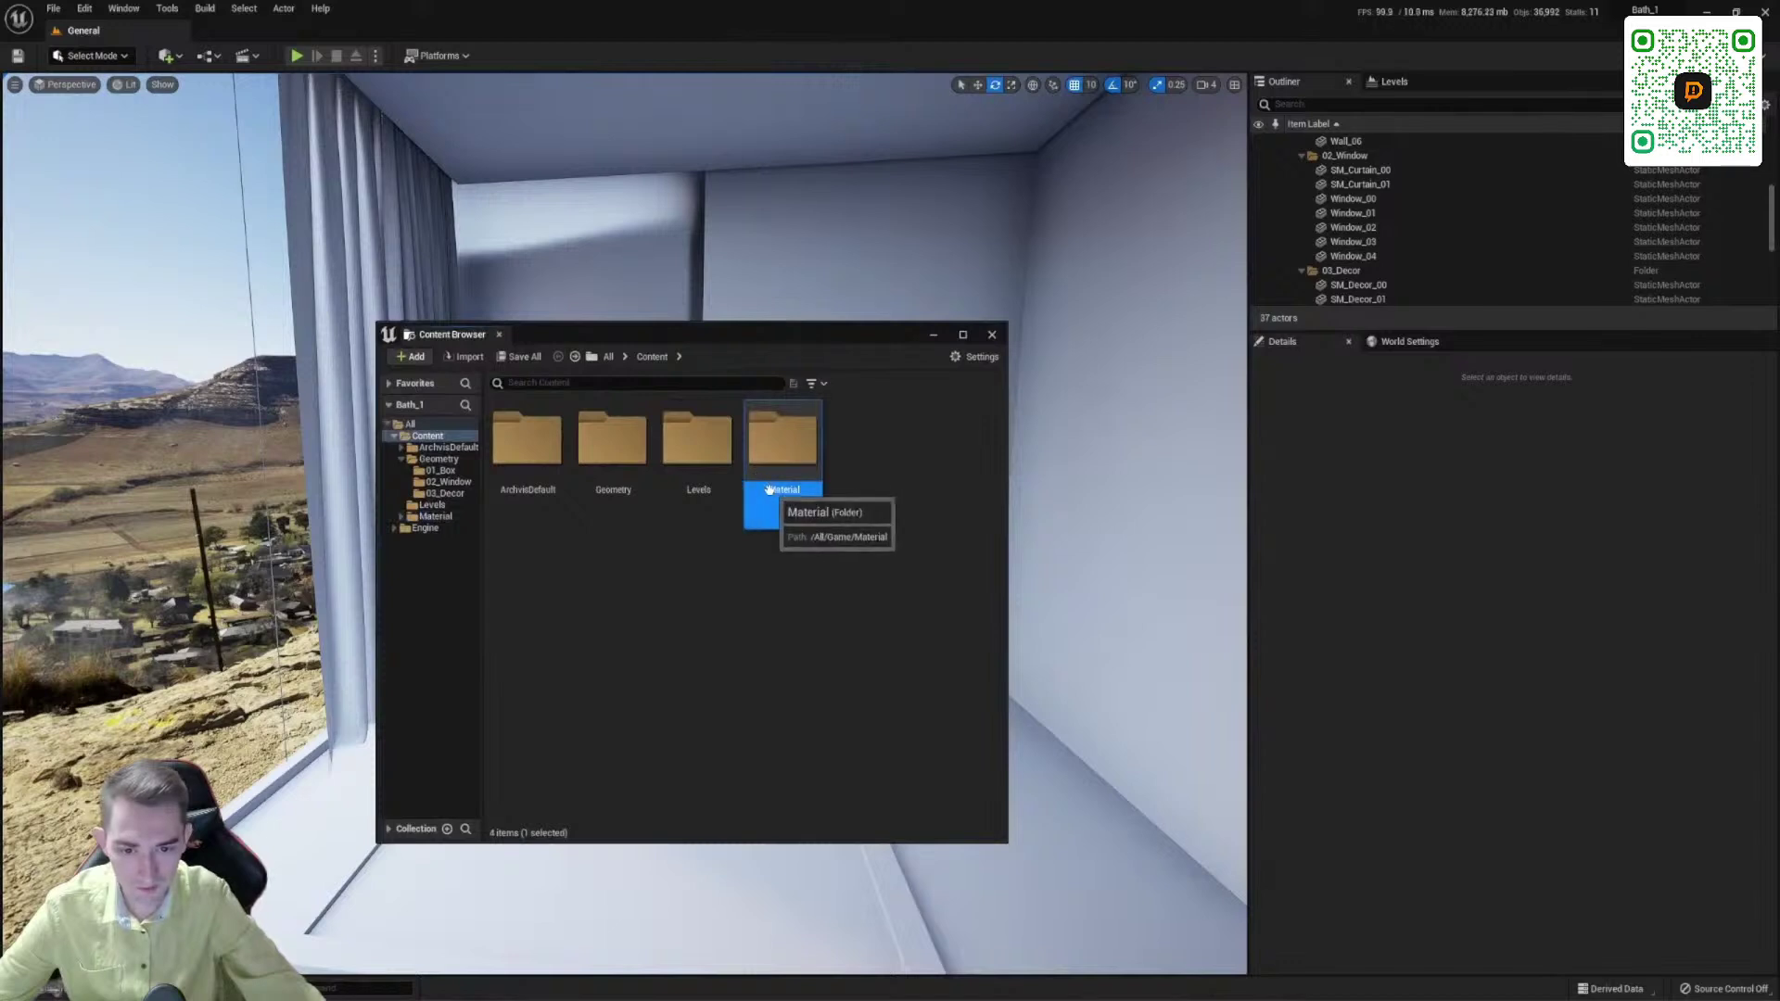
{"action": "double_click", "coordinate": [772, 513]}
Step: Create a new material named M_GRMAT in the Material folder and open it in the Material Editor
{"action": "right_click", "coordinate": [665, 590]}
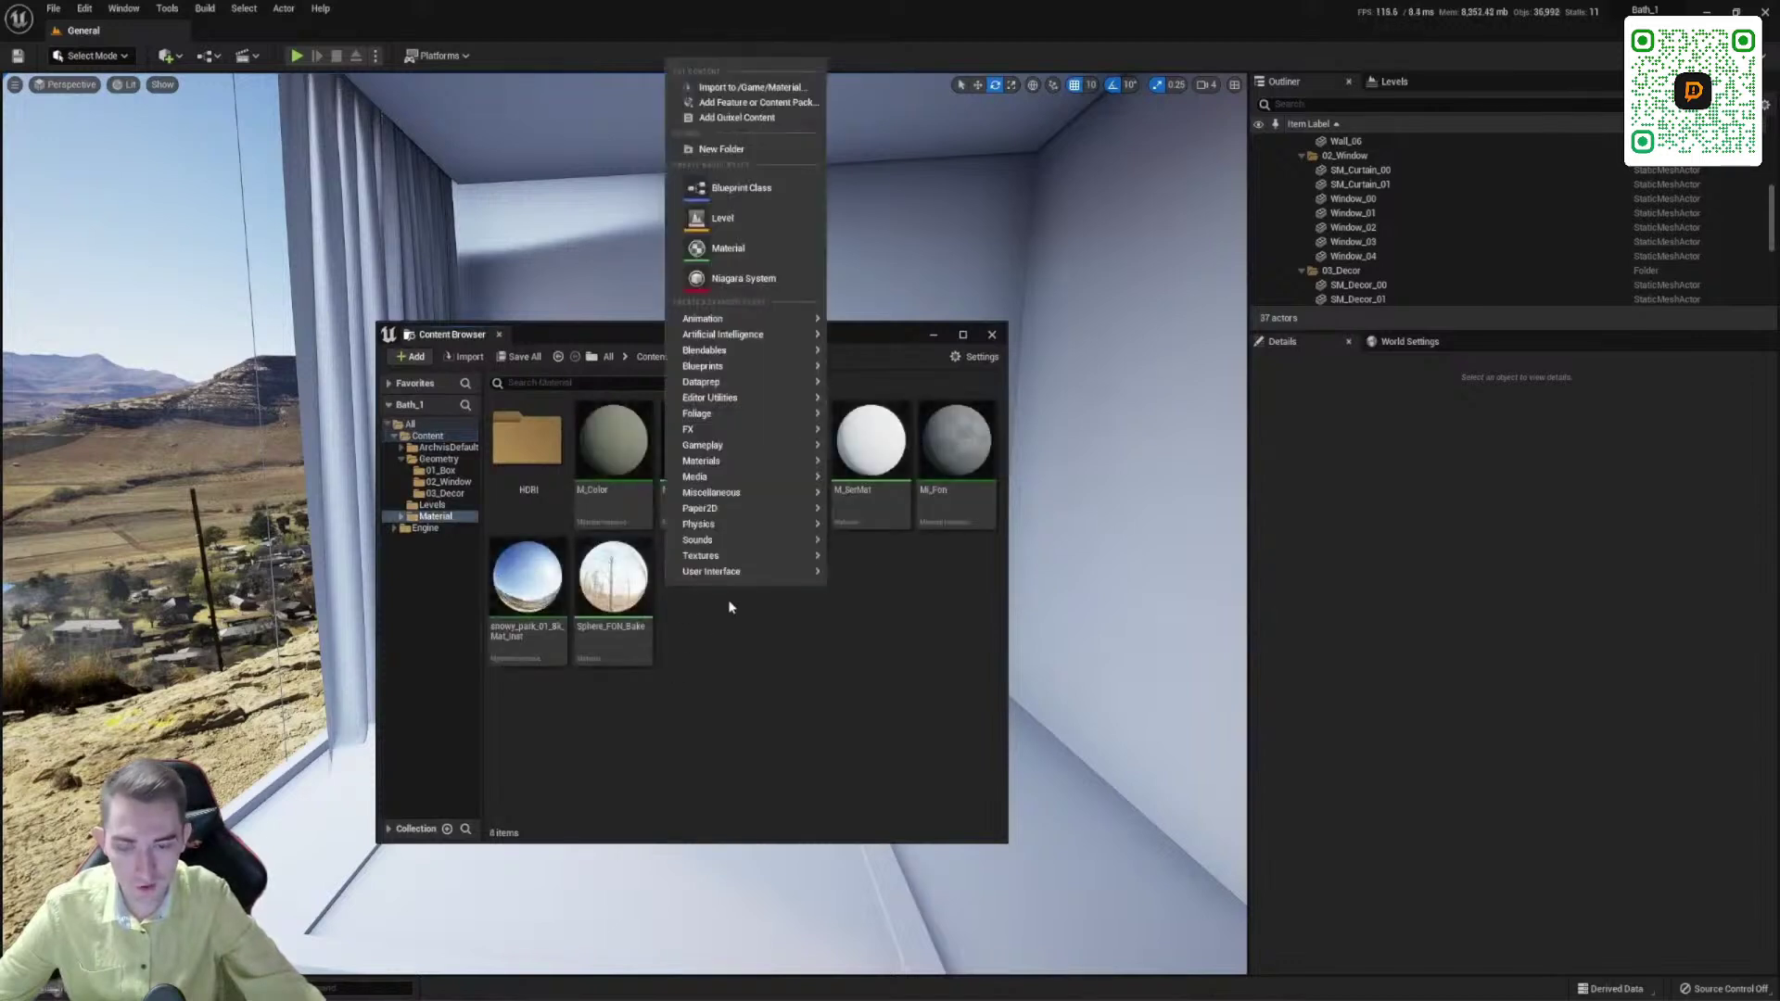
{"action": "left_click", "coordinate": [728, 249]}
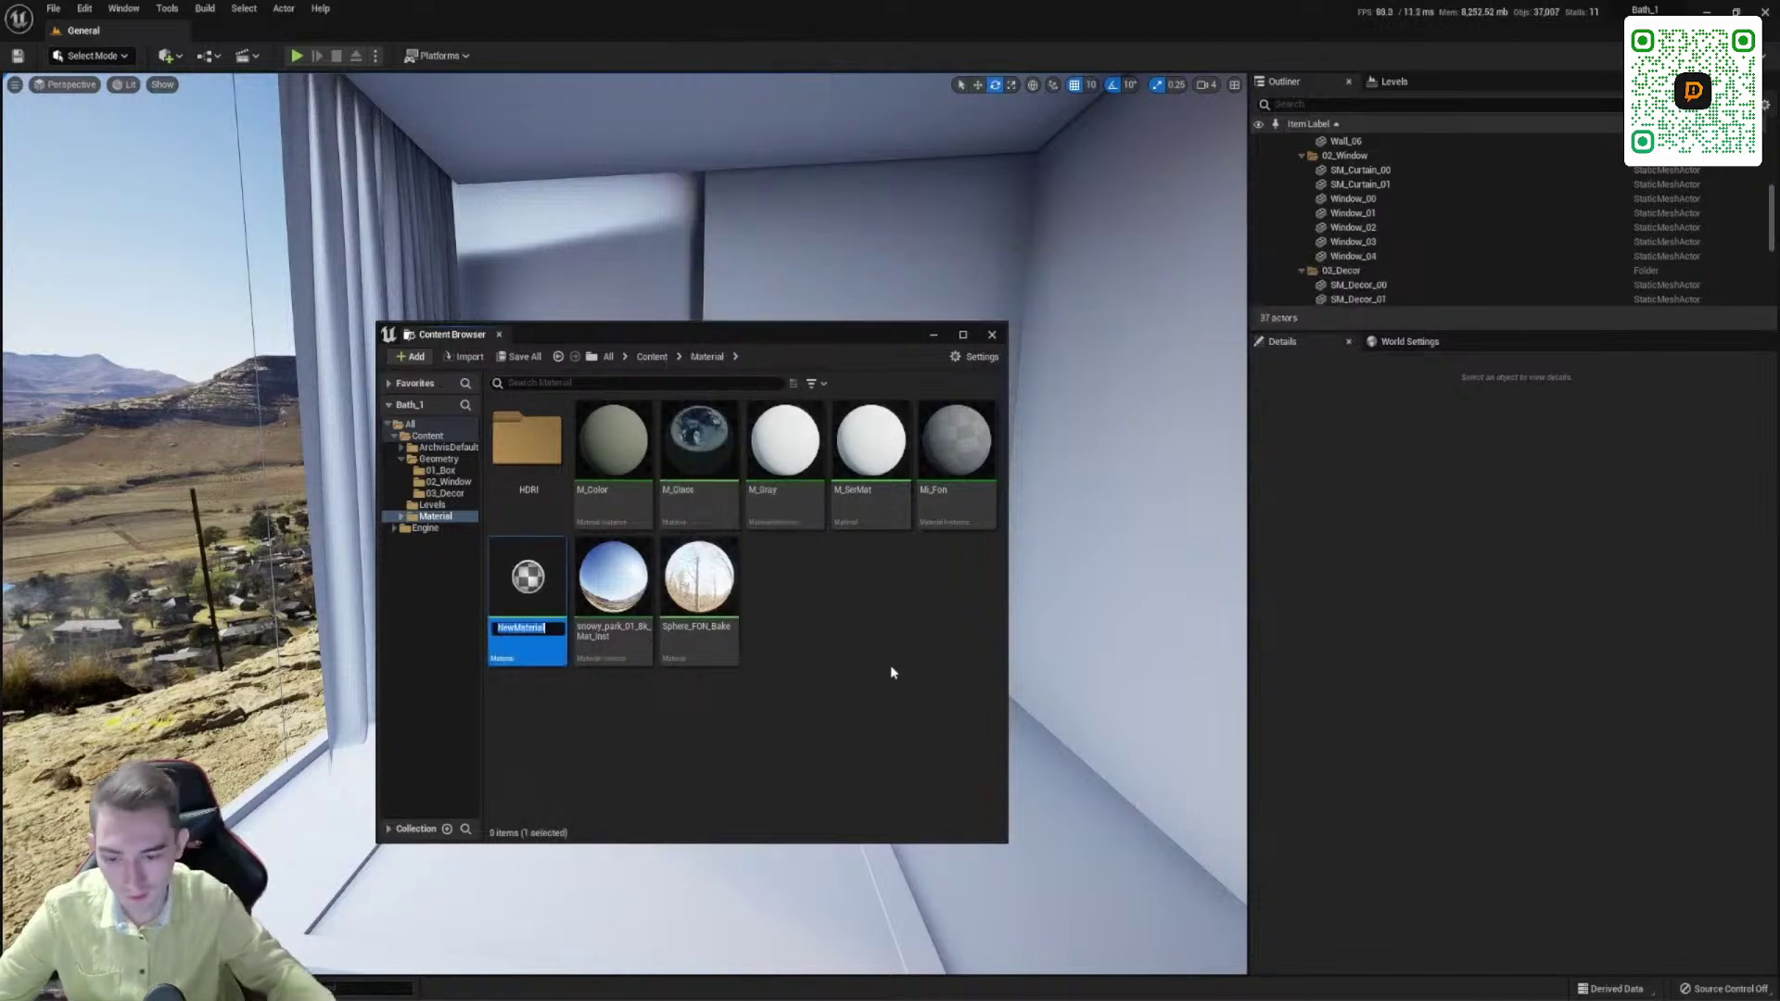
{"action": "key", "text": "Return"}
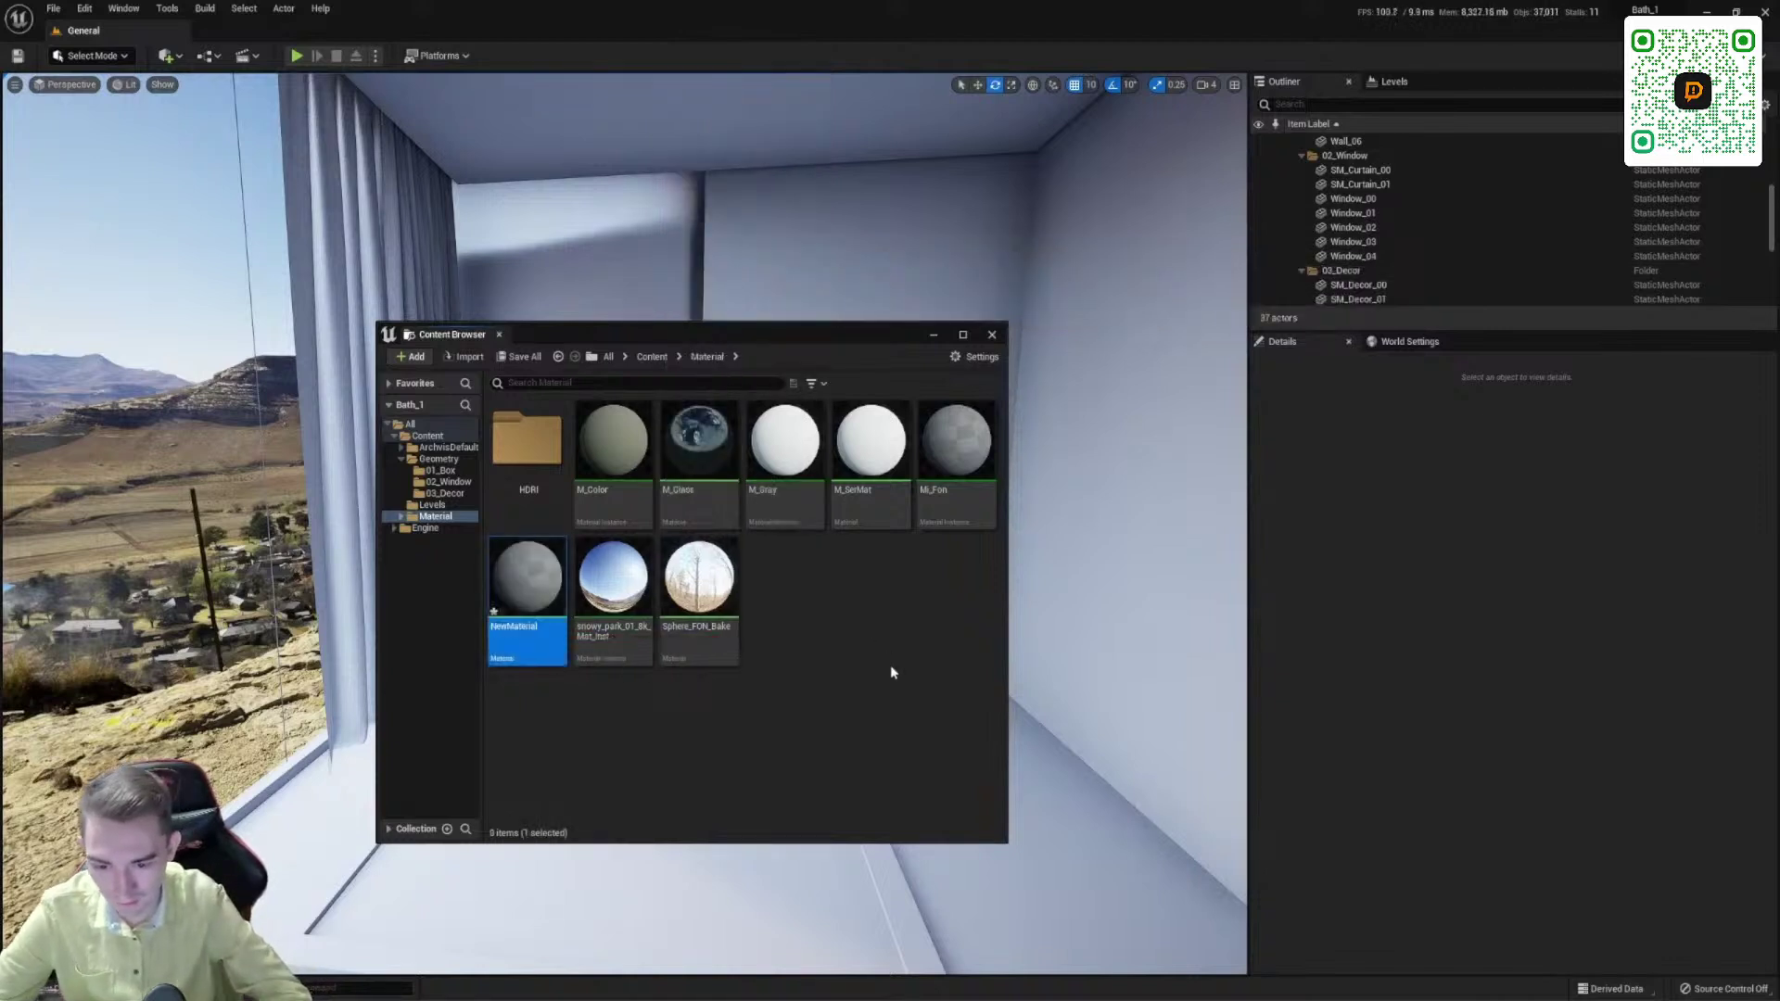
{"action": "left_click", "coordinate": [521, 629]}
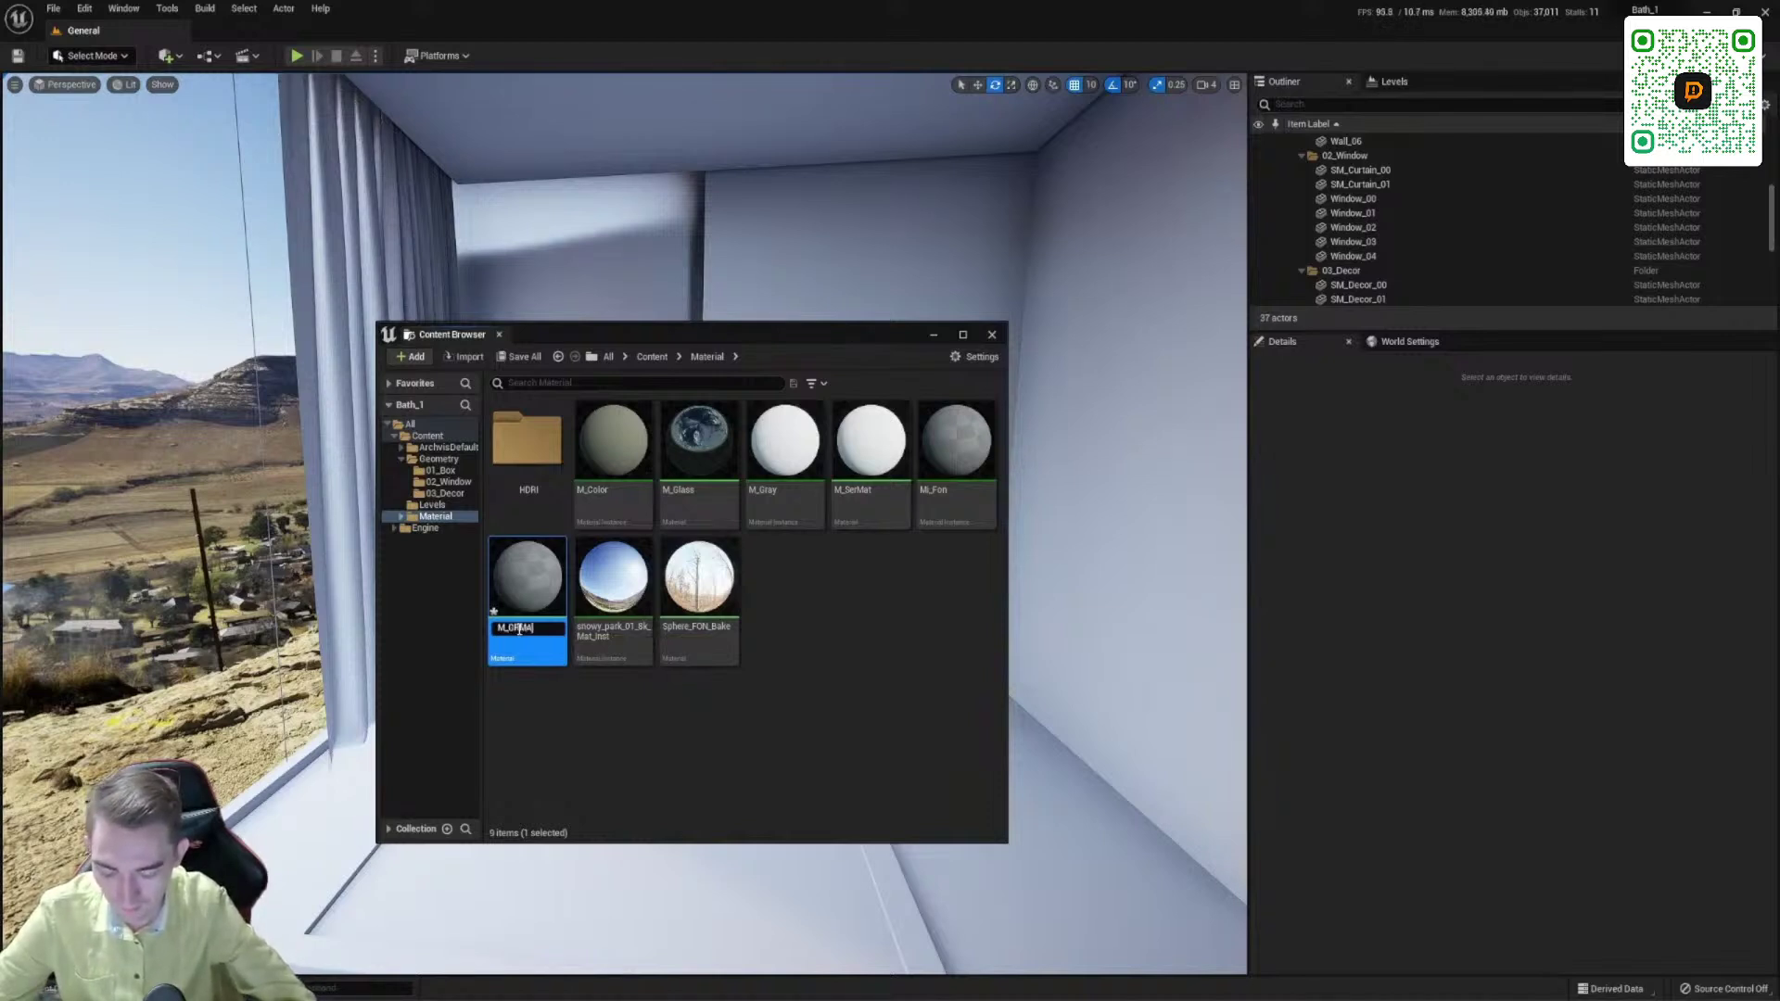
{"action": "key", "text": "Return"}
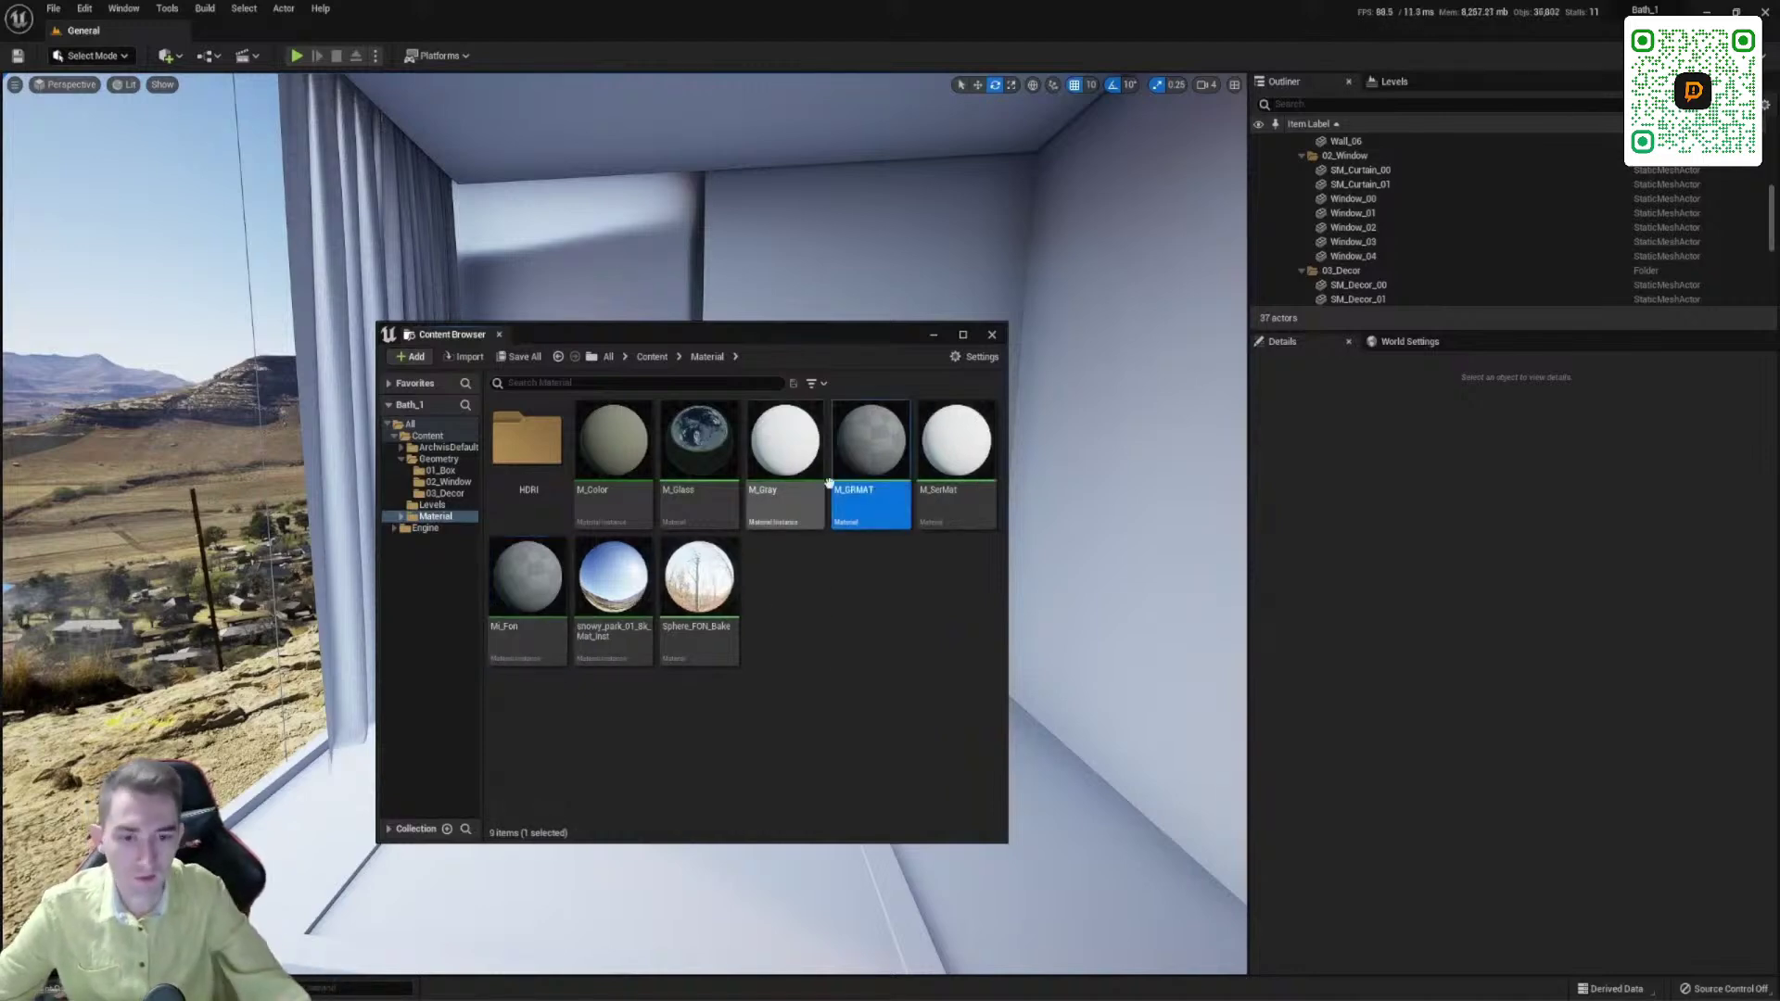
{"action": "double_click", "coordinate": [870, 443]}
{"action": "left_click_drag", "start_coordinate": [860, 833], "coordinate": [1096, 177]}
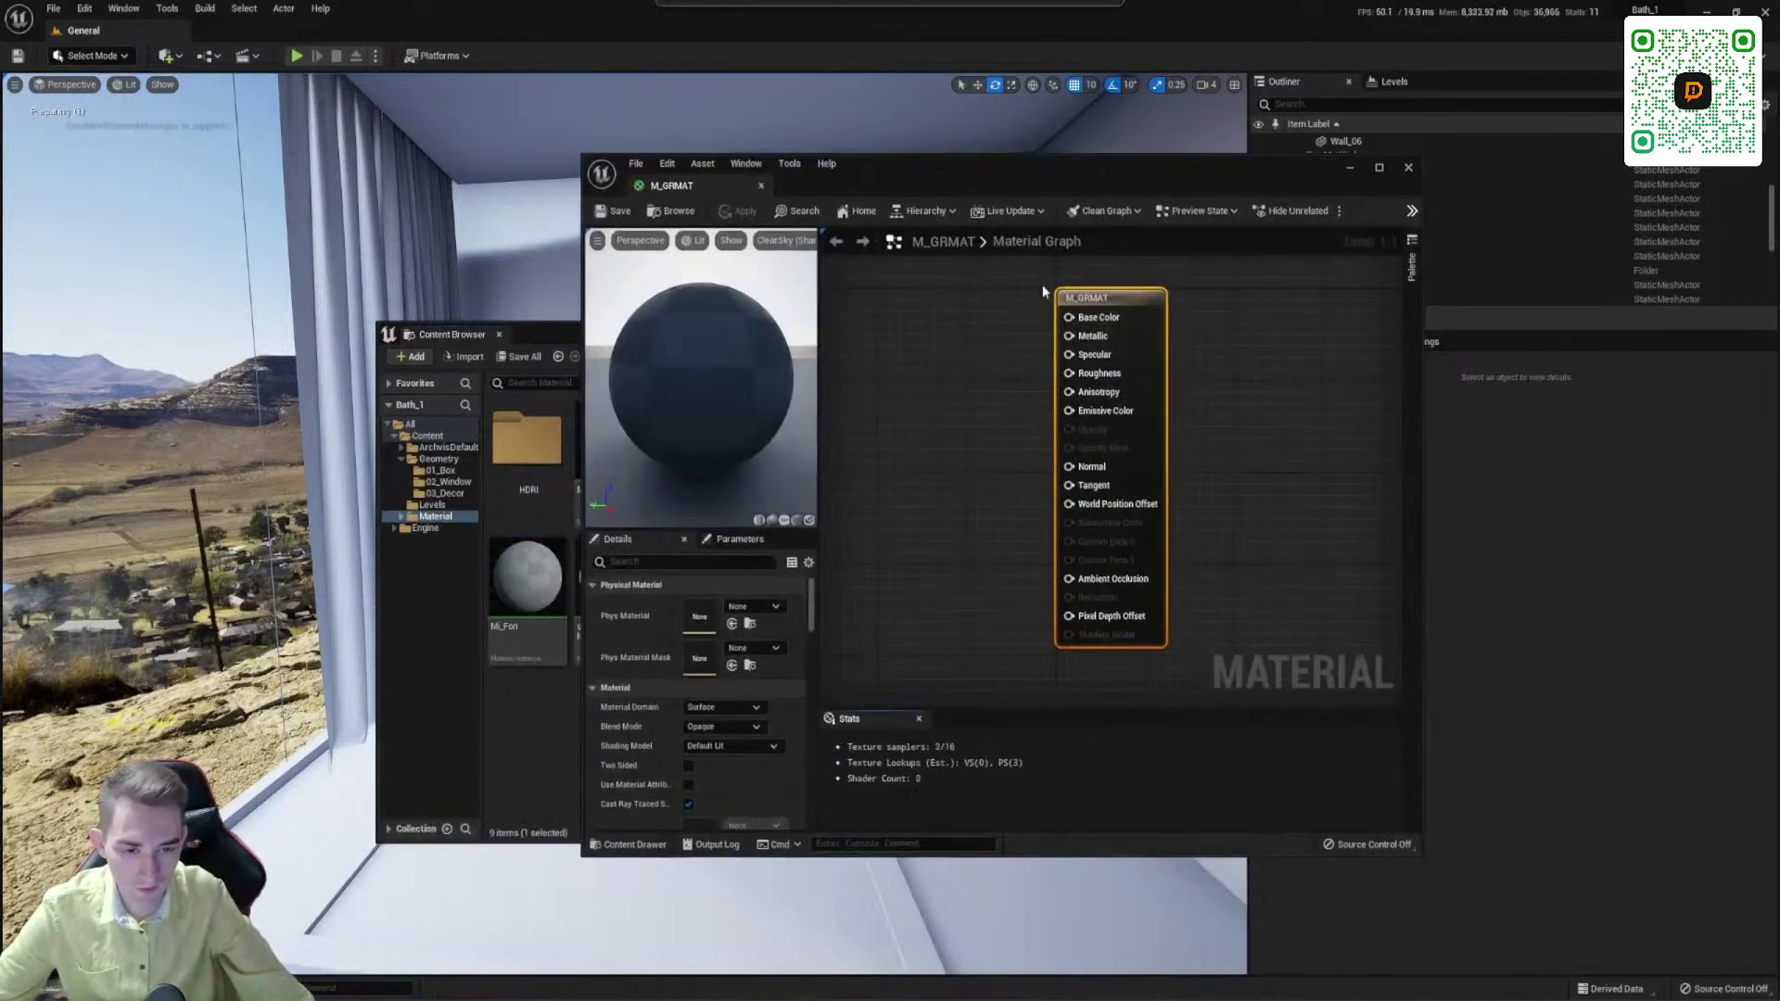
Step: Add a three-component constant colour node to the M_GRMAT graph, connect it to Base Color and place it beside the material node
{"action": "right_click_drag", "start_coordinate": [1099, 458], "coordinate": [1124, 365]}
{"action": "right_click_drag", "start_coordinate": [1153, 425], "coordinate": [1118, 445]}
{"action": "scroll", "coordinate": [1198, 438], "scroll_direction": "up", "scroll_amount": 1}
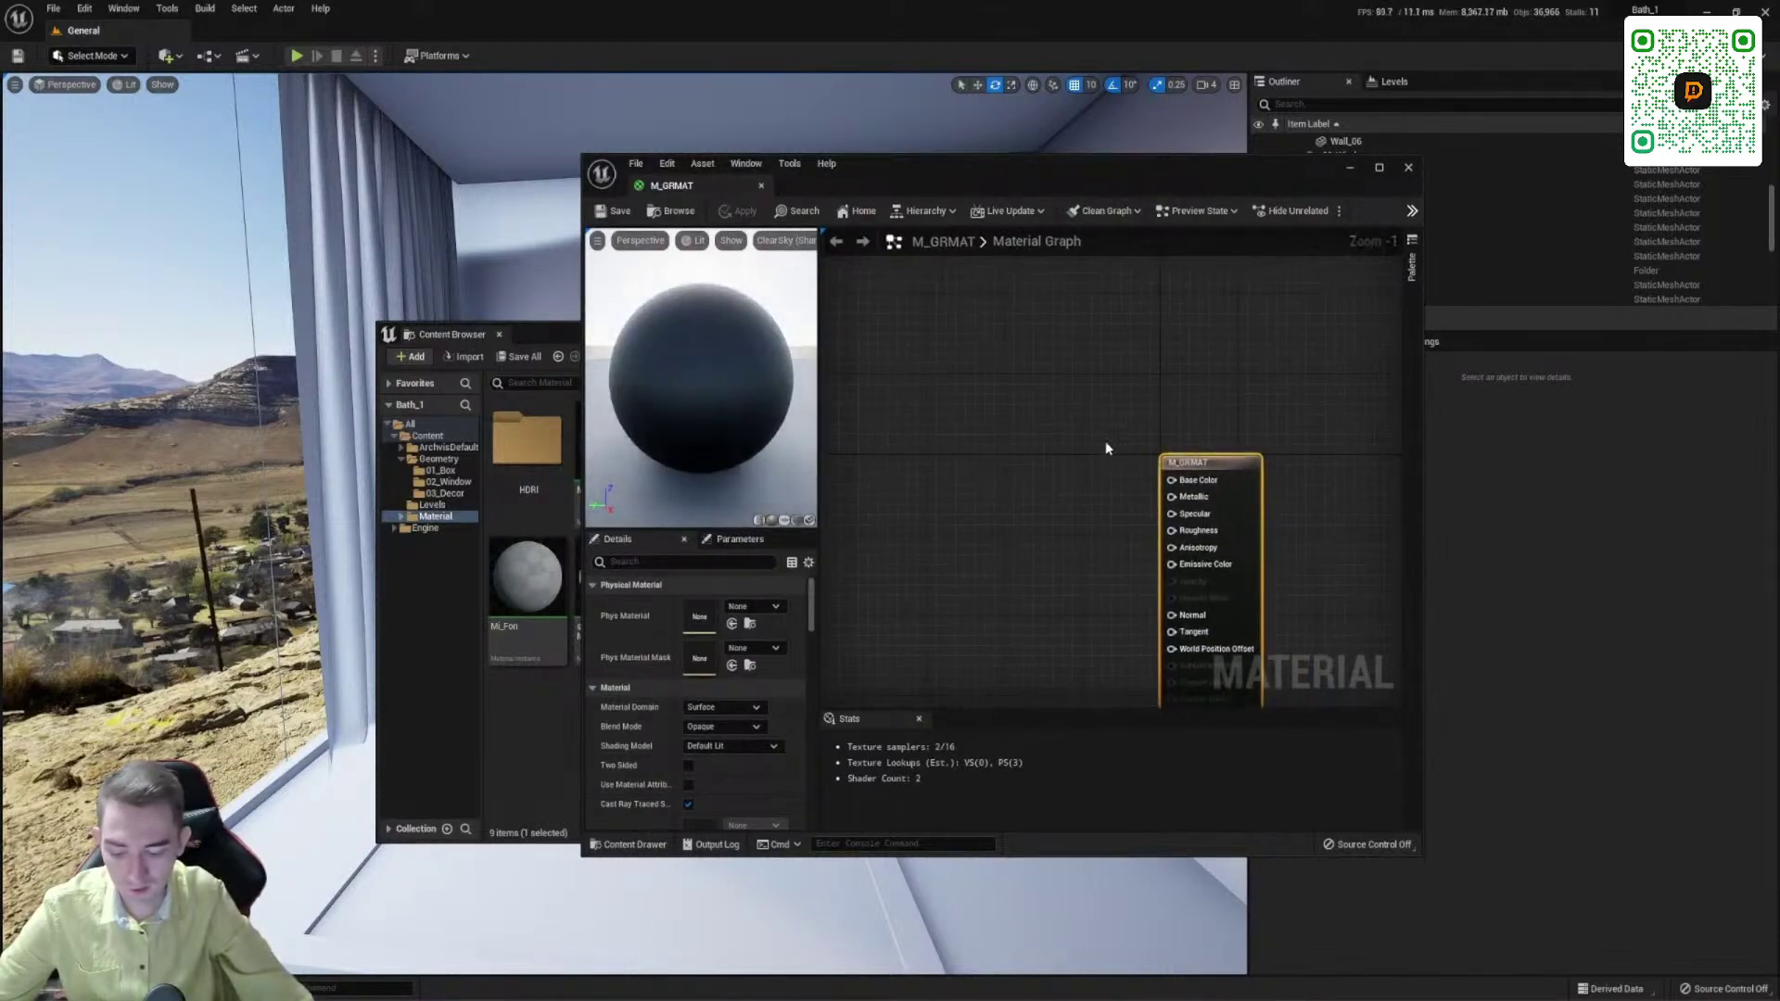
{"action": "left_click", "coordinate": [954, 364]}
{"action": "scroll", "coordinate": [953, 364], "scroll_direction": "up", "scroll_amount": 1}
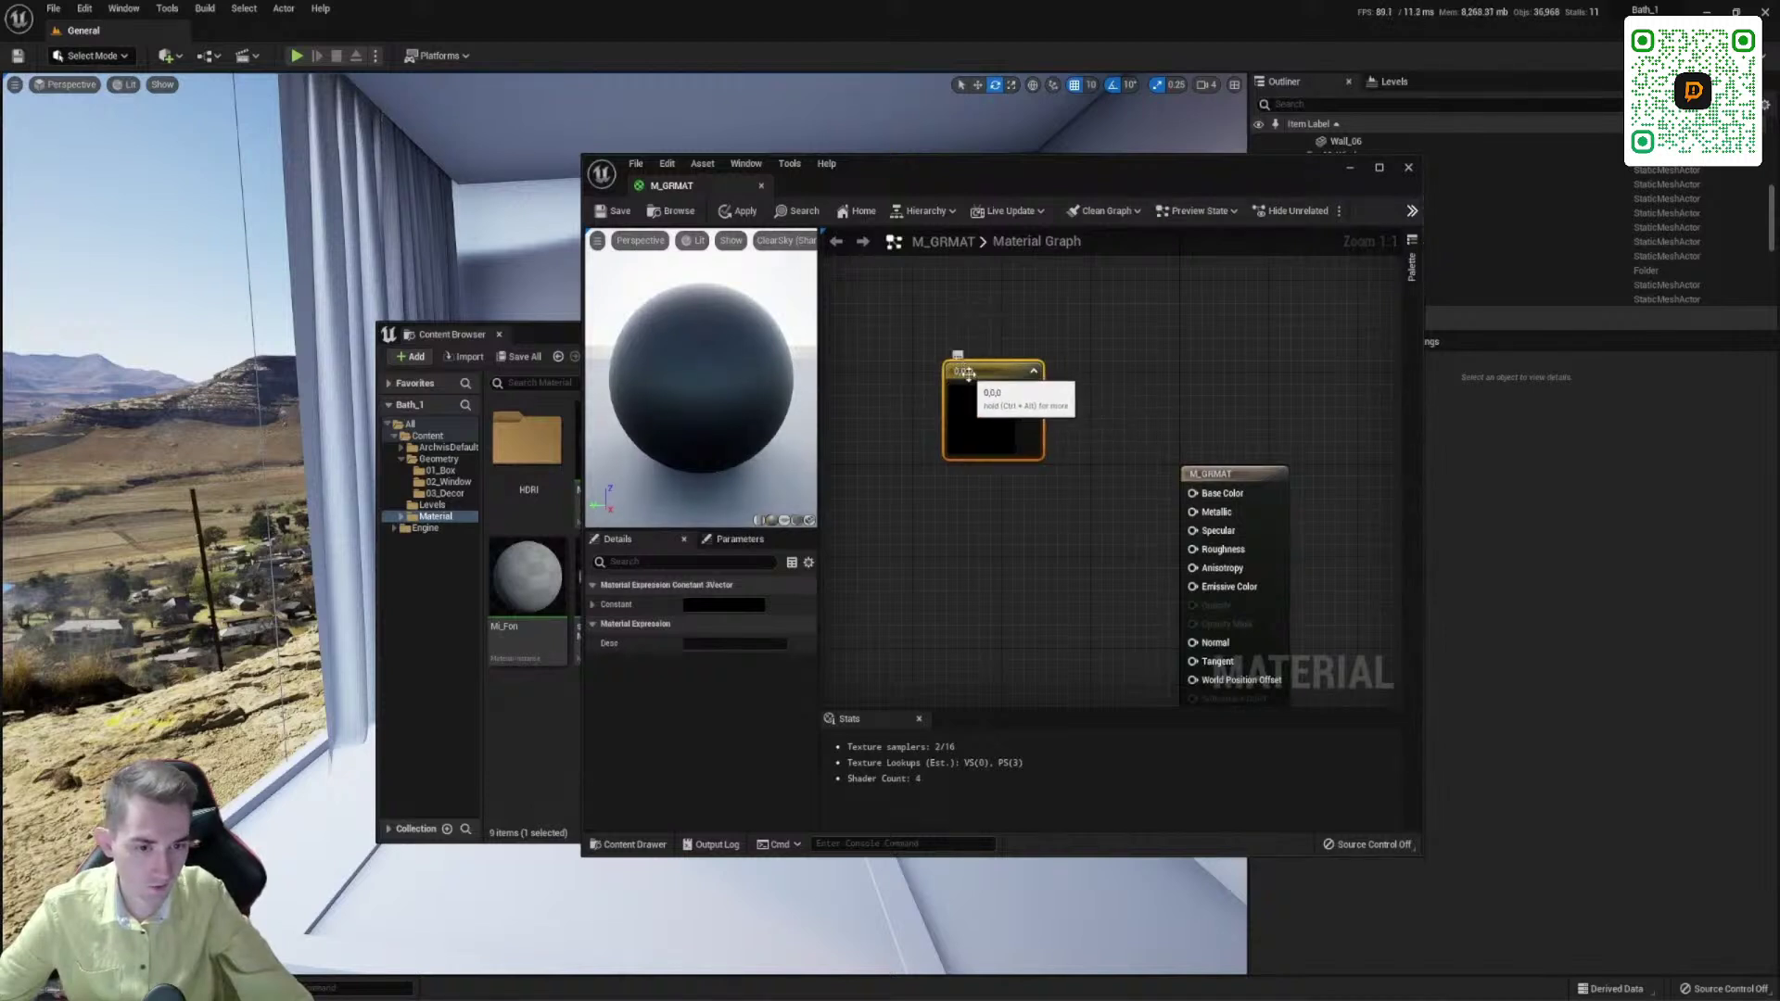
{"action": "left_click_drag", "start_coordinate": [946, 401], "coordinate": [881, 377]}
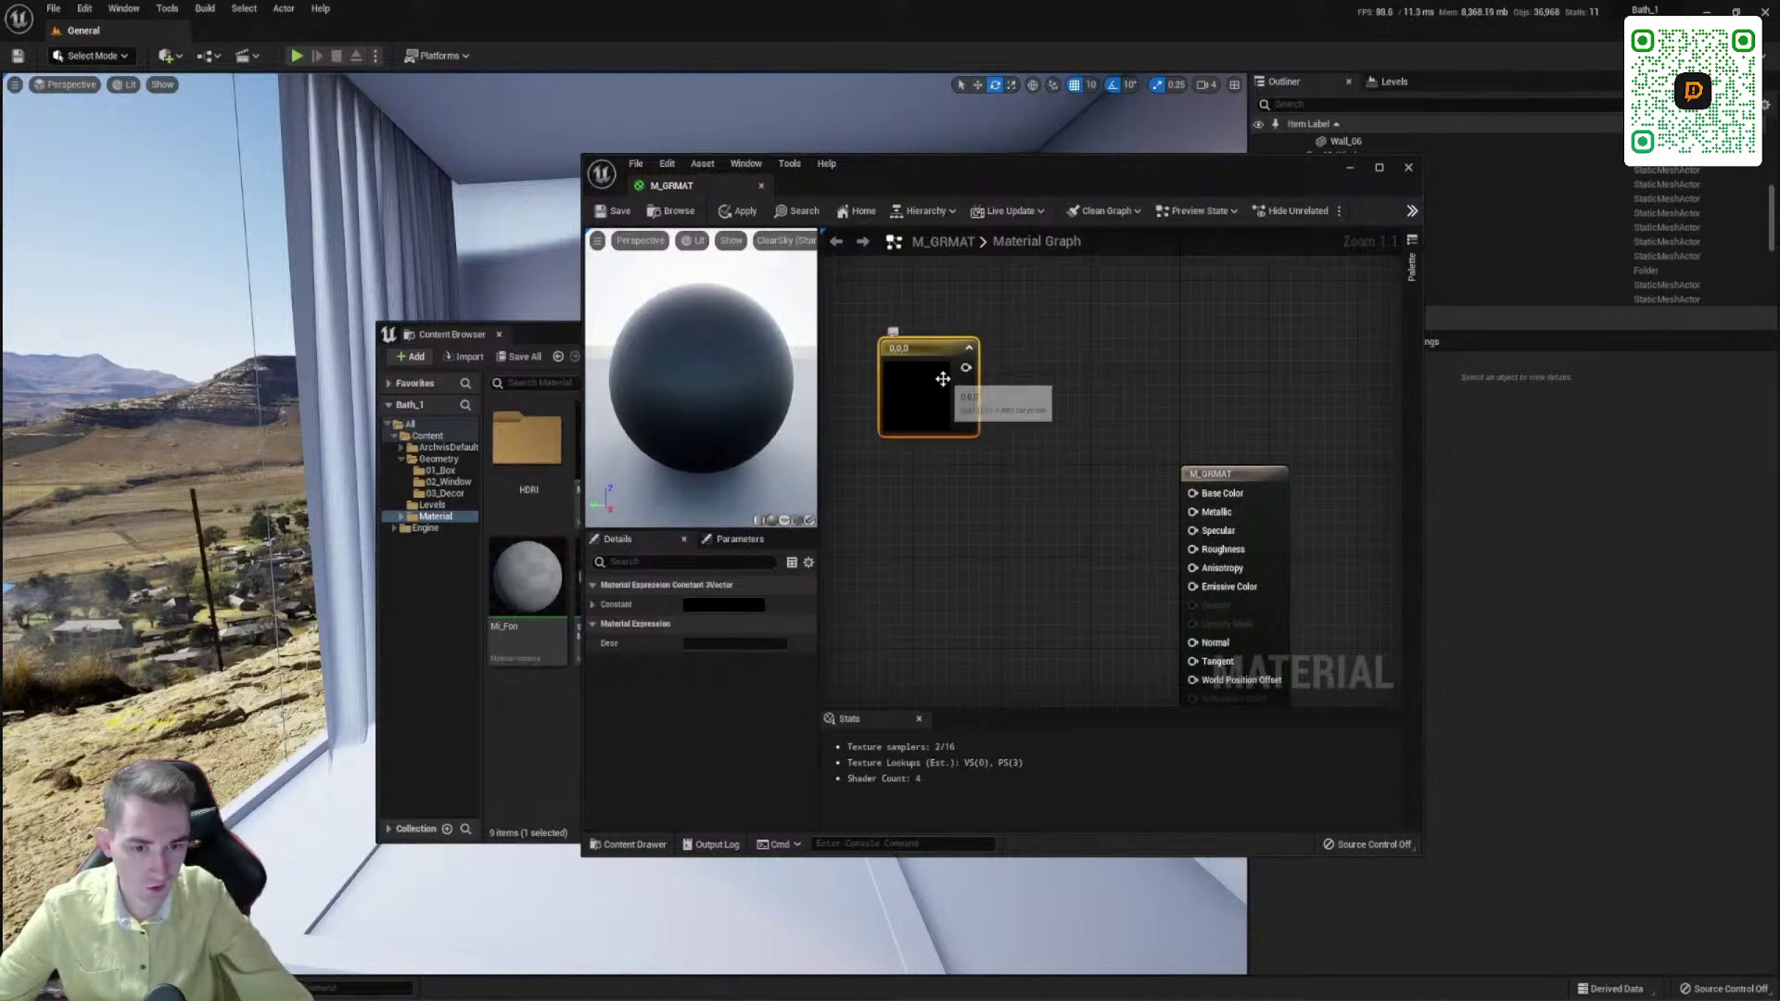
{"action": "left_click_drag", "start_coordinate": [965, 367], "coordinate": [1193, 493]}
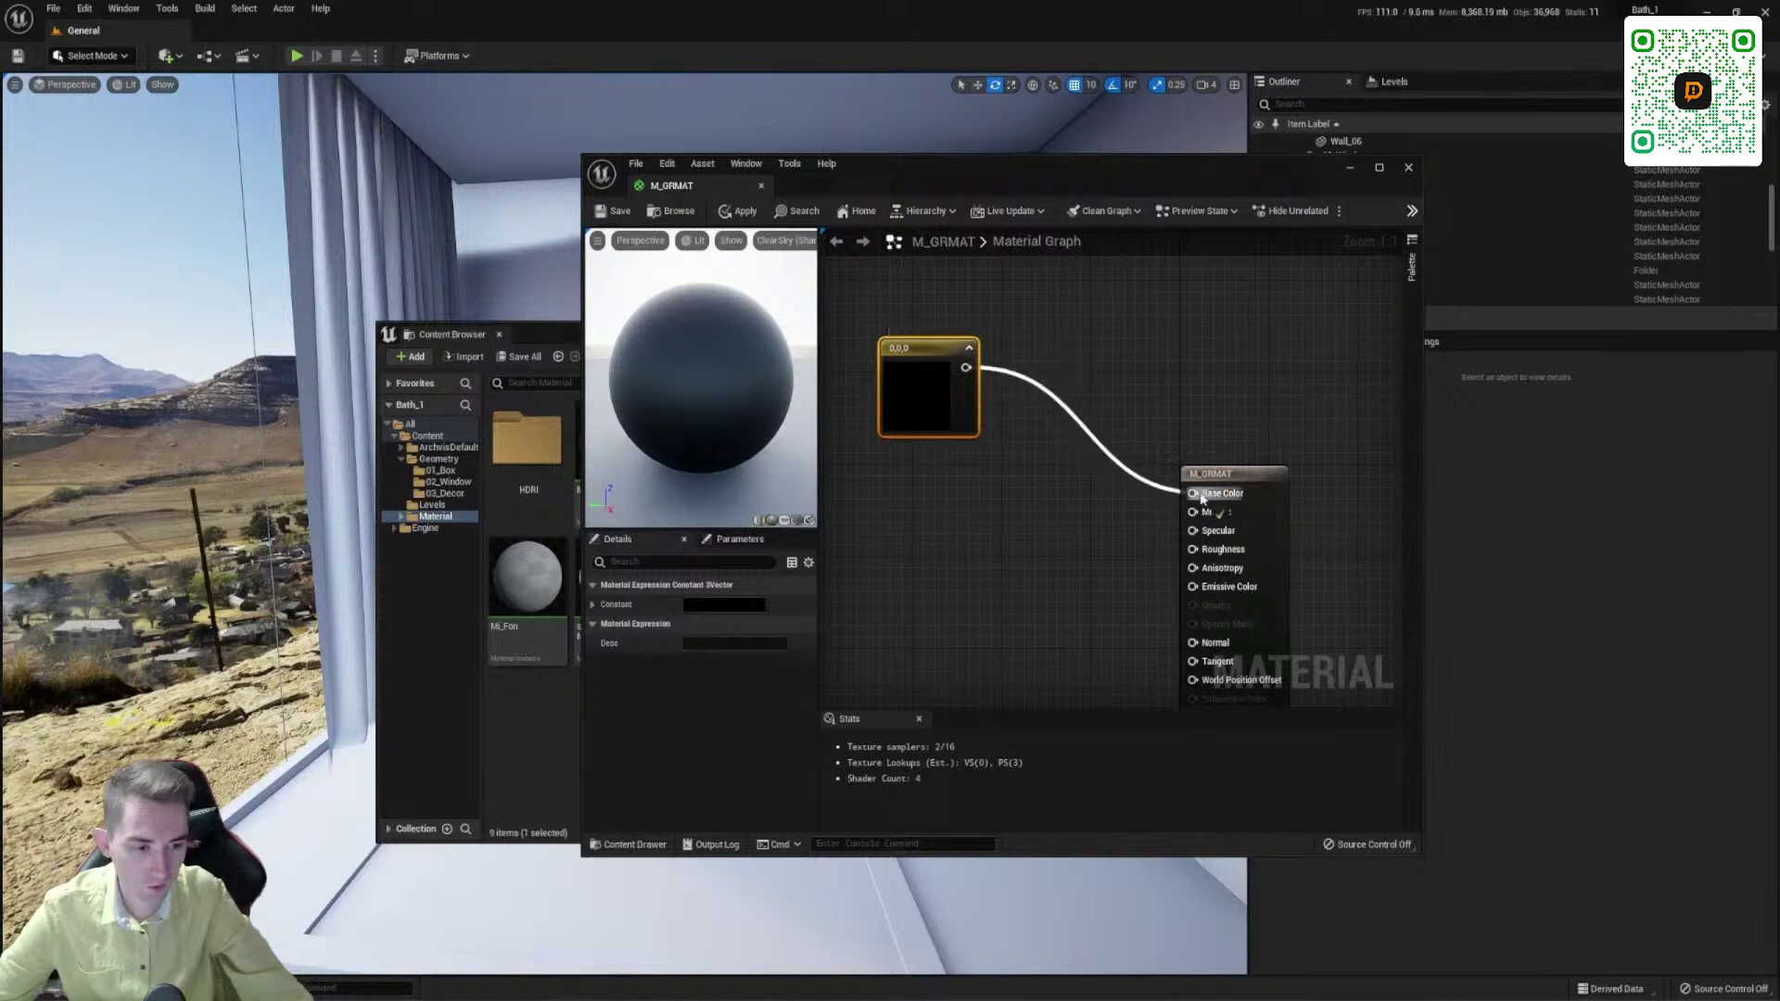
{"action": "left_click_drag", "start_coordinate": [944, 360], "coordinate": [1034, 441]}
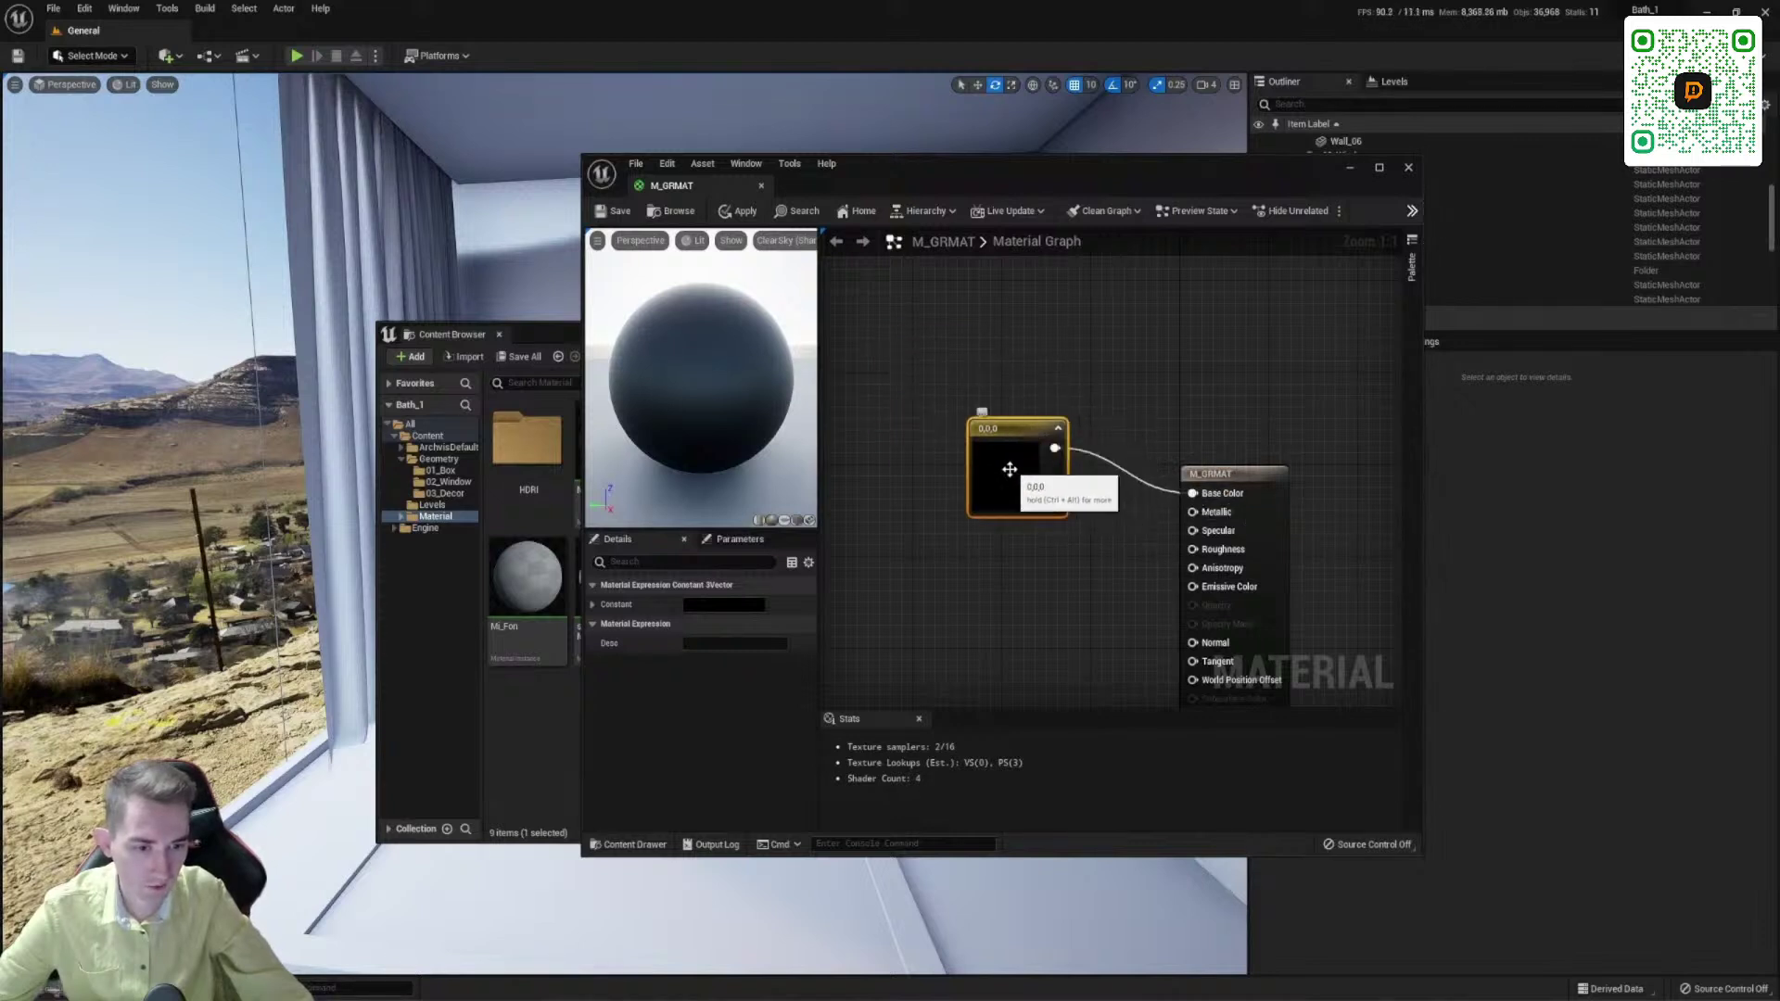
Step: Set the constant colour node's brightness value V to 0.7 for a light grey base colour
{"action": "double_click", "coordinate": [1012, 472]}
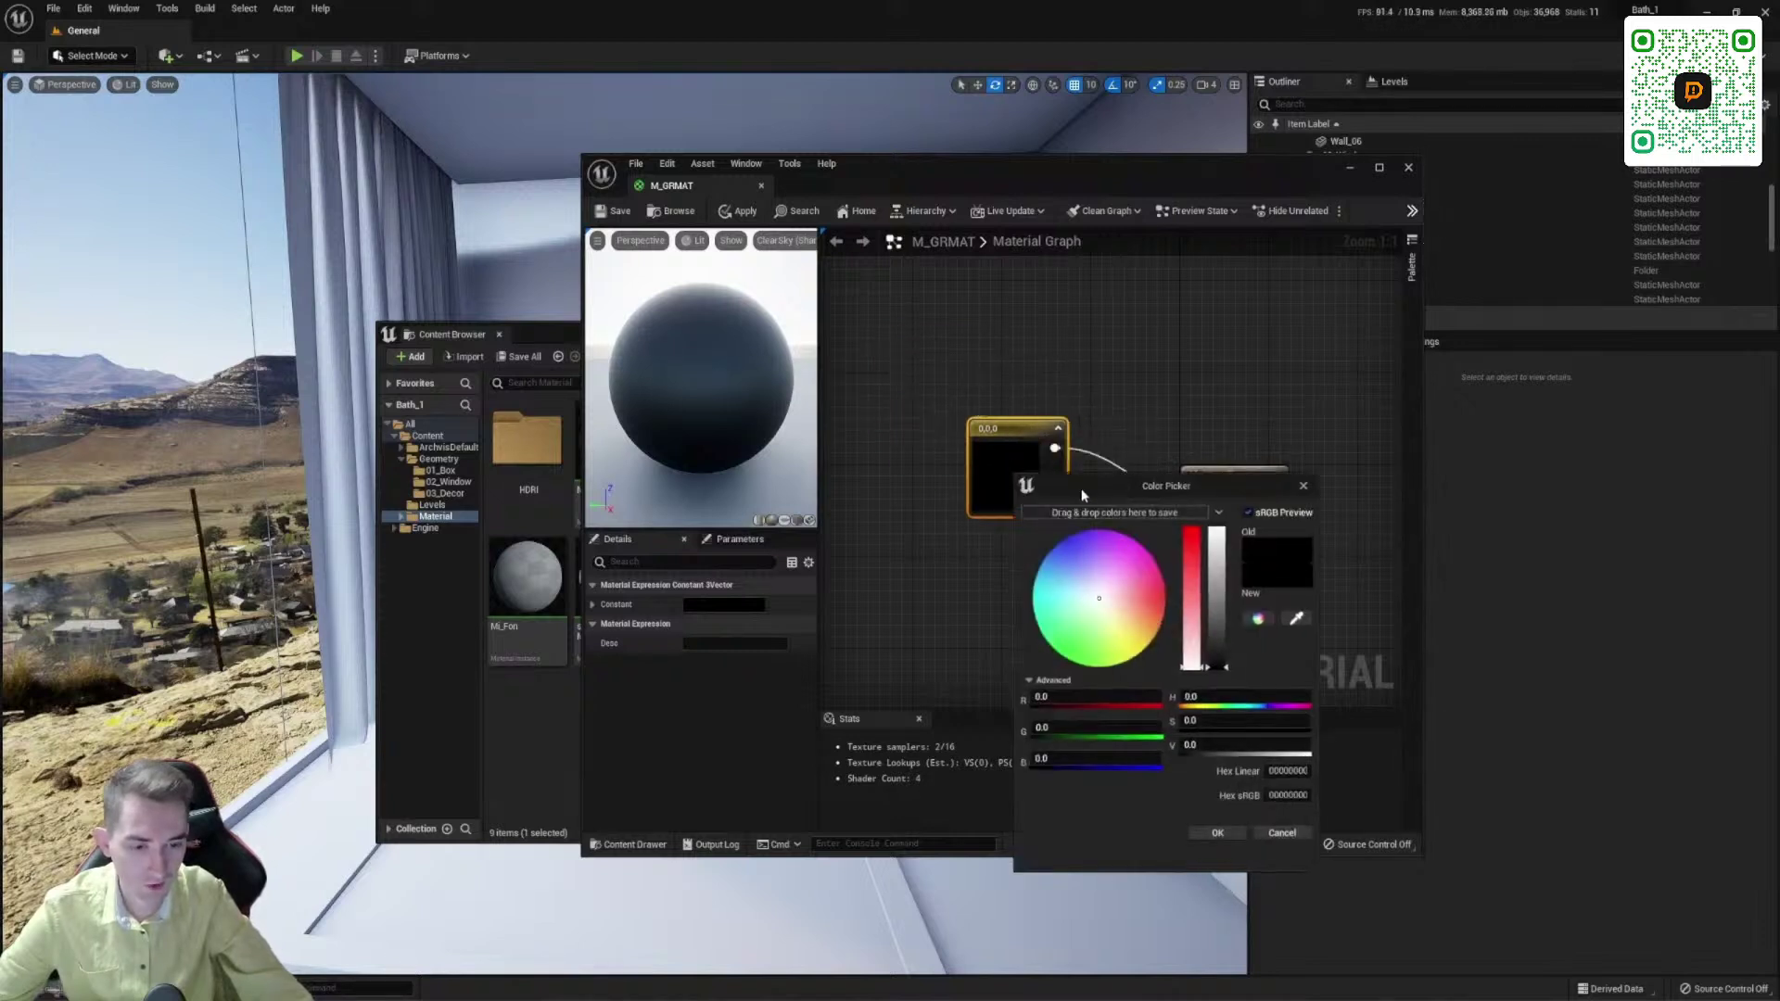
{"action": "left_click_drag", "start_coordinate": [1083, 495], "coordinate": [590, 268]}
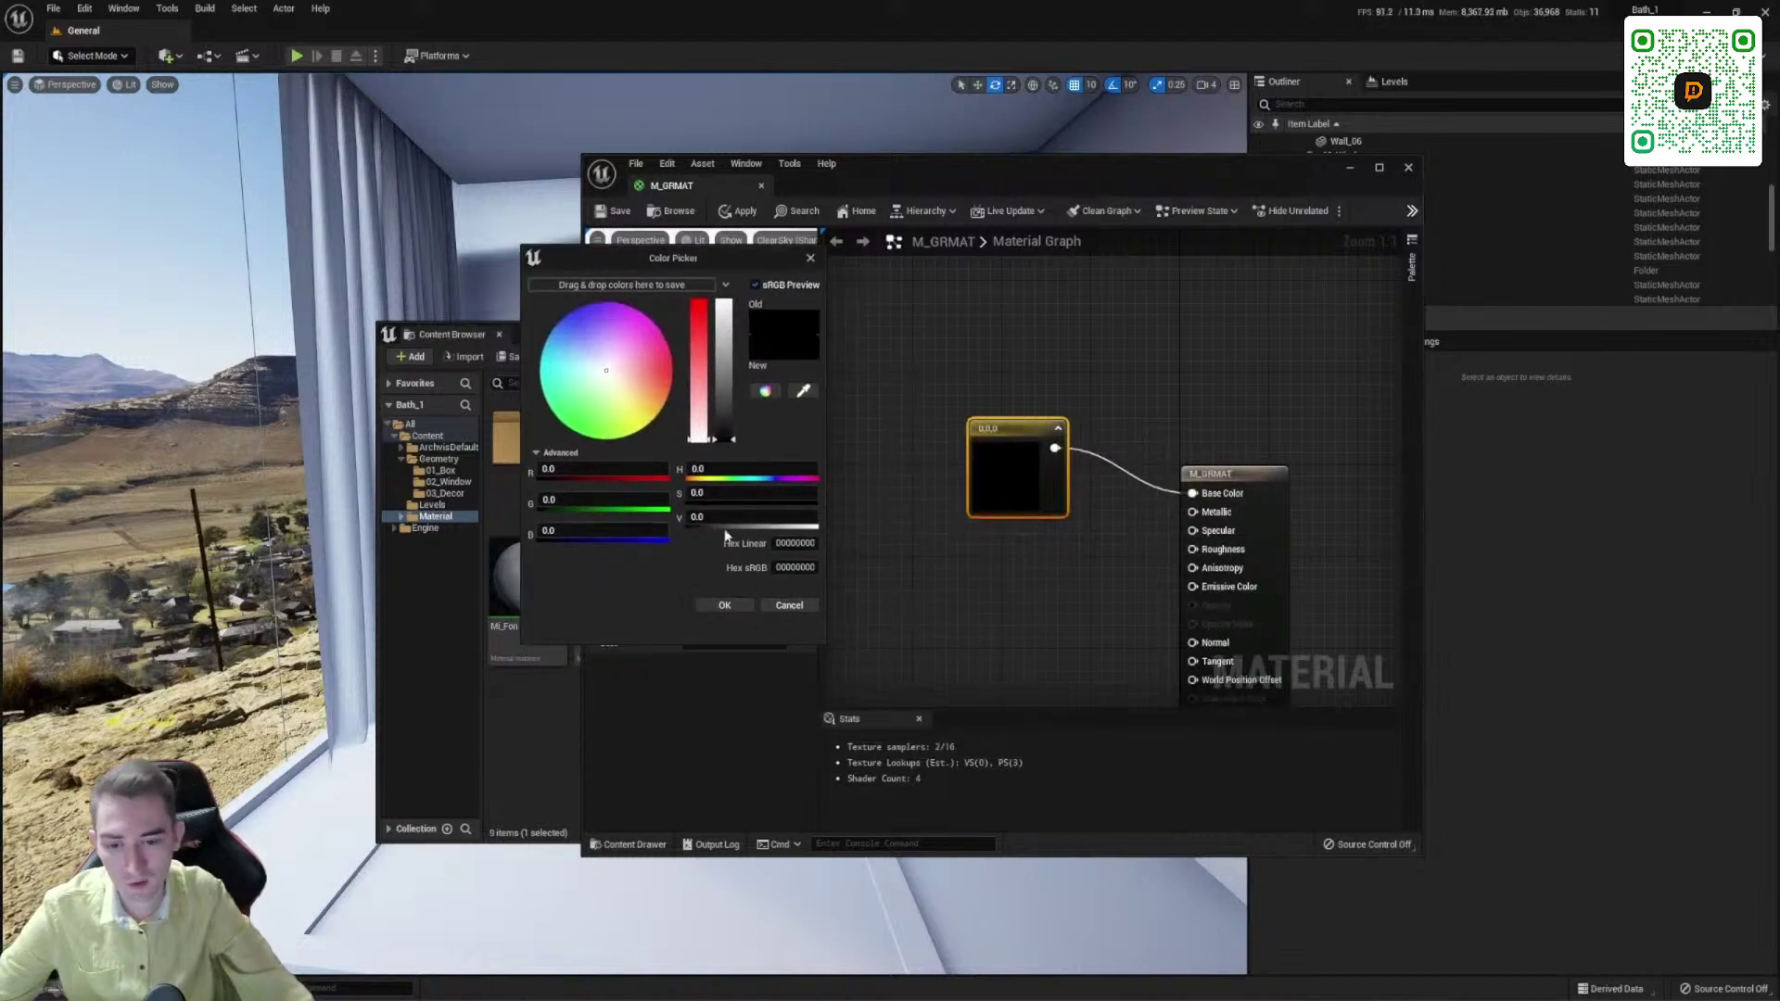
{"action": "type", "text": "0.7"}
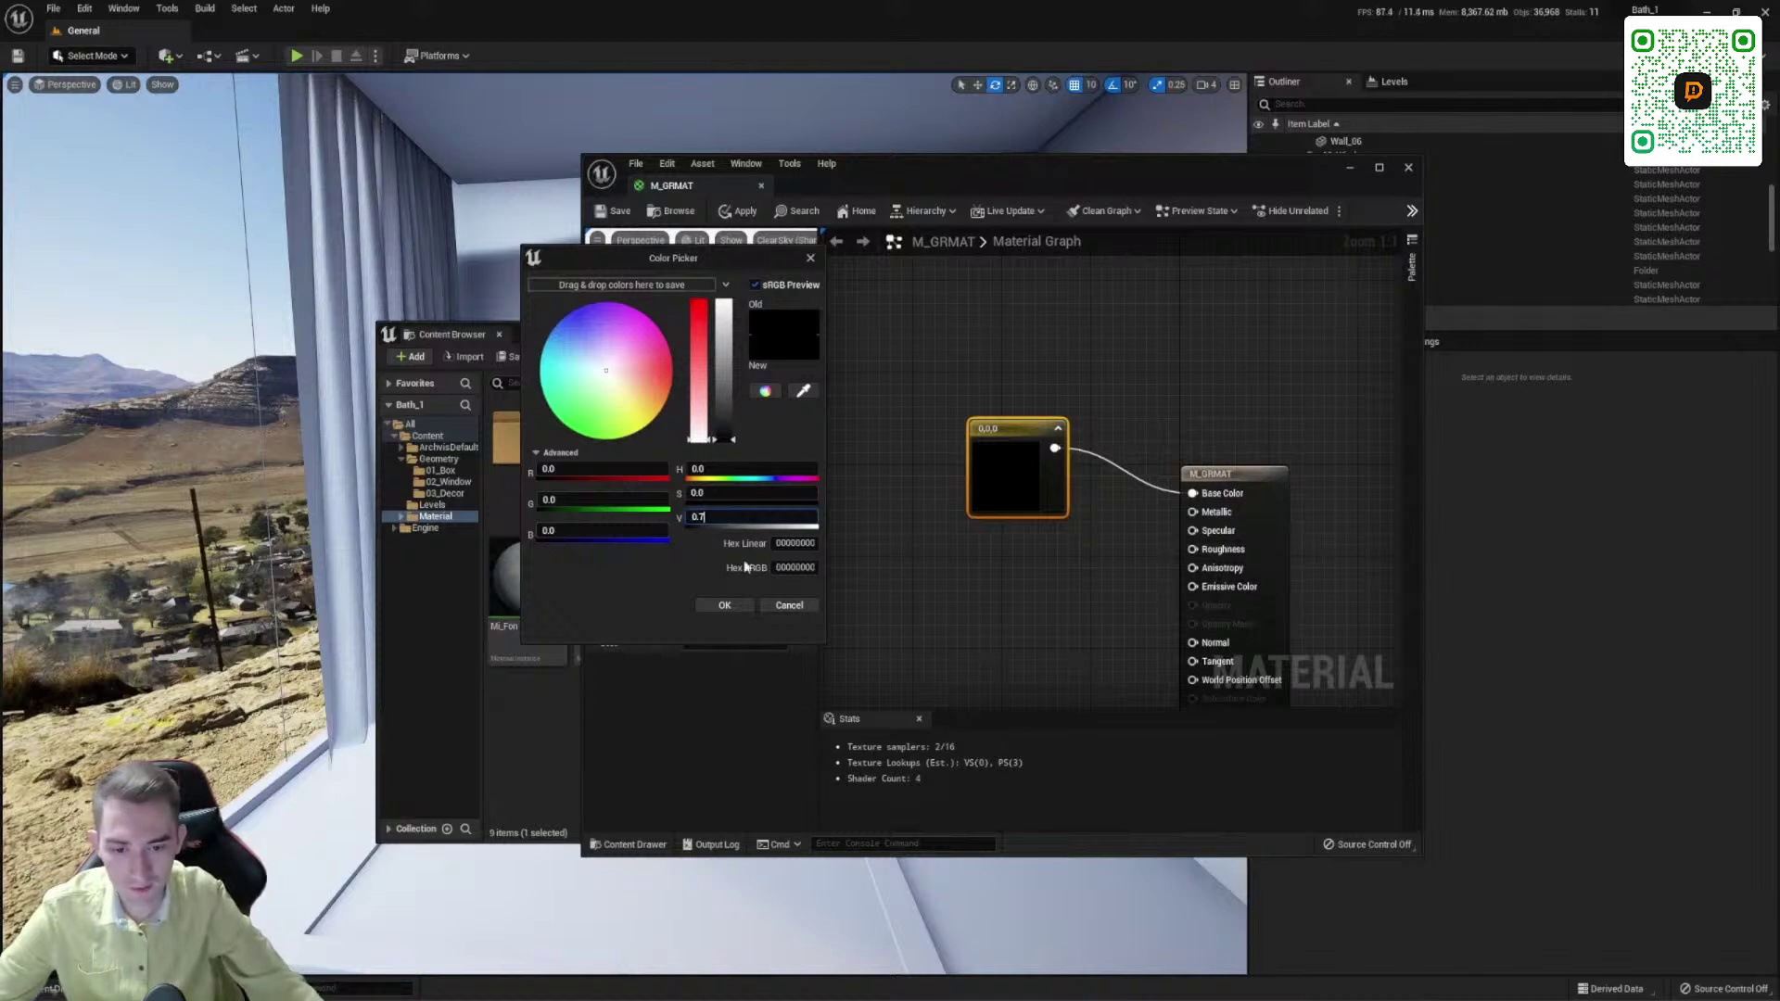
{"action": "left_click", "coordinate": [724, 604]}
{"action": "double_click", "coordinate": [1020, 491]}
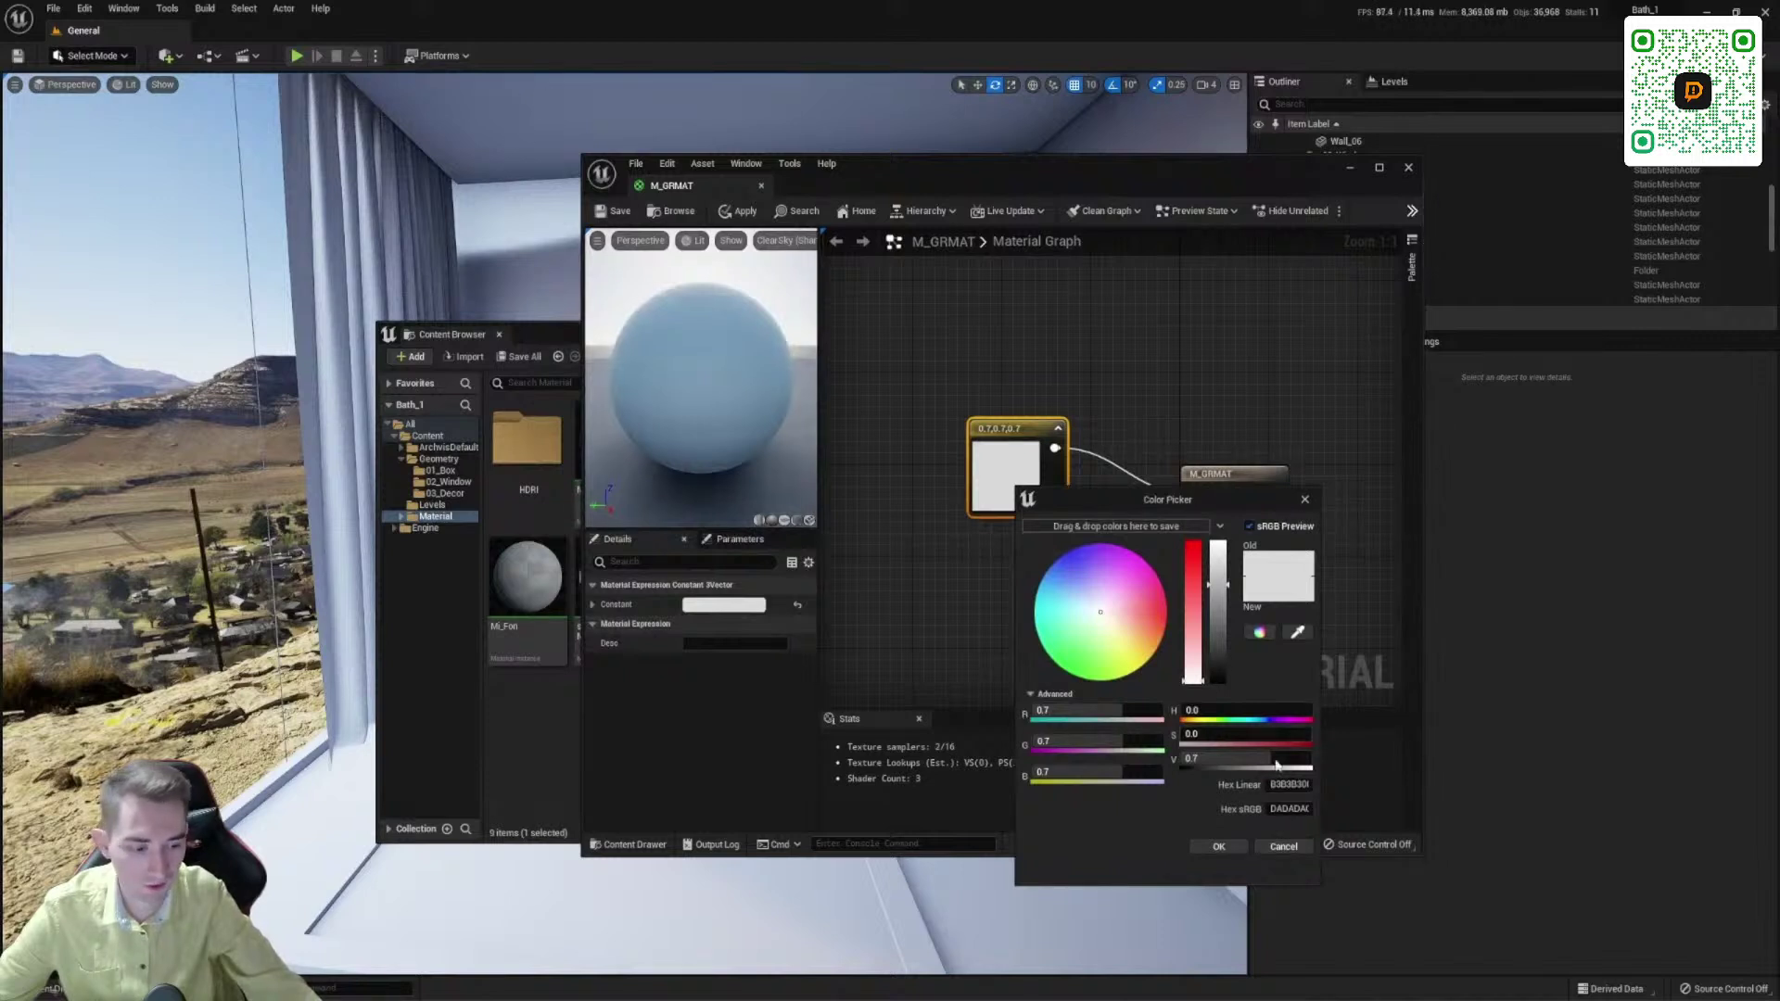
{"action": "left_click", "coordinate": [1220, 850]}
Step: Promote the Roughness input to a parameter named gLOSS and place its node below the colour node
{"action": "right_click_drag", "start_coordinate": [1167, 565], "coordinate": [1117, 482]}
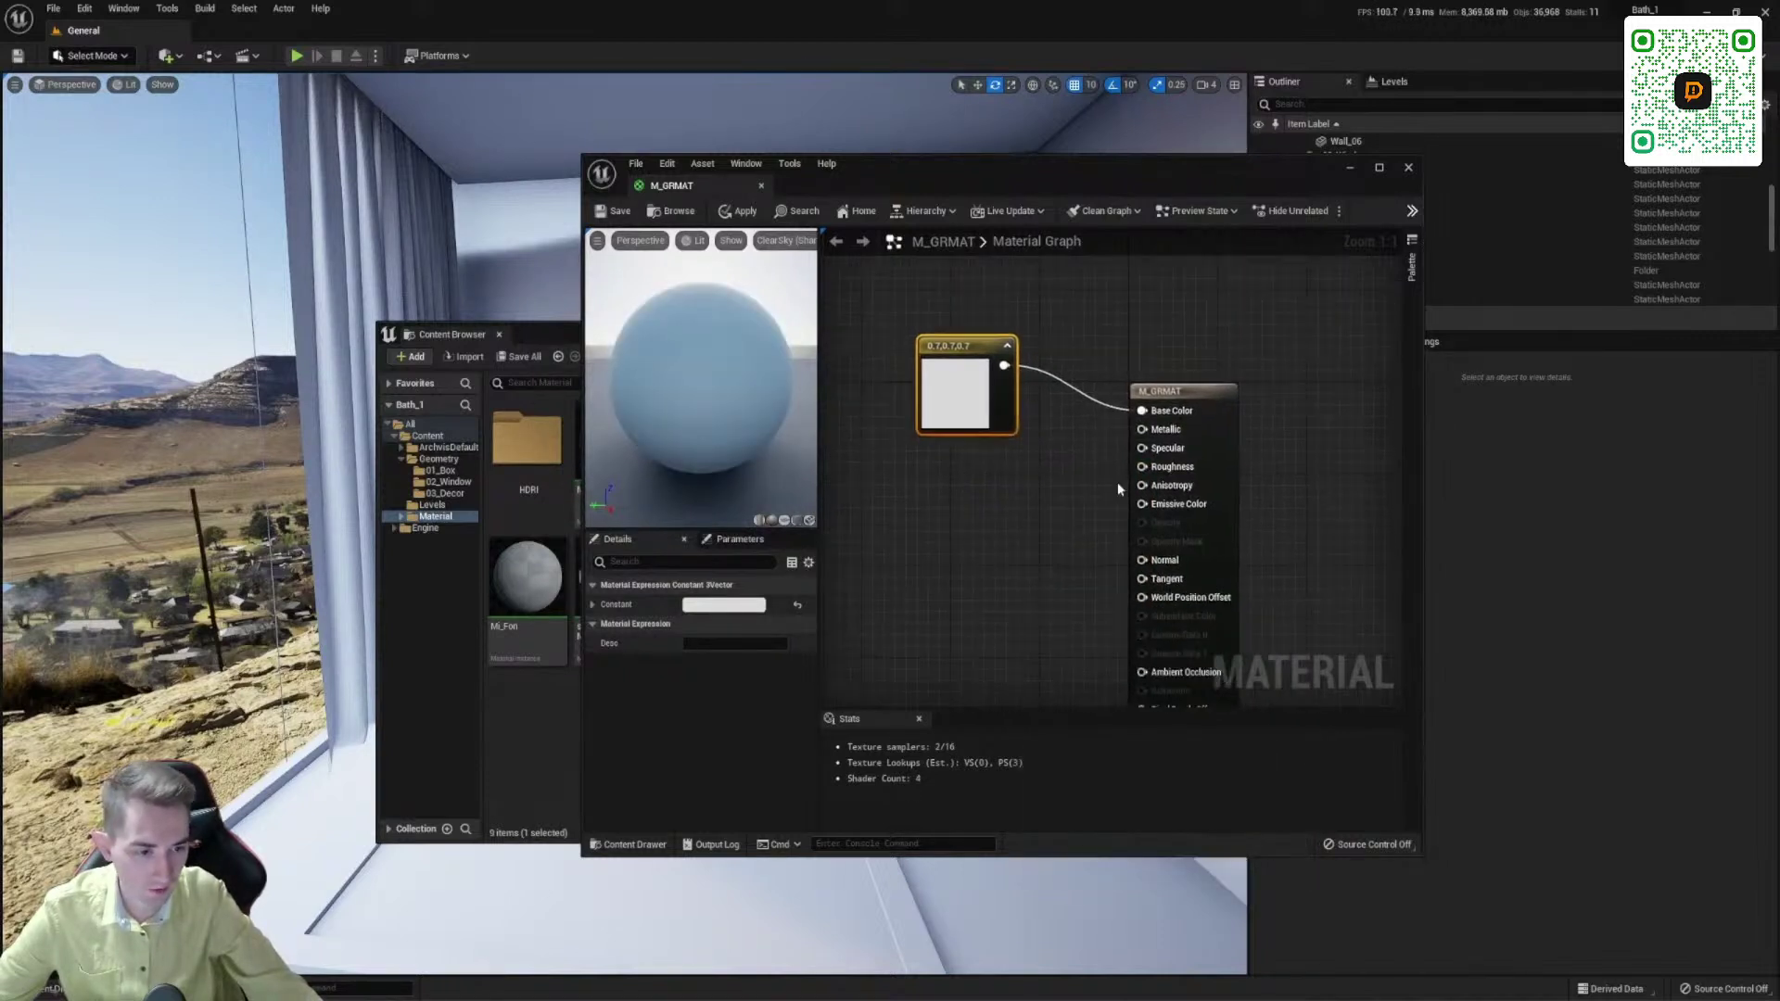
{"action": "right_click", "coordinate": [1182, 476]}
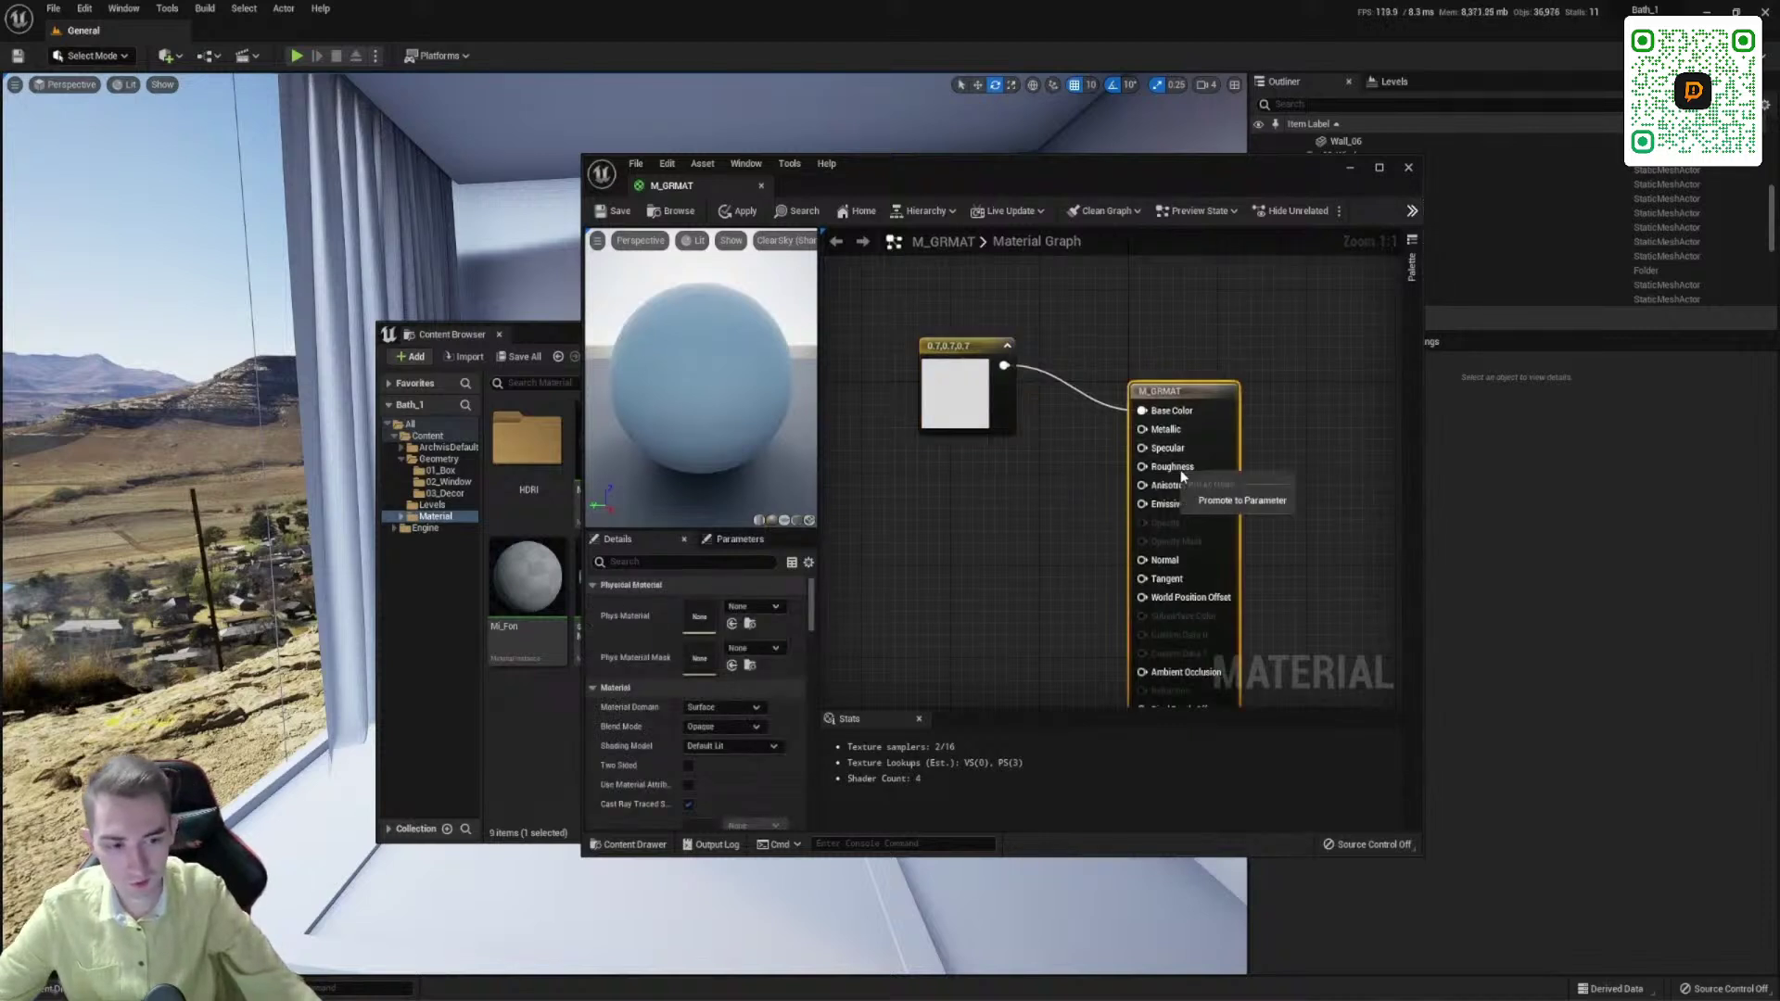
{"action": "right_click", "coordinate": [1161, 468]}
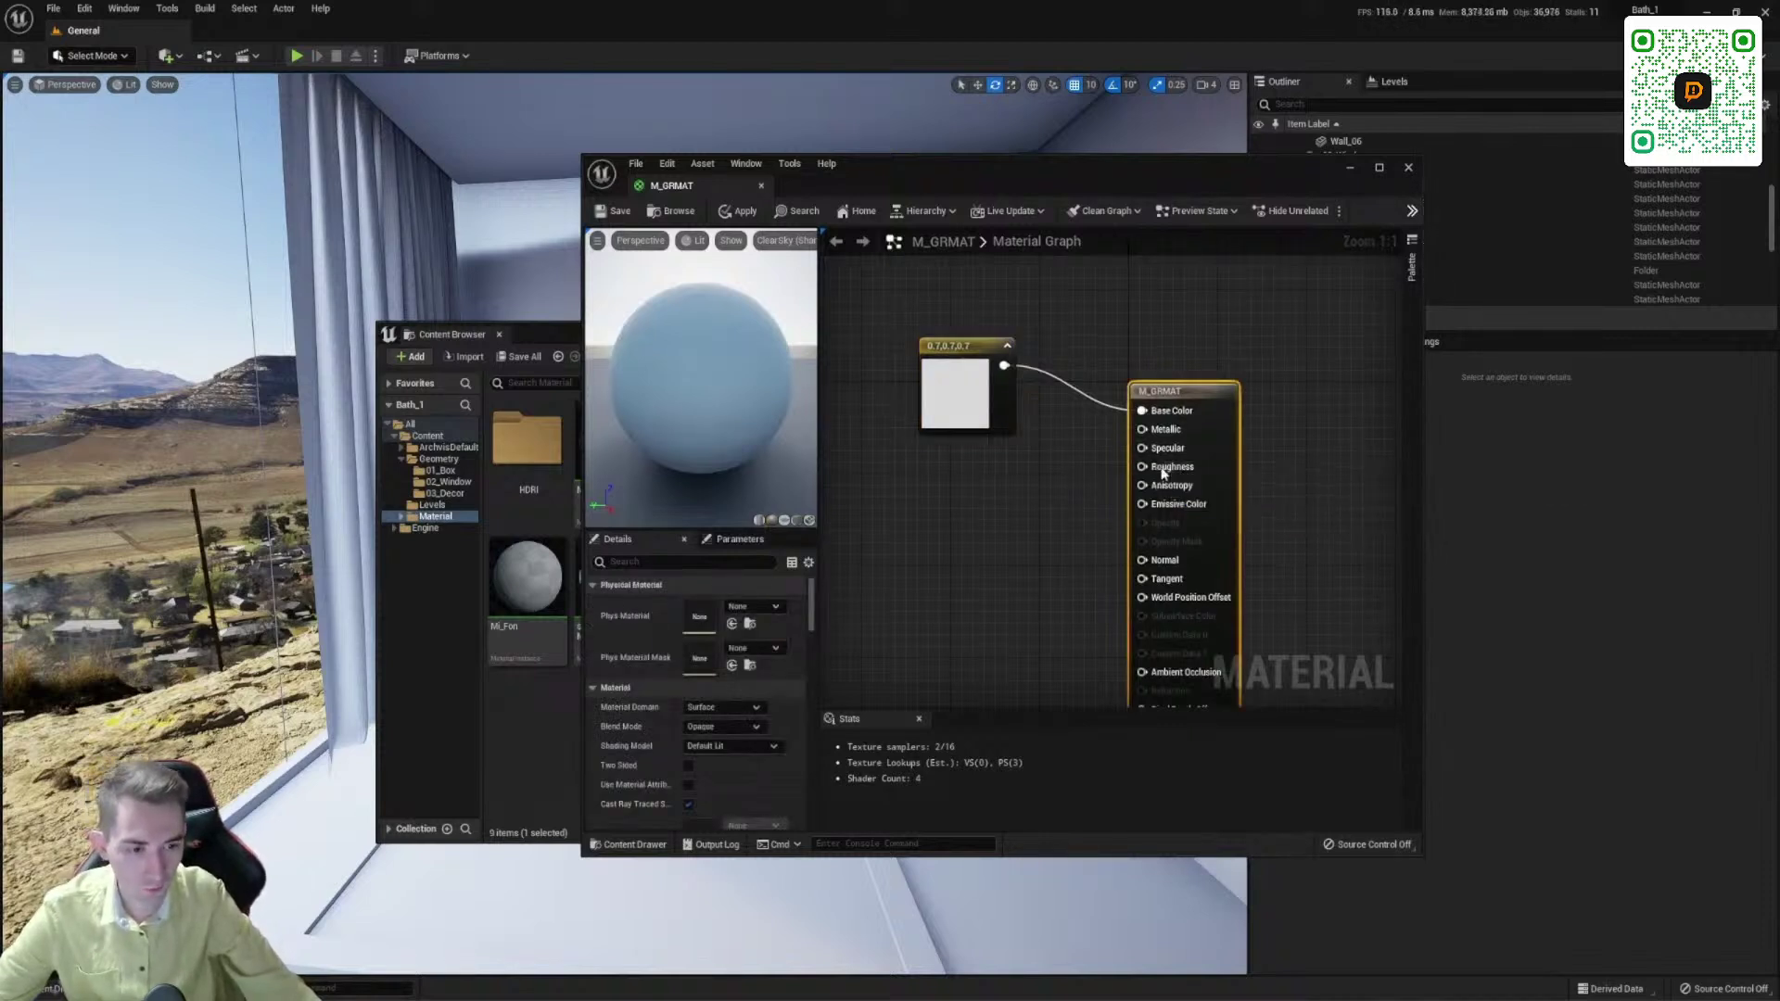
{"action": "left_click", "coordinate": [1205, 499]}
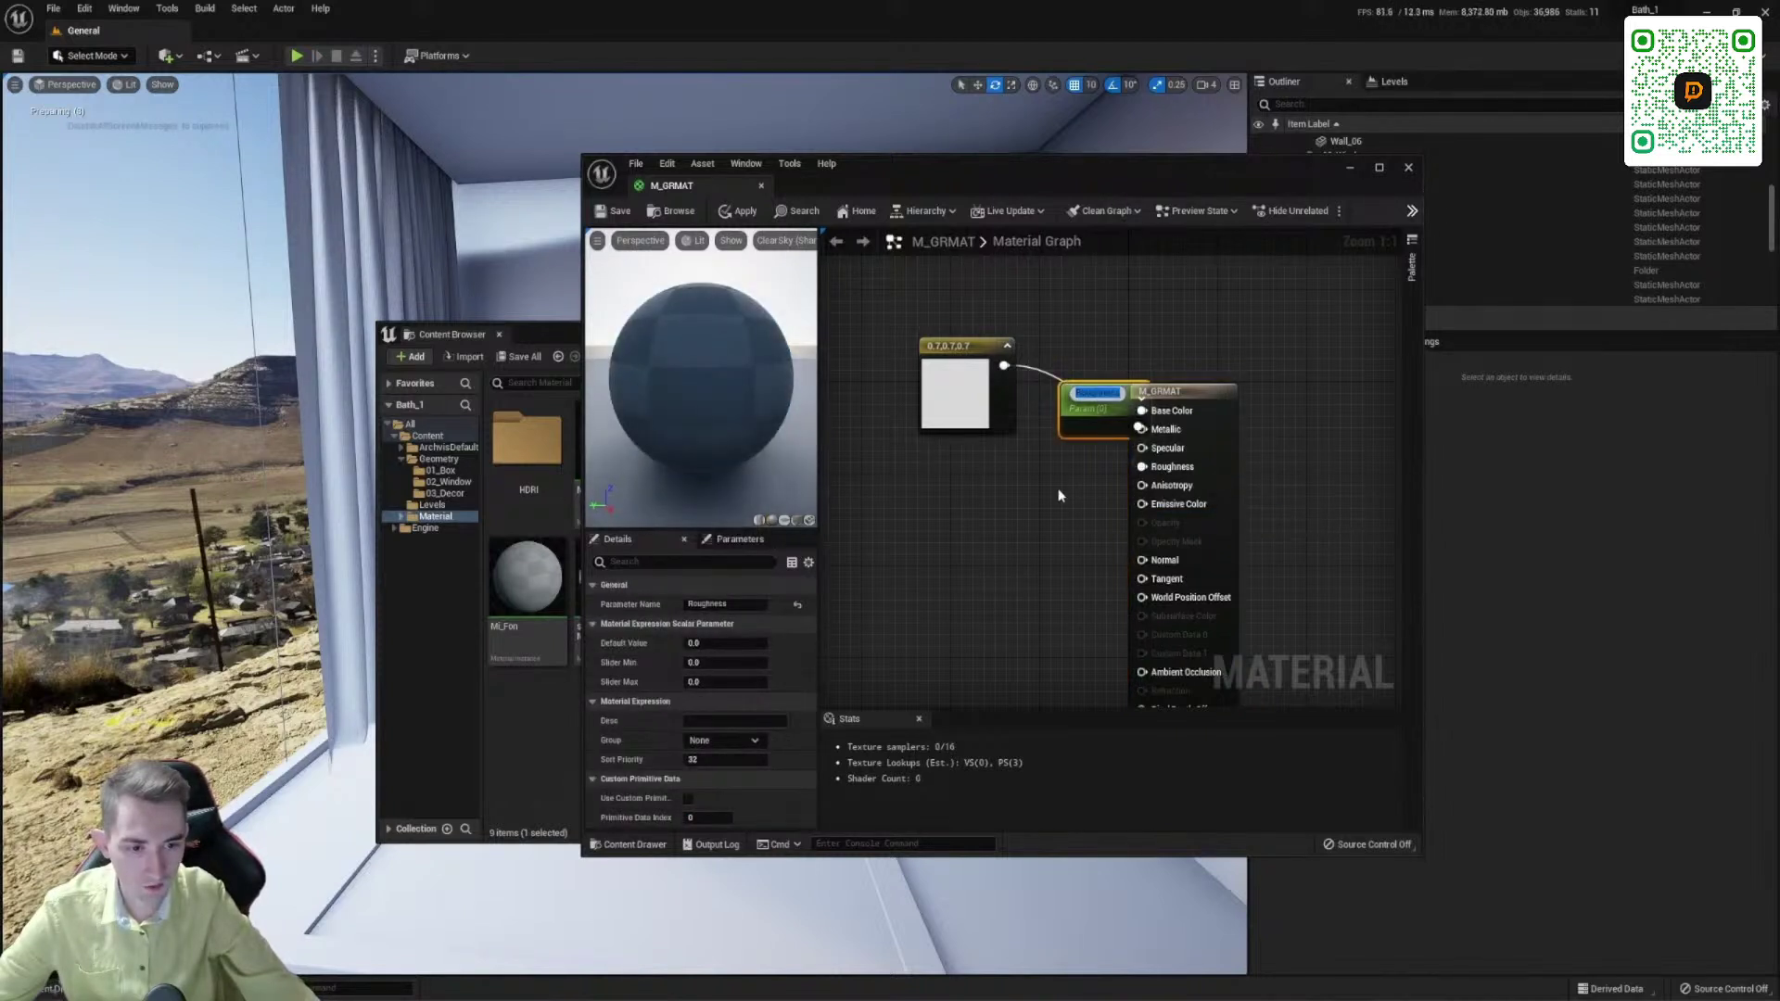
{"action": "type", "text": "dLOS"}
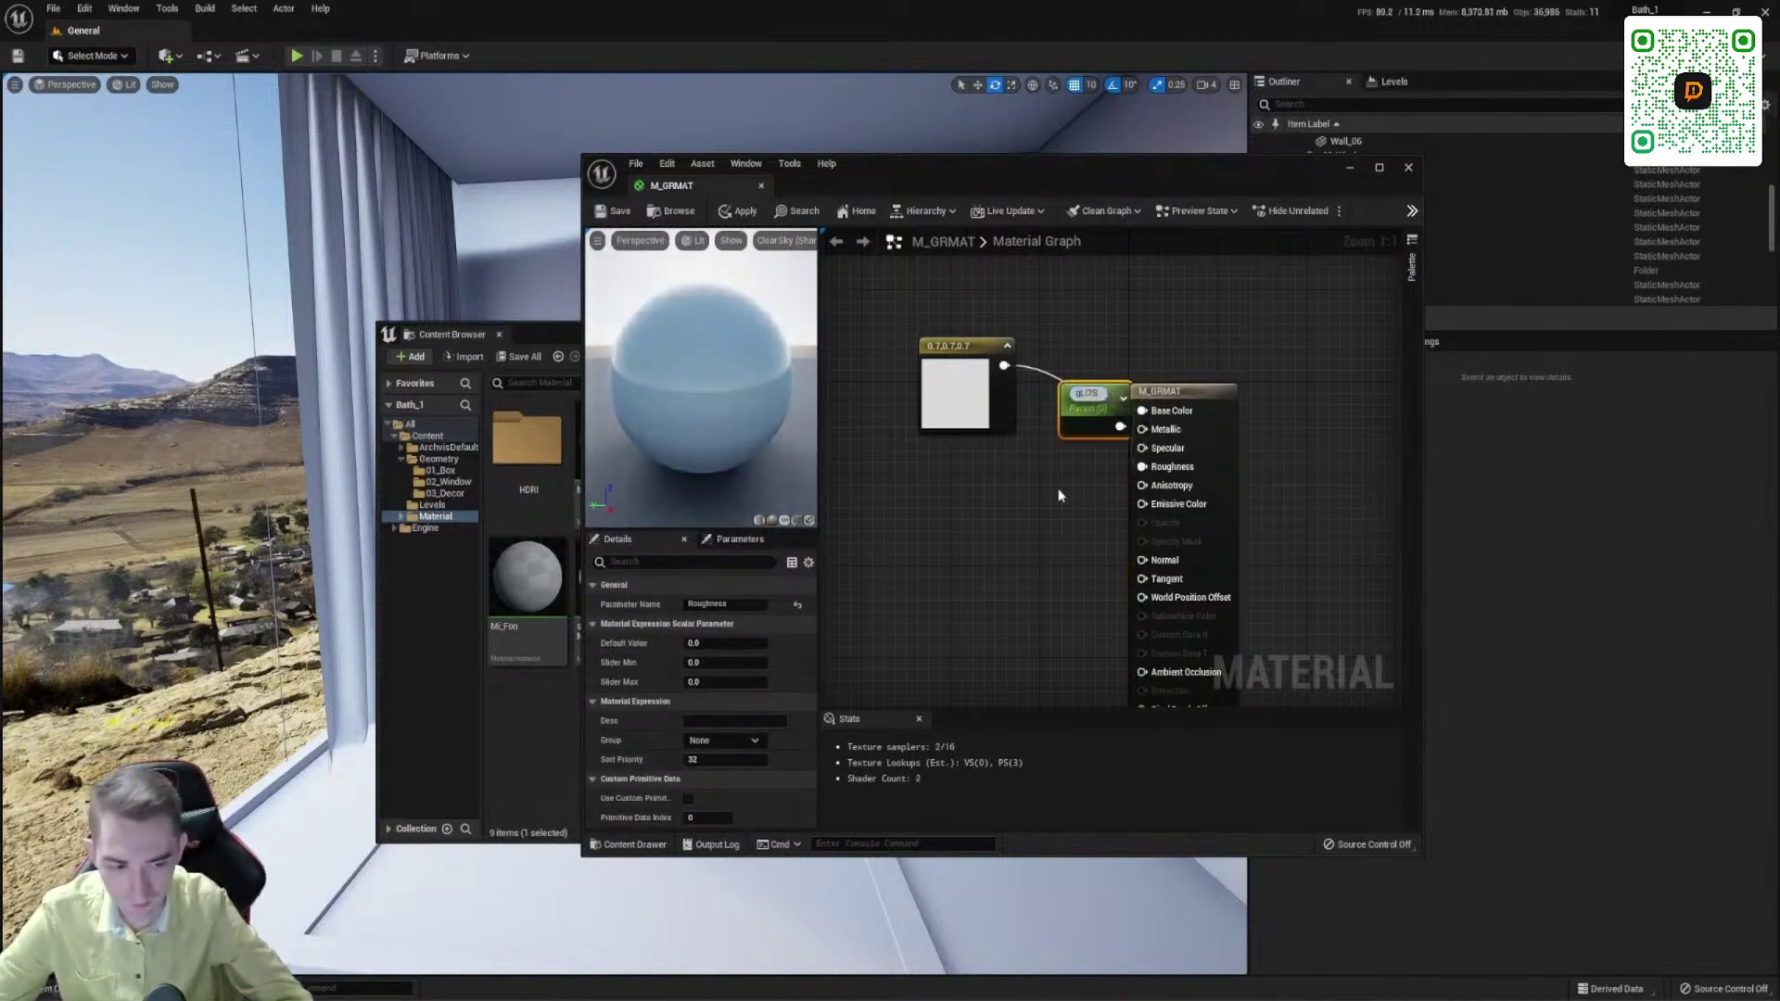
{"action": "type", "text": "S"}
{"action": "key", "text": "Return"}
{"action": "left_click_drag", "start_coordinate": [1082, 420], "coordinate": [961, 501]}
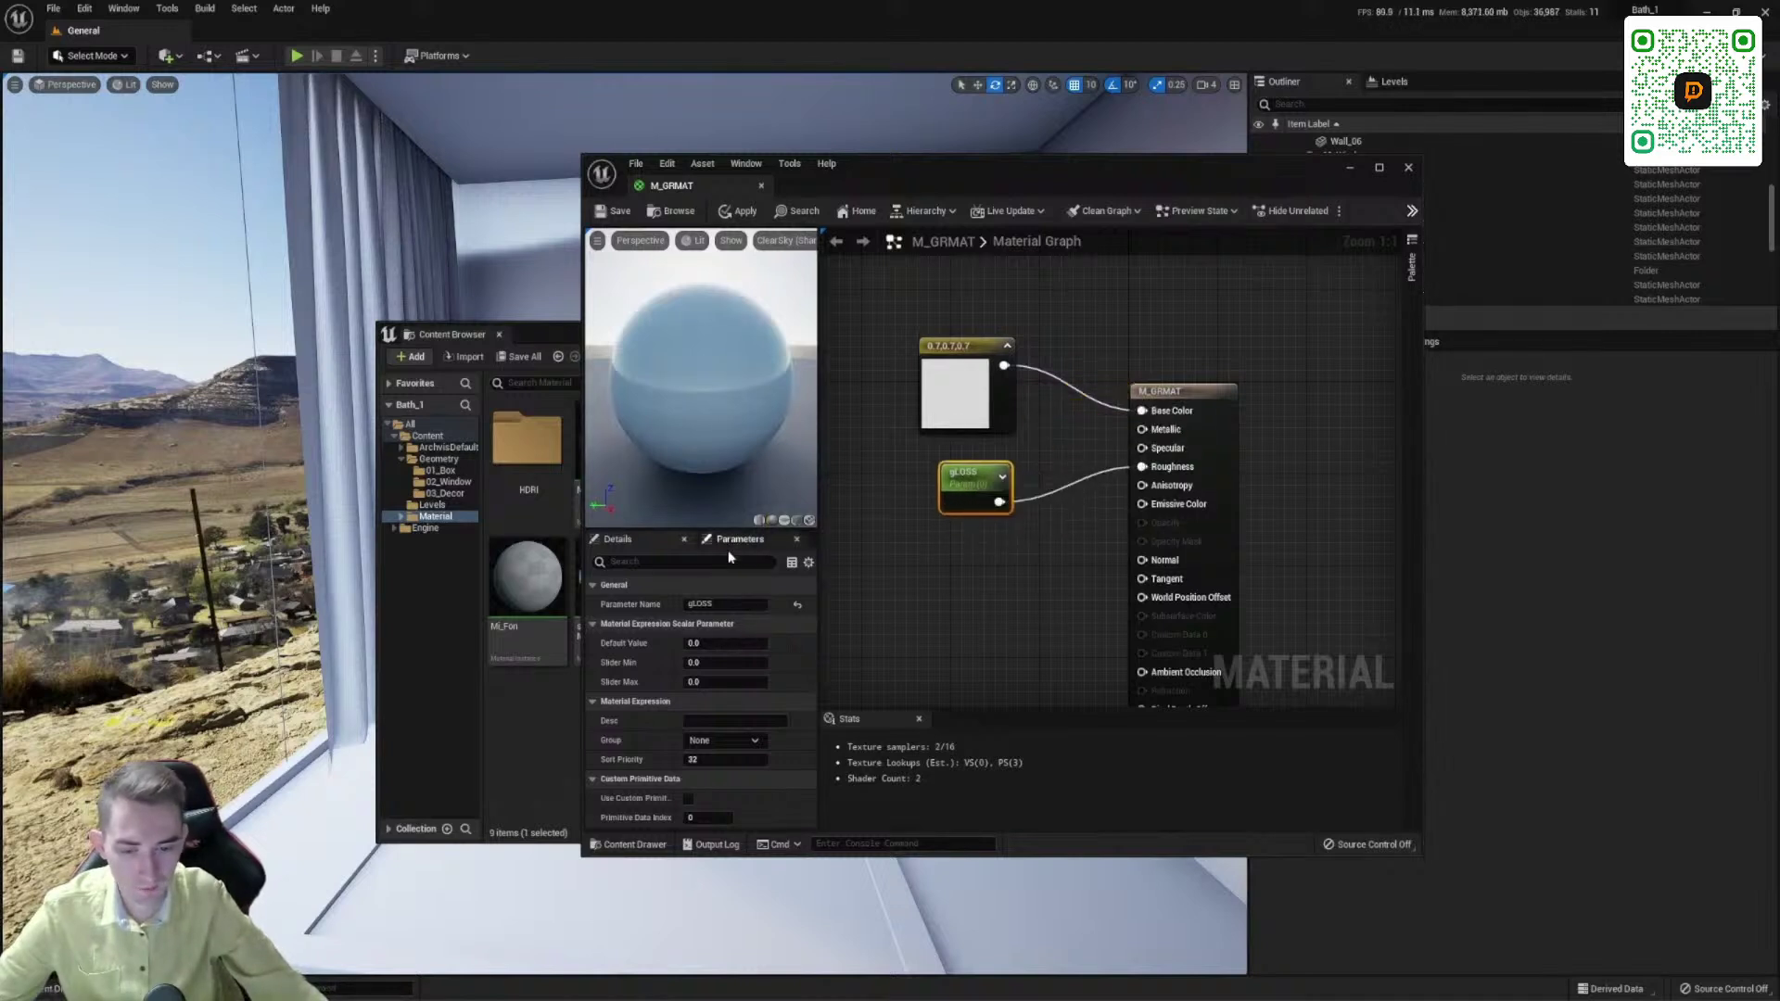
Step: Set the gLOSS parameter's default value to 1, save M_GRMAT and close its editor
{"action": "left_click", "coordinate": [721, 644]}
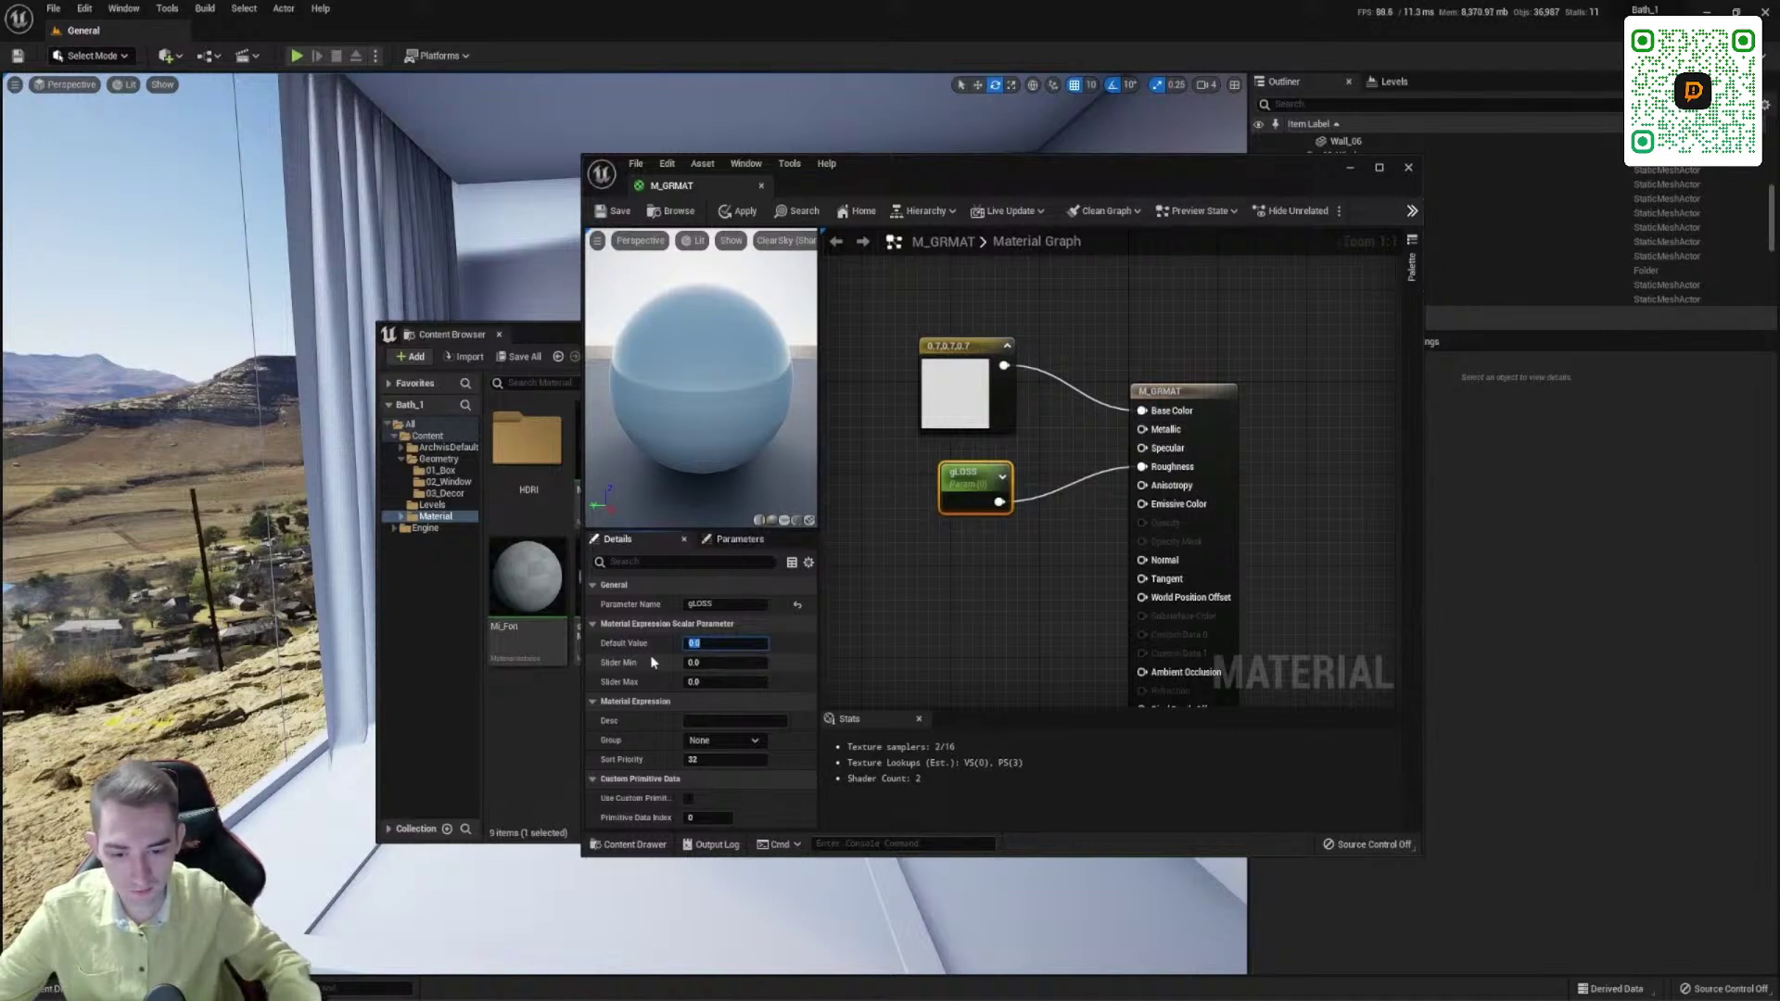
{"action": "type", "text": "1"}
{"action": "key", "text": "Return"}
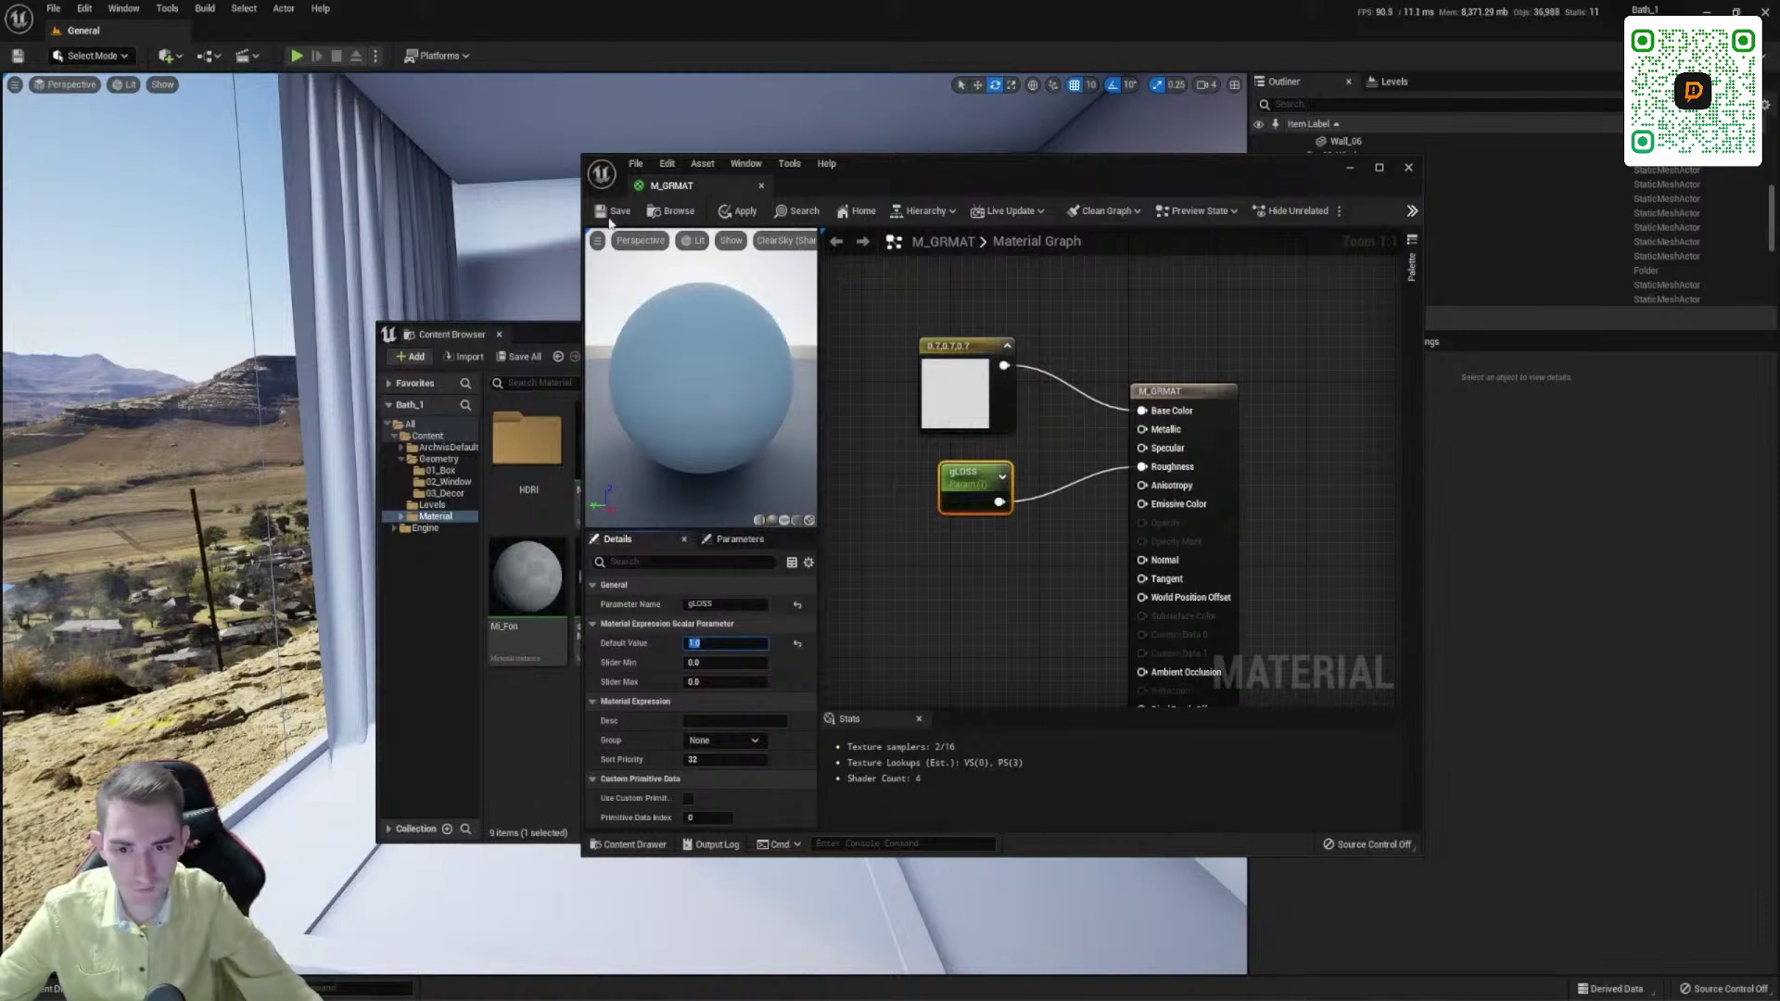
{"action": "key", "text": "ctrl+s"}
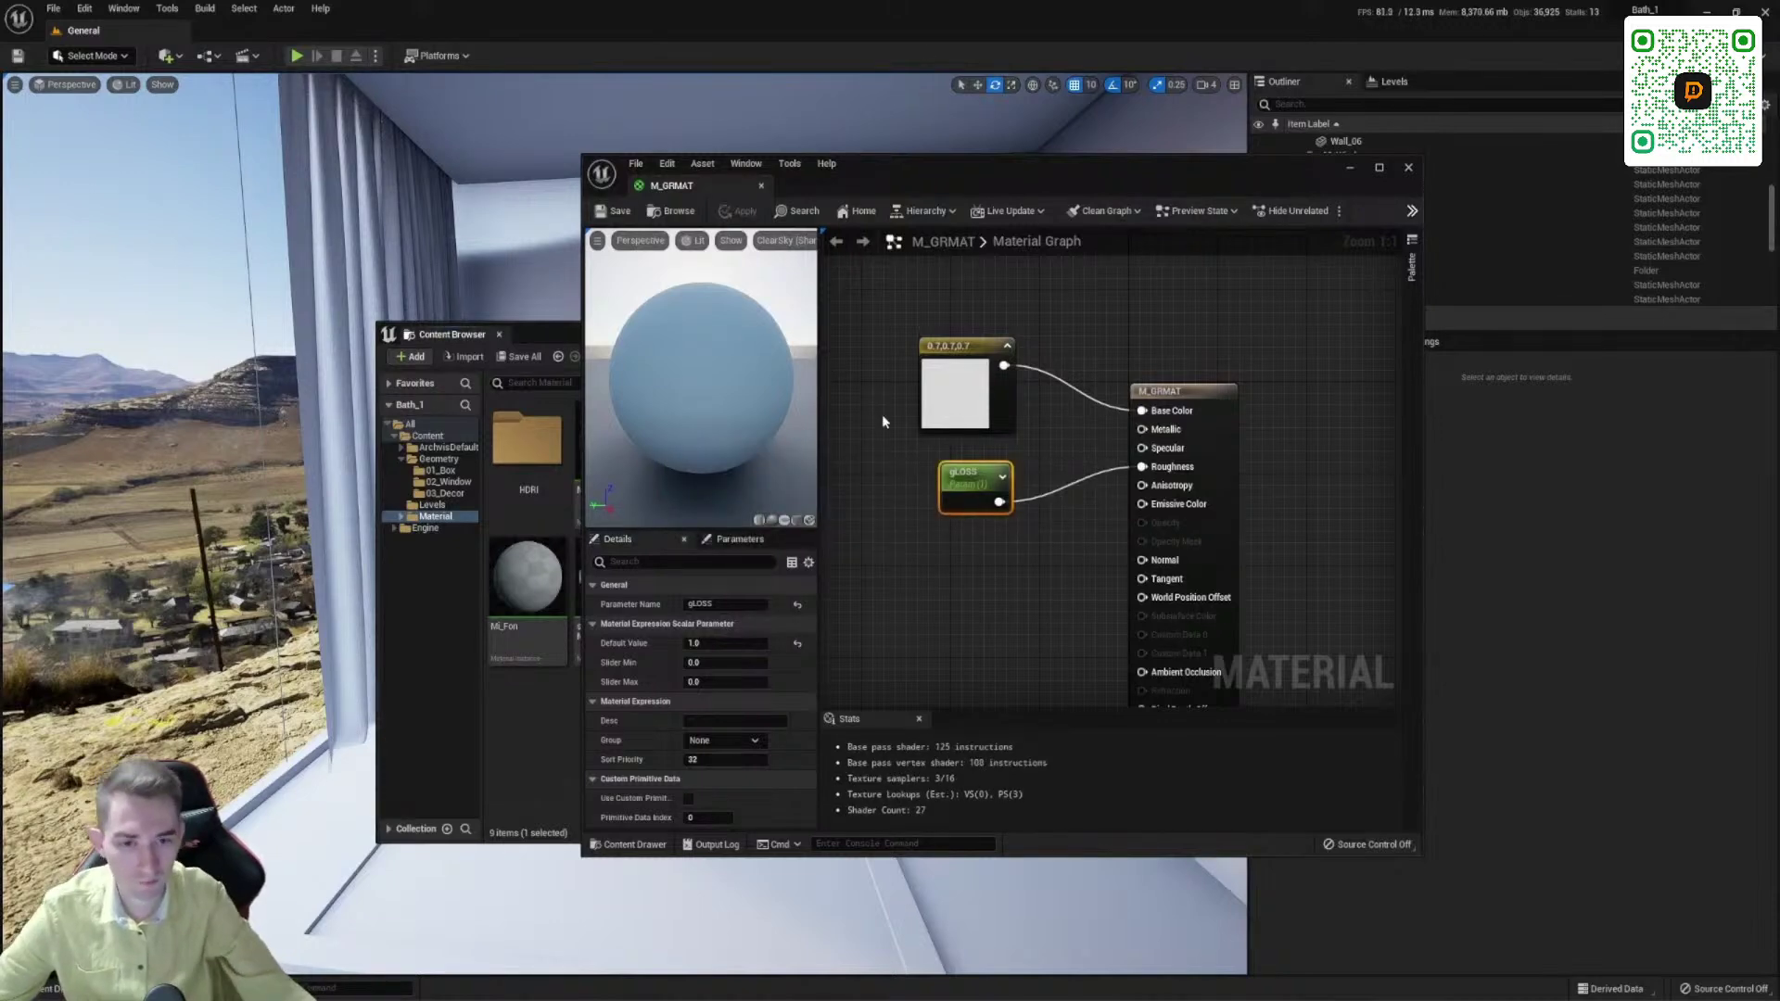
{"action": "left_click", "coordinate": [762, 185]}
Step: Clear the Content Browser away from the viewport and look over the room's walls, ceiling and floor
{"action": "left_click_drag", "start_coordinate": [802, 342], "coordinate": [479, 704]}
{"action": "right_click_drag", "start_coordinate": [704, 482], "coordinate": [705, 371]}
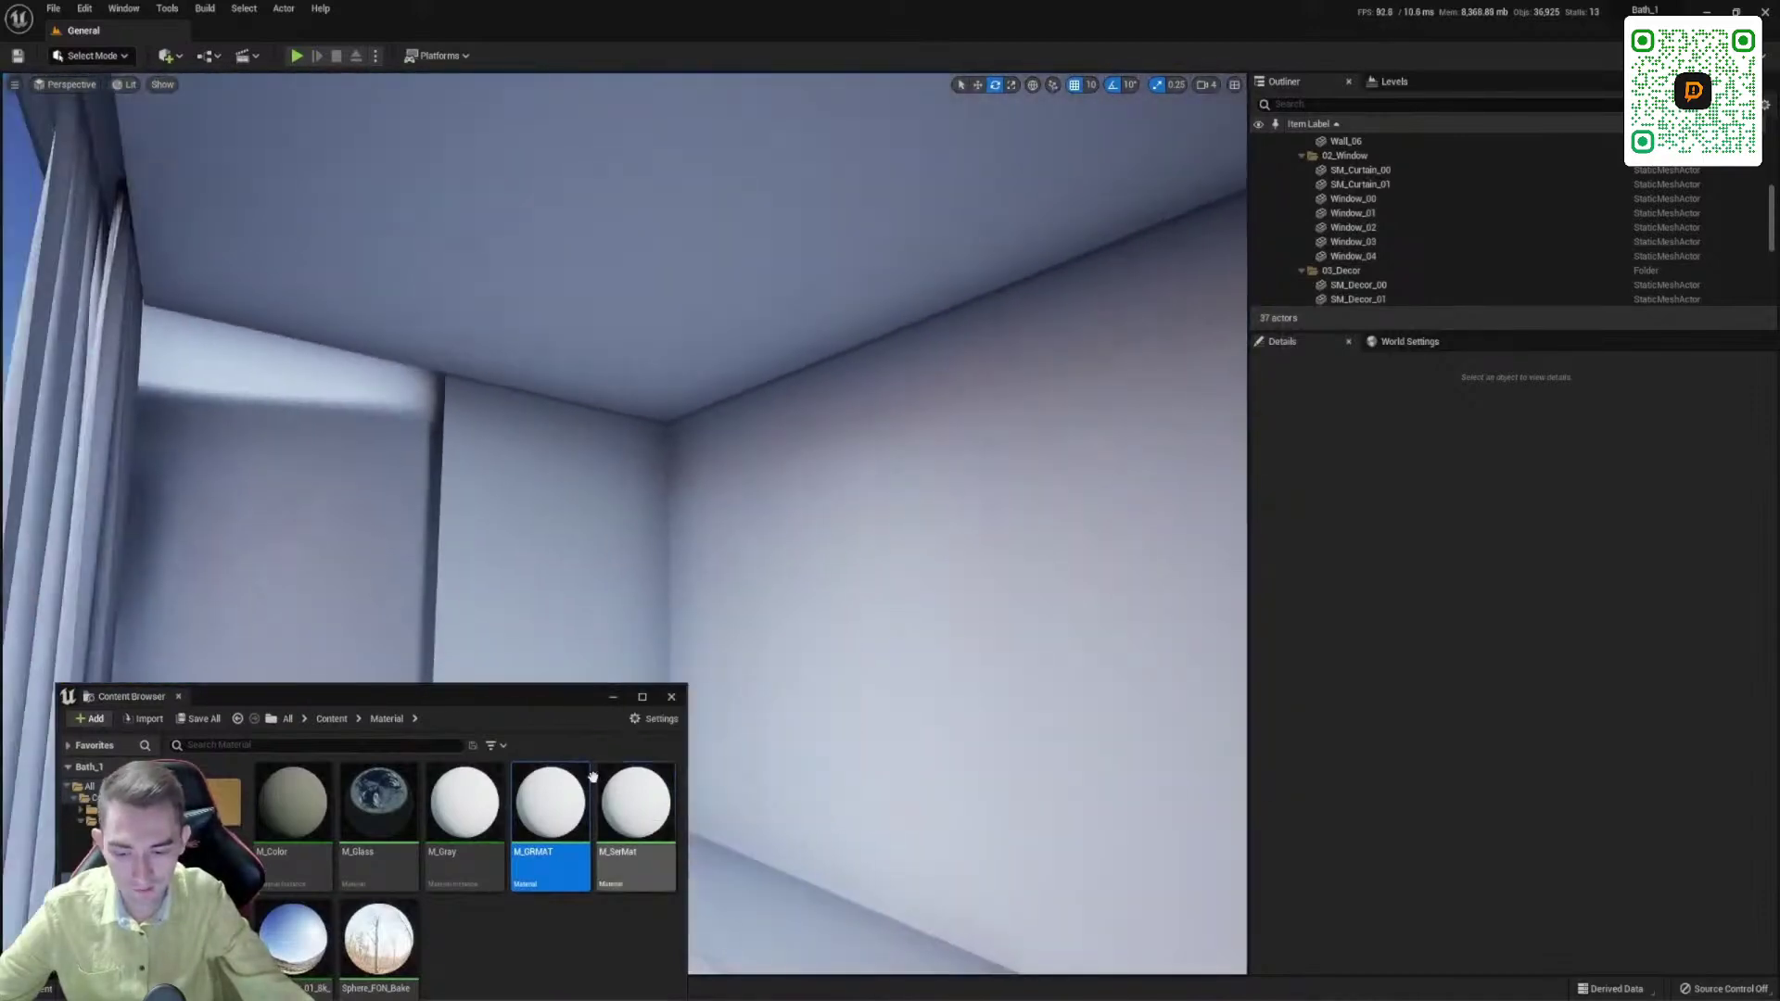
{"action": "left_click_drag", "start_coordinate": [553, 697], "coordinate": [301, 781]}
{"action": "right_click_drag", "start_coordinate": [649, 464], "coordinate": [746, 397]}
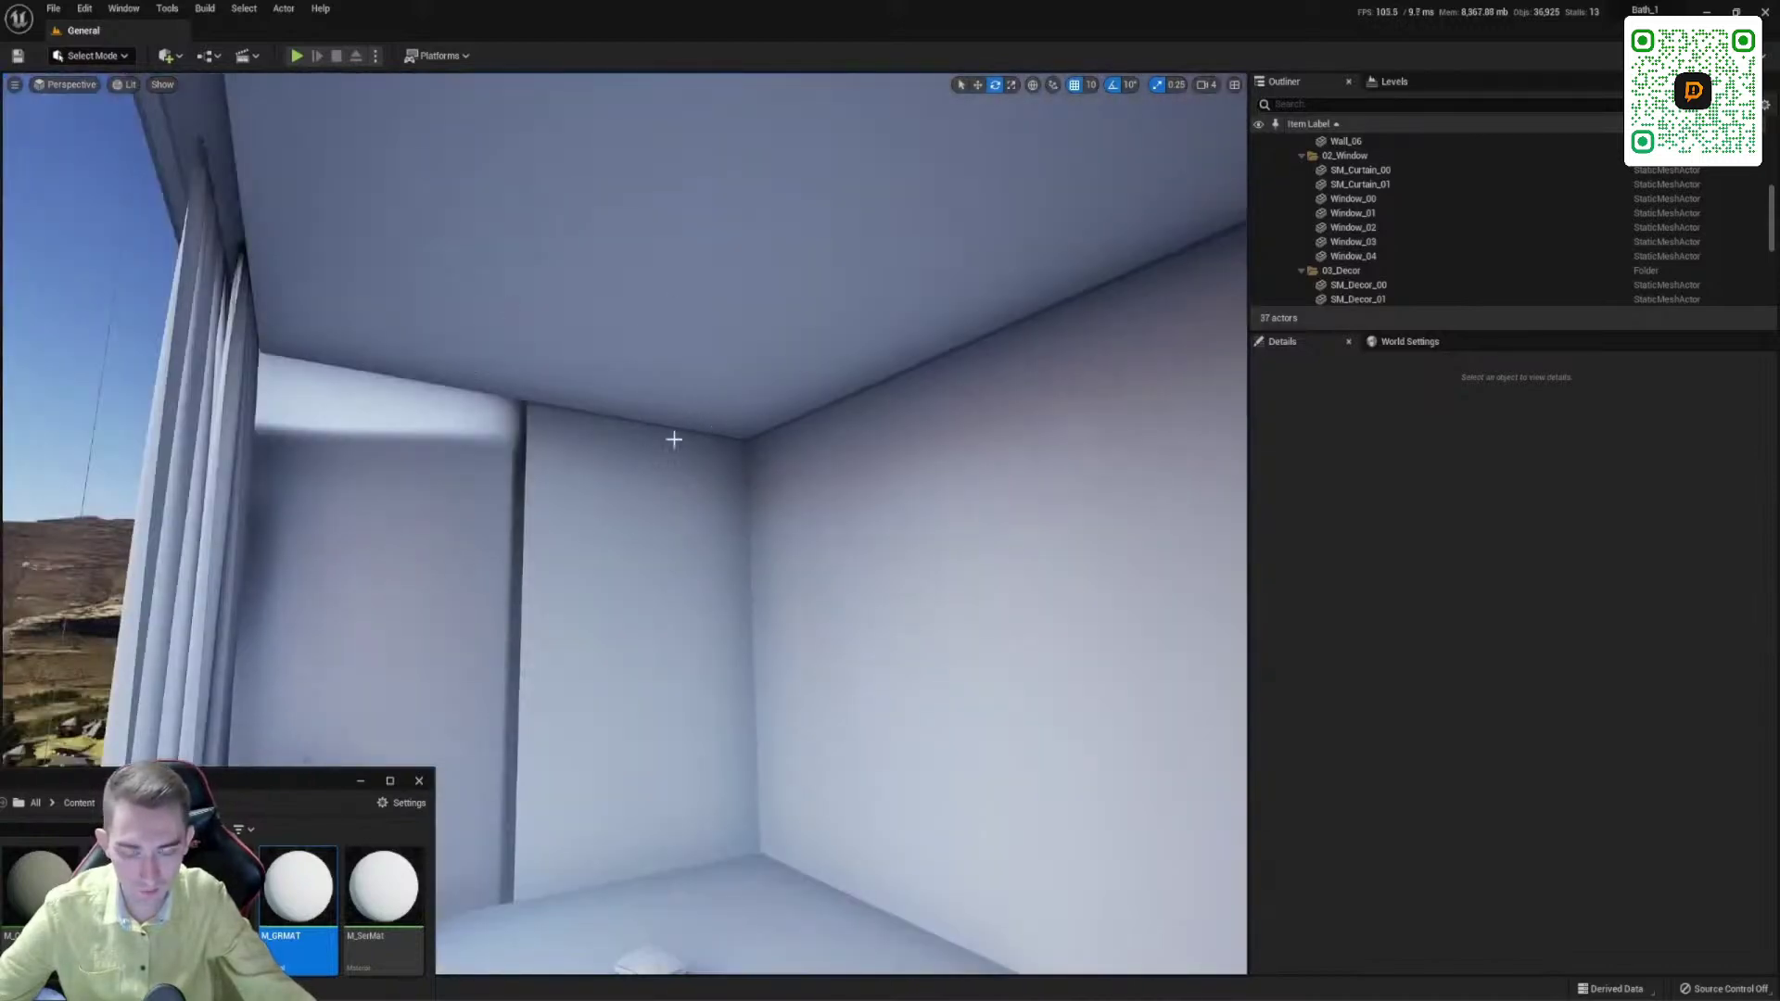
{"action": "right_click_drag", "start_coordinate": [707, 528], "coordinate": [718, 640]}
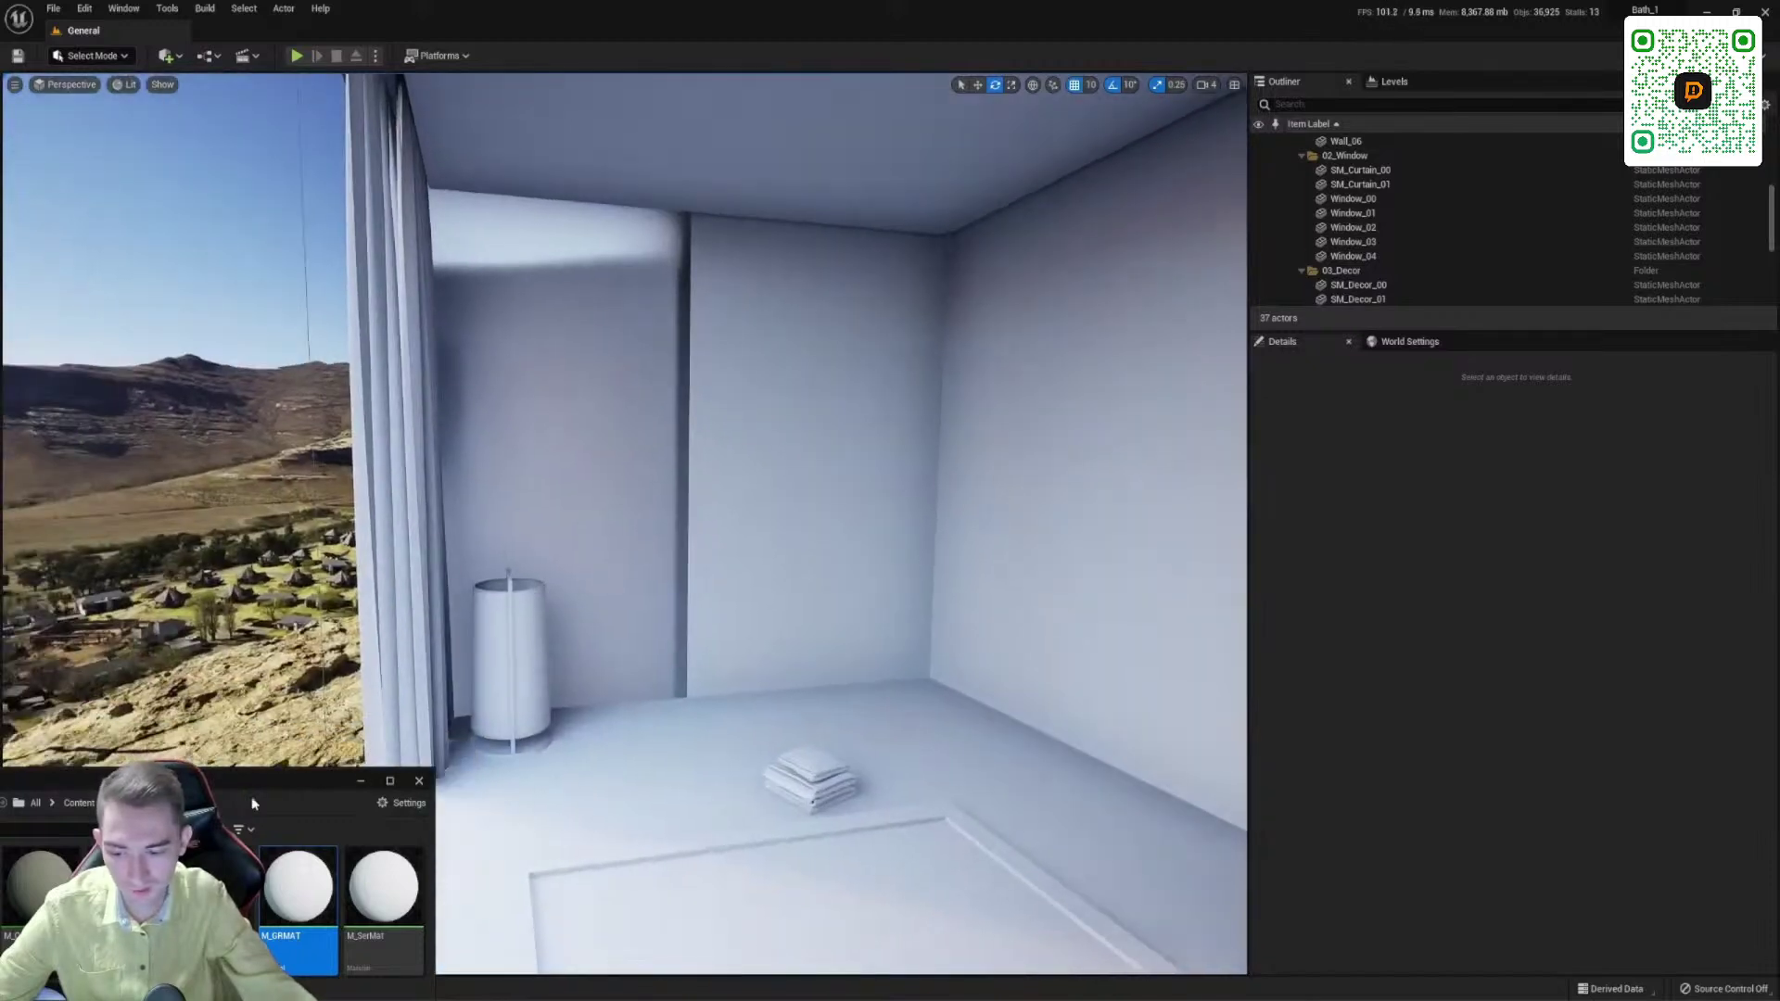
Step: Bring the Content Browser back into view and create a material instance of M_GRMAT named M_GRMAT_2
{"action": "left_click_drag", "start_coordinate": [247, 786], "coordinate": [728, 515]}
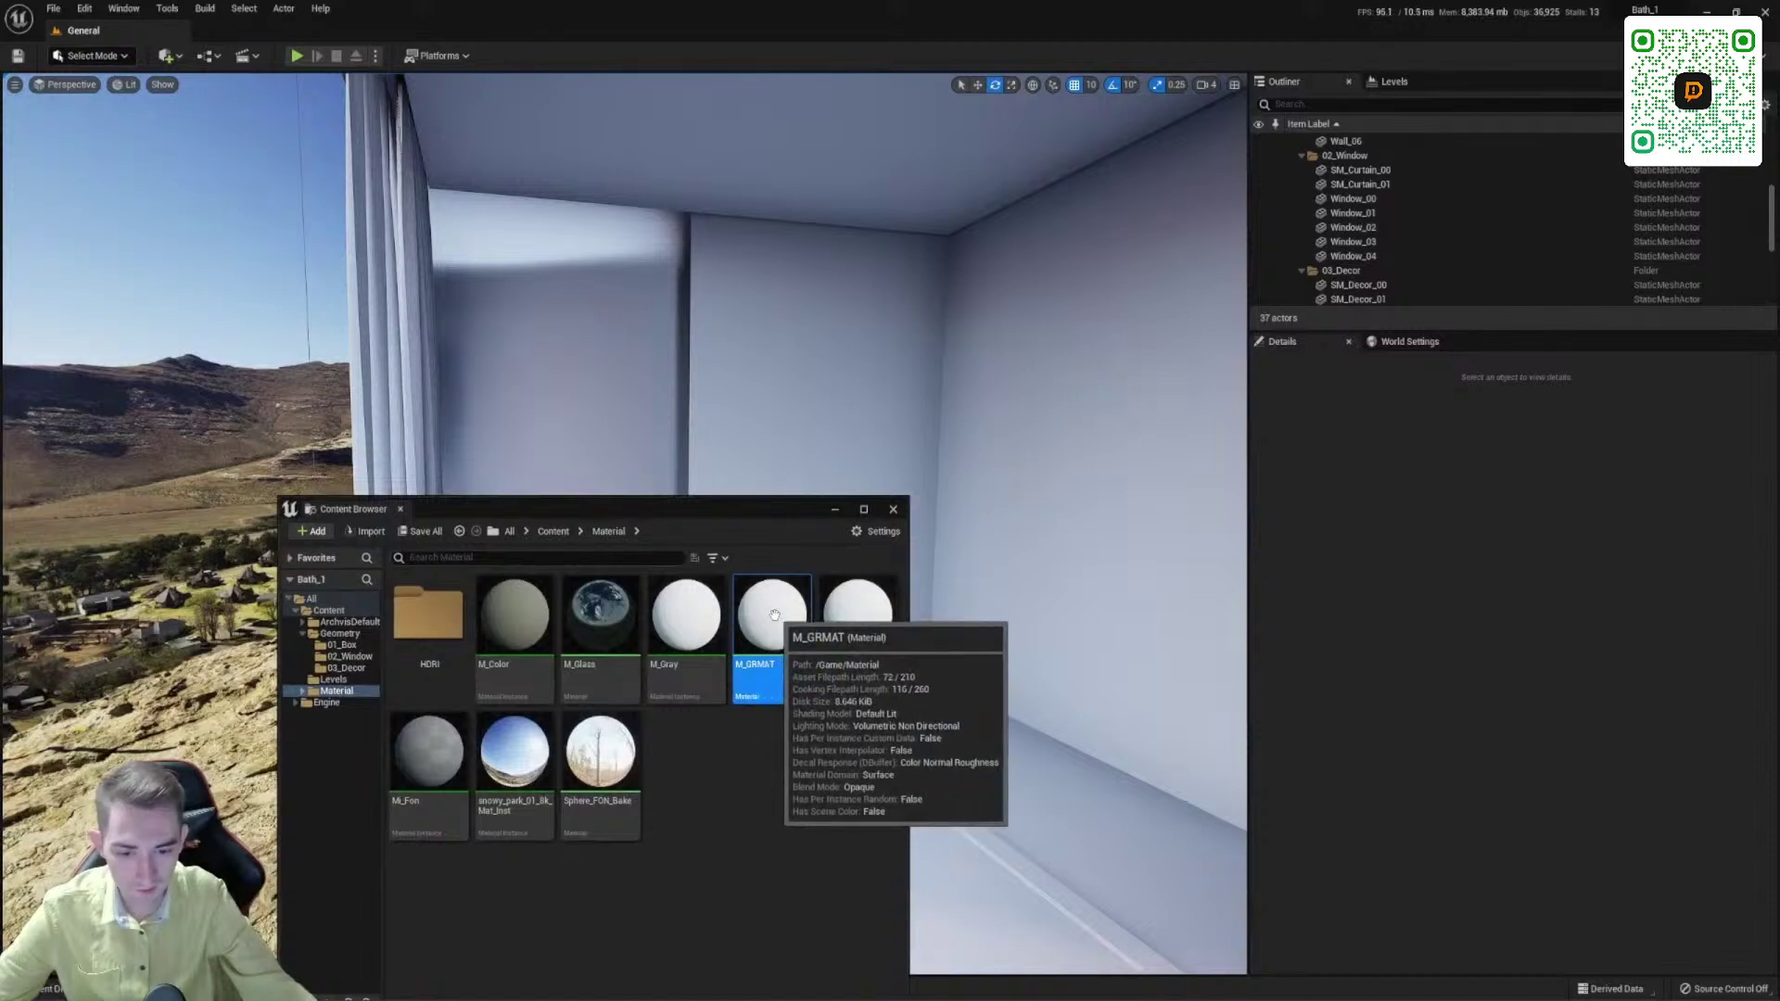
{"action": "mouse_move", "coordinate": [774, 614]}
{"action": "left_mouse_down"}
{"action": "mouse_move", "coordinate": [768, 410]}
{"action": "mouse_move", "coordinate": [753, 466]}
{"action": "mouse_move", "coordinate": [769, 620]}
{"action": "left_mouse_up"}
{"action": "key", "text": "Escape"}
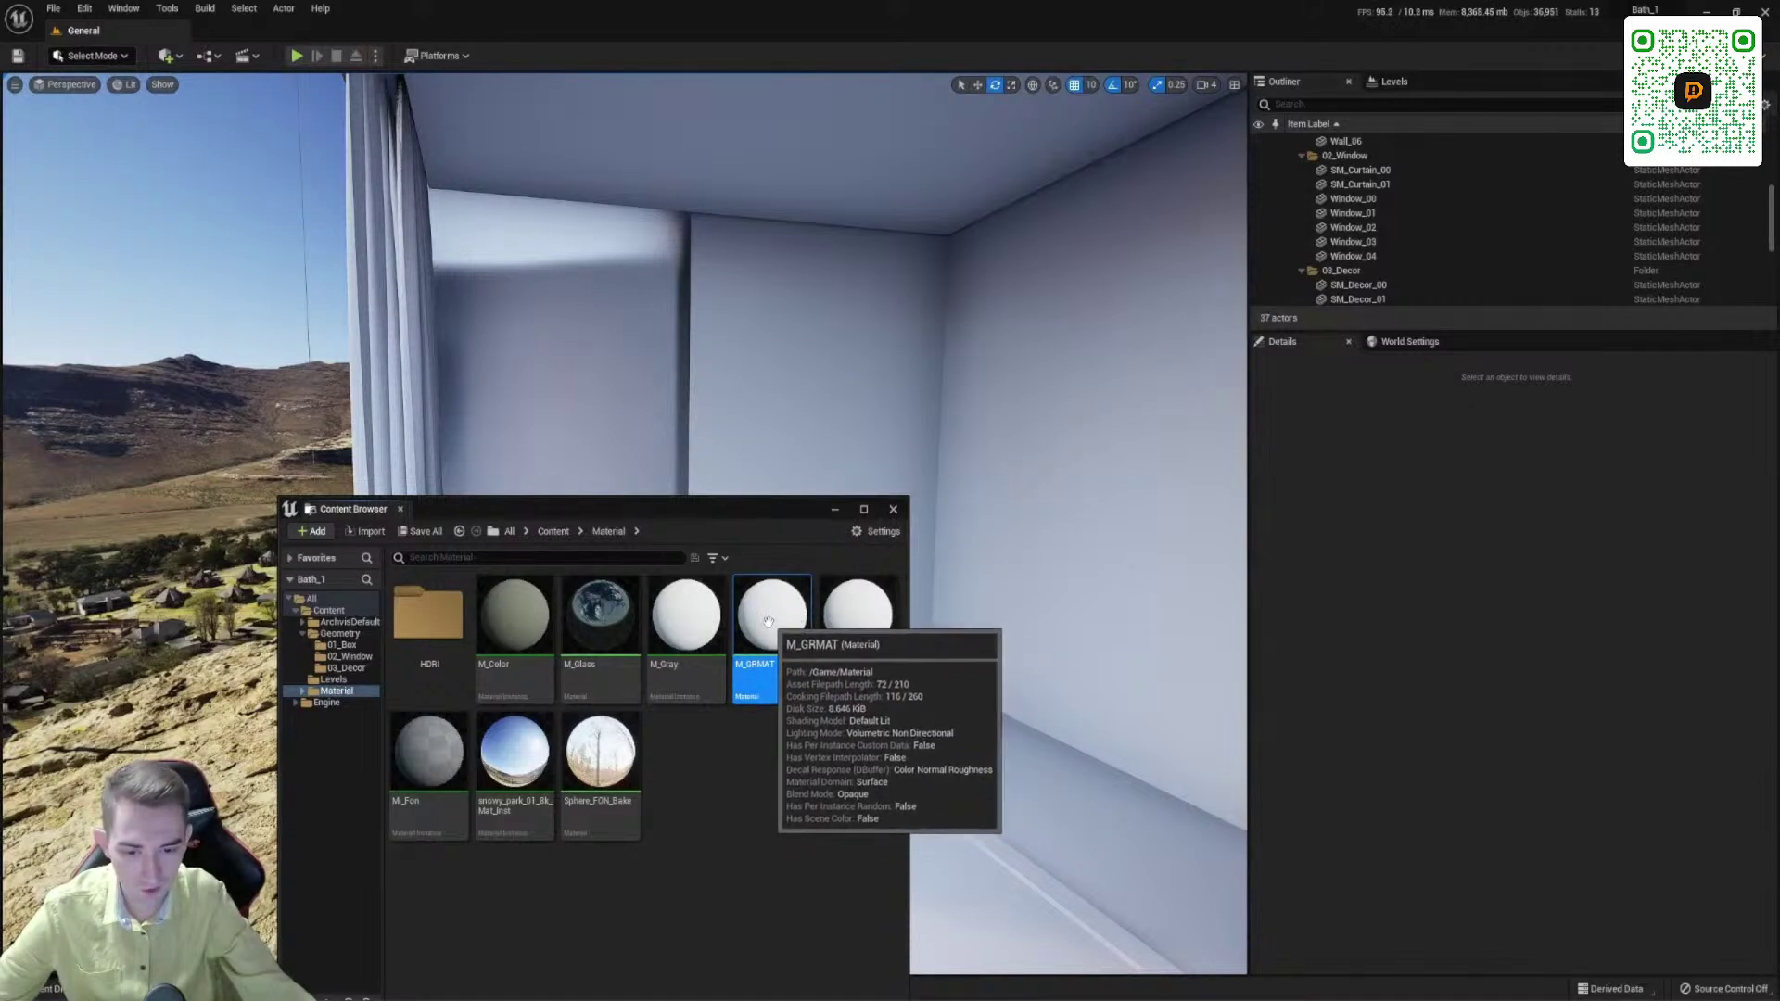
{"action": "right_click", "coordinate": [768, 621]}
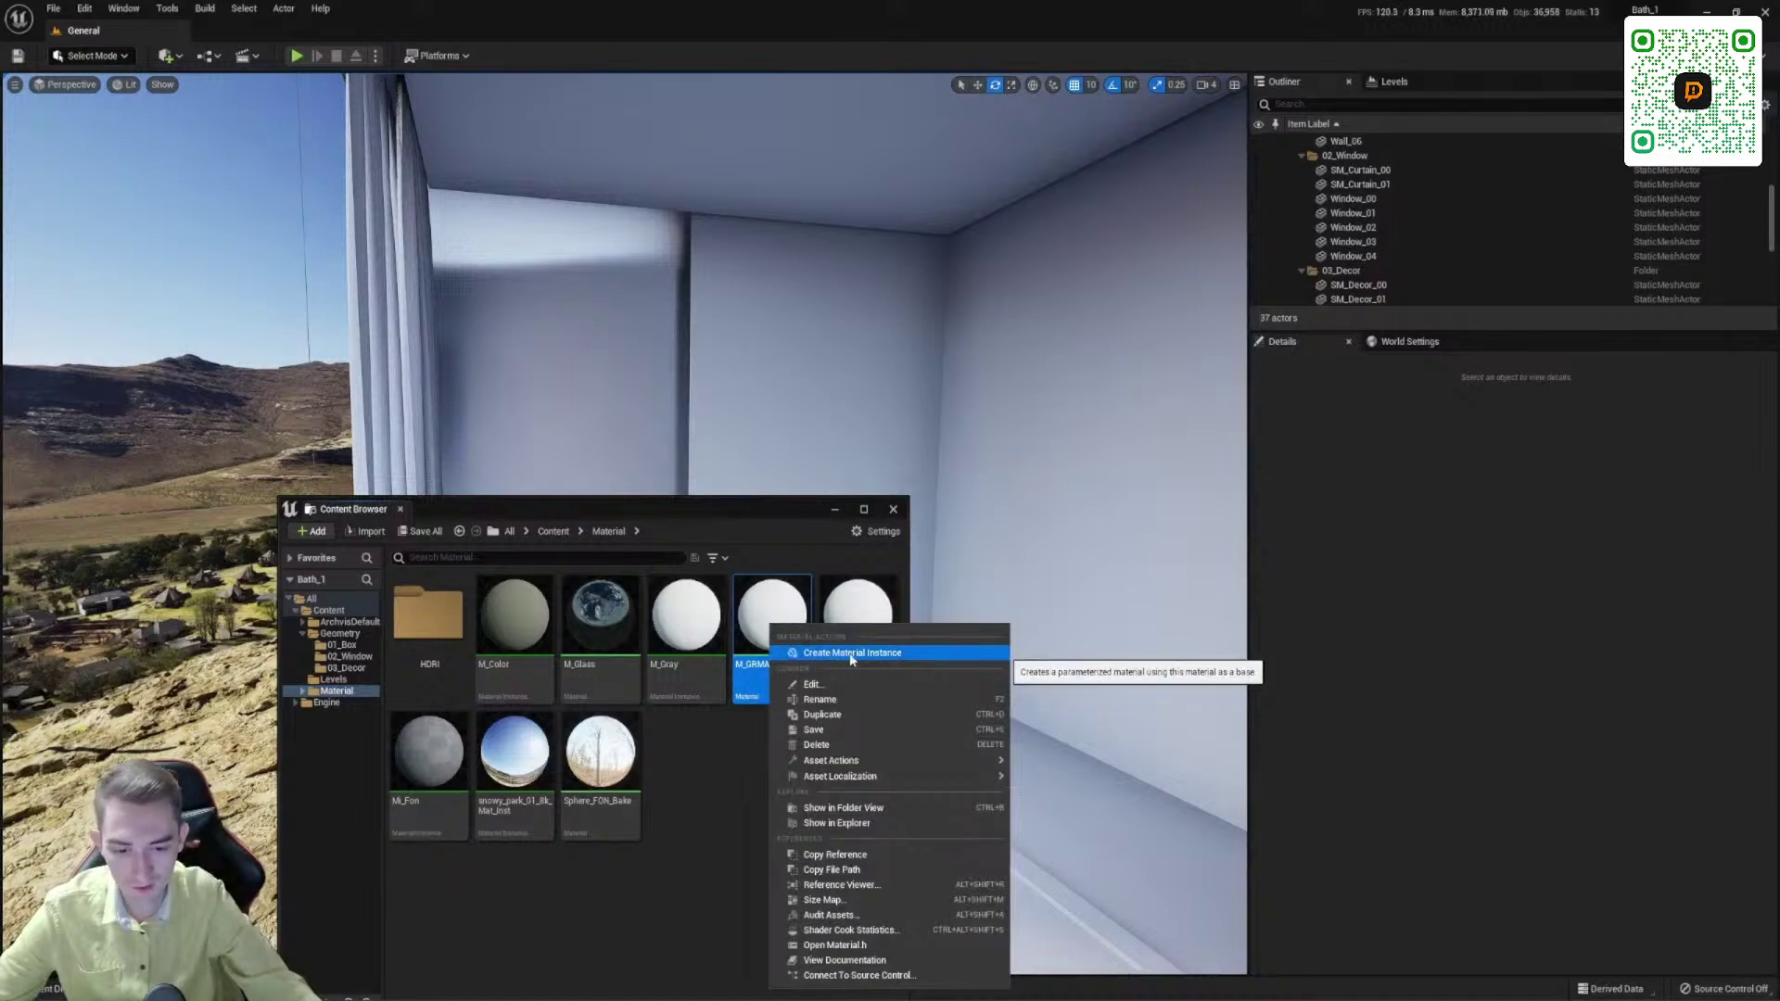
{"action": "left_click", "coordinate": [822, 654]}
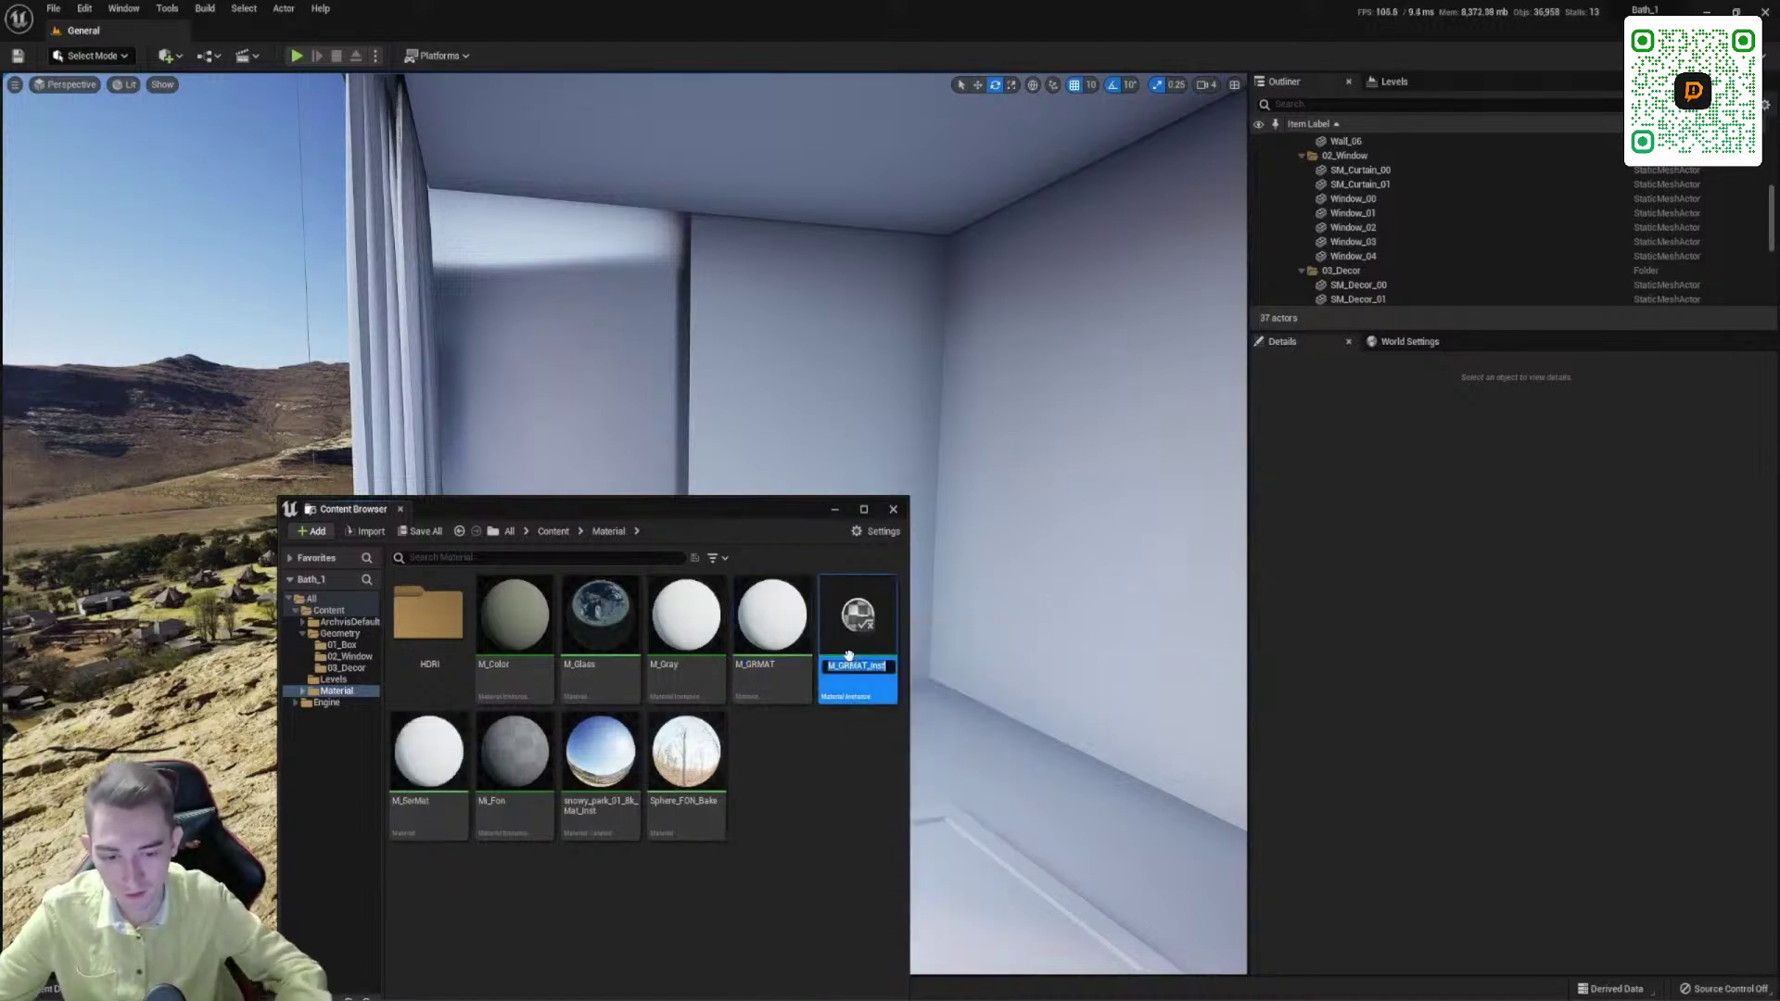
{"action": "key", "text": "End"}
{"action": "key", "text": "BackSpace"}
{"action": "key", "text": "BackSpace"}
{"action": "key", "text": "BackSpace"}
{"action": "key", "text": "BackSpace"}
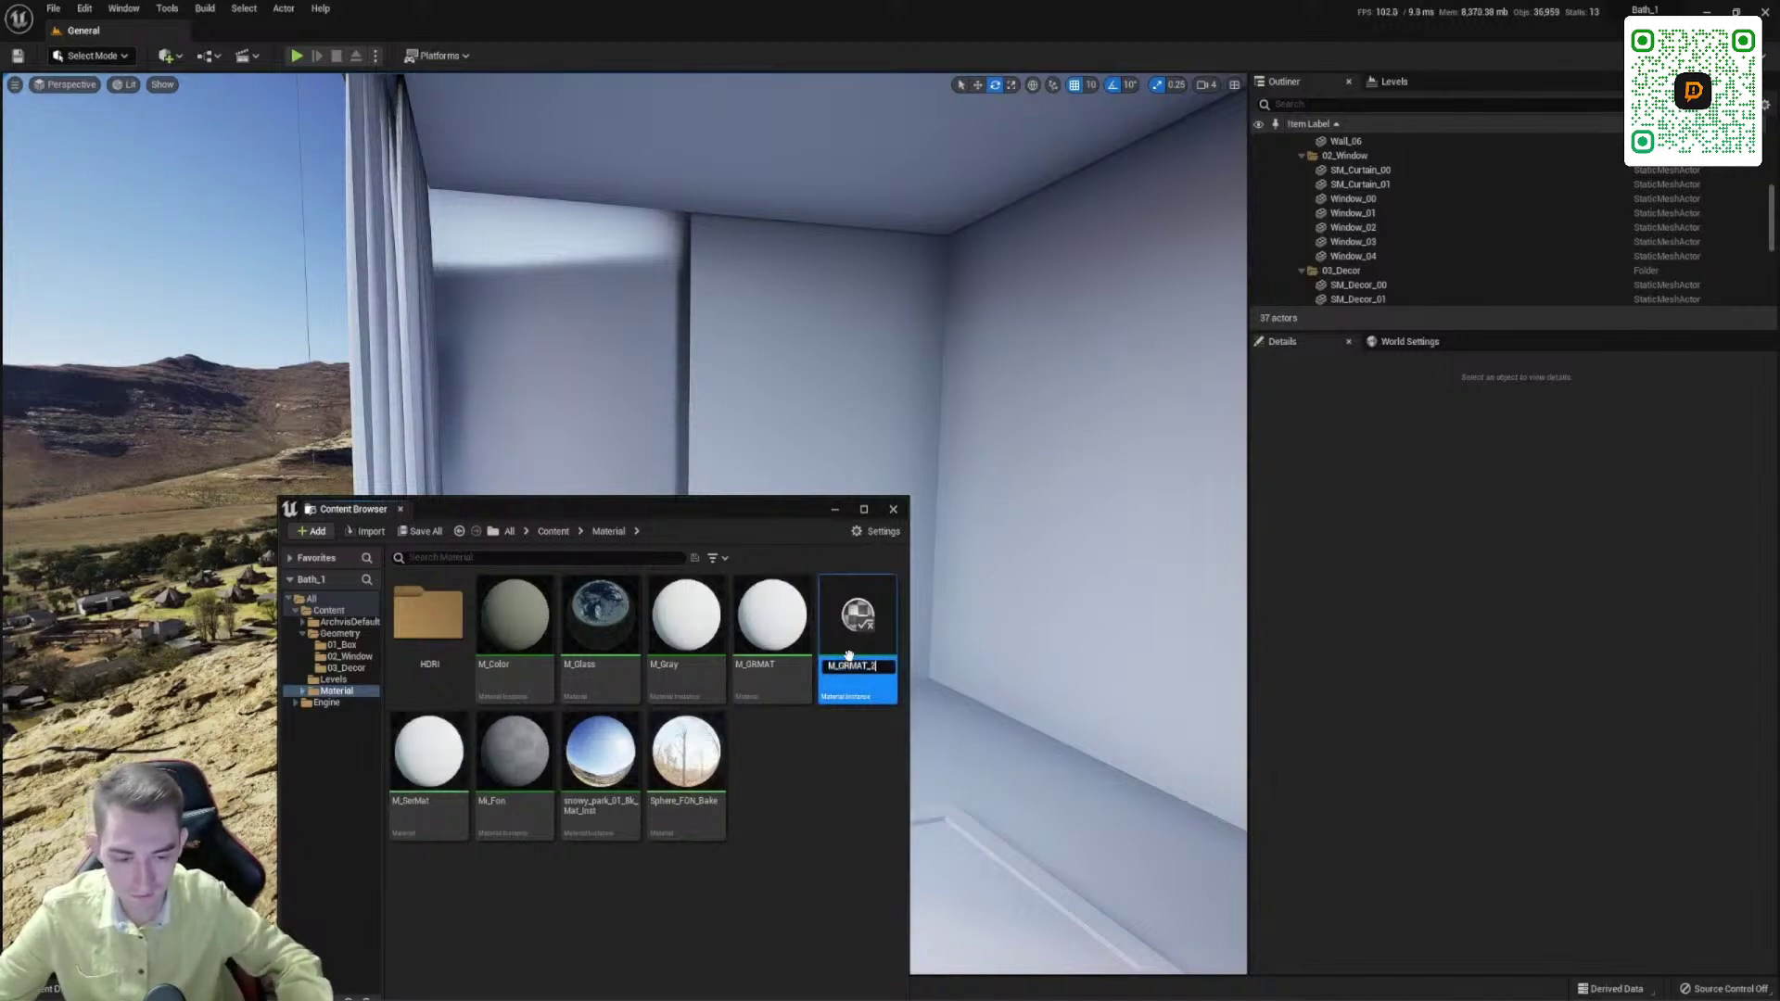
{"action": "key", "text": "Return"}
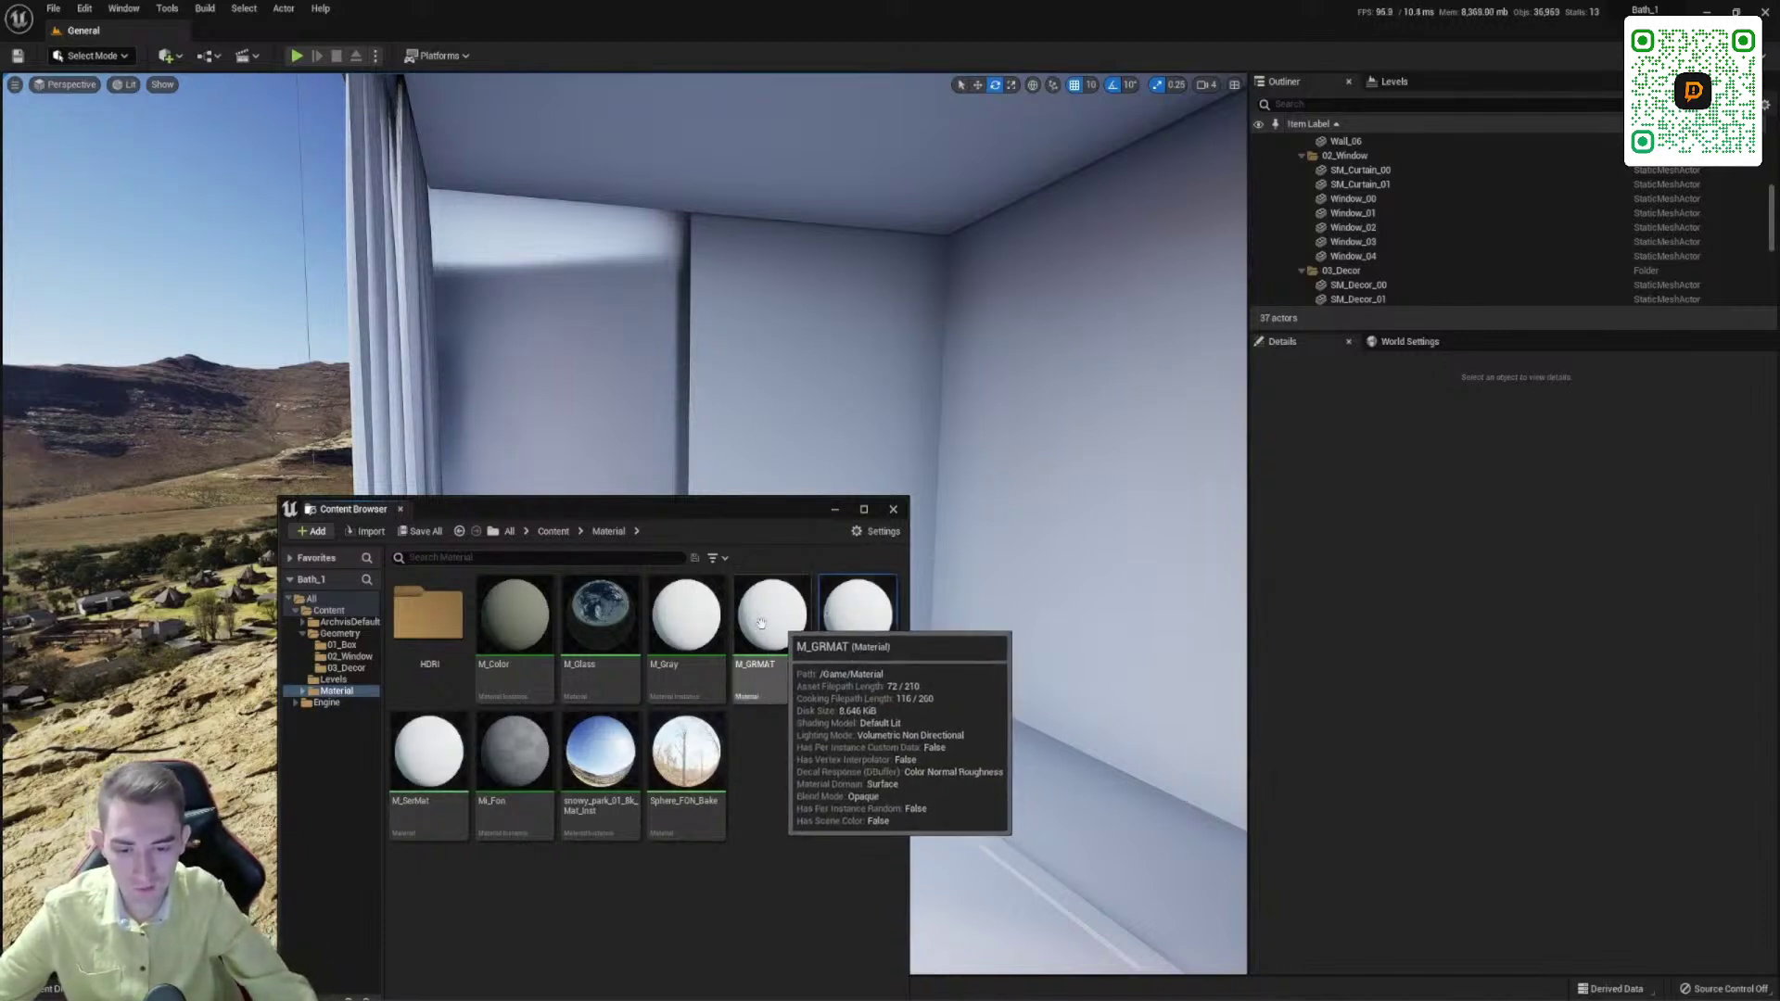
Step: Reopen M_GRMAT, review its colour and gLOSS nodes, and close the Material Editor
{"action": "left_click_drag", "start_coordinate": [778, 510], "coordinate": [538, 596]}
{"action": "double_click", "coordinate": [537, 676]}
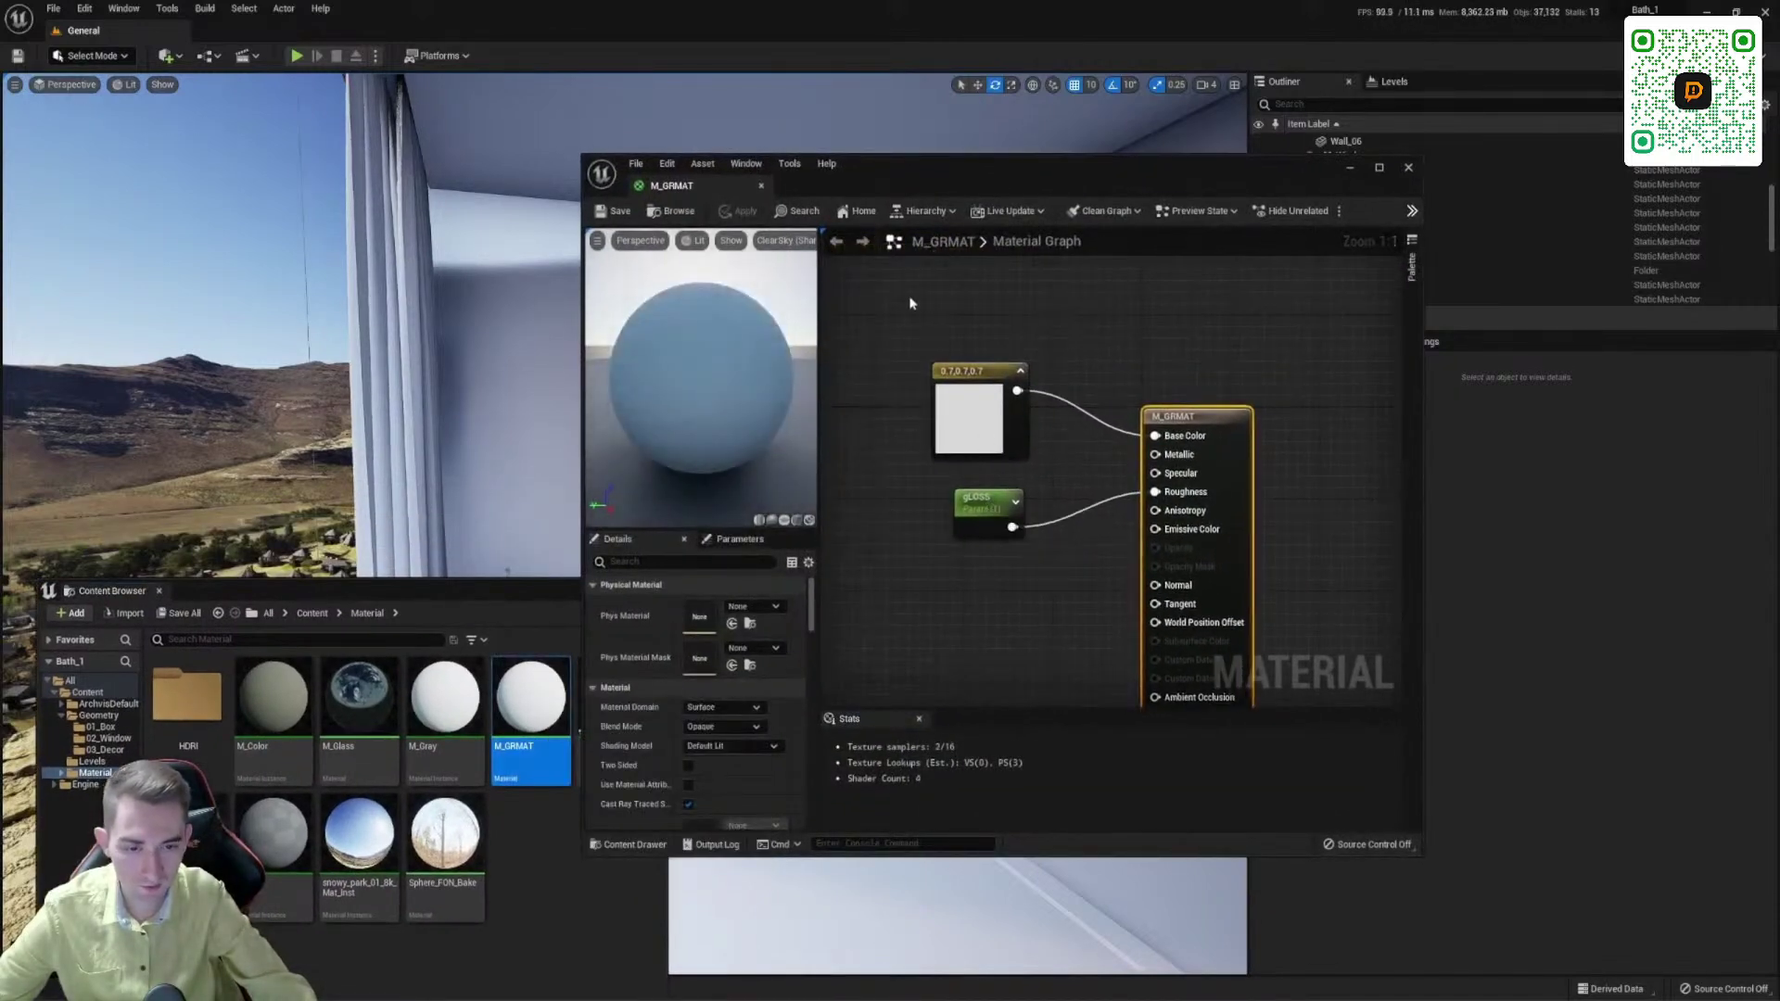
{"action": "left_click", "coordinate": [1101, 525]}
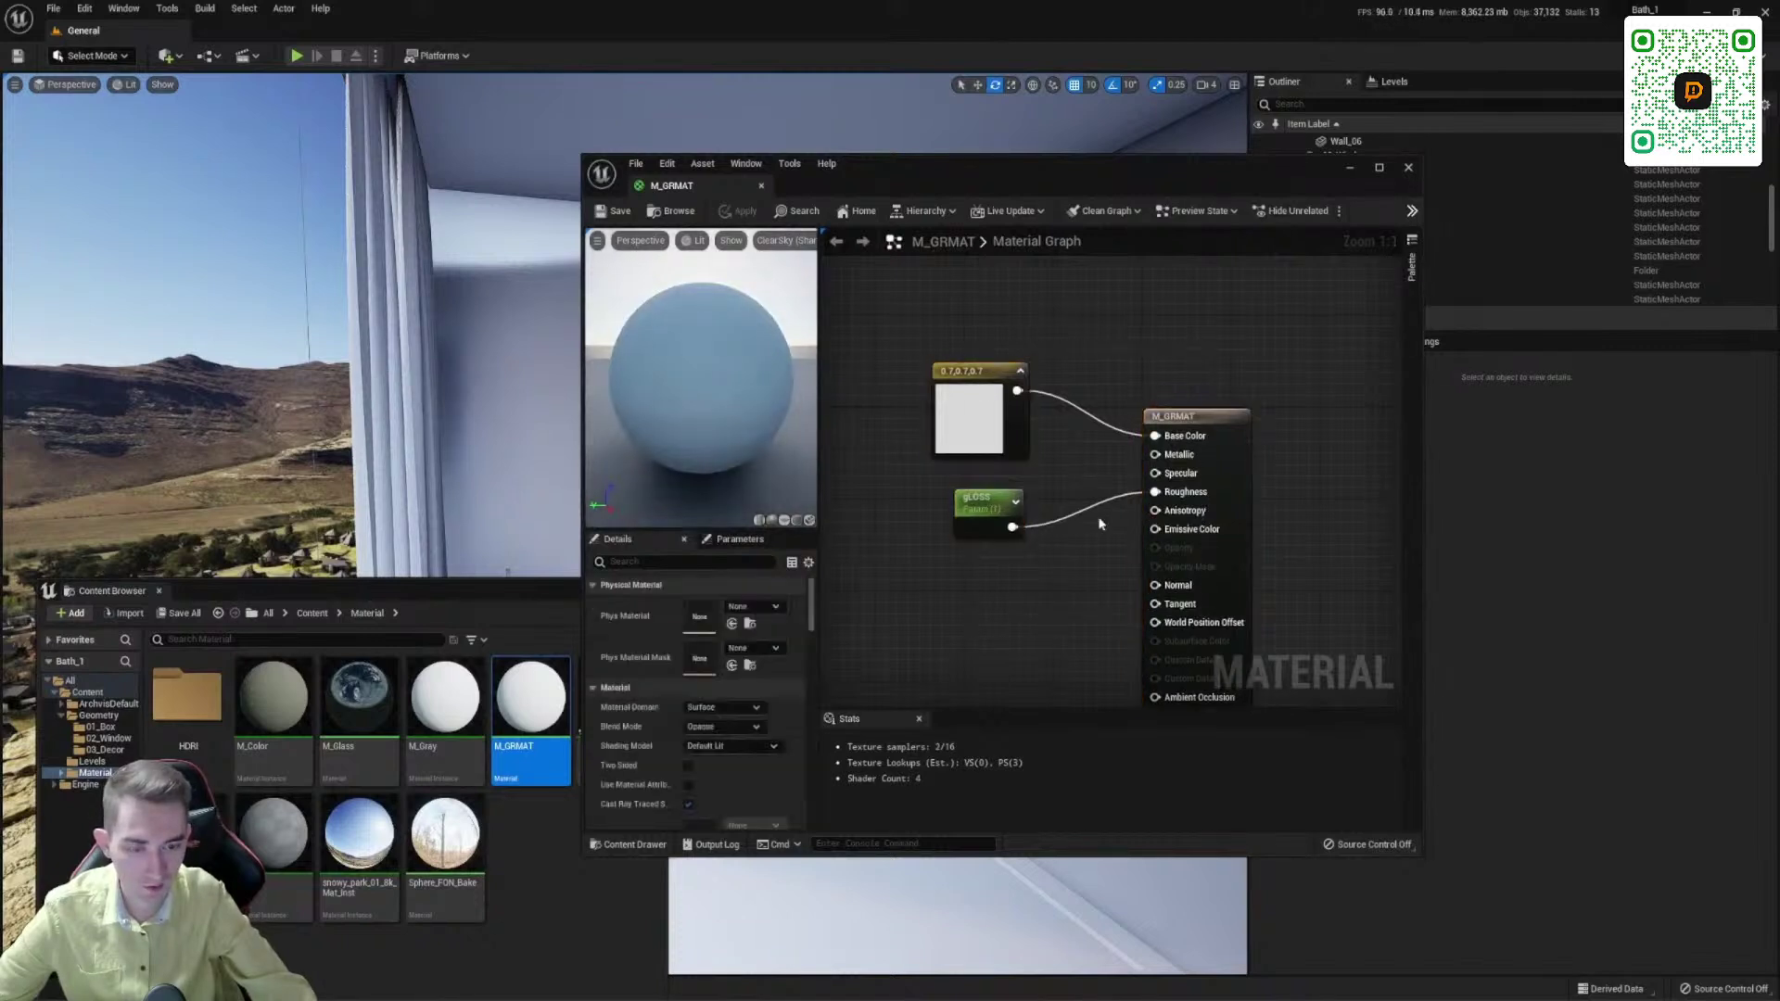
{"action": "left_click_drag", "start_coordinate": [1035, 306], "coordinate": [867, 575]}
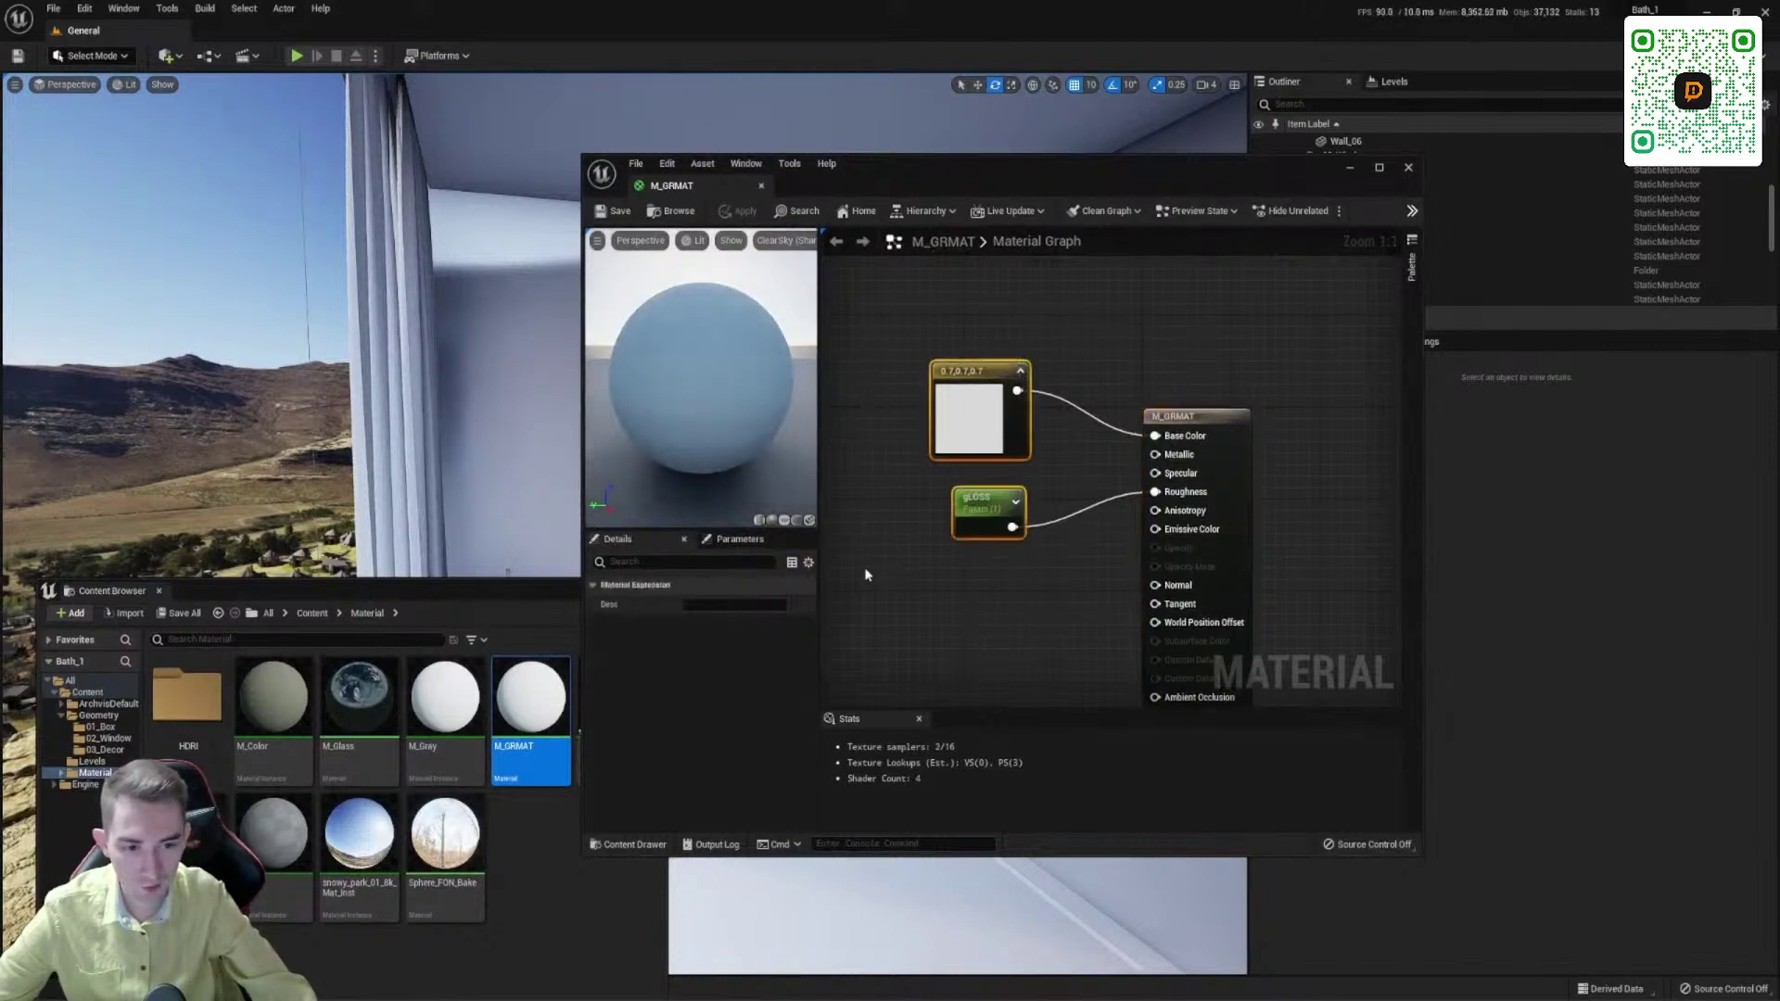
{"action": "left_click", "coordinate": [762, 186]}
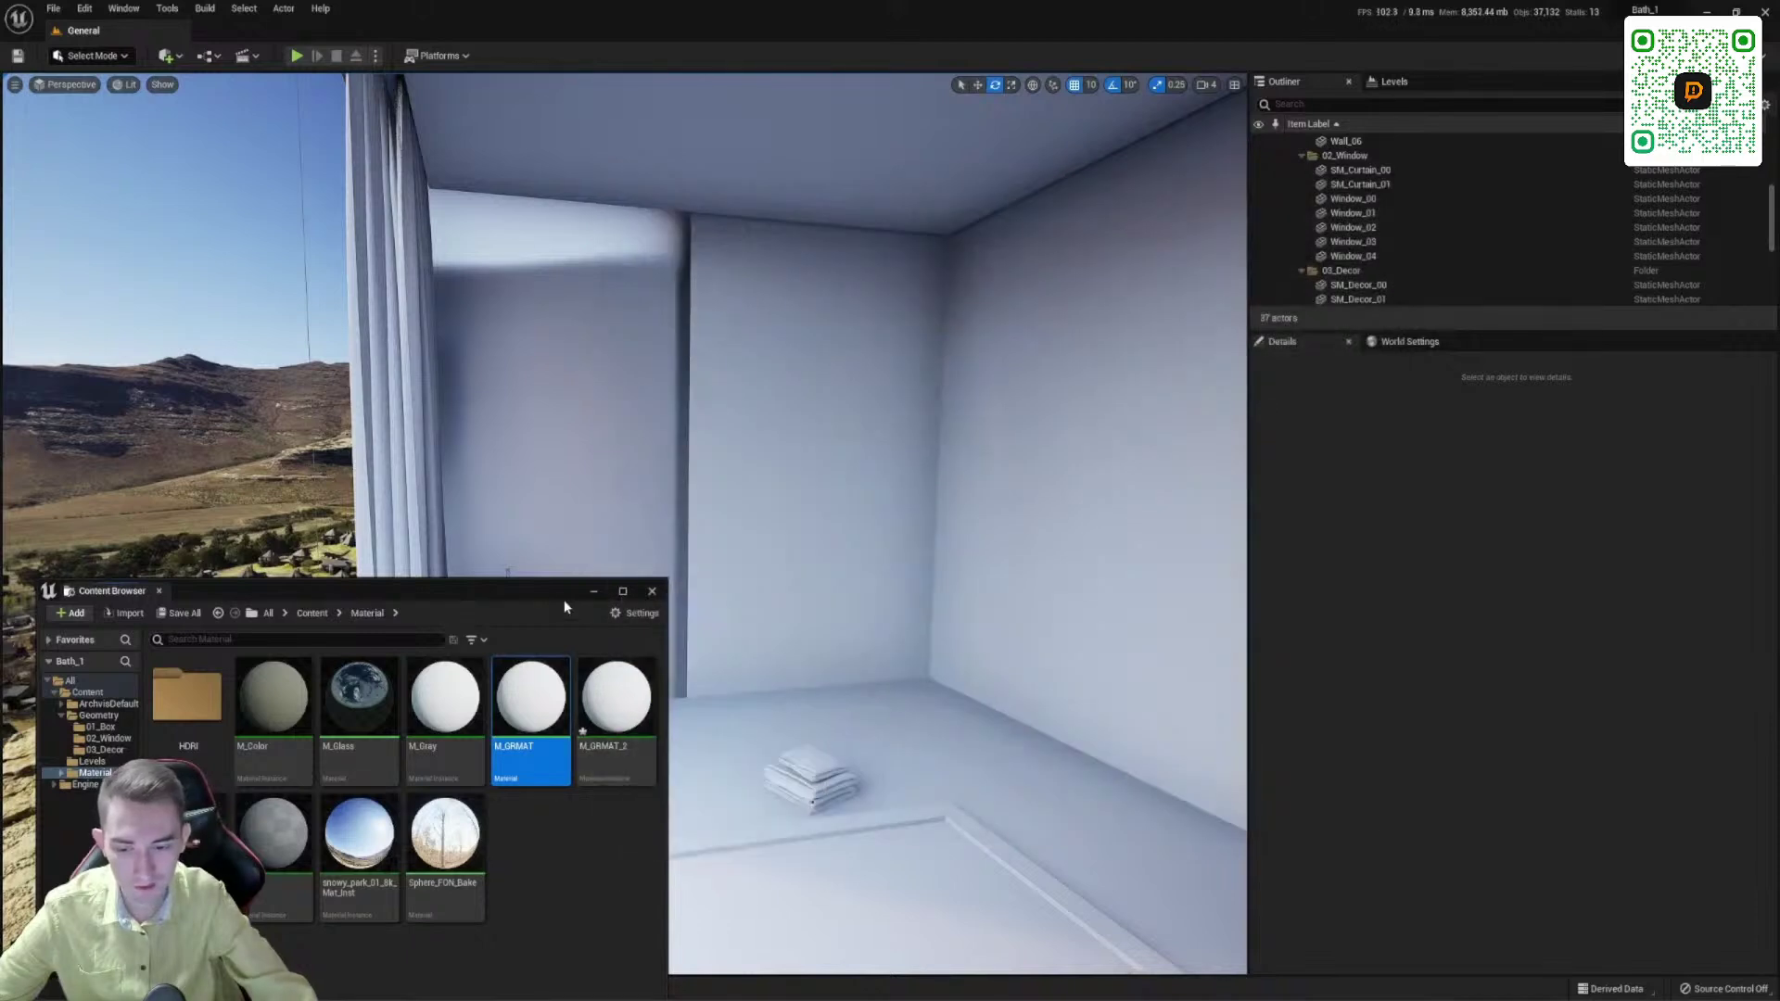
Step: Look over the room with the Content Browser moved aside, bring it back and select the M_GRMAT_2 instance
{"action": "left_click_drag", "start_coordinate": [549, 597], "coordinate": [529, 791]}
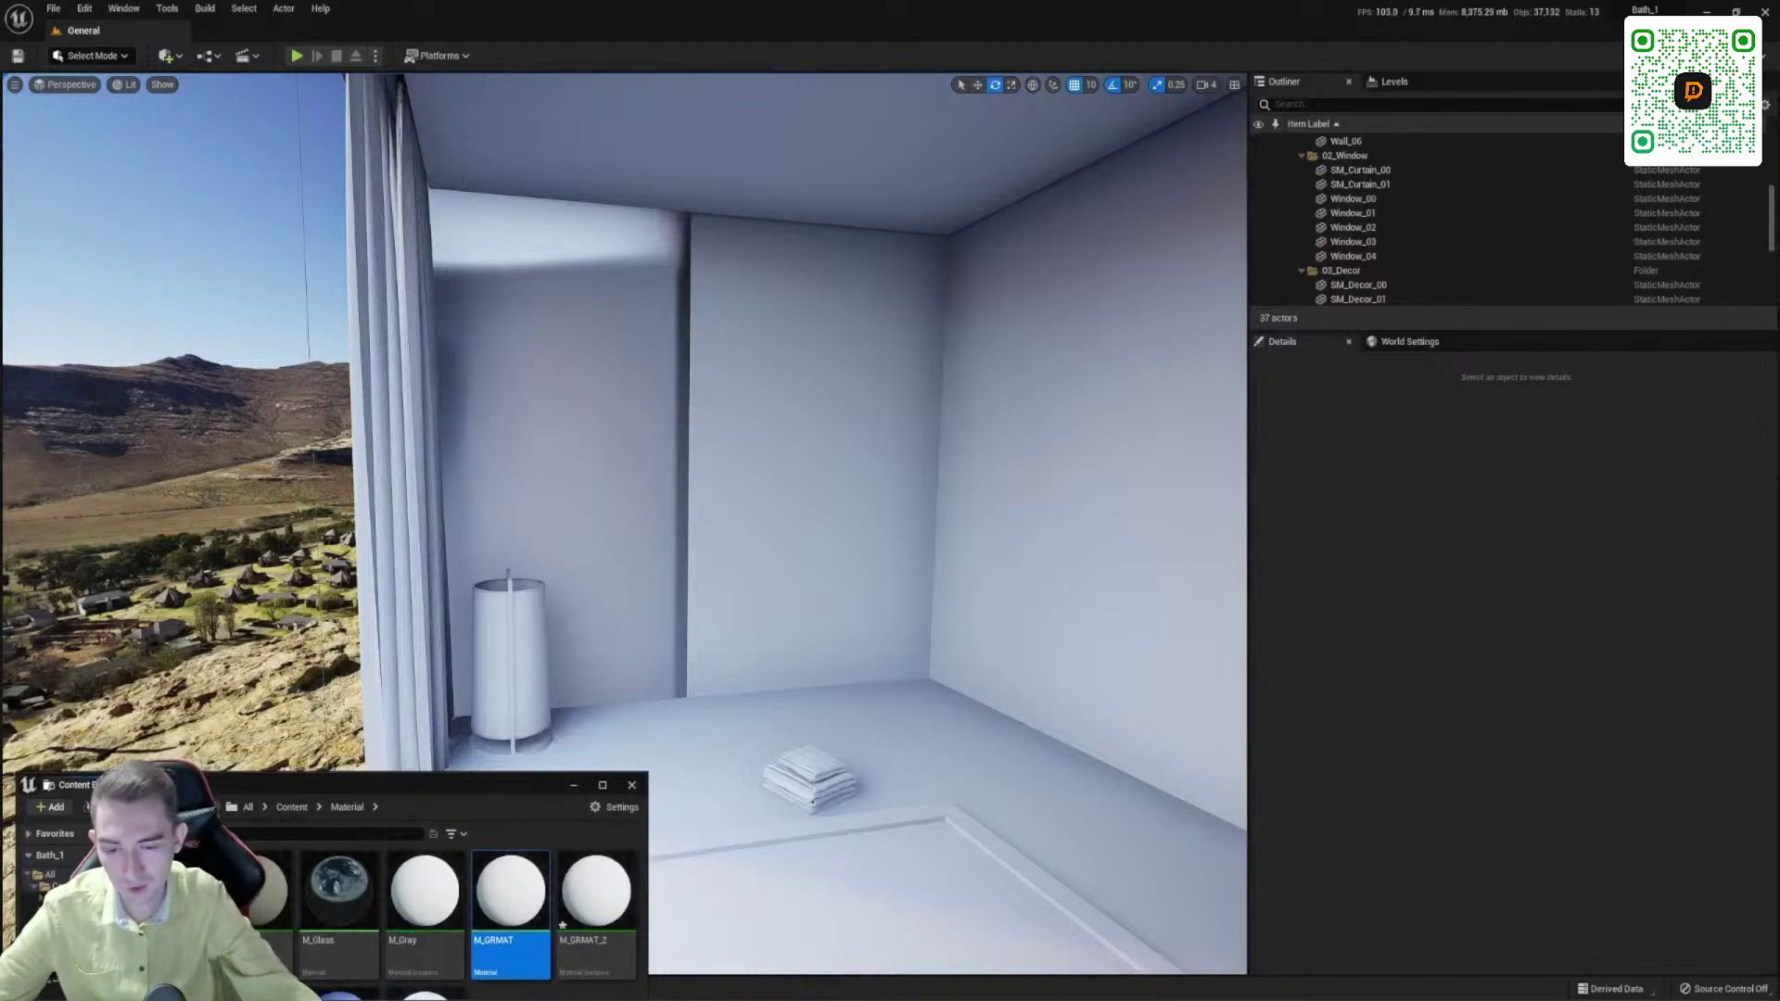
{"action": "key", "text": "w"}
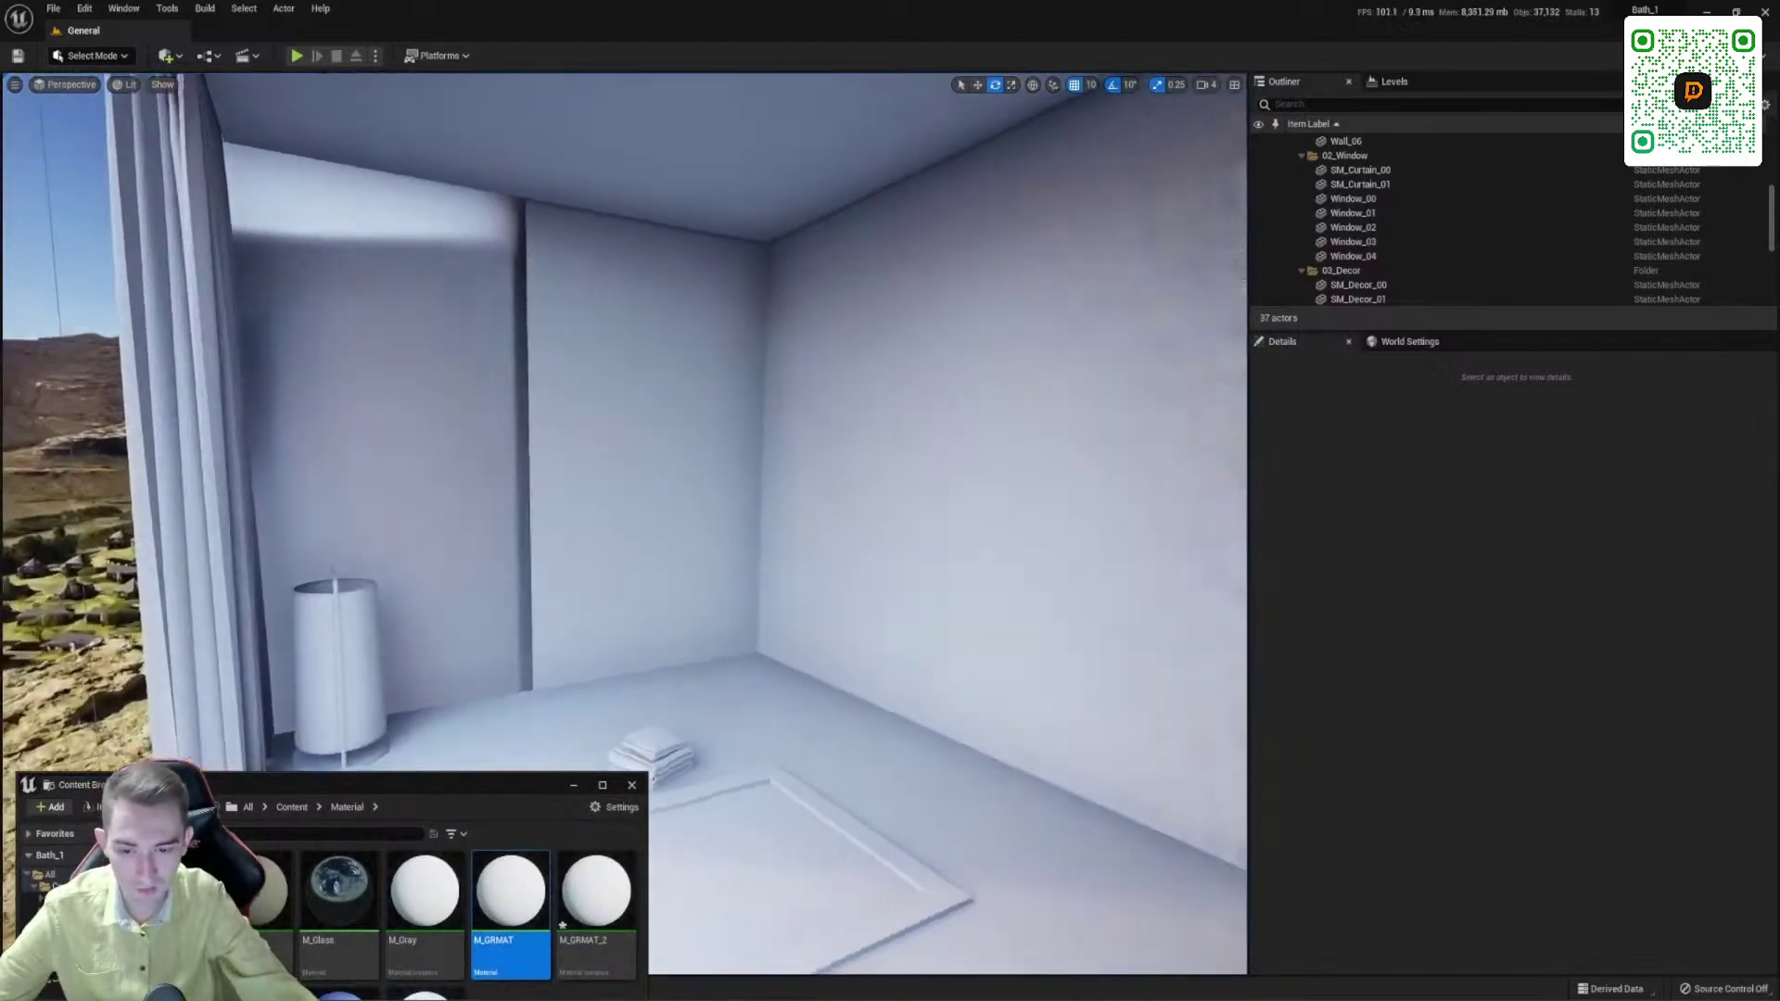
{"action": "mouse_move", "coordinate": [507, 636]}
{"action": "right_mouse_down"}
{"action": "mouse_move", "coordinate": [454, 636]}
{"action": "mouse_move", "coordinate": [507, 636]}
{"action": "right_mouse_up"}
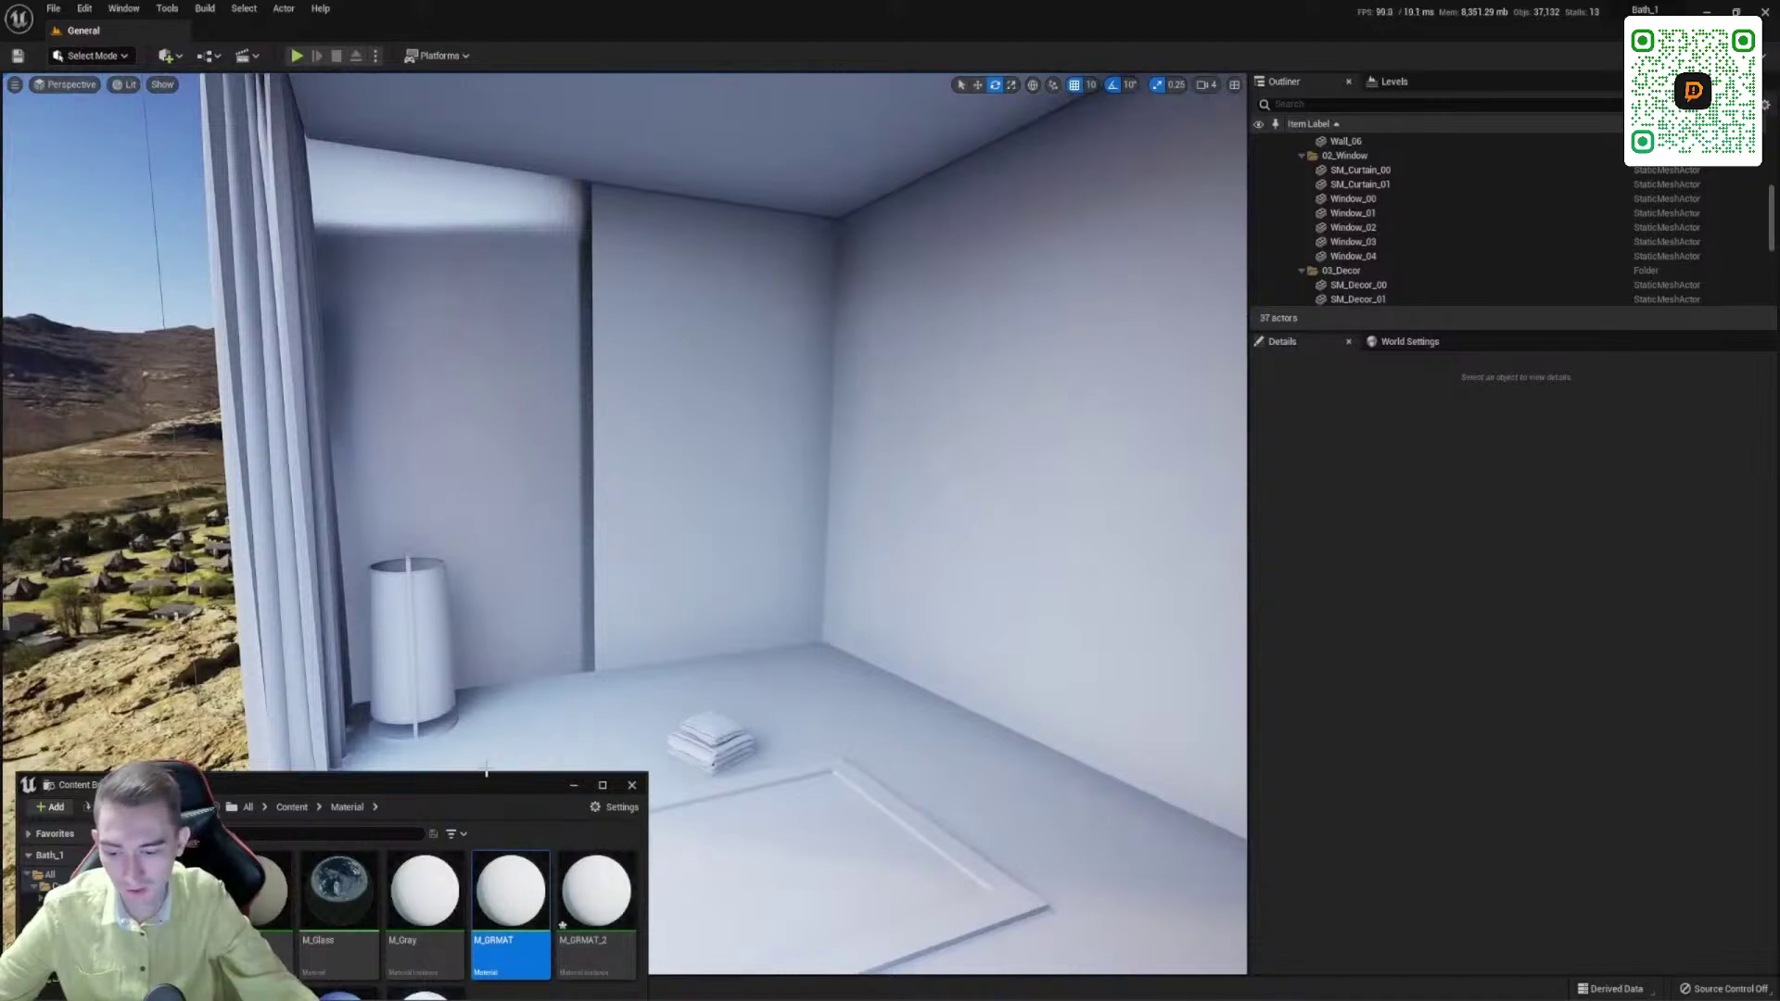
{"action": "left_click_drag", "start_coordinate": [486, 771], "coordinate": [588, 462]}
{"action": "left_click", "coordinate": [660, 639]}
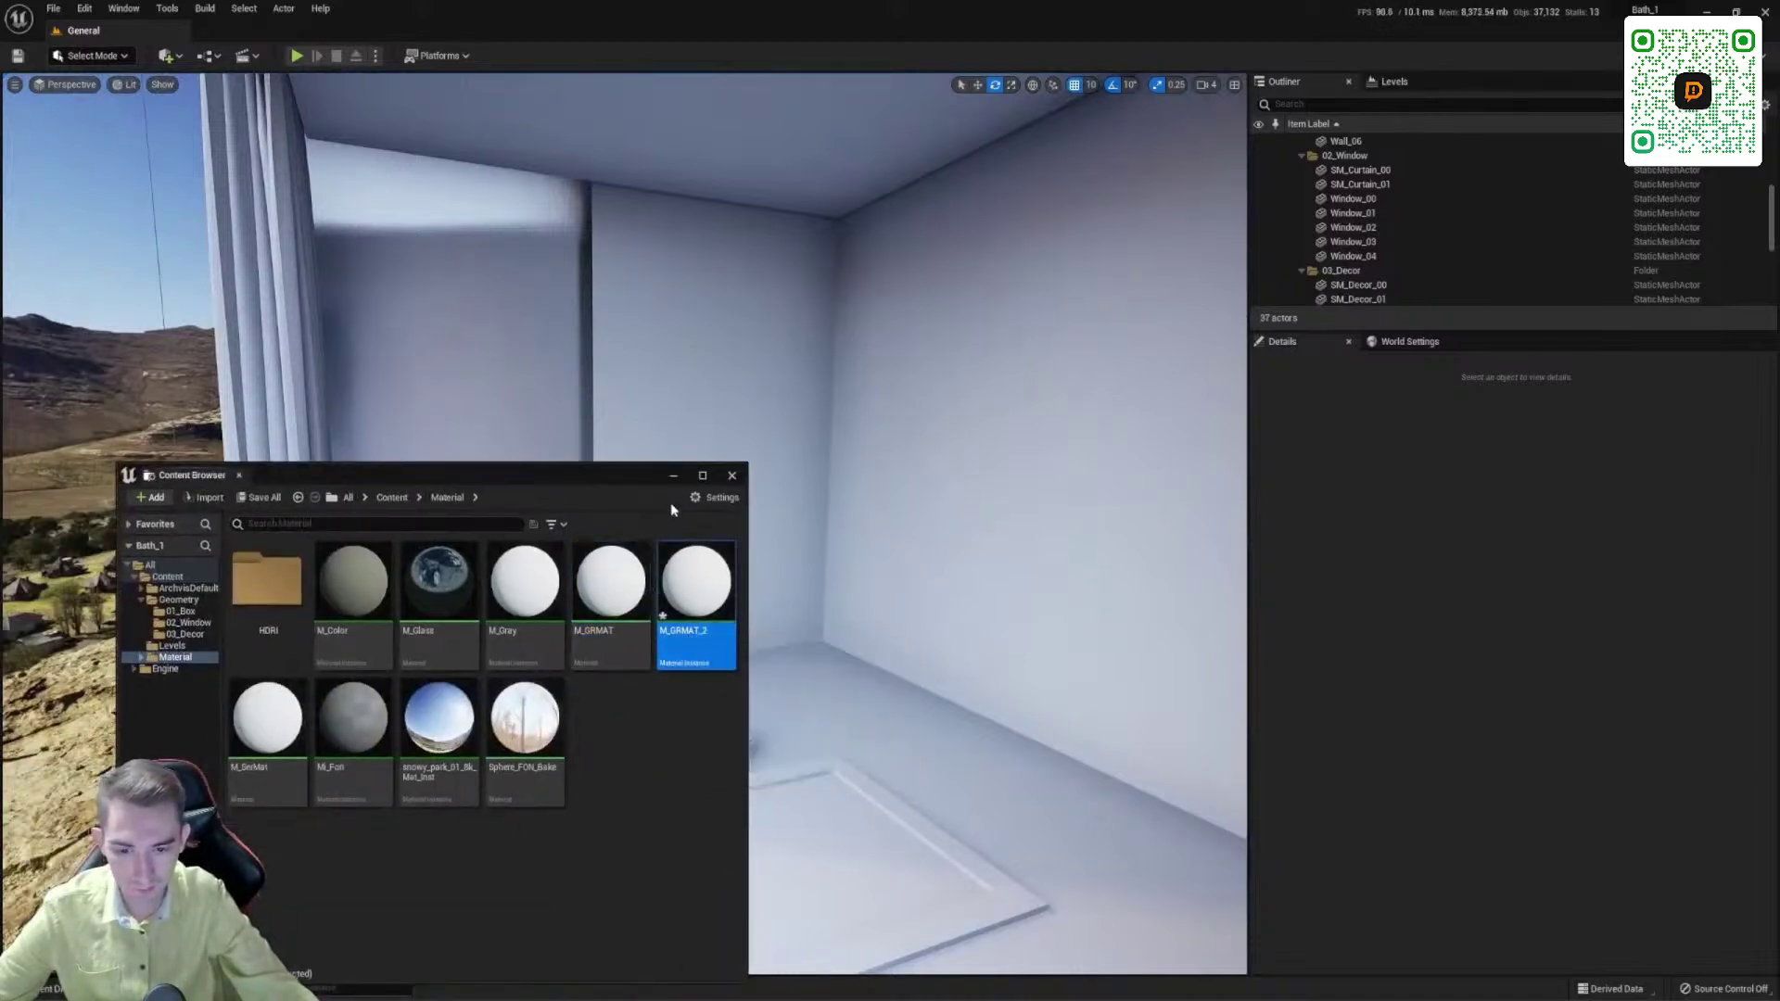
Step: Open the M_GRMAT_2 instance, enable its gLOSS override, try a value of 0 and set it to 1
{"action": "double_click", "coordinate": [560, 695]}
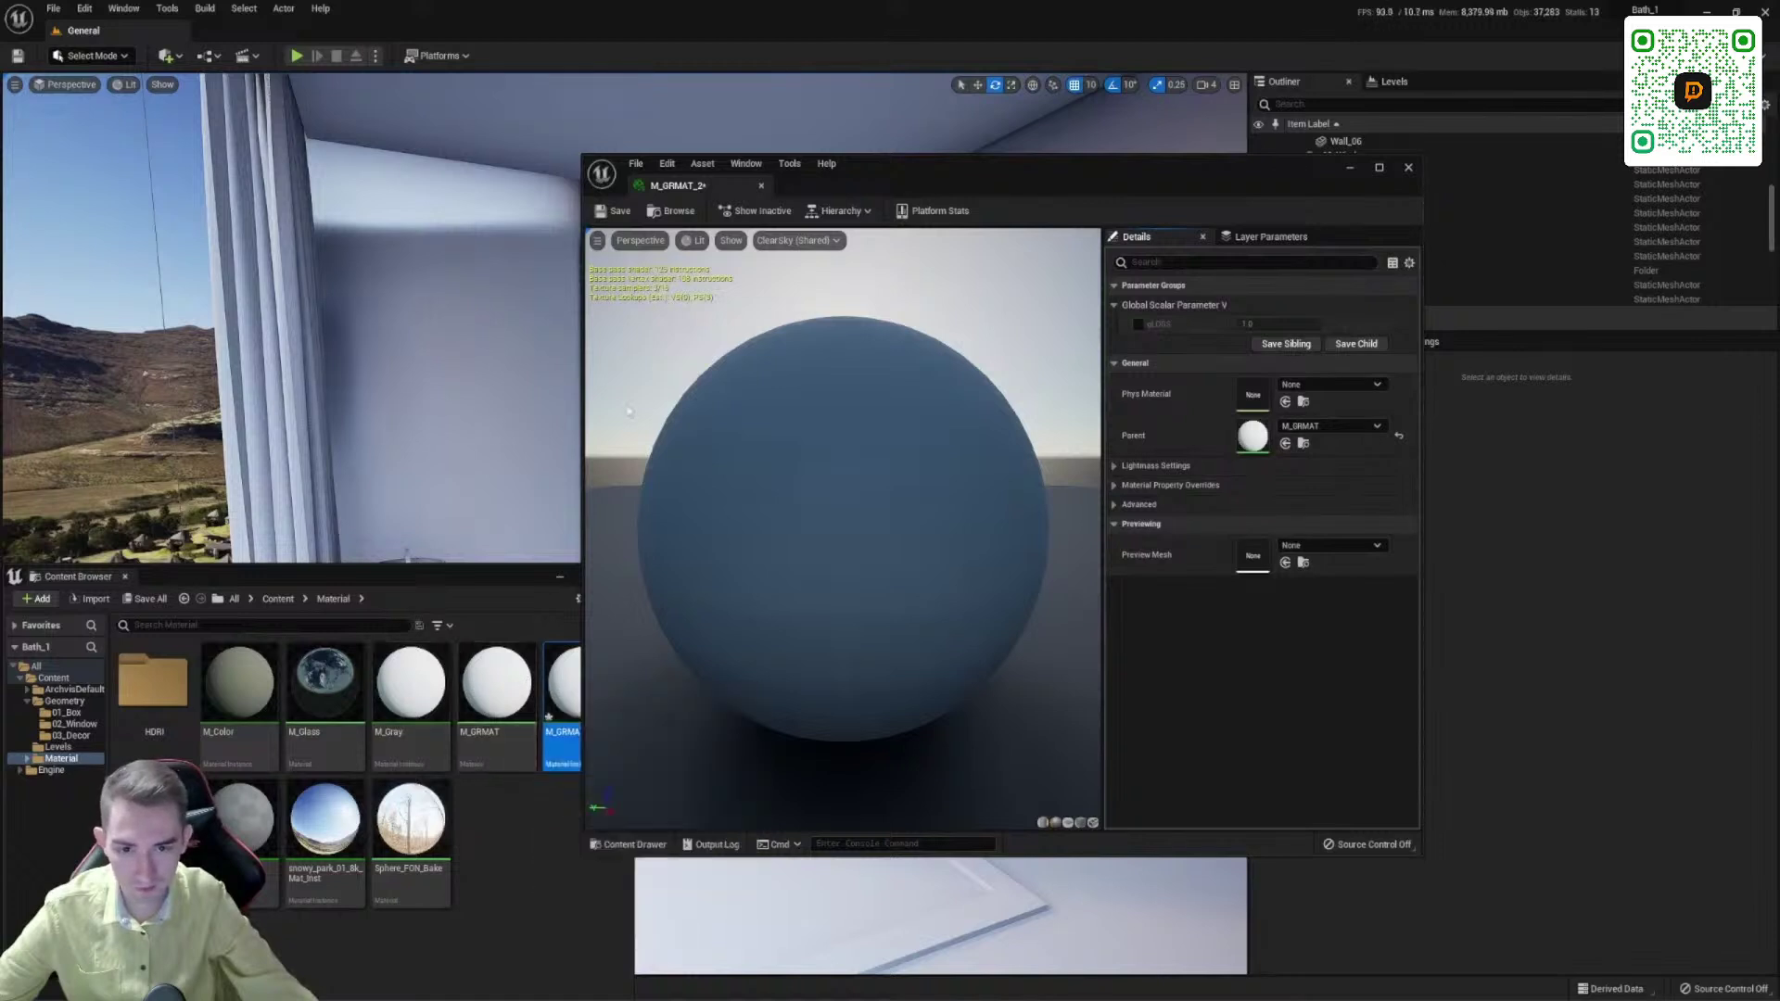
{"action": "left_click", "coordinate": [1136, 324]}
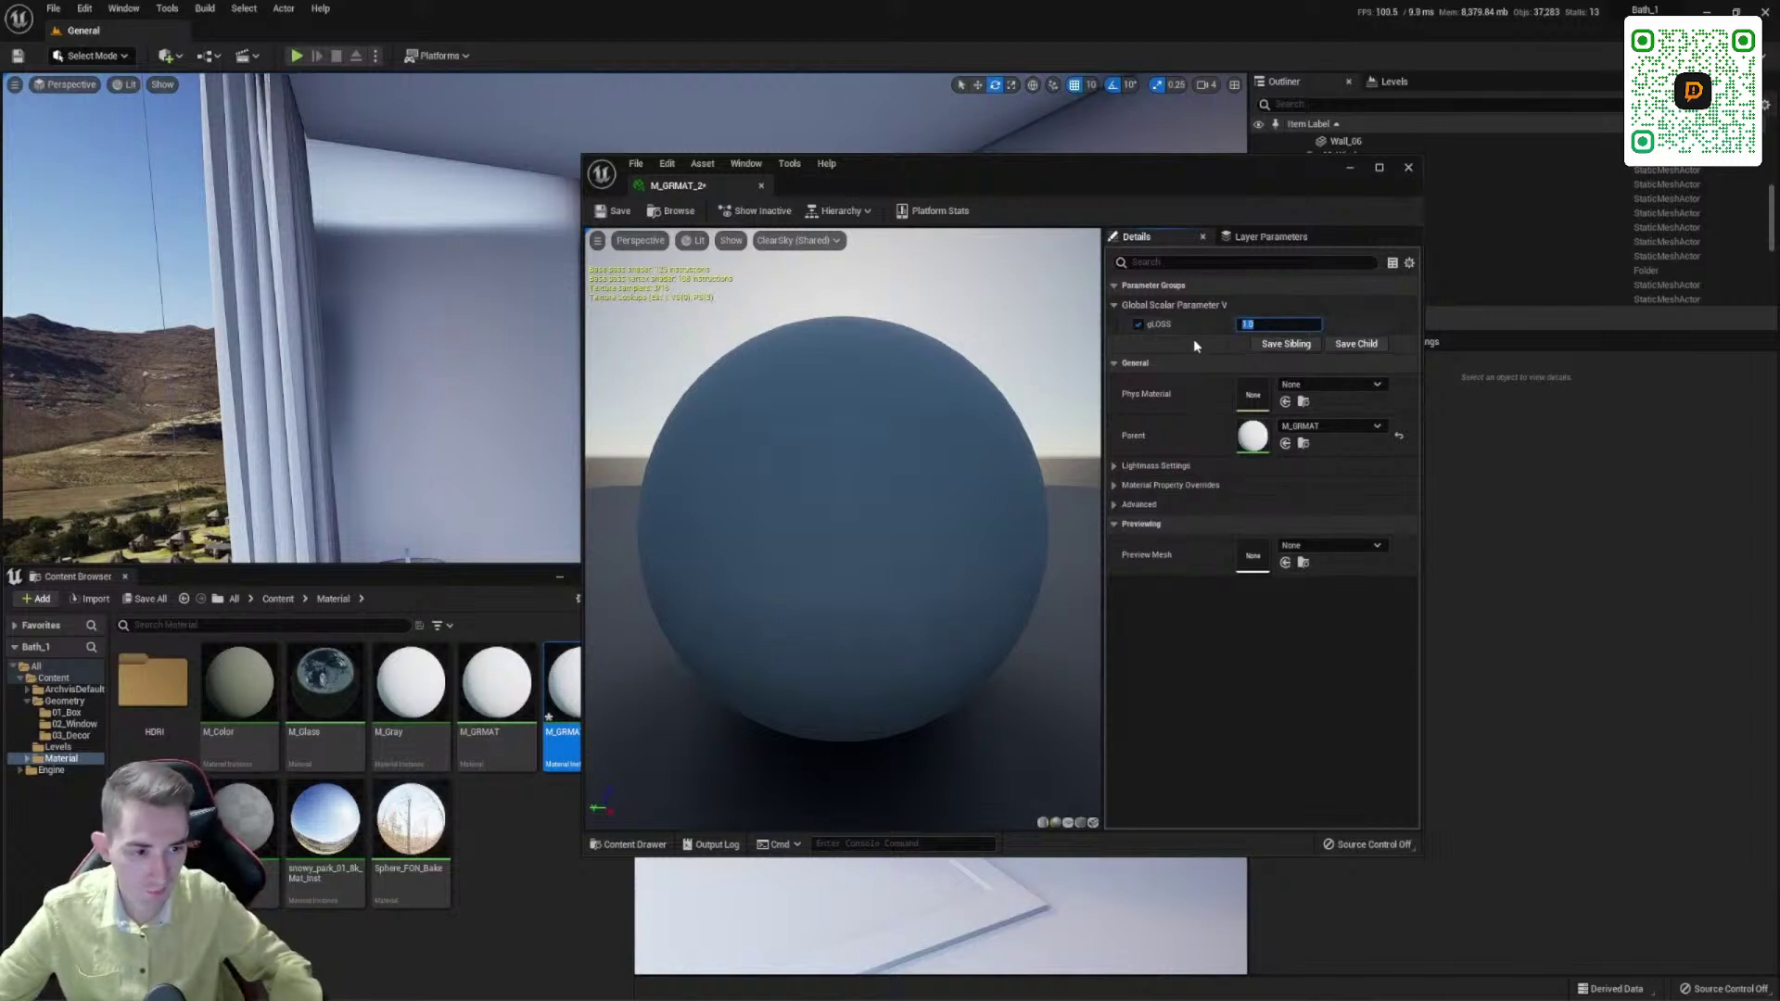
{"action": "type", "text": "0"}
{"action": "key", "text": "Return"}
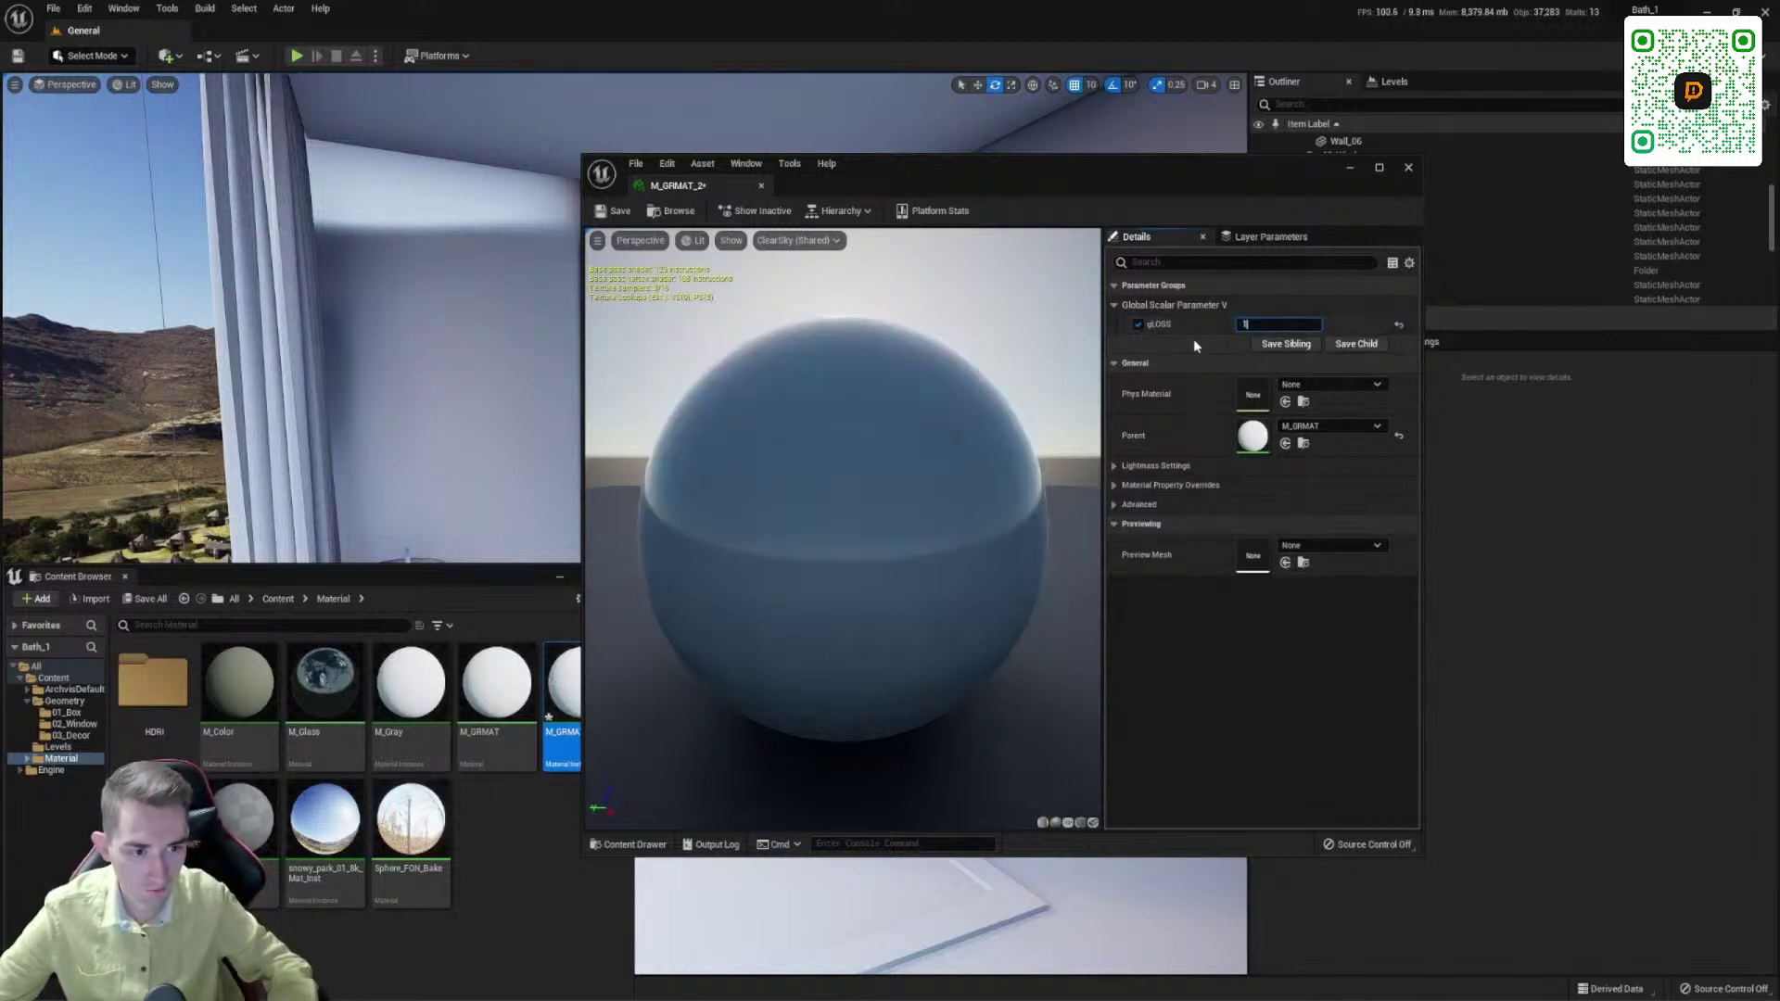
{"action": "type", "text": "1"}
{"action": "key", "text": "Return"}
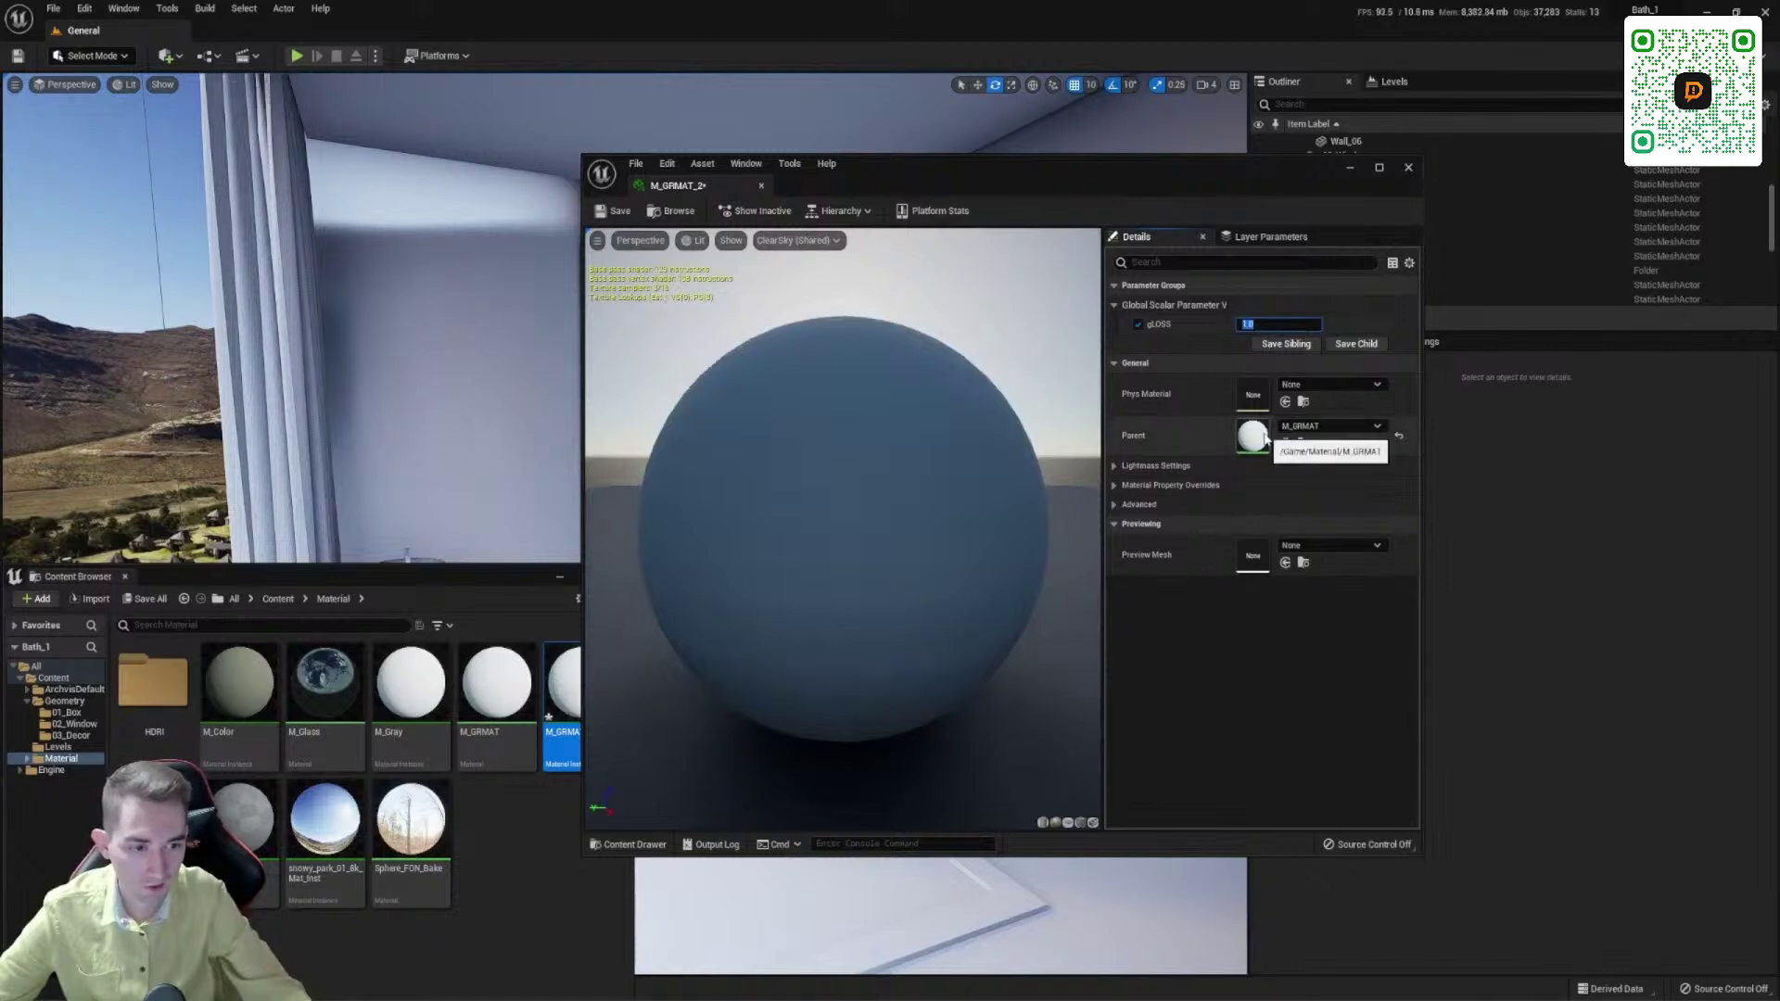
Step: Convert the 0.7 grey constant in M_GRMAT to a parameter named Color, move it clear of gLOSS, and save and close the material
{"action": "left_click", "coordinate": [761, 185]}
{"action": "double_click", "coordinate": [509, 722]}
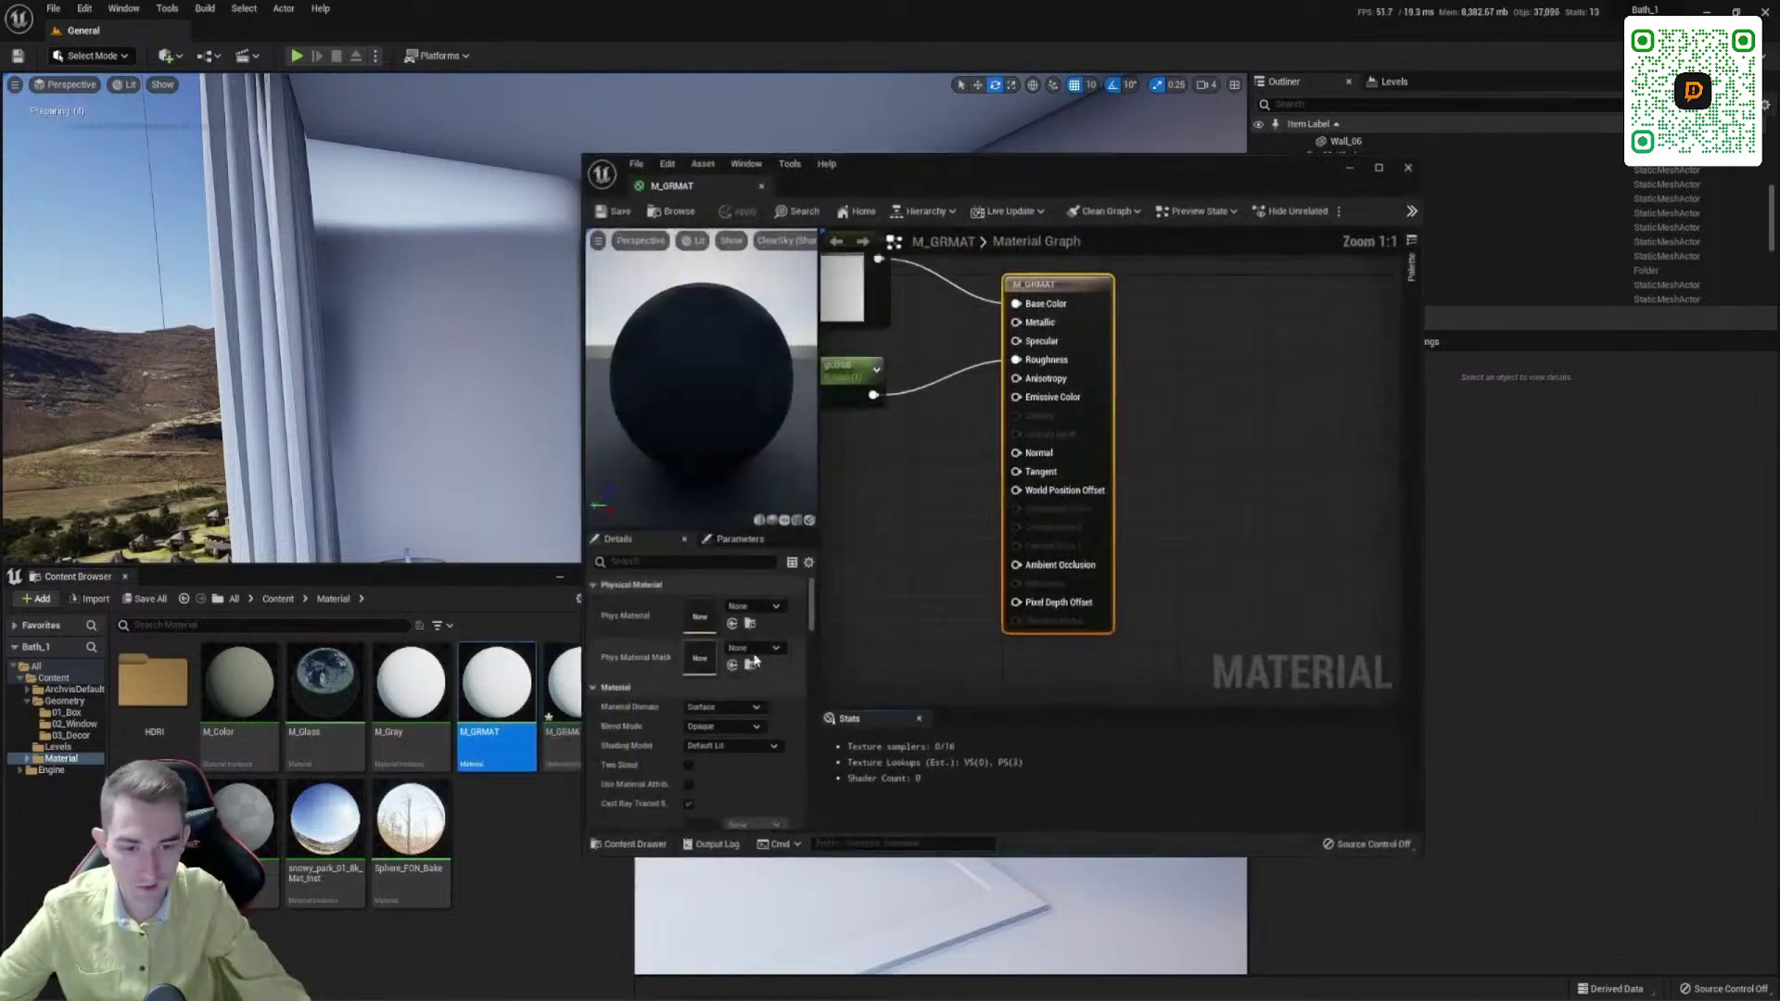
{"action": "right_click_drag", "start_coordinate": [1013, 430], "coordinate": [1079, 567]}
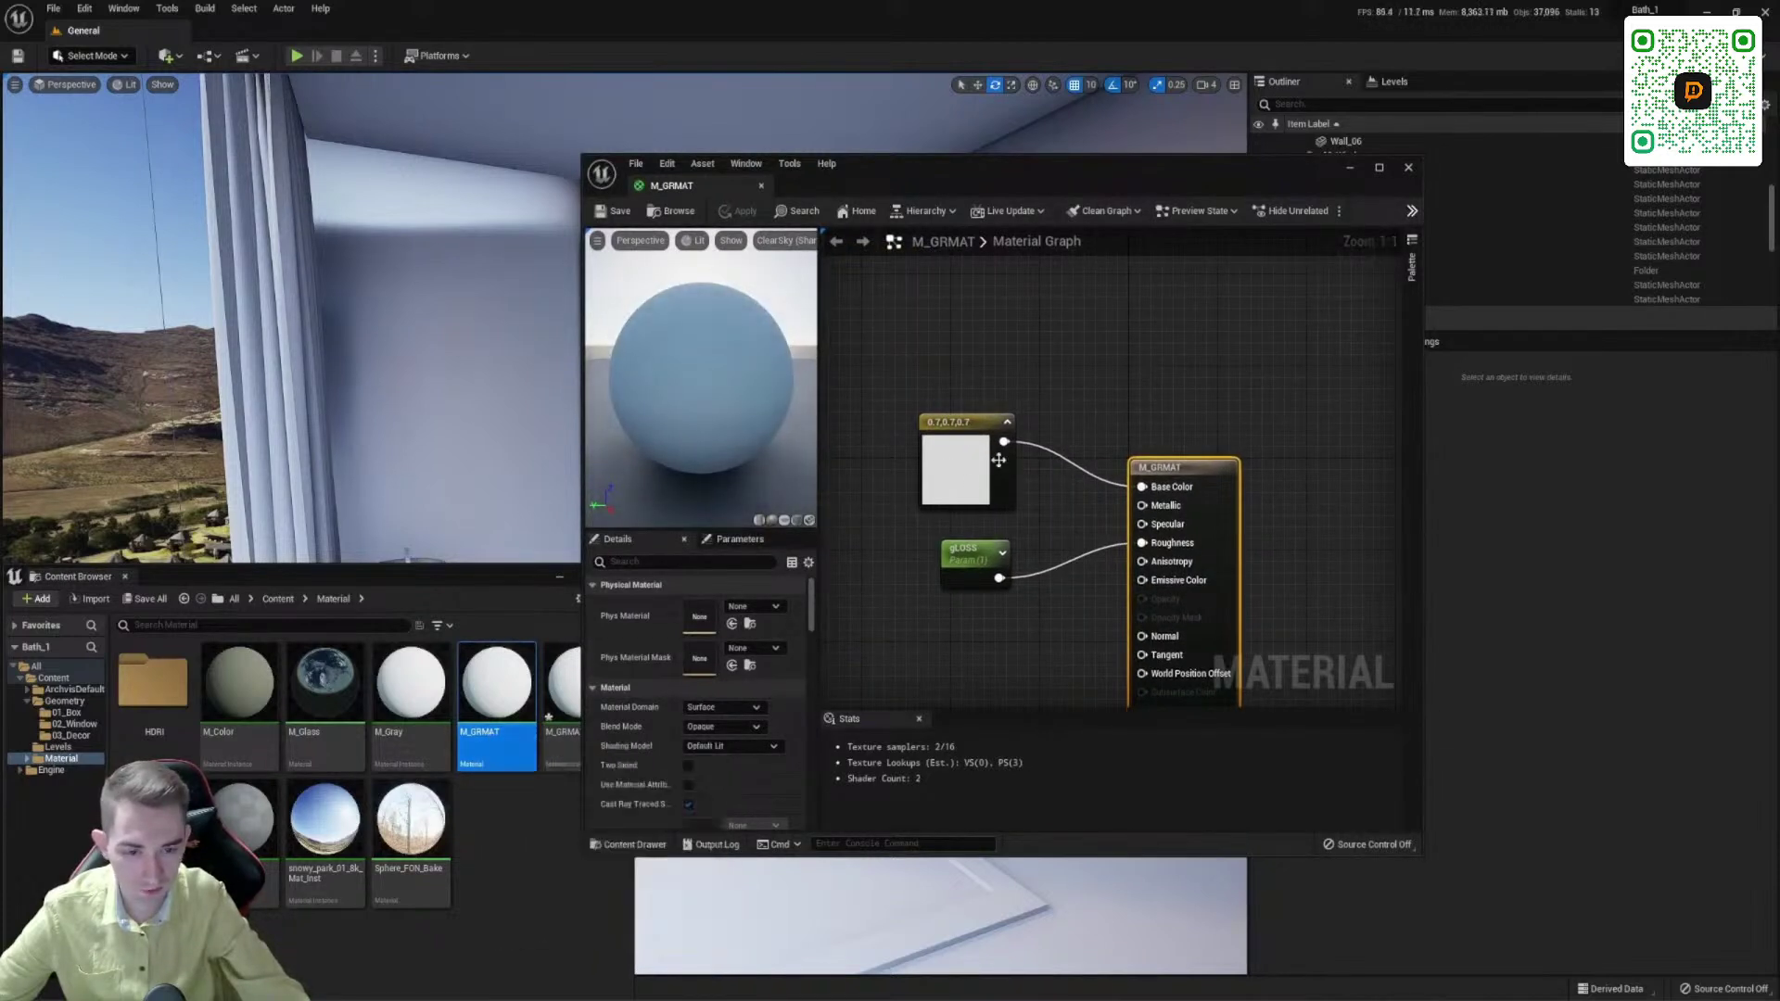
{"action": "left_click", "coordinate": [955, 445]}
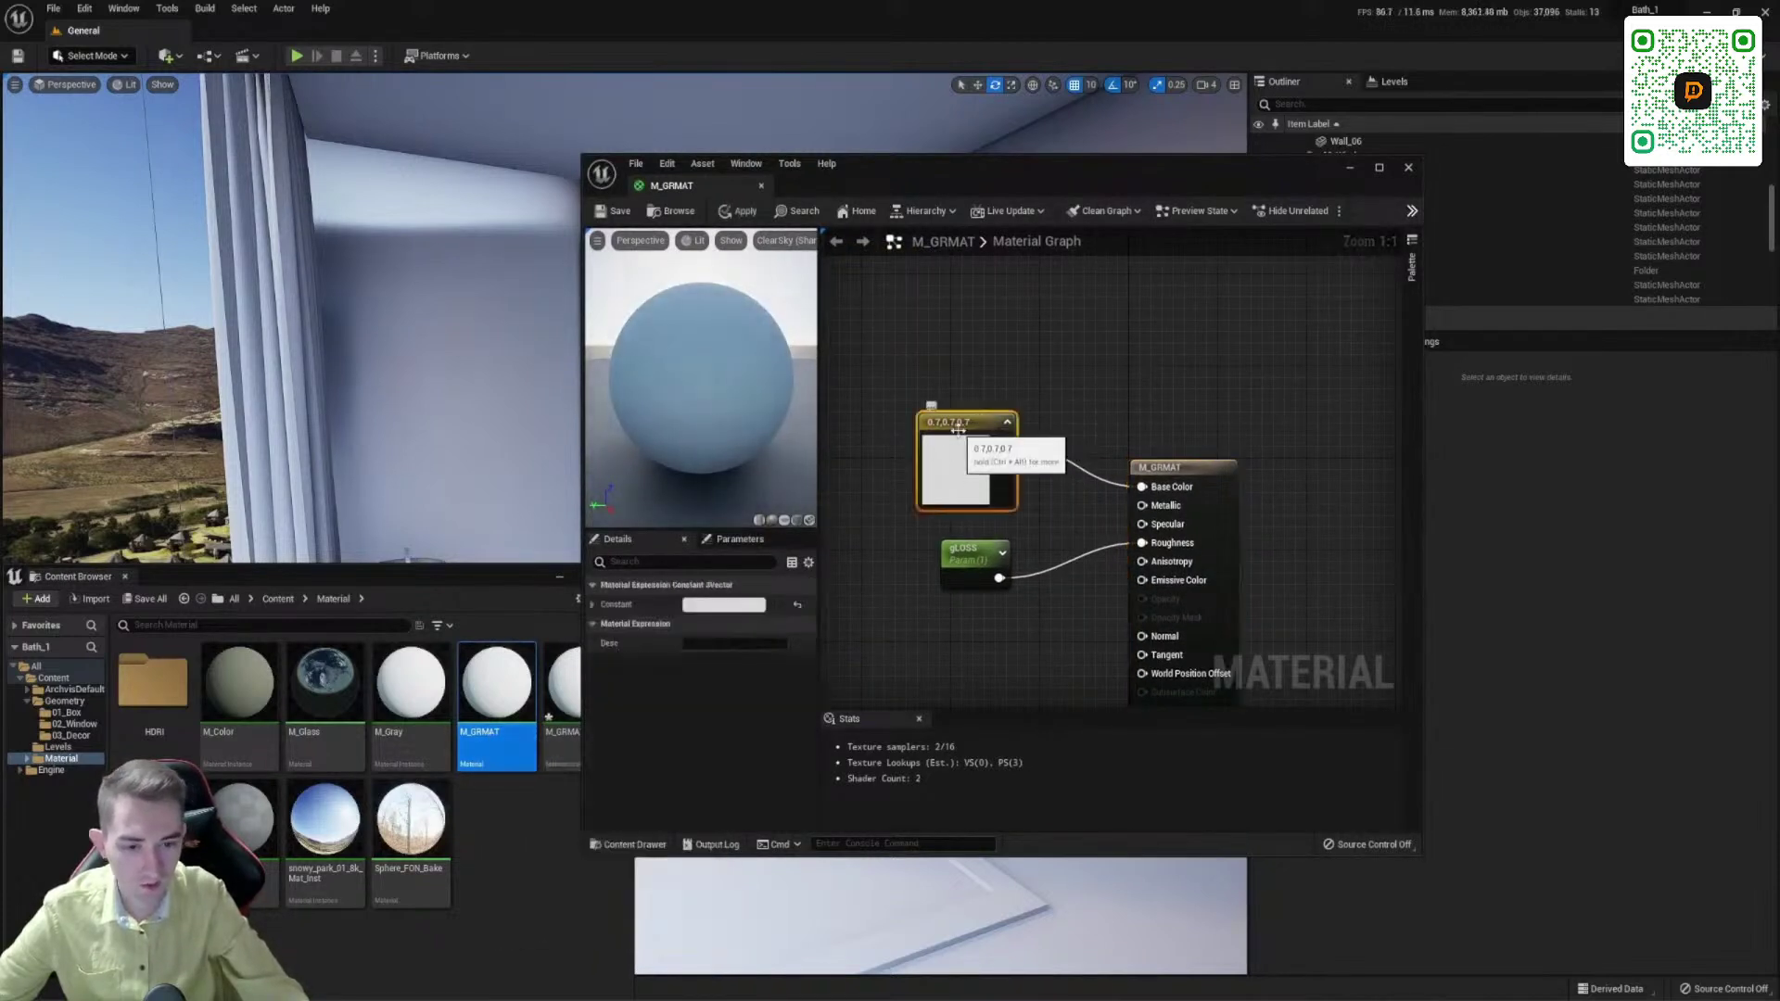
{"action": "right_click", "coordinate": [959, 434]}
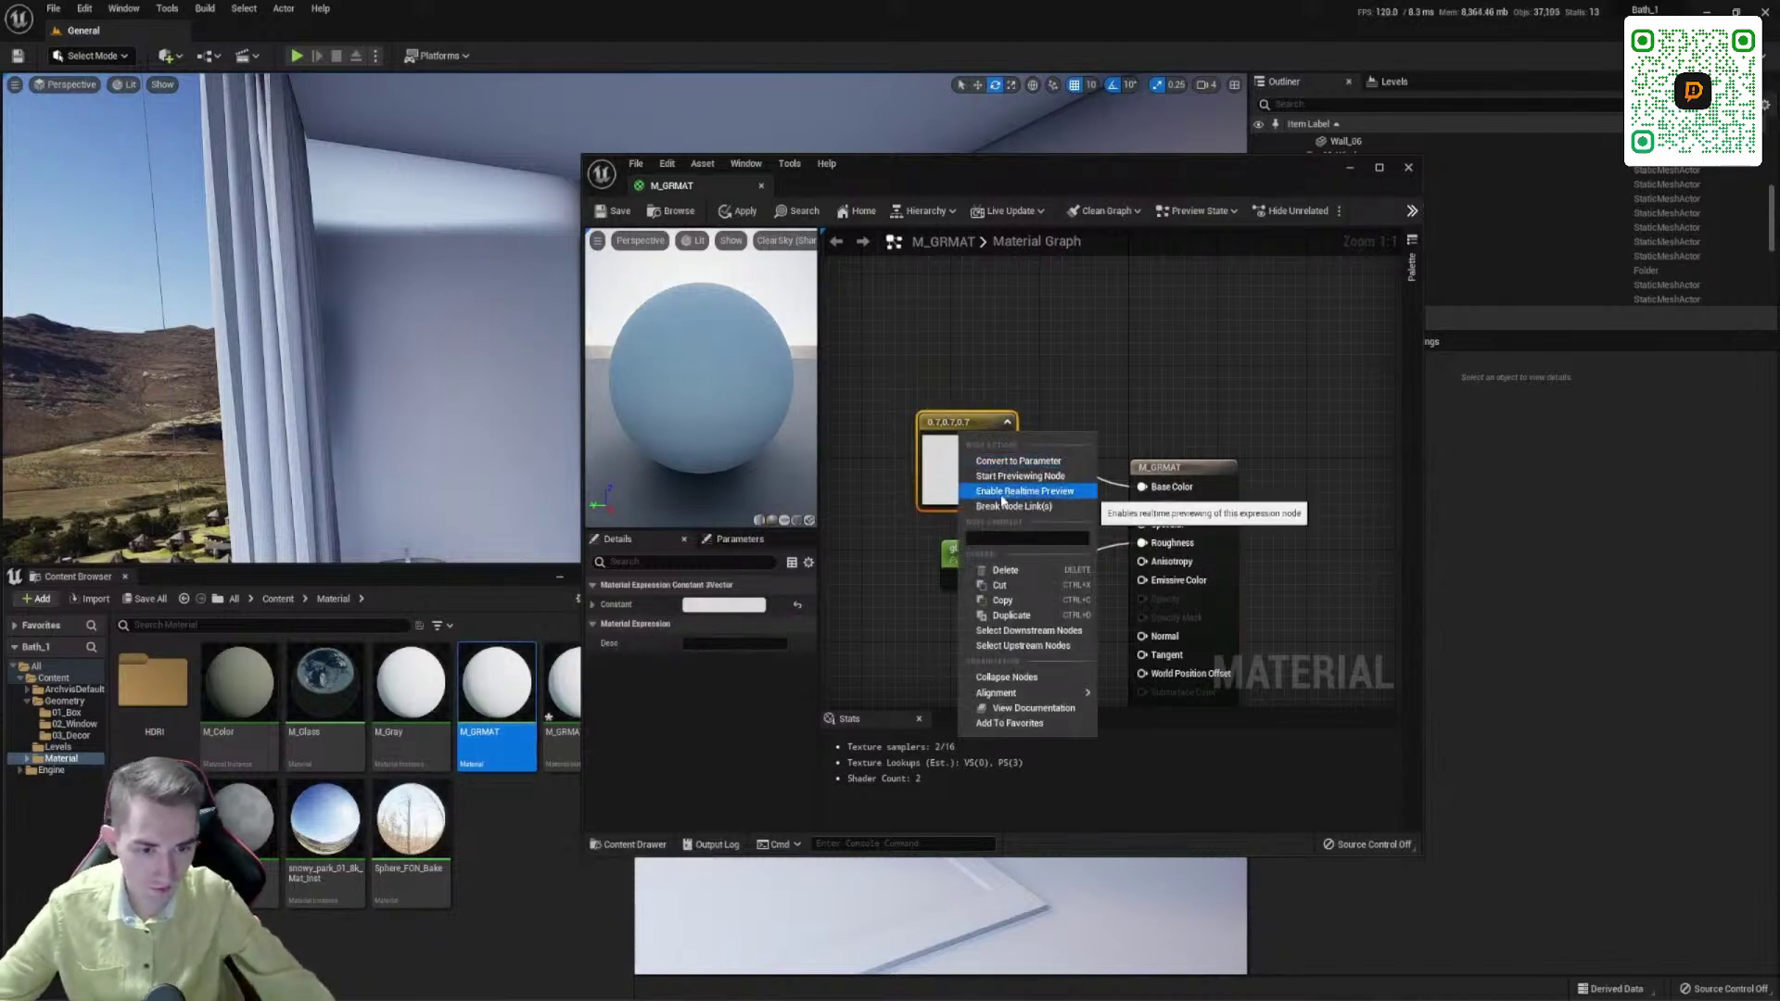
{"action": "left_click", "coordinate": [1036, 463]}
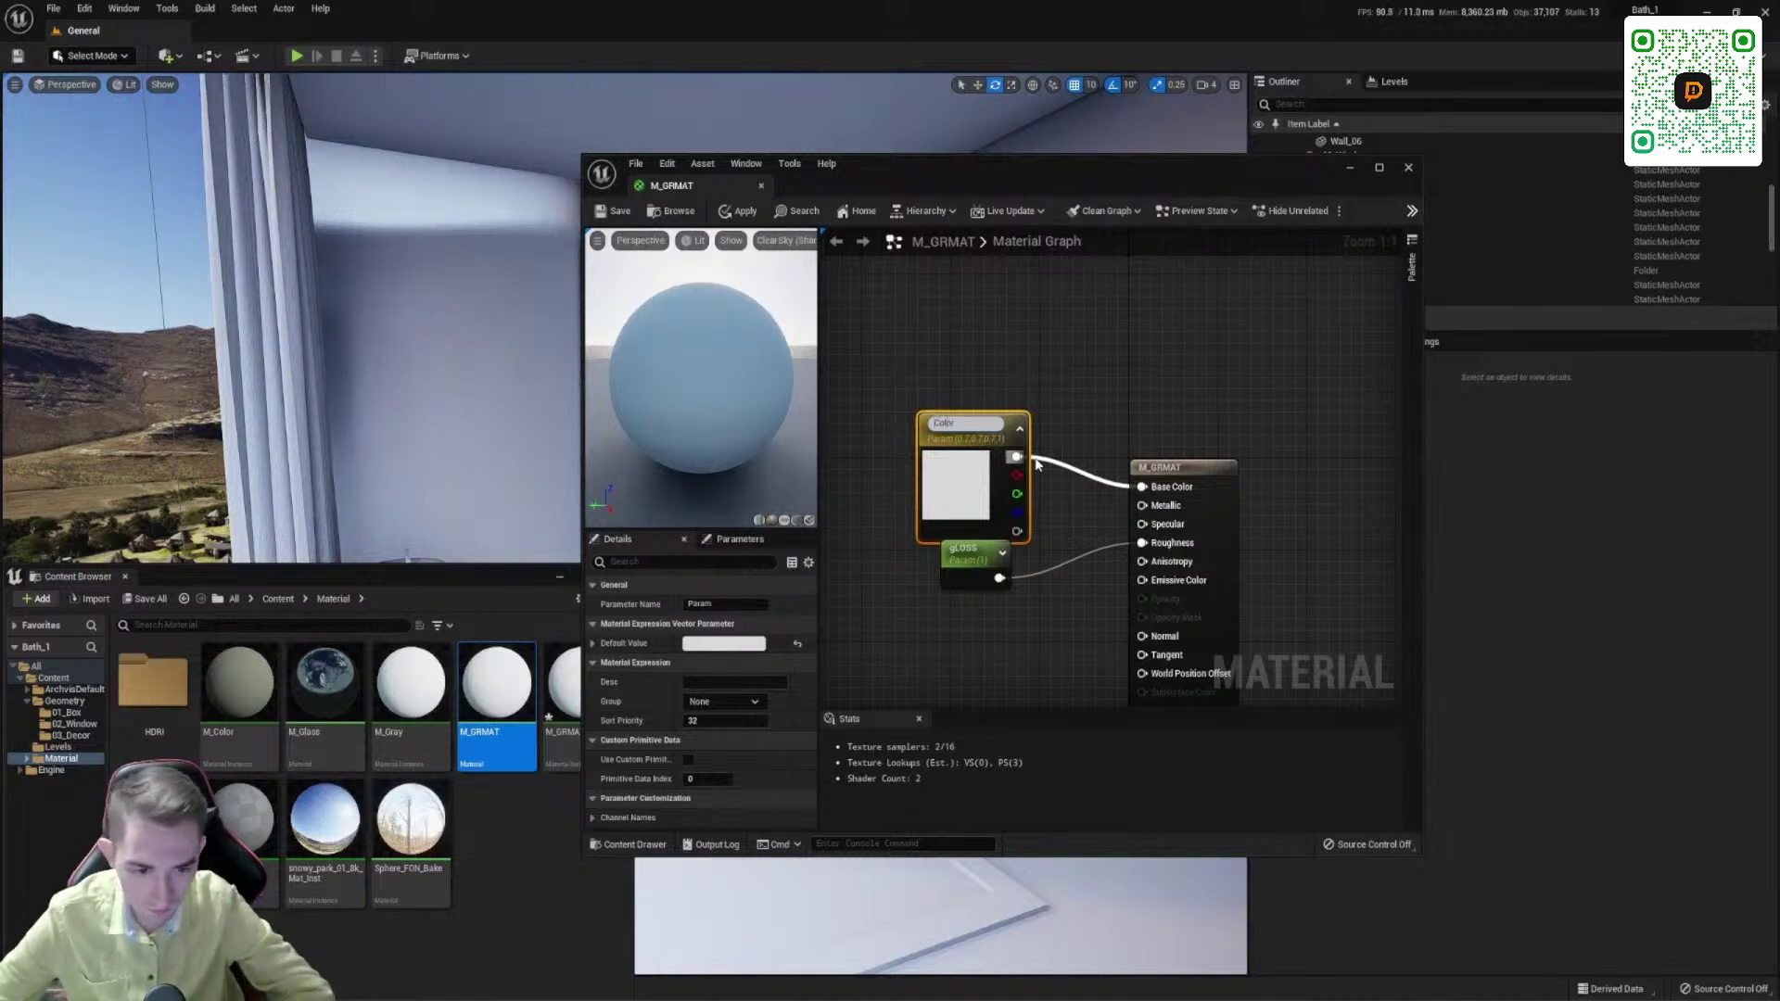
{"action": "key", "text": "Return"}
{"action": "left_click_drag", "start_coordinate": [955, 450], "coordinate": [943, 405]}
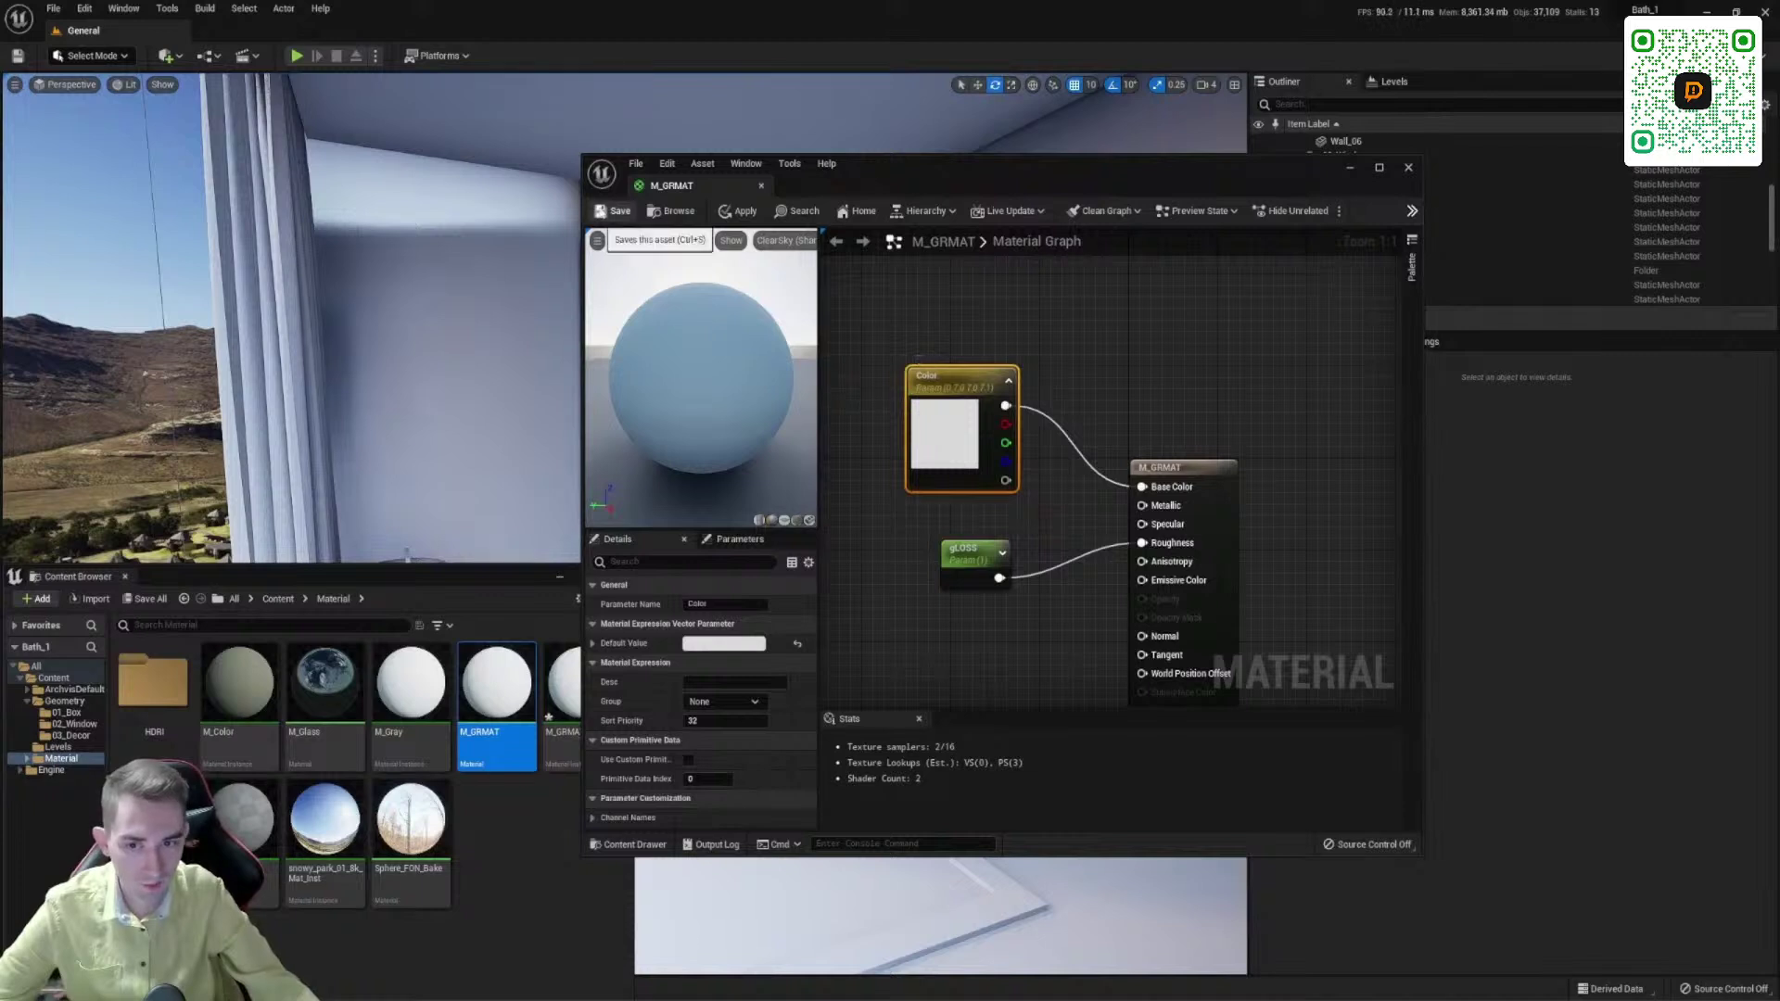
{"action": "left_click", "coordinate": [617, 211]}
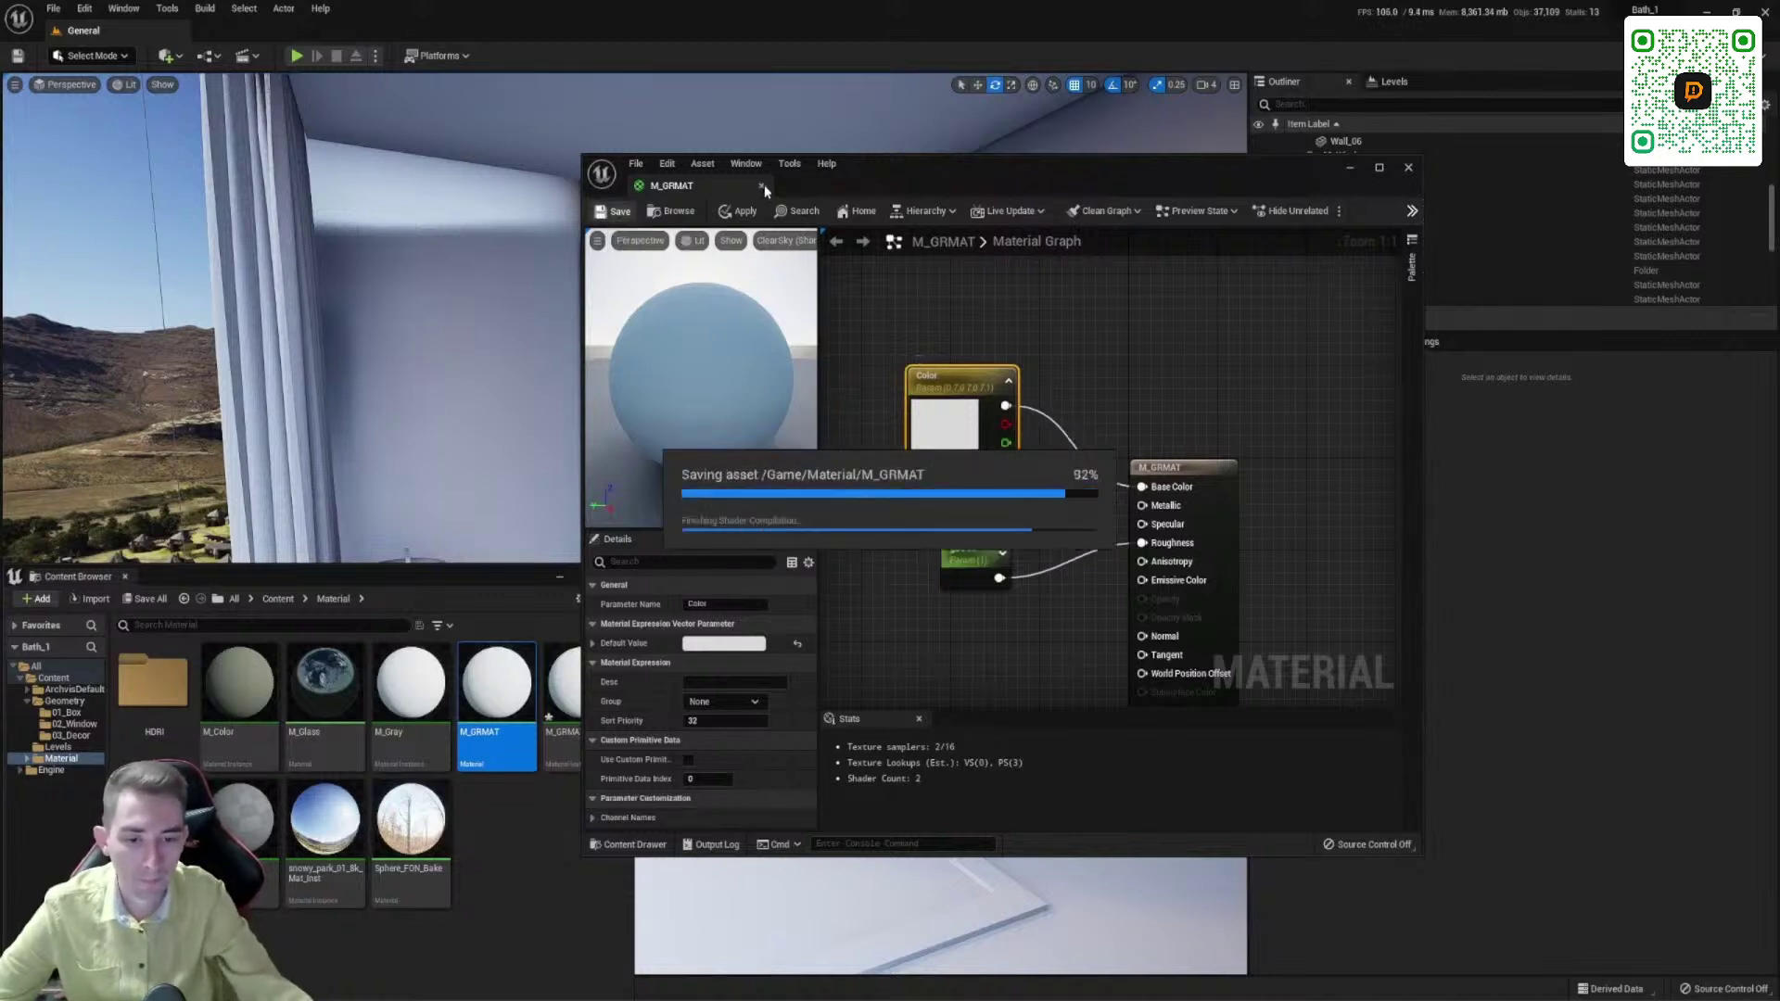
{"action": "left_click", "coordinate": [762, 189]}
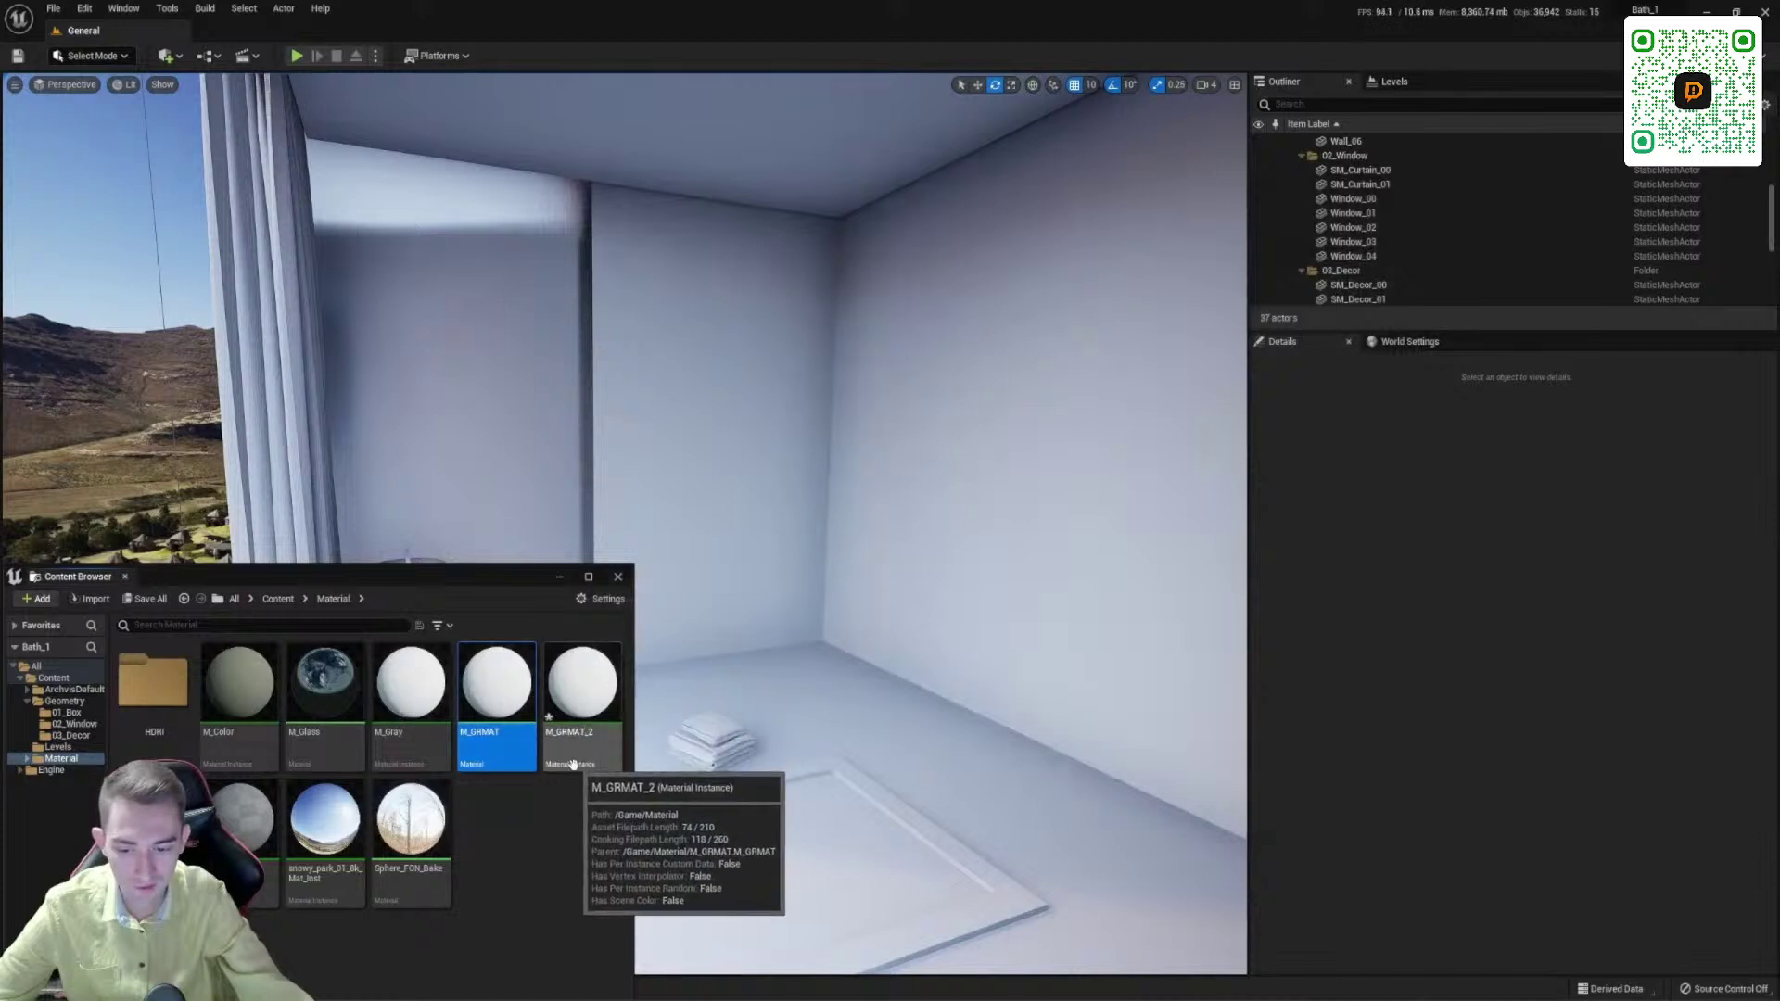
Step: Enable the Color override in M_GRMAT_2, try a darker grey and discard that colour change
{"action": "double_click", "coordinate": [581, 719]}
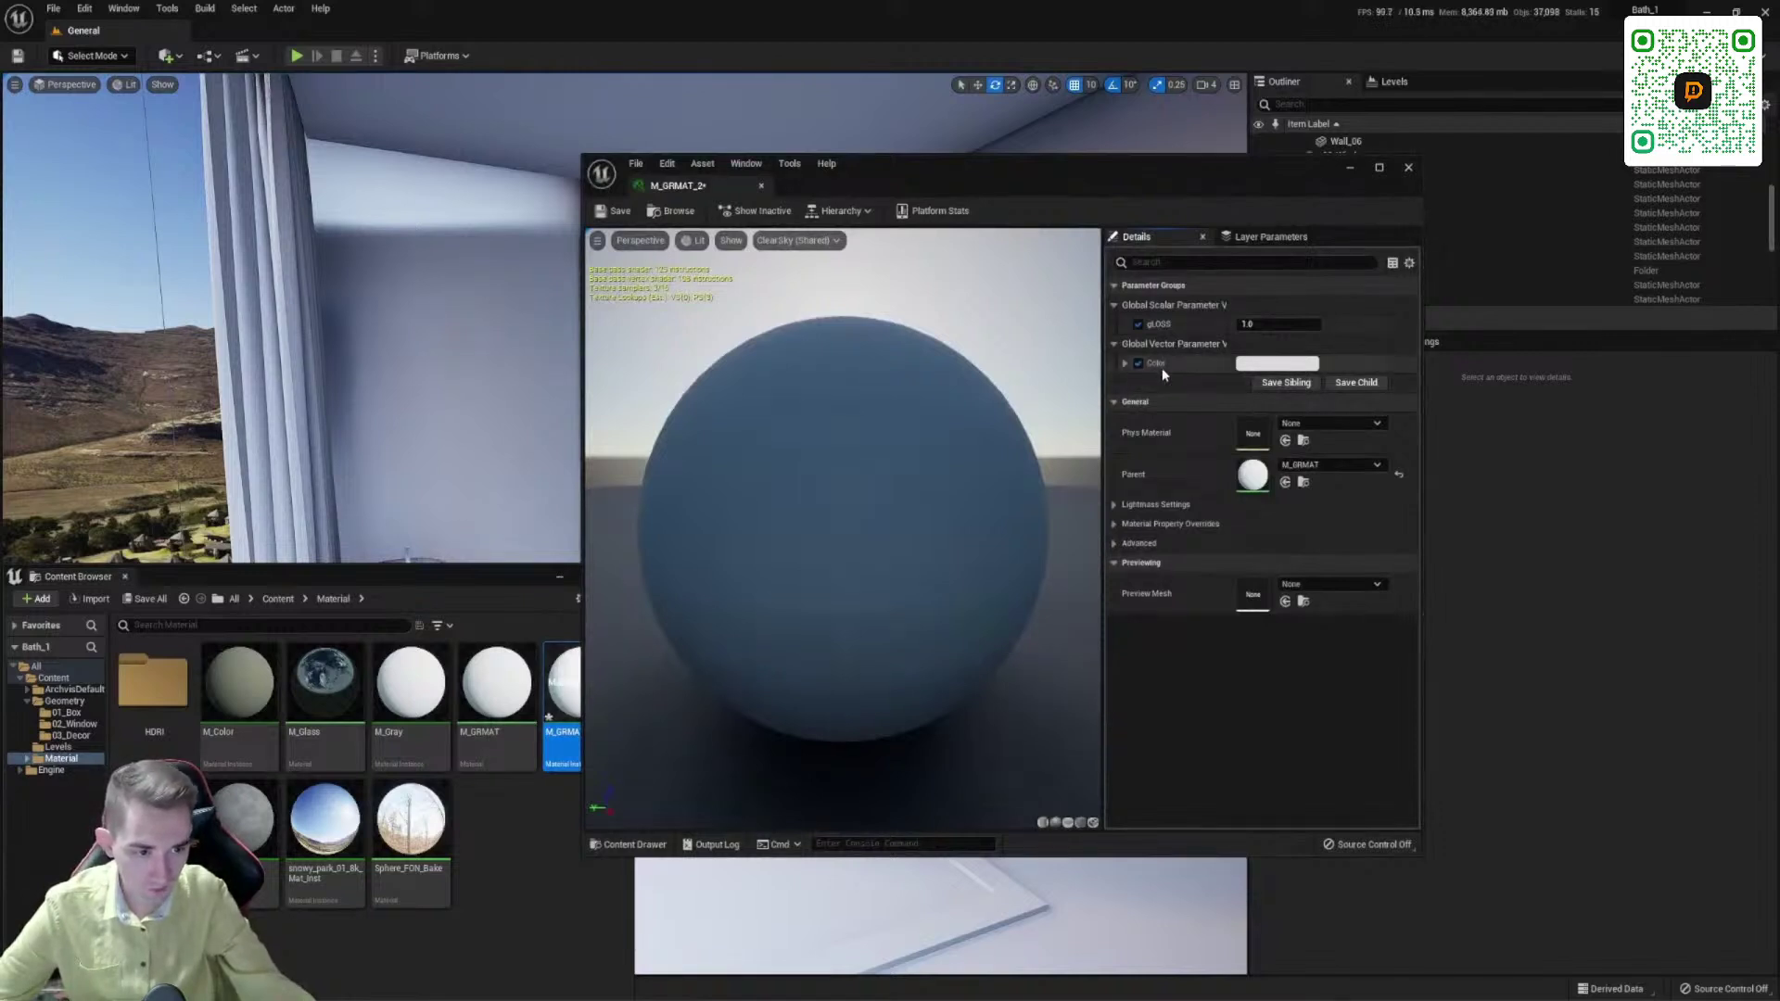
{"action": "left_click", "coordinate": [1274, 365]}
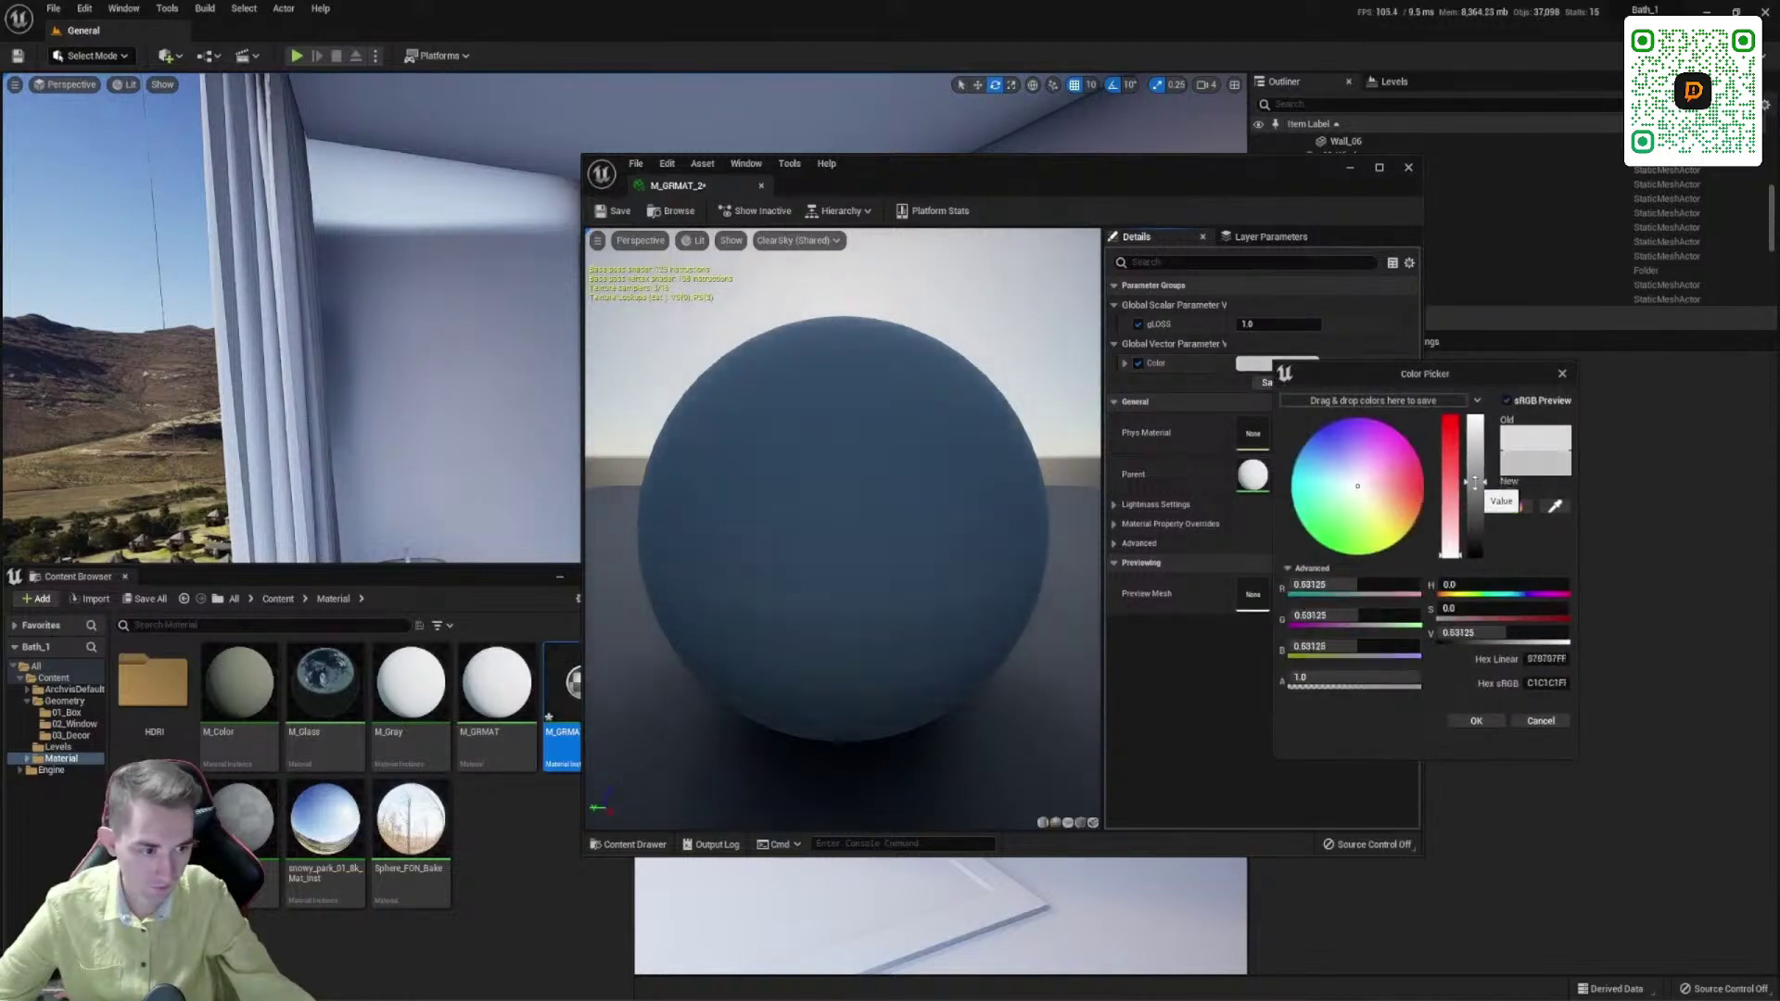
{"action": "mouse_move", "coordinate": [1474, 466]}
{"action": "left_mouse_down"}
{"action": "mouse_move", "coordinate": [1485, 439]}
{"action": "mouse_move", "coordinate": [1488, 468]}
{"action": "left_mouse_up"}
{"action": "left_click", "coordinate": [1549, 721]}
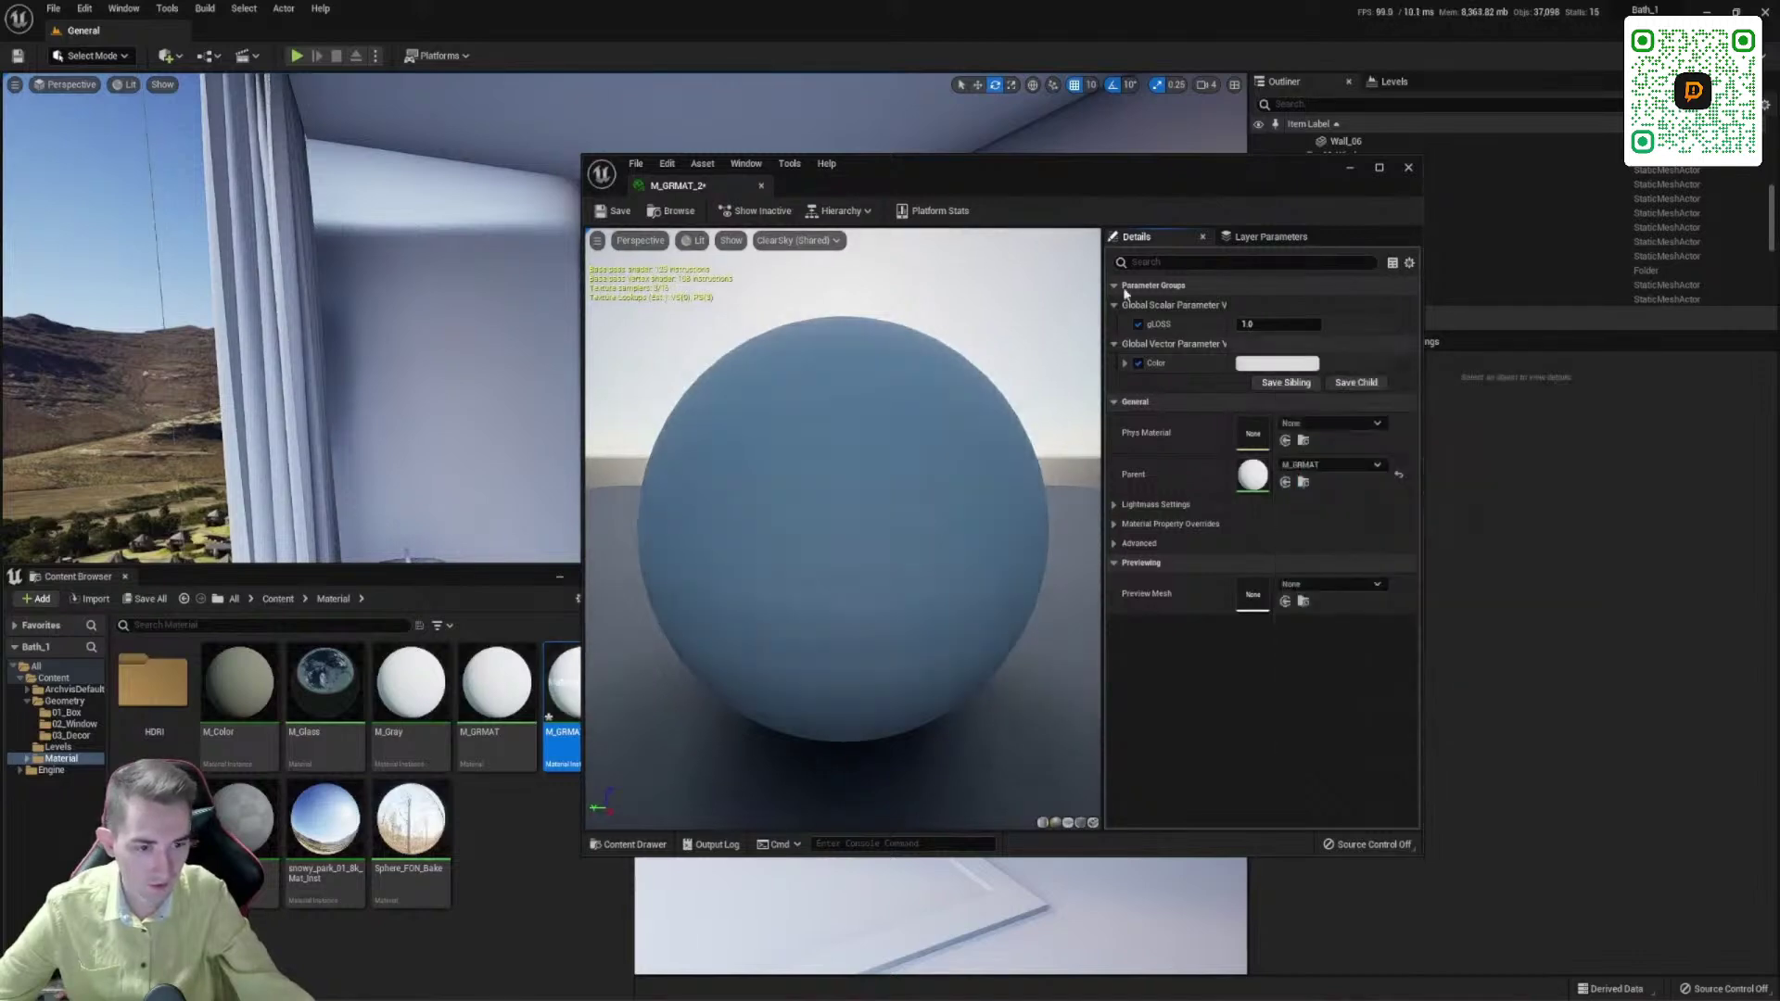
Step: Move the instance editor off the viewport and assign M_GRMAT_2 to the back wall Wall_00
{"action": "left_click_drag", "start_coordinate": [1052, 175], "coordinate": [832, 938]}
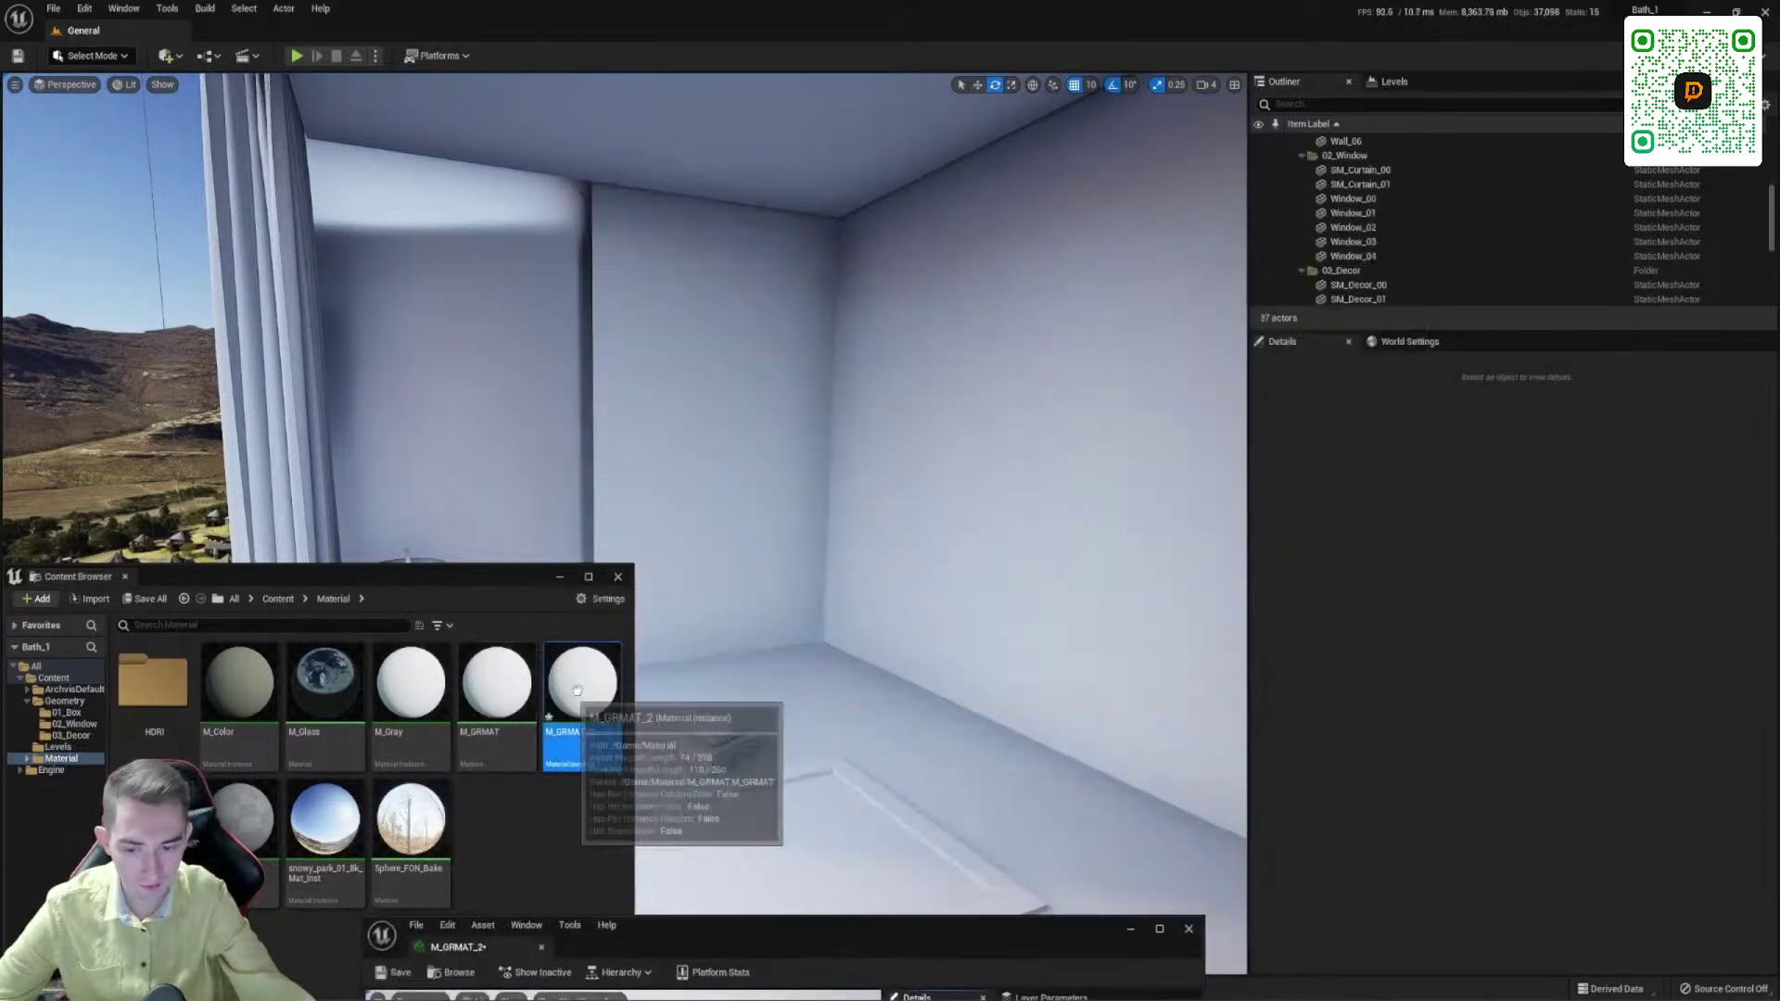
{"action": "left_click", "coordinate": [697, 237]}
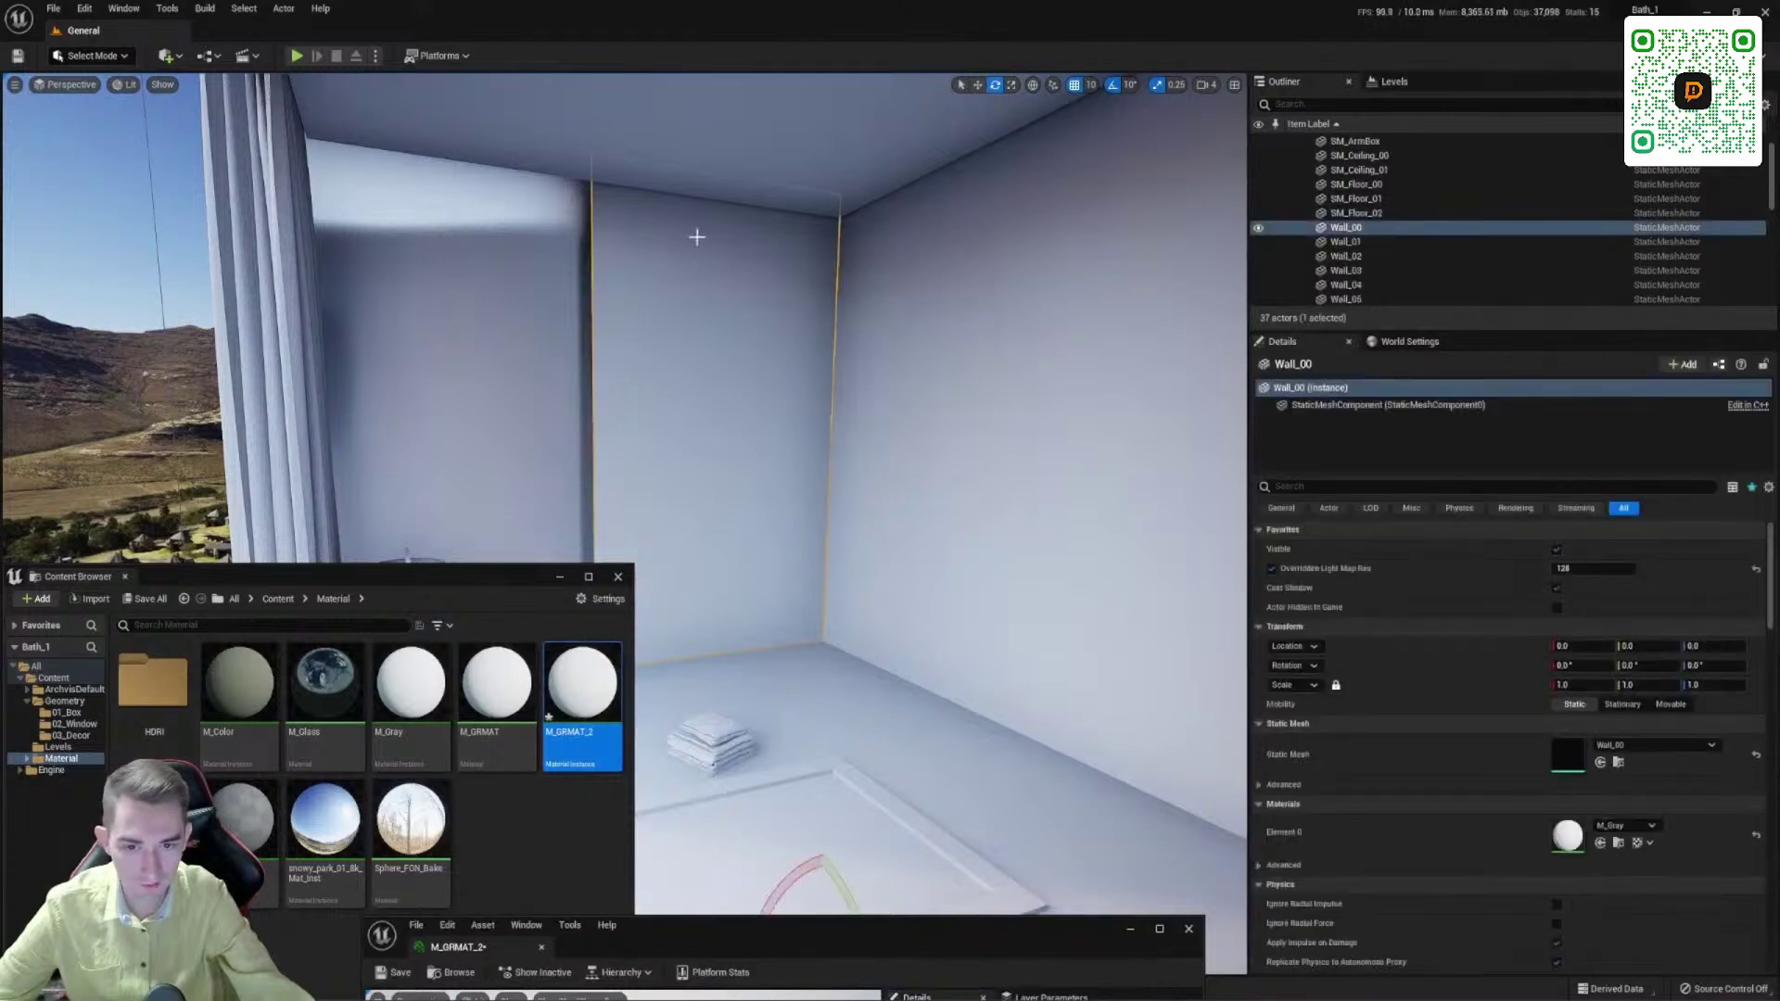
{"action": "left_click", "coordinate": [1599, 843]}
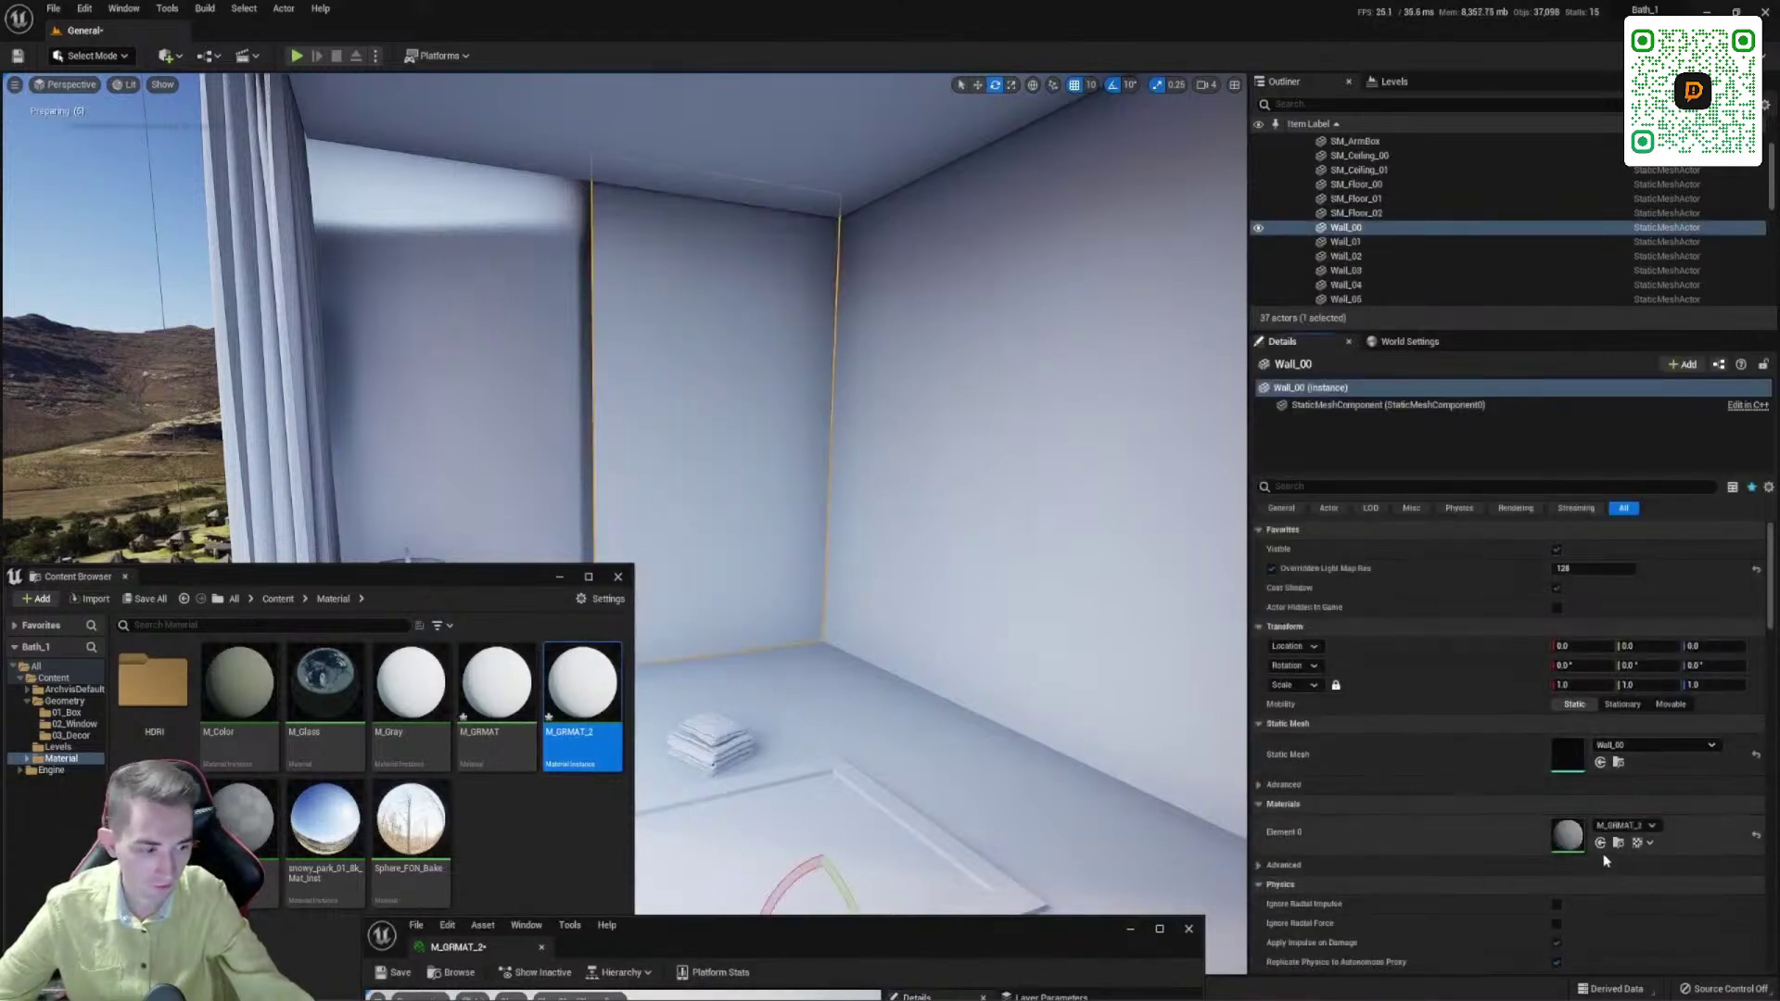
Step: Try a darker Color in M_GRMAT_2 while watching Wall_00 in the viewport, and cancel the change
{"action": "left_click_drag", "start_coordinate": [881, 948], "coordinate": [751, 638]}
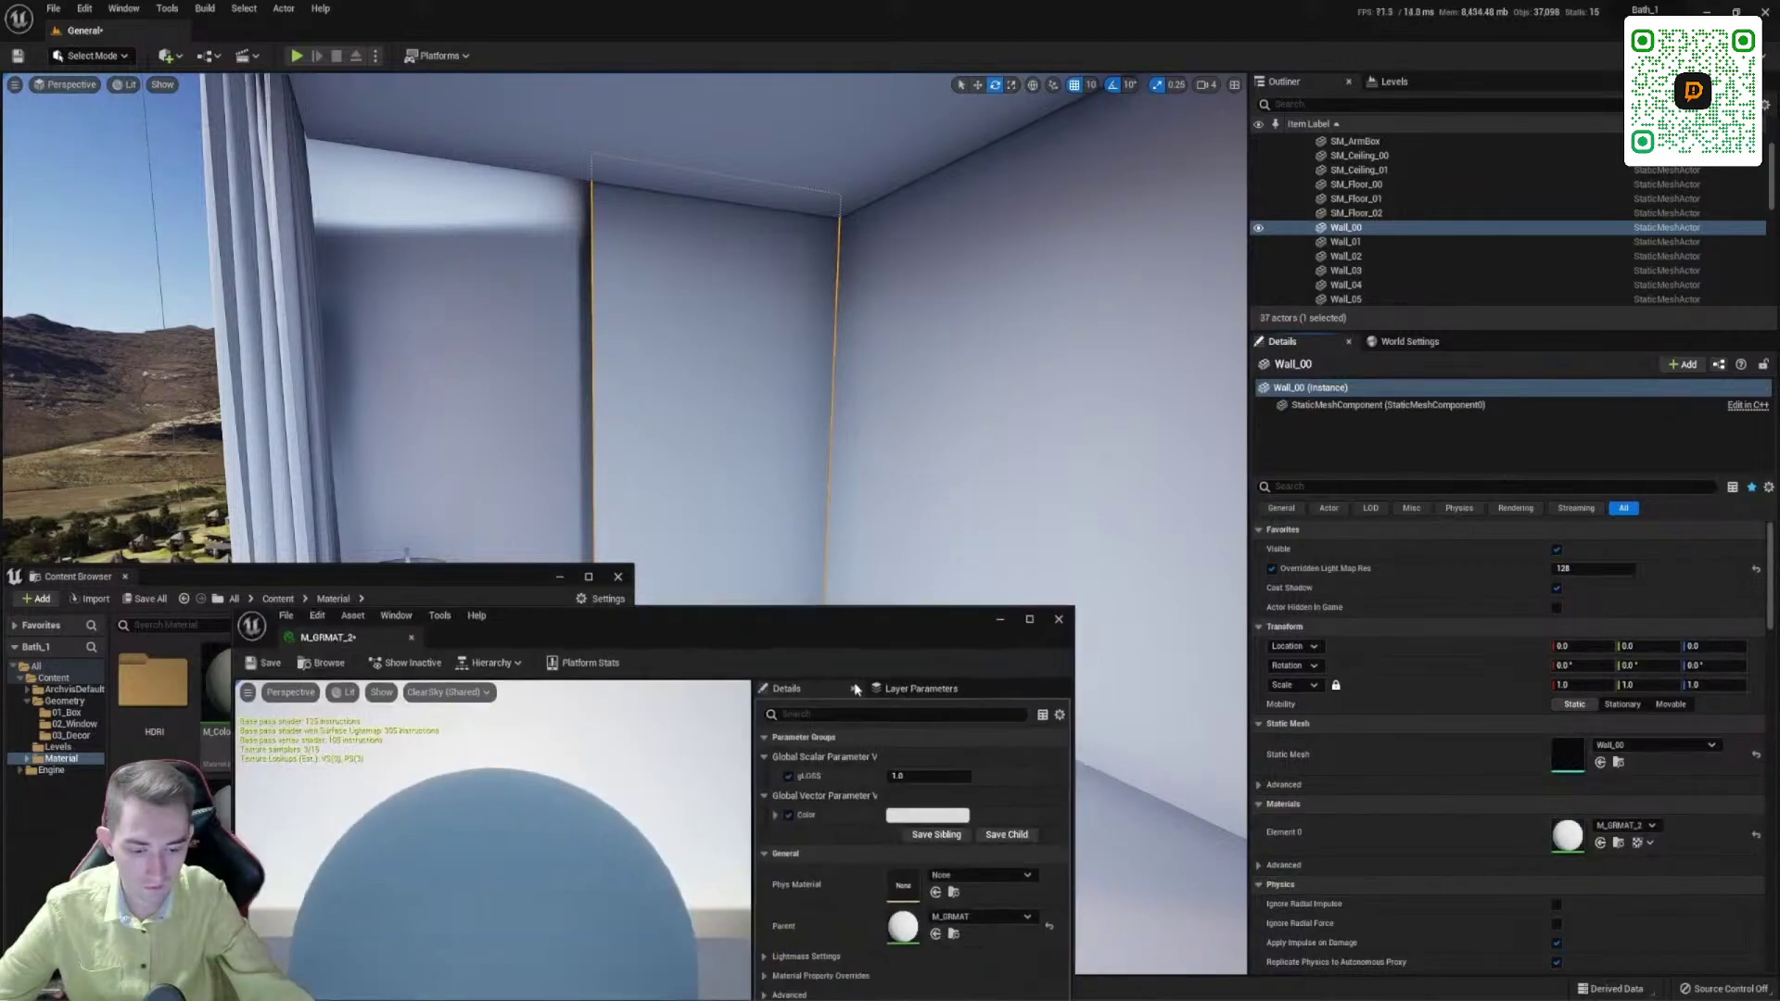
{"action": "left_click", "coordinate": [914, 820]}
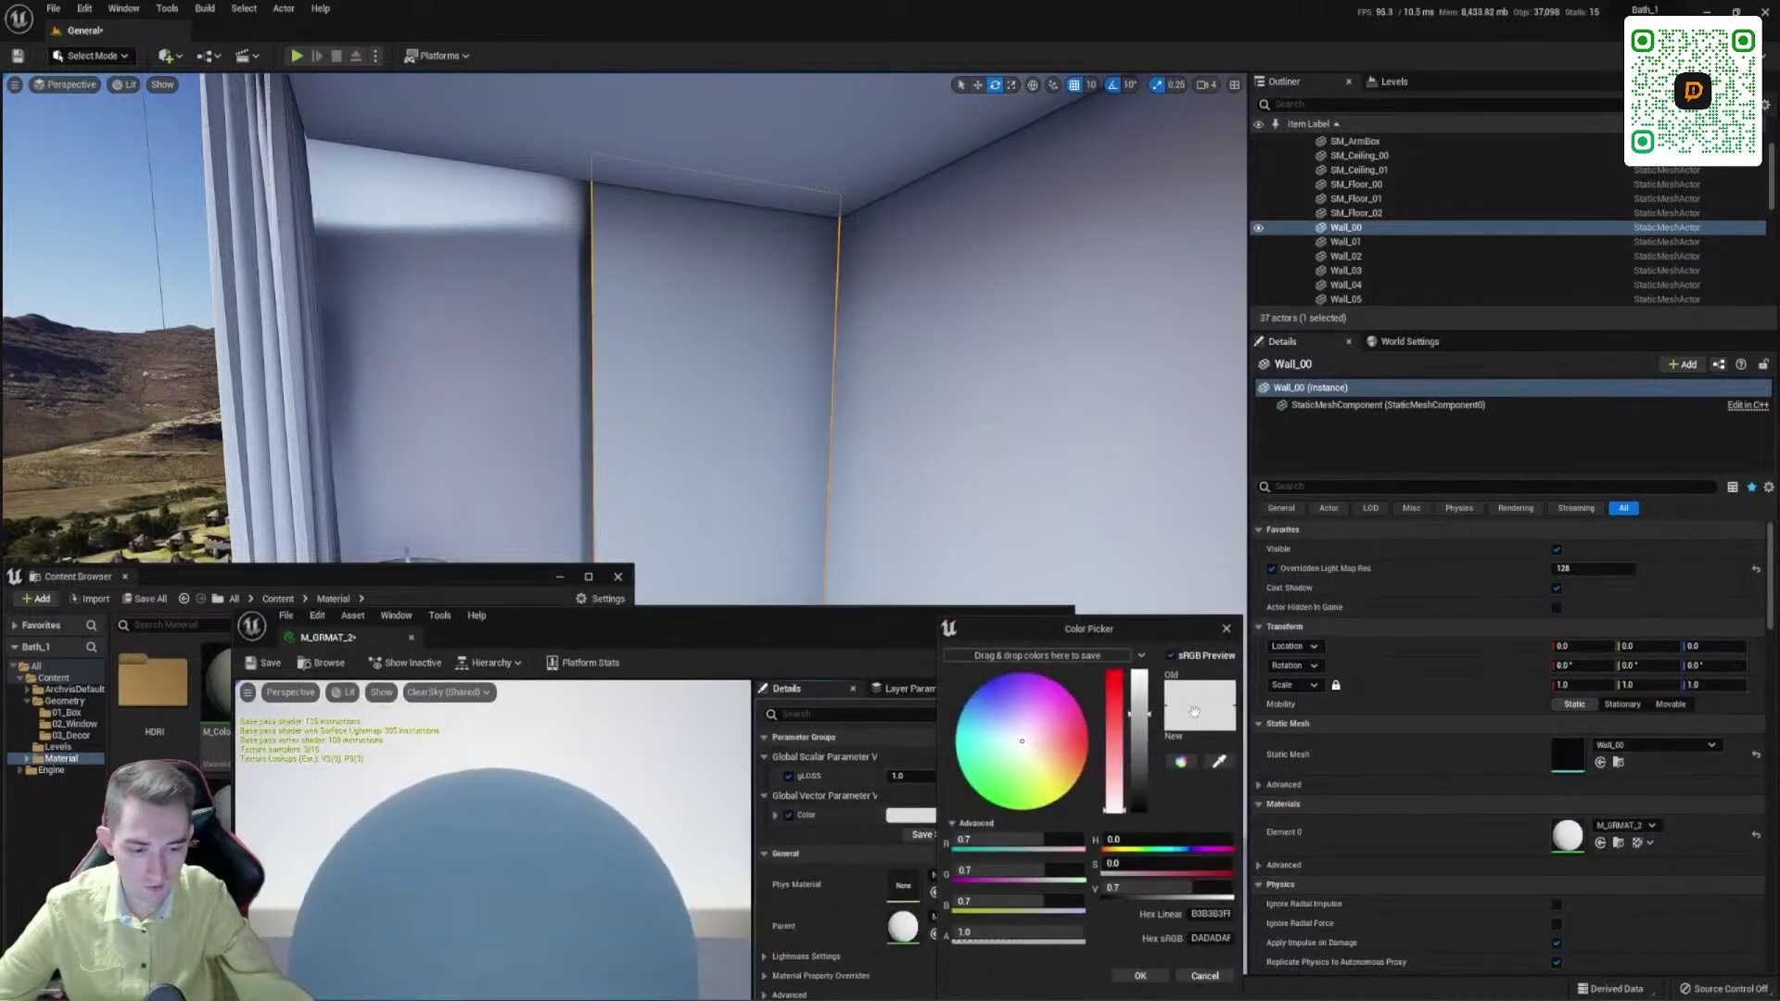
{"action": "left_click_drag", "start_coordinate": [1146, 722], "coordinate": [1147, 765]}
{"action": "left_click", "coordinate": [1204, 975]}
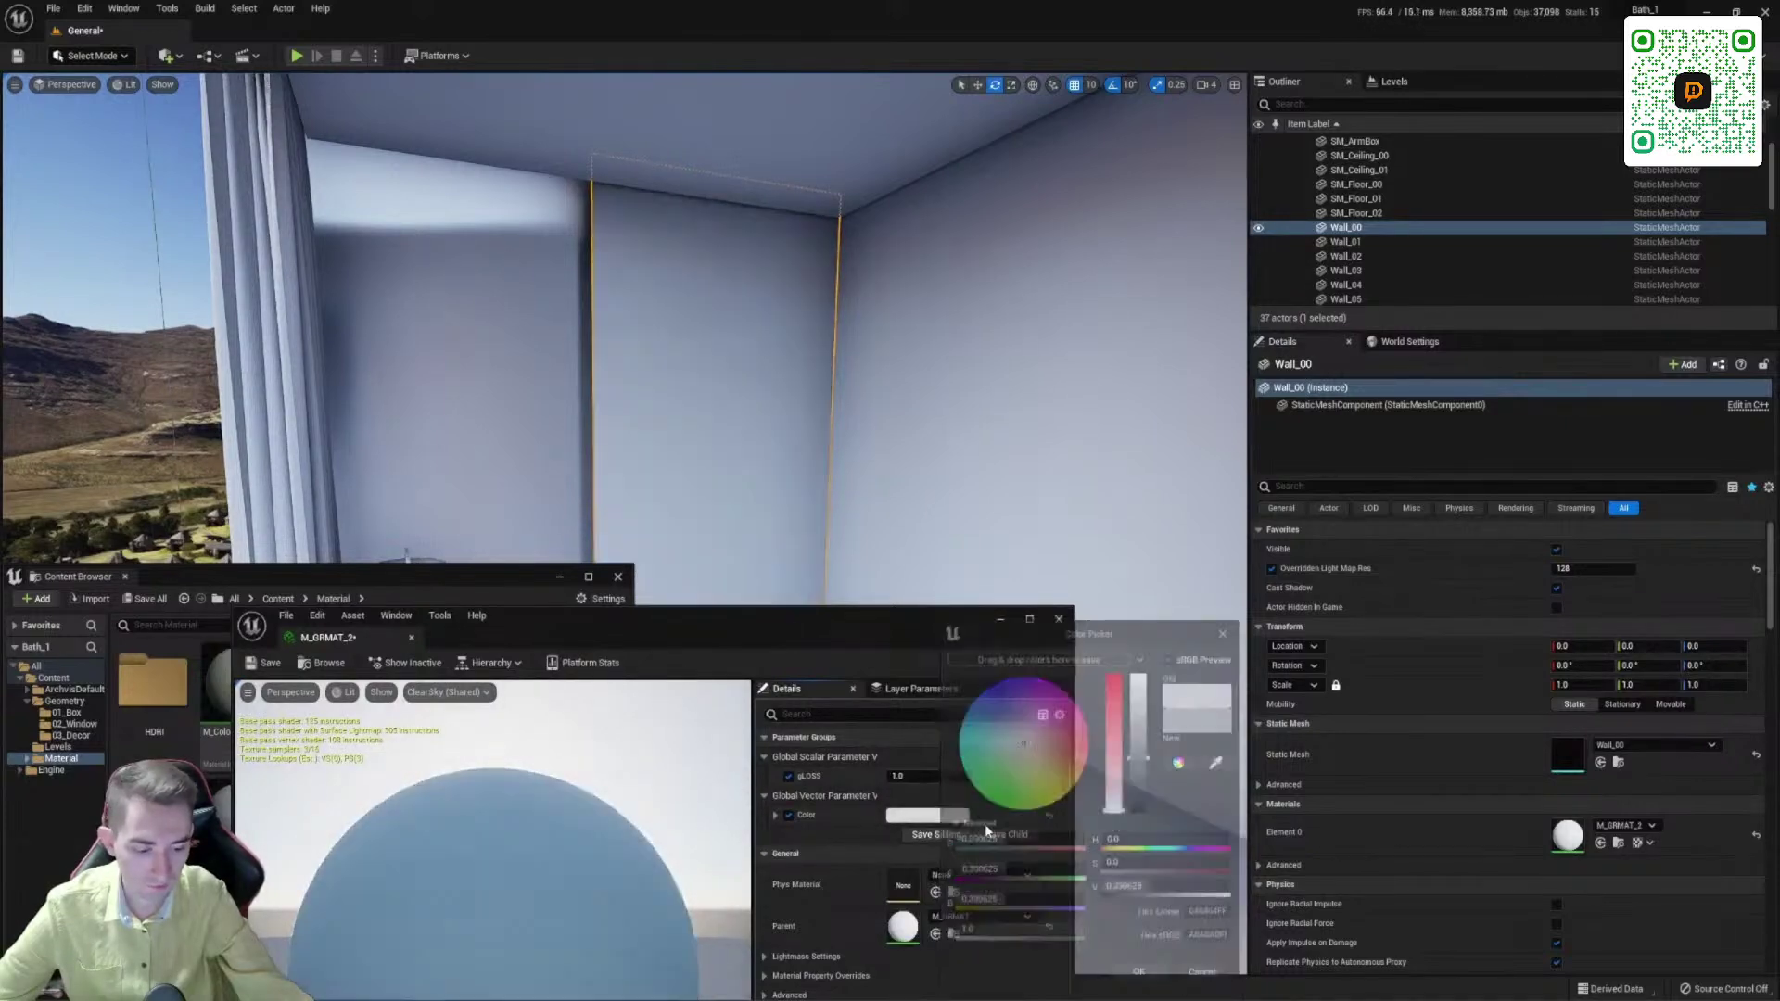
{"action": "left_click_drag", "start_coordinate": [681, 626], "coordinate": [686, 897]}
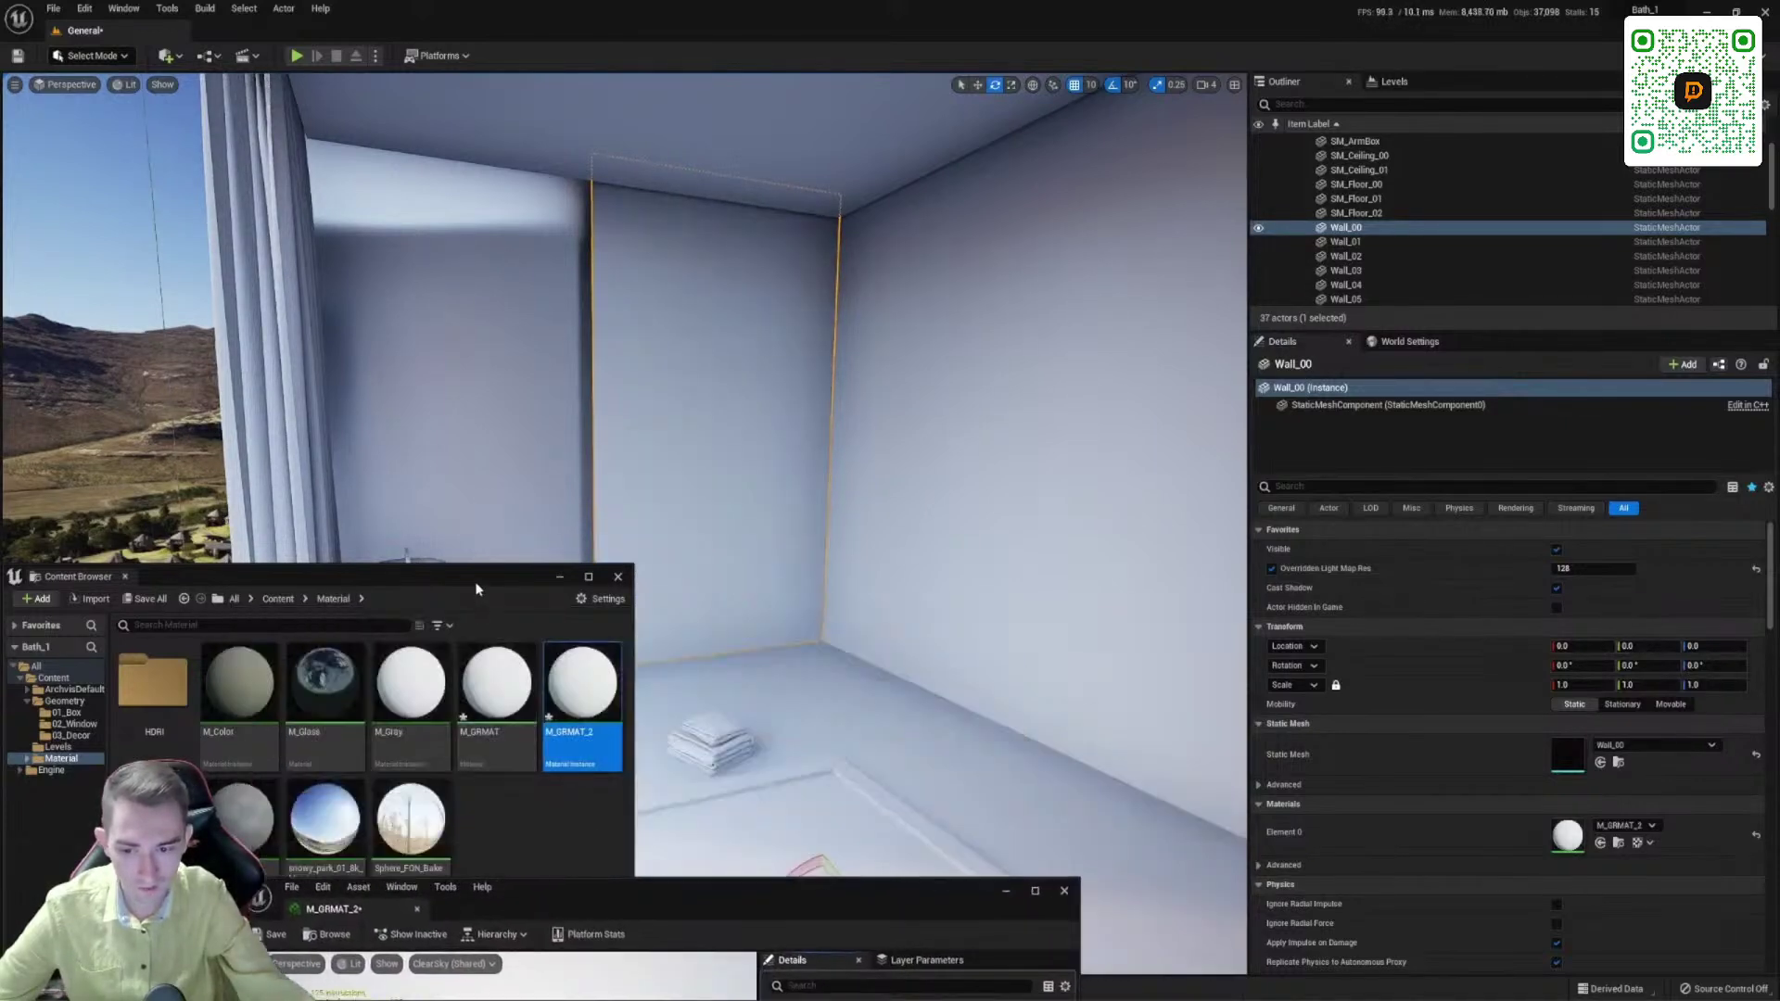
Step: Check the room's floor area, close the M_GRMAT_2 editor, and save the General level with both M_GRMAT and M_GRMAT_2
{"action": "left_click_drag", "start_coordinate": [466, 581], "coordinate": [347, 563]}
{"action": "right_click_drag", "start_coordinate": [902, 349], "coordinate": [858, 284]}
{"action": "right_click_drag", "start_coordinate": [808, 607], "coordinate": [394, 487]}
{"action": "left_click_drag", "start_coordinate": [381, 558], "coordinate": [610, 338]}
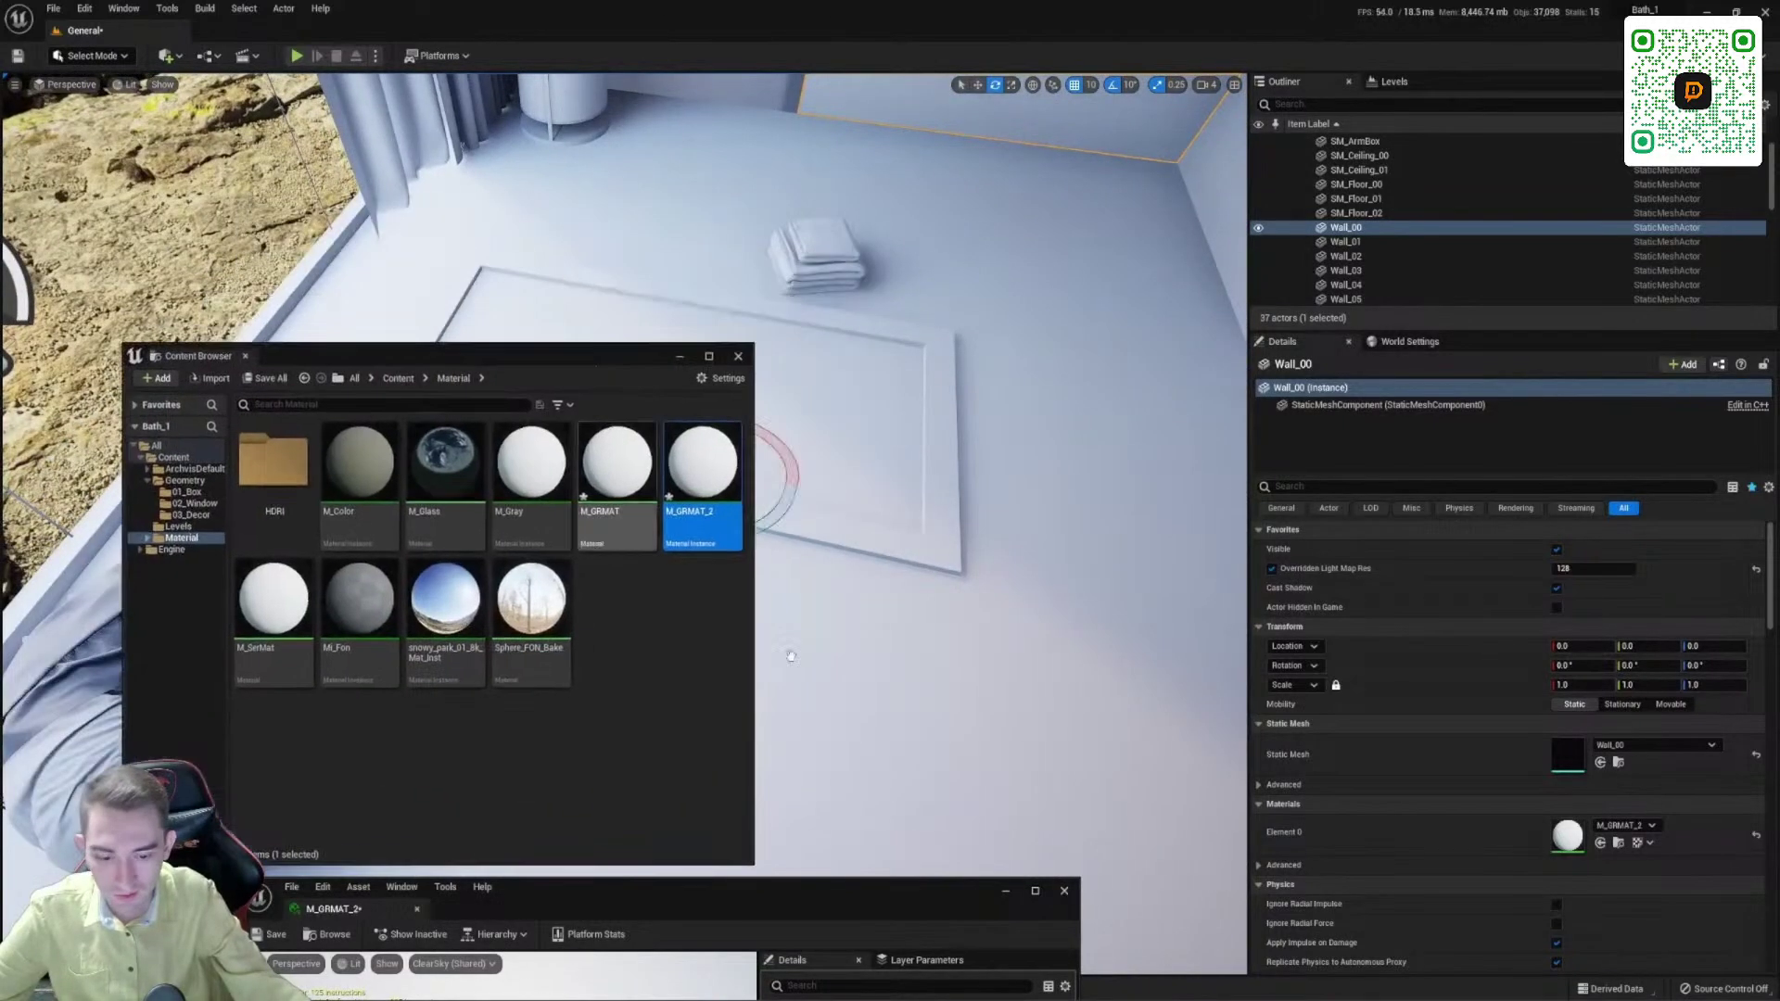
{"action": "left_click_drag", "start_coordinate": [907, 895], "coordinate": [947, 399]}
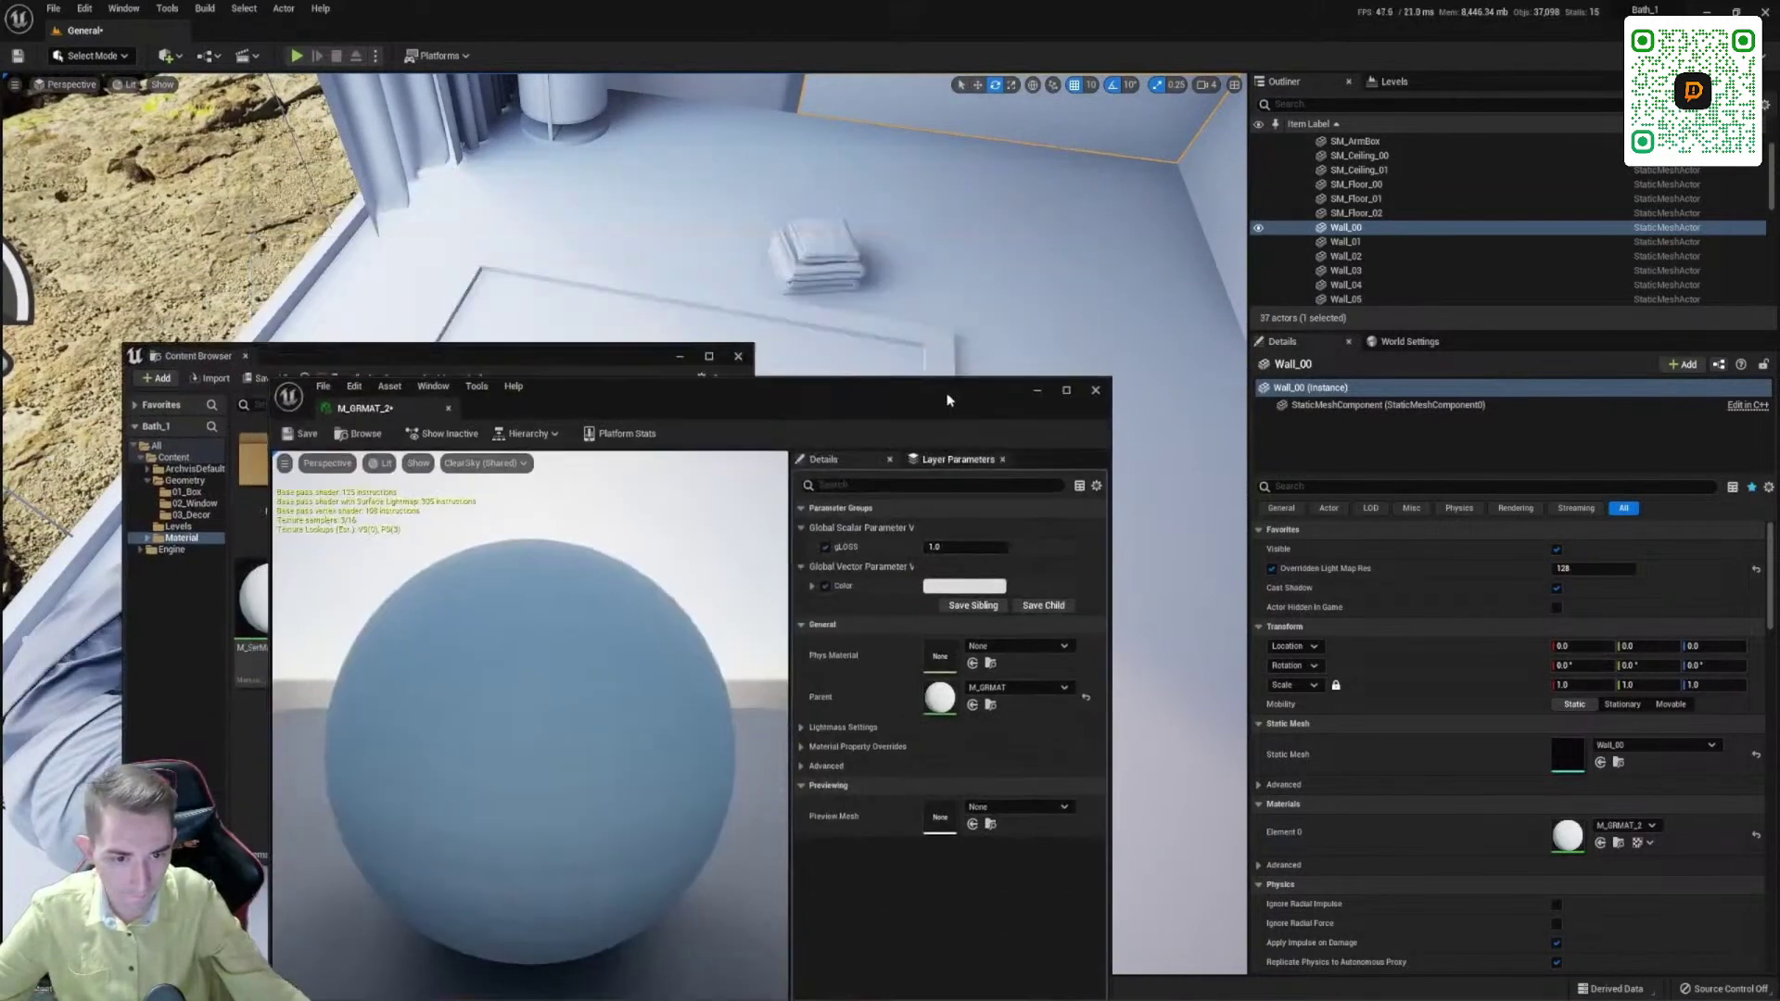
{"action": "left_click", "coordinate": [449, 409]}
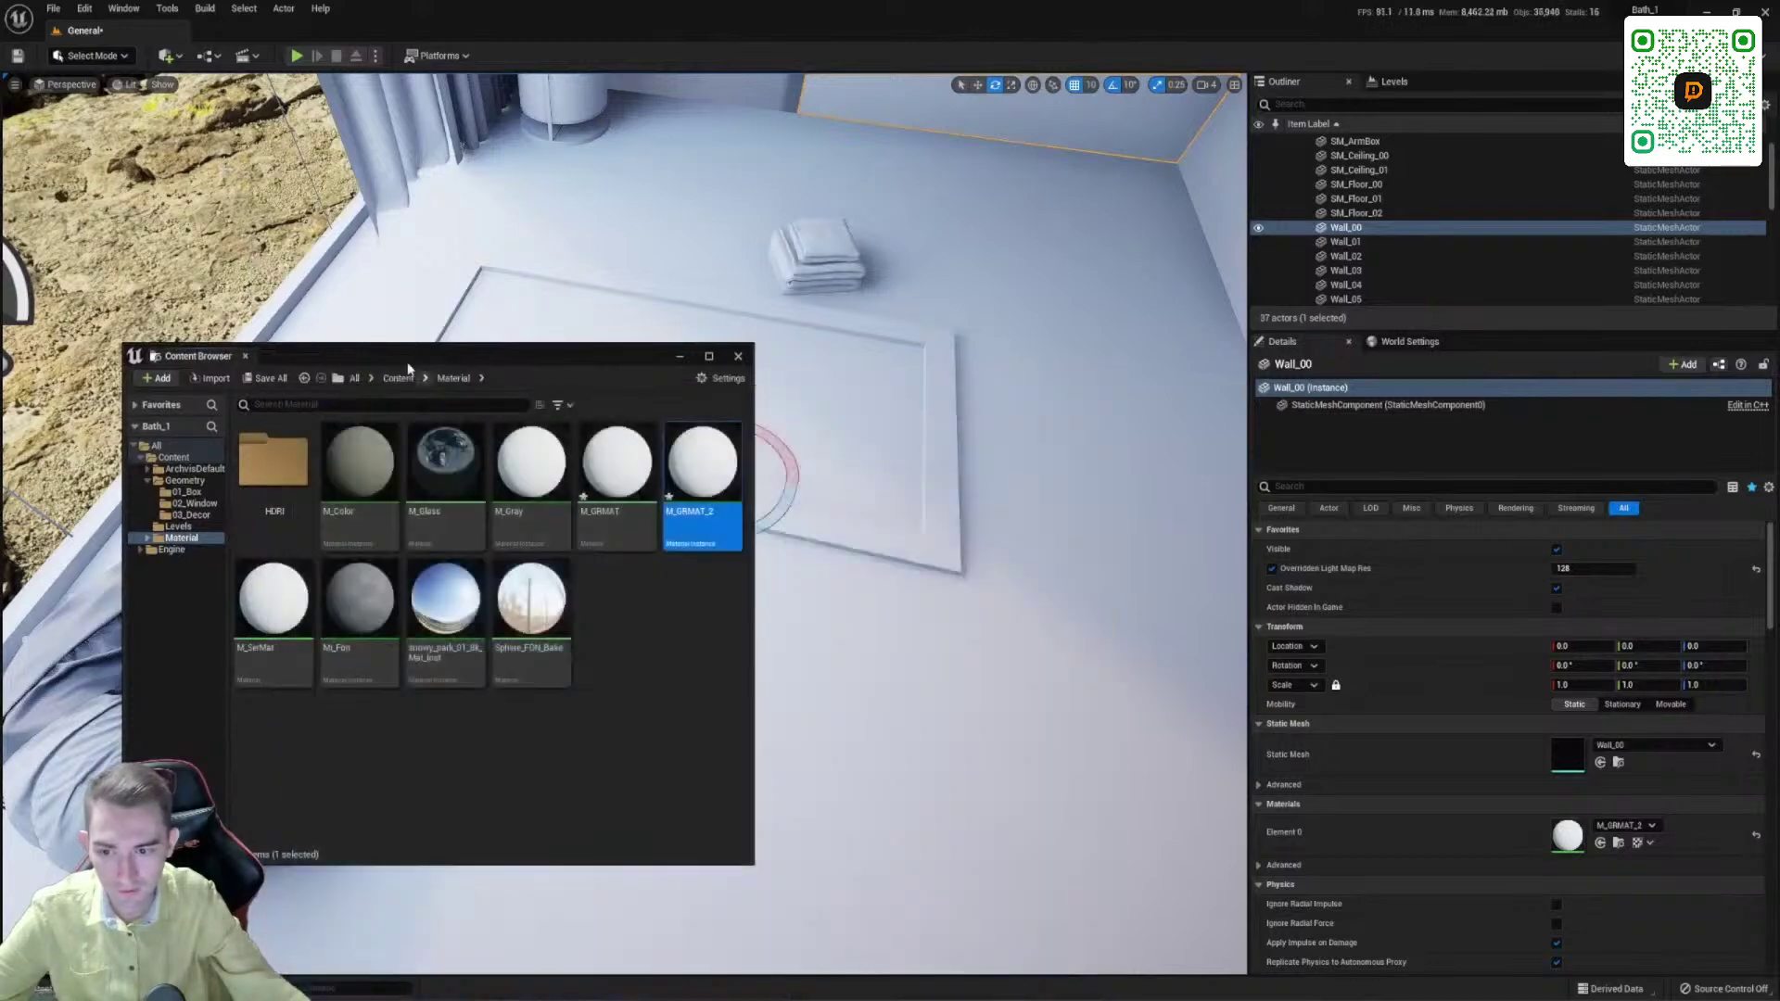
{"action": "left_click", "coordinate": [269, 379]}
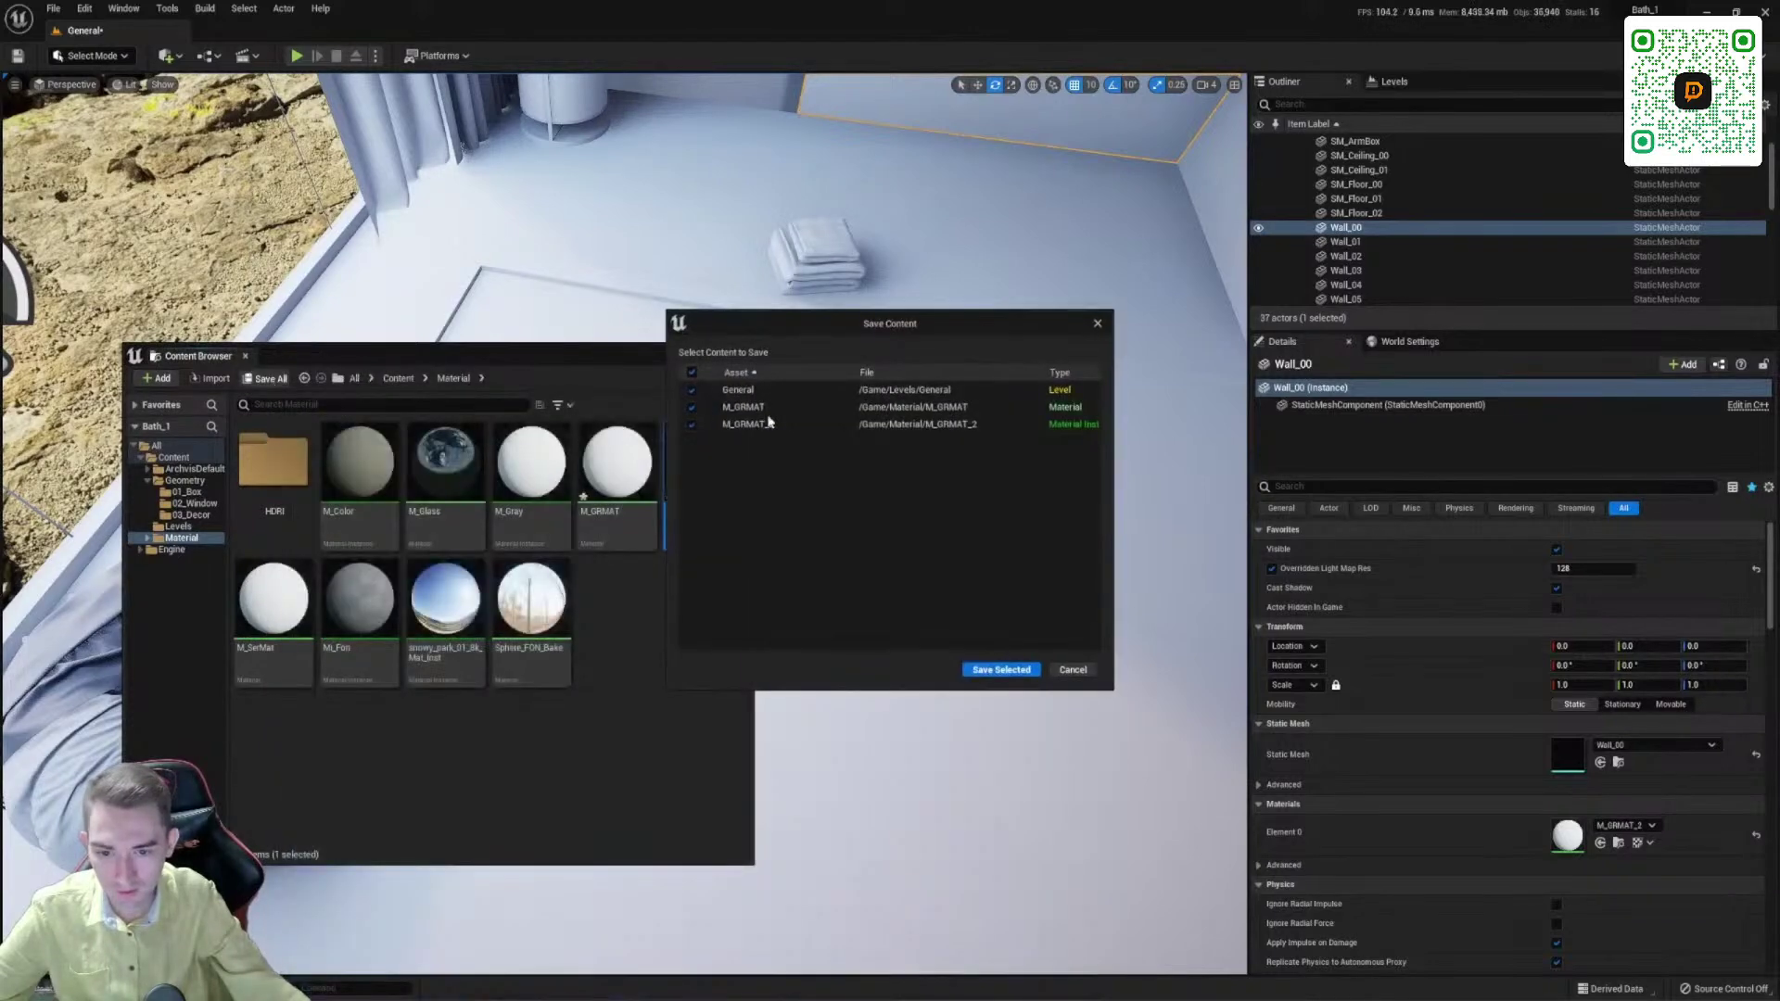
{"action": "left_click", "coordinate": [999, 670]}
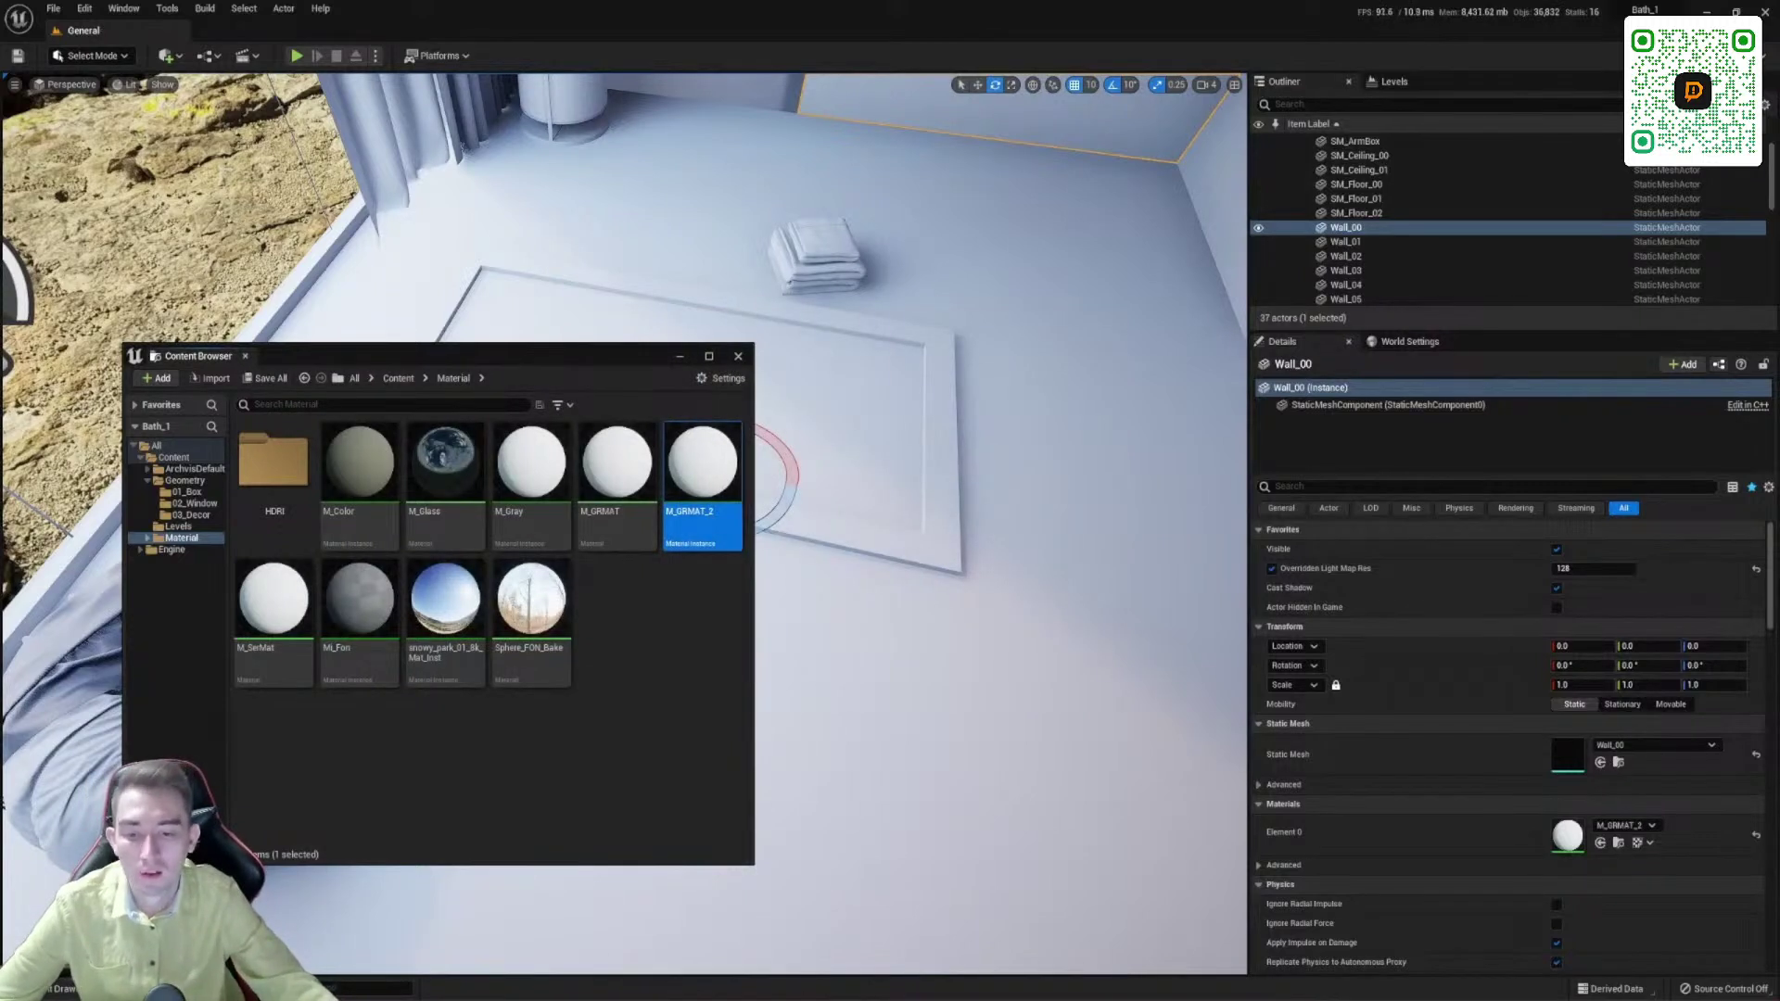
{"action": "left_click_drag", "start_coordinate": [545, 367], "coordinate": [501, 534]}
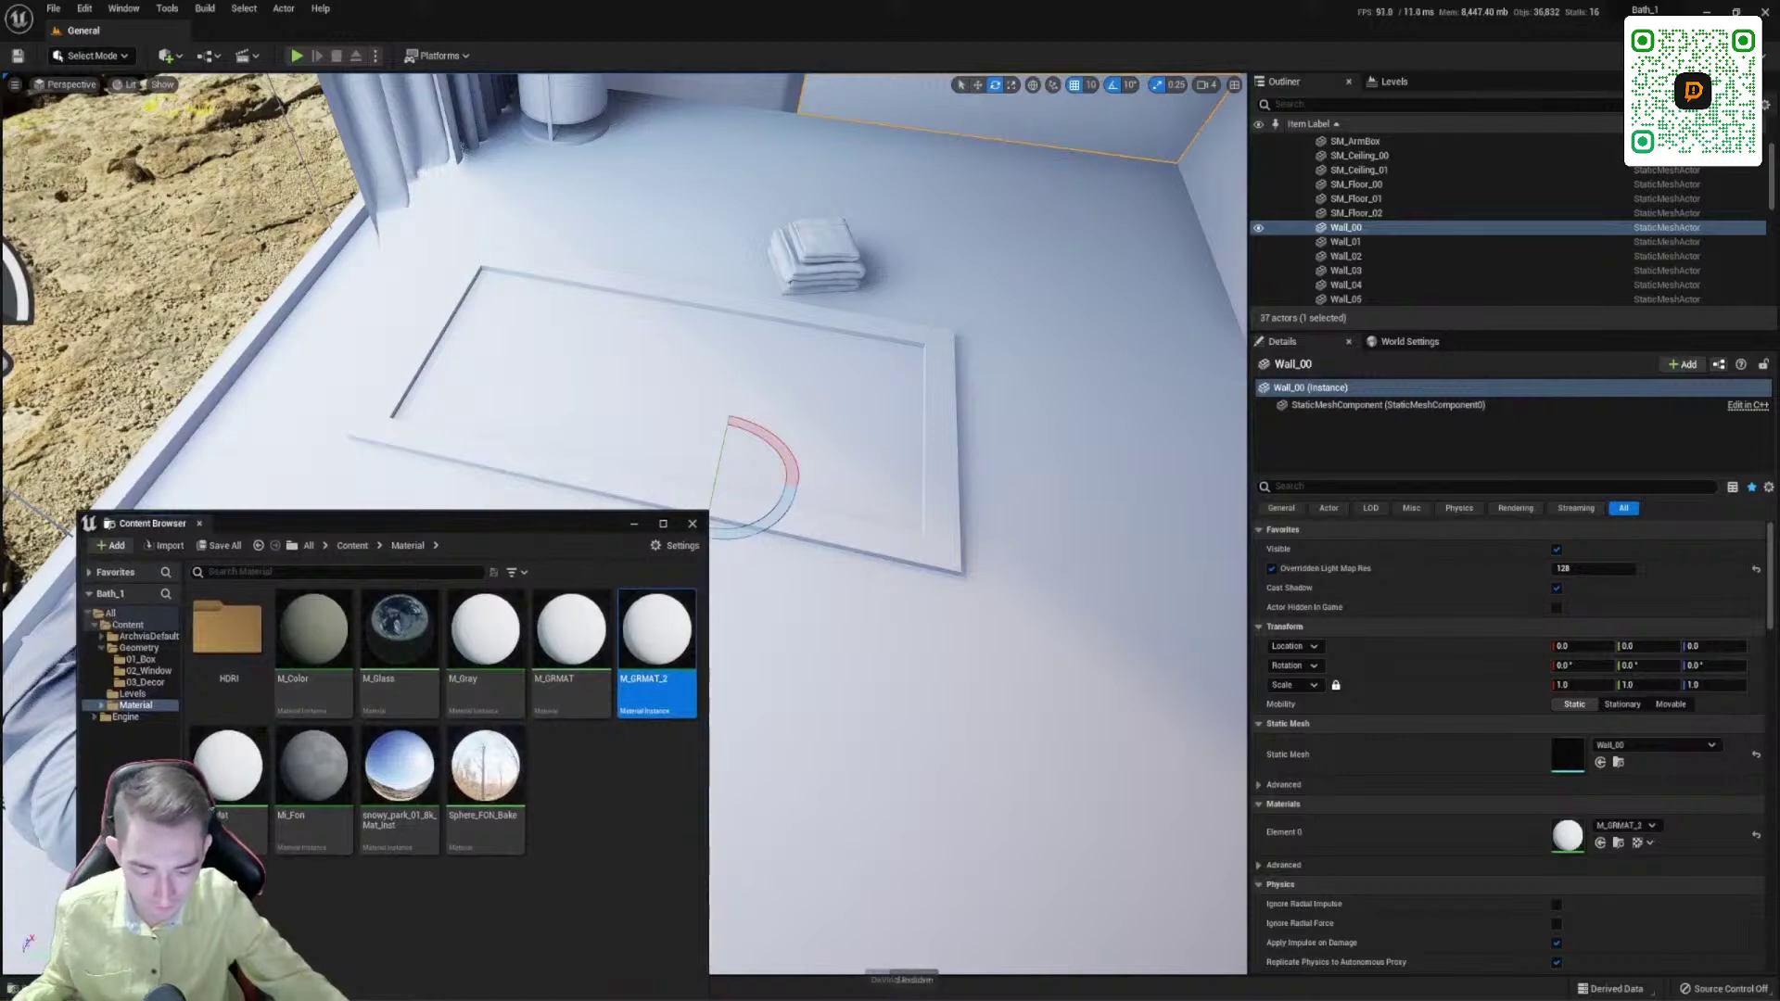
{"action": "left_click", "coordinate": [963, 969]}
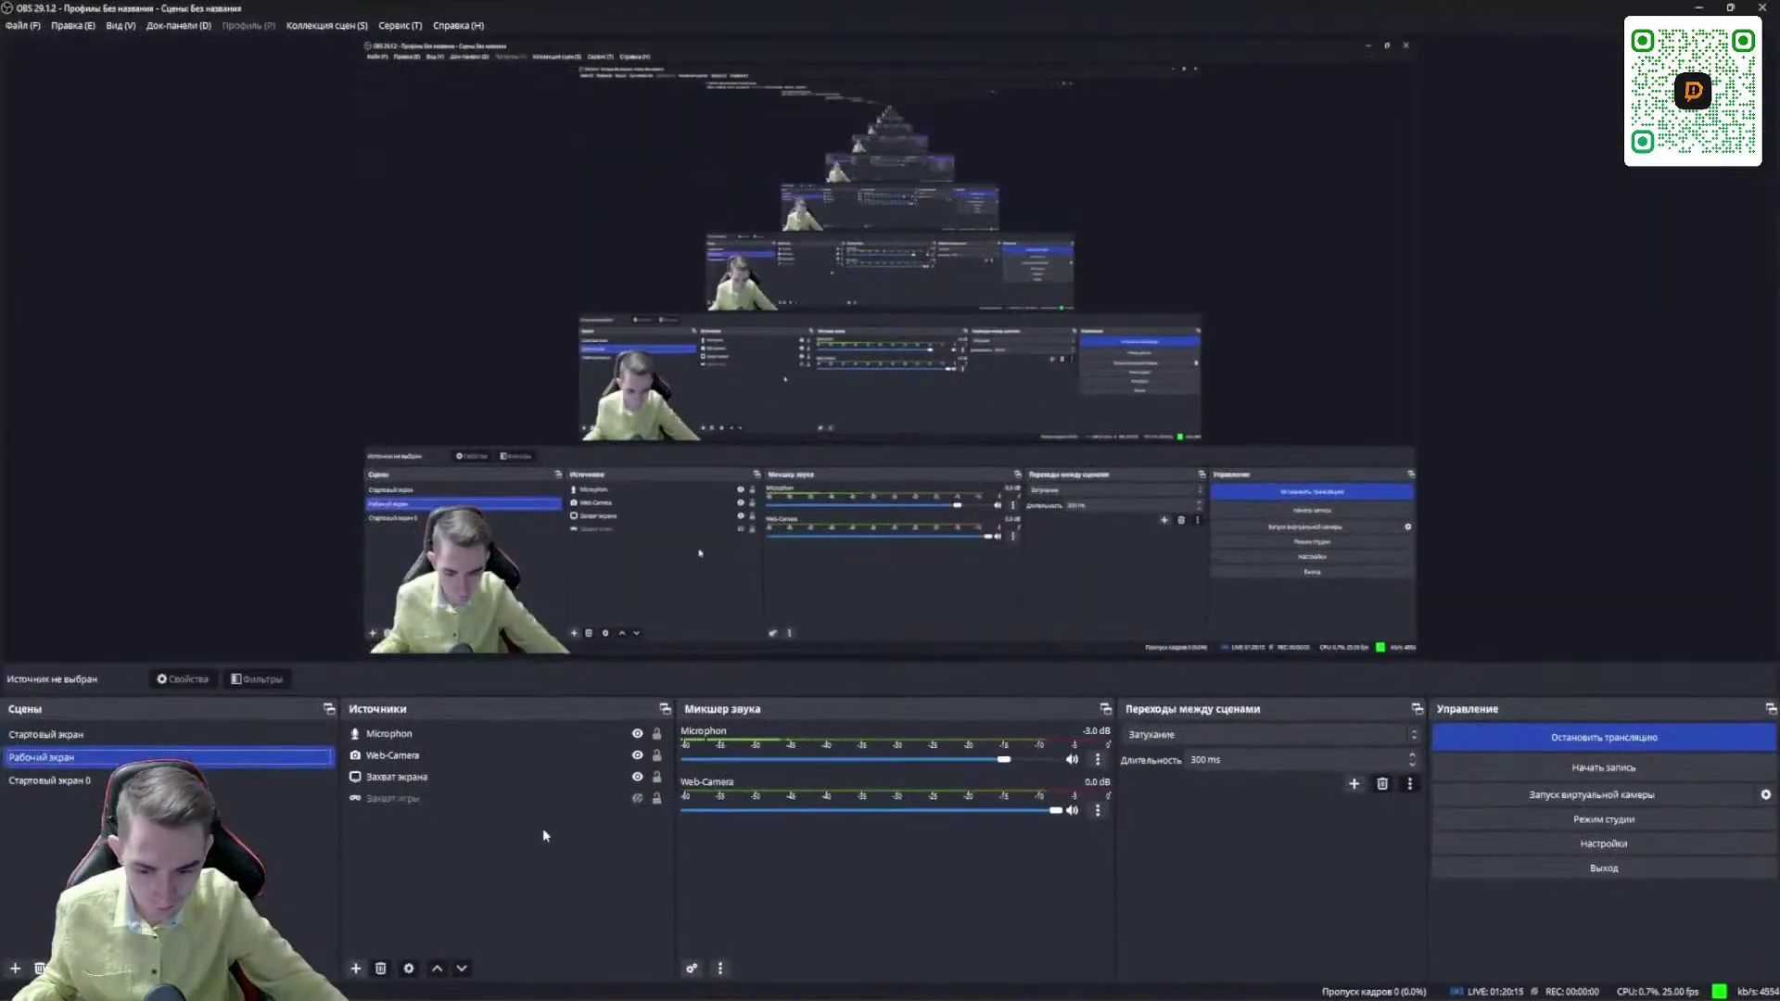
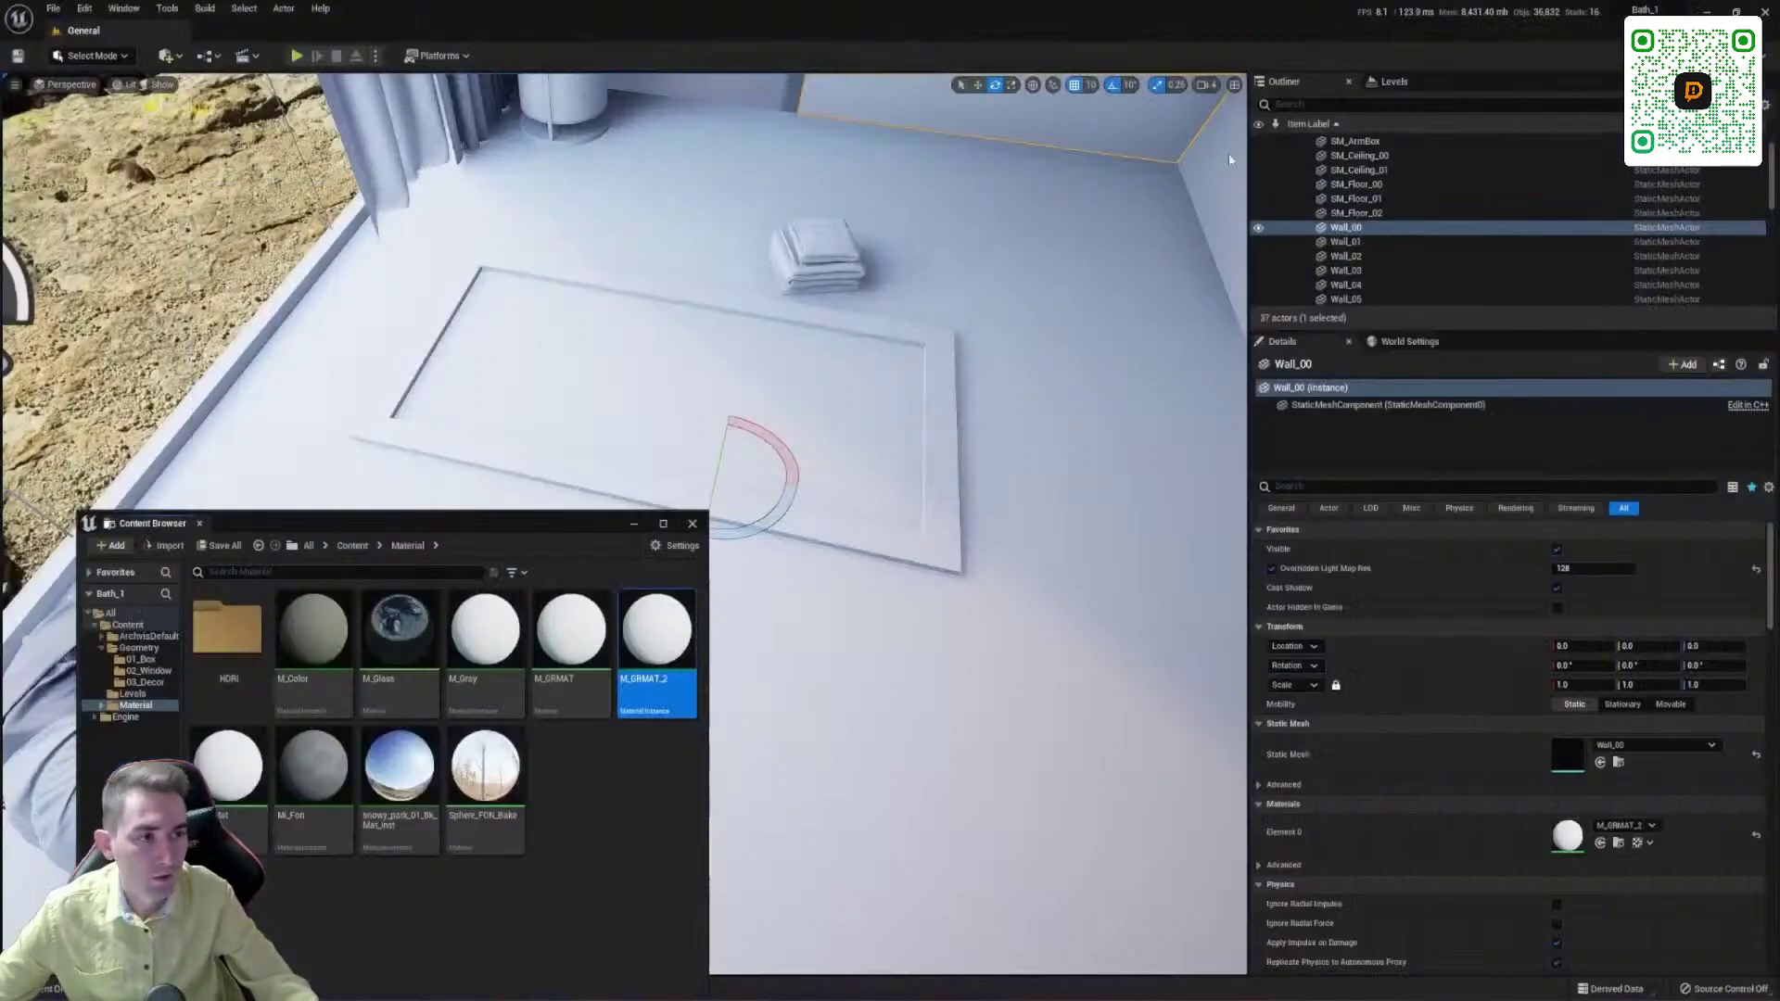
Step: Add a second Sky Light to the level and place it outside the room beside the existing one
{"action": "right_click_drag", "start_coordinate": [1227, 152], "coordinate": [881, 278]}
{"action": "left_click_drag", "start_coordinate": [463, 519], "coordinate": [805, 915]}
{"action": "right_click_drag", "start_coordinate": [664, 646], "coordinate": [603, 621]}
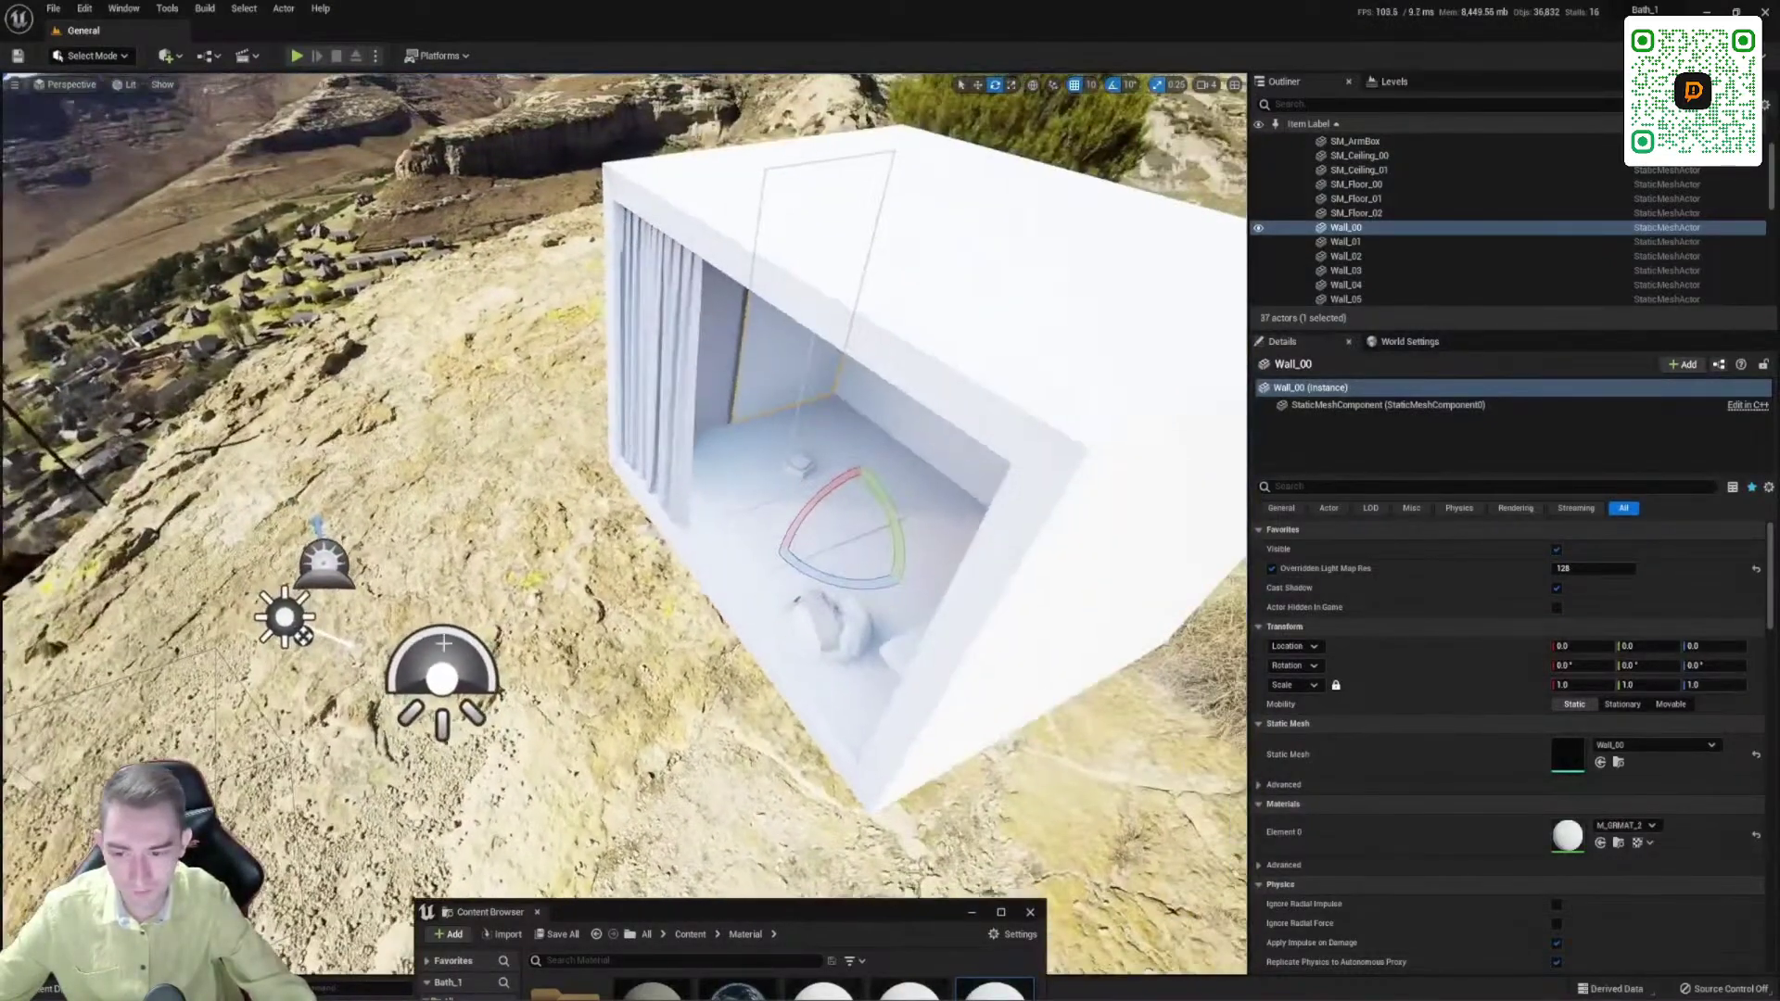
{"action": "left_click", "coordinate": [445, 642]}
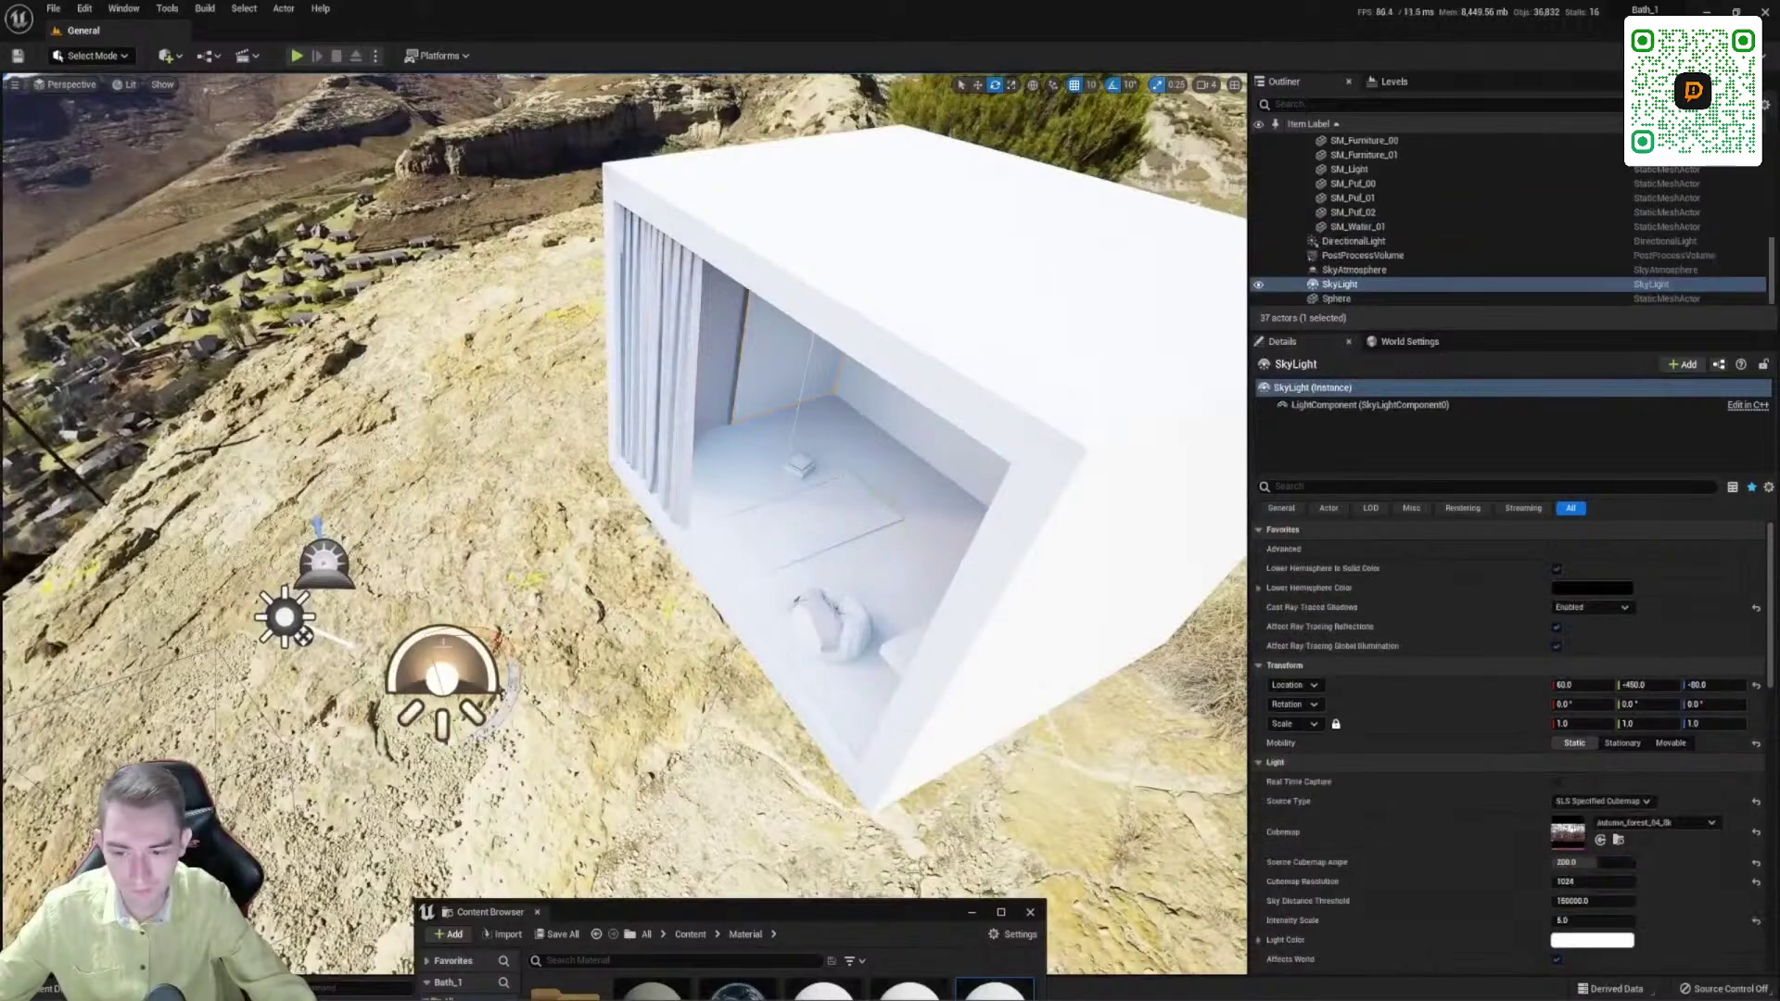
{"action": "left_click", "coordinate": [176, 57]}
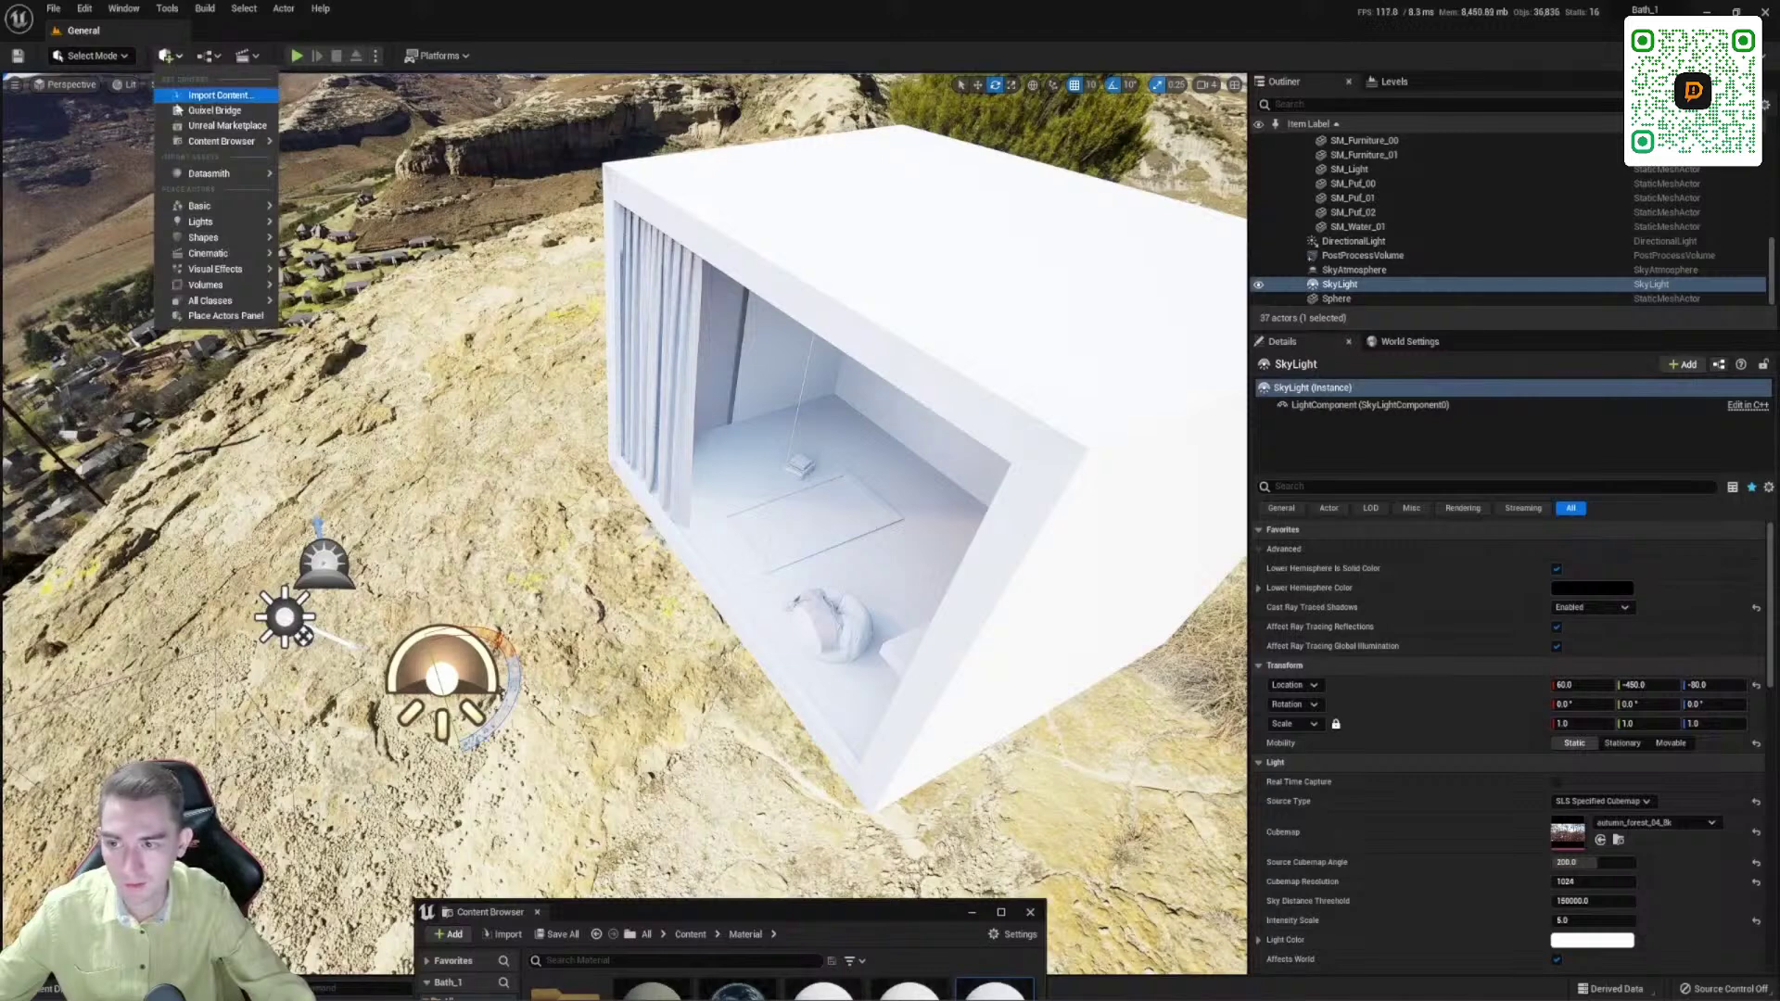
{"action": "mouse_move", "coordinate": [205, 223]}
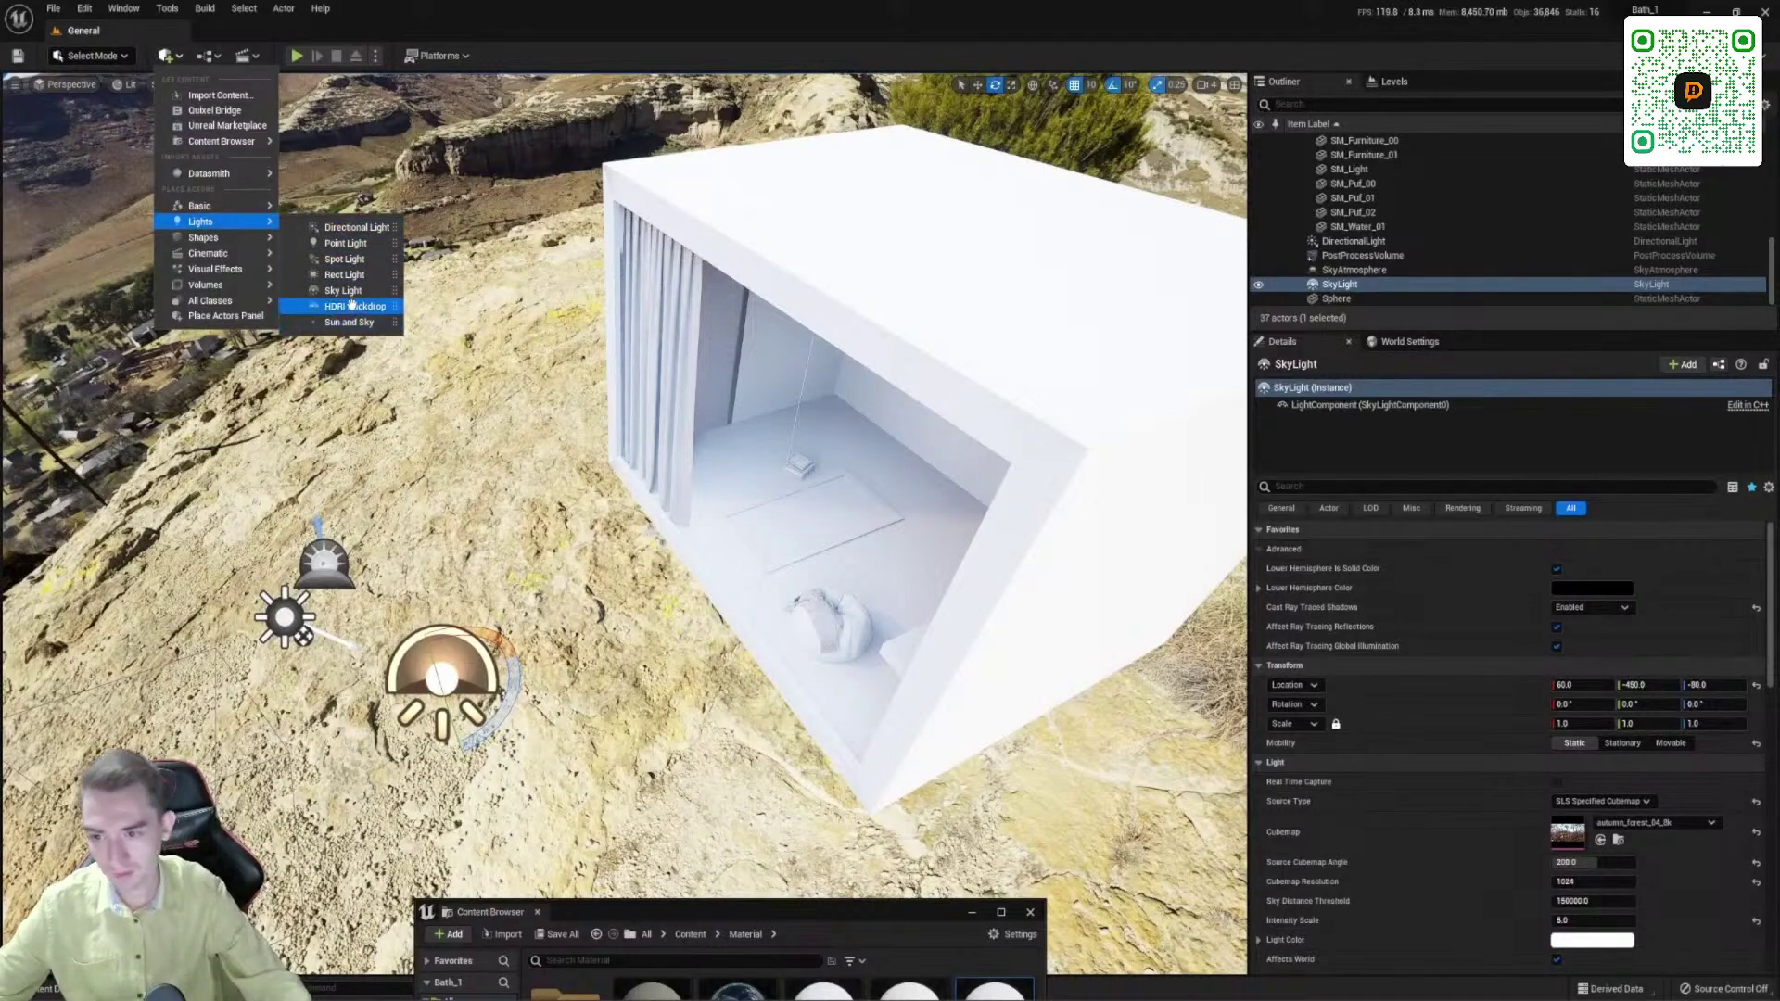
{"action": "left_click_drag", "start_coordinate": [336, 288], "coordinate": [510, 451]}
{"action": "left_click_drag", "start_coordinate": [624, 483], "coordinate": [561, 594]}
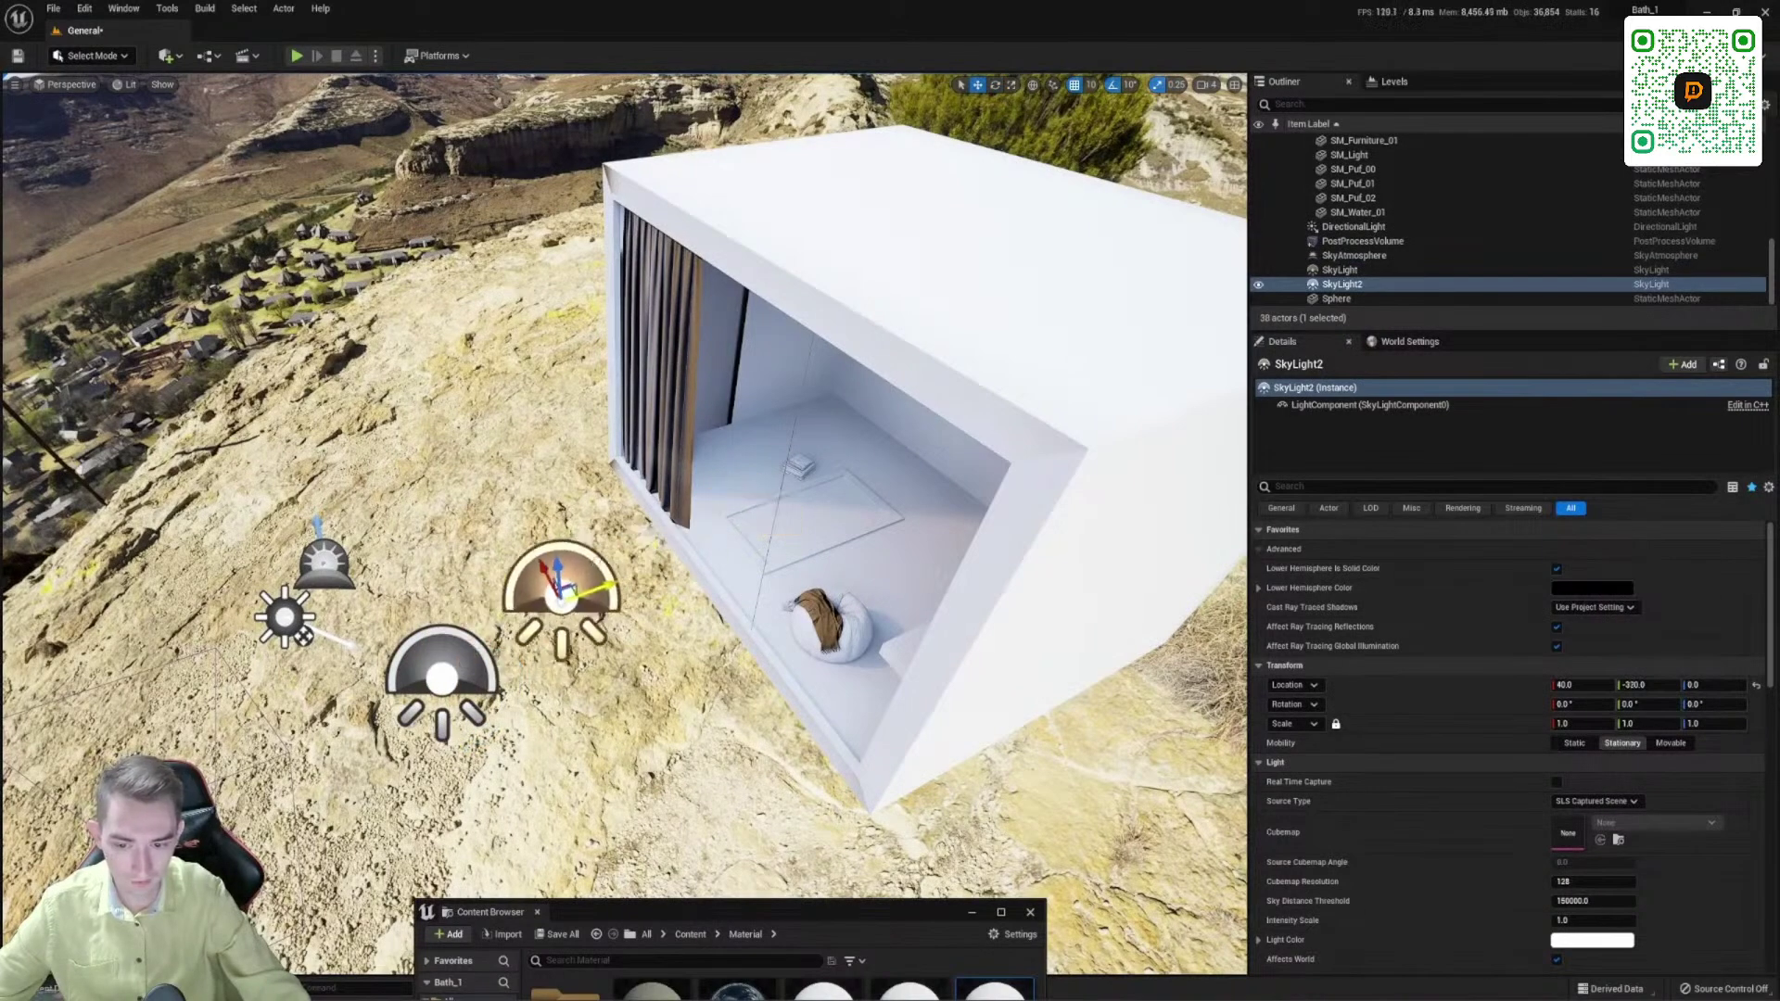
Step: Delete the second Sky Light and keep the original SkyLight's Source Type at SLS Specified Cubemap
{"action": "key", "text": "Delete"}
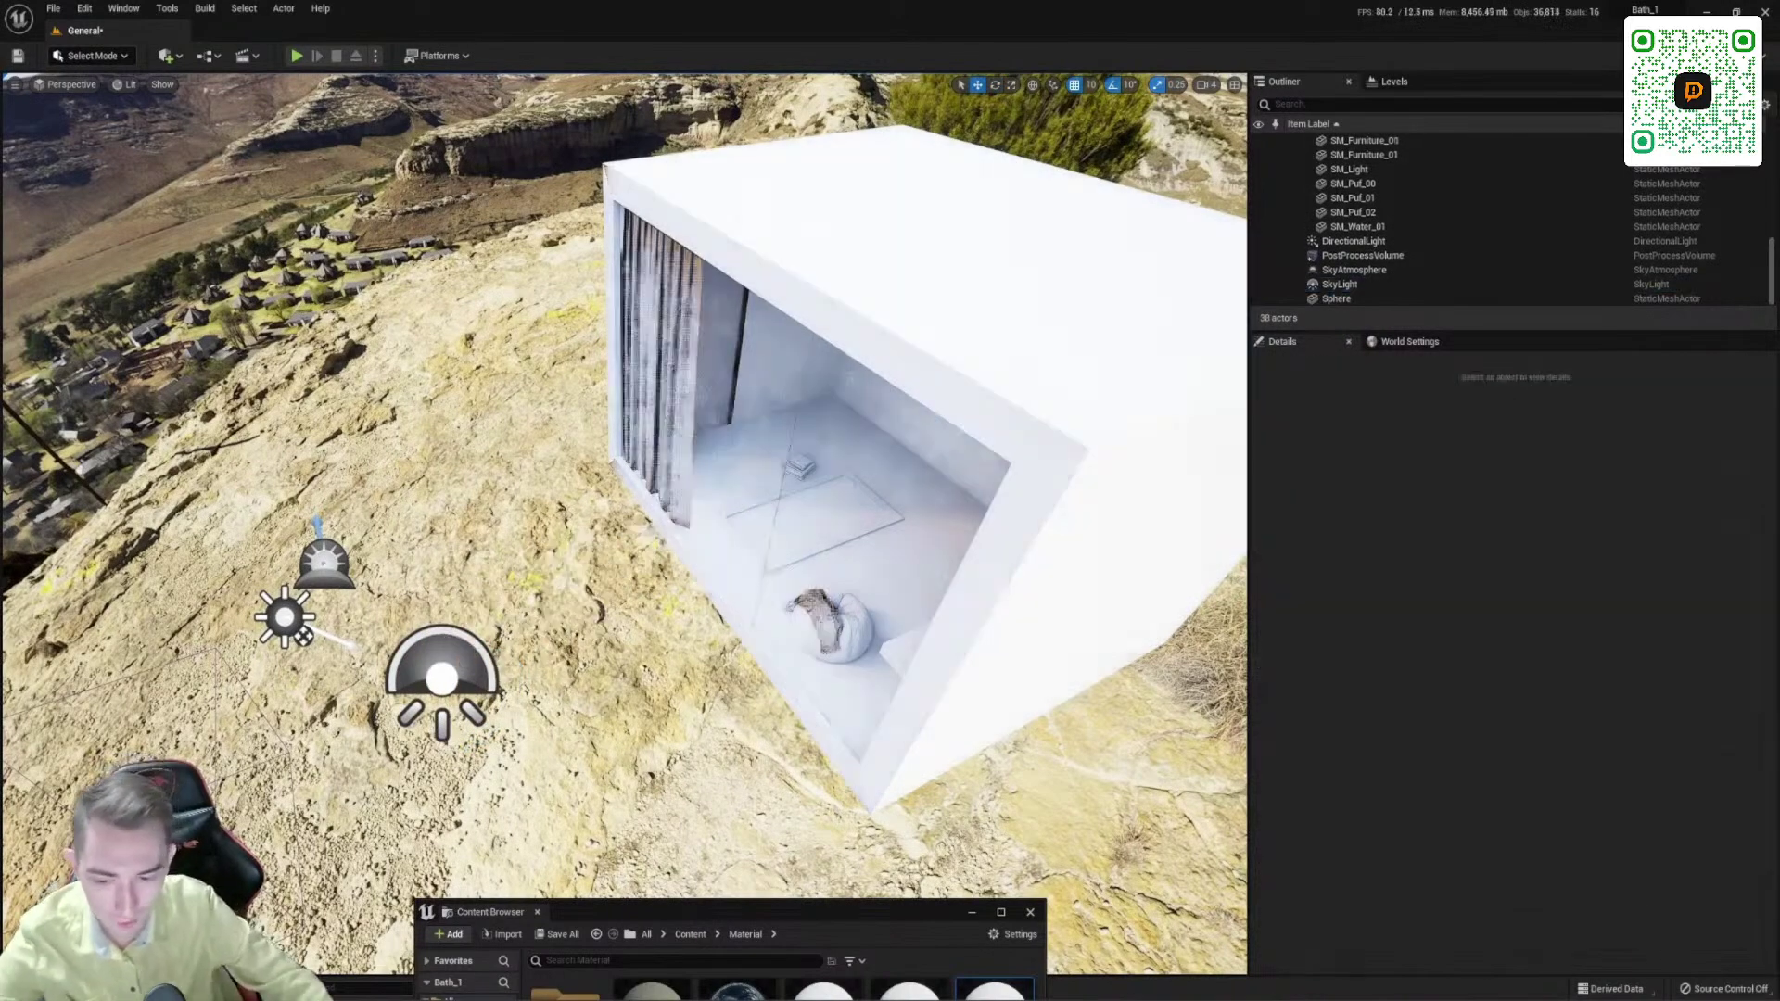
{"action": "left_click", "coordinate": [442, 677]}
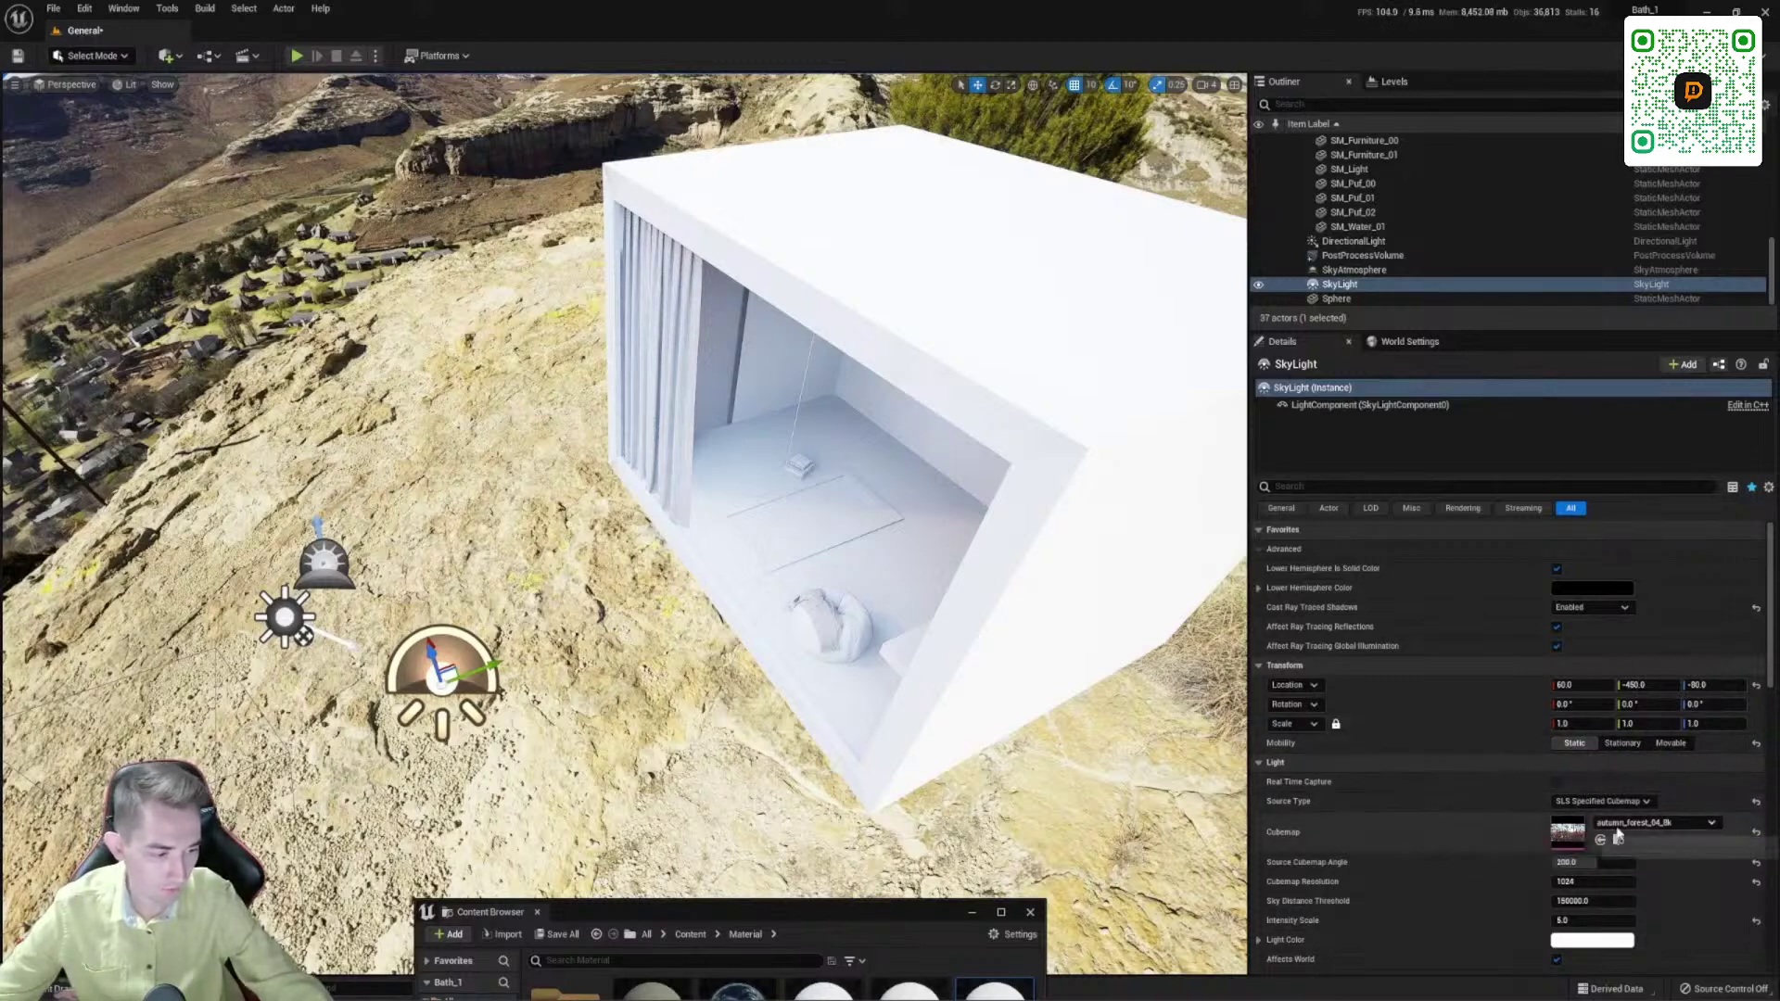
{"action": "key", "text": "w"}
{"action": "right_click_drag", "start_coordinate": [897, 662], "coordinate": [889, 622]}
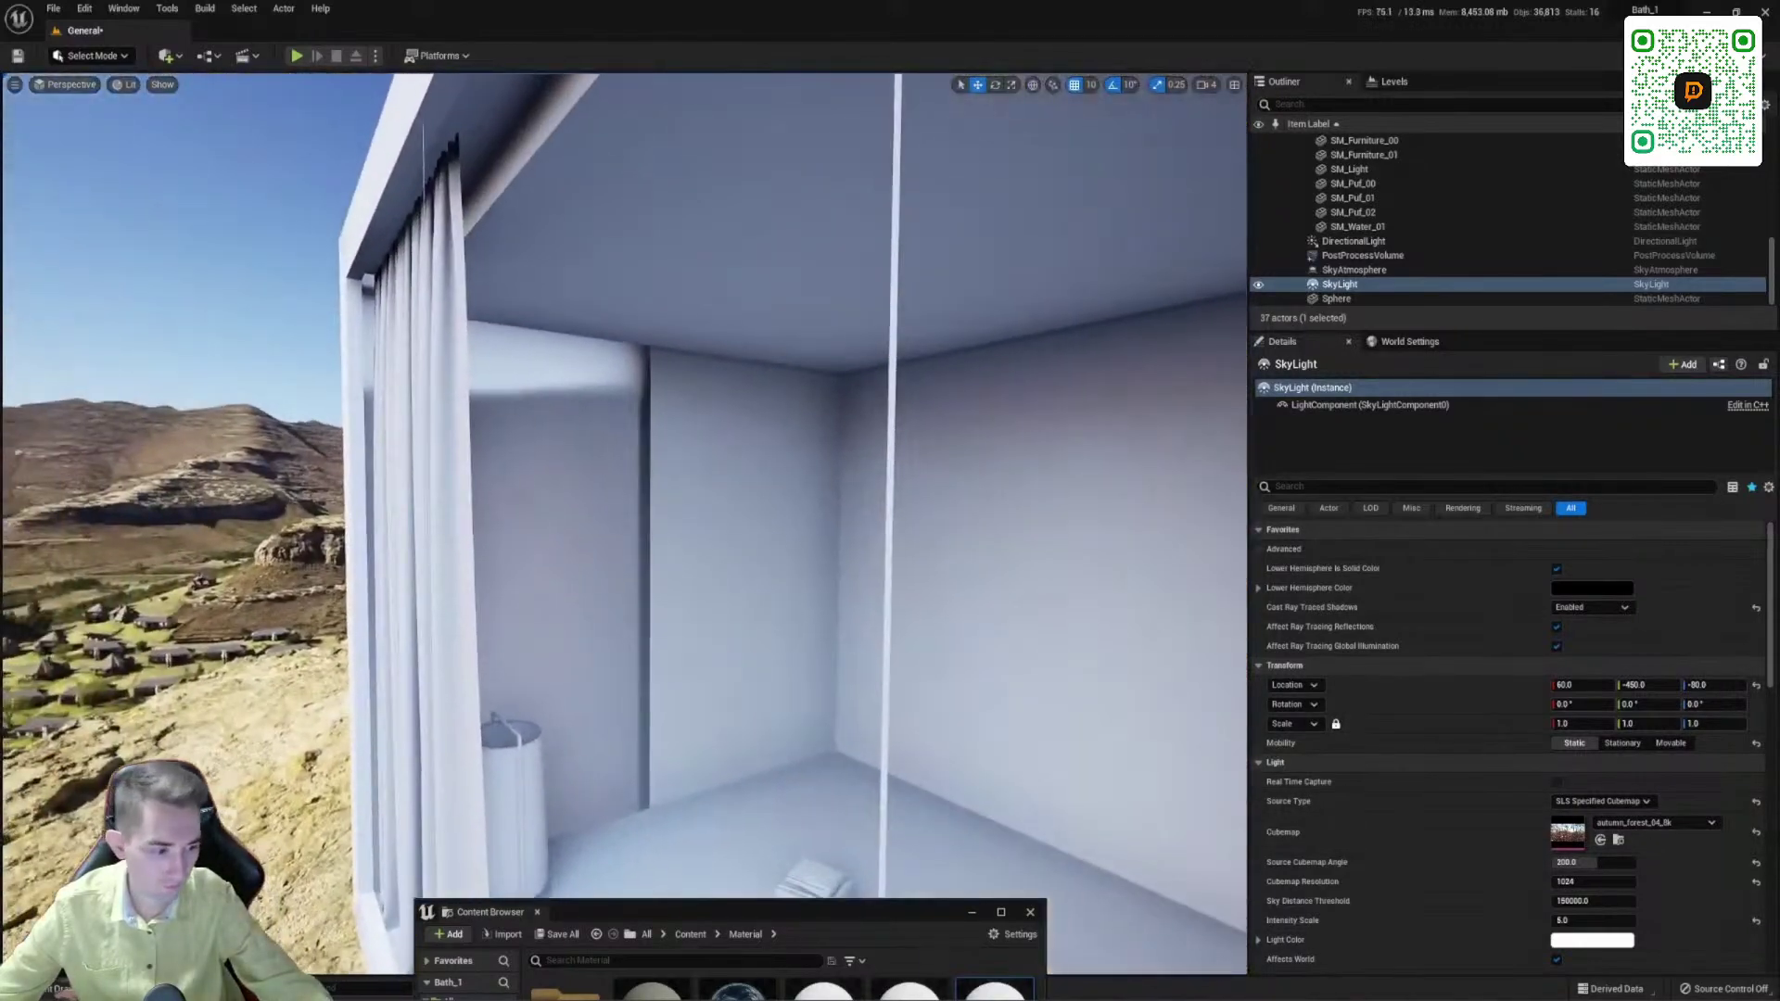
{"action": "left_click", "coordinate": [1618, 802]}
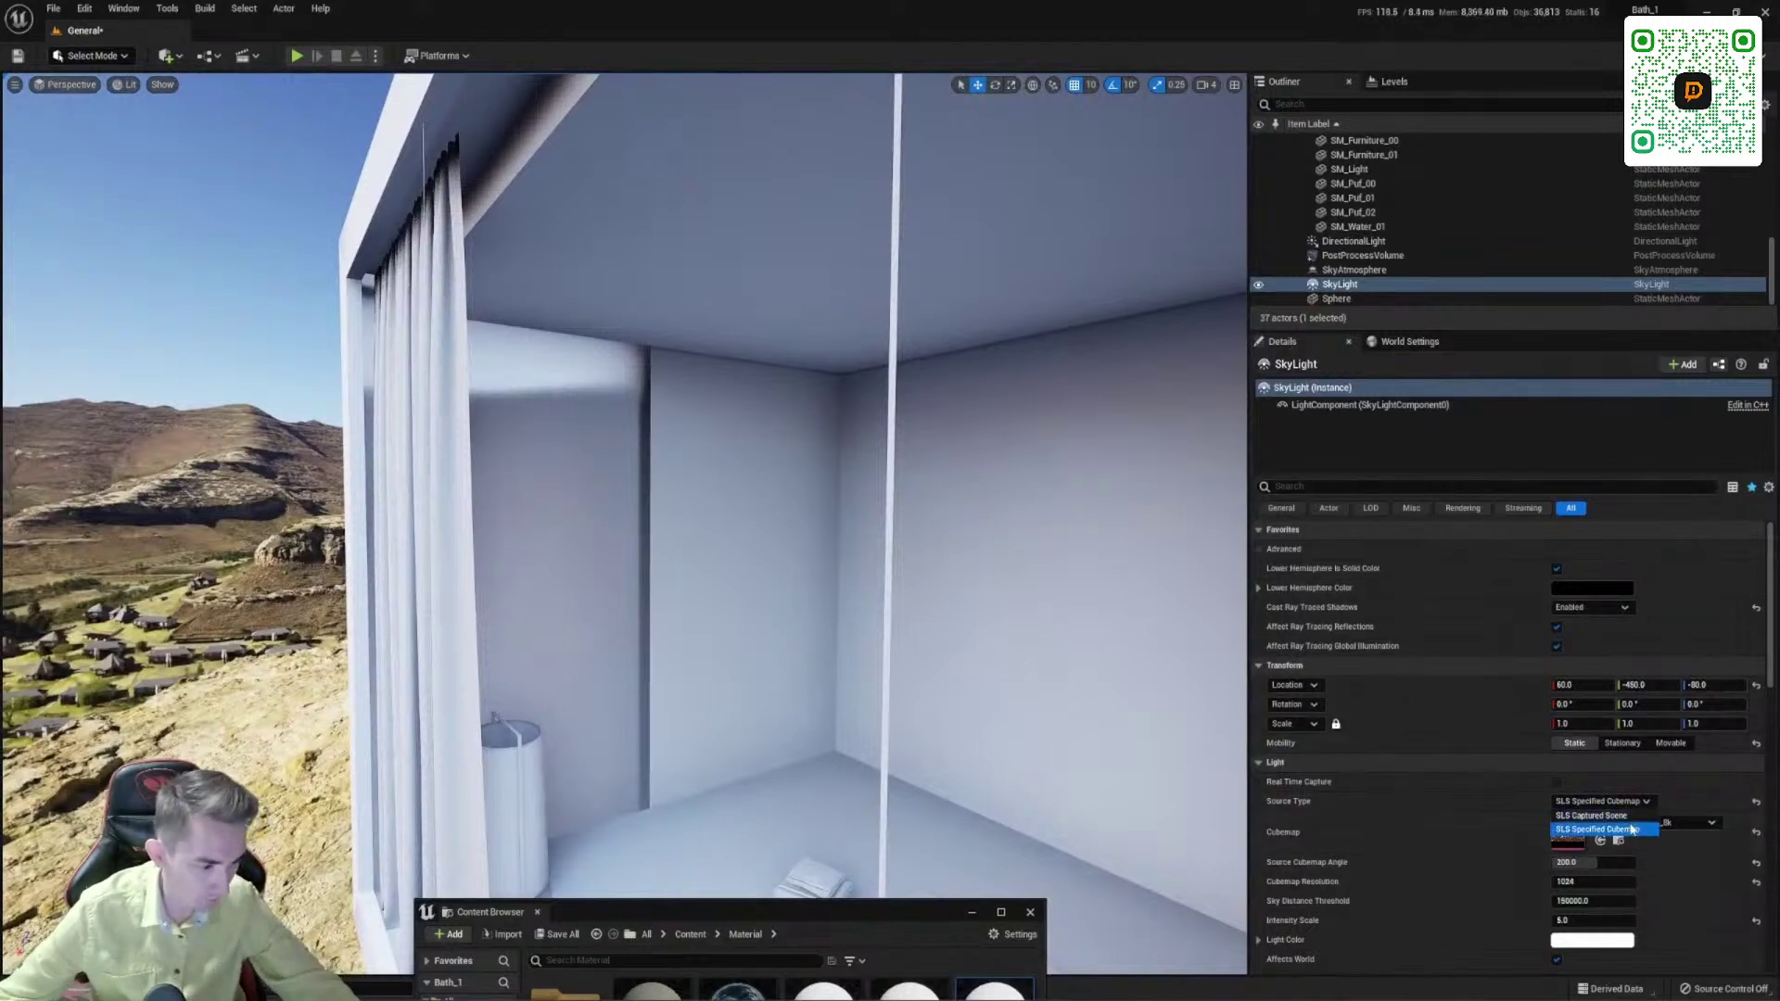
{"action": "left_click", "coordinate": [1632, 828]}
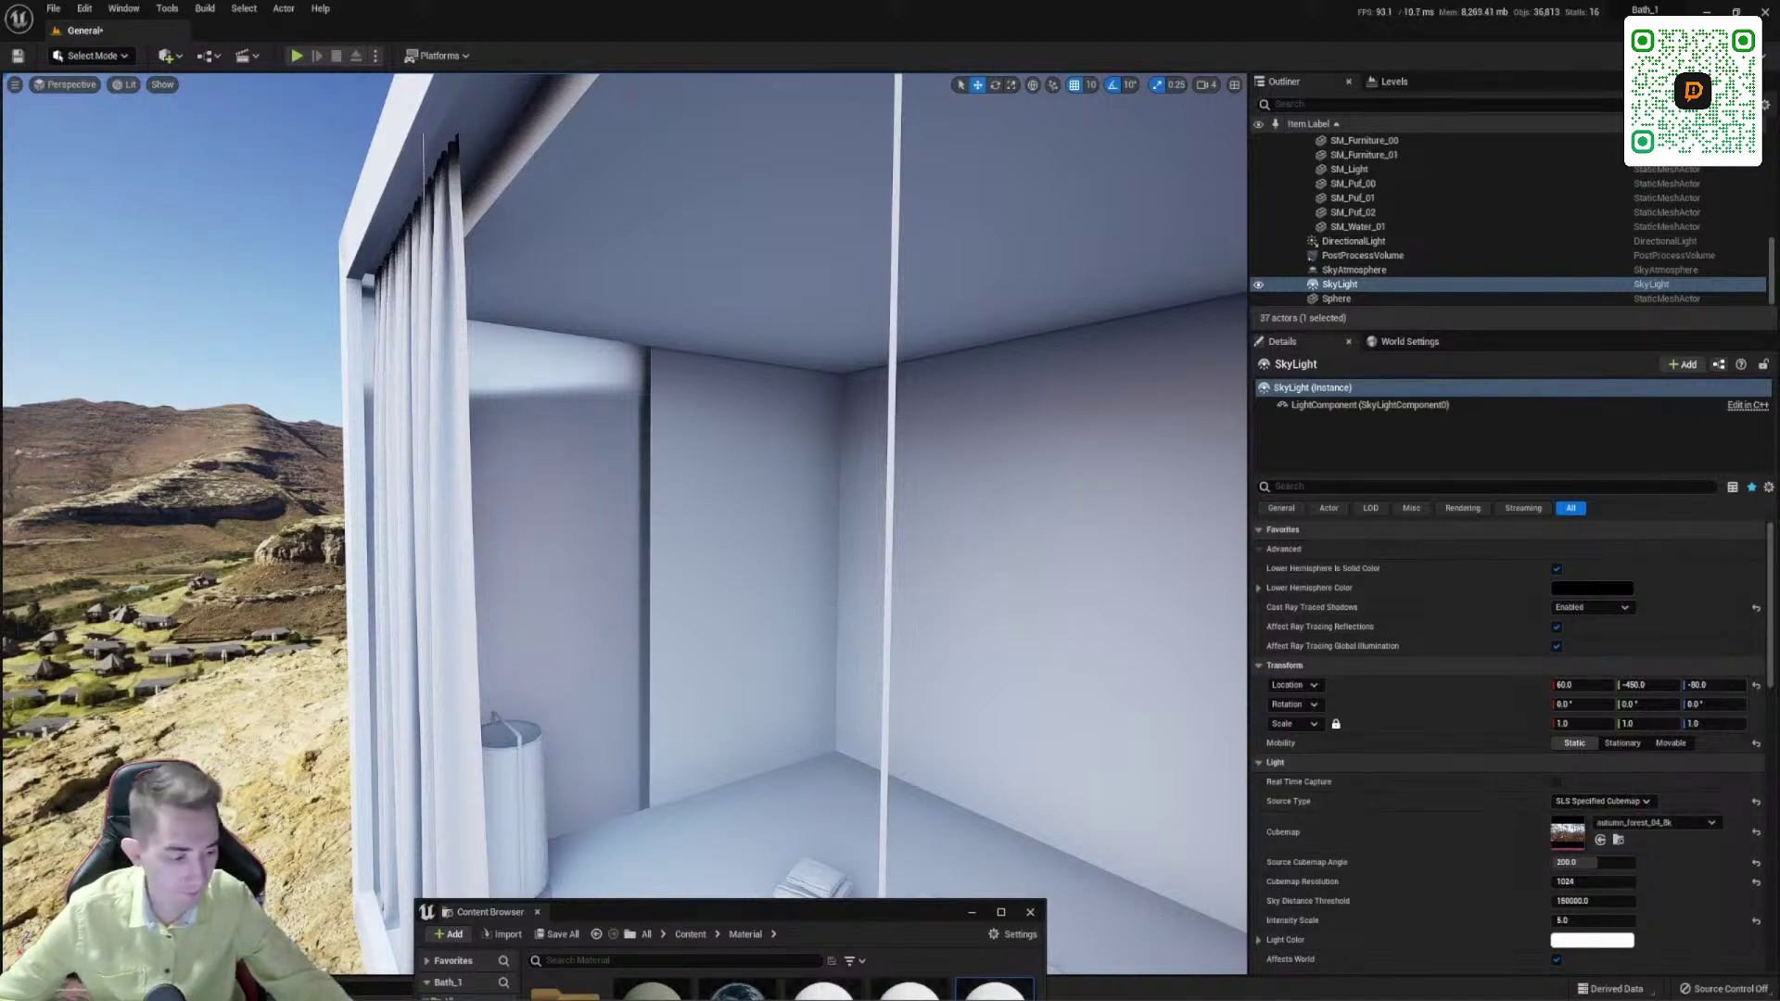
Step: Review the settings of the DirectionalLight and the SkyAtmosphere placed outside the room
{"action": "left_click_drag", "start_coordinate": [621, 519], "coordinate": [537, 631]}
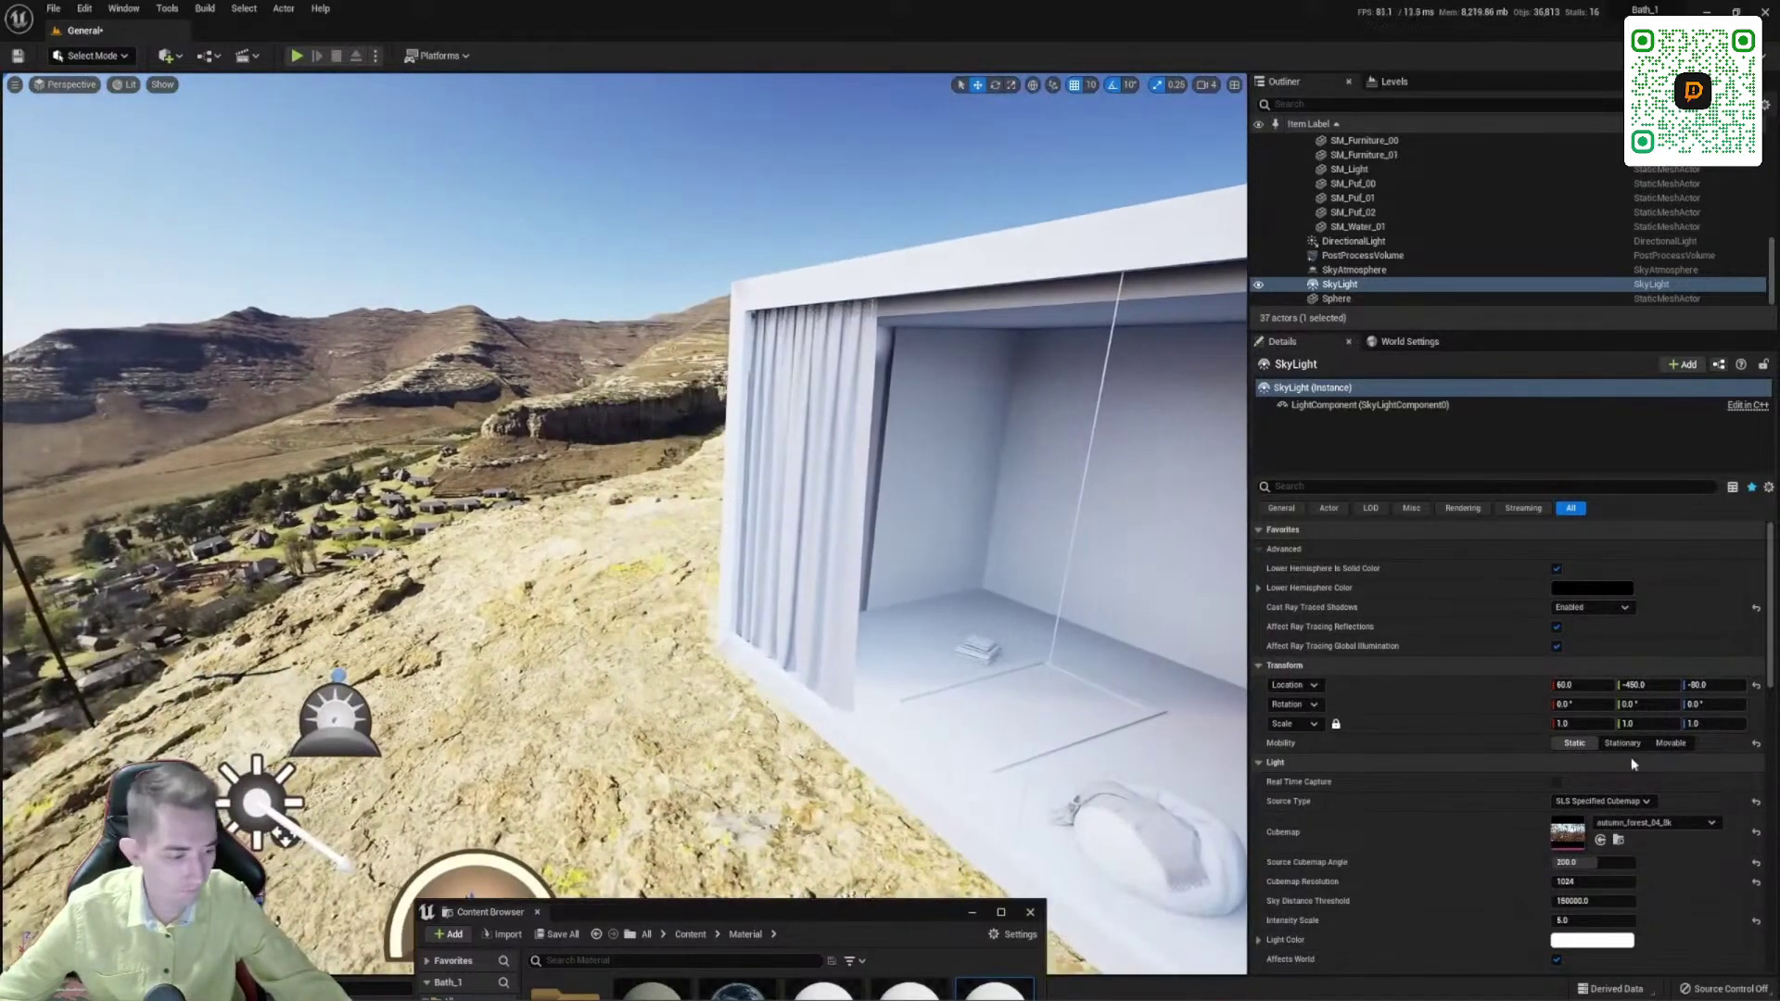
{"action": "left_click_drag", "start_coordinate": [649, 556], "coordinate": [537, 584]}
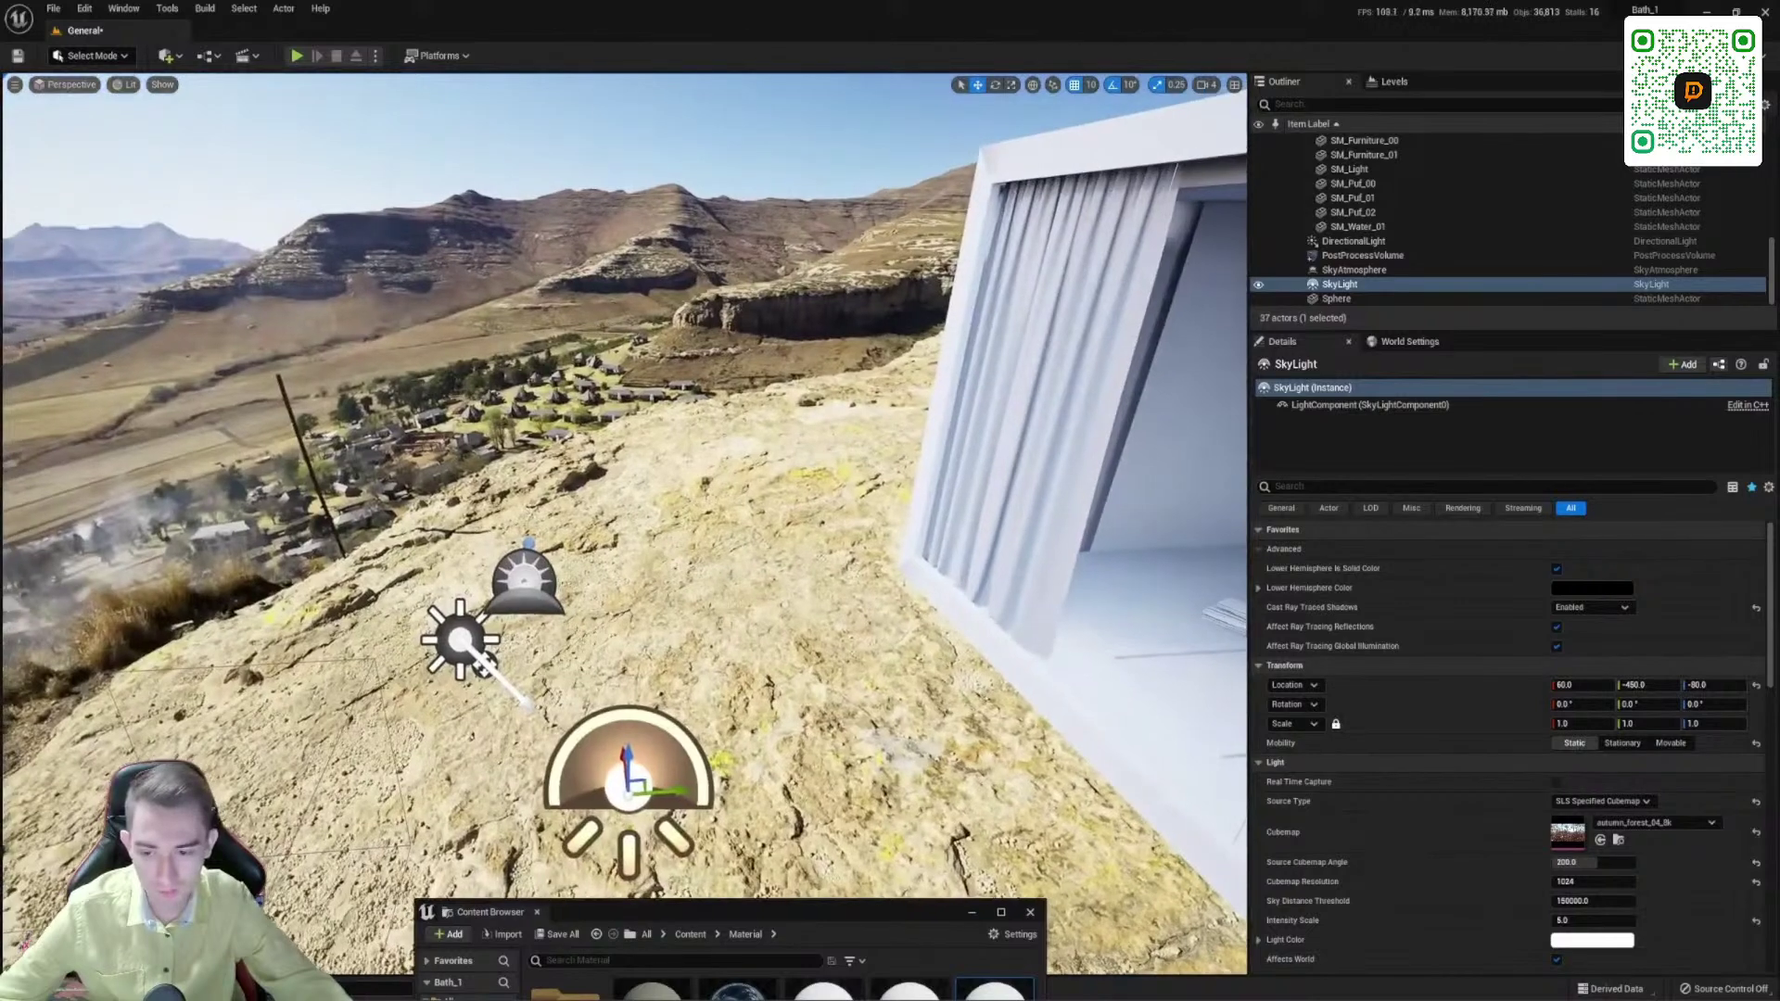
{"action": "left_click", "coordinate": [502, 607]}
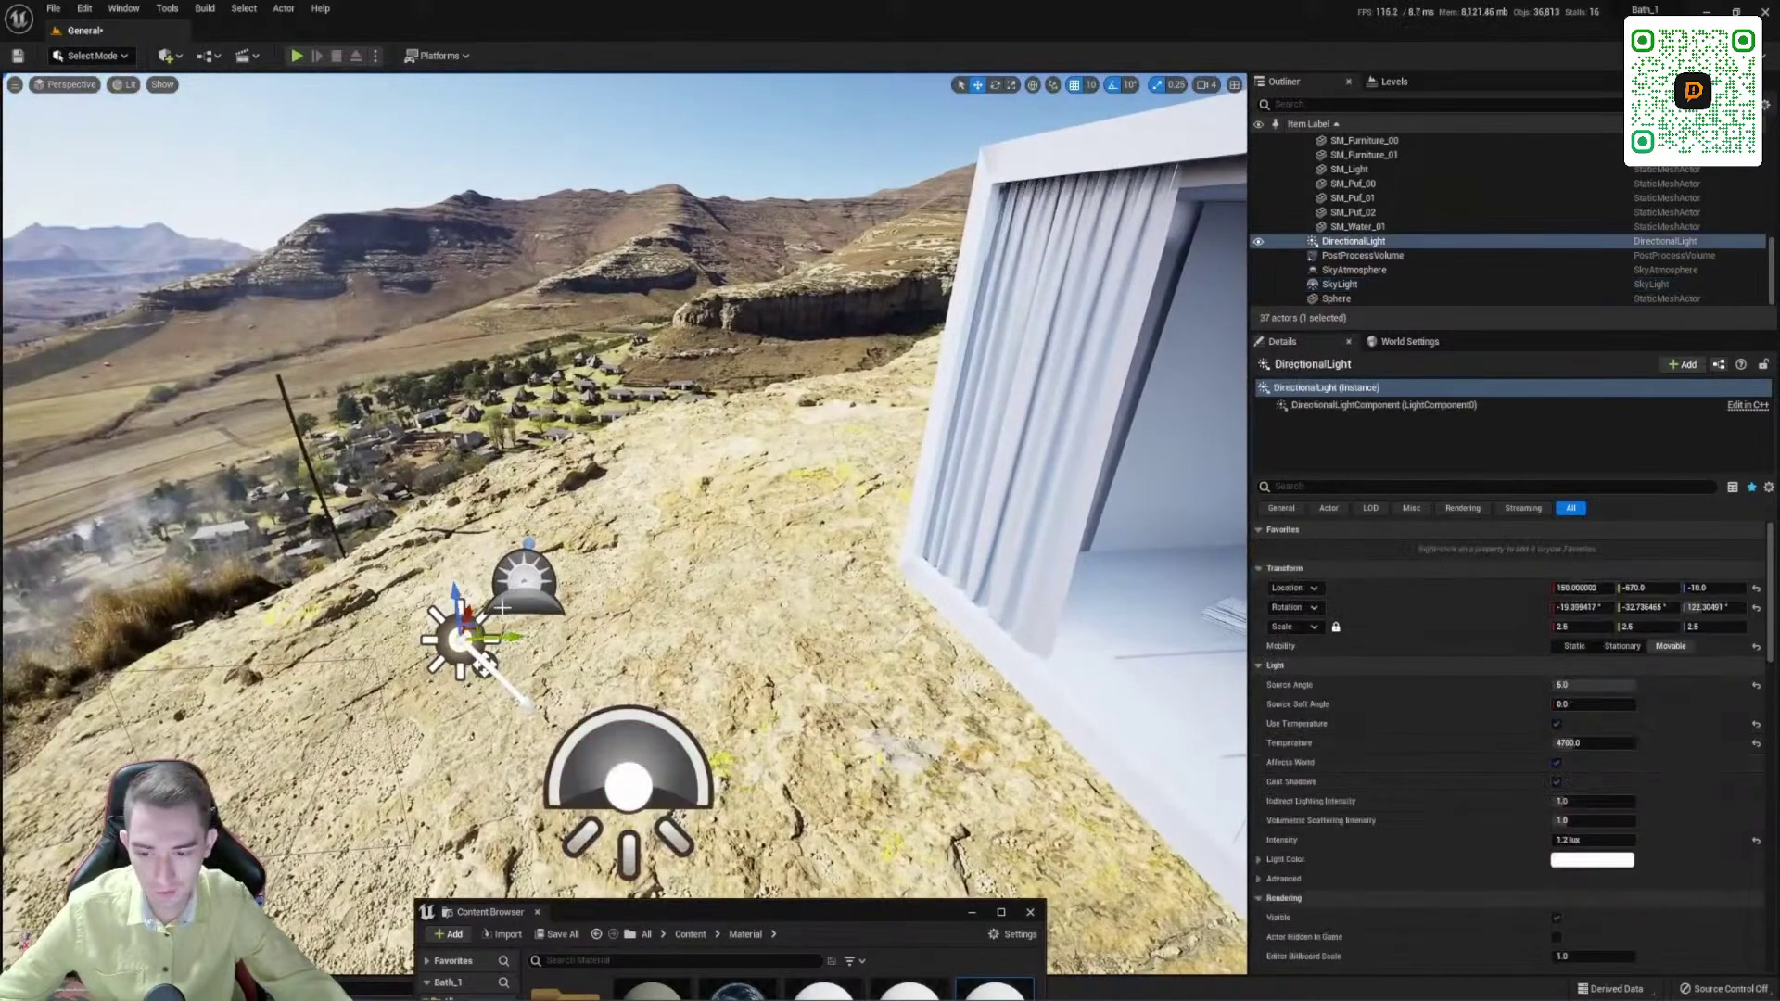
{"action": "left_click", "coordinate": [524, 580]}
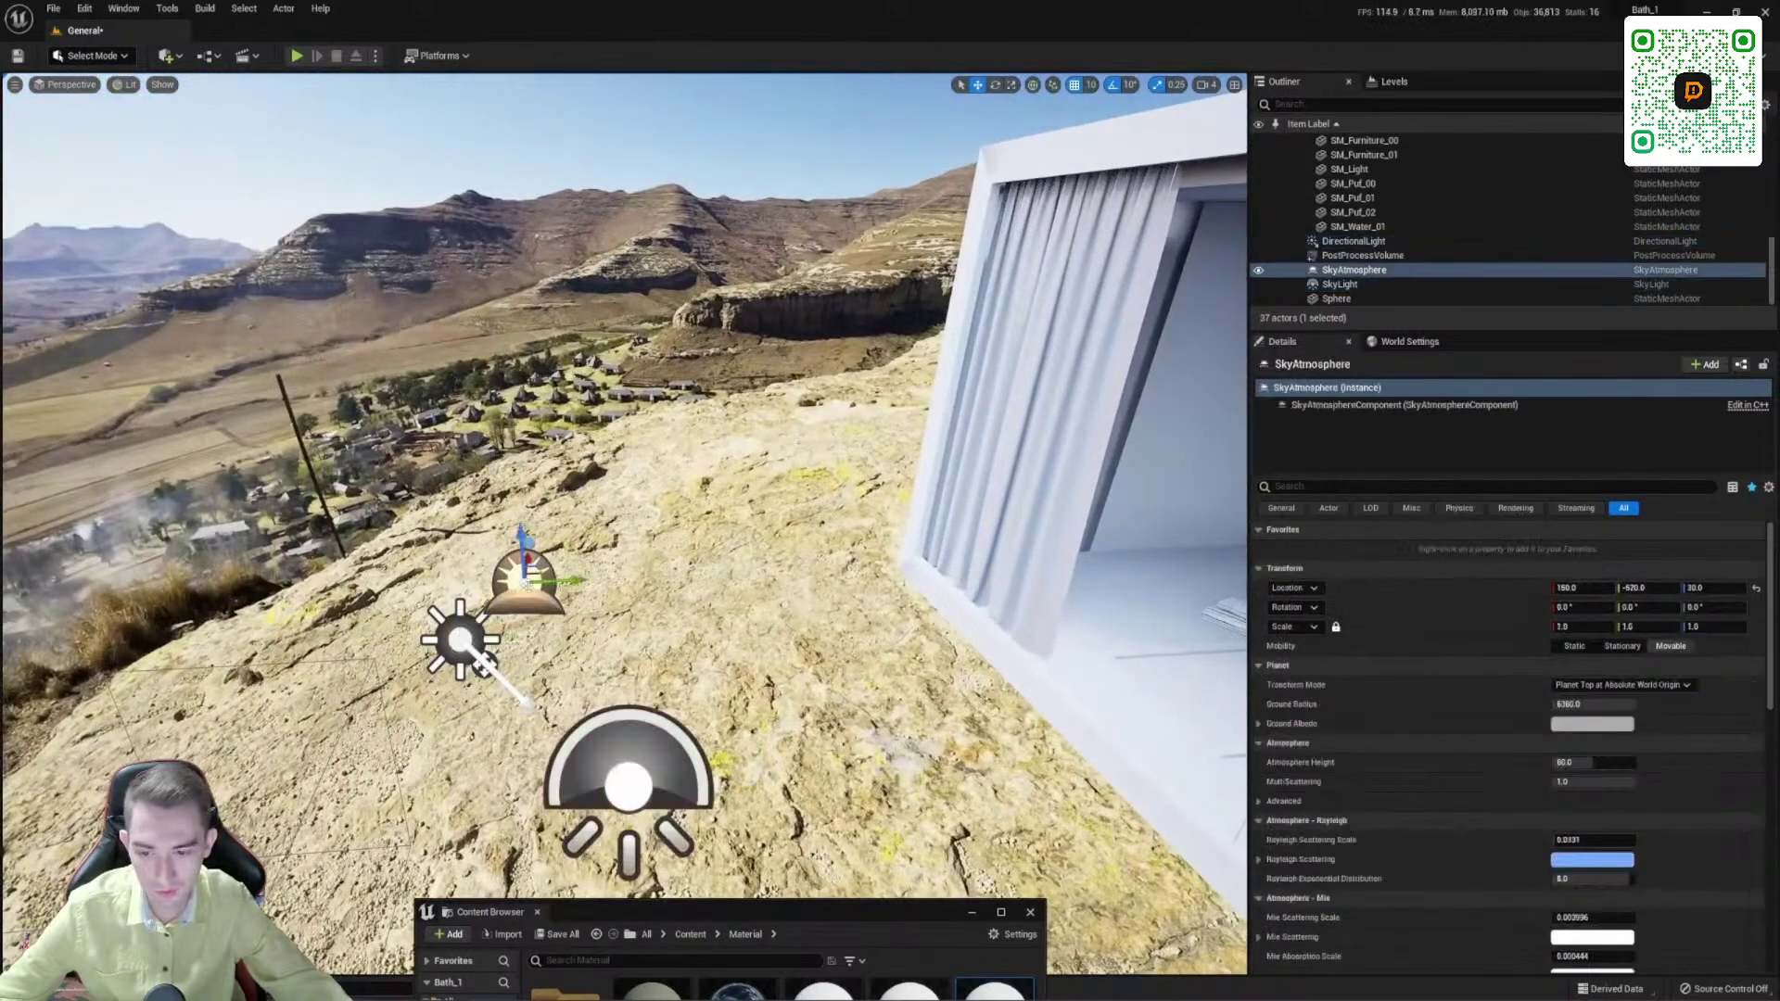
Step: Hide the Sphere that carries the landscape backdrop around the room
{"action": "left_click", "coordinate": [707, 438]}
{"action": "mouse_move", "coordinate": [834, 556]}
{"action": "right_mouse_down"}
{"action": "mouse_move", "coordinate": [836, 390]}
{"action": "mouse_move", "coordinate": [811, 557]}
{"action": "right_mouse_up"}
{"action": "key", "text": "f"}
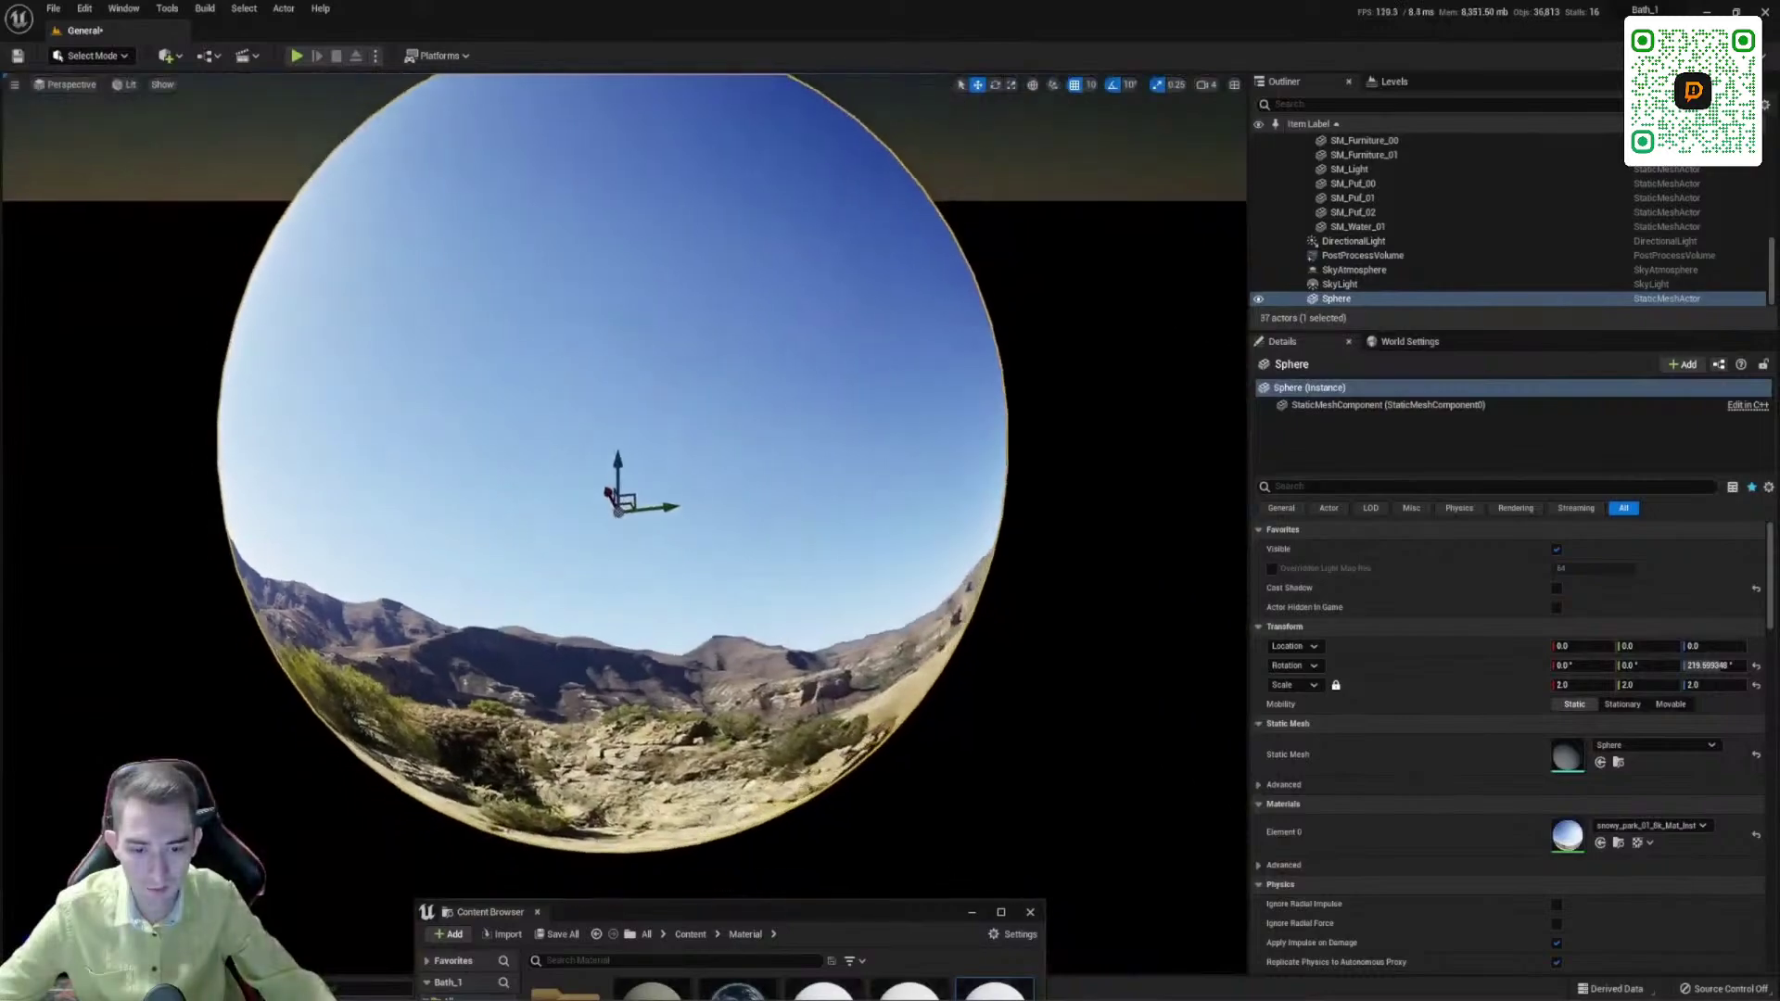
{"action": "right_click_drag", "start_coordinate": [649, 463], "coordinate": [463, 557]}
{"action": "key", "text": "w"}
{"action": "right_click_drag", "start_coordinate": [1124, 590], "coordinate": [1099, 422]}
{"action": "key", "text": "h"}
{"action": "key", "text": "w"}
Step: Try rotating the DirectionalLight and undo the rotation
{"action": "left_click", "coordinate": [536, 564]}
{"action": "right_click_drag", "start_coordinate": [496, 629], "coordinate": [496, 629]}
{"action": "left_click", "coordinate": [372, 608]}
{"action": "right_click_drag", "start_coordinate": [372, 607], "coordinate": [381, 631]}
{"action": "key", "text": "e"}
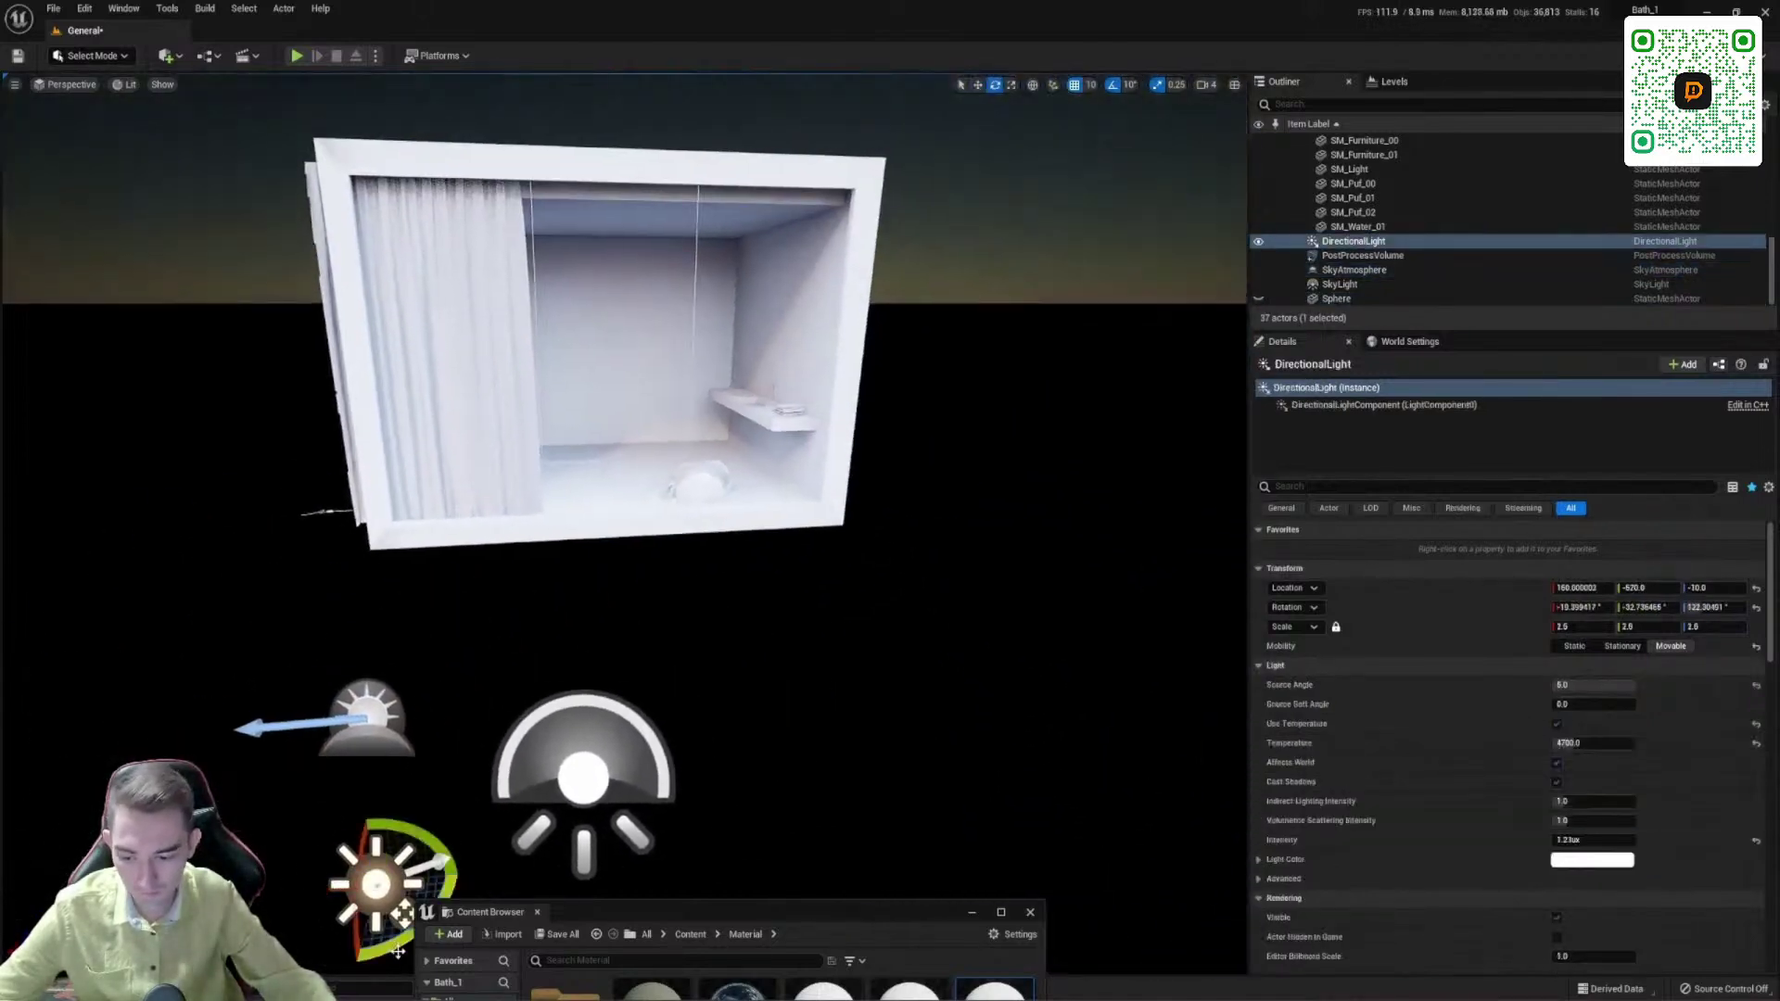
{"action": "left_click_drag", "start_coordinate": [398, 951], "coordinate": [399, 952]}
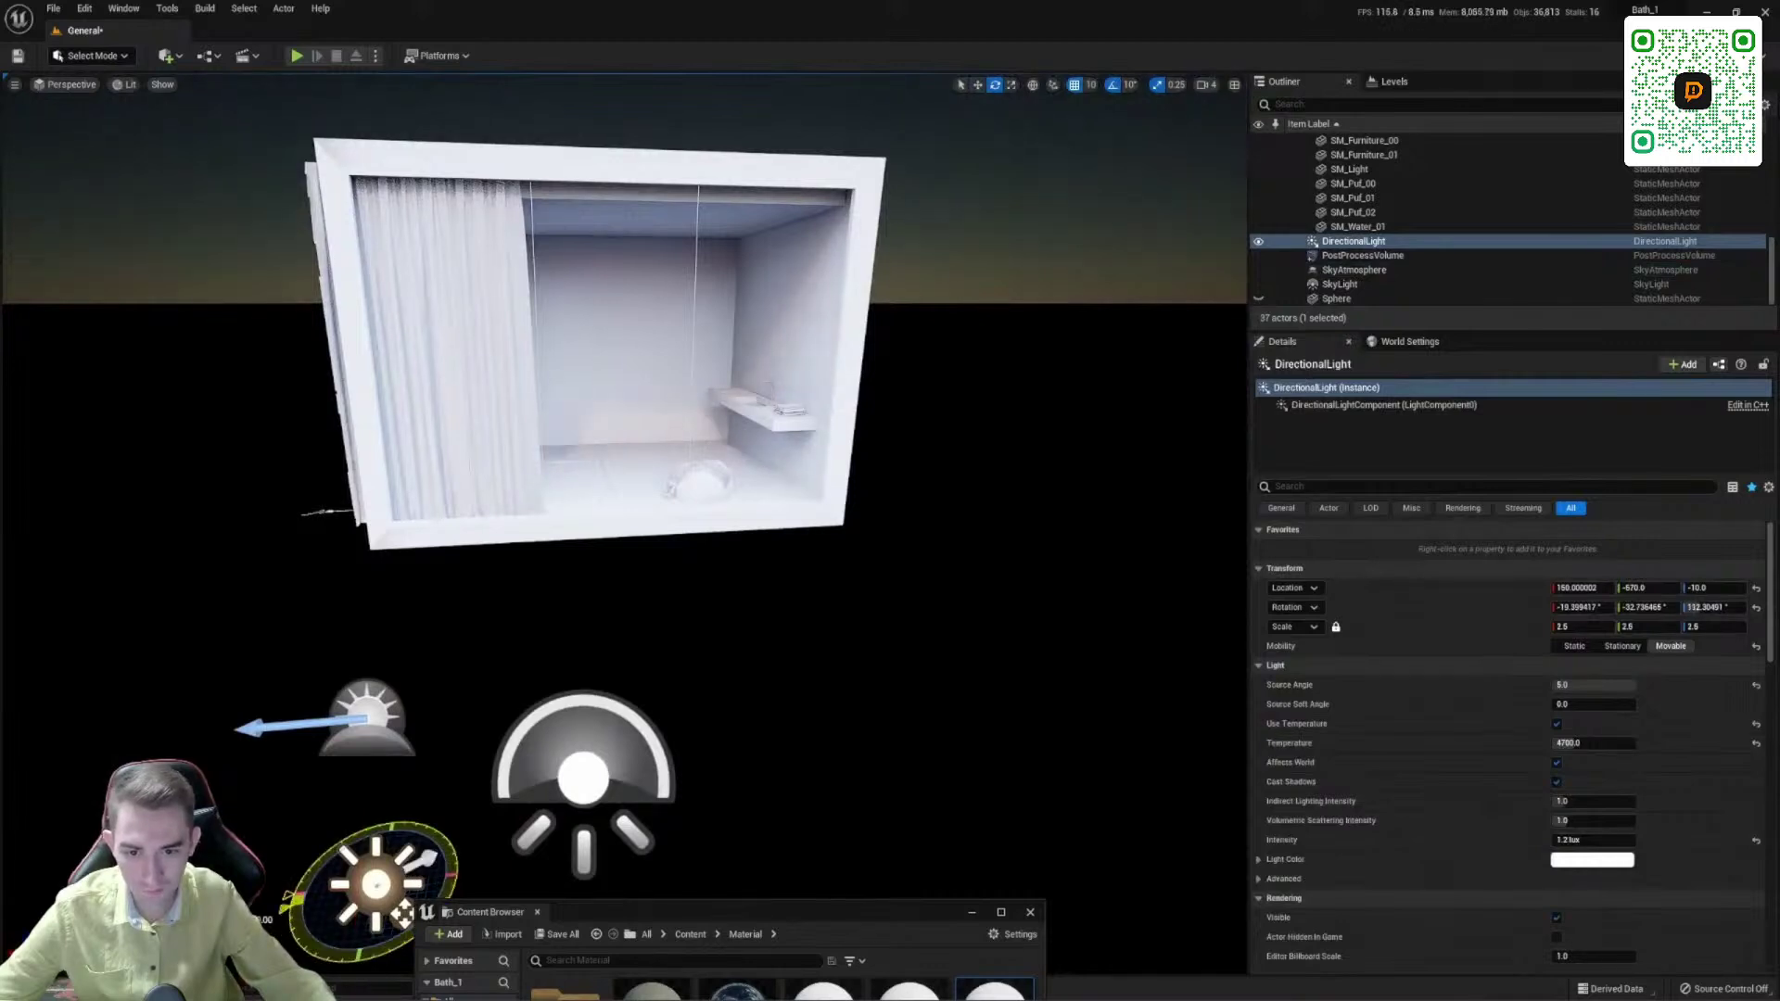
{"action": "left_click_drag", "start_coordinate": [398, 952], "coordinate": [515, 881]}
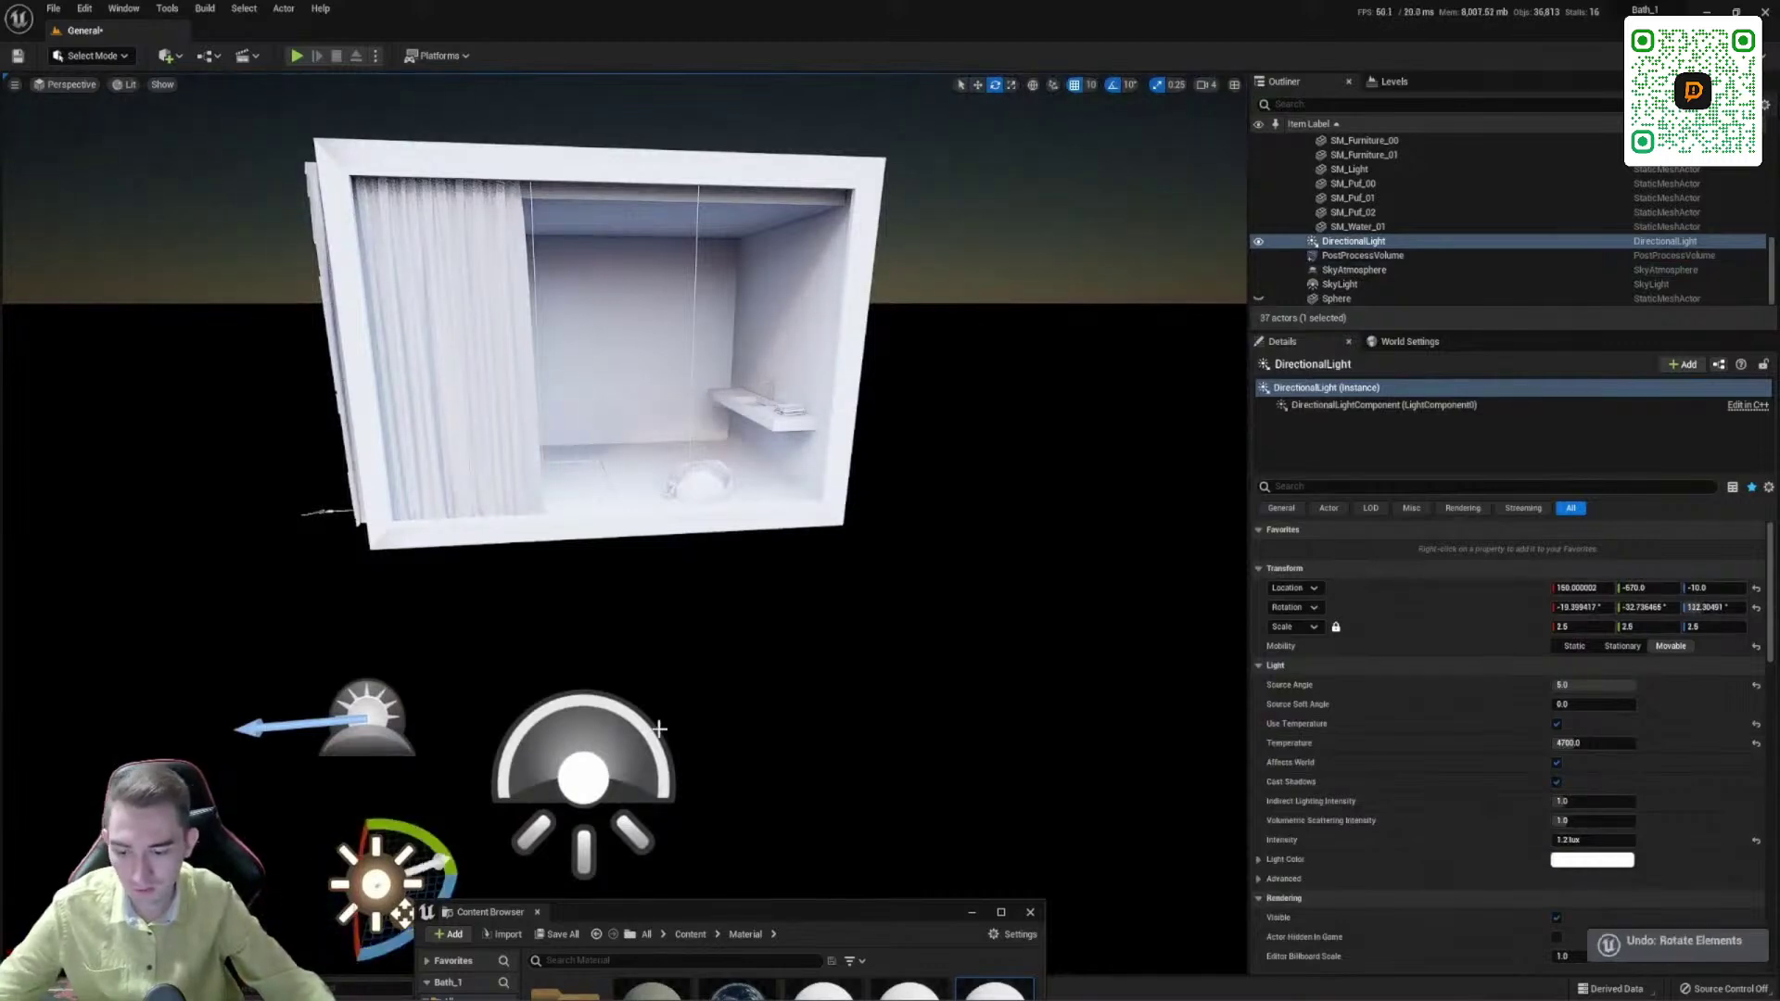
{"action": "right_click_drag", "start_coordinate": [514, 880], "coordinate": [477, 883]}
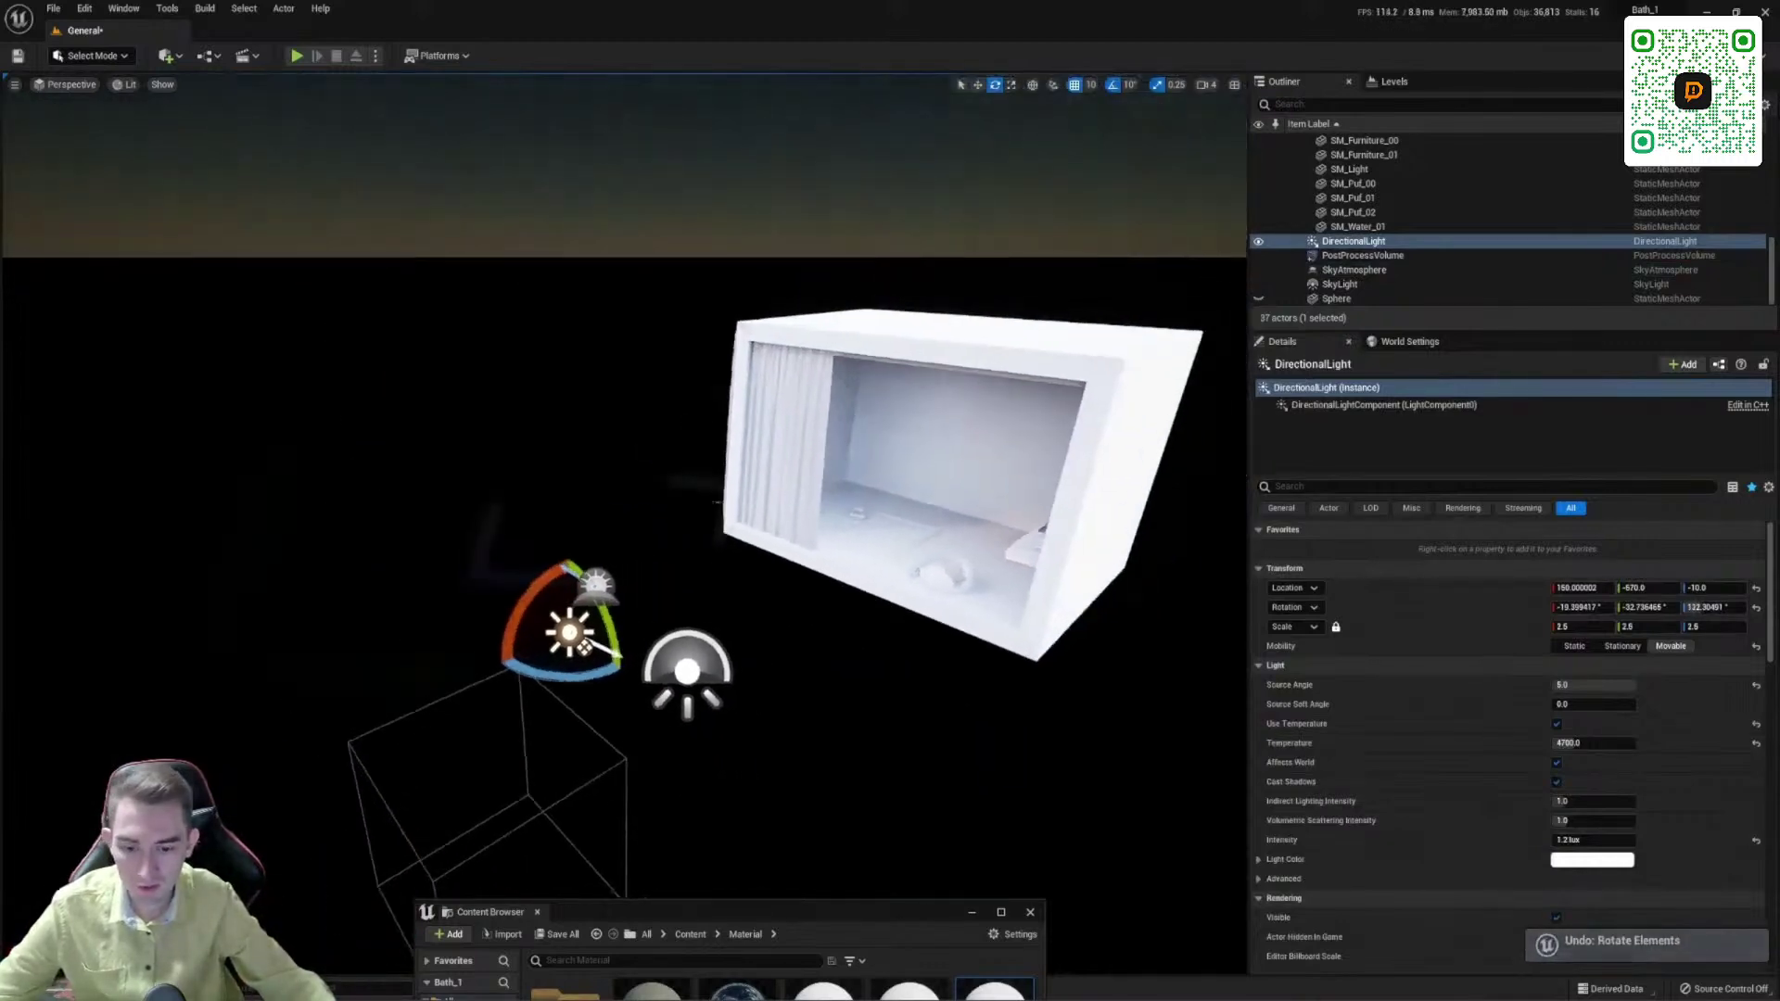
Step: Place a second Directional Light beside the existing one and delete it again
{"action": "left_click", "coordinate": [168, 58]}
{"action": "mouse_move", "coordinate": [200, 227]}
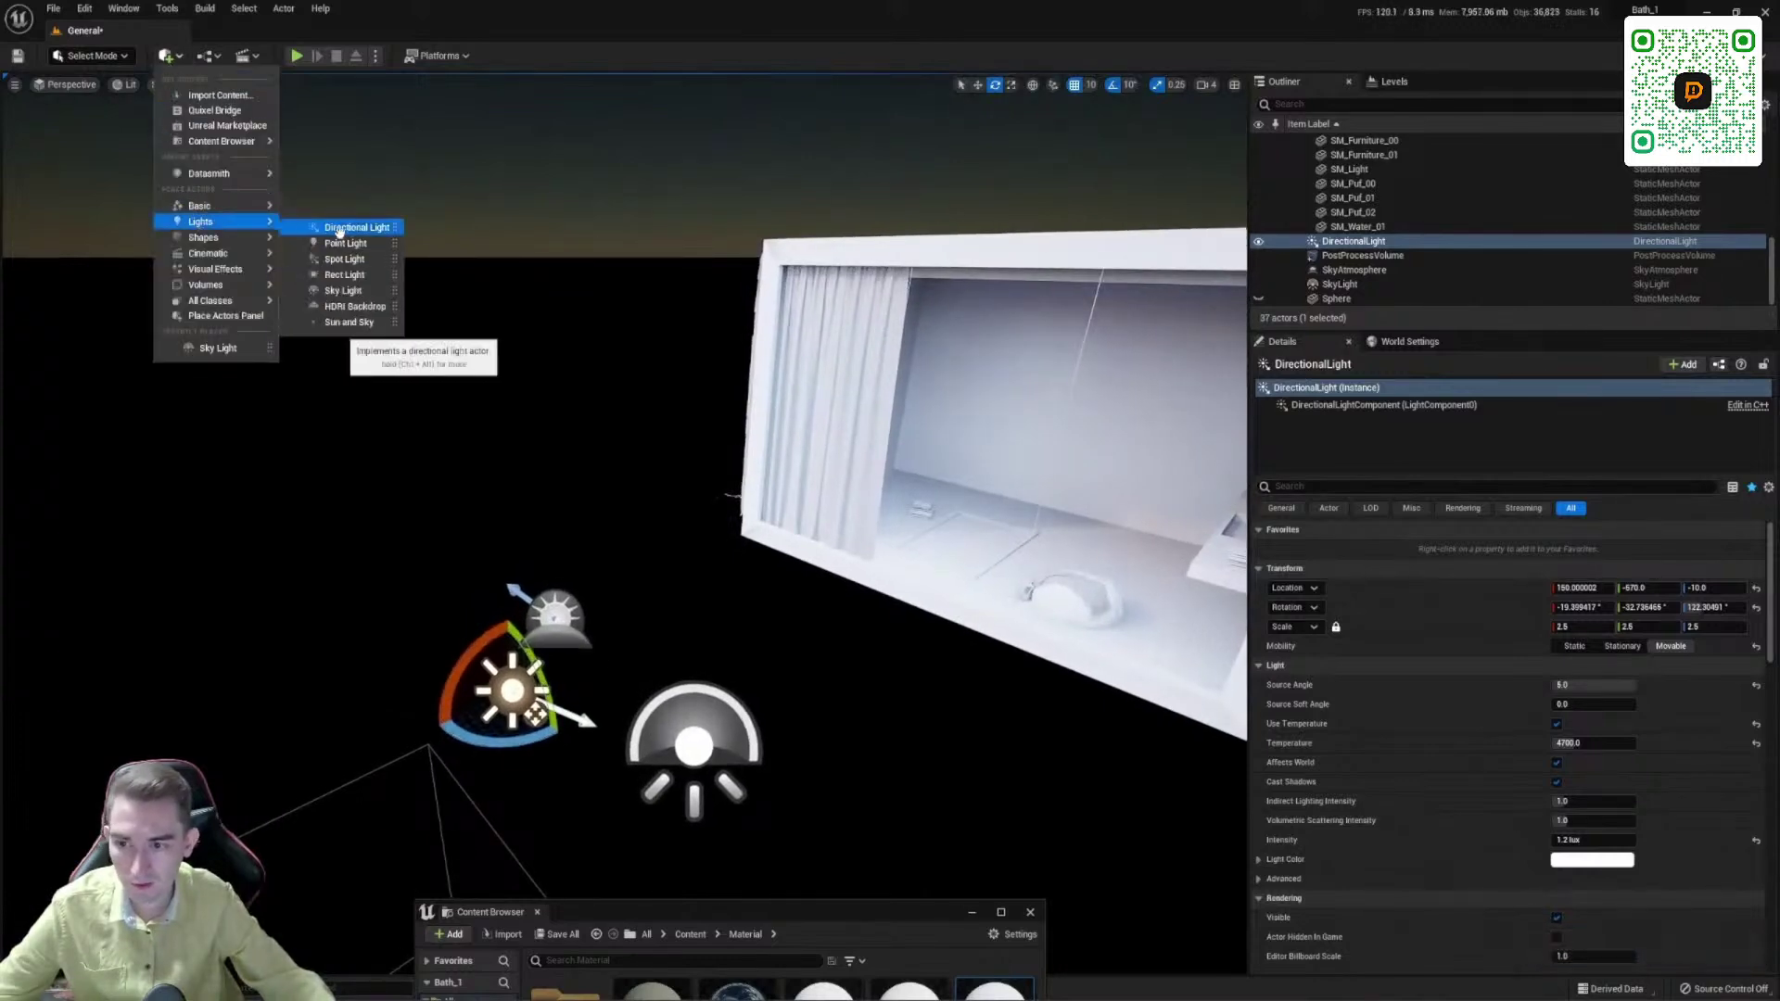
{"action": "left_click_drag", "start_coordinate": [342, 231], "coordinate": [727, 612]}
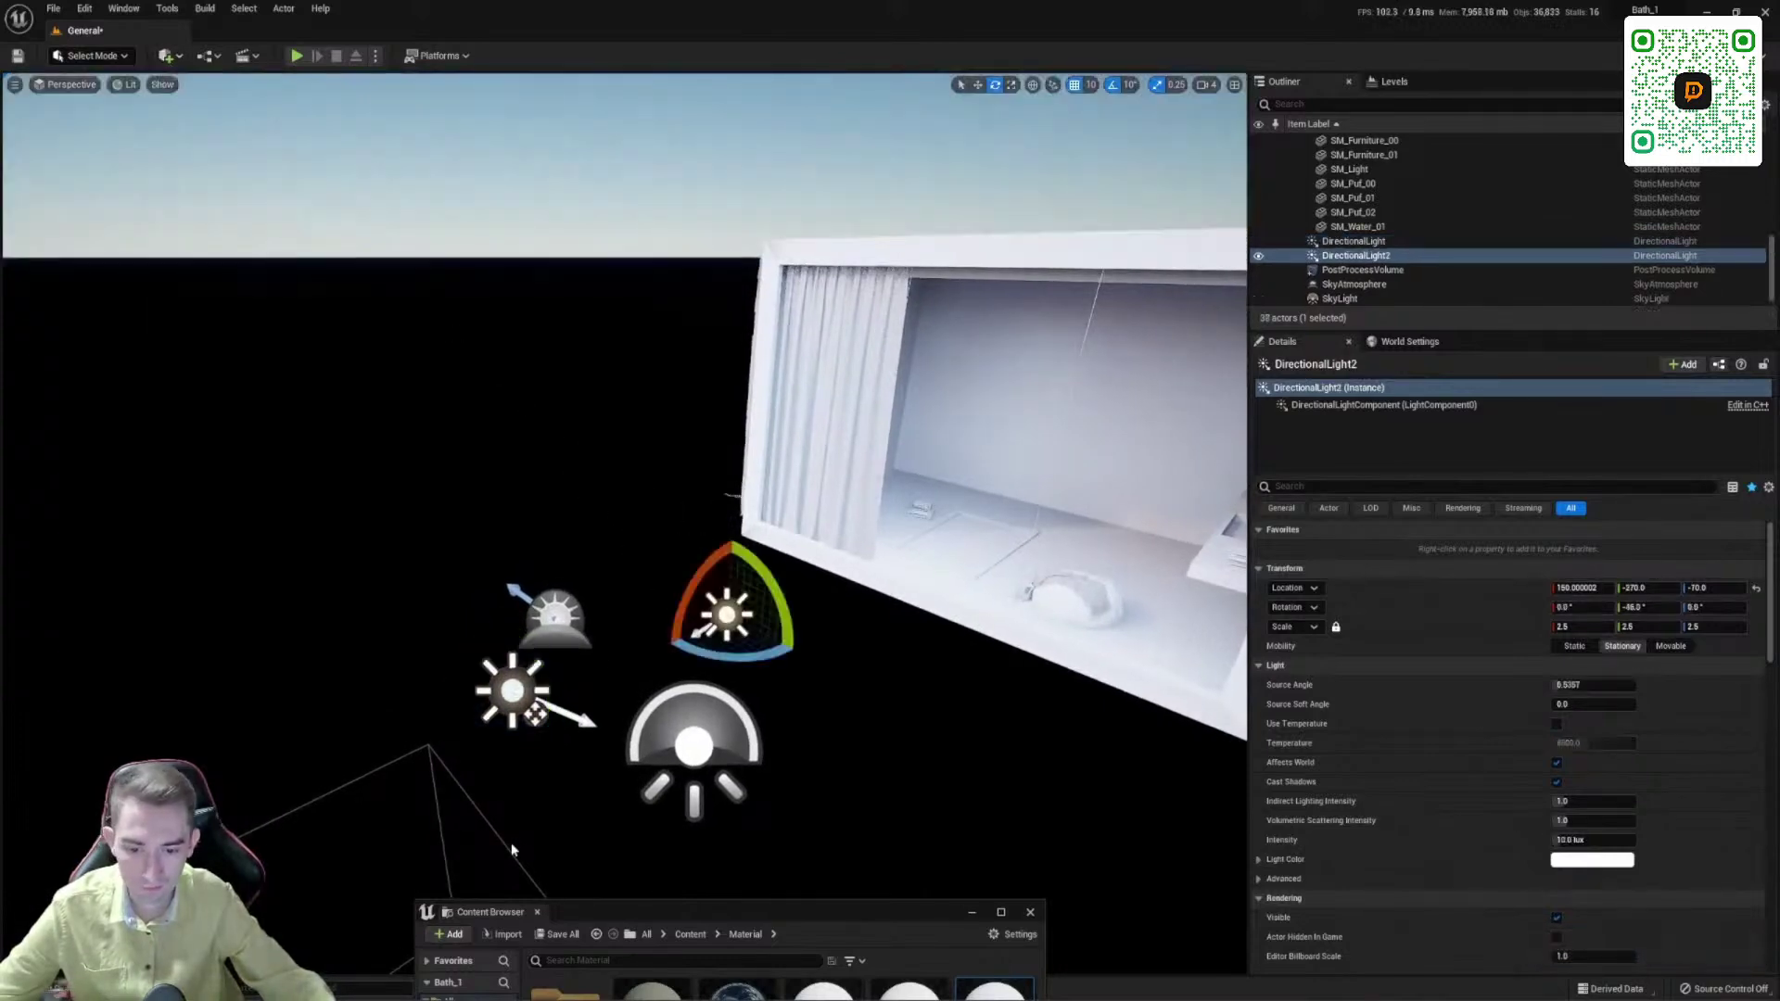
{"action": "key", "text": "Delete"}
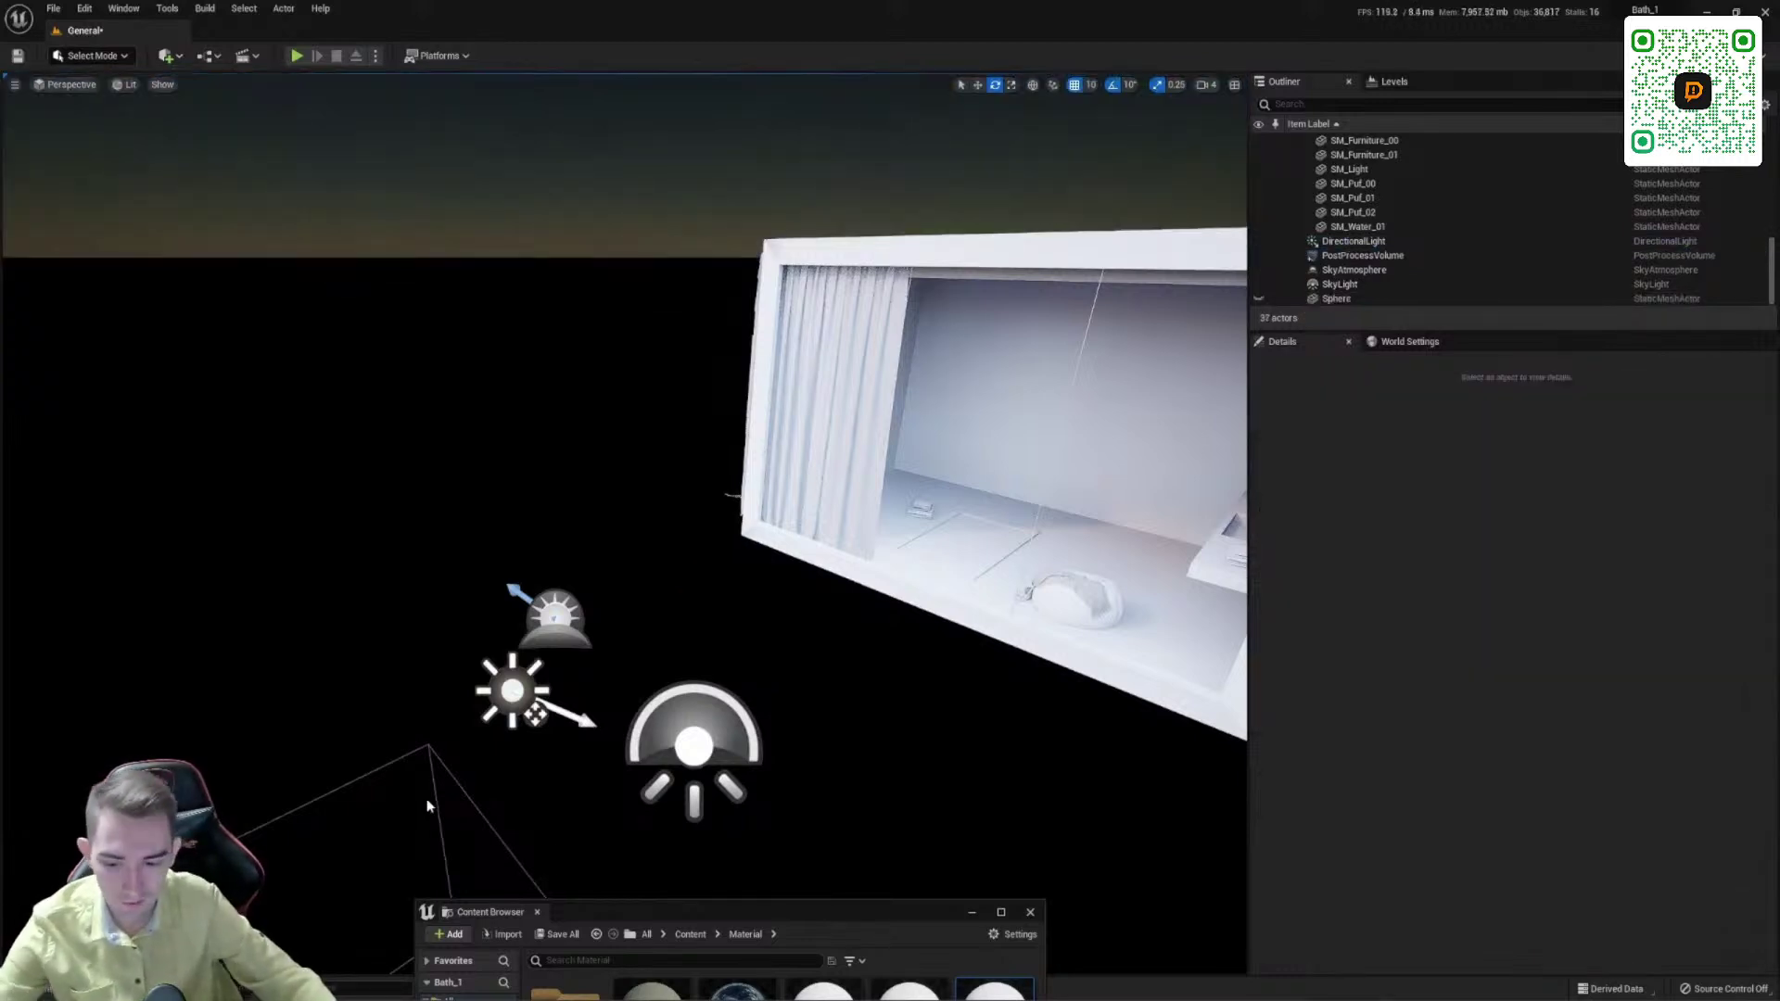
Step: Examine the sky, select the SkyAtmosphere, and find Sky Atmosphere among the placeable visual effects actors without adding one
{"action": "right_click_drag", "start_coordinate": [533, 712], "coordinate": [534, 649]}
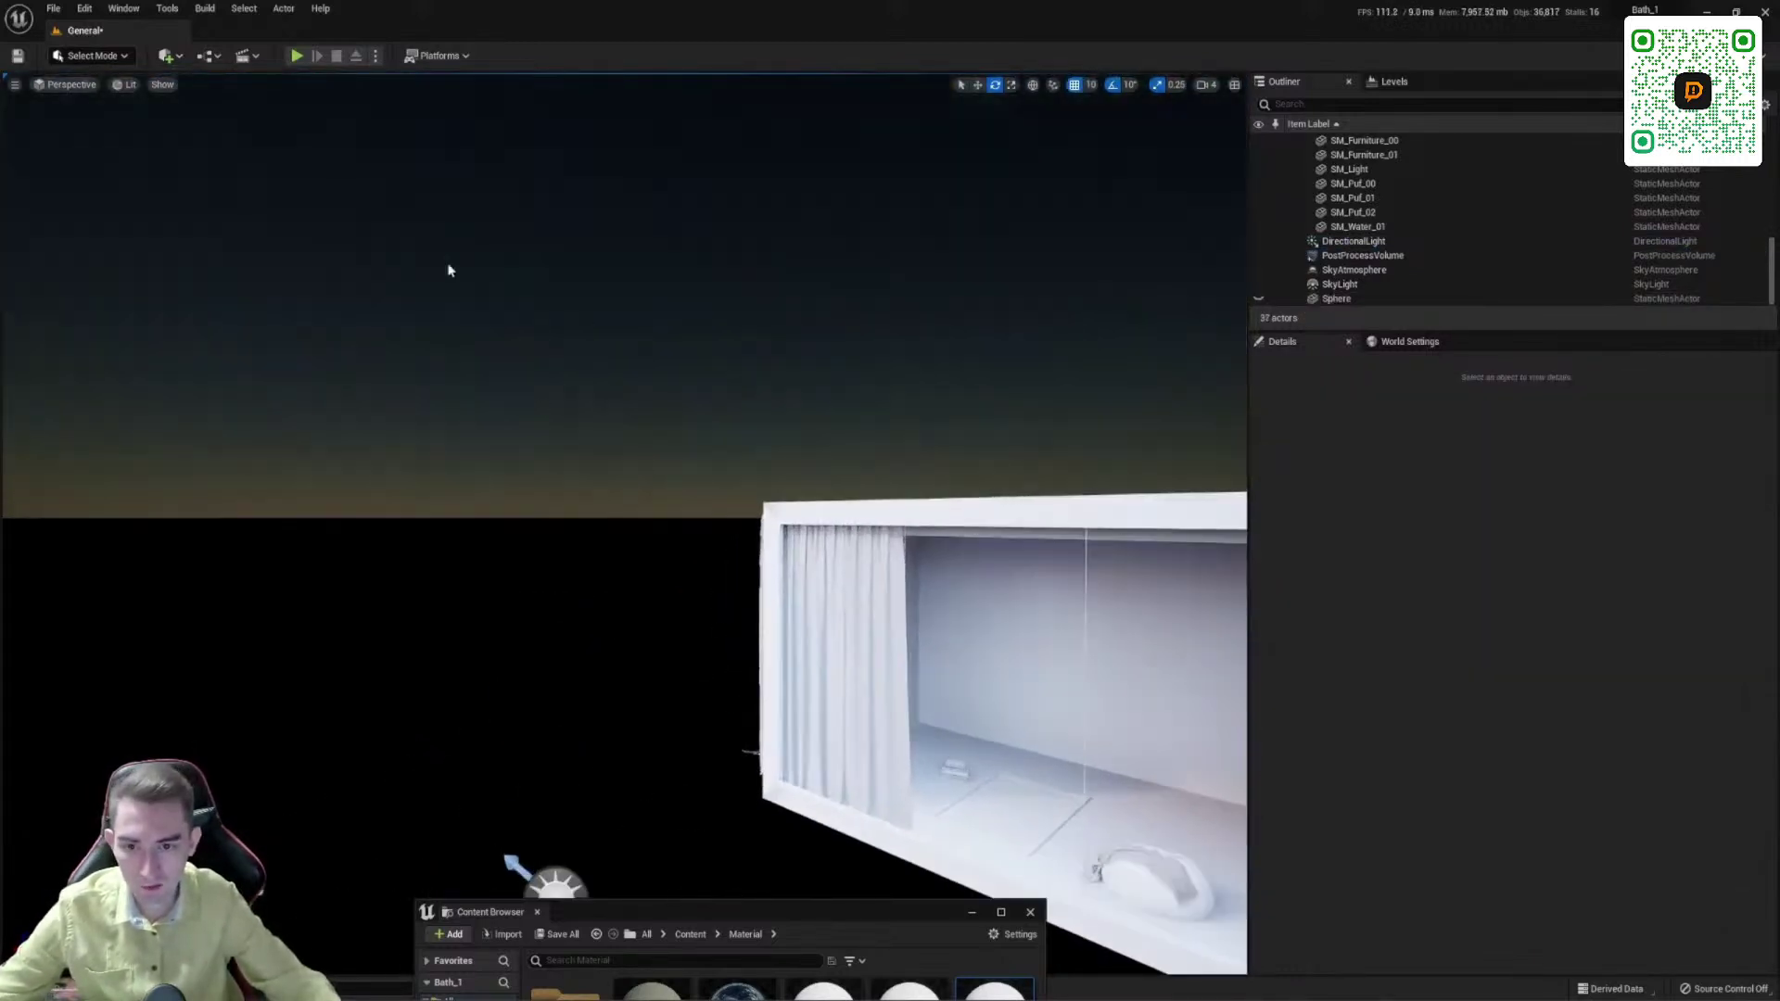
{"action": "right_click_drag", "start_coordinate": [450, 270], "coordinate": [538, 181]}
{"action": "right_click_drag", "start_coordinate": [409, 370], "coordinate": [287, 477]}
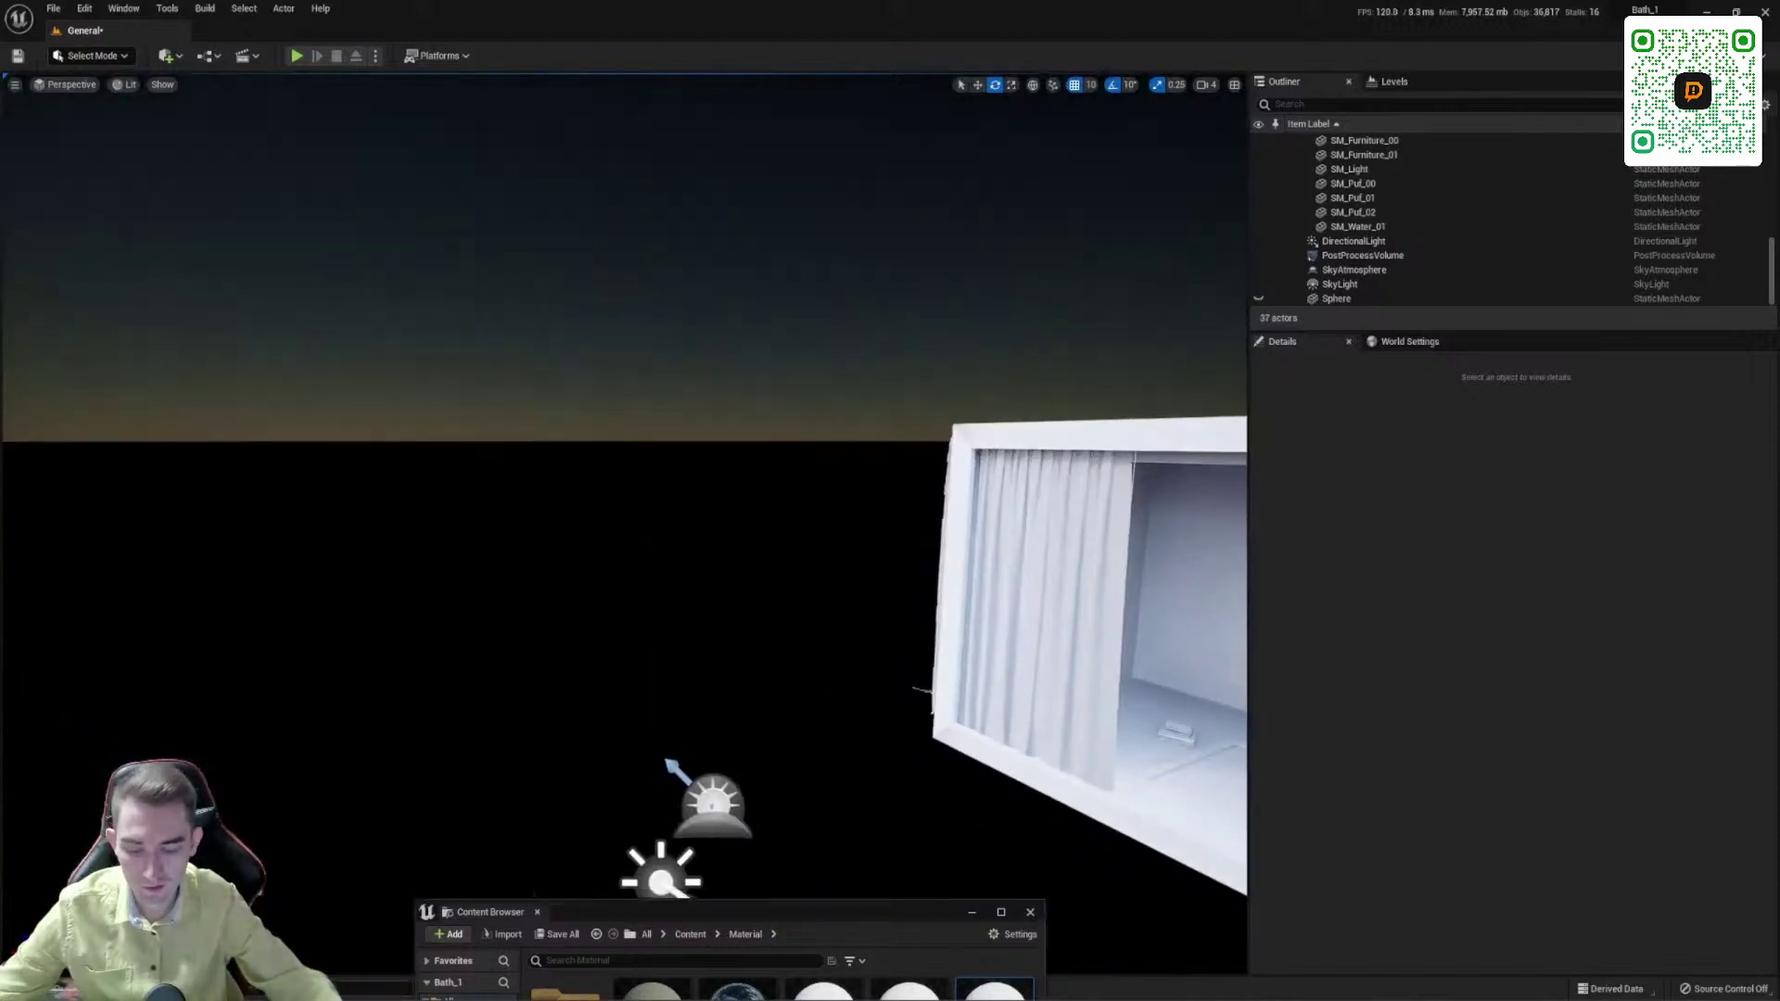
{"action": "right_click_drag", "start_coordinate": [618, 652], "coordinate": [655, 716]}
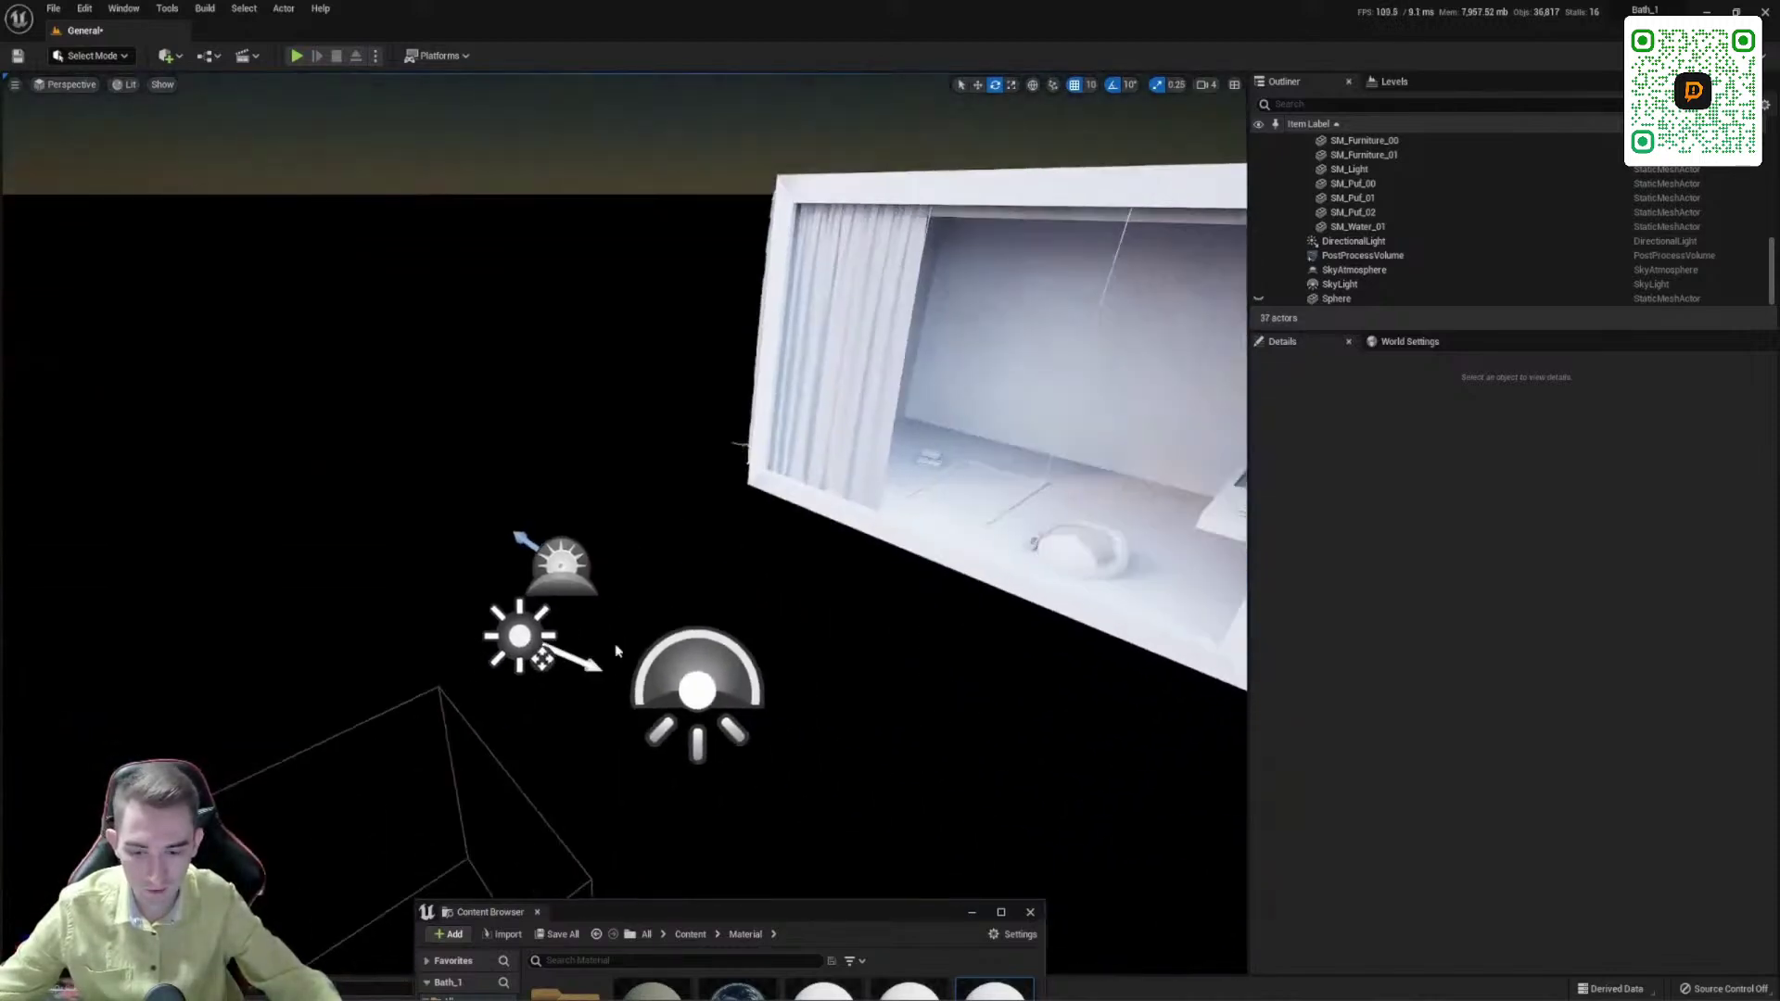
{"action": "left_click", "coordinate": [564, 567]}
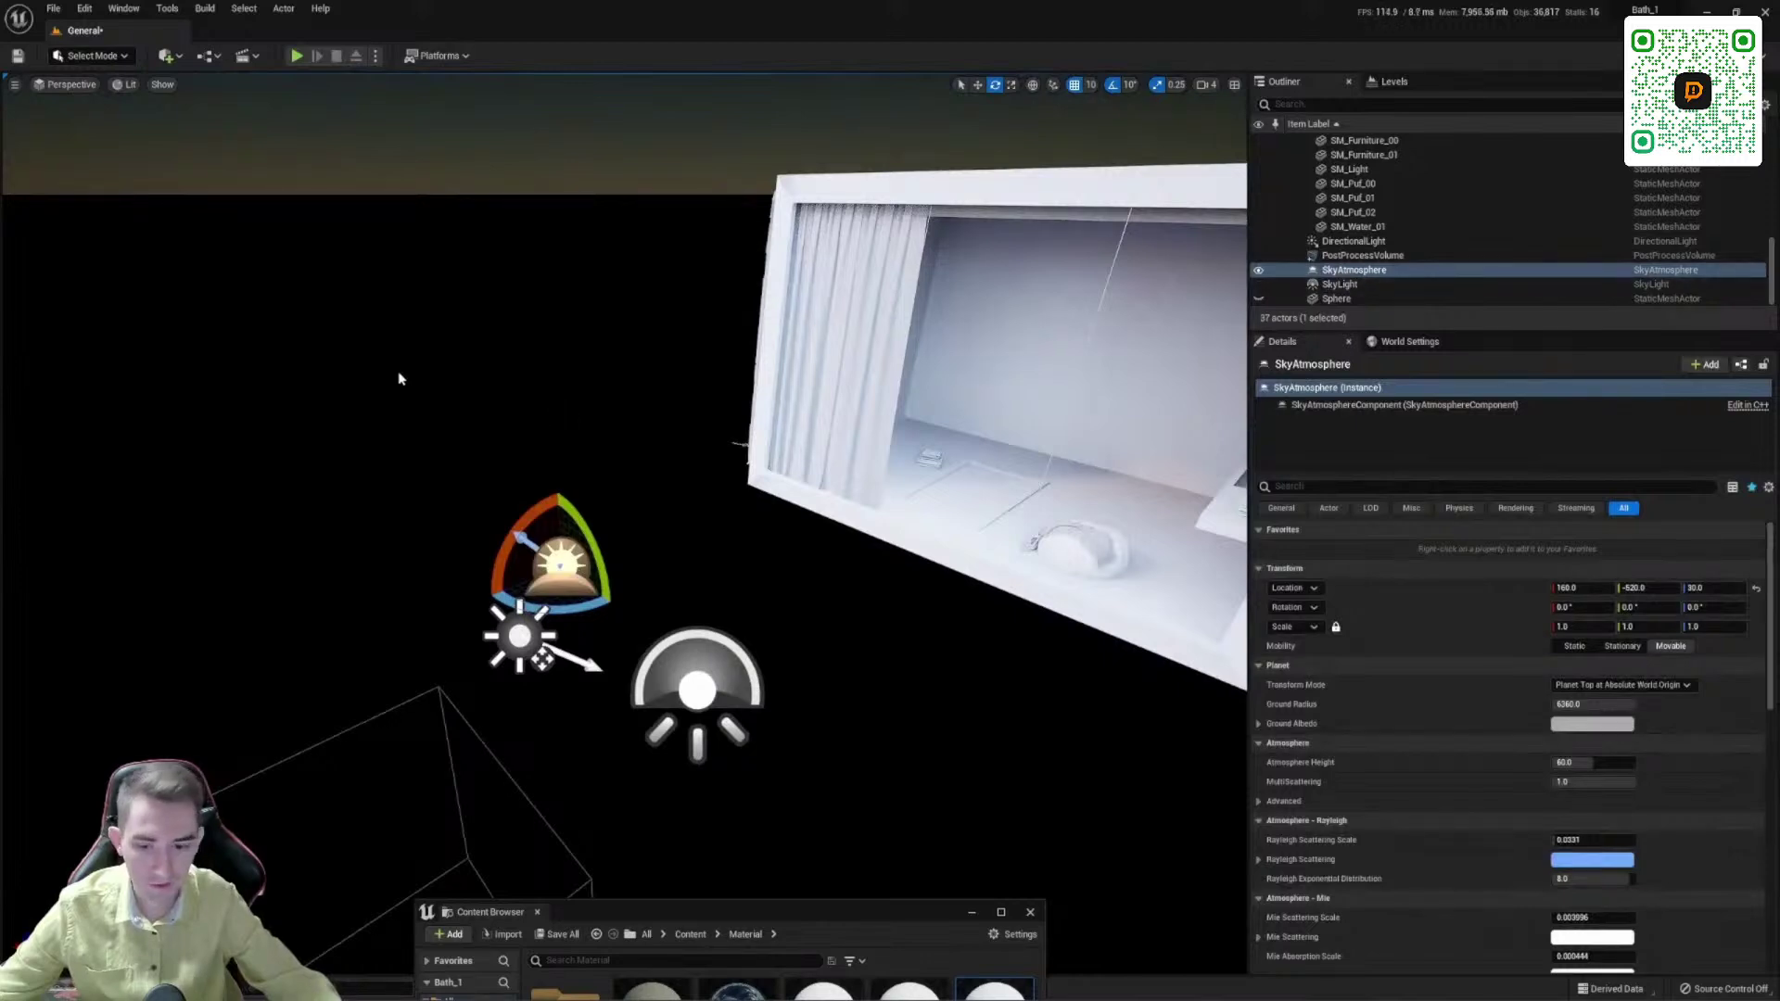
{"action": "left_click", "coordinate": [169, 57]}
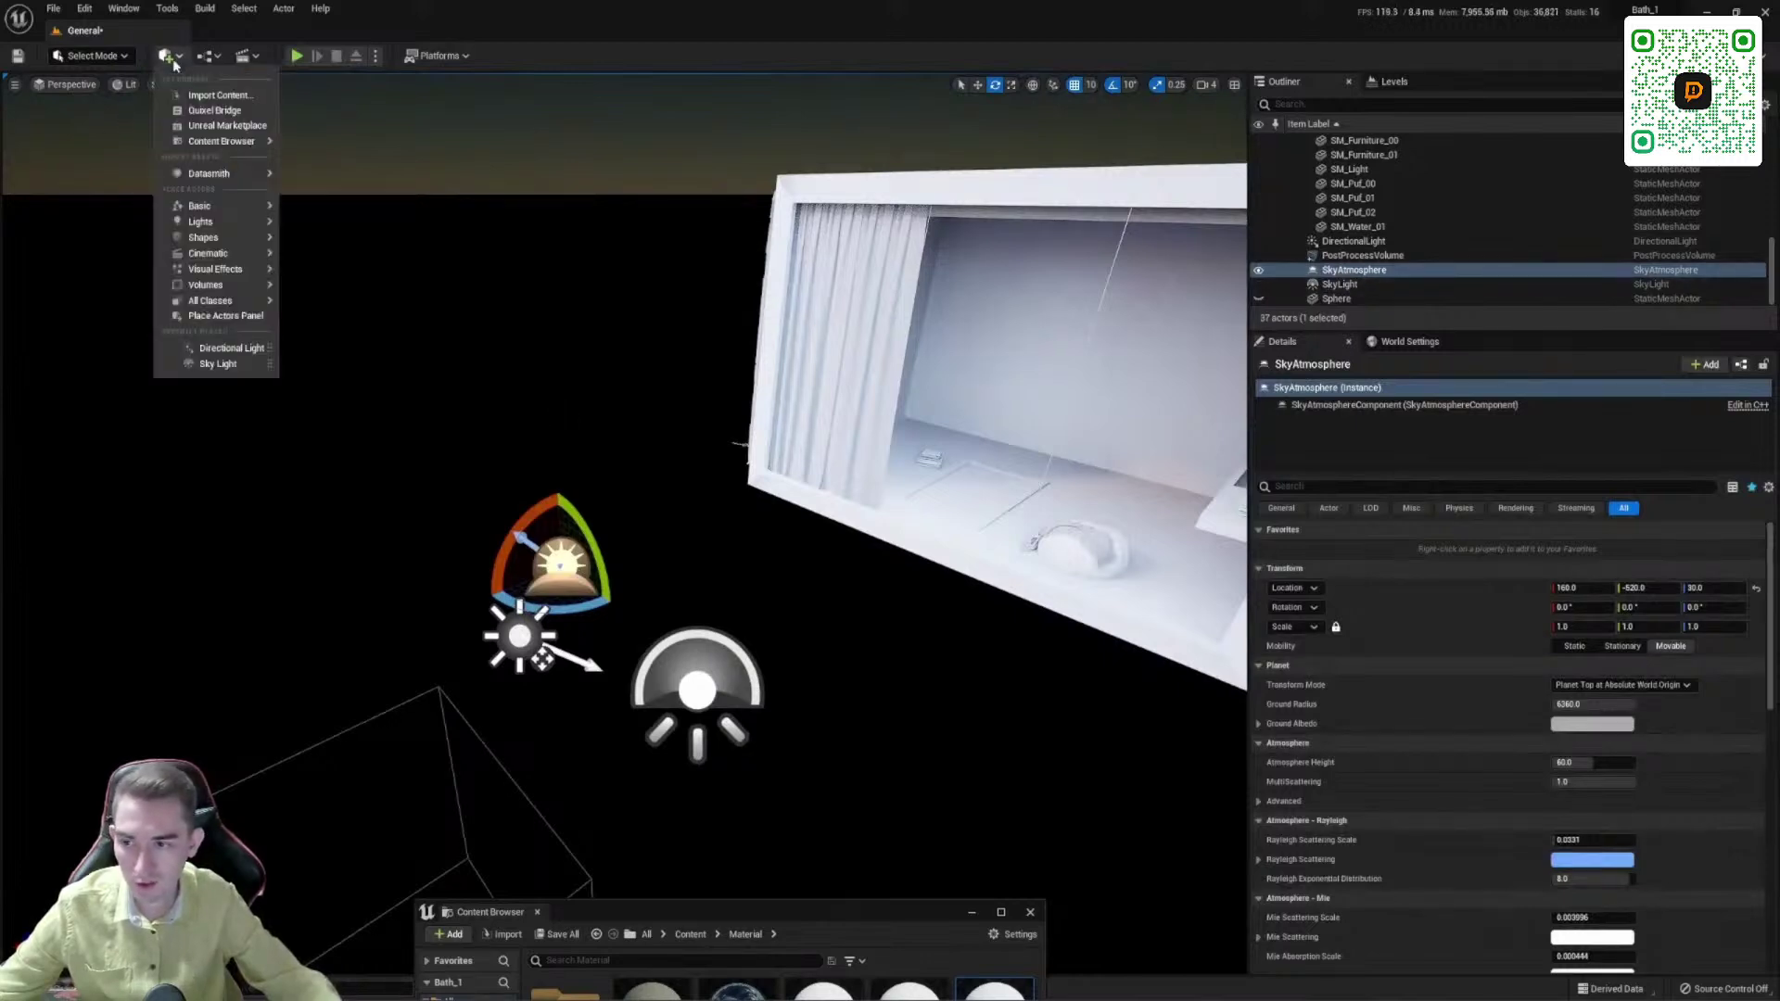
{"action": "mouse_move", "coordinate": [234, 273]}
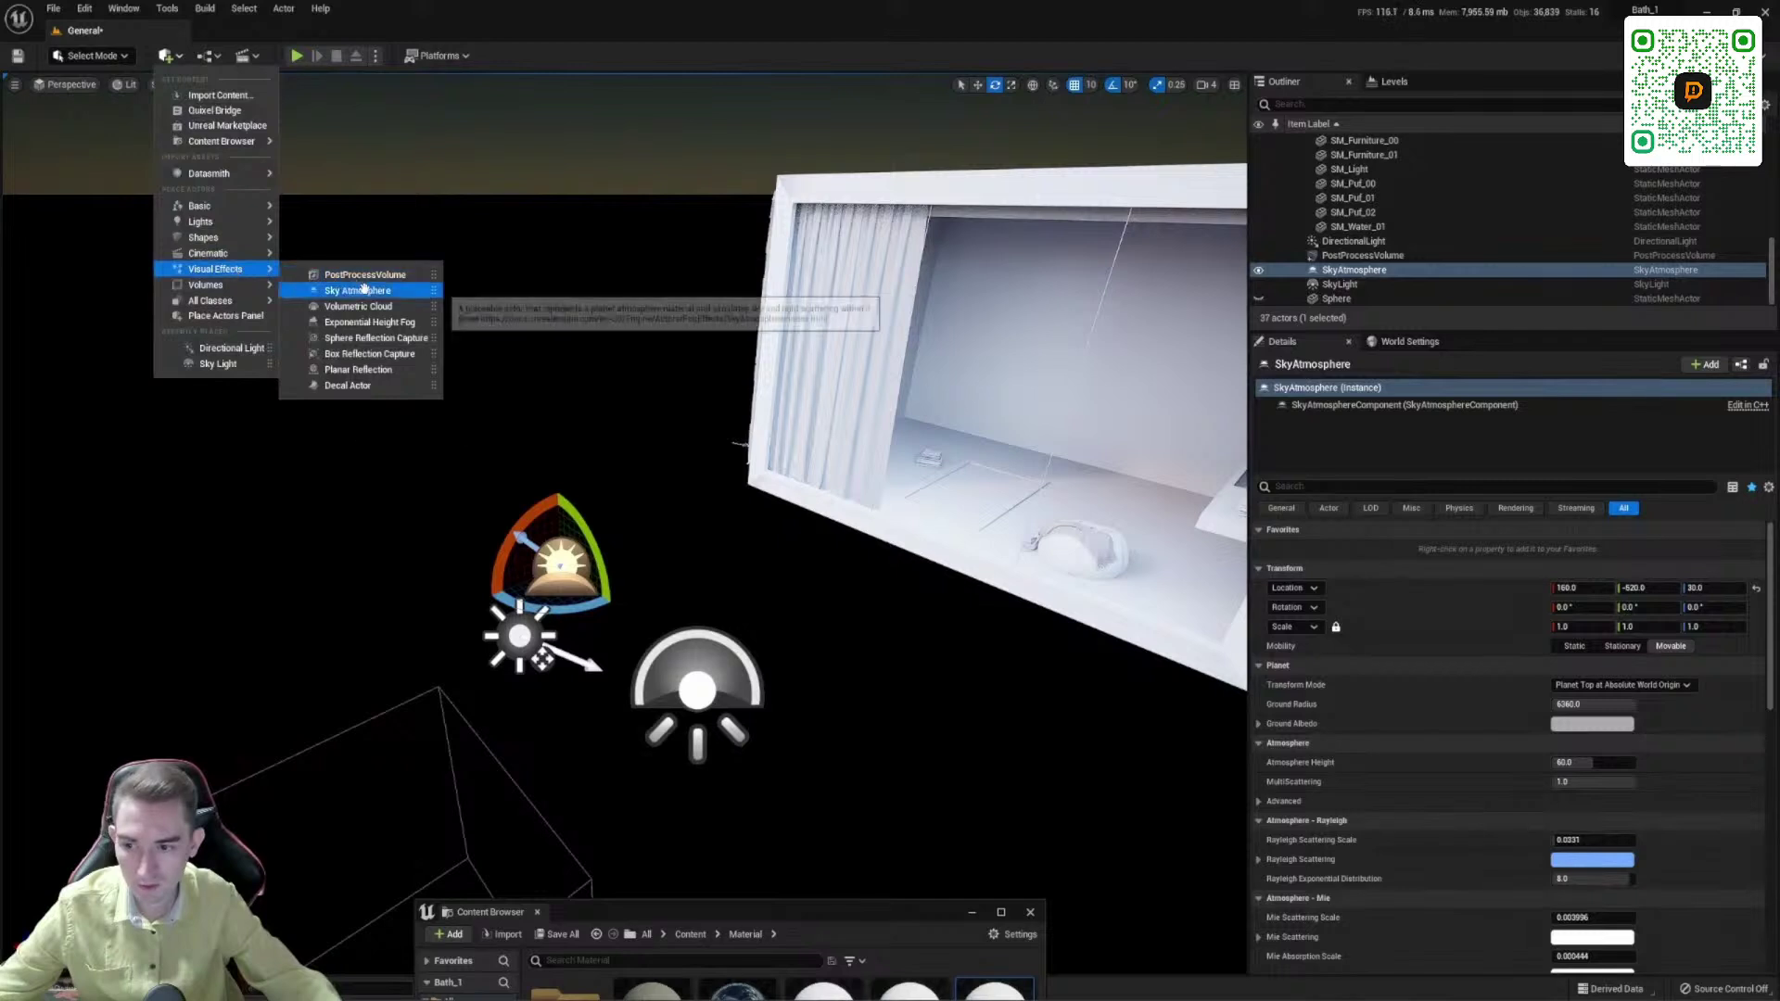
{"action": "left_click", "coordinate": [675, 581]}
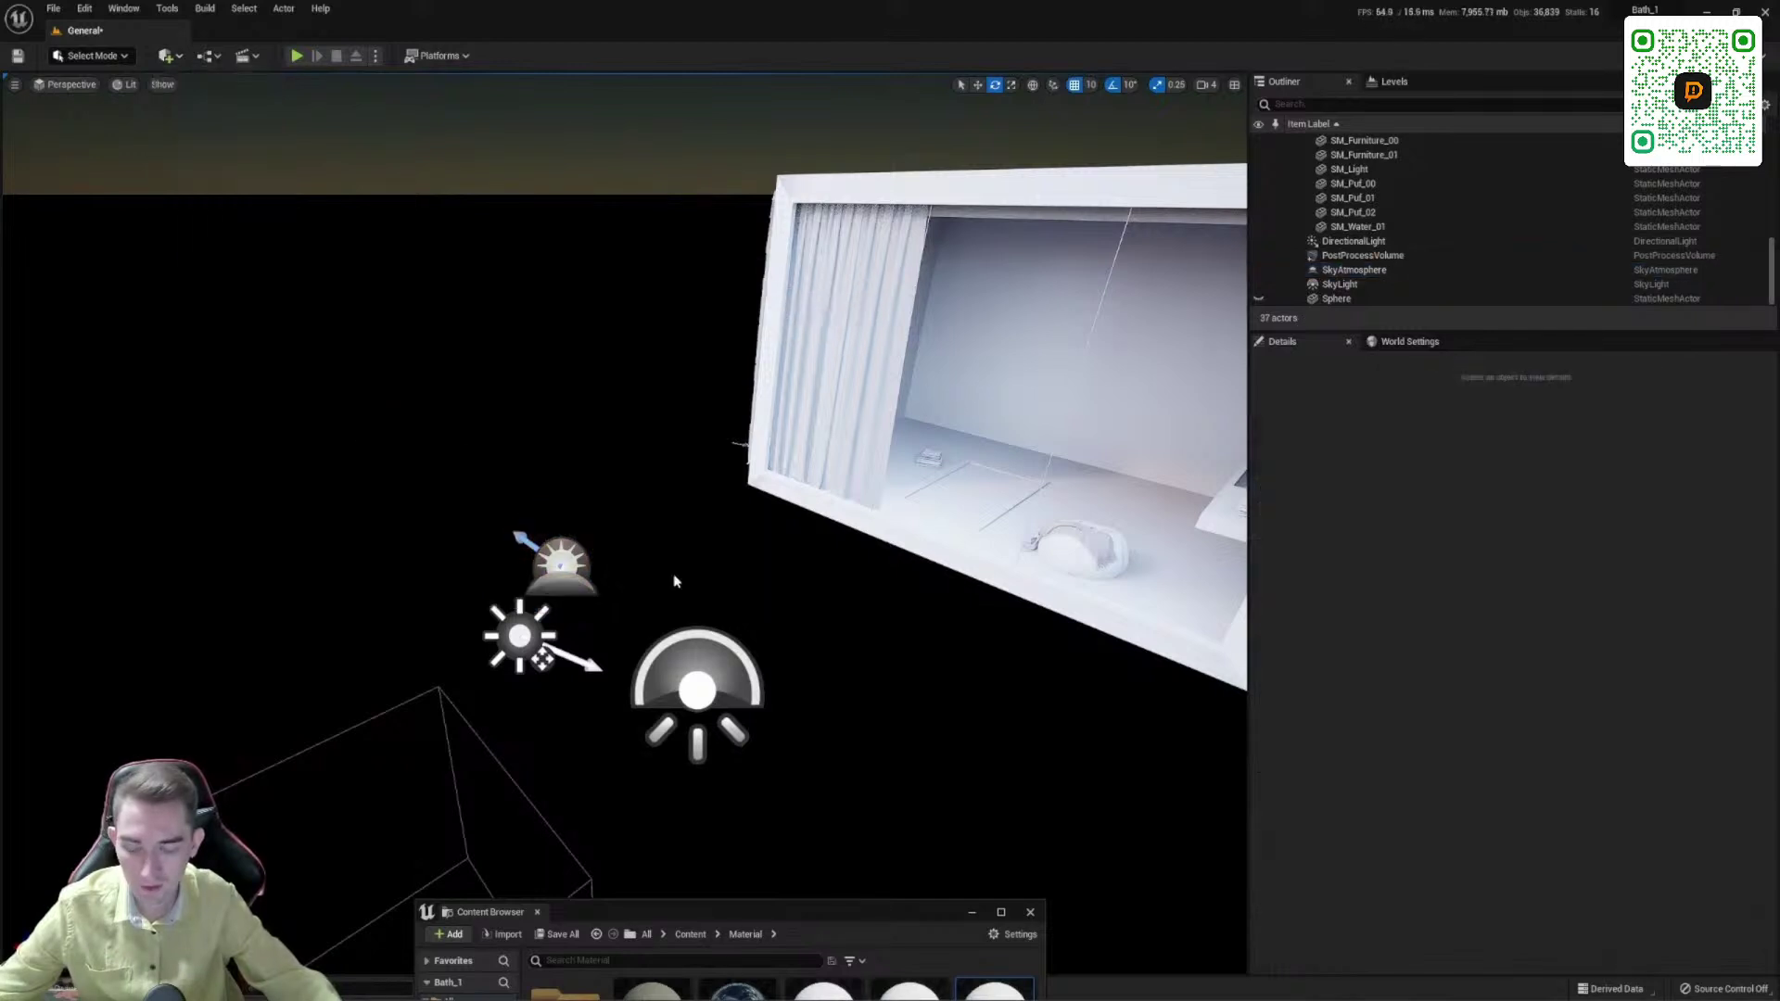
Step: Set the SkyLight's Source Type to SLS Captured Scene
{"action": "left_click", "coordinate": [501, 617]}
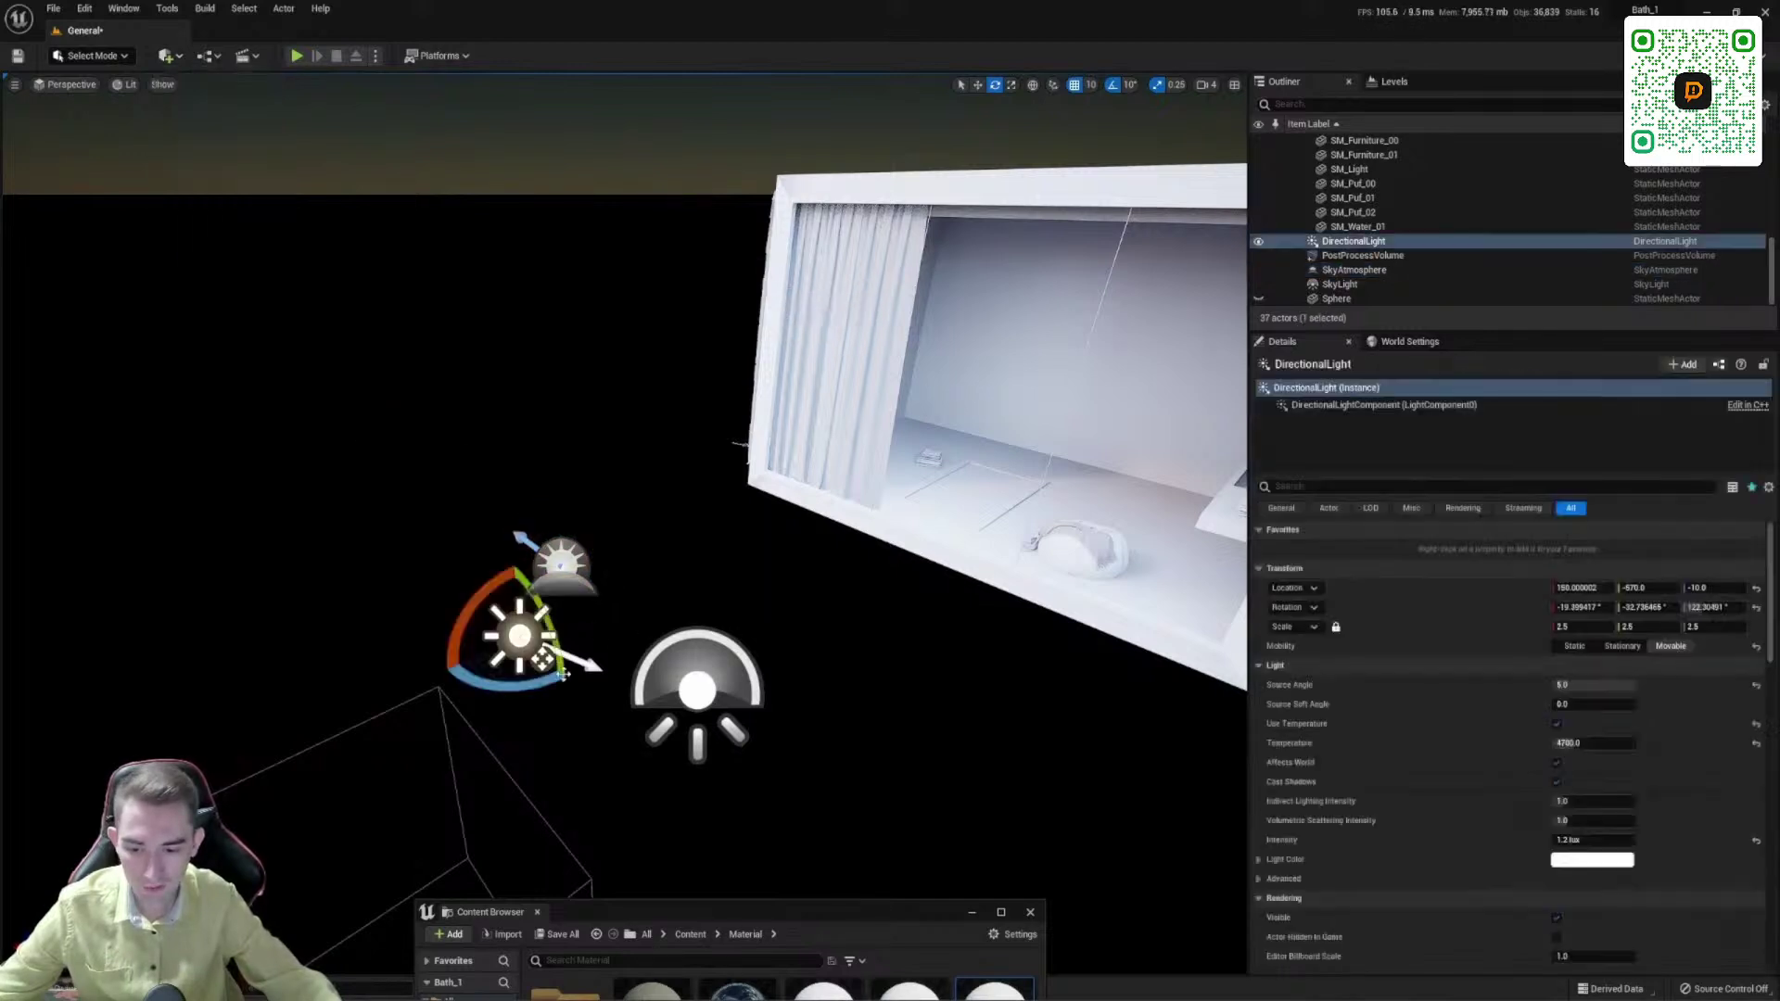
{"action": "left_click", "coordinate": [649, 681]}
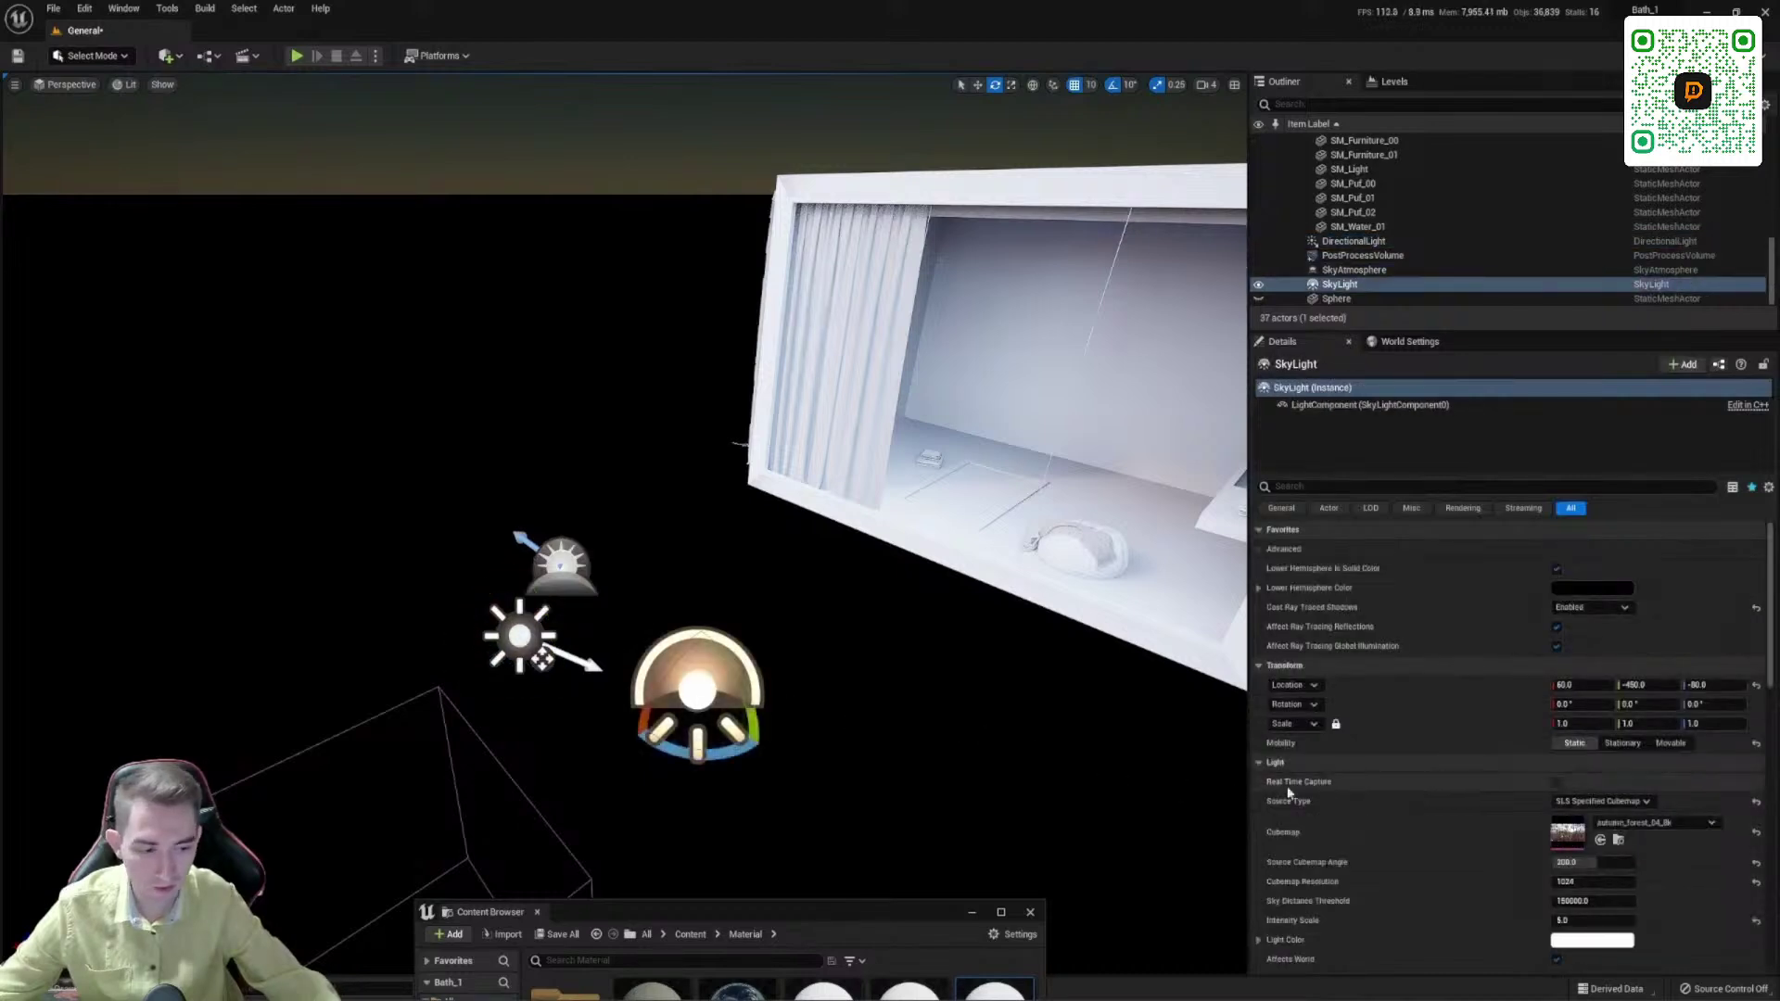
{"action": "left_click", "coordinate": [1597, 801]}
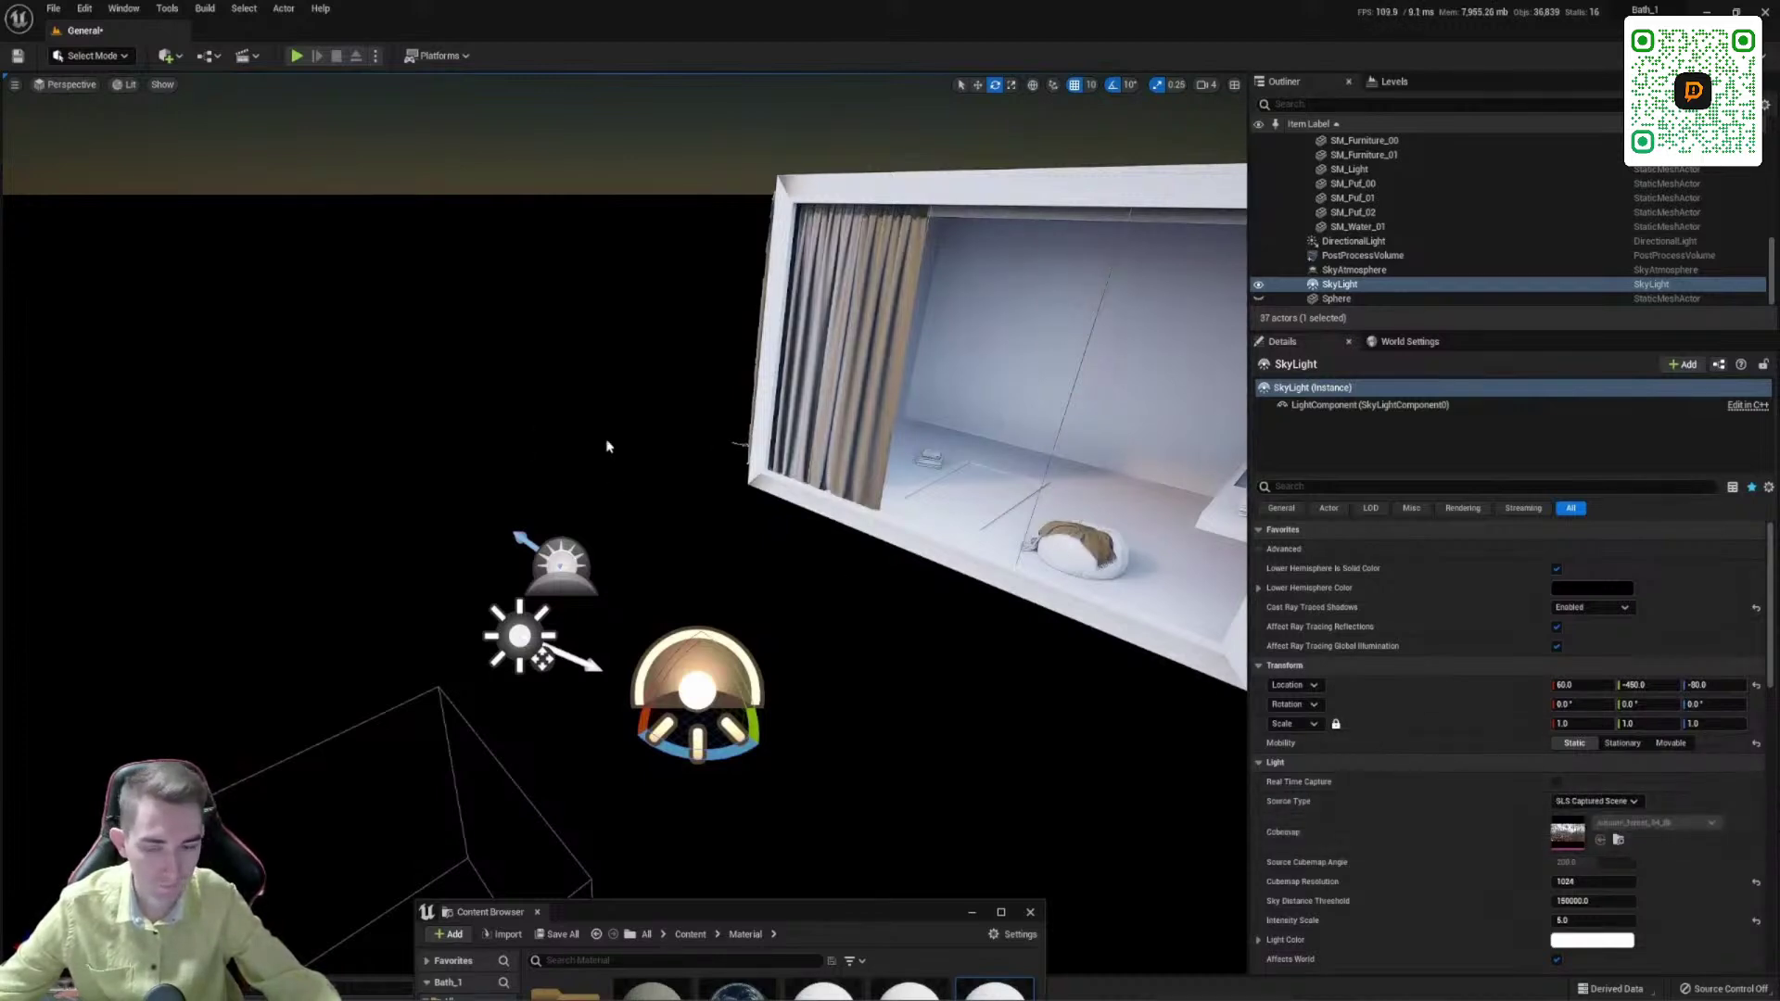
Step: Examine the atmosphere sky, the horizon and the room's lighting from several sides
{"action": "right_click_drag", "start_coordinate": [608, 446], "coordinate": [712, 332]}
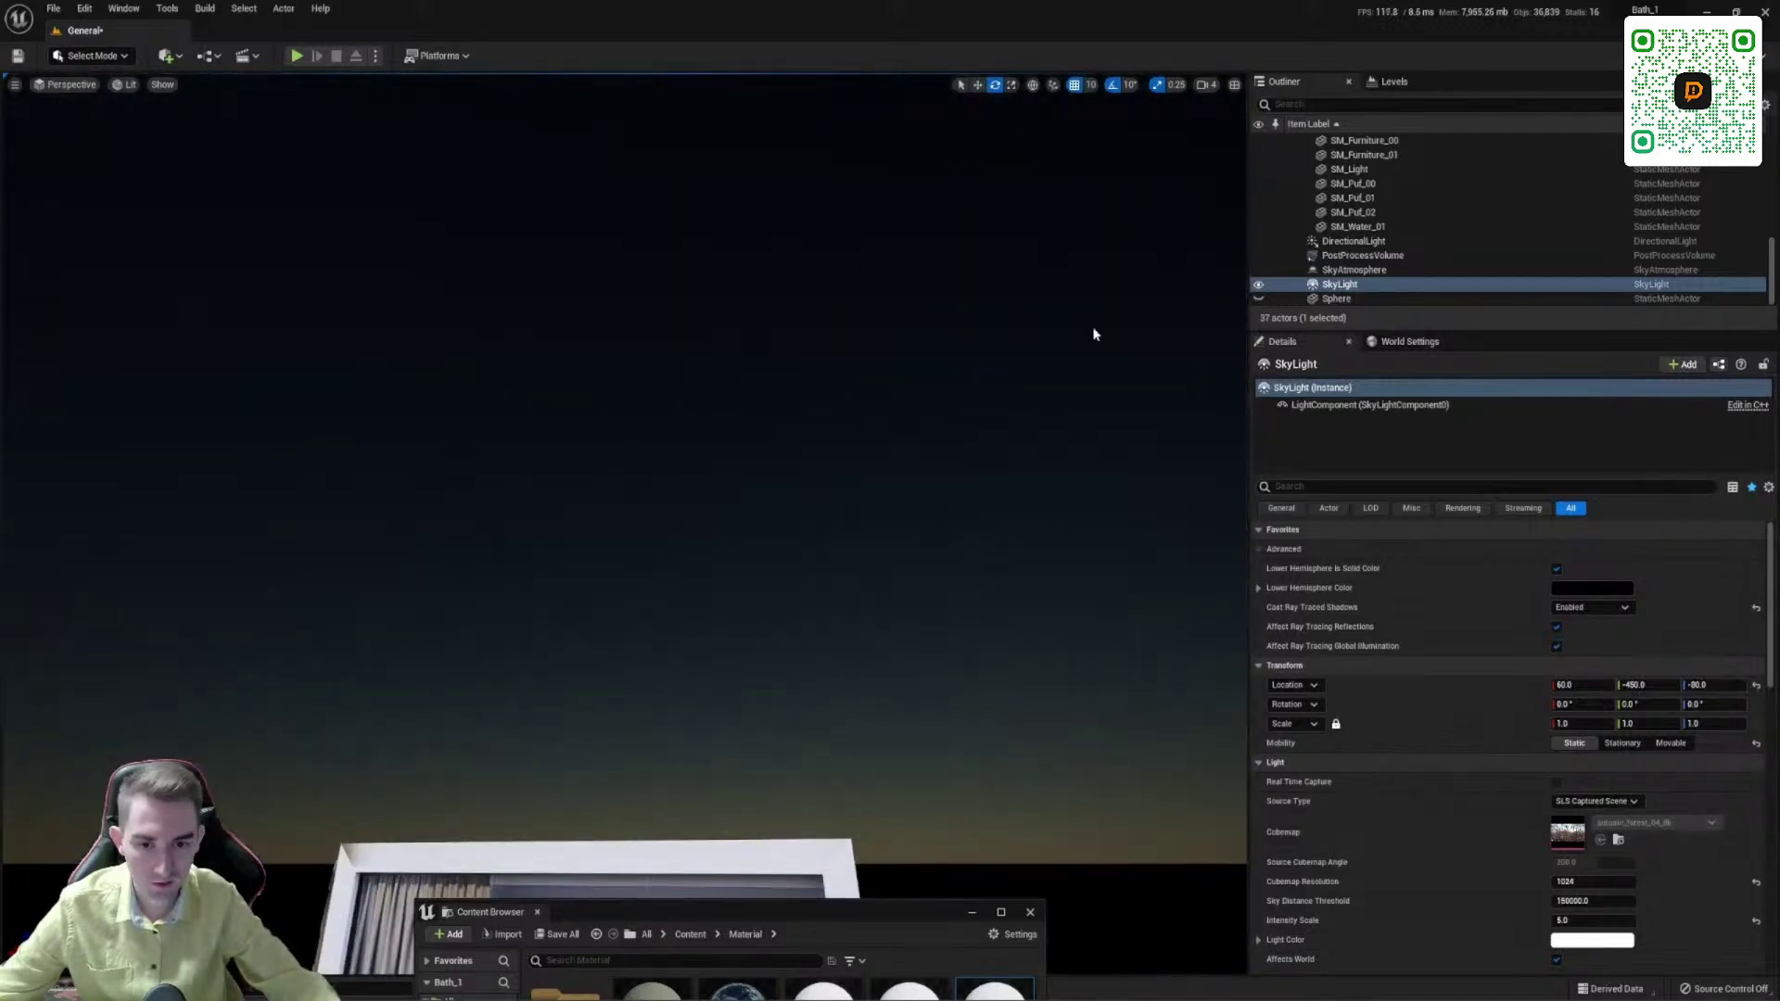
{"action": "right_click_drag", "start_coordinate": [1099, 617], "coordinate": [849, 242]}
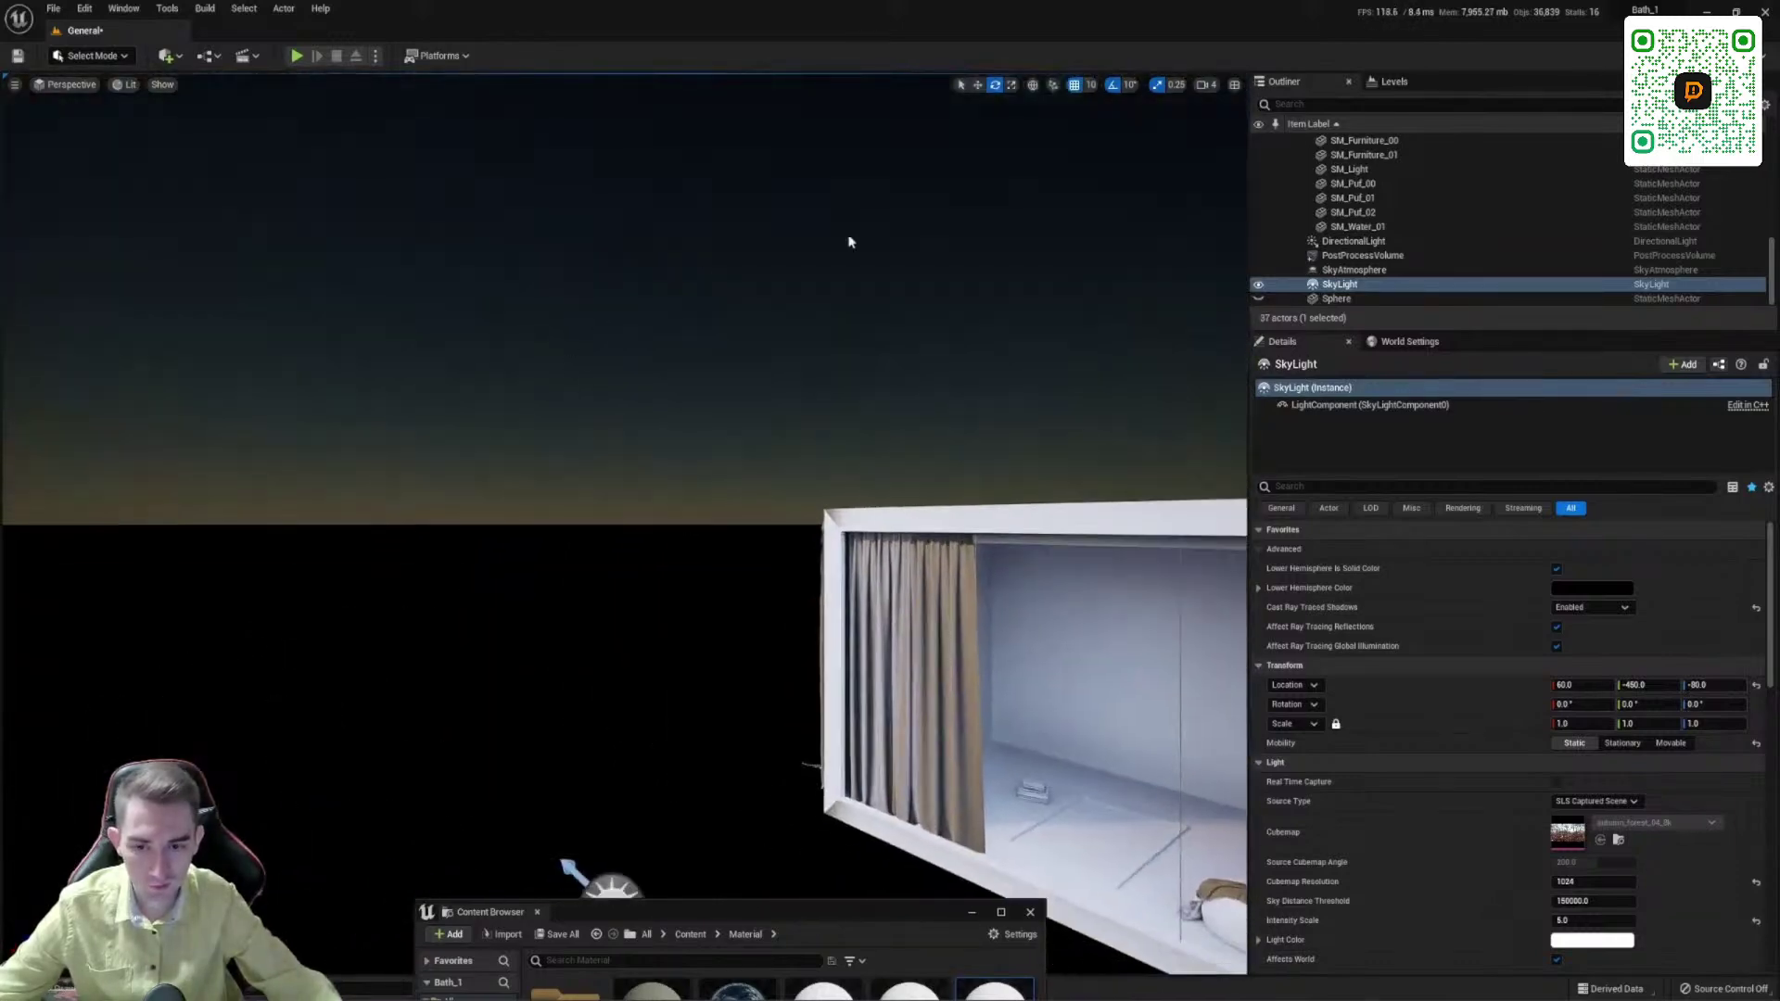
{"action": "key", "text": "s"}
{"action": "right_click_drag", "start_coordinate": [1067, 594], "coordinate": [930, 706]}
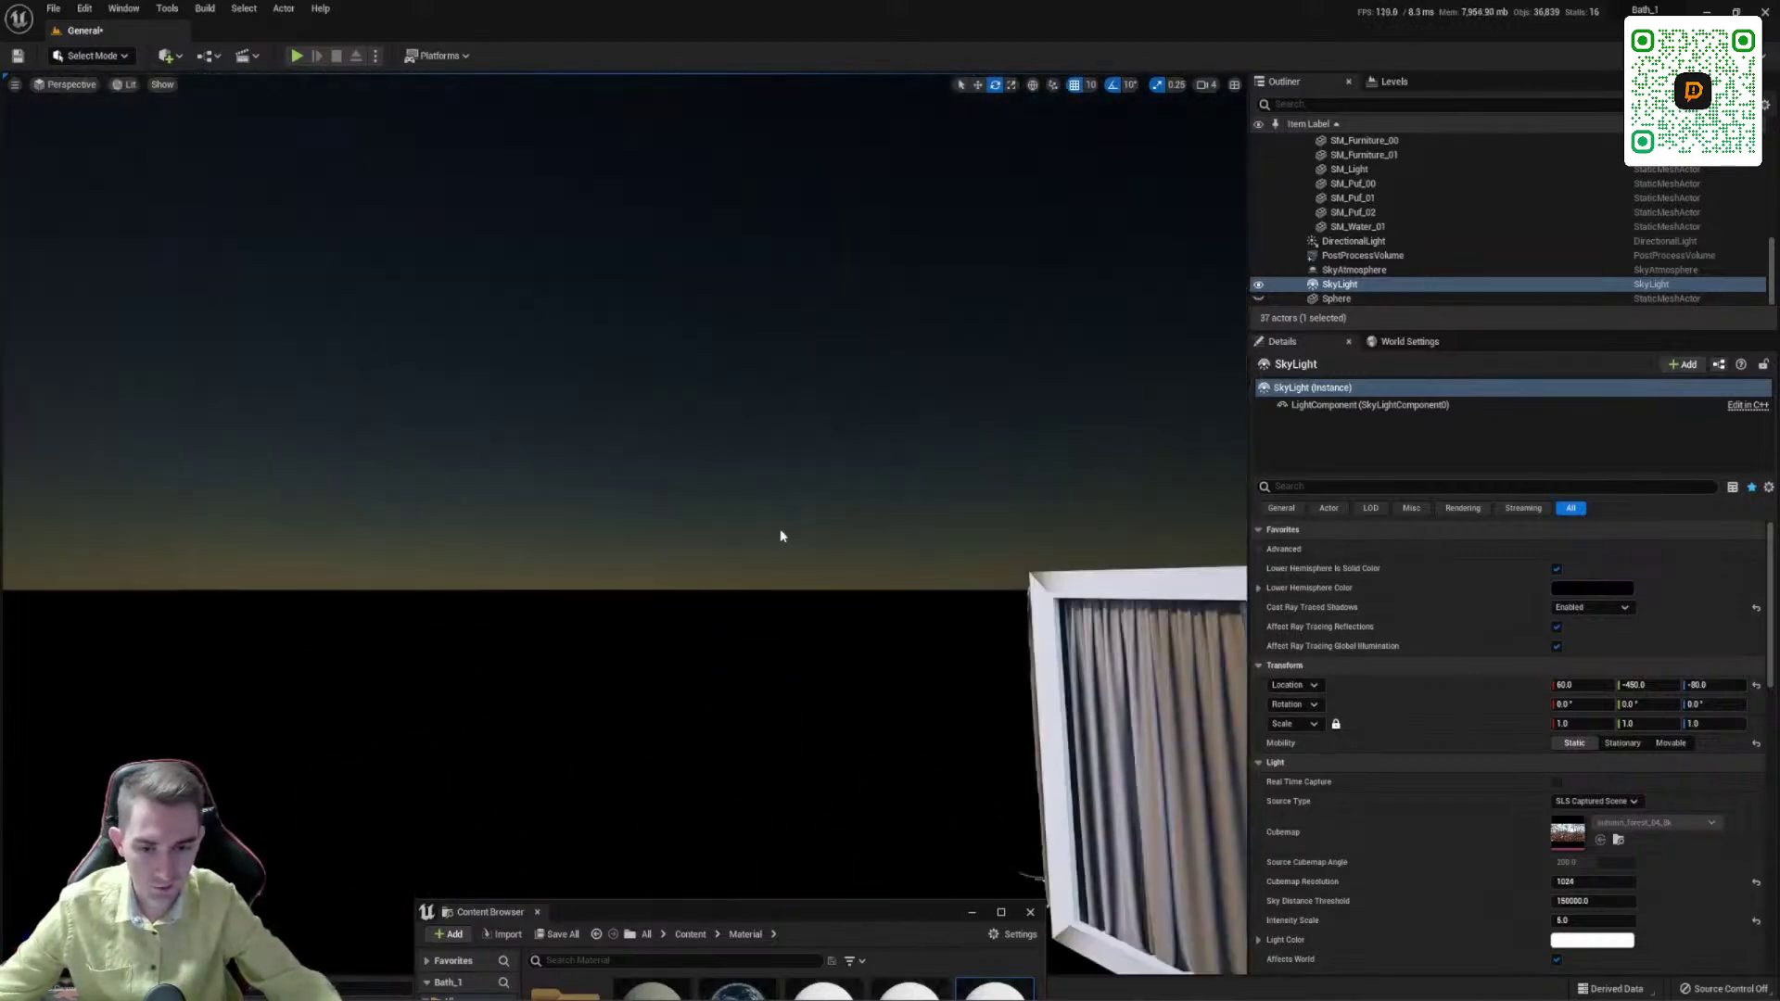
{"action": "right_click_drag", "start_coordinate": [780, 536], "coordinate": [742, 603]}
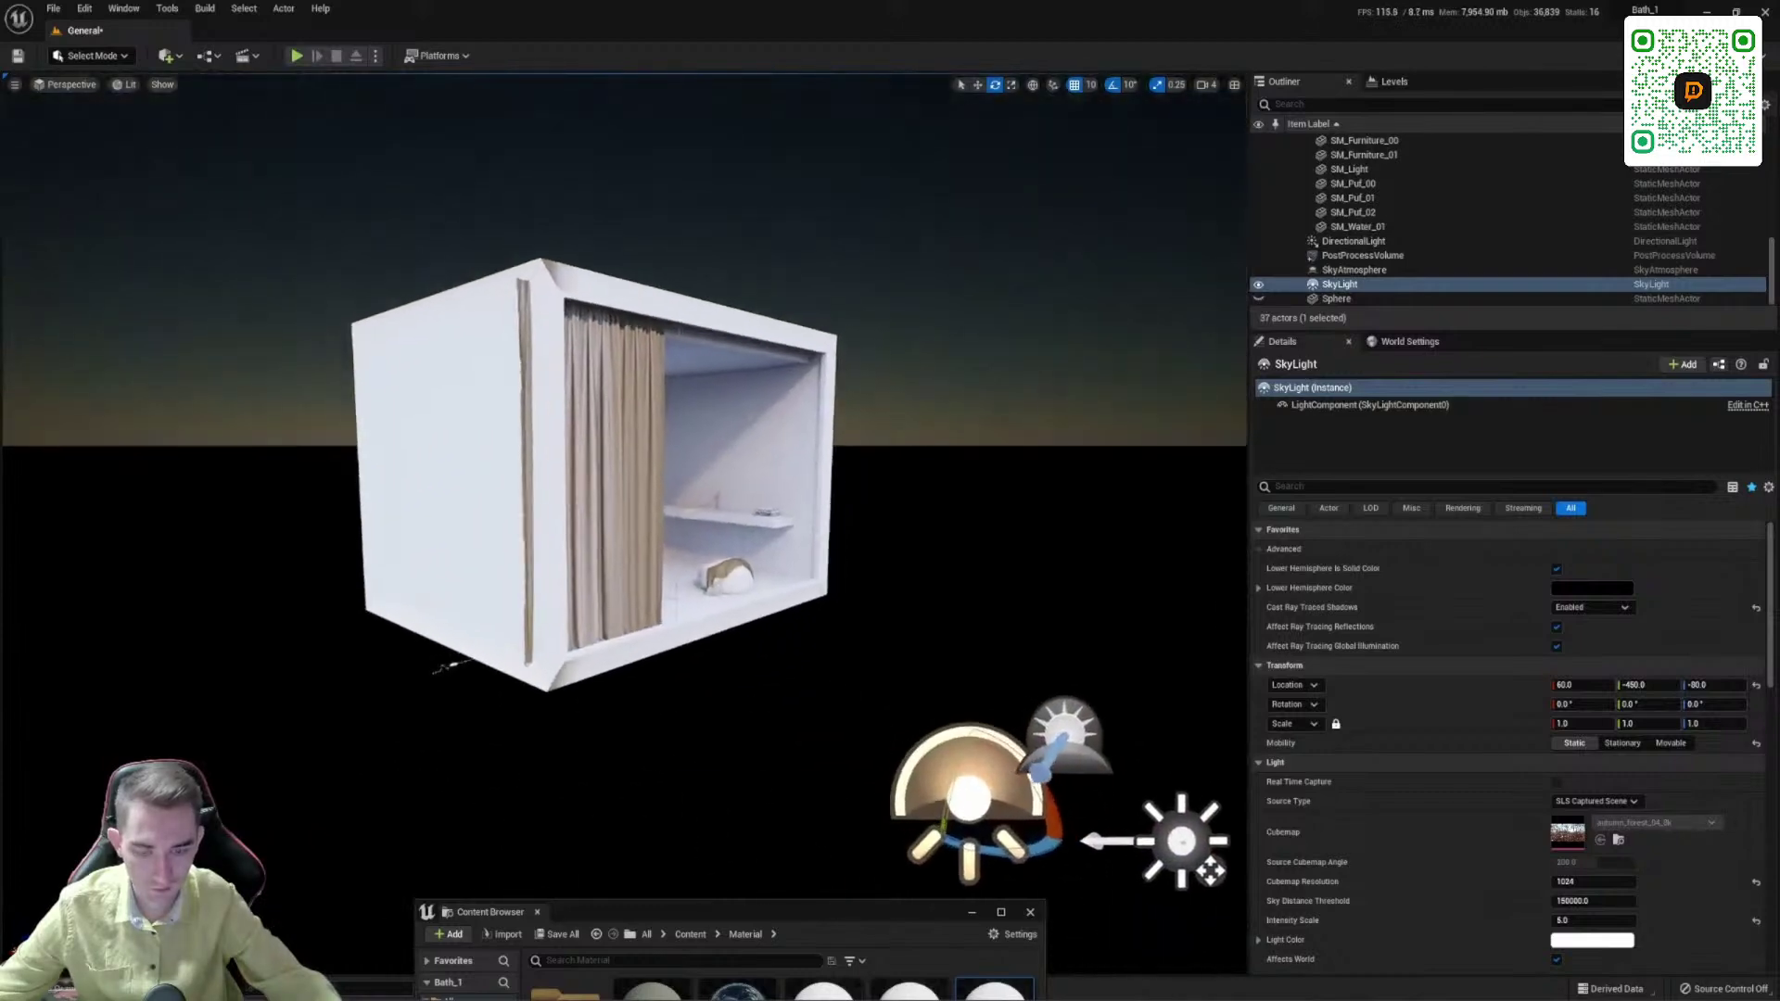
{"action": "mouse_move", "coordinate": [575, 415]}
{"action": "right_mouse_down"}
{"action": "mouse_move", "coordinate": [742, 412]}
{"action": "mouse_move", "coordinate": [640, 454]}
{"action": "mouse_move", "coordinate": [576, 415]}
{"action": "right_mouse_up"}
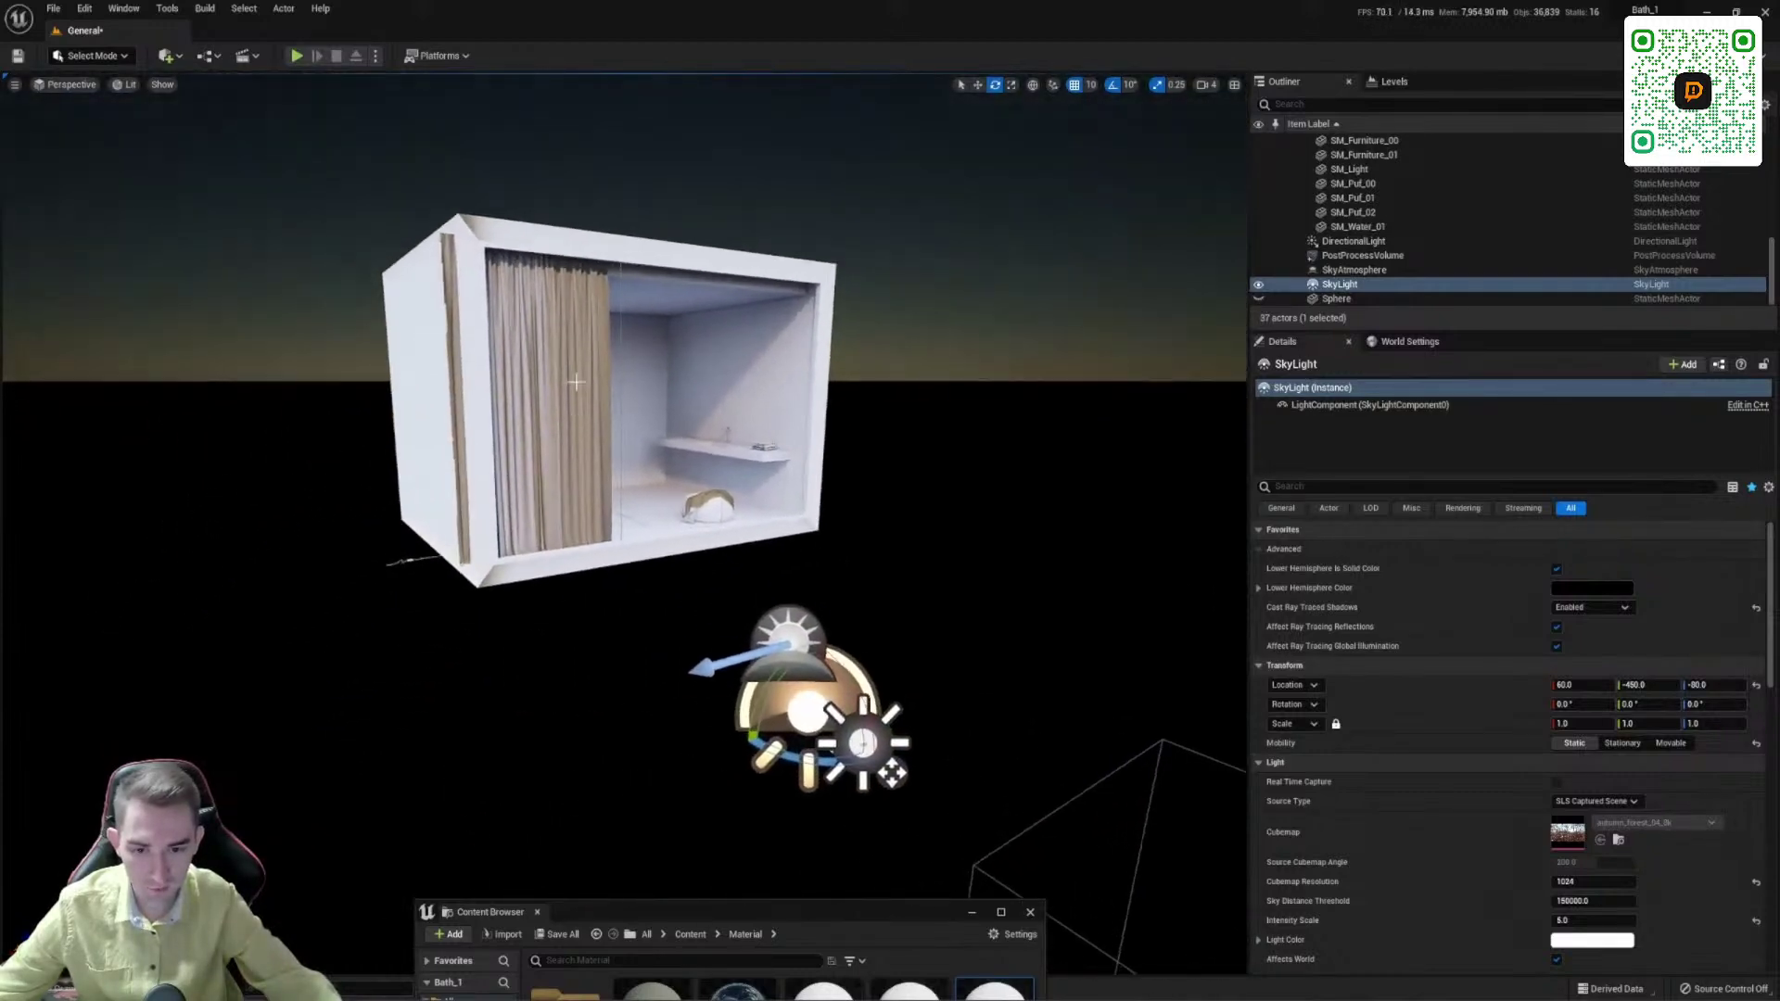
{"action": "right_click_drag", "start_coordinate": [862, 393], "coordinate": [445, 508]}
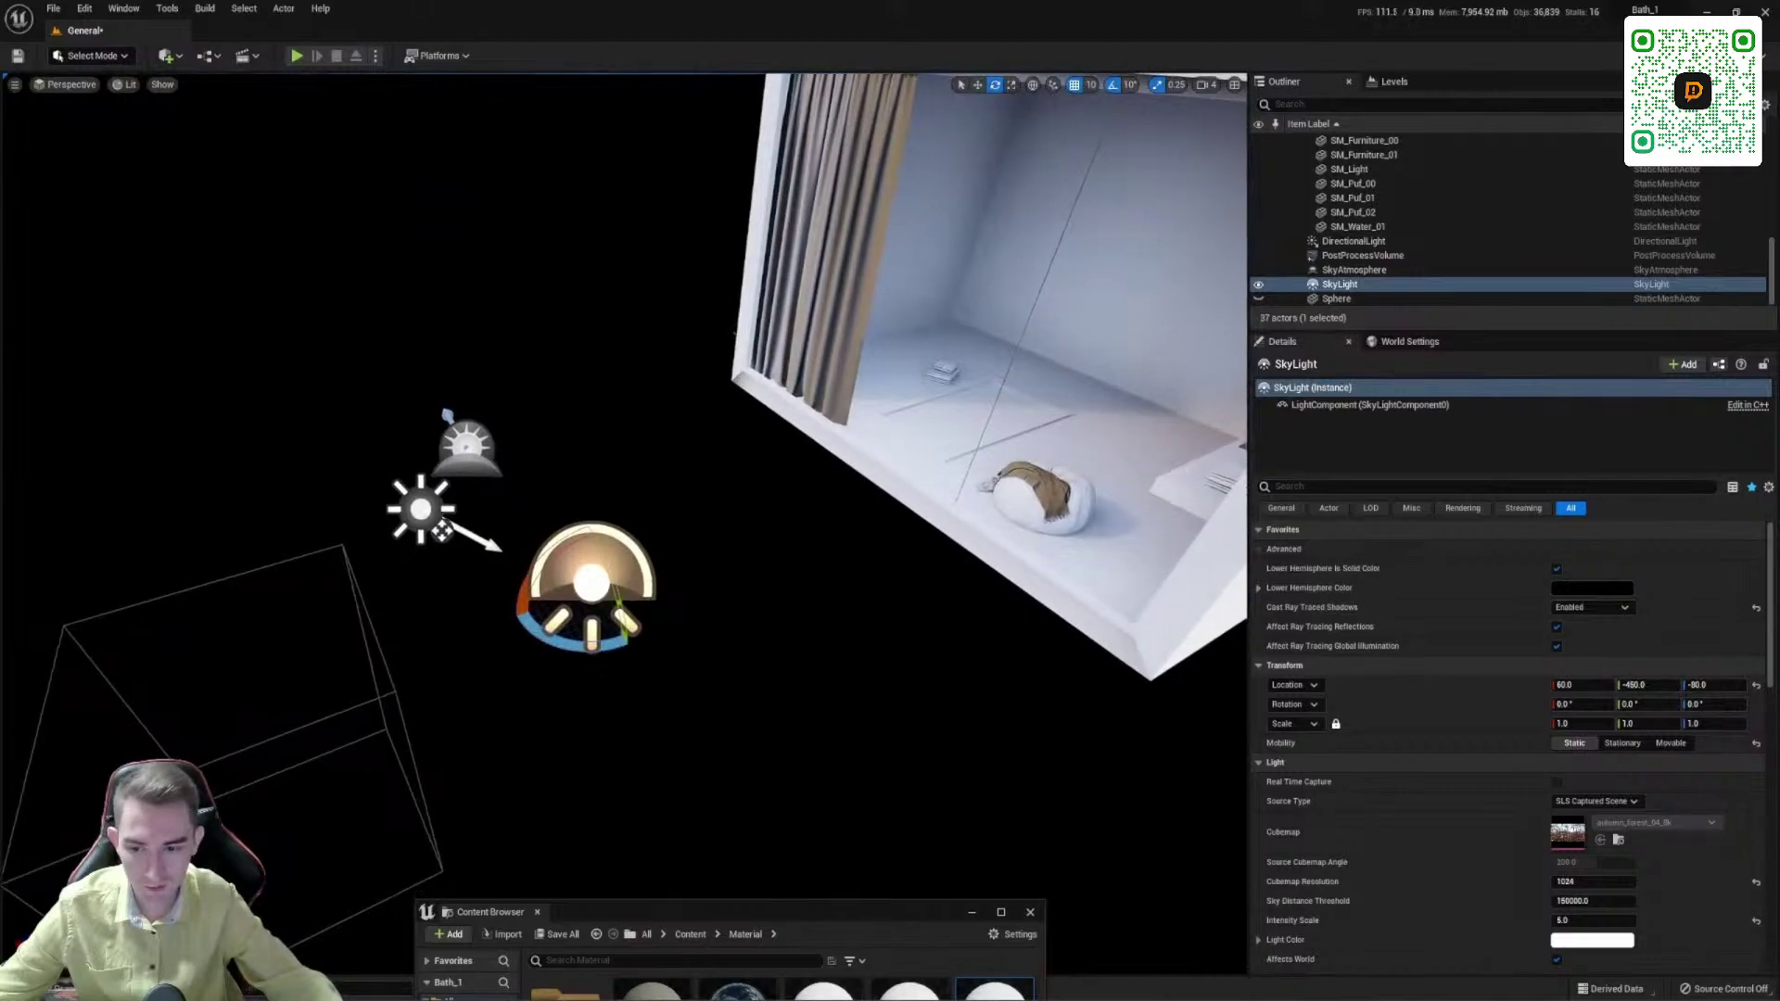
{"action": "mouse_move", "coordinate": [705, 686]}
{"action": "right_mouse_down"}
{"action": "mouse_move", "coordinate": [687, 658]}
{"action": "mouse_move", "coordinate": [760, 644]}
{"action": "mouse_move", "coordinate": [714, 686]}
{"action": "mouse_move", "coordinate": [726, 697]}
{"action": "right_mouse_up"}
Step: Raise the DirectionalLight's Intensity to about 16.8 lux and check the sky above the room
{"action": "left_click", "coordinate": [603, 617]}
{"action": "right_click_drag", "start_coordinate": [602, 617], "coordinate": [617, 595]}
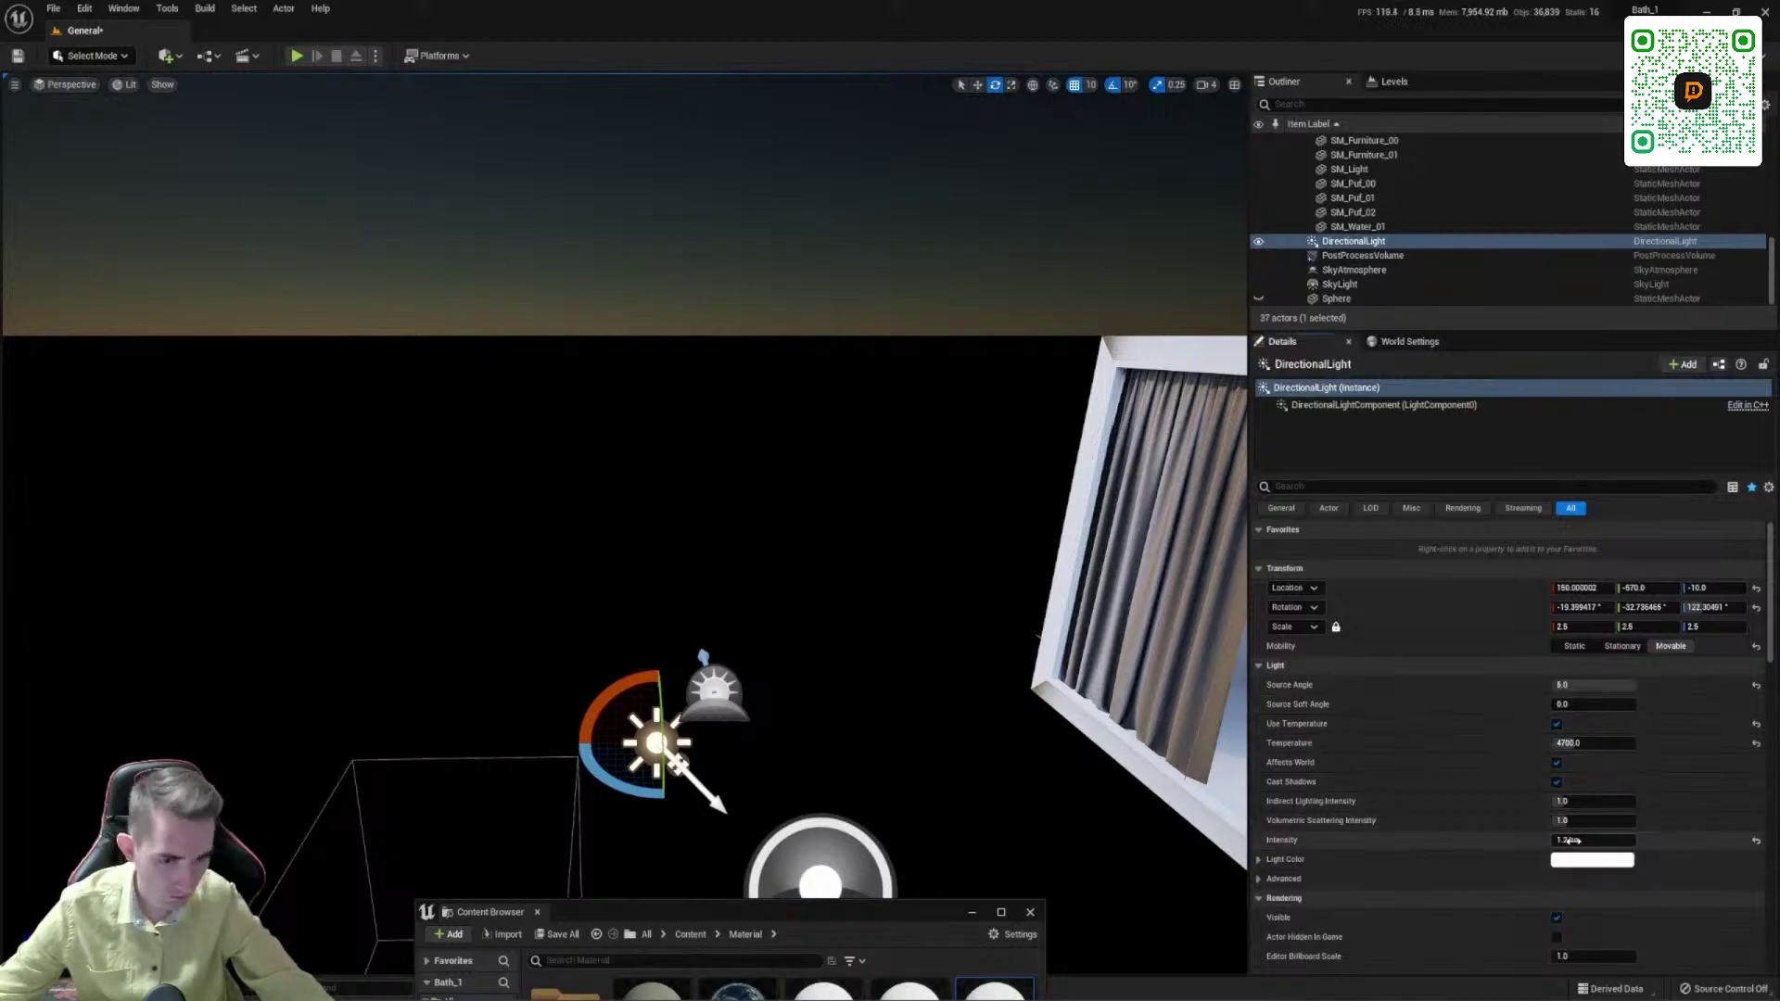
{"action": "left_click_drag", "start_coordinate": [1574, 840], "coordinate": [1641, 840]}
{"action": "right_click_drag", "start_coordinate": [824, 189], "coordinate": [933, 134]}
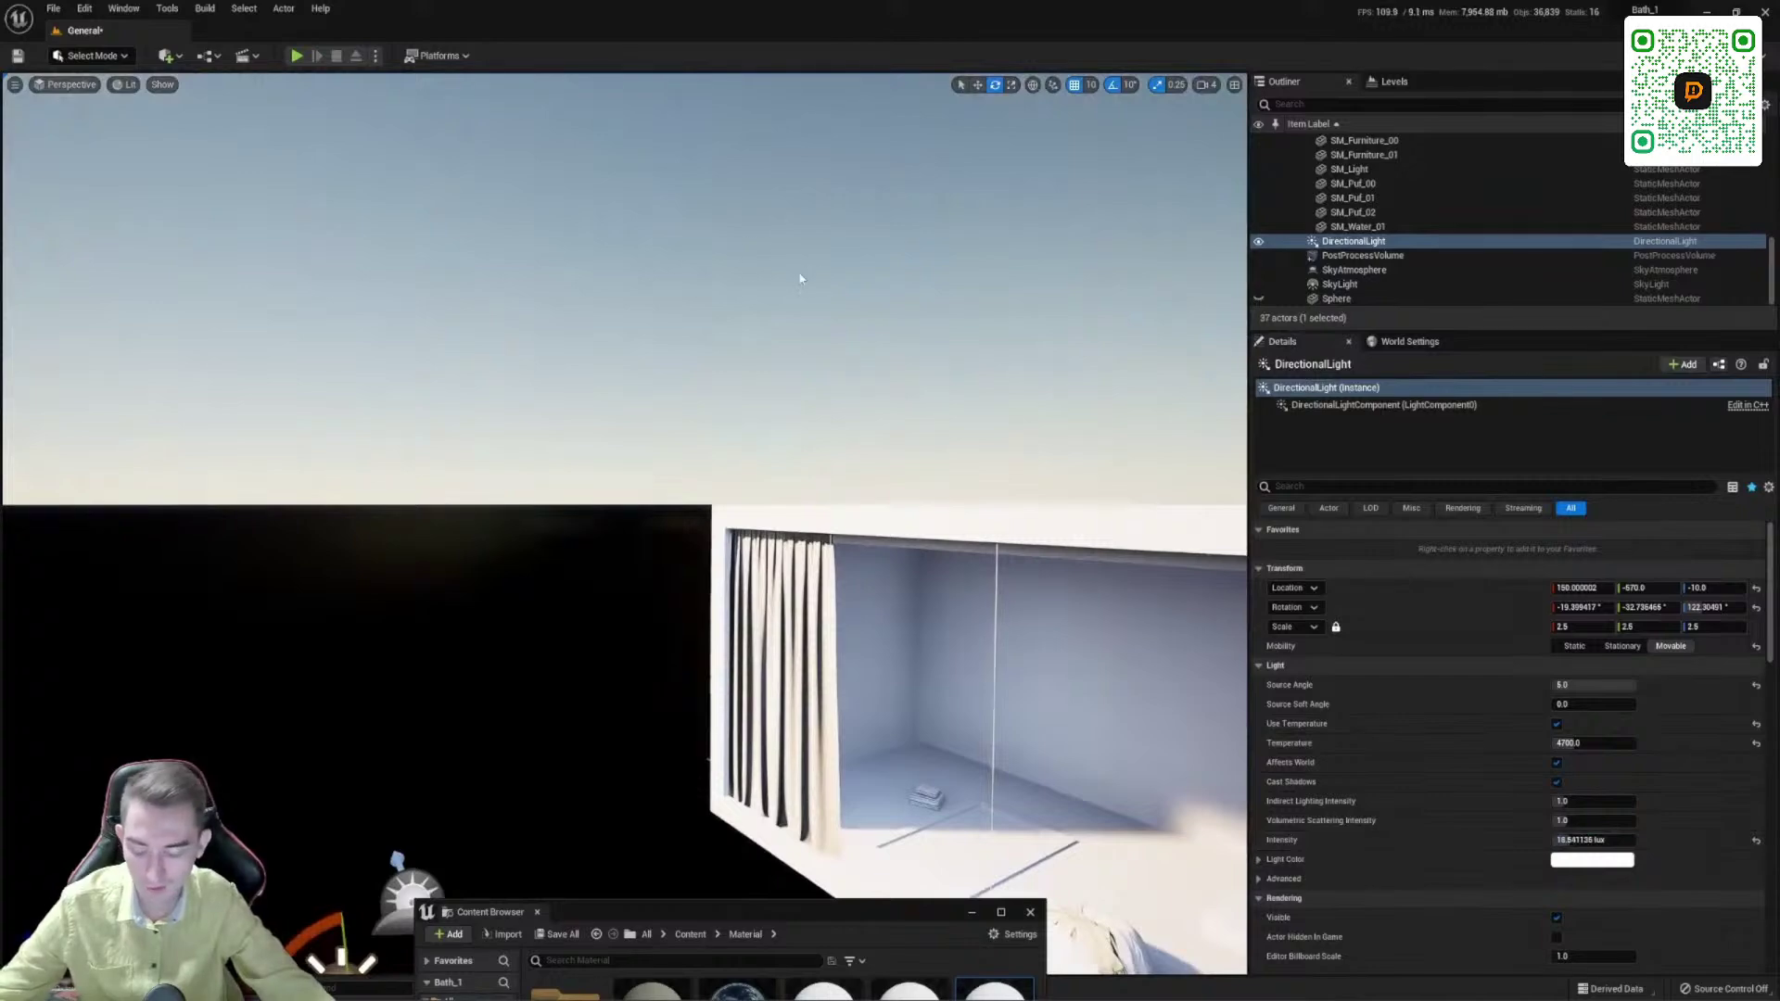
Step: Undo the DirectionalLight's last intensity change and make the Sphere with the landscape backdrop visible
{"action": "key", "text": "ctrl+z"}
{"action": "right_click_drag", "start_coordinate": [752, 439], "coordinate": [821, 434]}
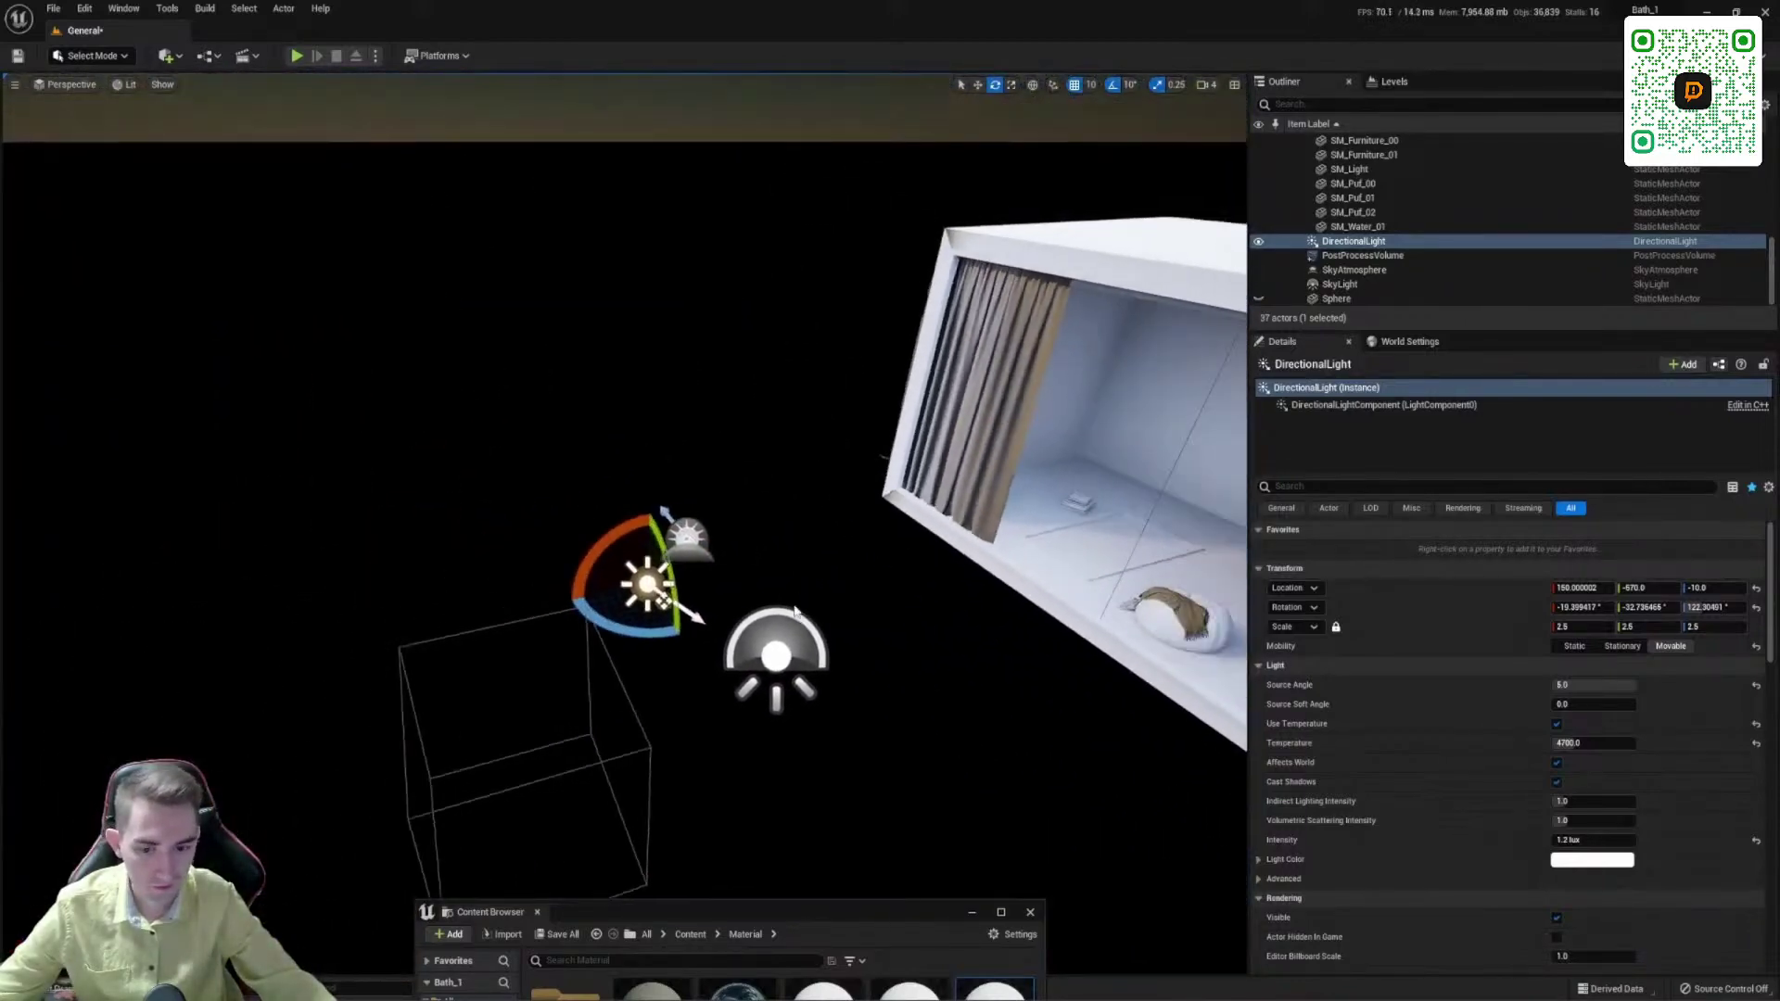
{"action": "right_click_drag", "start_coordinate": [748, 480], "coordinate": [788, 482]}
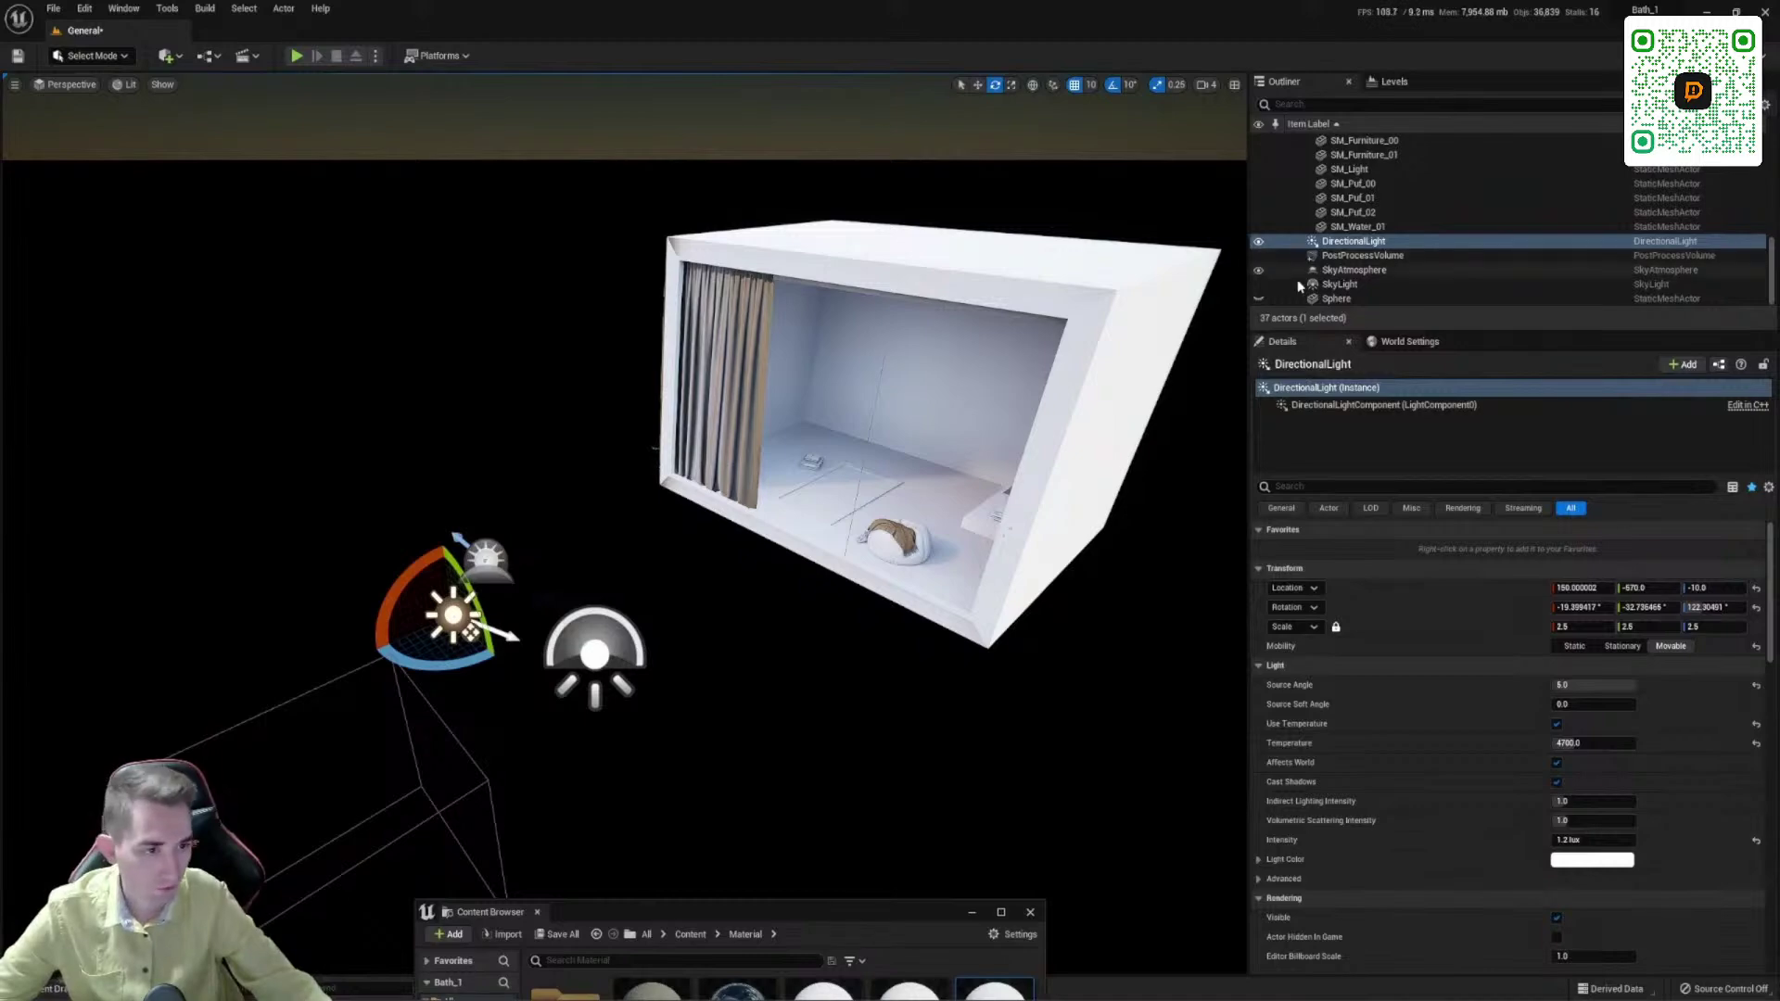
{"action": "left_click", "coordinate": [1259, 299]}
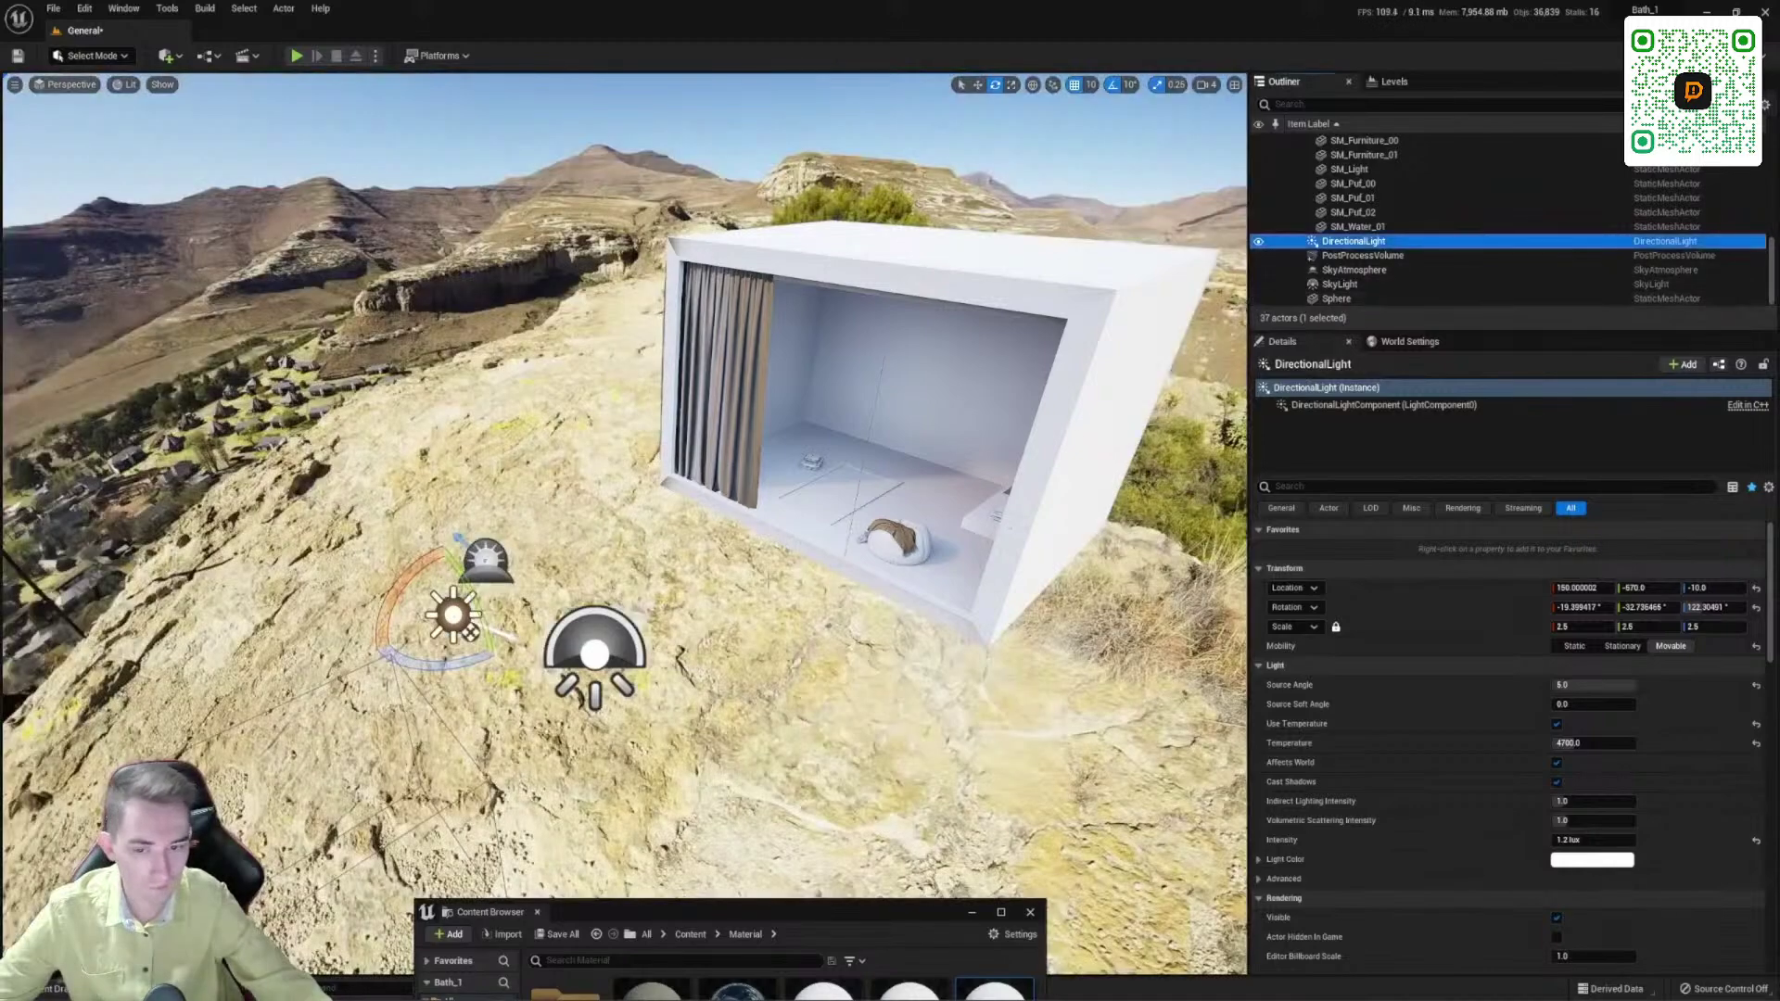
Step: Select the SkyLight and examine its intensity and cubemap resolution settings together with the lit room and landscape
{"action": "left_click", "coordinate": [586, 356]}
{"action": "right_click_drag", "start_coordinate": [586, 356], "coordinate": [586, 356]}
{"action": "left_click", "coordinate": [131, 306]}
{"action": "right_click_drag", "start_coordinate": [131, 306], "coordinate": [131, 306]}
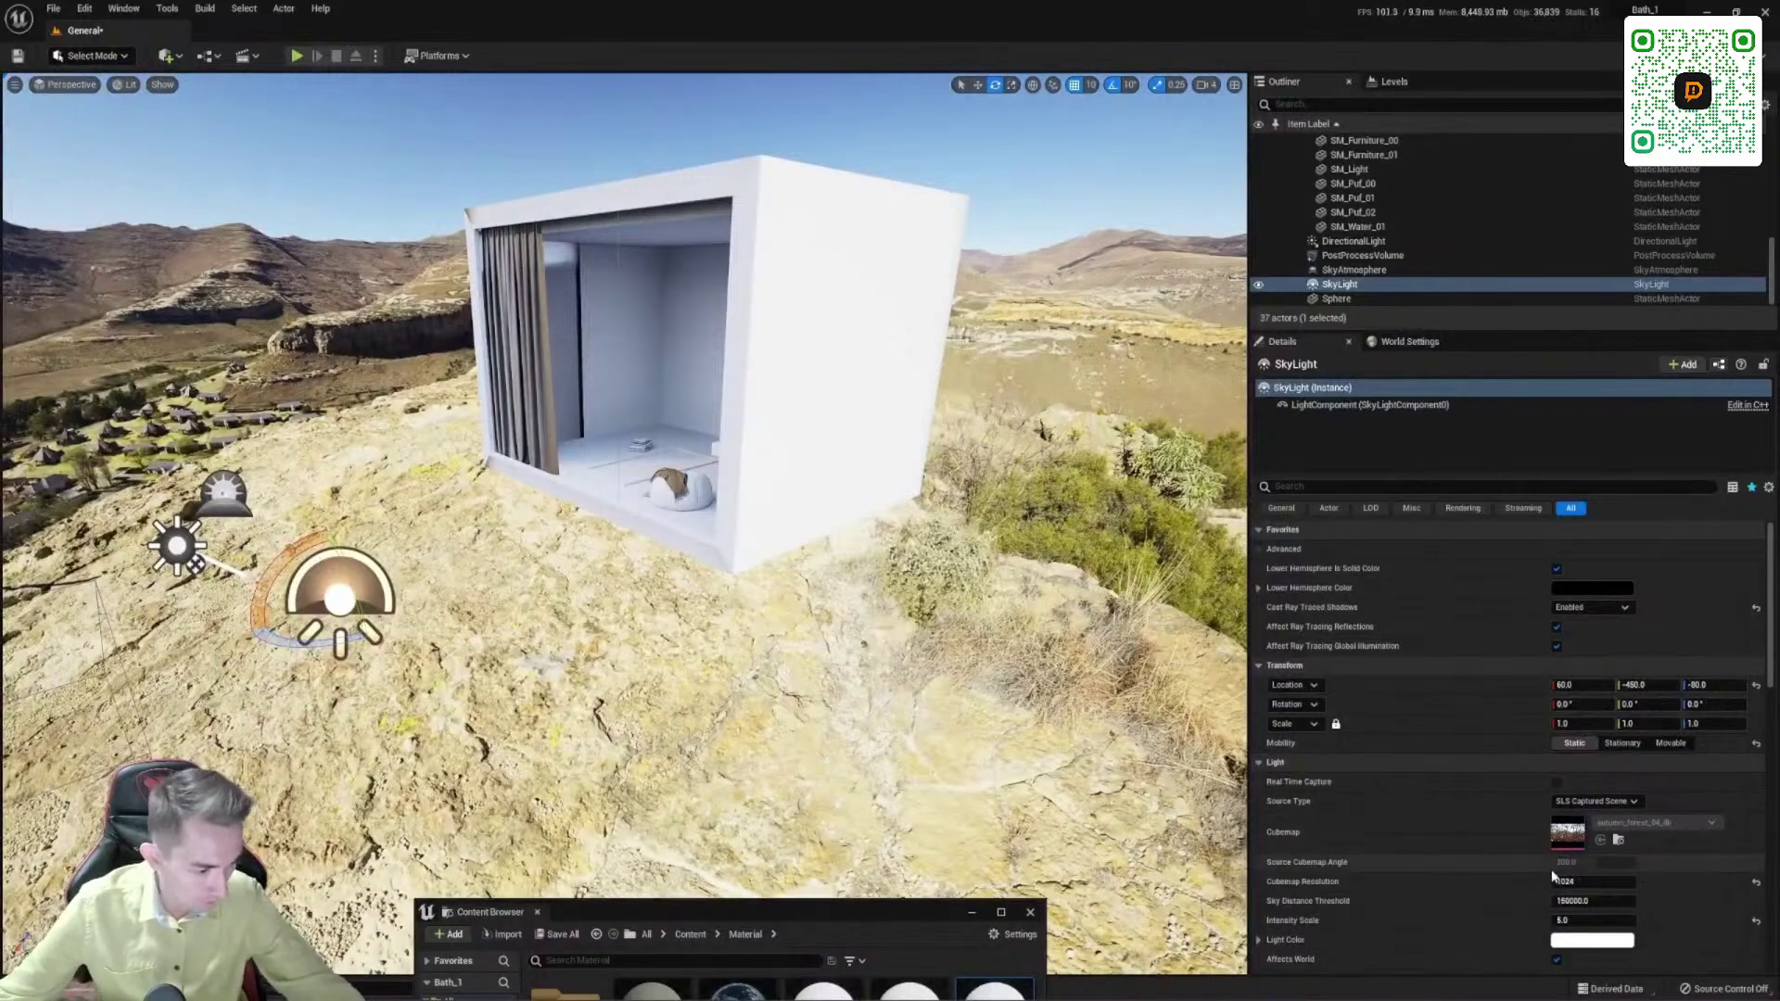
{"action": "scroll", "coordinate": [1515, 879], "scroll_direction": "down", "scroll_amount": 5}
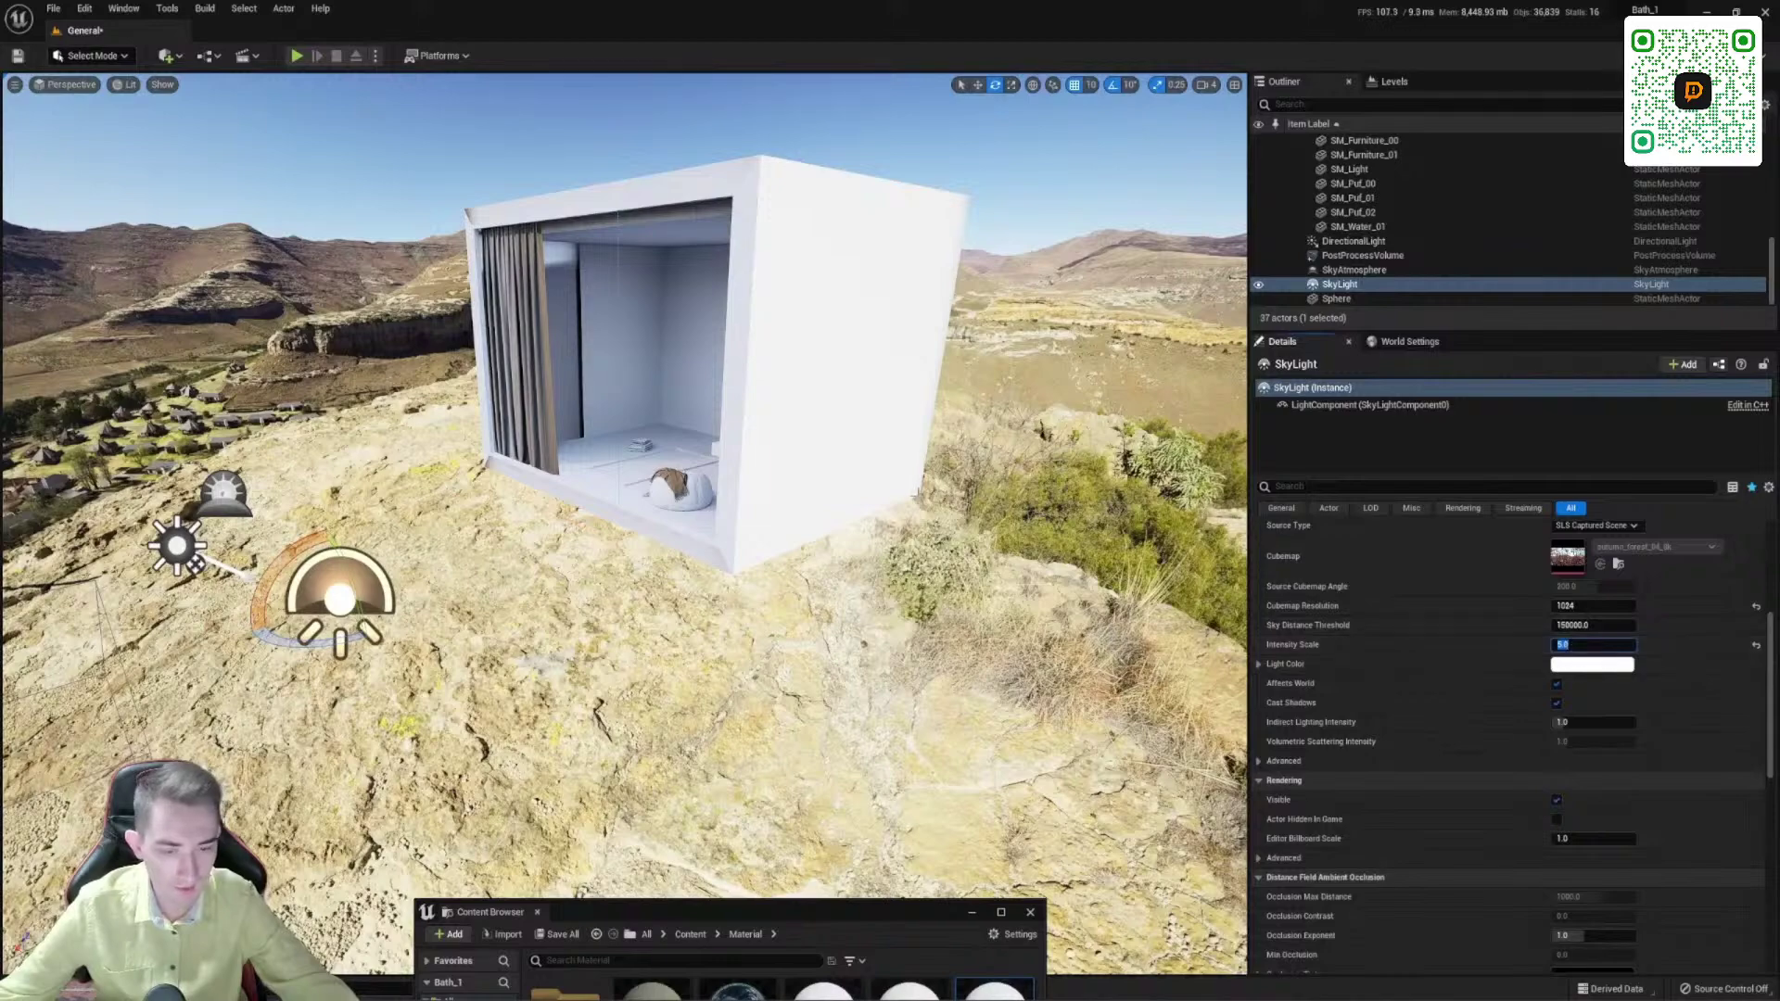
{"action": "right_click_drag", "start_coordinate": [627, 525], "coordinate": [362, 510]}
{"action": "key", "text": "w"}
{"action": "key", "text": "s"}
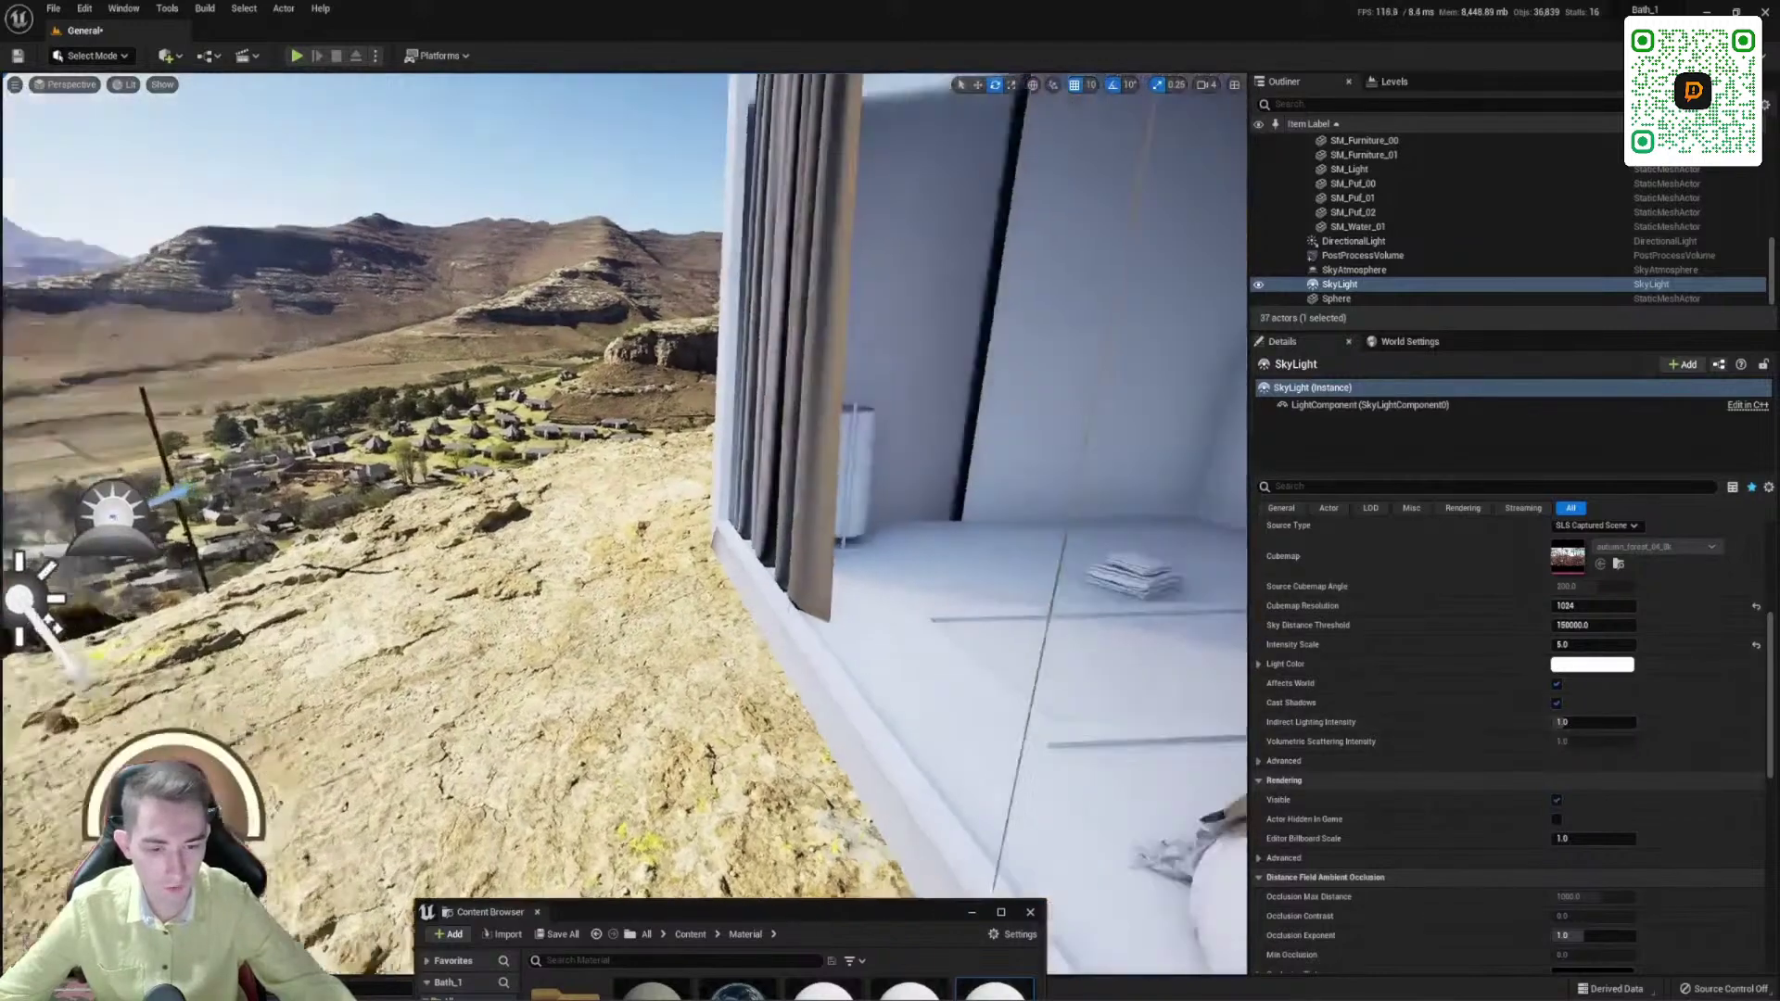
{"action": "right_click_drag", "start_coordinate": [649, 464], "coordinate": [584, 473]}
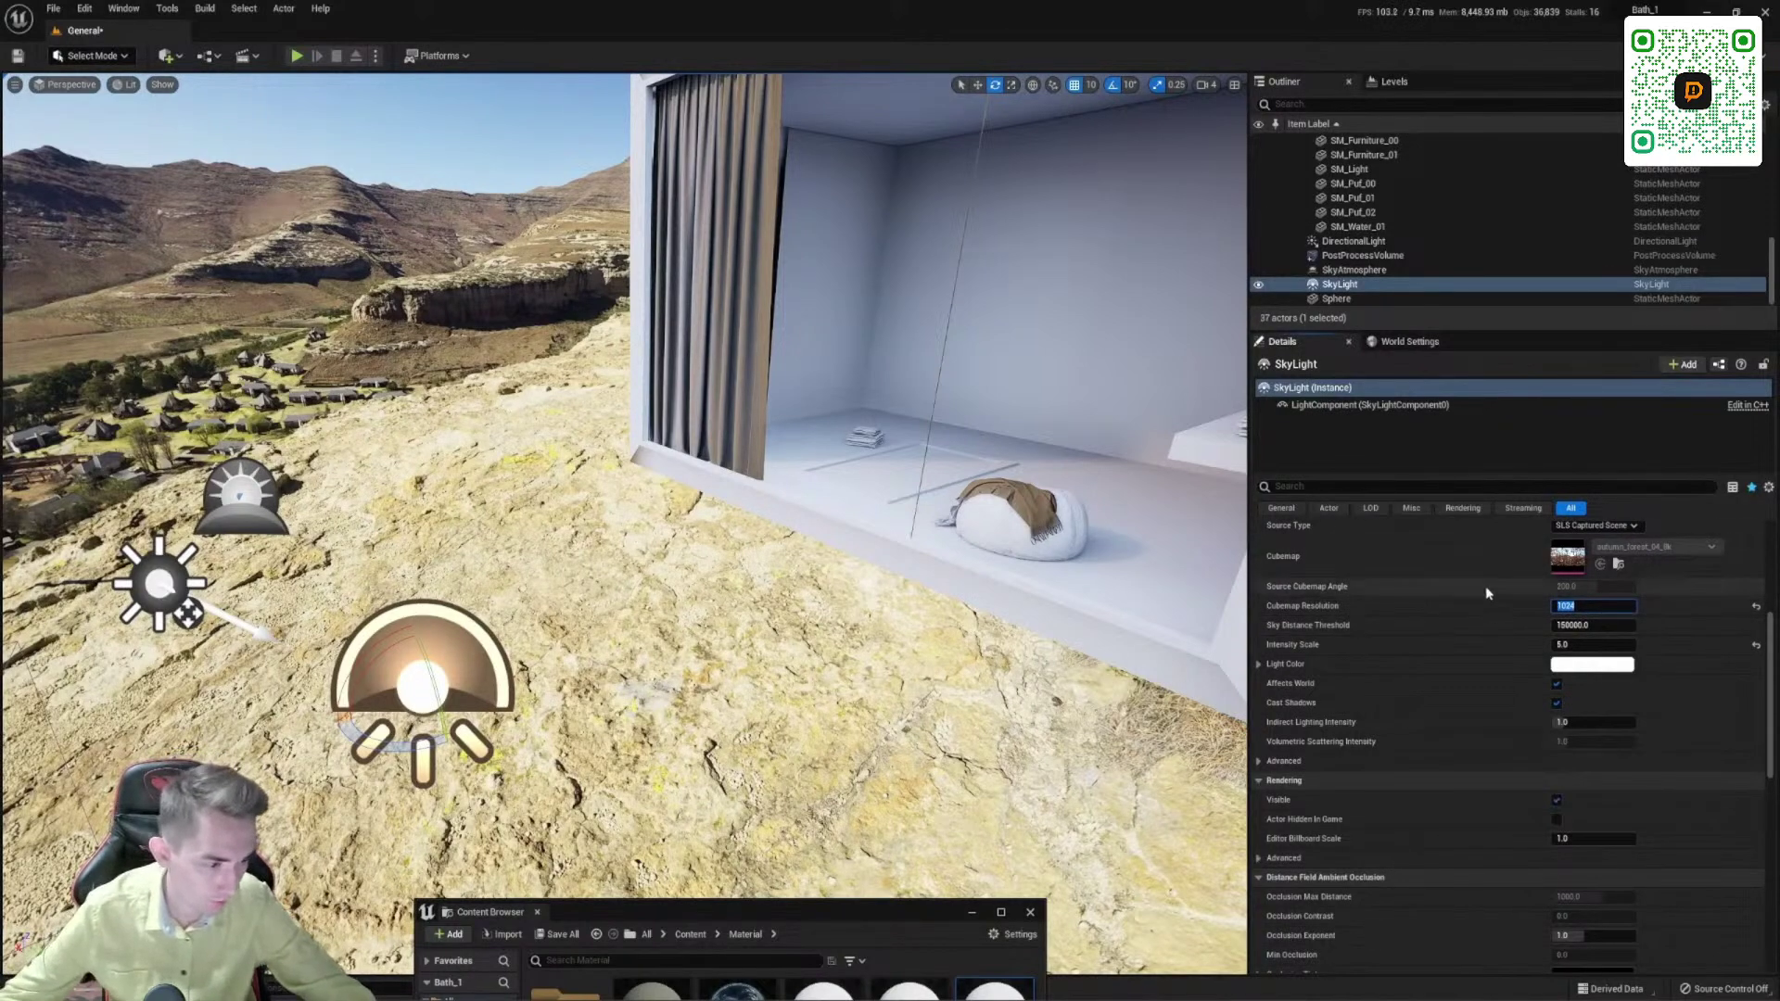
Step: Review the SkyLight's Source Type options and other light settings, keeping SLS Captured Scene
{"action": "scroll", "coordinate": [1487, 593], "scroll_direction": "up", "scroll_amount": 1}
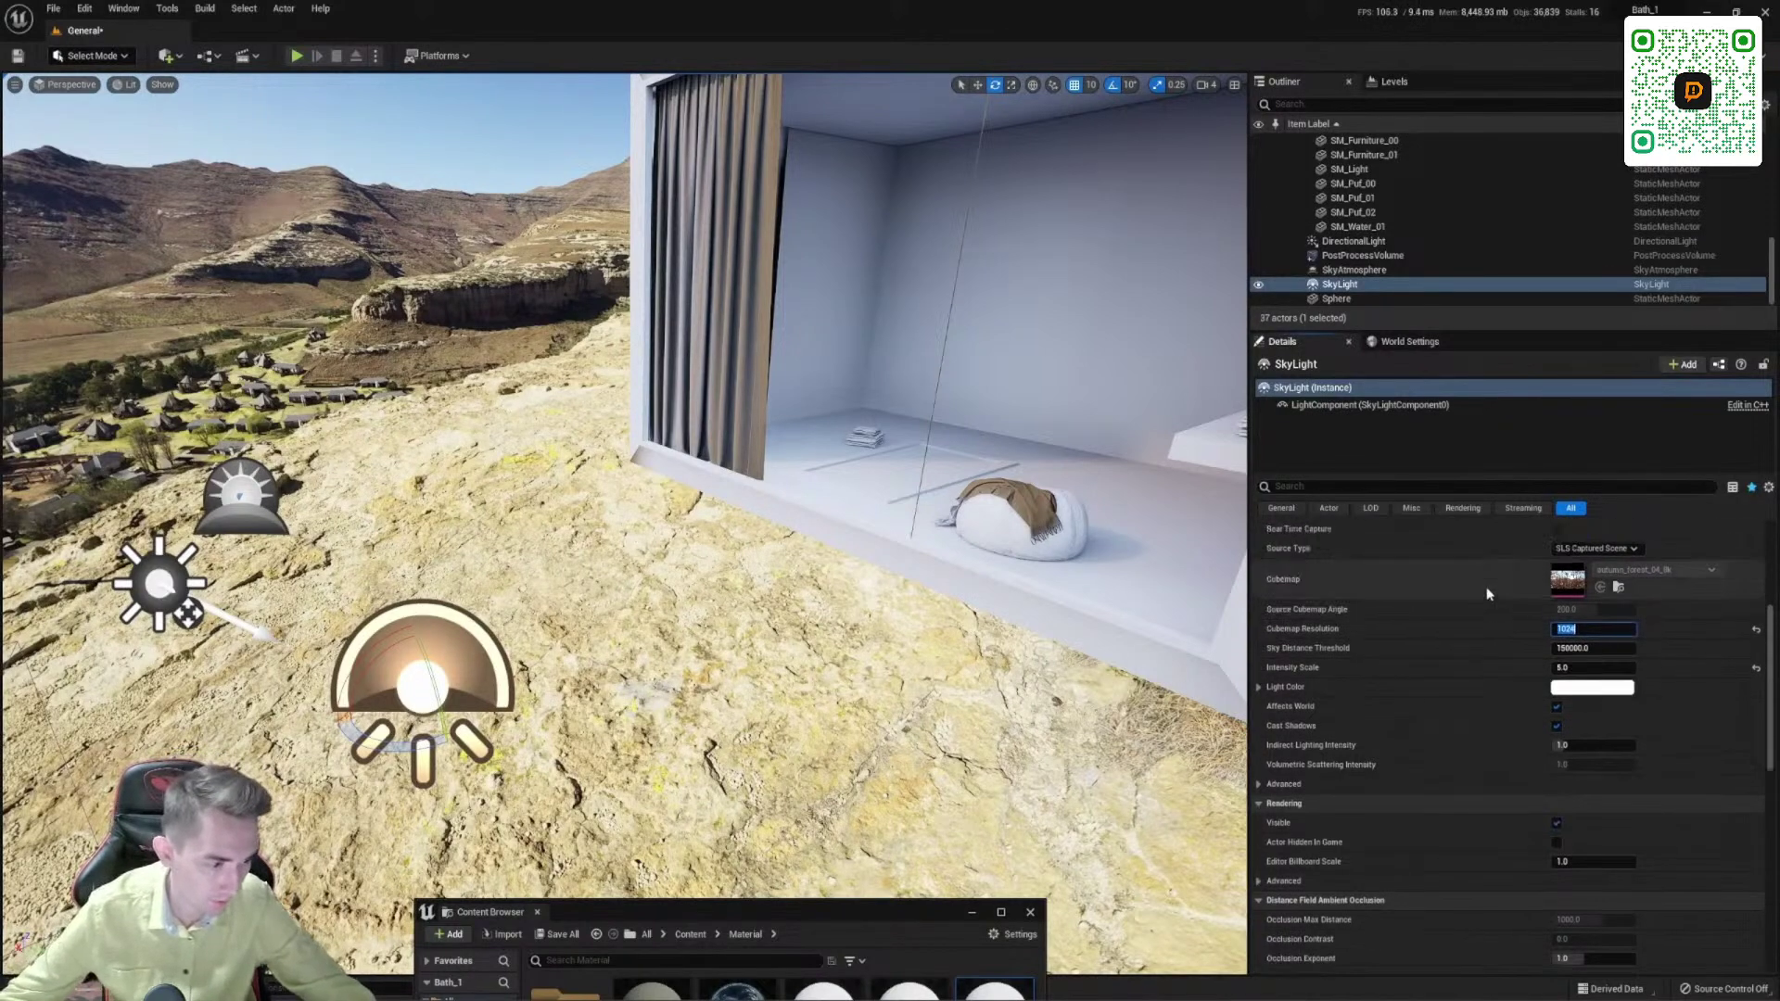
{"action": "left_click", "coordinate": [1596, 548]}
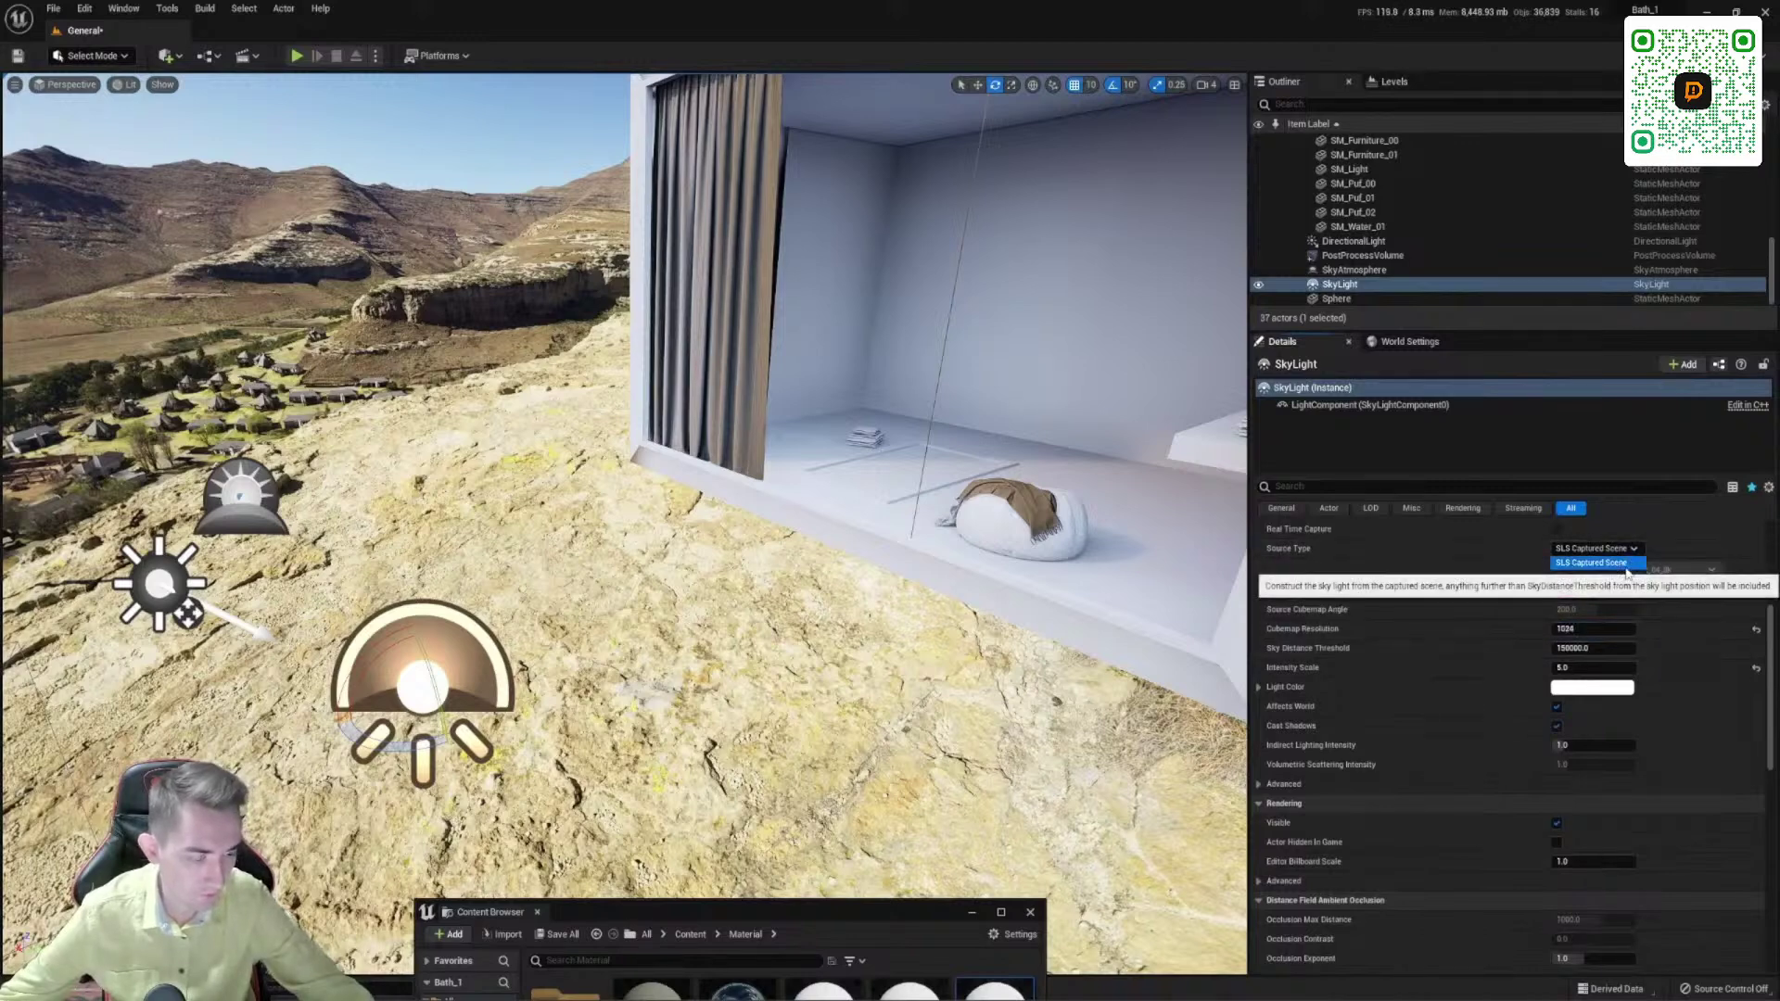
{"action": "left_click", "coordinate": [1621, 570]}
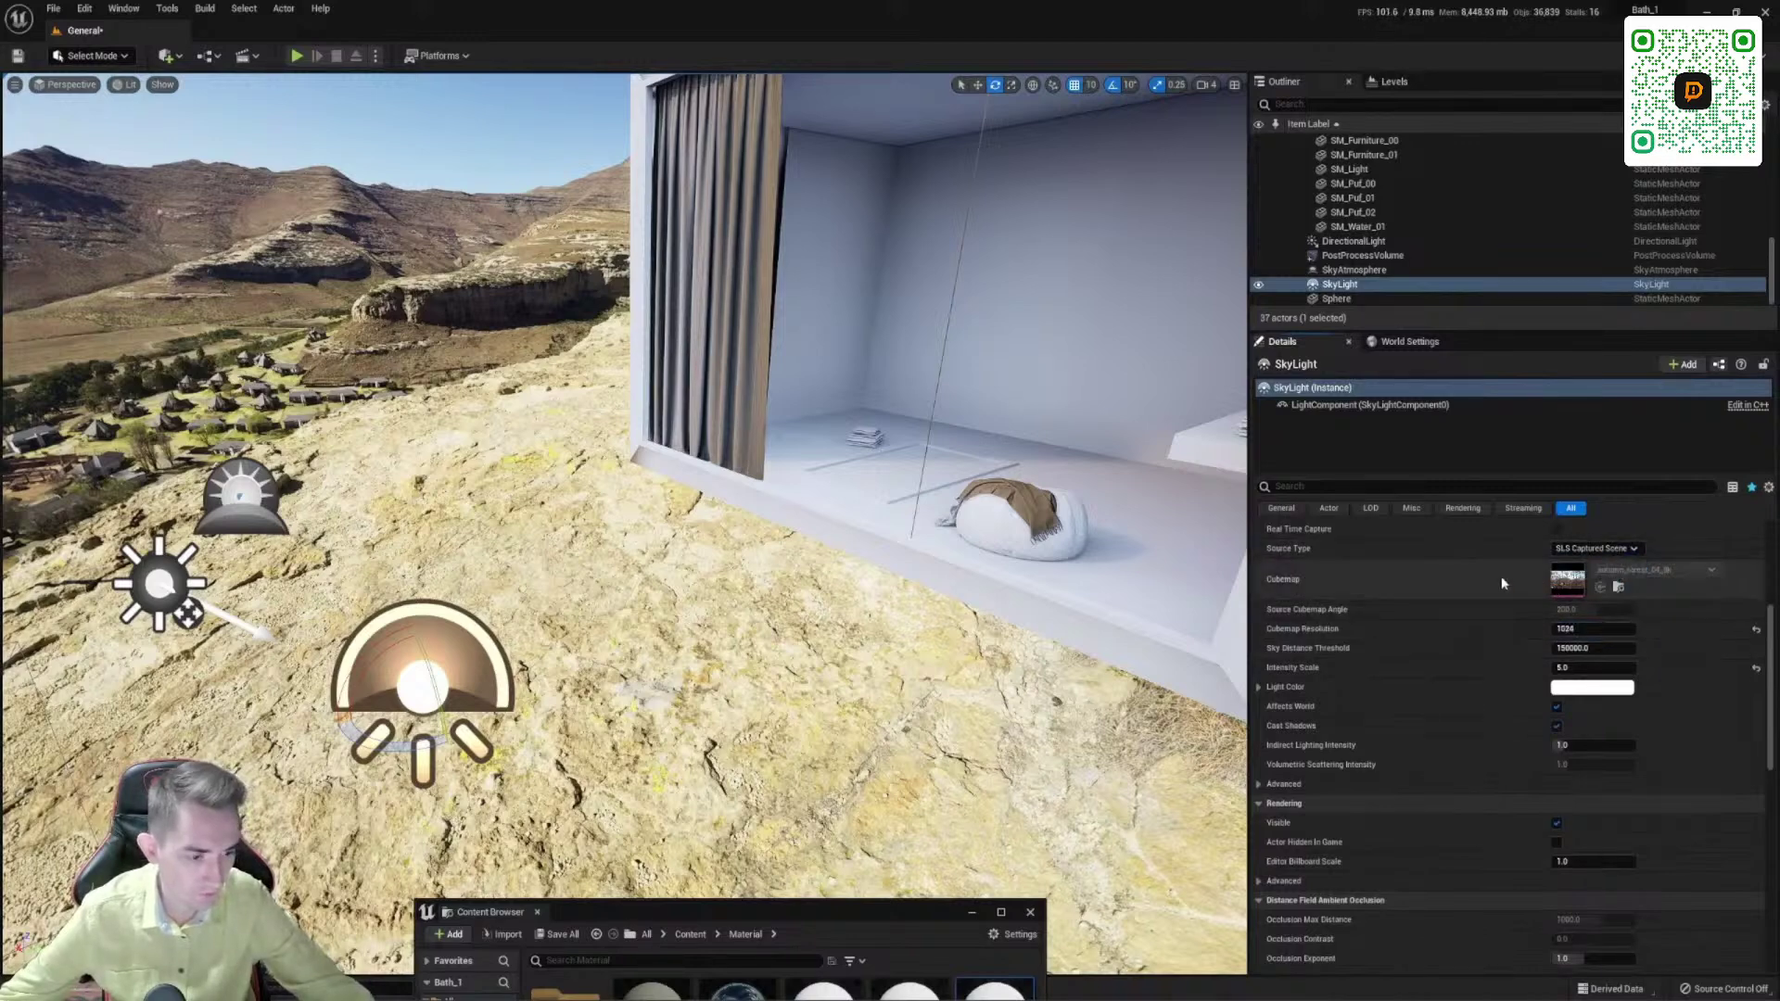
{"action": "scroll", "coordinate": [1372, 654], "scroll_direction": "down", "scroll_amount": 2}
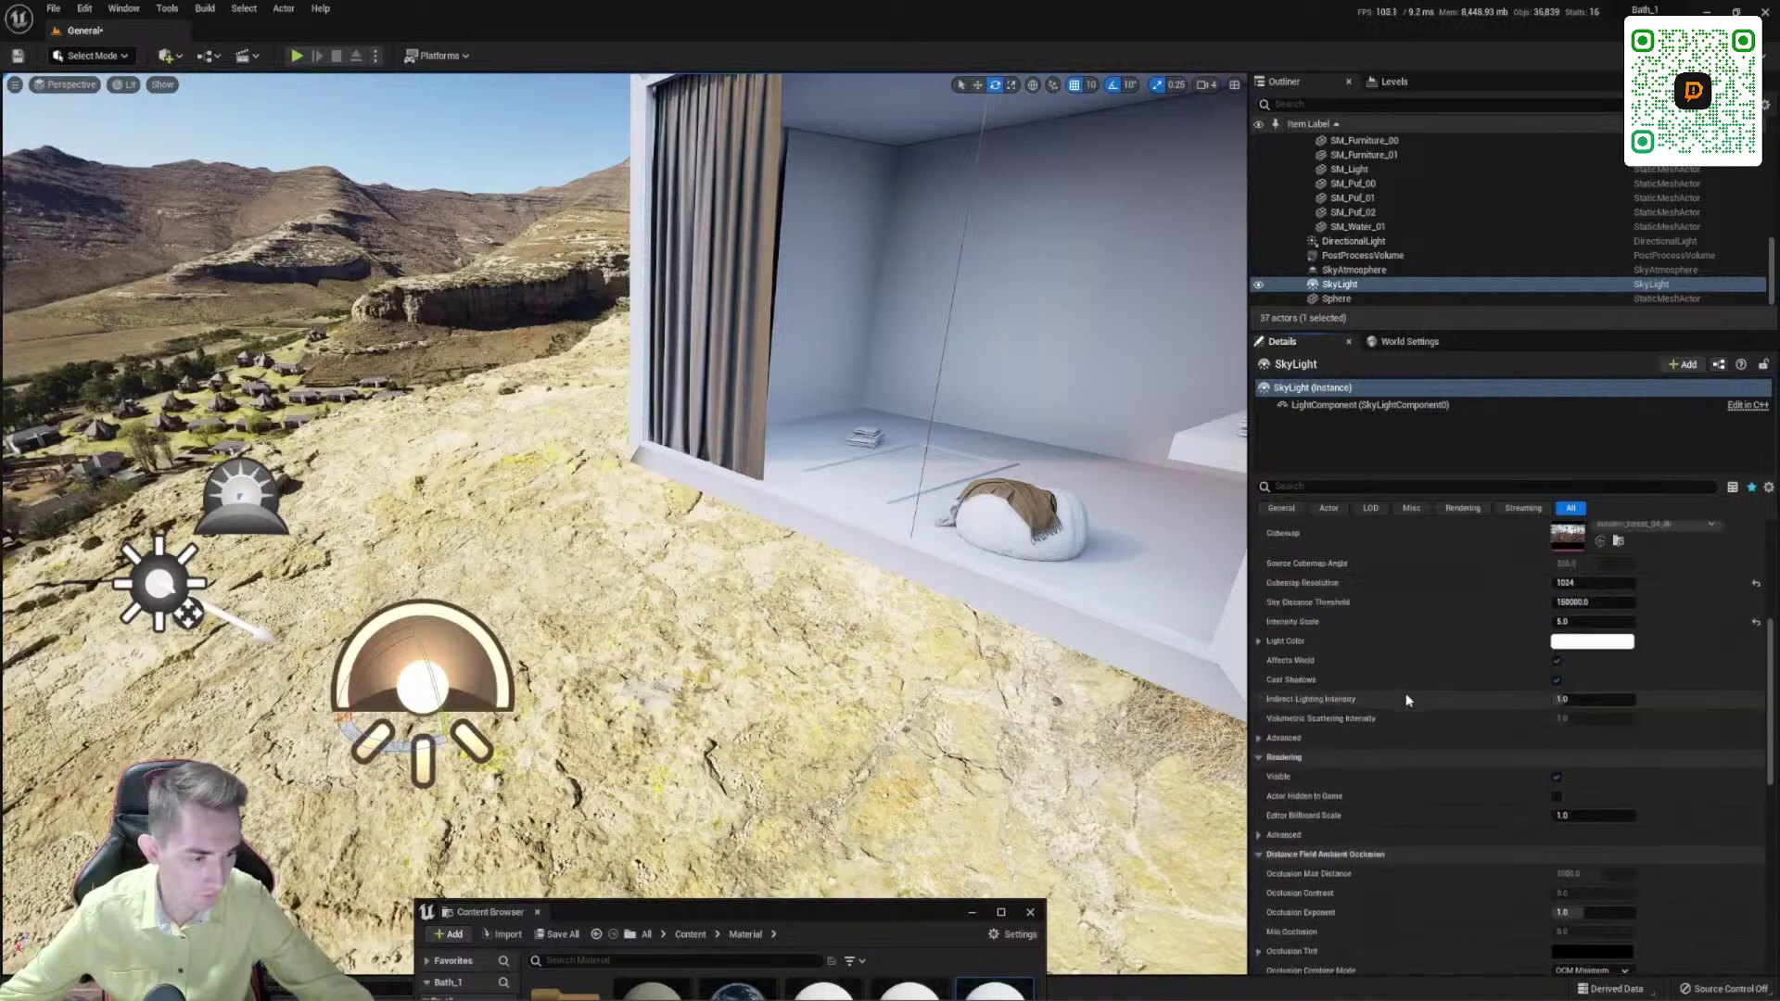
{"action": "scroll", "coordinate": [1428, 686], "scroll_direction": "up", "scroll_amount": 3}
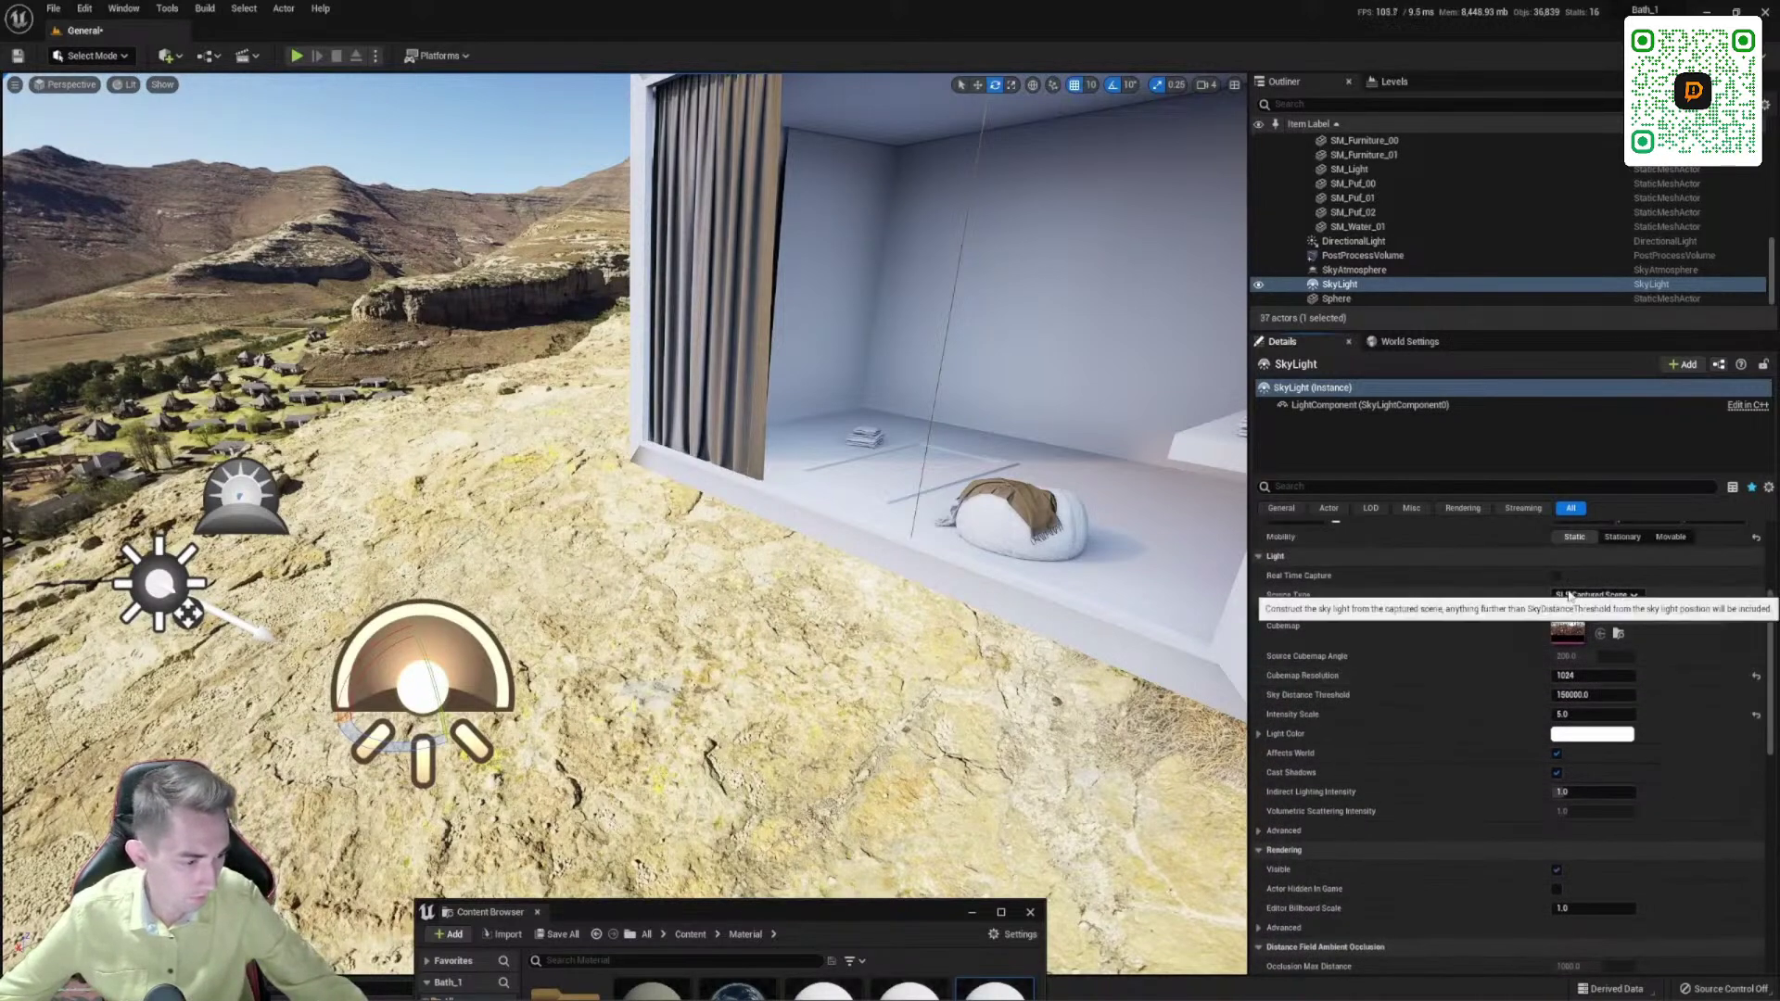
{"action": "scroll", "coordinate": [1483, 686], "scroll_direction": "down", "scroll_amount": 3}
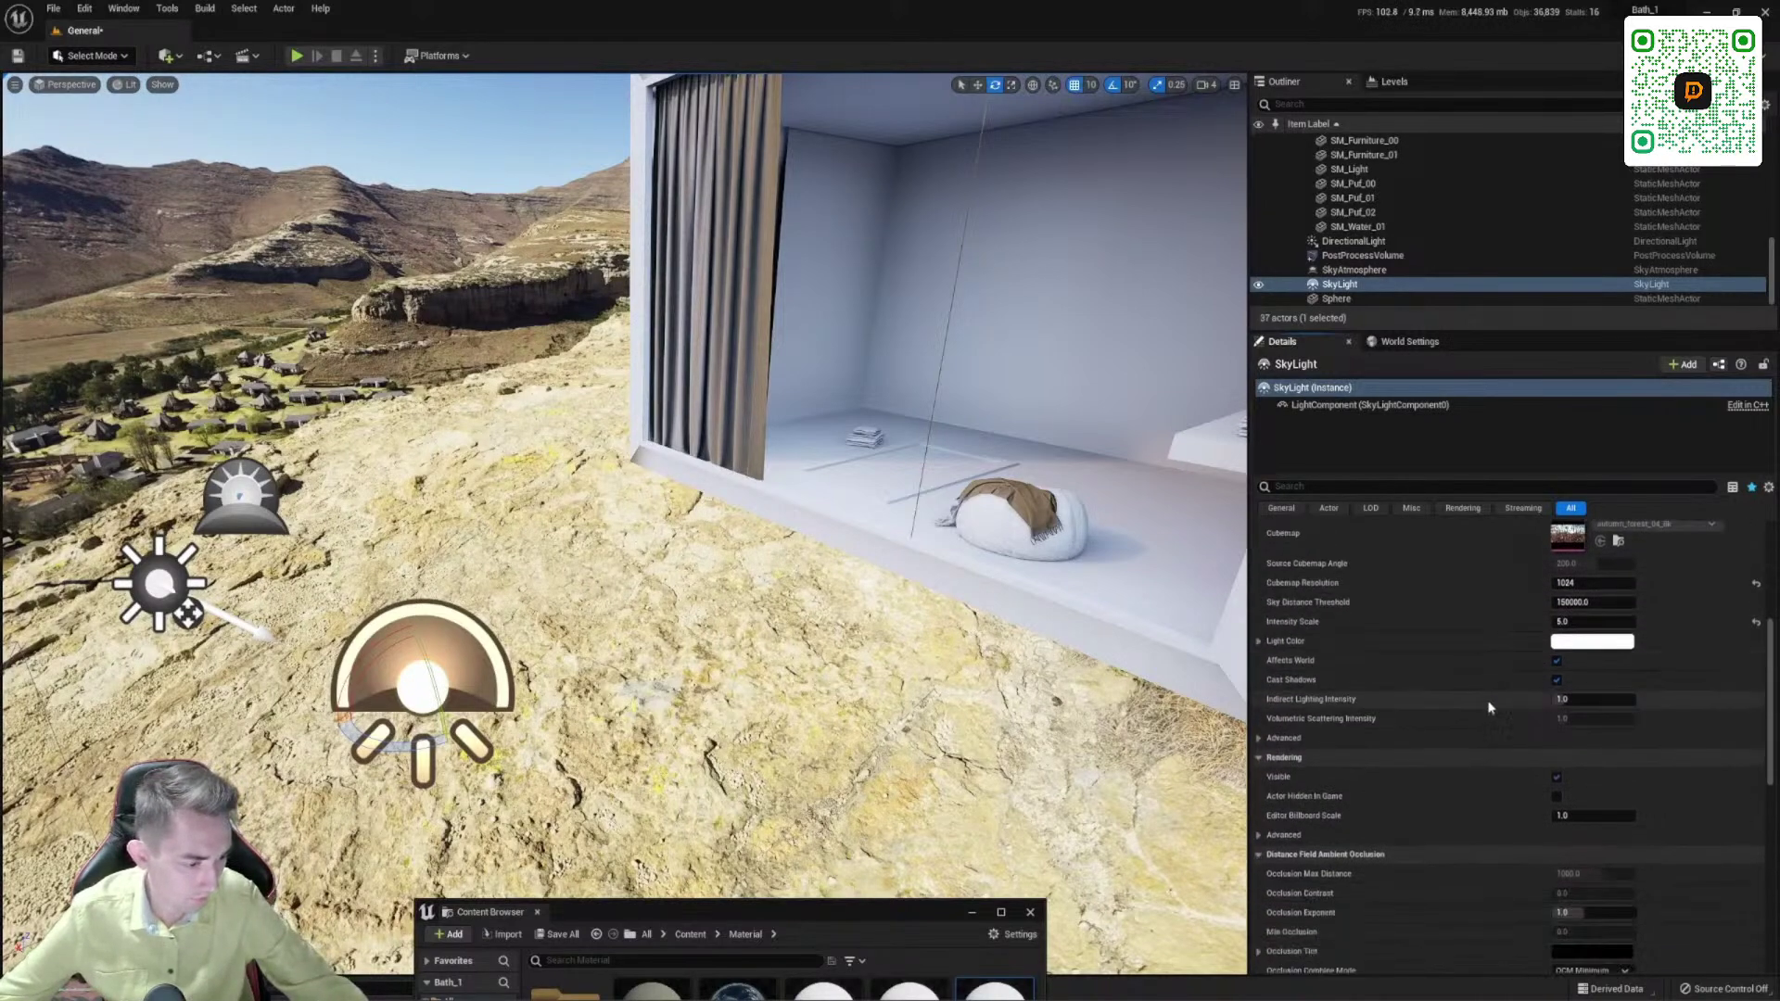
{"action": "scroll", "coordinate": [1502, 695], "scroll_direction": "down", "scroll_amount": 2}
{"action": "scroll", "coordinate": [1475, 688], "scroll_direction": "up", "scroll_amount": 3}
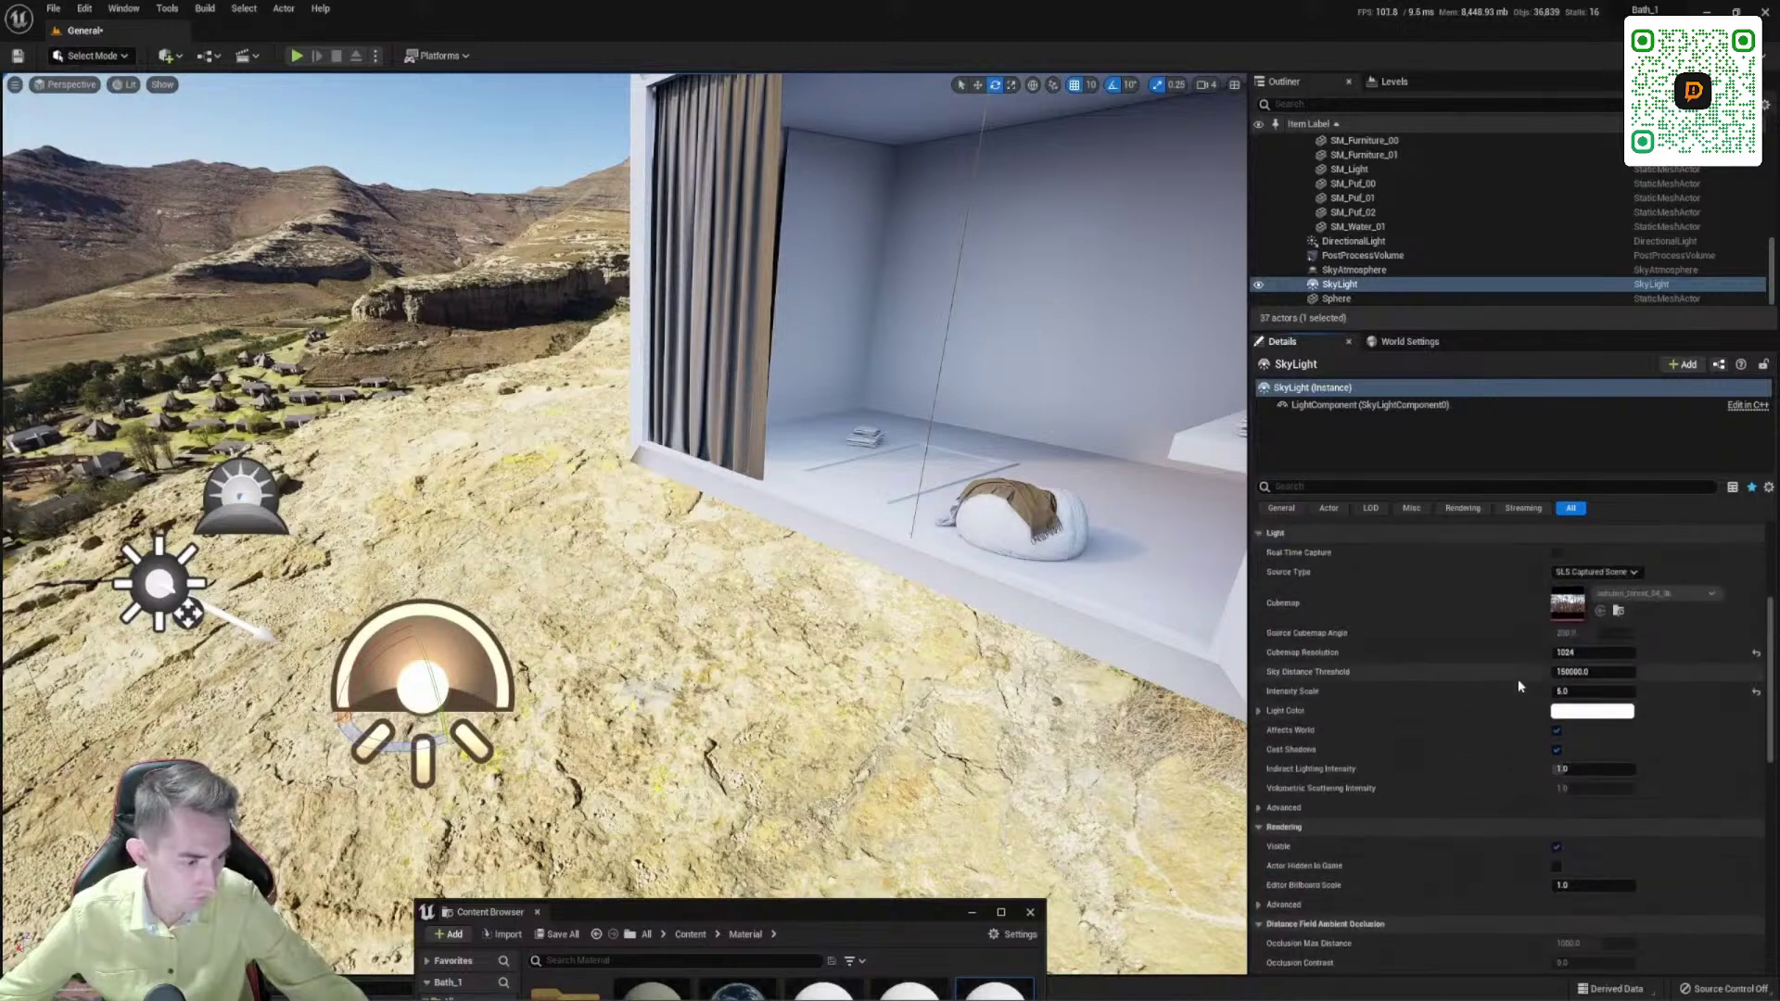
{"action": "left_click", "coordinate": [1620, 573]}
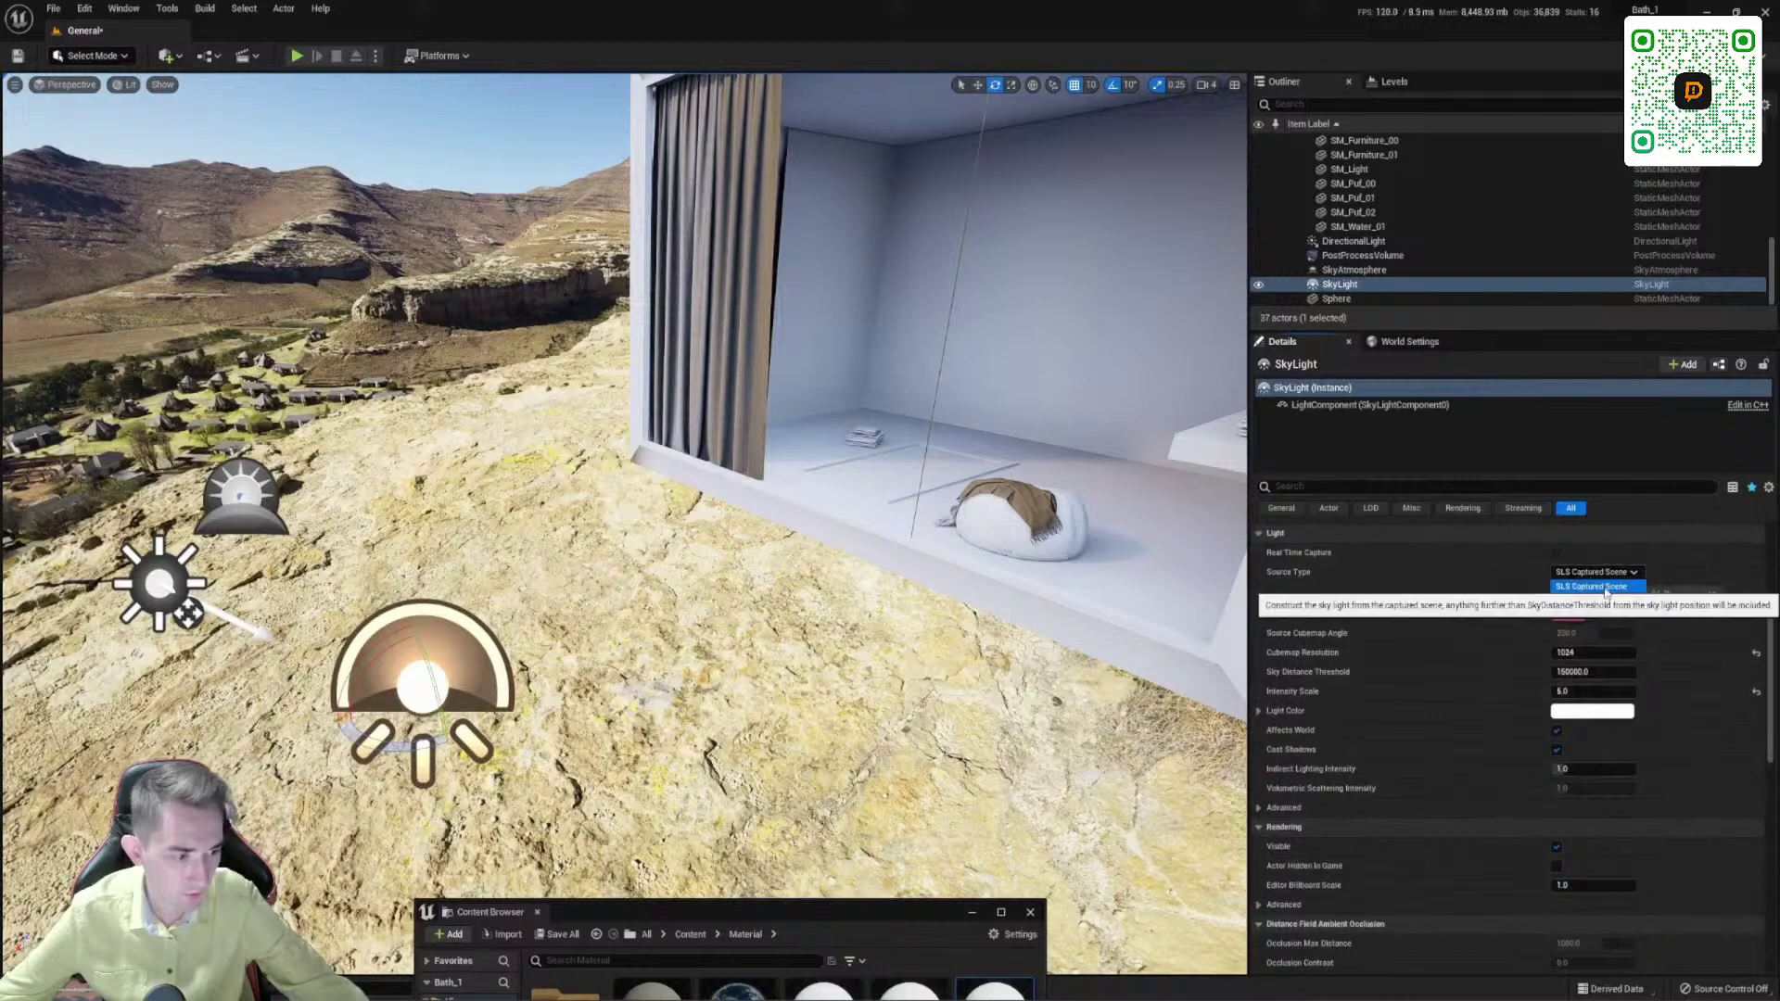
{"action": "left_click", "coordinate": [1595, 586]}
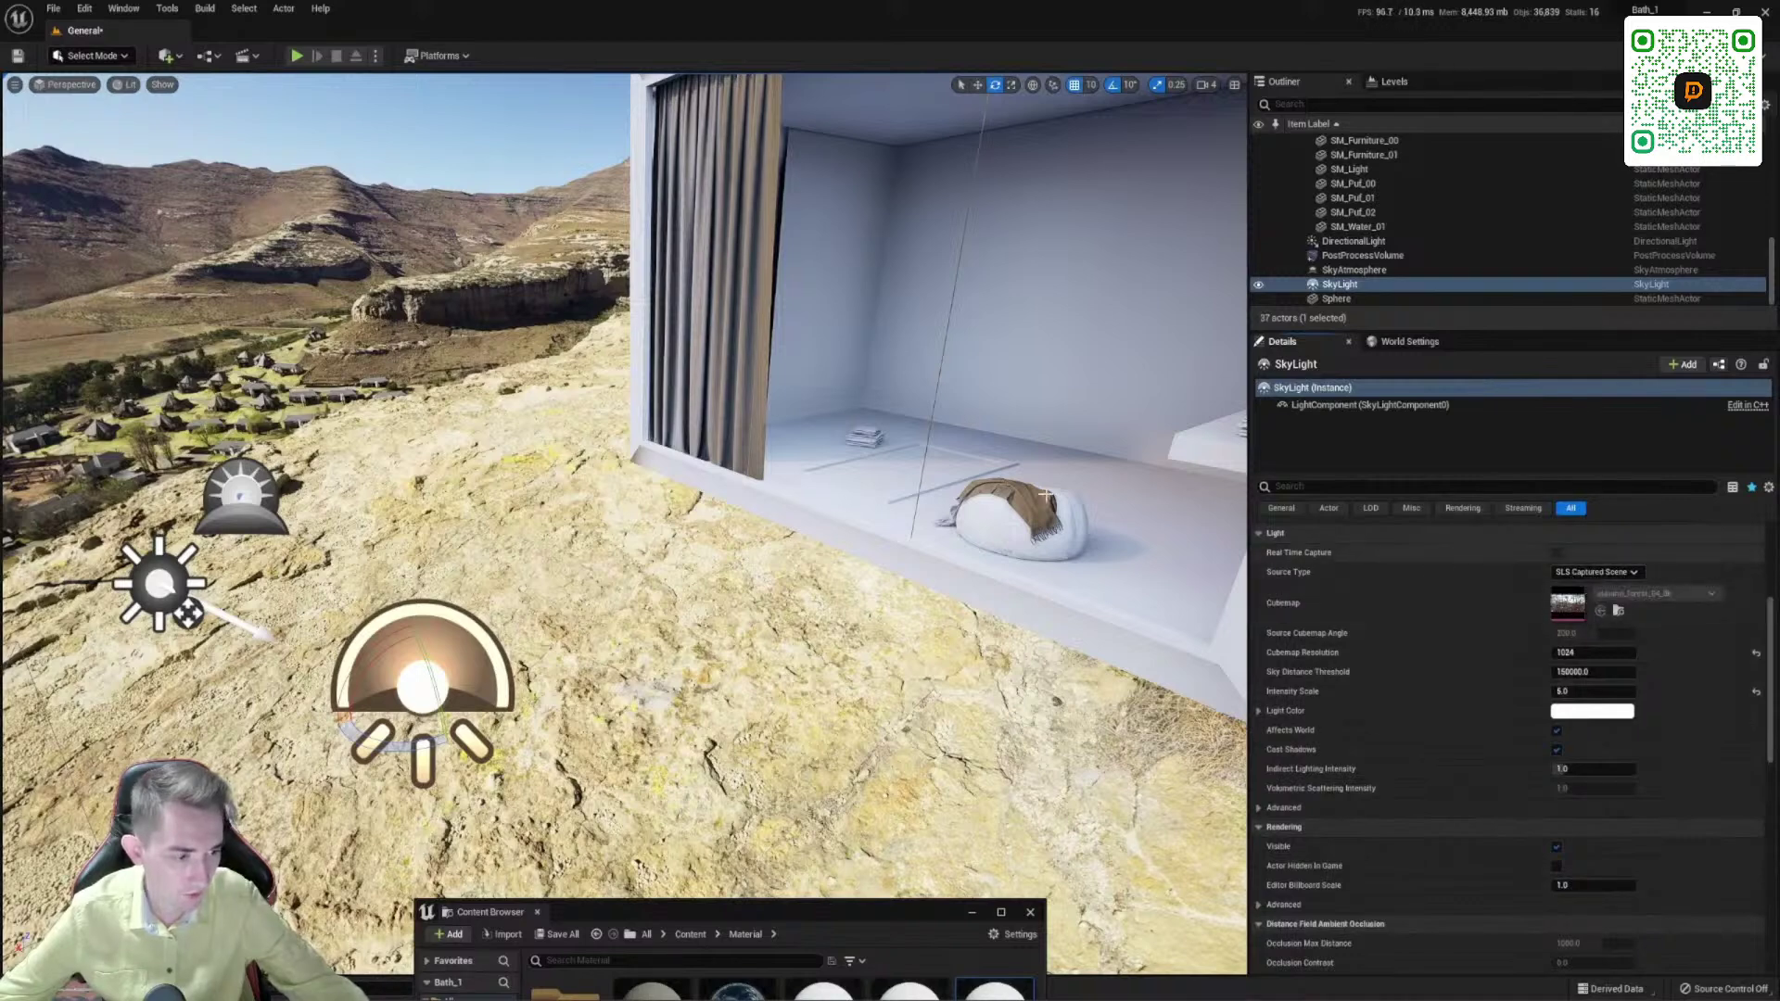
{"action": "mouse_move", "coordinate": [766, 577]}
{"action": "right_mouse_down"}
{"action": "mouse_move", "coordinate": [751, 573]}
{"action": "mouse_move", "coordinate": [784, 585]}
{"action": "right_mouse_up"}
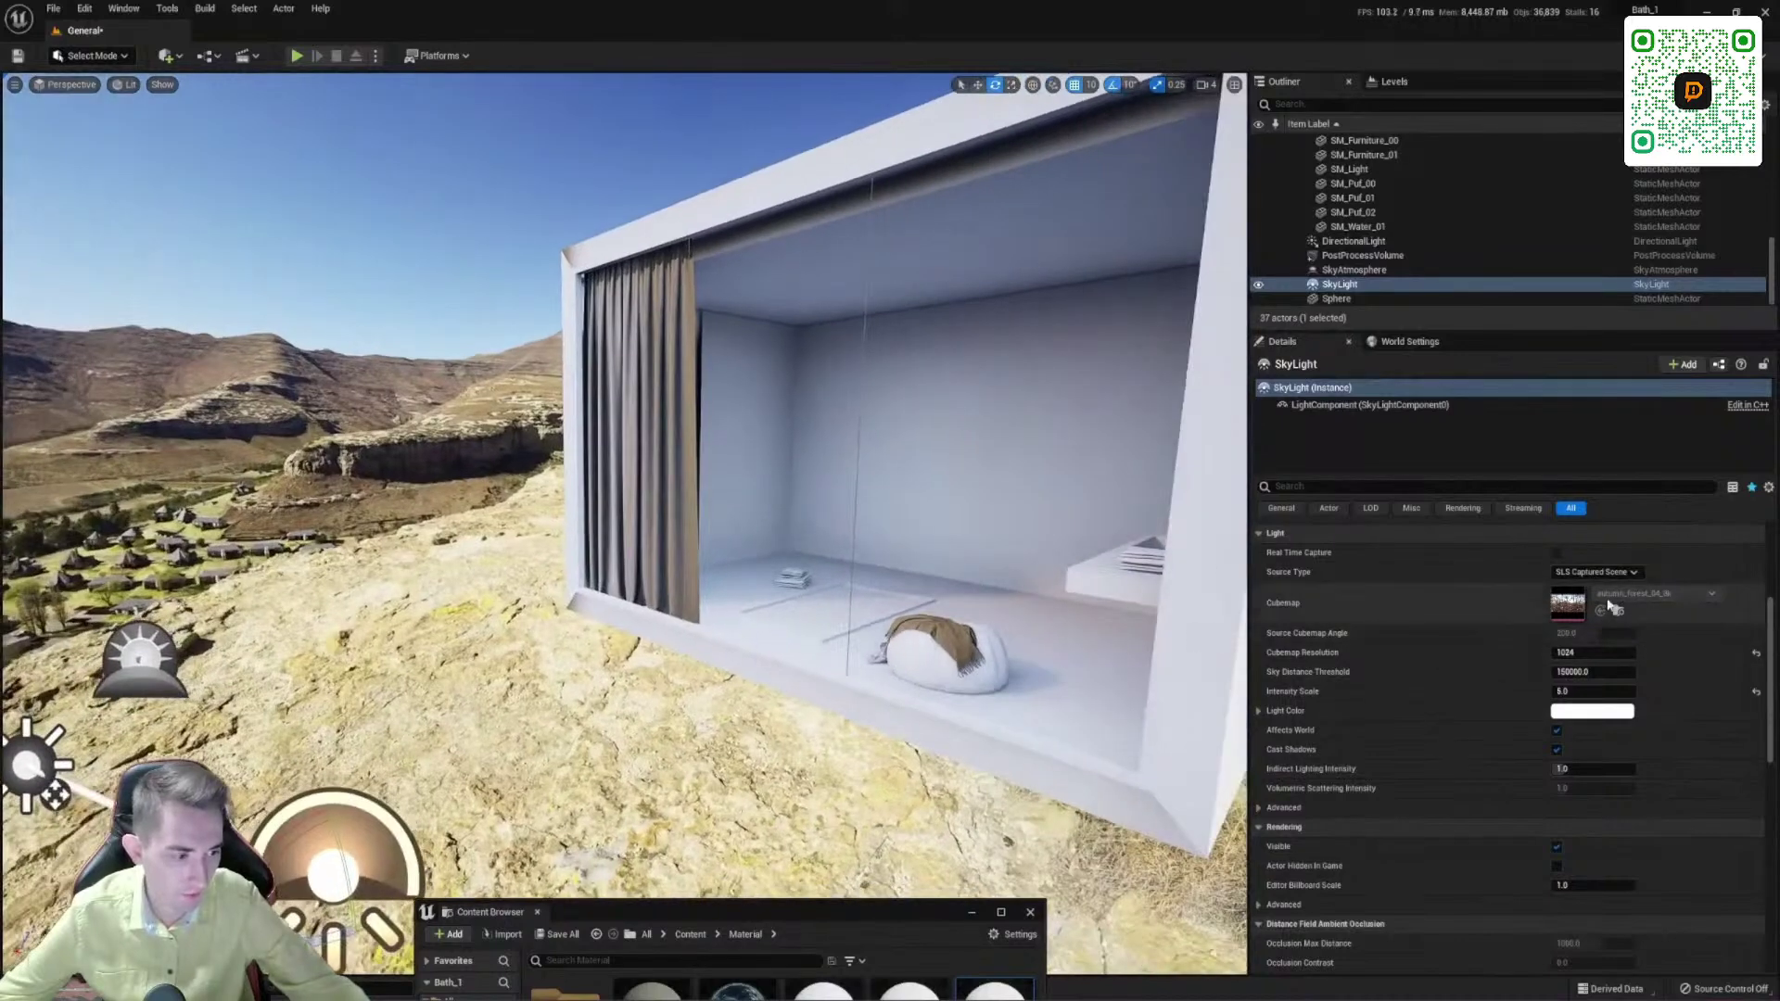
Step: Clear the SkyLight's cubemap by temporarily using SLS Specified Cubemap, and return the Source Type to SLS Captured Scene
{"action": "left_click", "coordinate": [1595, 572]}
{"action": "left_click", "coordinate": [1604, 600]}
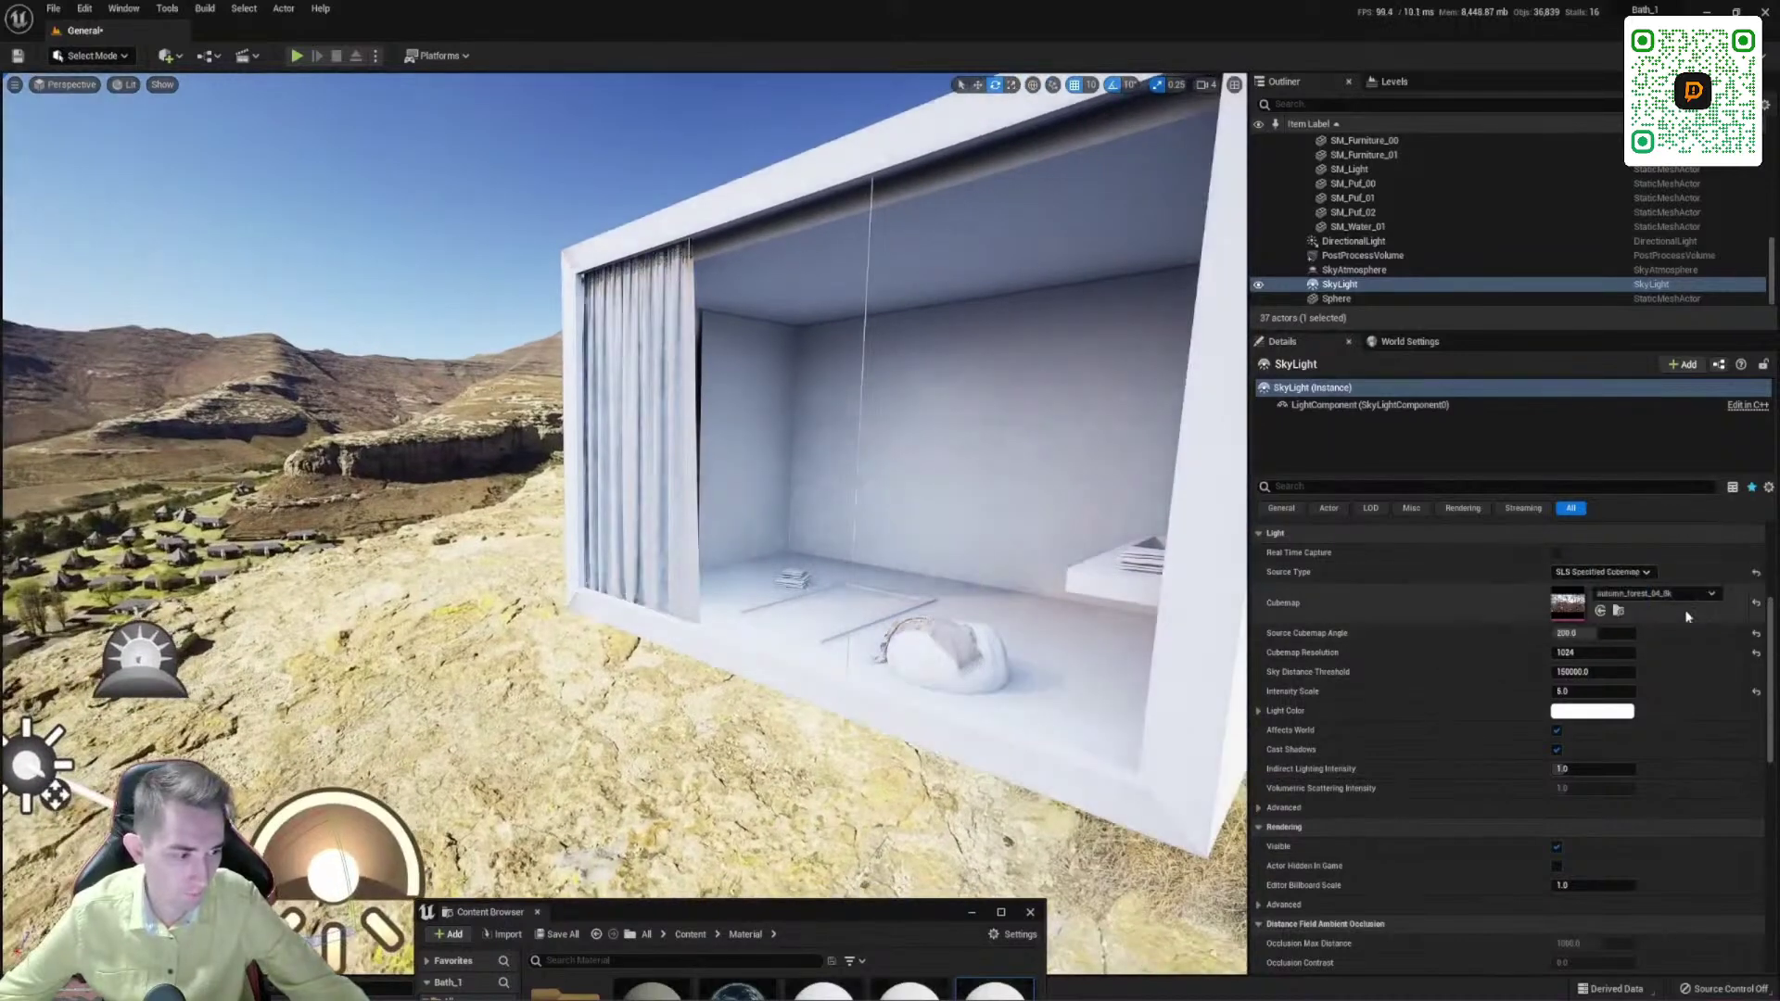
{"action": "left_click", "coordinate": [1759, 605]}
{"action": "left_click", "coordinate": [1597, 572]}
{"action": "left_click", "coordinate": [1604, 586]}
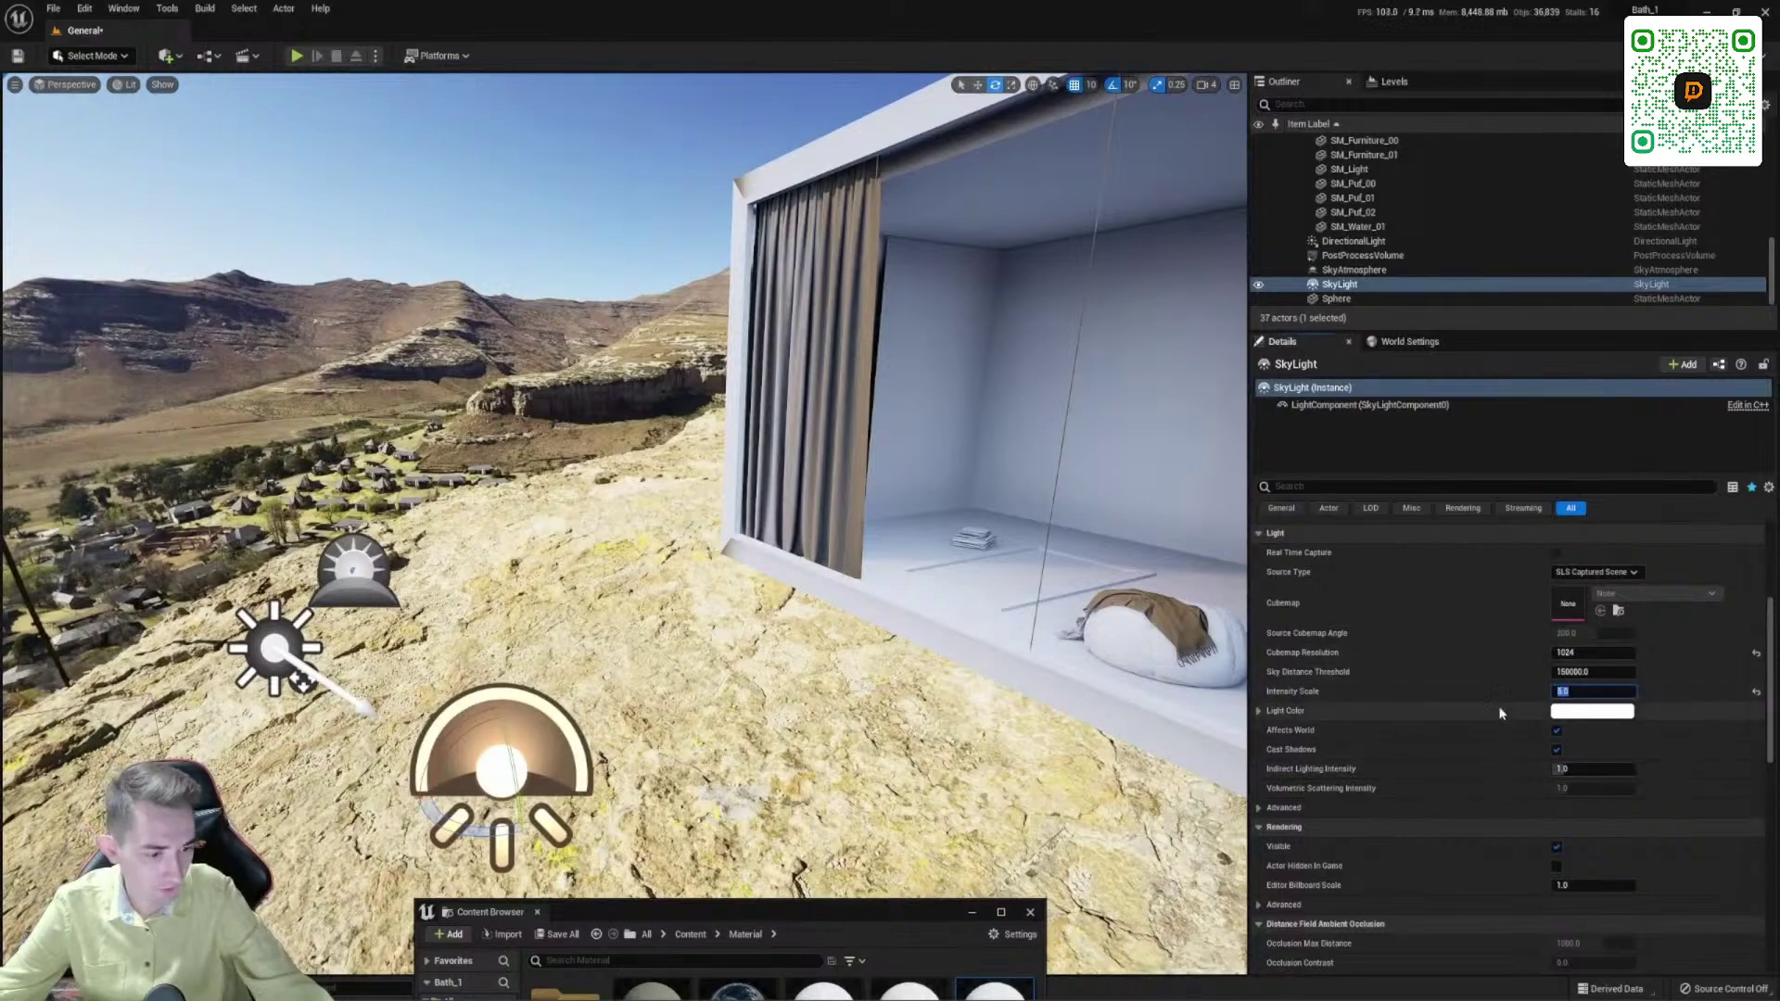
{"action": "key", "text": "Return"}
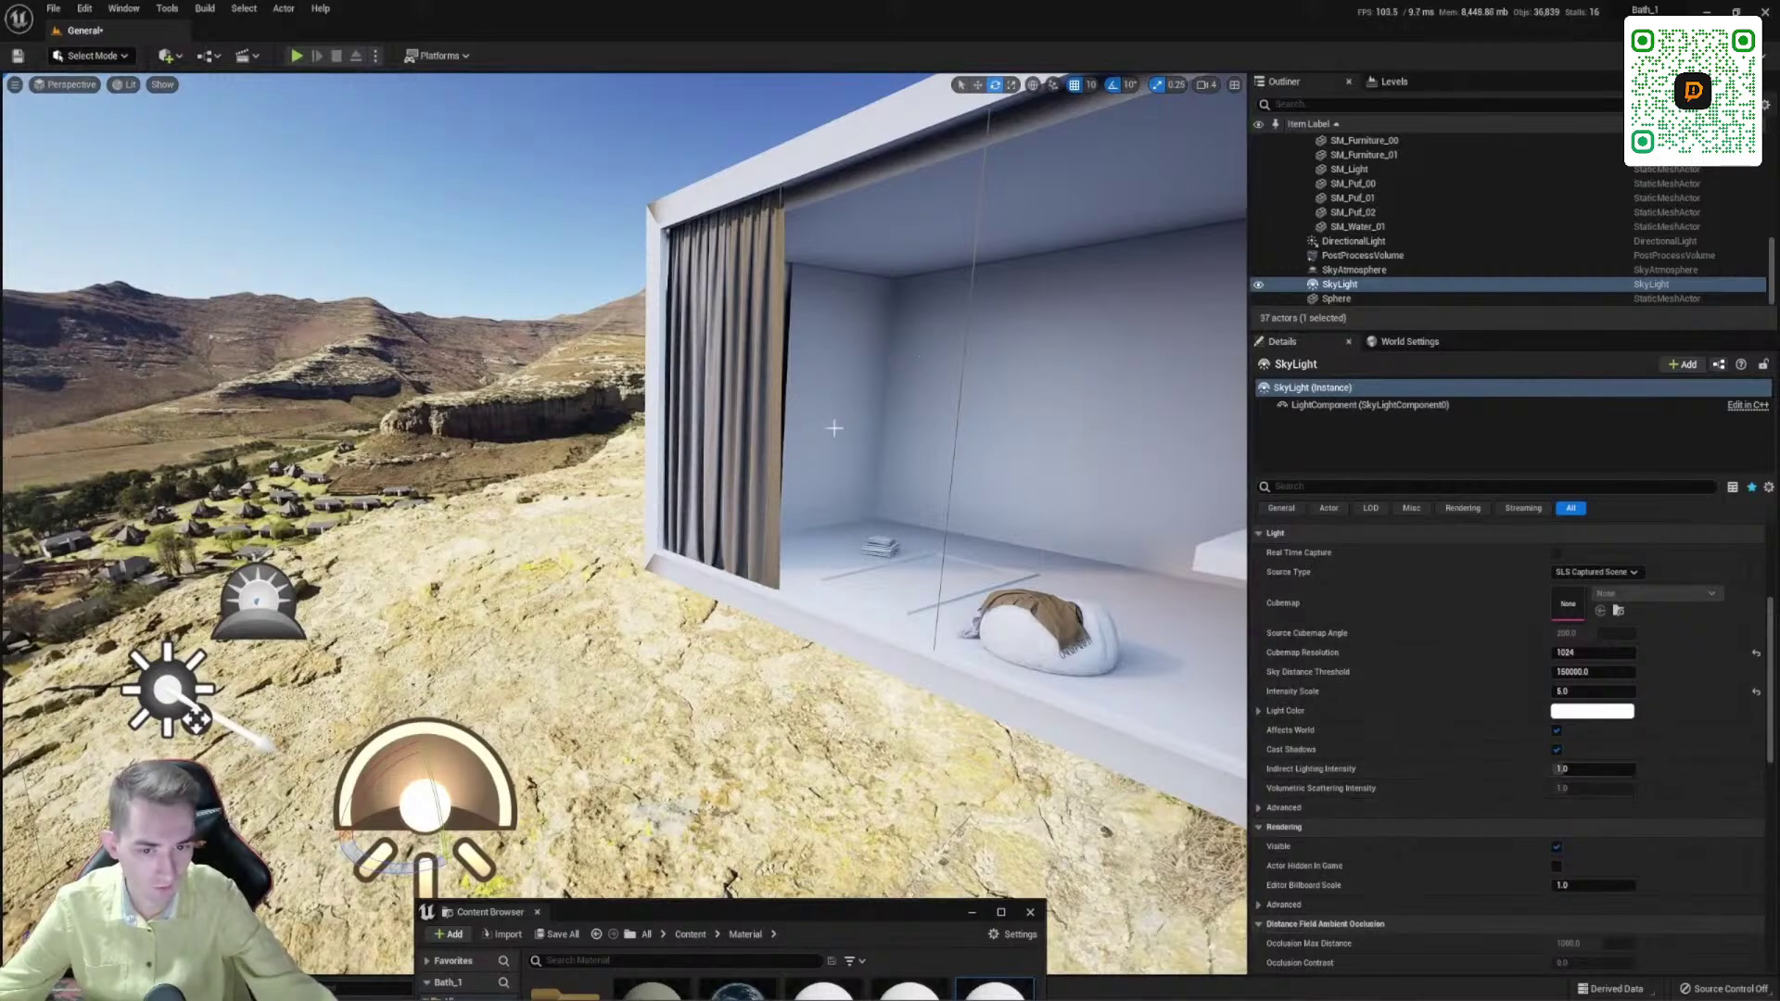
Step: Check the SkyLight's remaining settings, select the DirectionalLight, and examine the room's interior facing the sink shelf
{"action": "right_click_drag", "start_coordinate": [941, 541], "coordinate": [1020, 543]}
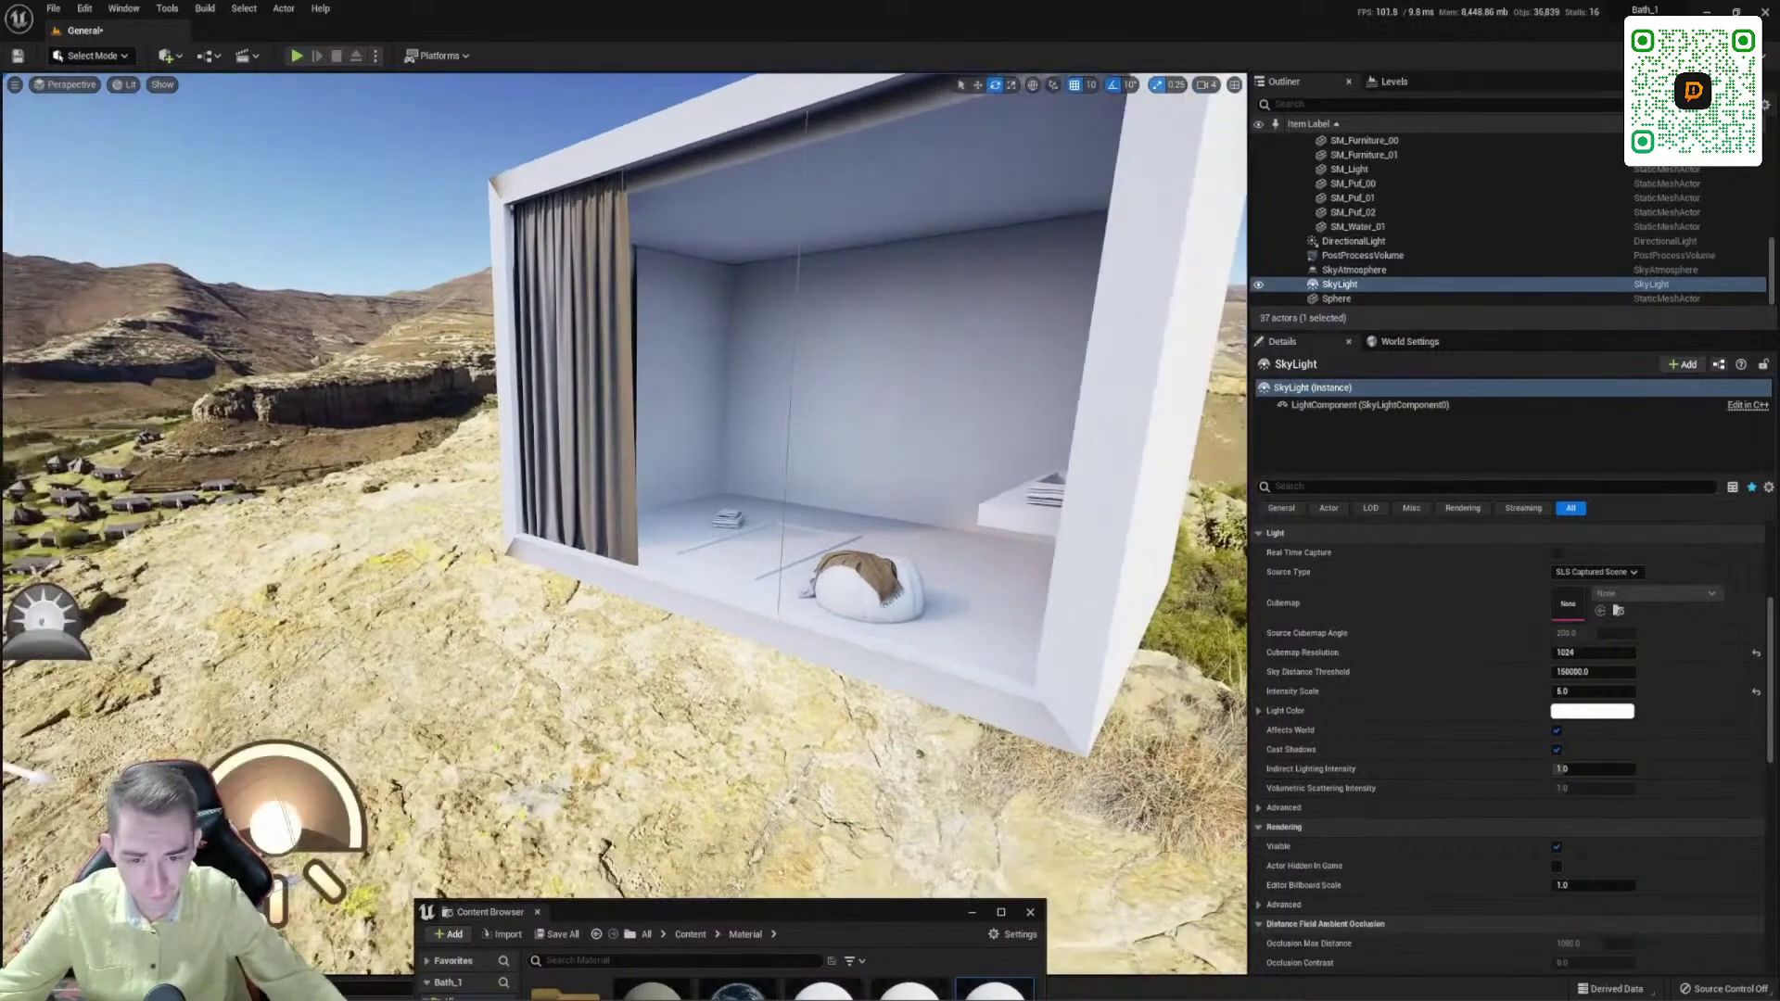
{"action": "scroll", "coordinate": [1483, 636], "scroll_direction": "up", "scroll_amount": 3}
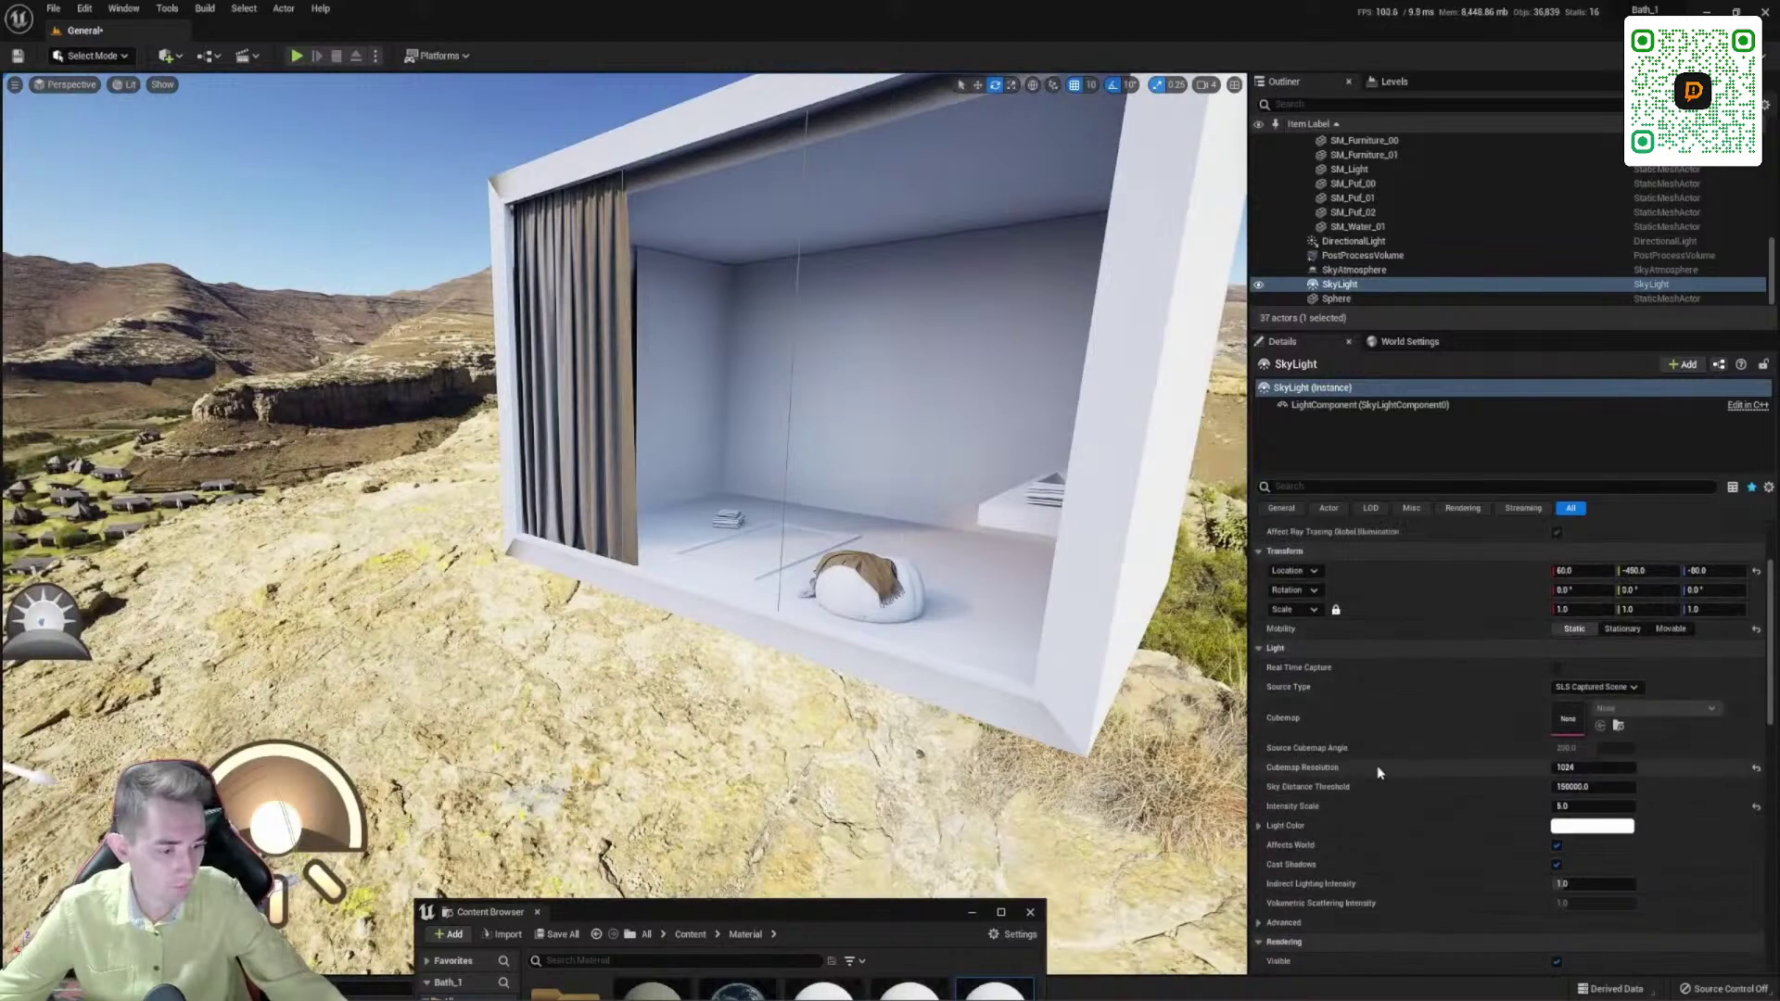
{"action": "scroll", "coordinate": [1478, 820], "scroll_direction": "down", "scroll_amount": 3}
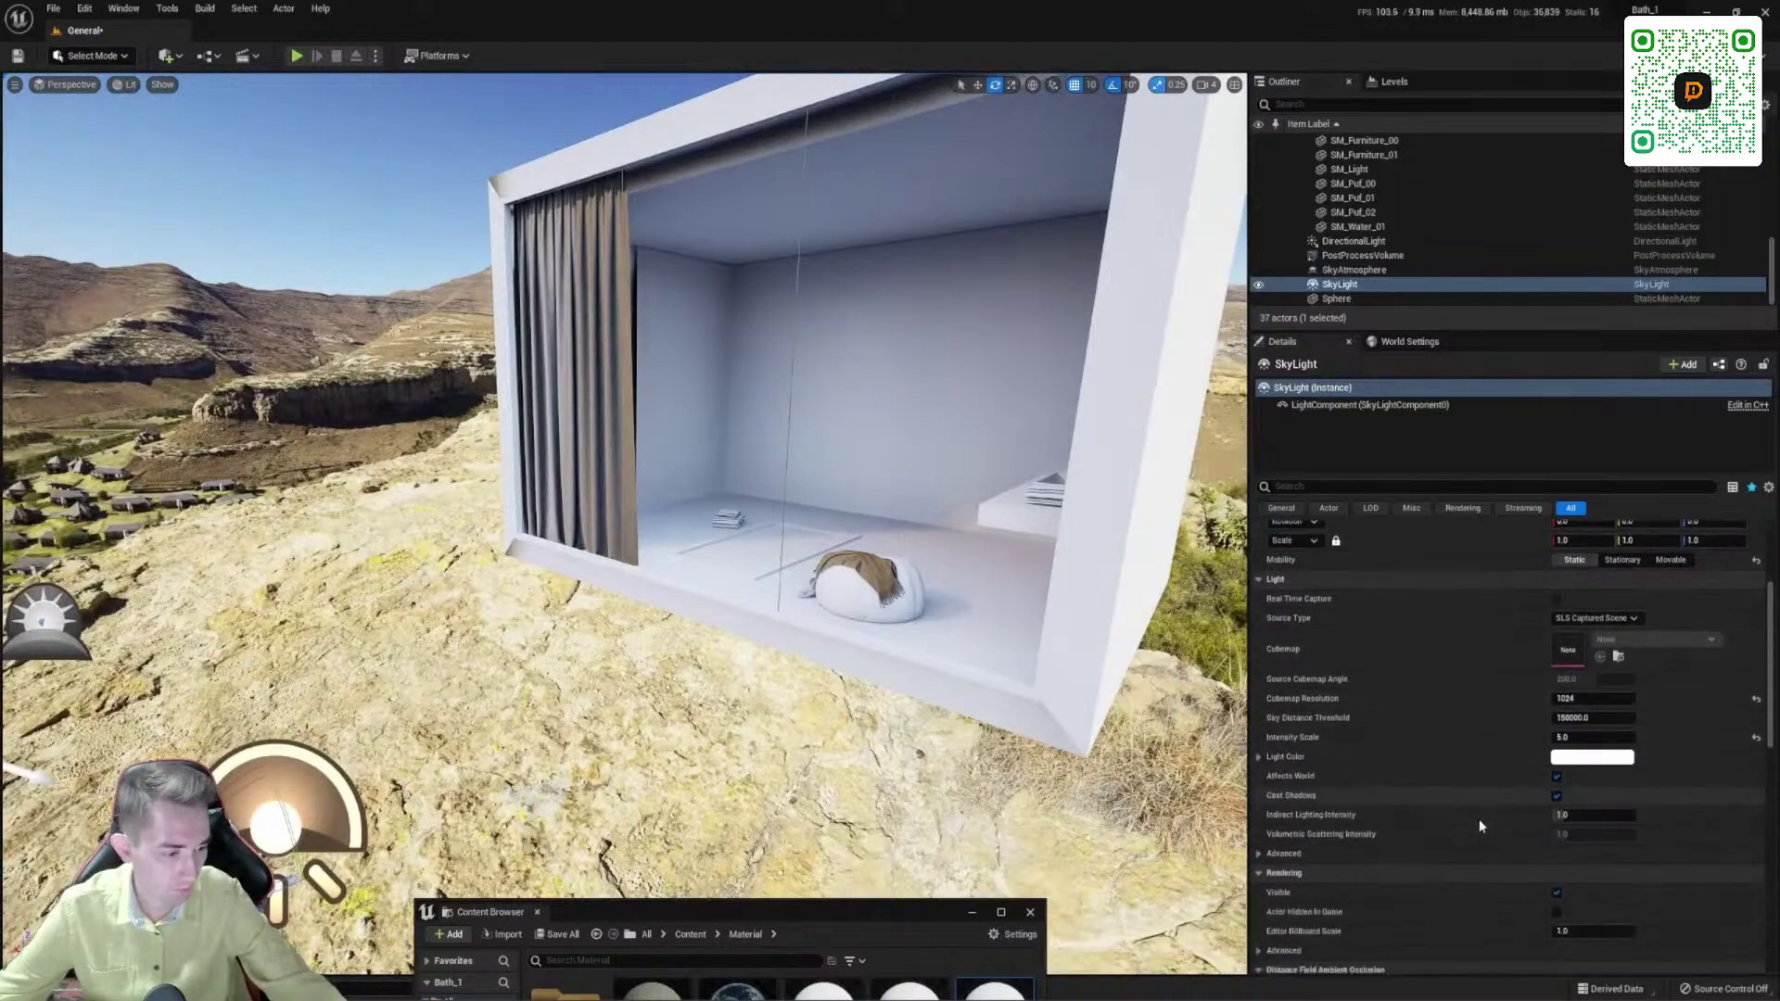
{"action": "scroll", "coordinate": [1478, 820], "scroll_direction": "down", "scroll_amount": 1}
{"action": "key", "text": "f"}
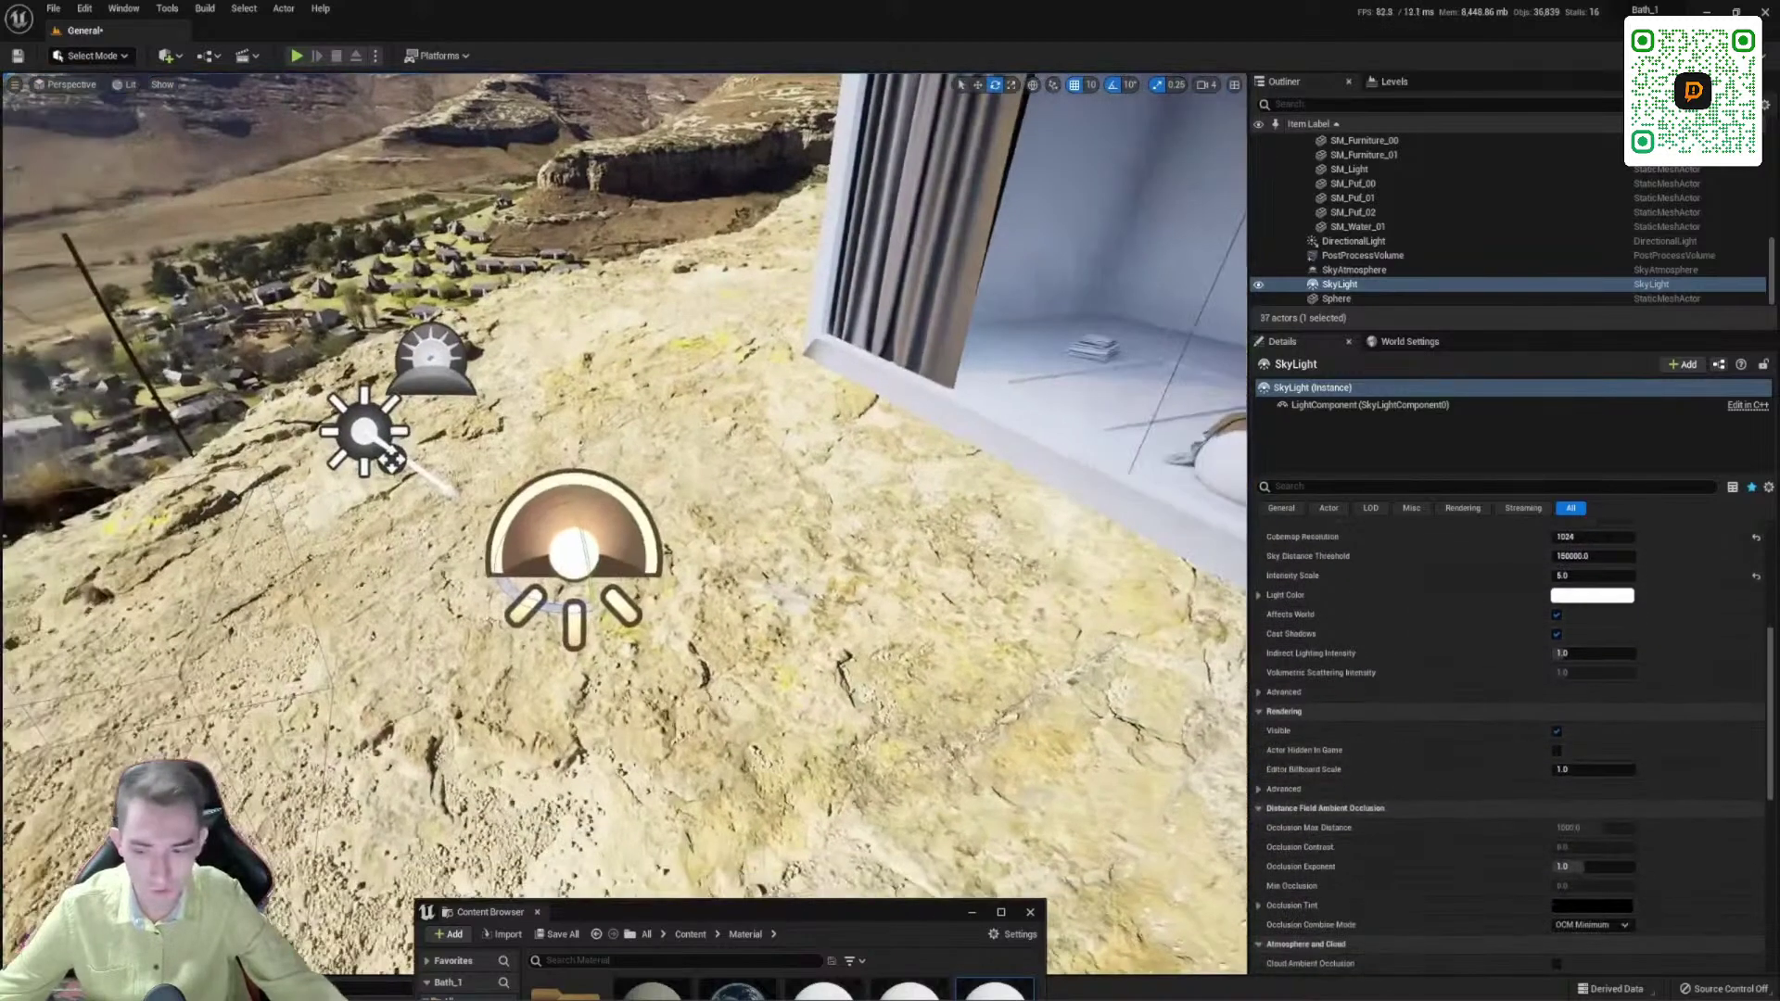
{"action": "left_click", "coordinate": [392, 459]}
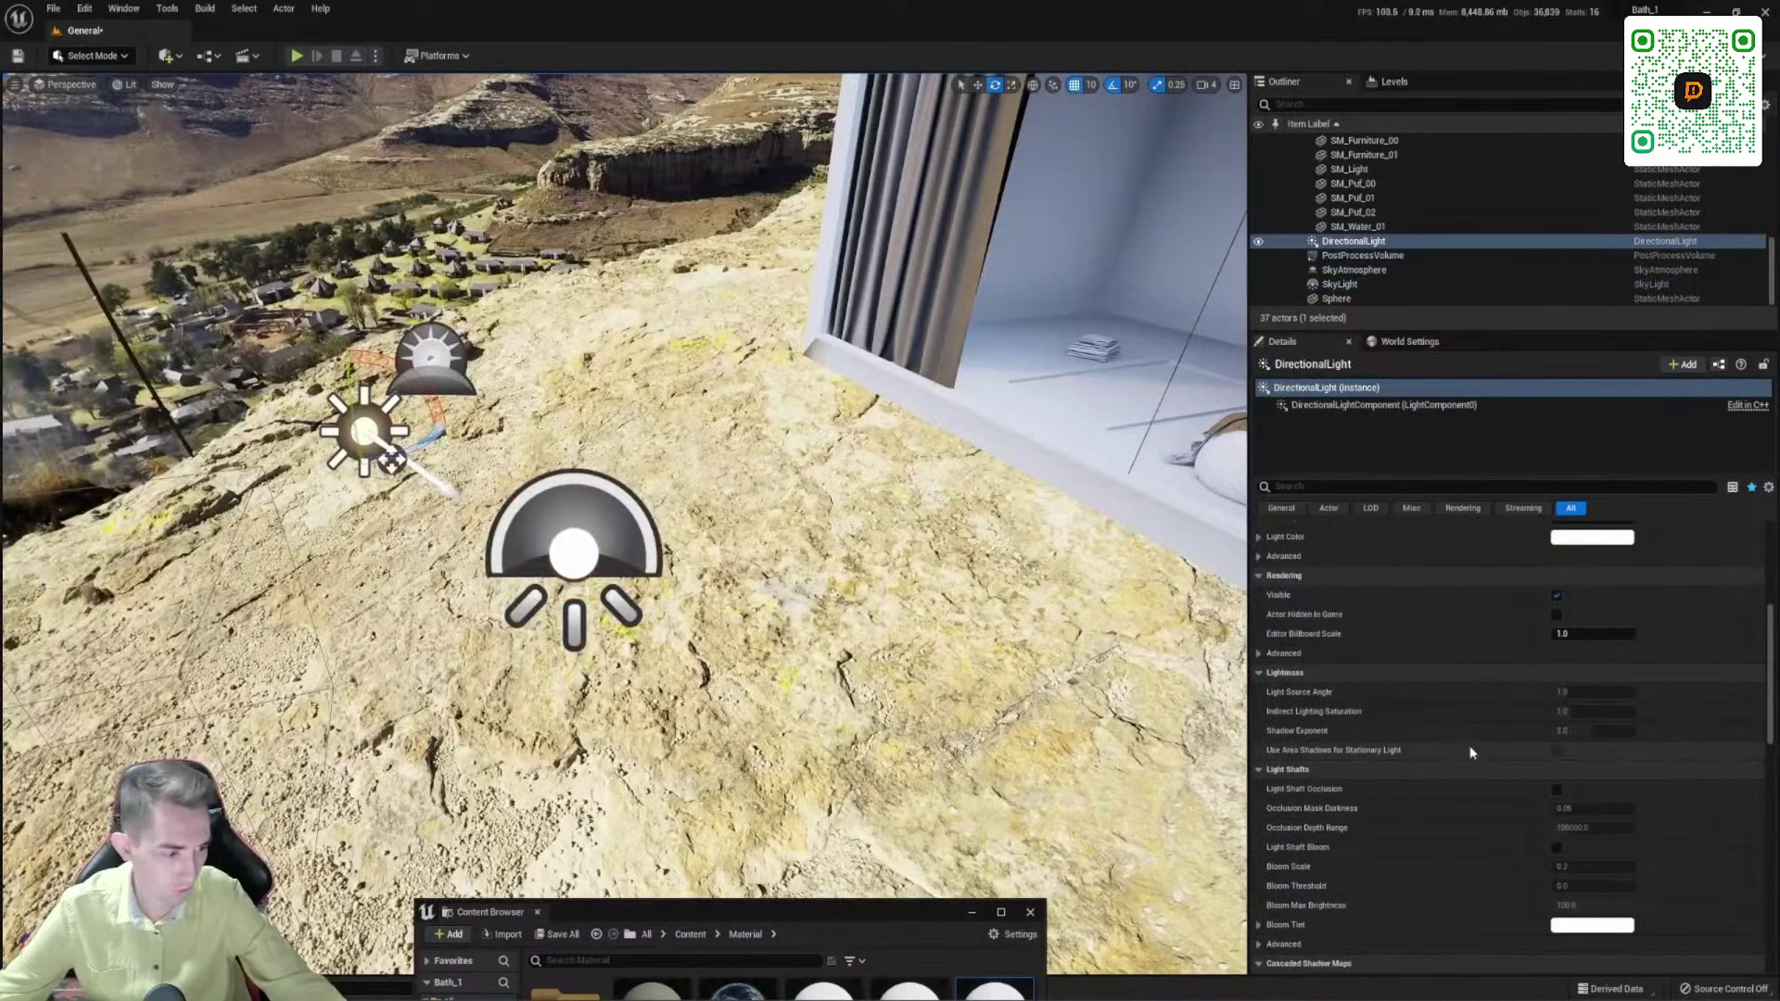
{"action": "scroll", "coordinate": [1471, 743], "scroll_direction": "up", "scroll_amount": 2}
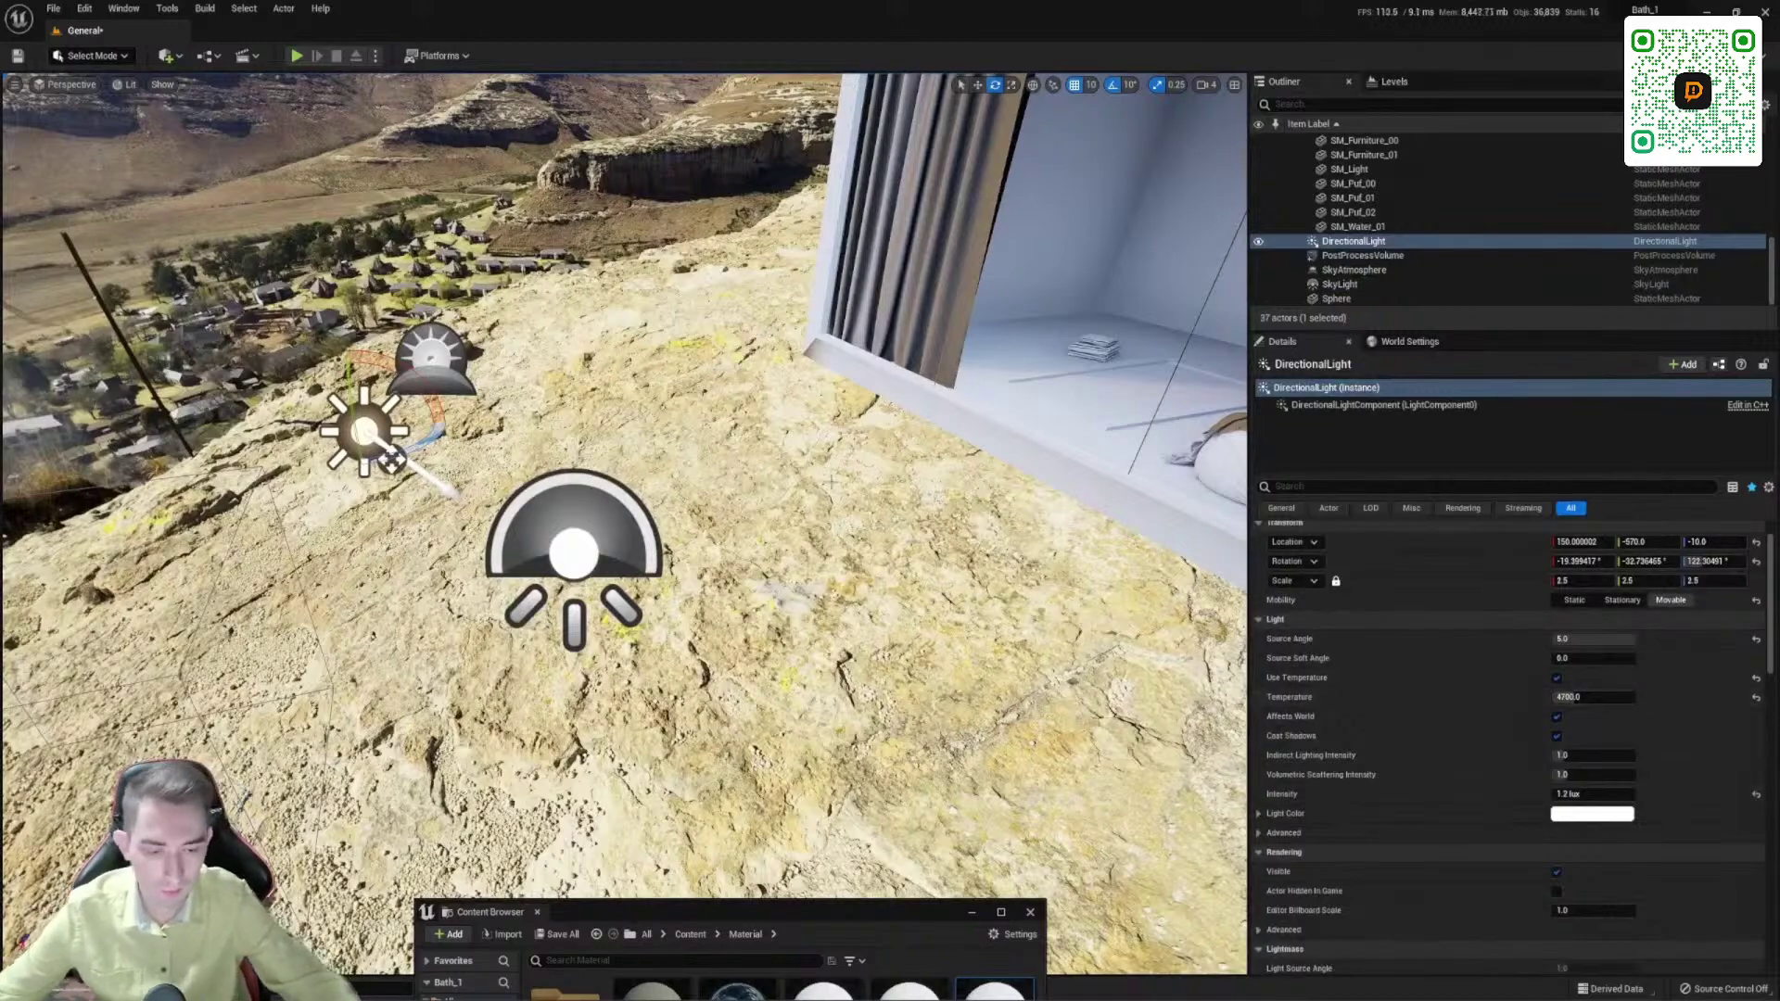
{"action": "right_click_drag", "start_coordinate": [831, 482], "coordinate": [1104, 408]}
{"action": "key", "text": "w"}
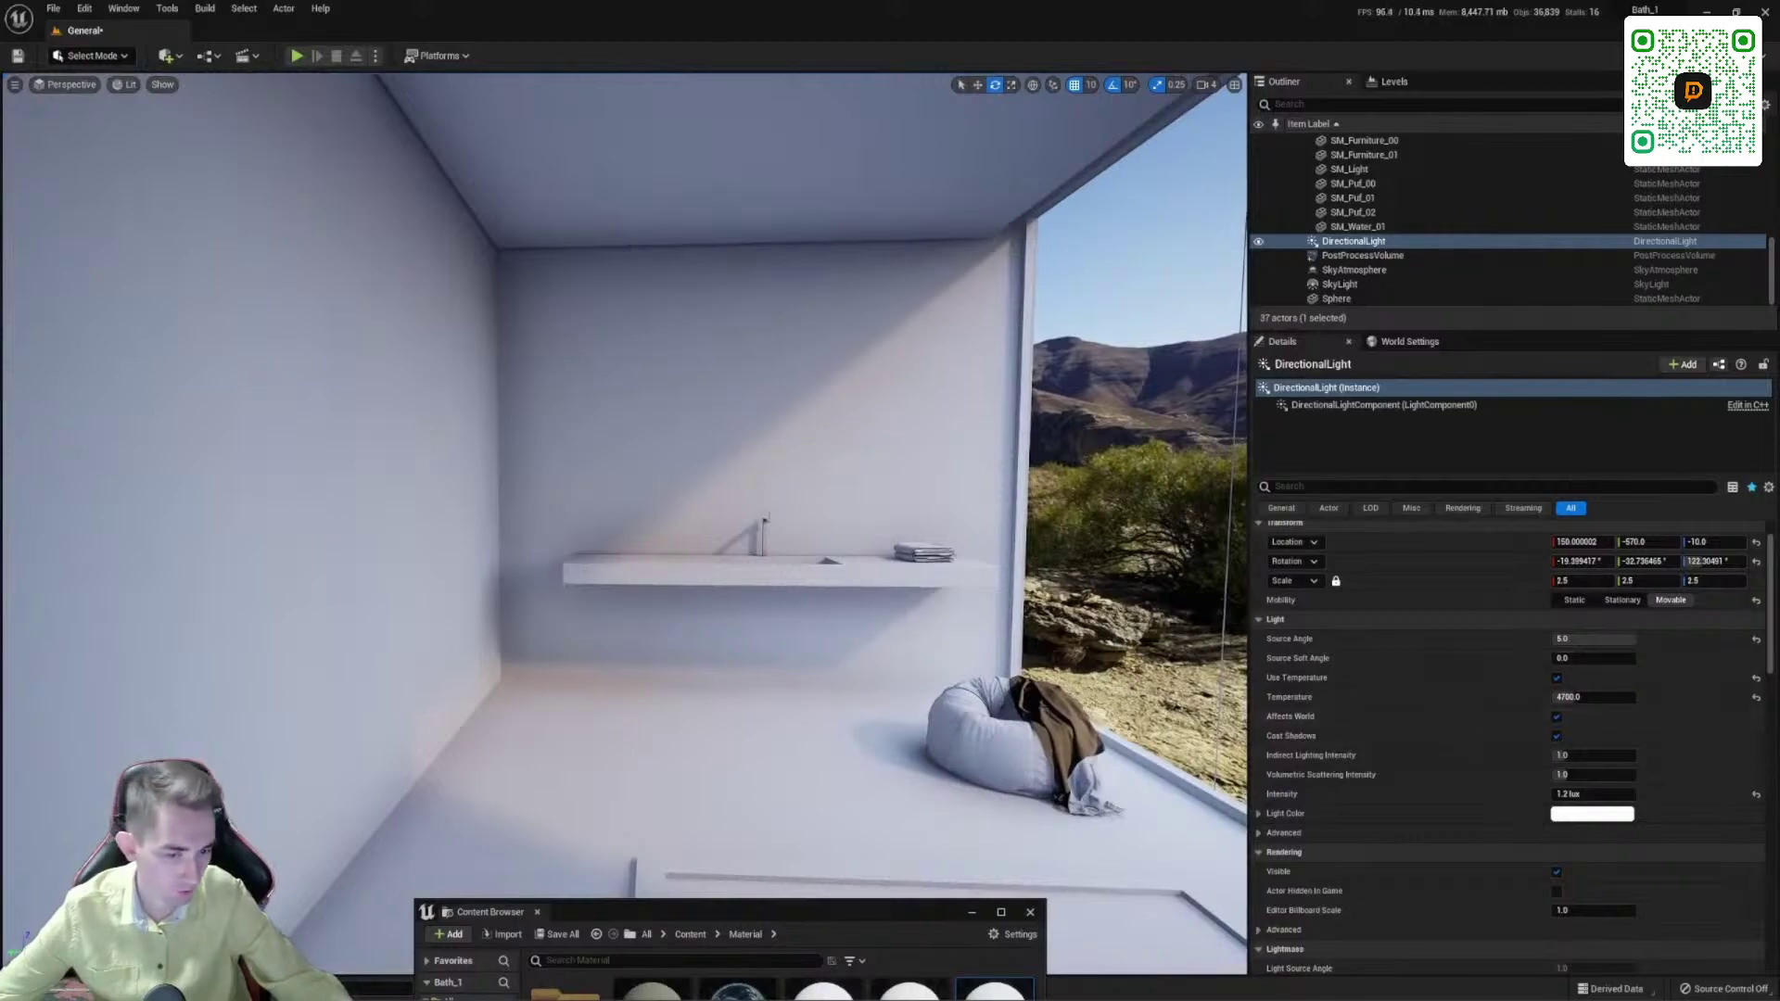
{"action": "right_click_drag", "start_coordinate": [705, 436], "coordinate": [771, 432]}
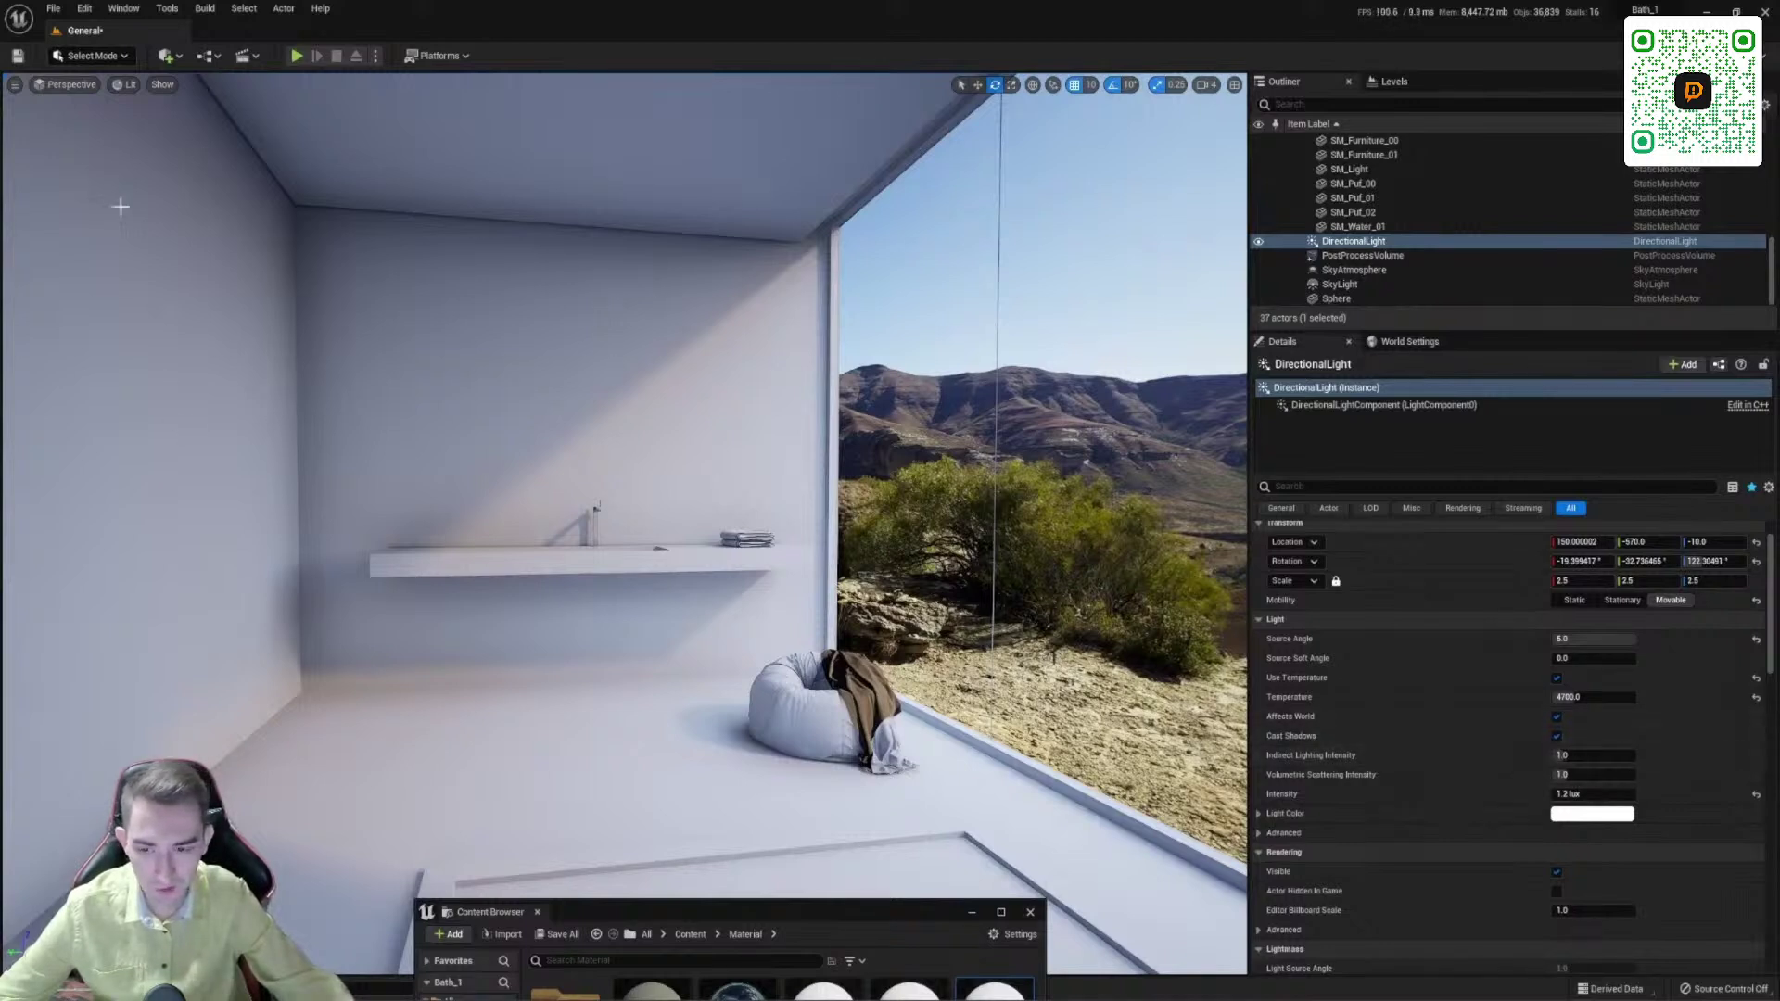
Step: Try a Source Angle of 1 and a Source Soft Angle of 5 on the DirectionalLight, restoring them to 5 and 0
{"action": "left_click", "coordinate": [1584, 642]}
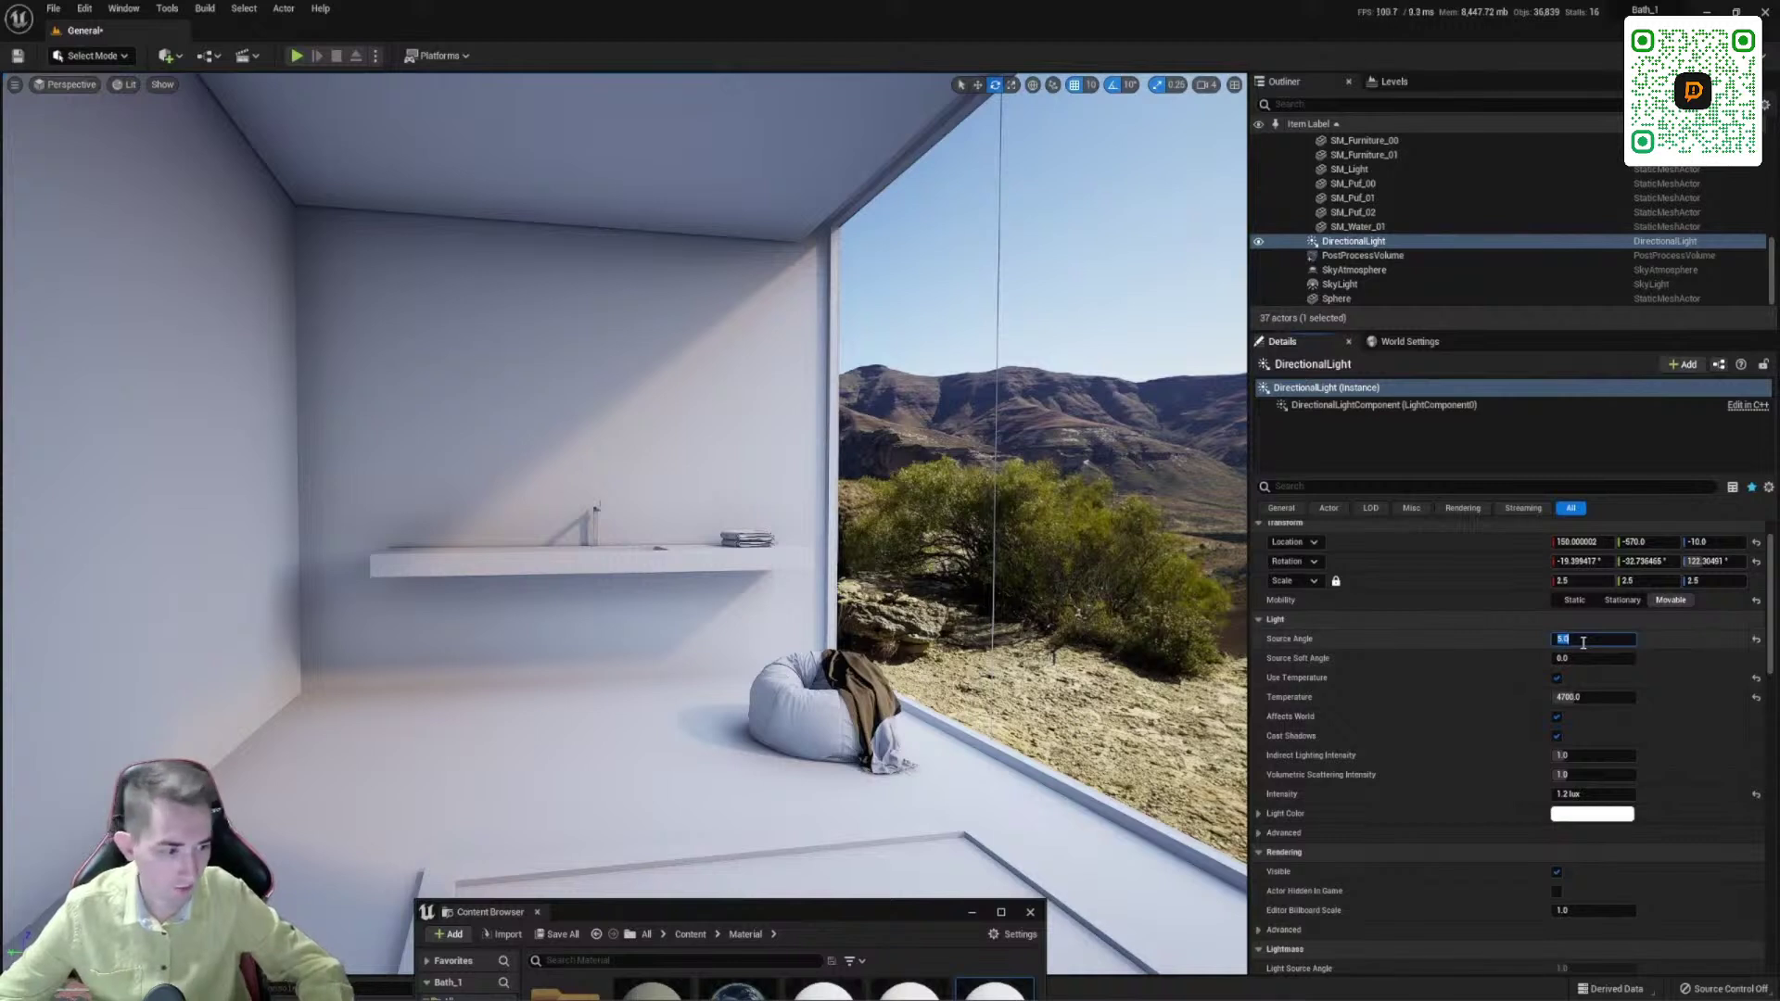
{"action": "type", "text": "1"}
{"action": "key", "text": "Return"}
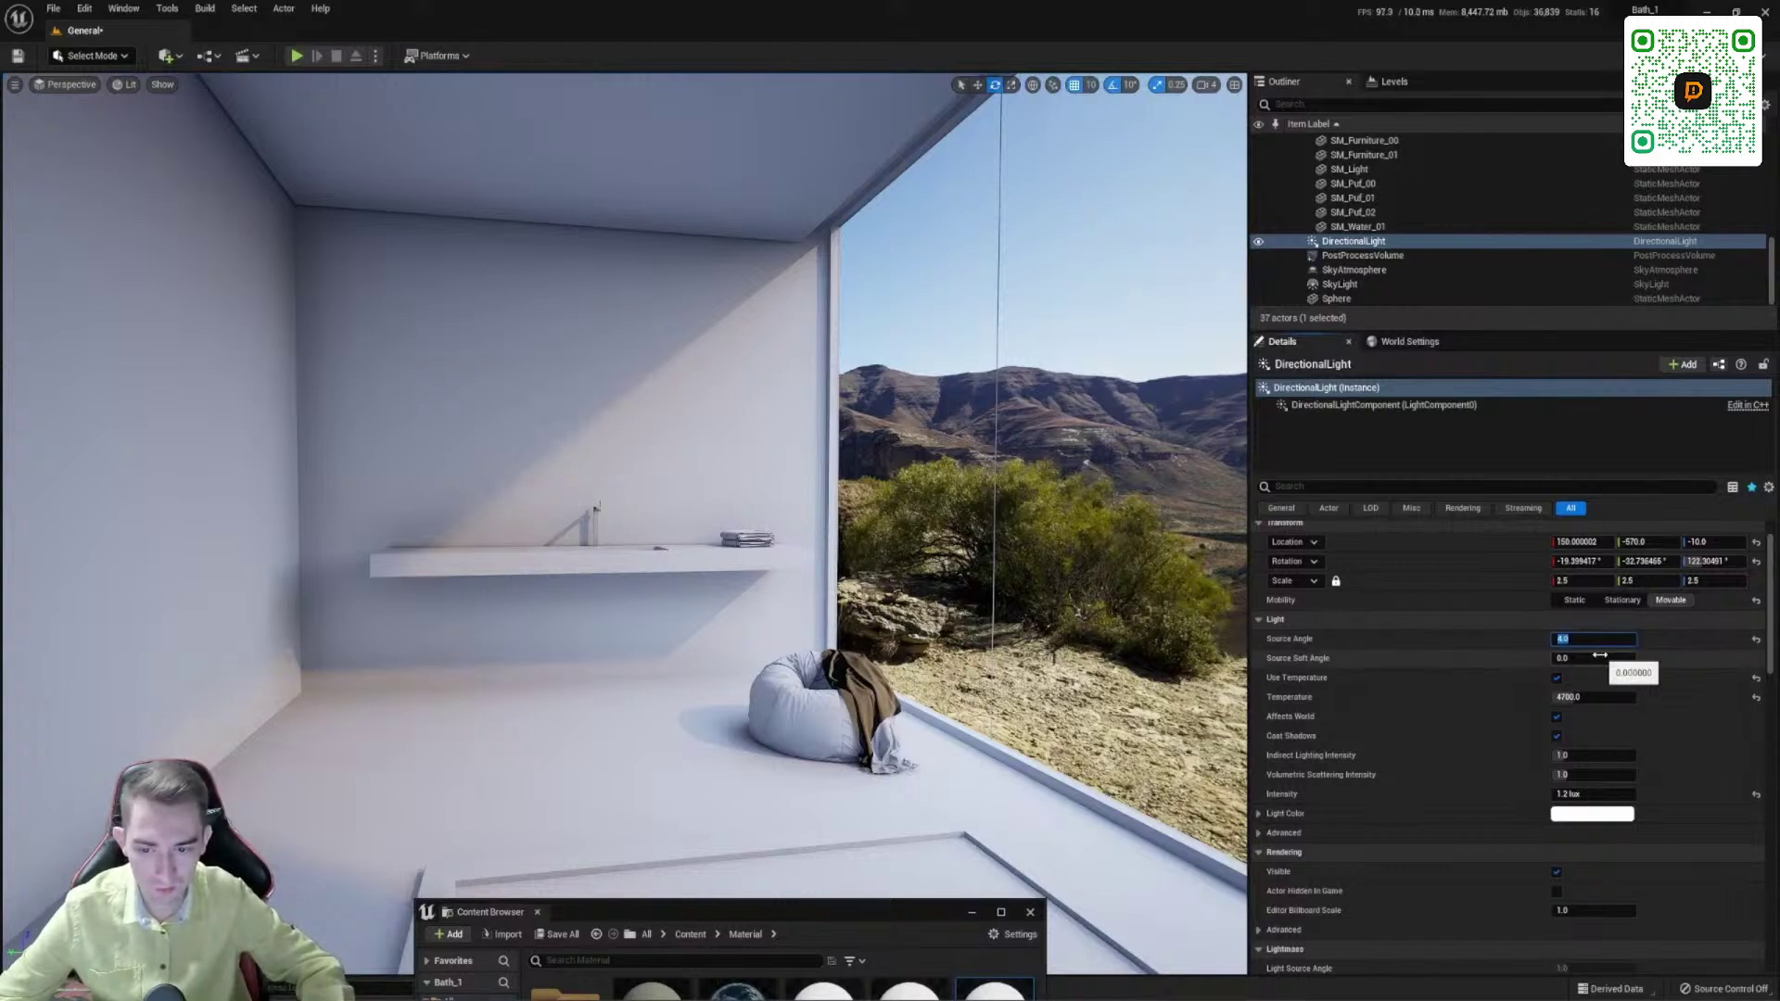
{"action": "key", "text": "Return"}
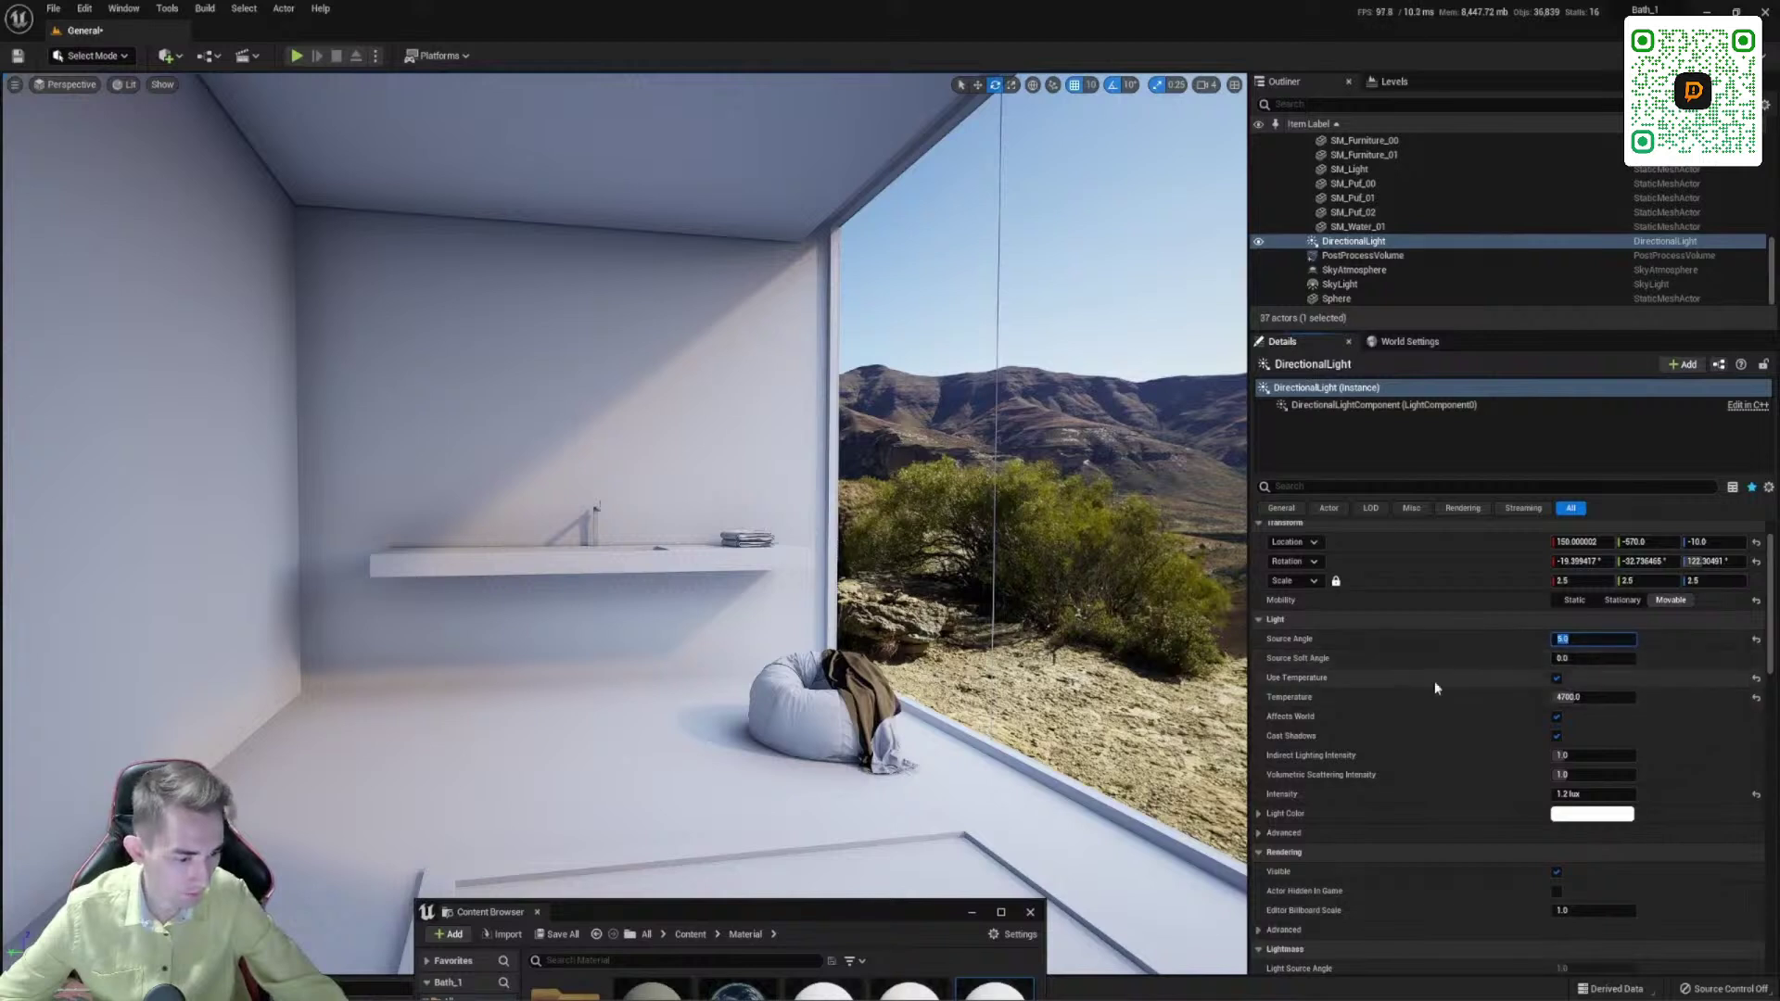
{"action": "left_click", "coordinate": [1581, 662]}
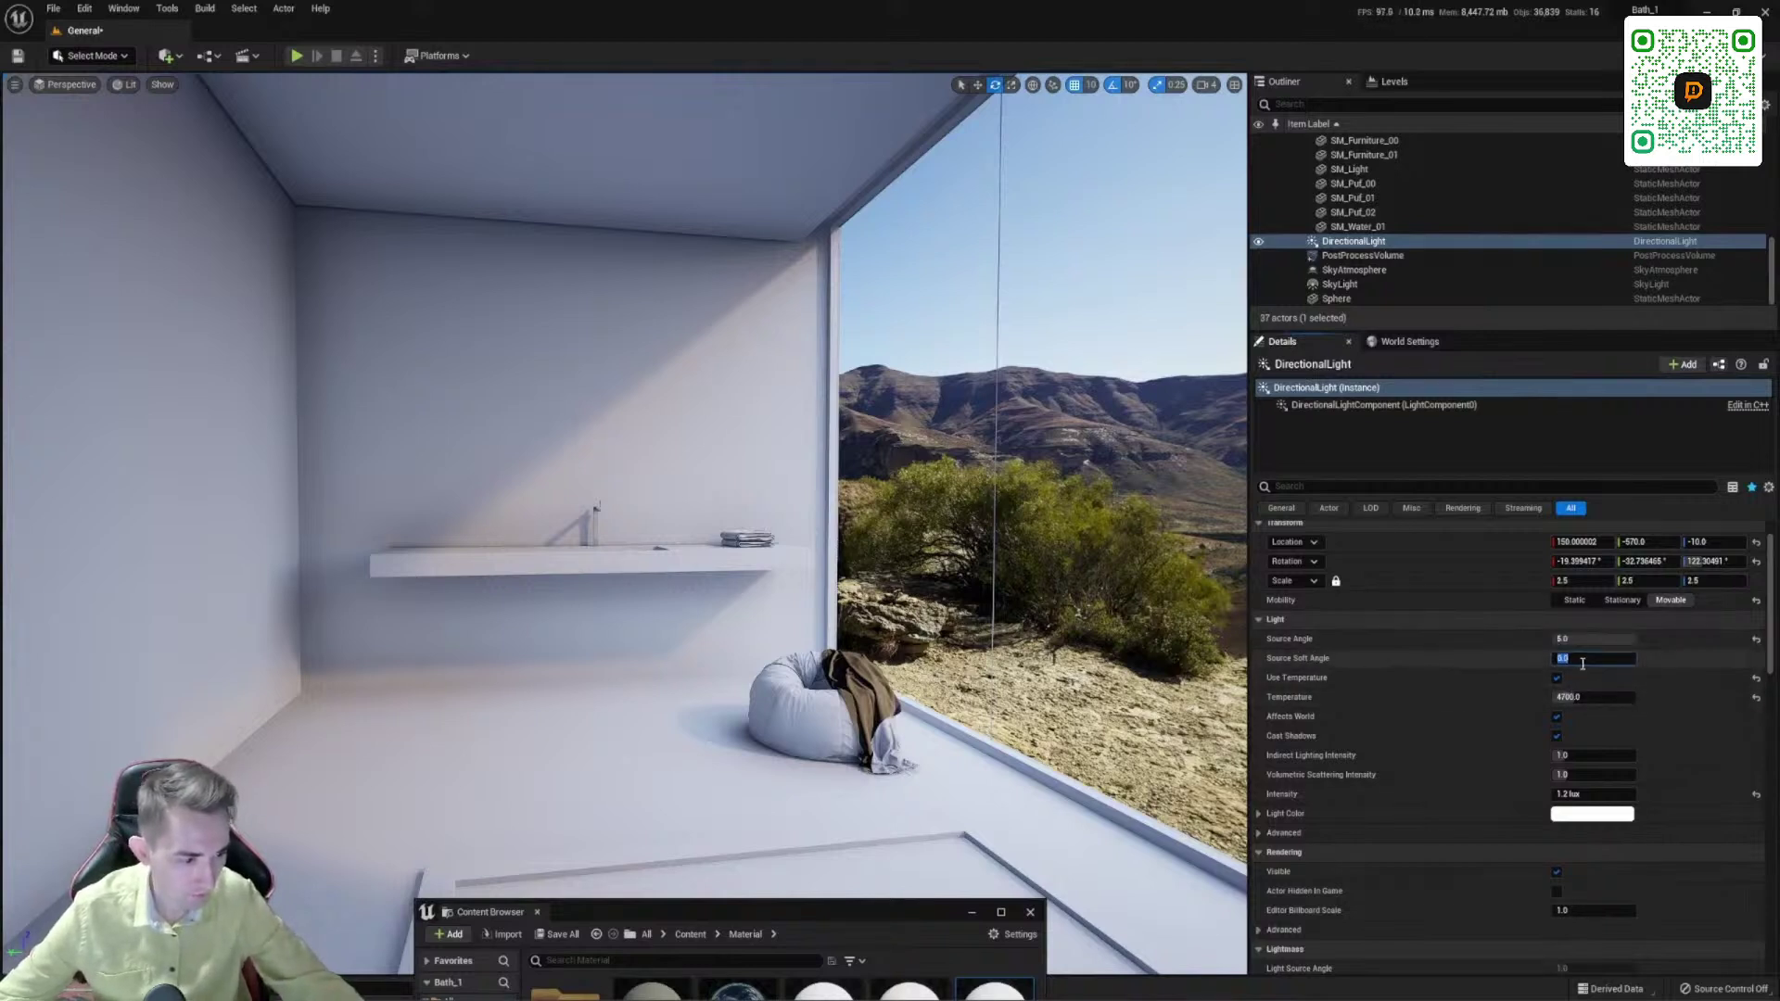
{"action": "type", "text": "5"}
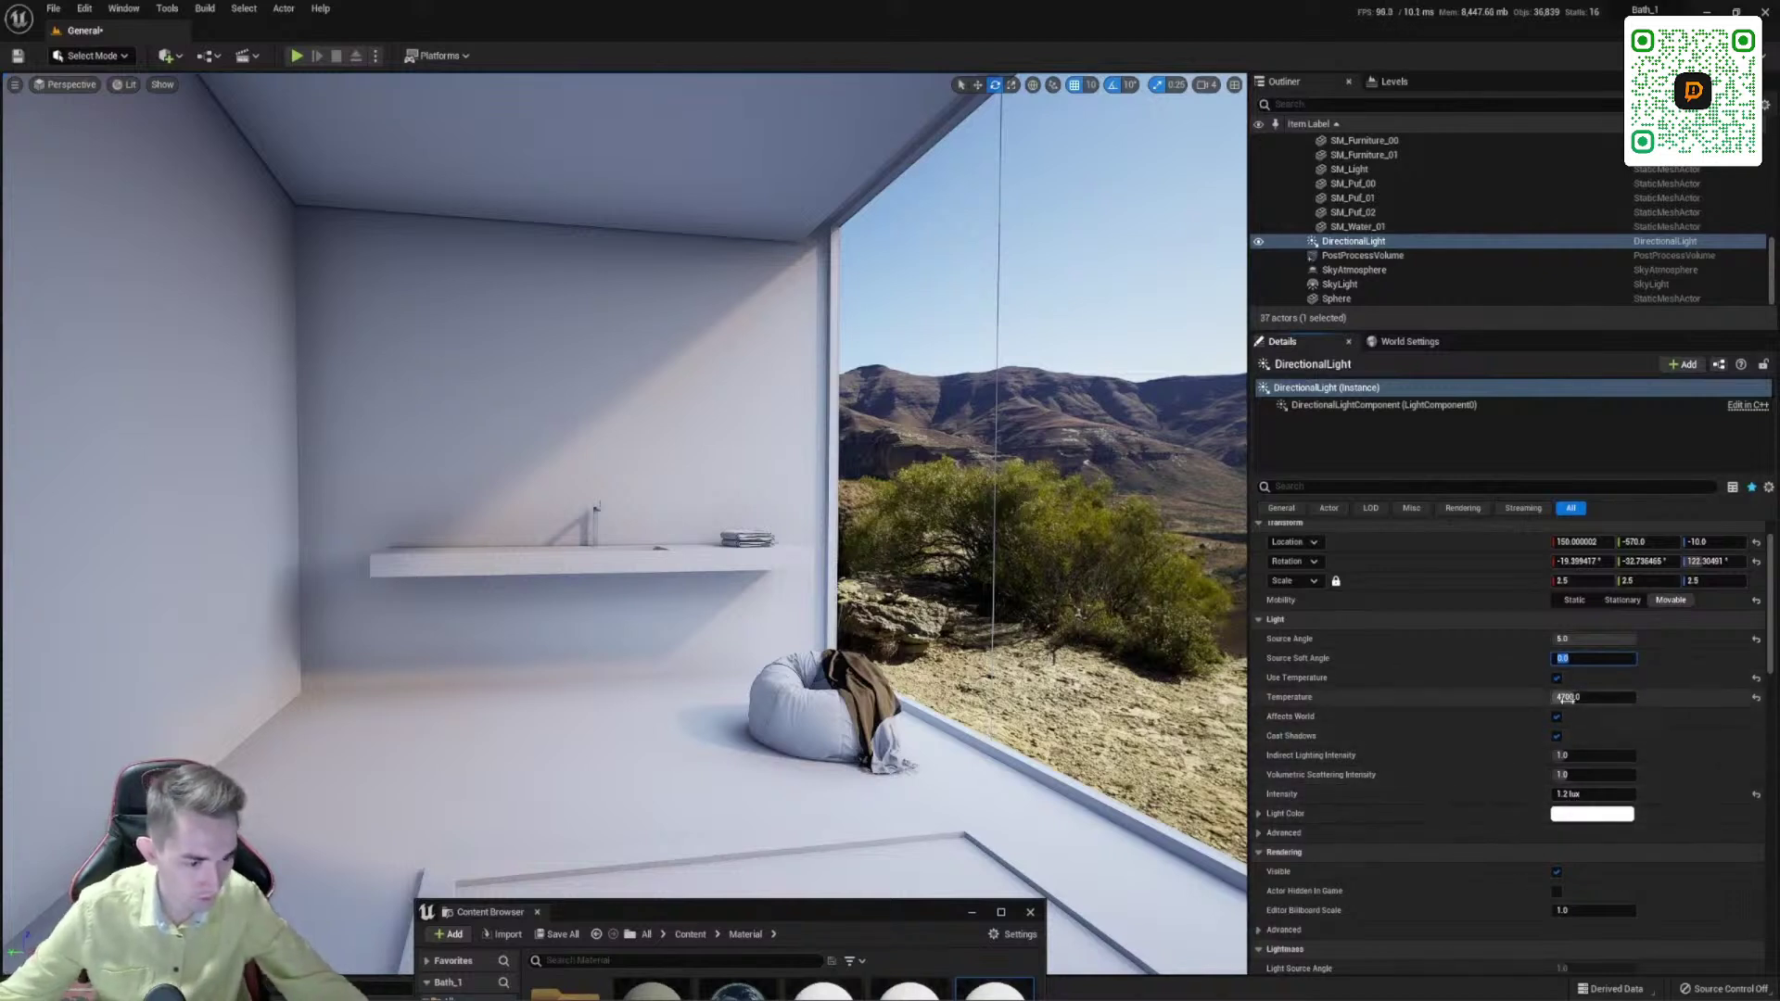
Step: Set the DirectionalLight's Intensity to 5 lux
{"action": "left_click", "coordinate": [1586, 794]}
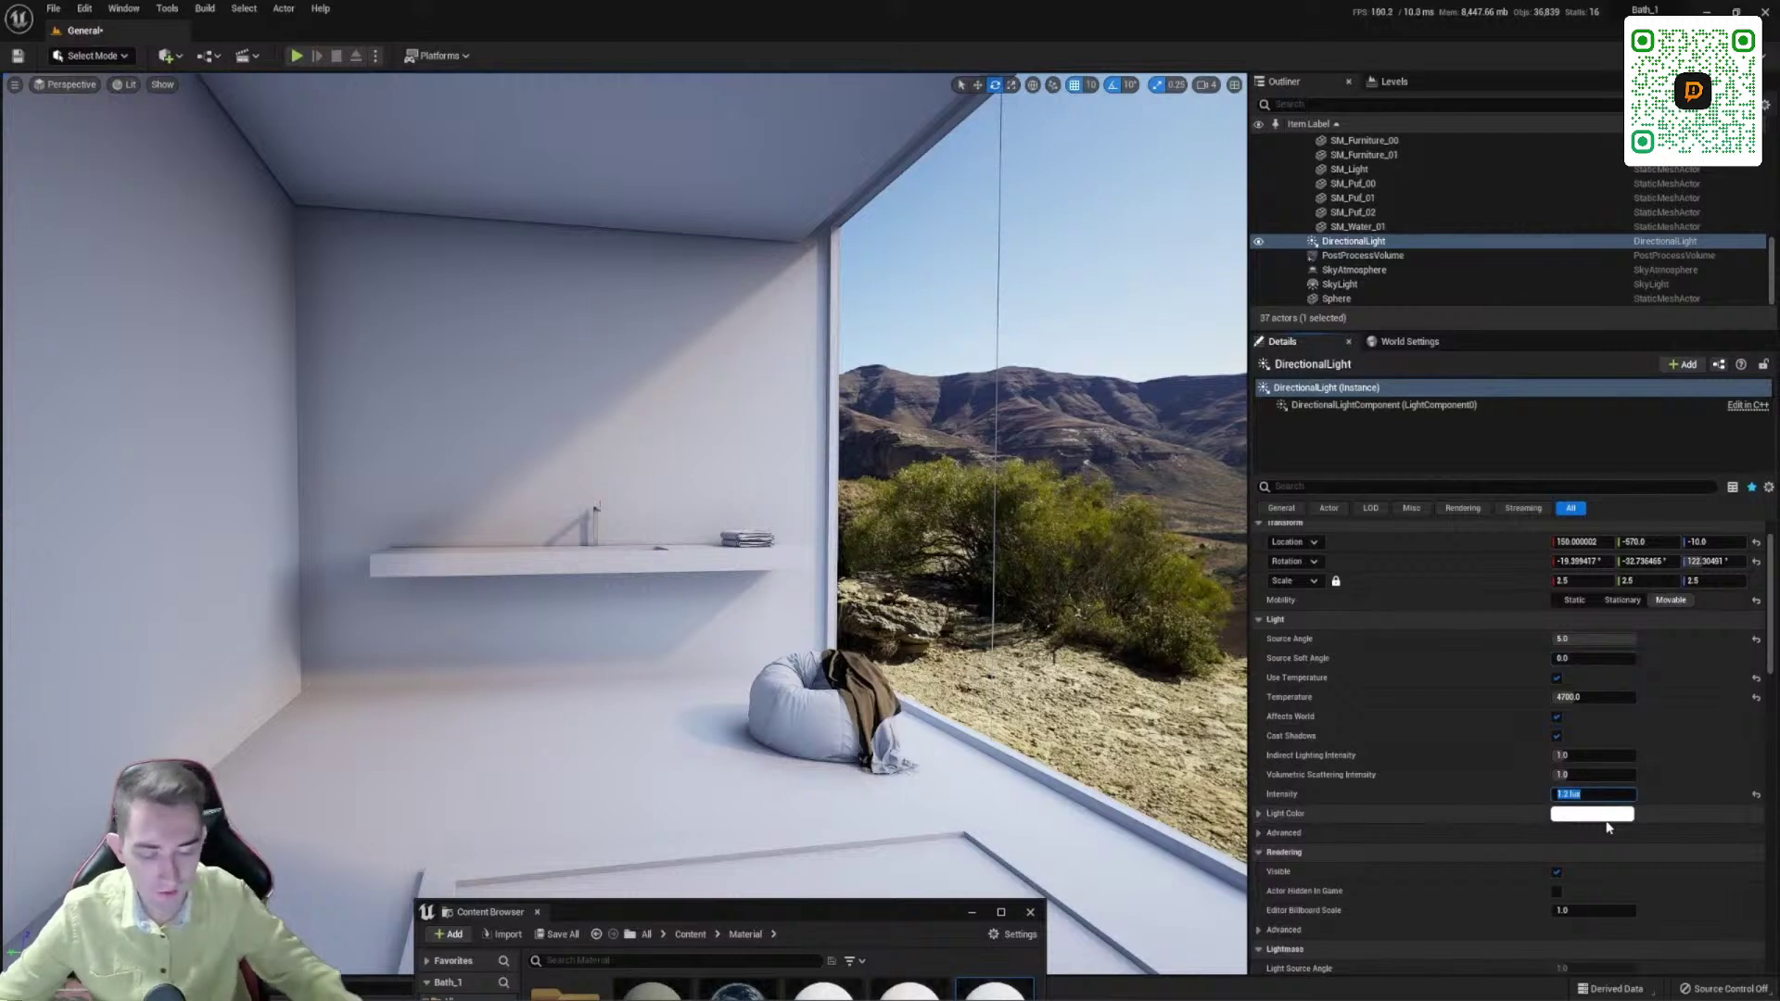
{"action": "type", "text": "5"}
{"action": "key", "text": "Return"}
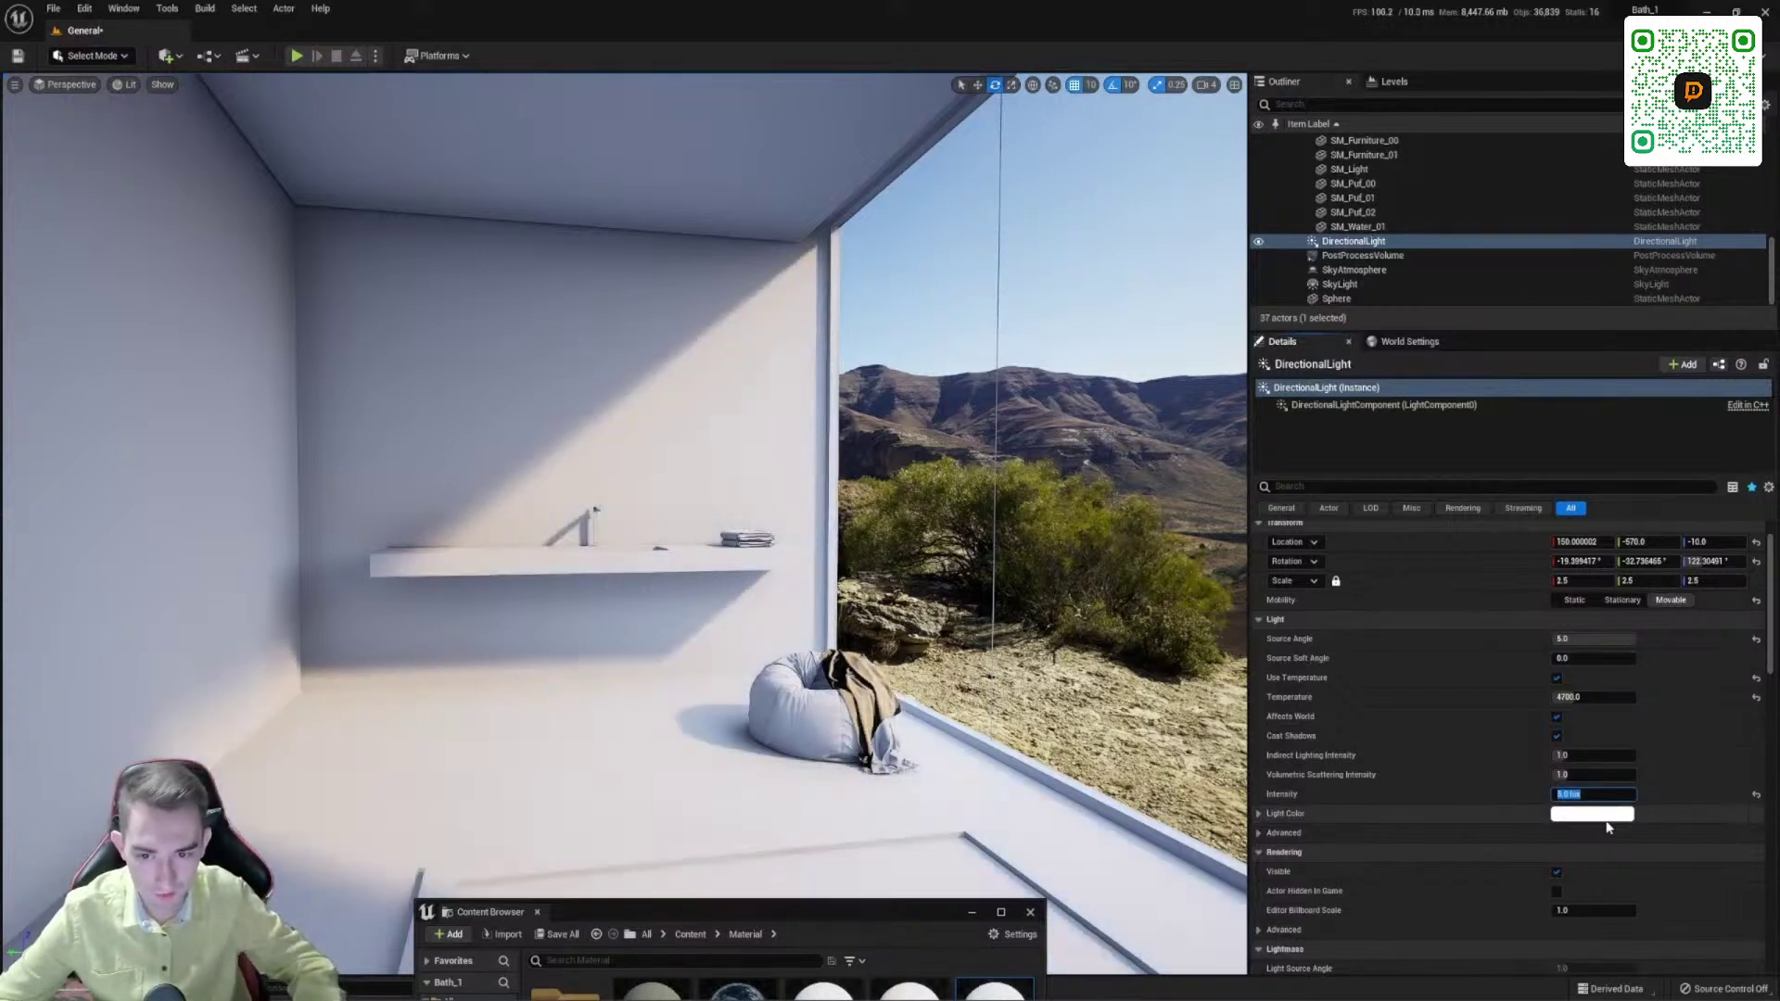
Step: Try Intensities of 3 and 0 lux on the DirectionalLight, and set the Intensity to 1.2 lux
{"action": "type", "text": "3"}
{"action": "key", "text": "Return"}
{"action": "type", "text": "0"}
{"action": "key", "text": "Return"}
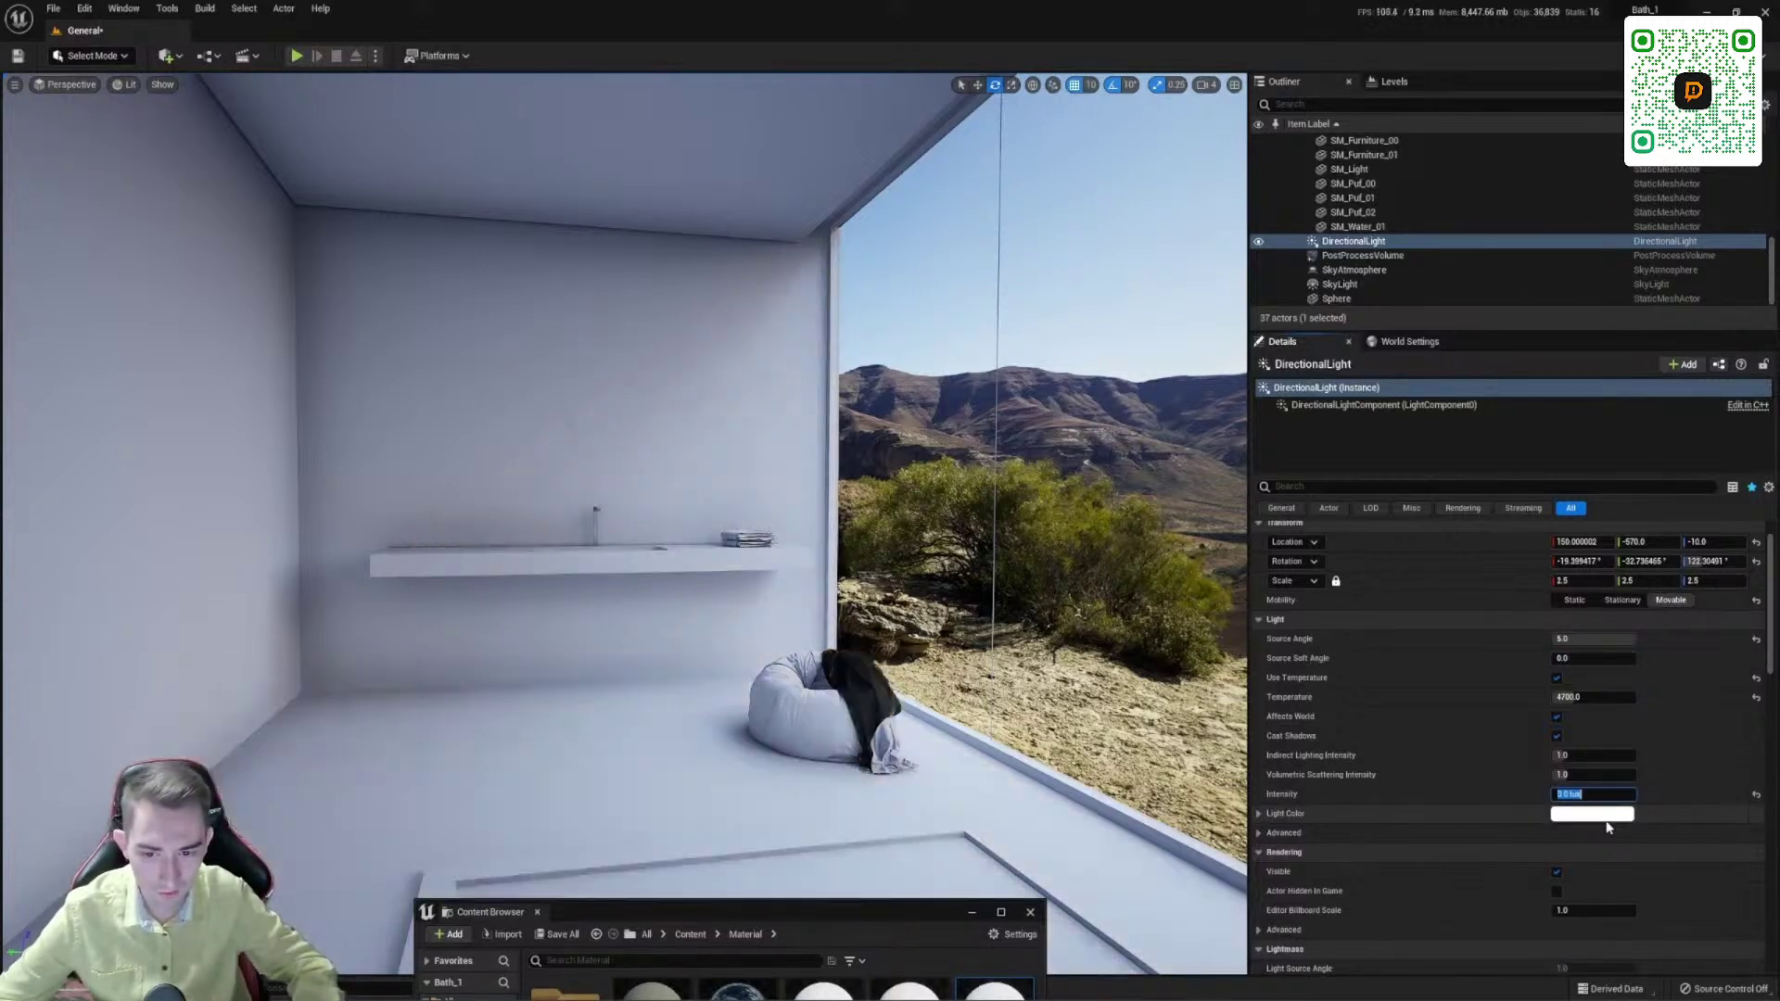
{"action": "key", "text": "Return"}
{"action": "type", "text": "1"}
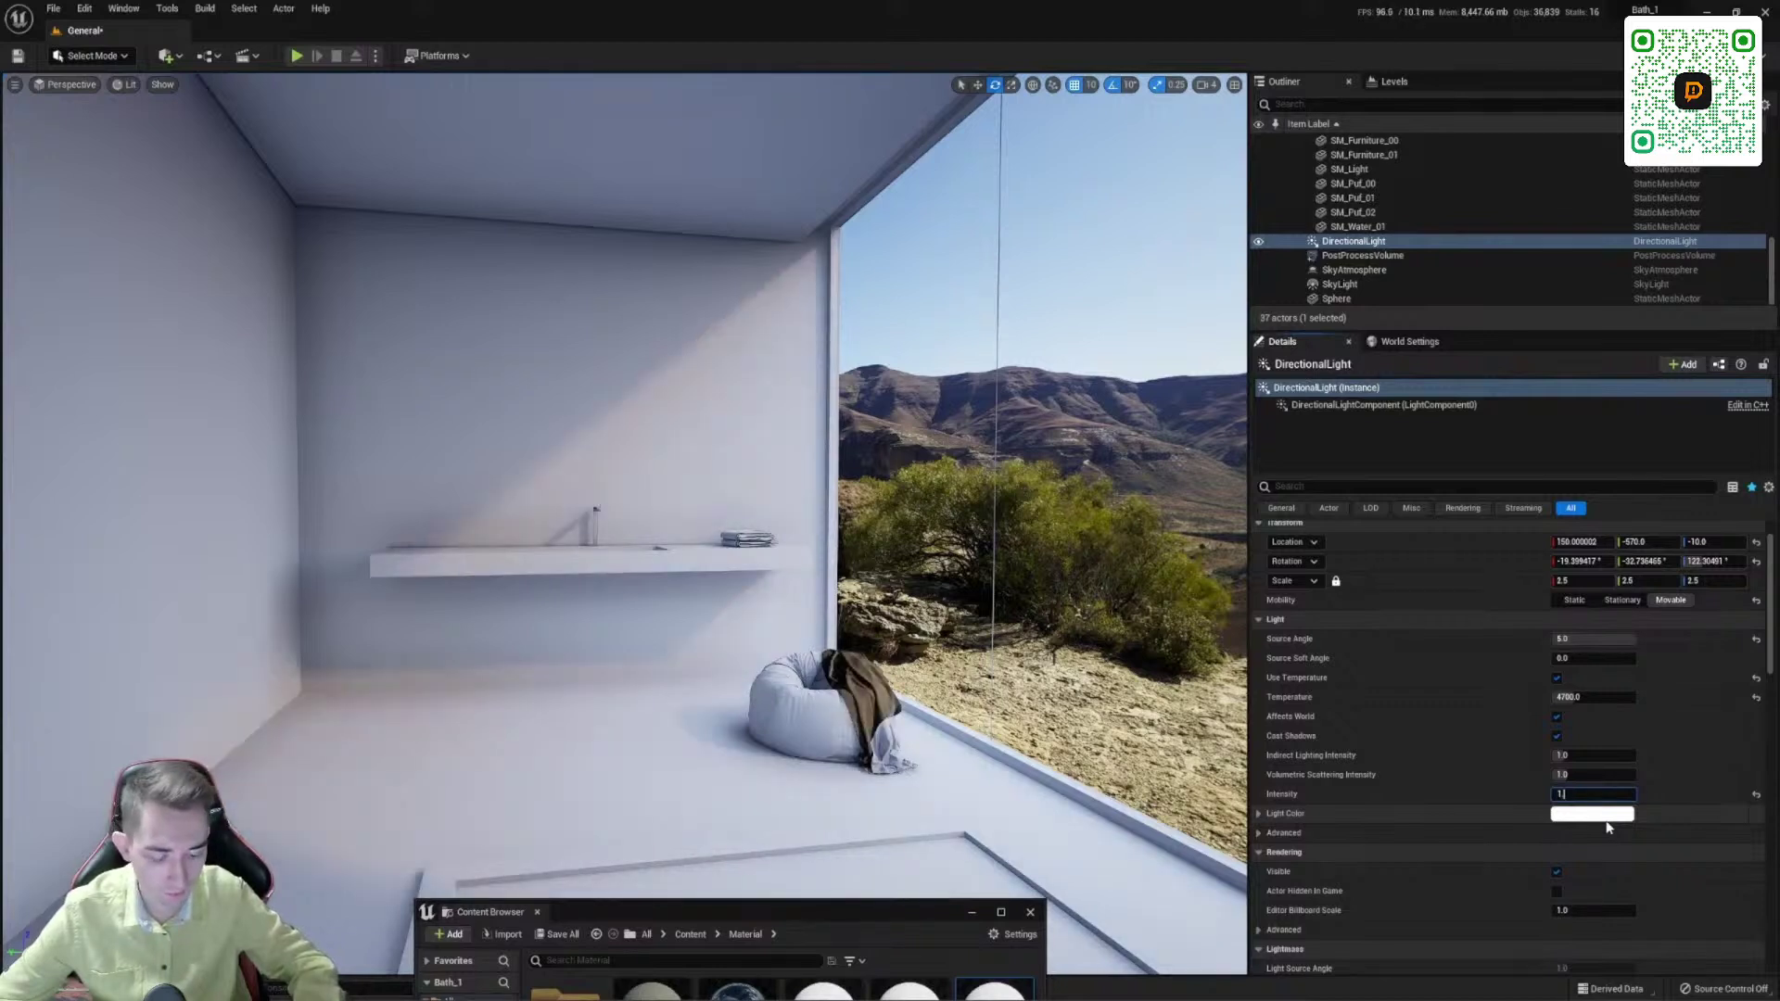
{"action": "type", "text": ".2"}
{"action": "key", "text": "Return"}
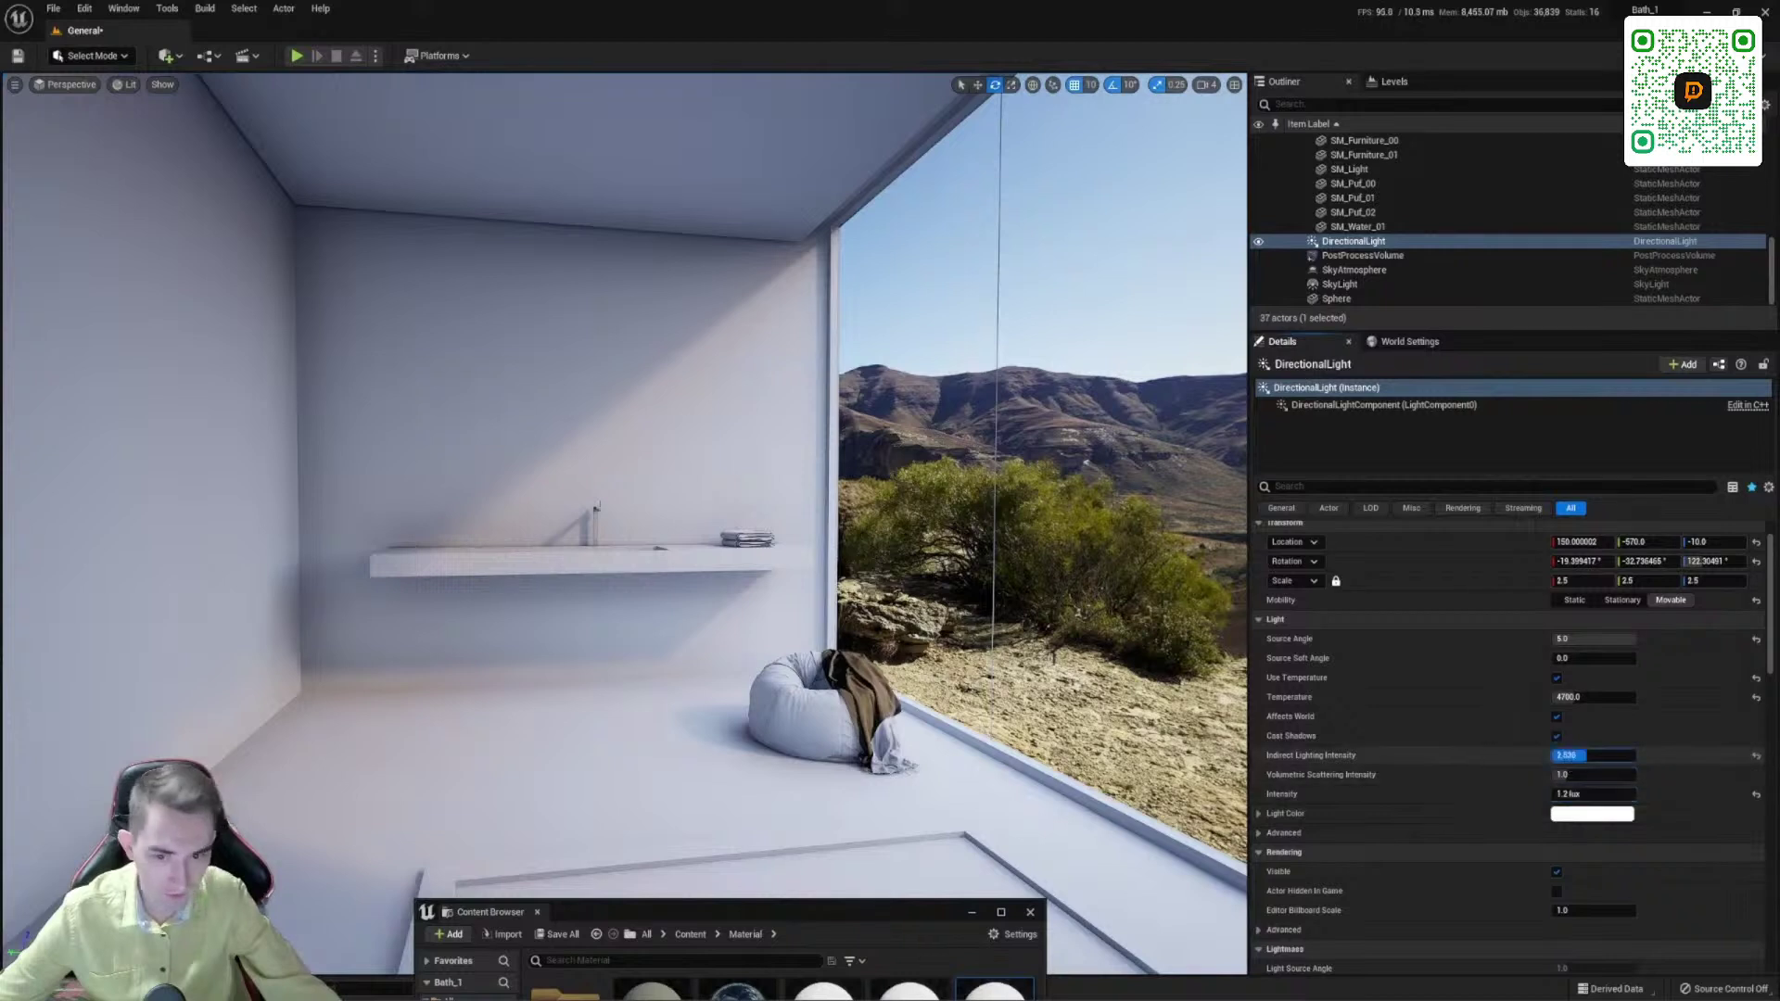
Step: Try different Indirect Lighting Intensity values on the DirectionalLight, including 2, restoring it to 1
{"action": "key", "text": "BackSpace"}
{"action": "key", "text": "BackSpace"}
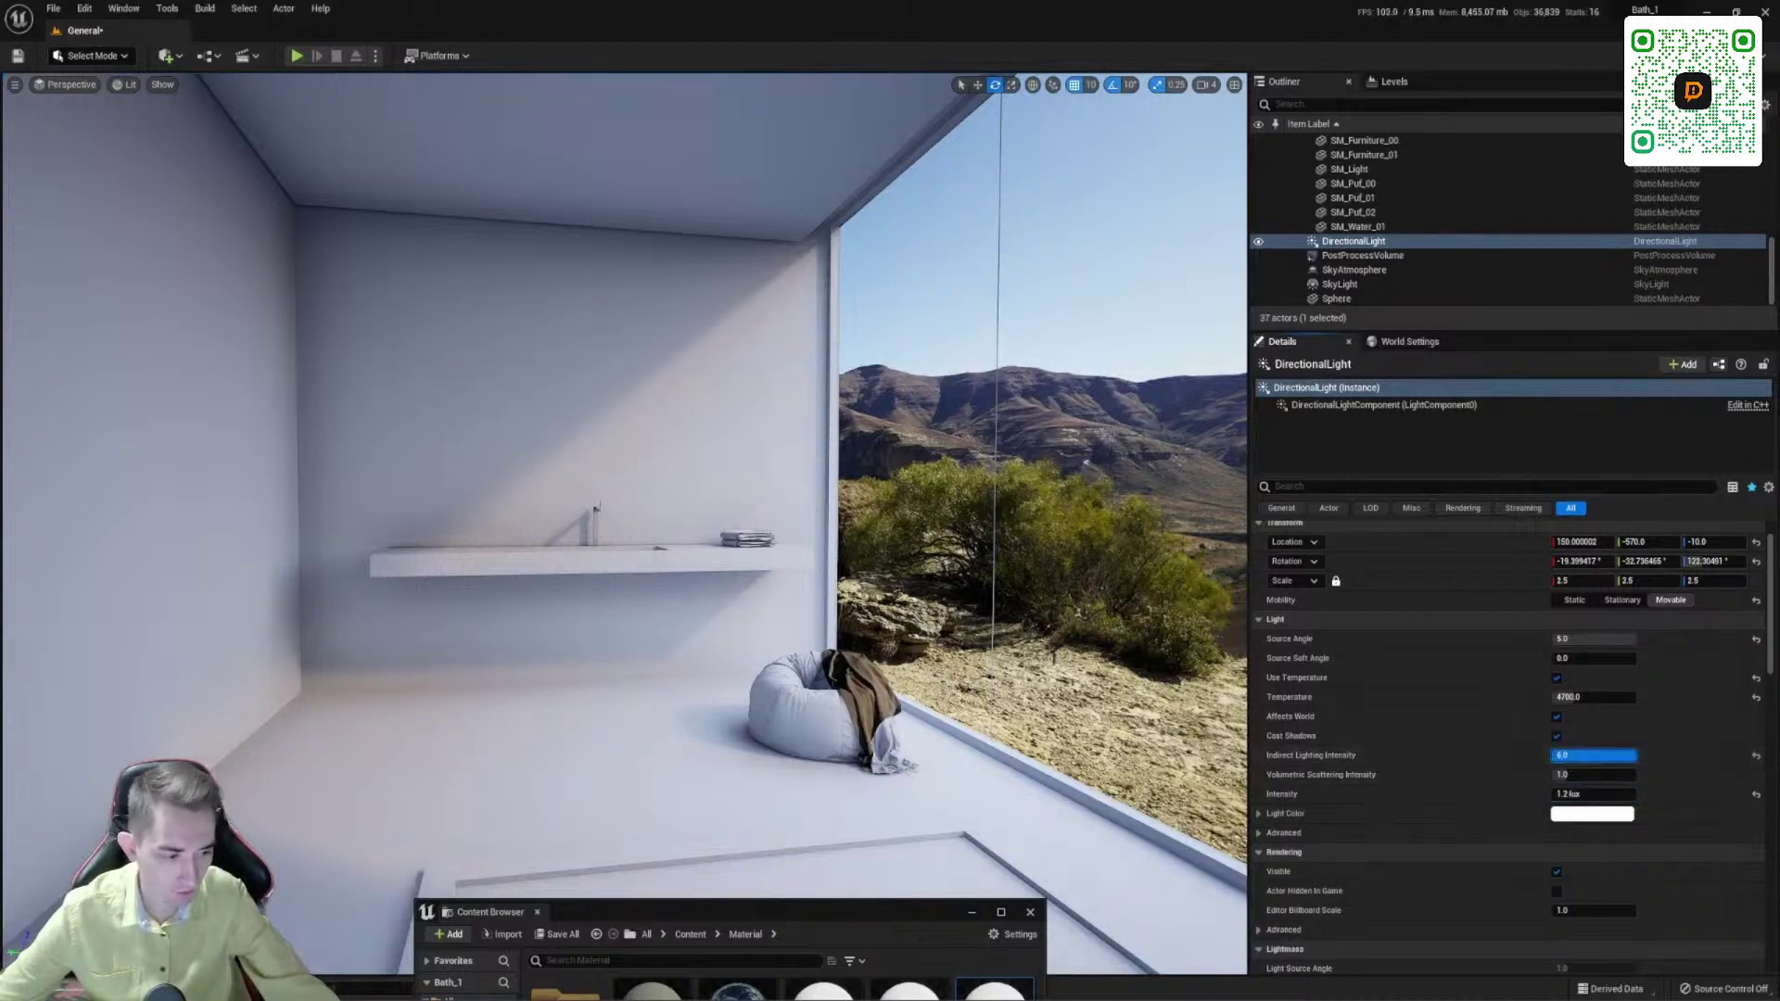
{"action": "type", "text": "0"}
{"action": "left_click_drag", "start_coordinate": [1593, 756], "coordinate": [1576, 756]}
{"action": "left_click", "coordinate": [1604, 755]}
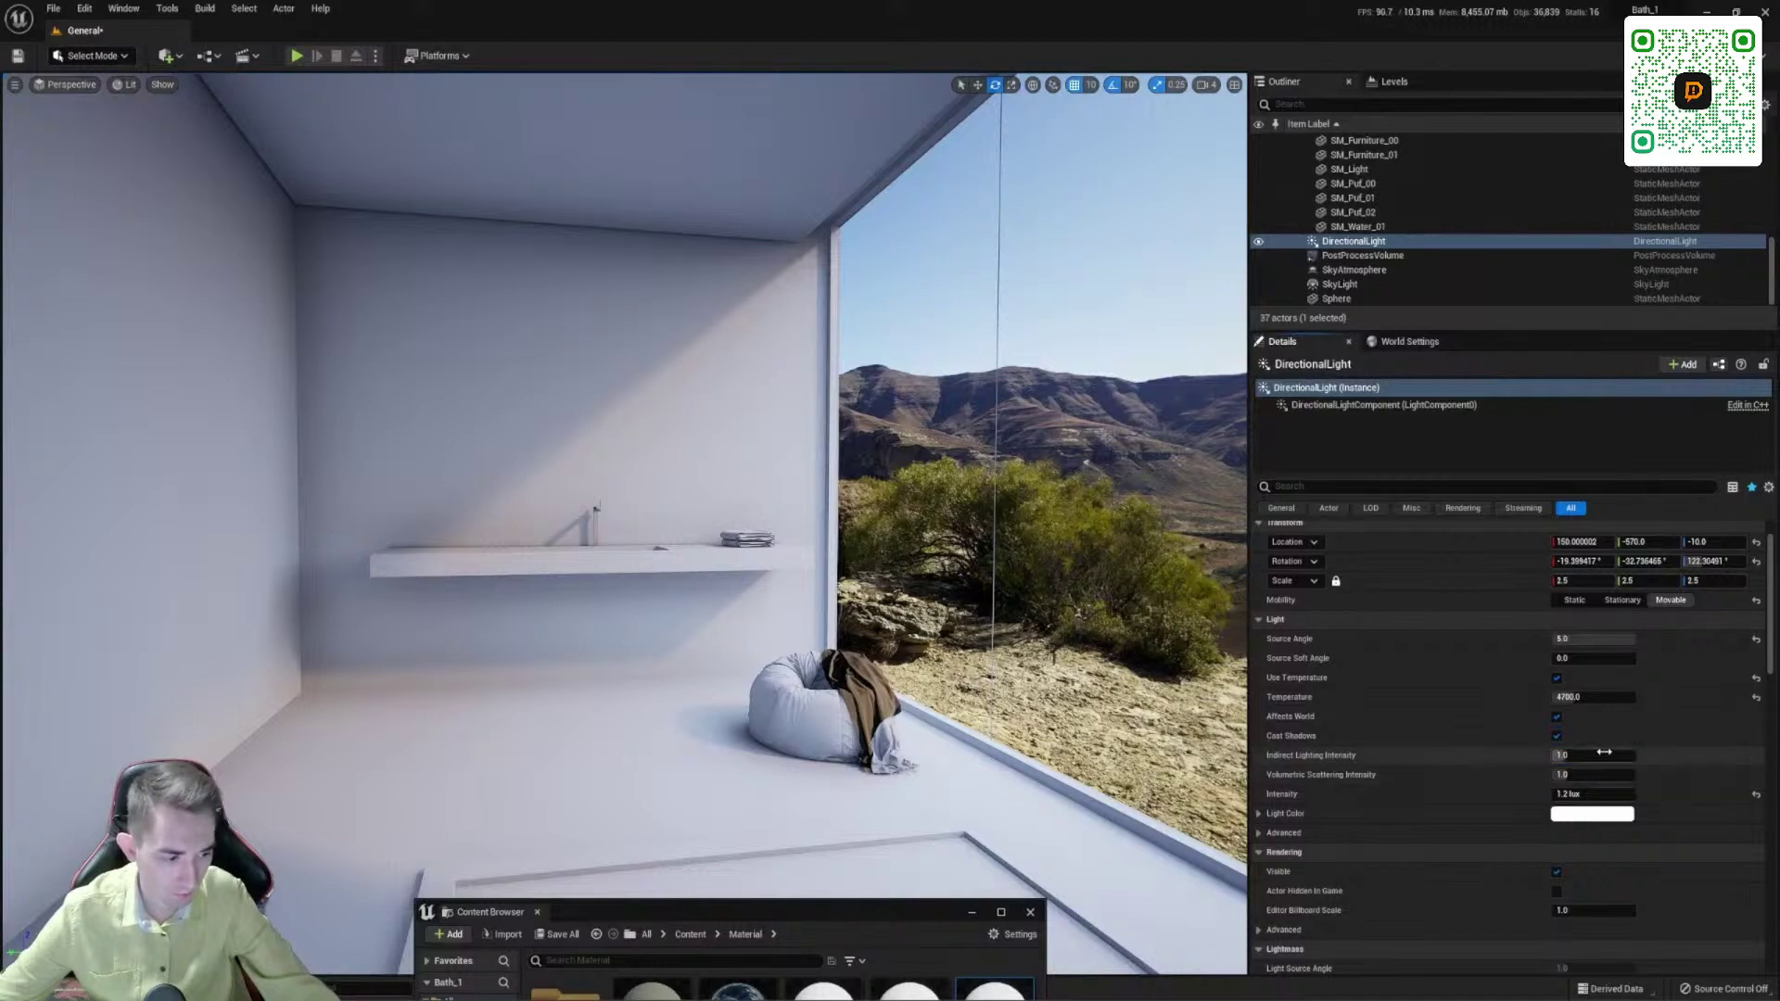
{"action": "type", "text": "2"}
{"action": "key", "text": "Return"}
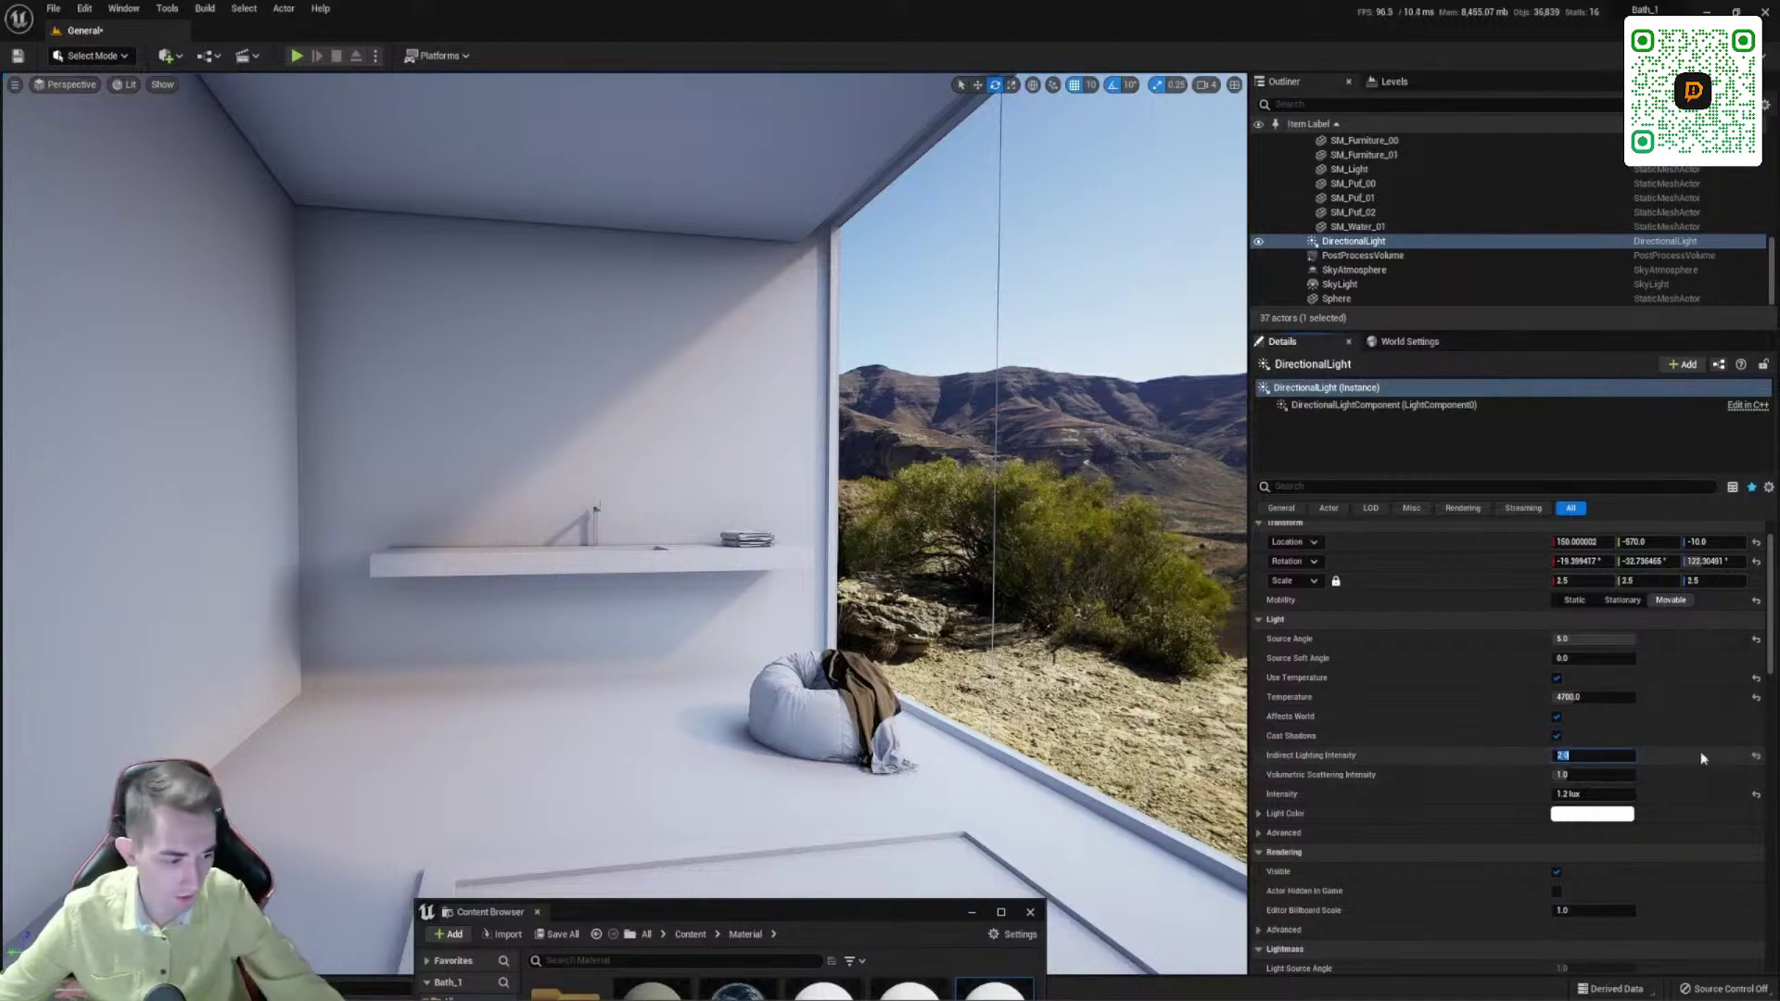
Step: Select the SkyLight and check its Indirect Lighting Intensity setting
{"action": "key", "text": "f"}
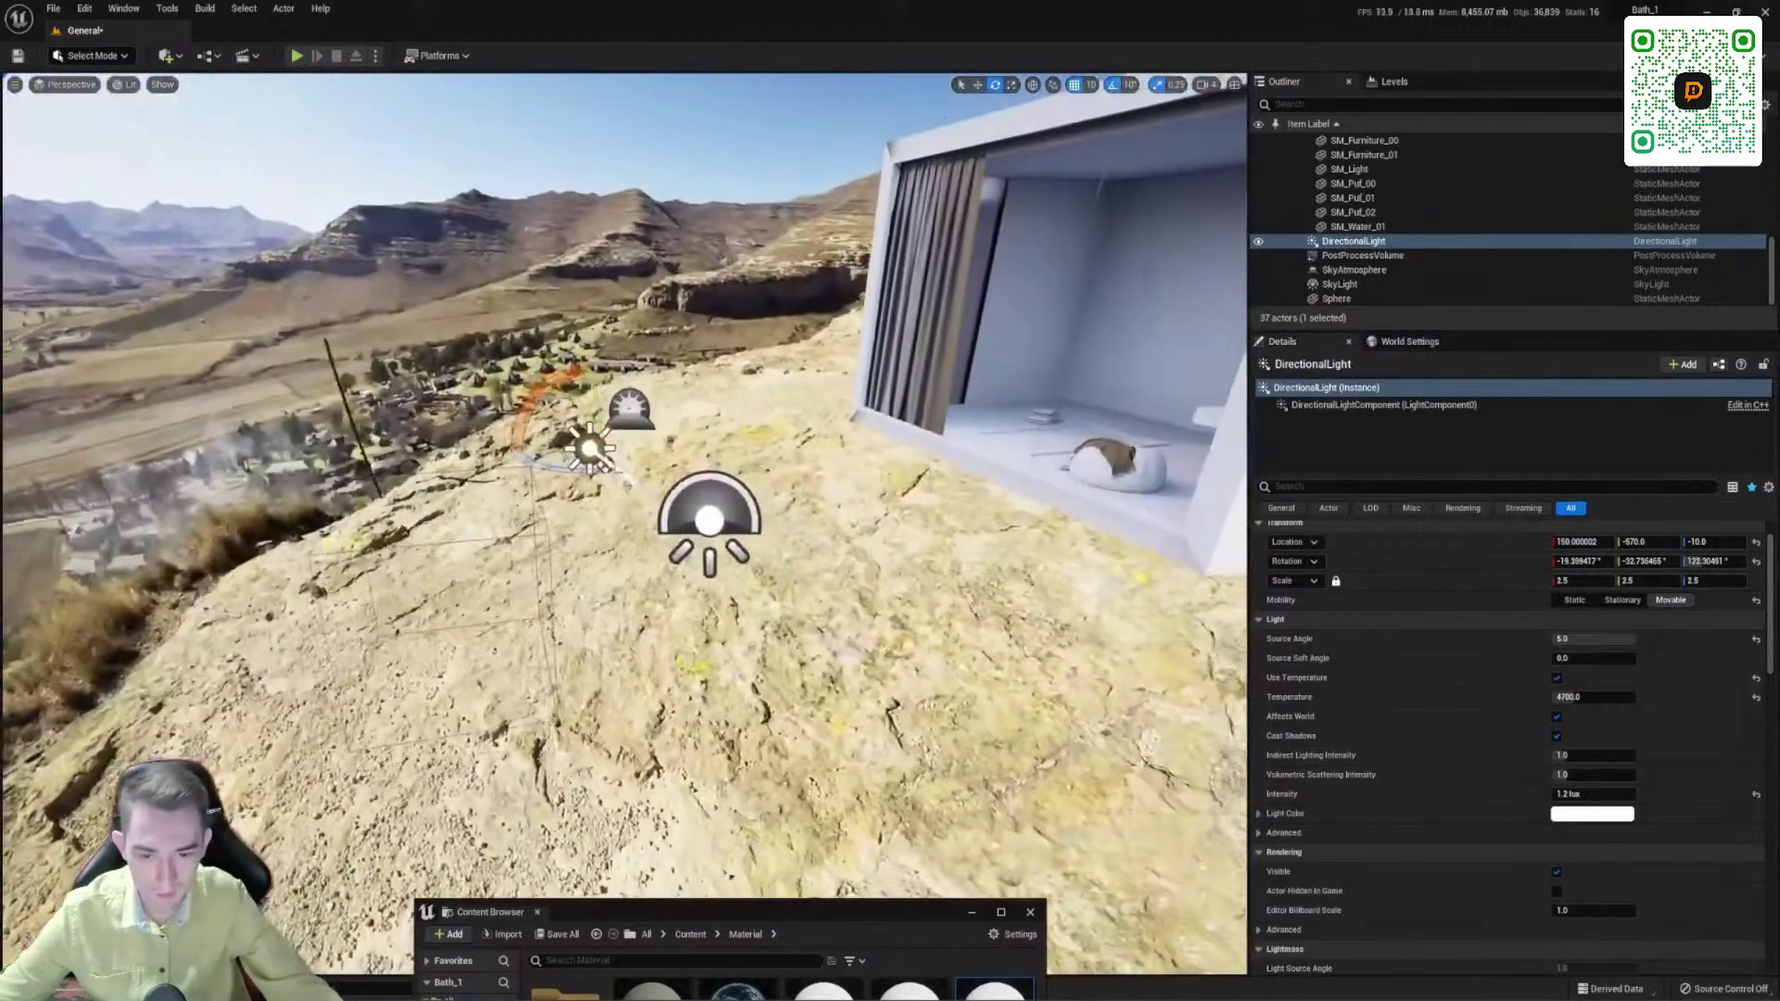
{"action": "left_click", "coordinate": [1340, 284]}
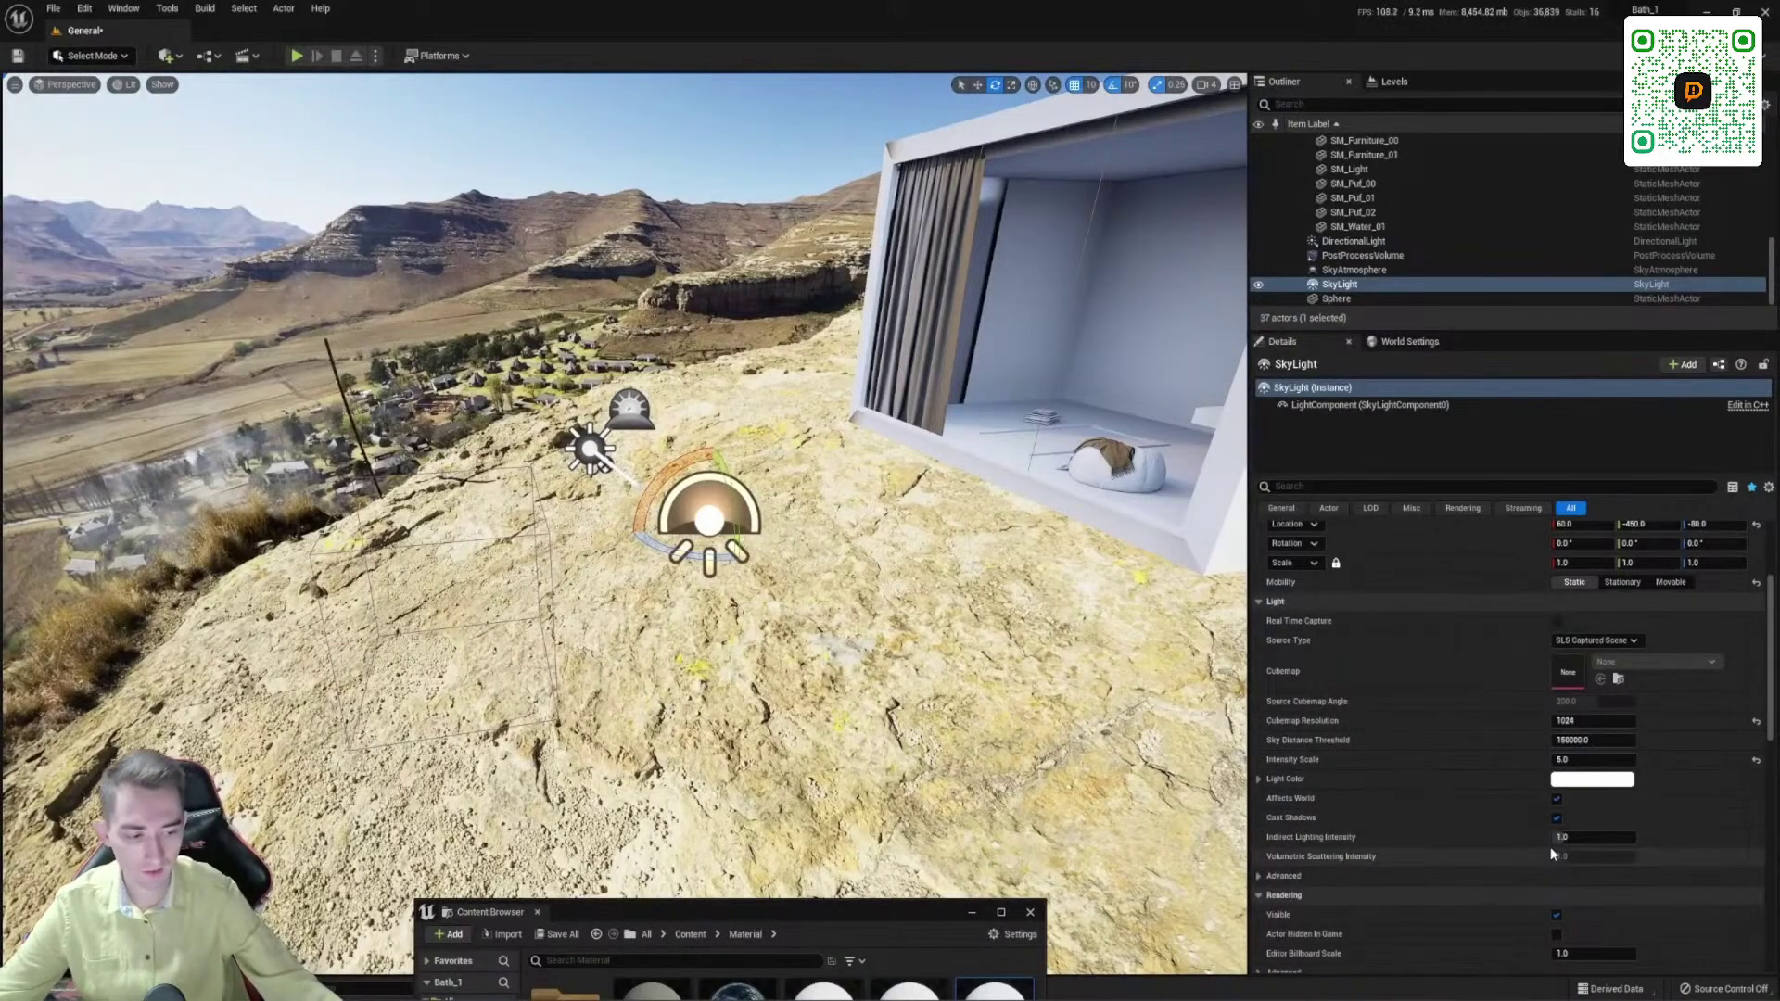
{"action": "left_click", "coordinate": [1591, 838]}
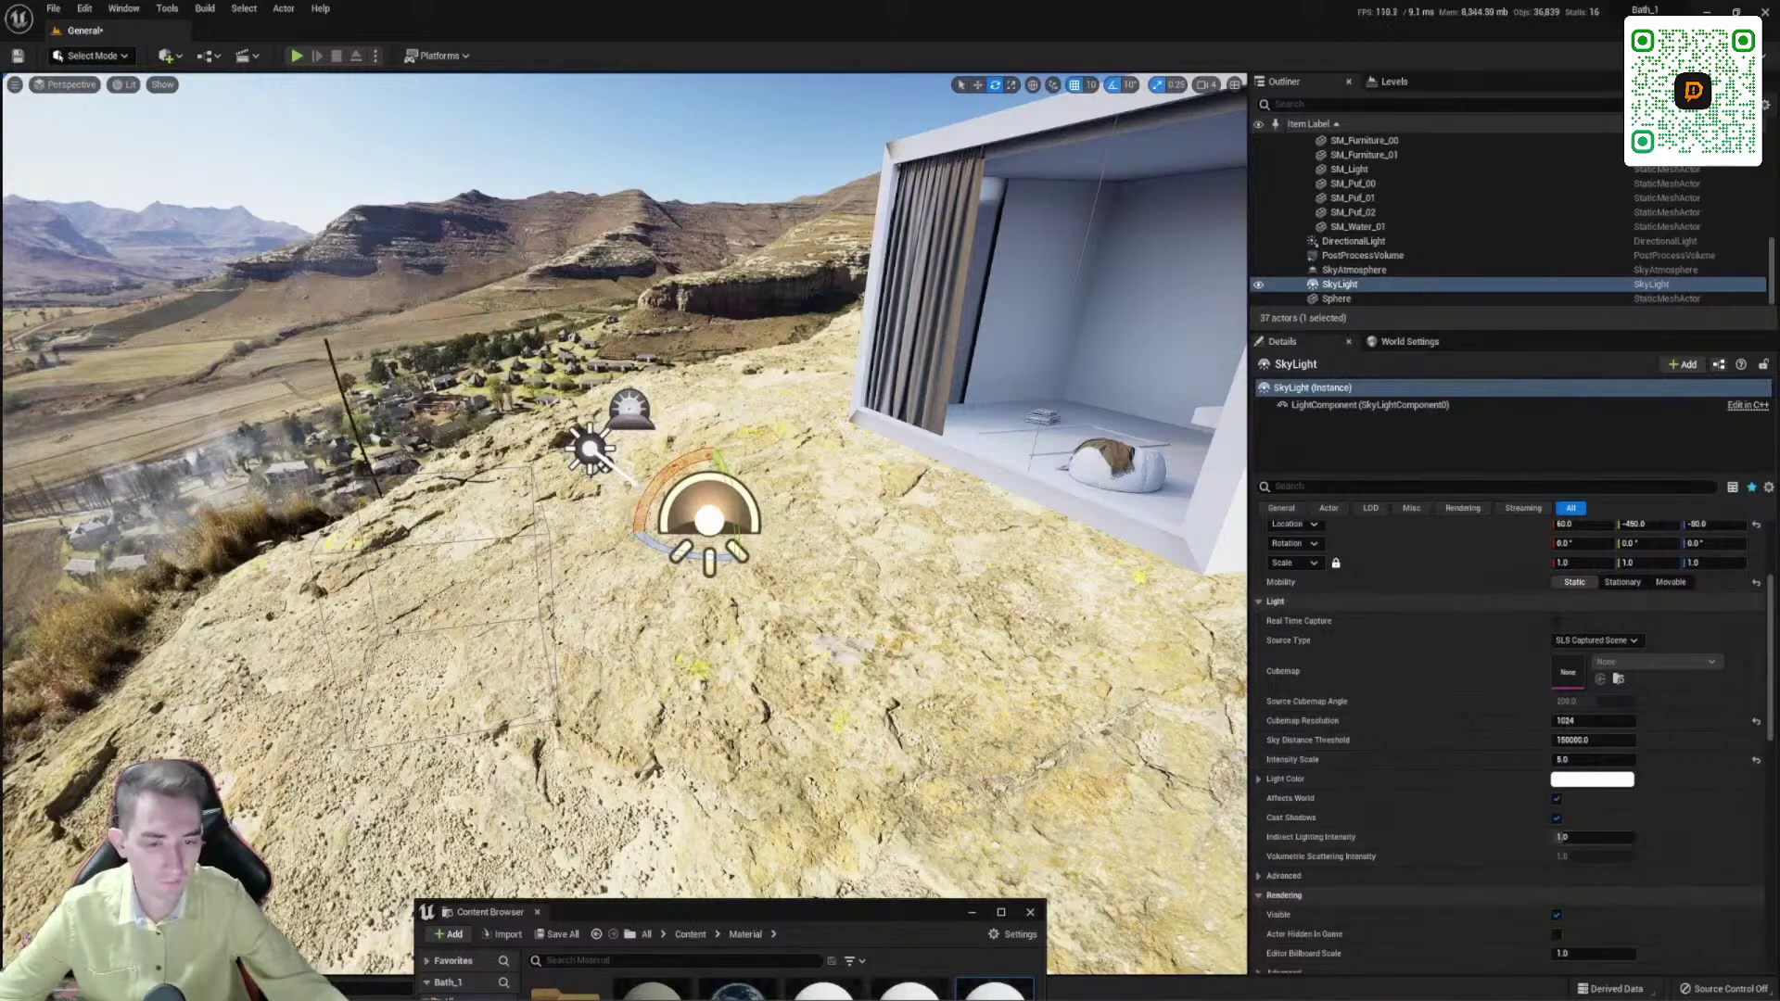
Step: Select the PostProcessVolume, raise it above the rocky ground and move it beside the open front of the bathroom
{"action": "mouse_move", "coordinate": [645, 572]}
{"action": "right_mouse_down"}
{"action": "mouse_move", "coordinate": [749, 492]}
{"action": "mouse_move", "coordinate": [709, 498]}
{"action": "mouse_move", "coordinate": [716, 533]}
{"action": "mouse_move", "coordinate": [649, 521]}
{"action": "mouse_move", "coordinate": [635, 567]}
{"action": "mouse_move", "coordinate": [649, 547]}
{"action": "mouse_move", "coordinate": [634, 551]}
{"action": "right_mouse_up"}
{"action": "key", "text": "w"}
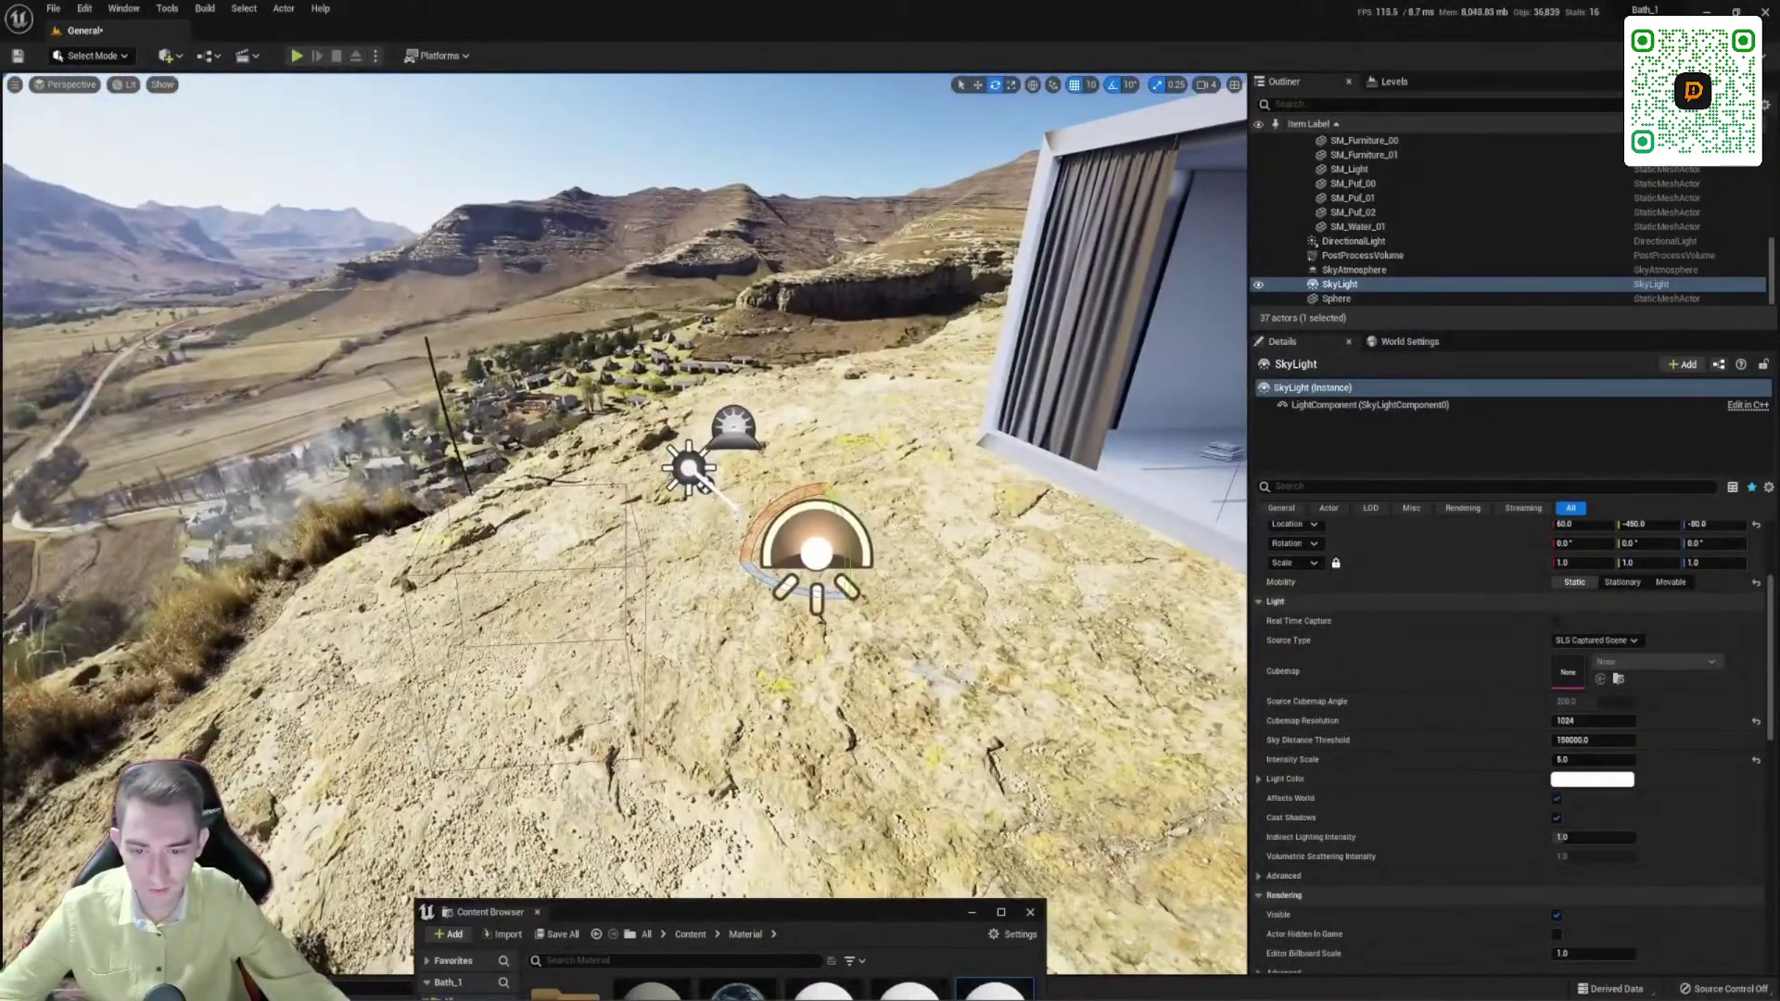
{"action": "left_click", "coordinate": [641, 563]}
{"action": "key", "text": "w"}
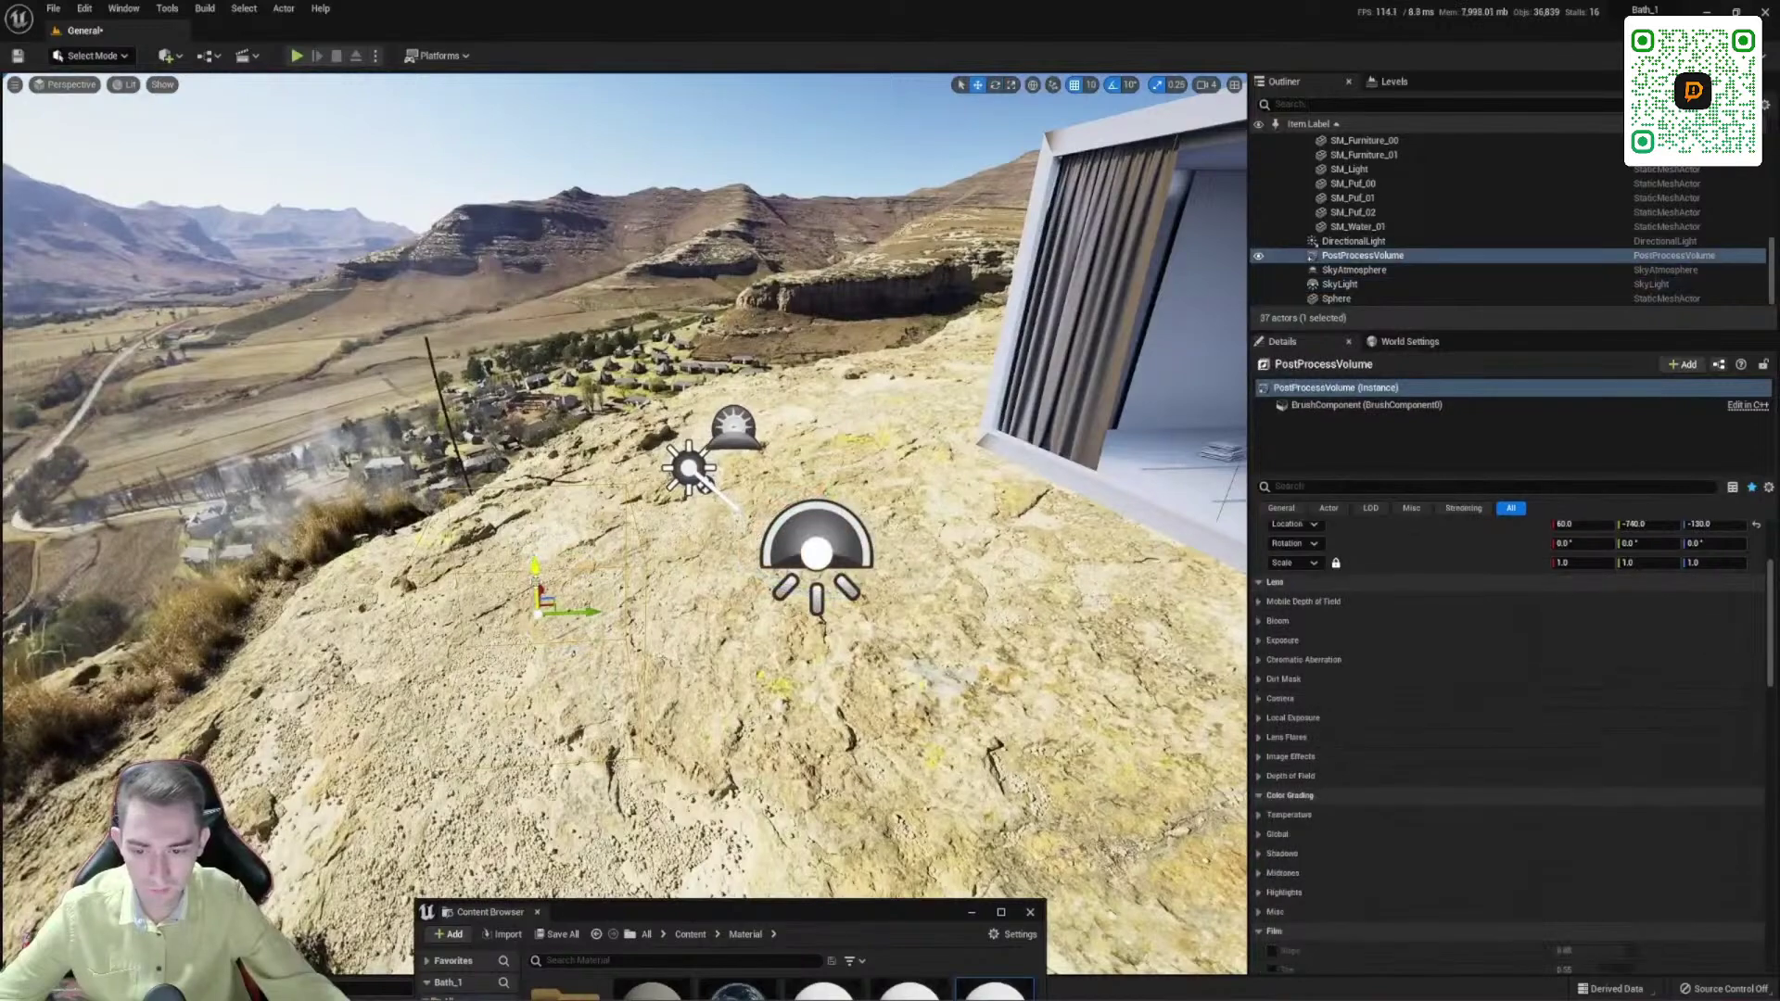
{"action": "left_click_drag", "start_coordinate": [535, 567], "coordinate": [509, 368]}
{"action": "right_click_drag", "start_coordinate": [519, 380], "coordinate": [746, 440]}
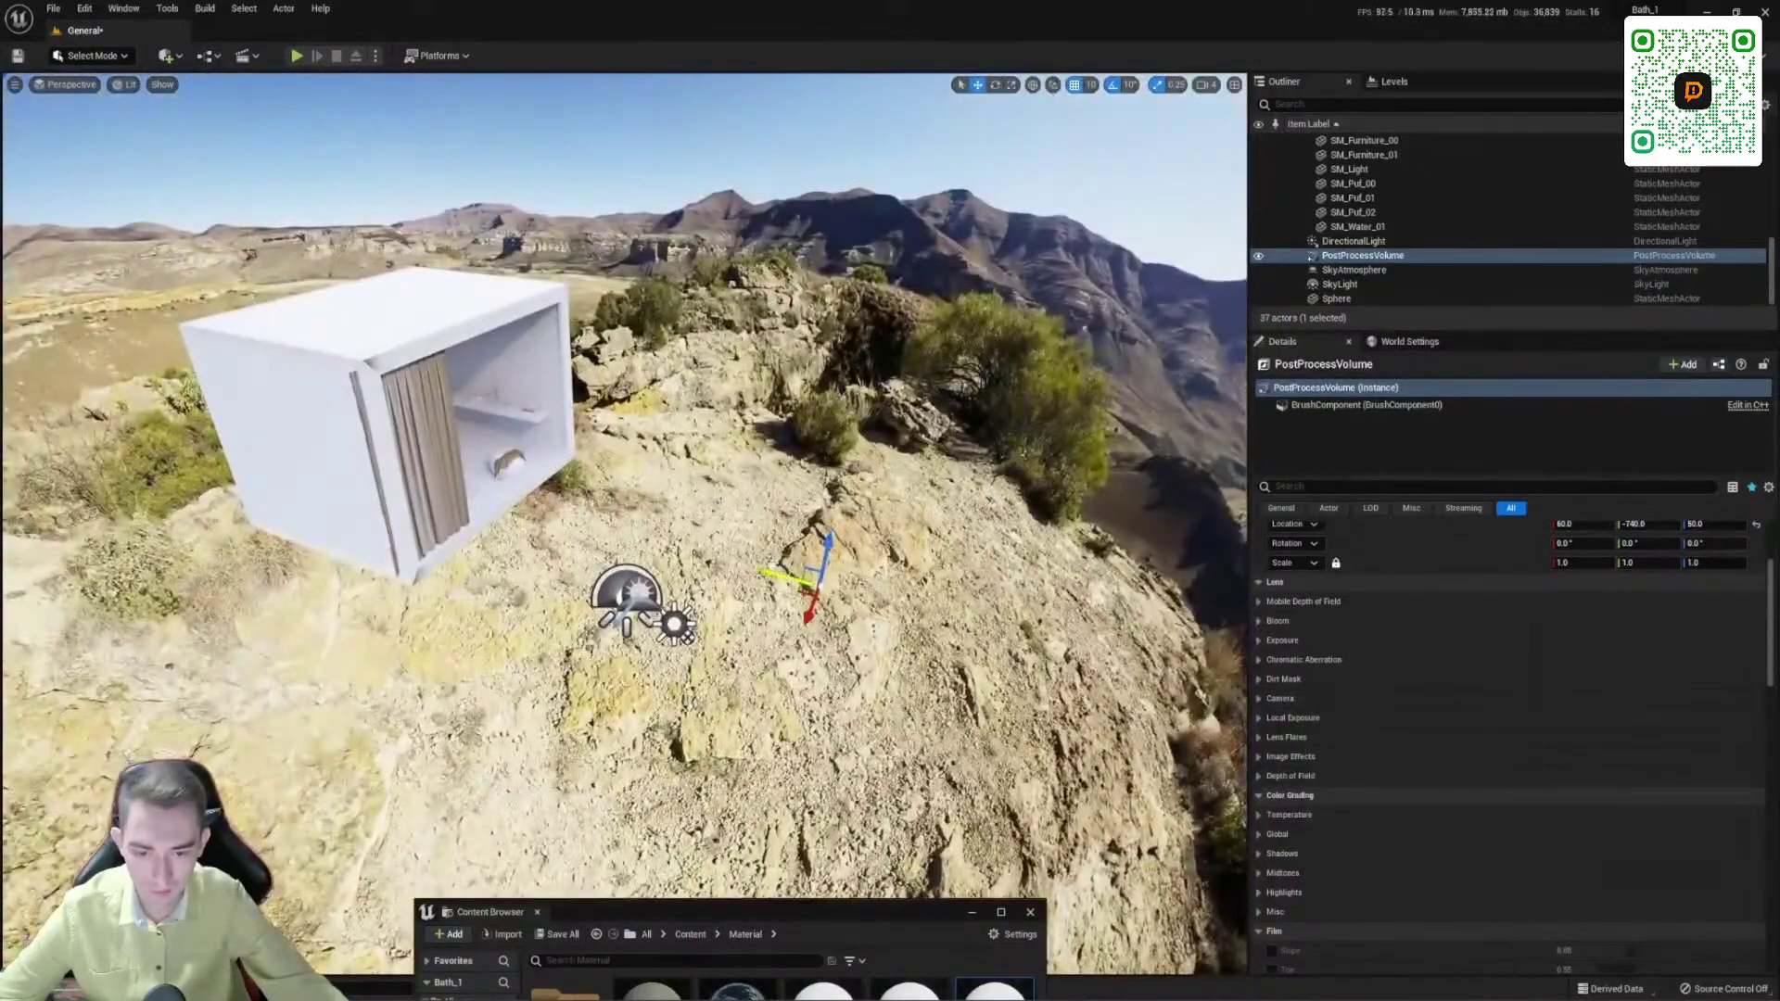
{"action": "left_click_drag", "start_coordinate": [777, 572], "coordinate": [455, 510]}
{"action": "mouse_move", "coordinate": [454, 510]}
{"action": "right_mouse_down"}
{"action": "mouse_move", "coordinate": [408, 515]}
{"action": "mouse_move", "coordinate": [422, 519]}
{"action": "right_mouse_up"}
{"action": "left_click_drag", "start_coordinate": [624, 612], "coordinate": [608, 619]}
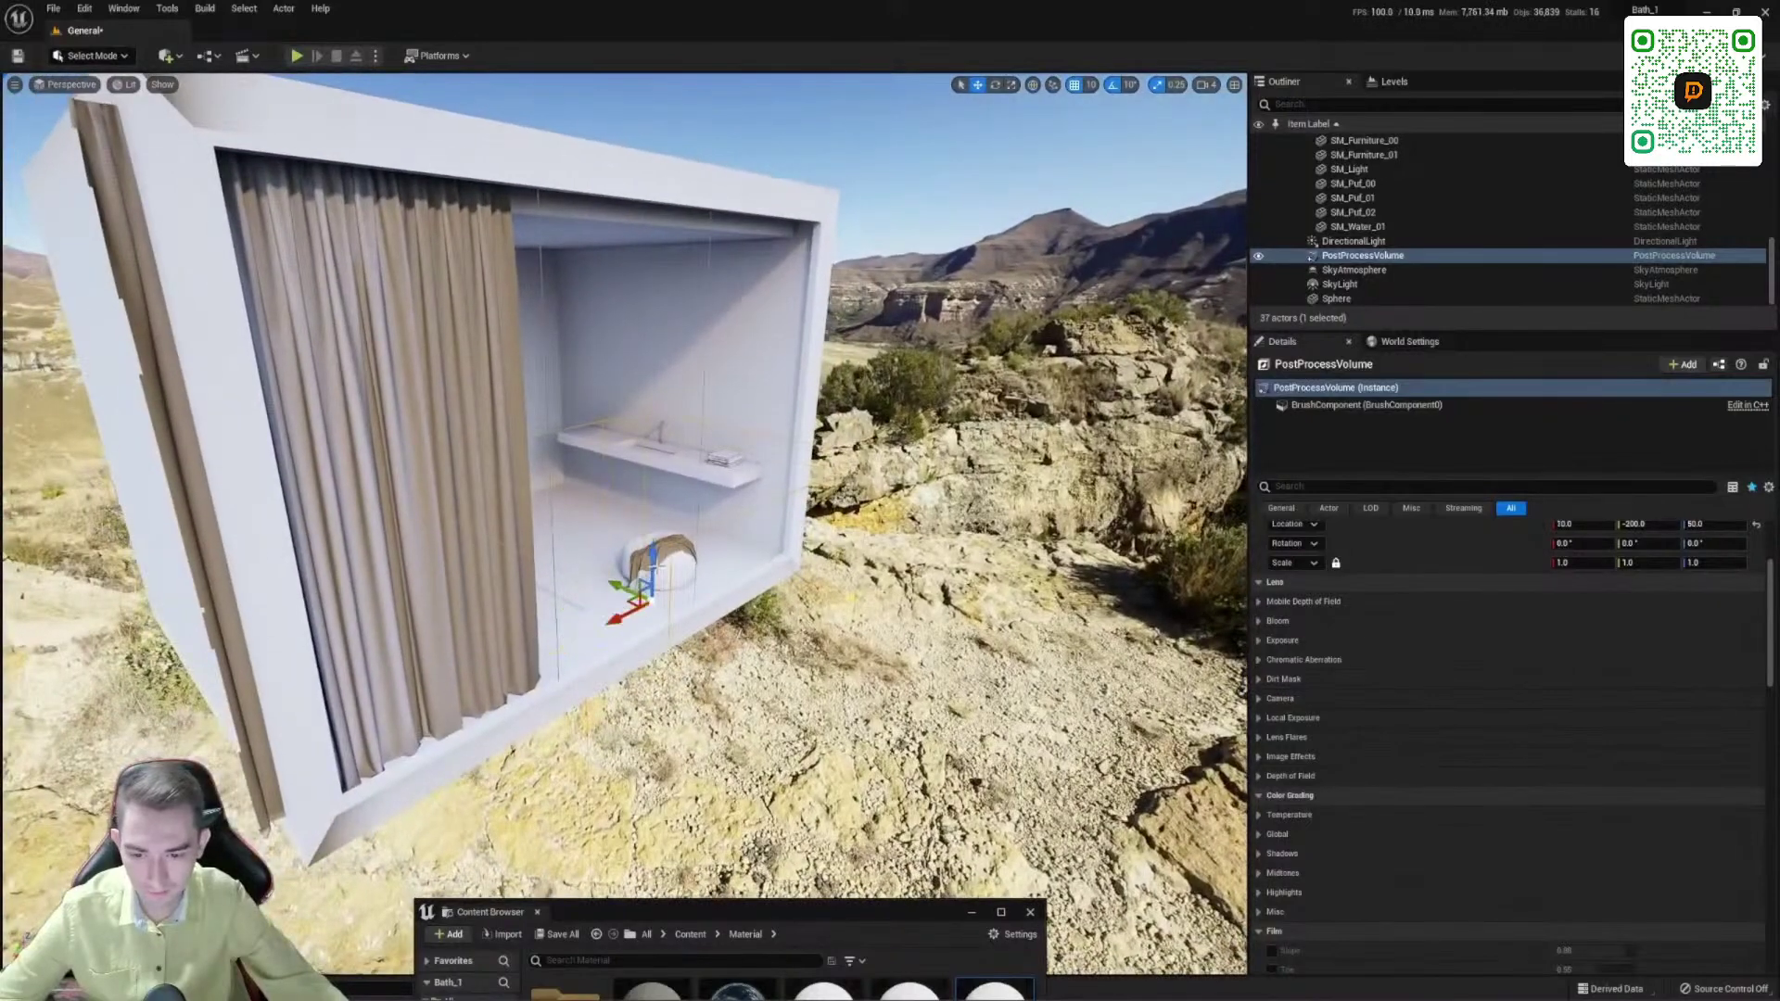
{"action": "left_click_drag", "start_coordinate": [653, 554], "coordinate": [964, 527]}
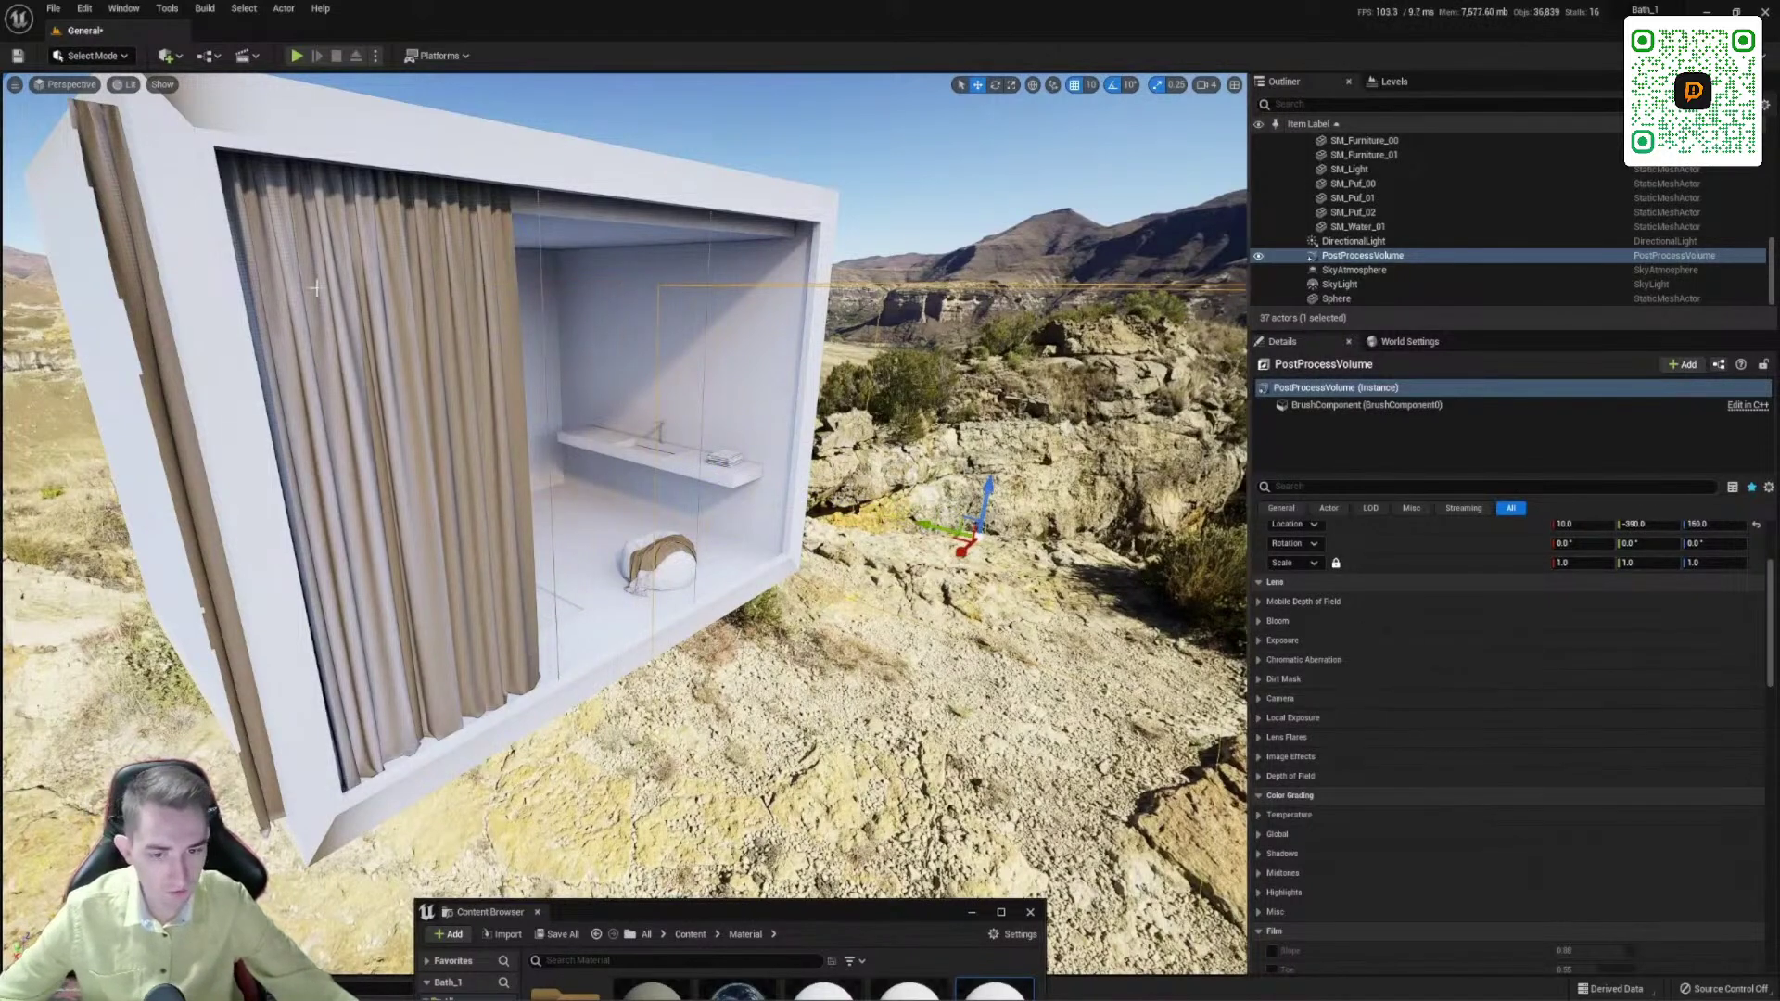
Step: Look up the PostProcessVolume among the Visual Effects actors that can be added
{"action": "left_click", "coordinate": [178, 55]}
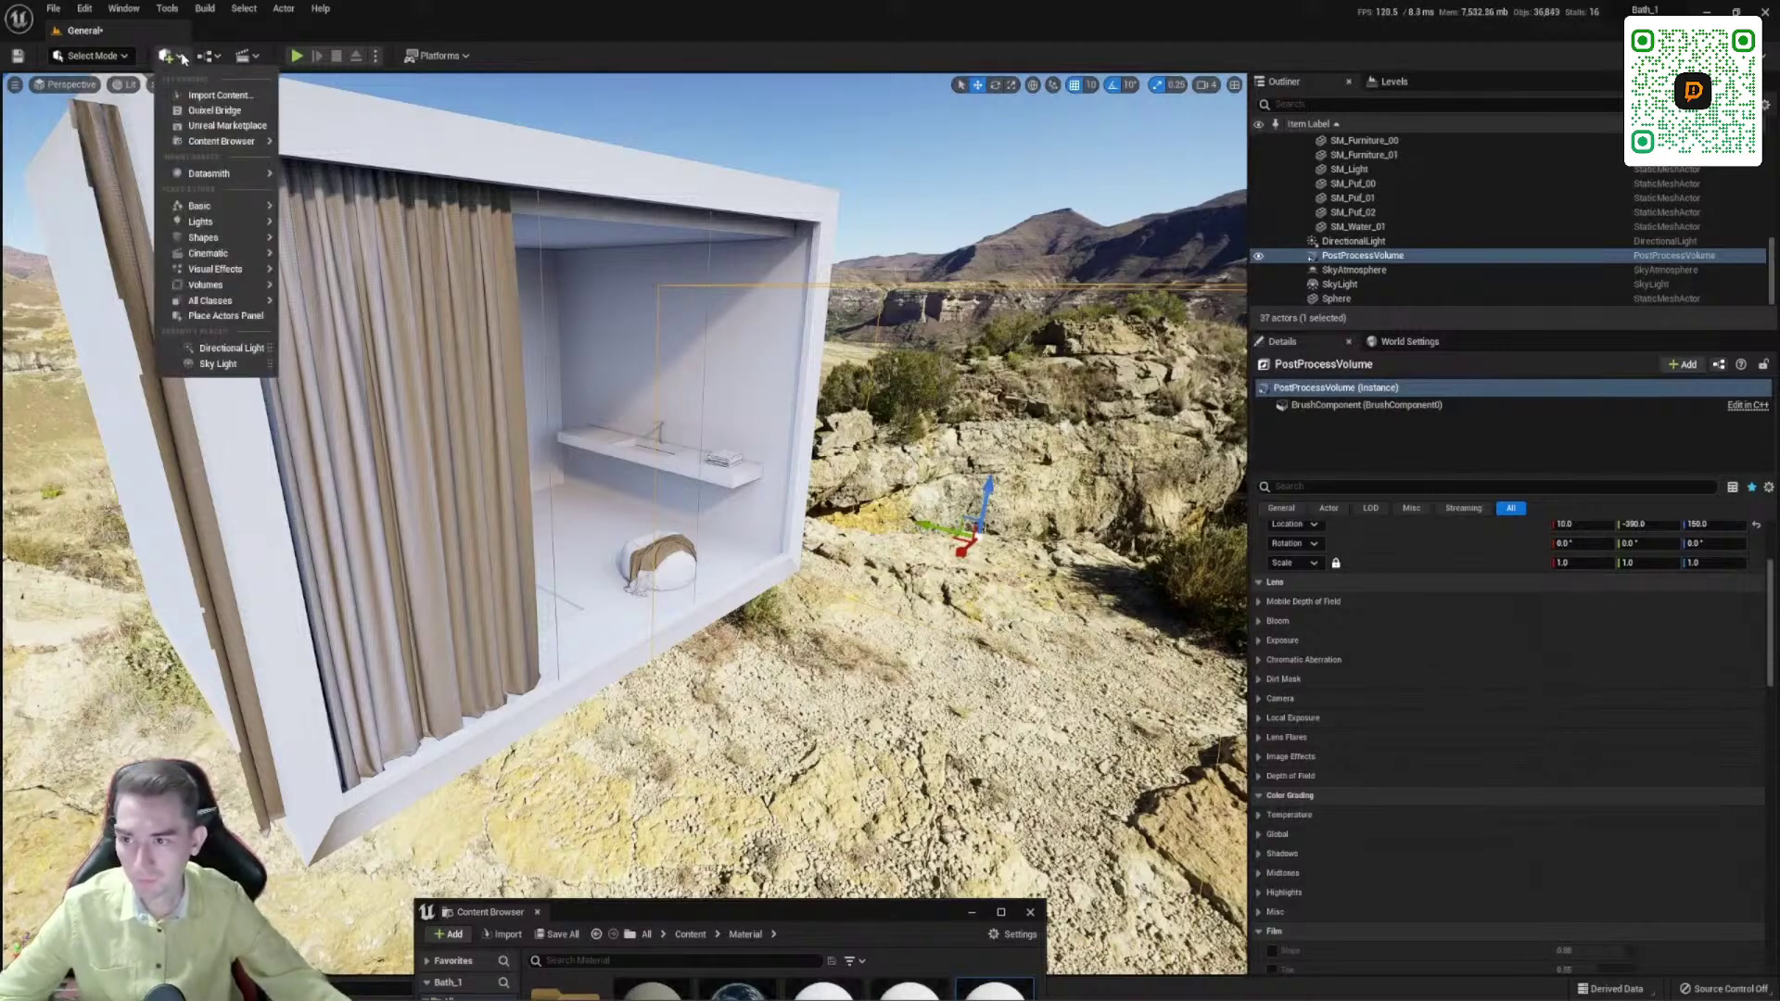
{"action": "mouse_move", "coordinate": [207, 208]}
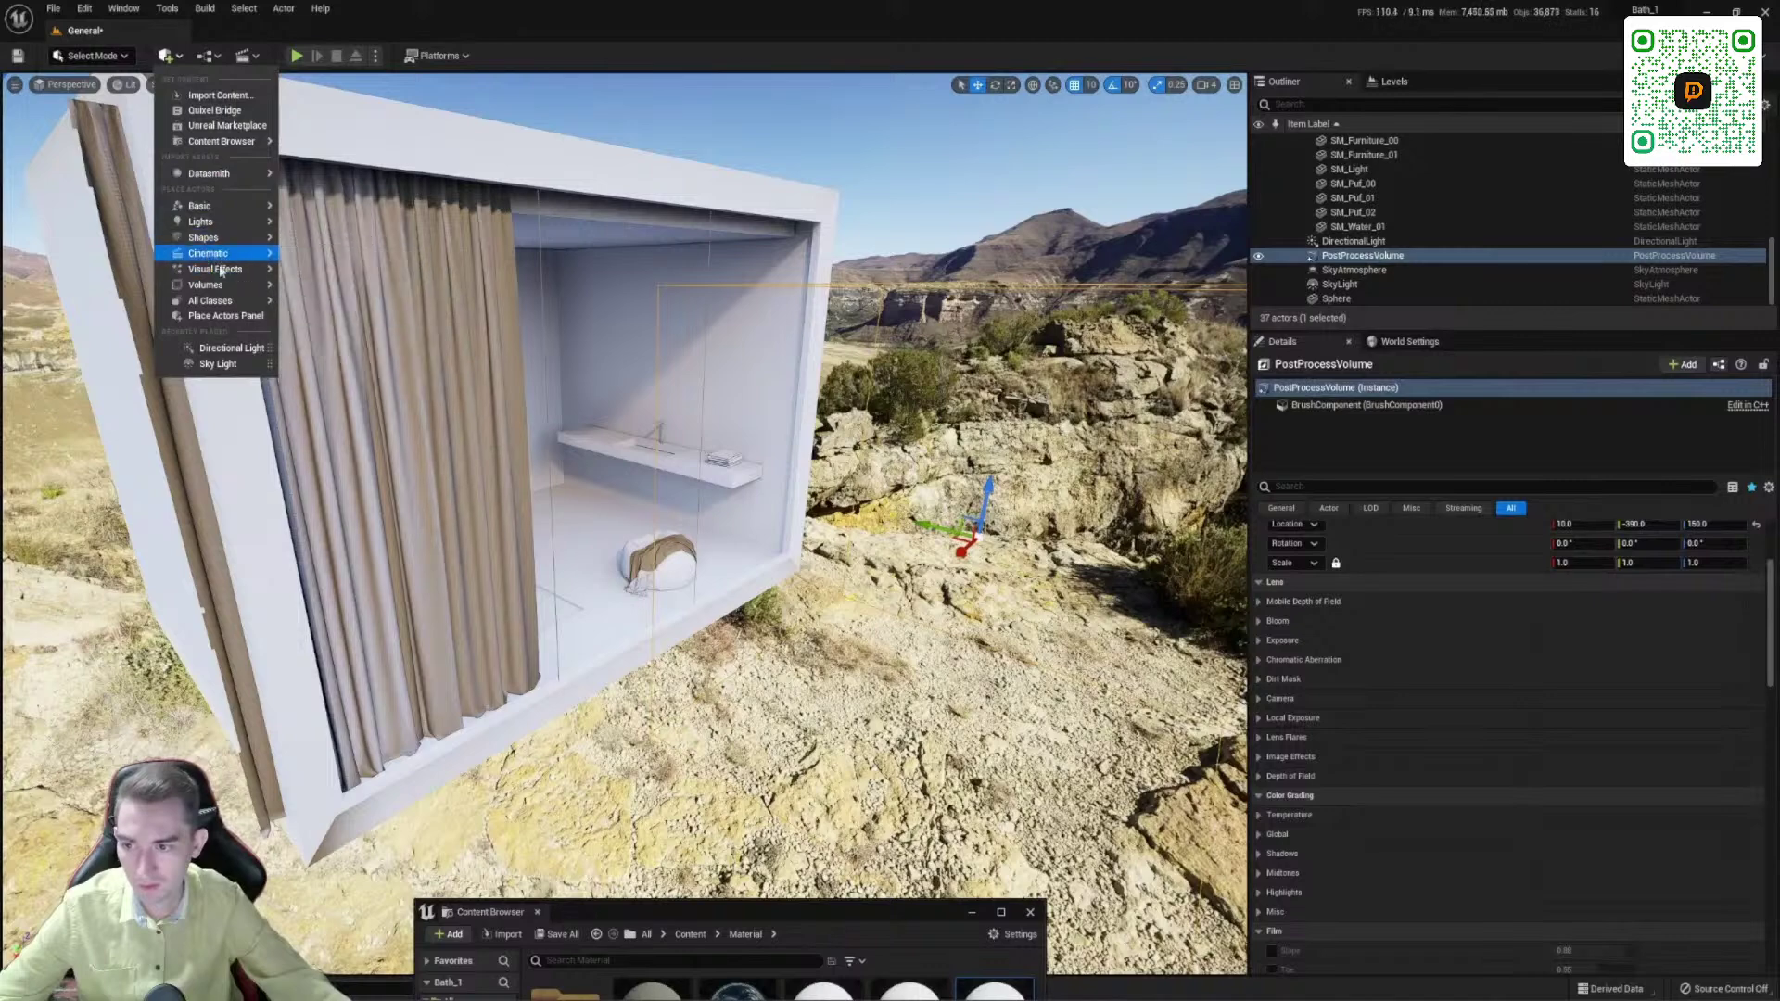
{"action": "mouse_move", "coordinate": [216, 260]}
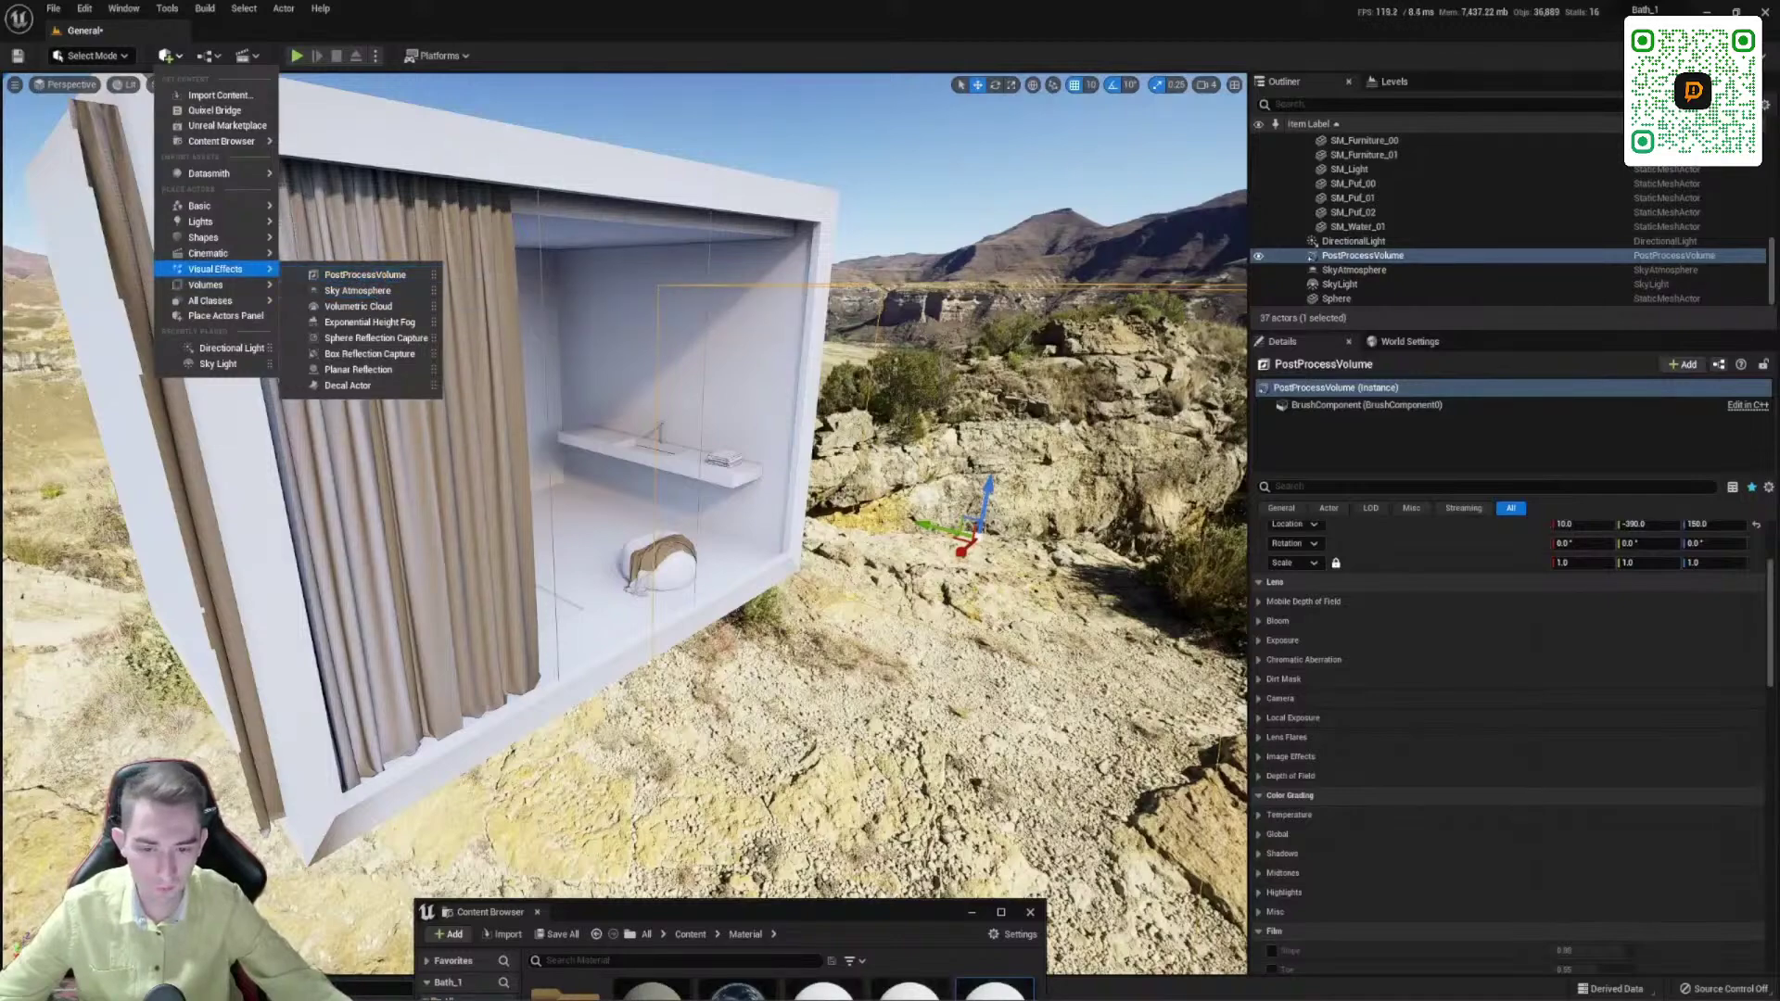
{"action": "right_click_drag", "start_coordinate": [557, 464], "coordinate": [773, 543]}
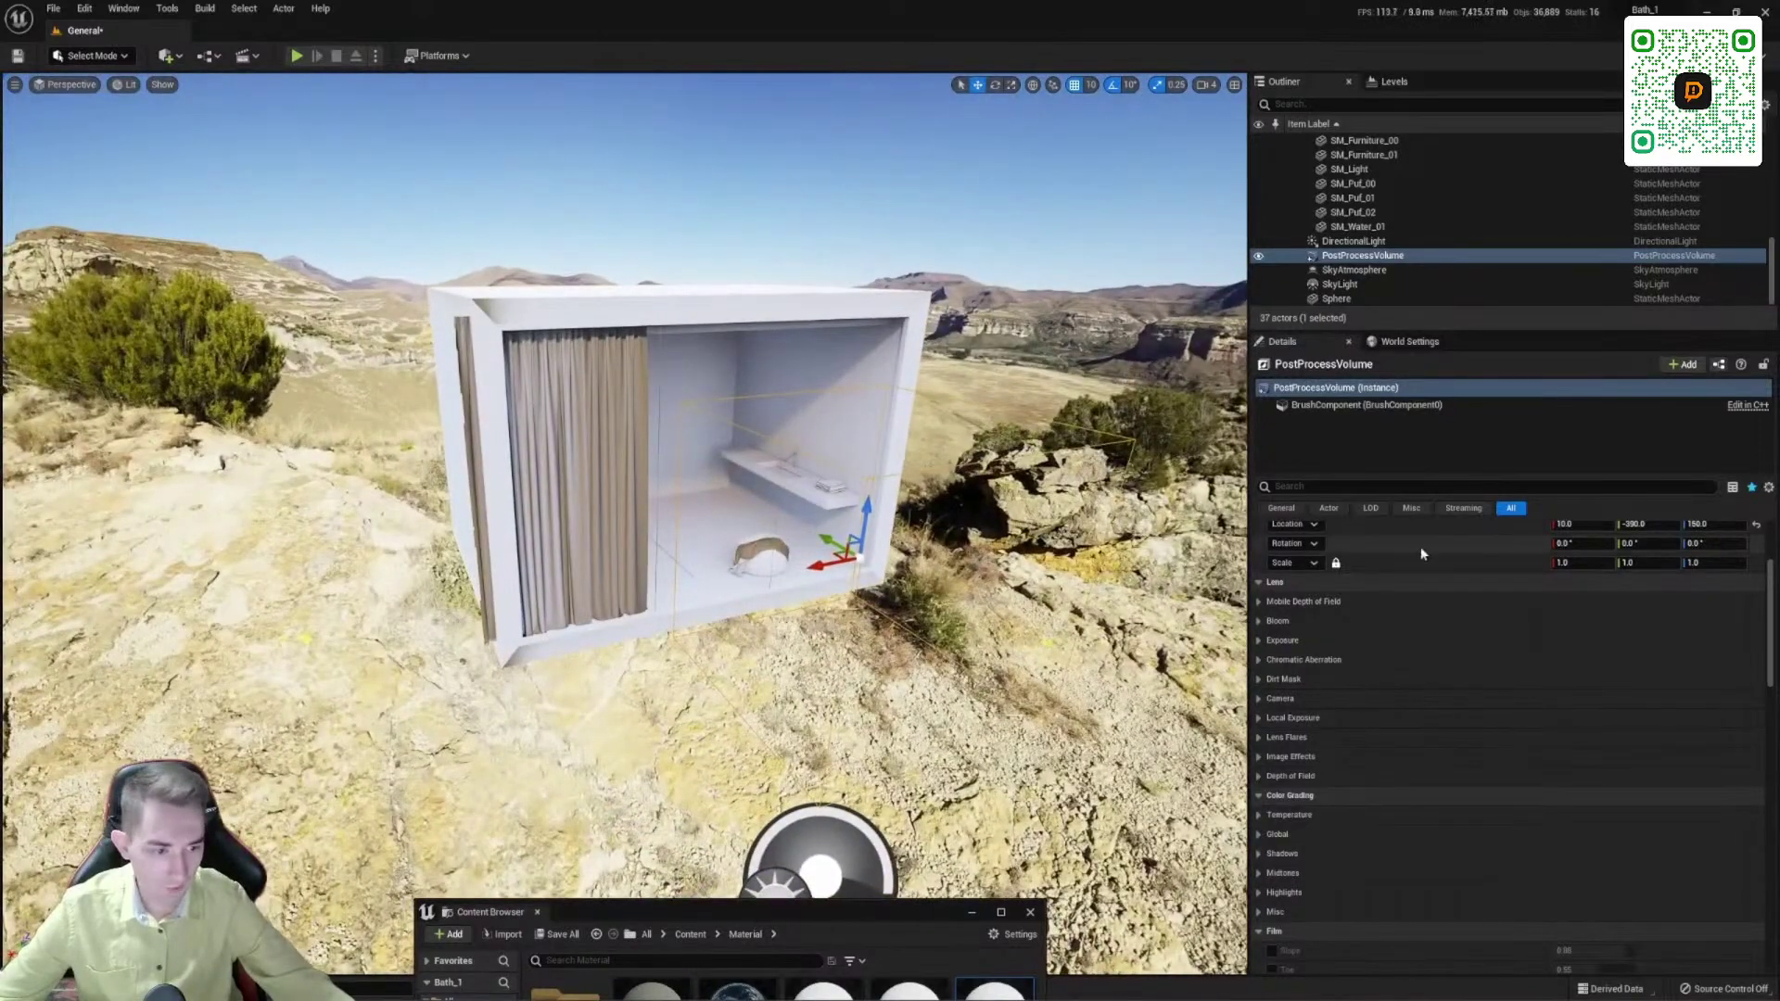
Step: Search the PostProcessVolume's properties for "infini", check Infinite Extent (Unbound), and clear the search
{"action": "left_click", "coordinate": [1288, 486]}
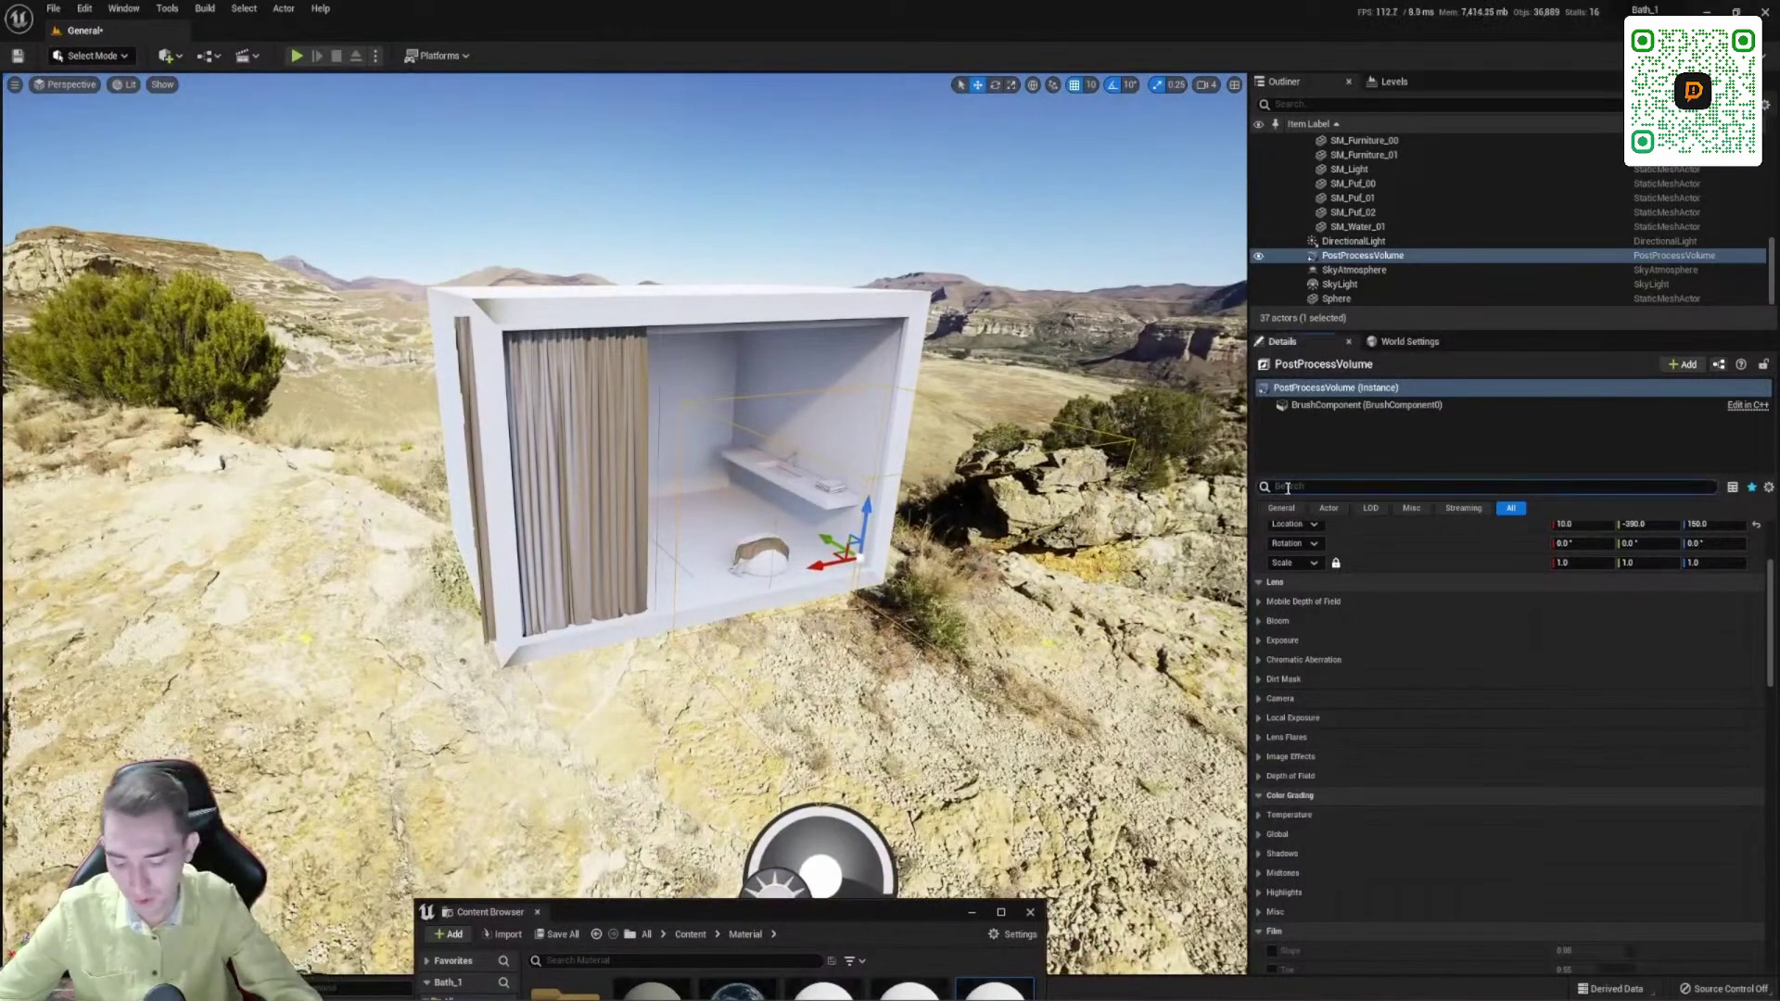
{"action": "type", "text": "infini"}
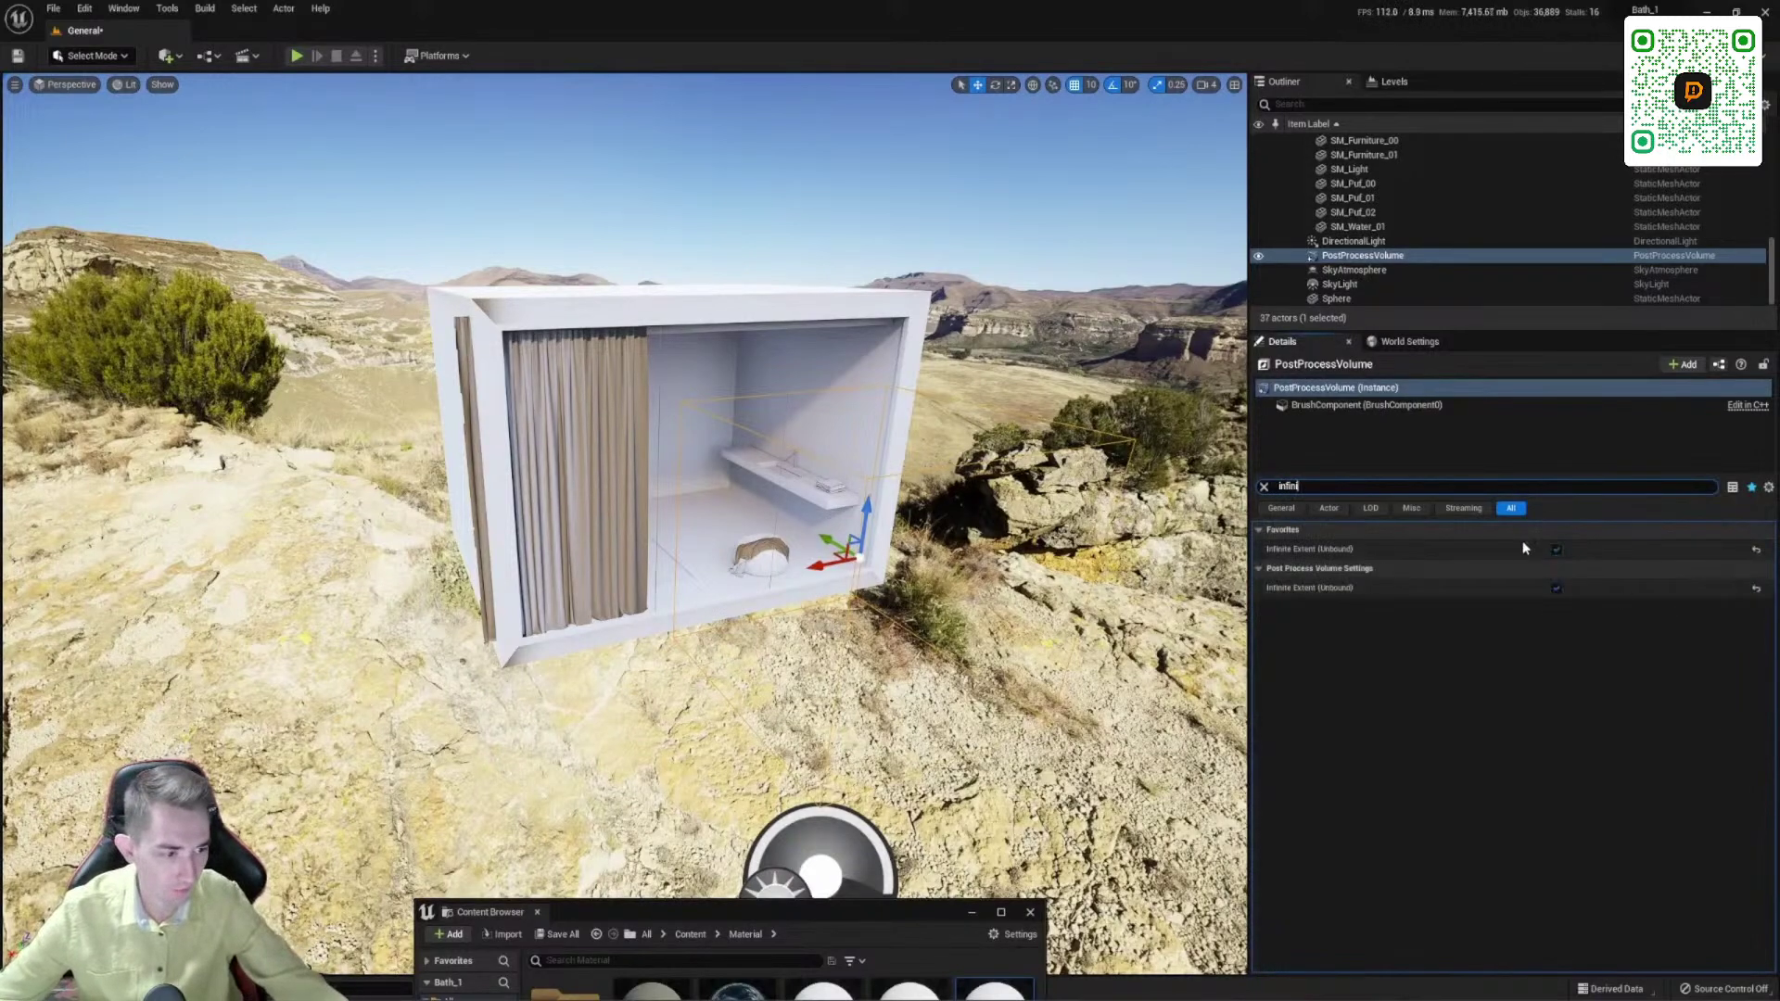
{"action": "left_click", "coordinate": [1264, 486]}
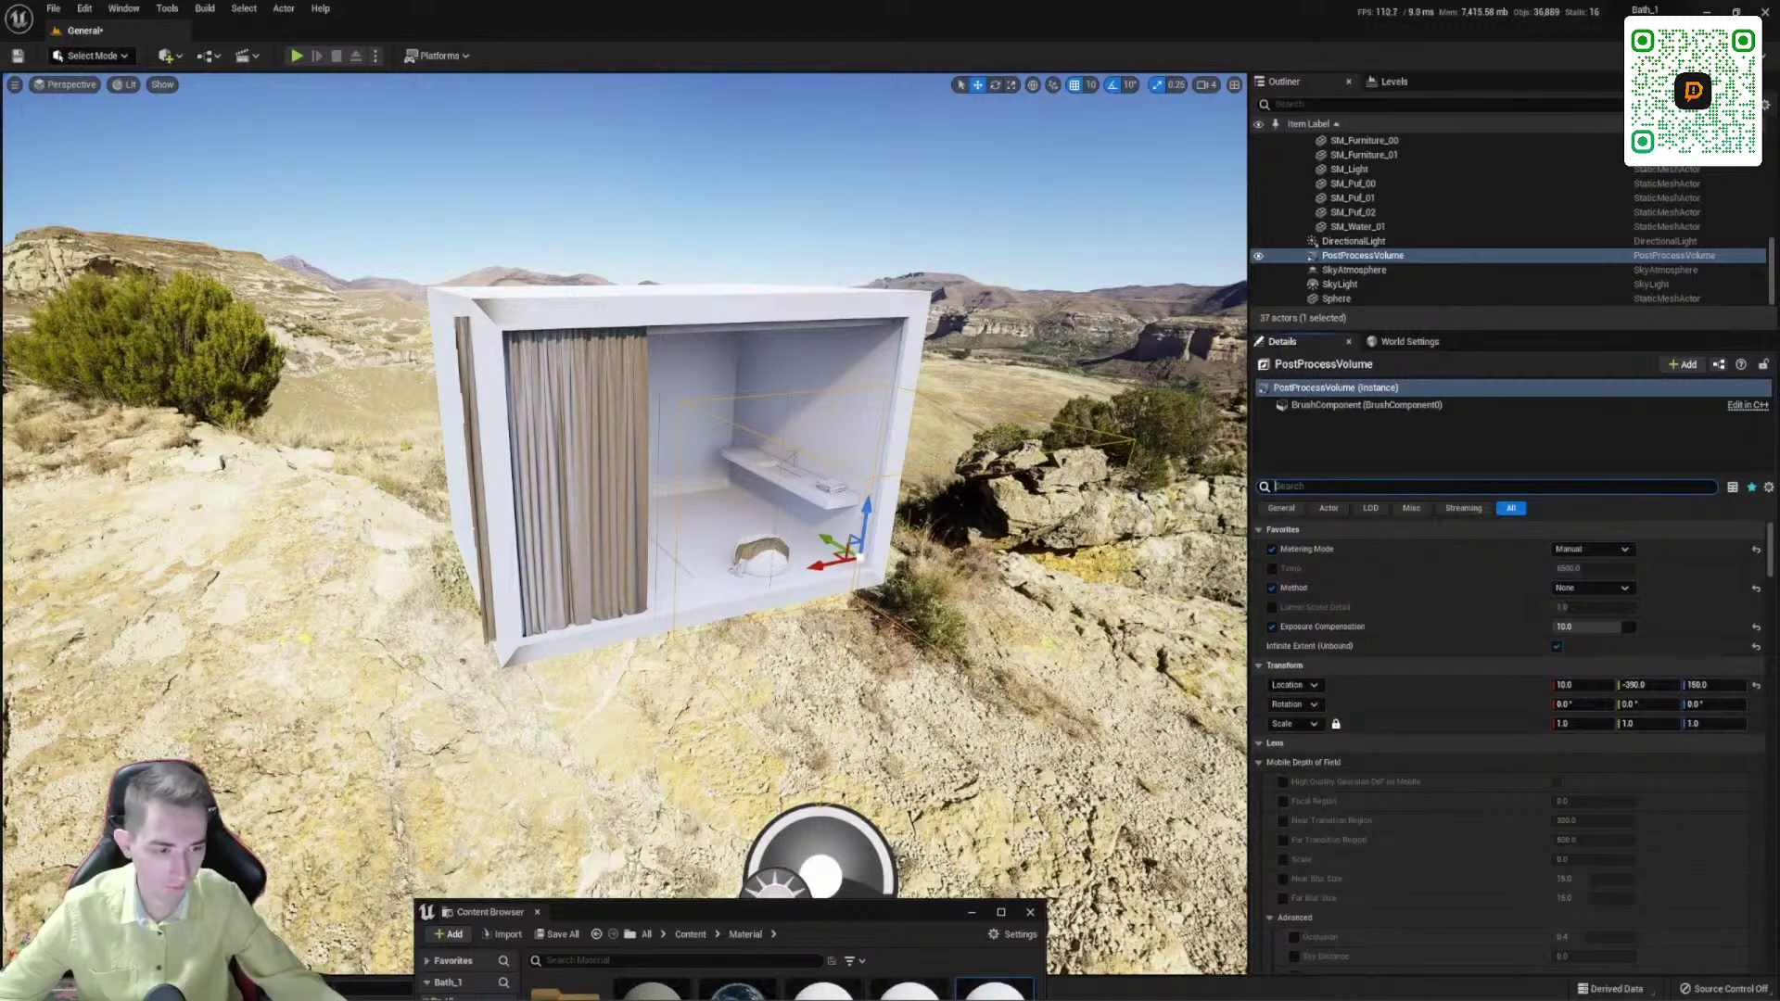
Step: Try moving the PostProcessVolume across to the room's curtain, and undo the move
{"action": "right_click_drag", "start_coordinate": [782, 498], "coordinate": [881, 510]}
{"action": "left_click_drag", "start_coordinate": [787, 443], "coordinate": [473, 350]}
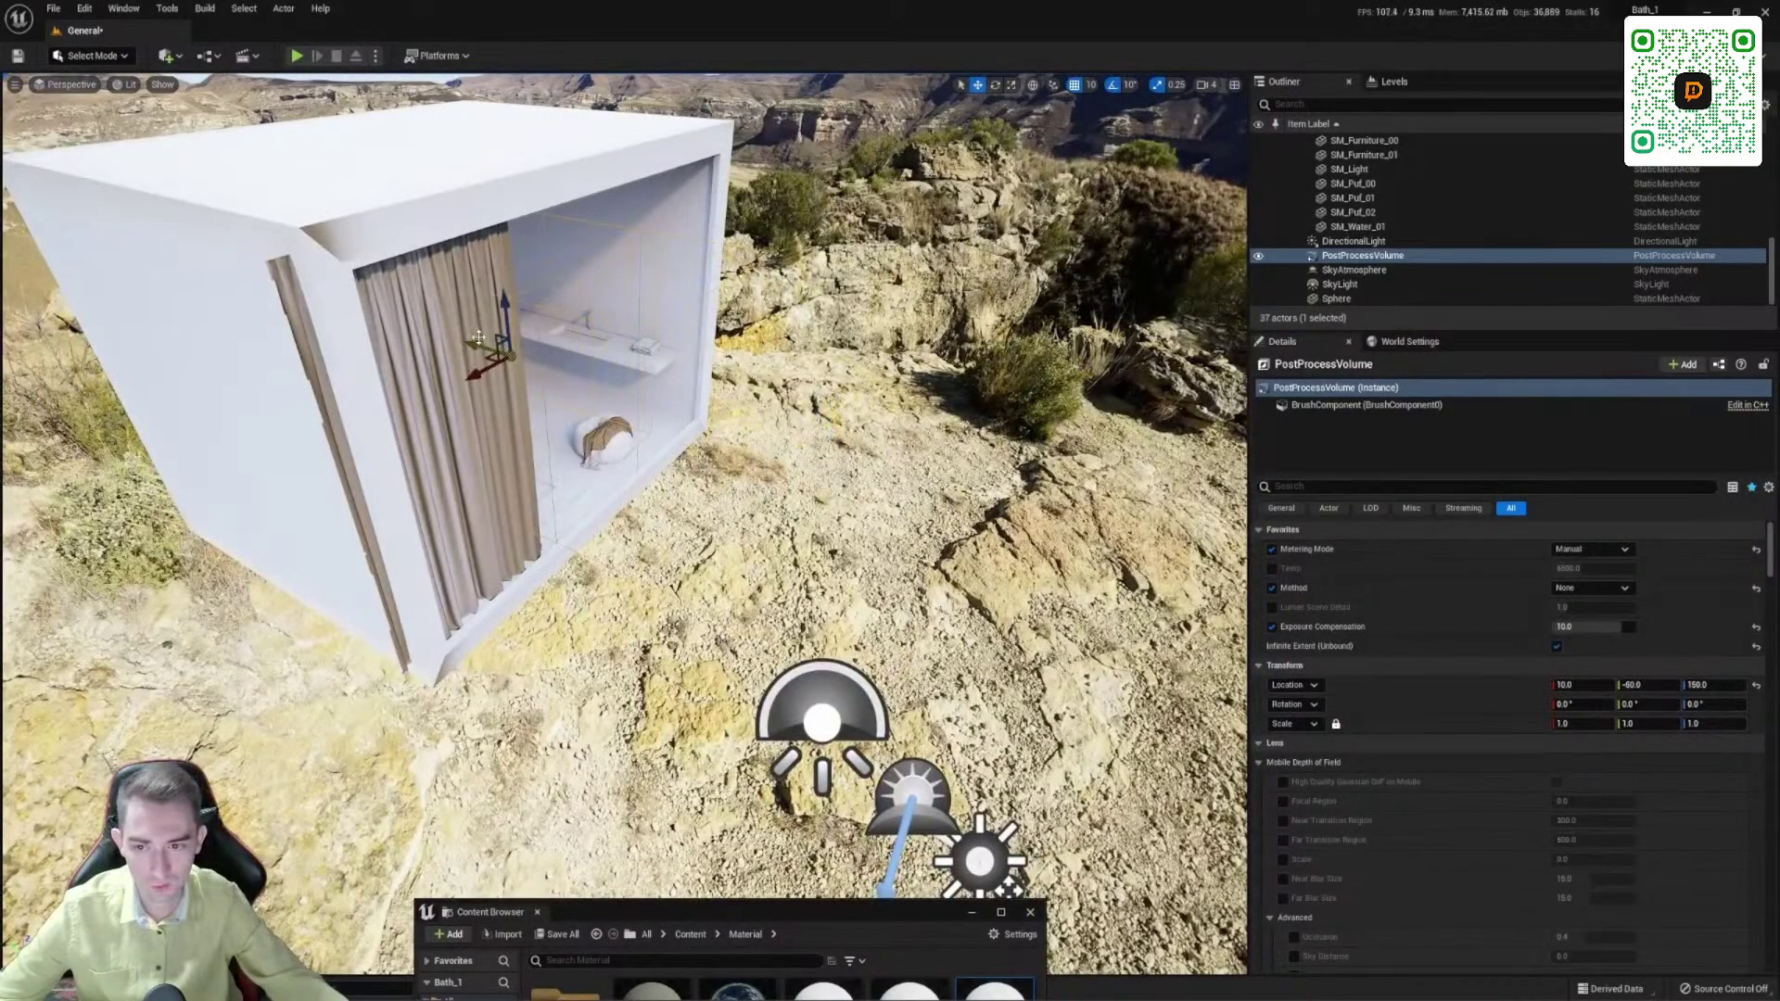
{"action": "key", "text": "ctrl+z"}
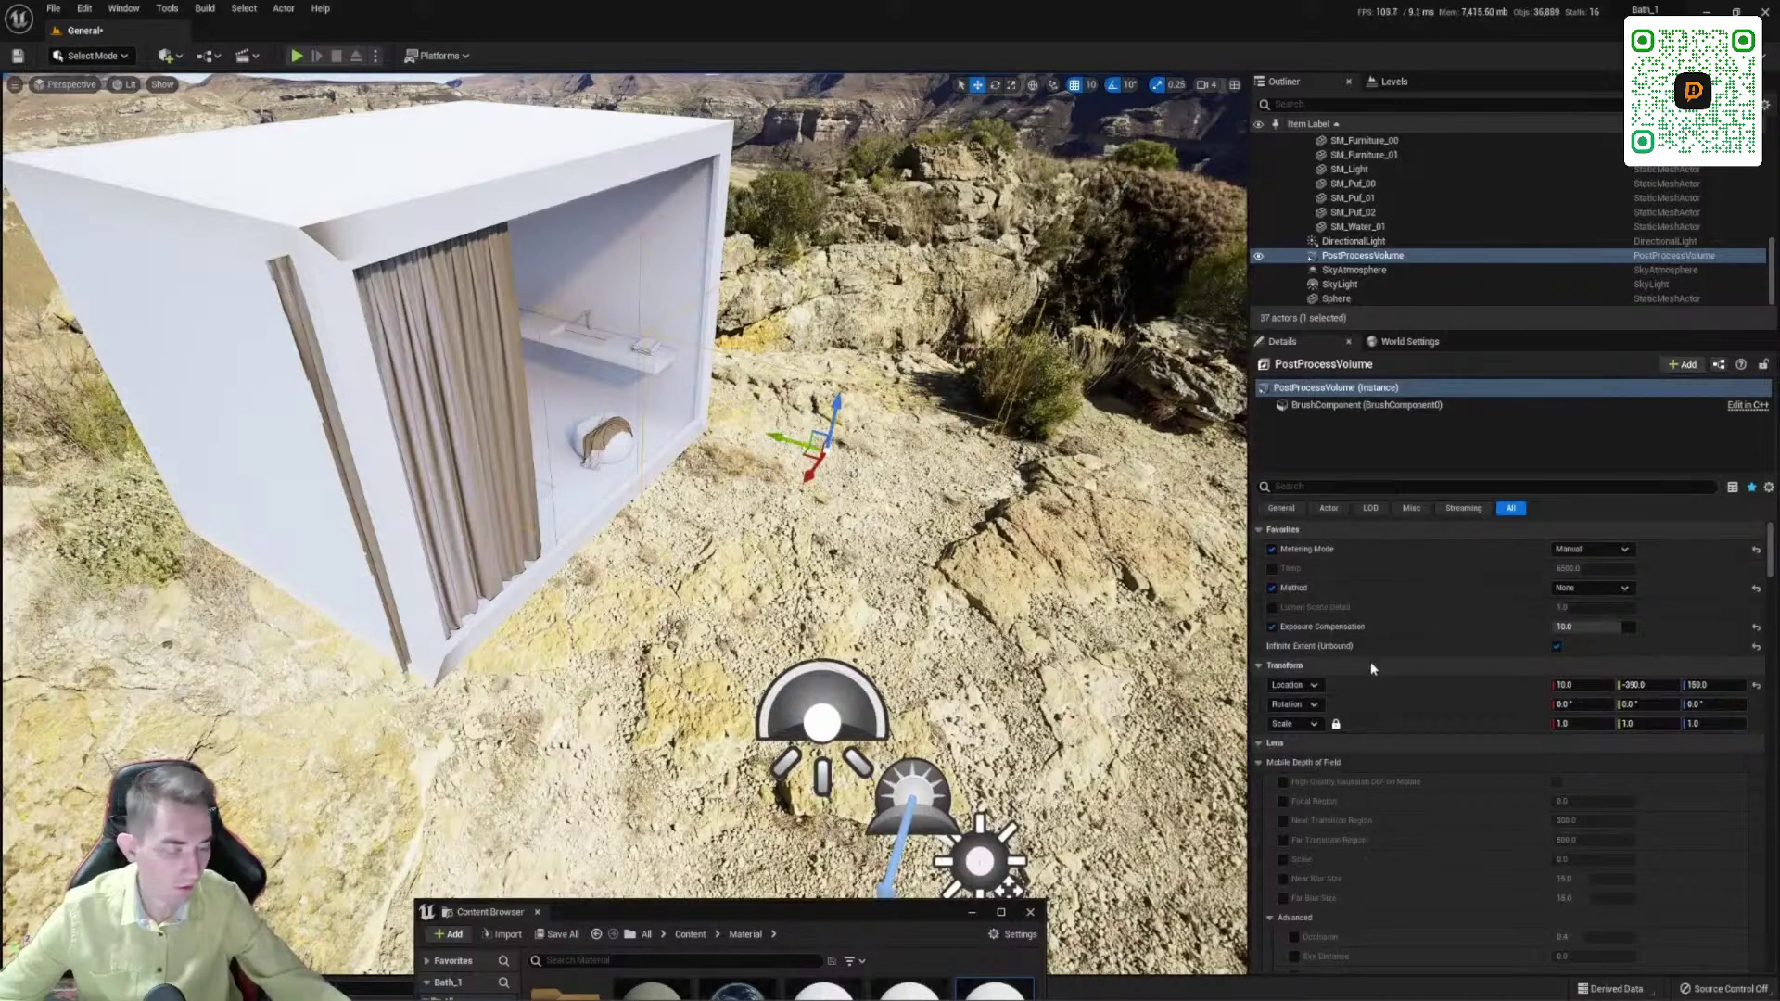
Step: Filter the PostProcessVolume's properties for "global il" and choose None as the Global Illumination Method
{"action": "left_click", "coordinate": [1324, 485]}
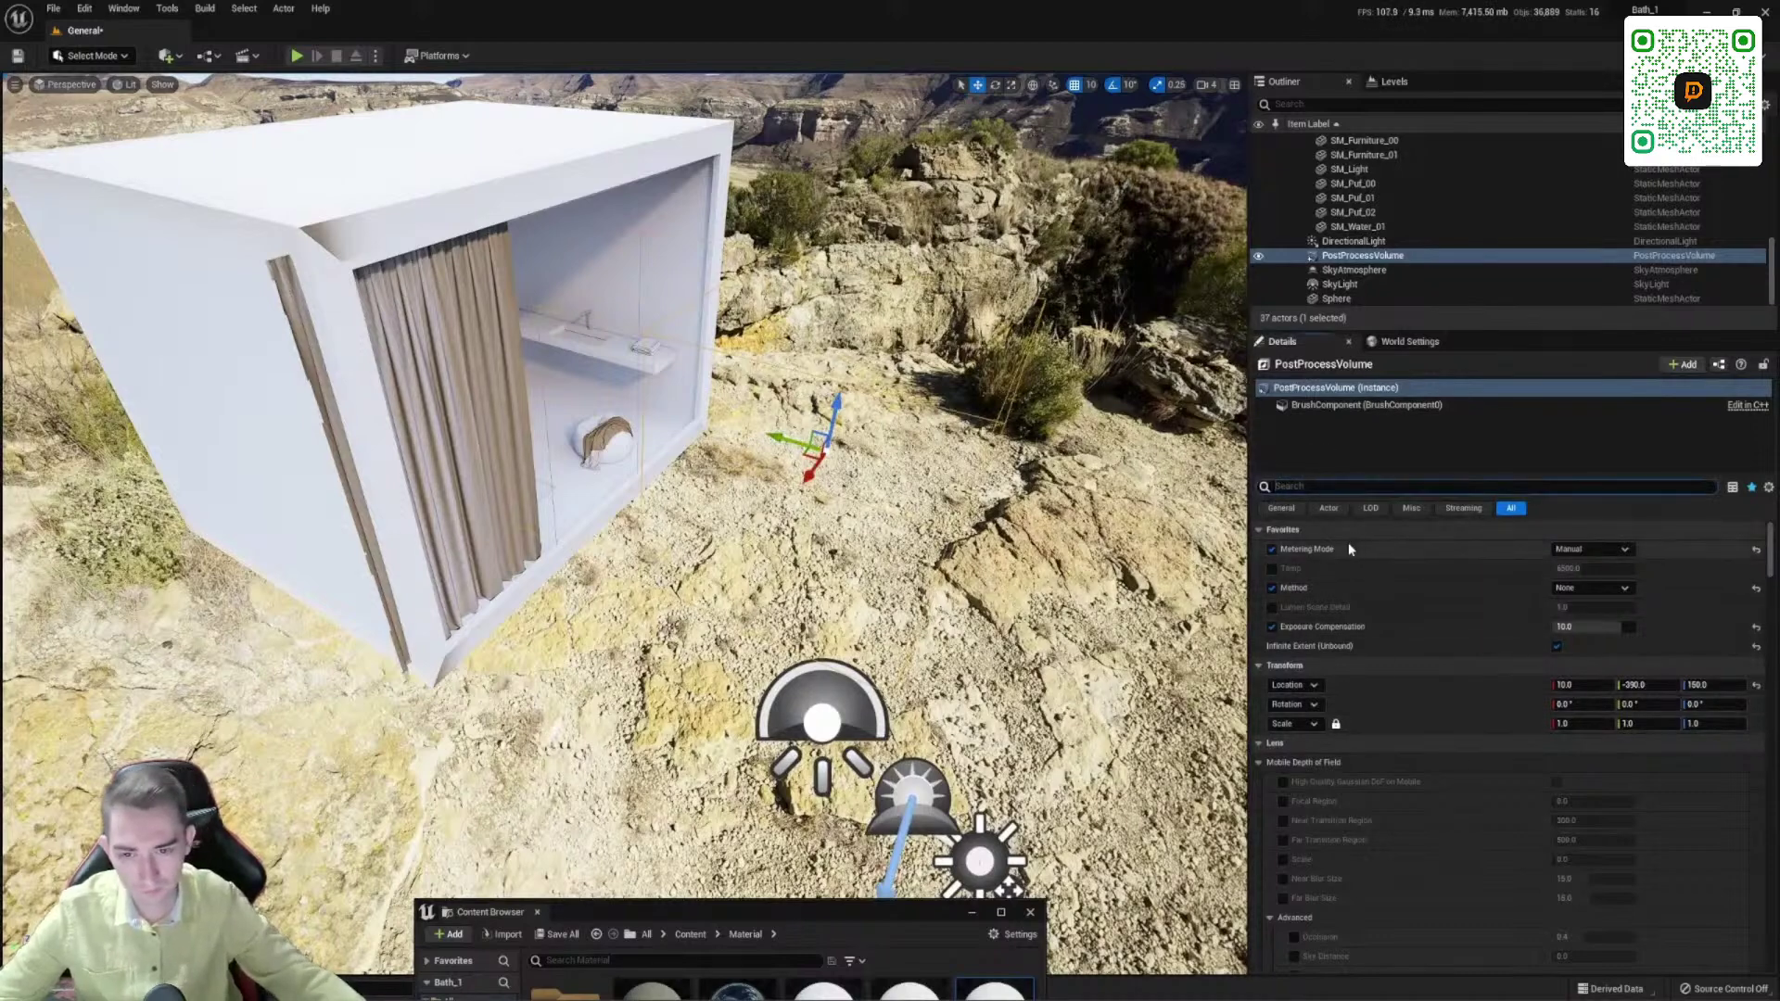
{"action": "type", "text": "gl"}
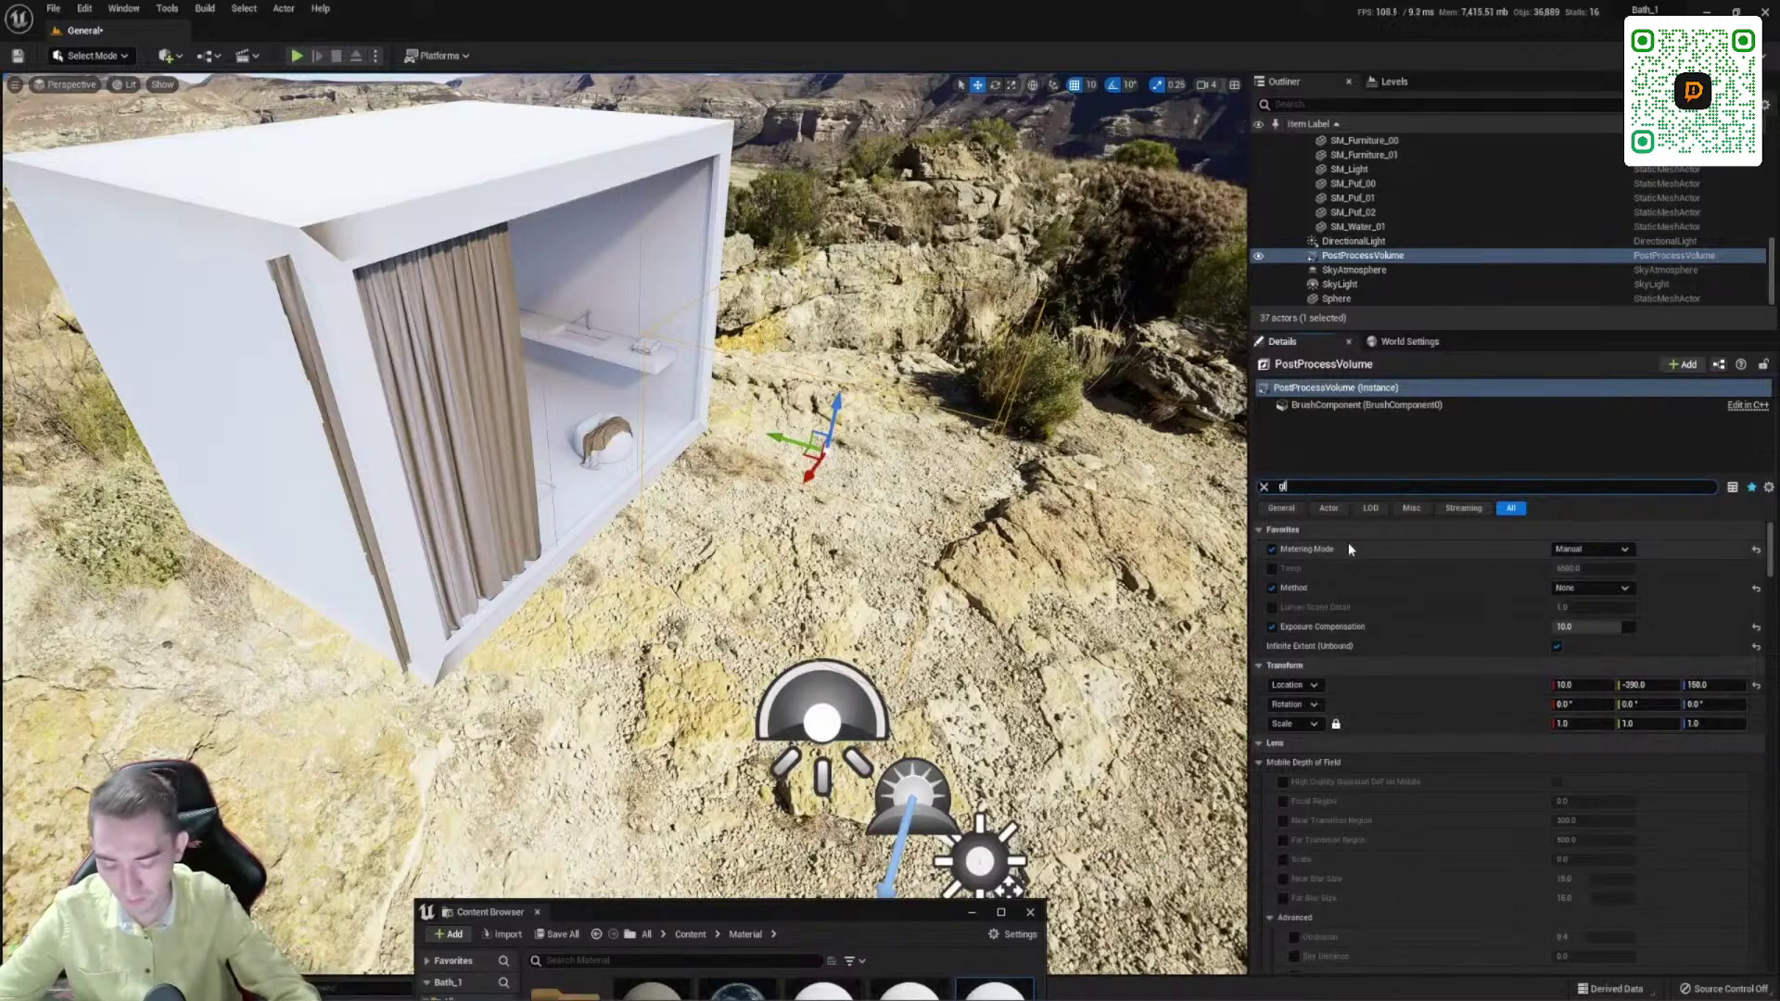
{"action": "type", "text": "obal "}
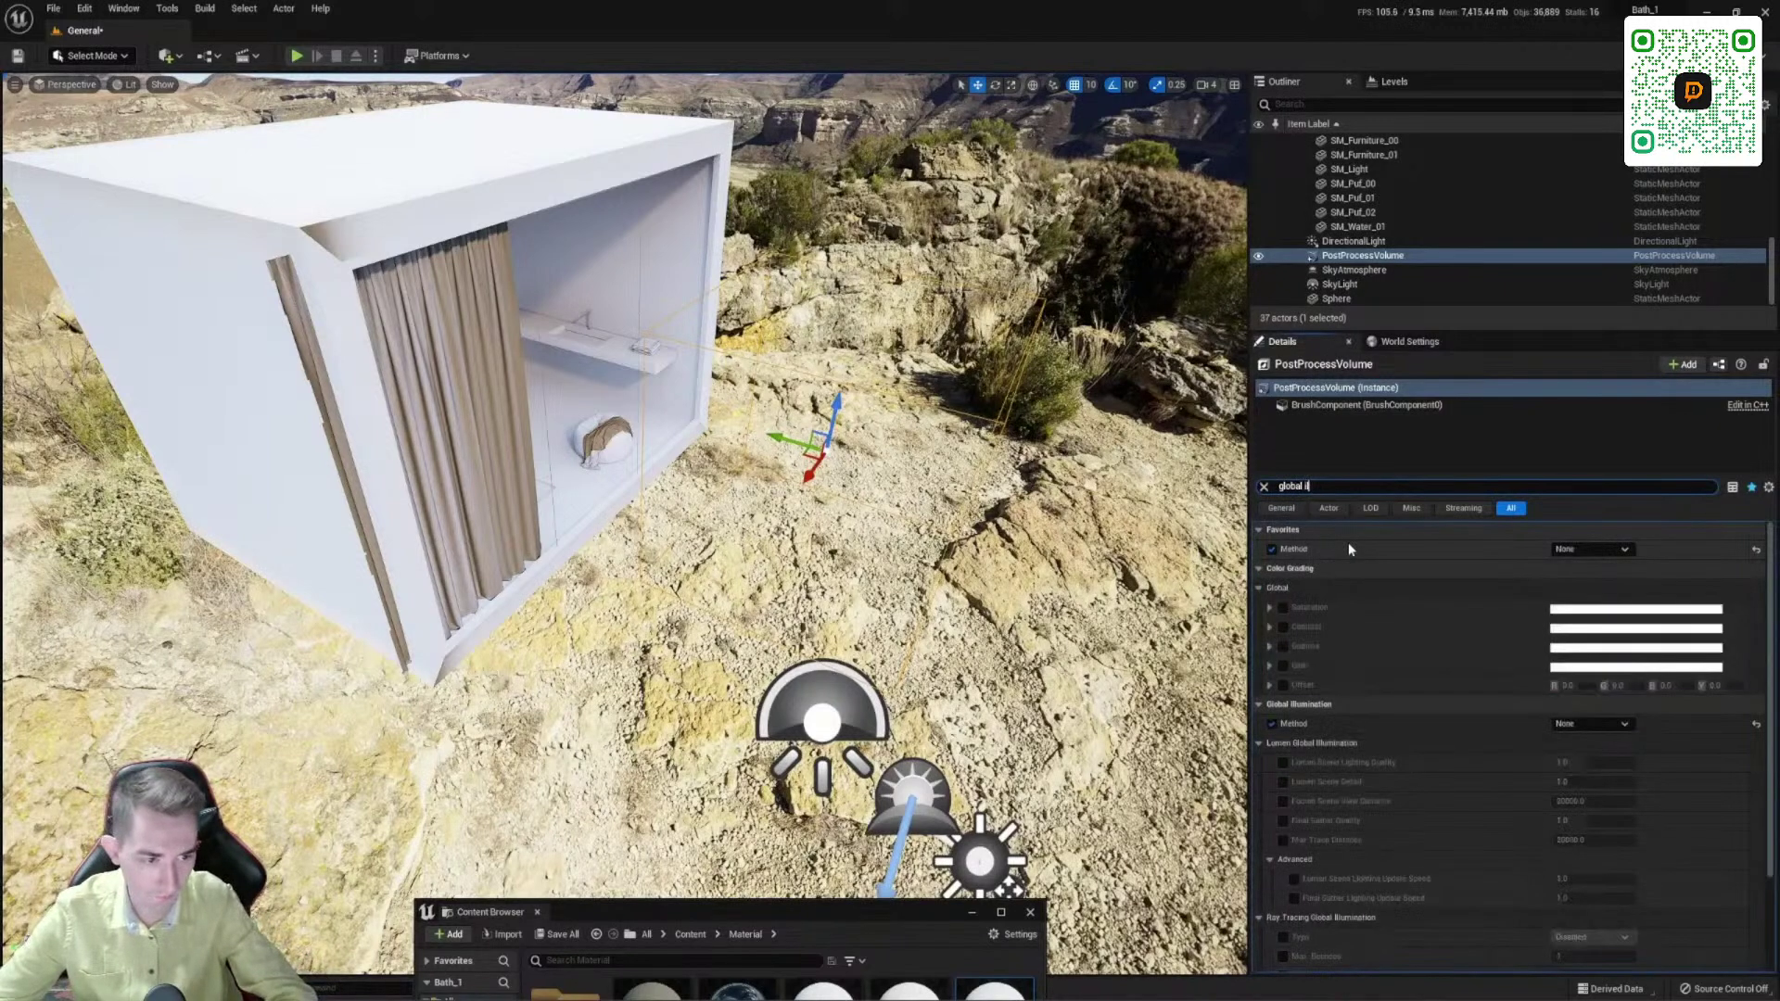
{"action": "type", "text": "il"}
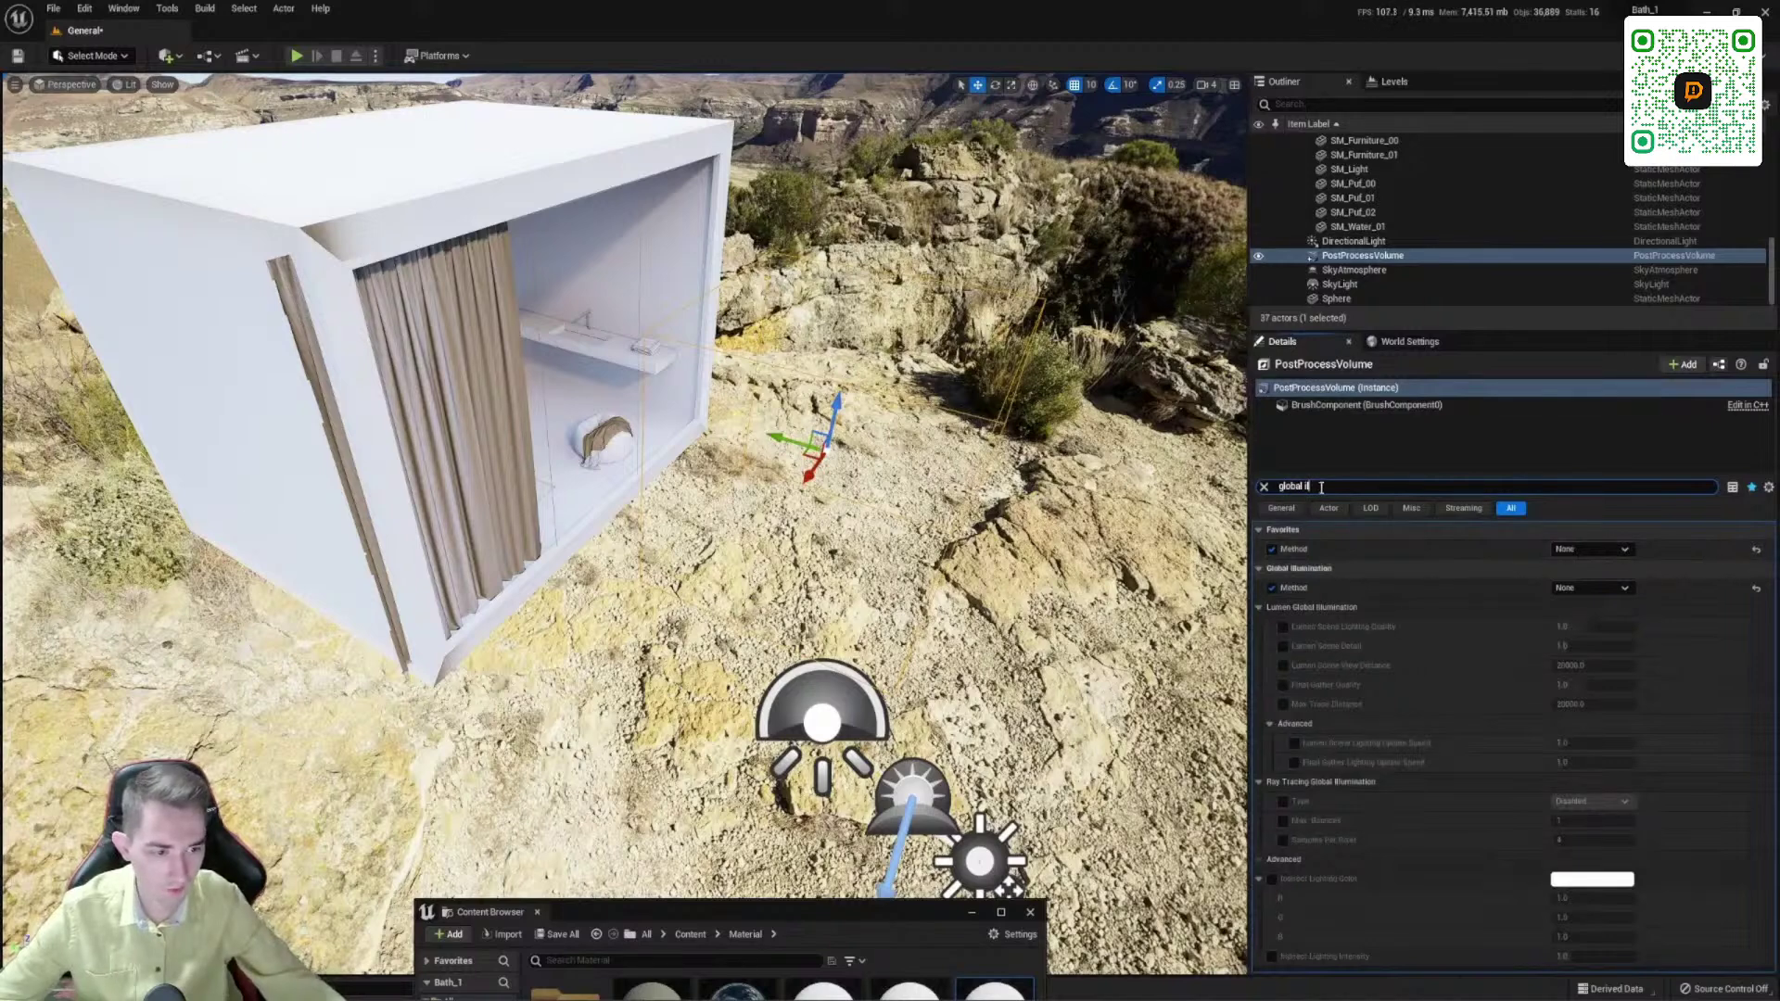
{"action": "left_click", "coordinate": [1597, 588]}
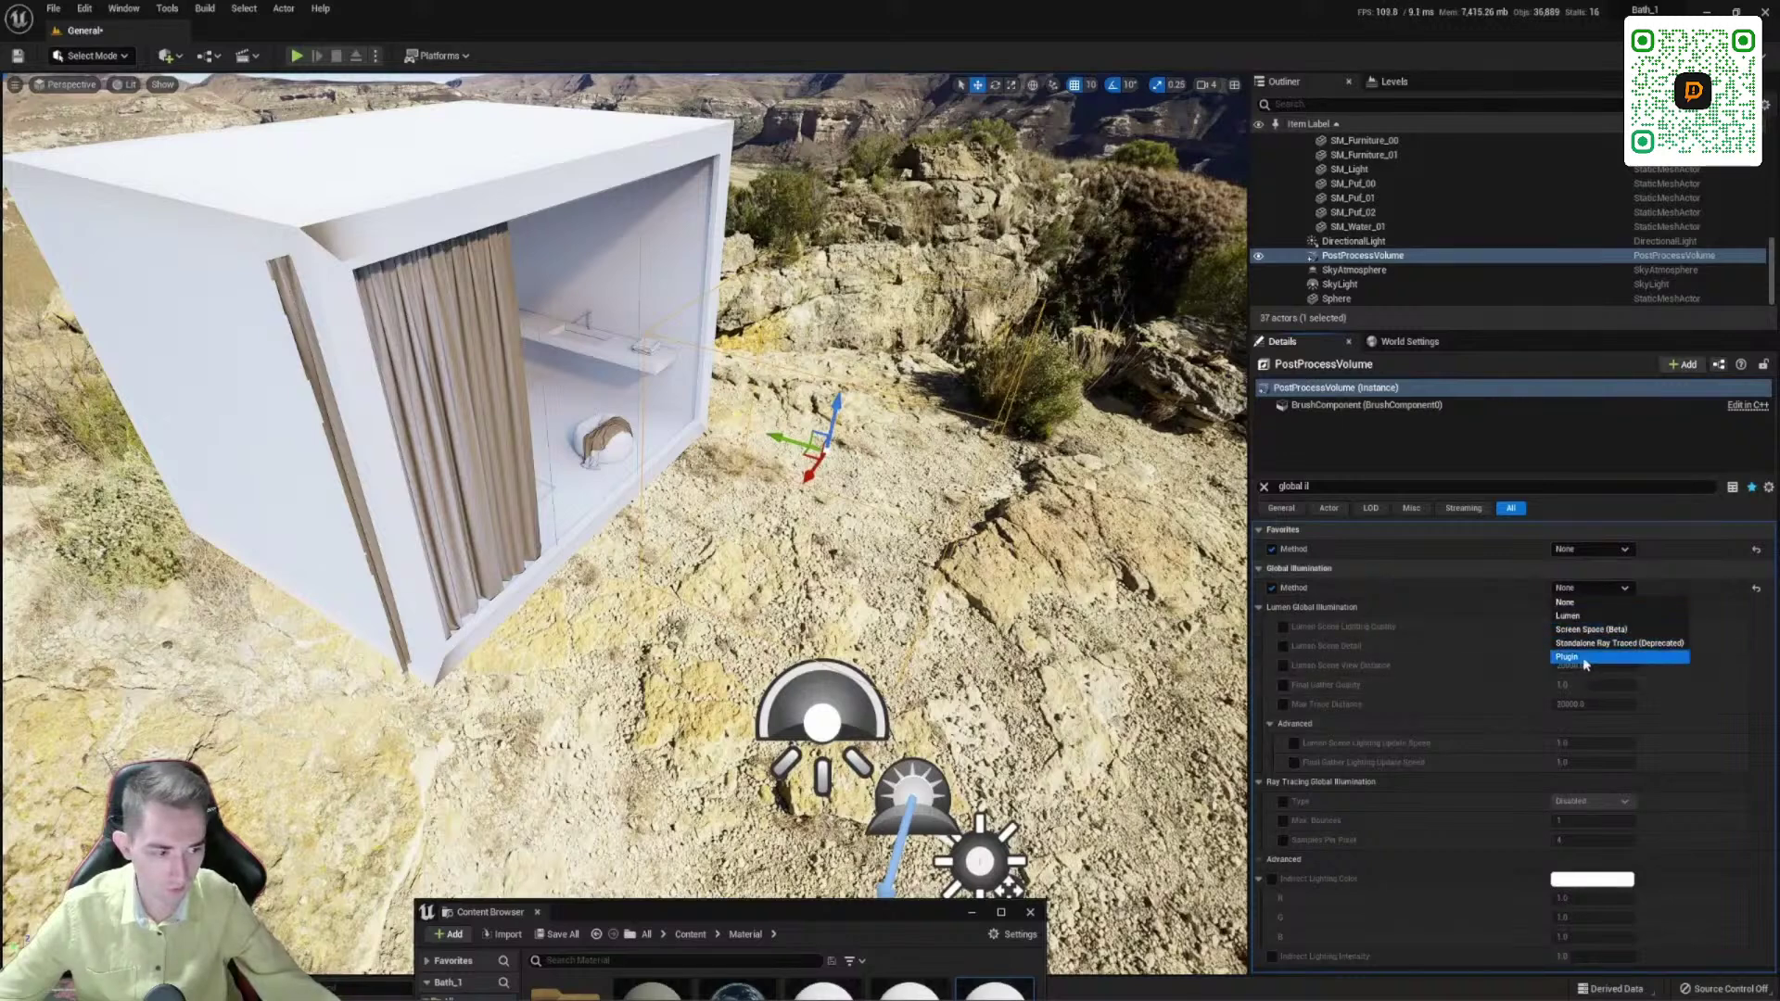
{"action": "left_click", "coordinate": [1571, 605]}
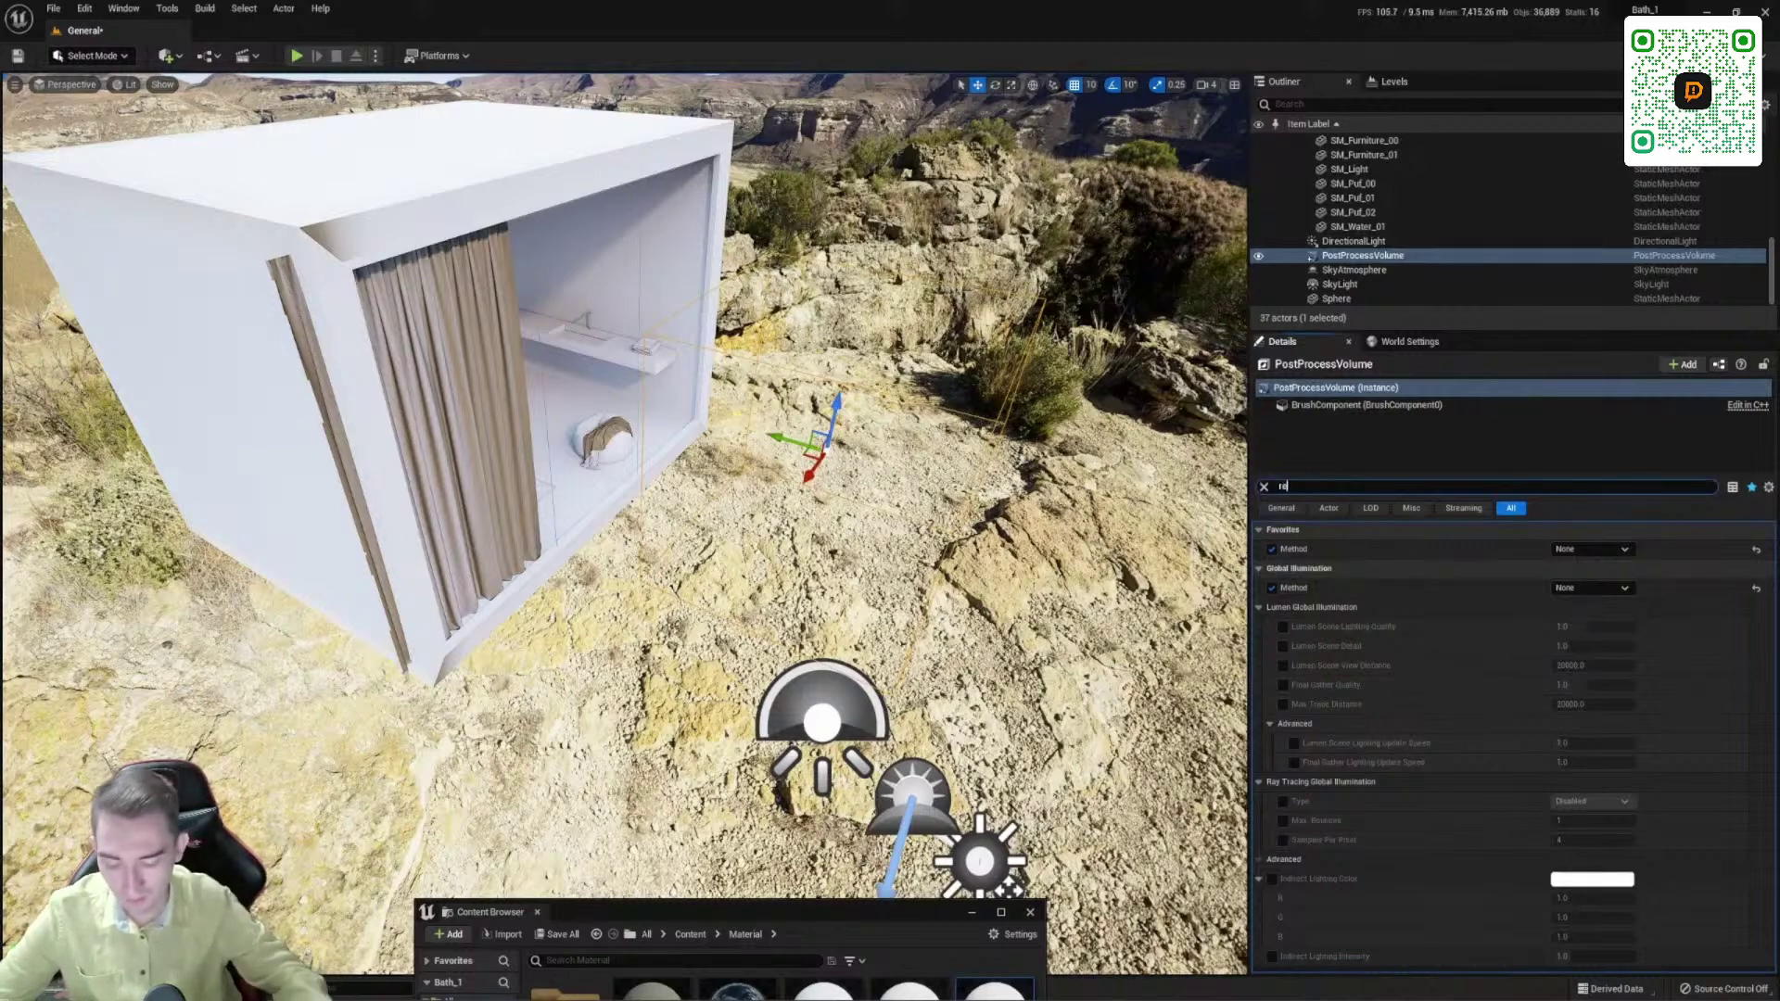
Step: Filter the PostProcessVolume's properties for "refle" and set the Reflections Method to None
{"action": "type", "text": "refle"}
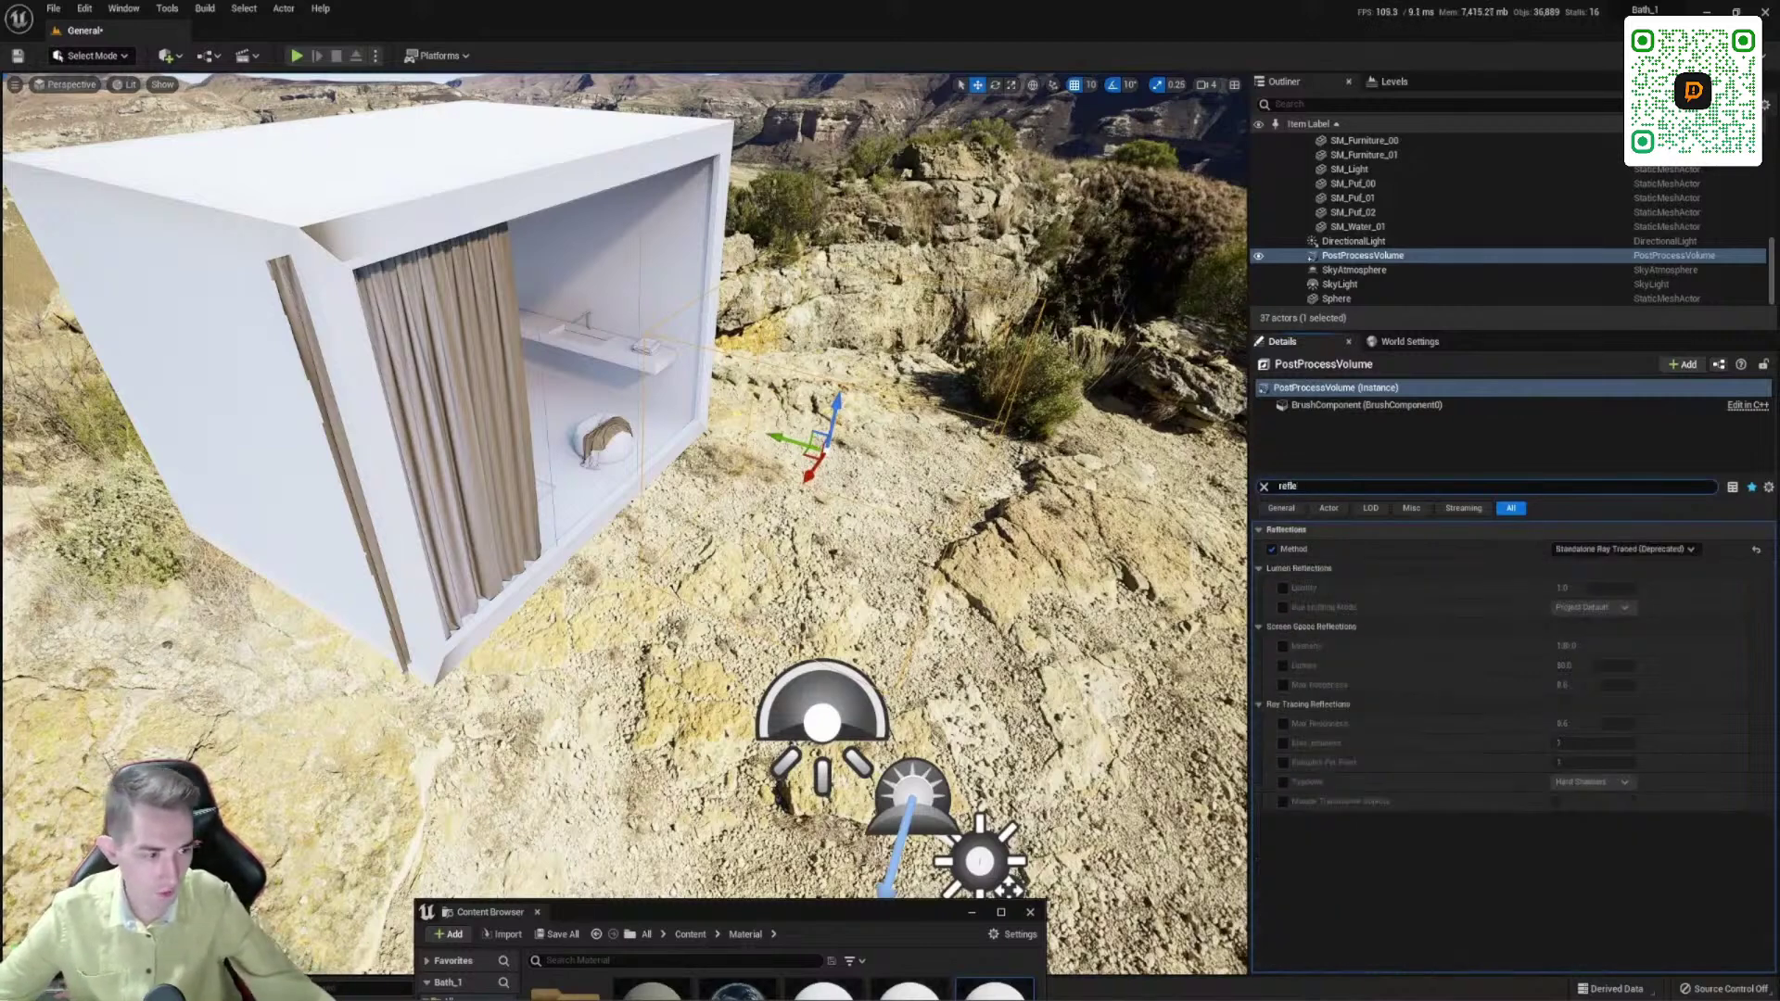
{"action": "left_click", "coordinate": [1583, 551]}
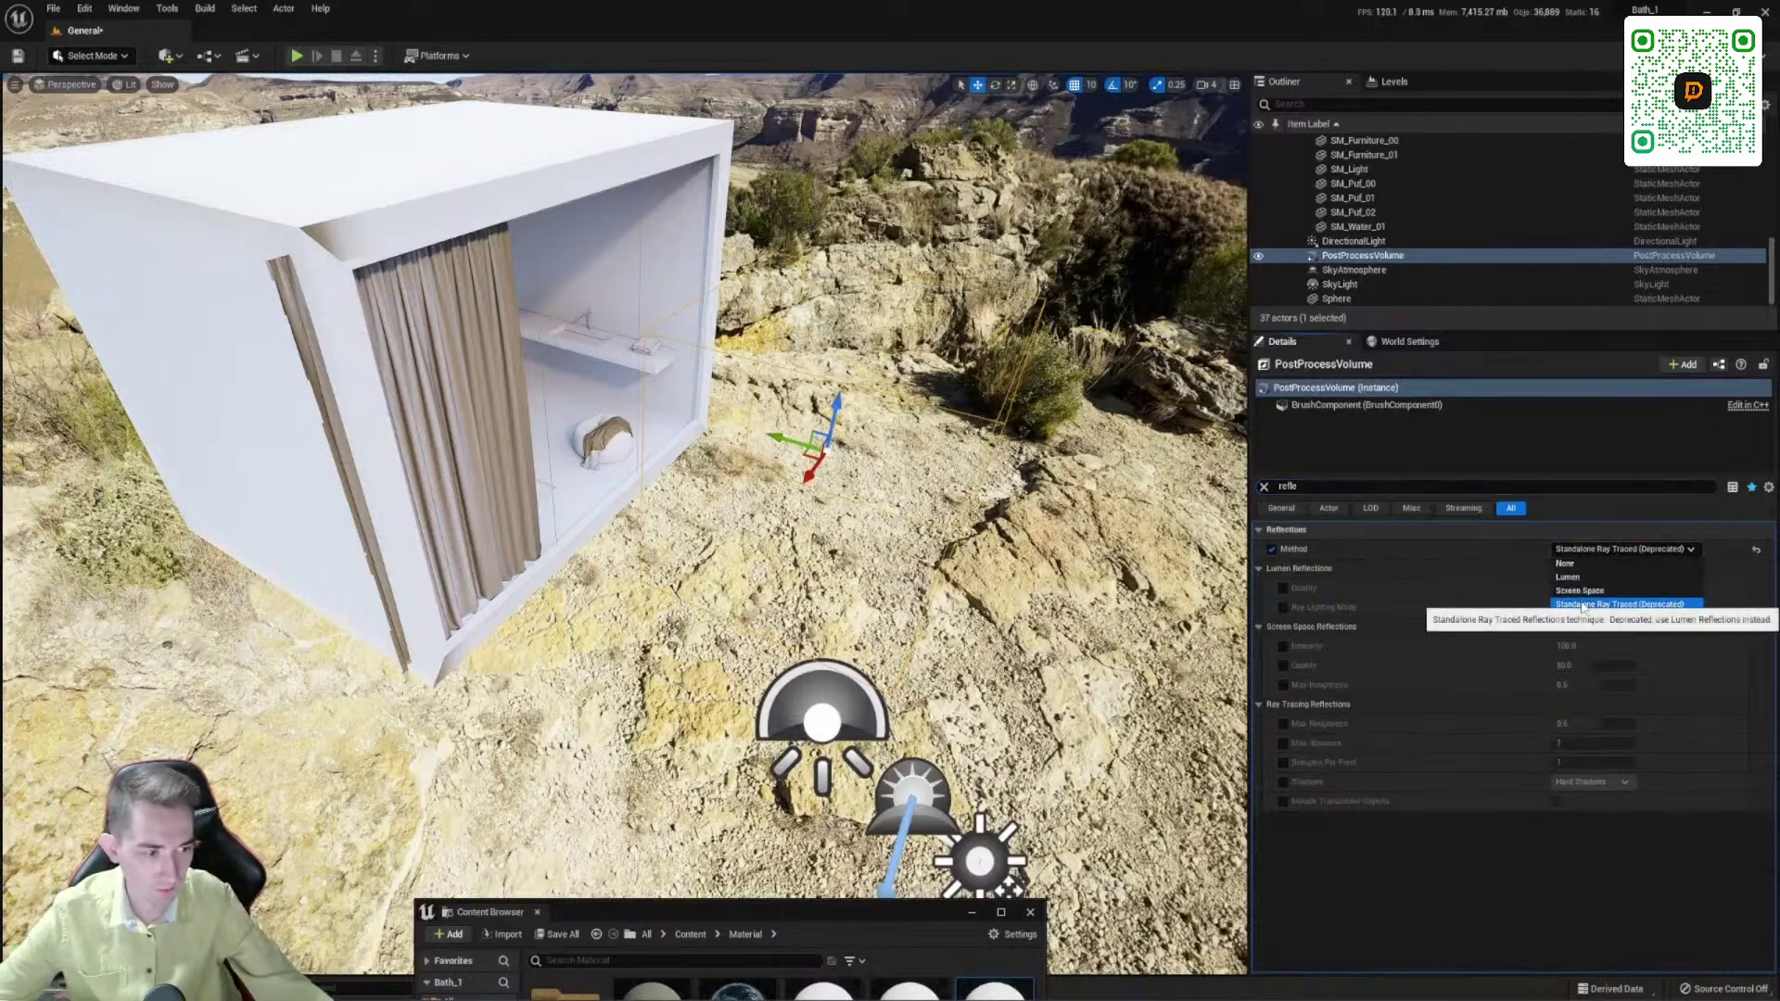
{"action": "left_click", "coordinate": [1567, 552]}
{"action": "key", "text": "d"}
{"action": "right_click_drag", "start_coordinate": [507, 457], "coordinate": [232, 404]}
{"action": "left_click", "coordinate": [1591, 552]}
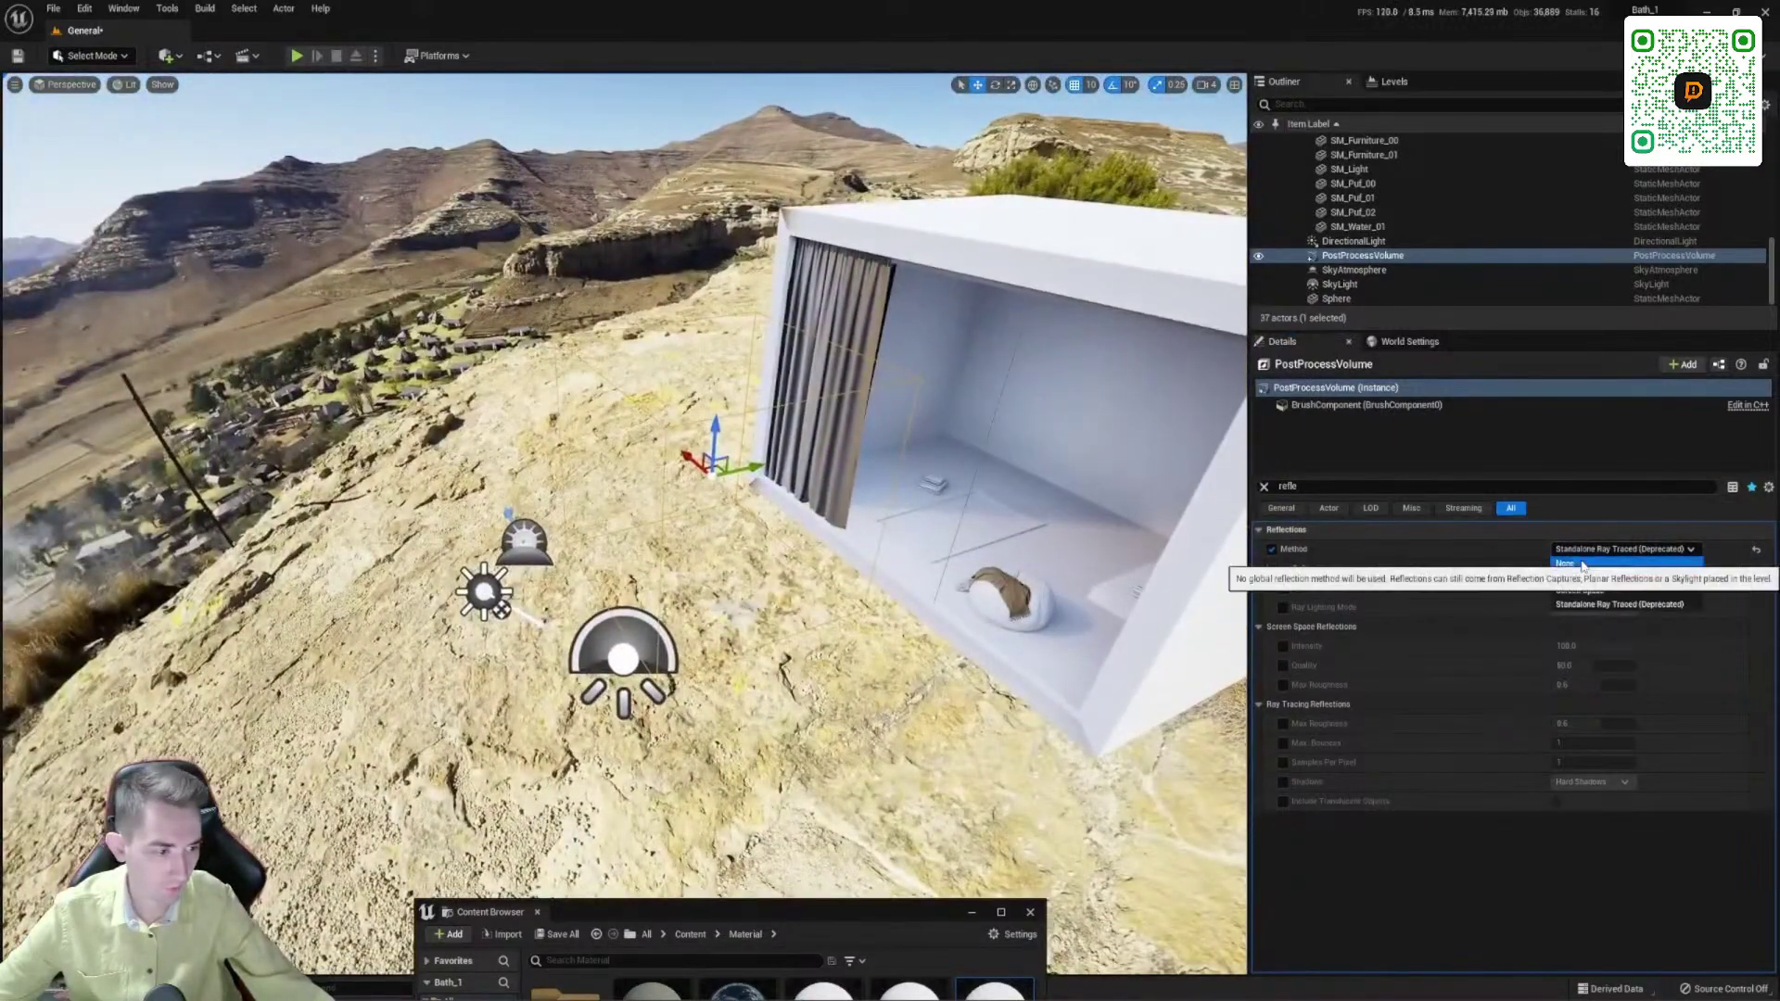
{"action": "left_click", "coordinate": [1567, 566]}
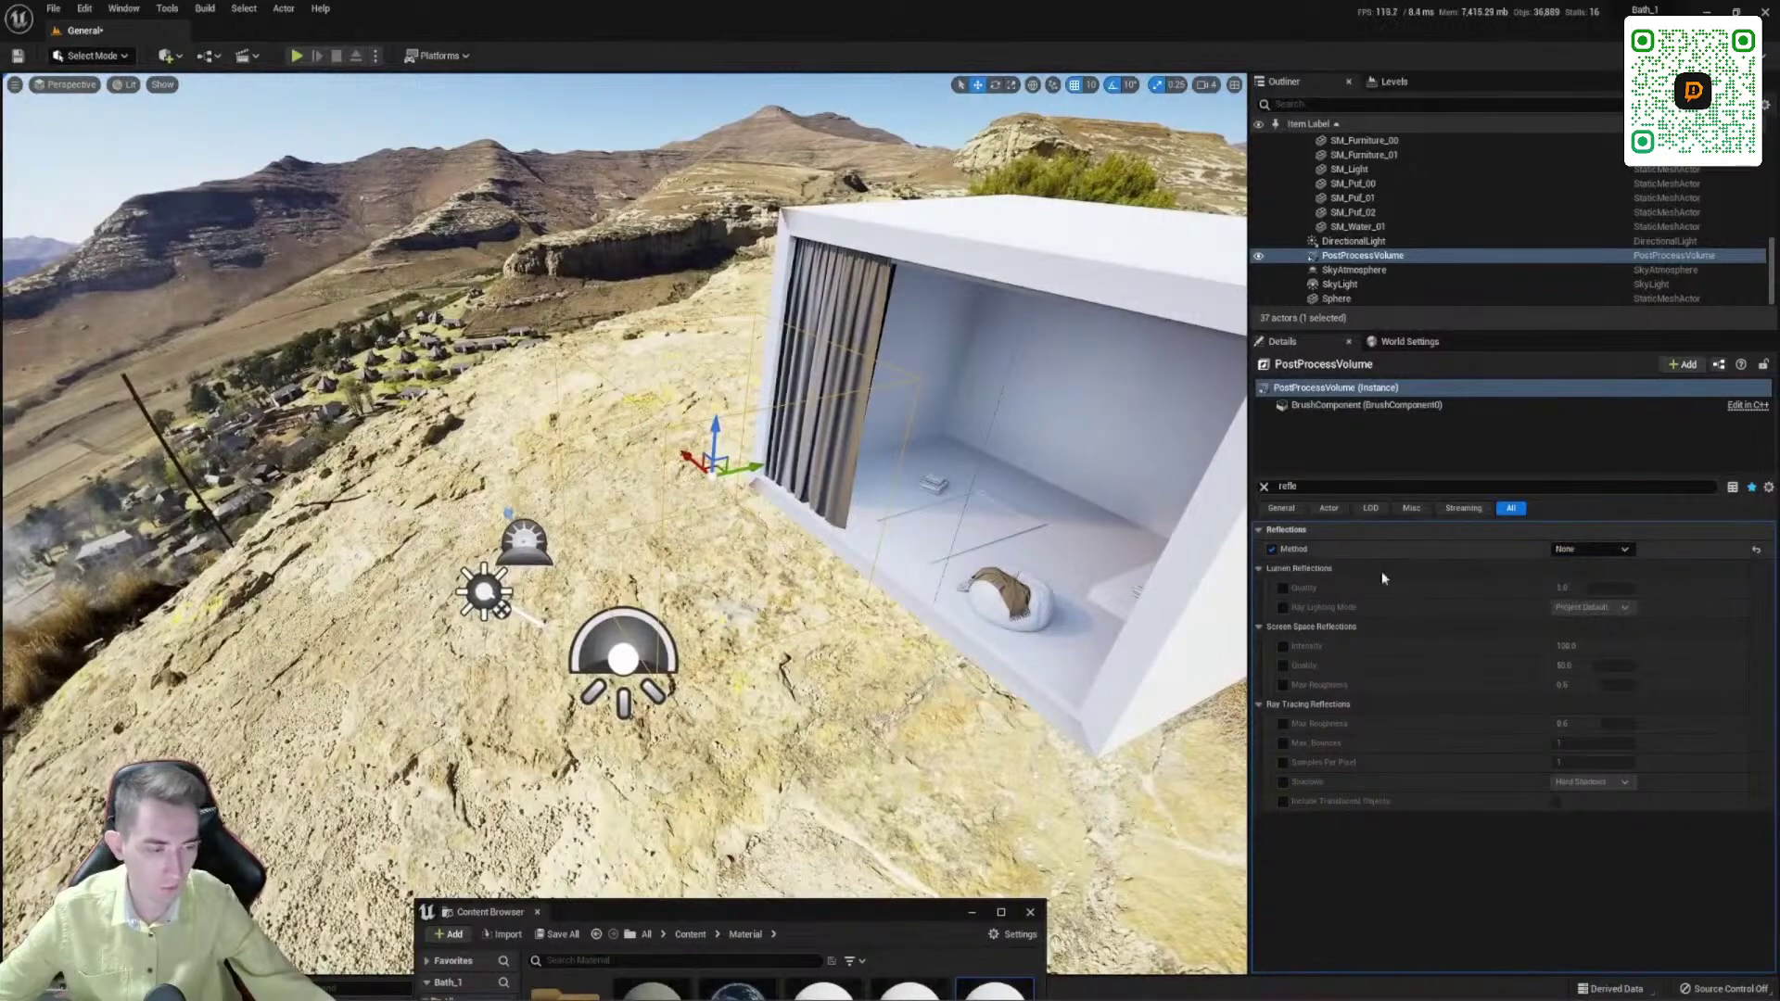
Step: Add a Sphere Reflection Capture from the Visual Effects actors to the bathroom and focus the view on it
{"action": "left_click", "coordinate": [181, 58]}
{"action": "mouse_move", "coordinate": [235, 269]}
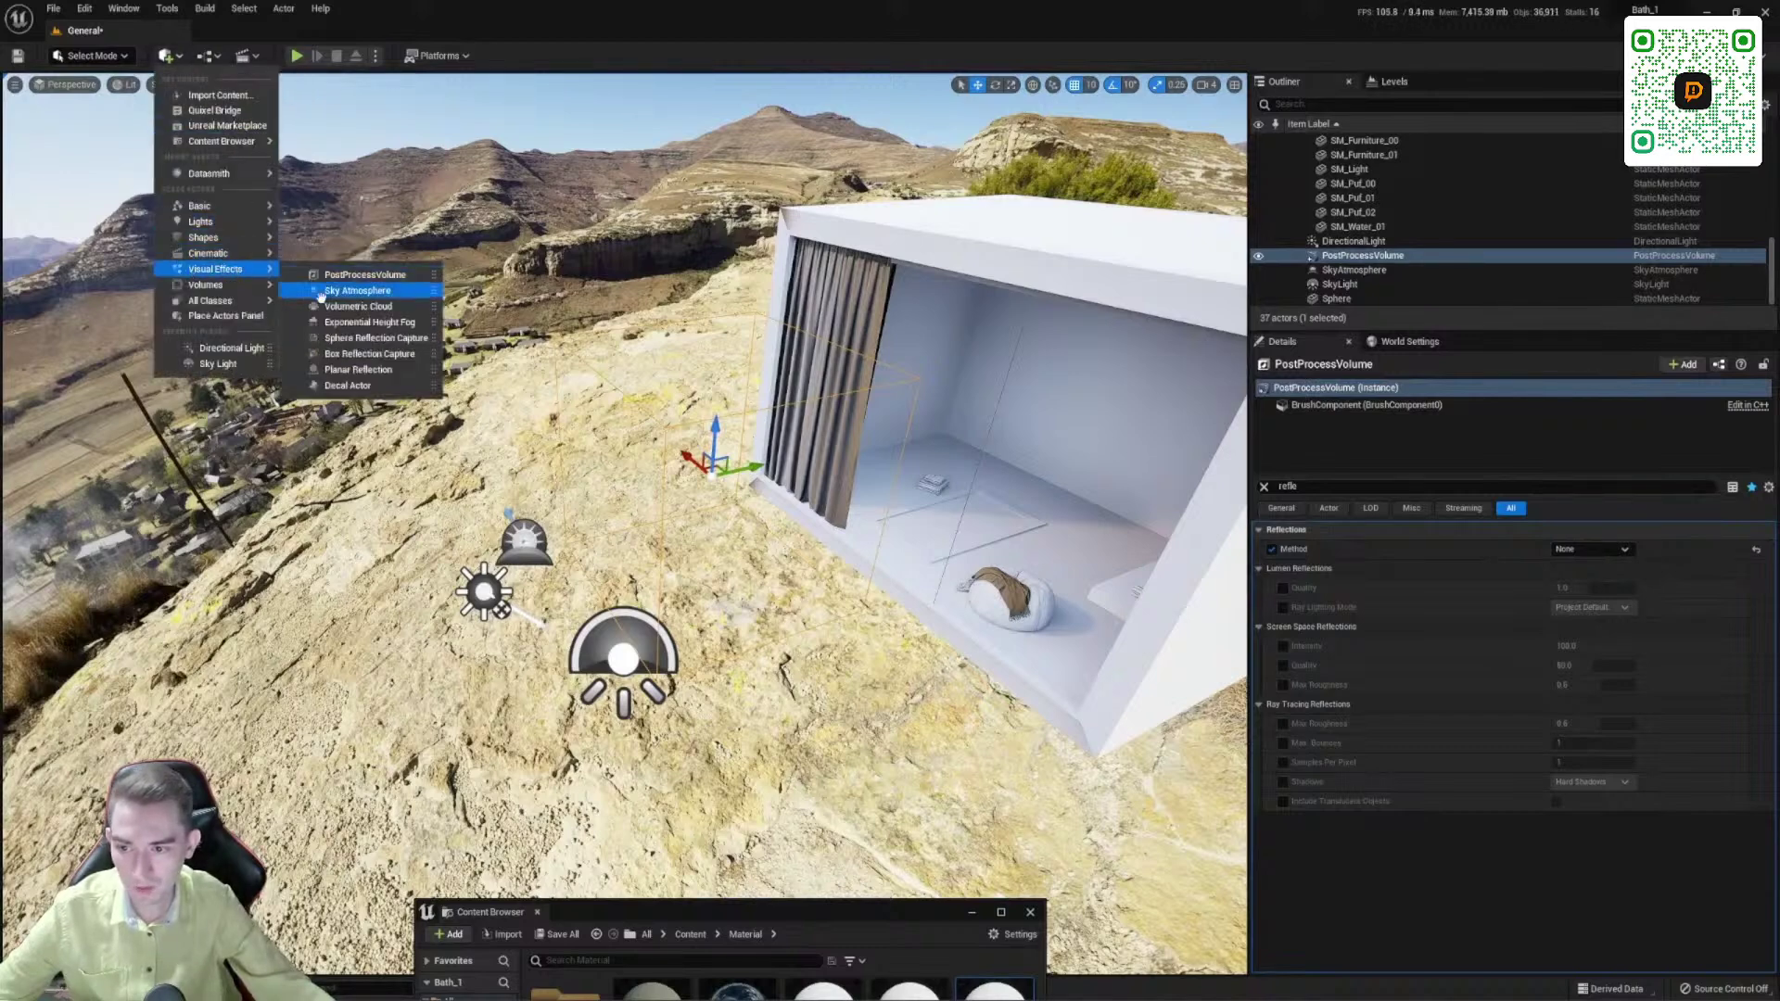
{"action": "left_click_drag", "start_coordinate": [338, 337], "coordinate": [927, 468]}
{"action": "key", "text": "f"}
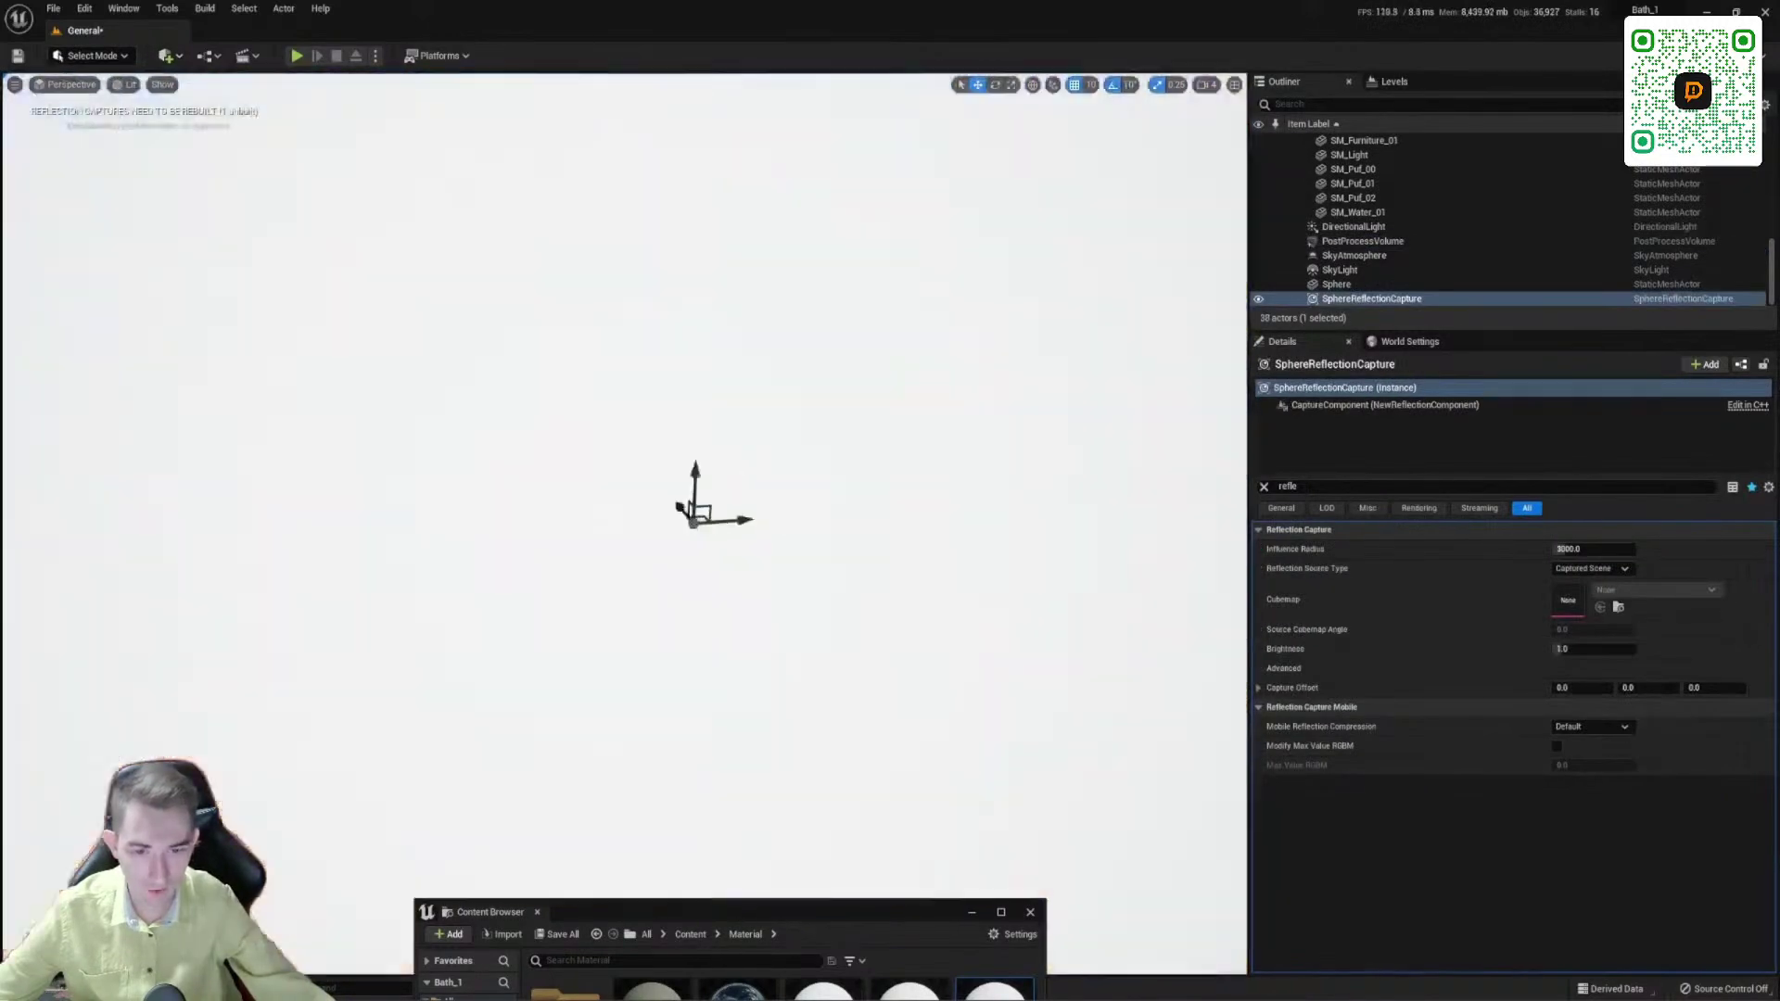
Step: Delete the SphereReflectionCapture from the bathroom
{"action": "right_click_drag", "start_coordinate": [927, 469], "coordinate": [930, 459]}
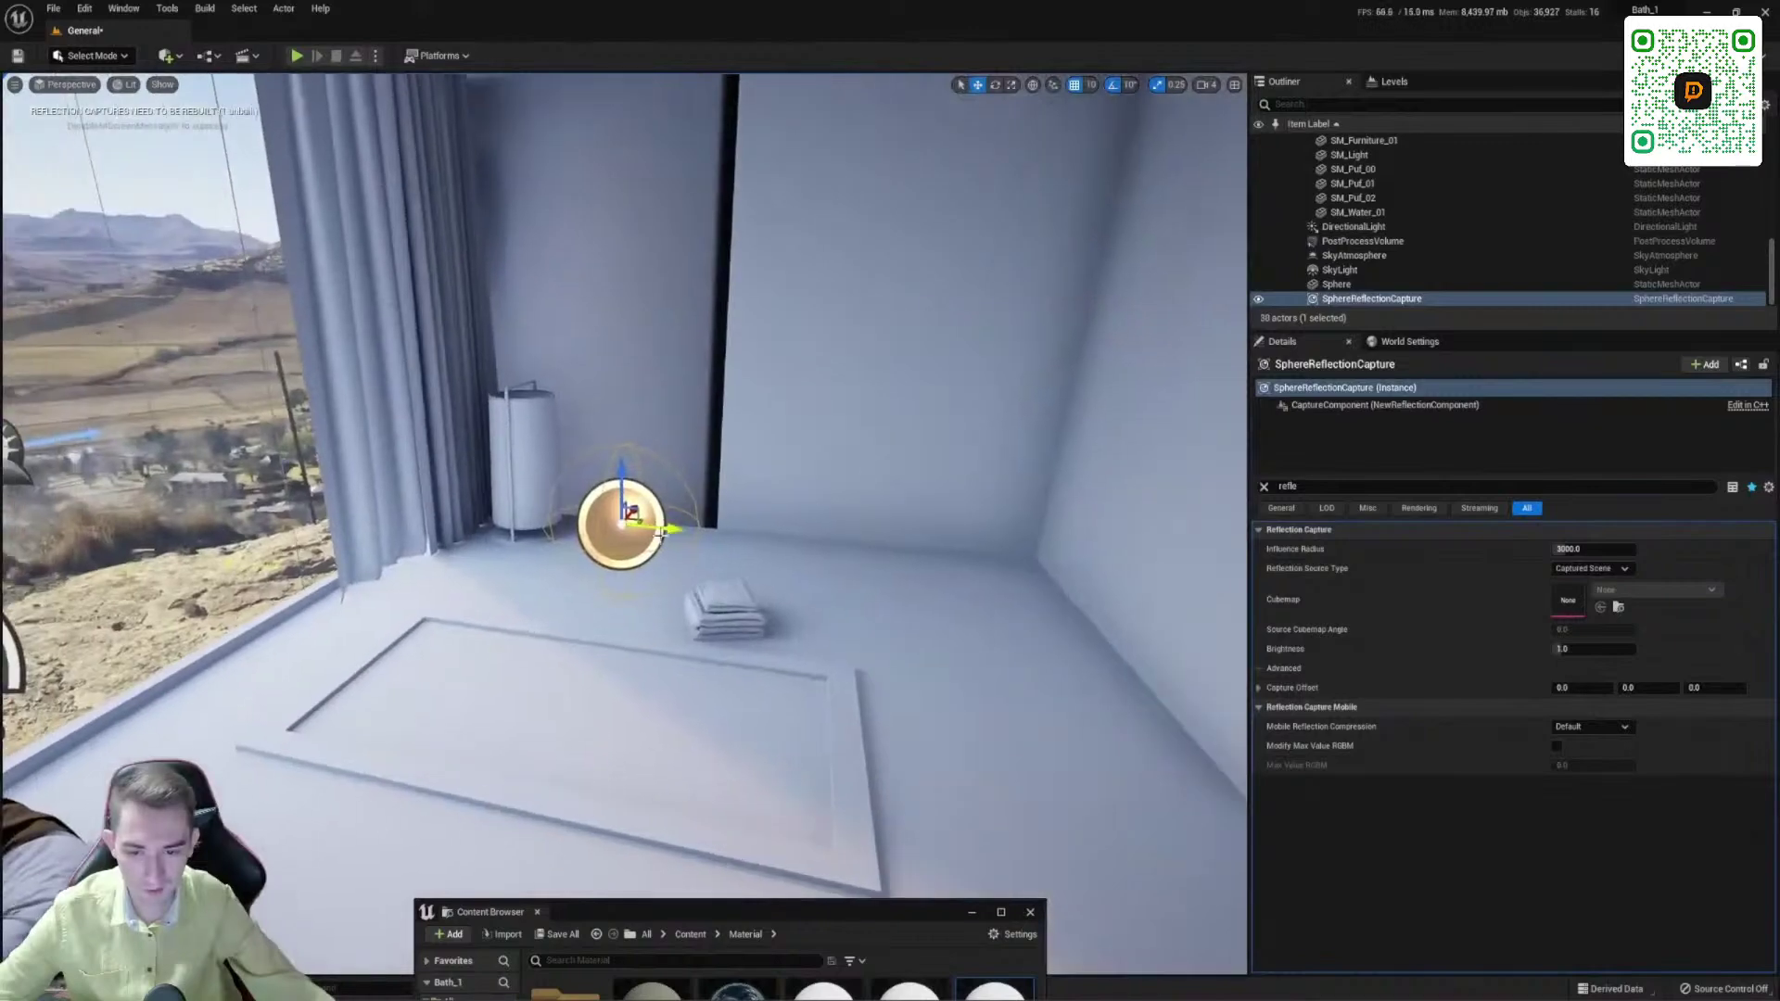
{"action": "mouse_move", "coordinate": [655, 530]}
{"action": "right_mouse_down"}
{"action": "mouse_move", "coordinate": [549, 525]}
{"action": "mouse_move", "coordinate": [760, 538]}
{"action": "mouse_move", "coordinate": [640, 530]}
{"action": "right_mouse_up"}
{"action": "key", "text": "Delete"}
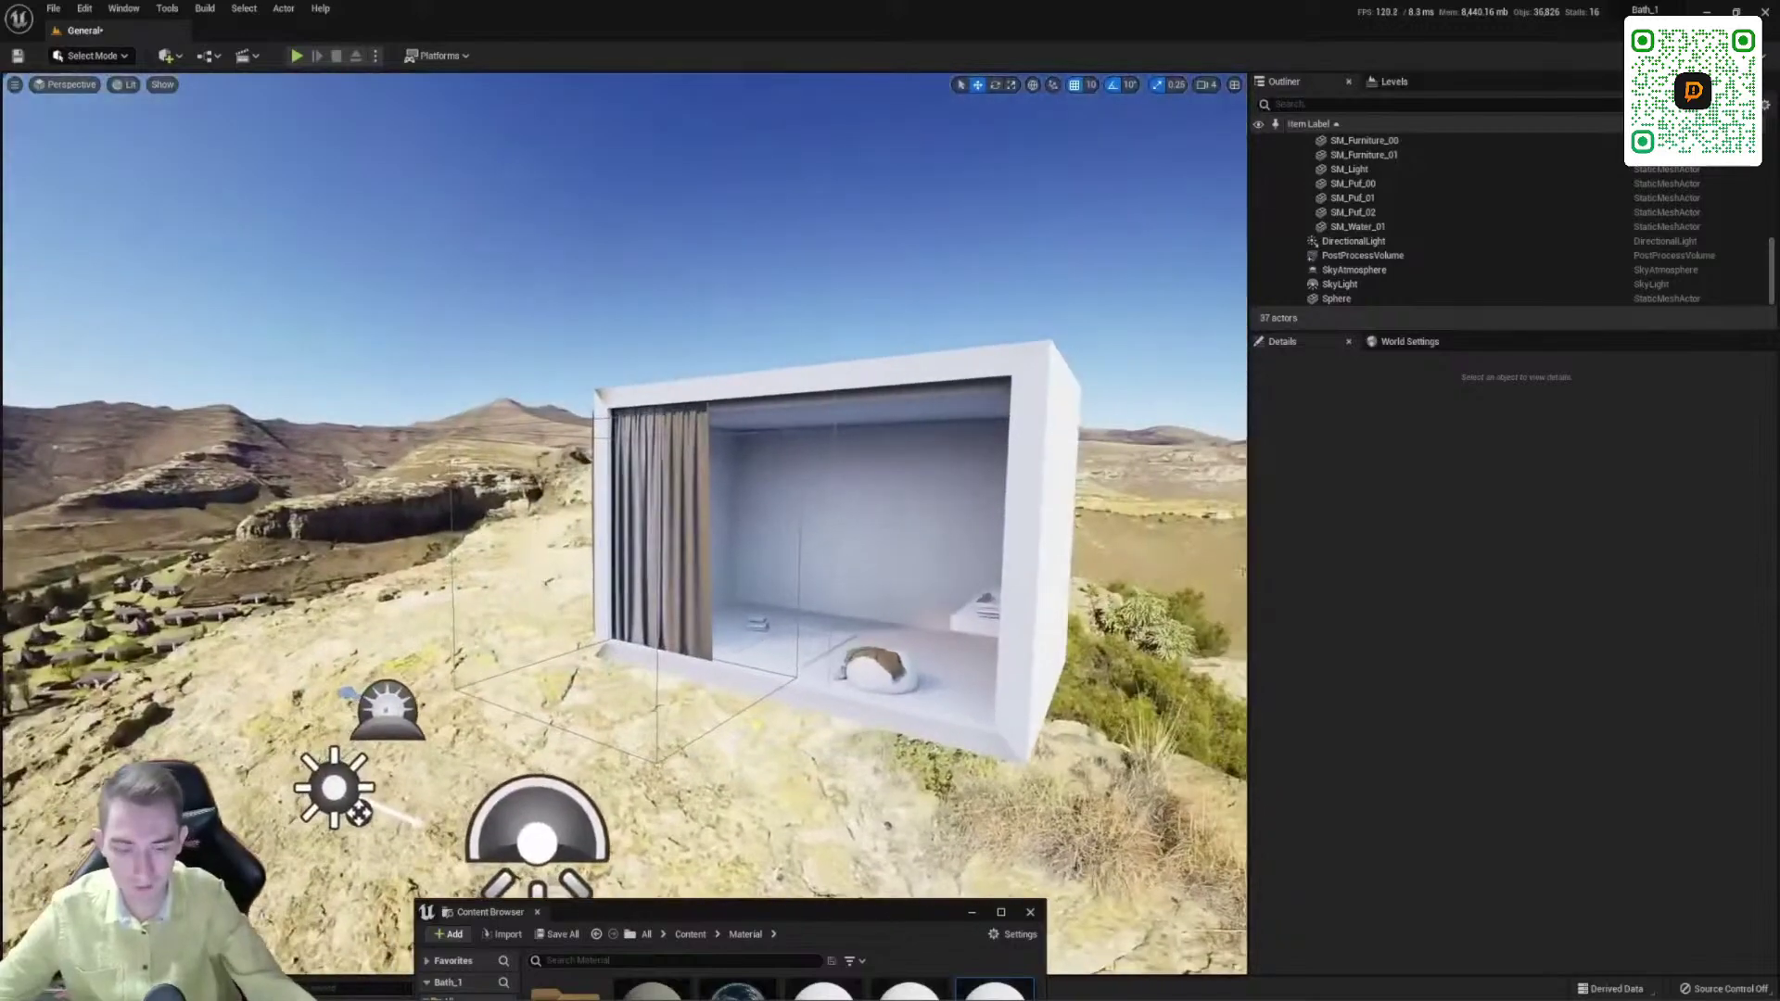
Step: Clear the property filter on the PostProcessVolume and try a Bloom Intensity of 2
{"action": "left_click", "coordinate": [1363, 255]}
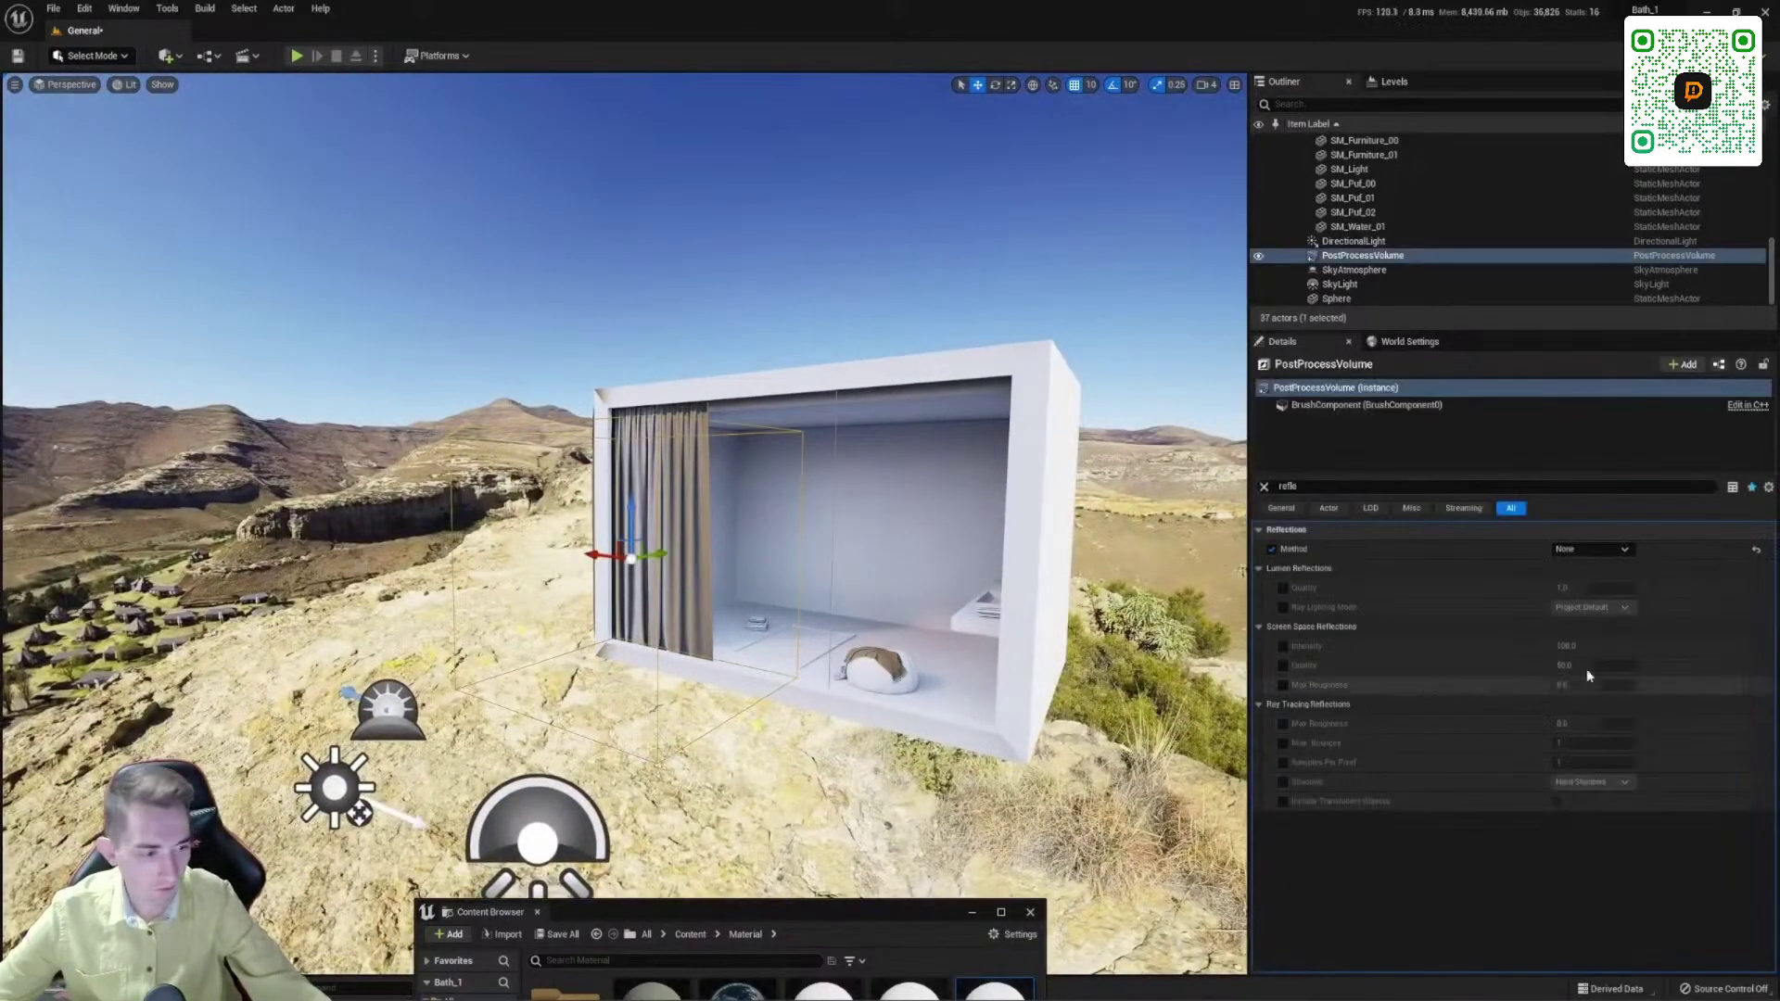
{"action": "left_click", "coordinate": [1263, 487]}
{"action": "scroll", "coordinate": [1593, 844], "scroll_direction": "down", "scroll_amount": 5}
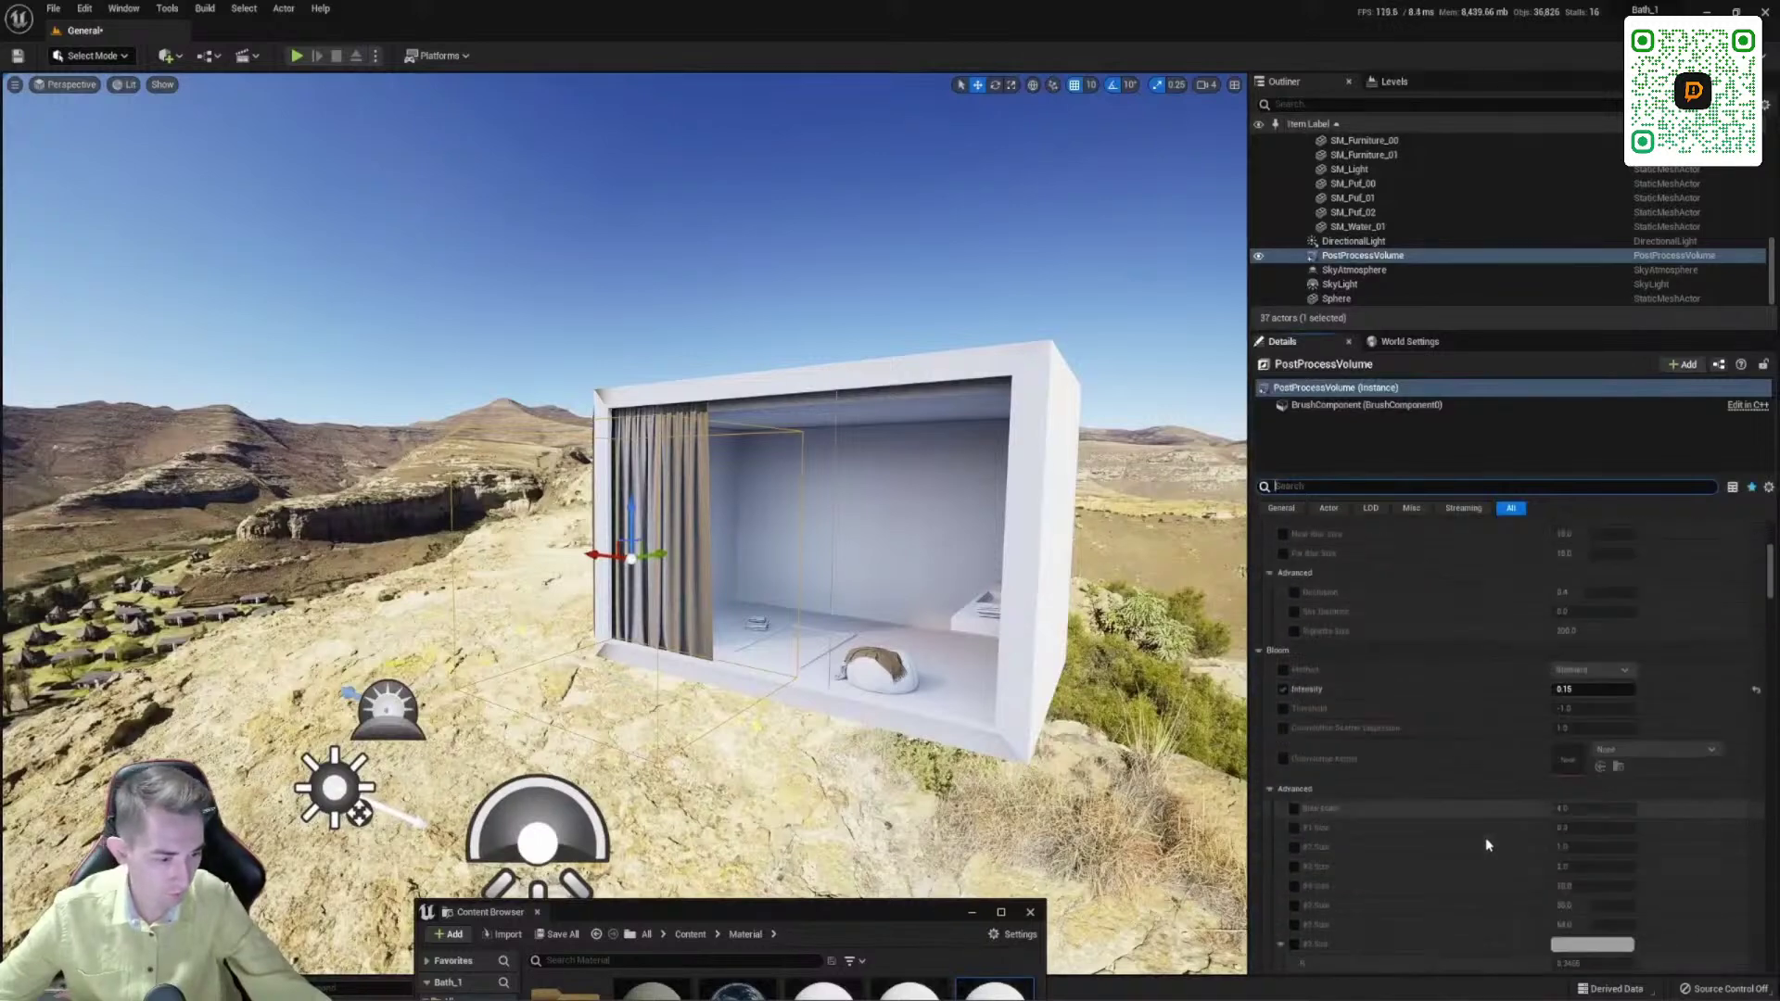
{"action": "scroll", "coordinate": [1485, 837], "scroll_direction": "down", "scroll_amount": 1}
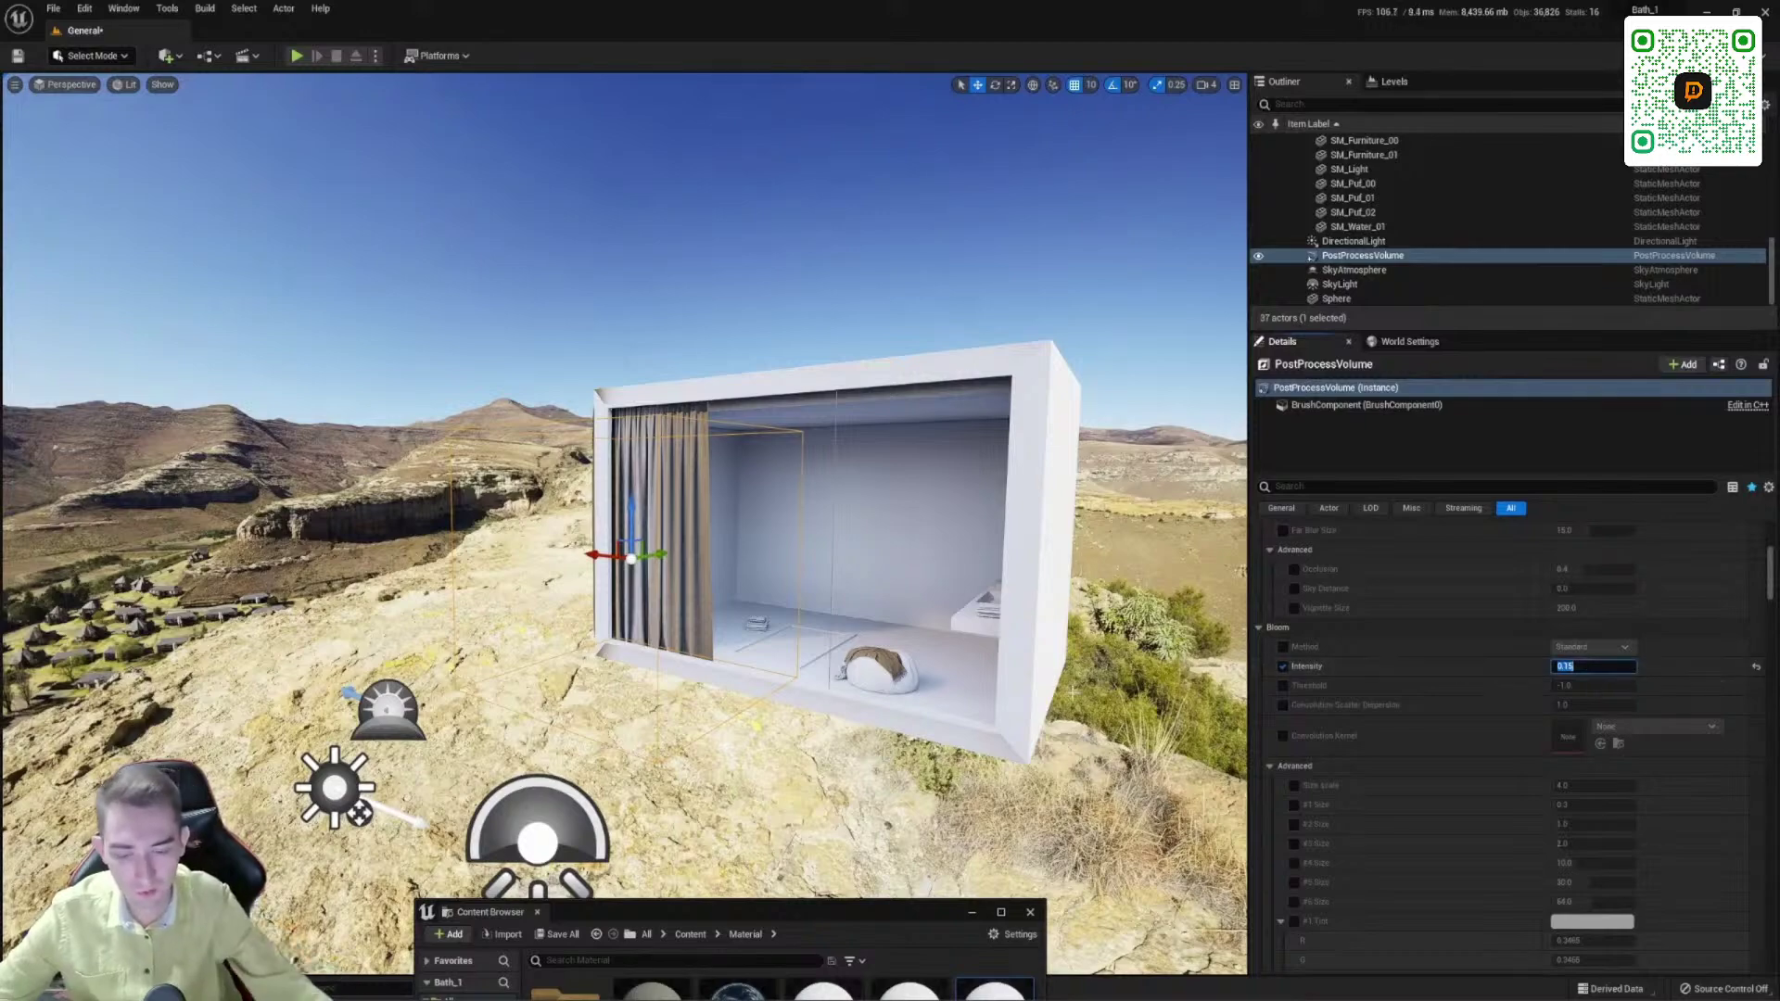
{"action": "right_click_drag", "start_coordinate": [1074, 693], "coordinate": [668, 598]}
{"action": "key", "text": "w"}
{"action": "key", "text": "w"}
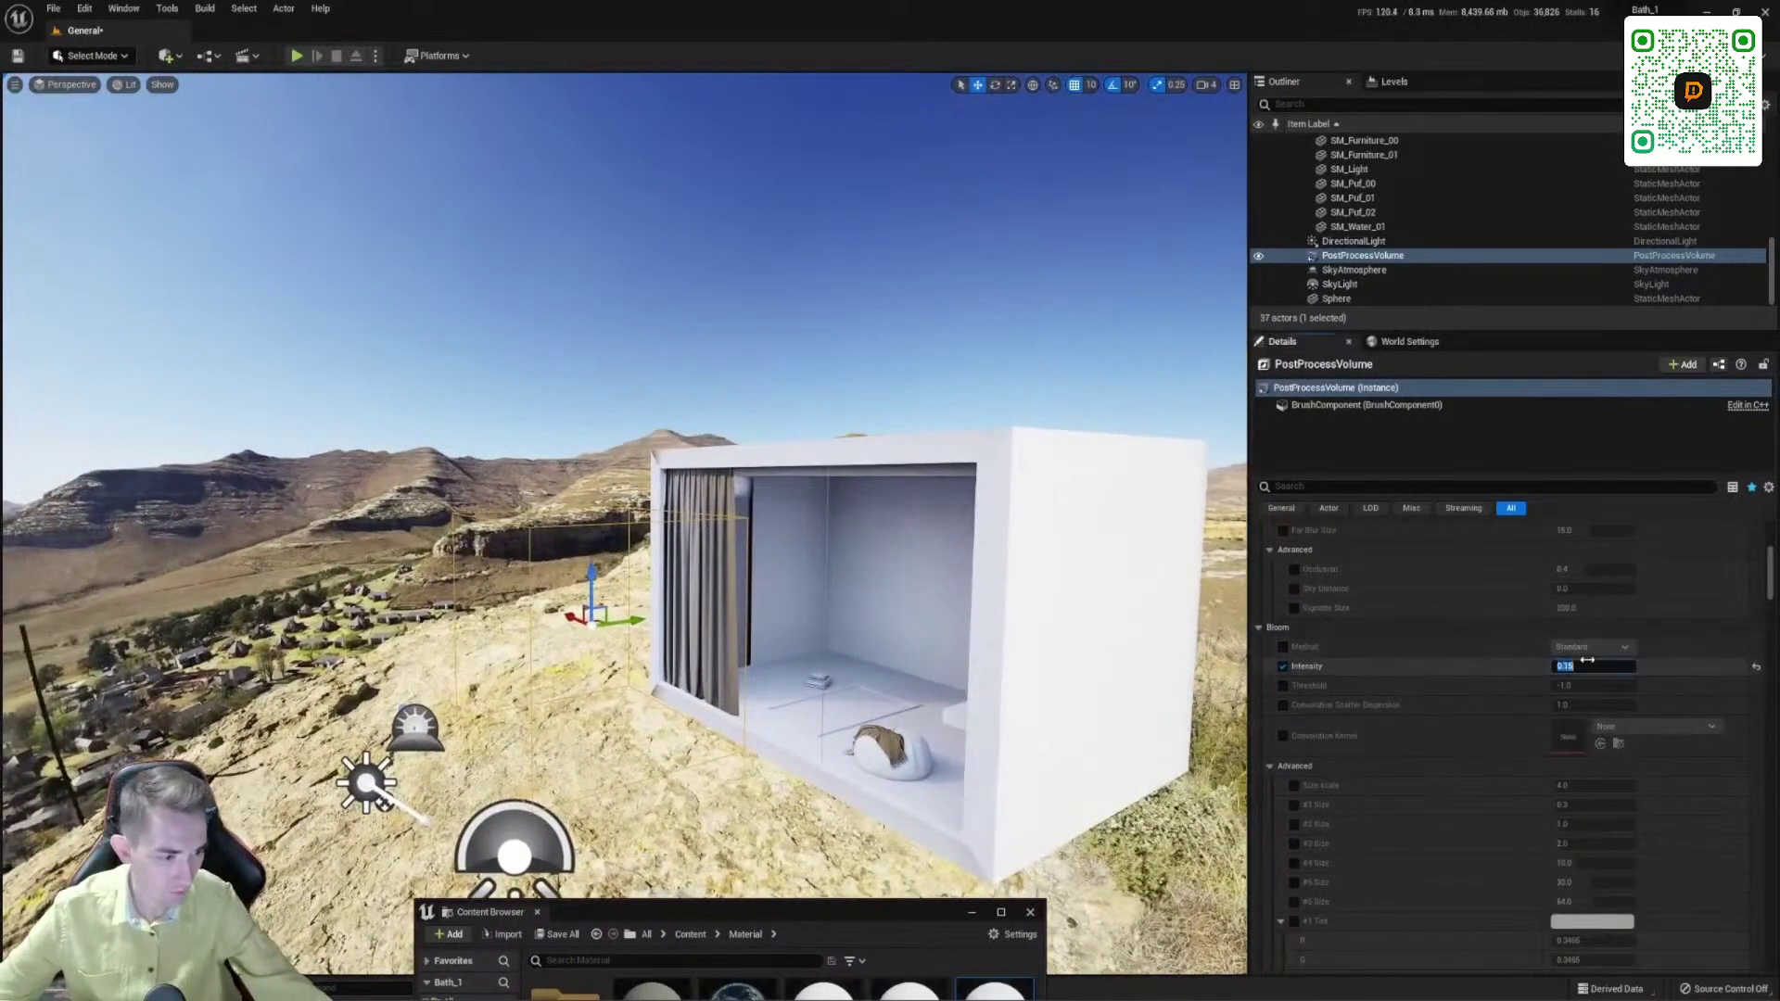
{"action": "type", "text": "2"}
{"action": "key", "text": "Return"}
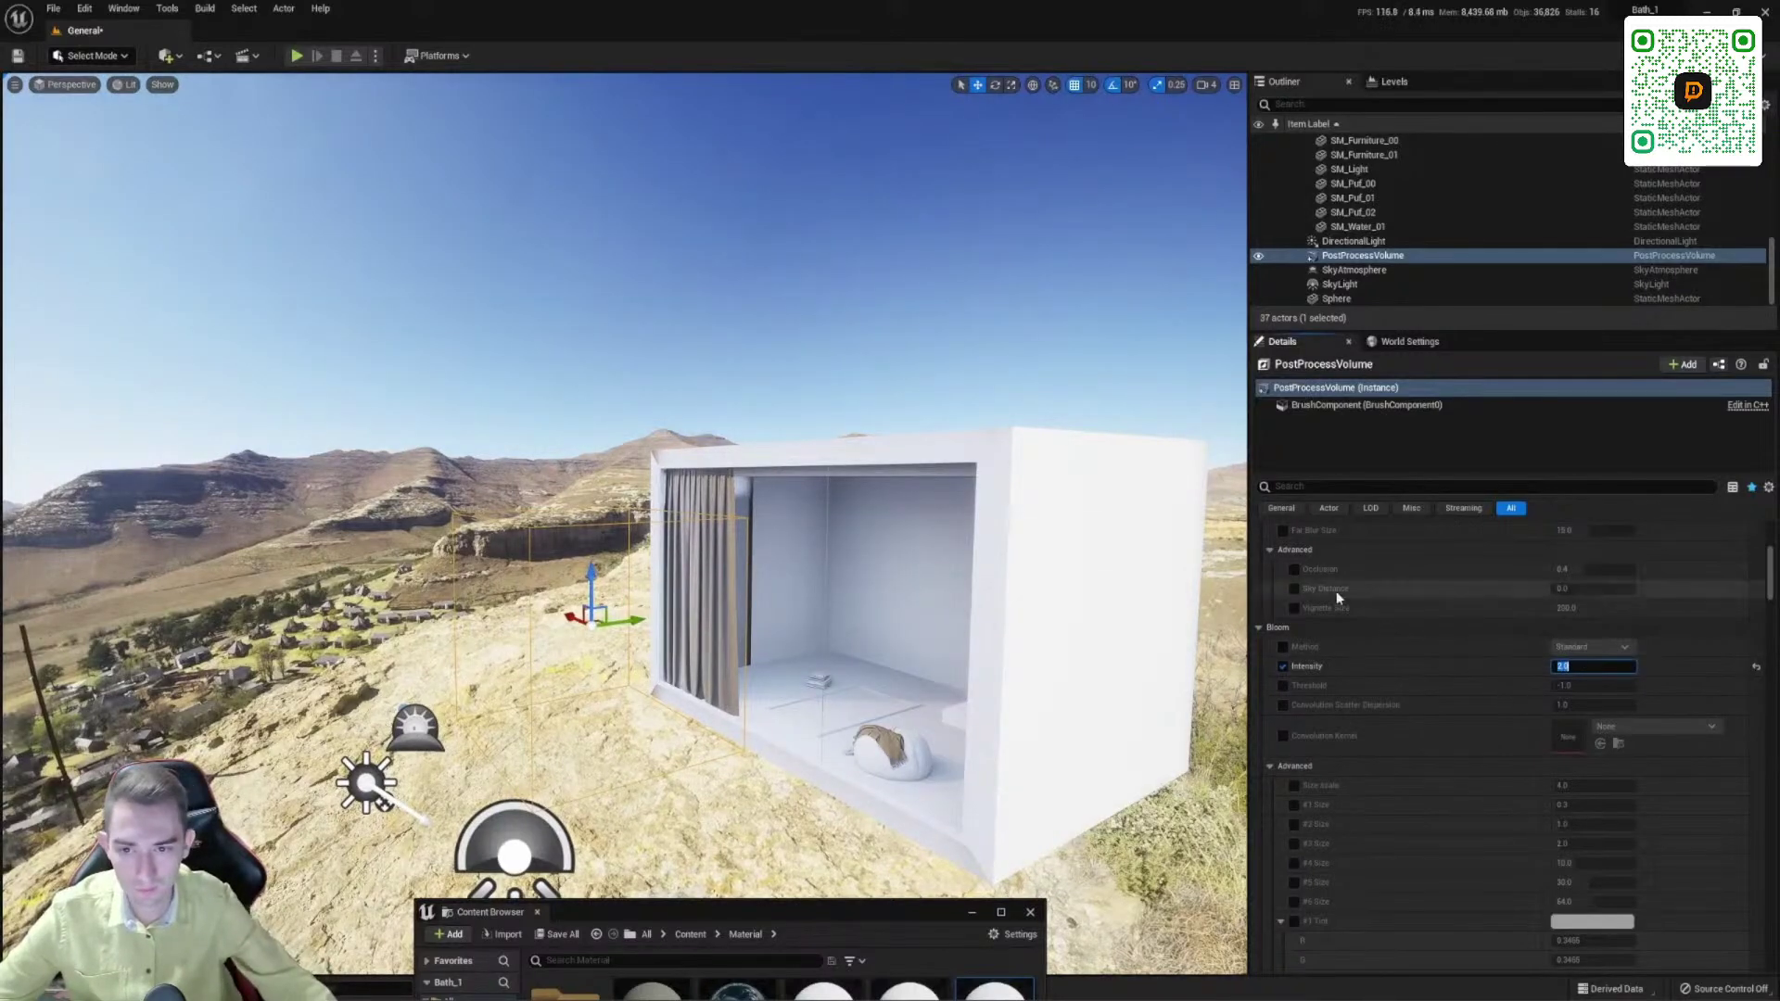
Step: Return the PostProcessVolume's Bloom Intensity to 0.15
{"action": "right_click_drag", "start_coordinate": [649, 557], "coordinate": [630, 605]}
{"action": "left_click", "coordinate": [1565, 665]}
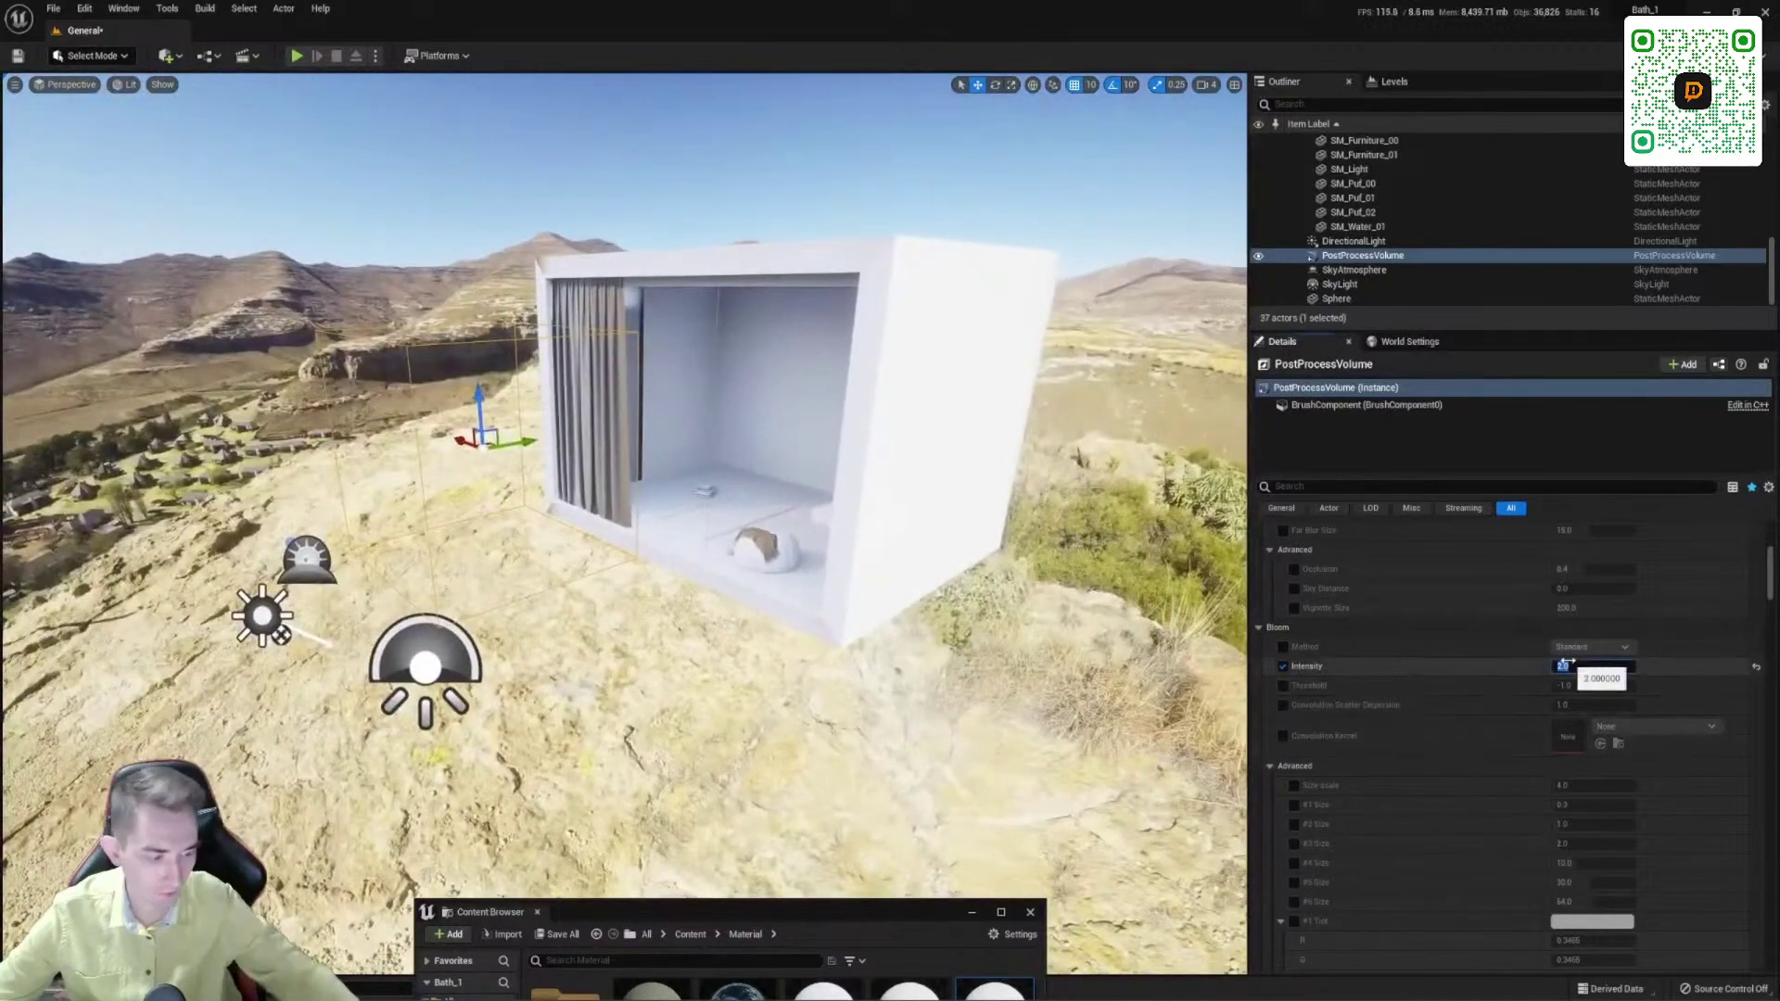
{"action": "type", "text": "0"}
{"action": "key", "text": "Return"}
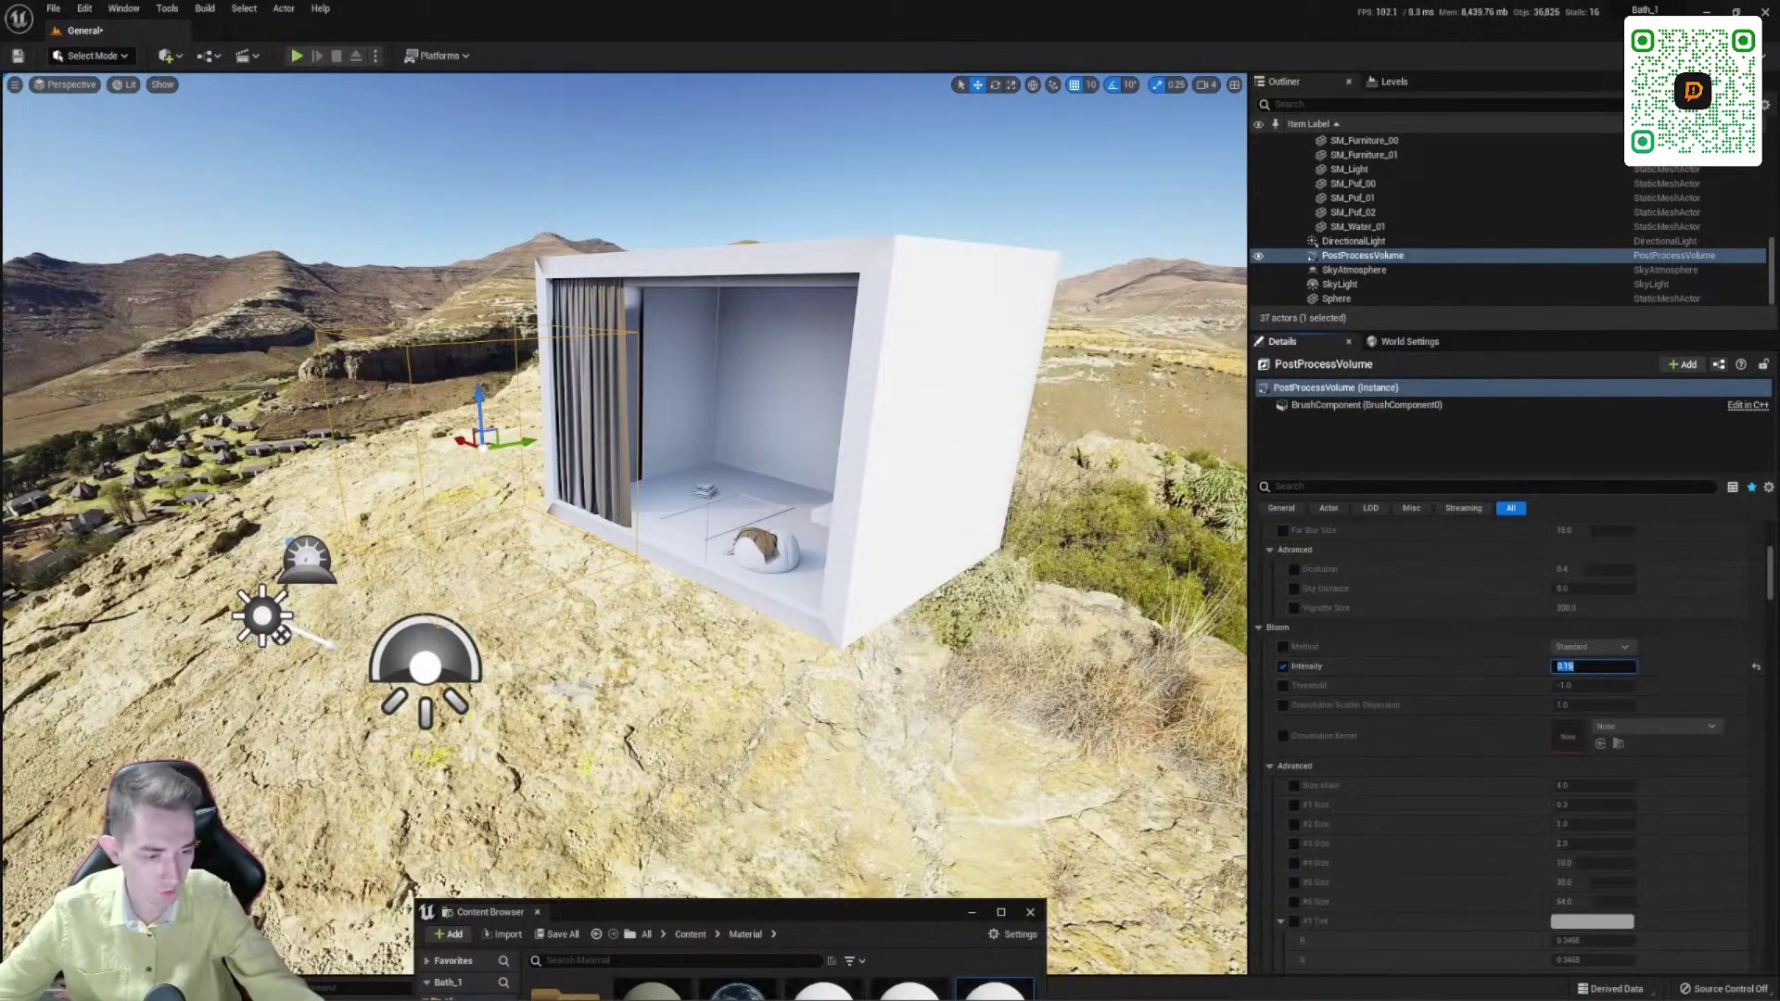
{"action": "mouse_move", "coordinate": [782, 598]}
{"action": "right_mouse_down"}
{"action": "mouse_move", "coordinate": [797, 598]}
{"action": "mouse_move", "coordinate": [704, 603]}
{"action": "mouse_move", "coordinate": [788, 603]}
{"action": "right_mouse_up"}
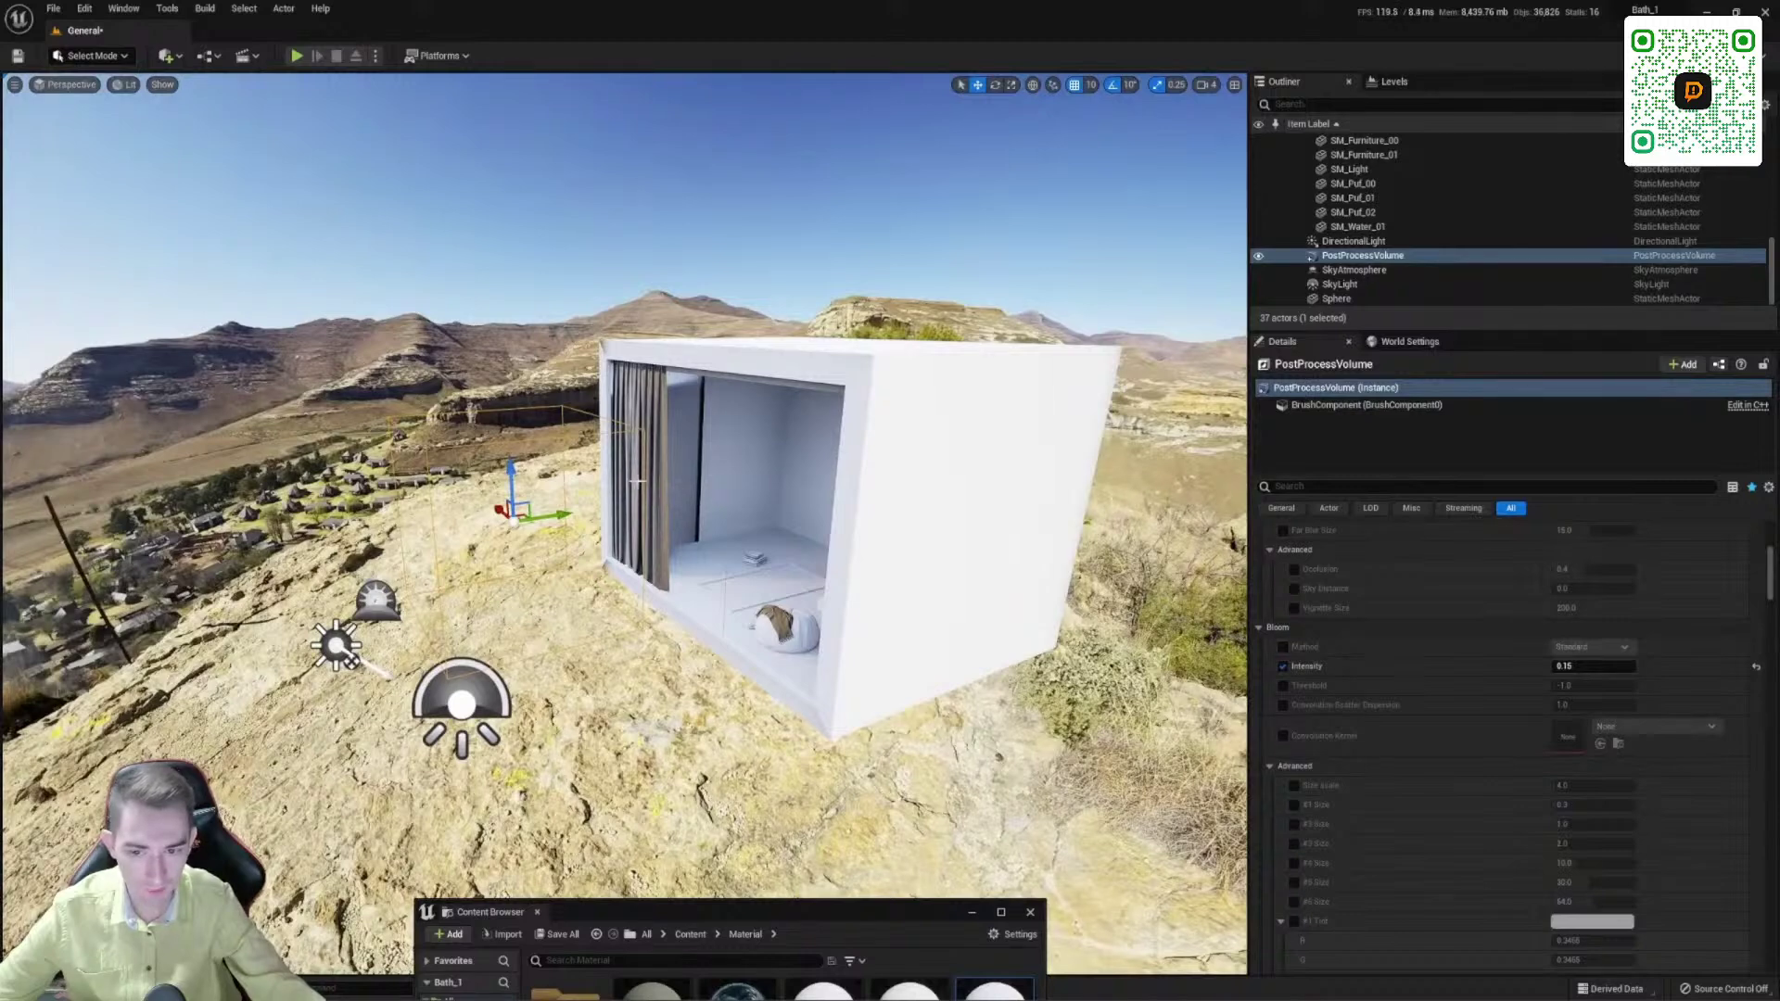
{"action": "scroll", "coordinate": [1418, 742], "scroll_direction": "up", "scroll_amount": 10}
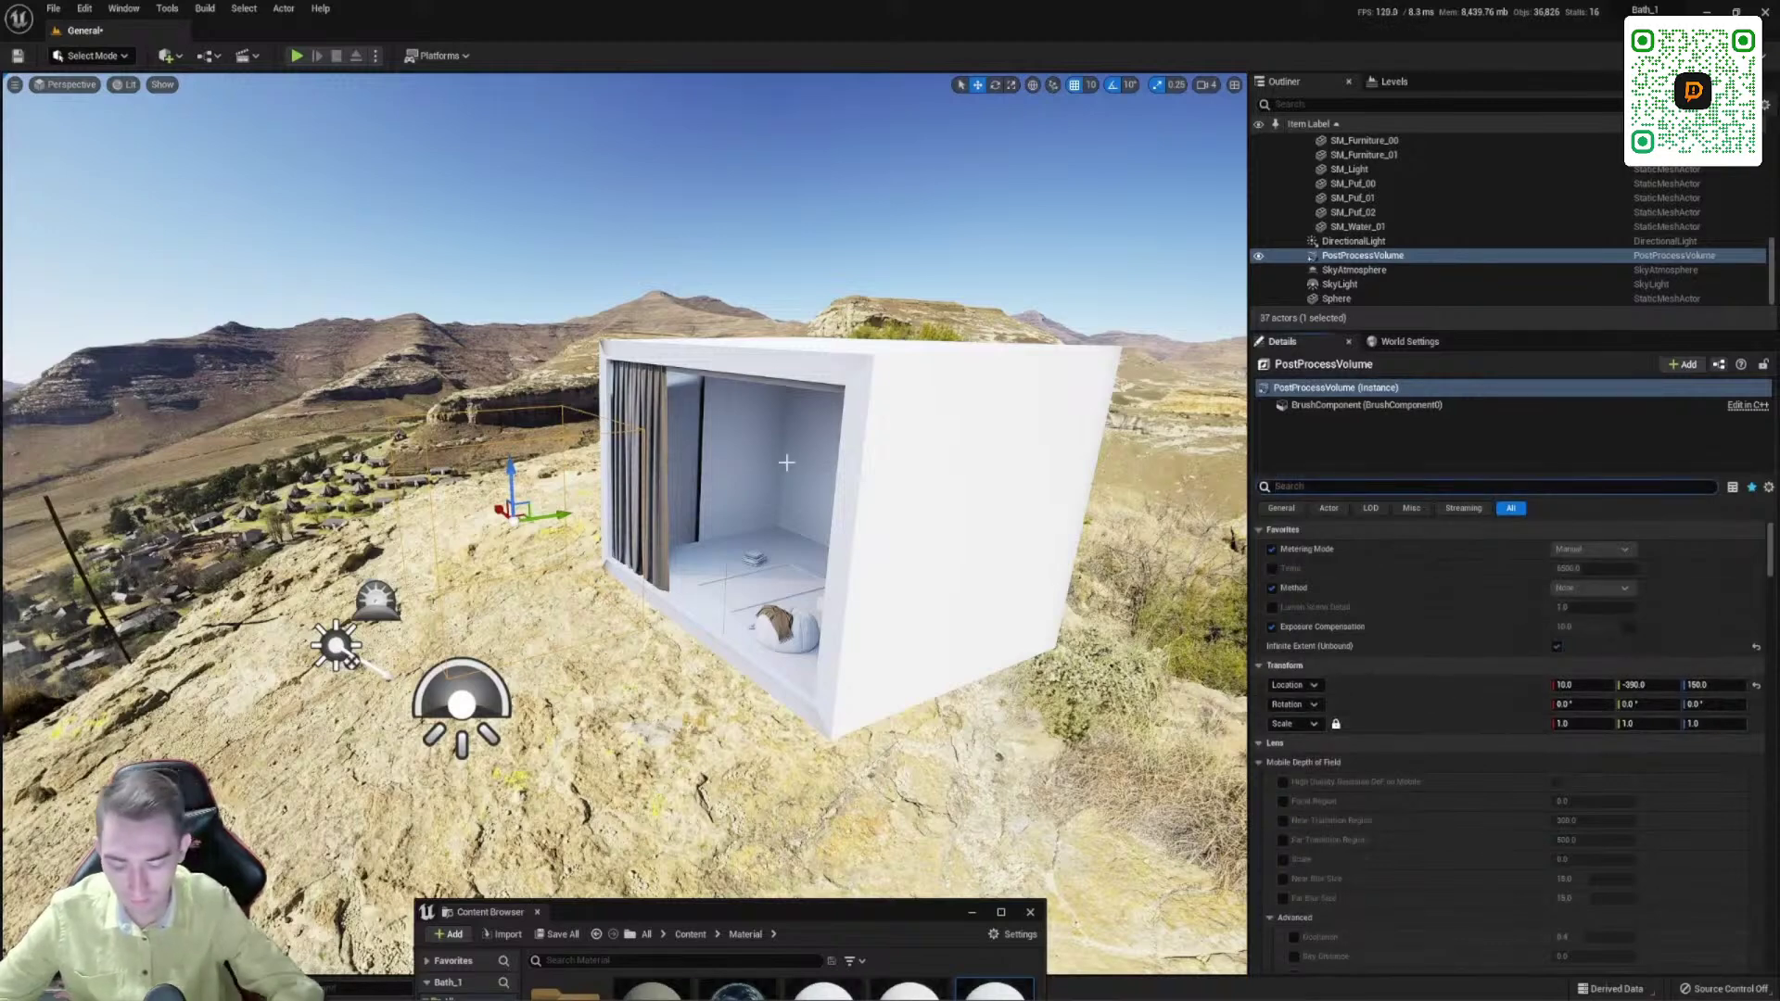
Step: Examine the SM_Curtain_00 curtain and the light and shadows around the window corner of the bathroom
{"action": "type", "text": "i"}
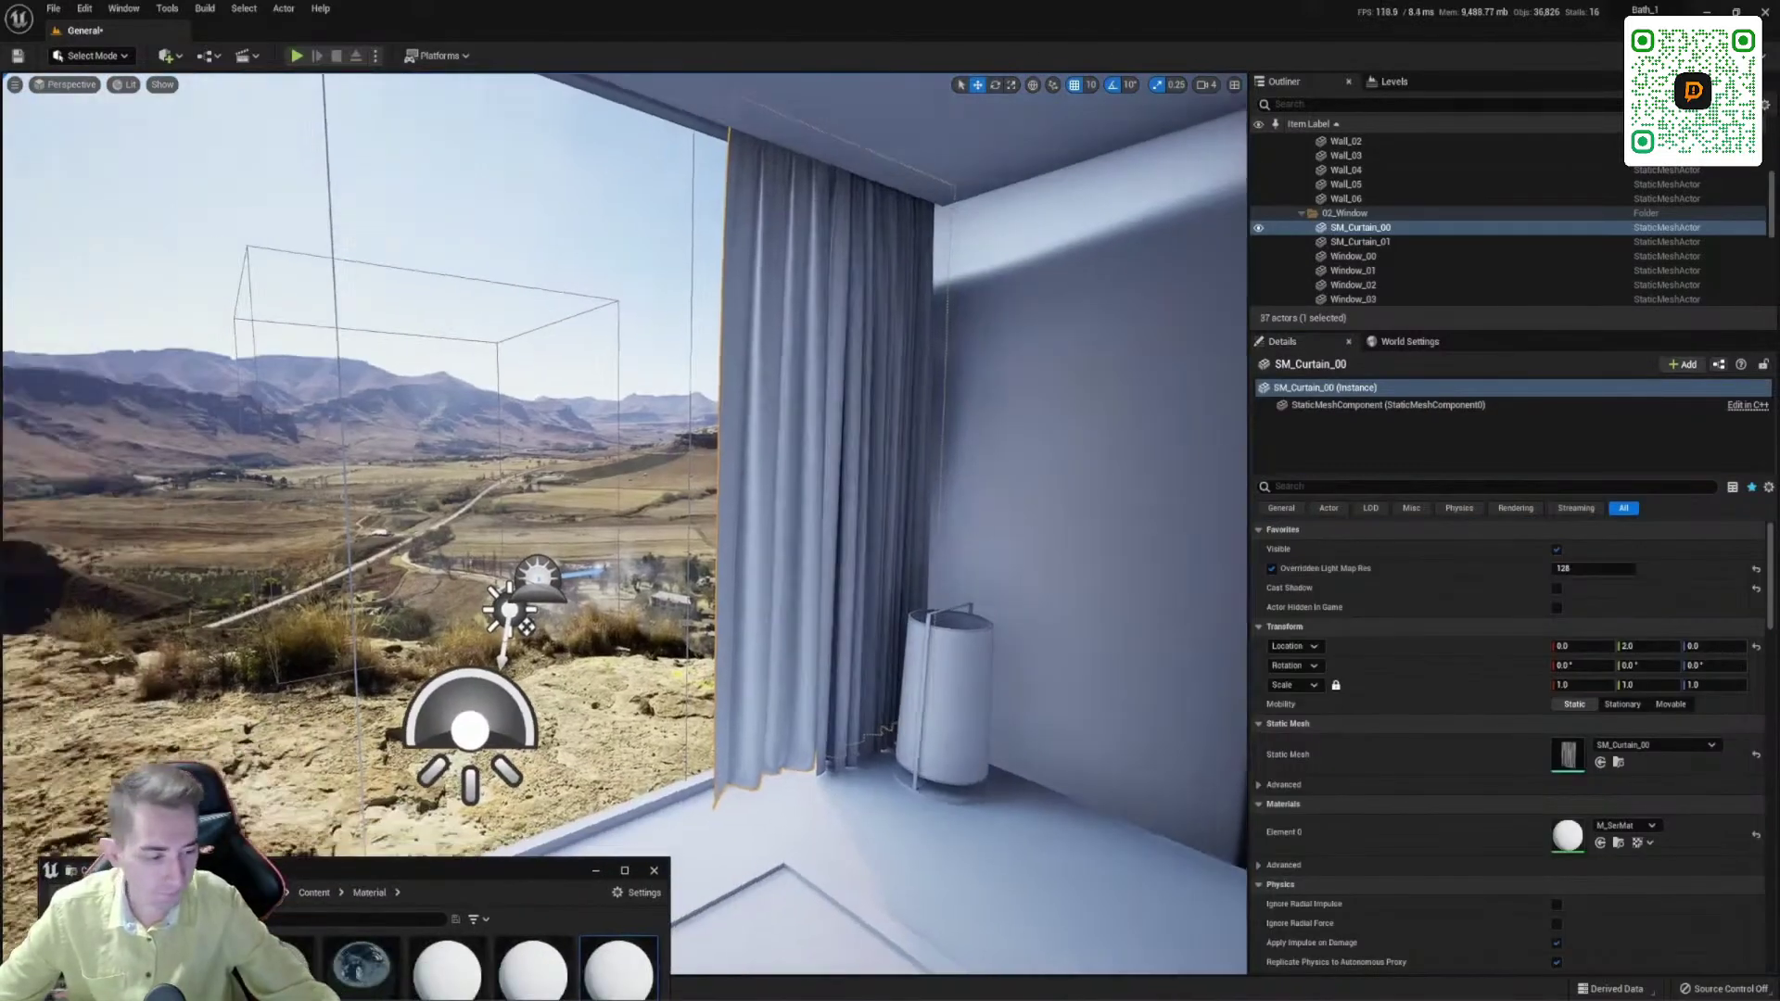
{"action": "key", "text": "s"}
{"action": "right_click_drag", "start_coordinate": [625, 524], "coordinate": [631, 574]}
{"action": "key", "text": "w"}
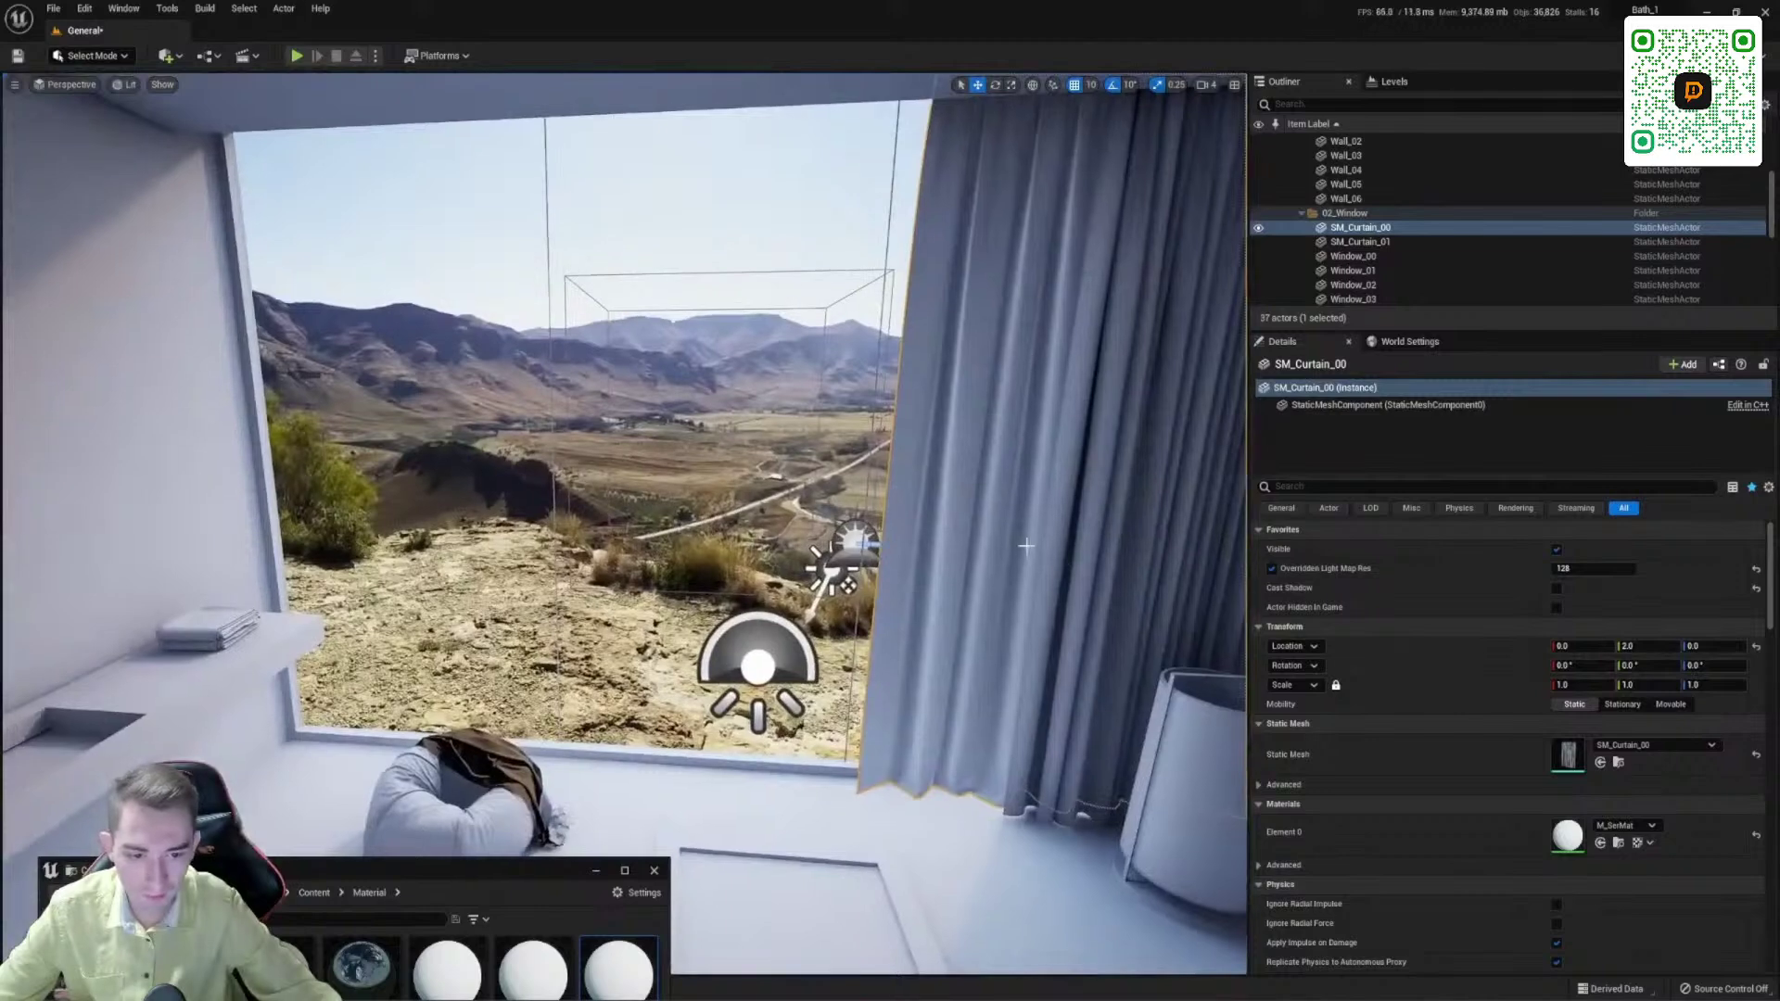
{"action": "right_click_drag", "start_coordinate": [1026, 546], "coordinate": [1131, 553]}
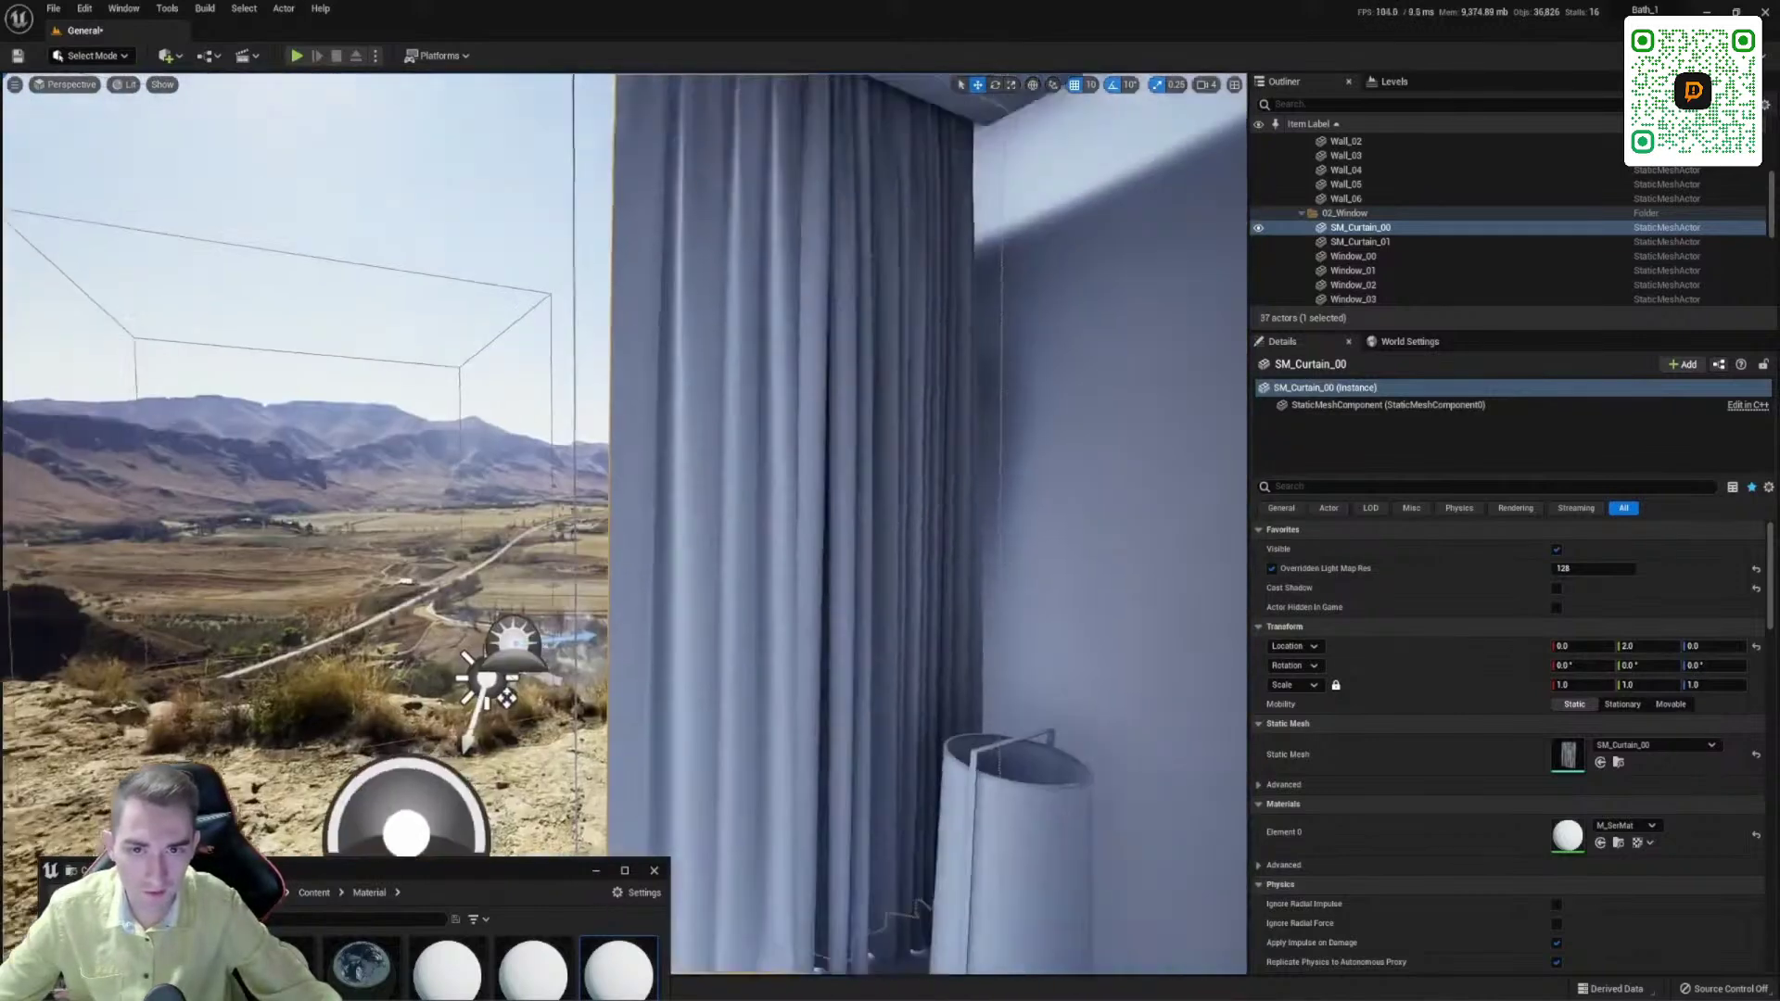
{"action": "key", "text": "s"}
{"action": "right_click_drag", "start_coordinate": [790, 404], "coordinate": [790, 403]}
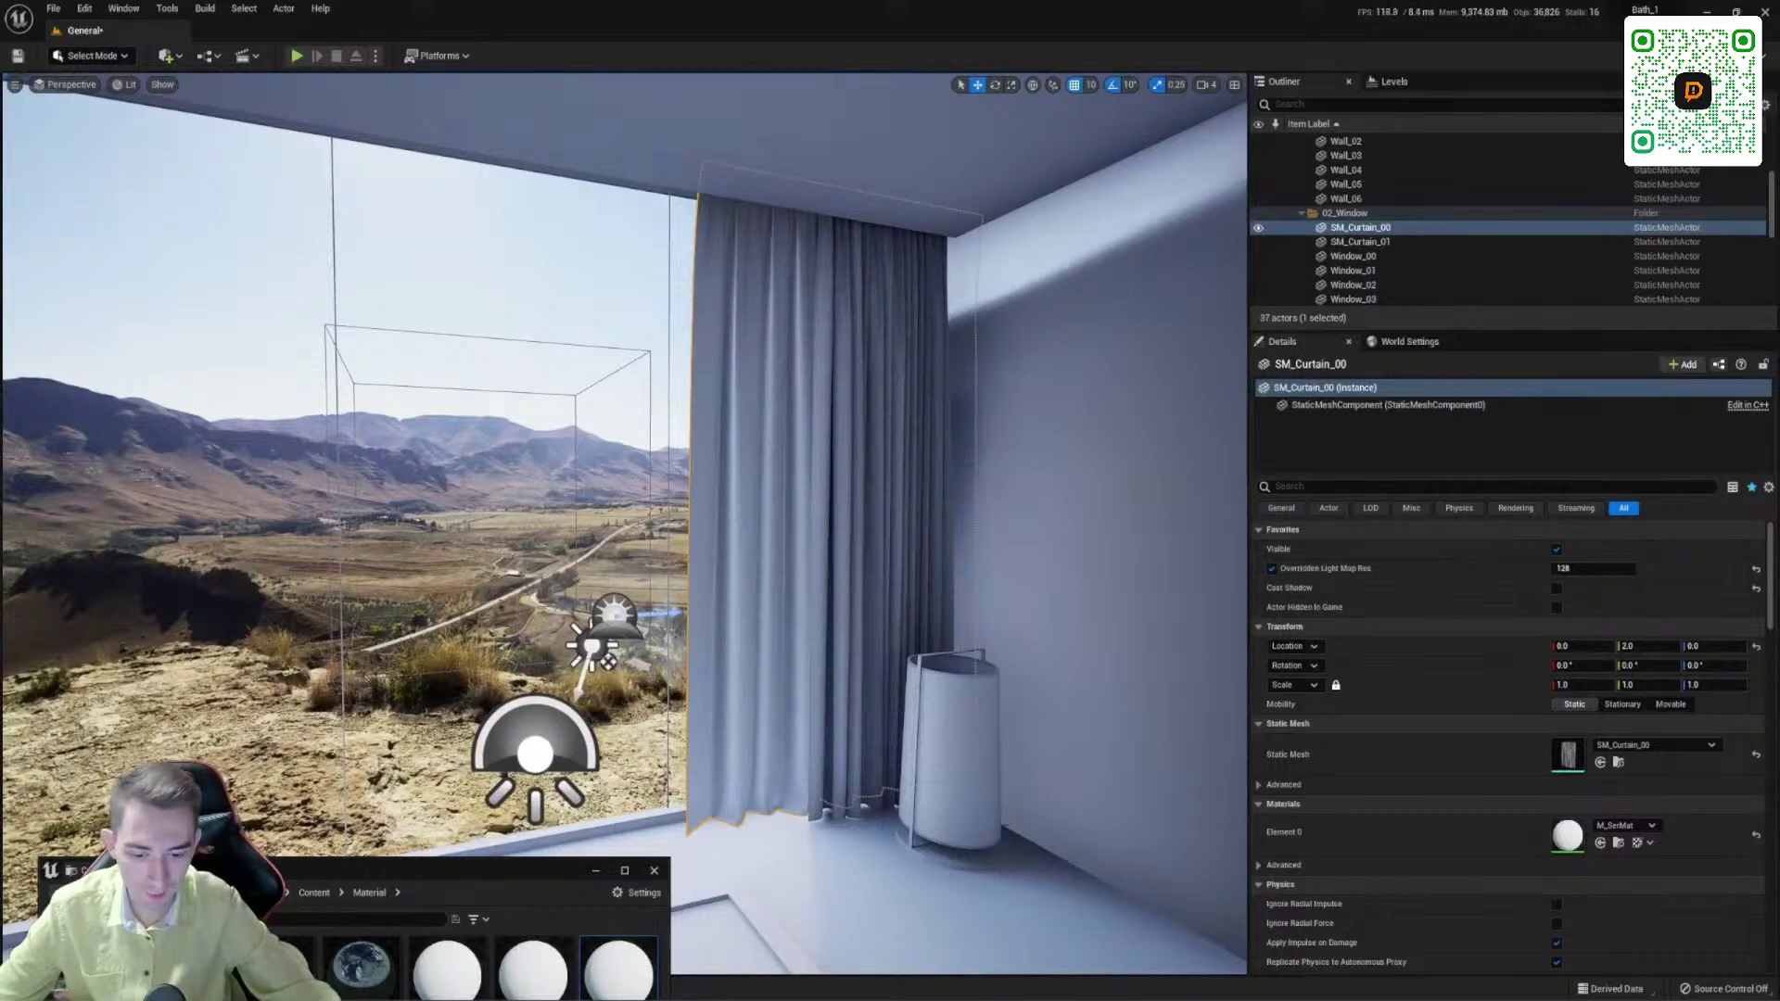
{"action": "right_click_drag", "start_coordinate": [790, 404], "coordinate": [723, 406]}
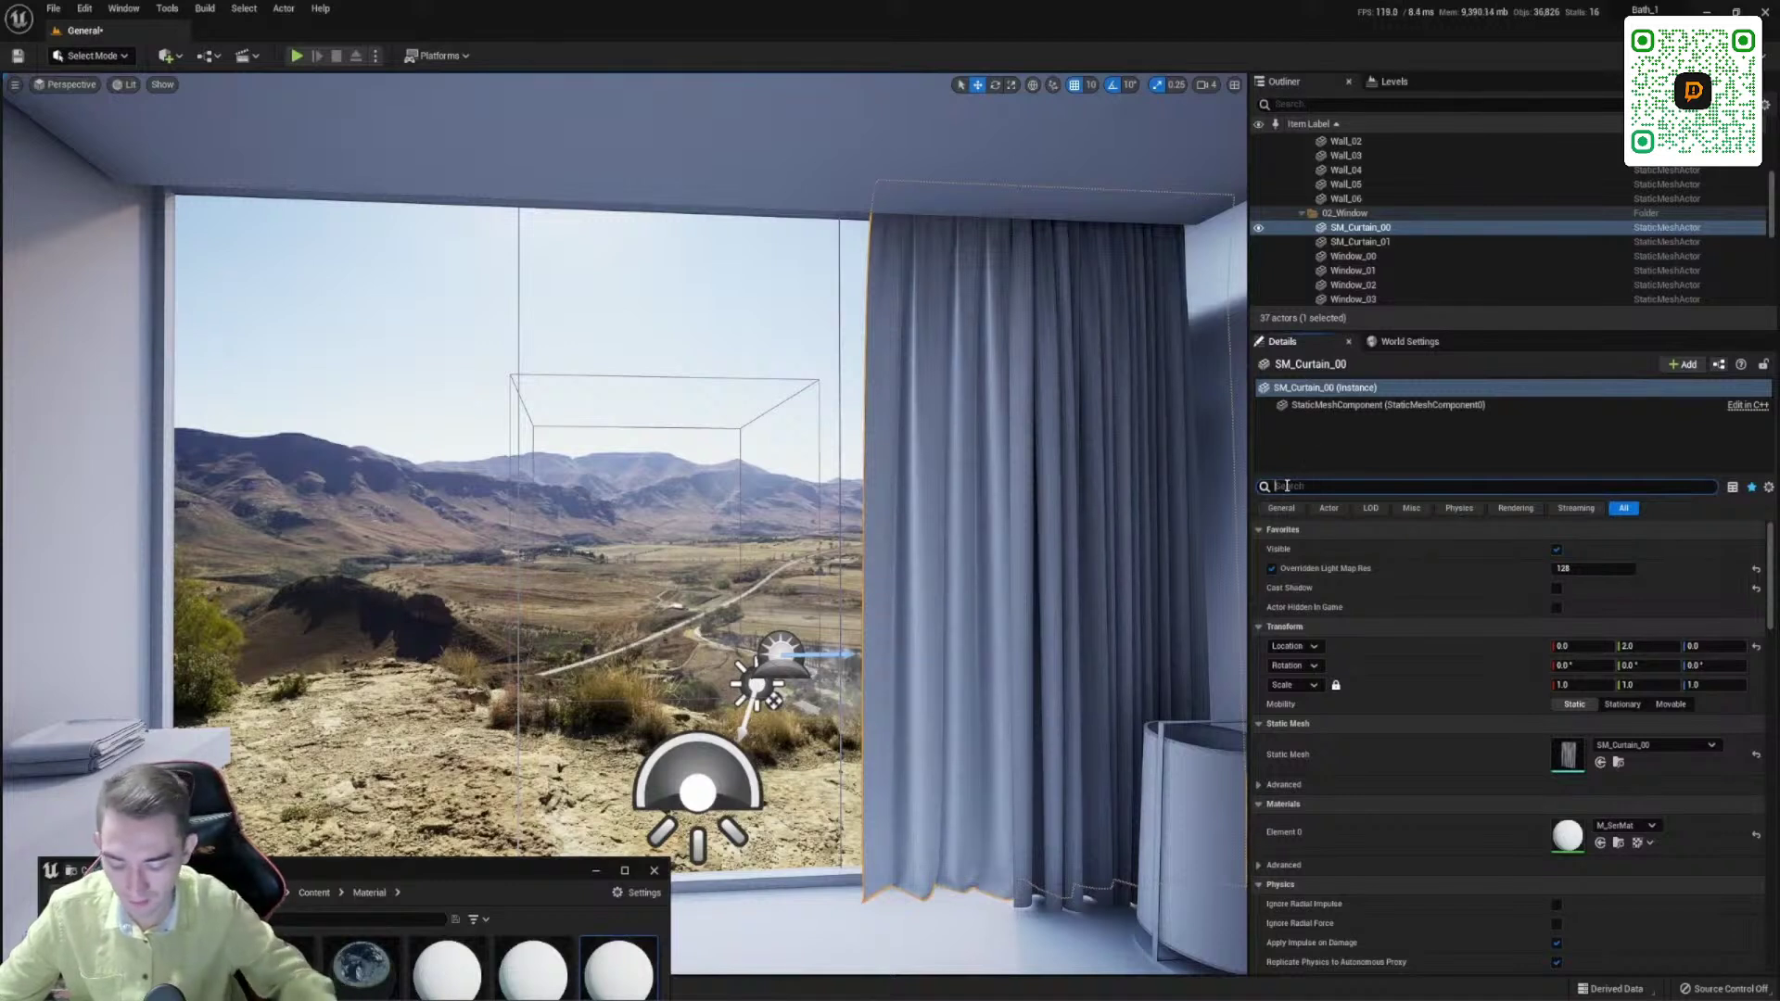
Step: Filter SM_Curtain_00's properties for "cast" and toggle Cast Shadow on and off to compare the room's shadows, leaving it off
{"action": "type", "text": "cast"}
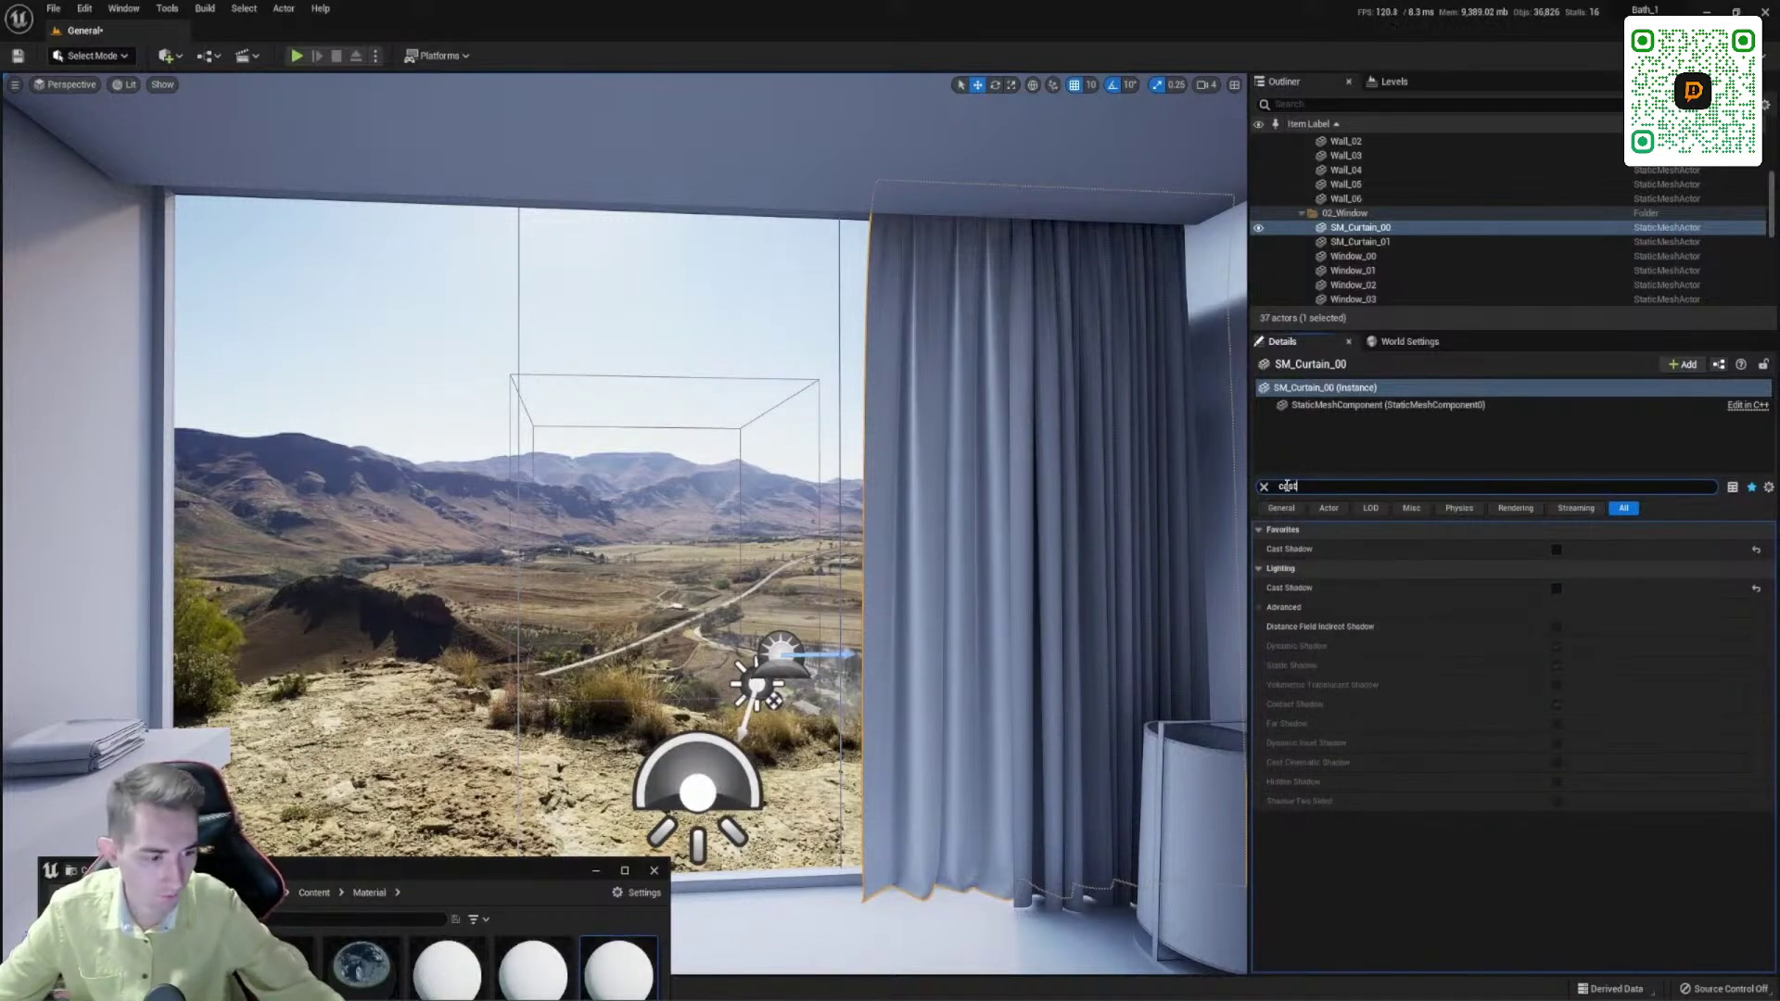
{"action": "left_click", "coordinate": [1557, 549]}
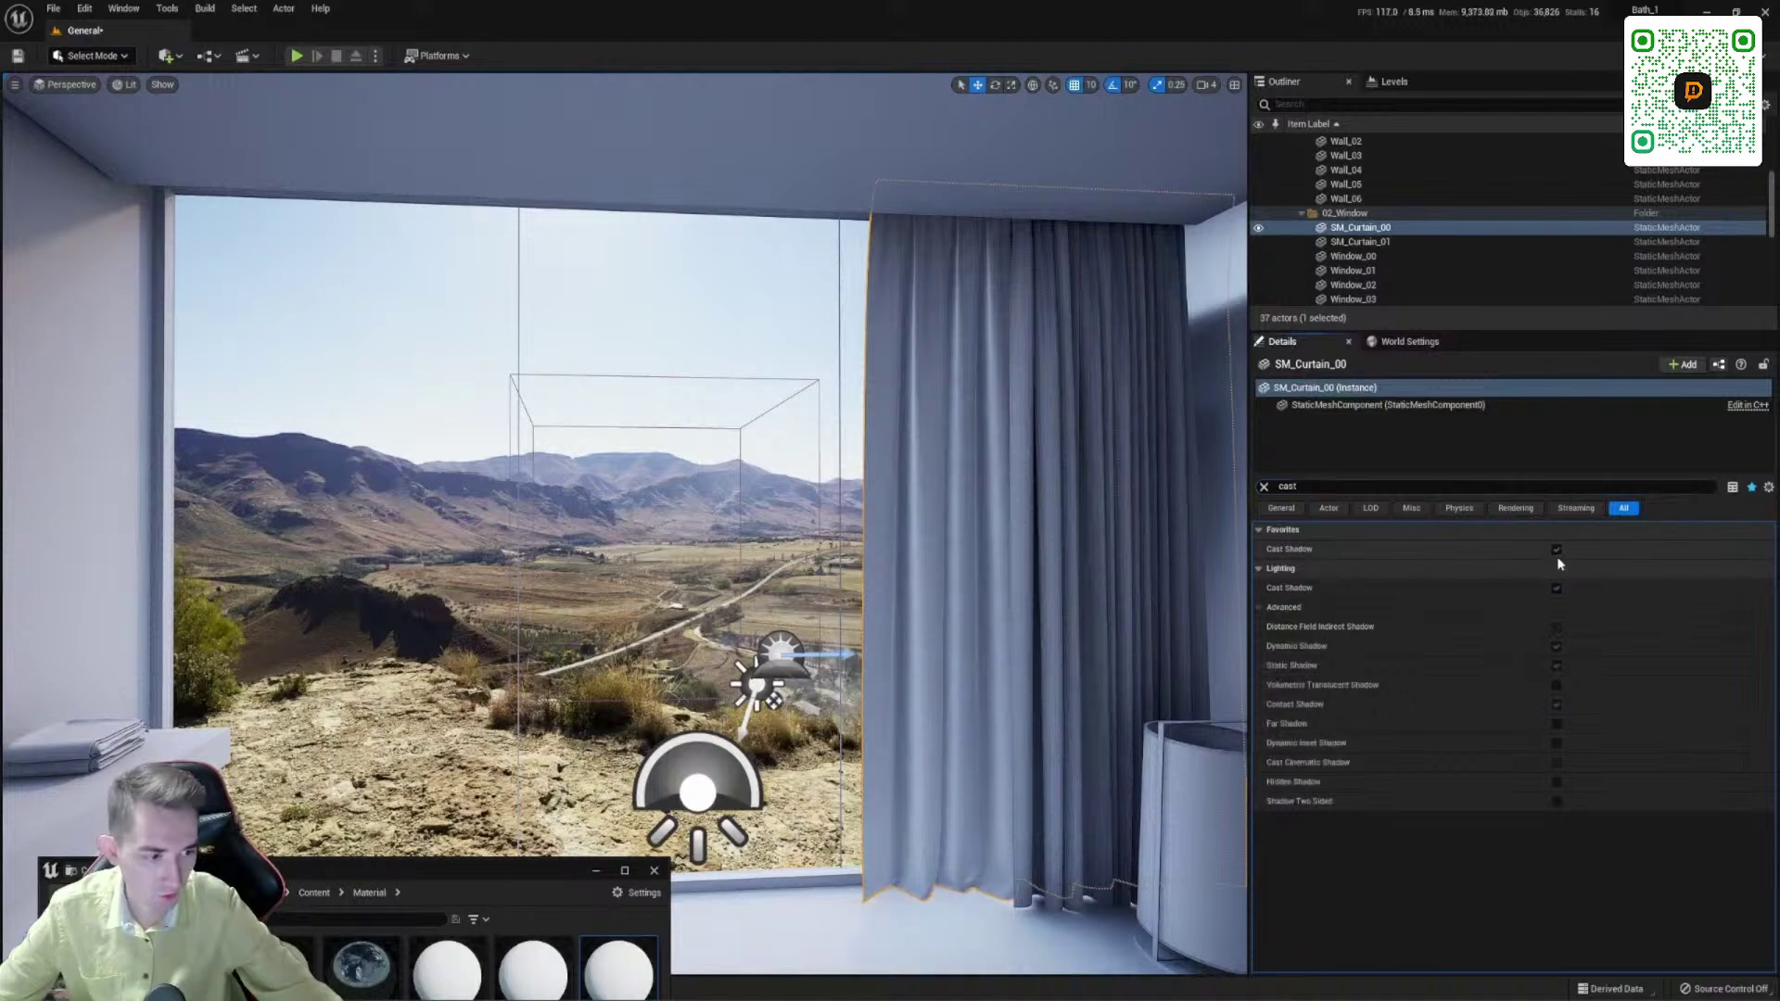
{"action": "left_click", "coordinate": [1558, 551]}
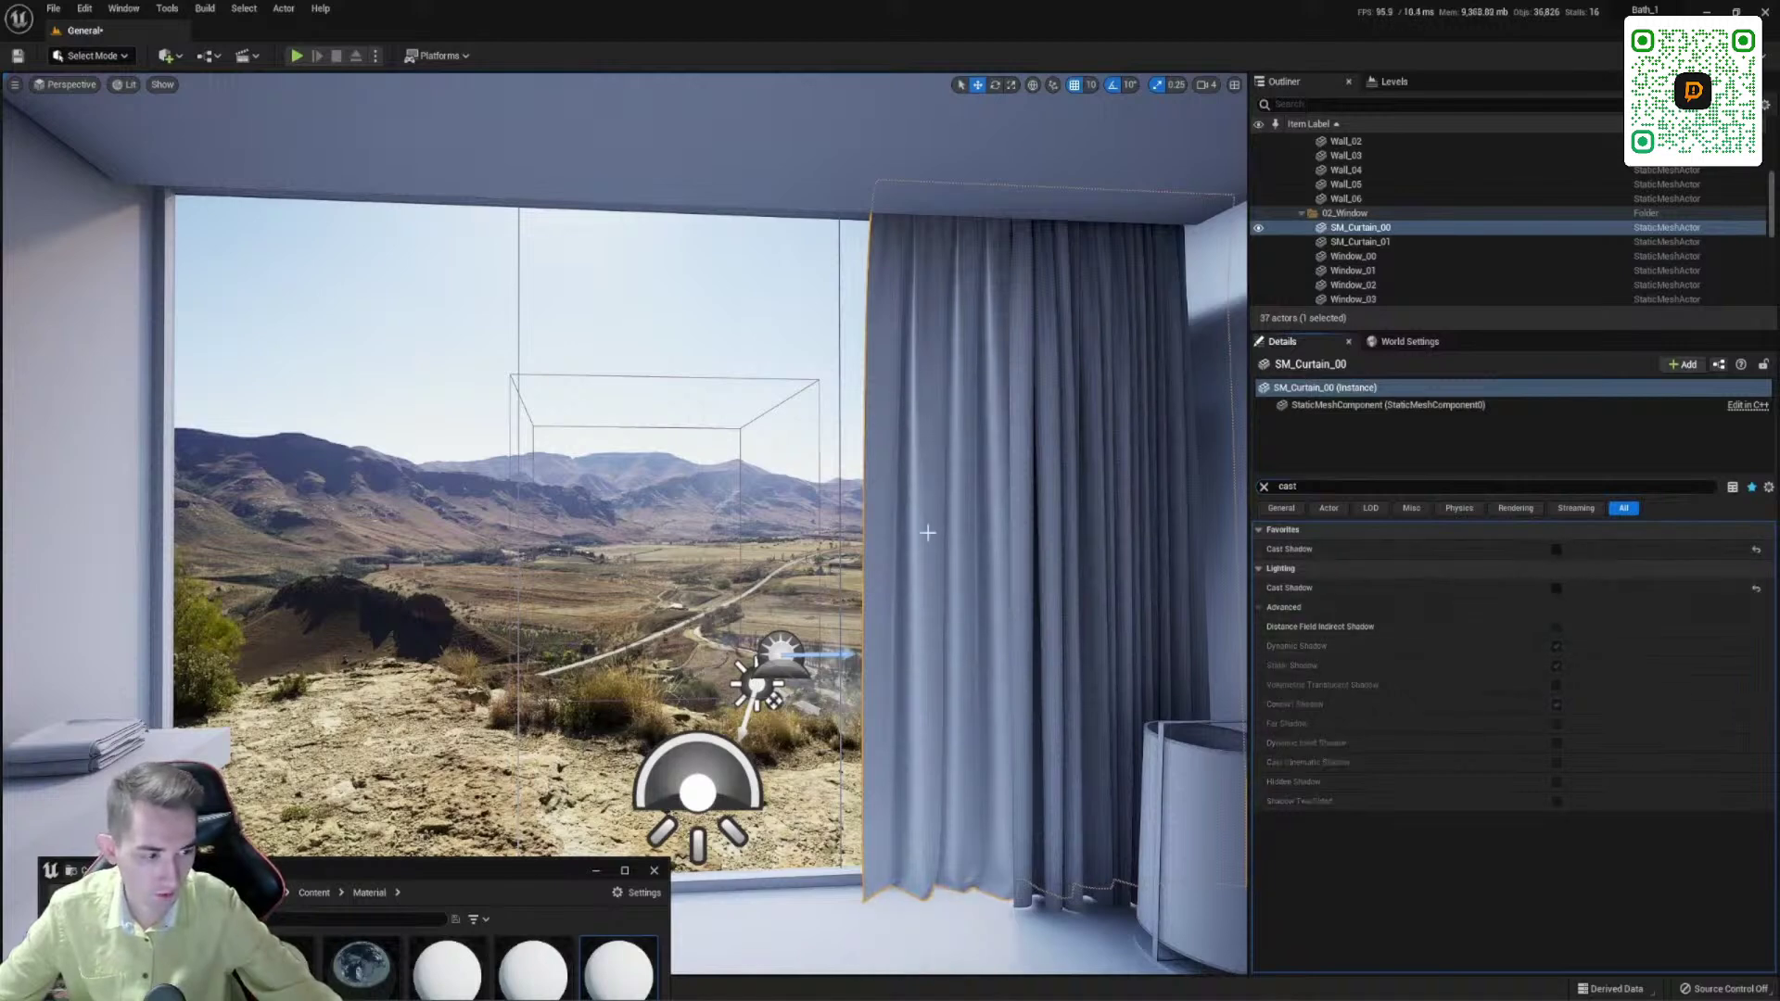
{"action": "right_click_drag", "start_coordinate": [928, 532], "coordinate": [1039, 593]}
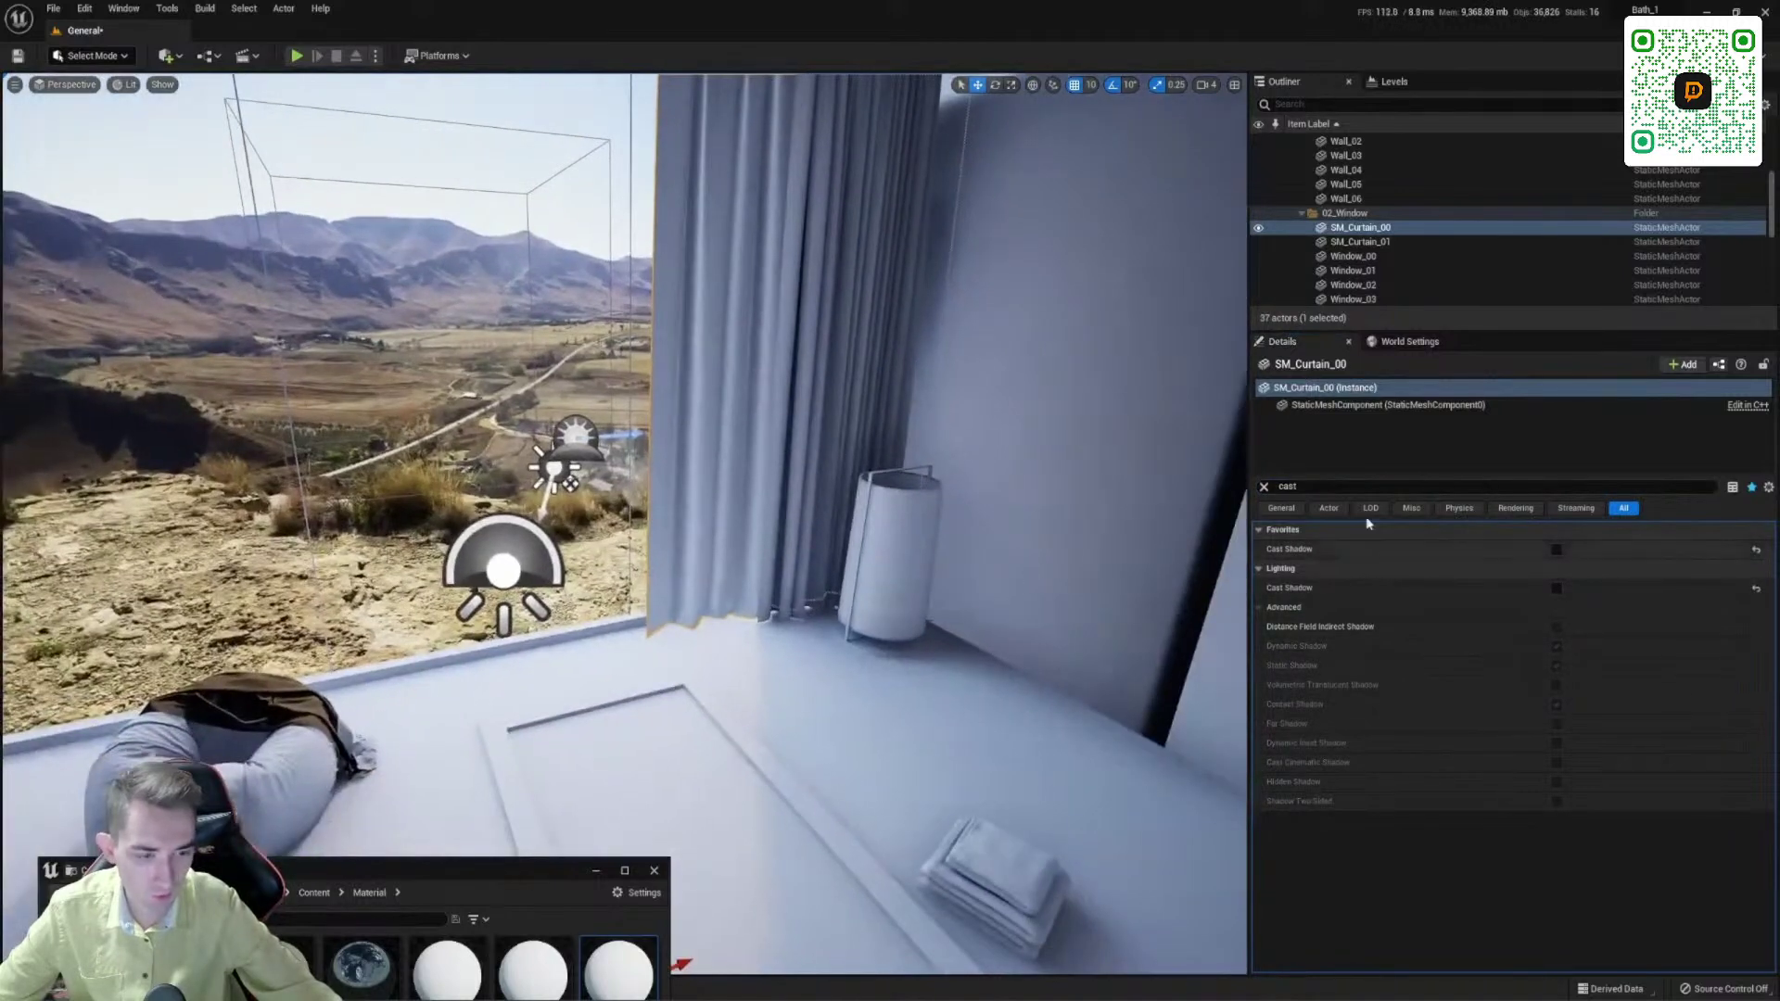
{"action": "left_click", "coordinate": [1559, 551]}
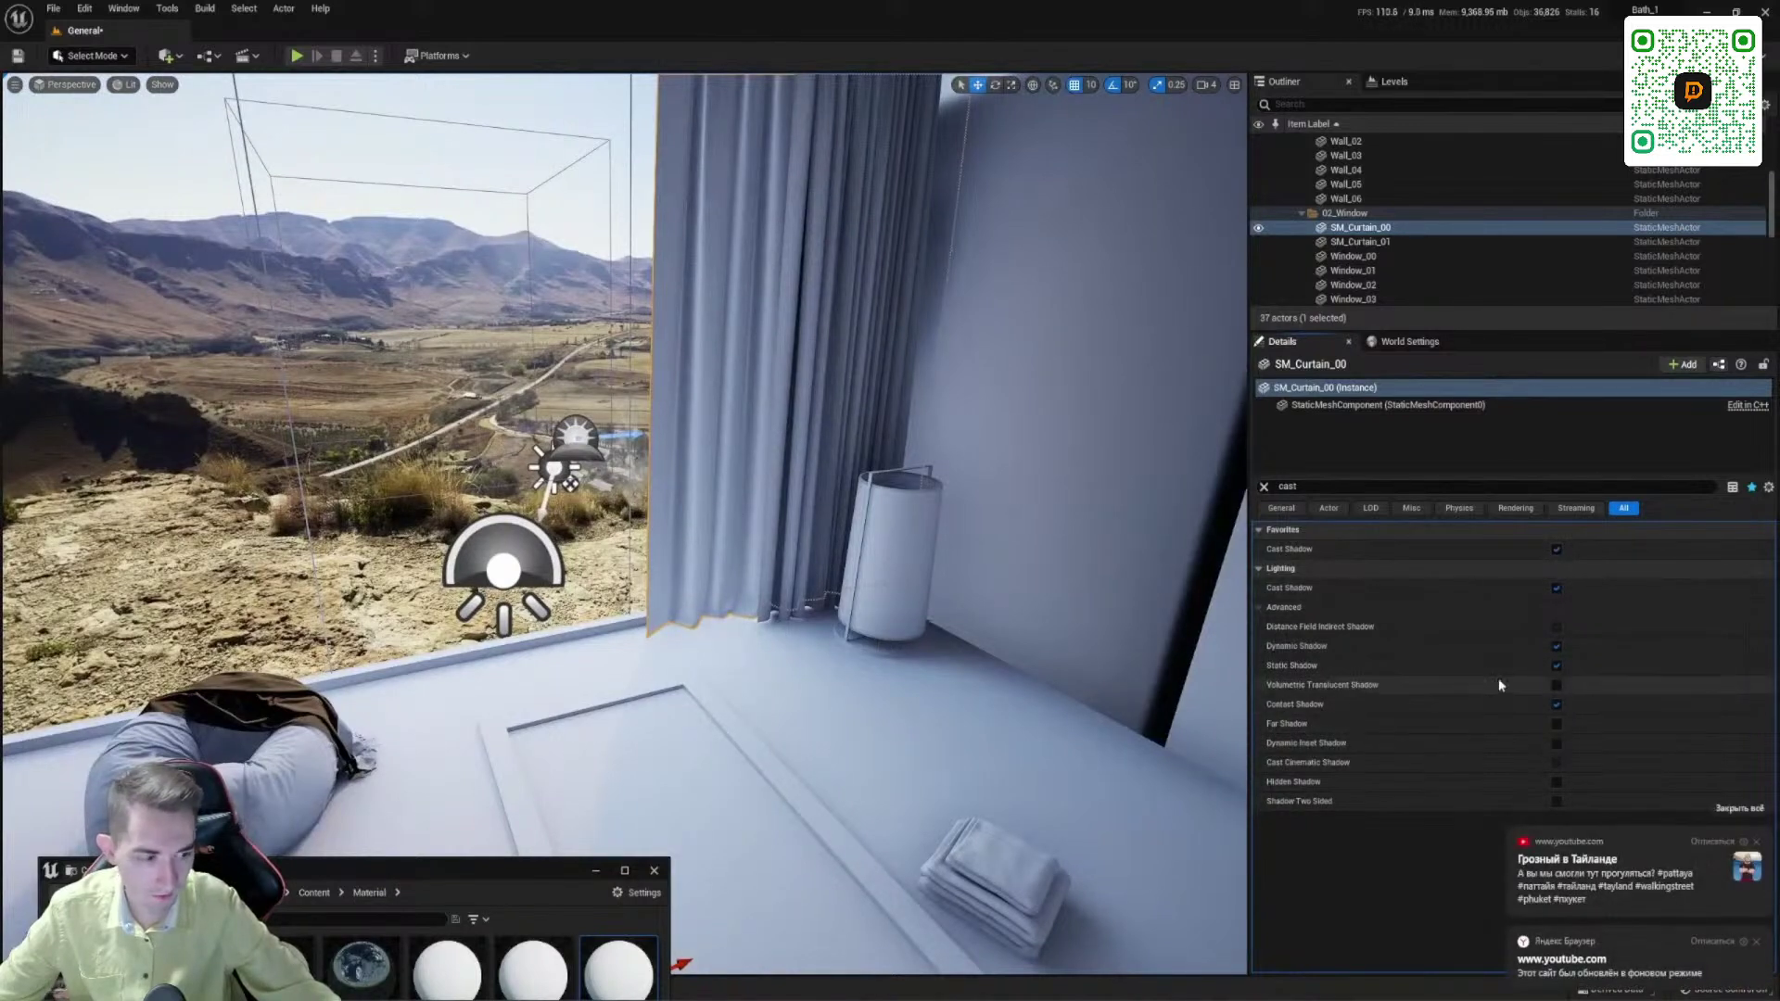
{"action": "left_click", "coordinate": [1557, 551]}
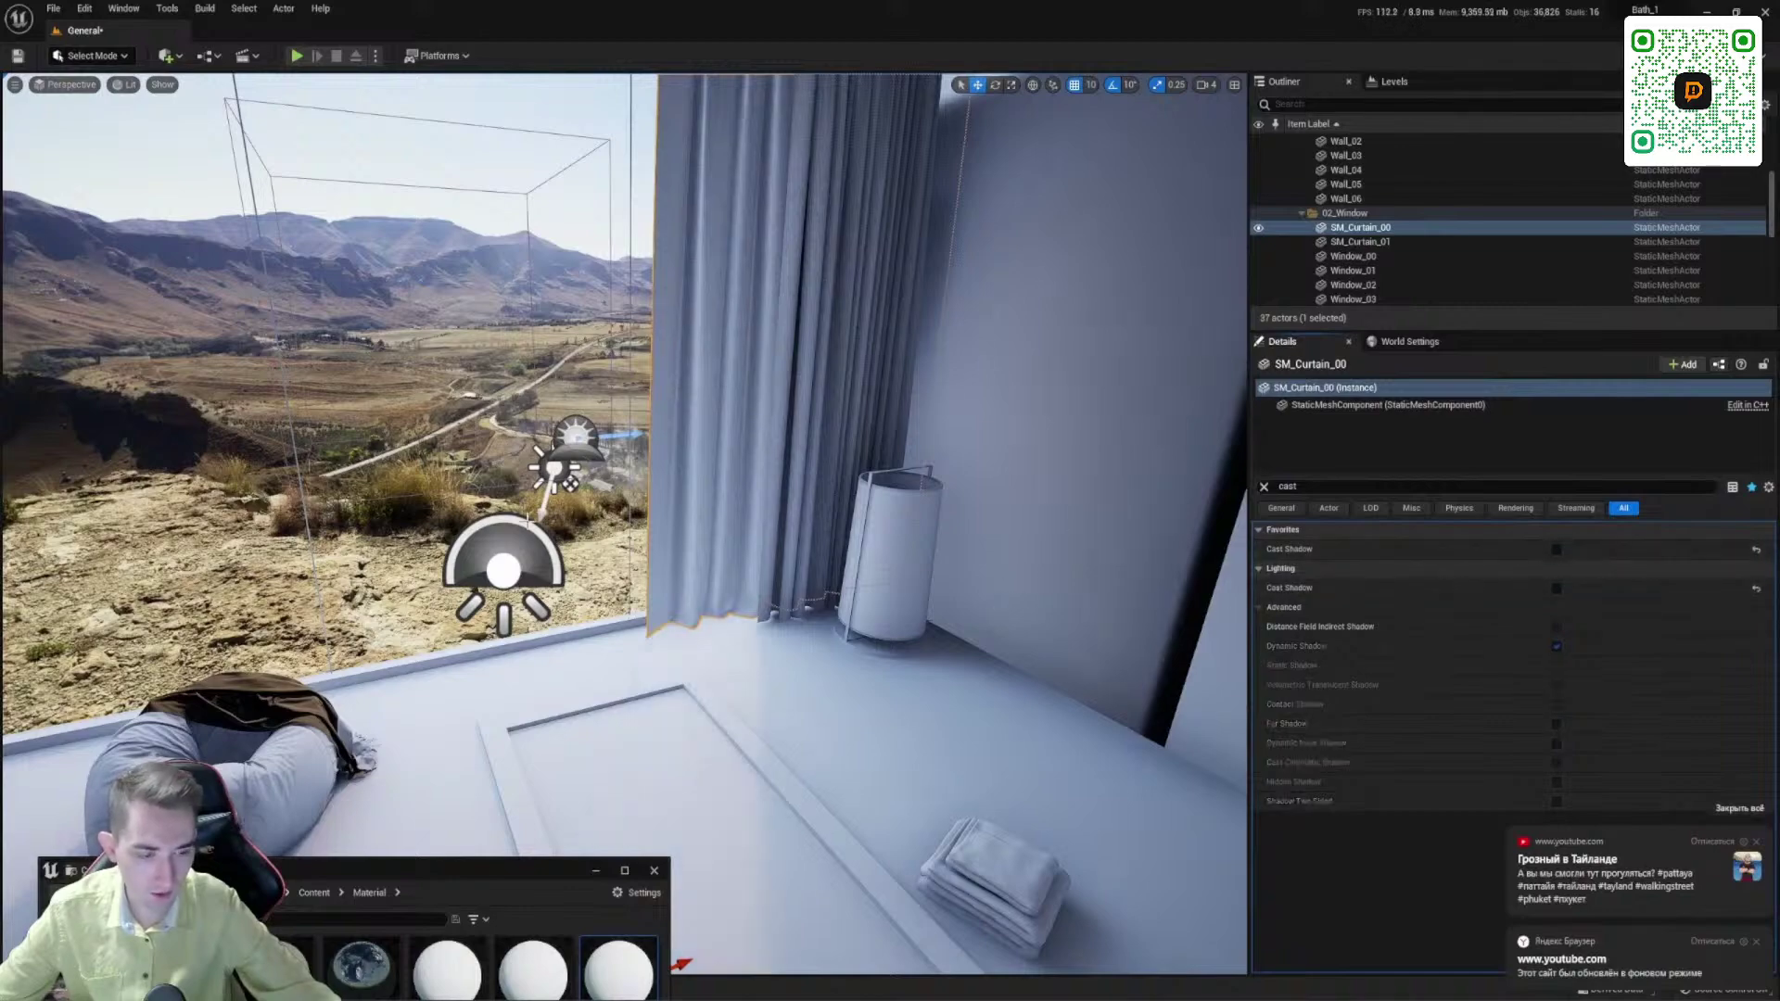
{"action": "right_click_drag", "start_coordinate": [626, 524], "coordinate": [759, 660]}
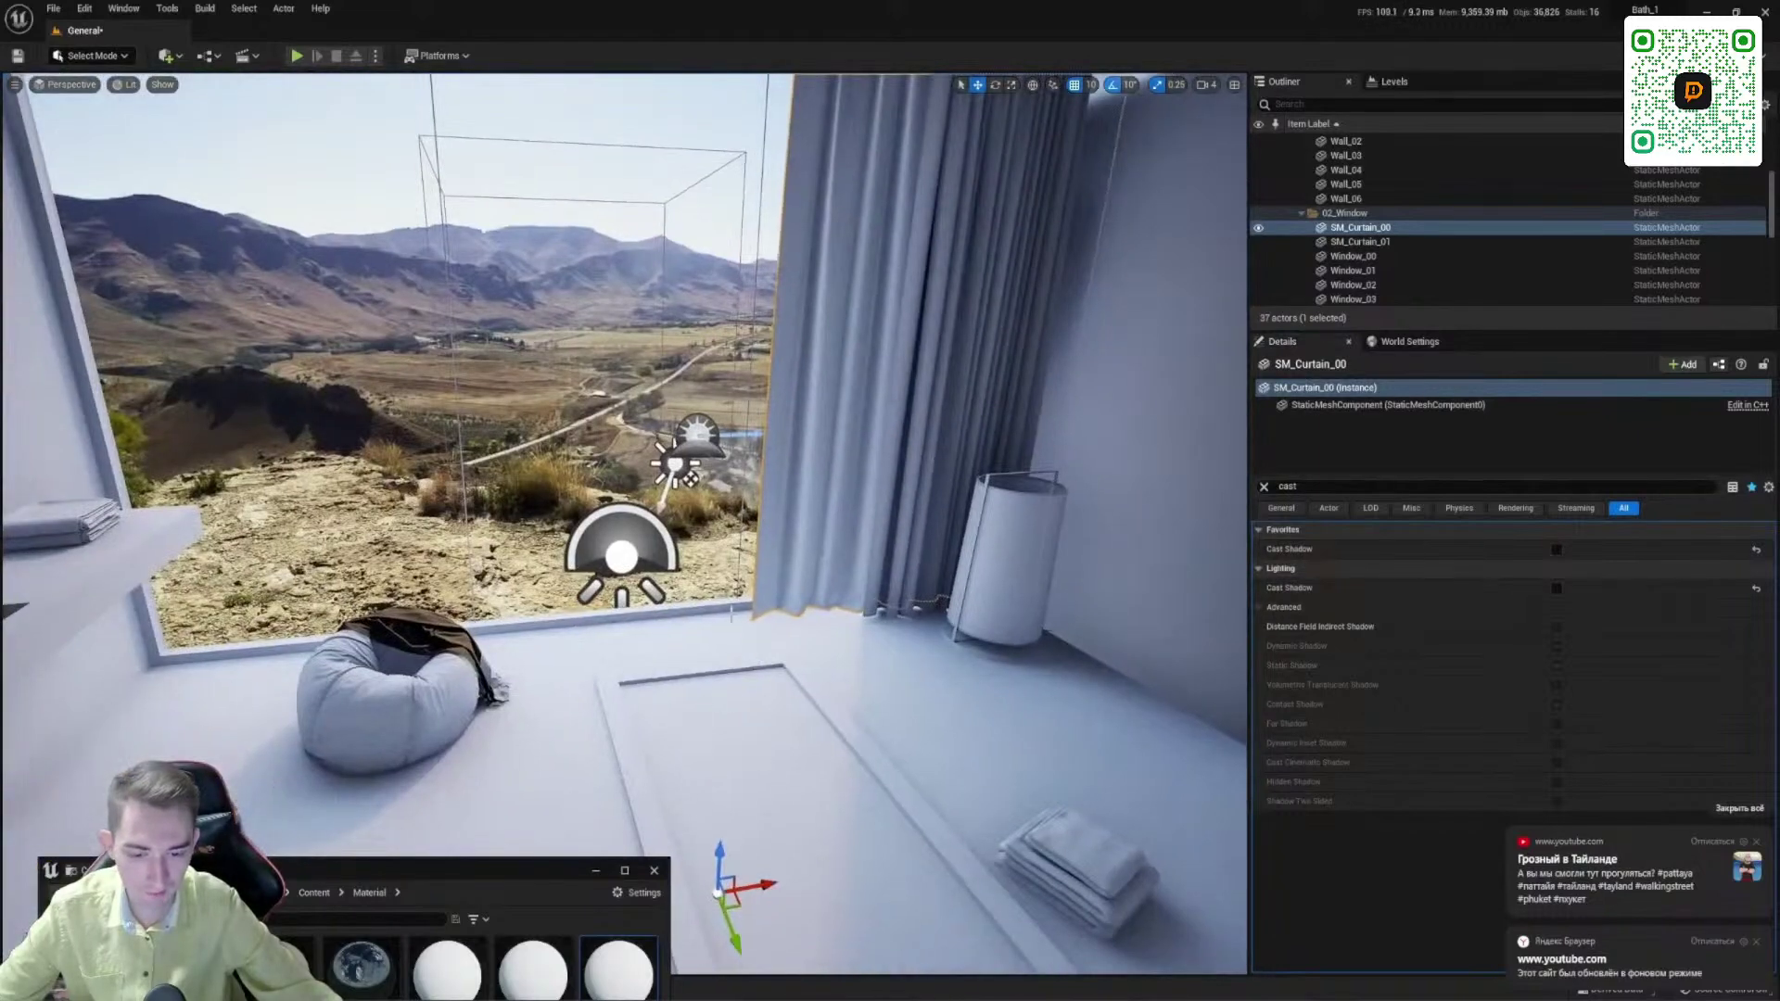
{"action": "right_click_drag", "start_coordinate": [732, 891], "coordinate": [733, 354]}
{"action": "left_click", "coordinate": [874, 654]}
{"action": "left_click", "coordinate": [482, 347]}
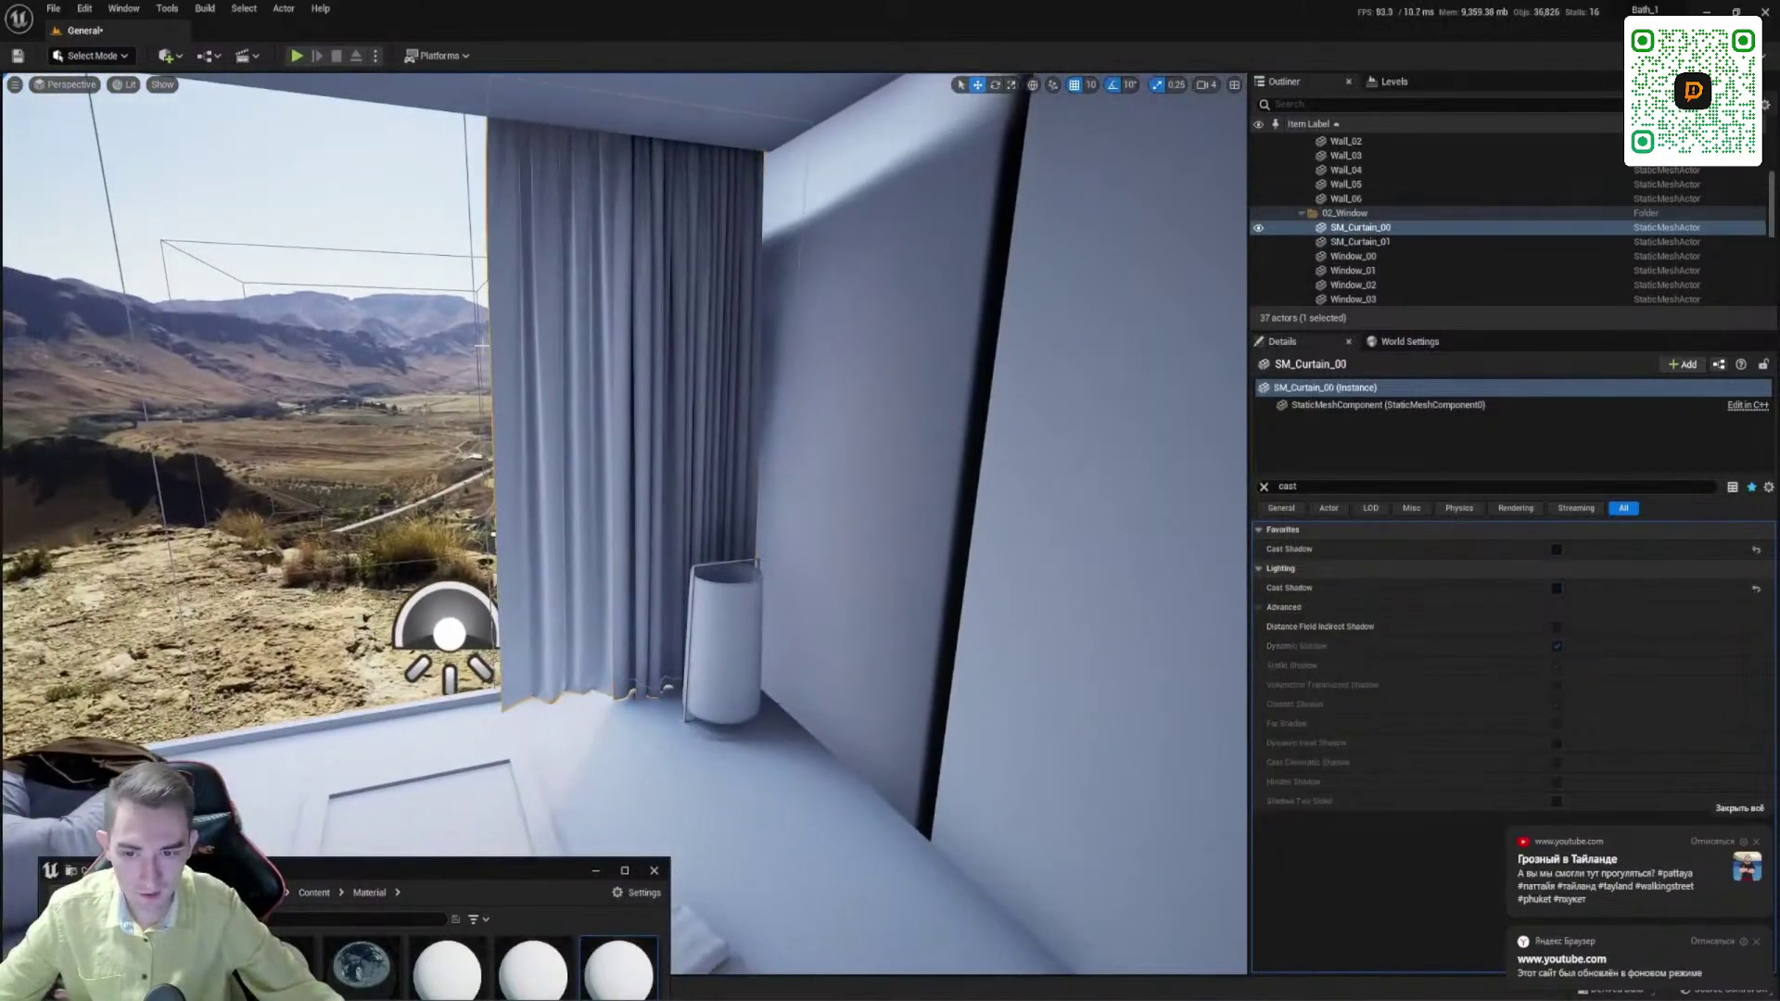
{"action": "right_click_drag", "start_coordinate": [519, 484], "coordinate": [477, 595]}
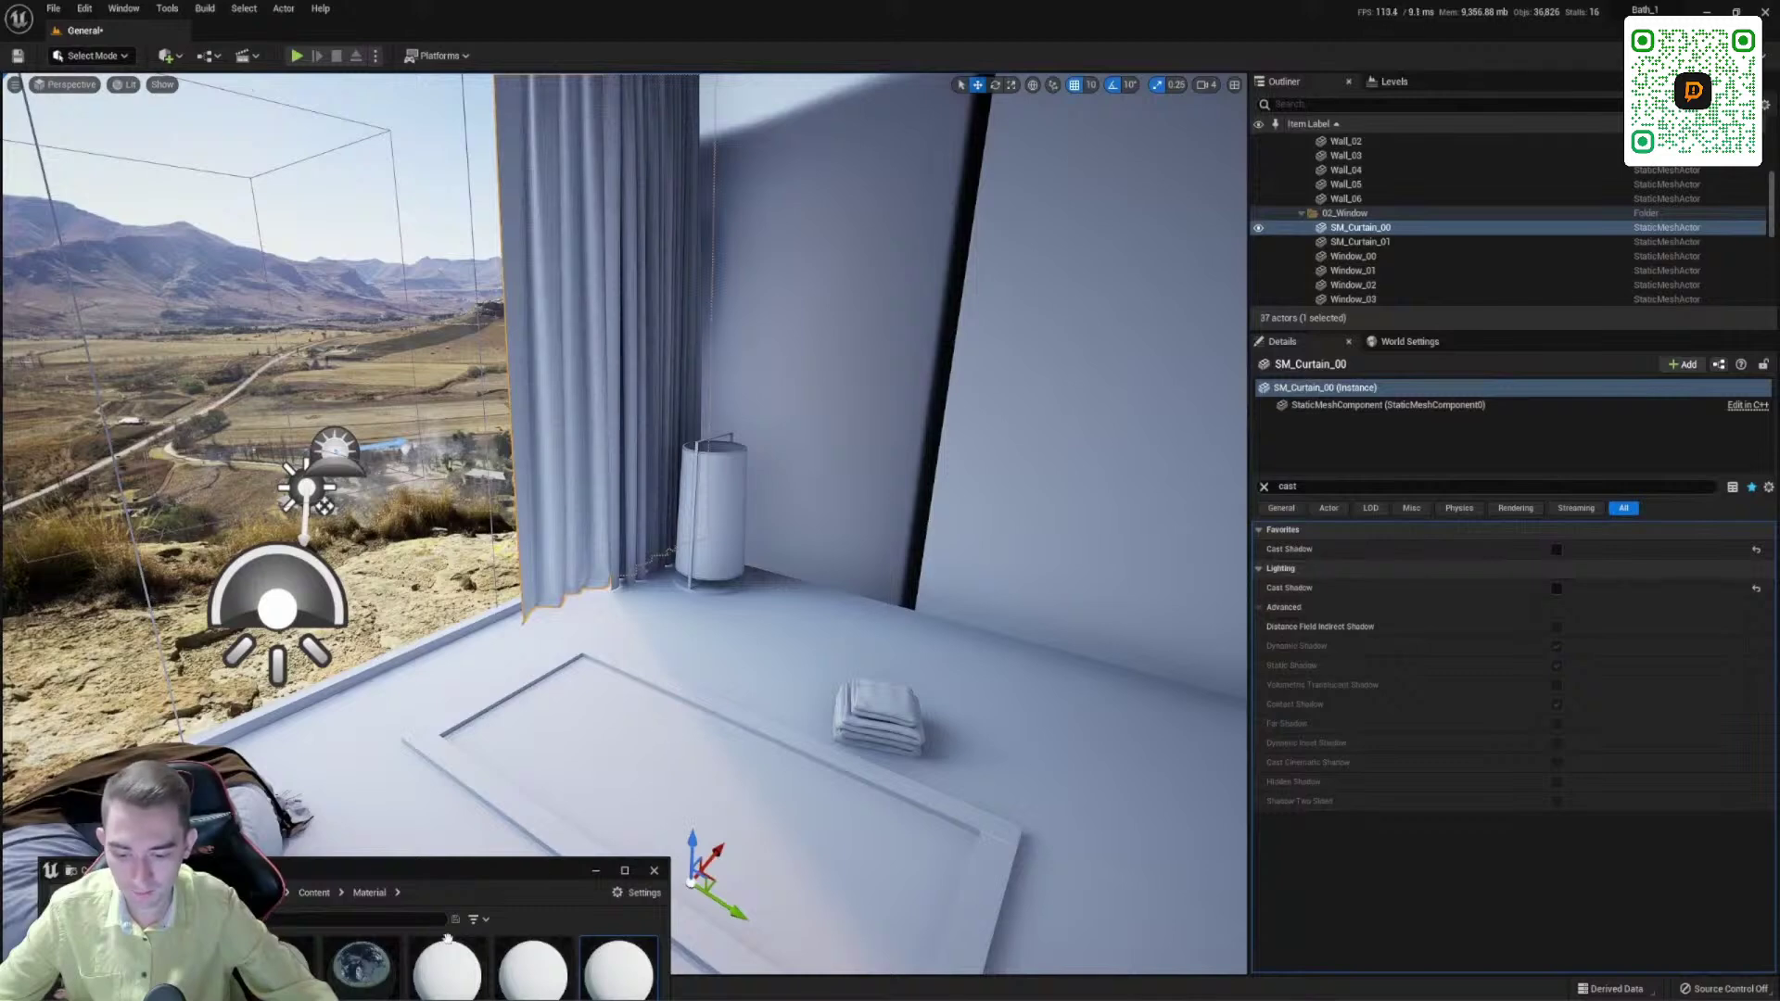
Step: Search the project's plugins for "gpu li" to check whether GPU Lightmass is enabled, and close the Plugins window
{"action": "left_click_drag", "start_coordinate": [440, 885], "coordinate": [395, 861]}
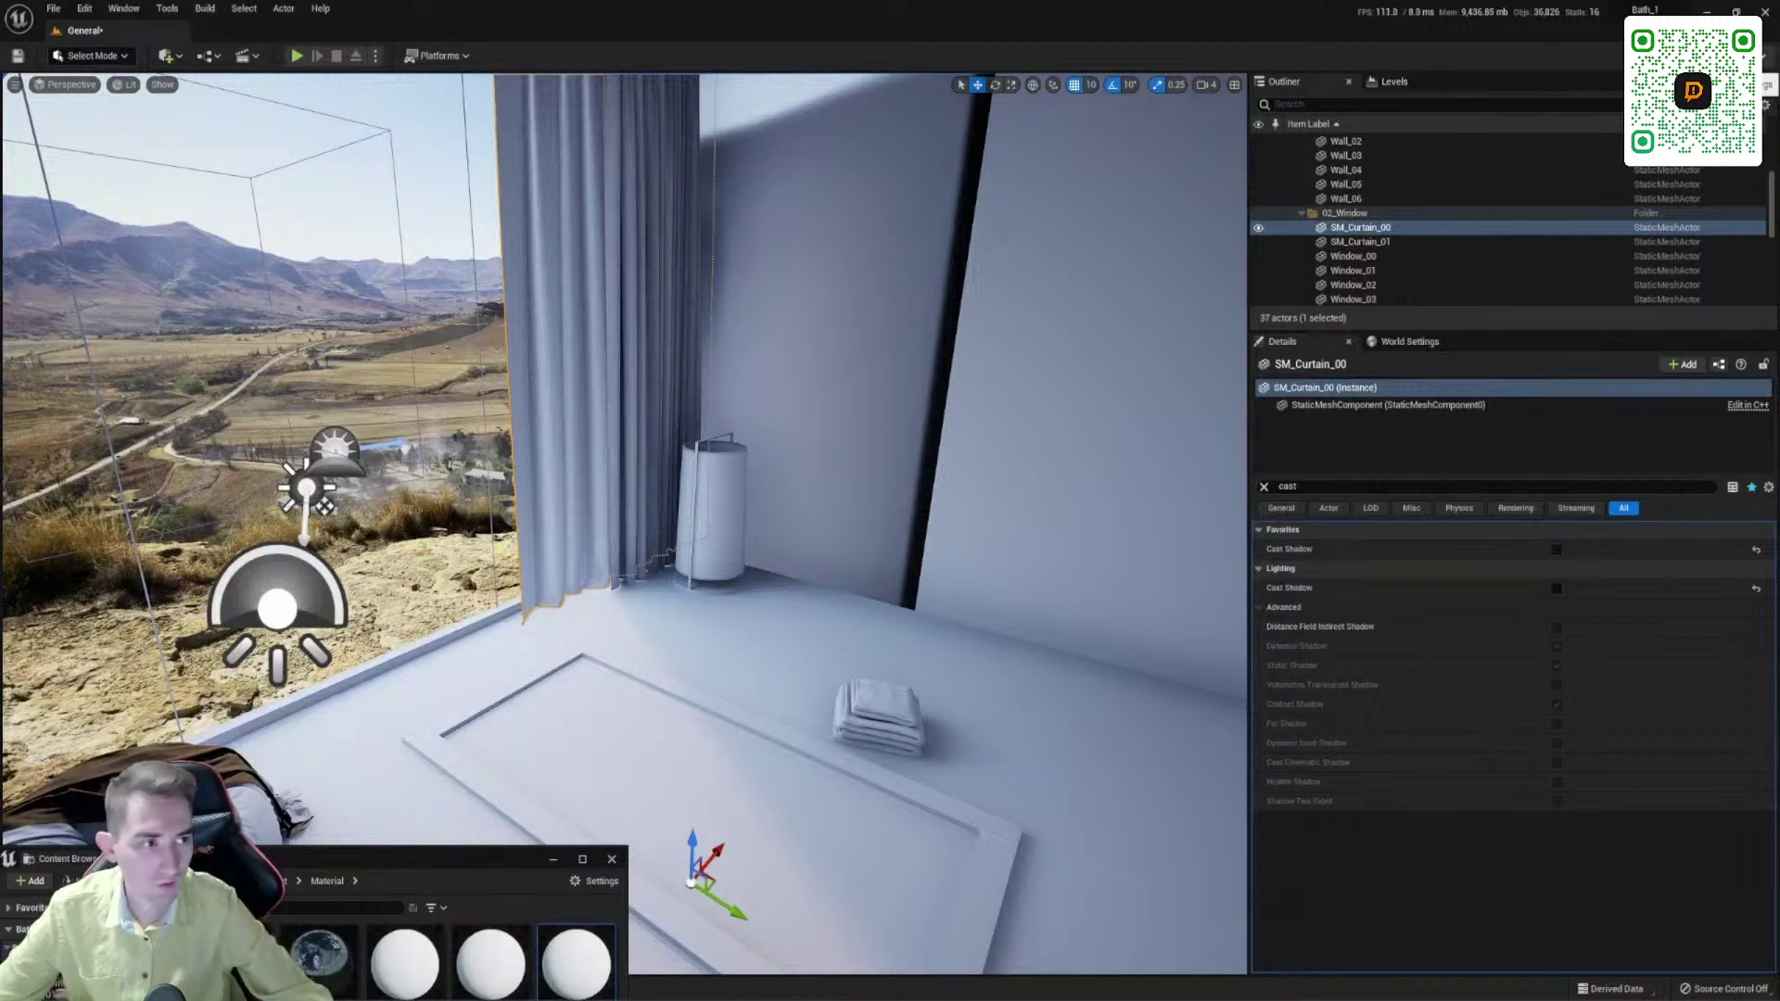
{"action": "left_click", "coordinate": [1767, 55]}
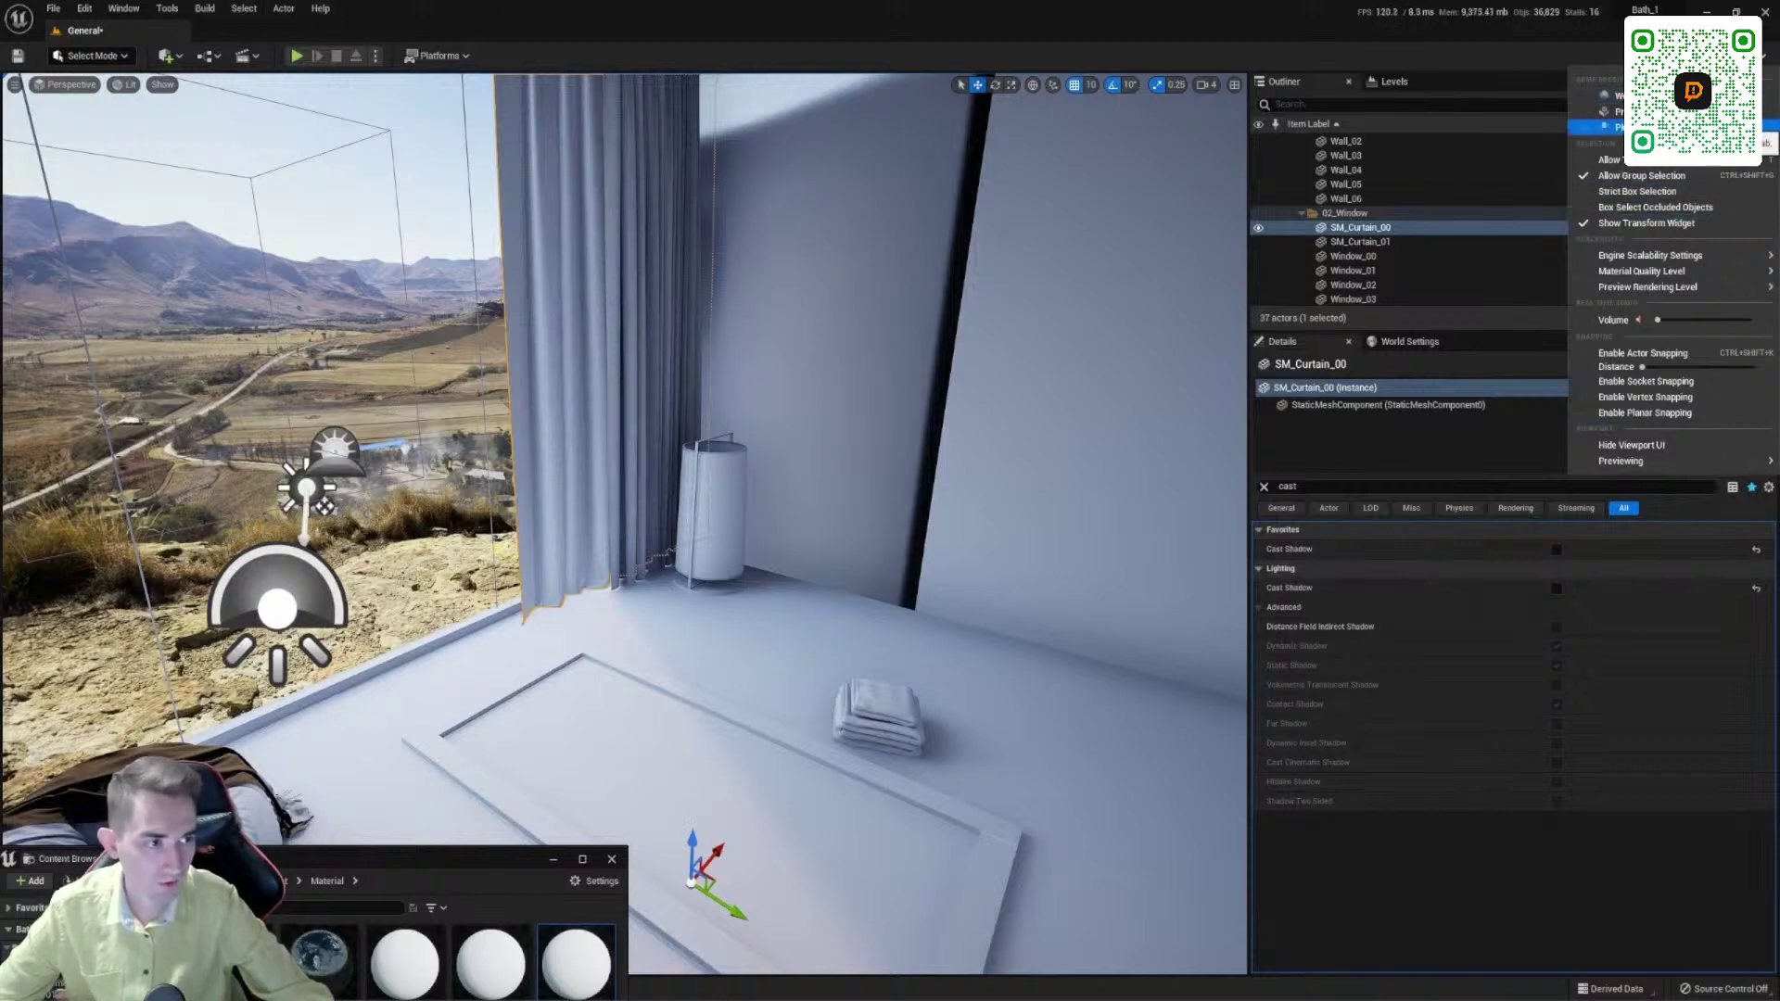
{"action": "left_click", "coordinate": [1613, 127]}
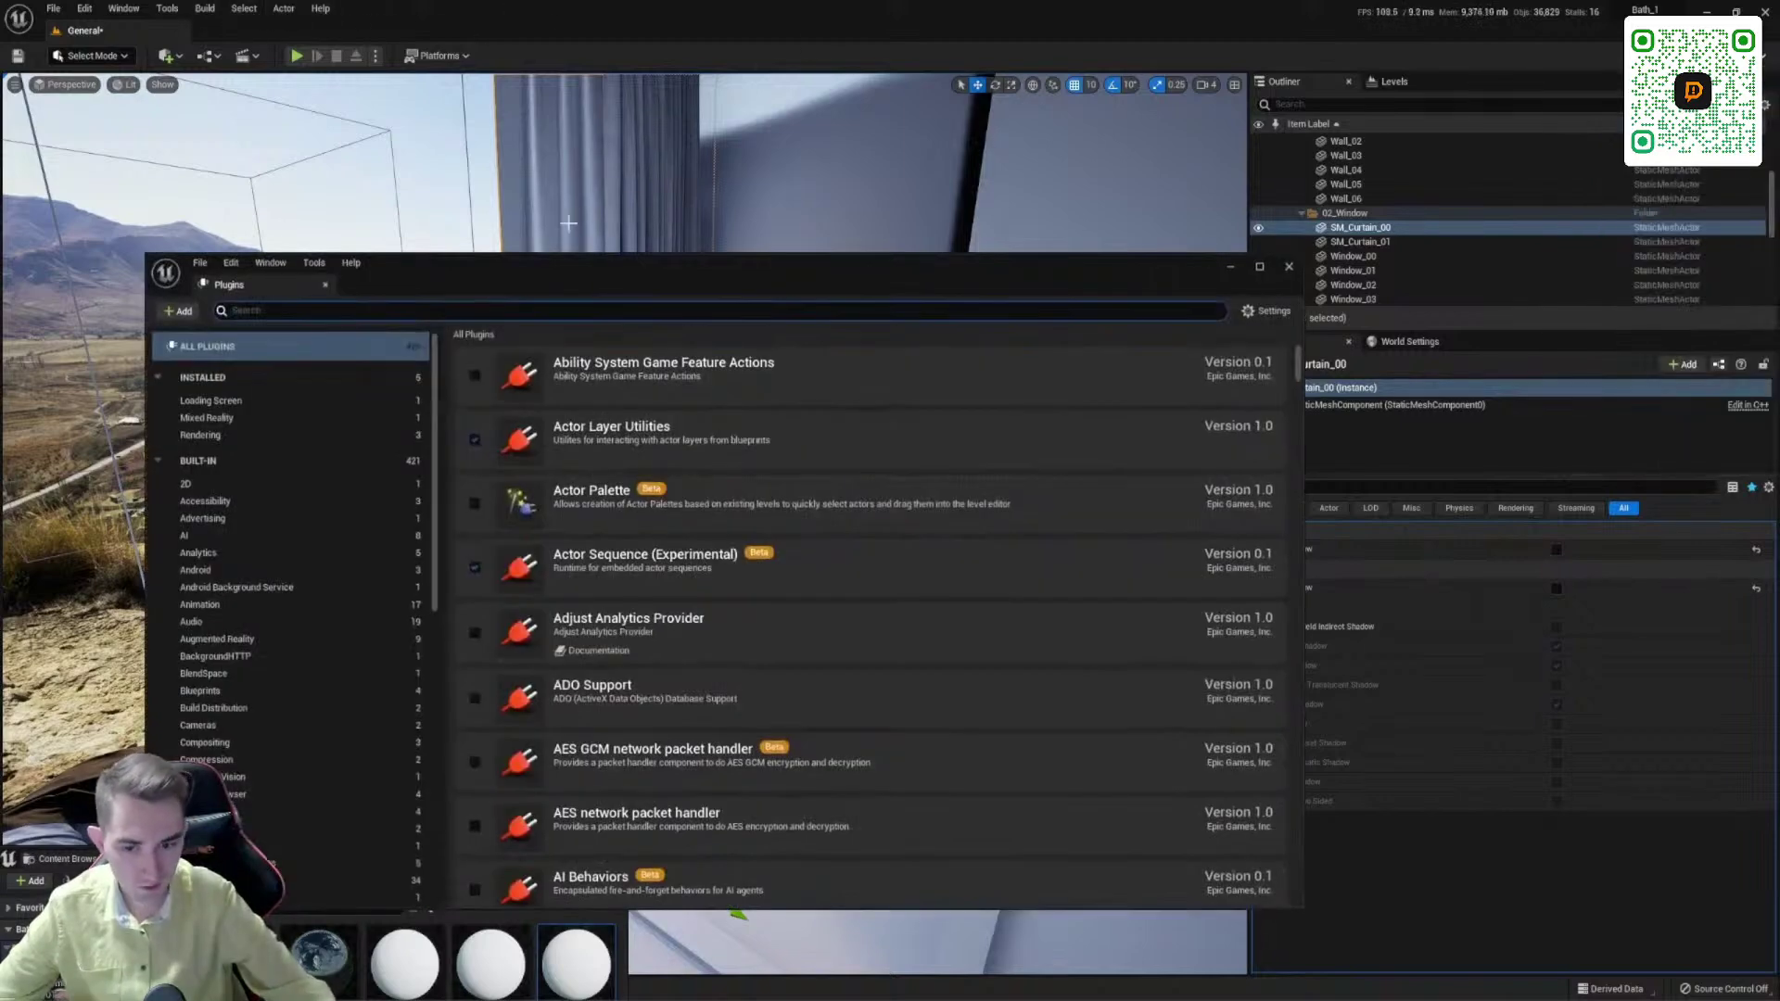
{"action": "left_click_drag", "start_coordinate": [574, 274], "coordinate": [676, 133]}
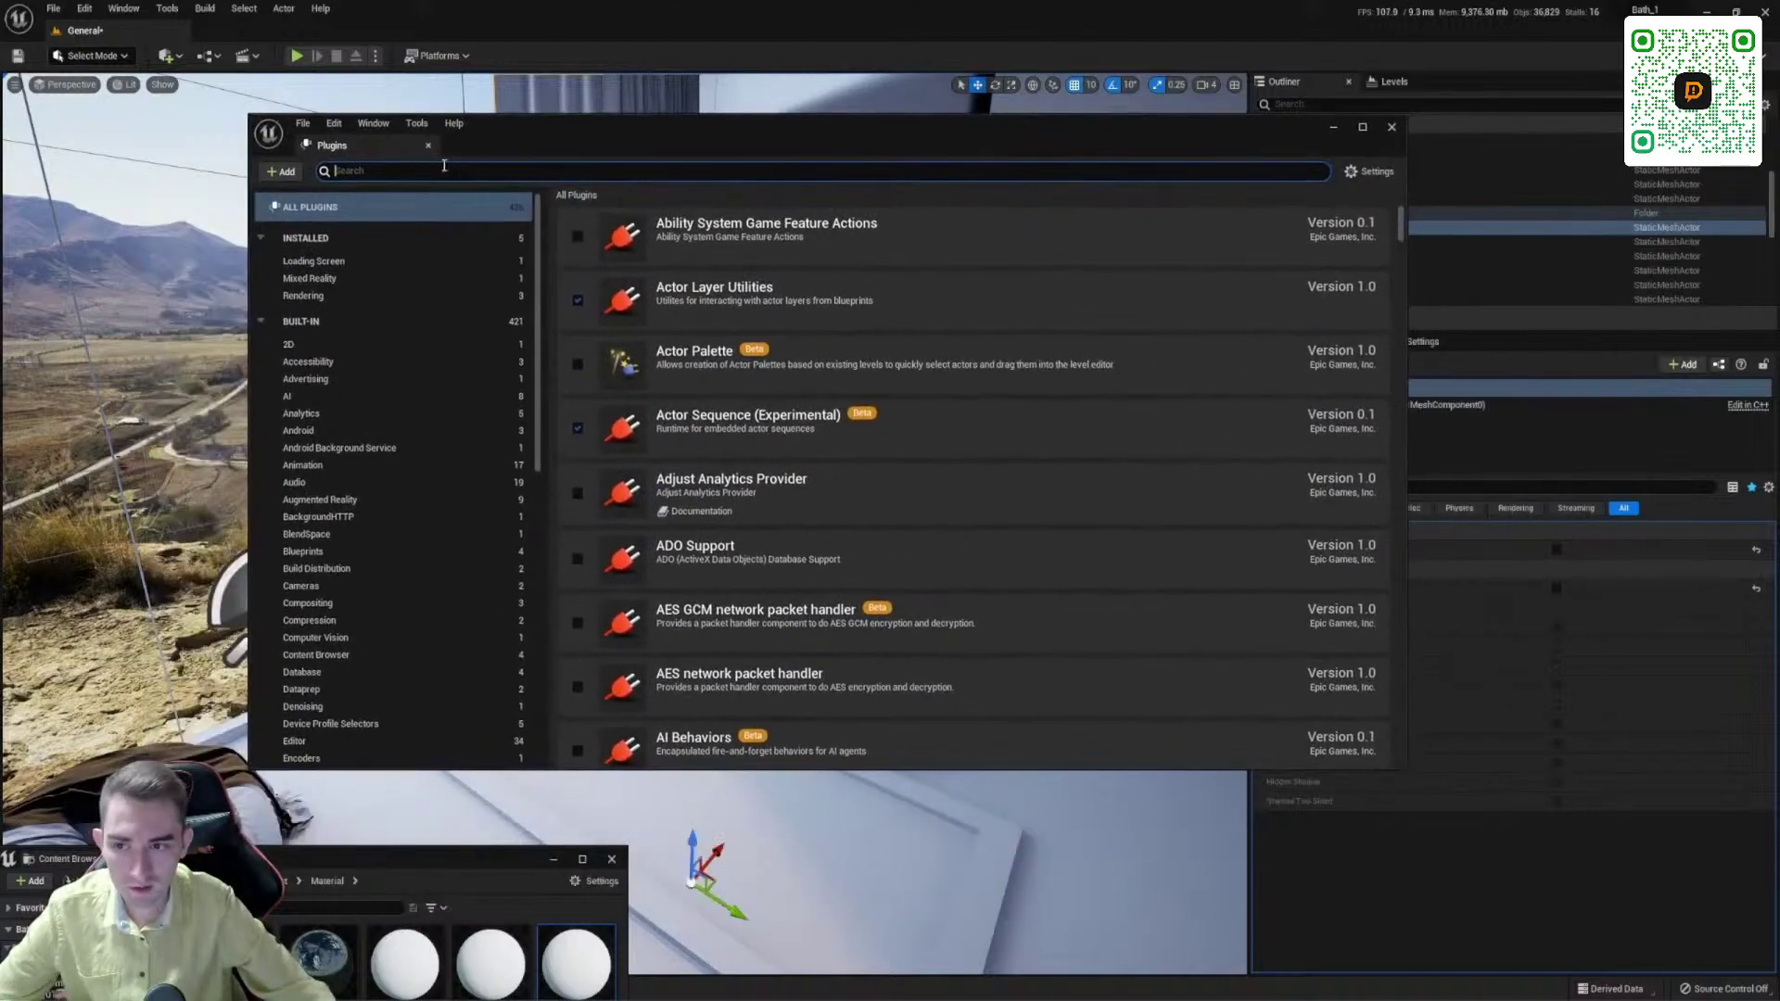
{"action": "left_click", "coordinate": [364, 174]}
{"action": "type", "text": "glu"}
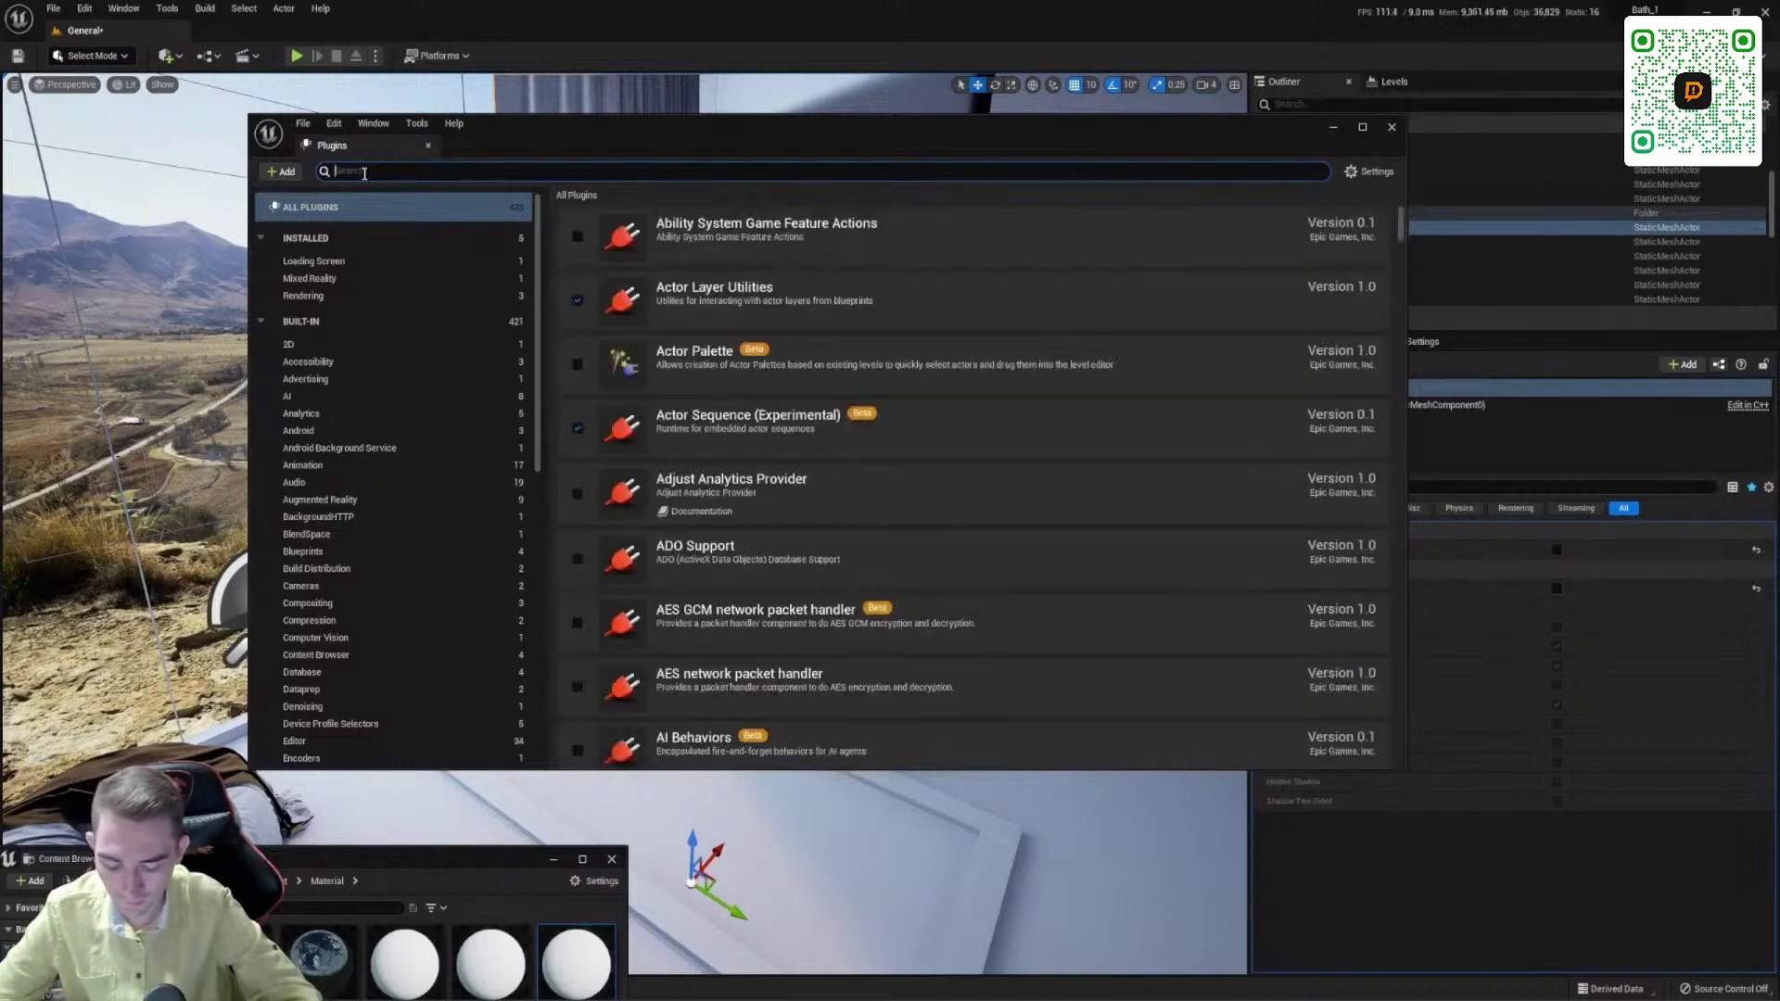
{"action": "type", "text": "gpu li"}
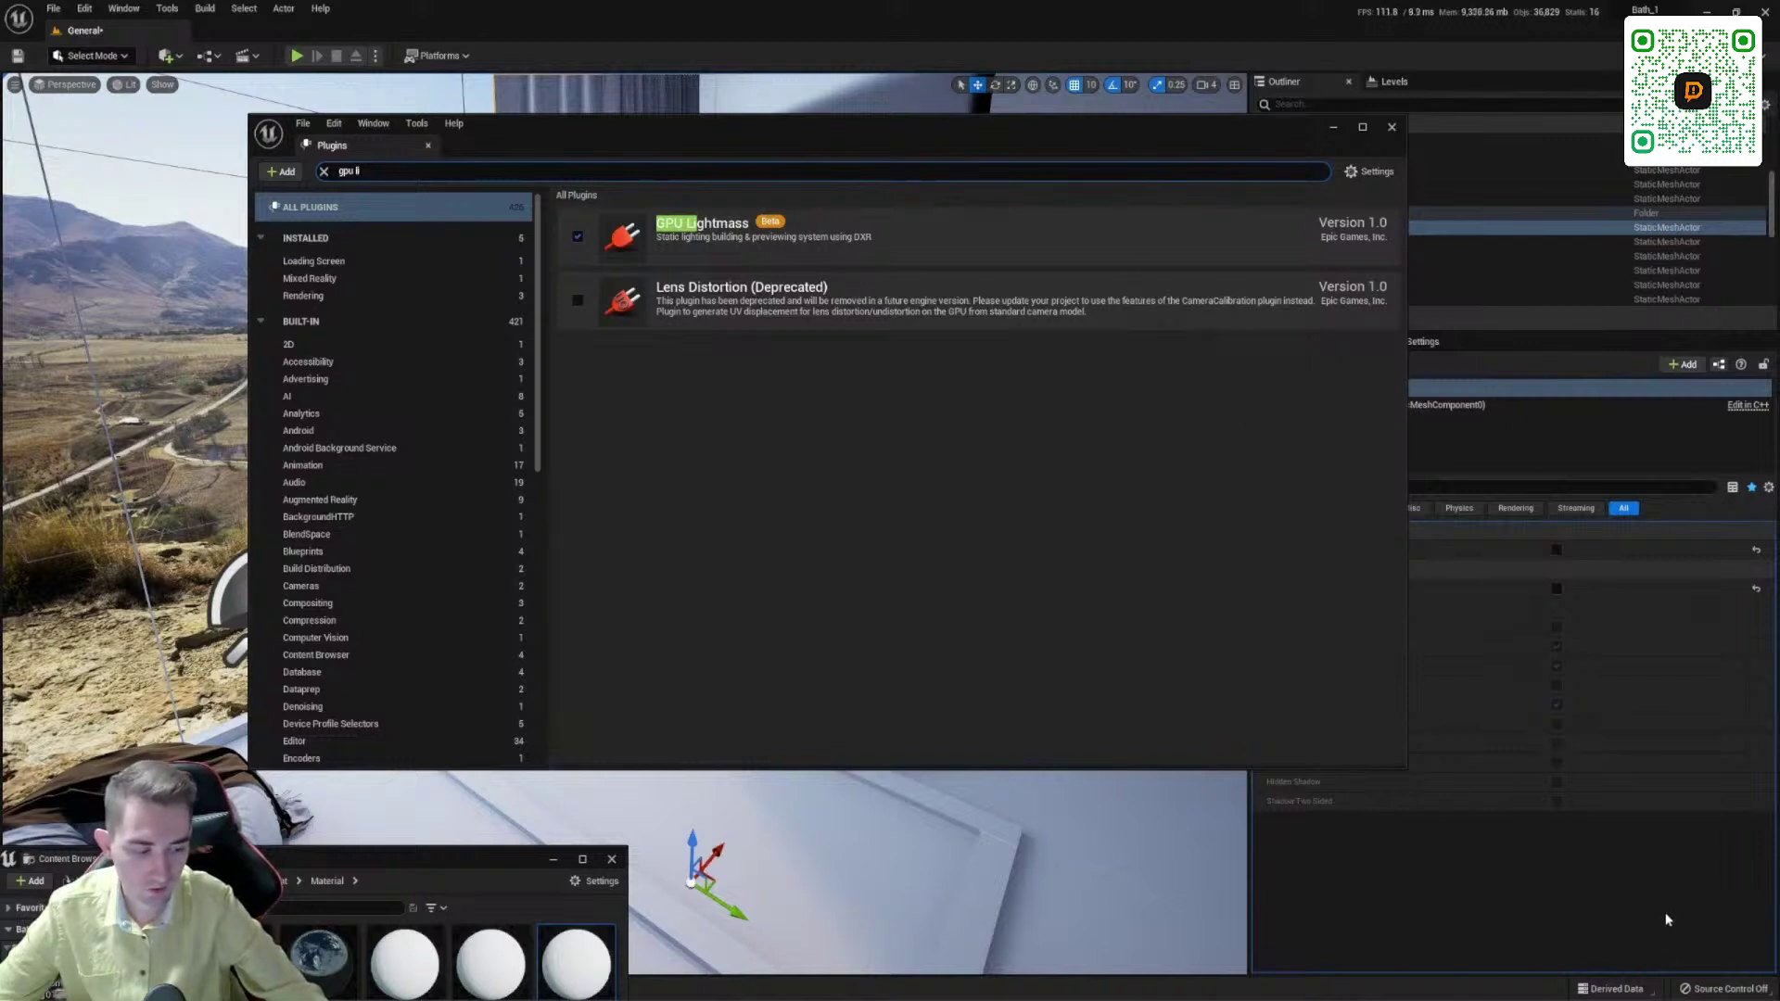
{"action": "left_click", "coordinate": [1392, 129]}
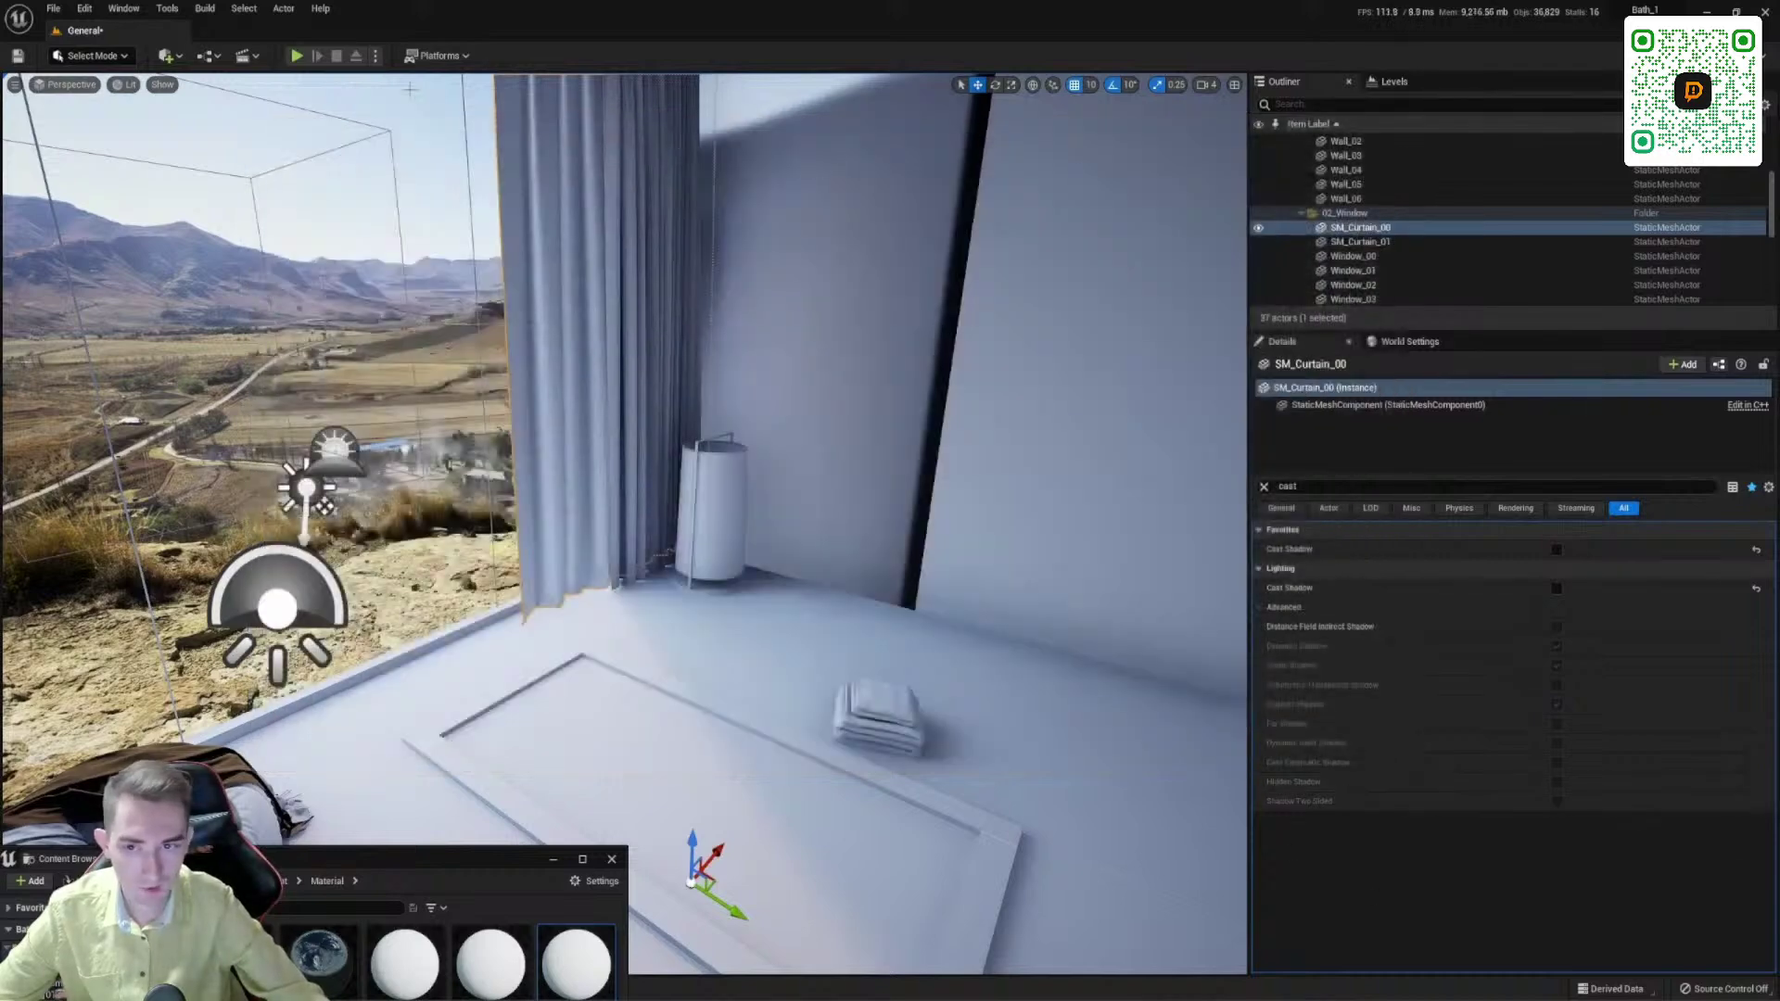
Step: Open the GPU Lightmass settings and place their window over the viewport so that all options are readable
{"action": "left_click", "coordinate": [205, 9]}
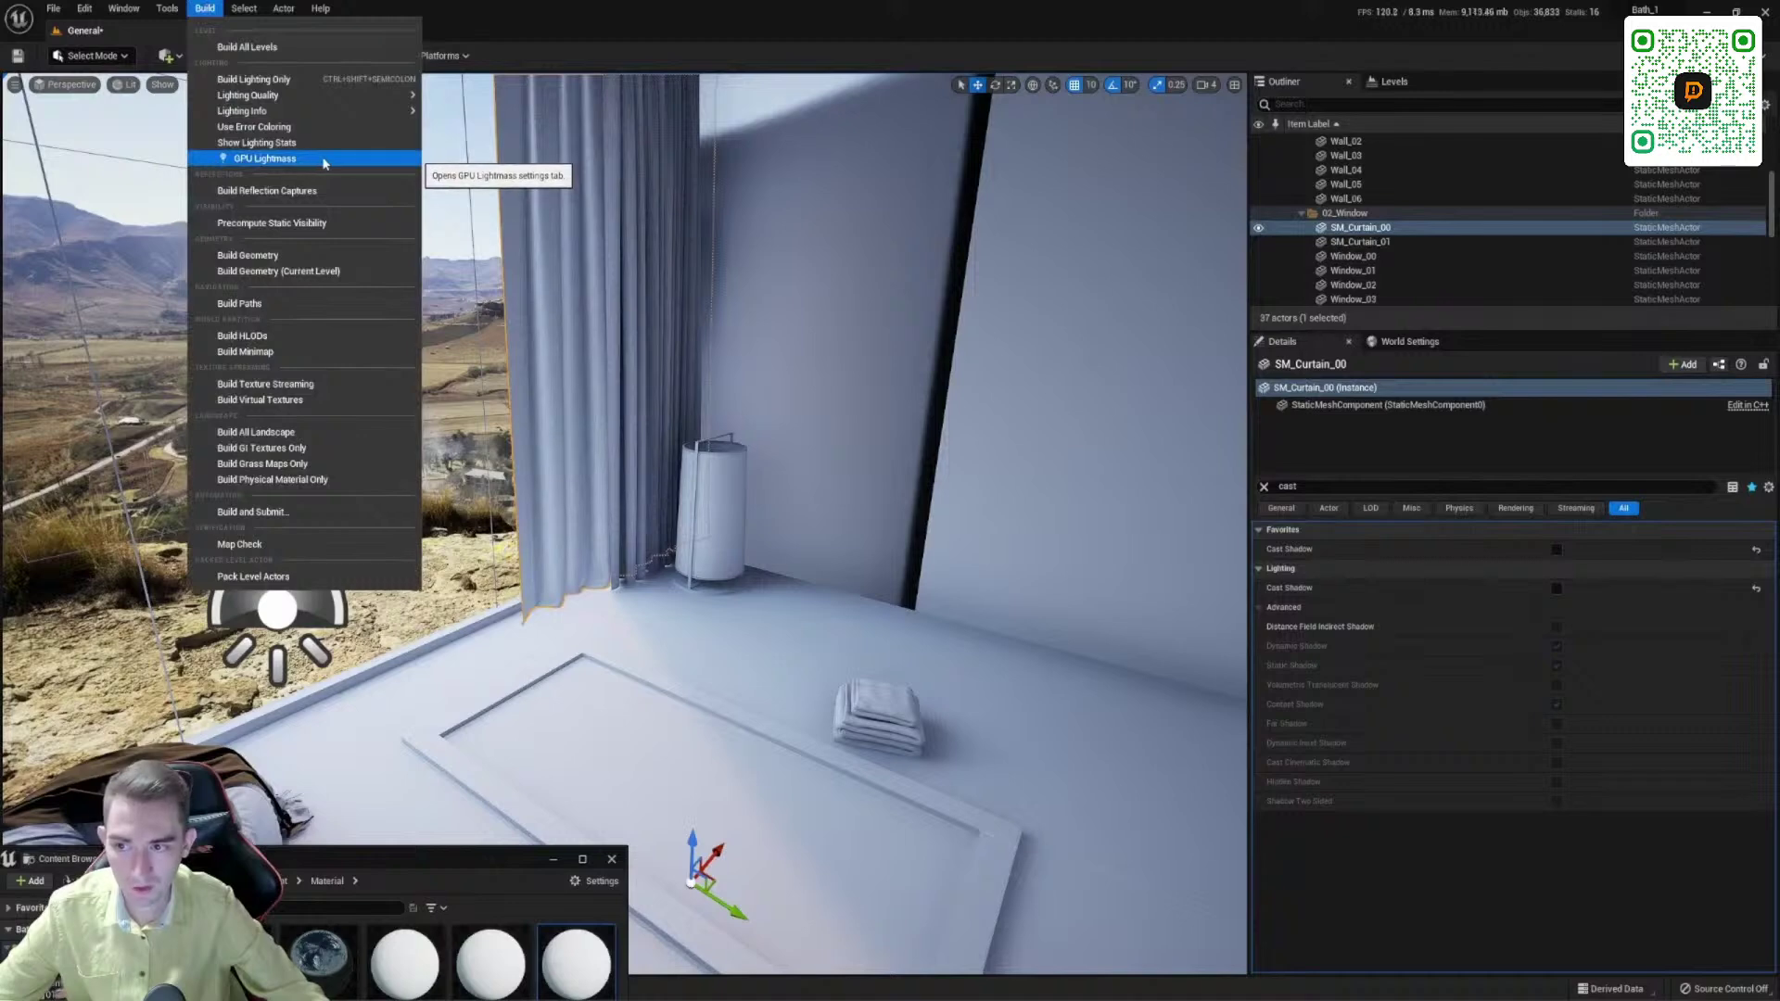
{"action": "left_click", "coordinate": [278, 159]}
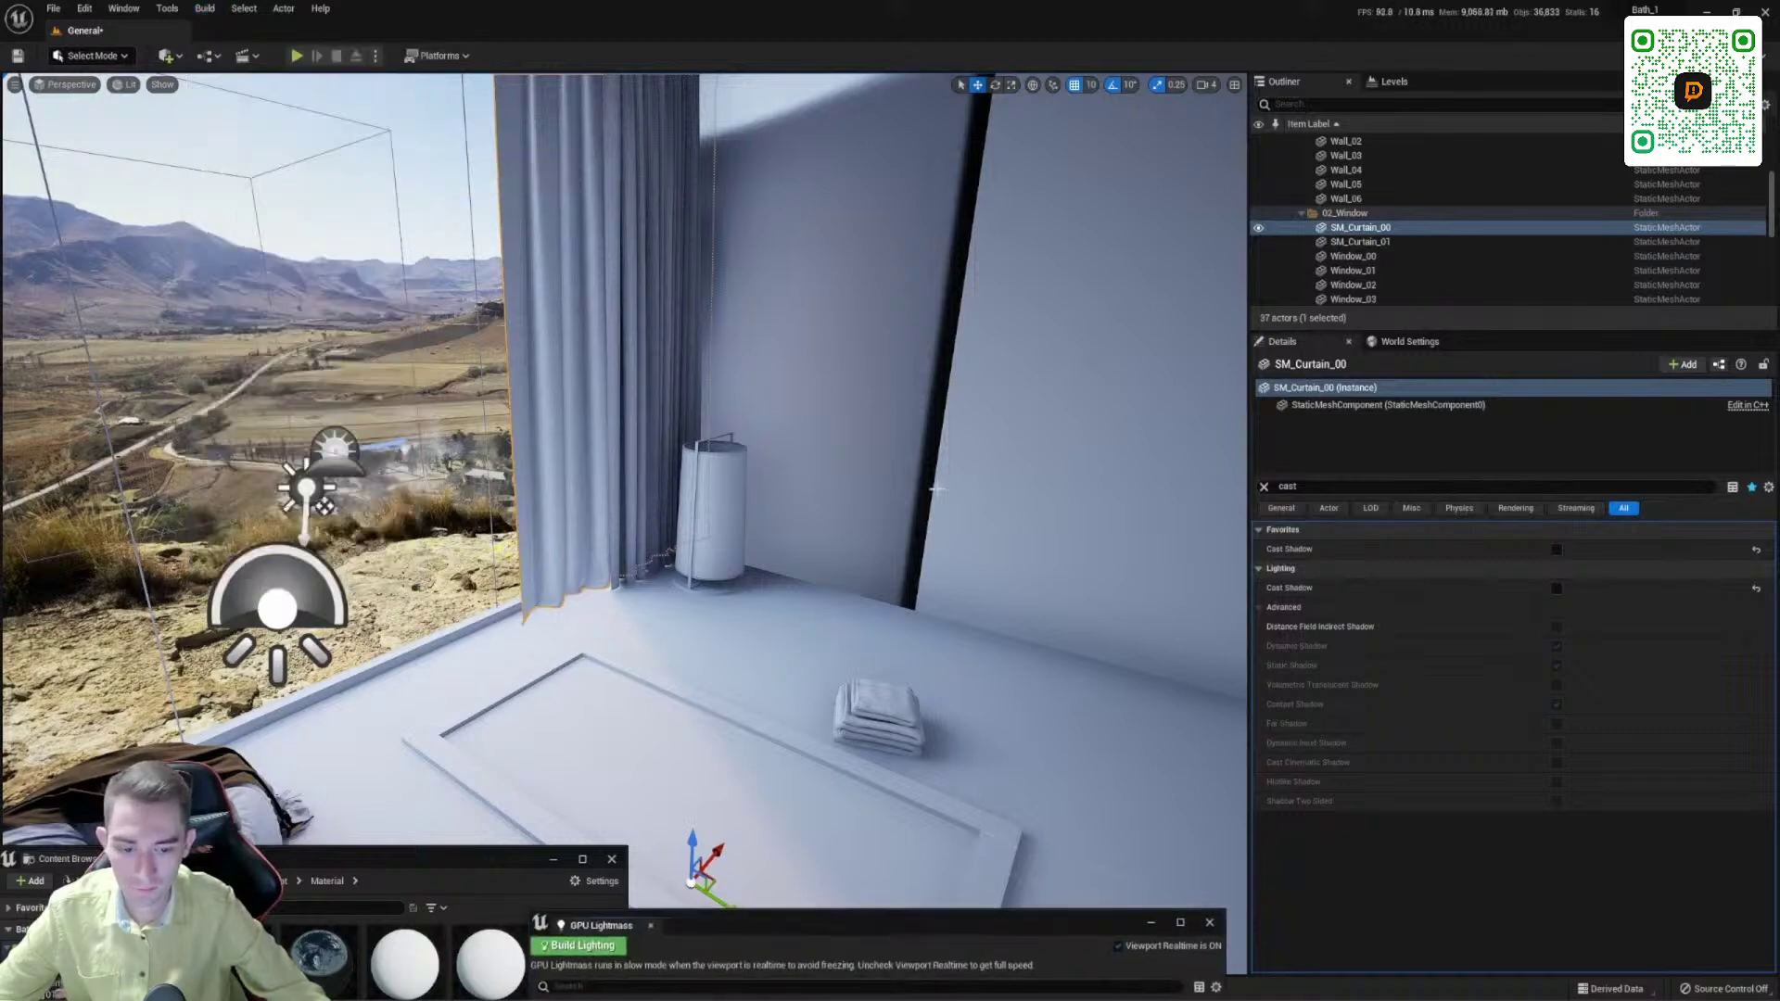
{"action": "left_click_drag", "start_coordinate": [805, 928], "coordinate": [557, 449]}
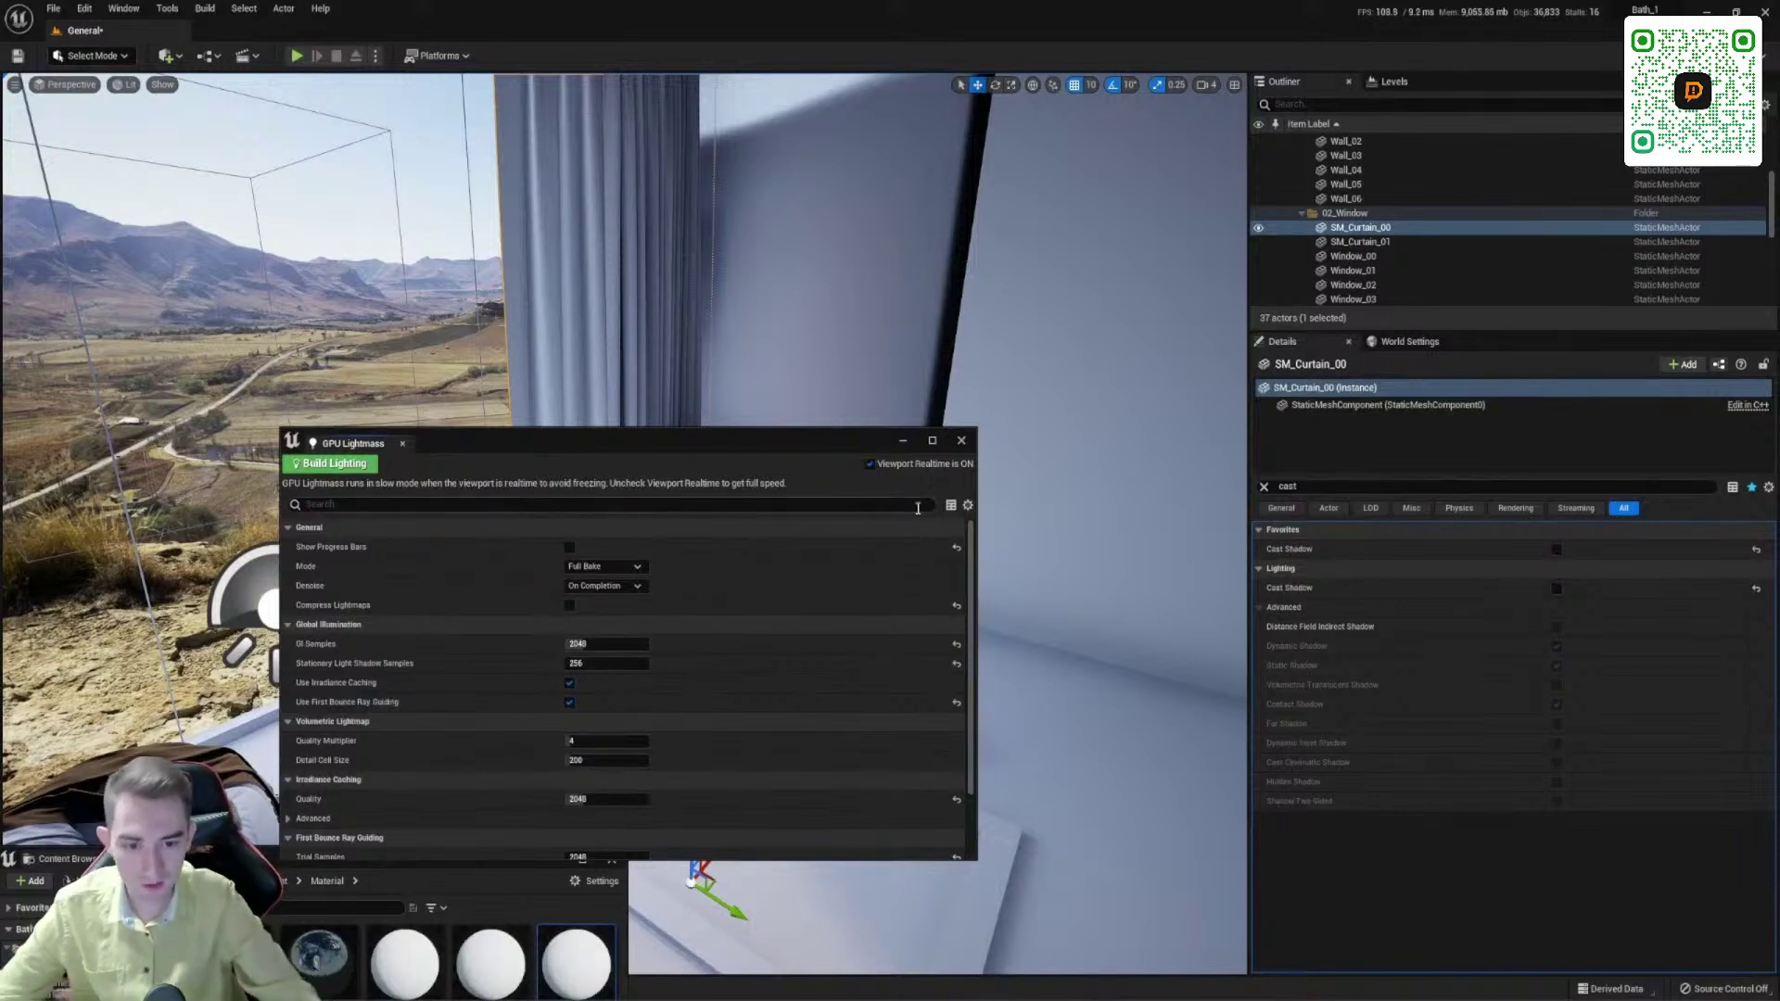
Step: Turn off Viewport Realtime for GPU Lightmass and check the curtain corner of the room
{"action": "left_click", "coordinate": [871, 464]}
{"action": "left_click_drag", "start_coordinate": [823, 448], "coordinate": [810, 777]}
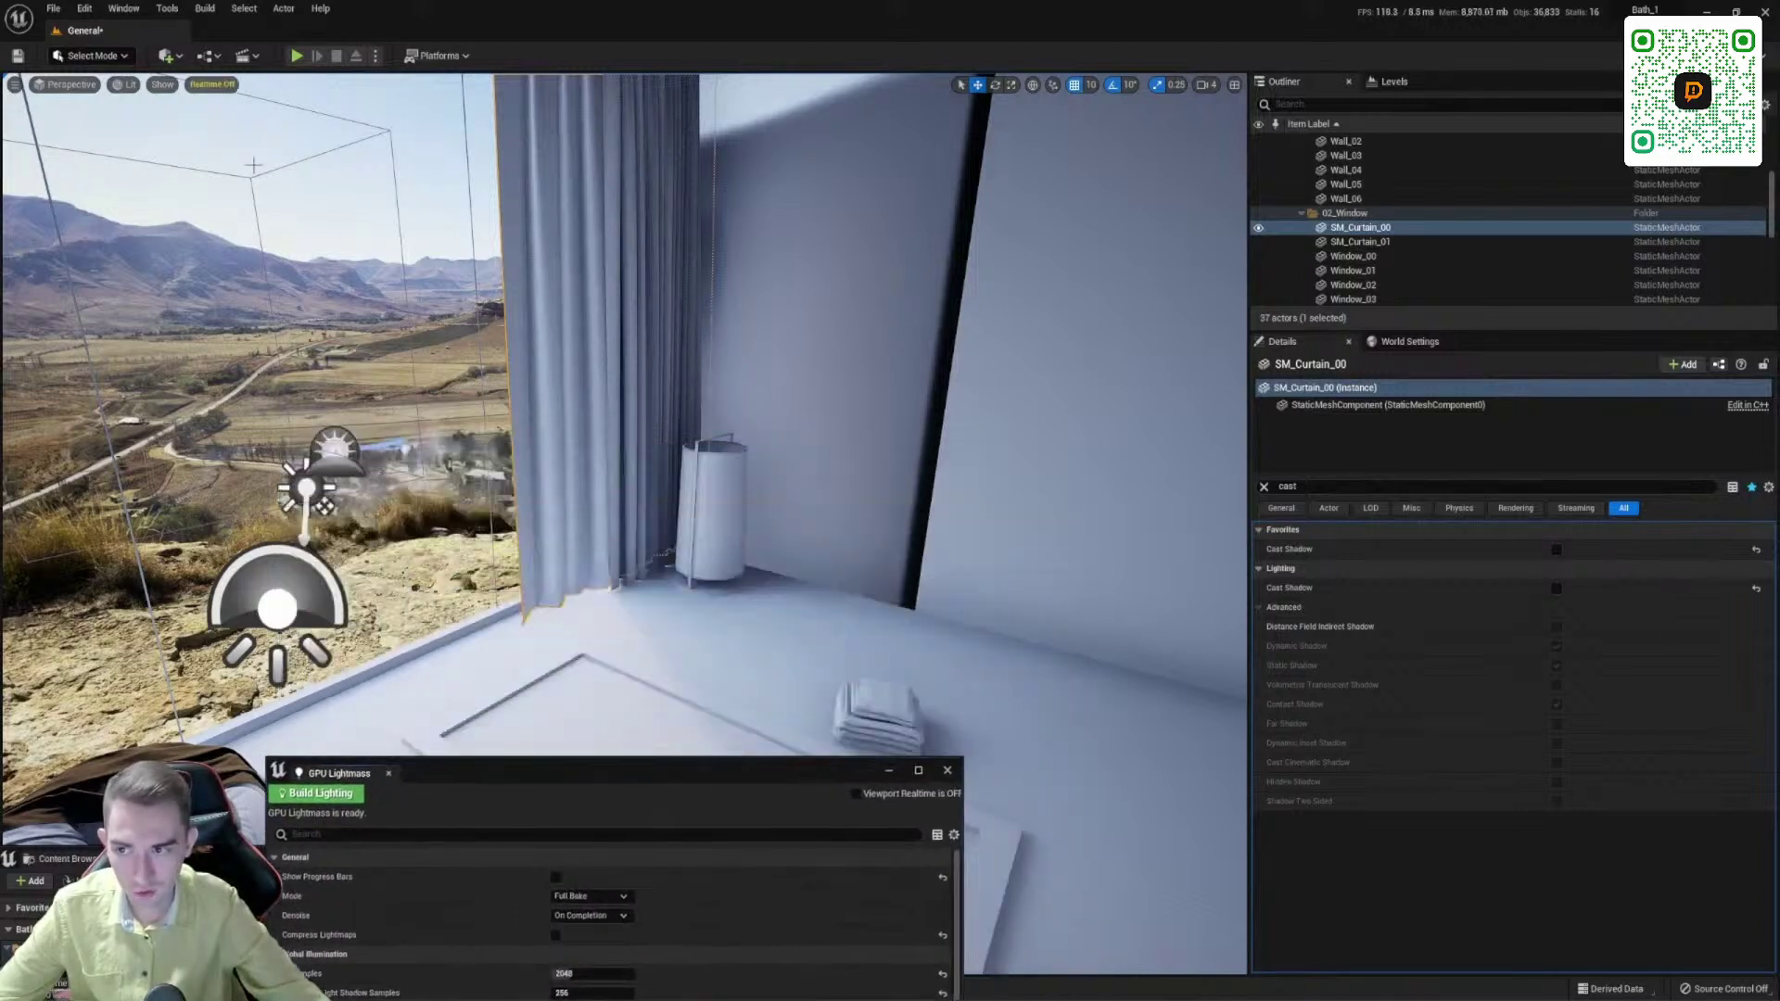
{"action": "right_click_drag", "start_coordinate": [581, 561], "coordinate": [543, 519]}
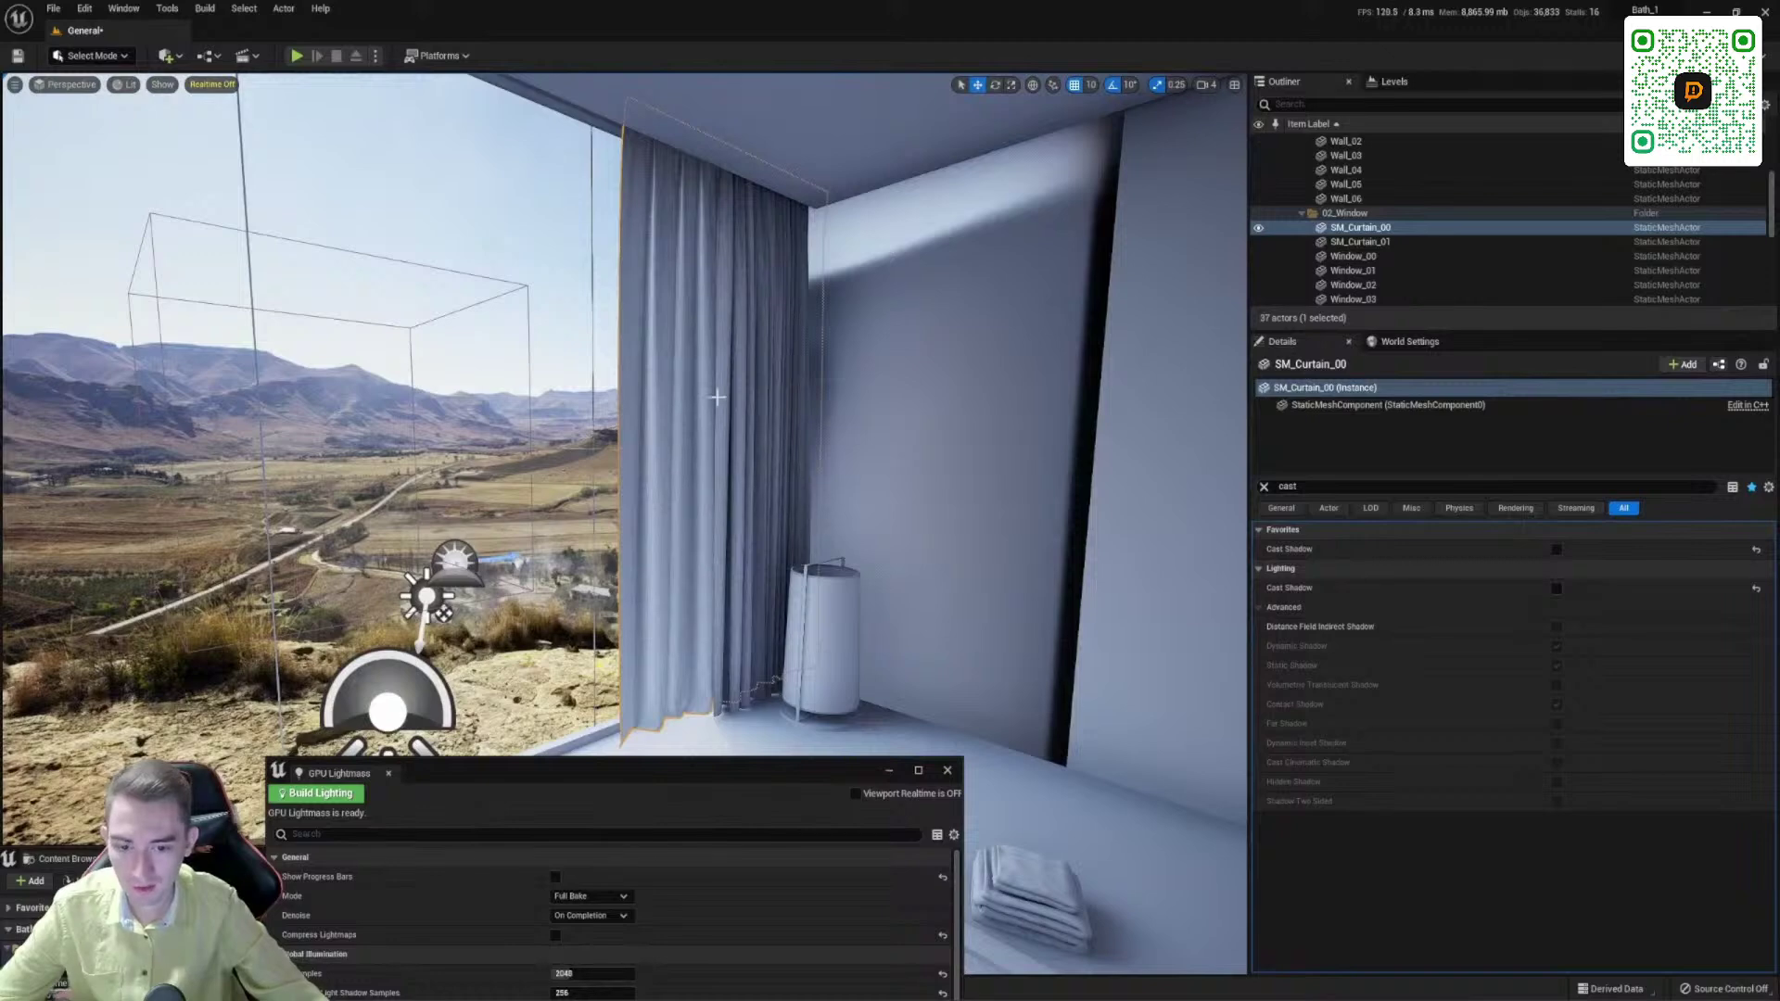
{"action": "right_click_drag", "start_coordinate": [716, 397], "coordinate": [793, 464]}
{"action": "left_click_drag", "start_coordinate": [816, 781], "coordinate": [966, 437]}
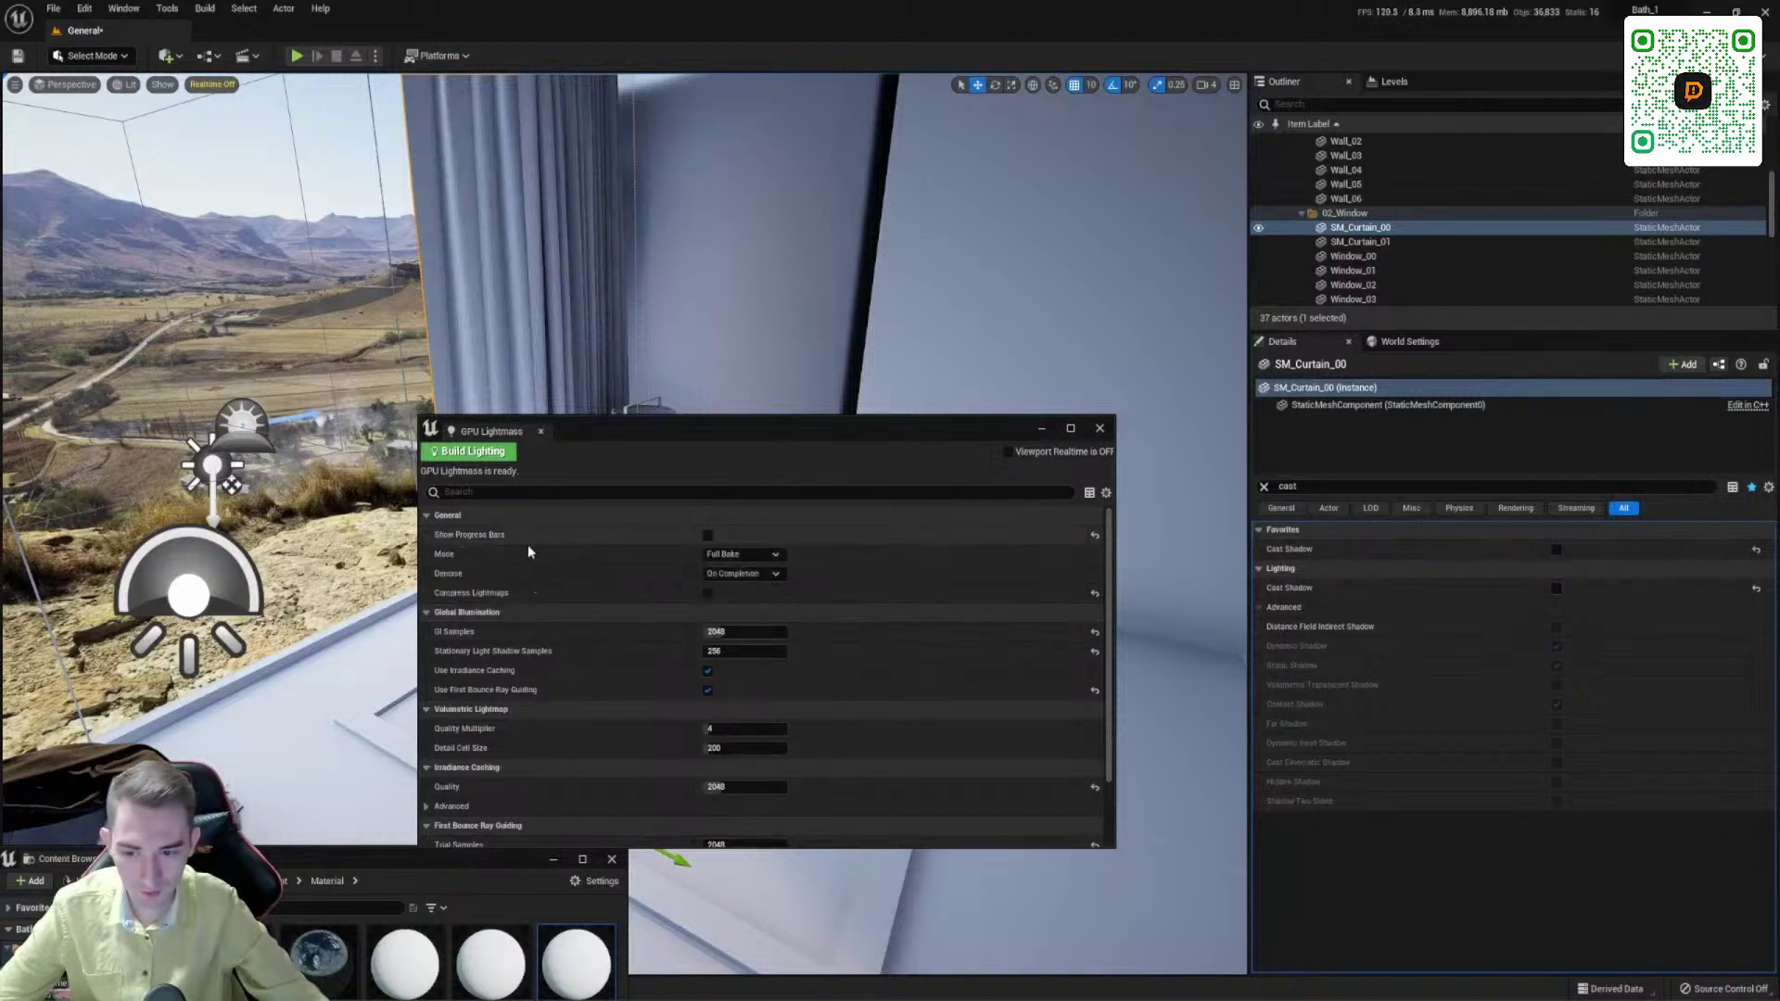
Step: Examine the curtain, the window opening and the adjoining walls from several angles, keeping the GPU Lightmass settings at hand
{"action": "left_click_drag", "start_coordinate": [748, 428], "coordinate": [604, 736]}
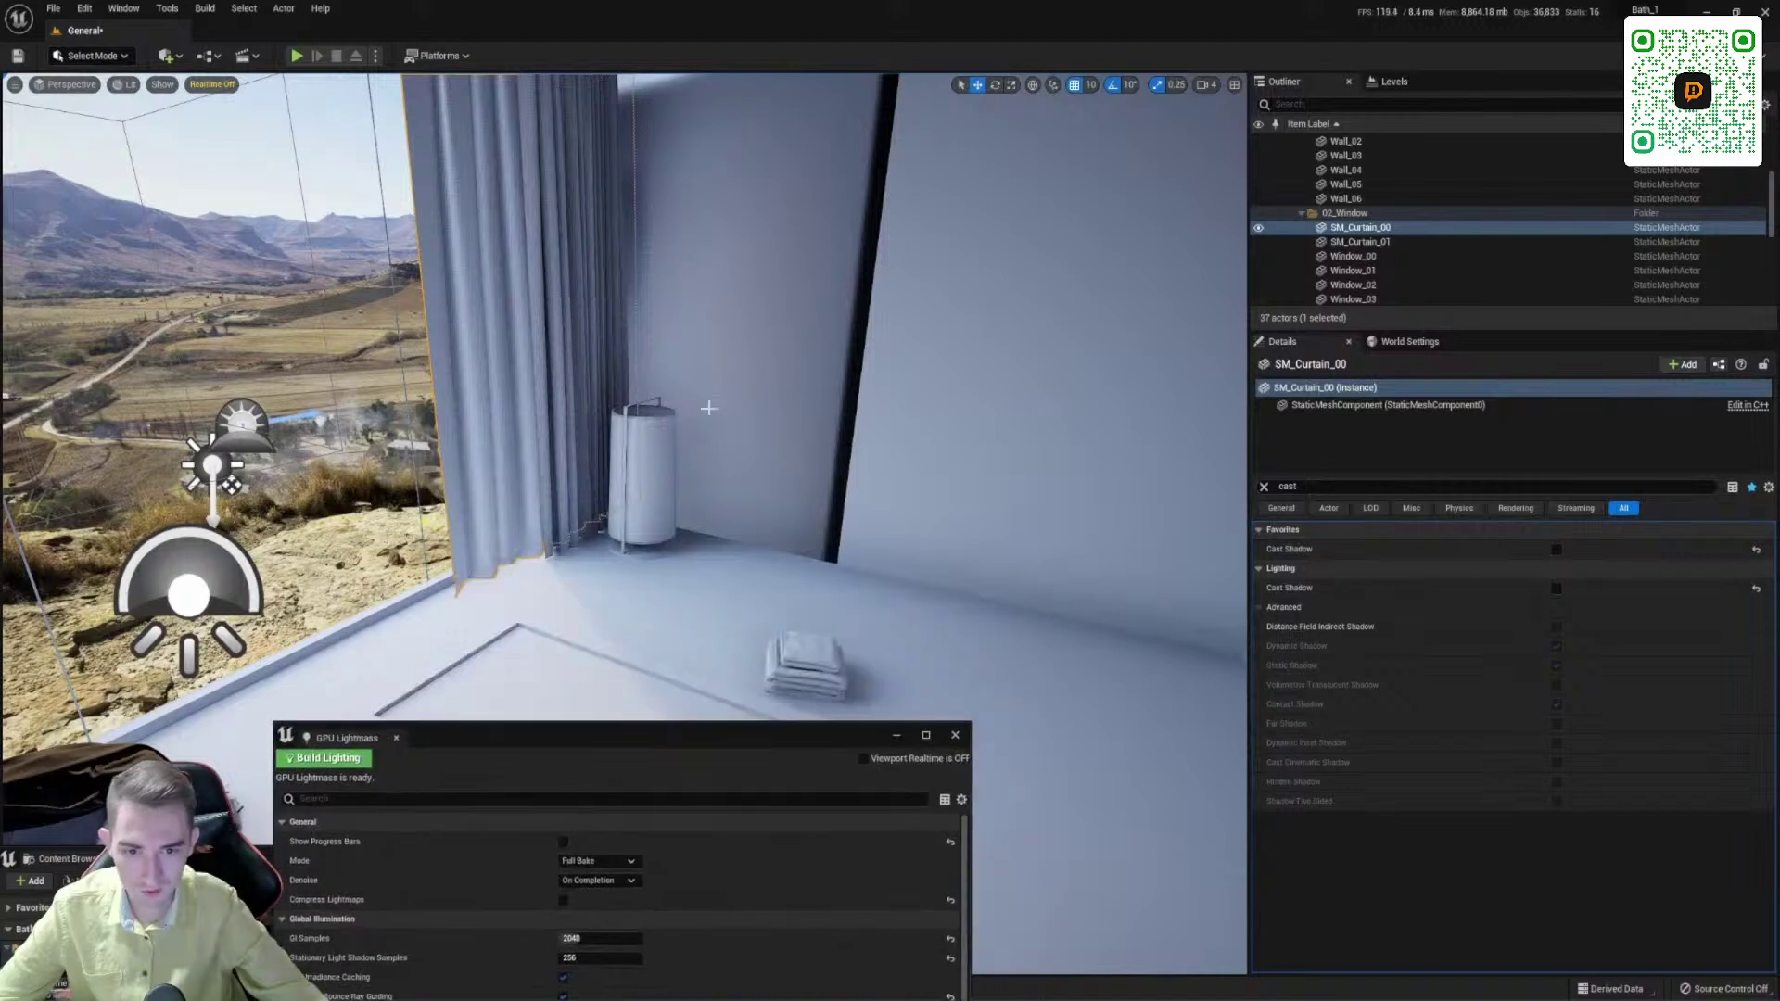
{"action": "right_click_drag", "start_coordinate": [753, 344], "coordinate": [857, 274]}
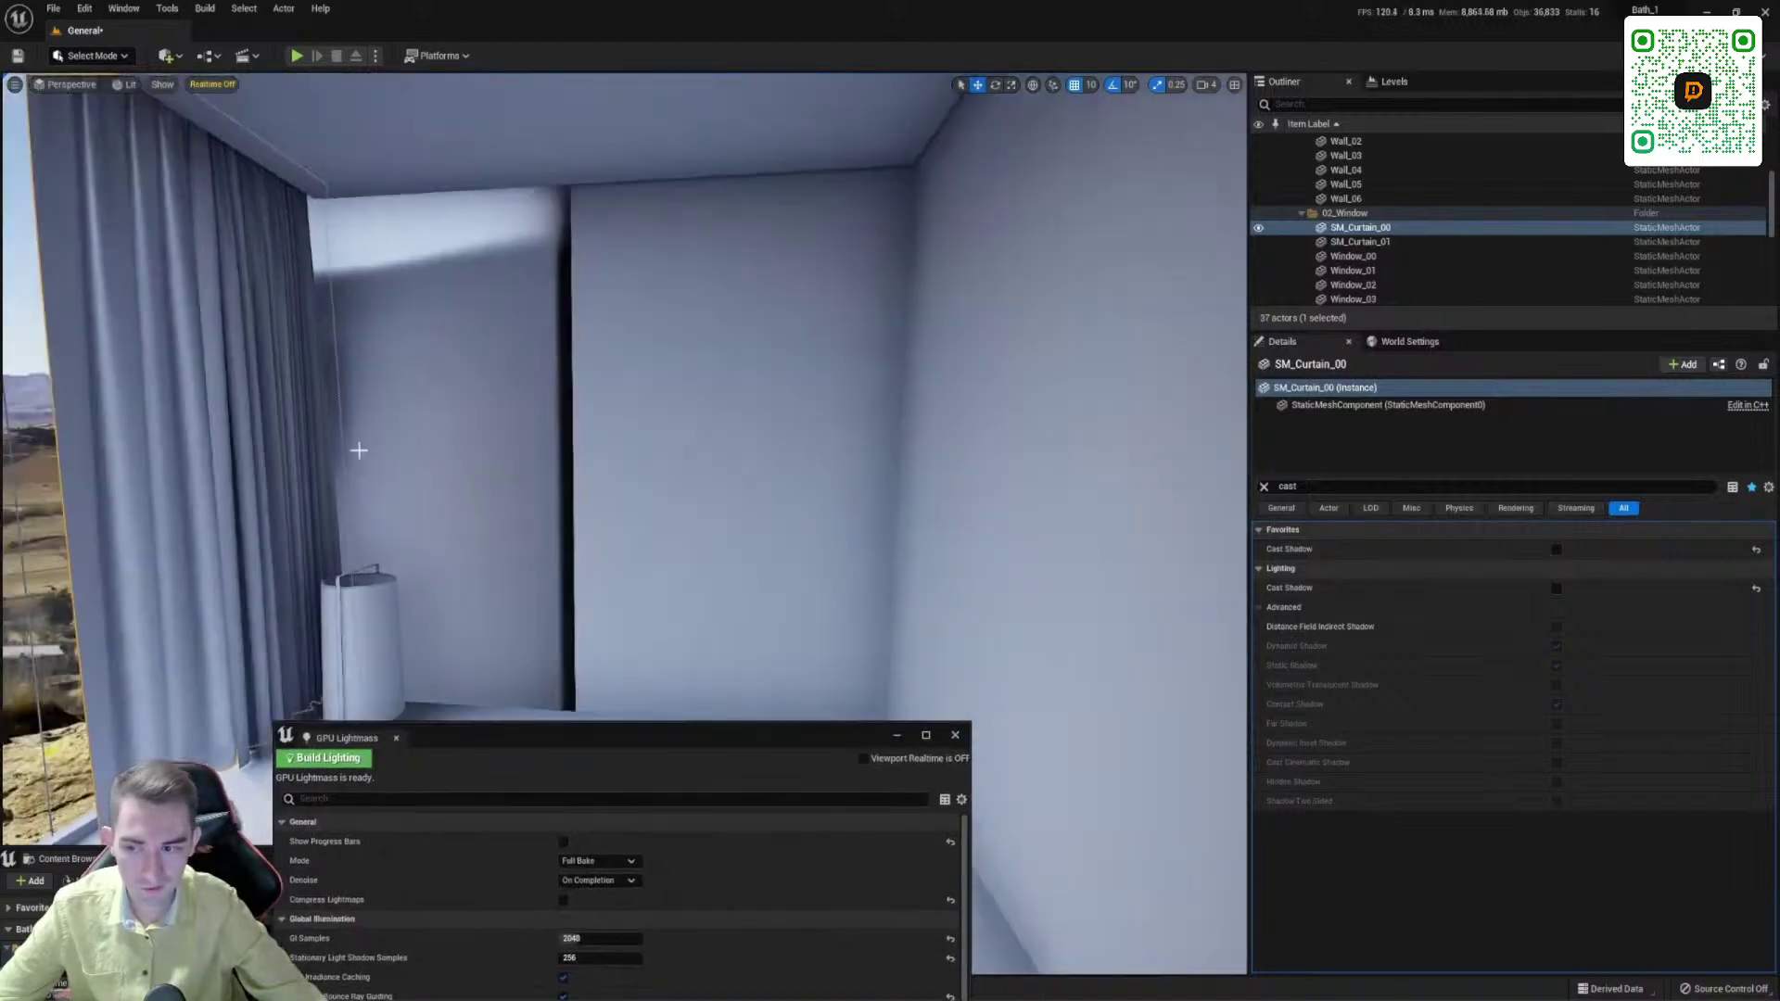
{"action": "right_click_drag", "start_coordinate": [483, 346], "coordinate": [596, 158]}
{"action": "right_click_drag", "start_coordinate": [700, 171], "coordinate": [656, 373]}
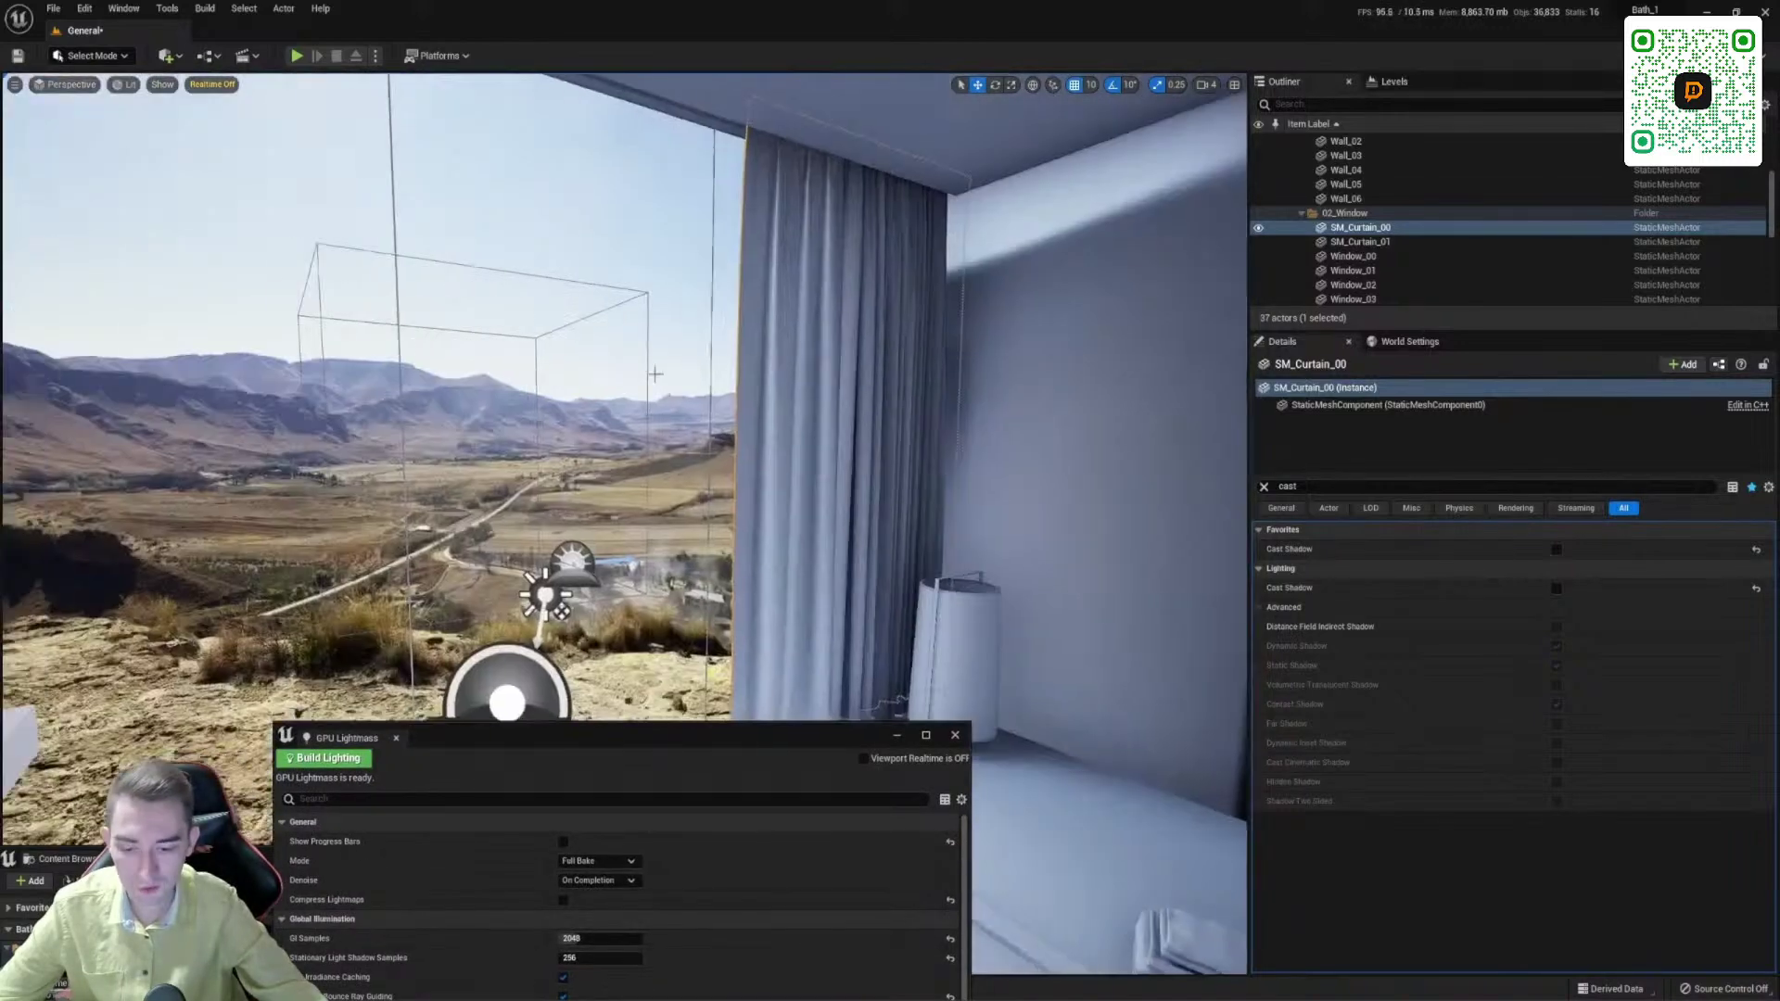
{"action": "left_click_drag", "start_coordinate": [692, 747], "coordinate": [860, 386]}
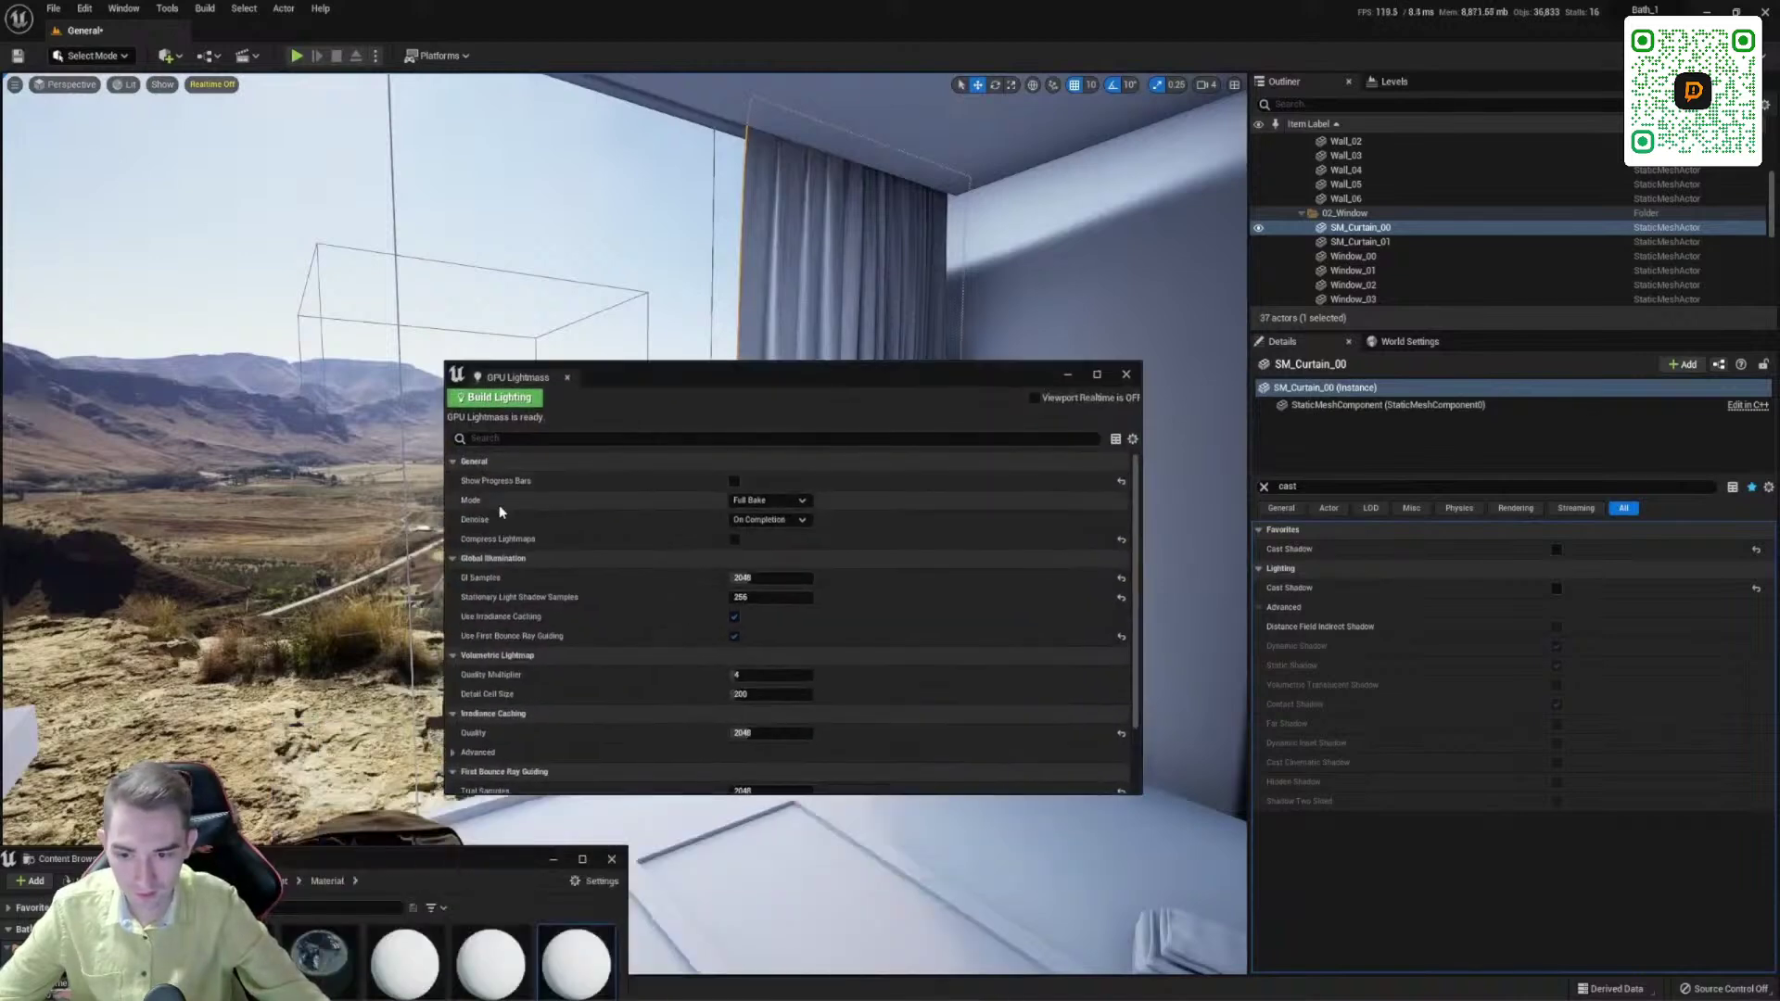
{"action": "left_click", "coordinate": [751, 514]}
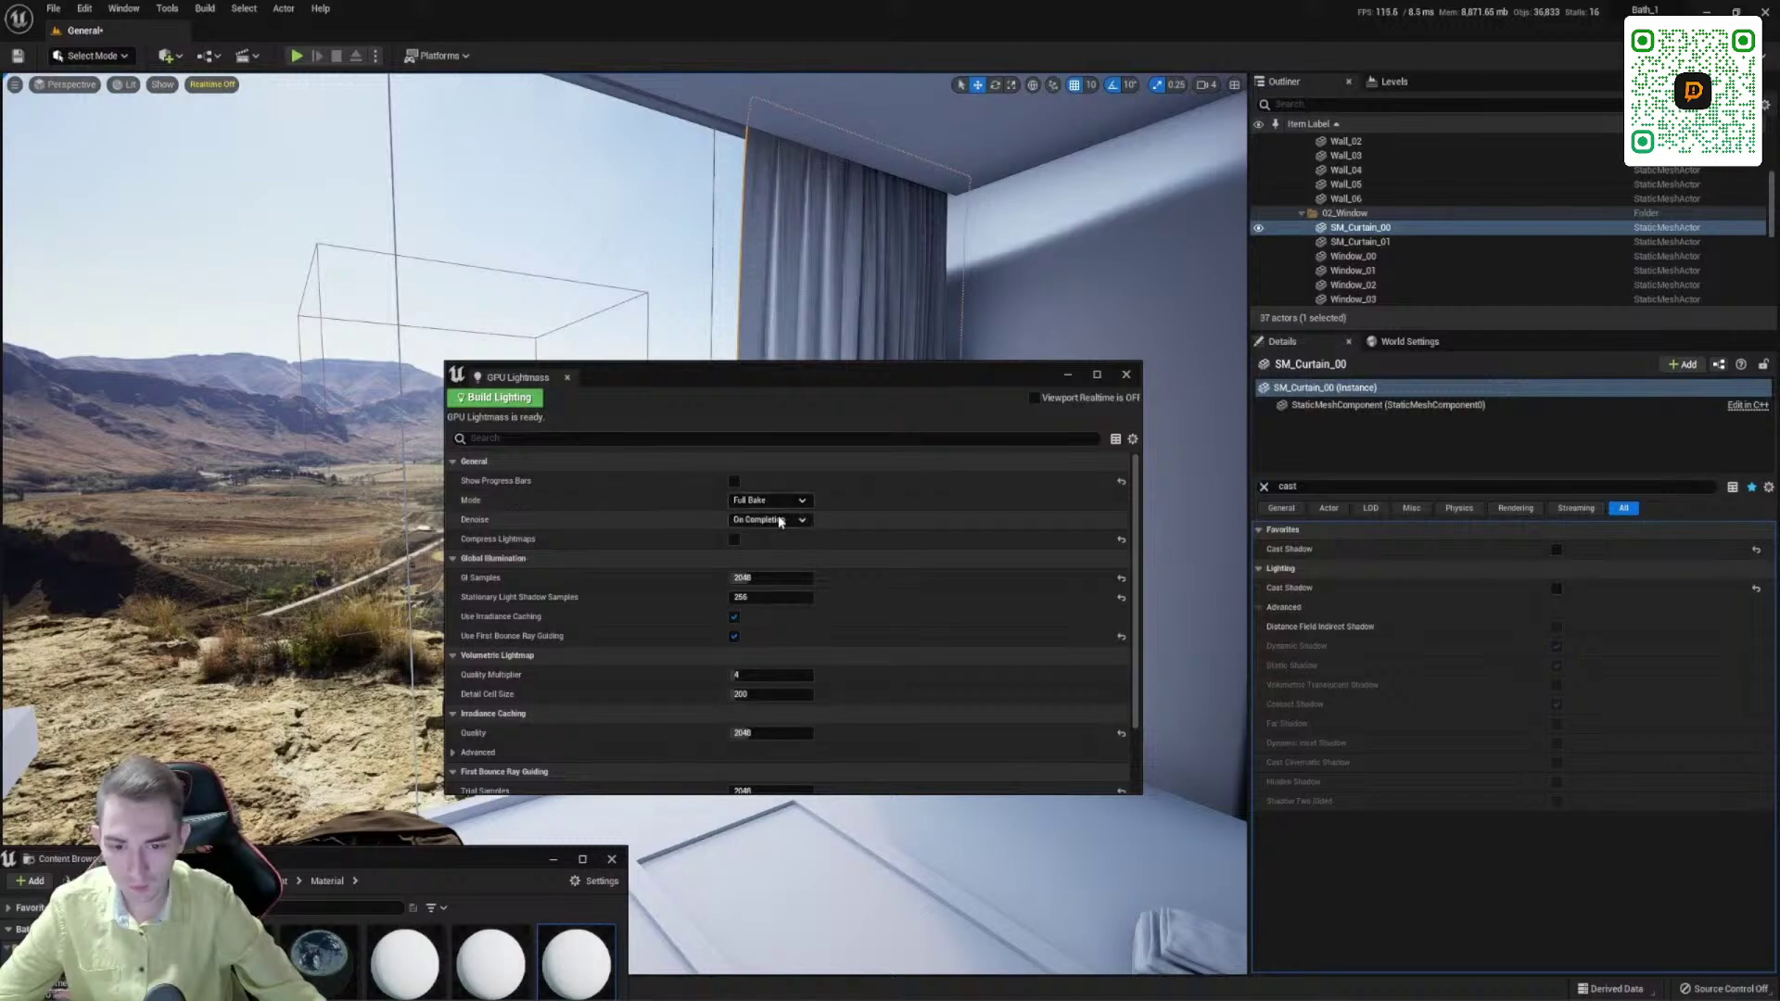
{"action": "left_click_drag", "start_coordinate": [834, 374], "coordinate": [730, 796]}
{"action": "right_click_drag", "start_coordinate": [390, 261], "coordinate": [537, 353]}
{"action": "left_click_drag", "start_coordinate": [790, 801], "coordinate": [774, 385]}
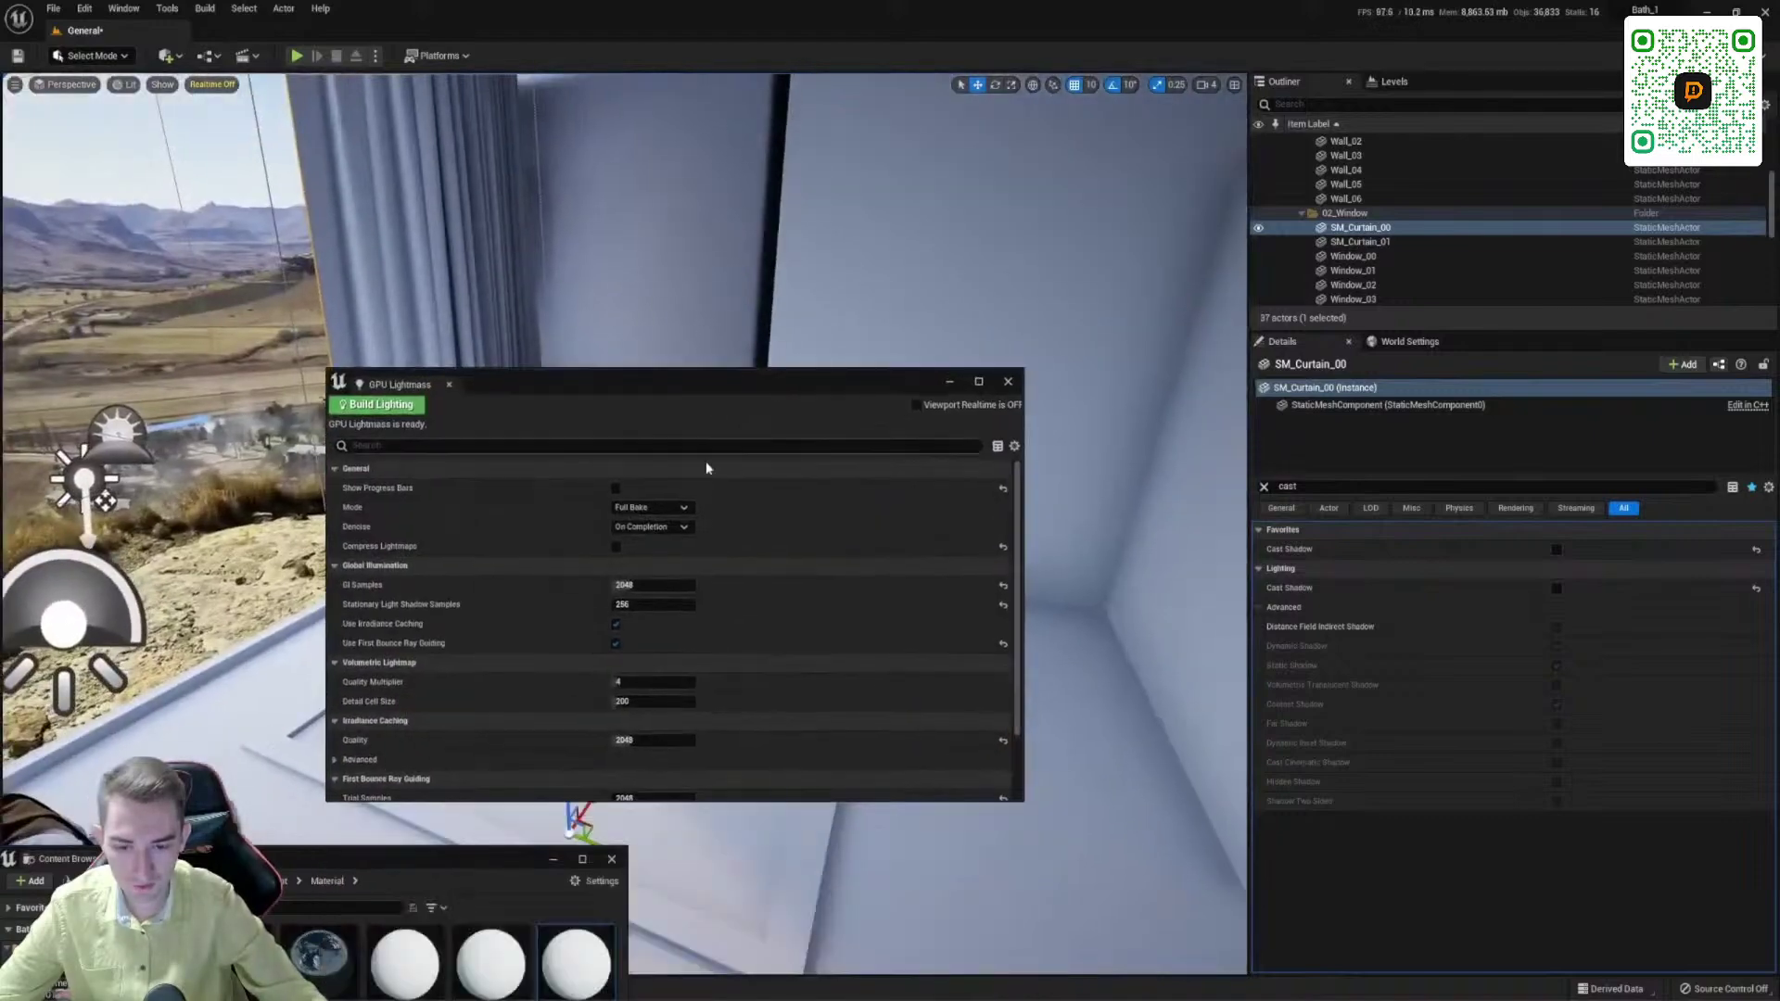
Step: Review the available GPU Lightmass Mode and Denoise options against the room, keeping Full Bake and On Completion
{"action": "left_click", "coordinate": [651, 507]}
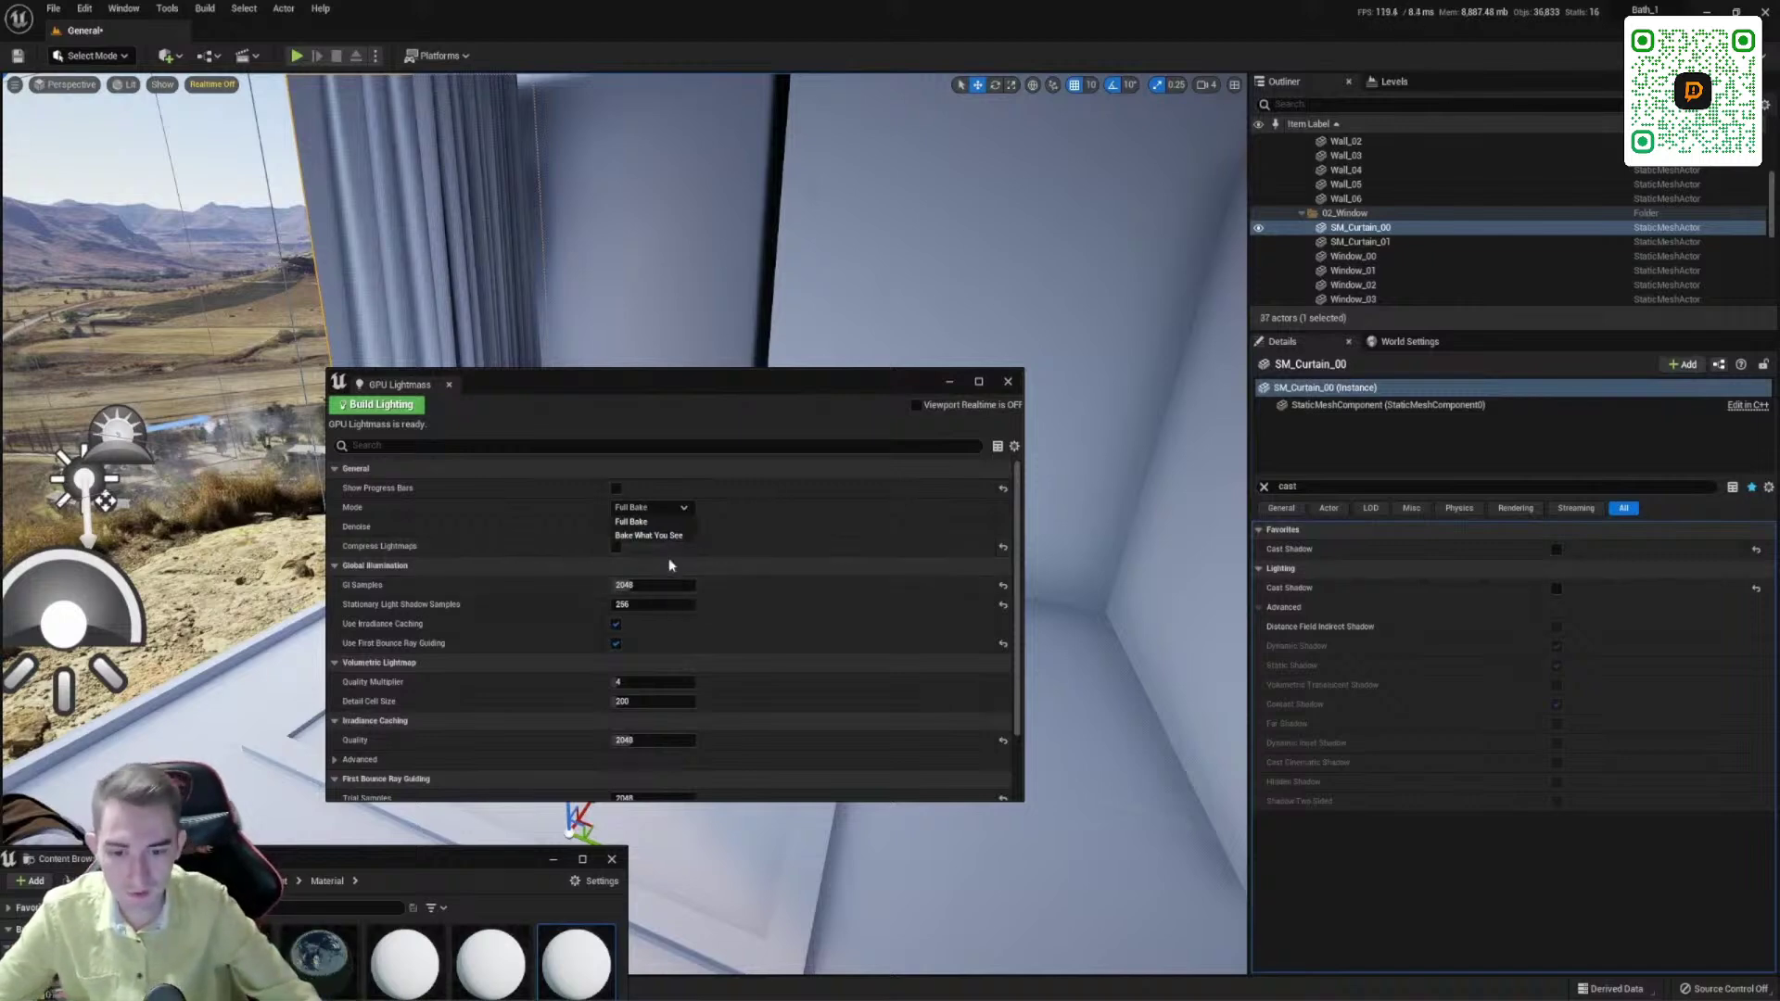
{"action": "left_click", "coordinate": [730, 388]}
{"action": "left_click_drag", "start_coordinate": [730, 388], "coordinate": [610, 854]}
{"action": "right_click_drag", "start_coordinate": [708, 505], "coordinate": [669, 422]}
{"action": "right_click_drag", "start_coordinate": [811, 552], "coordinate": [844, 631]}
{"action": "left_click_drag", "start_coordinate": [670, 857], "coordinate": [775, 339]}
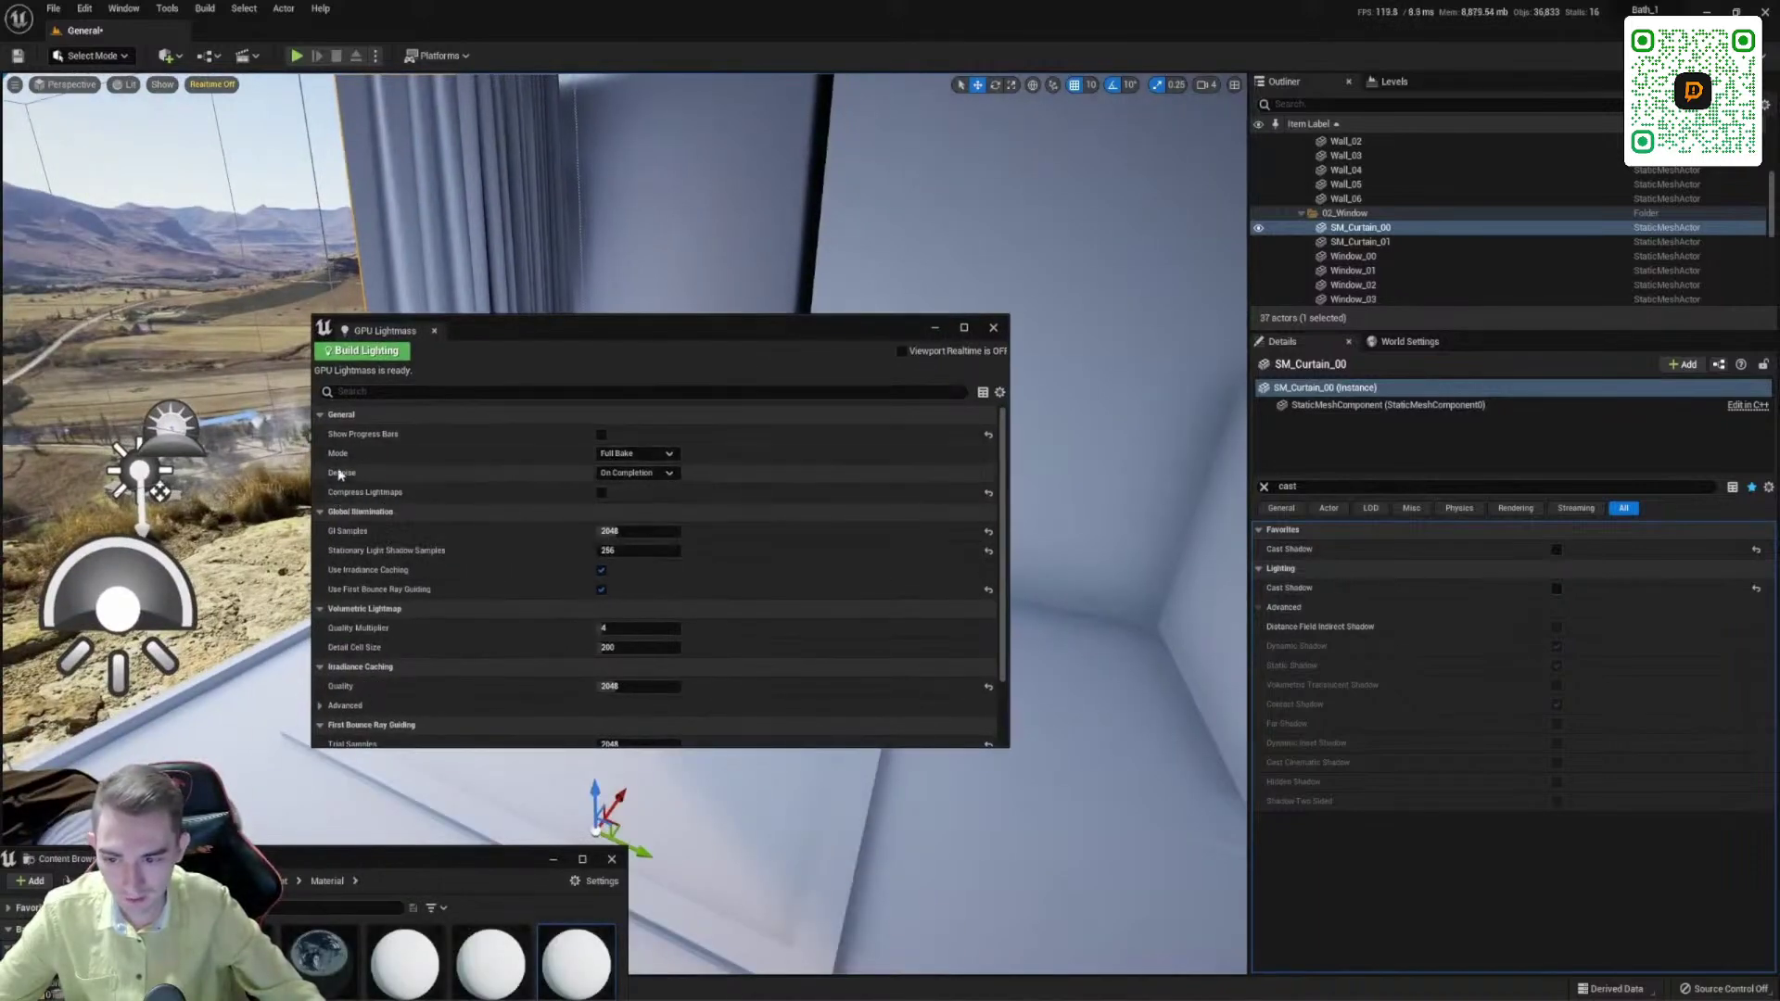
{"action": "left_click", "coordinate": [628, 474]}
{"action": "left_click", "coordinate": [619, 501]}
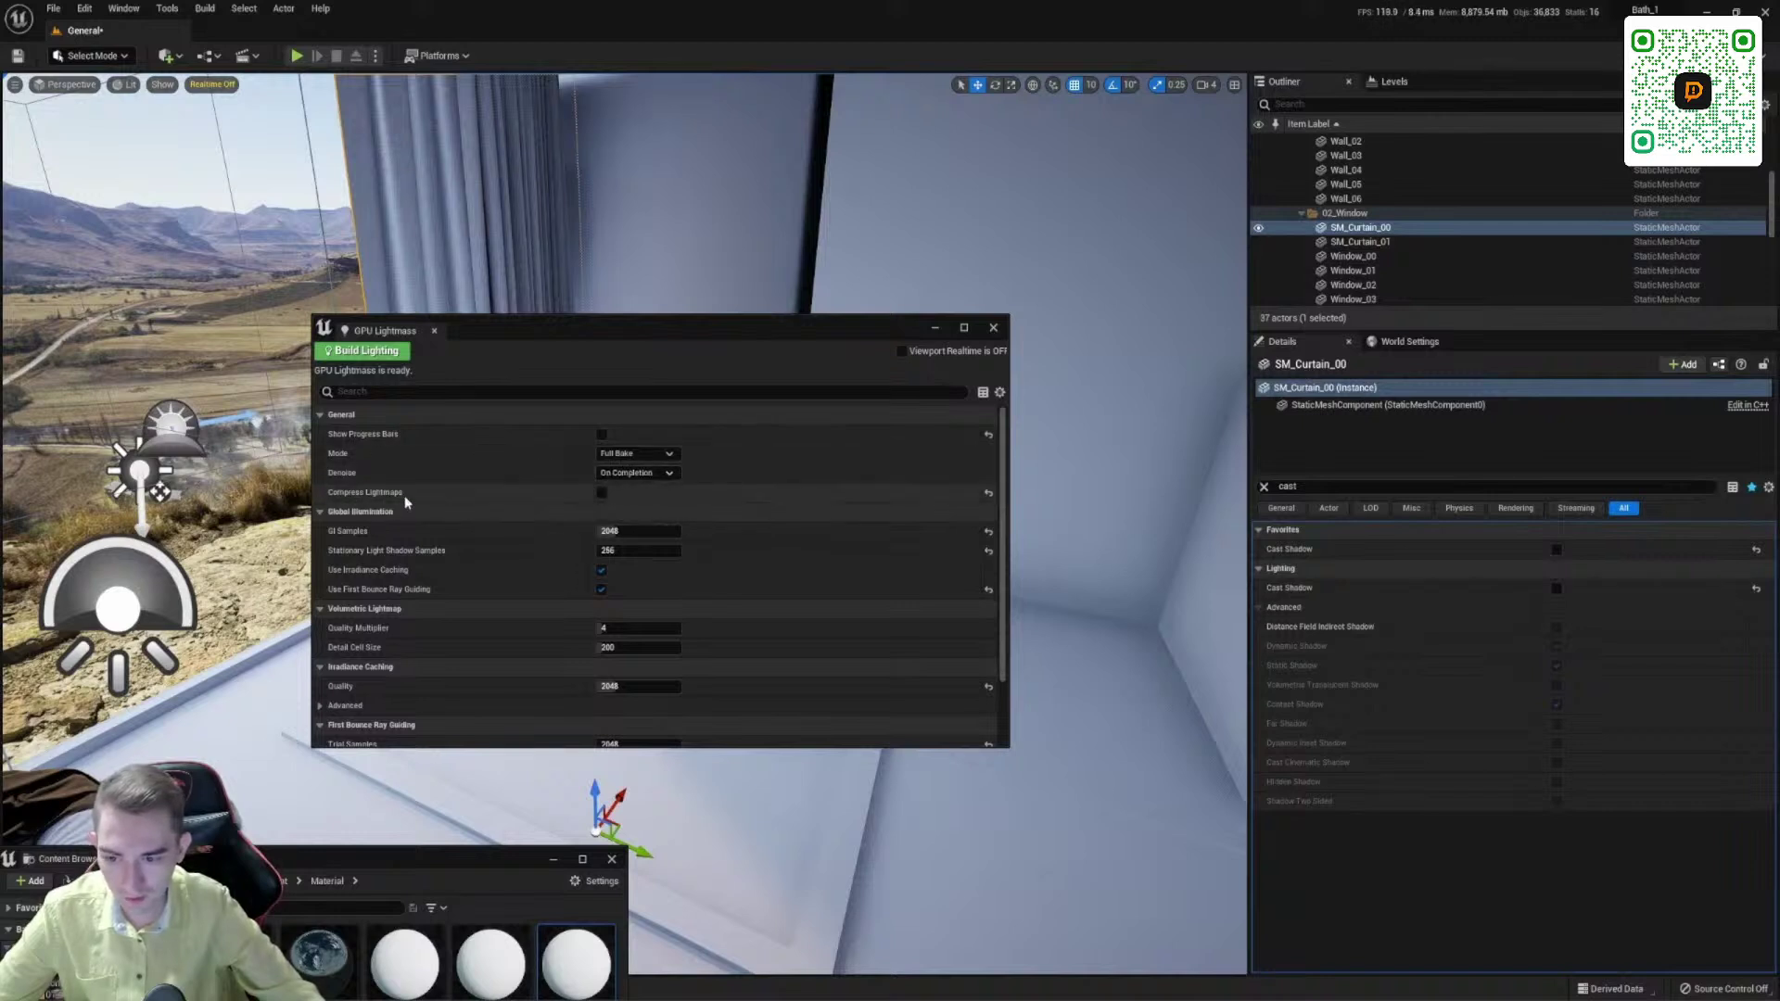
{"action": "left_click_drag", "start_coordinate": [738, 331], "coordinate": [484, 438]}
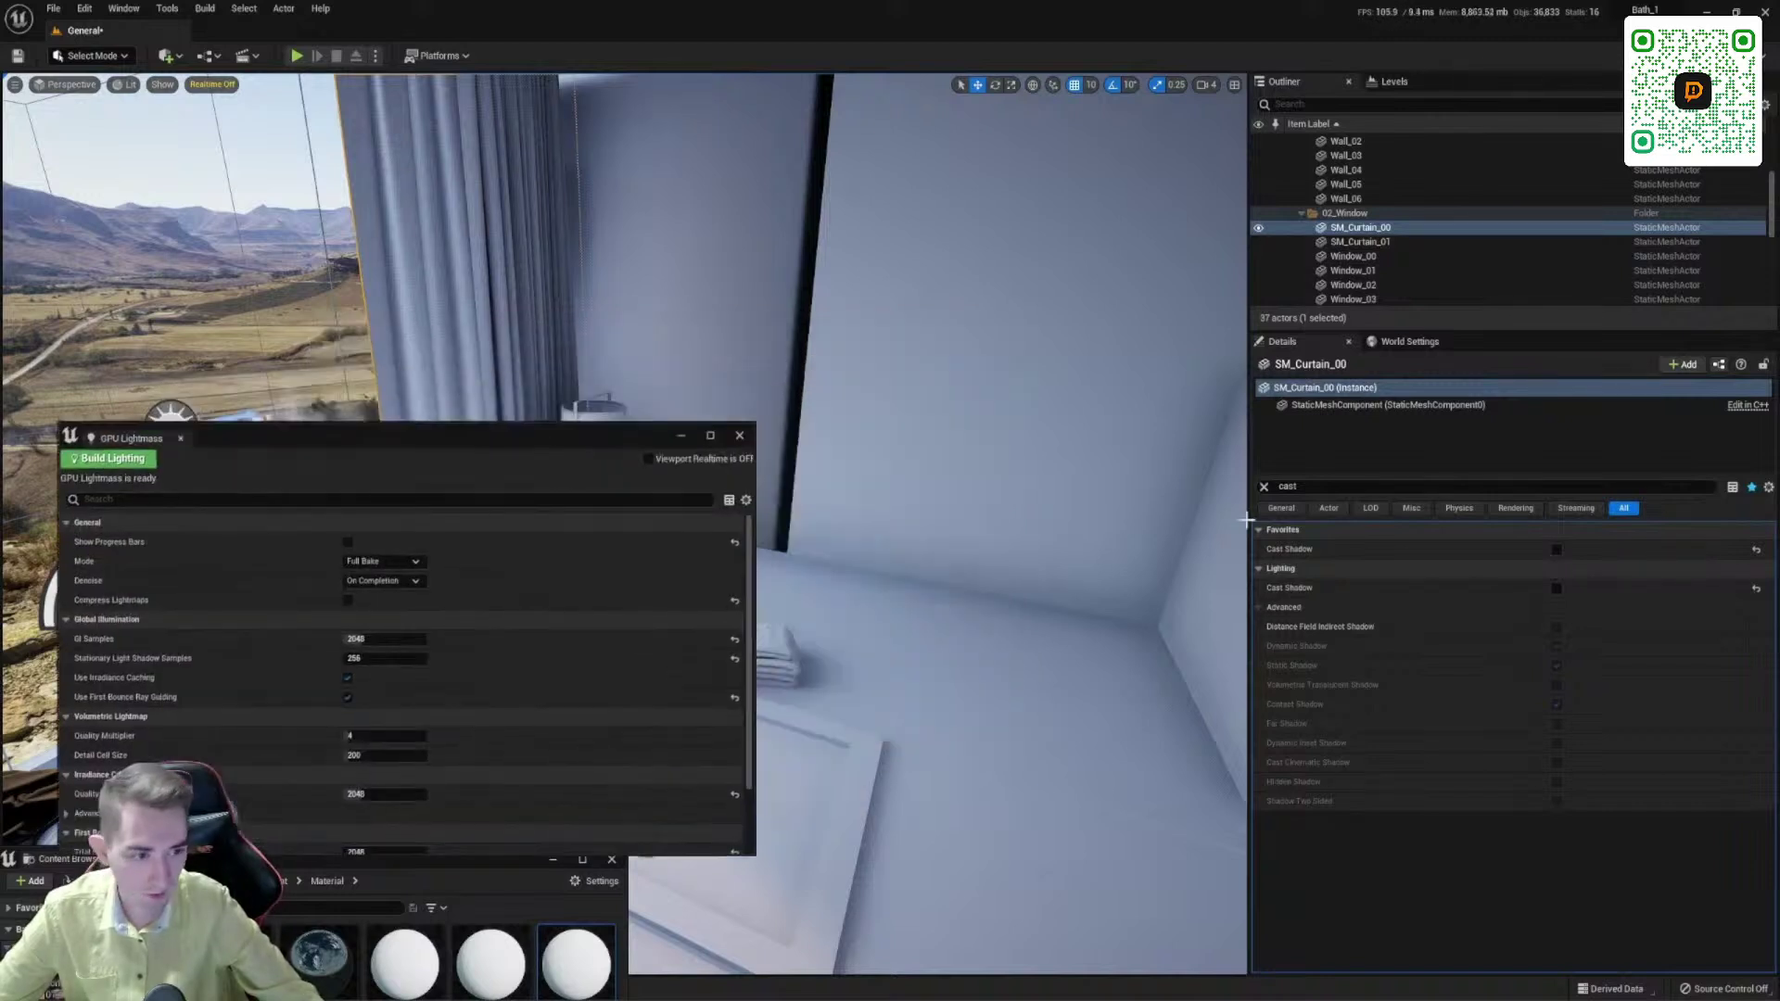
Step: Clear SM_Curtain_00's property filter and show the World Settings with the Lightmass settings
{"action": "left_click", "coordinate": [1264, 486]}
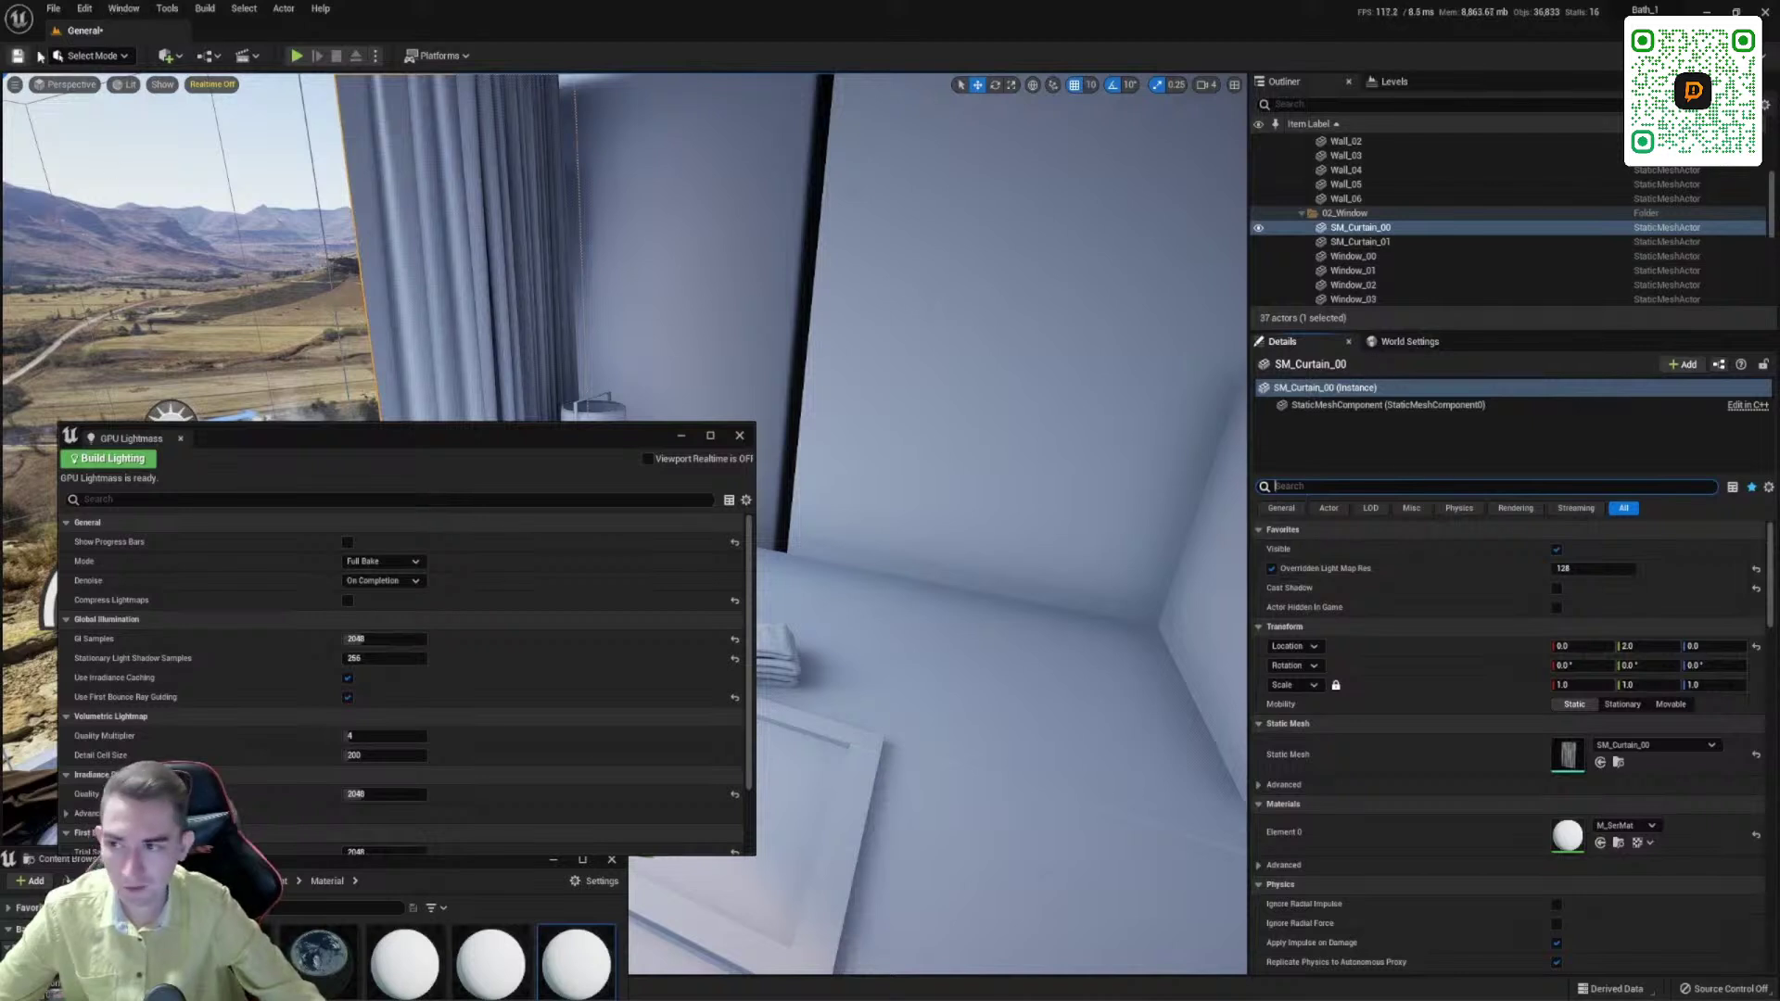
{"action": "left_click", "coordinate": [126, 11]}
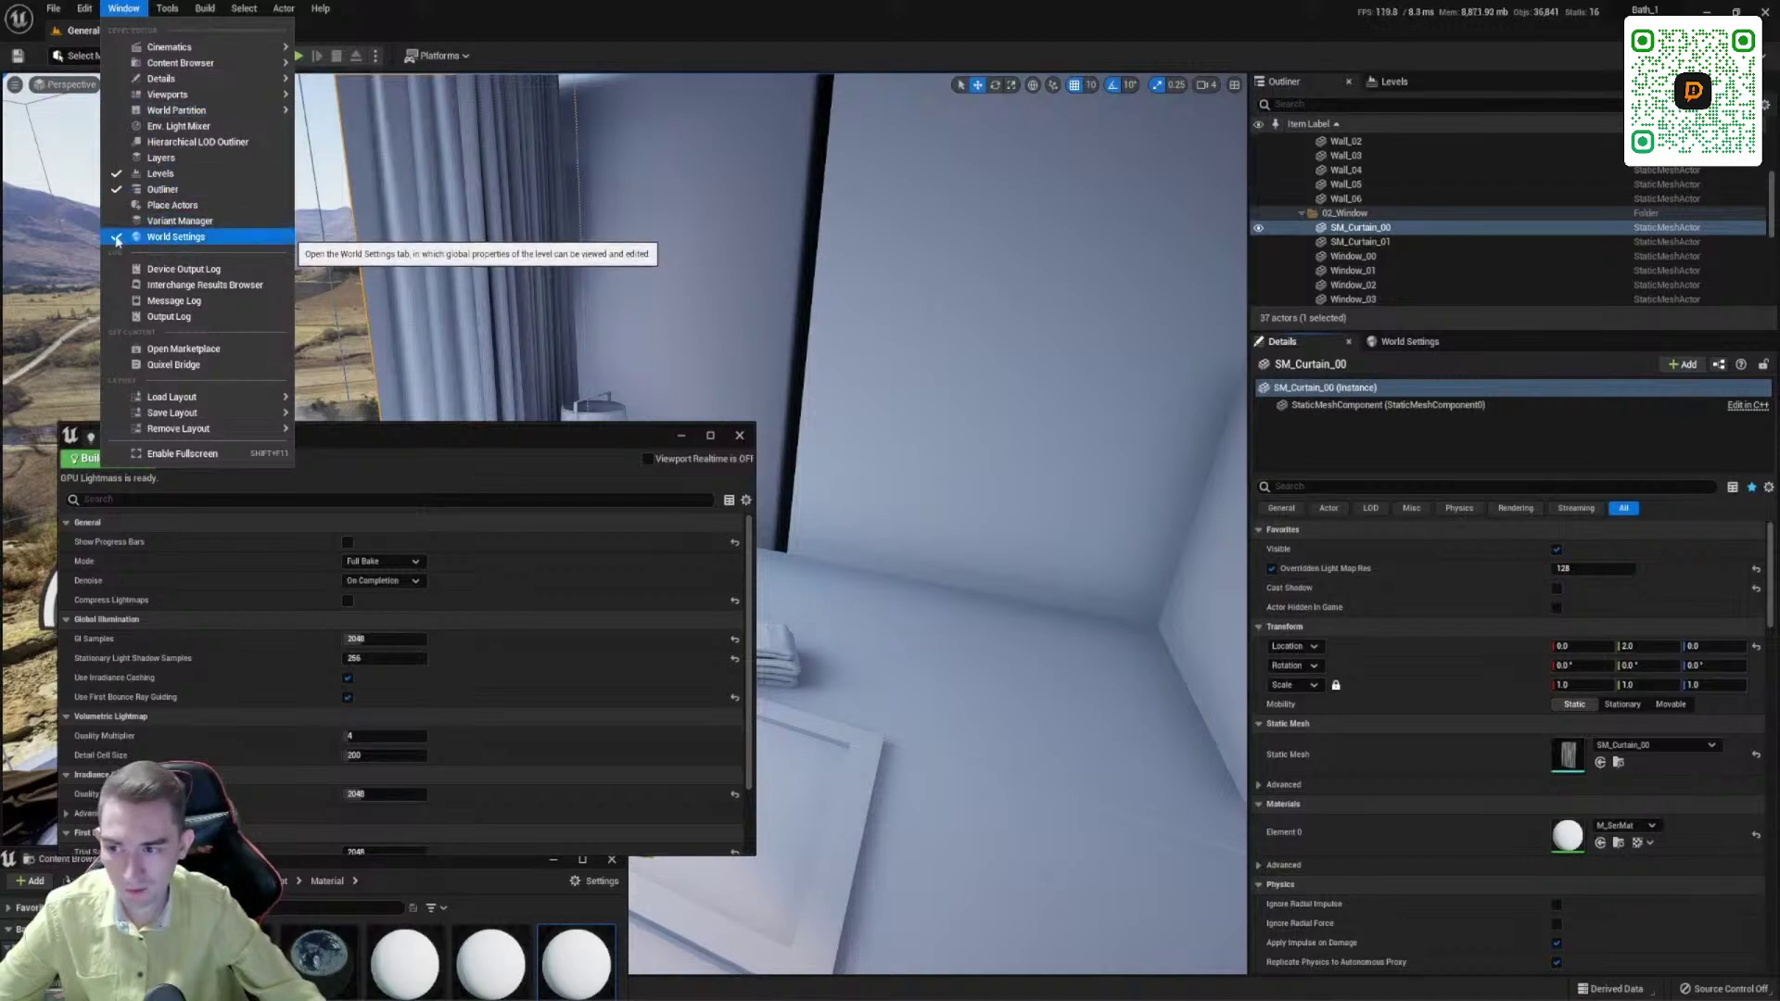
{"action": "left_click", "coordinate": [1409, 341]}
{"action": "mouse_move", "coordinate": [1409, 342]}
{"action": "left_mouse_down"}
{"action": "mouse_move", "coordinate": [740, 184]}
{"action": "mouse_move", "coordinate": [784, 195]}
{"action": "mouse_move", "coordinate": [872, 314]}
{"action": "mouse_move", "coordinate": [1353, 376]}
{"action": "mouse_move", "coordinate": [1384, 361]}
{"action": "left_mouse_up"}
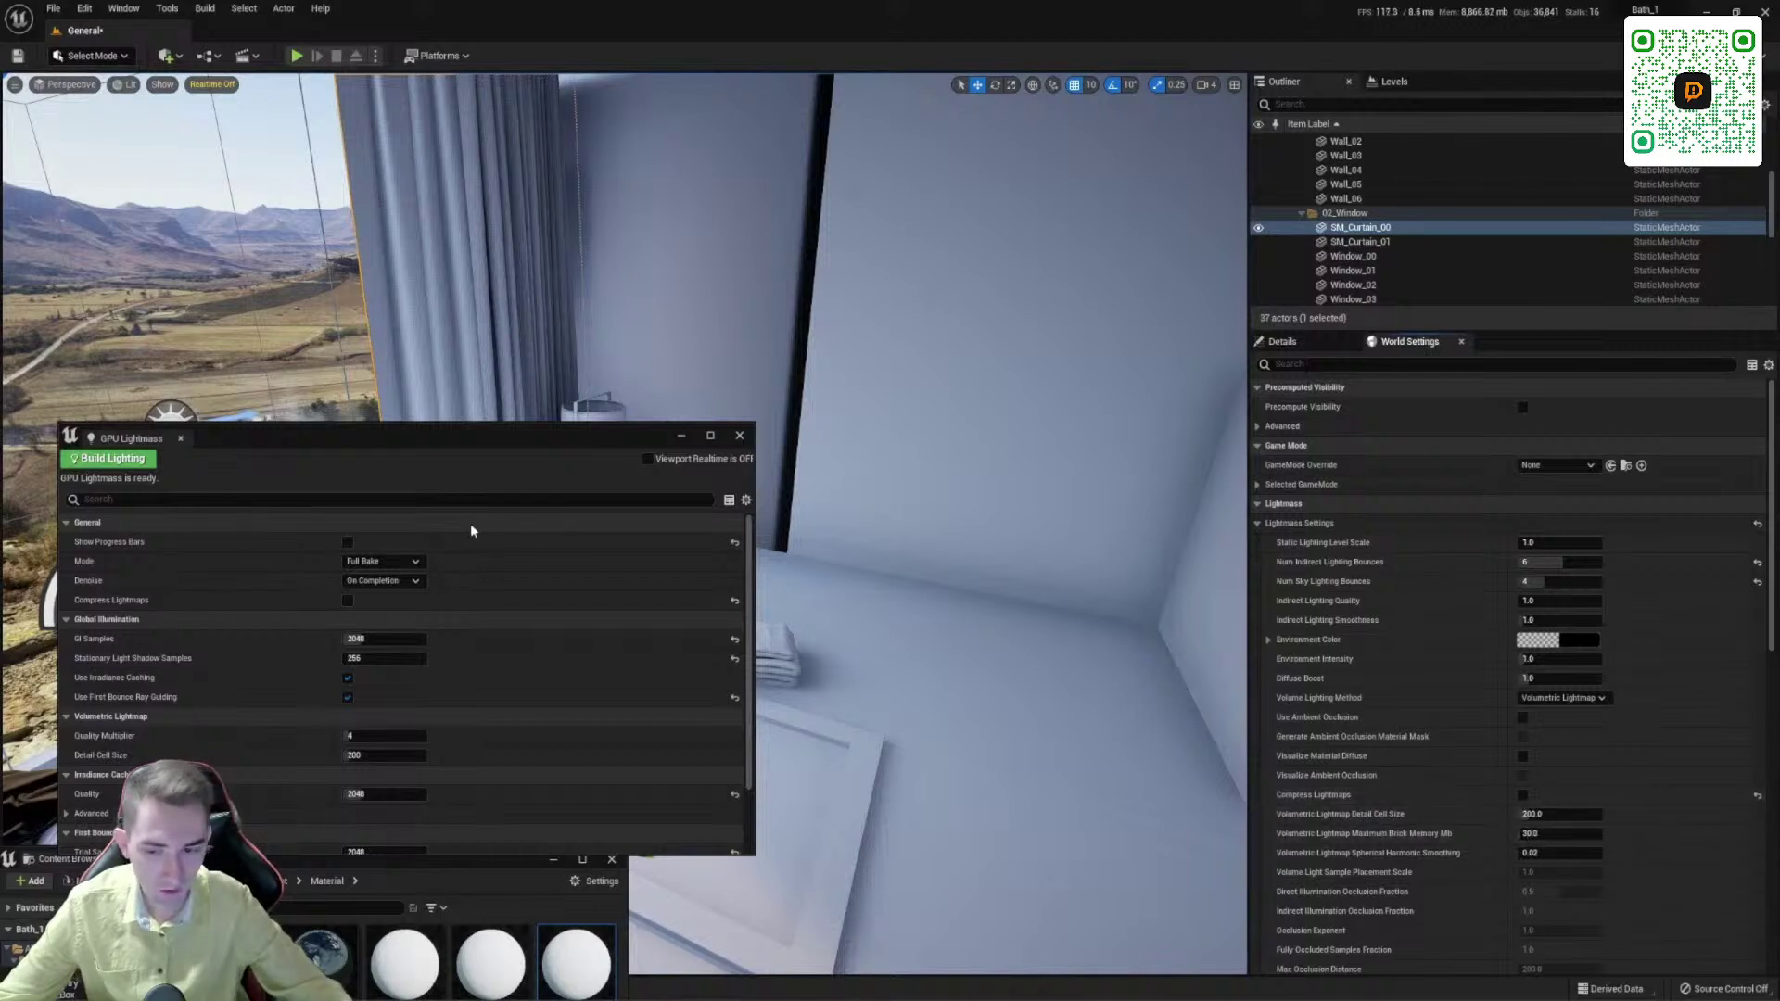
Step: Set the GPU Lightmass GI Samples to 512 and reset Stationary Light Shadow Samples to 128
{"action": "left_click_drag", "start_coordinate": [439, 449], "coordinate": [747, 226]}
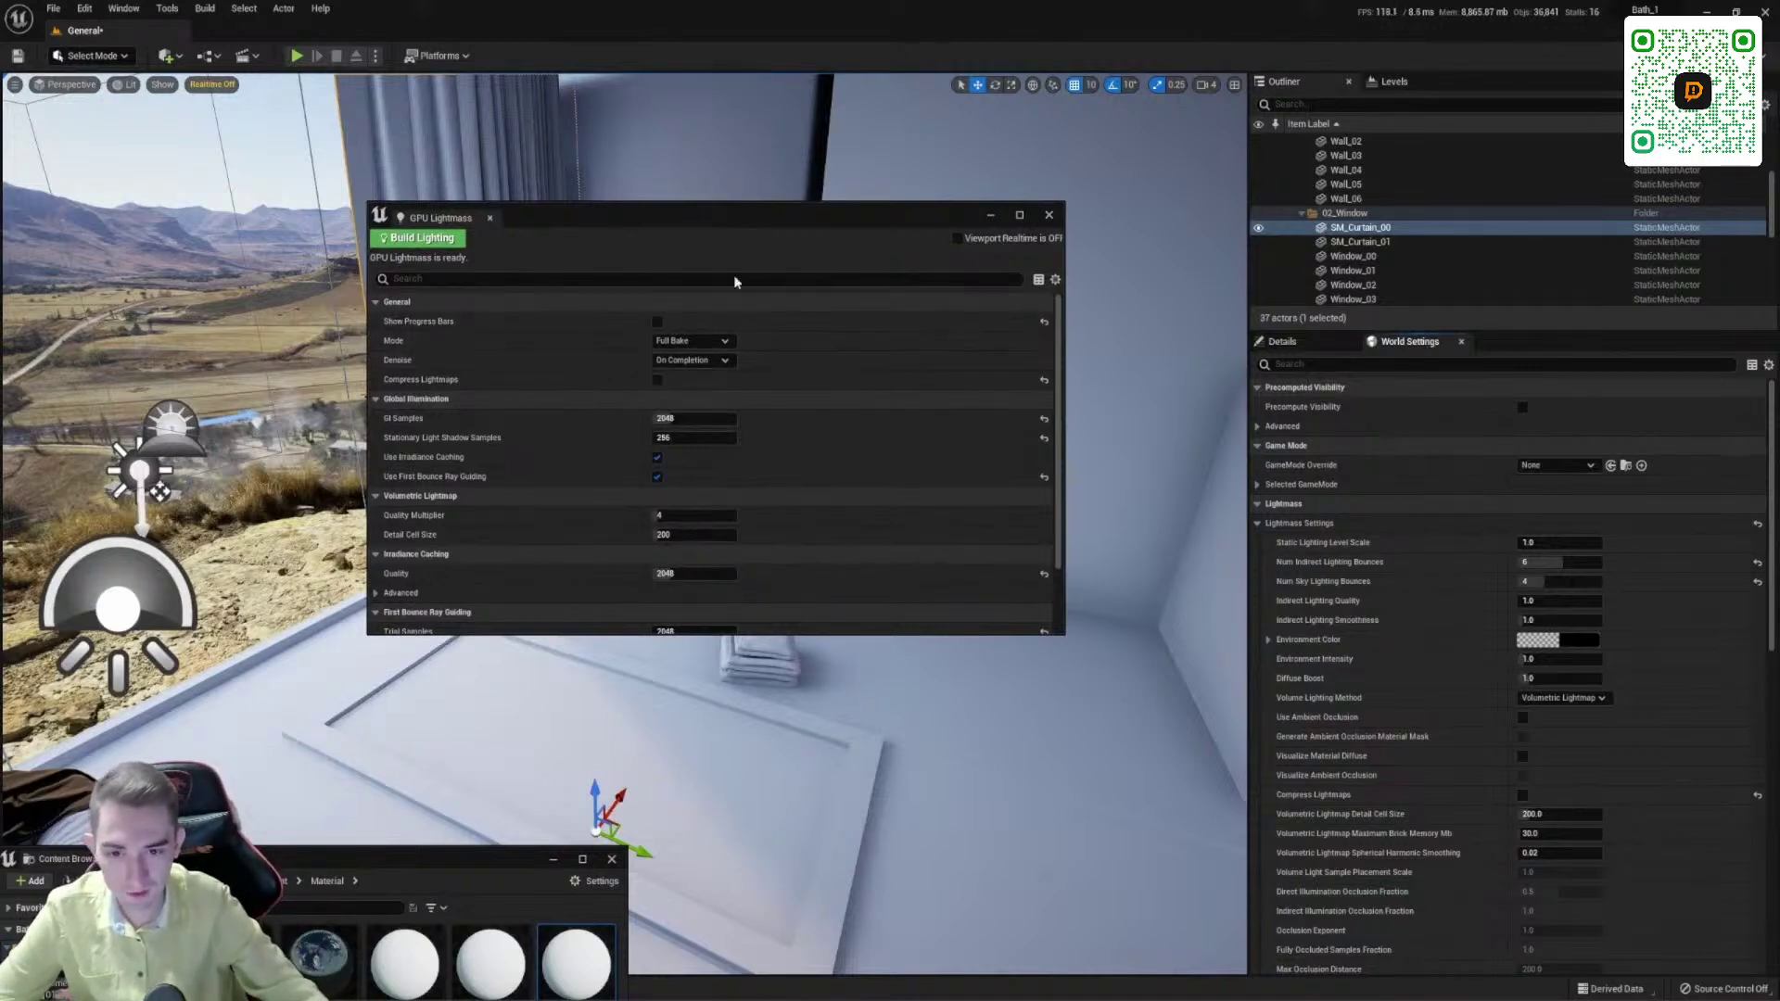
{"action": "left_click_drag", "start_coordinate": [707, 222], "coordinate": [742, 777]}
{"action": "right_click_drag", "start_coordinate": [735, 376], "coordinate": [723, 369]}
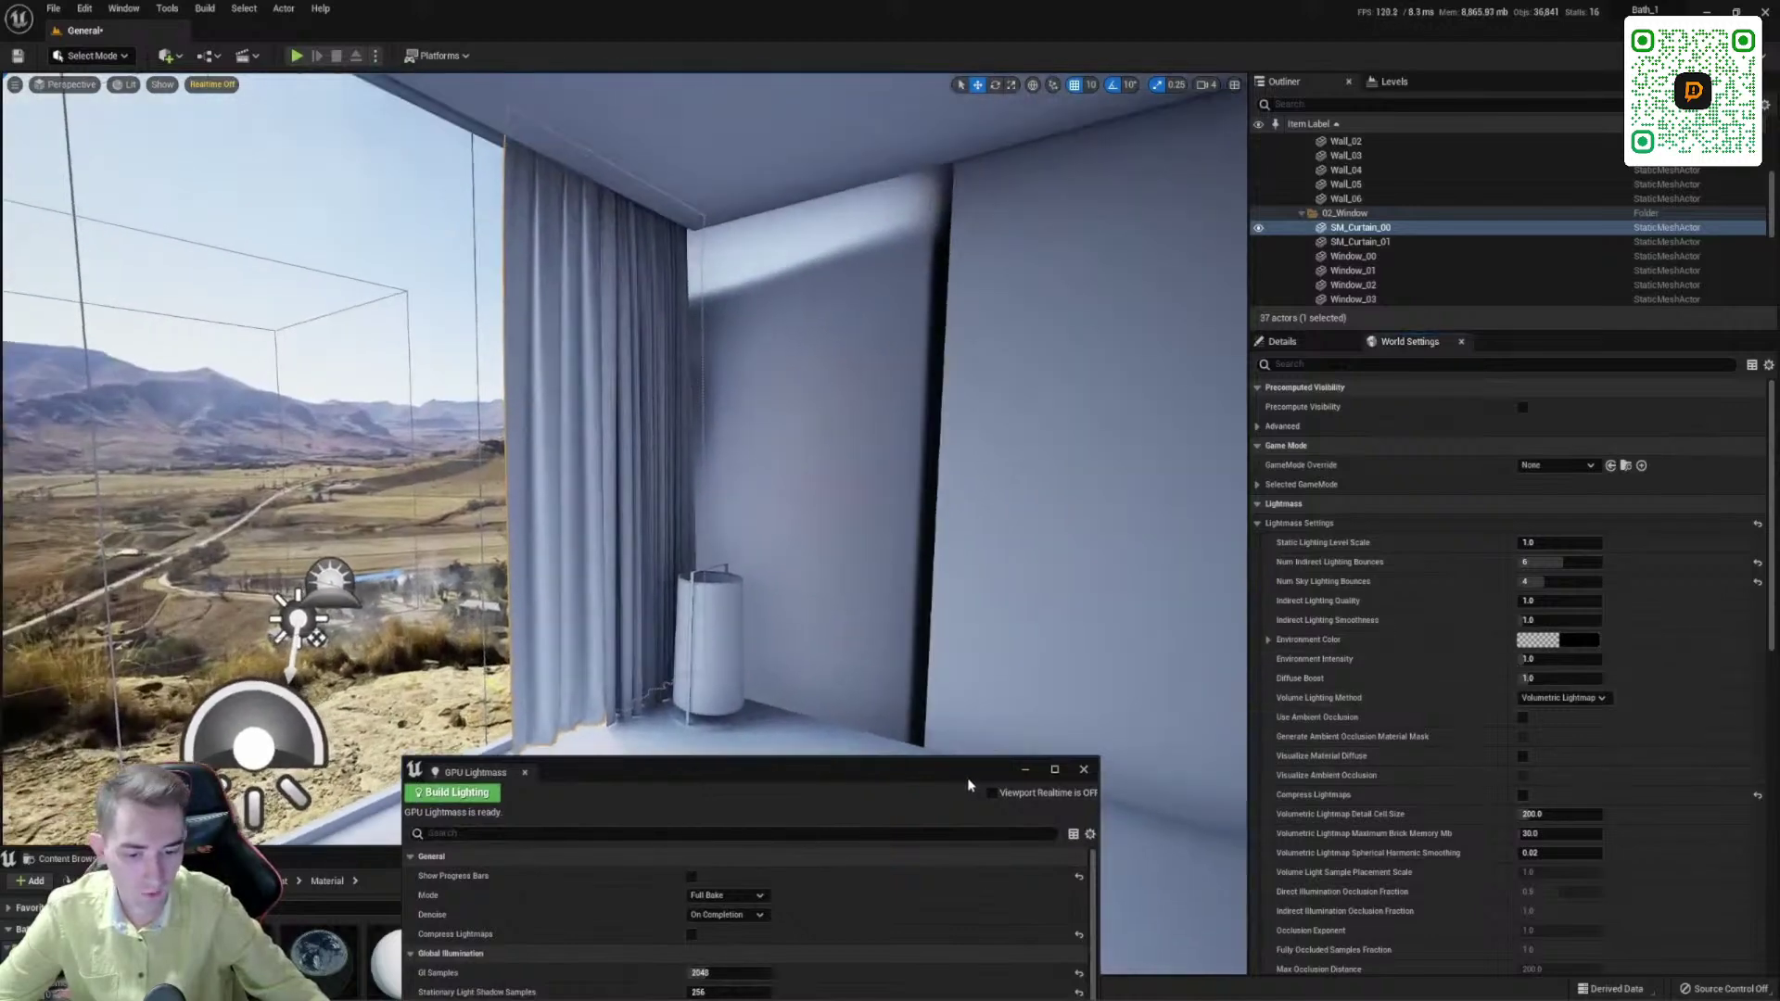
{"action": "left_click_drag", "start_coordinate": [969, 785], "coordinate": [918, 841]}
{"action": "left_click_drag", "start_coordinate": [744, 846], "coordinate": [786, 364]}
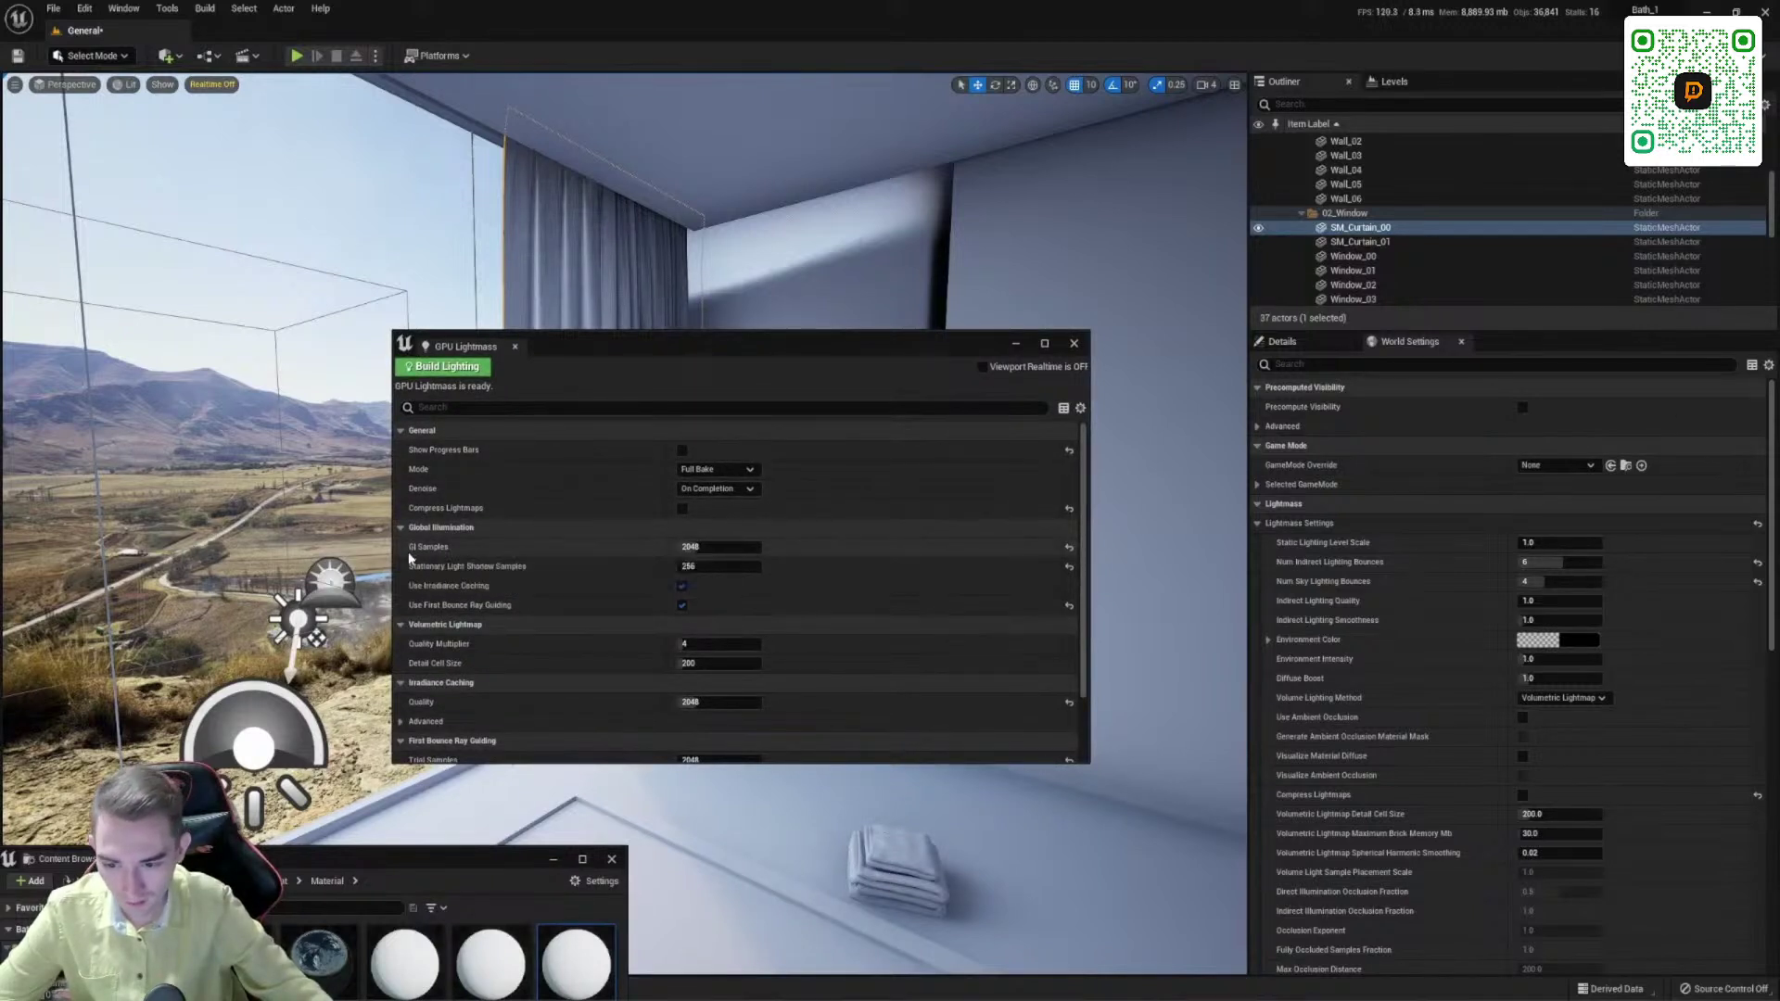
{"action": "left_click", "coordinate": [708, 547]}
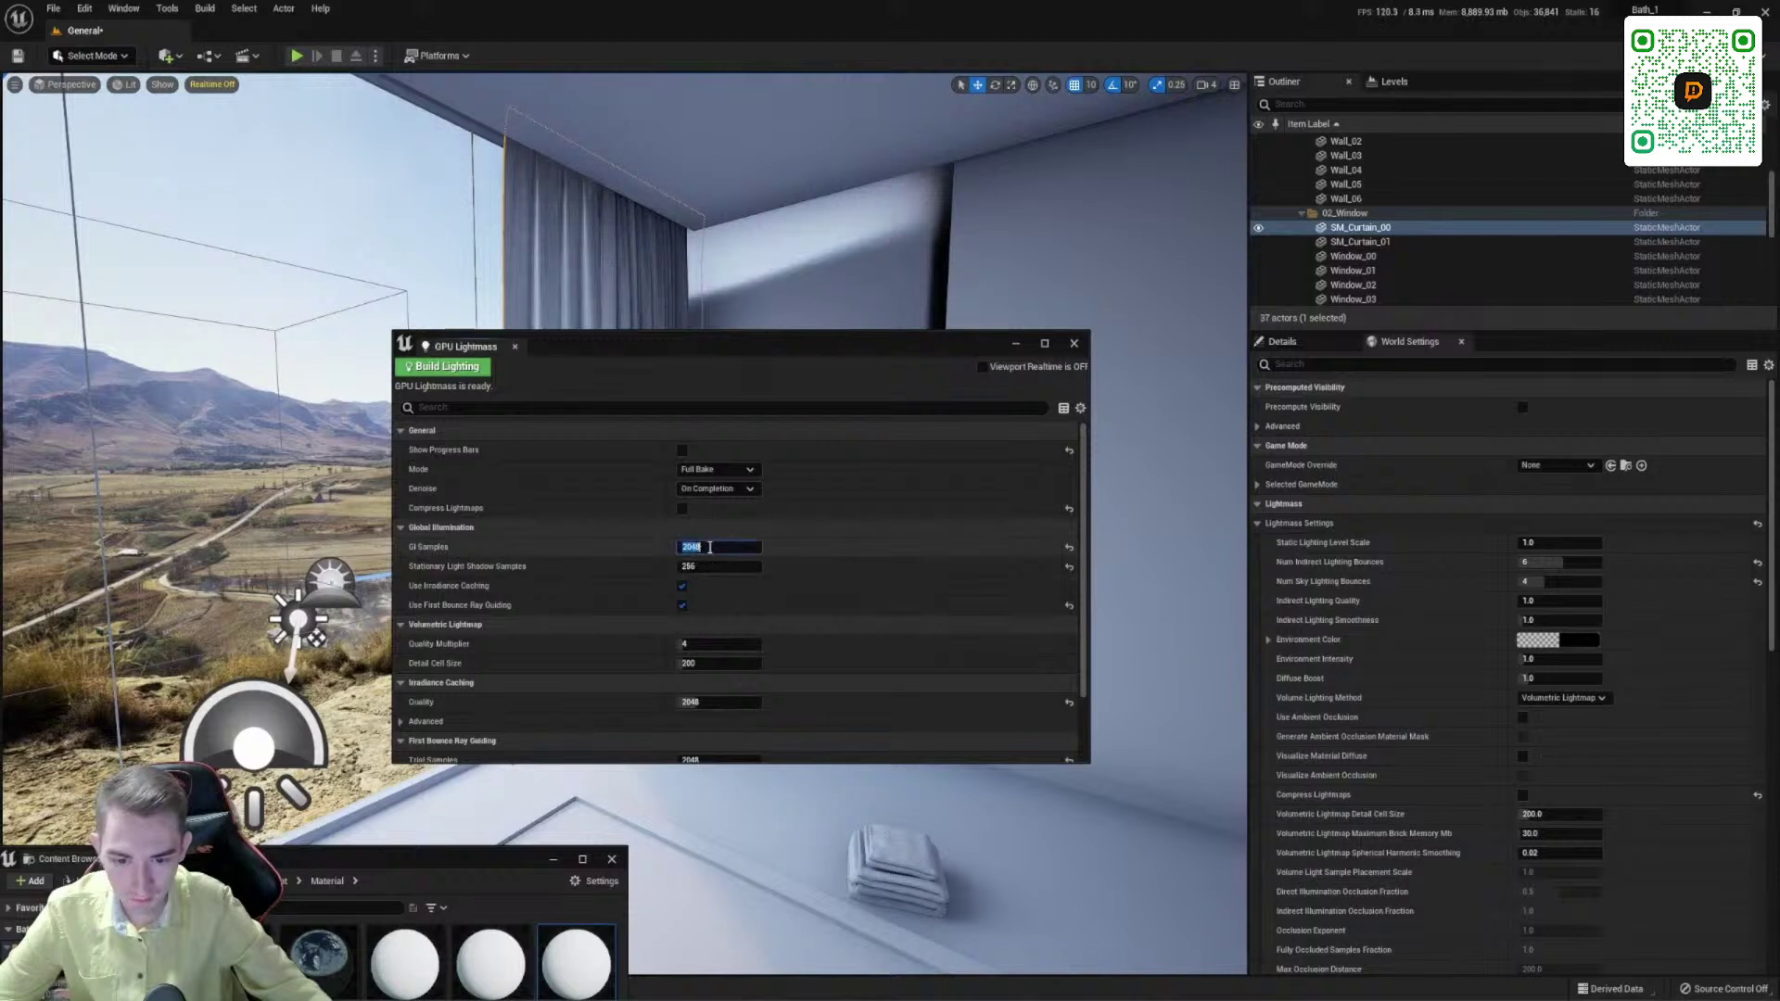
{"action": "type", "text": "512"}
{"action": "key", "text": "Return"}
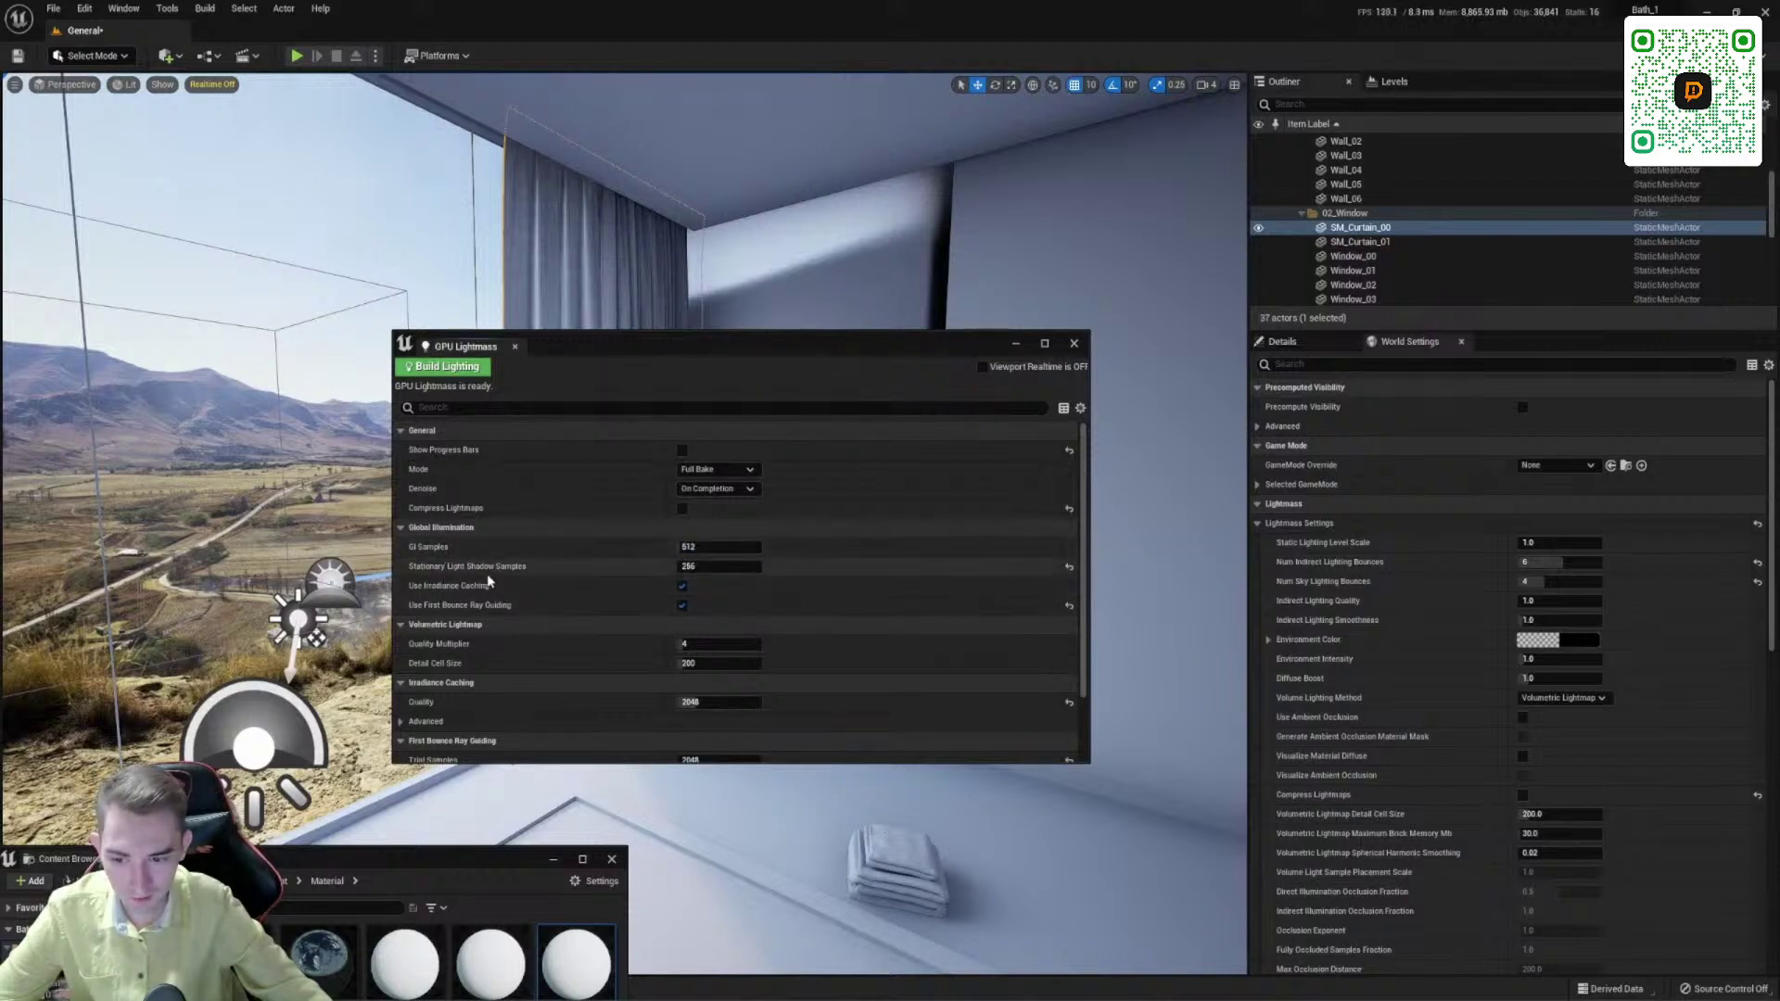
{"action": "left_click", "coordinate": [1069, 569]}
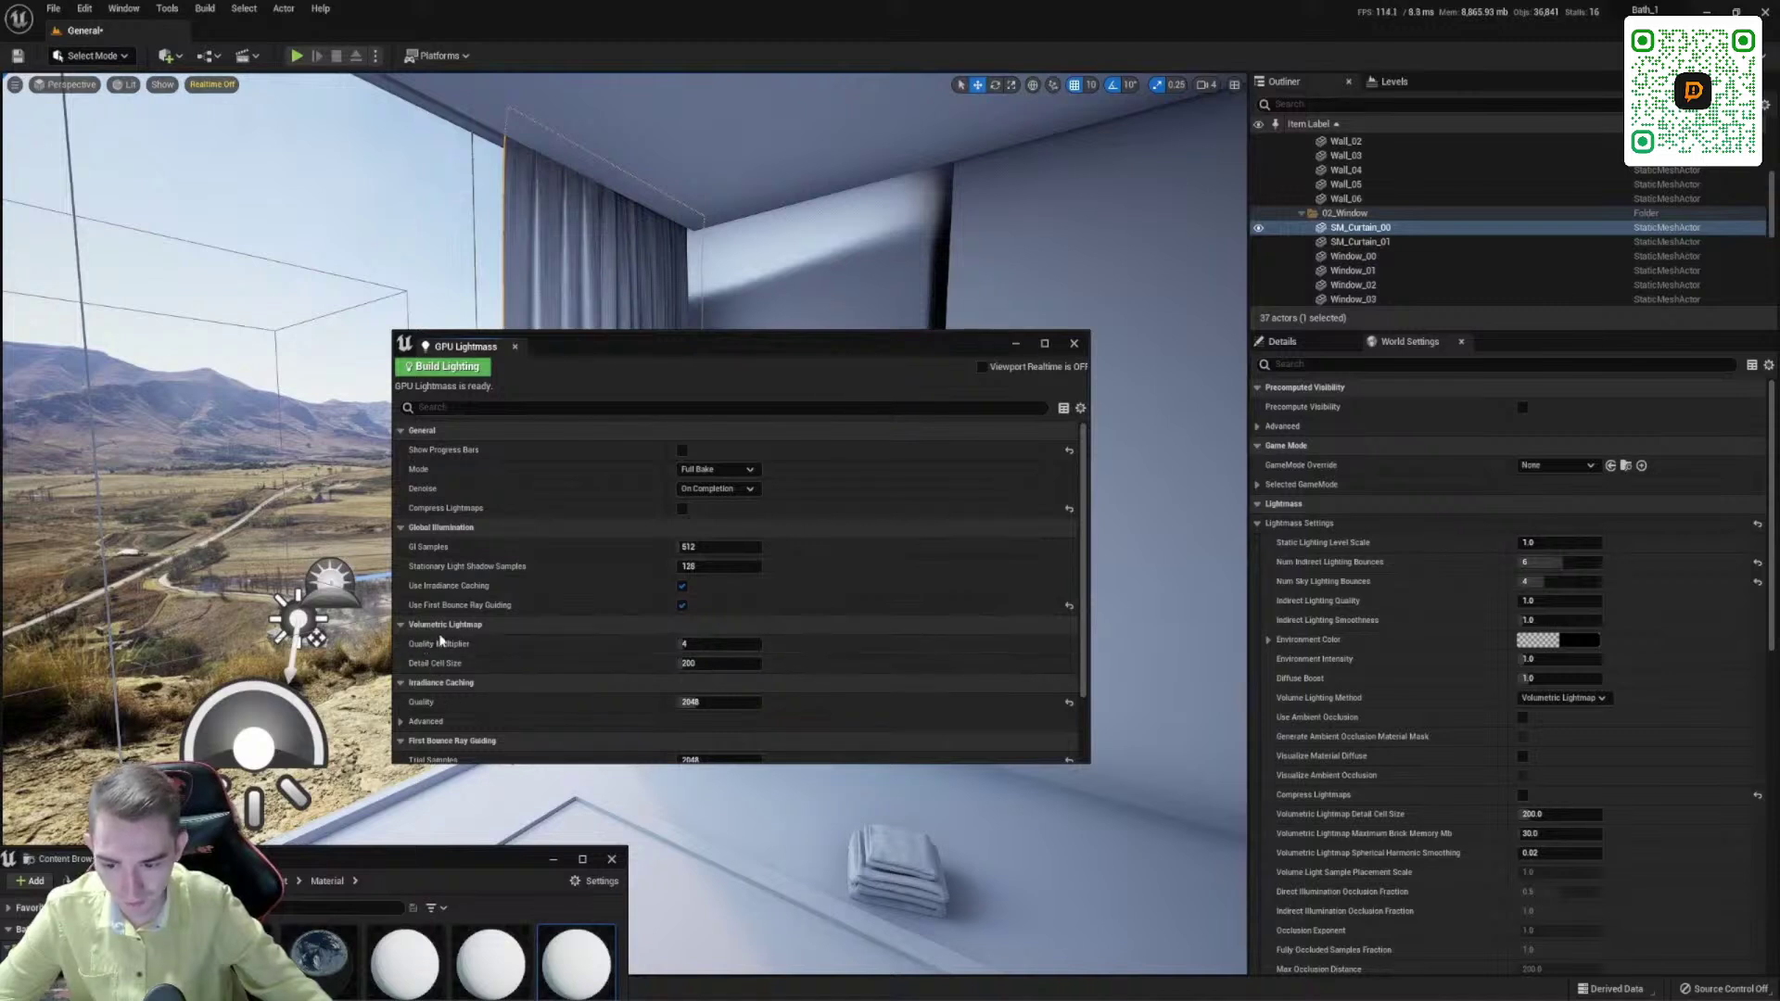
Step: Disable Use First Bounce Ray Guiding and reset the Irradiance Caching Quality to 128
{"action": "scroll", "coordinate": [816, 693], "scroll_direction": "down", "scroll_amount": 1}
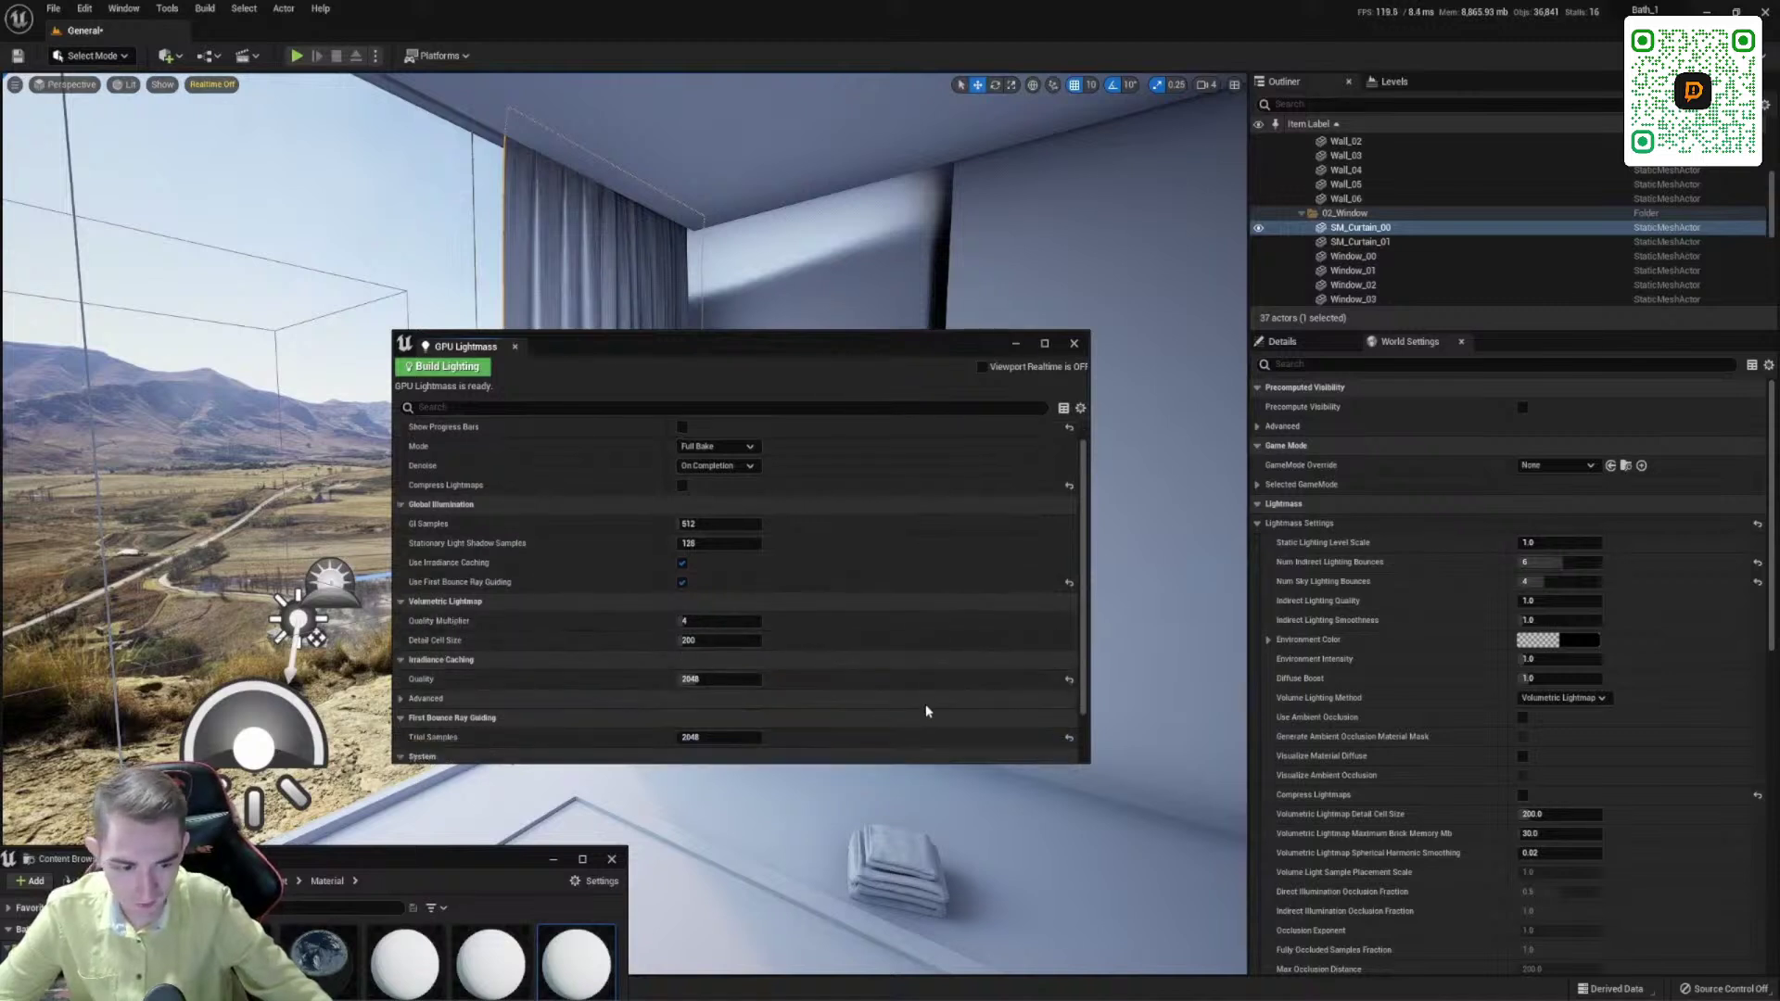
{"action": "left_click", "coordinate": [1069, 582]}
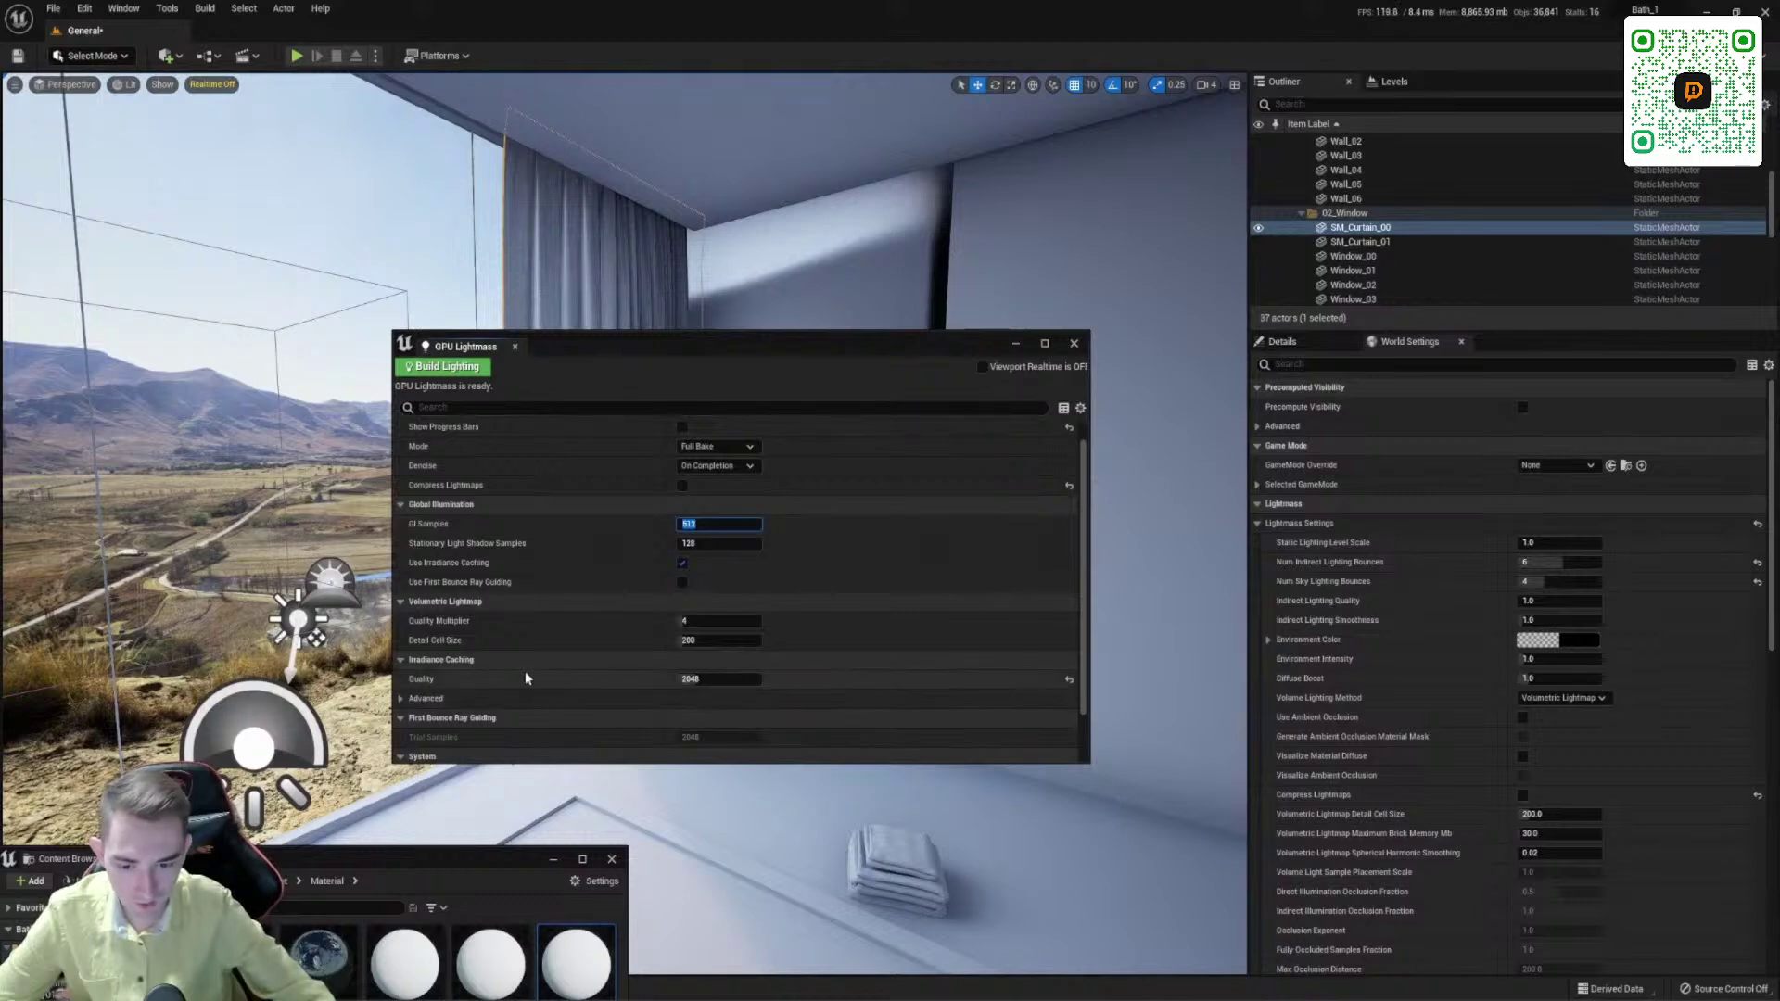
{"action": "left_click", "coordinate": [1069, 680]}
{"action": "scroll", "coordinate": [749, 537], "scroll_direction": "down", "scroll_amount": 2}
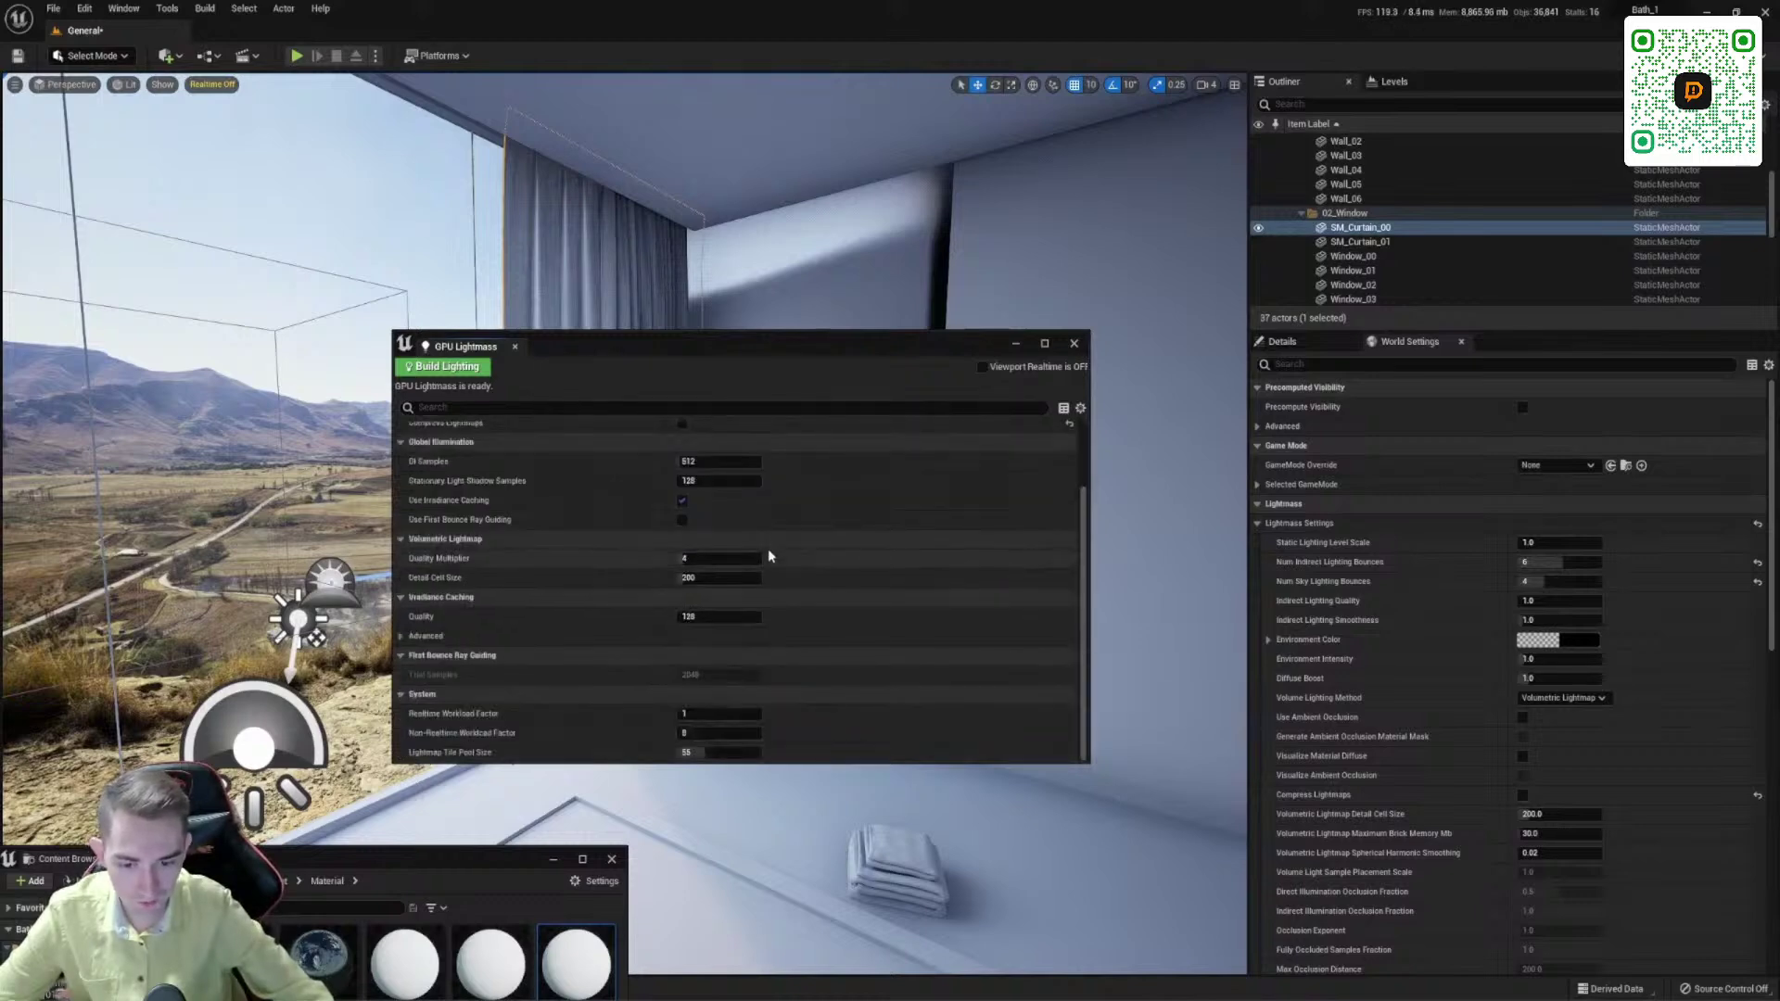
Step: Review the remaining GPU Lightmass options and start building the lighting
{"action": "left_click_drag", "start_coordinate": [778, 360], "coordinate": [779, 304]}
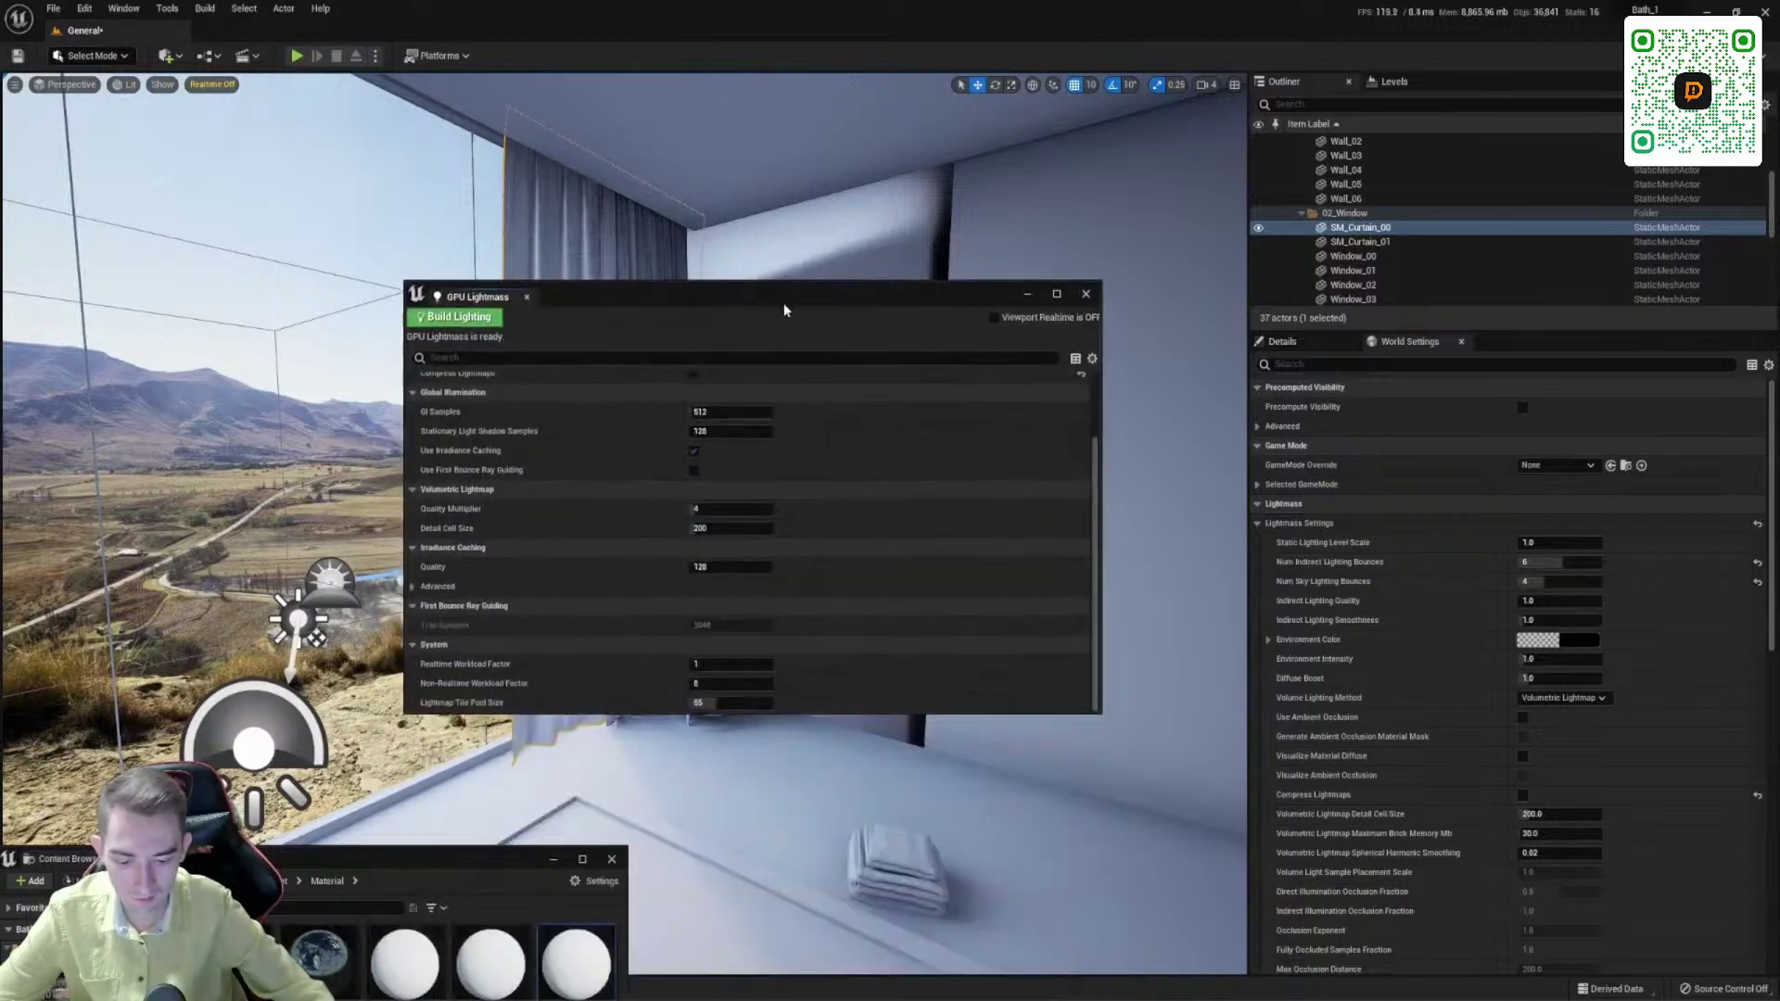
{"action": "scroll", "coordinate": [630, 519], "scroll_direction": "up", "scroll_amount": 3}
{"action": "scroll", "coordinate": [637, 519], "scroll_direction": "down", "scroll_amount": 3}
{"action": "scroll", "coordinate": [637, 519], "scroll_direction": "up", "scroll_amount": 3}
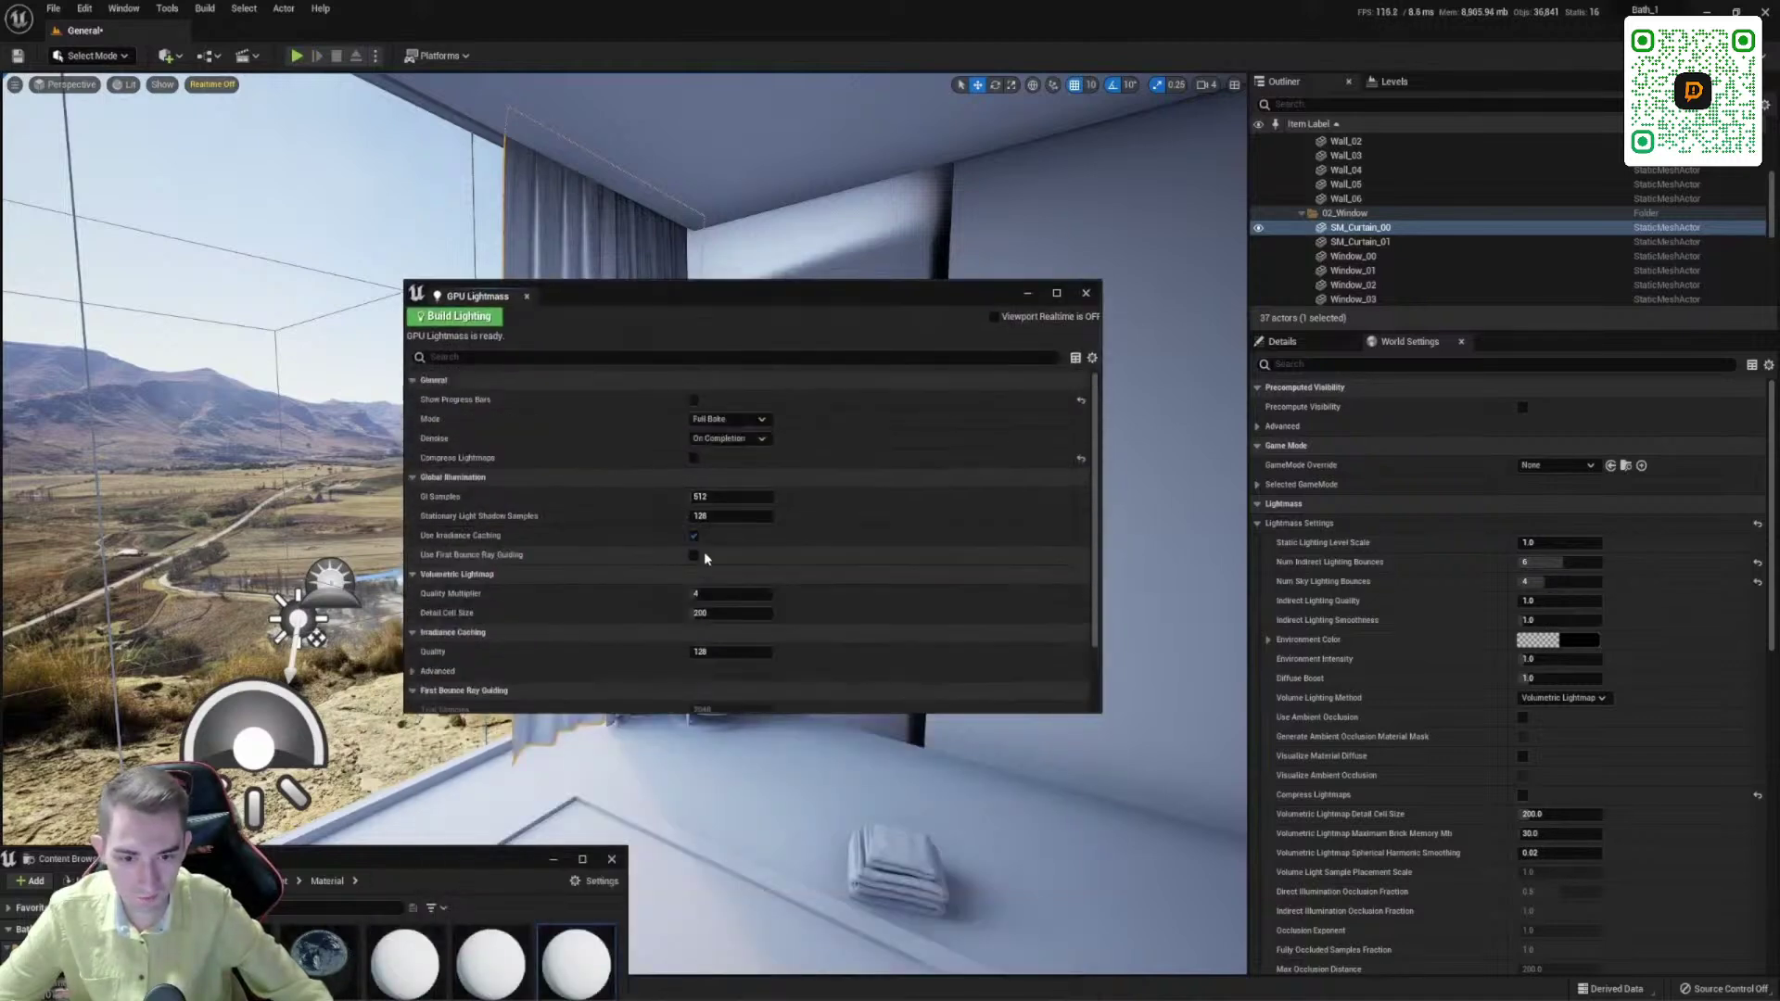
{"action": "left_click", "coordinate": [445, 319]}
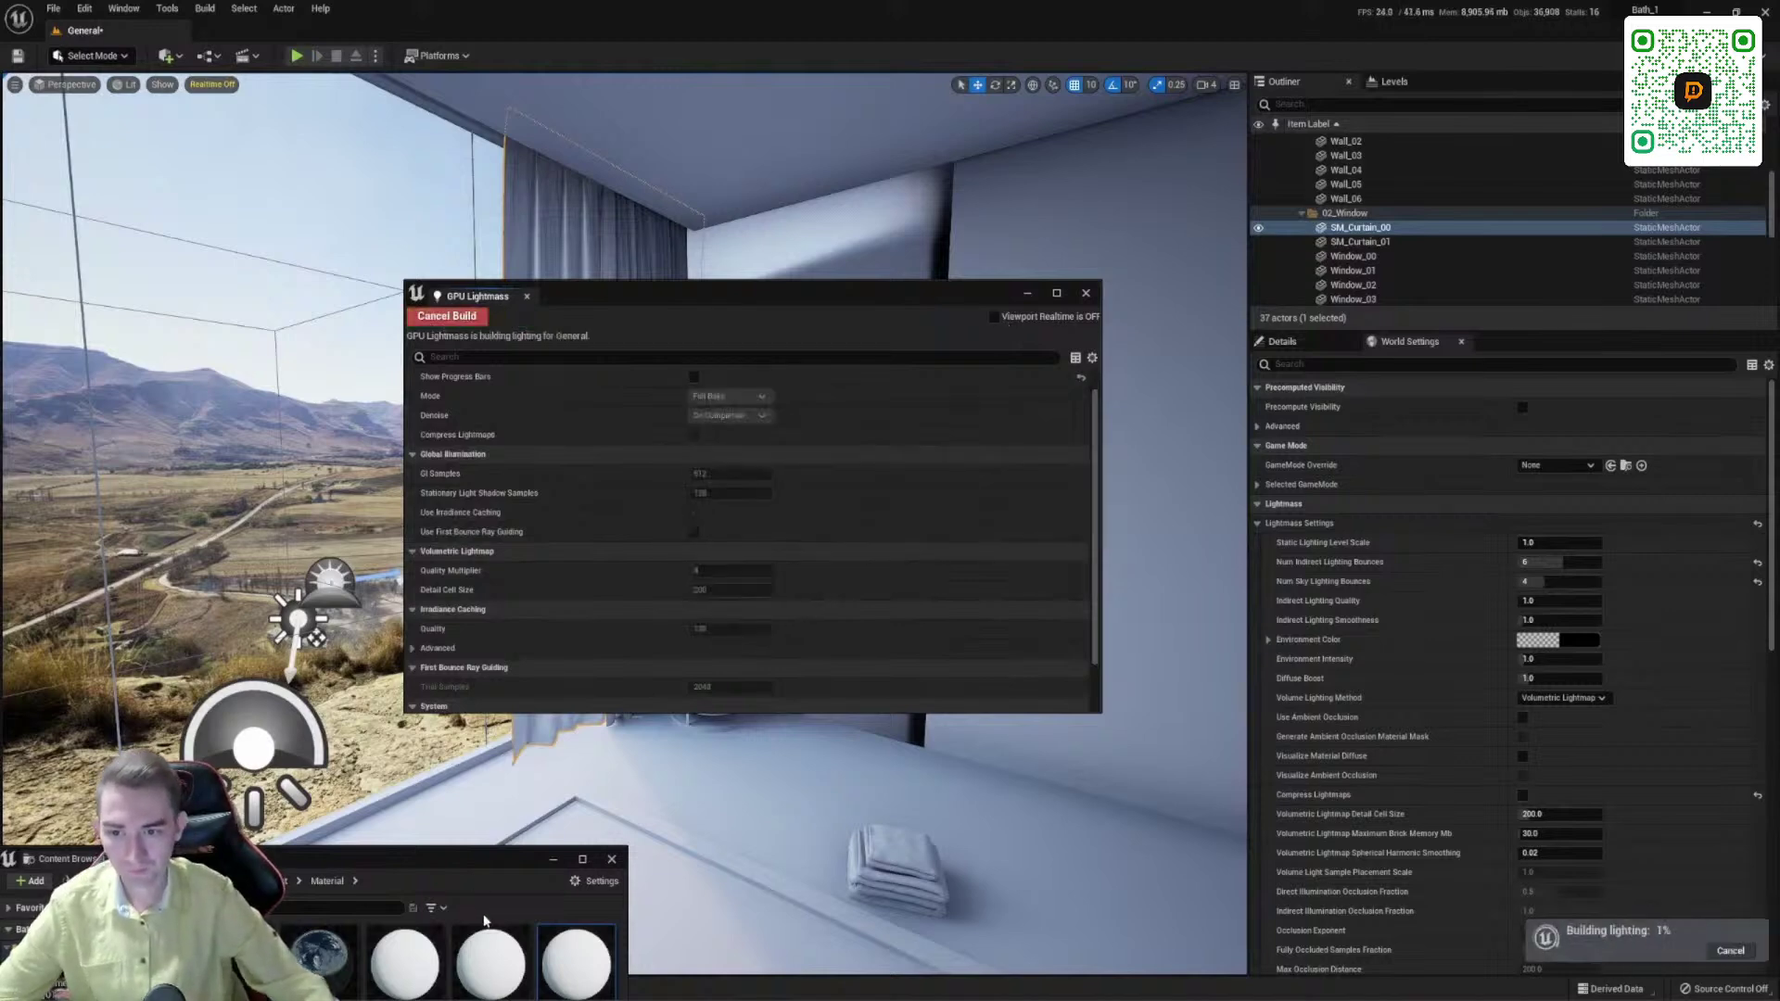
Step: Uncover the viewport, select the background Sphere and examine the baked room from outside the window
{"action": "left_click_drag", "start_coordinate": [826, 299], "coordinate": [816, 942]}
{"action": "right_click_drag", "start_coordinate": [705, 464], "coordinate": [582, 422]}
{"action": "left_click", "coordinate": [343, 559]}
{"action": "mouse_move", "coordinate": [343, 559]}
{"action": "right_mouse_down"}
{"action": "mouse_move", "coordinate": [349, 612]}
{"action": "mouse_move", "coordinate": [347, 575]}
{"action": "right_mouse_up"}
{"action": "right_click_drag", "start_coordinate": [834, 501], "coordinate": [835, 426]}
{"action": "right_click_drag", "start_coordinate": [760, 500], "coordinate": [955, 677]}
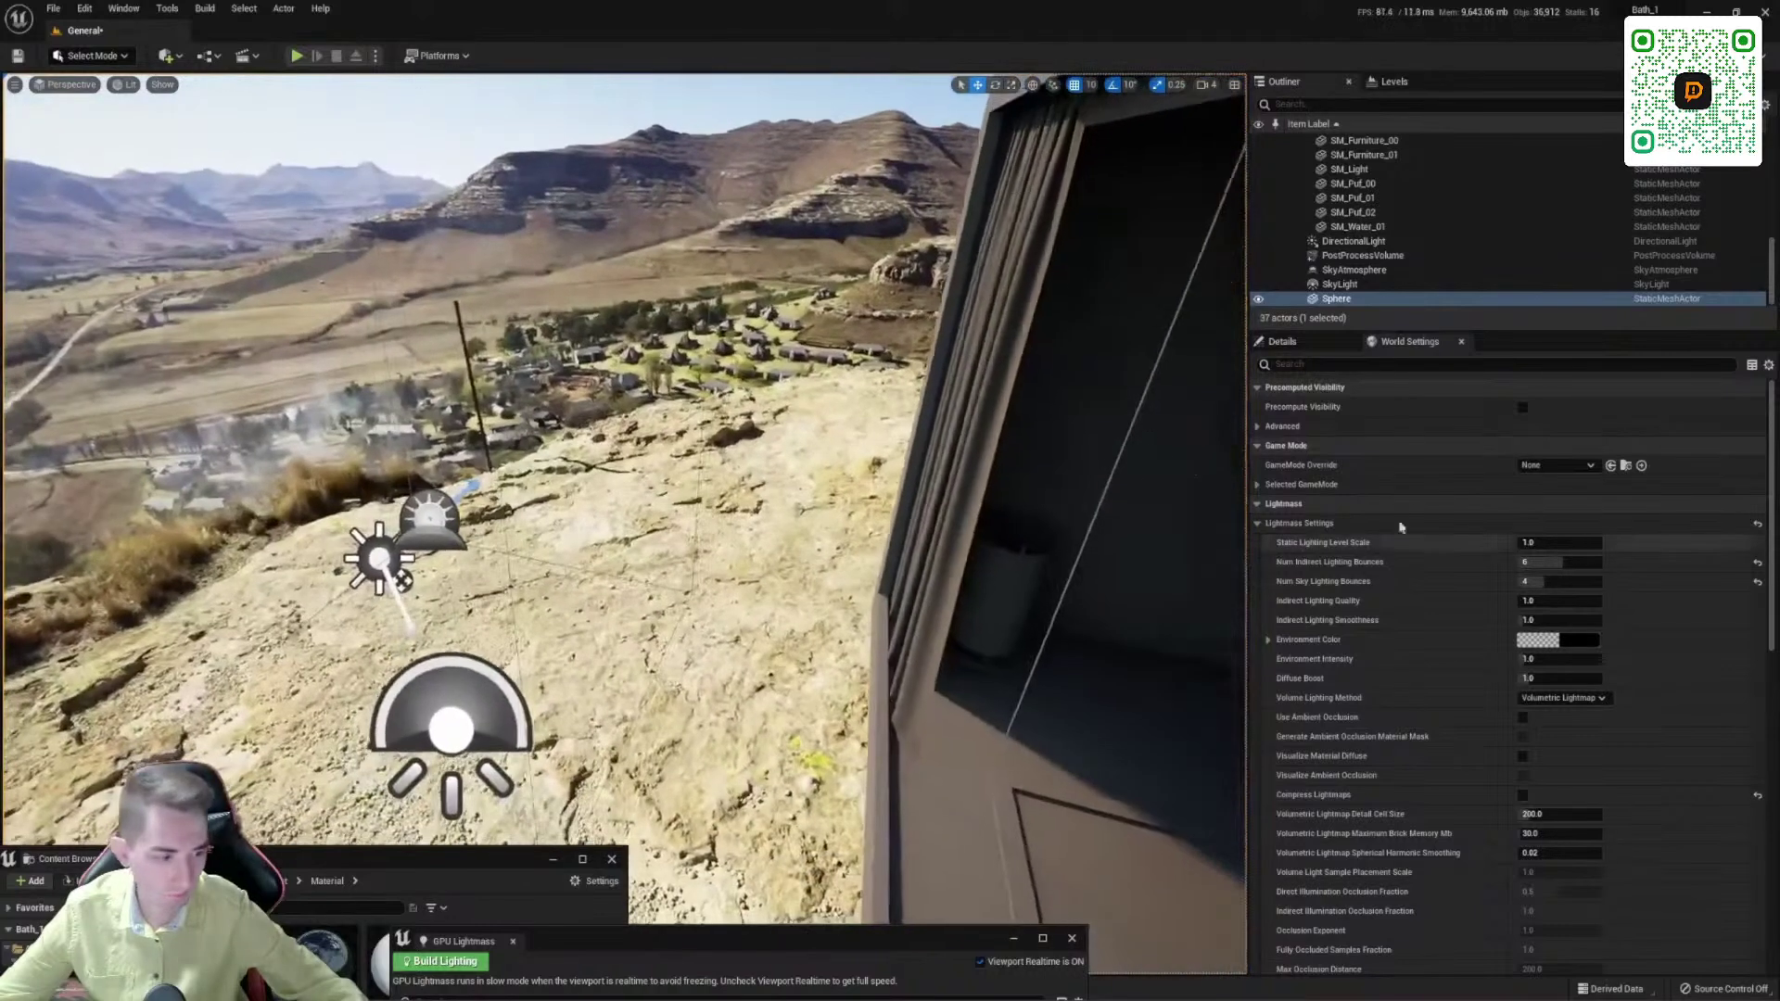
Step: Filter the Sphere's properties for "cast" to check its Cast Shadow setting, and clear the filter
{"action": "left_click", "coordinate": [1284, 341]}
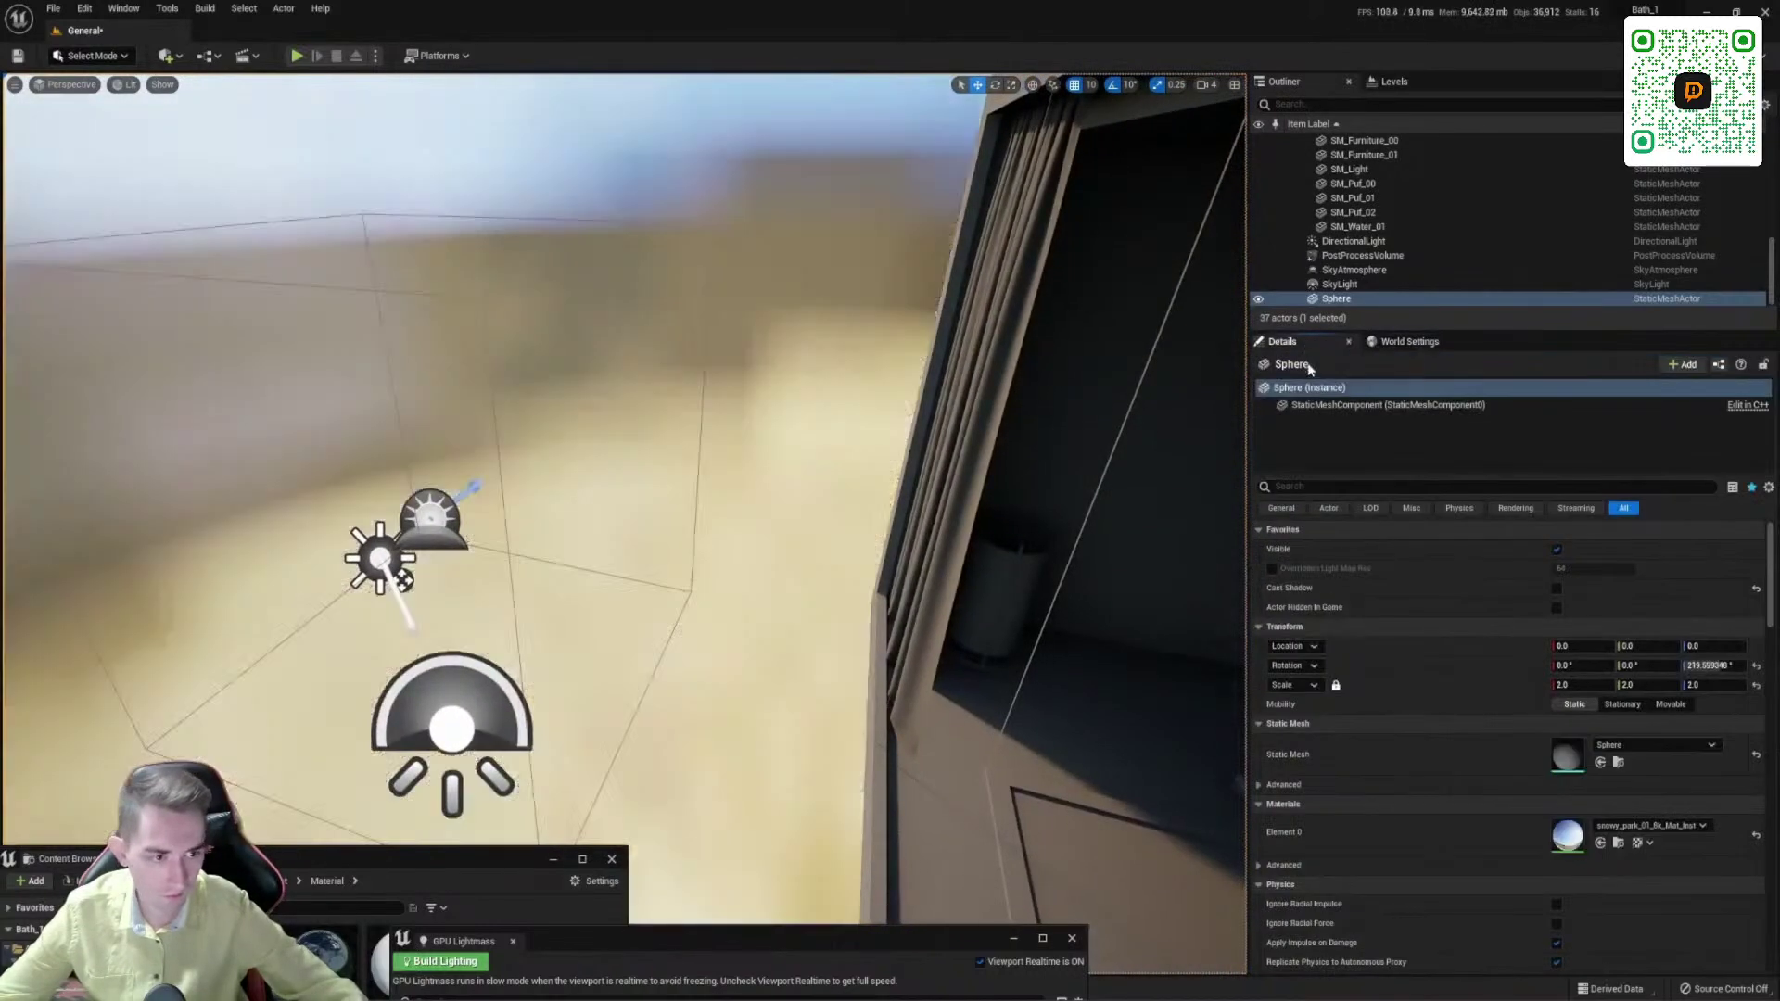
{"action": "left_click", "coordinate": [1316, 486]}
{"action": "type", "text": "cas"}
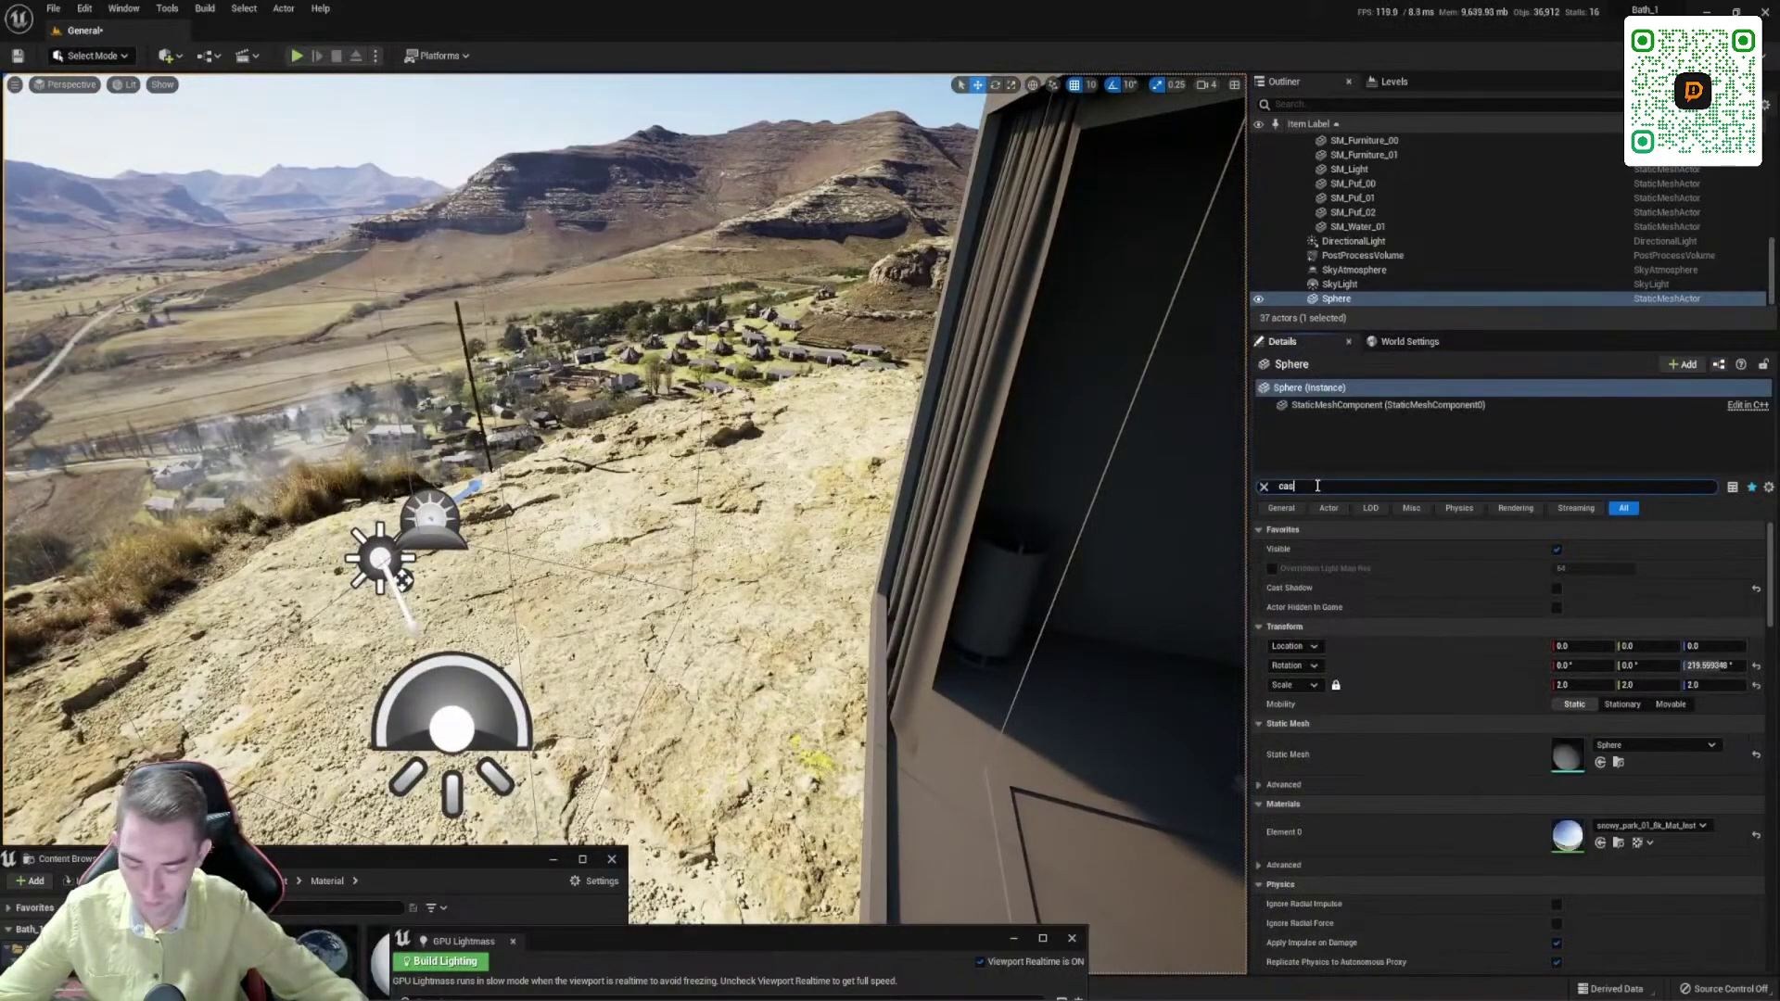
{"action": "type", "text": "t"}
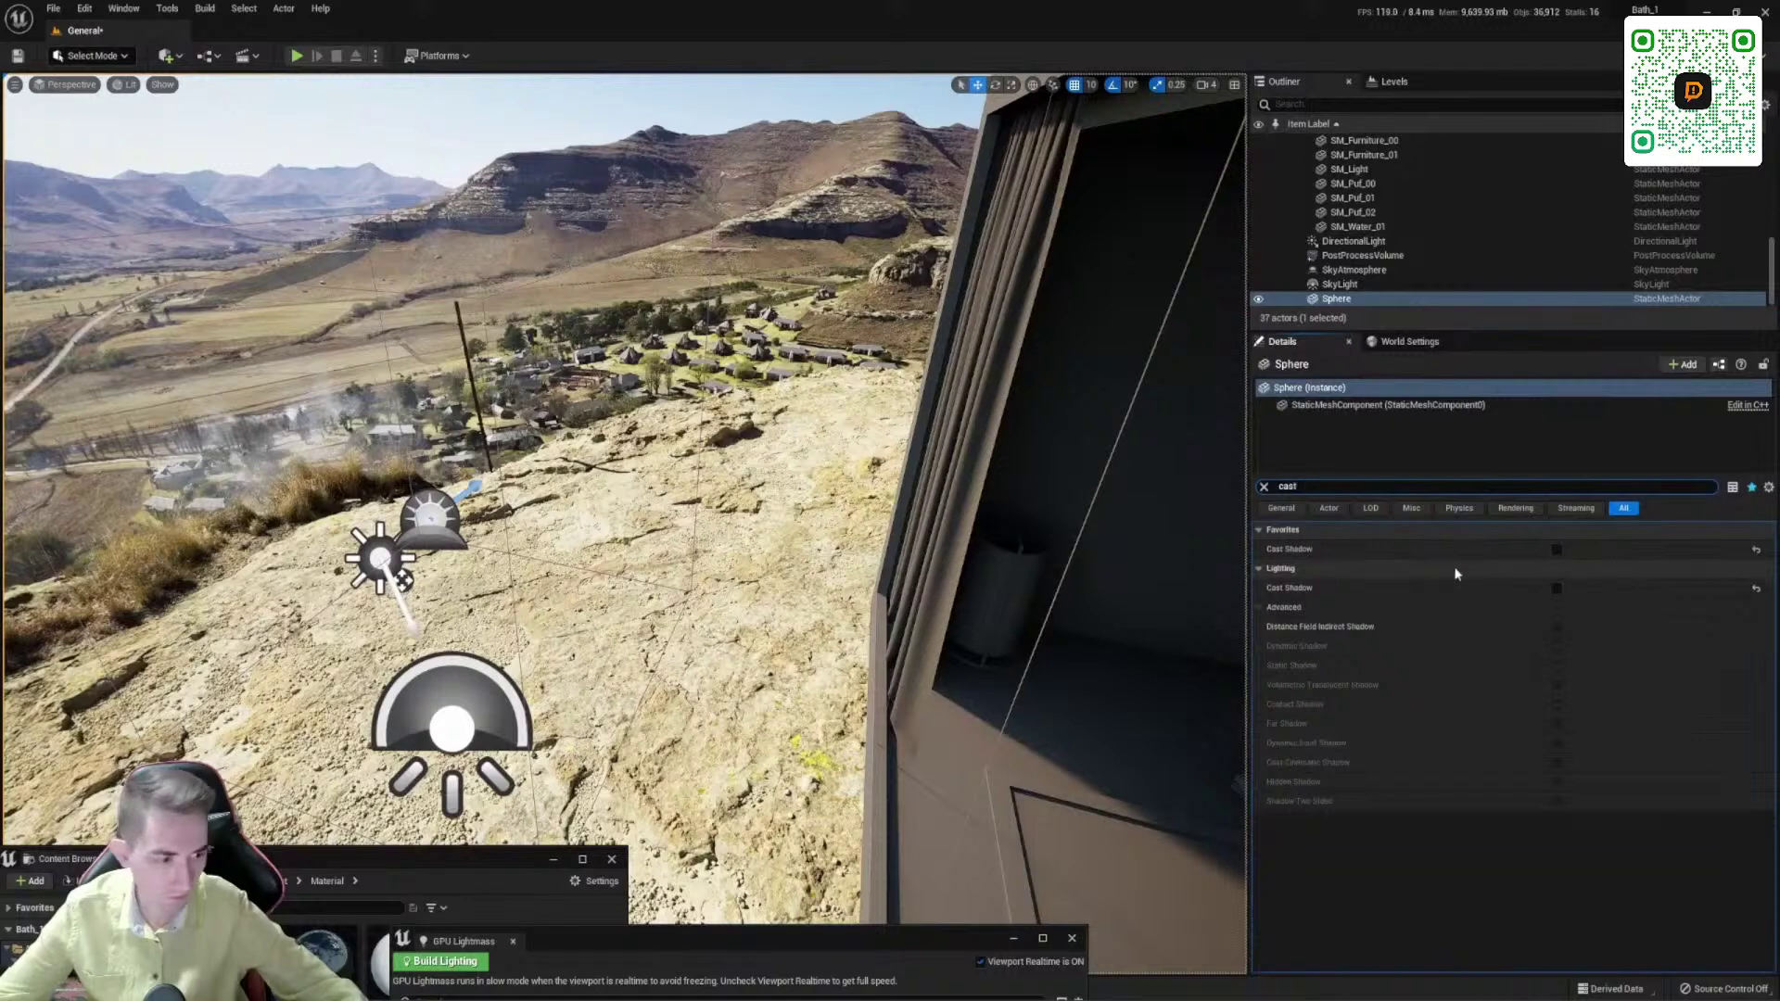
{"action": "left_click", "coordinate": [1263, 490]}
Step: Select the SkyLight outside the window and set its Source Type to SLS Specified Cubemap
{"action": "left_click_drag", "start_coordinate": [656, 950], "coordinate": [705, 897]}
{"action": "key", "text": "w"}
{"action": "right_click_drag", "start_coordinate": [732, 593], "coordinate": [603, 687]}
{"action": "left_click", "coordinate": [464, 533]}
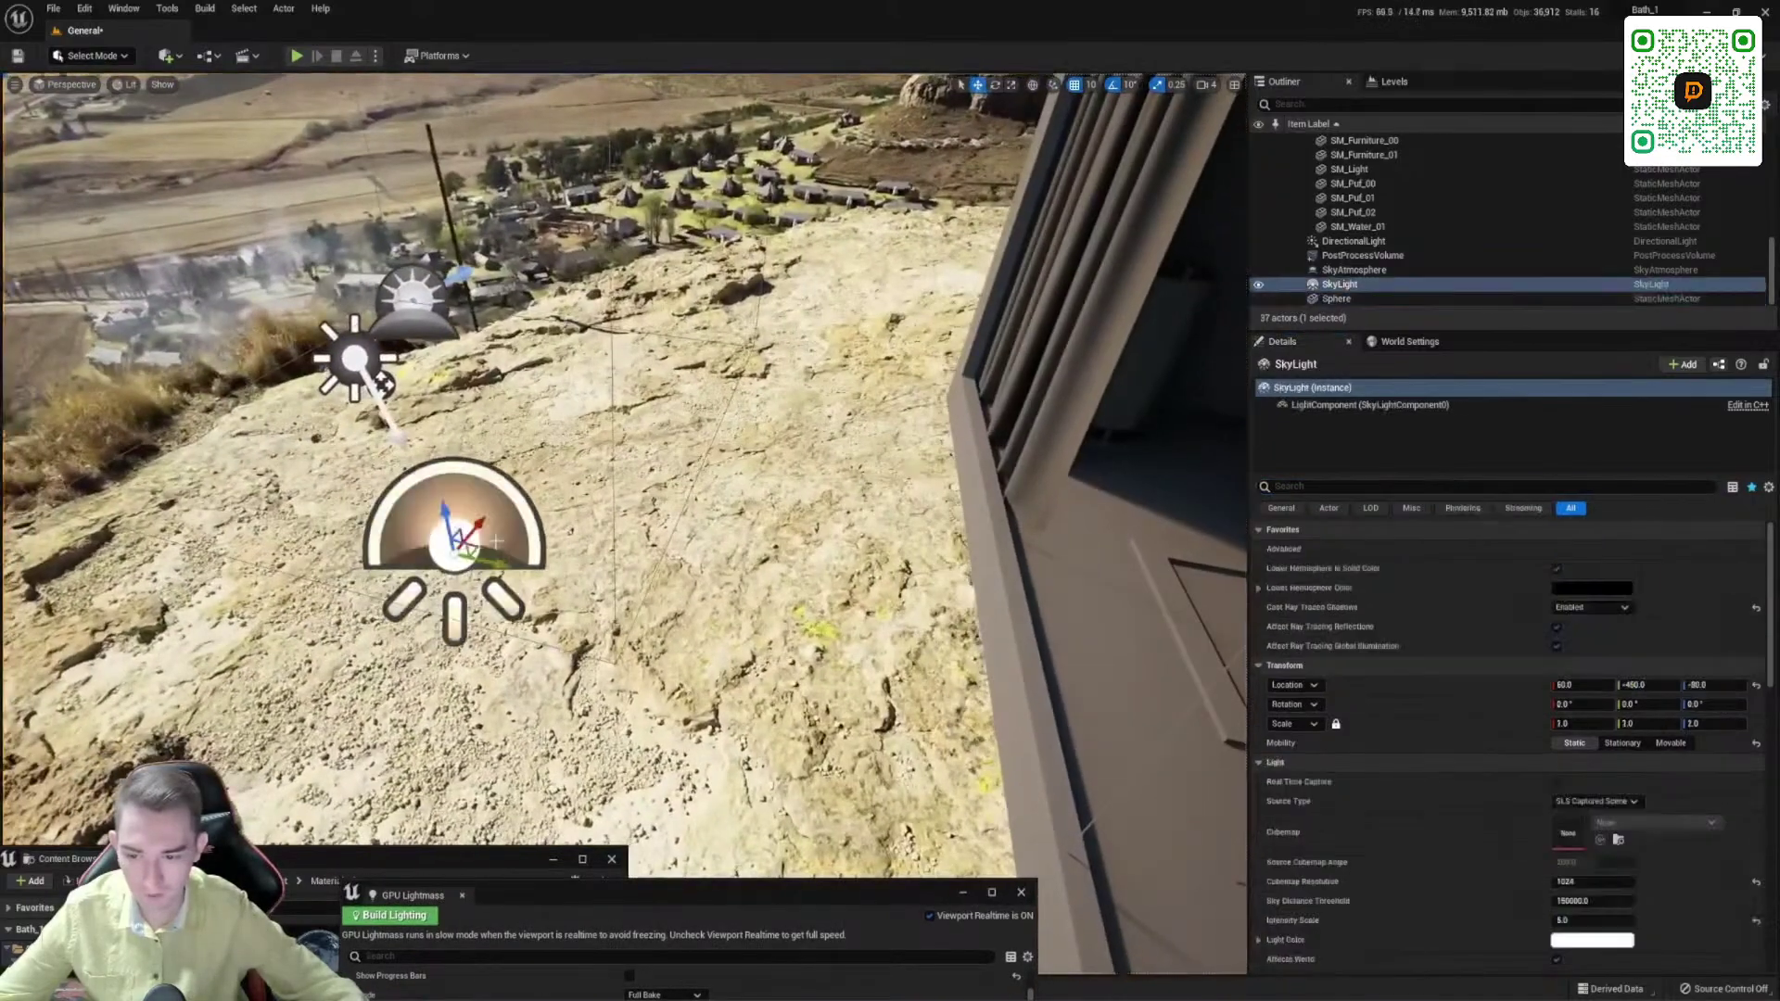
{"action": "right_click_drag", "start_coordinate": [496, 542], "coordinate": [626, 431]}
{"action": "scroll", "coordinate": [1471, 876], "scroll_direction": "down", "scroll_amount": 2}
{"action": "scroll", "coordinate": [1471, 870], "scroll_direction": "down", "scroll_amount": 1}
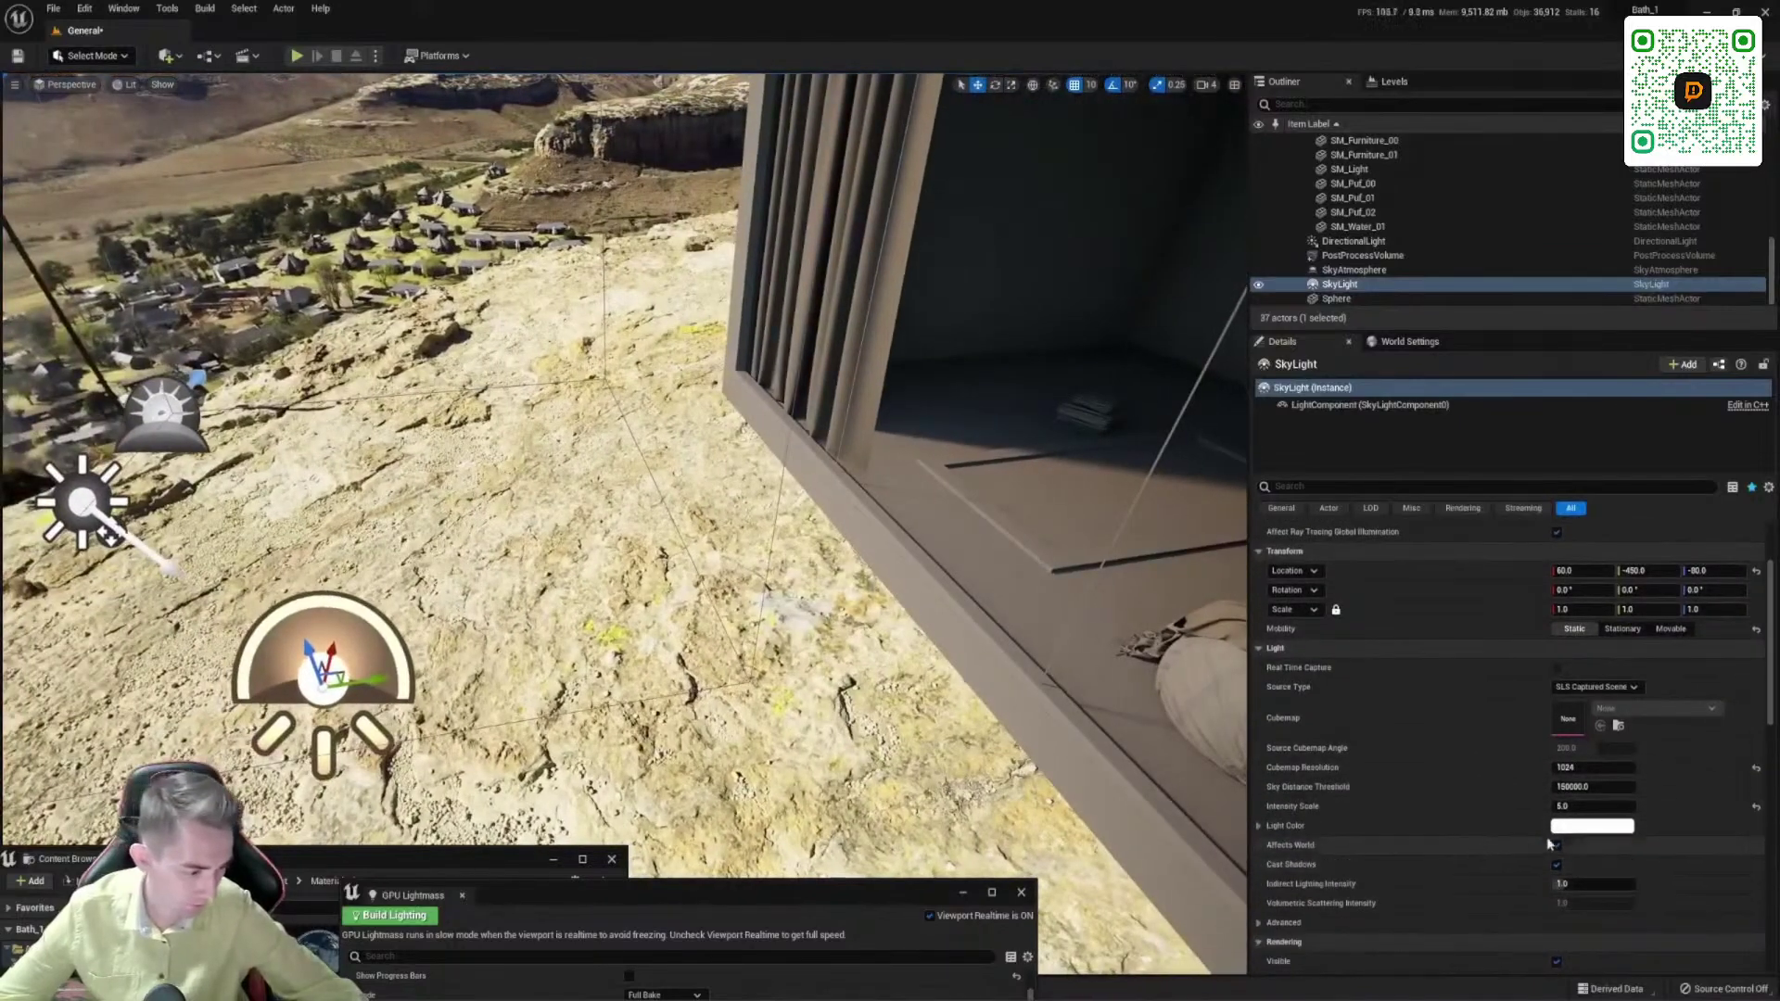
{"action": "left_click", "coordinate": [1595, 687]}
{"action": "left_click", "coordinate": [1616, 715]}
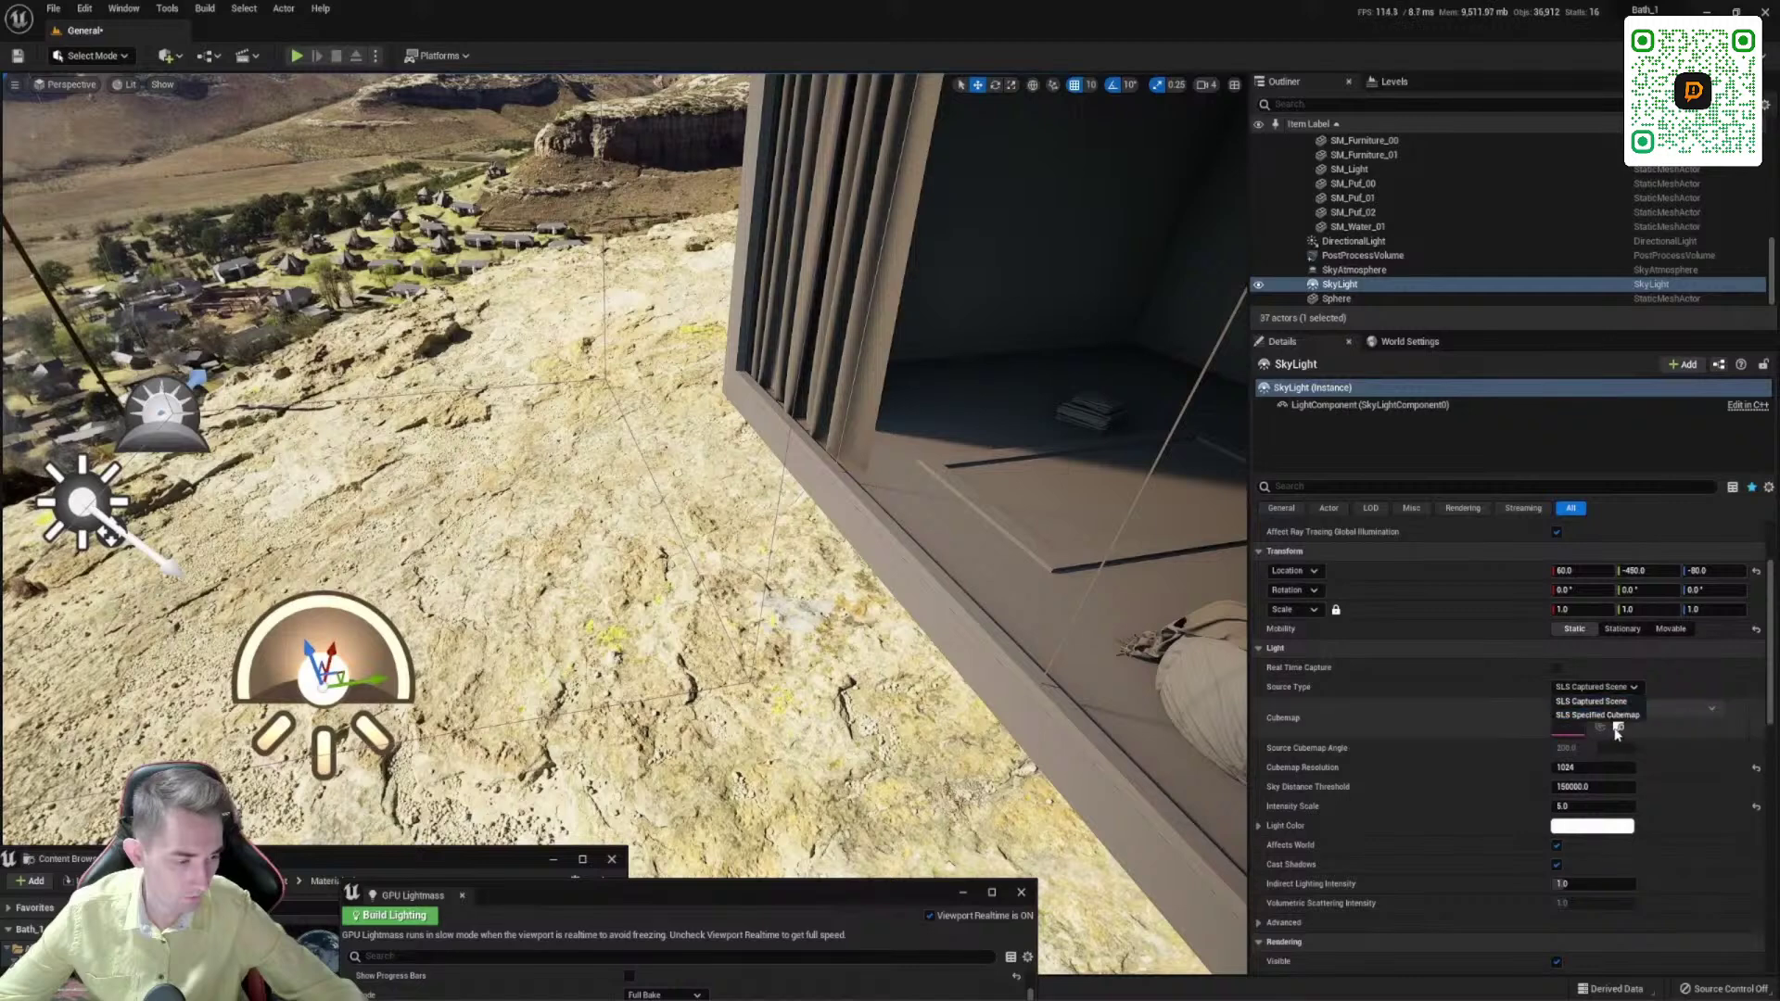
Step: Assign the autumn_forest_04_8k texture from the Material/HDRI folder as the SkyLight's Cubemap
{"action": "left_click", "coordinate": [1618, 710]}
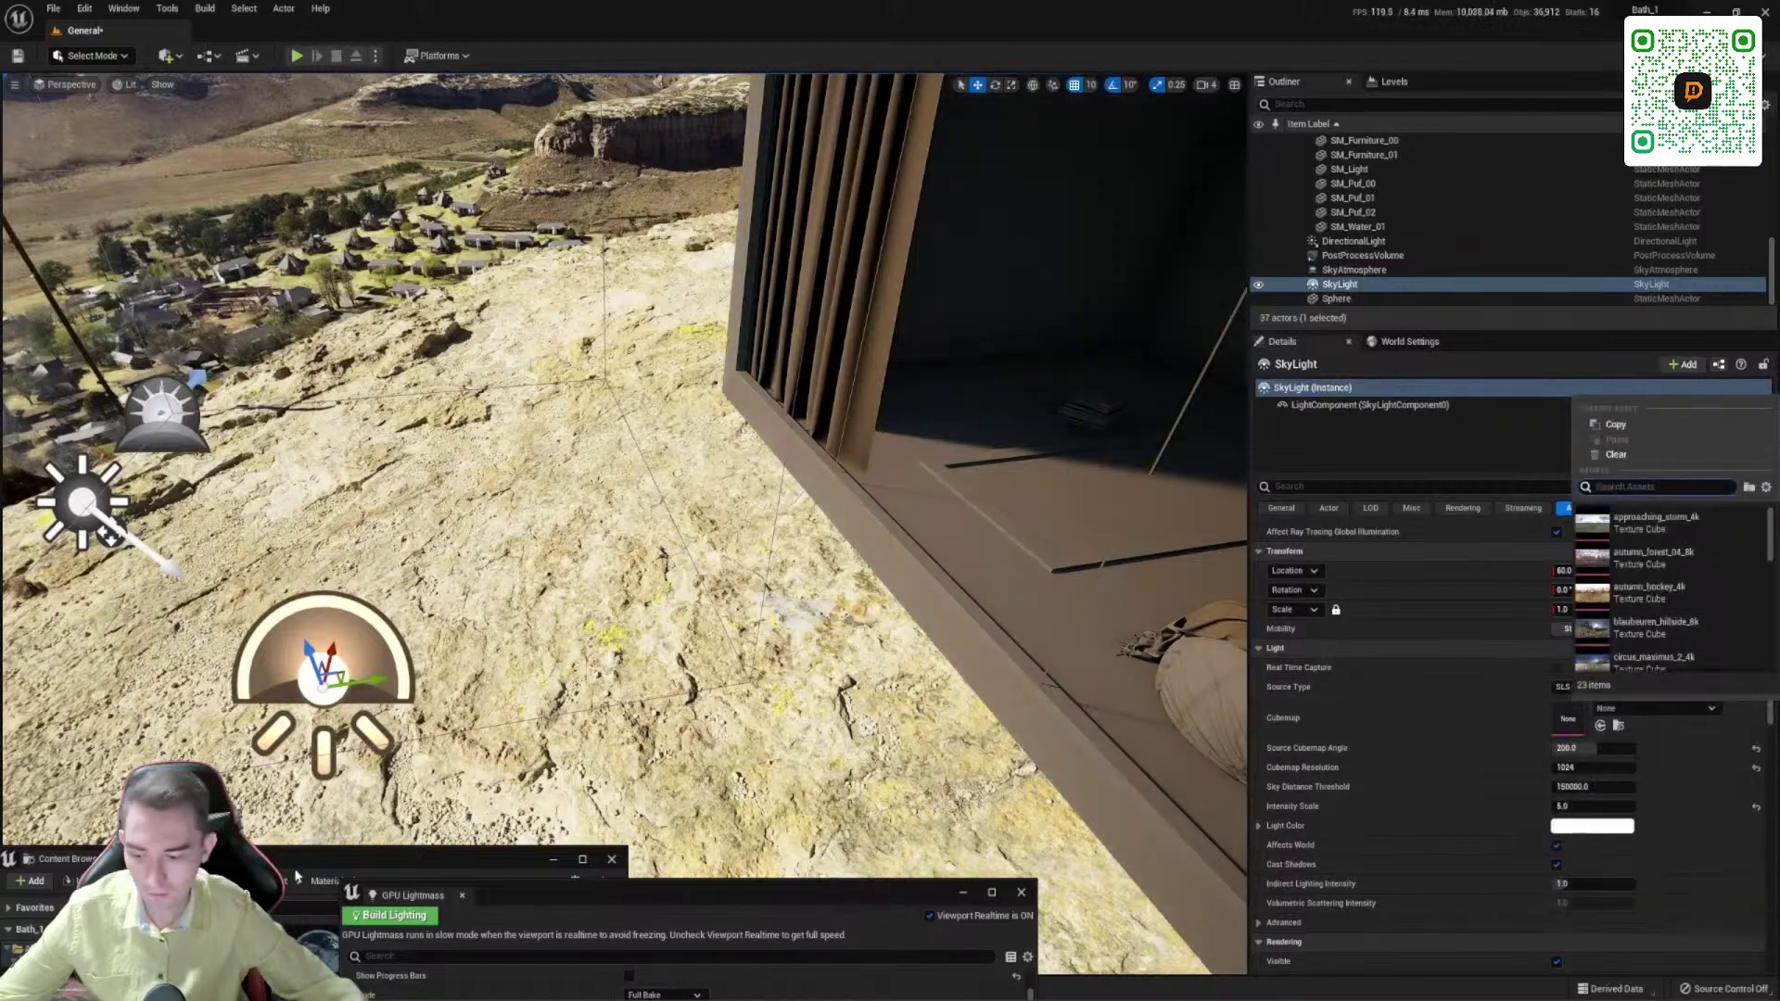
{"action": "left_click_drag", "start_coordinate": [464, 859], "coordinate": [702, 530]}
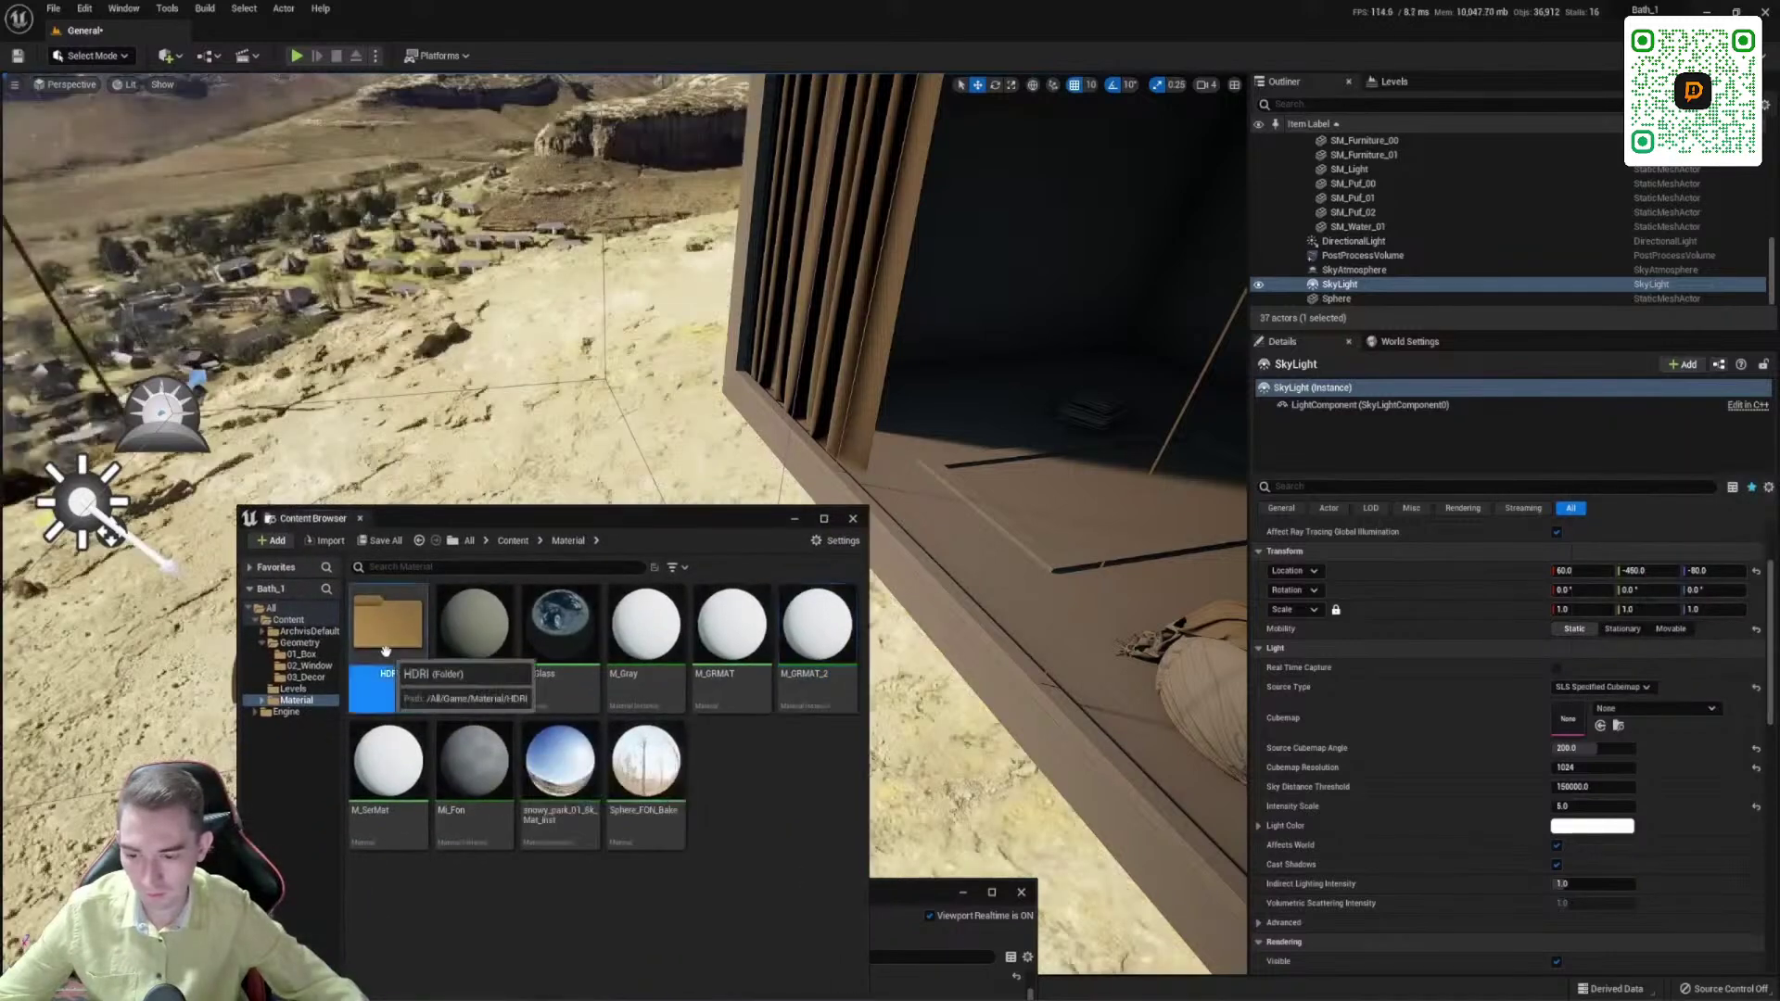
{"action": "double_click", "coordinate": [389, 626]}
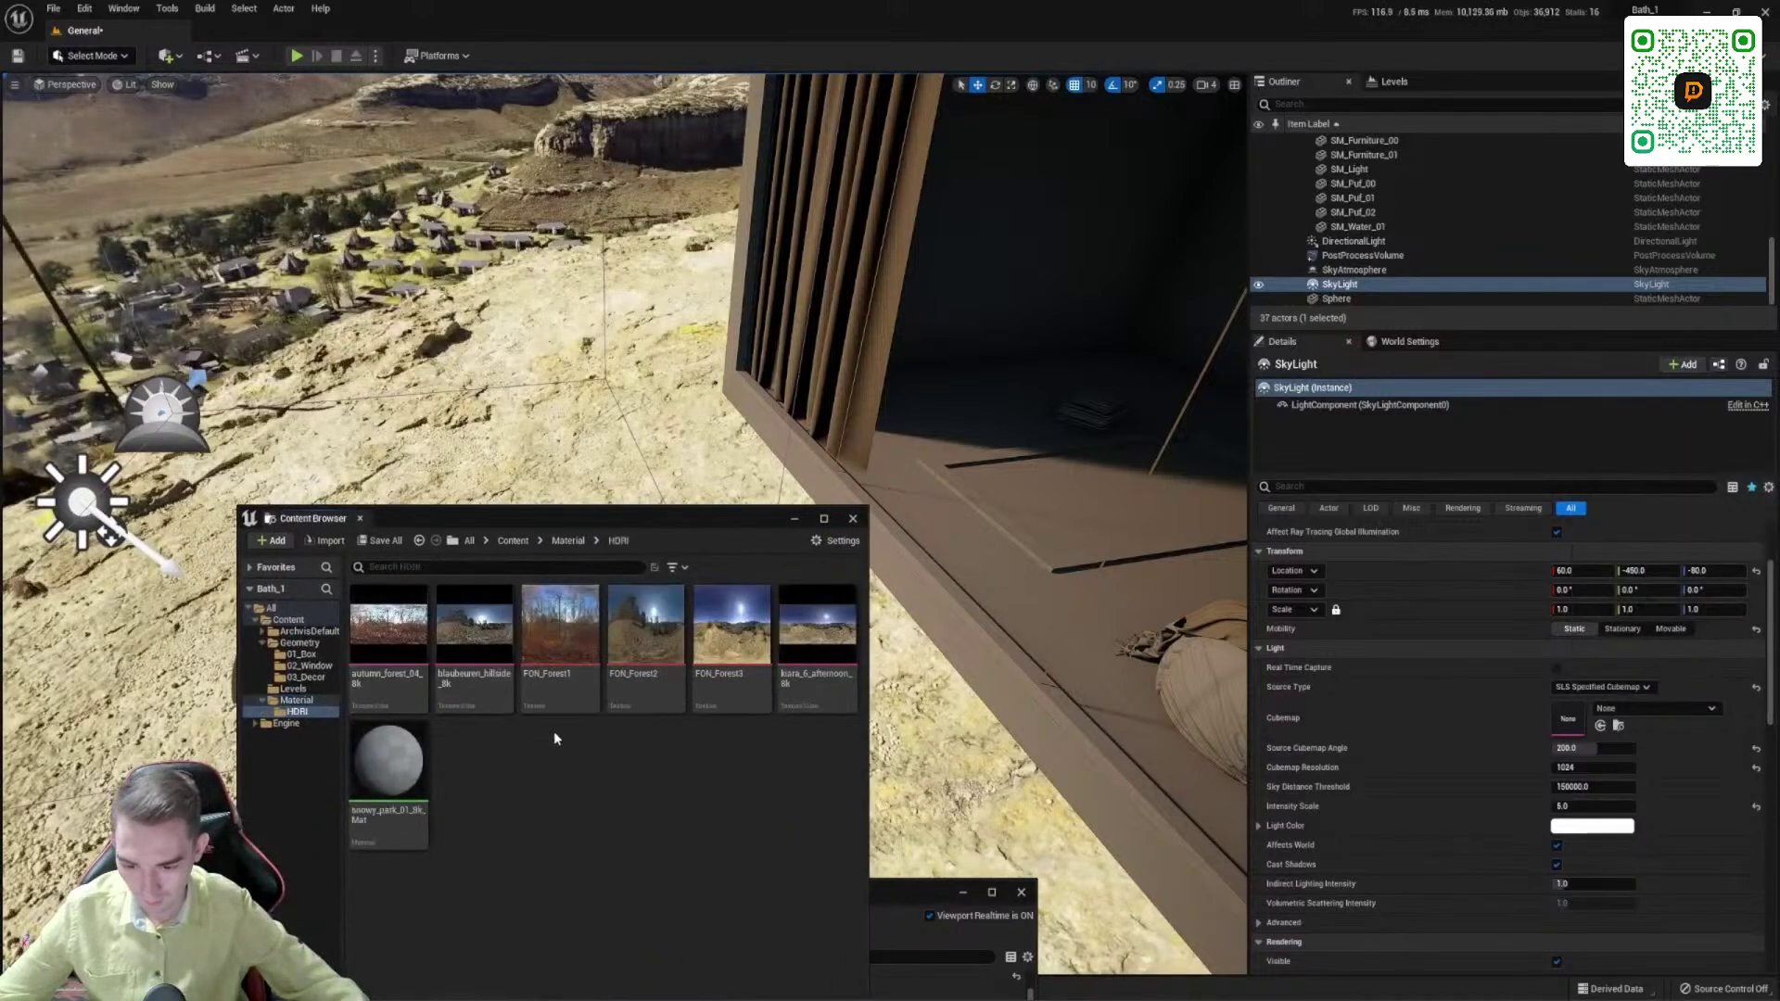
{"action": "left_click", "coordinate": [396, 708]}
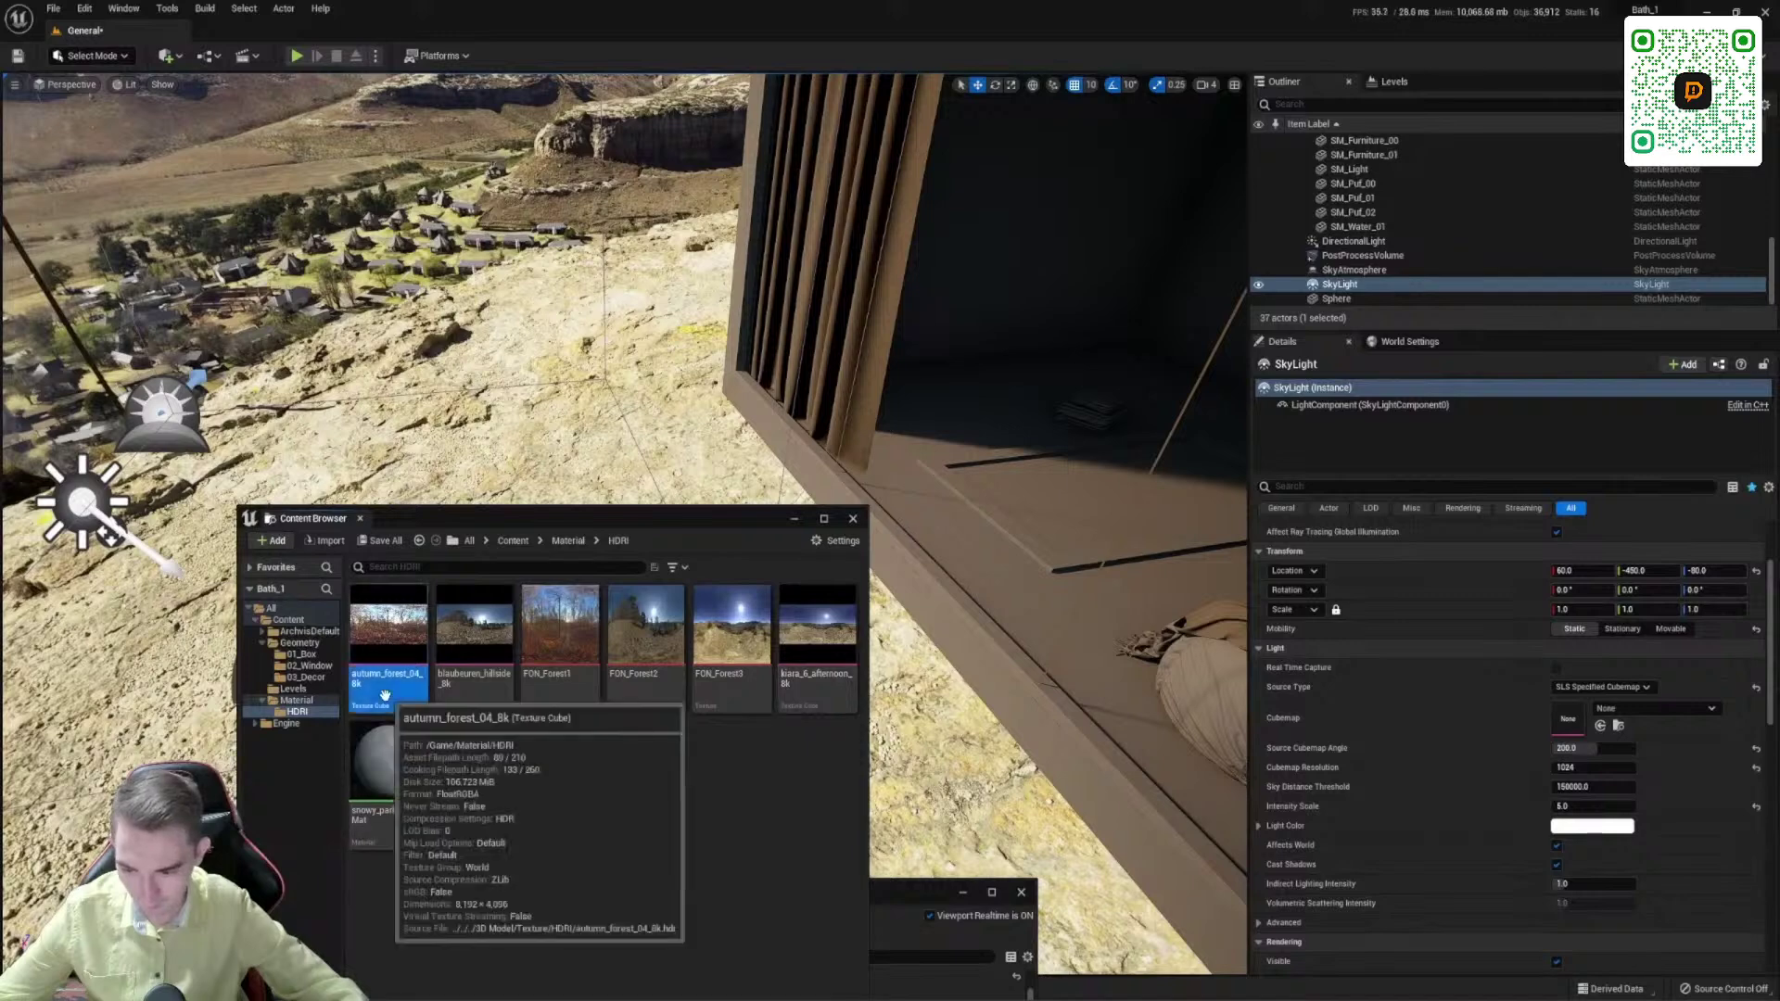
{"action": "left_click_drag", "start_coordinate": [655, 515], "coordinate": [410, 882]}
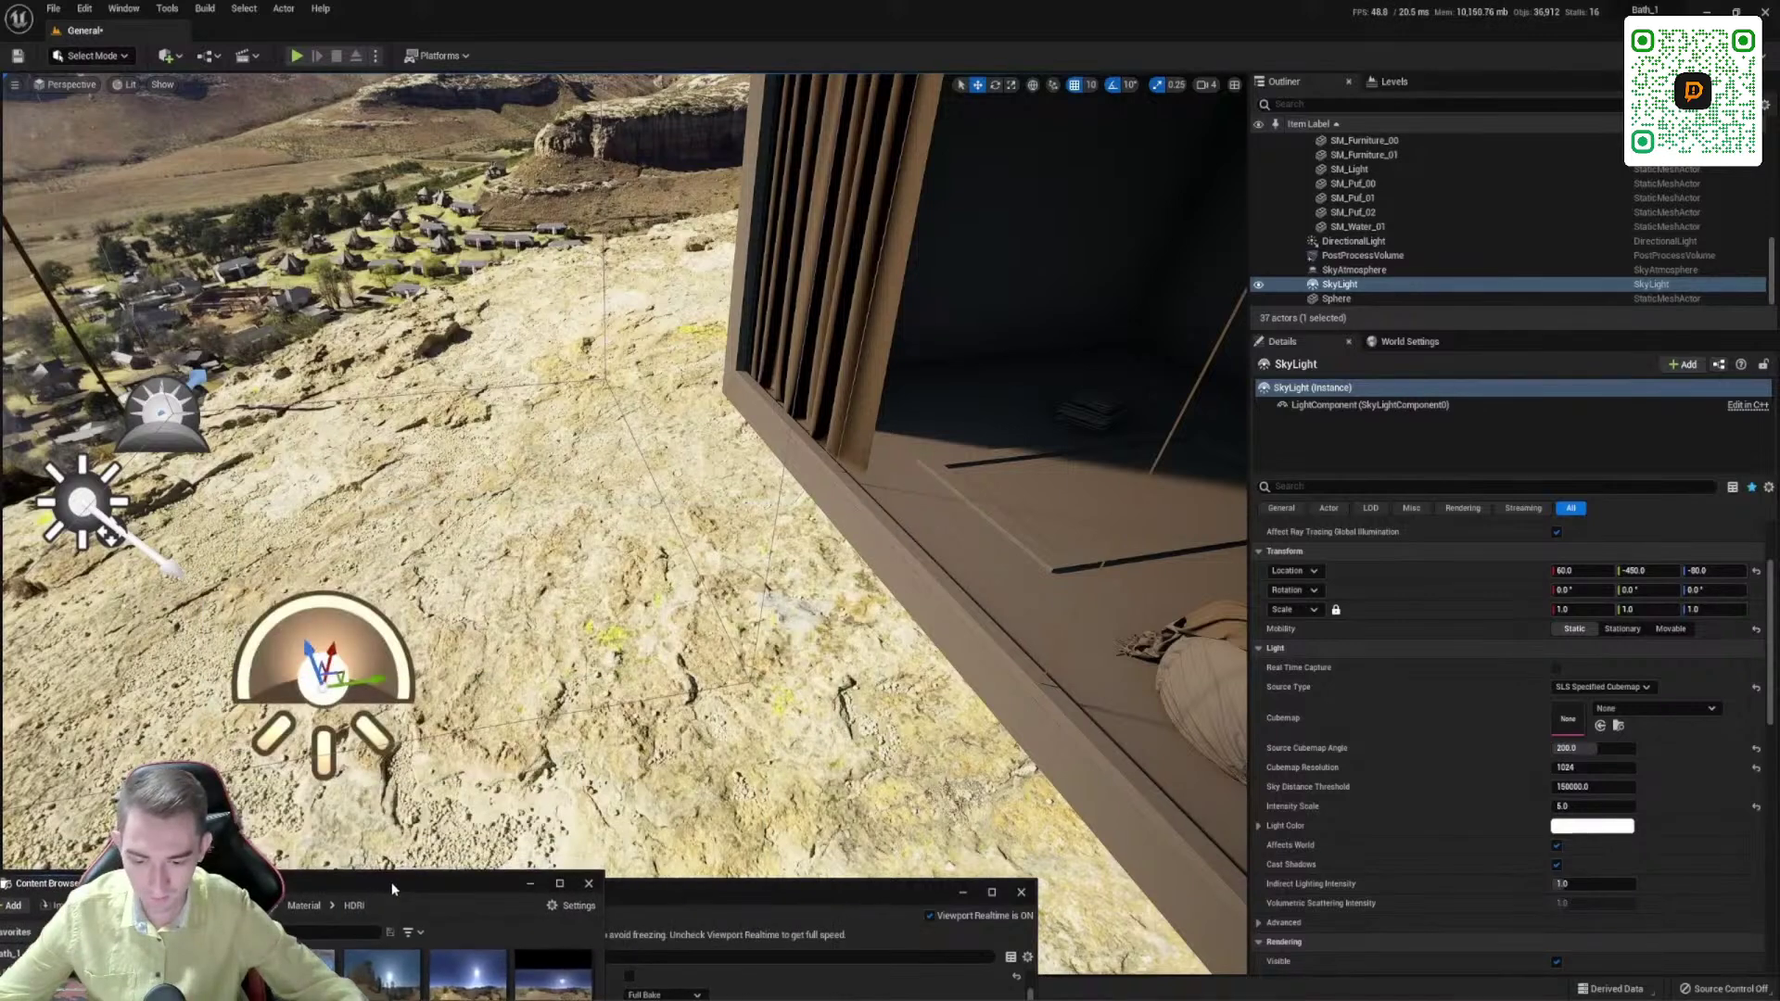
{"action": "left_click", "coordinate": [1600, 726]}
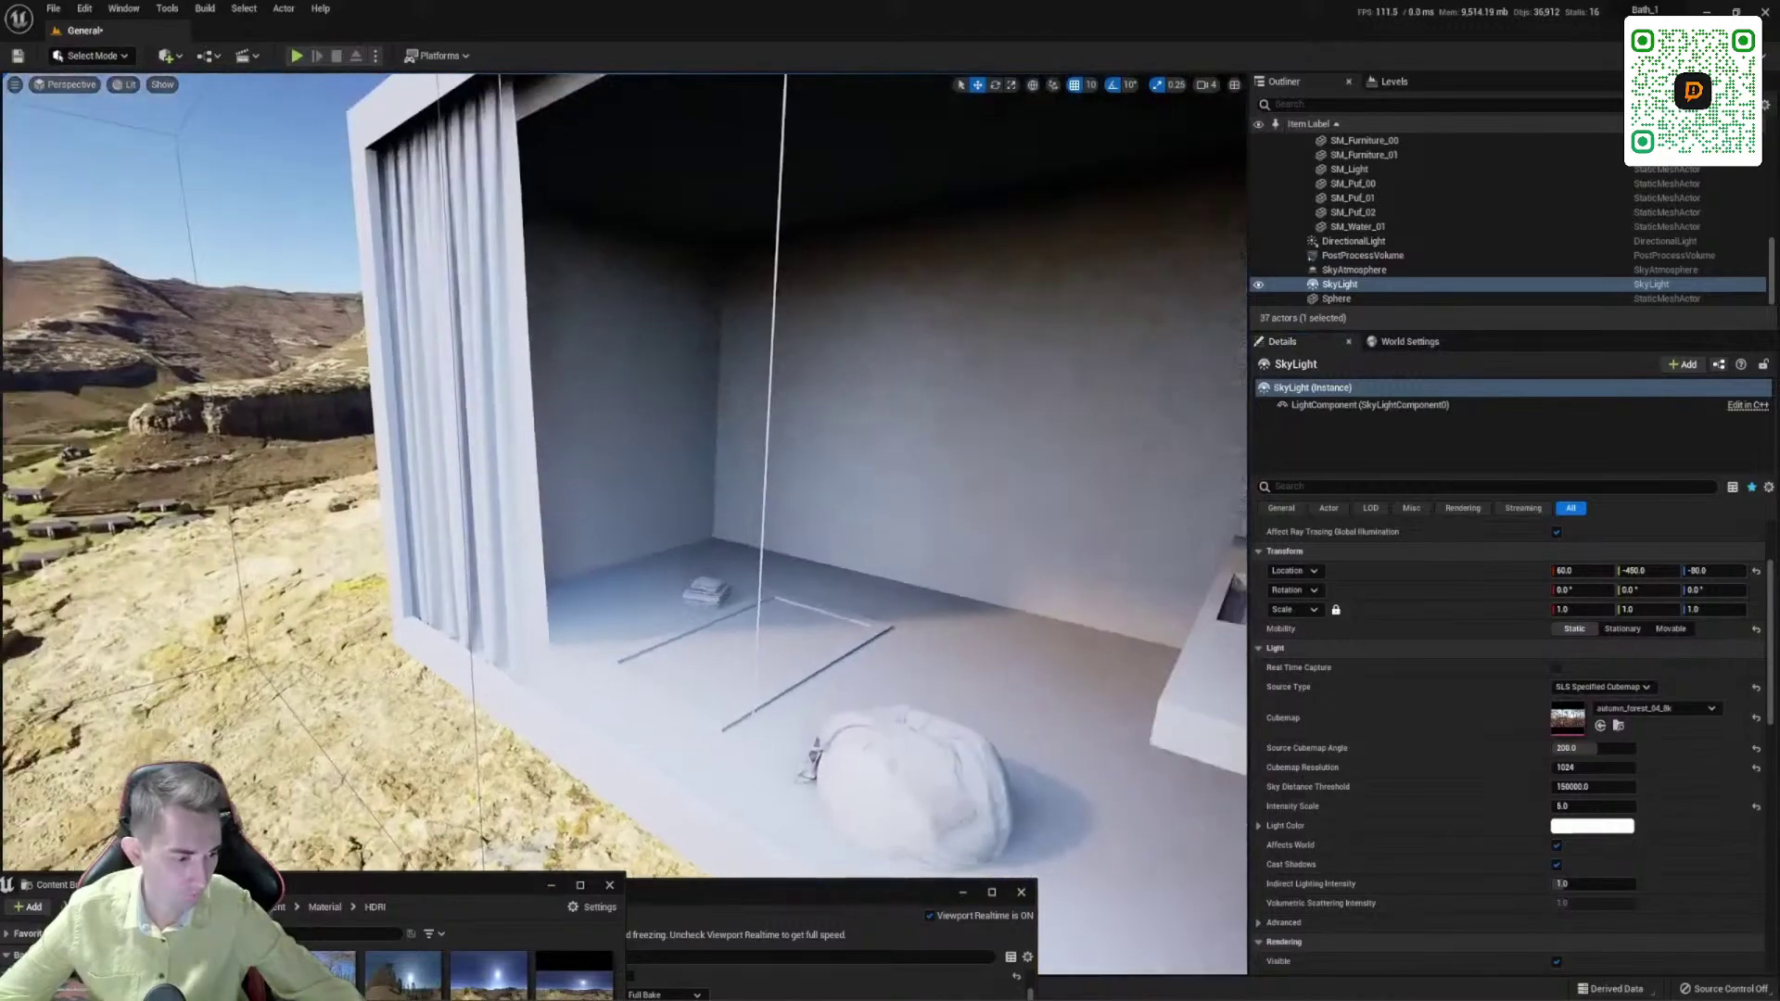
Step: Disable Viewport Realtime and rebuild the lighting with GPU Lightmass
{"action": "right_click_drag", "start_coordinate": [625, 524], "coordinate": [631, 446]}
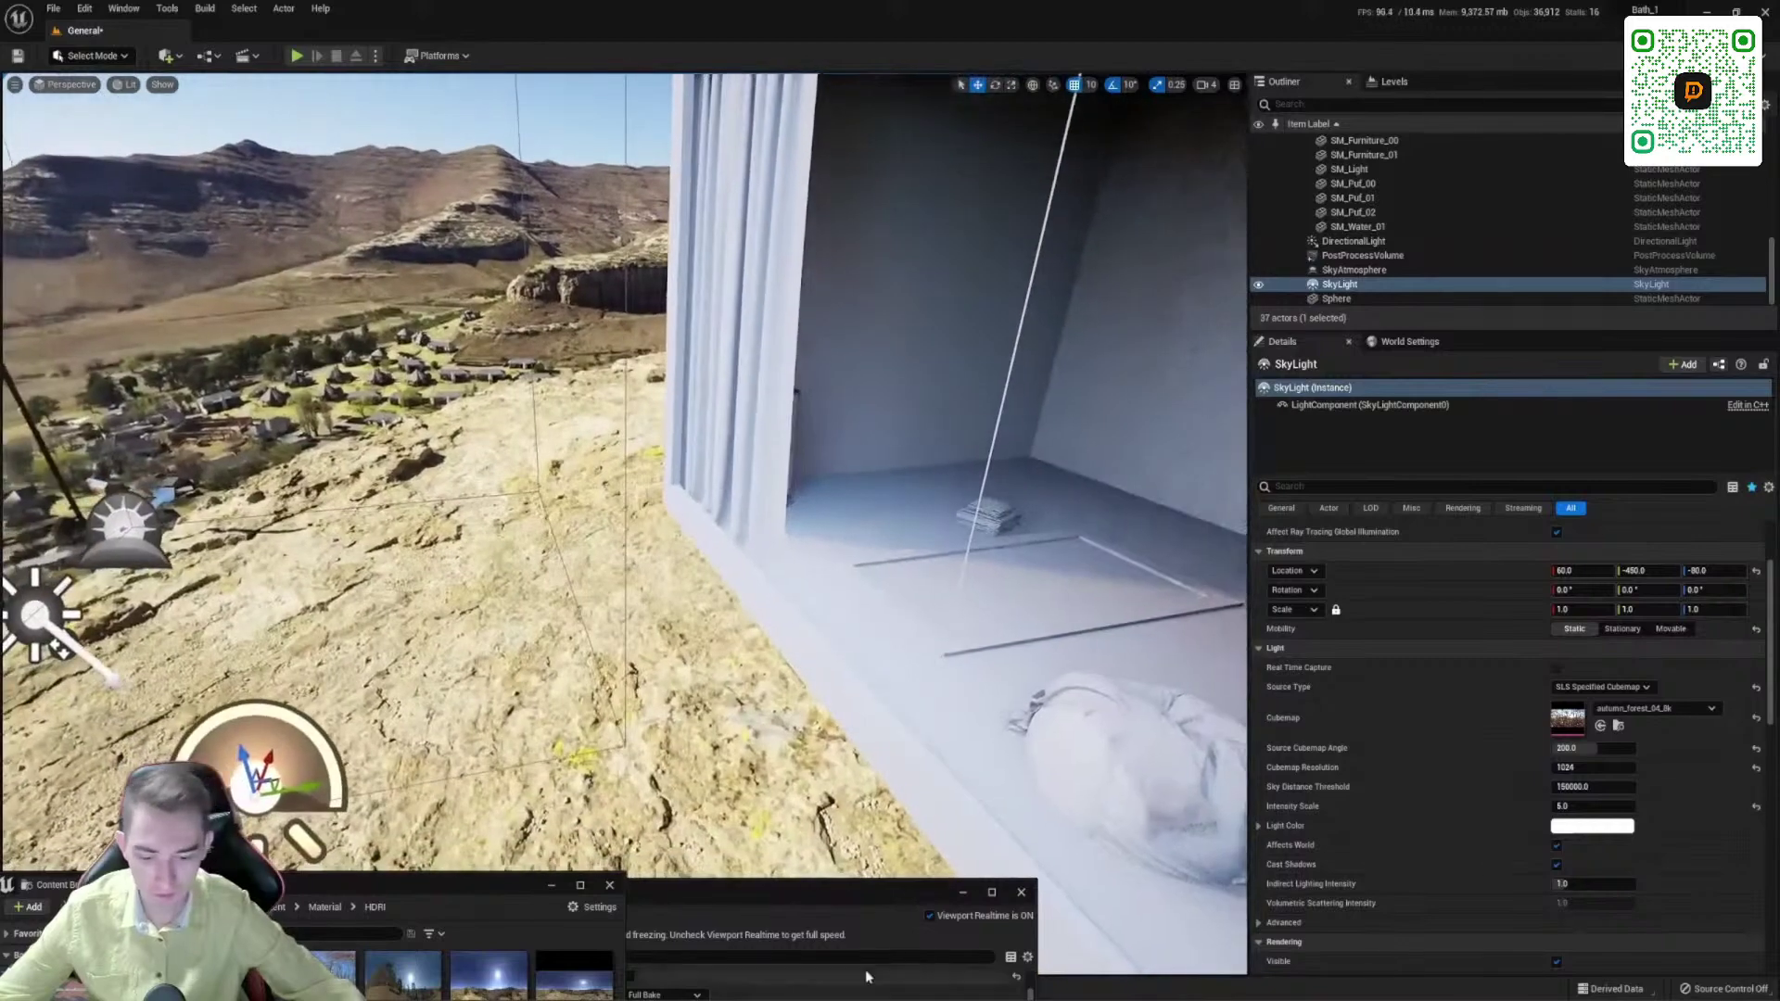
{"action": "left_click_drag", "start_coordinate": [801, 887], "coordinate": [852, 449]}
{"action": "left_click", "coordinate": [981, 478]}
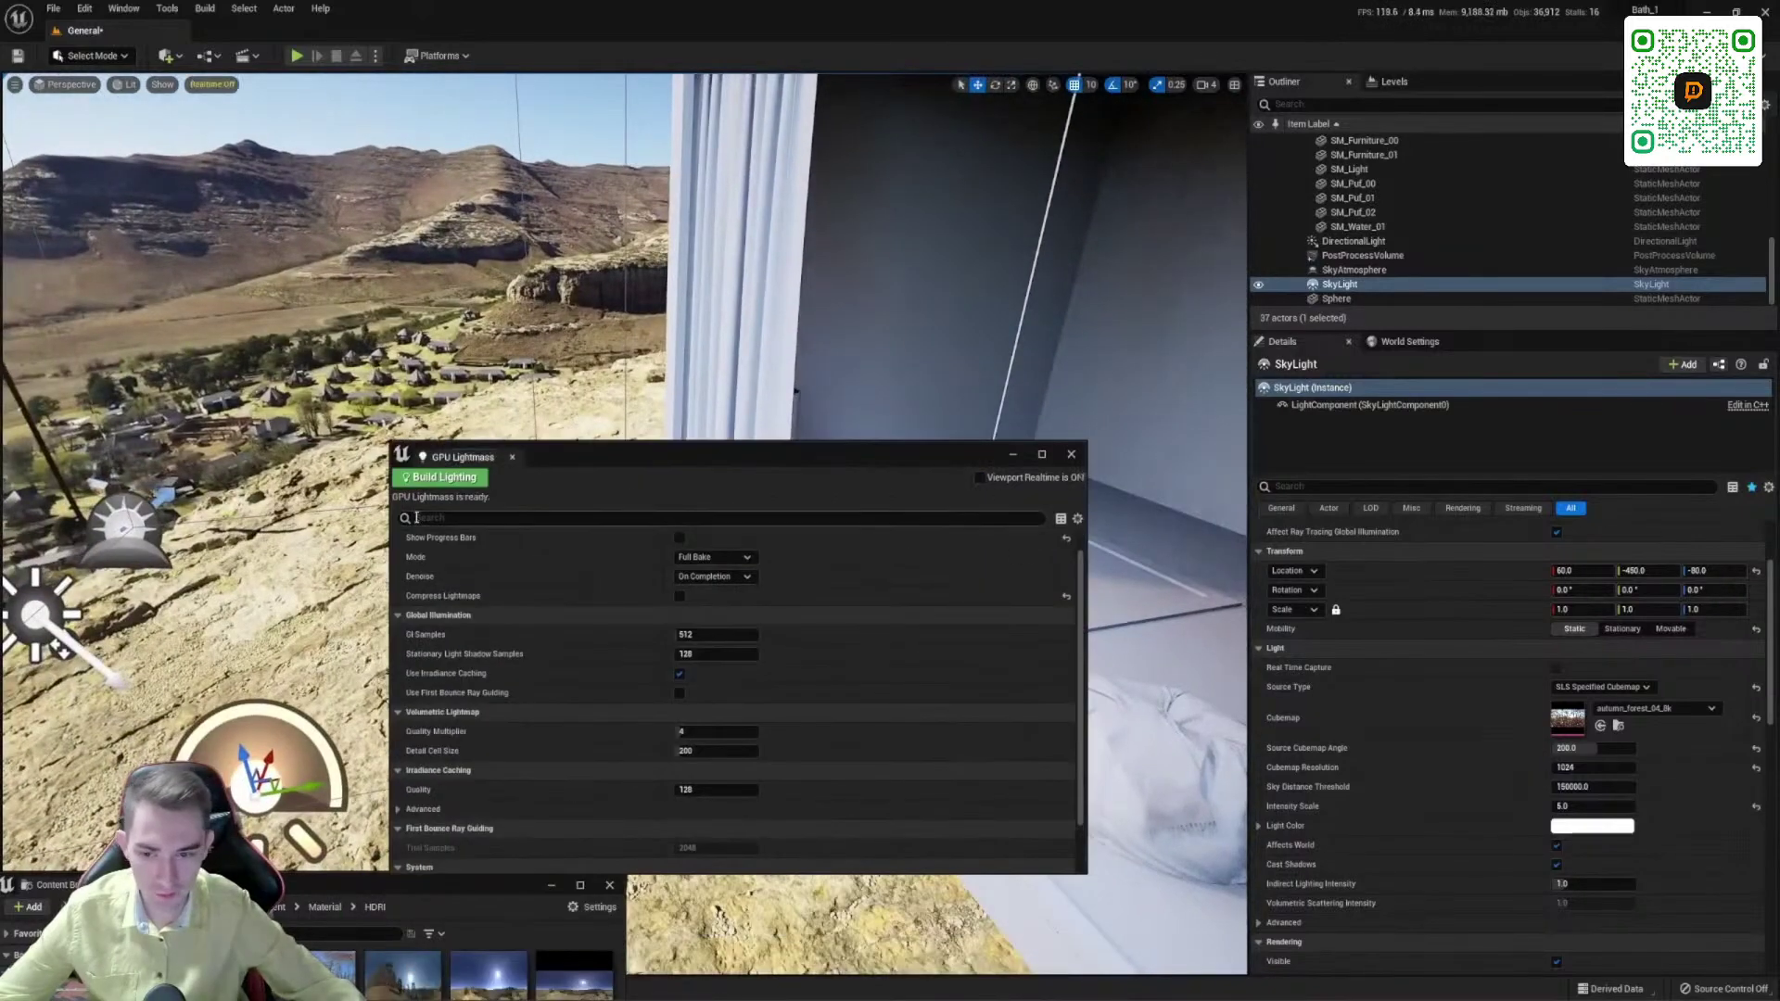
{"action": "left_click", "coordinate": [436, 477]}
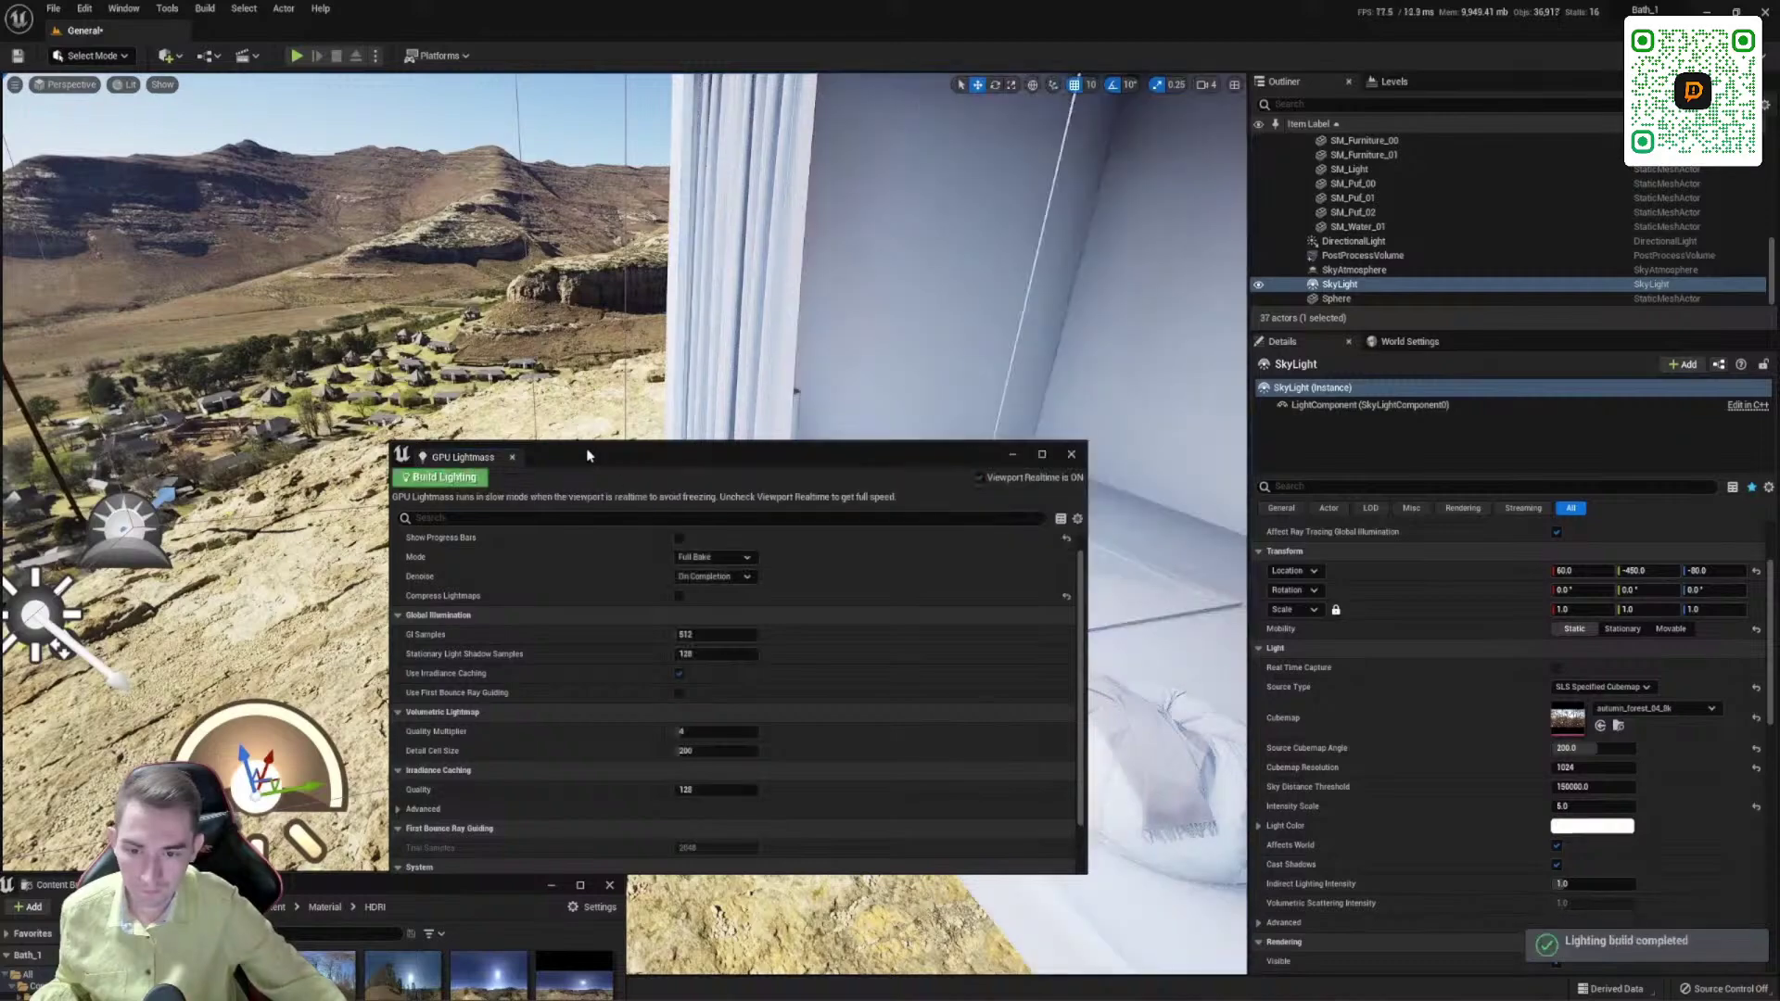
Step: Uncover the viewport and set the SkyLight's Intensity Scale to 4
{"action": "left_click_drag", "start_coordinate": [723, 454], "coordinate": [695, 918]}
{"action": "right_click_drag", "start_coordinate": [785, 587], "coordinate": [843, 537]}
{"action": "key", "text": "w"}
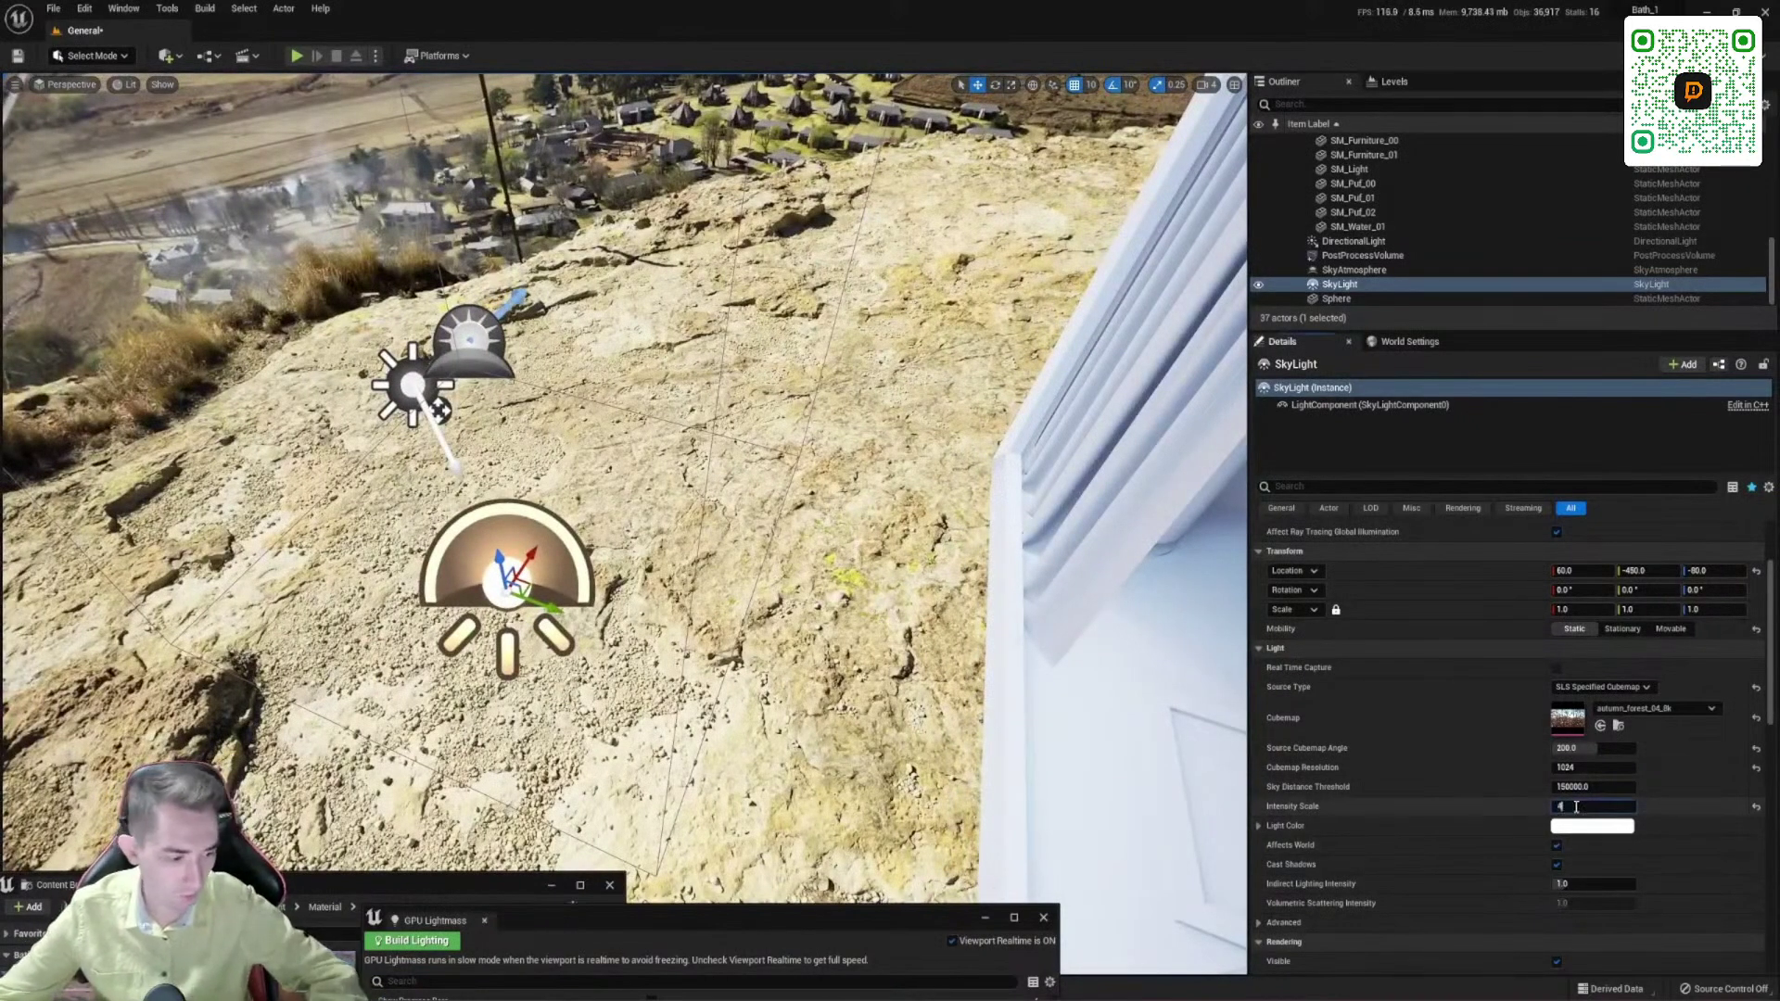
{"action": "right_click_drag", "start_coordinate": [1078, 772], "coordinate": [965, 779]}
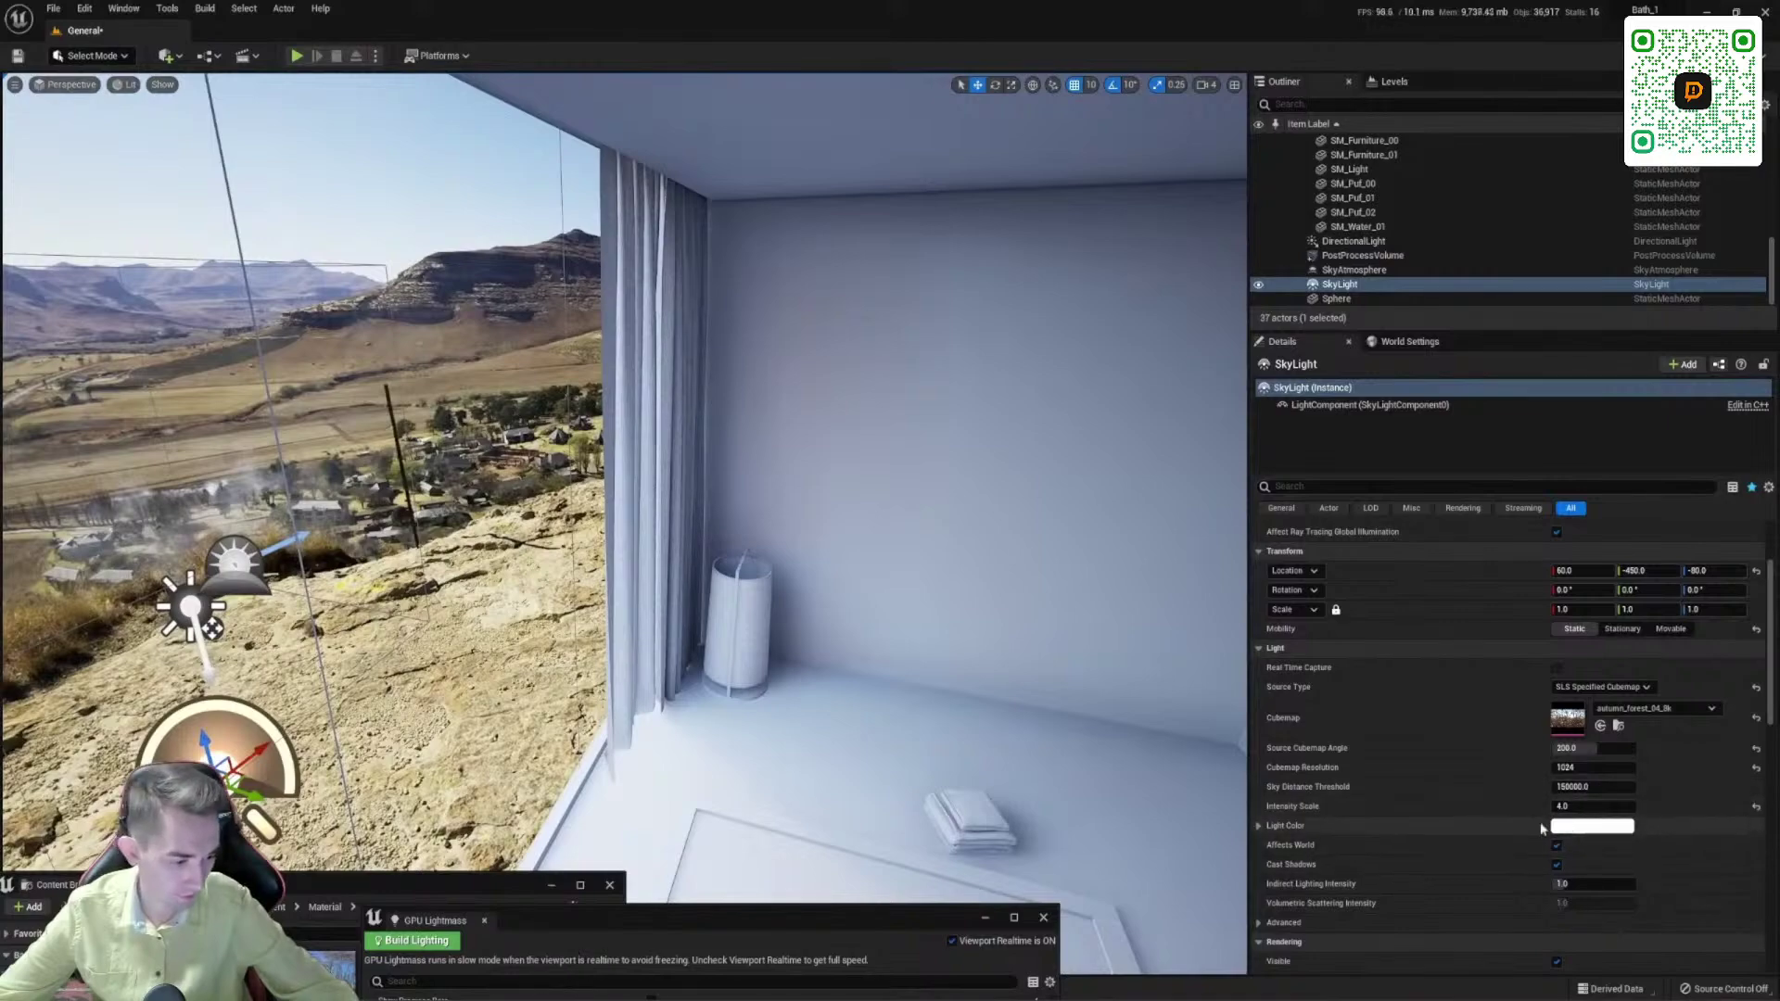
Step: Examine the baked shading on the folded towels up close and review the GPU Lightmass settings
{"action": "mouse_move", "coordinate": [964, 779]}
{"action": "right_mouse_down"}
{"action": "mouse_move", "coordinate": [955, 741]}
{"action": "mouse_move", "coordinate": [1039, 769]}
{"action": "mouse_move", "coordinate": [1066, 806]}
{"action": "mouse_move", "coordinate": [937, 765]}
{"action": "mouse_move", "coordinate": [1038, 774]}
{"action": "mouse_move", "coordinate": [1066, 789]}
{"action": "mouse_move", "coordinate": [938, 782]}
{"action": "right_mouse_up"}
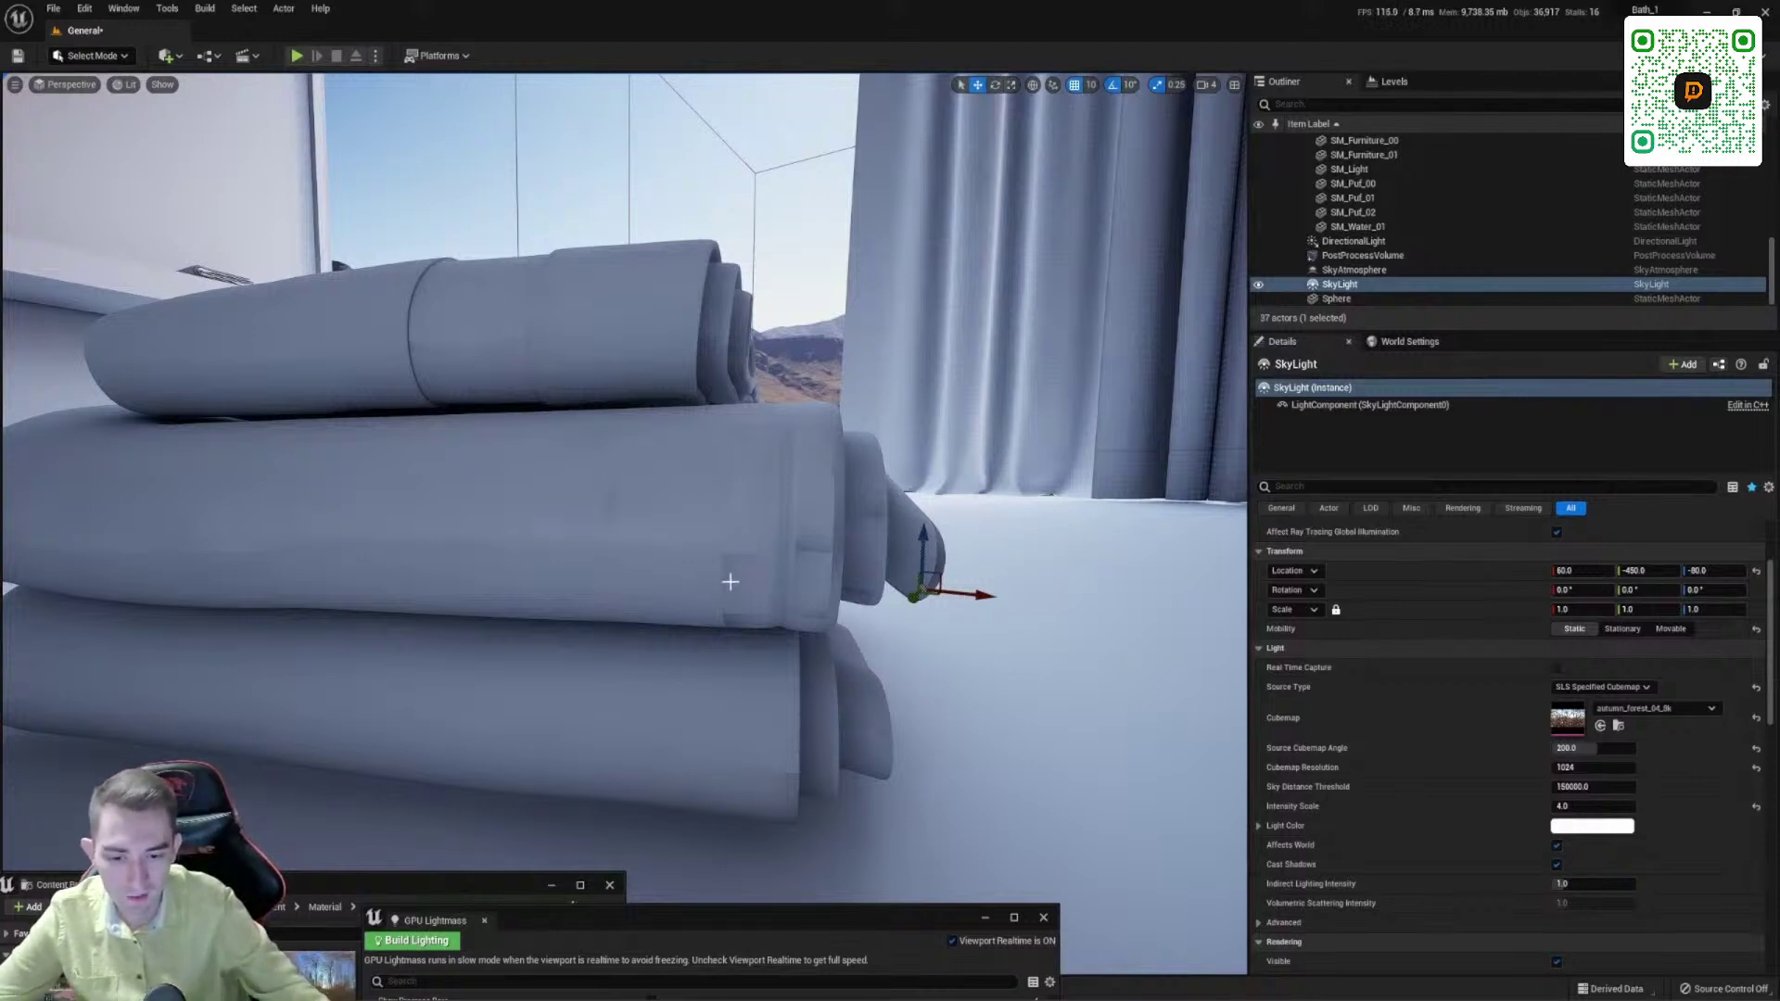
{"action": "left_click_drag", "start_coordinate": [775, 920], "coordinate": [1289, 437]}
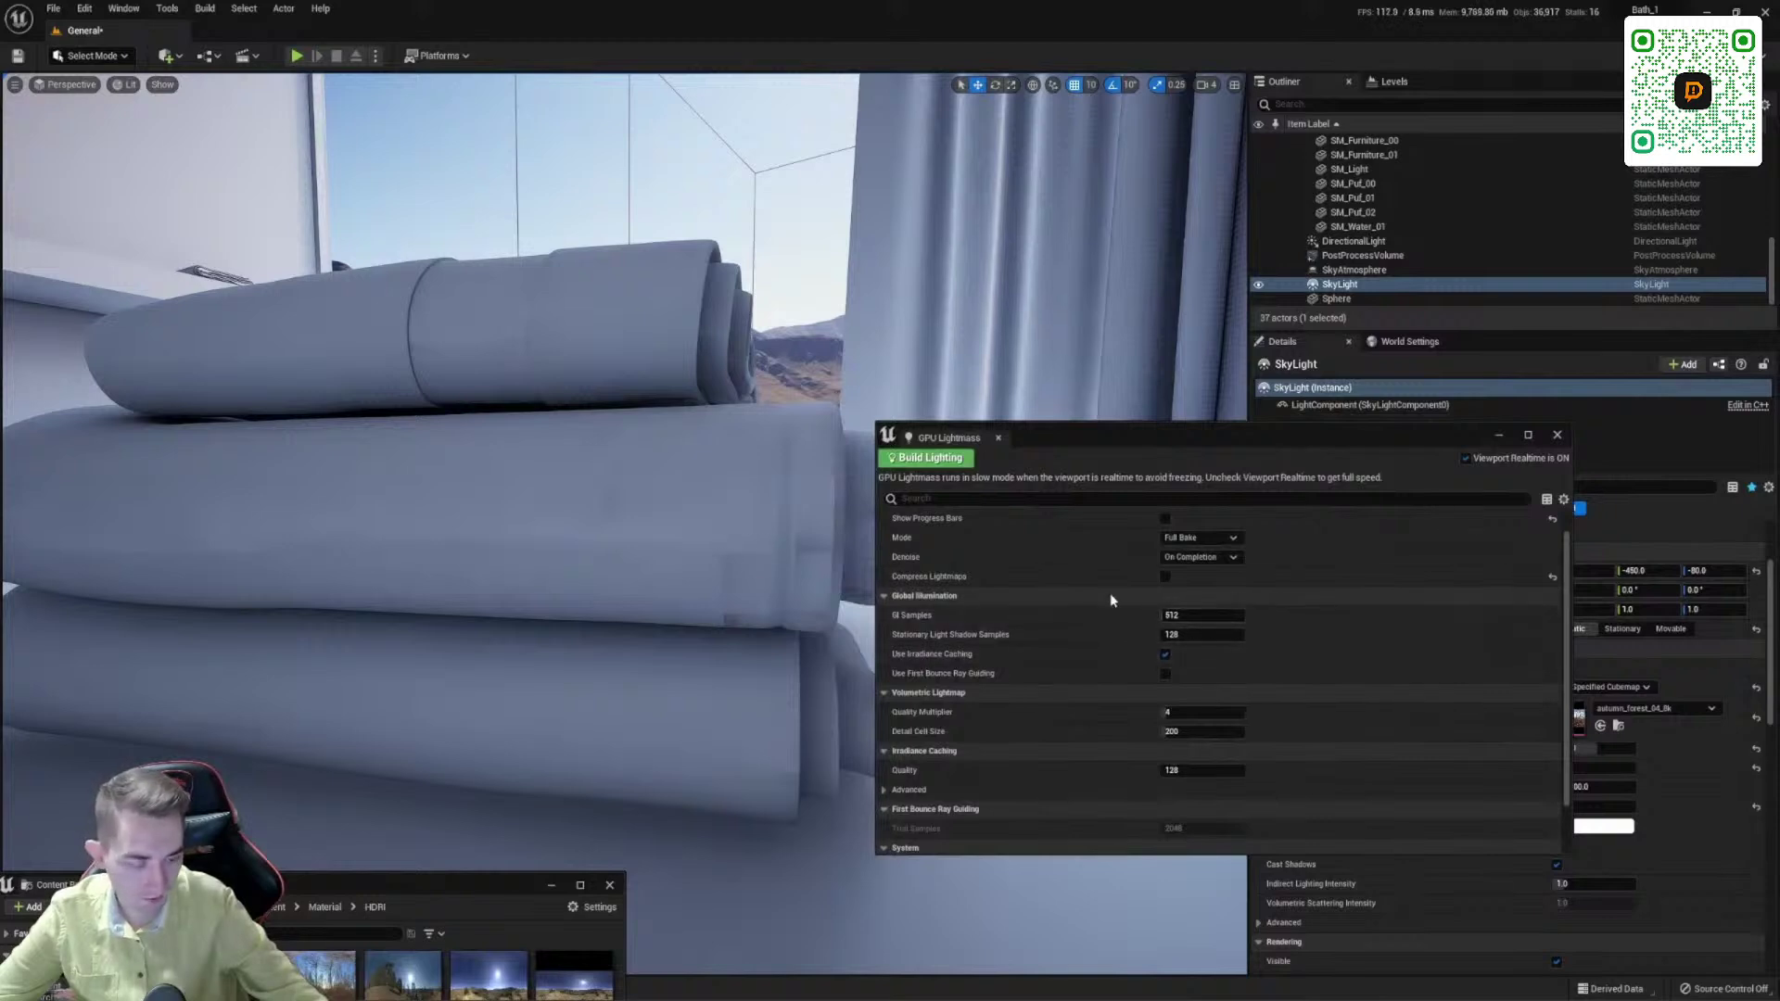
{"action": "left_click_drag", "start_coordinate": [1190, 435], "coordinate": [765, 939]}
{"action": "right_click_drag", "start_coordinate": [707, 479], "coordinate": [724, 538]}
{"action": "key", "text": "s"}
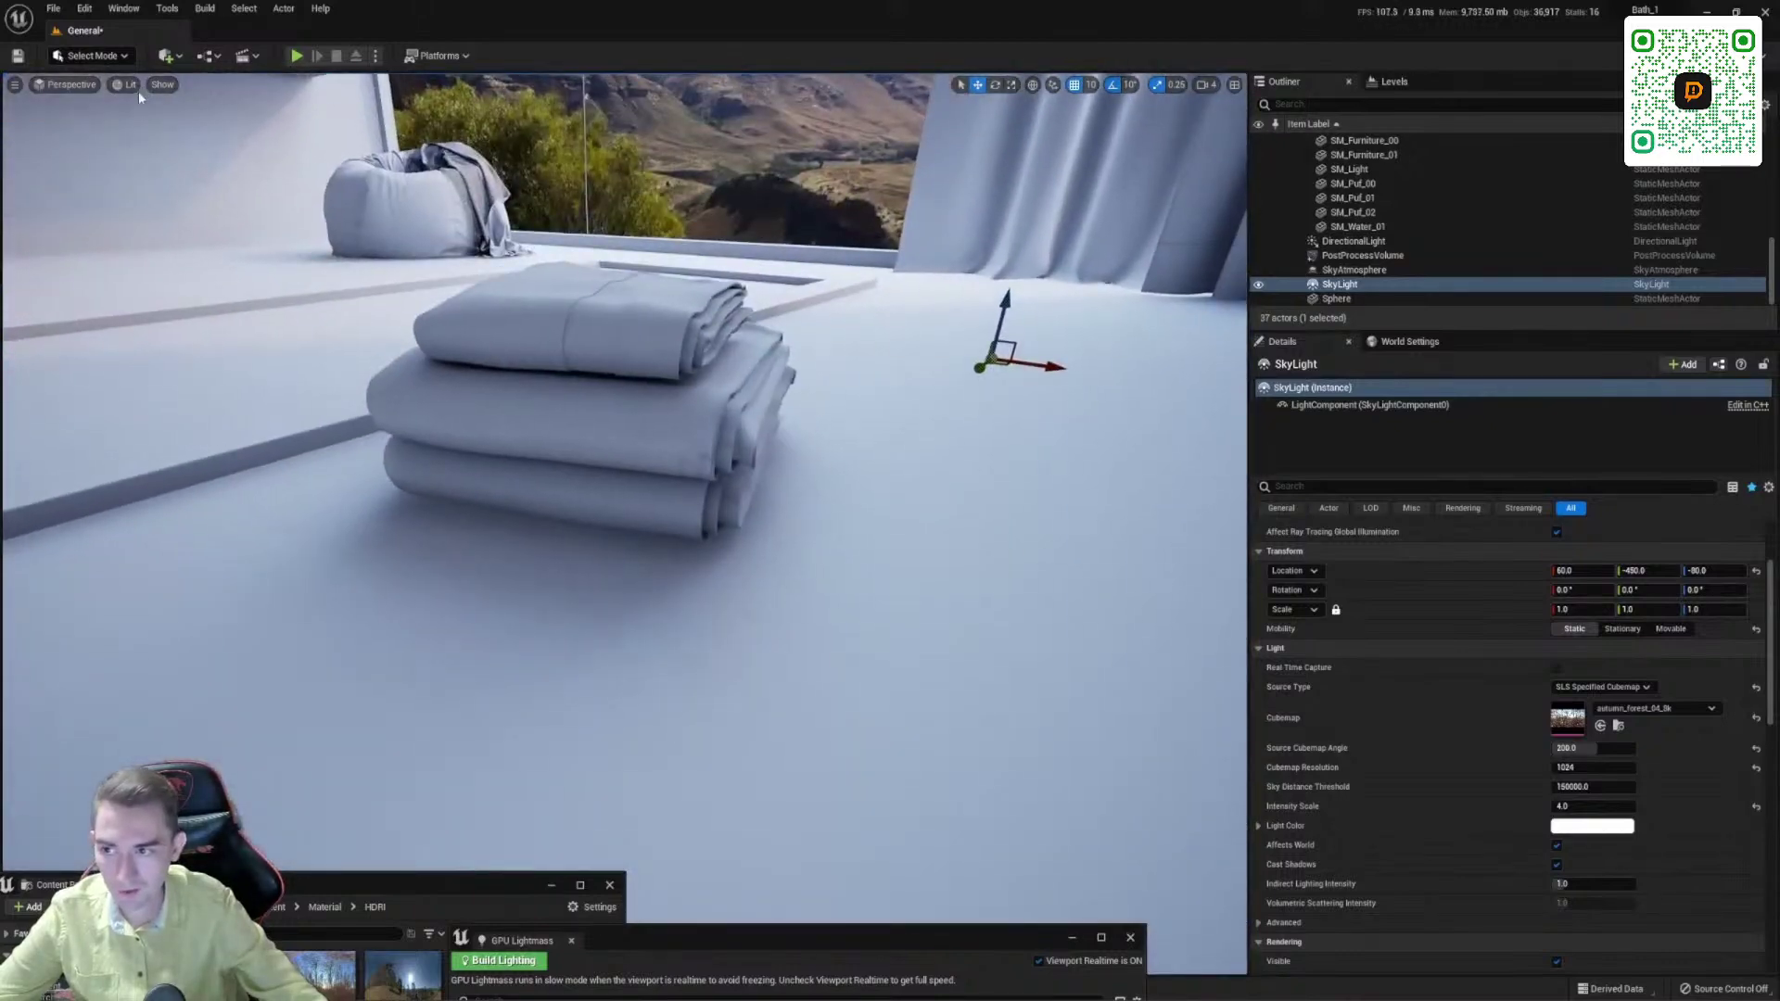
Step: Switch the viewport to Lightmap Density and inspect the folded towels in both stacks
{"action": "left_click", "coordinate": [131, 85]}
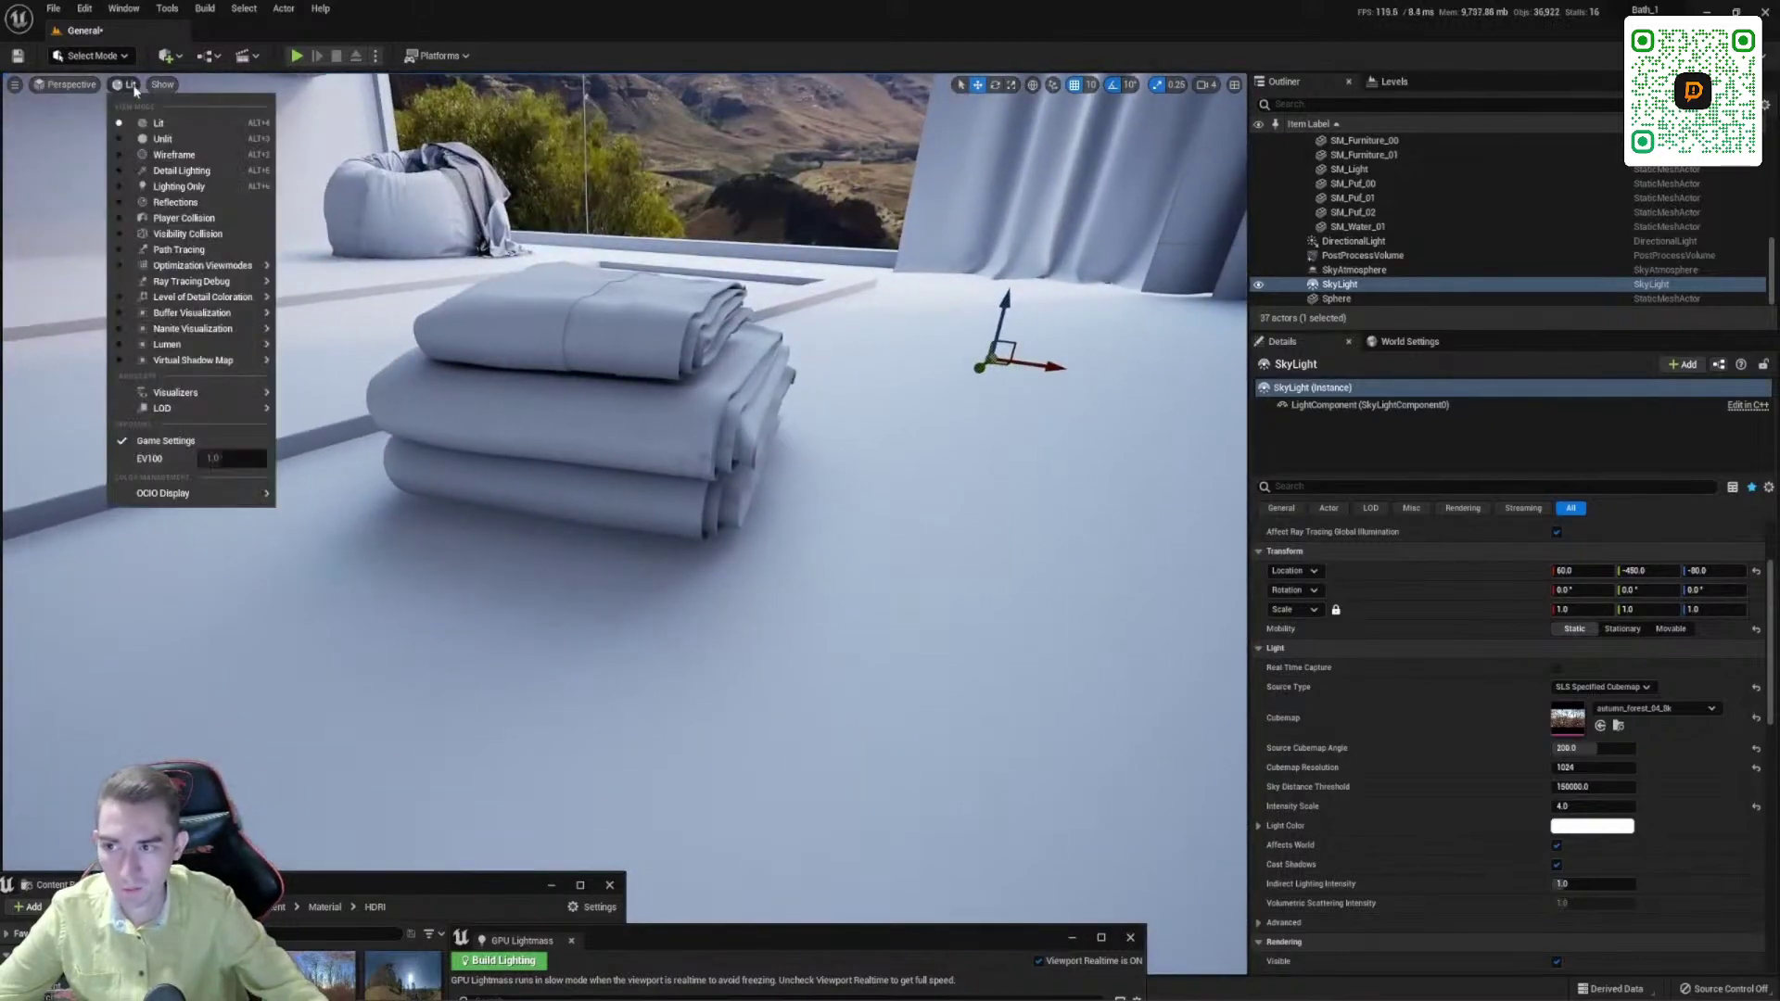
{"action": "mouse_move", "coordinate": [229, 268]}
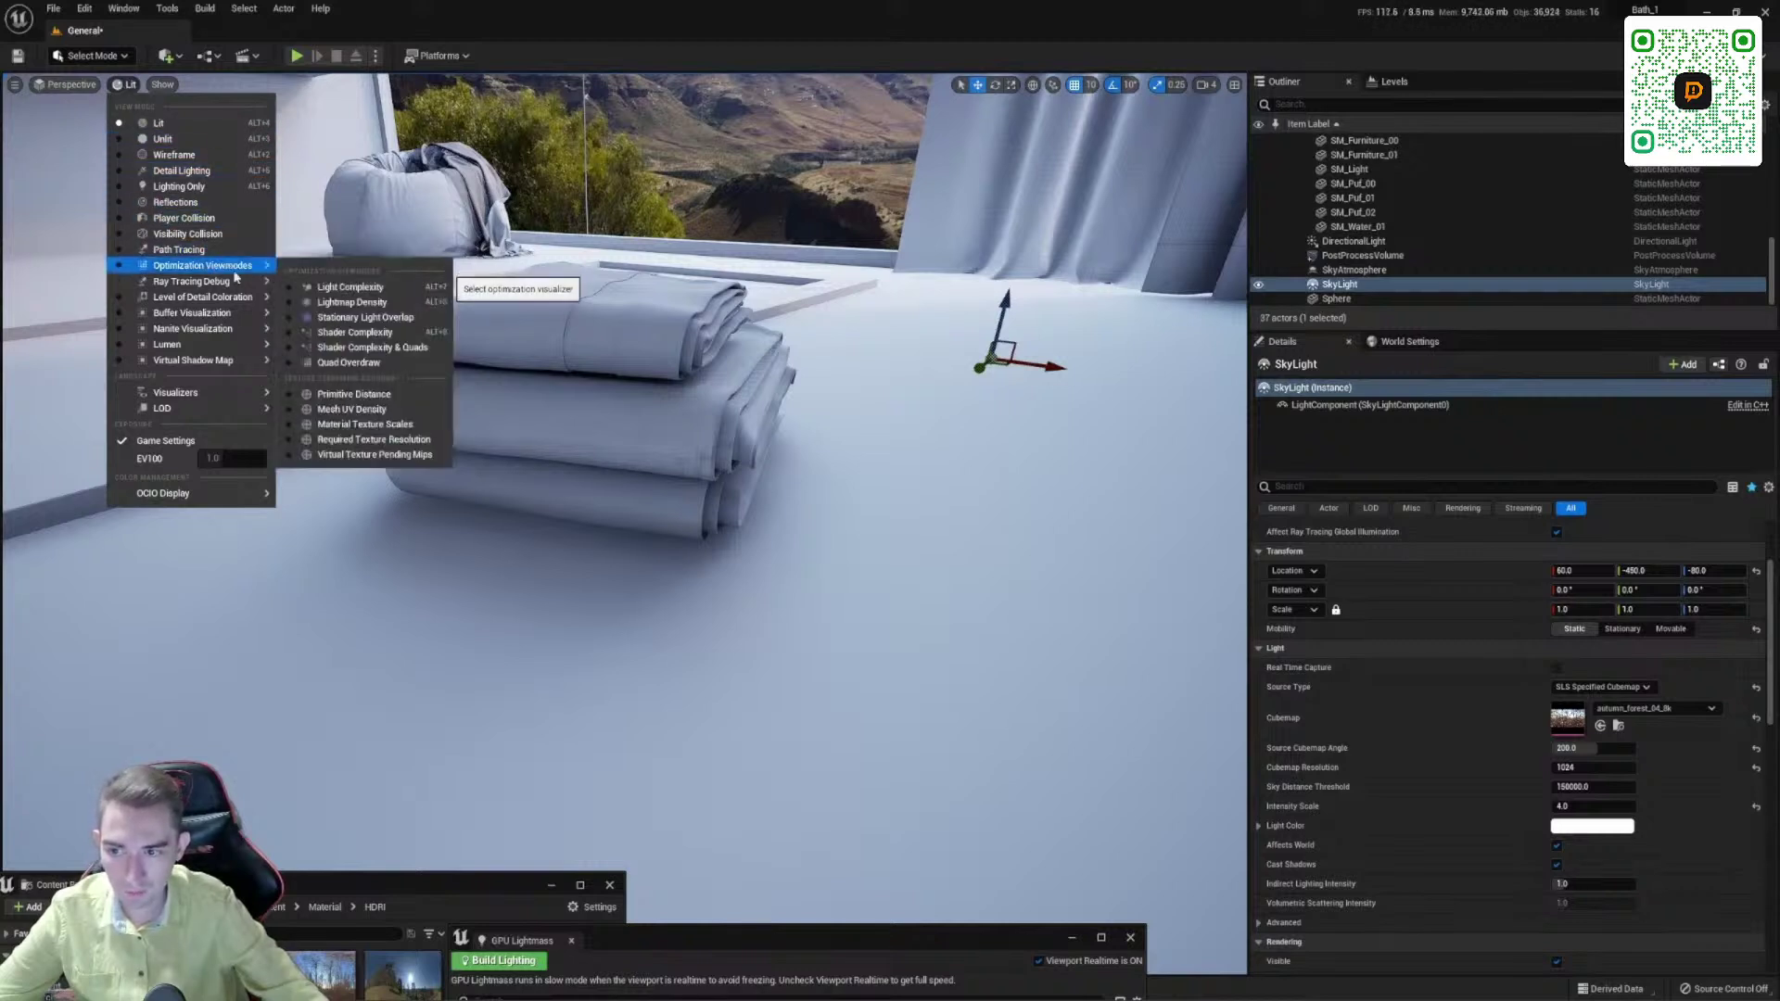
{"action": "left_click", "coordinate": [352, 306]}
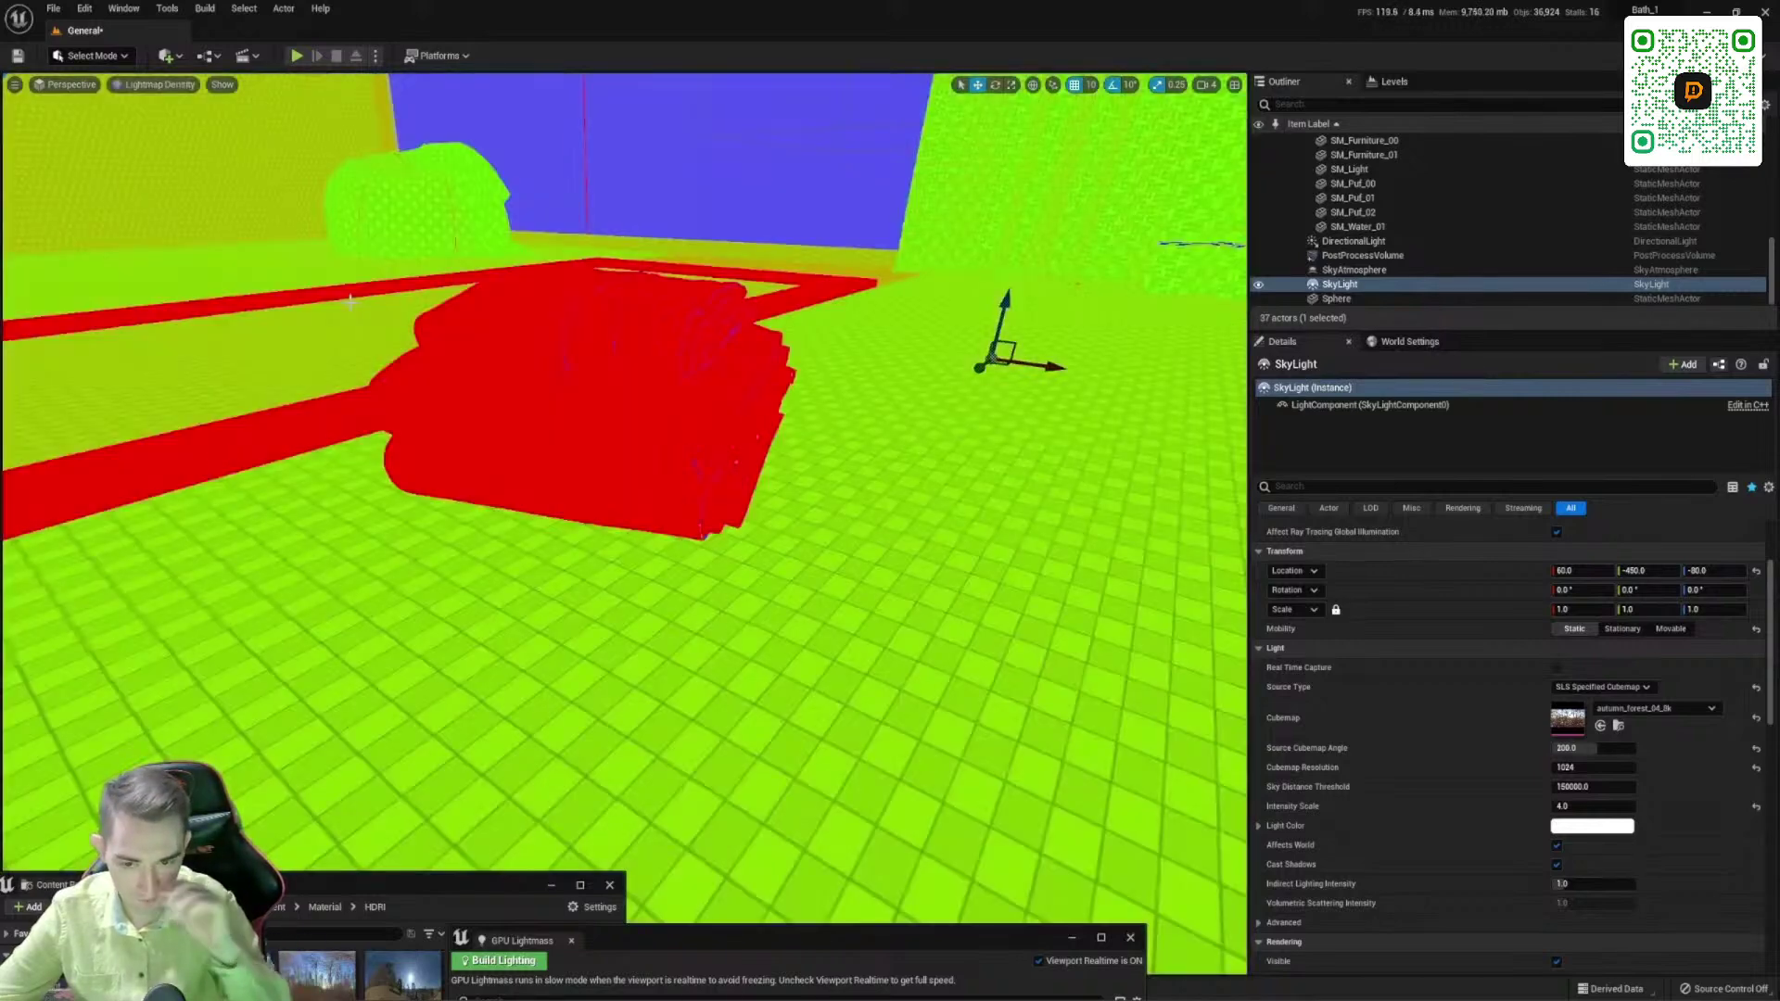
{"action": "left_click", "coordinate": [653, 413]}
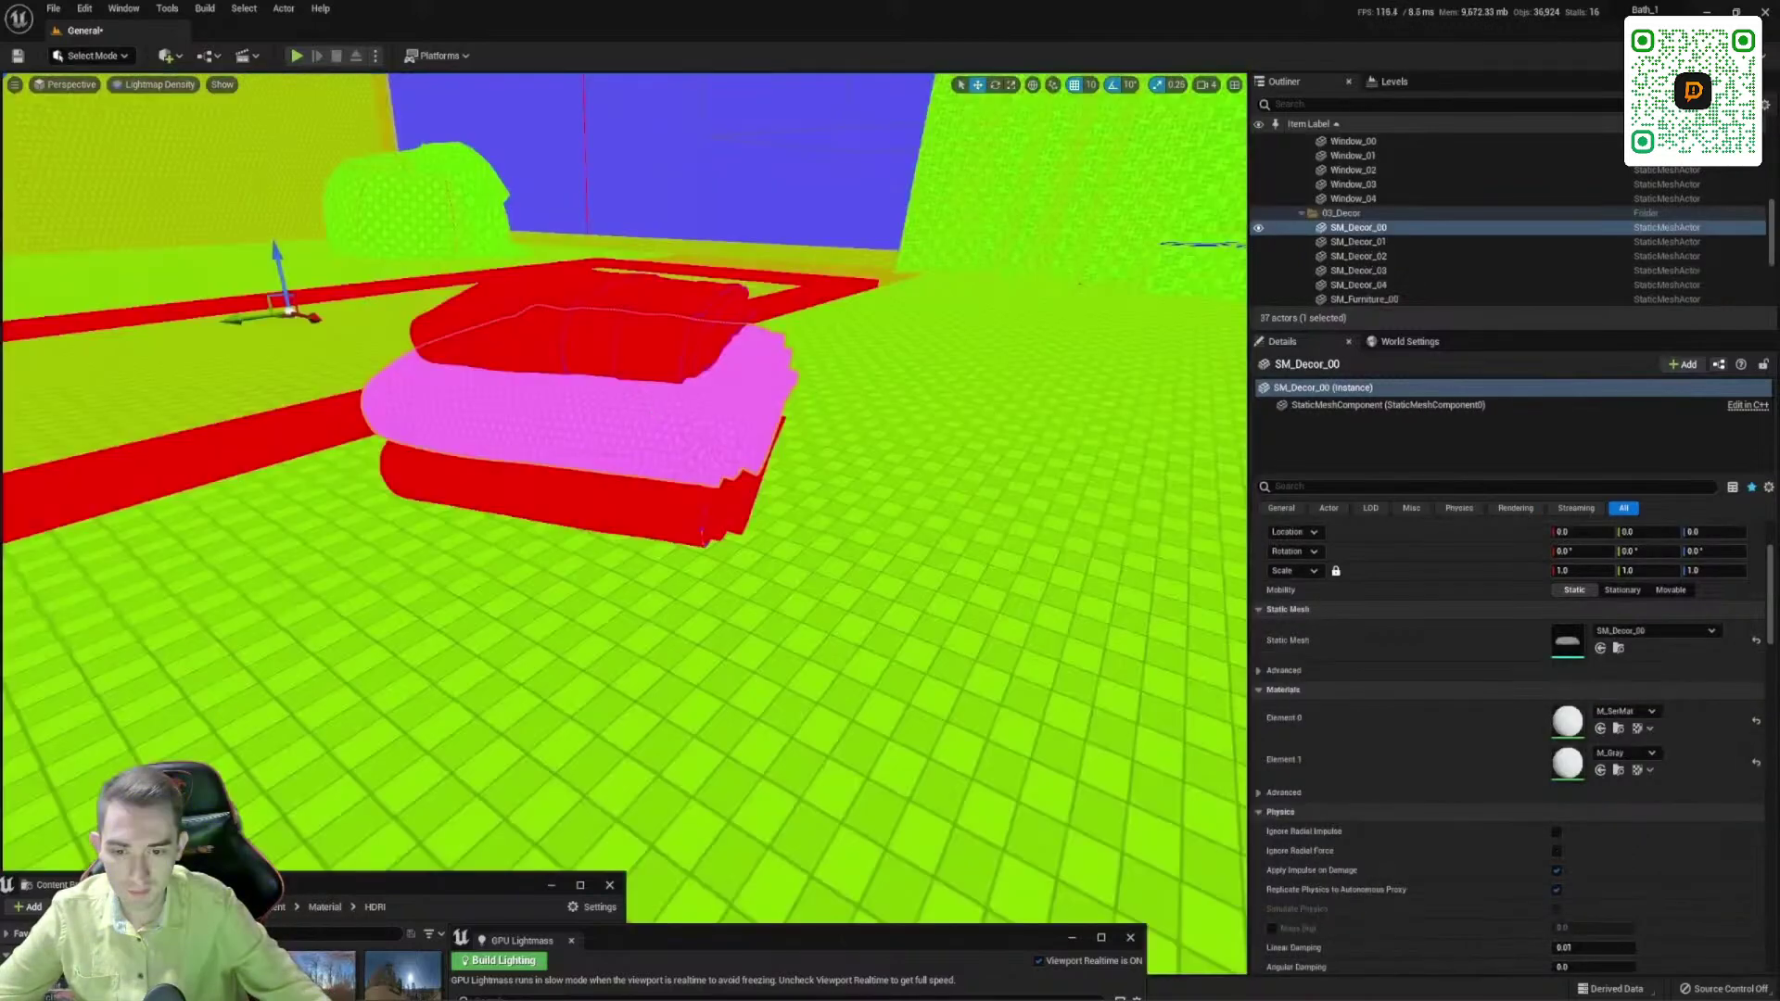
{"action": "right_click_drag", "start_coordinate": [654, 412], "coordinate": [984, 366]}
{"action": "left_click", "coordinate": [772, 560]}
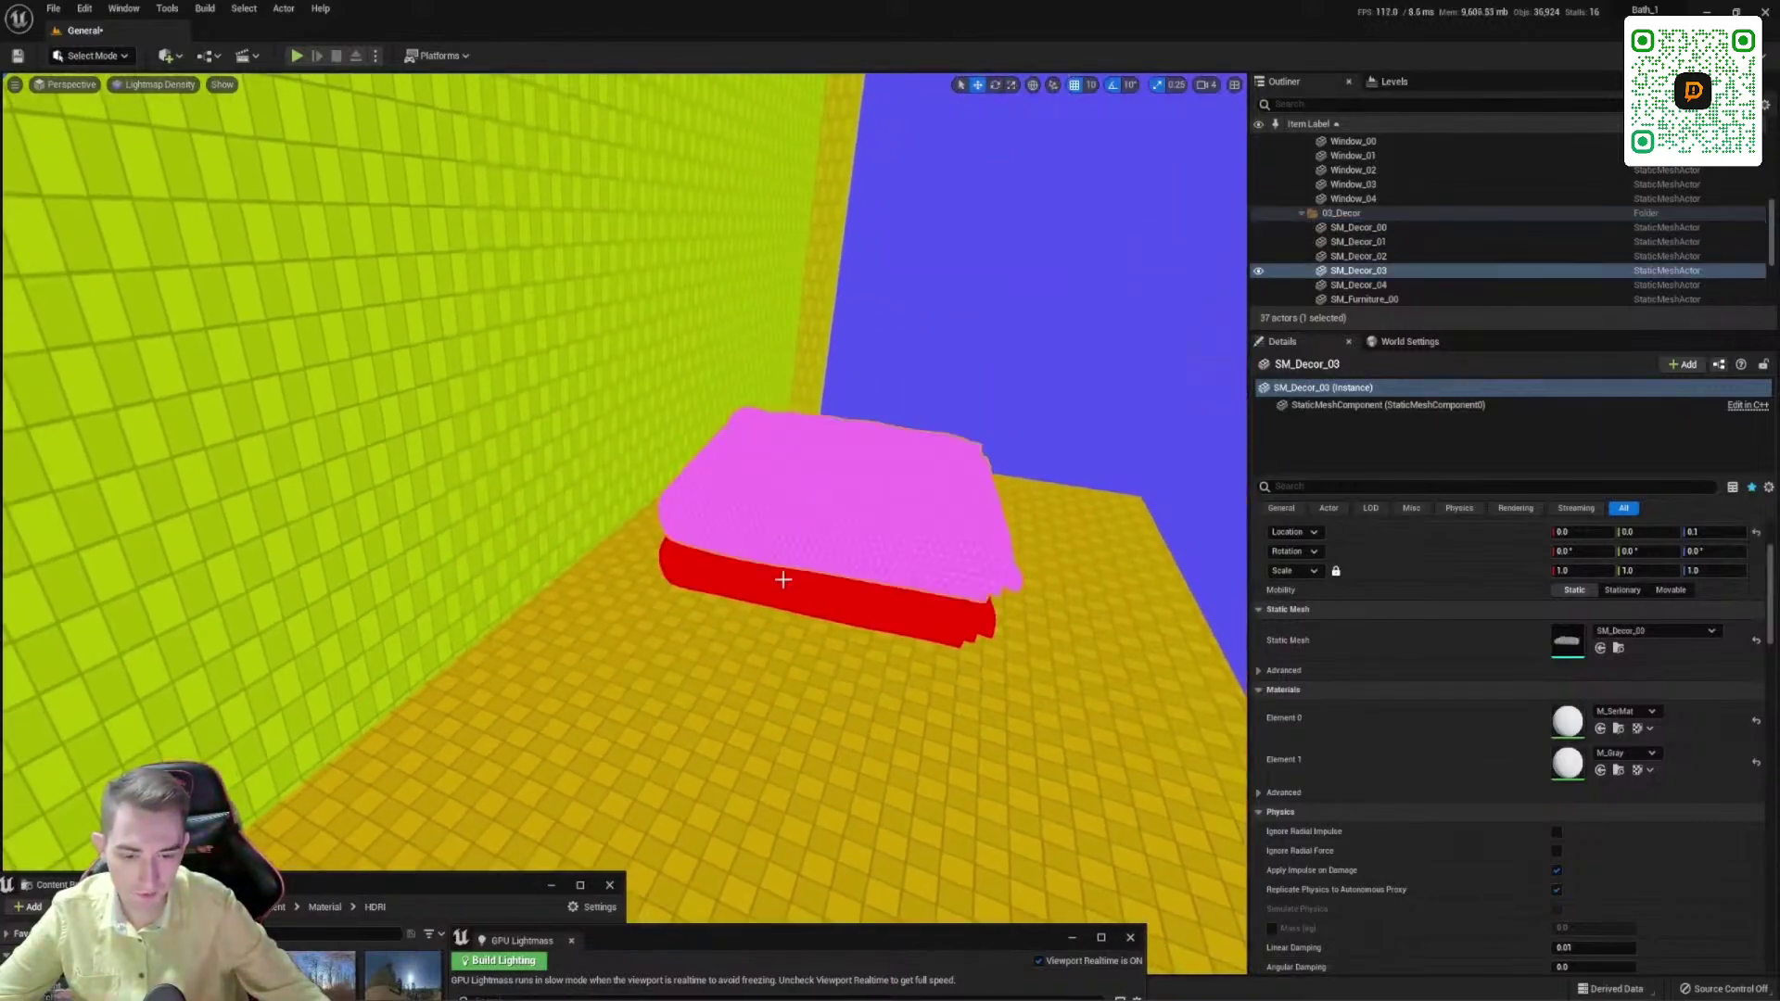
{"action": "left_click", "coordinate": [783, 561]}
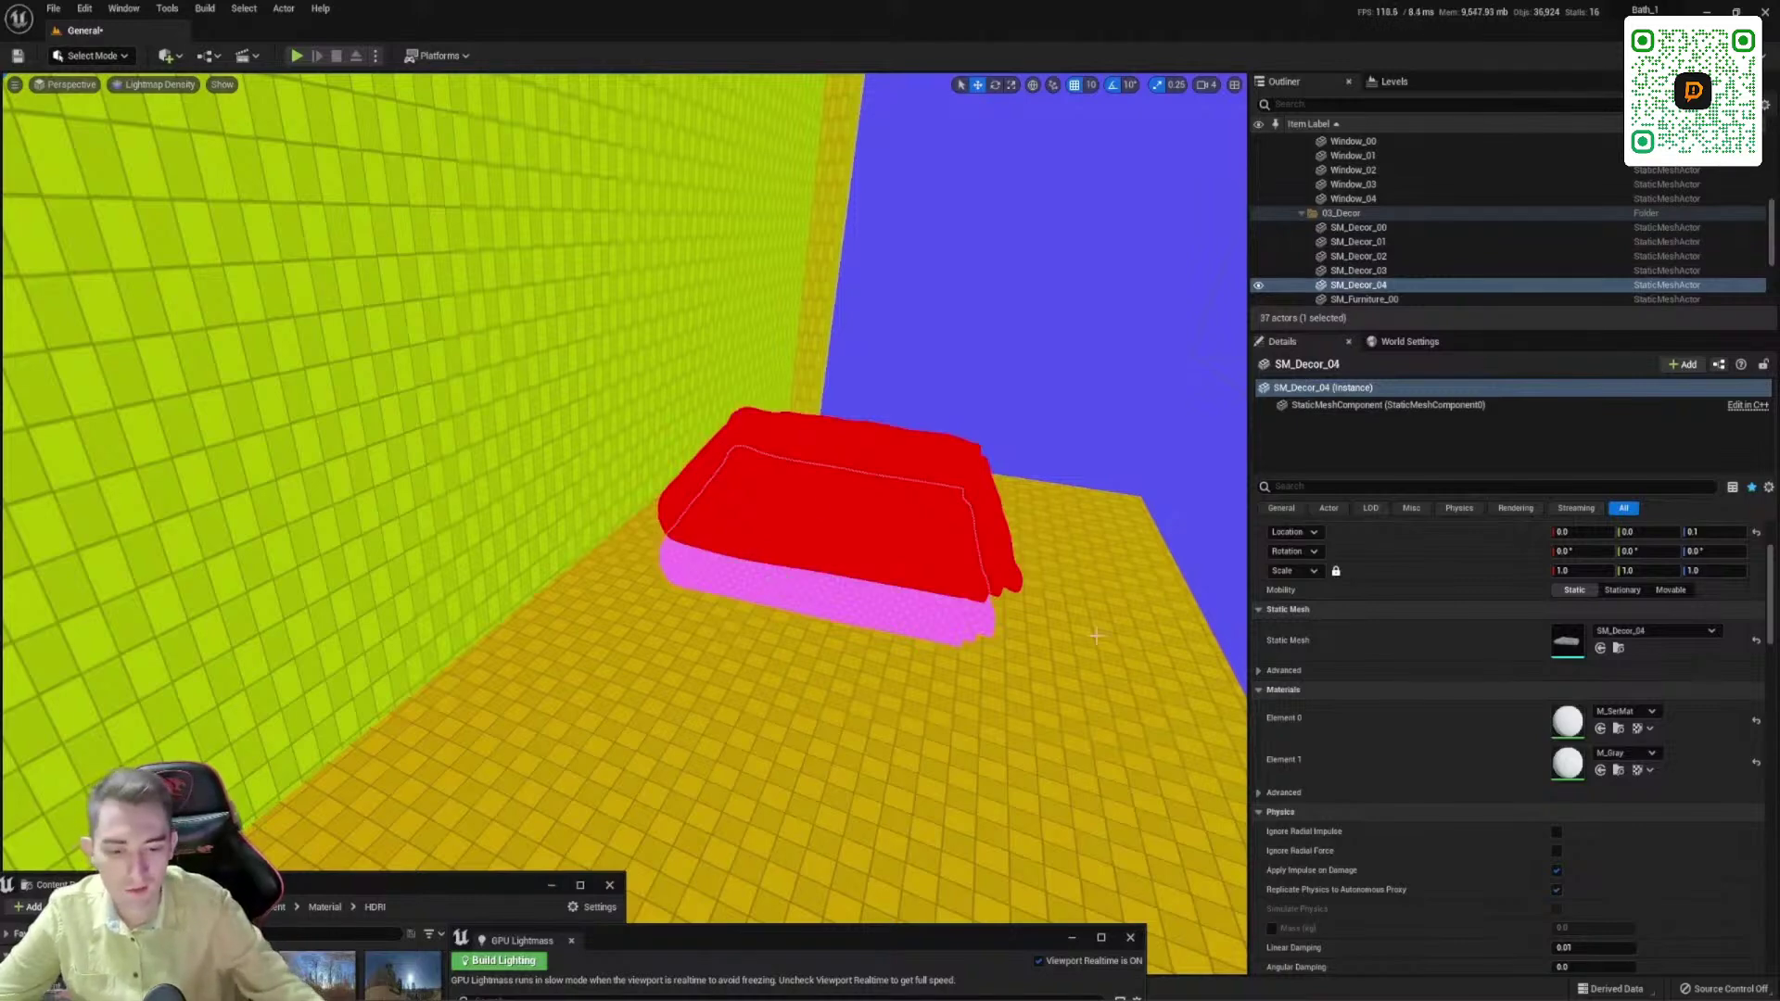
{"action": "right_click_drag", "start_coordinate": [752, 540], "coordinate": [724, 502]}
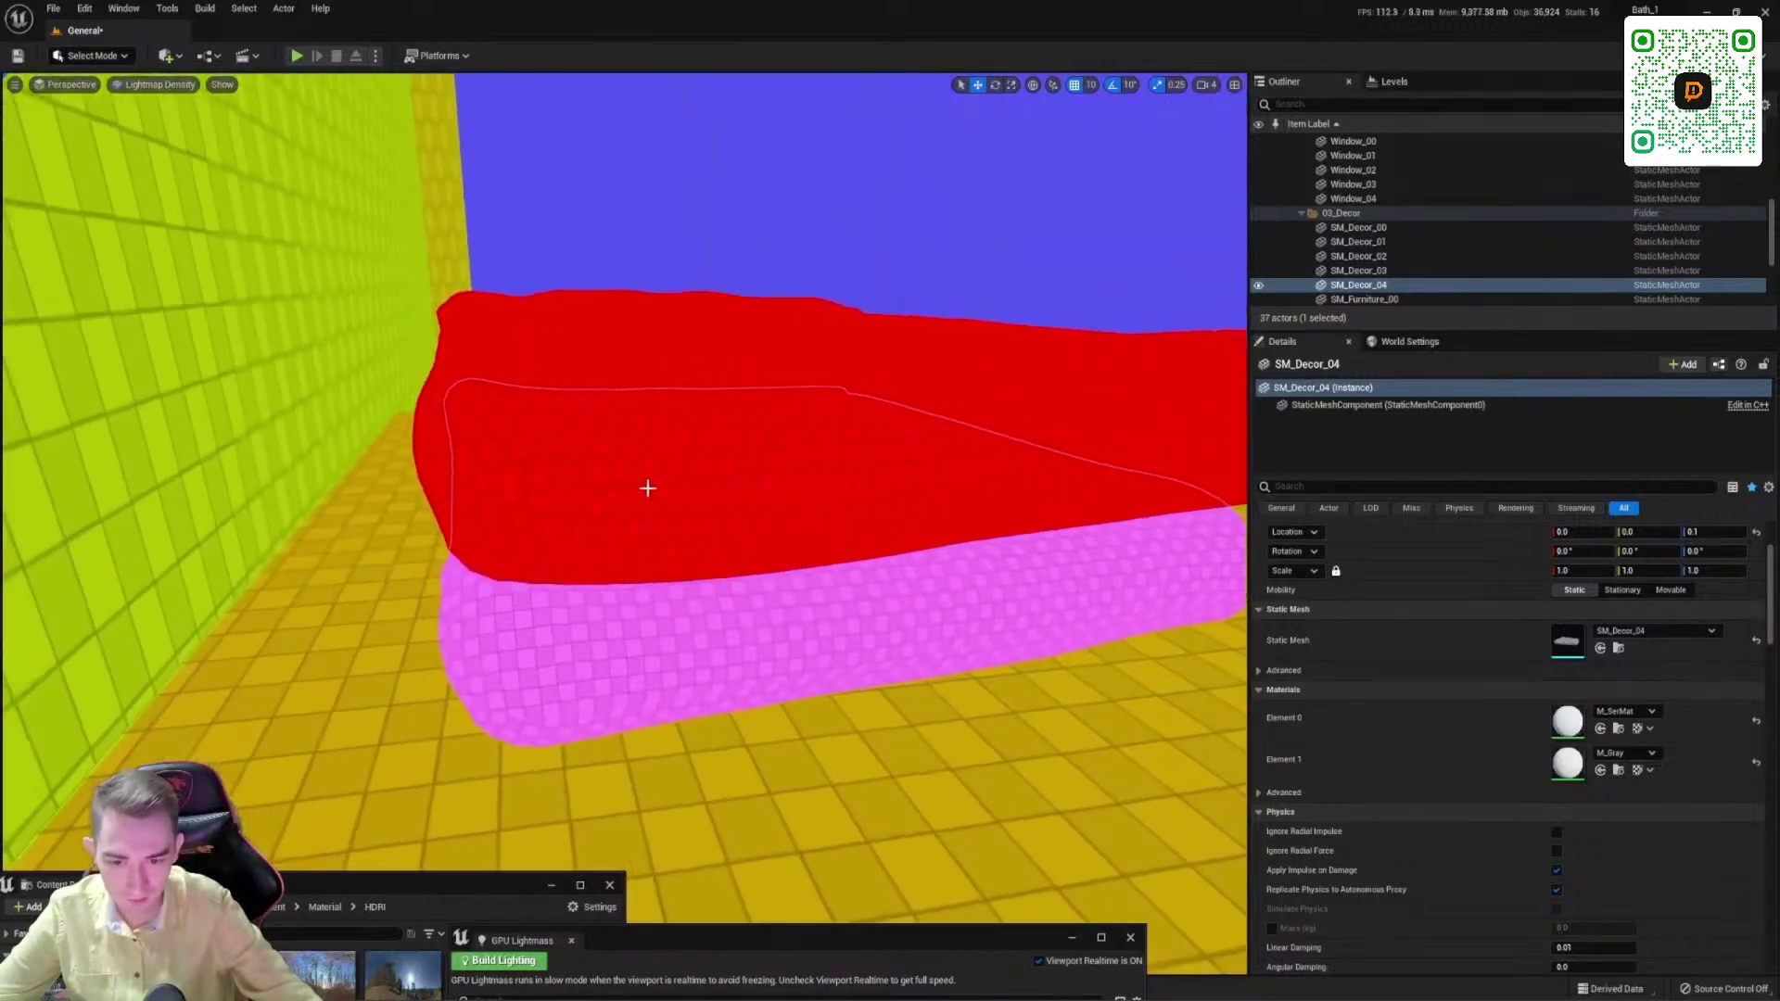
Step: Select the upper towel SM_Decor_03 and filter its properties for "lightma"
{"action": "left_click", "coordinate": [611, 584]}
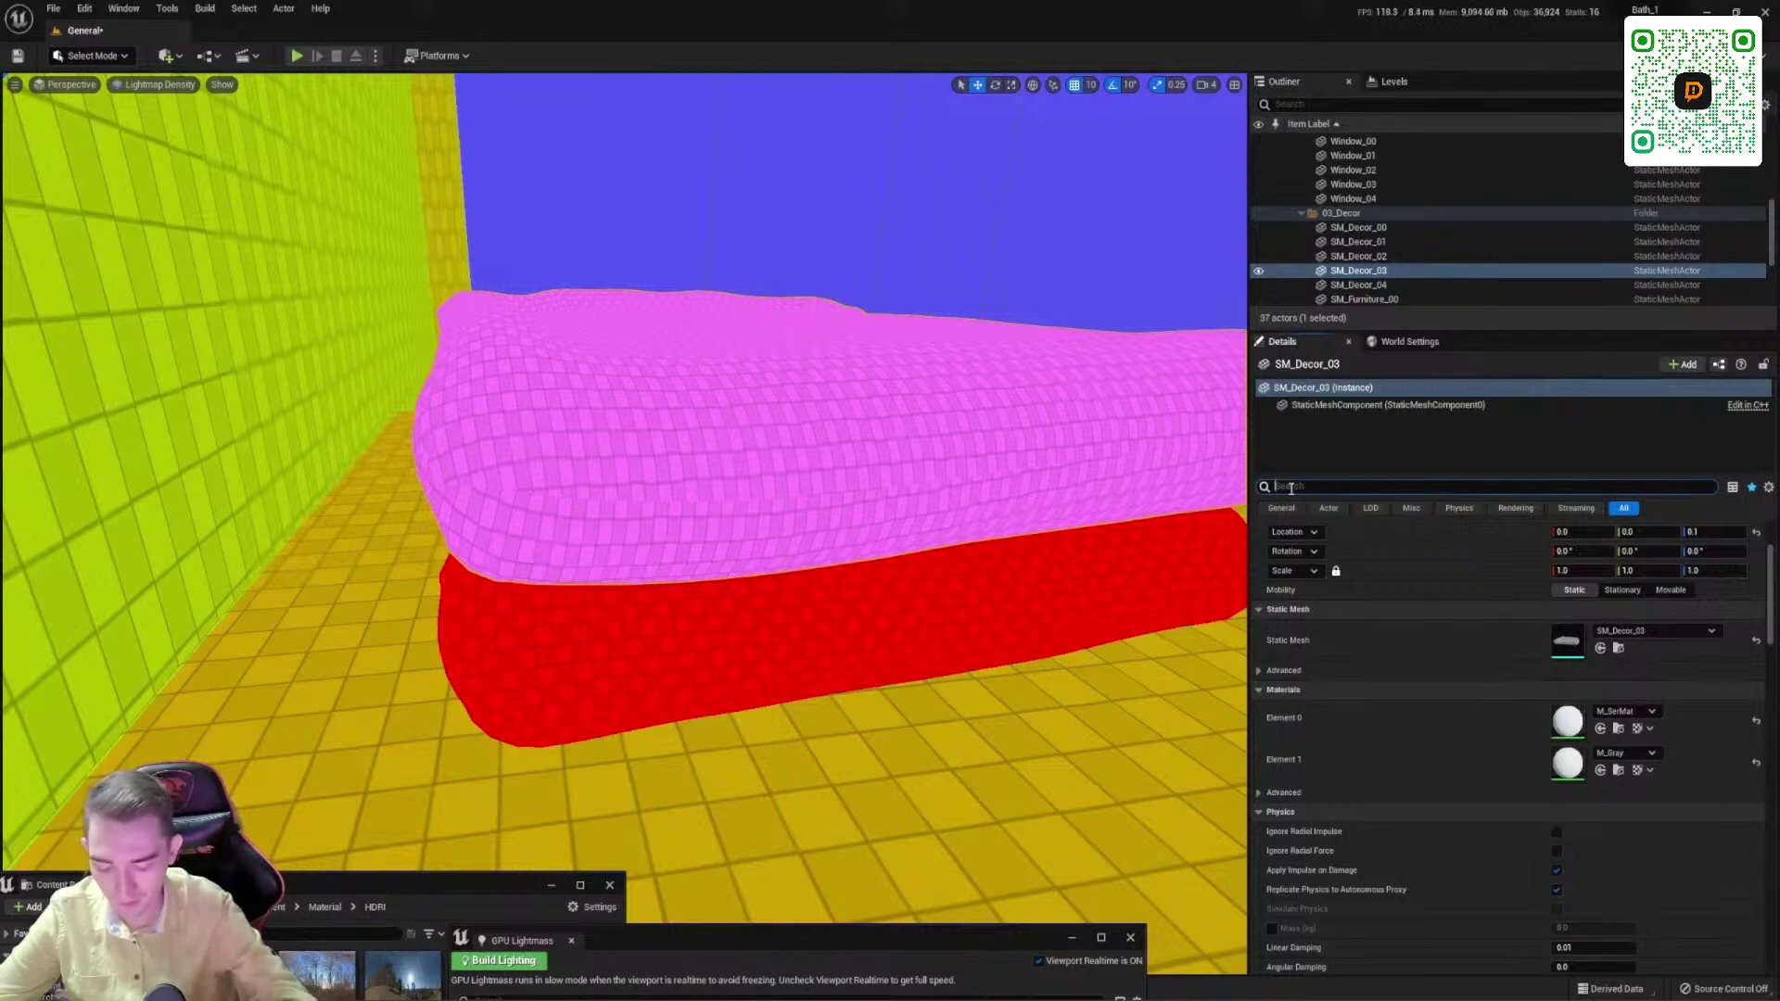
{"action": "type", "text": ";"}
{"action": "type", "text": "l"}
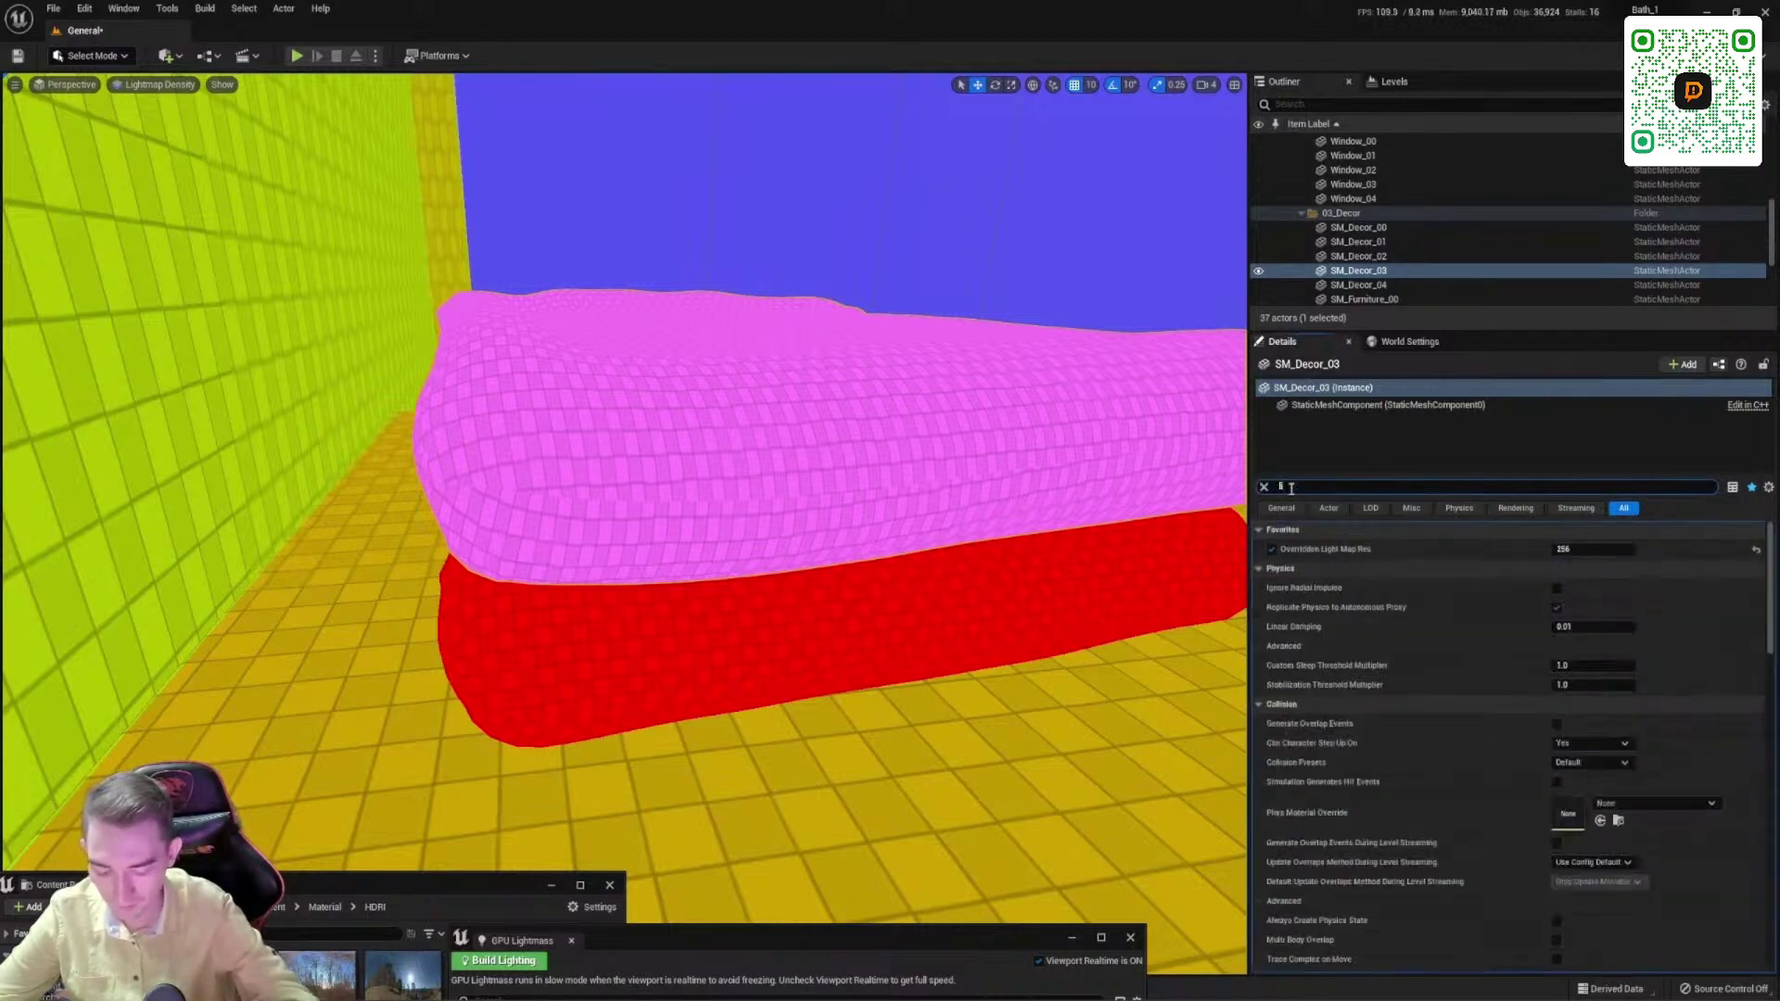
{"action": "type", "text": "ightma"}
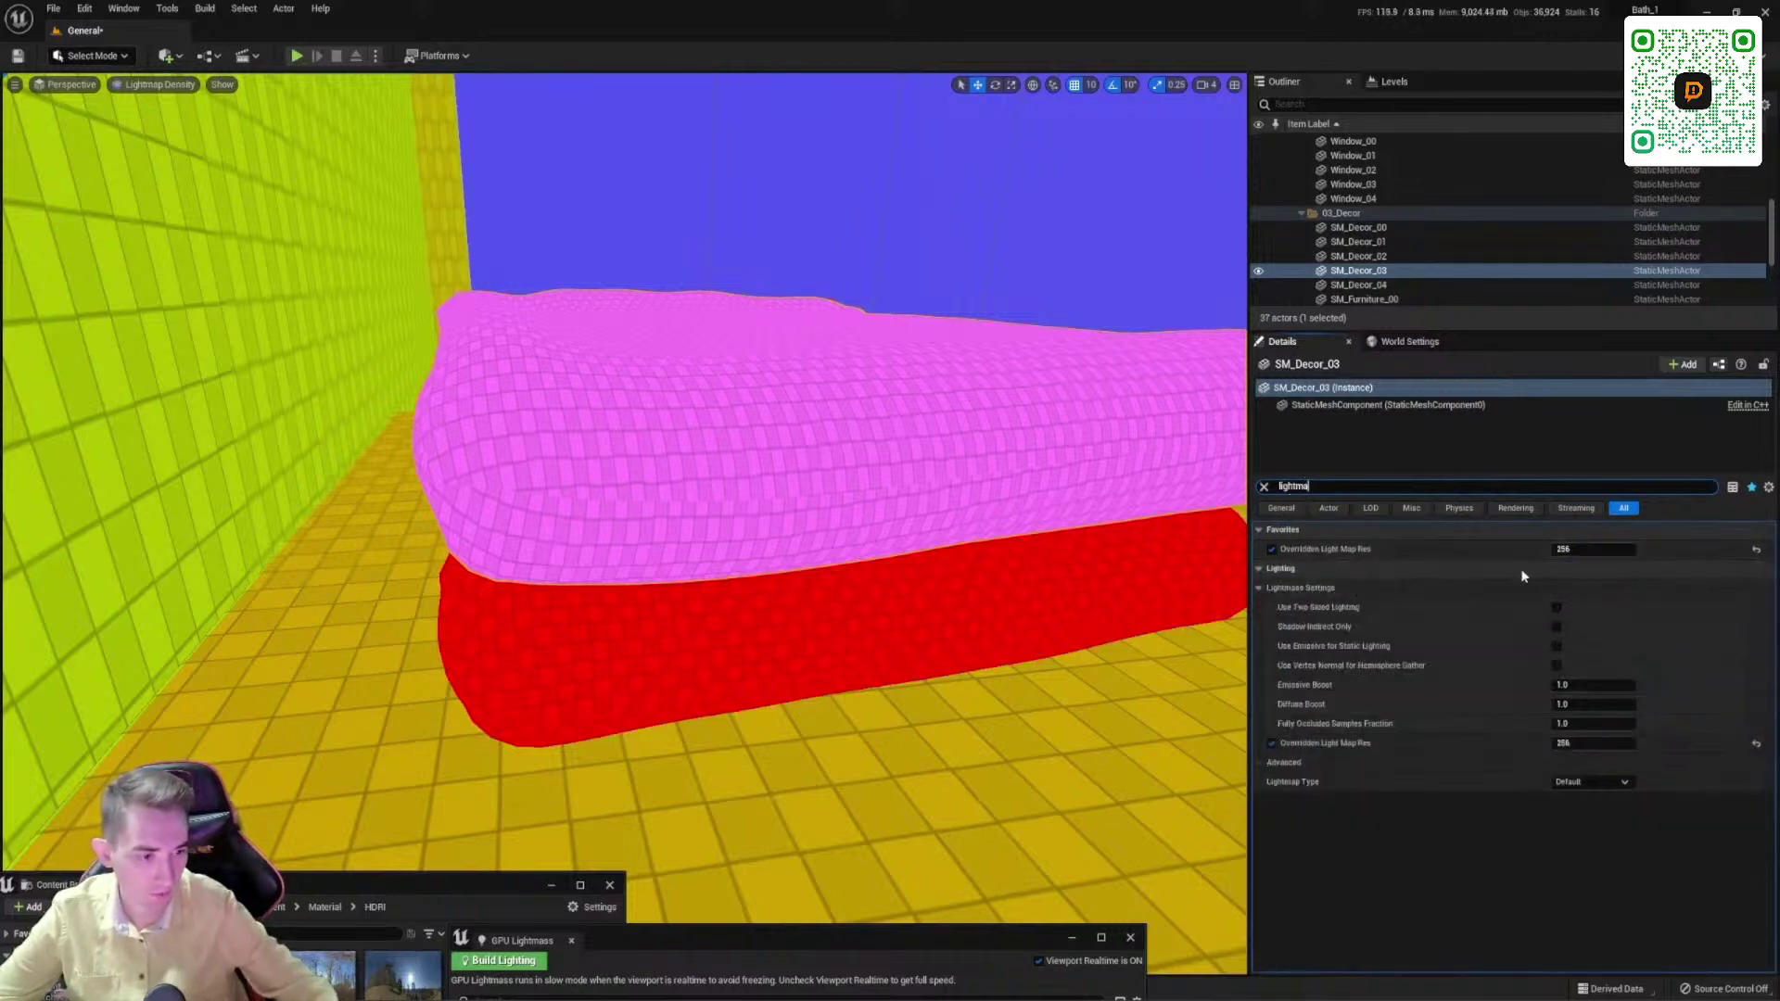
Step: Toggle the upper towel's light map override off and on, and try an Overridden Light Map Res of 512
{"action": "left_click", "coordinate": [1271, 549]}
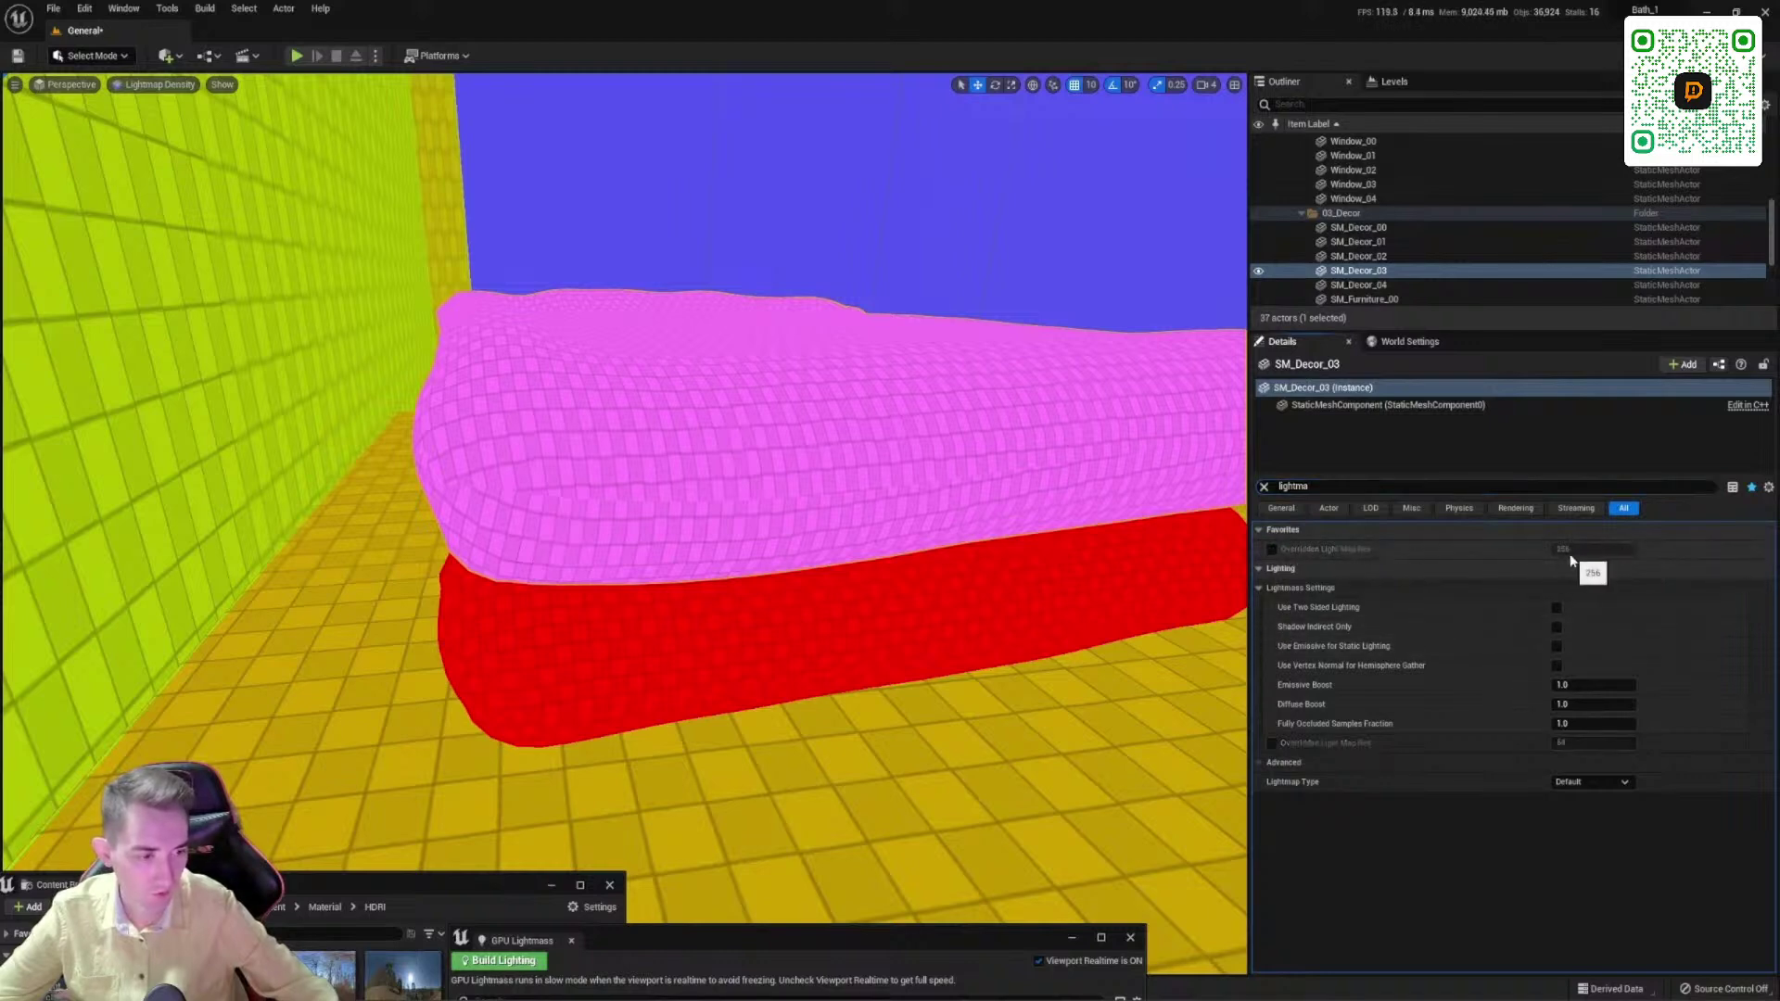
{"action": "left_click", "coordinate": [1271, 549]}
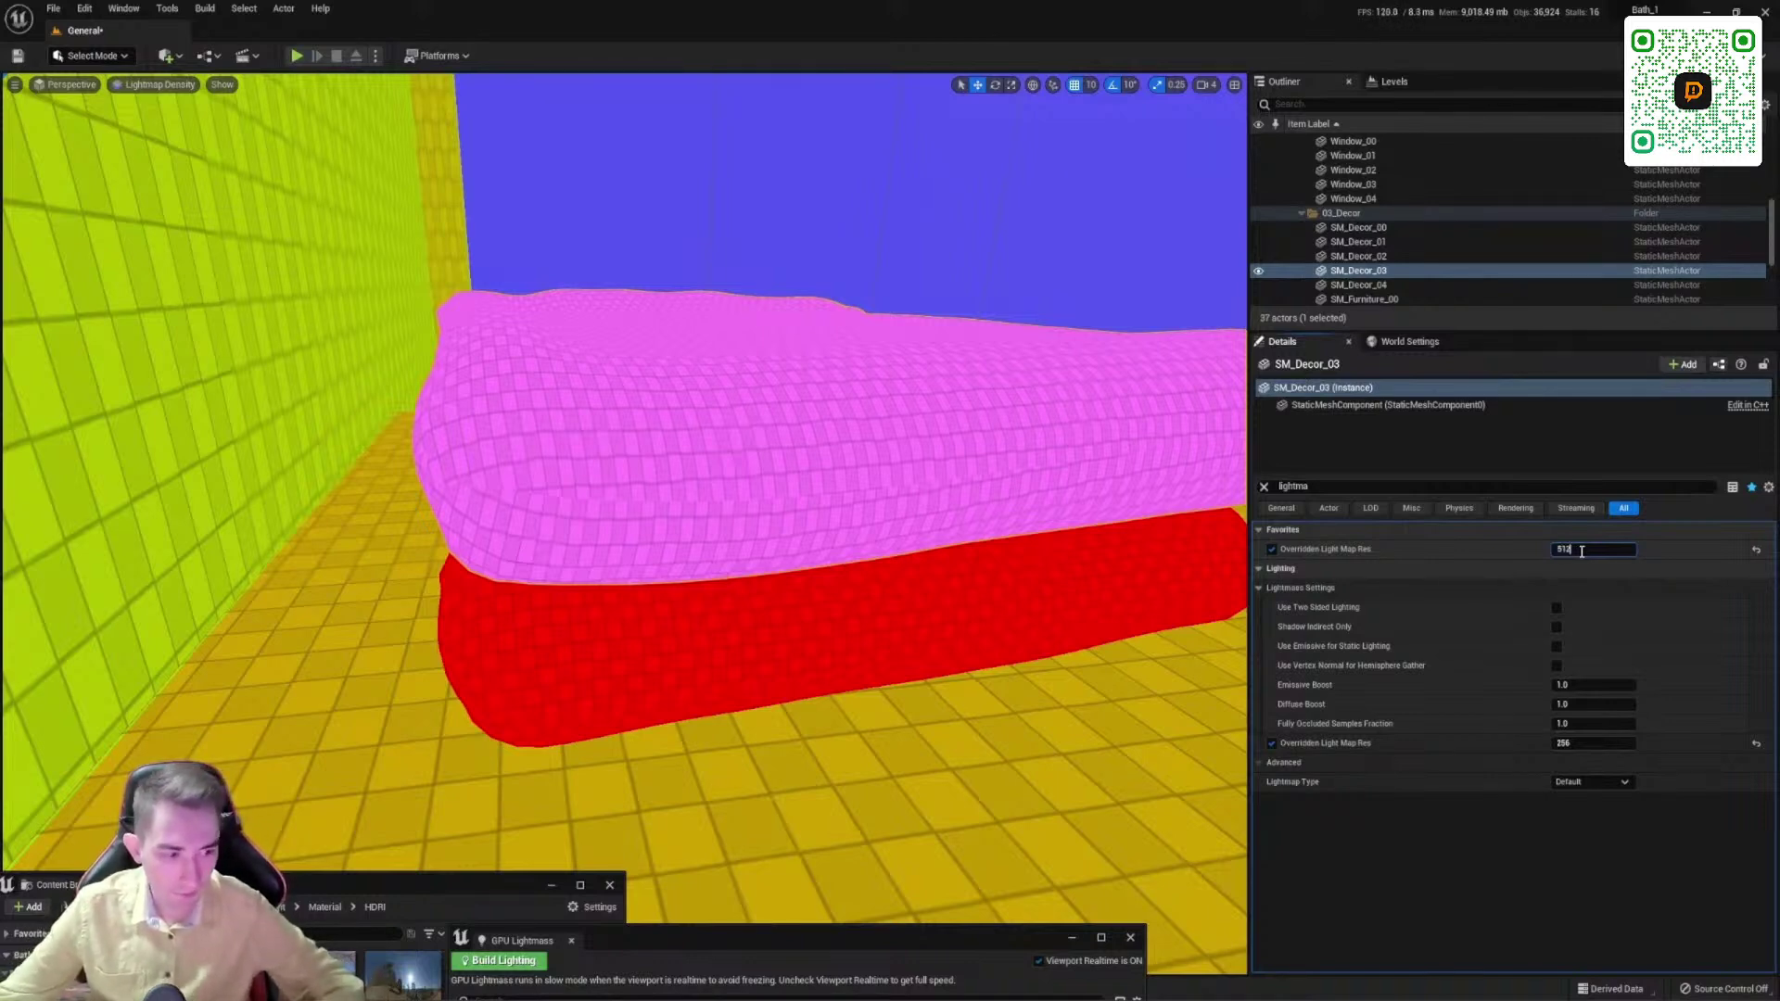
{"action": "key", "text": "Return"}
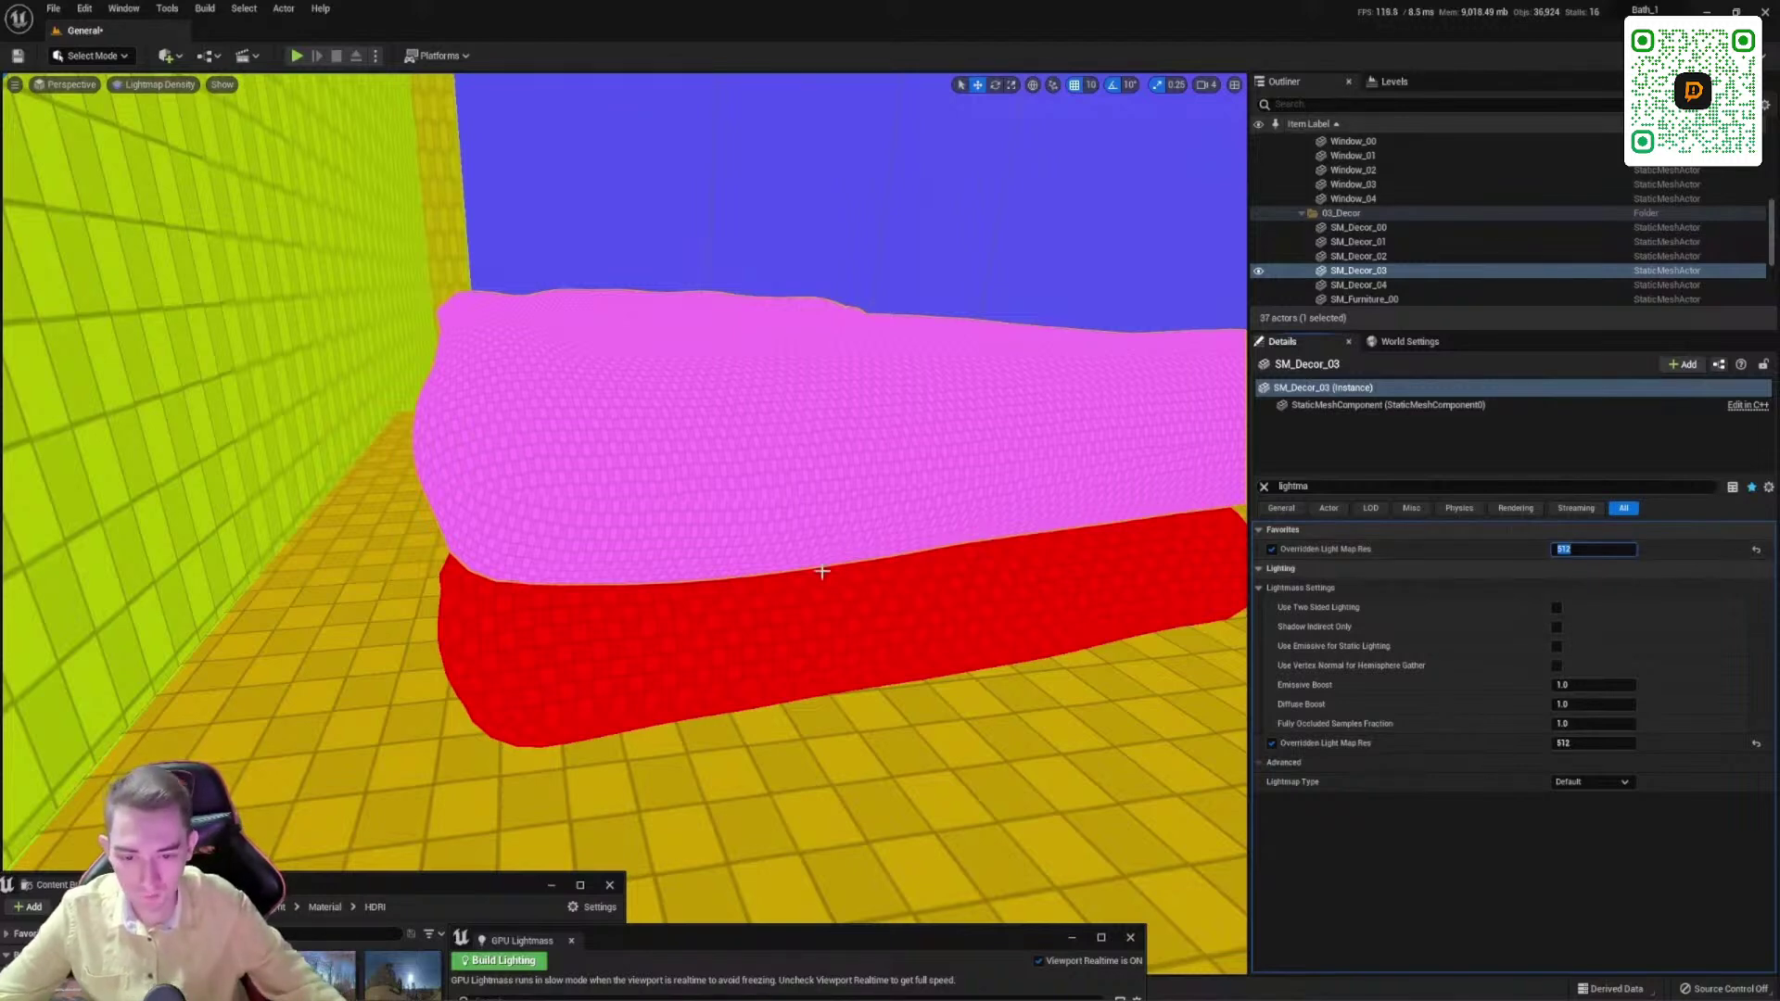
Step: Select the lower towel SM_Decor_04 and check its lightmap density and Overridden Light Map Res
{"action": "left_click", "coordinate": [595, 471]}
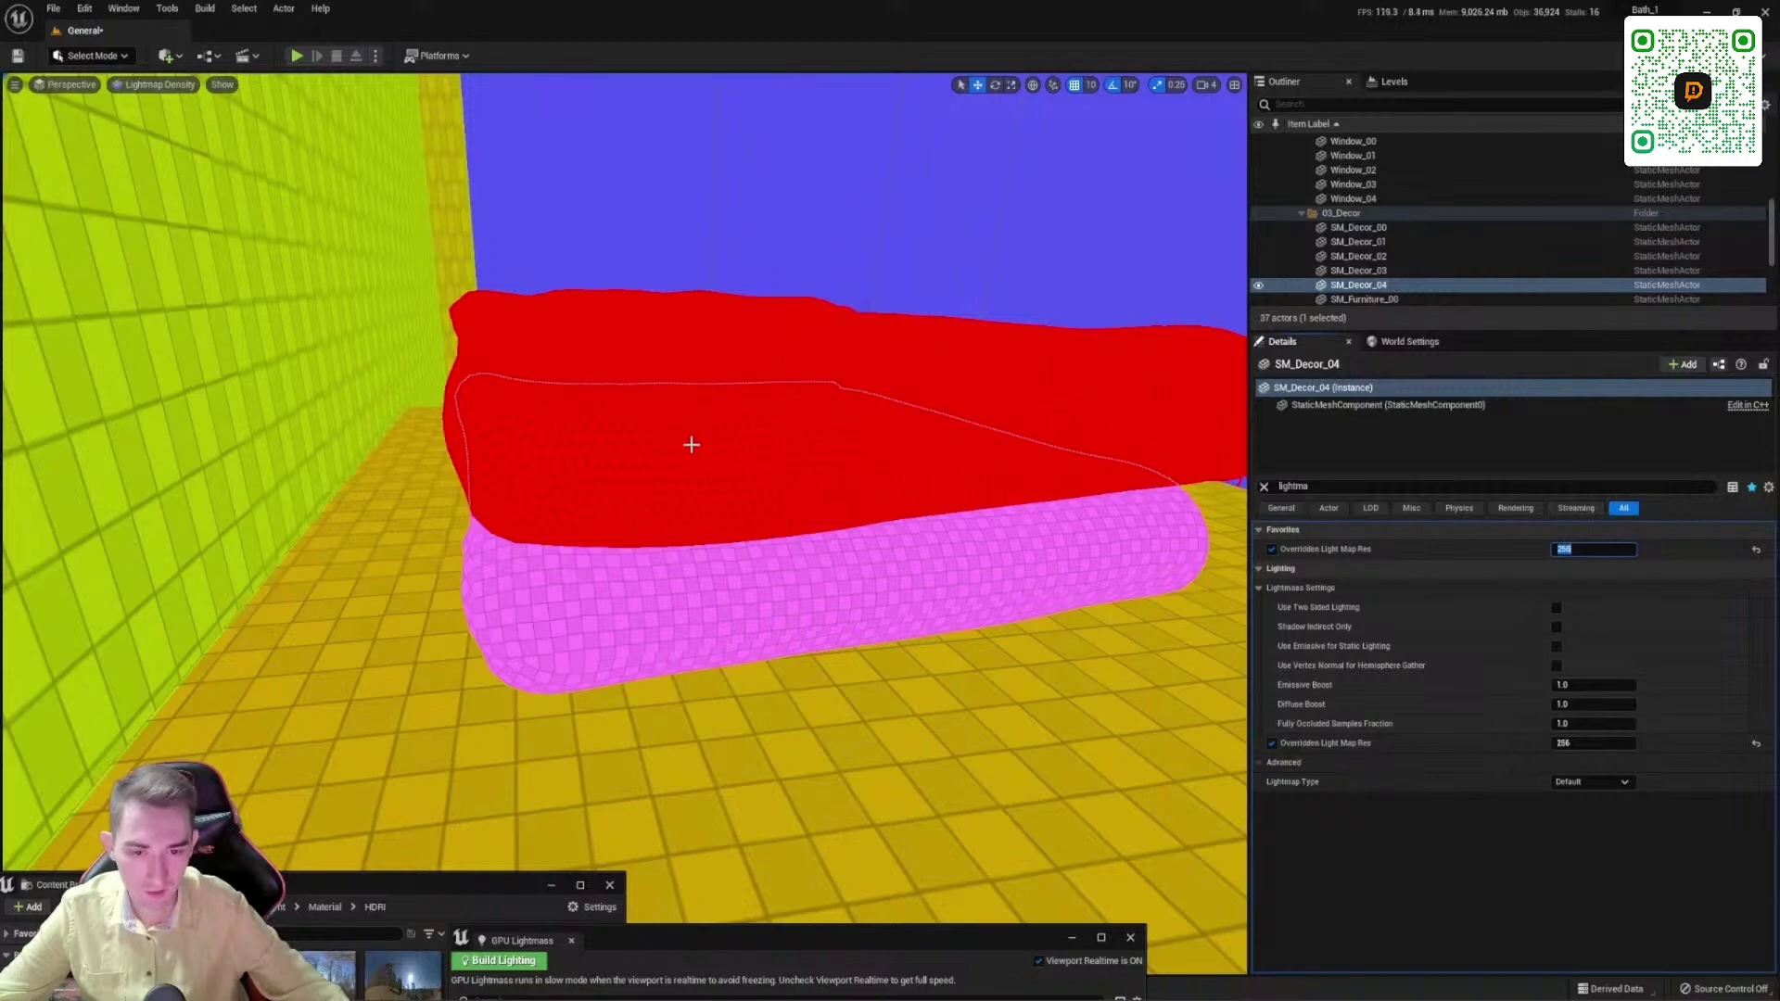
{"action": "mouse_move", "coordinate": [691, 445]}
{"action": "right_mouse_down"}
{"action": "mouse_move", "coordinate": [816, 454]}
{"action": "mouse_move", "coordinate": [681, 556]}
{"action": "mouse_move", "coordinate": [686, 408]}
{"action": "mouse_move", "coordinate": [835, 380]}
{"action": "mouse_move", "coordinate": [705, 389]}
{"action": "mouse_move", "coordinate": [746, 382]}
{"action": "mouse_move", "coordinate": [659, 459]}
{"action": "mouse_move", "coordinate": [714, 452]}
{"action": "right_mouse_up"}
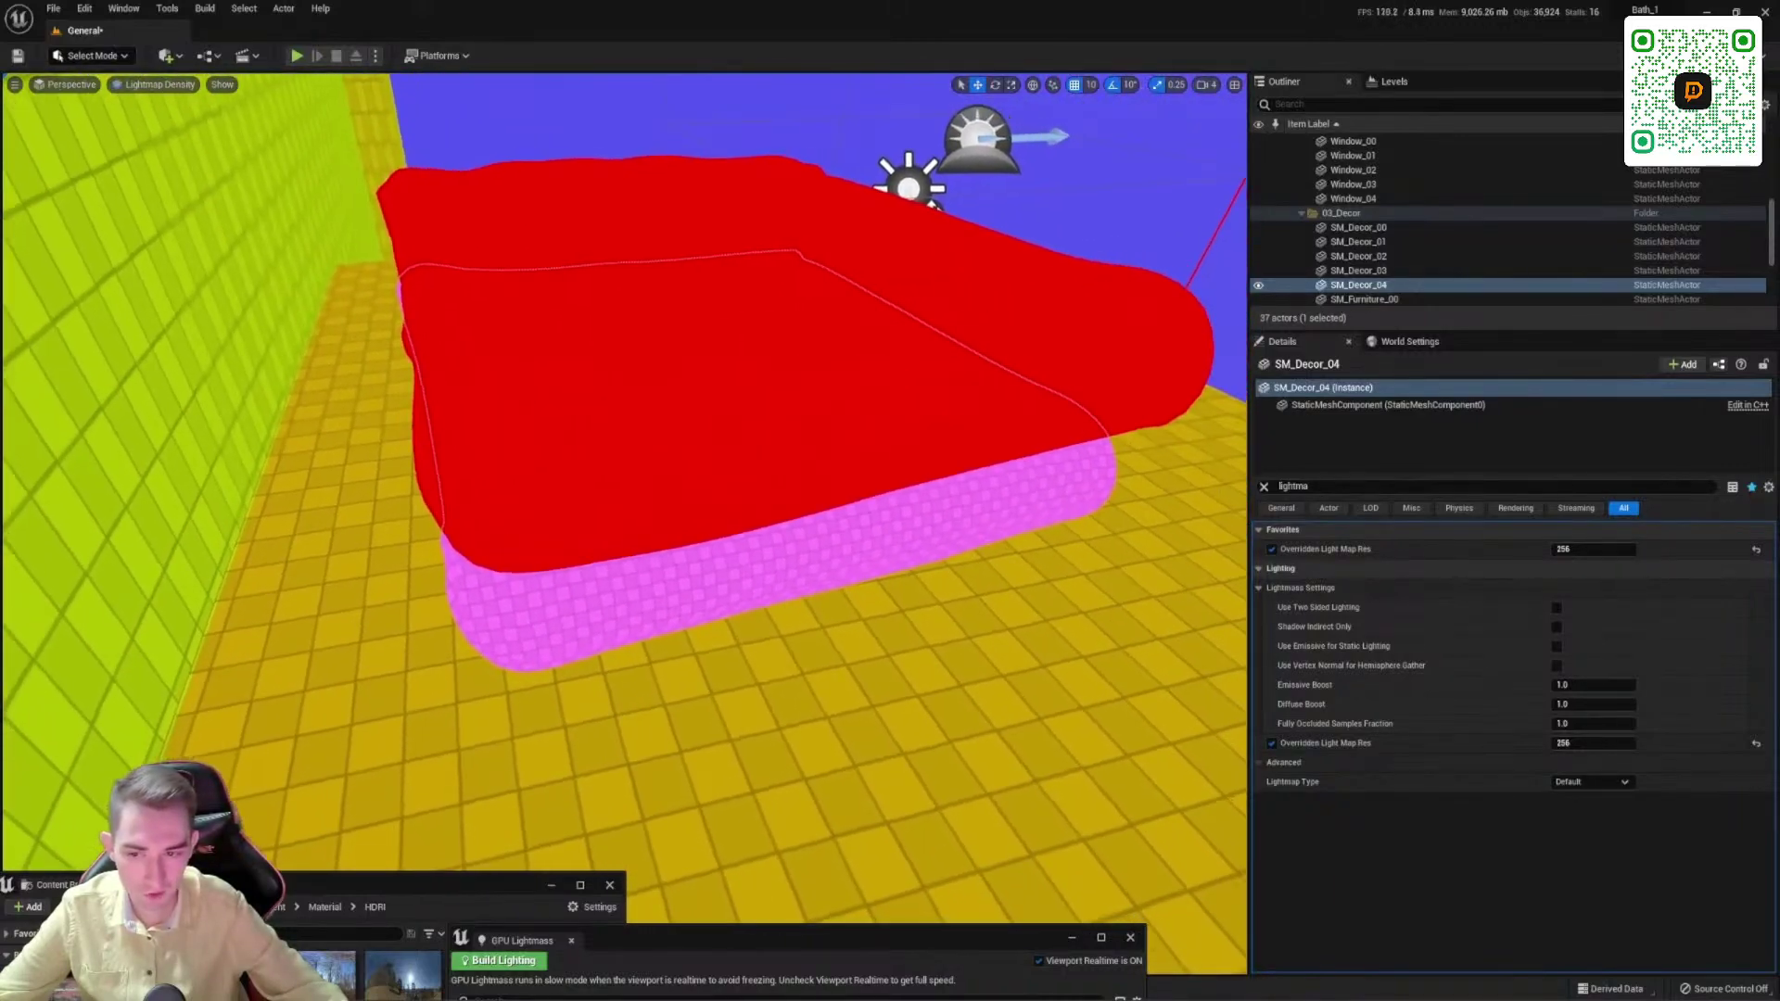
{"action": "double_click", "coordinate": [1591, 553]}
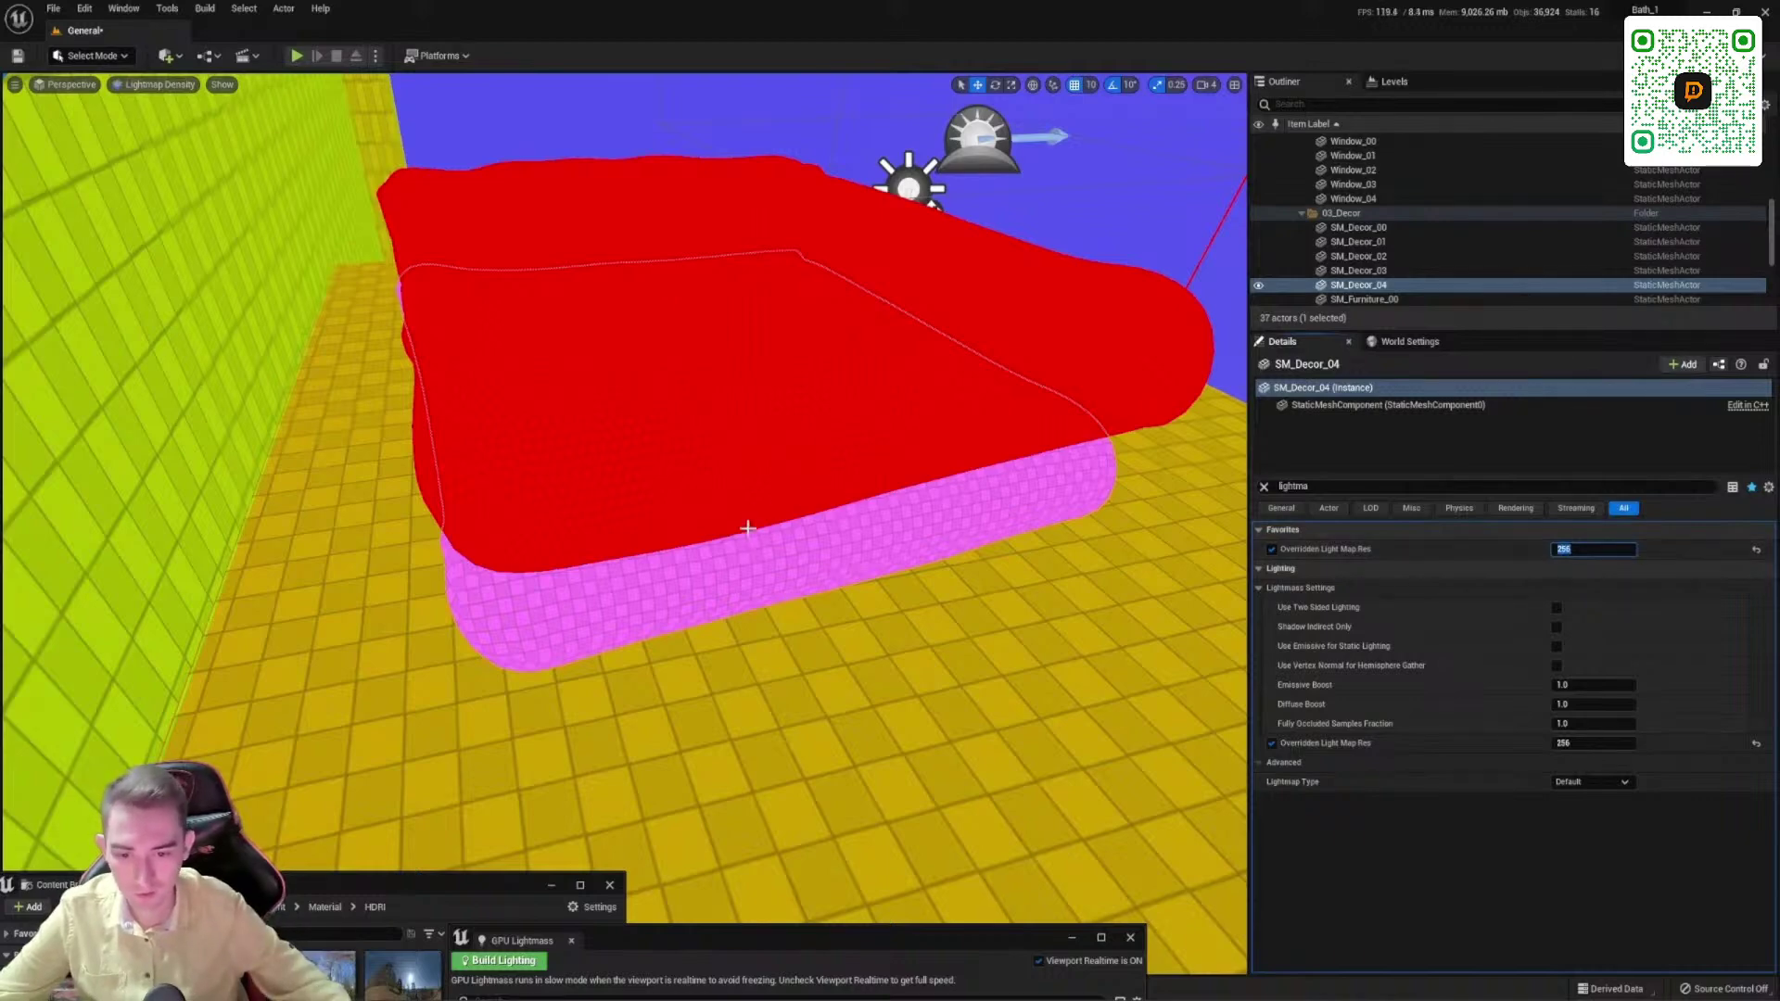
{"action": "left_click_drag", "start_coordinate": [748, 528], "coordinate": [752, 525]}
{"action": "left_click", "coordinate": [790, 640]}
Step: Reselect the upper towel SM_Decor_03 and set its Overridden Light Map Res to 256
{"action": "left_click", "coordinate": [809, 492]}
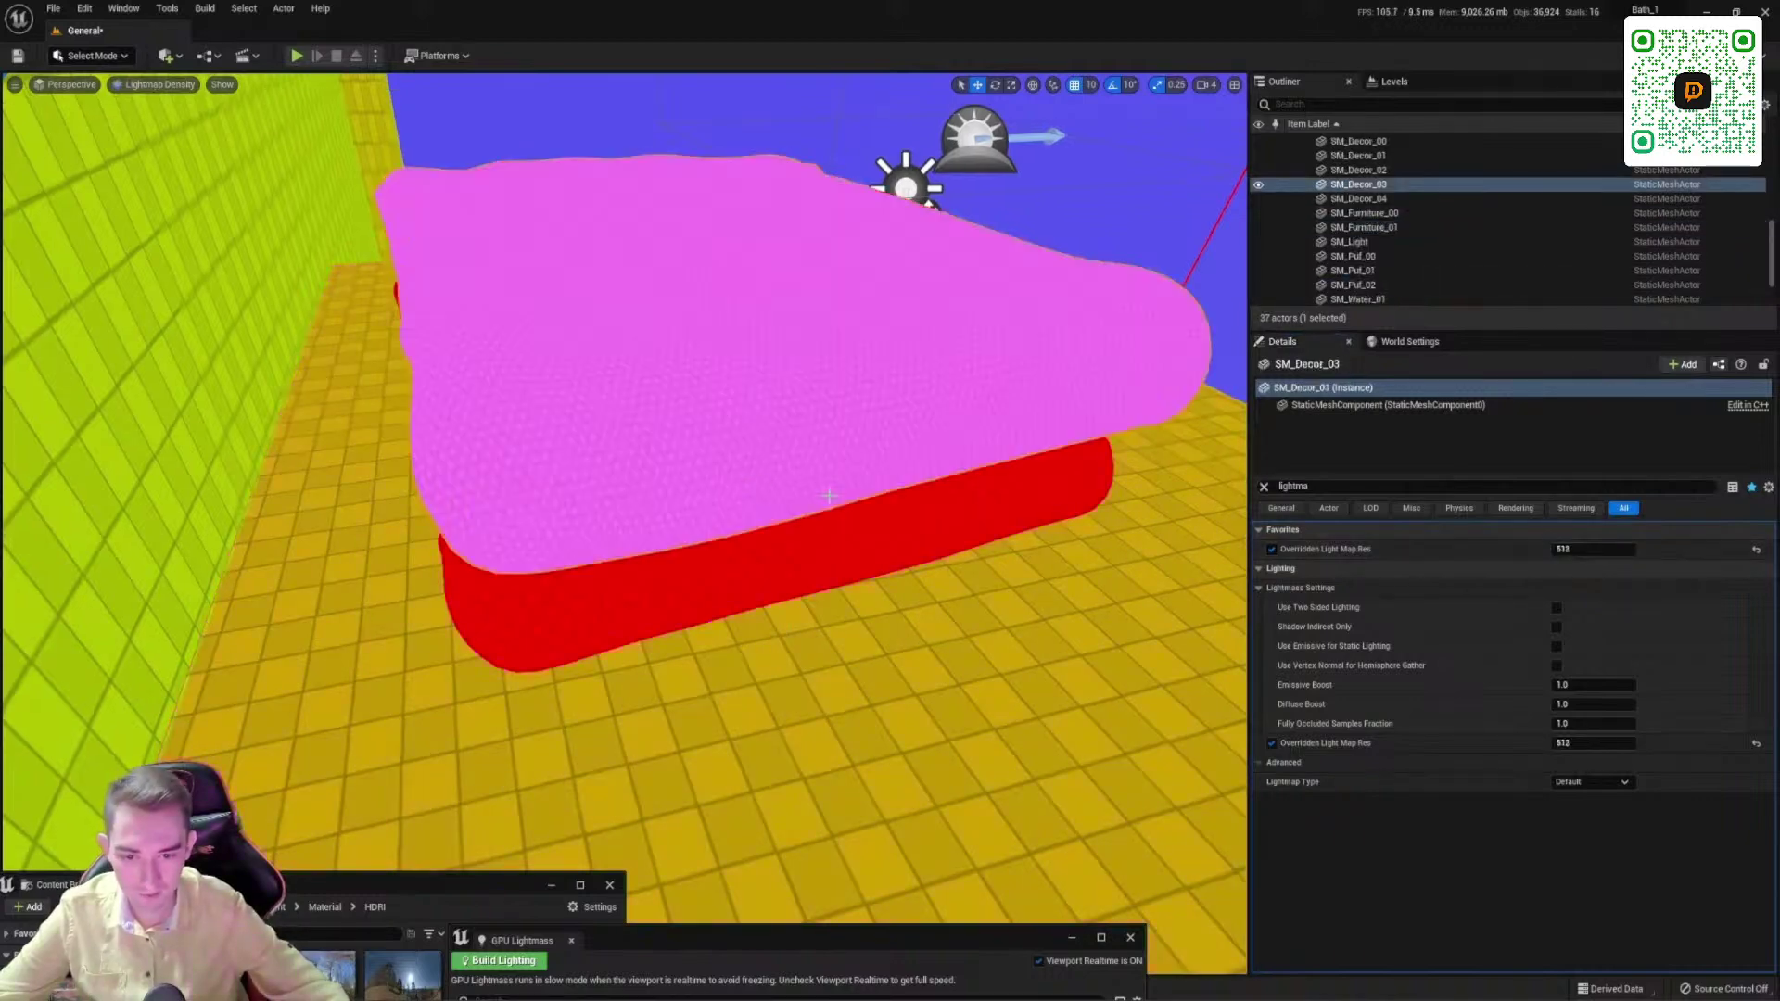
{"action": "left_click", "coordinate": [1603, 550]}
{"action": "type", "text": "256"}
{"action": "key", "text": "Return"}
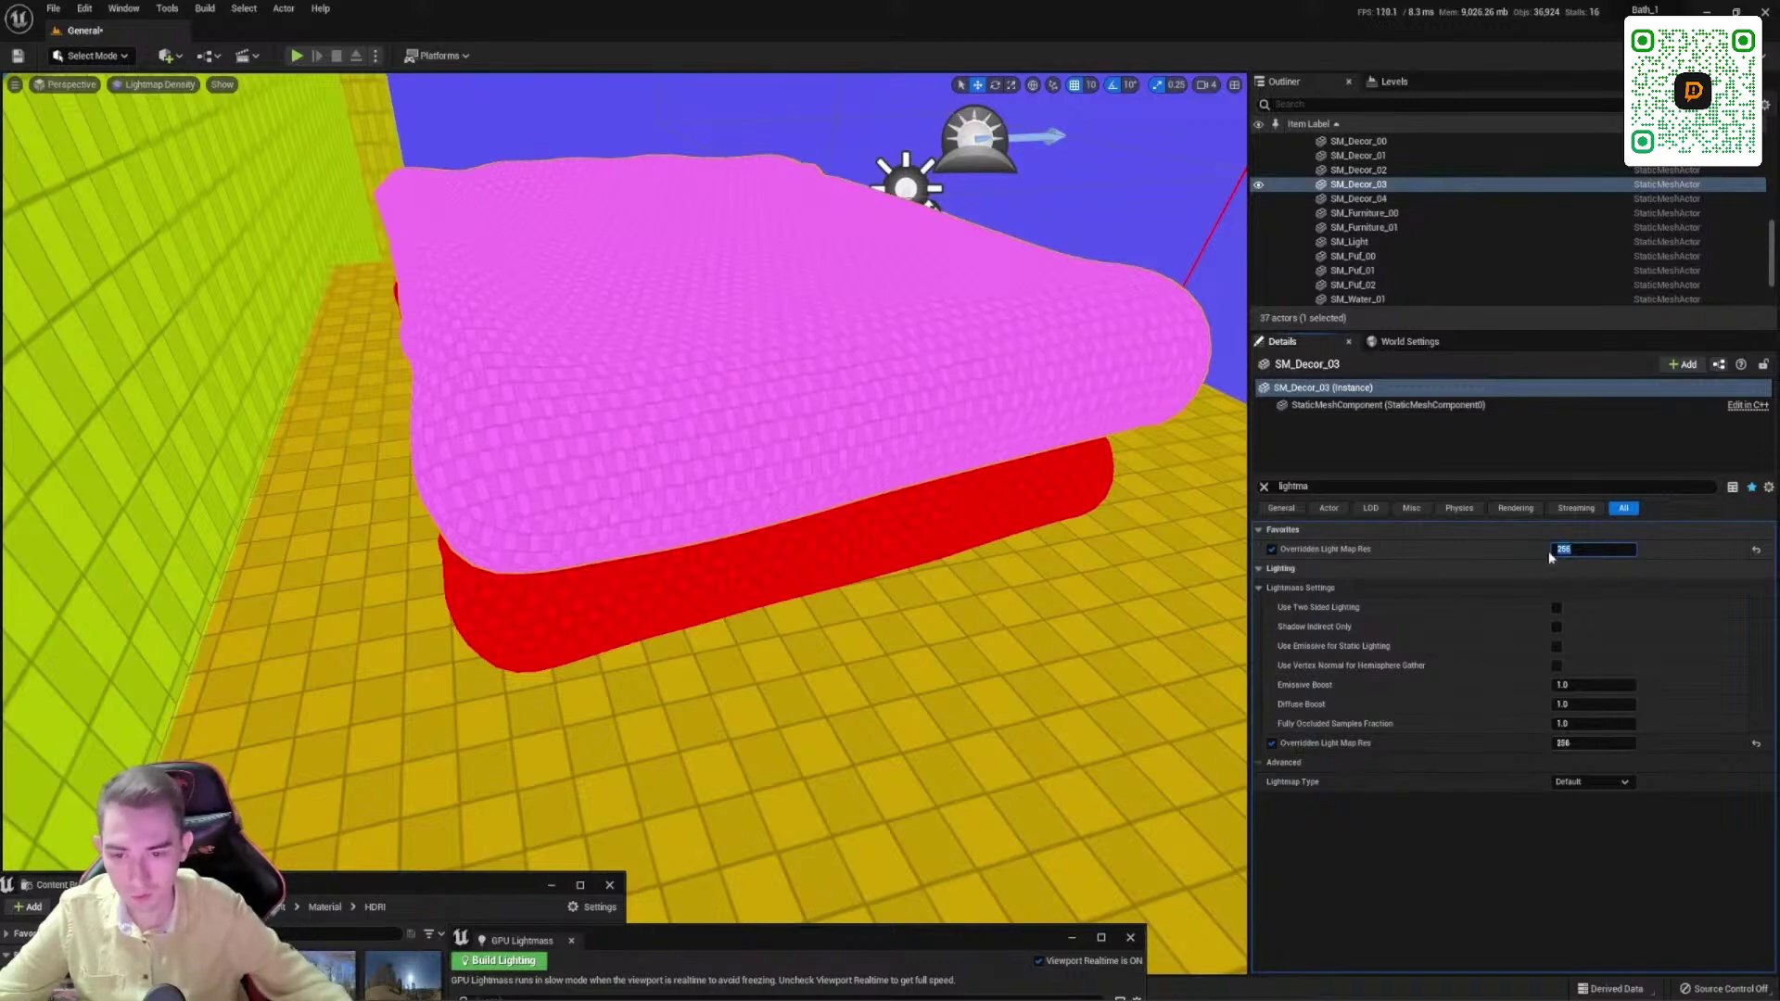
Step: Return the viewport to Lit shading and inspect the baked lighting on the towel stack and nearby floor
{"action": "right_click_drag", "start_coordinate": [742, 541], "coordinate": [649, 501]}
{"action": "left_click", "coordinate": [146, 90]}
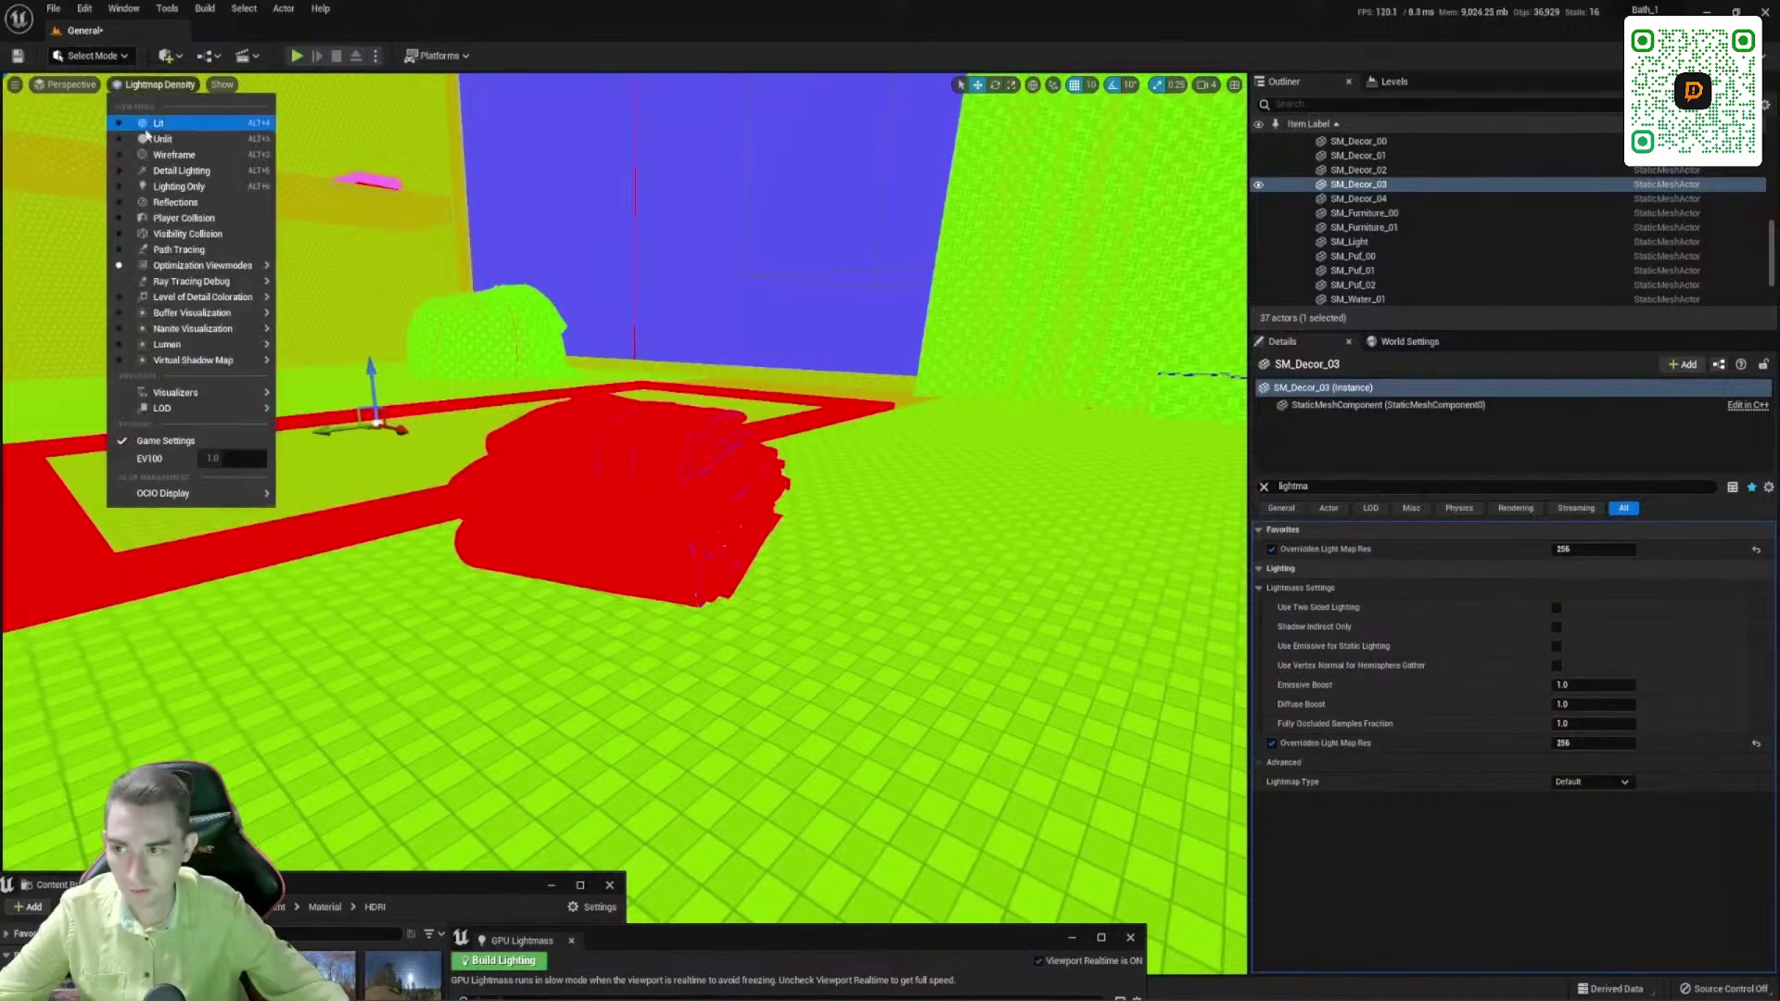
{"action": "left_click", "coordinate": [148, 130]}
{"action": "mouse_move", "coordinate": [666, 476]}
{"action": "right_mouse_down"}
{"action": "mouse_move", "coordinate": [697, 482]}
{"action": "mouse_move", "coordinate": [666, 476]}
{"action": "right_mouse_up"}
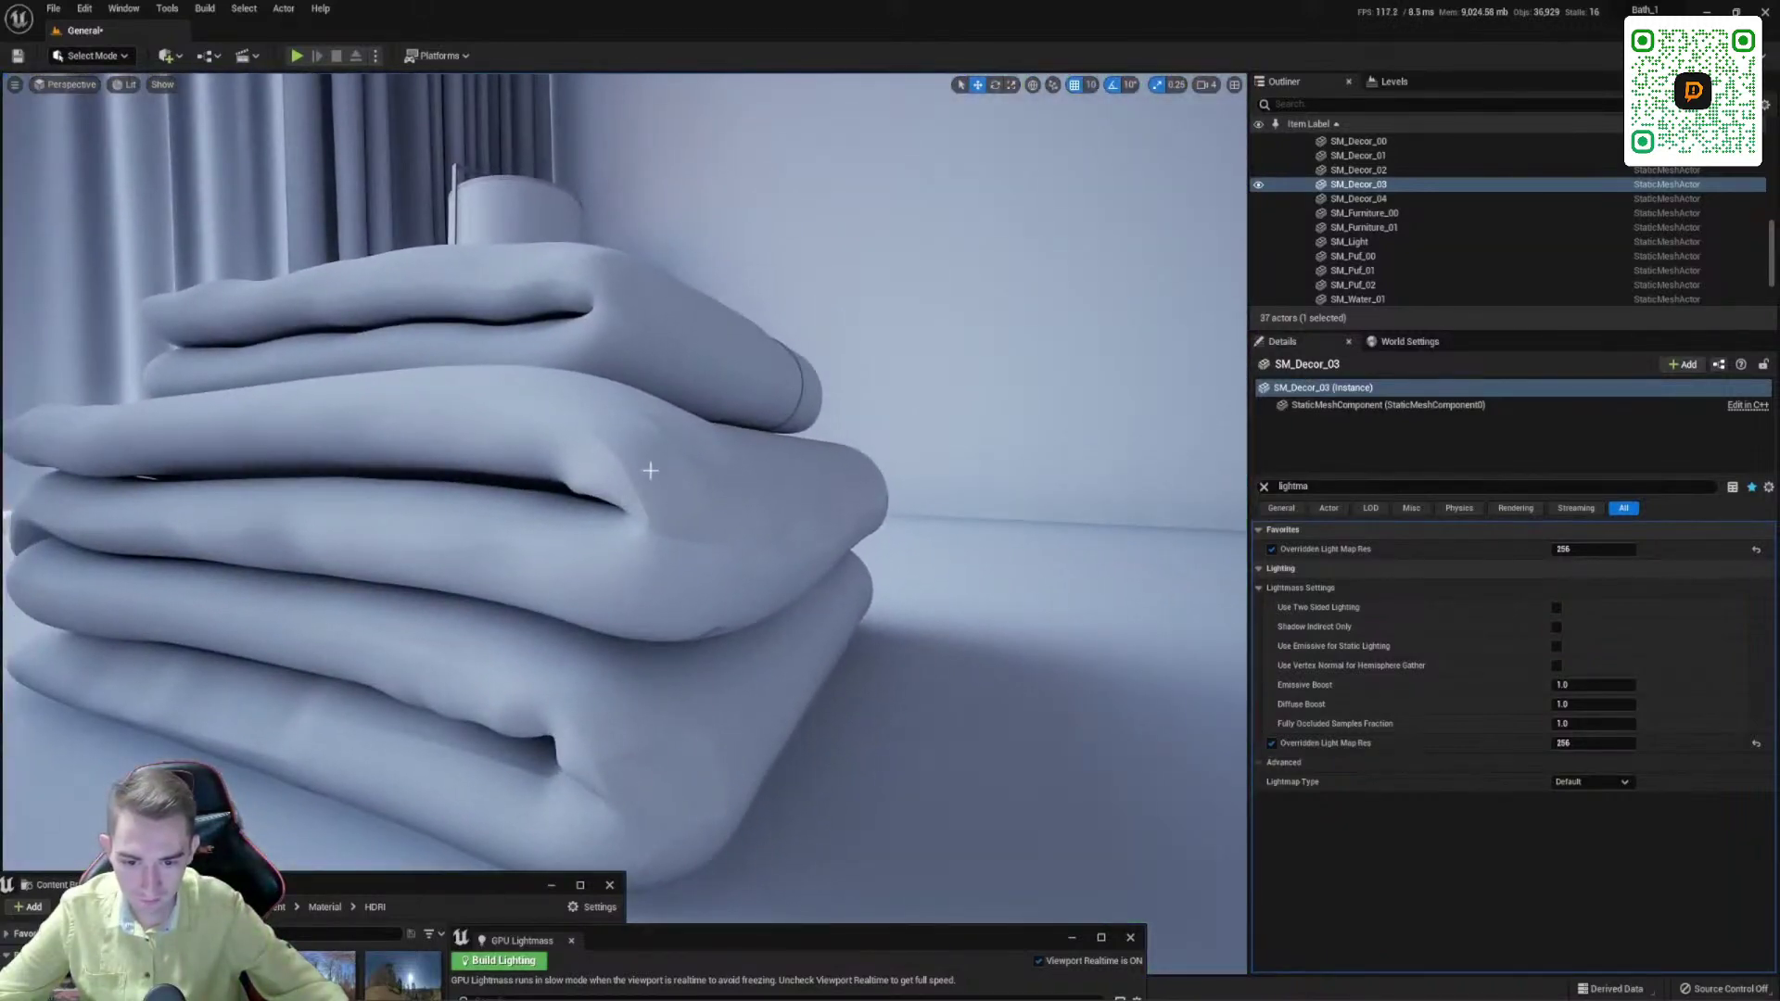
{"action": "right_click_drag", "start_coordinate": [655, 811], "coordinate": [548, 991]}
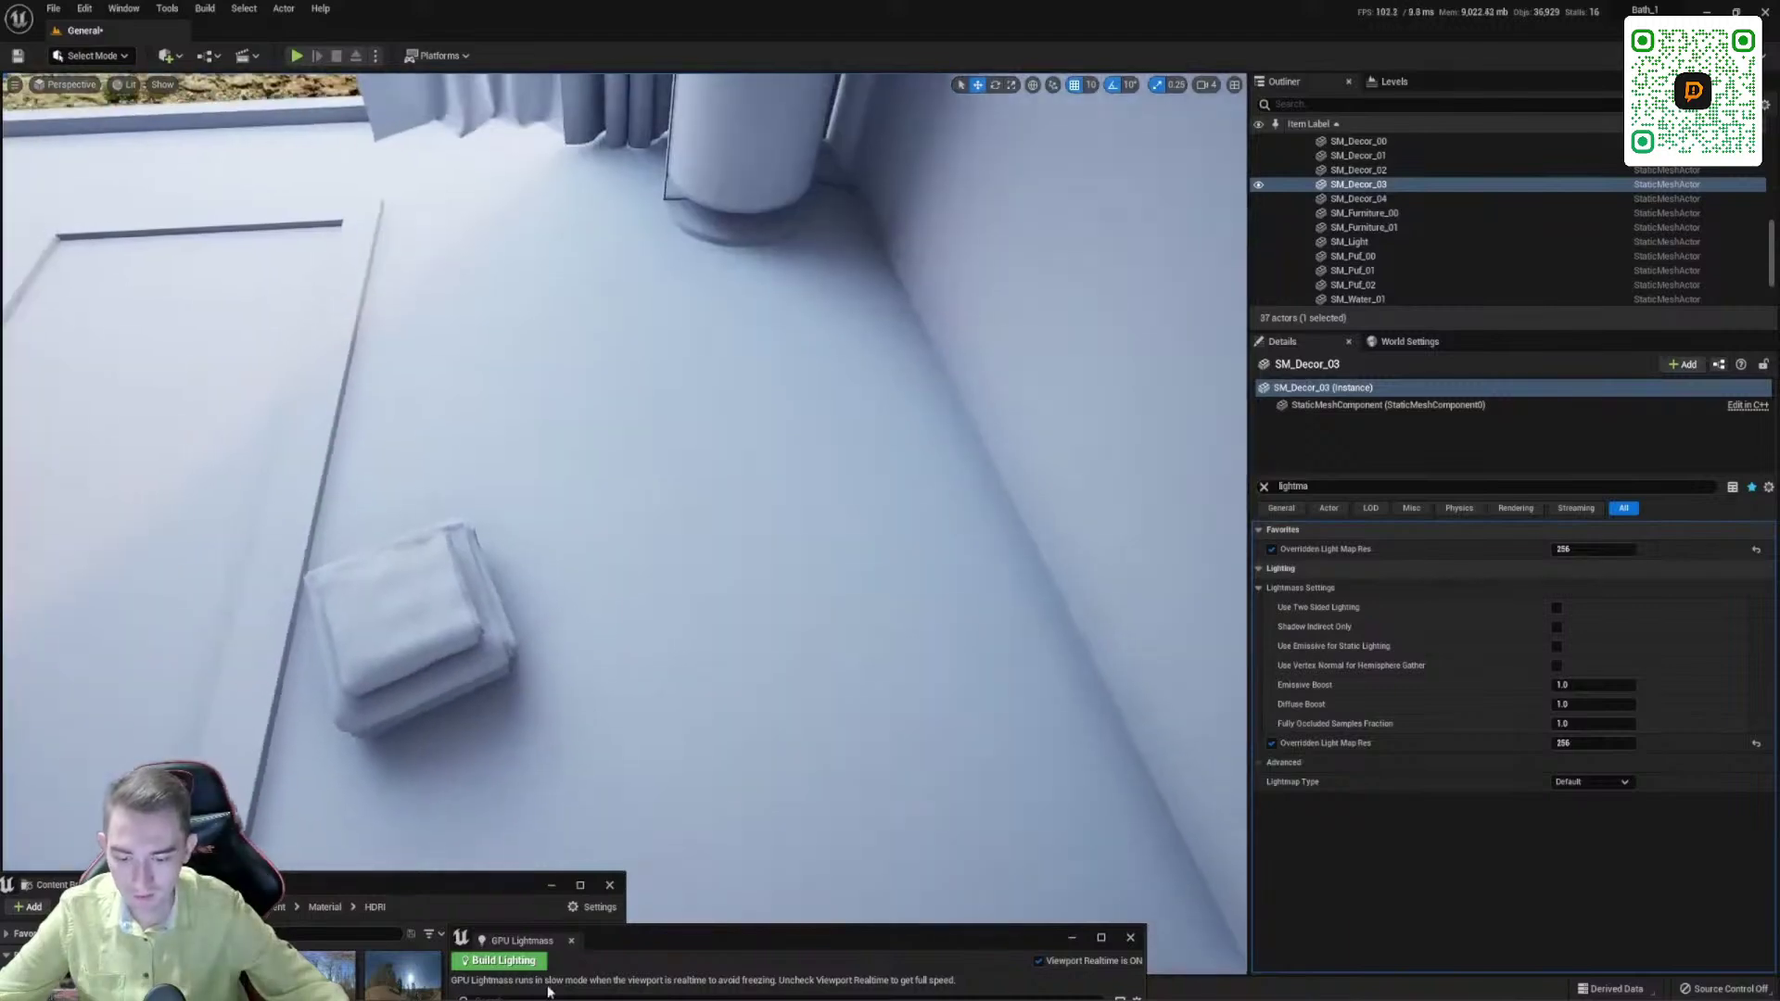
{"action": "right_click_drag", "start_coordinate": [628, 911], "coordinate": [243, 808]}
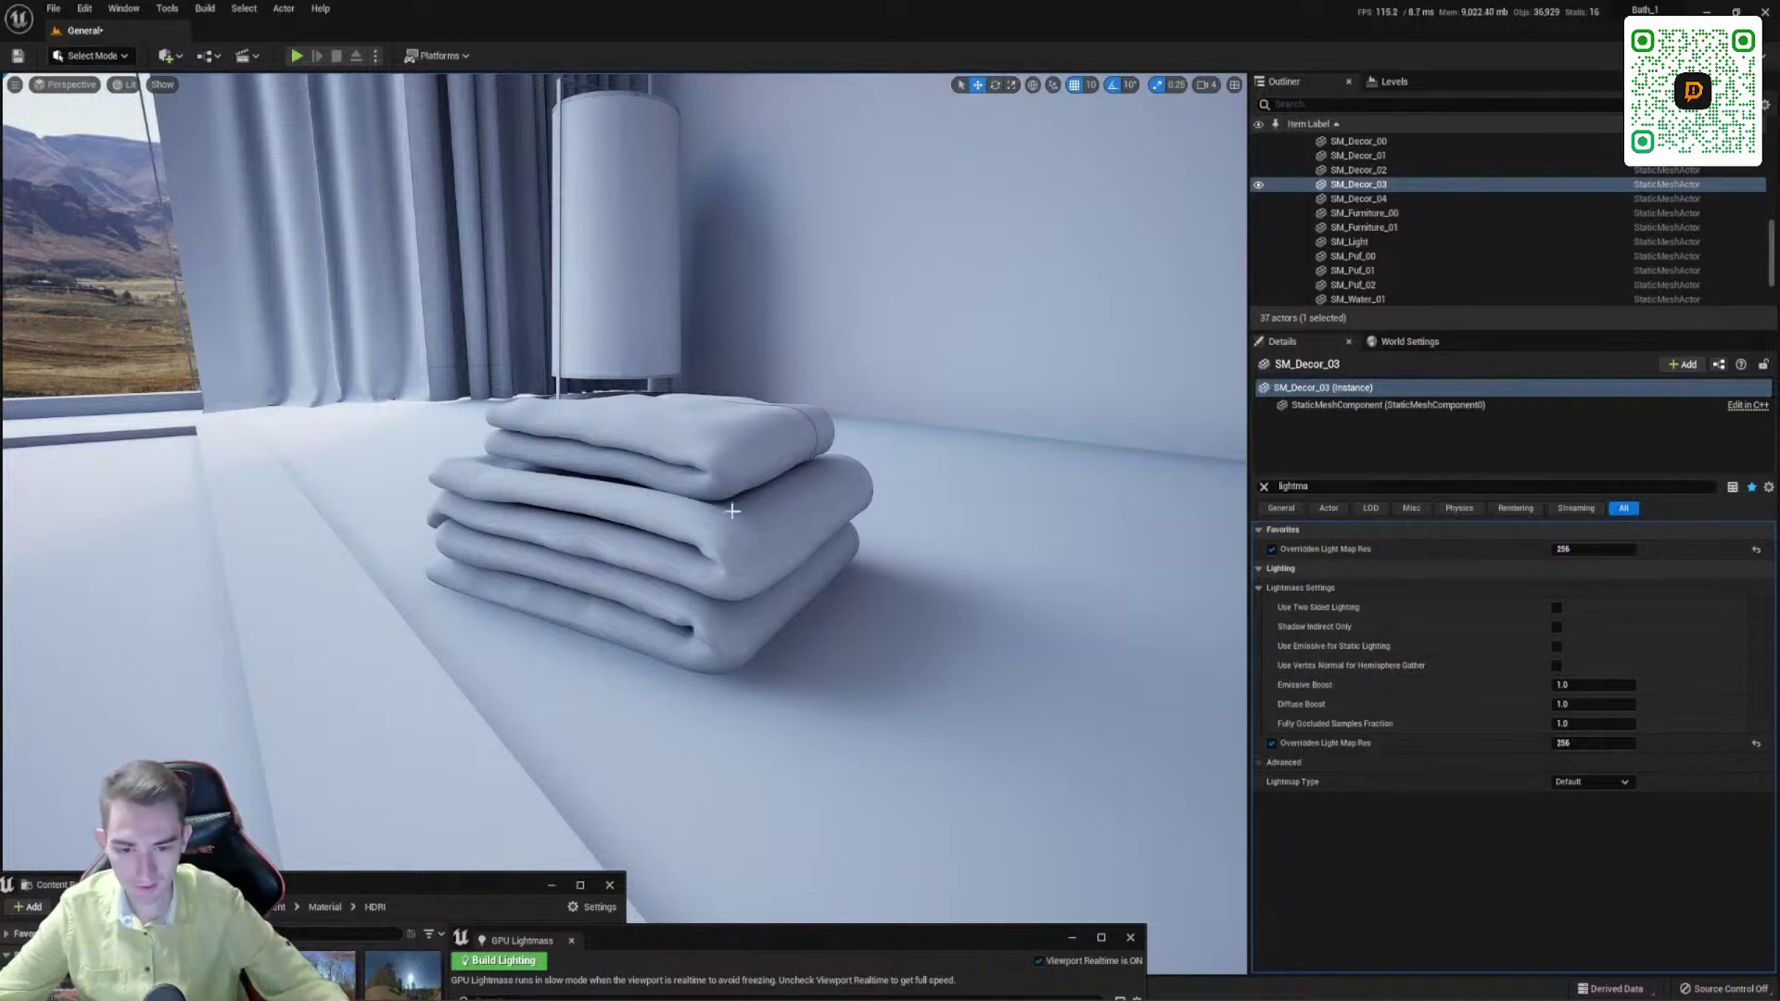
{"action": "mouse_move", "coordinate": [747, 446]}
{"action": "right_mouse_down"}
{"action": "mouse_move", "coordinate": [690, 477]}
{"action": "mouse_move", "coordinate": [528, 468]}
{"action": "mouse_move", "coordinate": [723, 482]}
{"action": "mouse_move", "coordinate": [695, 482]}
{"action": "mouse_move", "coordinate": [733, 450]}
{"action": "right_mouse_up"}
Step: Select the towel SM_Decor_00, open its mesh asset and inspect UV Channel 1, then close the asset
{"action": "left_click", "coordinate": [727, 456]}
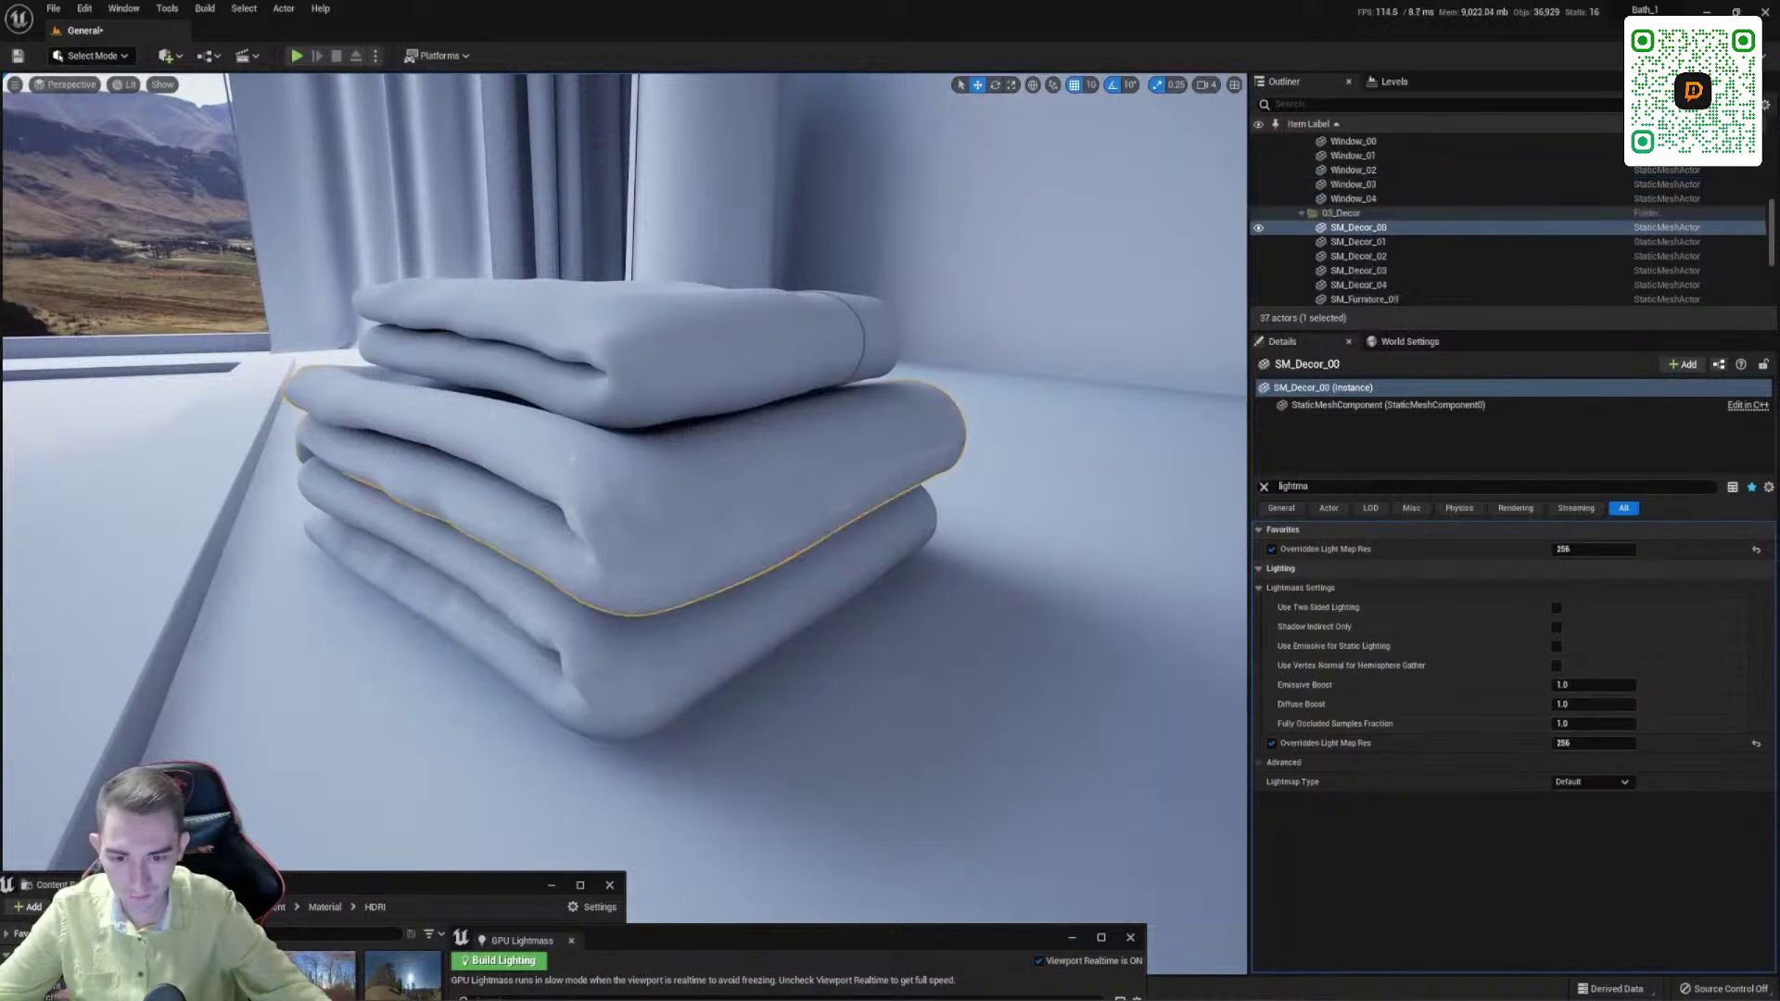
{"action": "double_click", "coordinate": [612, 438]}
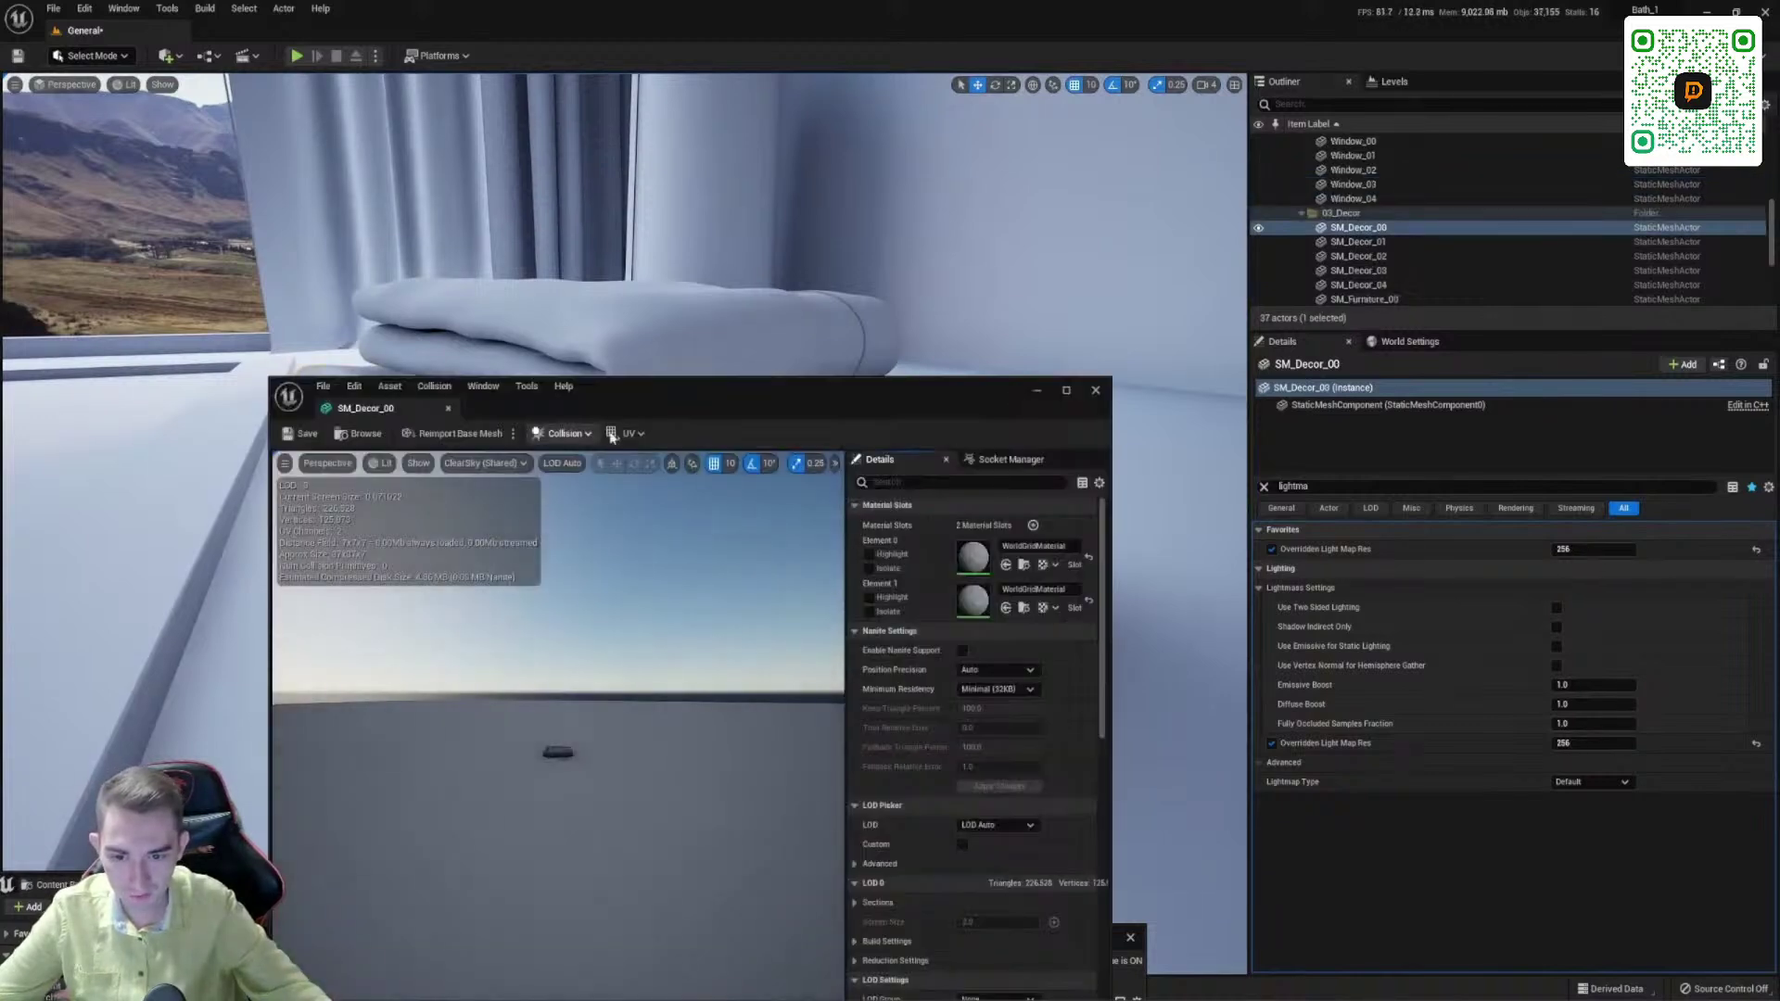
{"action": "left_click_drag", "start_coordinate": [653, 403], "coordinate": [723, 172]}
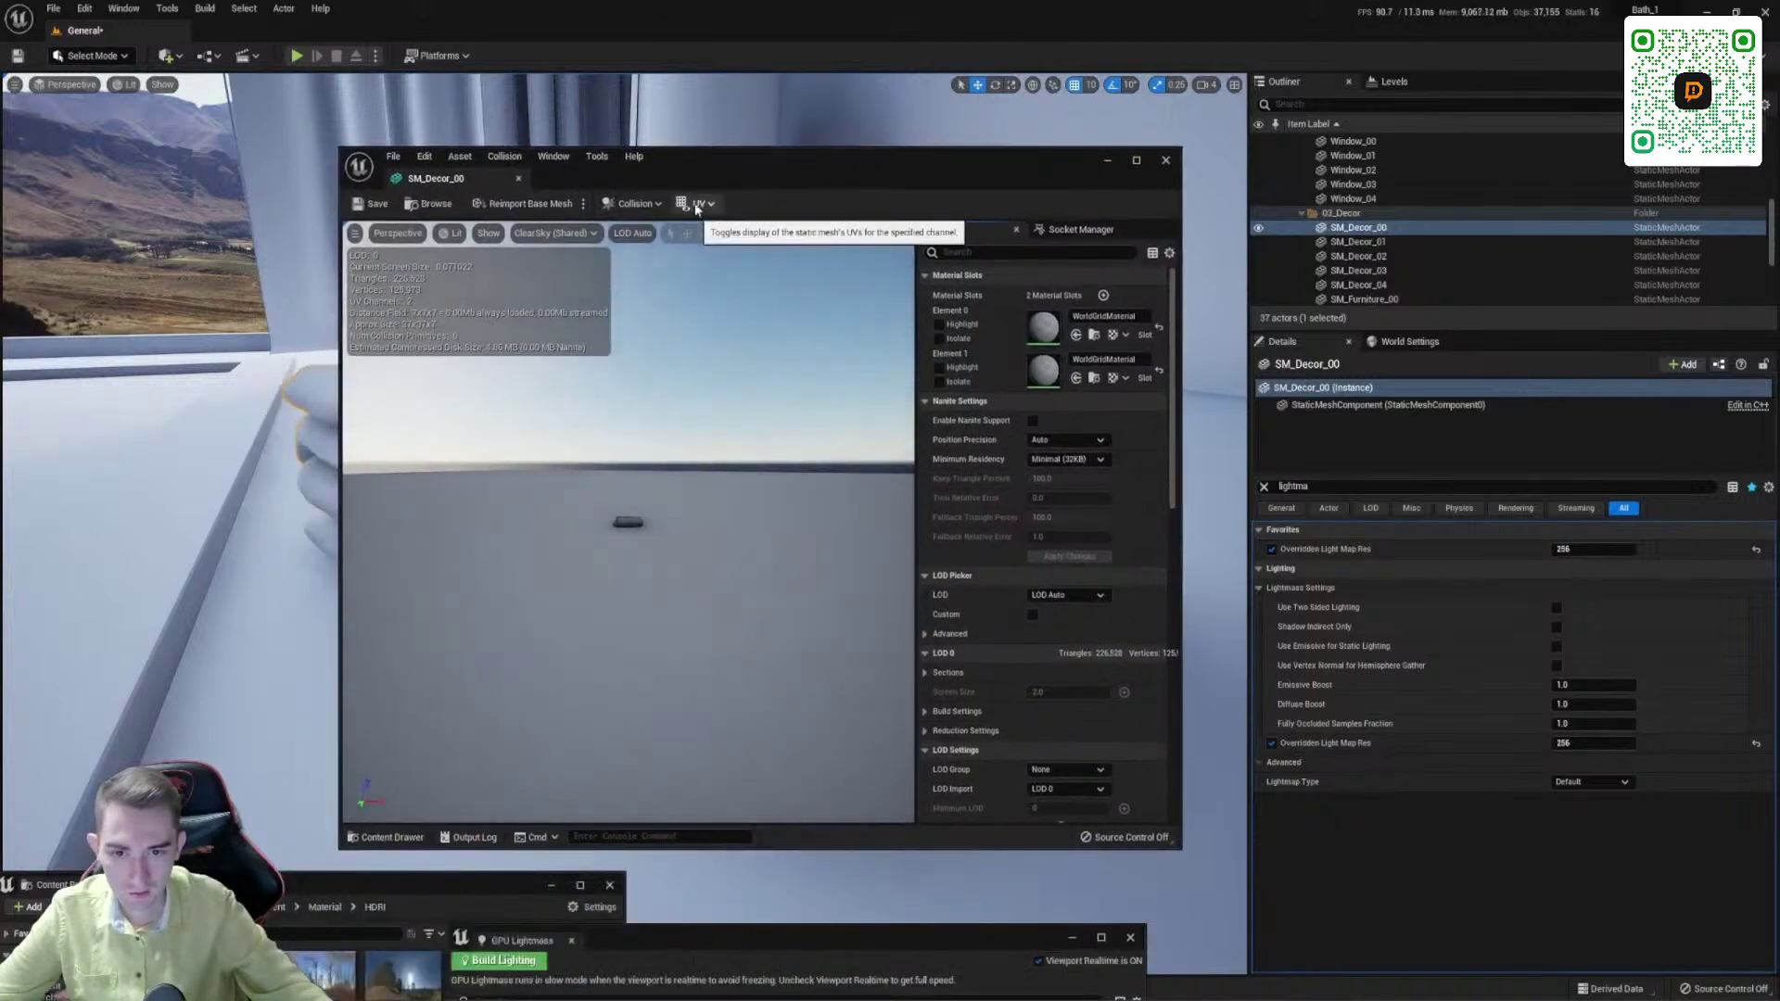
{"action": "left_click", "coordinate": [699, 203]}
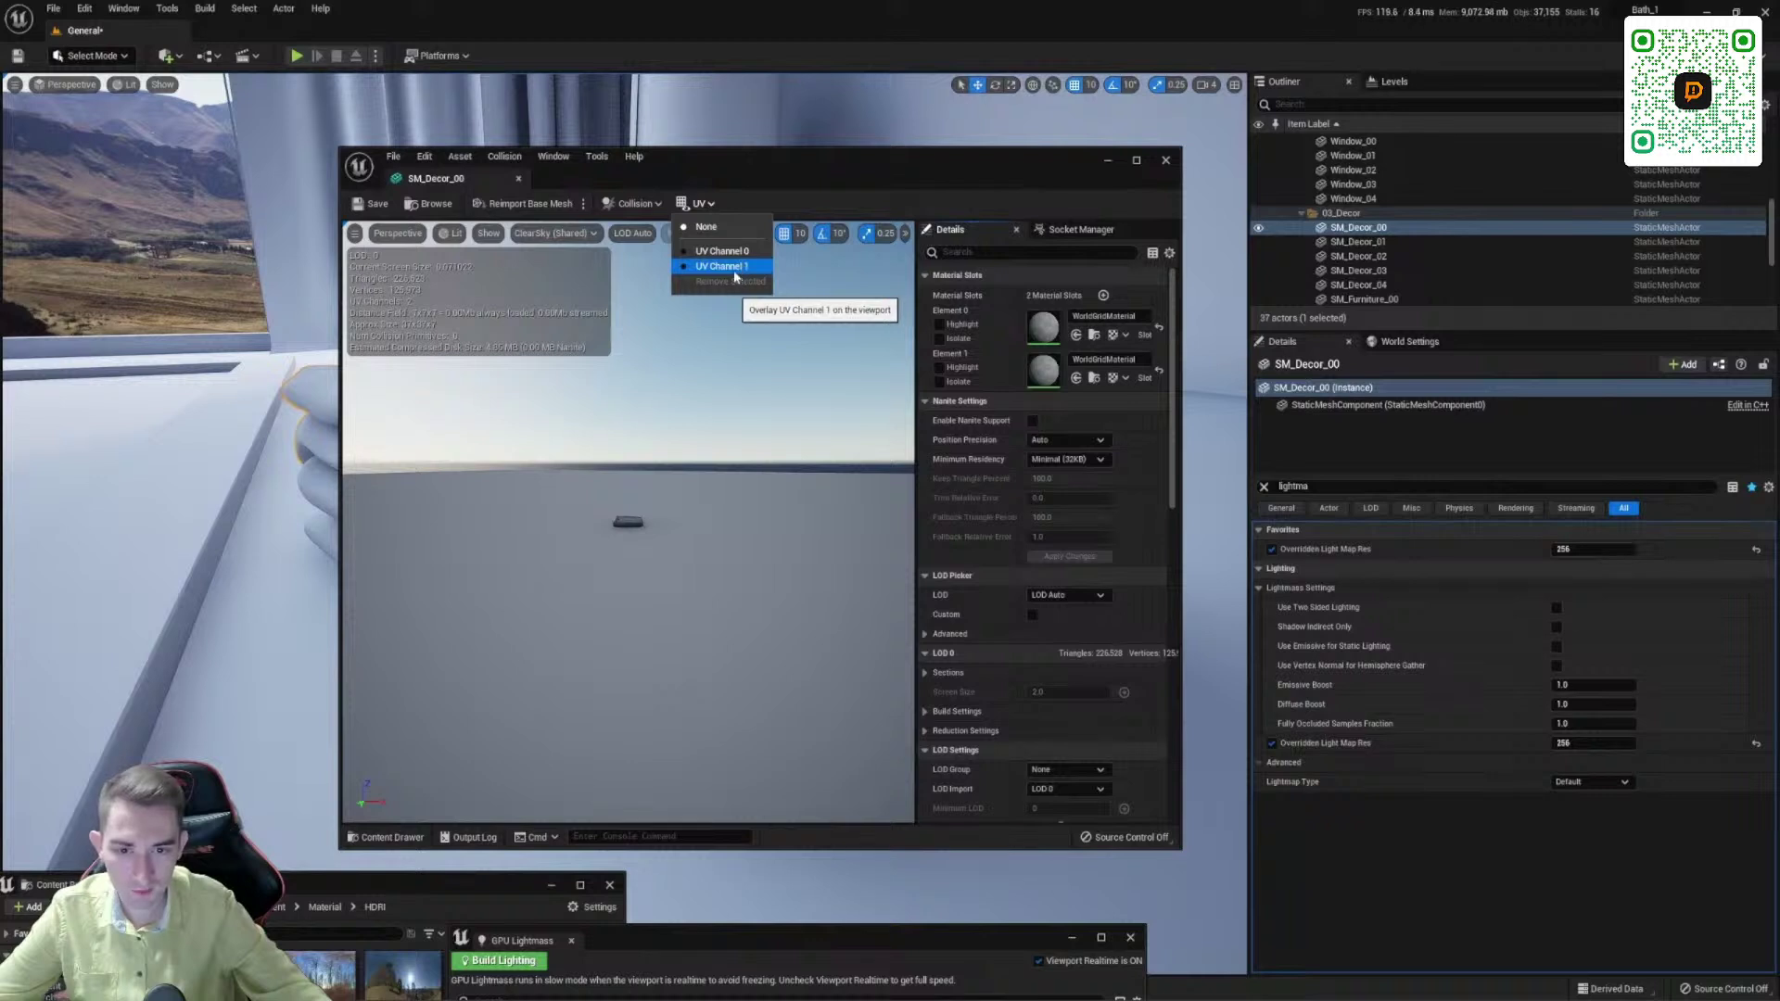
{"action": "left_click", "coordinate": [722, 266]}
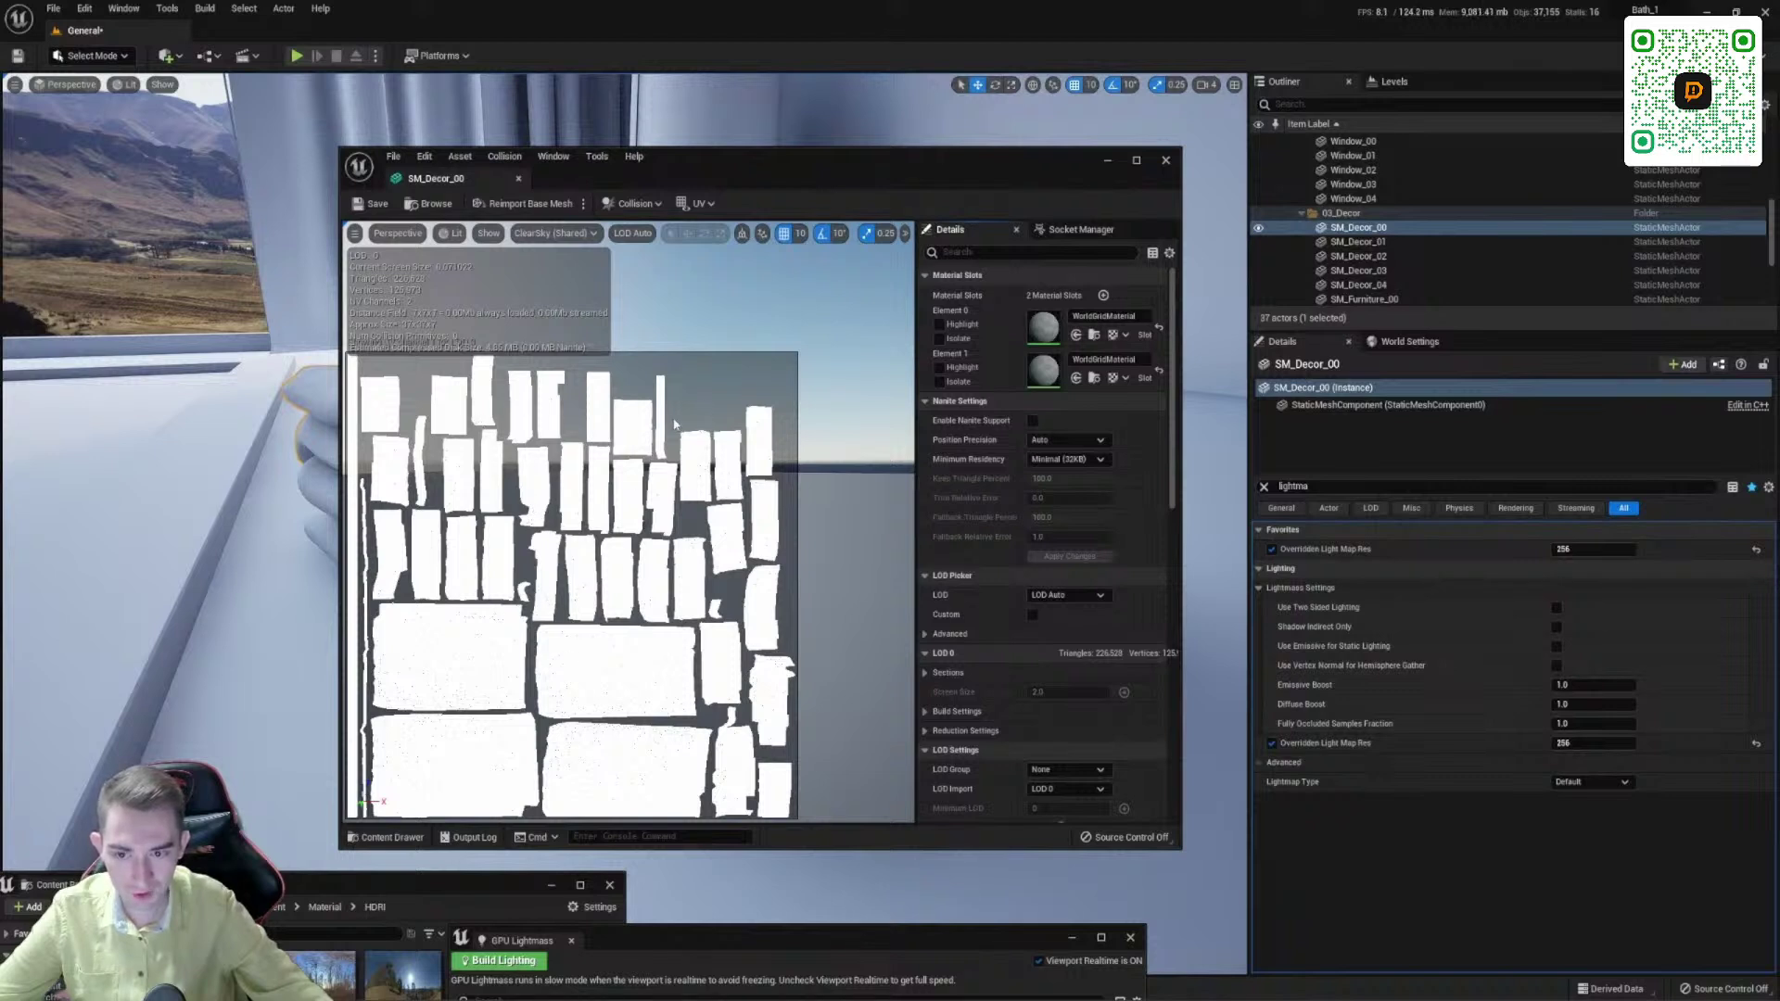
{"action": "left_click", "coordinate": [1166, 160]}
Step: Inspect the towels and room corner, and check the GI Samples and Stationary Light Shadow Samples in the GPU Lightmass settings
{"action": "right_click_drag", "start_coordinate": [938, 422], "coordinate": [938, 421]}
{"action": "key", "text": "f"}
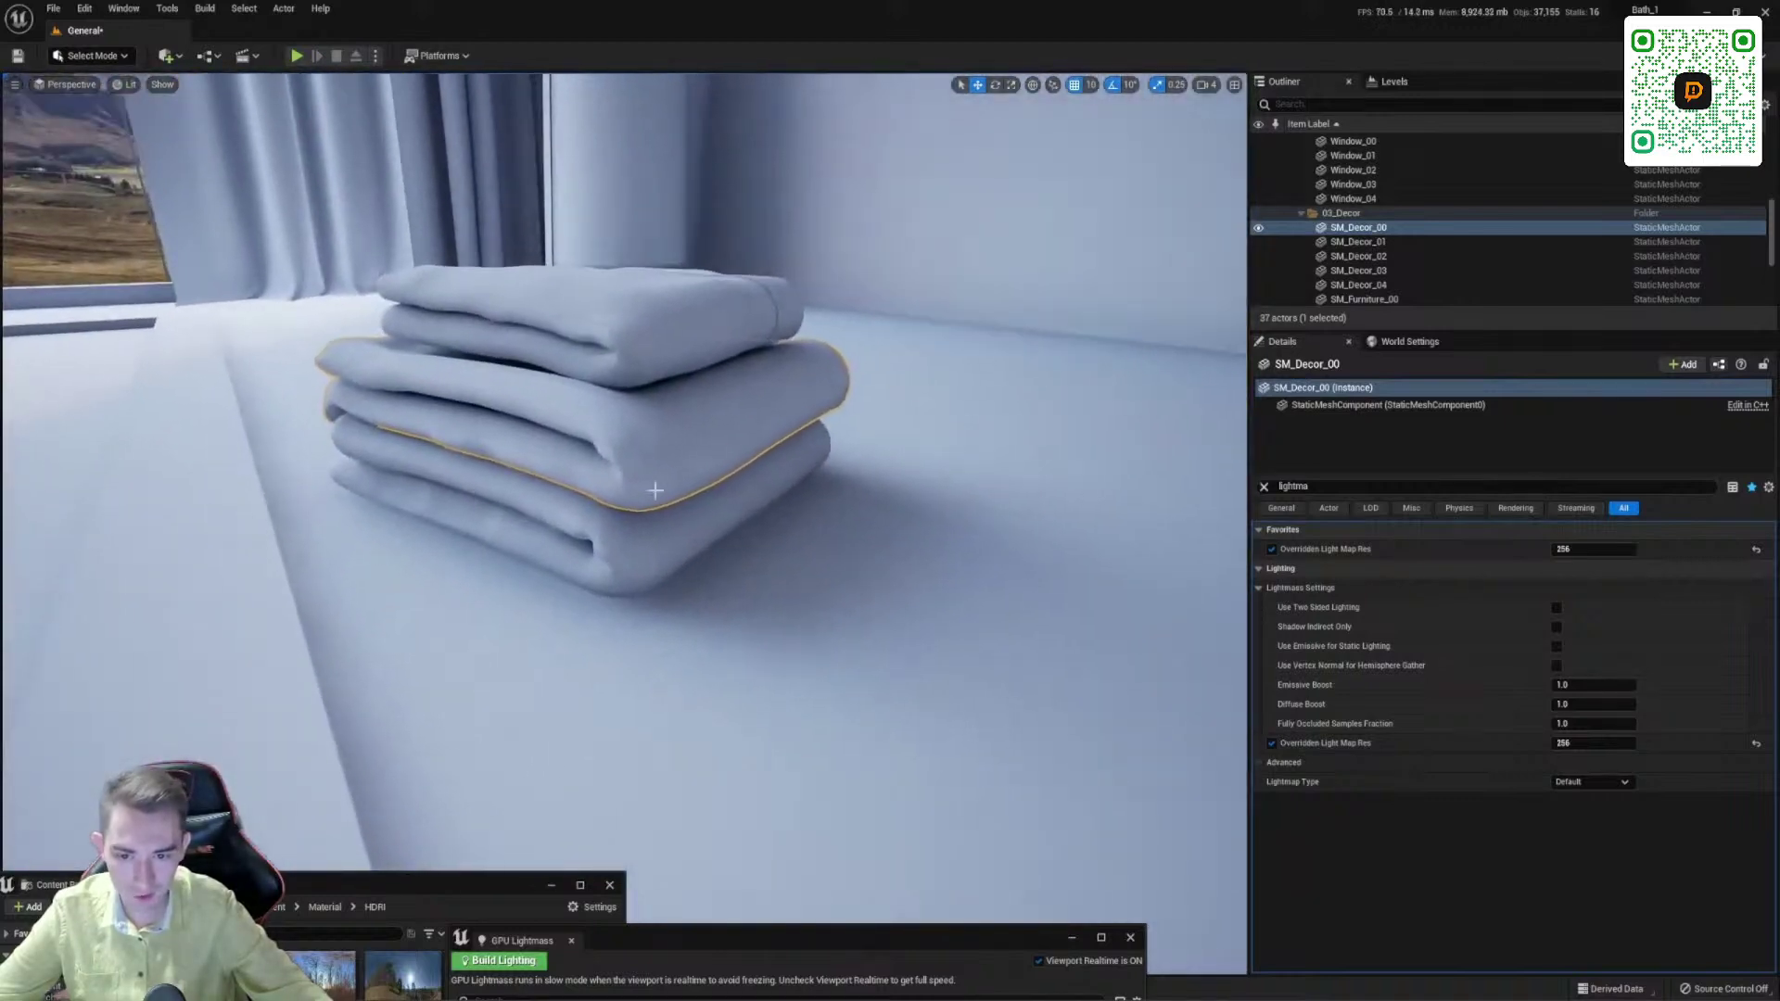
{"action": "right_click_drag", "start_coordinate": [642, 444], "coordinate": [642, 443]}
{"action": "left_click_drag", "start_coordinate": [774, 947], "coordinate": [783, 332]}
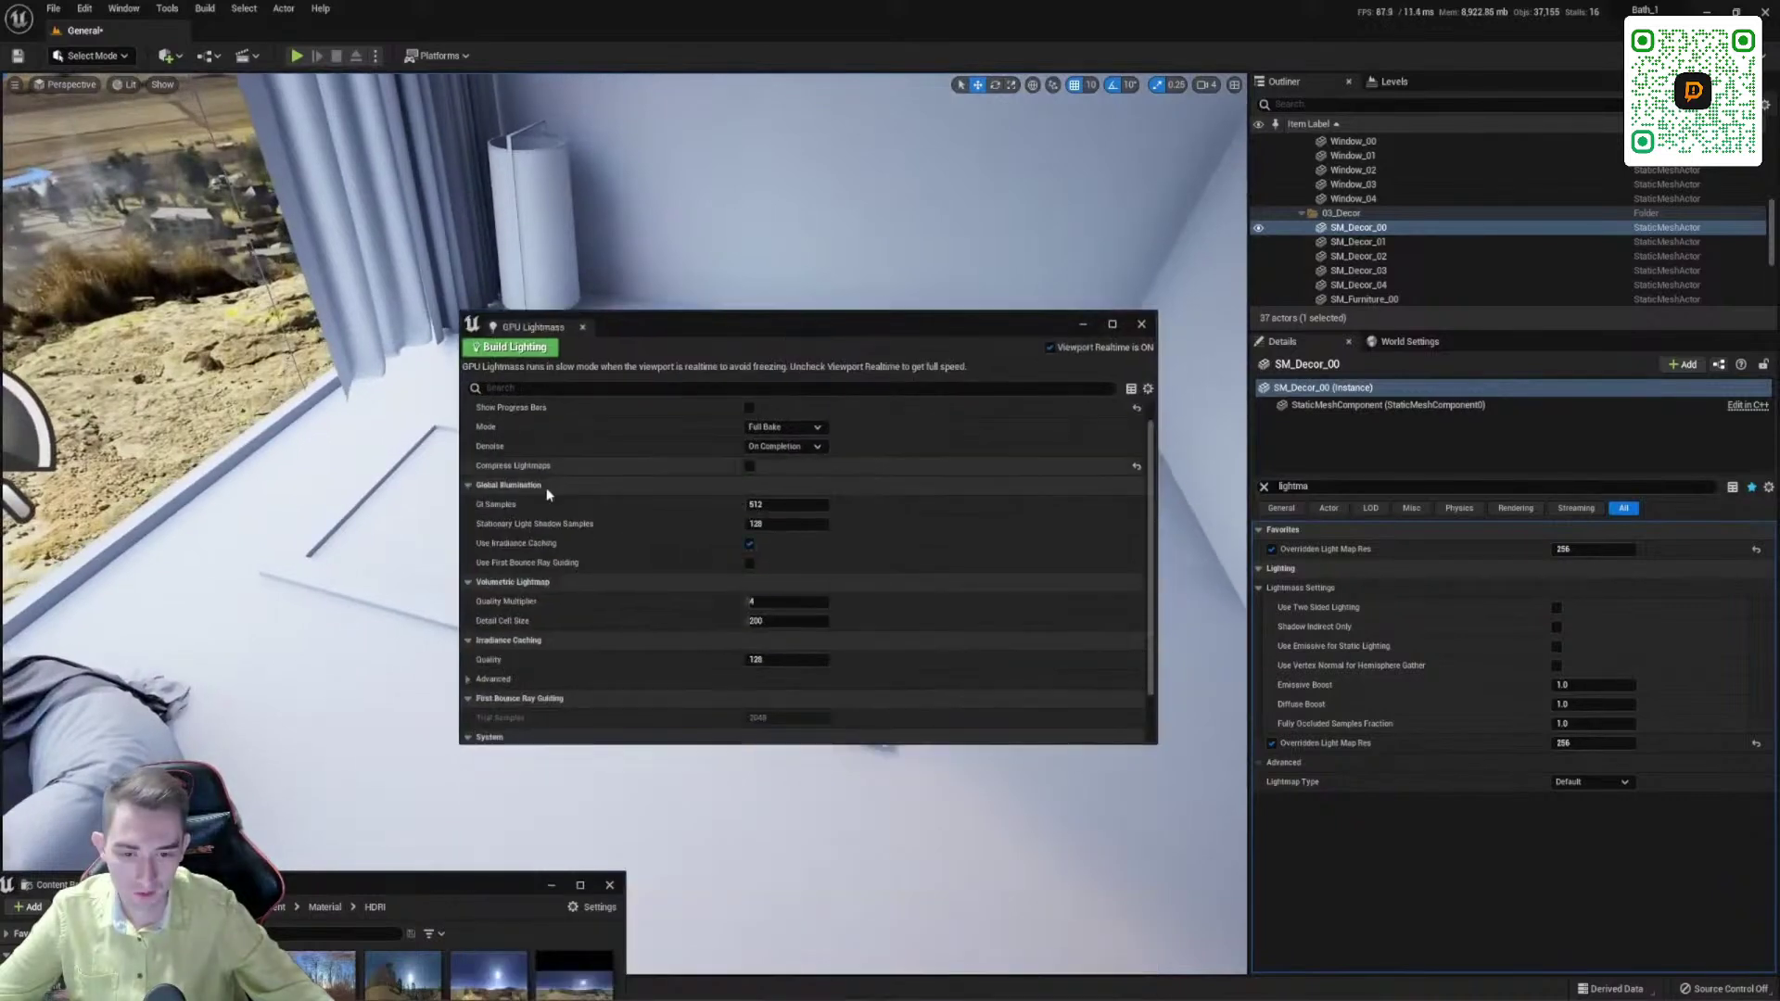
{"action": "left_click", "coordinate": [769, 505]}
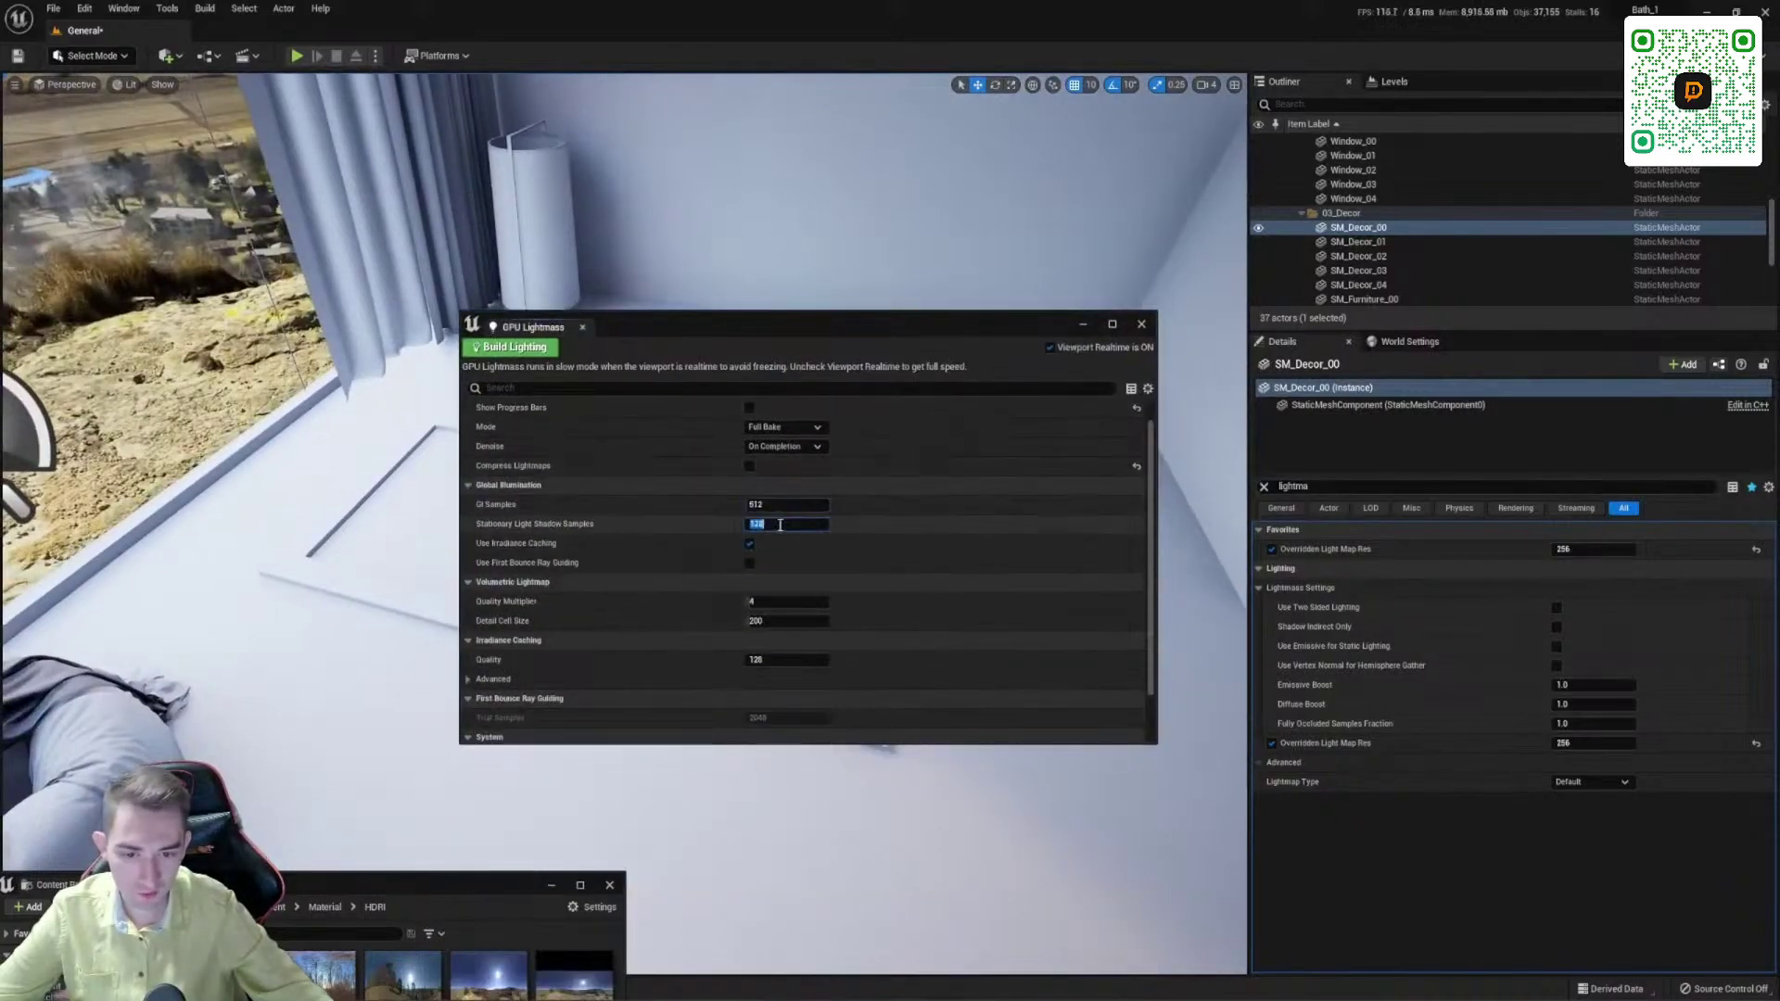
{"action": "left_click_drag", "start_coordinate": [851, 335], "coordinate": [871, 830]}
{"action": "right_click_drag", "start_coordinate": [950, 799], "coordinate": [951, 799]}
{"action": "right_click_drag", "start_coordinate": [850, 604], "coordinate": [851, 605]}
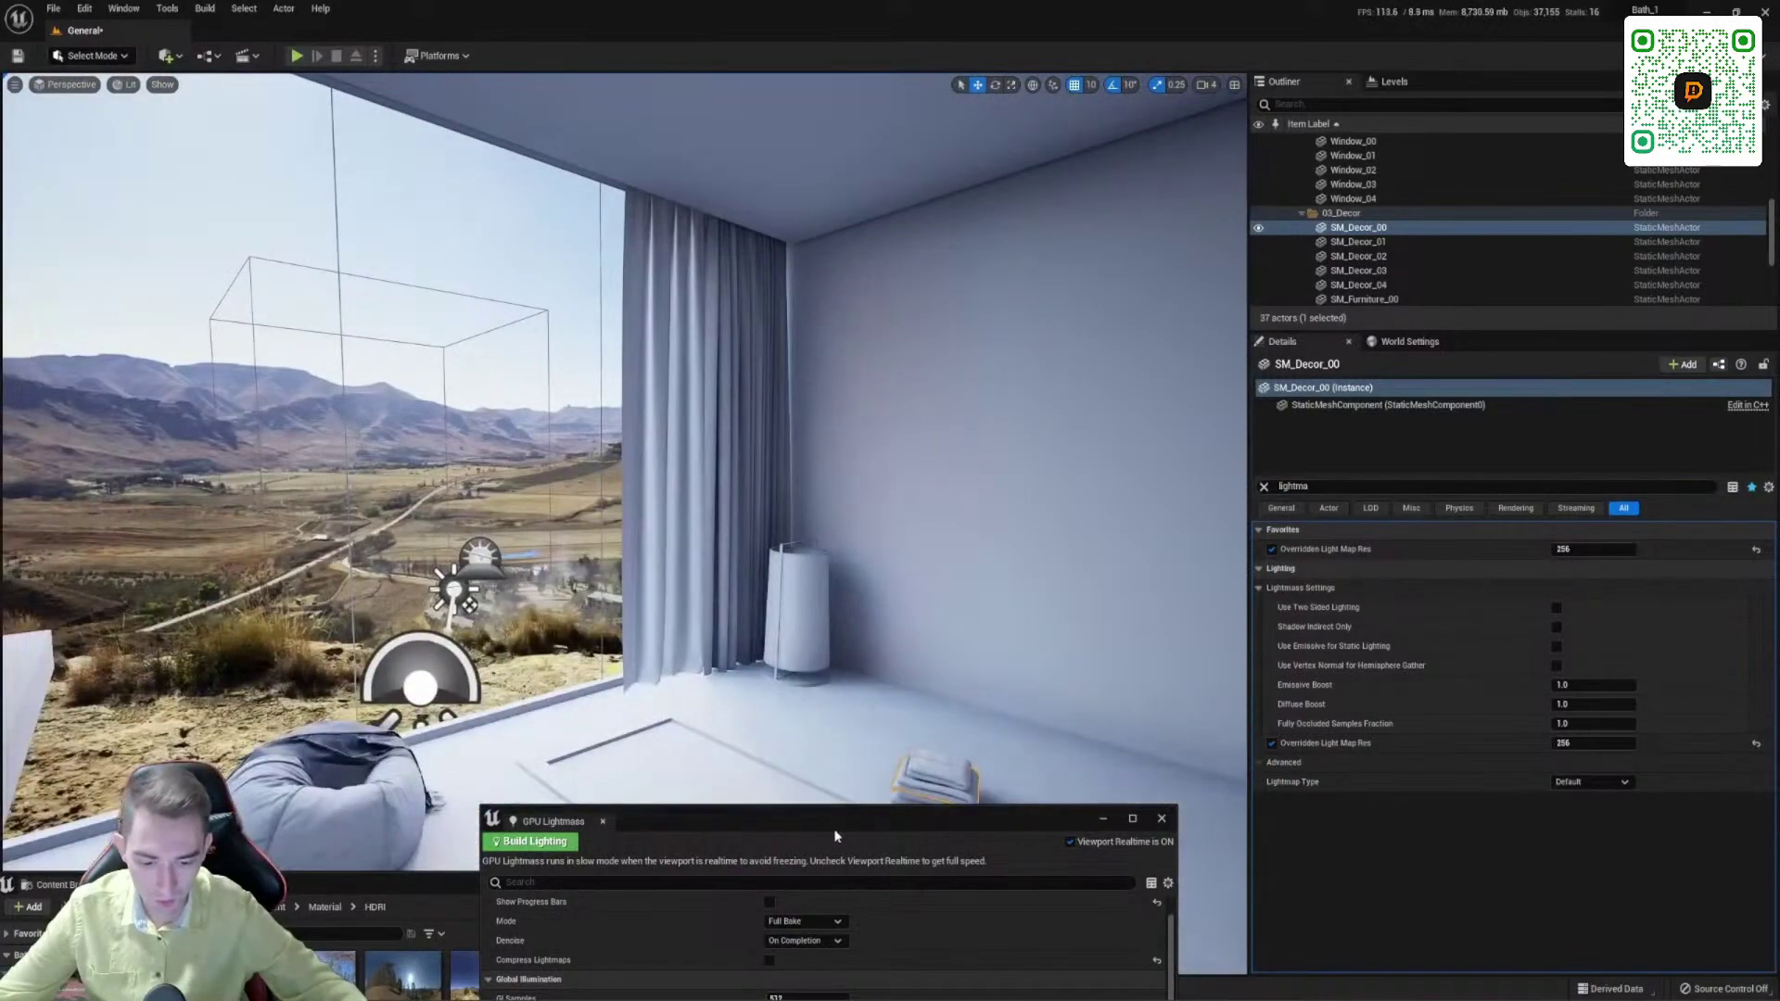
{"action": "left_click_drag", "start_coordinate": [835, 836], "coordinate": [762, 764]}
{"action": "right_click_drag", "start_coordinate": [705, 463], "coordinate": [705, 464]}
Step: In GPU Lightmass, turn off Viewport Realtime, set GI Samples to 2048 and enable Use First Bounce Ray Guiding
{"action": "left_click_drag", "start_coordinate": [828, 758], "coordinate": [891, 278]}
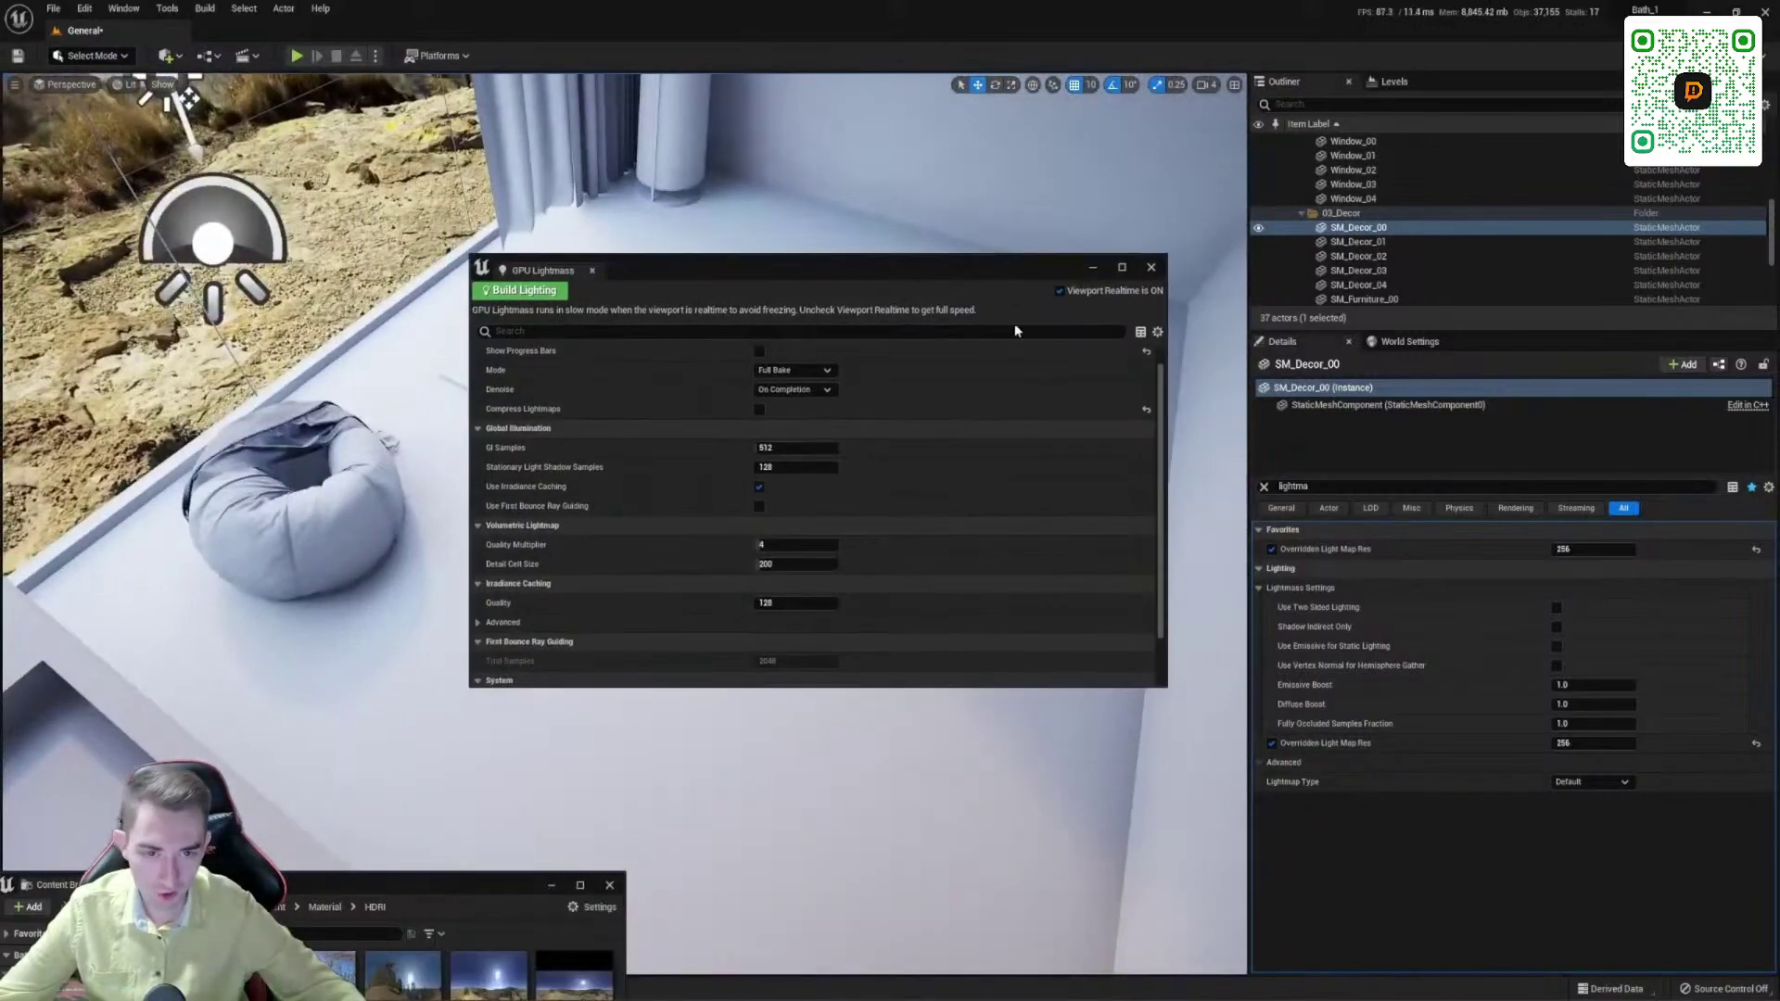
{"action": "left_click", "coordinate": [1060, 290]}
{"action": "left_click", "coordinate": [778, 449]}
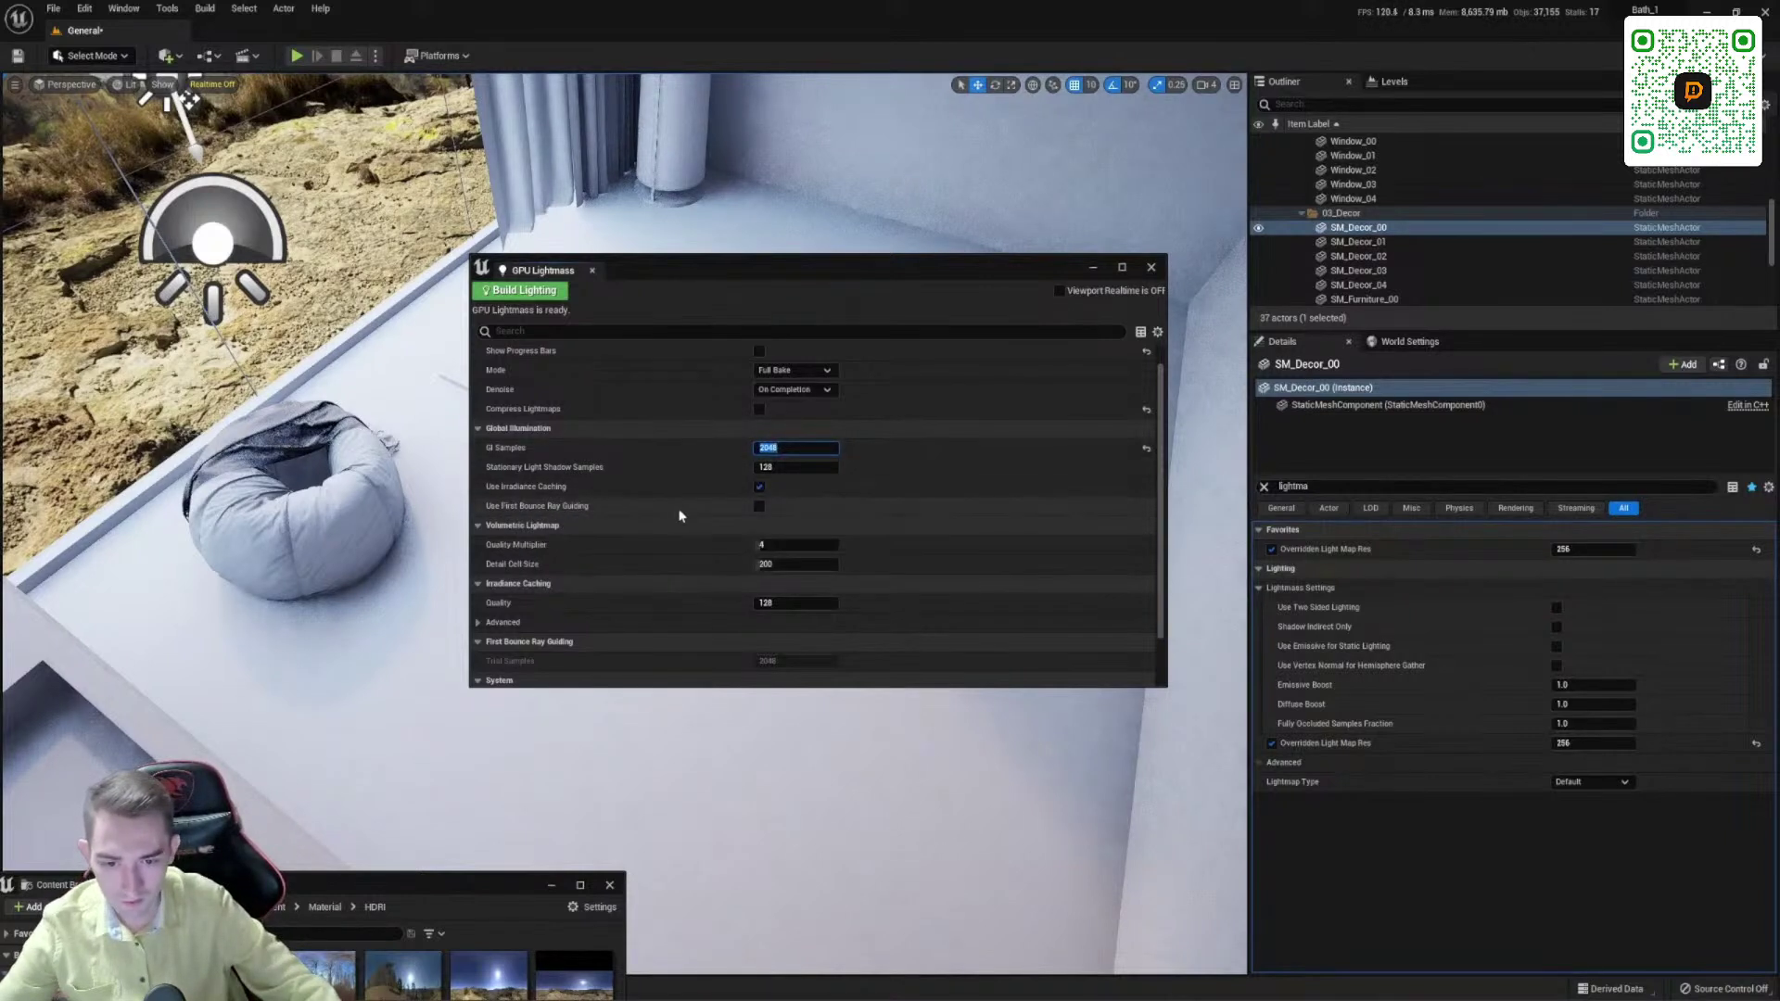
{"action": "left_click", "coordinate": [760, 507]}
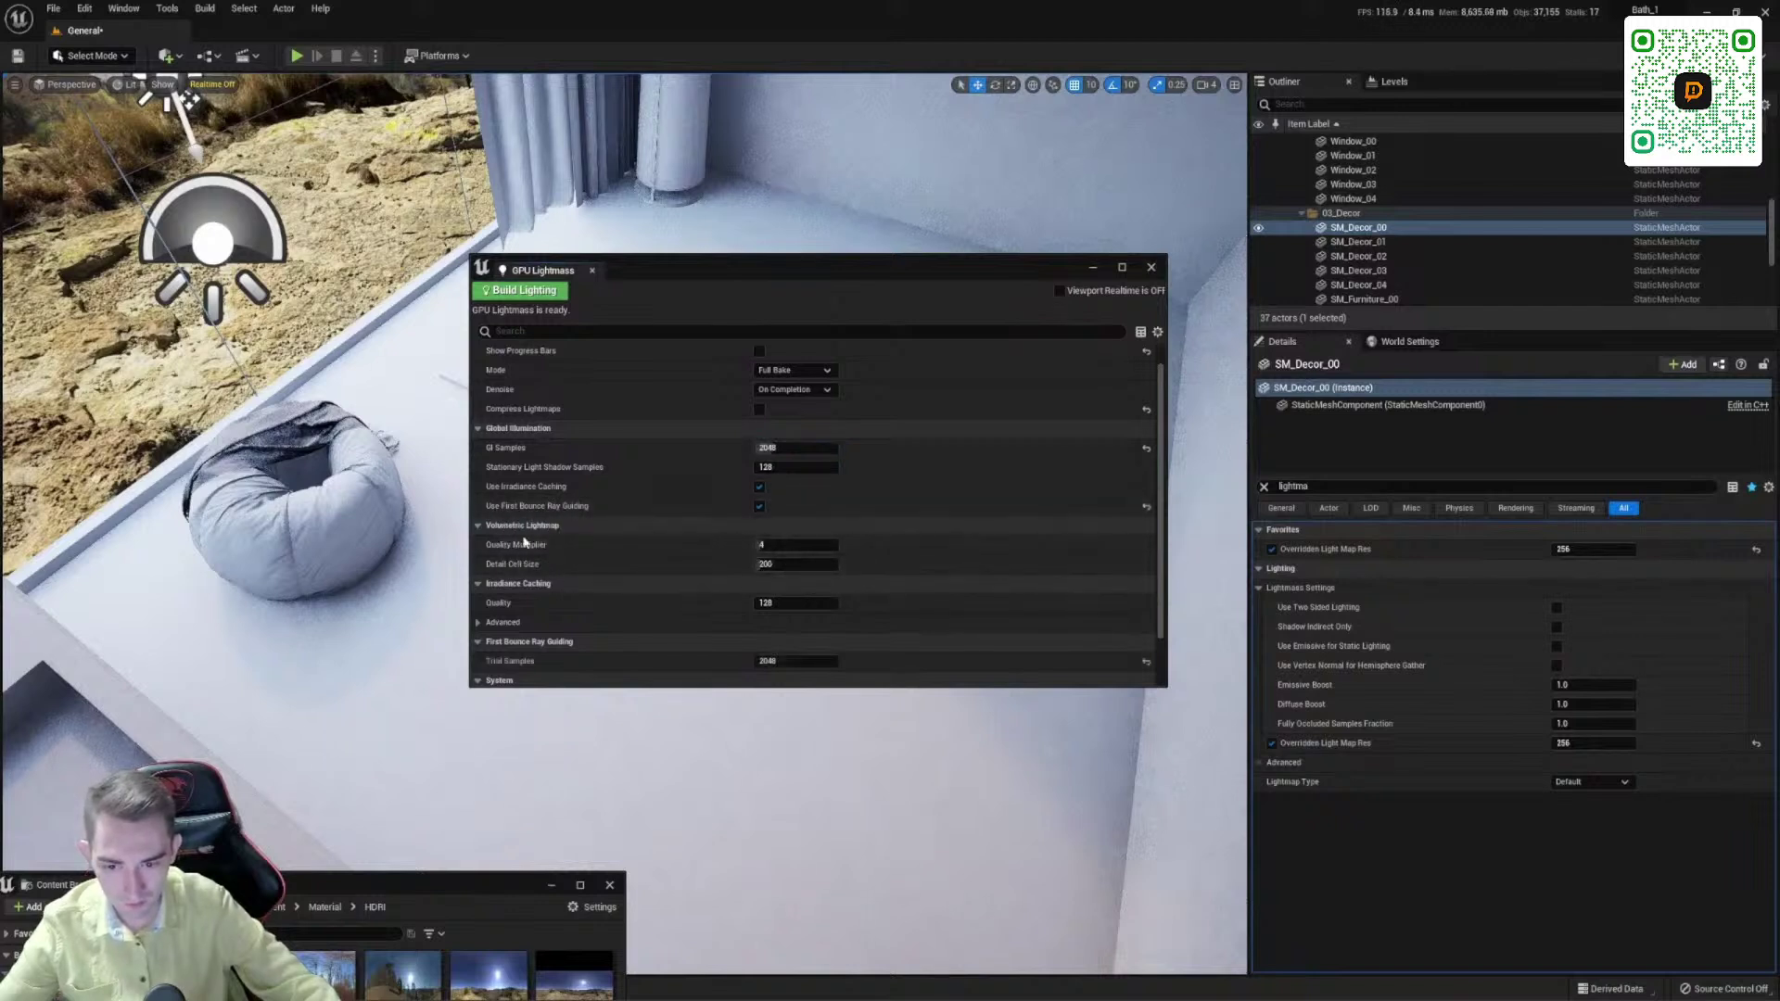
Step: Set the GPU Lightmass Irradiance Caching Quality to 2048 and check the Trial Samples and System settings
{"action": "left_click", "coordinate": [788, 605]}
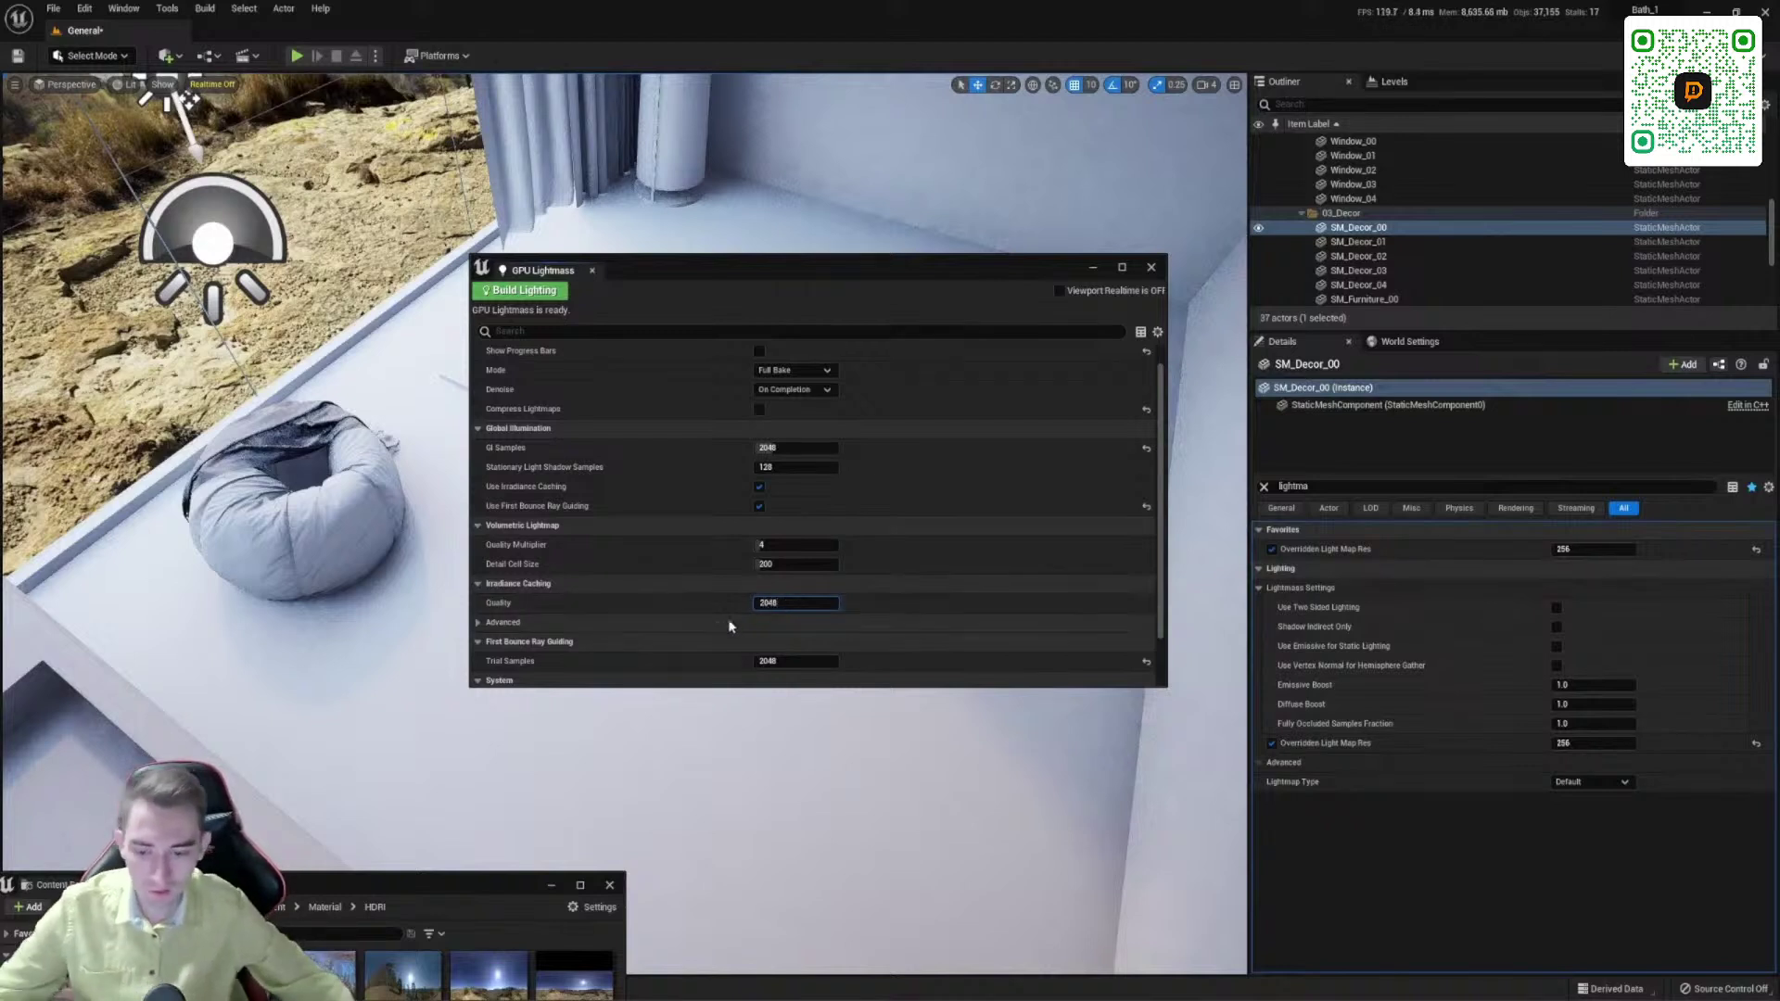
{"action": "scroll", "coordinate": [668, 639], "scroll_direction": "down", "scroll_amount": 2}
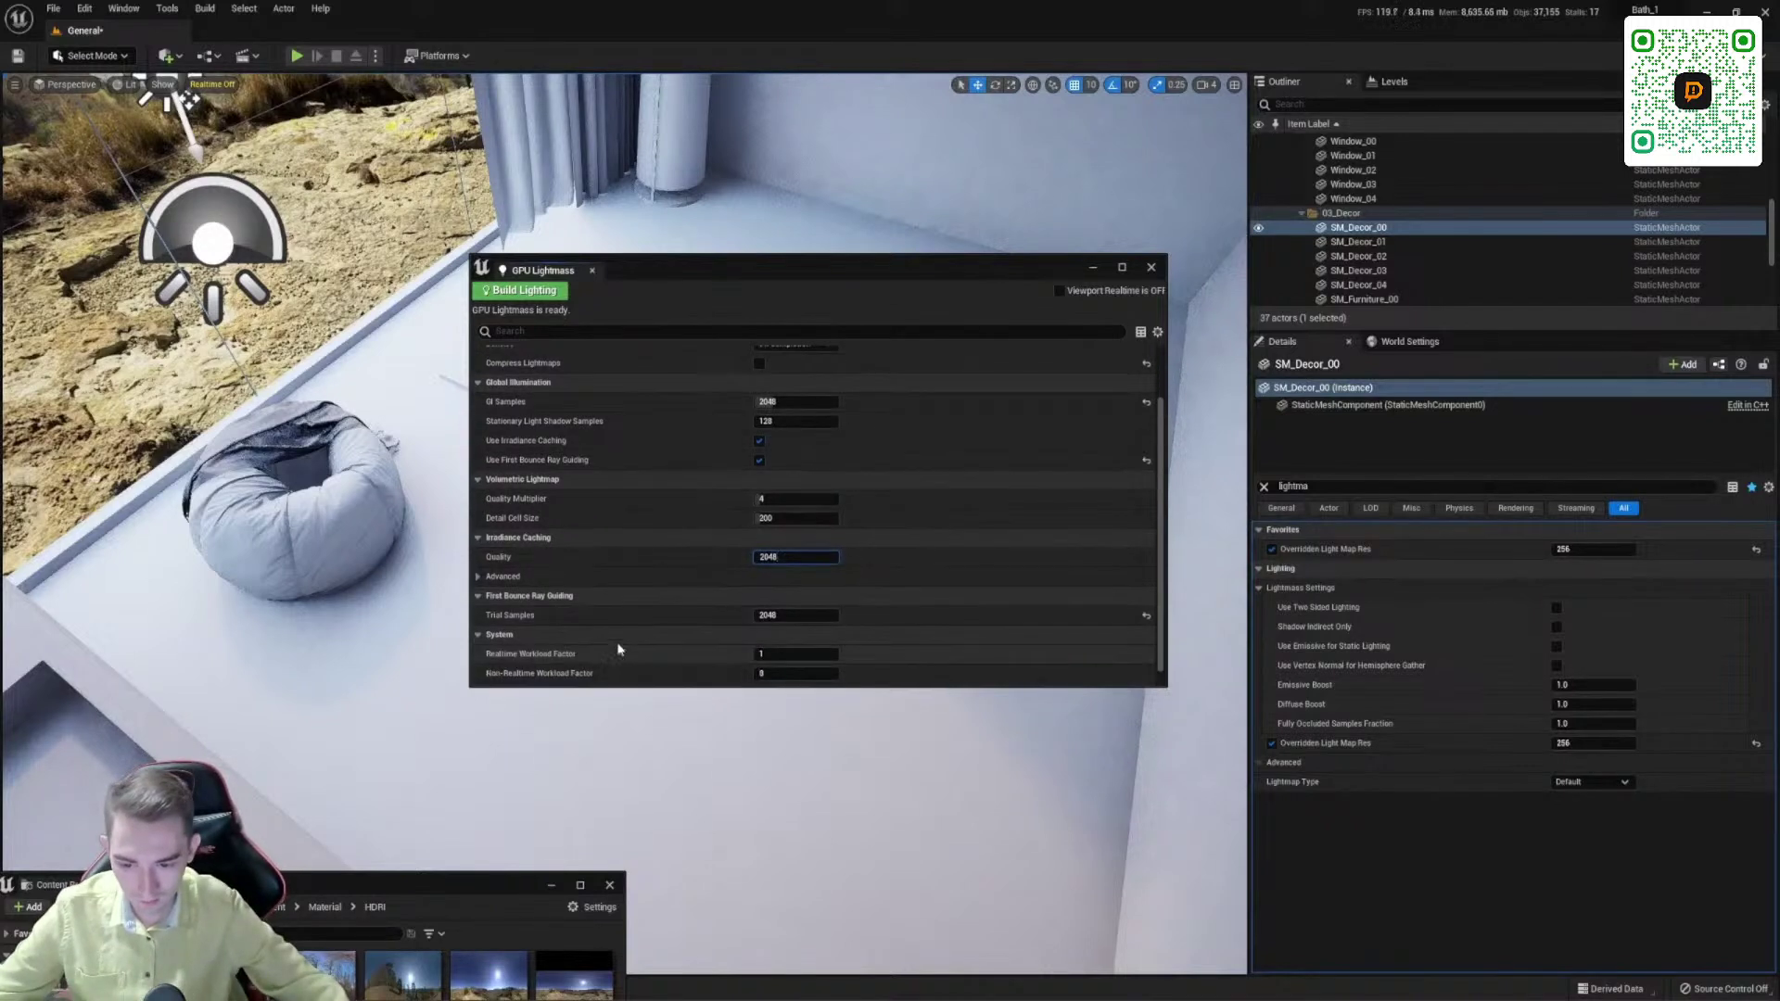
{"action": "left_click", "coordinate": [802, 619]}
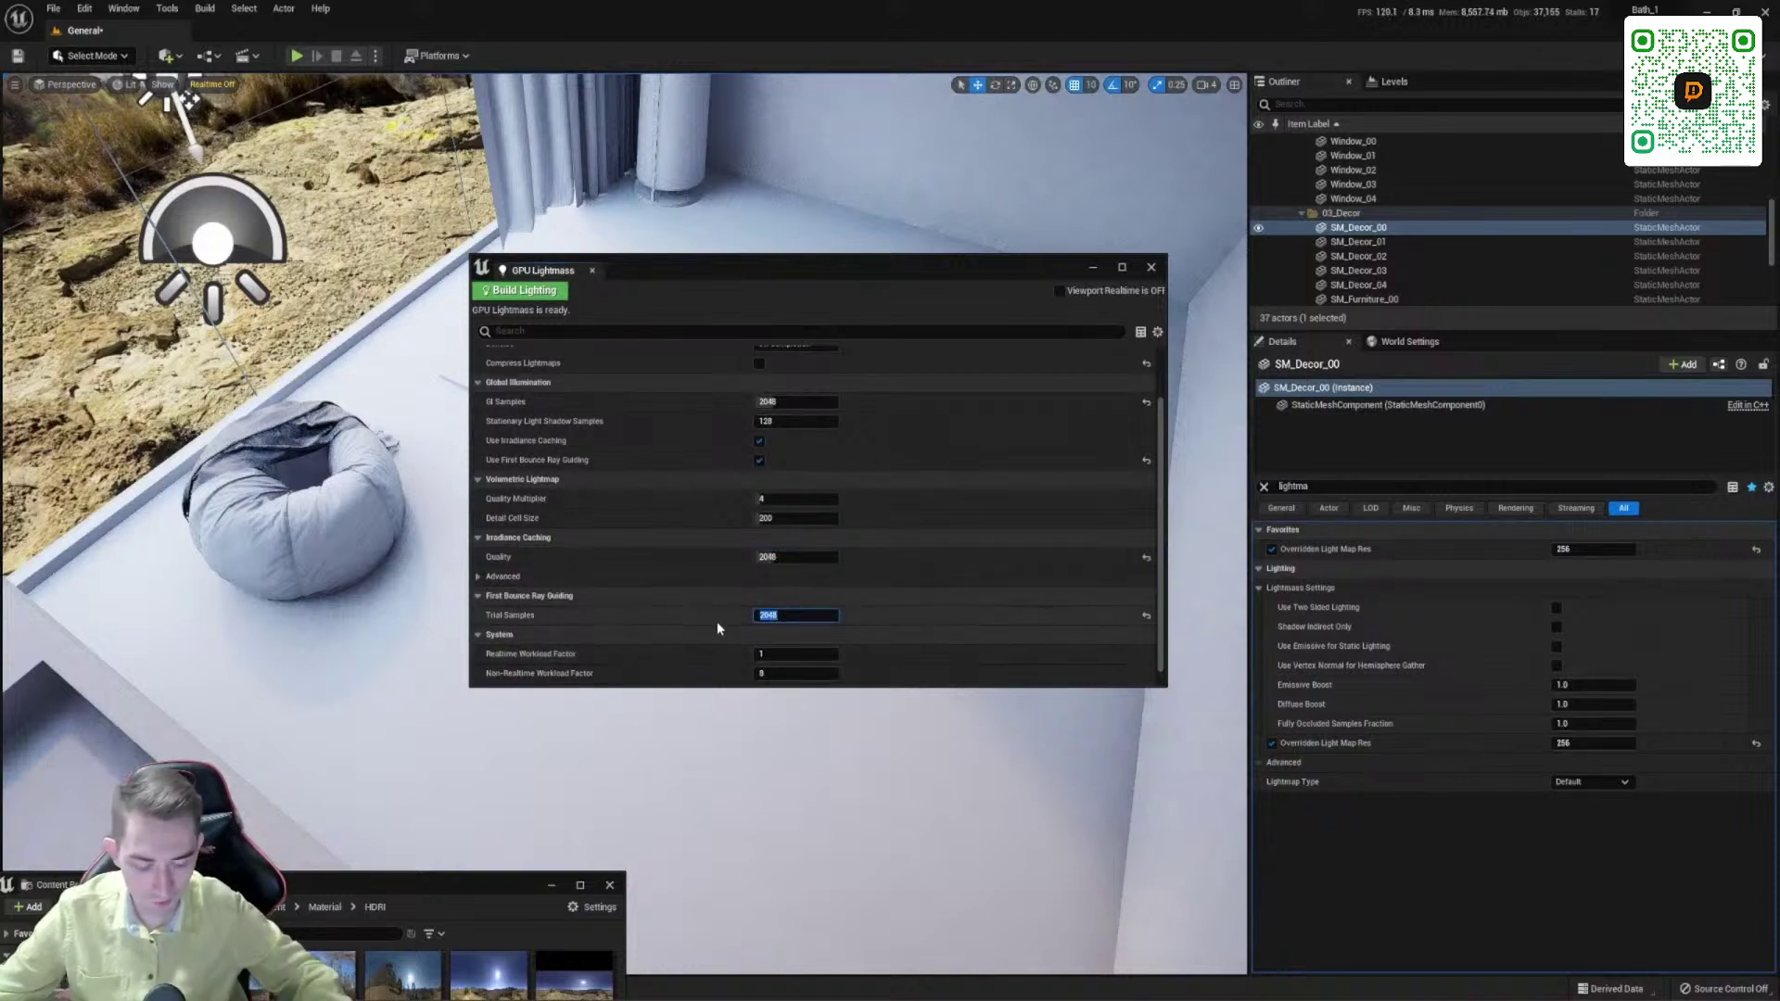
{"action": "left_click", "coordinate": [794, 562]}
{"action": "scroll", "coordinate": [676, 586], "scroll_direction": "down", "scroll_amount": 1}
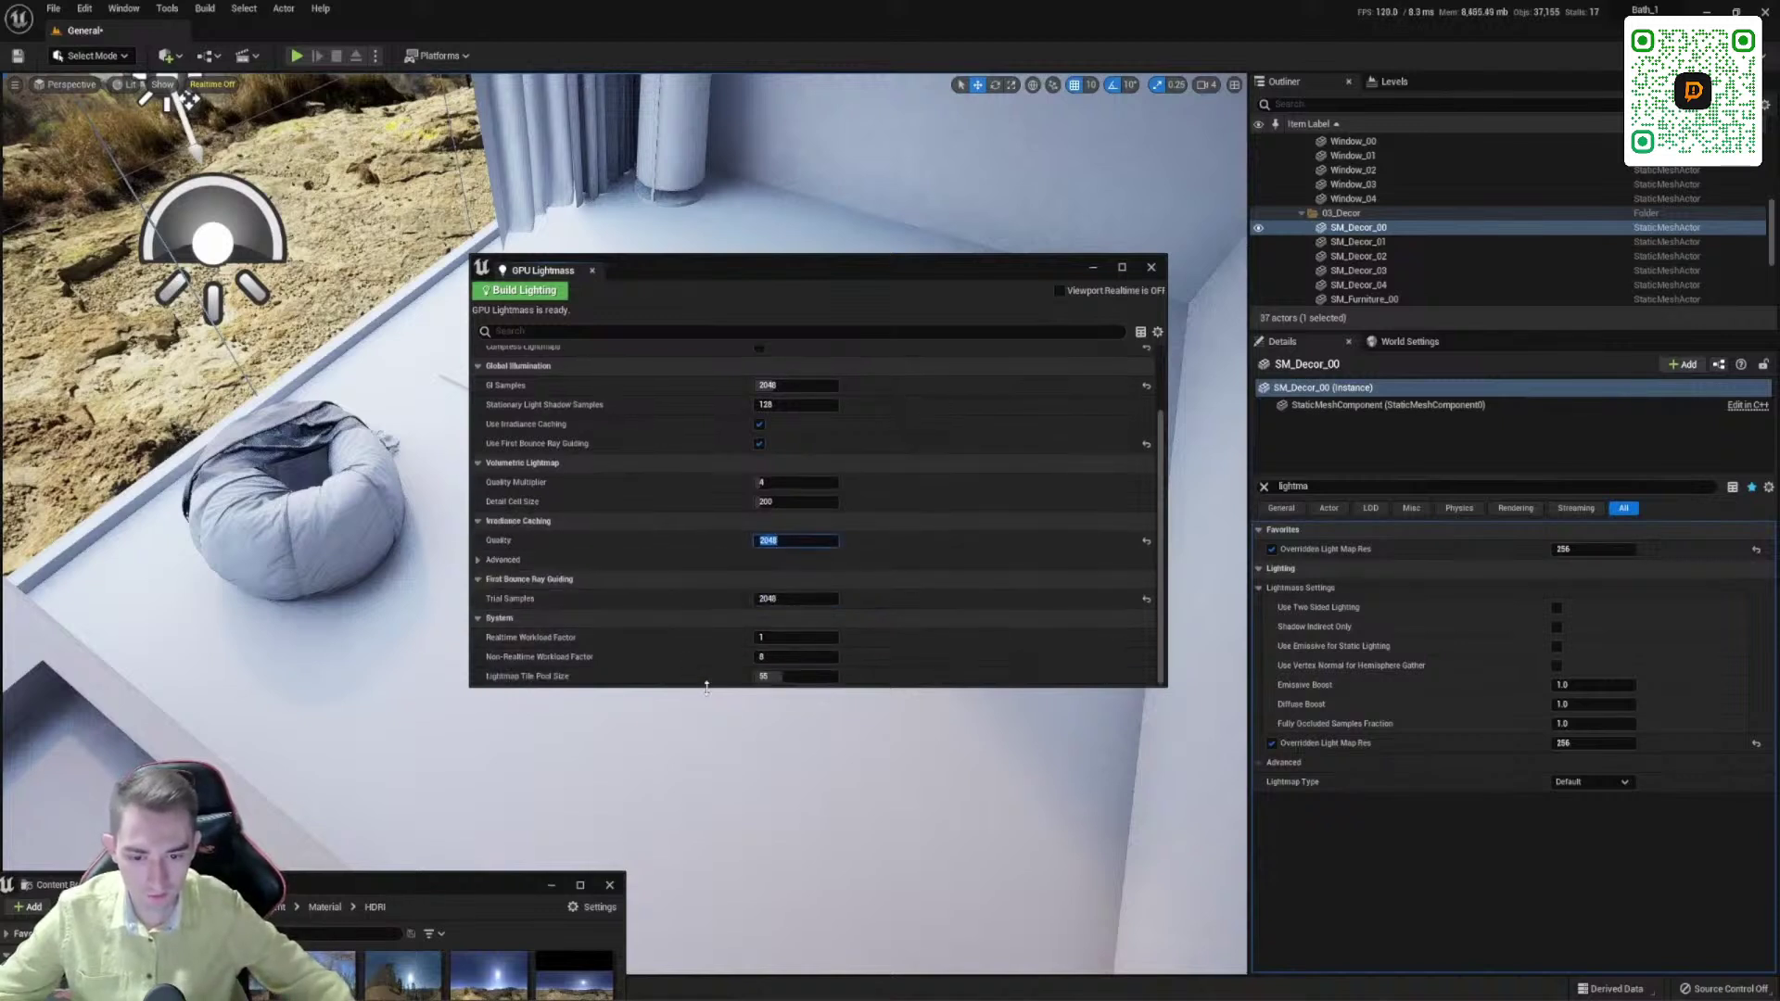
{"action": "scroll", "coordinate": [634, 542], "scroll_direction": "up", "scroll_amount": 3}
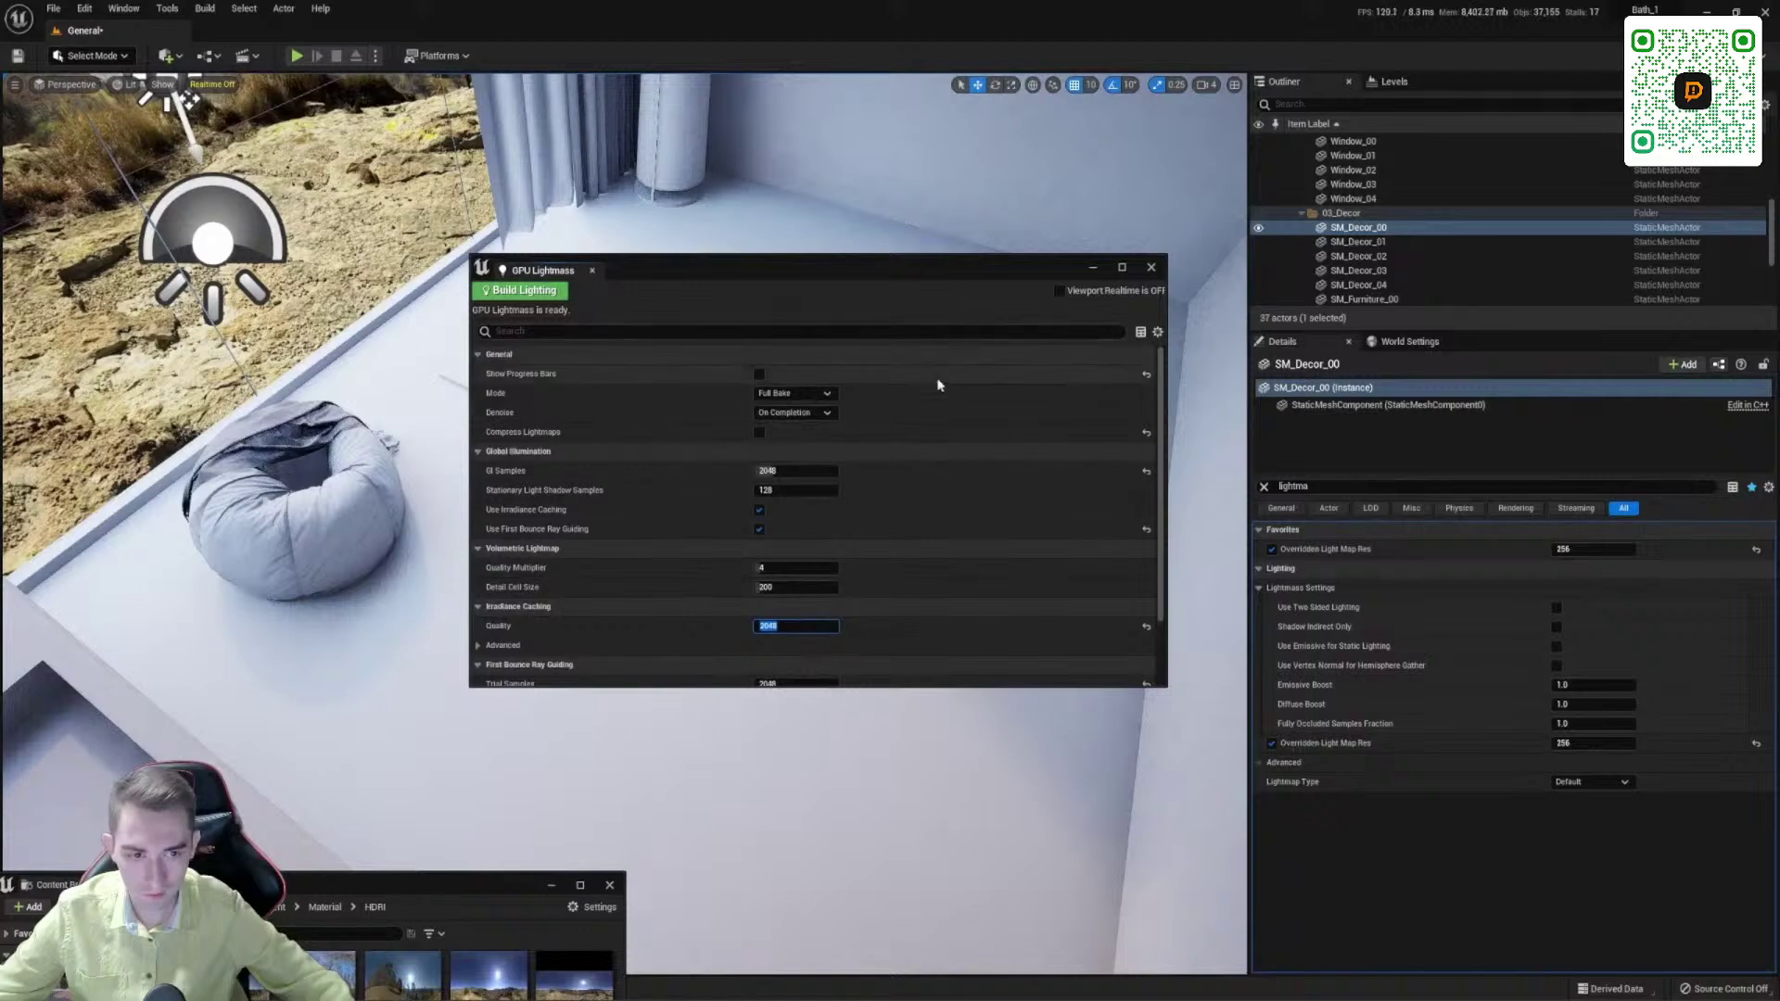
{"action": "left_click_drag", "start_coordinate": [754, 272], "coordinate": [657, 900]}
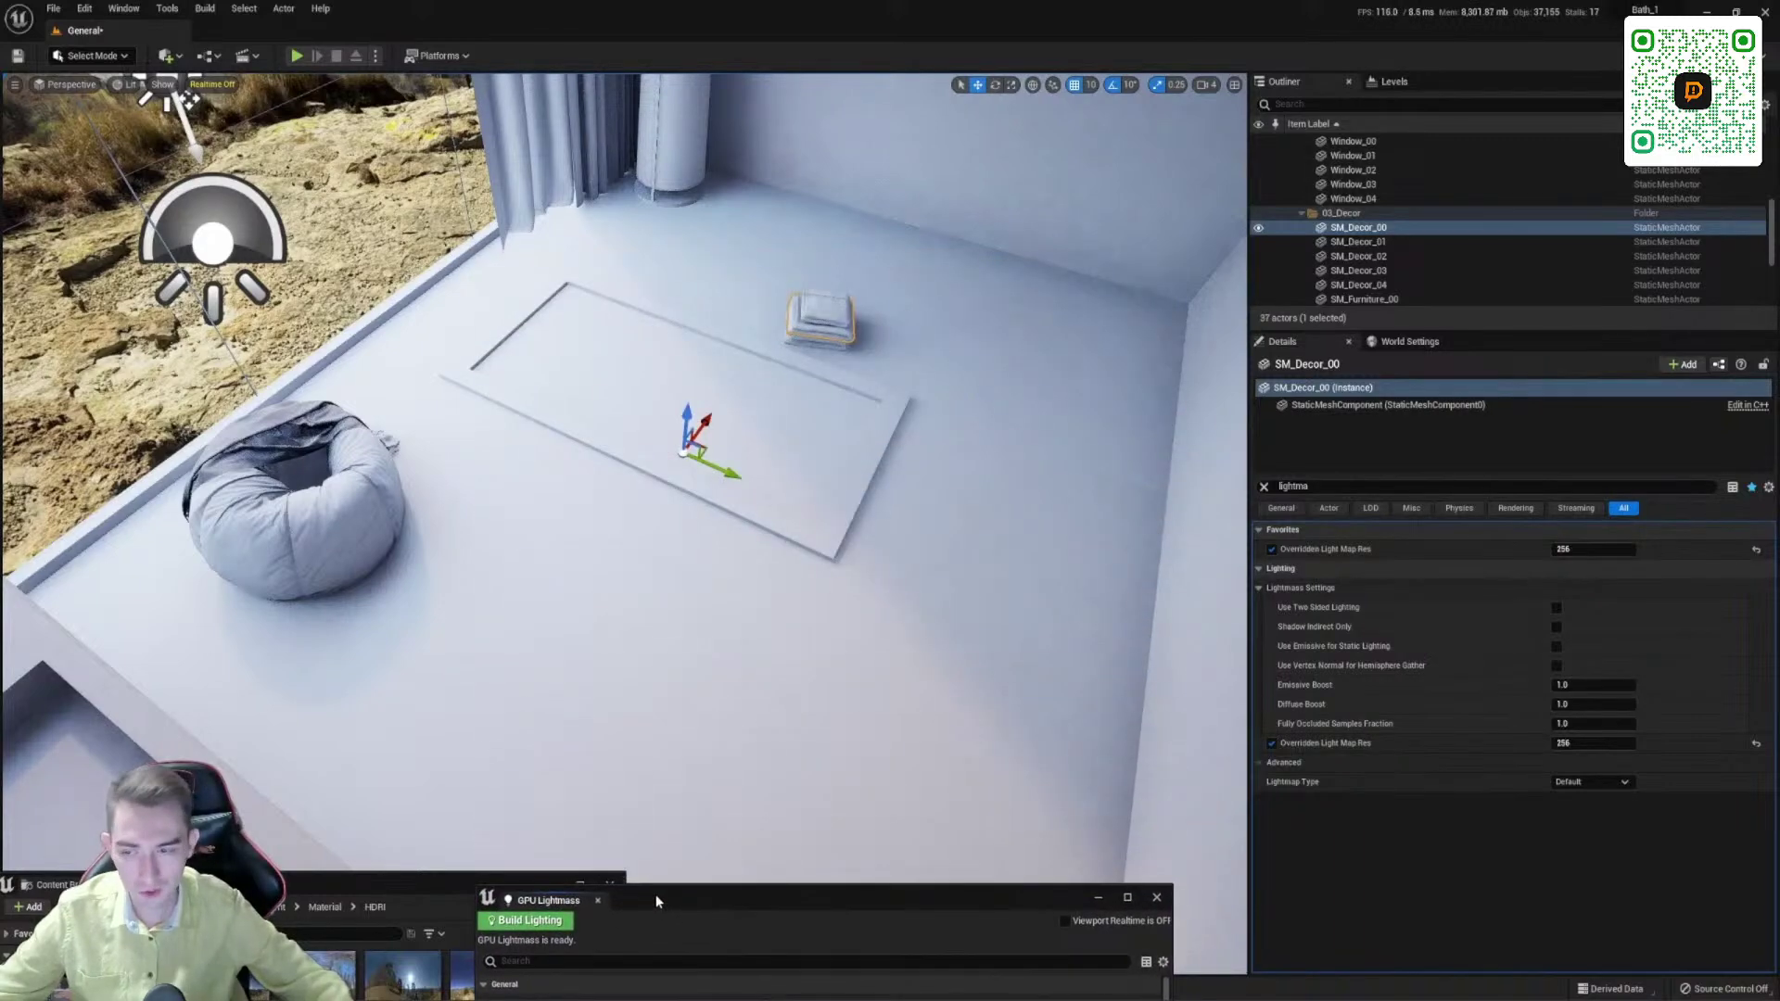
Step: Switch the viewport to the Lightmap Density view and frame the room corner with the rug and towels
{"action": "left_click", "coordinate": [204, 9]}
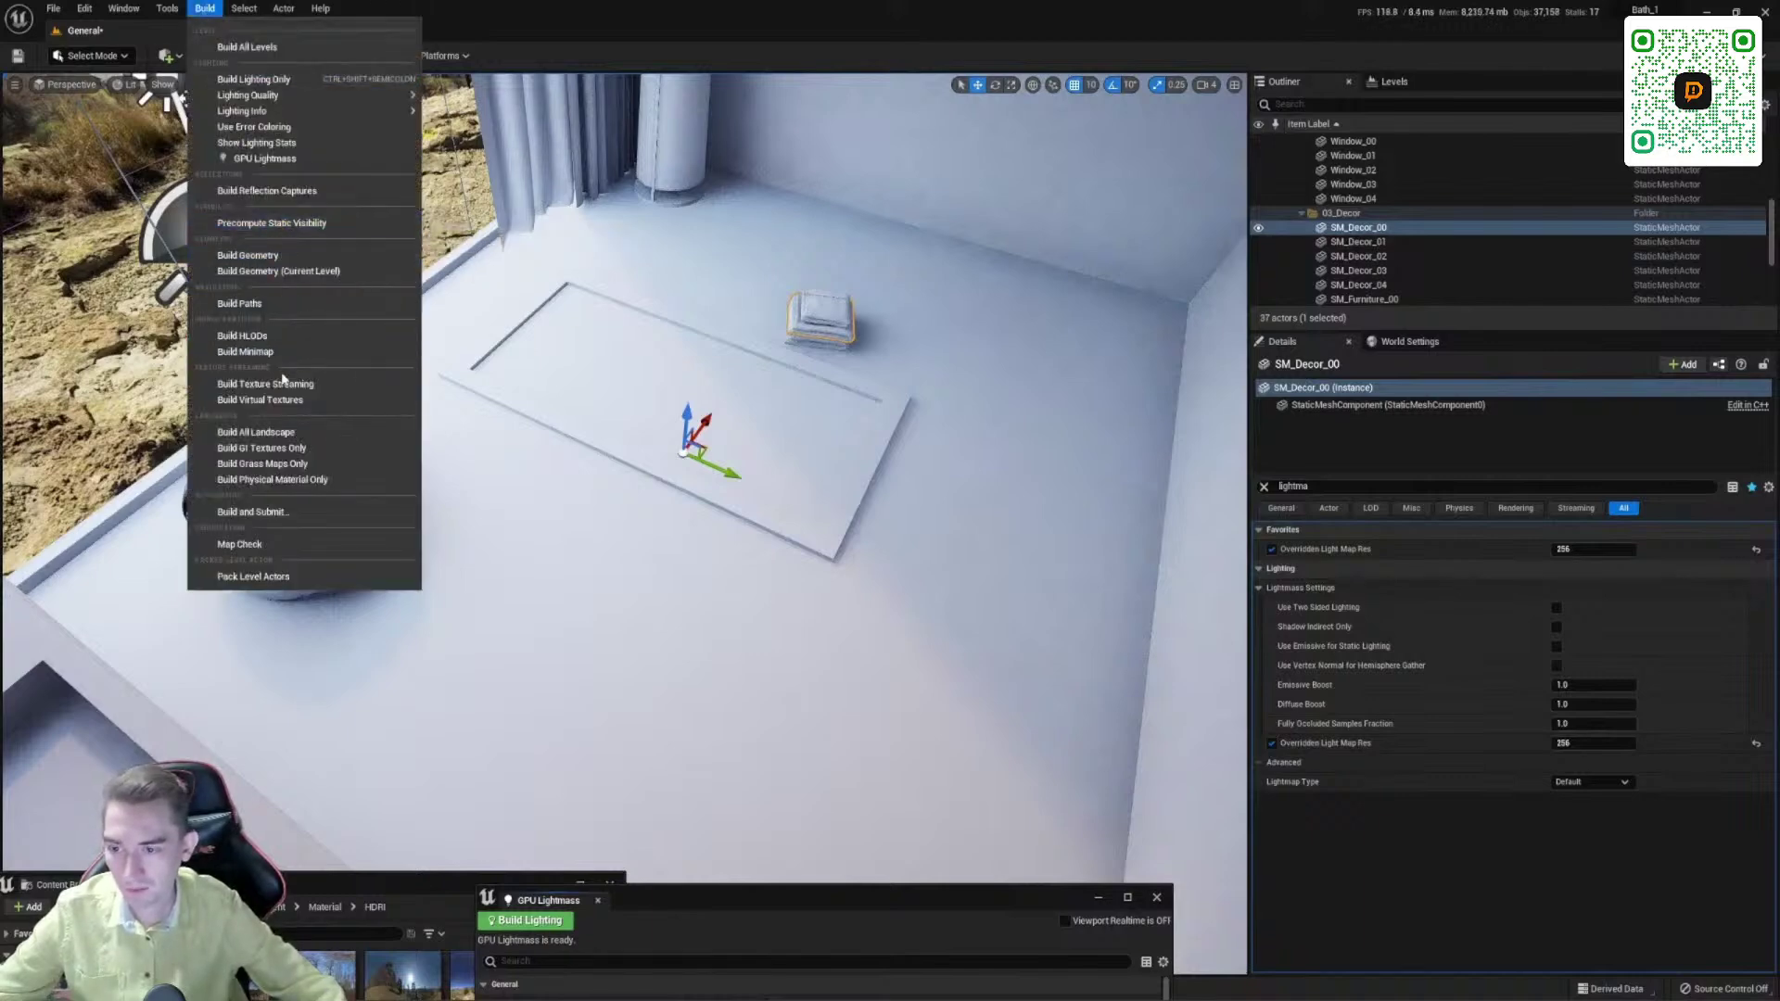
{"action": "left_click", "coordinate": [205, 9]}
{"action": "left_click", "coordinate": [244, 9]}
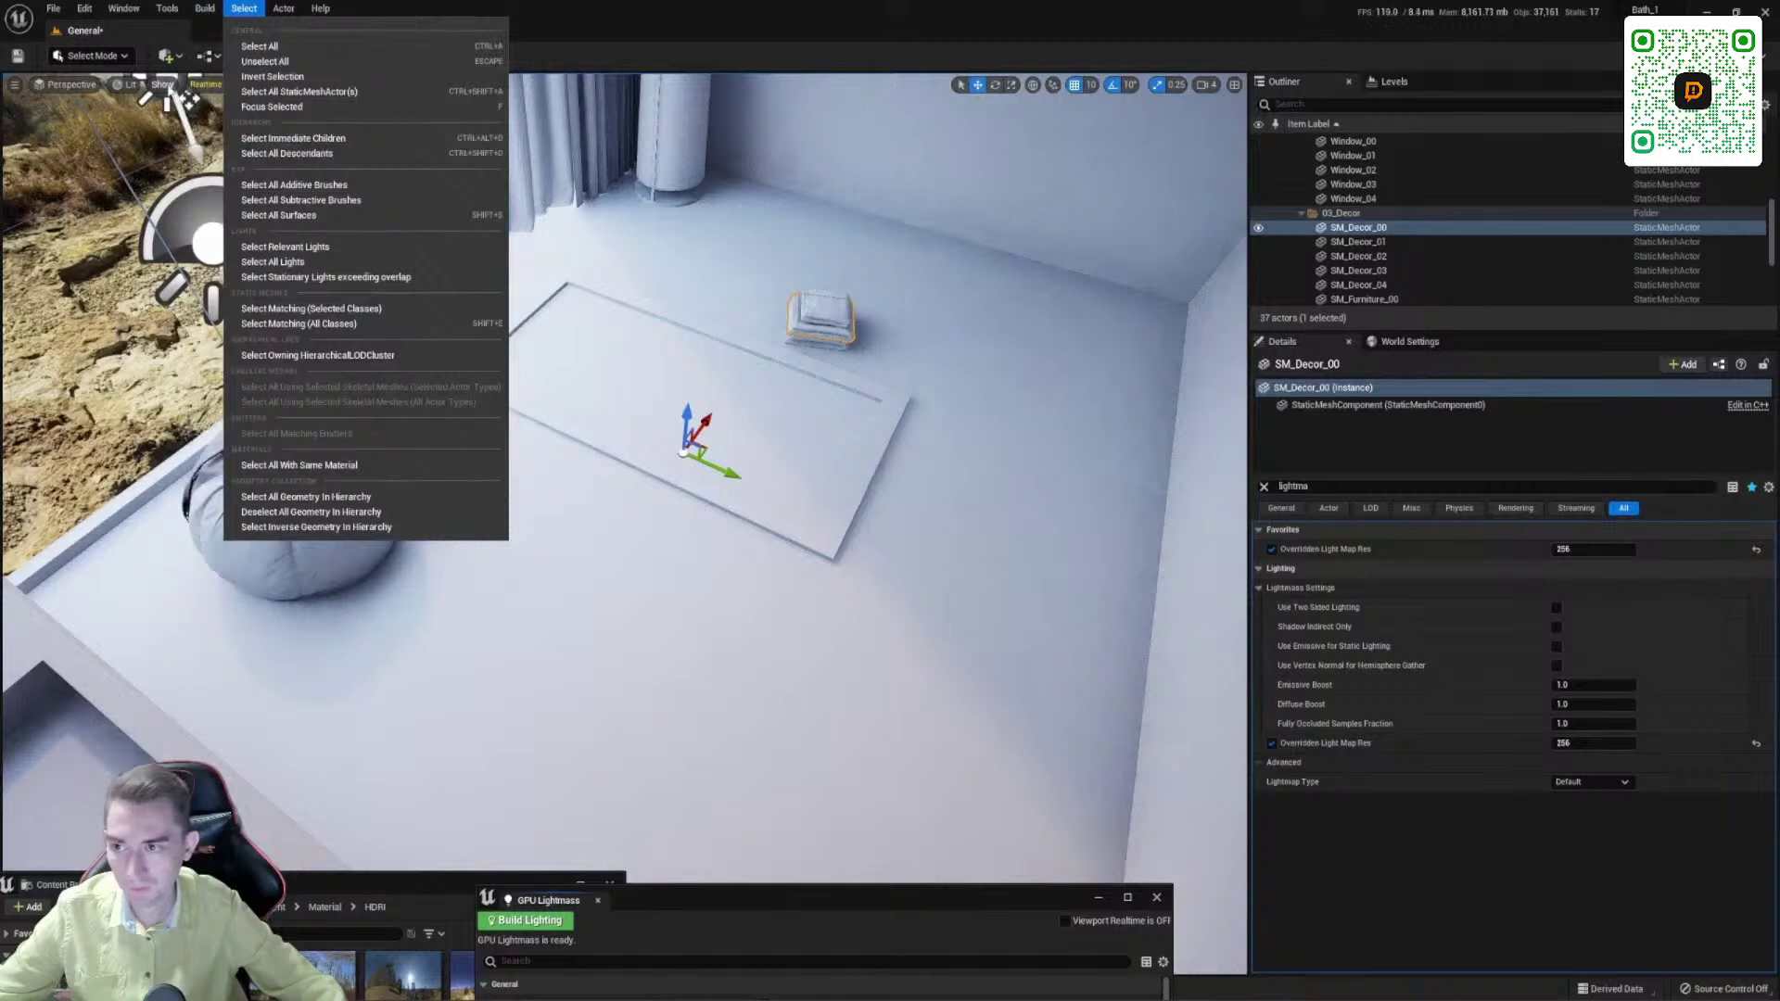
{"action": "left_click", "coordinate": [131, 85]}
{"action": "mouse_move", "coordinate": [202, 265]}
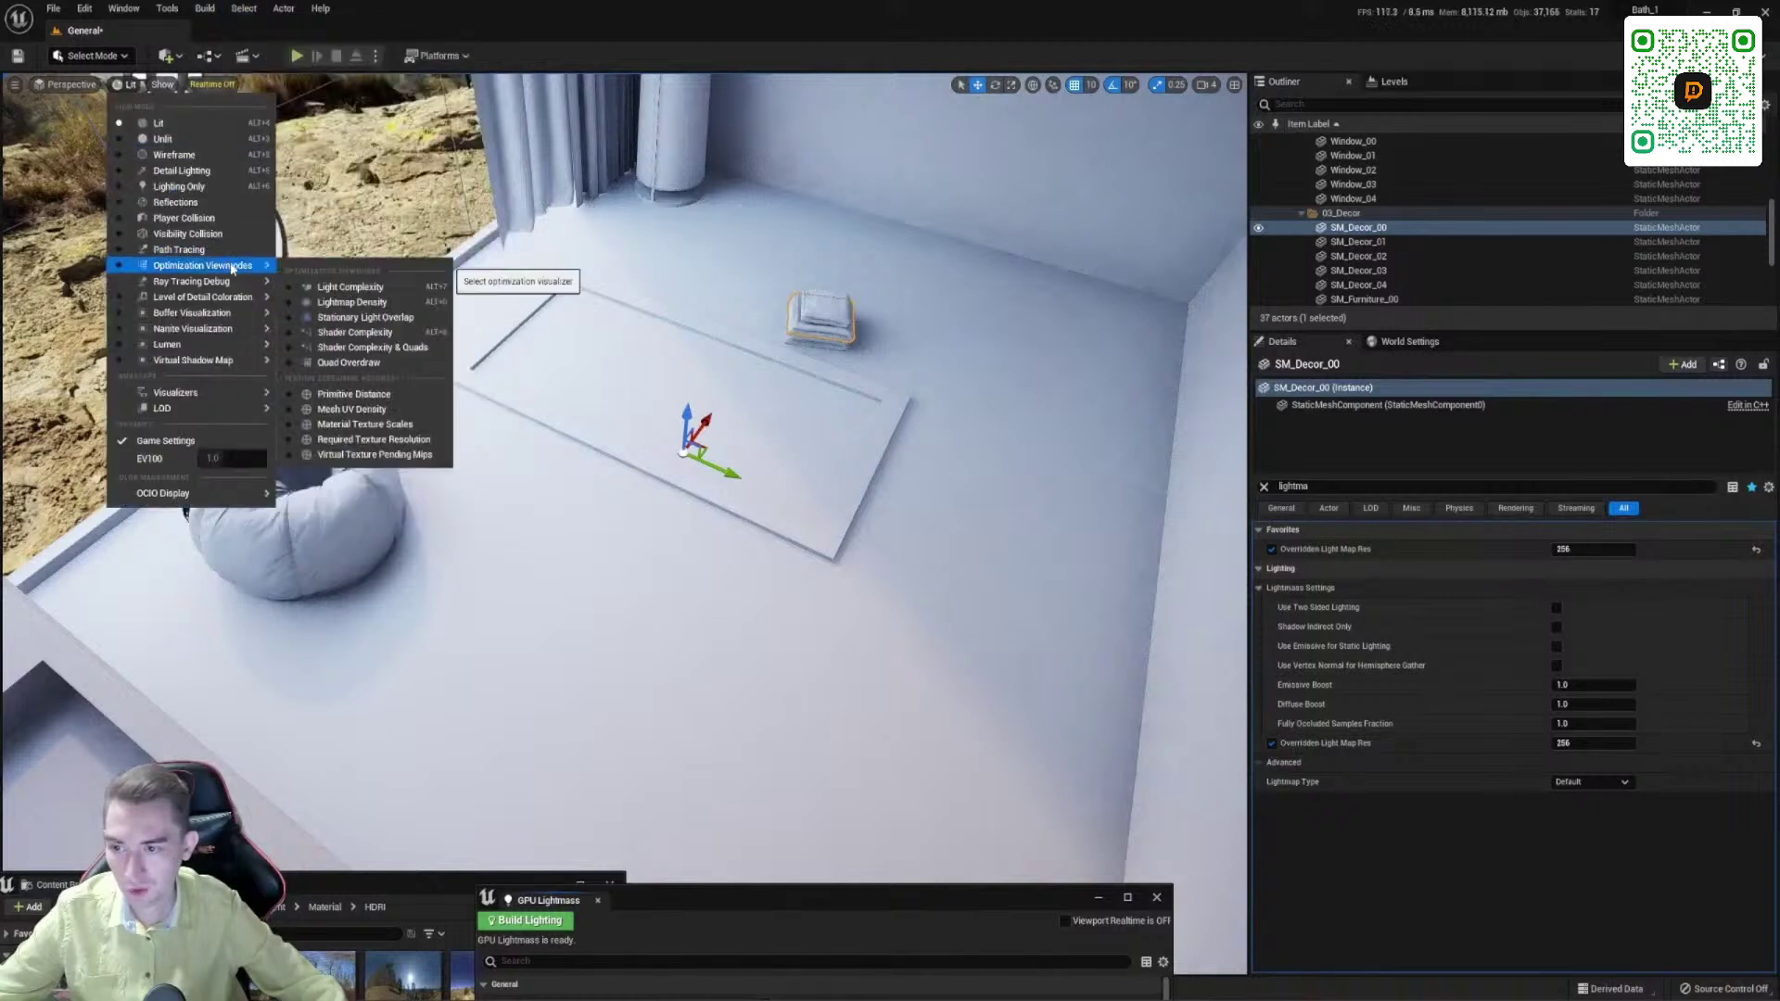
{"action": "left_click", "coordinate": [343, 306]}
{"action": "right_click_drag", "start_coordinate": [623, 519], "coordinate": [623, 519]}
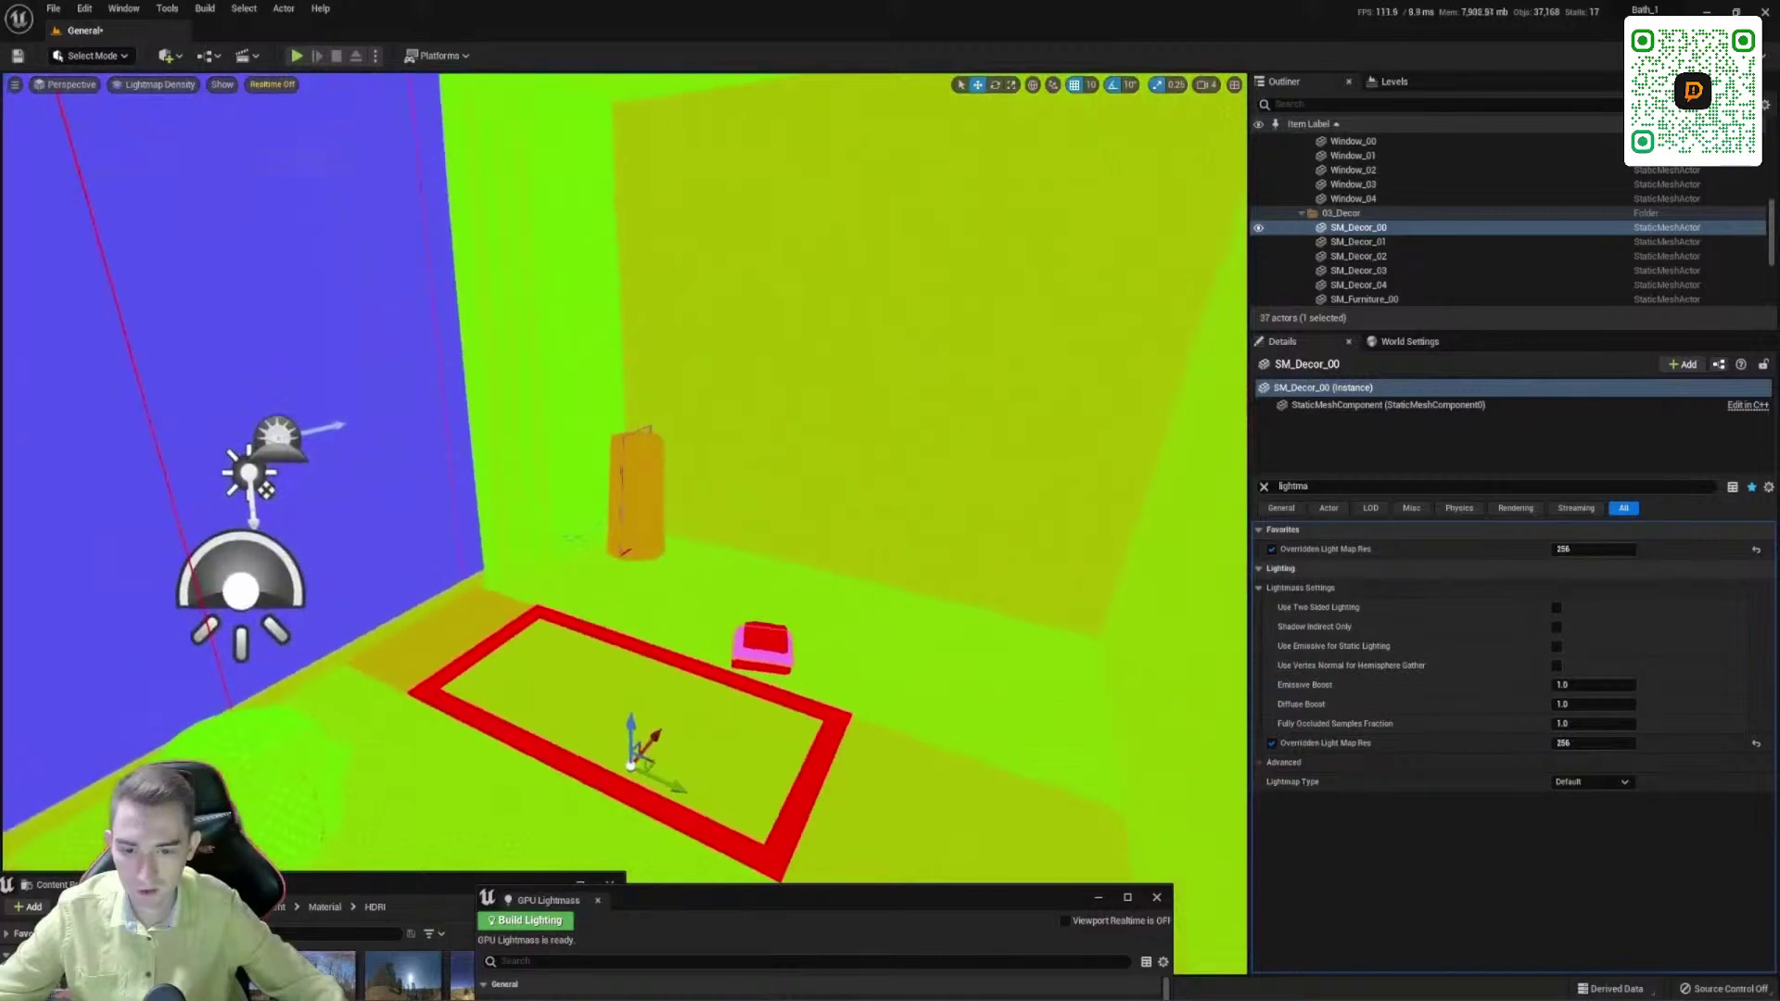
Step: In LightMap Resolution Adjustment, set the Static Meshes maximum to 4096 and apply a Ratio of 200 to all loaded levels
{"action": "left_click", "coordinate": [198, 10]}
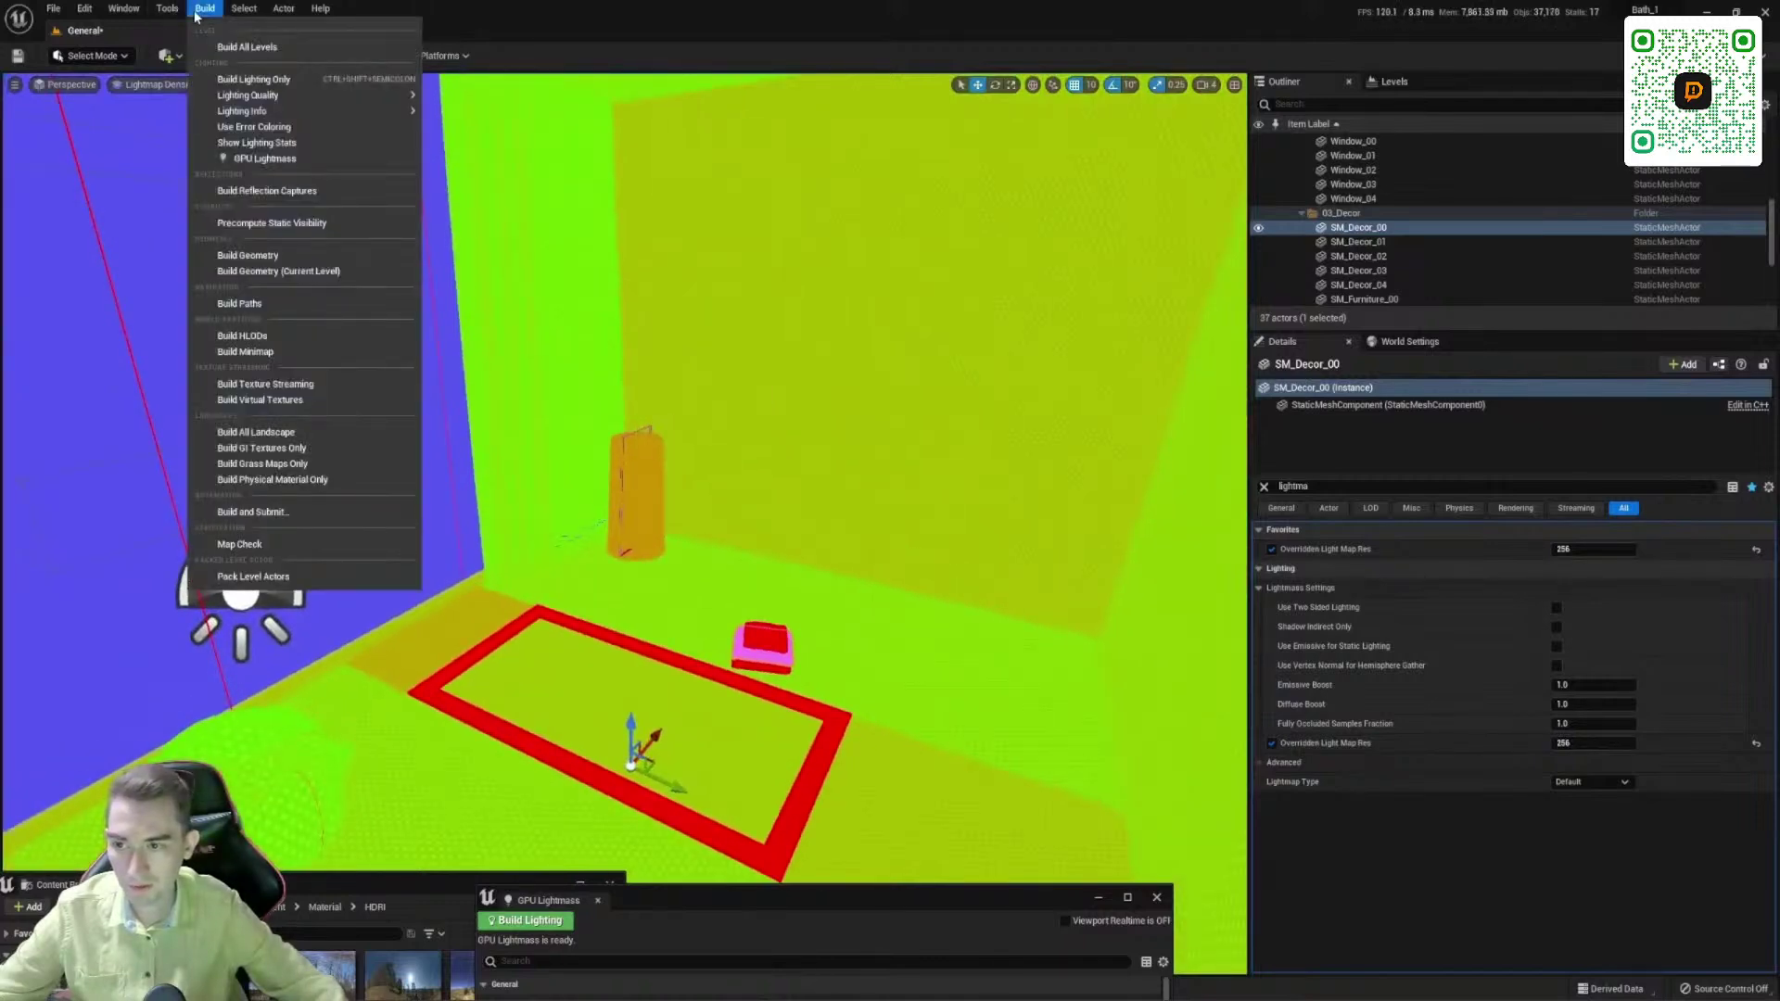
{"action": "mouse_move", "coordinate": [243, 111]}
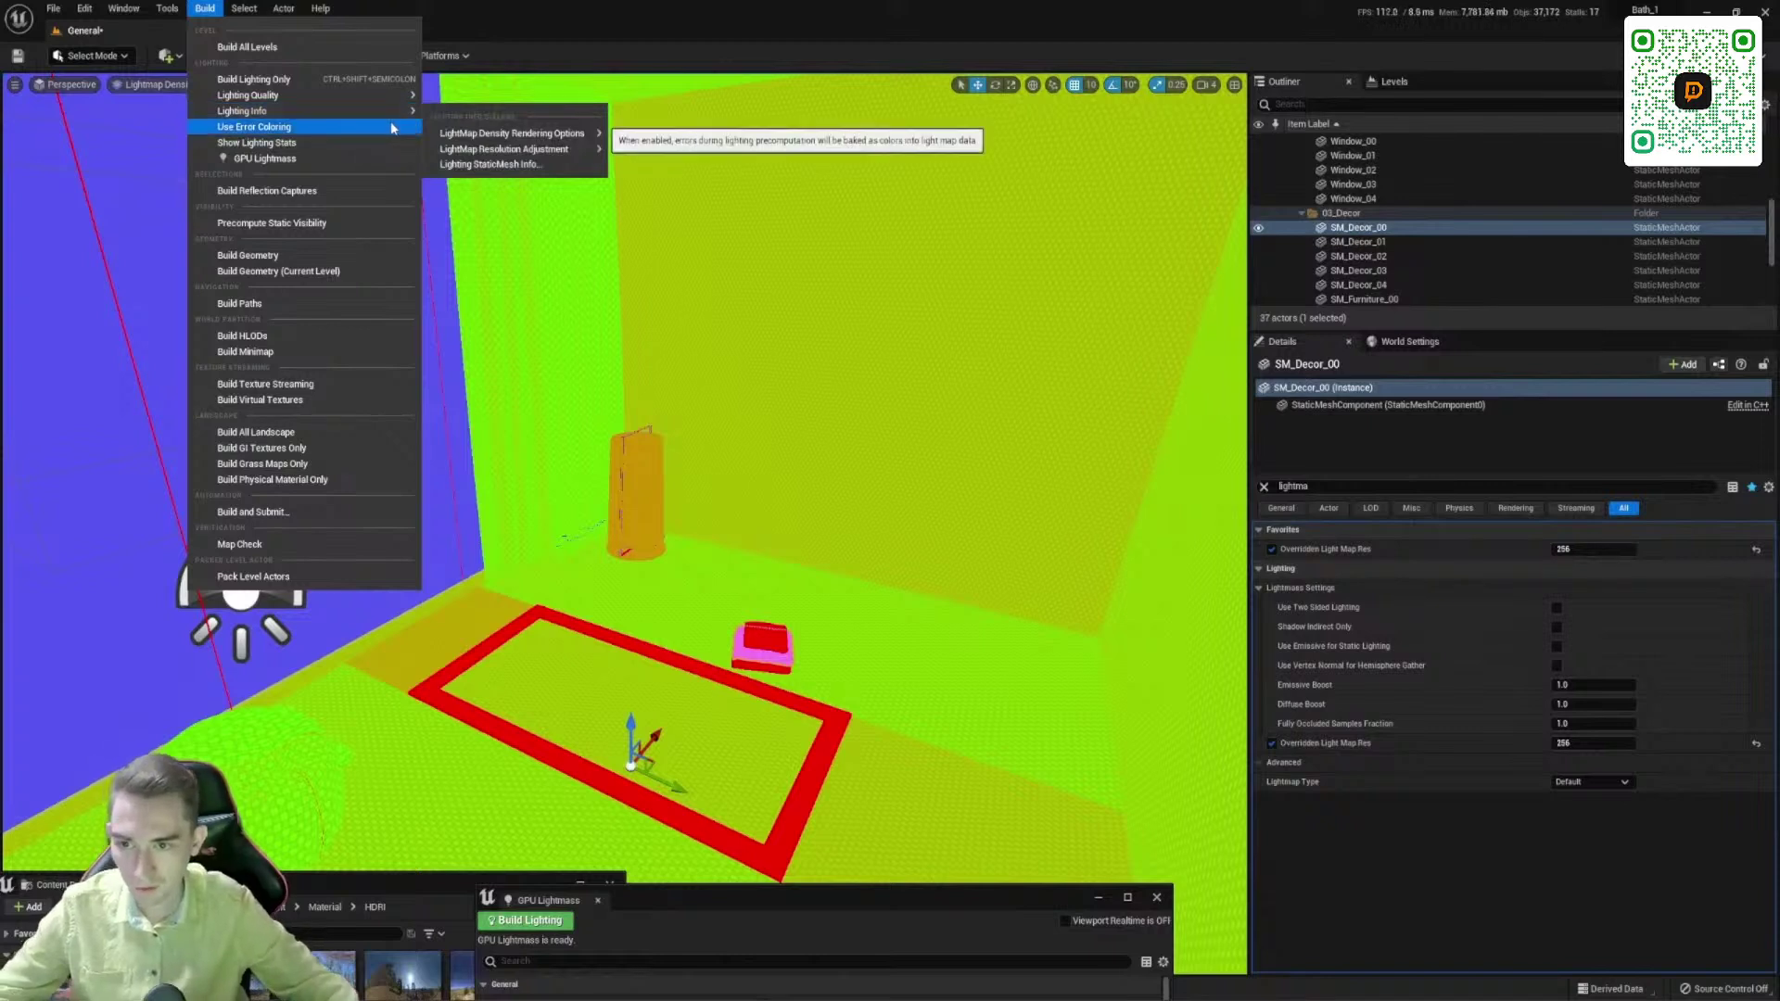
{"action": "mouse_move", "coordinate": [482, 153]}
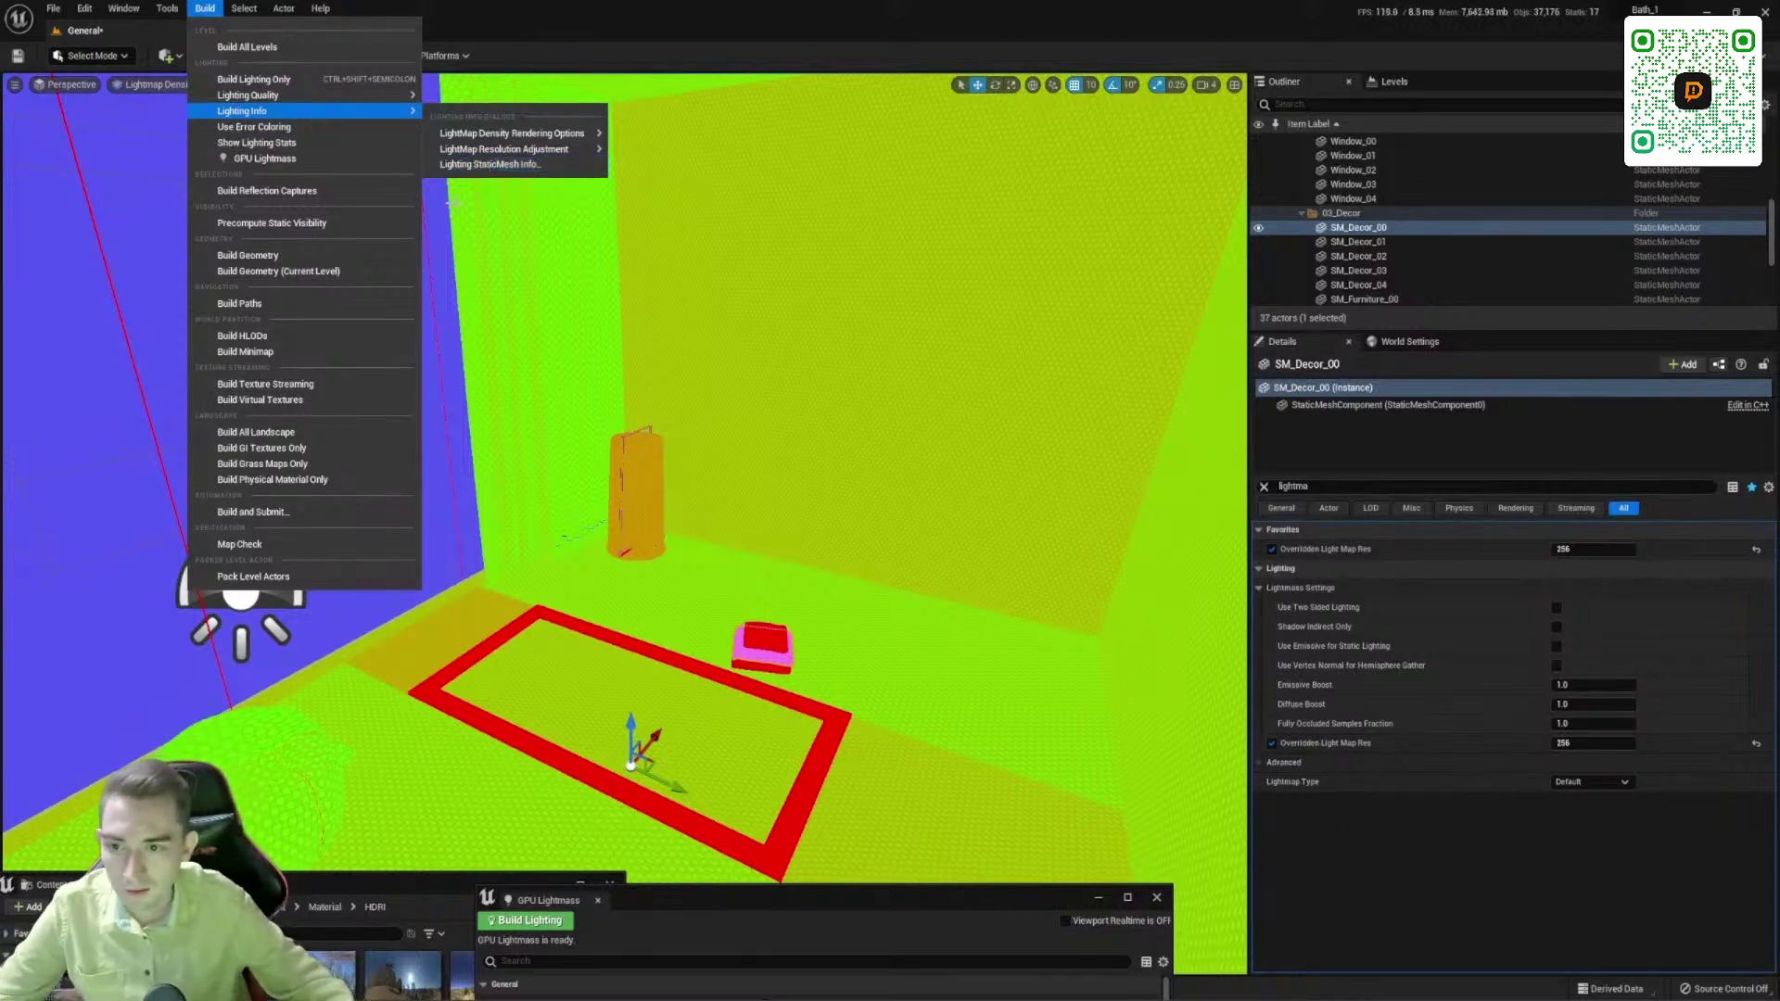
{"action": "mouse_move", "coordinate": [478, 152]}
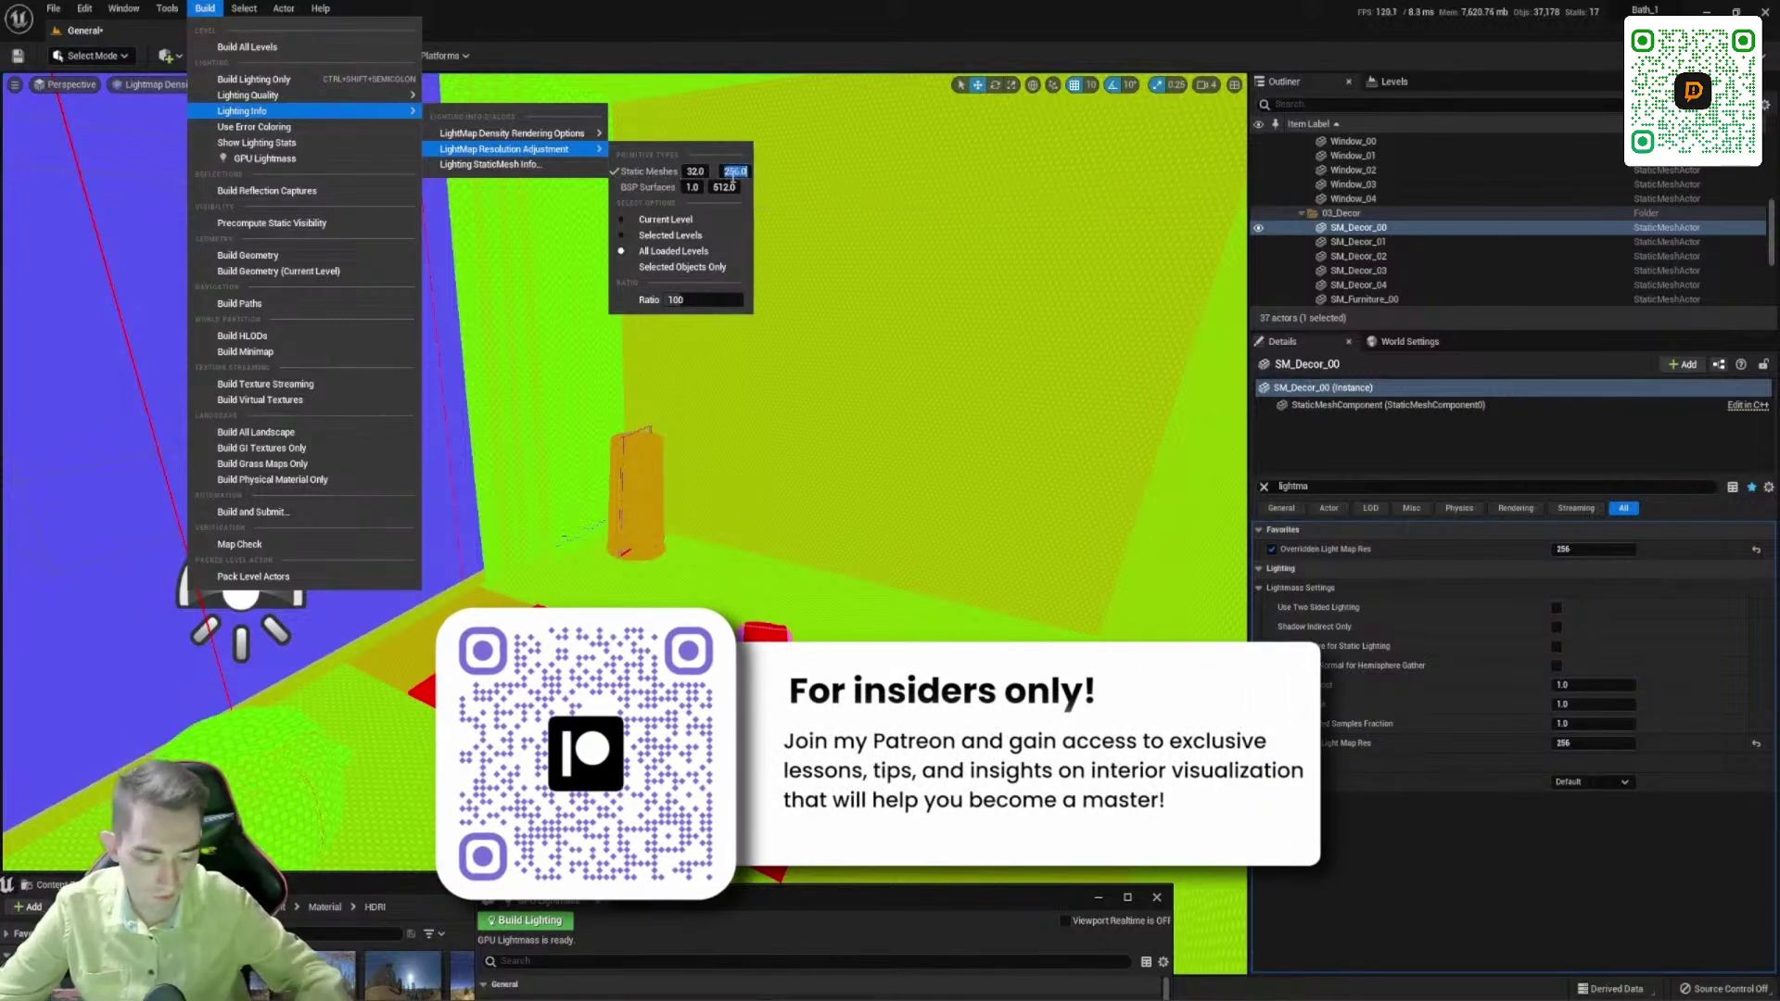
{"action": "type", "text": "46"}
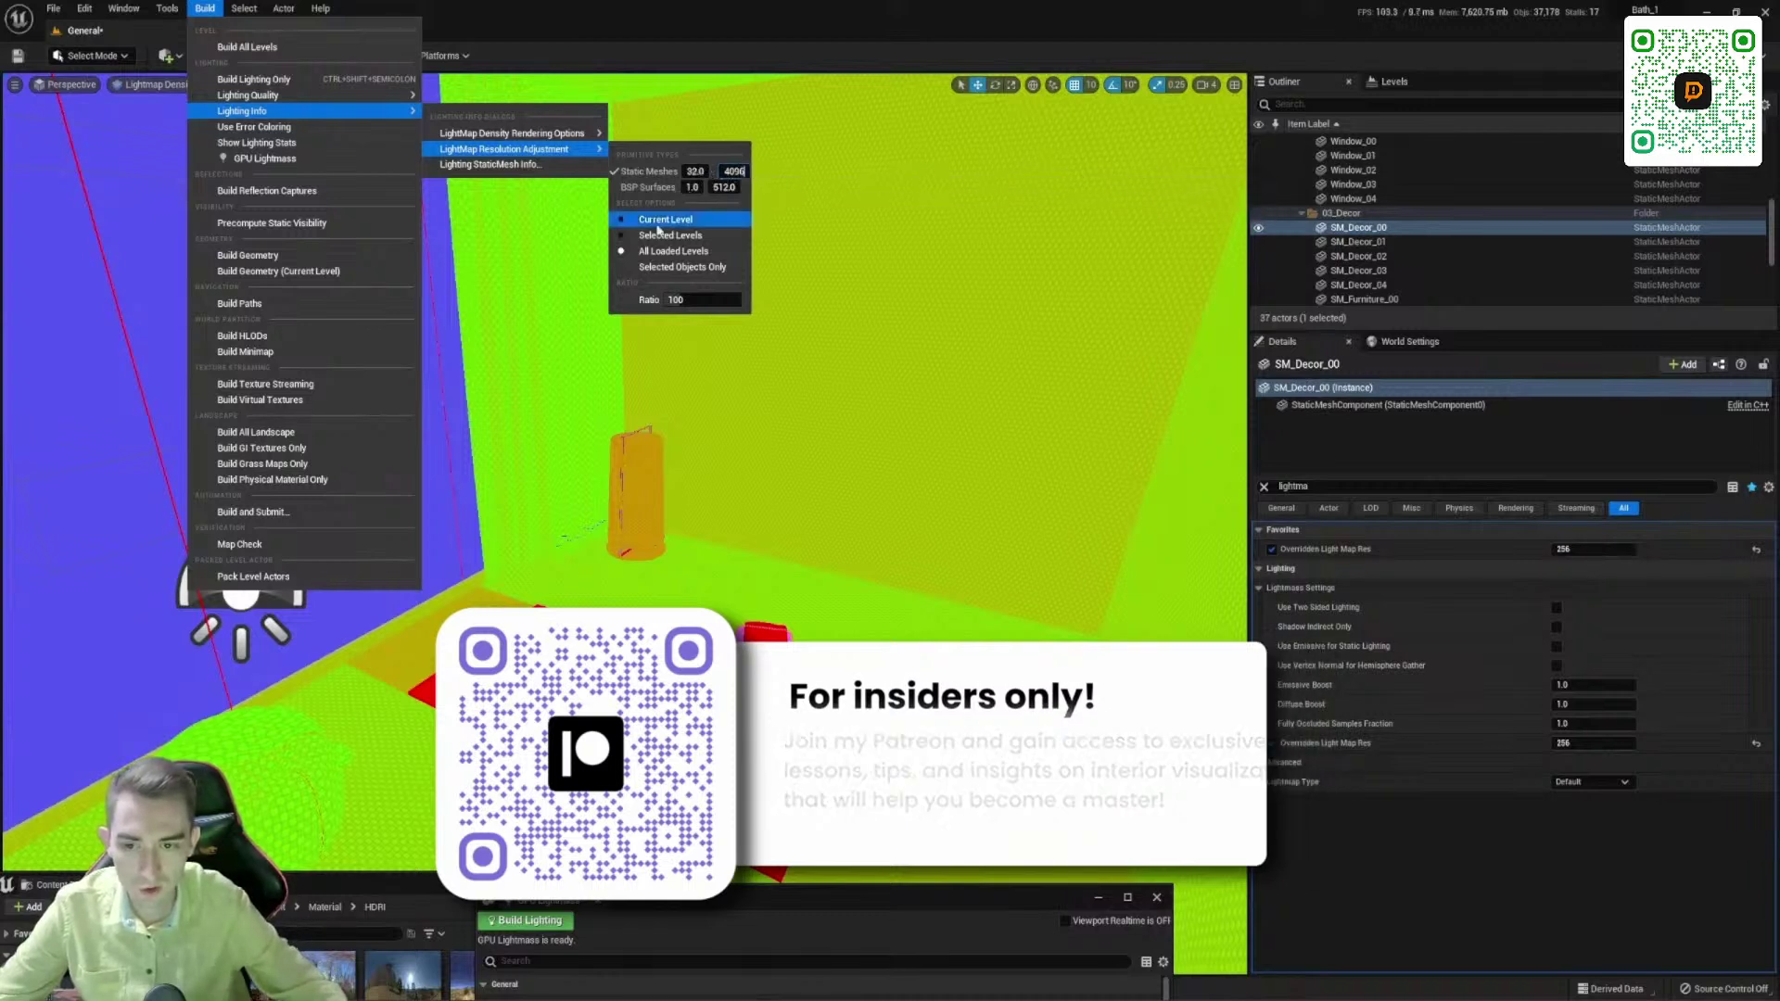
{"action": "left_click", "coordinate": [688, 299]}
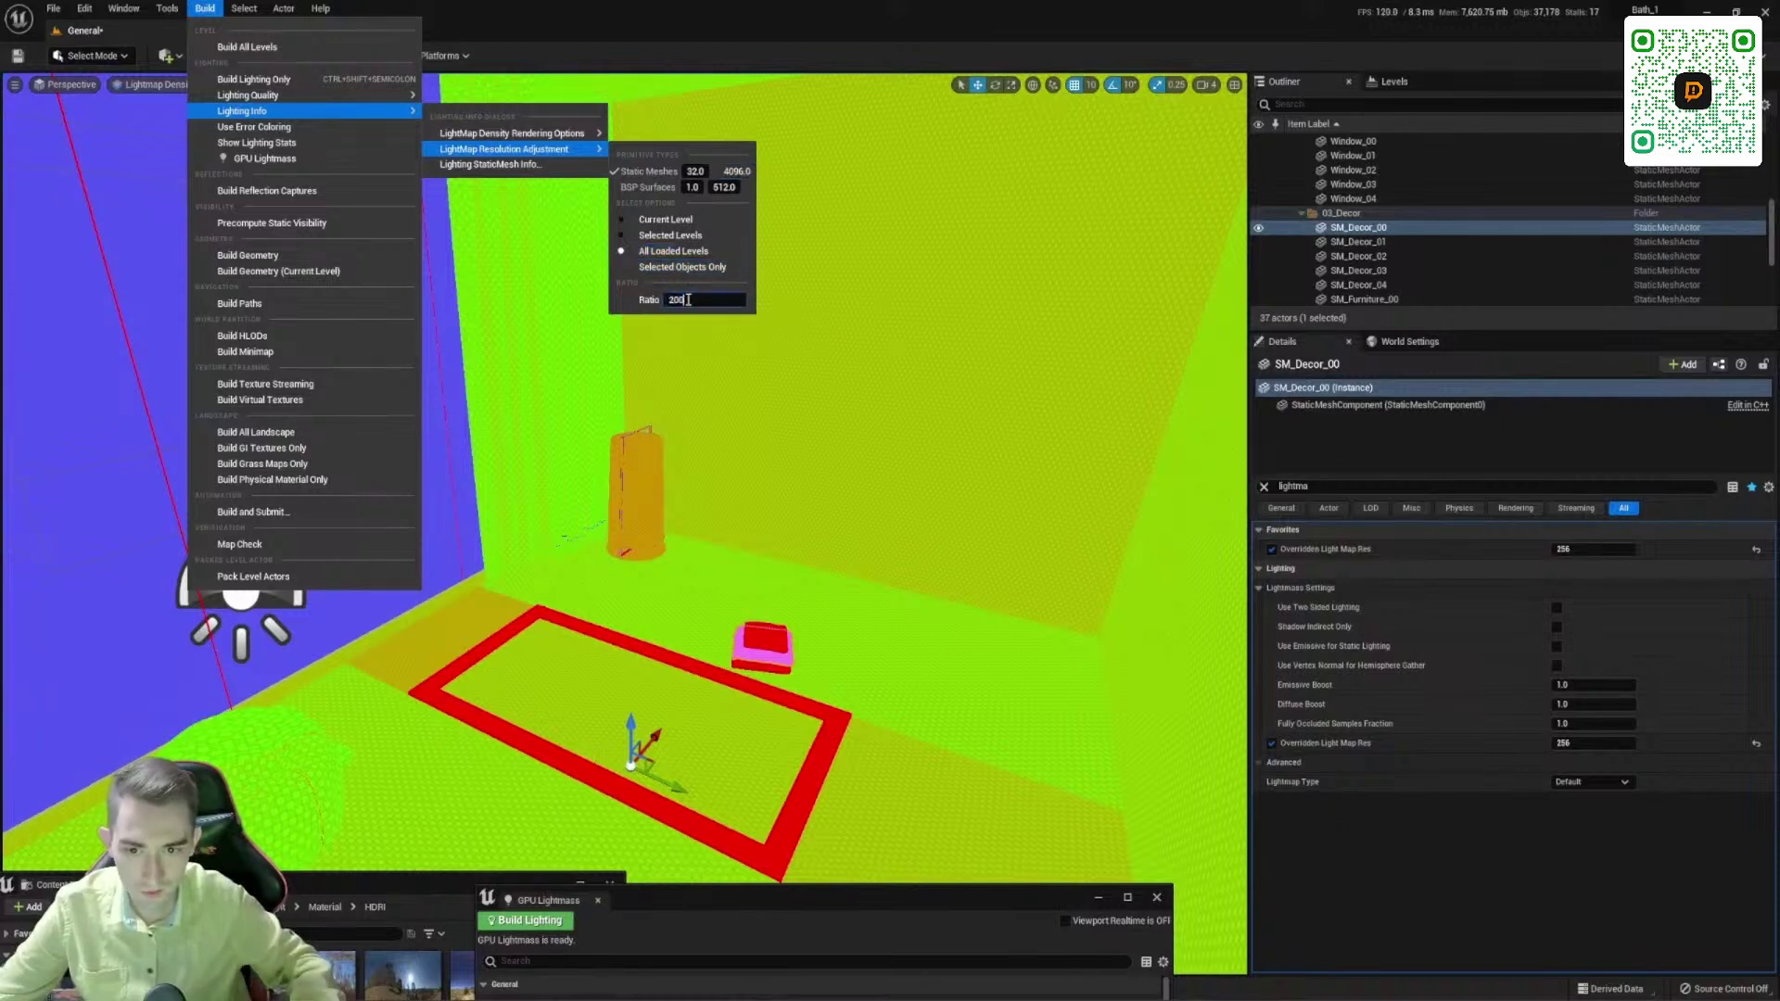
{"action": "key", "text": "Return"}
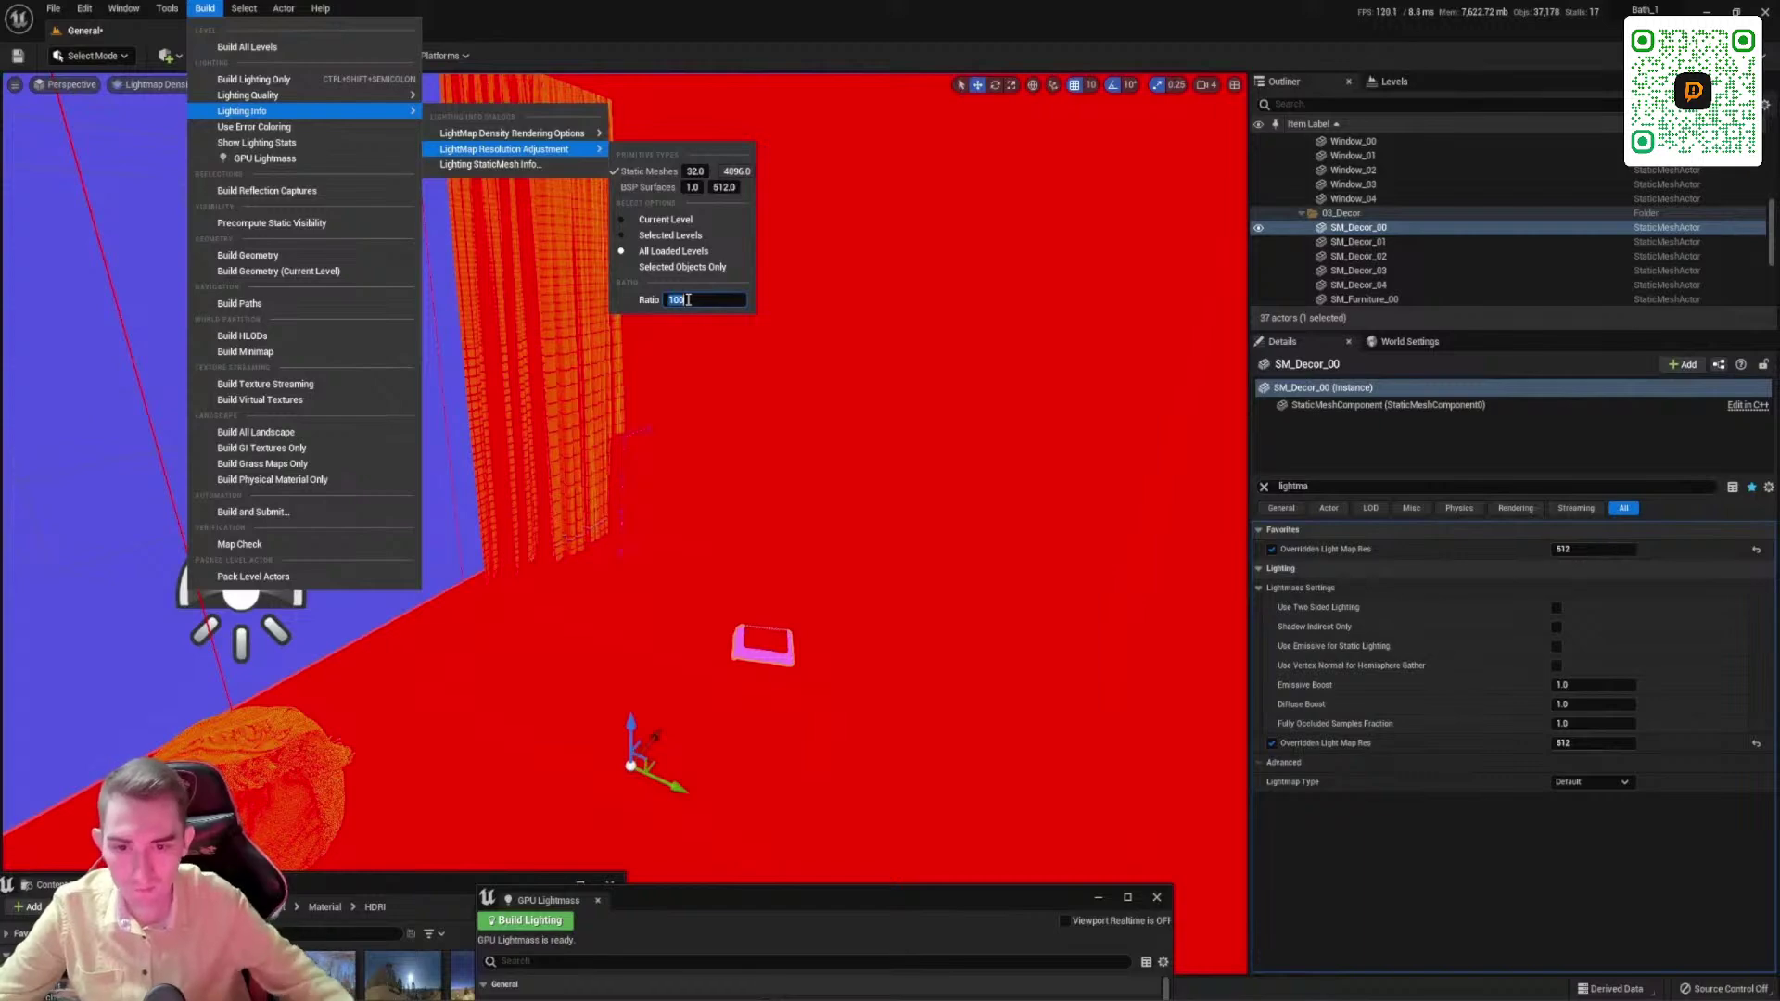
Step: Select the wall Wall_03 and inspect the lightmap density across the room
{"action": "left_click", "coordinate": [719, 410]}
{"action": "right_click_drag", "start_coordinate": [719, 410], "coordinate": [267, 171]}
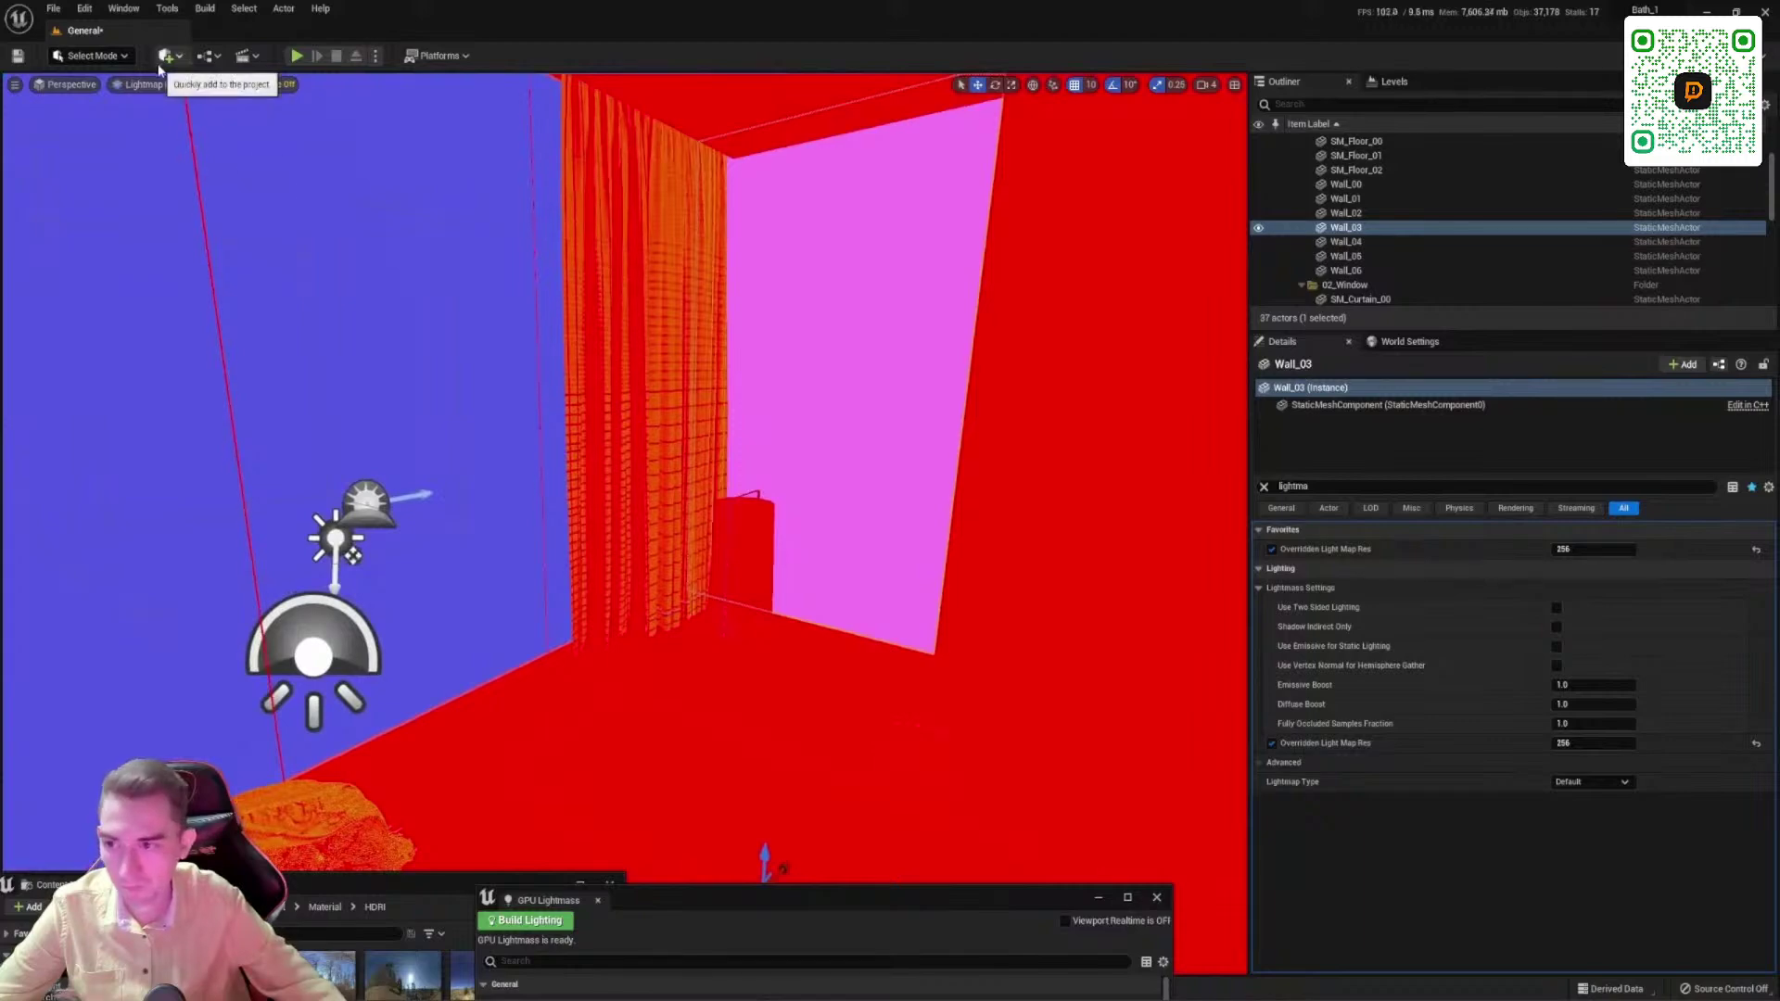
{"action": "right_click_drag", "start_coordinate": [278, 278], "coordinate": [297, 237]}
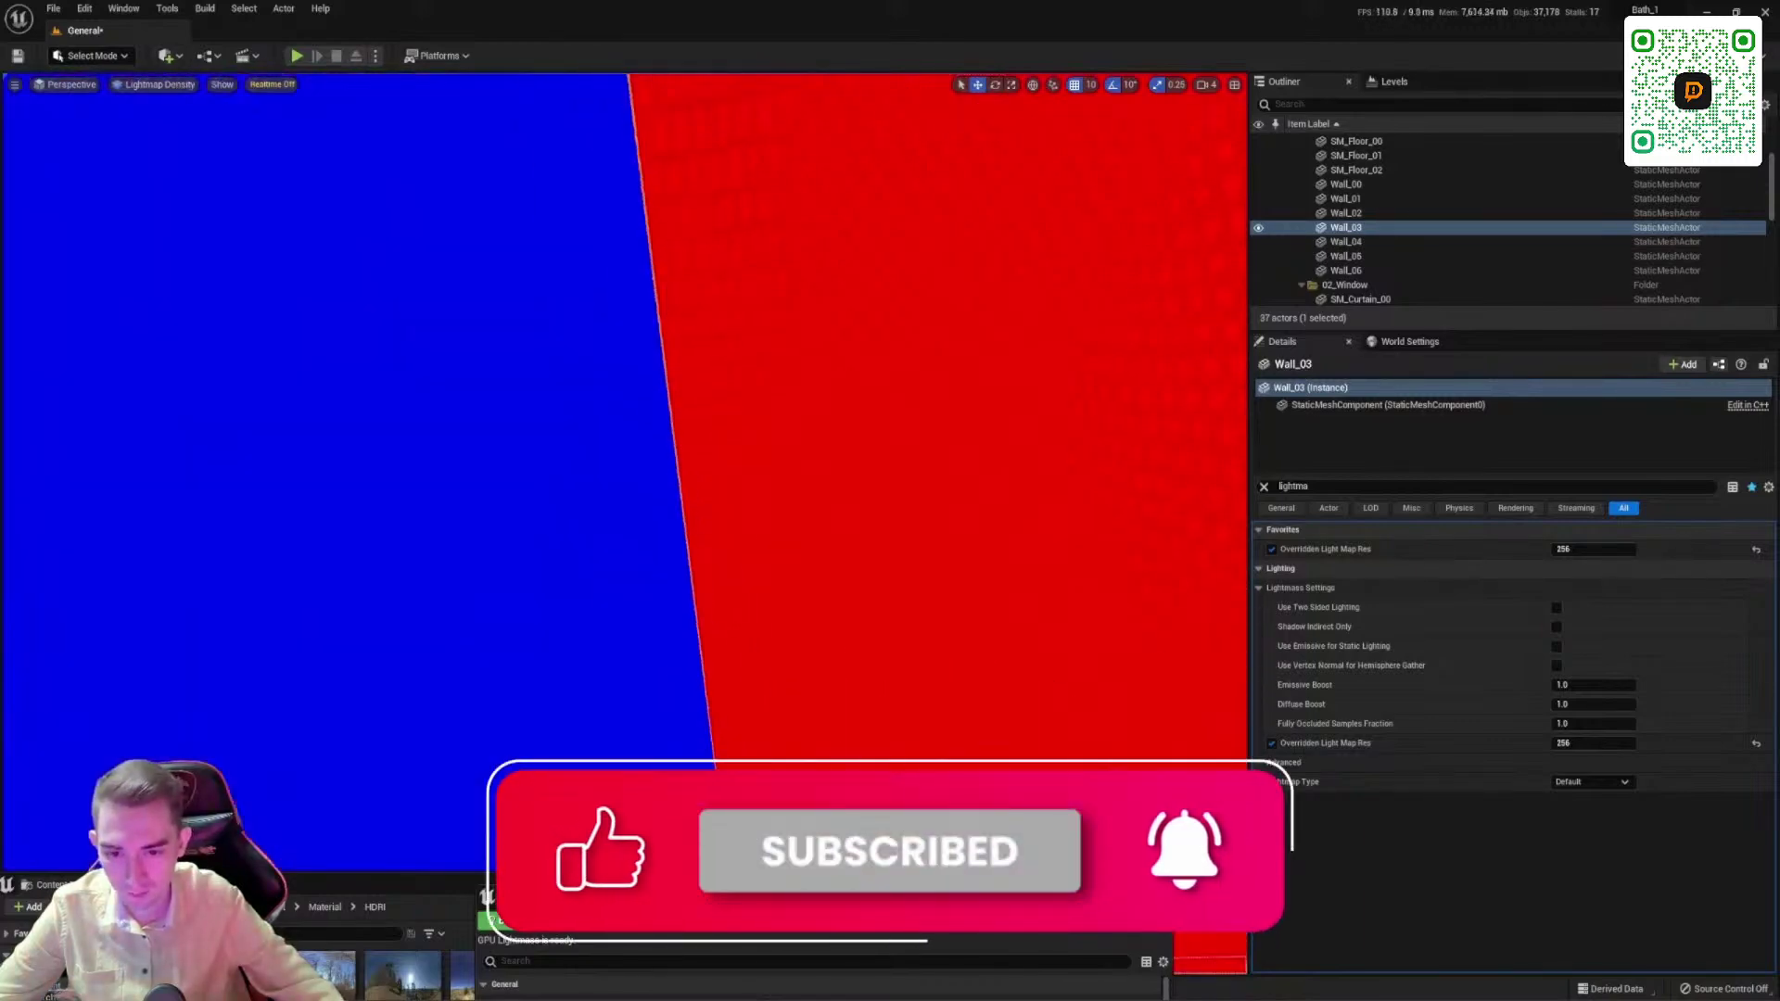
Step: Switch the viewport from Lightmap Density back to the Lit view and frame the room corner beside the window
{"action": "mouse_move", "coordinate": [105, 93]}
{"action": "right_mouse_down"}
{"action": "mouse_move", "coordinate": [115, 102]}
{"action": "mouse_move", "coordinate": [105, 93]}
{"action": "right_mouse_up"}
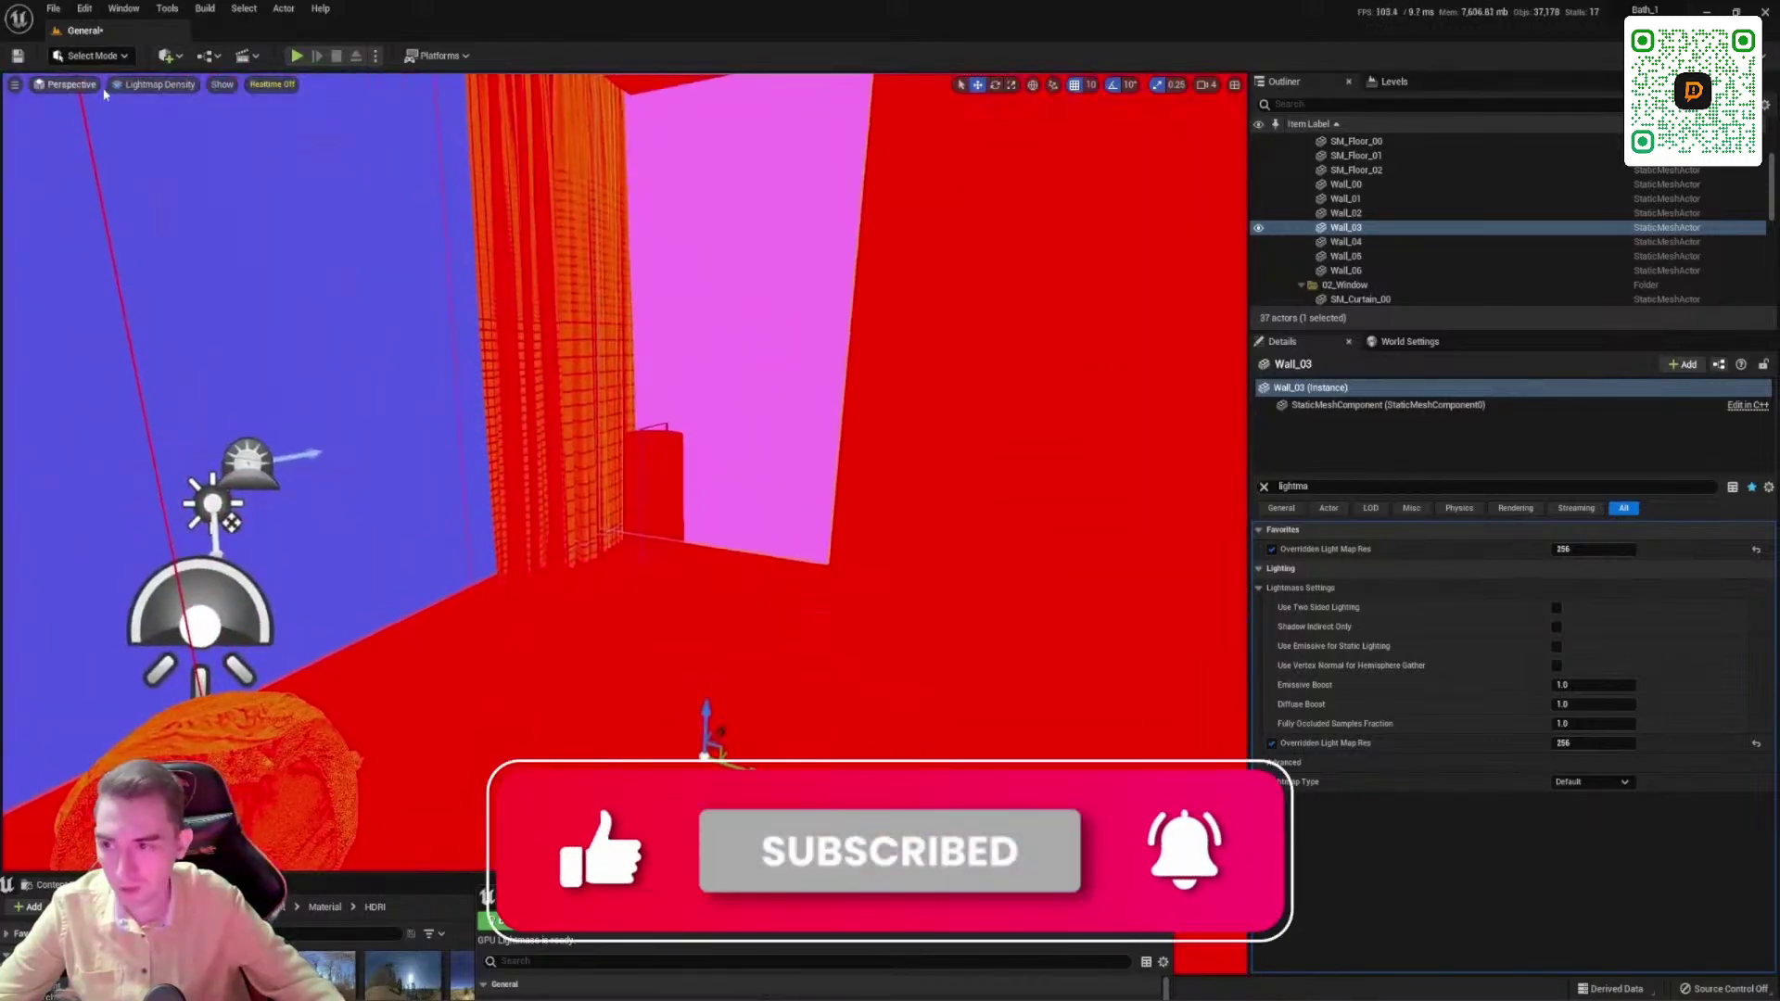
{"action": "left_click", "coordinate": [149, 85]}
{"action": "left_click", "coordinate": [138, 122]}
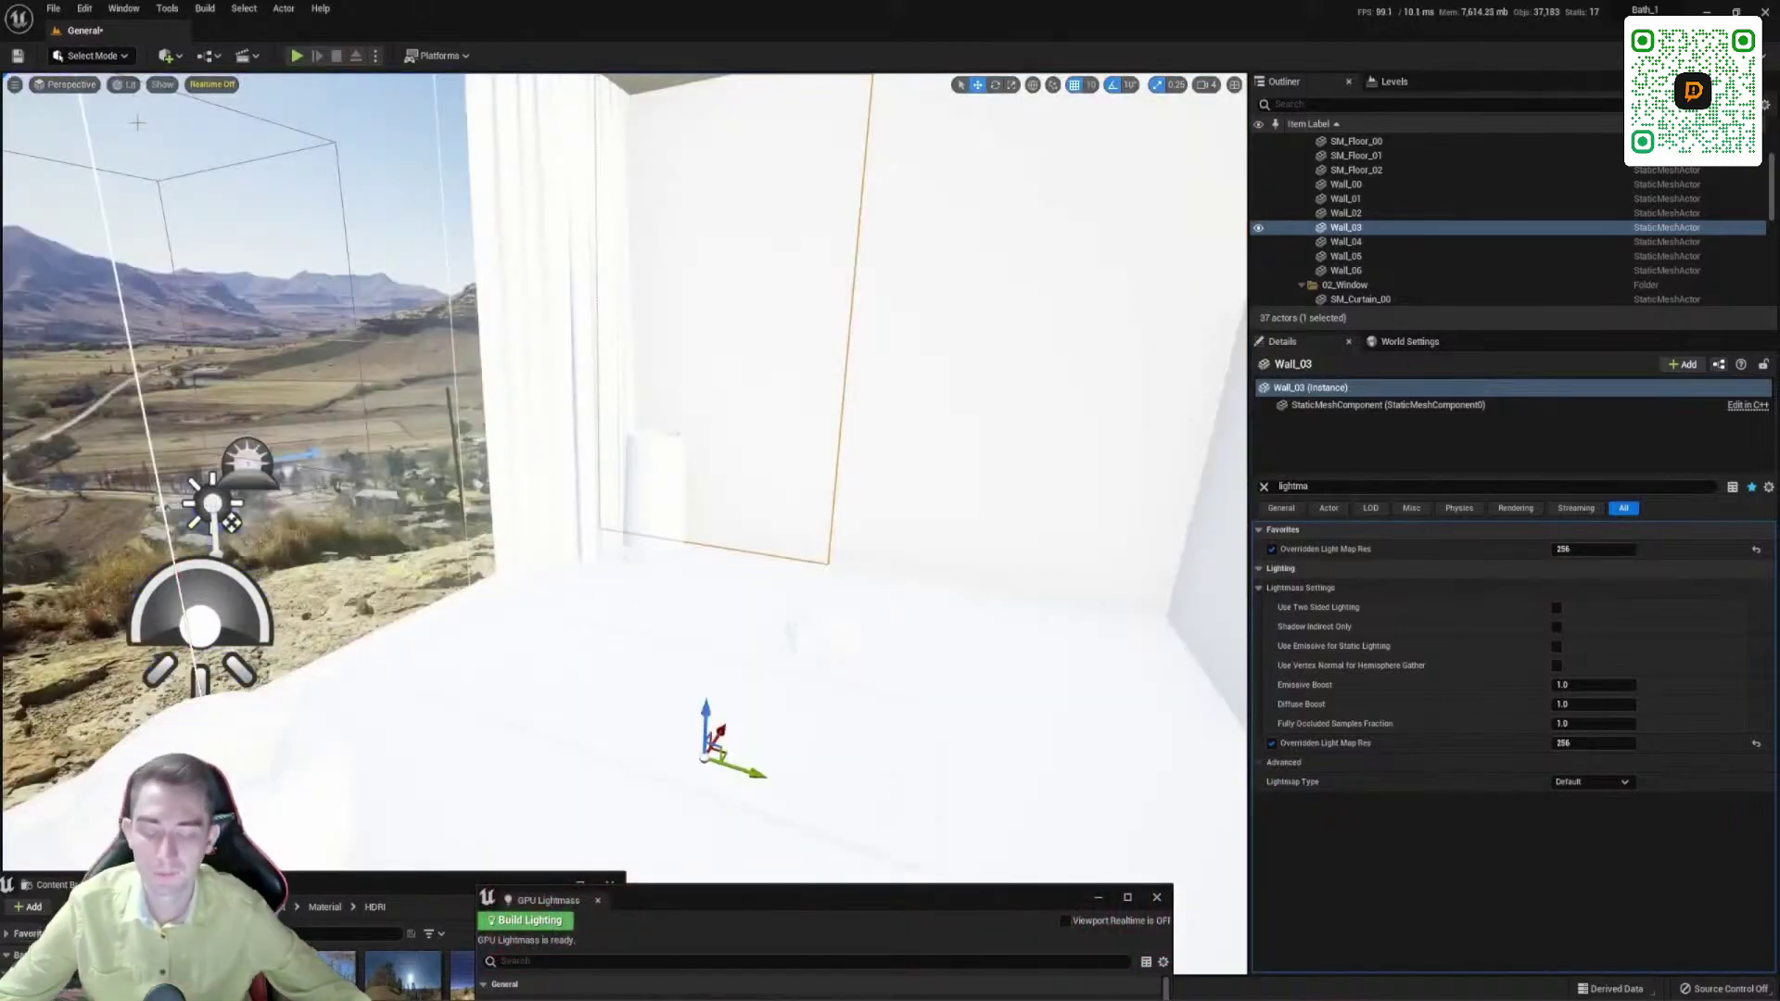
{"action": "mouse_move", "coordinate": [137, 122]}
{"action": "right_mouse_down"}
{"action": "mouse_move", "coordinate": [125, 106]}
{"action": "mouse_move", "coordinate": [164, 120]}
{"action": "mouse_move", "coordinate": [148, 118]}
{"action": "right_mouse_up"}
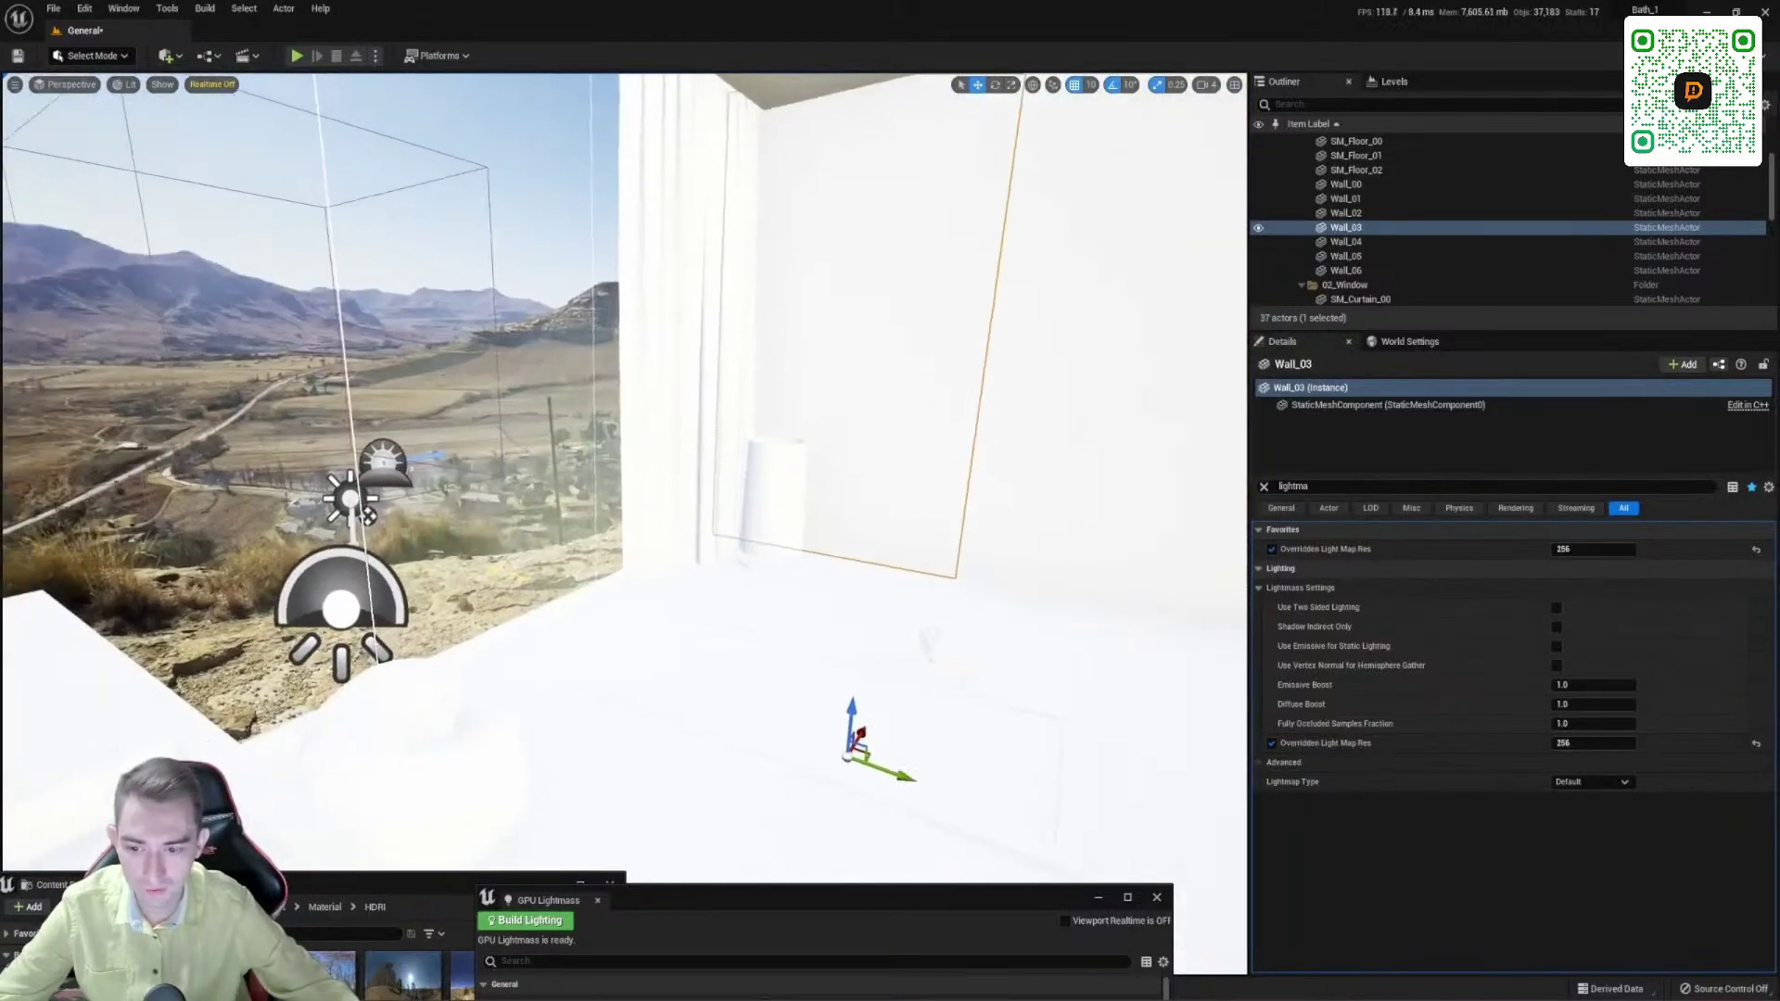
{"action": "right_click_drag", "start_coordinate": [281, 416], "coordinate": [648, 501]}
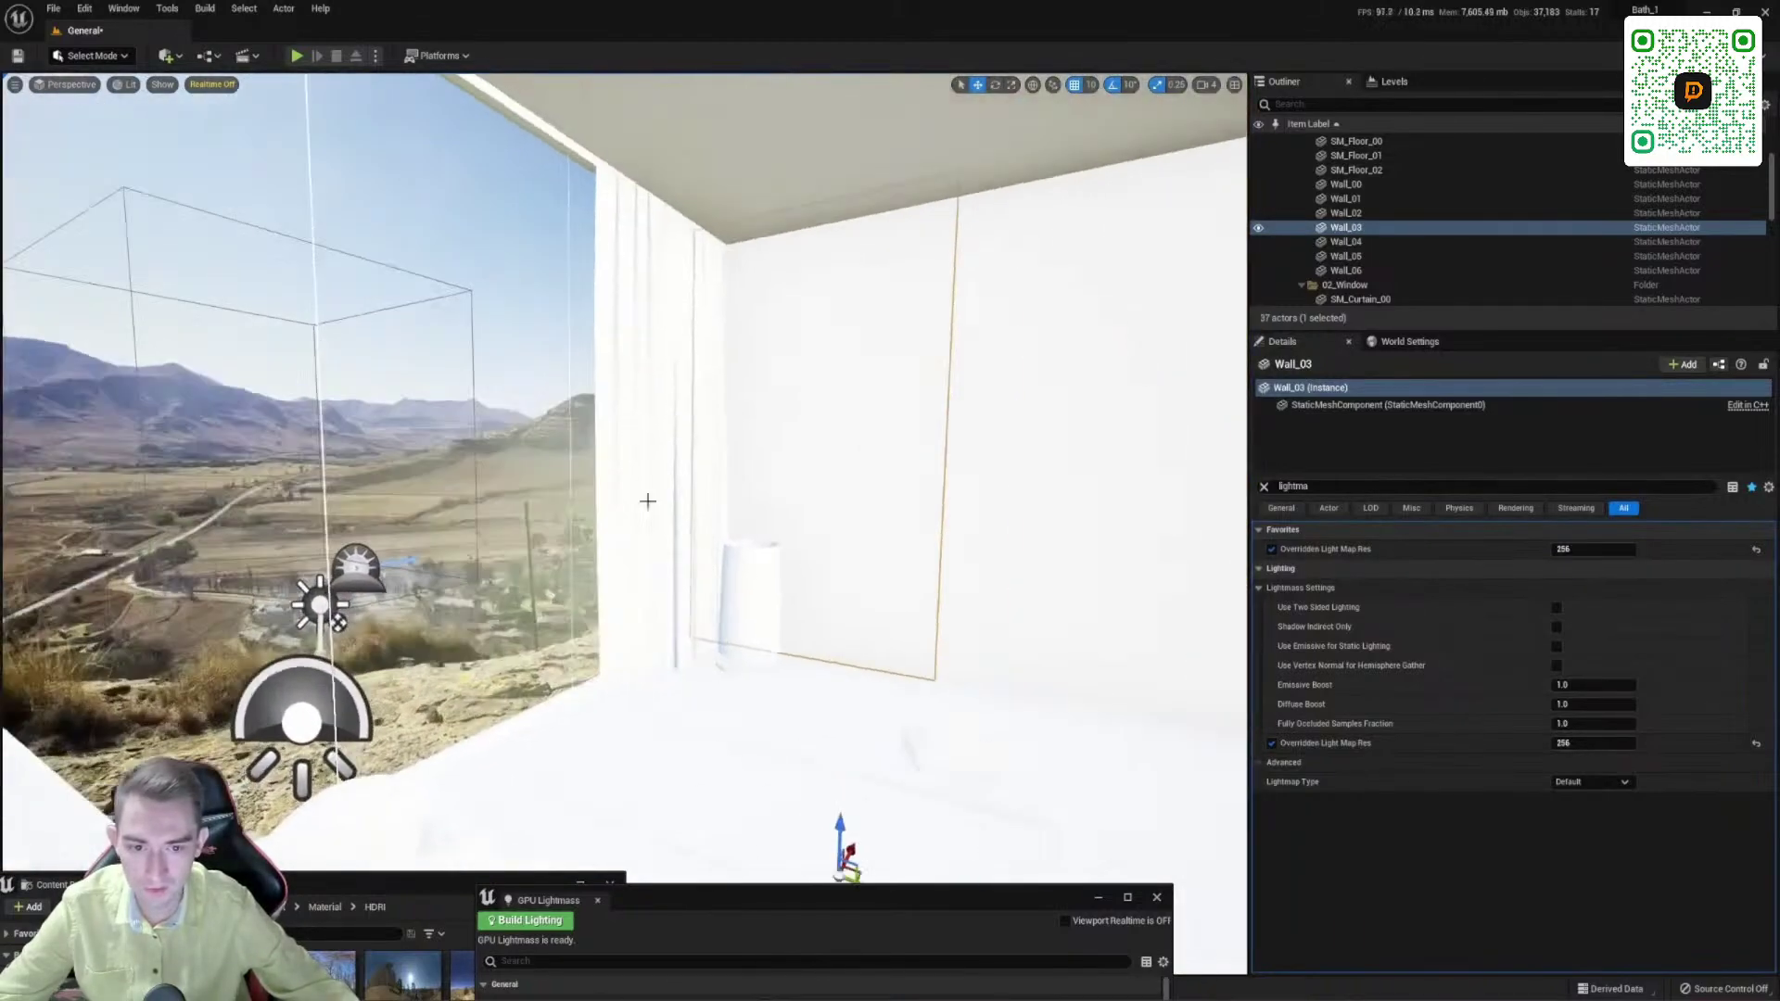
{"action": "right_click_drag", "start_coordinate": [801, 496], "coordinate": [796, 536]}
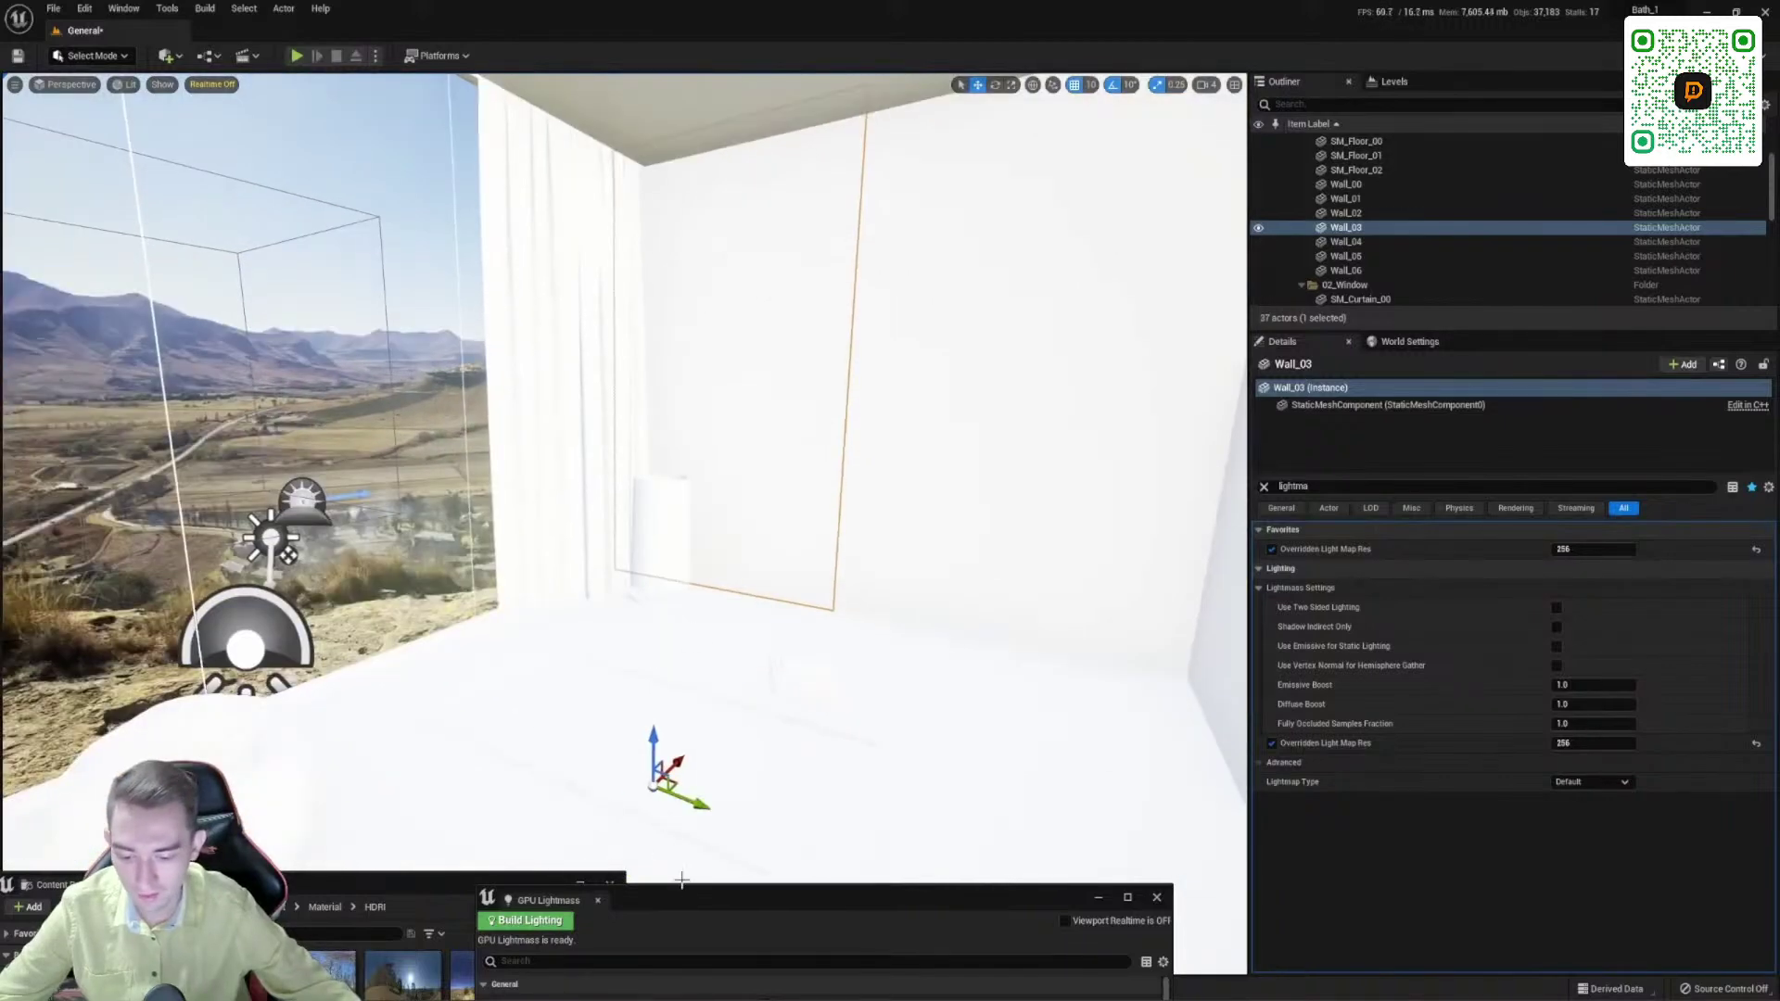
Step: Bring the GPU Lightmass settings into view and build the lighting with Full Bake mode
{"action": "left_click_drag", "start_coordinate": [687, 897], "coordinate": [743, 279]}
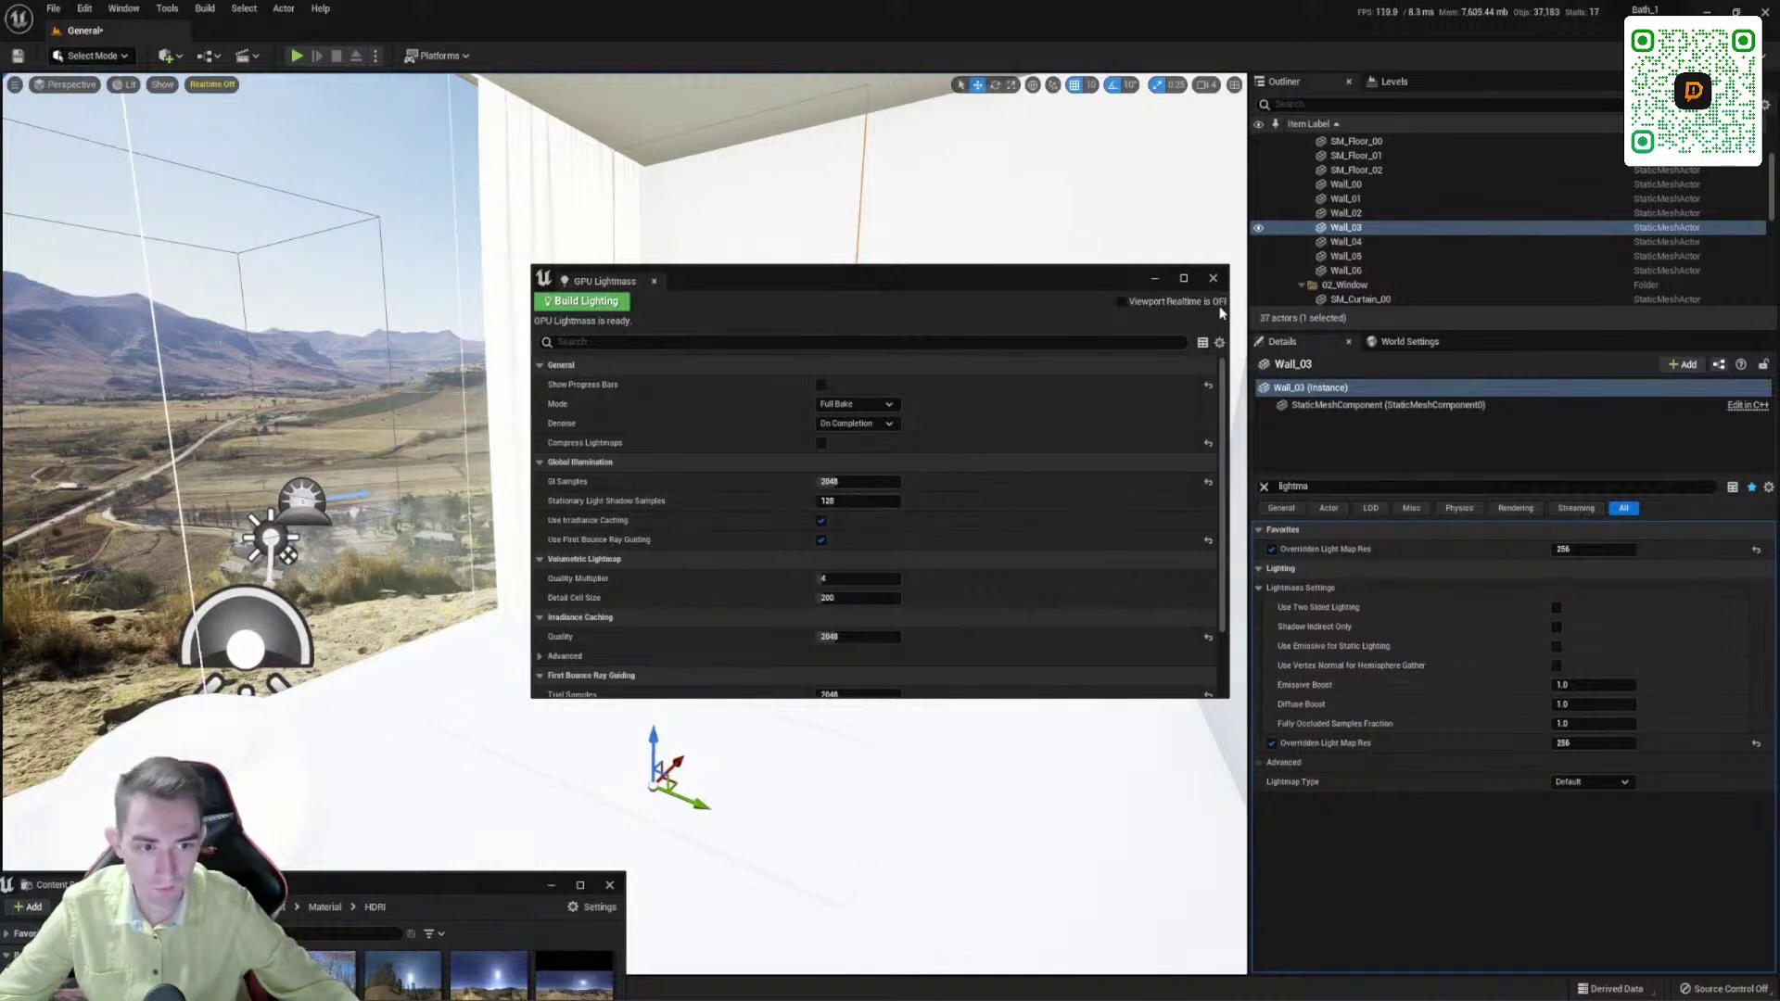
{"action": "left_click_drag", "start_coordinate": [702, 295], "coordinate": [579, 274]}
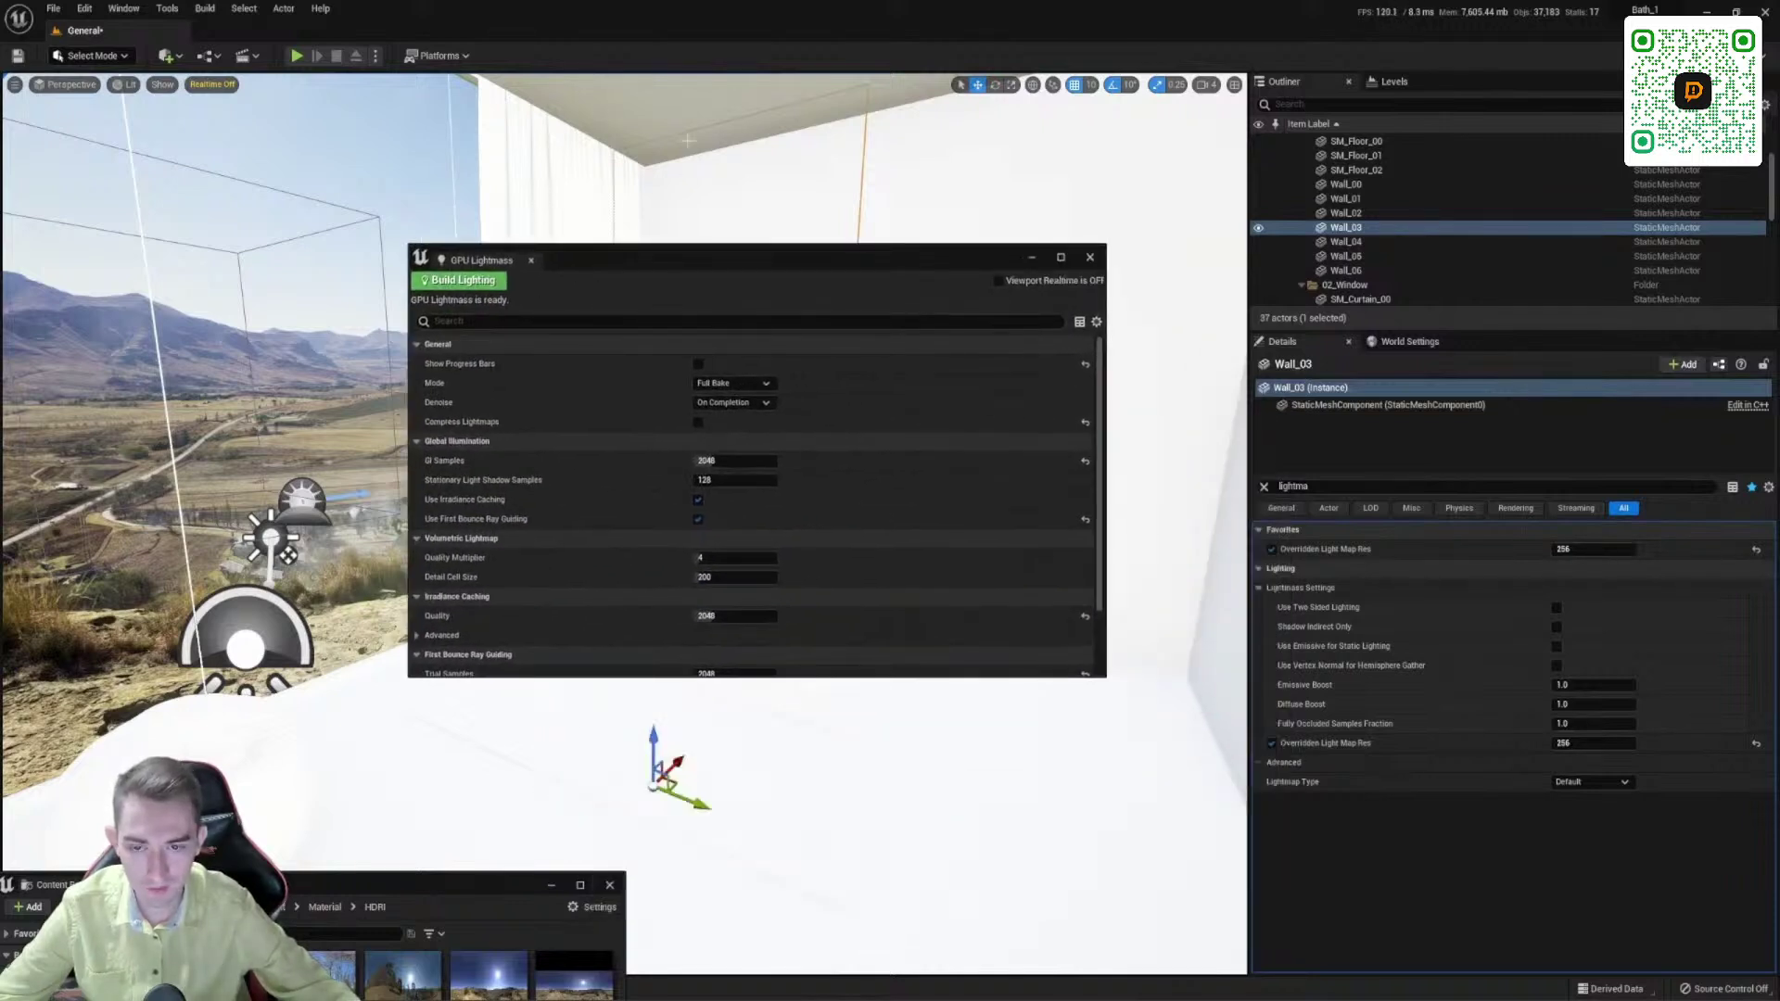
{"action": "left_click", "coordinate": [456, 282]}
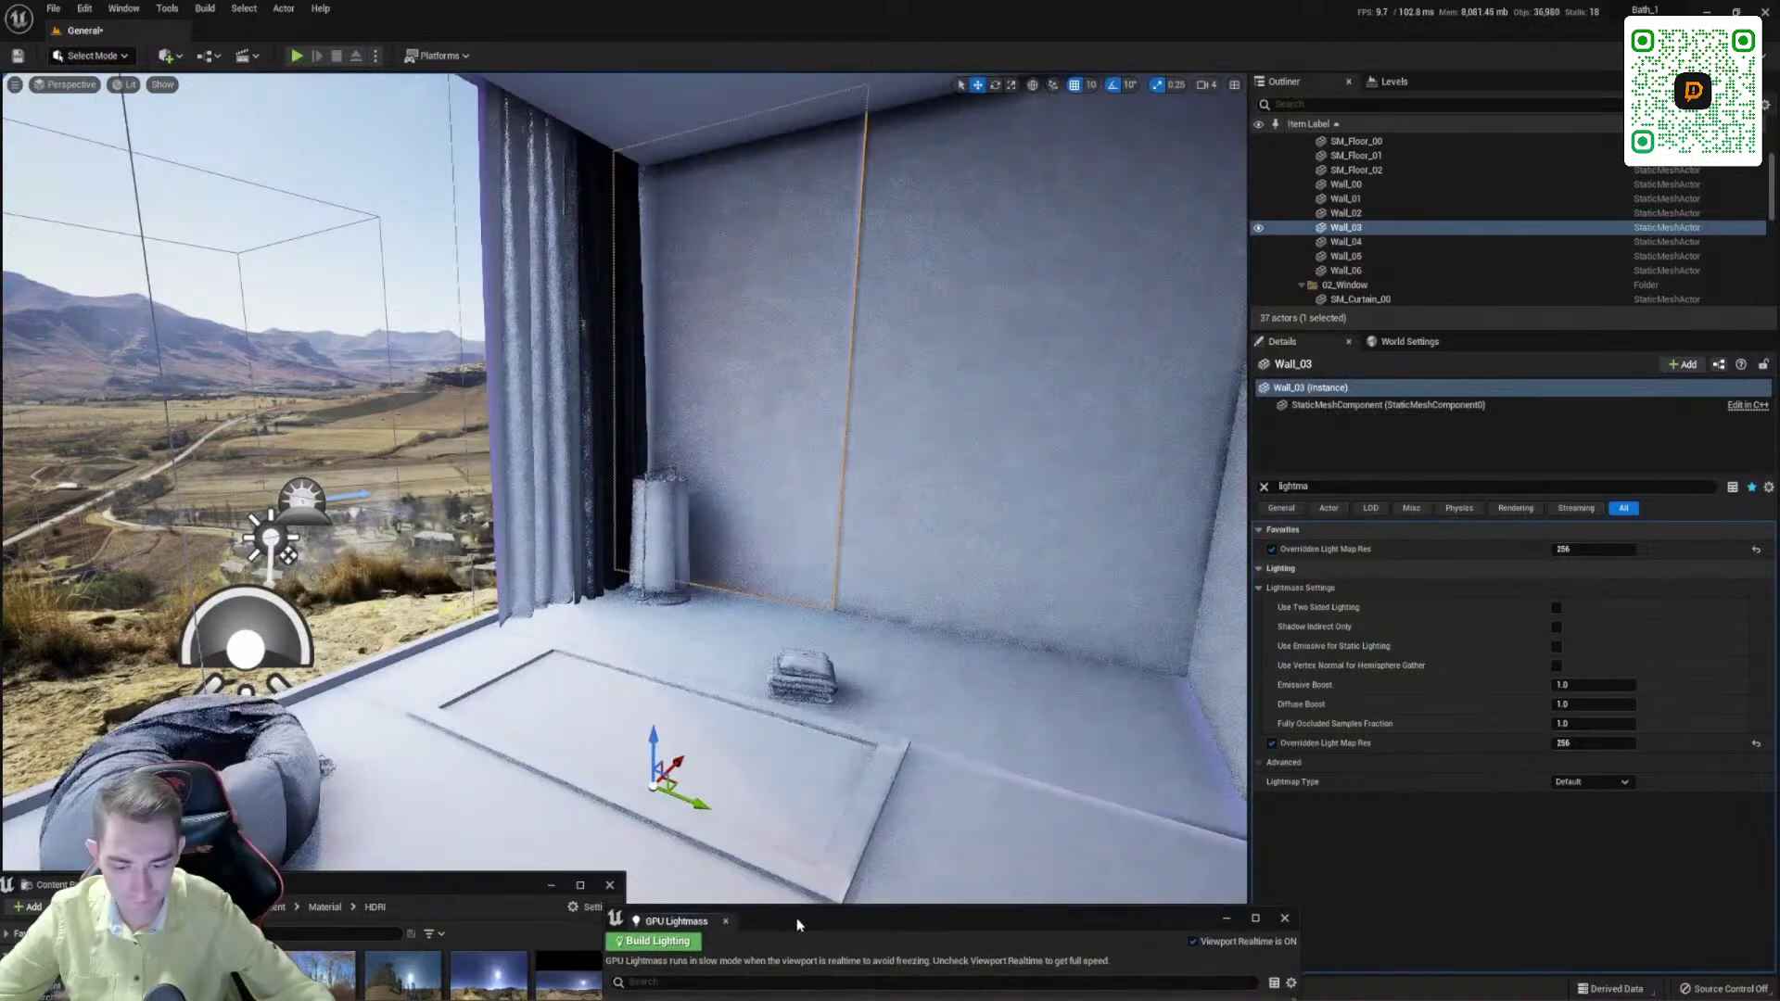
Step: Focus on the decor mesh SM_Decor_00 and examine the baked lighting on the folded towels and nearby walls up close
{"action": "scroll", "coordinate": [624, 492], "scroll_direction": "up", "scroll_amount": 3}
{"action": "right_click_drag", "start_coordinate": [624, 492], "coordinate": [714, 603]}
{"action": "left_click", "coordinate": [894, 509]}
{"action": "key", "text": "f"}
{"action": "right_click_drag", "start_coordinate": [686, 473], "coordinate": [427, 427]}
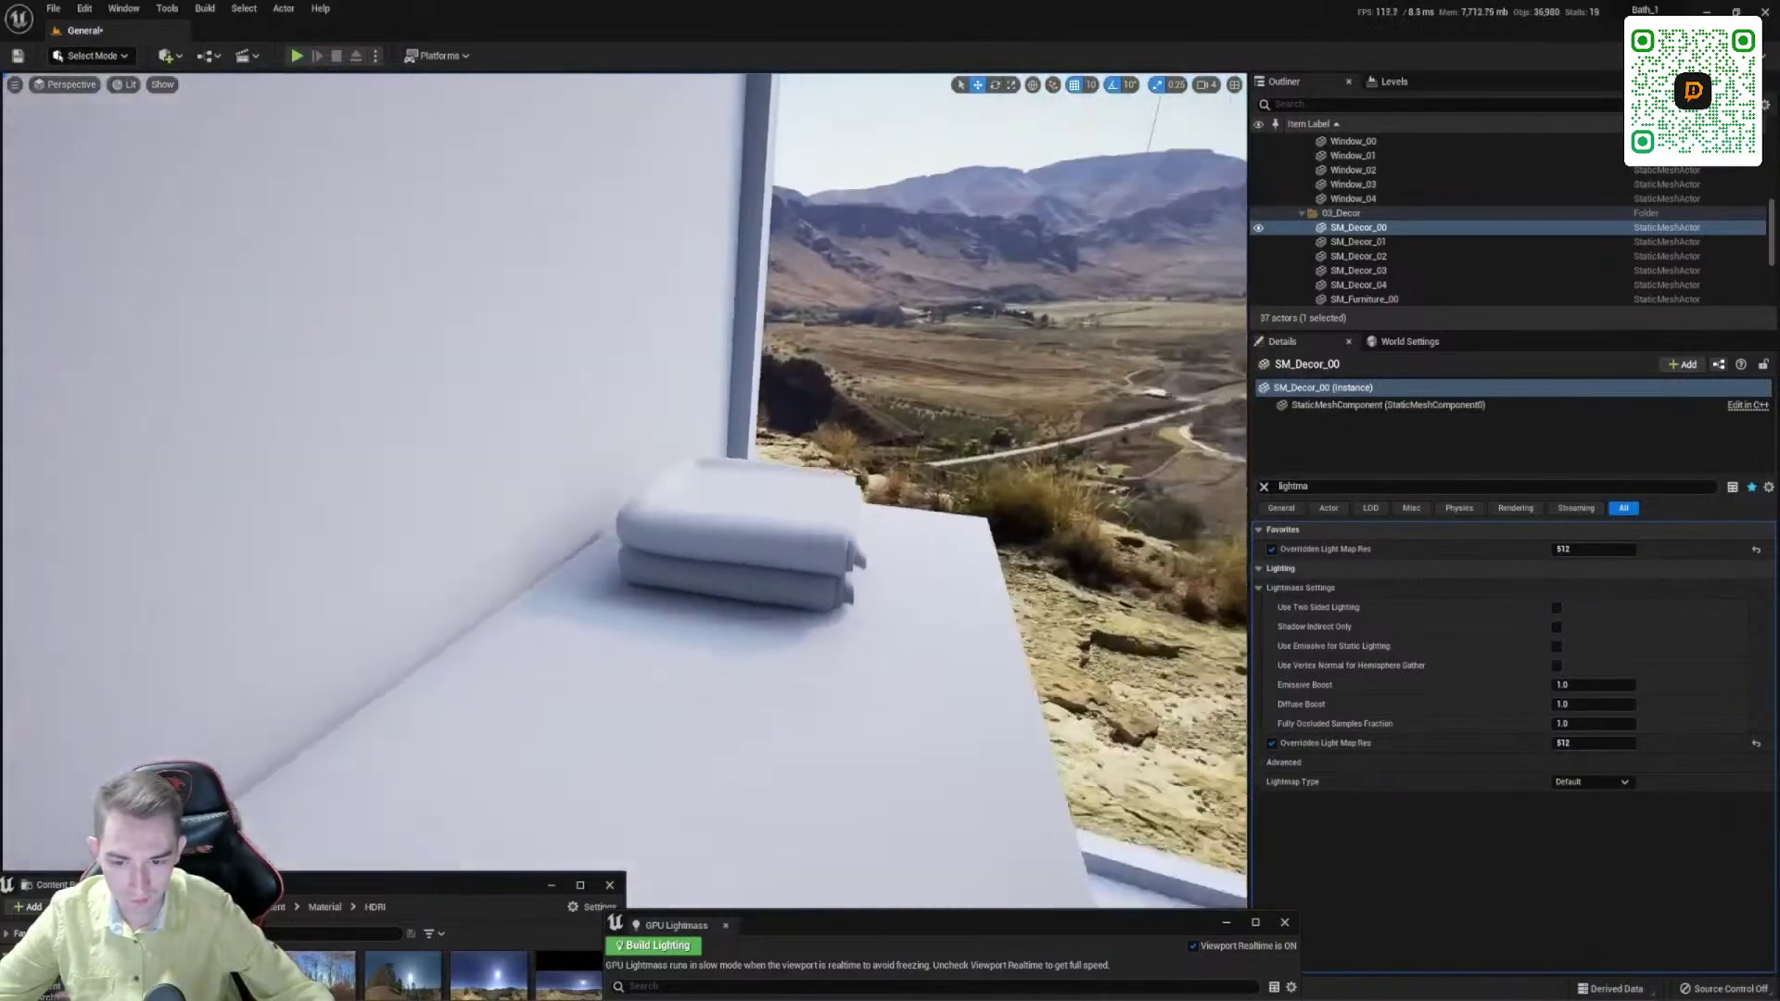
{"action": "scroll", "coordinate": [626, 491], "scroll_direction": "down", "scroll_amount": 3}
{"action": "scroll", "coordinate": [626, 491], "scroll_direction": "up", "scroll_amount": 3}
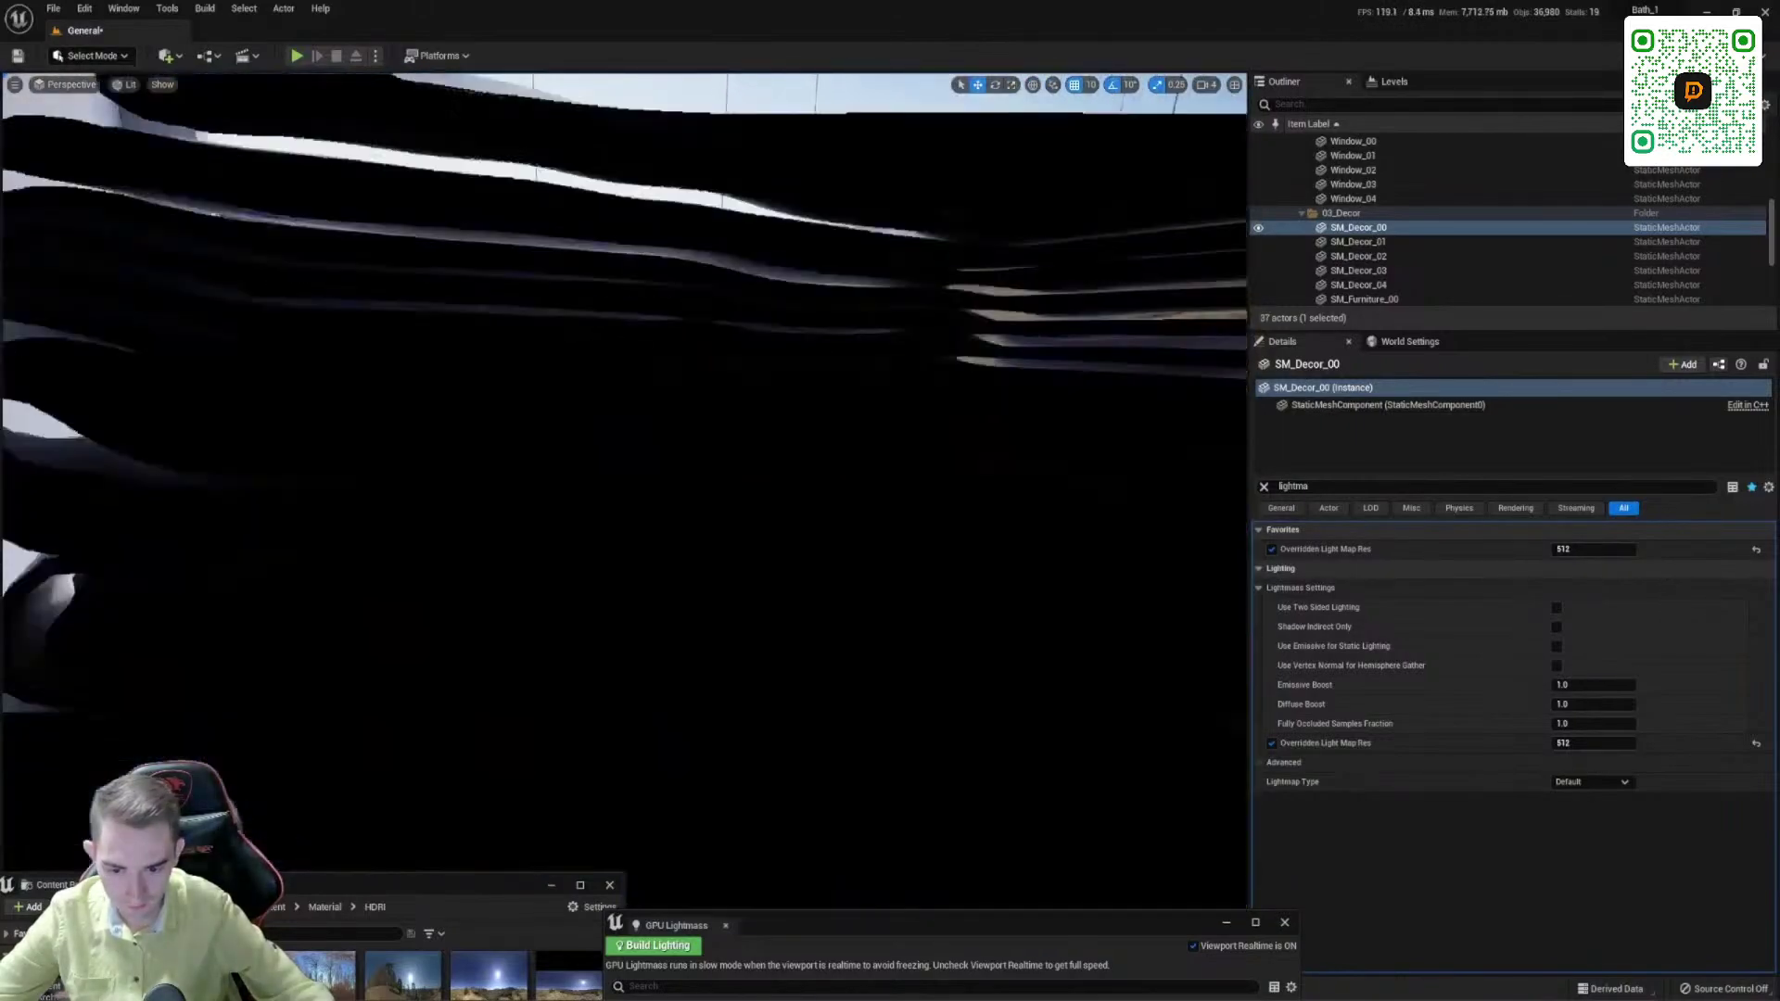
{"action": "scroll", "coordinate": [626, 492], "scroll_direction": "down", "scroll_amount": 3}
{"action": "right_click_drag", "start_coordinate": [625, 492], "coordinate": [649, 556]}
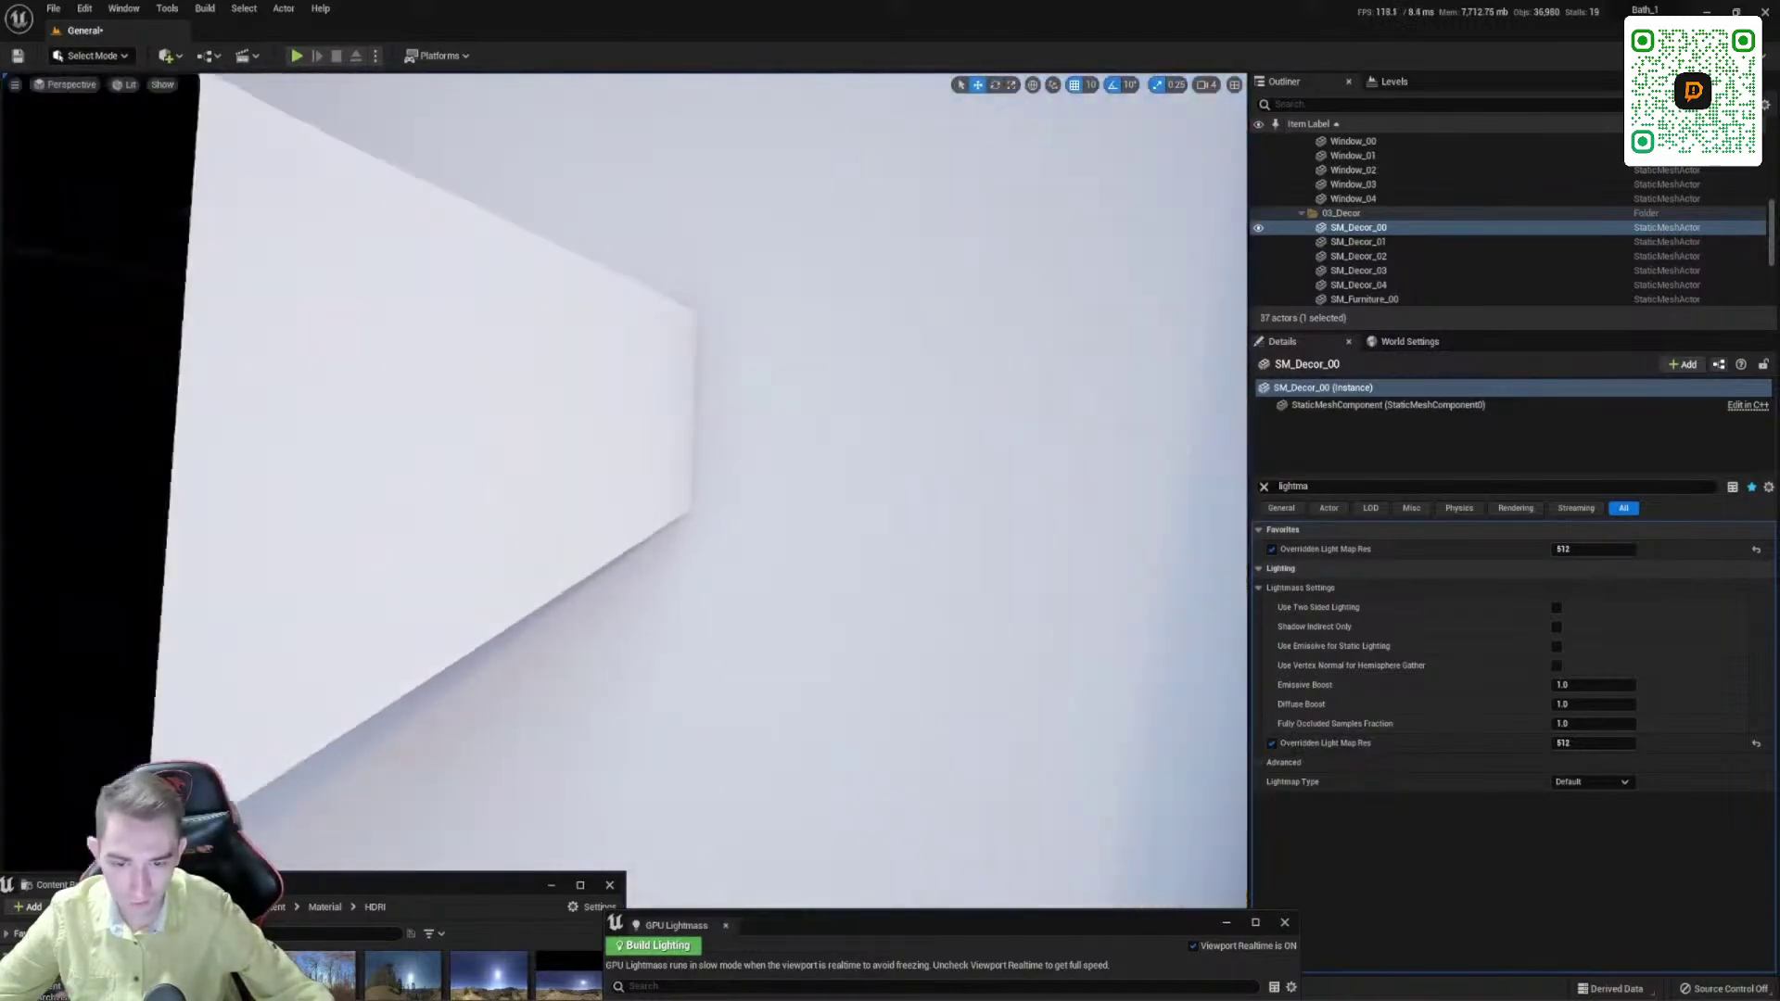
{"action": "right_click_drag", "start_coordinate": [649, 556], "coordinate": [612, 554]}
Step: Recheck the GPU Lightmass settings and inspect the baked shading in the wall corners and across the room with the rug
{"action": "left_click_drag", "start_coordinate": [1037, 931], "coordinate": [852, 332]}
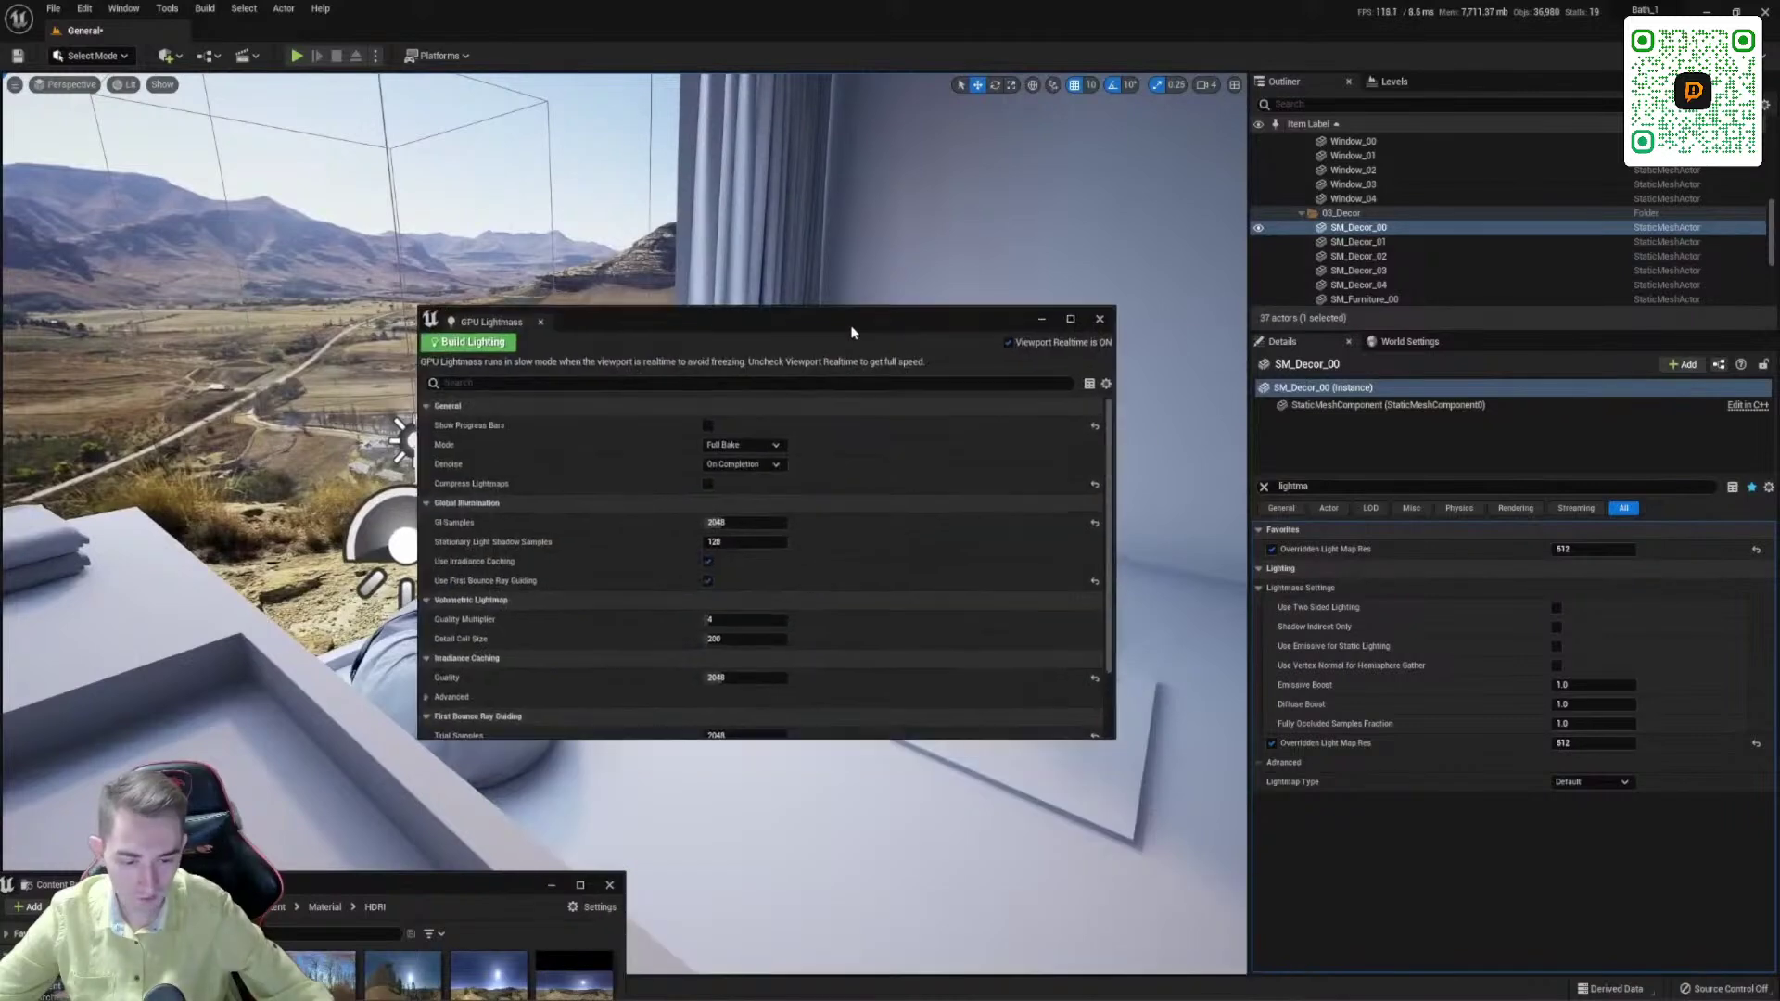
{"action": "left_click_drag", "start_coordinate": [619, 322], "coordinate": [827, 962]}
{"action": "right_click_drag", "start_coordinate": [705, 649], "coordinate": [853, 703]}
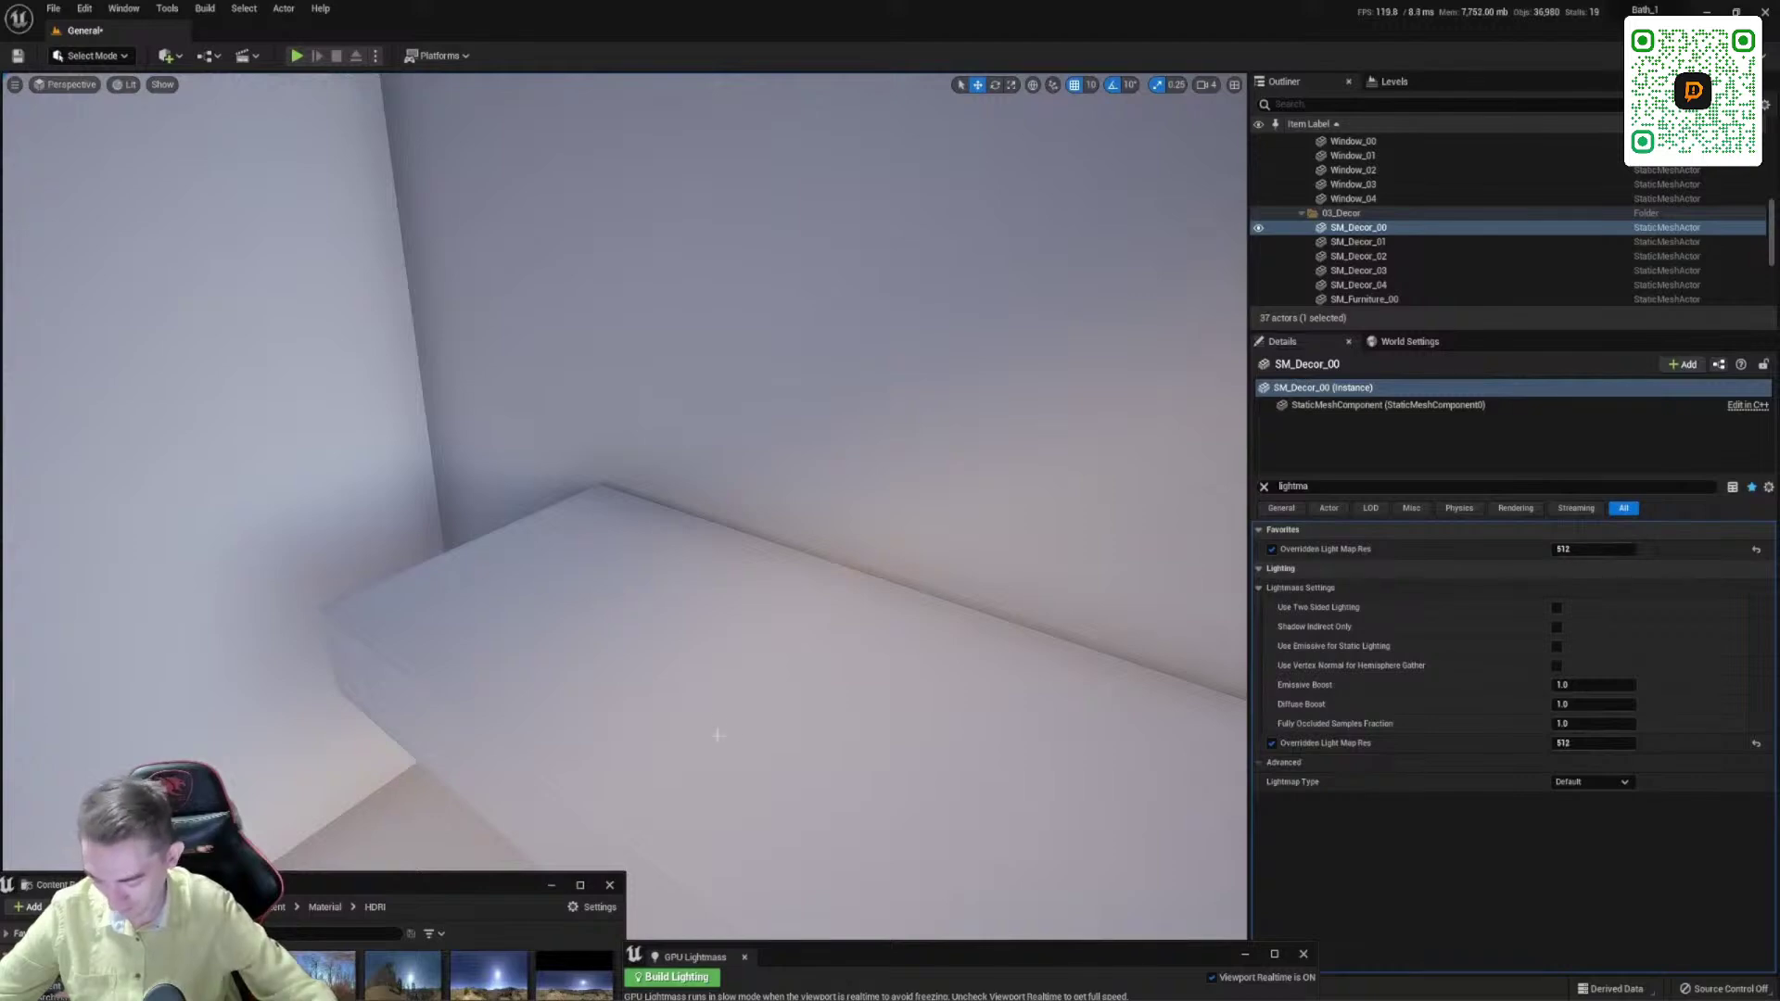
{"action": "right_click_drag", "start_coordinate": [639, 641], "coordinate": [891, 654]}
{"action": "right_click_drag", "start_coordinate": [483, 649], "coordinate": [638, 641]}
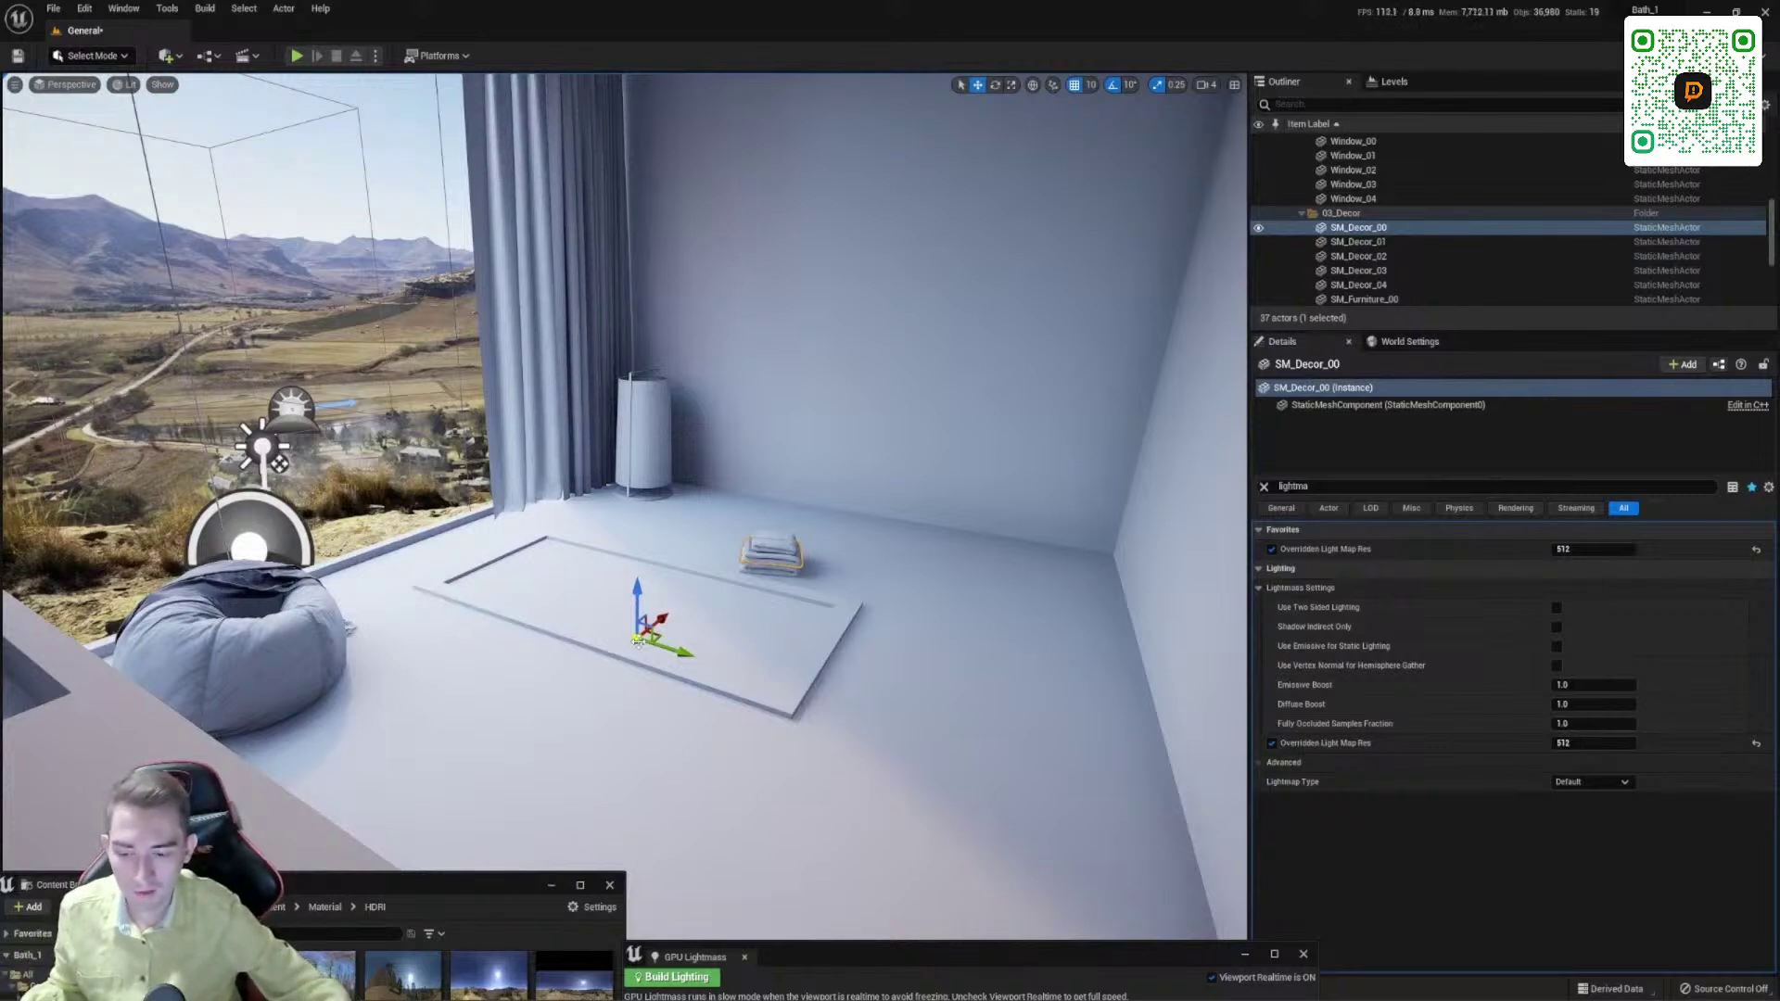
{"action": "right_click_drag", "start_coordinate": [639, 641], "coordinate": [507, 537]}
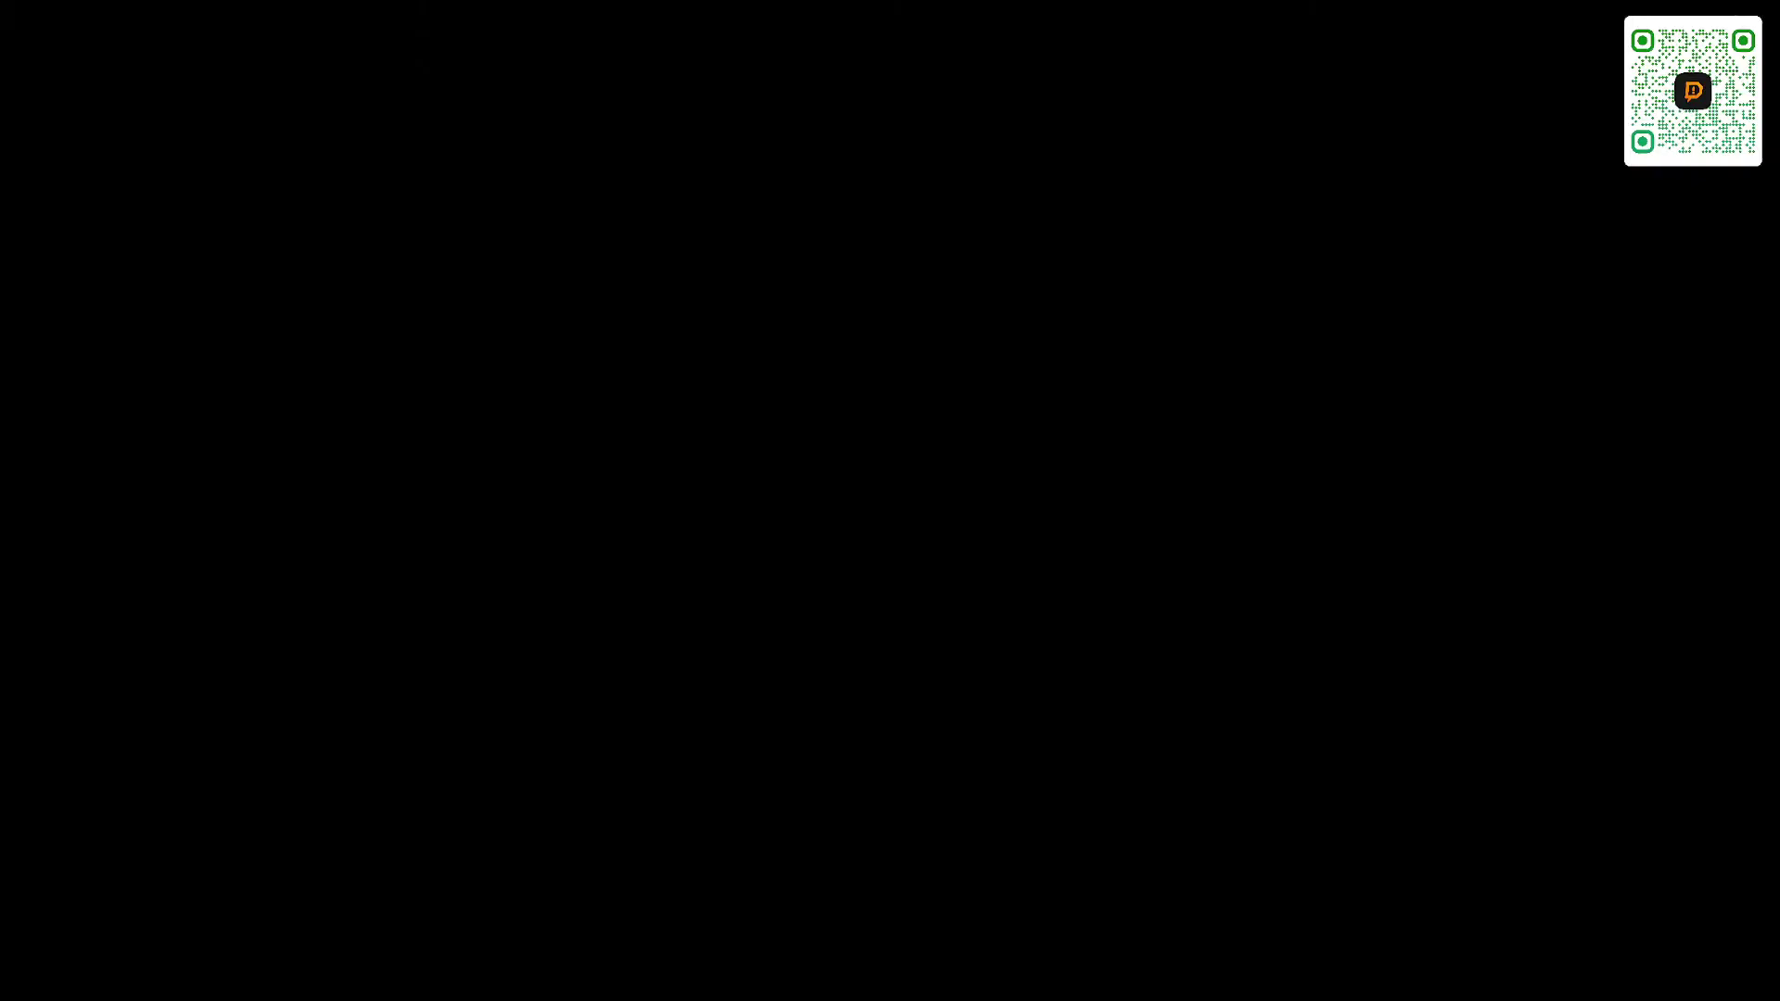